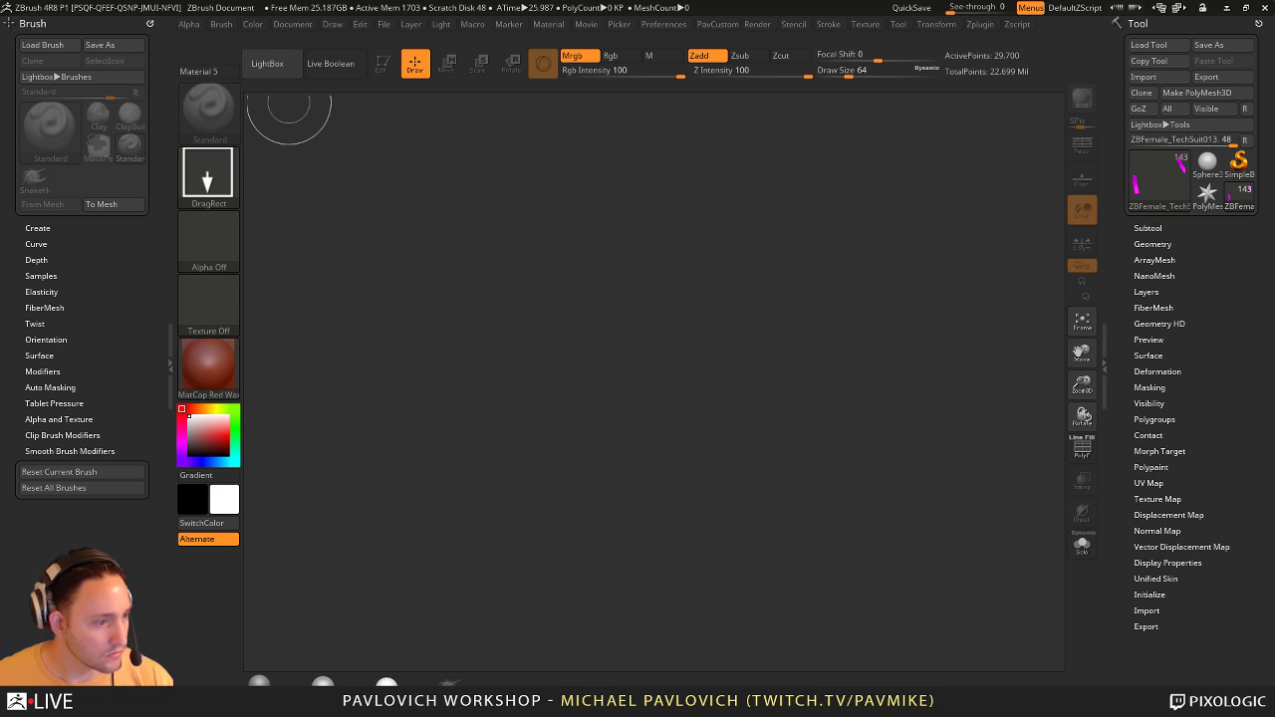
Step: Enter Edit mode on the suited figure, frame it from the front and open its subtool list
left_click(382, 63)
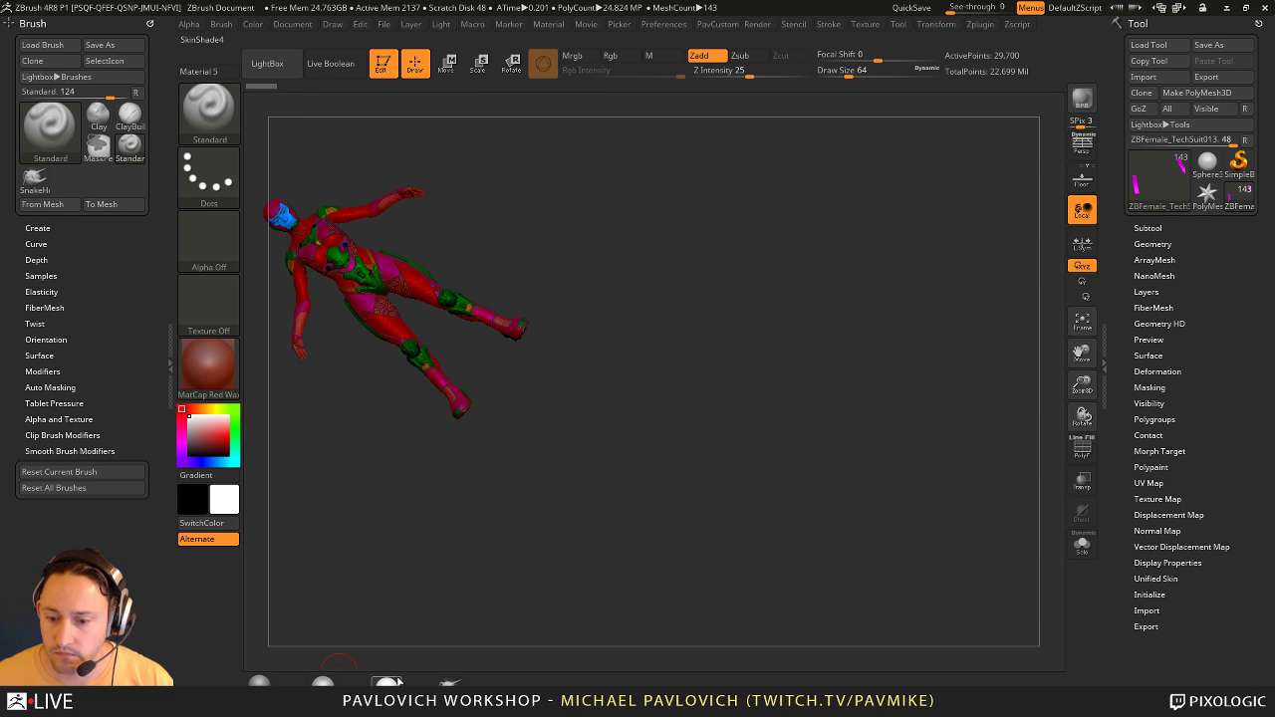
mouse_move(667, 400)
left_mouse_down()
mouse_move(803, 311)
mouse_move(714, 241)
mouse_move(777, 251)
mouse_move(791, 276)
mouse_move(784, 234)
mouse_move(842, 461)
left_mouse_up()
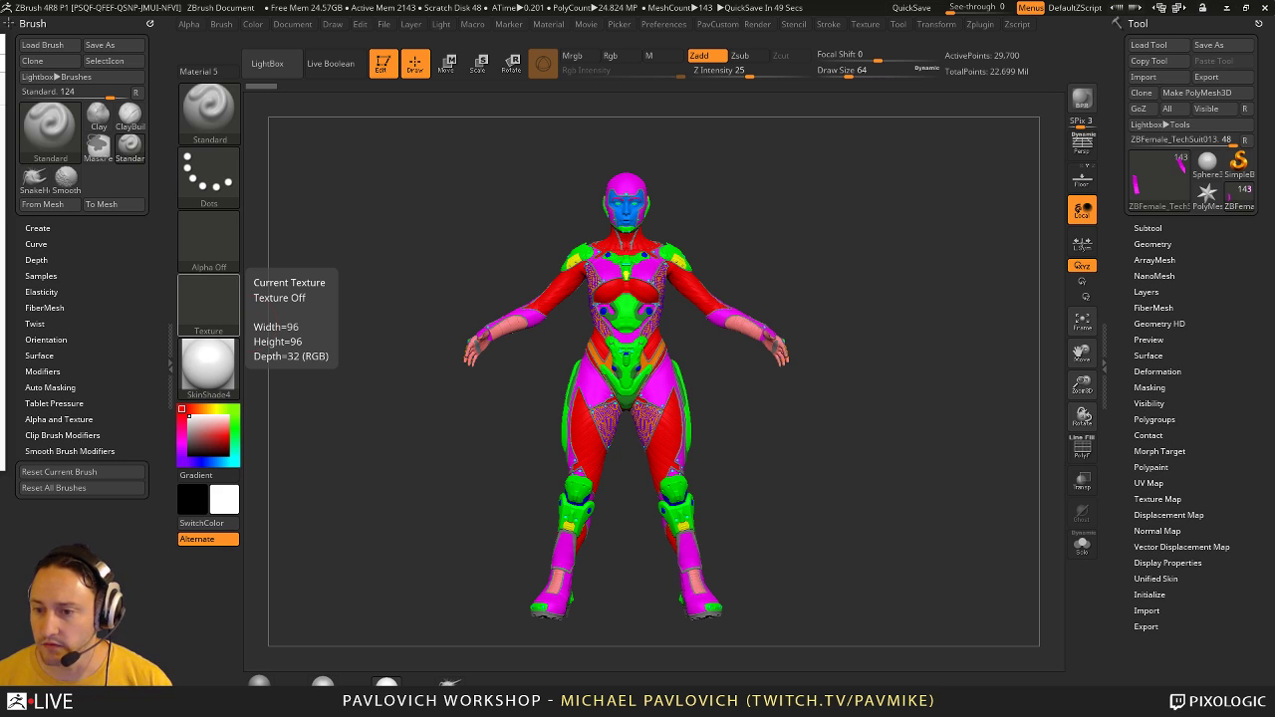
left_click_drag(899, 288, 961, 313)
left_click_drag(958, 239, 977, 381, "alt")
left_click(1148, 229)
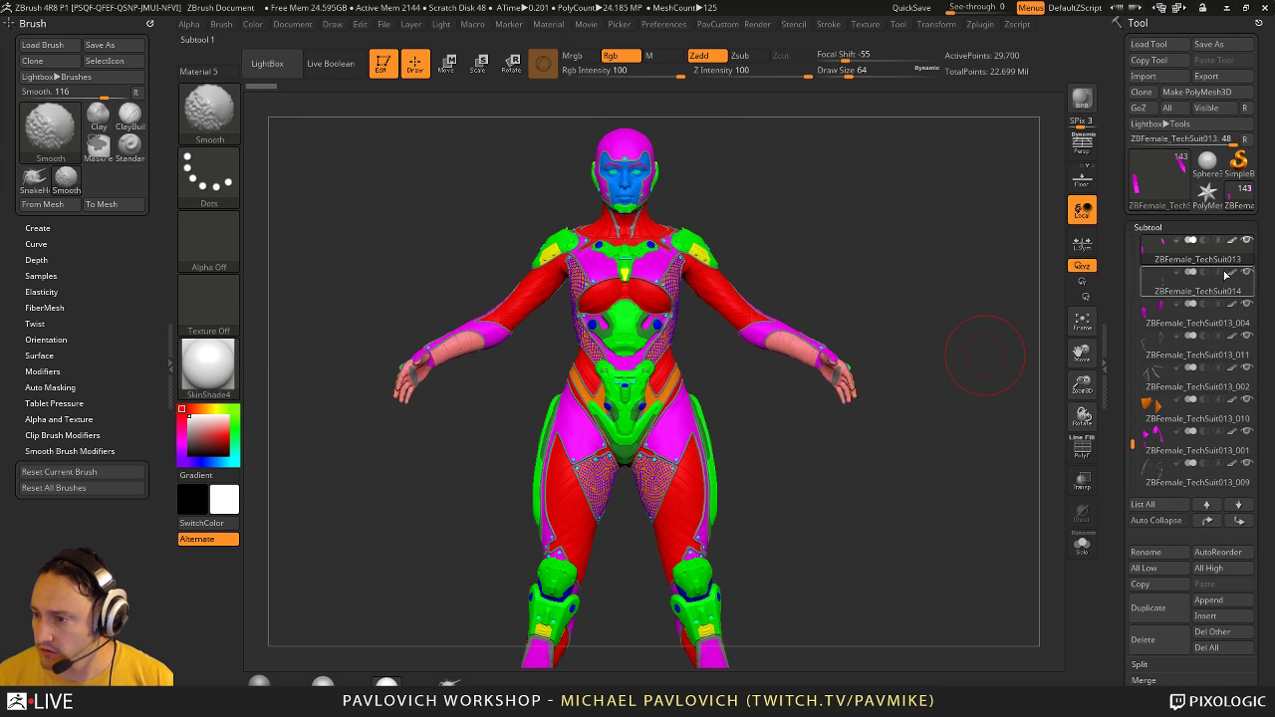
Step: Hide the polypaint colors on all subtools, apply the MatCap Gray material and set the draw size to 31
key("shift+f")
mouse_move(907, 272)
left_mouse_down()
mouse_move(797, 291)
mouse_move(838, 278)
mouse_move(824, 278)
mouse_move(901, 288)
mouse_move(781, 293)
mouse_move(847, 298)
mouse_move(837, 329)
mouse_move(774, 347)
mouse_move(828, 293)
mouse_move(646, 315)
mouse_move(788, 288)
mouse_move(860, 330)
mouse_move(890, 282)
mouse_move(914, 182)
mouse_move(916, 322)
mouse_move(922, 282)
mouse_move(951, 318)
left_mouse_up()
left_click(260, 680)
key("s")
key("s")
key("bracketleft")
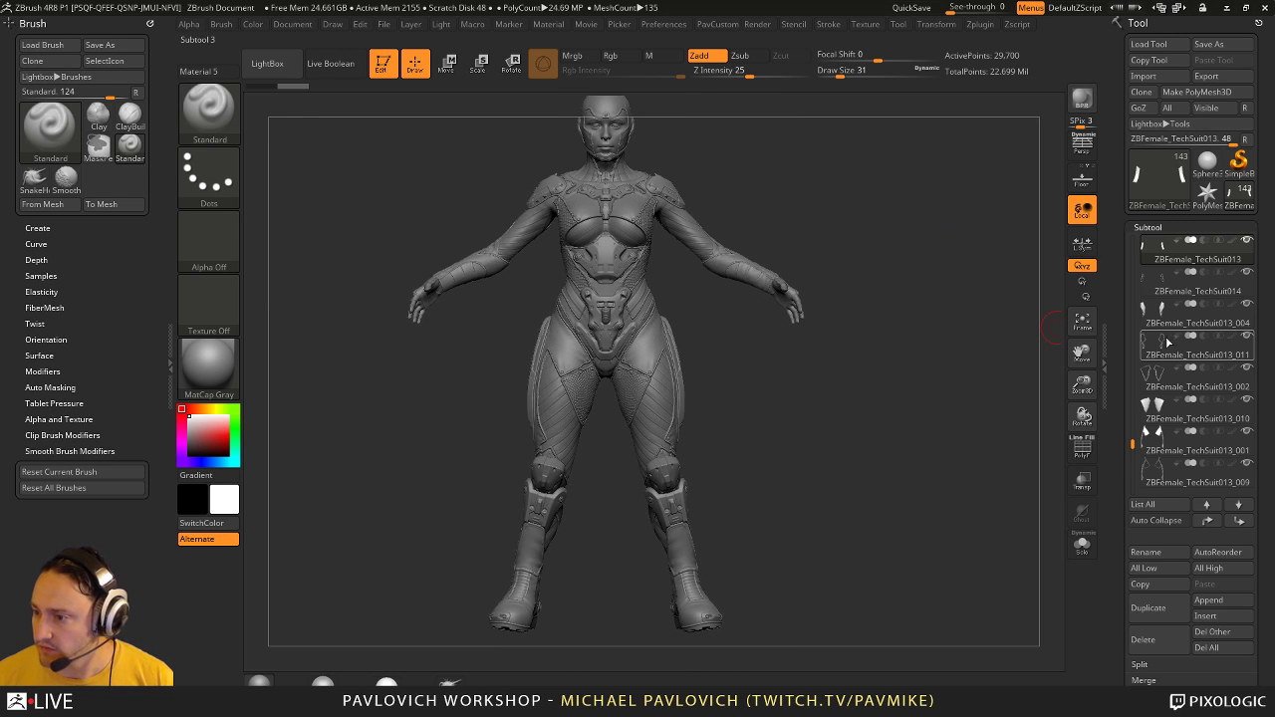
Step: Set the draw size to 23 and reorder the subtools automatically with AutoReorder
mouse_move(1172, 343)
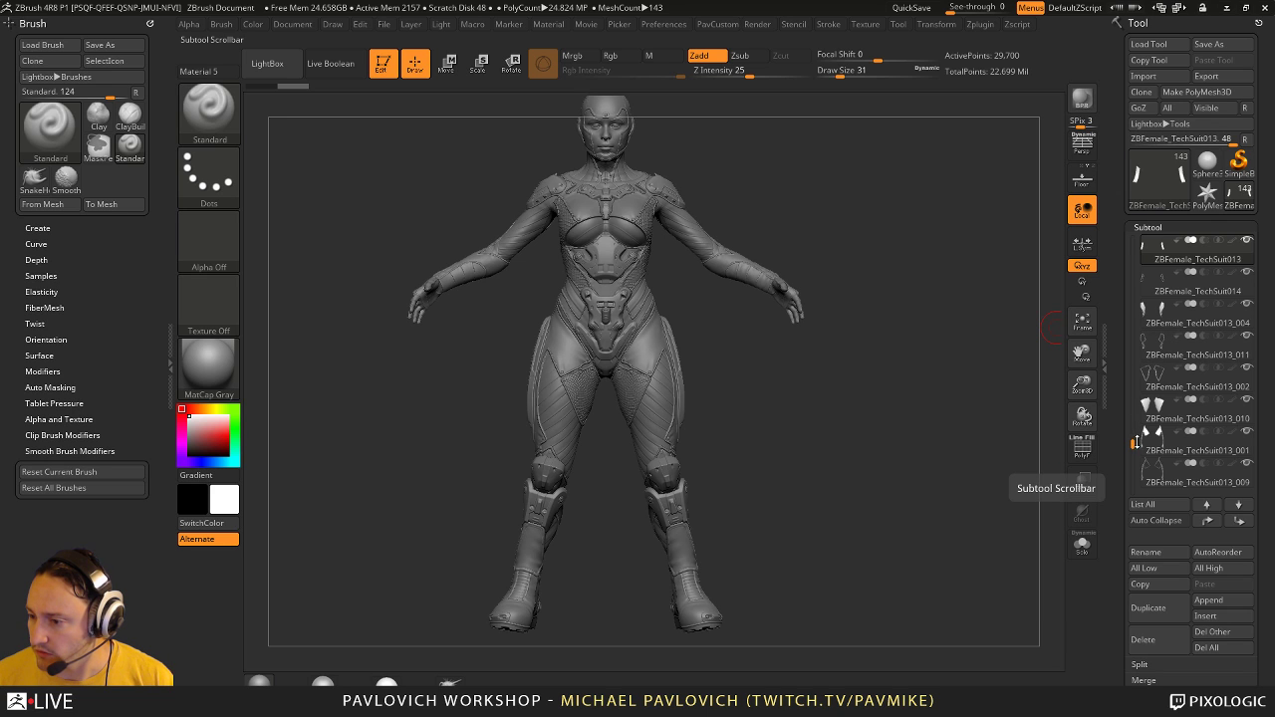
left_click_drag(1135, 443, 1132, 239)
left_click_drag(919, 306, 853, 307)
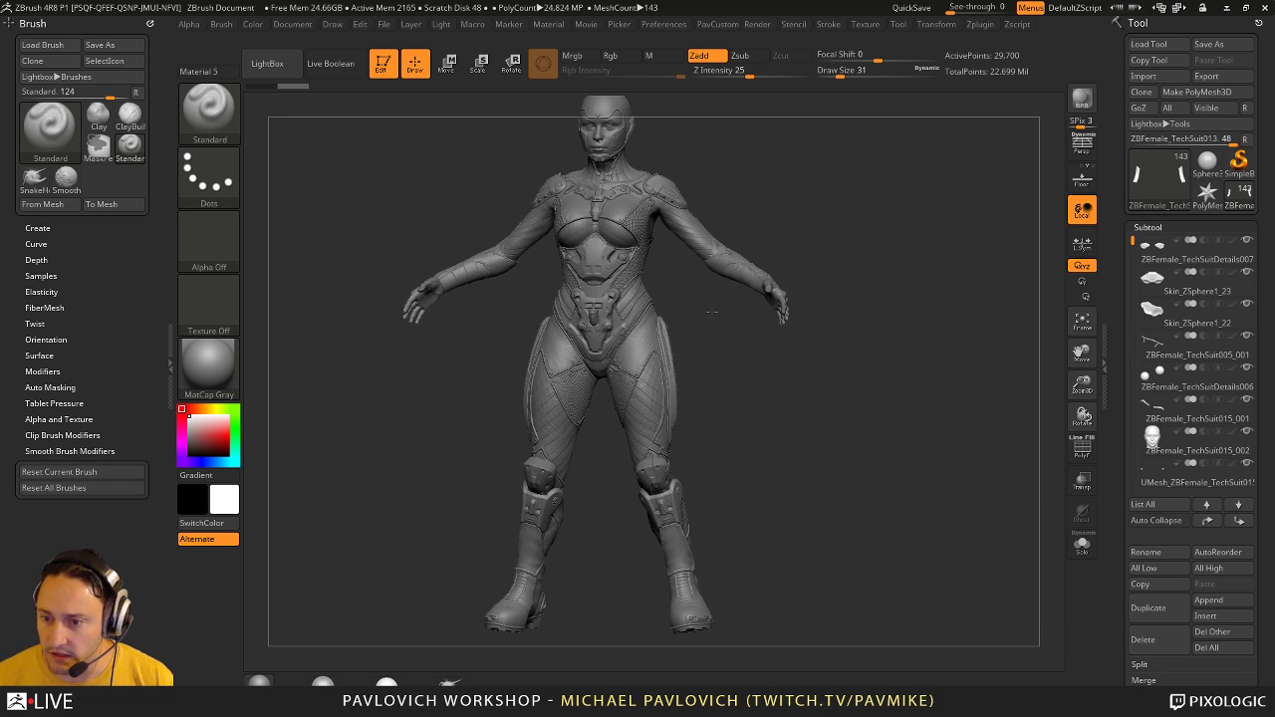
key("s")
left_click_drag(619, 336, 616, 336)
left_click_drag(1124, 525, 1114, 458)
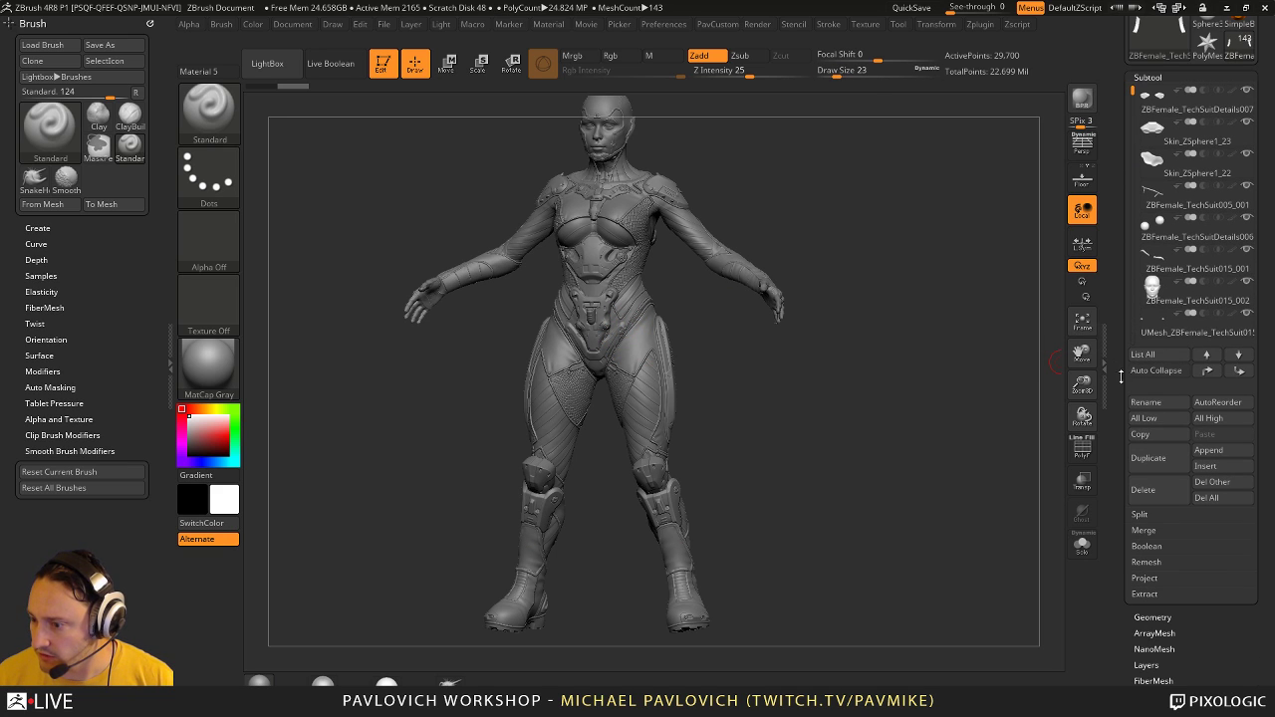
left_click(1217, 403)
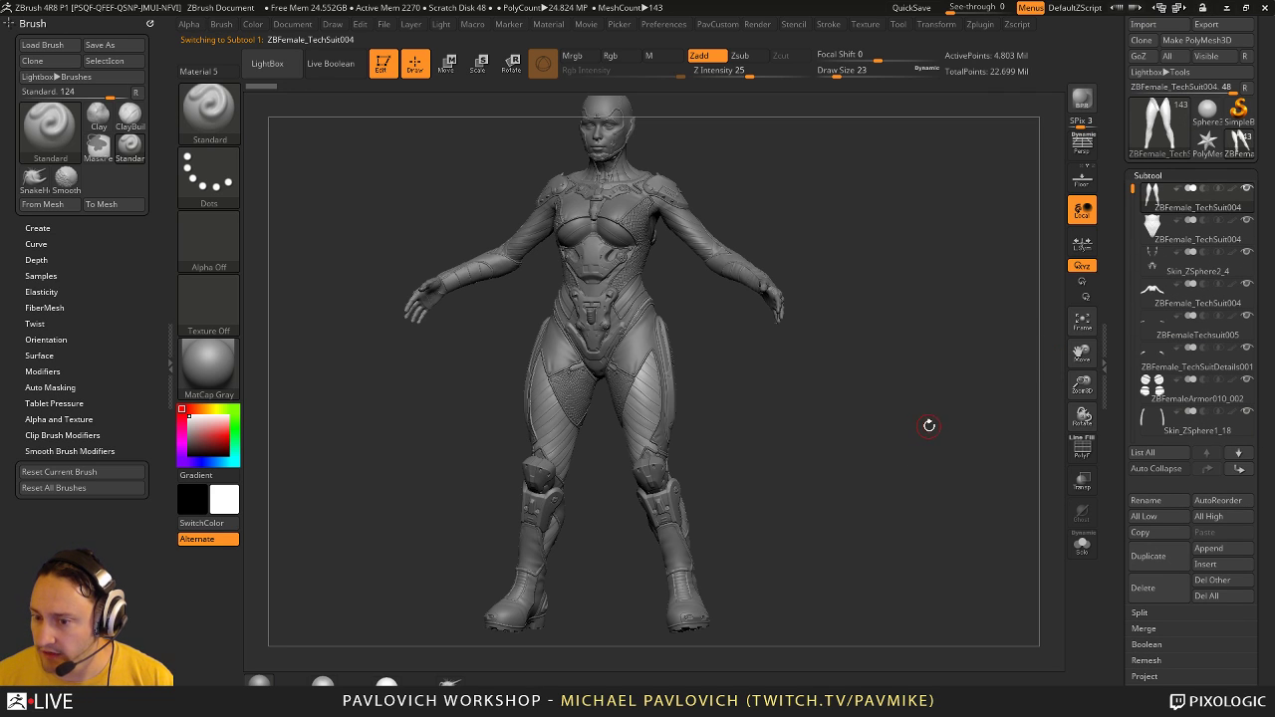
Step: Check the leg subtool's wireframe with the polyframe display, then turn the polyframe off
left_click(1081, 449)
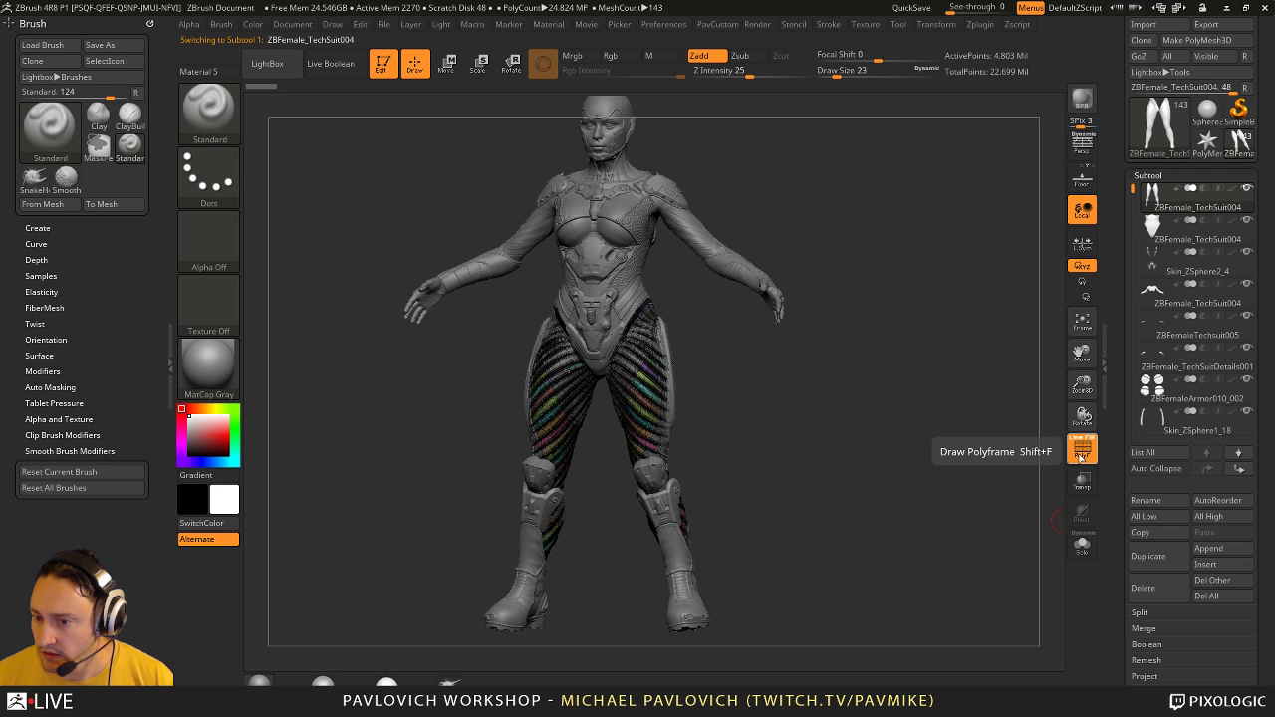
left_click(1079, 450)
mouse_move(961, 444)
left_mouse_down("shift")
mouse_move(950, 448)
mouse_move(967, 448)
left_mouse_up("shift")
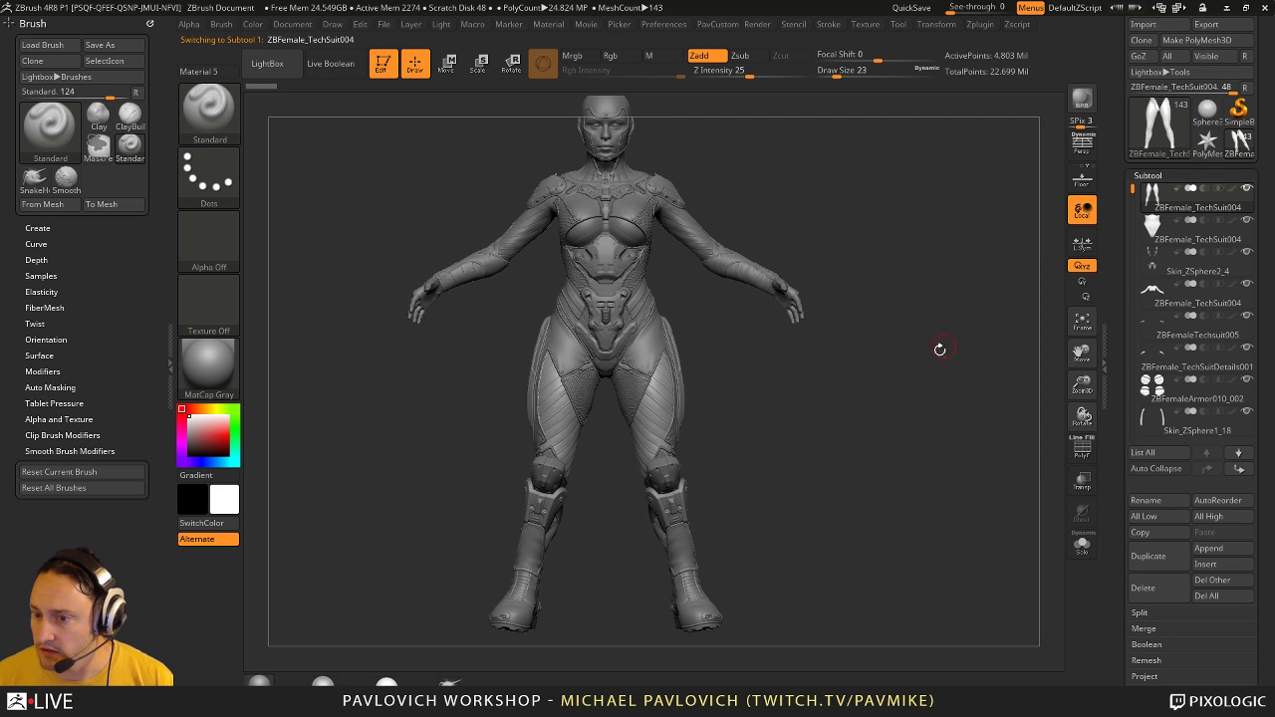
left_click_drag(971, 386, 962, 402)
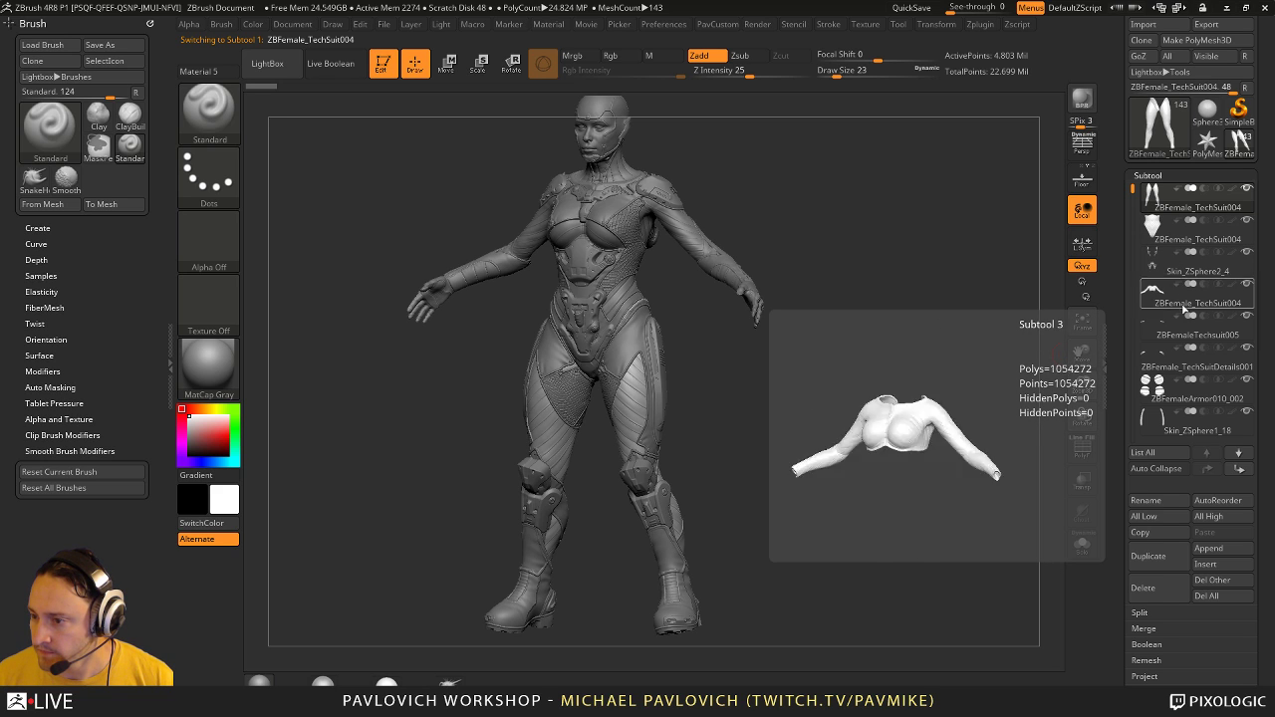
Step: Select the Skin_ZSphere2_4 netting subtool, inspect it in Solo mode and show the whole figure again
left_click(1179, 275)
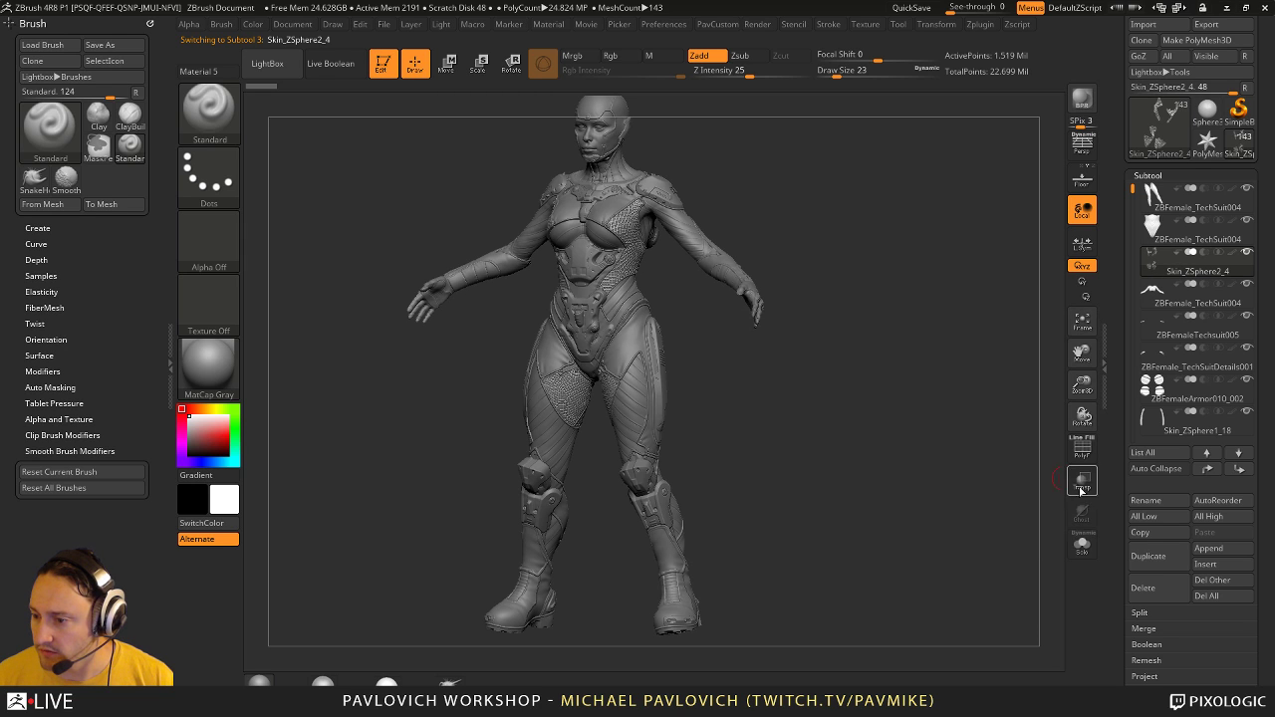
left_click(1082, 545)
key("f")
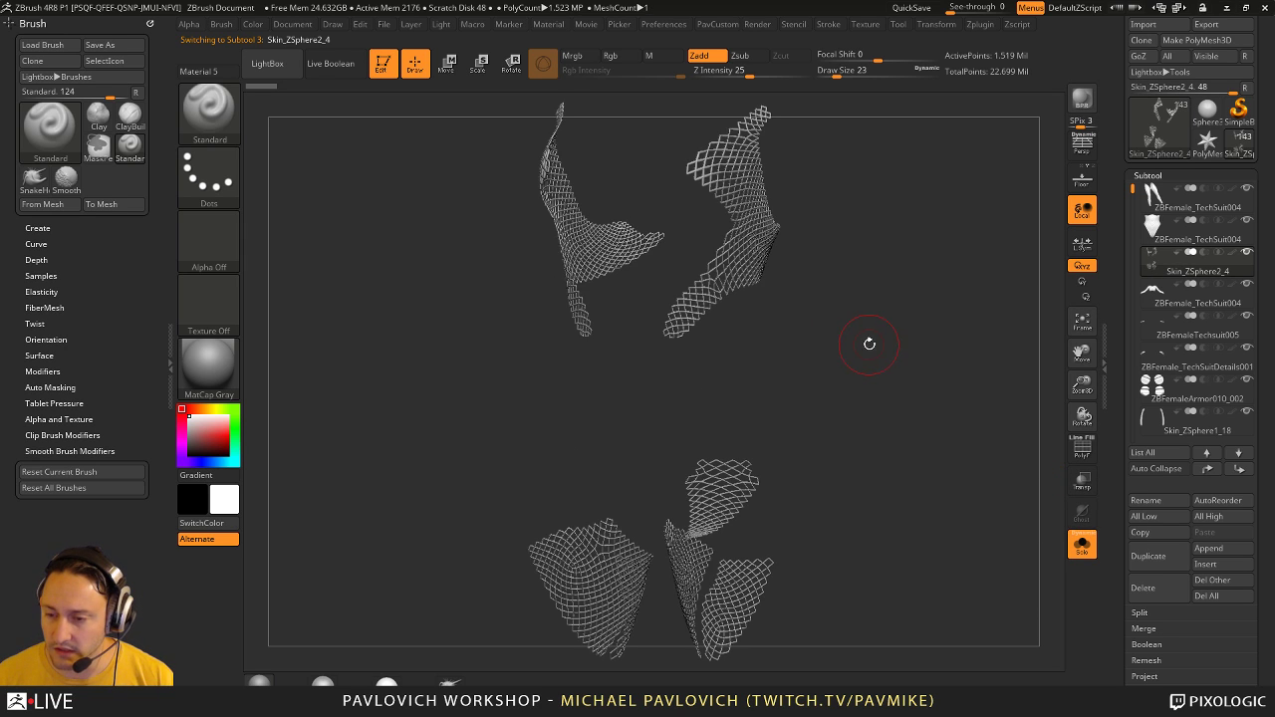
mouse_move(895, 346)
left_mouse_down()
mouse_move(910, 358)
mouse_move(846, 365)
mouse_move(852, 354)
left_mouse_up()
key("s")
left_click(846, 365)
left_click(1082, 545)
Step: Show the polypaint colors on all subtools and examine the netting panels and armor from several angles
mouse_move(913, 326)
left_mouse_down()
mouse_move(947, 321)
mouse_move(926, 301)
mouse_move(817, 288)
left_mouse_up()
mouse_move(1230, 255)
key("shift+f")
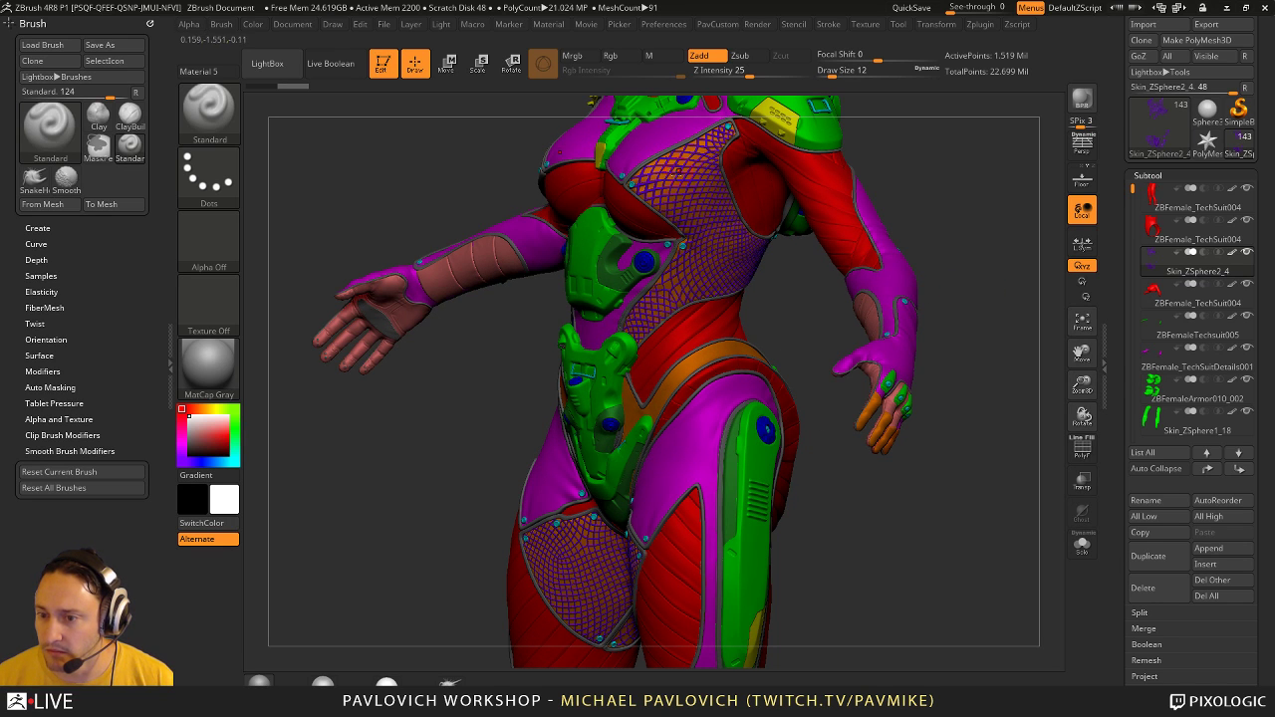
left_click_drag(994, 254, 686, 206)
left_click_drag(735, 252, 627, 198)
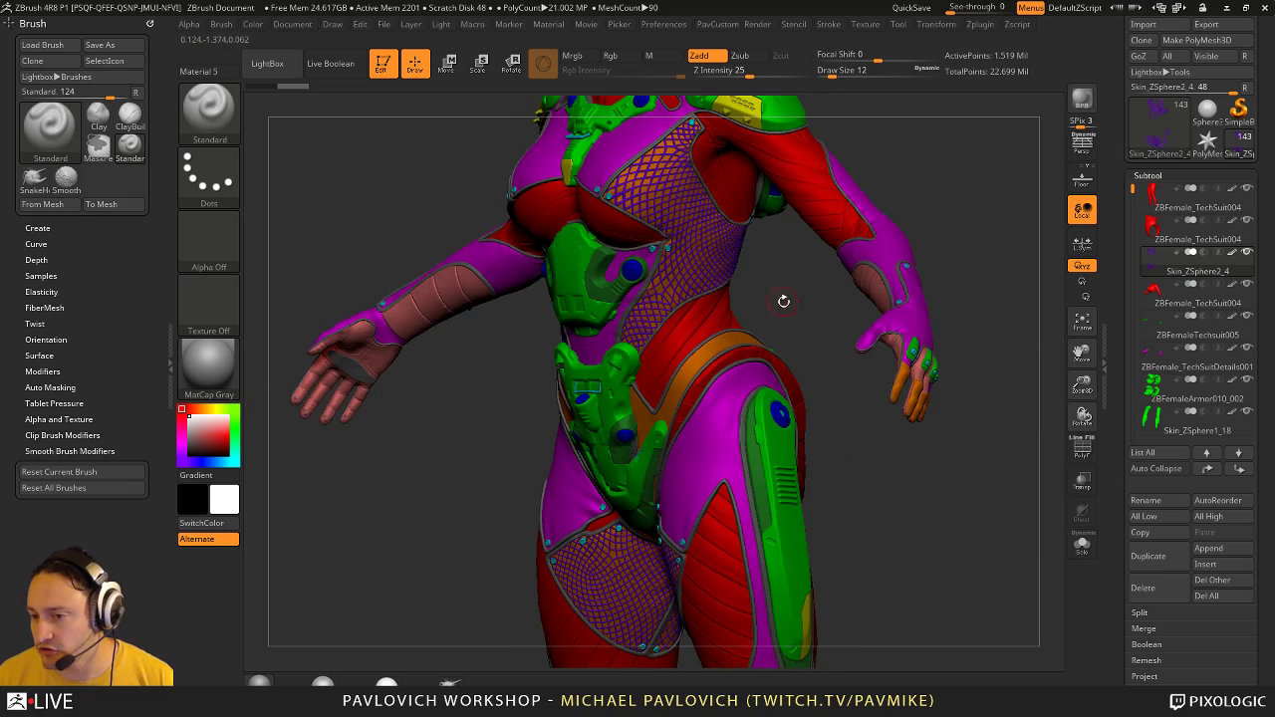
left_click_drag(784, 299, 558, 349)
left_click_drag(620, 452, 721, 270)
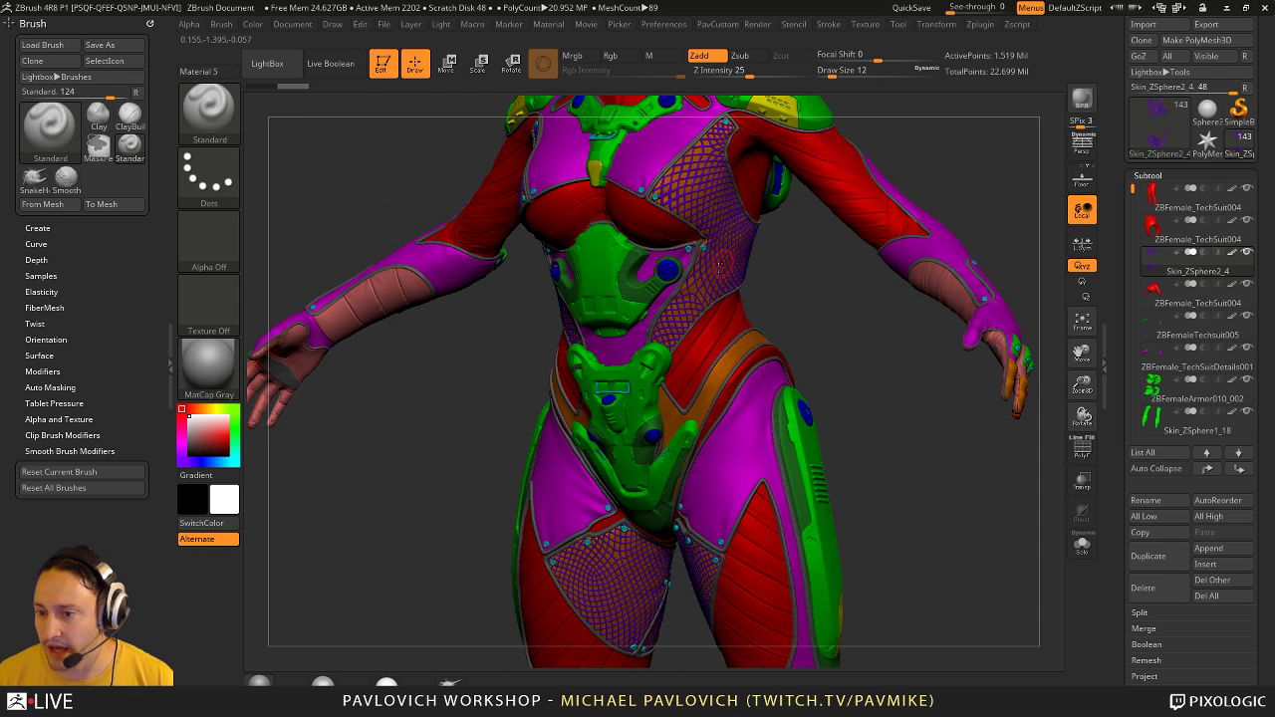
left_click_drag(821, 268, 672, 189)
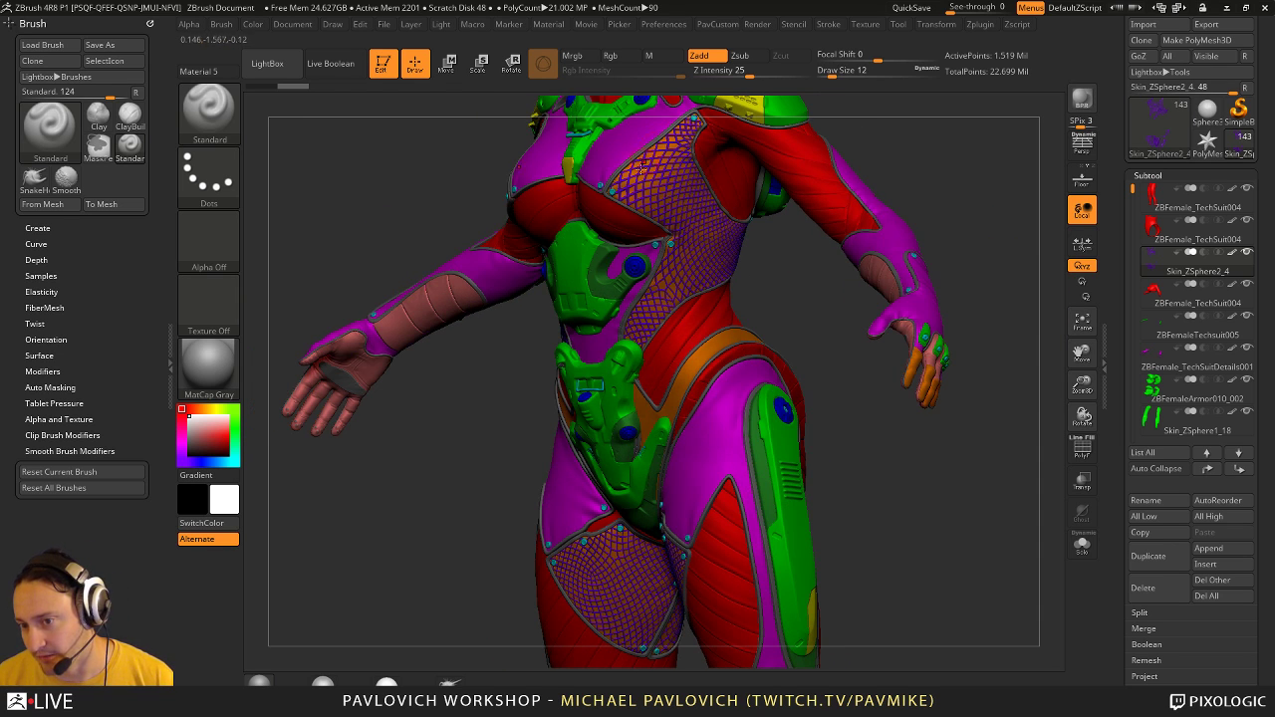
left_click_drag(766, 242, 607, 175)
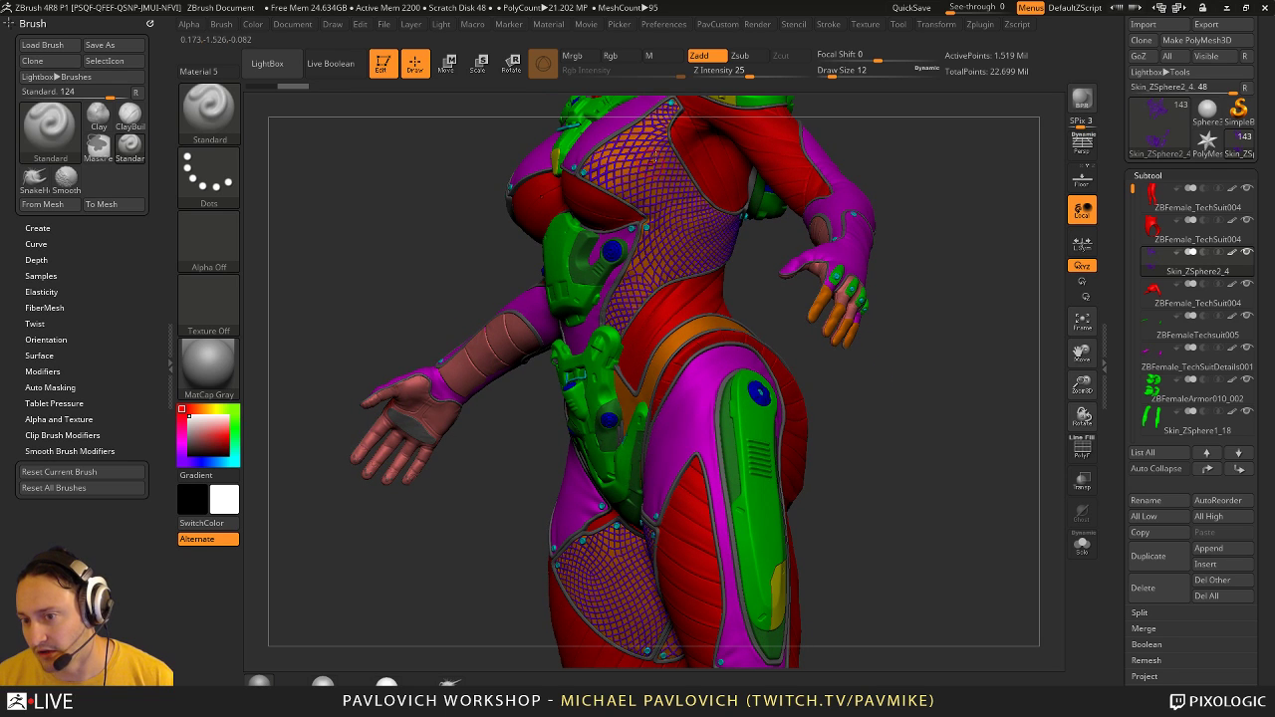
left_click_drag(767, 271, 945, 293)
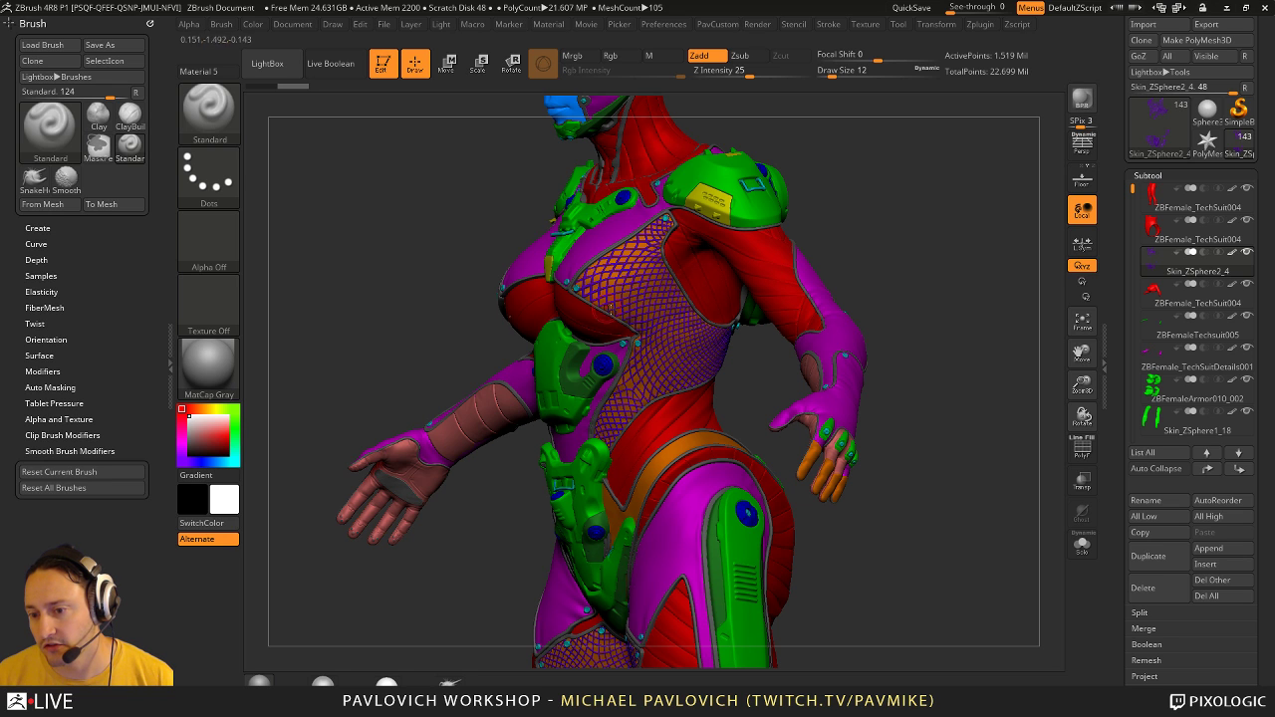
left_click_drag(919, 298, 847, 291)
right_click_drag(846, 290, 945, 304)
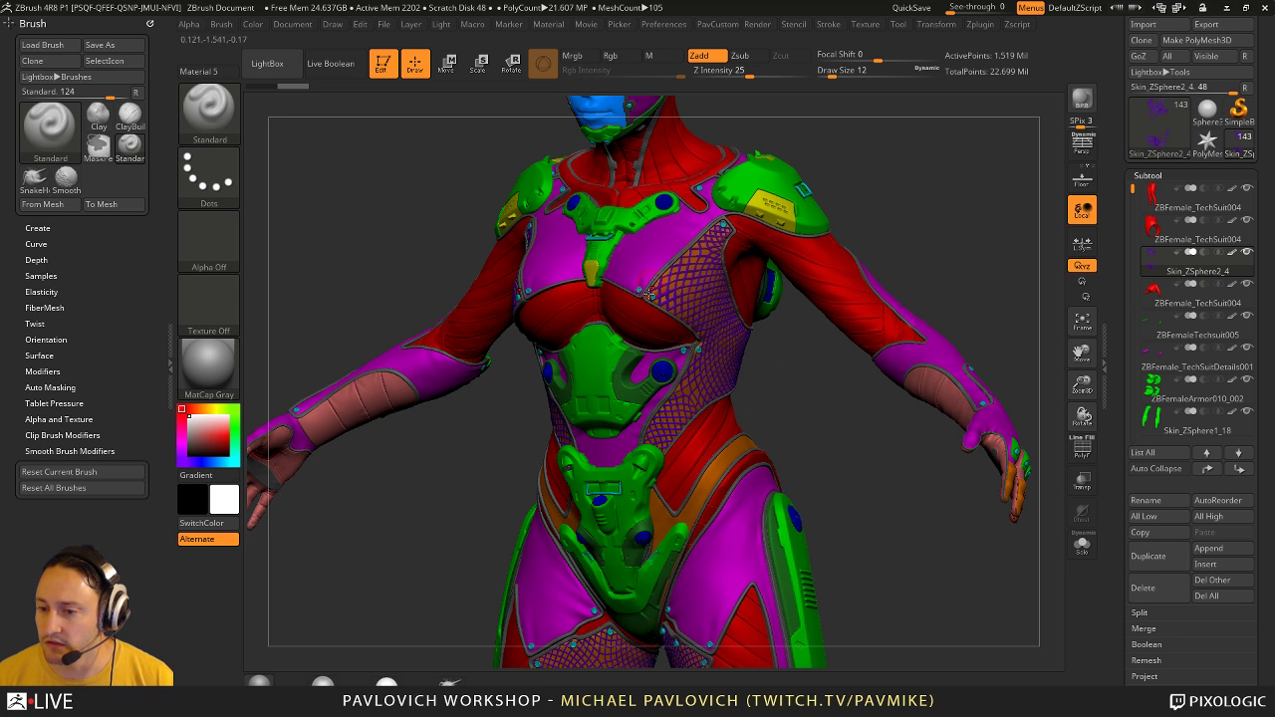
left_click_drag(946, 328, 759, 389)
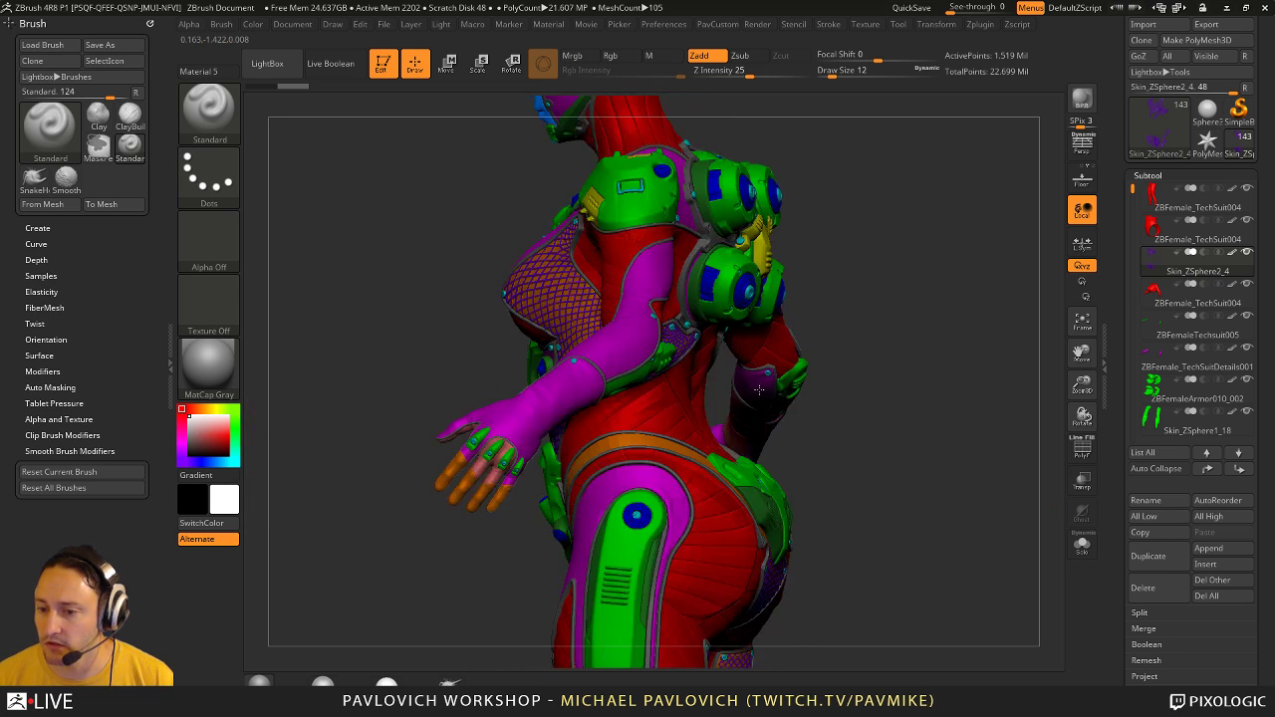
right_click_drag(759, 391, 802, 385)
right_click_drag(430, 330, 787, 378)
right_click_drag(613, 253, 643, 345)
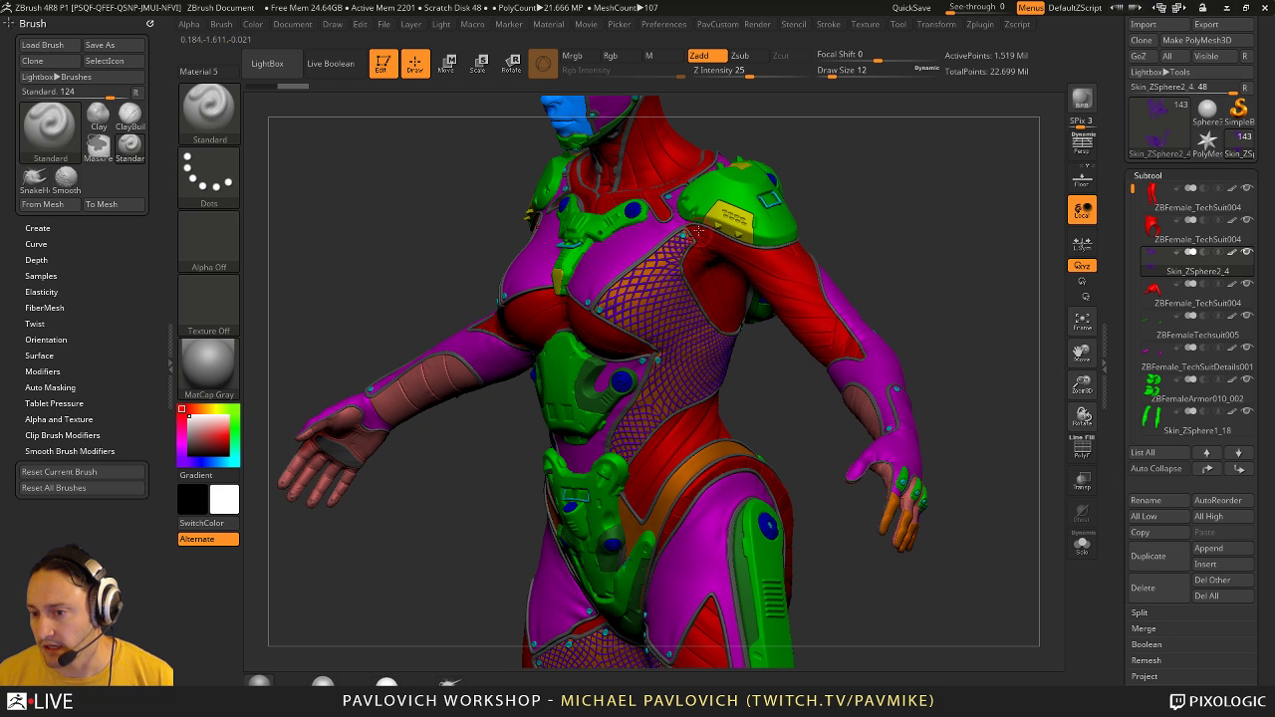
right_click_drag(730, 392, 967, 247)
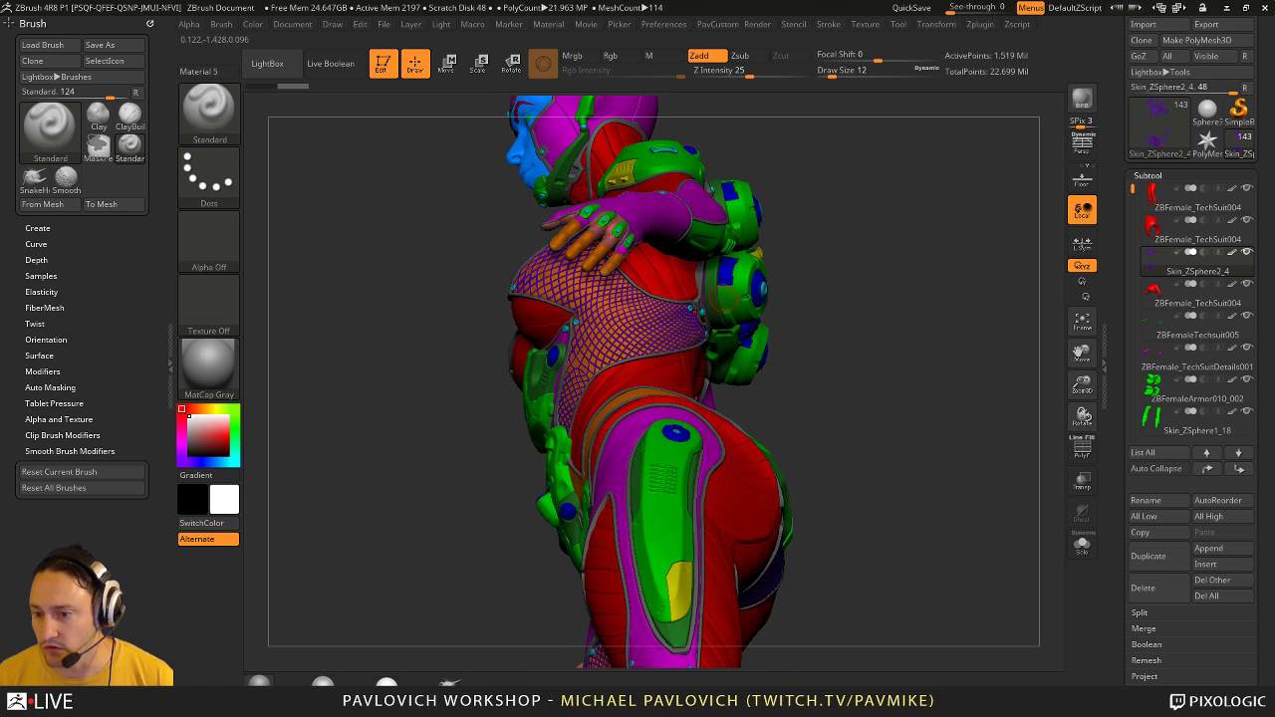
left_click_drag(860, 272, 1018, 377)
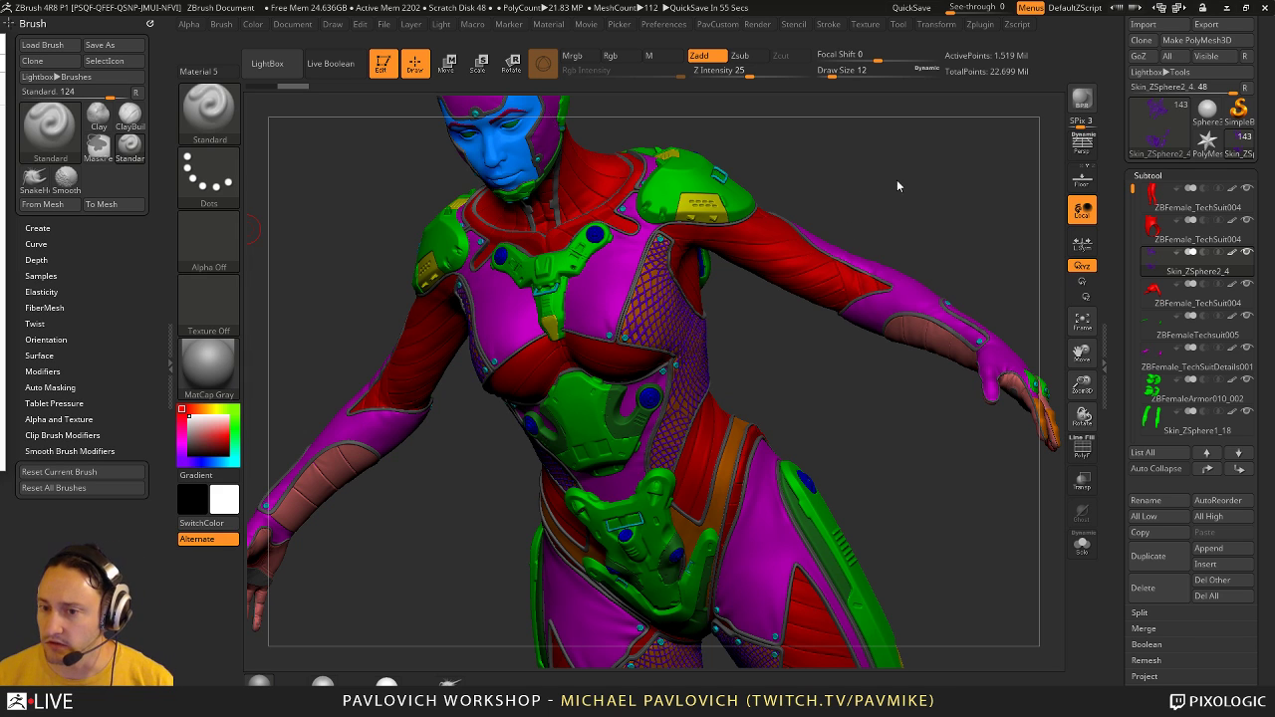
right_click_drag(896, 187, 971, 162)
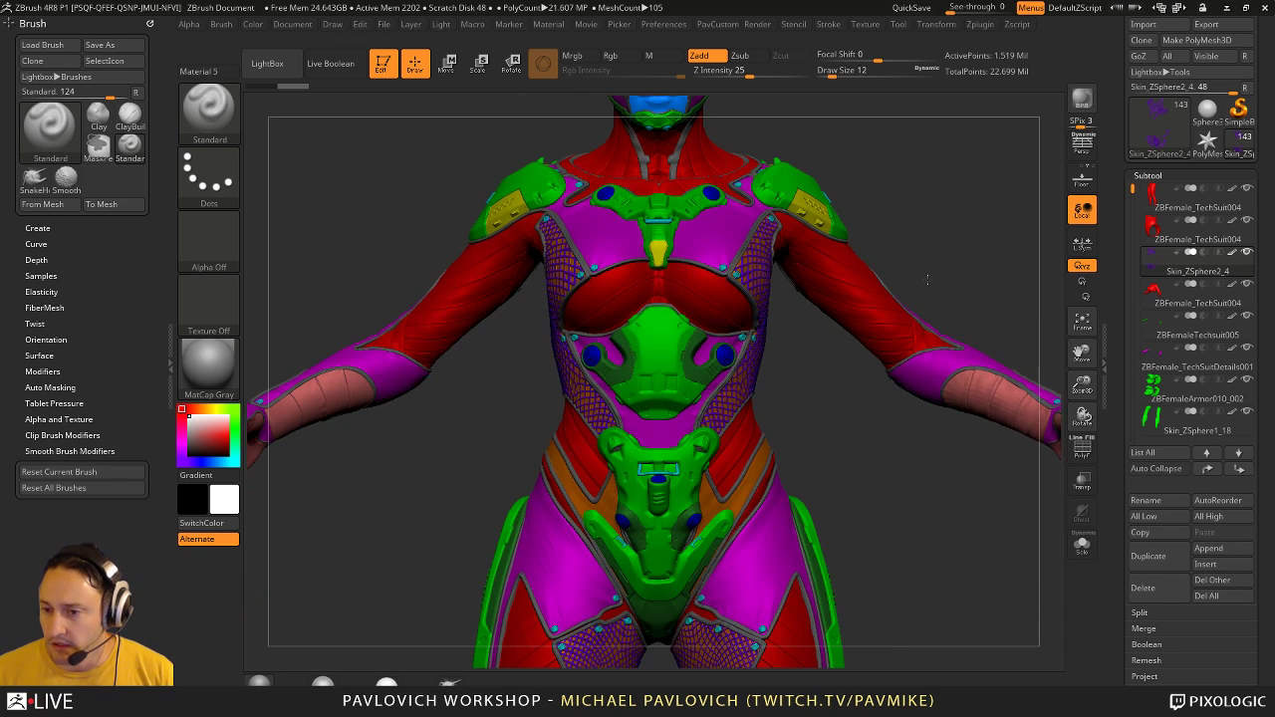
Step: Set the draw size to 20 and examine the colored upper body from the front, side and back
right_click_drag(927, 280, 910, 283, "alt")
key("s")
left_click_drag(910, 283, 906, 283)
mouse_move(906, 257)
right_mouse_down("ctrl")
mouse_move(908, 330)
mouse_move(922, 204)
mouse_move(940, 250)
mouse_move(903, 233)
mouse_move(886, 302)
mouse_move(908, 296)
right_mouse_up("ctrl")
key("s")
left_click_drag(919, 299, 925, 299)
mouse_move(934, 301)
right_mouse_down()
mouse_move(842, 283)
mouse_move(943, 299)
mouse_move(847, 287)
mouse_move(925, 299)
mouse_move(921, 239)
right_mouse_up()
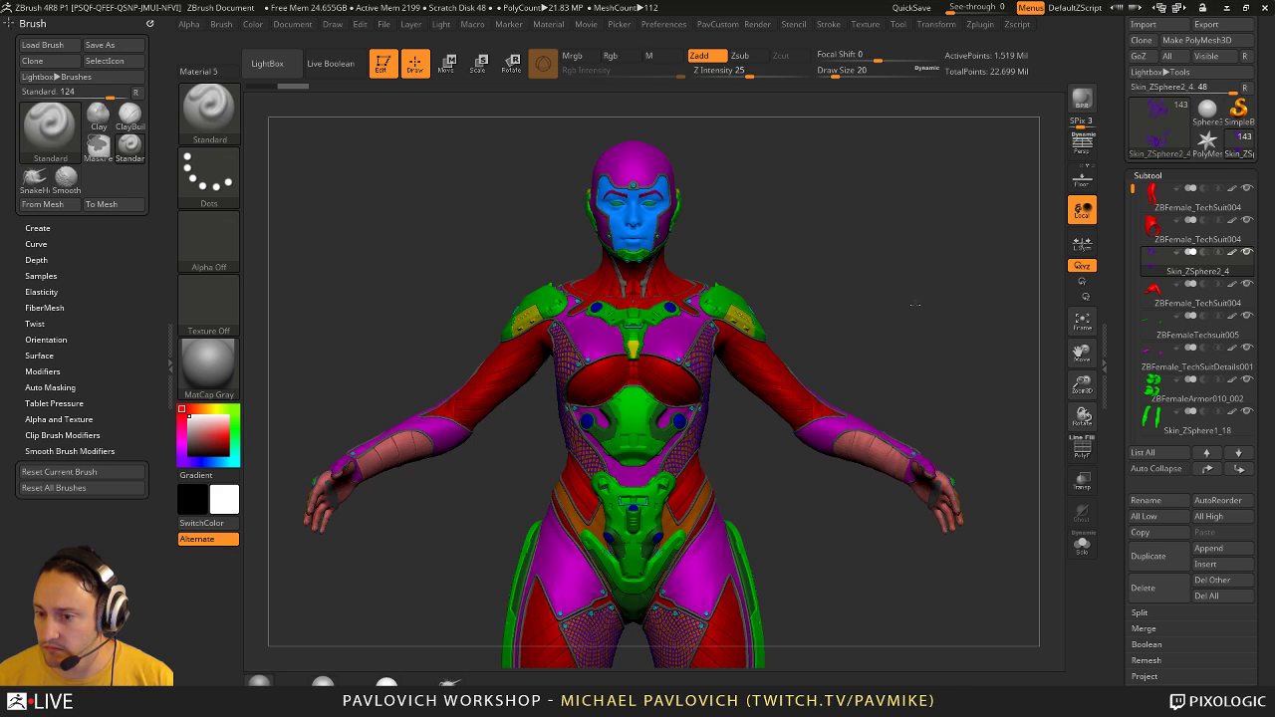
right_click_drag(915, 305, 907, 293)
left_click_drag(901, 302, 797, 305)
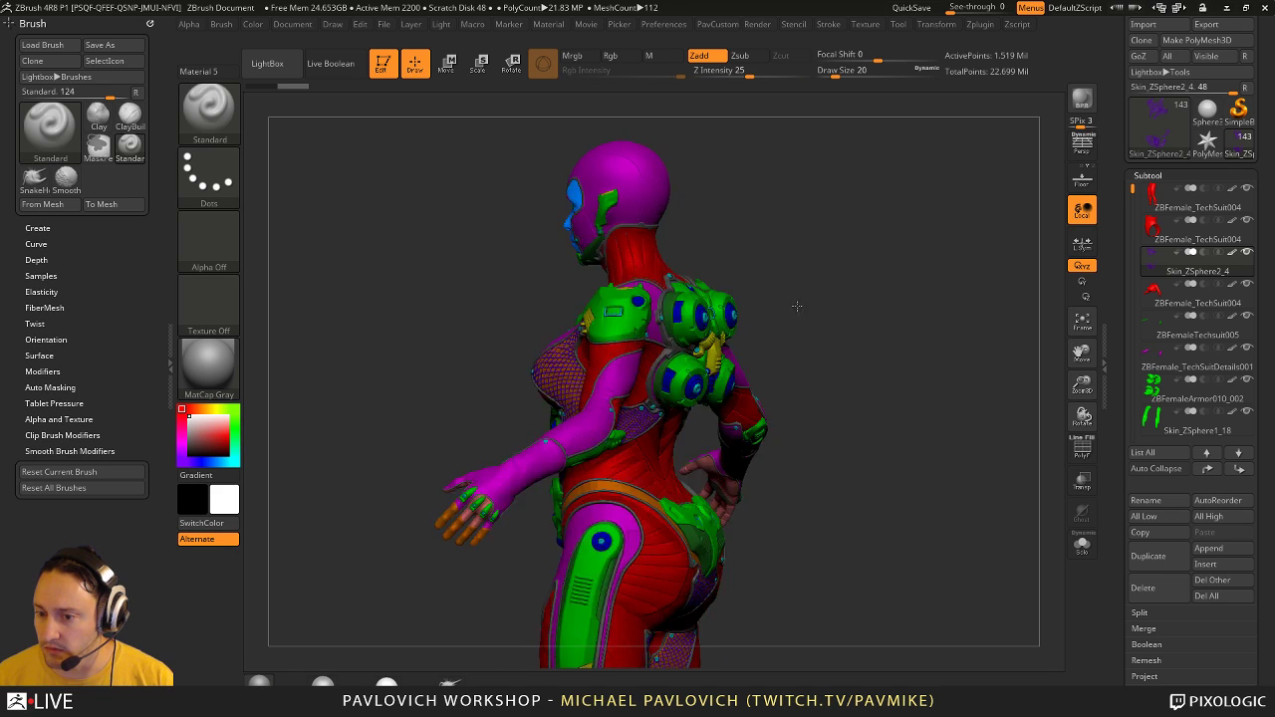
left_click_drag(944, 294, 891, 298)
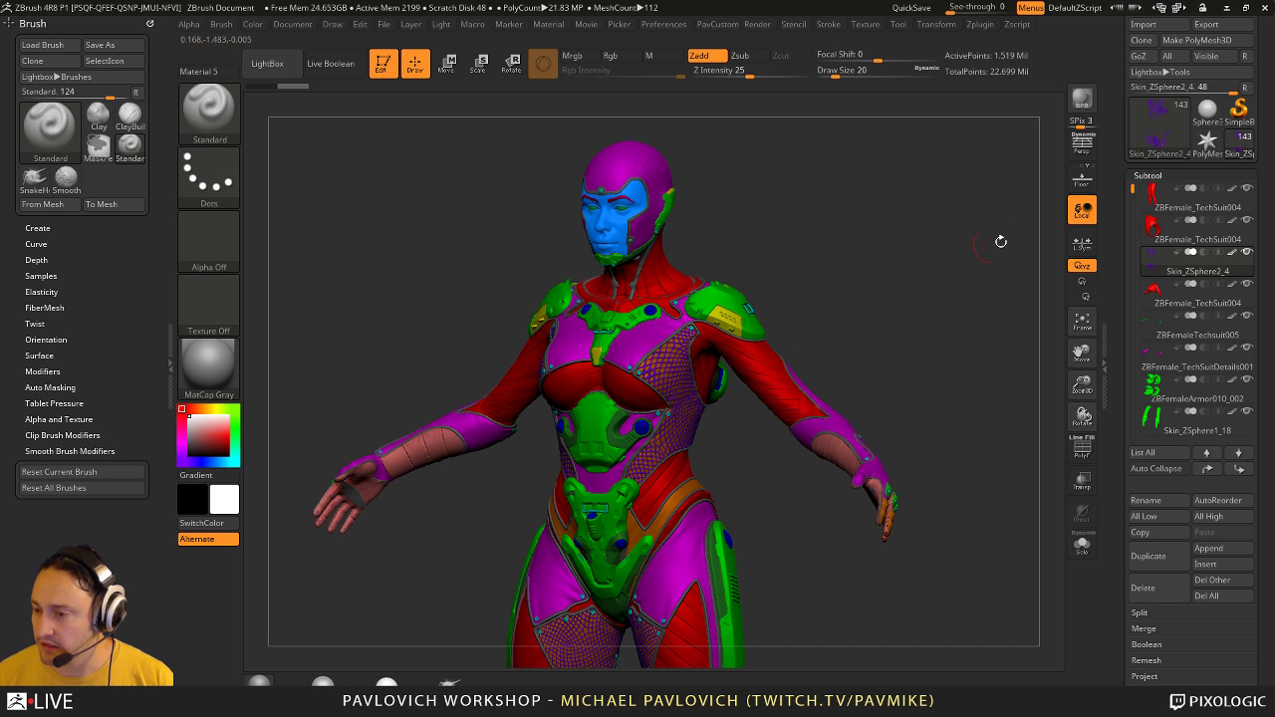
left_click_drag(1052, 367, 1096, 367)
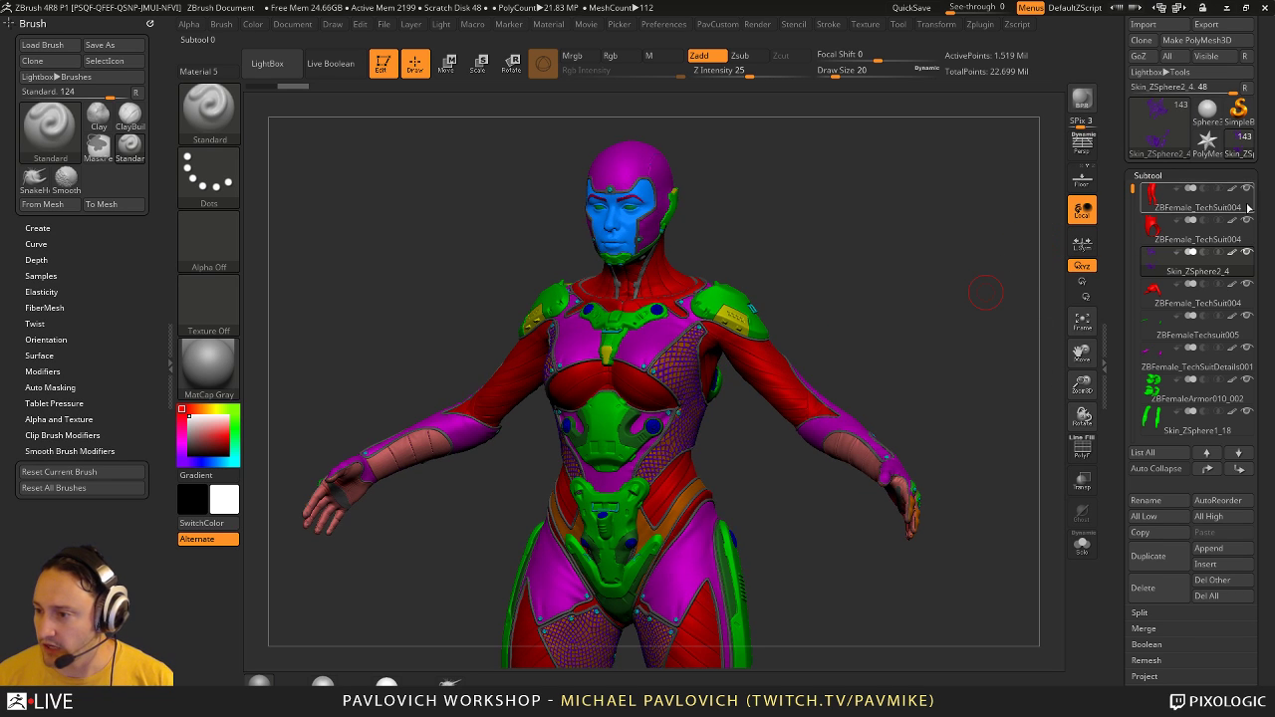
Step: Hide the polypaint colors on all subtools and set the draw size to 12
key("shift")
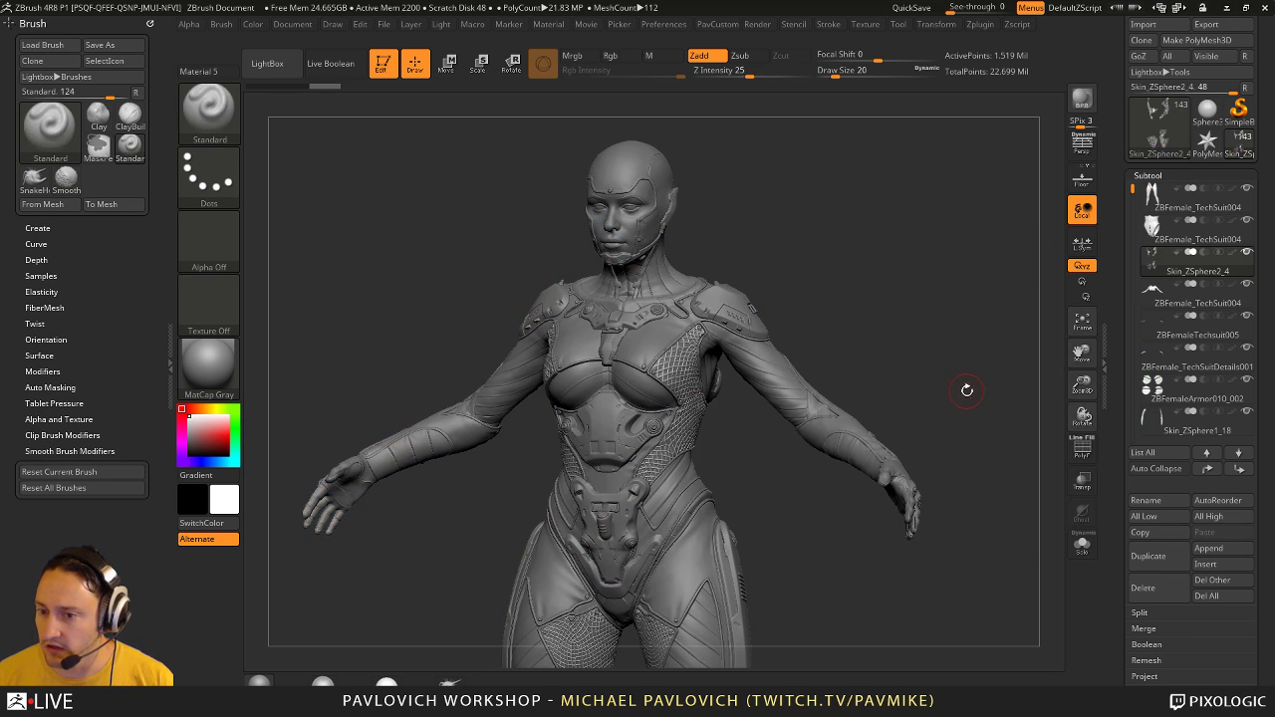
left_click_drag(1079, 351, 1124, 353)
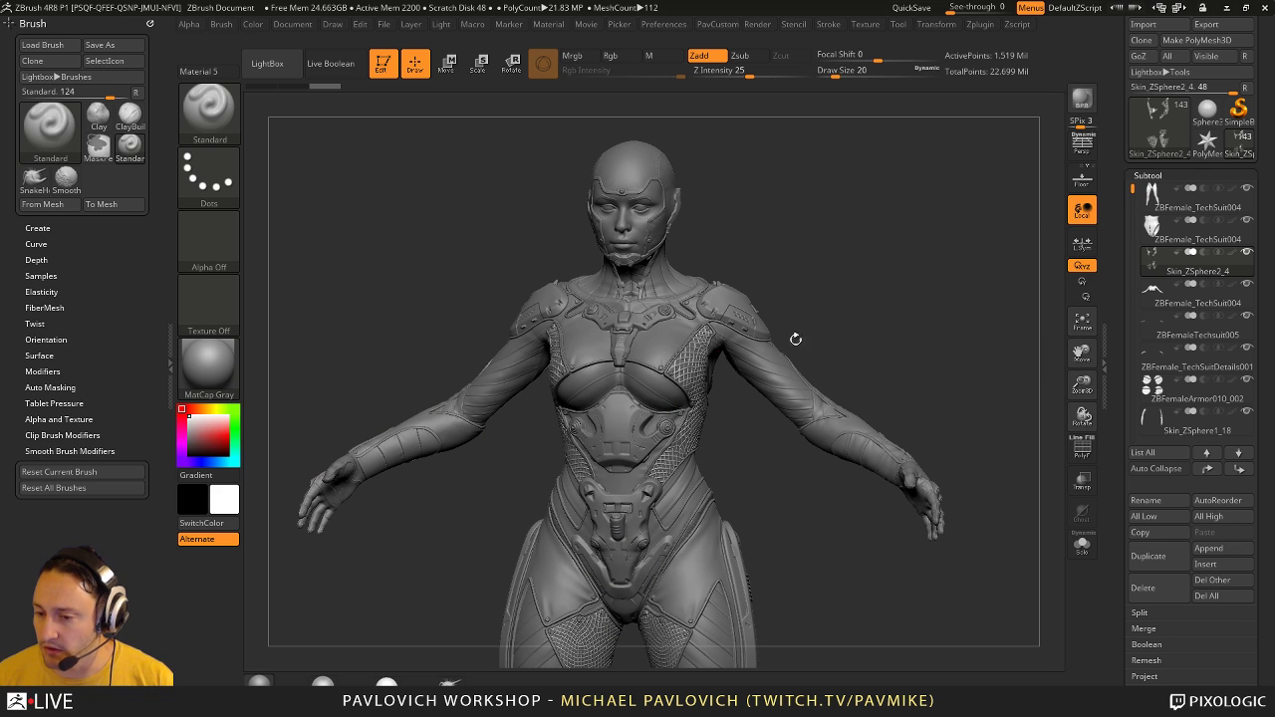
left_click_drag(881, 321, 686, 389)
key("s")
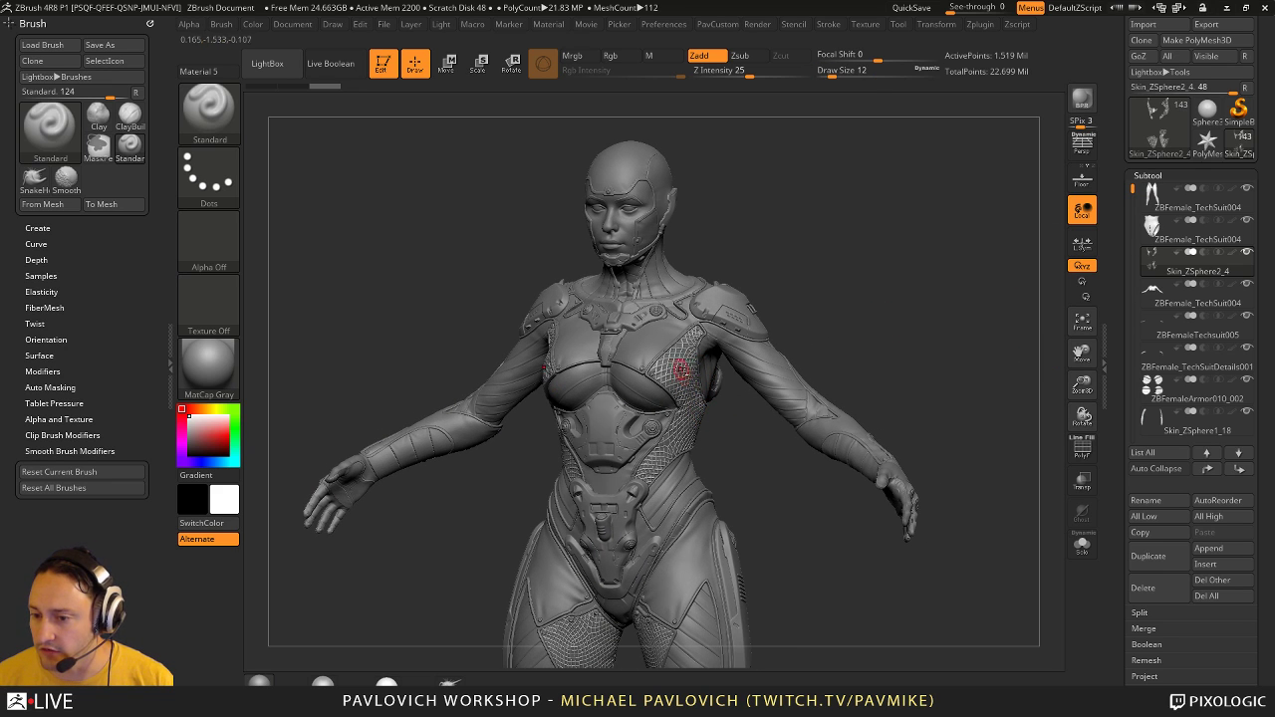
Step: Select the Skin_ZSphere2_4 netting beside the chest directly on the model
left_click(681, 368, "alt")
left_click_drag(964, 313, 1005, 448, "alt")
left_click(672, 345, "alt")
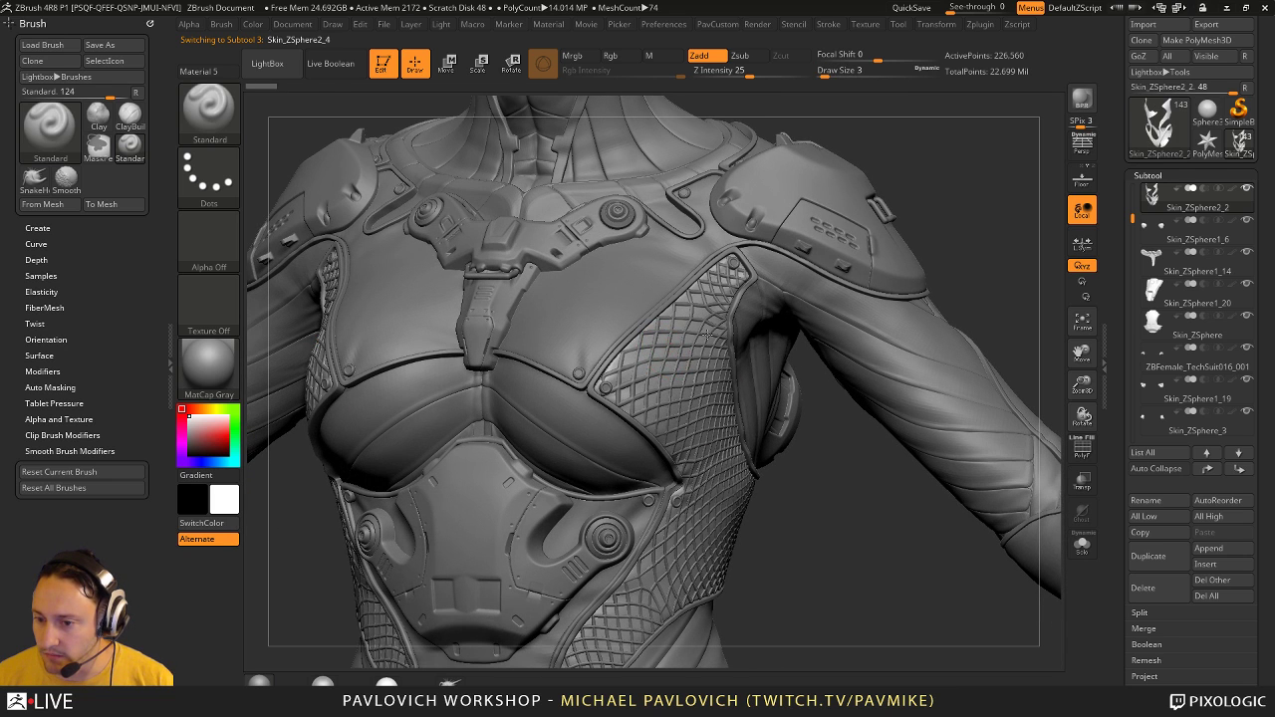
Step: Display the netting's polyframe and lower its subdivision level to SDiv 1
left_click(1083, 451)
scroll(1175, 419, "down", 5)
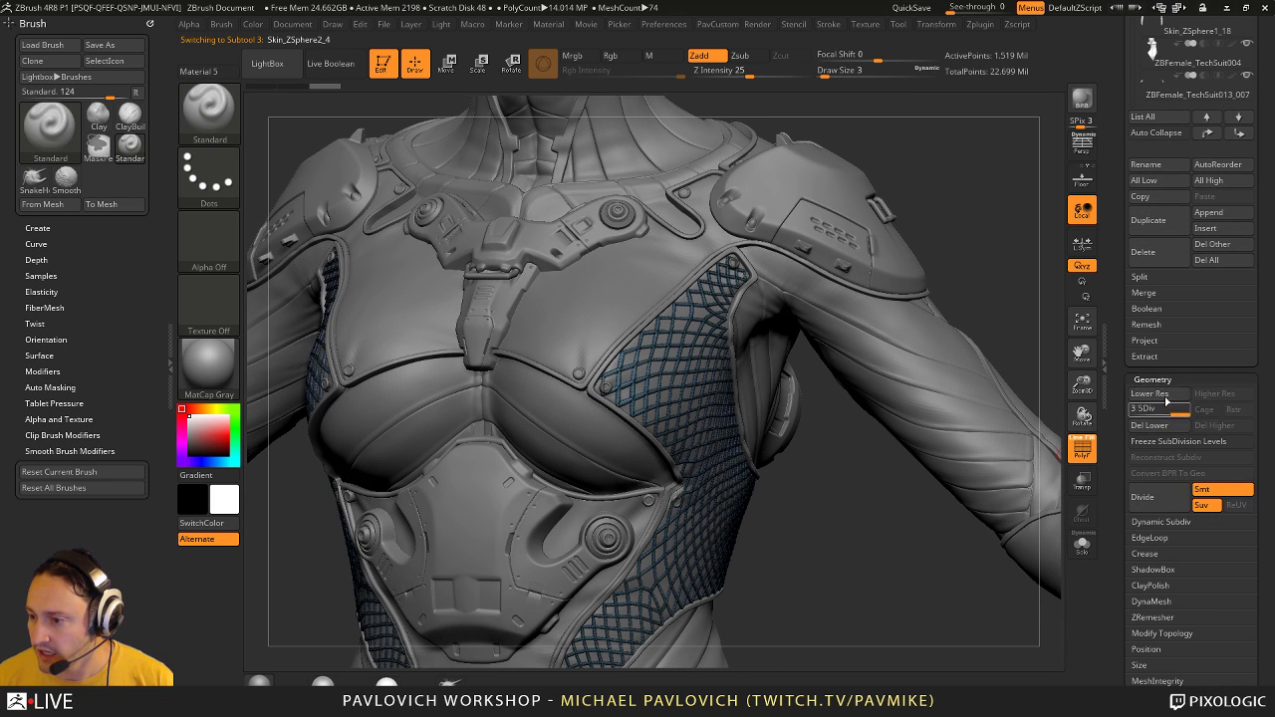
left_click_drag(1160, 408, 1133, 408)
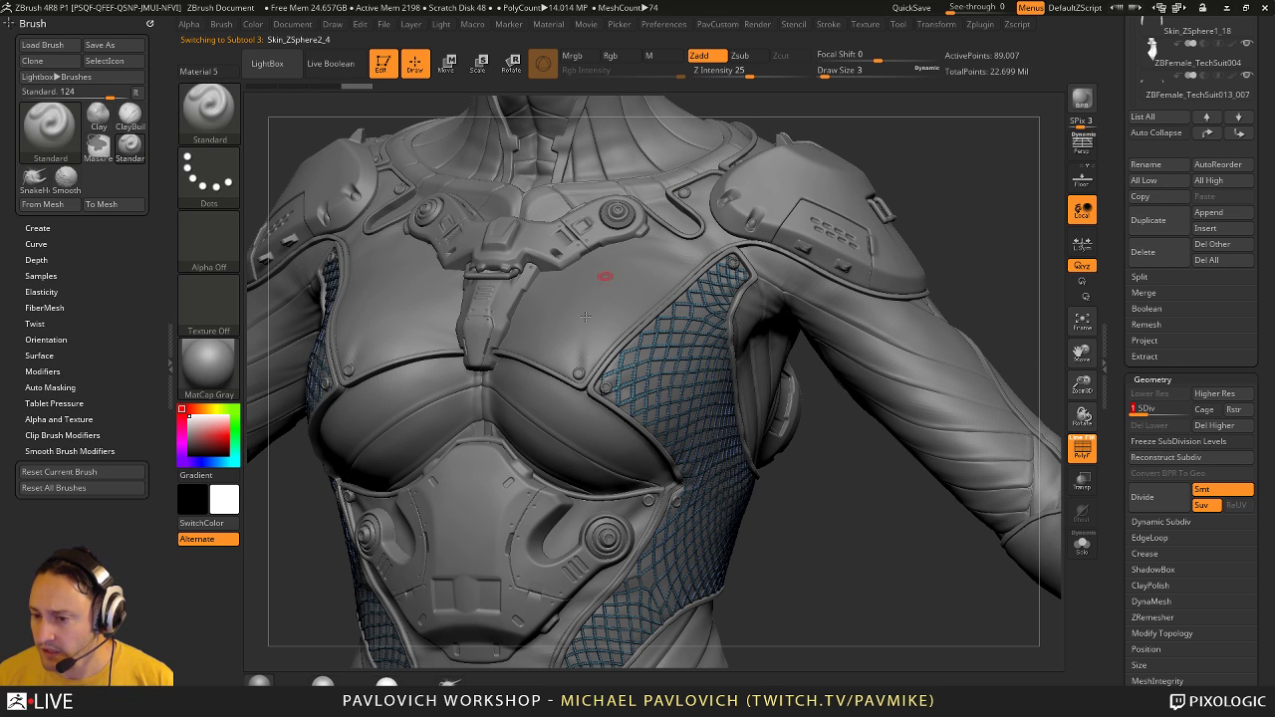
Step: Raise the netting to SDiv 3 and select the ZBFemaleTechsuit005 subtool
left_click(1178, 413)
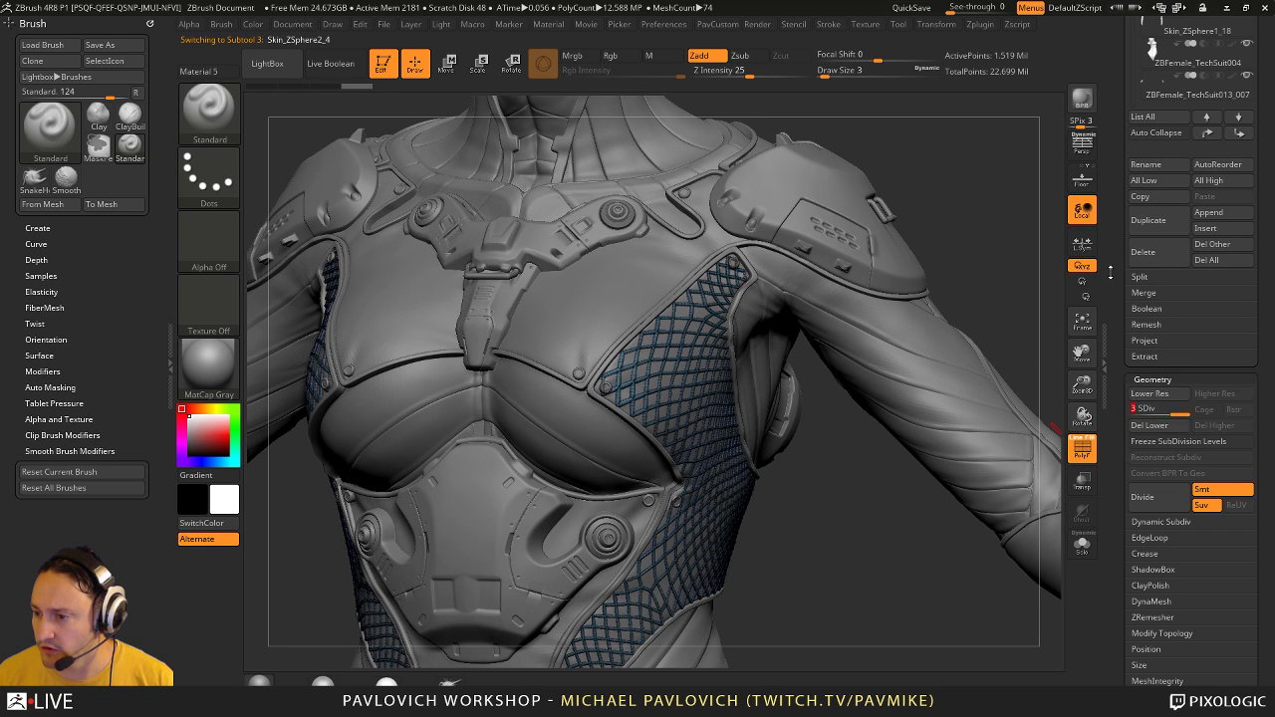
left_click_drag(1126, 275, 1129, 436)
left_click_drag(927, 206, 1079, 313, "alt")
left_click(1176, 291)
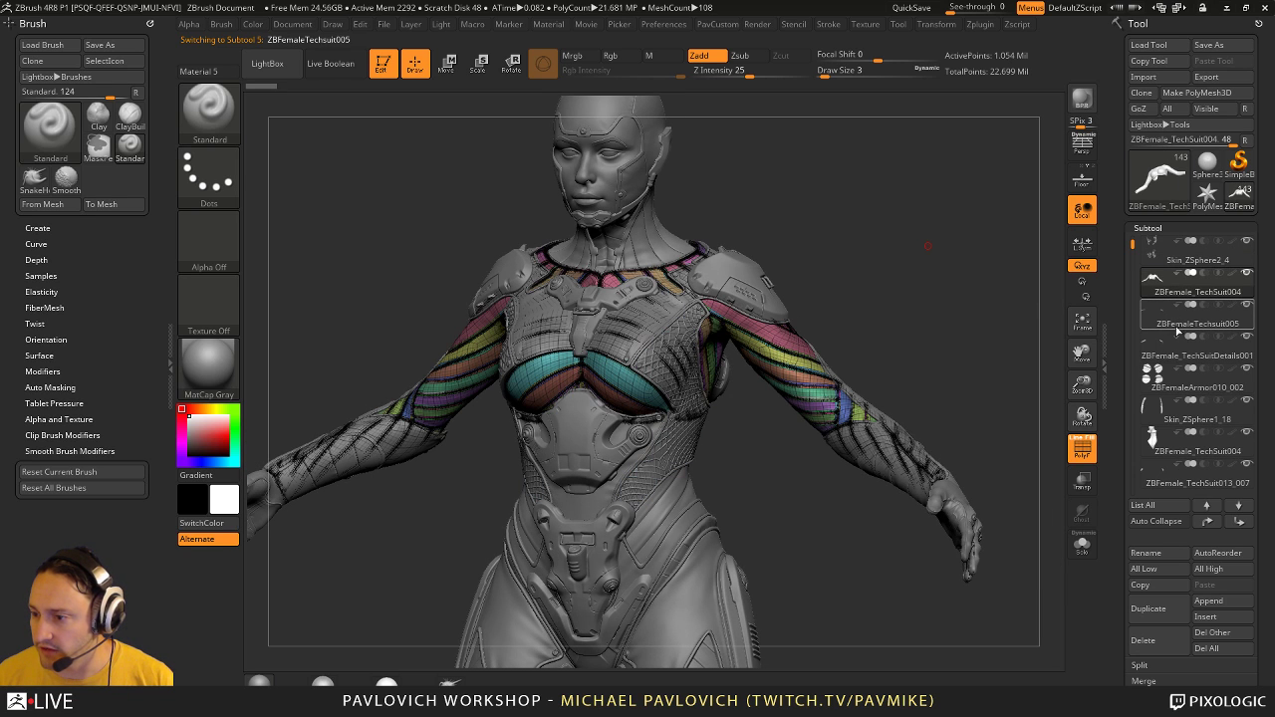
left_click_drag(936, 348, 493, 179, "alt")
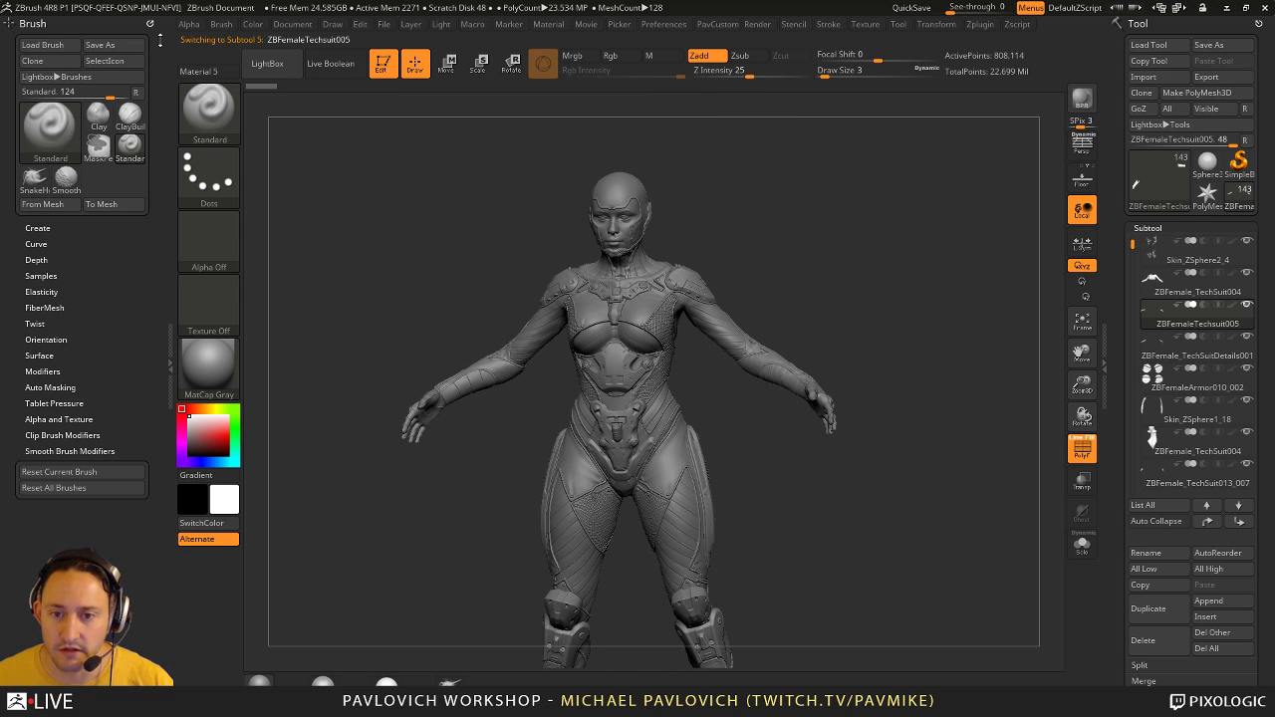
Step: Dock the Zplugin palette in place of the Brush palette and expand its Transpose Master section
left_click(147, 20)
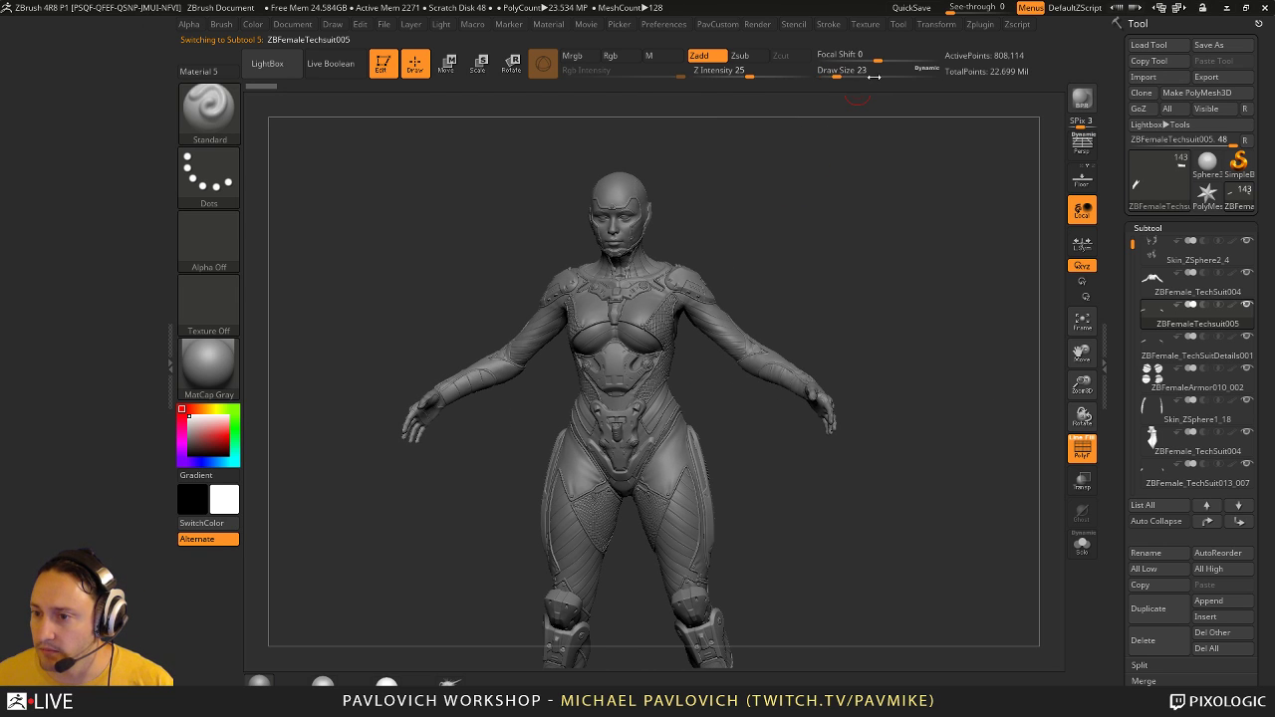
left_click(934, 24)
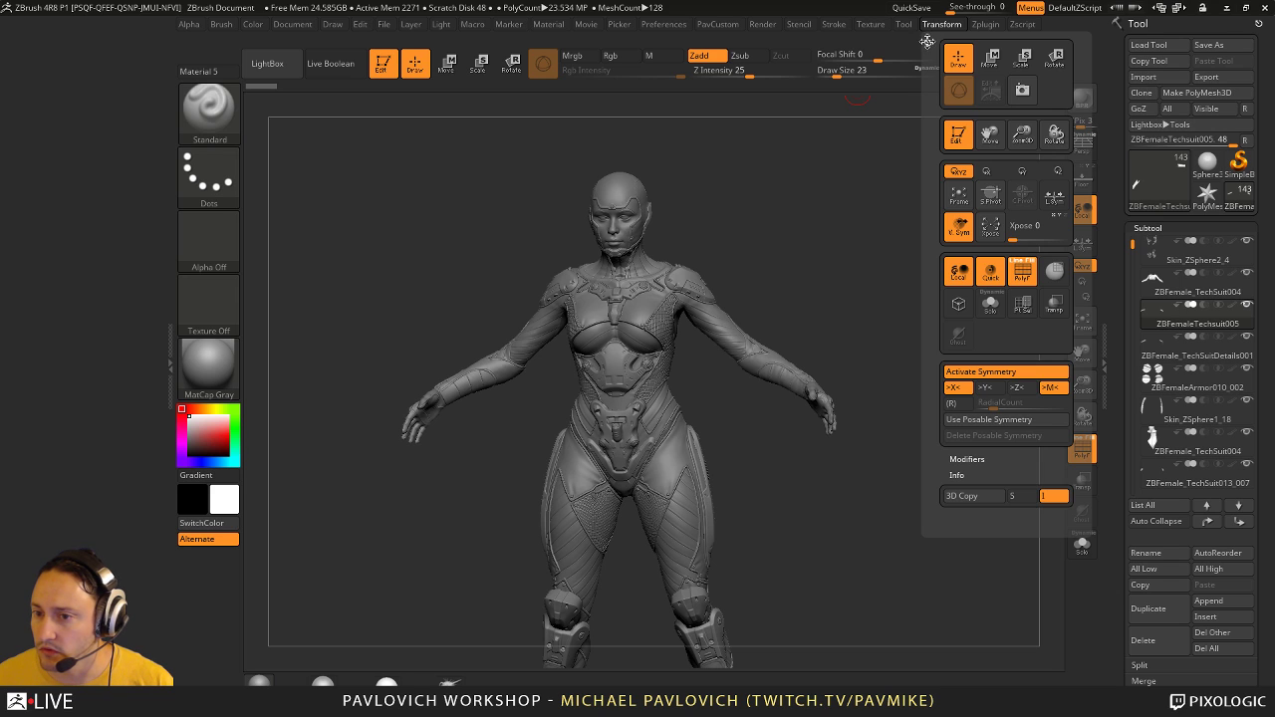
left_click(989, 25)
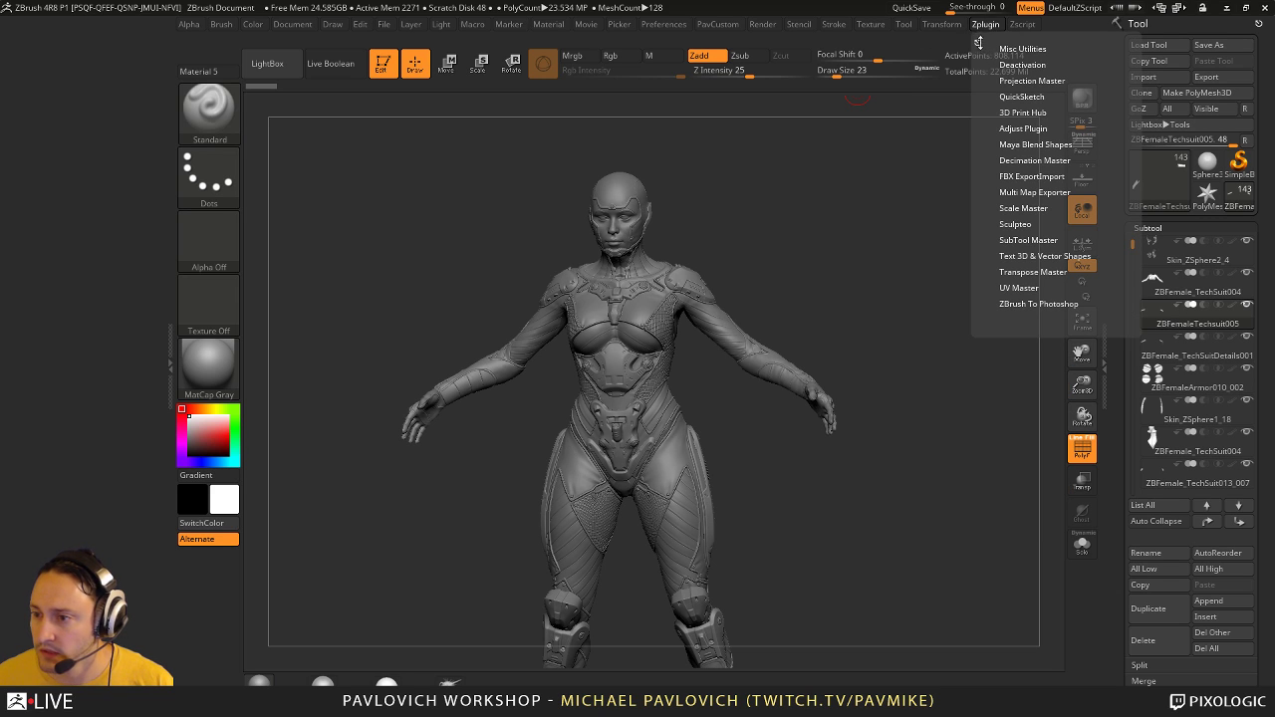
left_click_drag(681, 151, 94, 119)
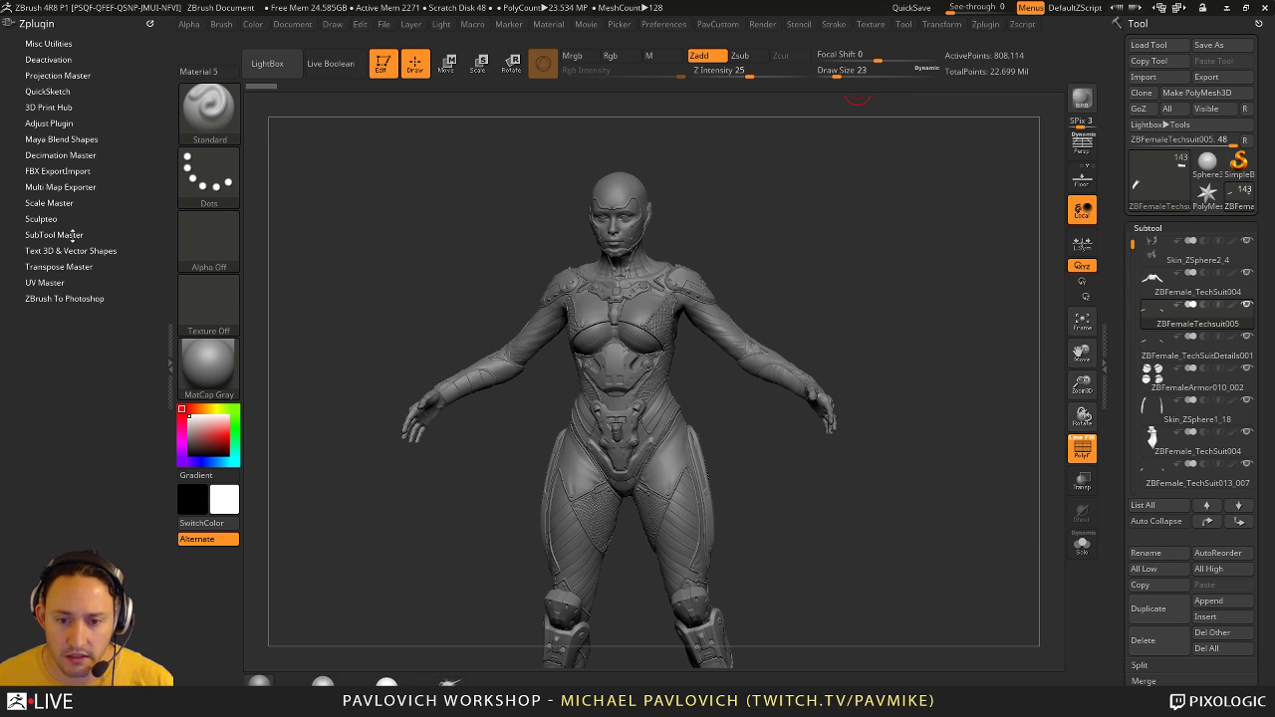
key("shift")
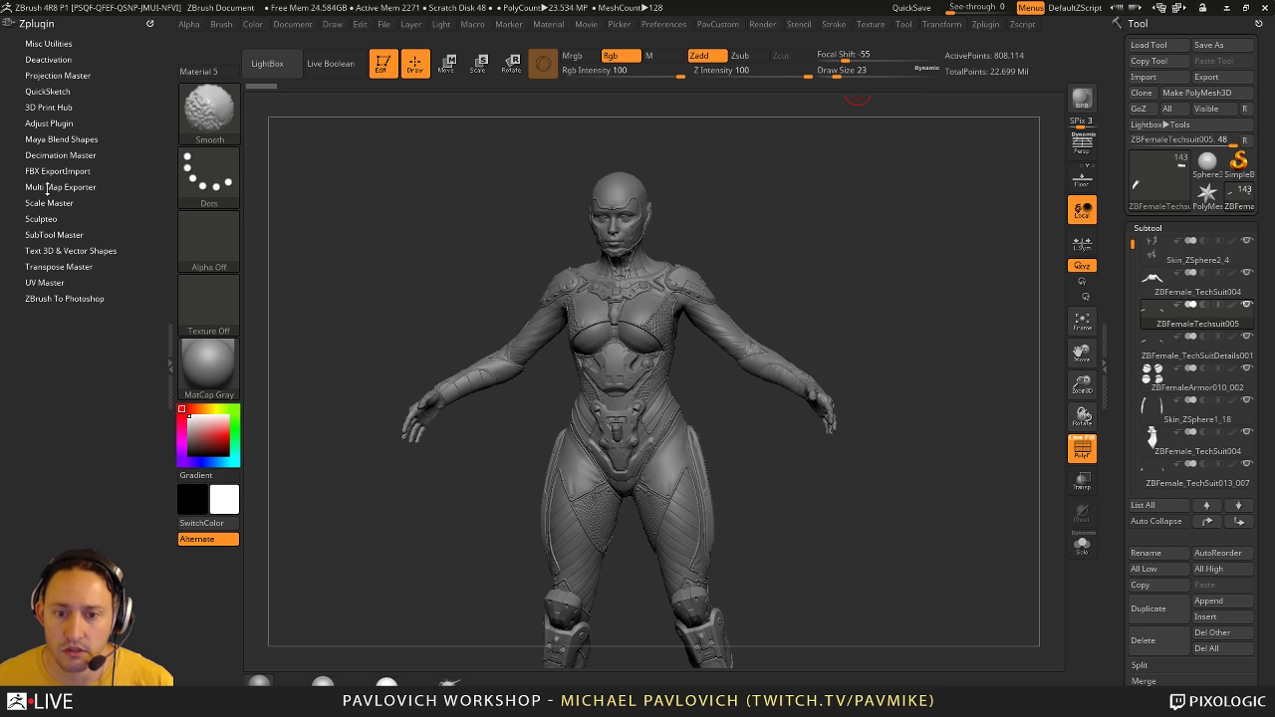
left_click(40, 266)
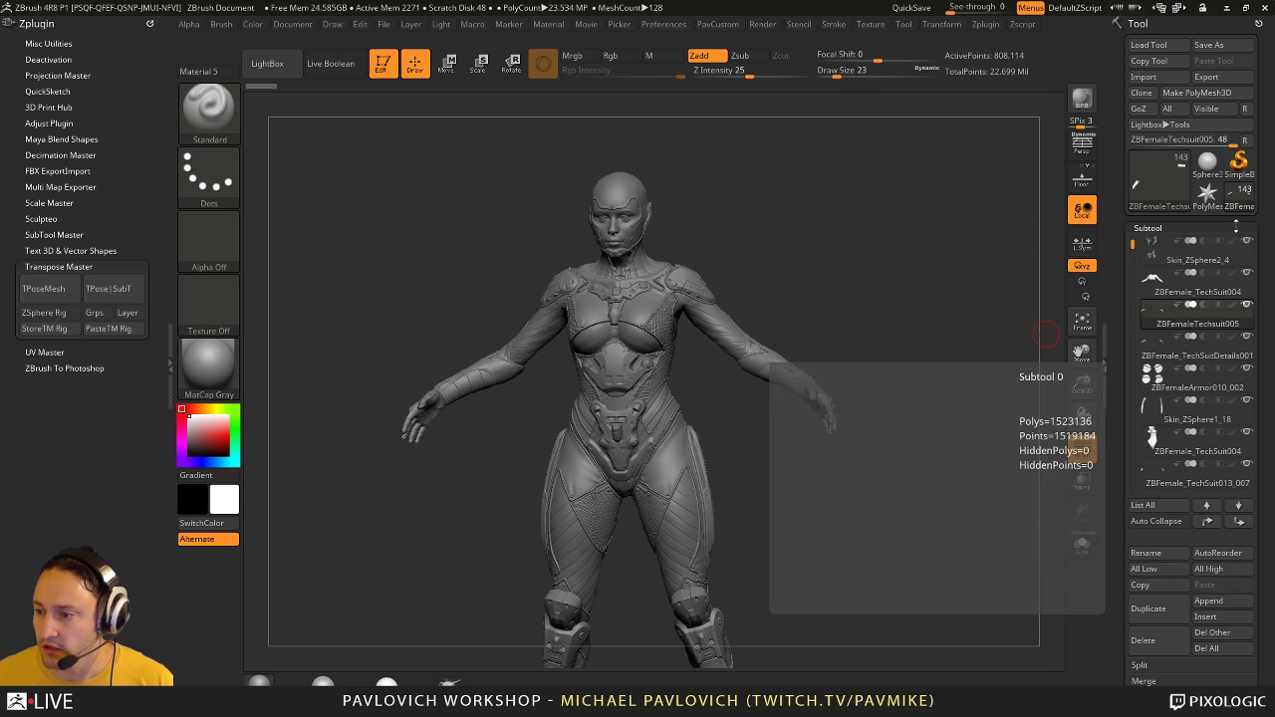
Step: Combine the subtools into a single posing mesh with Transpose Master's TPoseMesh command
left_click_drag(1133, 244, 1133, 386)
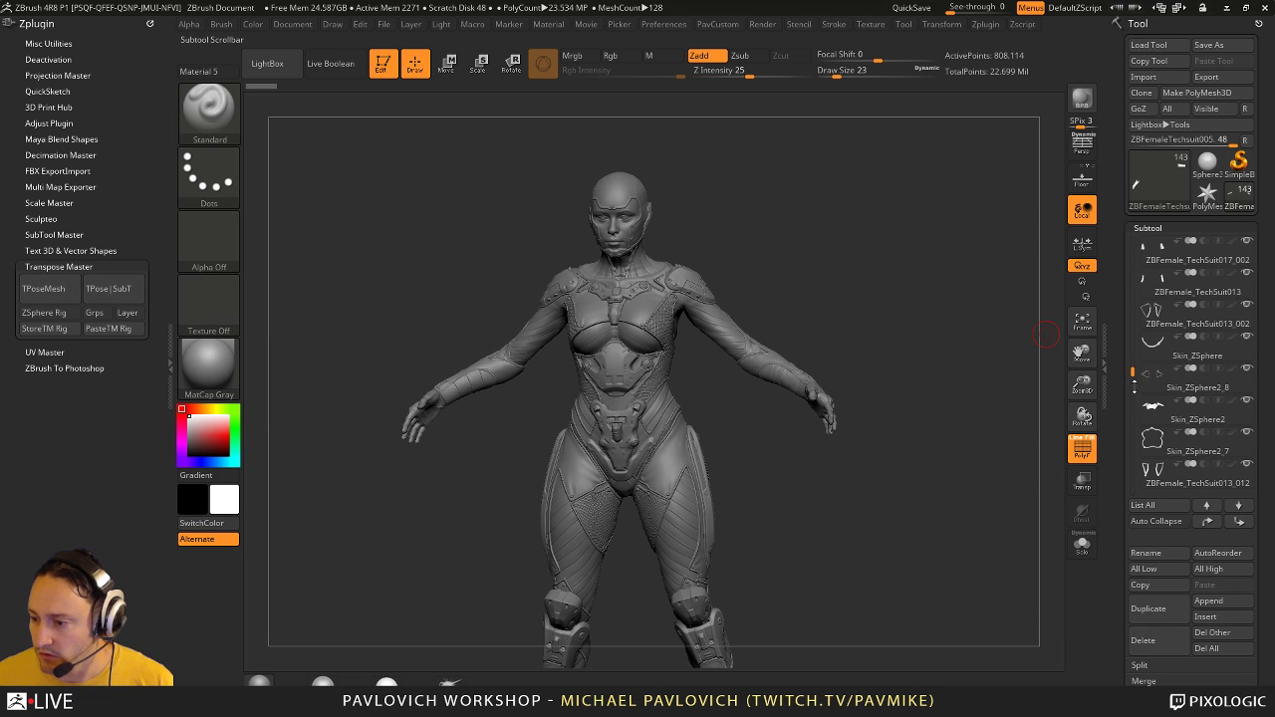
scroll(1135, 498, "down", 3)
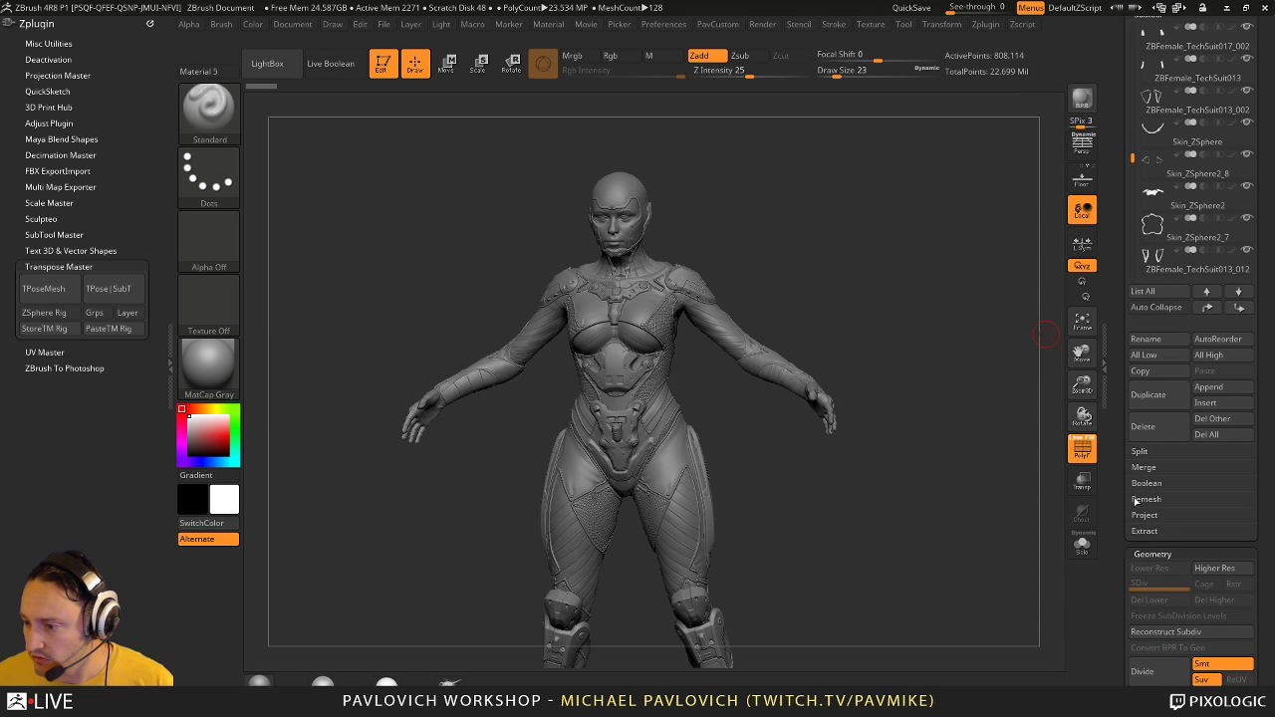
scroll(1121, 506, "down", 8)
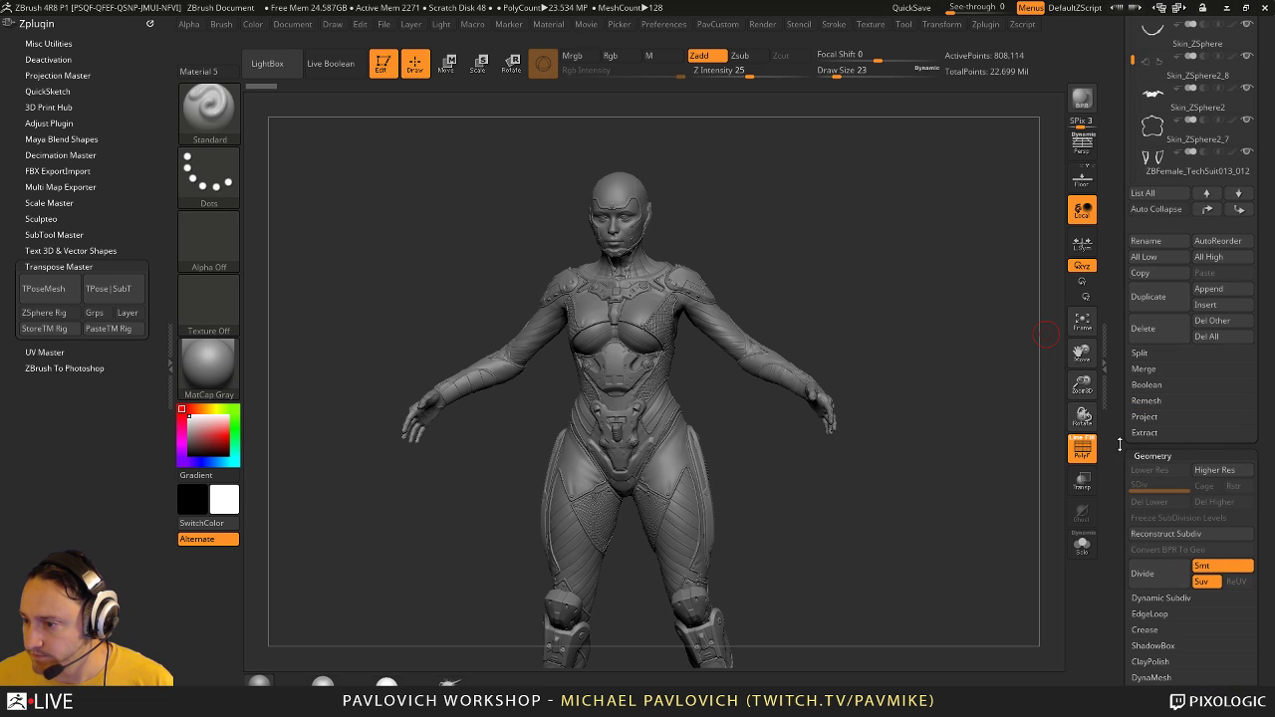
scroll(1137, 488, "up", 8)
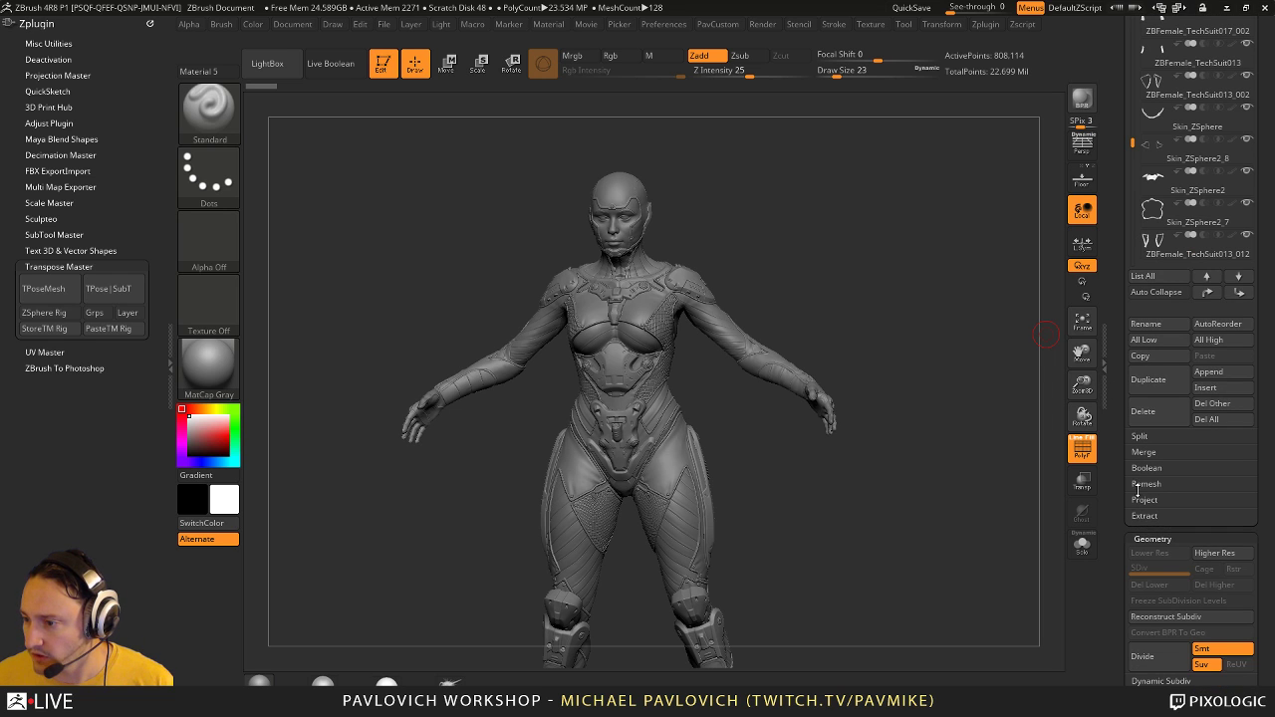
scroll(1112, 253, "up", 5)
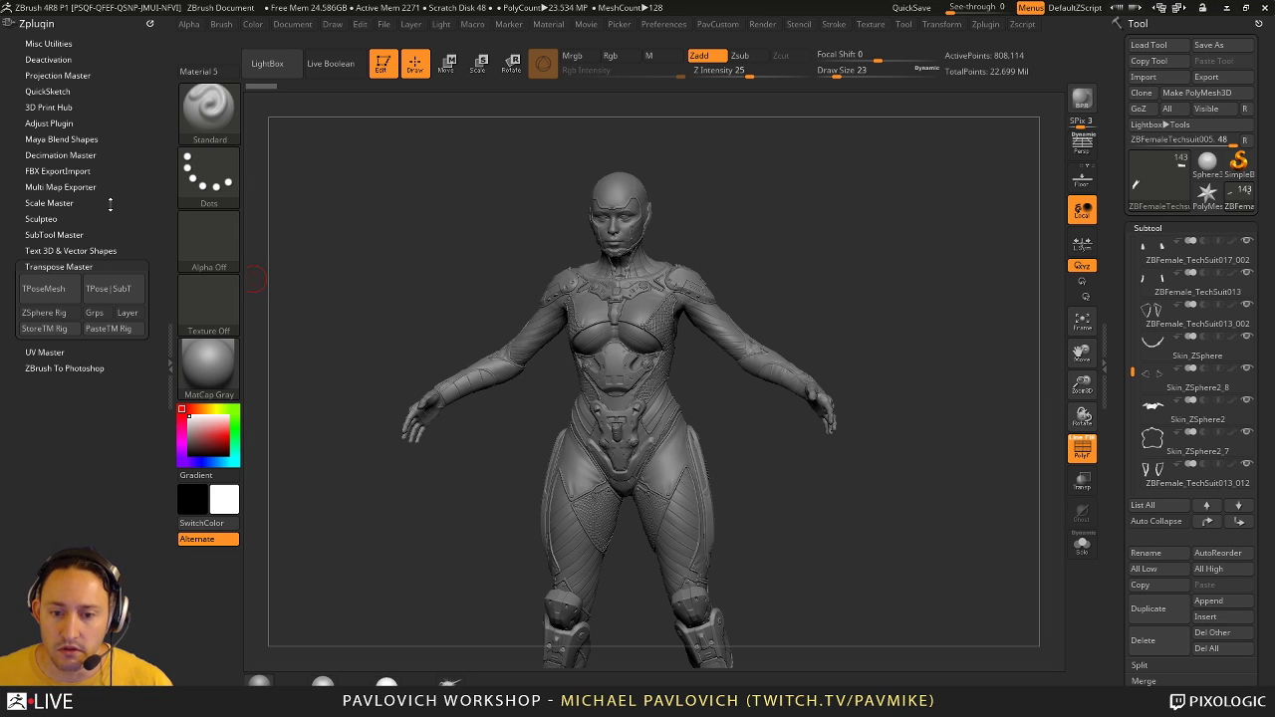
left_click(51, 298)
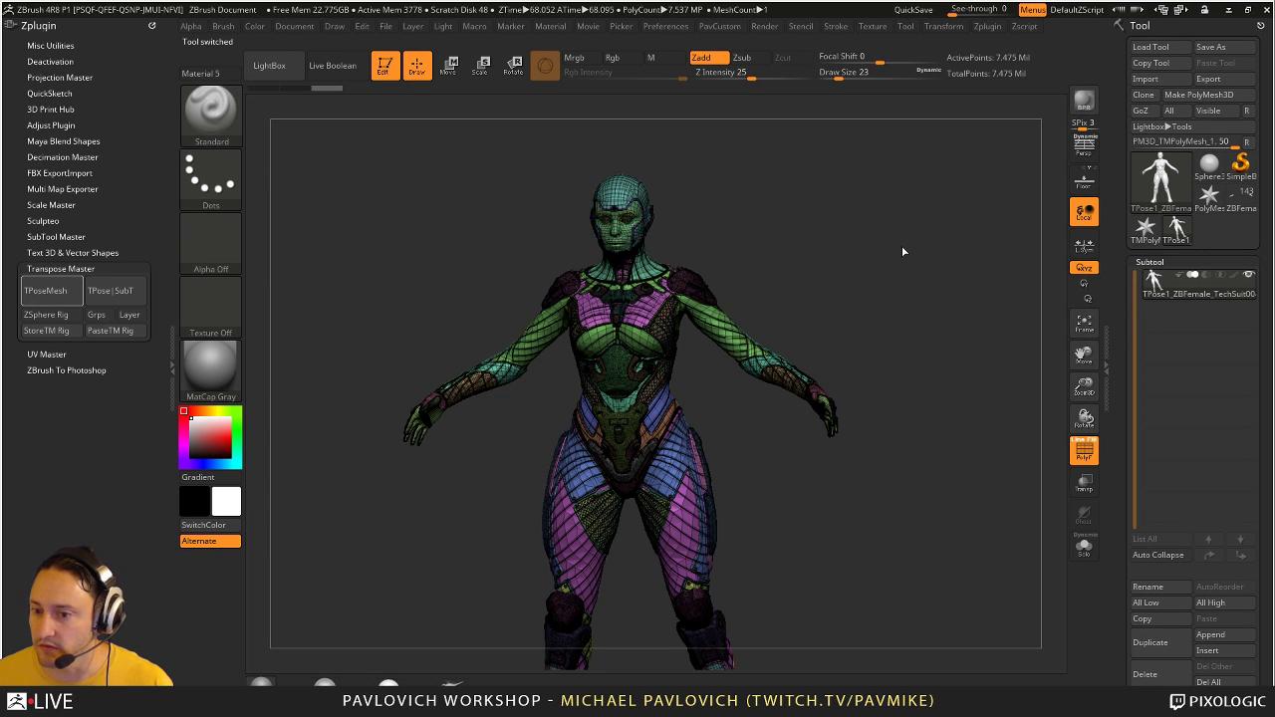
Step: Turn off the polyframe on the combined posing mesh and inspect the figure from several angles
mouse_move(976, 277)
left_mouse_down()
mouse_move(957, 299)
mouse_move(963, 350)
left_mouse_up()
left_click_drag(963, 350, 983, 264, "alt")
left_click(1084, 450)
mouse_move(1006, 322)
left_mouse_down()
mouse_move(884, 337)
mouse_move(973, 324)
mouse_move(931, 342)
mouse_move(951, 291)
mouse_move(971, 346)
mouse_move(975, 219)
mouse_move(707, 392)
mouse_move(667, 389)
mouse_move(819, 384)
left_mouse_up()
left_click_drag(715, 570, 707, 507, "alt")
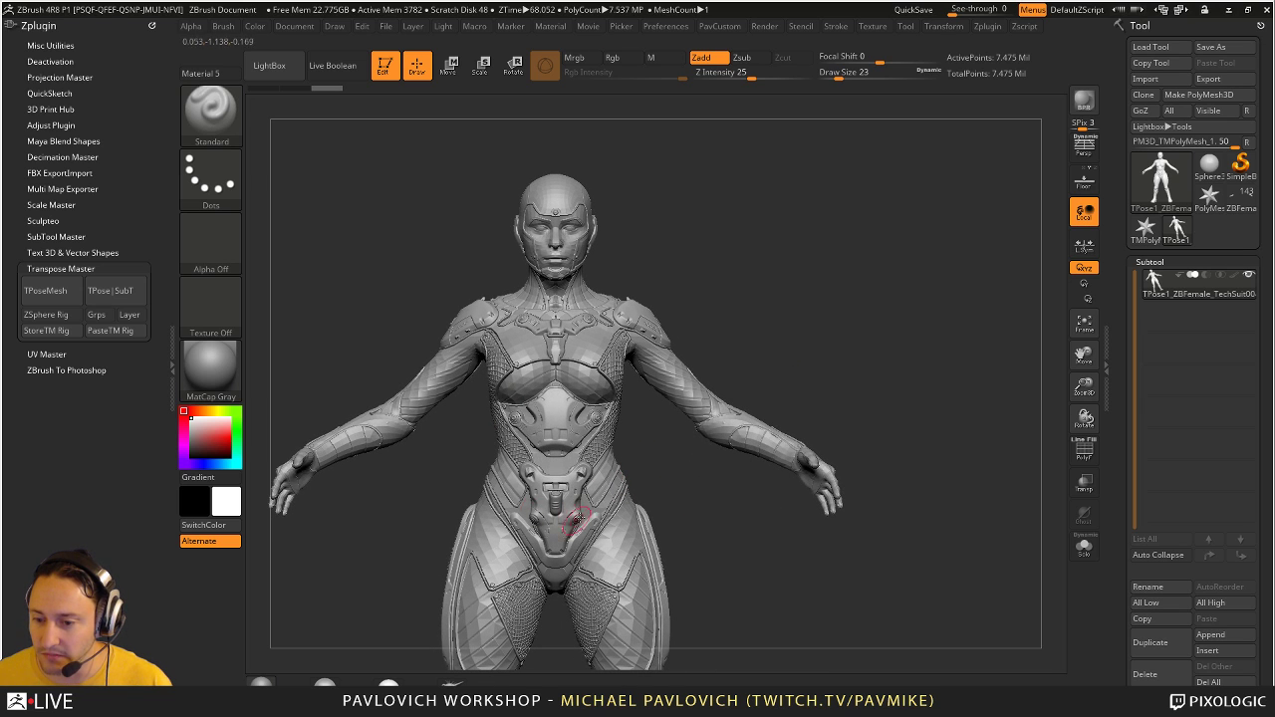
left_click_drag(781, 312, 791, 341)
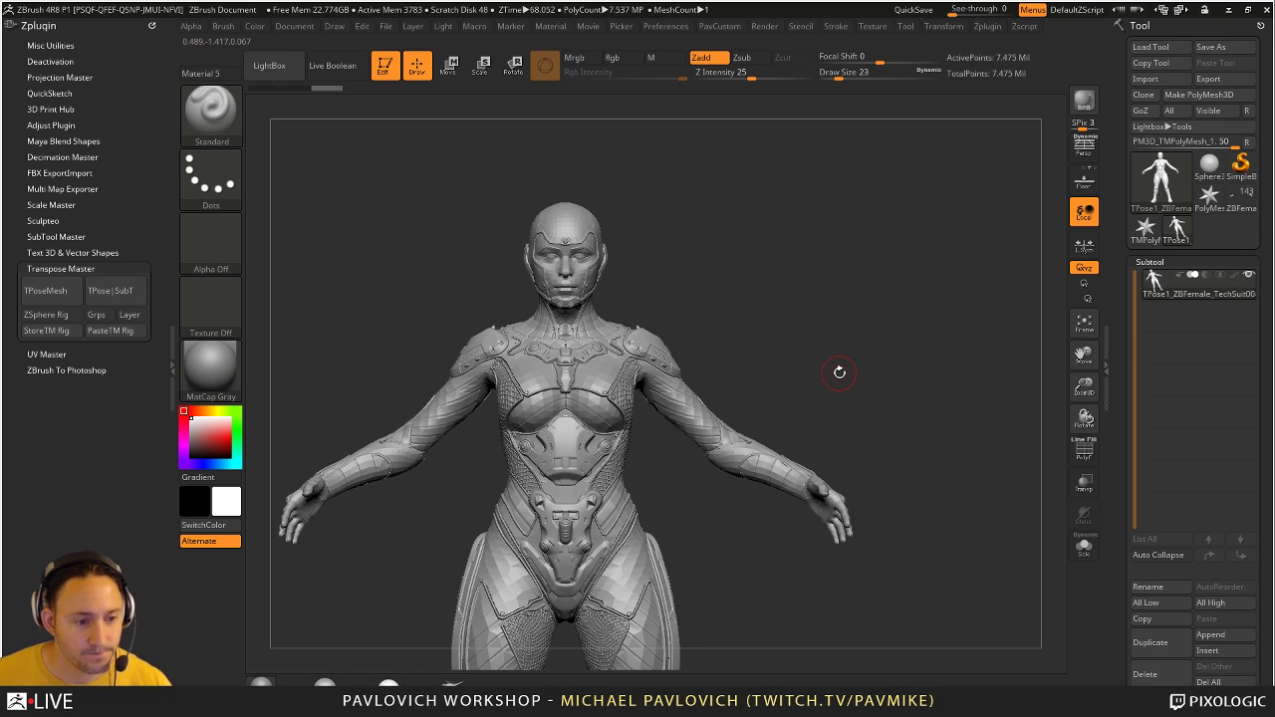
mouse_move(902, 241)
left_mouse_down()
mouse_move(887, 247)
mouse_move(901, 243)
left_mouse_up()
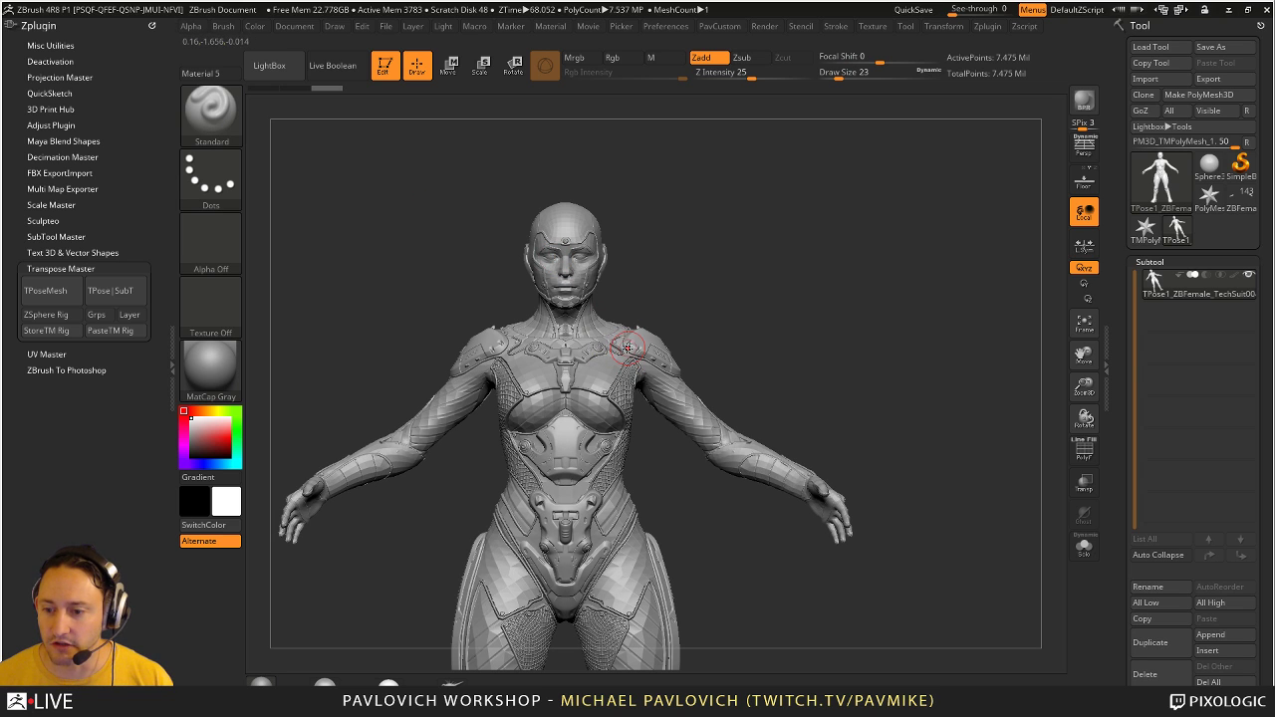
left_click_drag(834, 324, 444, 399)
left_click_drag(801, 368, 856, 279)
mouse_move(758, 196)
left_mouse_down("alt")
mouse_move(910, 415)
mouse_move(902, 185)
mouse_move(885, 268)
left_mouse_up("alt")
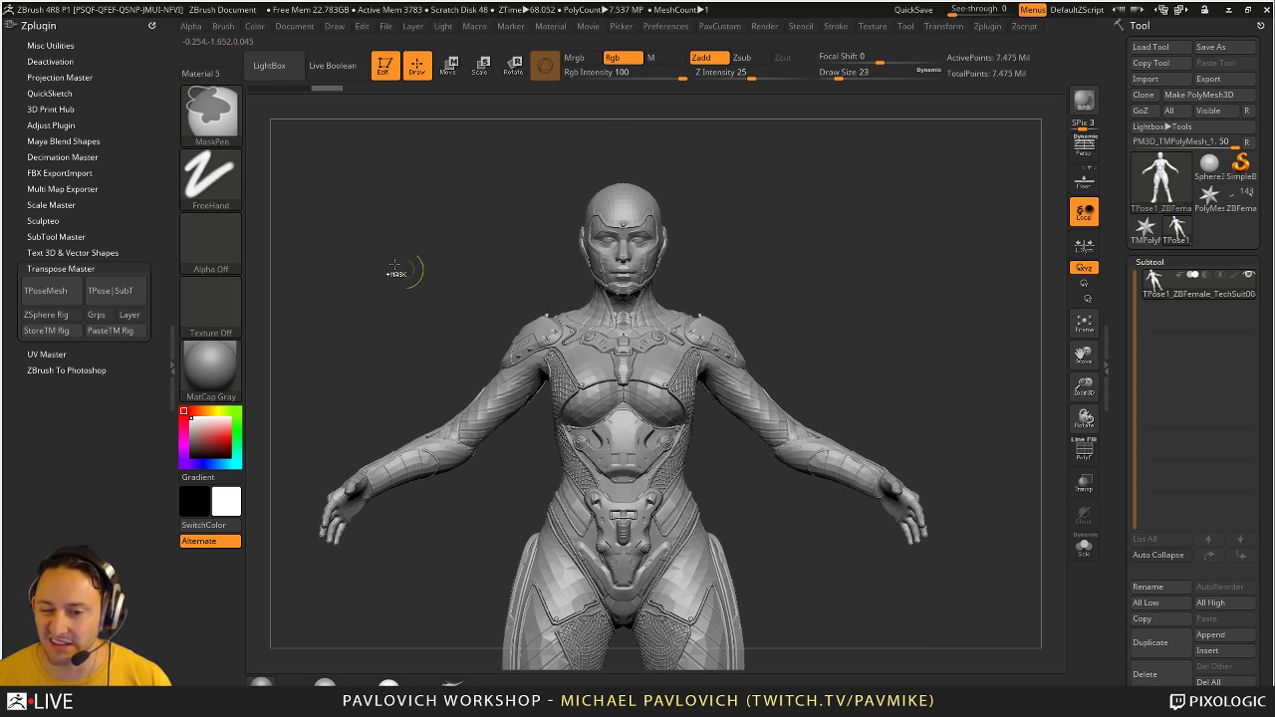
Step: Set the masking brush to MaskLasso and the draw size to 14
left_click(210, 114, "ctrl")
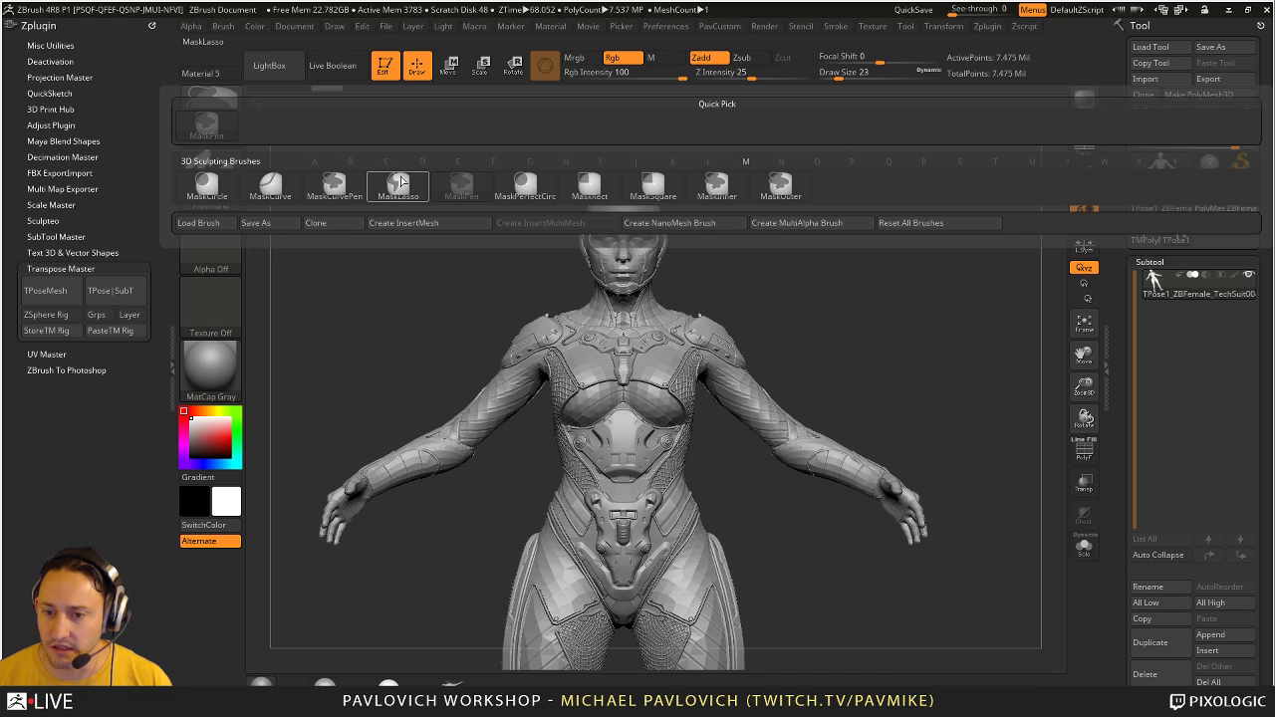
mouse_move(811, 282)
left_mouse_down()
mouse_move(774, 266)
mouse_move(845, 286)
mouse_move(842, 270)
left_mouse_up()
key("s")
Step: Try masking the figure around one upper arm with the Move gizmo active, and clear that mask
key("w")
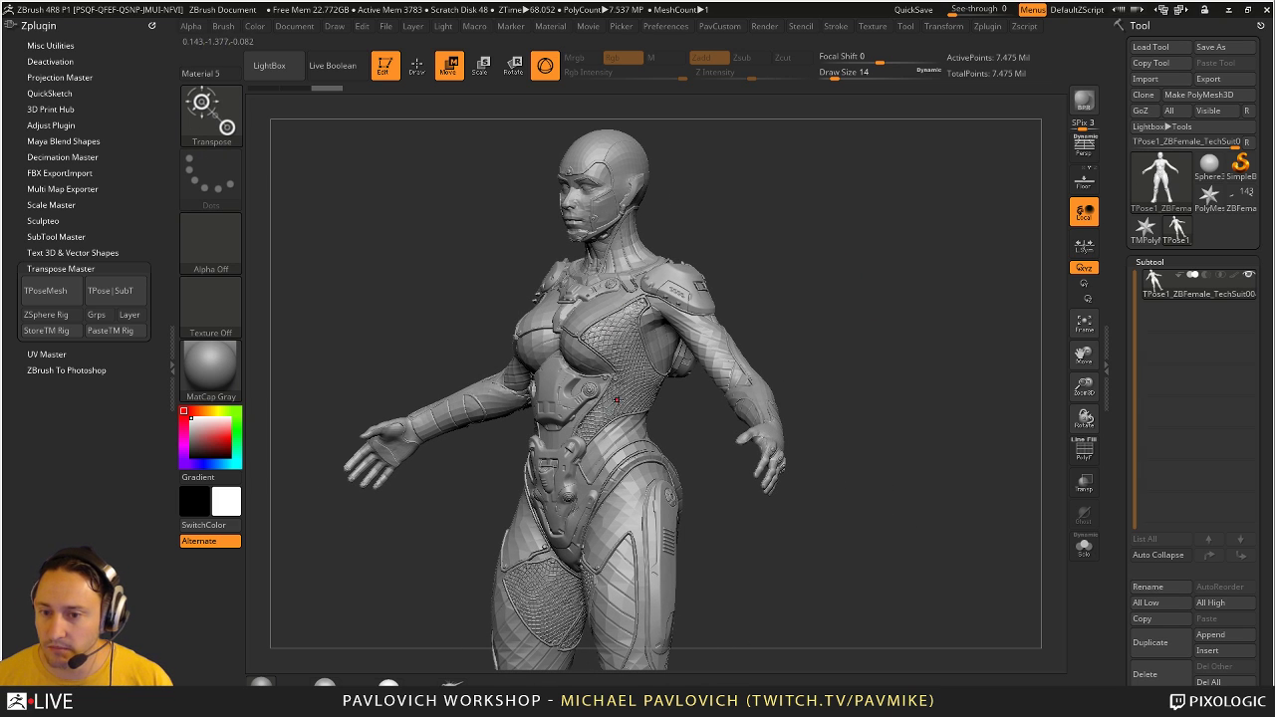
left_click(715, 356, "ctrl")
left_click_drag(908, 346, 927, 336, "shift")
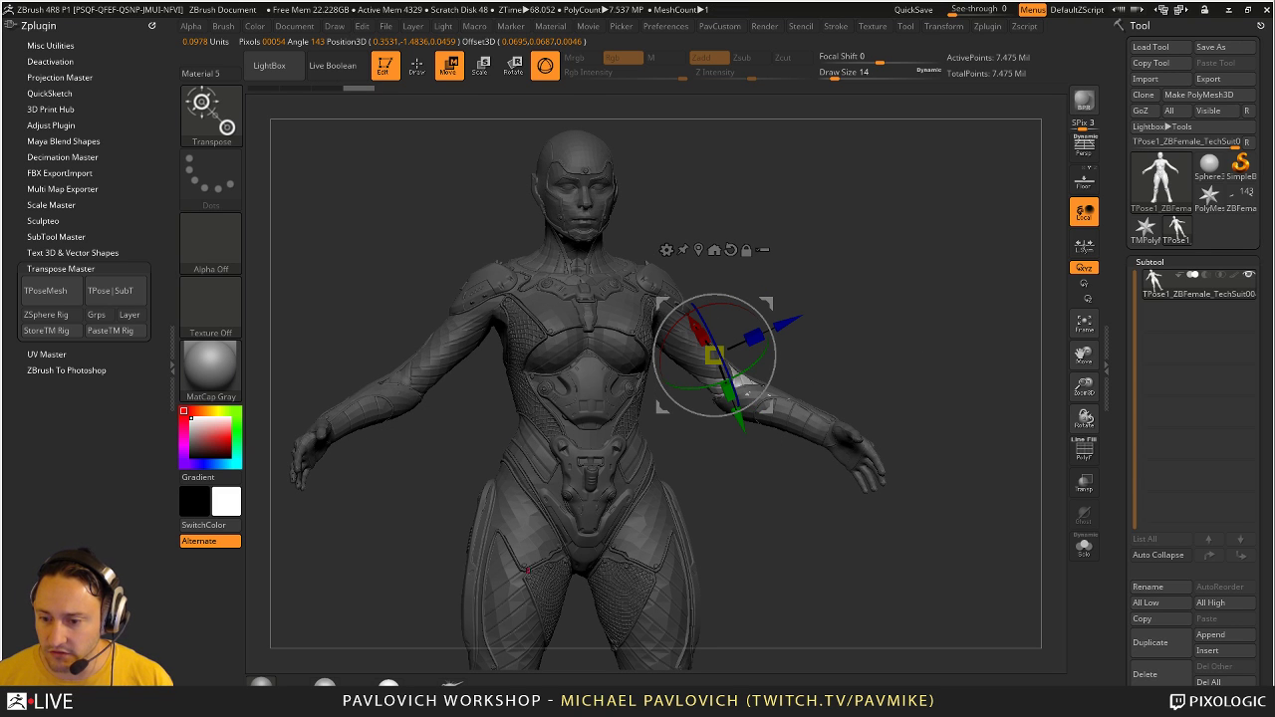
left_click_drag(952, 329, 894, 307)
Step: Return to Draw mode, mask the figure's head, arms and torso down to the waist from the front, and invert the mask
left_click(222, 117, "ctrl")
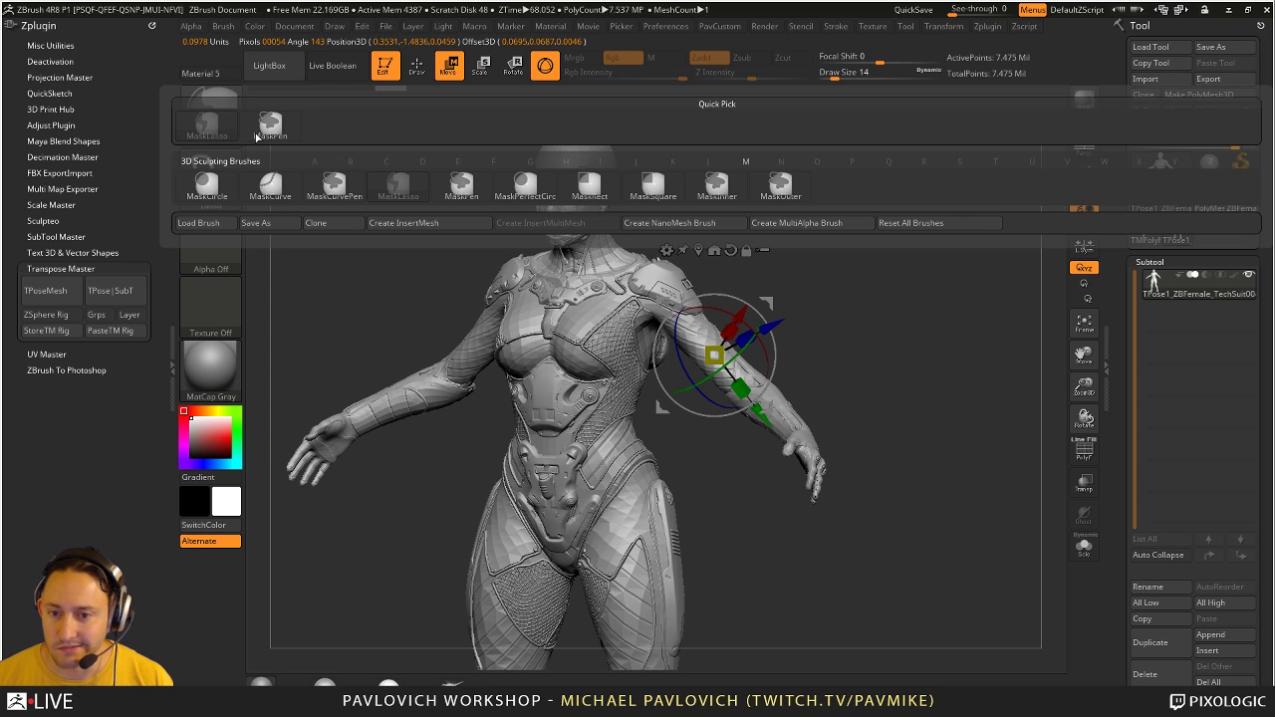
key("q")
mouse_move(919, 296)
left_mouse_down()
mouse_move(922, 380)
mouse_move(929, 300)
mouse_move(892, 255)
left_mouse_up()
left_click_drag(920, 311, 868, 357)
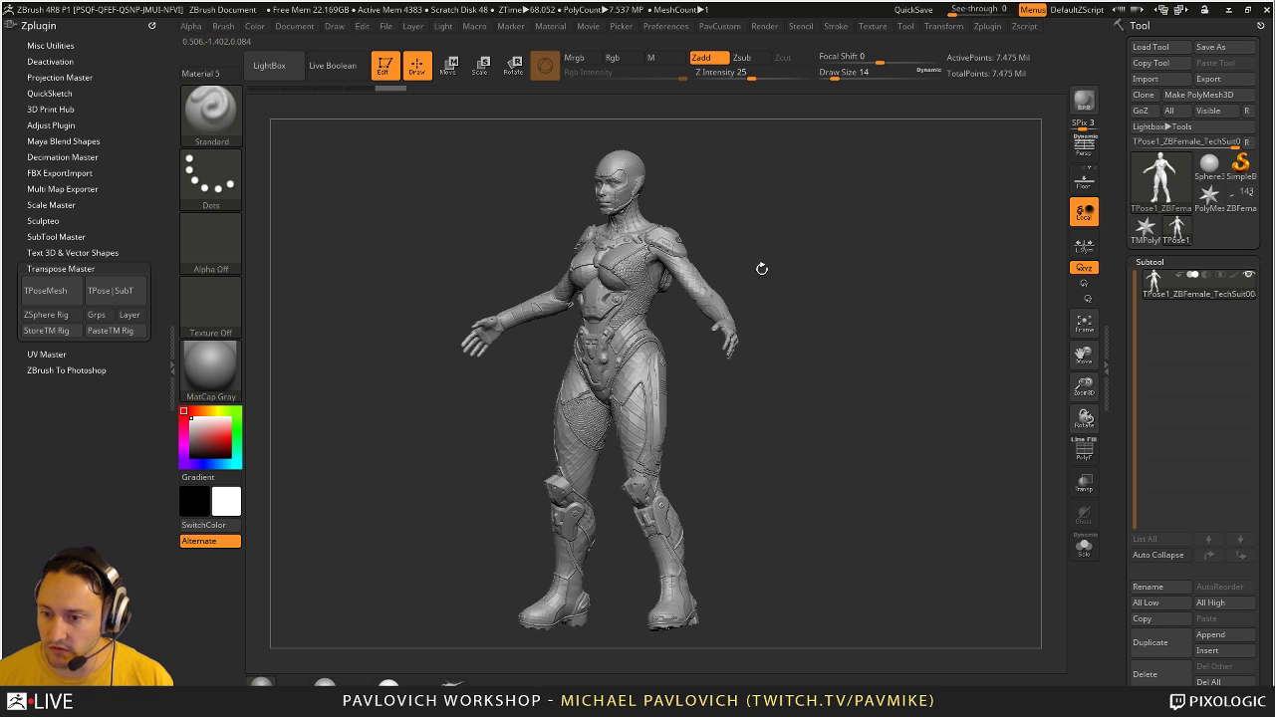
mouse_move(886, 304)
left_mouse_down("shift")
mouse_move(927, 297)
mouse_move(914, 290)
mouse_move(900, 322)
left_mouse_up("shift")
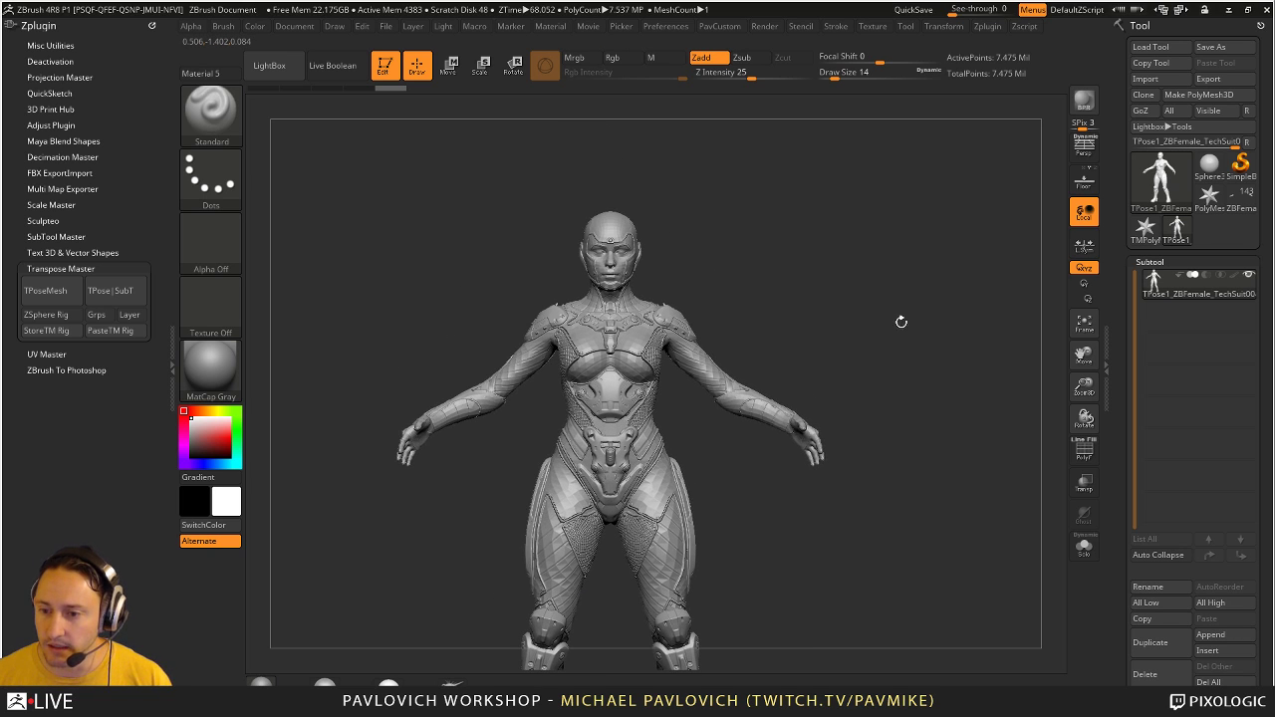
mouse_move(715, 209)
left_mouse_down("ctrl")
mouse_move(523, 167)
mouse_move(398, 523)
mouse_move(538, 437)
mouse_move(675, 430)
mouse_move(902, 311)
mouse_move(757, 219)
left_mouse_up("ctrl")
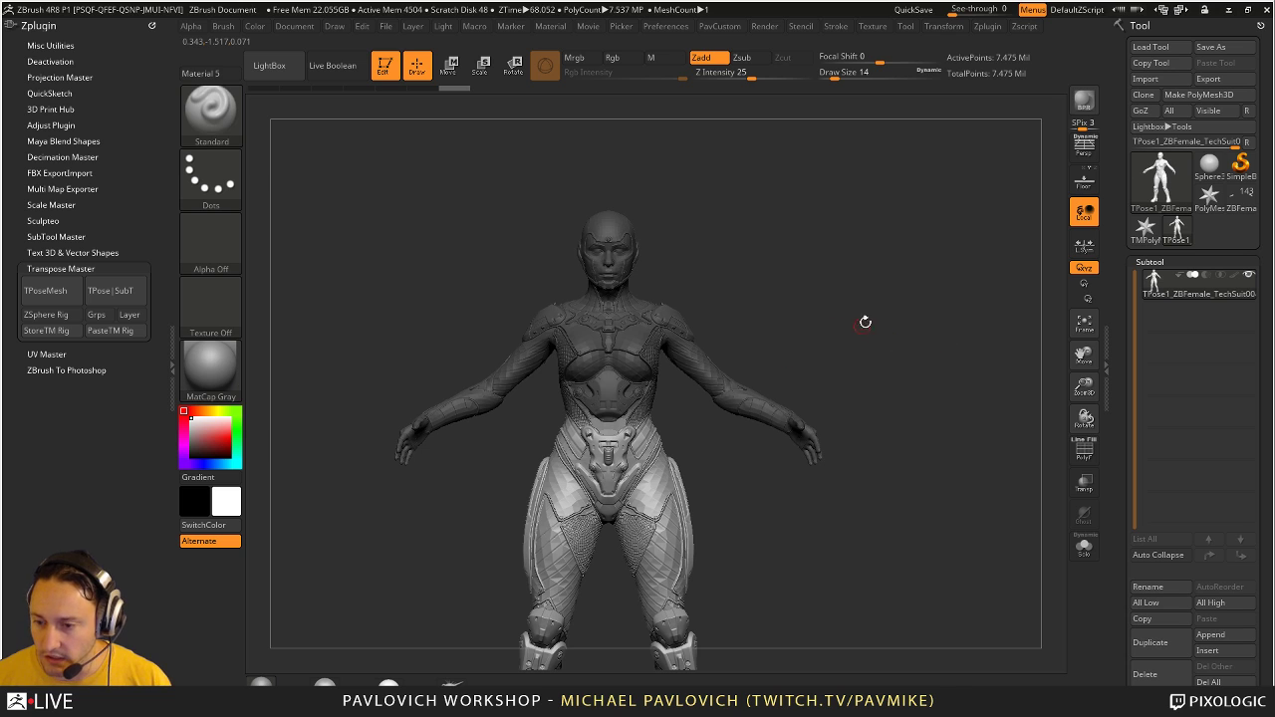
left_click_drag(865, 322, 778, 366)
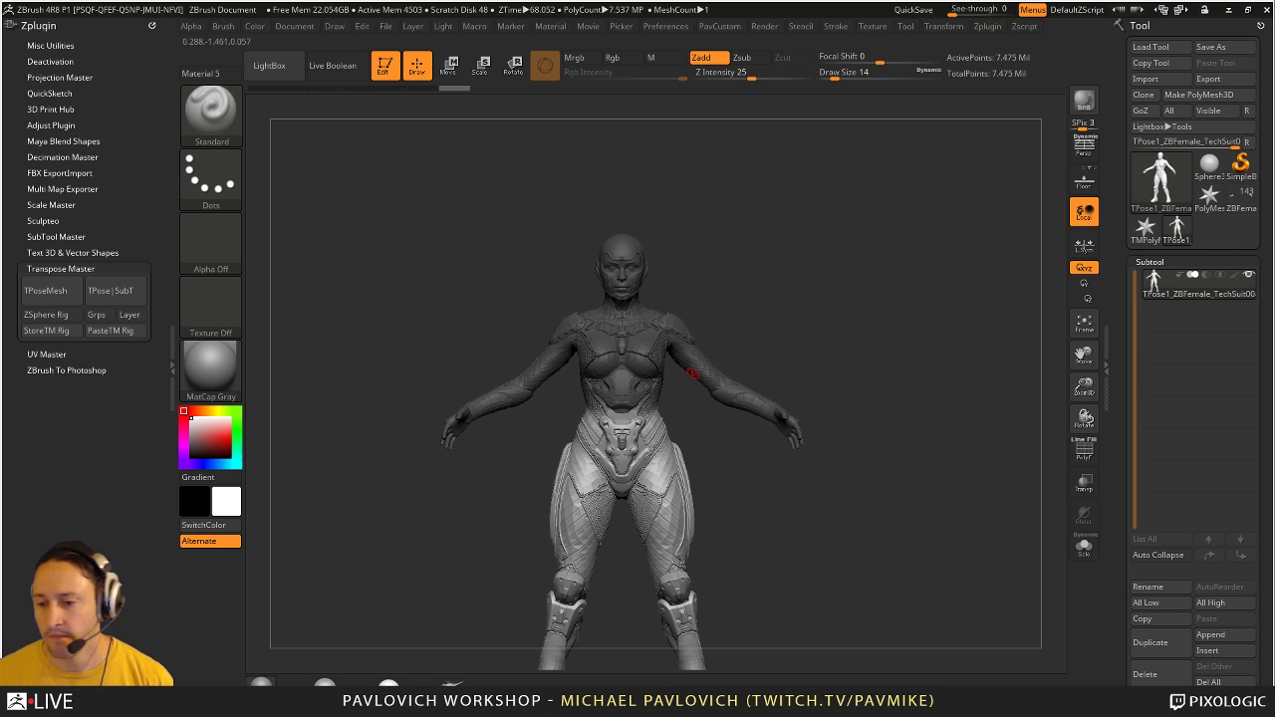
left_click_drag(797, 292, 905, 282)
Step: Activate the Rotate gizmo, centre it on the unmasked upper body, reset its orientation and reposition it at the abdomen
key("r")
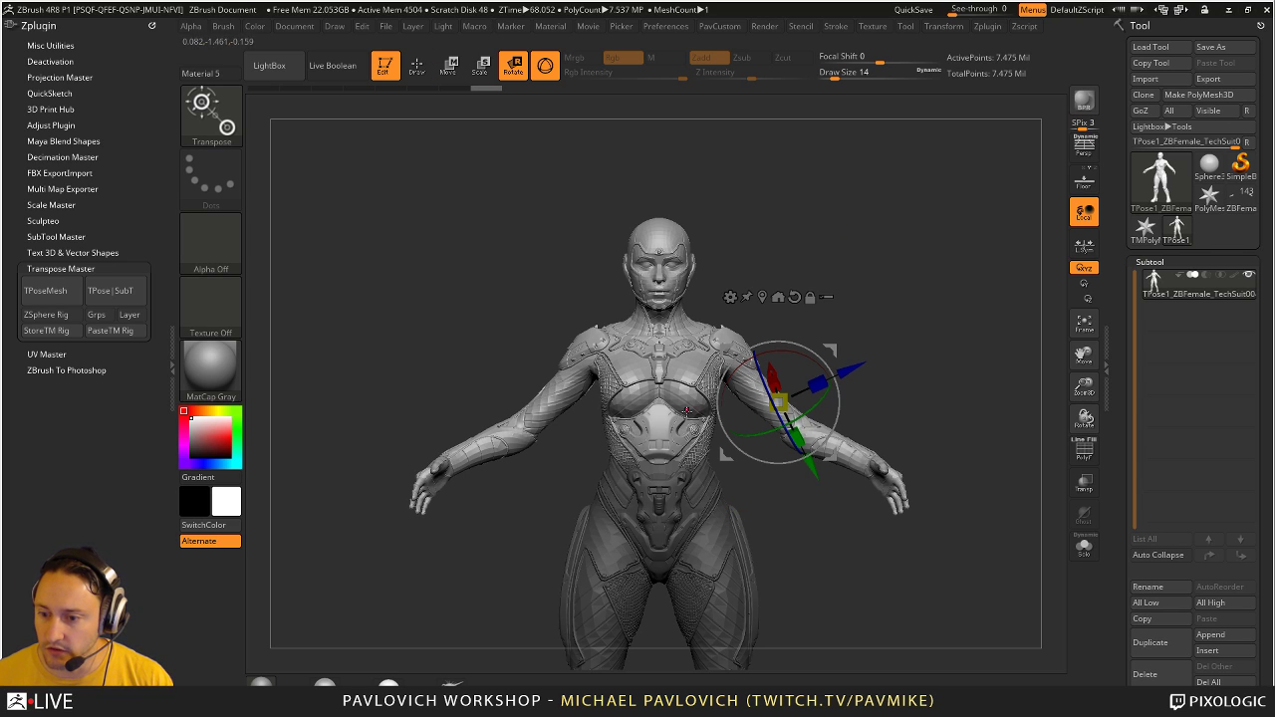
left_click(763, 298)
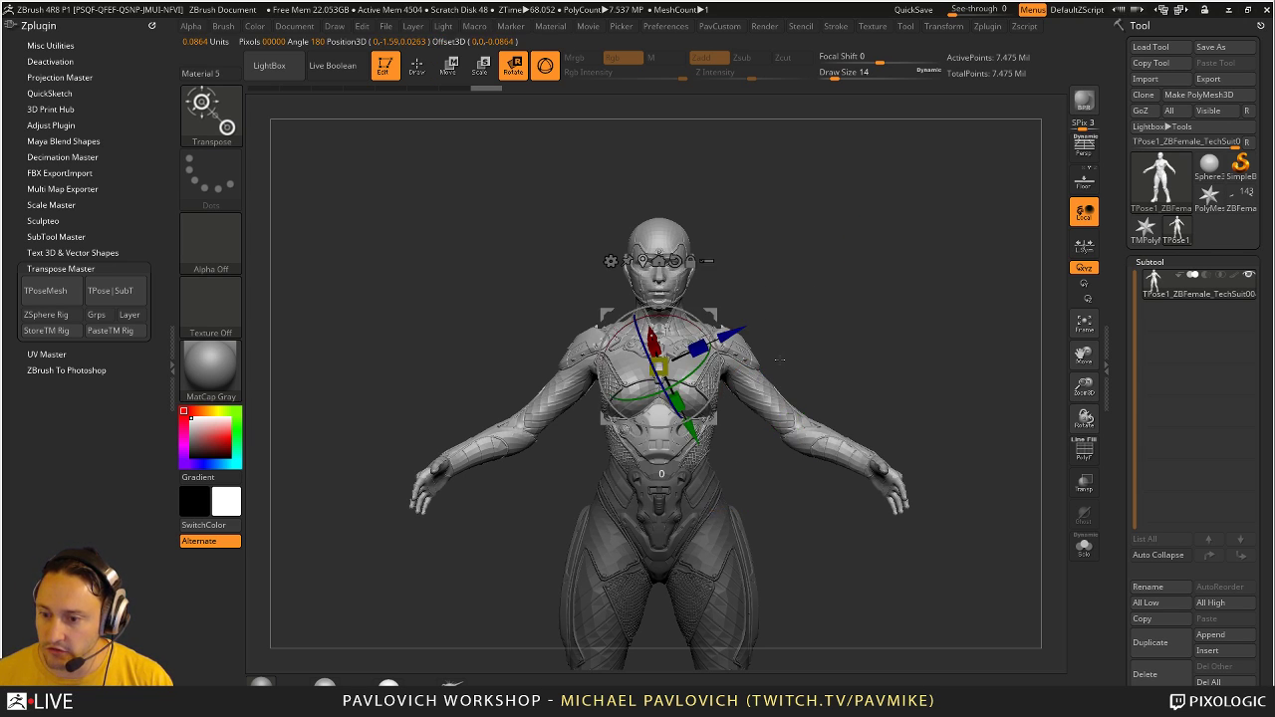
left_click(675, 261, "alt")
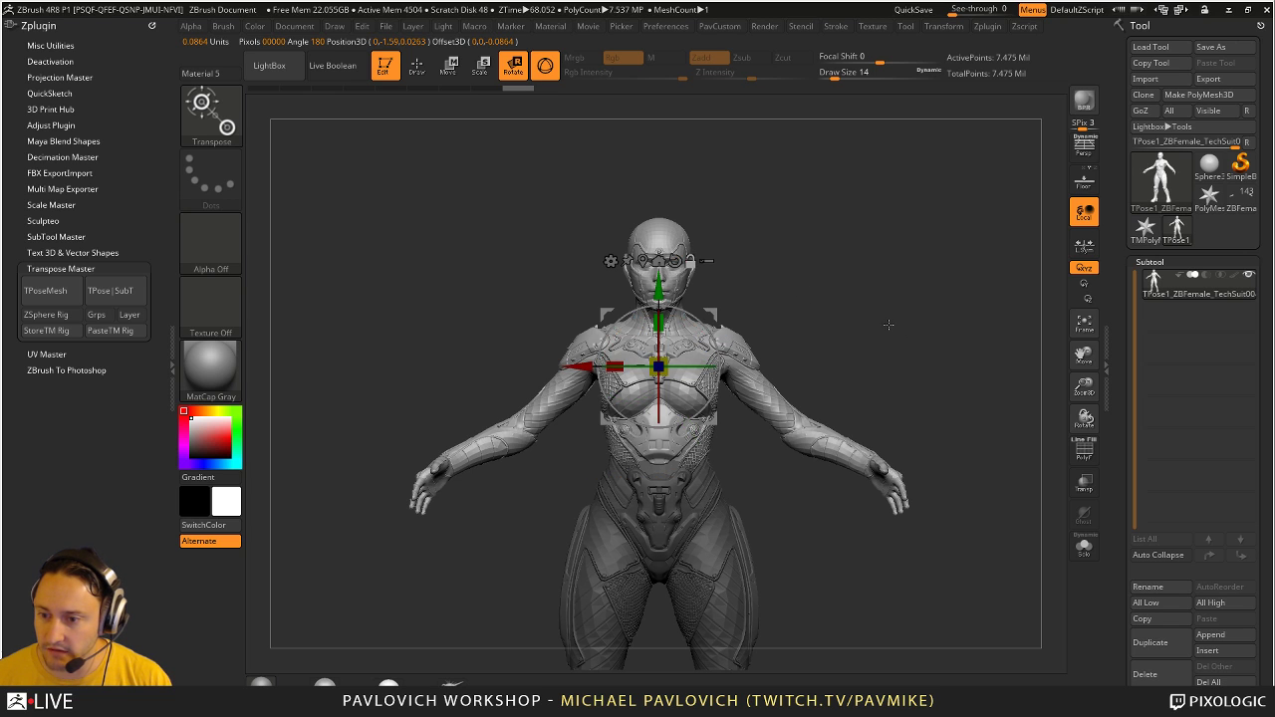
left_click_drag(891, 317, 828, 322, "shift")
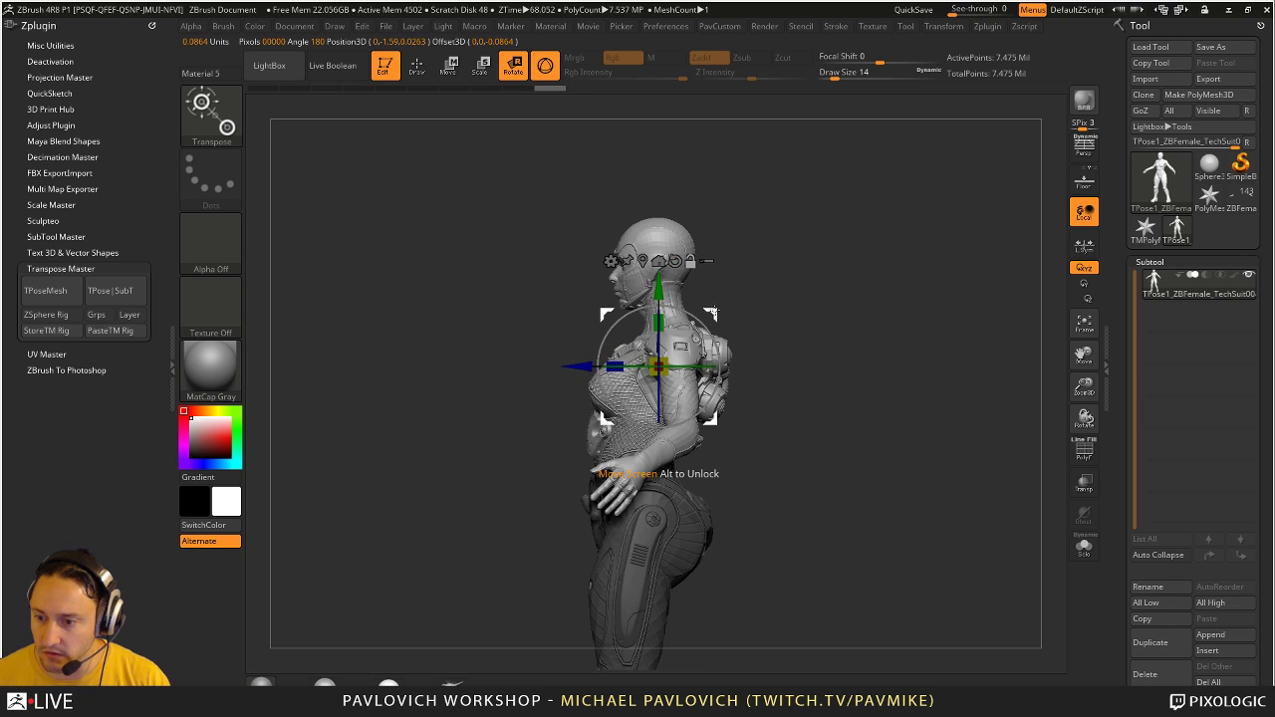
left_click_drag(715, 311, 703, 391, "alt")
left_click_drag(843, 381, 907, 381, "shift")
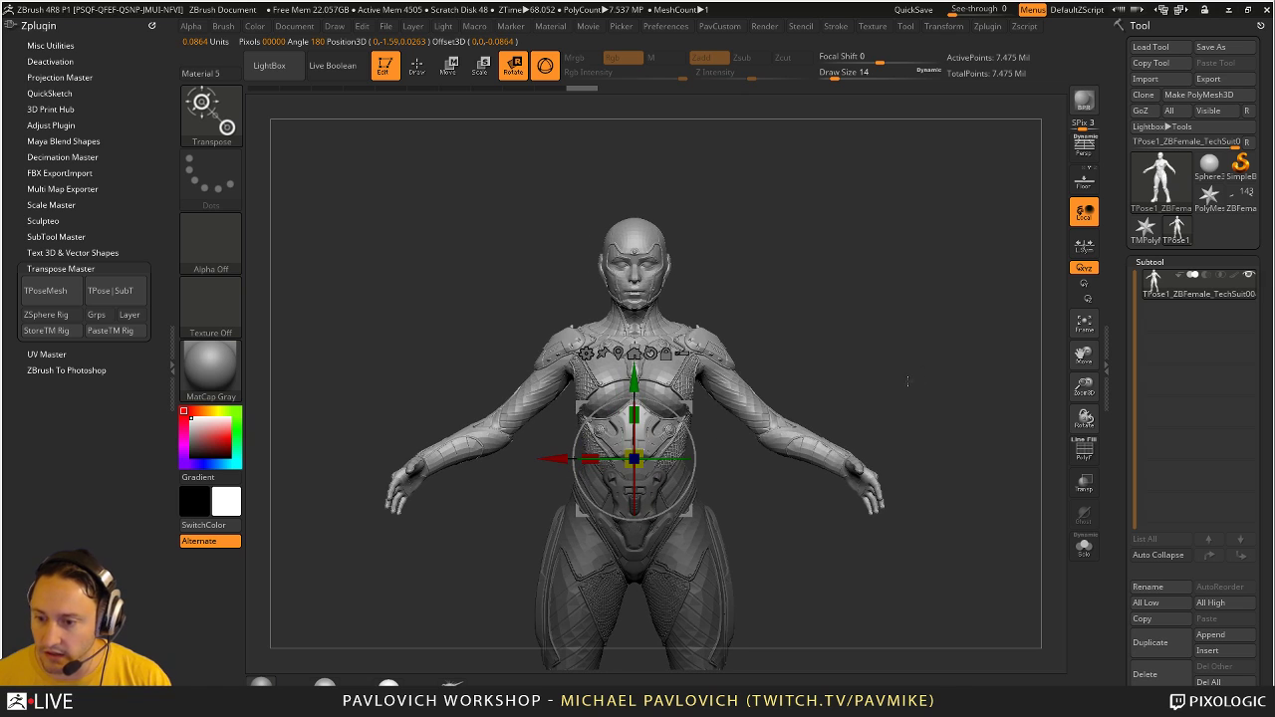
left_click_drag(790, 258, 801, 269, "alt")
Step: Switch from the gizmo to the transpose line, extend it from the abdomen to above the head, and activate Move mode
key("y")
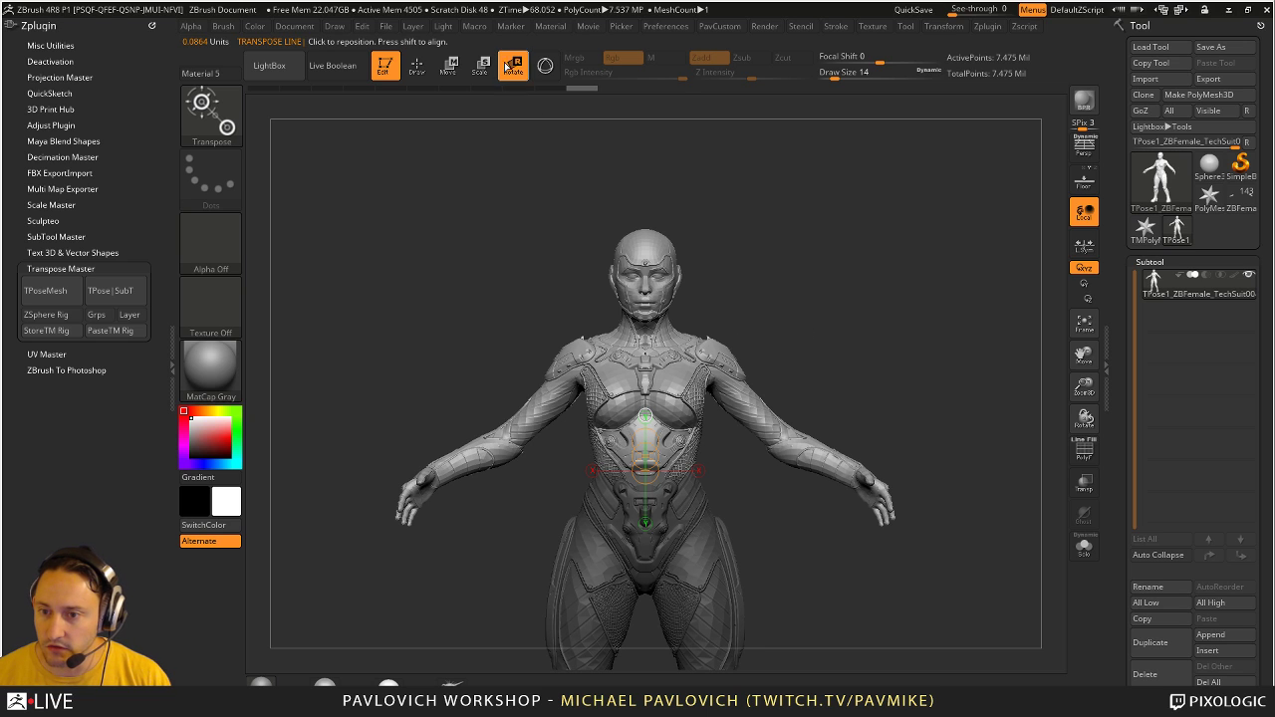
left_click_drag(654, 431, 651, 178)
left_click_drag(763, 290, 656, 289)
left_click(644, 329)
mouse_move(799, 315)
left_mouse_down()
mouse_move(843, 314)
mouse_move(828, 293)
mouse_move(817, 312)
mouse_move(808, 296)
left_mouse_up()
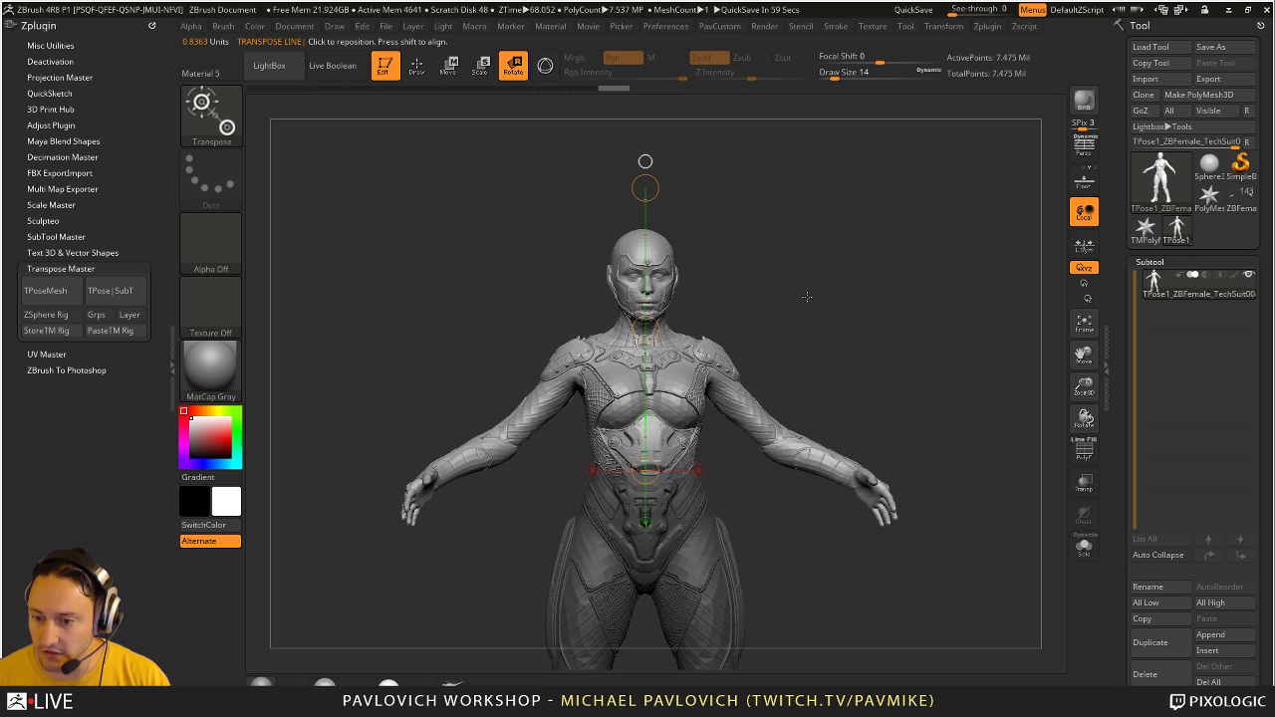
key("w")
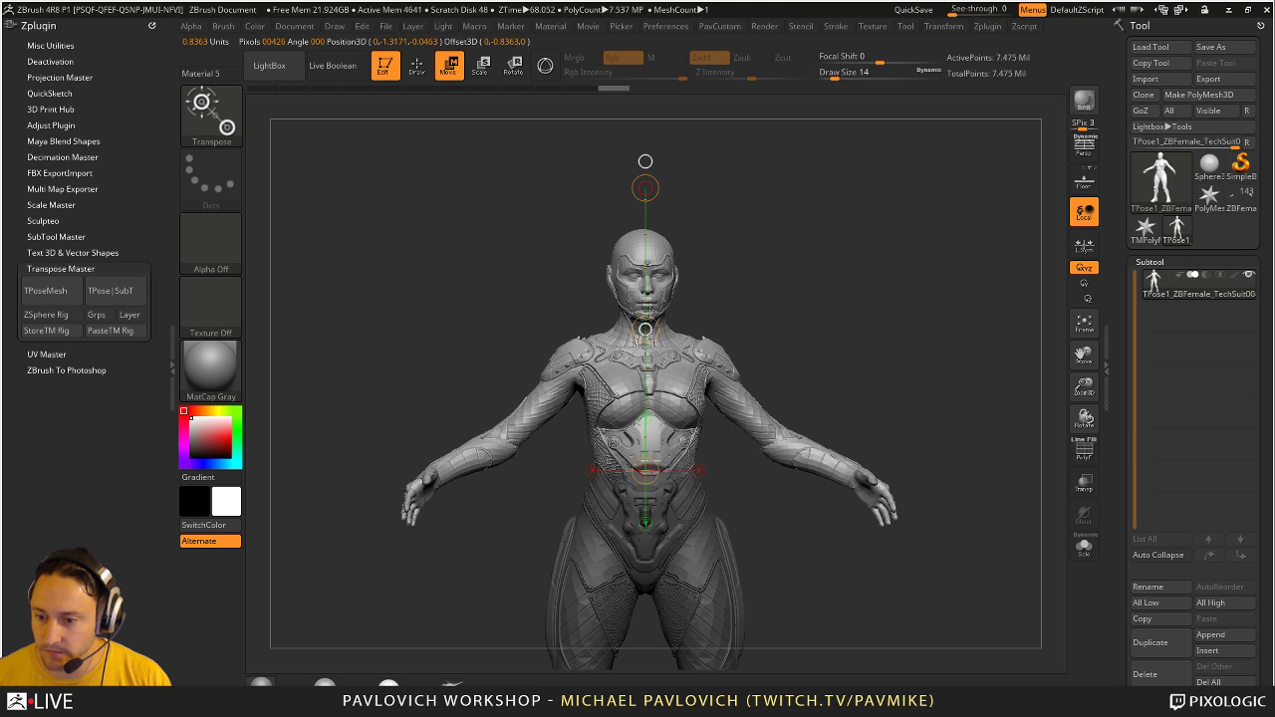
Step: Try moving the unmasked upper body with the transpose line, switch to Rotate and turn it slightly about the abdomen
left_click_drag(646, 328, 770, 277)
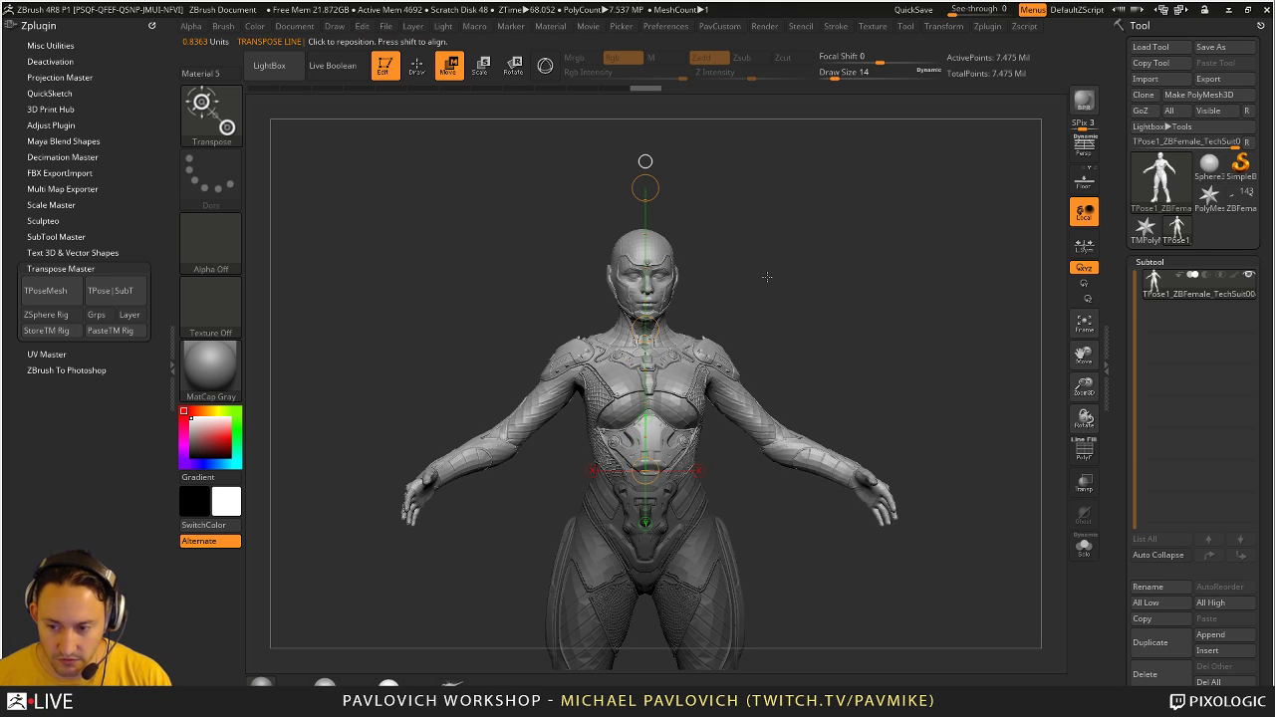
key("r")
left_click_drag(646, 329, 652, 308)
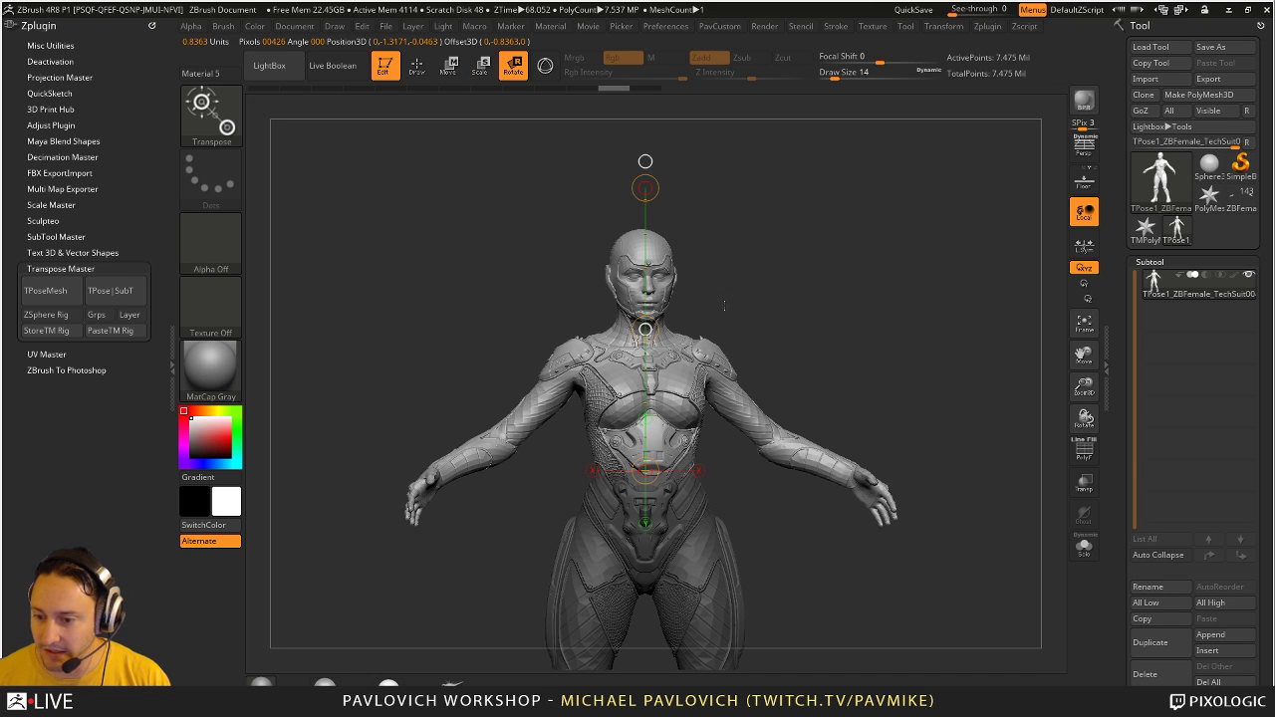
key("q")
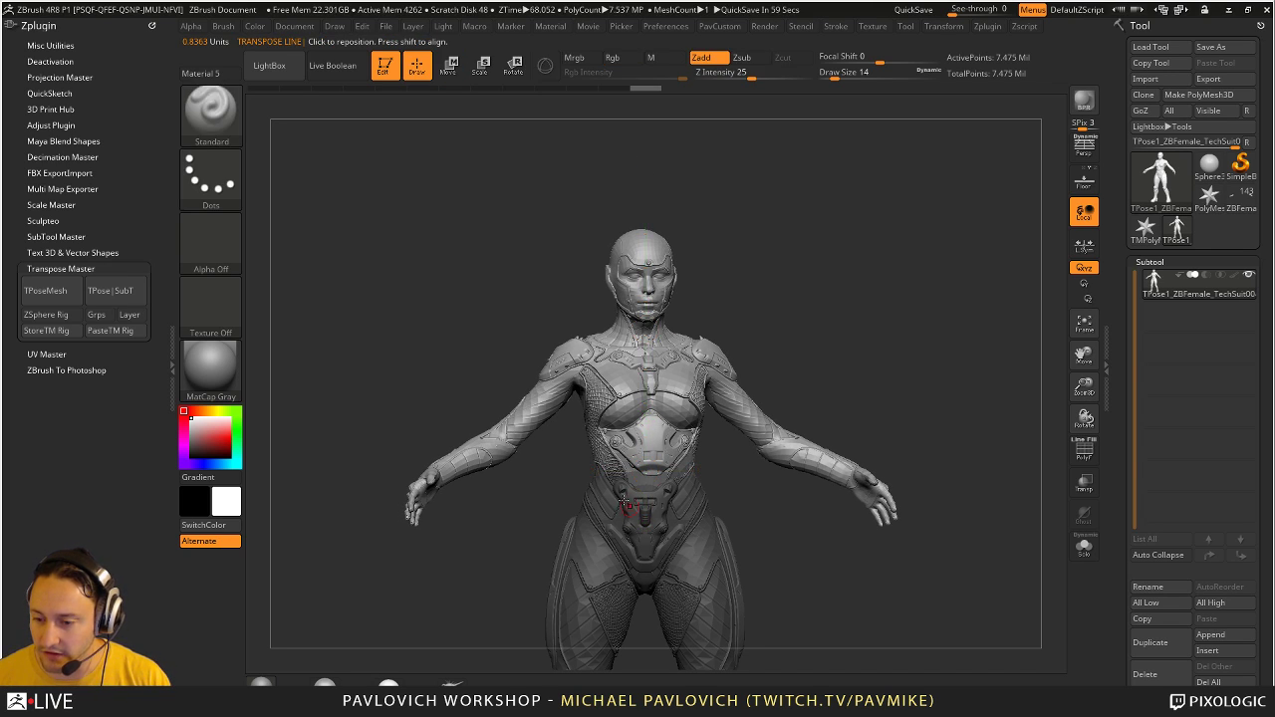
Step: Clear the mask, switch the transpose line back to the gizmo, and tilt the whole figure slightly from the side
mouse_move(848, 342)
left_mouse_down()
mouse_move(891, 369)
mouse_move(737, 361)
mouse_move(841, 287)
left_mouse_up()
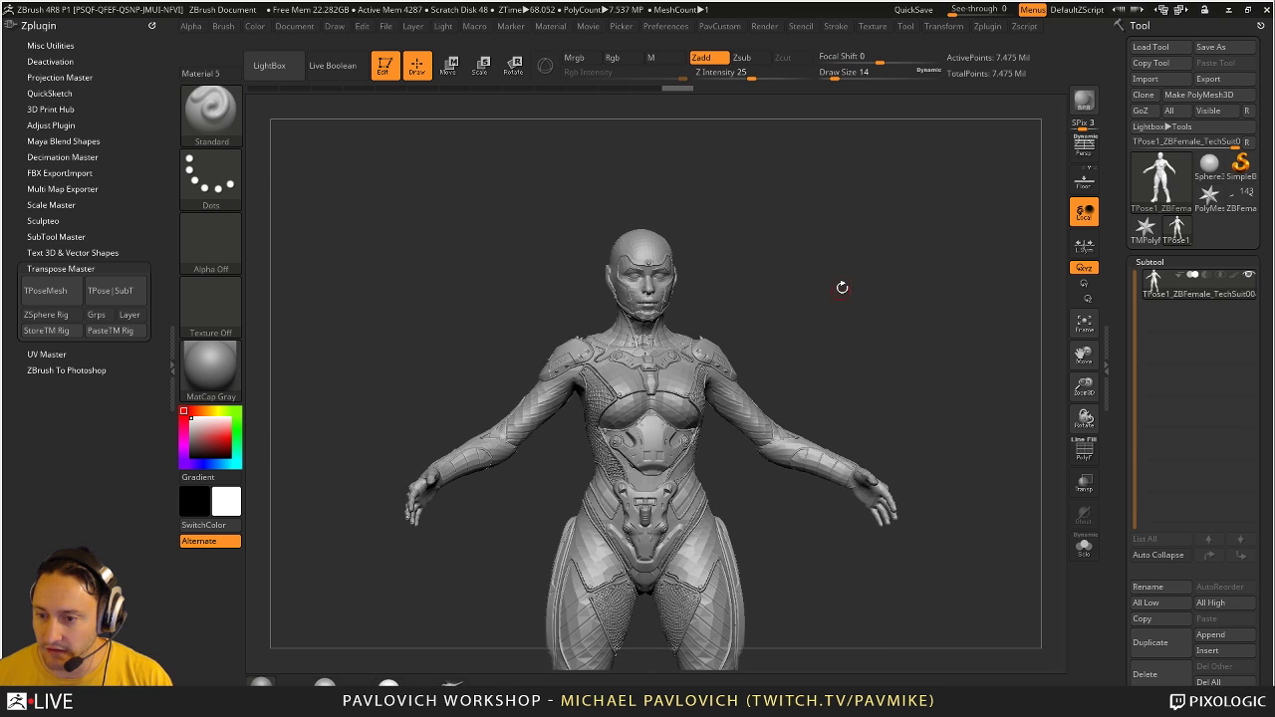
mouse_move(832, 335)
left_mouse_down()
mouse_move(916, 349)
mouse_move(843, 339)
left_mouse_up()
mouse_move(843, 339)
left_mouse_down("ctrl")
mouse_move(874, 435)
mouse_move(827, 468)
mouse_move(844, 358)
left_mouse_up("ctrl")
key("w")
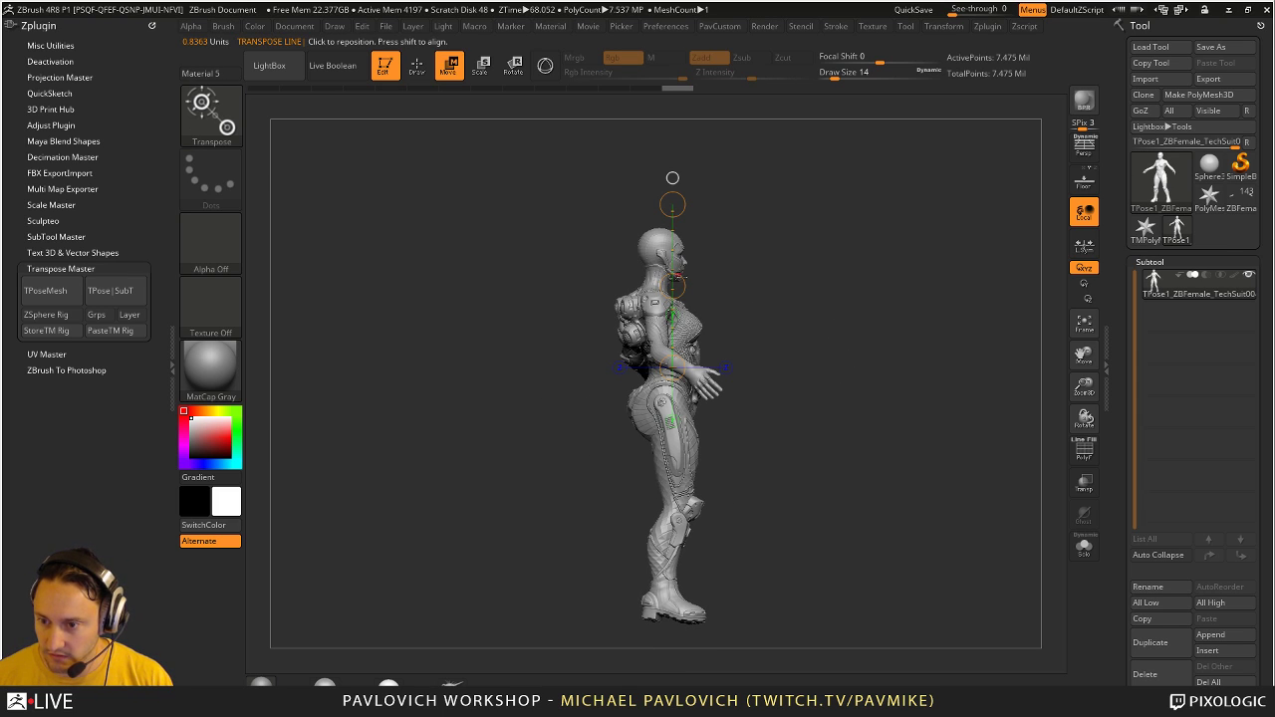
key("y")
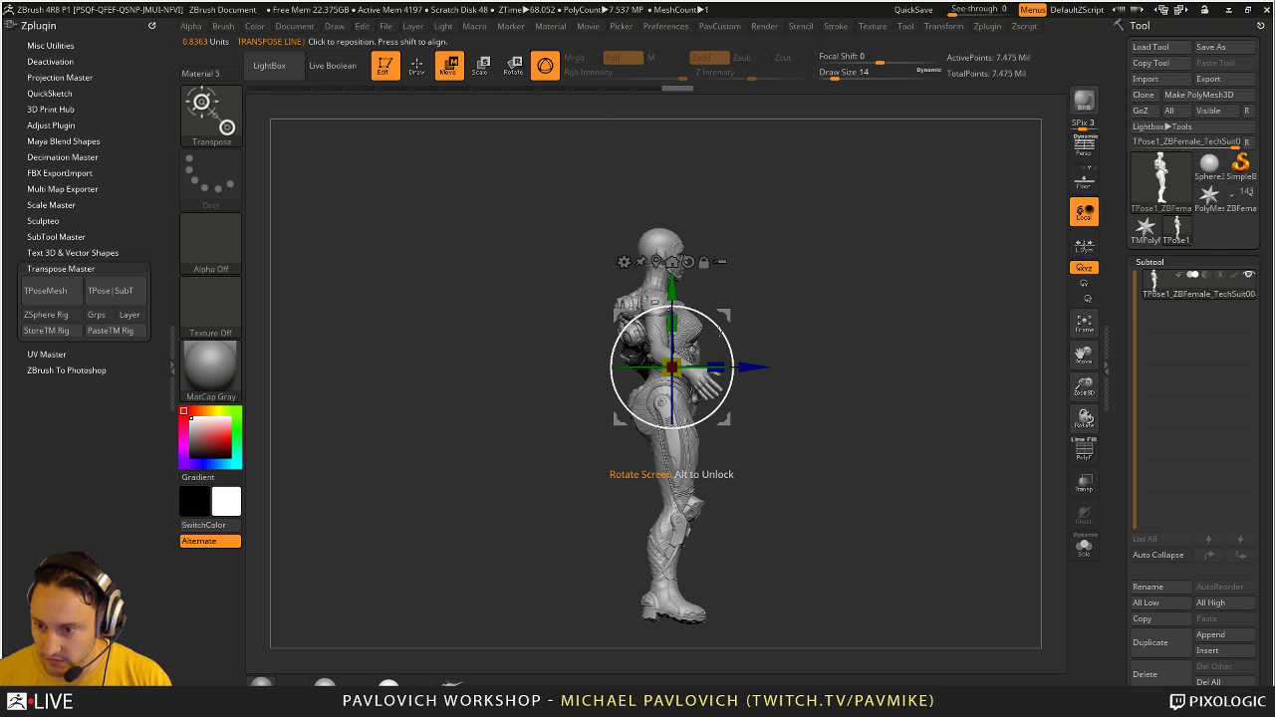
left_click_drag(722, 333, 720, 334)
key("q")
left_click_drag(883, 337, 777, 329)
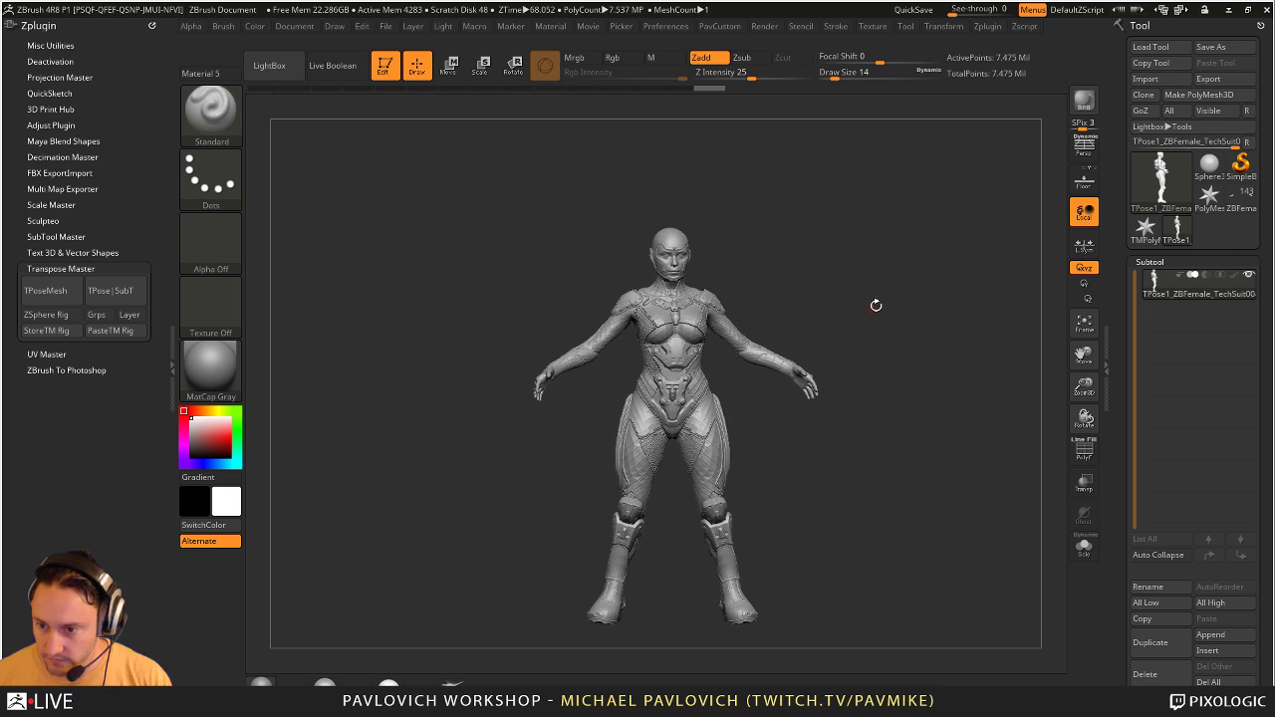
Step: Try masking the figure outward from one elbow with the Move gizmo active, and clear that mask in Draw mode
right_click_drag(883, 319, 917, 413, "ctrl")
right_click_drag(913, 233, 925, 418, "alt")
right_click_drag(991, 506, 934, 168, "alt")
right_click_drag(832, 404, 866, 387, "alt")
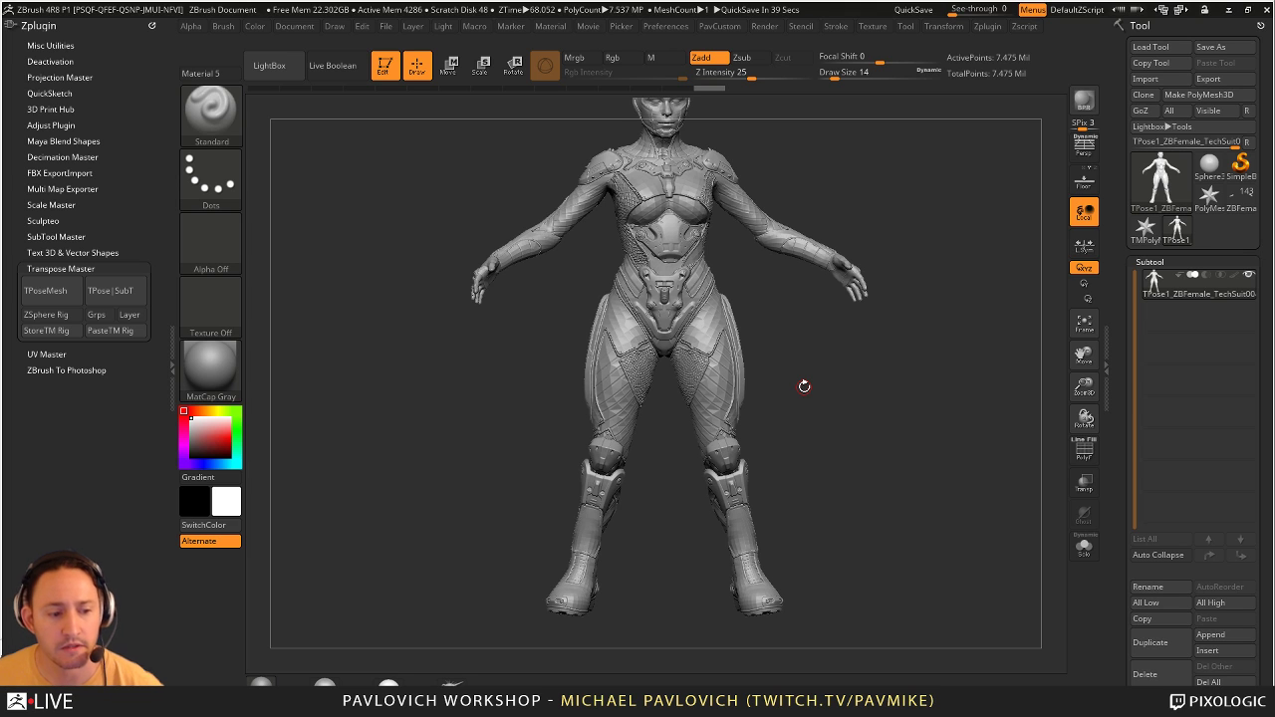
left_click_drag(993, 228, 963, 309)
key("w")
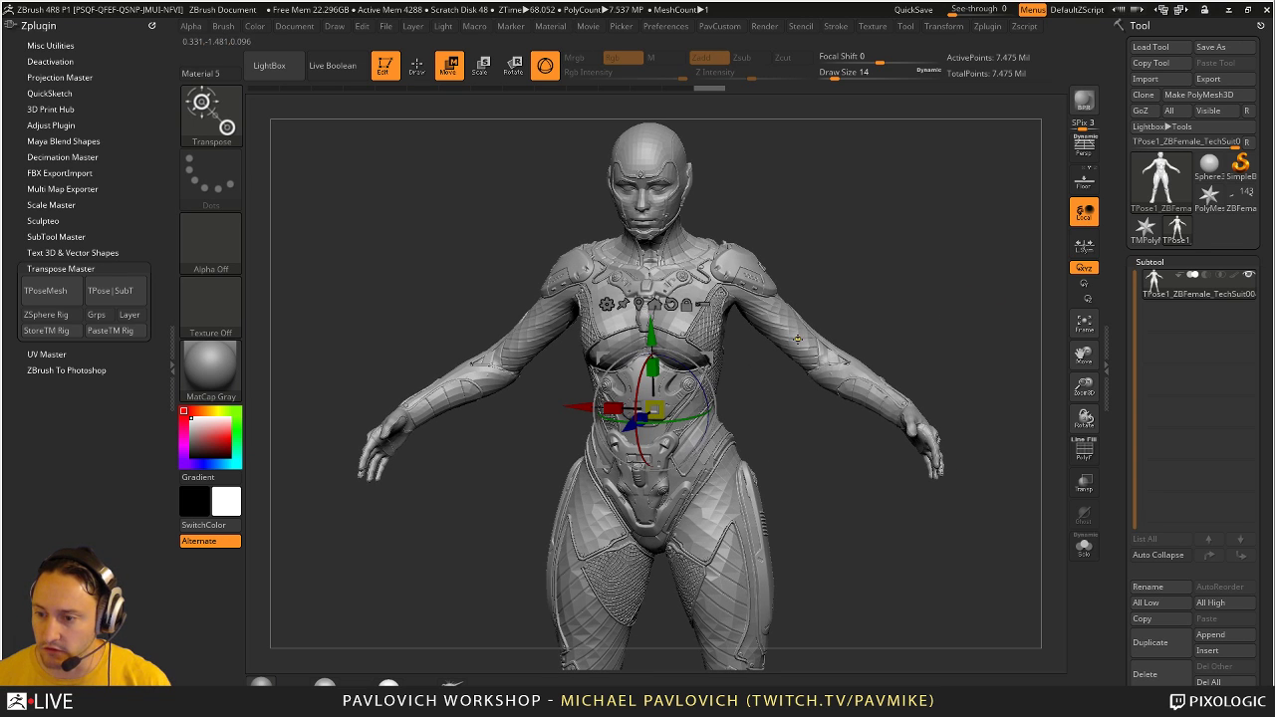
left_click_drag(798, 340, 894, 378, "ctrl")
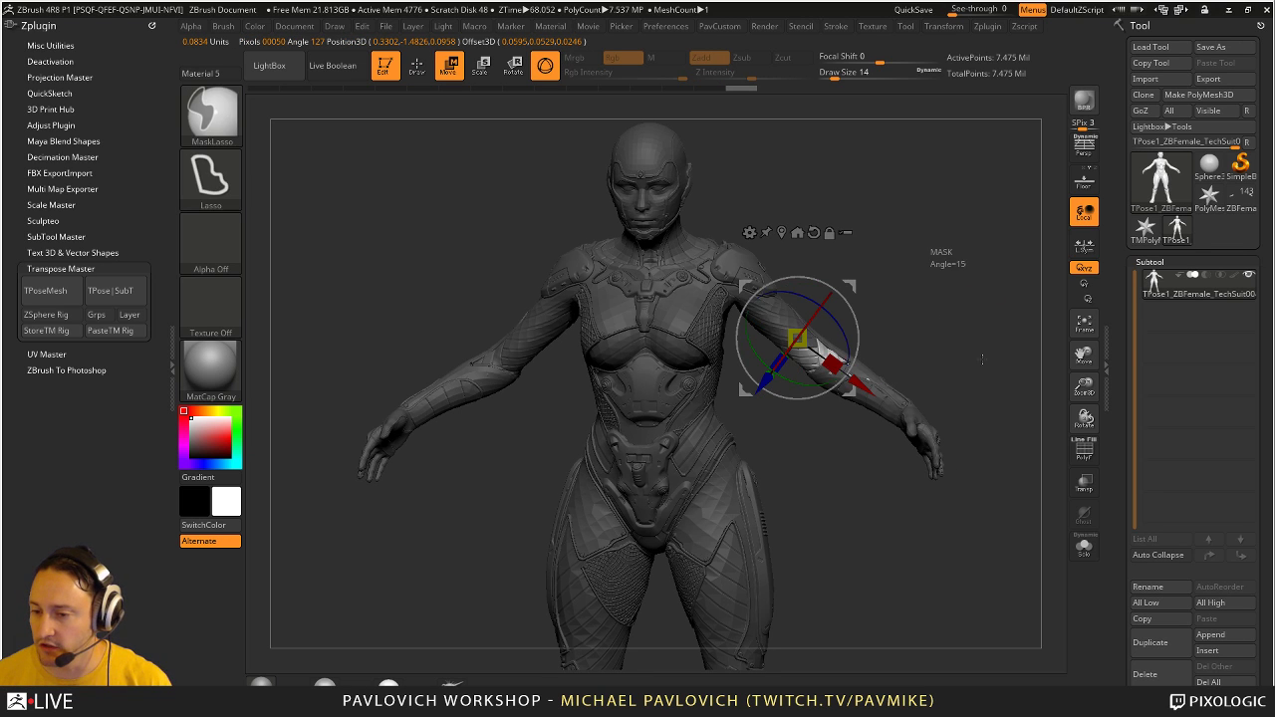
left_click(956, 349, "ctrl")
key("q")
left_click_drag(962, 293, 965, 325, "alt")
left_click_drag(802, 449, 749, 314, "alt")
left_click_drag(812, 351, 844, 311)
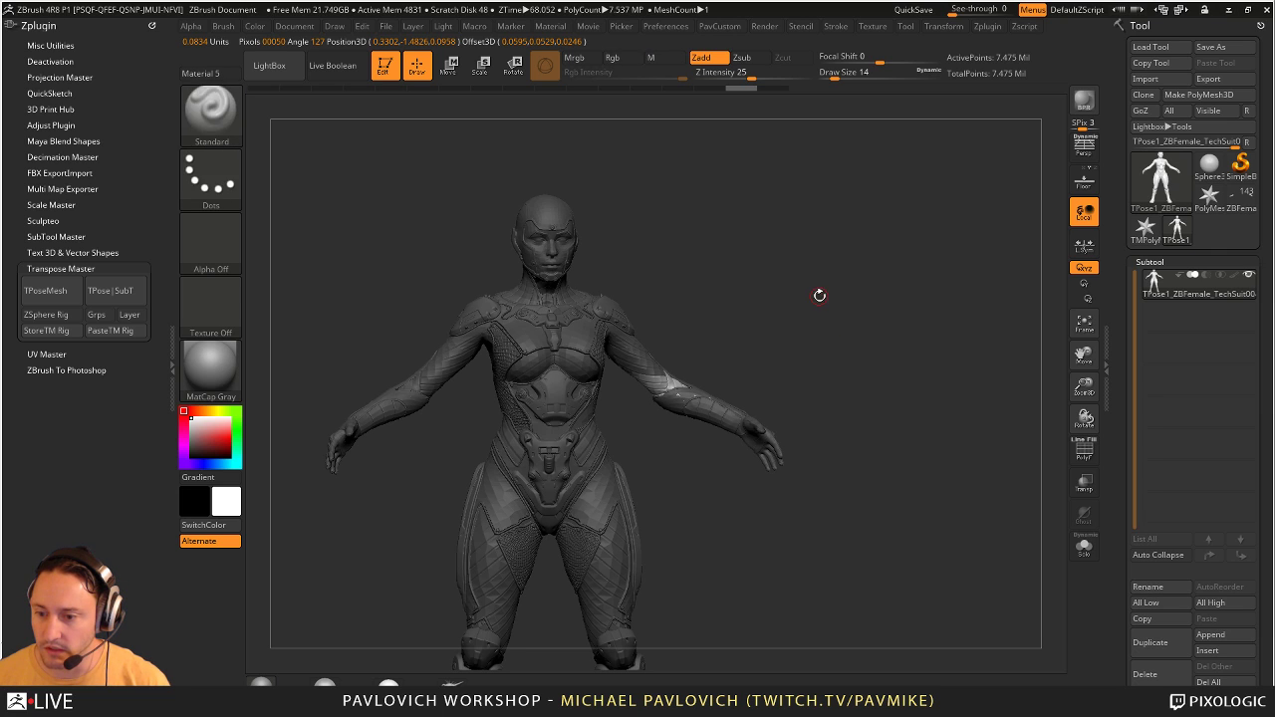
left_click(823, 298, "ctrl")
Step: Undo back to the lower-body mask and rotate the unmasked upper body slightly from the front with the gizmo
key("ctrl+z")
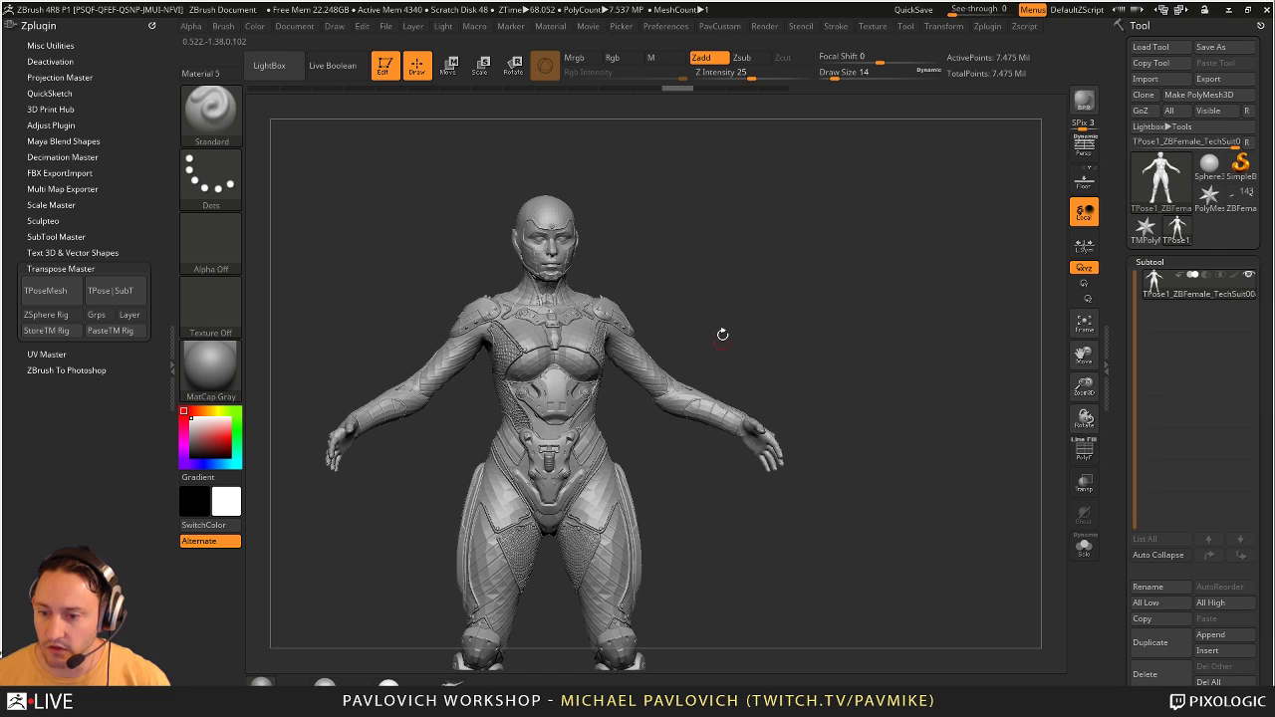
key("ctrl+z")
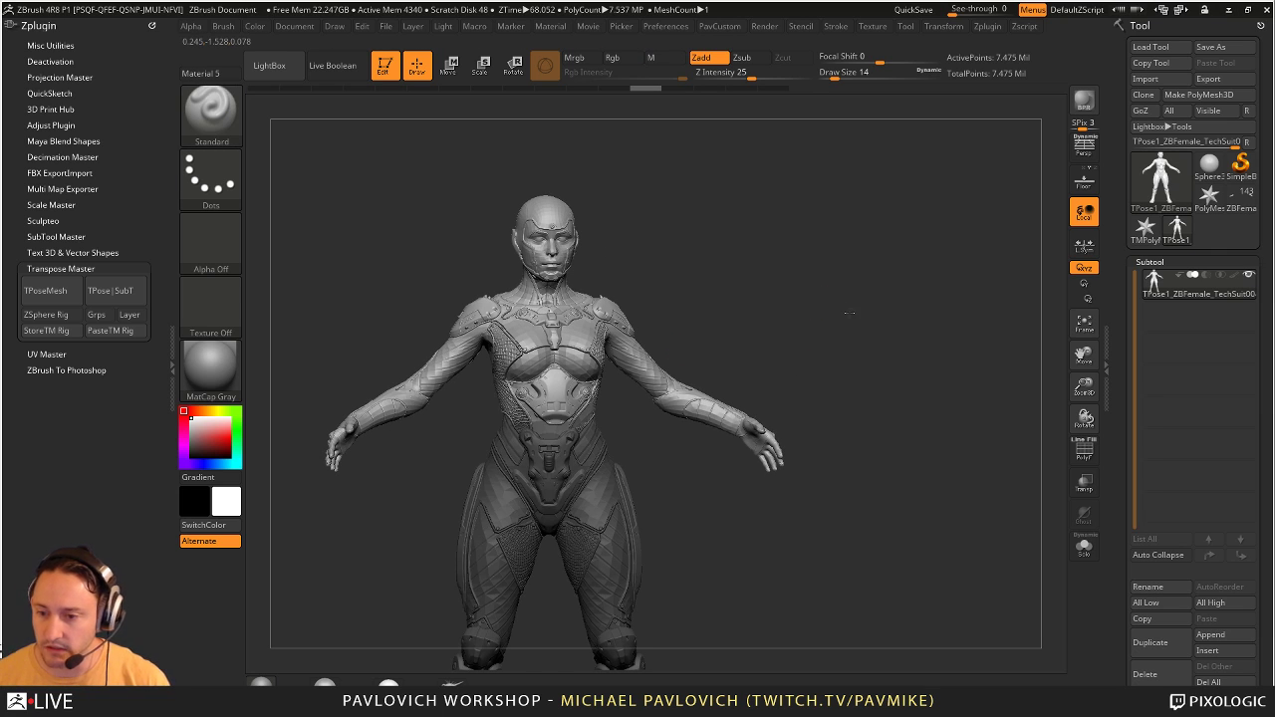
left_click_drag(787, 266, 857, 288, "alt")
key("r")
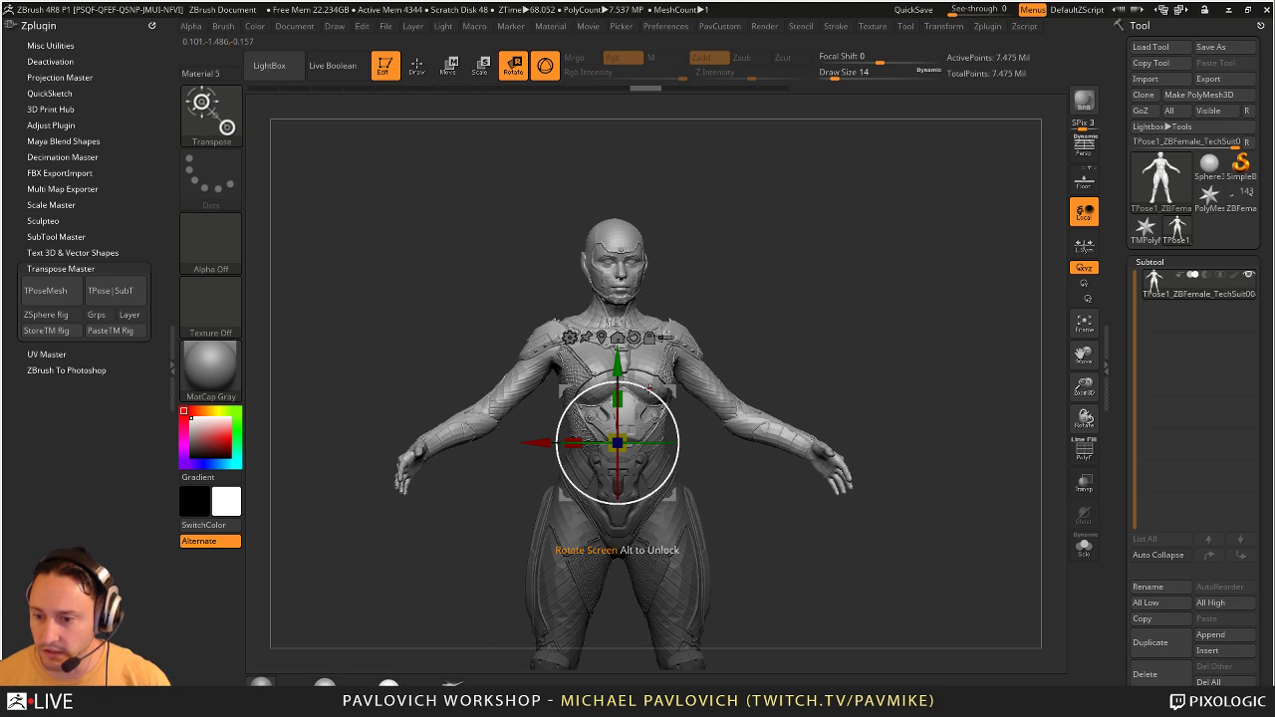
left_click_drag(655, 395, 659, 400)
key("q")
Step: Invert the mask and rotate the unmasked hips and legs slightly from the front with the gizmo
left_click_drag(915, 373, 911, 221, "alt")
left_click(861, 414, "ctrl")
key("w")
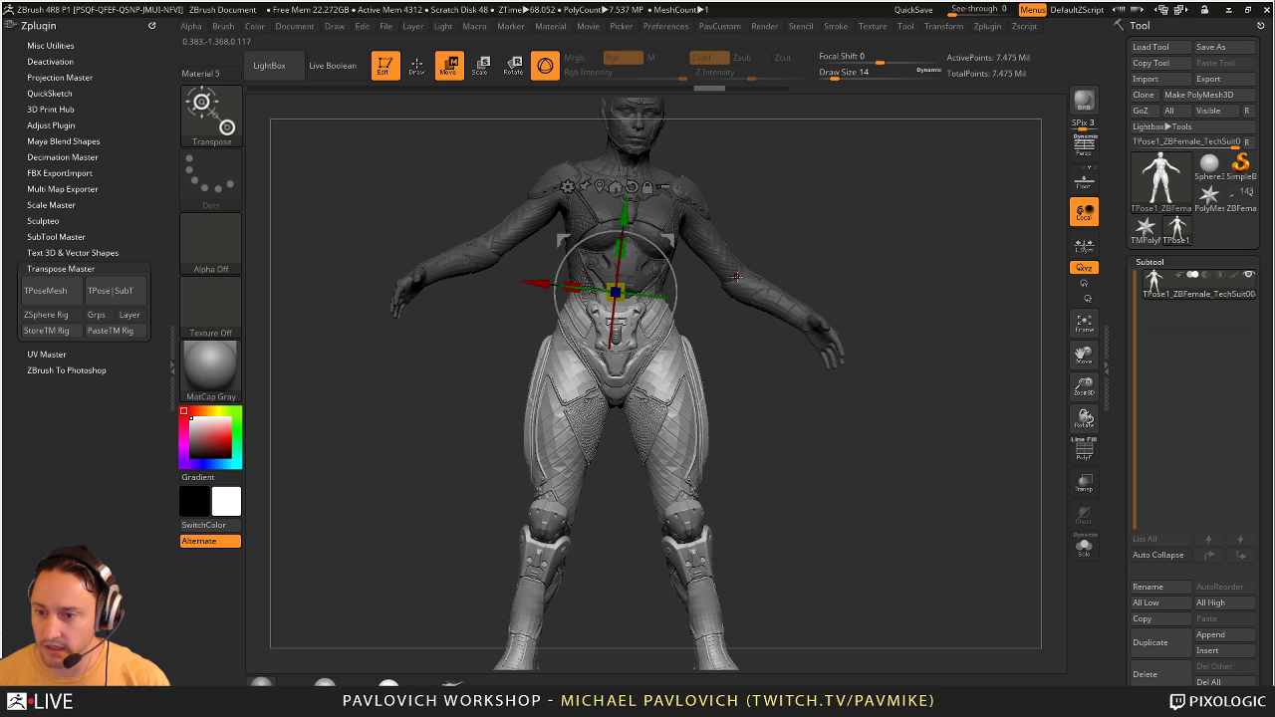
left_click_drag(665, 263, 663, 258)
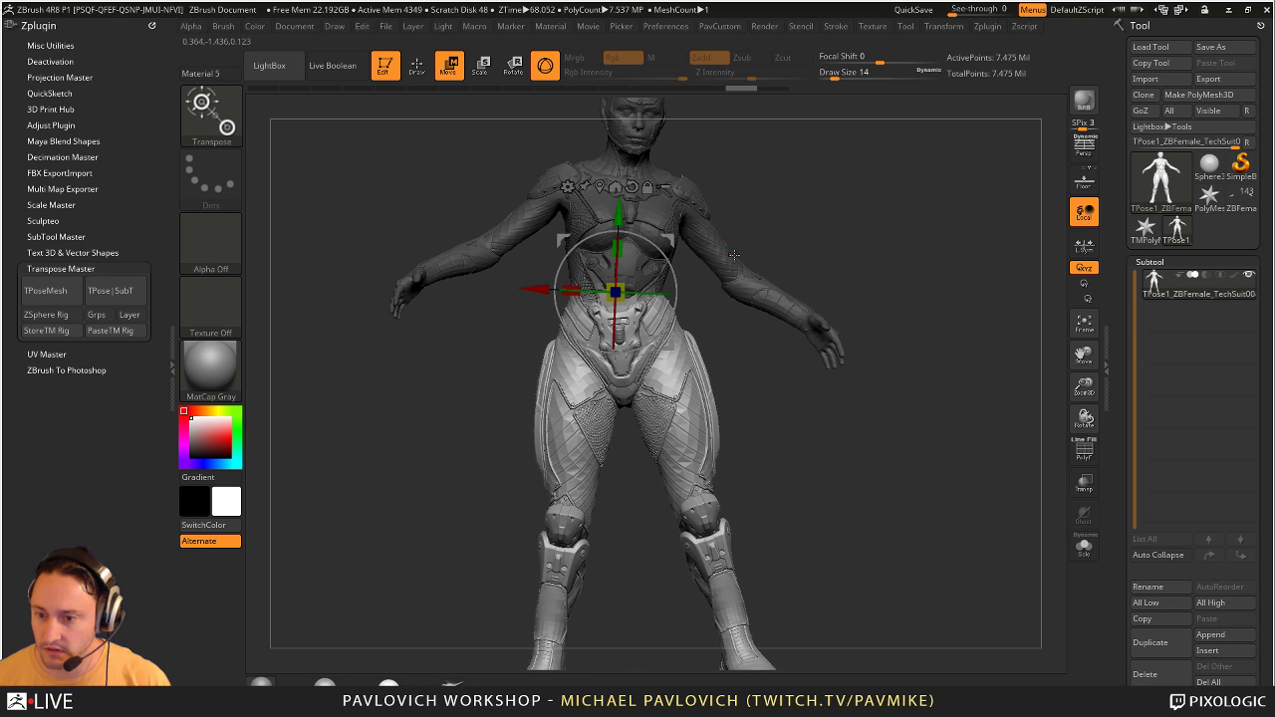
Step: Adjust the unmasked hips and legs with the gizmo from the back of the figure, and return to Draw mode
left_click_drag(933, 270, 966, 341, "ctrl")
key("q")
mouse_move(839, 419)
left_mouse_down()
mouse_move(876, 389)
mouse_move(701, 408)
mouse_move(851, 406)
mouse_move(900, 375)
mouse_move(931, 398)
mouse_move(886, 475)
left_mouse_up()
left_click_drag(897, 175, 852, 290, "alt")
mouse_move(887, 387)
left_mouse_down("alt")
mouse_move(916, 435)
mouse_move(940, 441)
mouse_move(933, 410)
mouse_move(872, 431)
mouse_move(896, 428)
mouse_move(810, 405)
mouse_move(965, 422)
mouse_move(920, 421)
mouse_move(955, 423)
mouse_move(837, 384)
left_mouse_up("alt")
key("w")
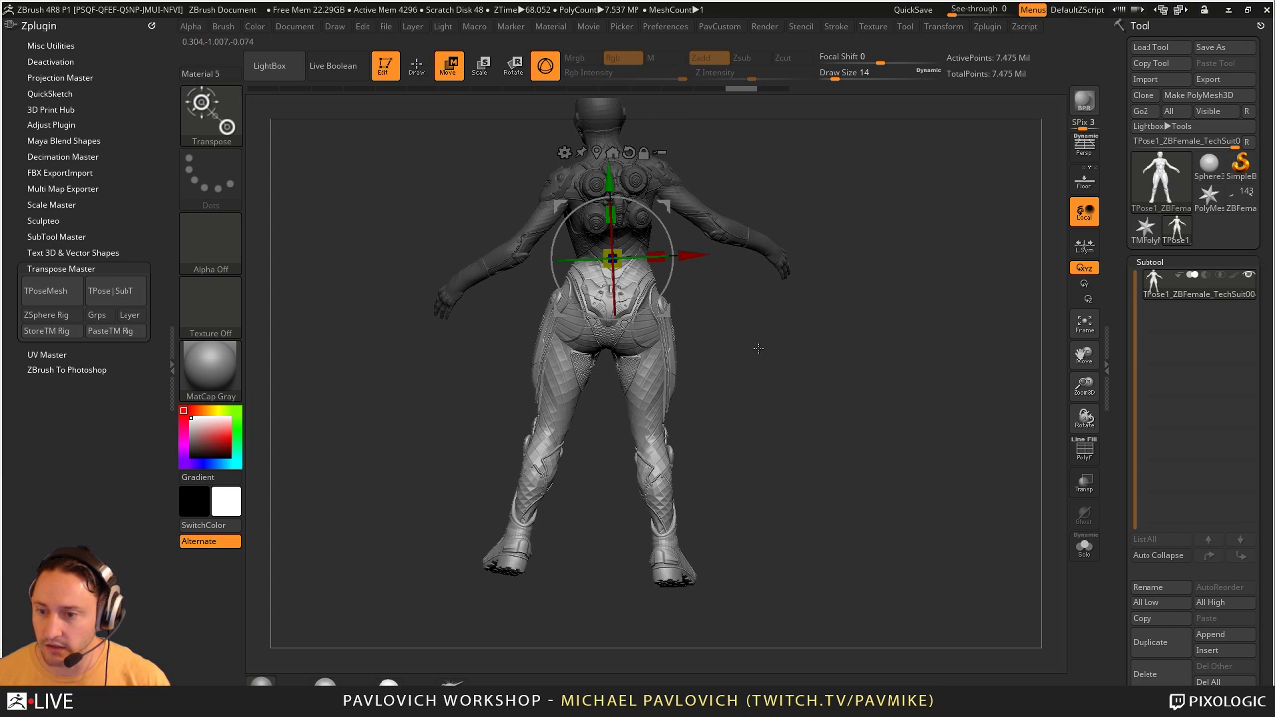
key("q")
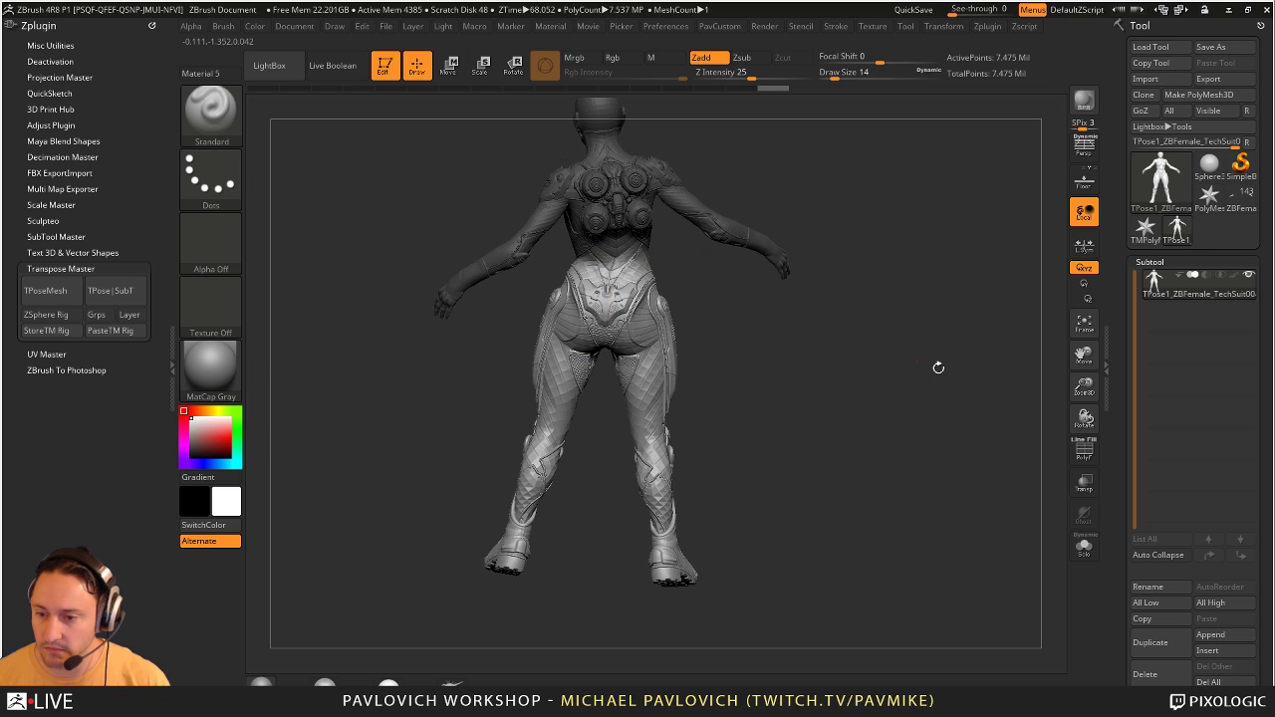
Step: Clear the mask and rotate the whole figure slightly from the side with the gizmo
mouse_move(939, 367)
left_mouse_down()
mouse_move(803, 393)
mouse_move(854, 388)
mouse_move(897, 293)
mouse_move(909, 296)
left_mouse_up()
left_click_drag(909, 350, 882, 281, "alt")
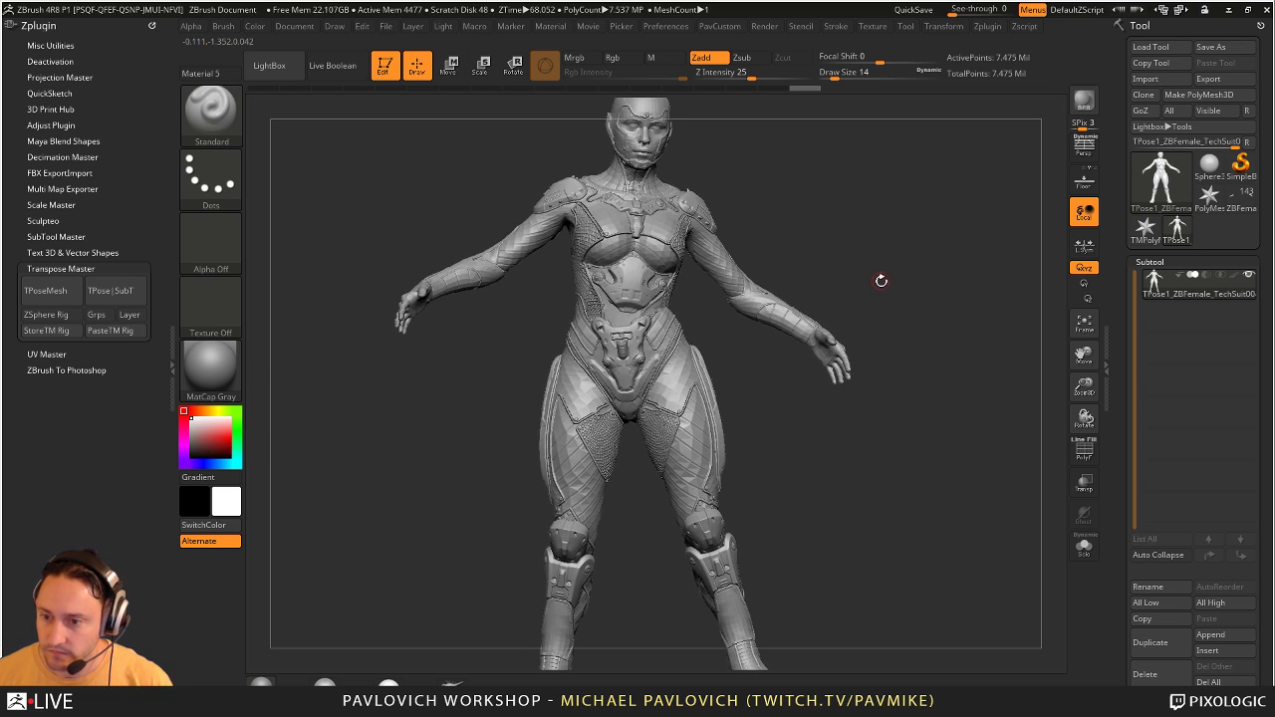
left_click_drag(871, 331, 880, 335, "alt")
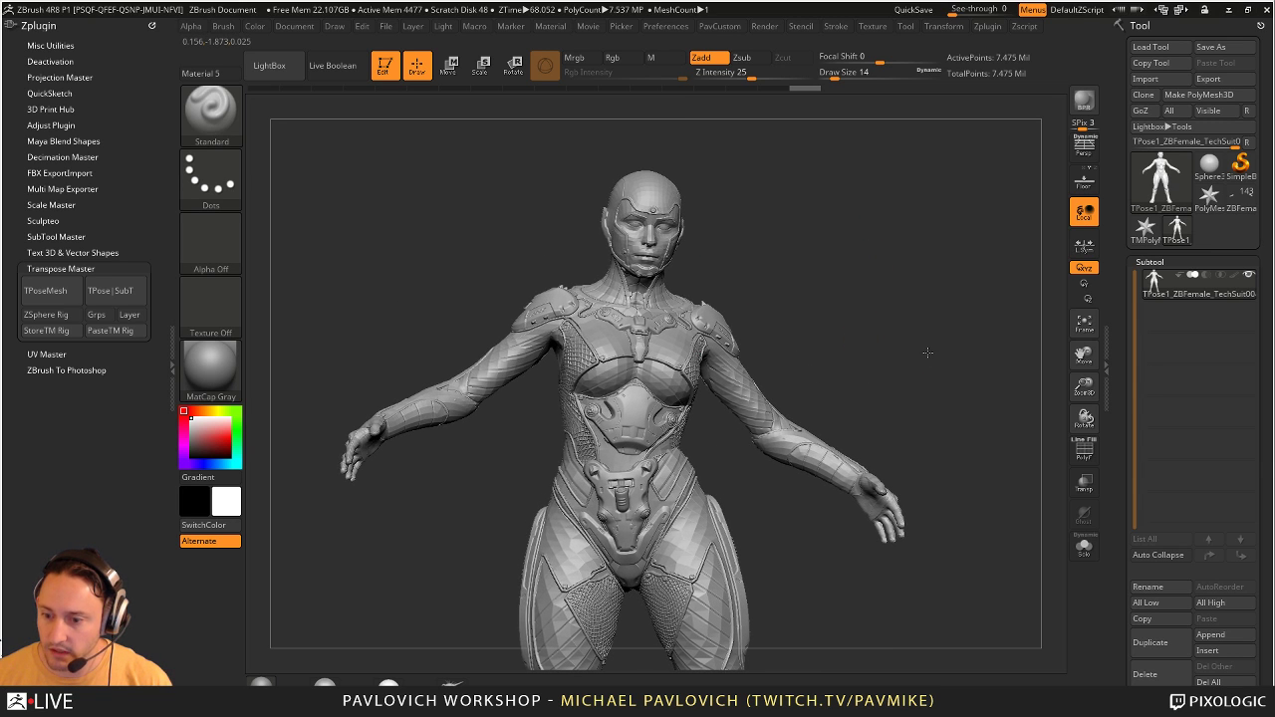
mouse_move(928, 353)
left_mouse_down("alt")
mouse_move(936, 445)
mouse_move(906, 382)
mouse_move(997, 384)
mouse_move(906, 385)
mouse_move(991, 389)
mouse_move(954, 400)
mouse_move(960, 362)
left_mouse_up("alt")
key("w")
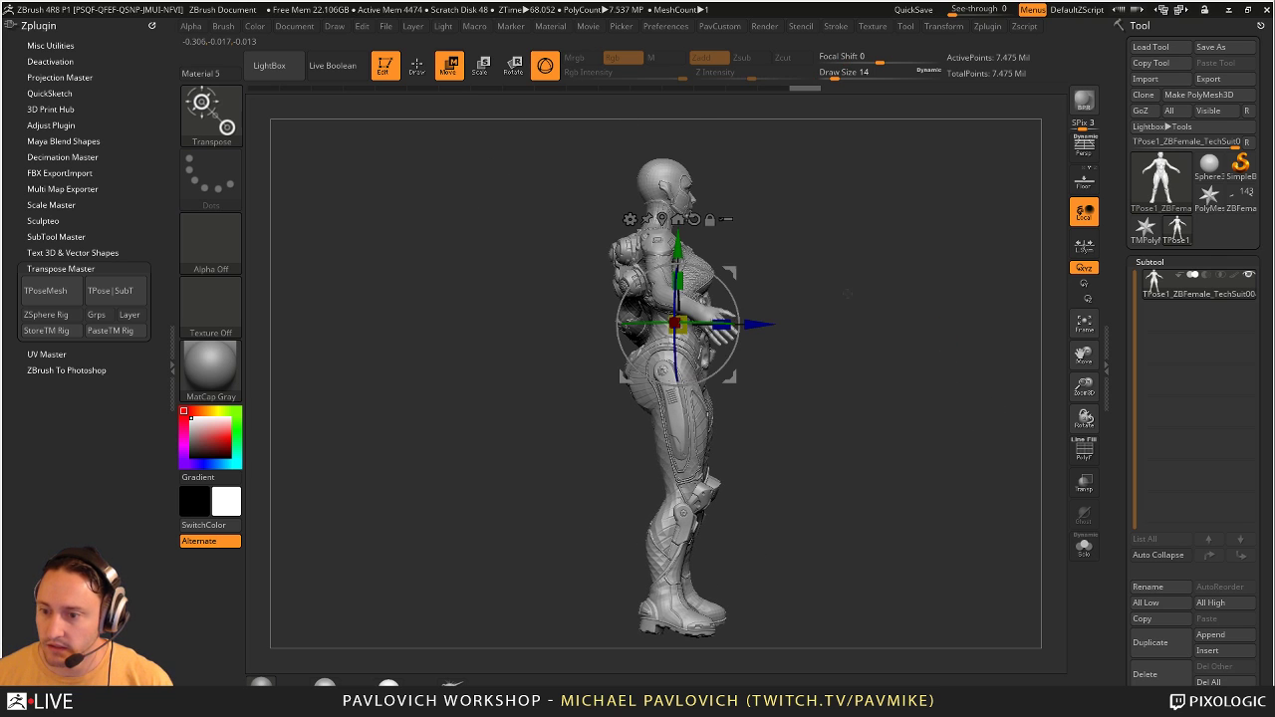
left_click_drag(725, 285, 730, 293)
Step: Mask the character's right leg with the MaskLasso brush, undoing the accidental clearing of the mask
key("q")
left_click_drag(911, 422, 846, 428)
left_click_drag(915, 451, 835, 303, "alt")
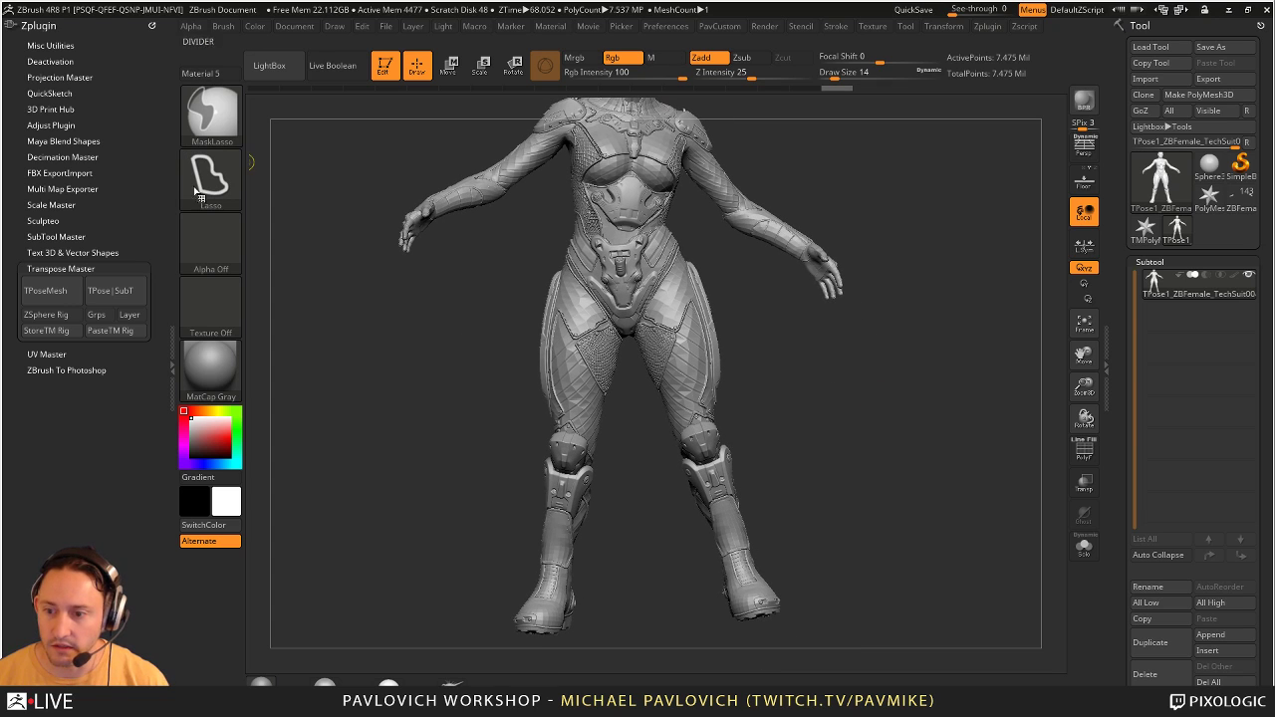
mouse_move(777, 378)
left_mouse_down("ctrl")
mouse_move(760, 287)
mouse_move(727, 237)
left_mouse_up("ctrl")
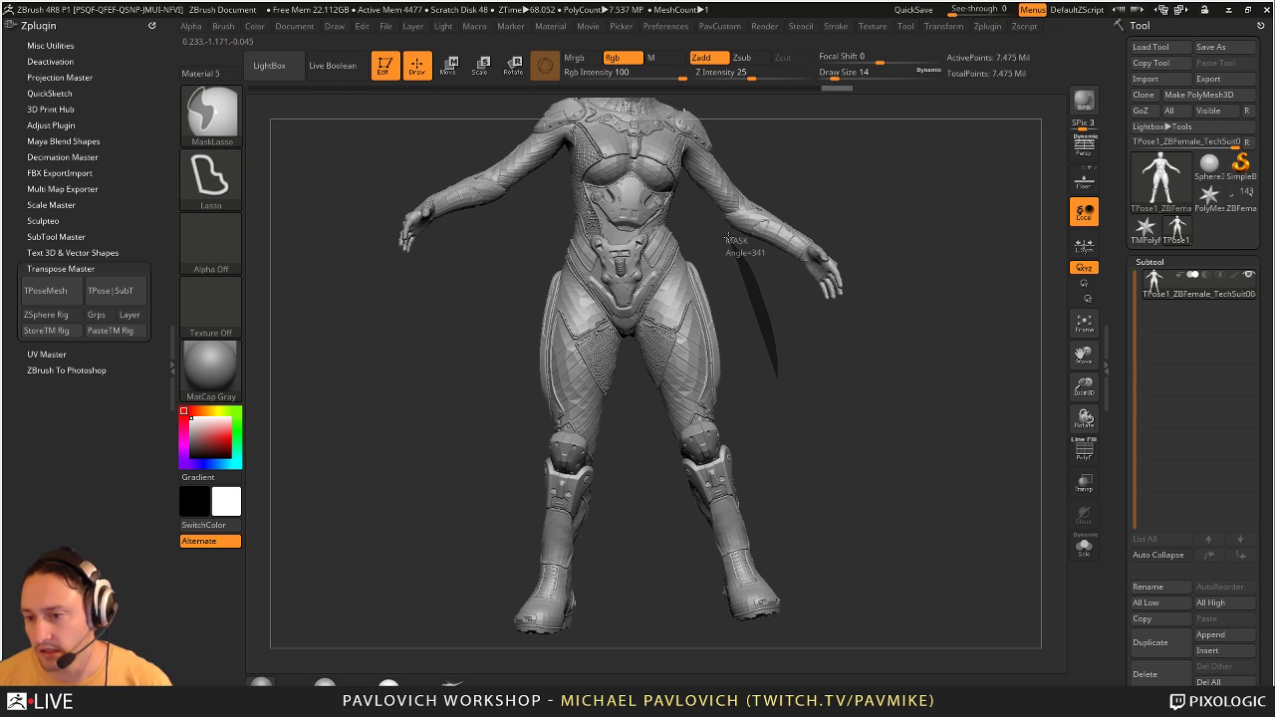
left_click_drag(727, 237, 728, 239, "ctrl")
mouse_move(642, 554)
left_mouse_down("ctrl")
mouse_move(596, 401)
mouse_move(441, 459)
mouse_move(601, 601)
mouse_move(622, 588)
left_mouse_up("ctrl")
mouse_move(814, 368)
left_mouse_down()
mouse_move(974, 384)
mouse_move(868, 427)
mouse_move(831, 404)
mouse_move(771, 461)
mouse_move(803, 455)
left_mouse_up()
mouse_move(768, 496)
left_mouse_down("ctrl")
mouse_move(740, 291)
mouse_move(705, 310)
mouse_move(614, 475)
mouse_move(829, 538)
left_mouse_up("ctrl")
mouse_move(829, 607)
left_mouse_down("alt")
mouse_move(811, 389)
mouse_move(560, 389)
mouse_move(829, 652)
left_mouse_up("alt")
mouse_move(937, 408)
left_mouse_down("ctrl")
mouse_move(954, 402)
mouse_move(879, 392)
mouse_move(900, 393)
left_mouse_up("ctrl")
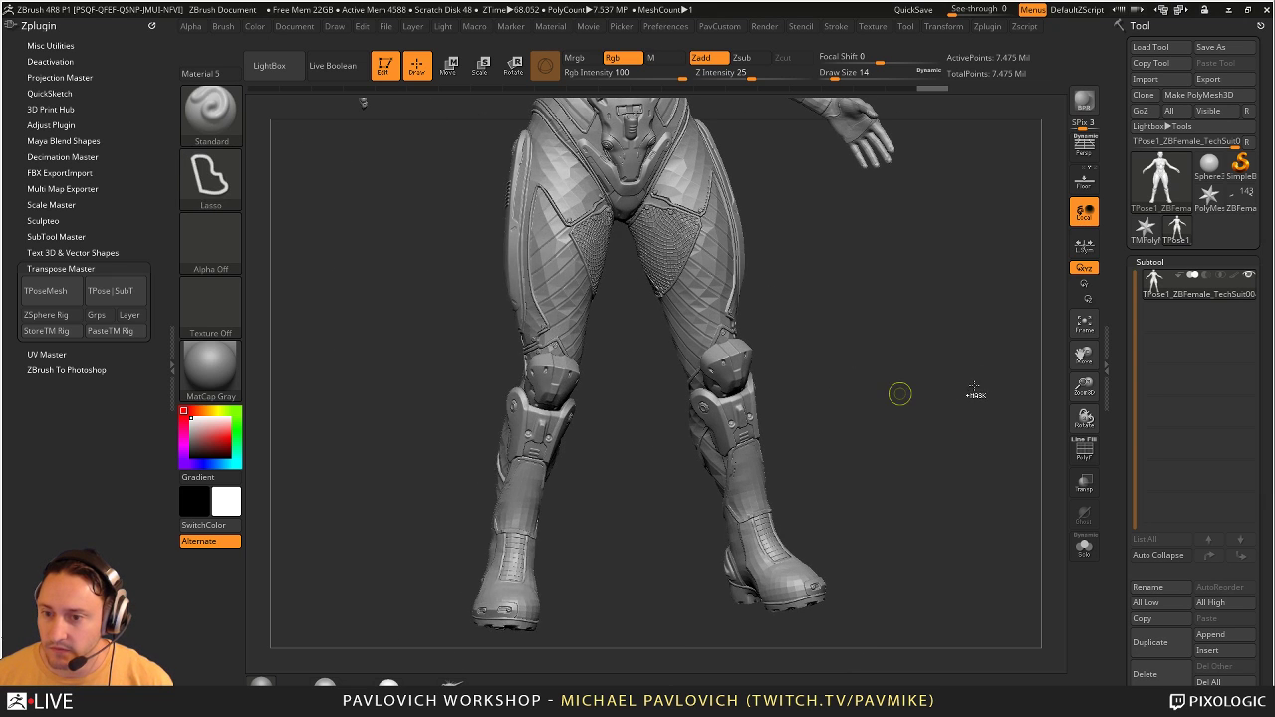
key("ctrl+z")
Step: Extend the lasso mask around the character's right upper thigh and hip, and invert it to leave only that leg unmasked
left_click_drag(970, 375, 940, 342)
left_click_drag(921, 289, 916, 452, "alt")
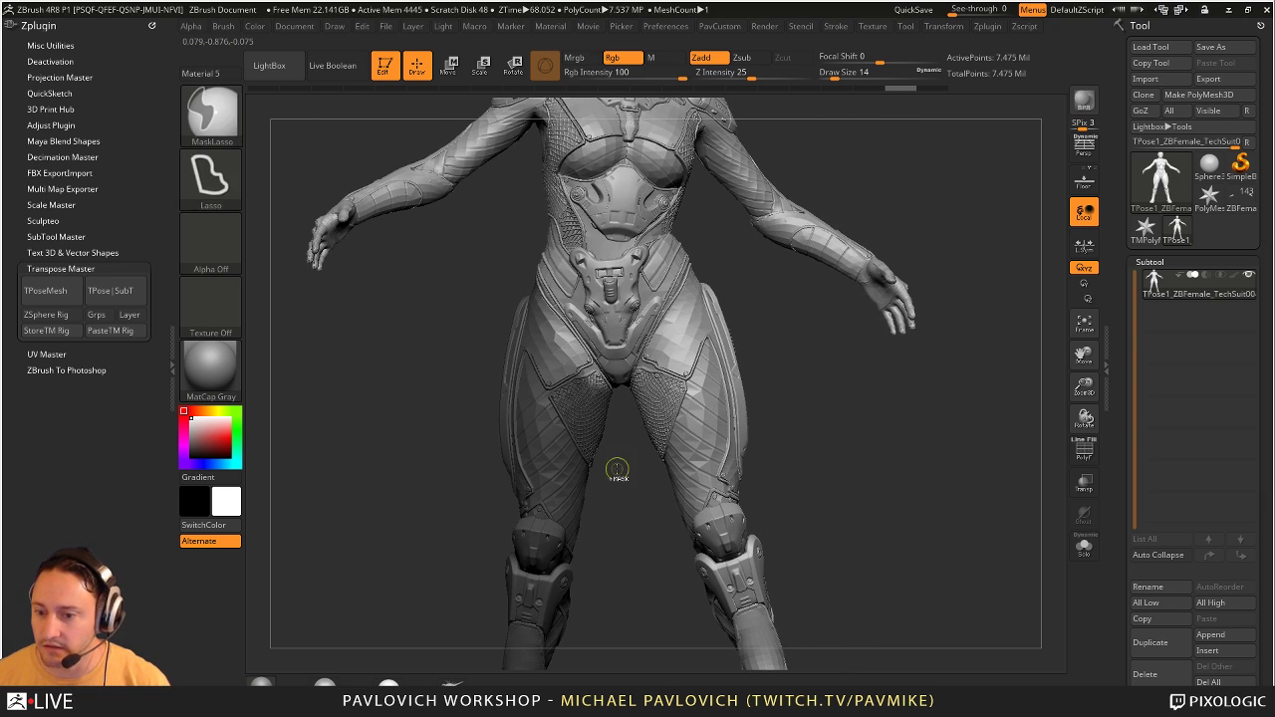
mouse_move(620, 399)
left_mouse_down("ctrl")
mouse_move(542, 291)
mouse_move(375, 446)
left_mouse_up("ctrl")
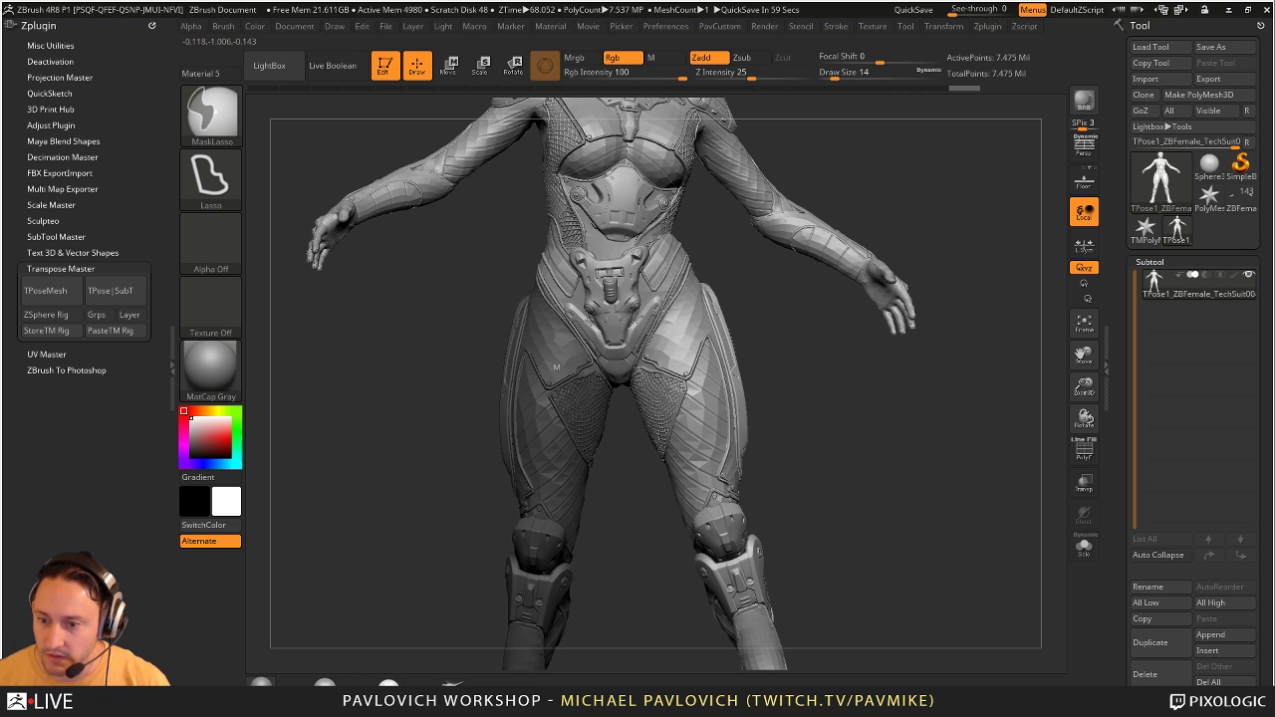
left_click_drag(865, 436, 933, 303, "alt")
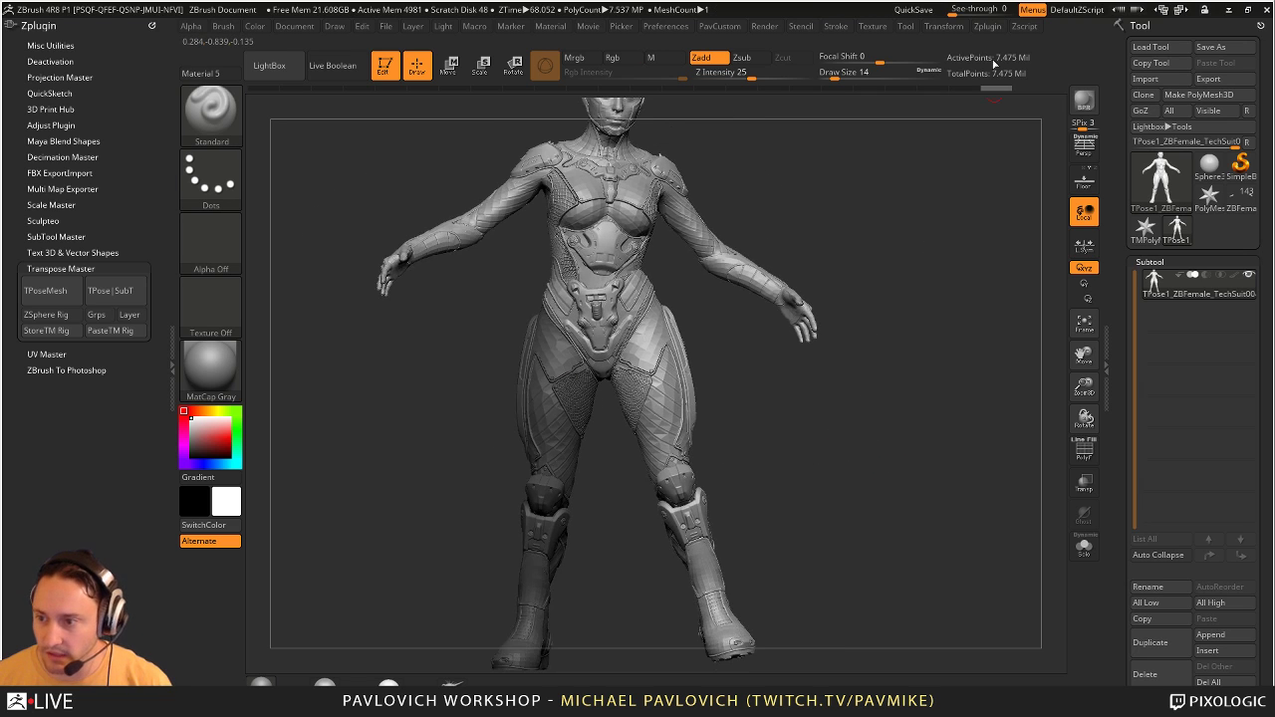
left_click_drag(963, 354, 1025, 302, "alt")
left_click(977, 358, "ctrl")
Step: Place the gizmo at the character's right hip and shift the unmasked leg slightly from the side
key("w")
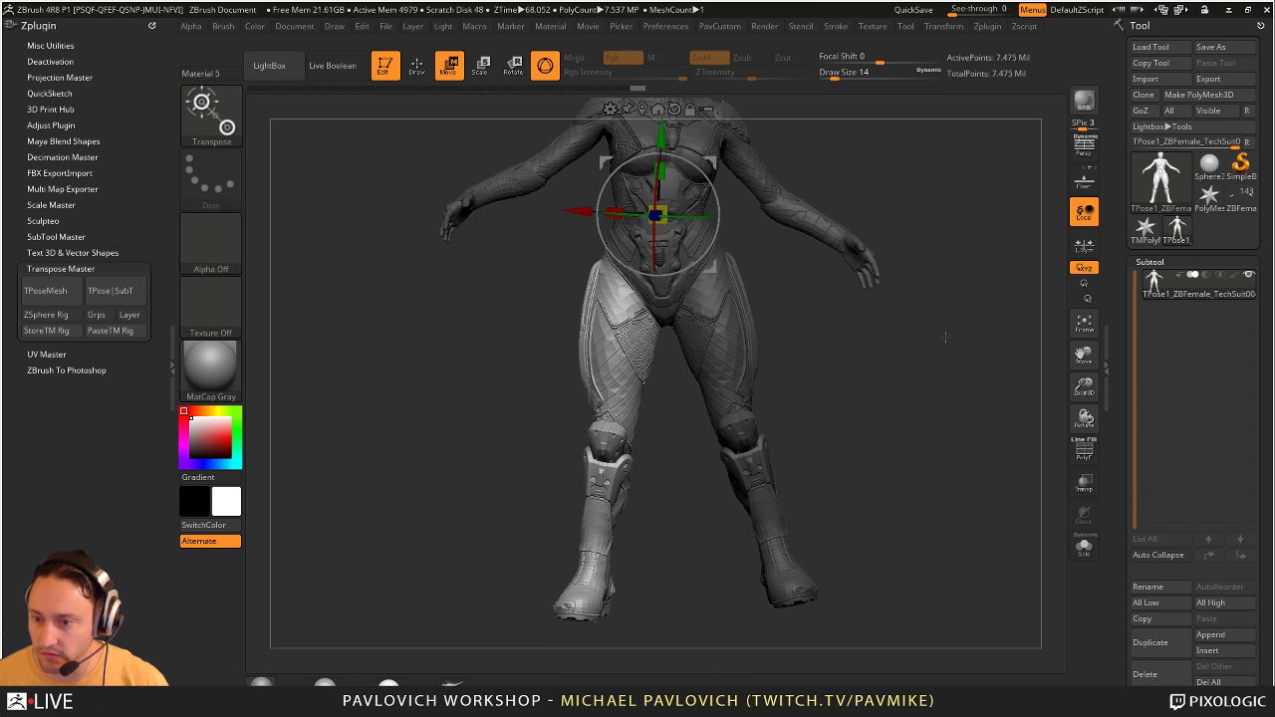
left_click_drag(711, 268, 679, 348, "alt")
left_click_drag(798, 280, 968, 369)
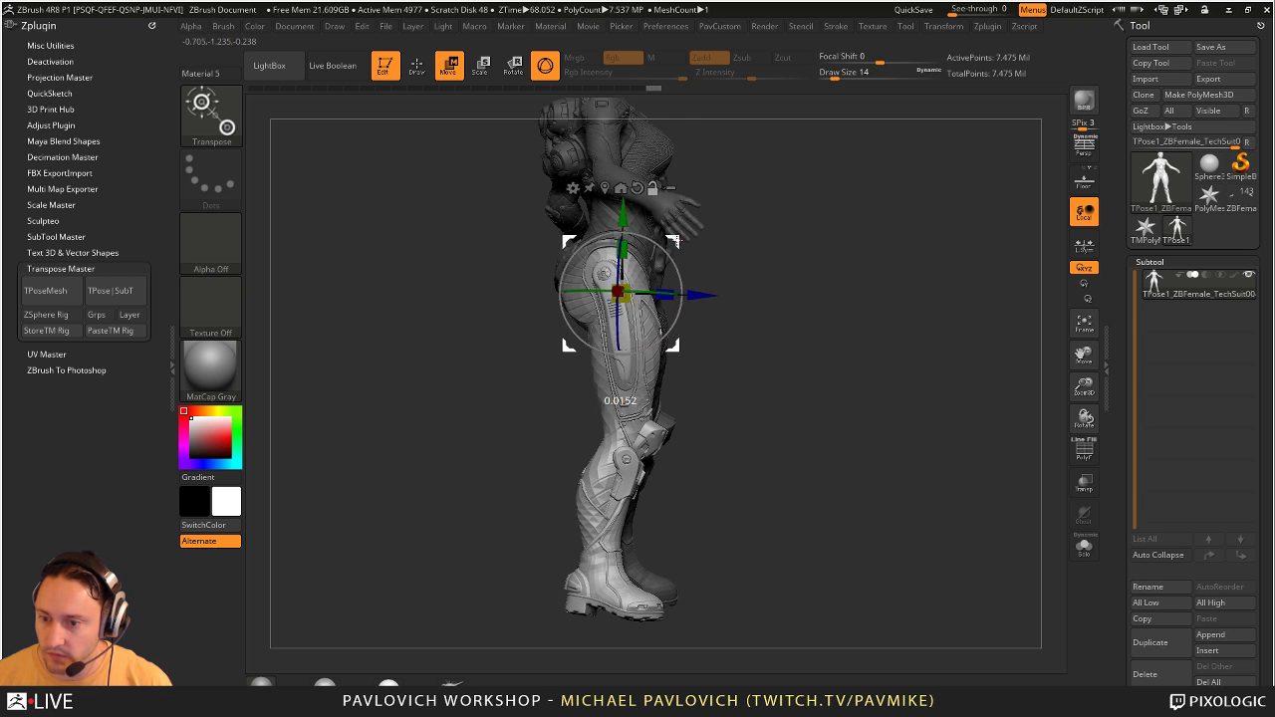
left_click_drag(697, 267, 848, 325)
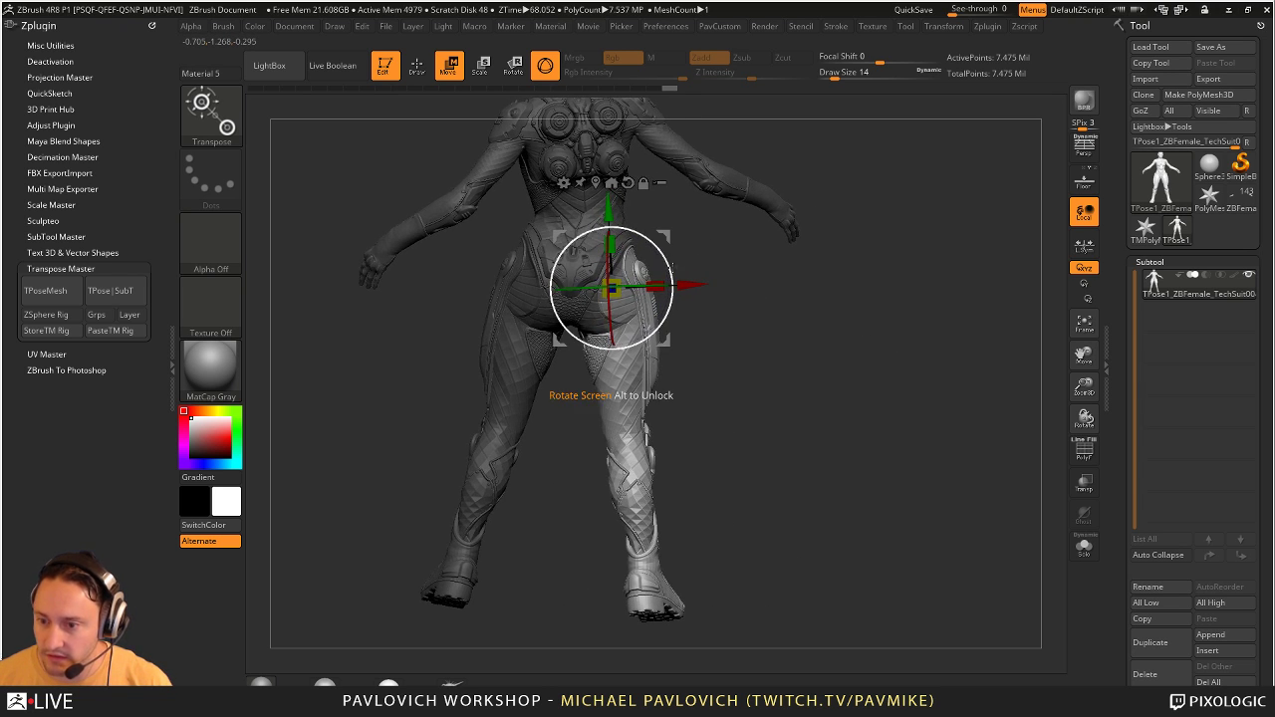
Step: Rotate the unmasked right leg inward by about 8 degrees at the hip, working from the back of the figure
left_click_drag(671, 265, 668, 276)
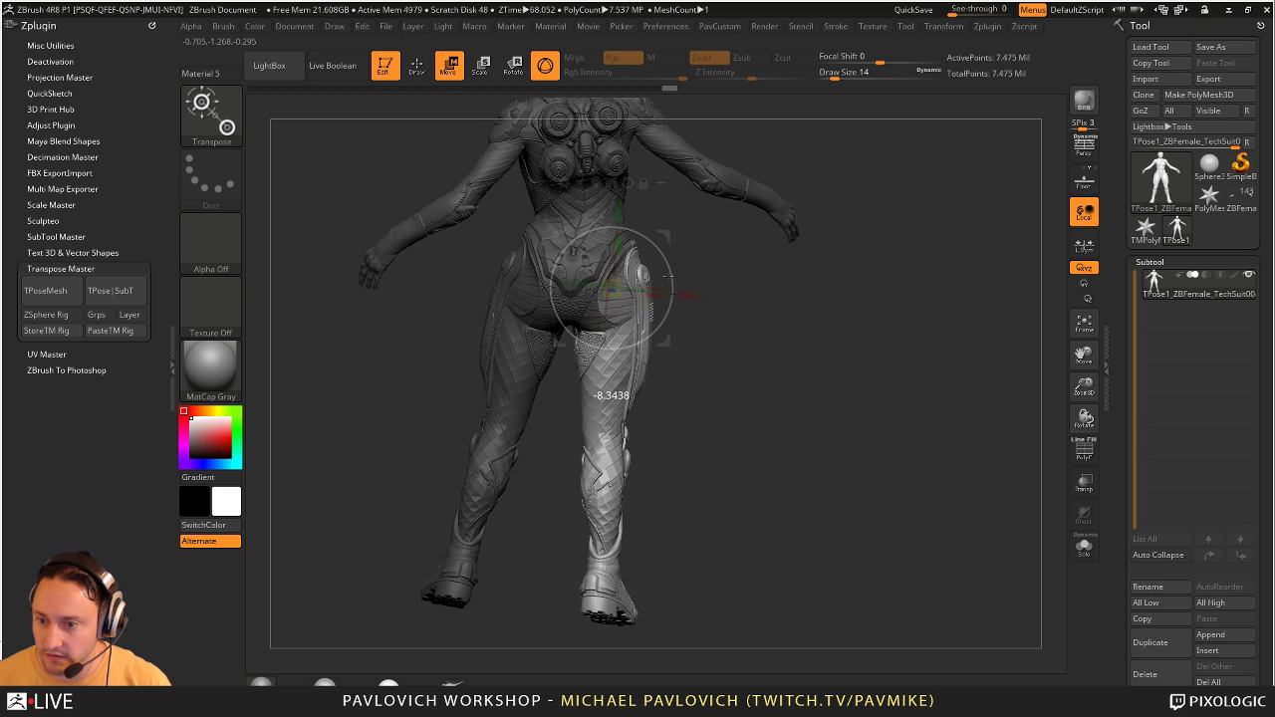
key("q")
mouse_move(866, 348)
left_mouse_down()
mouse_move(886, 384)
mouse_move(756, 483)
left_mouse_up()
left_click_drag(679, 521, 559, 311)
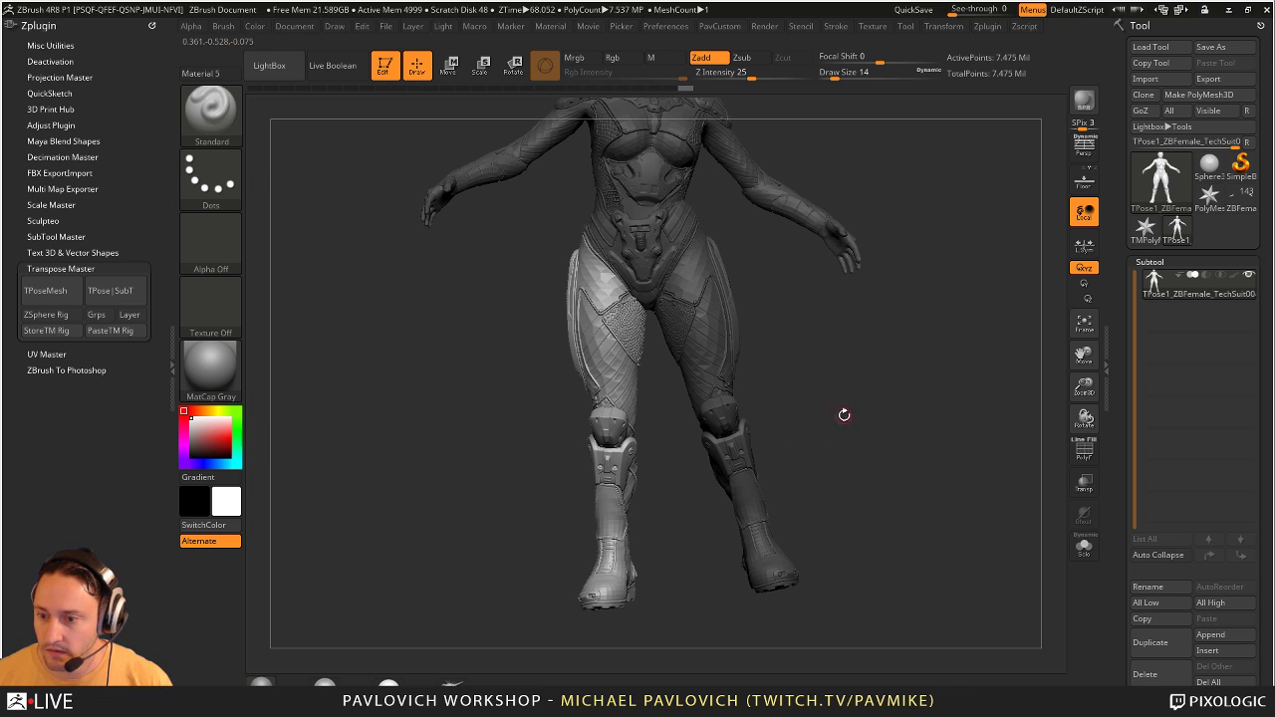
Step: Try a slight adjustment of the unmasked right leg from the side, undo it and clear the mask
left_click_drag(844, 414, 796, 427)
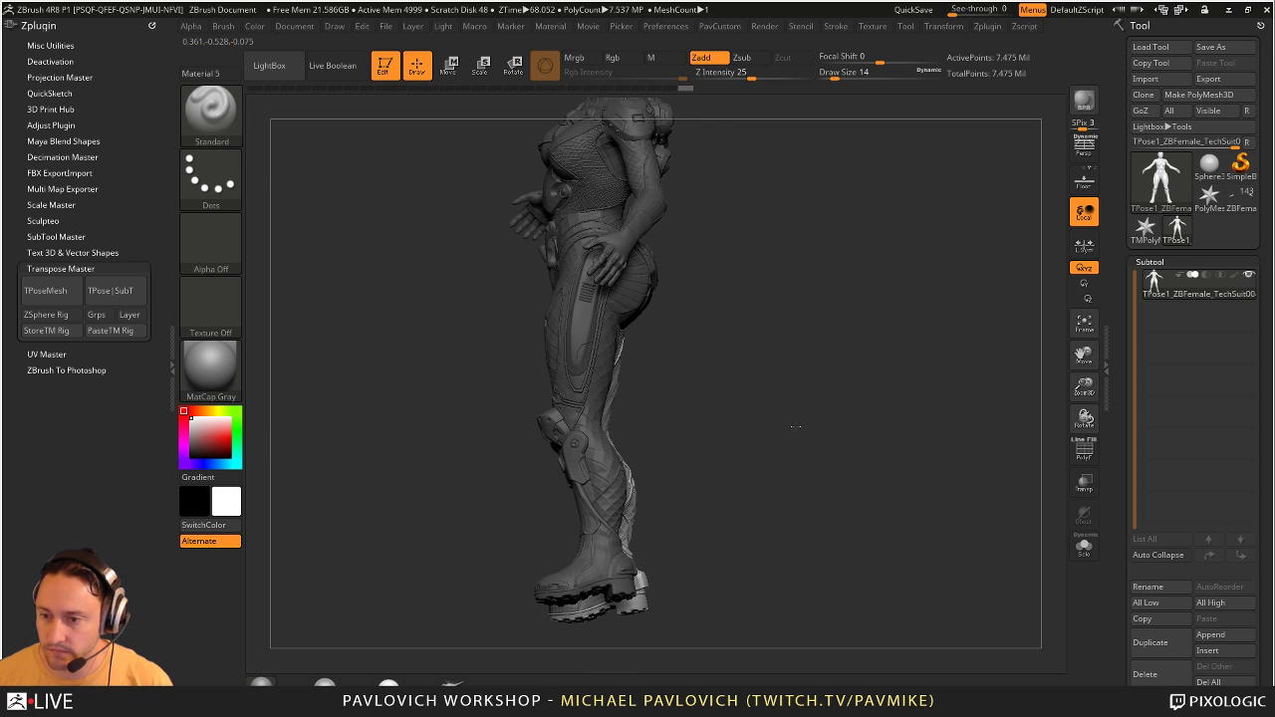
key("w")
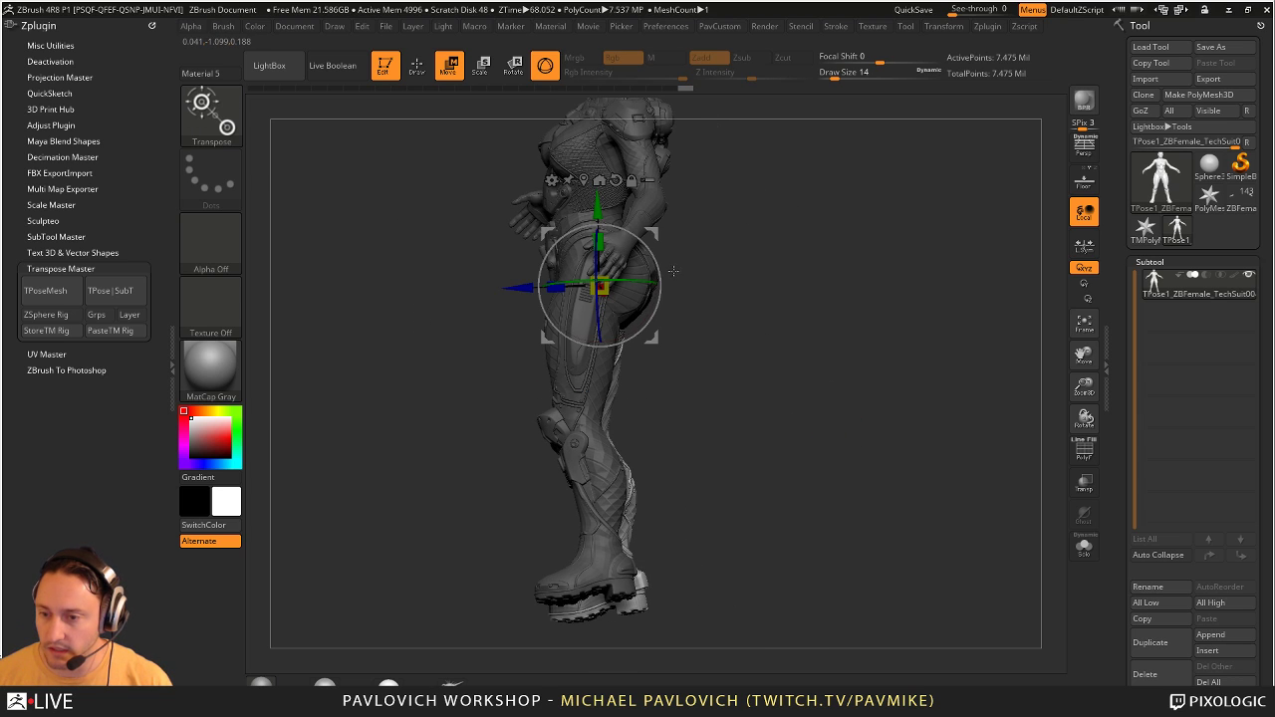
left_click_drag(773, 258, 783, 345, "alt")
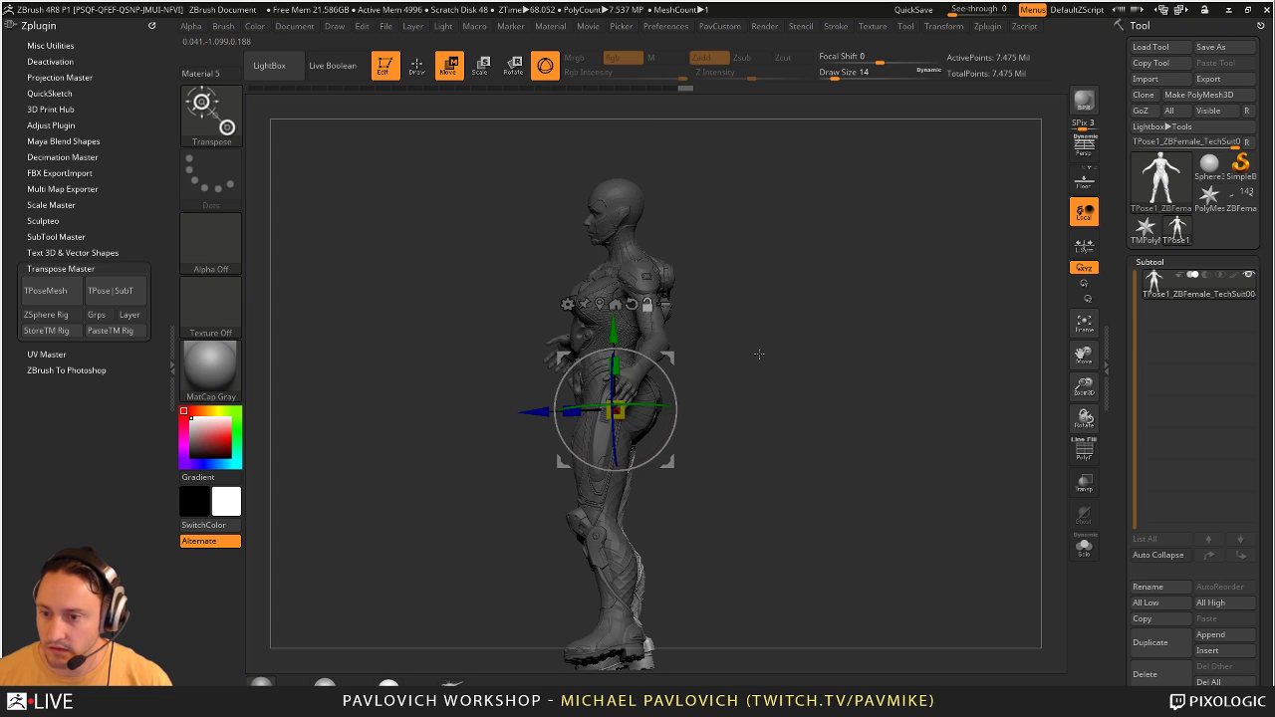
left_click_drag(674, 394, 678, 391)
key("ctrl+z")
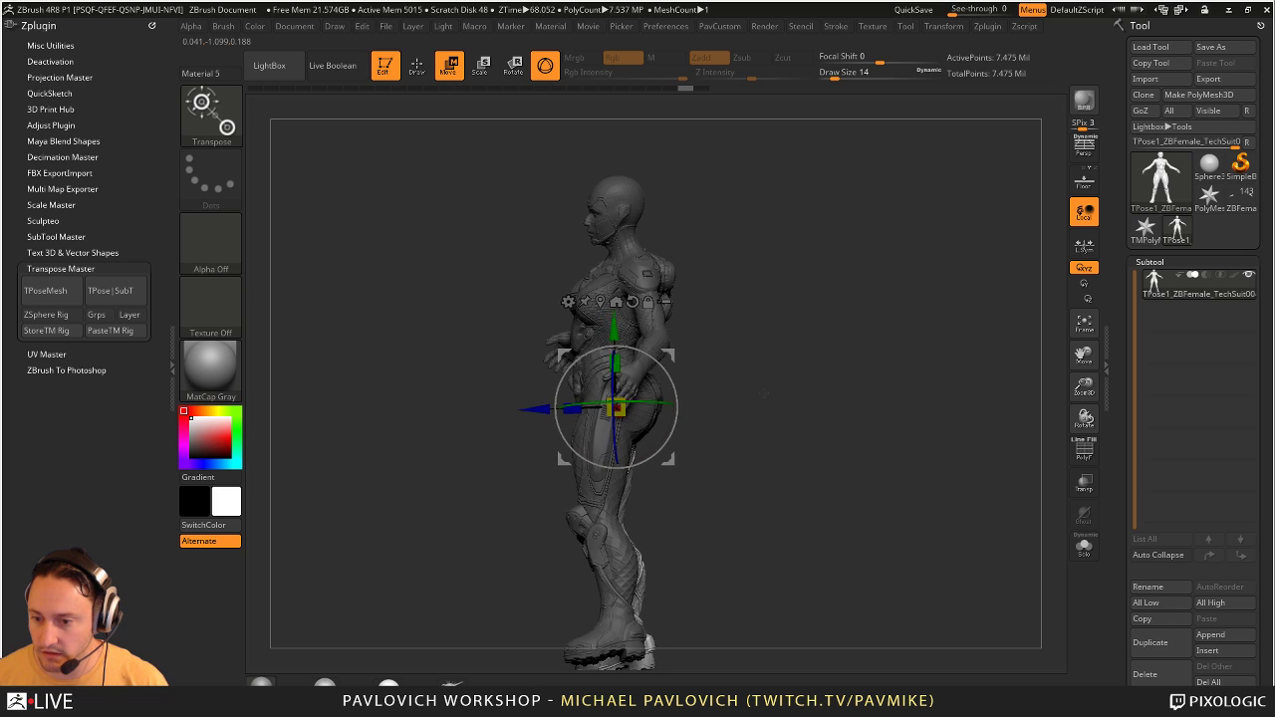
key("q")
mouse_move(739, 481)
left_mouse_down("alt")
mouse_move(746, 439)
mouse_move(847, 440)
mouse_move(820, 455)
mouse_move(823, 406)
mouse_move(831, 432)
mouse_move(848, 422)
left_mouse_up("alt")
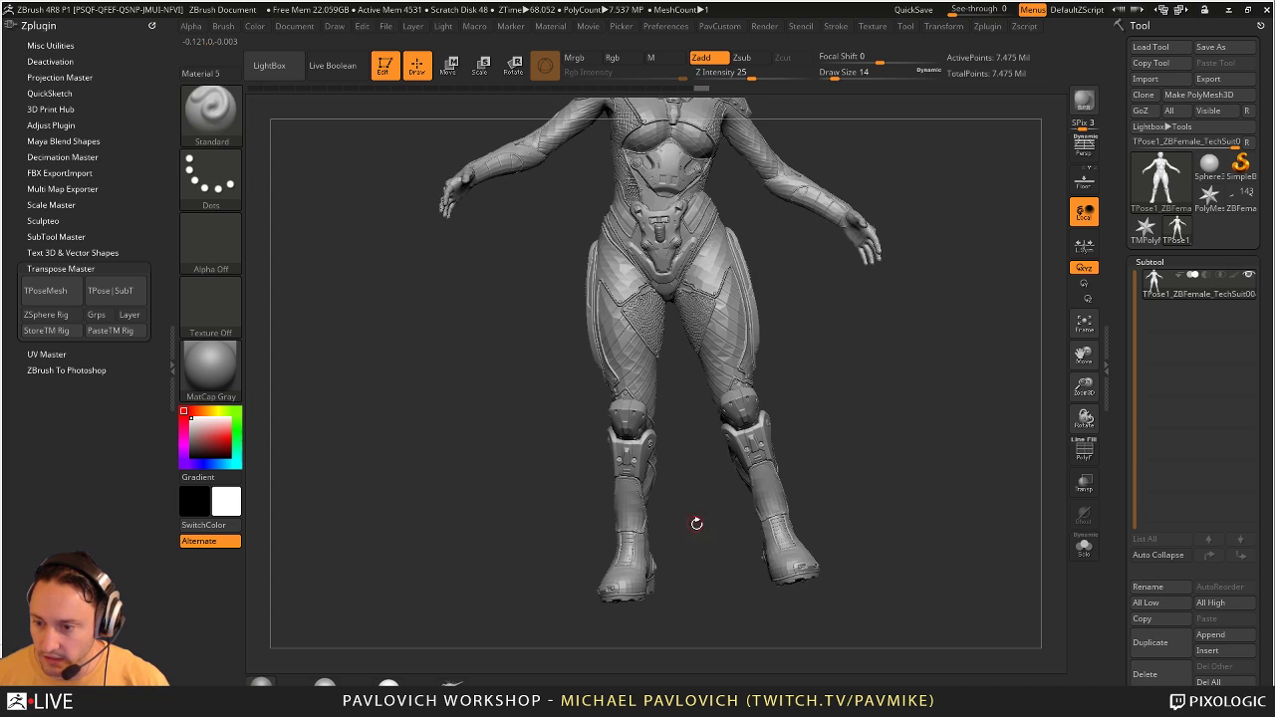
Step: Isolate the kneecap and upper shin armor of both legs by hiding their polygroups and inverting the visibility
mouse_move(694, 521)
left_mouse_down()
mouse_move(882, 447)
mouse_move(916, 448)
mouse_move(846, 443)
left_mouse_up()
left_click(655, 386, "ctrl+shift")
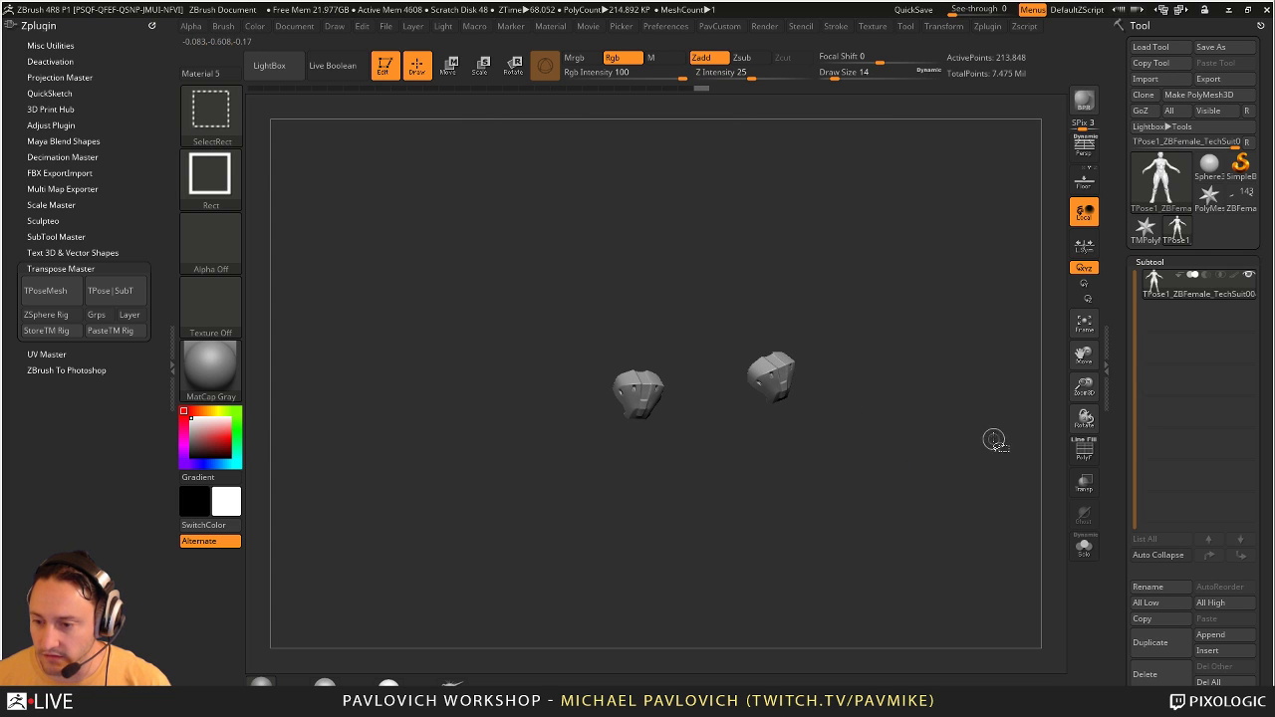
left_click(655, 443, "ctrl+shift")
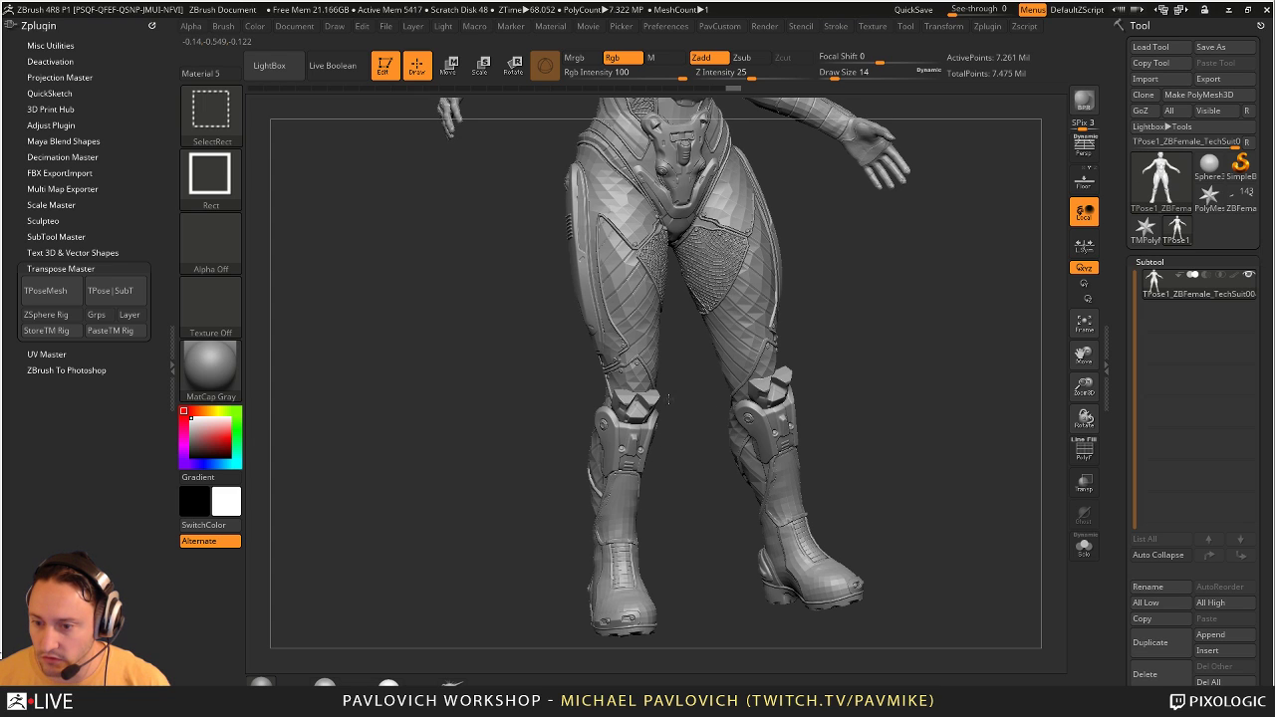
left_click(658, 438, "ctrl+shift")
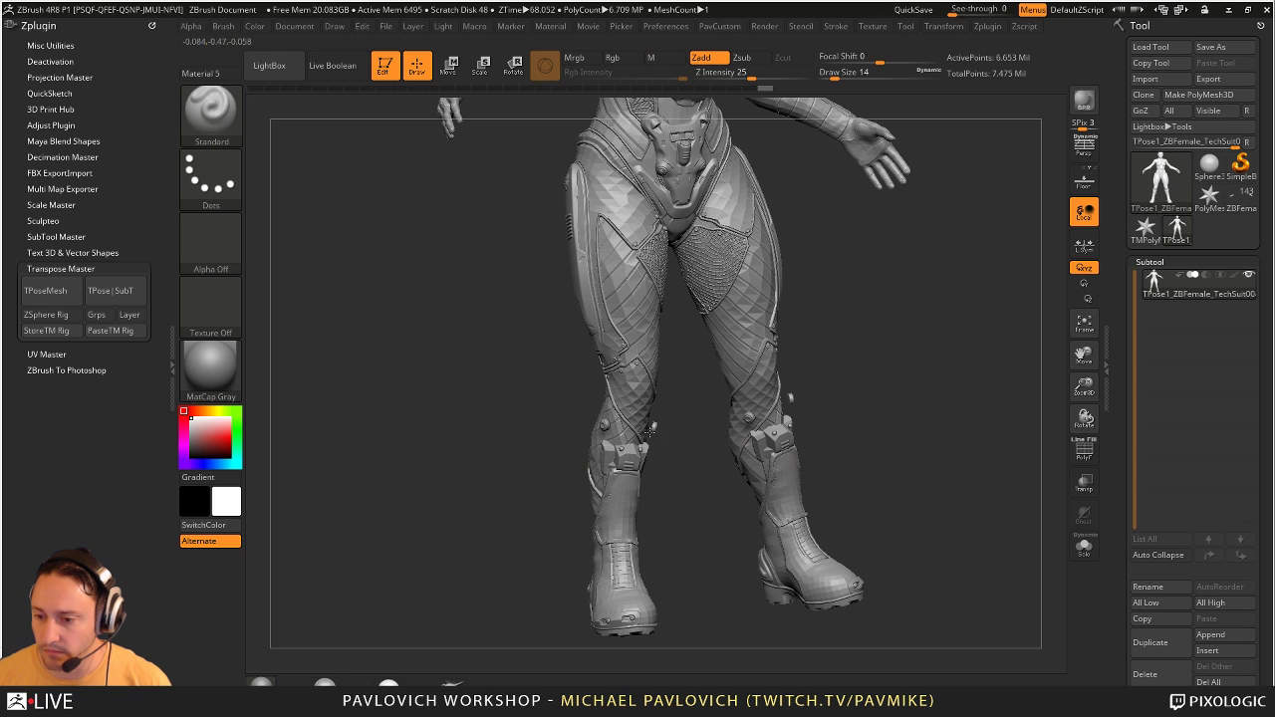
left_click_drag(962, 344, 992, 459, "ctrl+shift")
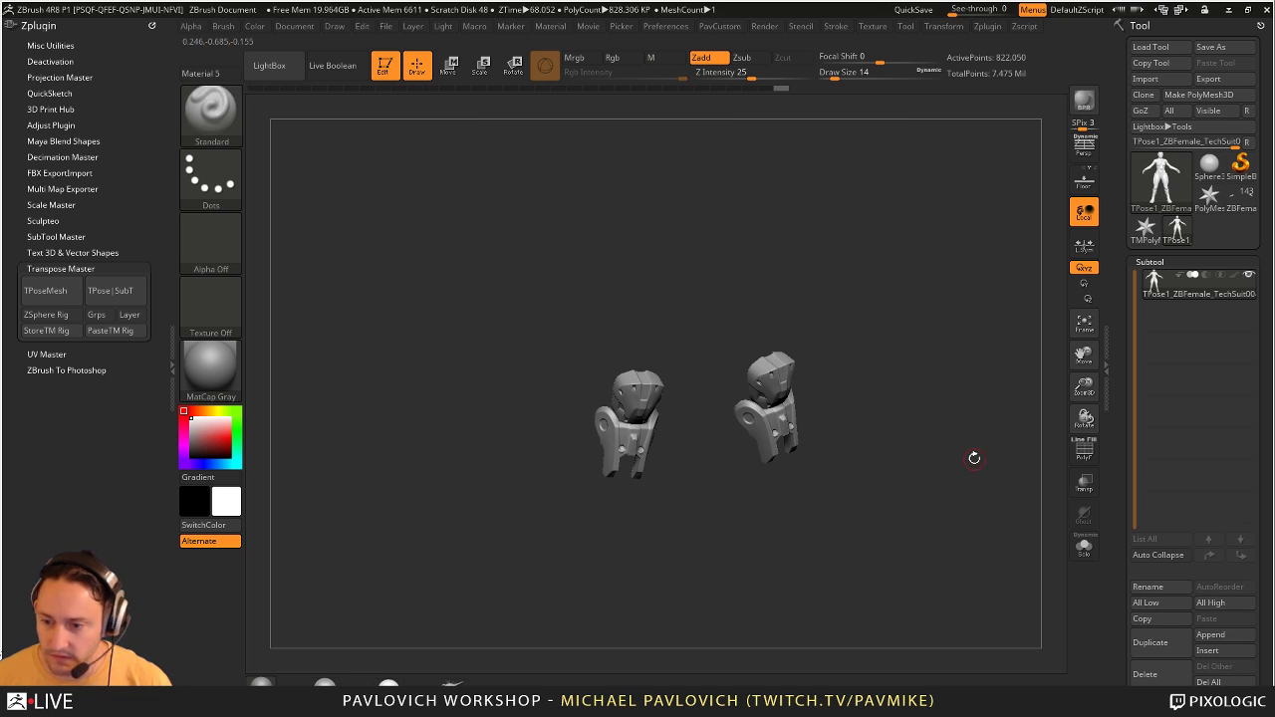
Step: Mask only the isolated armor pieces of the character's right knee and show the whole figure again
mouse_move(530, 301)
left_mouse_down("ctrl")
mouse_move(661, 552)
mouse_move(659, 321)
mouse_move(558, 358)
left_mouse_up("ctrl")
left_click(974, 409, "ctrl")
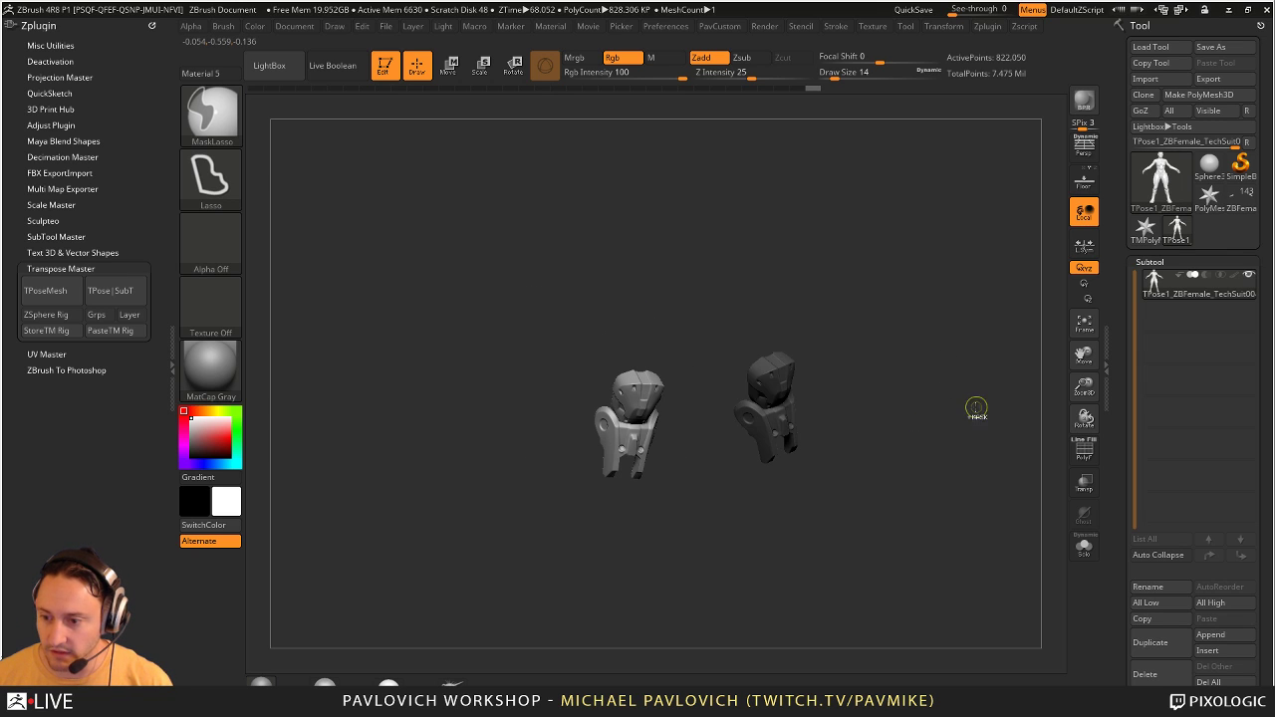
left_click_drag(973, 375, 817, 423, "ctrl")
left_click(982, 370, "ctrl")
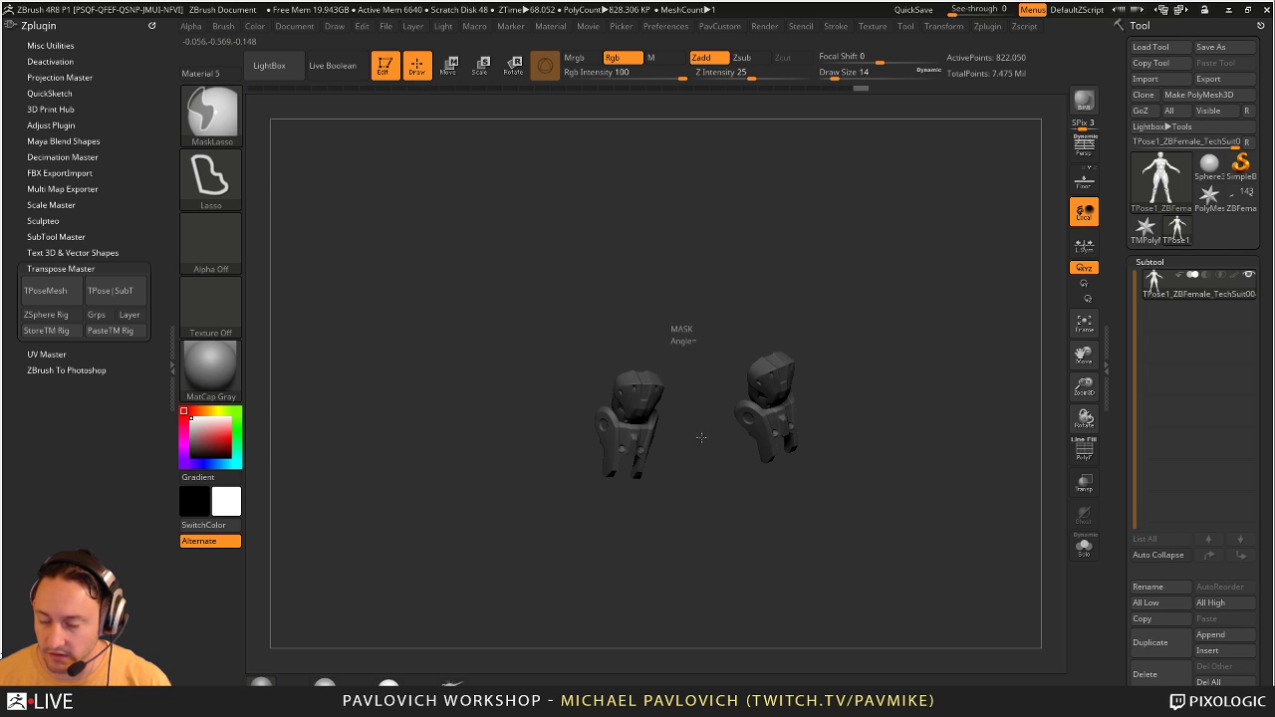
mouse_move(701, 438)
left_mouse_down("ctrl")
mouse_move(543, 337)
mouse_move(662, 586)
left_mouse_up("ctrl")
left_click(967, 434, "ctrl")
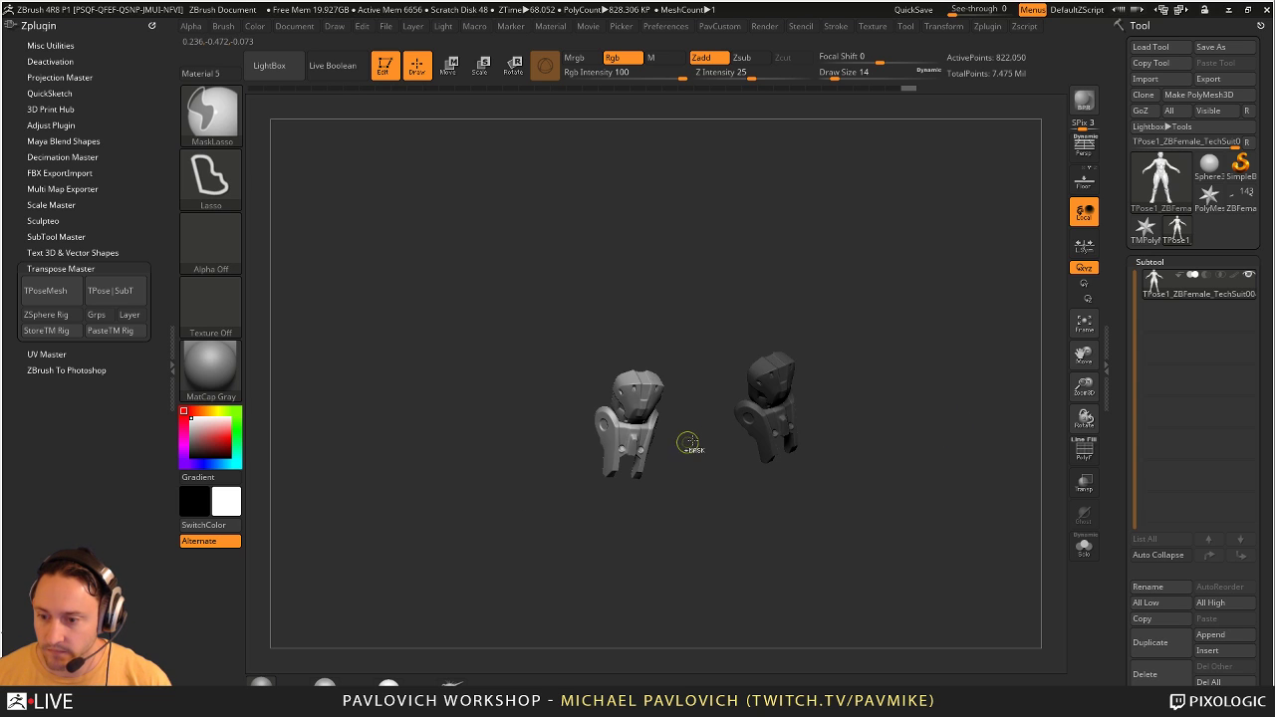
left_click(1001, 401, "ctrl")
left_click(937, 407, "ctrl+shift")
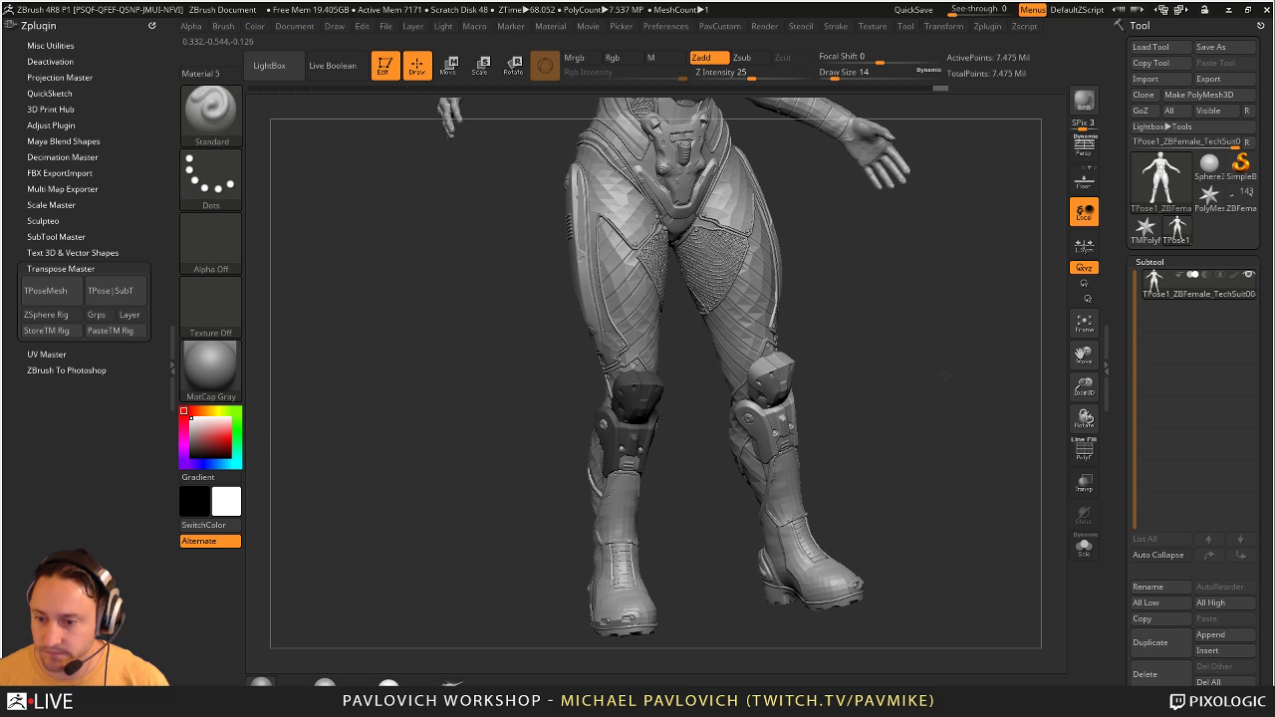
Step: Extend the lasso mask over the character's right lower leg and boot, and invert it to leave only that region unmasked
left_click_drag(945, 372, 948, 315, "alt")
mouse_move(979, 381)
left_mouse_down("shift")
mouse_move(814, 413)
mouse_move(772, 503)
left_mouse_up("shift")
mouse_move(714, 629)
left_mouse_down("ctrl")
mouse_move(740, 357)
mouse_move(698, 352)
mouse_move(563, 436)
mouse_move(819, 613)
left_mouse_up("ctrl")
left_click_drag(925, 429, 714, 389)
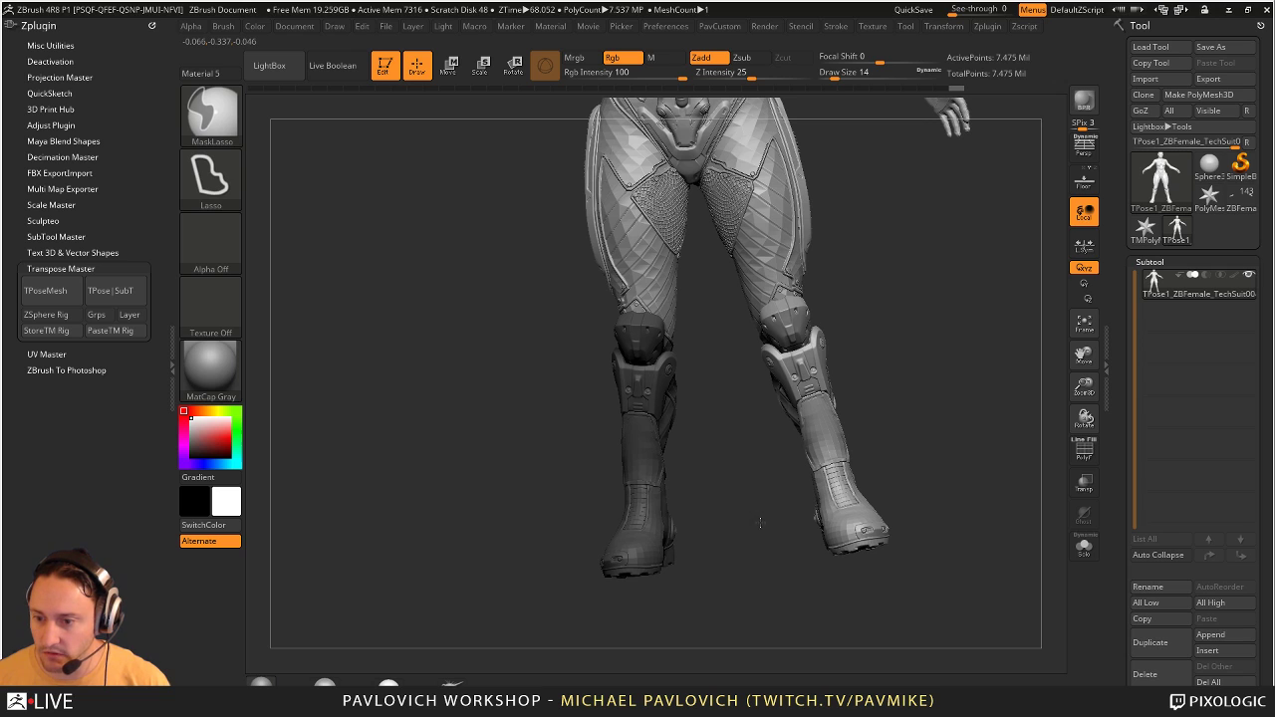
key("w")
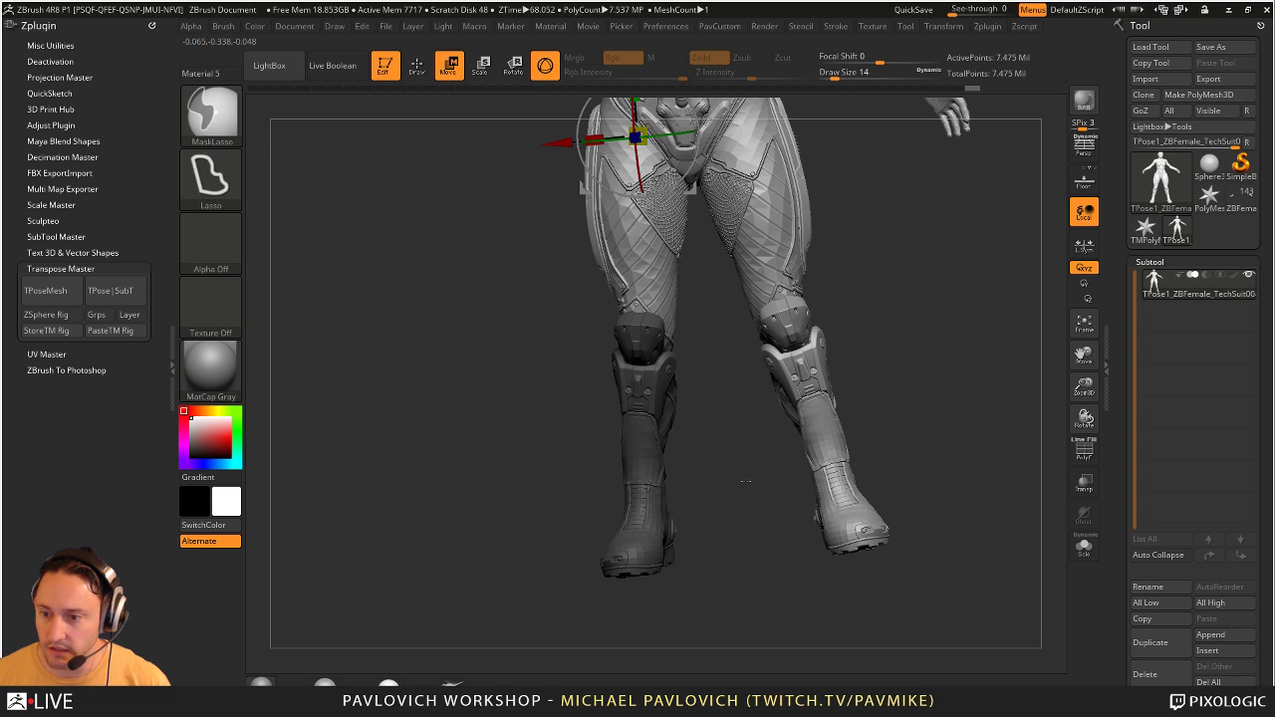
left_click(952, 405, "ctrl")
Step: Place the gizmo at the character's right knee and rotate the unmasked lower leg slightly from the back and the side
left_click_drag(952, 406, 946, 495, "alt")
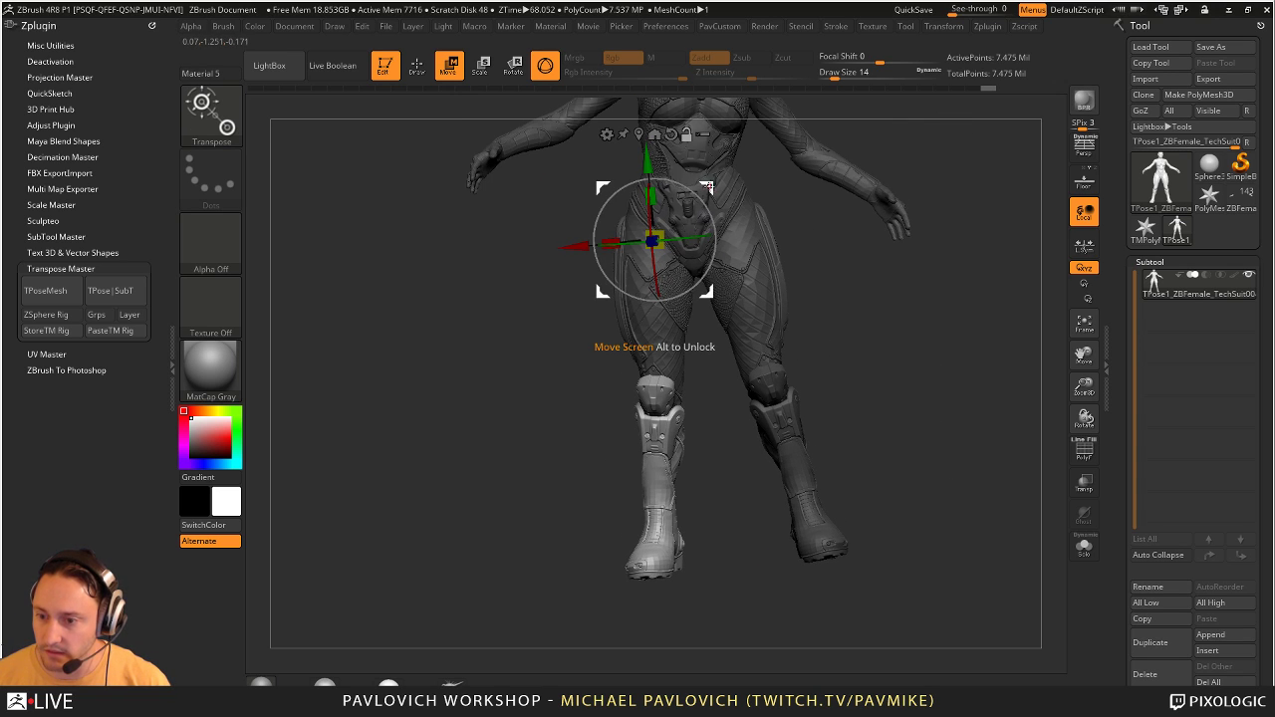
left_click_drag(710, 187, 713, 369, "alt")
left_click_drag(906, 379, 857, 370)
left_click(657, 319)
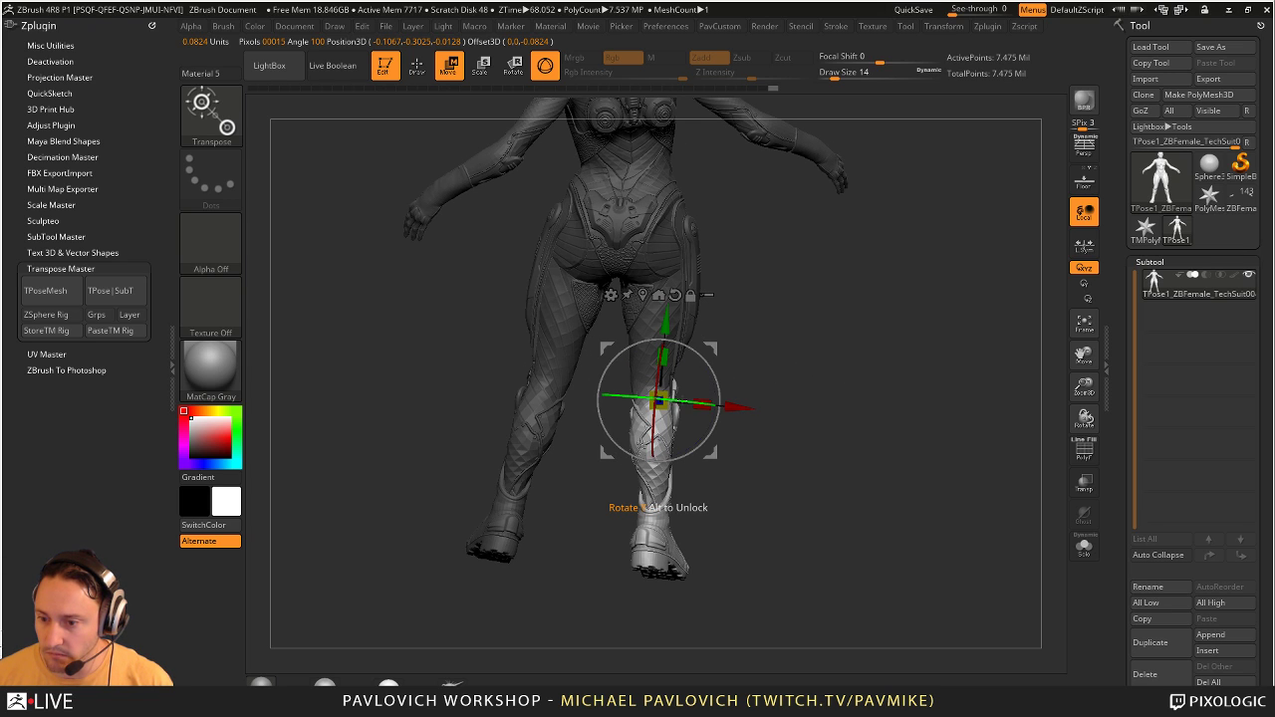
left_click_drag(677, 404, 686, 404)
left_click_drag(877, 374, 694, 400)
left_click_drag(867, 454, 968, 455)
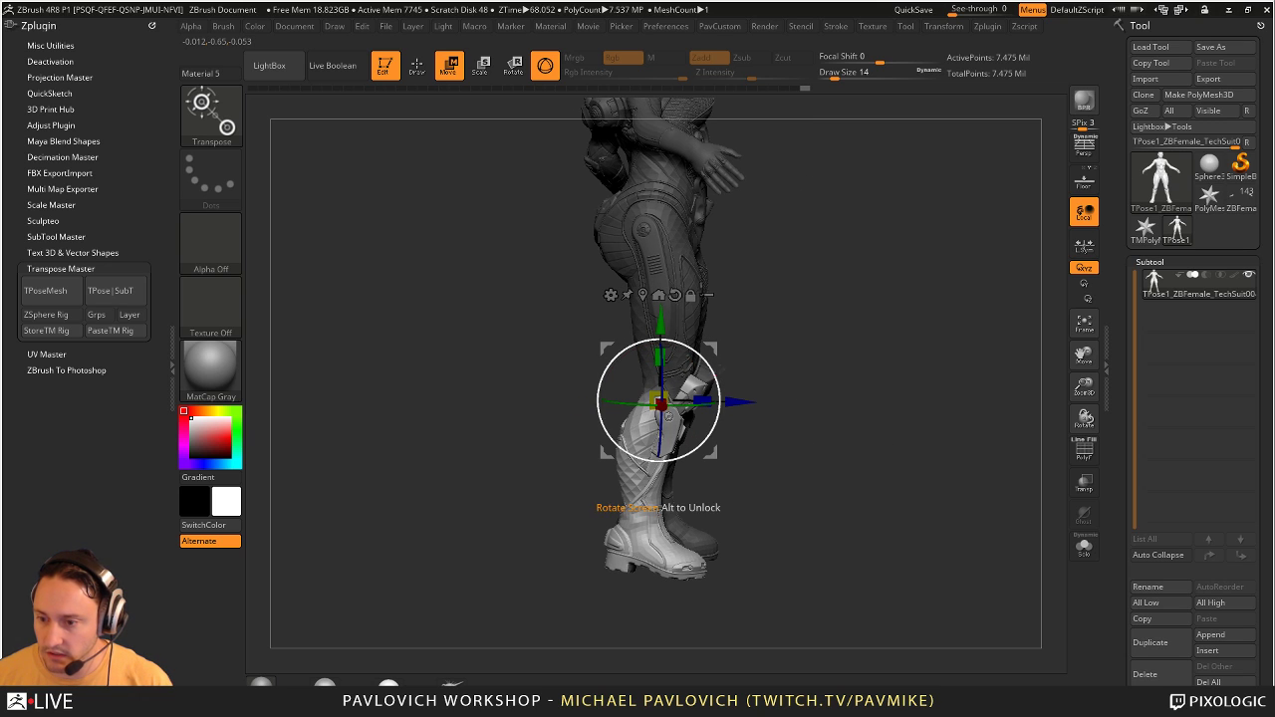
left_click_drag(712, 377, 713, 371)
key("q")
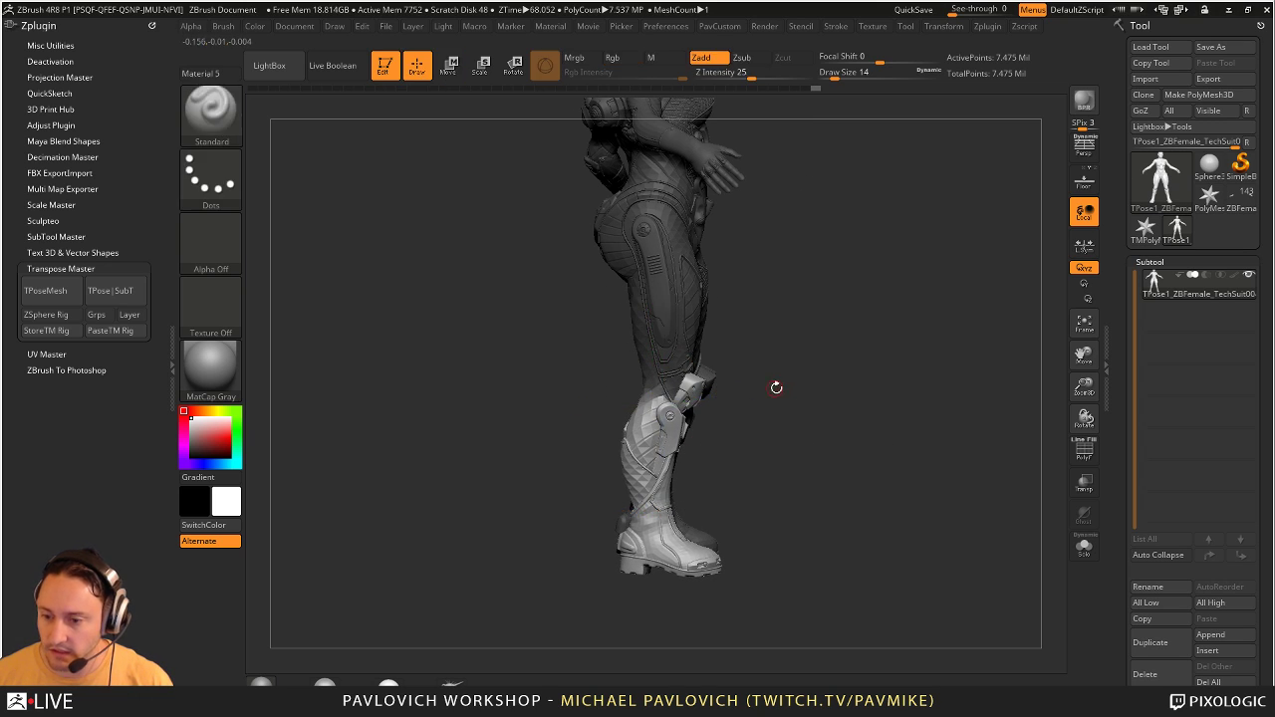
Step: Clear the mask, lasso-mask the character's right boot, and invert the mask to leave only the boot unmasked
mouse_move(959, 412)
left_mouse_down()
mouse_move(900, 421)
mouse_move(967, 408)
mouse_move(951, 390)
left_mouse_up()
mouse_move(732, 493)
left_mouse_down()
mouse_move(661, 491)
mouse_move(731, 489)
left_mouse_up()
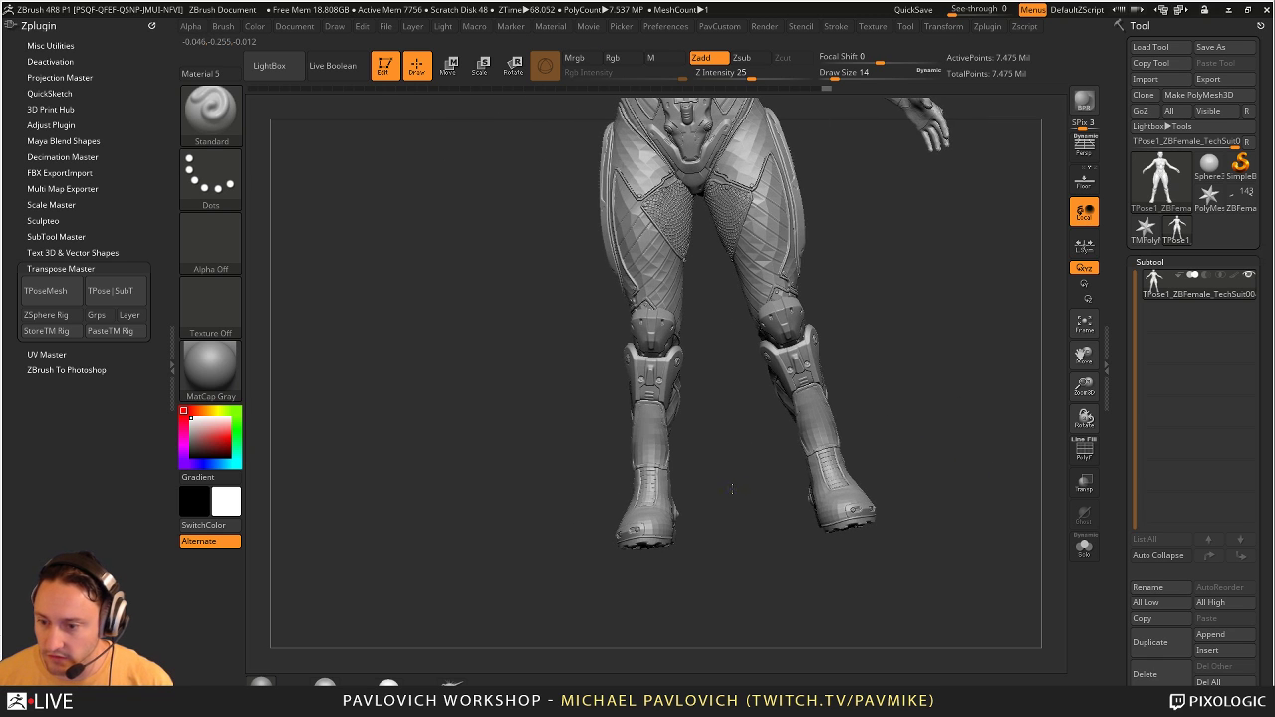
mouse_move(707, 553)
left_mouse_down("ctrl")
mouse_move(637, 563)
mouse_move(691, 531)
left_mouse_up("ctrl")
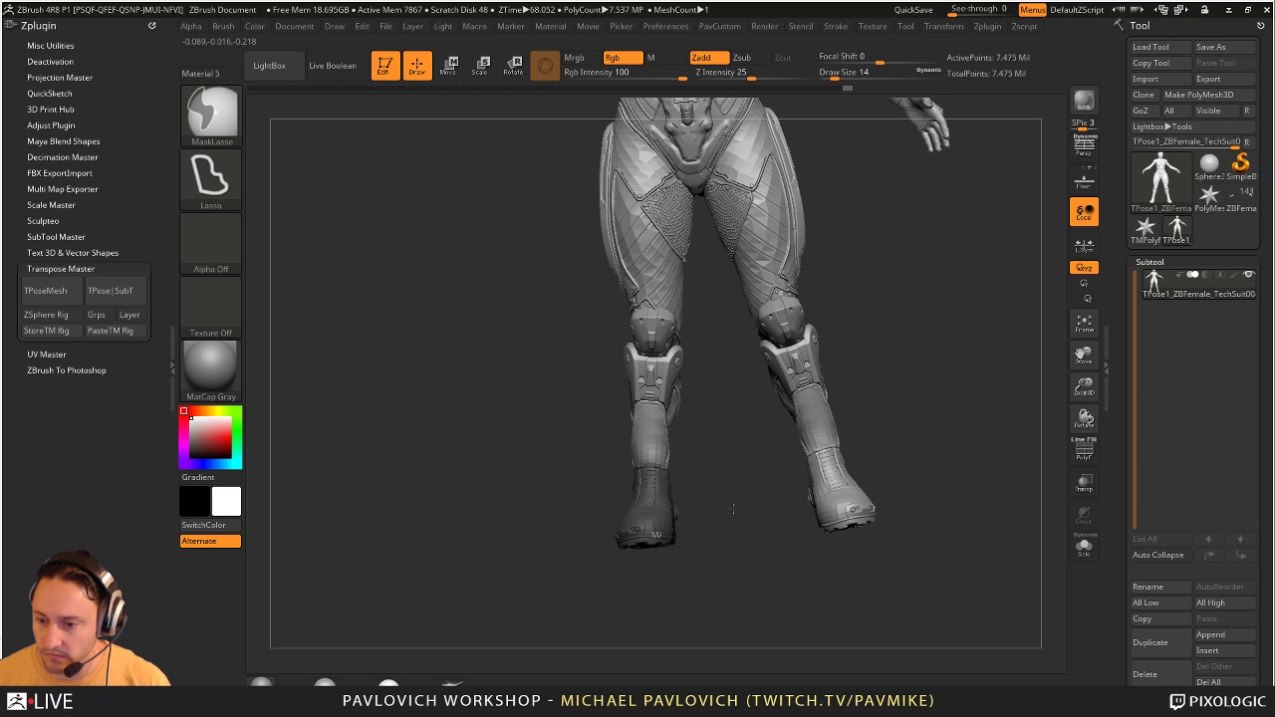
left_click(740, 524, "ctrl")
left_click_drag(714, 439, 828, 439)
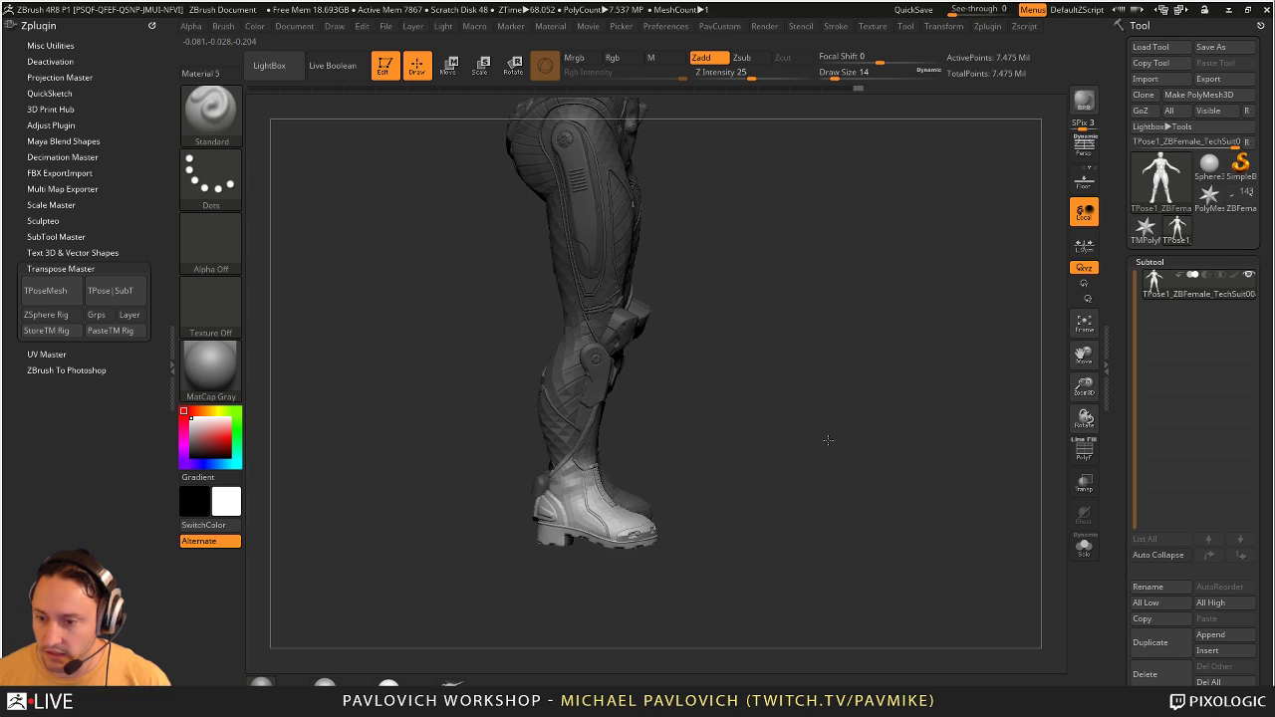
Step: Place the gizmo at the character's right ankle and rotate the unmasked boot, finishing with about 6 degrees from the side
key("w")
left_click_drag(583, 341, 573, 470, "alt")
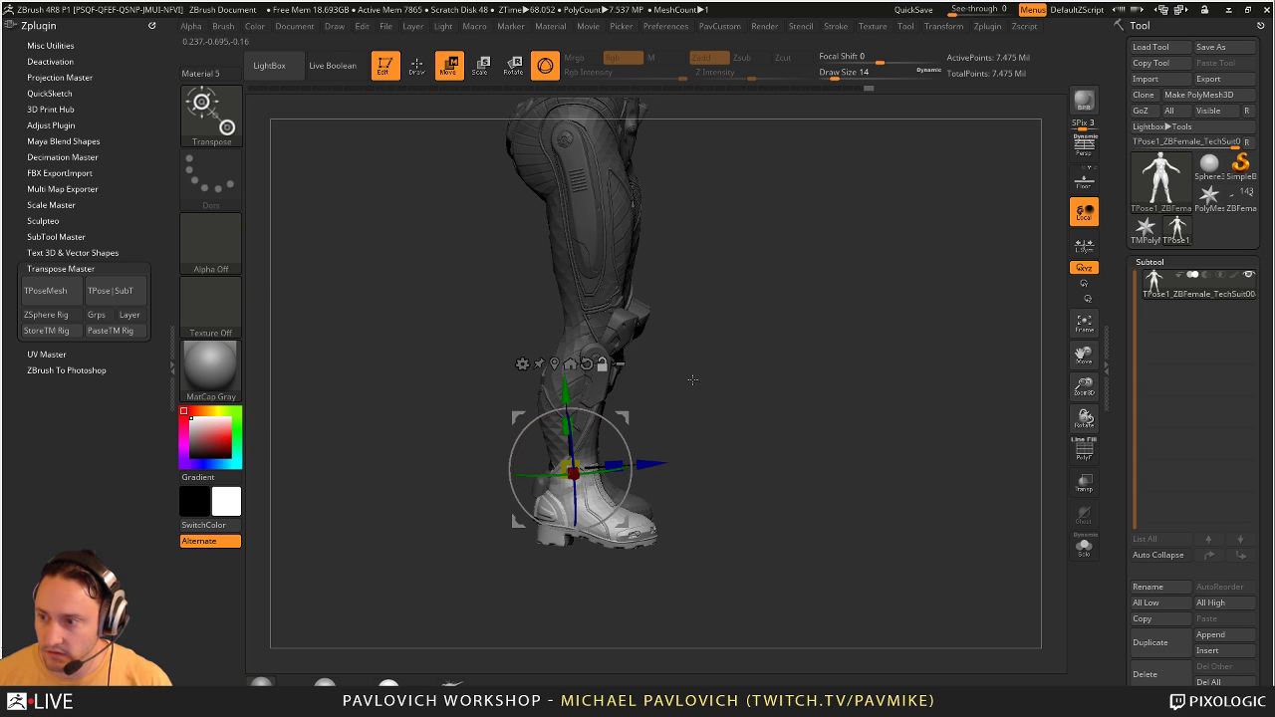
left_click_drag(718, 444, 610, 463)
mouse_move(498, 451)
left_mouse_down()
mouse_move(578, 465)
mouse_move(626, 438)
left_mouse_up()
left_click_drag(827, 448, 720, 474)
key("q")
key("w")
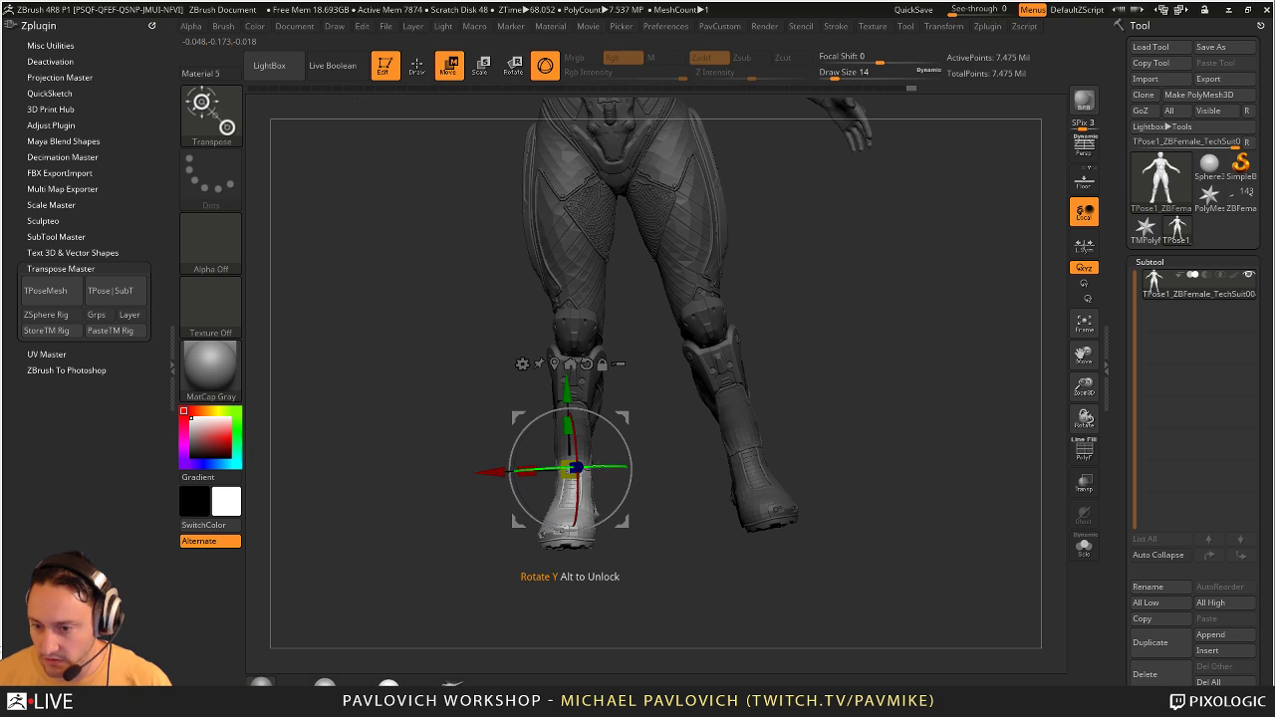
mouse_move(601, 466)
left_mouse_down()
mouse_move(580, 454)
mouse_move(725, 450)
left_mouse_up()
key("q")
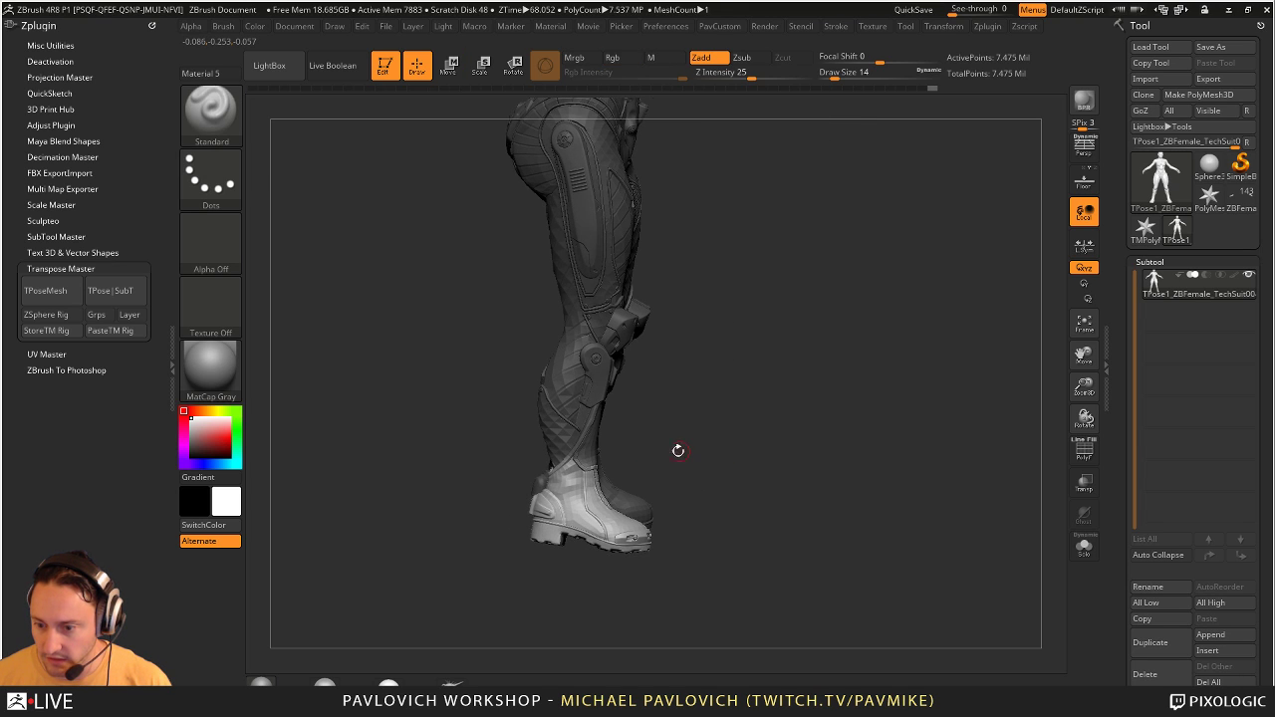
key("w")
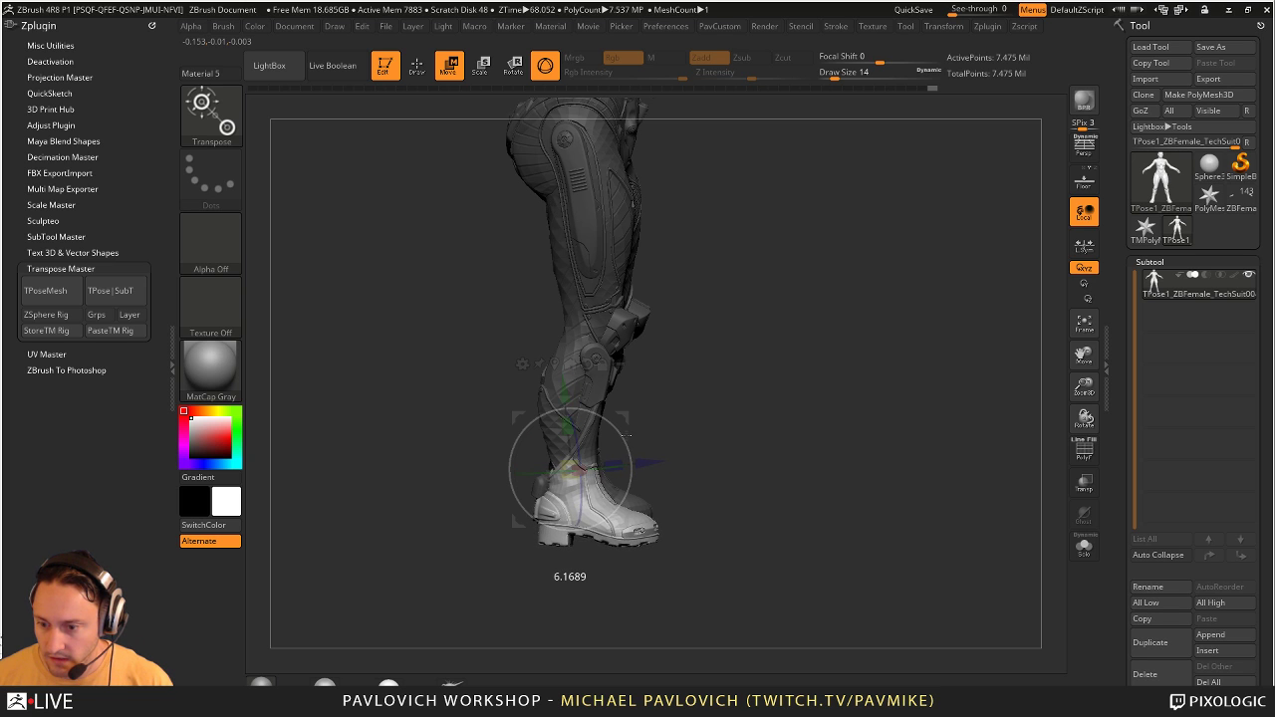
key("q")
Step: Replace the boot mask with a lasso mask over the head, invert it to leave only the head unmasked, and show the Move gizmo
left_click_drag(757, 429, 981, 441)
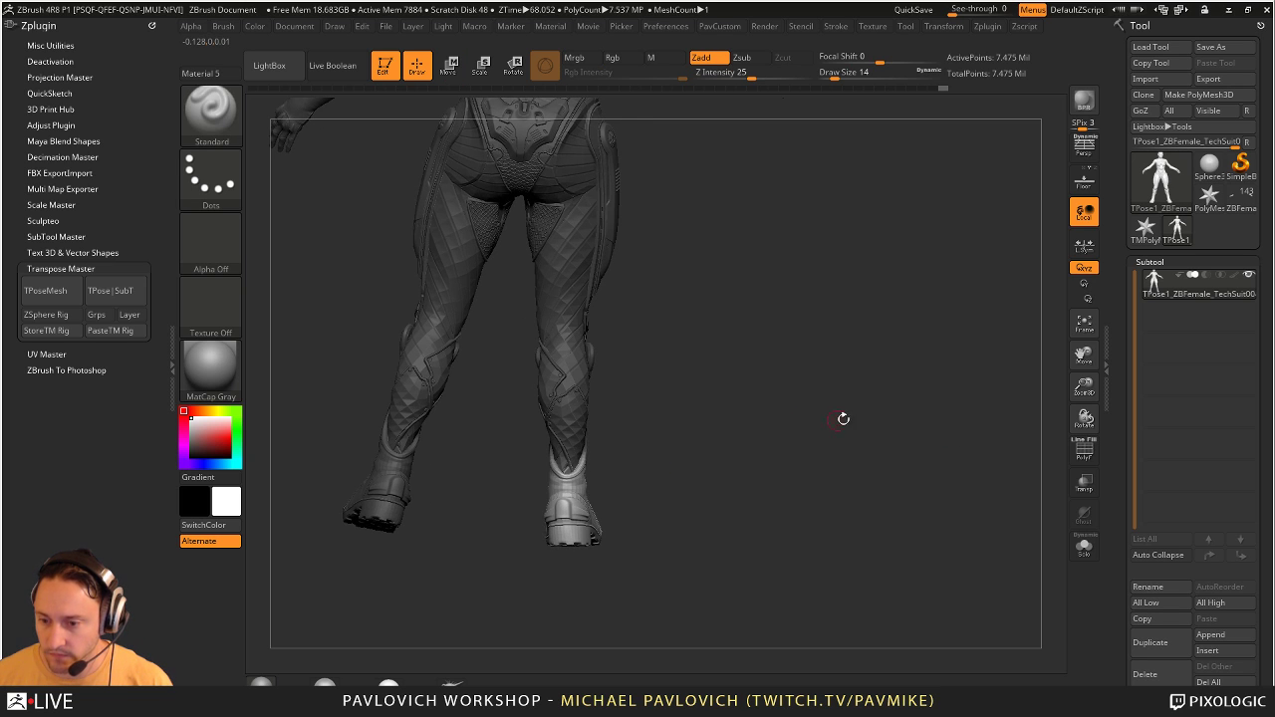
mouse_move(844, 420)
left_mouse_down()
mouse_move(946, 447)
mouse_move(913, 310)
mouse_move(933, 422)
mouse_move(914, 402)
mouse_move(881, 415)
left_mouse_up()
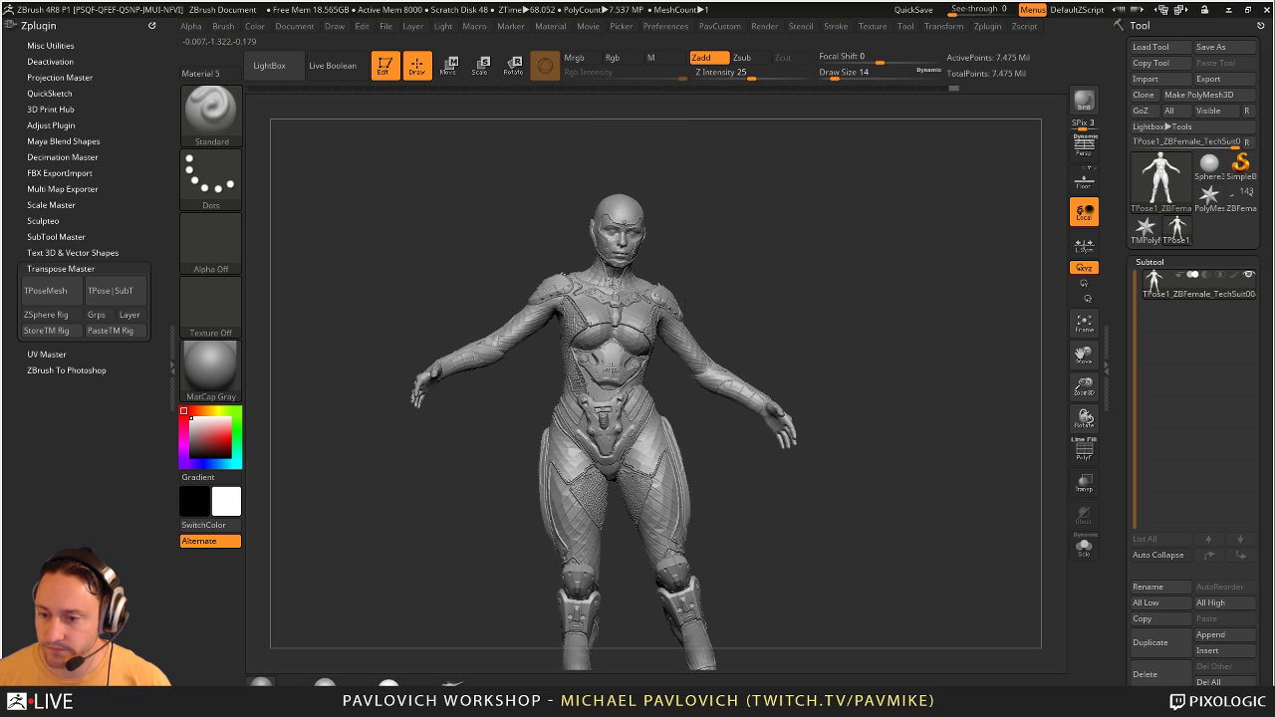
left_click_drag(854, 292, 711, 269, "alt")
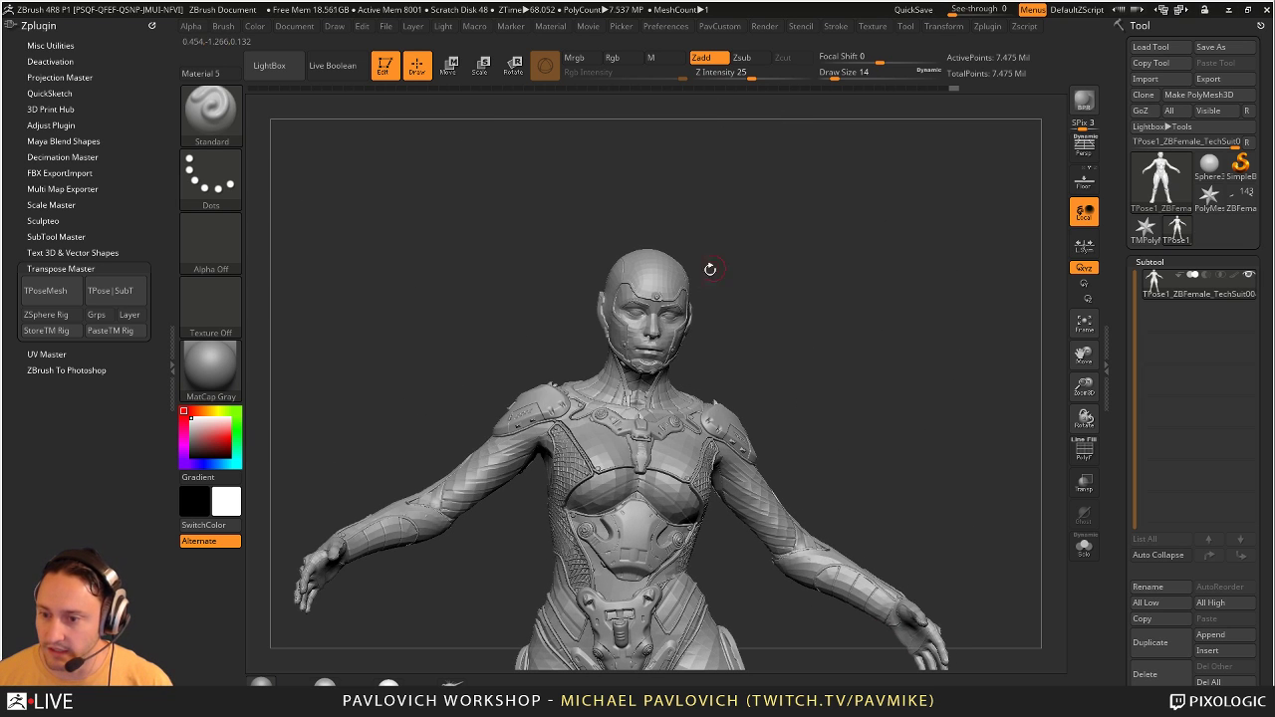
mouse_move(598, 200)
left_mouse_down("ctrl")
mouse_move(583, 369)
mouse_move(797, 398)
left_mouse_up("ctrl")
mouse_move(843, 318)
left_mouse_down()
mouse_move(766, 325)
mouse_move(683, 293)
mouse_move(629, 229)
mouse_move(497, 243)
mouse_move(528, 367)
mouse_move(612, 357)
left_mouse_up()
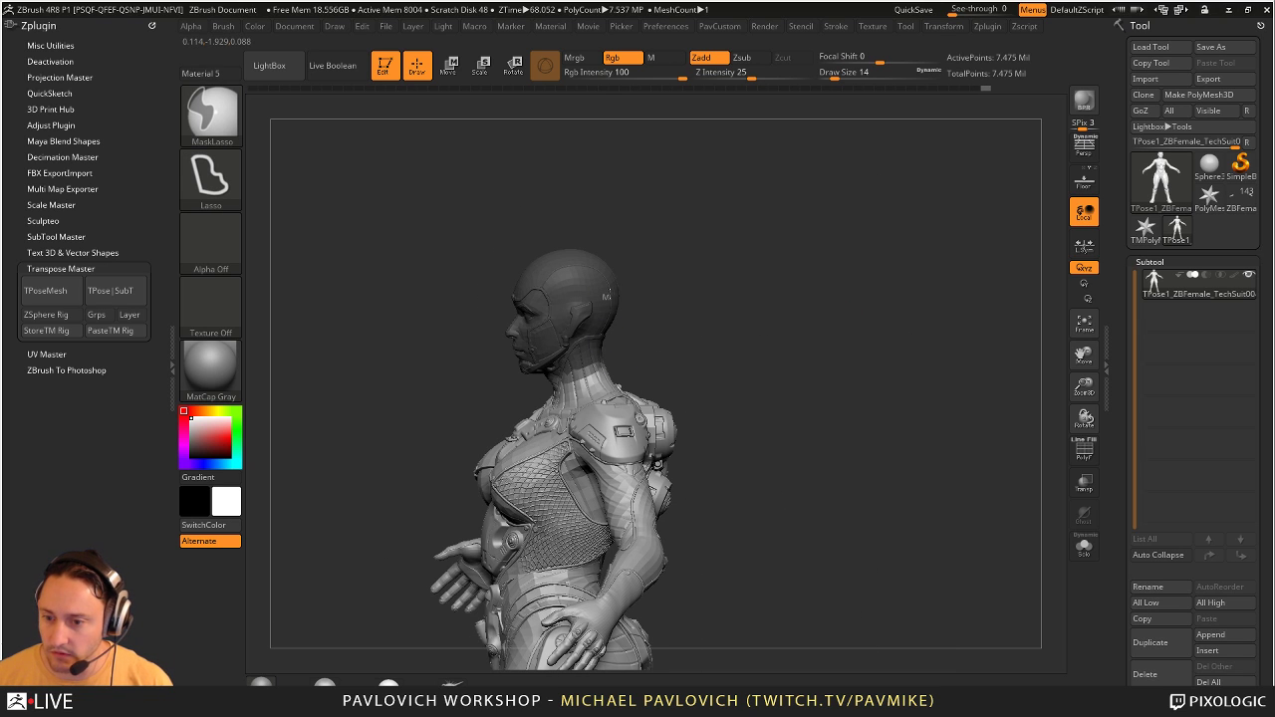
left_click(865, 329, "ctrl")
left_click_drag(851, 331, 906, 322, "shift")
key("w")
key("e")
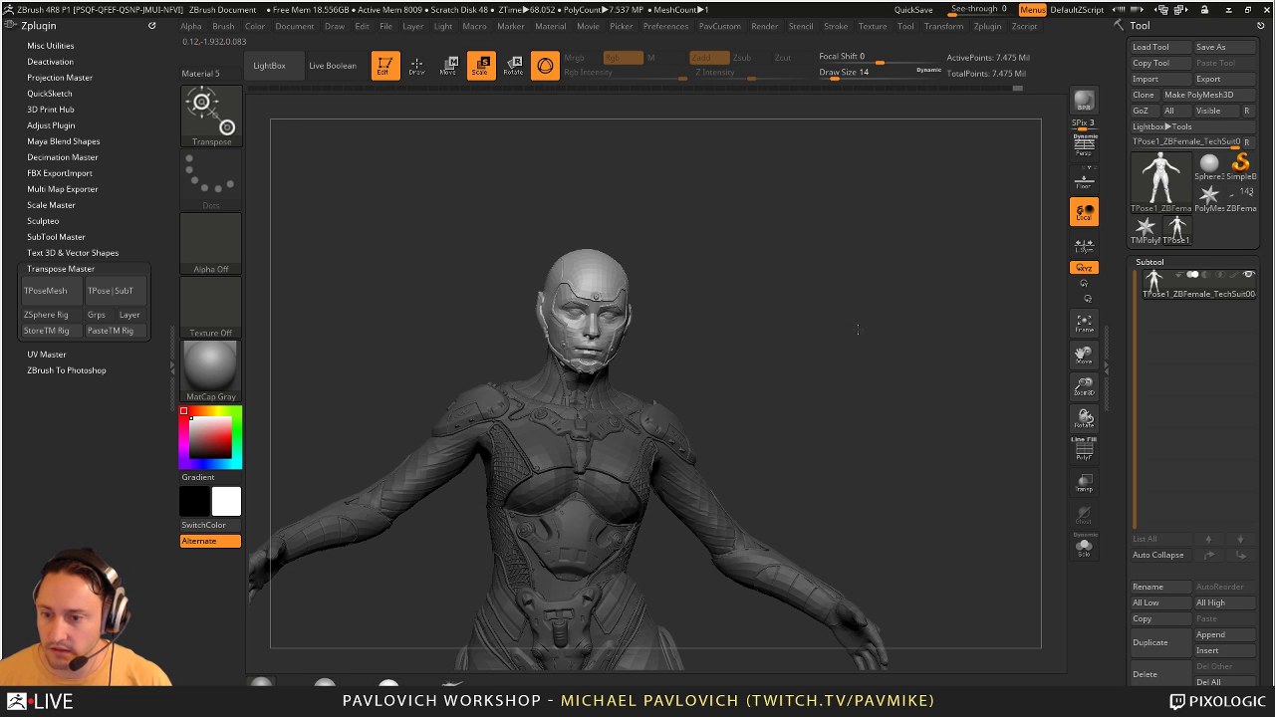
key("w")
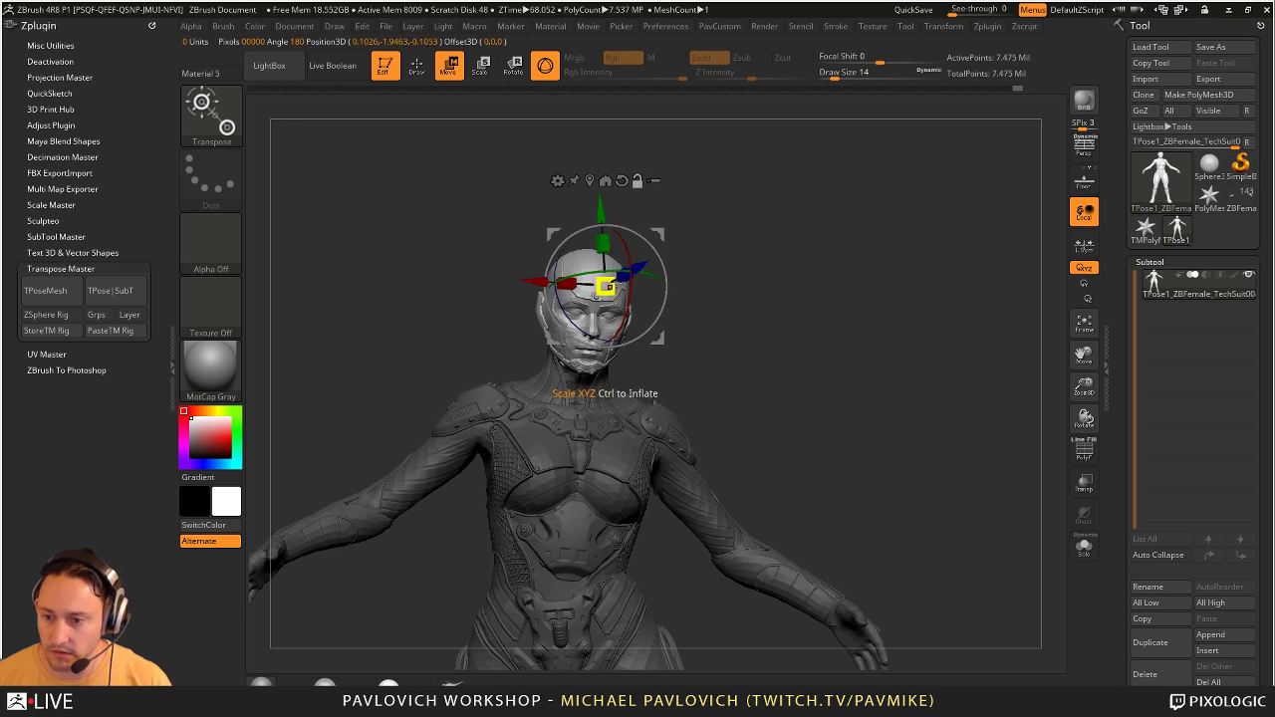
left_click_drag(660, 236, 678, 258)
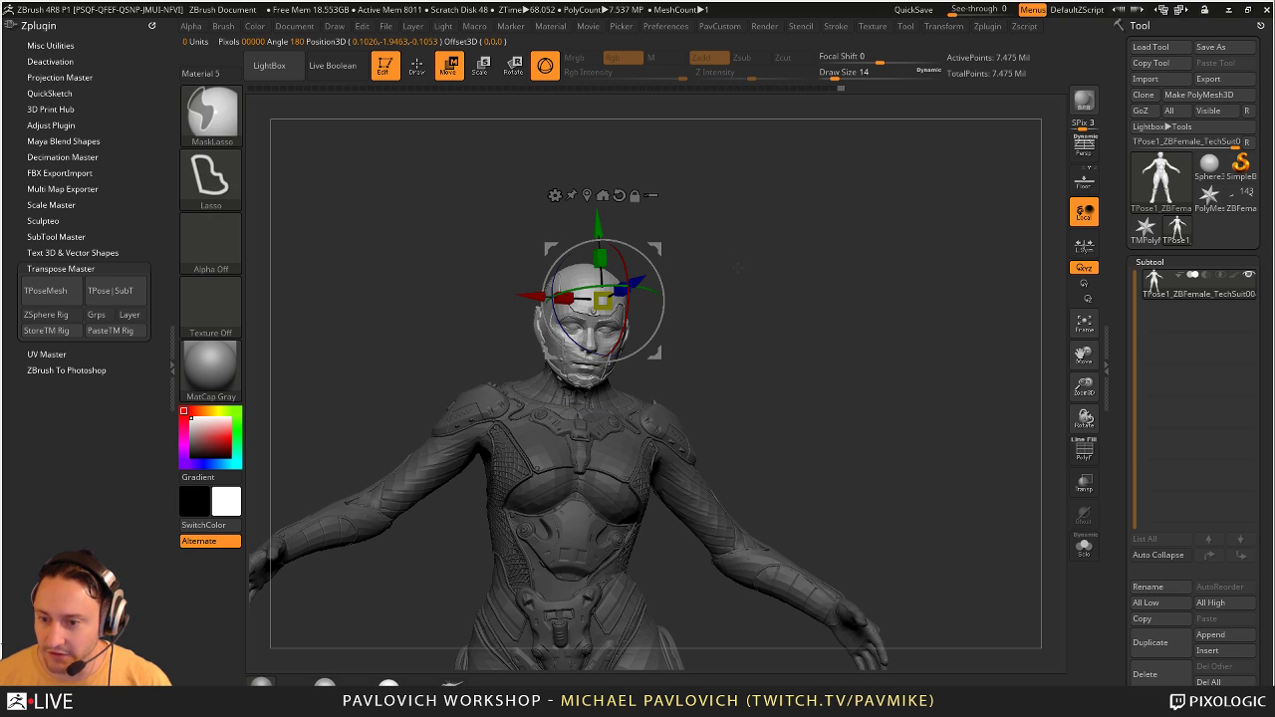
key("ctrl+z")
left_click_drag(599, 204, 600, 180)
key("ctrl")
key("ctrl+z")
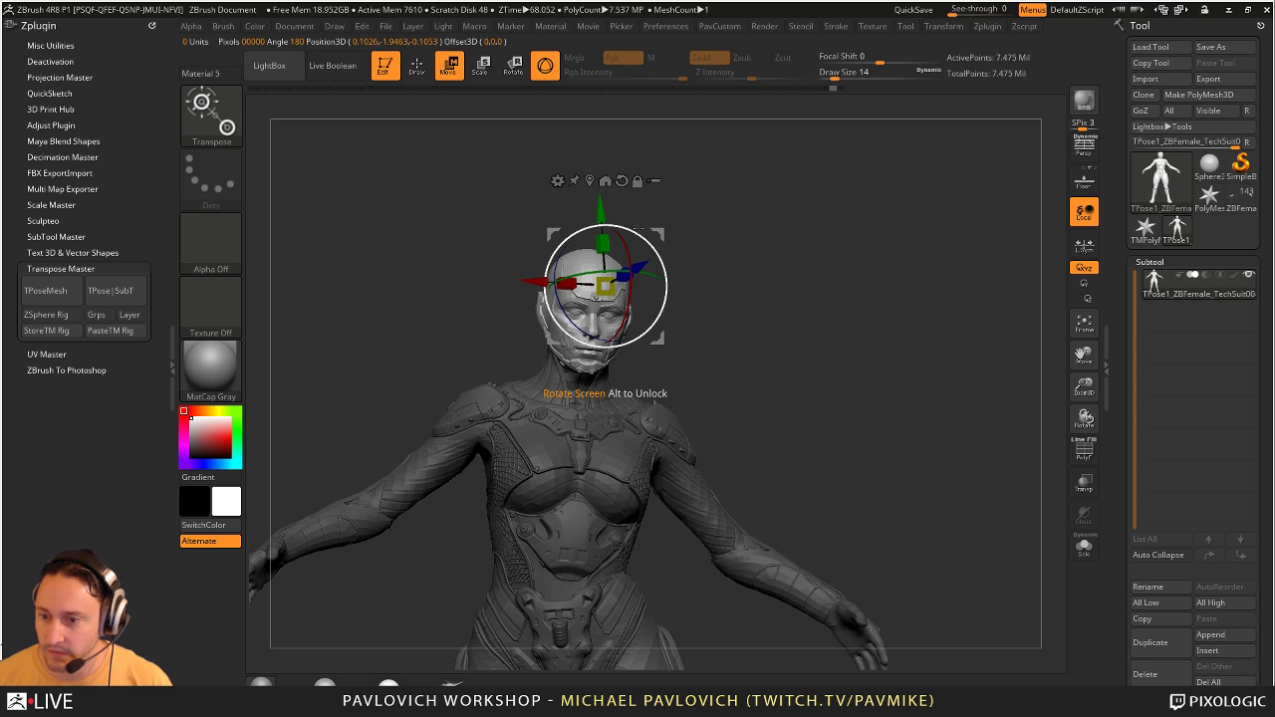
Step: Place the gizmo at the base of the character's neck, rotate the unmasked head slightly from the side and front, and clear the mask
left_click_drag(661, 235, 637, 315, "alt")
left_click_drag(750, 310, 839, 336)
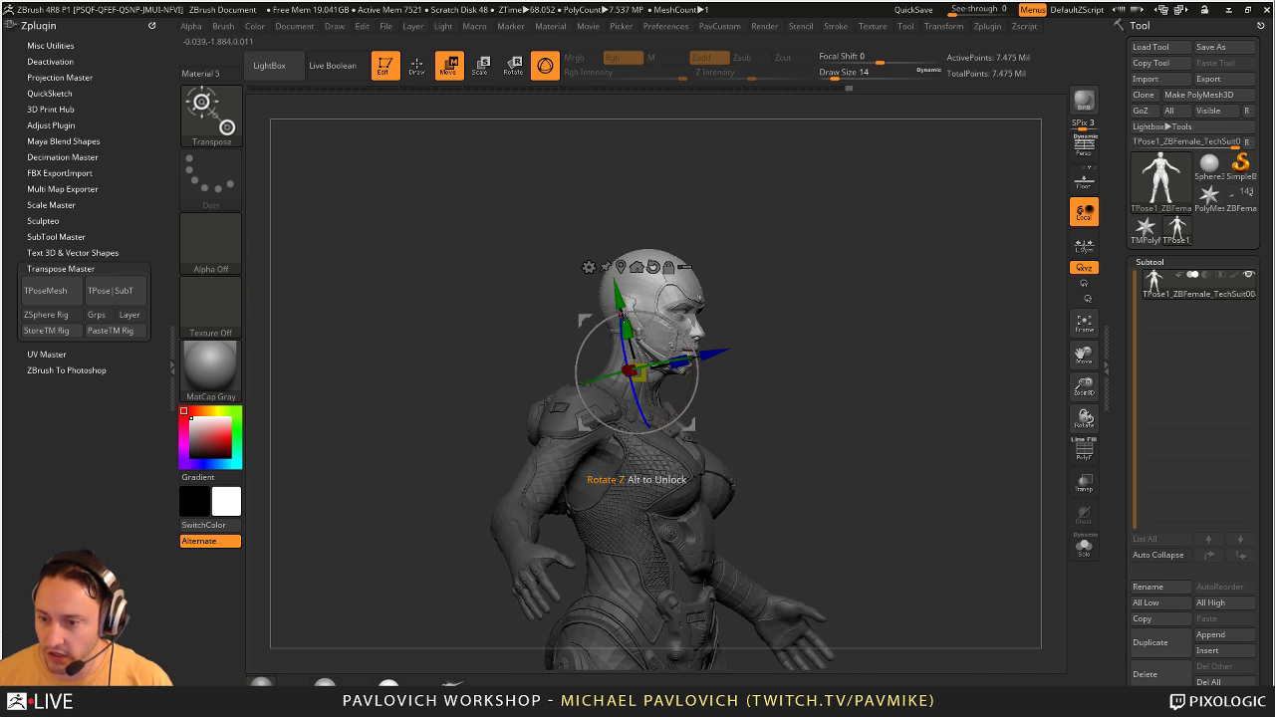
left_click_drag(686, 319, 697, 240)
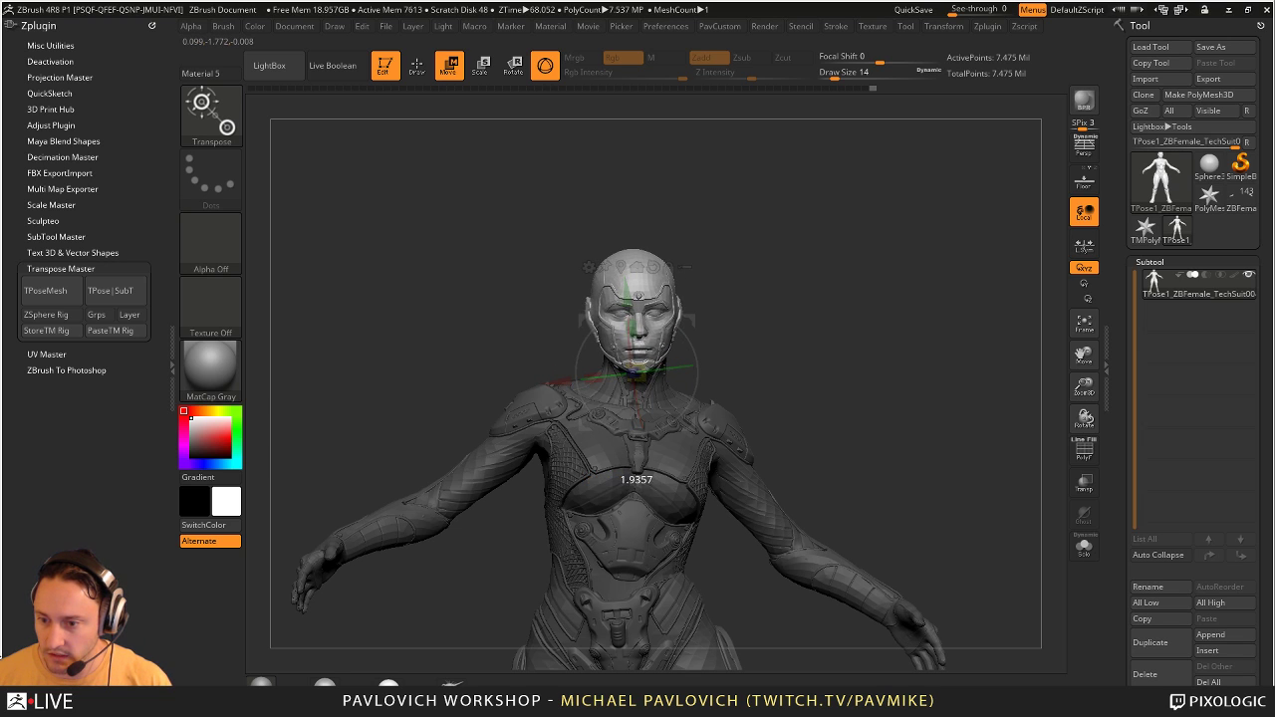
mouse_move(745, 331)
left_mouse_down()
mouse_move(648, 333)
mouse_move(684, 337)
mouse_move(655, 376)
mouse_move(687, 354)
mouse_move(945, 299)
mouse_move(904, 392)
left_mouse_up()
key("q")
left_click_drag(856, 323, 906, 300, "alt")
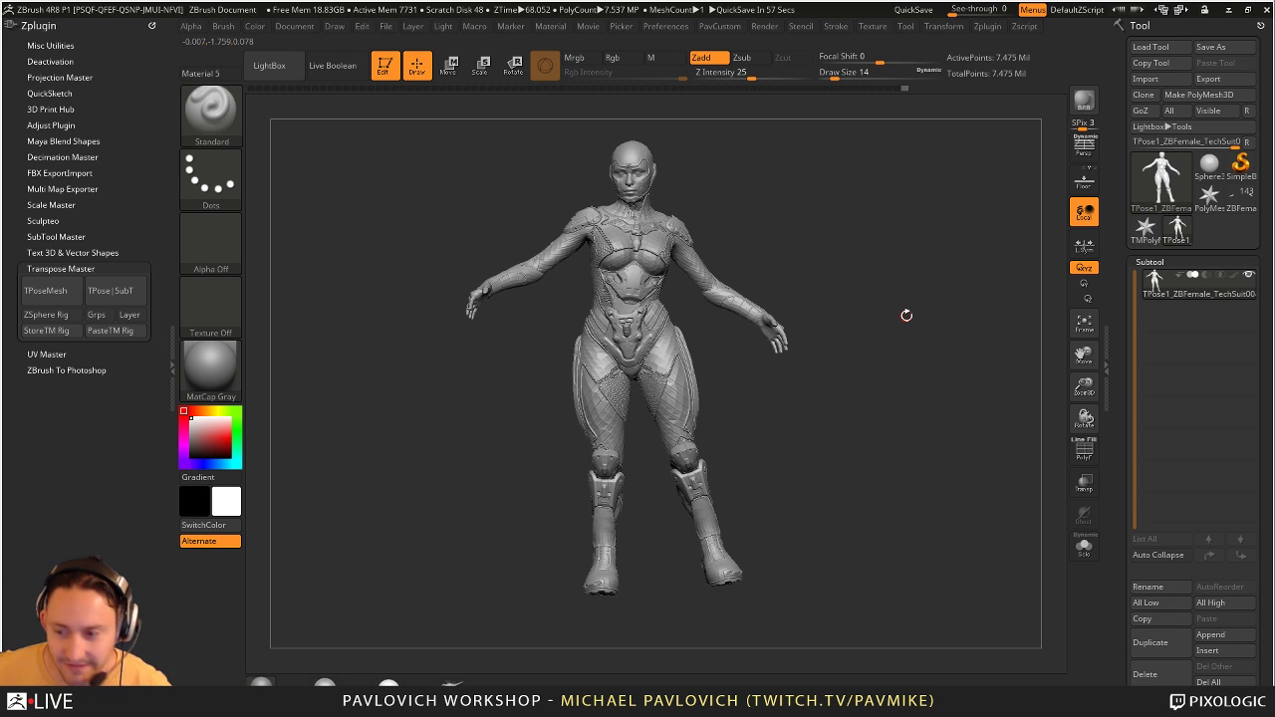
Step: Lasso-mask the character's right arm and shoulder pad, invert the mask so only they stay unmasked, and touch up the mask from behind
mouse_move(888, 239)
left_mouse_down("alt")
mouse_move(890, 216)
mouse_move(879, 219)
mouse_move(911, 253)
mouse_move(894, 264)
mouse_move(879, 221)
left_mouse_up("alt")
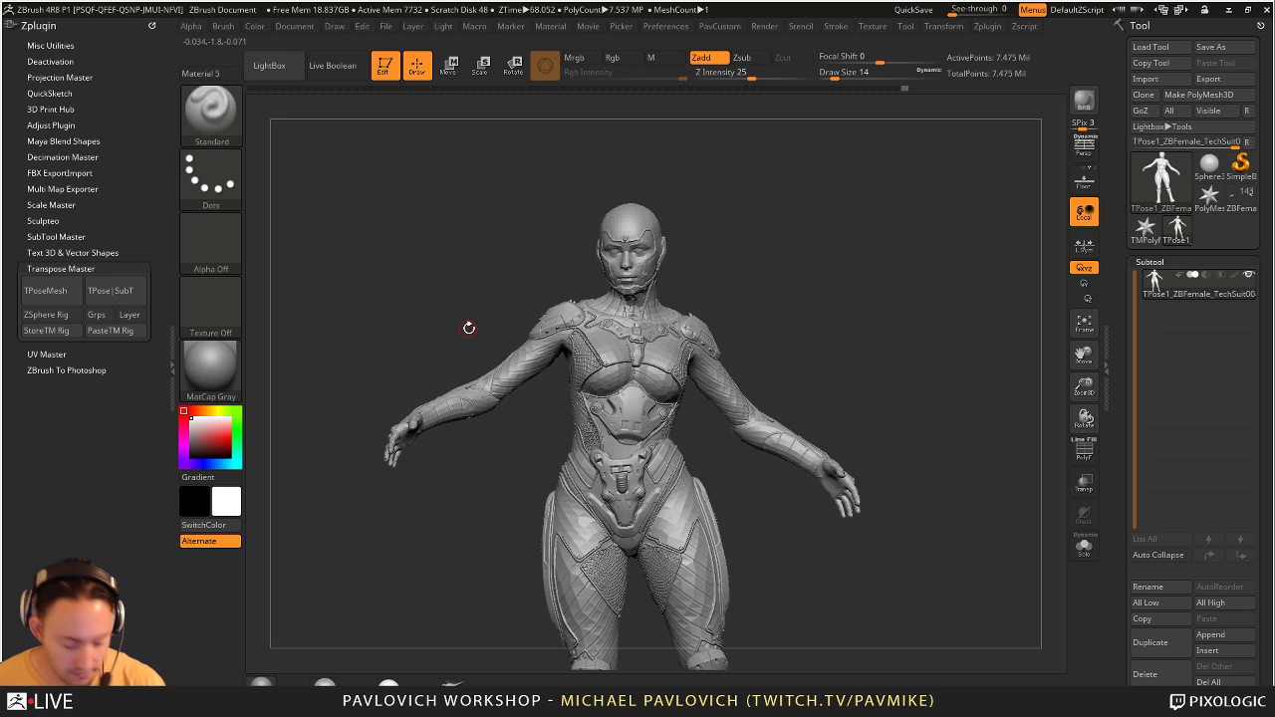
key("ctrl")
key("ctrl")
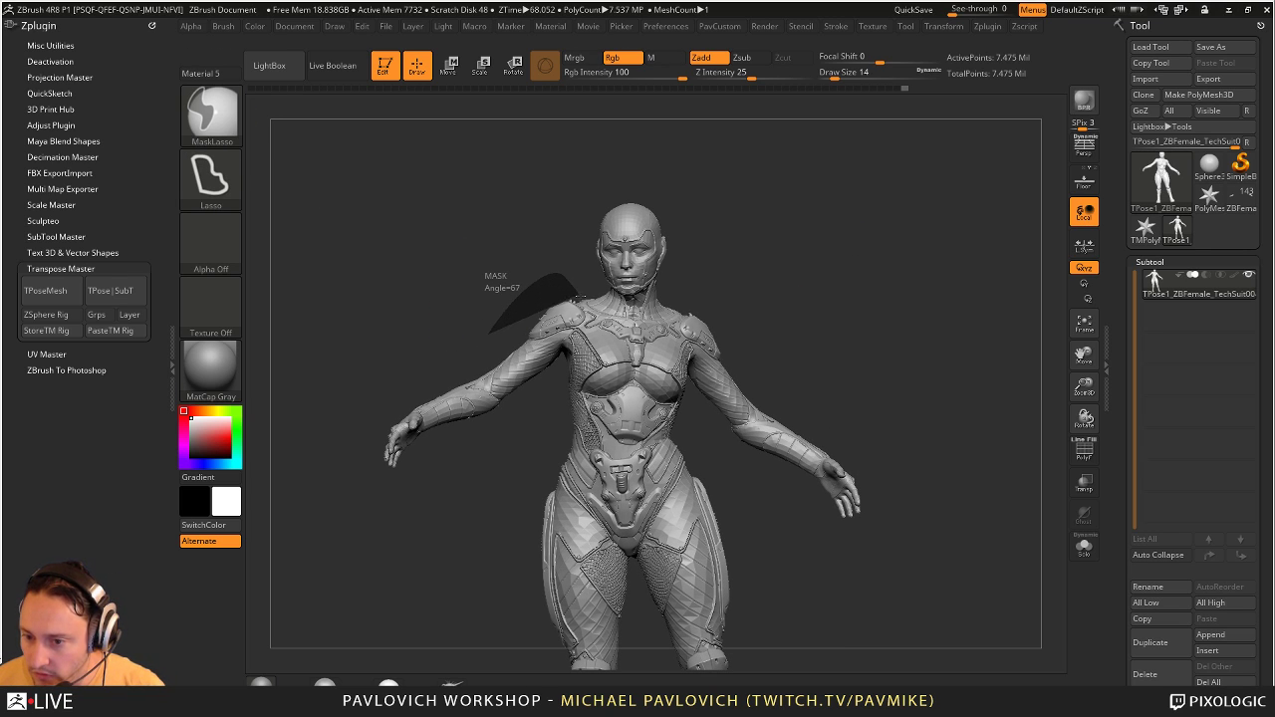
mouse_move(492, 335)
left_mouse_down("ctrl")
mouse_move(487, 447)
mouse_move(317, 339)
mouse_move(323, 328)
left_mouse_up("ctrl")
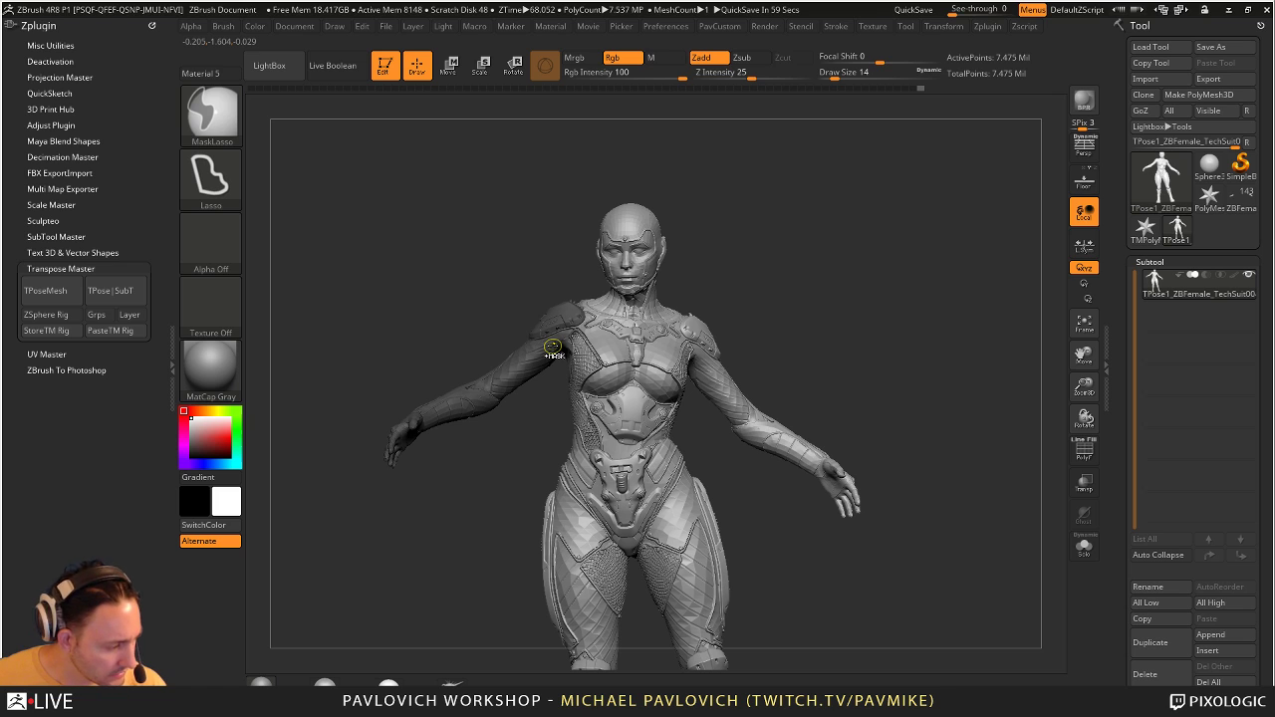
key("ctrl")
left_click(847, 259, "ctrl")
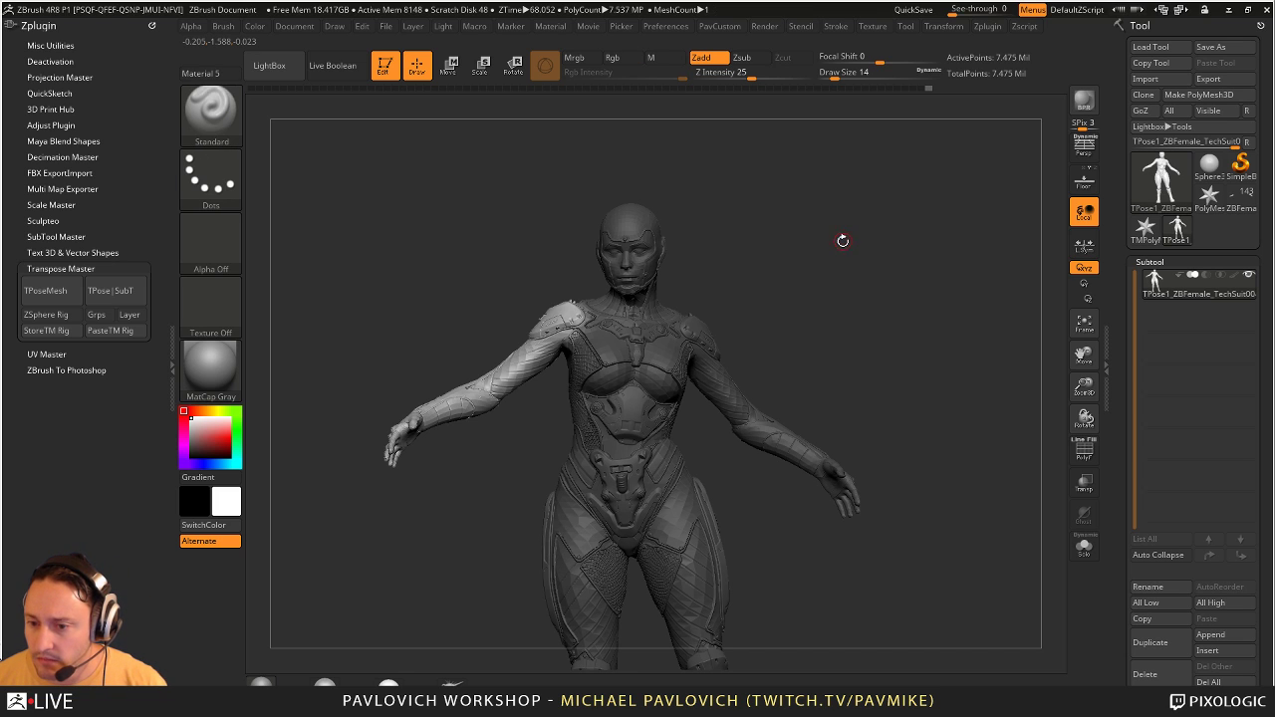
mouse_move(843, 241)
left_mouse_down()
mouse_move(863, 261)
mouse_move(845, 228)
mouse_move(977, 225)
mouse_move(927, 222)
mouse_move(817, 292)
mouse_move(788, 293)
left_mouse_up()
mouse_move(337, 374)
left_mouse_down("ctrl")
mouse_move(514, 315)
mouse_move(566, 361)
mouse_move(564, 398)
mouse_move(573, 387)
left_mouse_up("ctrl")
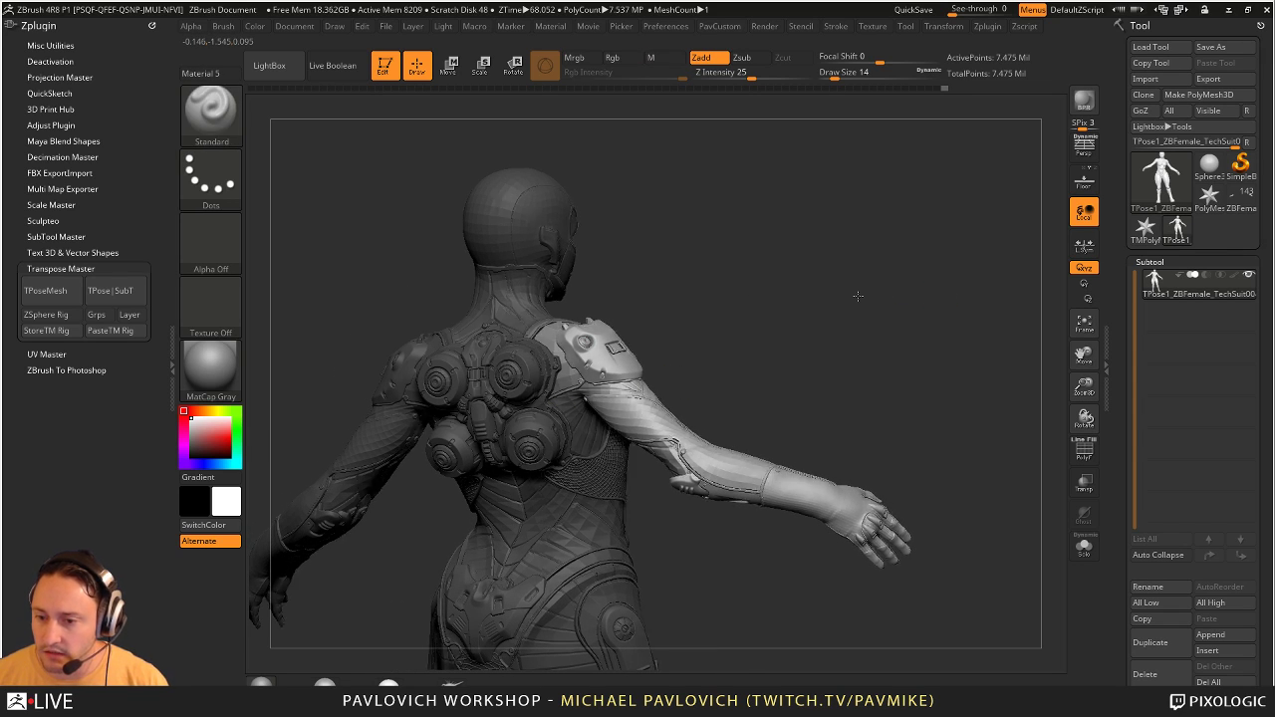
Step: Place the gizmo at the character's right shoulder joint, centred from front and side, and rotate the unmasked arm slightly downward from the front
mouse_move(914, 285)
left_mouse_down()
mouse_move(852, 268)
mouse_move(900, 269)
left_mouse_up()
key("r")
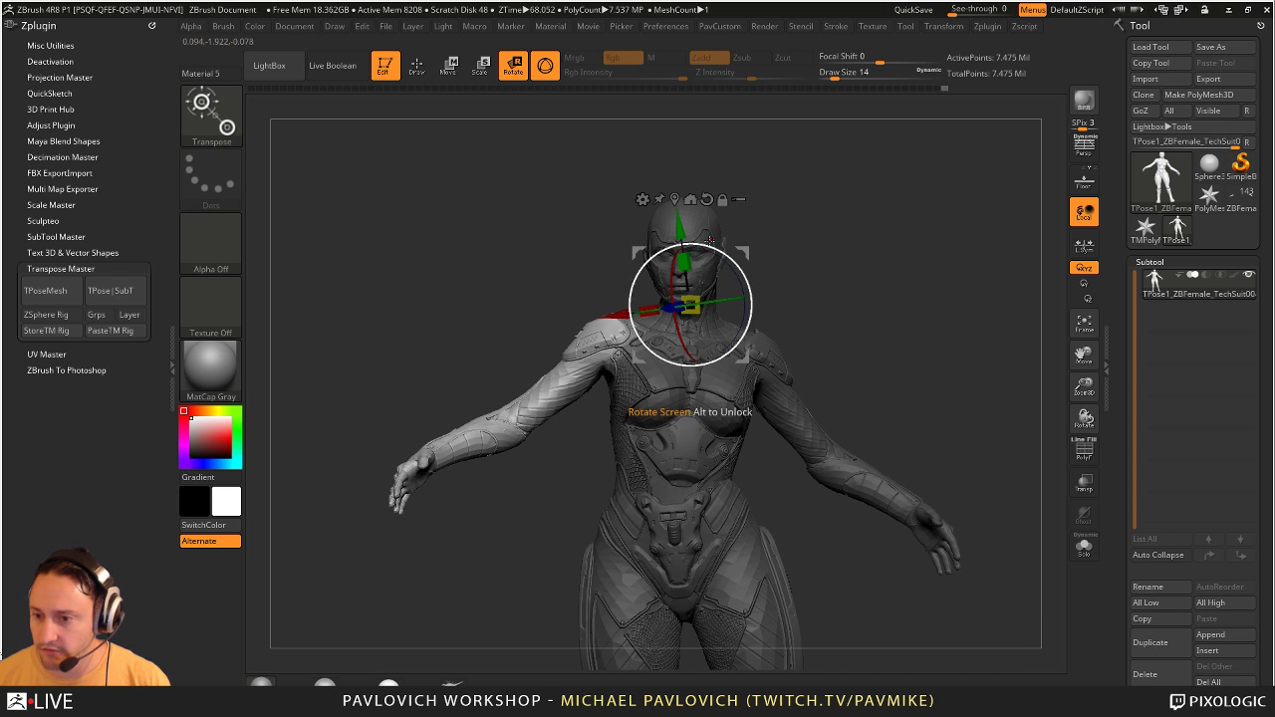
left_click_drag(743, 252, 661, 295, "alt")
left_click_drag(883, 260, 805, 276, "shift")
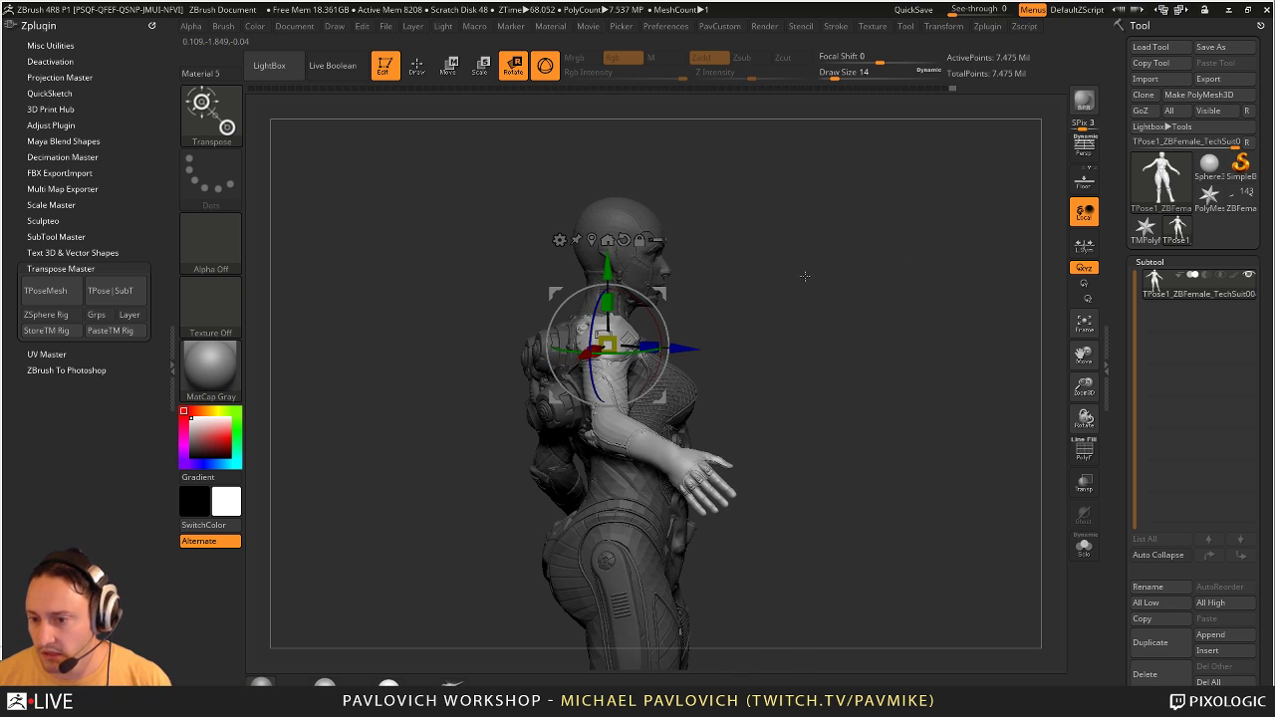
left_click_drag(663, 291, 762, 304, "shift")
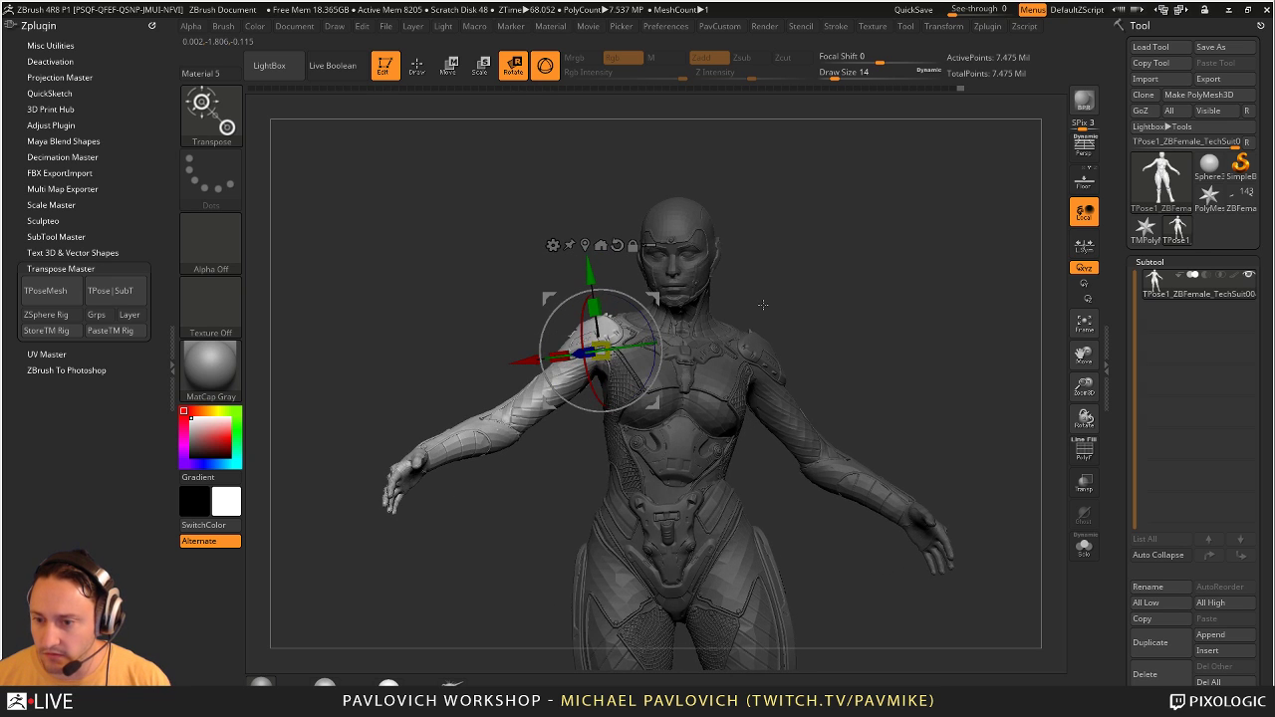
left_click_drag(647, 307, 654, 300)
Step: Rotate the unmasked right arm slightly at the shoulder from the side view and clear the mask
key("q")
mouse_move(860, 318)
left_mouse_down()
mouse_move(781, 317)
mouse_move(928, 319)
left_mouse_up()
key("w")
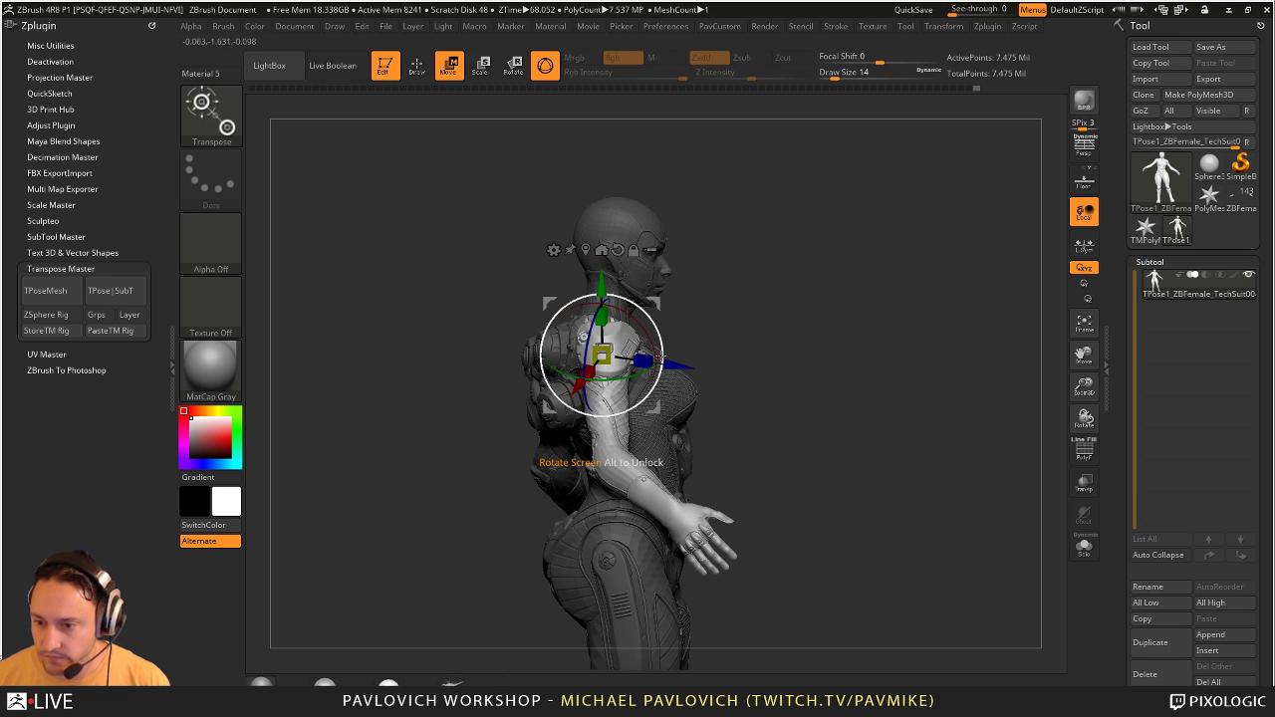
left_click_drag(689, 331, 650, 305)
left_click_drag(576, 372, 568, 382)
key("q")
mouse_move(831, 330)
left_mouse_down()
mouse_move(801, 328)
mouse_move(851, 310)
mouse_move(883, 332)
mouse_move(867, 305)
mouse_move(884, 262)
mouse_move(796, 417)
left_mouse_up()
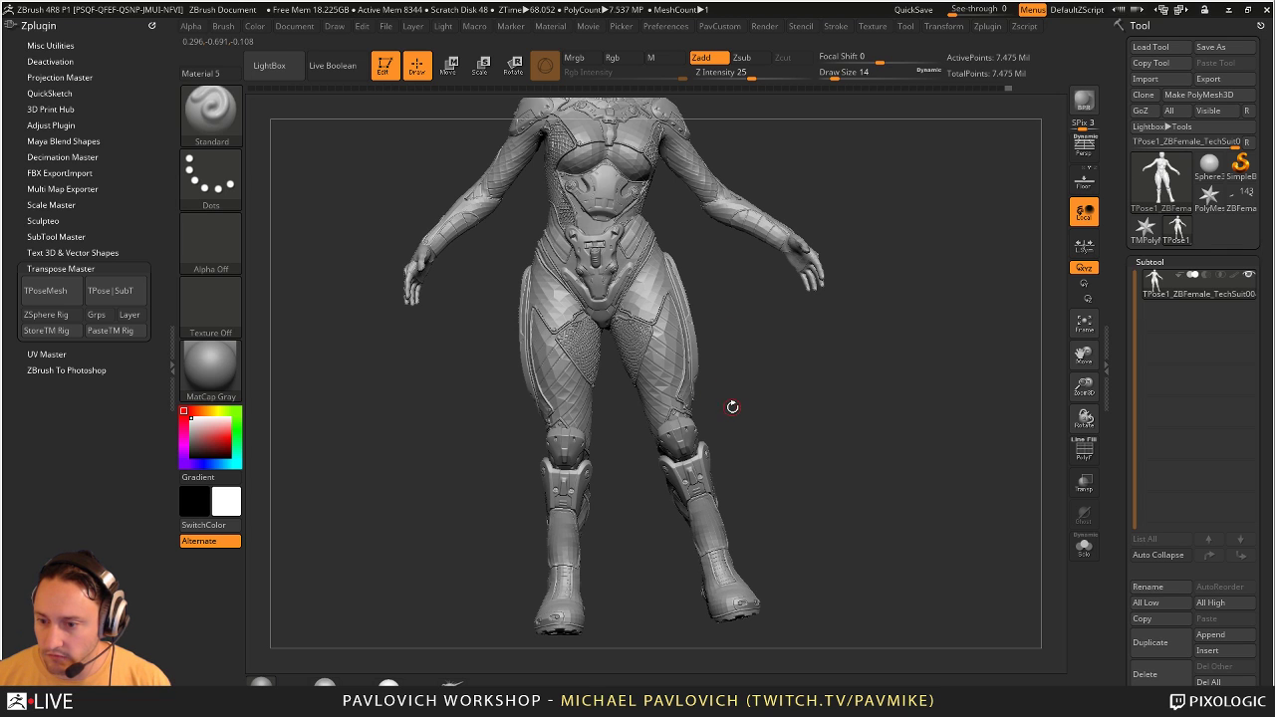
Step: Lasso-mask the character's left leg from the front up to the hip and adjust the mask around the buttock from behind
key("ctrl")
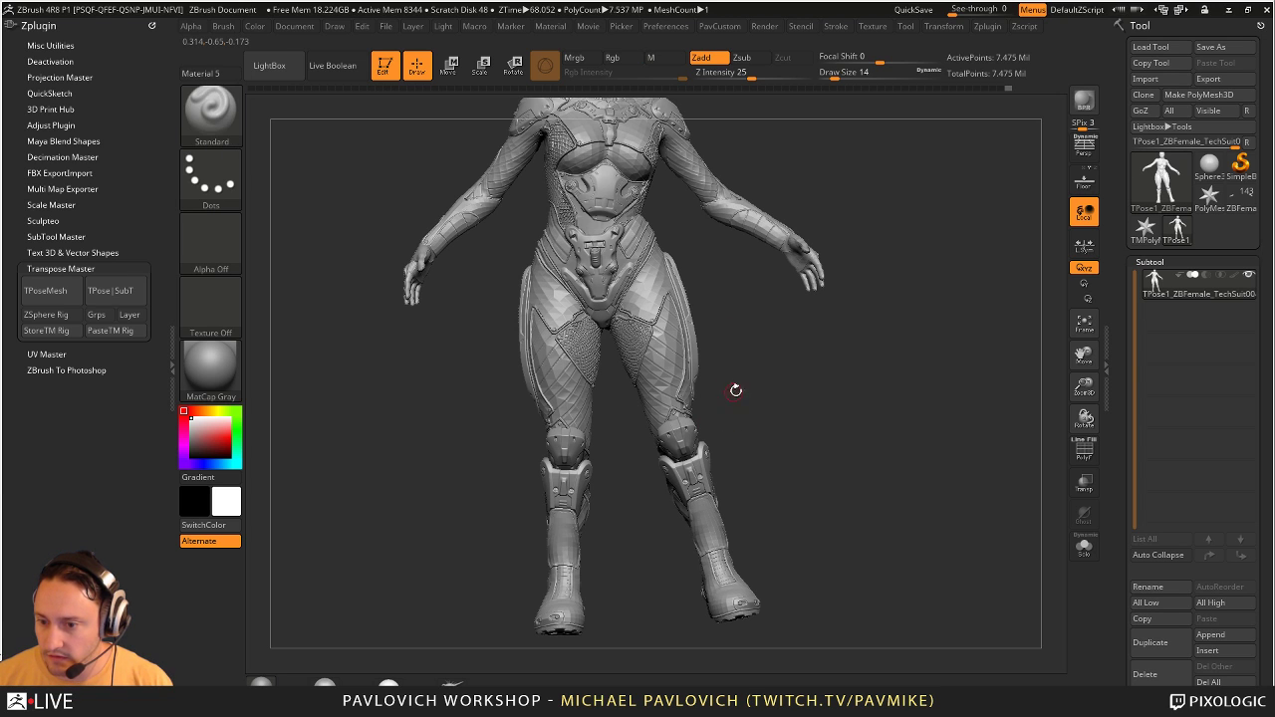
left_click_drag(736, 390, 608, 341)
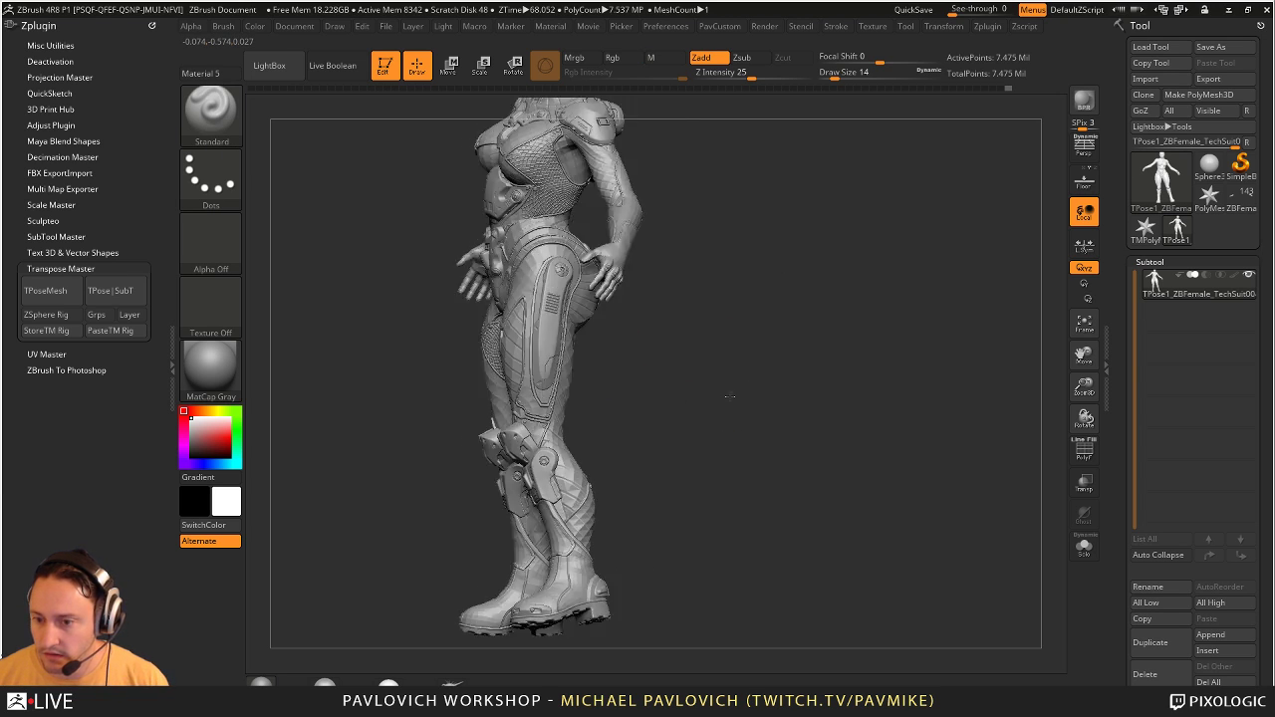
mouse_move(731, 397)
left_mouse_down()
mouse_move(743, 324)
mouse_move(678, 225)
mouse_move(648, 265)
mouse_move(610, 384)
mouse_move(598, 558)
mouse_move(929, 517)
left_mouse_up()
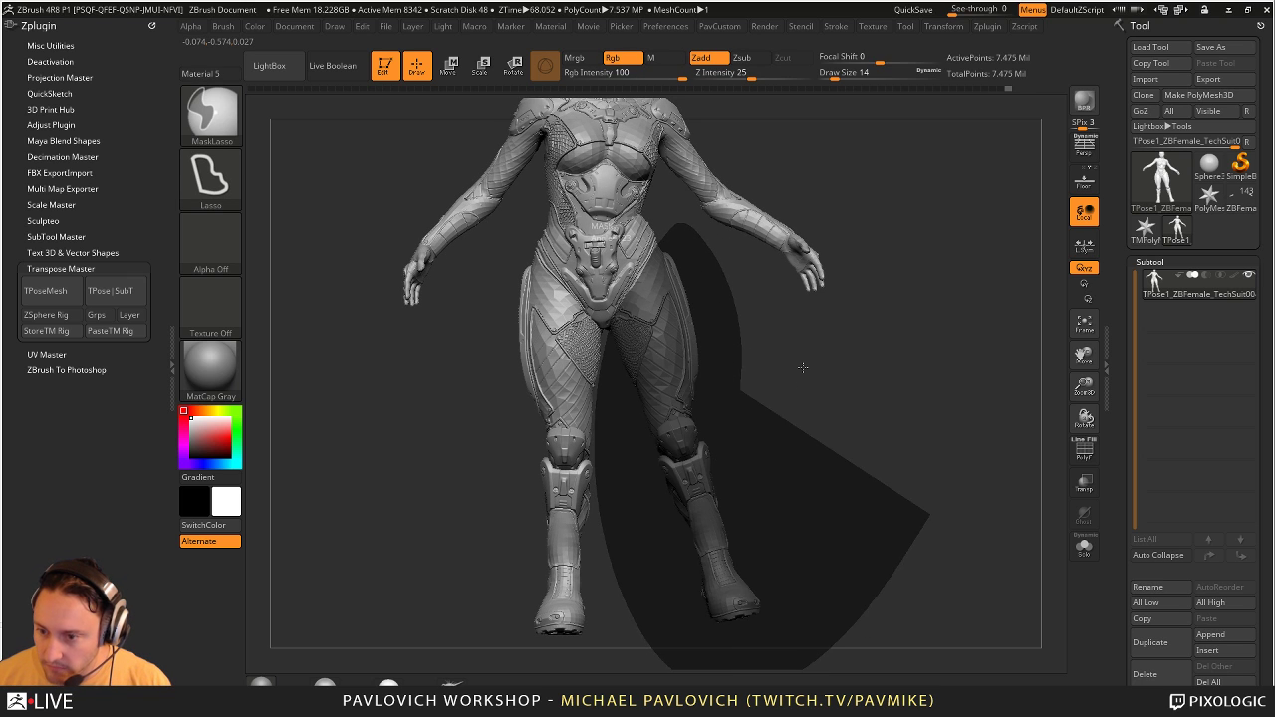
left_click_drag(870, 399, 780, 390)
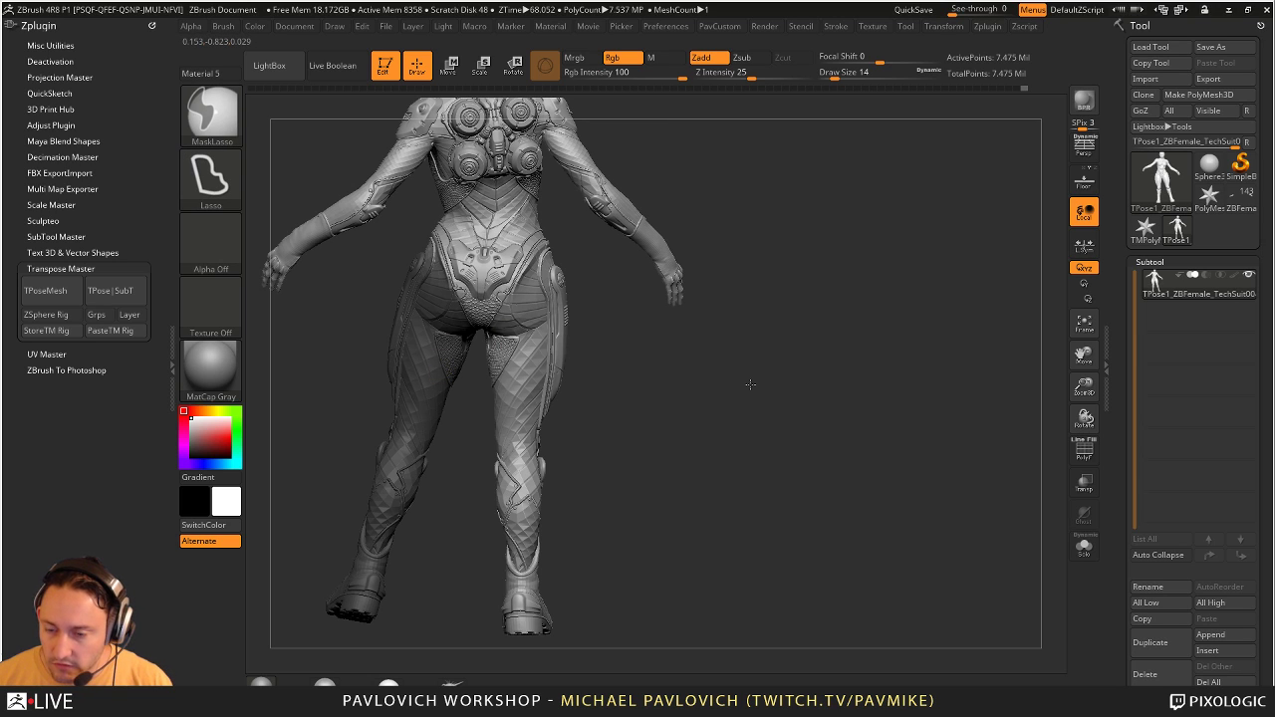
mouse_move(391, 319)
left_mouse_down("ctrl")
mouse_move(387, 225)
mouse_move(439, 234)
mouse_move(451, 422)
mouse_move(424, 377)
left_mouse_up("ctrl")
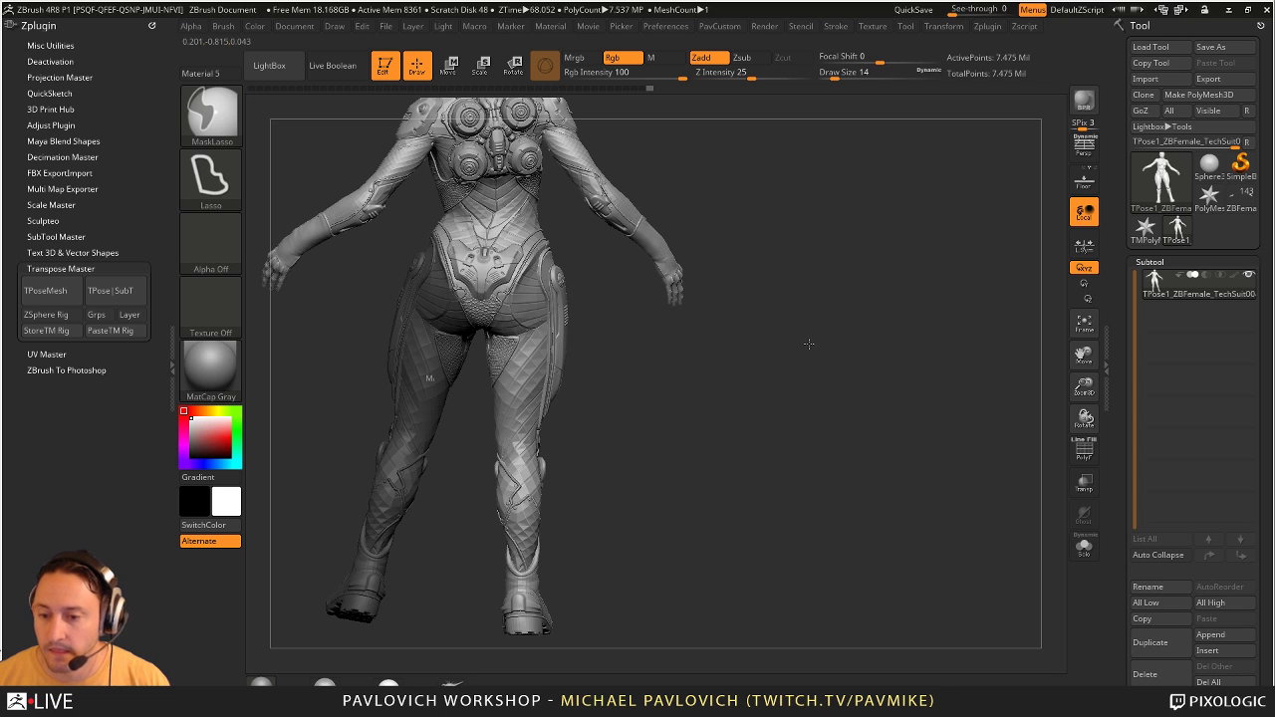
mouse_move(809, 352)
left_mouse_down()
mouse_move(869, 370)
mouse_move(932, 357)
left_mouse_up()
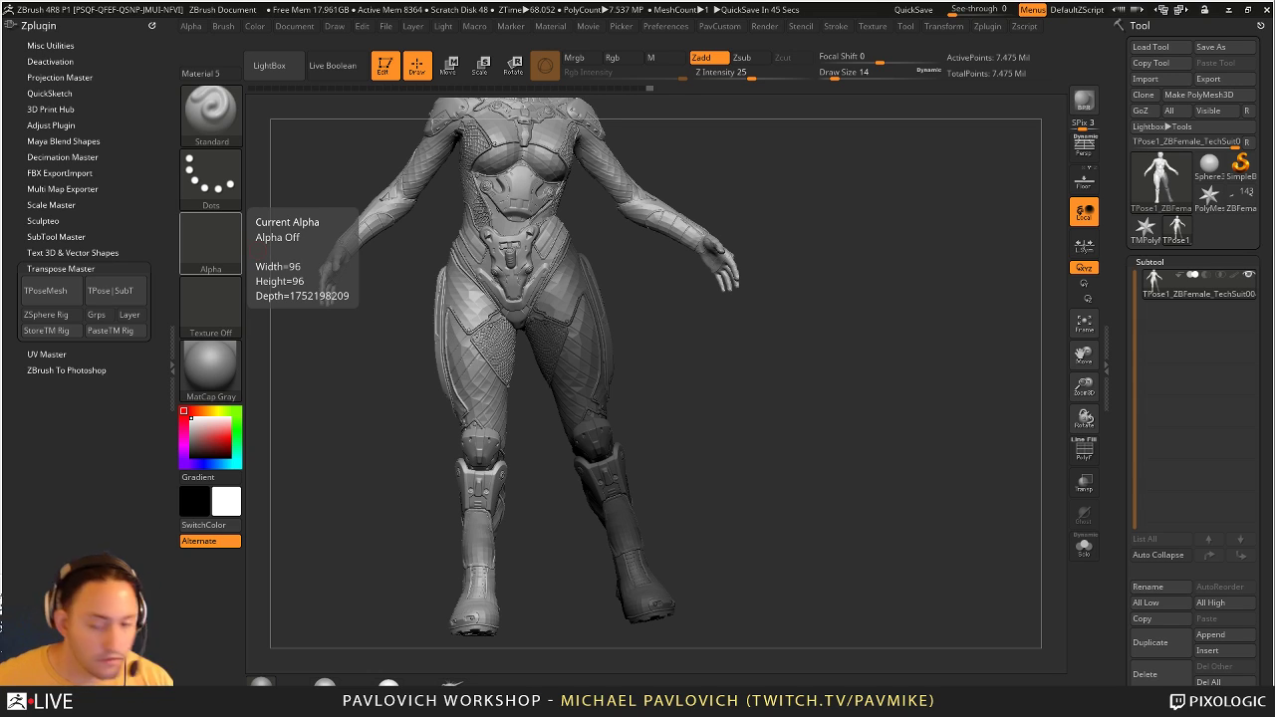
left_click_drag(875, 279, 874, 243)
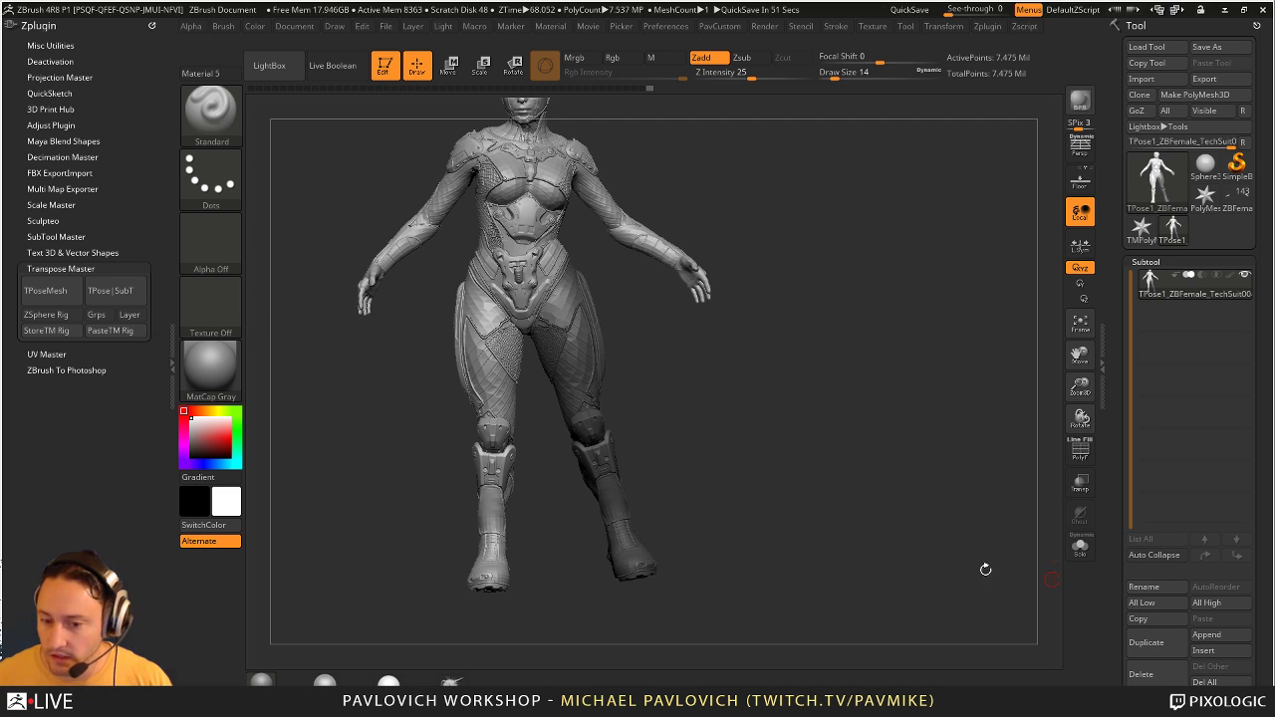
Step: Switch to the Windows Start menu and pin kuadro-0.9.0a to the taskbar
key("super")
right_click(263, 512)
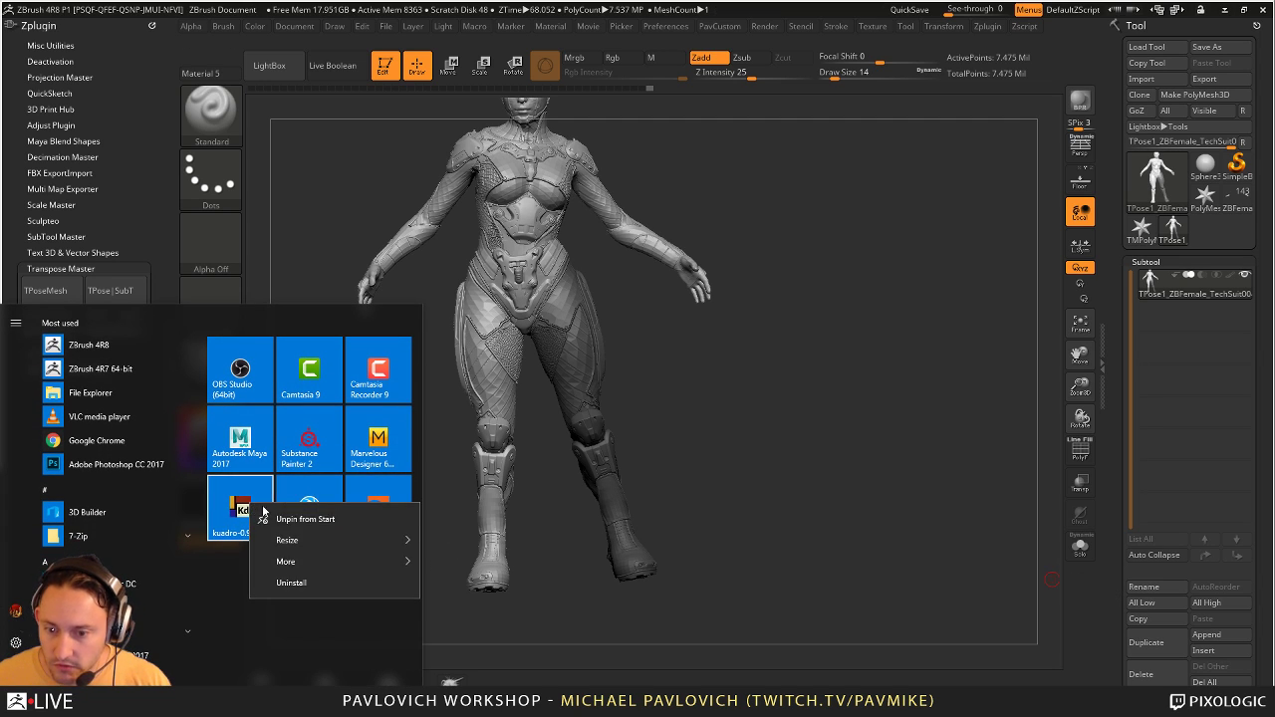
mouse_move(304, 562)
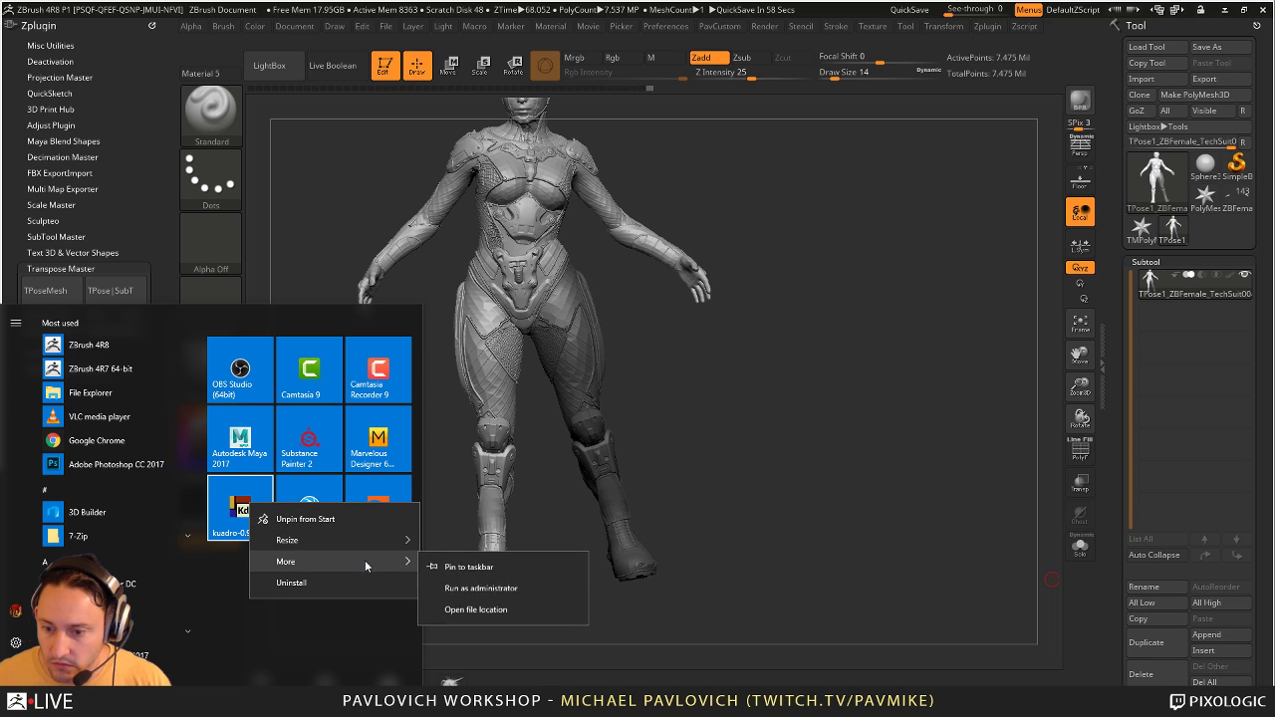
left_click(469, 567)
left_click(763, 558)
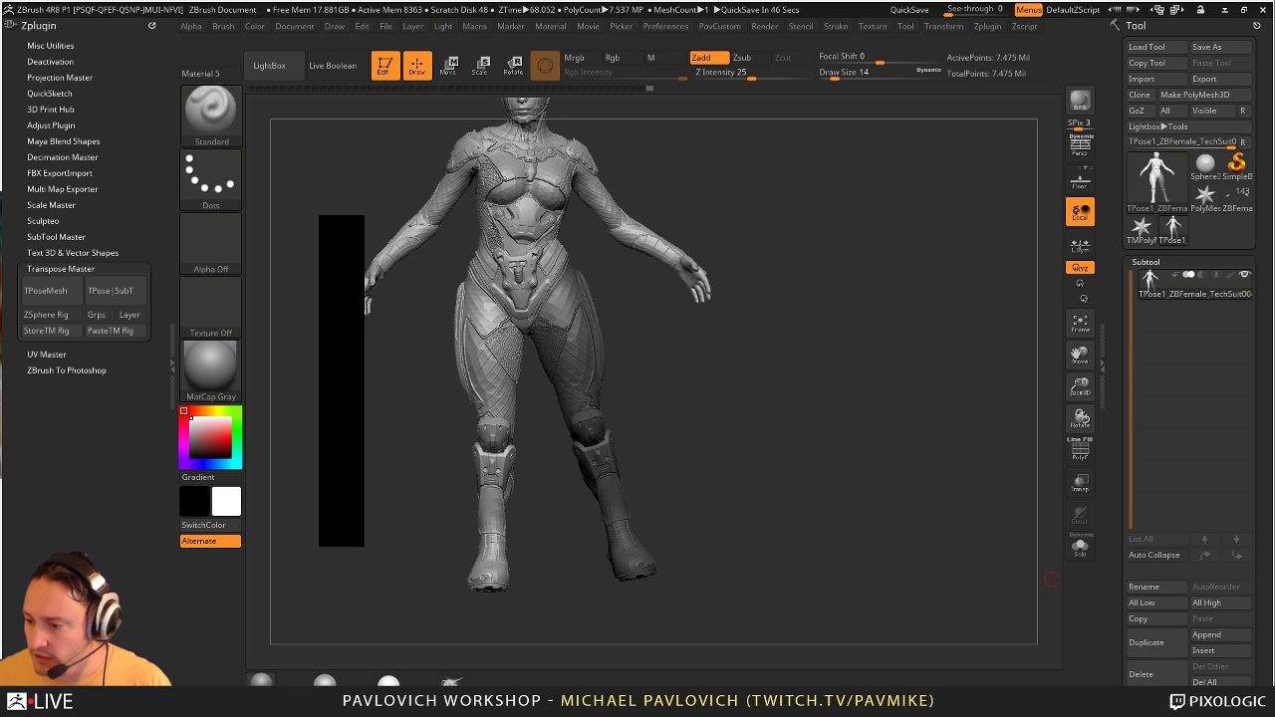
Step: Turn off Auto Add From Clipboard in the Kuadro image viewer
right_click(1117, 685)
left_click(1142, 659)
right_click(1124, 684)
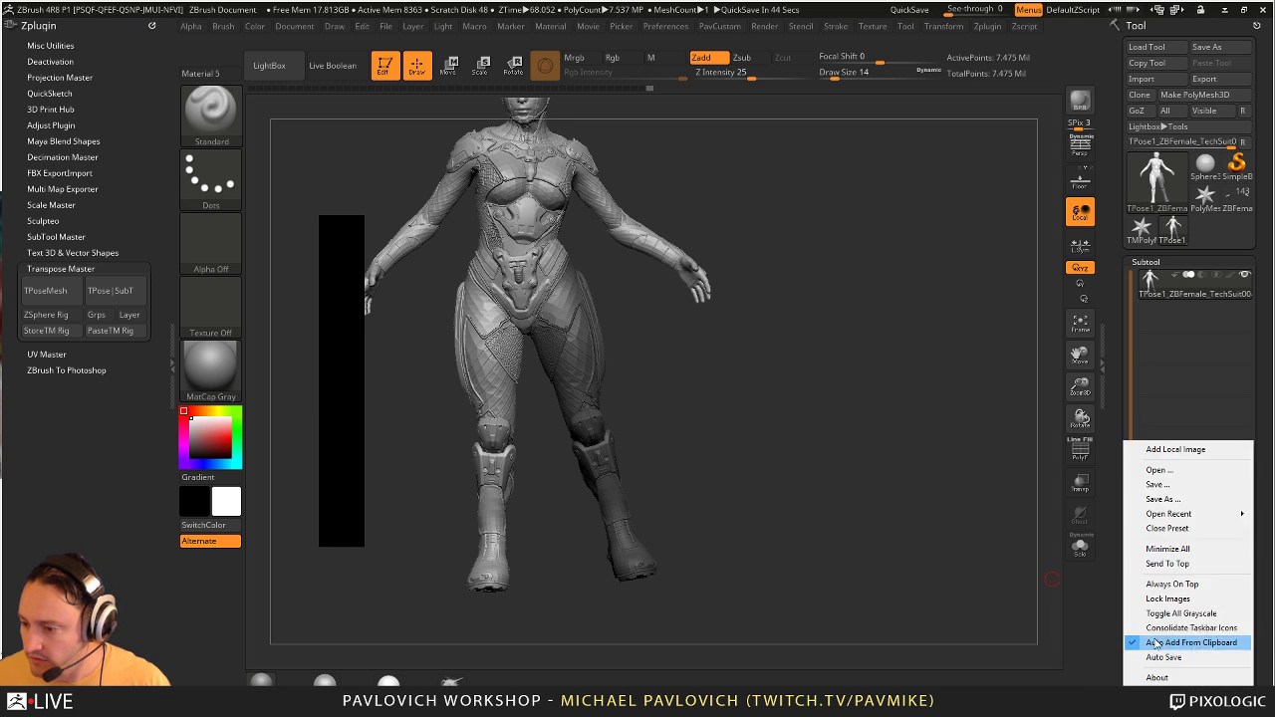
left_click(1156, 645)
Step: Review Kuadro's mouse controls and shortcuts in its About window, and close it
right_click(1123, 442)
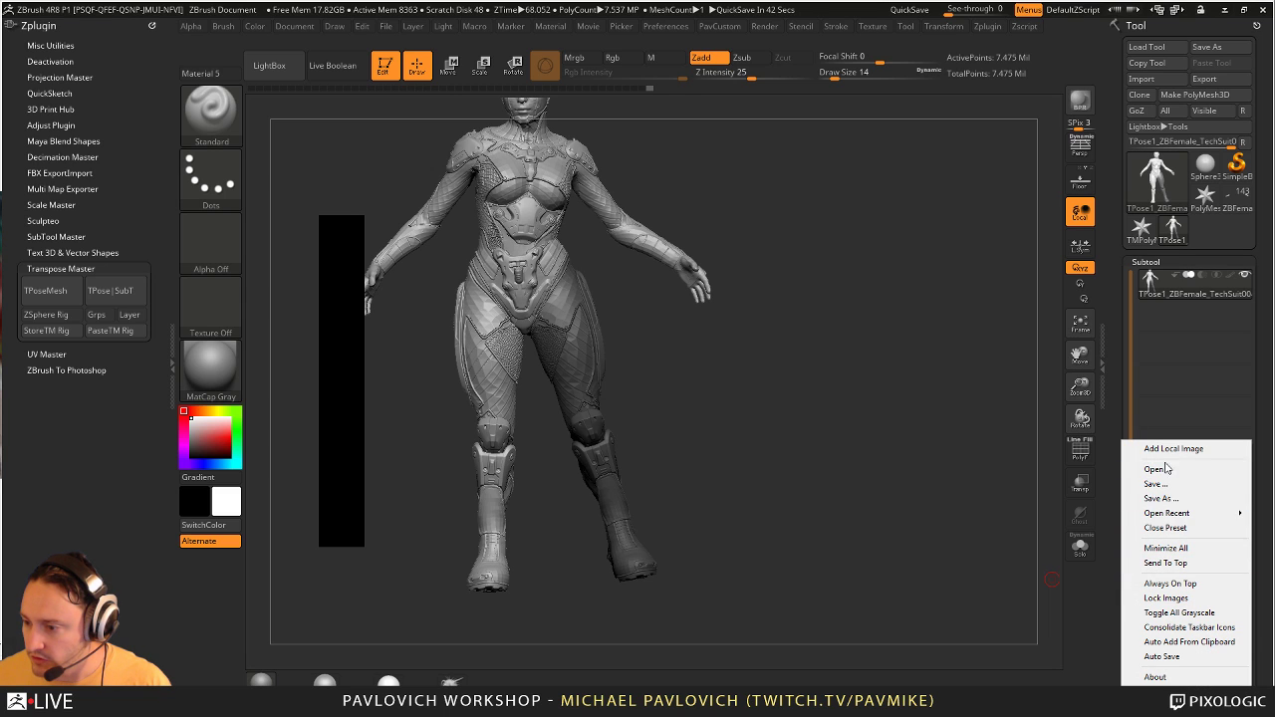
mouse_move(1167, 516)
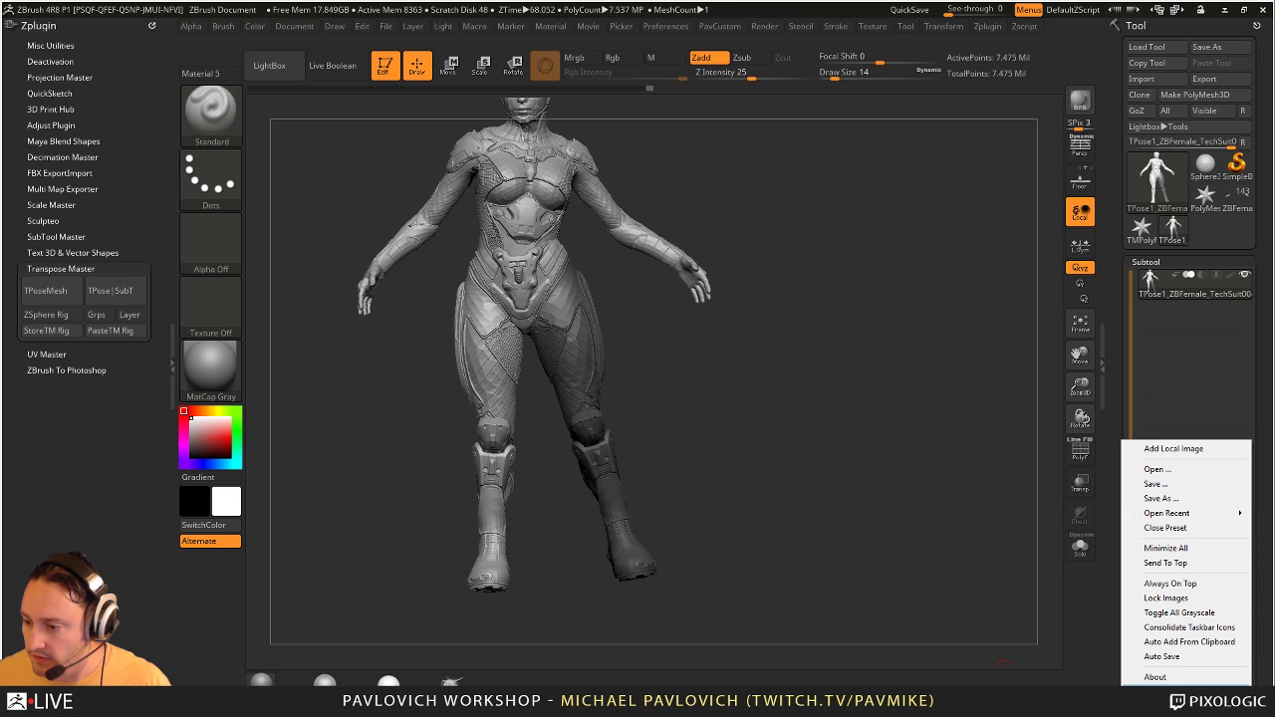
left_click(1155, 677)
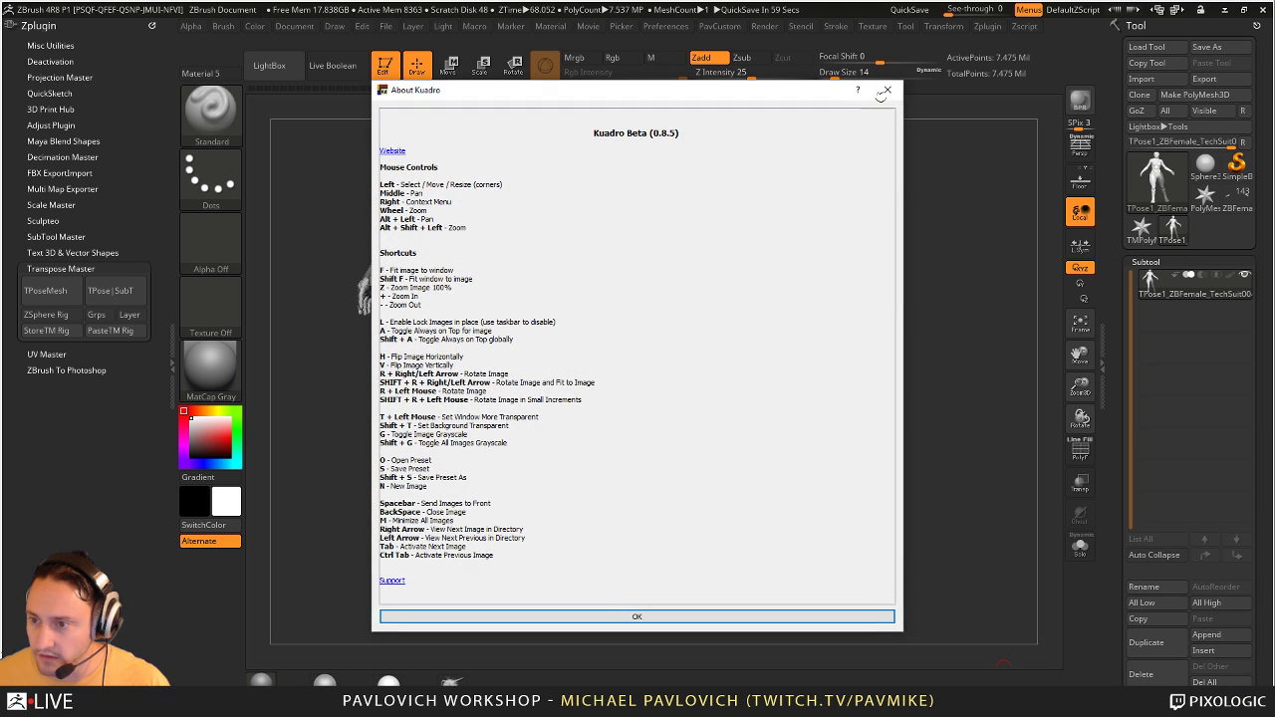
left_click(885, 89)
Step: Close the current preset of reference images in Kuadro
key("super")
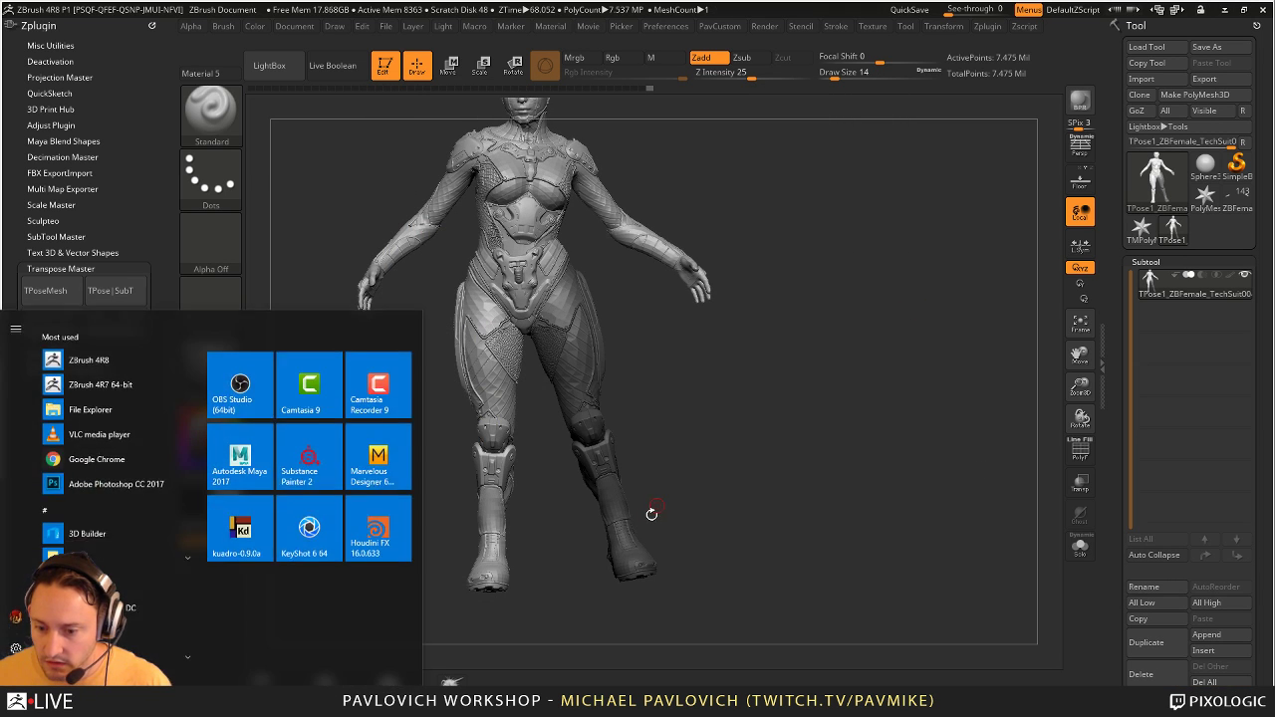
mouse_move(503, 697)
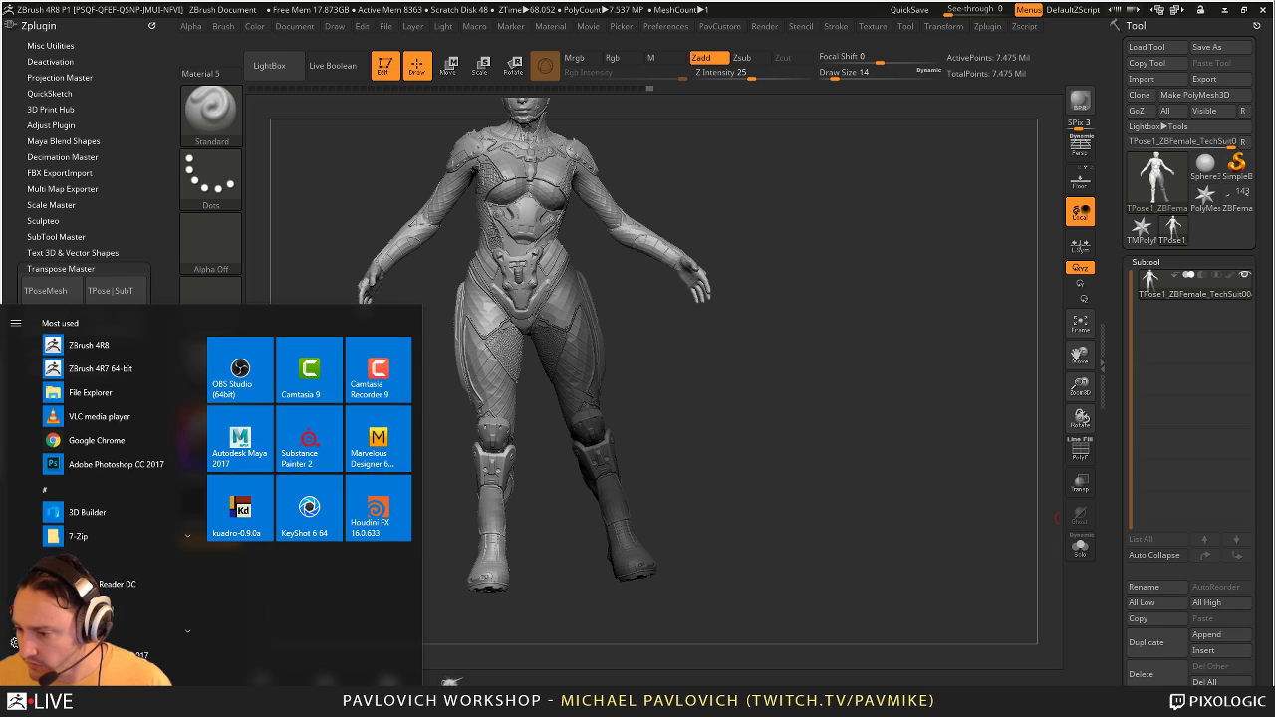
right_click(1120, 652)
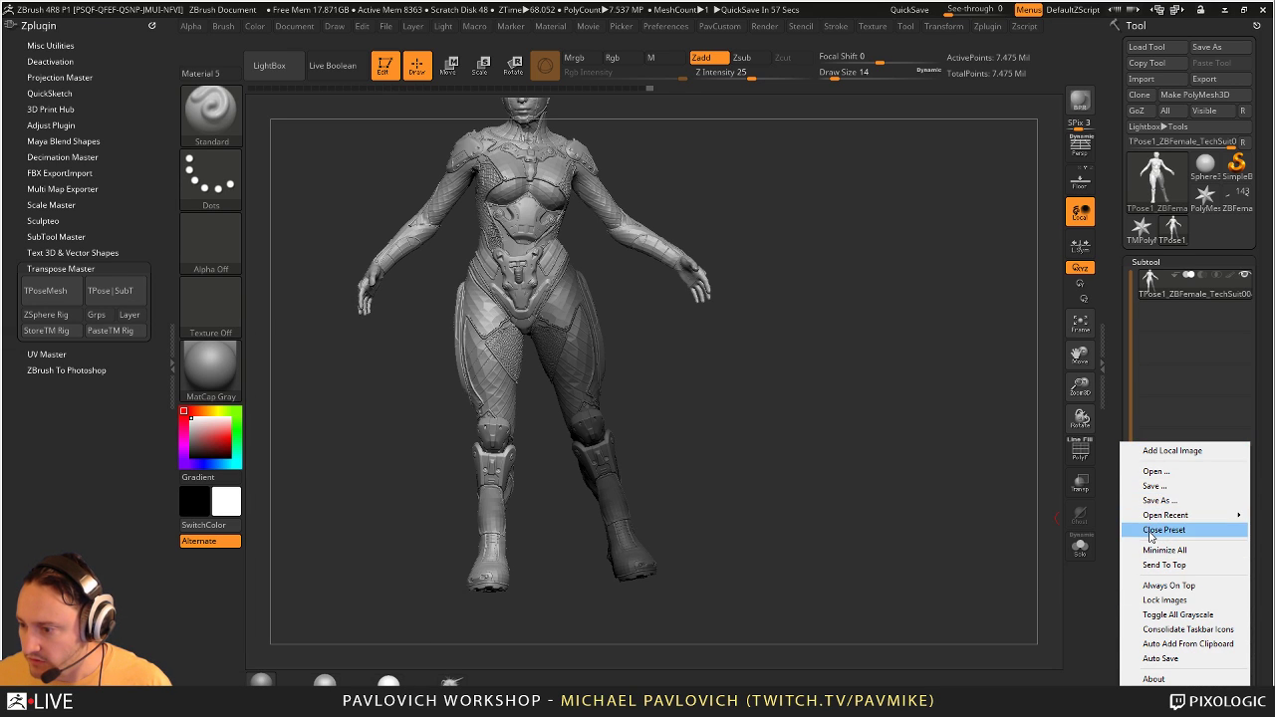
left_click(1149, 530)
right_click(1120, 618)
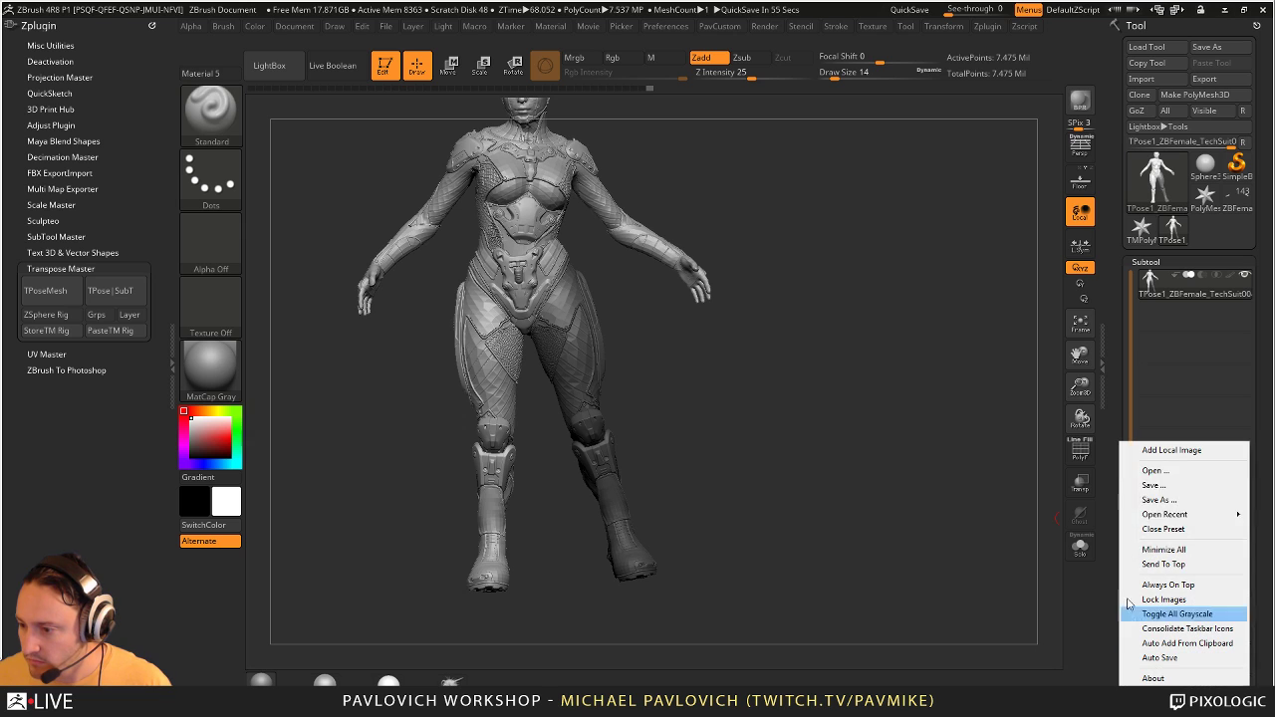
left_click(1151, 473)
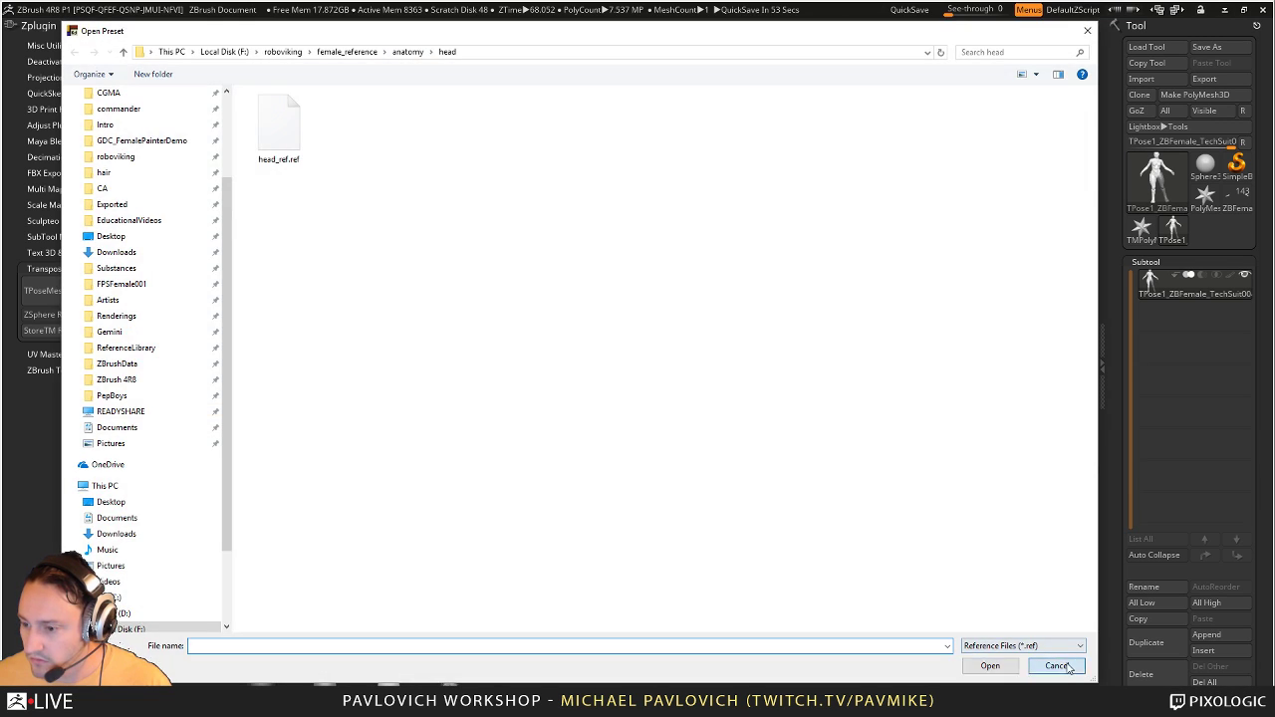
left_click(1068, 666)
Step: Cancel opening a preset and start adding an image in Kuadro, browsing to the Desktop folder
key("super")
right_click(1120, 702)
left_click(1158, 453)
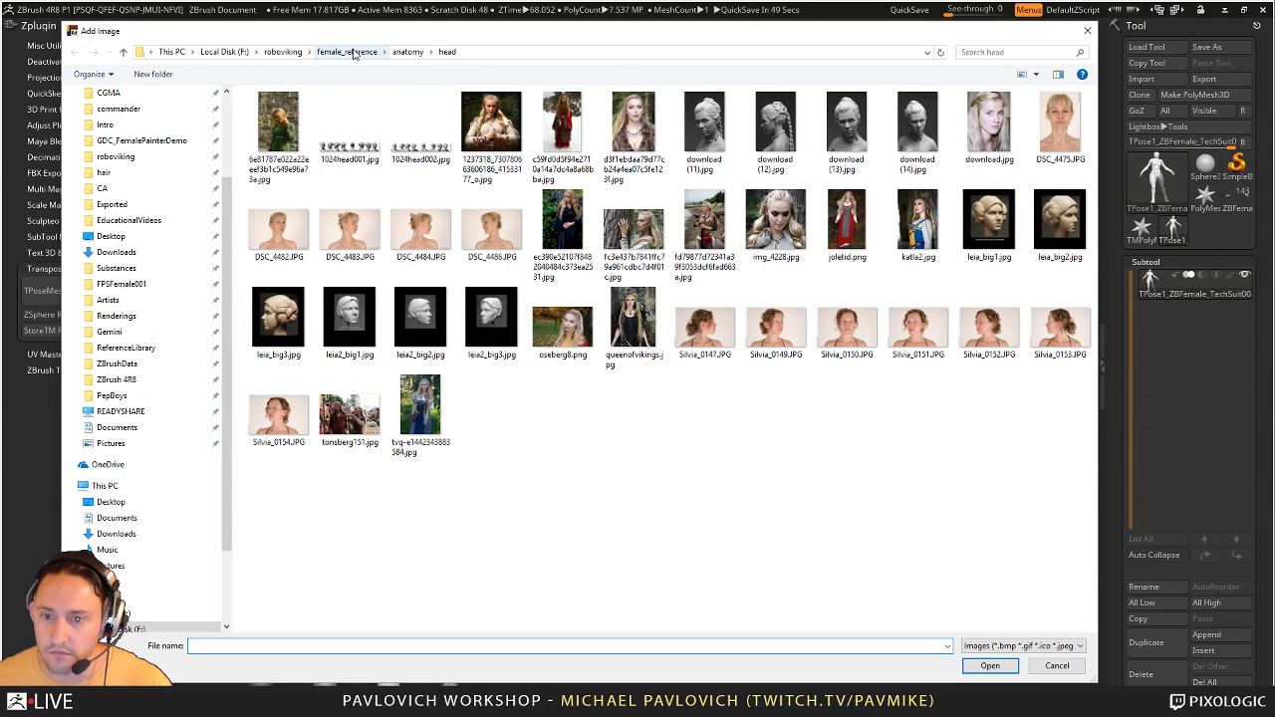
left_click_drag(232, 204, 163, 125)
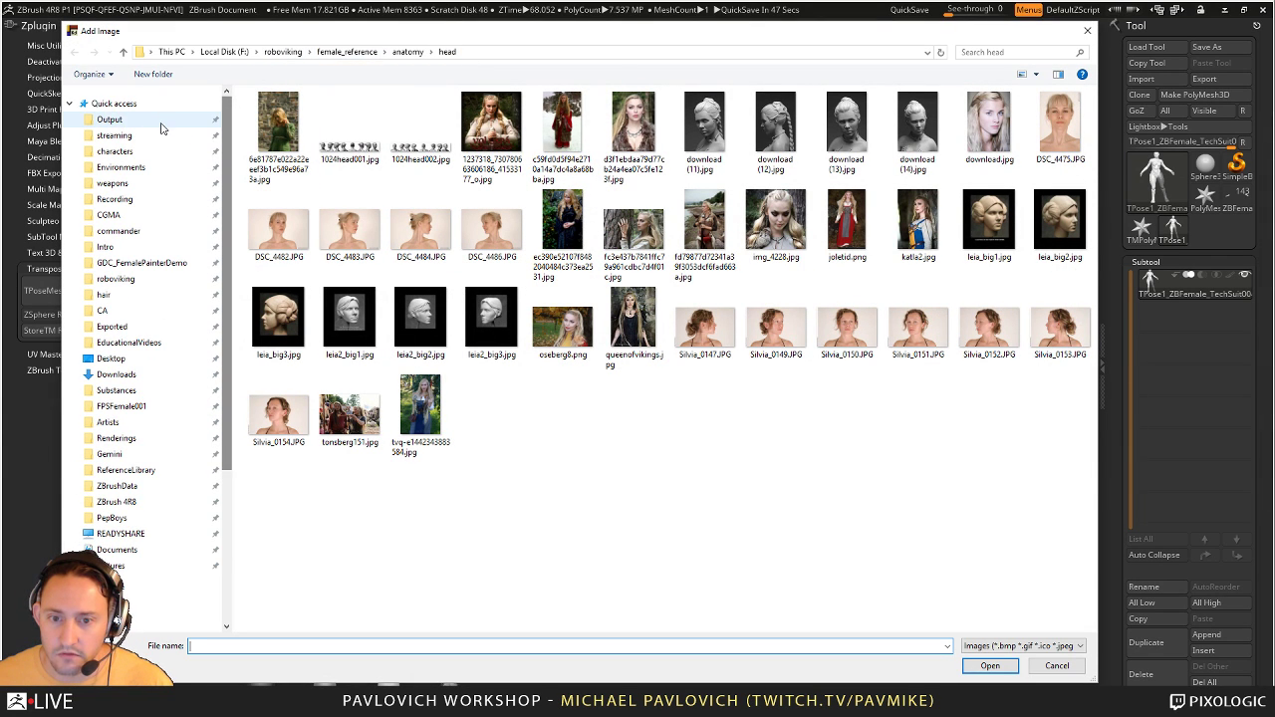
left_click(111, 359)
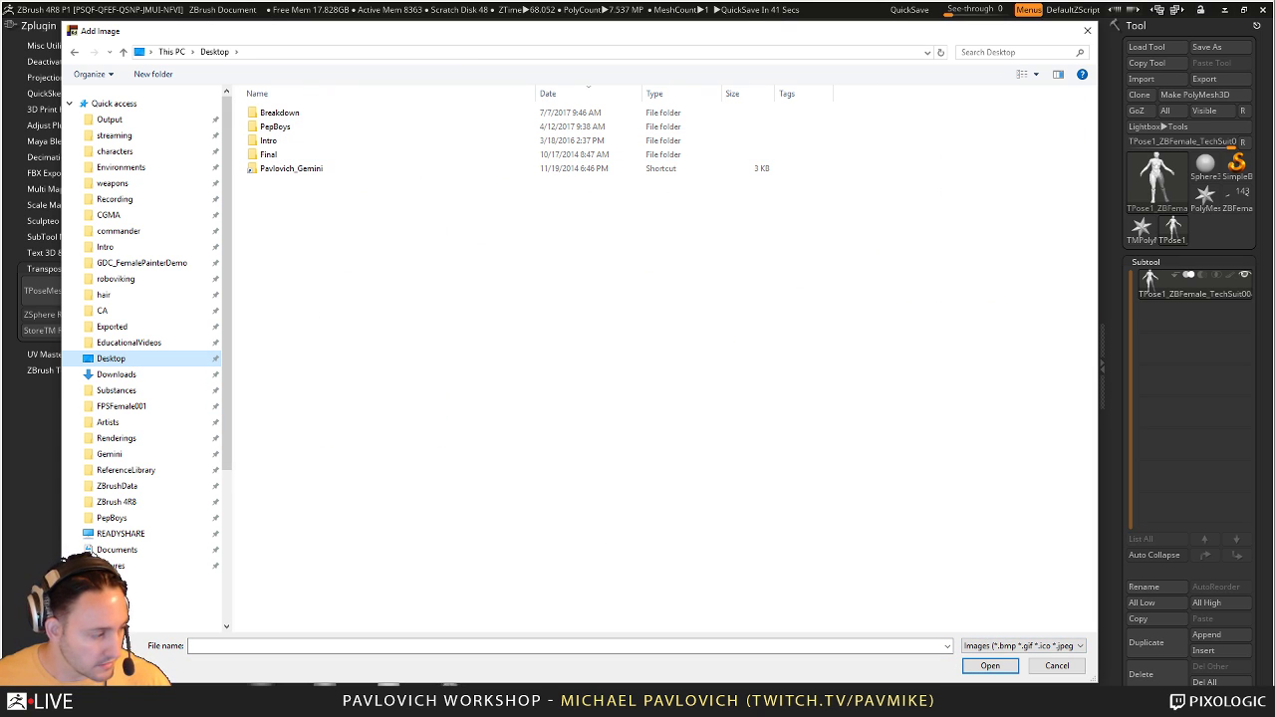
Step: Bring up the relaxed pose image search and add the photo of the standing woman in jeans to Kuadro
key("super")
mouse_move(445, 697)
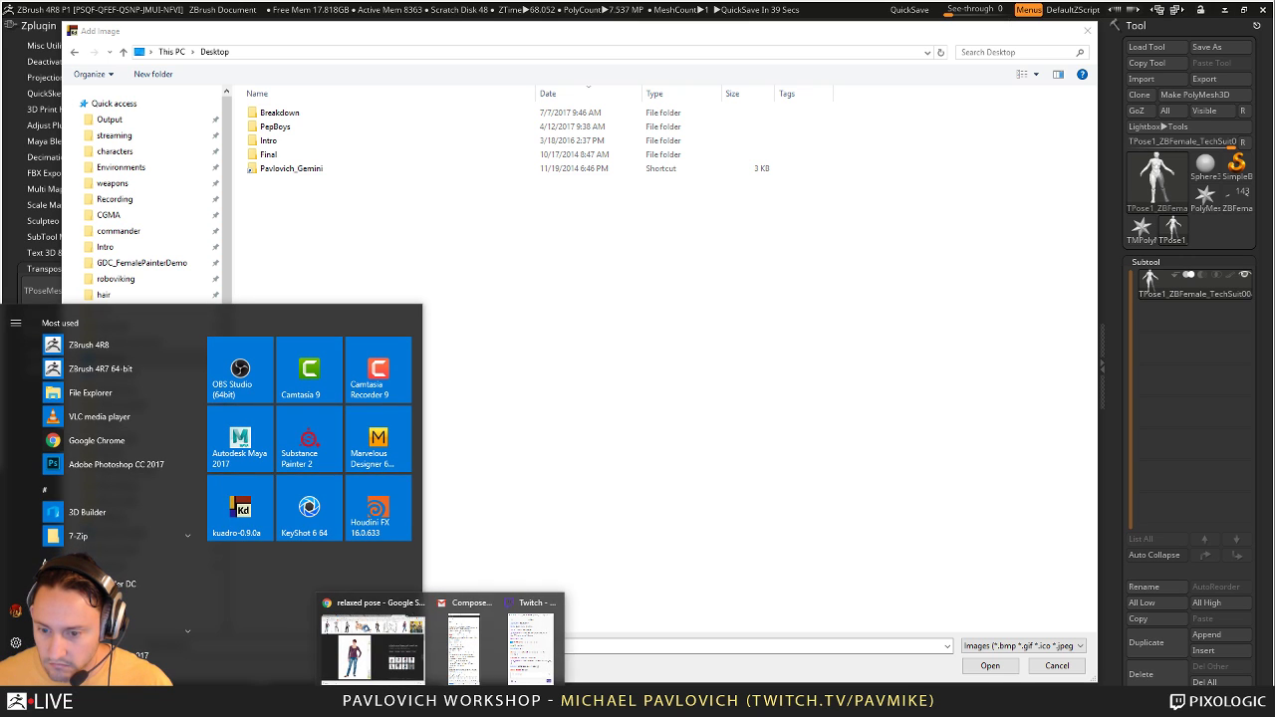
left_click(381, 606)
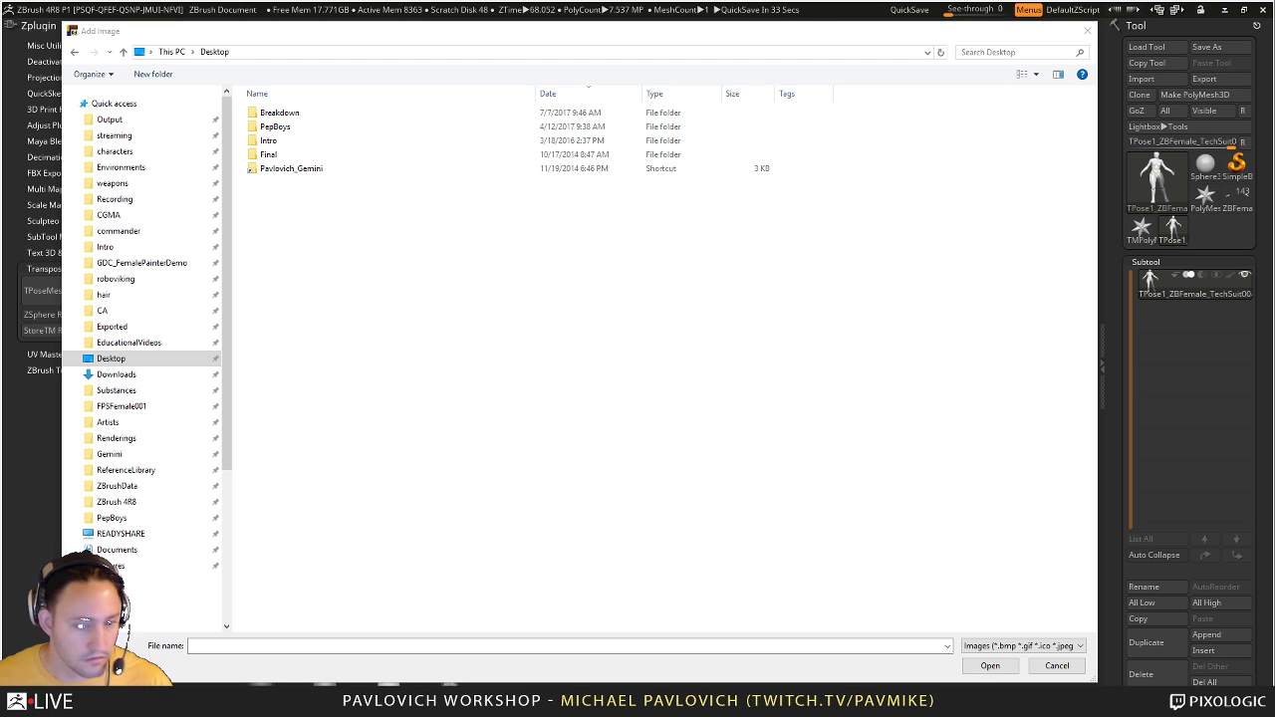
double_click(350, 182)
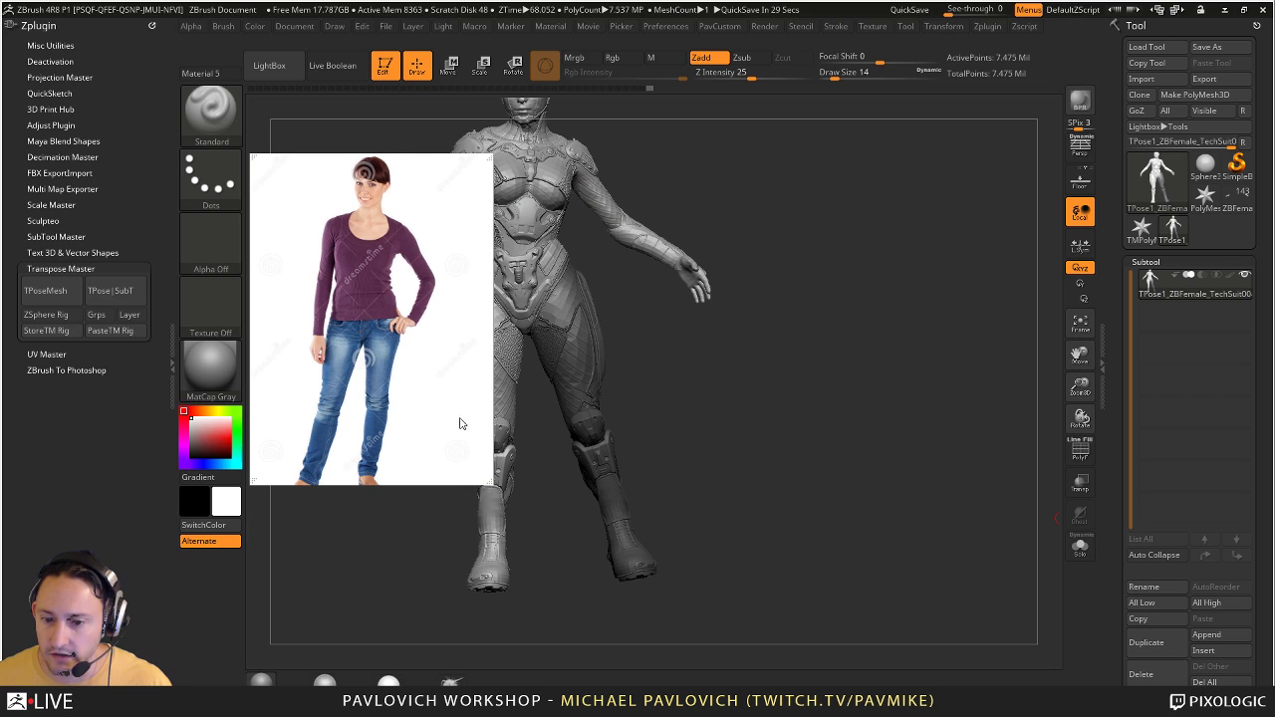
Step: Resize the standing woman's reference photo and place it outside the modeling canvas
left_click_drag(489, 482, 445, 547)
left_click_drag(397, 388, 0, 388)
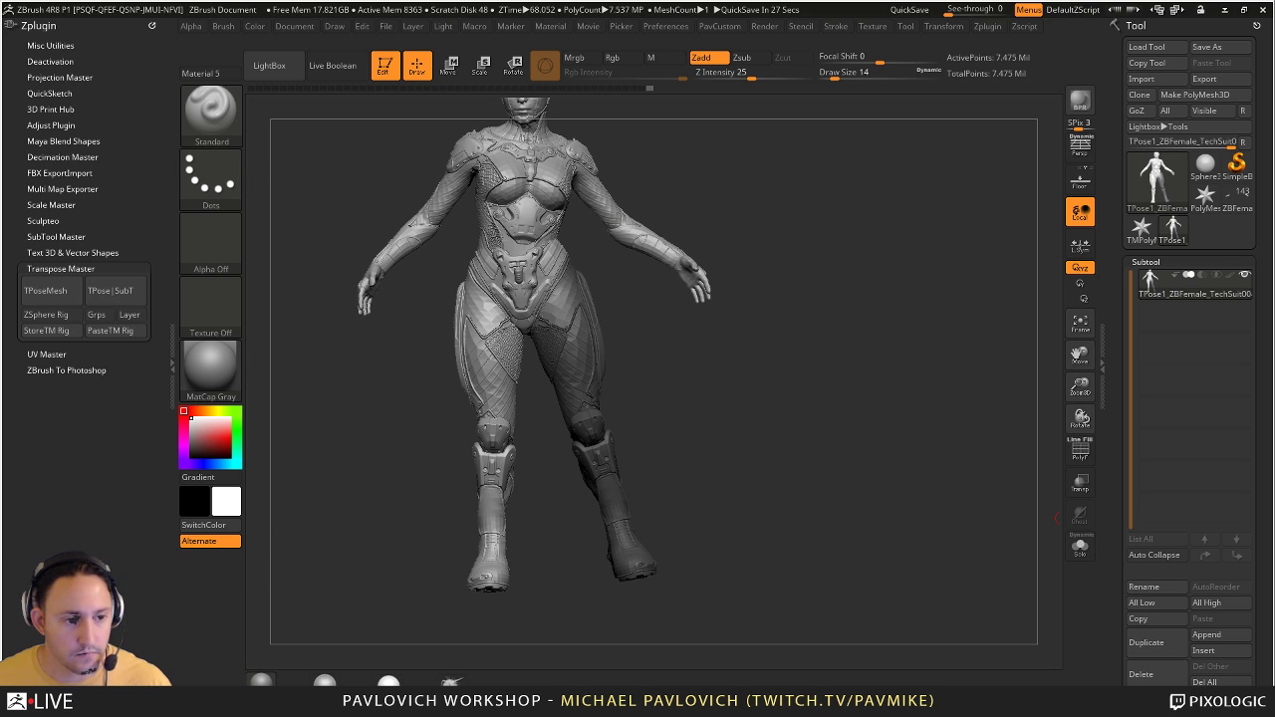
left_click_drag(0, 329, 692, 243)
right_click(692, 244)
left_click(750, 254)
left_click_drag(721, 294, 0, 319)
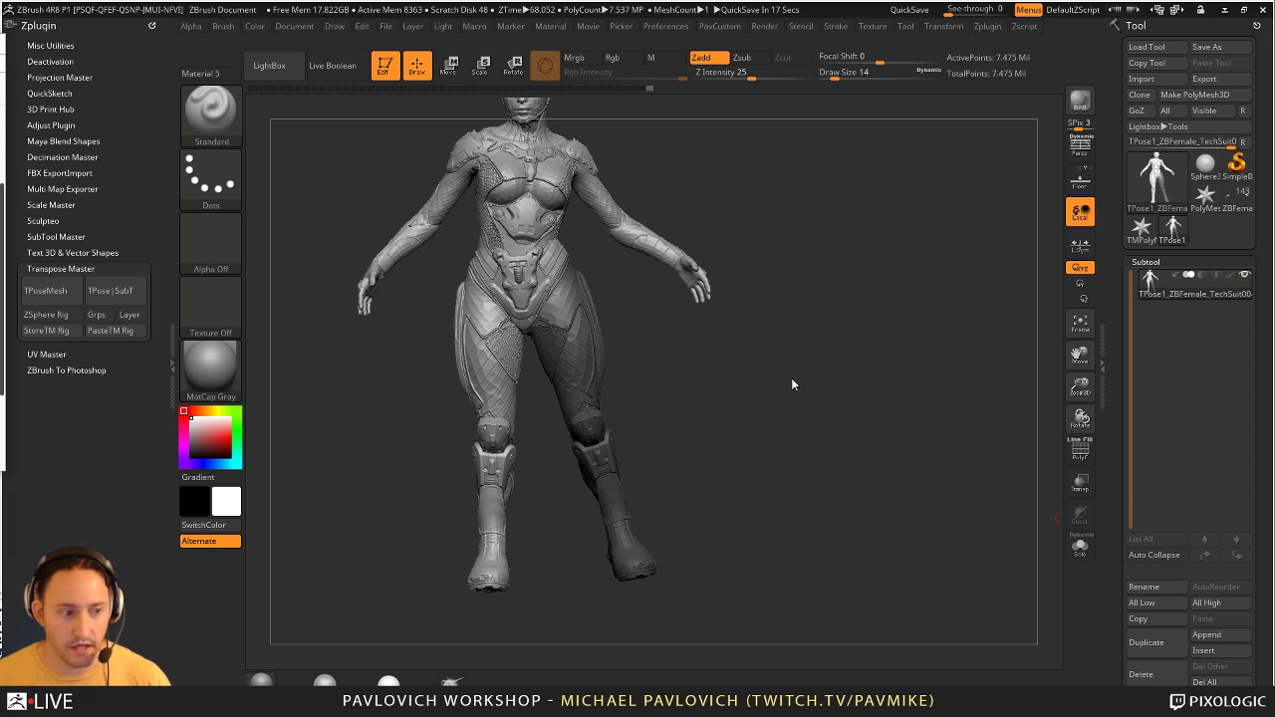
Step: Invert the mask to free the character's left leg, and rotate it inward with the gizmo placed at the hip
mouse_move(754, 395)
left_mouse_down()
mouse_move(668, 412)
mouse_move(709, 385)
mouse_move(710, 406)
left_mouse_up()
key("w")
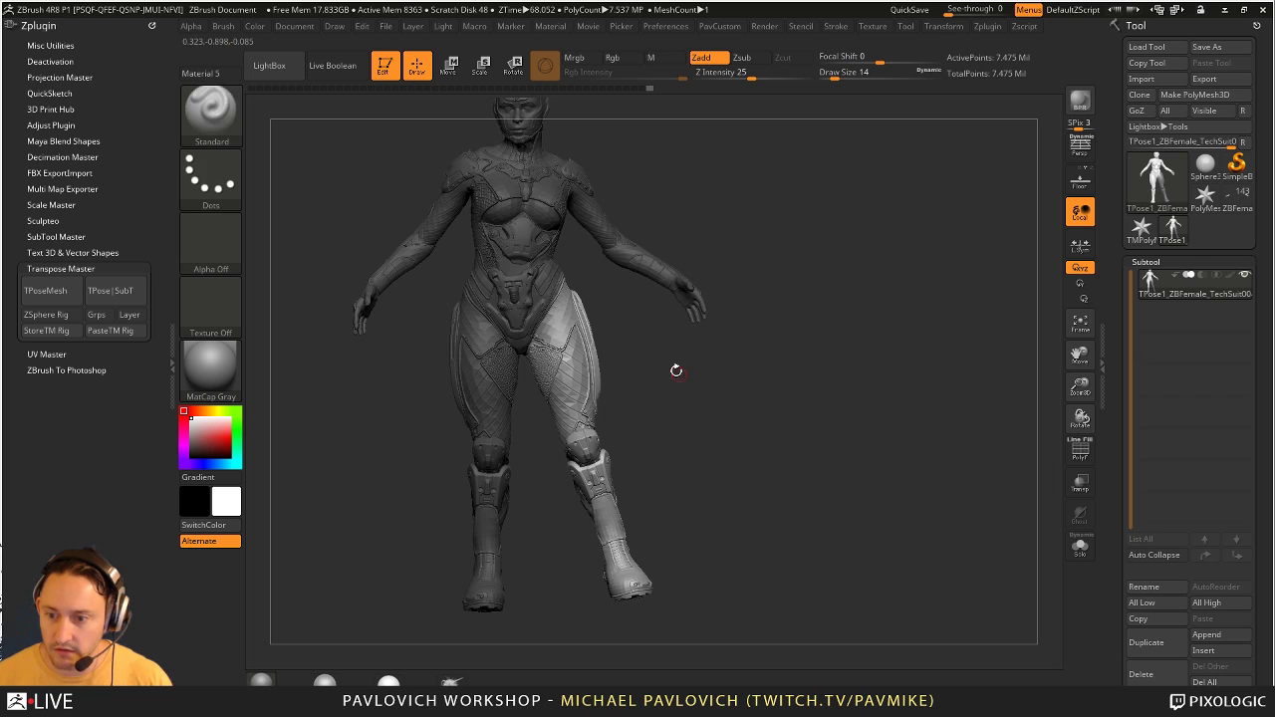
left_click_drag(525, 231, 611, 378, "alt")
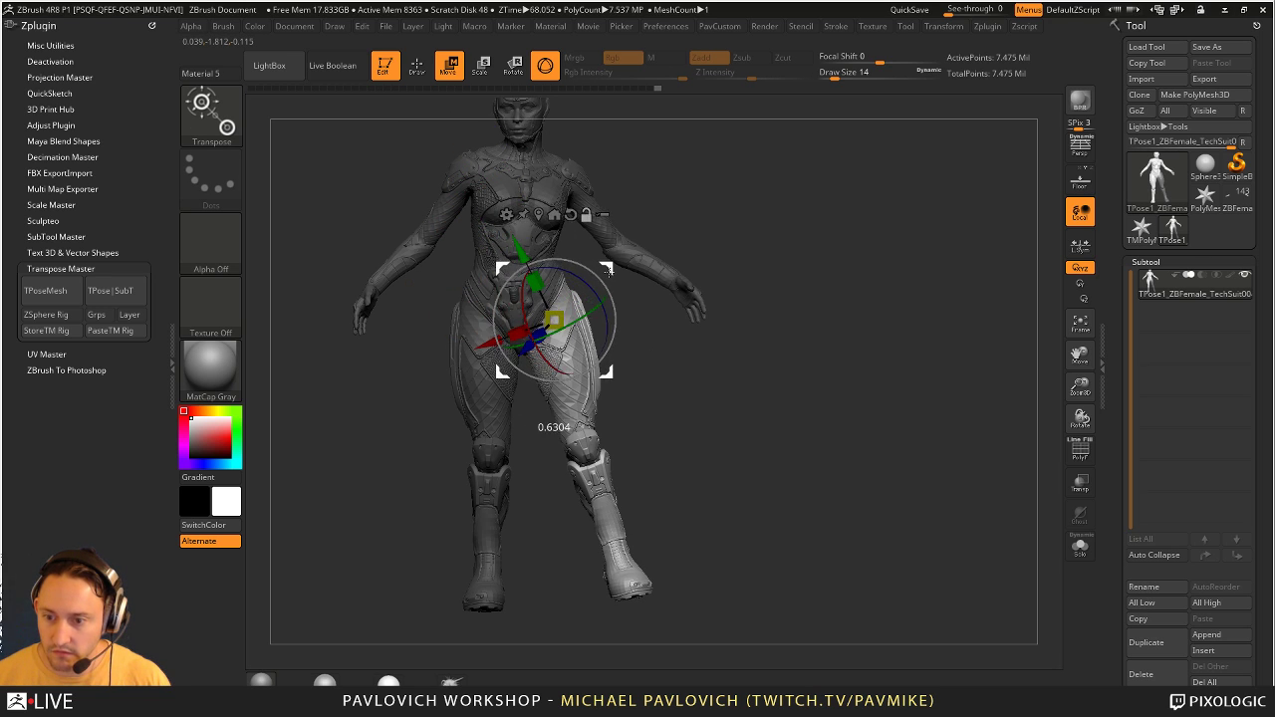
left_click_drag(719, 370, 622, 363)
left_click_drag(731, 322, 826, 325)
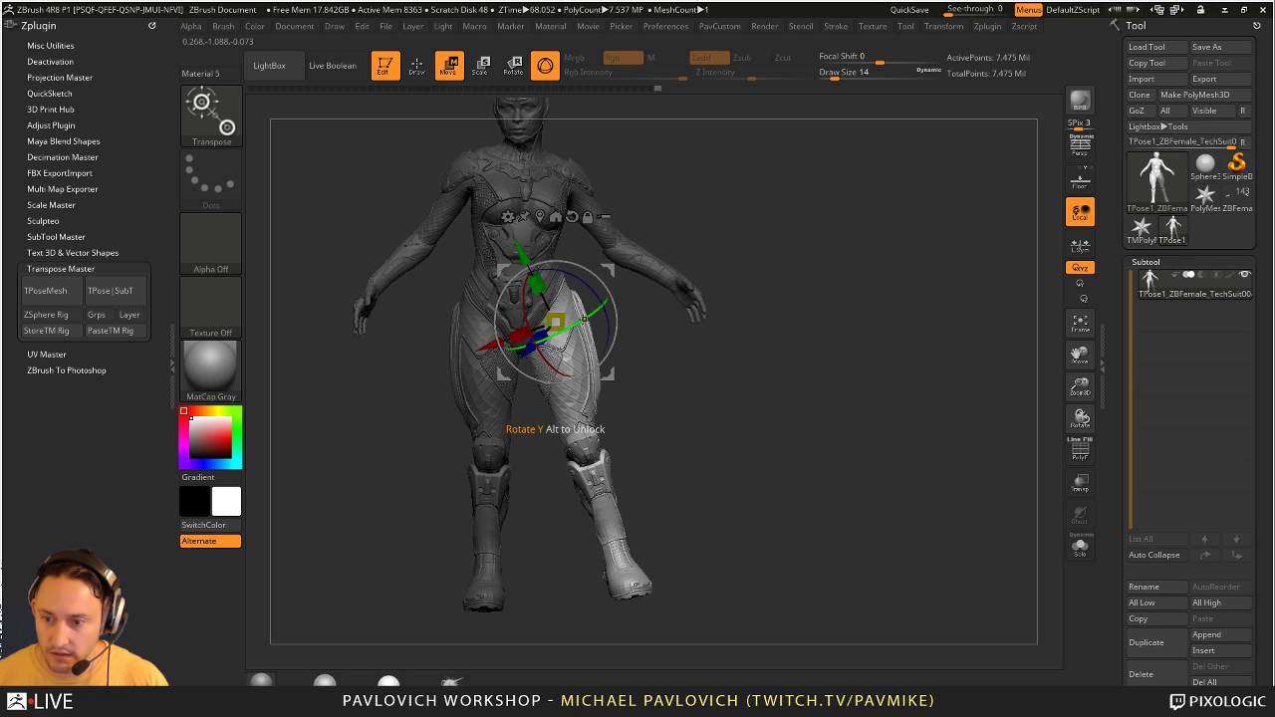
mouse_move(584, 319)
left_mouse_down()
mouse_move(629, 320)
mouse_move(606, 329)
mouse_move(615, 308)
mouse_move(615, 322)
left_mouse_up()
left_click_drag(610, 269, 699, 321)
Step: Replace the gizmo with a Transpose line along the left thigh, aligning its ends with the hip and knee
left_click(545, 67)
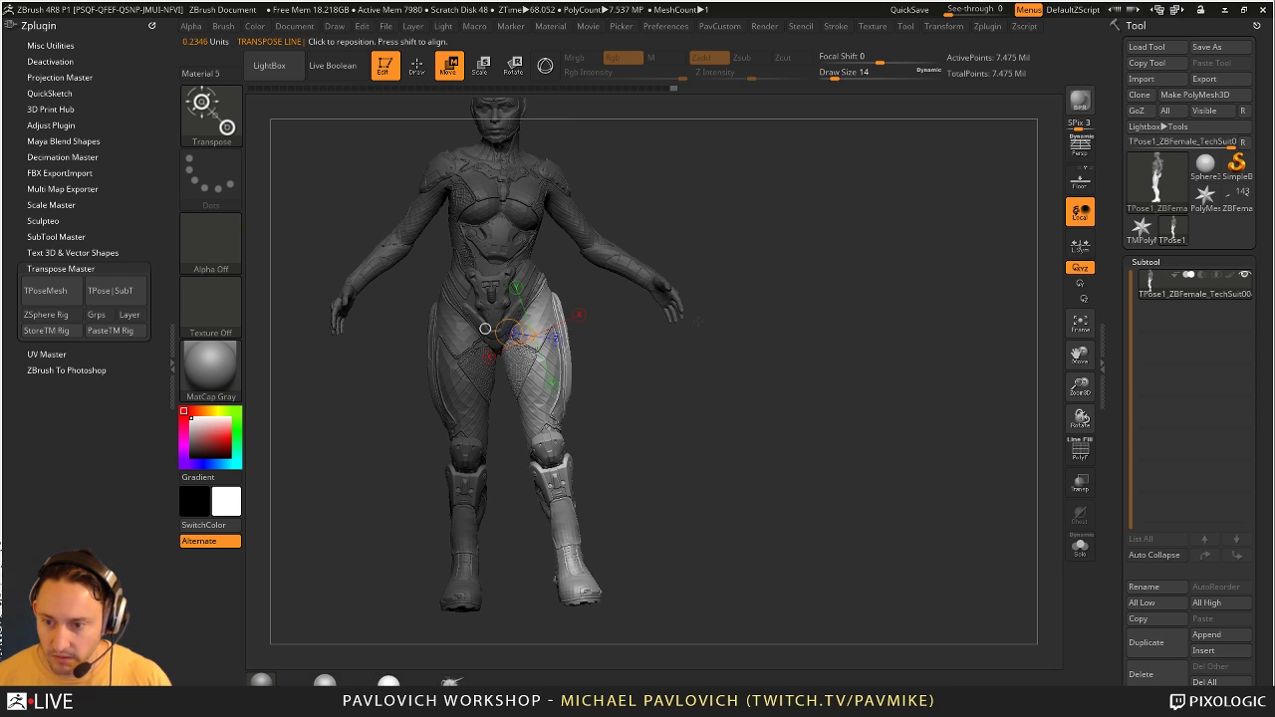
left_click_drag(546, 434, 529, 295)
mouse_move(687, 368)
left_mouse_down()
mouse_move(593, 387)
mouse_move(615, 387)
mouse_move(580, 379)
mouse_move(751, 372)
mouse_move(735, 367)
left_mouse_up()
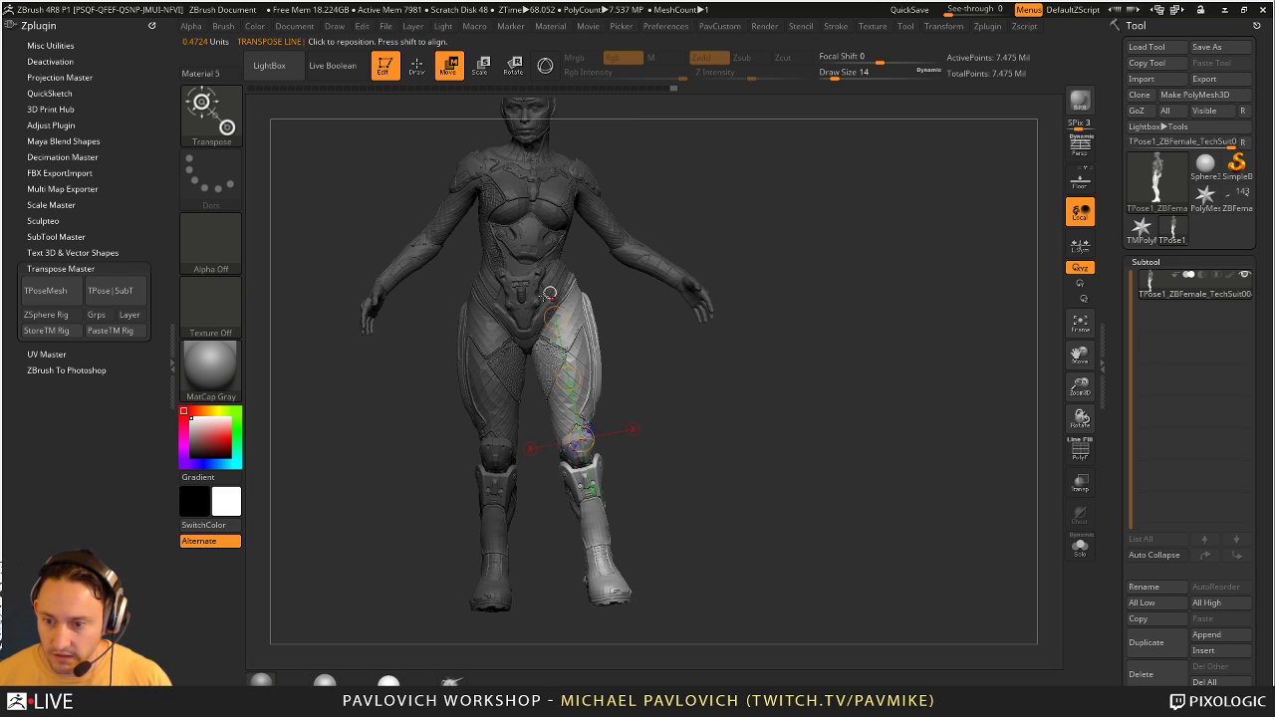
left_click_drag(553, 307, 556, 302)
left_click_drag(648, 428, 535, 467)
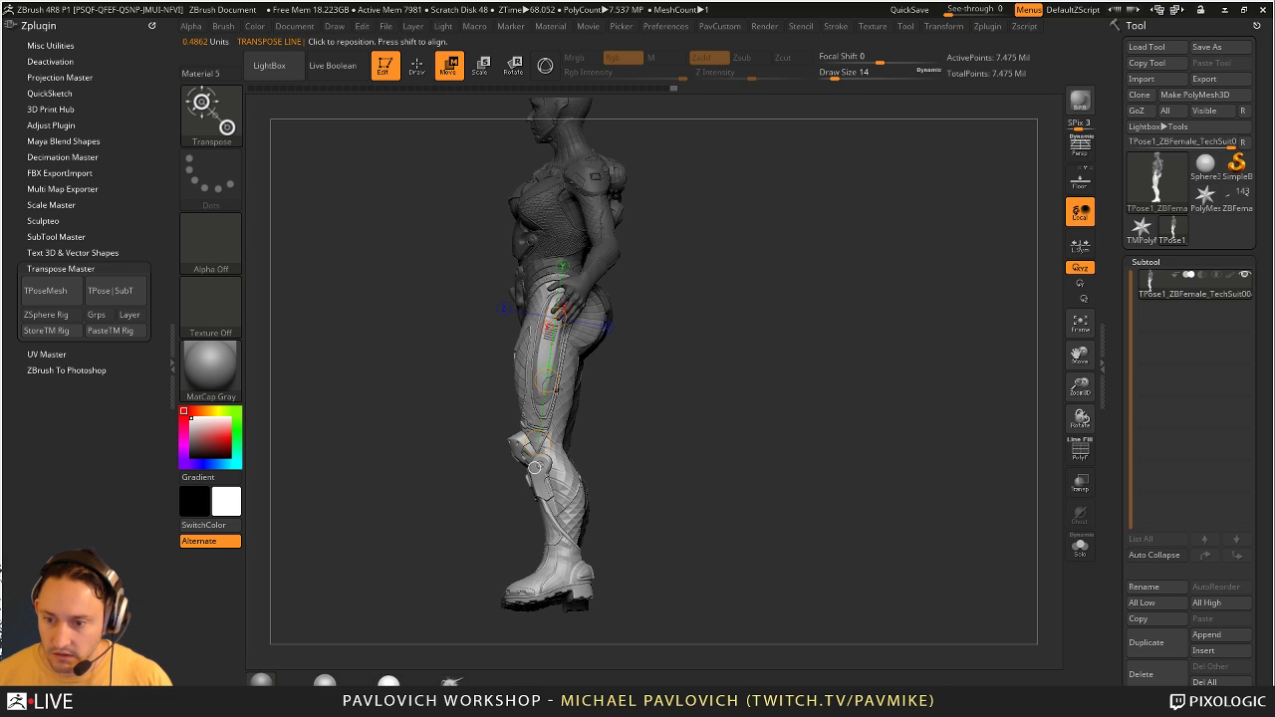
left_click_drag(705, 395, 777, 396)
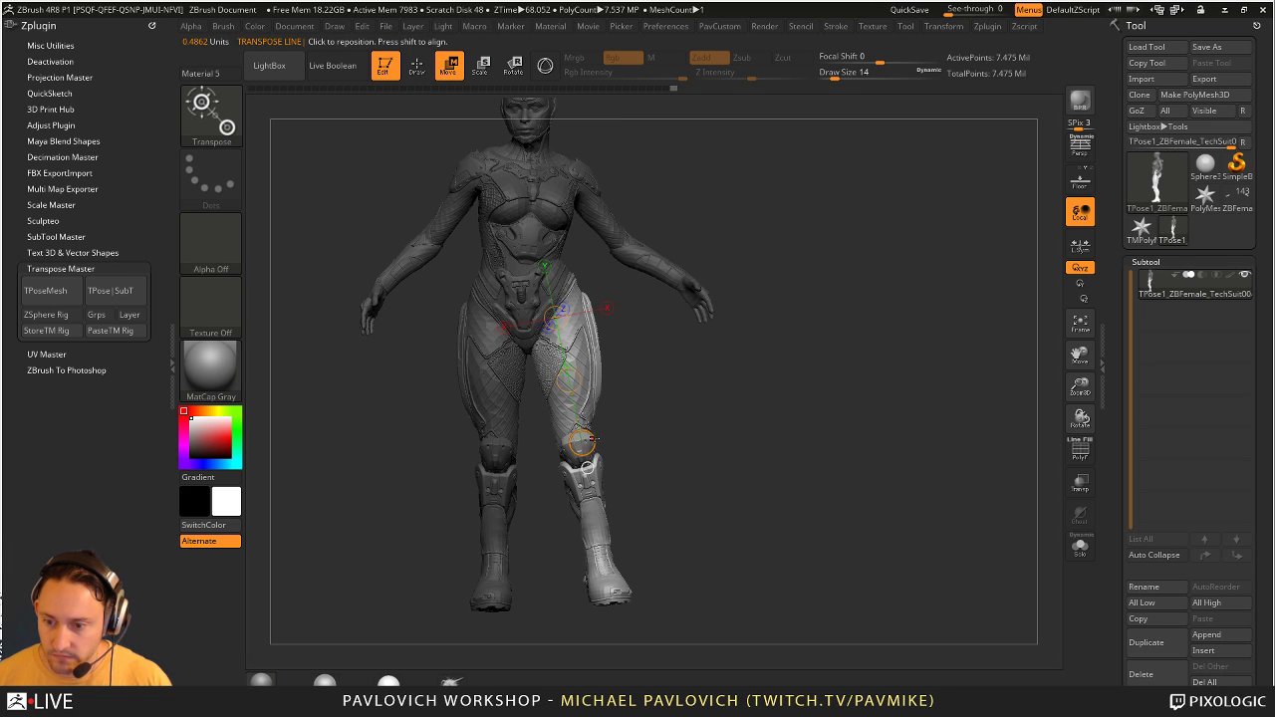
left_click_drag(593, 438, 588, 443)
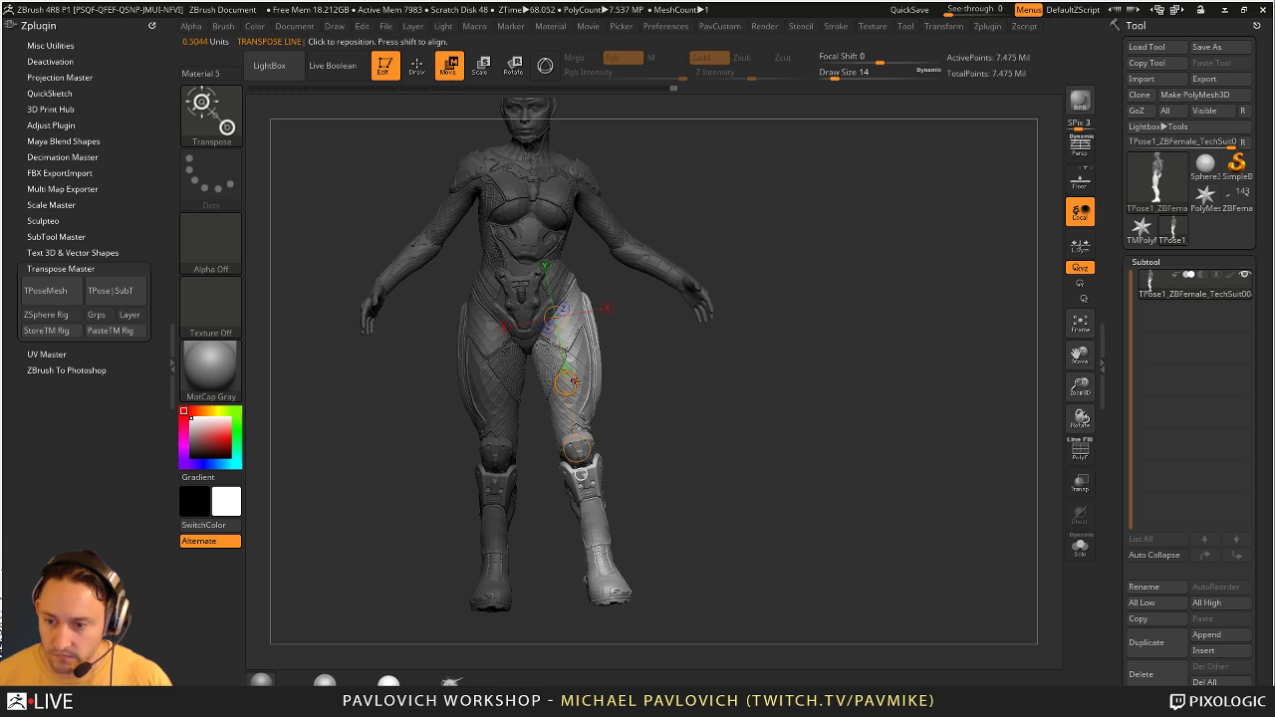
Step: Rotate the unmasked left leg slightly outward from the hip with the Transpose line, and nudge it into place
left_click_drag(575, 382, 576, 355)
key("ctrl+z")
key("r")
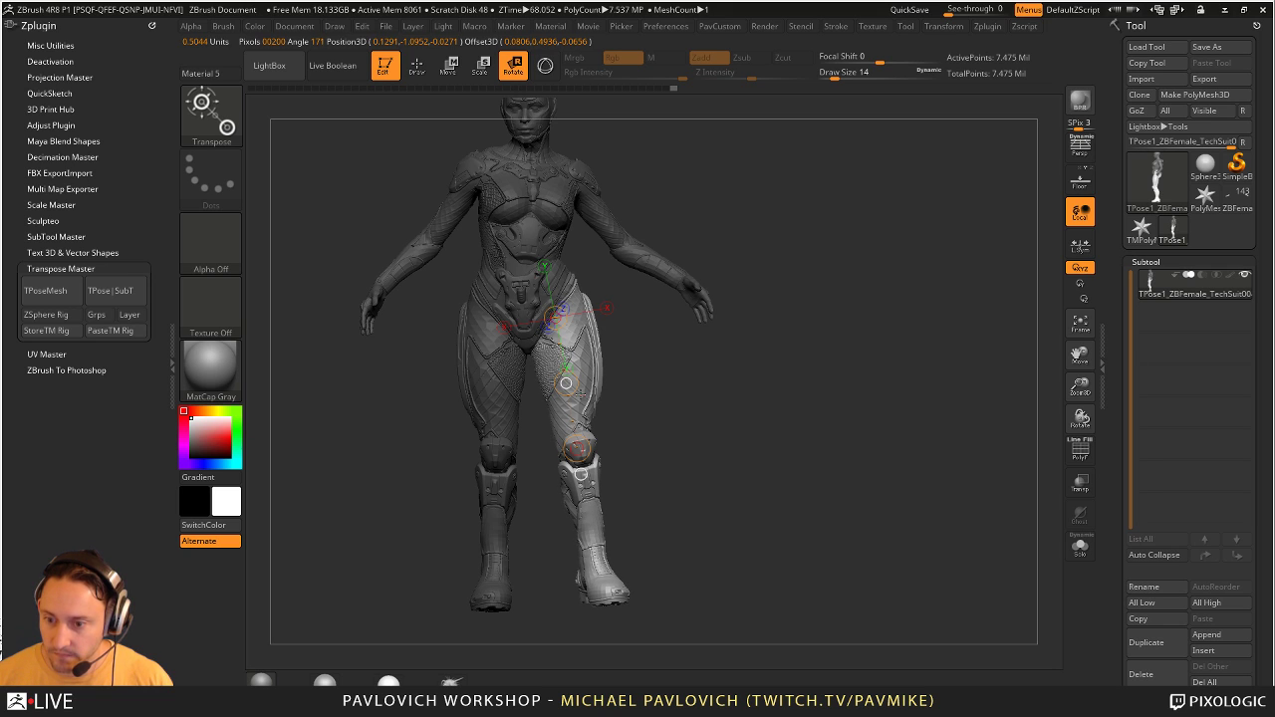
left_click_drag(581, 447, 579, 448)
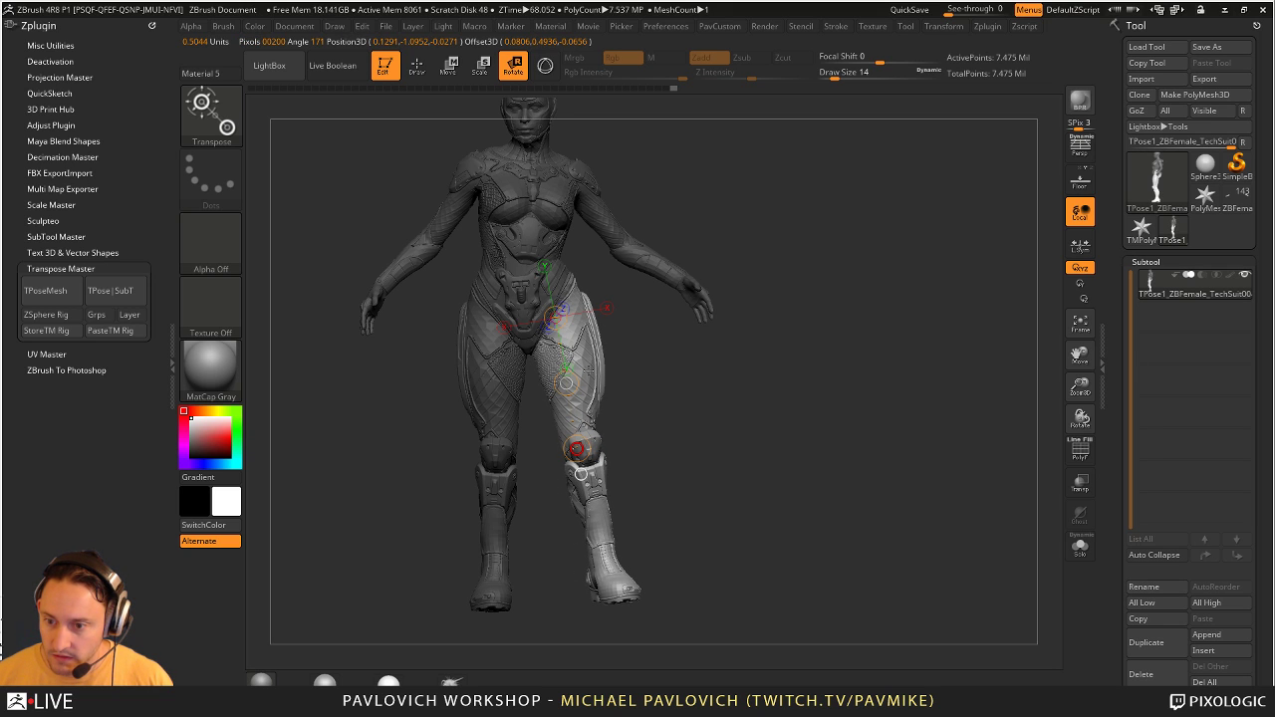
left_click_drag(555, 317, 555, 318)
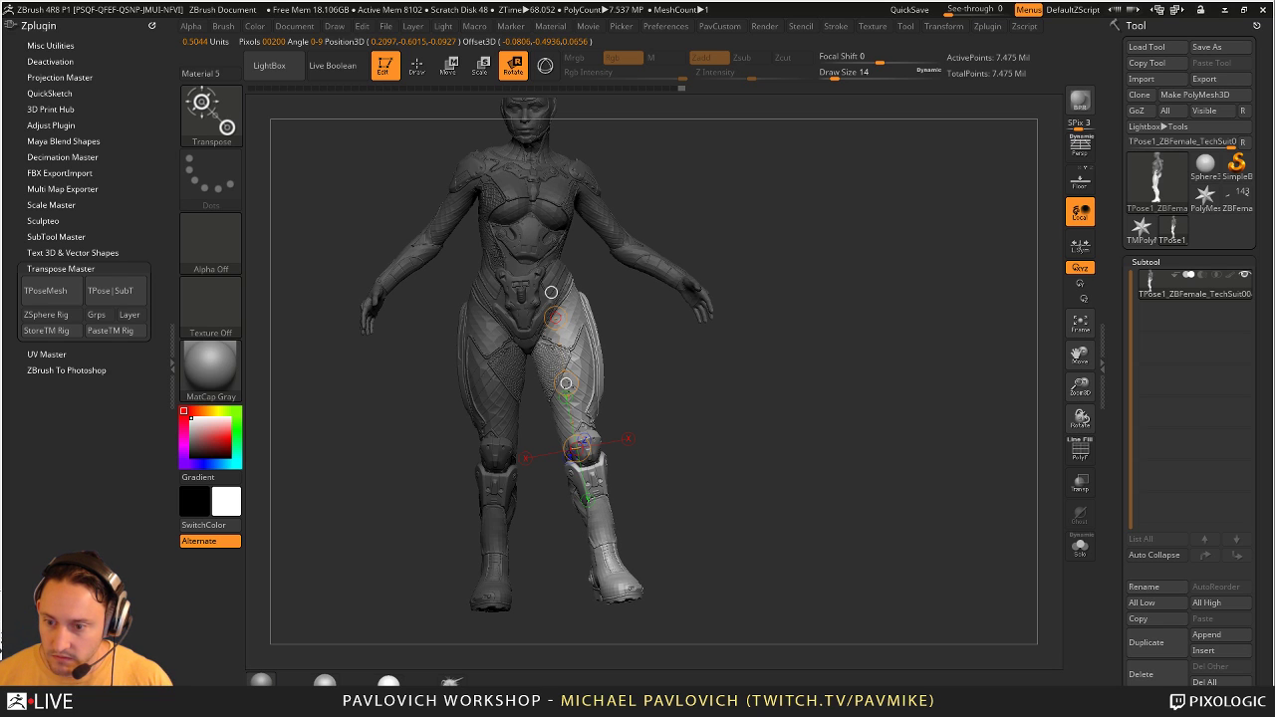
left_click_drag(570, 369, 567, 370)
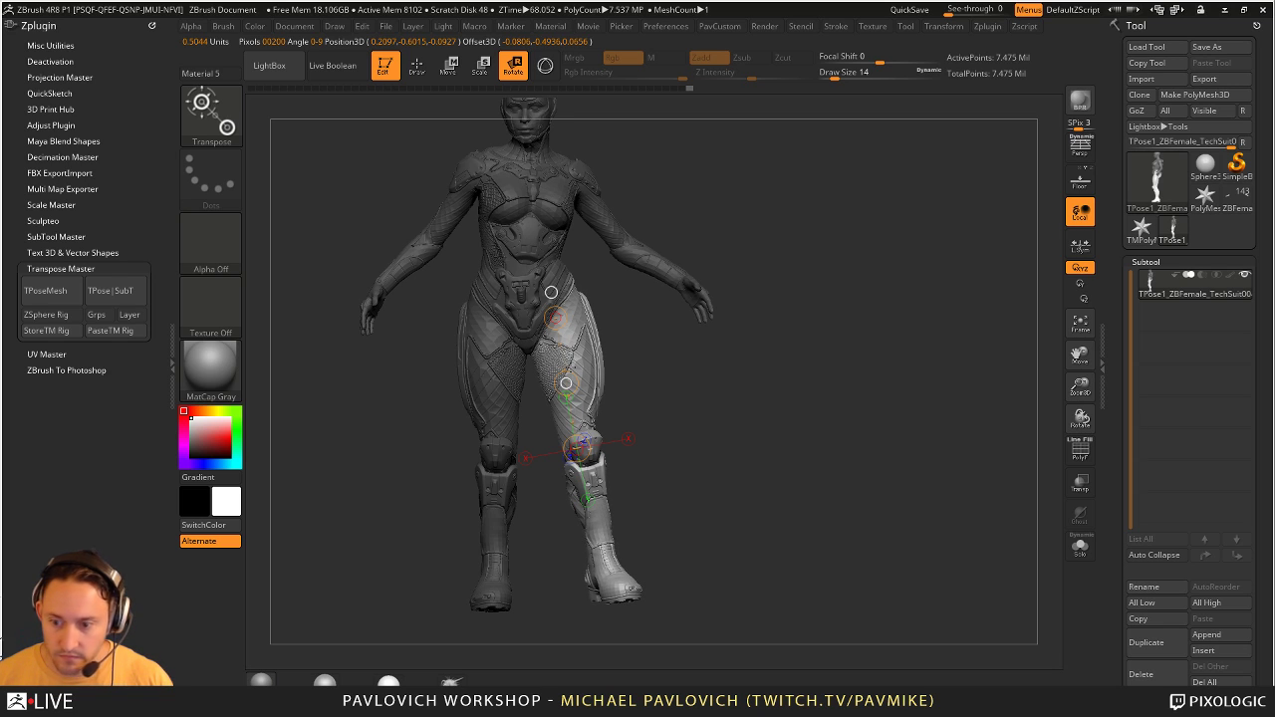
key("q")
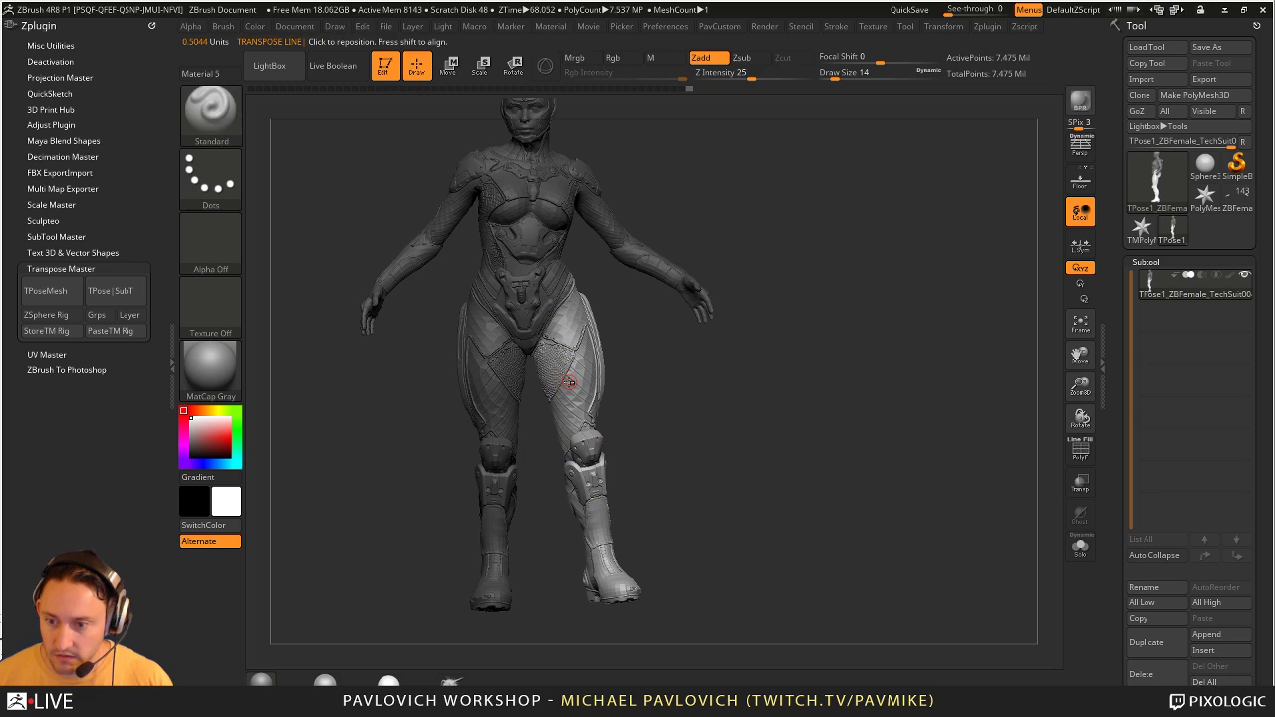
key("w")
left_click_drag(568, 381, 565, 384)
key("q")
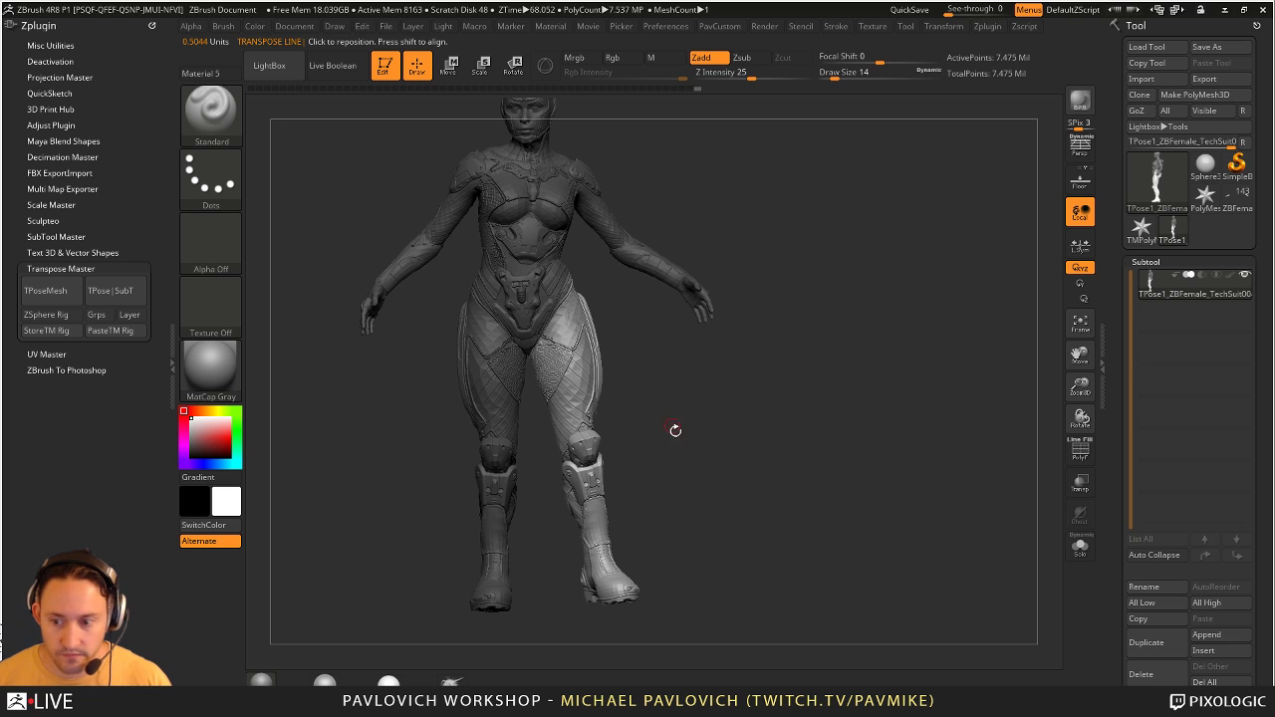
Step: Clear the mask and isolate the knee guards and upper shin armor of both legs
mouse_move(678, 452)
left_mouse_down("alt")
mouse_move(671, 412)
mouse_move(689, 441)
mouse_move(745, 438)
mouse_move(692, 395)
left_mouse_up("alt")
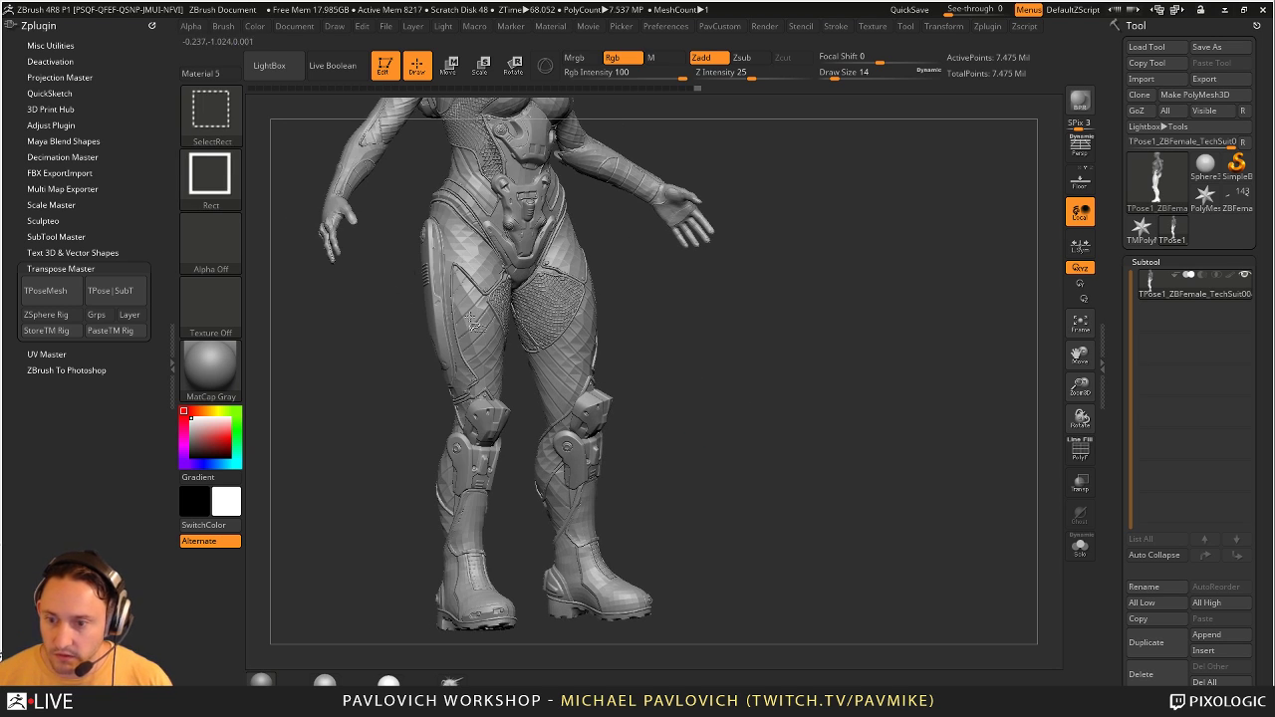
left_click(588, 406, "ctrl+shift")
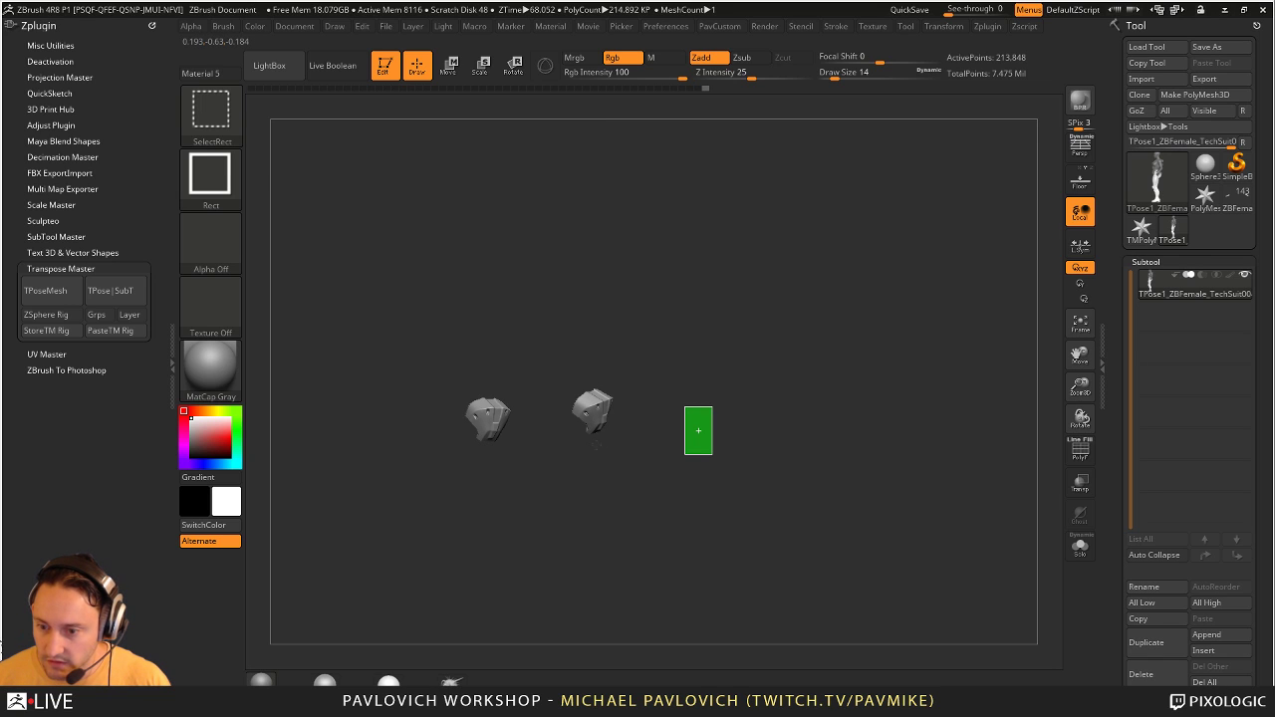
left_click_drag(712, 454, 712, 454, "ctrl+shift")
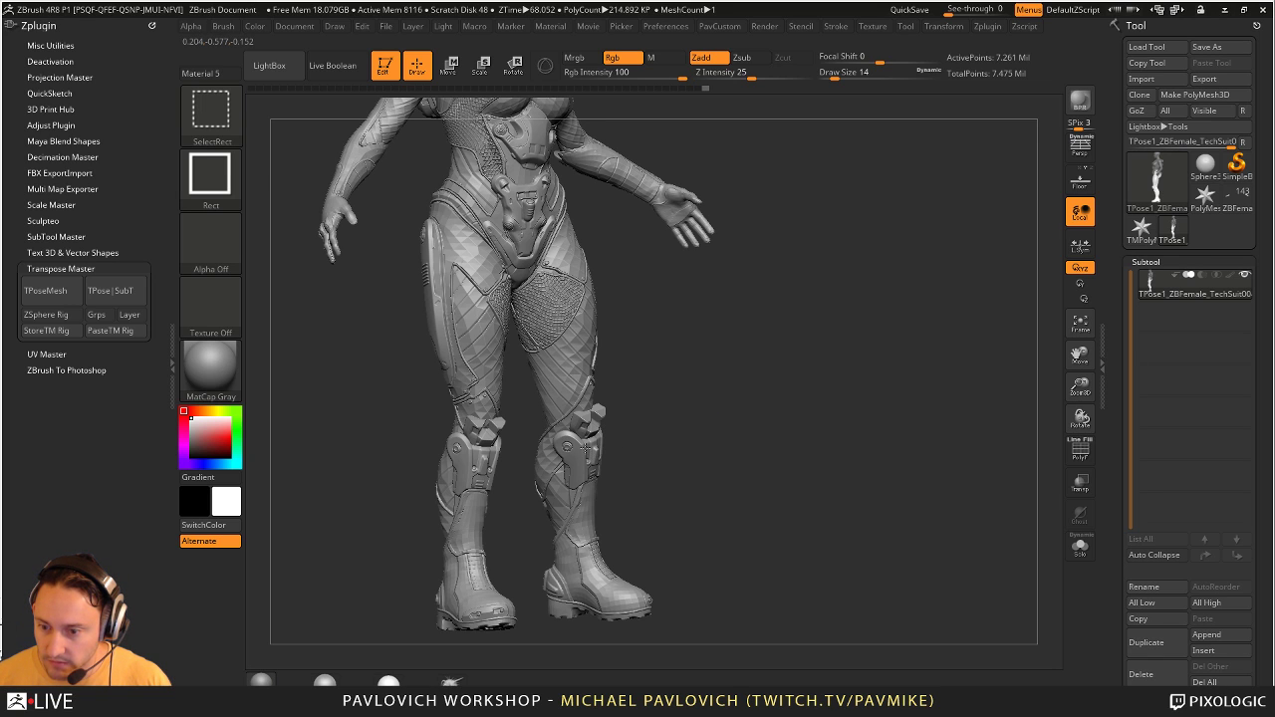
left_click(586, 449, "ctrl+shift")
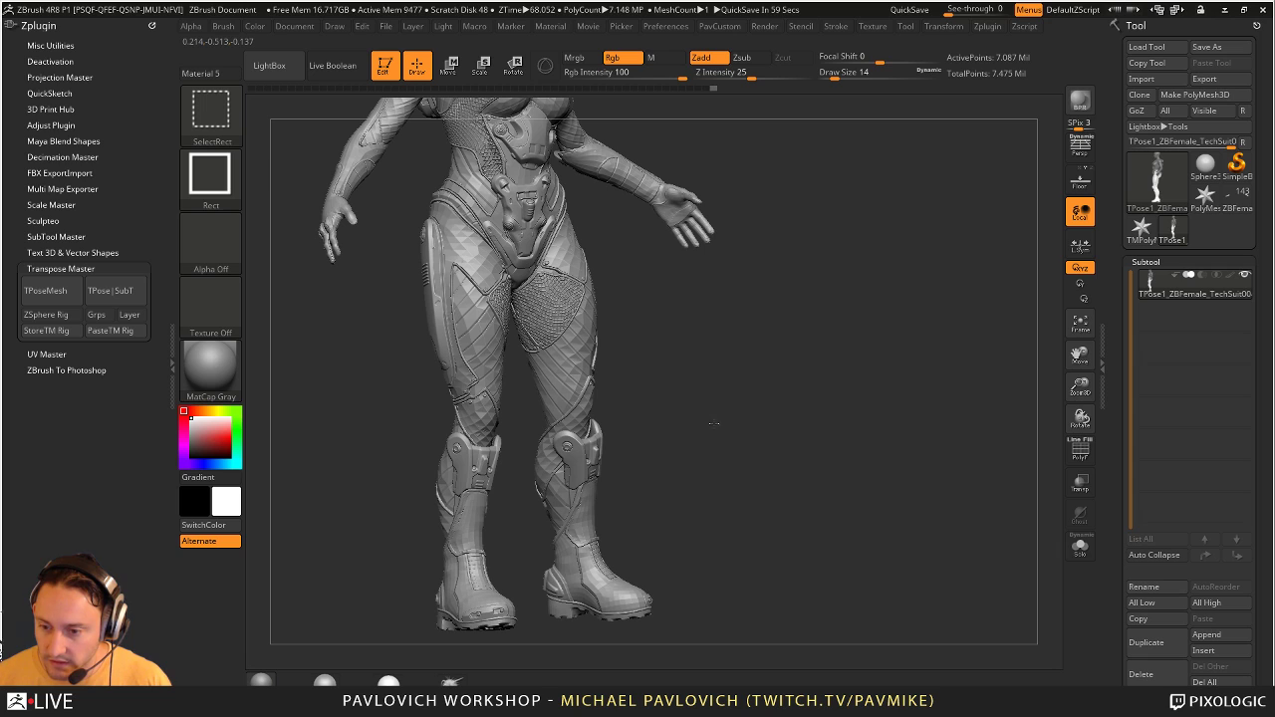
left_click(593, 451, "ctrl+shift")
left_click_drag(803, 479, 803, 478, "ctrl+shift")
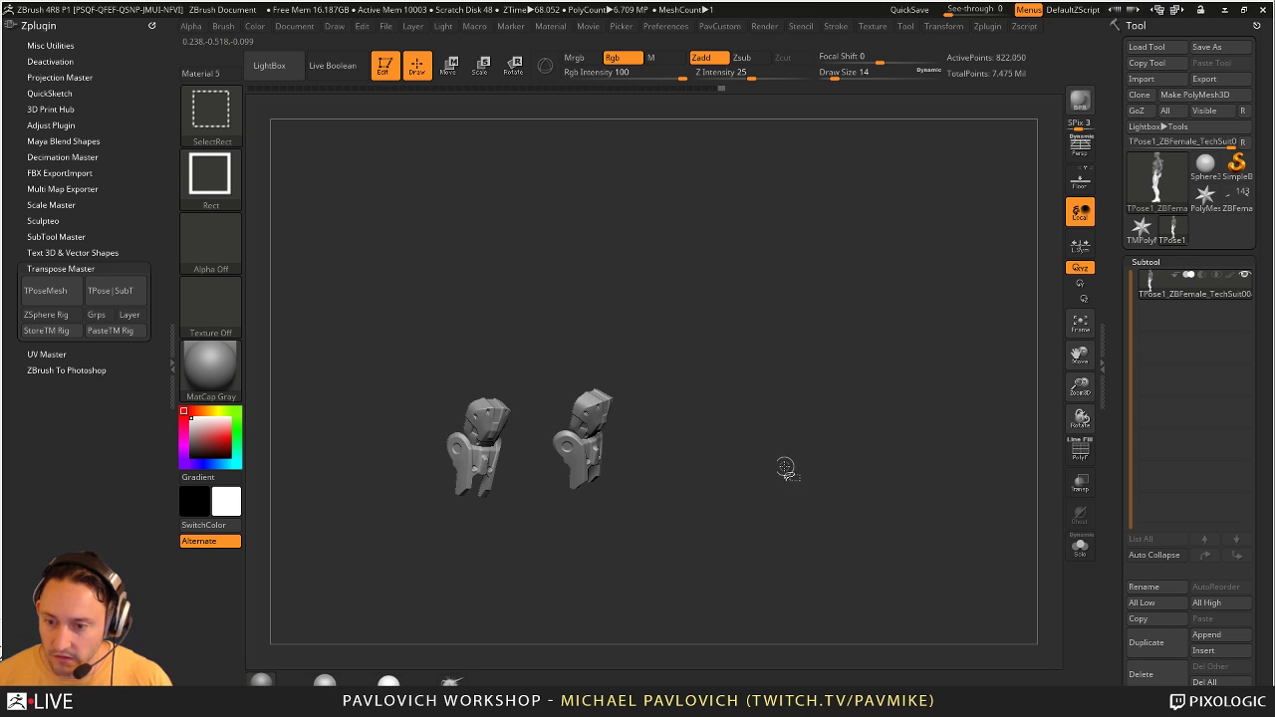
Step: Mask the character's left knee armor, lower leg and boot with the full body shown again, and invert the mask
mouse_move(624, 326)
left_mouse_down("ctrl")
mouse_move(558, 389)
mouse_move(617, 334)
left_mouse_up("ctrl")
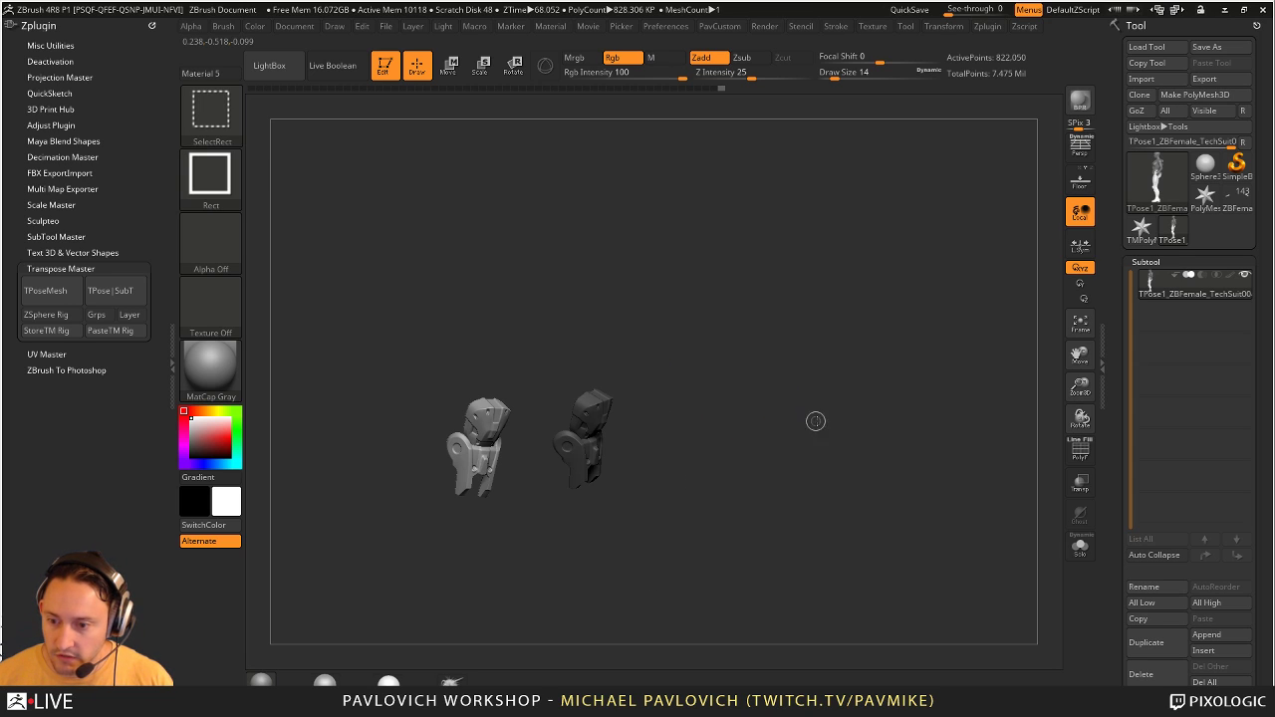
left_click(809, 437, "ctrl+shift")
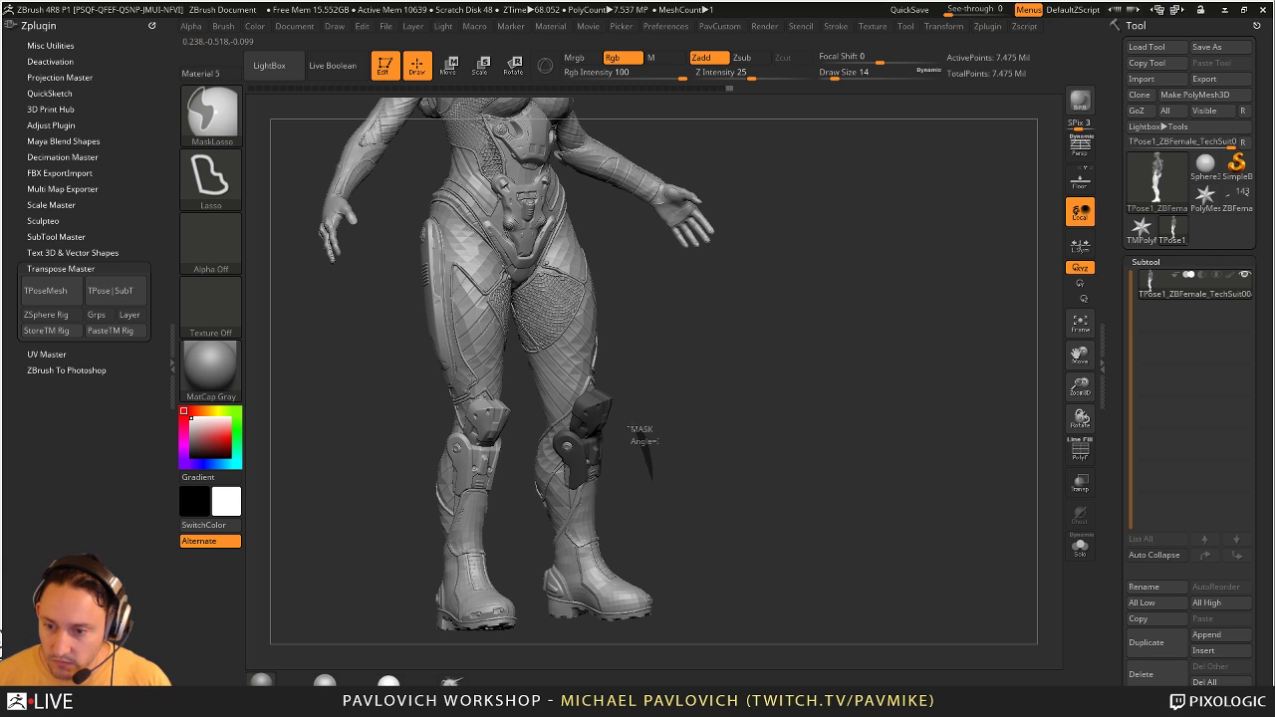
mouse_move(546, 427)
left_mouse_down("ctrl")
mouse_move(522, 570)
mouse_move(797, 409)
mouse_move(597, 428)
left_mouse_up("ctrl")
mouse_move(996, 429)
left_mouse_down()
mouse_move(626, 464)
mouse_move(610, 542)
left_mouse_up()
mouse_move(610, 542)
left_mouse_down("ctrl")
mouse_move(612, 462)
mouse_move(435, 461)
left_mouse_up("ctrl")
left_click_drag(817, 441, 631, 485)
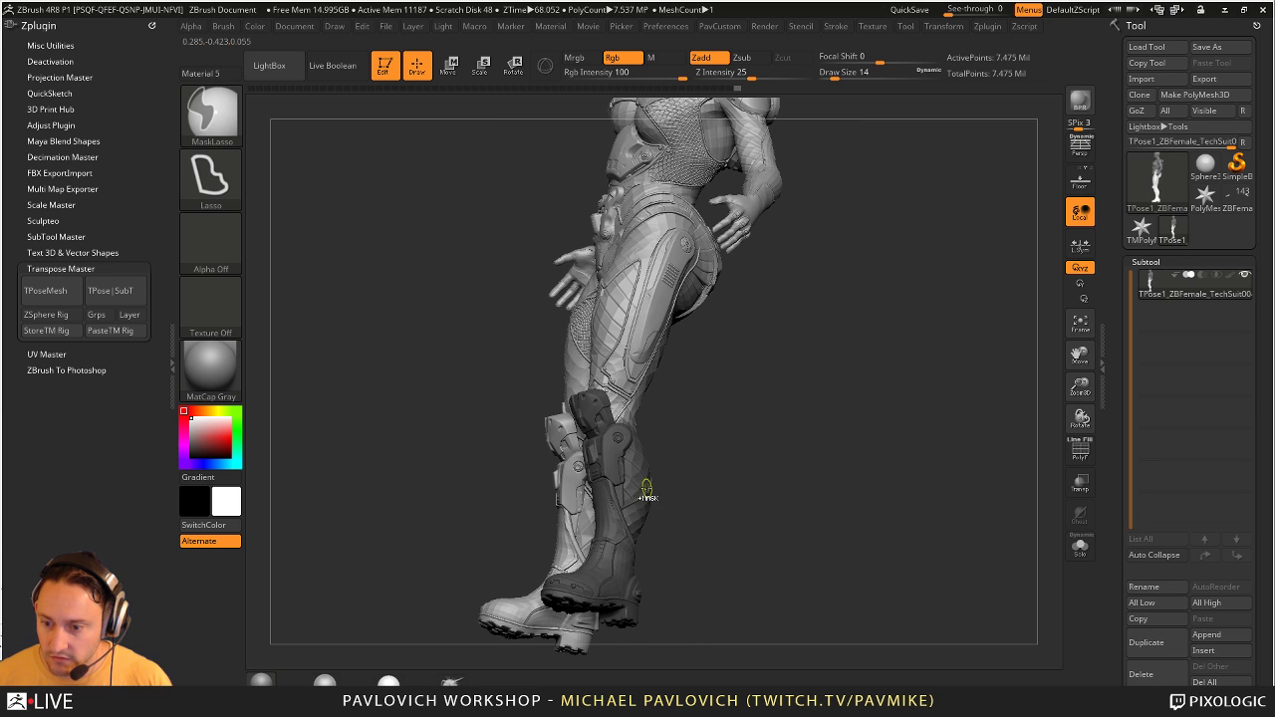
left_click_drag(858, 424, 915, 407)
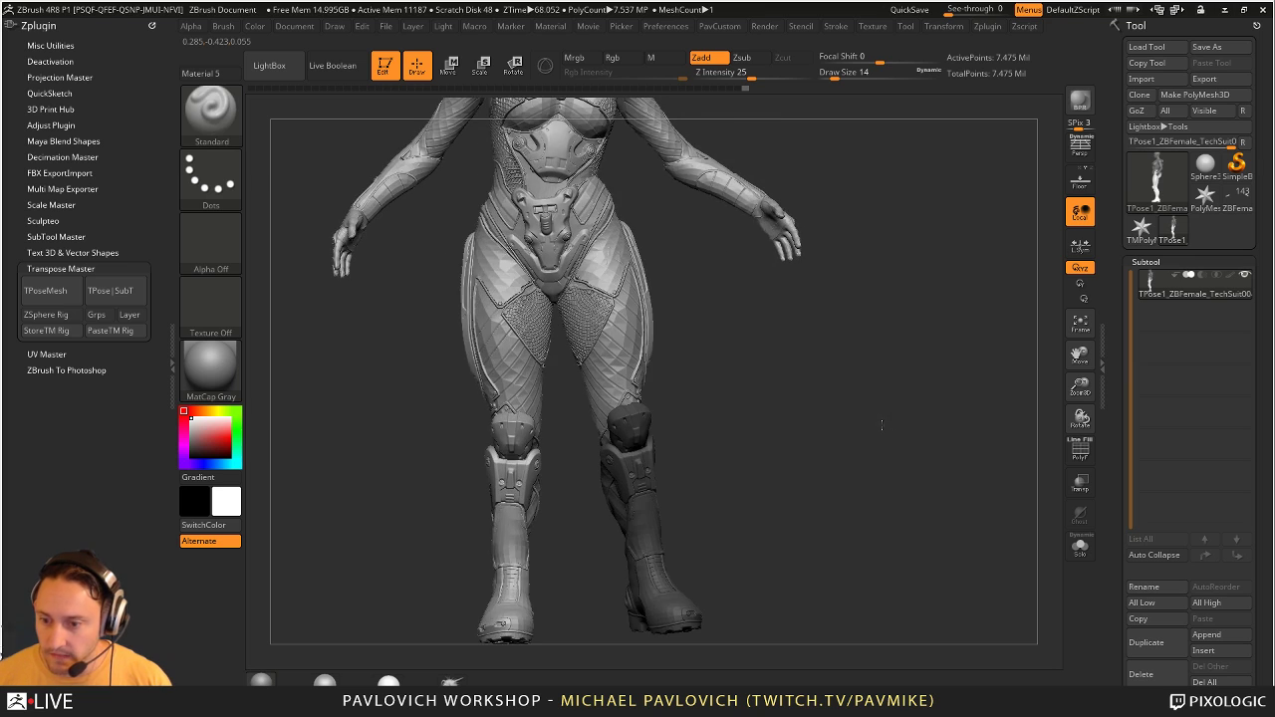
left_click(916, 408, "ctrl")
Step: Replace the Transpose line with the gizmo, reset its orientation and center it on the left knee joint
key("w")
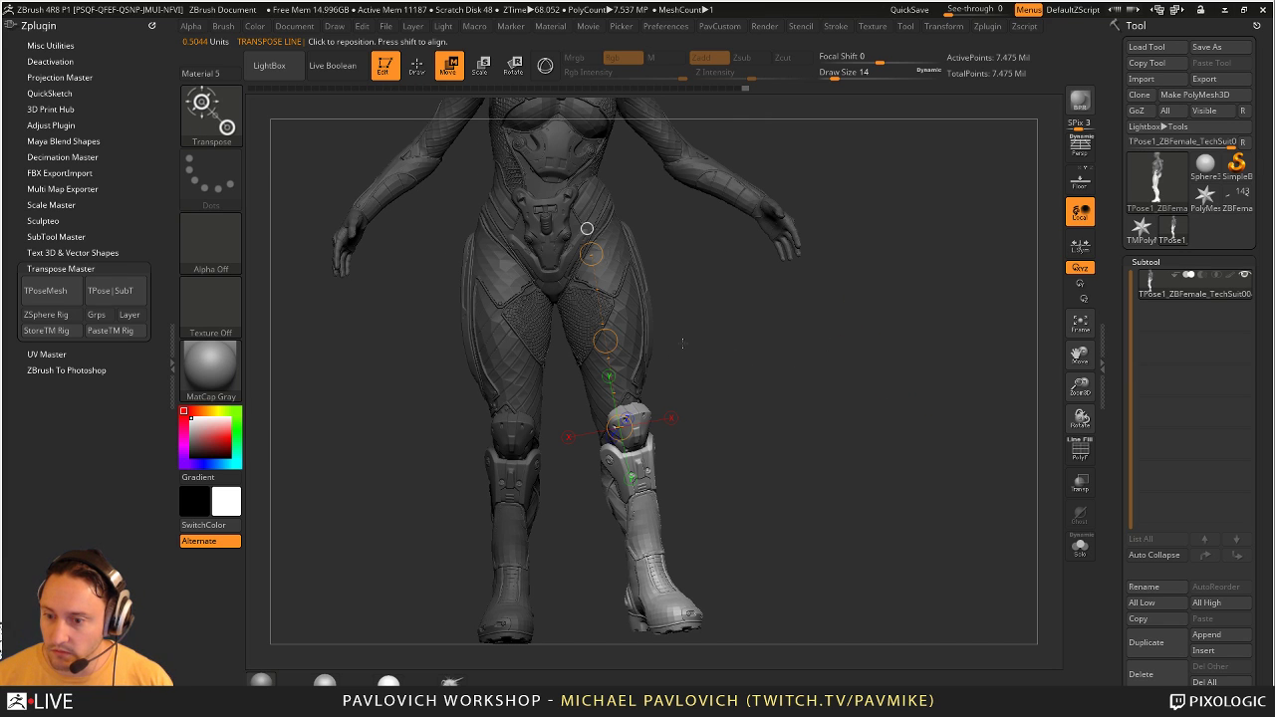
left_click(545, 65)
left_click_drag(787, 369, 687, 366)
left_click_drag(657, 223, 652, 386, "alt")
left_click_drag(827, 396, 927, 395)
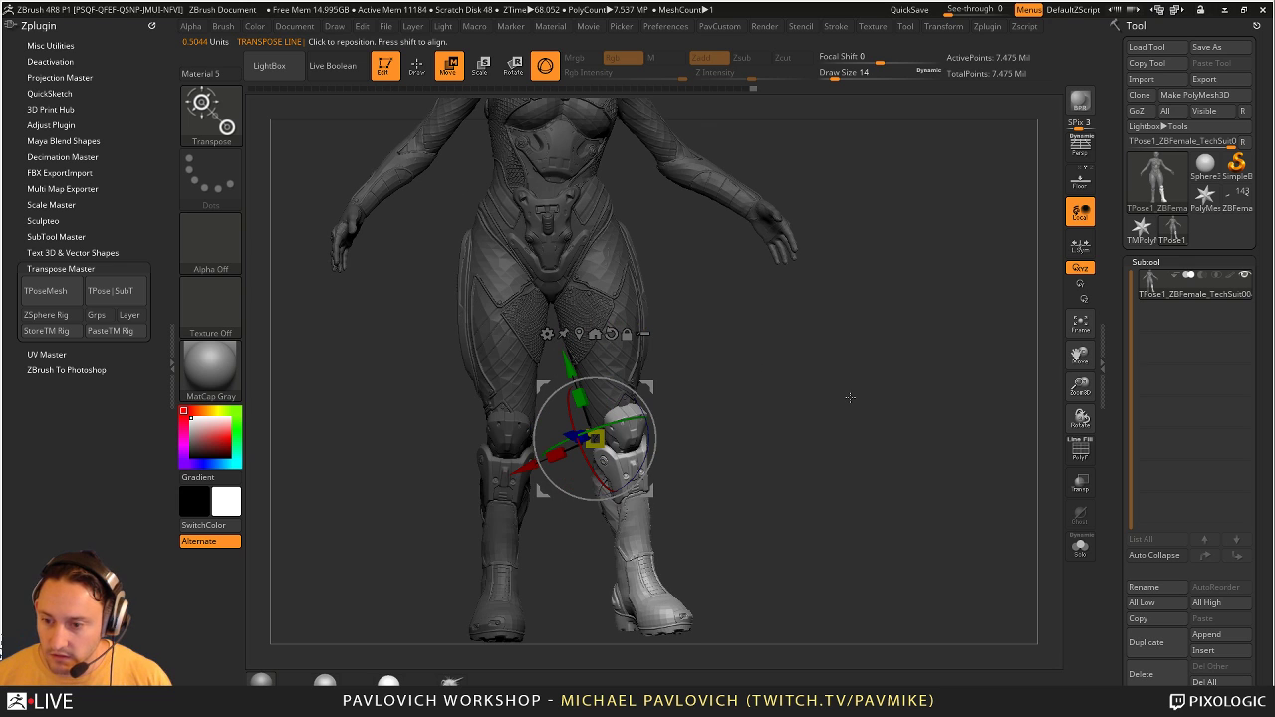
left_click(608, 335)
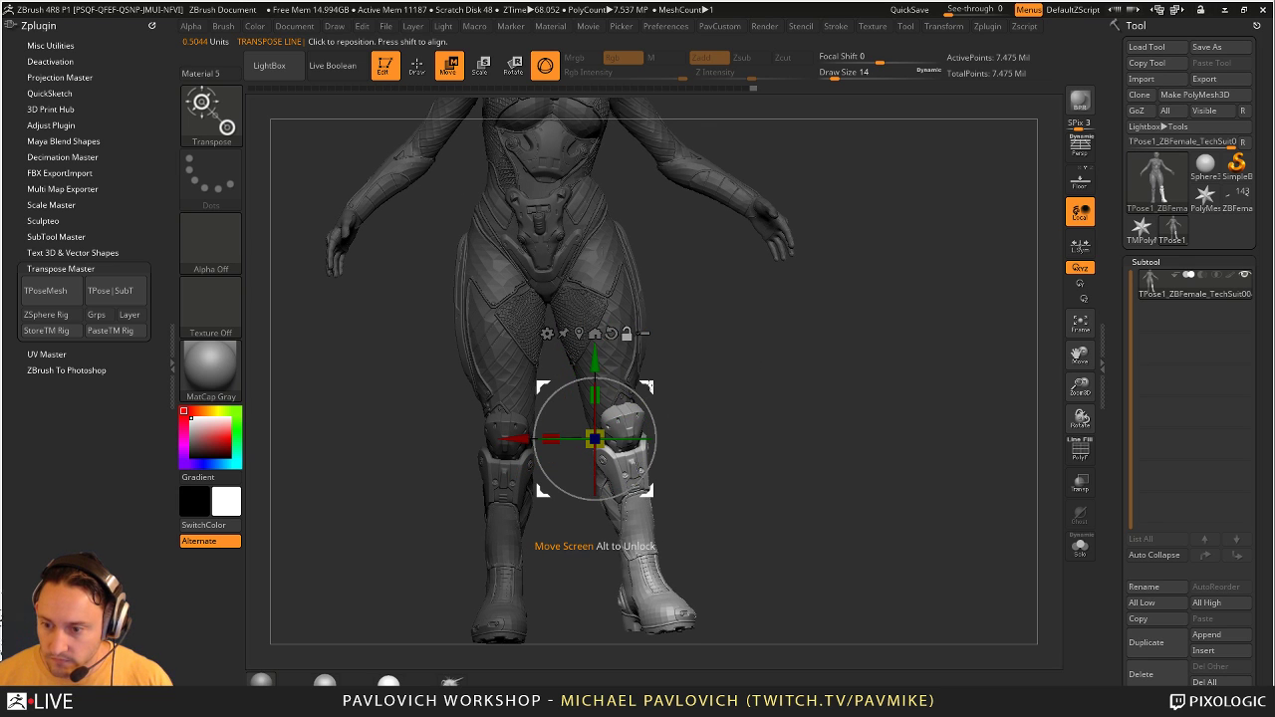
left_click_drag(649, 387, 672, 396, "alt")
left_click_drag(761, 433, 861, 385, "alt")
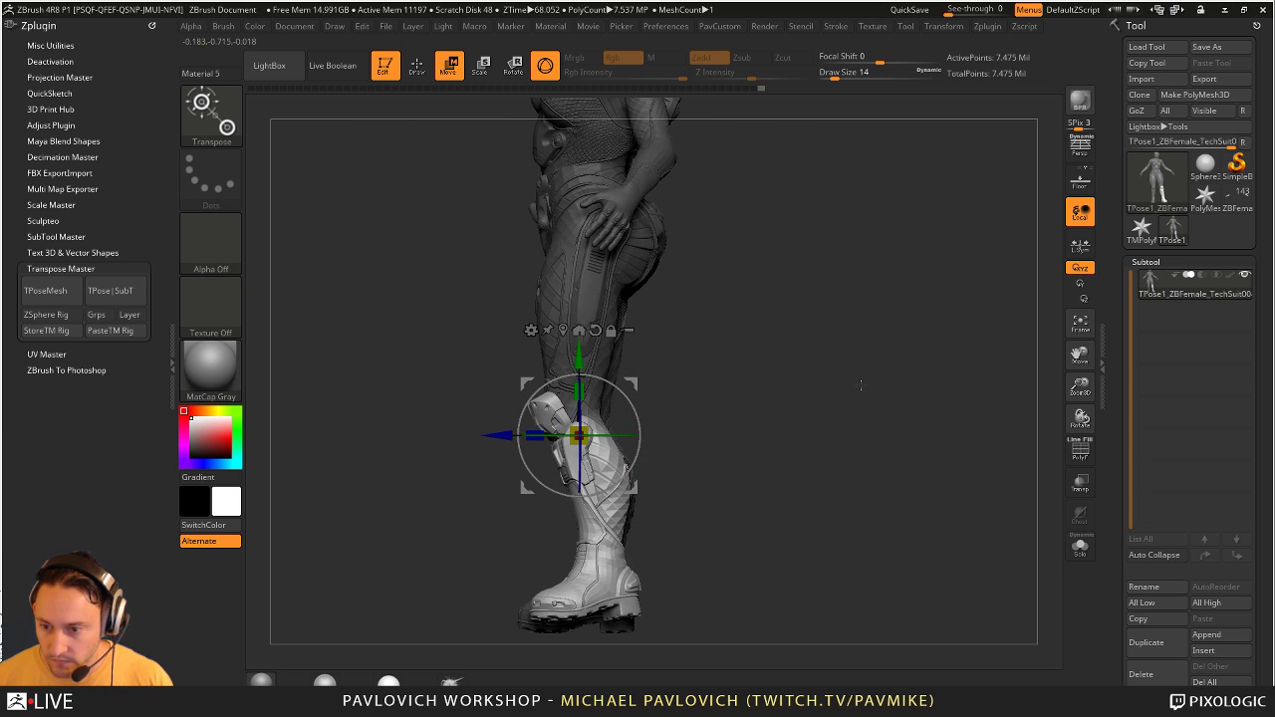
Step: Rotate the unmasked left lower leg about the knee so the foot swings forward
left_click_drag(624, 413, 635, 423)
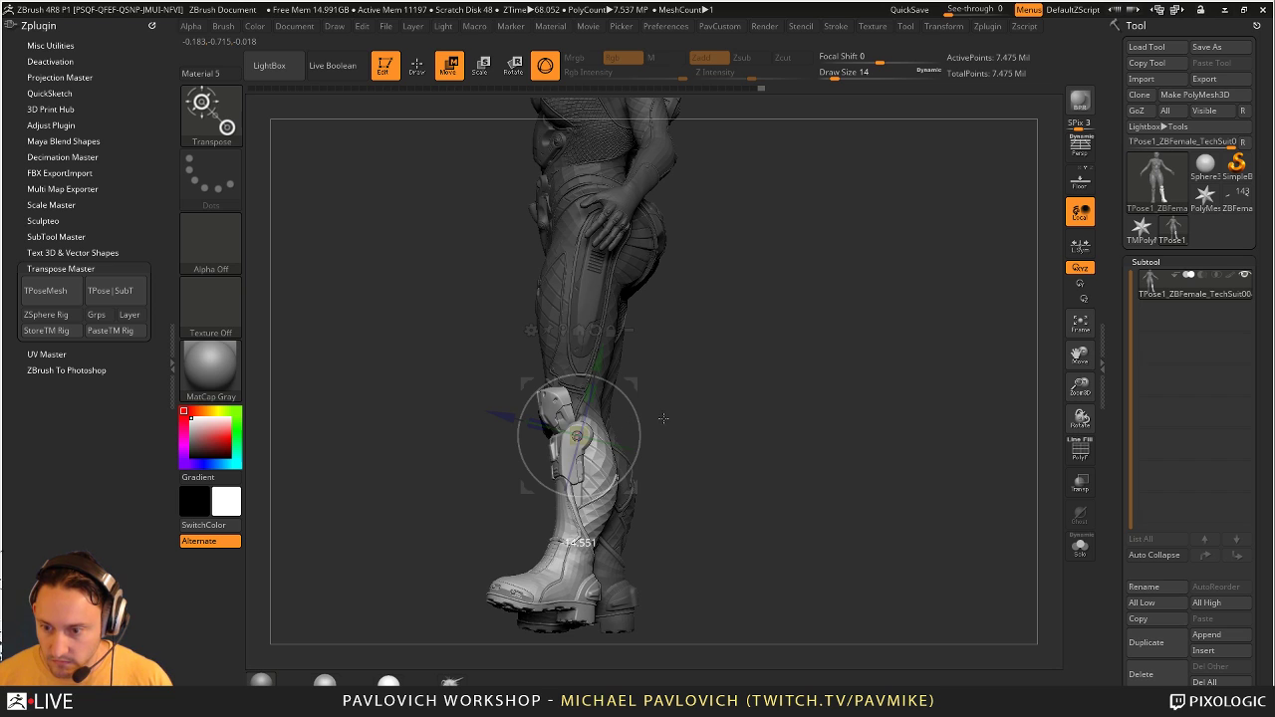
key("q")
left_click_drag(716, 430, 678, 405)
key("w")
left_click_drag(599, 419, 599, 419)
Step: Clear the mask, lasso-mask the left boot up to the ankle, and invert the mask
key("q")
mouse_move(691, 404)
left_mouse_down("ctrl")
mouse_move(737, 458)
mouse_move(704, 467)
mouse_move(683, 501)
mouse_move(666, 486)
left_mouse_up("ctrl")
left_click_drag(528, 510, 772, 526, "ctrl")
mouse_move(797, 461)
left_mouse_down()
mouse_move(607, 484)
mouse_move(633, 487)
left_mouse_up()
key("ctrl")
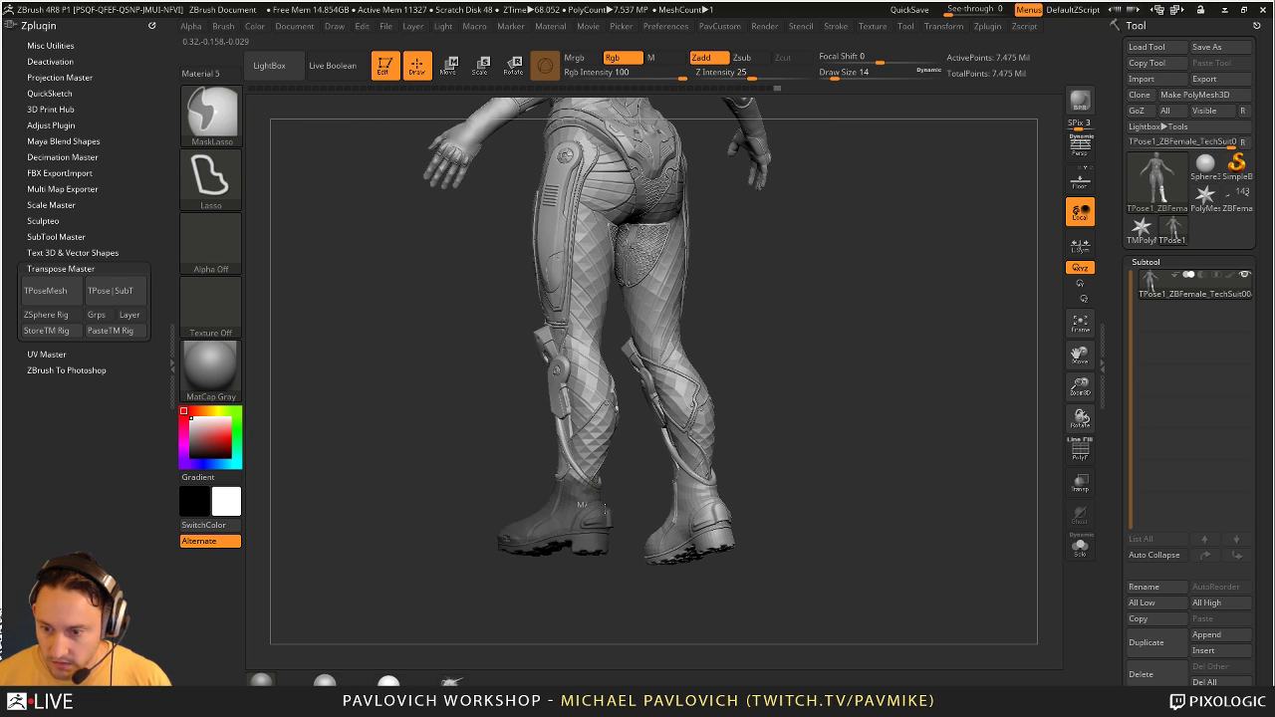
left_click(861, 437, "ctrl")
Step: Center the gizmo on the left ankle and rotate the foot to lower its raised toe
left_click_drag(803, 409, 899, 403)
key("w")
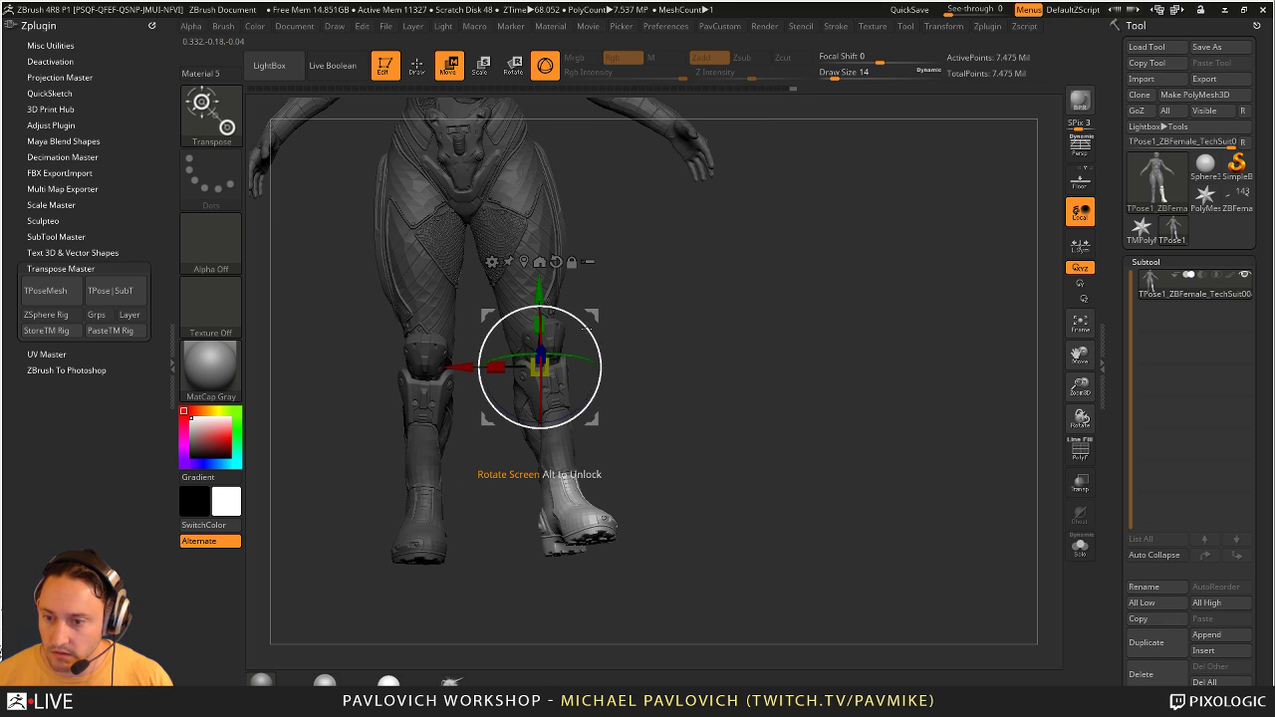
left_click_drag(592, 420, 614, 560, "alt")
left_click_drag(698, 508, 598, 508)
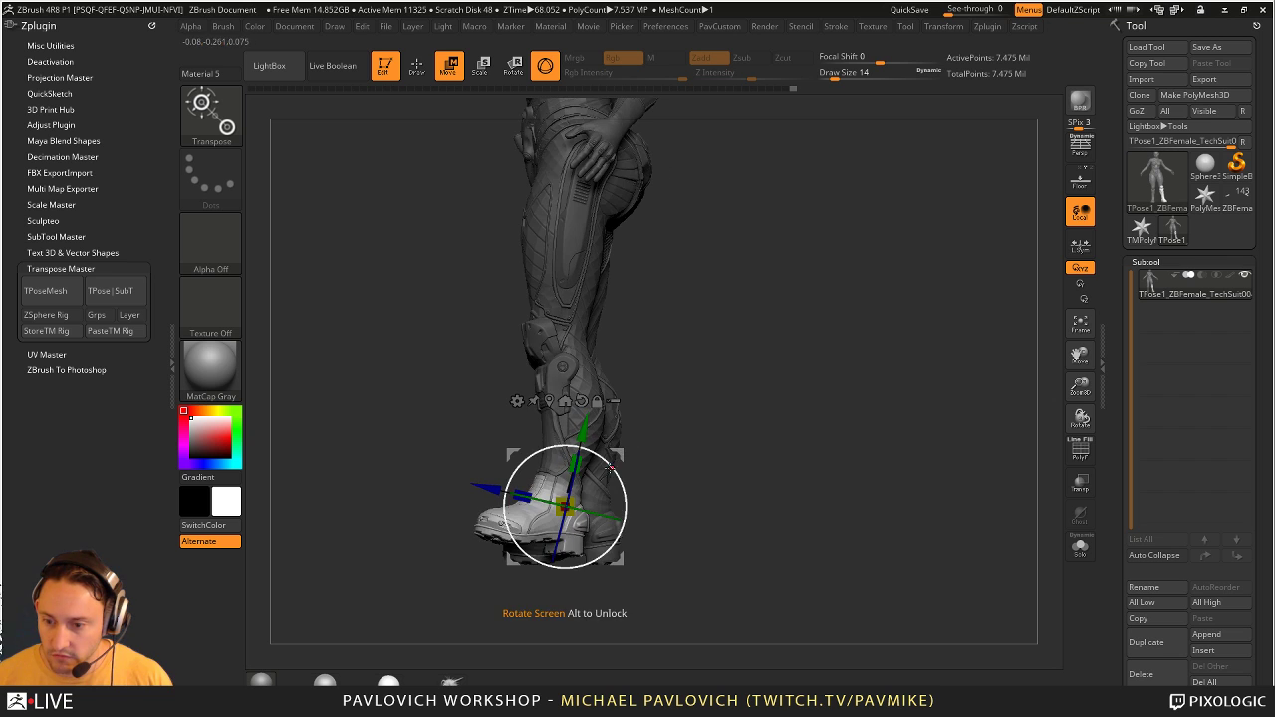
left_click_drag(678, 463, 610, 483)
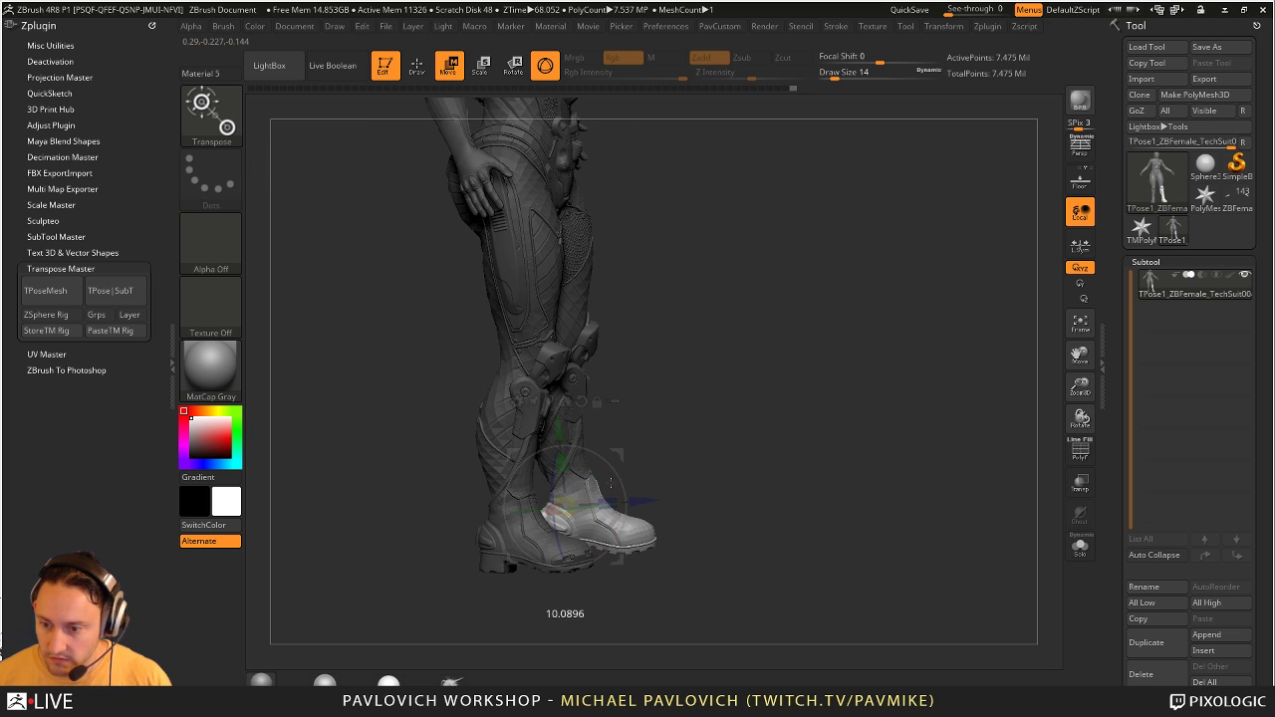
mouse_move(727, 457)
left_mouse_down()
mouse_move(643, 462)
mouse_move(787, 468)
left_mouse_up()
Step: Fine-tune the left foot's rotation about the ankle so the boot sole sits more level with the ground
key("q")
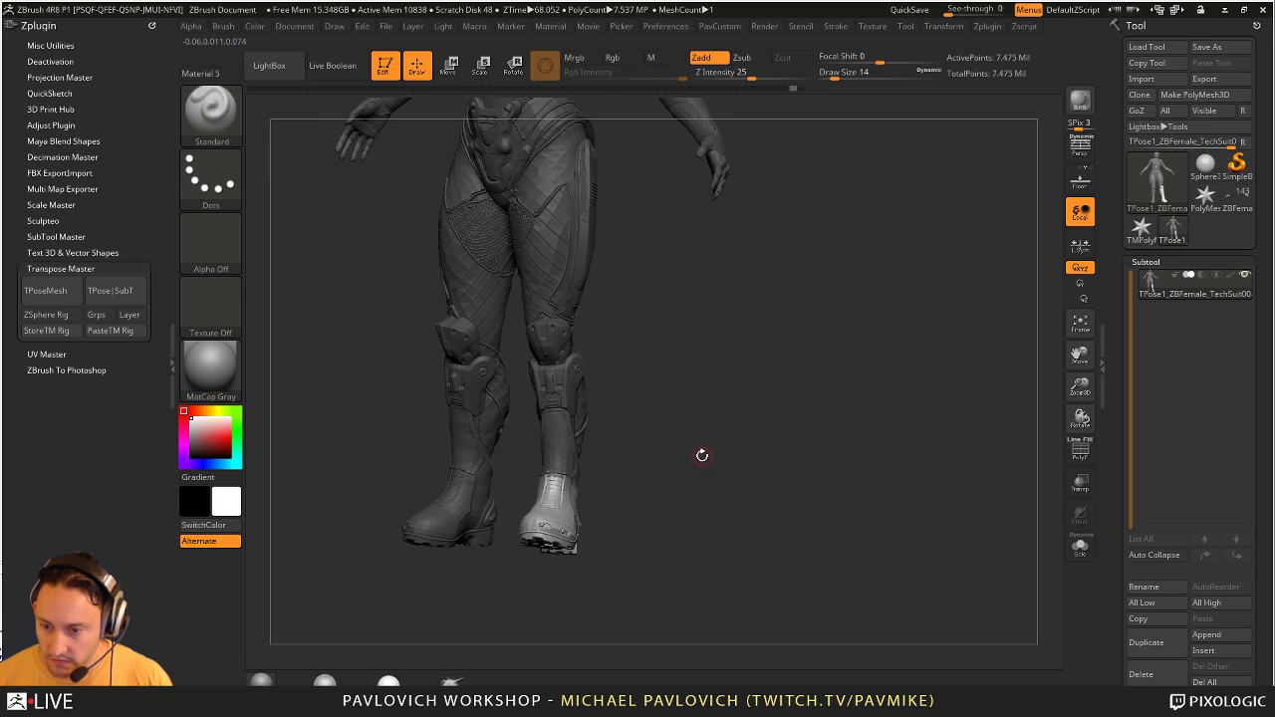
mouse_move(630, 457)
left_mouse_down()
mouse_move(714, 502)
mouse_move(677, 502)
mouse_move(652, 481)
mouse_move(528, 474)
left_mouse_up()
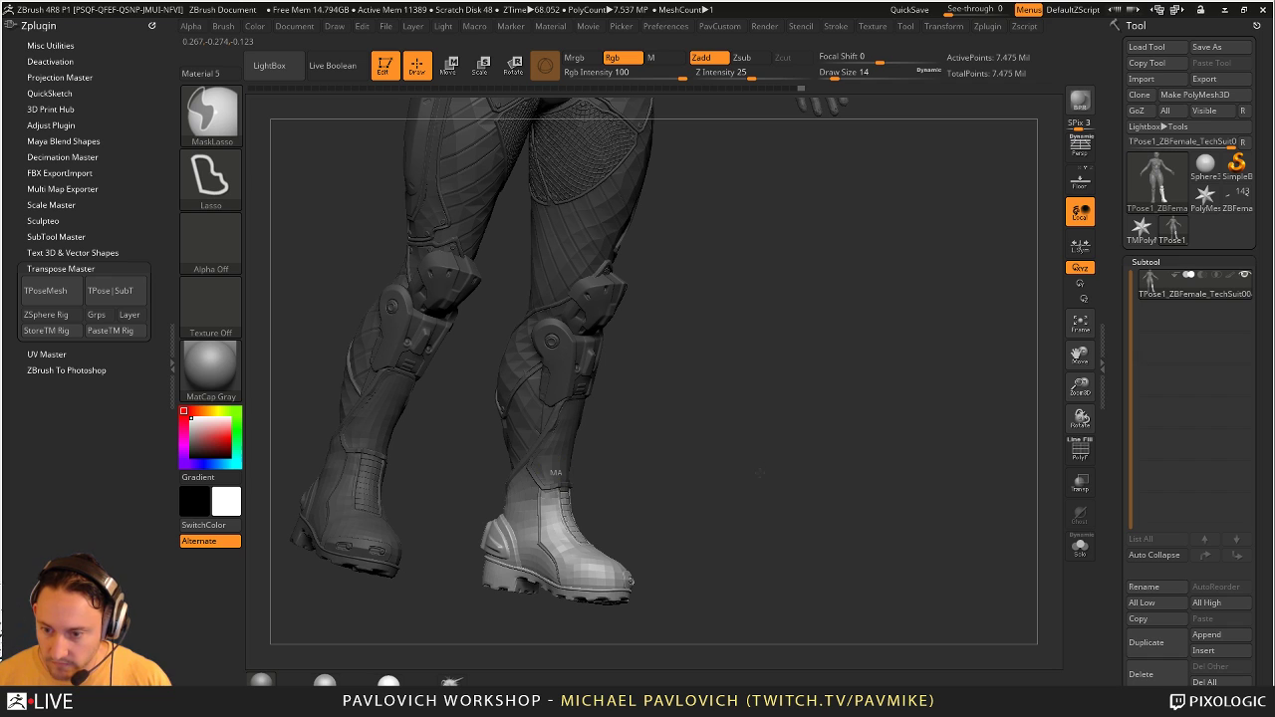
mouse_move(814, 453)
left_mouse_down()
mouse_move(845, 430)
mouse_move(629, 474)
left_mouse_up()
key("r")
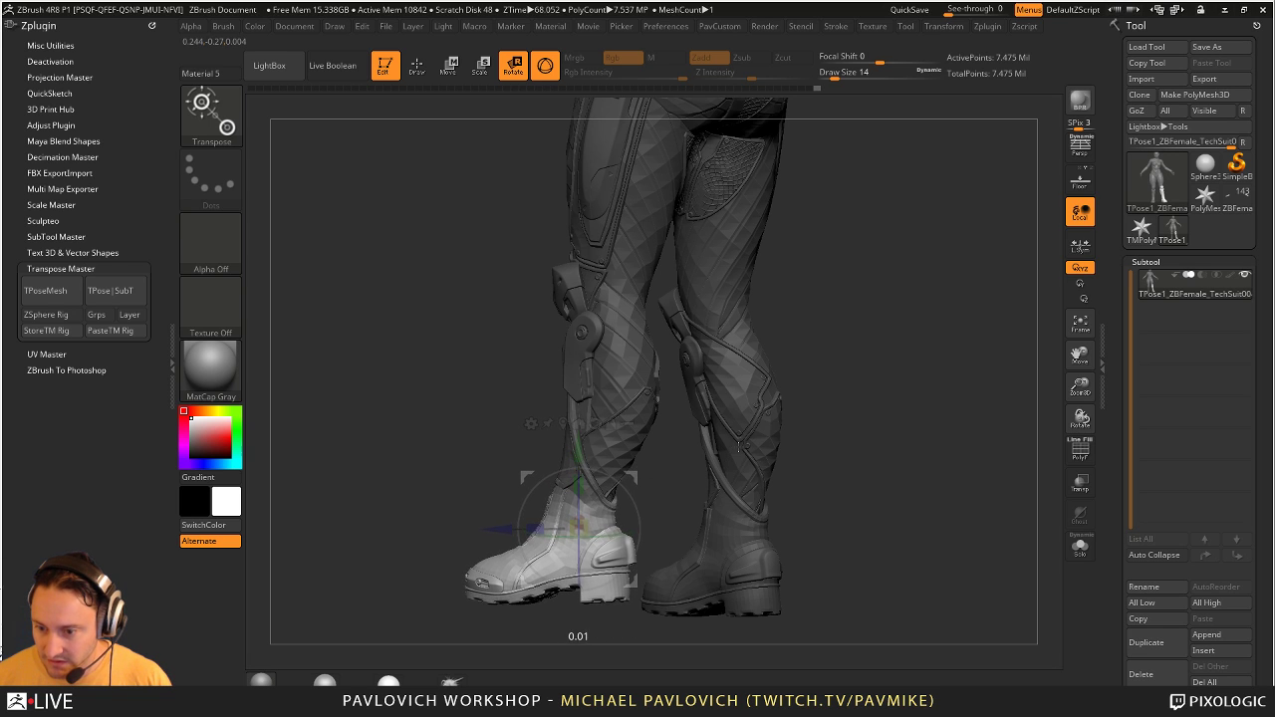
left_click_drag(738, 448, 695, 382)
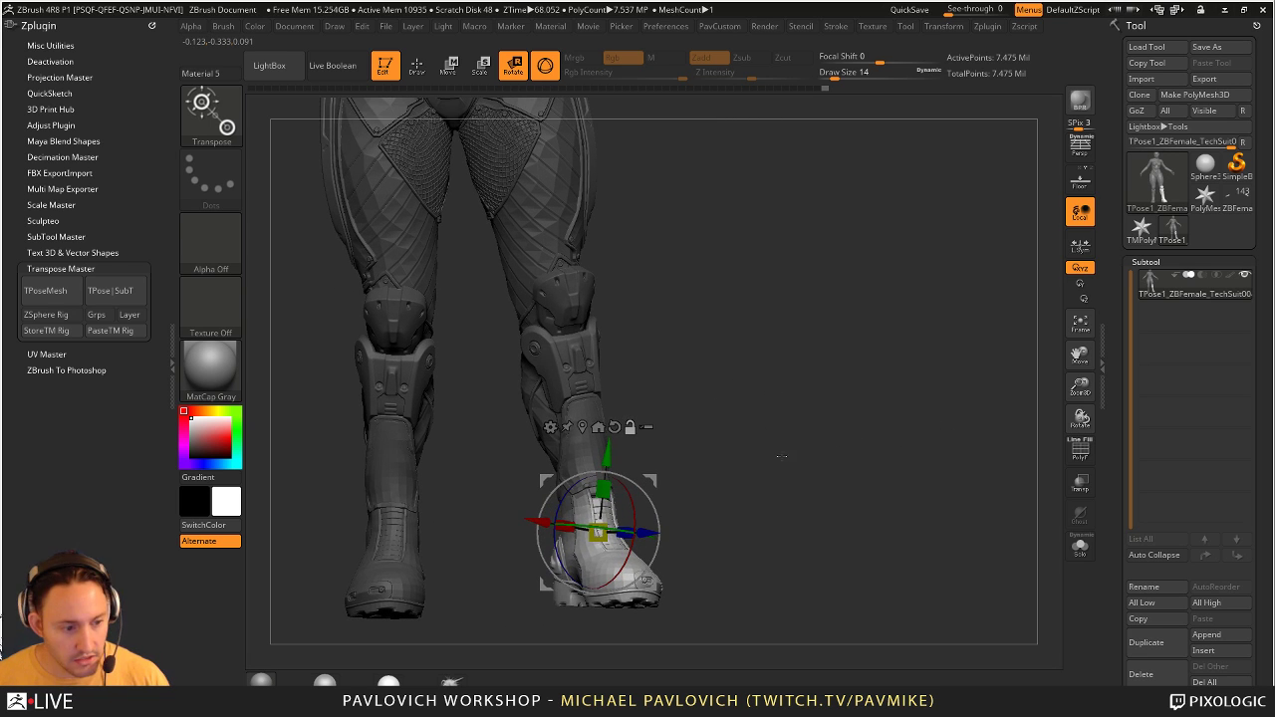
left_click_drag(781, 457, 667, 460)
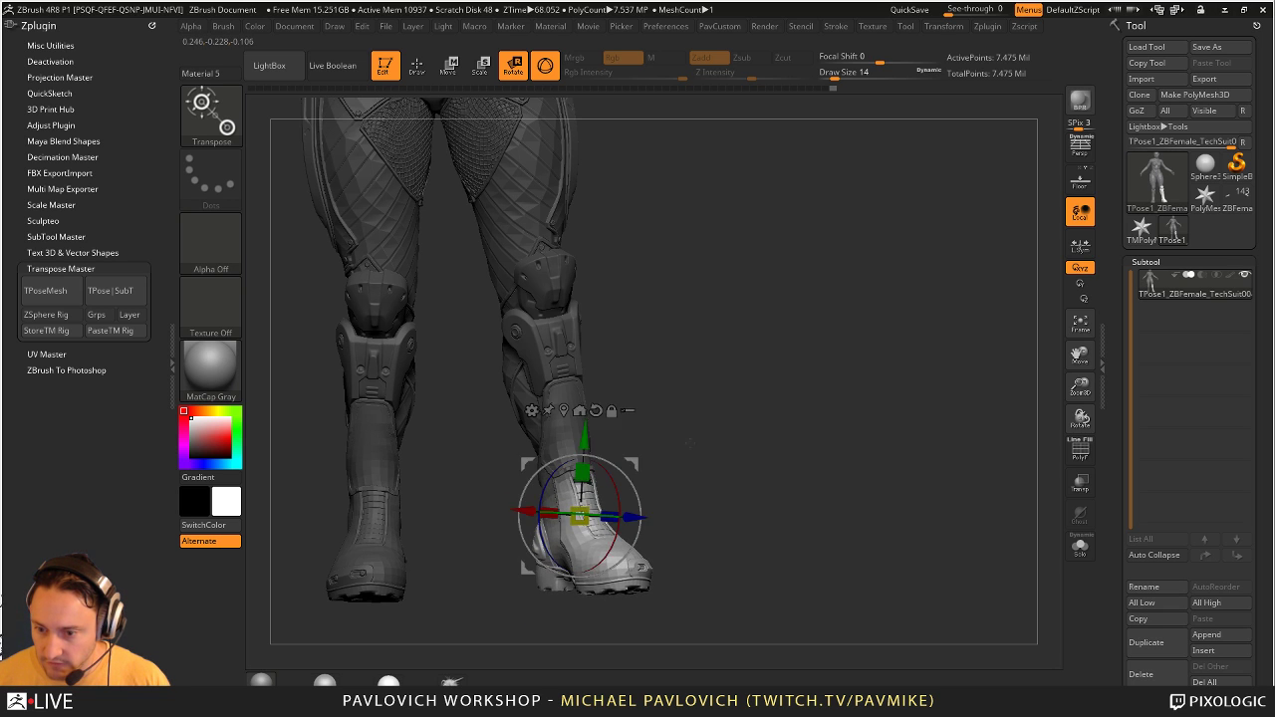
key("q")
left_click_drag(689, 443, 736, 485)
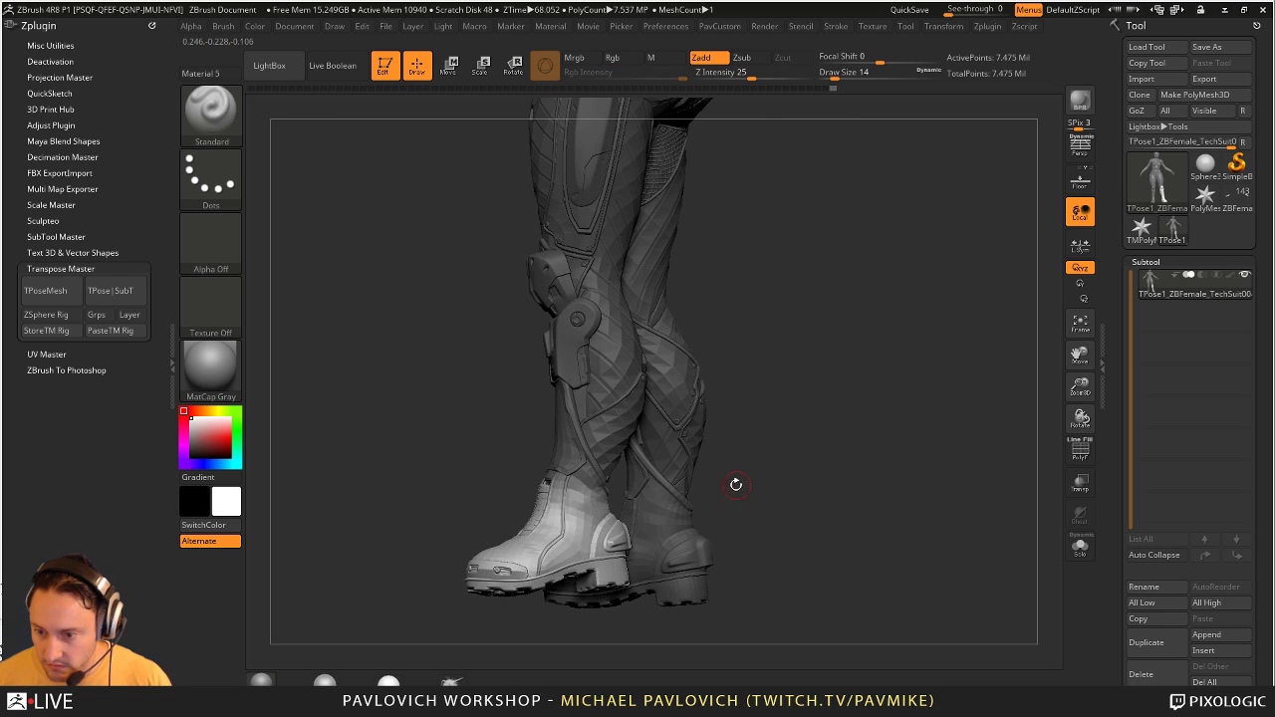
key("w")
right_click_drag(680, 490, 635, 495)
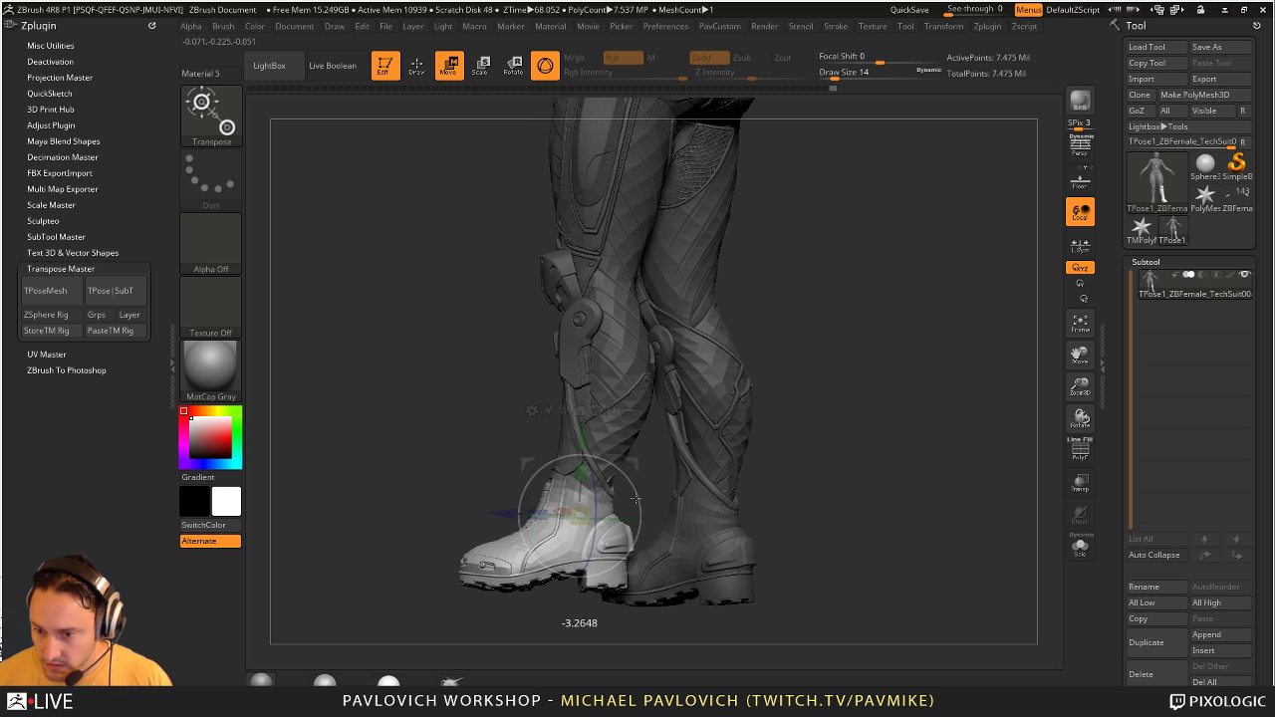
mouse_move(816, 454)
right_mouse_down("ctrl")
mouse_move(794, 382)
mouse_move(886, 422)
right_mouse_up("ctrl")
key("q")
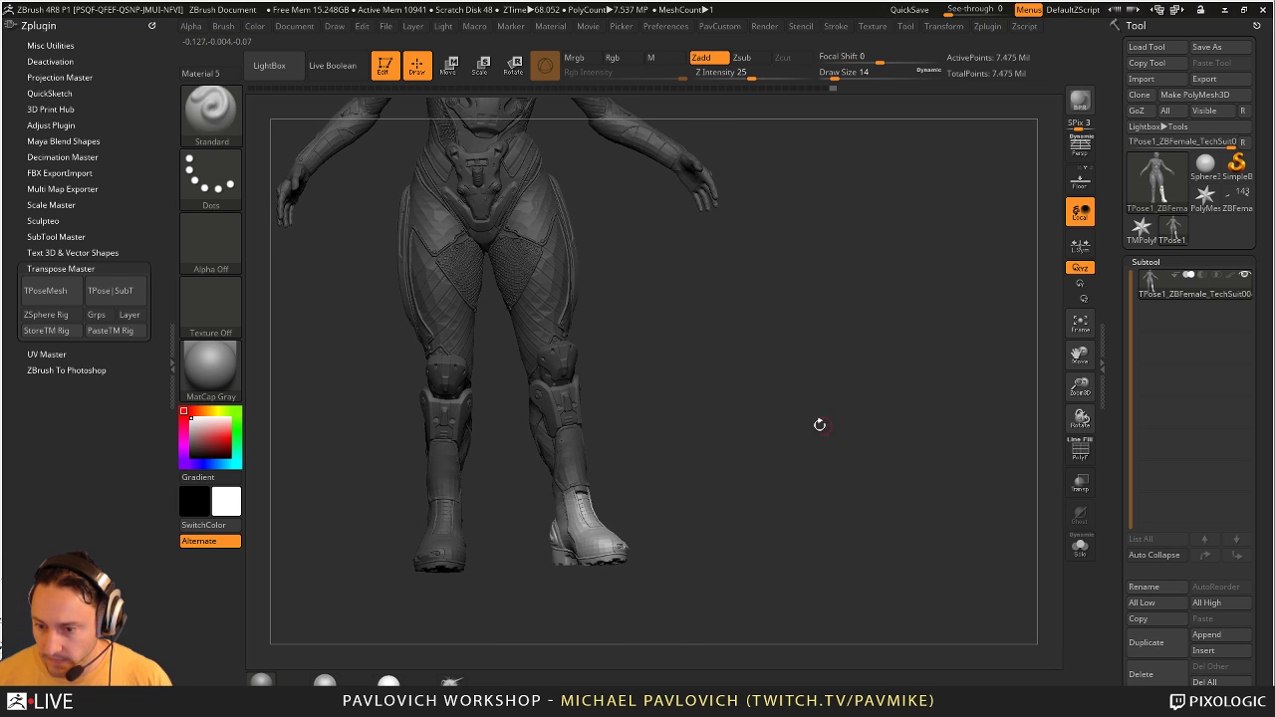
Step: Clear the mask and rotate the whole figure slightly in side view, pivoting at the left foot
right_click_drag(743, 420, 837, 448, "alt")
mouse_move(837, 443)
left_mouse_down()
mouse_move(850, 379)
mouse_move(794, 372)
mouse_move(825, 362)
left_mouse_up()
key("w")
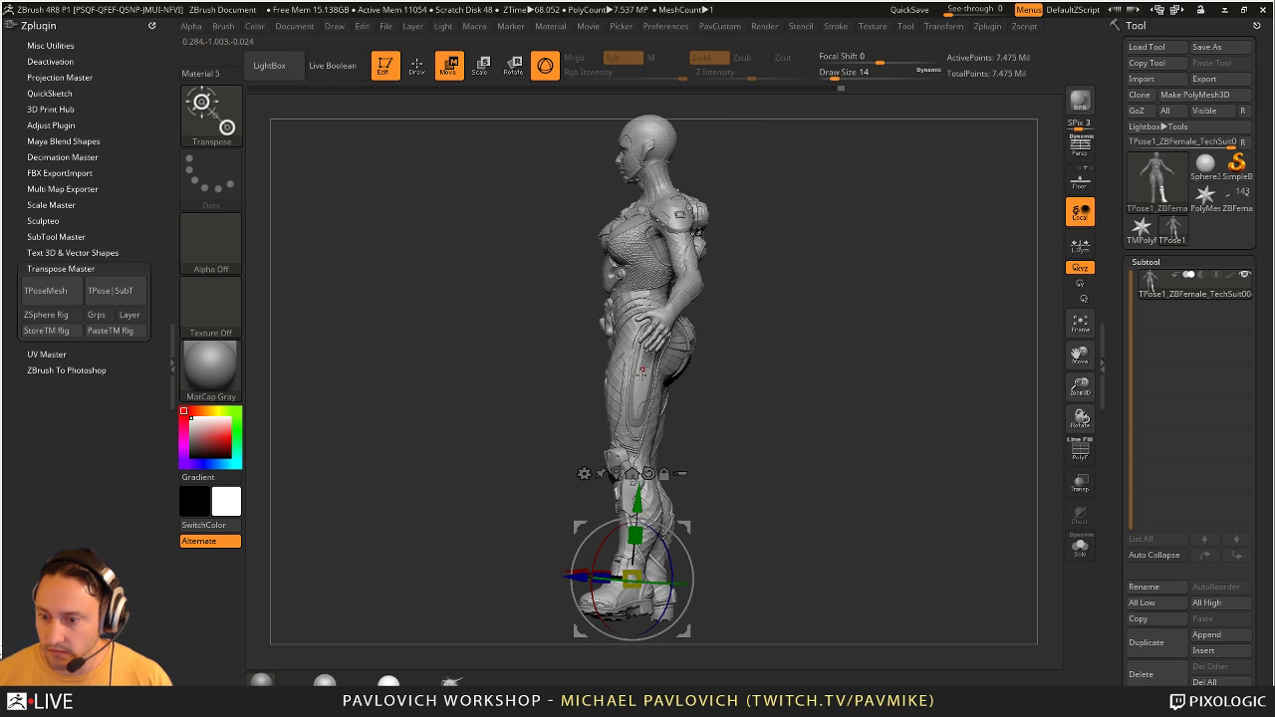
left_click_drag(670, 538, 688, 511)
key("q")
left_click_drag(772, 425, 857, 426)
Step: Lasso-mask the left arm with its shoulder pad and invert the mask so only the arm is free
key("f")
left_click_drag(850, 257, 846, 220, "alt")
left_click_drag(928, 387, 894, 302, "alt")
mouse_move(890, 361)
left_mouse_down("alt")
mouse_move(896, 294)
mouse_move(877, 284)
mouse_move(871, 241)
mouse_move(895, 386)
mouse_move(903, 331)
mouse_move(831, 310)
mouse_move(818, 327)
mouse_move(848, 325)
mouse_move(802, 340)
mouse_move(805, 354)
left_mouse_up("alt")
key("r")
mouse_move(735, 379)
left_mouse_down("ctrl")
mouse_move(633, 273)
mouse_move(624, 301)
mouse_move(793, 608)
mouse_move(906, 396)
mouse_move(758, 414)
left_mouse_up("ctrl")
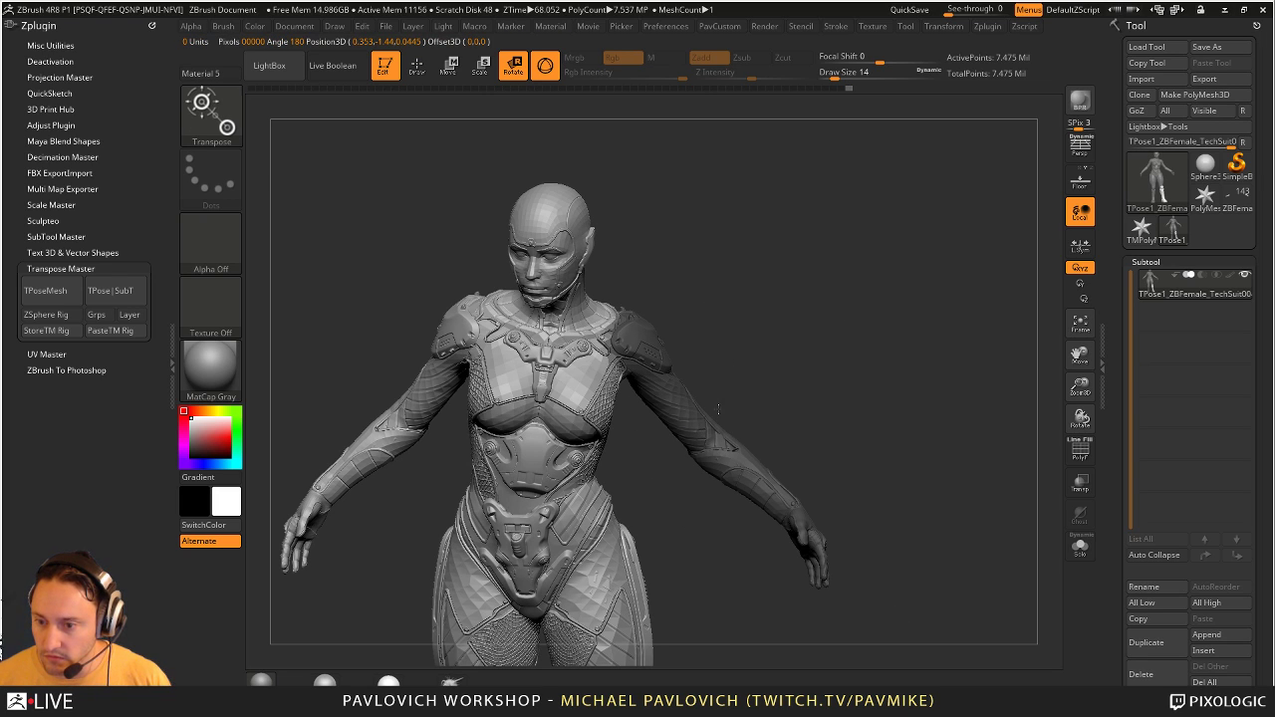
left_click_drag(888, 390, 630, 391)
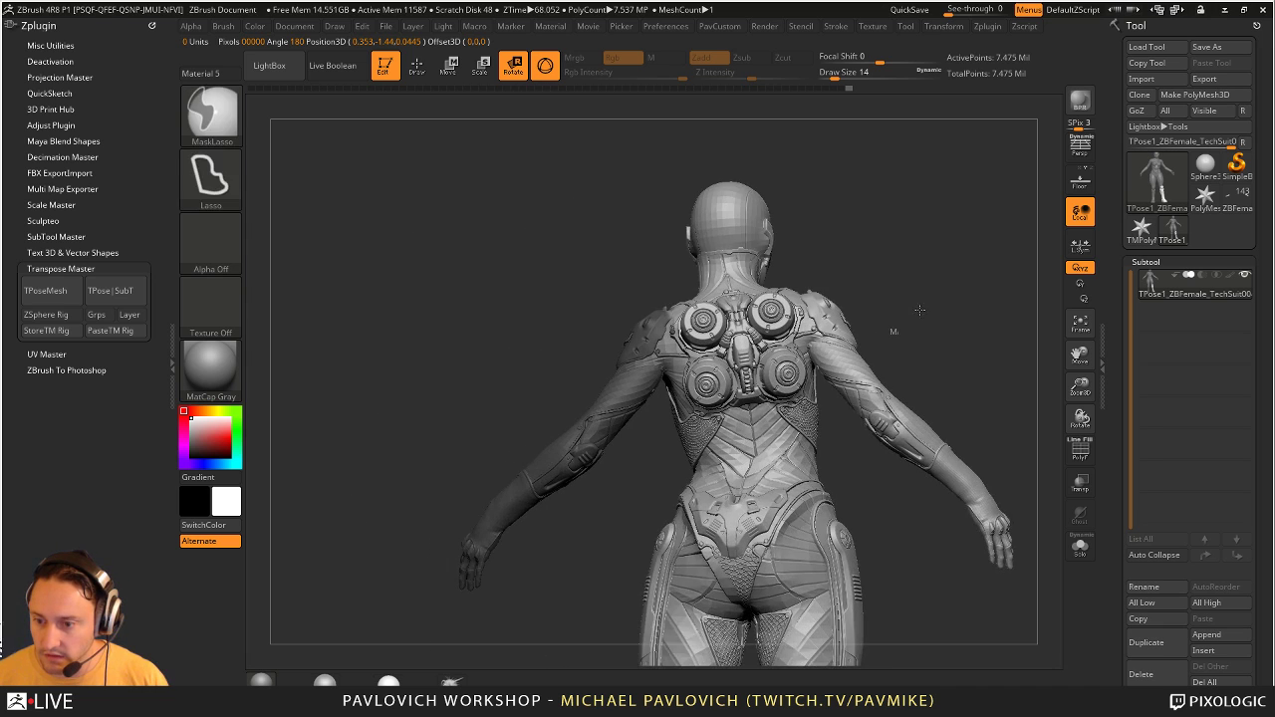
left_click(919, 317, "ctrl")
Step: Place the gizmo at the left shoulder joint, centered within the shoulder, and try a slight rotation of the arm
key("w")
left_click_drag(919, 332, 942, 332)
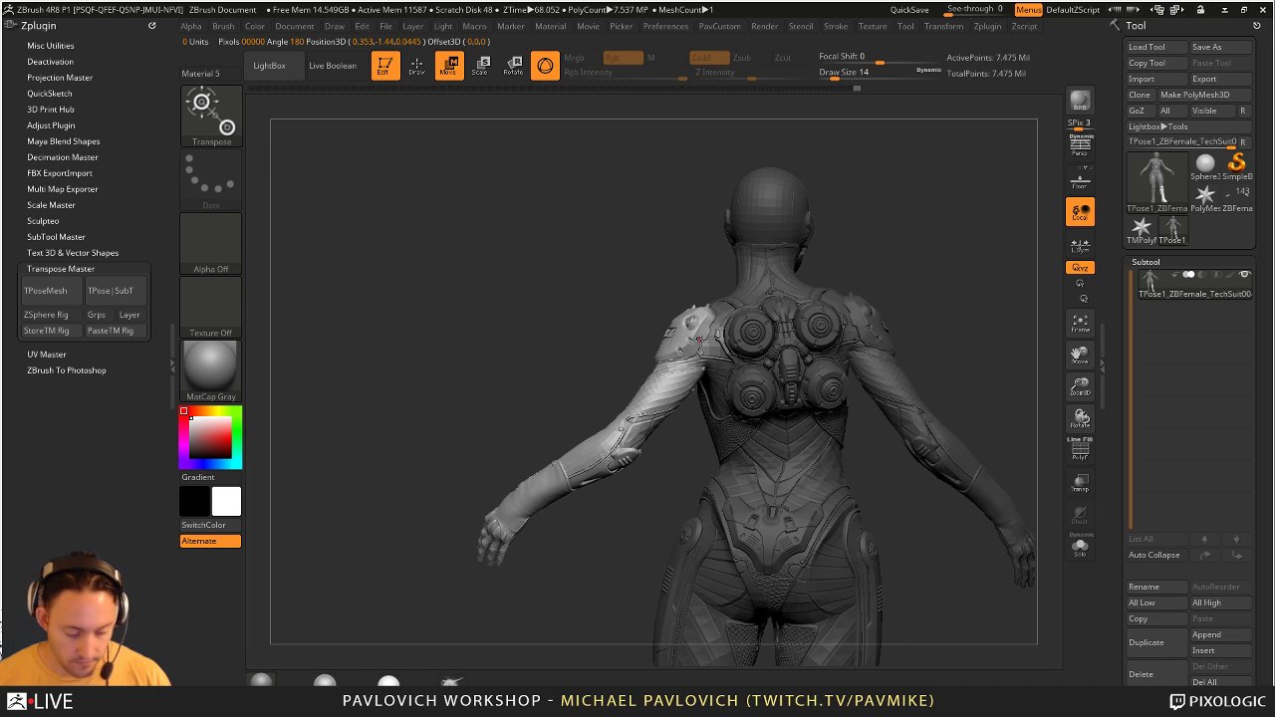
left_click(704, 348, "alt")
left_click_drag(763, 339, 997, 267, "alt")
left_click_drag(763, 286, 733, 292, "alt")
left_click_drag(846, 292, 1001, 301)
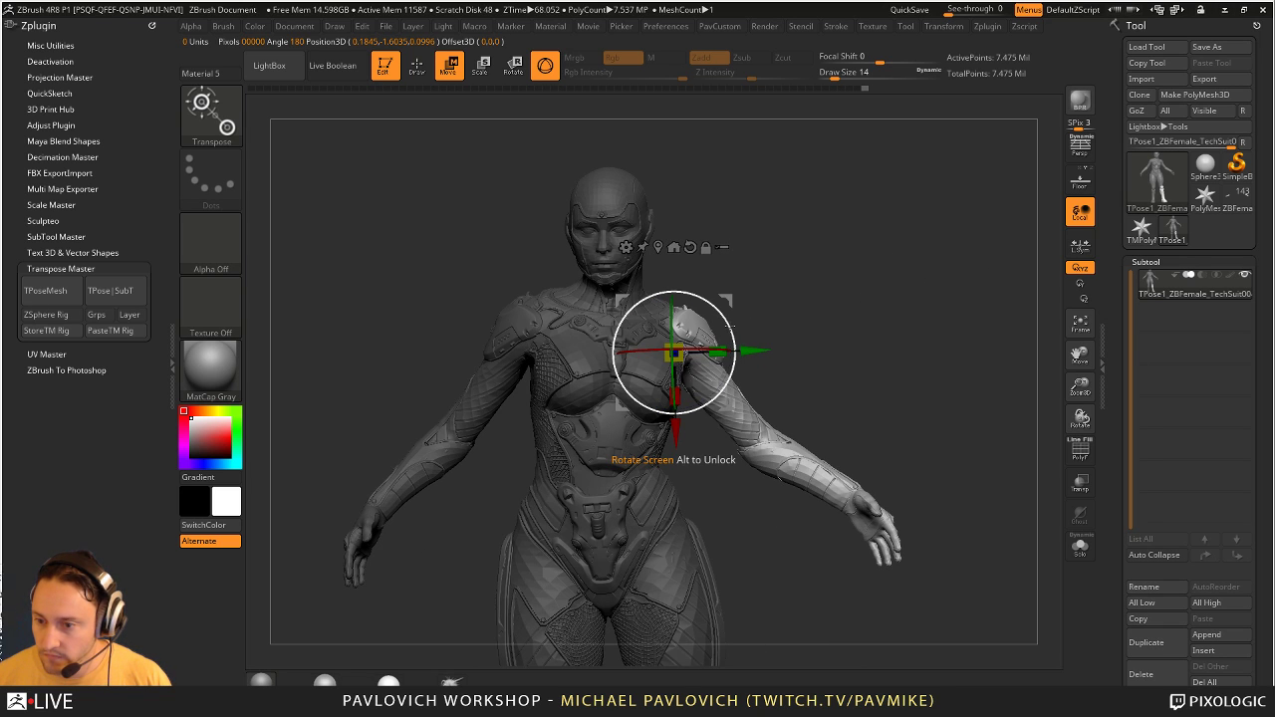
left_click_drag(735, 339, 741, 350)
left_click_drag(827, 299, 799, 383)
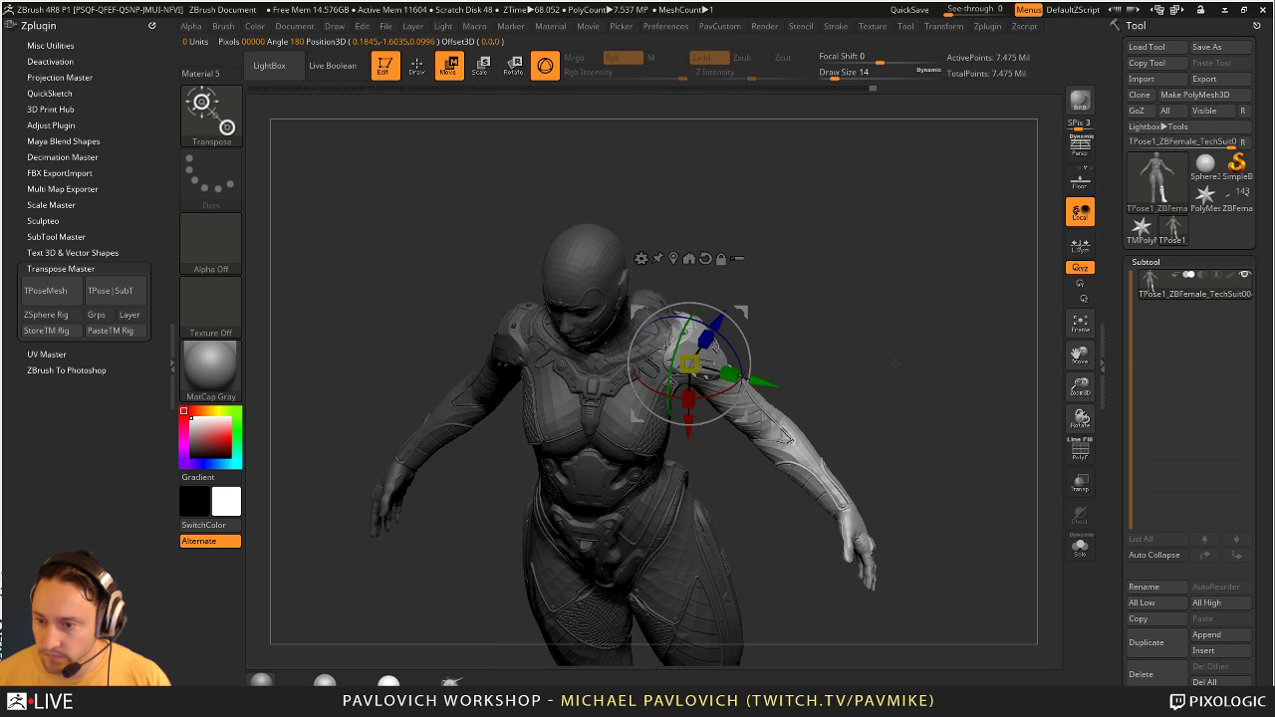
Step: Undo the last change, fully unmask the left shoulder pad with only the shoulder pads isolated, and show the full body
left_click_drag(902, 239, 934, 313, "alt")
key("q")
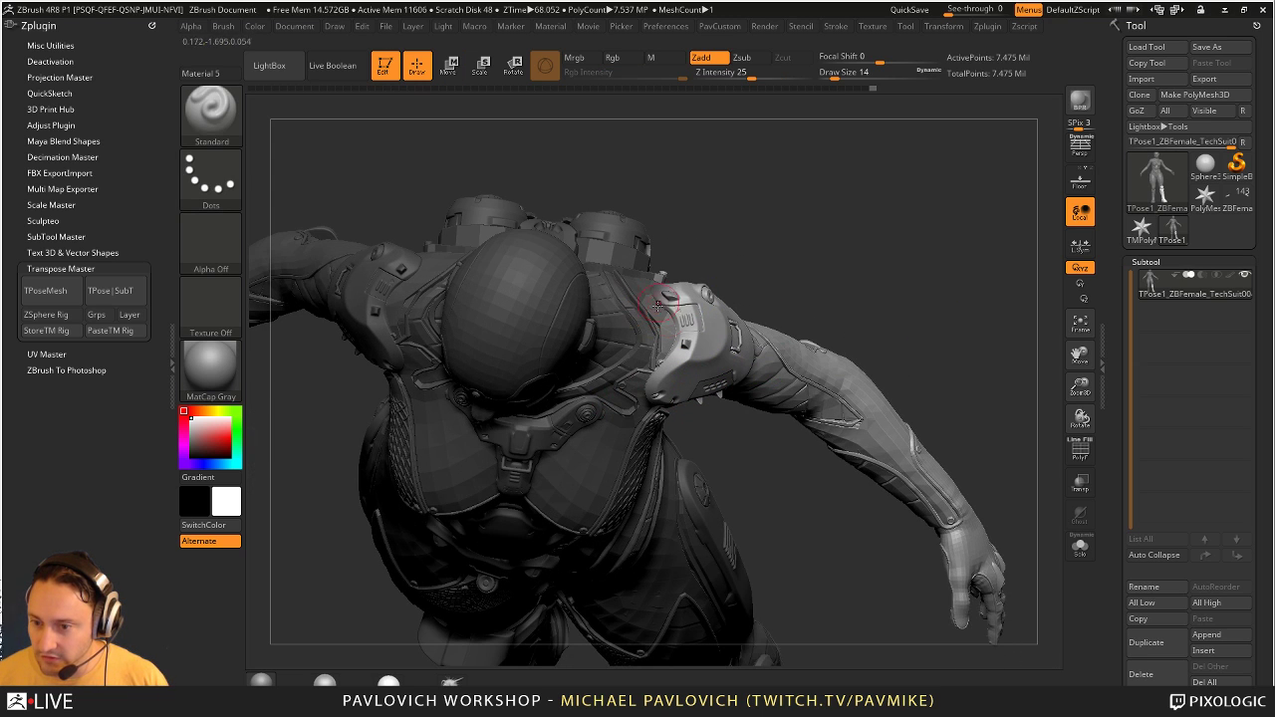
key("ctrl+z")
left_click_drag(877, 302, 863, 225)
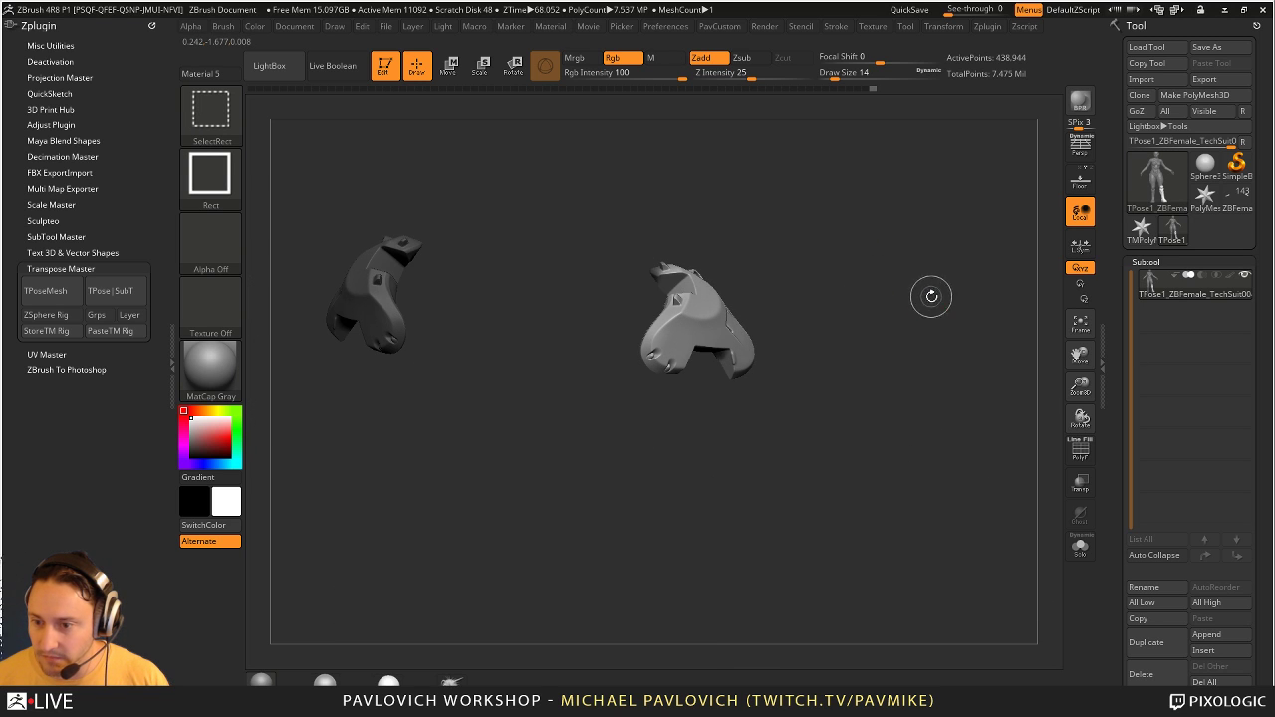
mouse_move(795, 307)
left_mouse_down("ctrl+alt")
mouse_move(726, 216)
mouse_move(857, 378)
left_mouse_up("ctrl+alt")
key("ctrl+shift")
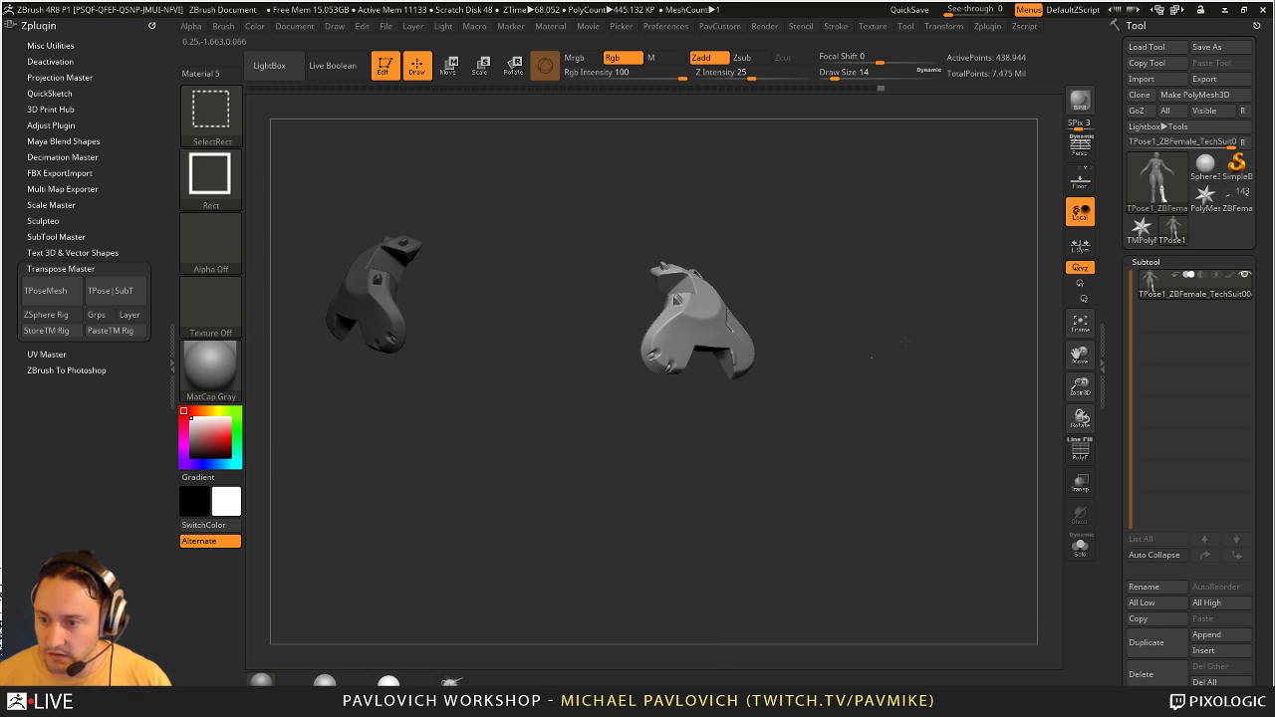
left_click(871, 296, "ctrl+shift")
Step: Isolate the small detail plates on the shoulder pads, correct the mask on the left one, and show the full body
left_click_drag(885, 279, 877, 344)
key("ctrl+shift")
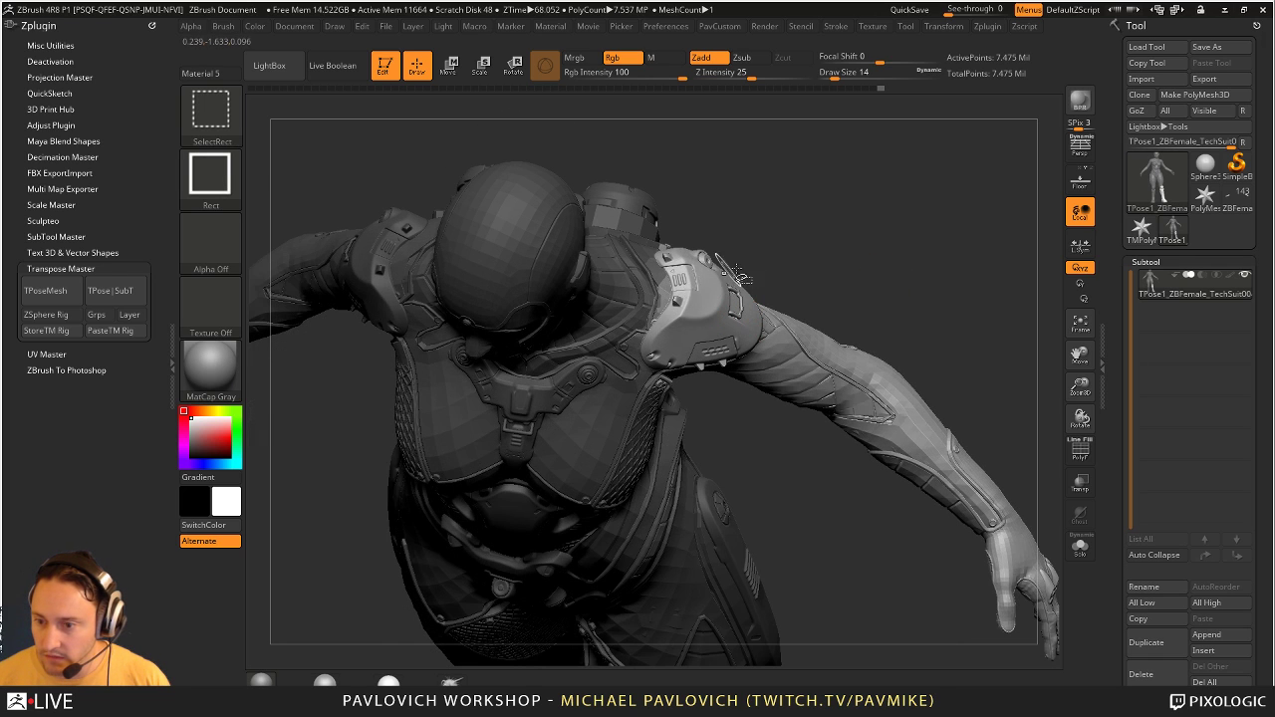
left_click_drag(768, 296, 643, 244, "ctrl")
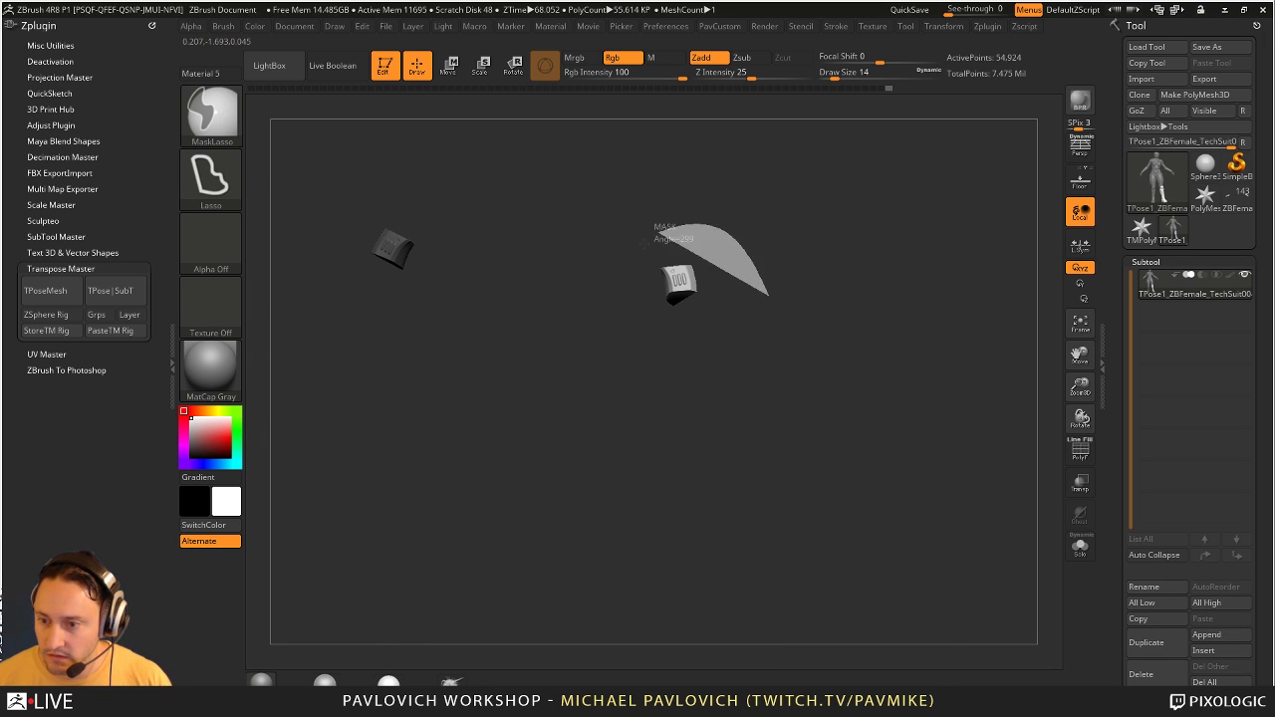
key("ctrl+shift")
left_click(912, 298, "ctrl+shift")
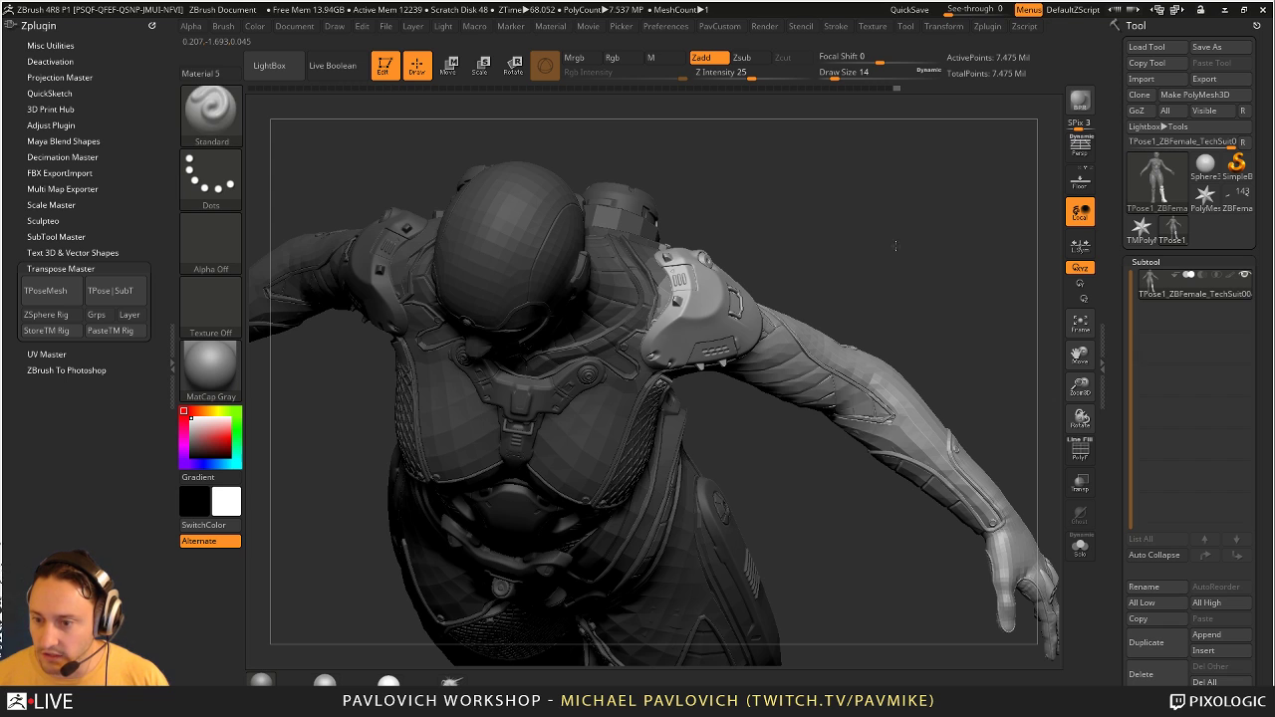
Step: Rotate the left arm down about the shoulder so it hangs closer to the body, and refine its angle
mouse_move(896, 272)
left_mouse_down()
mouse_move(851, 211)
mouse_move(755, 333)
left_mouse_up()
key("w")
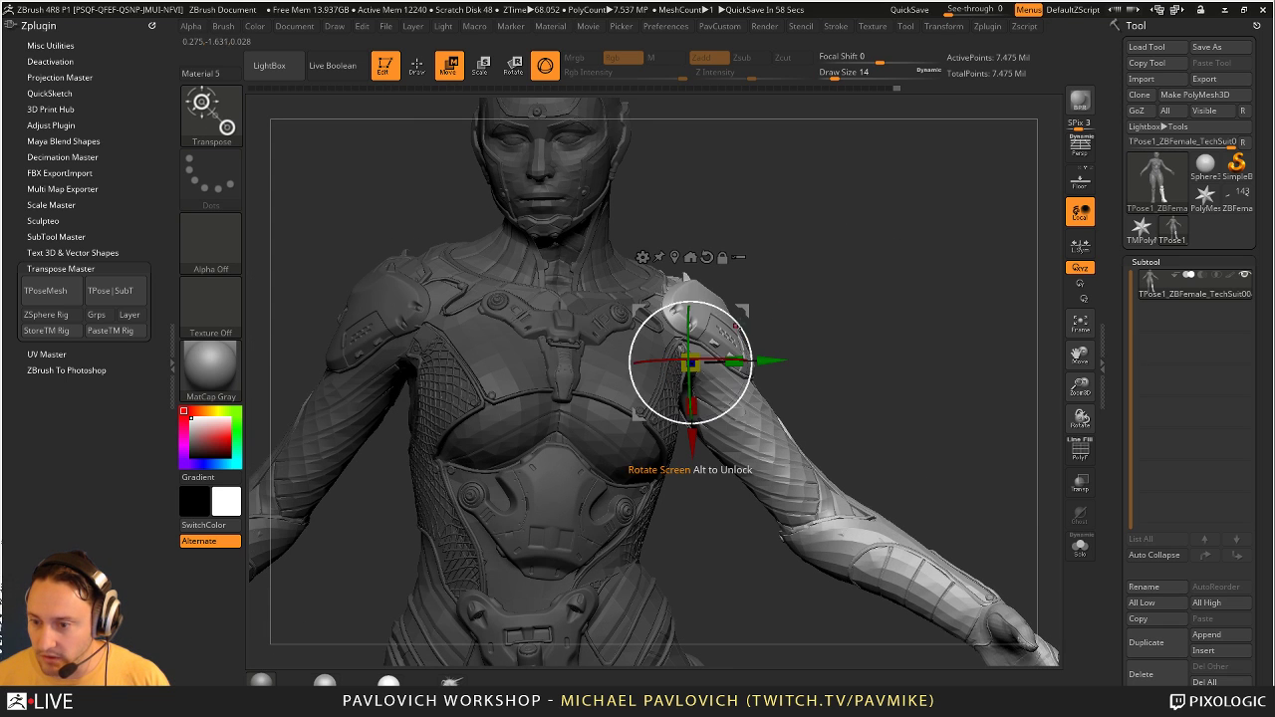
left_click_drag(691, 424, 677, 431)
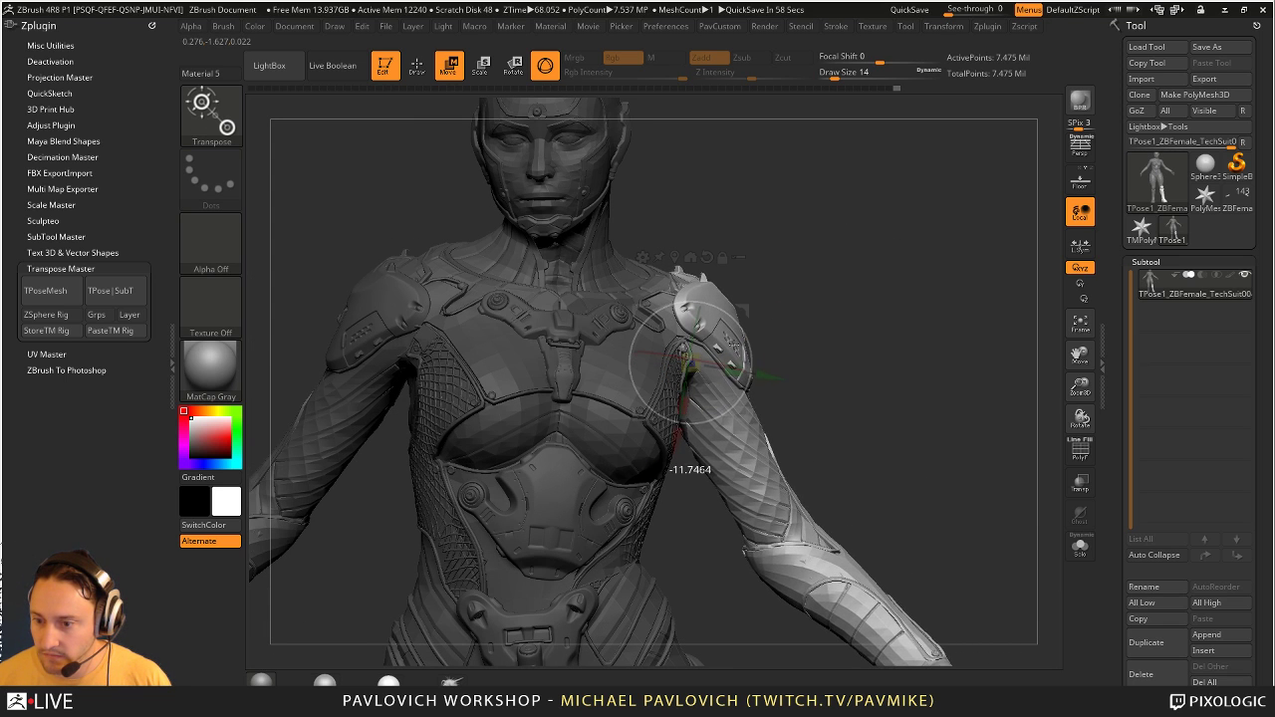
key("q")
mouse_move(734, 346)
left_mouse_down()
mouse_move(739, 310)
mouse_move(781, 317)
mouse_move(521, 405)
mouse_move(497, 361)
mouse_move(915, 374)
mouse_move(922, 345)
left_mouse_up()
key("w")
key("q")
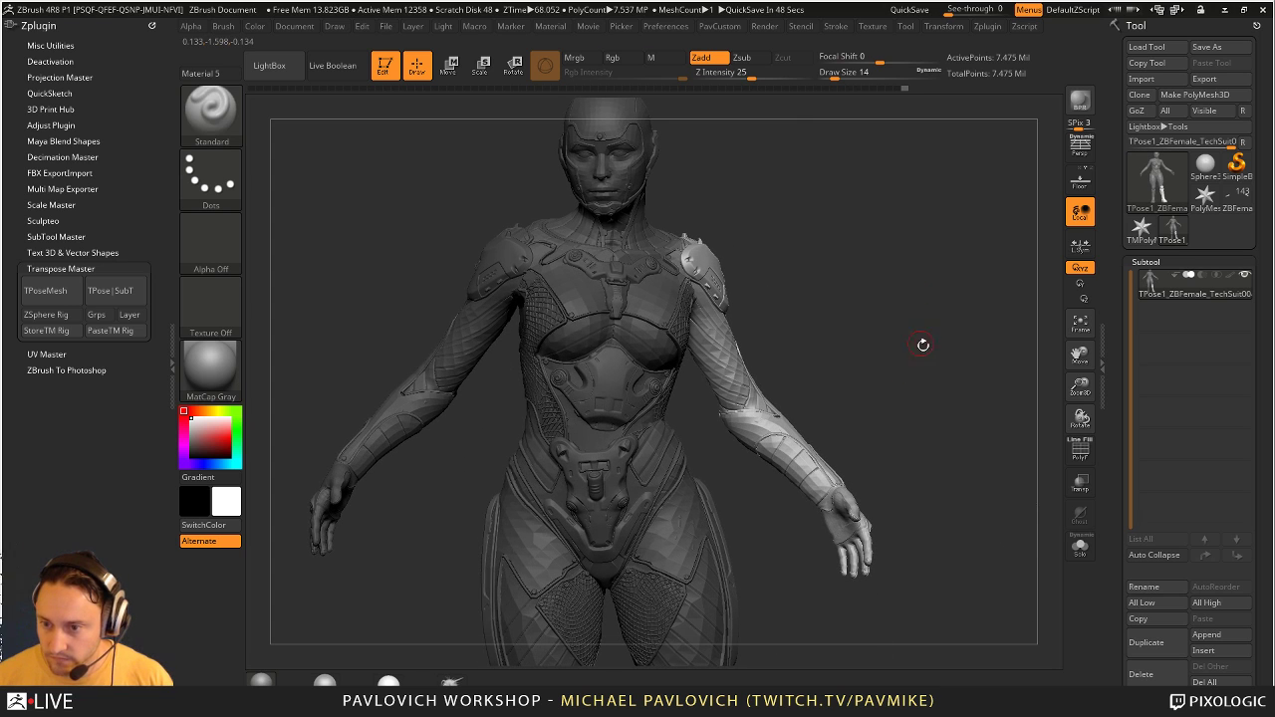
right_click_drag(905, 363, 888, 352, "ctrl")
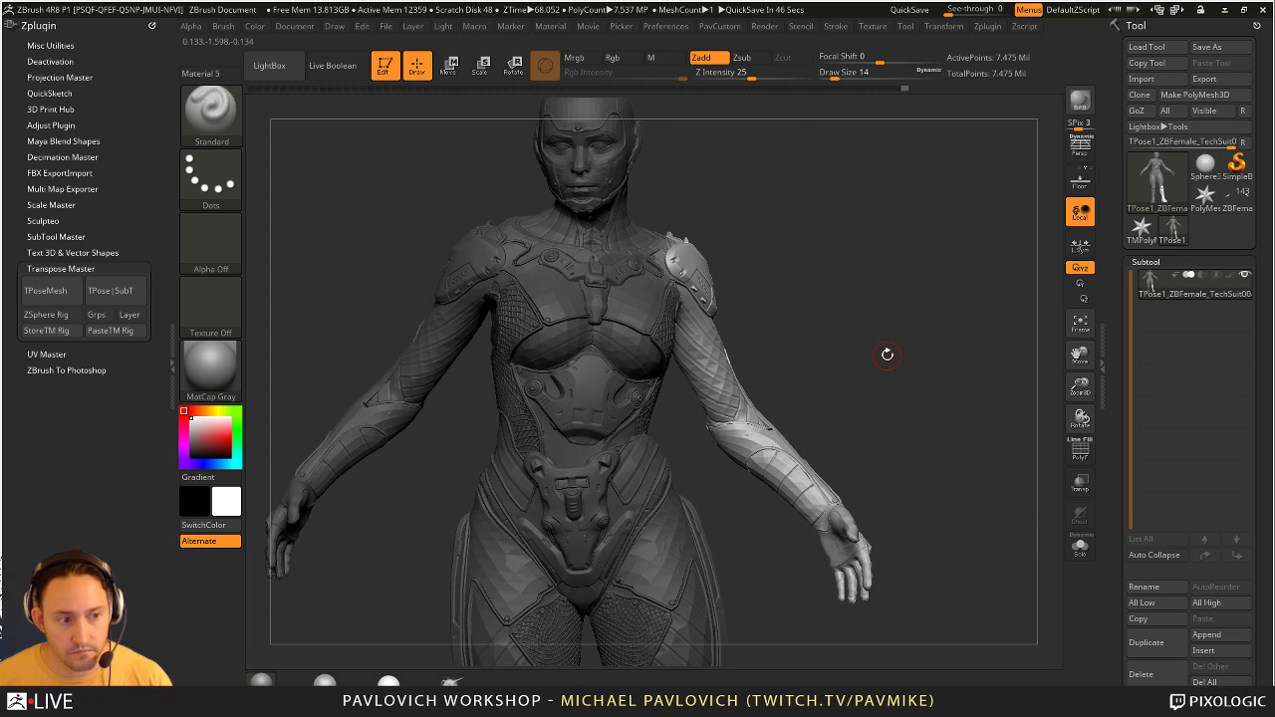
key("w")
left_click_drag(734, 292, 724, 243)
key("q")
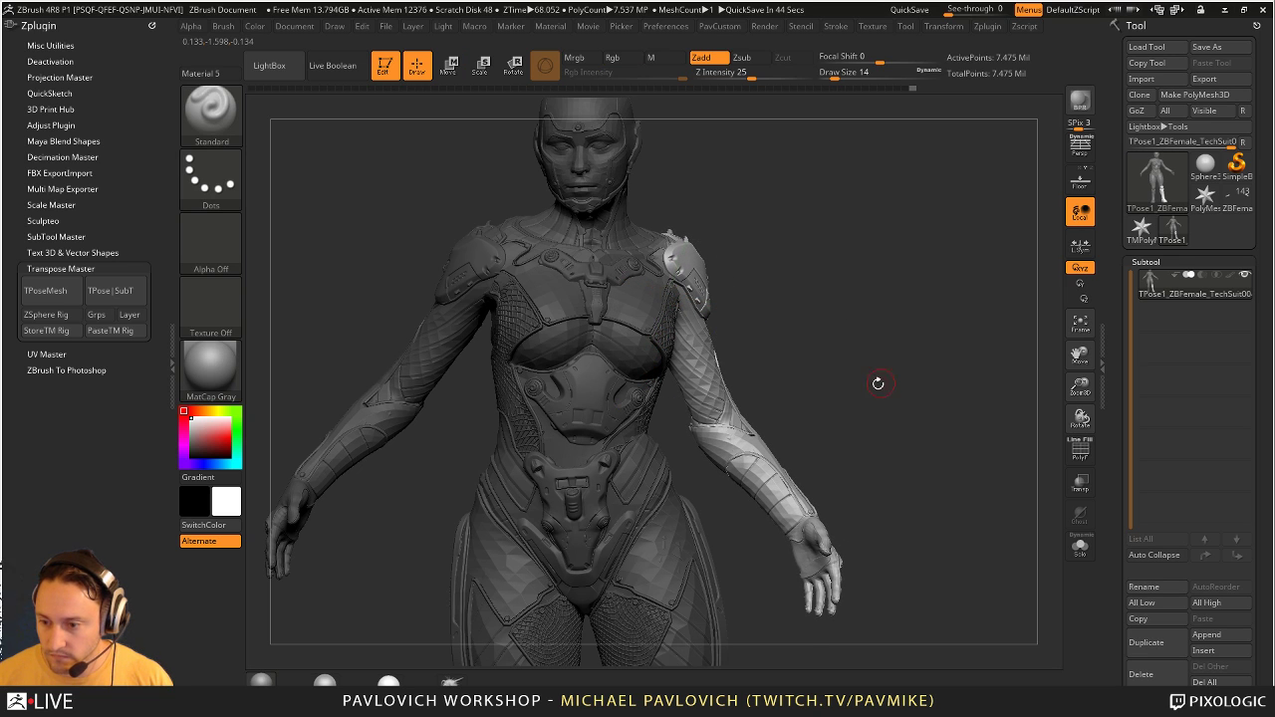
Step: Mask the left forearm and hand up to the elbow, tidy the mask's edge, and invert it so only the forearm and hand are editable
left_click_drag(877, 381, 786, 355)
mouse_move(660, 365)
left_mouse_down("ctrl")
mouse_move(884, 567)
mouse_move(885, 375)
mouse_move(599, 431)
left_mouse_up("ctrl")
left_click_drag(447, 404, 417, 406)
left_click_drag(592, 445, 558, 488)
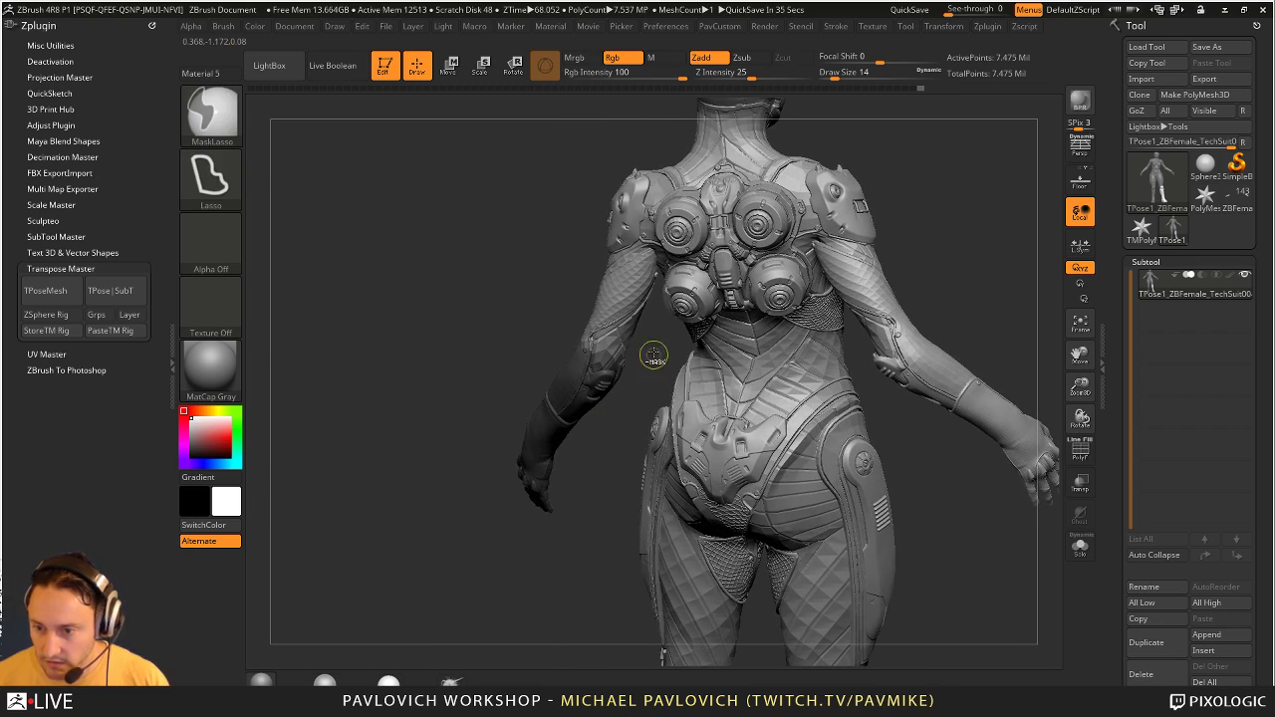
left_click_drag(609, 365, 661, 372, "ctrl")
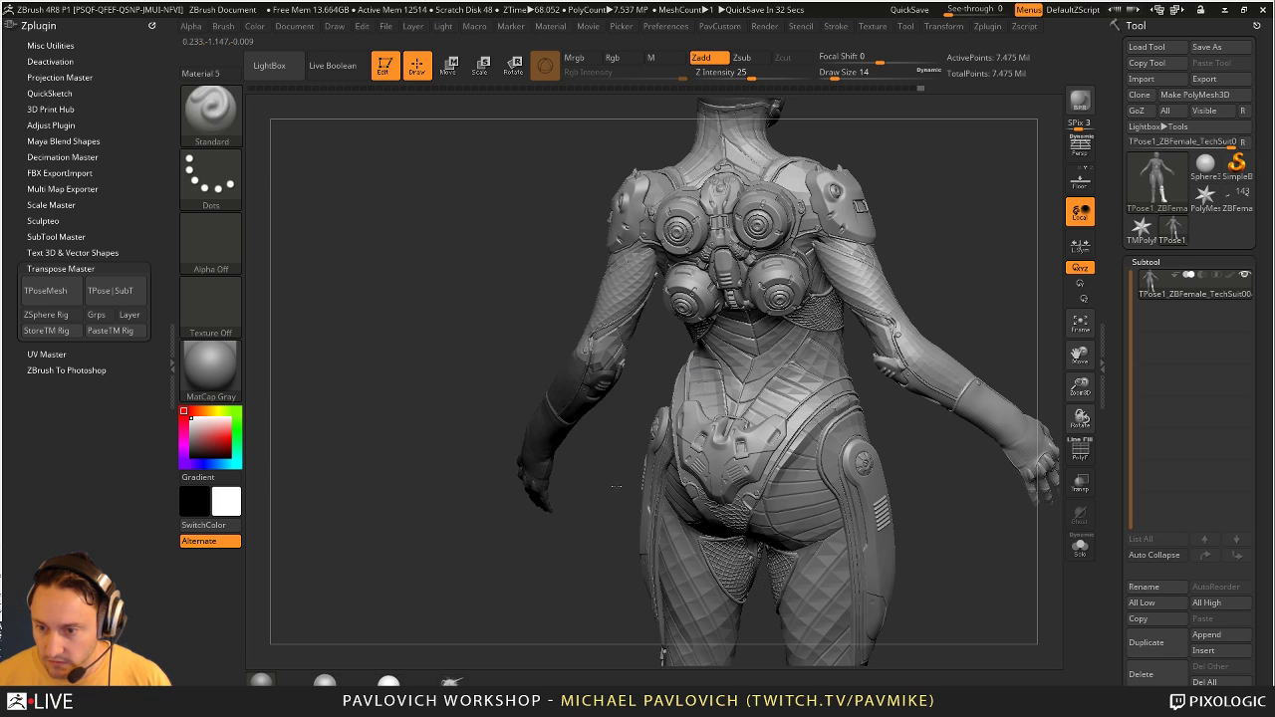
left_click_drag(598, 460, 911, 387)
left_click(910, 388, "ctrl")
Step: Place the gizmo at the left elbow joint, centered within the arm
left_click_drag(834, 319, 775, 350)
key("w")
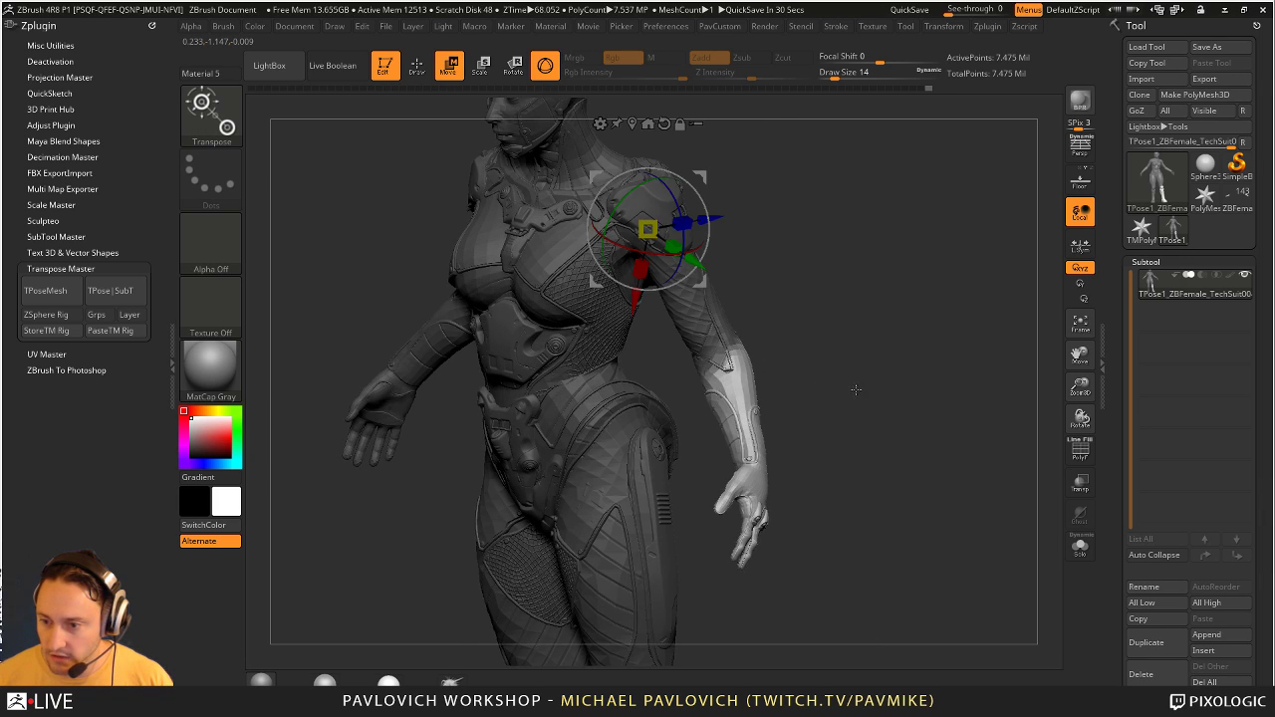
left_click_drag(857, 391, 779, 363)
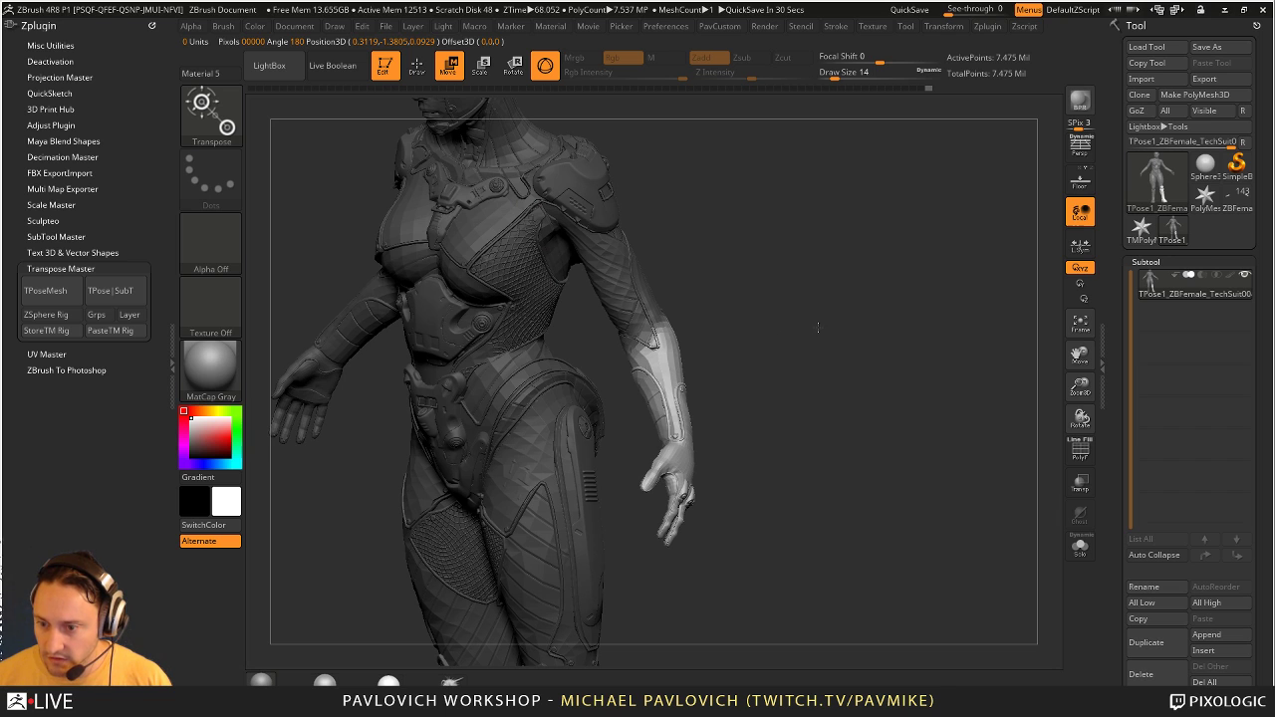
key("y")
left_click_drag(645, 177, 713, 181)
left_click_drag(628, 153, 887, 311, "alt")
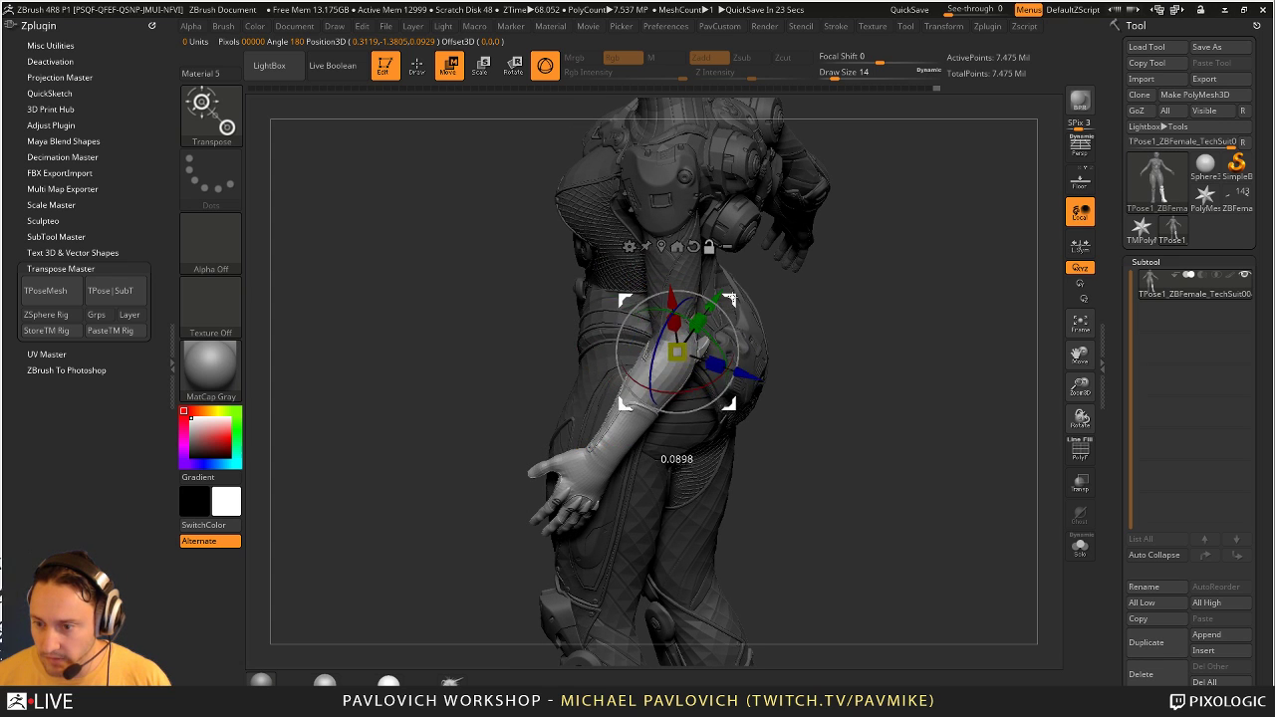
Step: Rotate the left forearm inward about the elbow so it hangs more vertically beside the hip
left_click_drag(717, 394, 714, 399)
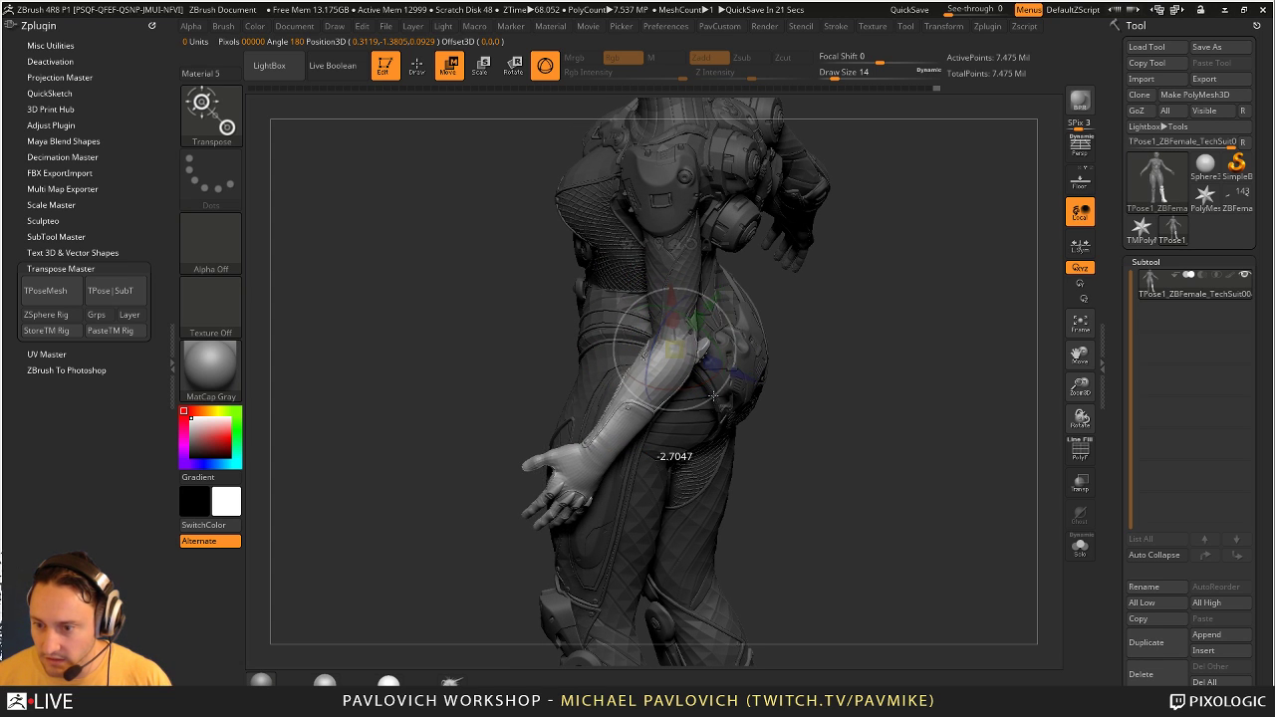
left_click_drag(888, 392, 991, 330)
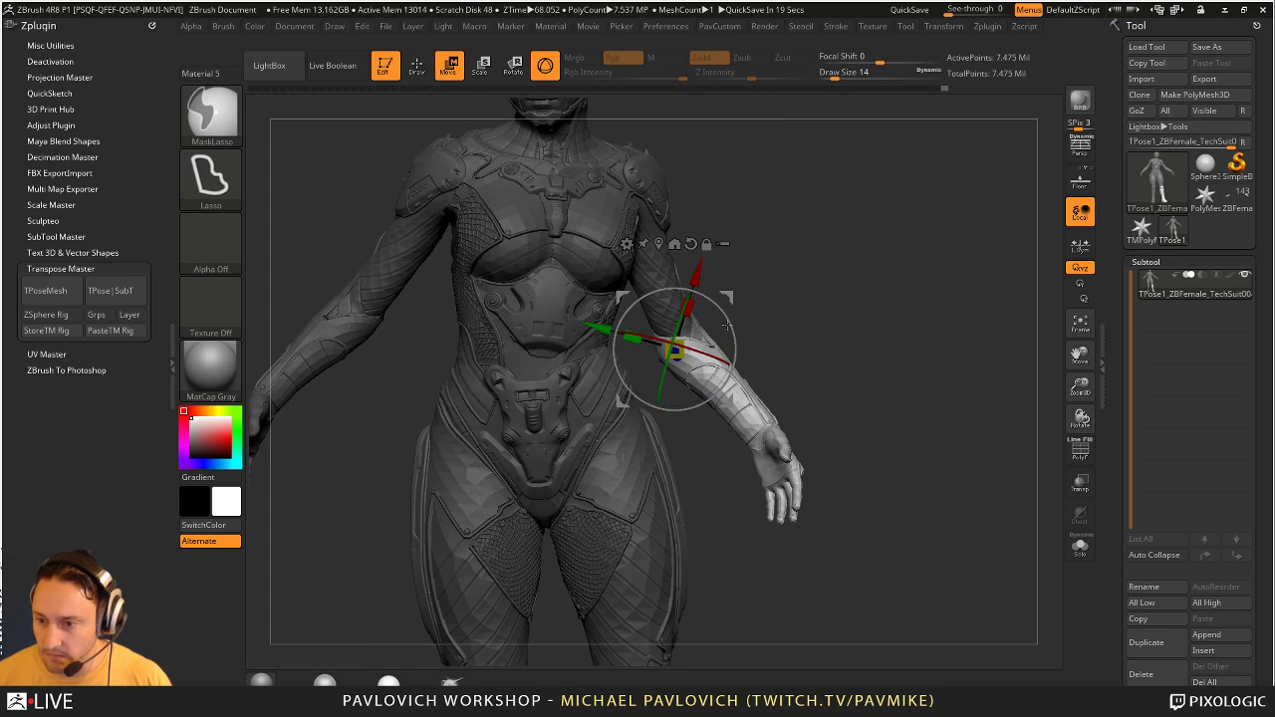
key("ctrl+z")
mouse_move(700, 294)
left_mouse_down()
mouse_move(703, 319)
mouse_move(673, 347)
mouse_move(679, 334)
mouse_move(734, 335)
left_mouse_up()
key("q")
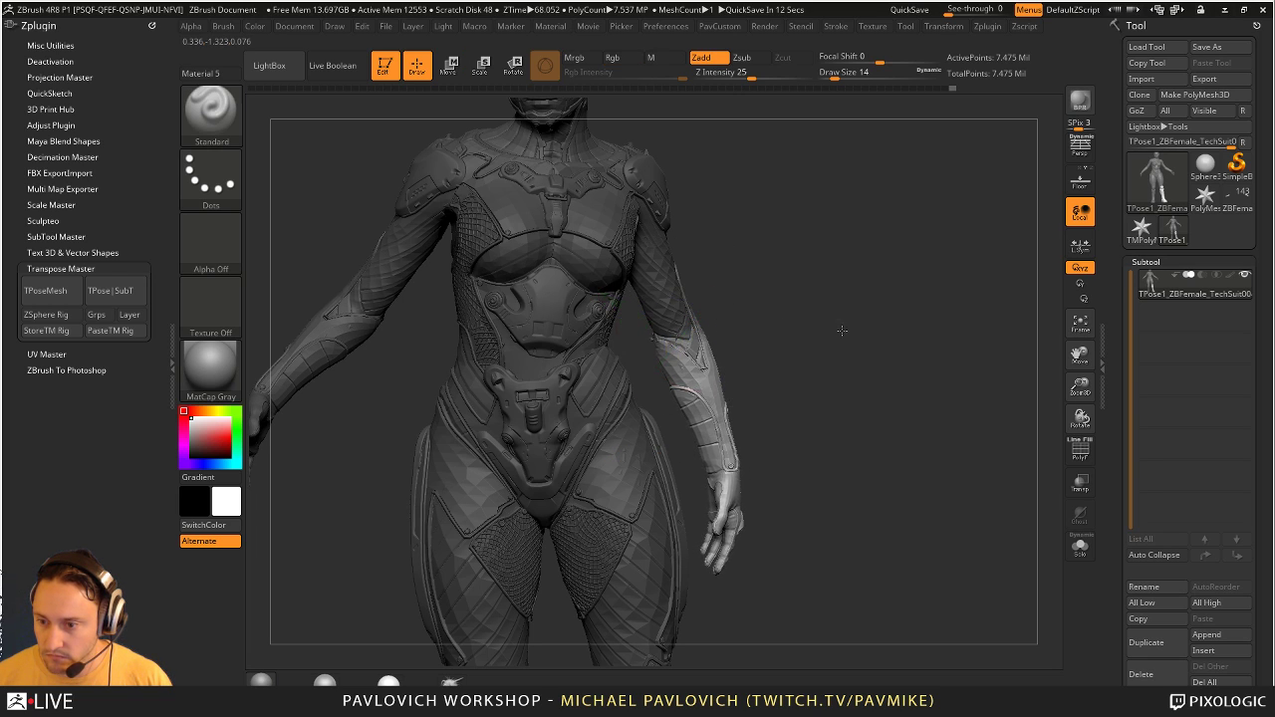
mouse_move(839, 330)
left_mouse_down()
mouse_move(534, 352)
mouse_move(540, 449)
mouse_move(833, 350)
mouse_move(840, 403)
mouse_move(871, 463)
left_mouse_up()
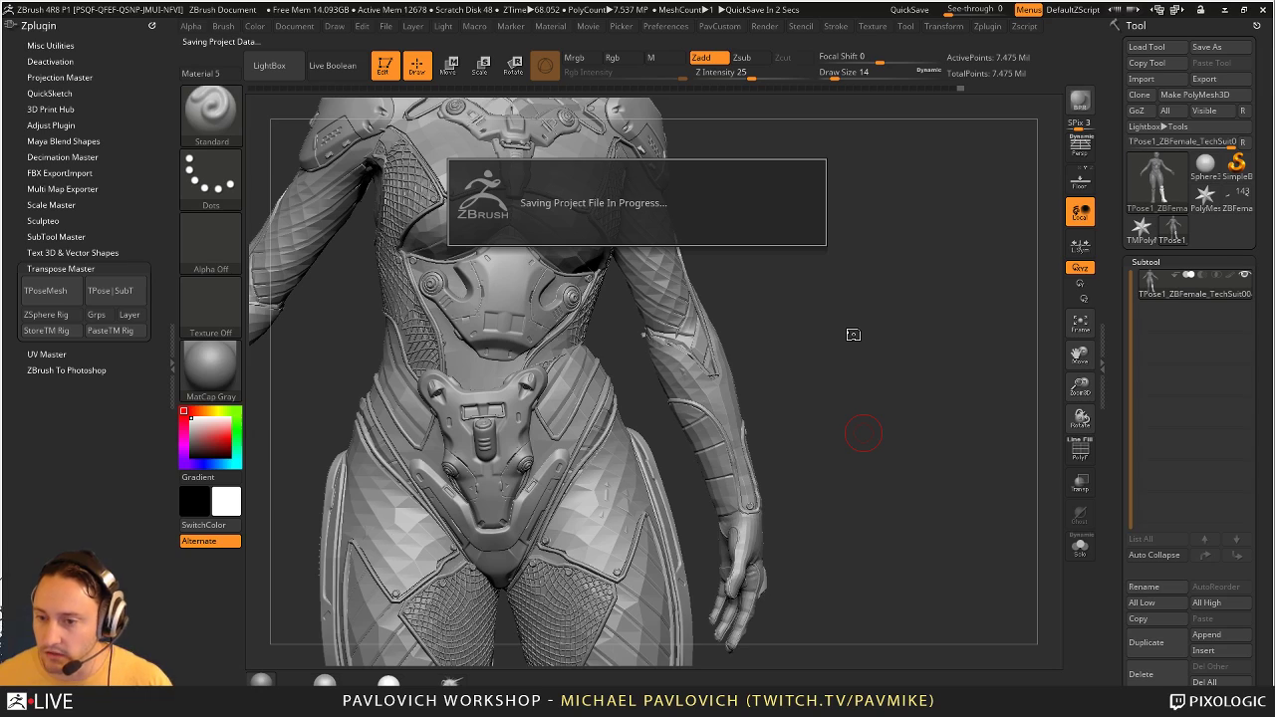
Step: Leave only the left hand unmasked and place the gizmo at the wrist, centered in the joint
mouse_move(813, 311)
left_mouse_down("alt")
mouse_move(902, 346)
mouse_move(863, 385)
mouse_move(827, 274)
mouse_move(790, 365)
mouse_move(757, 399)
mouse_move(751, 376)
mouse_move(657, 395)
mouse_move(862, 328)
mouse_move(797, 401)
left_mouse_up("alt")
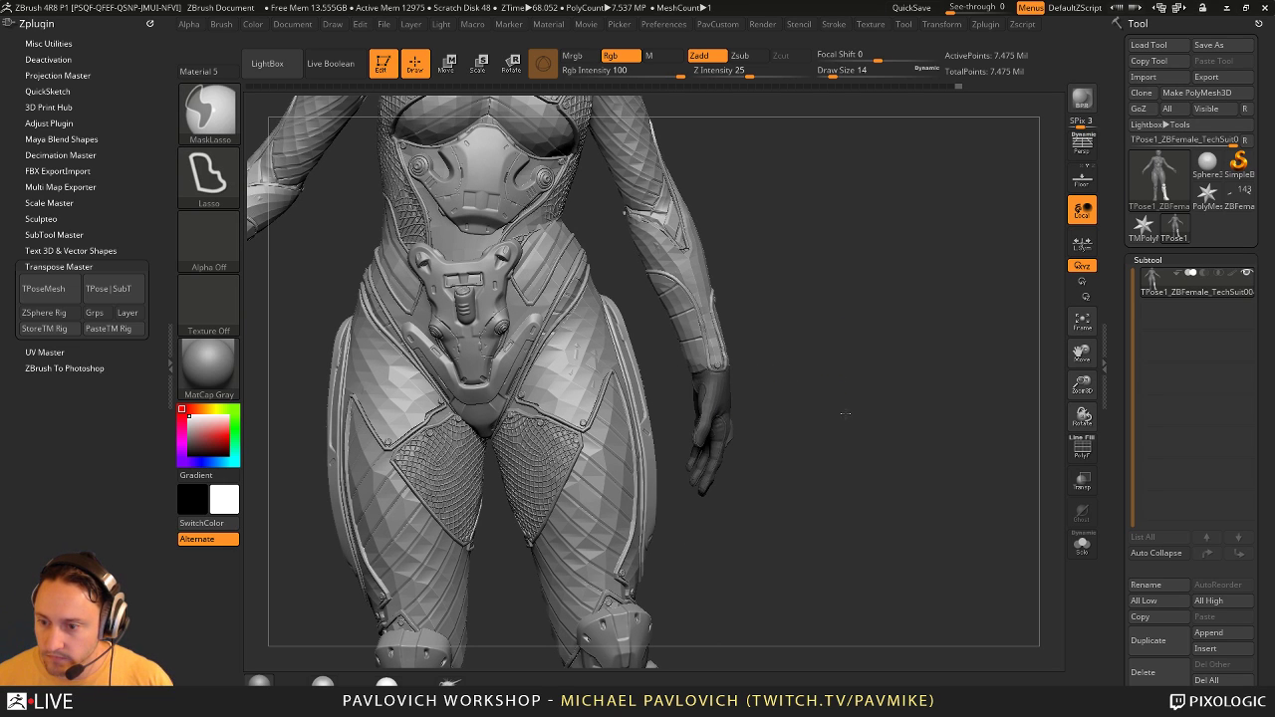
left_click(877, 413, "ctrl")
key("w")
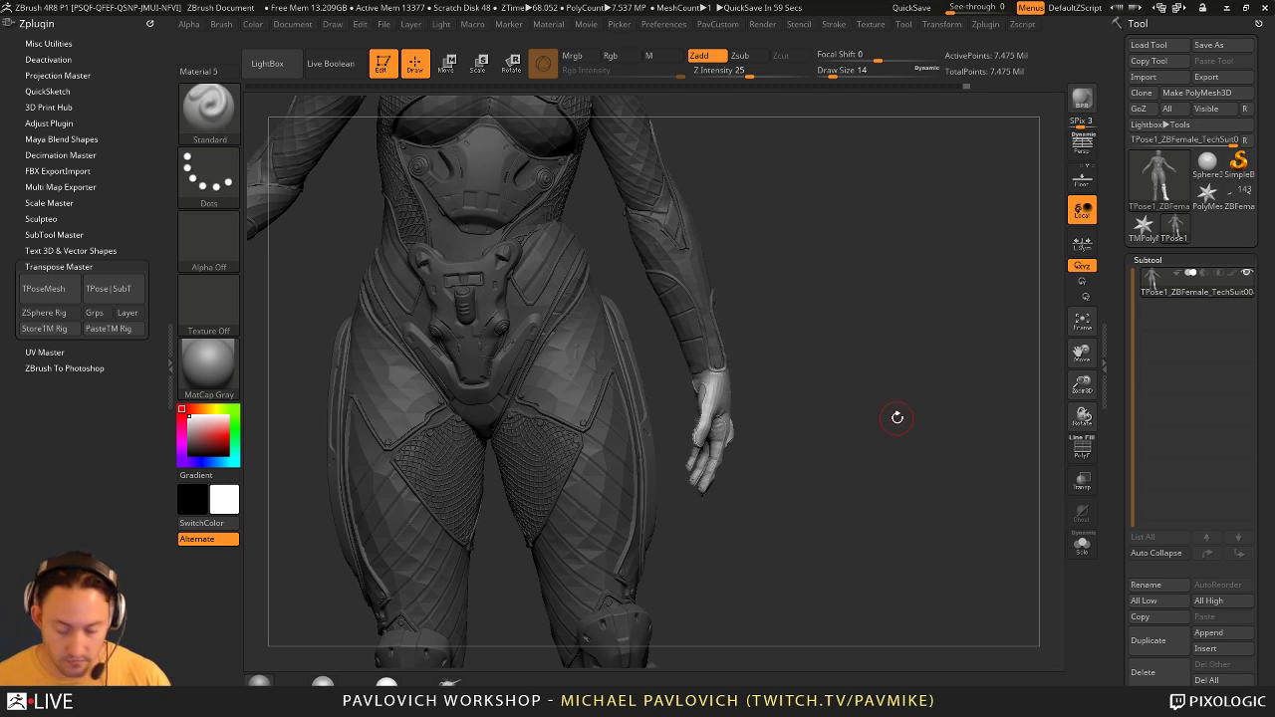
left_click_drag(823, 353, 799, 336)
left_click_drag(937, 371, 902, 369)
left_click_drag(802, 348, 791, 334, "alt")
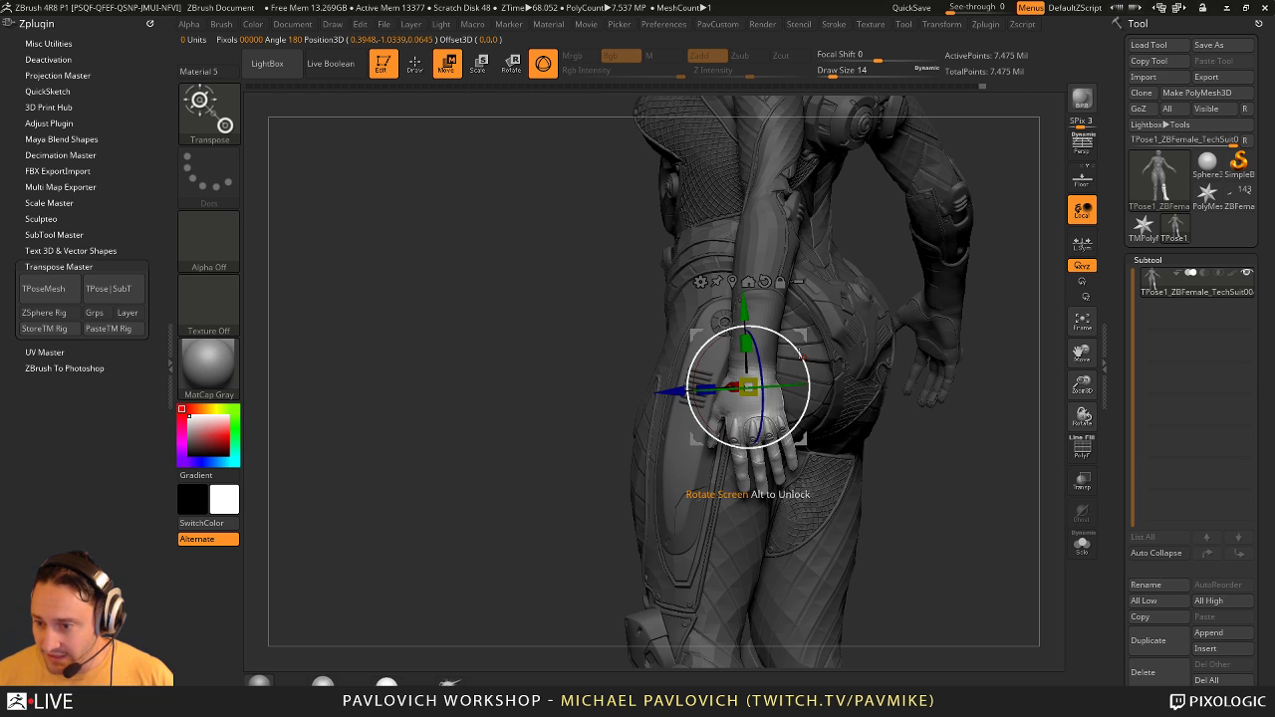
left_click_drag(805, 335, 806, 328, "alt")
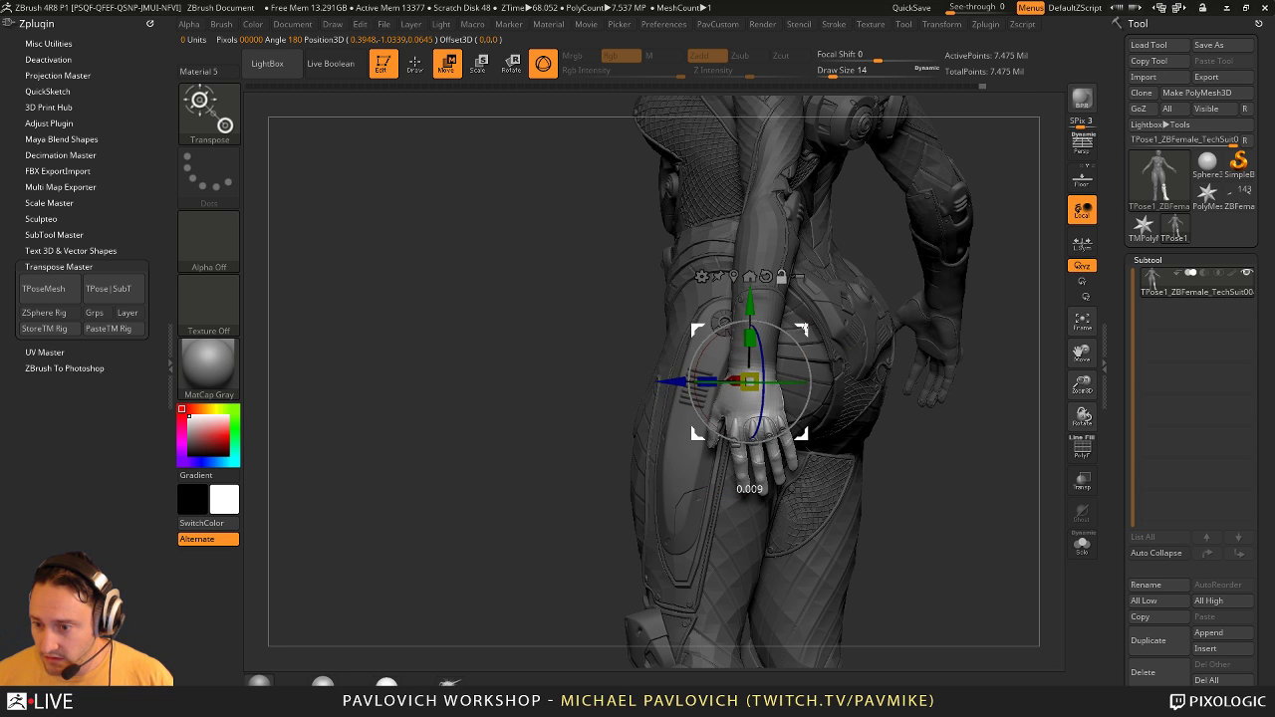
Step: Rotate the left hand about the wrist into a relaxed angle continuing the line of the forearm
left_click_drag(876, 438, 947, 439)
left_click_drag(836, 369, 813, 363)
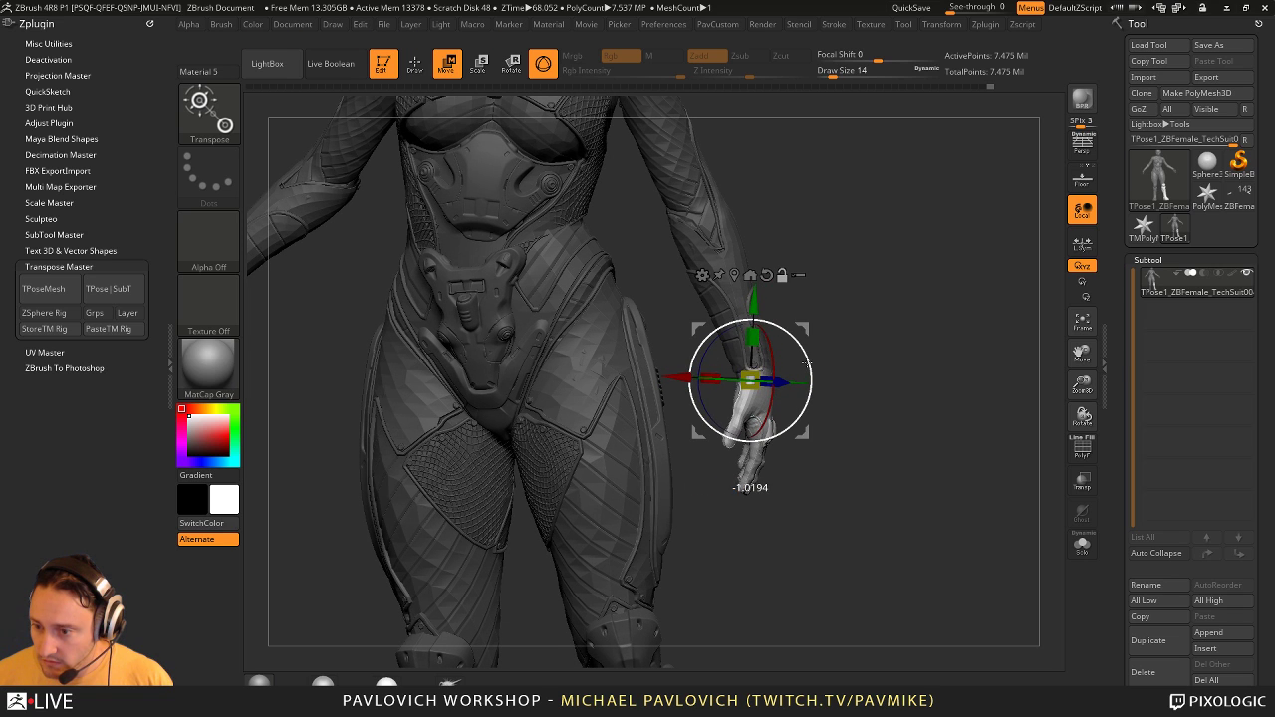
key("q")
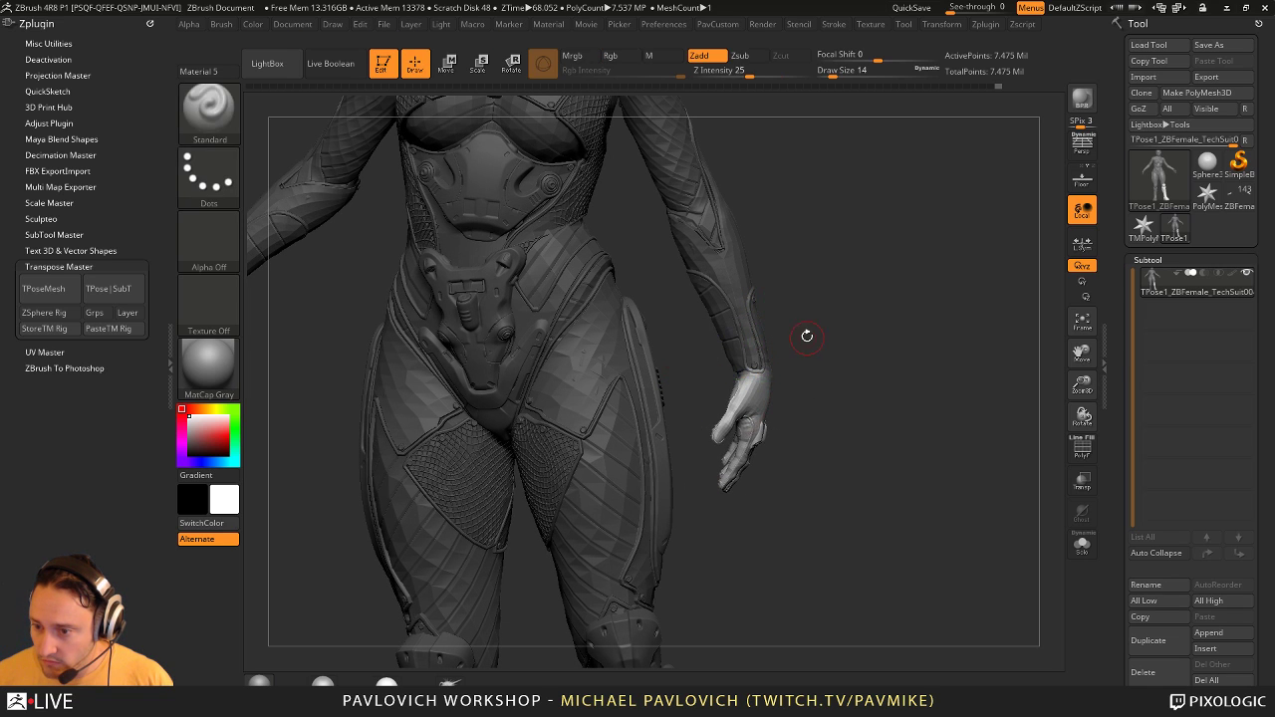
key("w")
key("q")
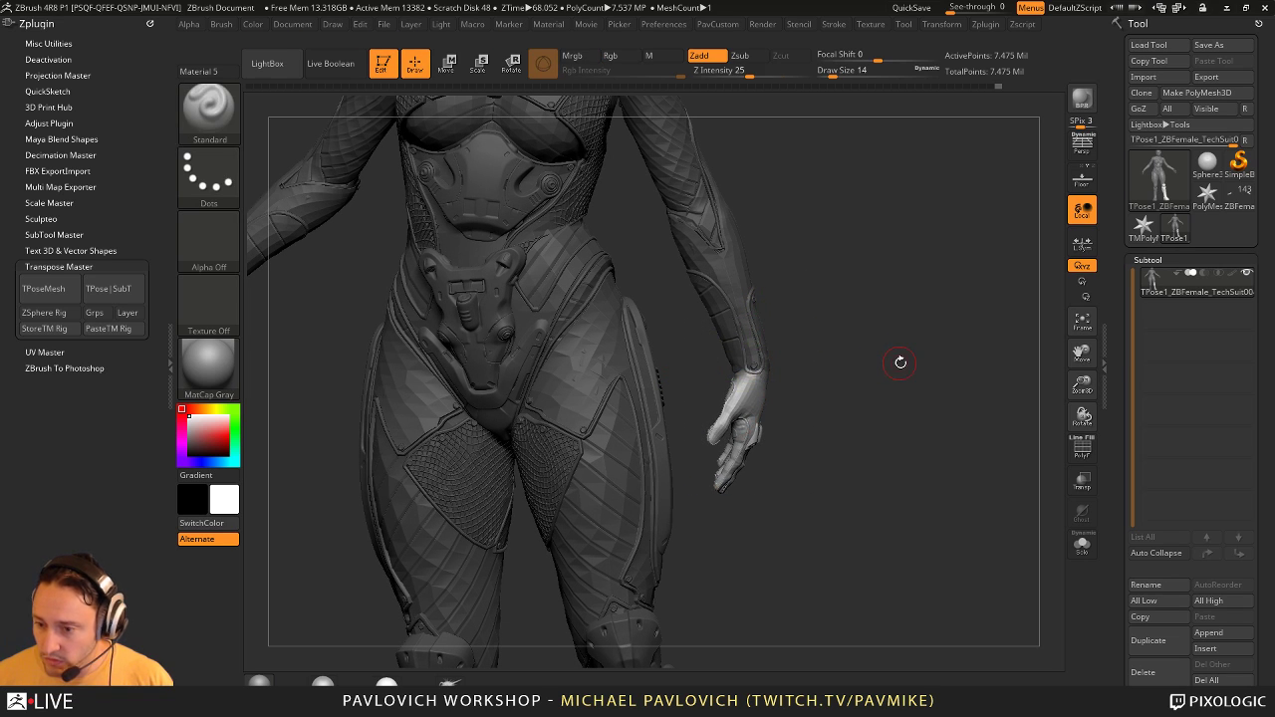
Step: Mask the left thumb with a lasso and invert the mask so only the thumb is editable
mouse_move(871, 379)
left_mouse_down("alt")
mouse_move(871, 353)
mouse_move(880, 396)
mouse_move(857, 405)
mouse_move(641, 449)
mouse_move(623, 538)
mouse_move(684, 449)
left_mouse_up("alt")
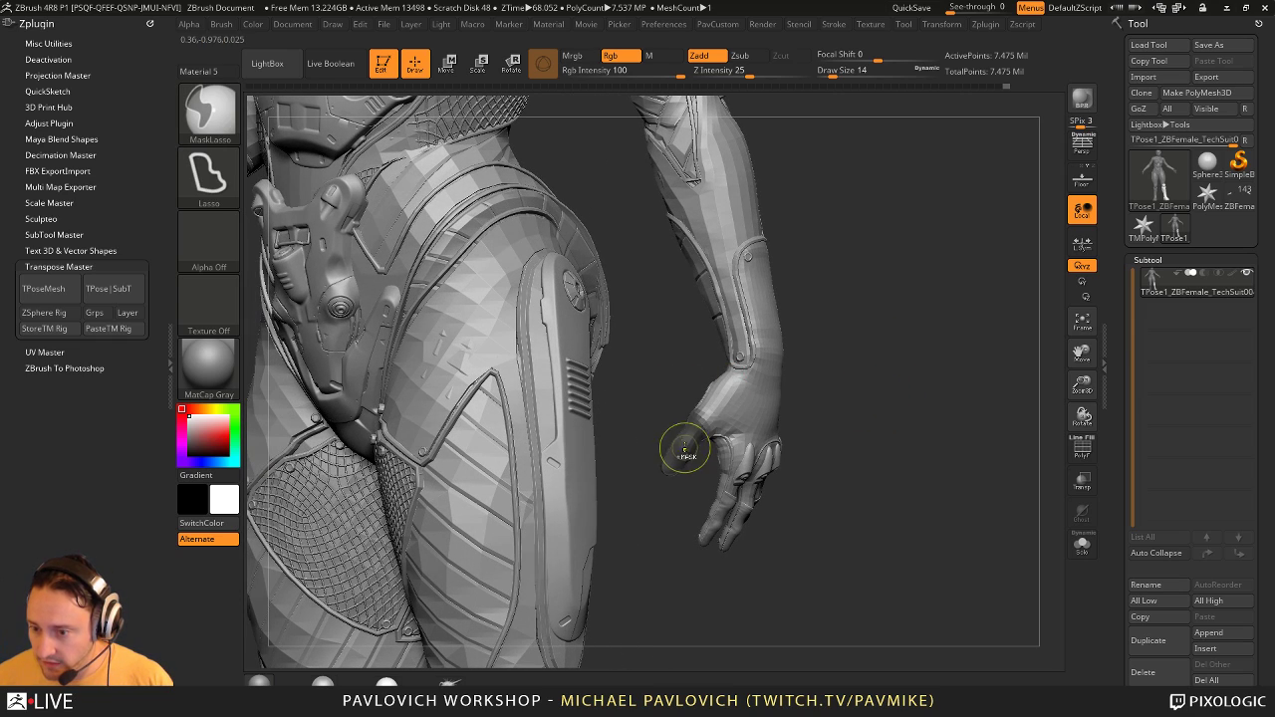
left_click(884, 399, "ctrl")
key("w")
left_click_drag(908, 390, 897, 389)
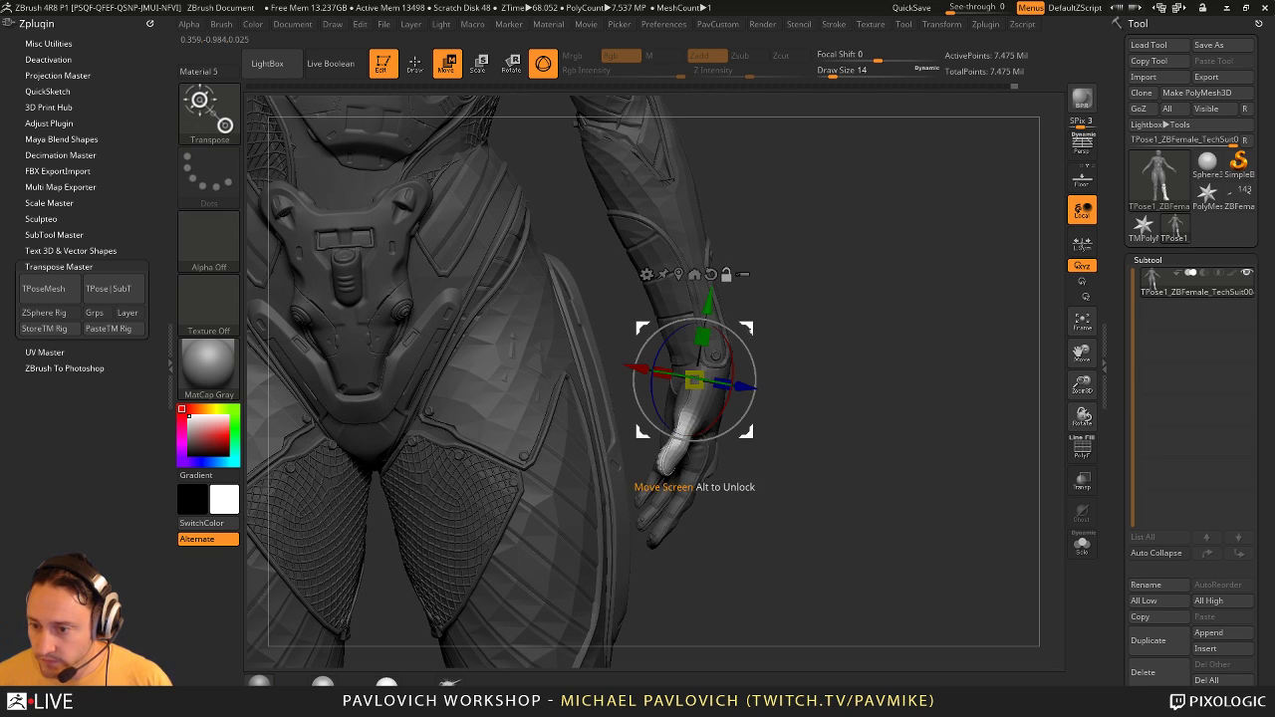
Step: Place the gizmo at the base of the left thumb and rotate the thumb about that joint
left_click_drag(748, 329, 745, 370, "alt")
left_click_drag(803, 427, 735, 409)
left_click_drag(842, 440, 793, 379)
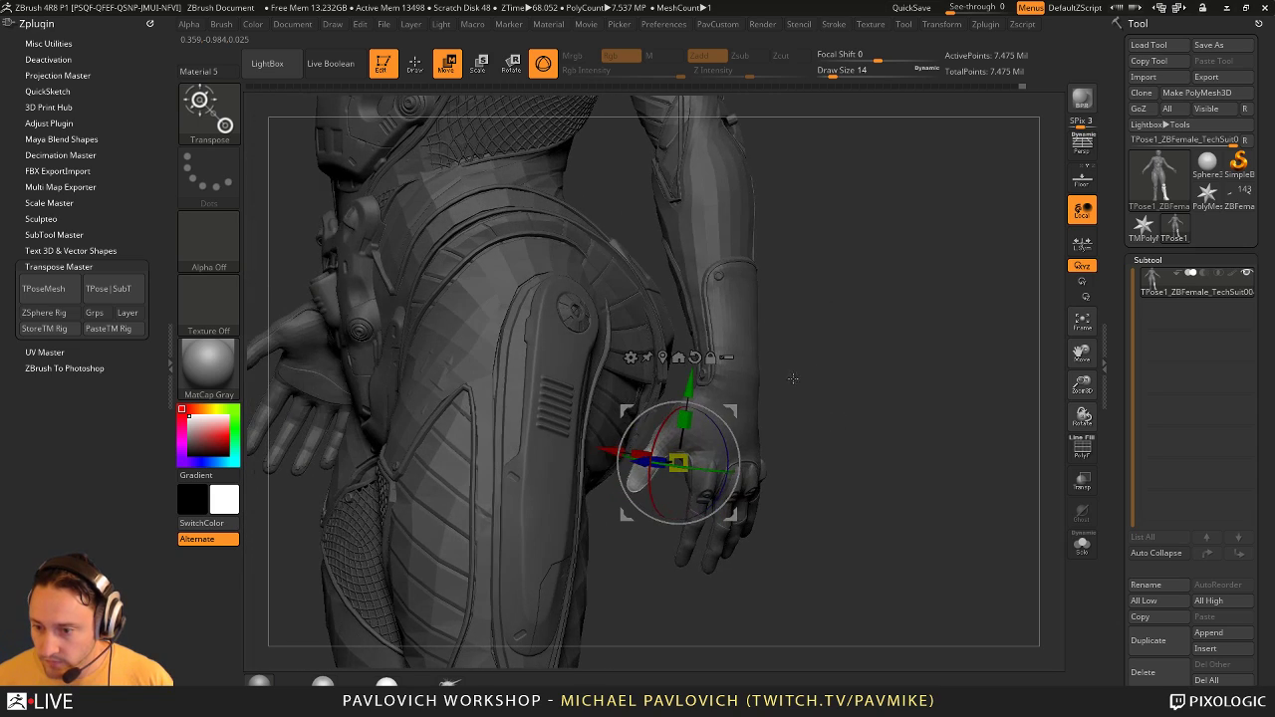
left_click_drag(734, 409, 669, 495, "alt")
left_click(662, 274, "alt")
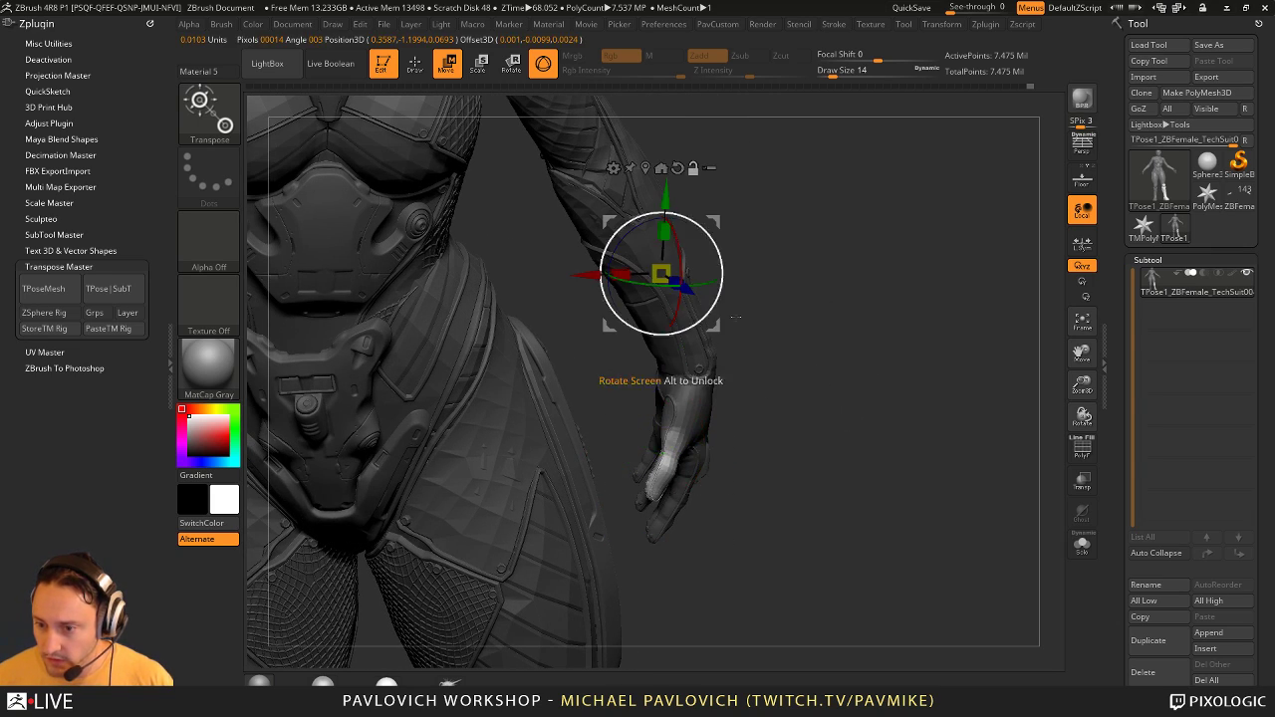
left_click(679, 435, "alt")
left_click_drag(897, 439, 847, 458)
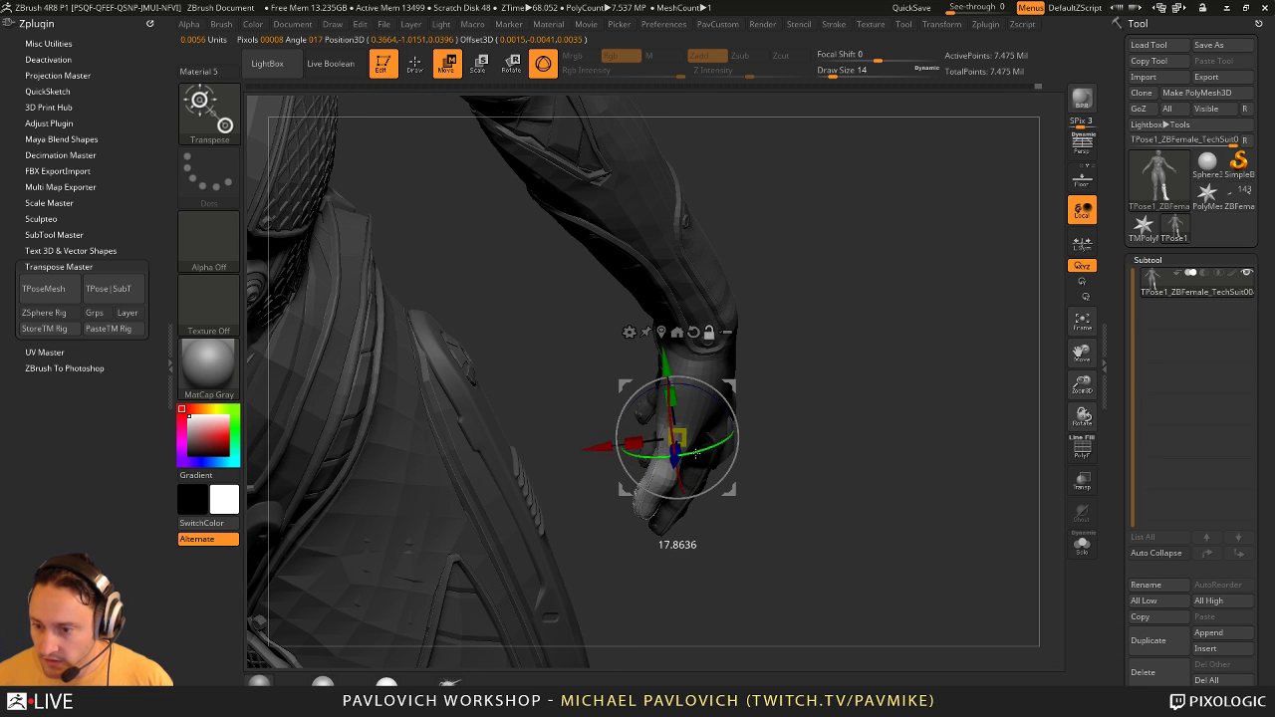
left_click_drag(705, 477, 699, 491)
Step: Lay a transpose line along the left thumb from its base to the tip and rotate the thumb into a relaxed bend
left_click_drag(815, 450, 879, 351)
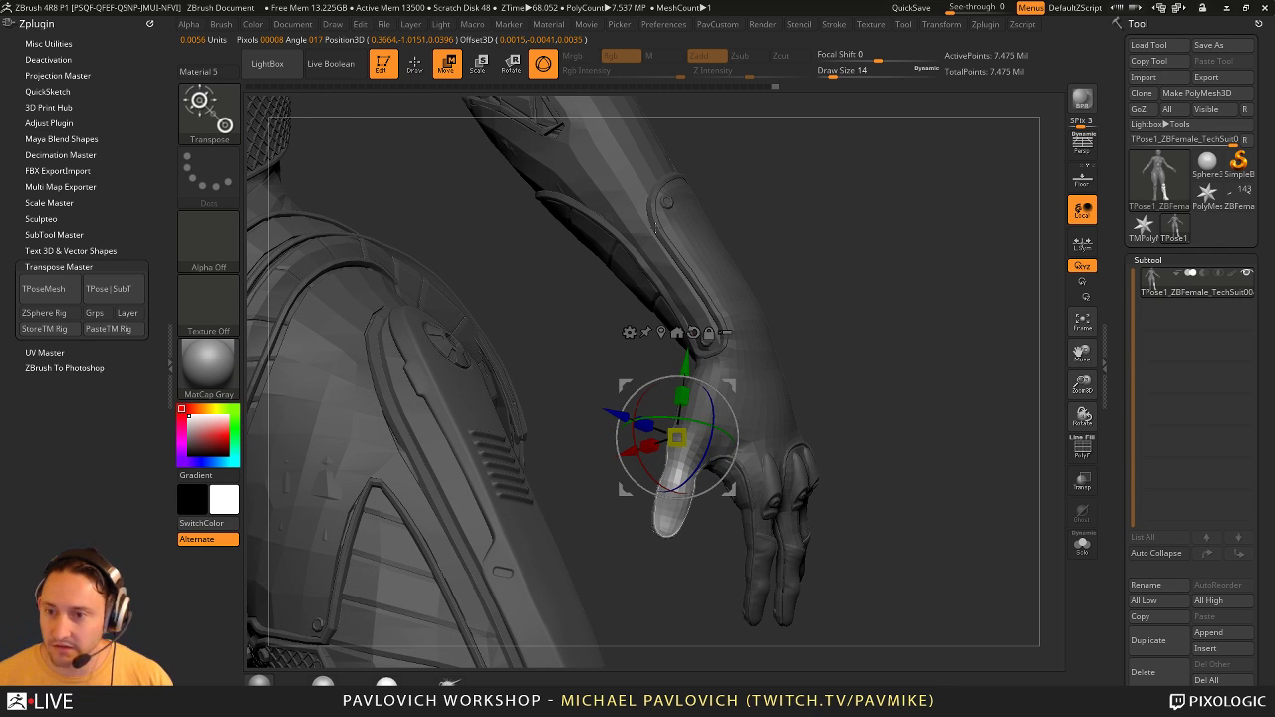
key("y")
left_click_drag(691, 432, 661, 518)
left_click_drag(837, 373, 915, 437)
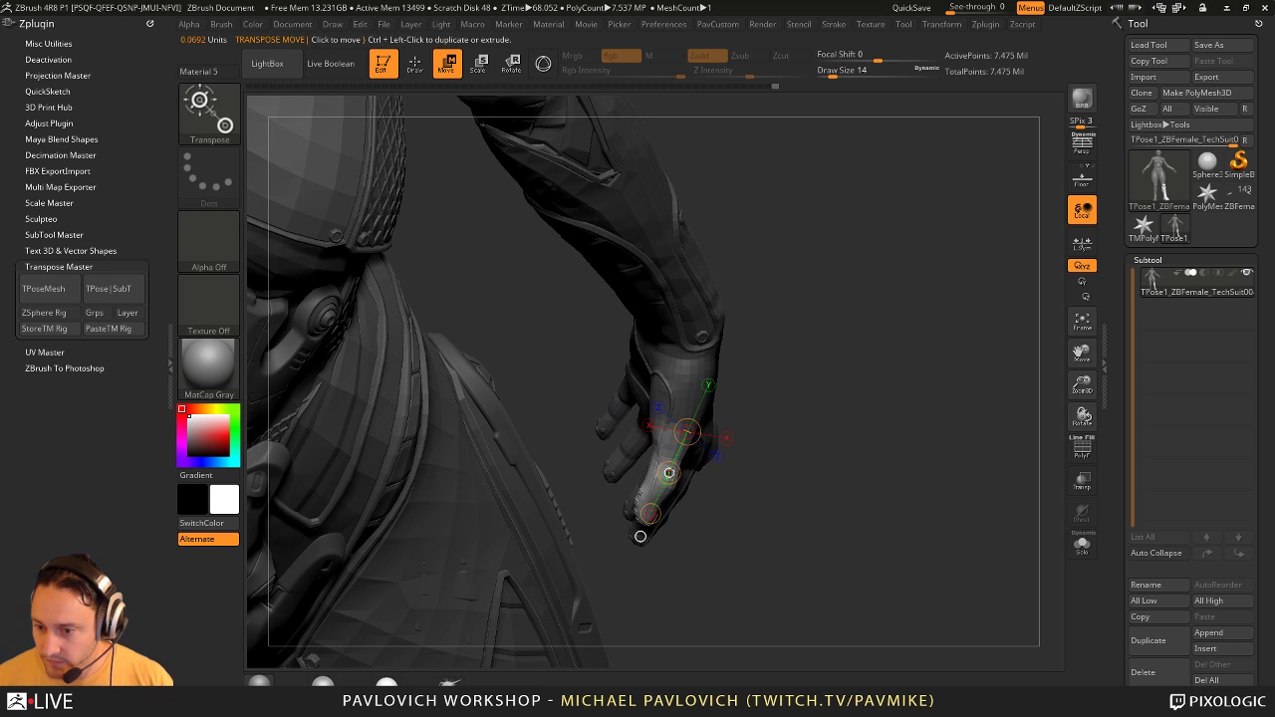
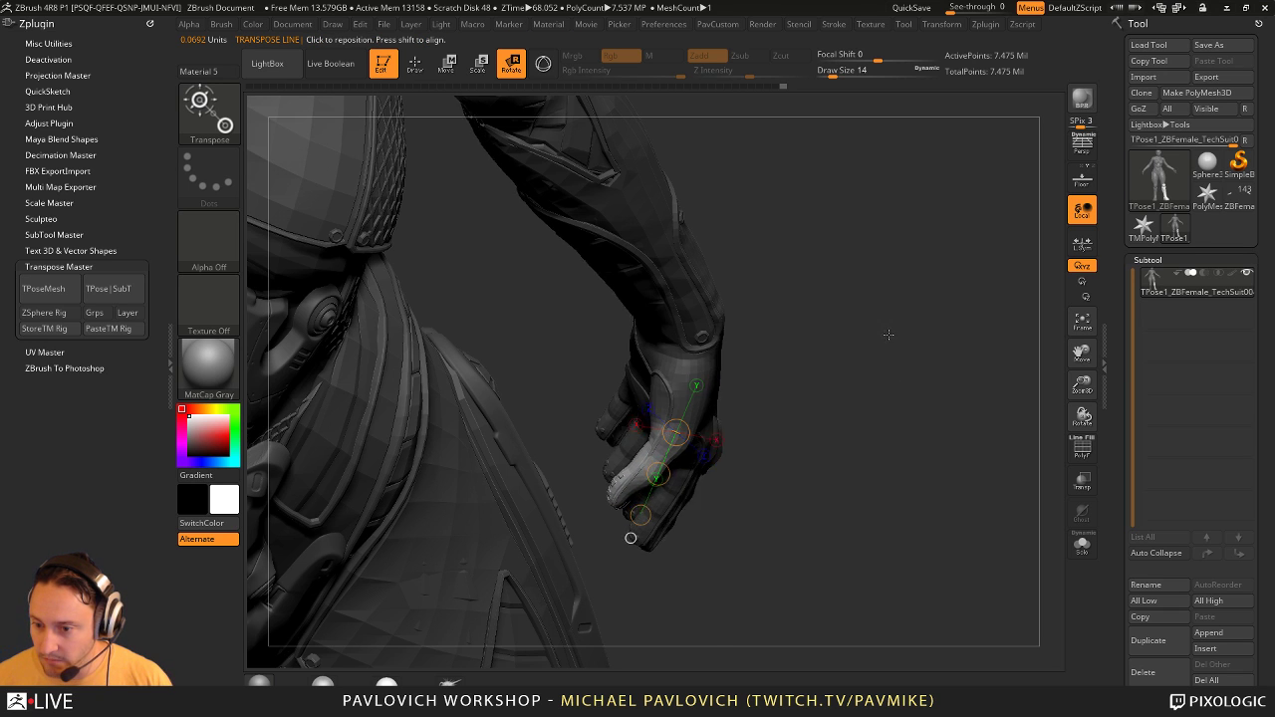
left_click_drag(889, 335, 621, 506)
left_click_drag(438, 340, 891, 389)
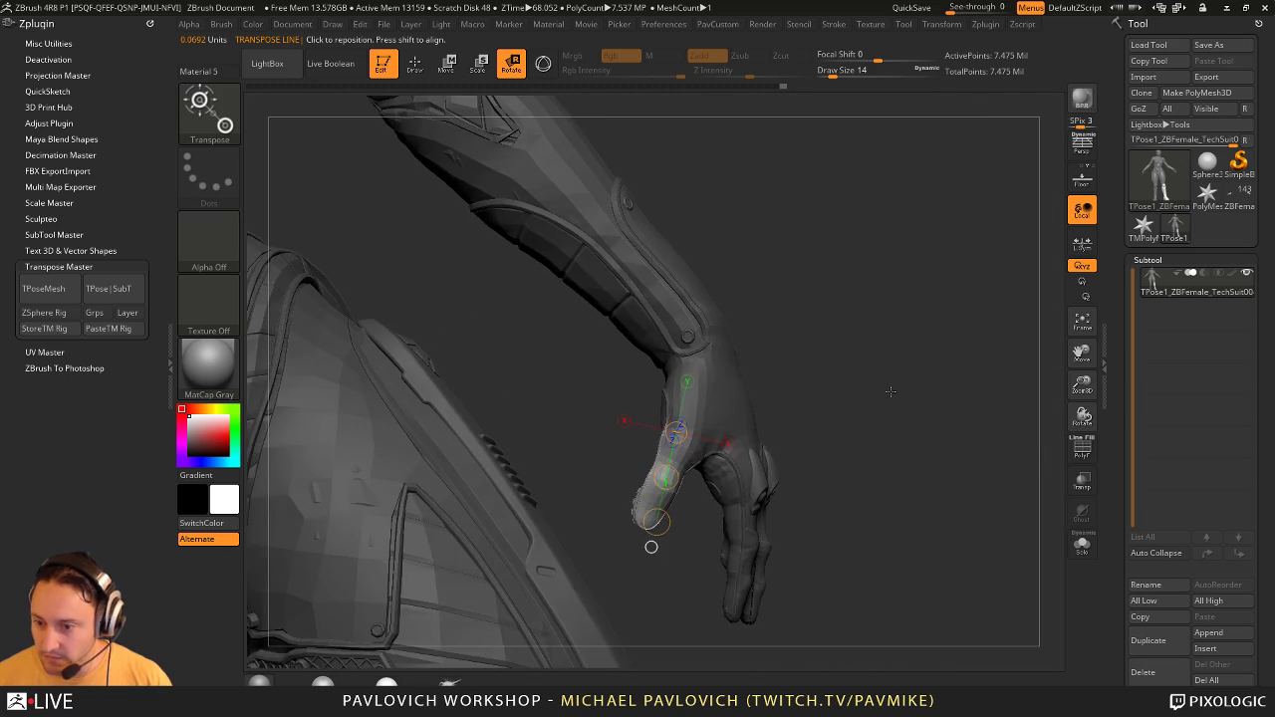
Step: Invert the thumb mask, return to drawing mode, and reduce the draw size to 2
left_click(874, 445, "ctrl")
key("q")
mouse_move(868, 484)
left_mouse_down()
mouse_move(817, 428)
mouse_move(747, 389)
left_mouse_up()
key("bracketleft")
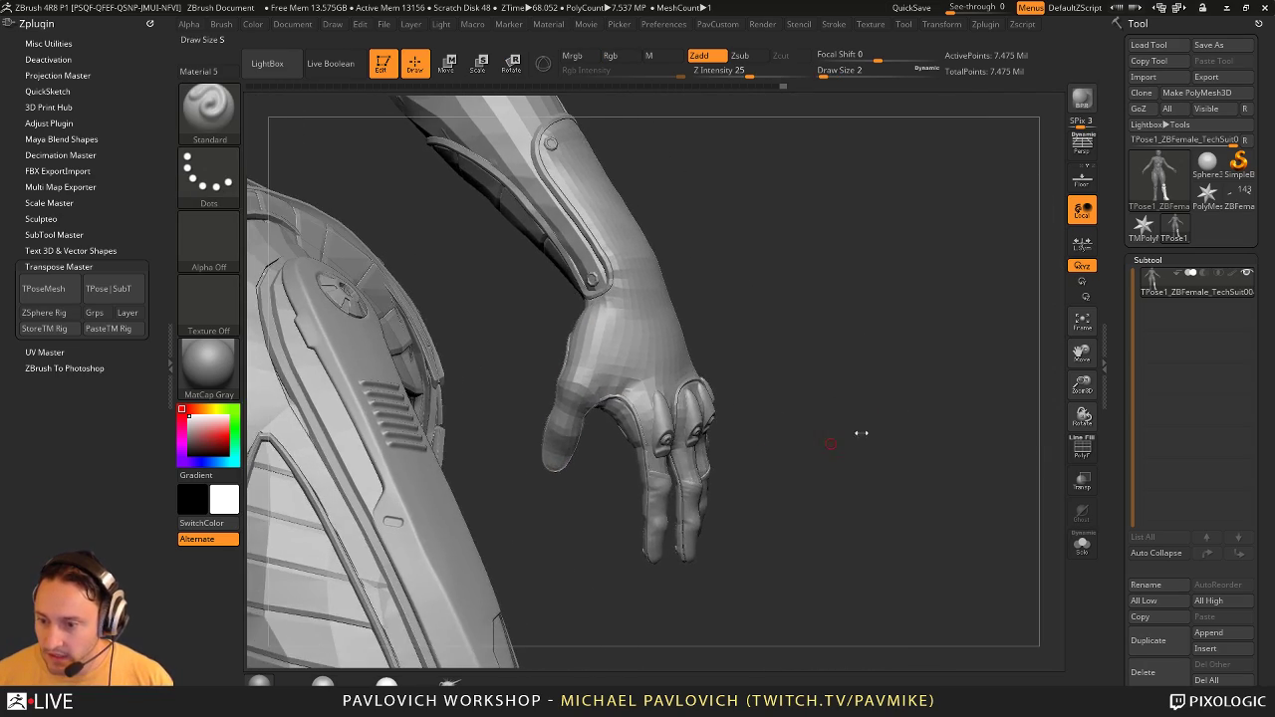
Step: Mask the whole left shoulder pad with only the shoulder pads isolated, and show the full body
mouse_move(860, 432)
left_mouse_down()
mouse_move(839, 410)
mouse_move(905, 427)
mouse_move(896, 420)
mouse_move(900, 444)
mouse_move(757, 333)
mouse_move(871, 429)
mouse_move(837, 431)
mouse_move(926, 433)
mouse_move(825, 445)
mouse_move(871, 424)
mouse_move(875, 444)
mouse_move(837, 379)
mouse_move(787, 418)
mouse_move(719, 412)
mouse_move(876, 395)
mouse_move(705, 404)
mouse_move(906, 341)
mouse_move(904, 373)
mouse_move(855, 346)
mouse_move(809, 361)
mouse_move(856, 298)
mouse_move(830, 194)
mouse_move(838, 348)
left_mouse_up()
key("ctrl+shift+z")
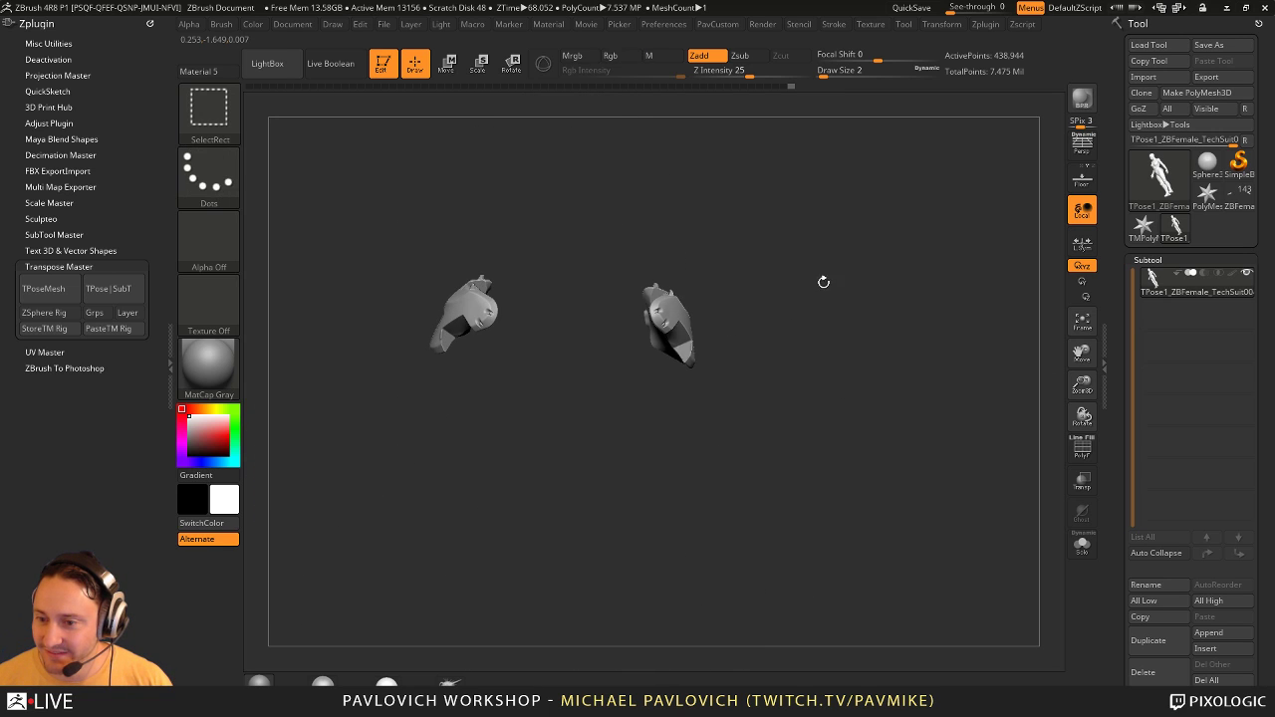
left_click_drag(823, 282, 803, 261)
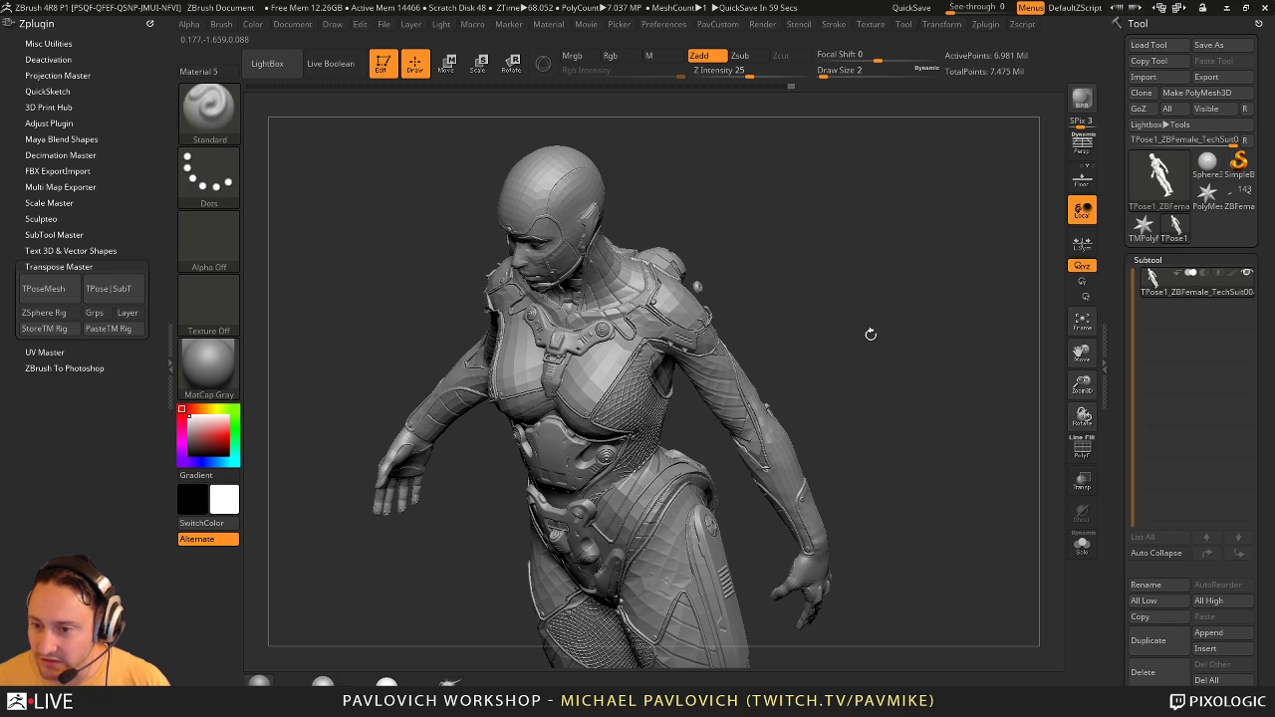
left_click_drag(892, 318, 925, 384, "ctrl+shift")
mouse_move(881, 340)
left_mouse_down("ctrl+shift")
mouse_move(867, 330)
mouse_move(882, 282)
left_mouse_up("ctrl+shift")
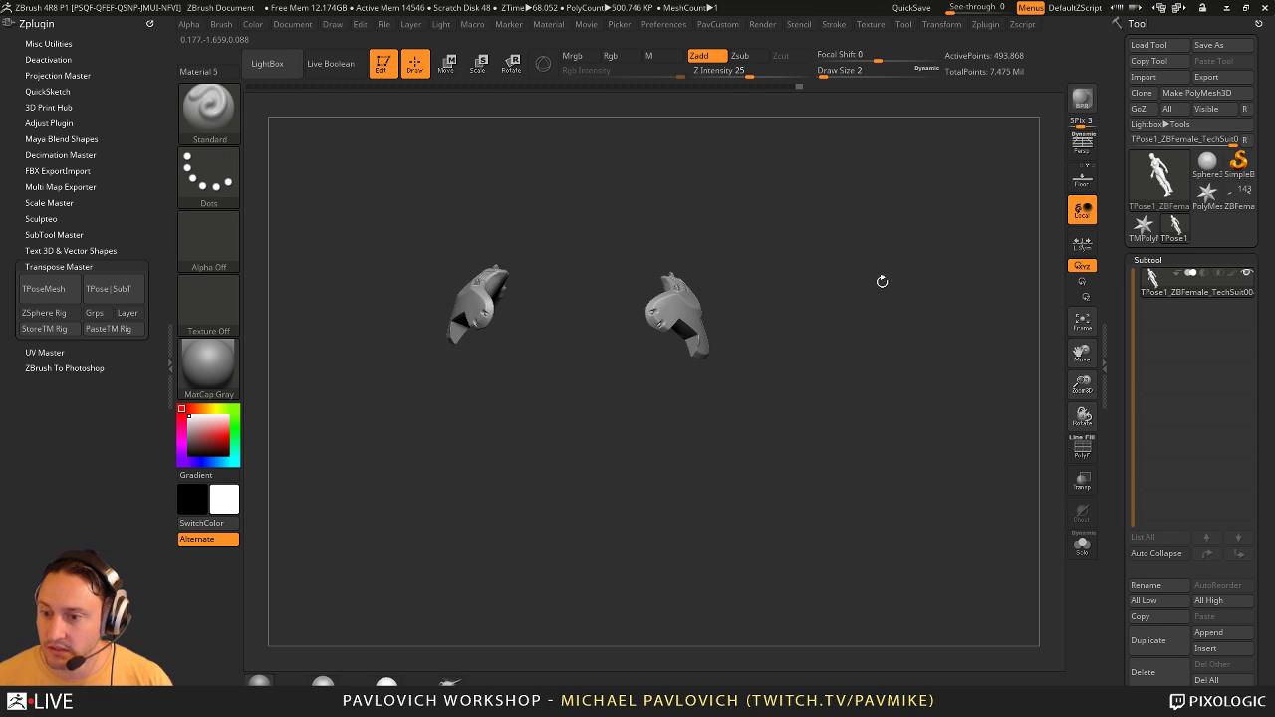
left_click_drag(804, 324, 567, 402, "ctrl")
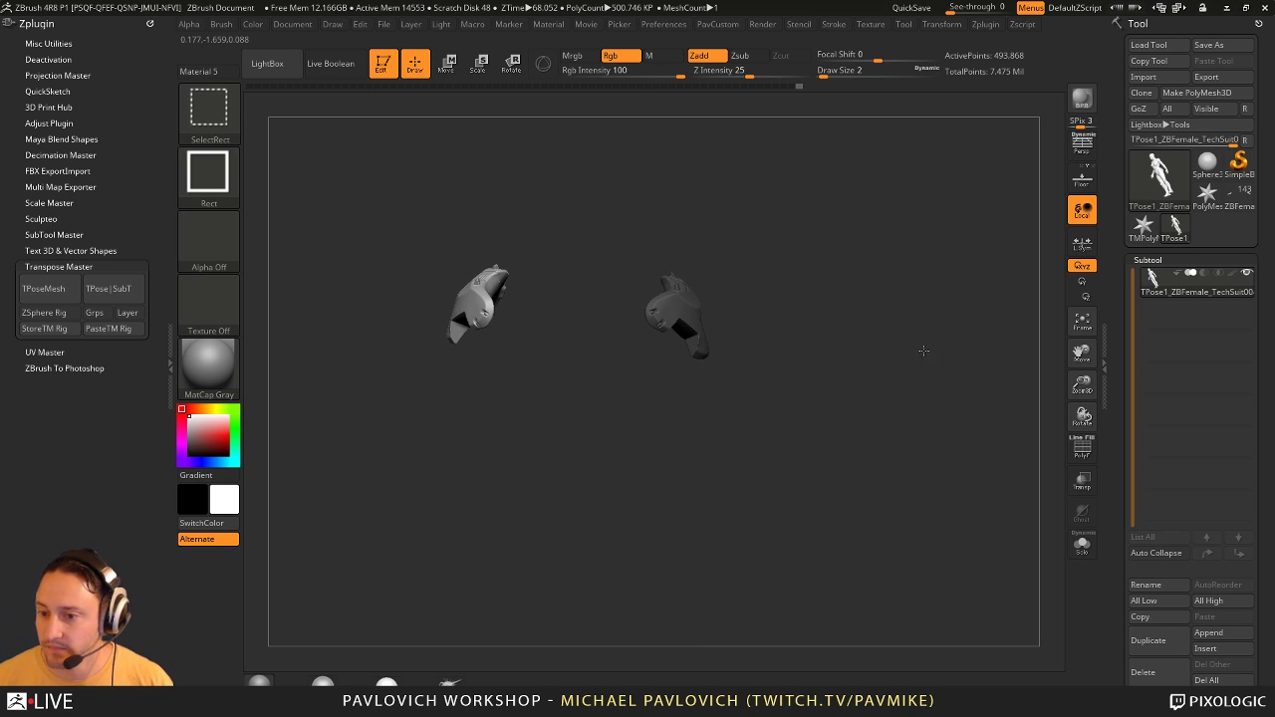
left_click(924, 351, "ctrl+shift")
Step: Extend the mask from the left shoulder pad over the whole left arm and hand, and invert it
mouse_move(887, 345)
left_mouse_down()
mouse_move(895, 331)
mouse_move(857, 371)
mouse_move(852, 401)
mouse_move(845, 361)
mouse_move(769, 329)
left_mouse_up()
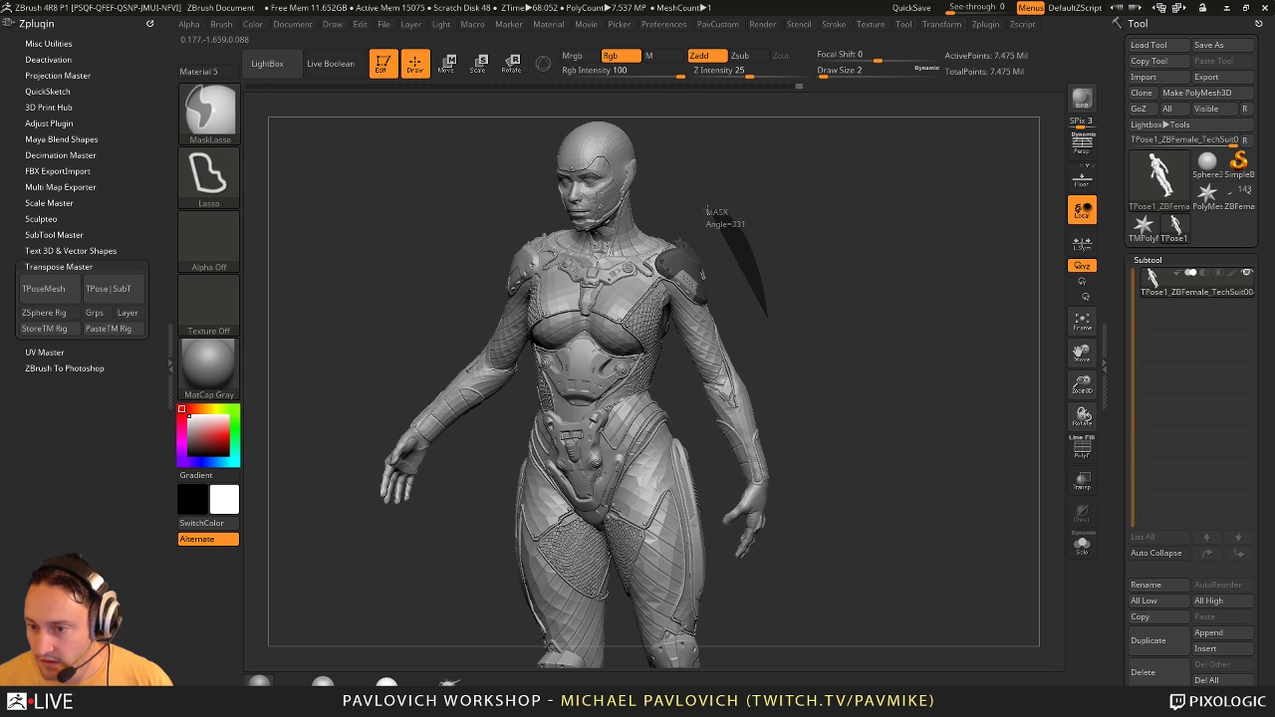
left_click_drag(706, 209, 665, 209, "ctrl")
mouse_move(674, 329)
left_mouse_down("ctrl")
mouse_move(709, 503)
mouse_move(822, 598)
mouse_move(737, 424)
left_mouse_up("ctrl")
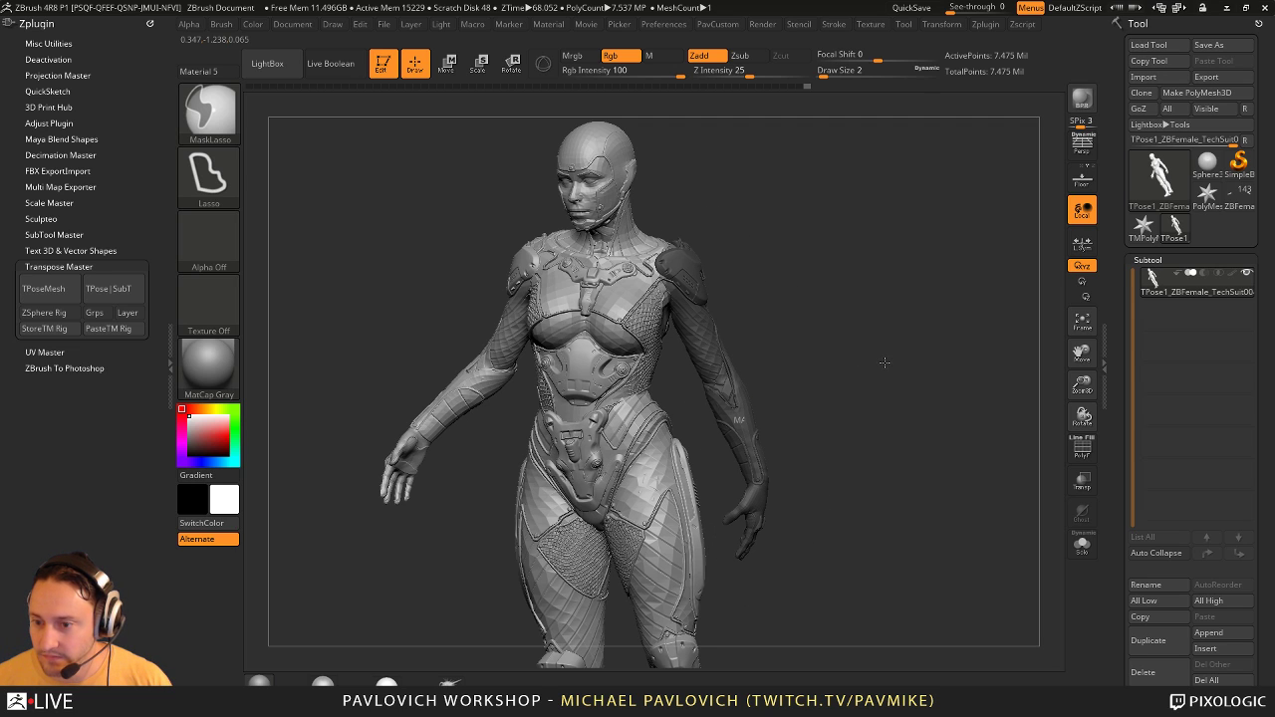
left_click(886, 358, "ctrl")
Step: Draw a transpose line in side view along the left arm from the shoulder to the lower forearm
left_click_drag(950, 351, 912, 332, "shift")
key("w")
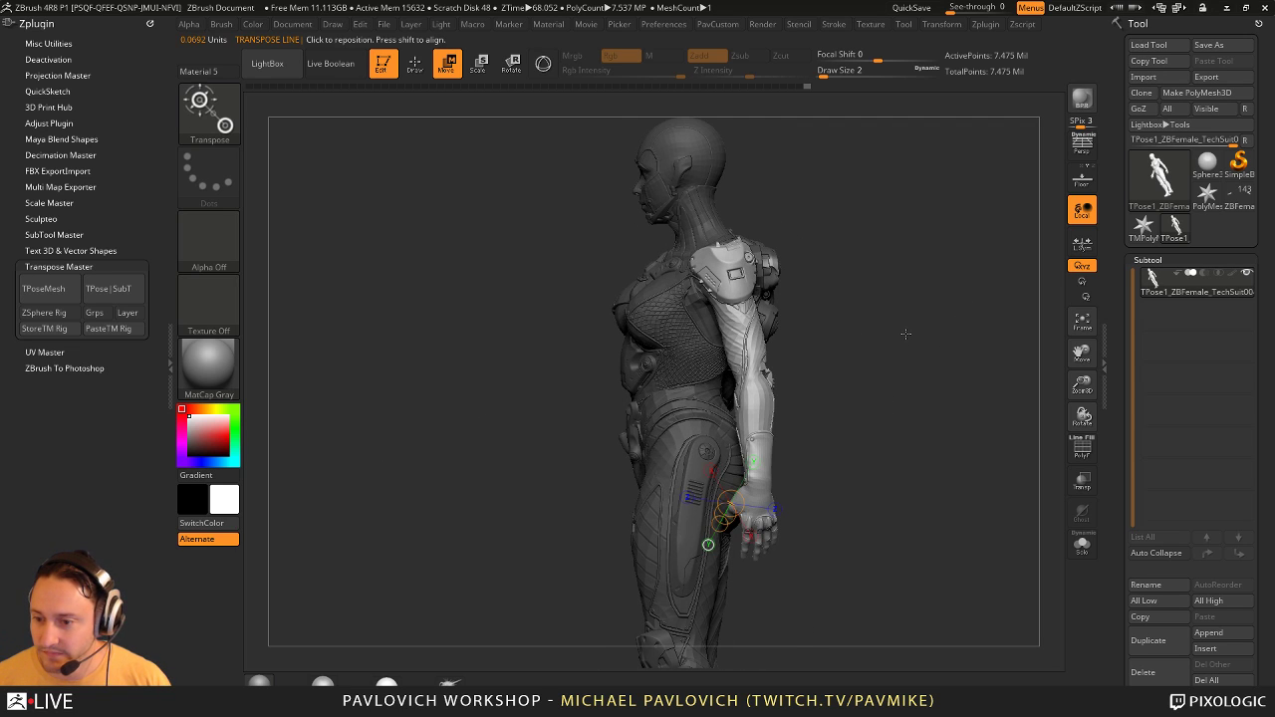
left_click_drag(742, 255, 759, 466)
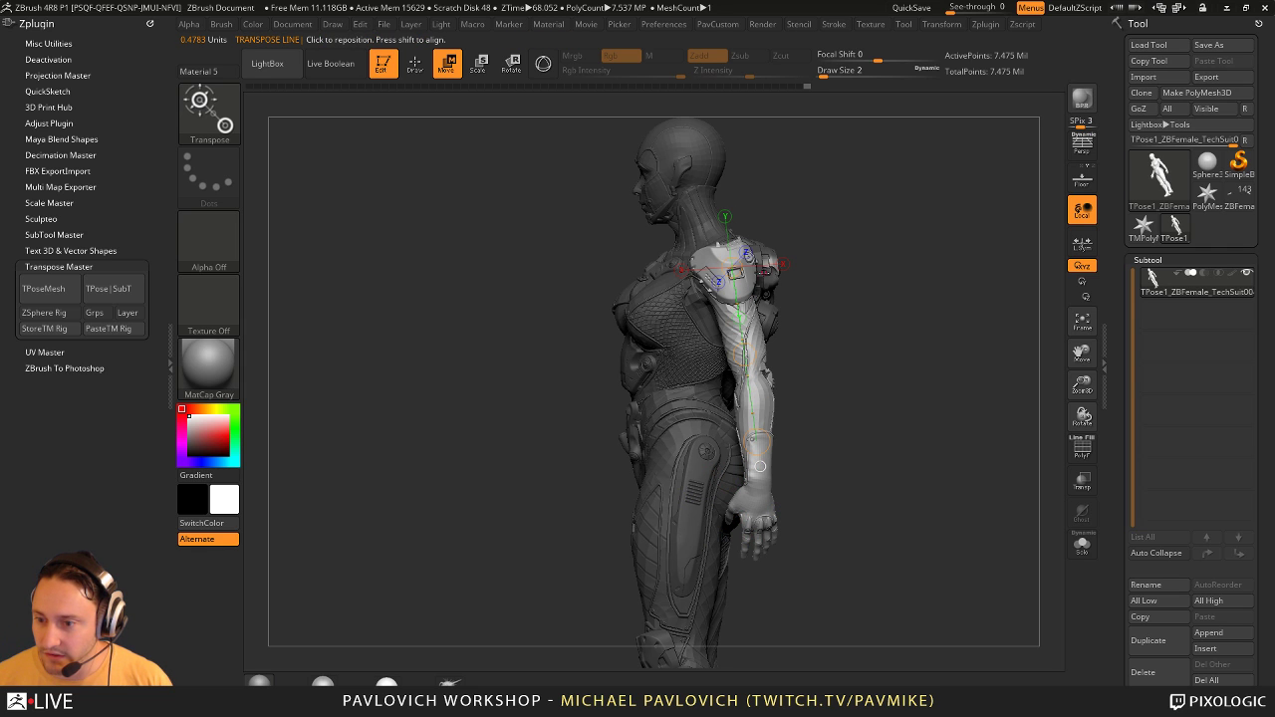
left_click_drag(833, 241, 793, 337, "shift")
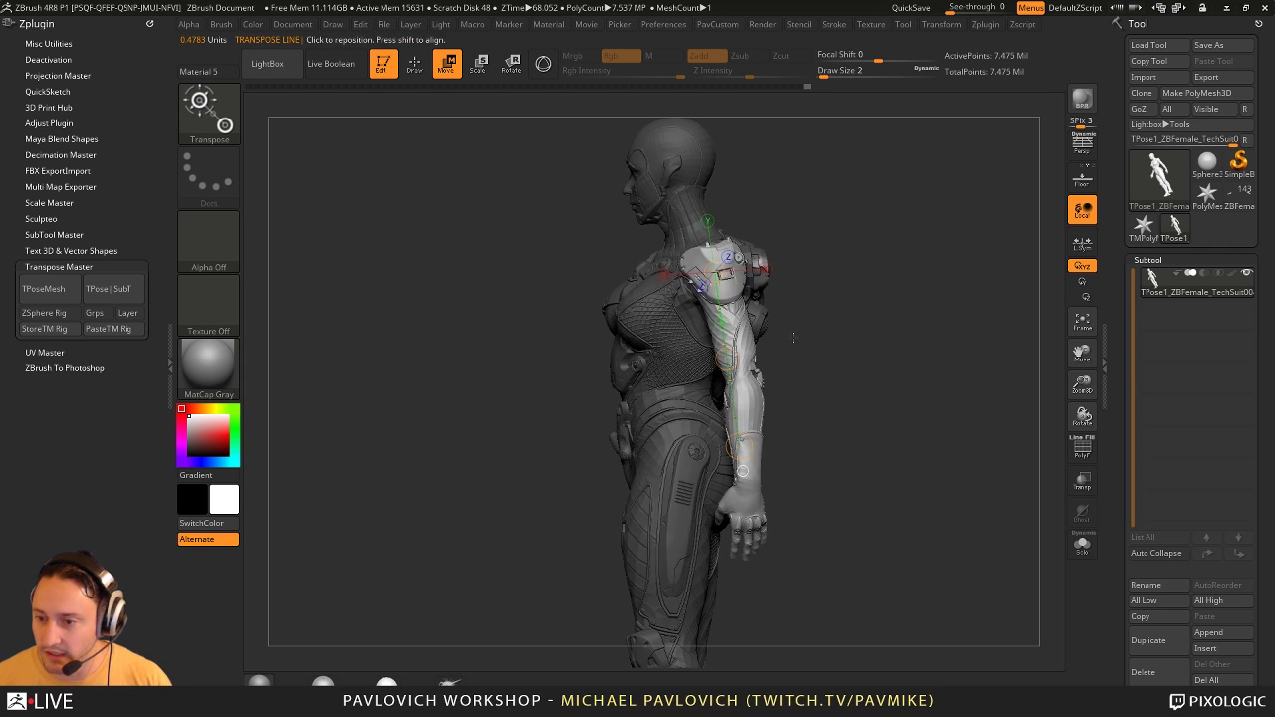
Step: Rotate the unmasked left arm forward about the shoulder in side view so the hand hangs beside the thigh
key("r")
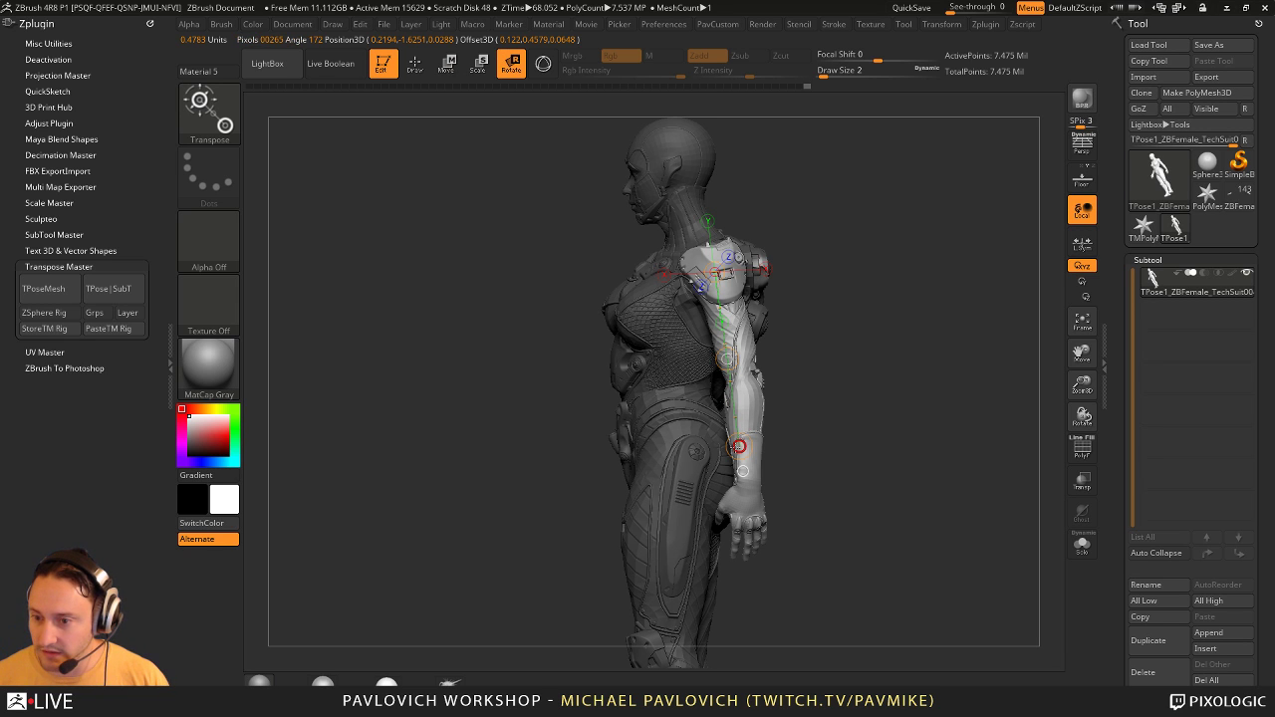
left_click_drag(735, 447, 737, 416)
left_click_drag(835, 369, 877, 289)
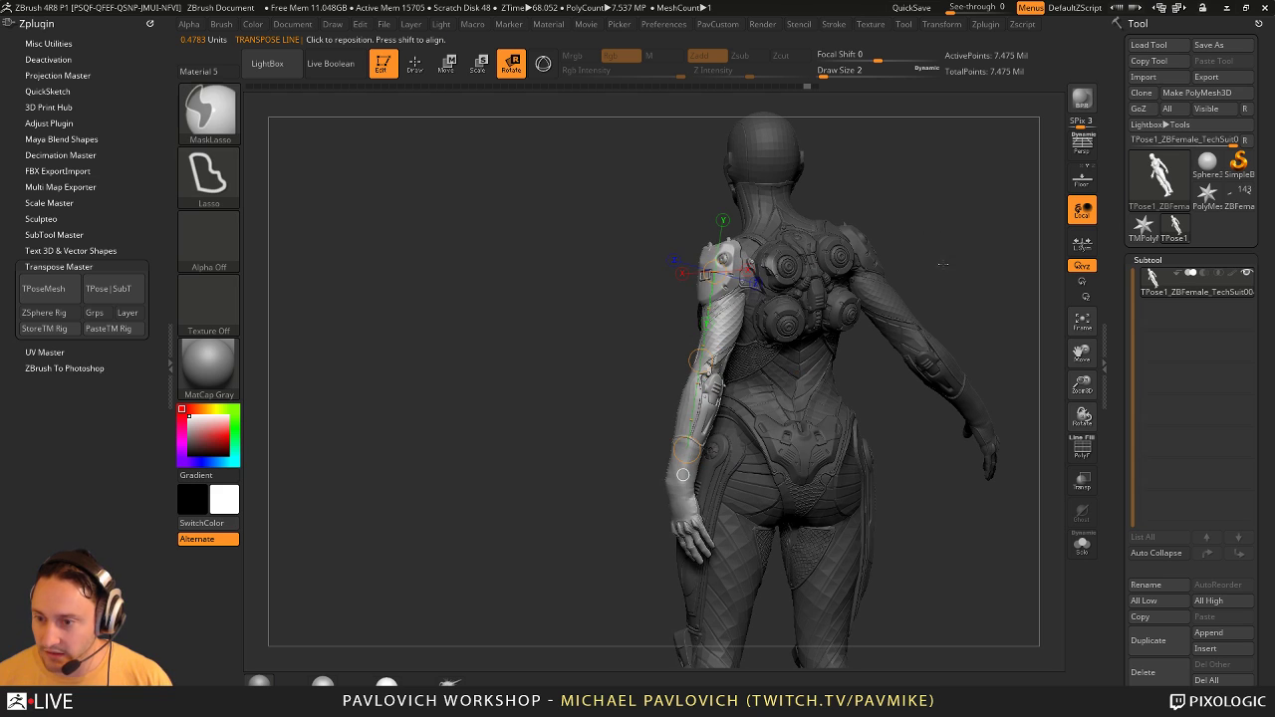
mouse_move(943, 264)
left_mouse_down("ctrl")
mouse_move(748, 181)
mouse_move(862, 439)
left_mouse_up("ctrl")
left_click_drag(946, 229, 985, 228)
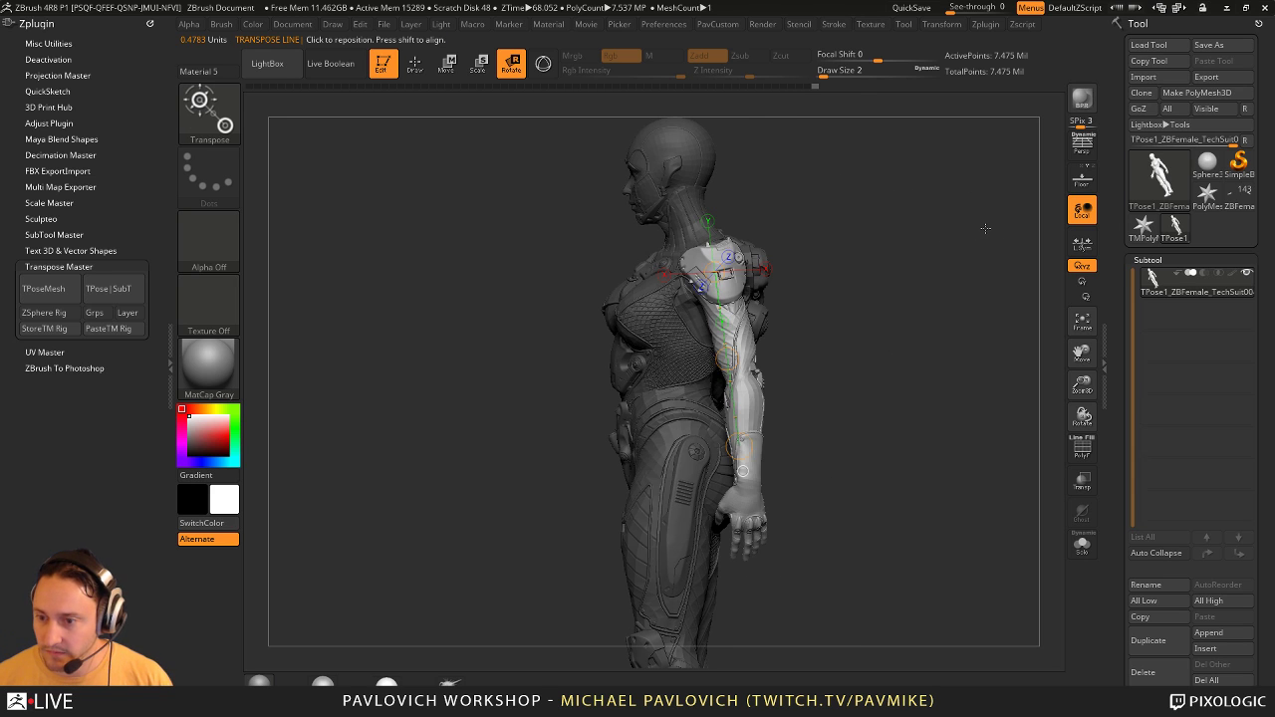
left_click_drag(740, 446, 740, 450)
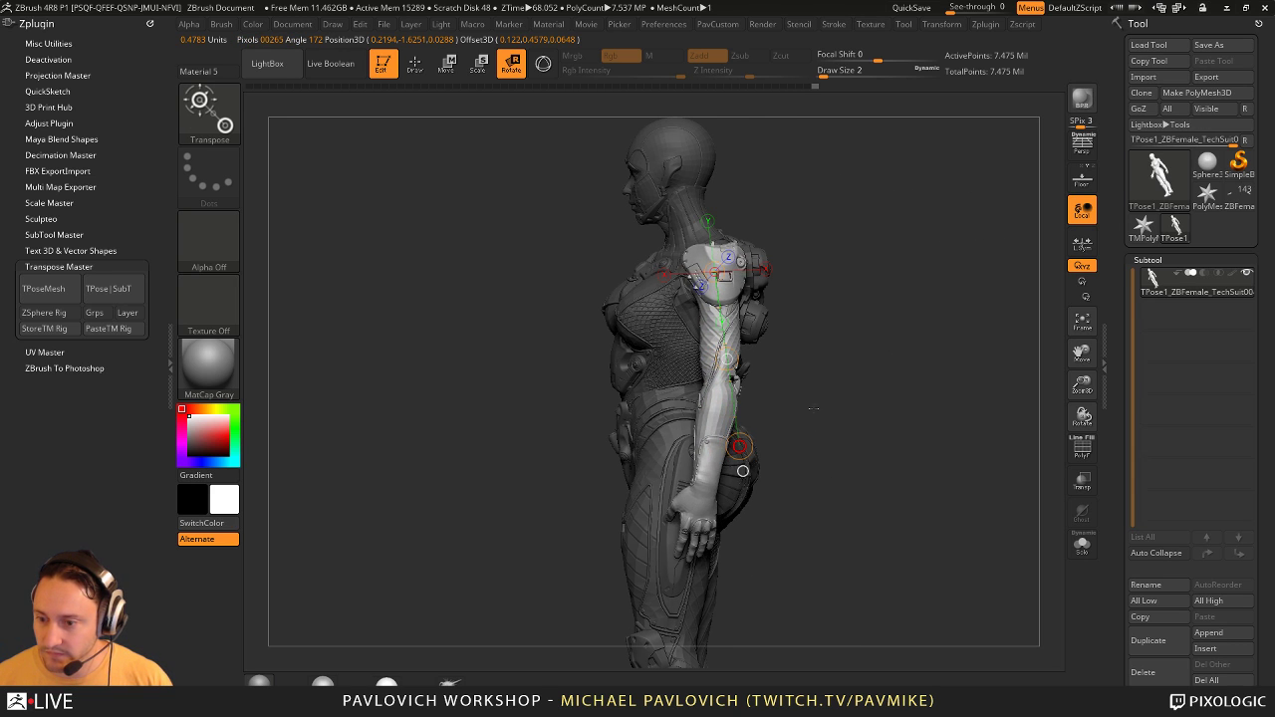
left_click_drag(894, 405, 924, 404)
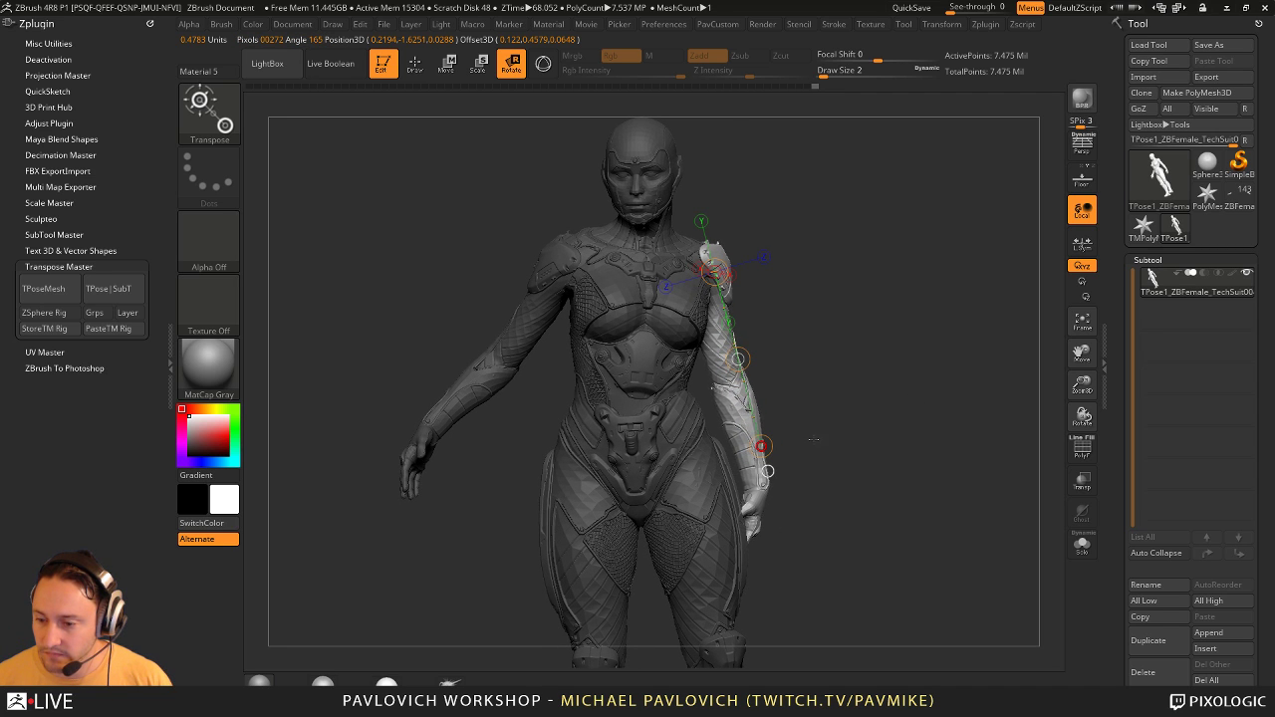
Step: Fine-tune the left arm's forward swing in side view, clear the mask, and return to drawing mode
left_click_drag(814, 439, 725, 448)
left_click_drag(859, 414, 813, 418)
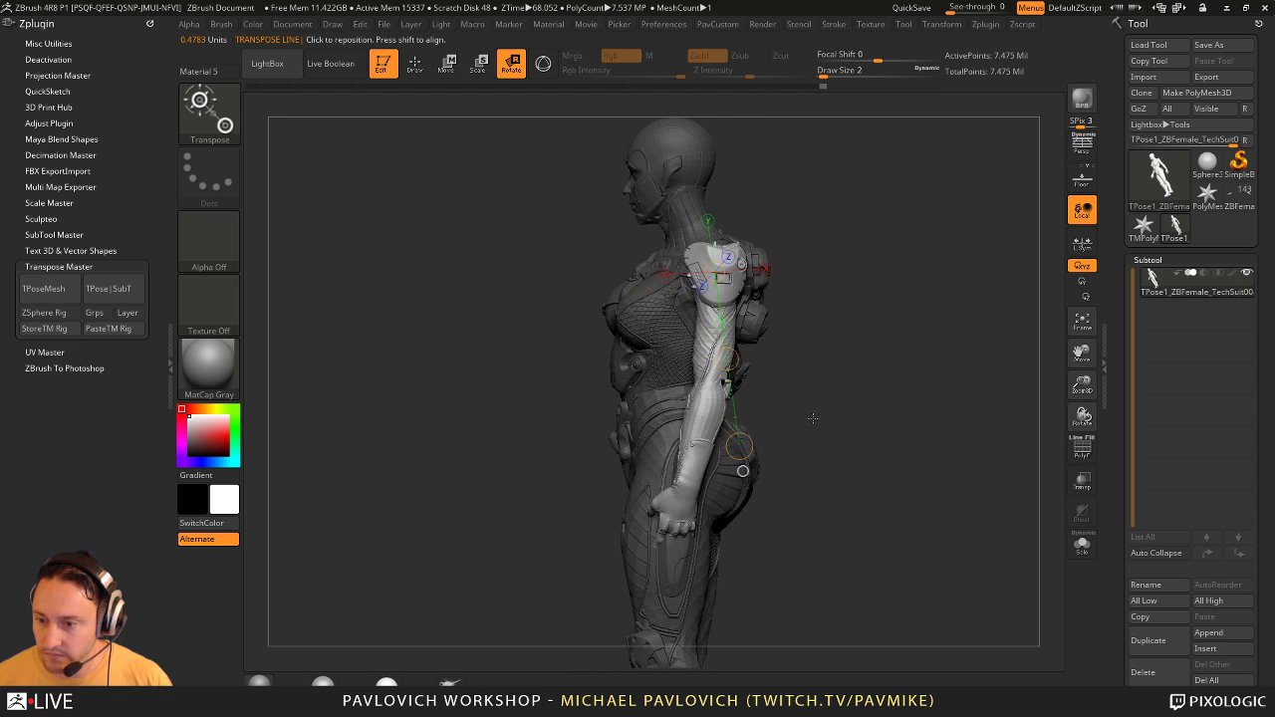
left_click_drag(743, 446, 740, 446)
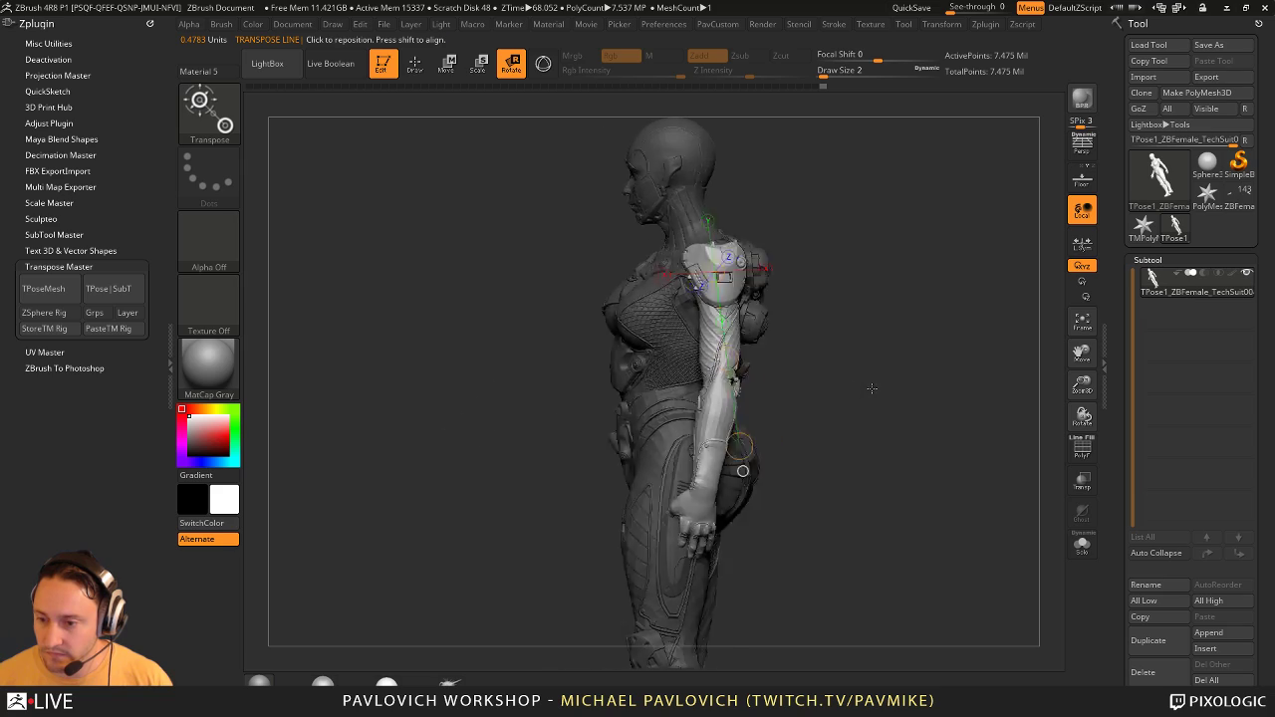
mouse_move(871, 388)
left_mouse_down("shift")
mouse_move(871, 349)
mouse_move(899, 455)
mouse_move(852, 377)
mouse_move(854, 428)
mouse_move(827, 376)
mouse_move(826, 448)
left_mouse_up("shift")
key("q")
Step: Choose the SelectLasso brush and isolate the left hand with its wrist and forearm cuff
key("ctrl+shift")
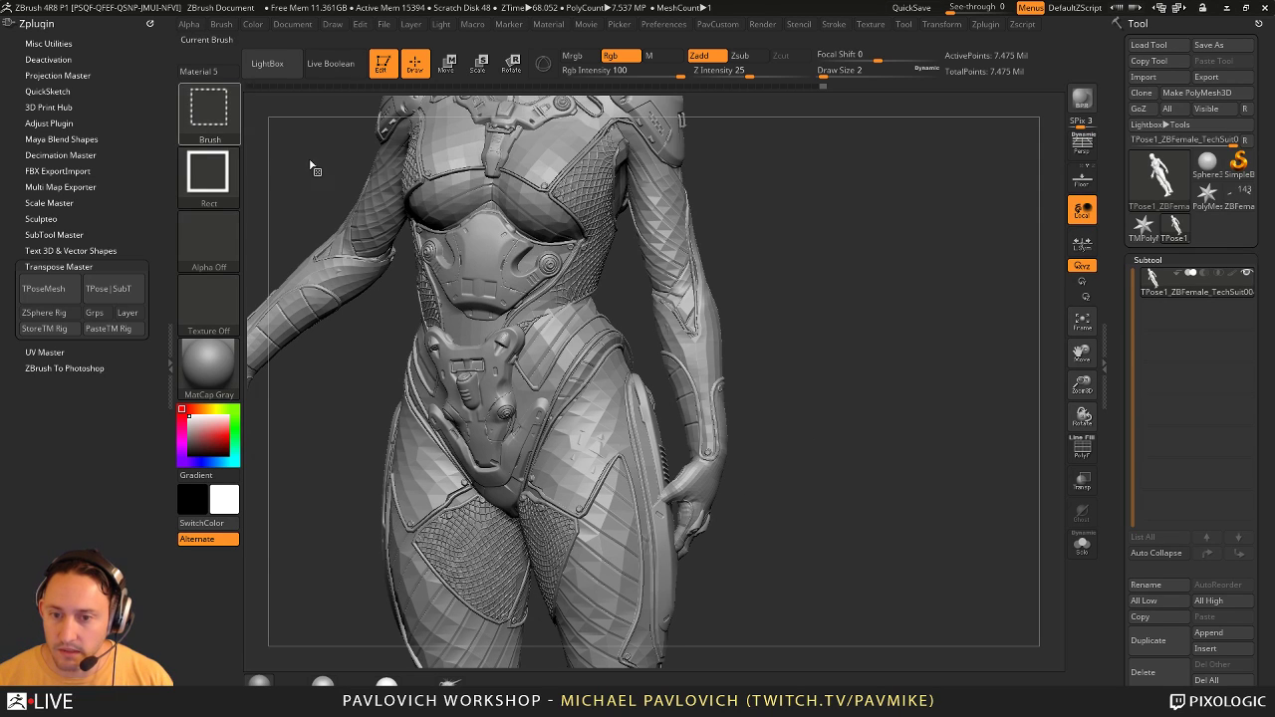
key("ctrl+shift+b")
left_click(520, 186)
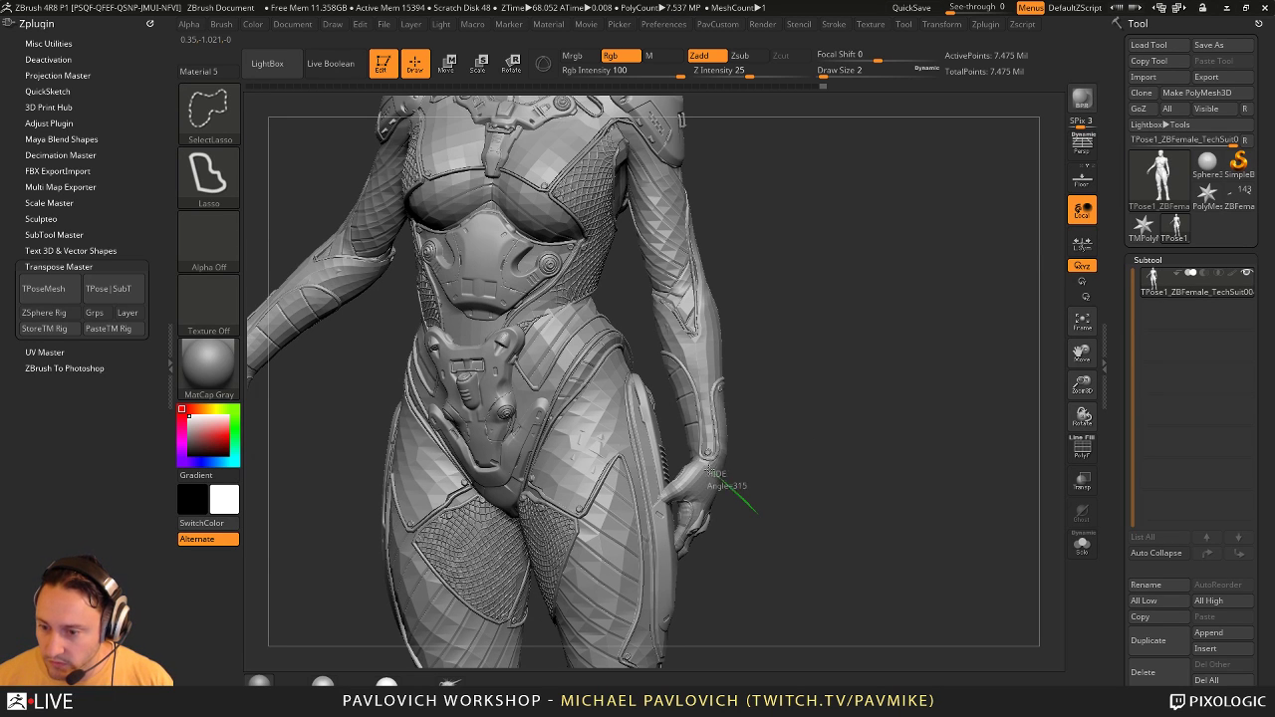
left_click_drag(675, 468, 673, 374, "ctrl+shift")
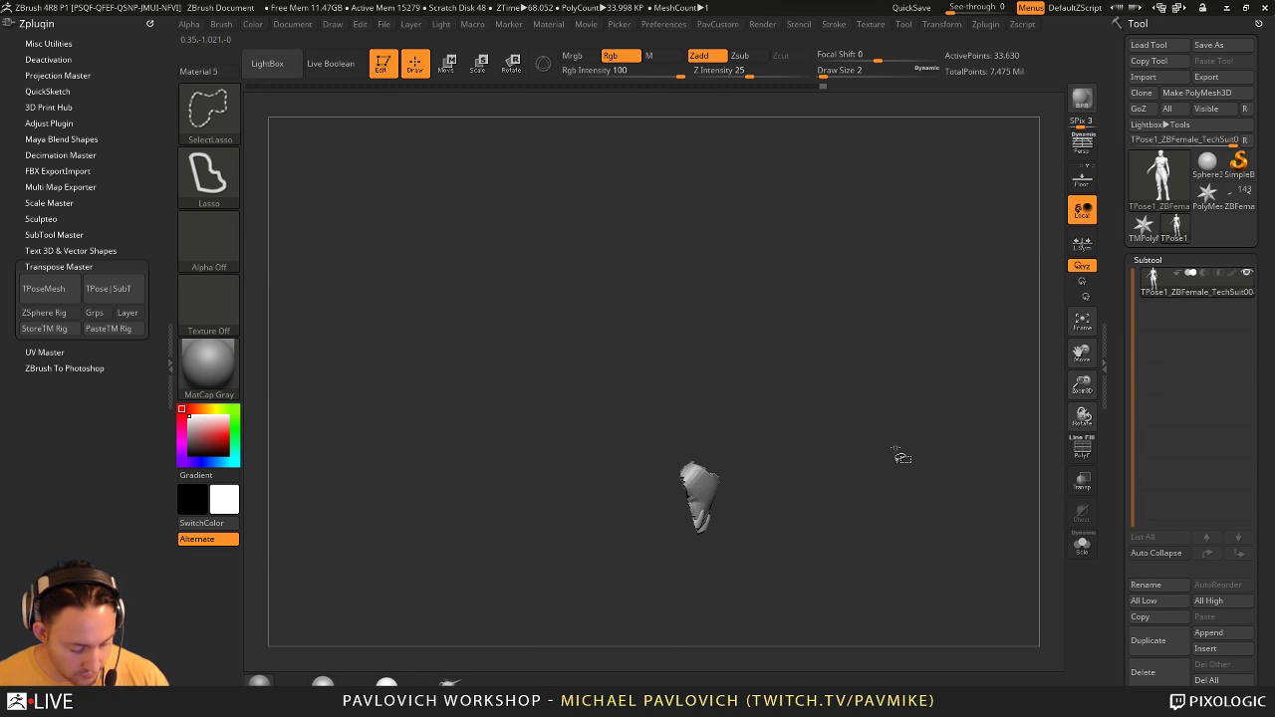
left_click(893, 437, "ctrl+shift")
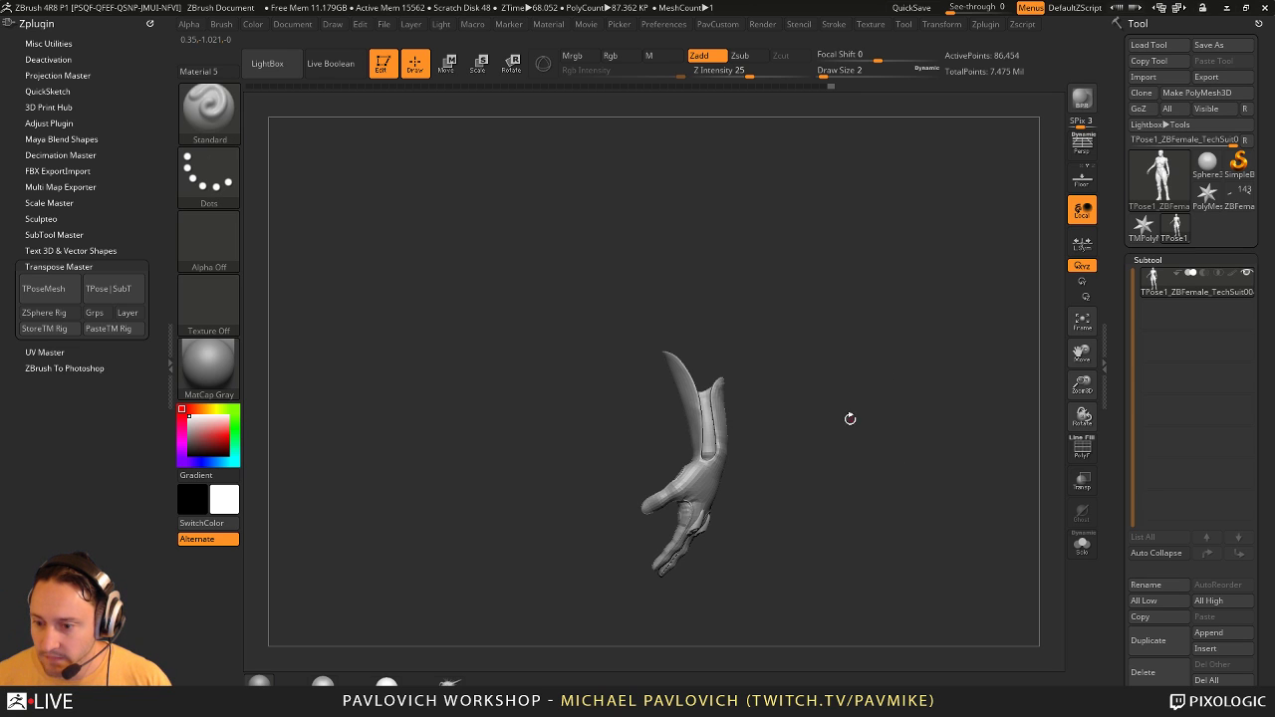
left_click_drag(846, 419, 851, 428)
Step: Lasso-mask the left hand up to the wrist, show the full body, and invert the mask
key("ctrl")
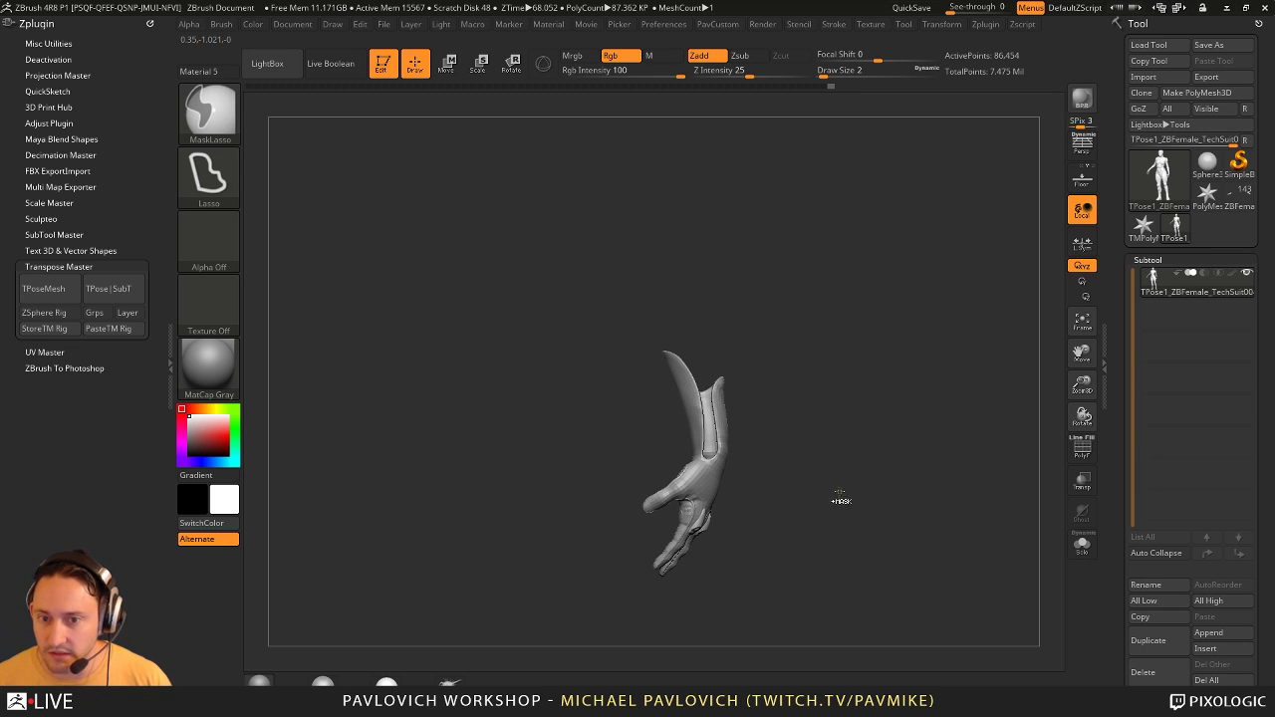
left_click_drag(670, 448, 832, 528, "ctrl")
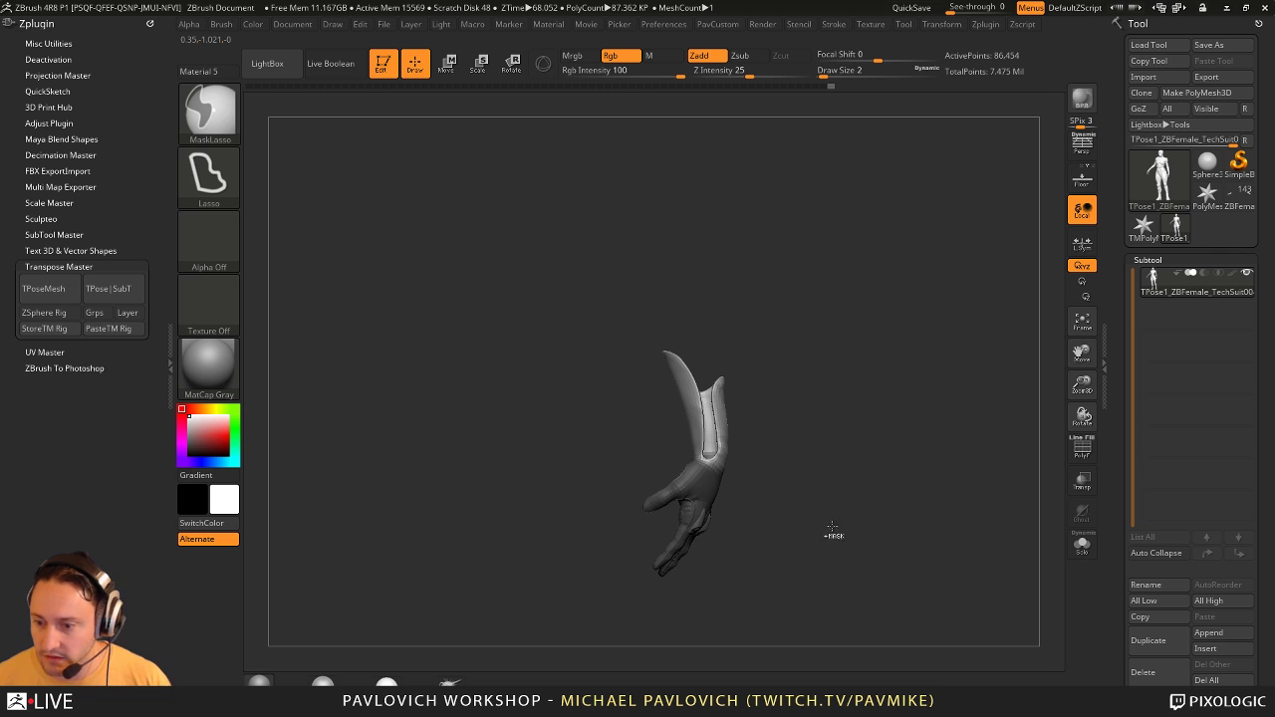
key("ctrl+shift")
left_click(906, 461, "ctrl+shift")
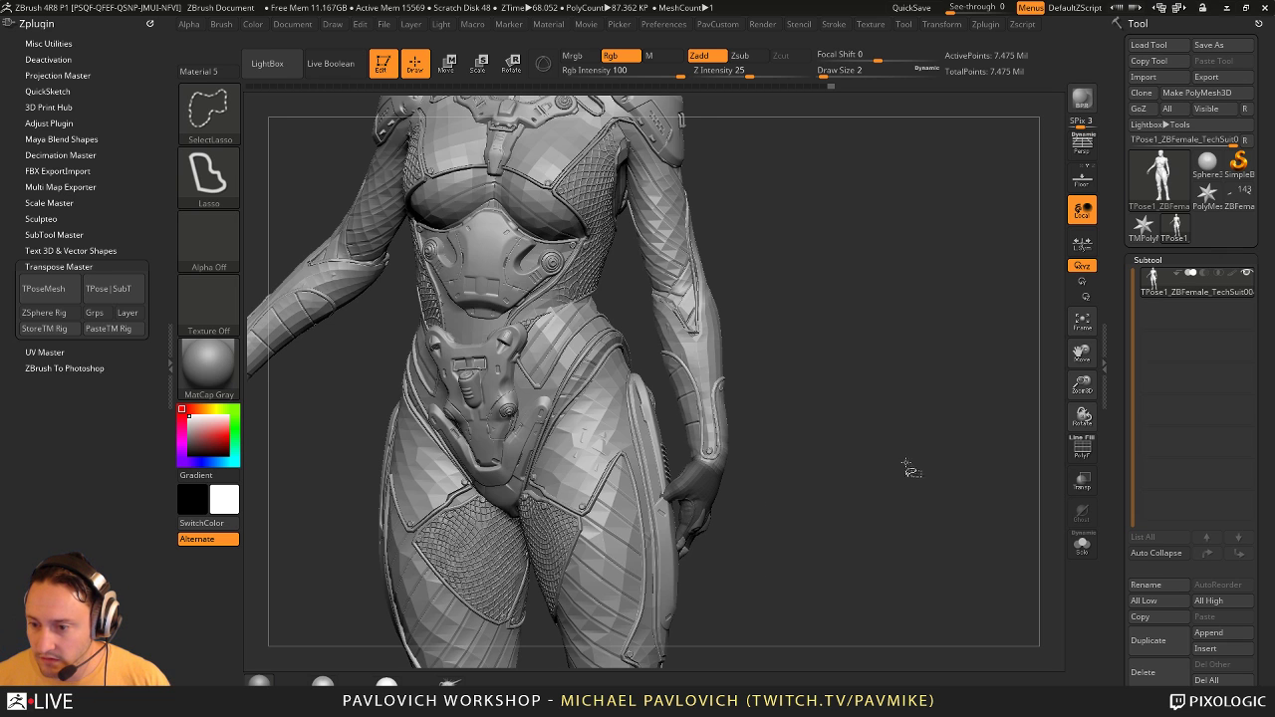
left_click(915, 404, "ctrl")
Step: Switch to the SelectRect brush, isolate the left fingertips, and bring the full body back into view
mouse_move(815, 388)
left_mouse_down()
mouse_move(843, 458)
mouse_move(874, 217)
left_mouse_up()
key("ctrl+shift")
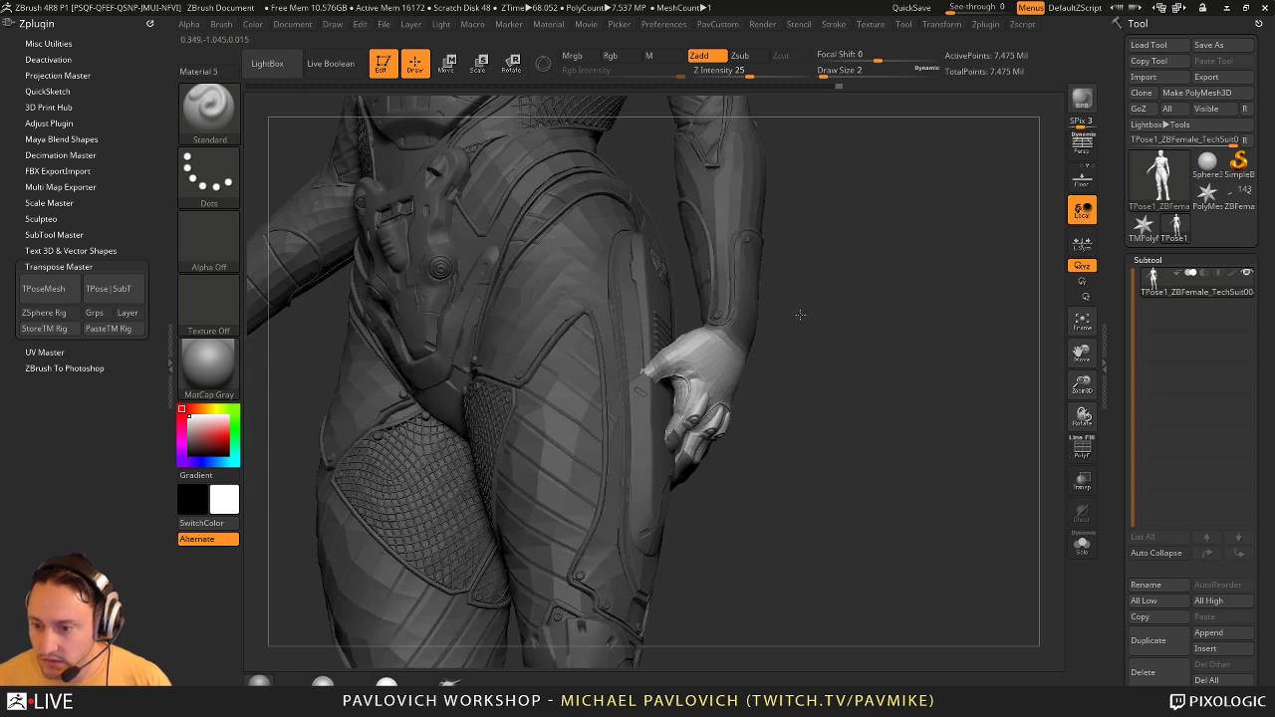
key("ctrl+shift")
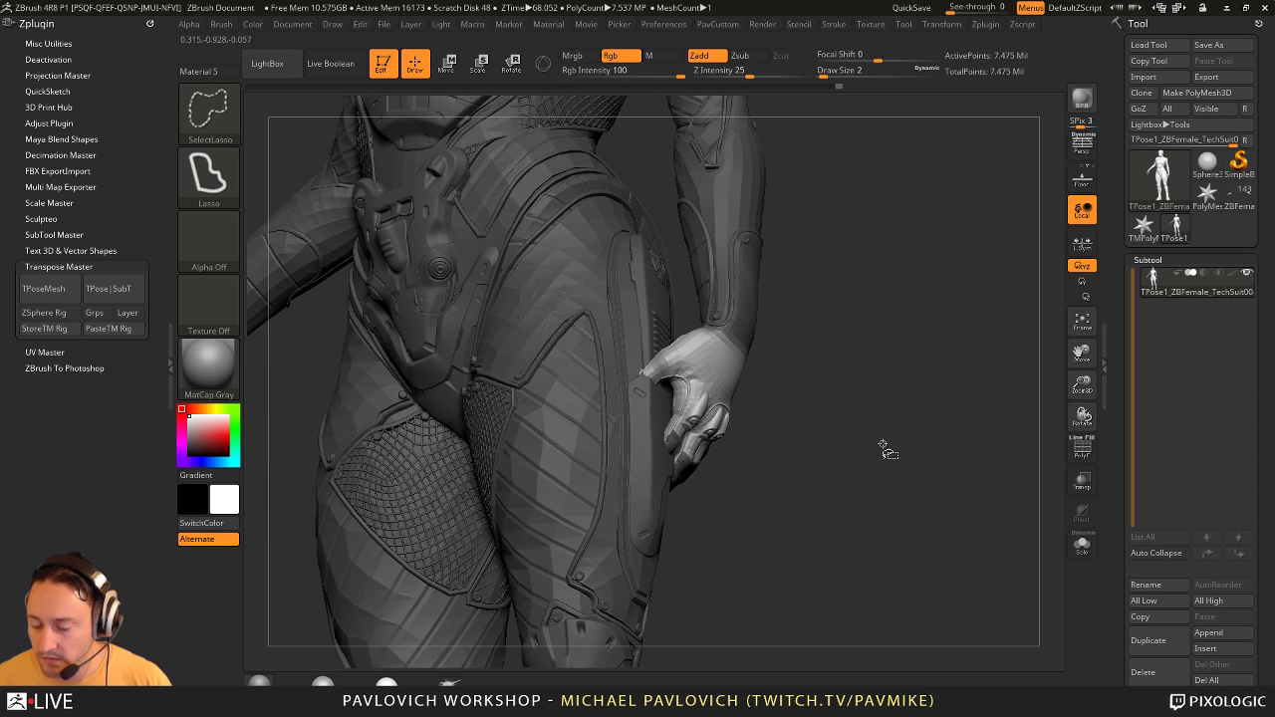
left_click(212, 115, "ctrl+shift")
left_click(268, 124, "ctrl+shift")
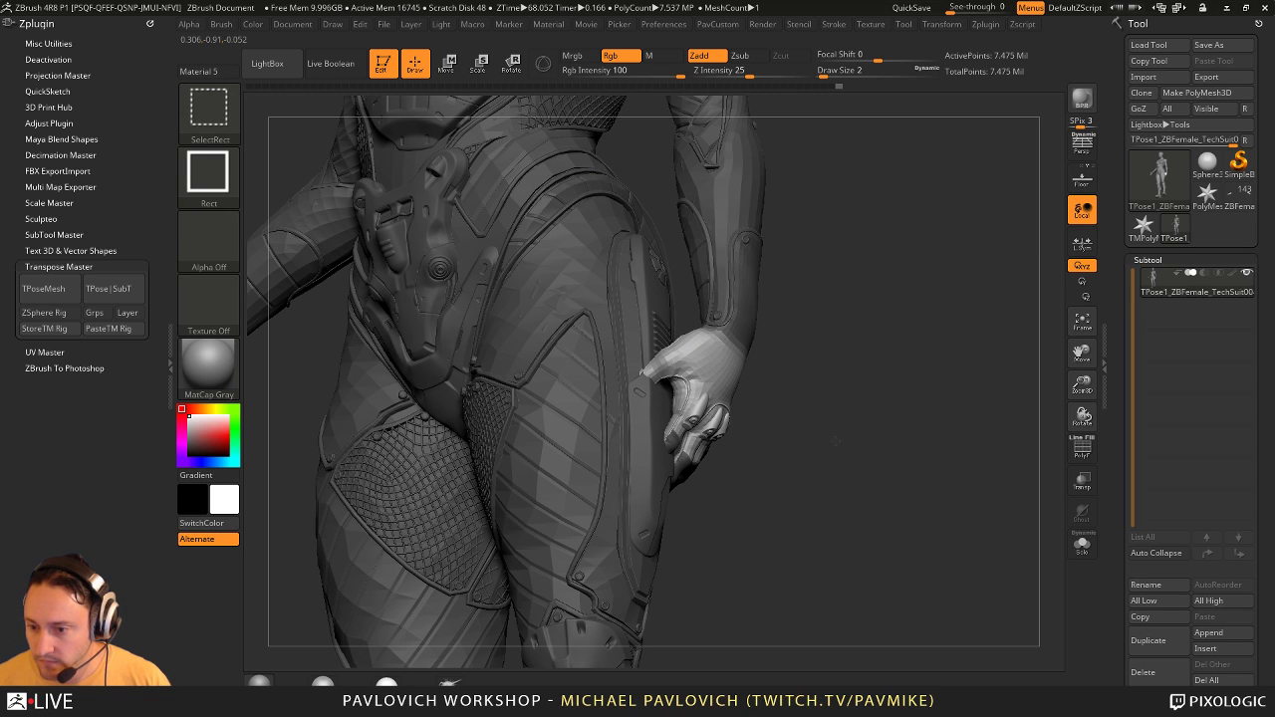
mouse_move(840, 443)
left_mouse_down("ctrl+shift")
mouse_move(848, 435)
mouse_move(664, 563)
left_mouse_up("ctrl+shift")
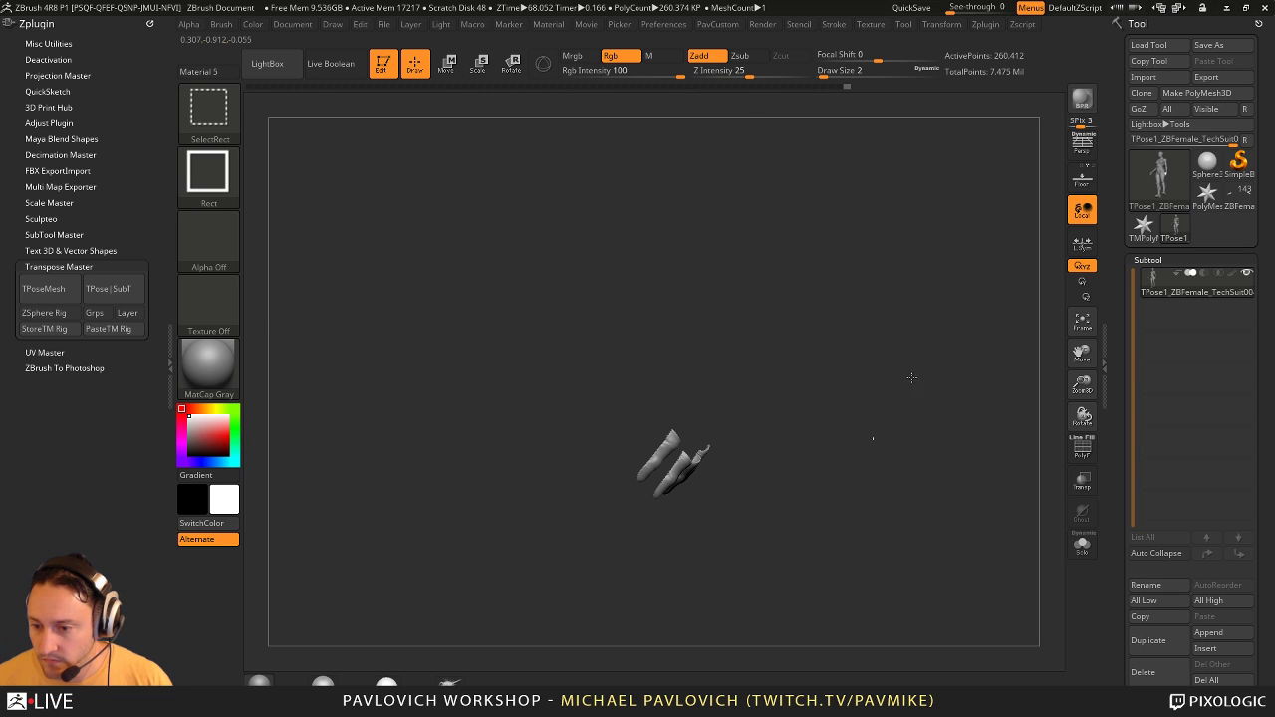
left_click(904, 384, "ctrl+shift")
left_click_drag(889, 396, 903, 411)
Step: Draw a transpose line from the left wrist to the fingers, align it with the hand, and rotate the hand outward from the thigh
key("w")
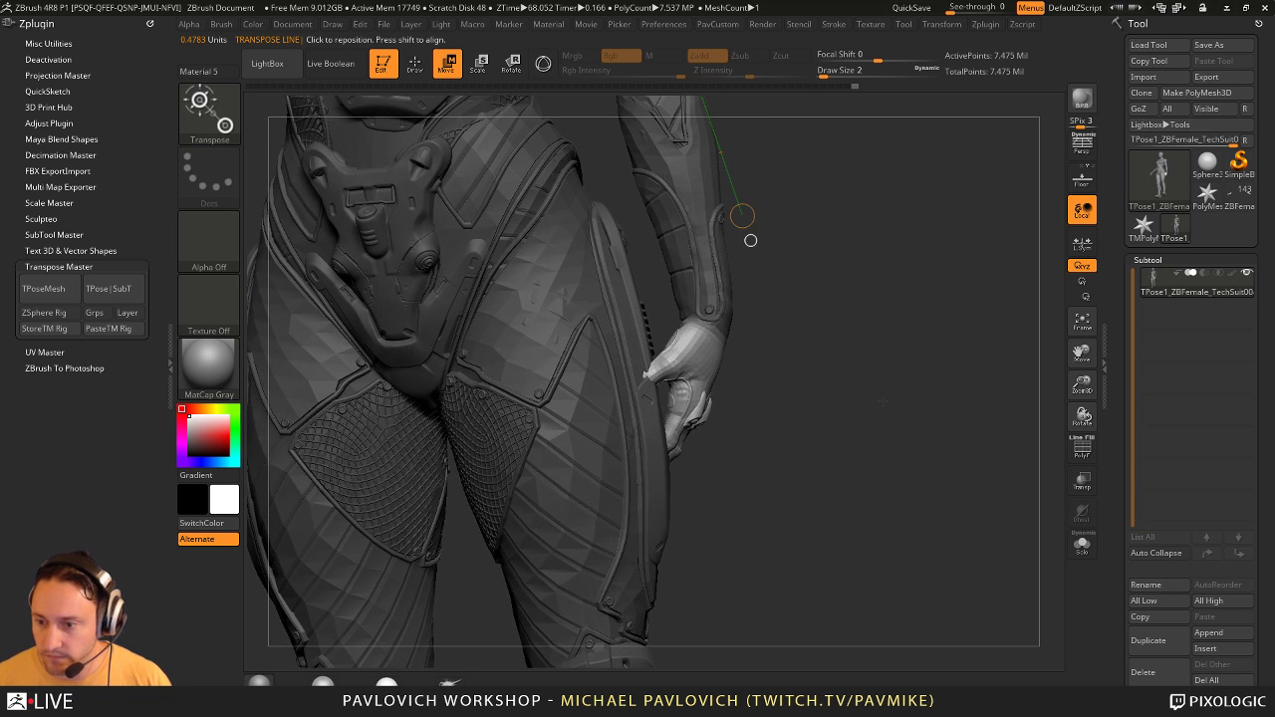
left_click_drag(707, 346, 674, 438)
right_click_drag(877, 419, 748, 402)
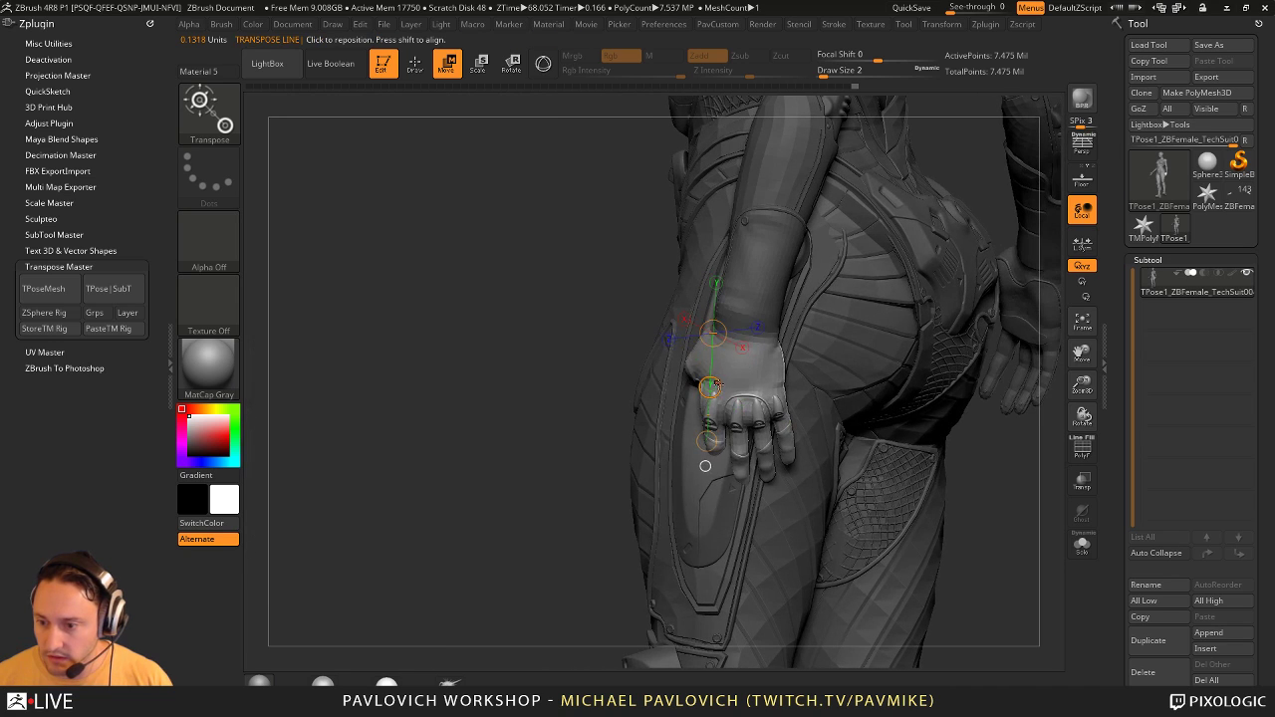
left_click_drag(721, 383, 746, 392)
right_click_drag(470, 466, 603, 483)
left_click_drag(849, 401, 805, 406)
key("r")
left_click_drag(702, 446, 715, 453)
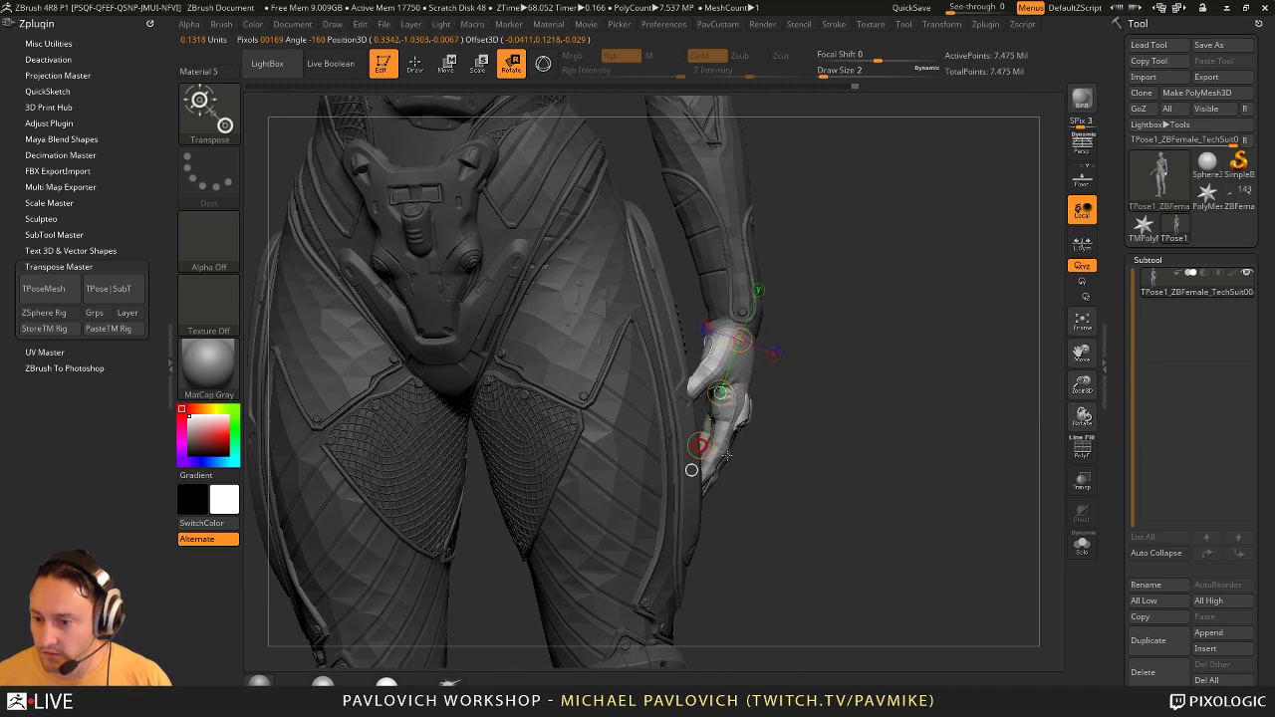
Step: Check the left hand's pose from several angles, return to drawing mode, and clear the mask
key("q")
mouse_move(905, 409)
left_mouse_down()
mouse_move(840, 409)
mouse_move(885, 418)
mouse_move(737, 468)
mouse_move(734, 451)
left_mouse_up()
key("w")
key("r")
left_click_drag(936, 447, 1096, 433)
key("q")
mouse_move(943, 421)
left_mouse_down("ctrl")
mouse_move(948, 316)
mouse_move(888, 279)
mouse_move(891, 308)
mouse_move(888, 257)
mouse_move(919, 324)
mouse_move(875, 365)
mouse_move(929, 364)
mouse_move(870, 307)
mouse_move(912, 342)
left_mouse_up("ctrl")
left_click_drag(903, 424, 817, 330, "alt")
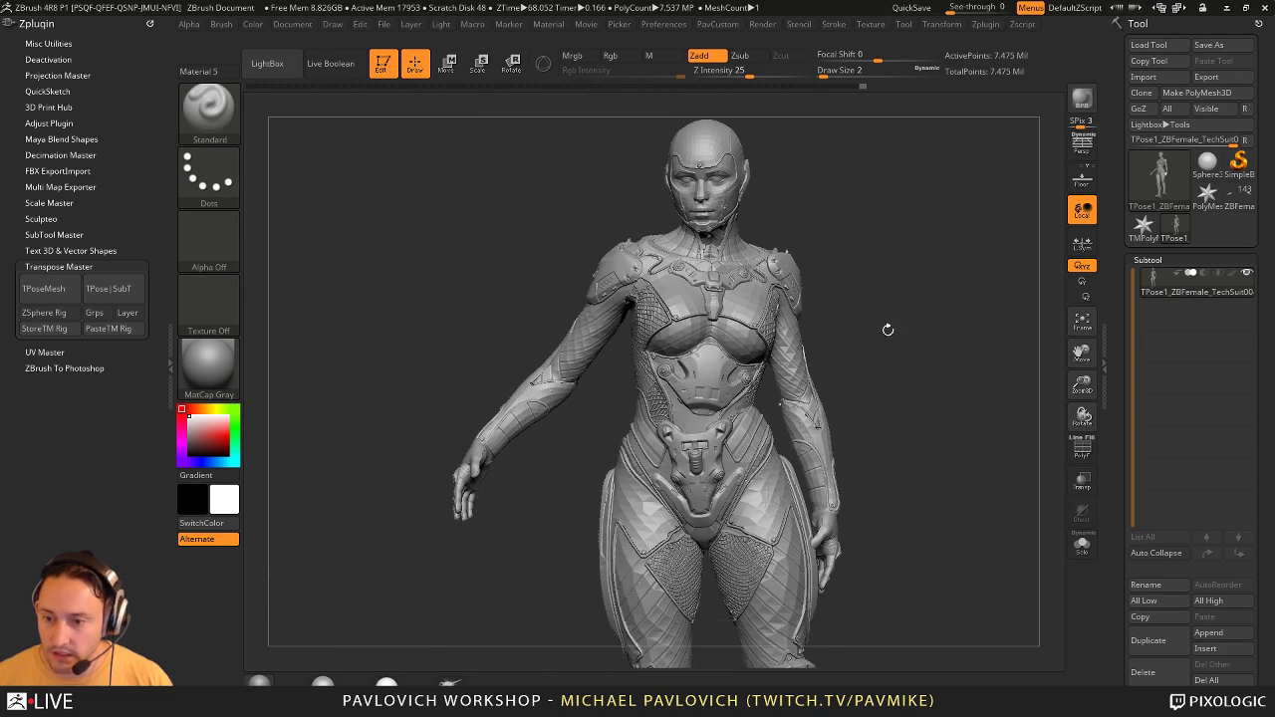
Step: Lasso-mask the whole right arm with its shoulder pad, clean up the mask from behind, and invert it
mouse_move(541, 297)
left_mouse_down("ctrl")
mouse_move(633, 224)
mouse_move(642, 251)
mouse_move(587, 353)
mouse_move(341, 458)
mouse_move(340, 445)
left_mouse_up("ctrl")
mouse_move(888, 218)
left_mouse_down()
mouse_move(1046, 235)
mouse_move(683, 287)
left_mouse_up()
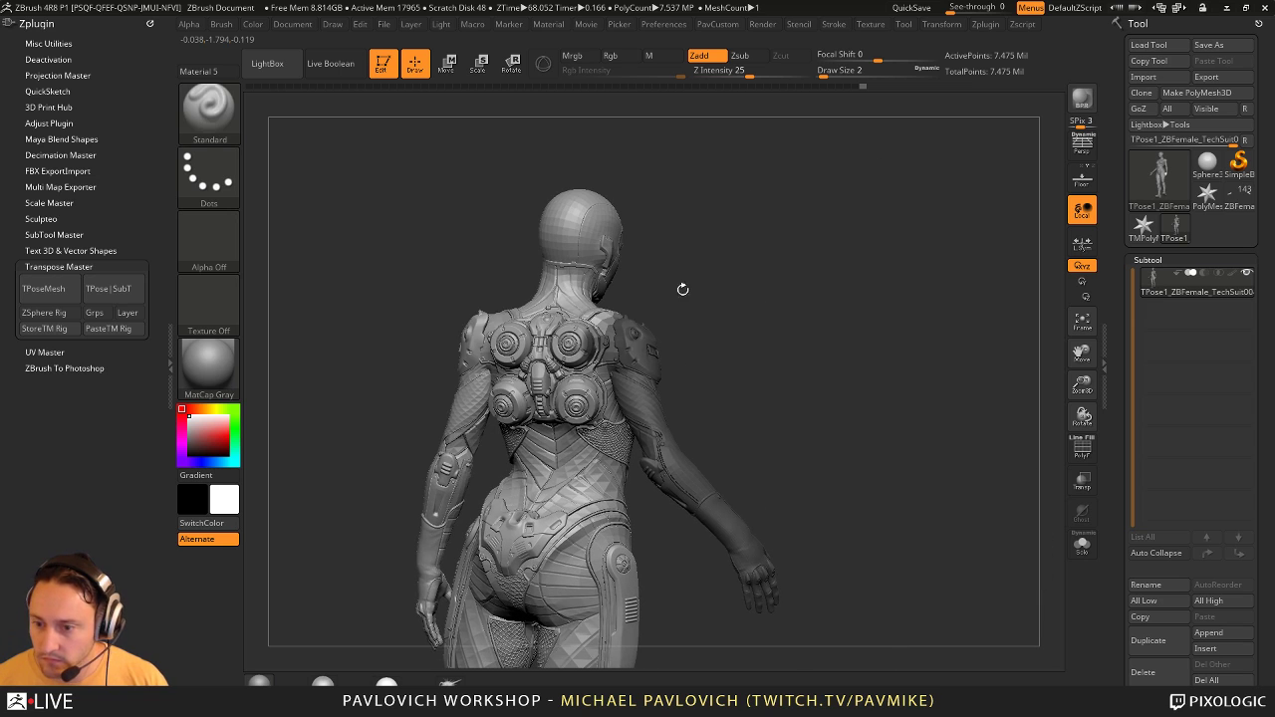
mouse_move(364, 393)
left_mouse_down("ctrl")
mouse_move(427, 308)
mouse_move(611, 302)
mouse_move(481, 500)
mouse_move(468, 498)
left_mouse_up("ctrl")
left_click_drag(894, 299, 786, 282)
left_click(615, 259, "ctrl")
left_click_drag(614, 259, 929, 241, "shift")
Step: Draw a transpose line along the right arm from the shoulder to the elbow and align it in side view
key("w")
left_click_drag(554, 325, 473, 452)
left_click_drag(847, 326, 997, 331)
left_click_drag(541, 388, 511, 388)
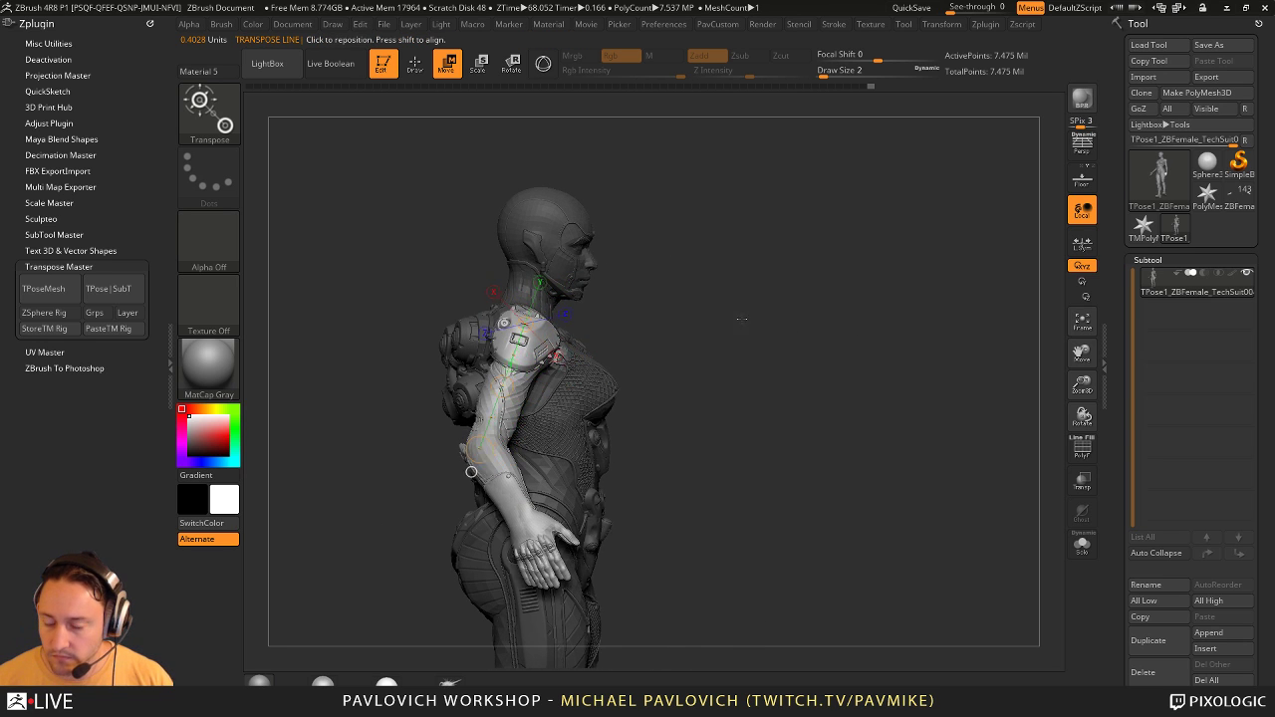
left_click_drag(887, 321, 825, 289)
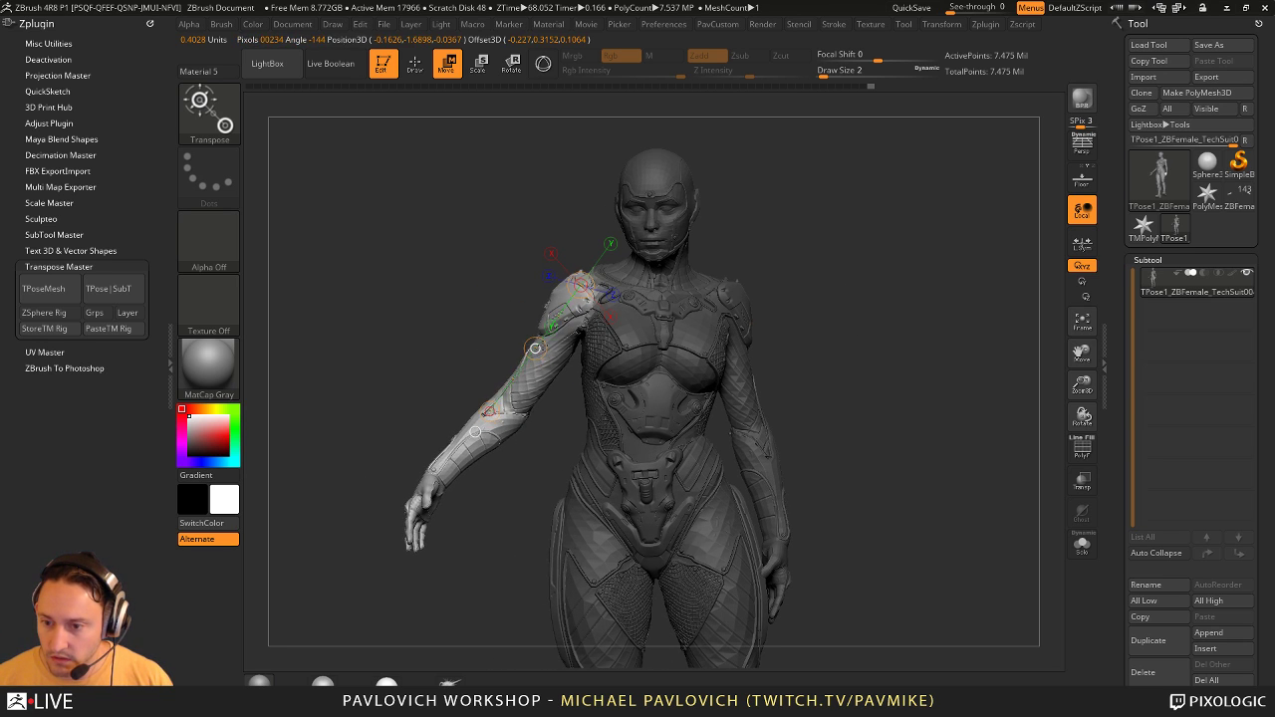
Step: Twist the right arm slightly around its own axis, starting from the shoulder
key("r")
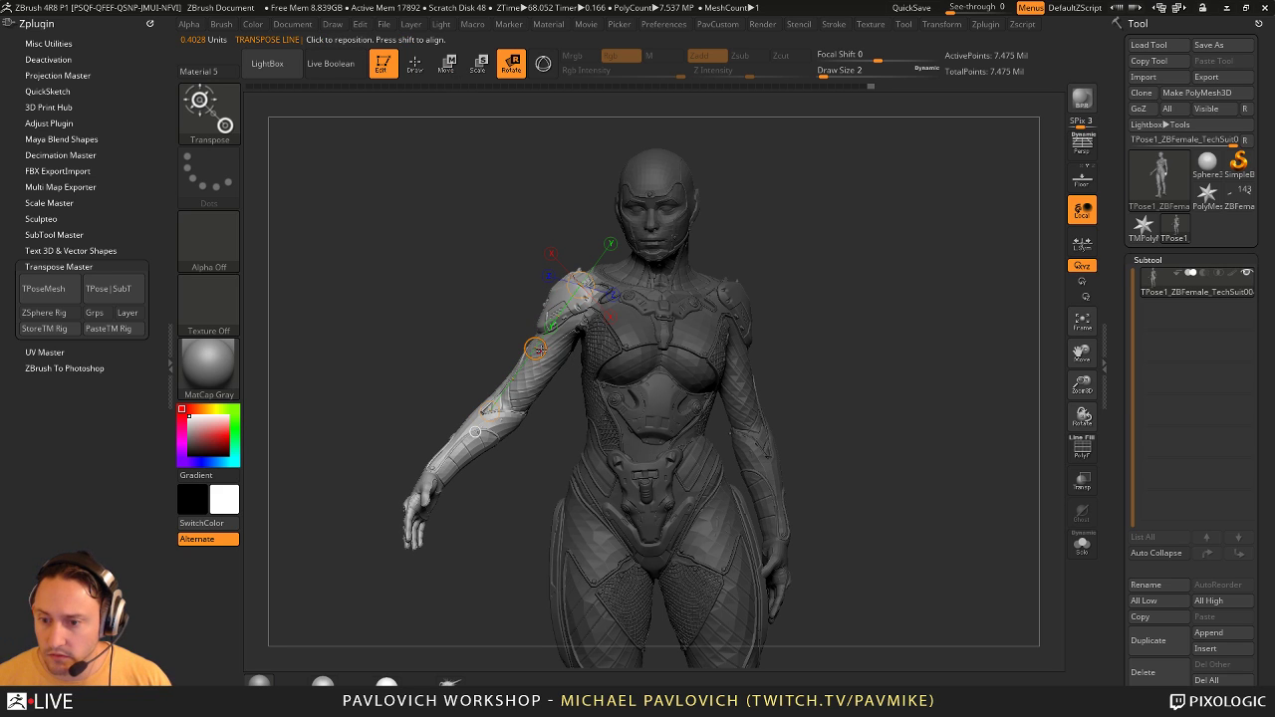
left_click_drag(535, 348, 572, 313)
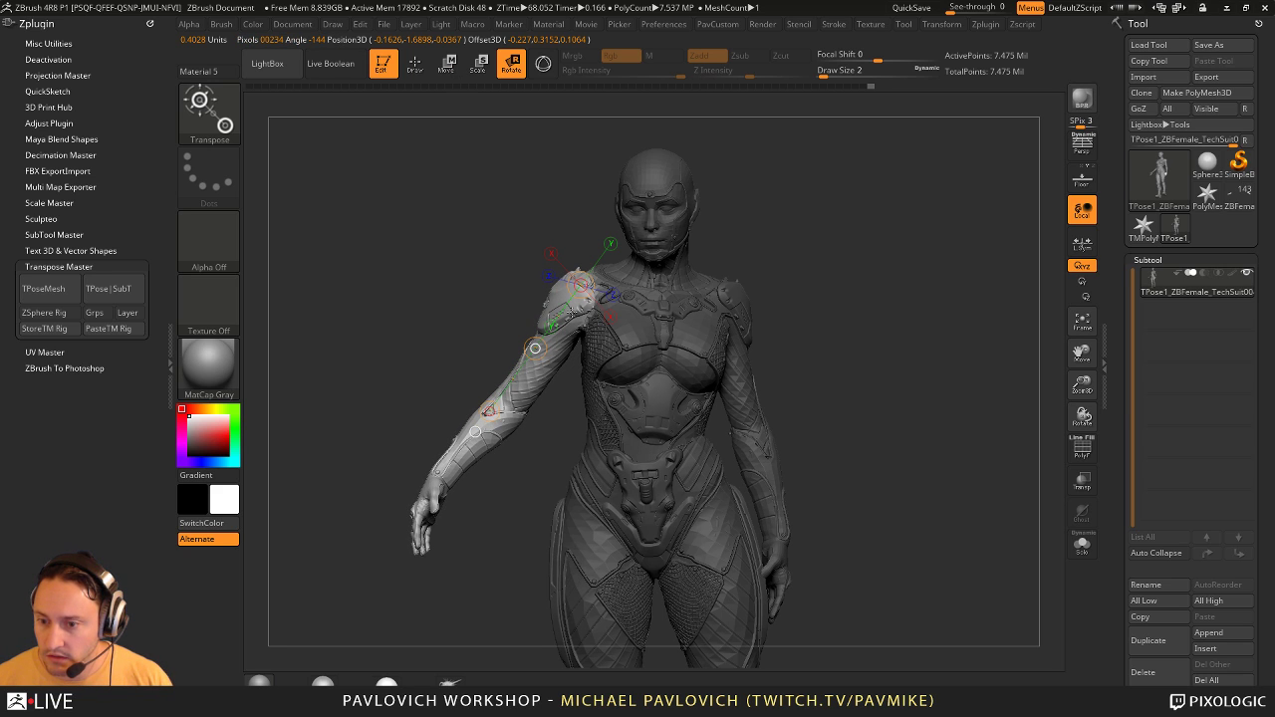
mouse_move(874, 324)
left_mouse_down("alt")
mouse_move(894, 296)
mouse_move(778, 207)
mouse_move(549, 257)
mouse_move(555, 300)
mouse_move(717, 357)
left_mouse_up("alt")
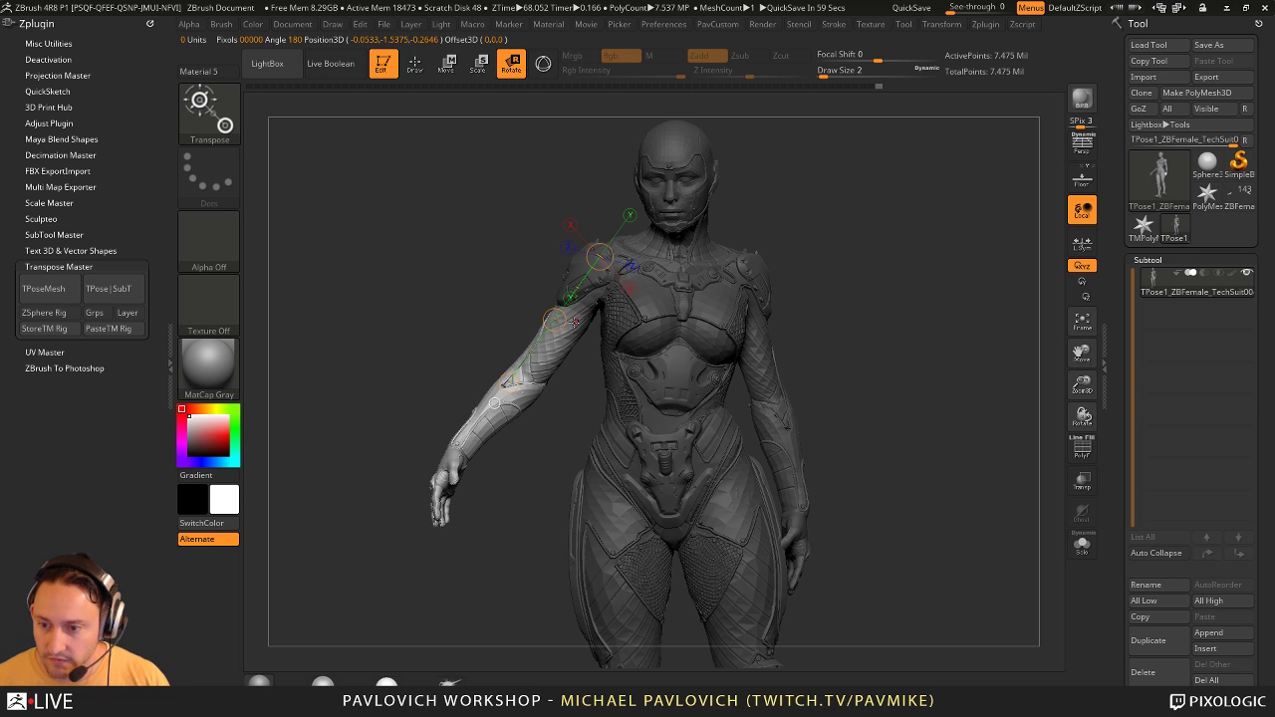
Step: Draw a new transpose line from the right upper arm to the elbow and twist the arm below the shoulder pad around it
left_click_drag(579, 313, 507, 396)
left_click_drag(491, 313, 546, 348)
left_click_drag(740, 316, 681, 317)
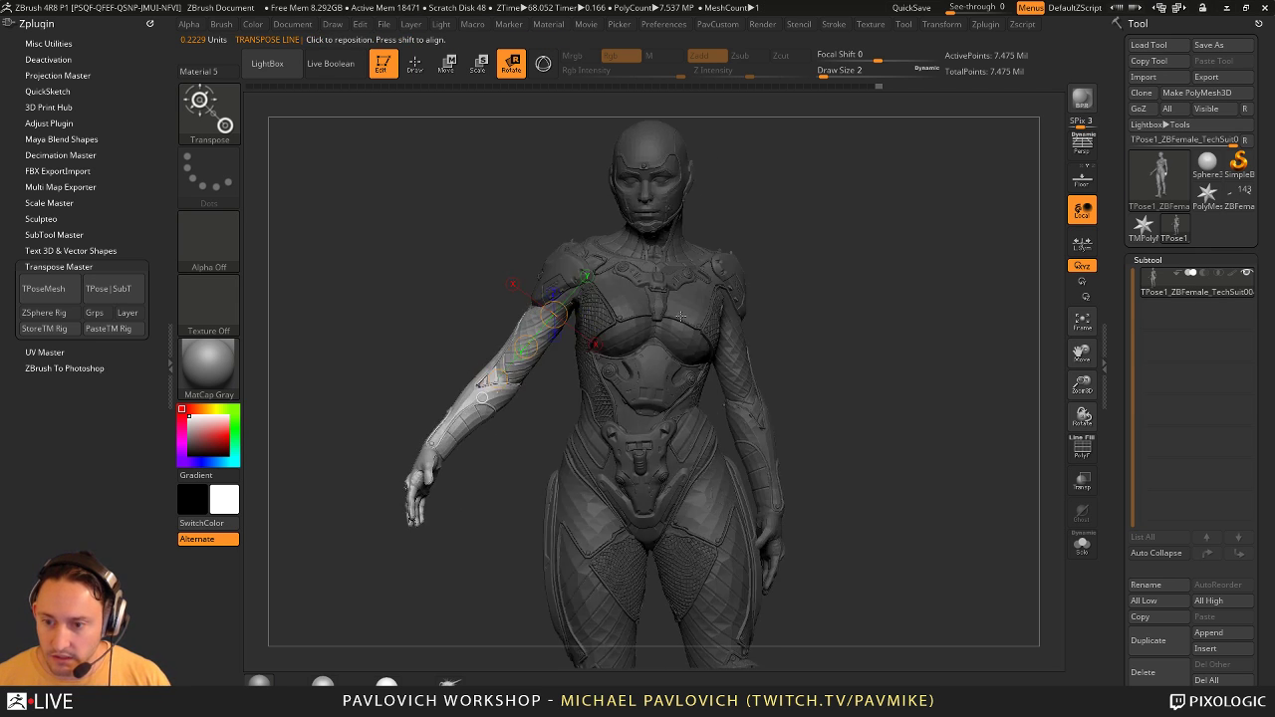
left_click_drag(526, 346, 569, 316)
Step: Return to drawing mode and mask the right upper arm down to the elbow, leaving the forearm and hand unmasked
key("q")
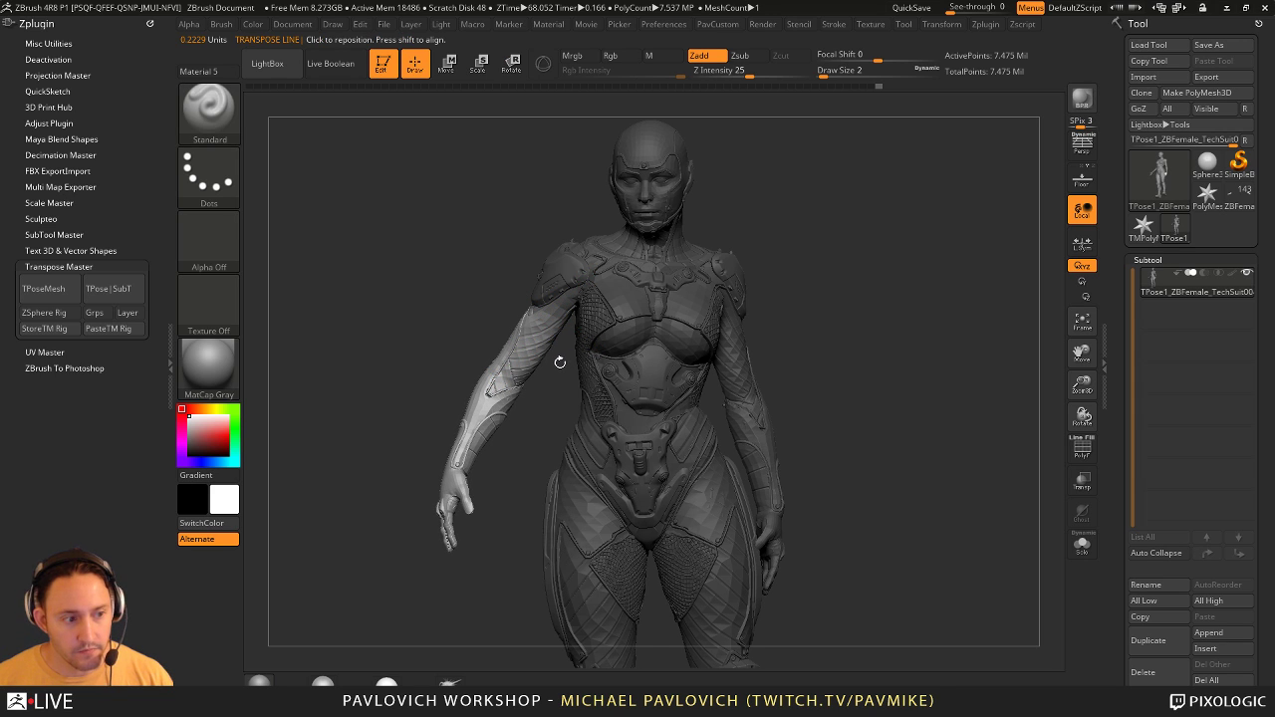
key("ctrl")
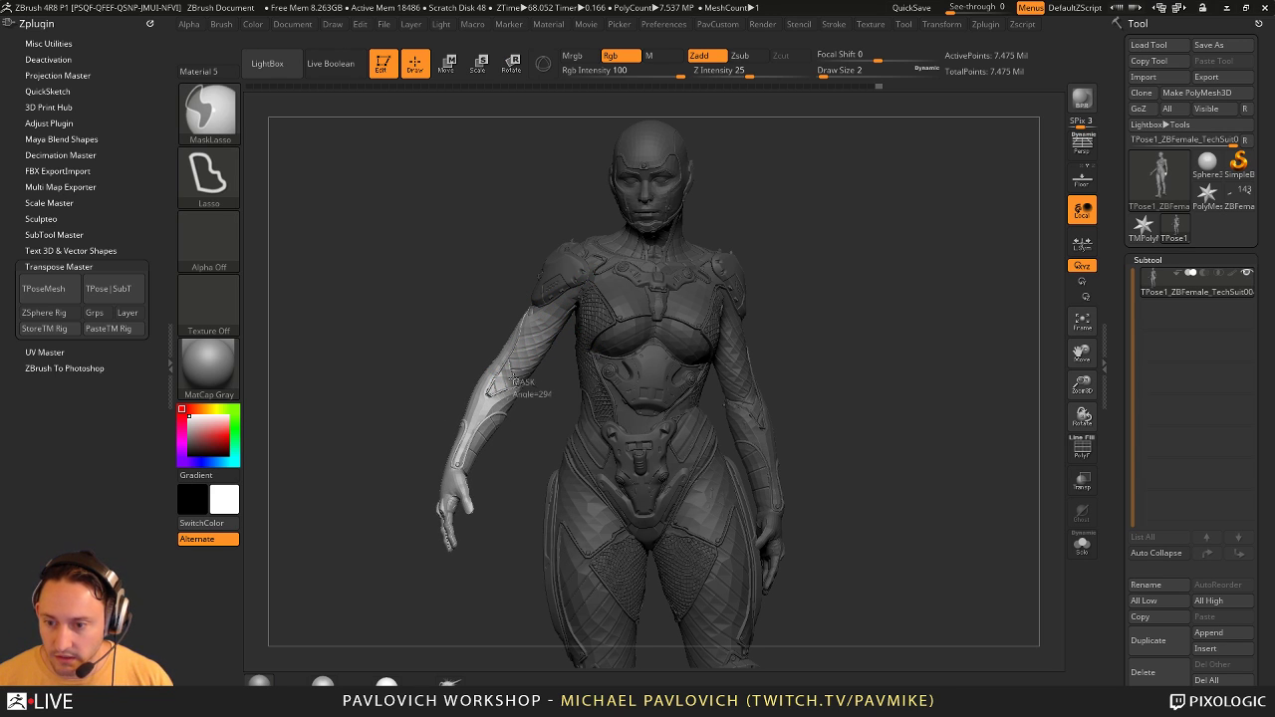
mouse_move(518, 385)
left_mouse_down("ctrl")
mouse_move(470, 335)
mouse_move(753, 309)
left_mouse_up("ctrl")
mouse_move(845, 293)
left_mouse_down()
mouse_move(946, 304)
mouse_move(808, 322)
mouse_move(755, 409)
mouse_move(653, 430)
left_mouse_up()
Step: Isolate the elbow guards, clear the mask from the right one, and show the full body
key("ctrl+shift")
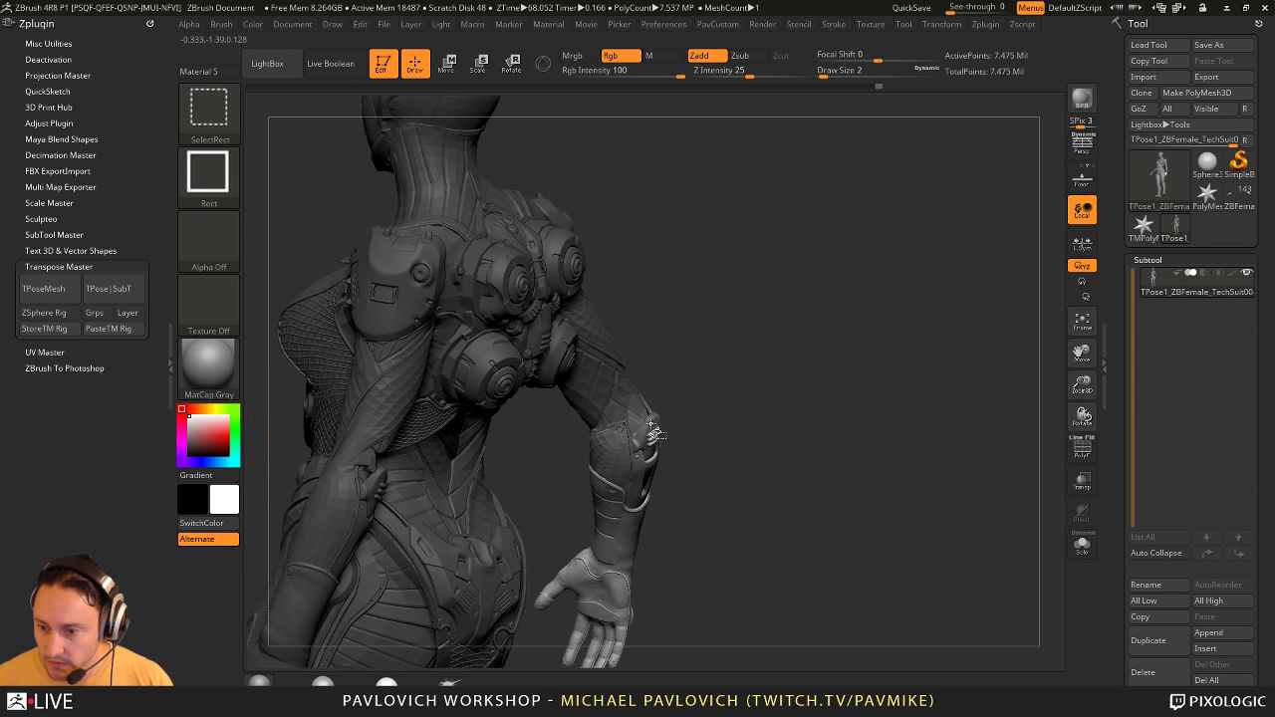
left_click(834, 387, "ctrl+shift")
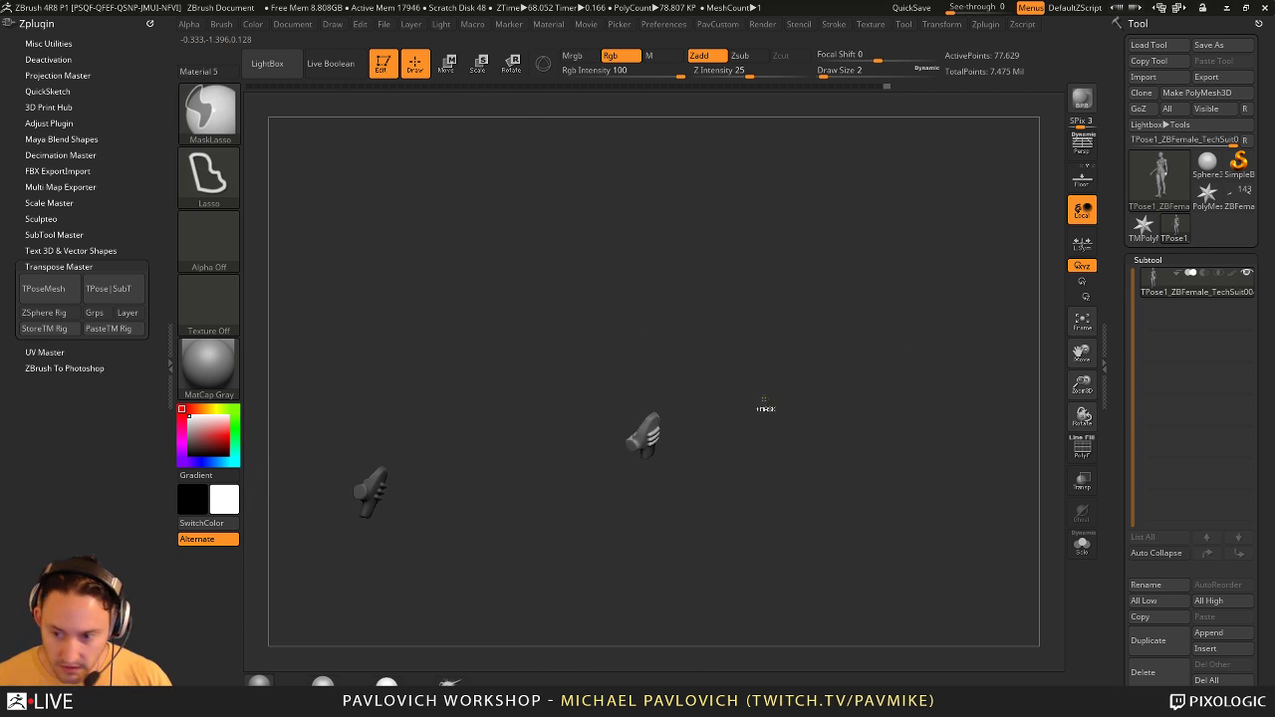
left_click(884, 299, "ctrl+shift")
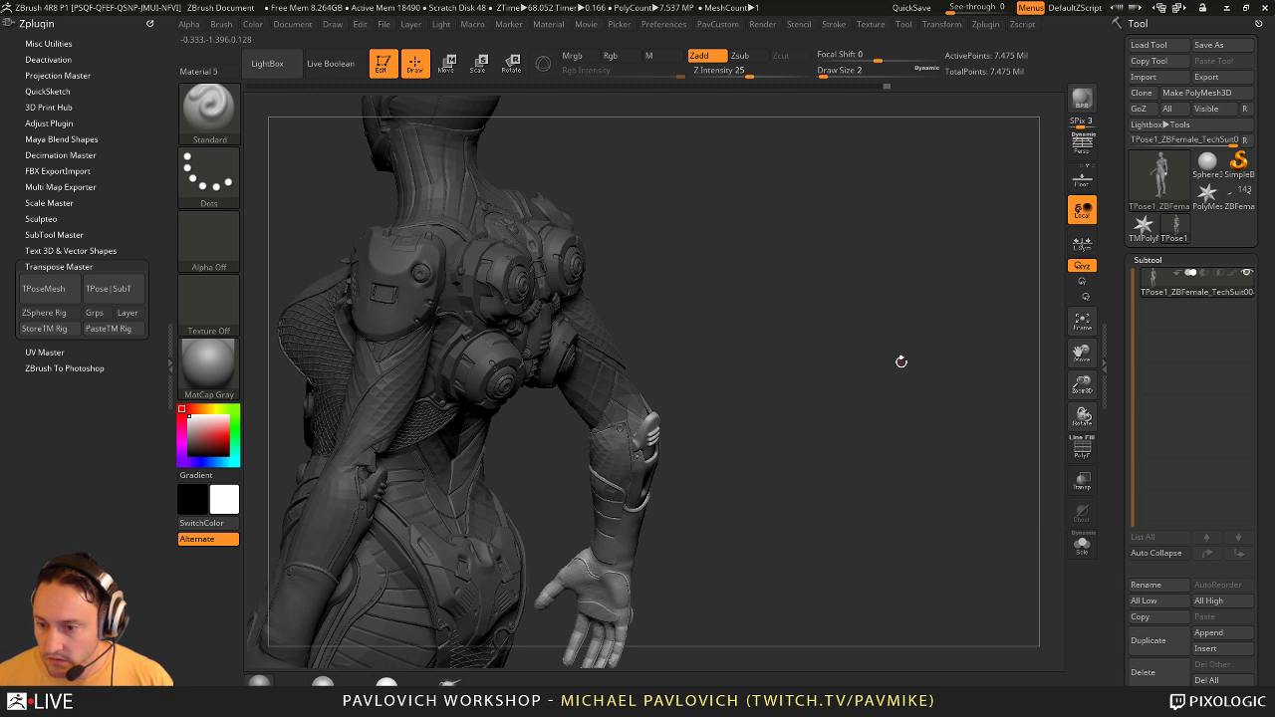
left_click_drag(900, 359, 815, 221)
left_click_drag(1036, 274, 899, 229, "alt")
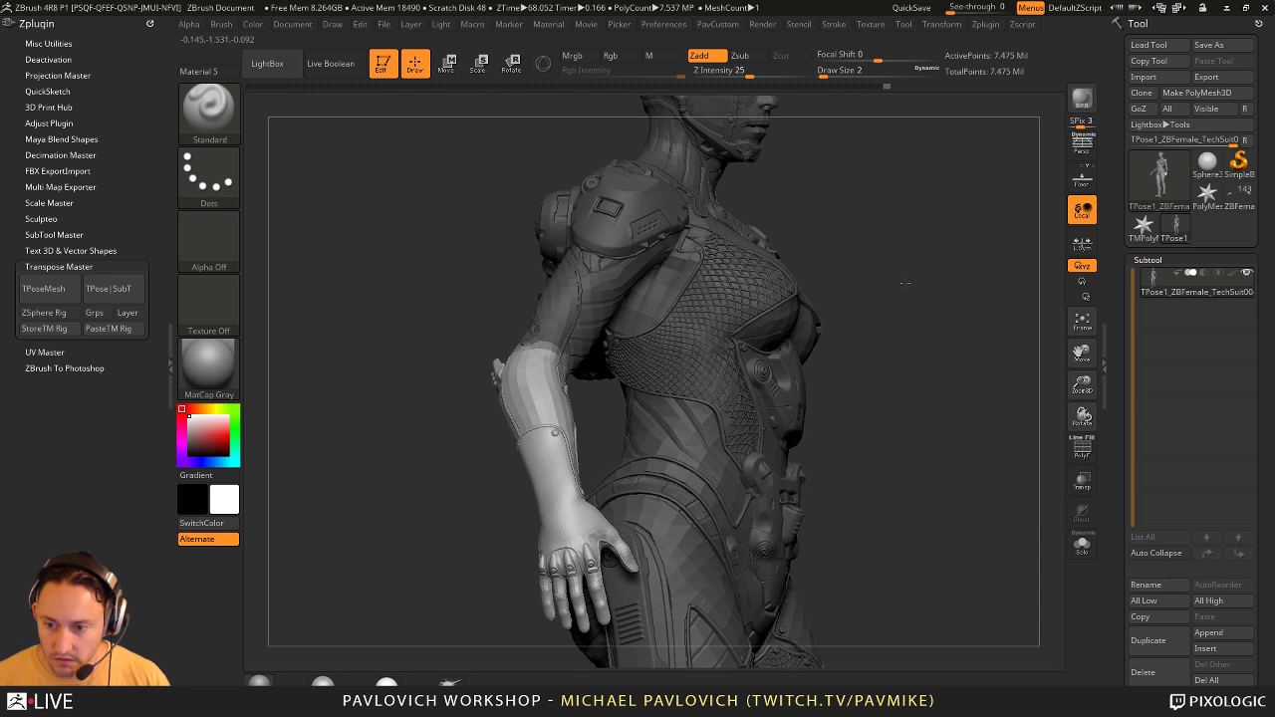
Step: Draw a transpose line along the unmasked right forearm between the wrist and the elbow, ready for rotating
left_click_drag(906, 279, 869, 311)
key("w")
left_click_drag(550, 551, 498, 374)
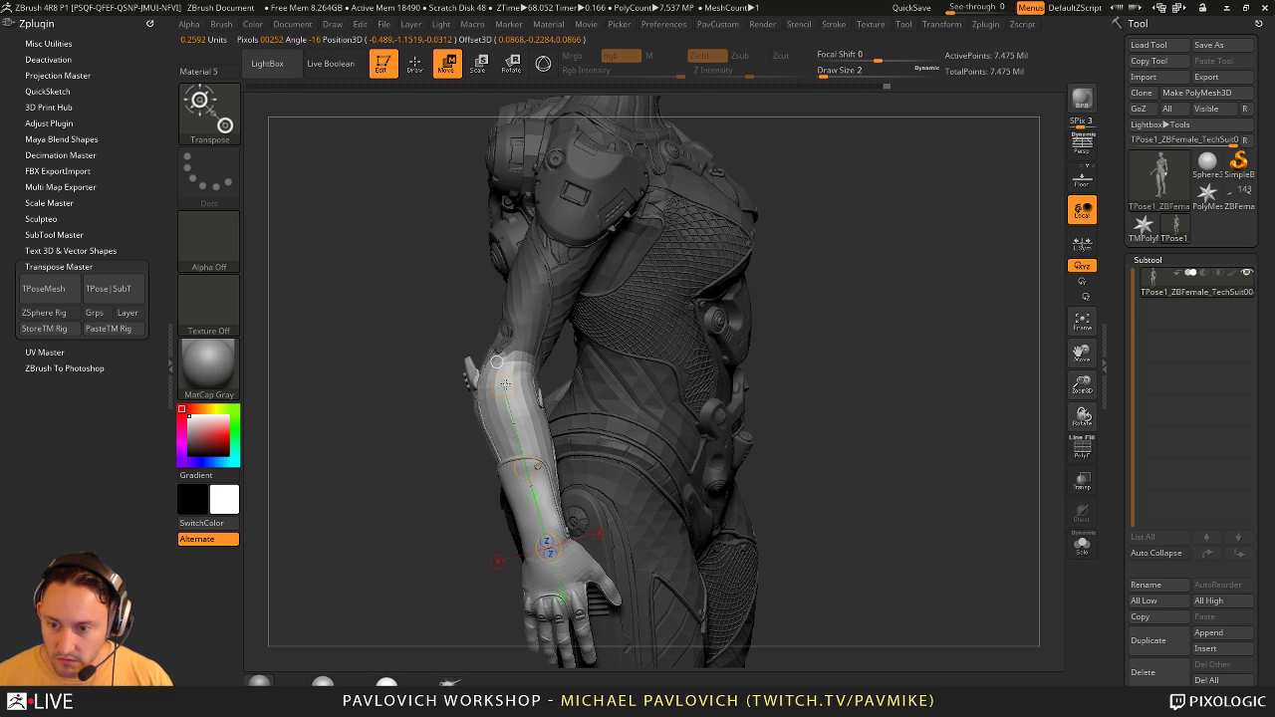
left_click_drag(817, 448, 628, 407)
key("r")
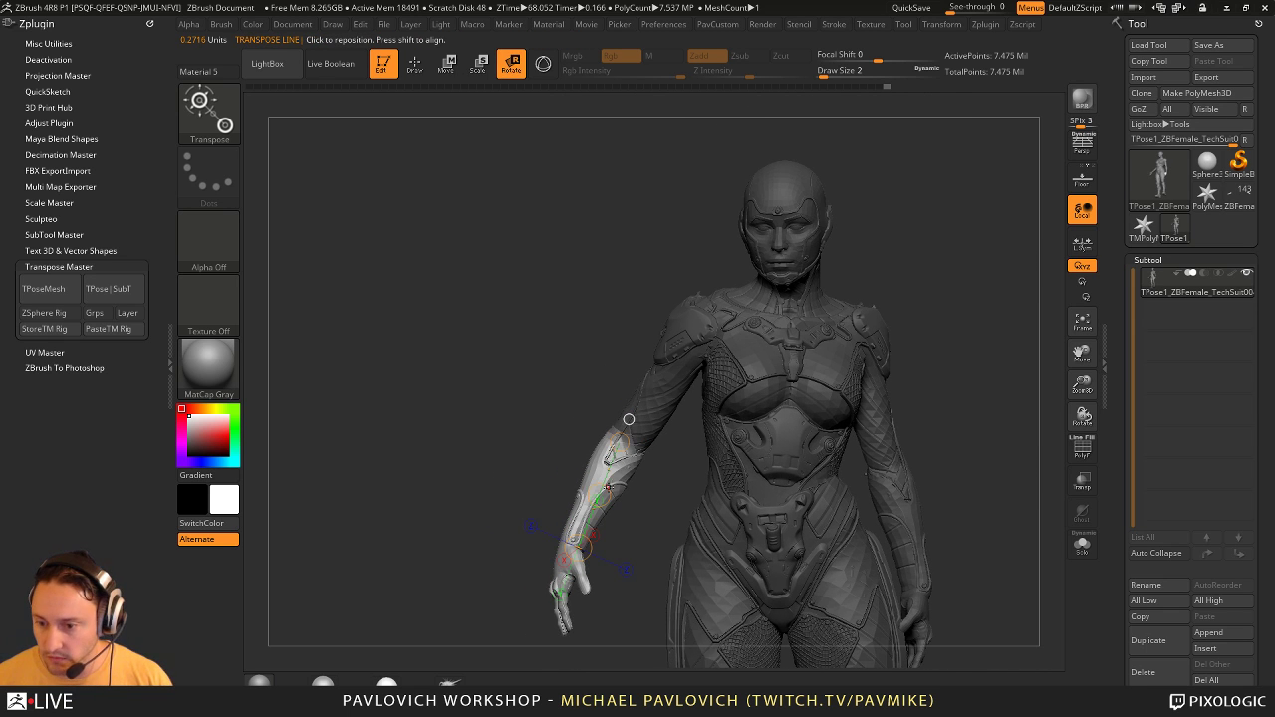
left_click(628, 419)
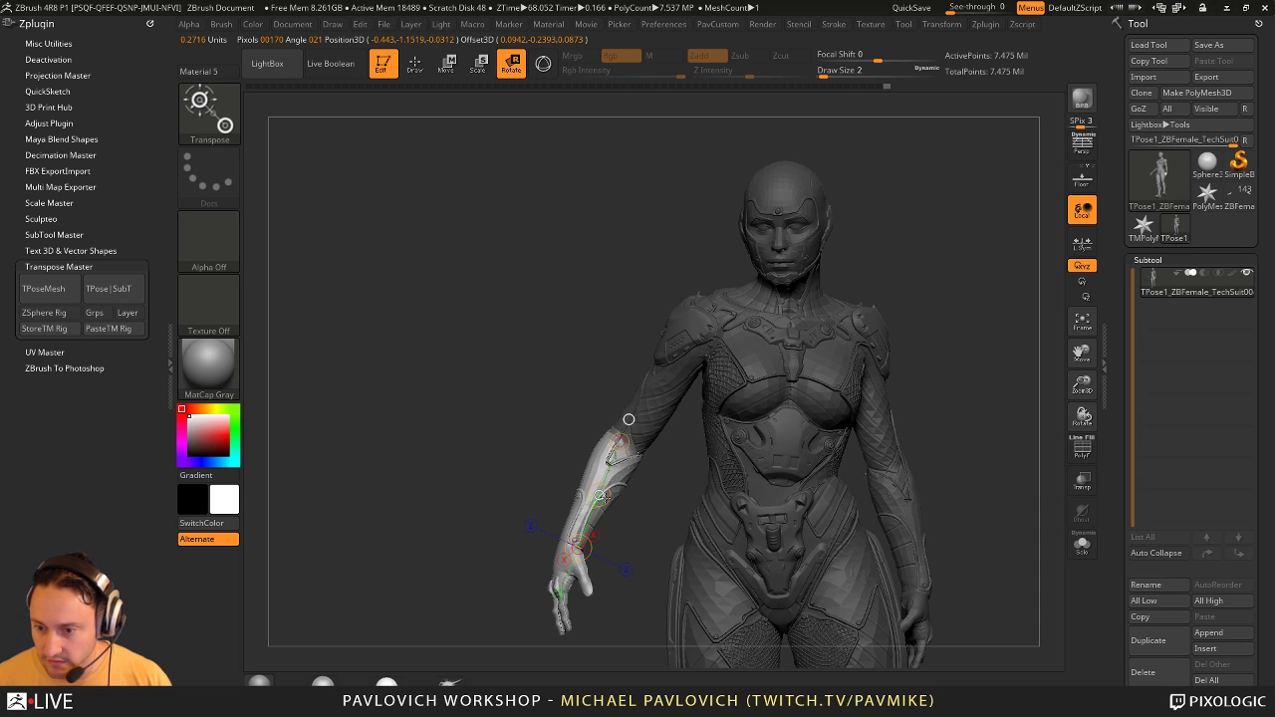
left_click_drag(602, 496, 596, 514)
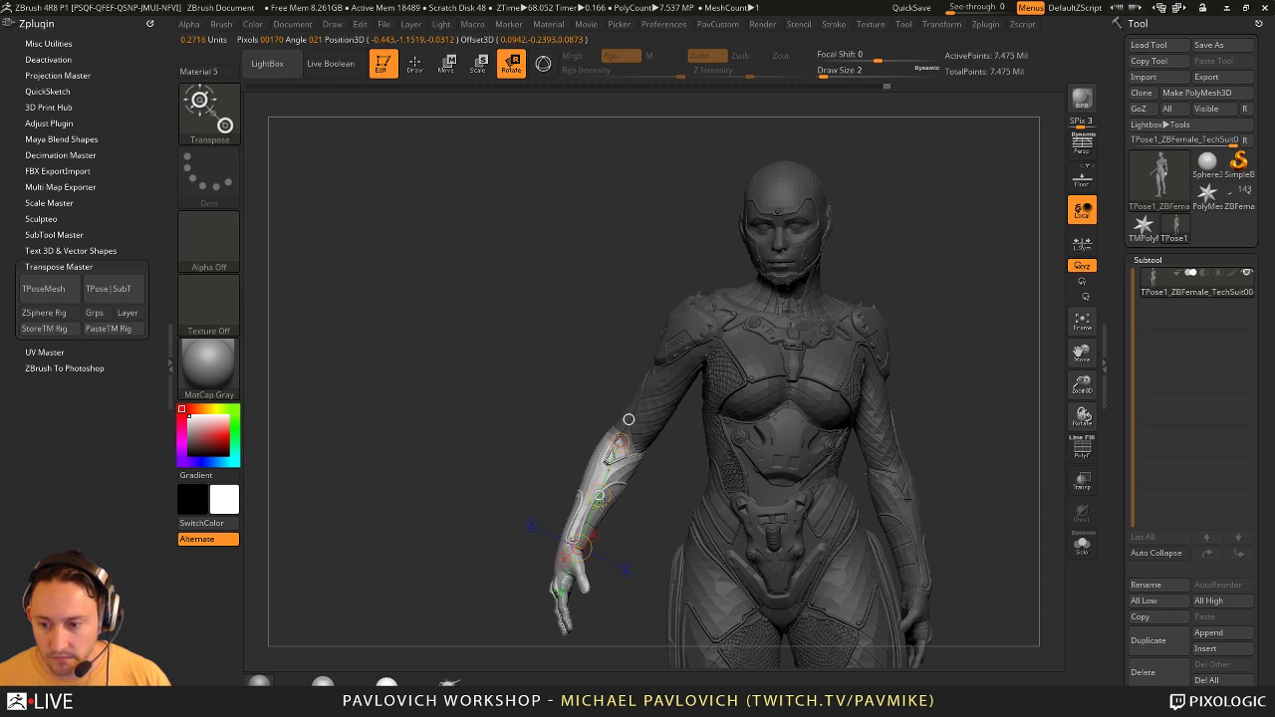
Step: Twist the right forearm around its own axis and swing it from the elbow inward toward the hip
left_click_drag(628, 420, 569, 571)
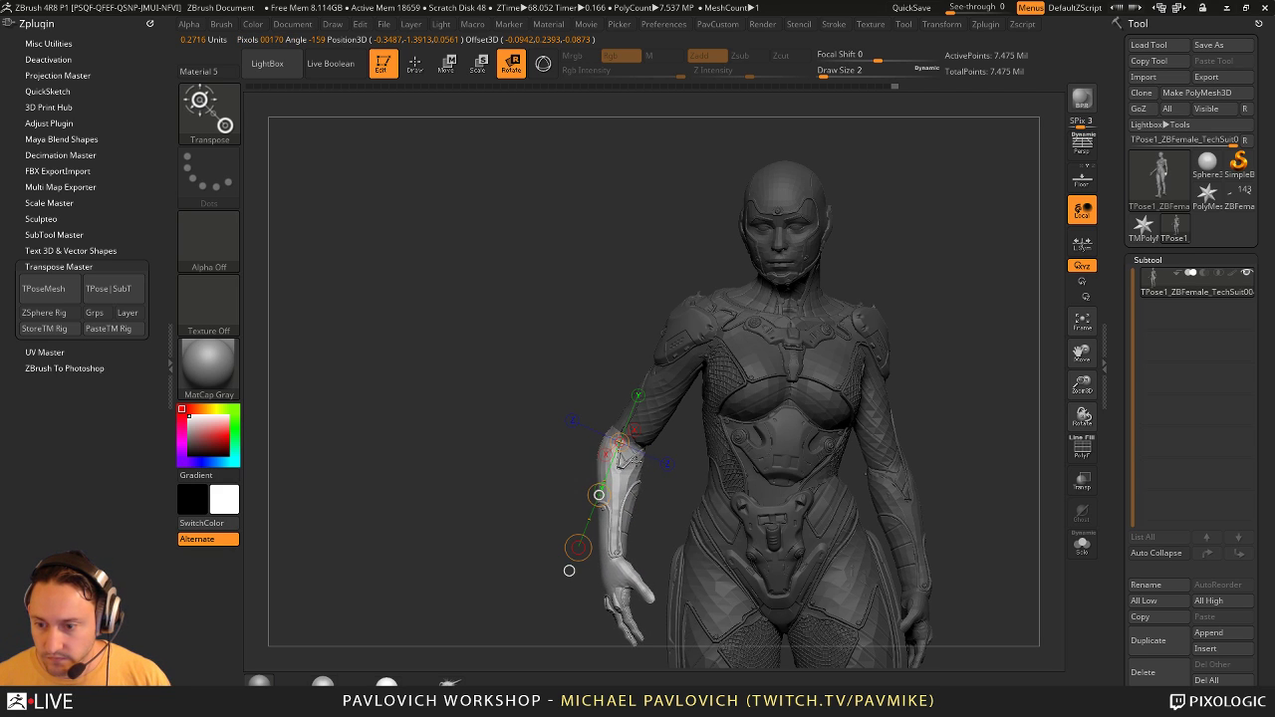
left_click_drag(649, 443, 638, 450)
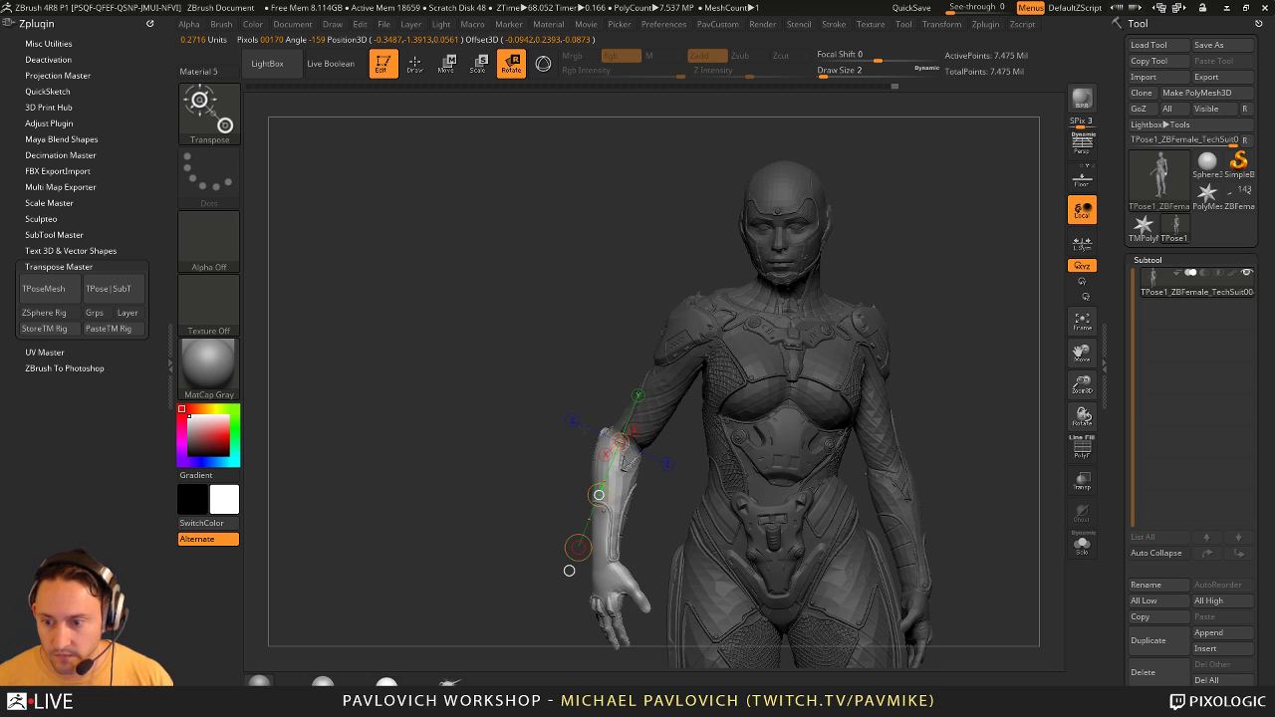
left_click_drag(507, 494, 435, 425, "alt")
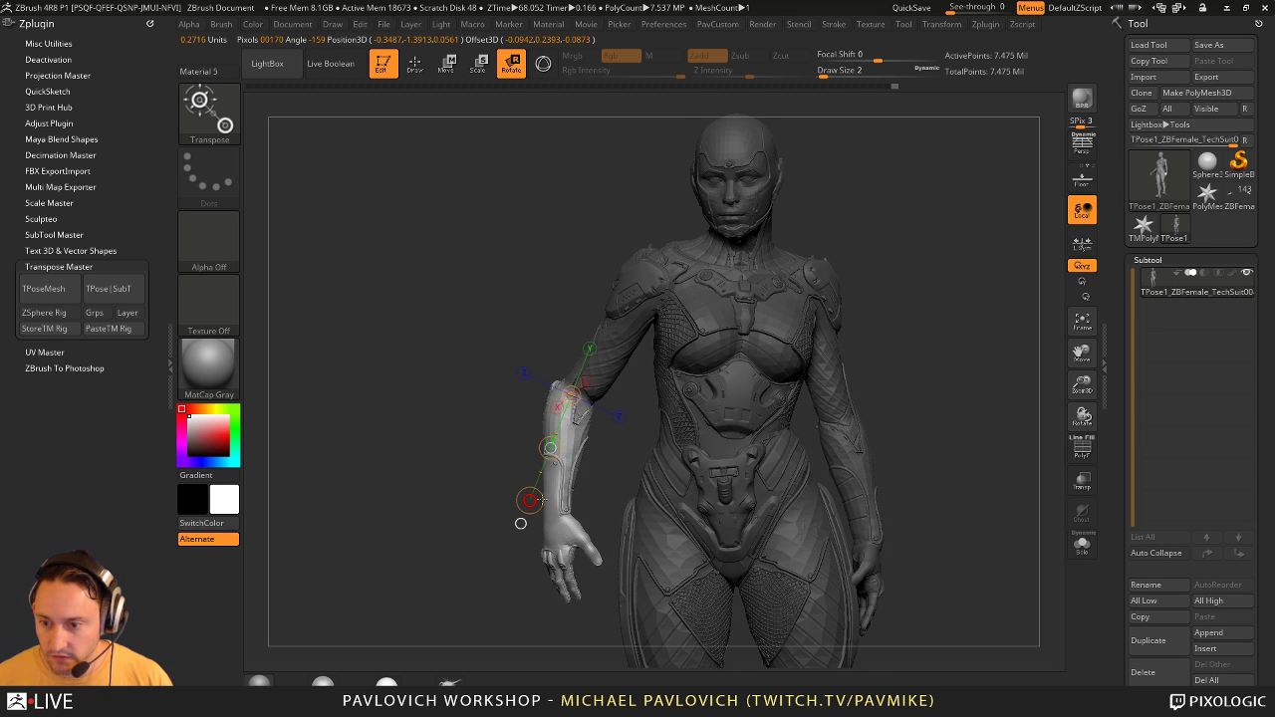
left_click_drag(545, 491, 584, 431)
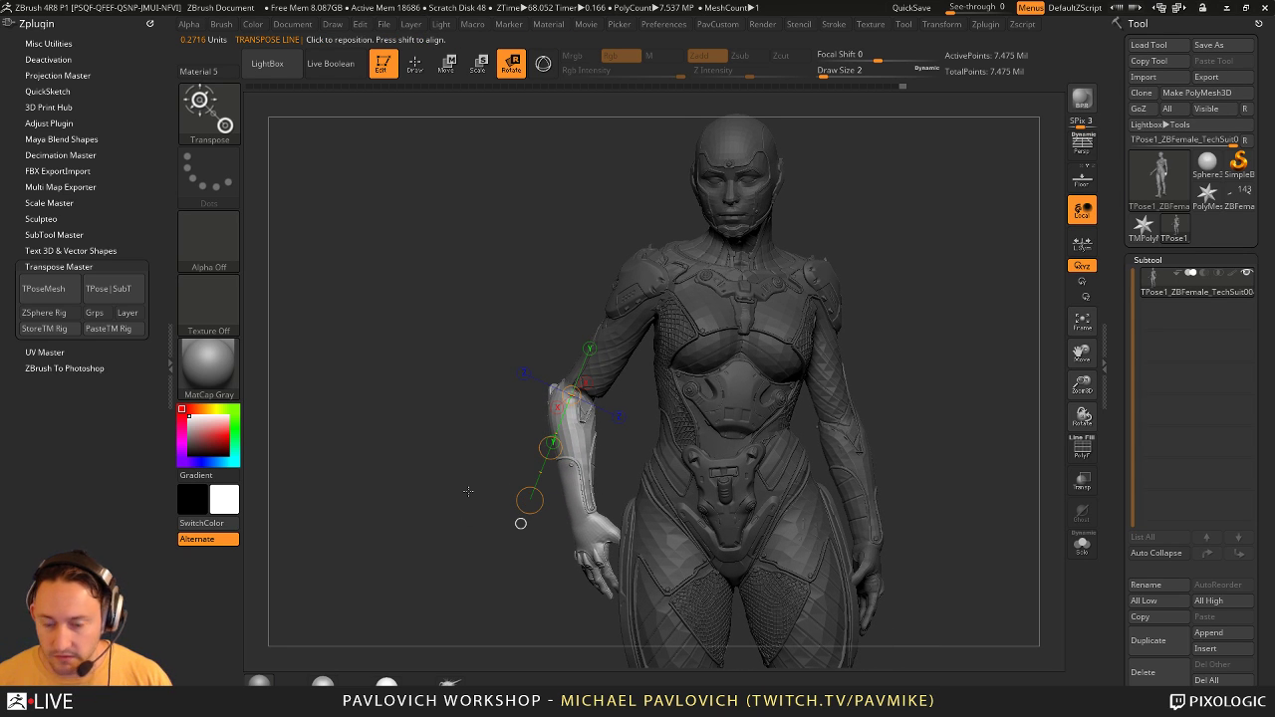
left_click_drag(447, 551, 618, 538)
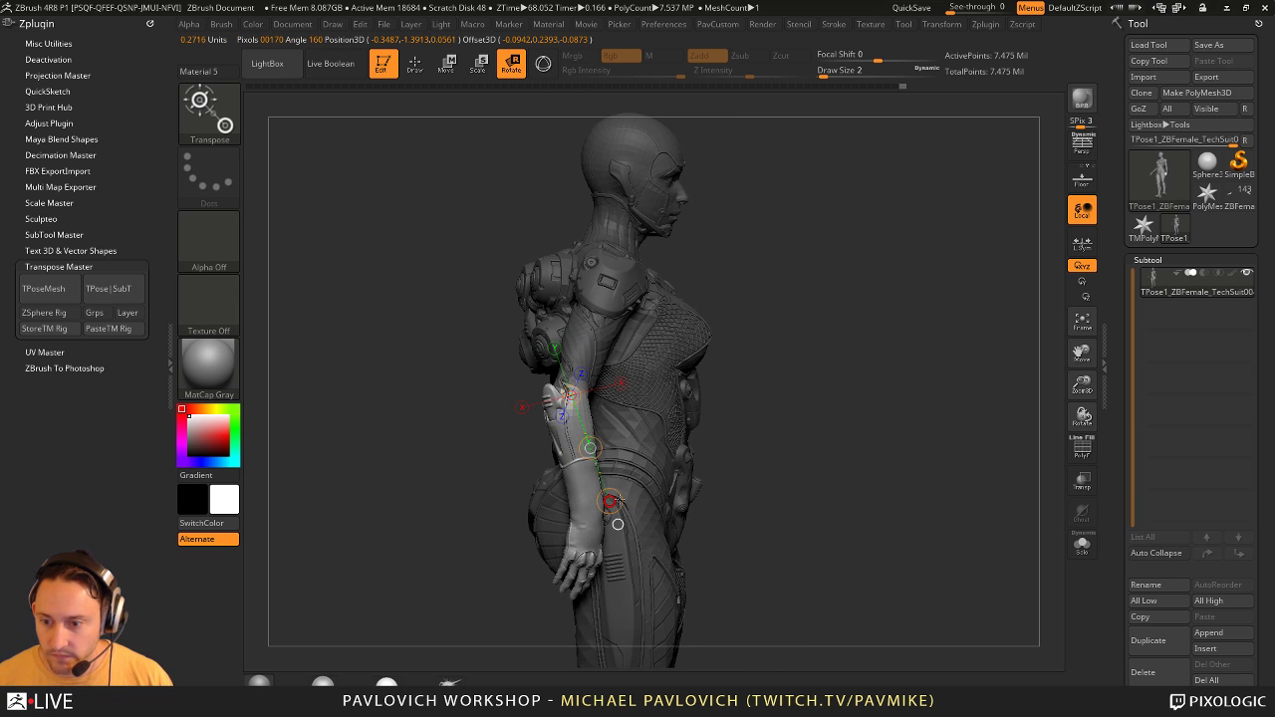
left_click_drag(633, 492, 628, 495)
Step: Return to drawing mode and mask the right forearm down to the wrist, leaving only the hand unmasked
key("q")
left_click_drag(835, 455, 658, 469)
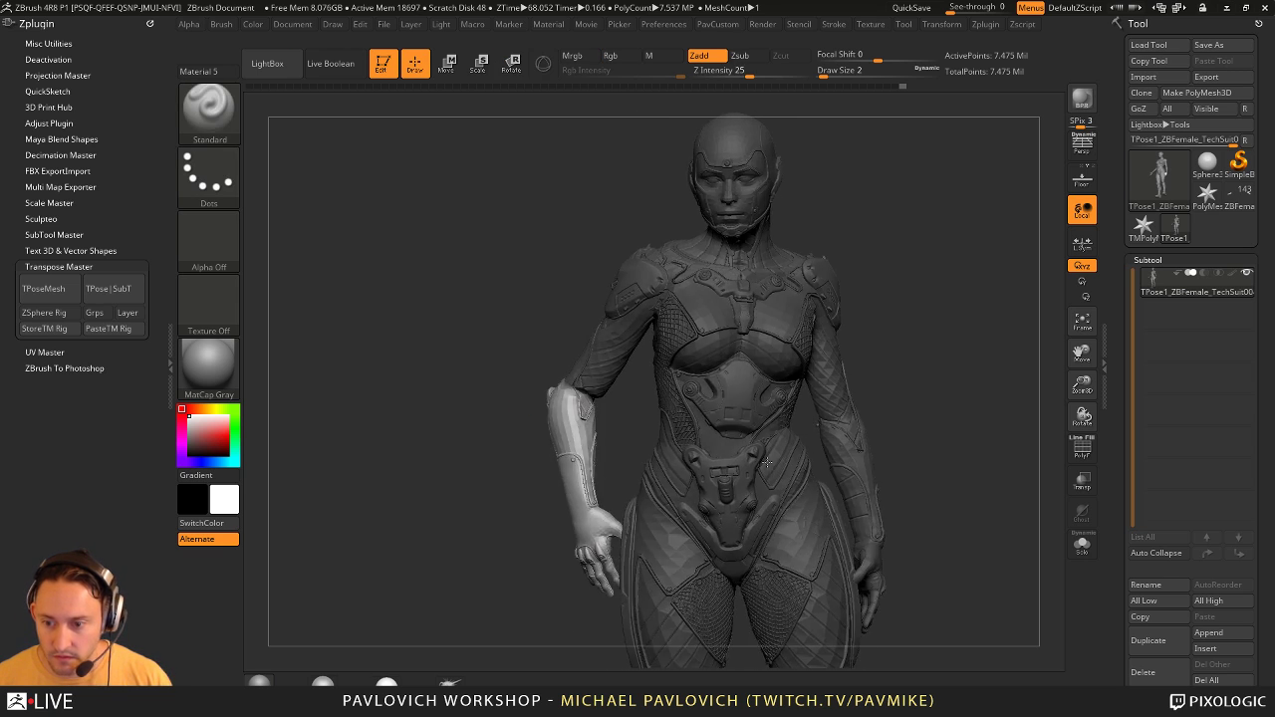
mouse_move(500, 548)
left_mouse_down("alt")
mouse_move(455, 464)
mouse_move(478, 488)
left_mouse_up("alt")
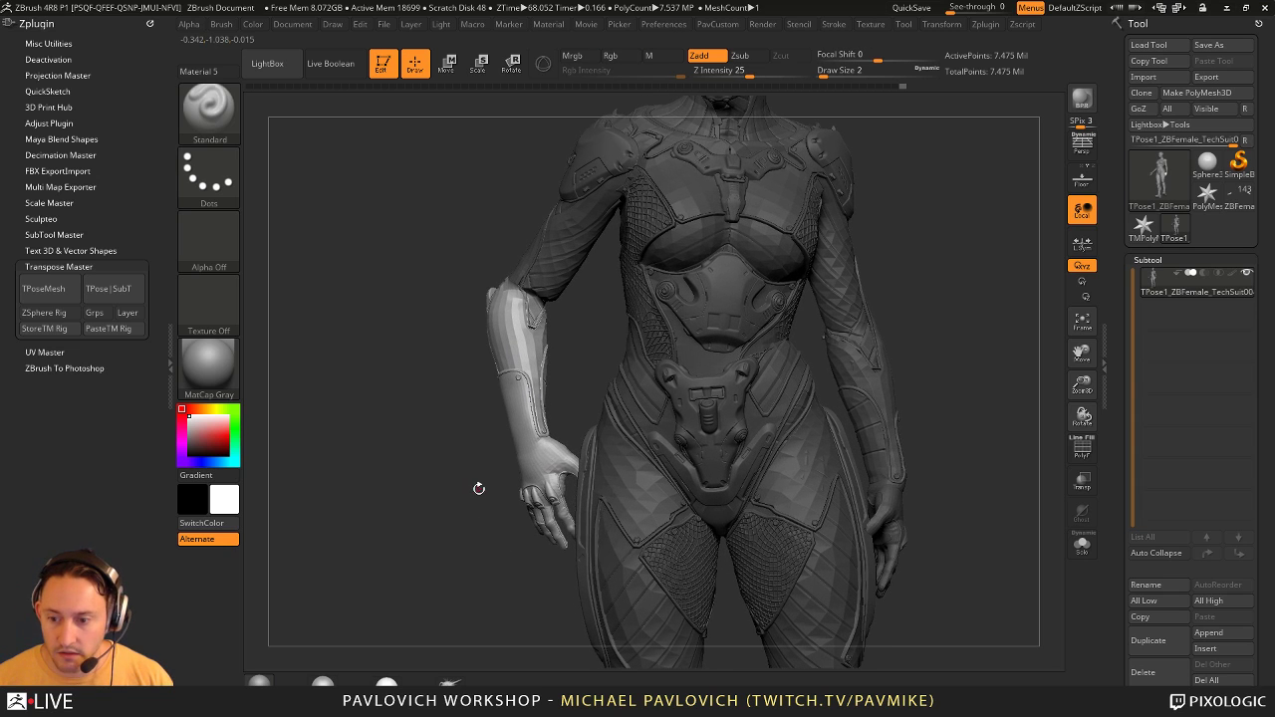
mouse_move(576, 423)
left_mouse_down("ctrl")
mouse_move(582, 274)
mouse_move(456, 394)
mouse_move(505, 459)
mouse_move(551, 445)
left_mouse_up("ctrl")
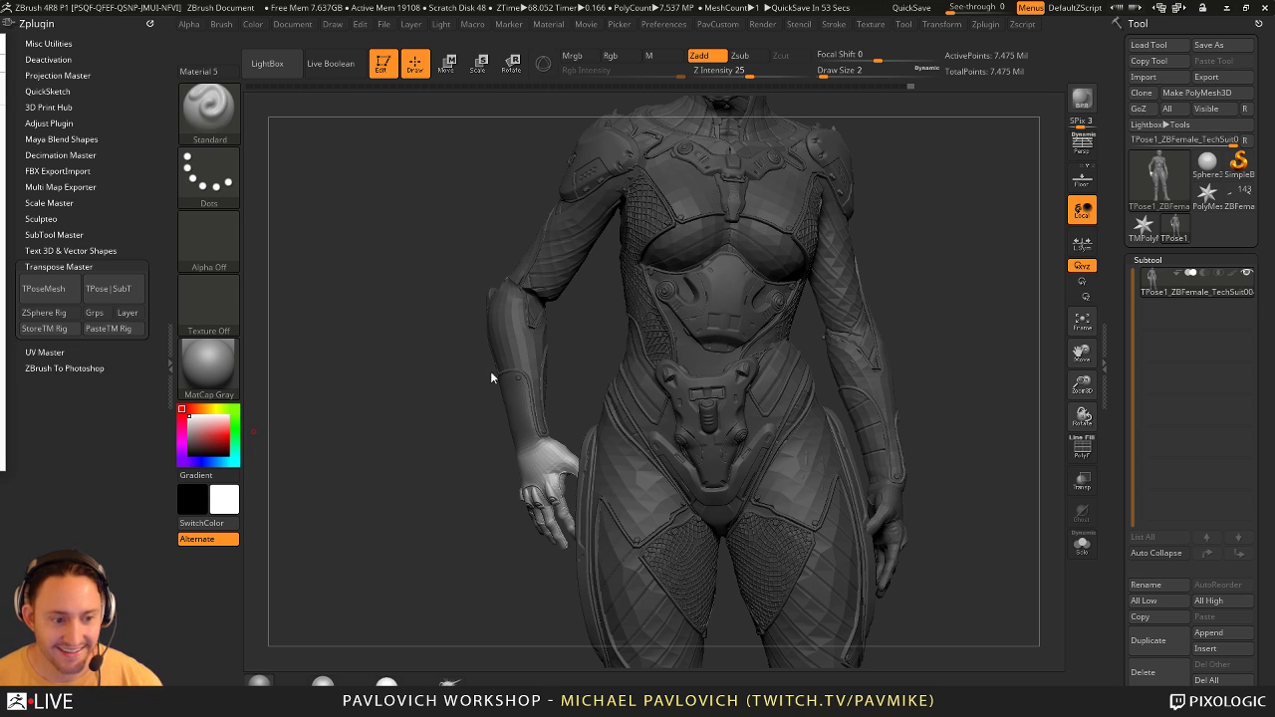
left_click_drag(408, 382, 392, 401)
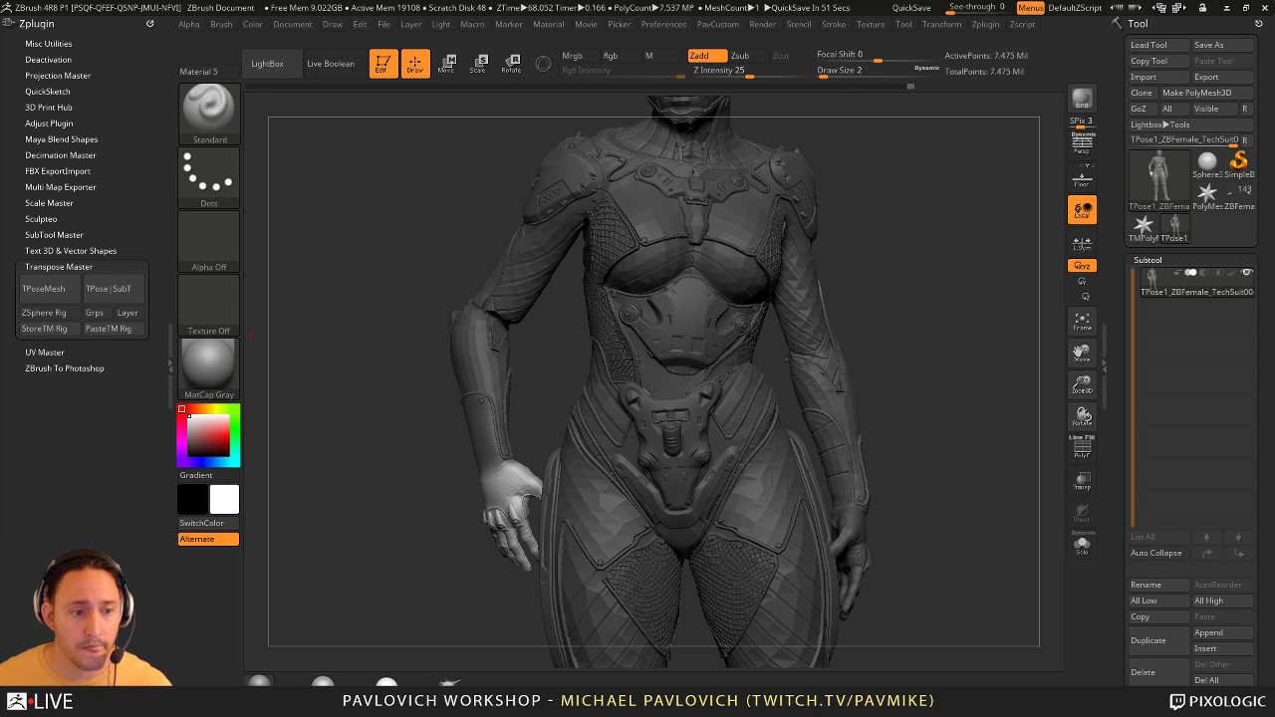
Step: Draw a transpose line from the right wrist along the hand and rotate the hand around it
left_click_drag(984, 286, 826, 396)
key("w")
left_click_drag(543, 483, 546, 537)
left_click_drag(732, 464, 584, 501)
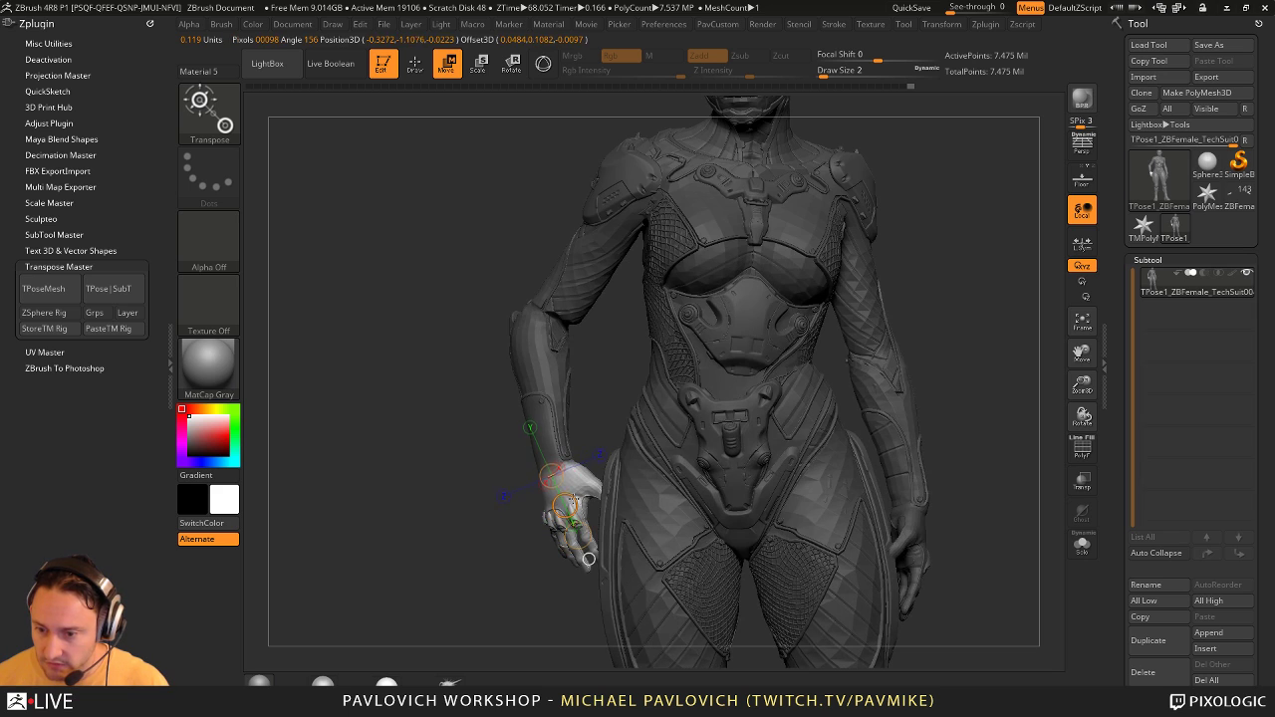
left_click_drag(427, 512, 596, 526)
key("r")
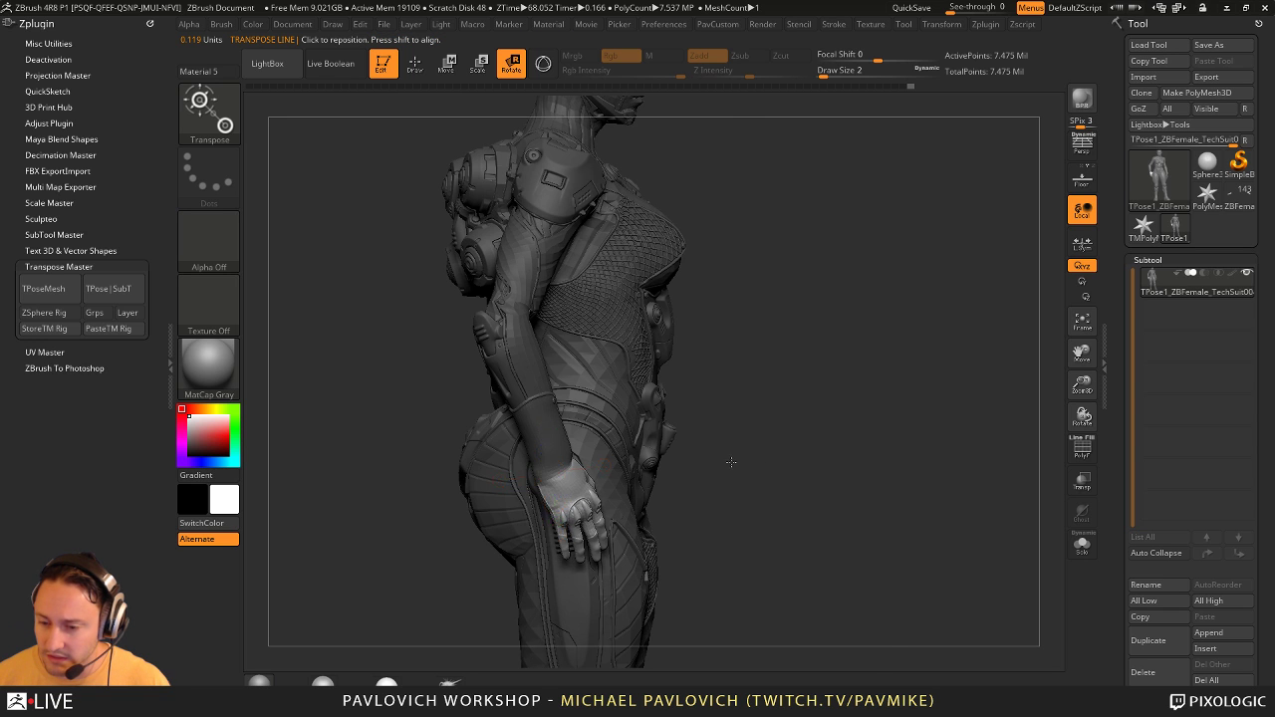
left_click_drag(731, 462, 692, 463, "shift")
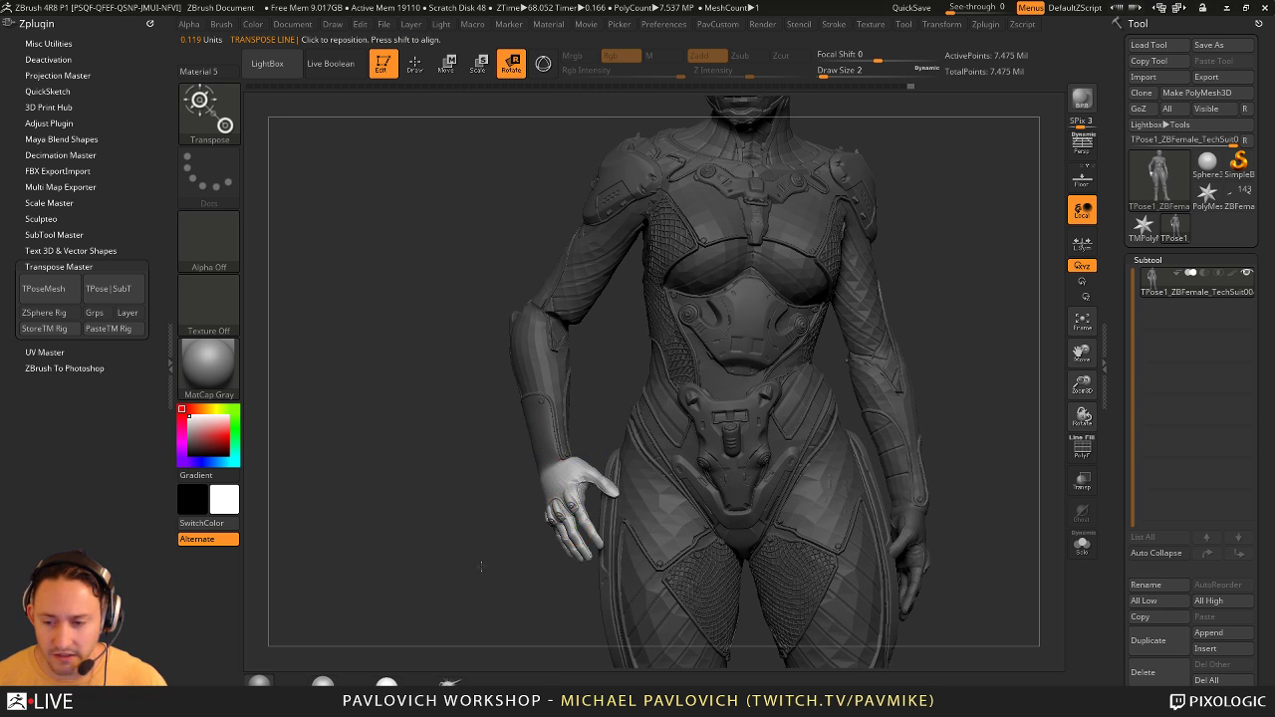
Step: Redraw a shorter transpose line from the right wrist into the palm and rotate the hand at the wrist
left_click_drag(481, 566, 597, 534)
left_click_drag(653, 461, 699, 488)
left_click_drag(976, 266, 940, 292, "alt")
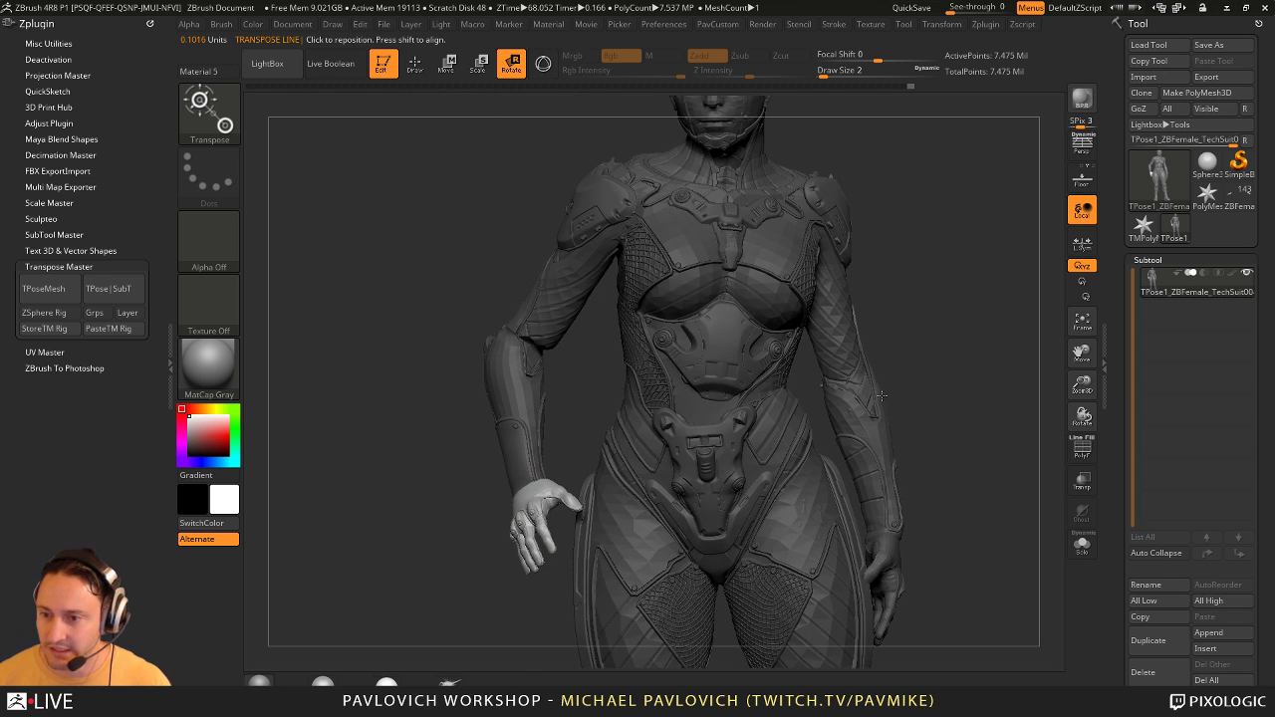
key("e")
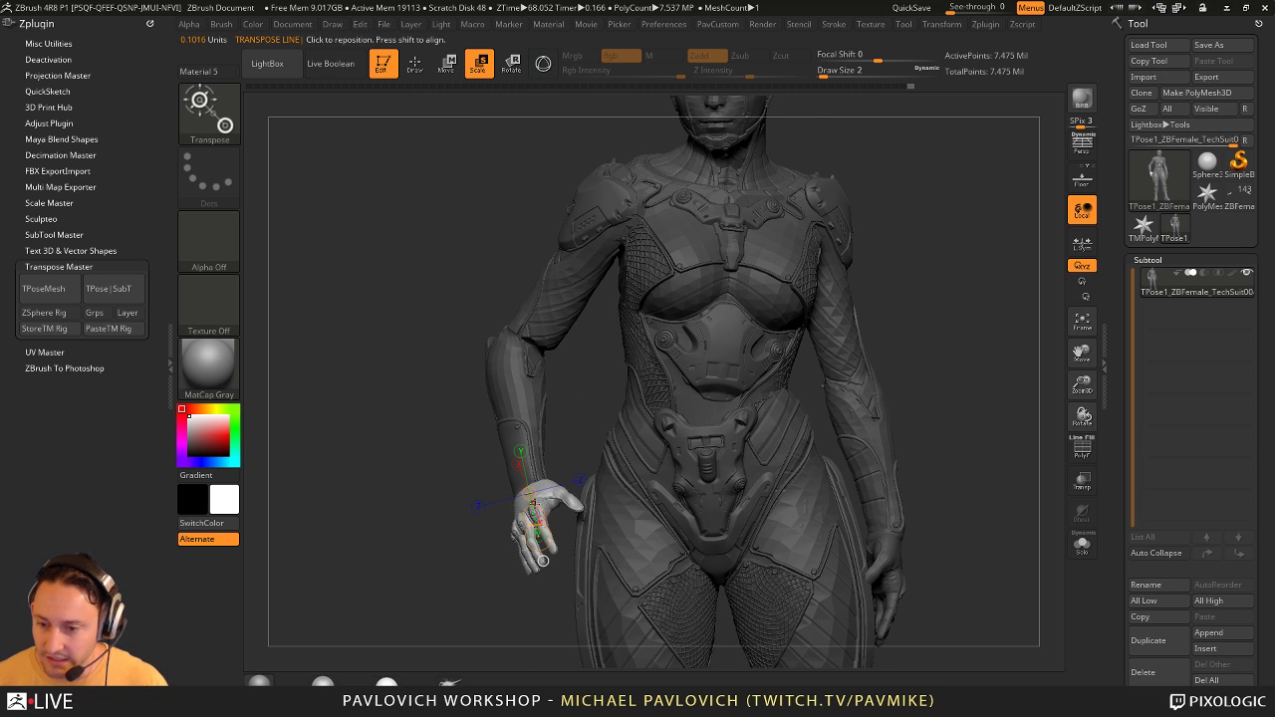
key("ctrl+shift+z")
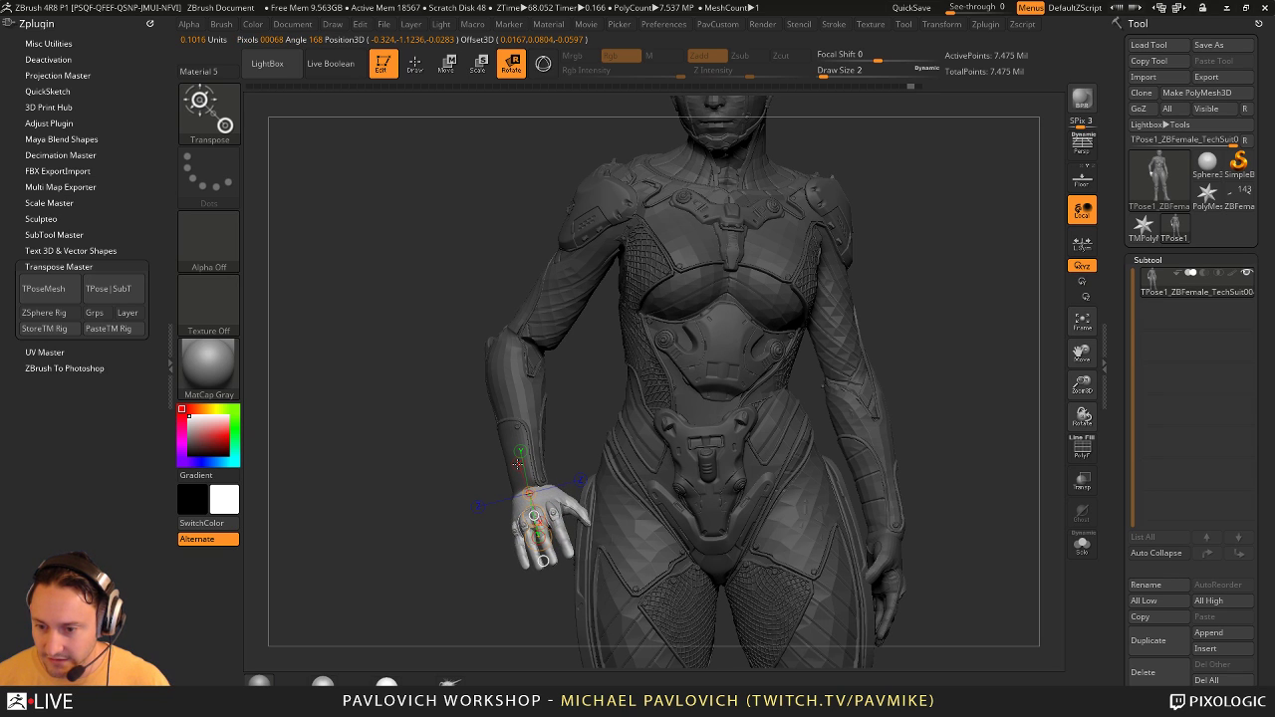
left_click_drag(541, 531, 538, 538)
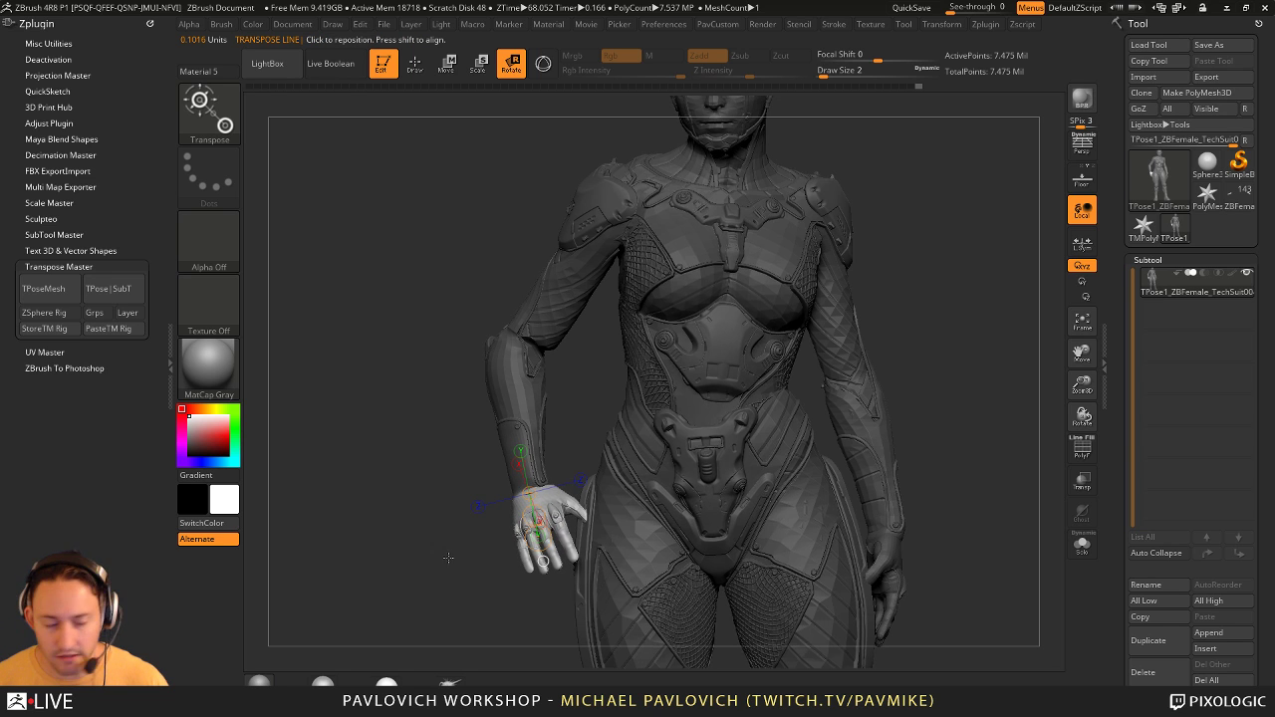
left_click_drag(448, 558, 579, 508)
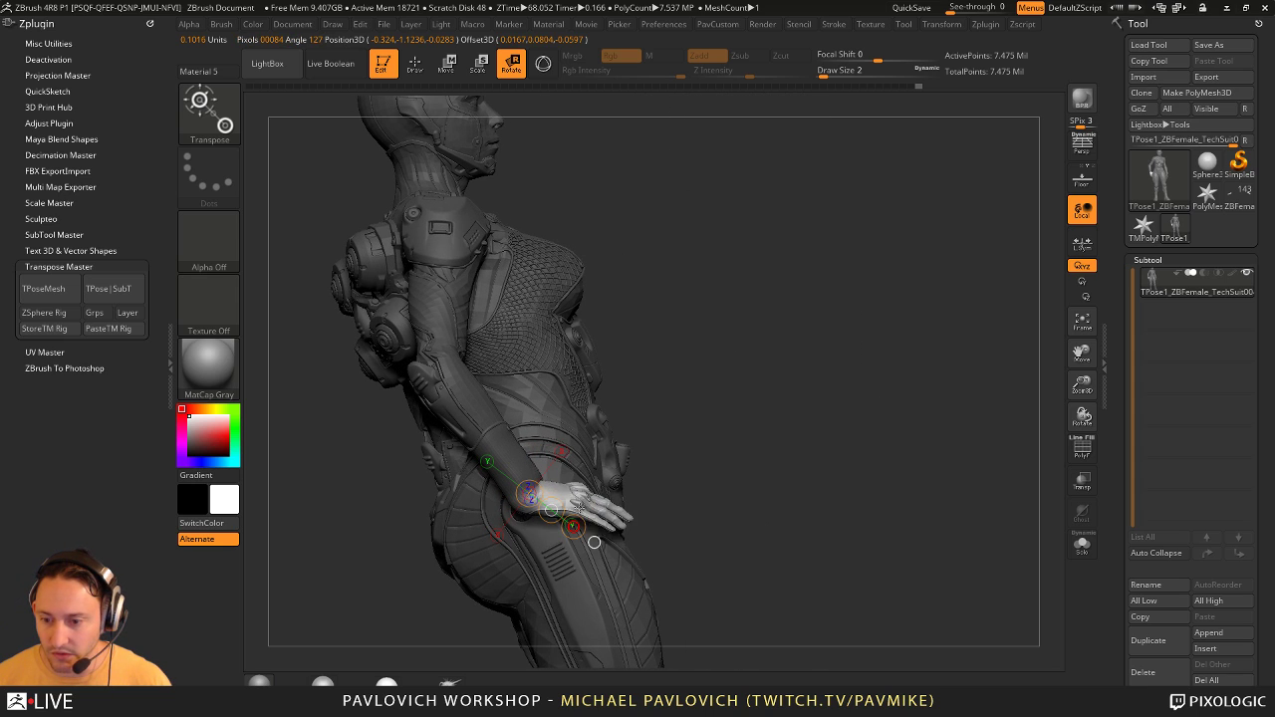
Step: Try to bend the figure's raised right hand at the wrist with the Rotate transpose line and clear the mask
left_click_drag(762, 480, 627, 498)
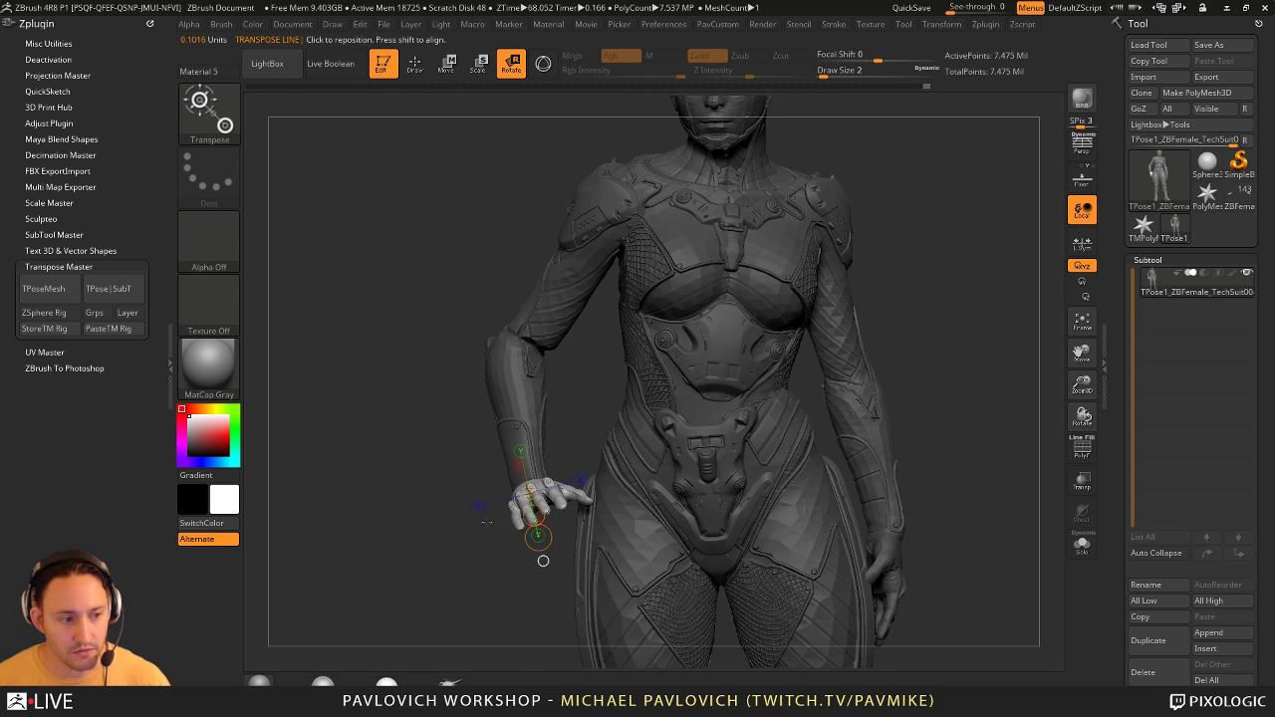
left_click_drag(448, 560, 454, 626)
left_click_drag(541, 548, 544, 549)
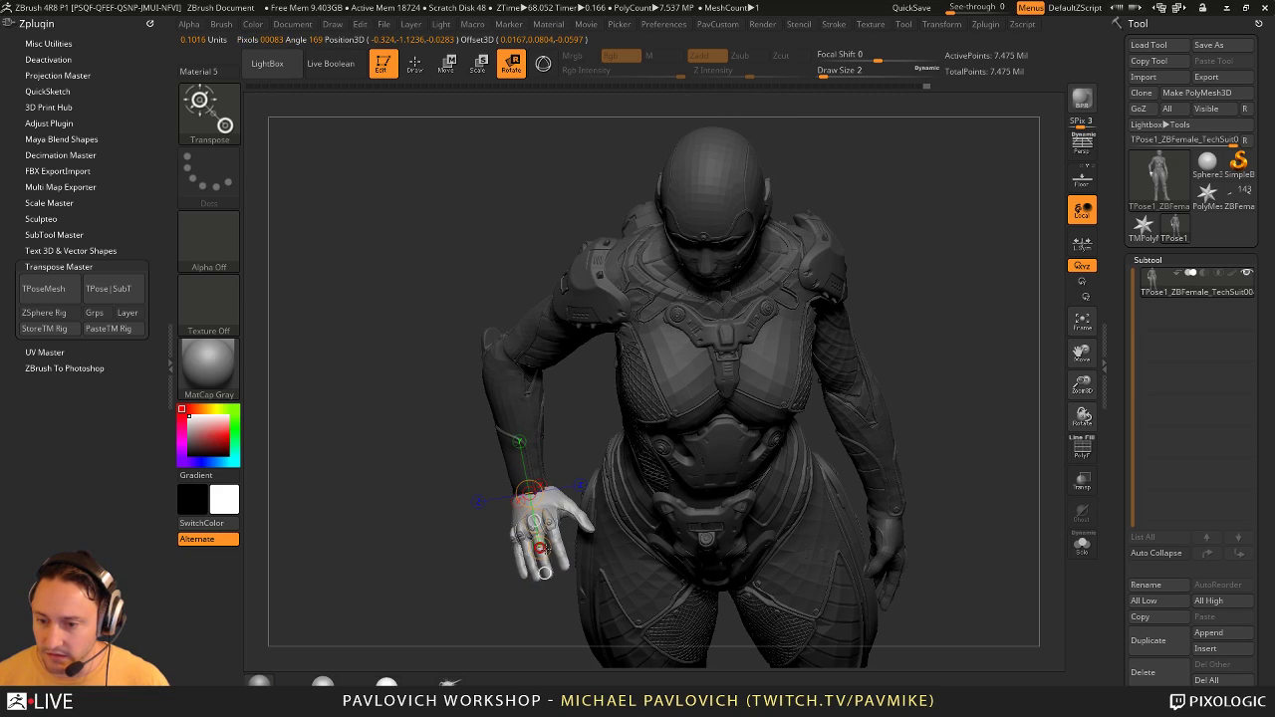
mouse_move(423, 584)
left_mouse_down()
mouse_move(421, 527)
mouse_move(453, 522)
left_mouse_up()
key("q")
mouse_move(429, 560)
left_mouse_down()
mouse_move(464, 559)
mouse_move(724, 456)
mouse_move(478, 538)
mouse_move(428, 464)
mouse_move(422, 527)
mouse_move(369, 487)
mouse_move(364, 508)
mouse_move(926, 411)
mouse_move(947, 345)
left_mouse_up()
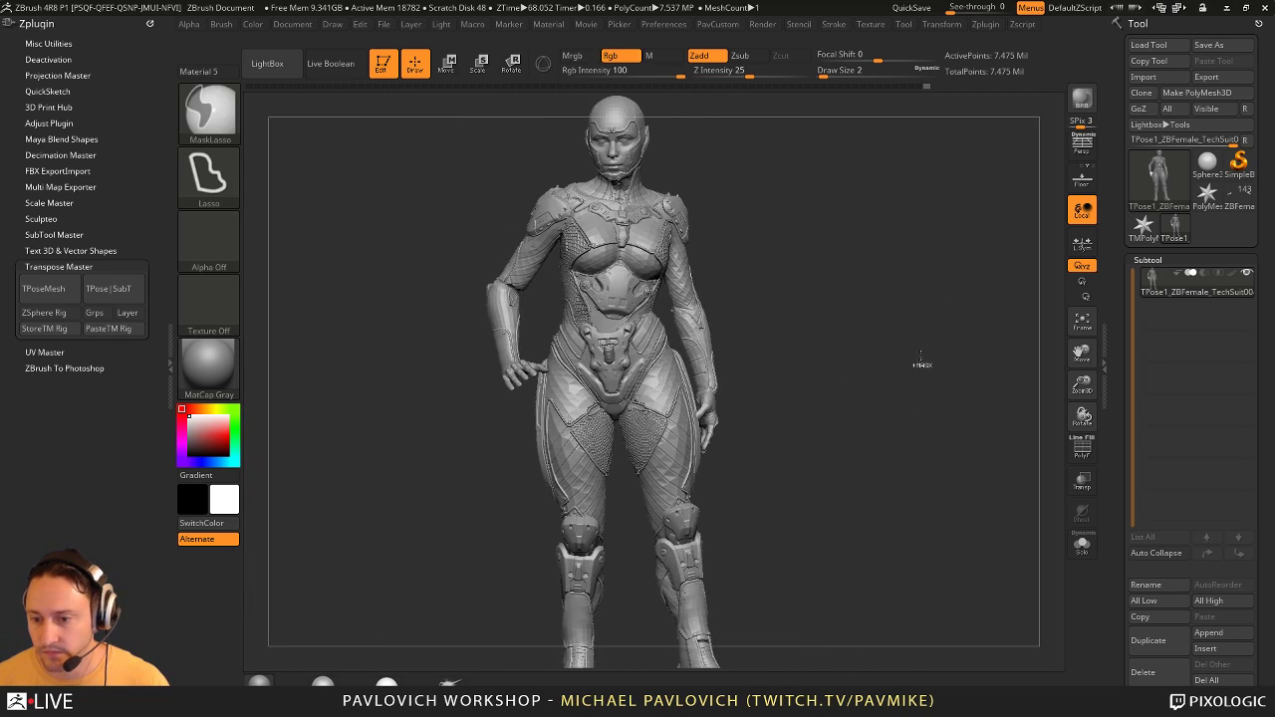
Step: Undo the hand and forearm posing back to the lowered forearm, keep its mask, and show the whole figure again
key("ctrl+z")
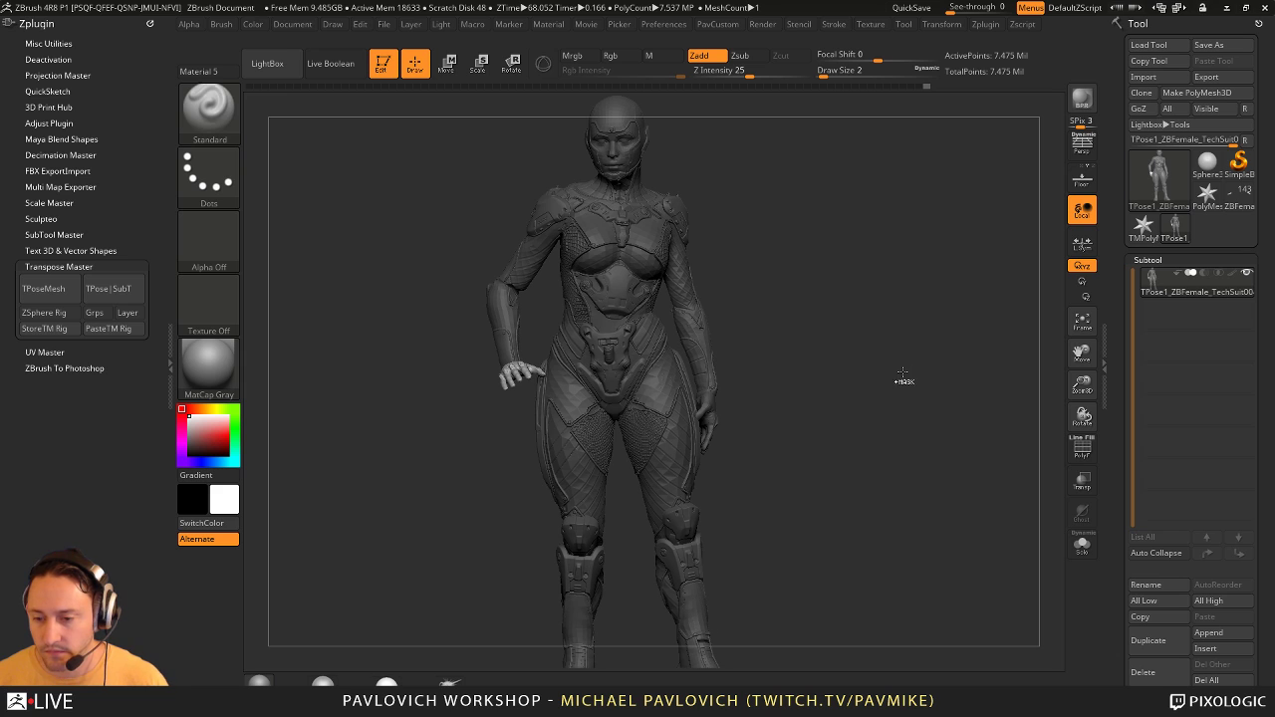
left_click_drag(896, 374, 931, 389, "alt")
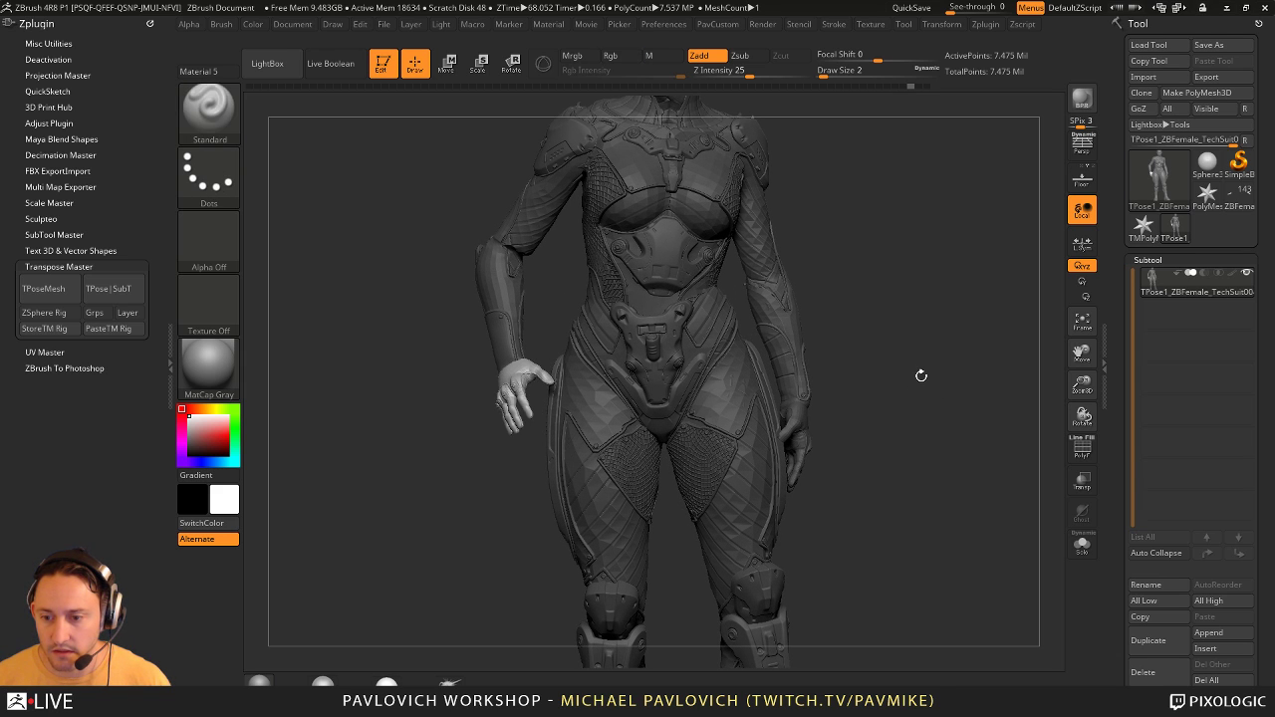
key("ctrl+z")
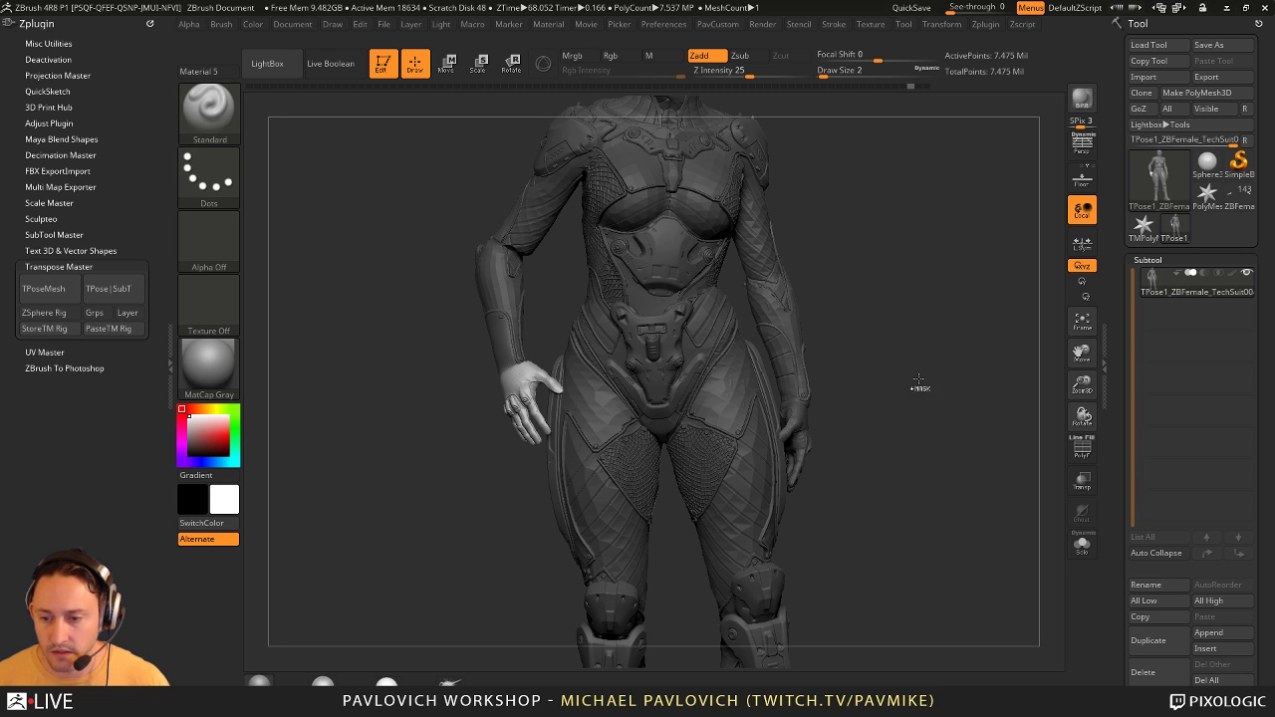
left_click_drag(920, 379, 902, 333)
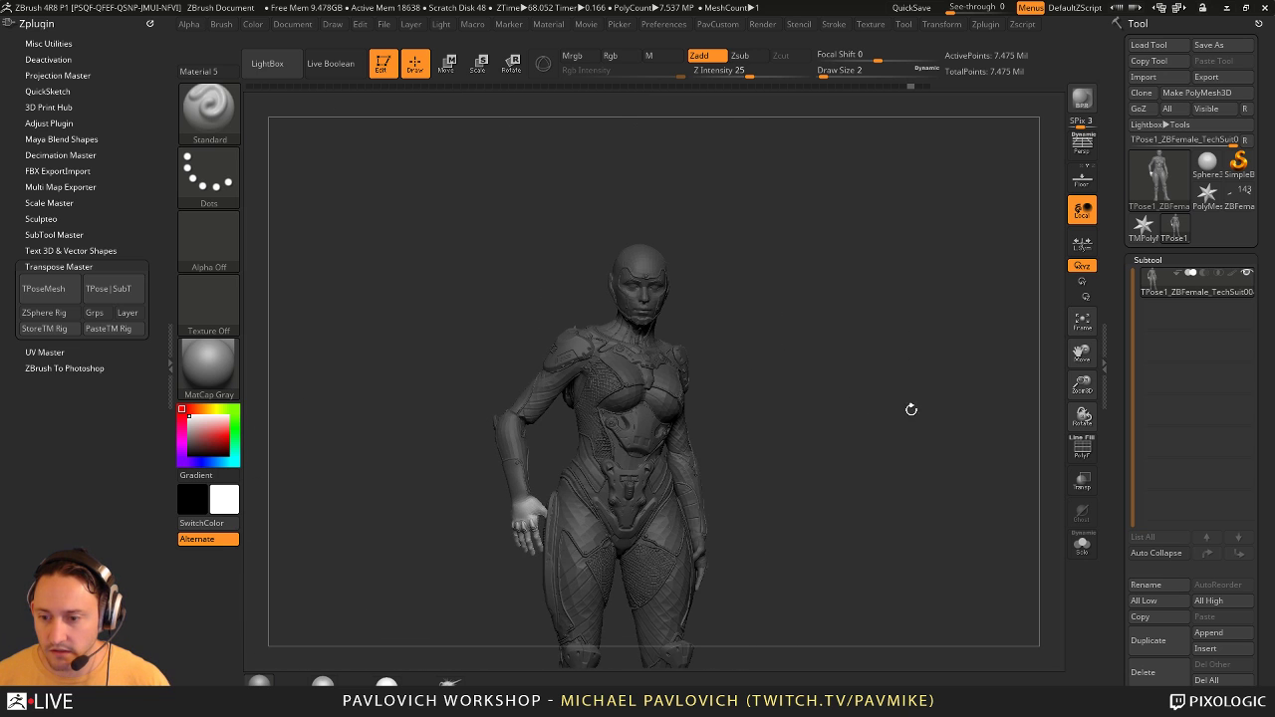
mouse_move(910, 410)
left_mouse_down("shift")
mouse_move(891, 447)
mouse_move(933, 332)
mouse_move(944, 389)
mouse_move(921, 413)
left_mouse_up("shift")
mouse_move(884, 414)
left_mouse_down()
mouse_move(857, 412)
mouse_move(900, 407)
mouse_move(802, 418)
mouse_move(854, 341)
mouse_move(925, 364)
mouse_move(903, 418)
left_mouse_up()
key("ctrl+z")
key("ctrl+z")
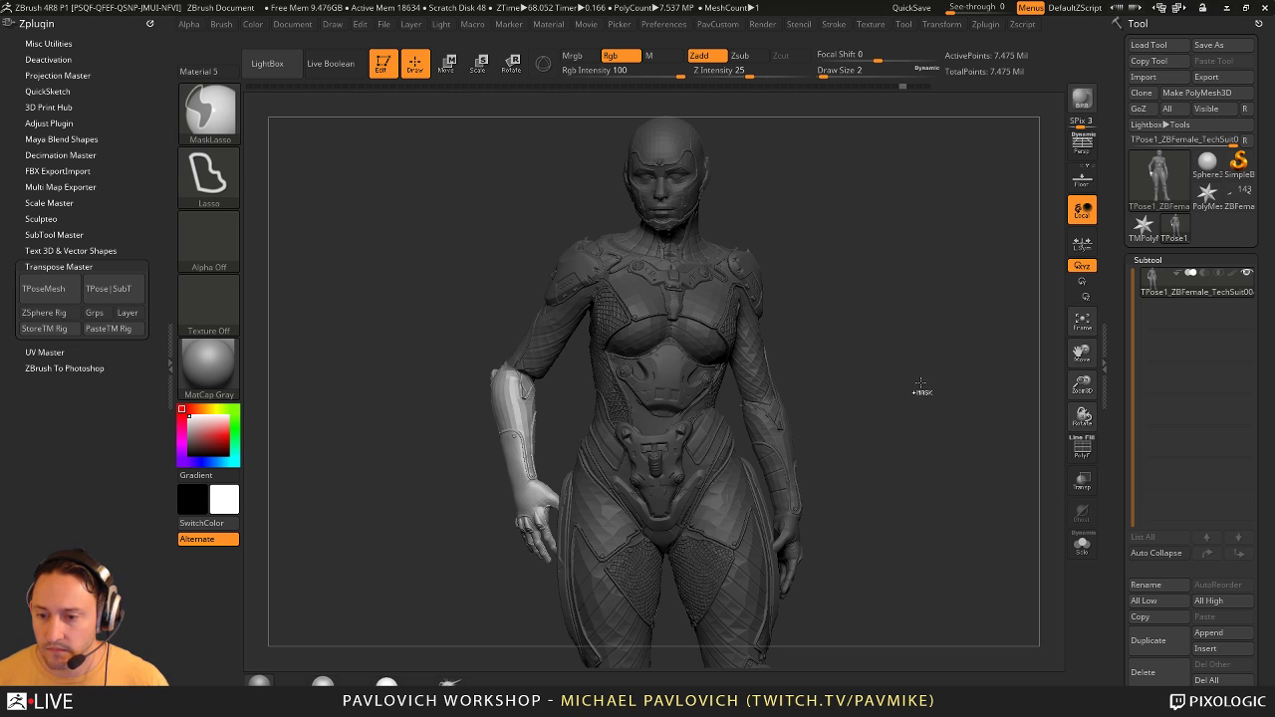
key("ctrl+z")
key("ctrl+z")
key("ctrl+z")
key("ctrl+z")
key("ctrl+z")
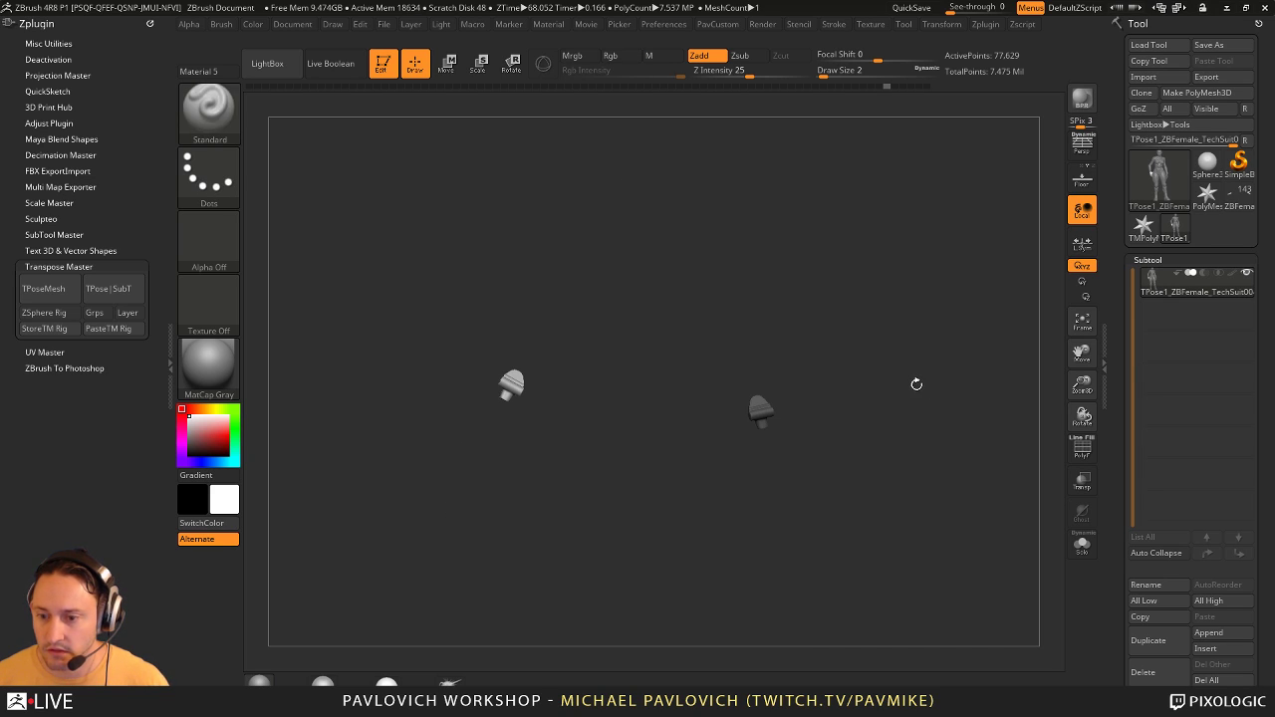
key("ctrl+shift")
left_click(895, 336, "ctrl+shift")
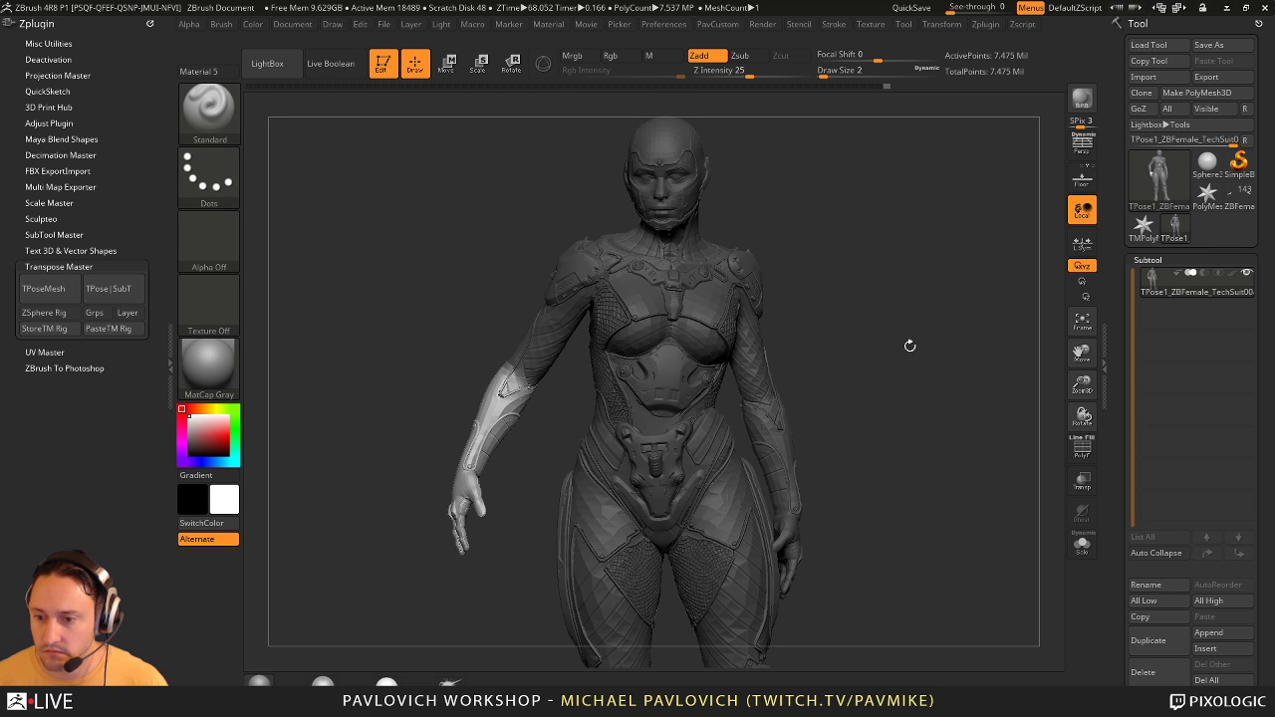
Step: Place a Rotate transpose line from the right elbow along the unmasked forearm and bend the forearm up and forward
left_click_drag(888, 375, 964, 369)
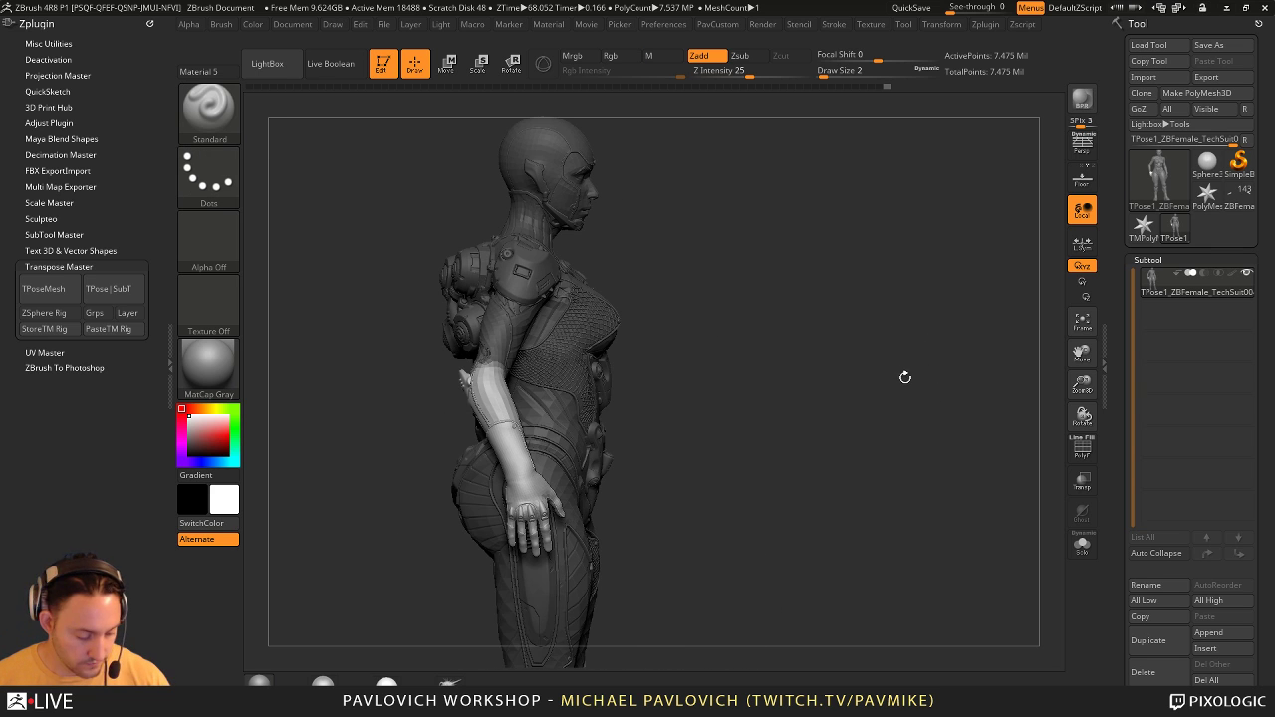
key("r")
mouse_move(452, 368)
left_mouse_down()
mouse_move(452, 402)
mouse_move(520, 495)
mouse_move(570, 462)
mouse_move(595, 423)
left_mouse_up()
left_click_drag(859, 351, 783, 288)
left_click_drag(508, 435, 449, 468)
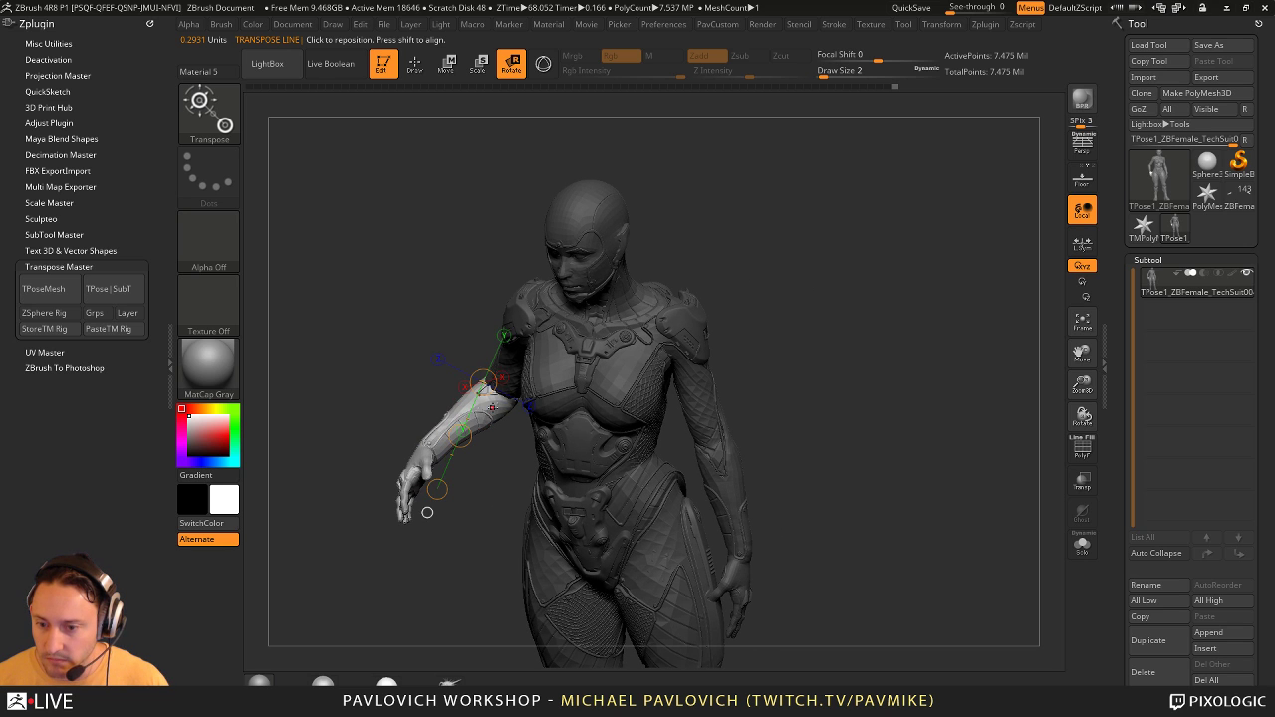
Step: Realign the transpose line from the elbow centre to the hand and twist the forearm around its own axis
left_click_drag(481, 381, 494, 401)
left_click_drag(435, 490, 678, 387)
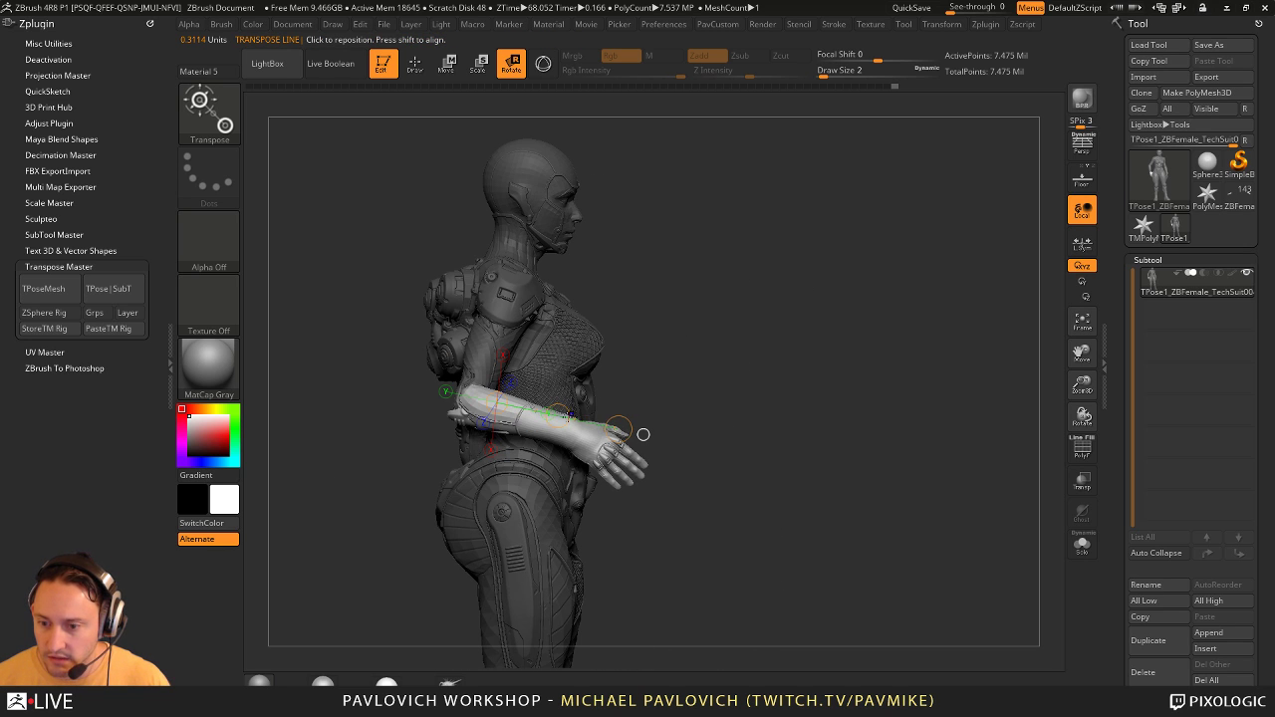
left_click_drag(626, 420, 617, 439)
left_click_drag(857, 399, 642, 406, "shift")
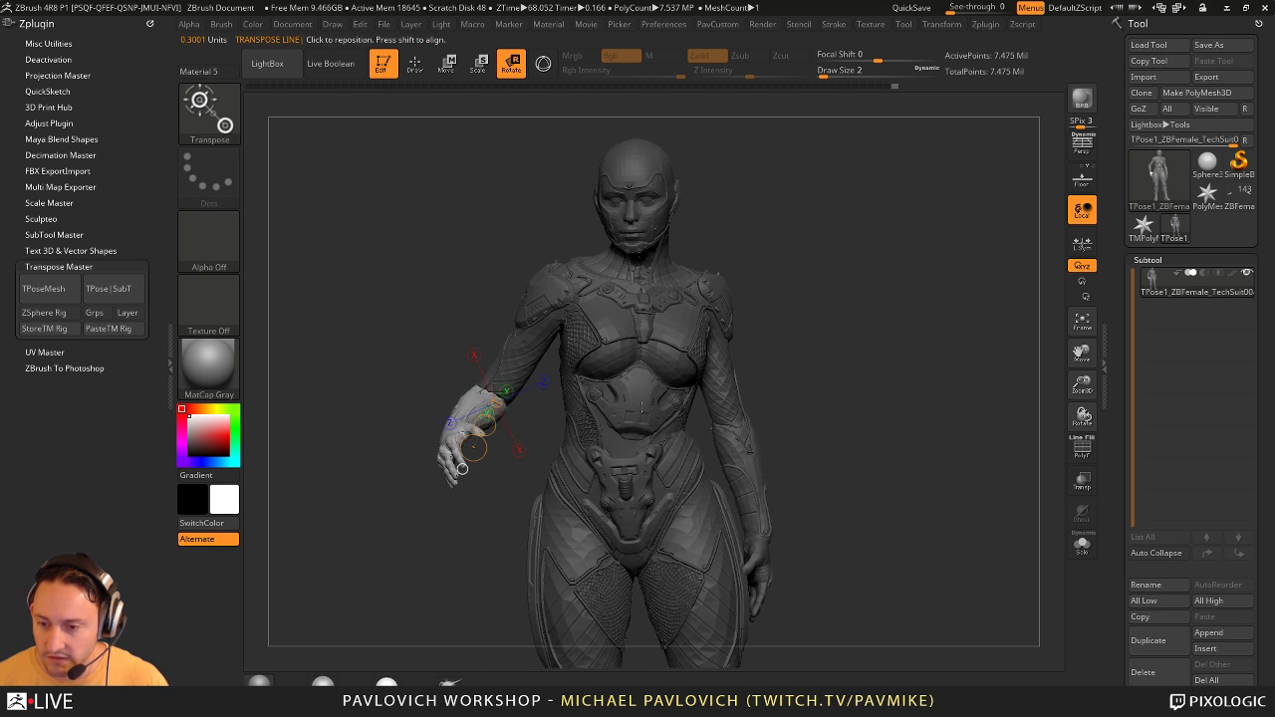
left_click_drag(492, 428, 491, 482)
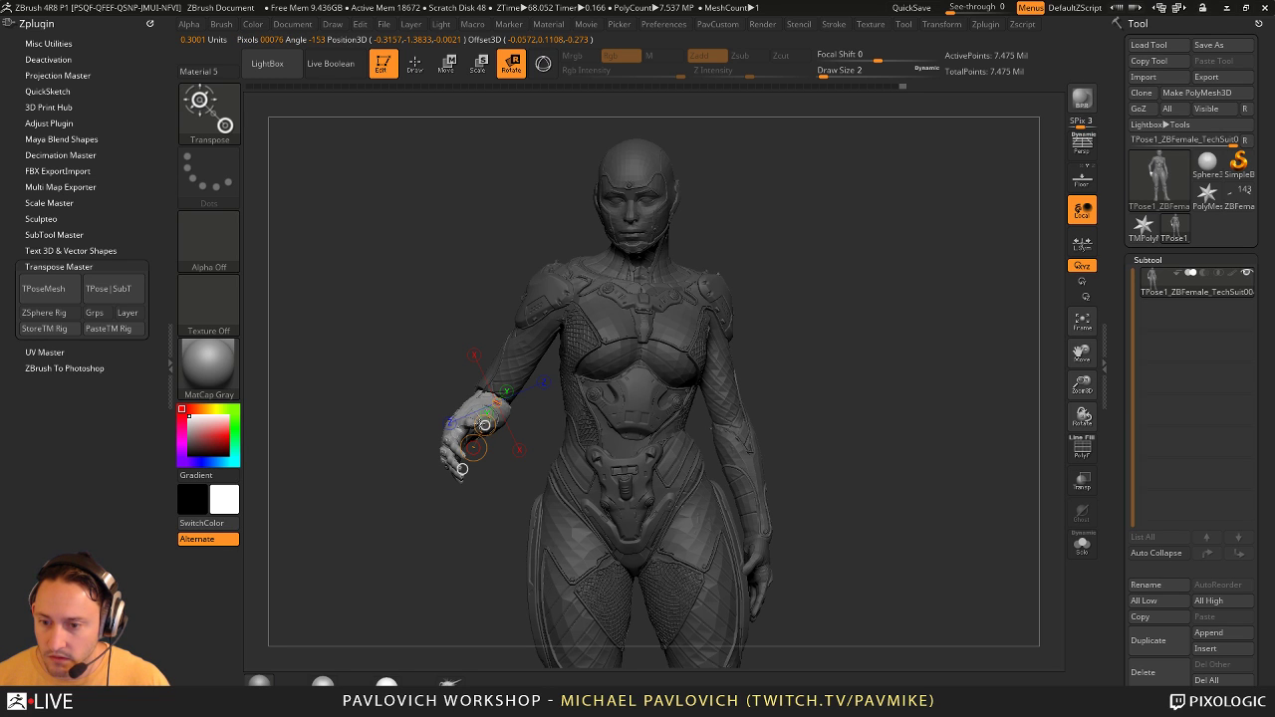
Step: Shift the right forearm slightly forward at the elbow with Transpose Move and return to Draw mode
left_click_drag(503, 529, 531, 513)
key("w")
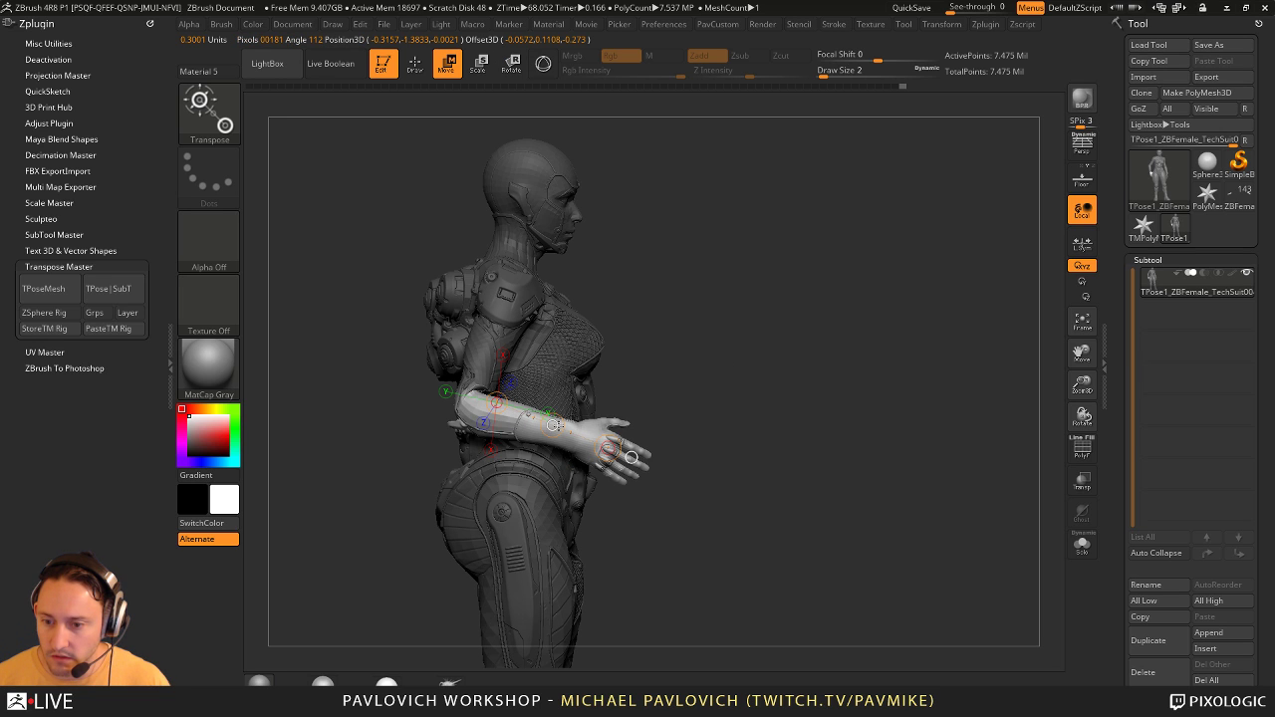
left_click_drag(546, 419, 558, 420)
key("q")
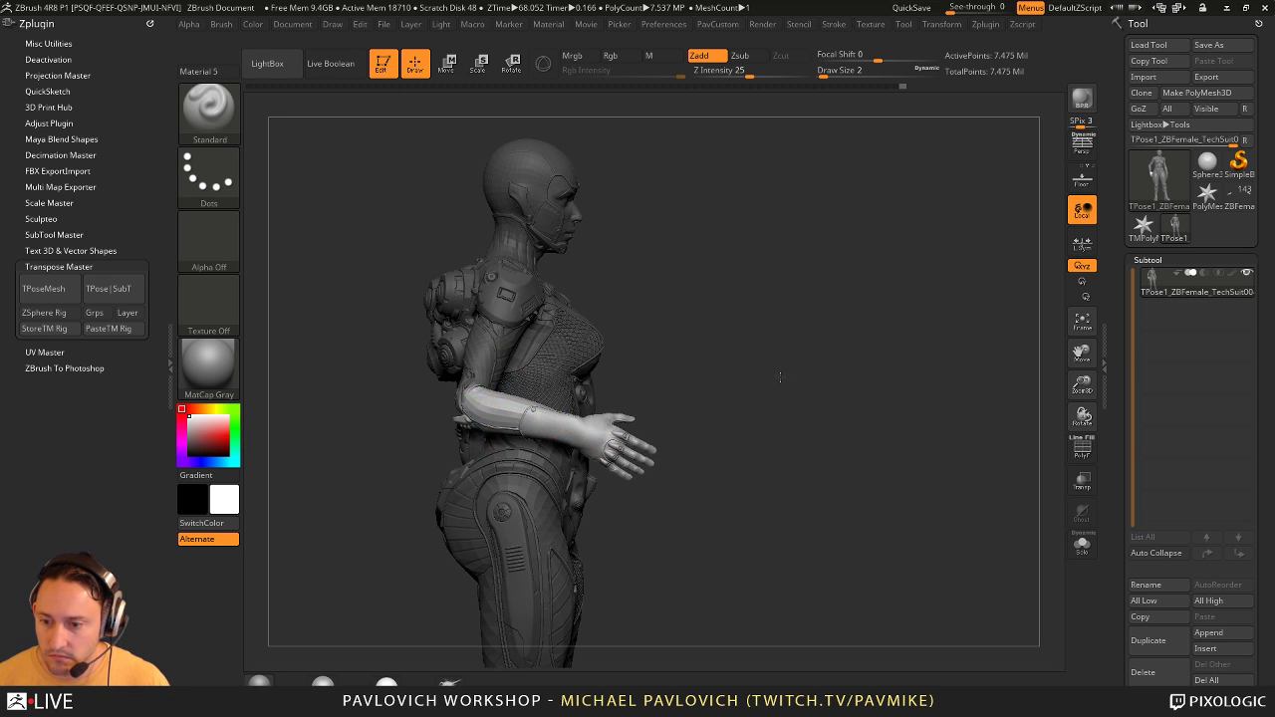
Step: Clear the forearm mask, mask the right hand up to the wrist, and invert the mask to leave only the hand editable
mouse_move(780, 373)
left_mouse_down()
mouse_move(763, 362)
mouse_move(811, 304)
mouse_move(807, 361)
mouse_move(817, 304)
mouse_move(838, 395)
mouse_move(914, 315)
left_mouse_up()
key("ctrl")
mouse_move(521, 455)
left_mouse_down()
mouse_move(521, 470)
mouse_move(466, 420)
mouse_move(506, 478)
left_mouse_up()
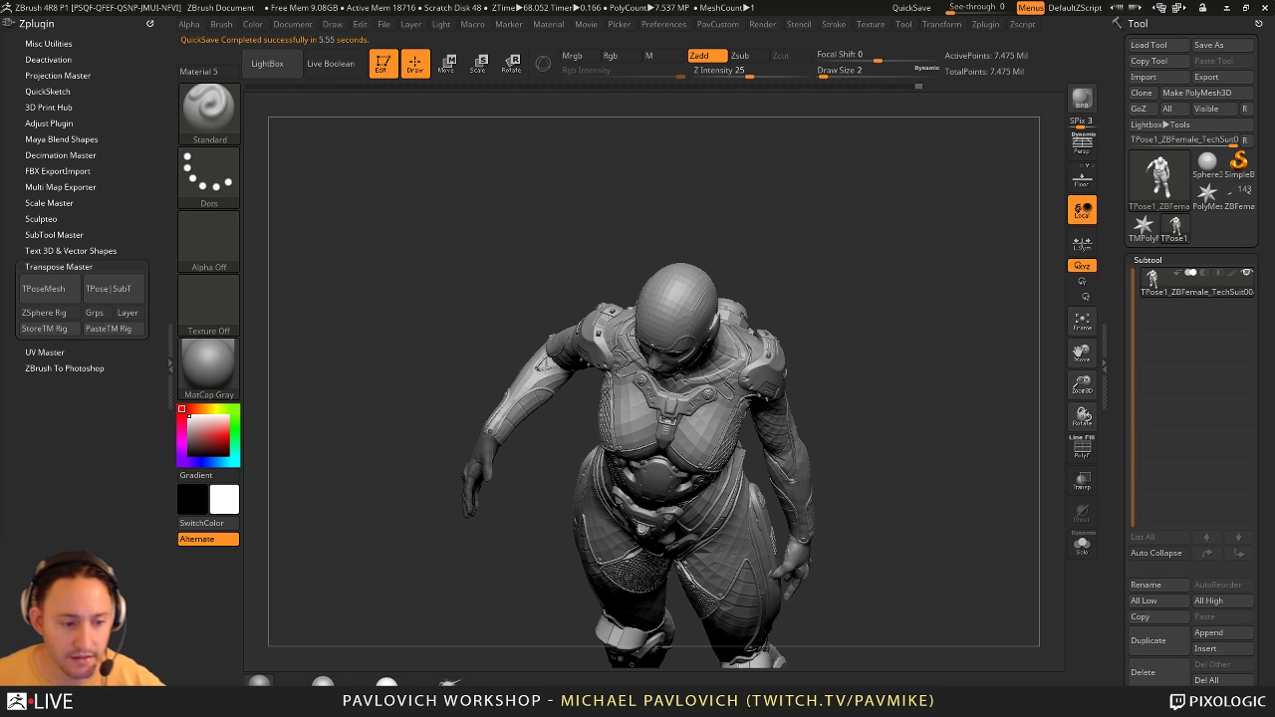
mouse_move(891, 309)
left_mouse_down()
mouse_move(889, 281)
mouse_move(882, 298)
mouse_move(1034, 287)
mouse_move(808, 299)
mouse_move(941, 305)
mouse_move(896, 296)
left_mouse_up()
left_click_drag(844, 354, 748, 357)
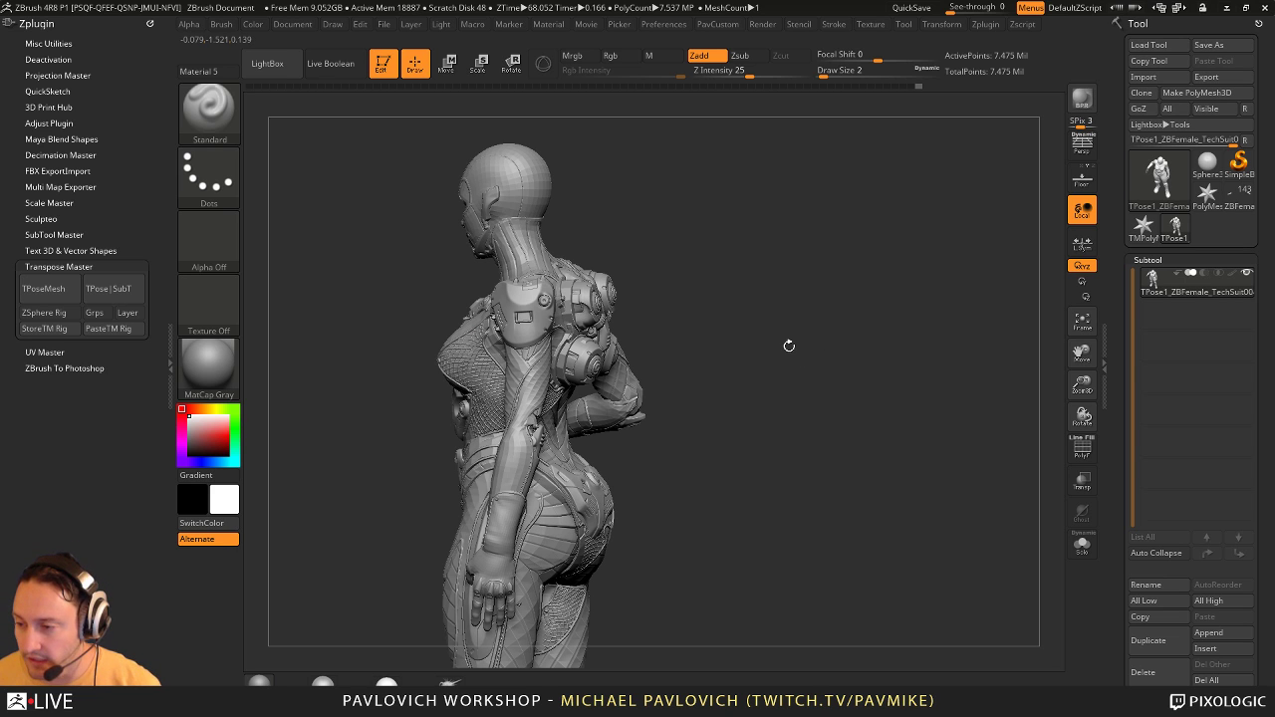
mouse_move(788, 346)
left_mouse_down()
mouse_move(827, 240)
mouse_move(850, 230)
mouse_move(848, 356)
left_mouse_up()
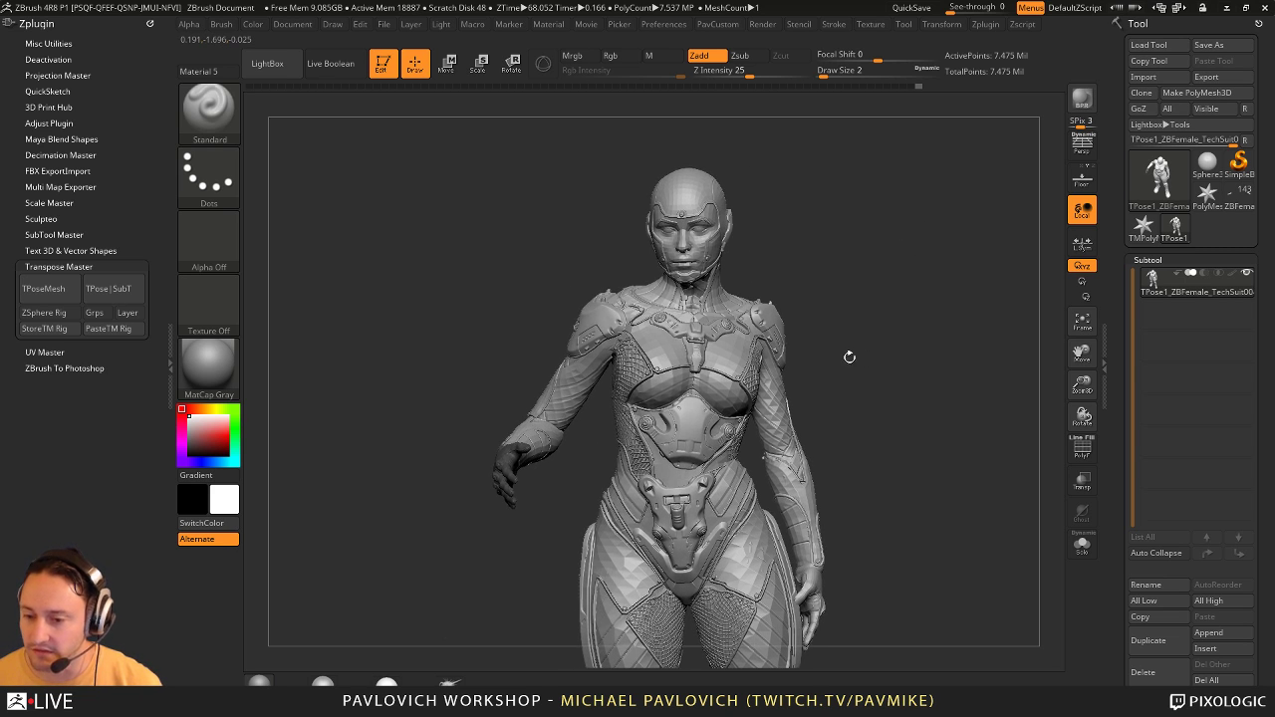
key("w")
left_click(911, 329, "ctrl")
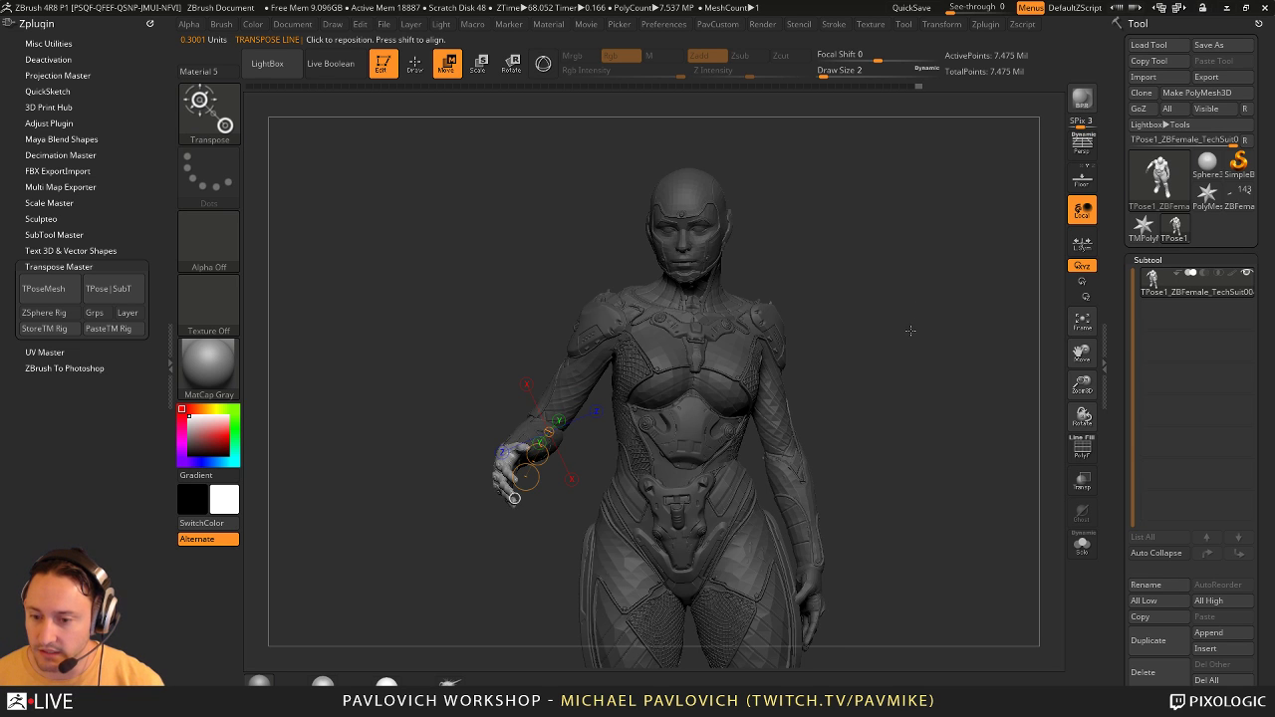
Step: Place a transpose line from the wrist through the fingers and twist the right hand around its length
mouse_move(910, 330)
left_mouse_down("alt")
mouse_move(940, 267)
mouse_move(992, 322)
mouse_move(1081, 317)
left_mouse_up("alt")
left_click_drag(634, 441, 701, 487)
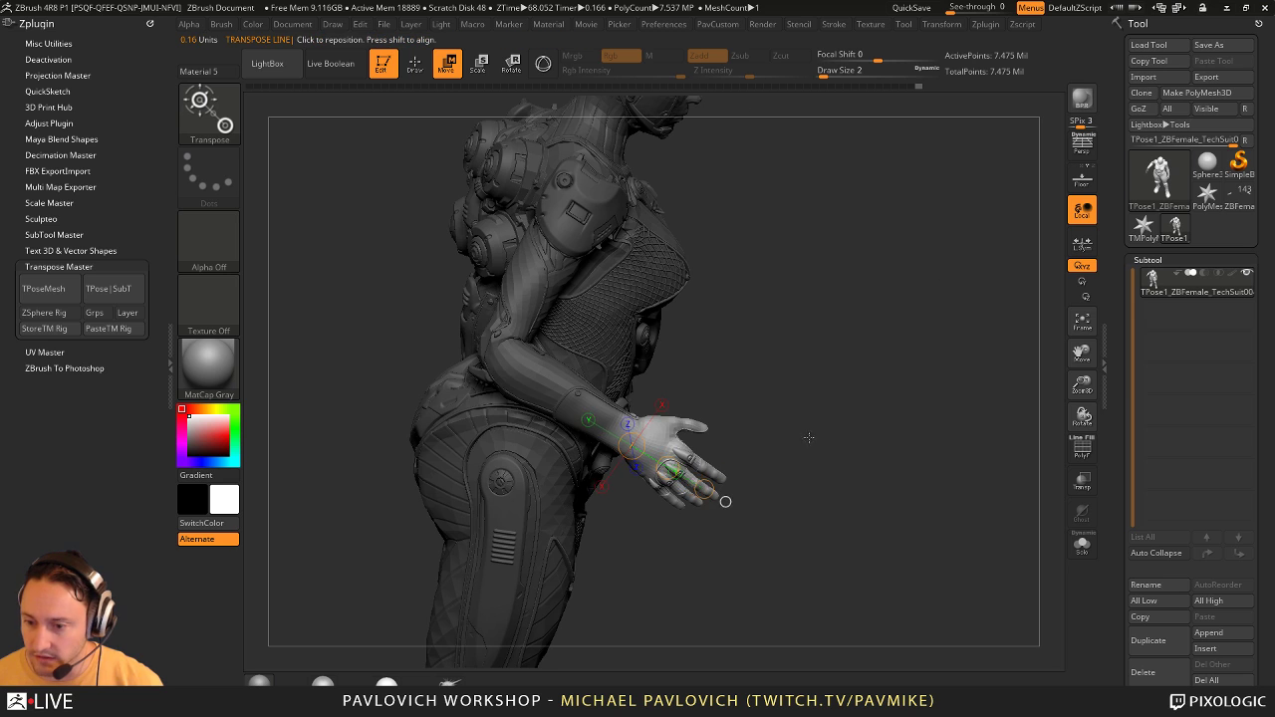
left_click_drag(808, 438, 699, 442)
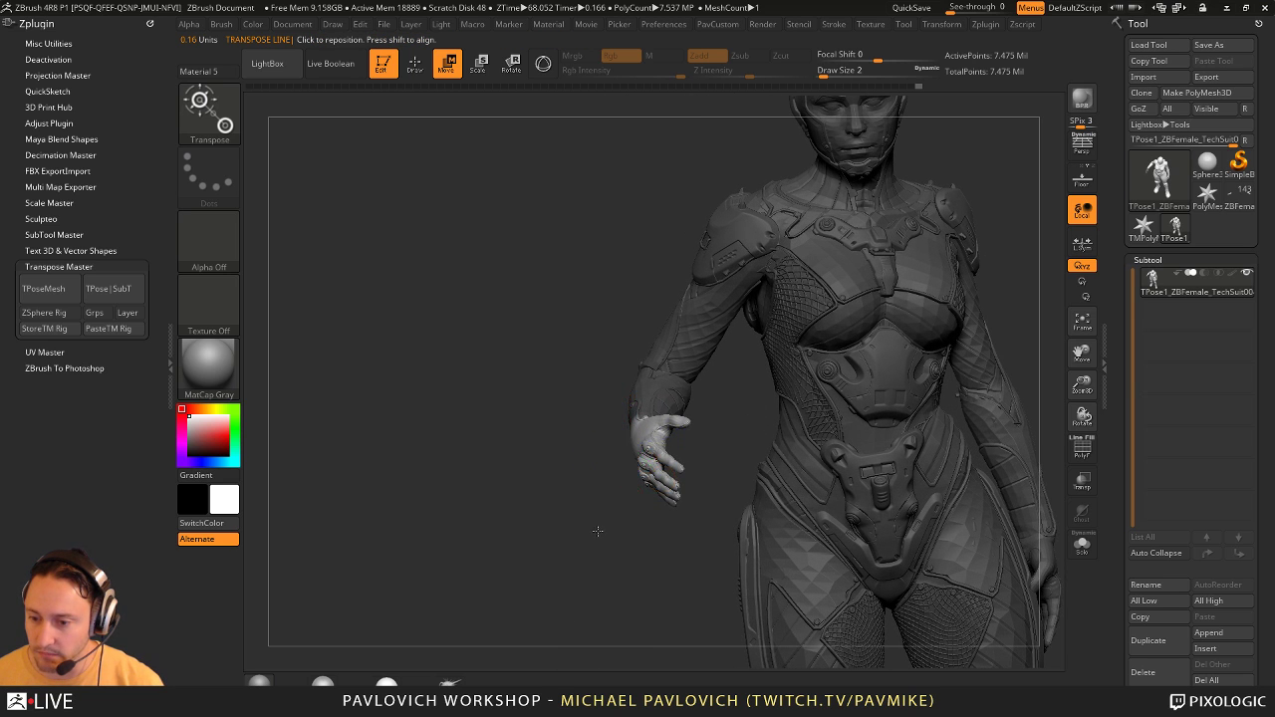
left_click_drag(598, 531, 656, 467)
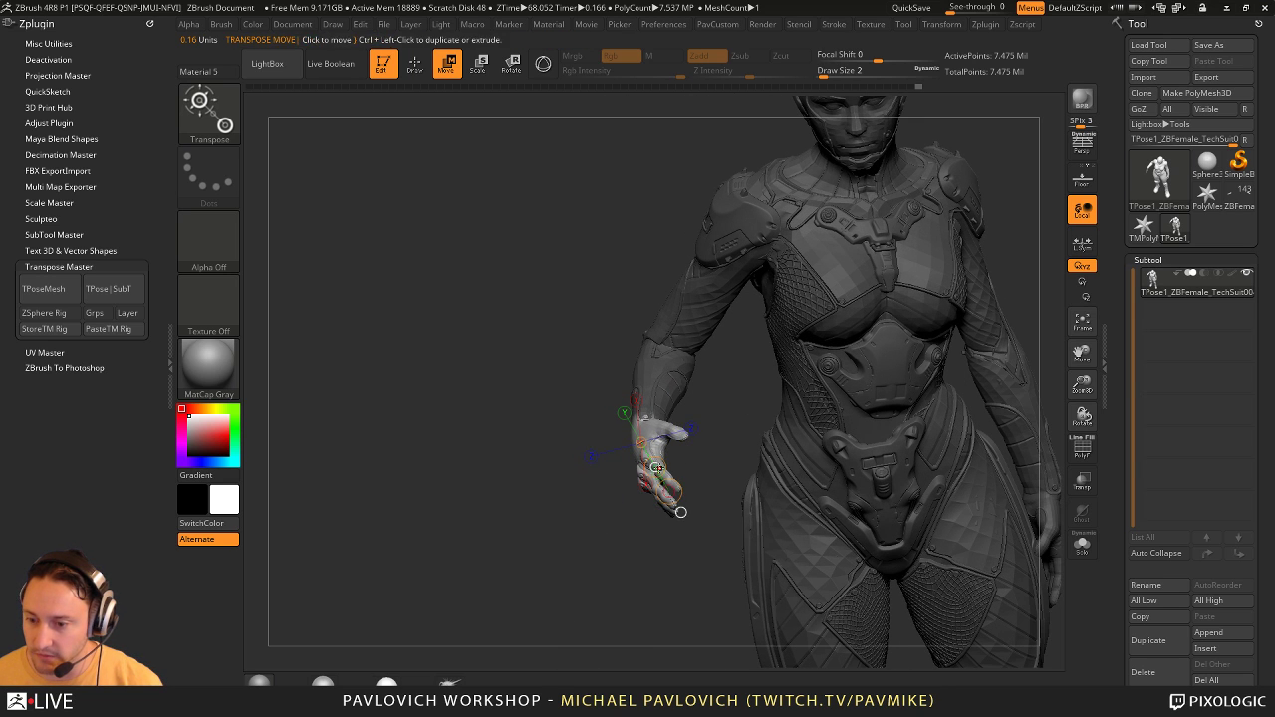
key("r")
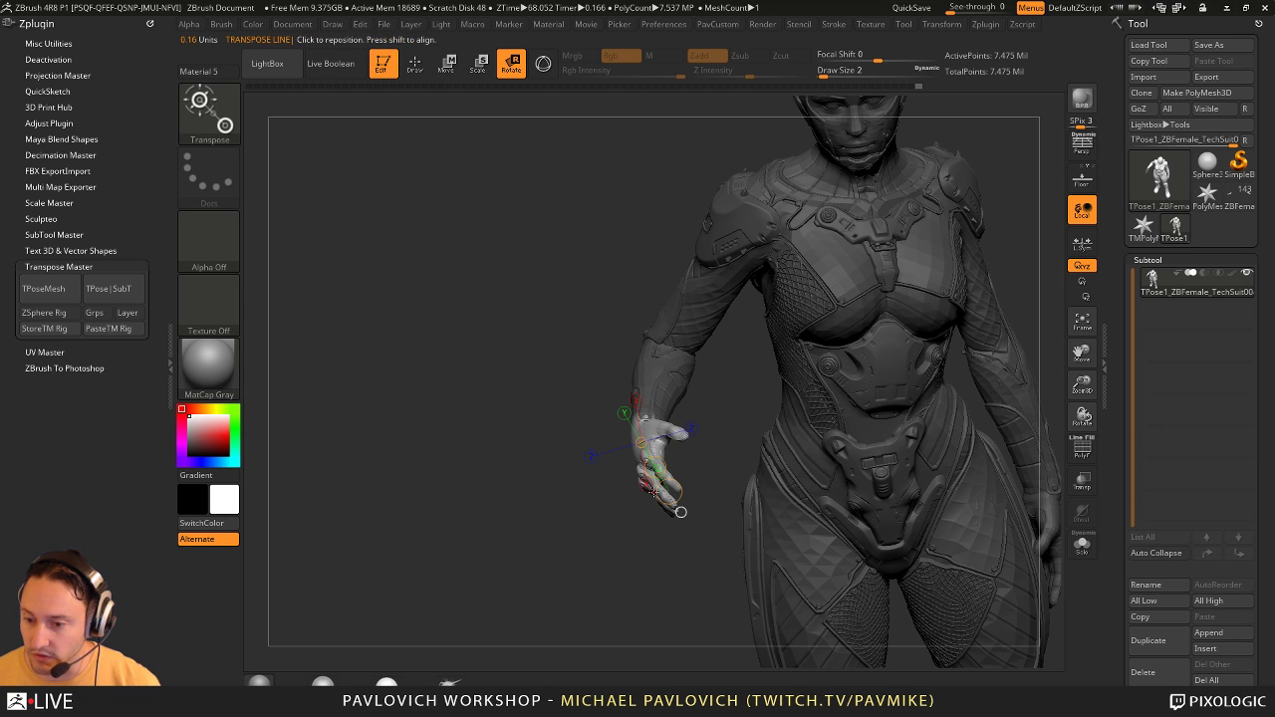
left_click_drag(655, 467, 671, 524)
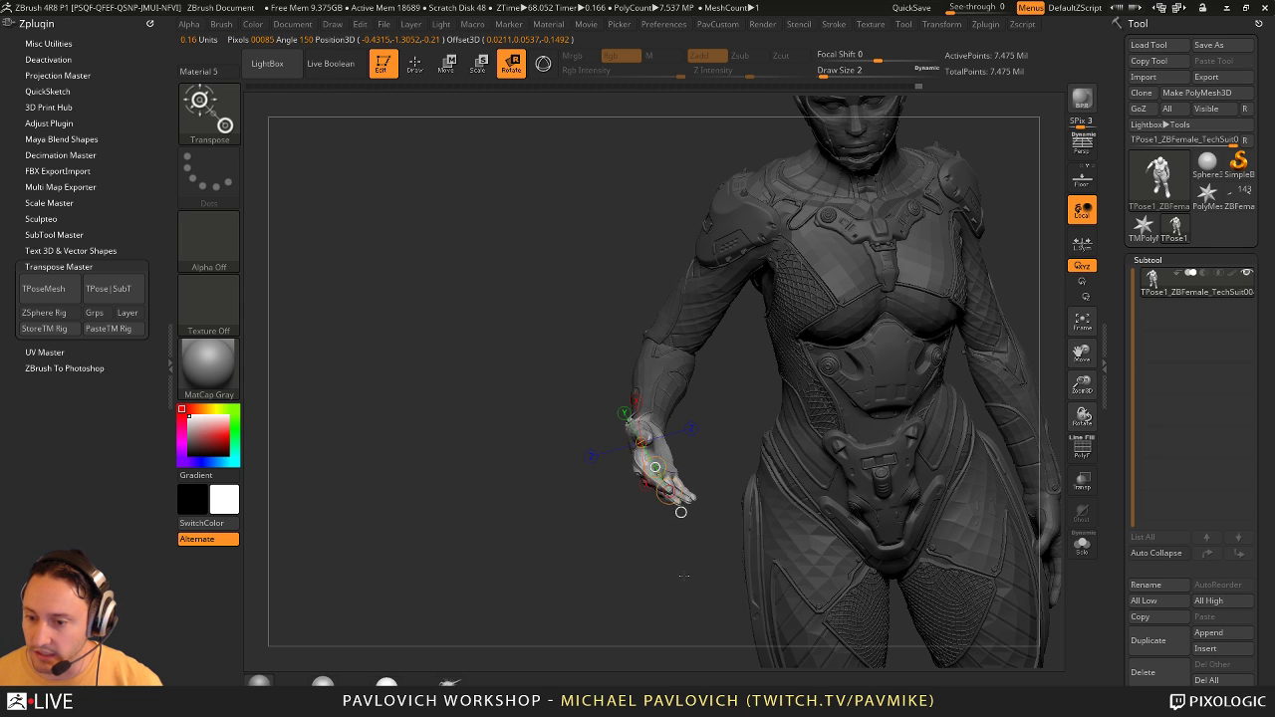
Step: Rotate the right hand at the wrist so the fingers tilt in line with the forearm
left_click_drag(692, 586, 746, 507)
key("w")
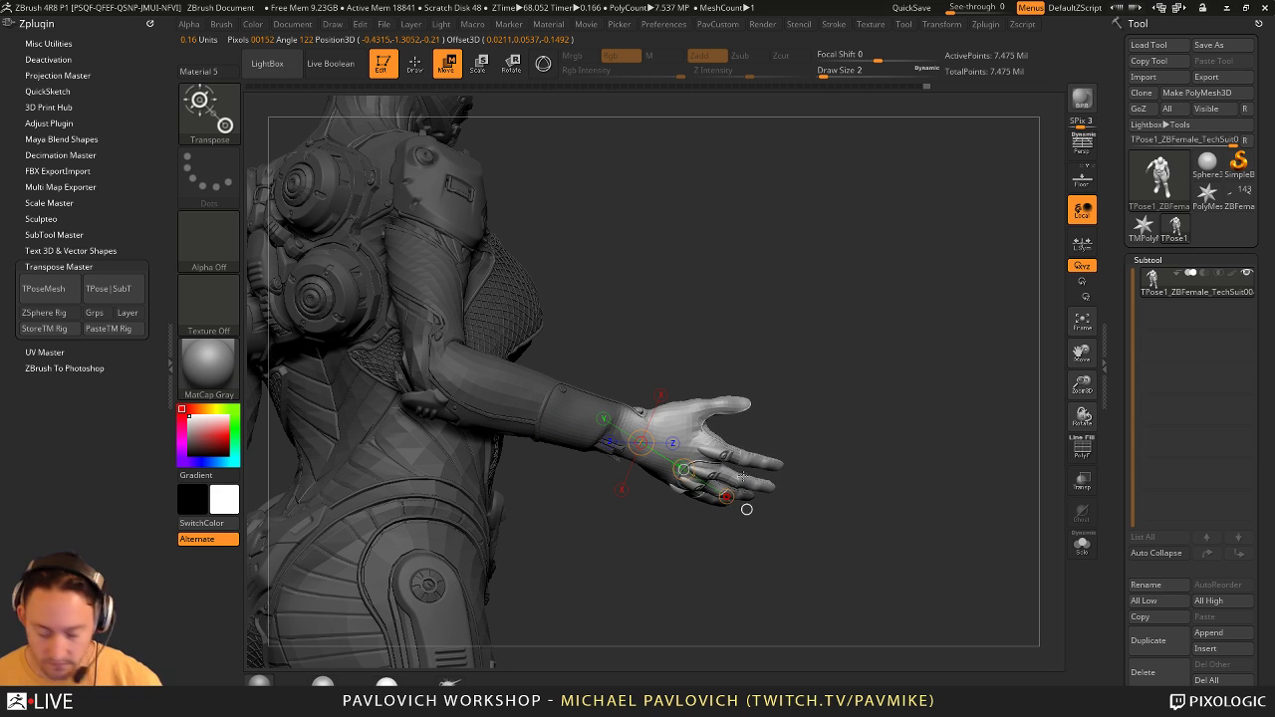
key("r")
left_click_drag(808, 410, 835, 422)
left_click_drag(736, 506, 739, 466)
left_click_drag(801, 441, 679, 293)
left_click(708, 372)
Step: Nudge the right hand slightly toward the wrist with Transpose Move and clear the mask
left_click_drag(951, 278, 568, 385)
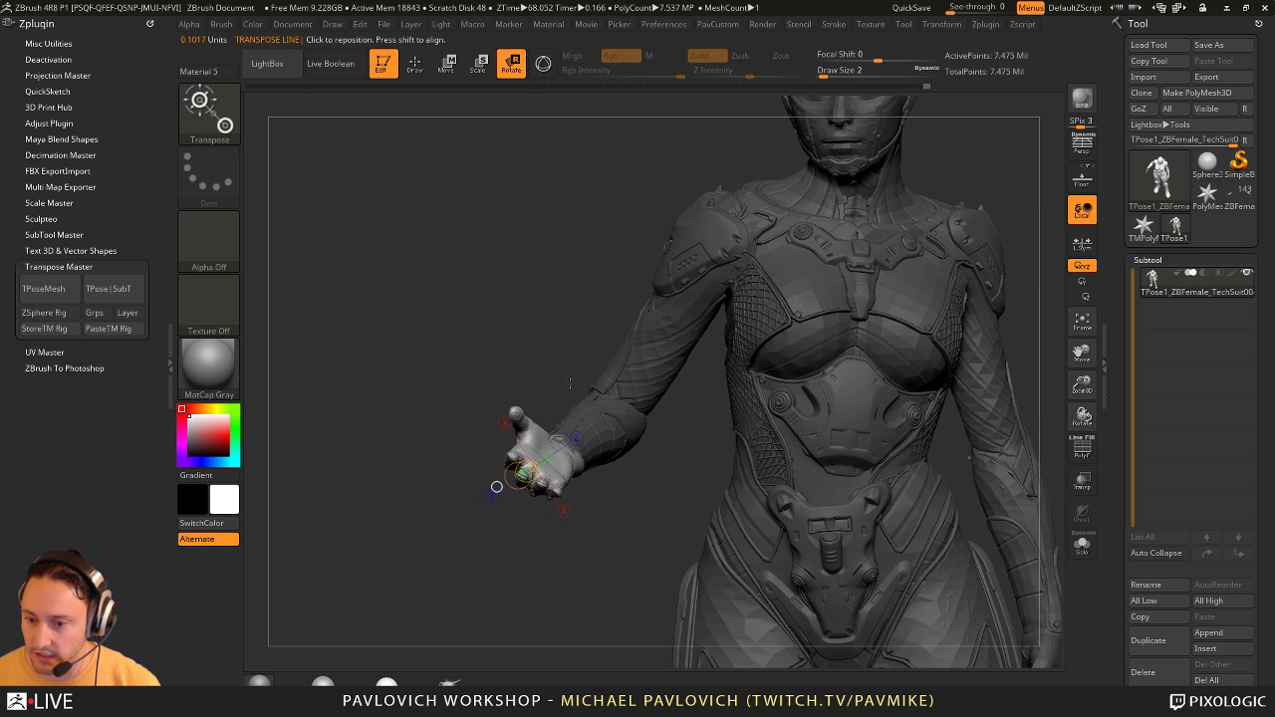
key("w")
left_click_drag(520, 474, 525, 471)
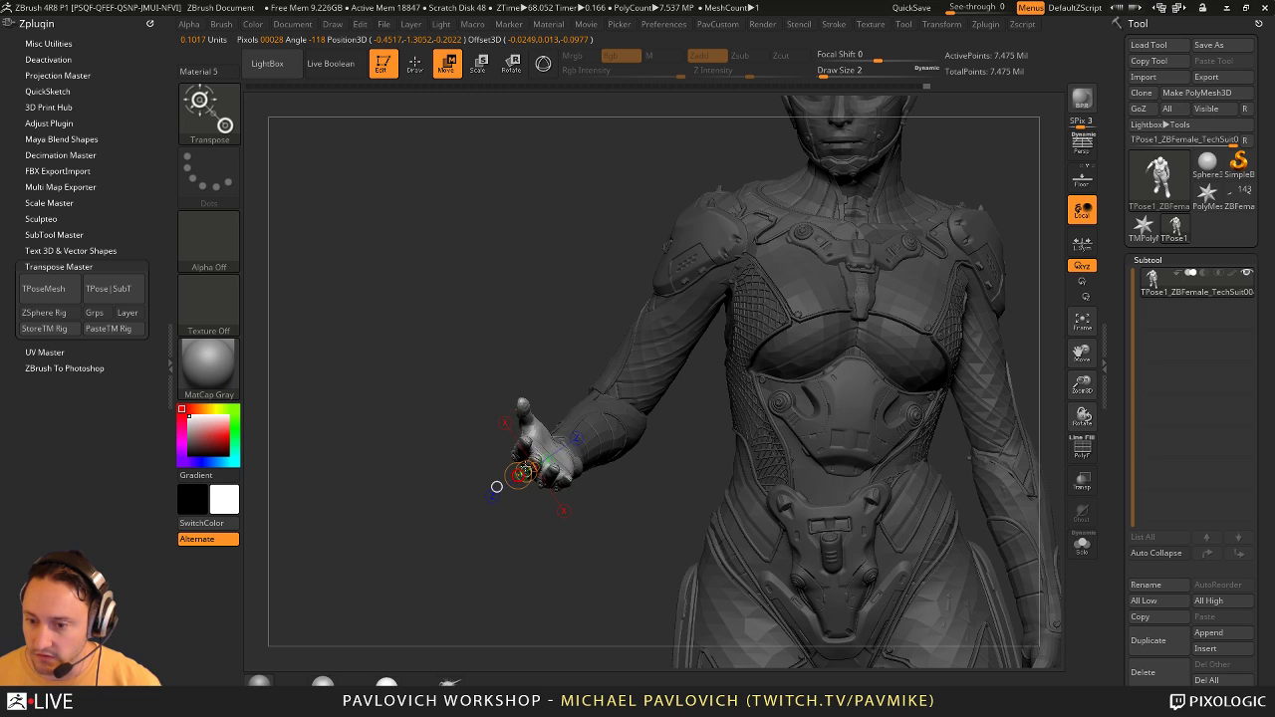
key("q")
left_click_drag(634, 501, 648, 512, "alt")
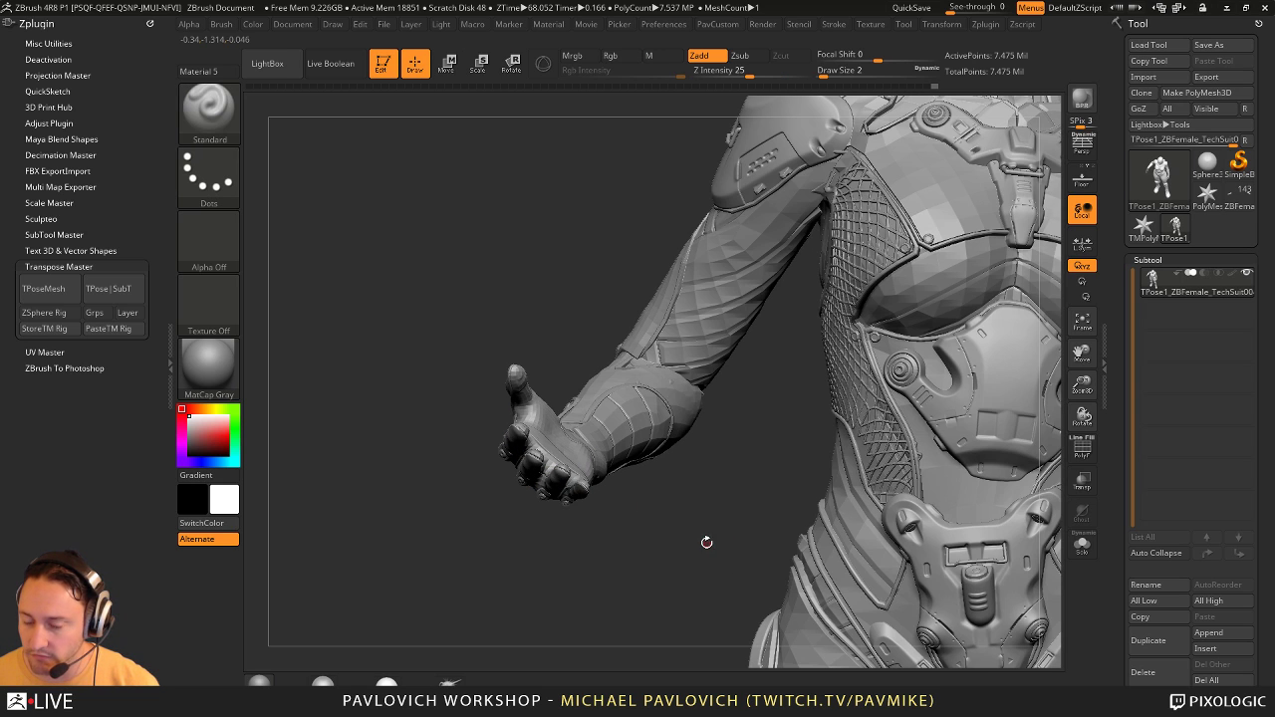
Step: Lasso-mask the right thumb down to its base and invert the mask to isolate it
left_click_drag(655, 535, 688, 317)
mouse_move(505, 316)
left_mouse_down()
mouse_move(526, 362)
mouse_move(541, 353)
mouse_move(490, 392)
mouse_move(569, 307)
mouse_move(519, 405)
left_mouse_up()
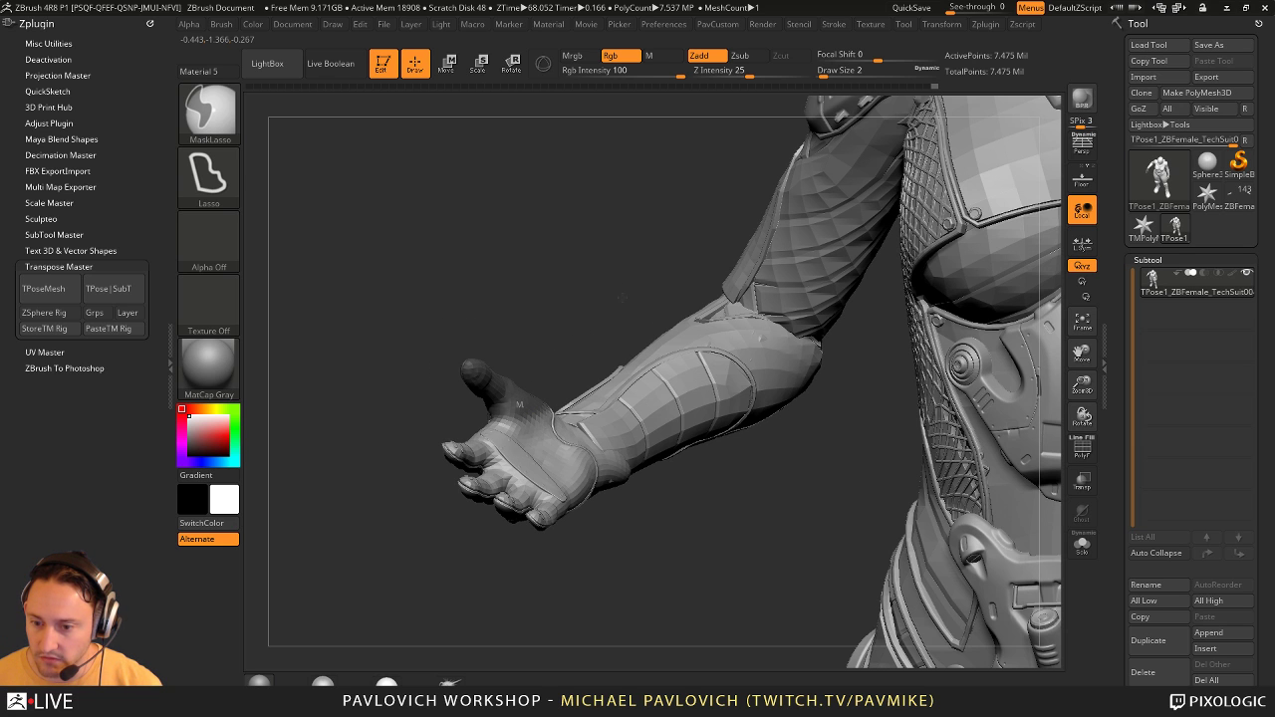
left_click(606, 326, "ctrl")
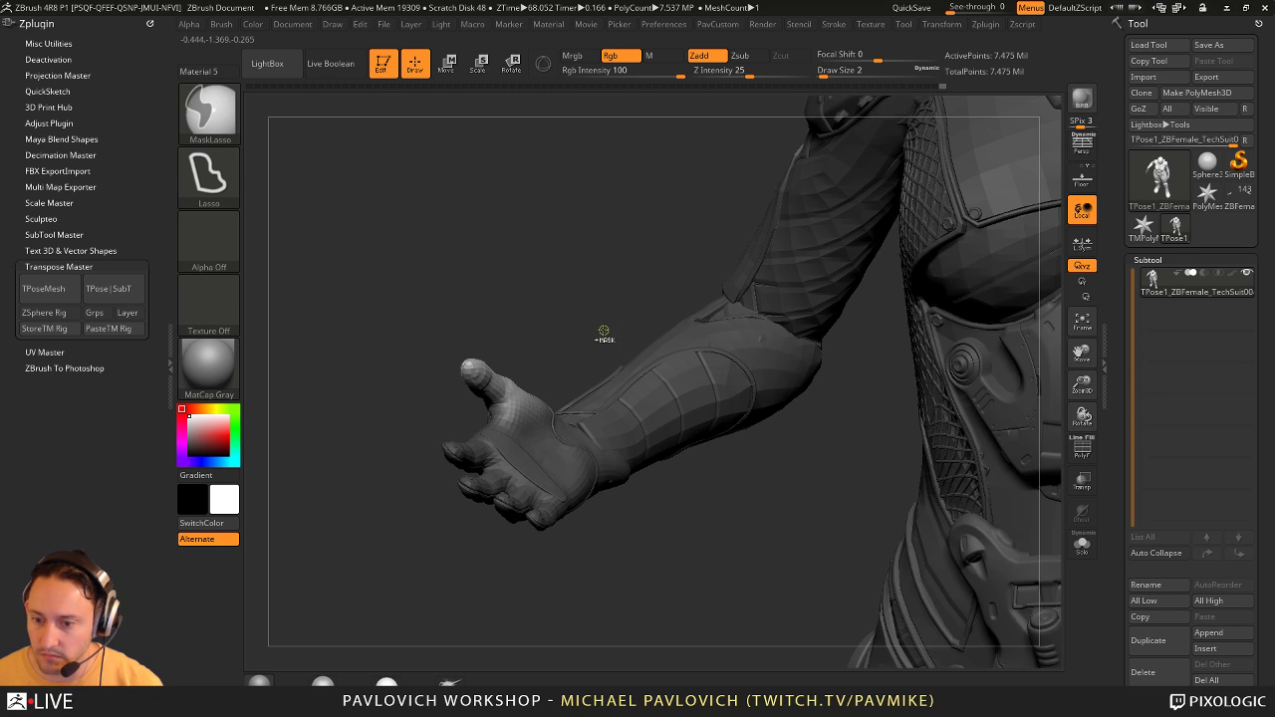
Step: Place a Rotate transpose line from the thumb's base to its tip and rotate the thumb at its base
mouse_move(603, 328)
left_mouse_down()
mouse_move(826, 316)
mouse_move(857, 334)
left_mouse_up()
key("r")
left_click_drag(482, 423, 568, 373)
mouse_move(767, 328)
left_mouse_down()
mouse_move(605, 324)
mouse_move(547, 287)
mouse_move(580, 303)
left_mouse_up()
left_click_drag(486, 355, 473, 355)
left_click_drag(606, 321, 619, 515)
left_click_drag(611, 518, 747, 508)
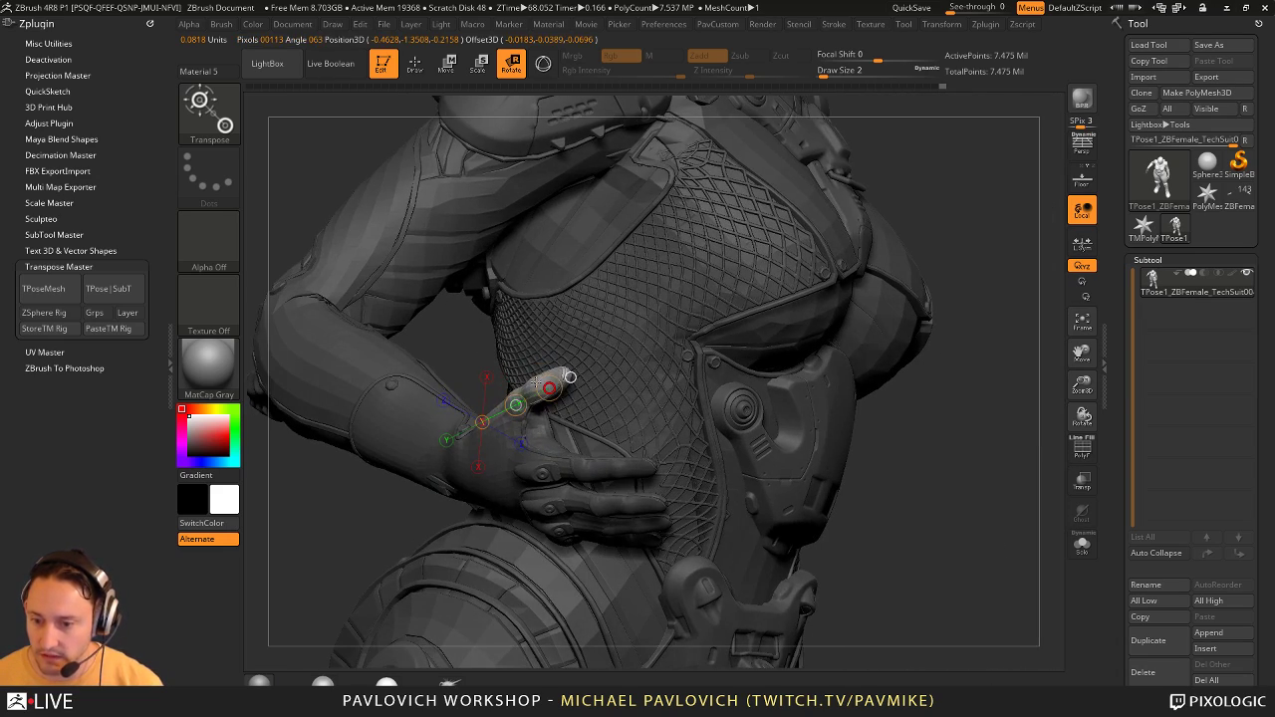
Step: Lasso-mask the outer part of the right thumb and invert the mask to isolate it
mouse_move(1037, 315)
left_mouse_down()
mouse_move(474, 327)
mouse_move(403, 401)
left_mouse_up()
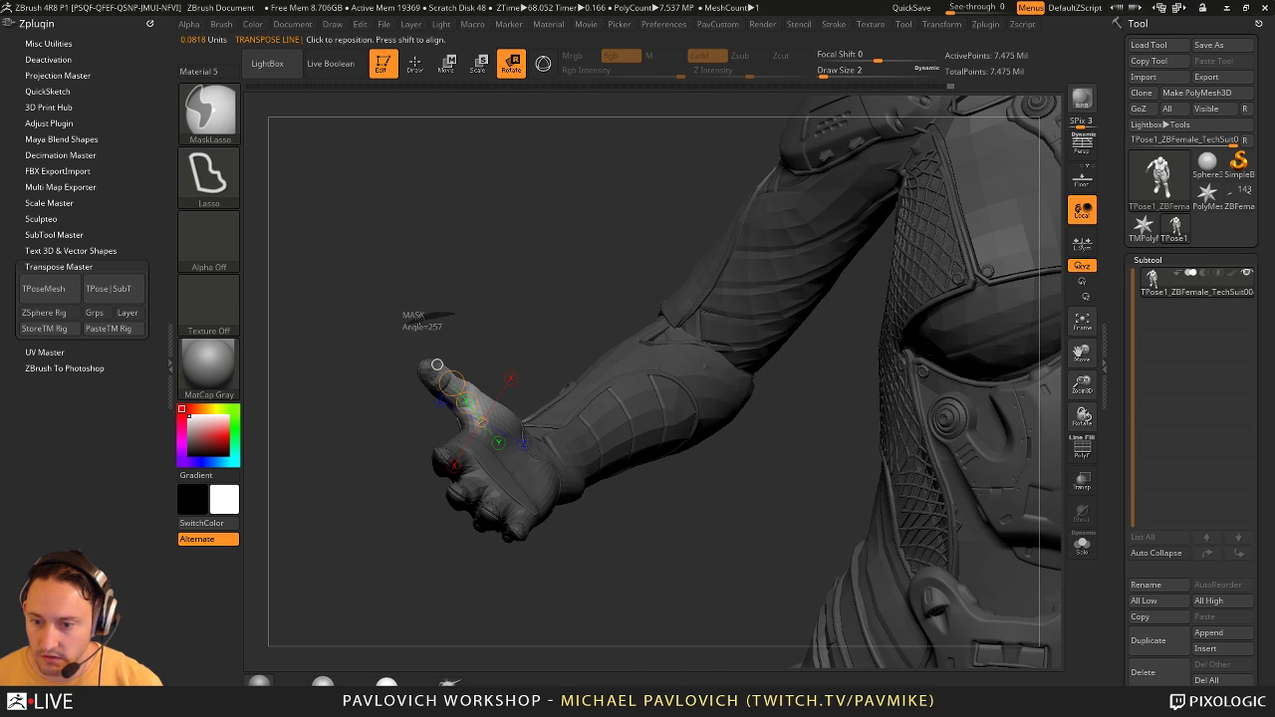
mouse_move(453, 313)
left_mouse_down("ctrl")
mouse_move(390, 393)
mouse_move(454, 409)
left_mouse_up("ctrl")
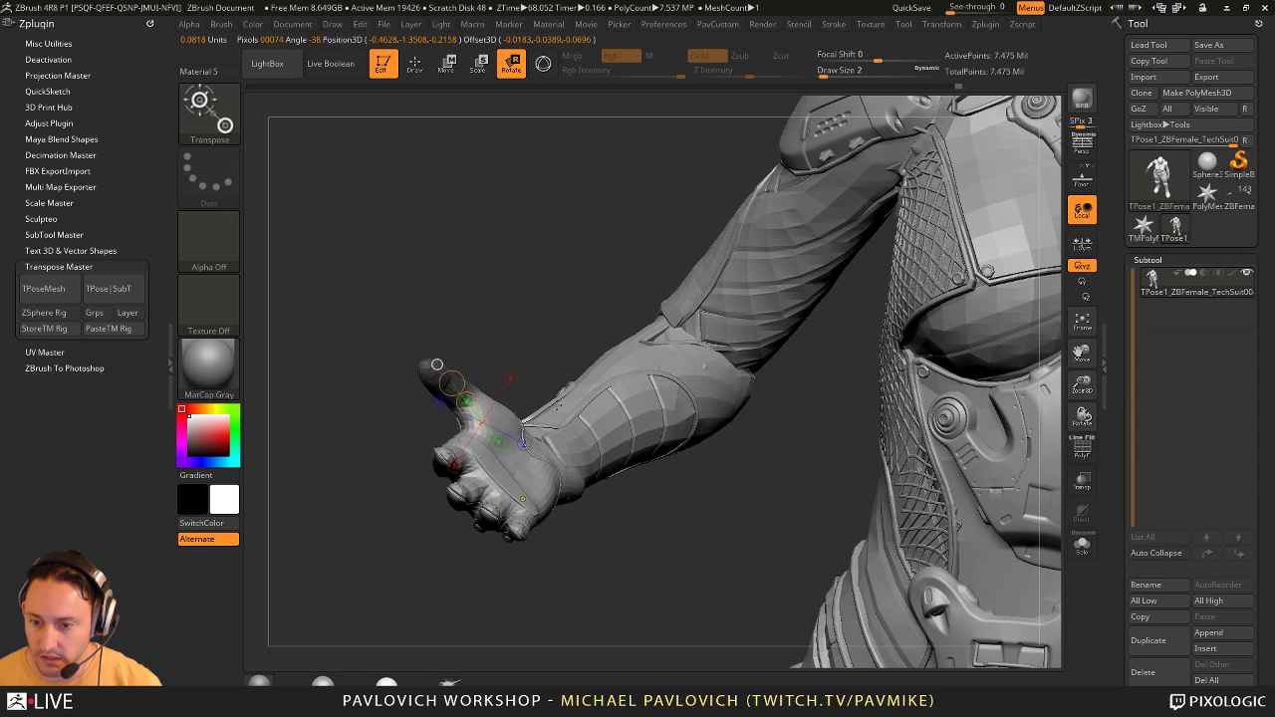
left_click(527, 315, "ctrl")
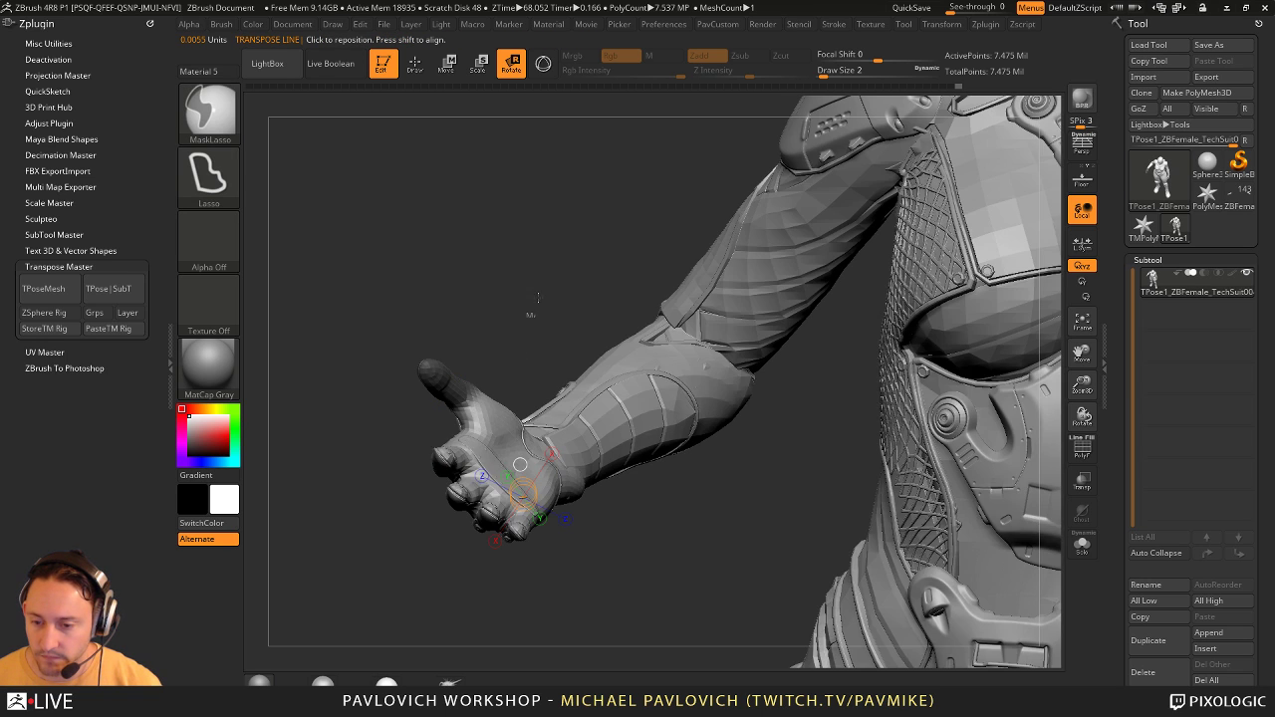
left_click(515, 312, "ctrl")
left_click(522, 381, "ctrl")
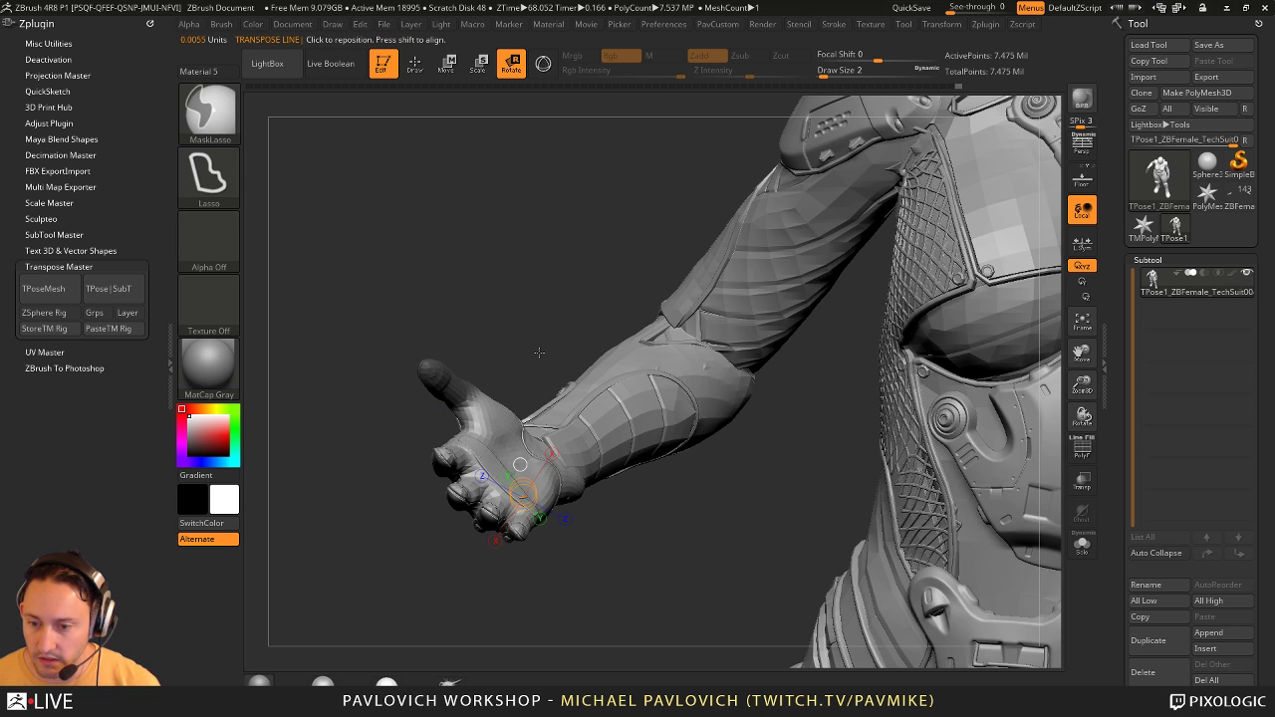
left_click(538, 355, "ctrl")
key("q")
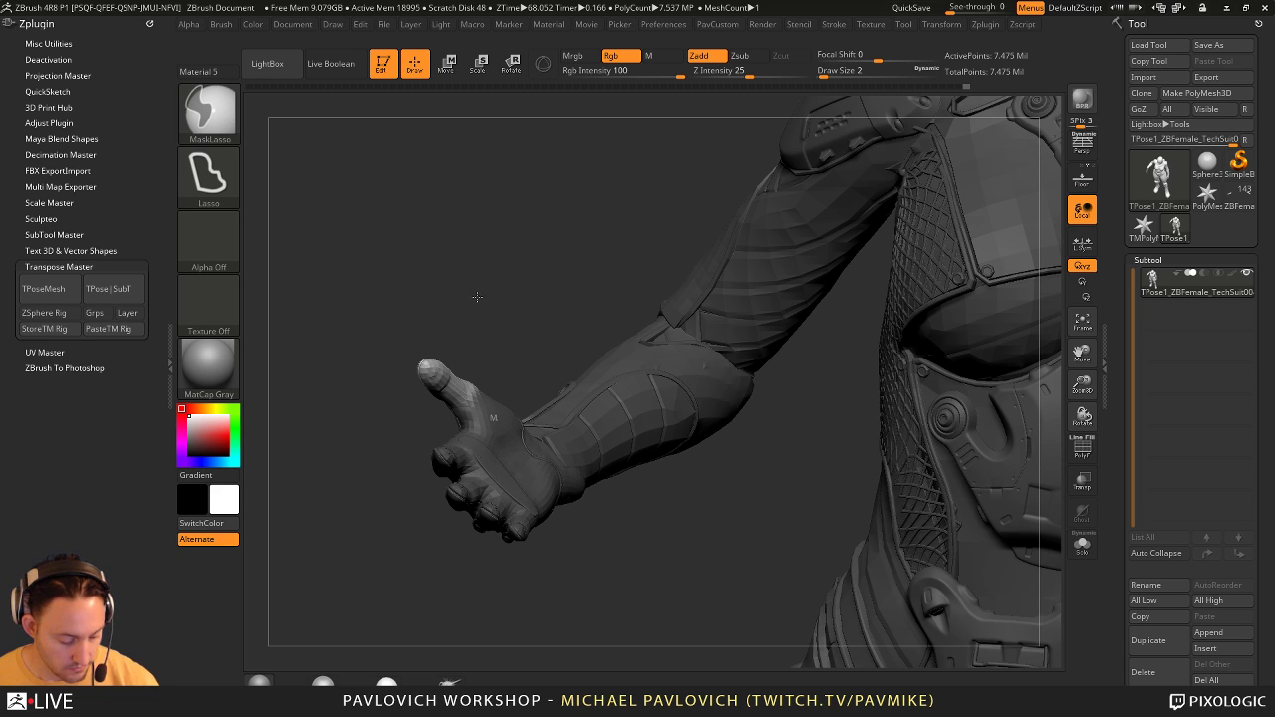
left_click_drag(477, 297, 517, 326, "ctrl")
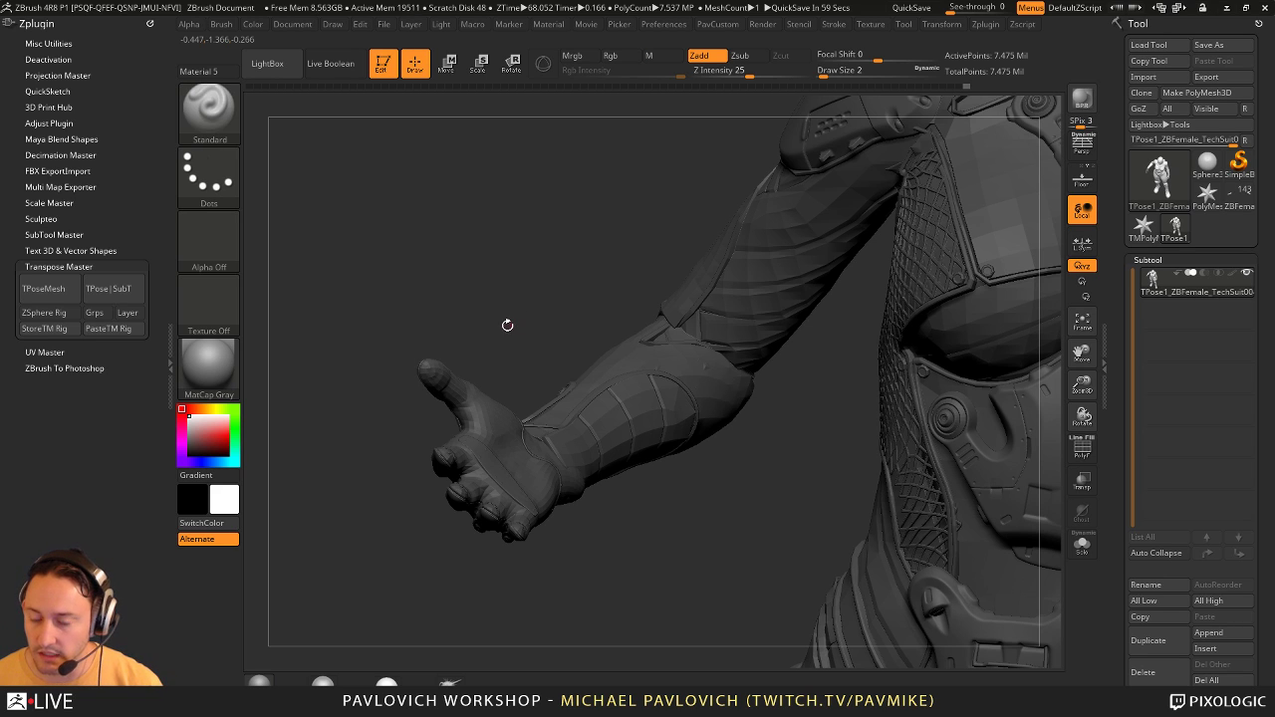
Step: Undo the last mask change and rotate the thumb's outer part with a Rotate transpose line placed along it
left_click_drag(492, 332, 621, 350)
key("ctrl+z")
key("r")
left_click_drag(497, 407, 605, 300)
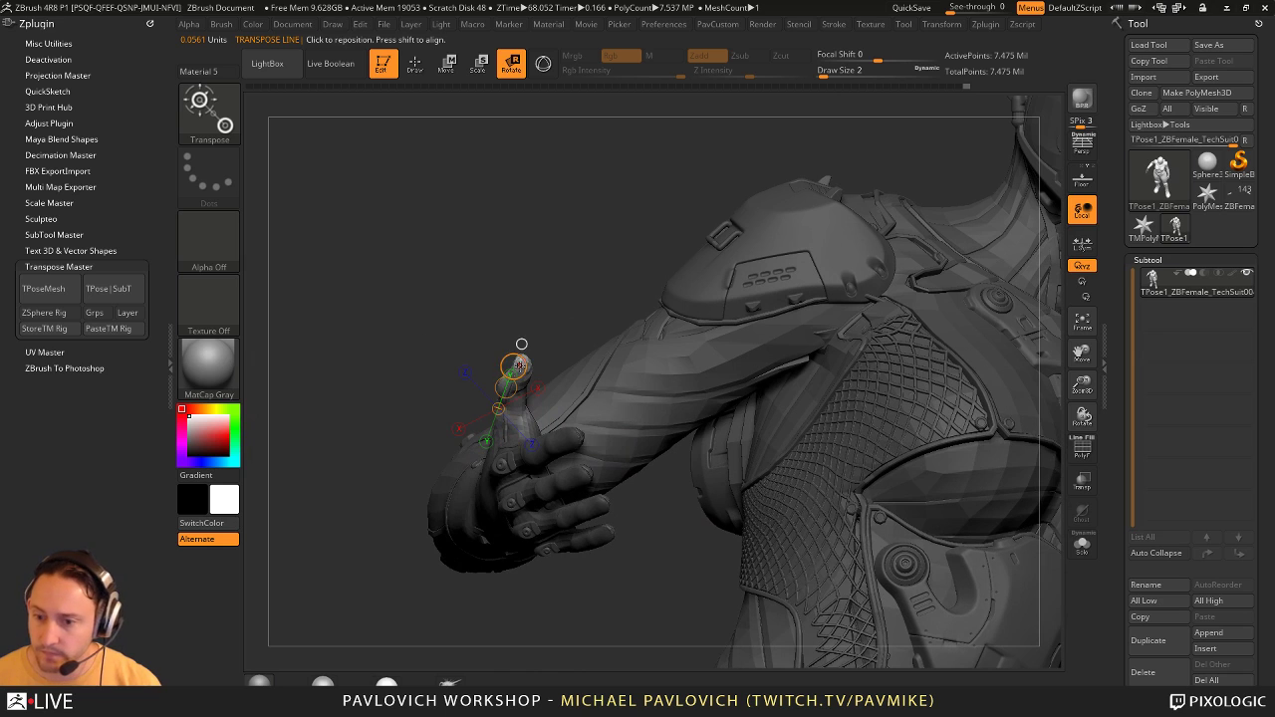
Step: Clear the mask, lasso-mask only the right thumb's tip and invert the mask
key("q")
mouse_move(543, 343)
left_mouse_down()
mouse_move(547, 320)
mouse_move(560, 333)
left_mouse_up()
left_click(531, 329, "ctrl")
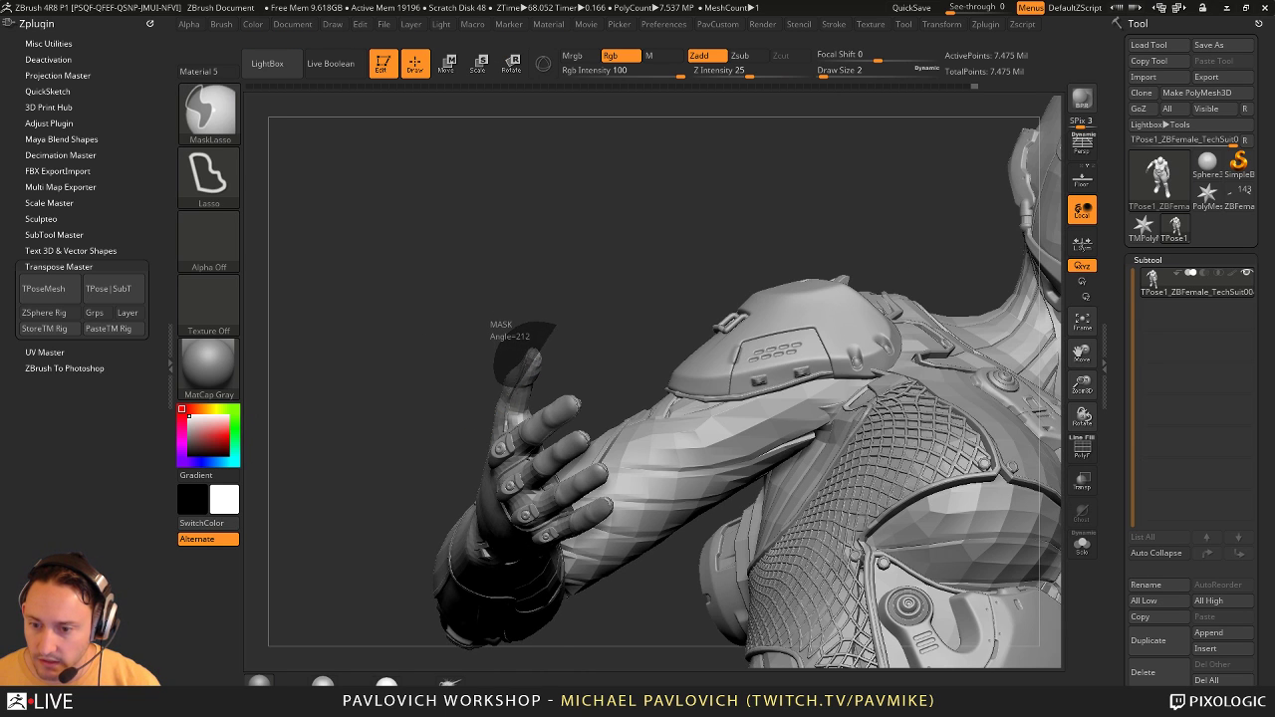
left_click_drag(515, 387, 574, 357, "ctrl")
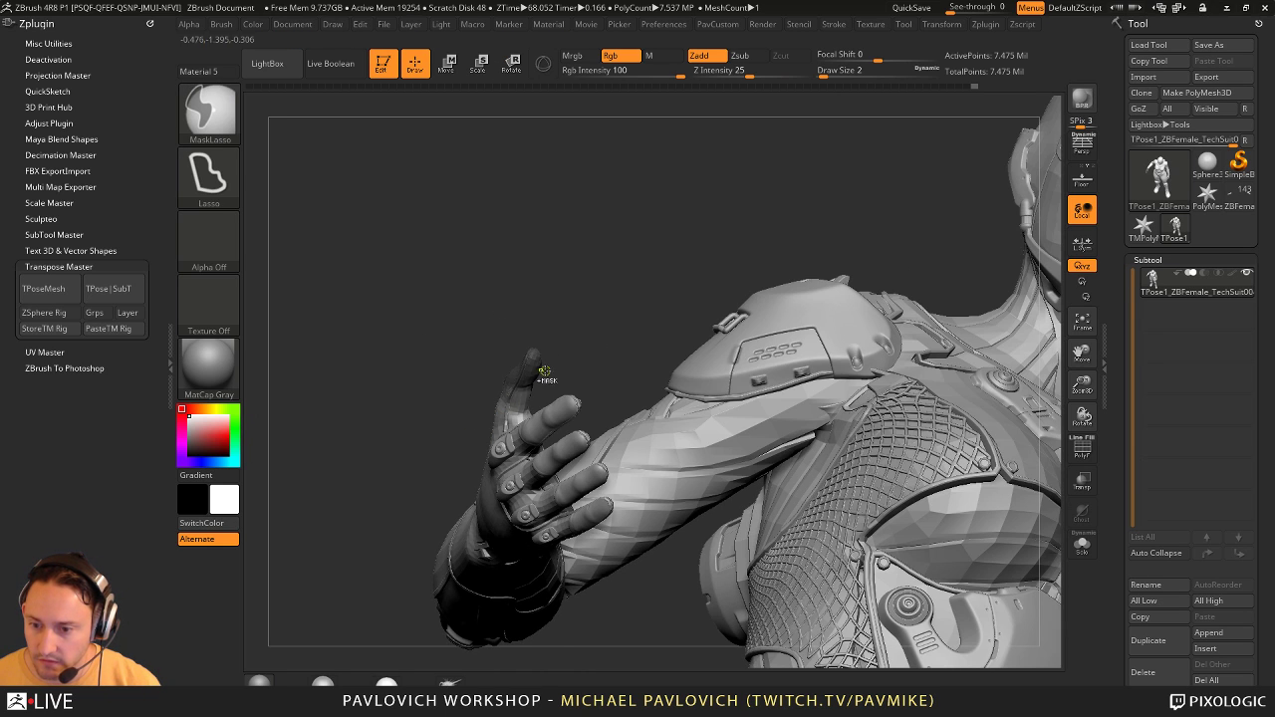
left_click(595, 342, "ctrl")
Step: Rotate the thumb tip at its last joint with a Rotate transpose line and clear the mask
key("r")
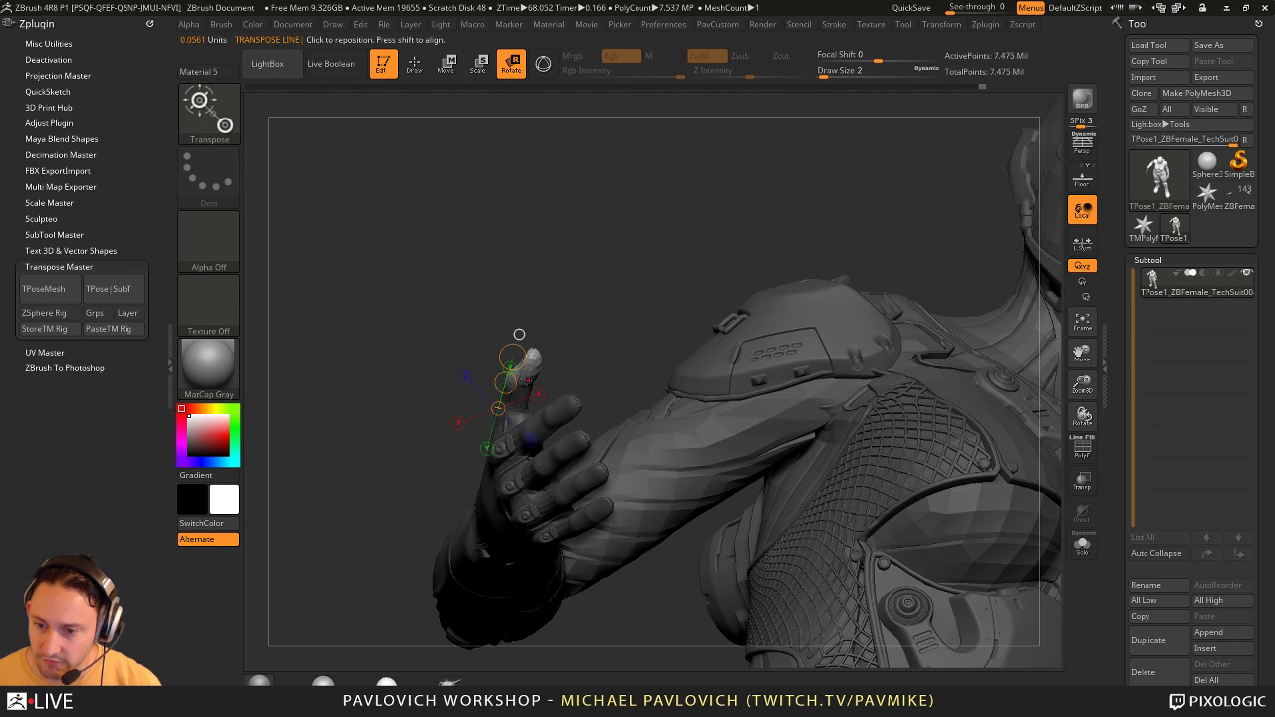
left_click_drag(522, 382, 541, 328)
right_click_drag(541, 328, 545, 324)
left_click_drag(535, 350, 544, 357)
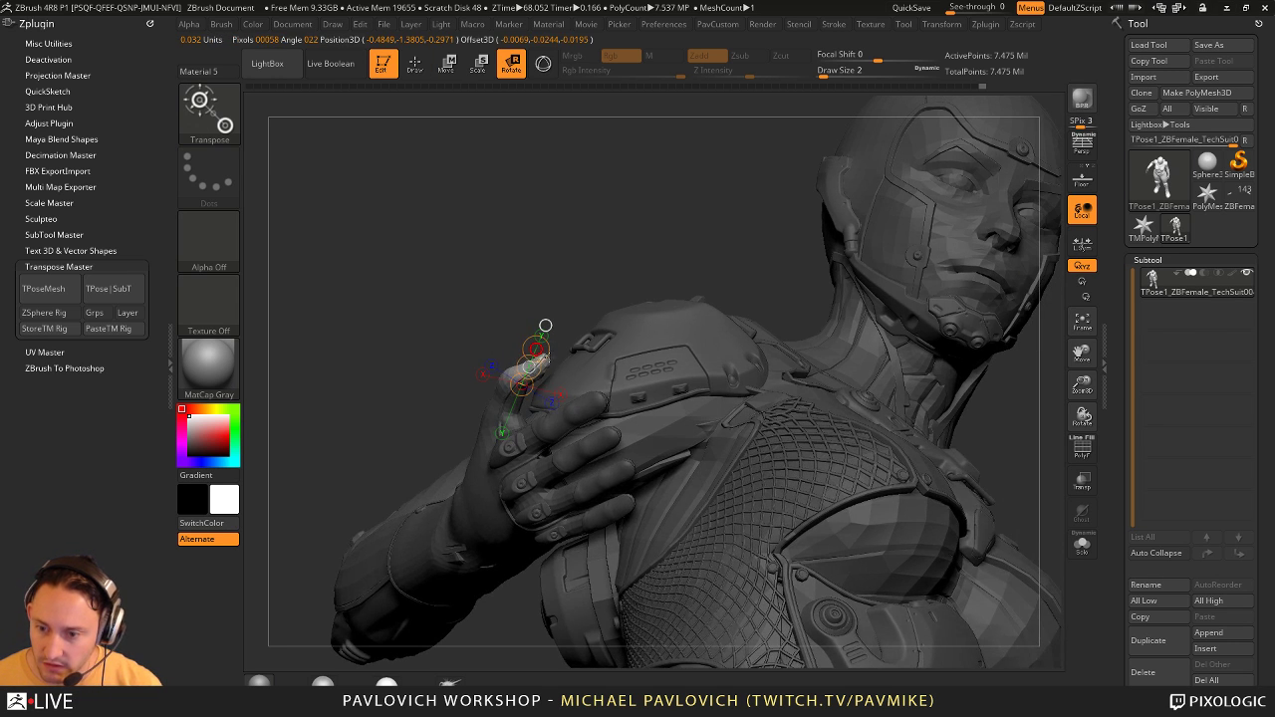
key("q")
left_click_drag(532, 250, 470, 273, "ctrl")
Step: Isolate the right little finger with an inverted lasso mask and rotate it outward at its base, away from the ring finger
mouse_move(452, 282)
right_mouse_down()
mouse_move(538, 364)
mouse_move(740, 375)
mouse_move(774, 453)
mouse_move(625, 403)
right_mouse_up()
key("ctrl")
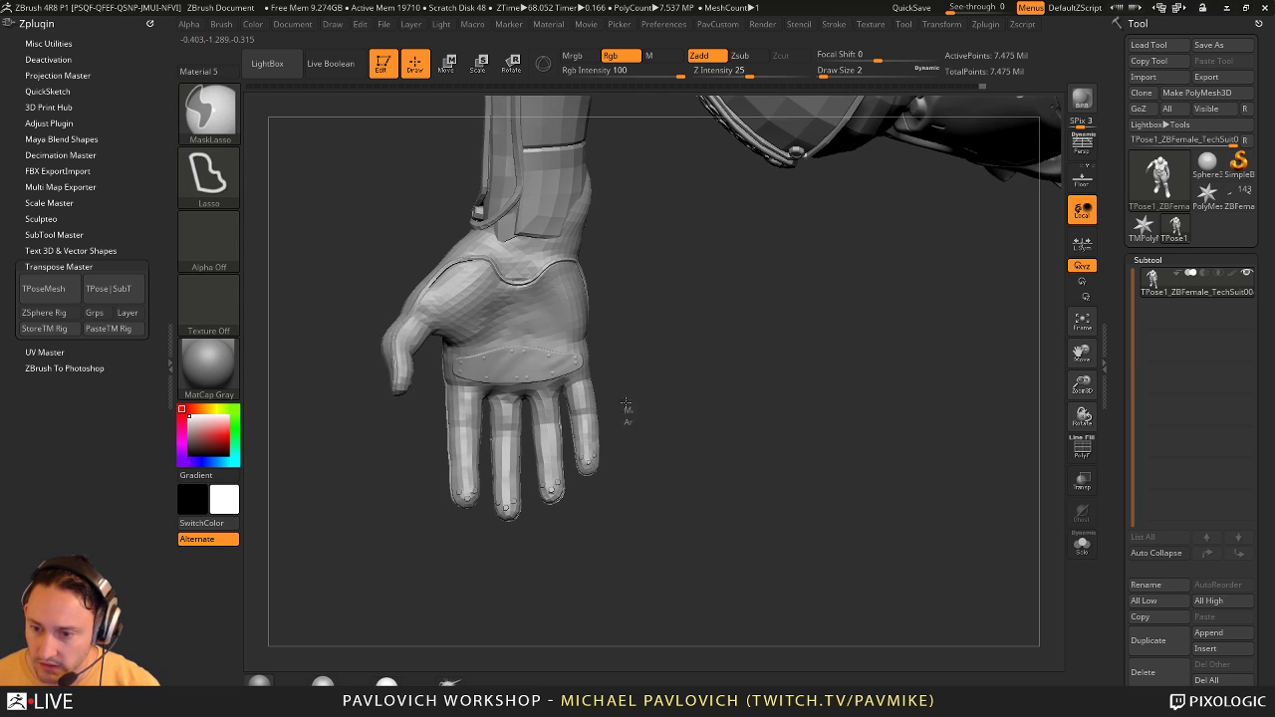
mouse_move(566, 410)
left_mouse_down("ctrl")
mouse_move(625, 478)
mouse_move(590, 377)
mouse_move(588, 476)
mouse_move(585, 456)
left_mouse_up("ctrl")
left_click(652, 349, "ctrl")
key("r")
left_click(416, 434, "ctrl")
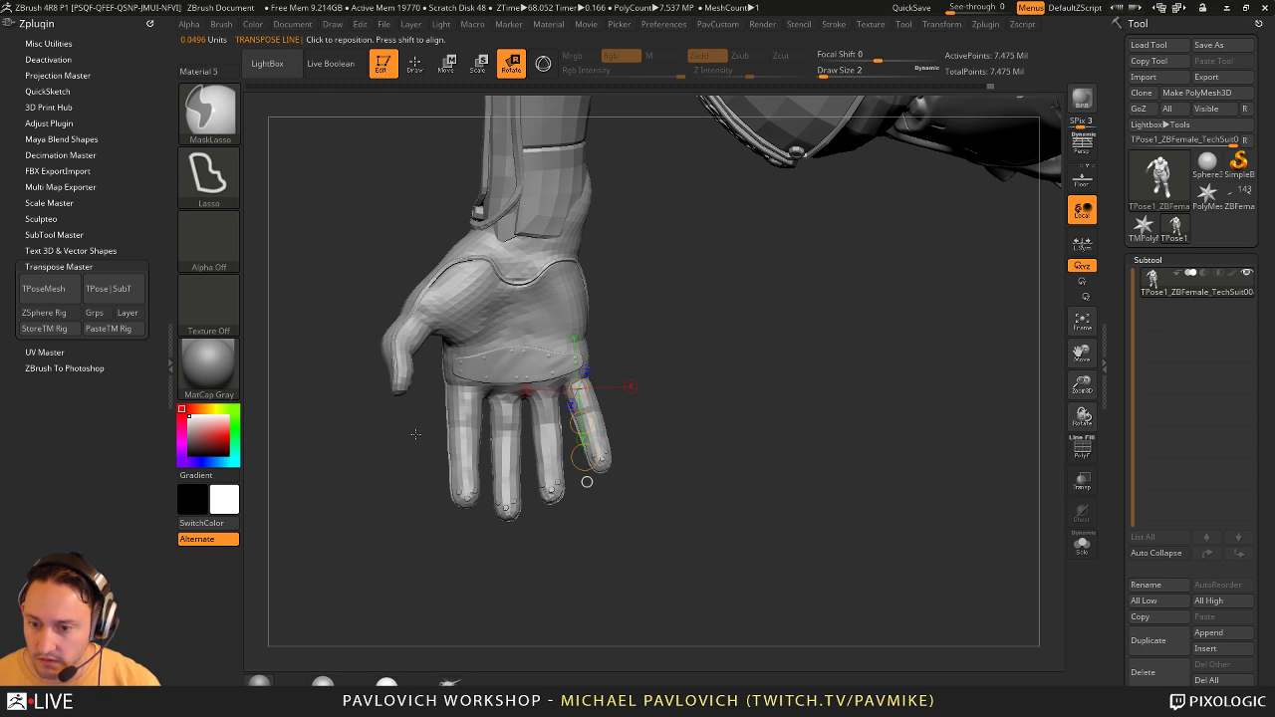
Step: Isolate the right index finger, rotate it outward at its base toward the thumb side and nudge it with Transpose Move
mouse_move(485, 409)
left_mouse_down("ctrl")
mouse_move(456, 558)
mouse_move(389, 443)
left_mouse_up("ctrl")
left_click(391, 440, "ctrl")
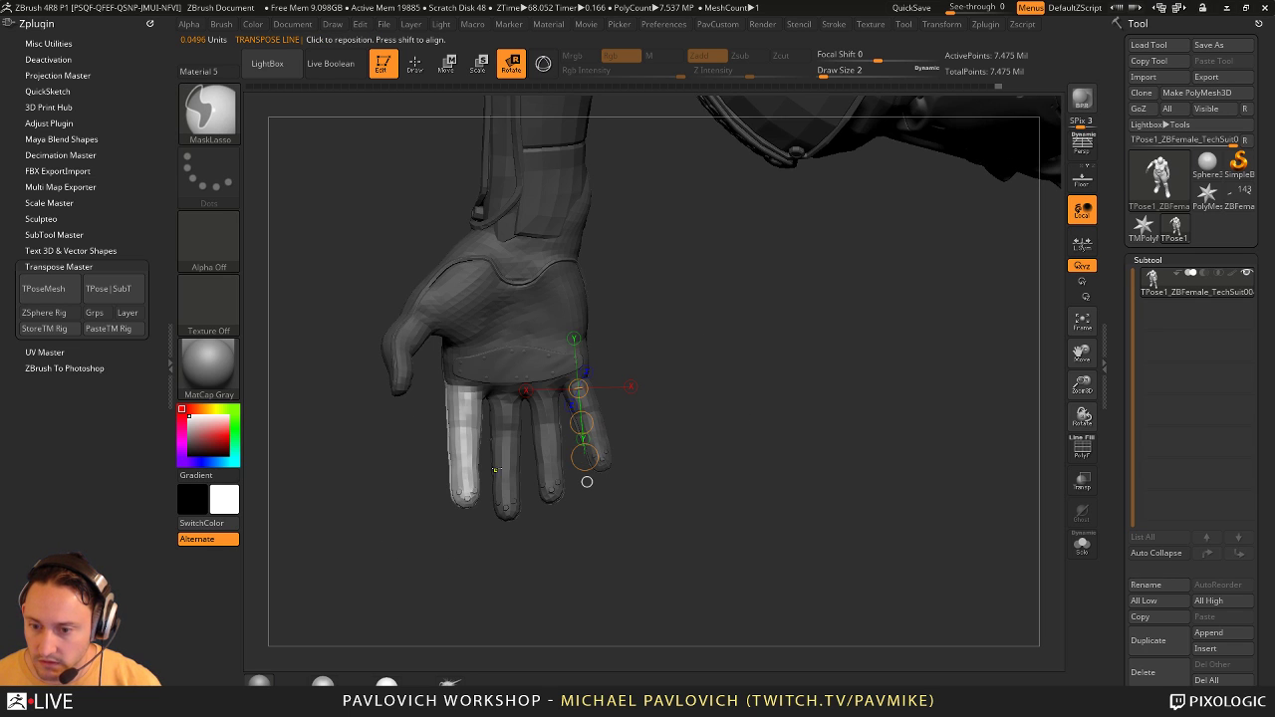
mouse_move(464, 387)
left_mouse_down()
mouse_move(463, 489)
mouse_move(437, 487)
left_mouse_up()
key("q")
key("w")
left_click_drag(465, 436, 462, 440)
key("q")
mouse_move(637, 345)
left_mouse_down("ctrl")
mouse_move(674, 438)
mouse_move(578, 495)
mouse_move(580, 515)
left_mouse_up("ctrl")
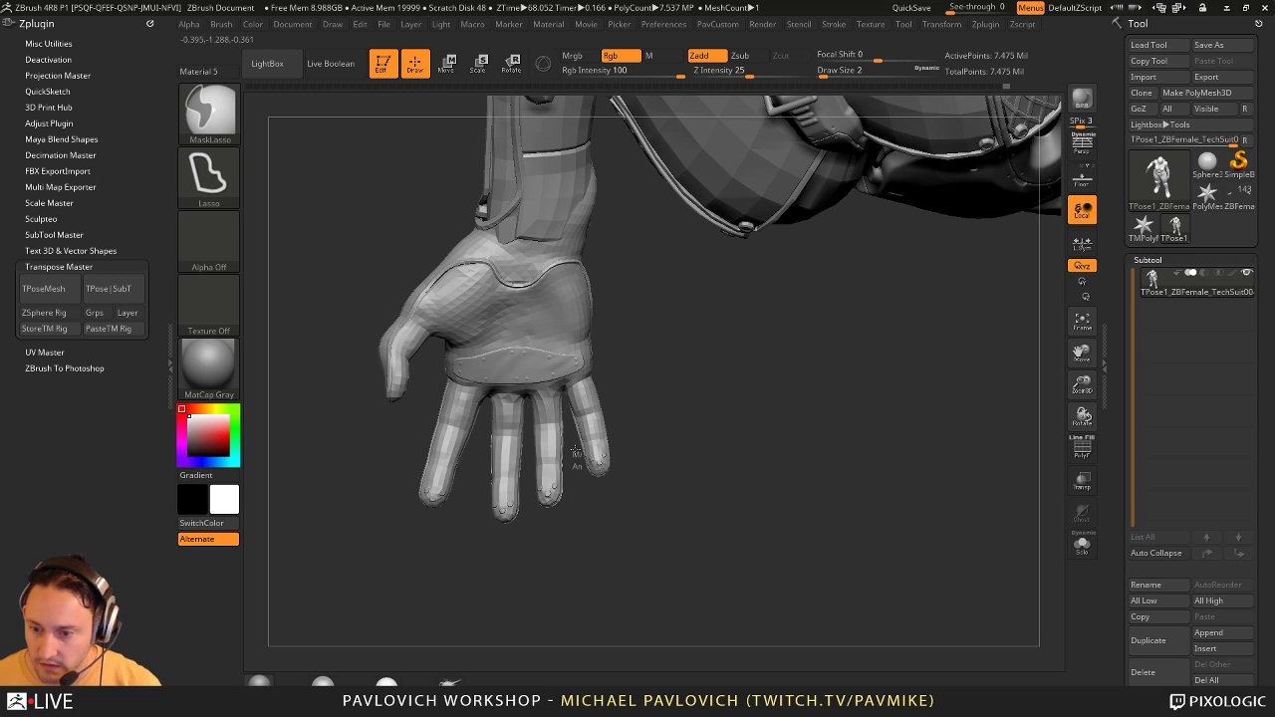
Step: Isolate the right ring finger, rotate it slightly toward the middle finger at its base and clear the mask
left_click_drag(526, 481, 543, 498, "ctrl")
left_click(654, 478, "ctrl")
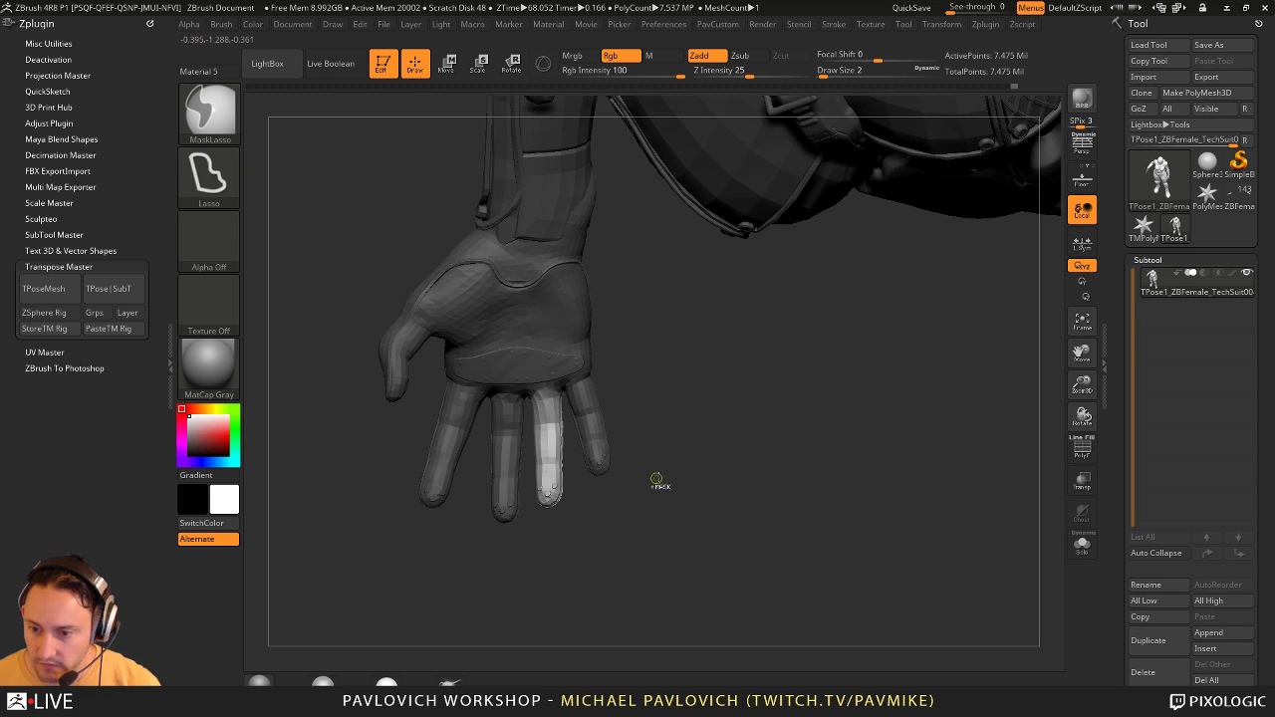
key("r")
left_click_drag(541, 399, 672, 431)
left_click_drag(664, 544, 638, 518, "ctrl")
Step: Isolate the right middle finger with an inverted lasso mask and rotate it slightly toward the ring finger at its base
mouse_move(479, 423)
left_mouse_down("ctrl")
mouse_move(518, 541)
mouse_move(487, 541)
left_mouse_up("ctrl")
key("q")
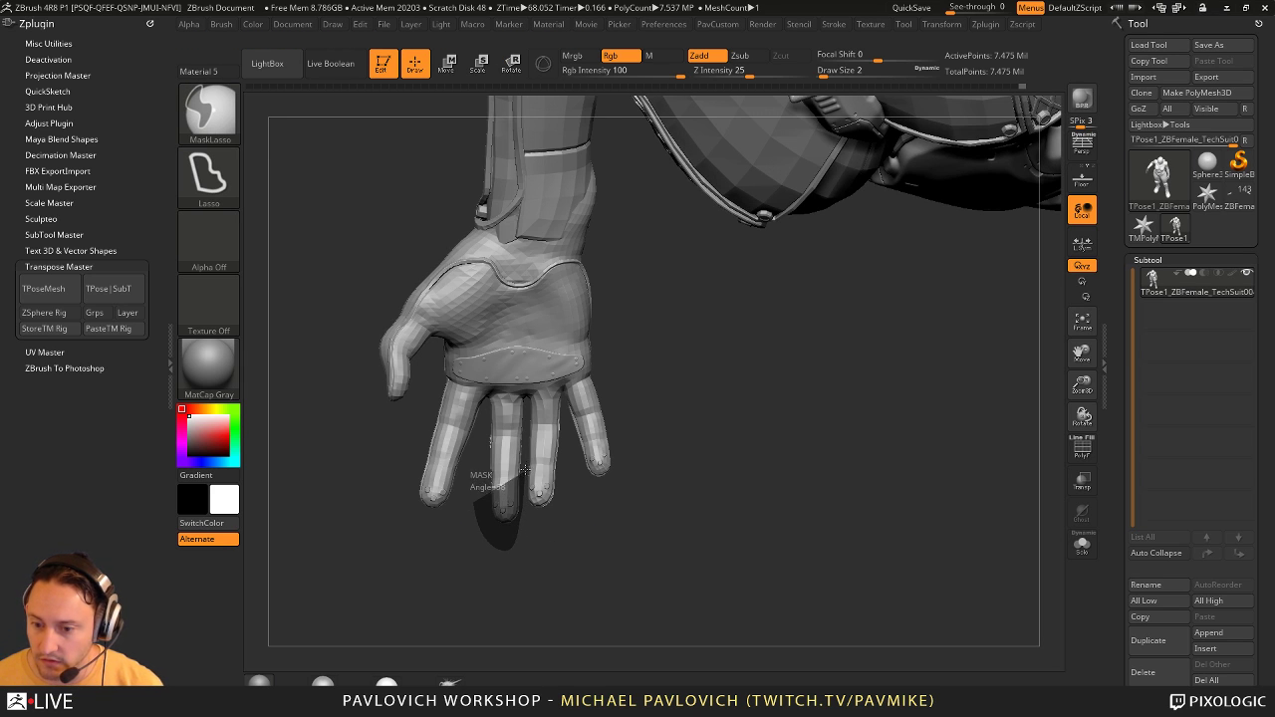
mouse_move(476, 395)
left_mouse_down("ctrl")
mouse_move(526, 555)
mouse_move(501, 533)
left_mouse_up("ctrl")
left_click(639, 521, "ctrl")
key("r")
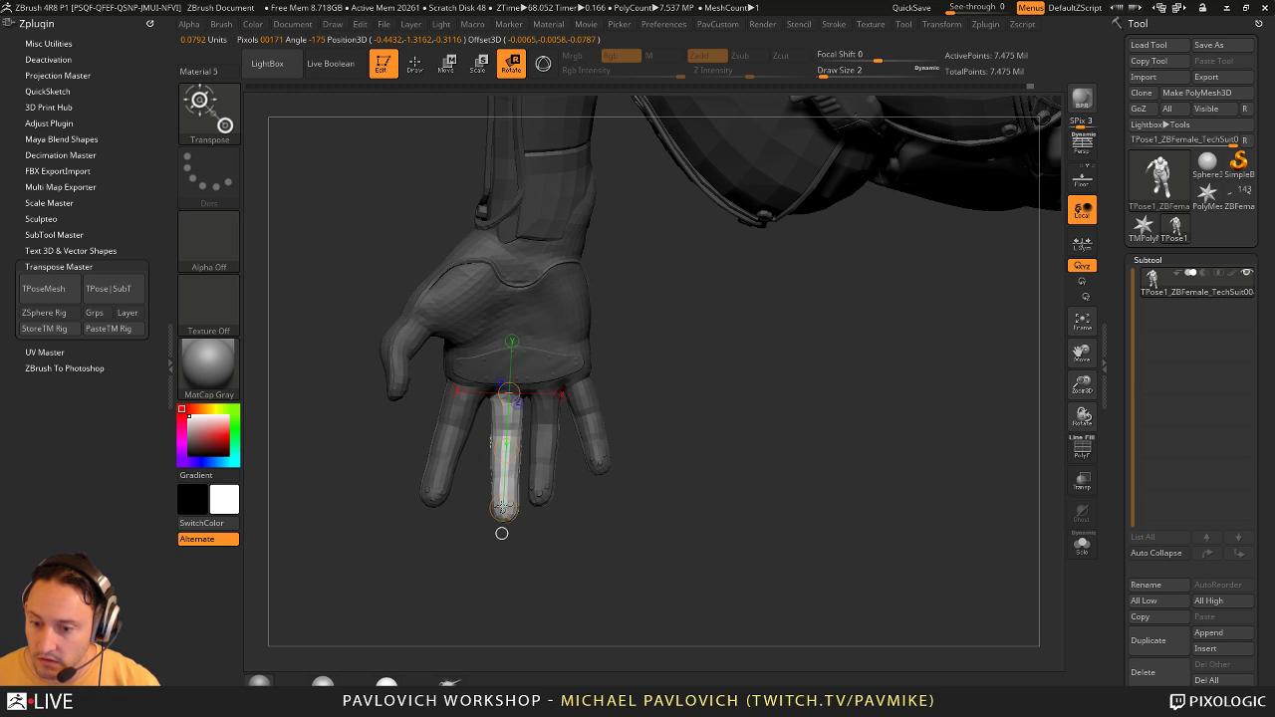
key("q")
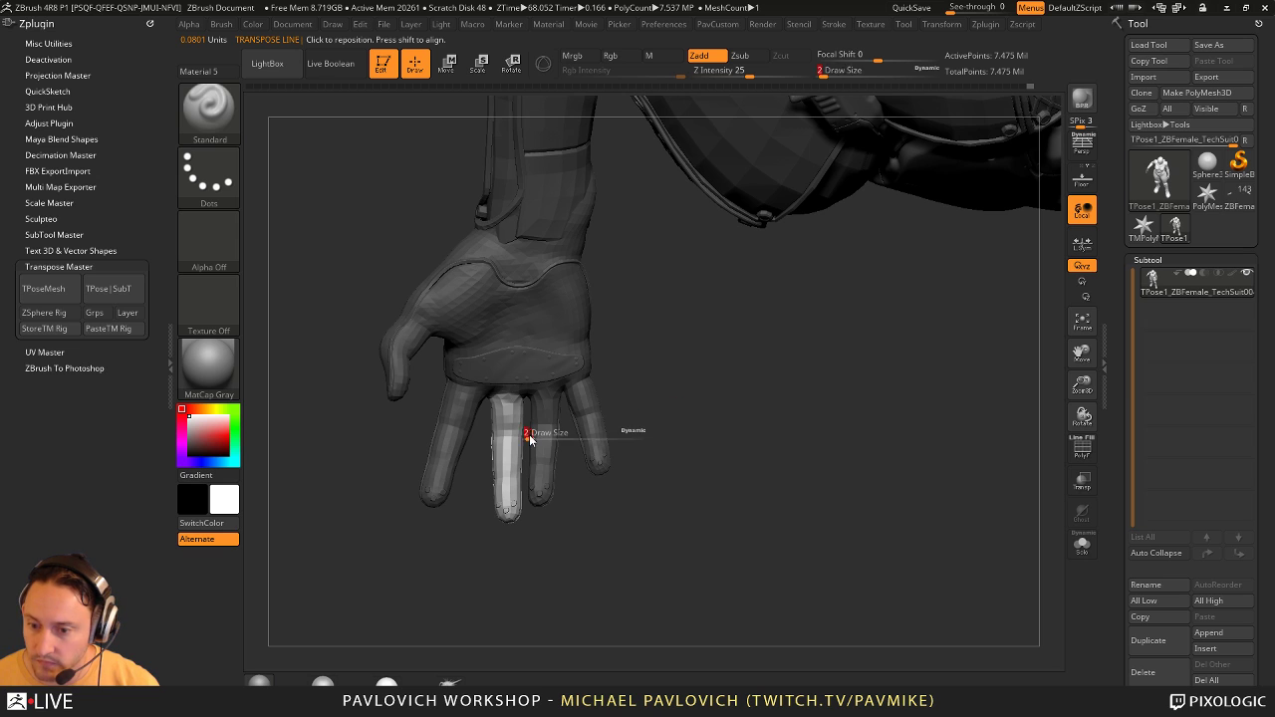
Step: Adjust the finger area with the Move brush, clear the middle finger's mask and set the draw size to 4
key("b")
key("m")
key("v")
left_click_drag(529, 419, 544, 410)
left_click(617, 398, "ctrl")
key("s")
key("s")
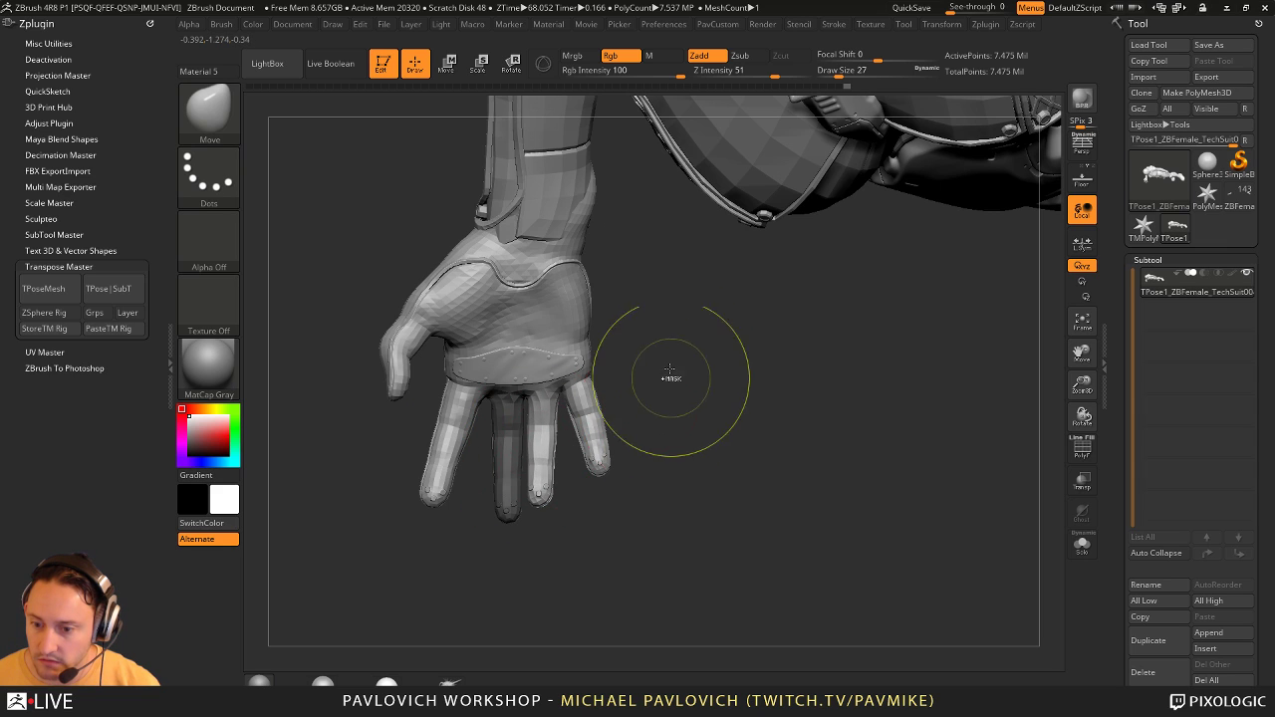
mouse_move(670, 370)
left_mouse_down("ctrl")
mouse_move(681, 518)
mouse_move(660, 456)
mouse_move(704, 468)
mouse_move(744, 419)
mouse_move(687, 387)
mouse_move(704, 453)
left_mouse_up("ctrl")
key("s")
key("s")
Step: Isolate the right hand's fingers with an inverted lasso mask and place a Transpose Move line from the knuckles to adjust them
mouse_move(703, 453)
left_mouse_down()
mouse_move(635, 500)
mouse_move(584, 559)
mouse_move(444, 519)
left_mouse_up()
key("ctrl")
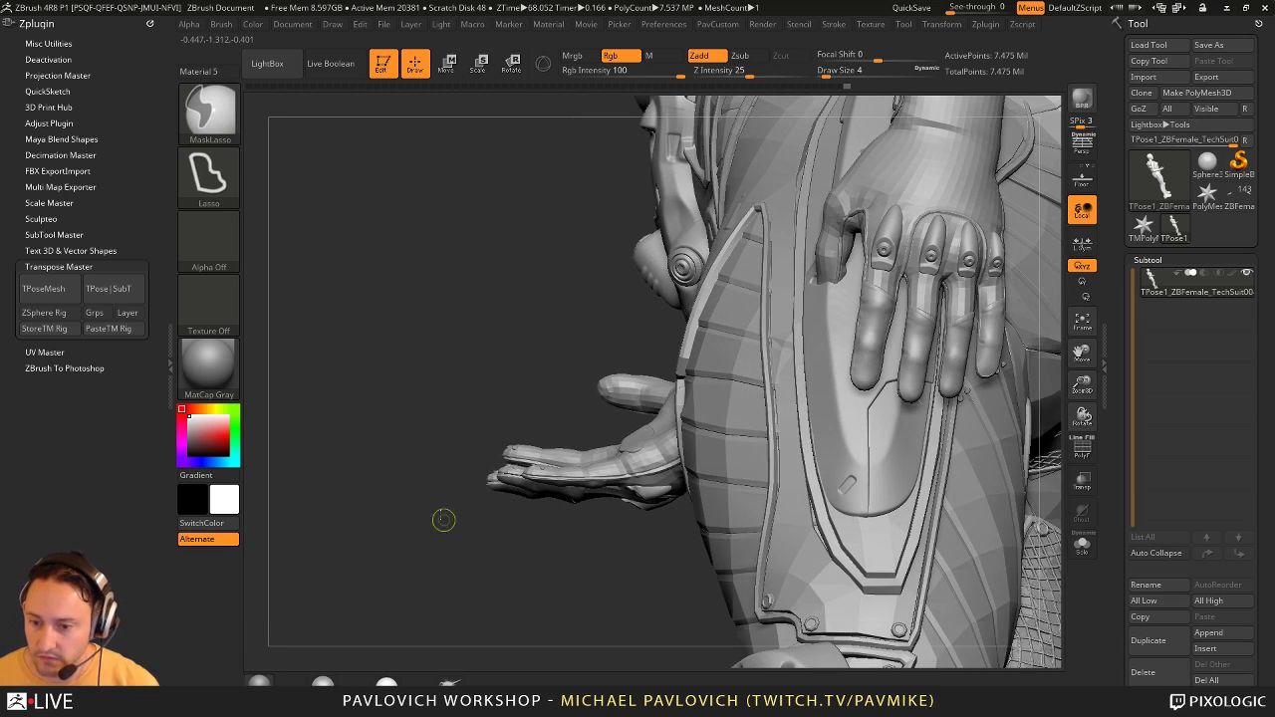
mouse_move(622, 538)
left_mouse_down("ctrl")
mouse_move(521, 521)
mouse_move(528, 533)
left_mouse_up("ctrl")
mouse_move(563, 591)
left_mouse_down()
mouse_move(715, 519)
mouse_move(603, 477)
left_mouse_up()
left_click(716, 519, "ctrl")
key("w")
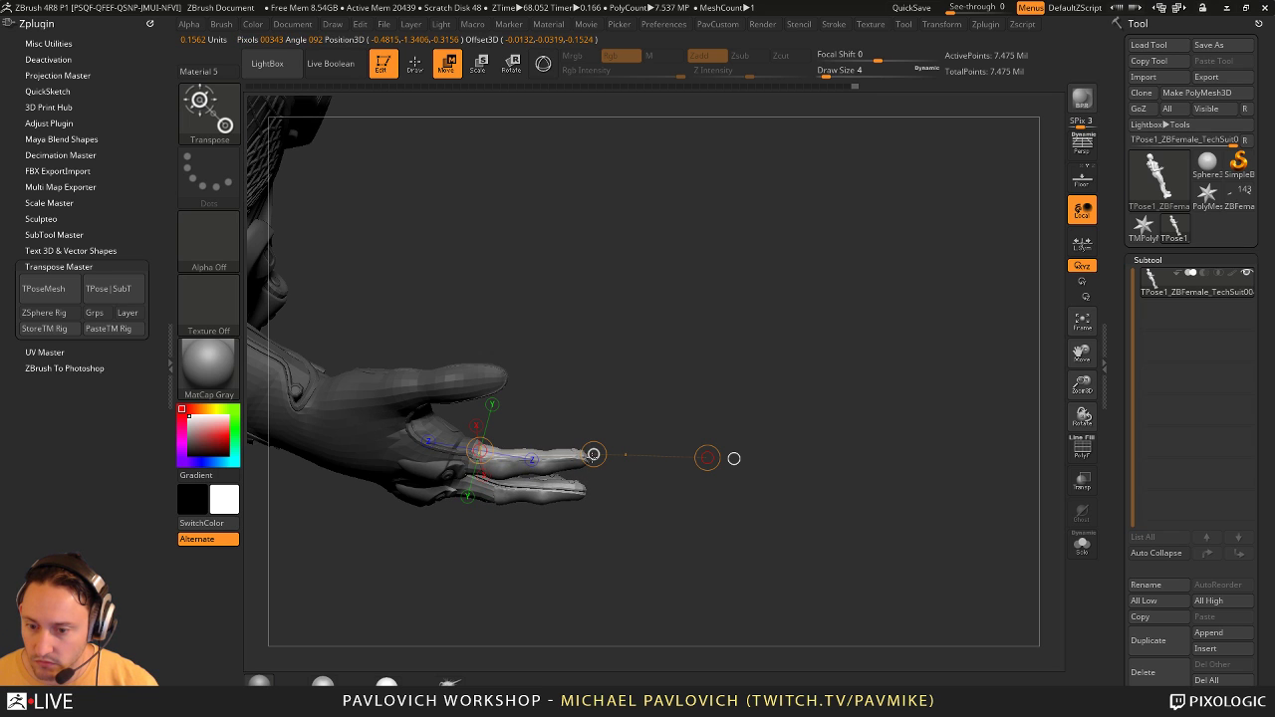
key("q")
Step: Lasso-mask the right index finger from its middle joint to the tip and invert the mask
mouse_move(666, 401)
left_mouse_down()
mouse_move(473, 546)
mouse_move(512, 595)
mouse_move(438, 482)
mouse_move(388, 463)
mouse_move(376, 425)
mouse_move(370, 509)
mouse_move(387, 504)
mouse_move(382, 454)
left_mouse_up()
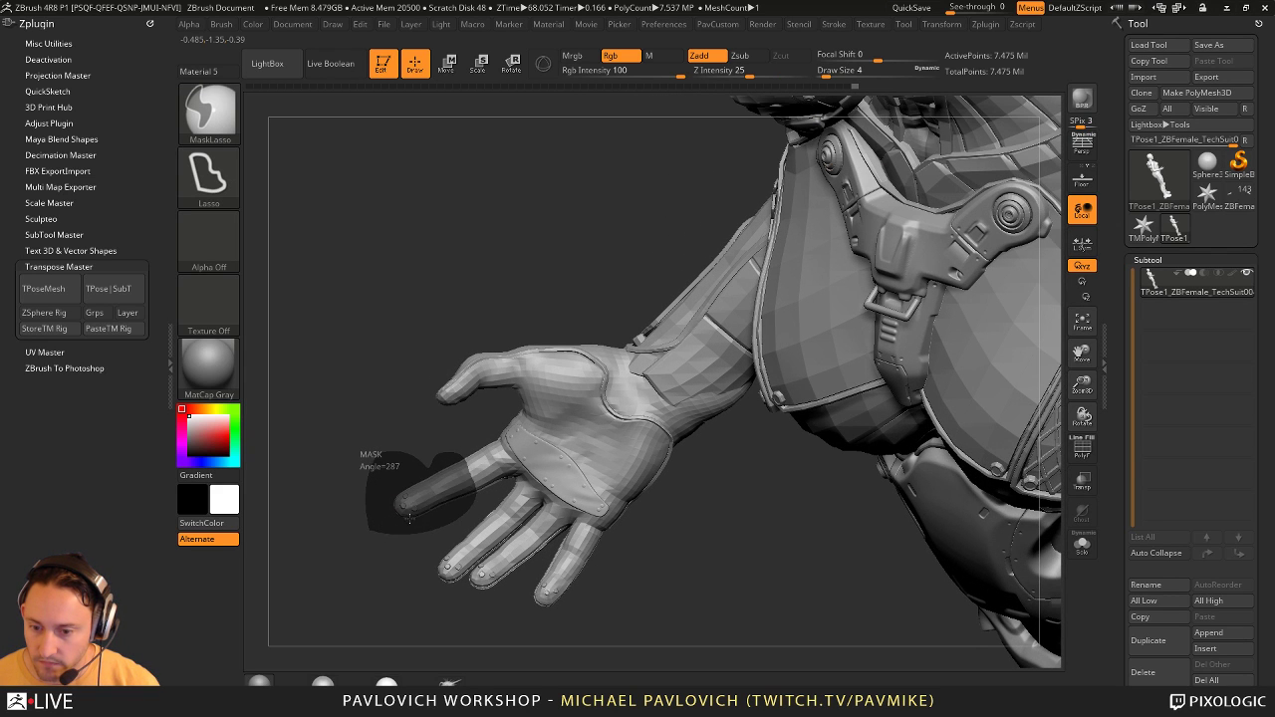
left_click_drag(409, 519, 436, 513, "ctrl")
left_click(412, 553, "ctrl")
mouse_move(383, 560)
left_mouse_down()
mouse_move(674, 503)
mouse_move(677, 527)
mouse_move(687, 424)
left_mouse_up()
key("r")
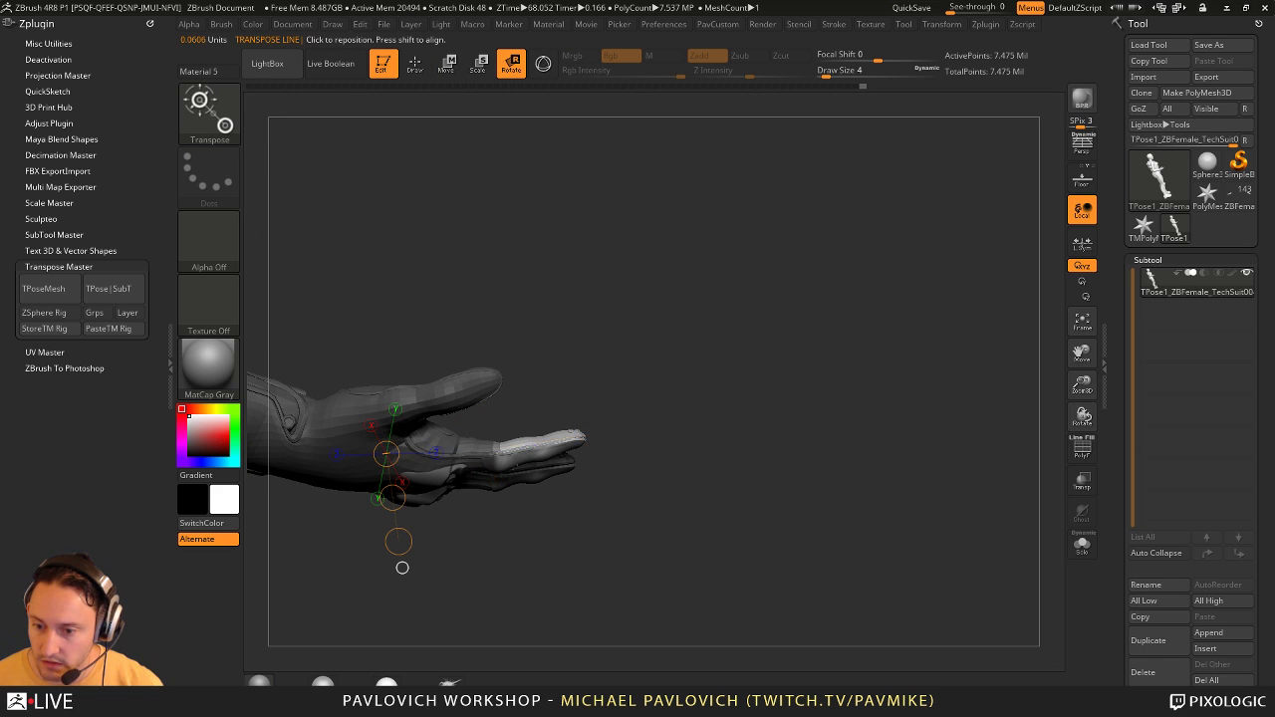
Step: Bend the index finger's outer segments at the middle joint with a Rotate transpose line
left_click_drag(501, 456, 637, 518)
left_click_drag(599, 426, 597, 420)
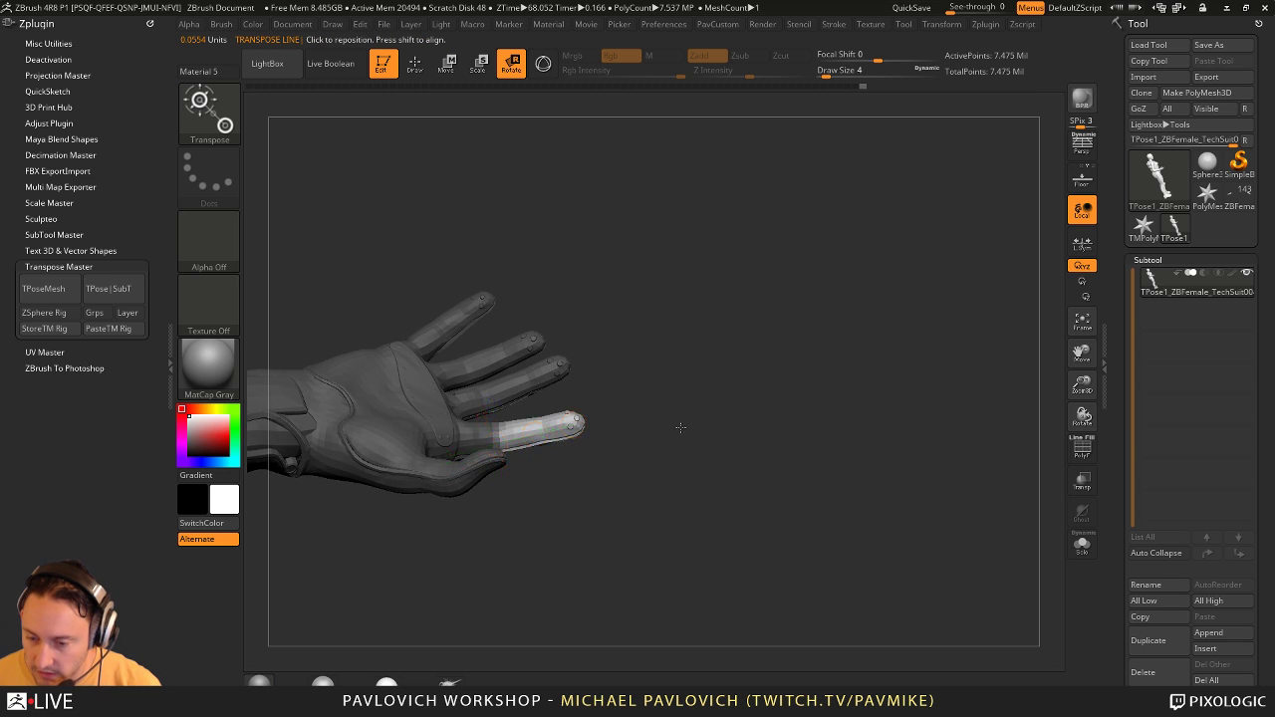
left_click_drag(680, 427, 604, 424)
left_click_drag(500, 446, 552, 569)
left_click_drag(634, 511, 589, 538)
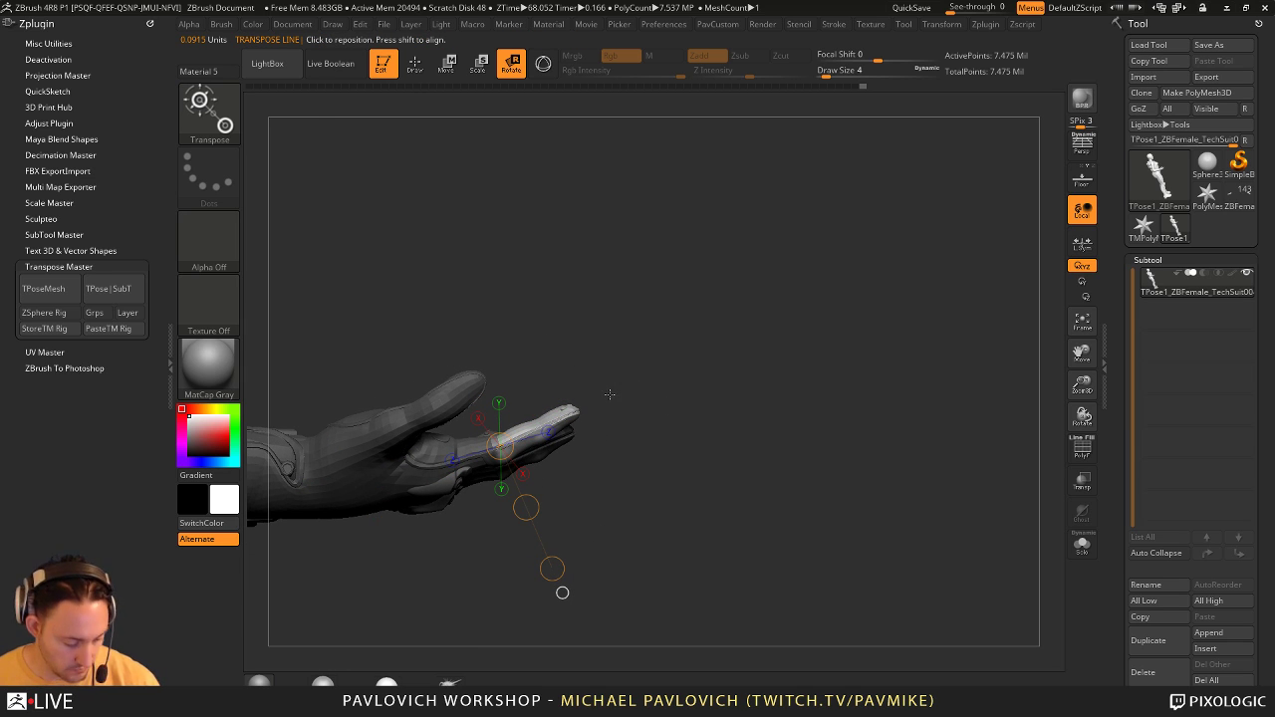
Step: Adjust the index finger's outer segments with the Gizmo 3D and return to the transpose line
key("y")
left_click_drag(558, 430, 558, 420)
key("q")
mouse_move(688, 410)
left_mouse_down()
mouse_move(588, 478)
mouse_move(481, 597)
mouse_move(480, 527)
mouse_move(329, 612)
left_mouse_up()
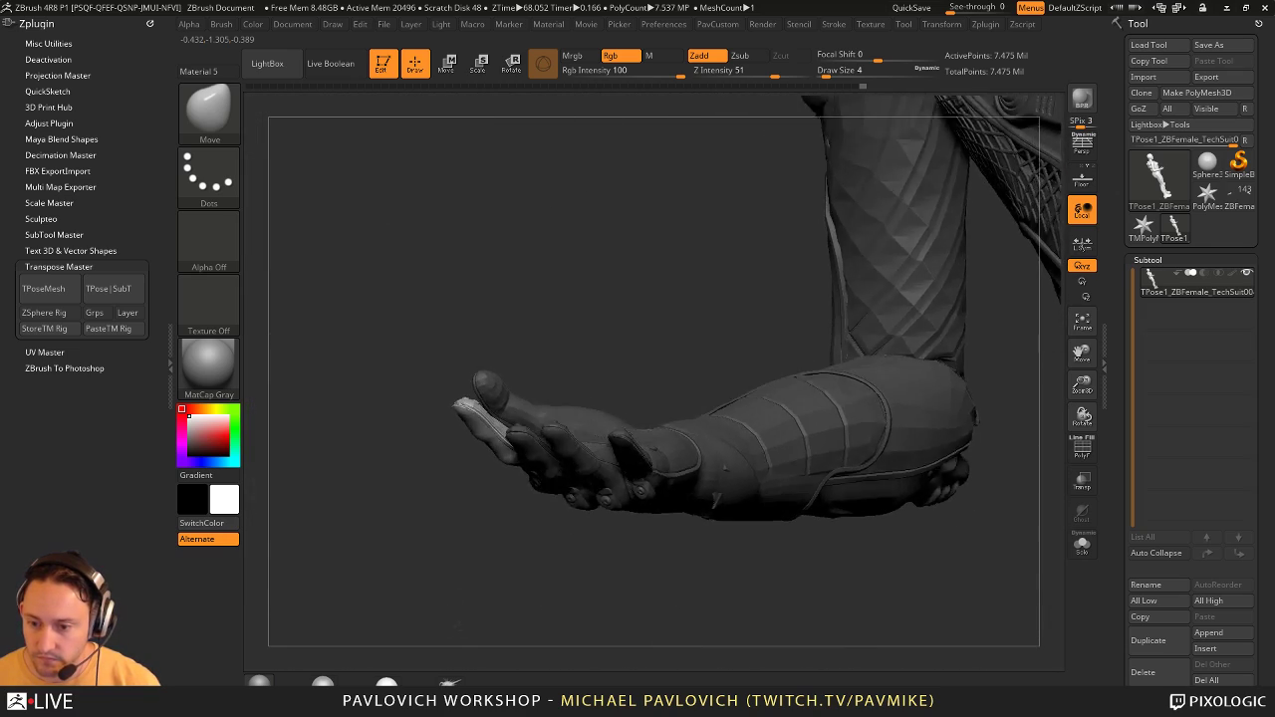
left_click_drag(458, 626, 637, 527)
key("w")
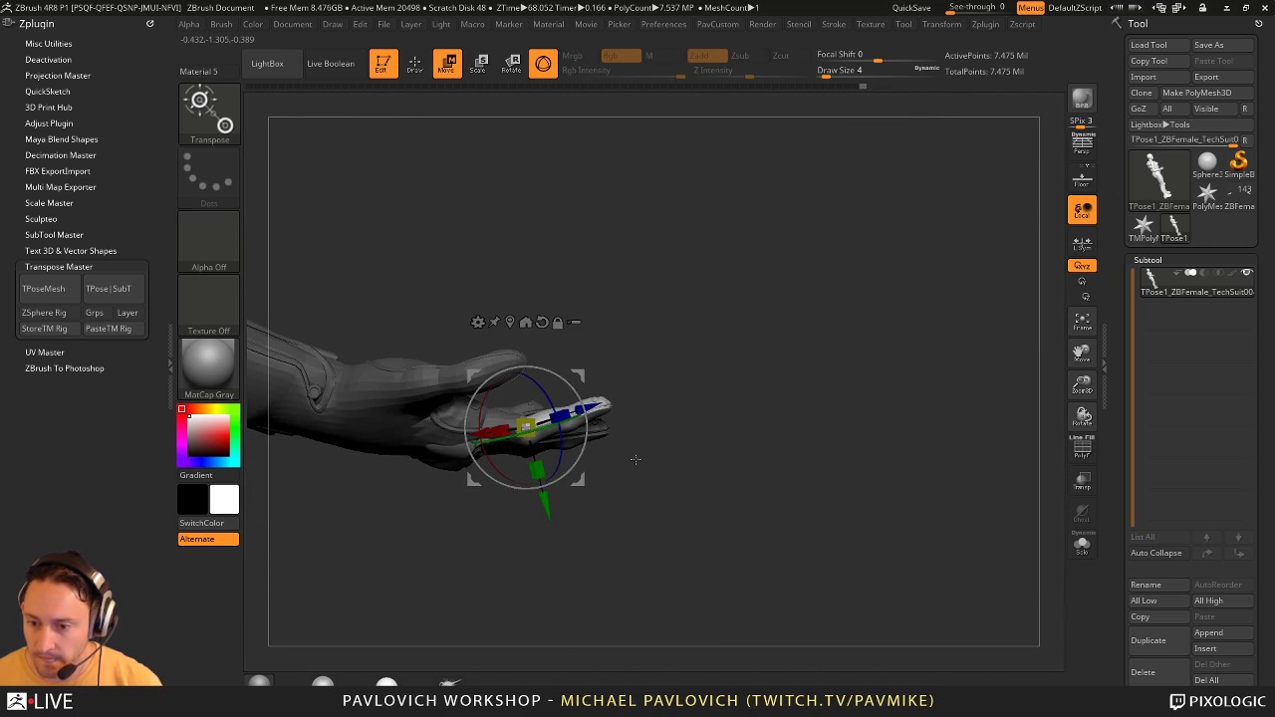
key("y")
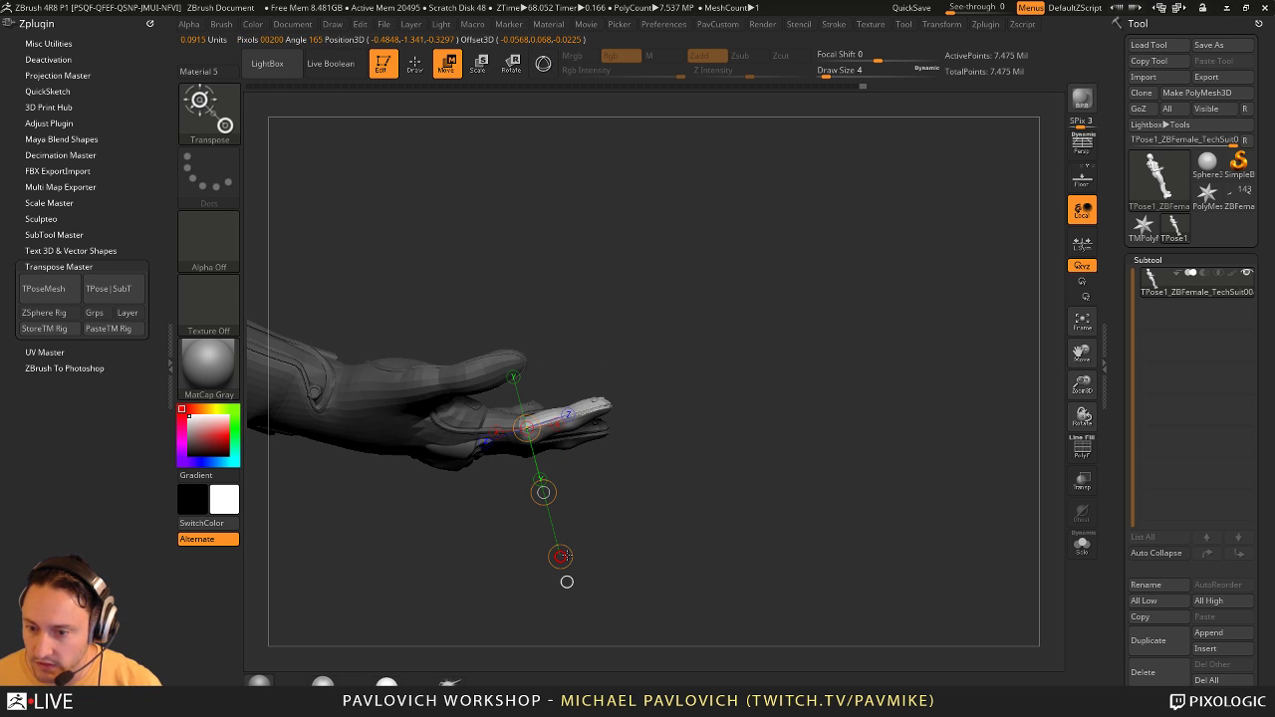
Step: Isolate the right index fingertip with an inverted lasso mask and rotate it at its last joint
key("ctrl")
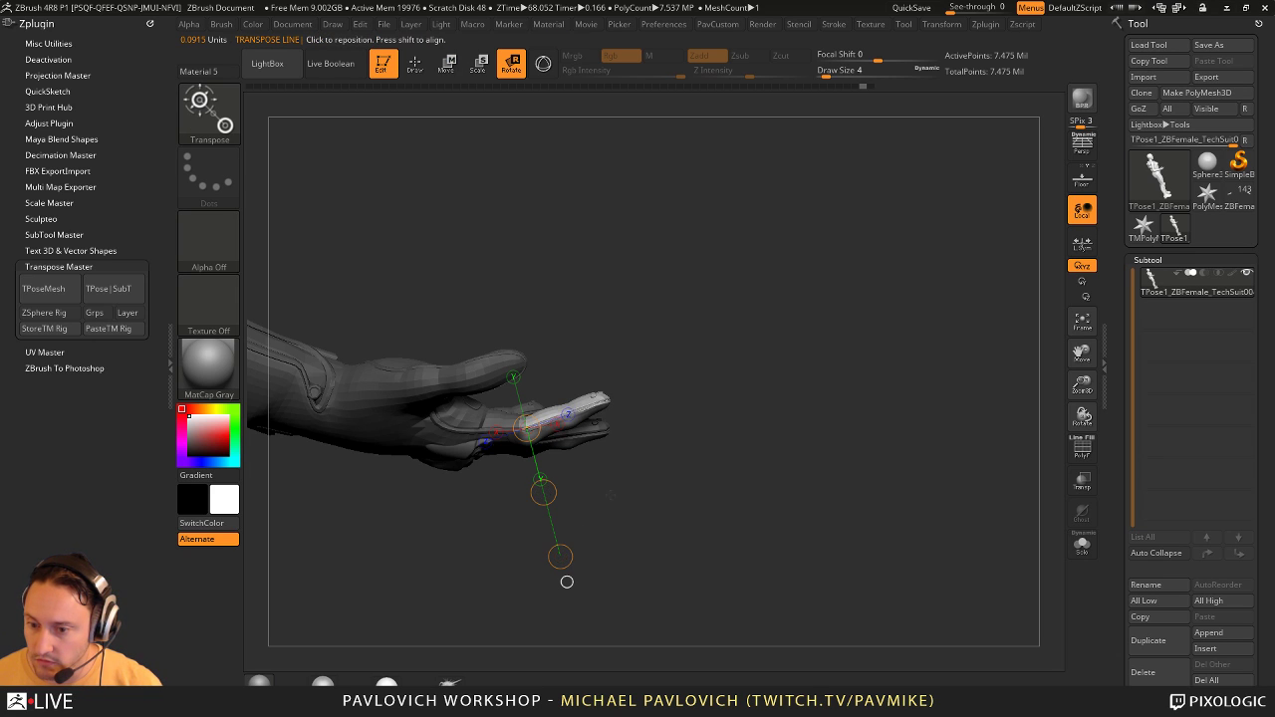
left_click_drag(650, 436, 624, 356, "ctrl")
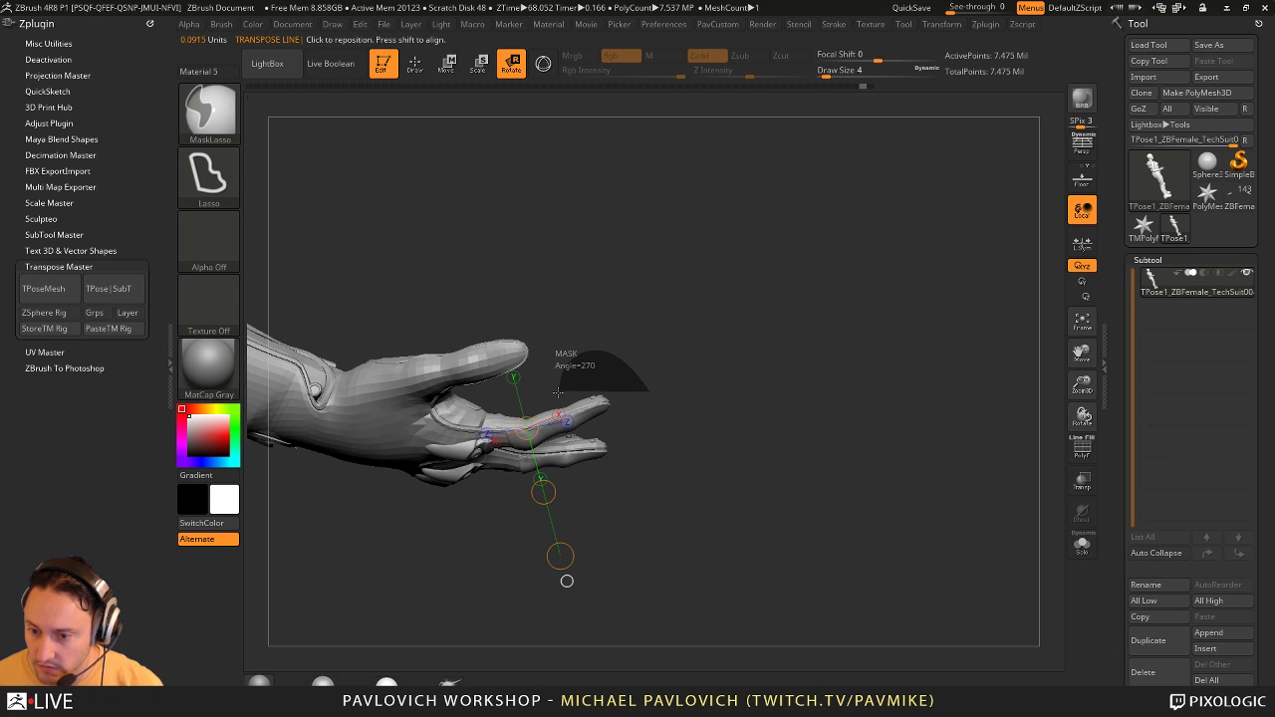
mouse_move(567, 428)
left_mouse_down("ctrl")
mouse_move(638, 427)
mouse_move(611, 578)
left_mouse_up("ctrl")
left_click(696, 415, "ctrl")
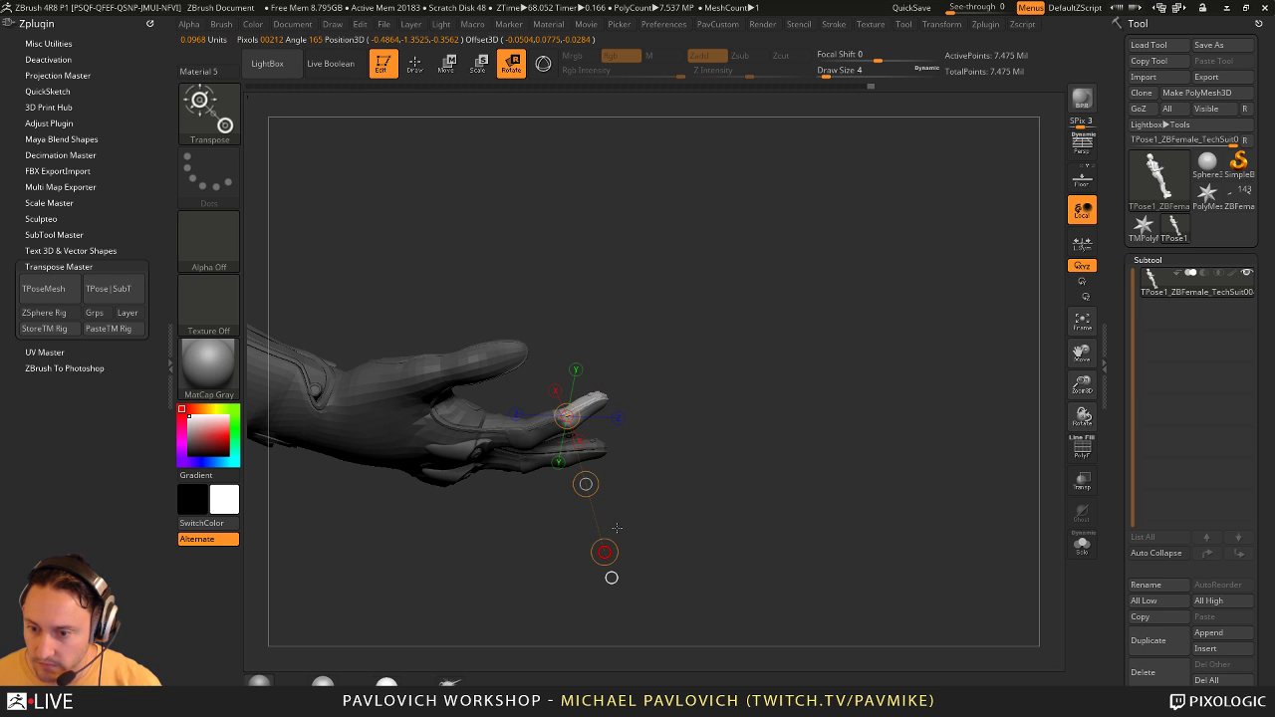
key("q")
Step: Isolate the outer segments of the right middle and ring fingers and bend them with a transpose line at the joint
mouse_move(701, 457)
left_mouse_down()
mouse_move(610, 571)
mouse_move(652, 512)
mouse_move(612, 485)
mouse_move(614, 539)
left_mouse_up()
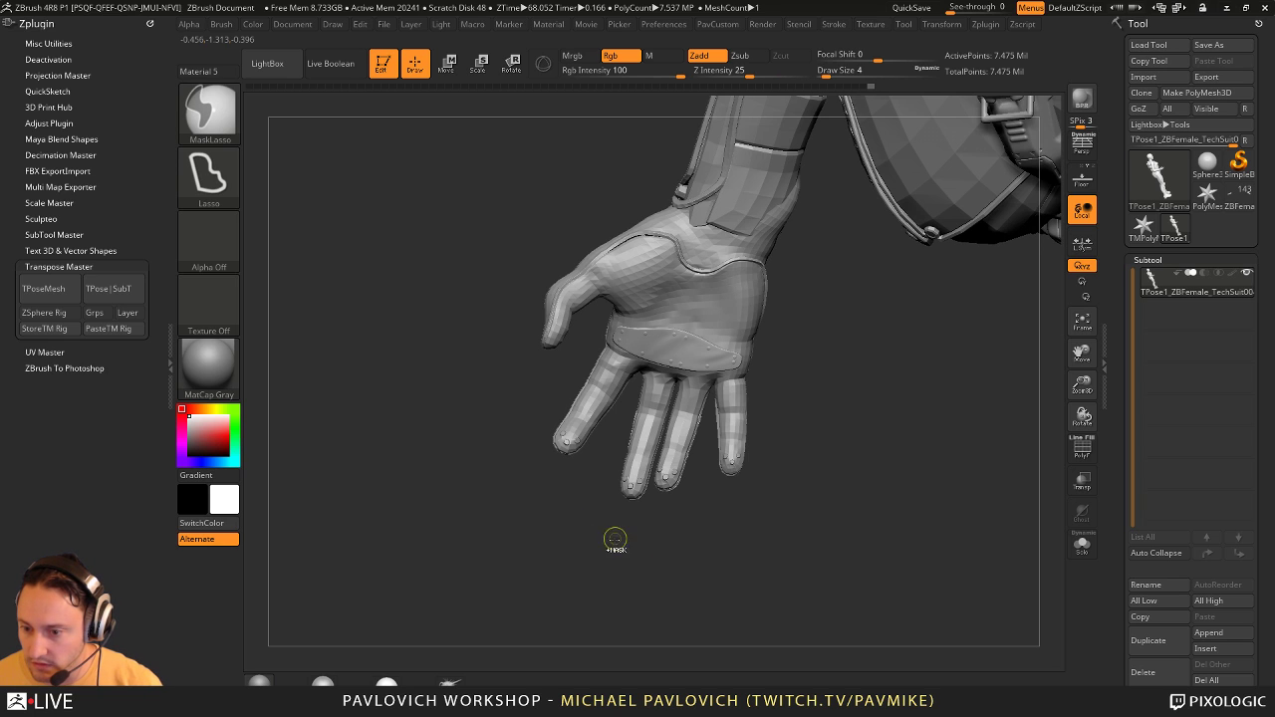
mouse_move(673, 447)
left_mouse_down("ctrl")
mouse_move(685, 564)
mouse_move(697, 566)
mouse_move(646, 528)
mouse_move(604, 610)
mouse_move(601, 558)
left_mouse_up("ctrl")
left_click(714, 563, "ctrl")
key("w")
left_click_drag(568, 418, 617, 548)
mouse_move(600, 435)
left_mouse_down()
mouse_move(657, 541)
mouse_move(763, 521)
mouse_move(733, 411)
left_mouse_up()
key("r")
key("q")
Step: Isolate the right little finger's outer segments with an inverted lasso mask and bend them at the middle joint with a Rotate transpose line
mouse_move(733, 410)
left_mouse_down()
mouse_move(689, 413)
mouse_move(703, 441)
mouse_move(606, 409)
mouse_move(624, 448)
mouse_move(668, 388)
left_mouse_up()
key("ctrl")
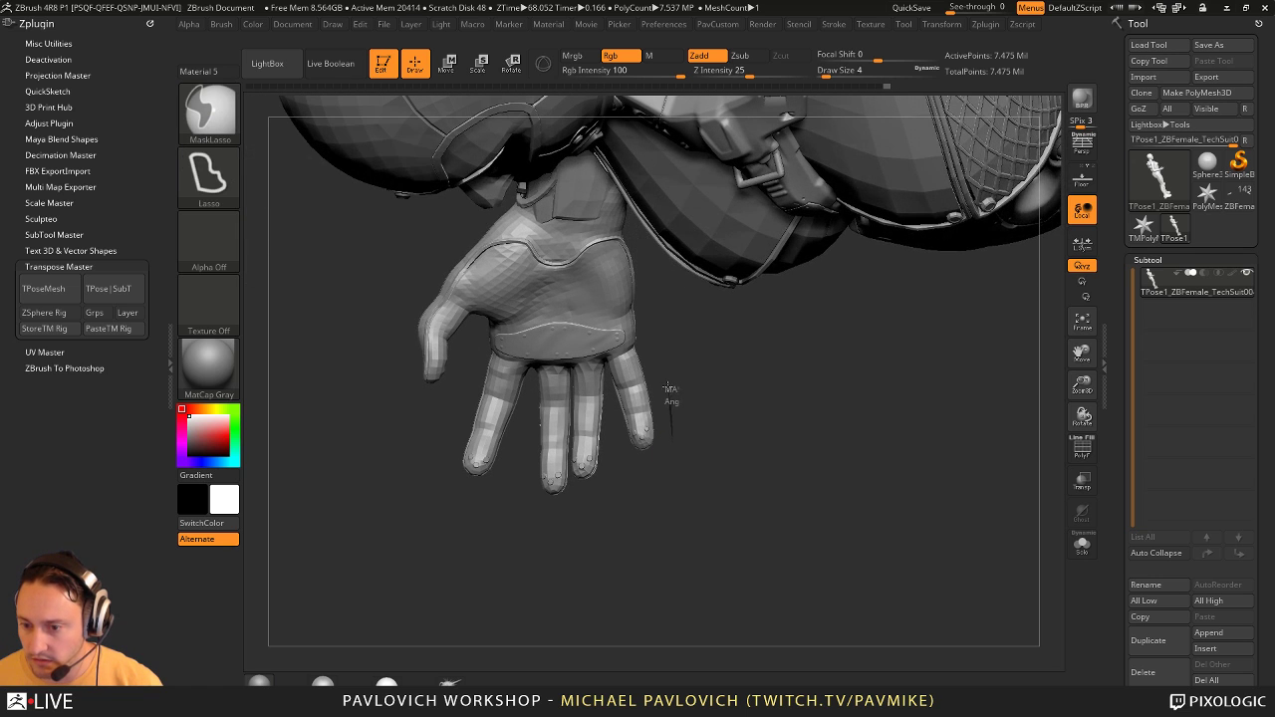
mouse_move(745, 462)
left_mouse_down()
mouse_move(788, 547)
mouse_move(748, 535)
mouse_move(755, 490)
mouse_move(735, 492)
left_mouse_up()
key("r")
left_click_drag(599, 435, 633, 291)
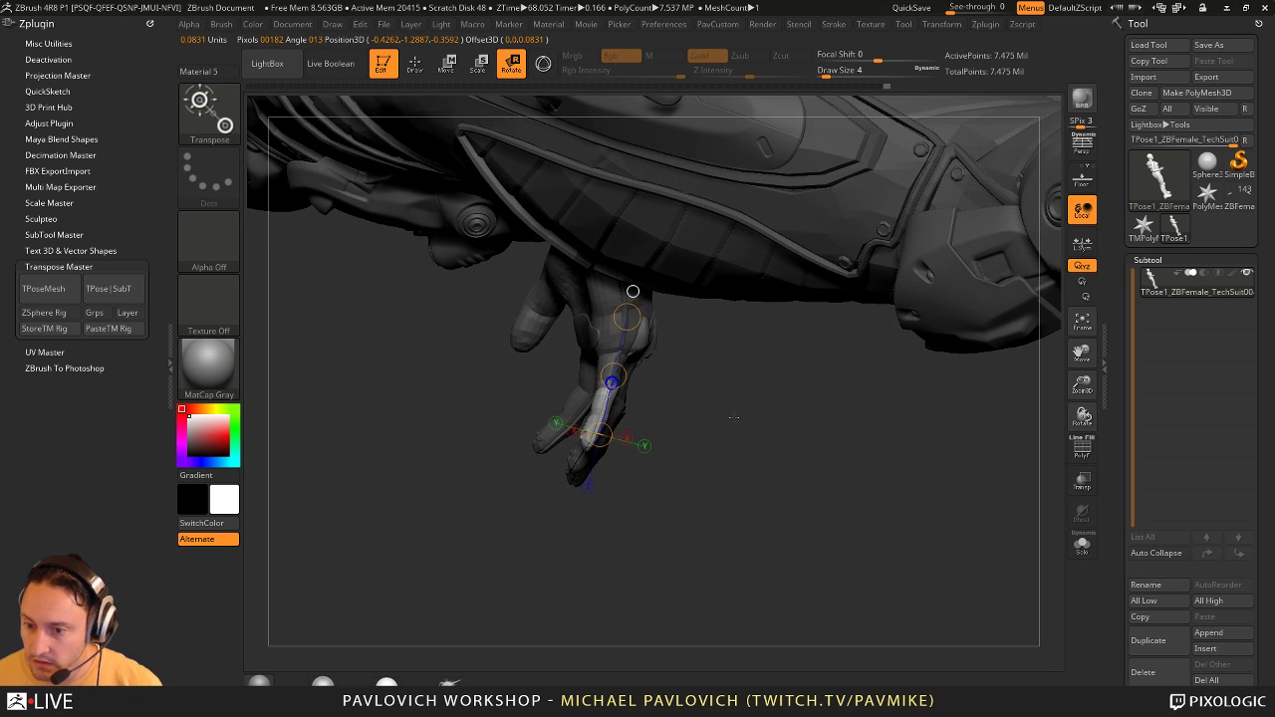
mouse_move(610, 389)
left_mouse_down()
mouse_move(728, 423)
mouse_move(685, 476)
mouse_move(632, 494)
mouse_move(645, 517)
left_mouse_up()
Step: Isolate the right little fingertip with an inverted lasso mask, rotate it at its last joint, and clear the mask
mouse_move(645, 517)
left_mouse_down("ctrl")
mouse_move(643, 415)
mouse_move(568, 512)
left_mouse_up("ctrl")
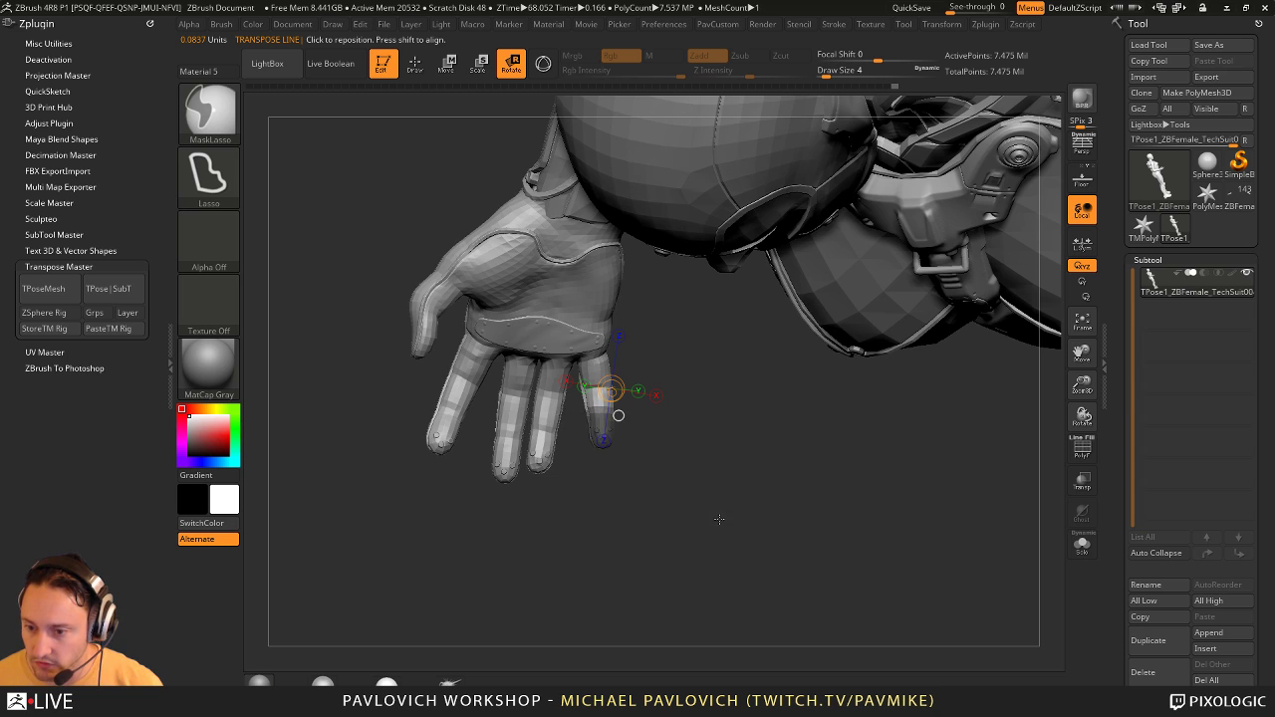
left_click(737, 517, "ctrl")
left_click_drag(760, 515, 754, 428)
left_click_drag(621, 289, 662, 243)
left_click_drag(606, 417, 710, 488)
key("q")
mouse_move(710, 439)
left_mouse_down()
mouse_move(726, 407)
mouse_move(721, 478)
mouse_move(910, 392)
mouse_move(919, 316)
mouse_move(940, 302)
left_mouse_up()
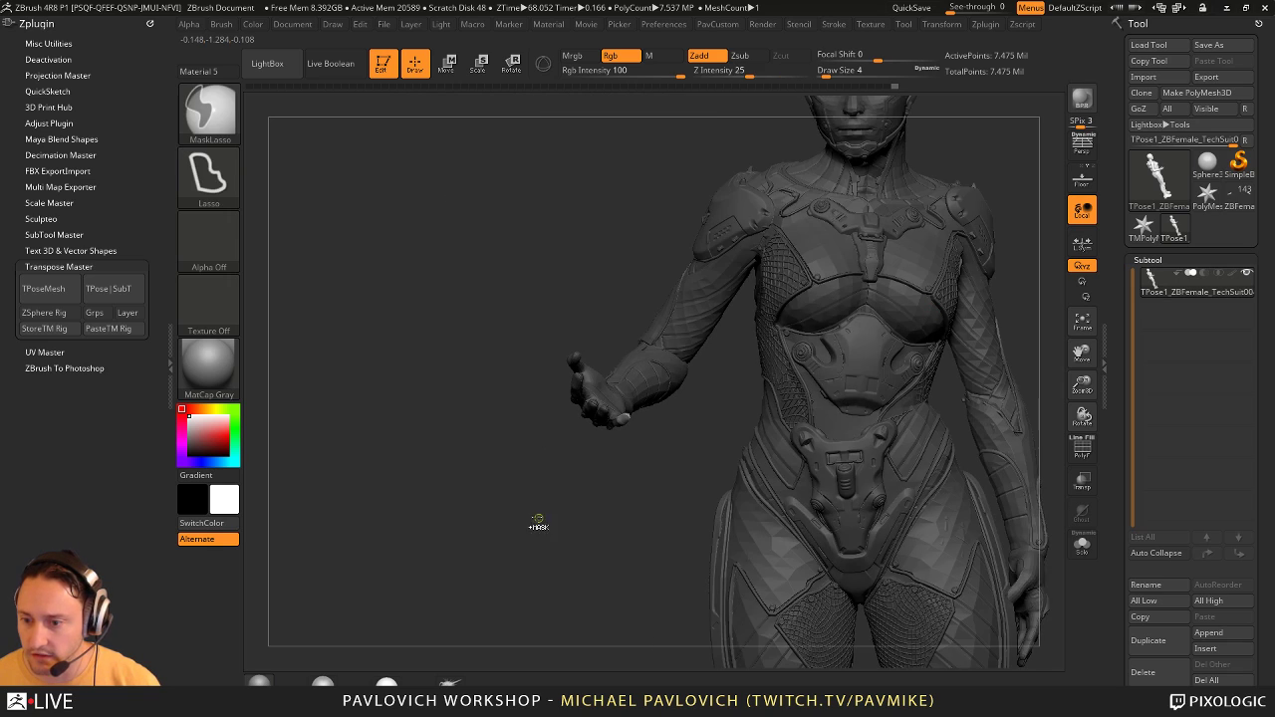
left_click_drag(538, 521, 593, 495, "ctrl")
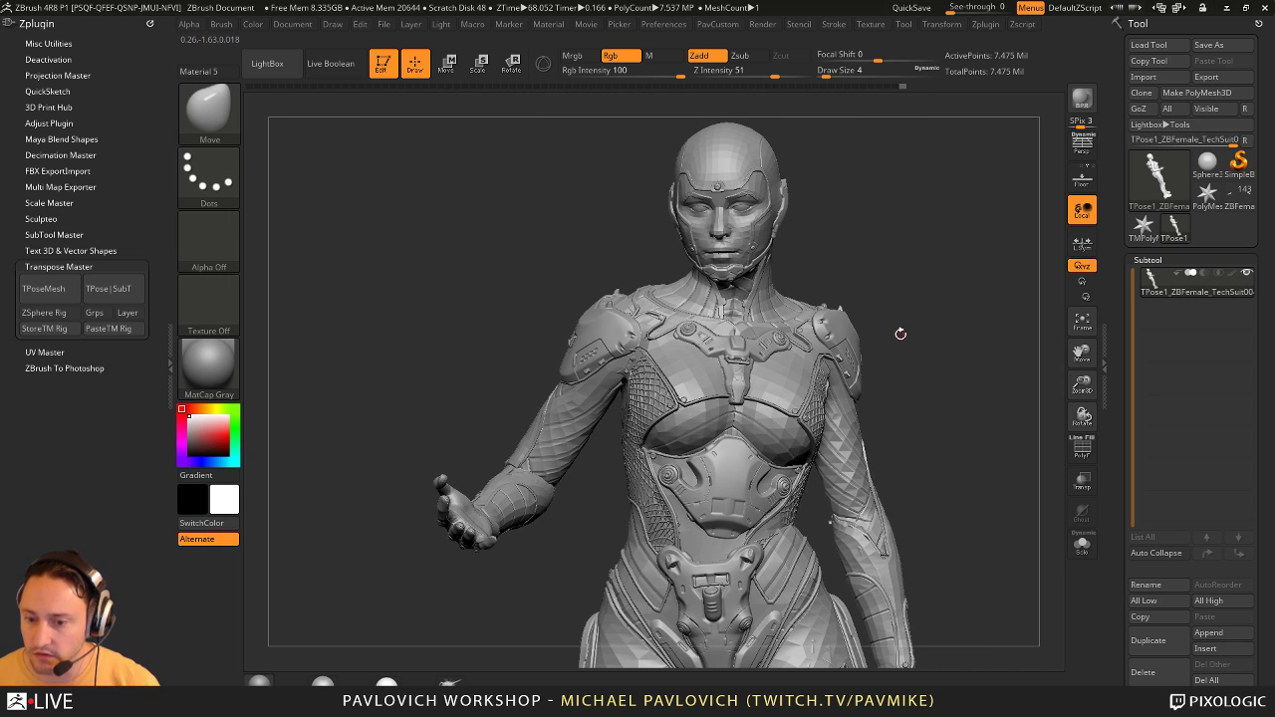
Step: Lasso-mask the right index finger's outer segments and invert the mask so only those segments can be posed
left_click_drag(360, 544, 362, 502, "alt")
mouse_move(399, 546)
left_mouse_down()
mouse_move(717, 438)
mouse_move(752, 412)
mouse_move(791, 503)
mouse_move(620, 420)
left_mouse_up()
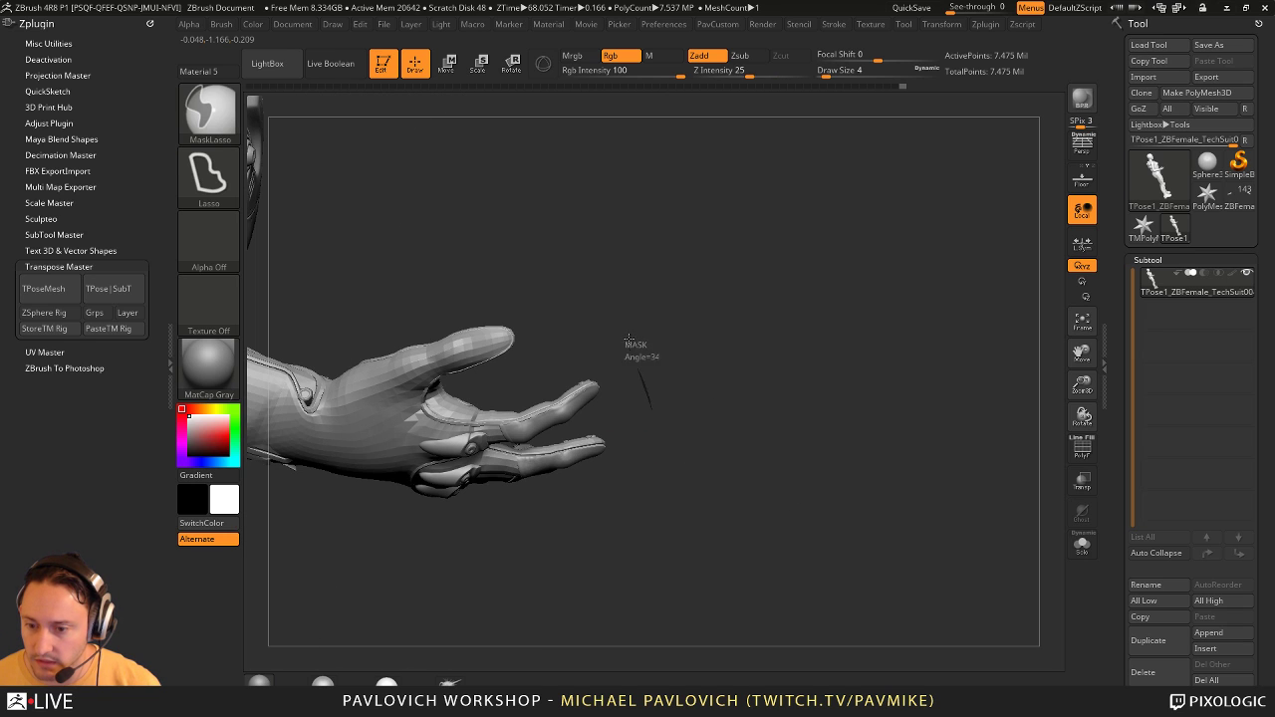
mouse_move(666, 361)
left_mouse_down()
mouse_move(668, 342)
mouse_move(593, 317)
mouse_move(520, 377)
mouse_move(638, 393)
left_mouse_up()
left_click(694, 345, "ctrl")
mouse_move(694, 344)
left_mouse_down()
mouse_move(710, 428)
mouse_move(665, 422)
left_mouse_up()
Step: Place a transpose line at the index finger's middle joint and bend the outer segments with Rotate, undoing the stray scaling
key("e")
left_click_drag(532, 438, 594, 578)
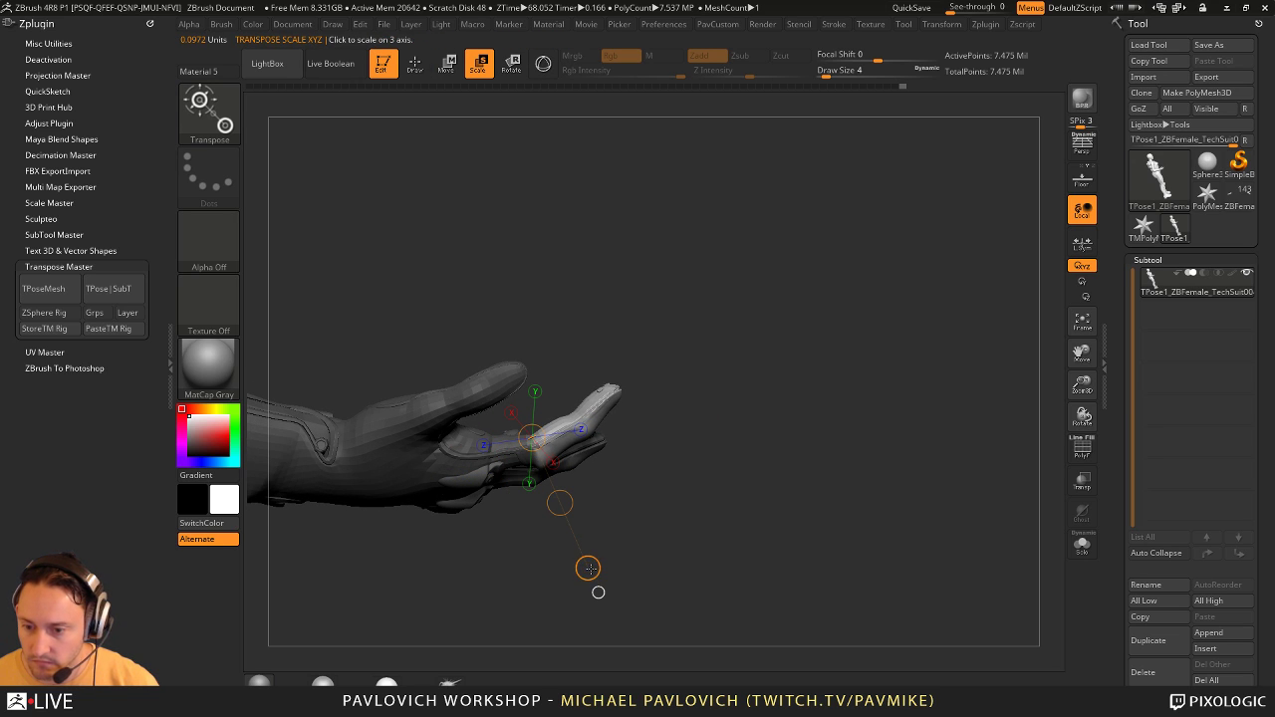
key("ctrl+z")
key("r")
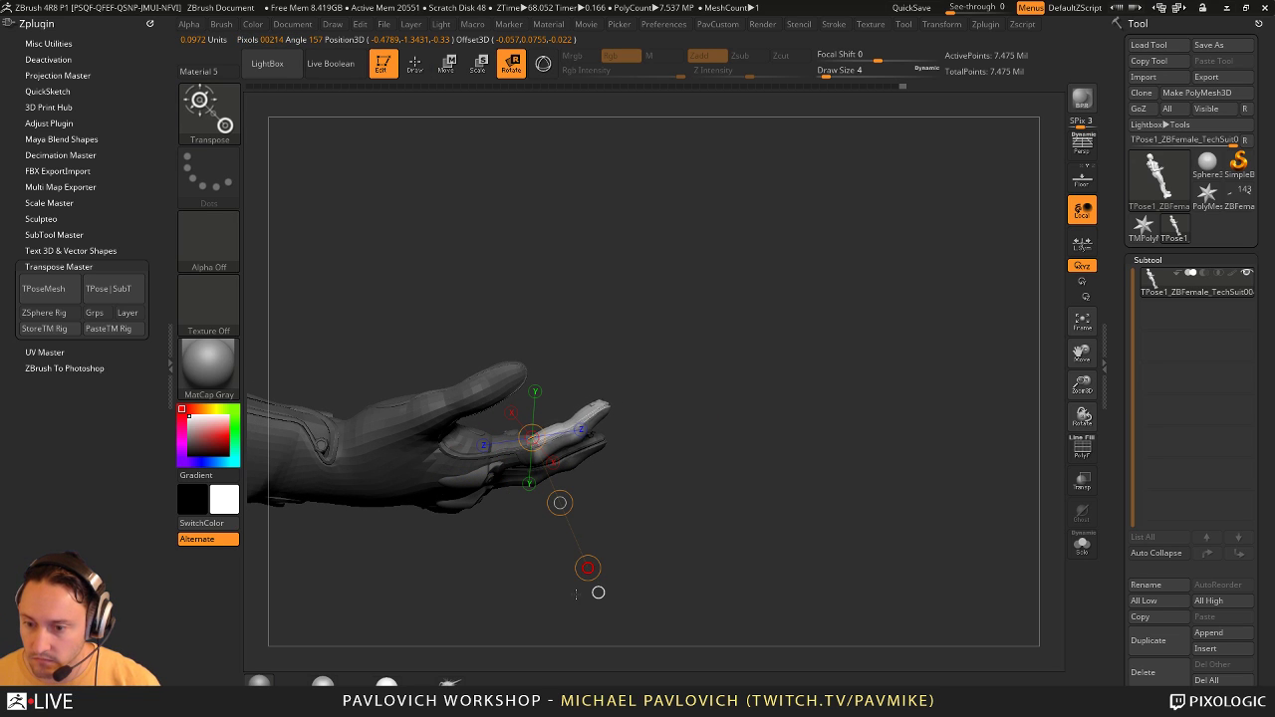
key("q")
mouse_move(573, 588)
left_mouse_down()
mouse_move(515, 572)
mouse_move(536, 575)
mouse_move(851, 444)
mouse_move(814, 372)
left_mouse_up()
Step: Adjust the index finger's sideways alignment with Rotate transpose lines at its middle joint and knuckle, and clear the mask
key("r")
left_click_drag(637, 427, 668, 419)
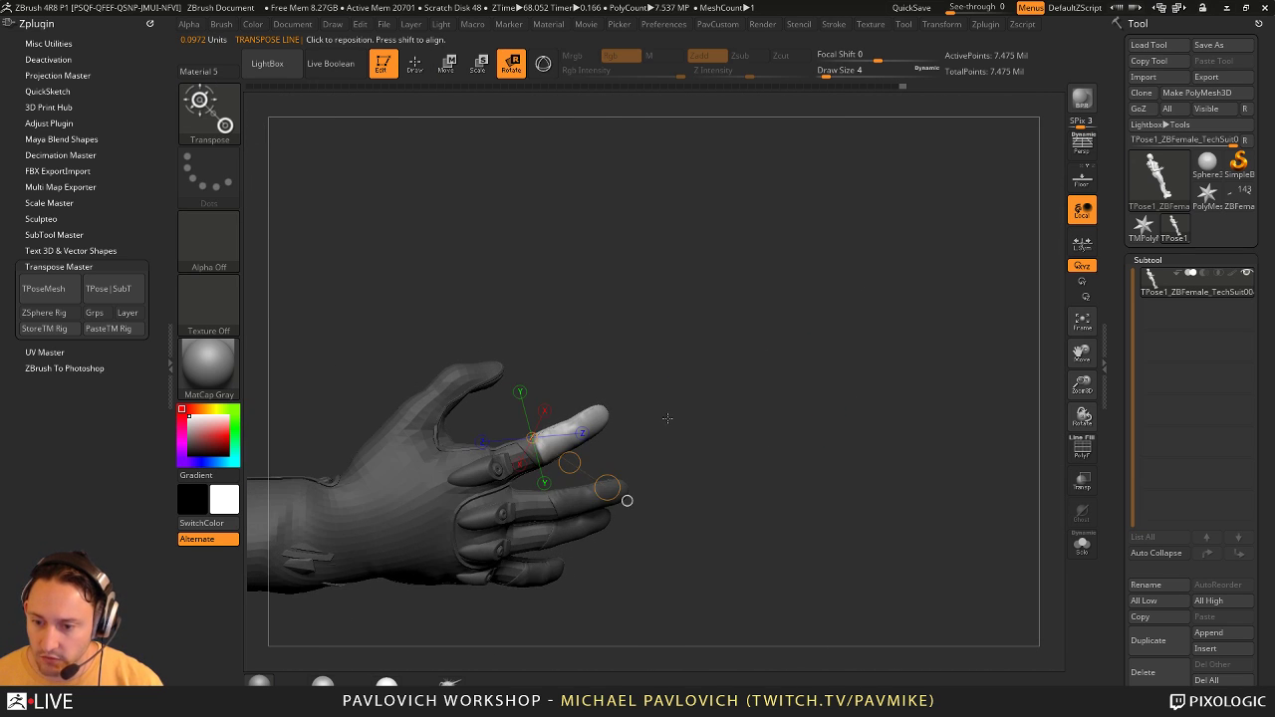
left_click_drag(787, 454, 707, 440)
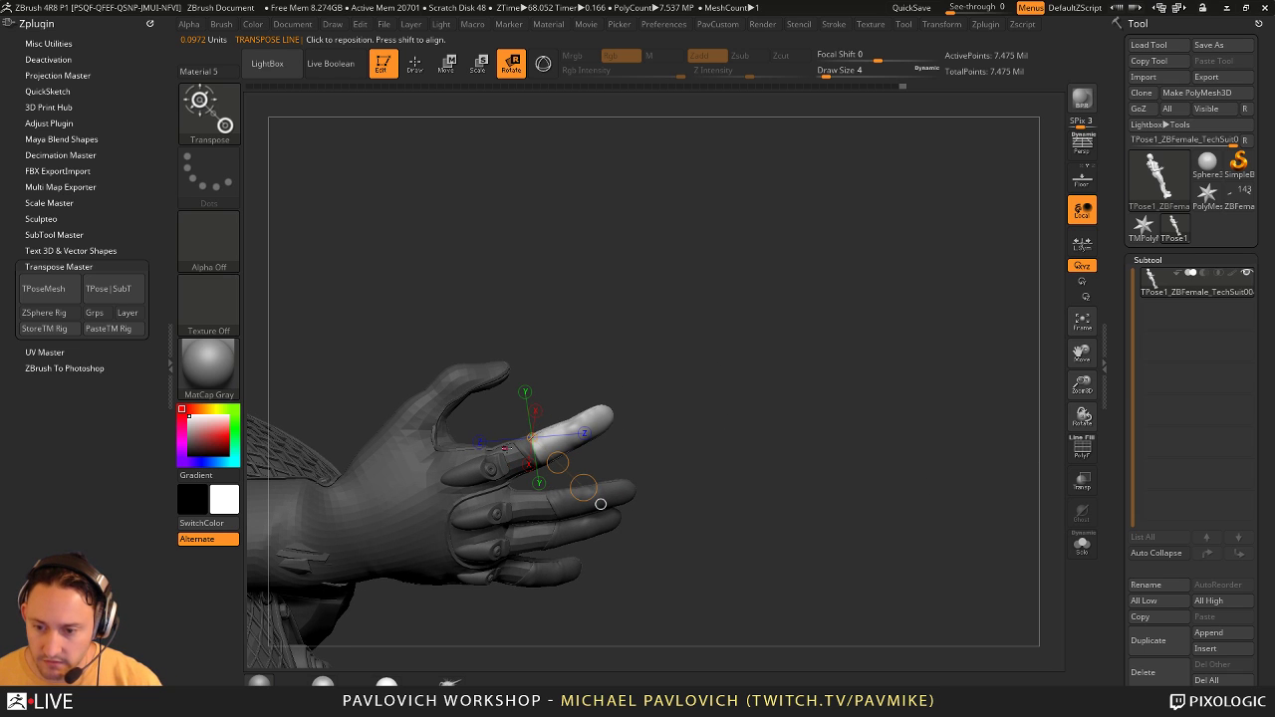
left_click_drag(451, 472, 434, 593)
left_click_drag(722, 393, 734, 389)
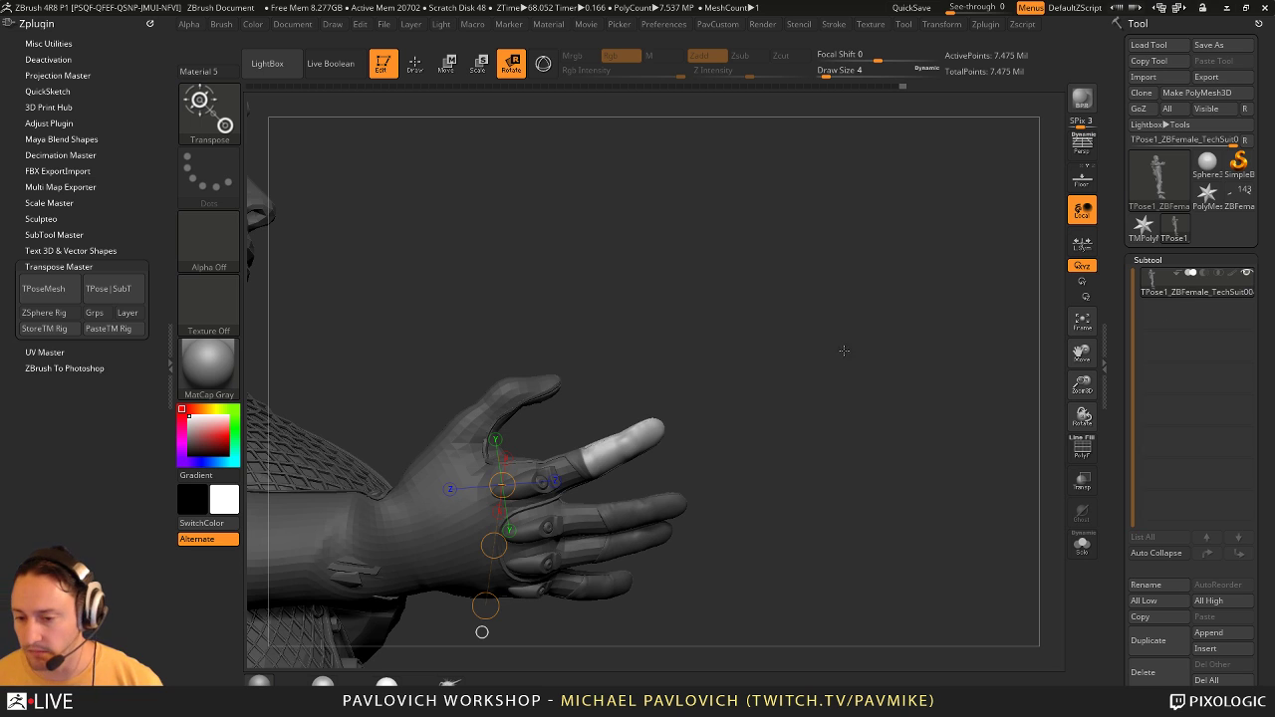
key("q")
mouse_move(844, 351)
left_mouse_down()
mouse_move(847, 470)
mouse_move(415, 571)
mouse_move(459, 597)
mouse_move(393, 518)
mouse_move(413, 487)
mouse_move(468, 501)
mouse_move(452, 448)
mouse_move(445, 572)
left_mouse_up()
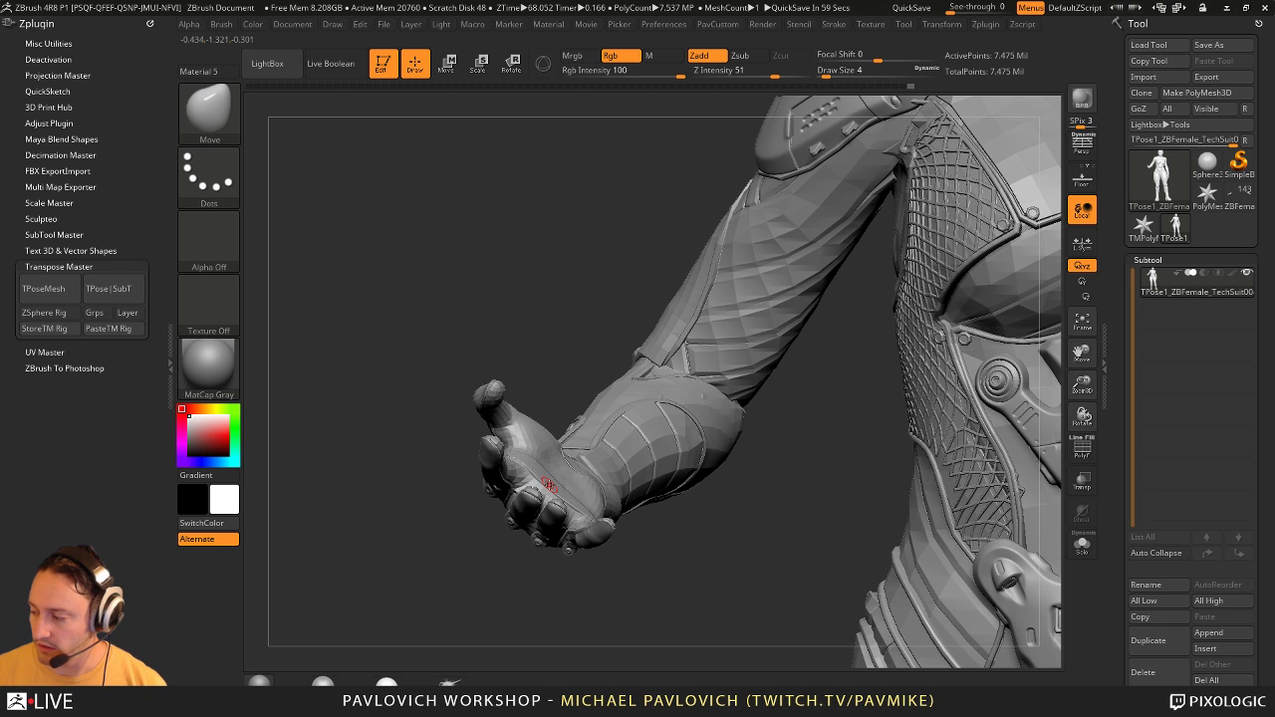
Step: Isolate the right thumb with an inverted lasso mask and rotate it upward with a short Rotate transpose line along it
mouse_move(633, 309)
left_mouse_down()
mouse_move(612, 371)
mouse_move(528, 353)
mouse_move(521, 382)
left_mouse_up()
mouse_move(413, 441)
left_mouse_down("ctrl")
mouse_move(494, 476)
mouse_move(534, 410)
left_mouse_up("ctrl")
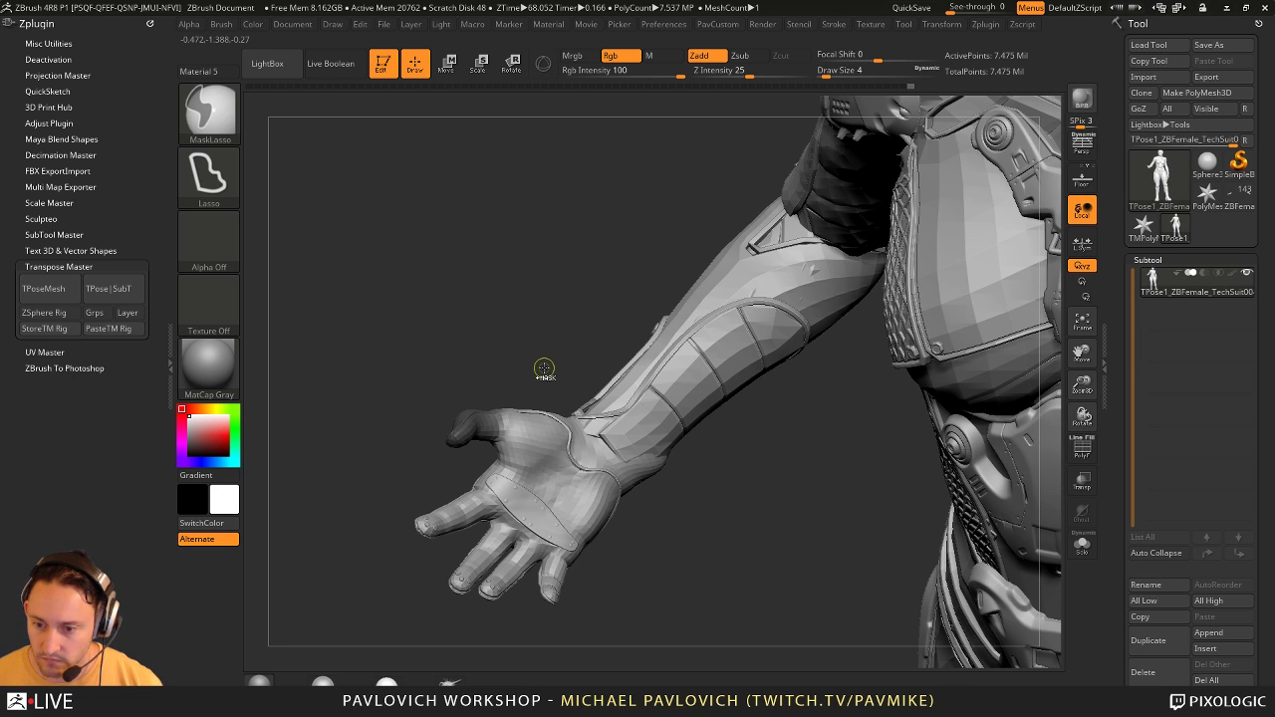
left_click(543, 369, "ctrl")
key("r")
left_click_drag(529, 361, 464, 408)
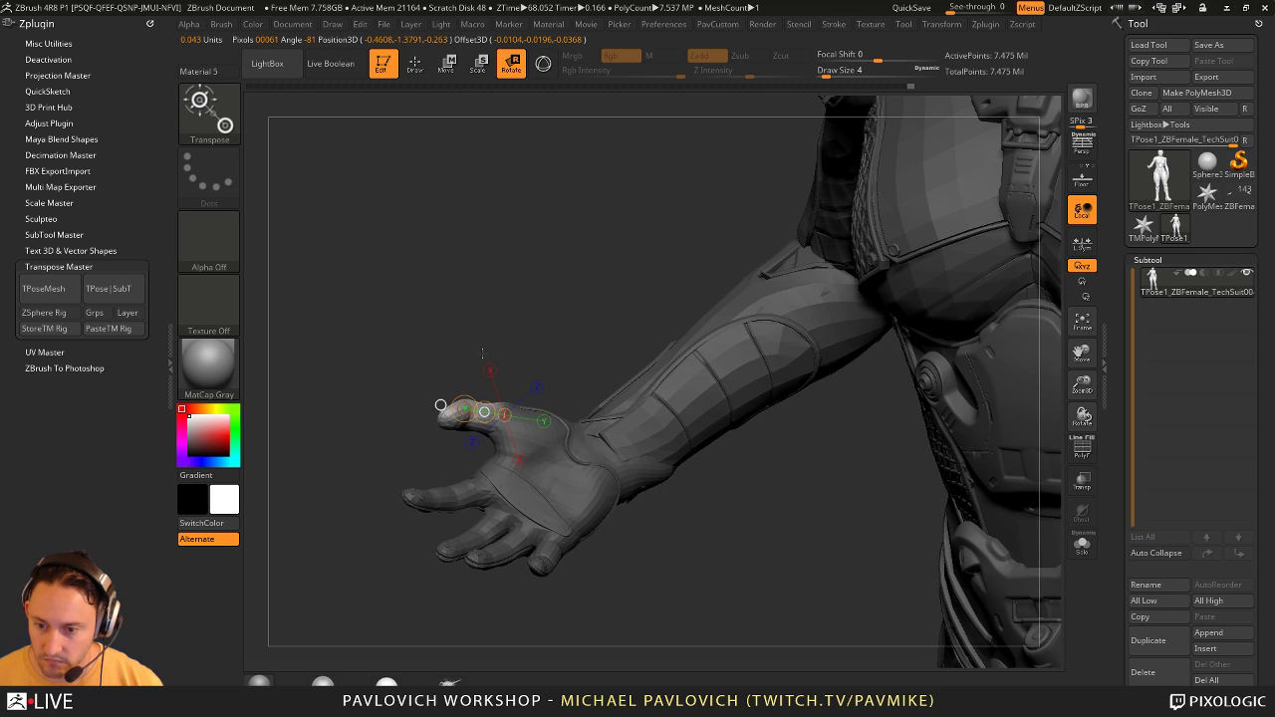
mouse_move(464, 409)
left_mouse_down()
mouse_move(458, 393)
mouse_move(463, 402)
left_mouse_up()
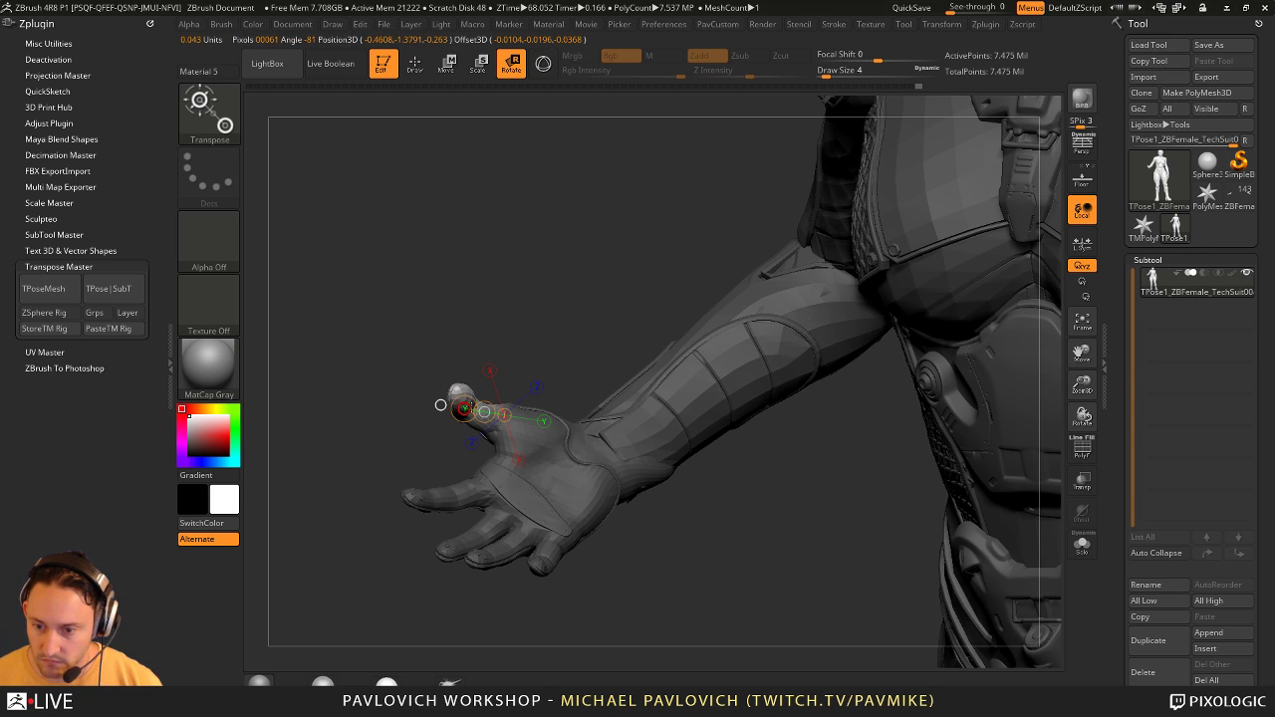
key("q")
left_click_drag(528, 326, 627, 305)
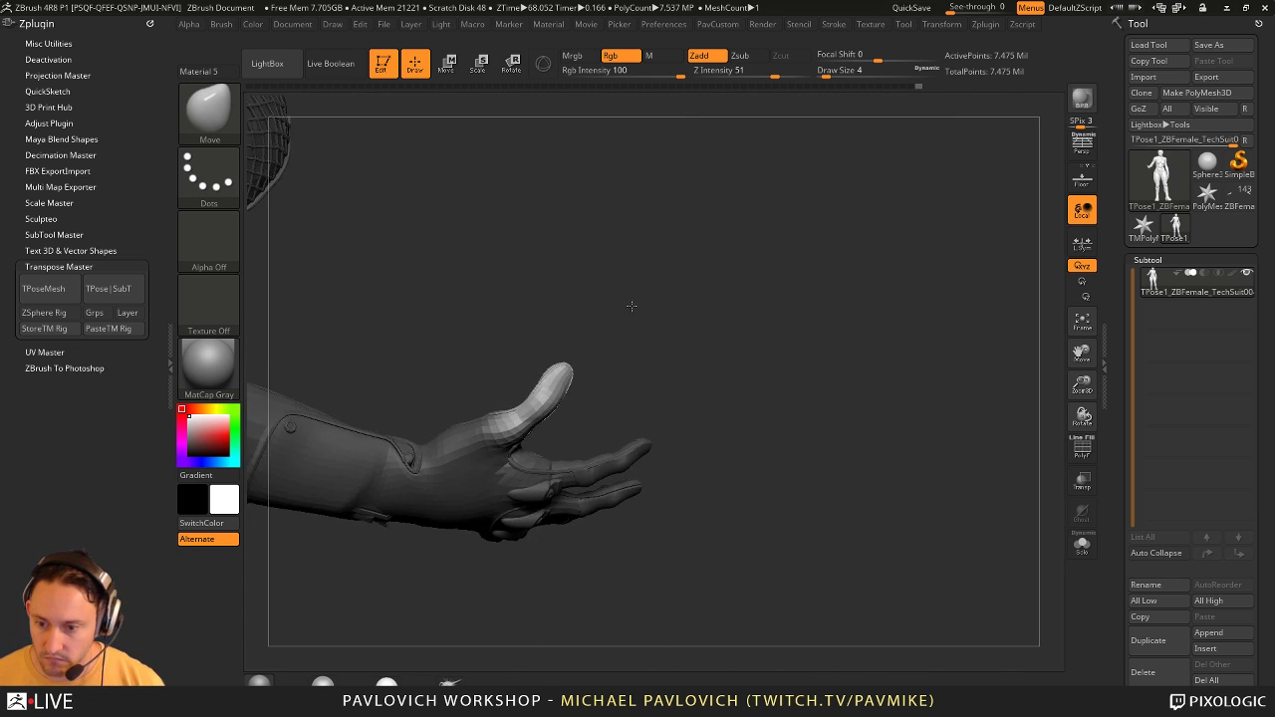
key("w")
left_click_drag(630, 359, 610, 366)
mouse_move(531, 404)
left_mouse_down()
mouse_move(552, 421)
mouse_move(527, 409)
left_mouse_up()
key("ctrl+z")
Step: Set the Move brush's draw size to 20 and reshape the isolated thumb at its tip and base
key("q")
key("s")
left_click_drag(571, 367, 576, 380)
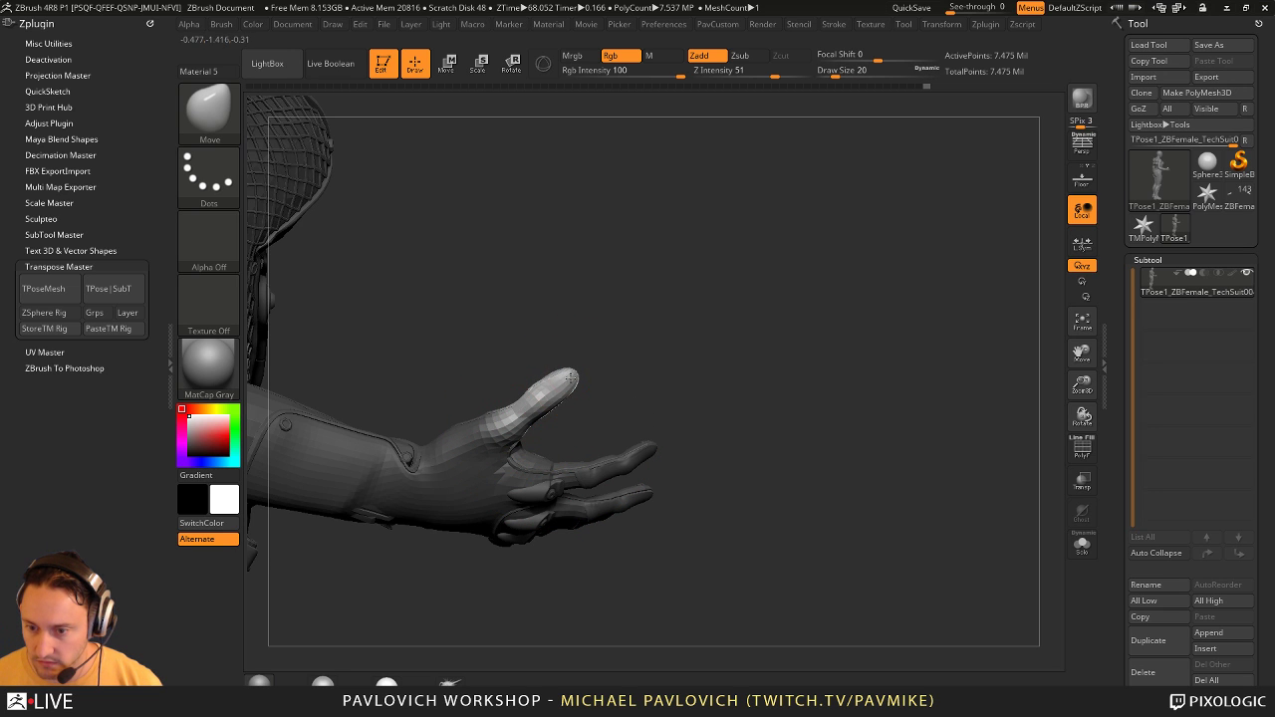
left_click_drag(518, 412, 511, 408)
Step: Set the Move brush's draw size to 51 and push the thumb into shape from the palm side and front
mouse_move(650, 365)
left_mouse_down()
mouse_move(479, 399)
mouse_move(384, 487)
mouse_move(384, 588)
left_mouse_up()
key("s")
left_click_drag(422, 498, 431, 498)
left_click_drag(476, 458, 487, 445)
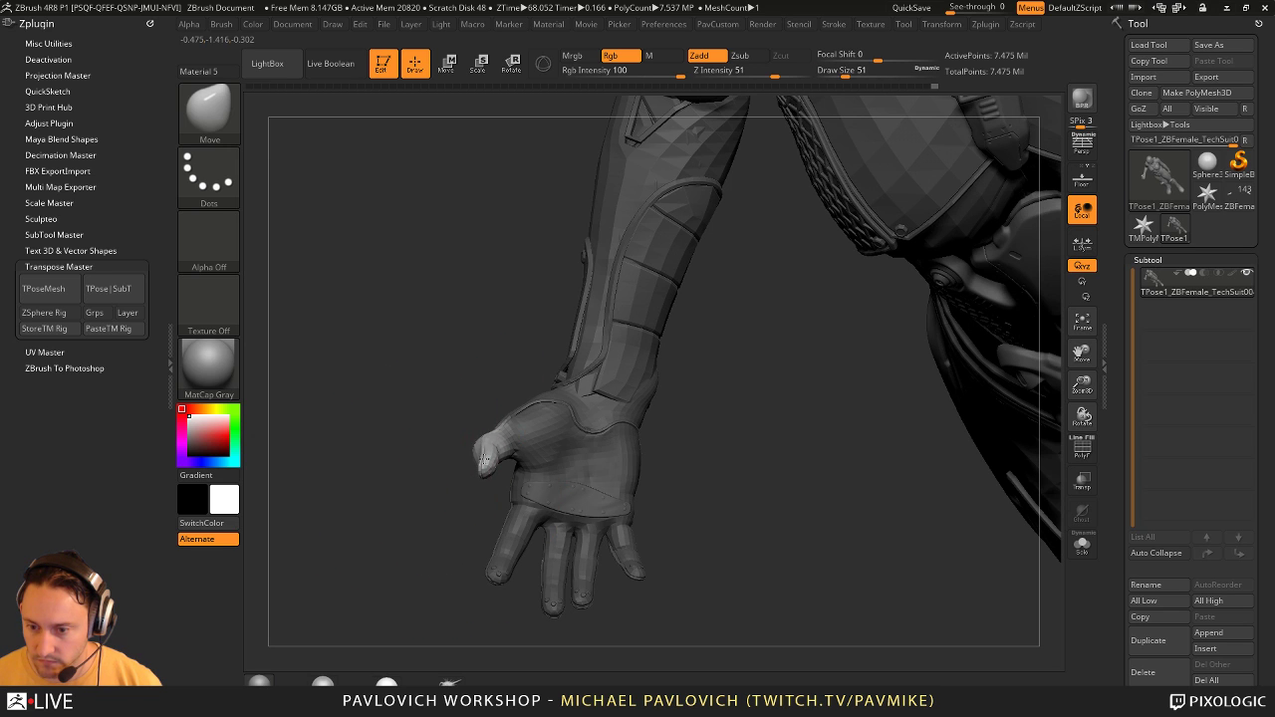
left_click_drag(449, 519, 423, 398)
left_click_drag(490, 478, 498, 485)
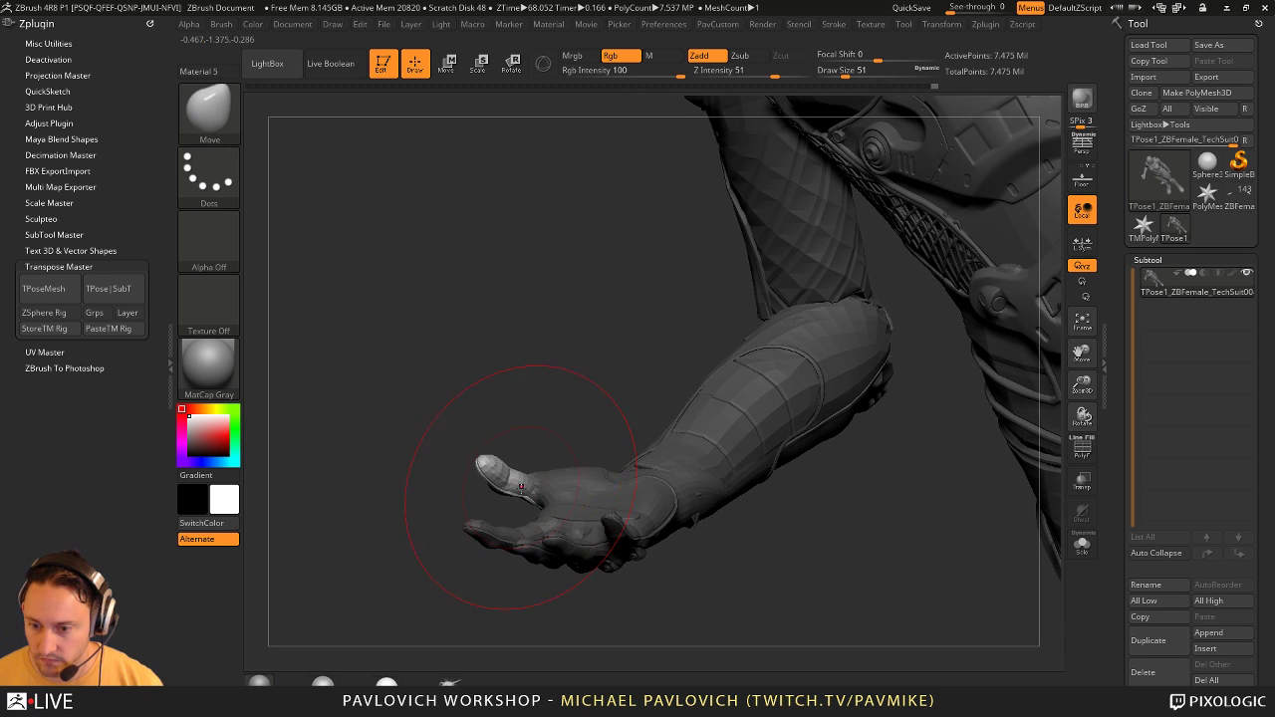
Step: Reduce the Move brush's draw size to 20, refine the thumb's shape, and clear the mask
key("bracketleft")
key("bracketleft")
mouse_move(549, 431)
left_mouse_down()
mouse_move(578, 406)
mouse_move(674, 401)
mouse_move(643, 421)
mouse_move(657, 429)
left_mouse_up()
key("s")
mouse_move(556, 464)
left_mouse_down()
mouse_move(569, 463)
mouse_move(564, 444)
left_mouse_up()
key("s")
key("s")
left_click_drag(669, 403, 388, 426)
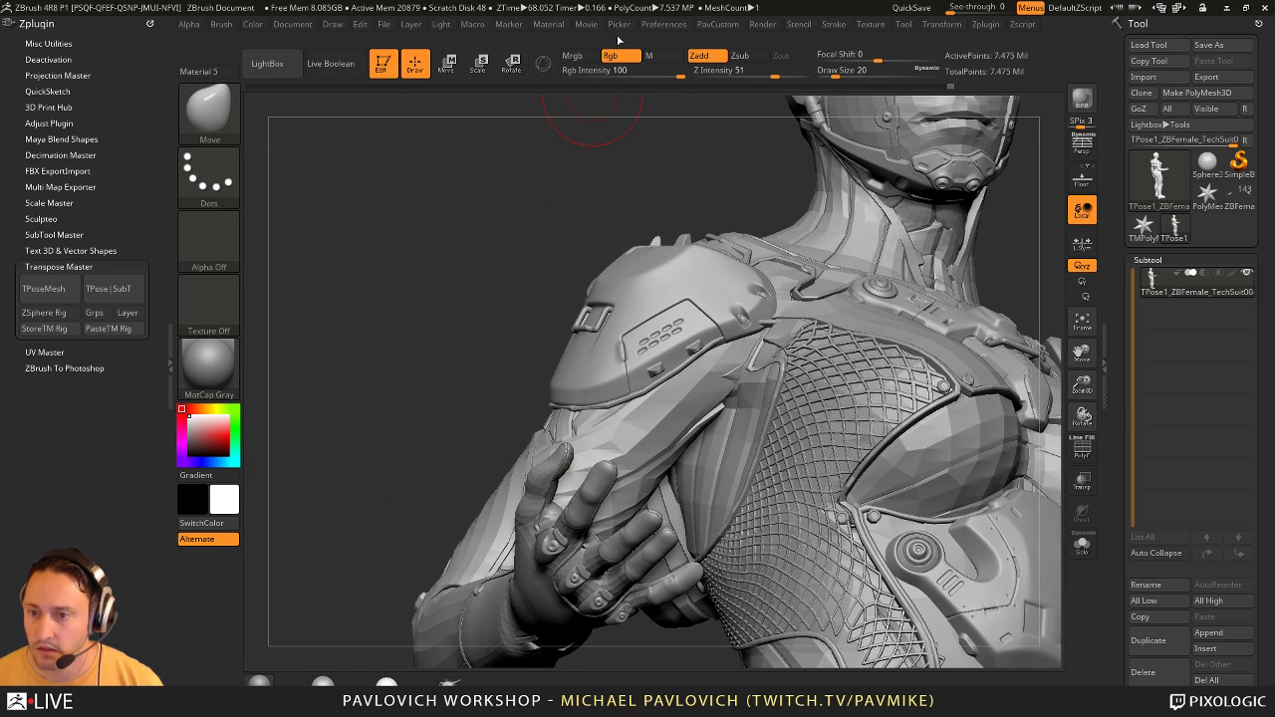
Step: Open the Edit preferences to examine the Align Cursor To Surface option
left_click(663, 24)
left_click(675, 345)
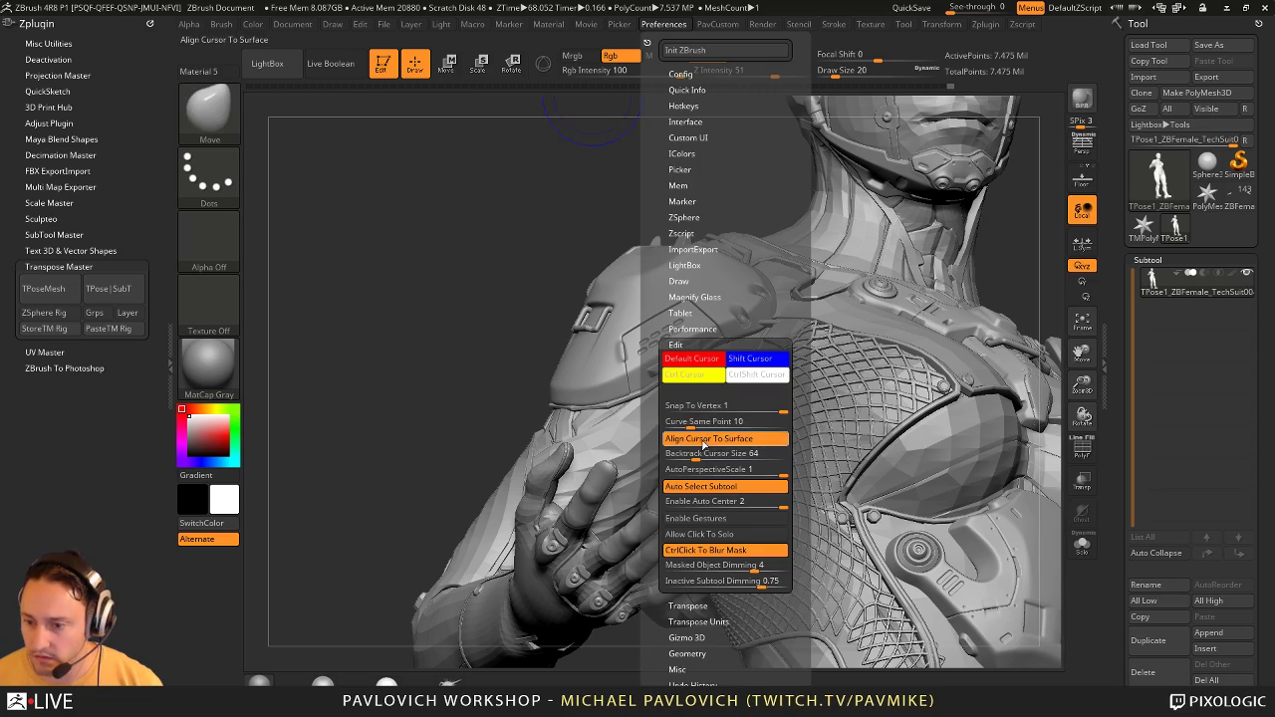
left_click_drag(399, 462, 372, 504)
Step: Lasso-mask the right forearm and hand up to the elbow and invert the mask to isolate them
right_click_drag(370, 504, 518, 498)
mouse_move(676, 488)
right_mouse_down()
mouse_move(653, 527)
mouse_move(664, 515)
right_mouse_up()
key("ctrl")
mouse_move(735, 429)
left_mouse_down("ctrl")
mouse_move(697, 386)
mouse_move(579, 379)
mouse_move(617, 597)
mouse_move(639, 426)
left_mouse_up("ctrl")
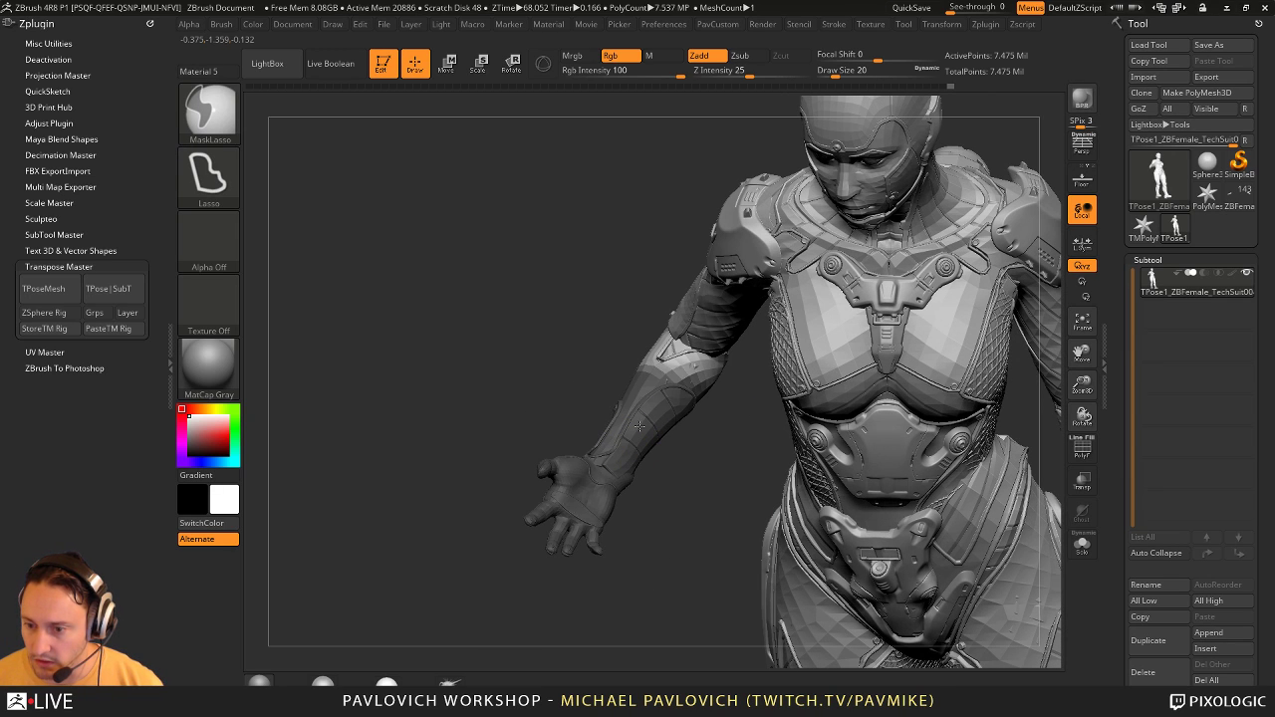
right_click_drag(689, 493, 688, 509)
left_click(701, 486, "ctrl")
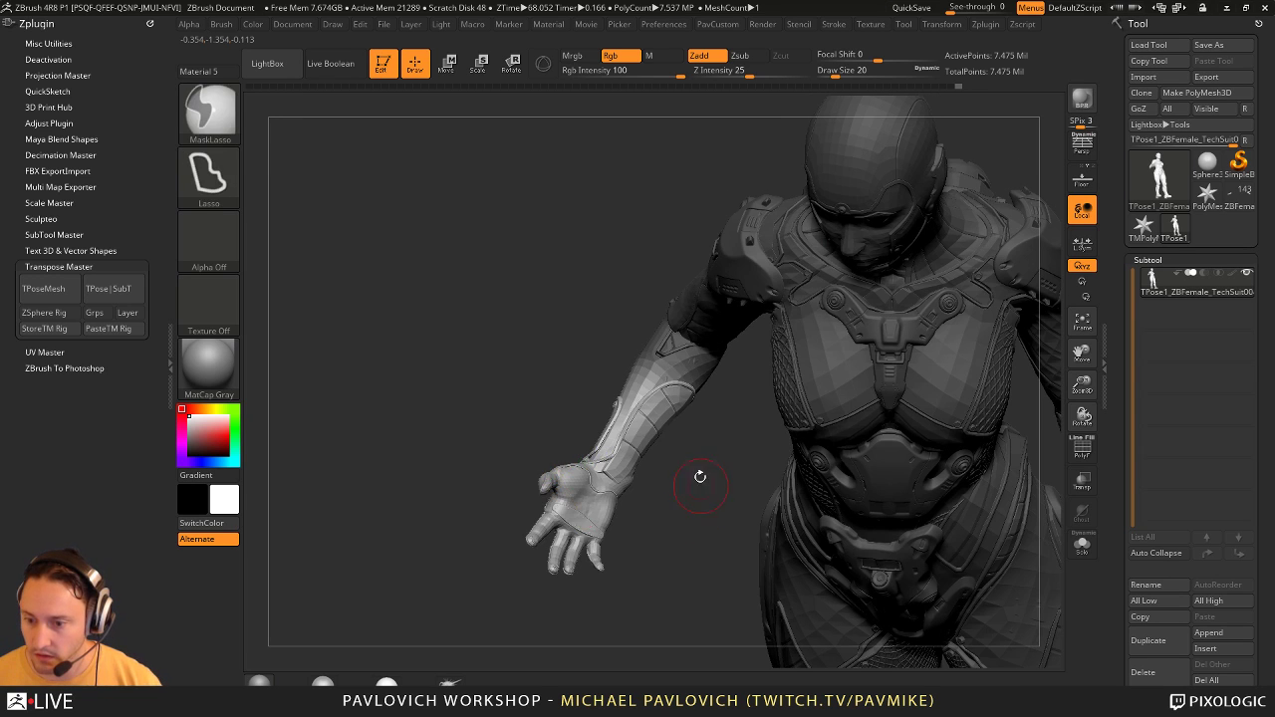
Step: Center a transpose line inside the right forearm from elbow to hand and rotate the forearm and hand around it
key("e")
left_click_drag(673, 367, 590, 501)
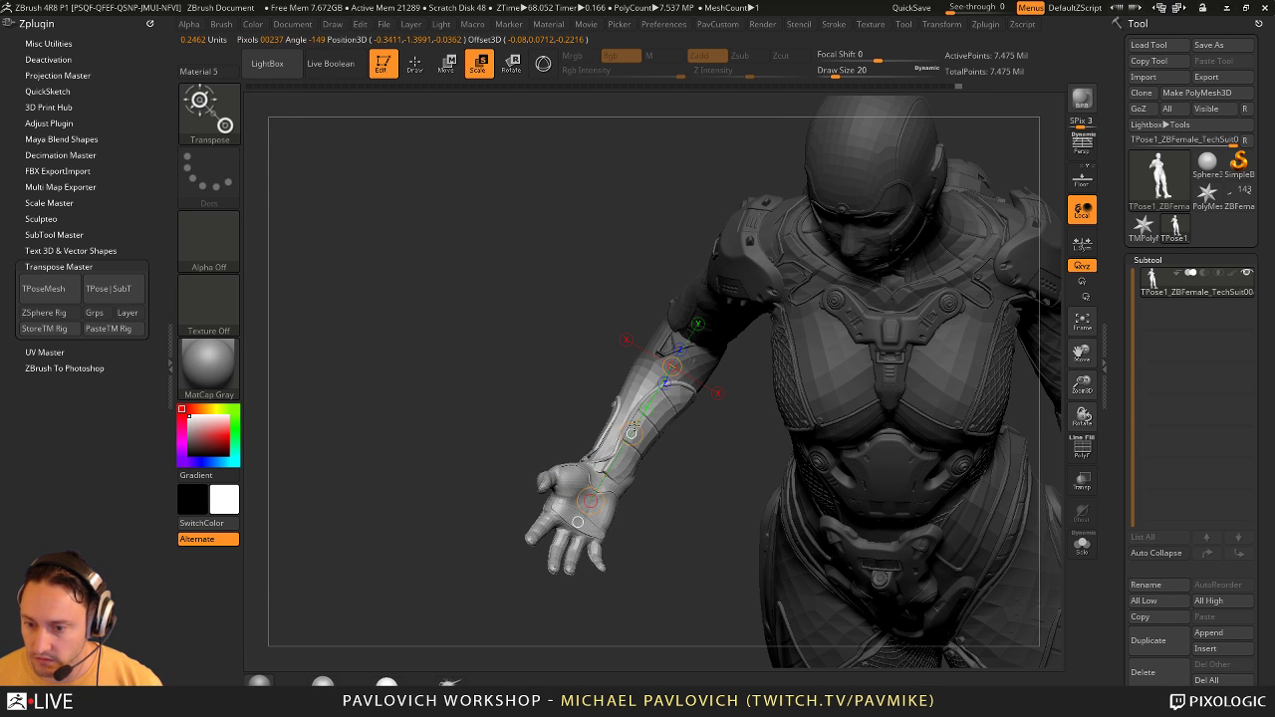
left_click_drag(634, 426, 646, 422)
right_click_drag(649, 428, 743, 322)
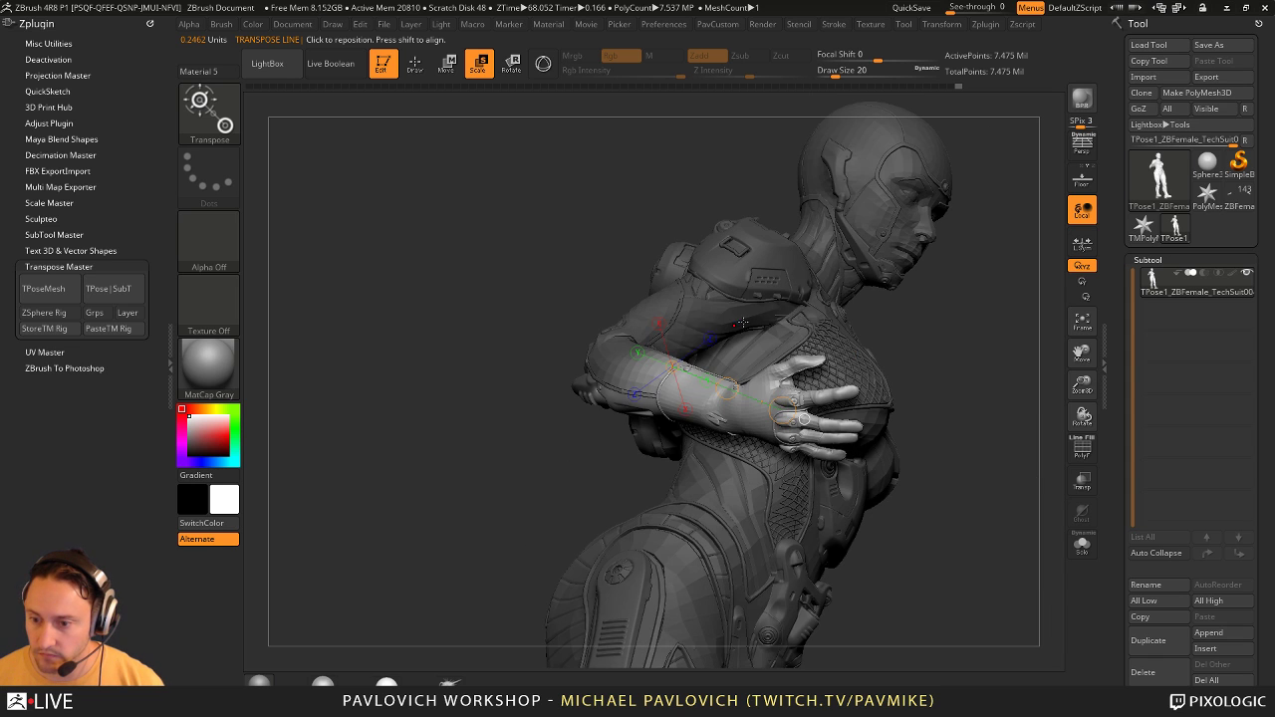
left_click_drag(931, 311, 911, 383)
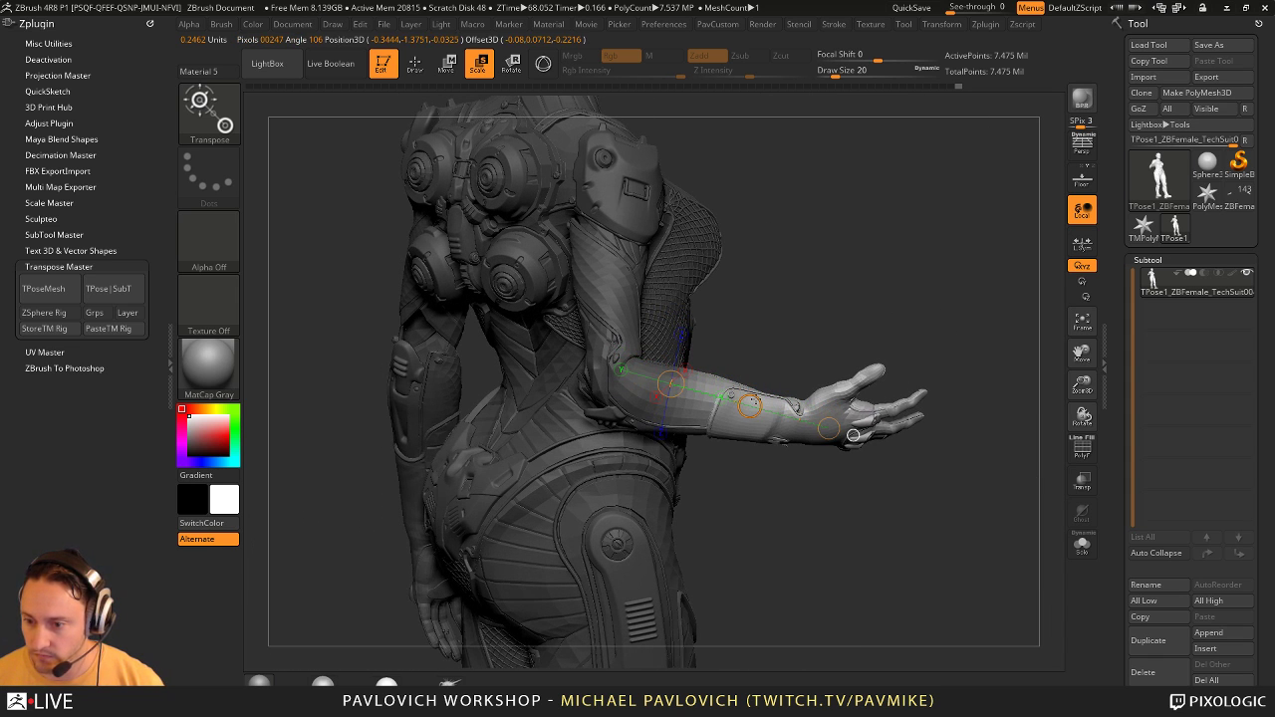
key("r")
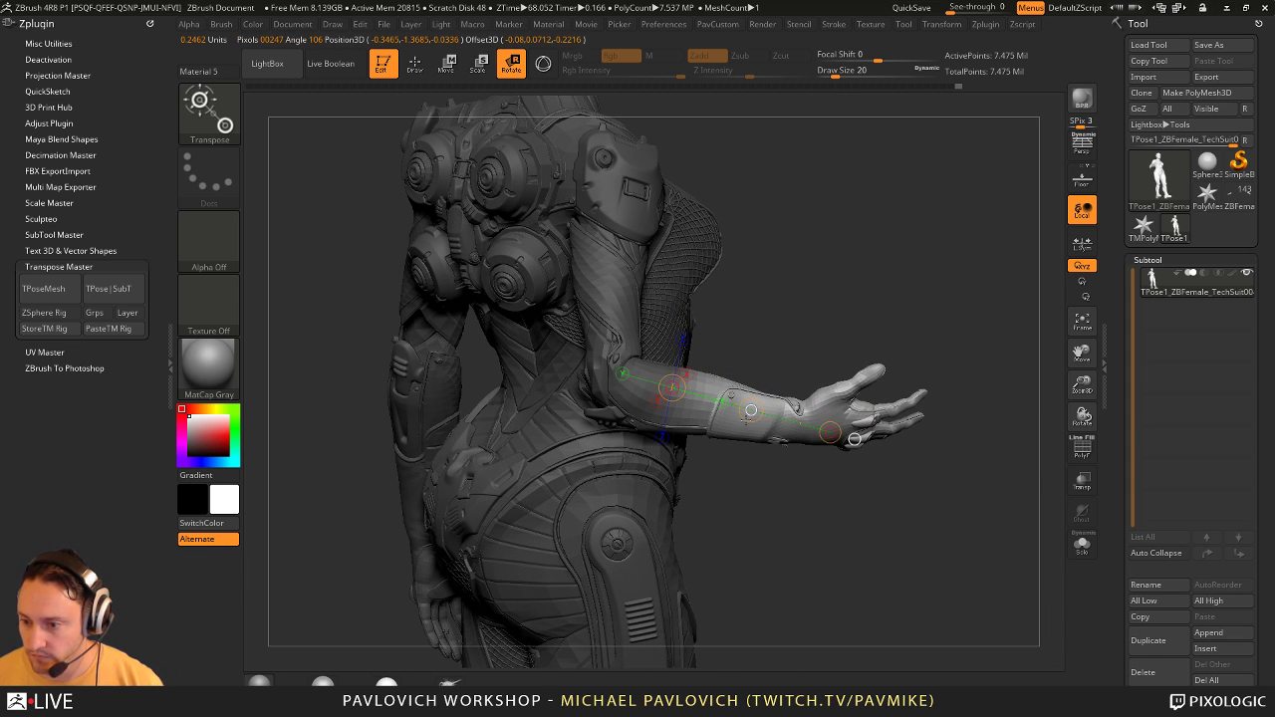
mouse_move(746, 420)
left_mouse_down()
mouse_move(786, 410)
mouse_move(827, 505)
mouse_move(634, 534)
mouse_move(626, 551)
mouse_move(638, 523)
mouse_move(468, 513)
mouse_move(348, 479)
mouse_move(558, 443)
mouse_move(355, 494)
left_mouse_up()
key("q")
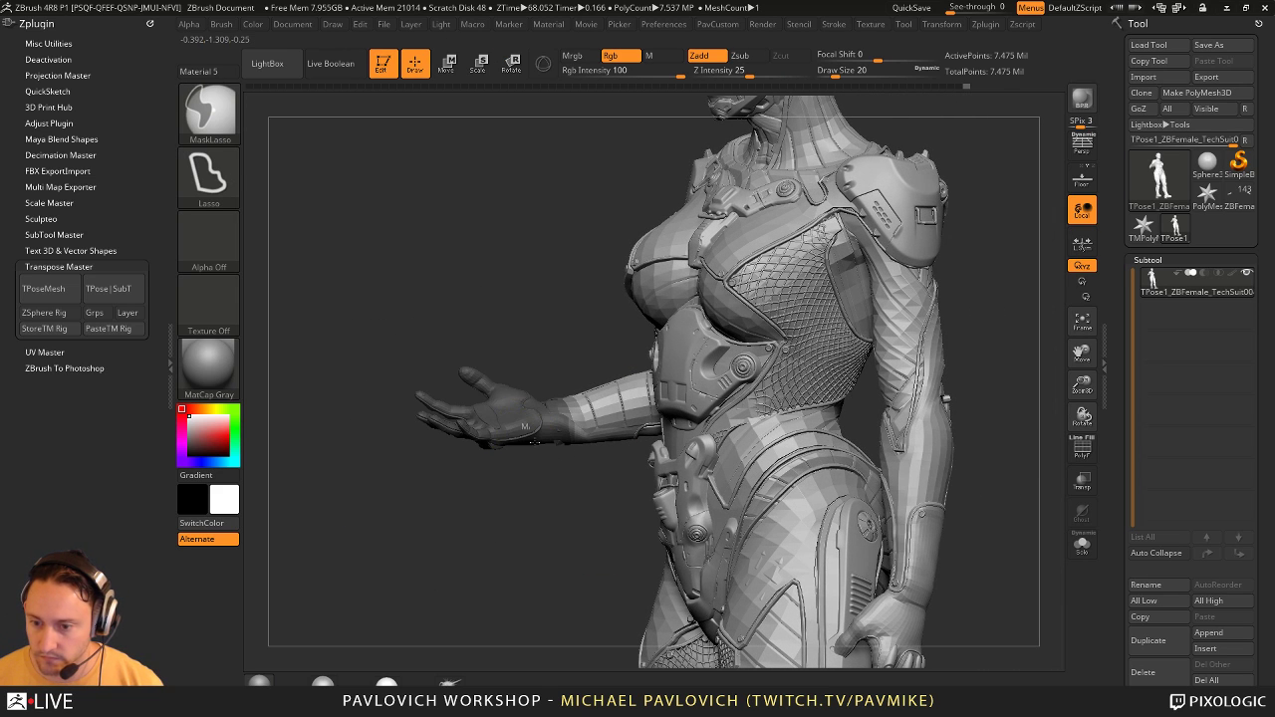
Step: Isolate the right hand by inverting its mask, rotate it upward at the wrist with a vertical transpose line, and clear the mask
left_click(559, 512, "ctrl")
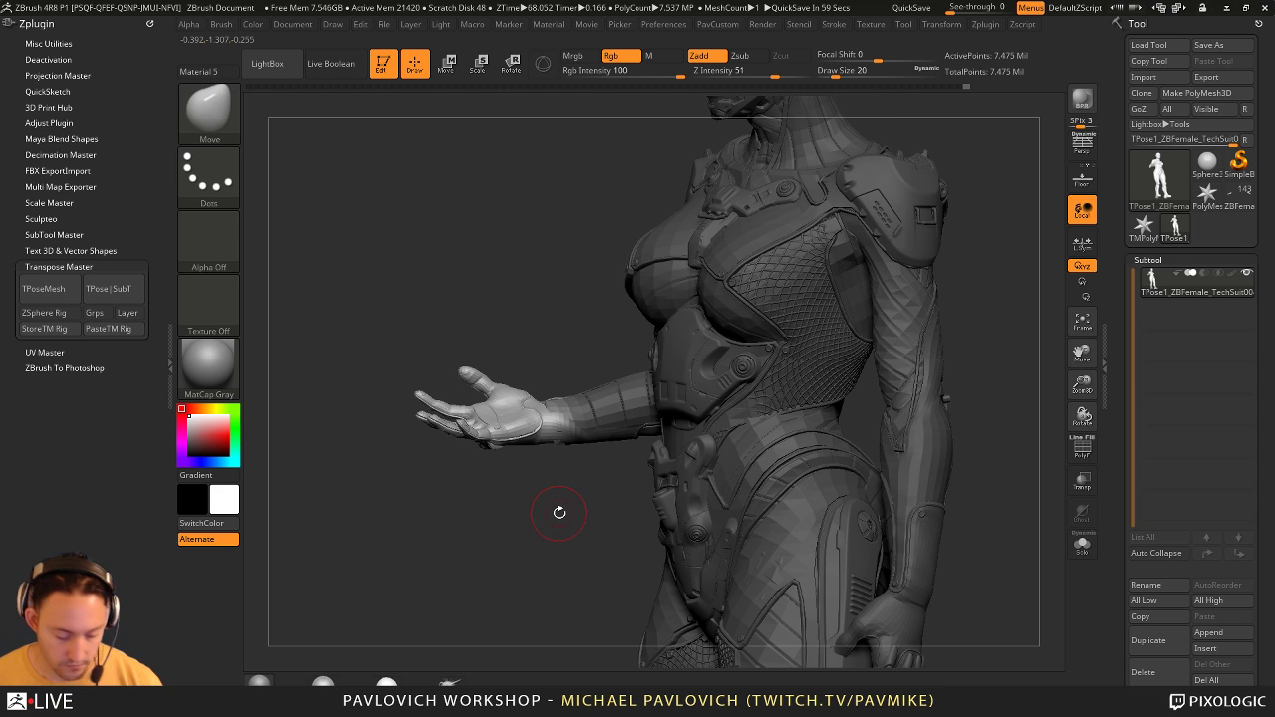
key("r")
mouse_move(528, 528)
left_mouse_down()
mouse_move(527, 489)
mouse_move(554, 448)
mouse_move(550, 213)
mouse_move(554, 238)
mouse_move(576, 238)
left_mouse_up()
mouse_move(600, 360)
left_mouse_down("ctrl")
mouse_move(560, 387)
mouse_move(668, 506)
mouse_move(672, 479)
left_mouse_up("ctrl")
left_click_drag(551, 238, 558, 235)
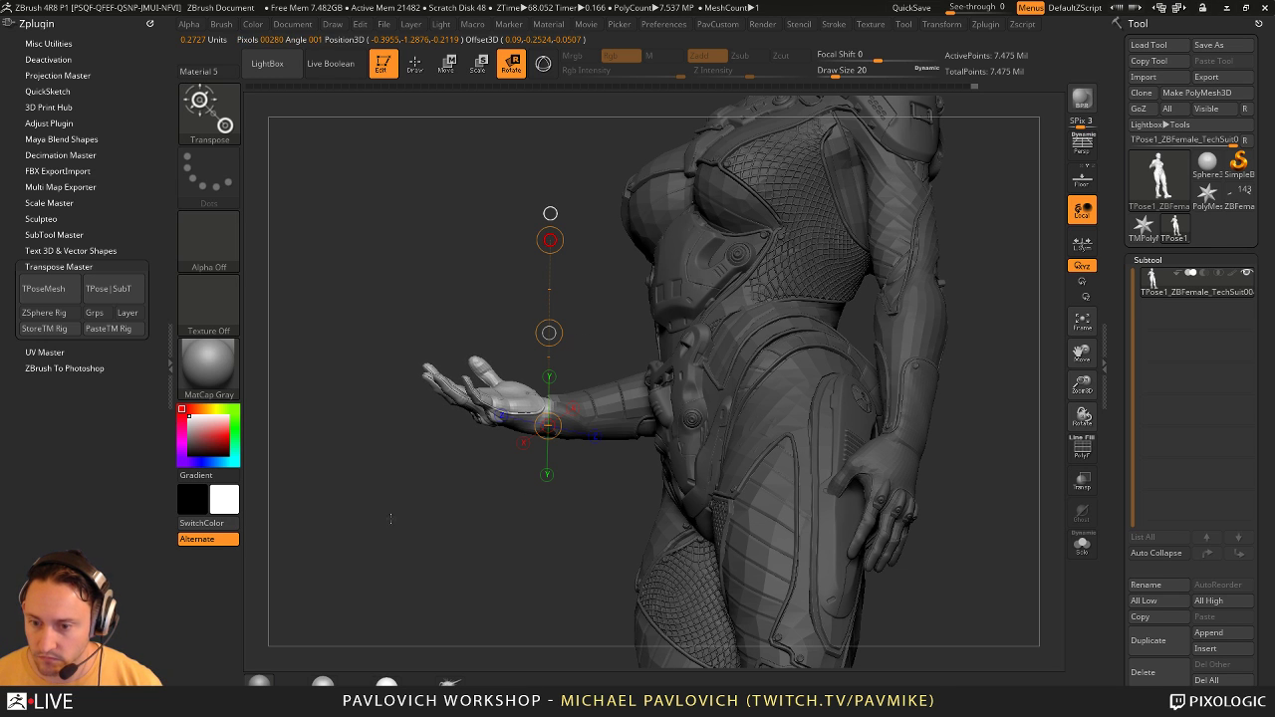
key("q")
mouse_move(401, 526)
left_mouse_down("ctrl")
mouse_move(462, 552)
mouse_move(419, 506)
mouse_move(418, 424)
mouse_move(811, 330)
mouse_move(767, 328)
left_mouse_up("ctrl")
Step: Lasso-mask the head and upper neck from the side and invert the mask to isolate them
left_click_drag(903, 208, 863, 333, "alt")
mouse_move(803, 270)
left_mouse_down()
mouse_move(901, 242)
mouse_move(795, 248)
left_mouse_up()
mouse_move(638, 199)
left_mouse_down("ctrl")
mouse_move(359, 399)
mouse_move(822, 245)
left_mouse_up("ctrl")
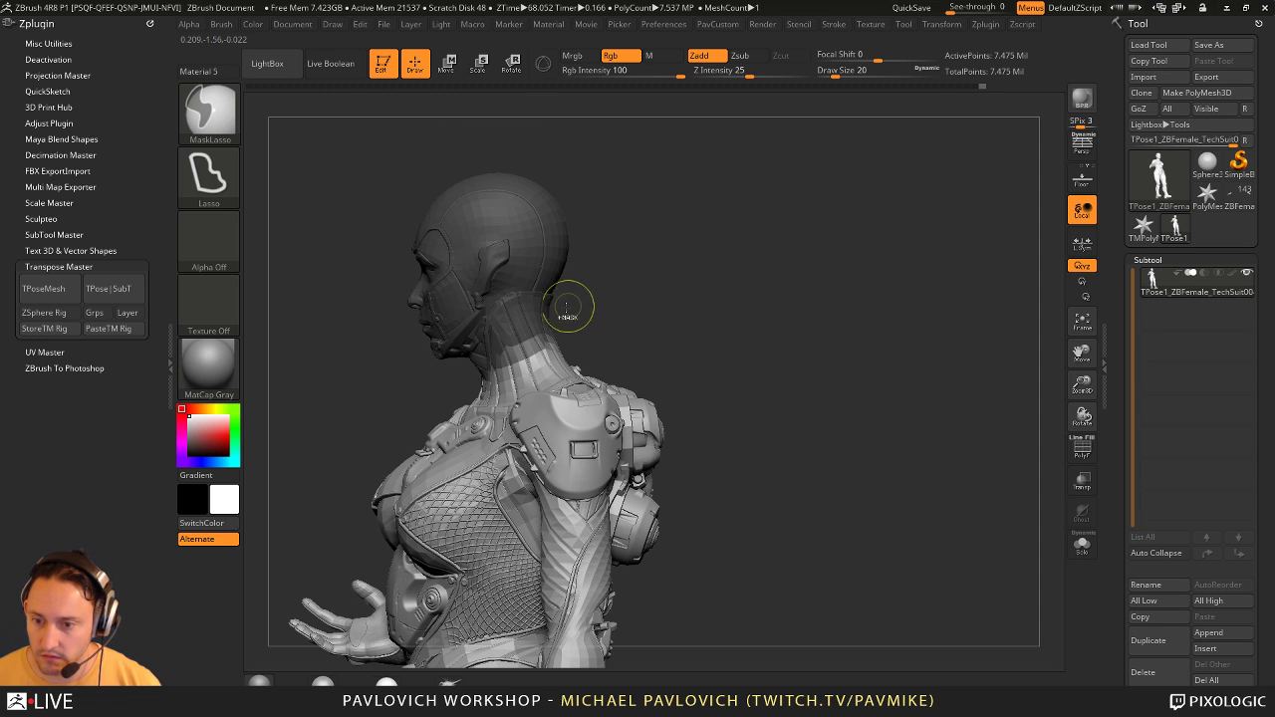
left_click(797, 267, "ctrl")
Step: Draw a Rotate transpose line from the neck up past the crown and rotate the isolated head with it
key("r")
left_click_drag(523, 343, 475, 149)
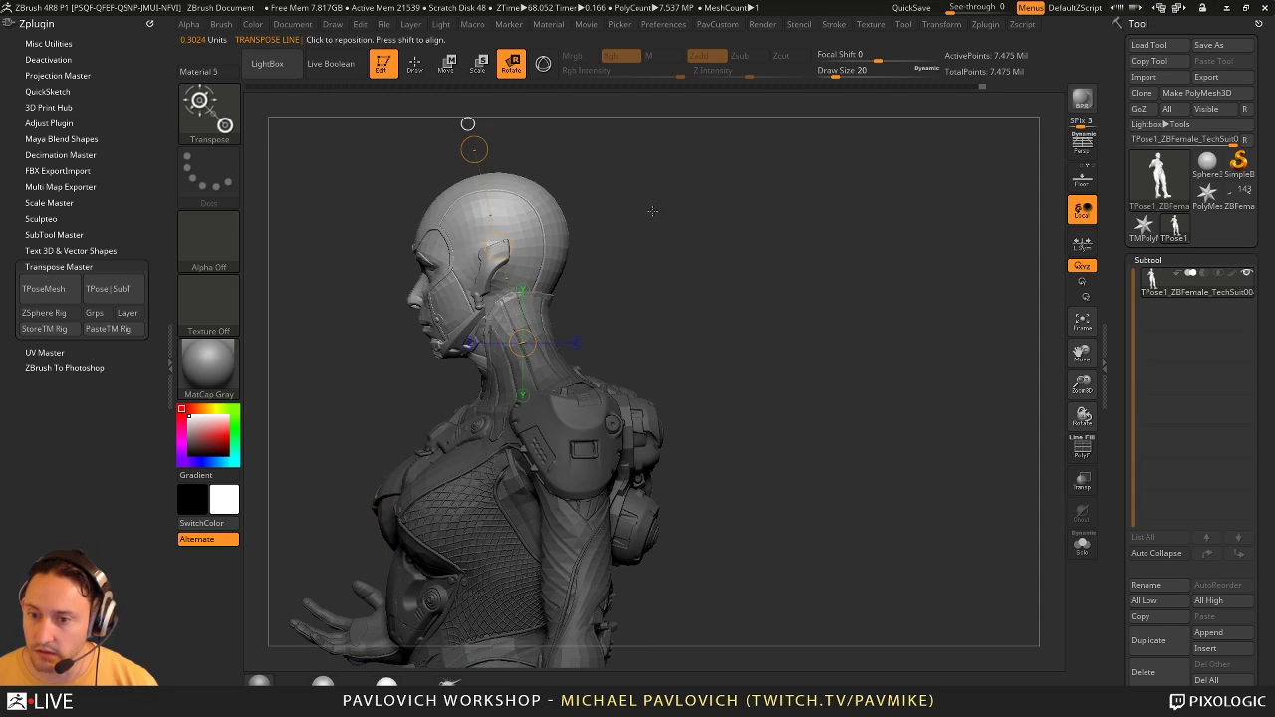
left_click_drag(652, 211, 782, 217)
left_click_drag(525, 244, 475, 258)
left_click_drag(640, 205, 819, 191, "alt")
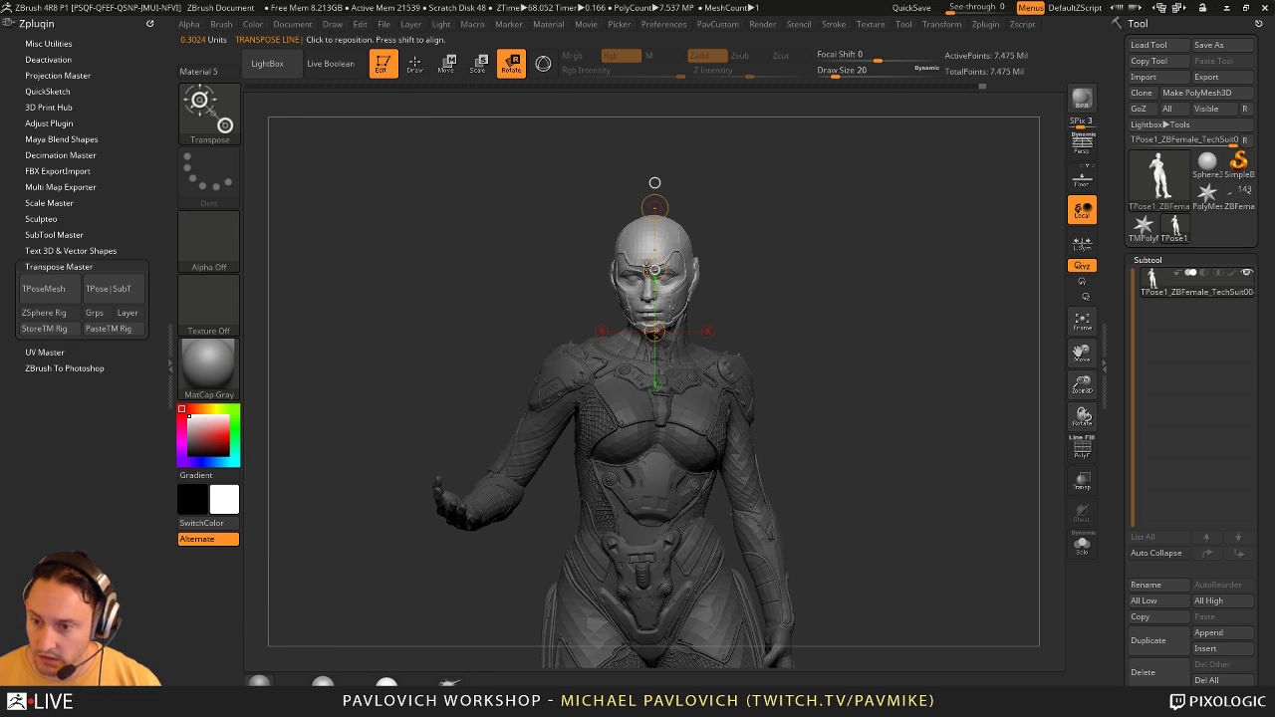
Step: Turn the head toward the extended right hand by rotating it around the transpose line, and switch to Transpose Move
left_click_drag(654, 269, 653, 300)
left_click_drag(759, 253, 595, 224)
left_click_drag(821, 243, 828, 232, "shift")
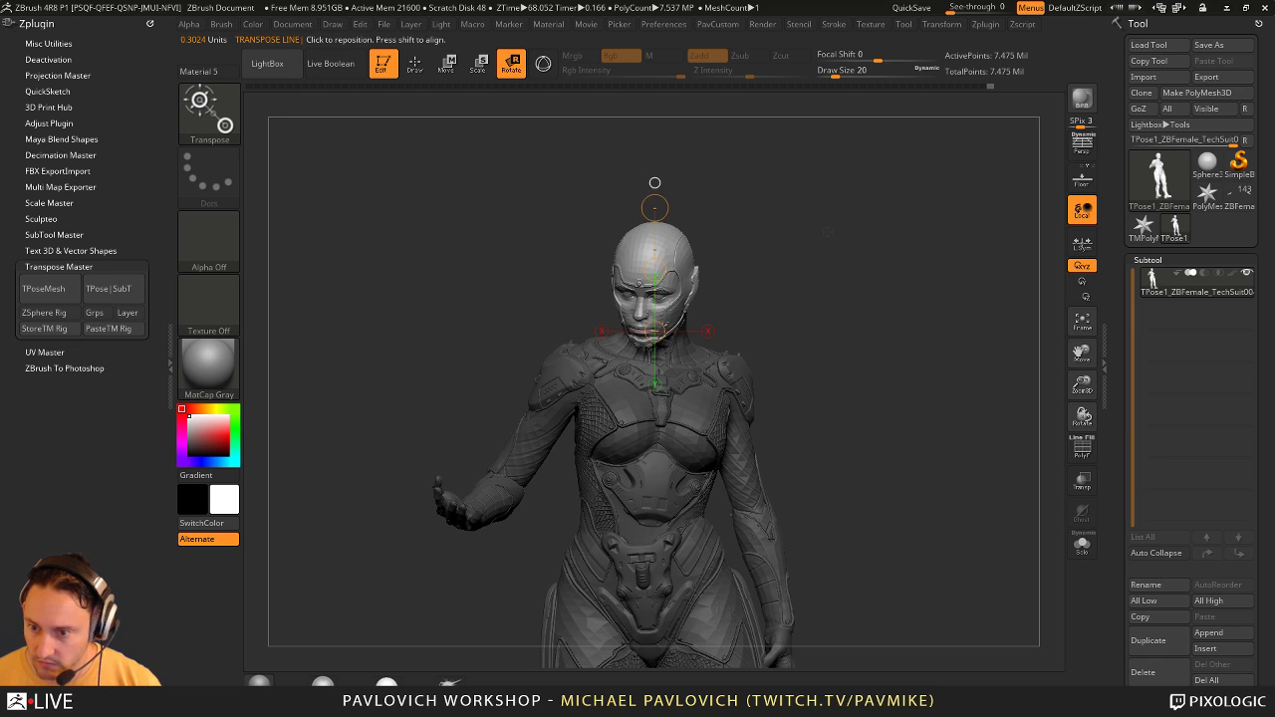
key("q")
key("w")
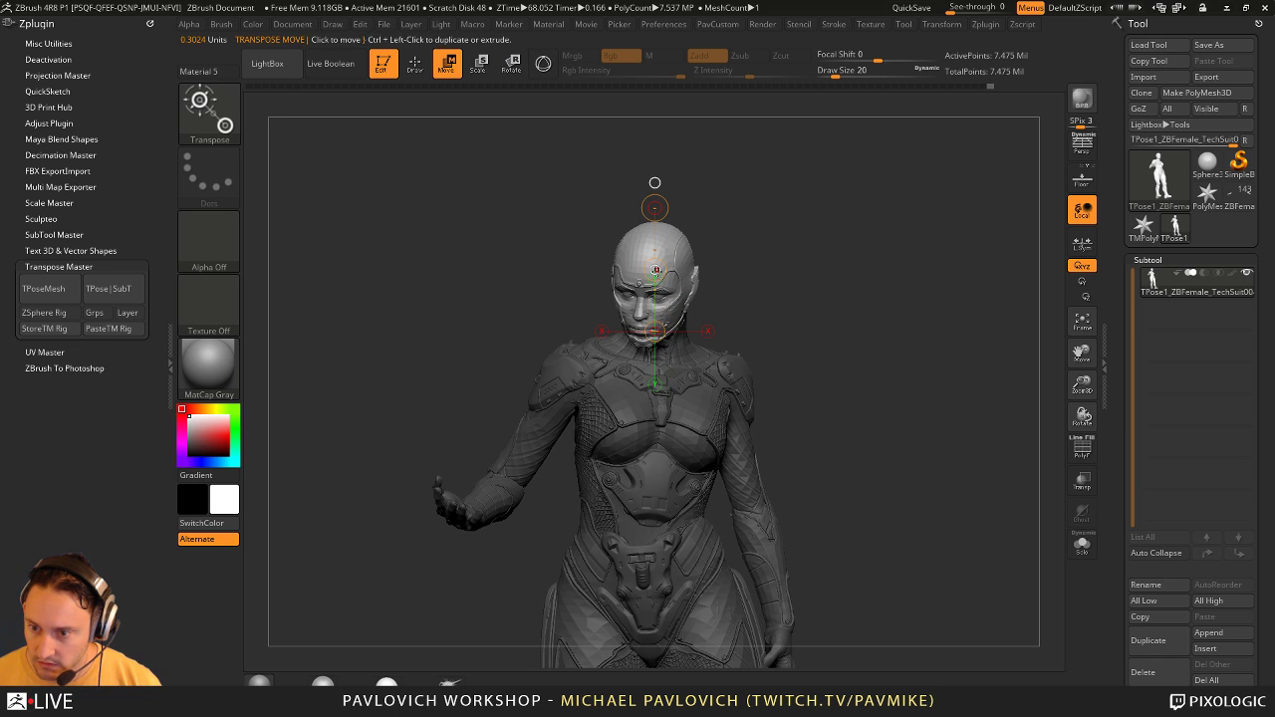
Step: Undo the last head transform, rotate the isolated head around the transpose line toward the extended right hand, and clear the mask
key("ctrl+z")
key("r")
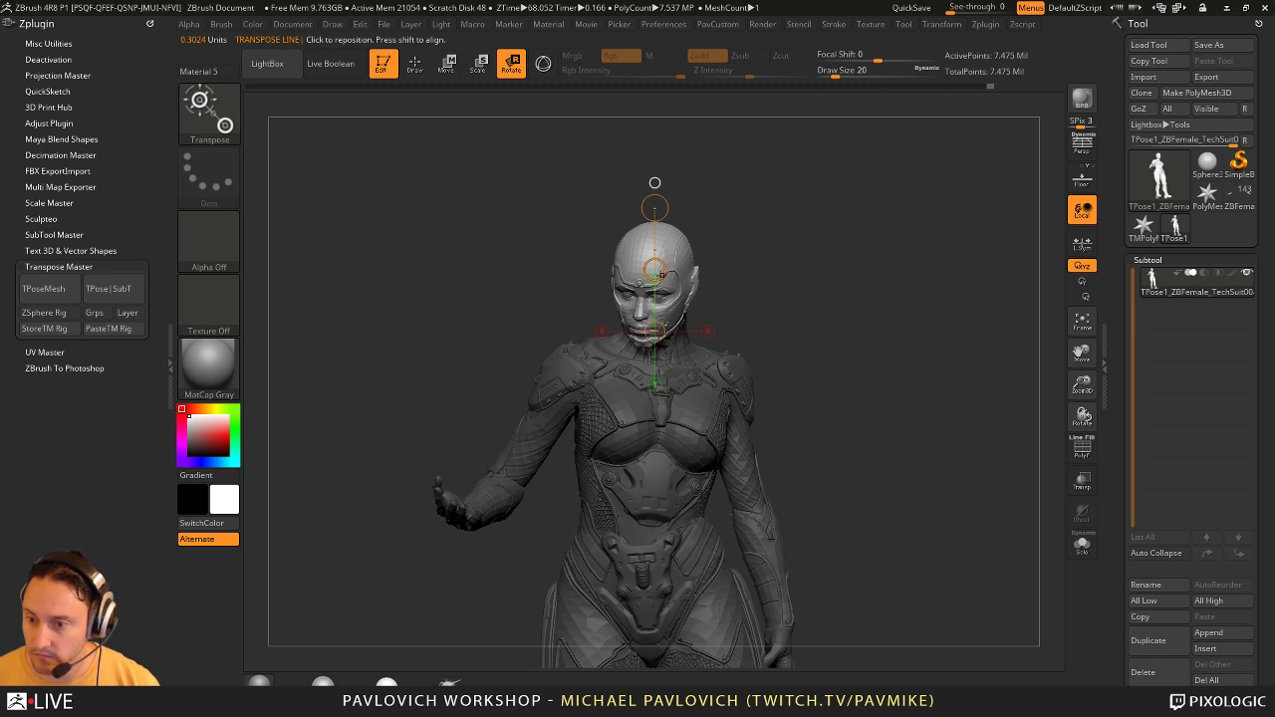
left_click_drag(749, 257, 819, 259)
left_click_drag(666, 270, 666, 269)
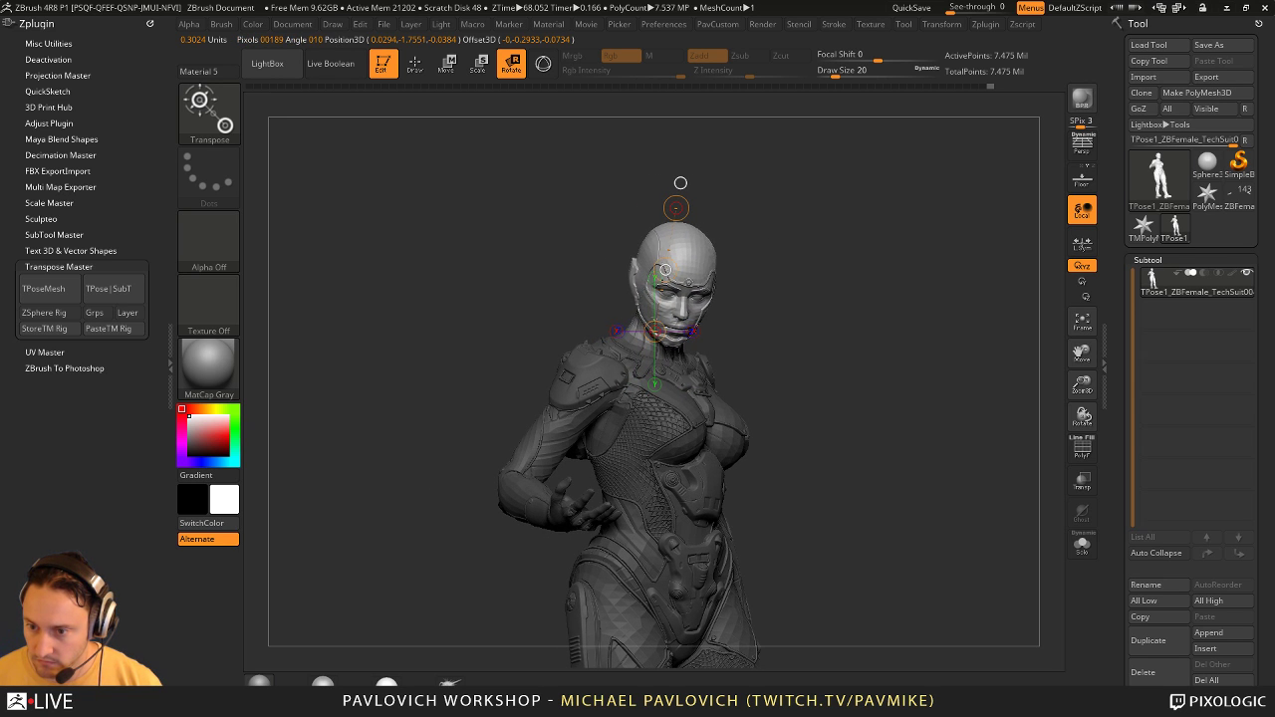
left_click_drag(757, 270, 825, 247)
key("q")
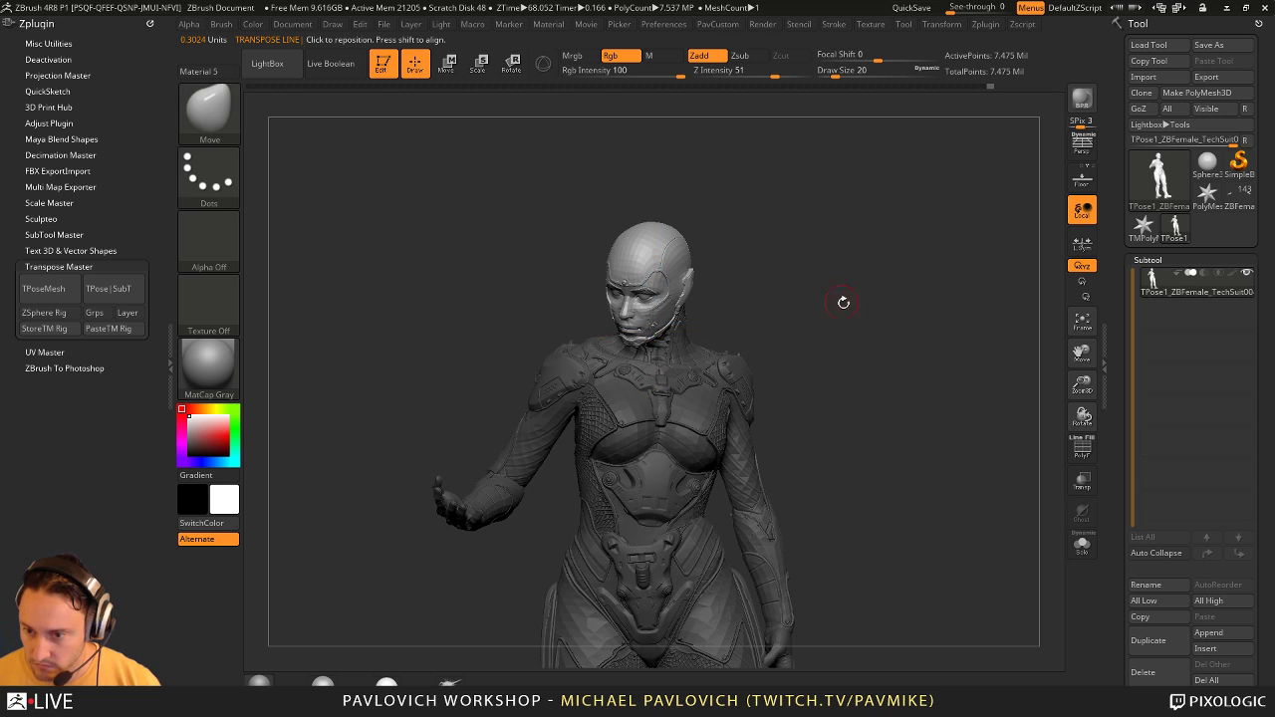
mouse_move(843, 302)
left_mouse_down("alt")
mouse_move(823, 310)
mouse_move(855, 233)
mouse_move(883, 255)
left_mouse_up("alt")
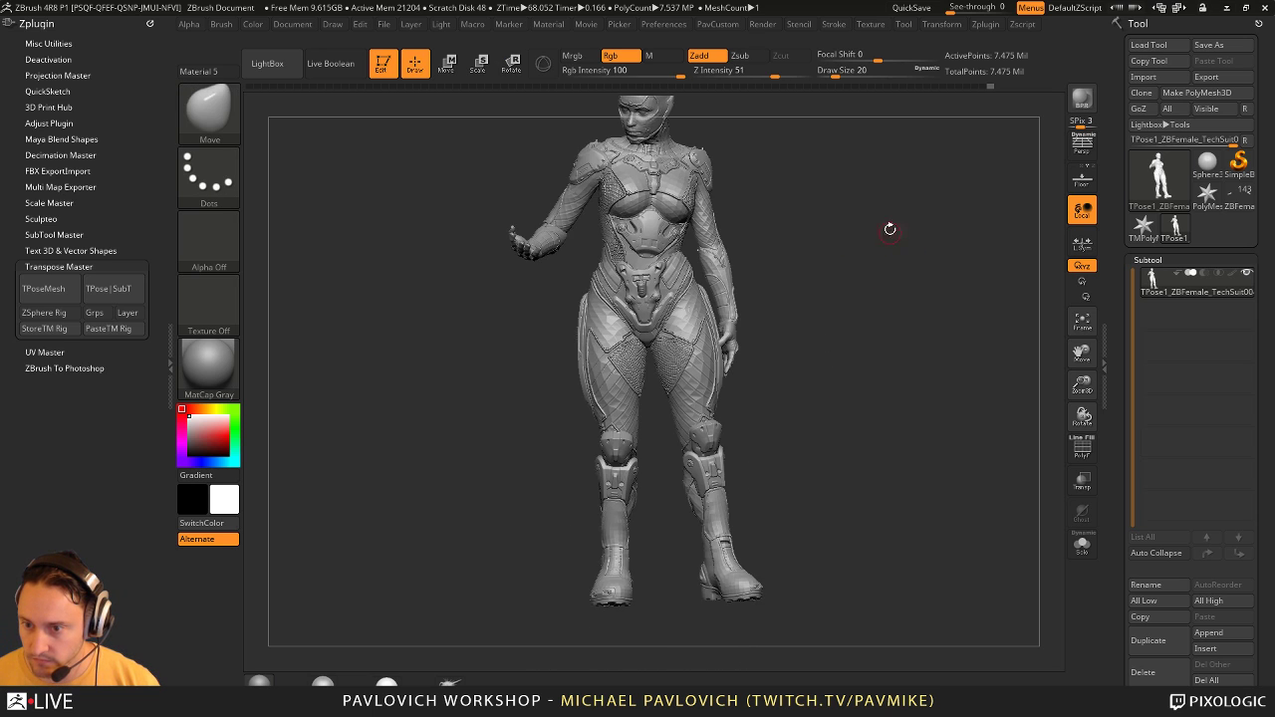
Step: Select the ZModeler brush and check the full posed figure with perspective toggled
key("b")
key("z")
key("m")
mouse_move(909, 298)
left_mouse_down("alt")
mouse_move(907, 261)
mouse_move(838, 315)
mouse_move(642, 303)
left_mouse_up("alt")
left_click(1082, 147)
left_click_drag(895, 260, 905, 290, "alt")
left_click(1081, 145)
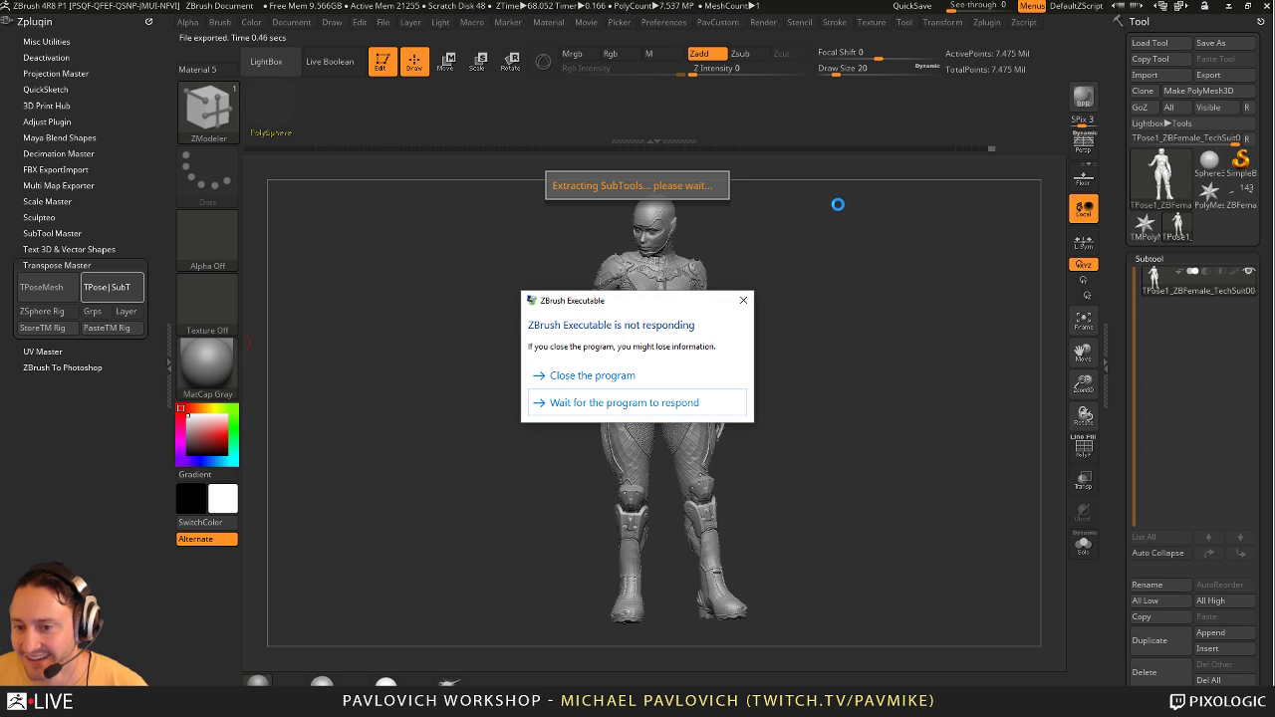
Step: Keep waiting for the unresponsive program while TPose|SubT transfers the pose to the original subtools
left_click(627, 402)
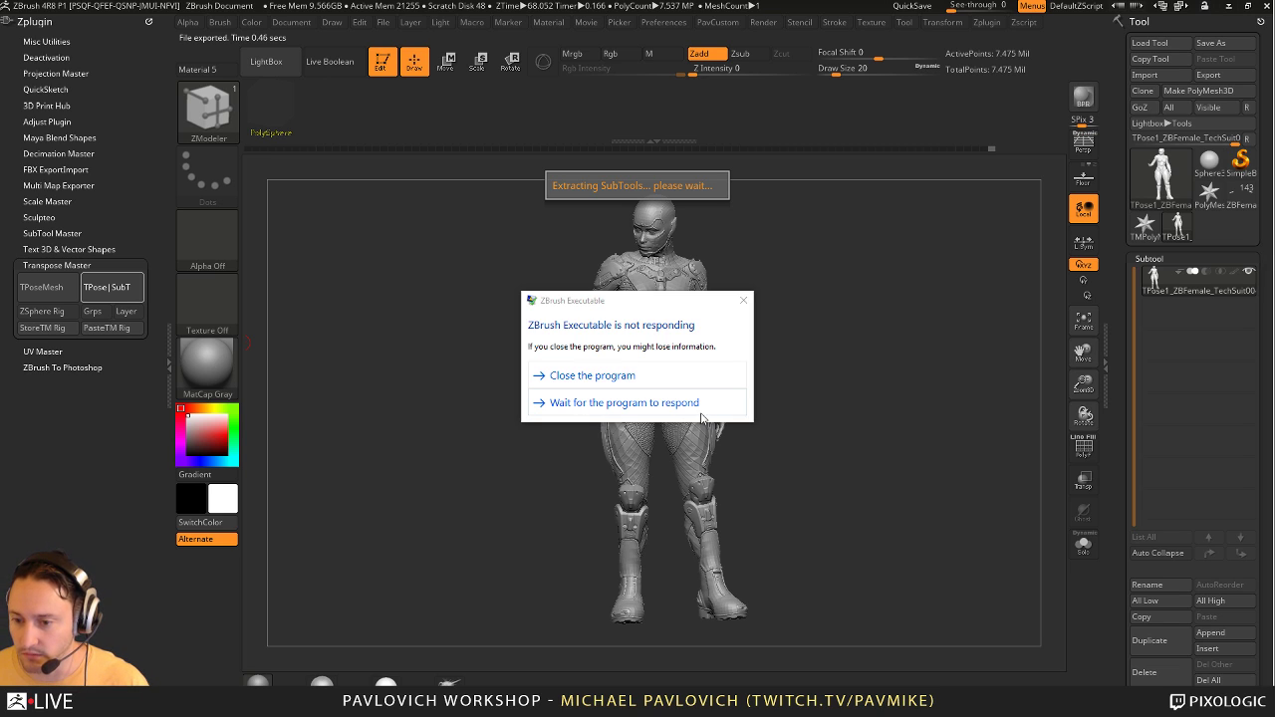
left_click(584, 407)
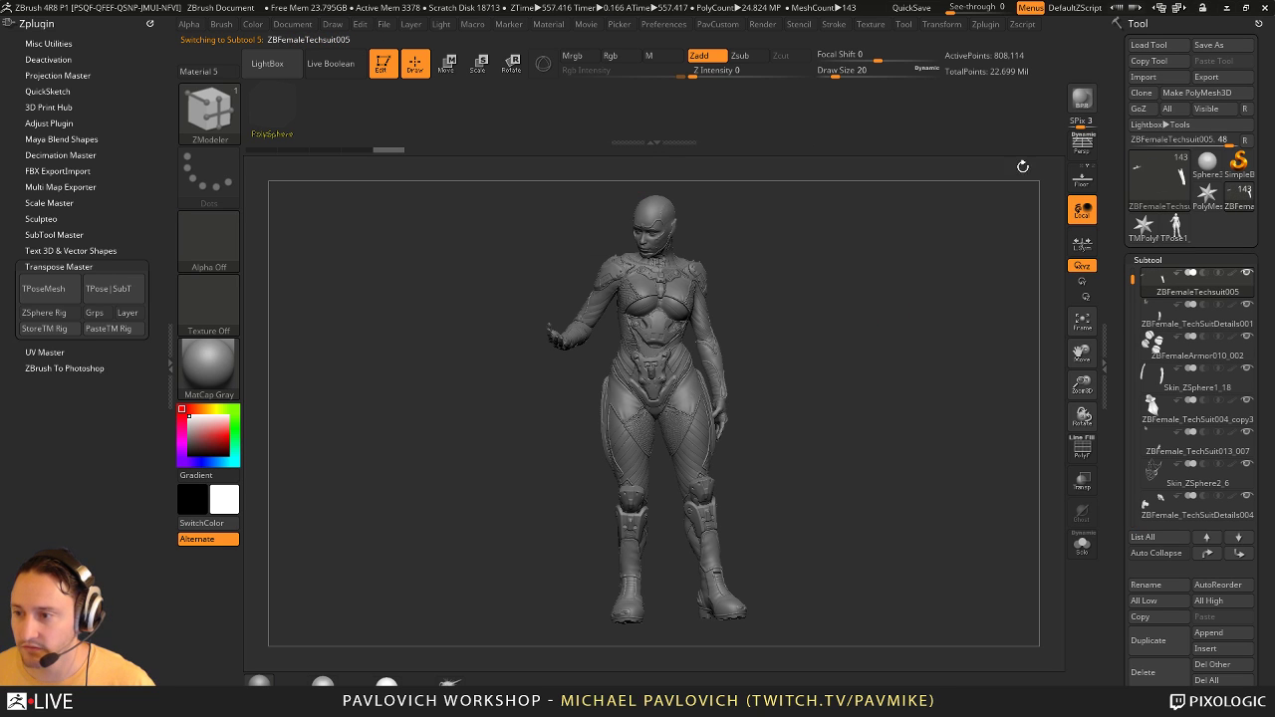
Step: Save the posed tool in the HighRes folder as ZBFemale_TechSuitDetailsPosed
left_click(1211, 46)
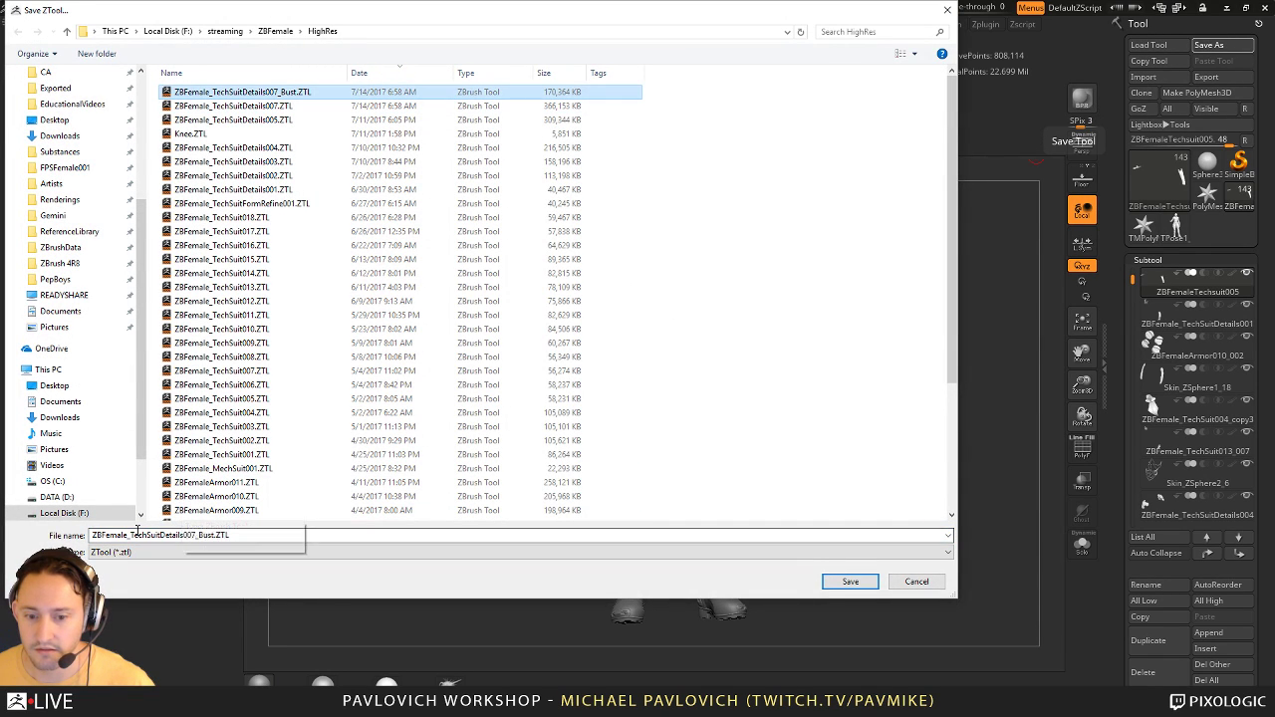
double_click(185, 535)
left_click_drag(183, 535, 307, 521)
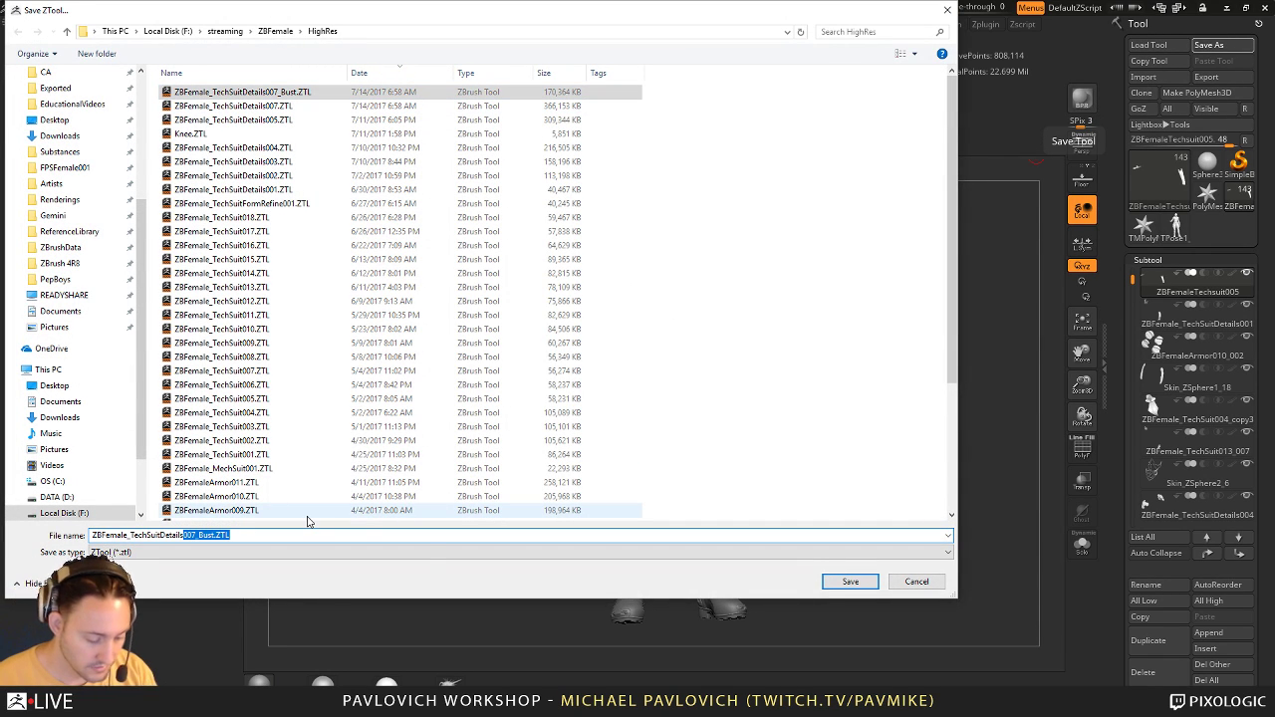
type("008")
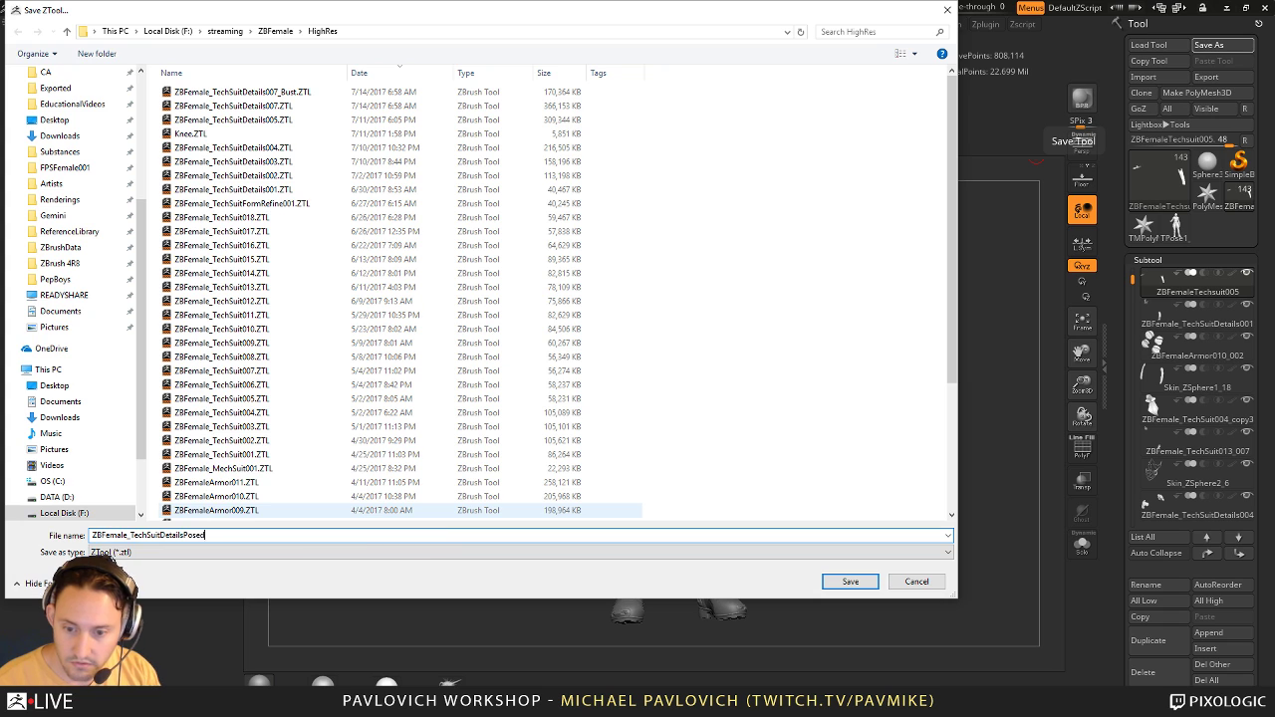
key("Return")
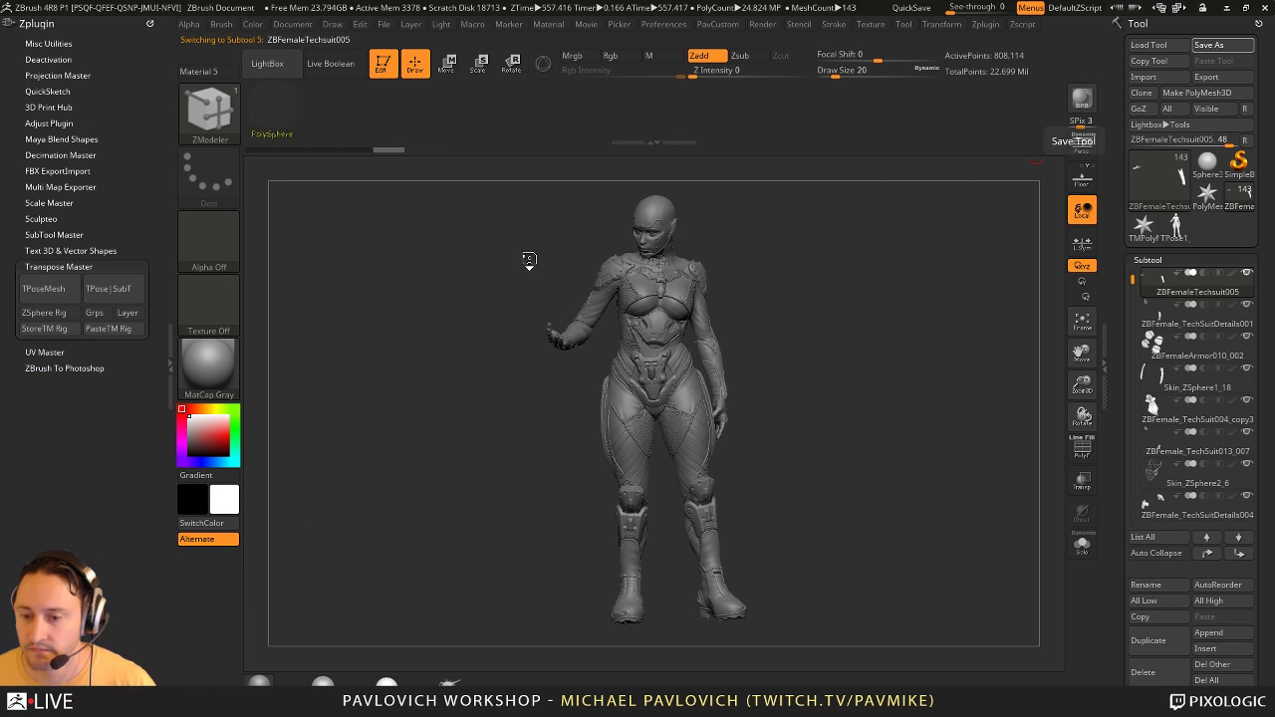
Step: Select the Standard brush and make the abdomen plate's Skin_ZSphere subtool active on the posed figure
right_click_drag(791, 242, 845, 309)
left_click_drag(845, 309, 861, 354)
left_click_drag(907, 265, 860, 344)
key("b")
key("s")
key("t")
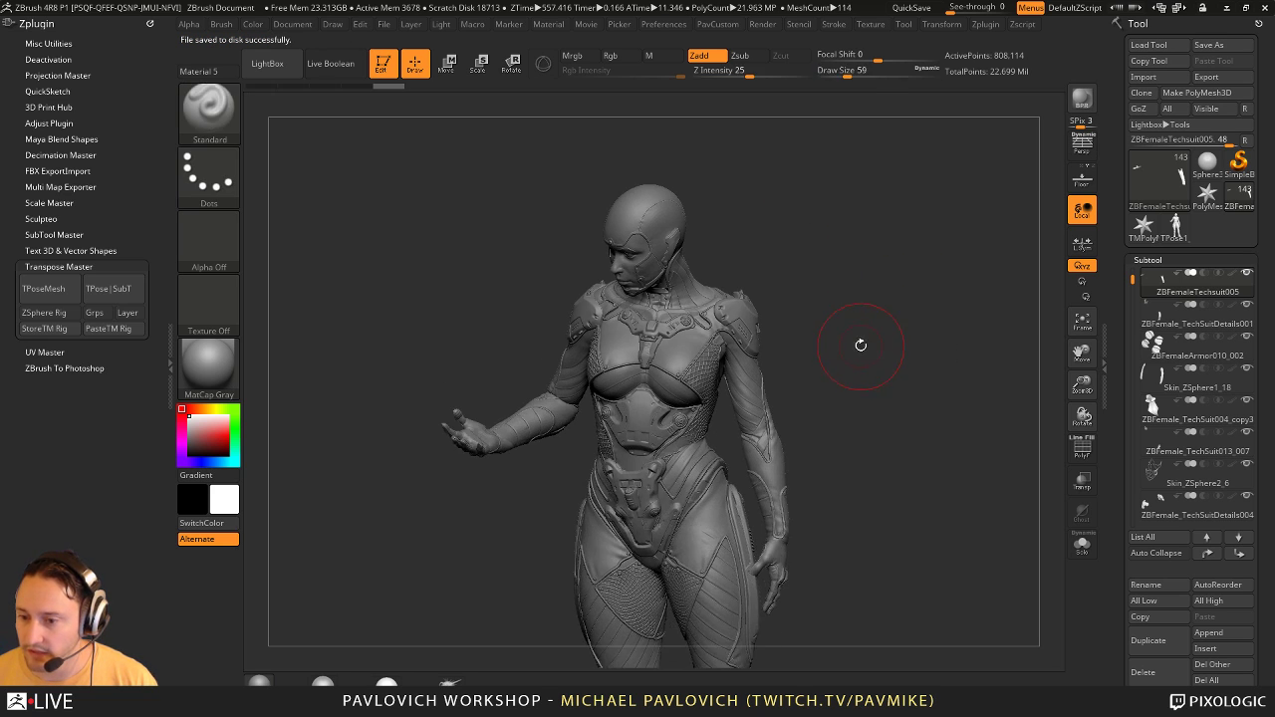
left_click(647, 424, "alt")
left_click_drag(876, 282, 919, 334, "alt")
Step: Leave Edit mode, clear the canvas and load the anatomy model from the LightBox tools
left_click(382, 70)
key("ctrl+n")
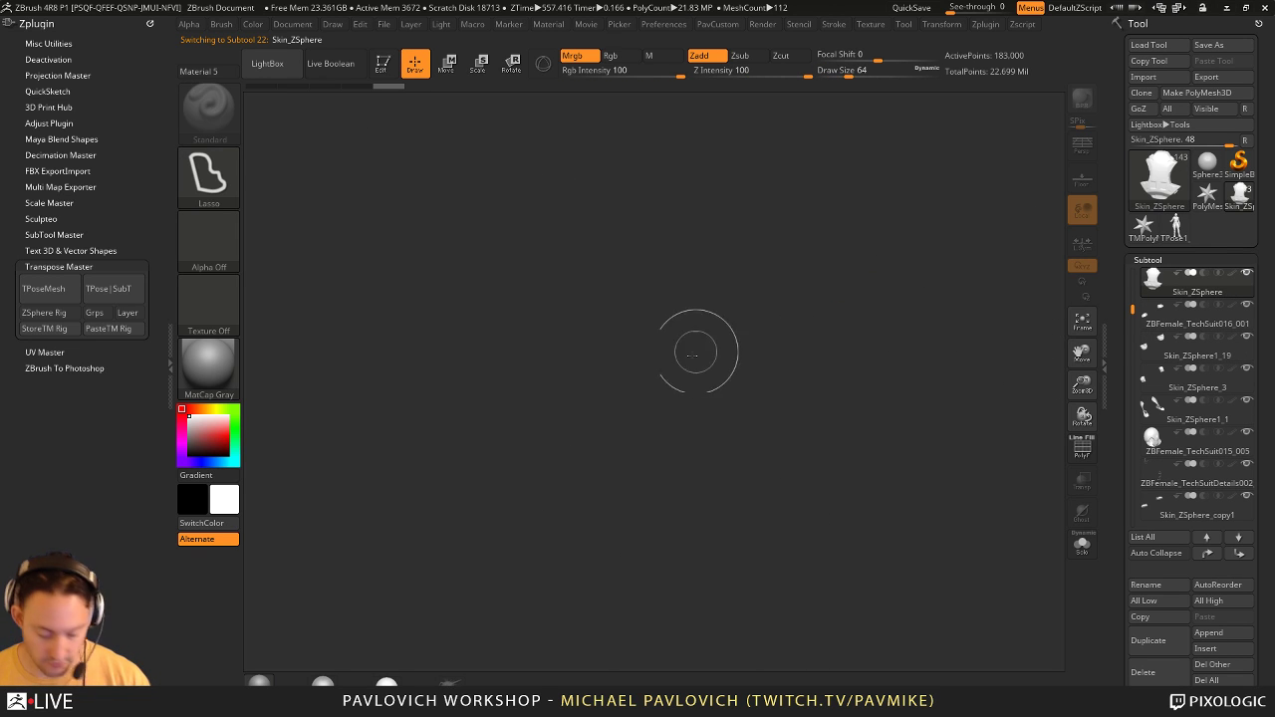
key("comma")
left_click(377, 103)
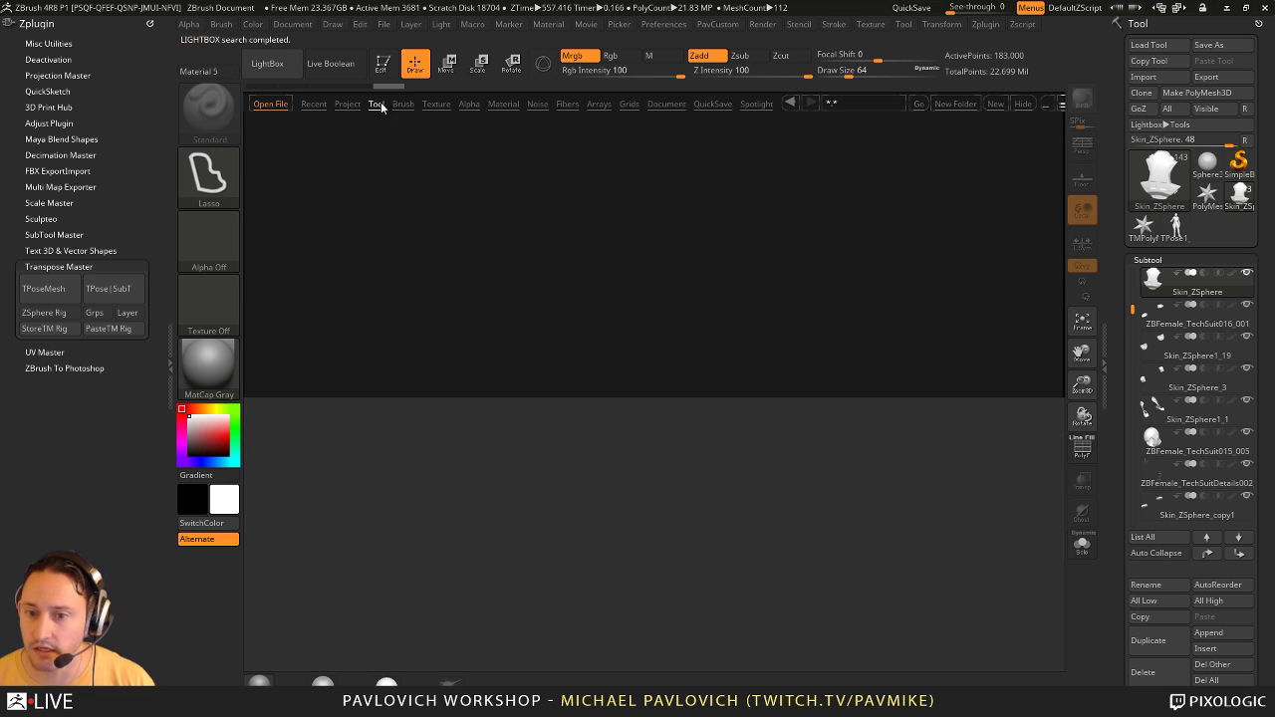
double_click(654, 169)
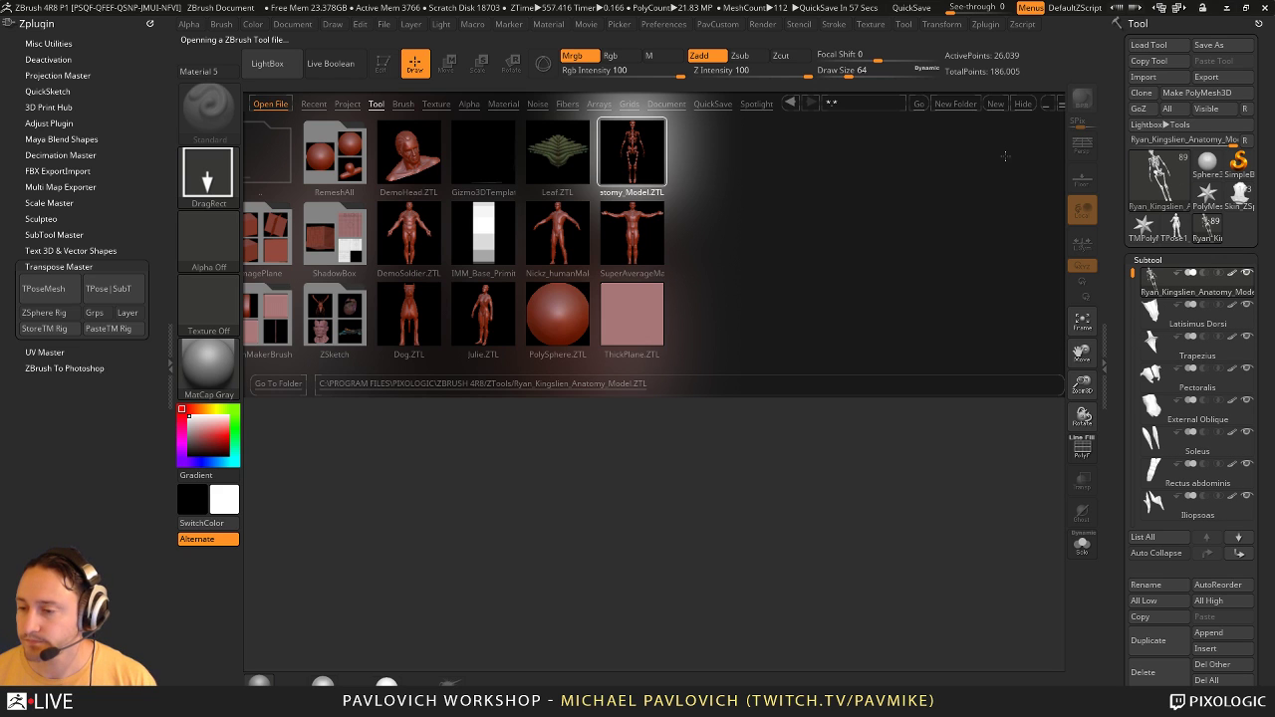
left_click(1022, 104)
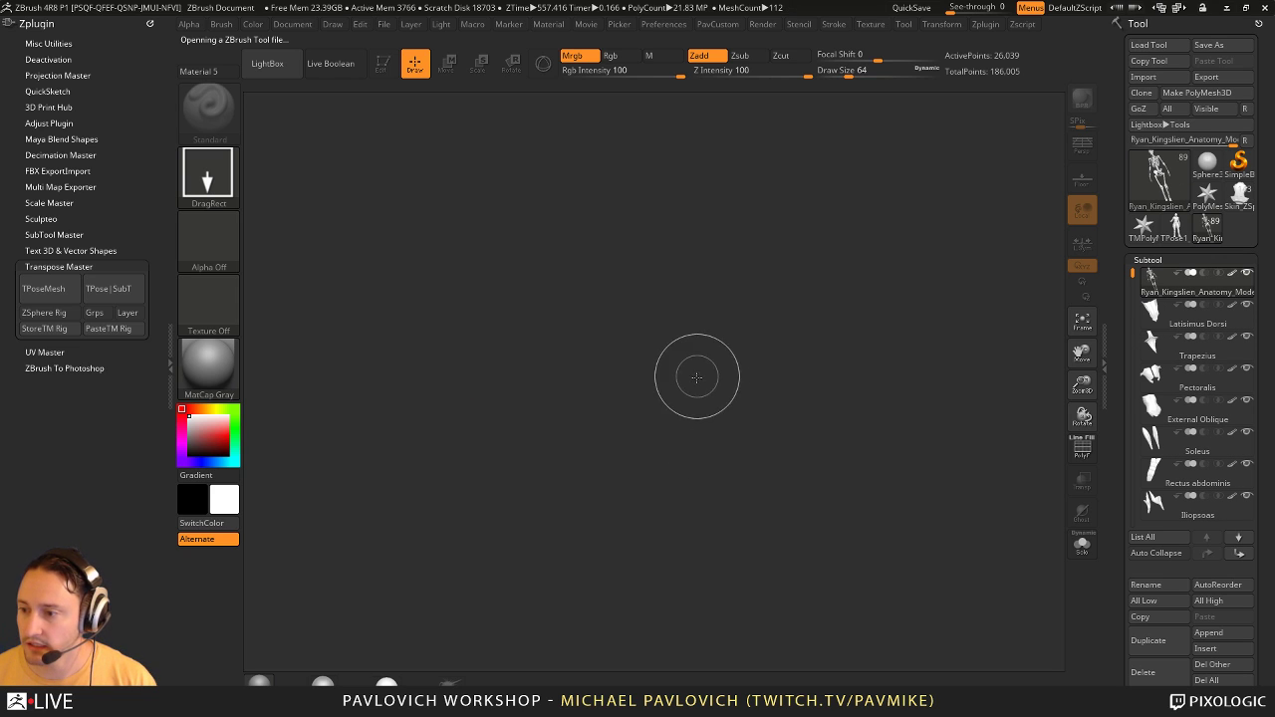
Step: Draw the anatomy model on the canvas in Edit mode and delete all subtools other than the skeleton
left_click_drag(694, 386, 697, 598)
key("t")
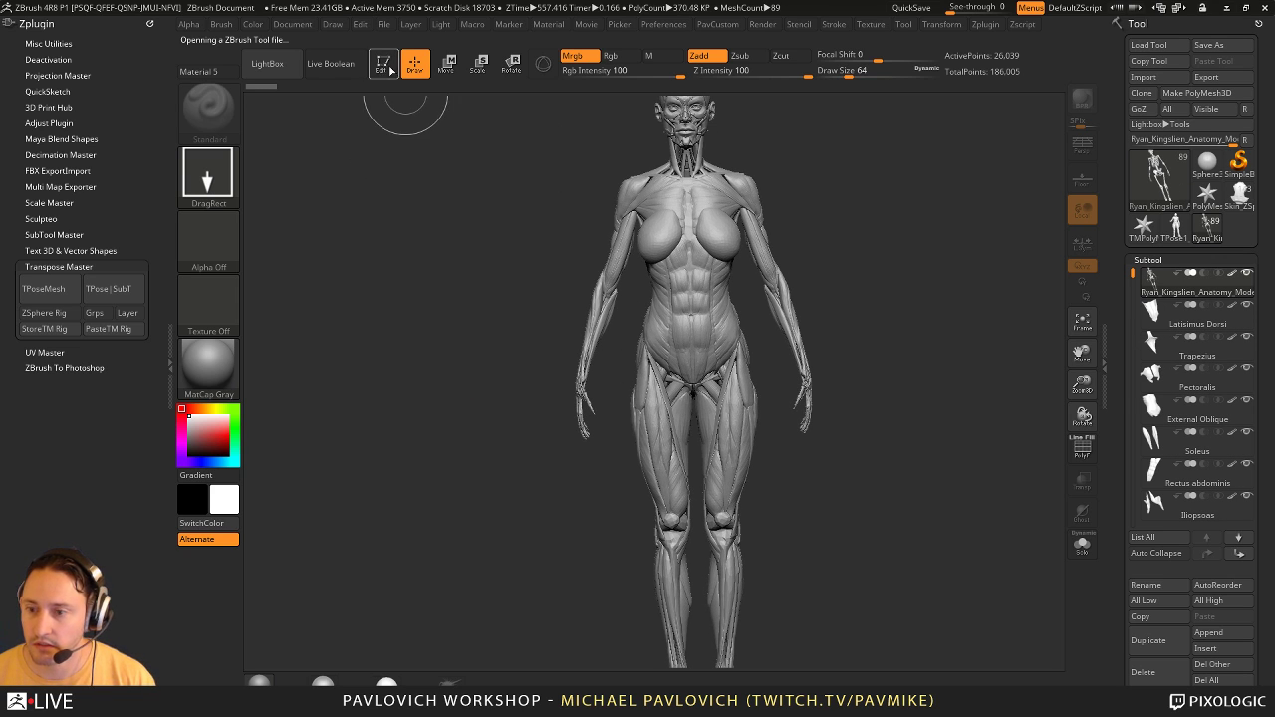
scroll(1120, 466, "down", 1)
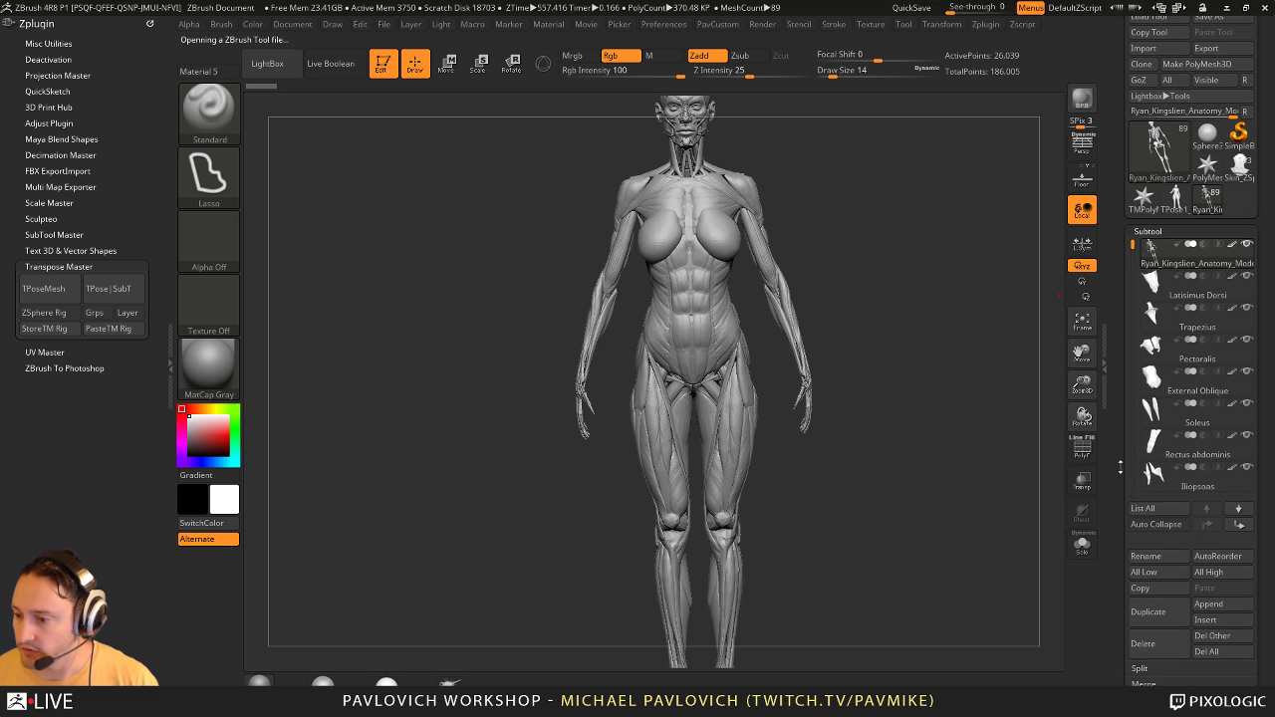
left_click(1212, 637)
left_click(1115, 668)
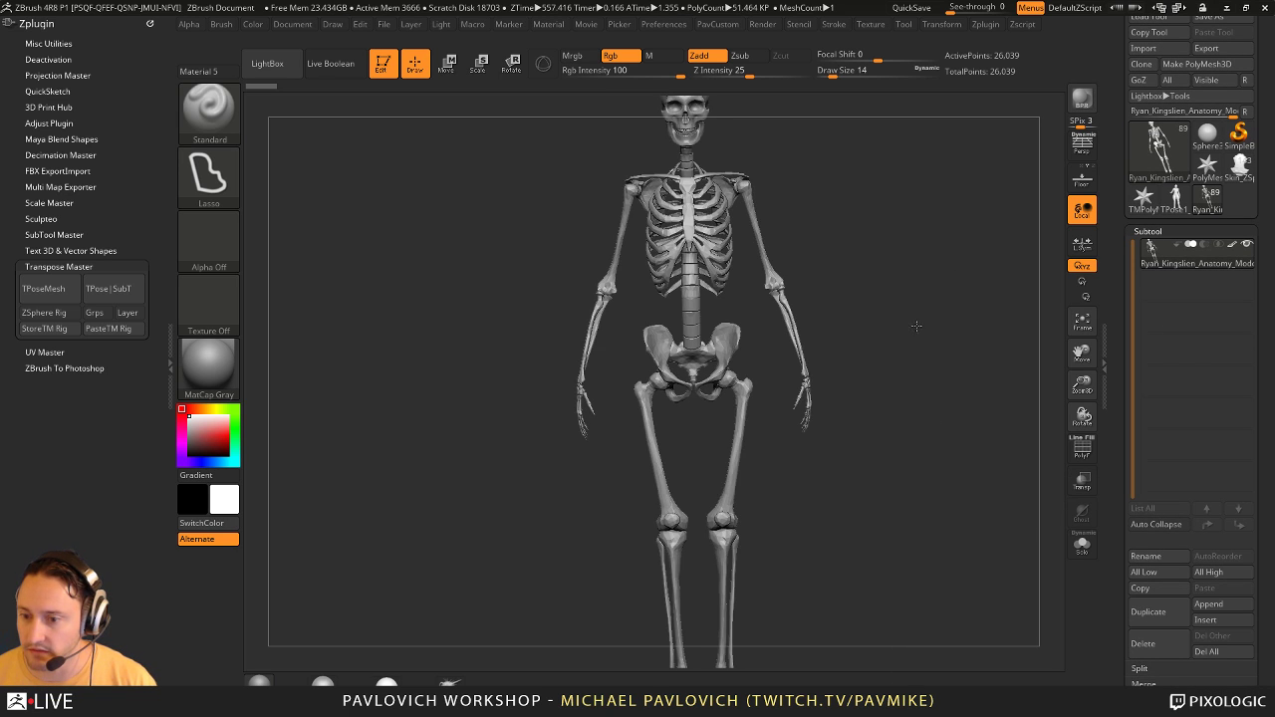
Step: Isolate the skull without its lower jaw from the skeleton using SelectLasso, and delete the hidden geometry
mouse_move(917, 324)
left_mouse_down("alt")
mouse_move(873, 603)
mouse_move(923, 282)
mouse_move(903, 440)
mouse_move(934, 290)
mouse_move(931, 504)
left_mouse_up("alt")
key("ctrl+shift")
left_click(224, 184)
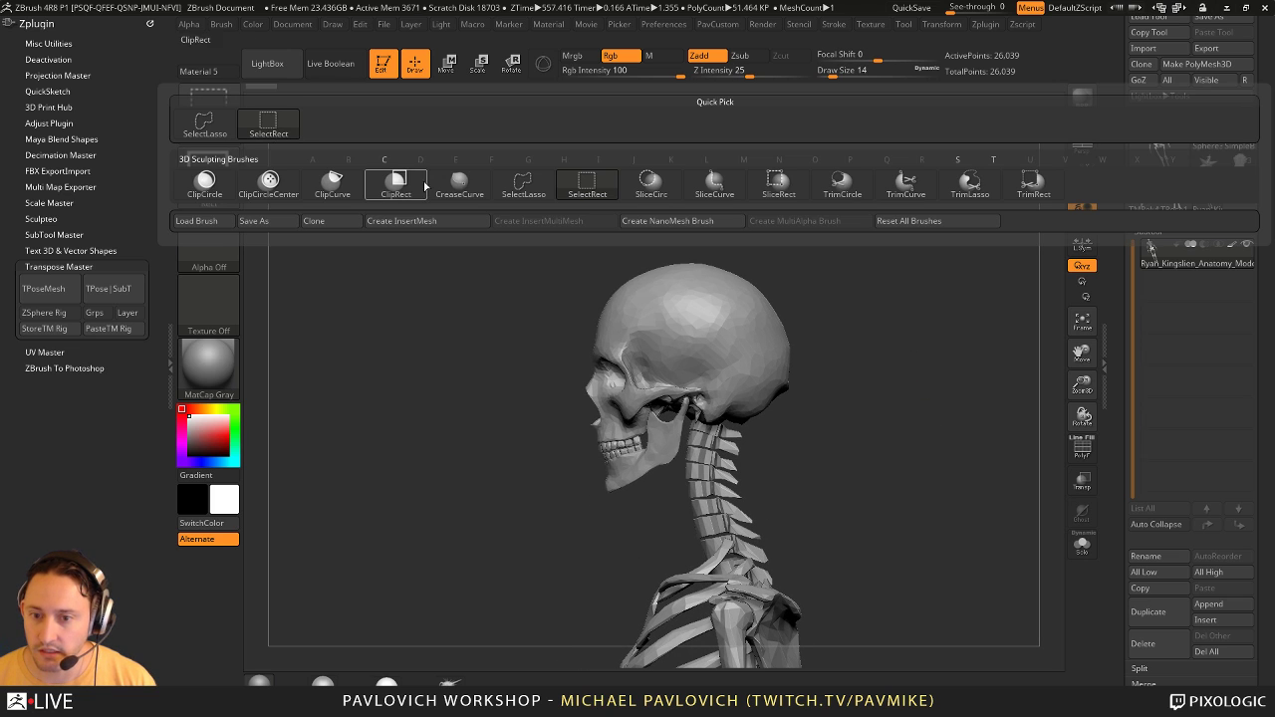
left_click(523, 185)
left_click(1082, 448)
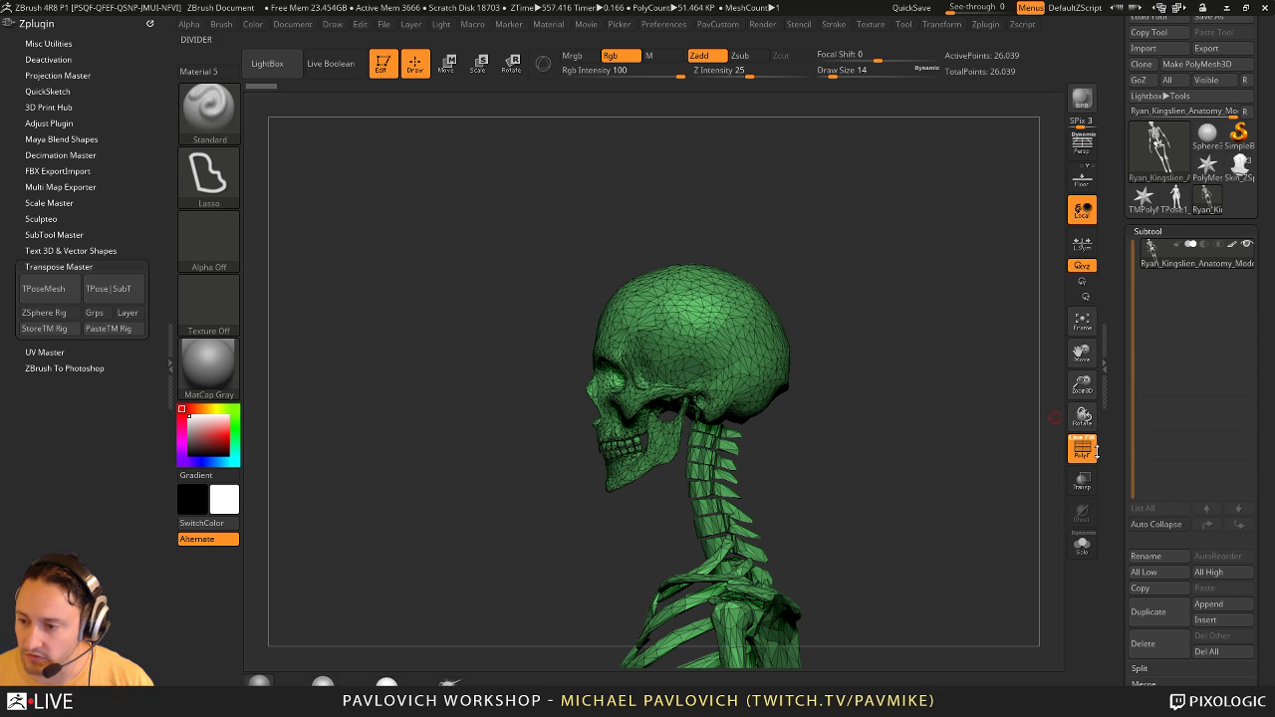
left_click(1086, 450)
mouse_move(790, 241)
left_mouse_down("ctrl+shift")
mouse_move(565, 301)
mouse_move(579, 434)
mouse_move(595, 449)
mouse_move(649, 418)
left_mouse_up("ctrl+shift")
key("ctrl+shift+a")
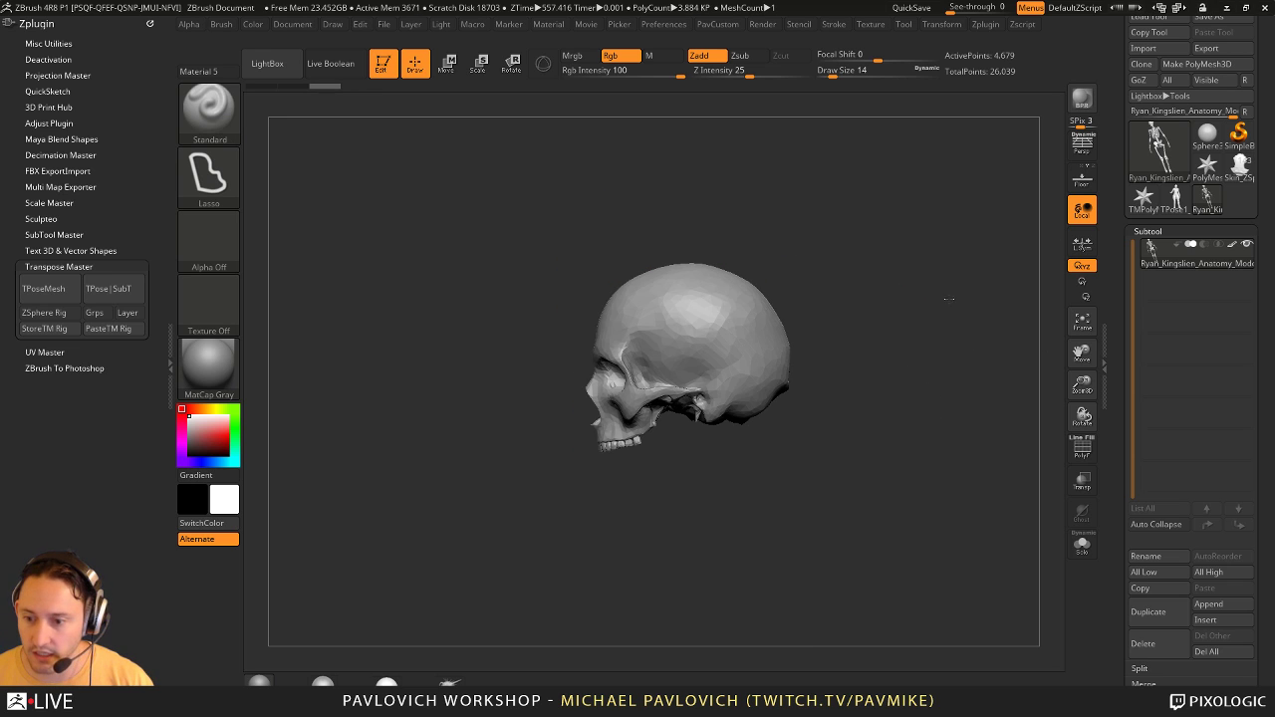
left_click_drag(950, 299, 962, 315, "shift")
key("grave")
left_click(980, 327)
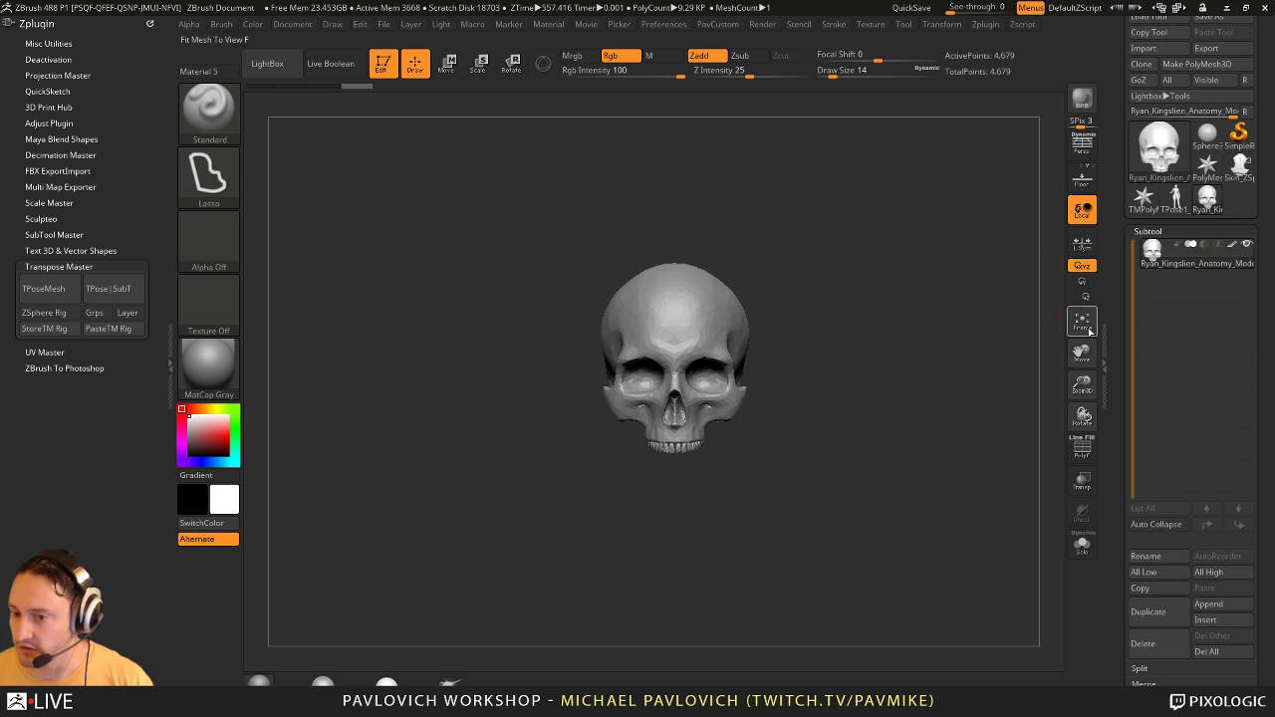
Step: Orient the skull to show its crown from above and create a new InsertMesh brush from it
left_click_drag(897, 344, 887, 406, "alt")
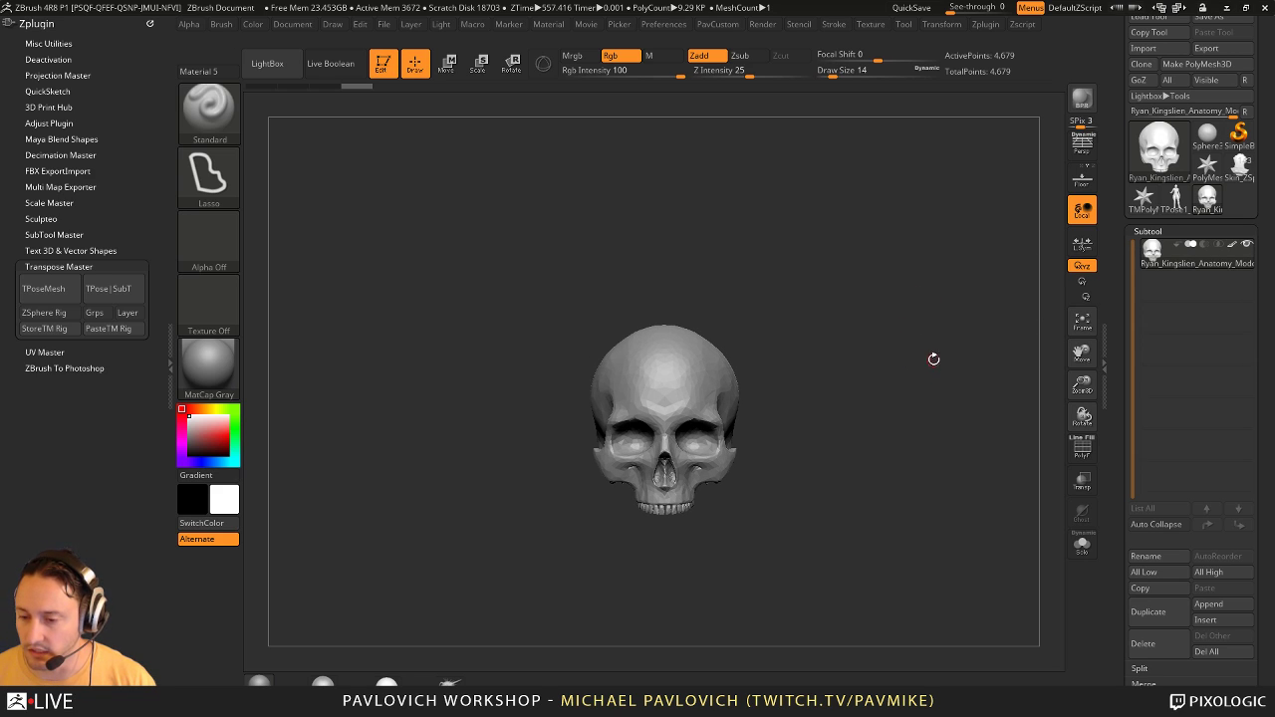
left_click_drag(909, 420, 900, 336, "alt")
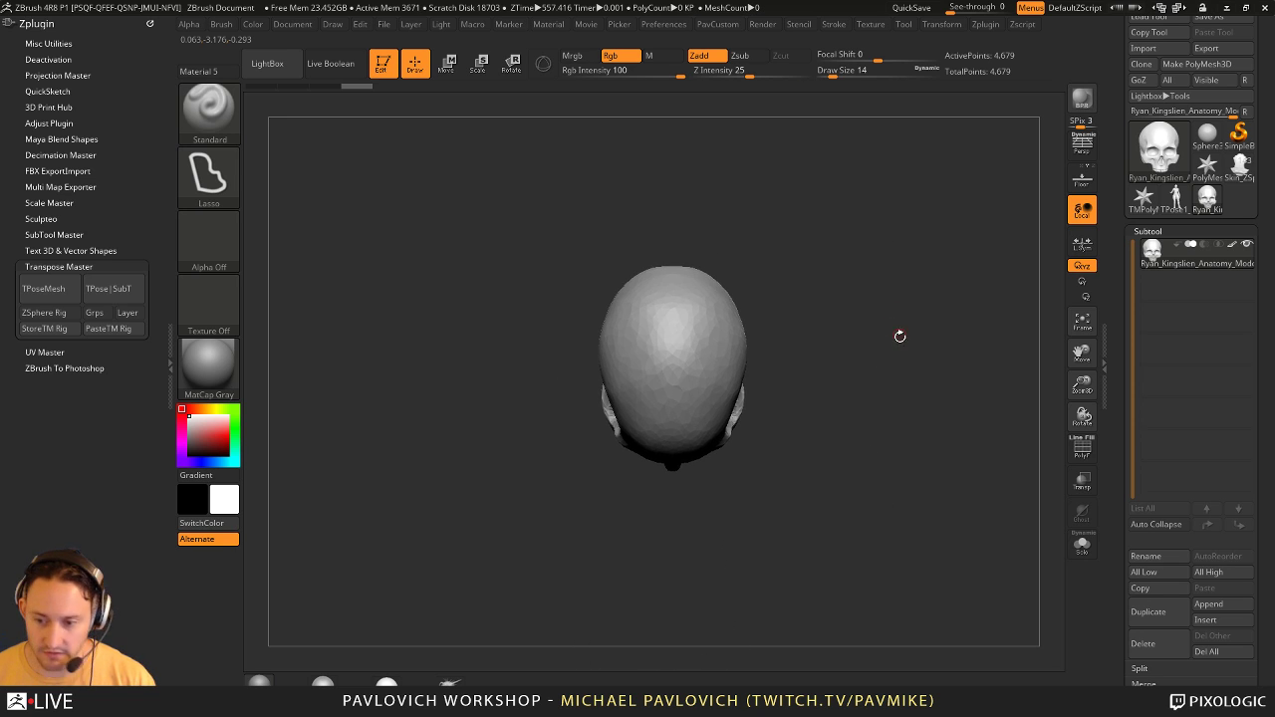
key("b")
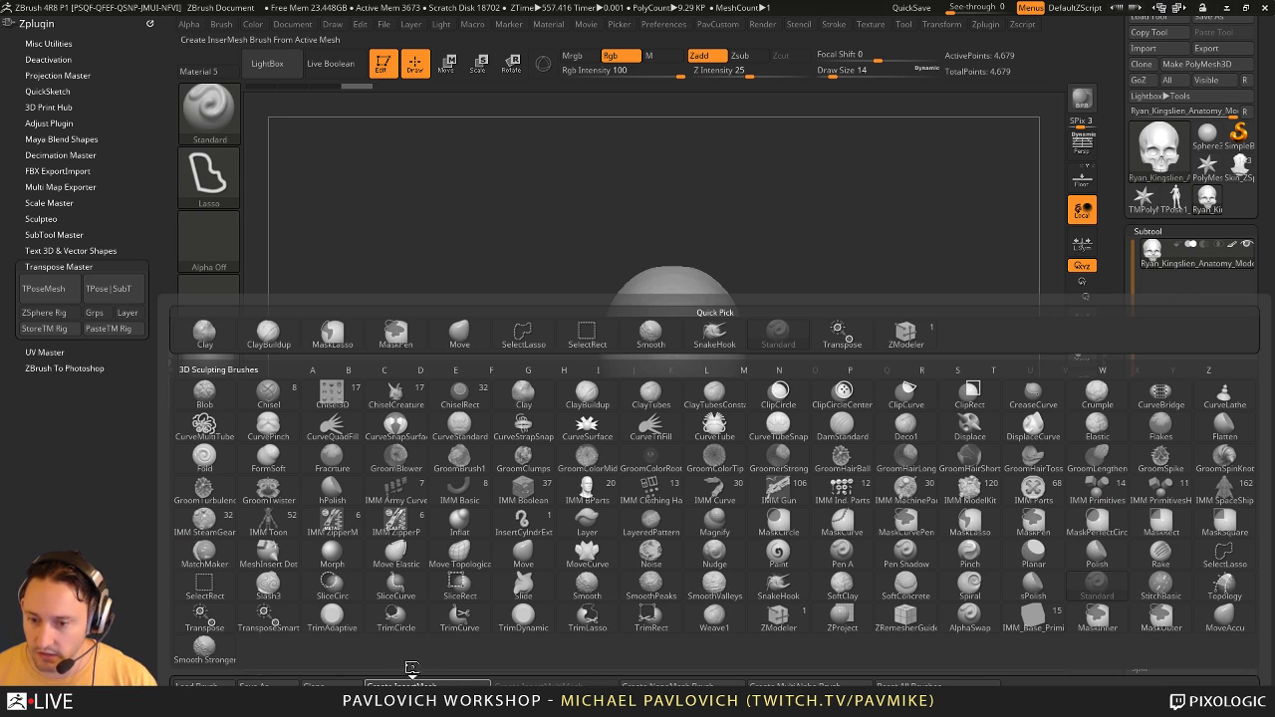
left_click(412, 684)
left_click(566, 243)
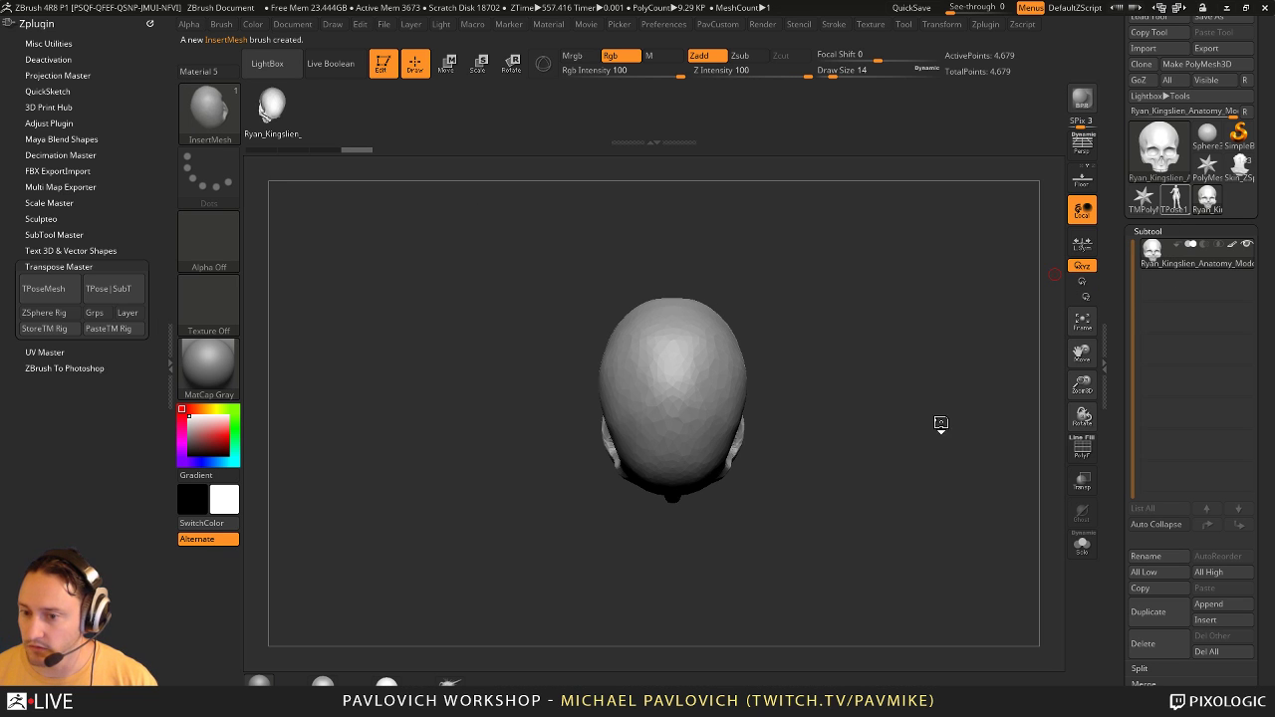
Step: Insert the skull onto the right palm of the TPose1 mesh, make it a separate subtool, and switch to Rotate
mouse_move(885, 462)
left_mouse_down()
mouse_move(919, 334)
mouse_move(950, 450)
mouse_move(898, 235)
mouse_move(940, 421)
mouse_move(915, 434)
mouse_move(684, 387)
mouse_move(646, 412)
mouse_move(673, 488)
left_mouse_up()
left_click_drag(896, 293, 543, 311)
key("r")
left_click(718, 24)
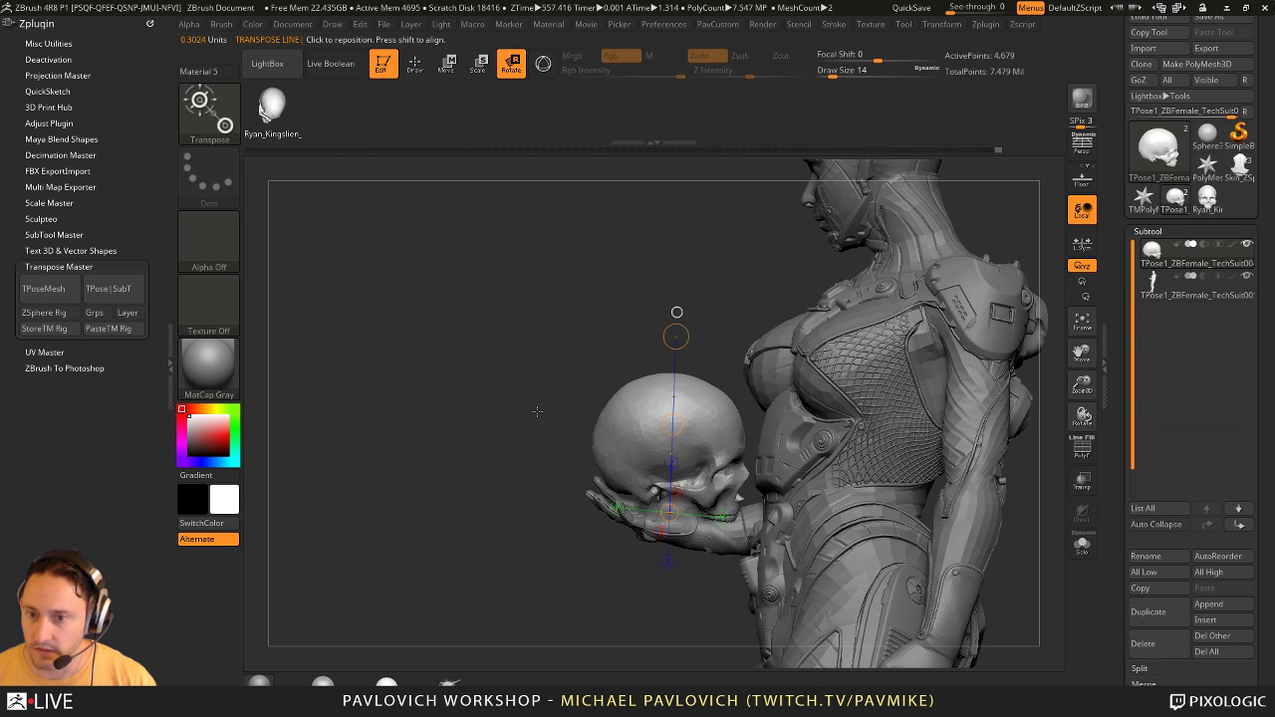
Step: Turn on the Gizmo 3D and tilt the skull about its X axis so it leans back in the palm
left_click(543, 66)
left_click_drag(495, 443, 533, 347, "alt")
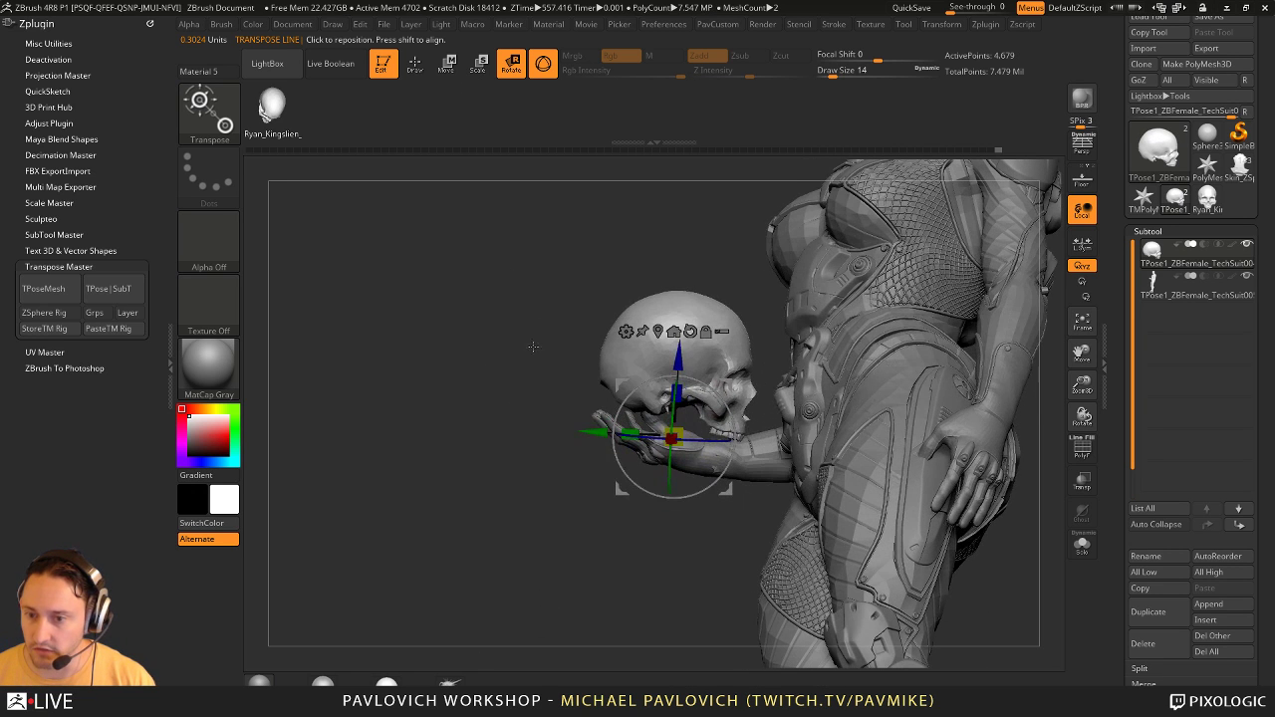
left_click_drag(701, 373, 716, 392)
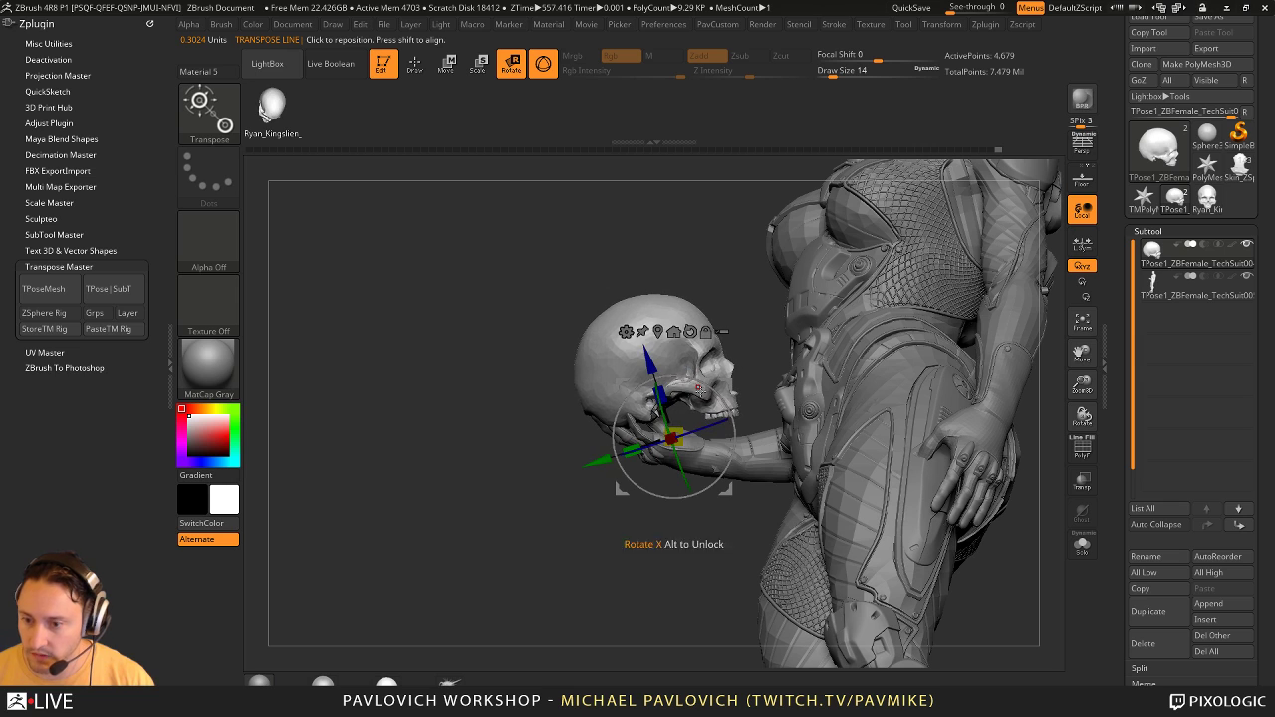
key("w")
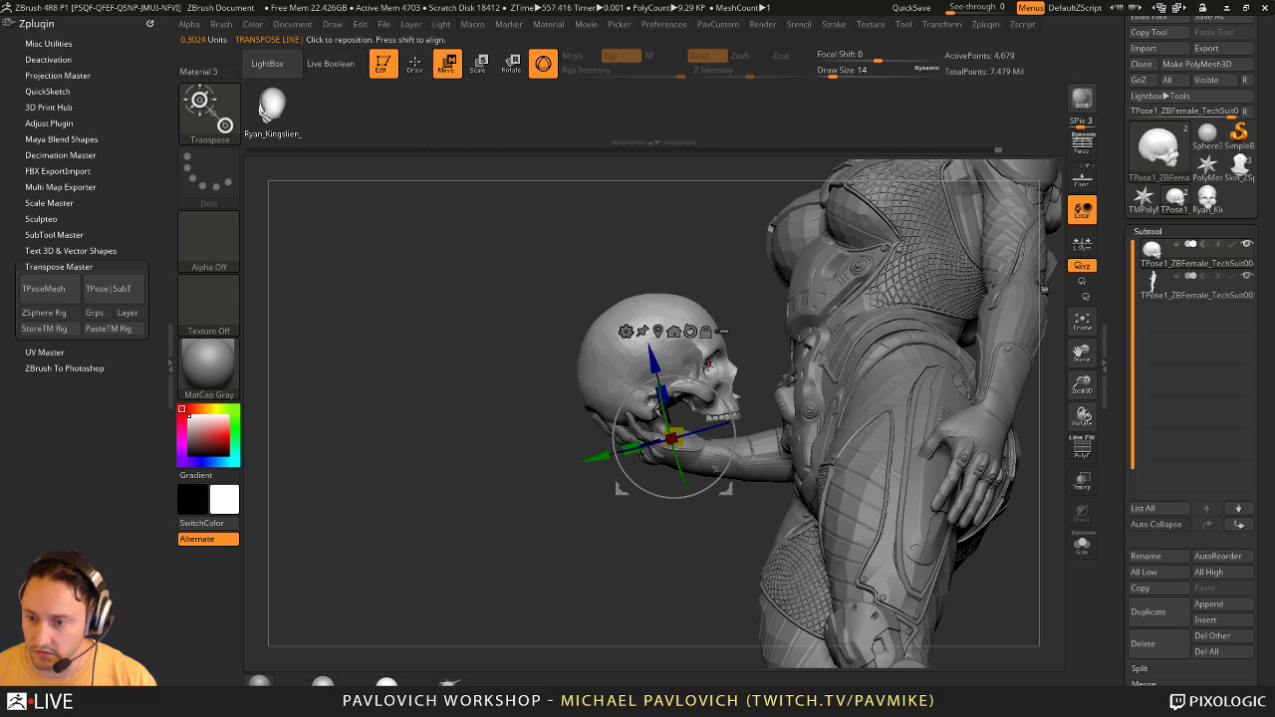
mouse_move(732, 387)
left_mouse_down()
mouse_move(895, 336)
mouse_move(754, 376)
mouse_move(735, 404)
left_mouse_up()
Step: Adjust the skull's seating in the right palm from the front with the Move gizmo
key("q")
mouse_move(837, 339)
left_mouse_down()
mouse_move(601, 549)
mouse_move(931, 370)
mouse_move(931, 437)
mouse_move(877, 398)
mouse_move(777, 439)
left_mouse_up()
key("w")
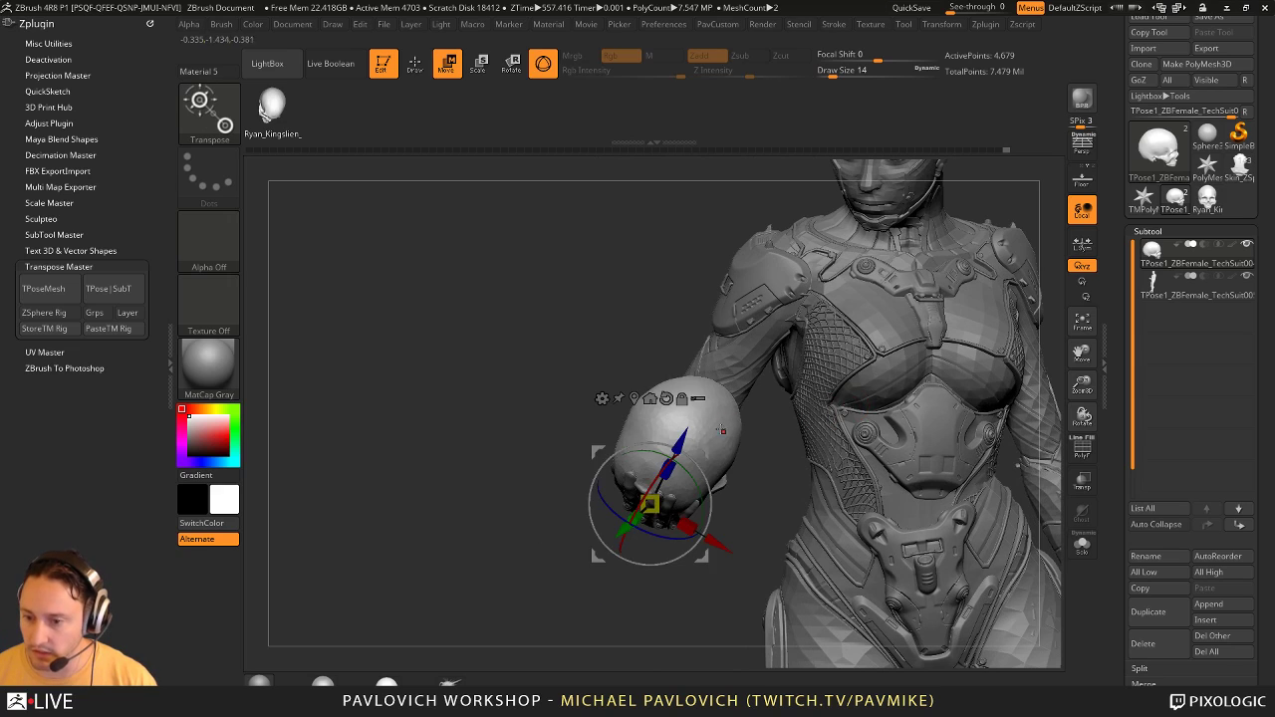
mouse_move(687, 476)
left_mouse_down()
mouse_move(704, 468)
mouse_move(694, 460)
left_mouse_up()
left_click_drag(700, 554, 709, 560)
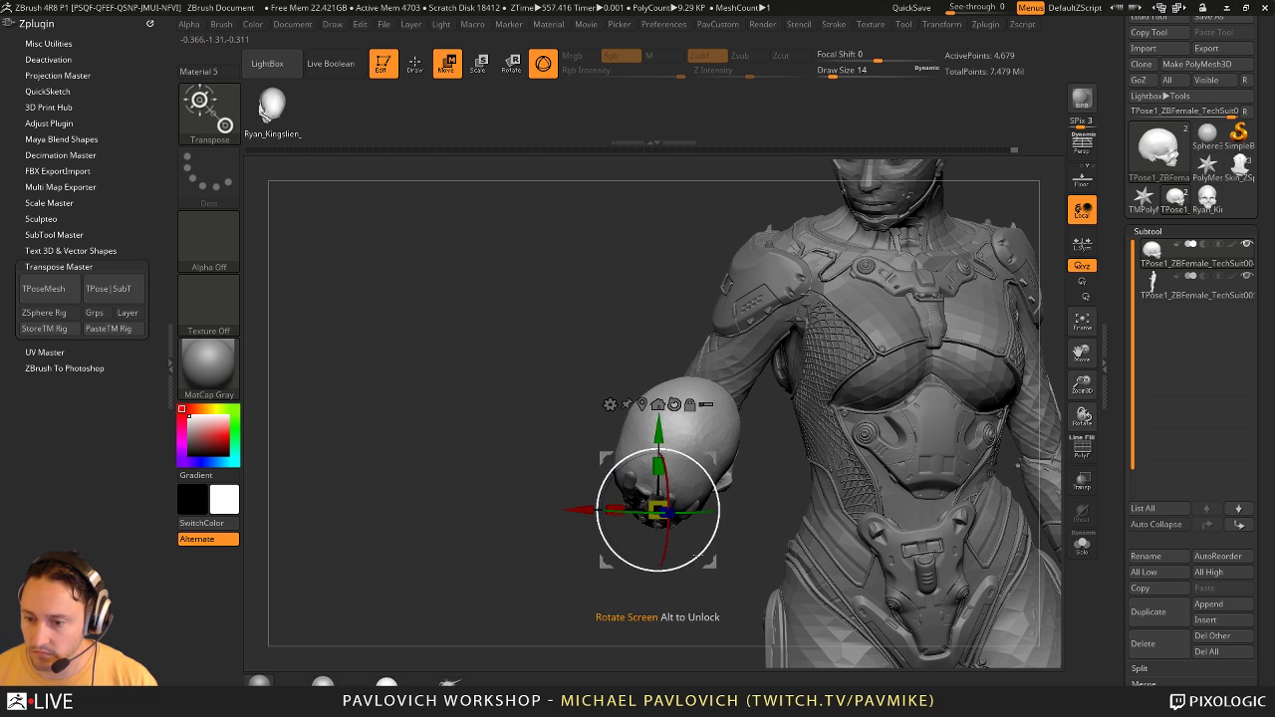
Step: Rotate the skull slightly from the side and scale it down uniformly to fit the hand
right_click_drag(697, 555, 592, 548)
left_click_drag(697, 554, 677, 529)
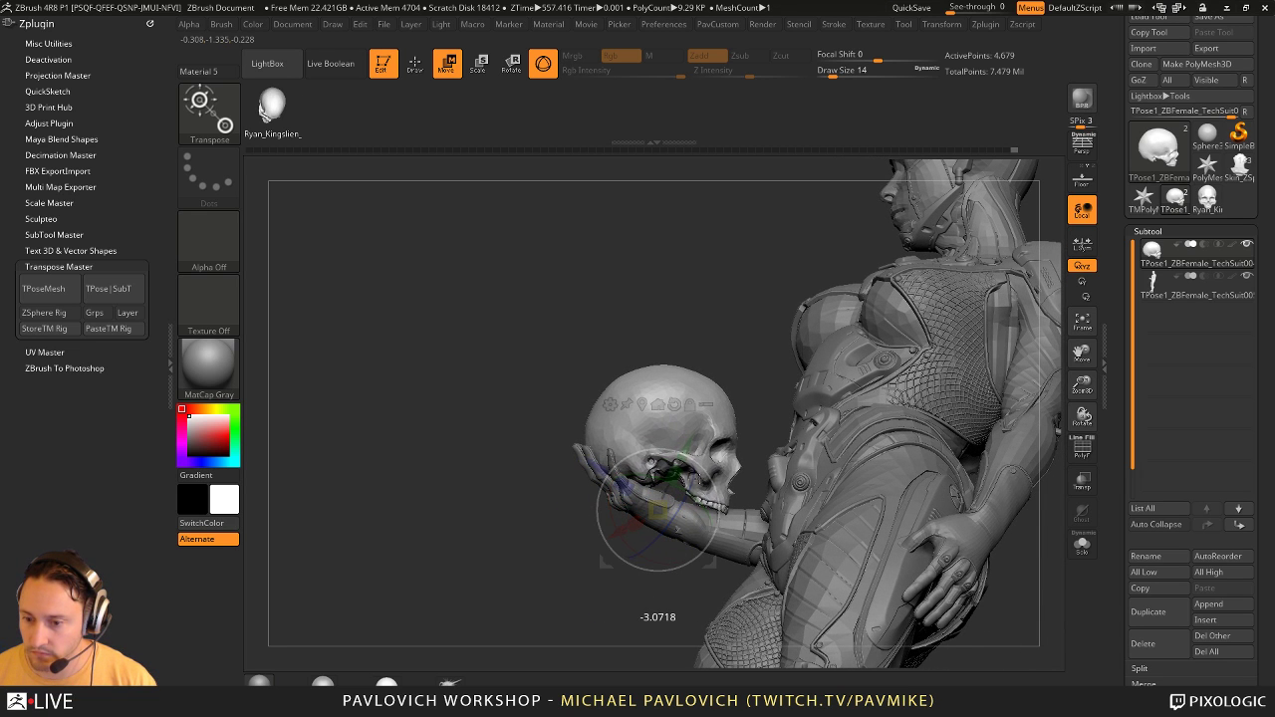
left_click_drag(699, 480, 649, 520)
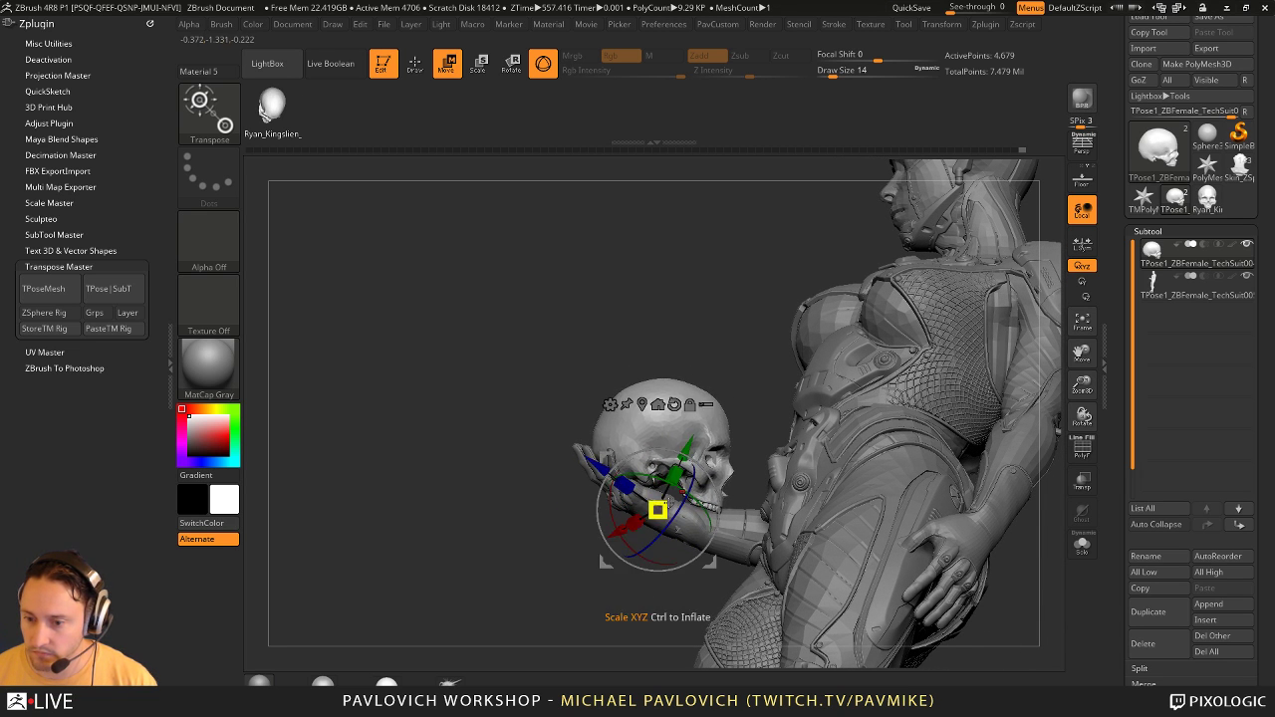
Step: Rotate the skull with the gizmo from the side so it rests in the right palm, and return to Draw mode
right_click_drag(597, 619, 881, 583)
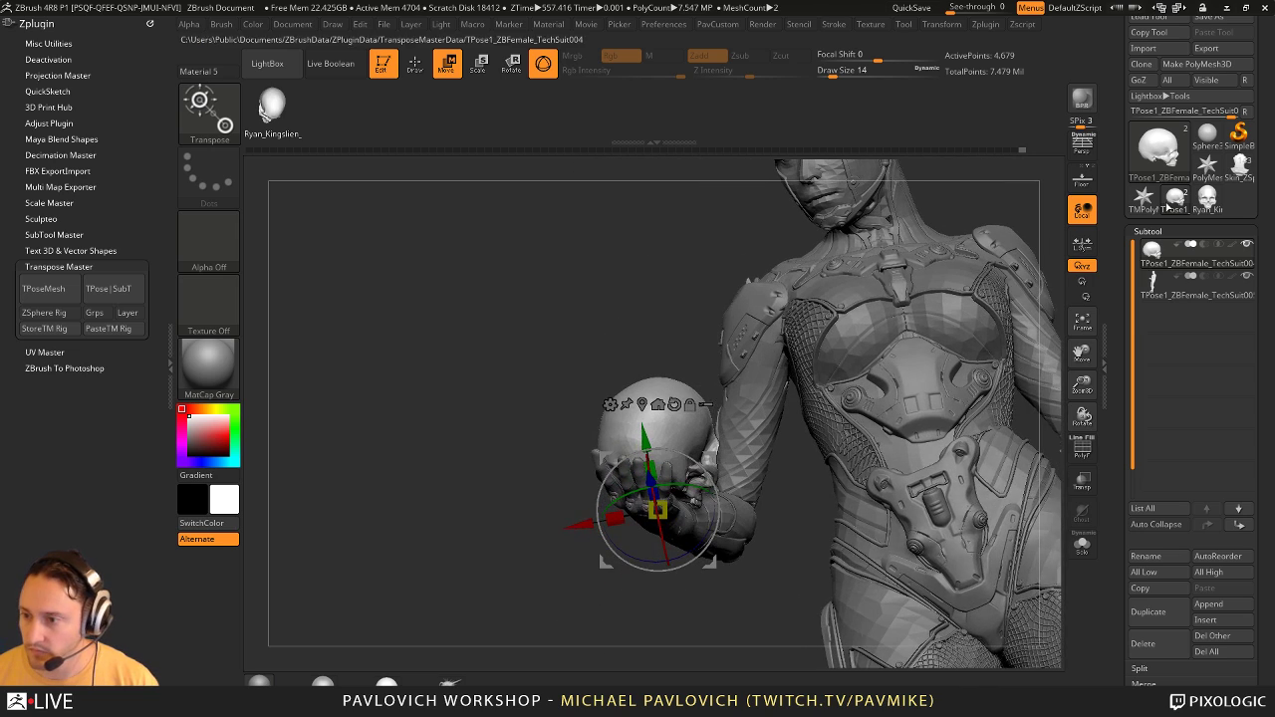
right_click_drag(722, 280, 958, 391)
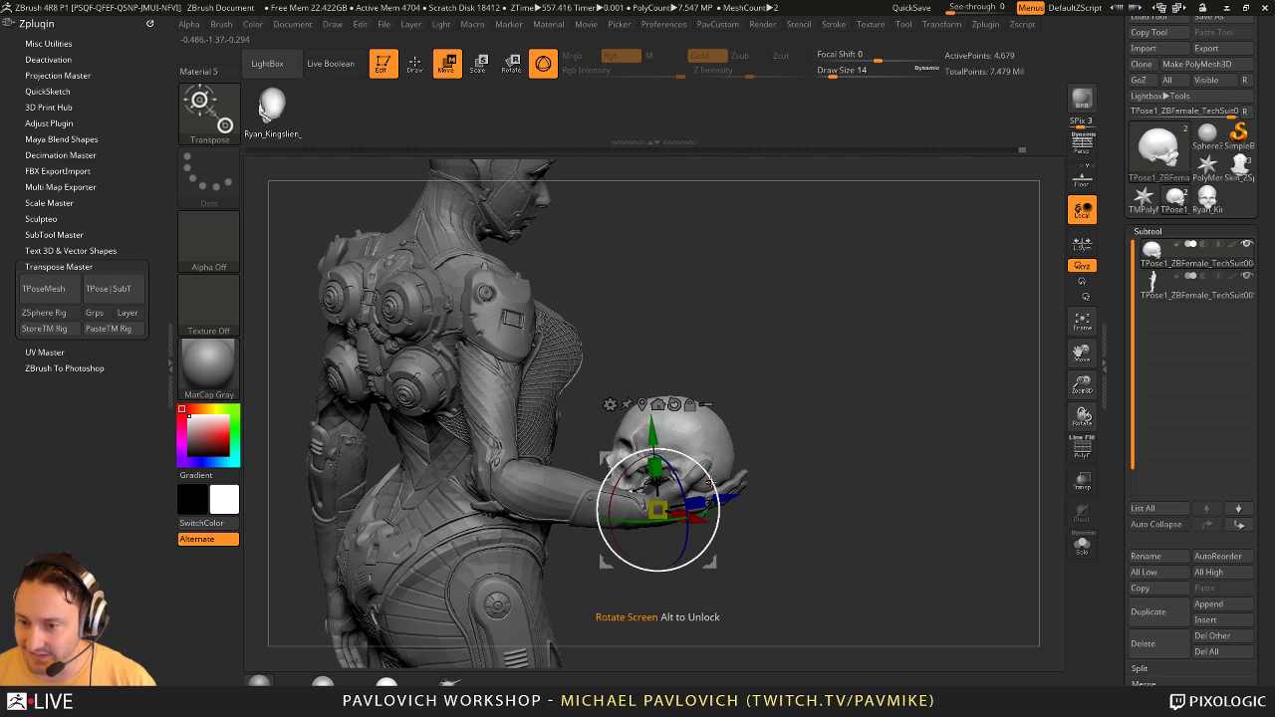
left_click_drag(711, 485, 715, 518)
left_click_drag(713, 454, 700, 423)
right_click_drag(837, 423, 702, 423)
key("q")
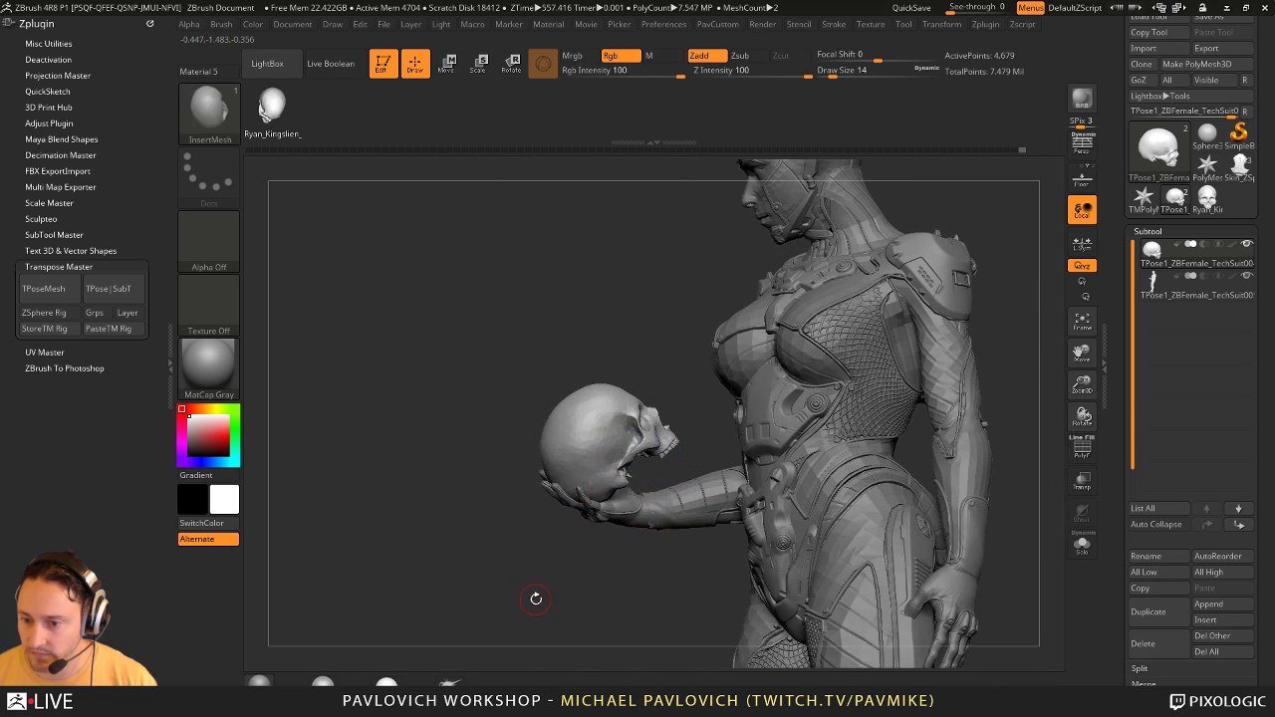
Step: Switch to the Standard brush and set its Draw Size to 18
mouse_move(535, 598)
right_mouse_down()
mouse_move(515, 587)
mouse_move(588, 587)
right_mouse_up()
right_click_drag(999, 212, 983, 348, "alt")
mouse_move(999, 392)
right_mouse_down()
mouse_move(1047, 394)
mouse_move(1032, 410)
mouse_move(599, 405)
mouse_move(967, 384)
mouse_move(952, 368)
mouse_move(966, 429)
right_mouse_up()
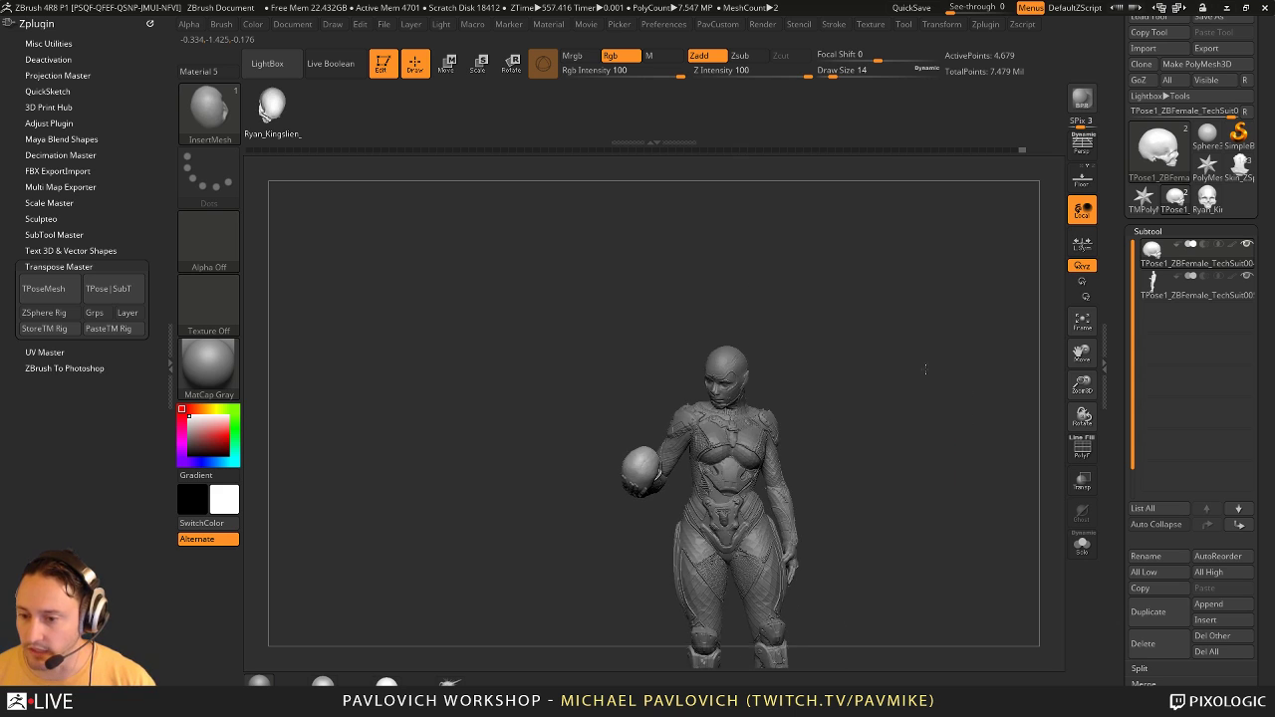
right_click_drag(925, 368, 865, 214, "alt")
key("b")
key("s")
key("t")
key("s")
left_click_drag(918, 397, 928, 398)
right_click_drag(973, 442, 976, 432, "ctrl")
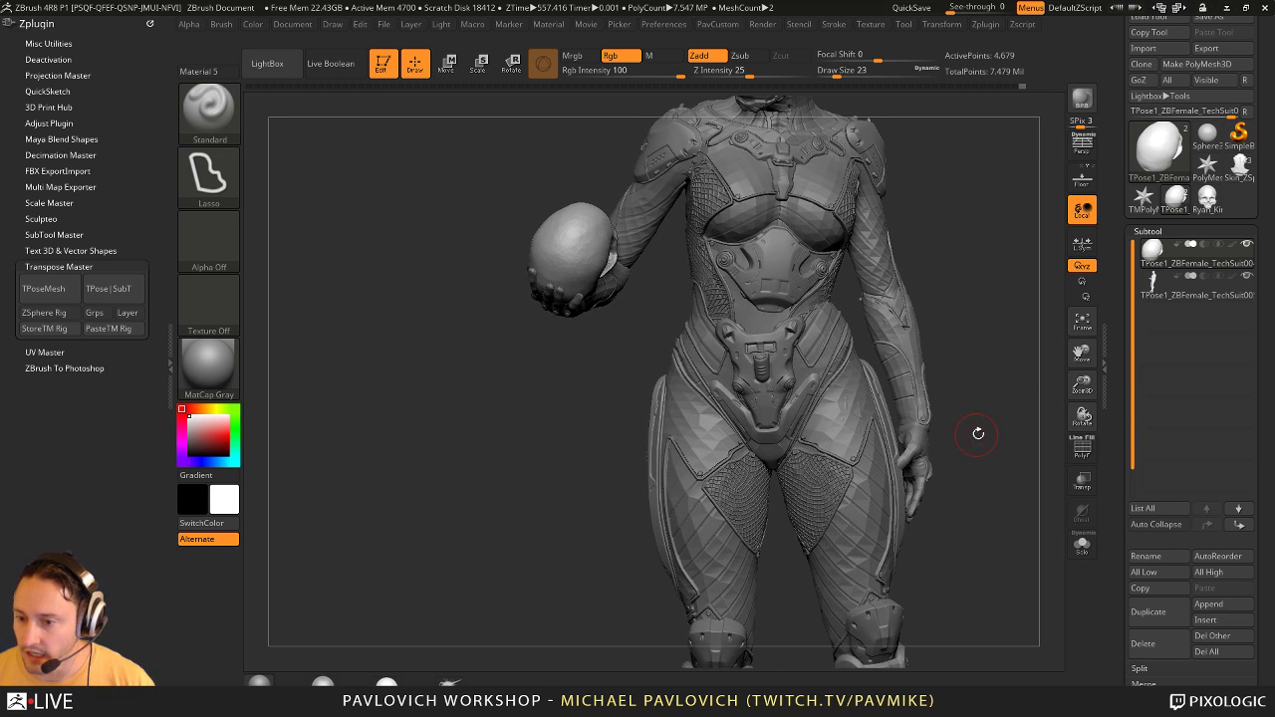
key("s")
mouse_move(979, 427)
left_mouse_down()
mouse_move(990, 419)
mouse_move(976, 402)
left_mouse_up()
right_click_drag(977, 402, 860, 552, "alt")
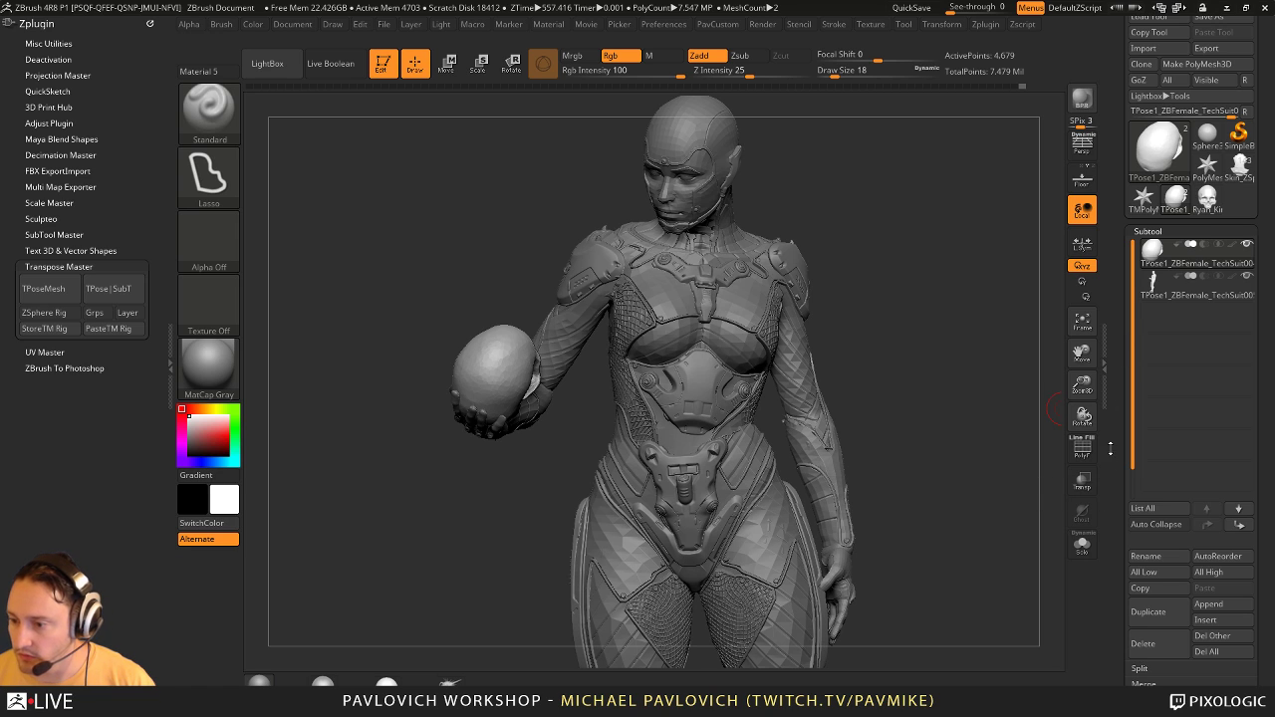
Step: Save the two-subtool TPose1 tool over ZBFemale_TechSuitDetailsPosed001.ZTL in the HighRes folder
scroll(1147, 503, "down", 4)
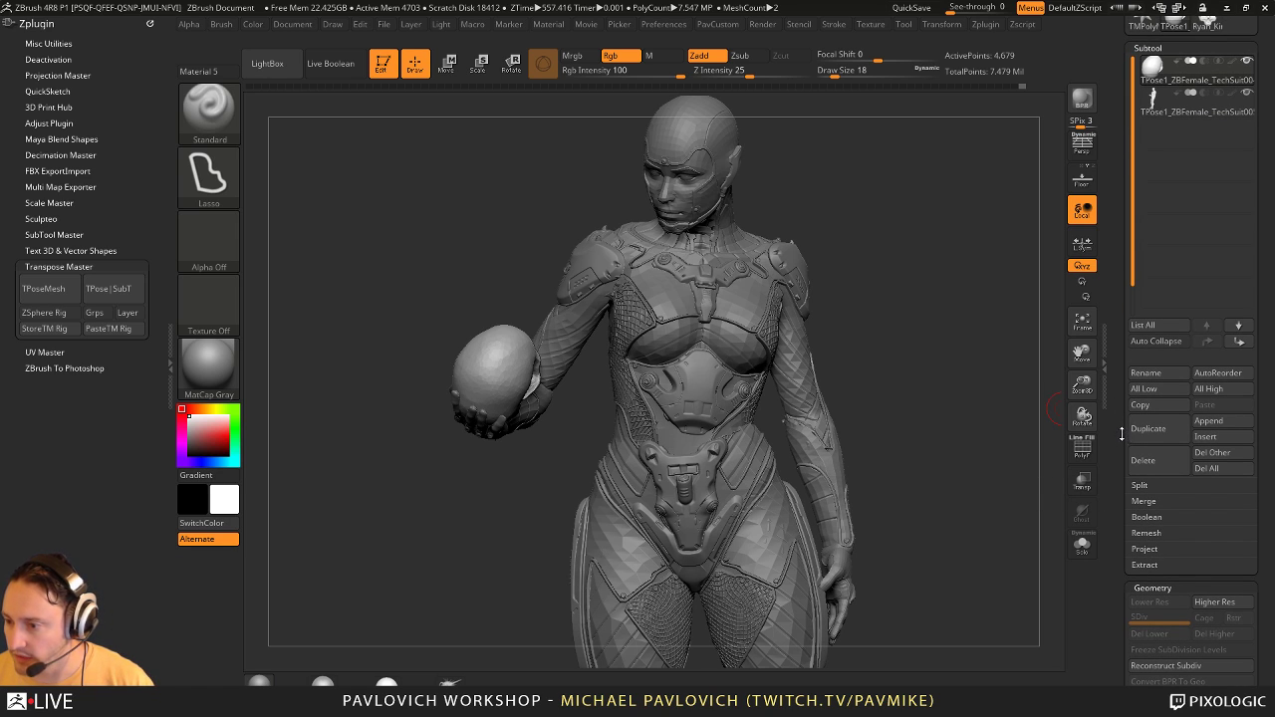
scroll(1122, 435, "up", 4)
left_click(1208, 45)
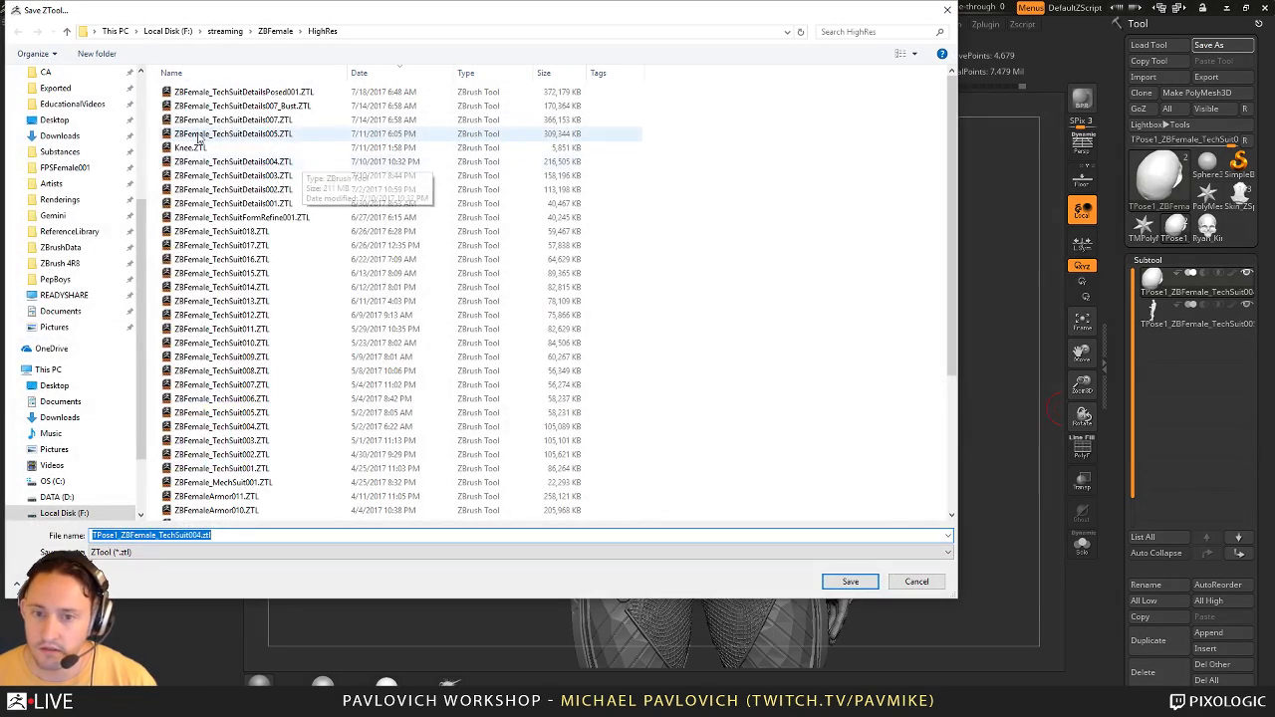
left_click(239, 92)
left_click(850, 581)
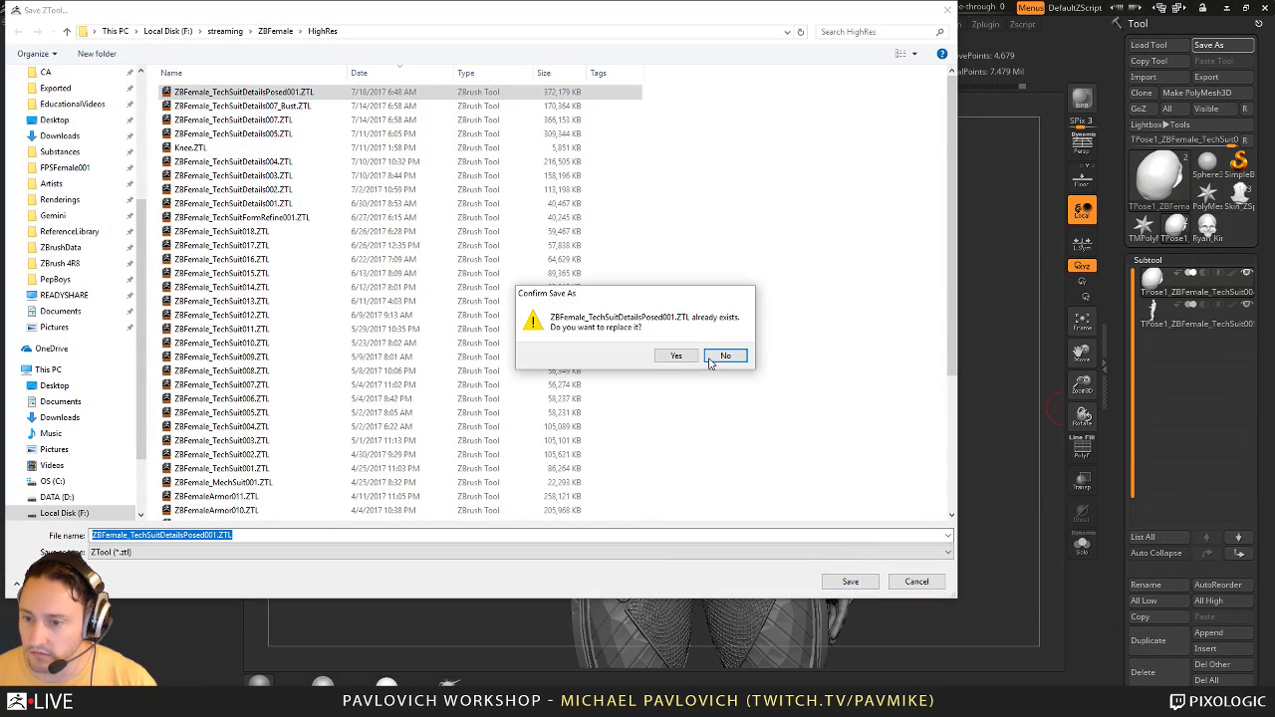
left_click(687, 357)
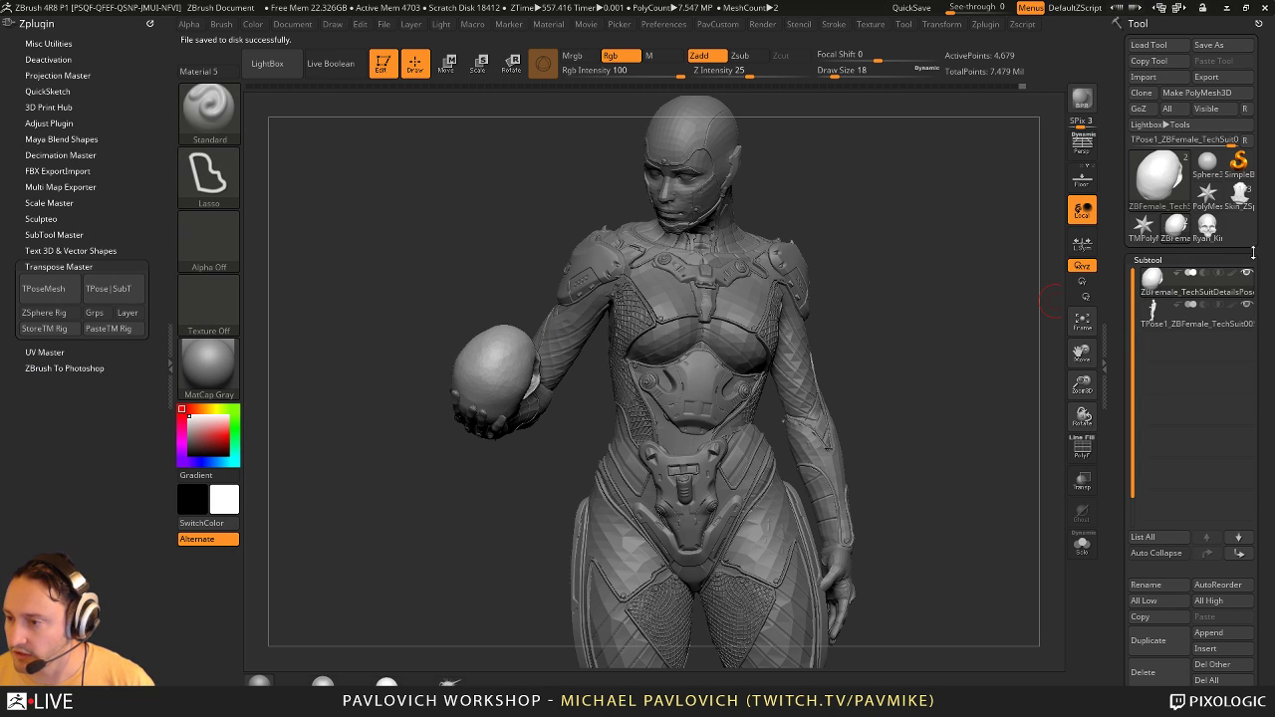
Step: Switch to the full Skin_ZSphere figure tool, append the skull to it as a subtool, and make the skull the active subtool
mouse_move(1166, 229)
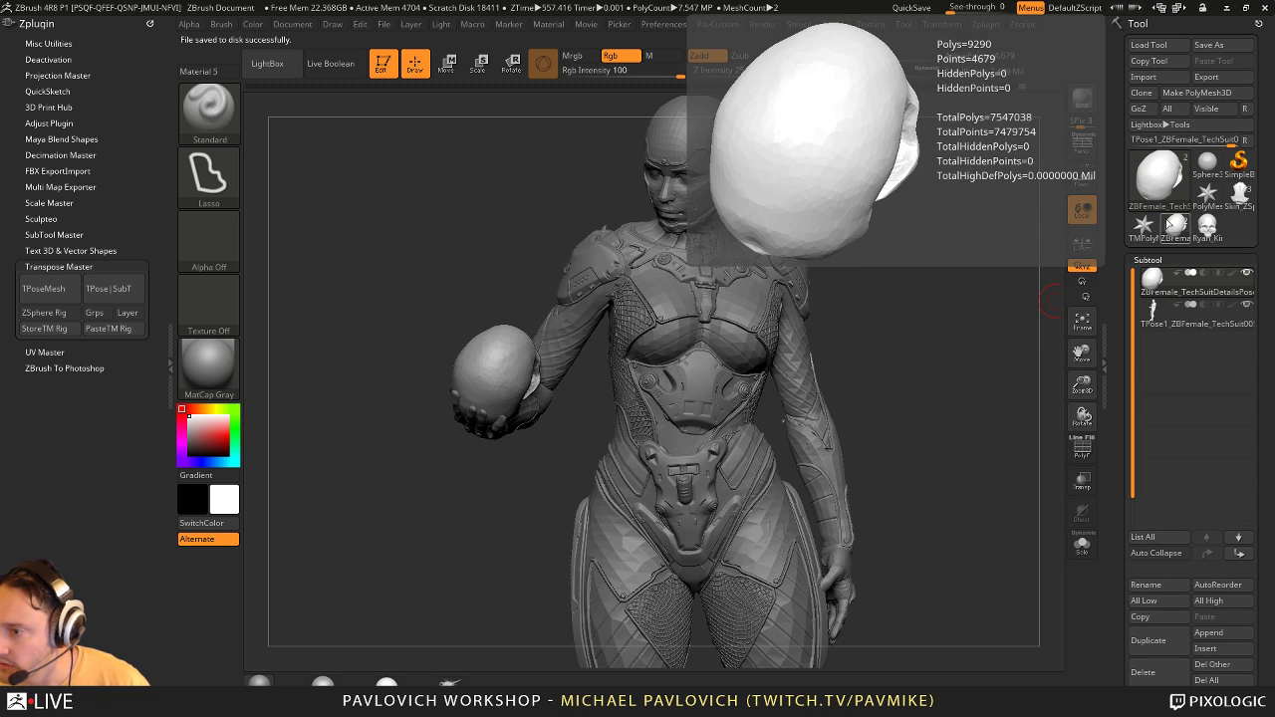
left_click(1245, 207)
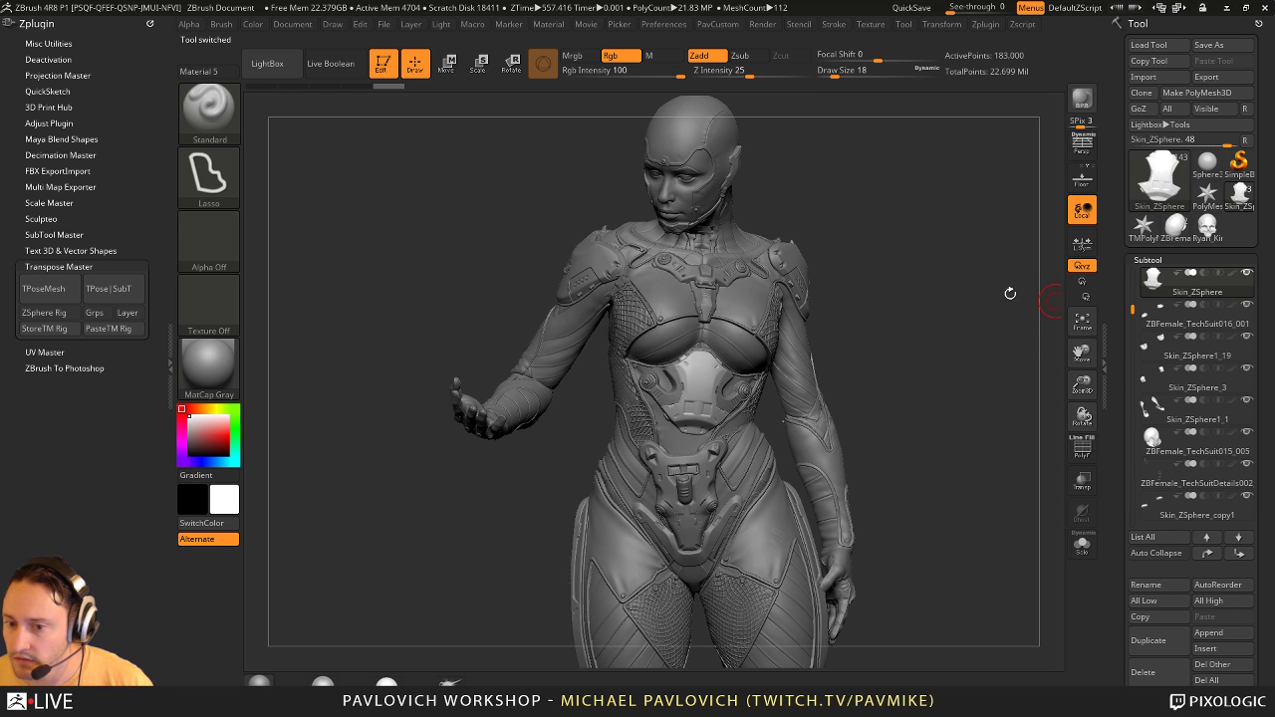
left_click_drag(1010, 293, 1056, 392)
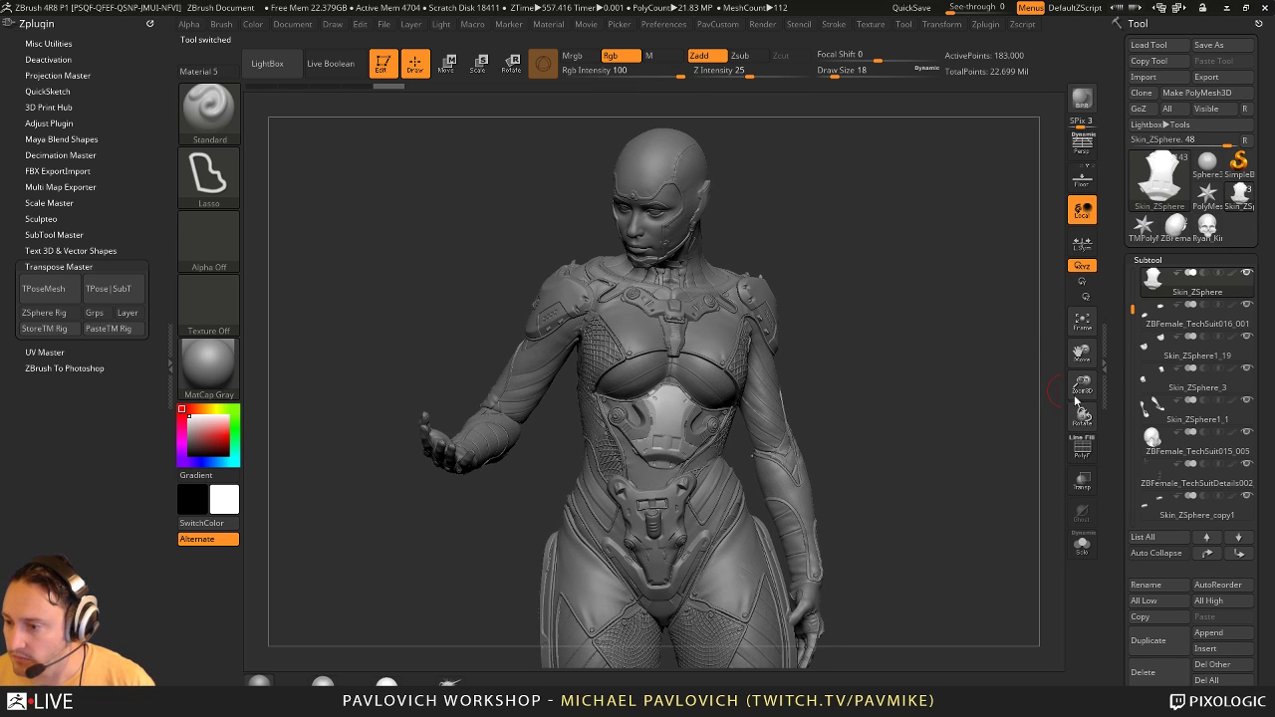
left_click(1209, 633)
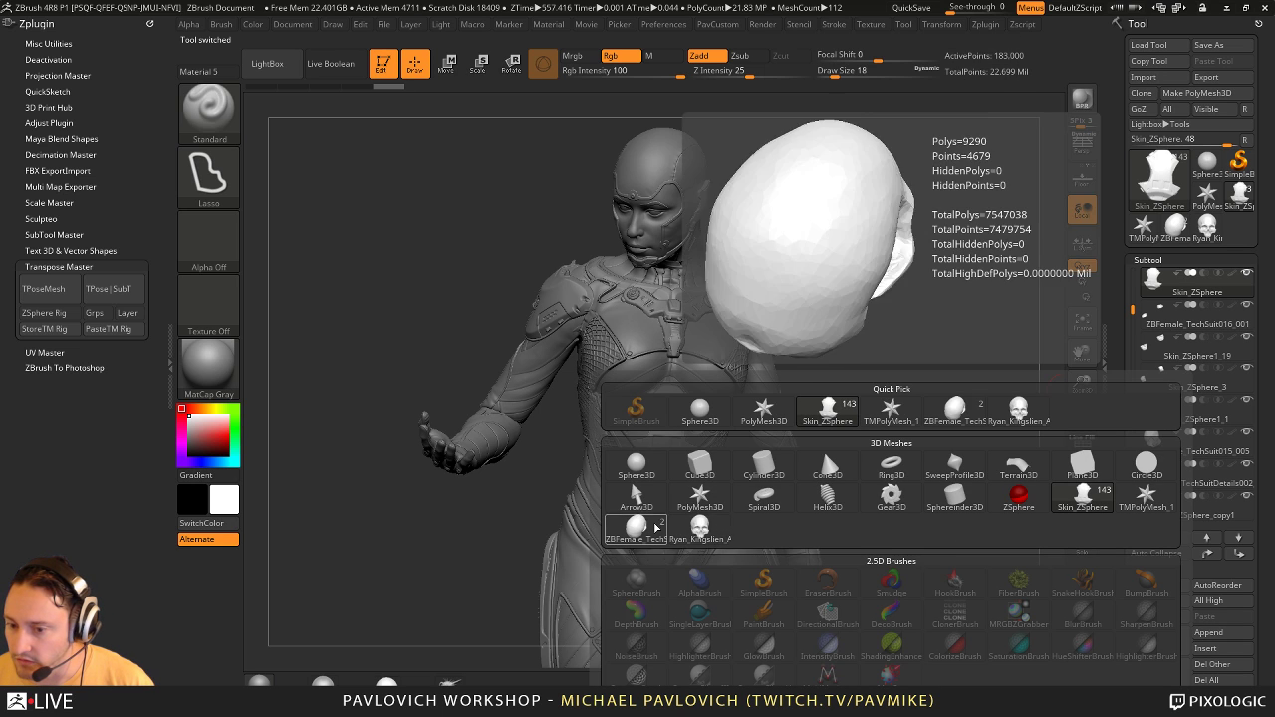
left_click(656, 528)
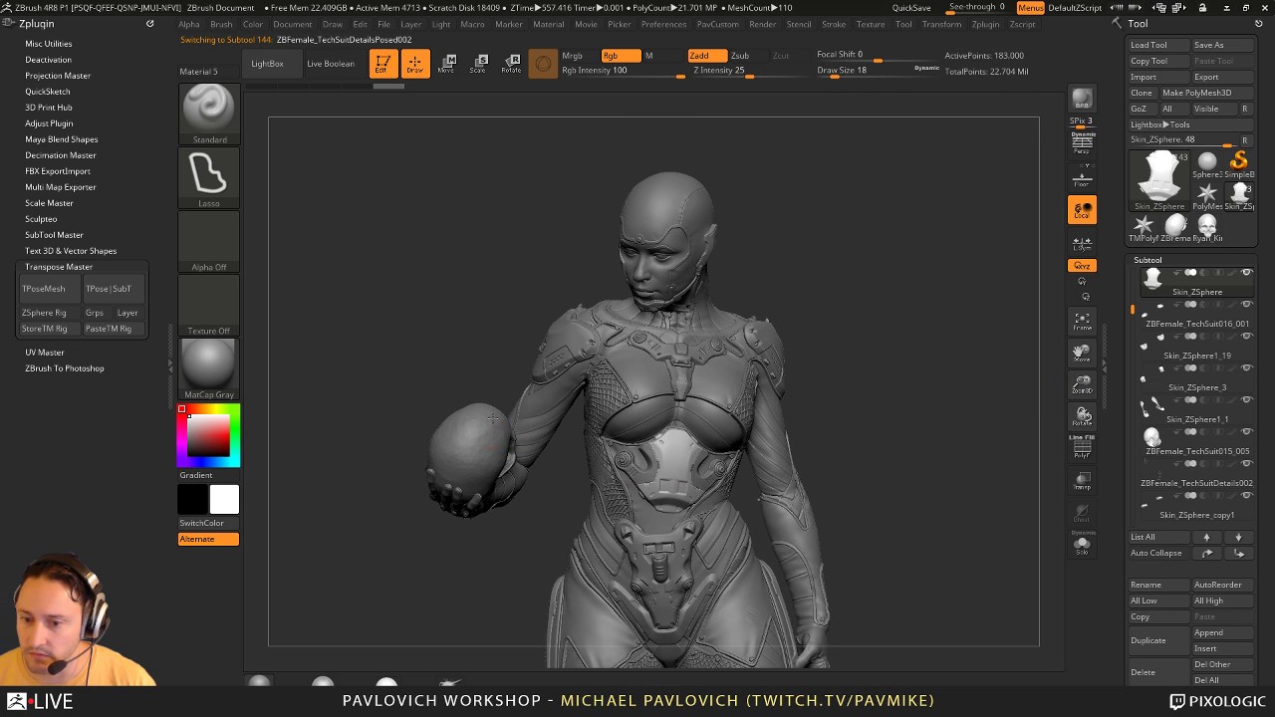
key("s")
left_click_drag(927, 329, 873, 299)
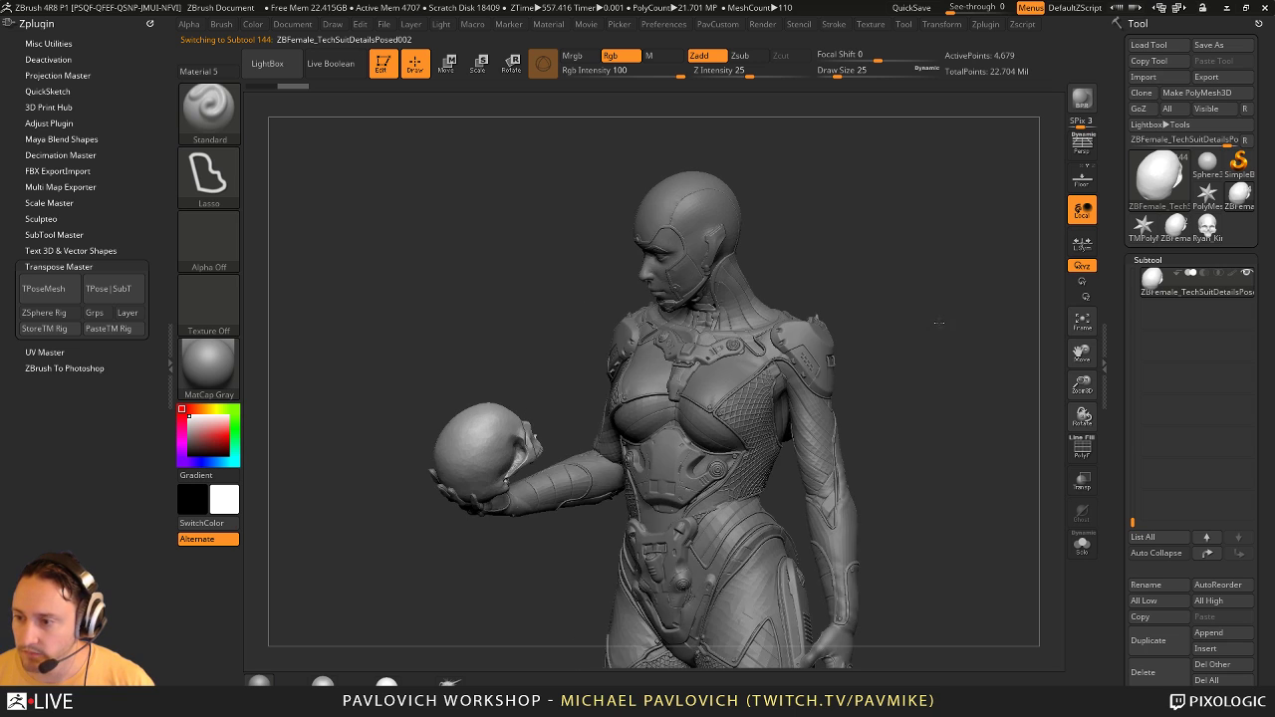
mouse_move(946, 354)
left_mouse_down()
mouse_move(892, 356)
mouse_move(982, 350)
mouse_move(905, 433)
mouse_move(920, 297)
mouse_move(906, 244)
left_mouse_up()
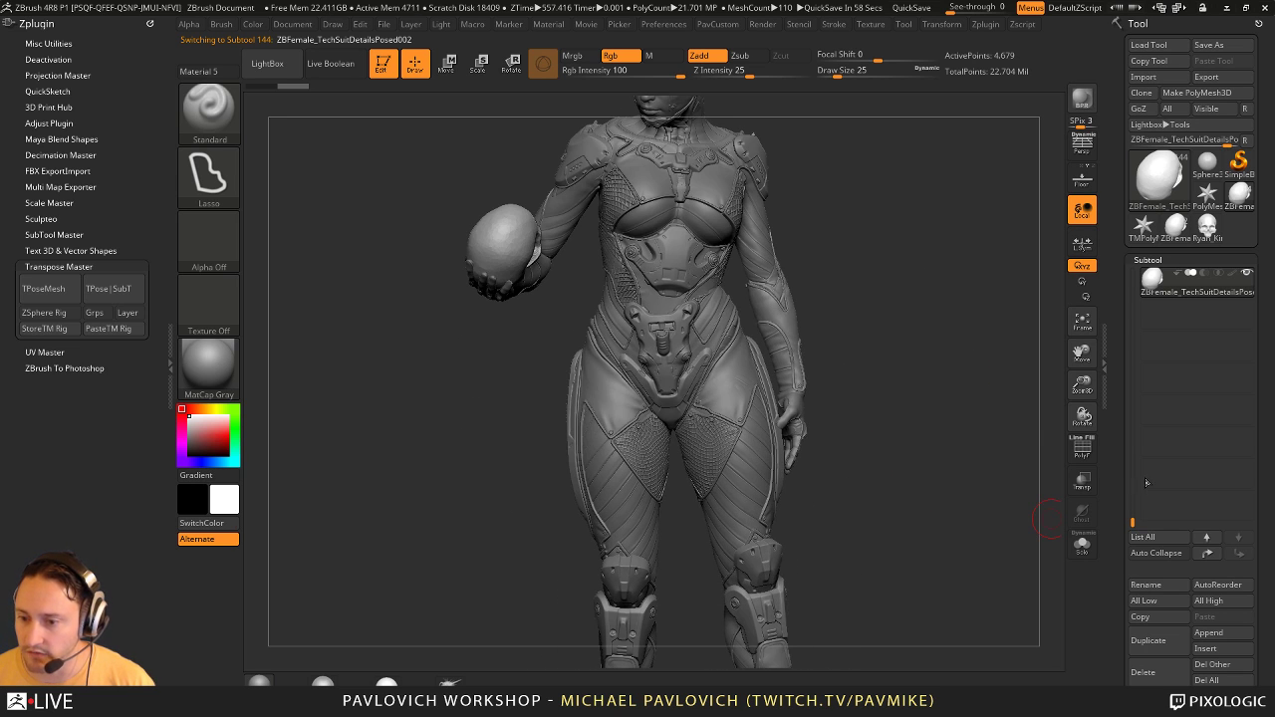
Step: Look through the subtool and geometry settings and the Transpose Master and SubTool Master plugin commands
left_click_drag(1117, 517, 1115, 395)
key("shift")
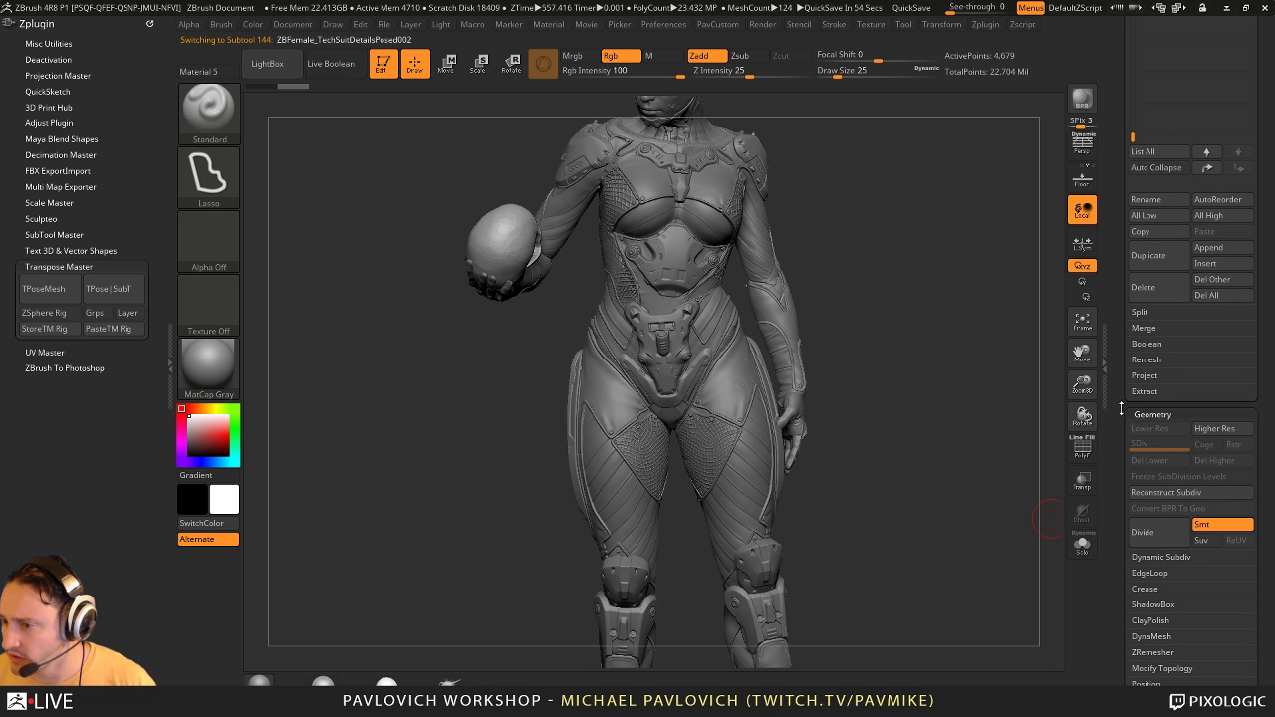
left_click_drag(1120, 405, 1121, 483)
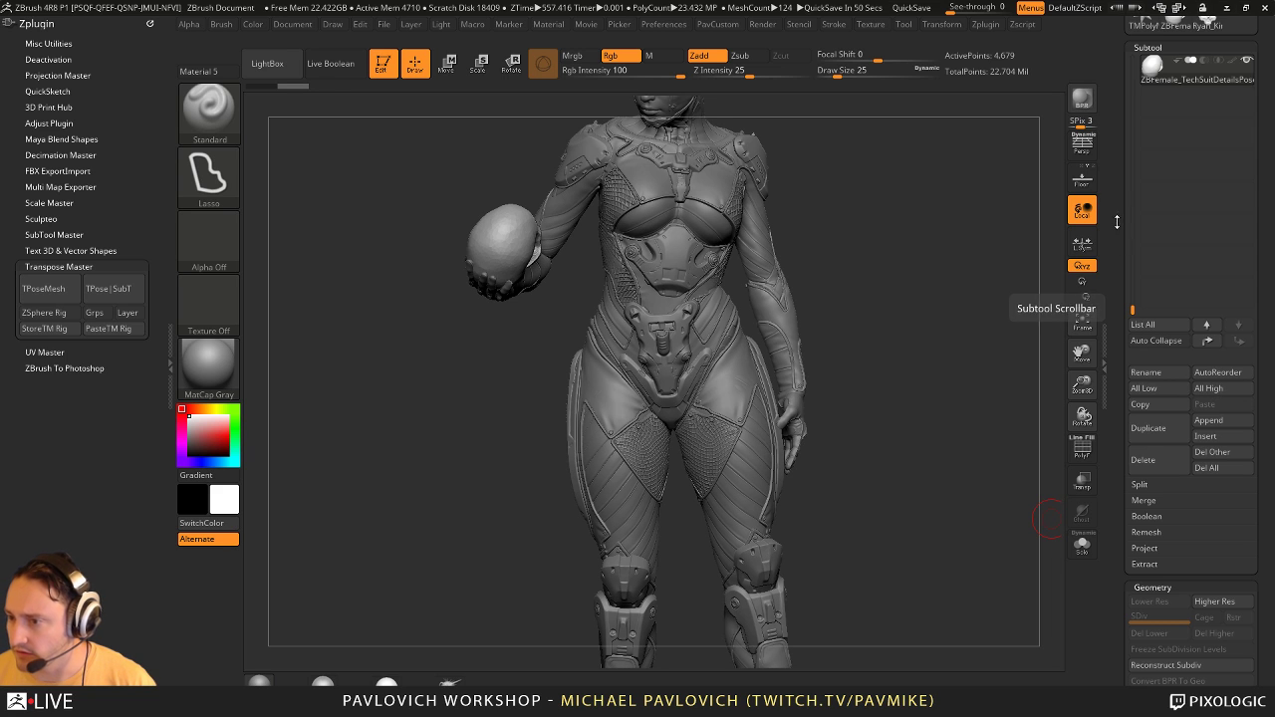
left_click_drag(1116, 221, 1116, 433)
left_click_drag(908, 216, 908, 314)
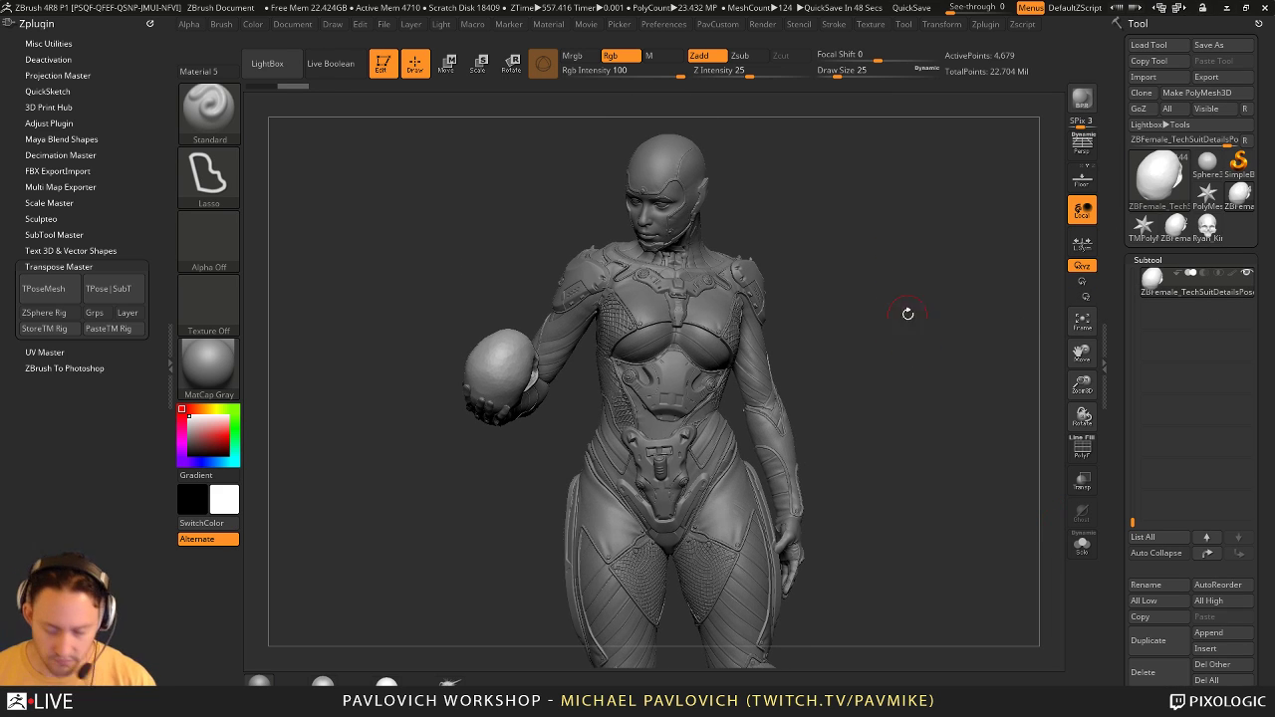
left_click(984, 24)
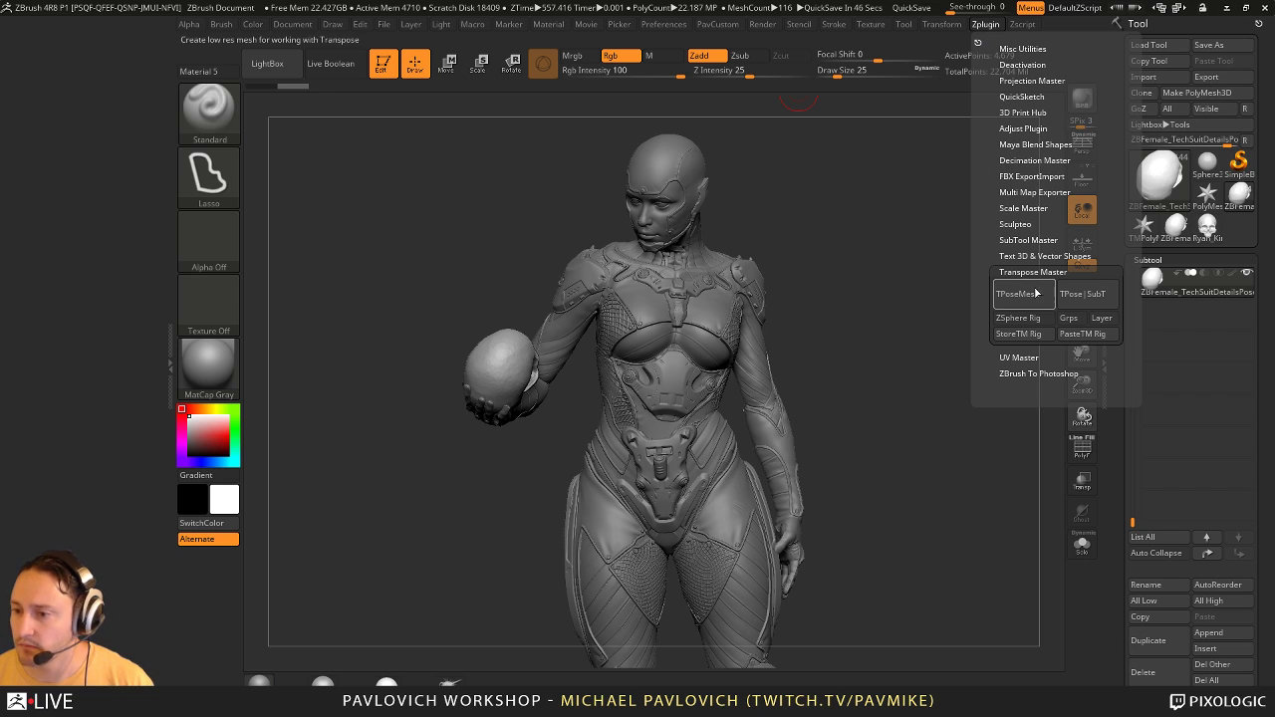
key("shift")
left_click(1030, 271)
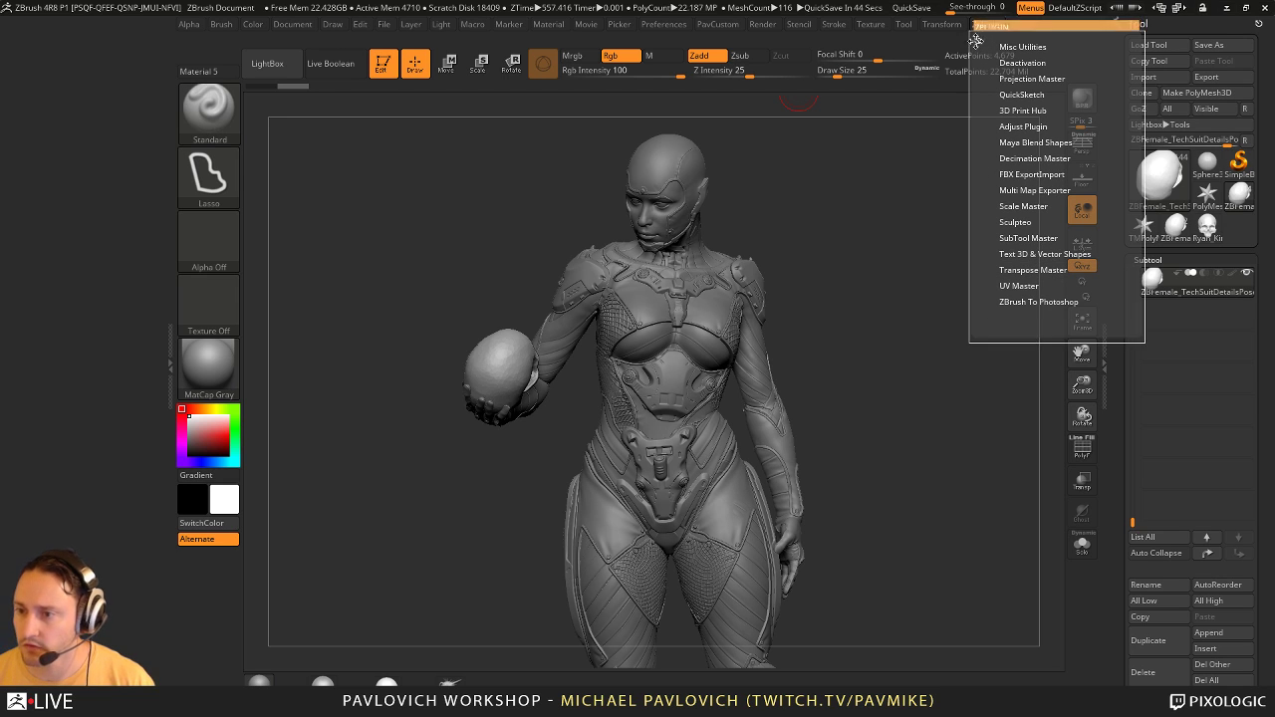
left_click_drag(171, 184, 160, 179)
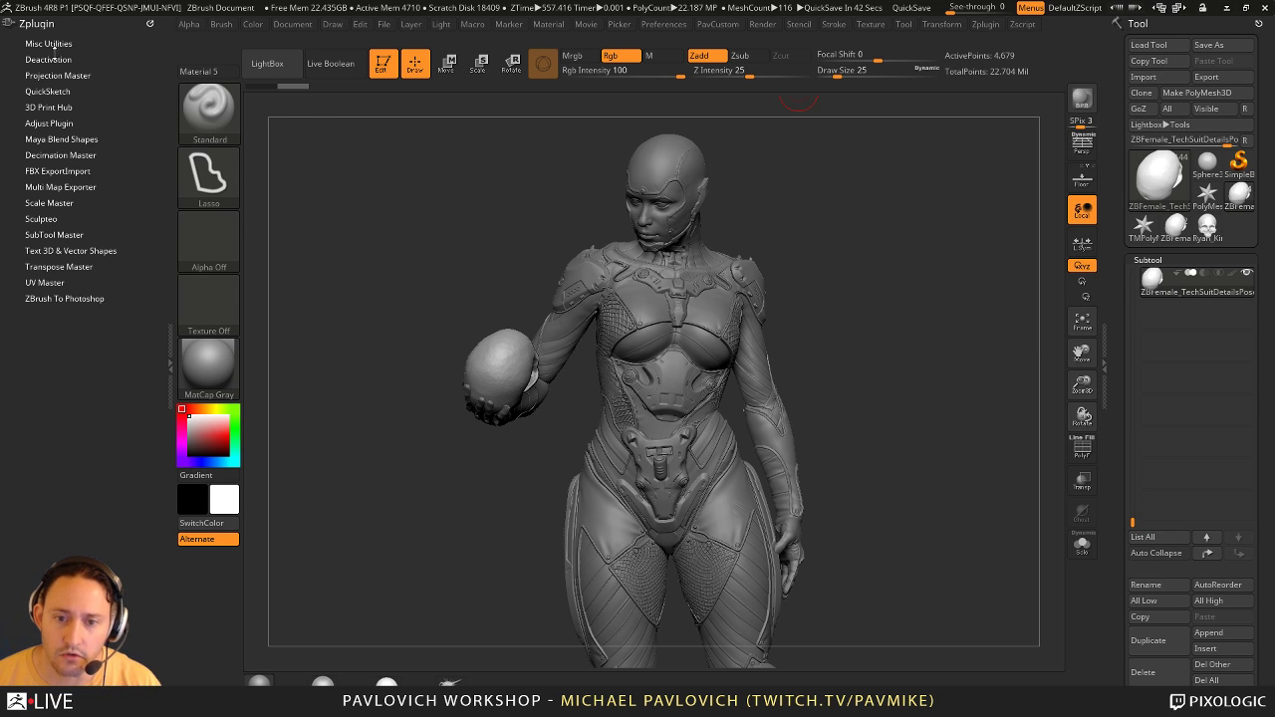
left_click(54, 235)
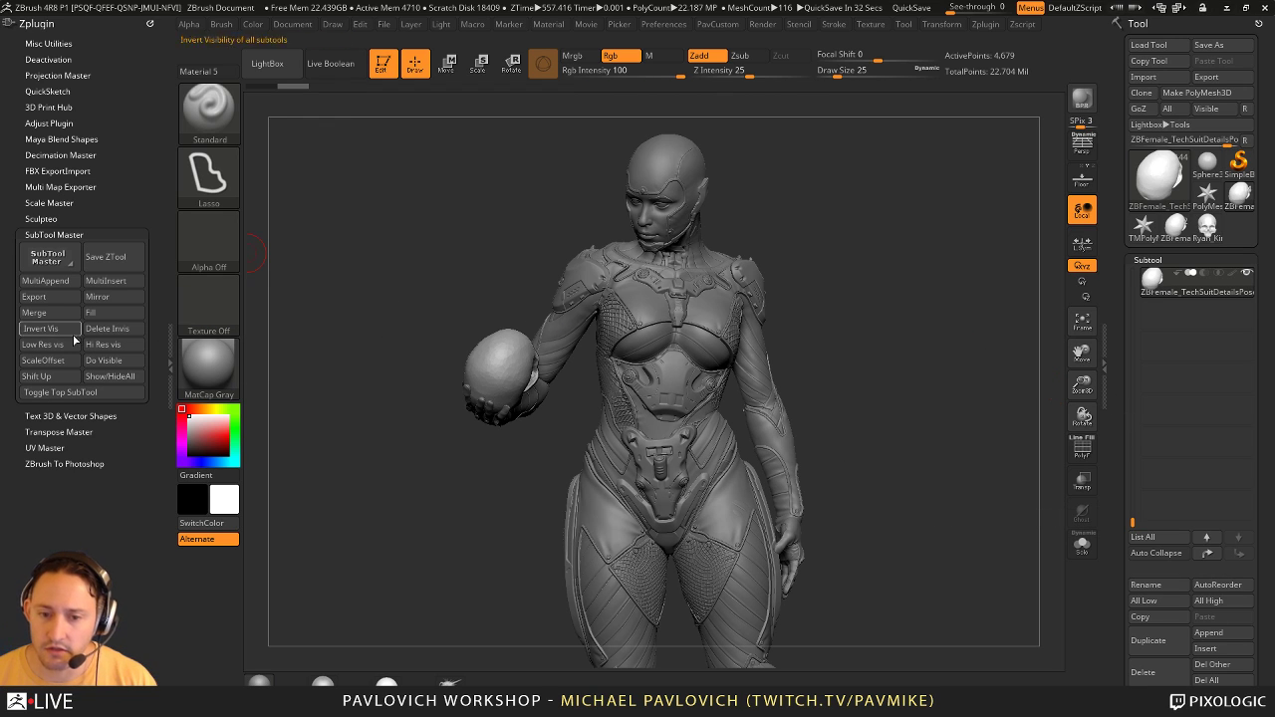
left_click(90, 233)
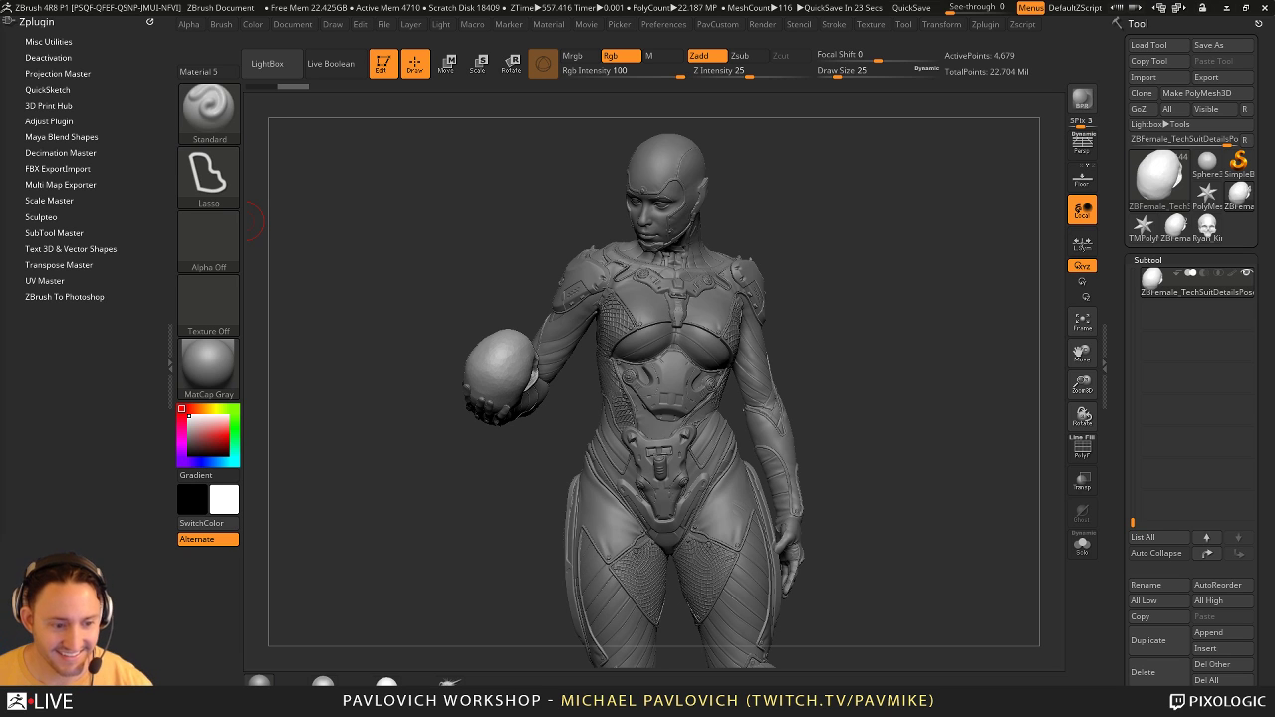
Step: Save the complete posed figure with the appended skull over ZBFemale_TechSuitDetailsPosed001.ZTL
mouse_move(930, 218)
left_mouse_down()
mouse_move(945, 244)
mouse_move(926, 209)
mouse_move(916, 351)
left_mouse_up()
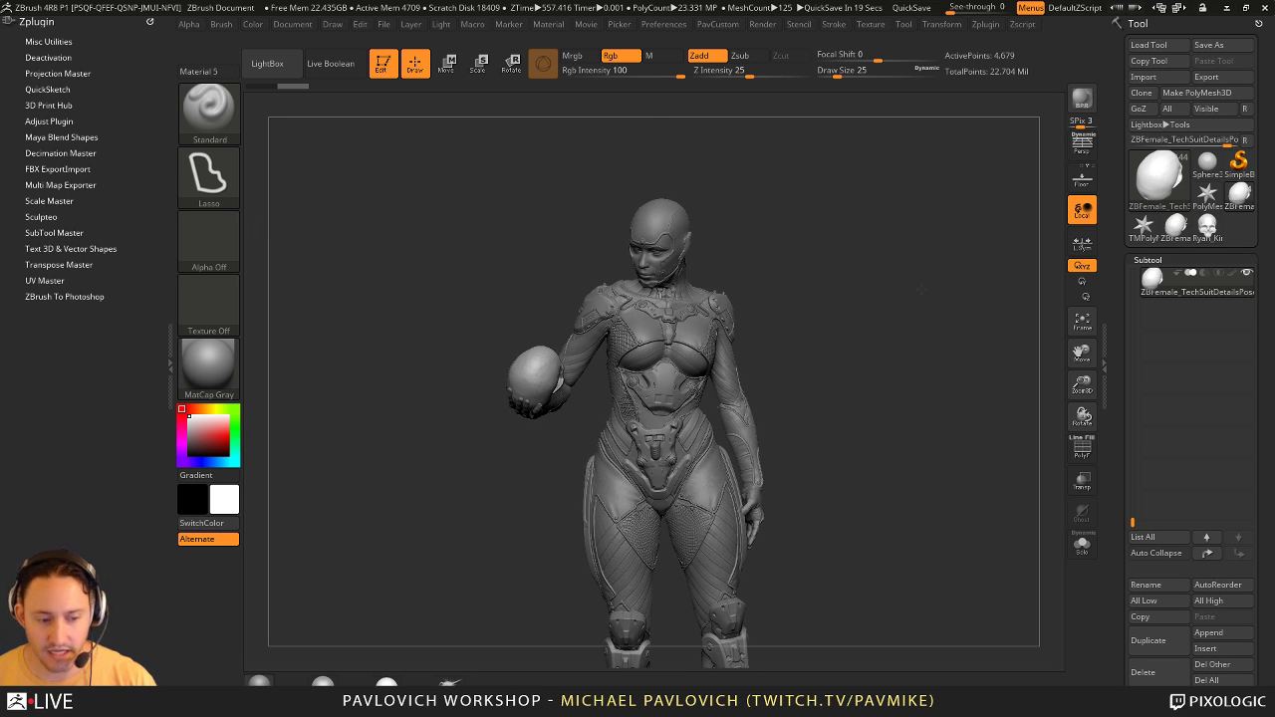
mouse_move(921, 289)
left_mouse_down("alt")
mouse_move(939, 290)
mouse_move(917, 307)
mouse_move(936, 298)
mouse_move(958, 327)
mouse_move(972, 319)
left_mouse_up("alt")
key("s")
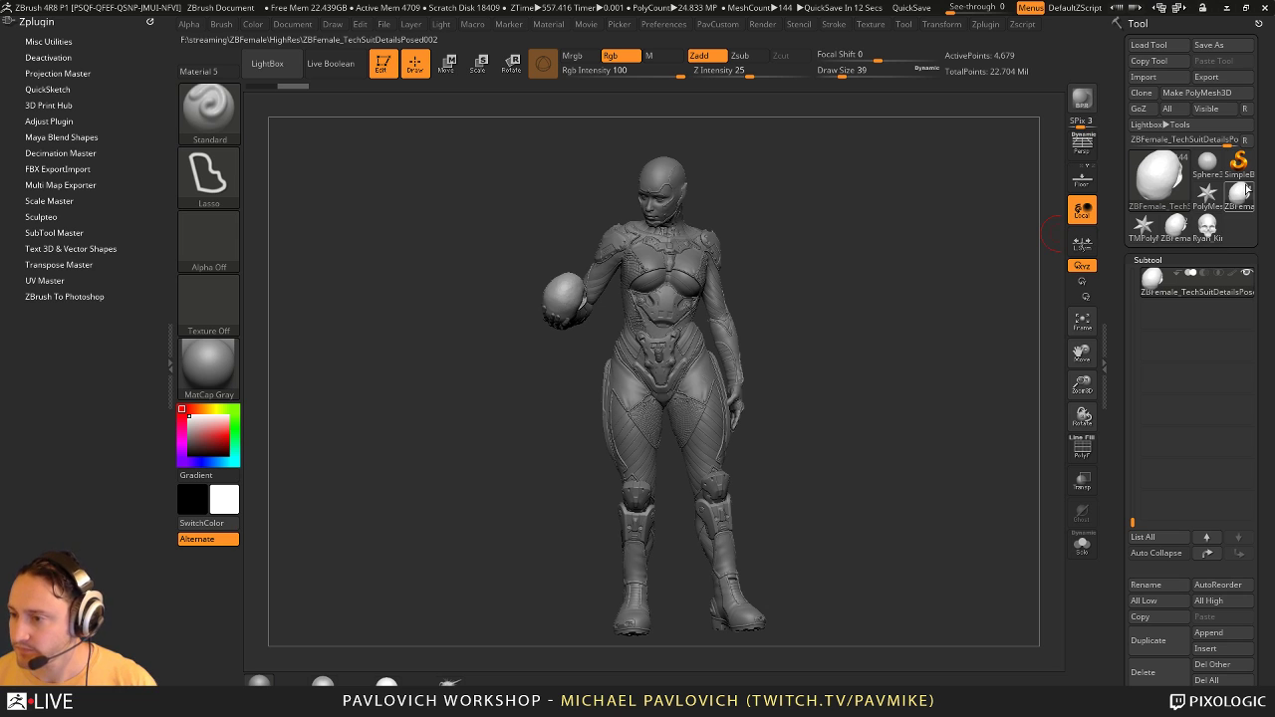
left_click_drag(1133, 521, 1133, 271)
left_click(1209, 44)
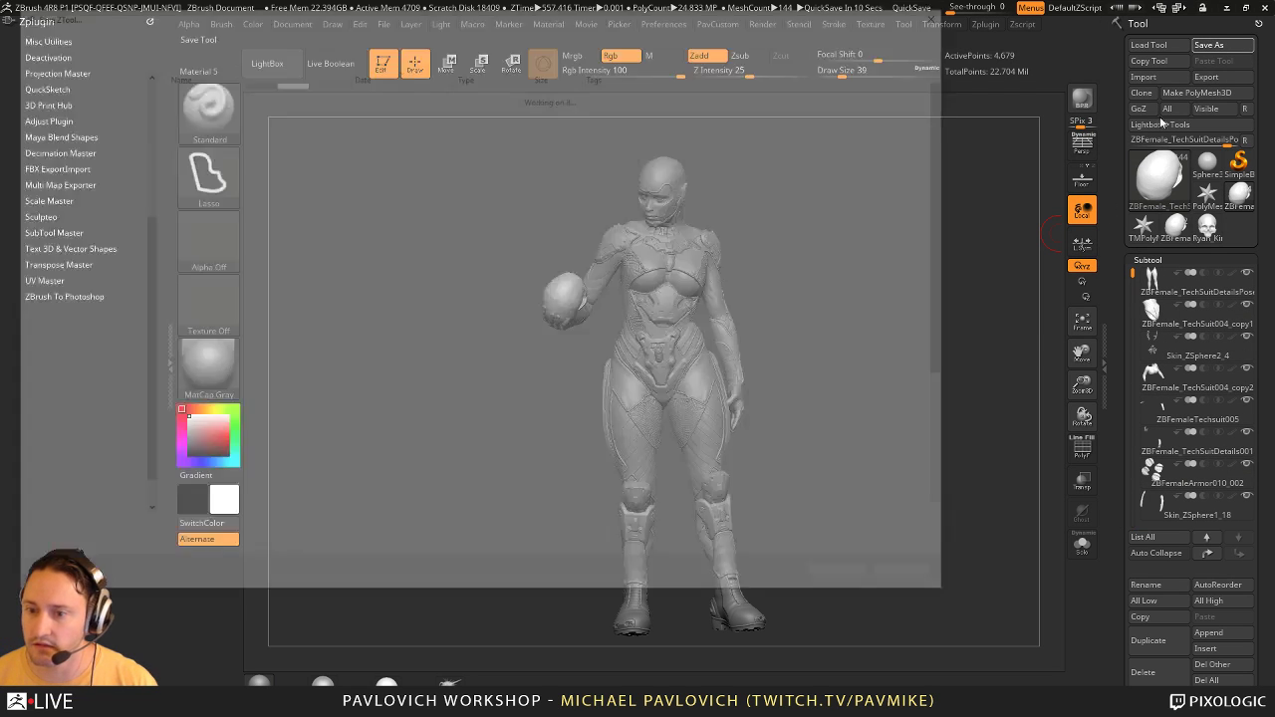
left_click(262, 97)
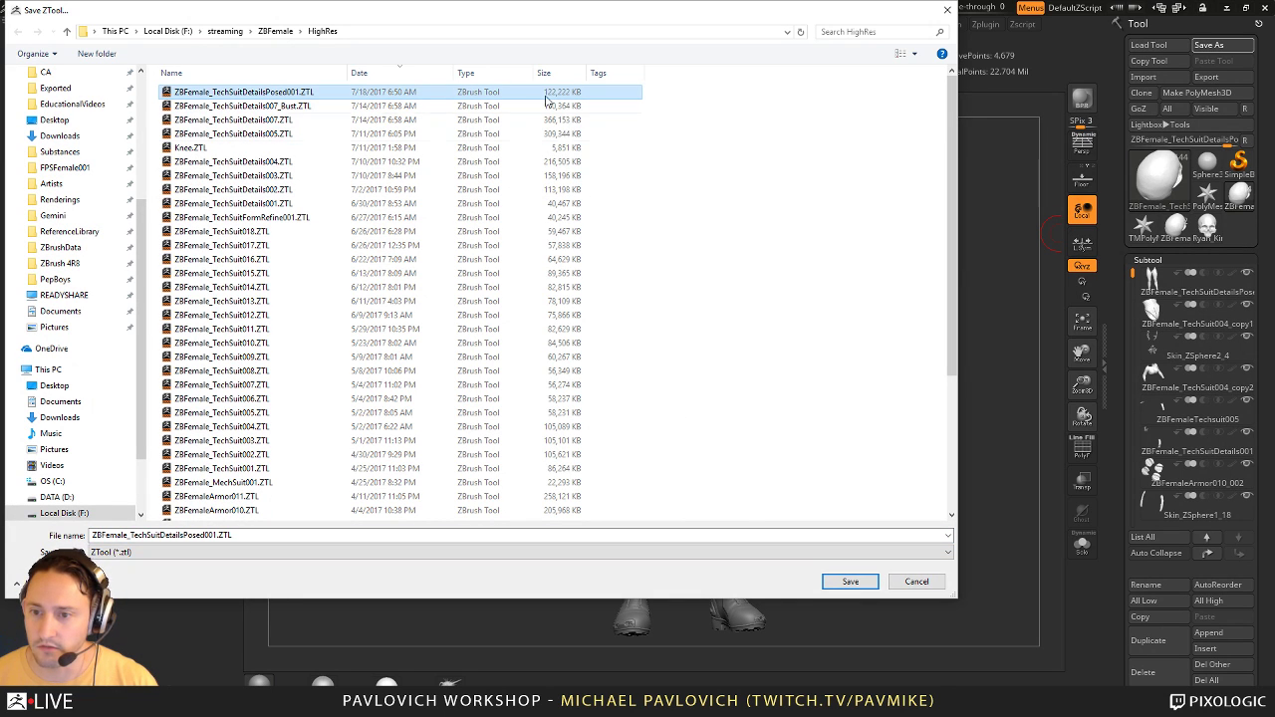
left_click(847, 581)
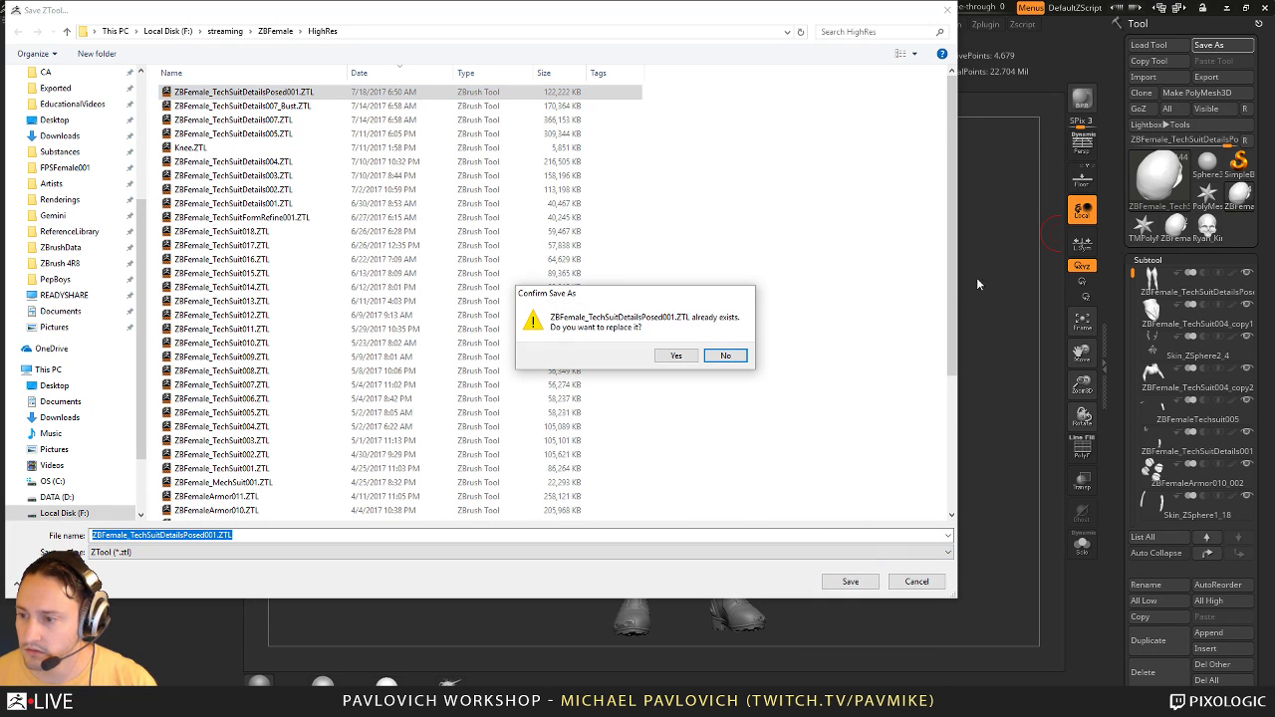
left_click(676, 355)
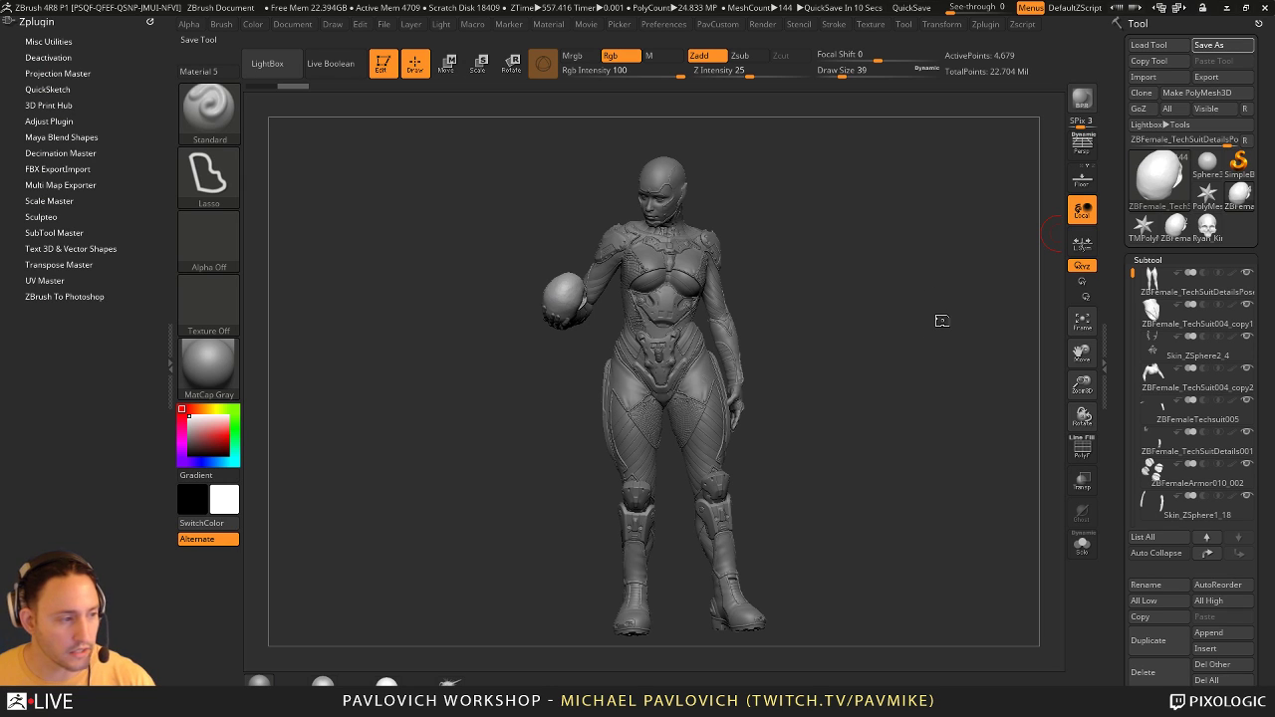
key("ctrl+s")
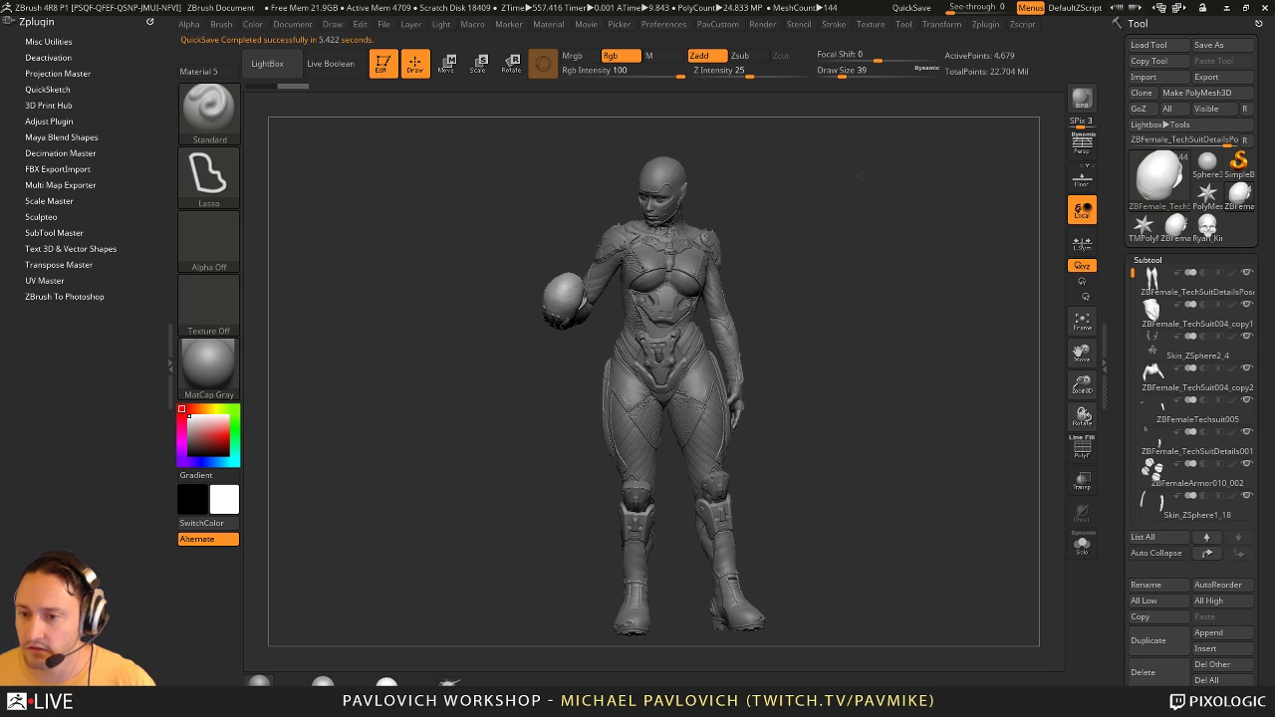
Step: Enable KeyShot as the external renderer and send the posed figure to it with a BPR render
left_click_drag(860, 175, 844, 187)
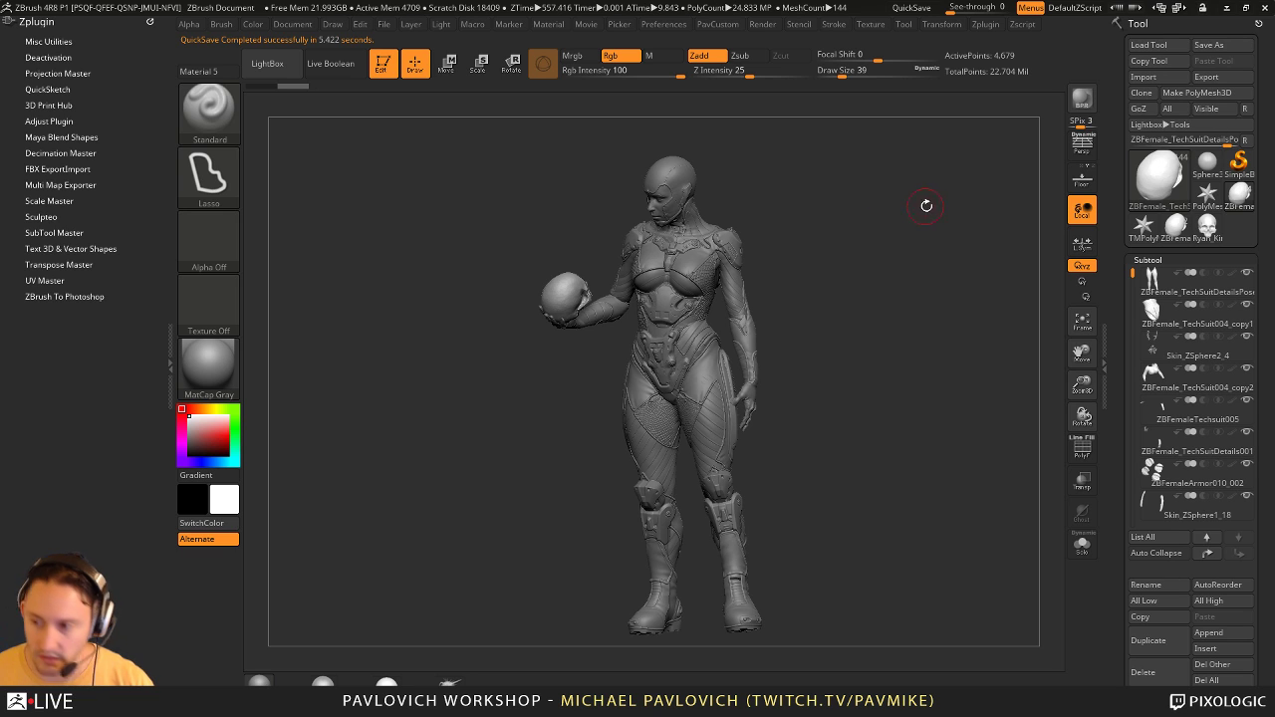
left_click(763, 25)
left_click(762, 24)
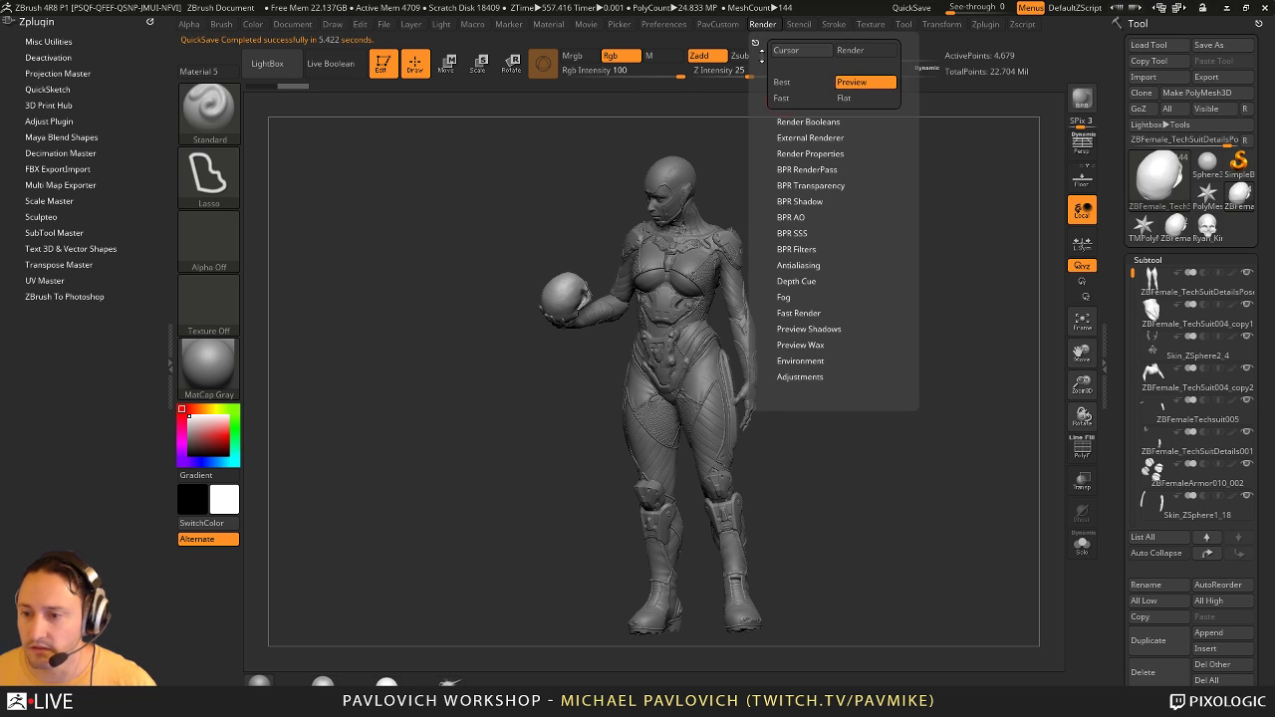
key("shift")
left_click(782, 138, "shift")
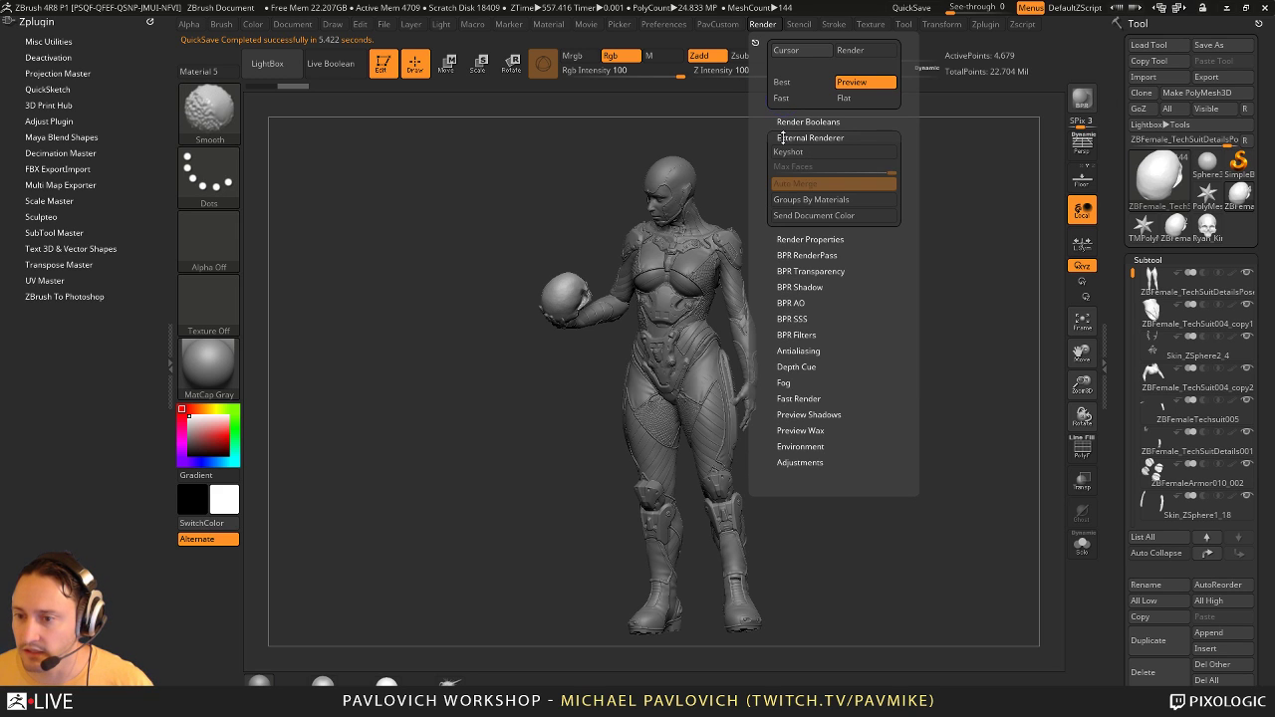
left_click(802, 152)
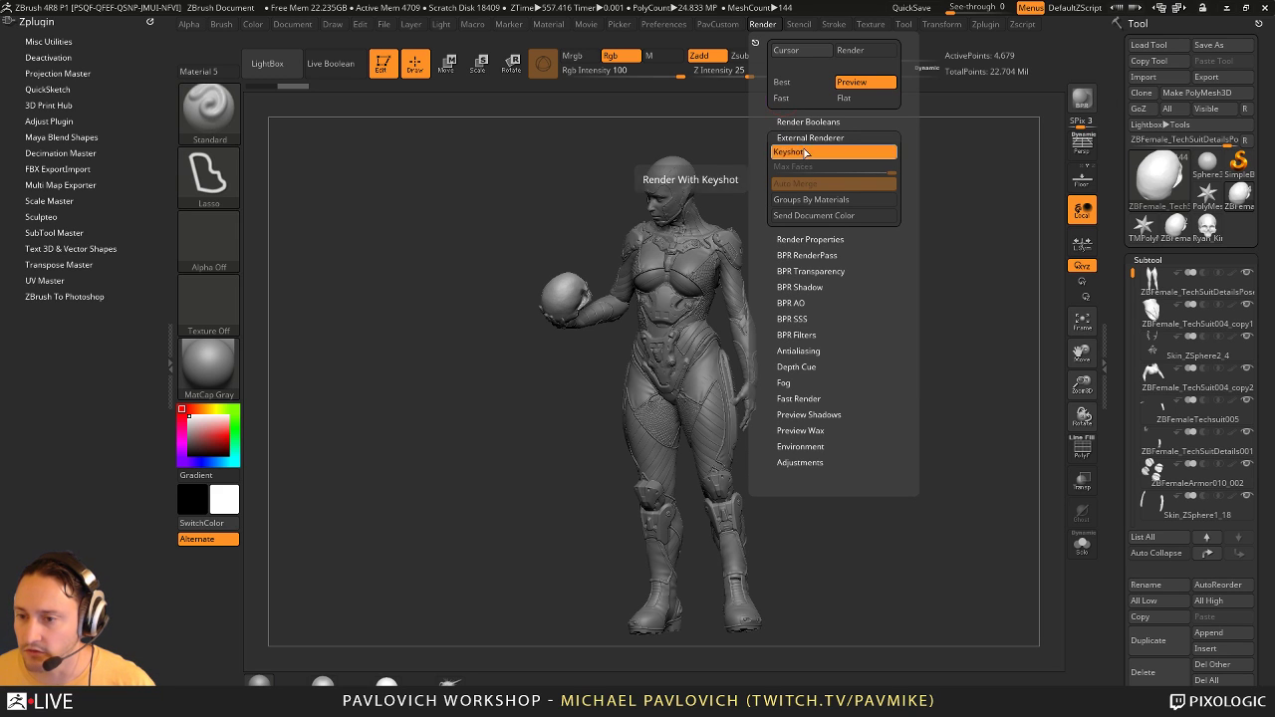
left_click(877, 186)
left_click(1082, 99)
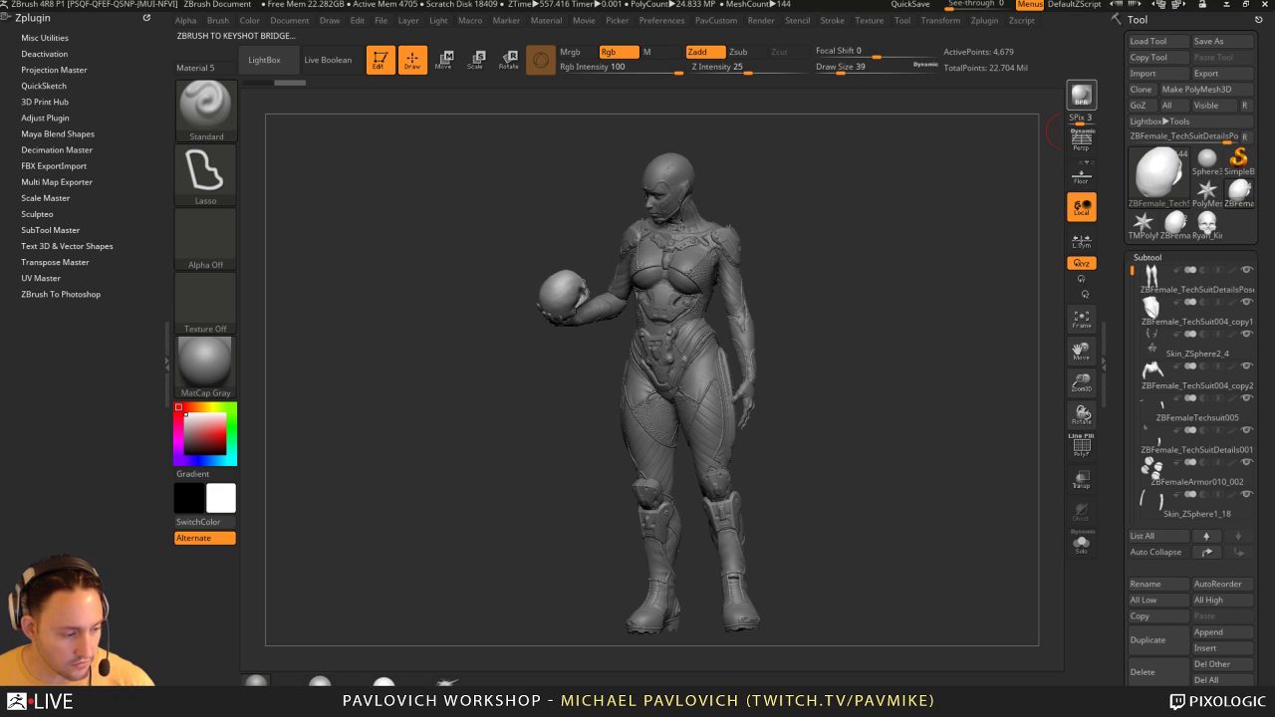
key("super")
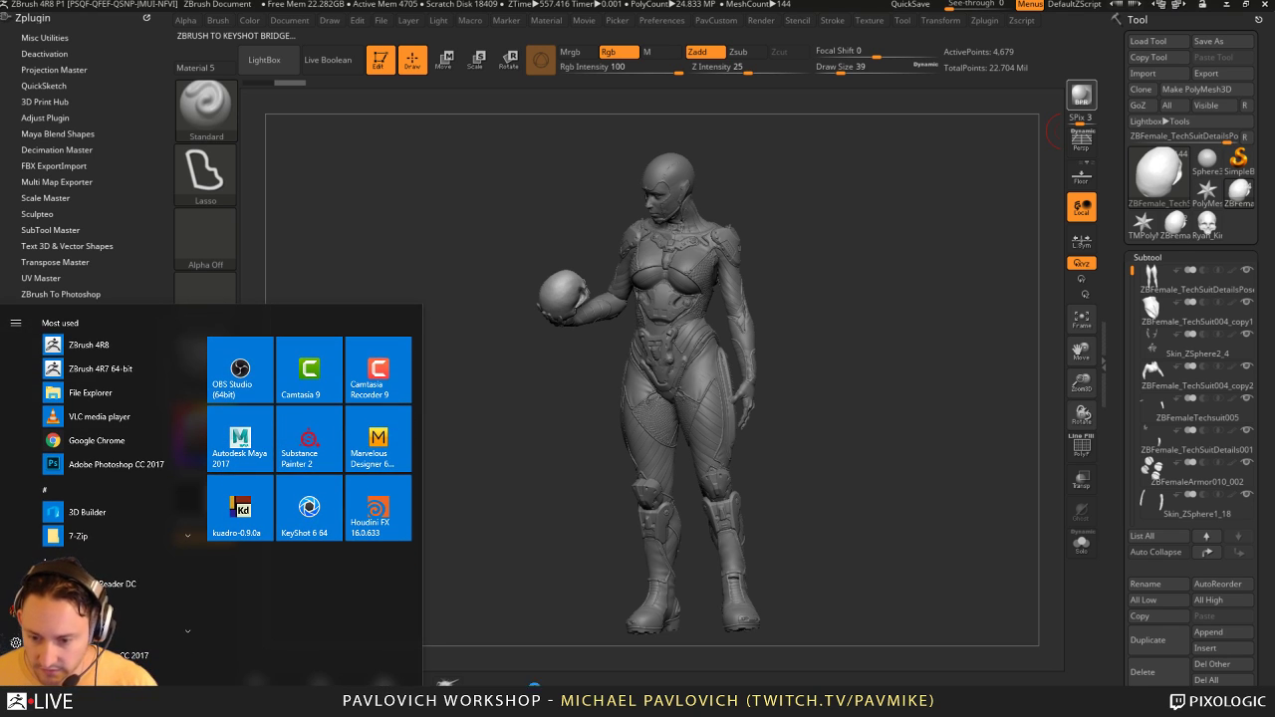
mouse_move(441, 701)
left_click(389, 648)
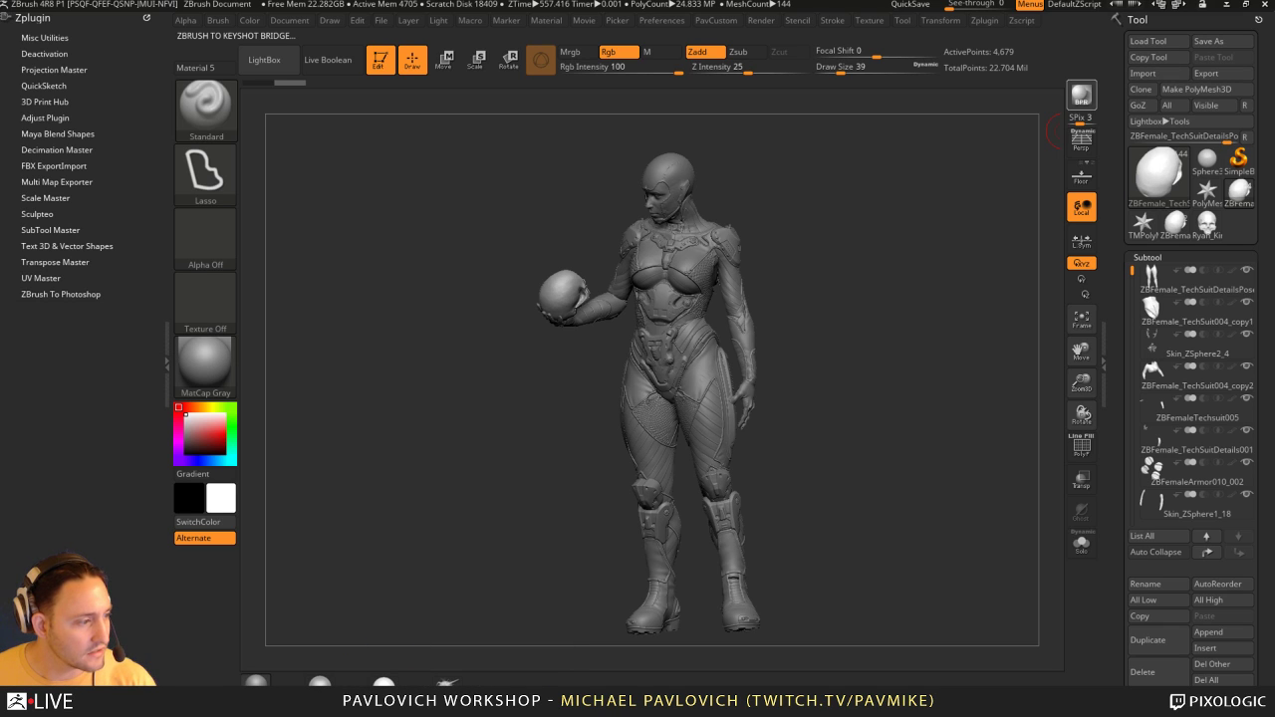
key("super")
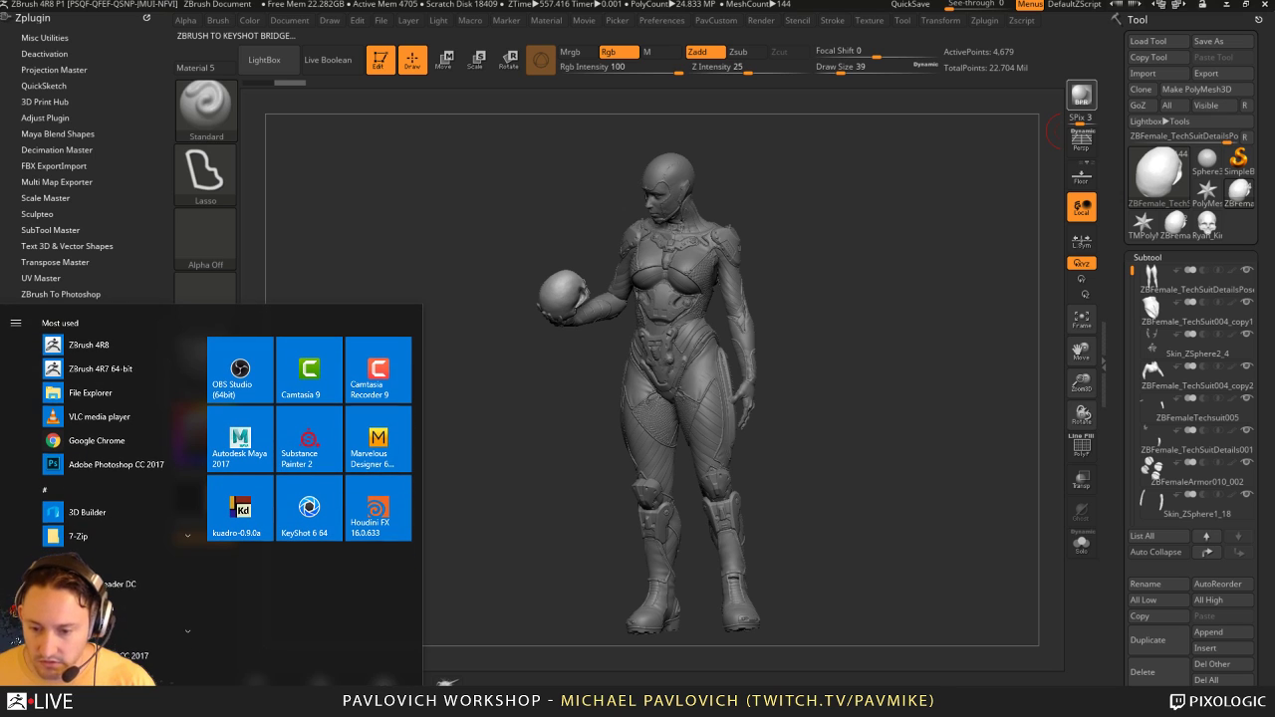
key("Escape")
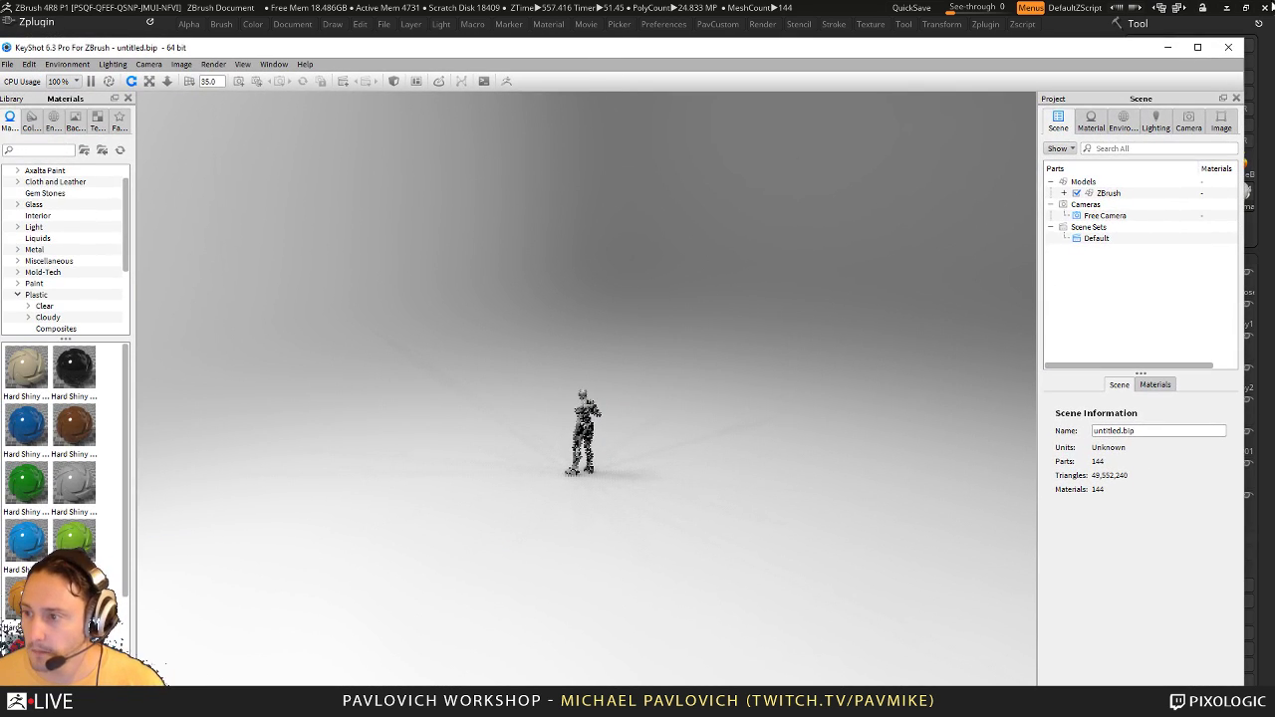
Step: Maximize the KeyShot window and turn the camera around the imported figure to face its front
left_click(1199, 47)
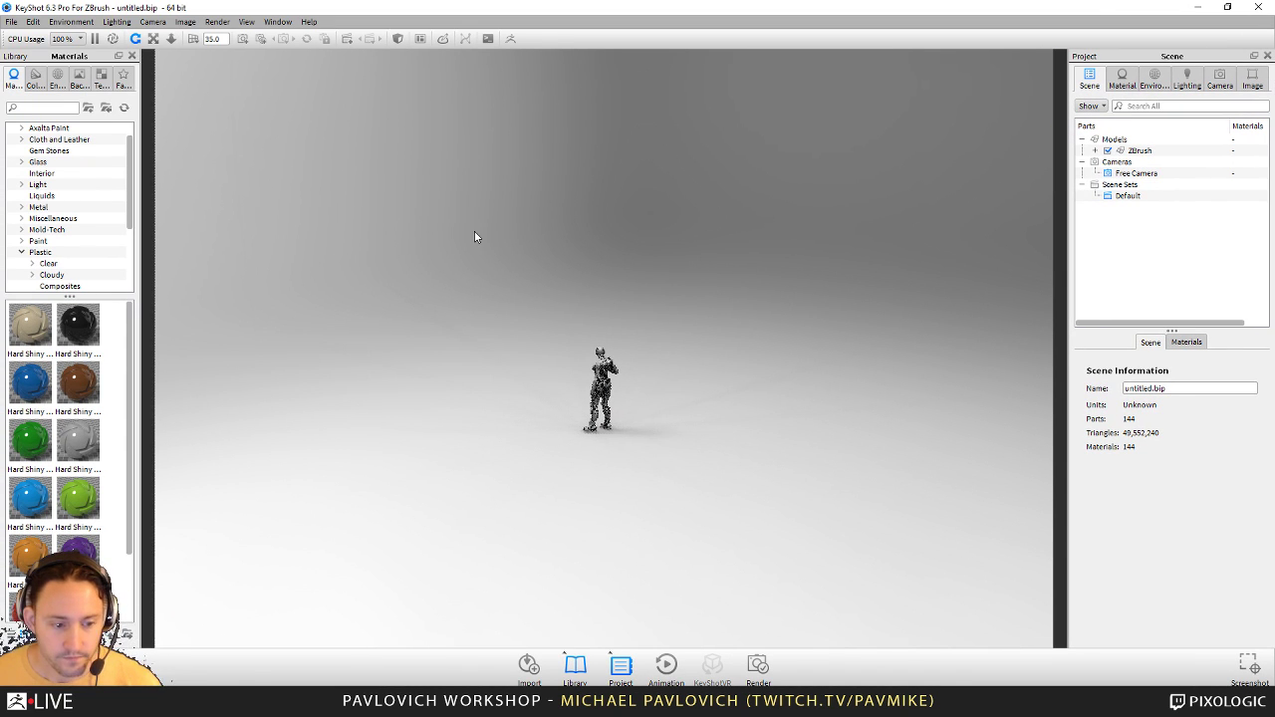
left_click_drag(527, 264, 662, 268)
scroll(920, 270, "up", 3)
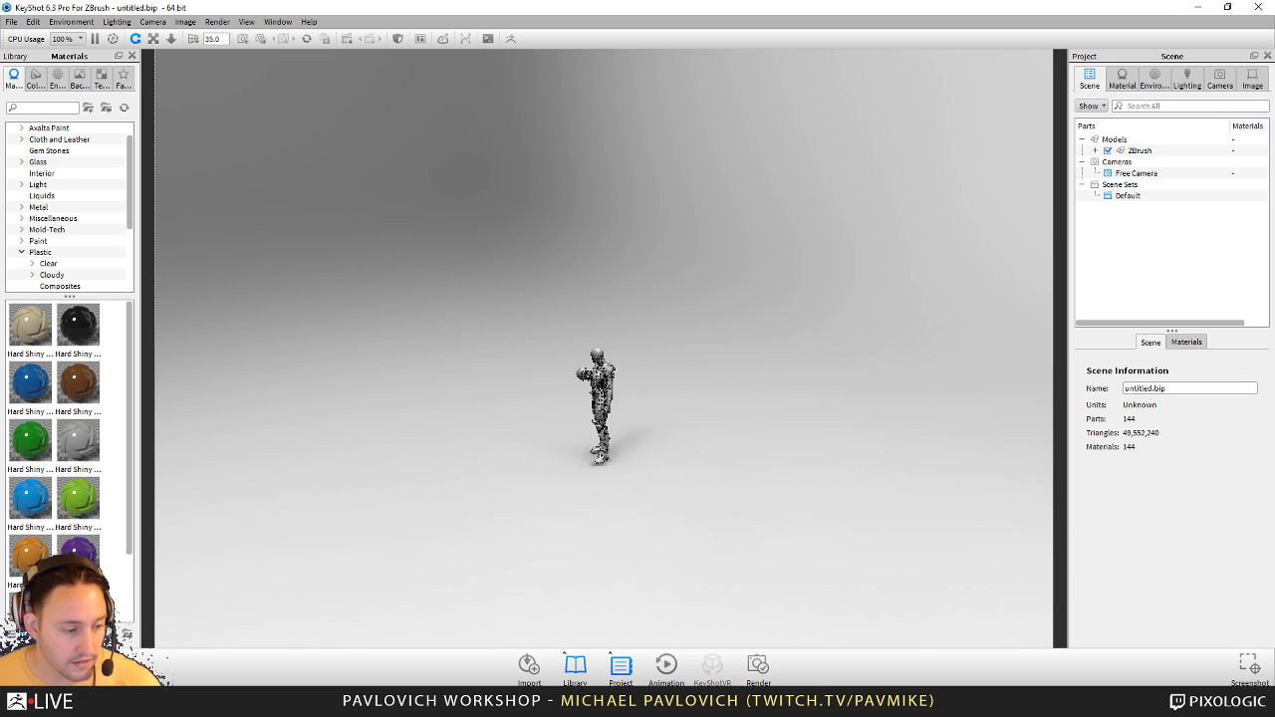
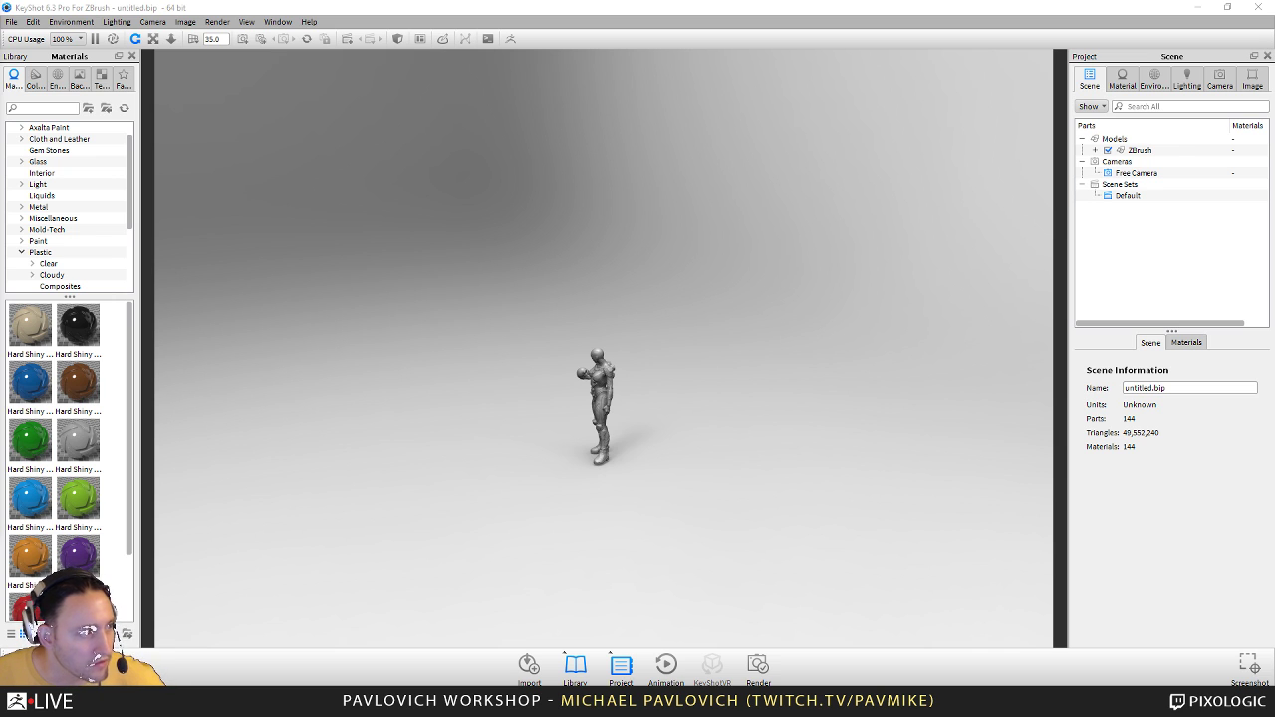
Step: Switch to the browser's ZBrush 4R8 Beta Testing Gallery thread and examine the posed sculpt and merged, decimated arm images
left_click_drag(0, 213, 847, 0)
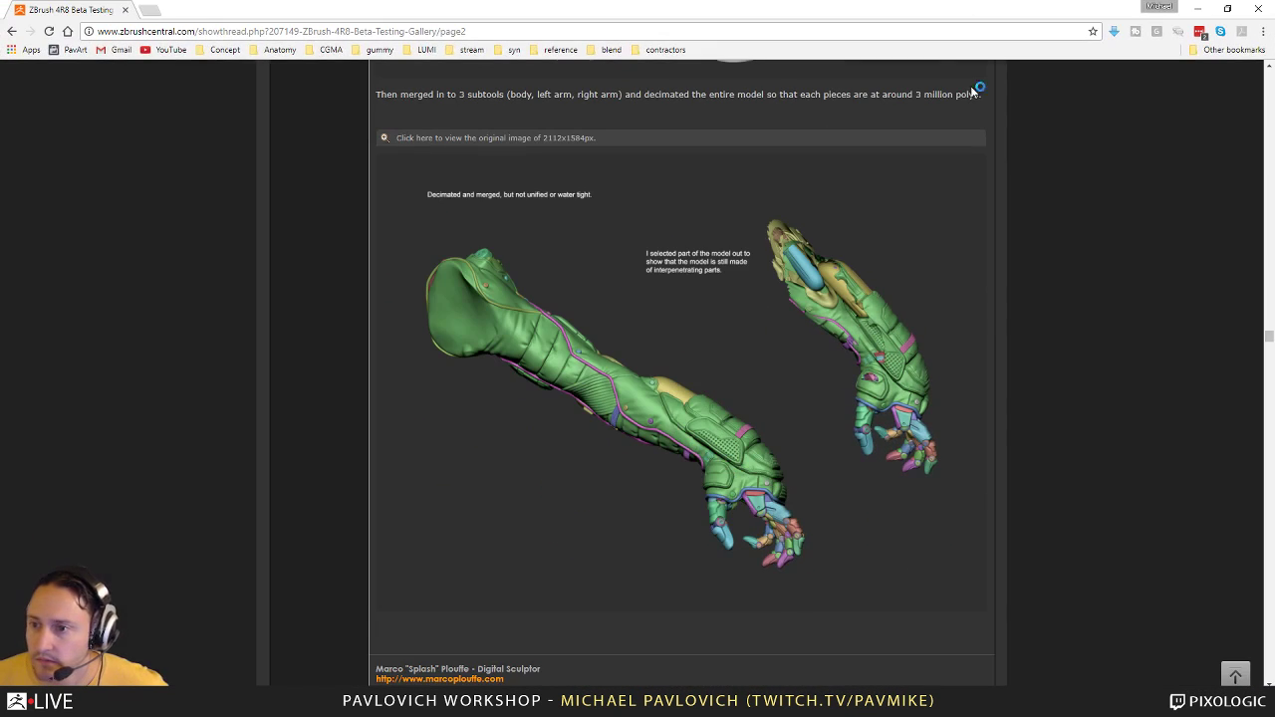
scroll(754, 441, "up", 3)
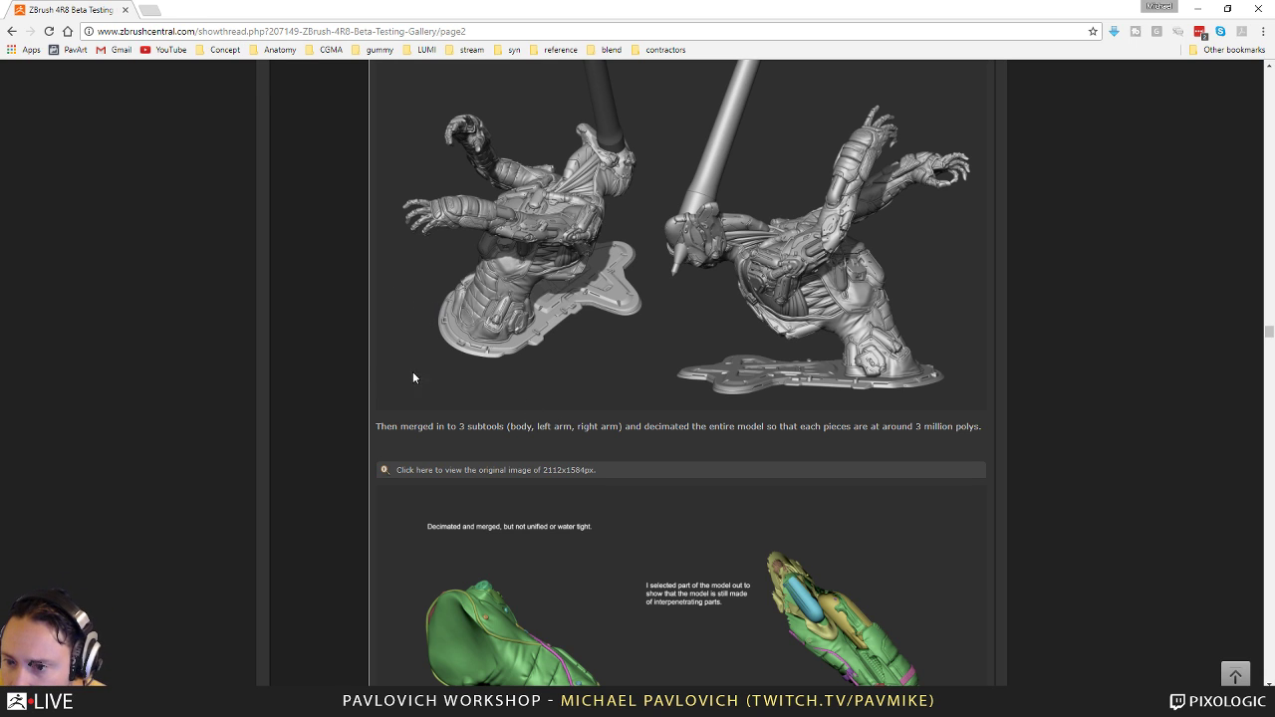
scroll(389, 367, "up", 4)
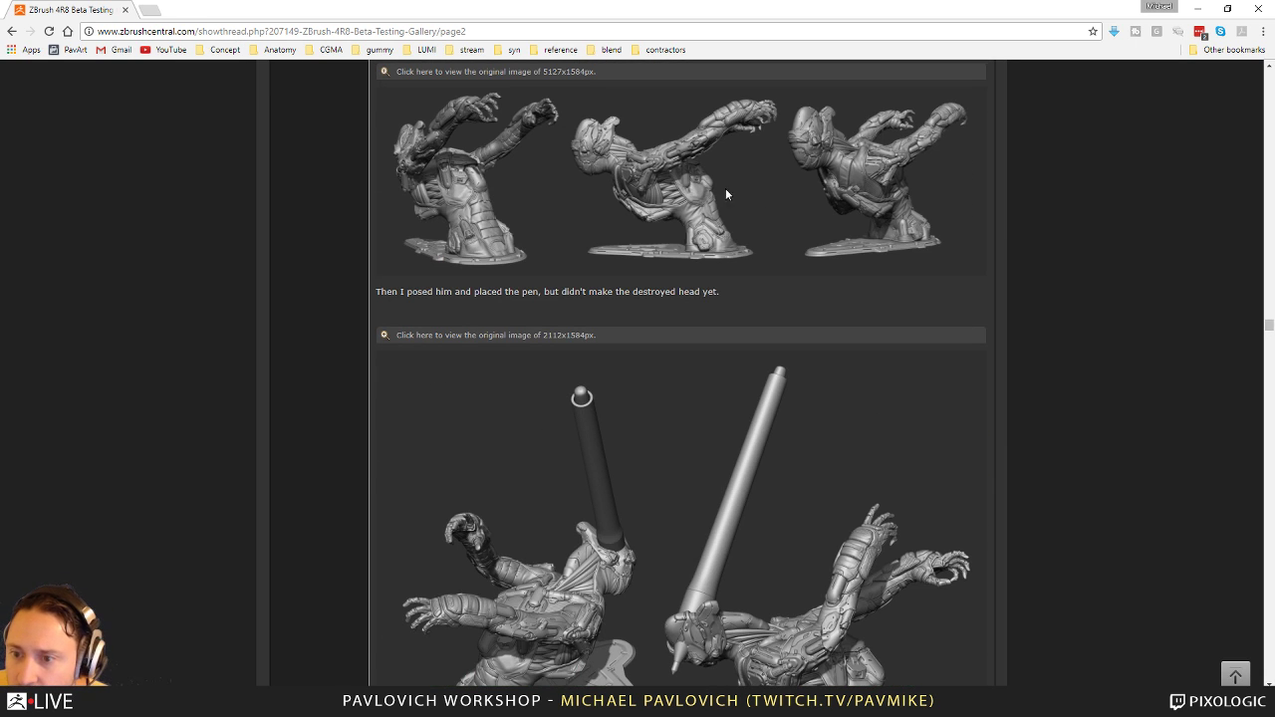
scroll(725, 194, "up", 2)
scroll(648, 119, "up", 2)
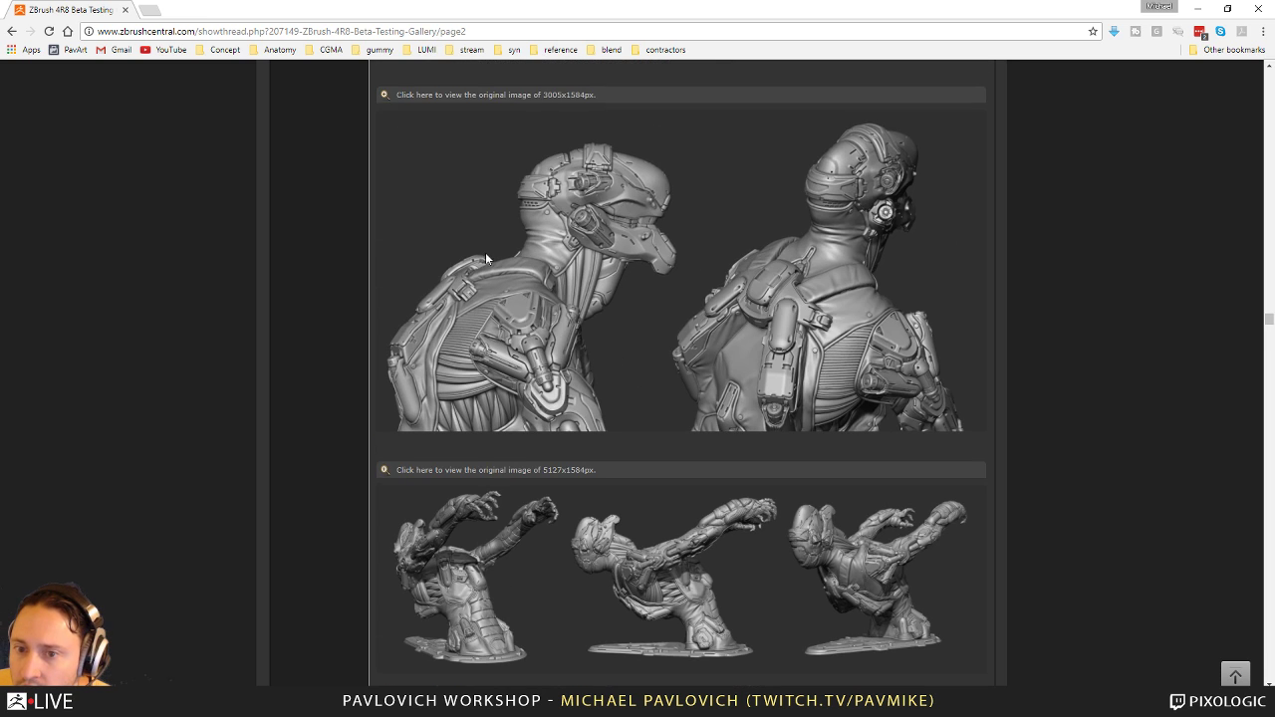
scroll(485, 259, "down", 9)
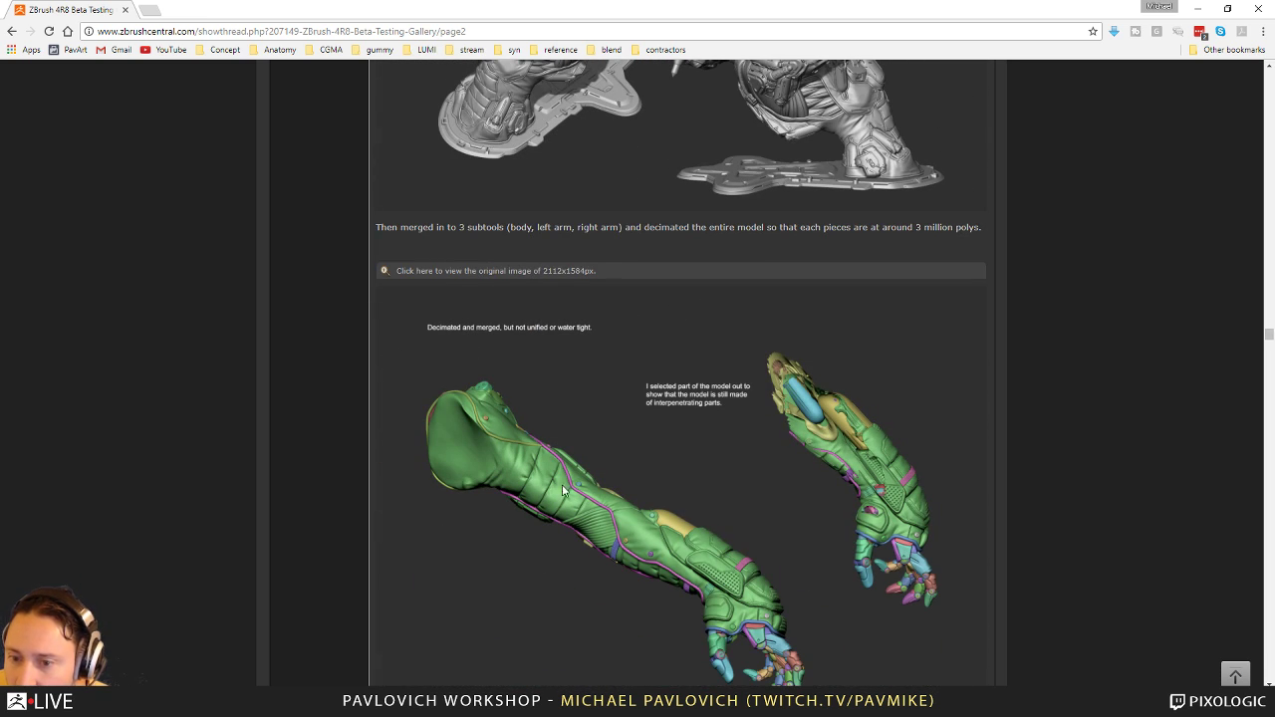
Step: Read the post on making the decimated arm unified and water-tight with Make Union Mesh and removing its internal caverns
scroll(611, 525, "down", 7)
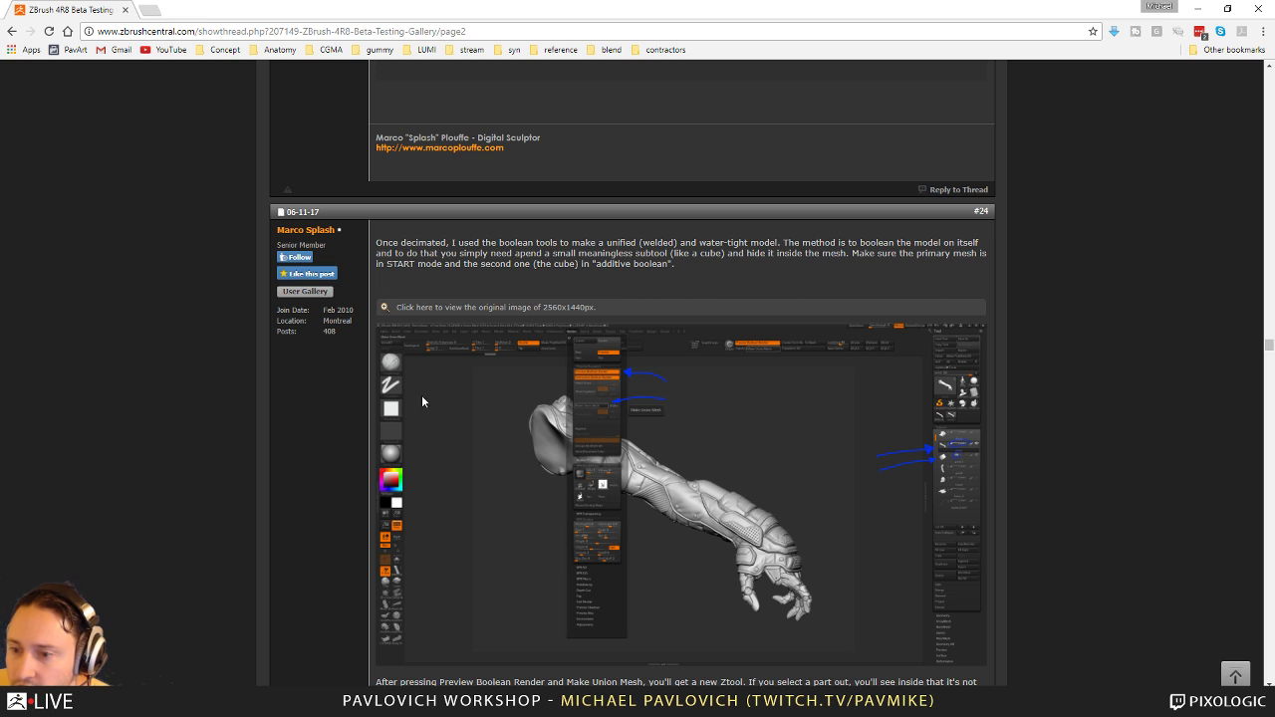
scroll(216, 366, "down", 3)
scroll(216, 366, "down", 2)
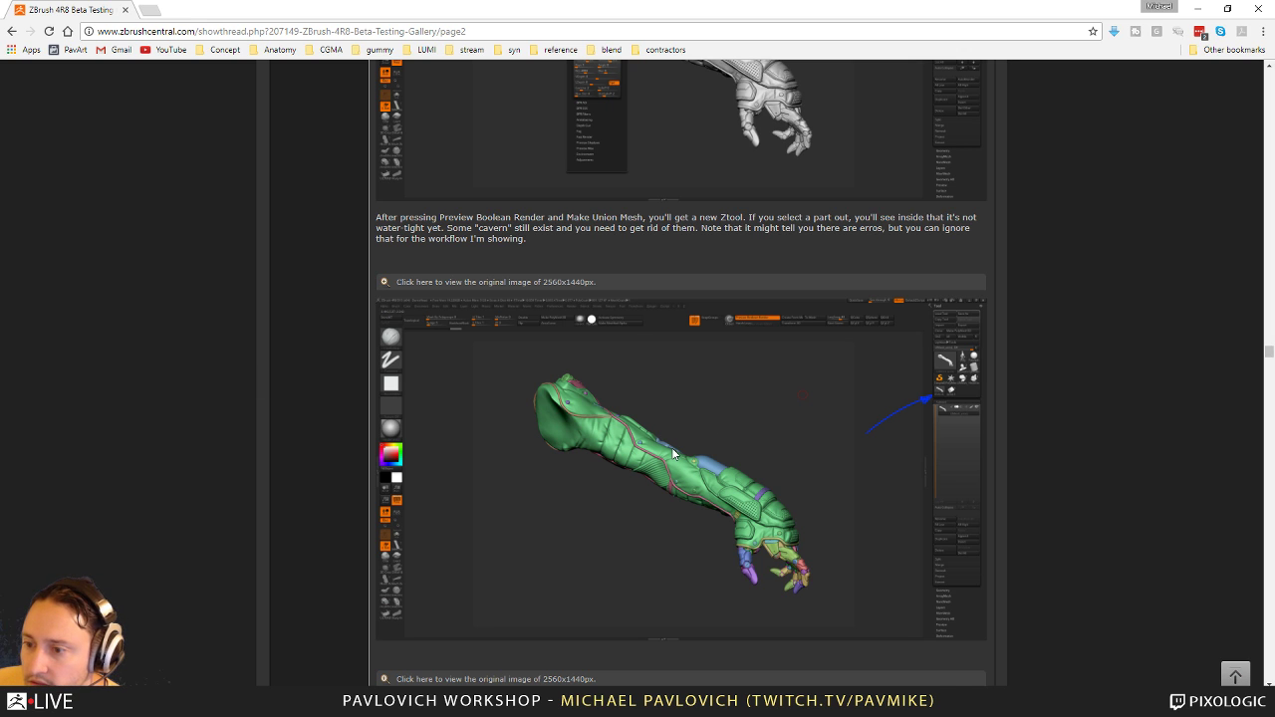
scroll(672, 453, "down", 6)
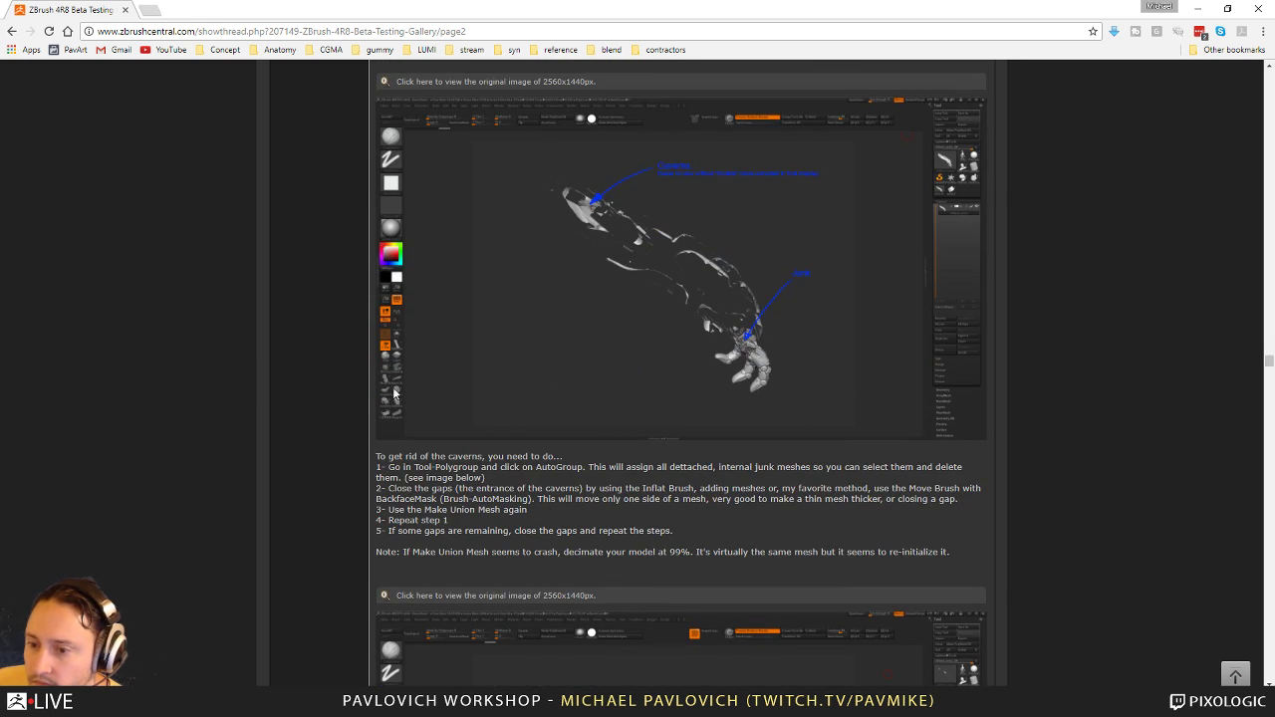
scroll(295, 376, "down", 1)
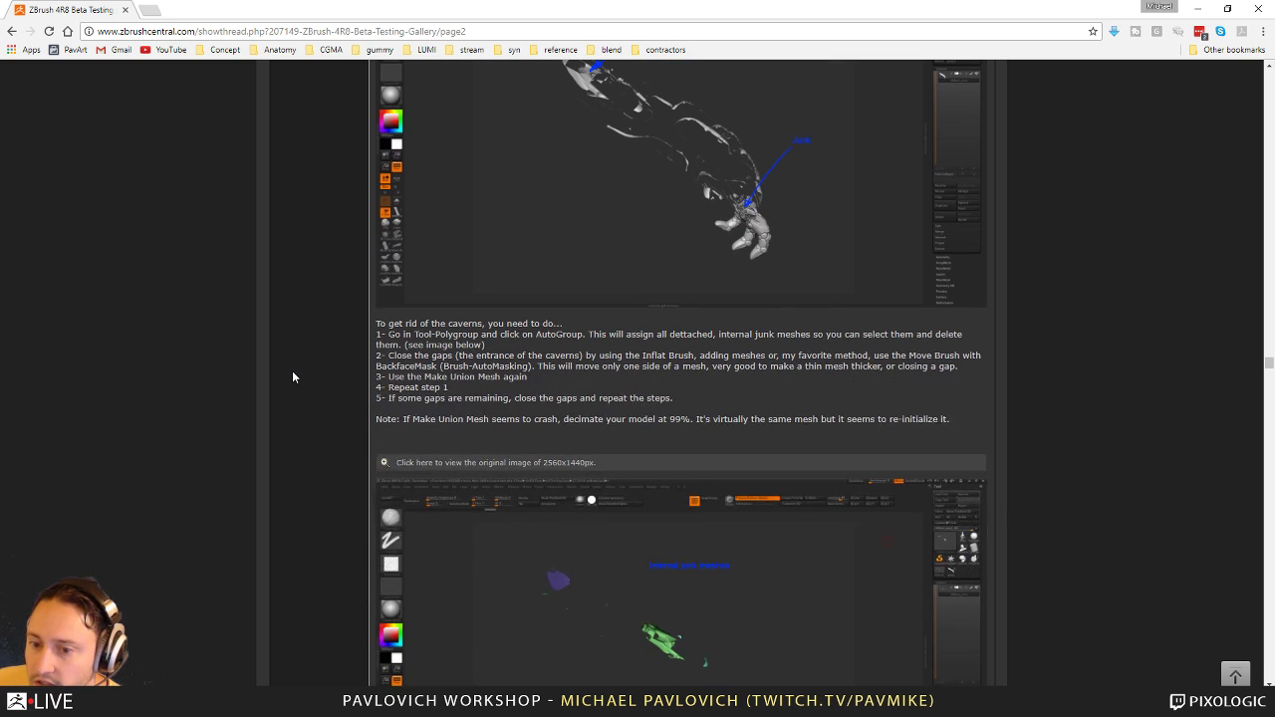
scroll(340, 378, "down", 7)
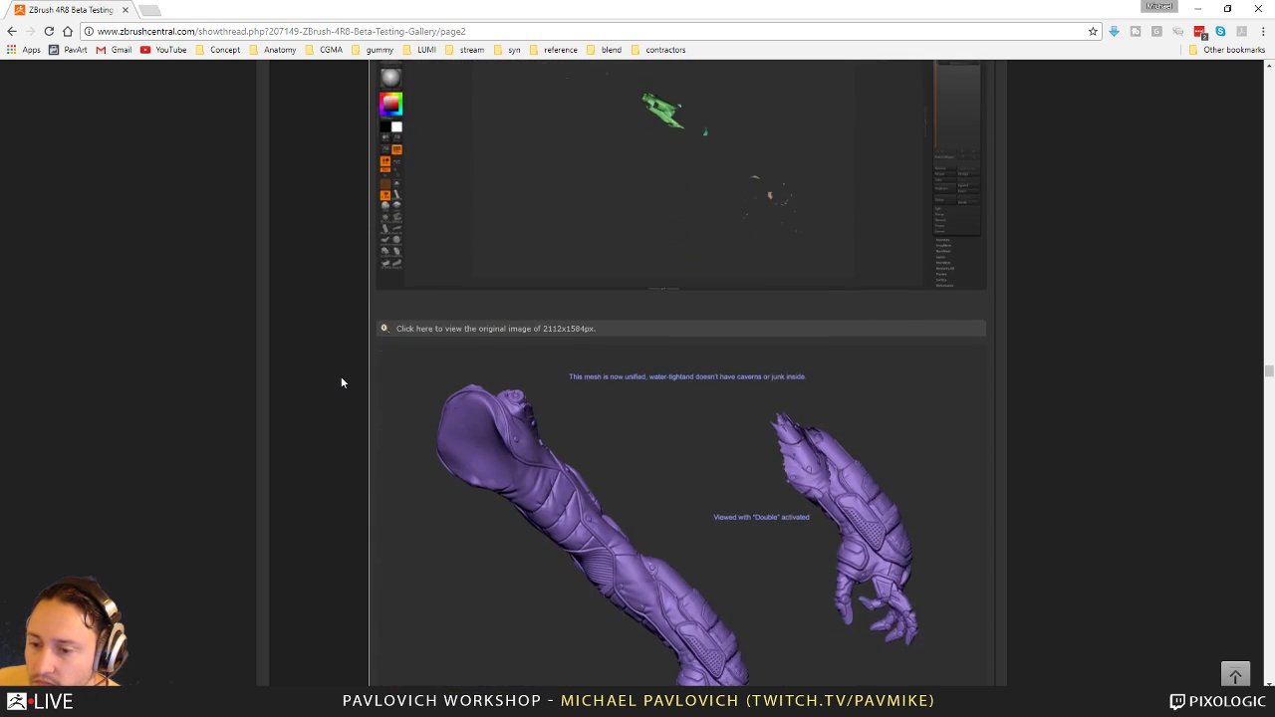
scroll(341, 379, "up", 4)
scroll(341, 383, "up", 1)
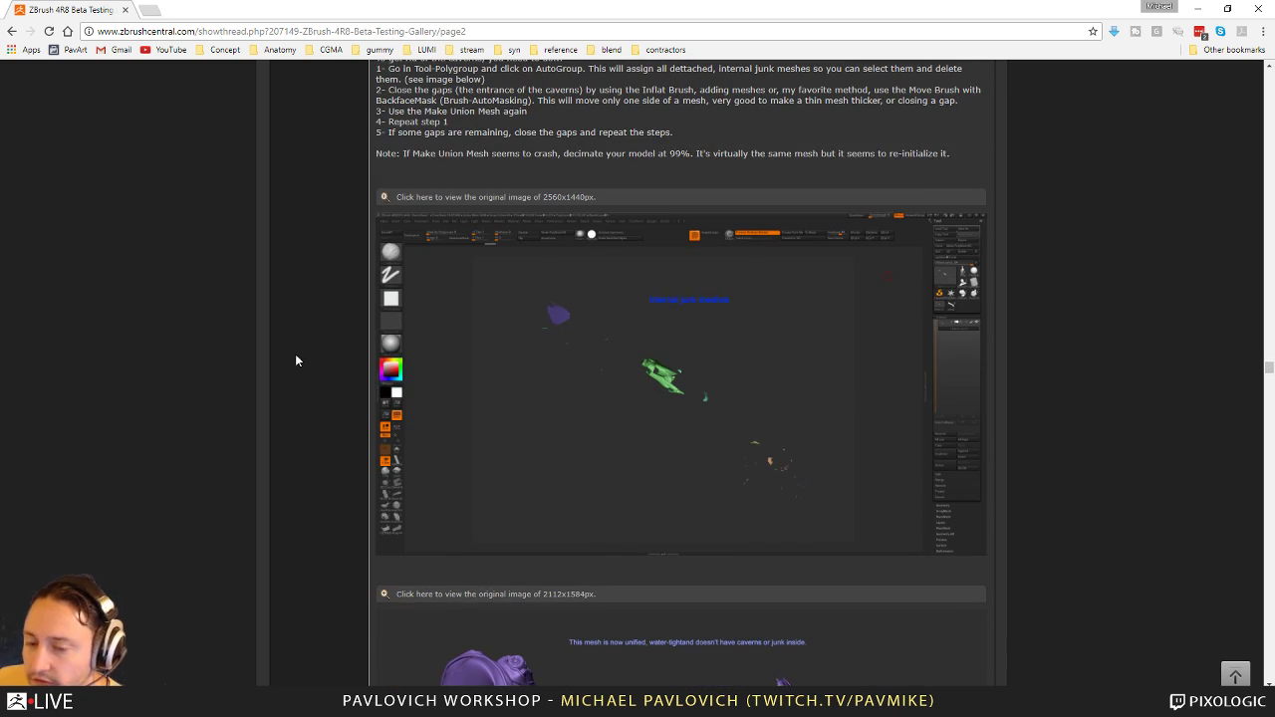
scroll(296, 361, "down", 5)
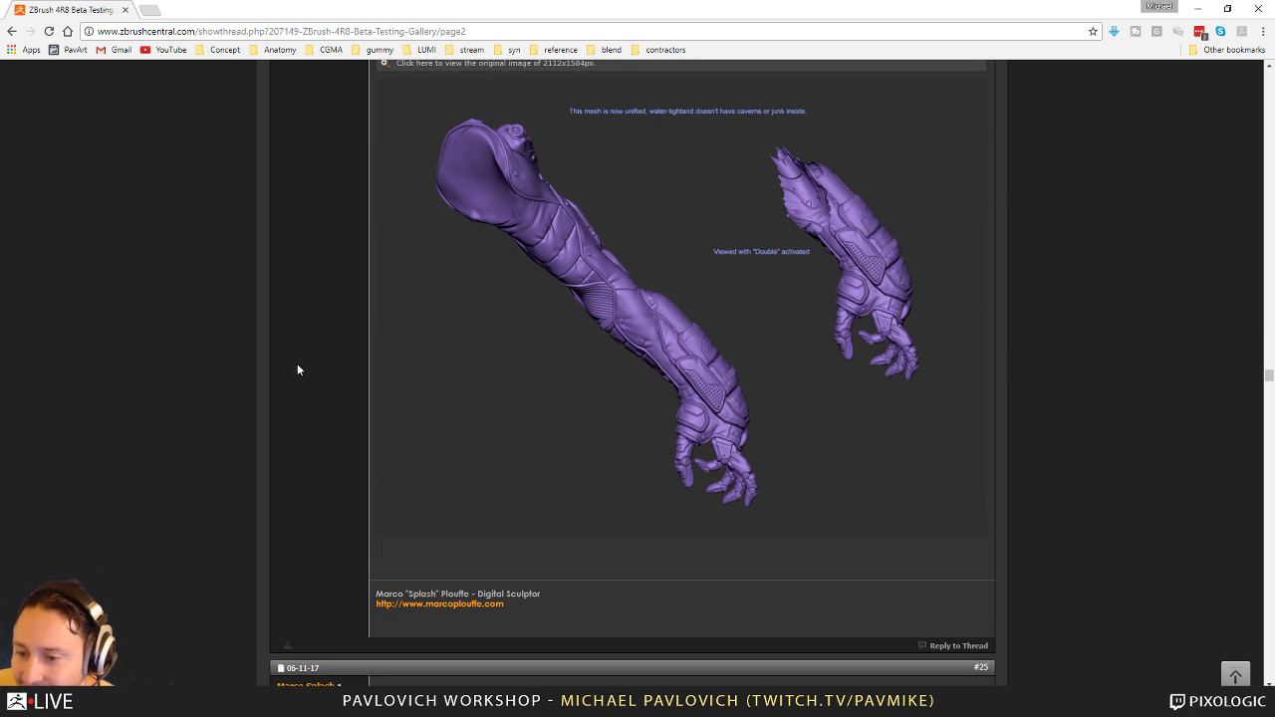
Step: Examine how the arm is cut from the body with booleans and how its connecting key and matching hole are made
scroll(597, 399, "down", 10)
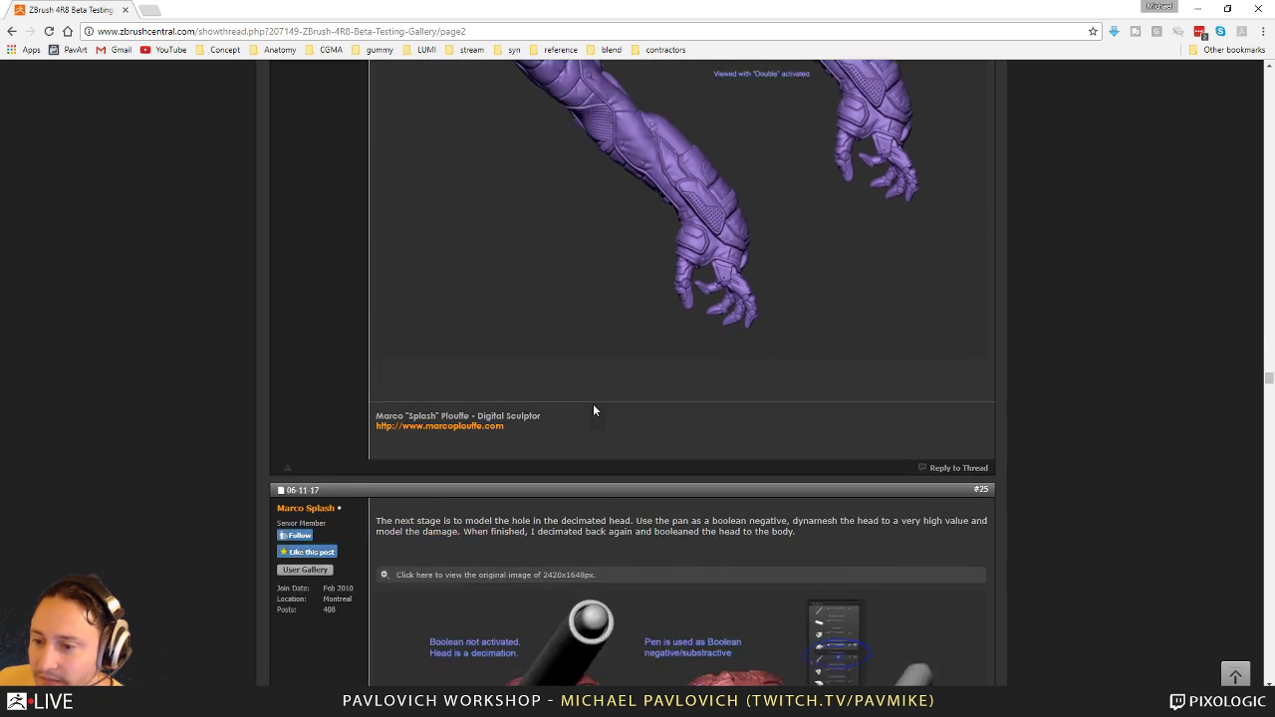
scroll(326, 356, "down", 1)
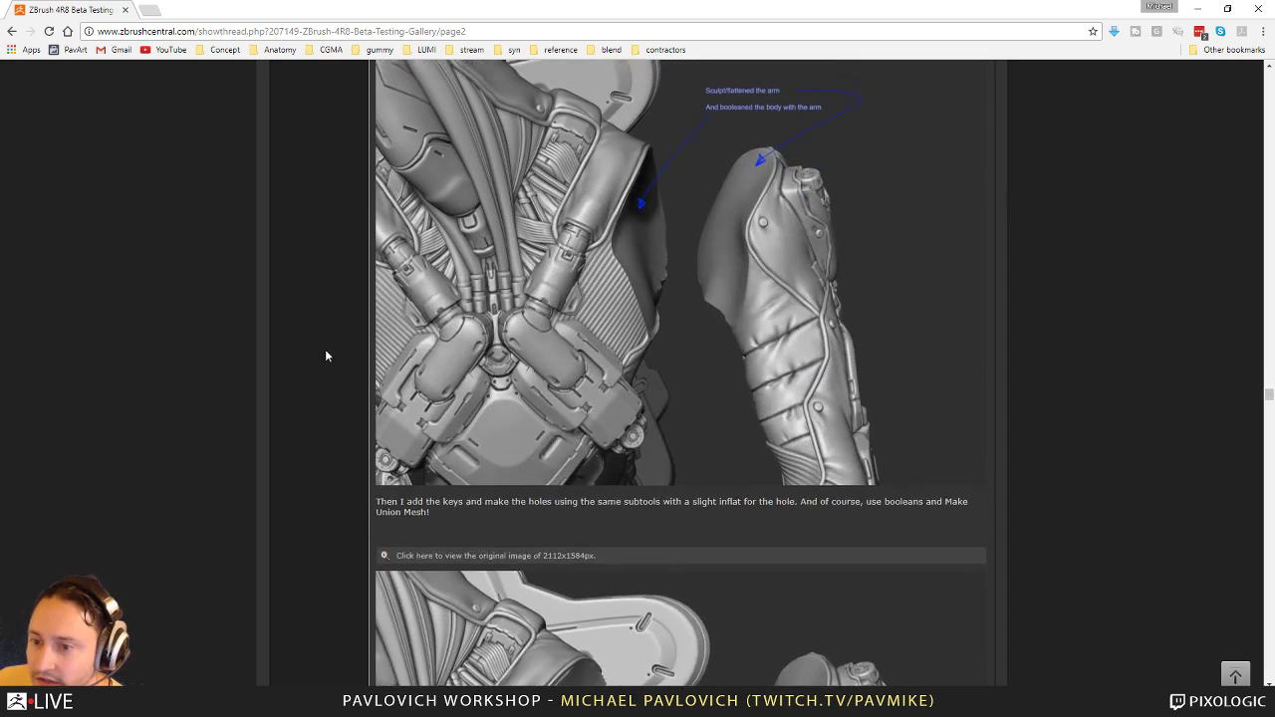
scroll(324, 356, "up", 1)
scroll(329, 363, "down", 5)
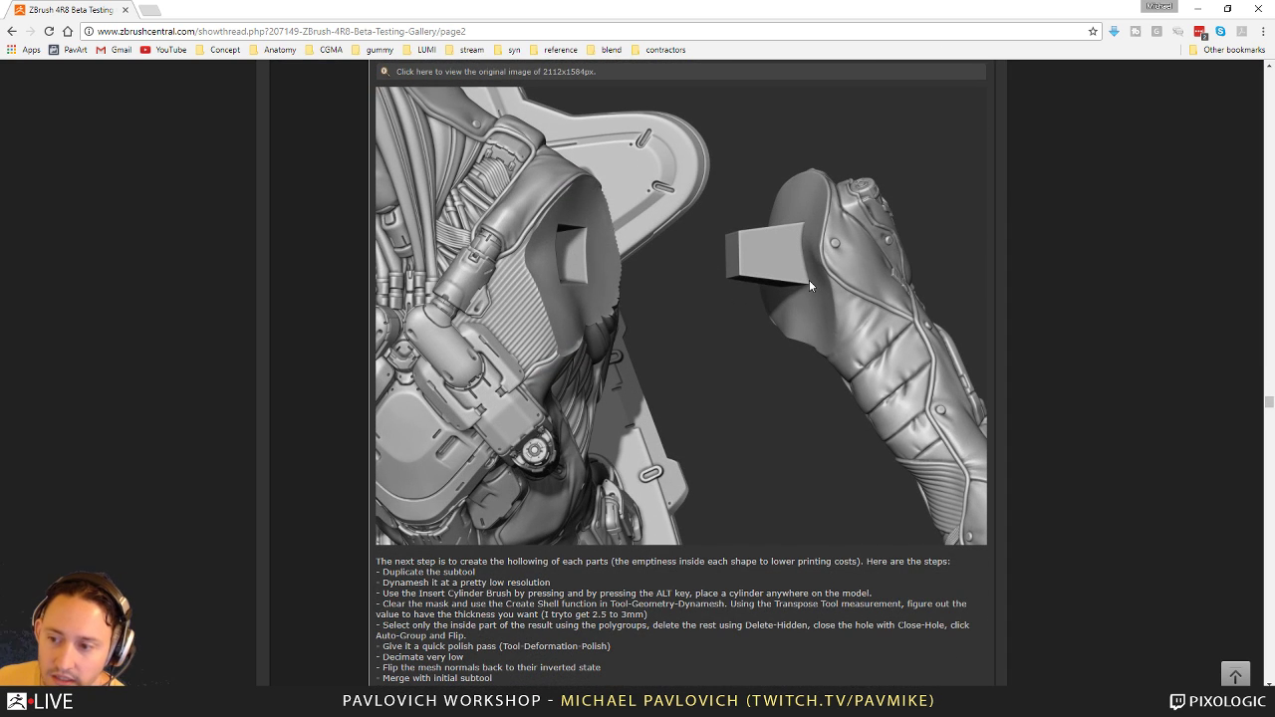
scroll(706, 237, "up", 5)
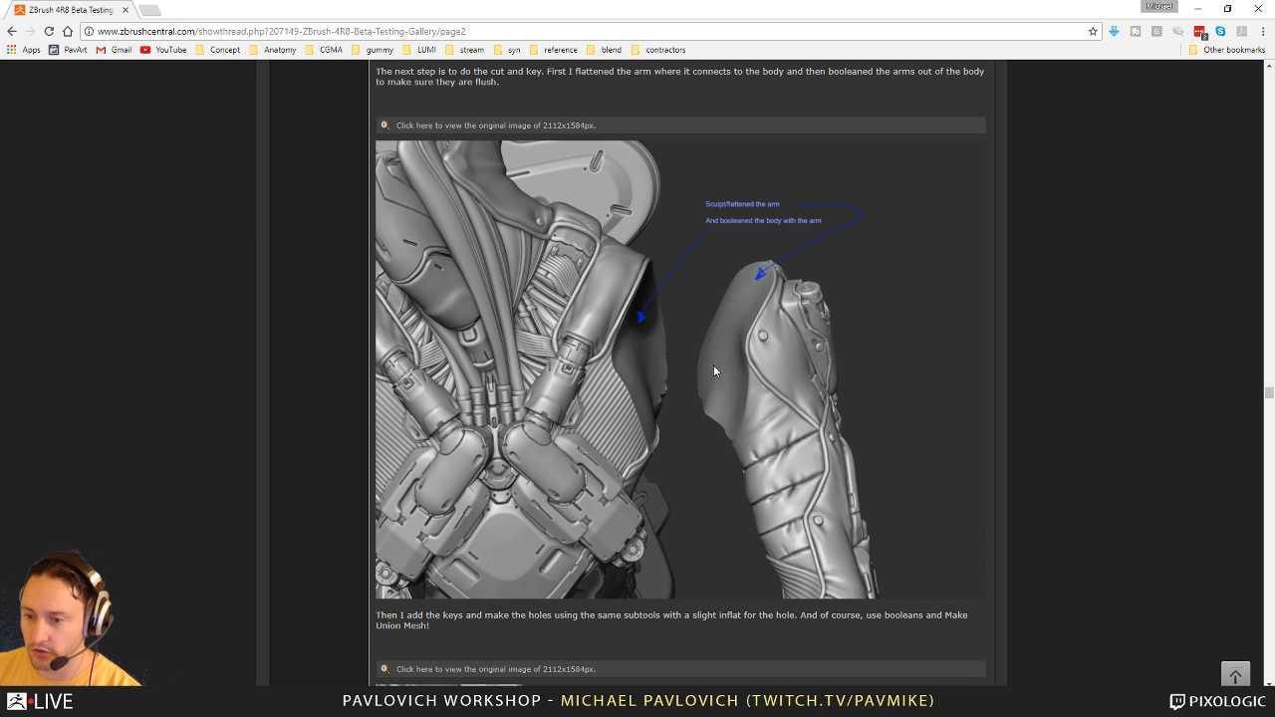
scroll(714, 369, "down", 5)
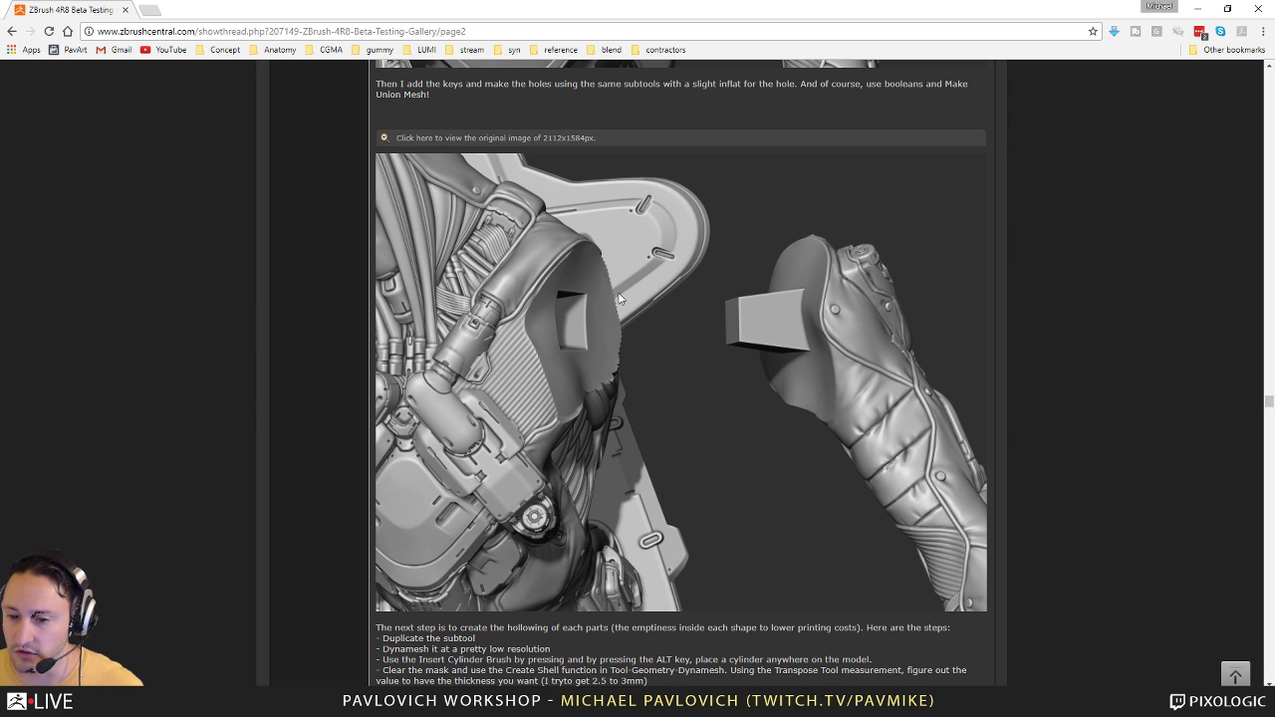
scroll(651, 306, "down", 1)
scroll(650, 306, "up", 1)
scroll(650, 311, "up", 1)
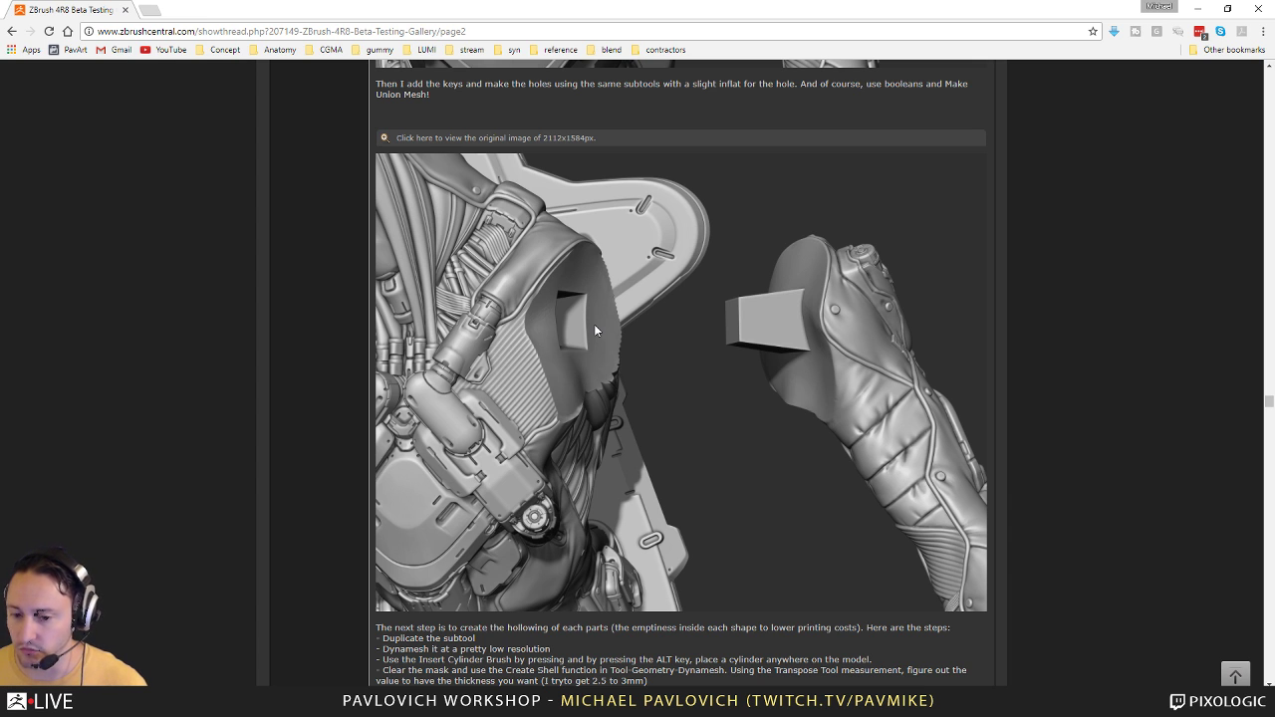
Step: Read the instructions for hollowing the parts and adding a resin drain hole, and examine the Preform print setup
scroll(594, 325, "down", 2)
scroll(362, 381, "down", 1)
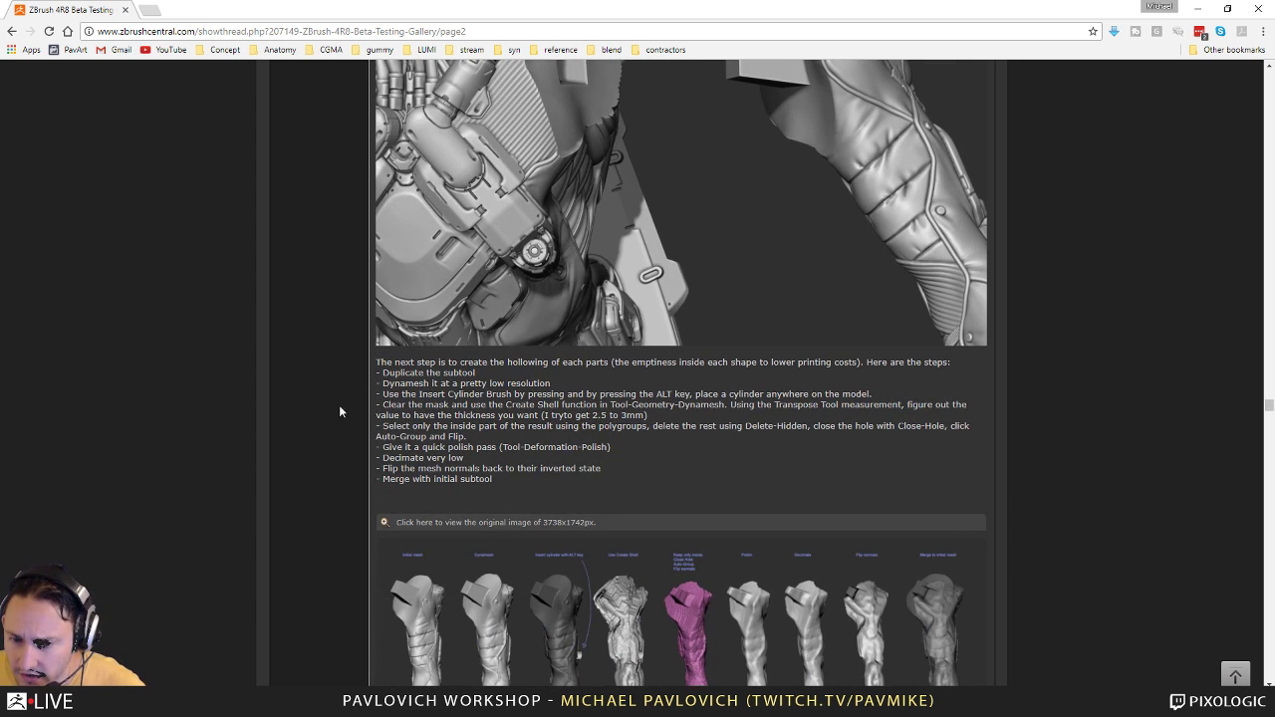
scroll(306, 392, "down", 1)
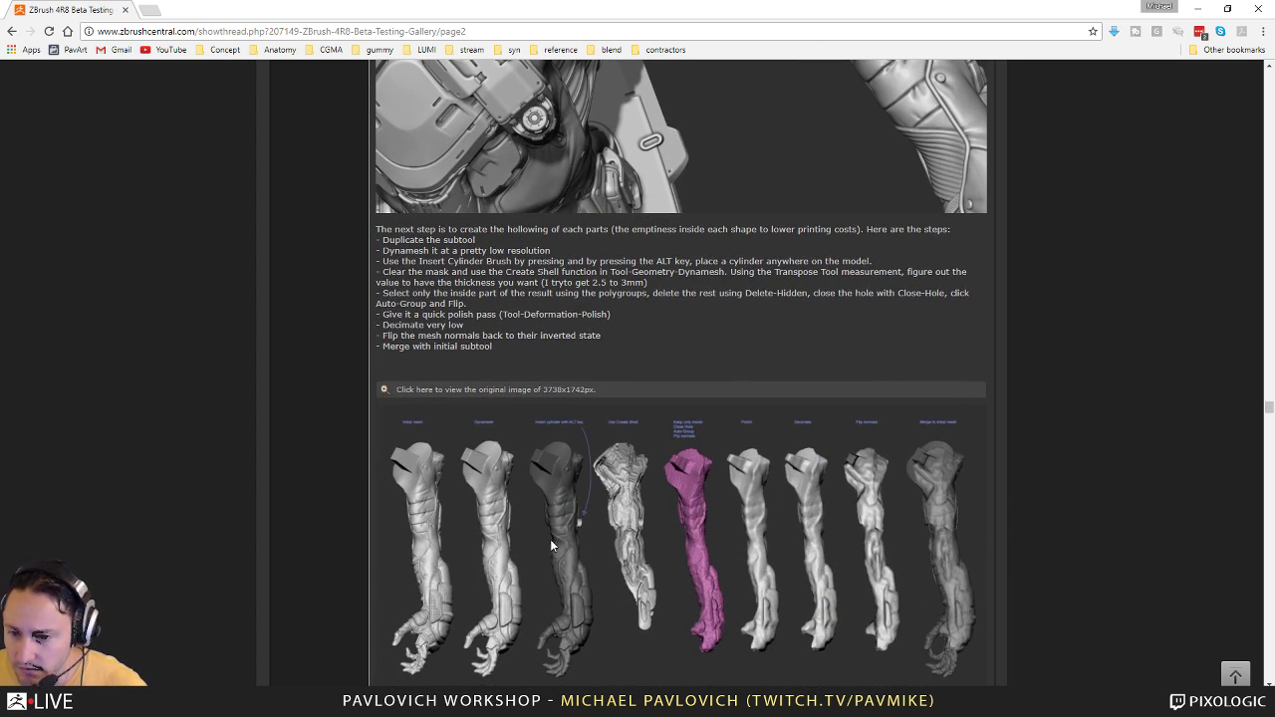
scroll(566, 480, "down", 6)
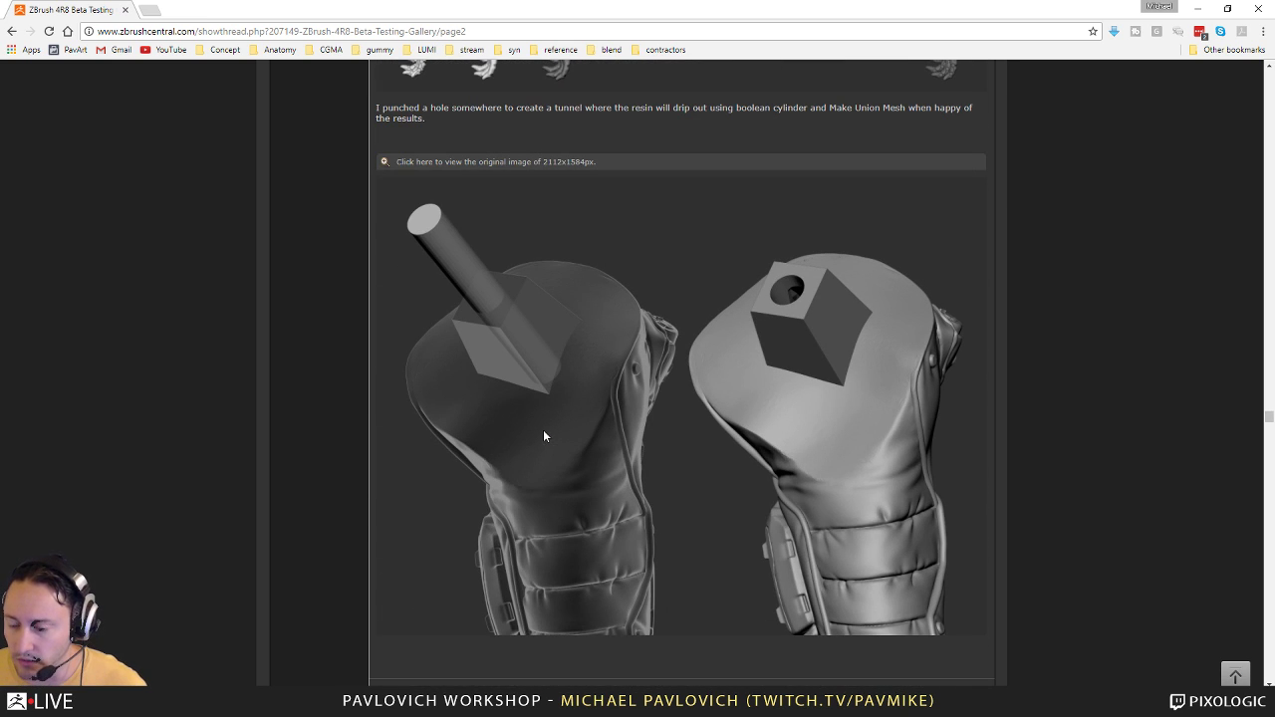
scroll(733, 288, "down", 8)
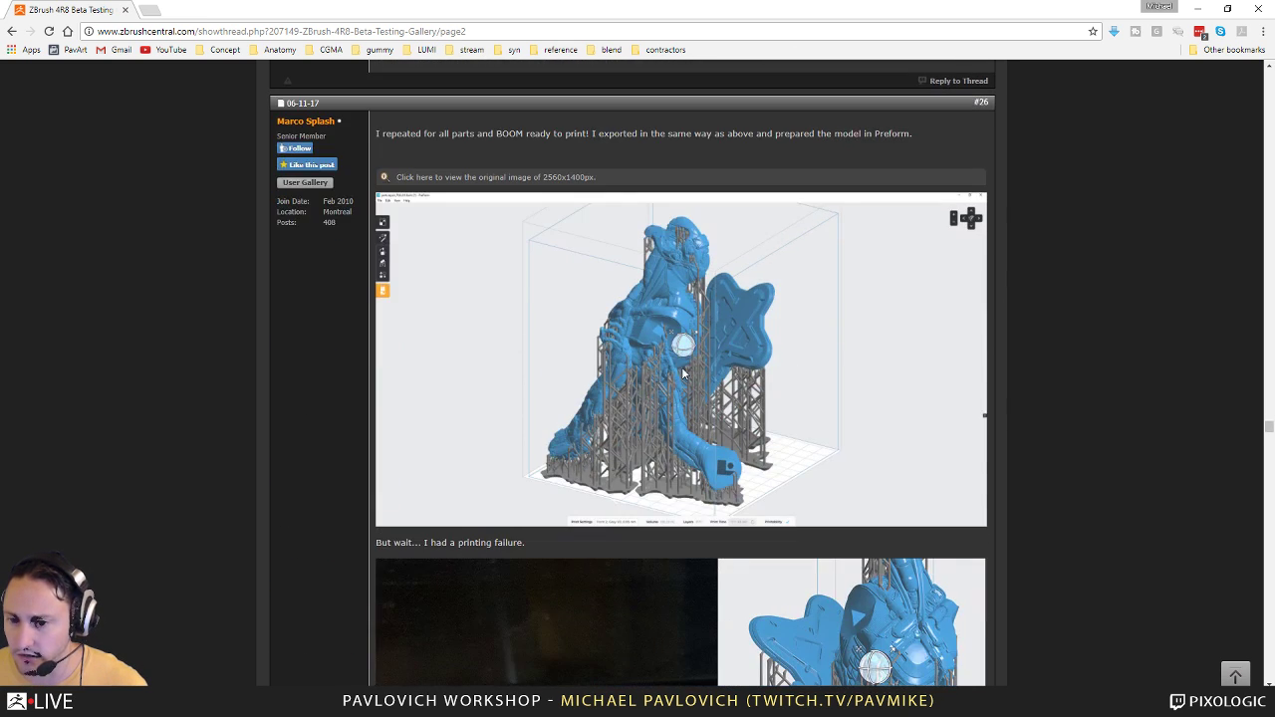
scroll(444, 204, "up", 7)
scroll(445, 205, "down", 18)
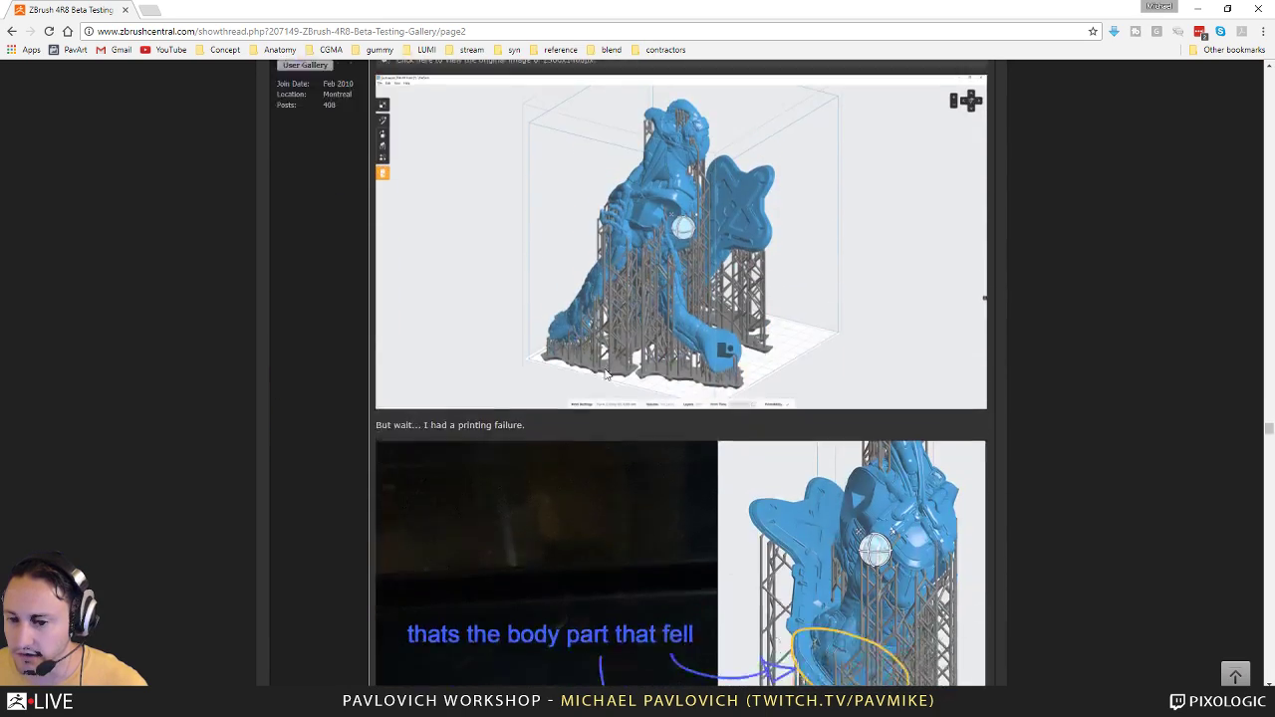
Step: Read the posts on the printing failure and the second try, and examine the photos of the supported resin prints
scroll(599, 390, "down", 18)
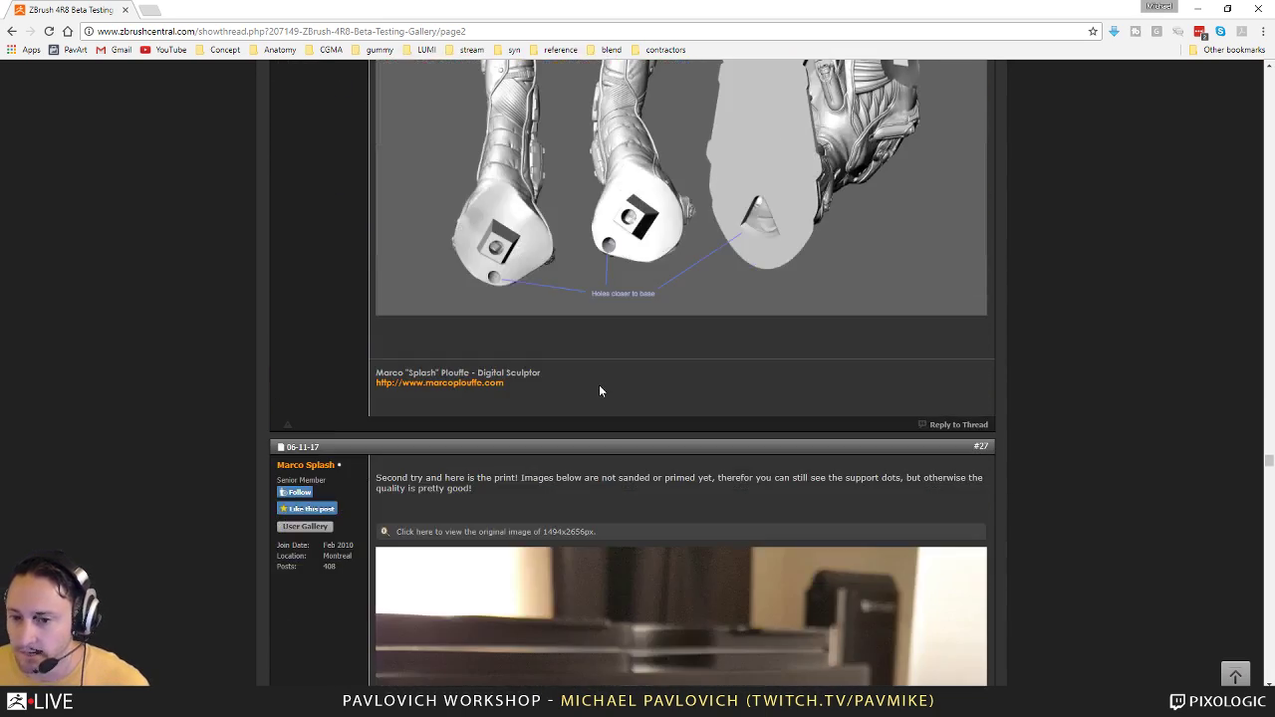
scroll(599, 387, "up", 3)
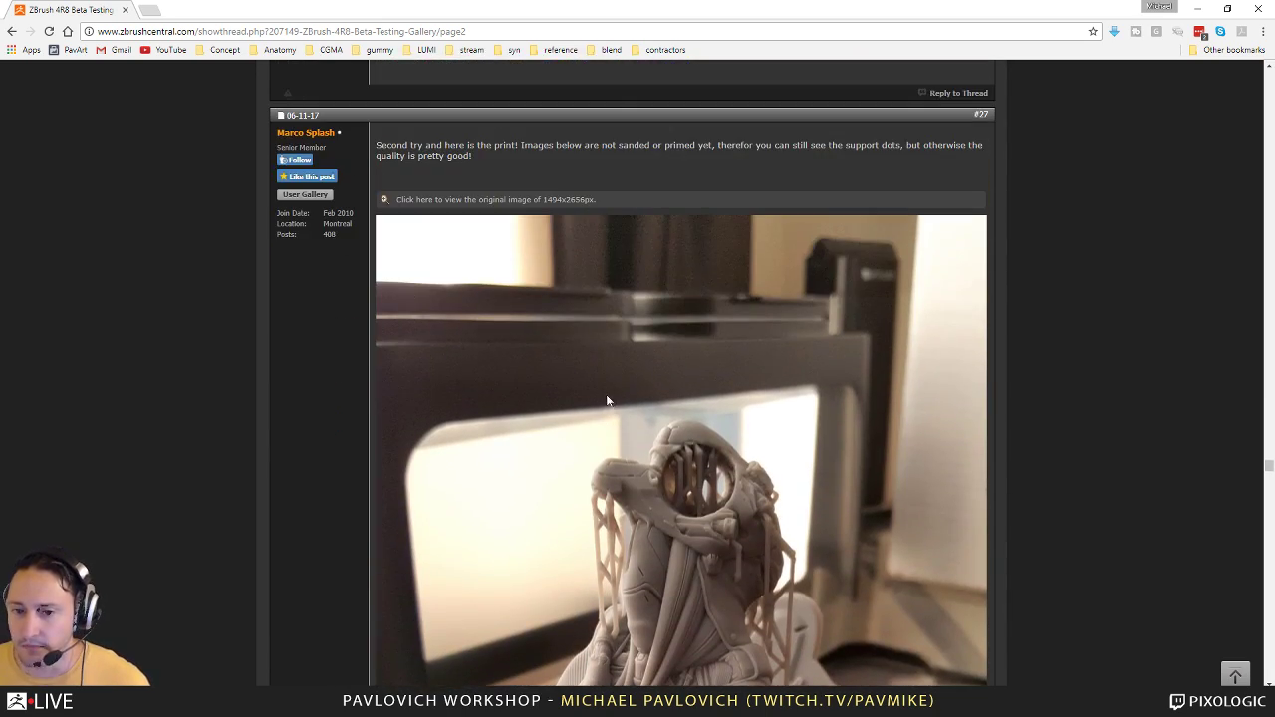
scroll(612, 392, "down", 3)
scroll(611, 399, "down", 8)
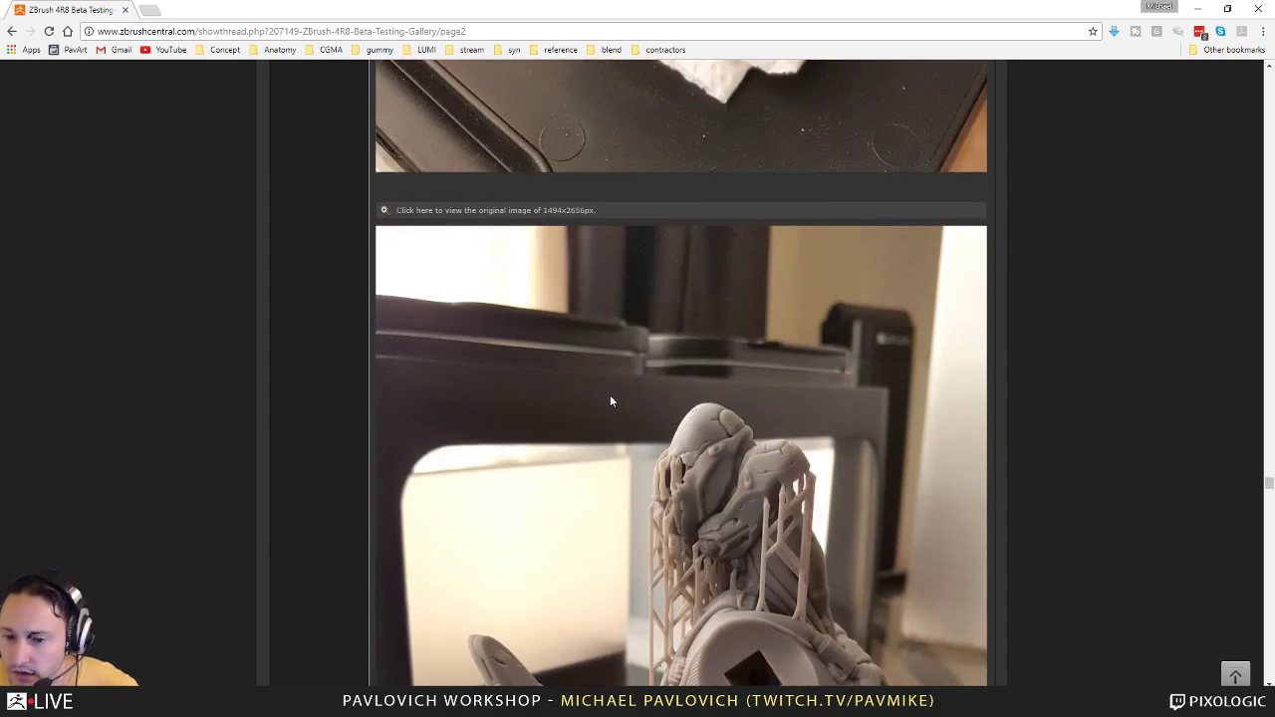
scroll(608, 394, "down", 12)
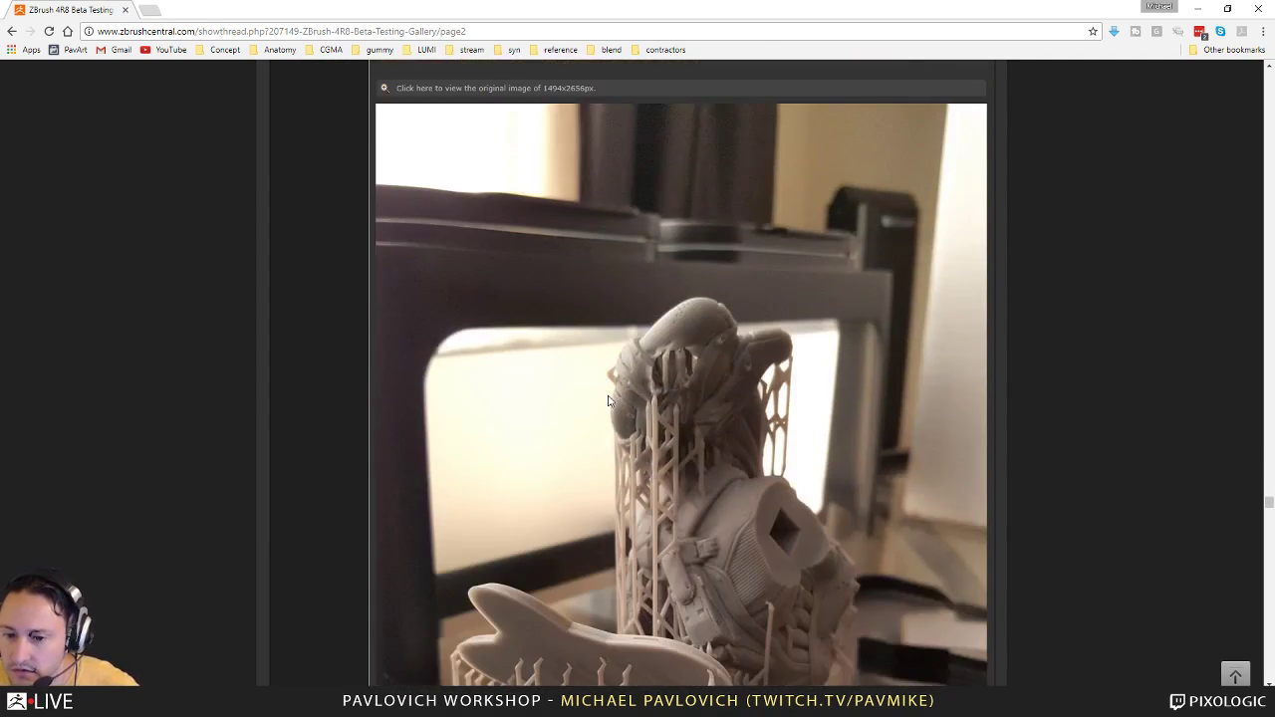
scroll(607, 395, "up", 8)
scroll(606, 400, "down", 14)
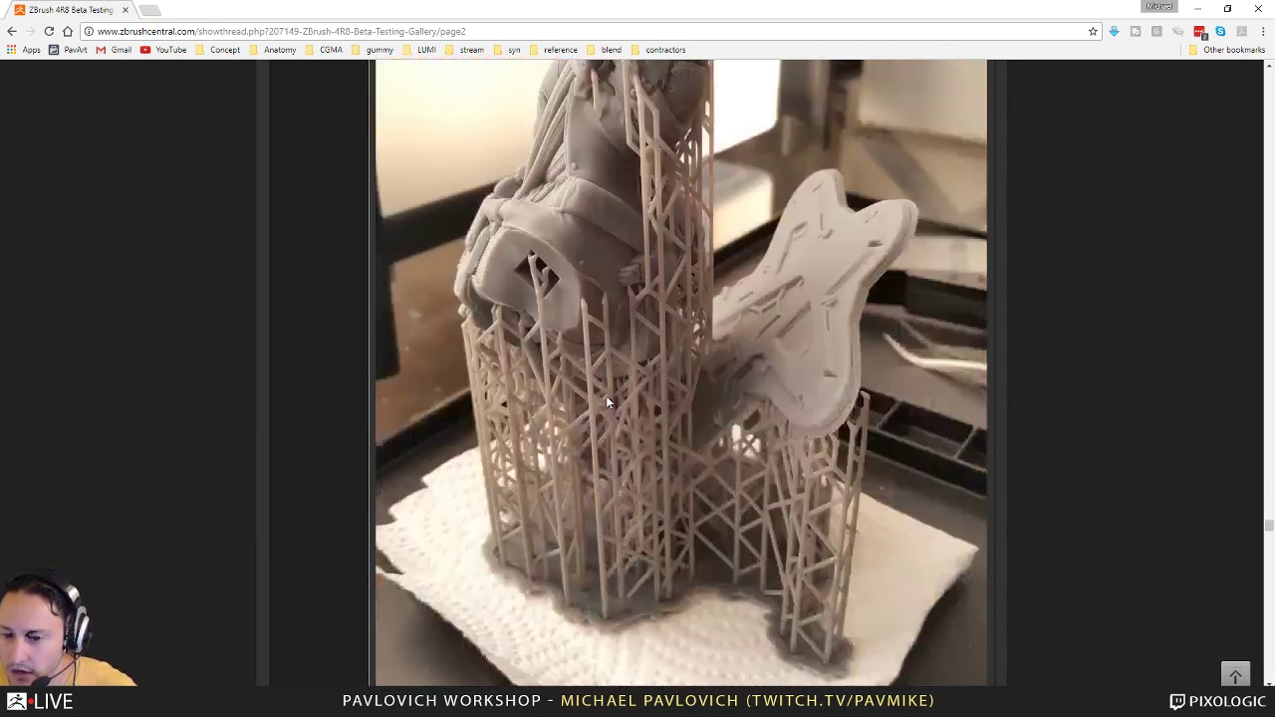
scroll(486, 399, "down", 10)
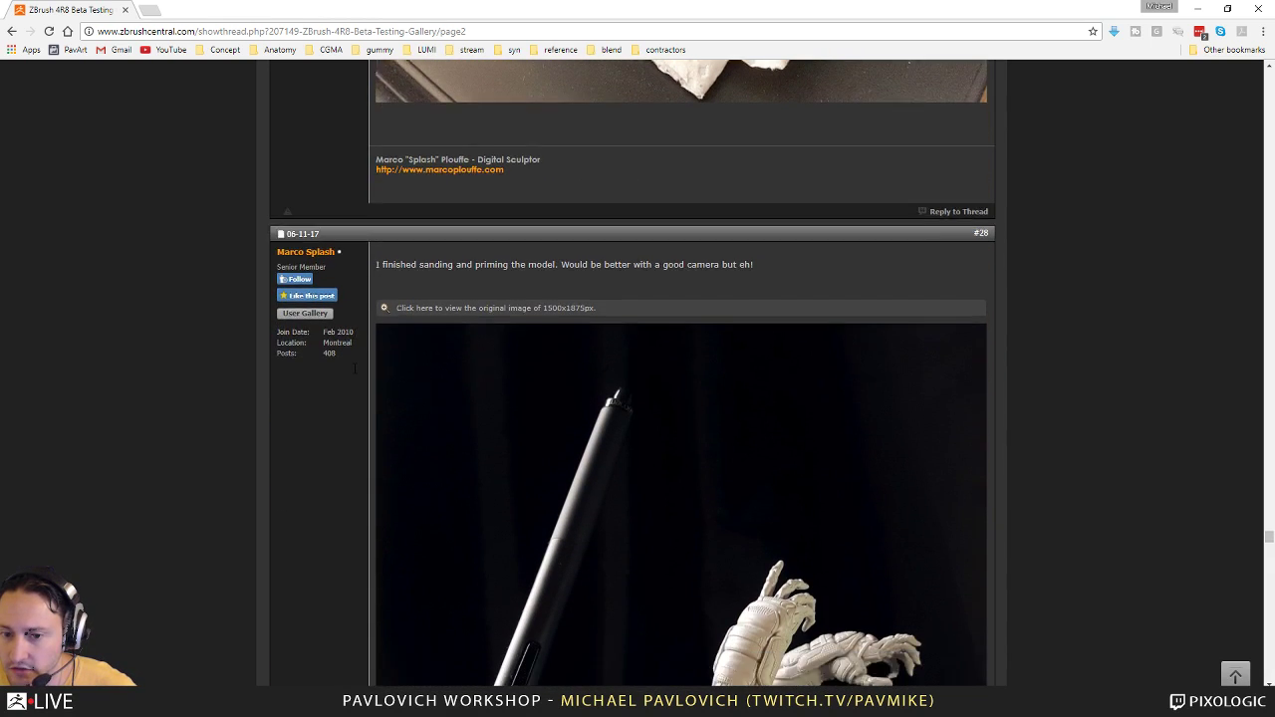
Step: Examine the photos of the sanded and primed model, and move the browser window off the KeyShot scene
scroll(353, 374, "down", 13)
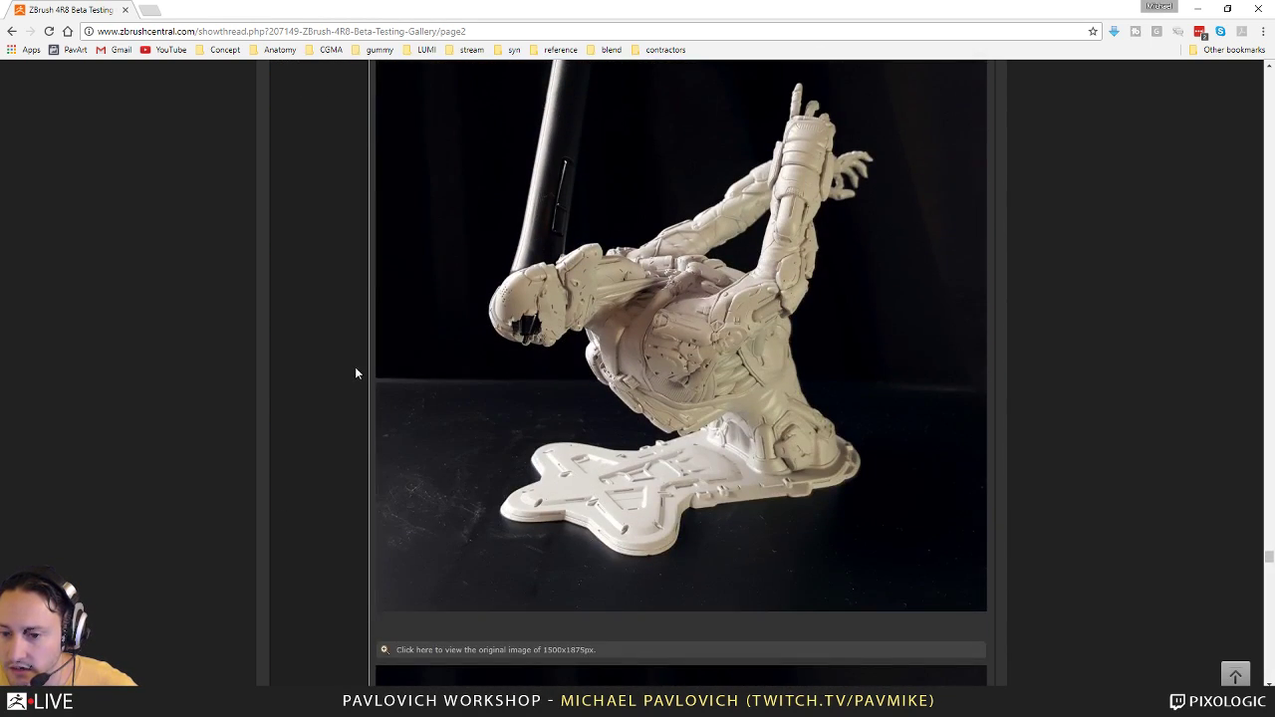
scroll(574, 339, "down", 6)
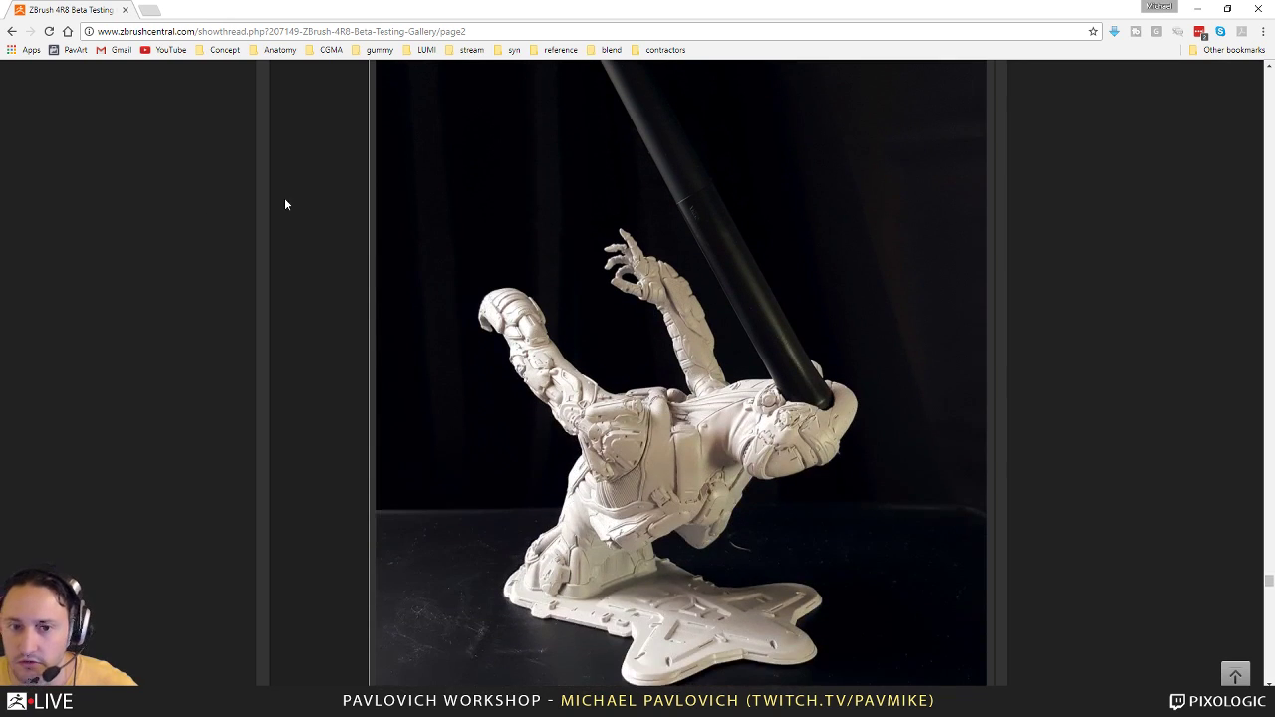
left_click_drag(414, 10, 0, 326)
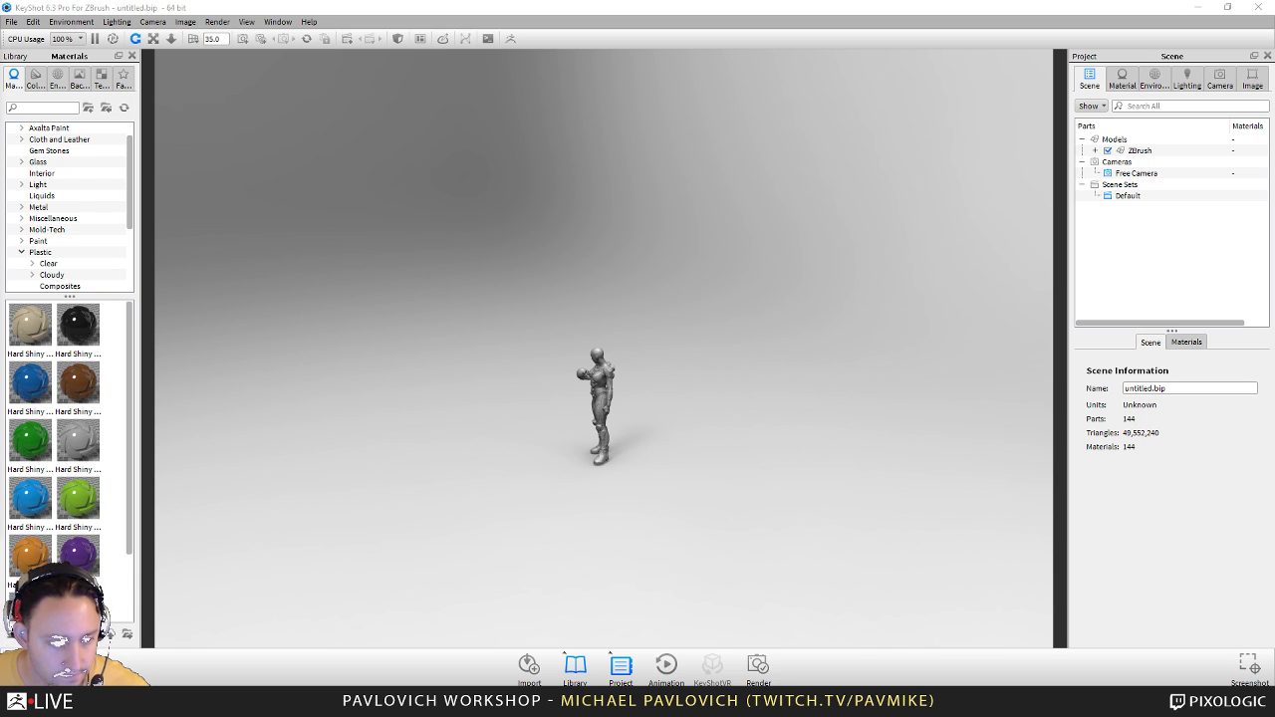
Step: Frame the figure holding the skull from the front, filling most of the KeyShot camera view
left_click_drag(567, 273, 545, 291)
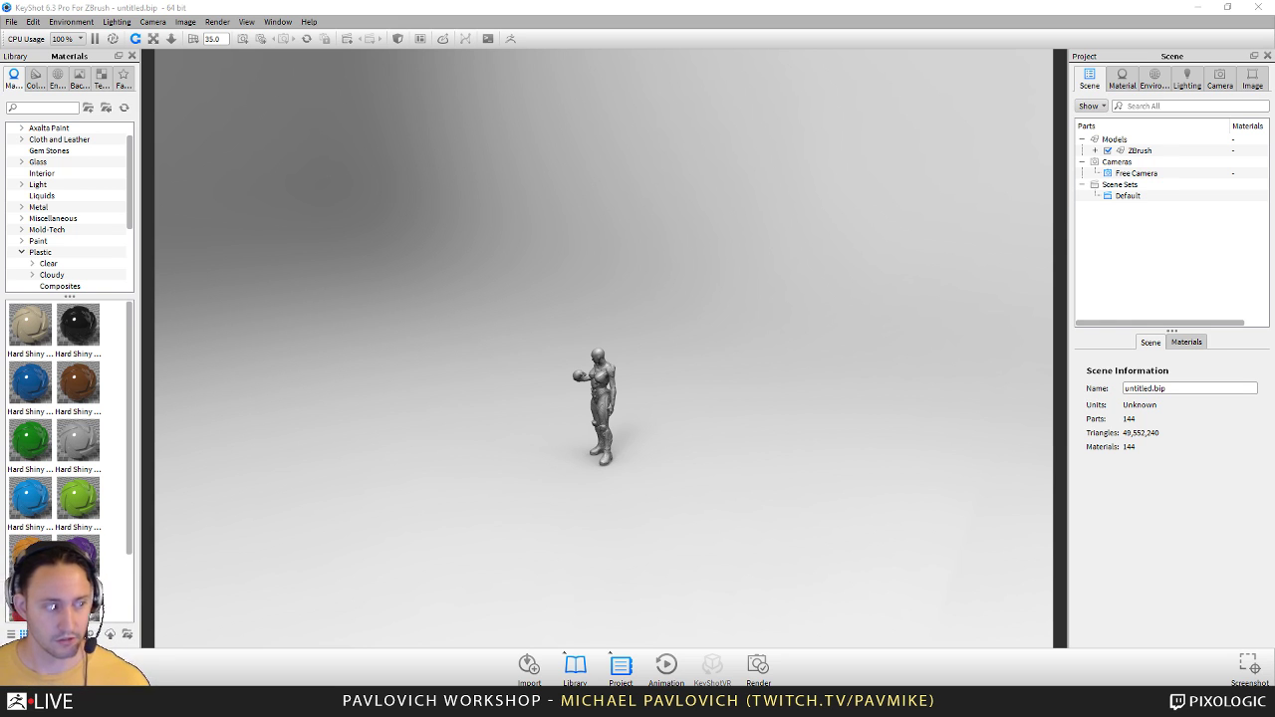
left_click_drag(788, 296, 615, 270)
right_click_drag(615, 270, 1236, 364, "alt")
left_click_drag(389, 327, 571, 276)
right_click_drag(572, 276, 993, 325, "alt")
middle_click_drag(714, 408, 713, 268)
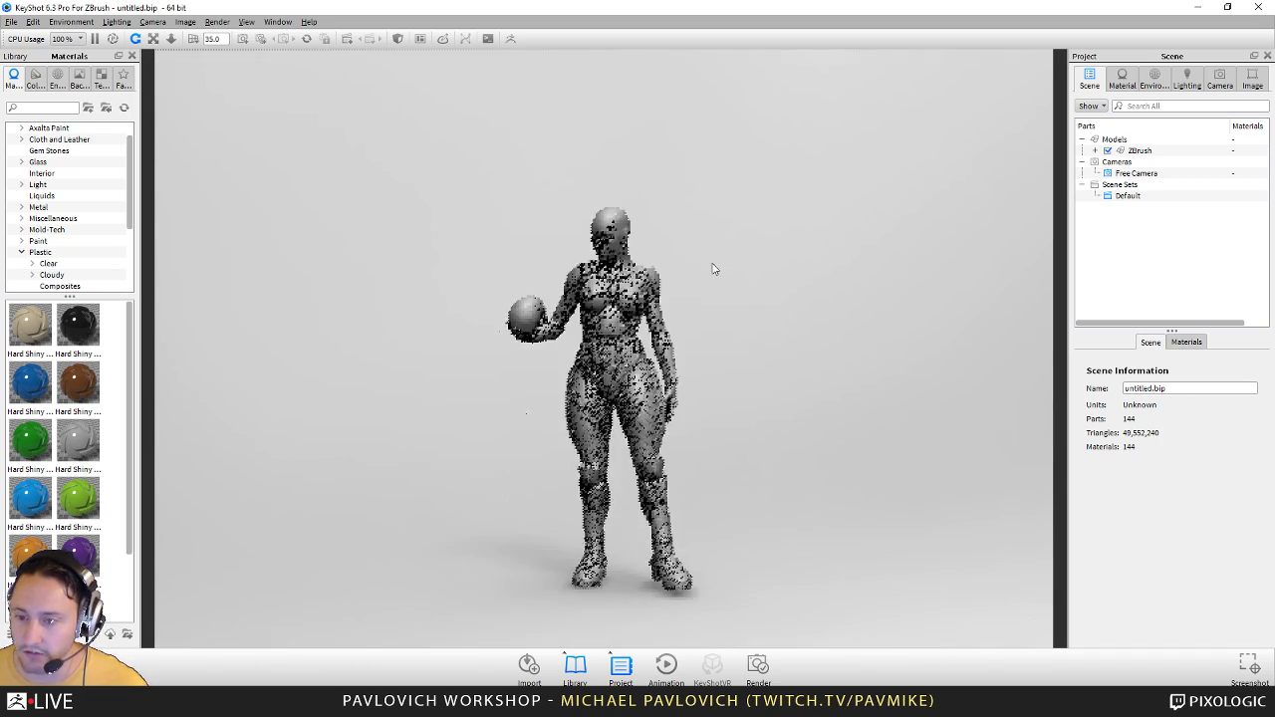
scroll(737, 299, "up", 3)
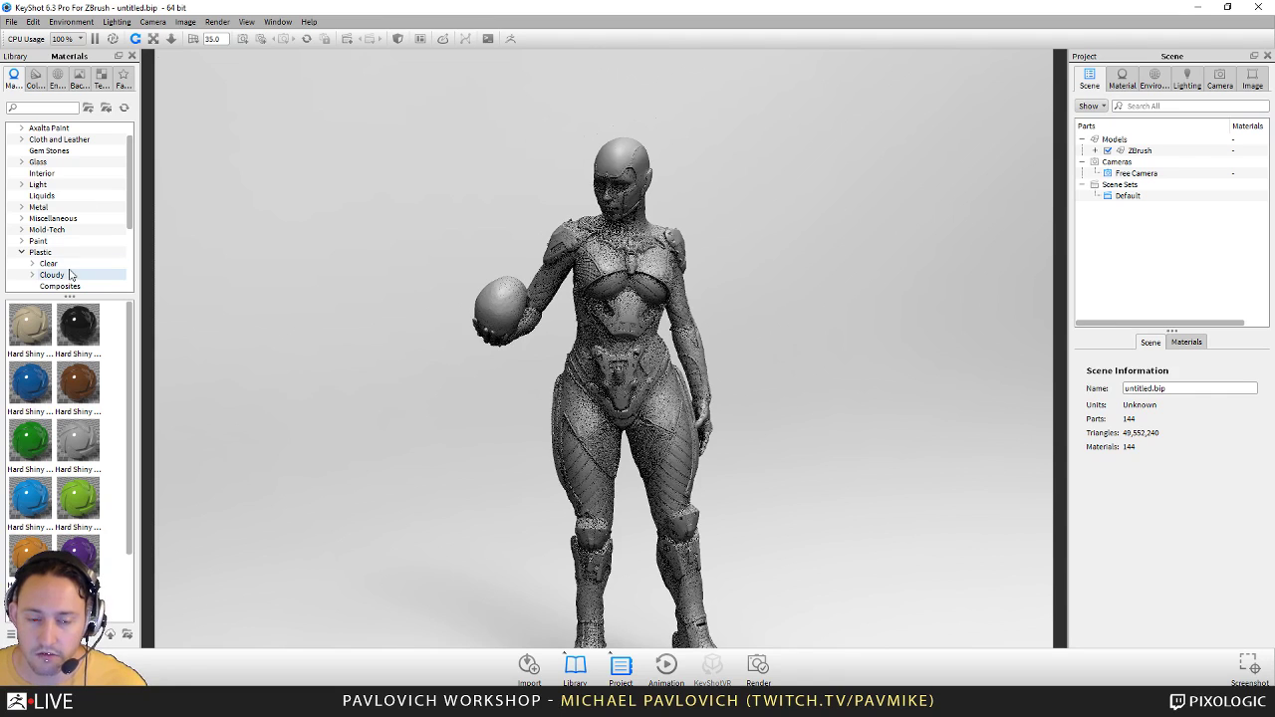
Step: Look through the material library's categories and preview the materials in the Downloads folder
left_click(21, 252)
scroll(55, 260, "down", 1)
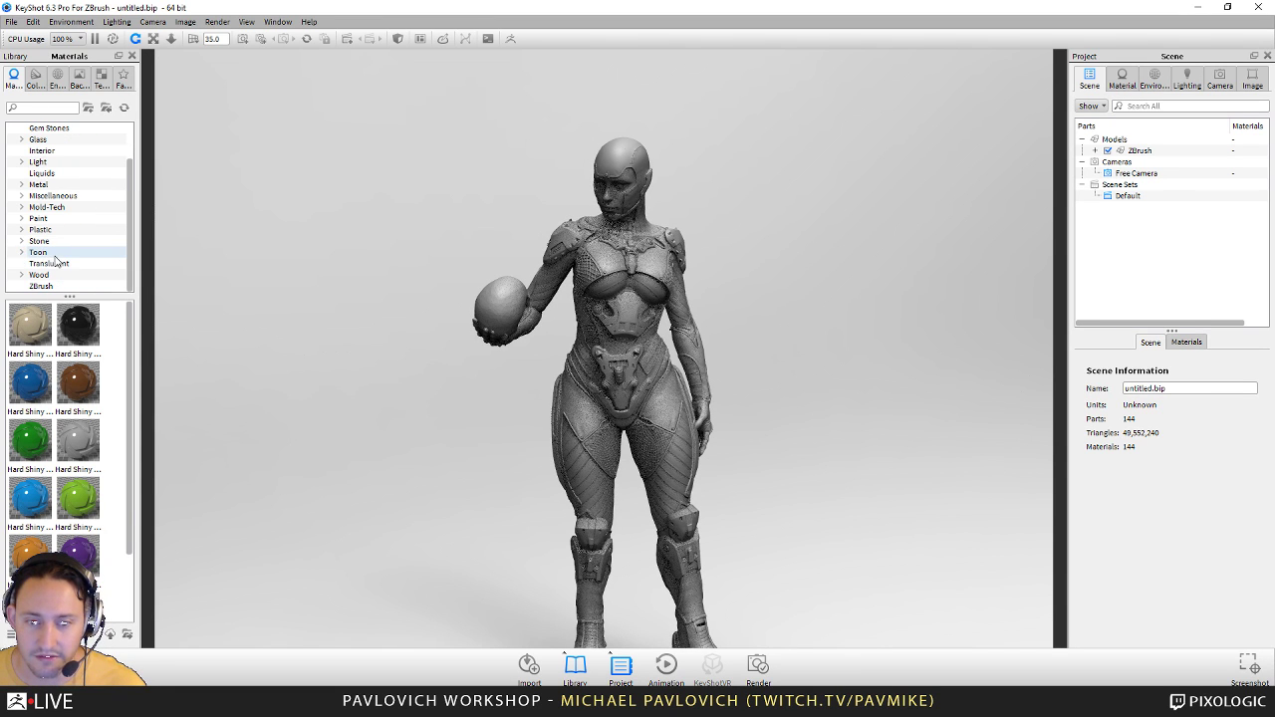
scroll(50, 264, "up", 2)
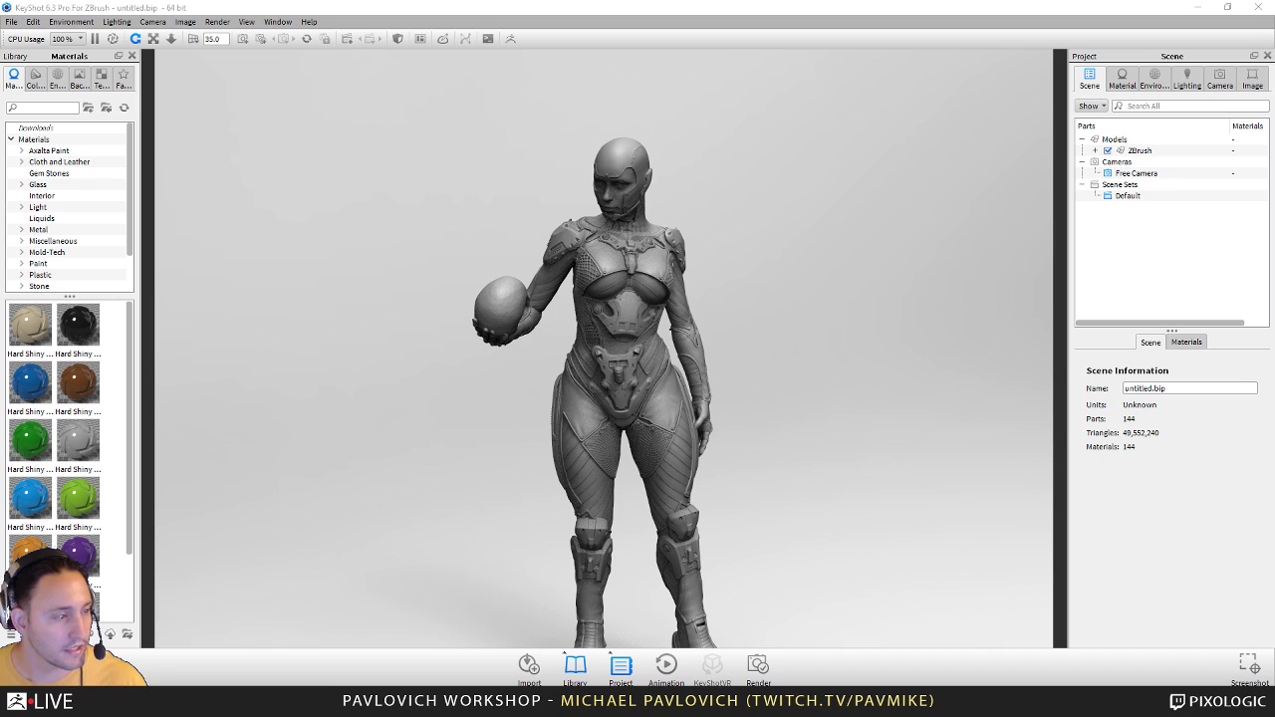
left_click_drag(0, 169, 0, 100)
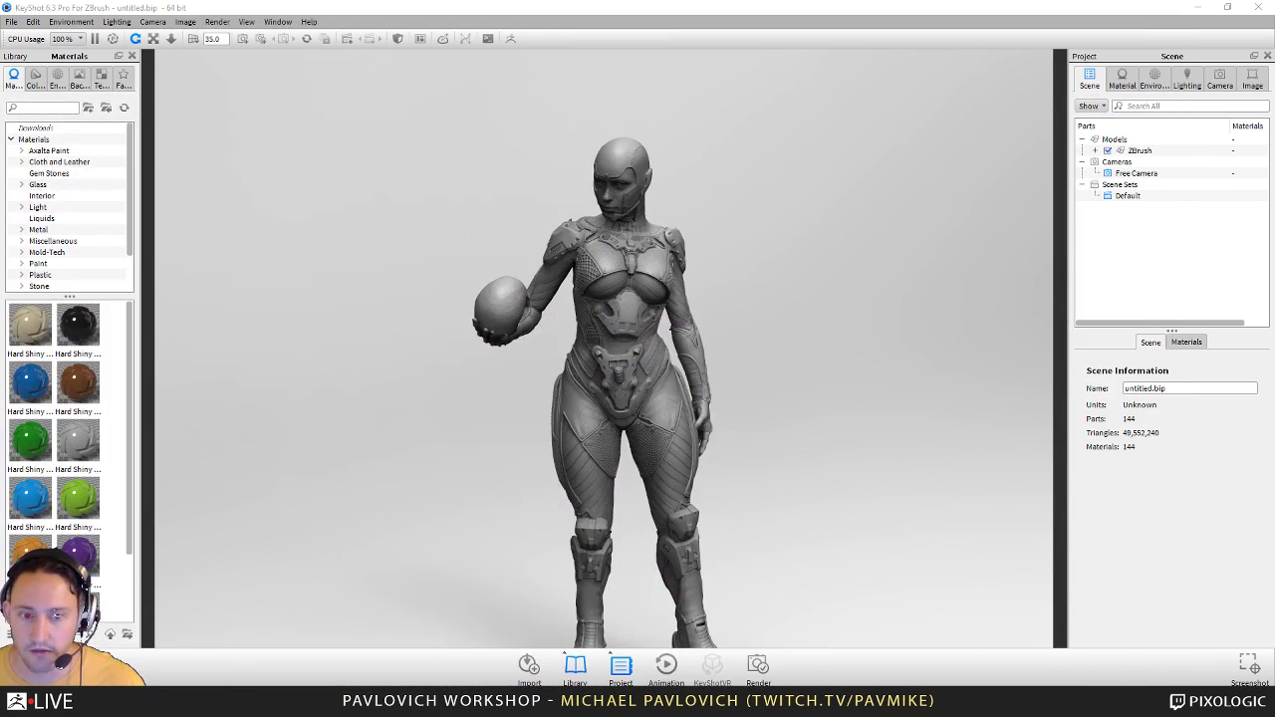
left_click(72, 128)
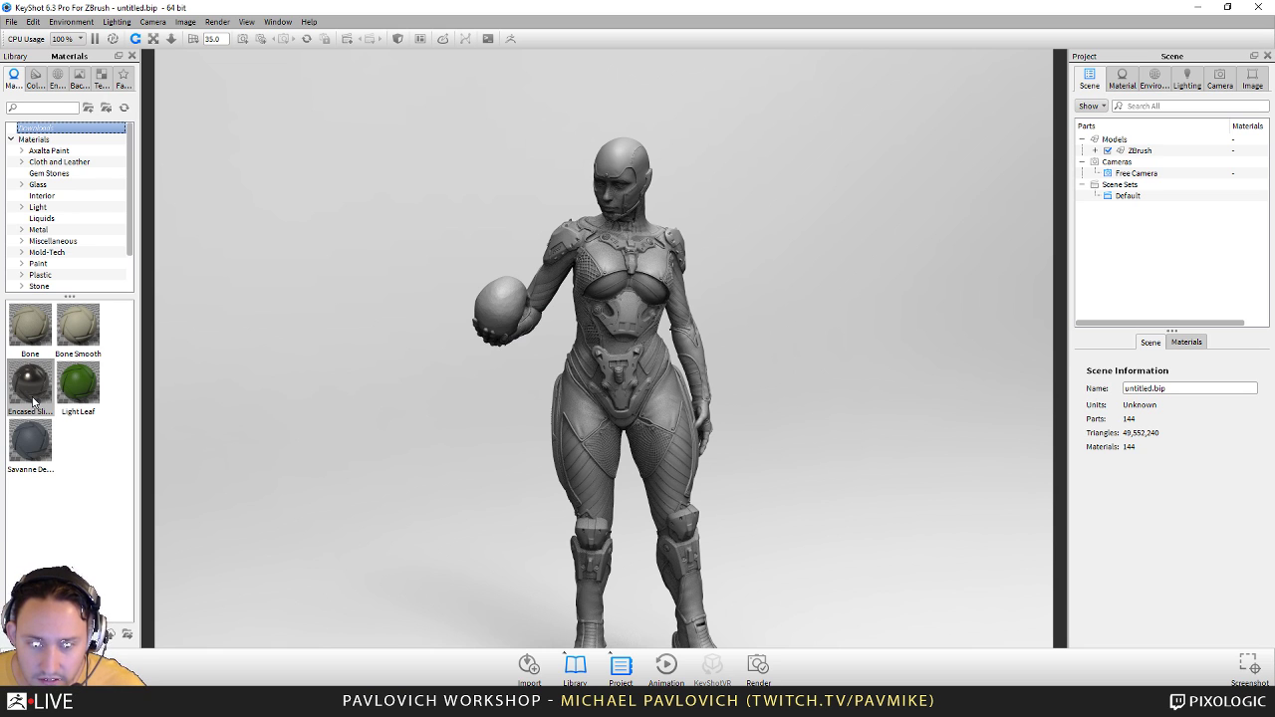
mouse_move(32, 401)
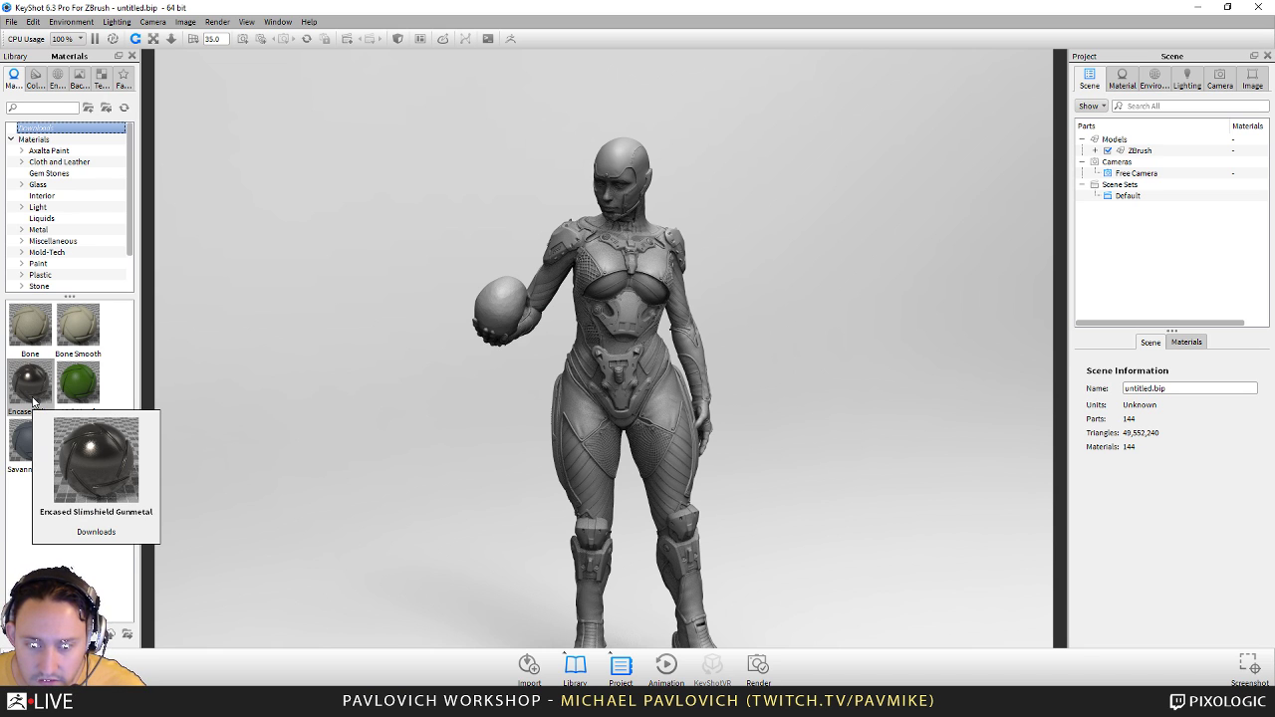
mouse_move(72, 394)
mouse_move(33, 440)
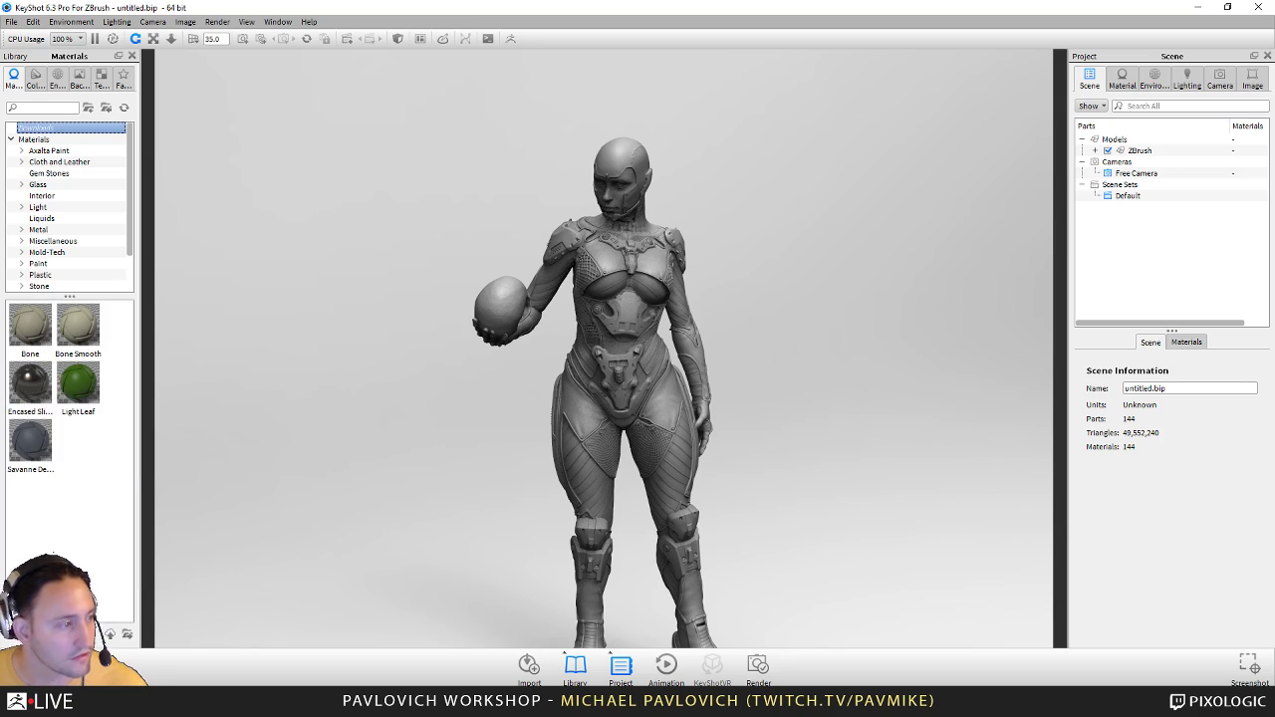
Step: Bring up the KeyShot Cloud Library in the browser and search its materials for leather
left_click_drag(0, 169, 577, 56)
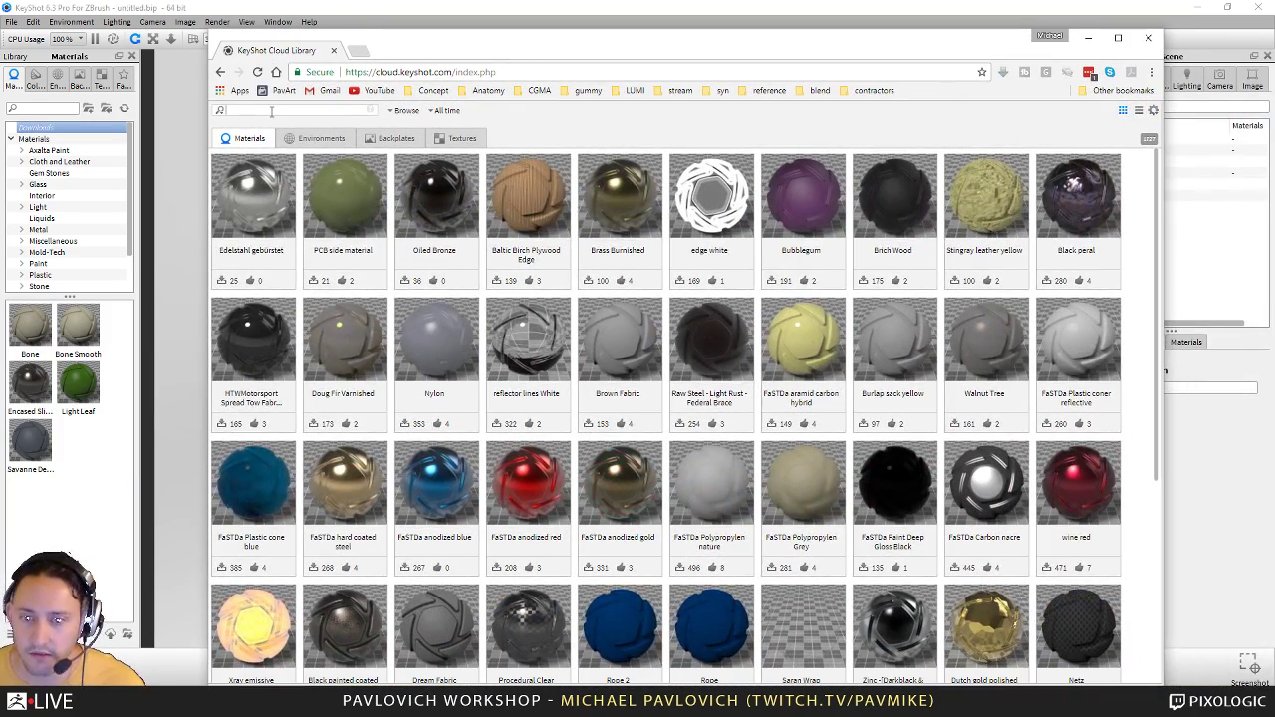
left_click(271, 112)
type("leather")
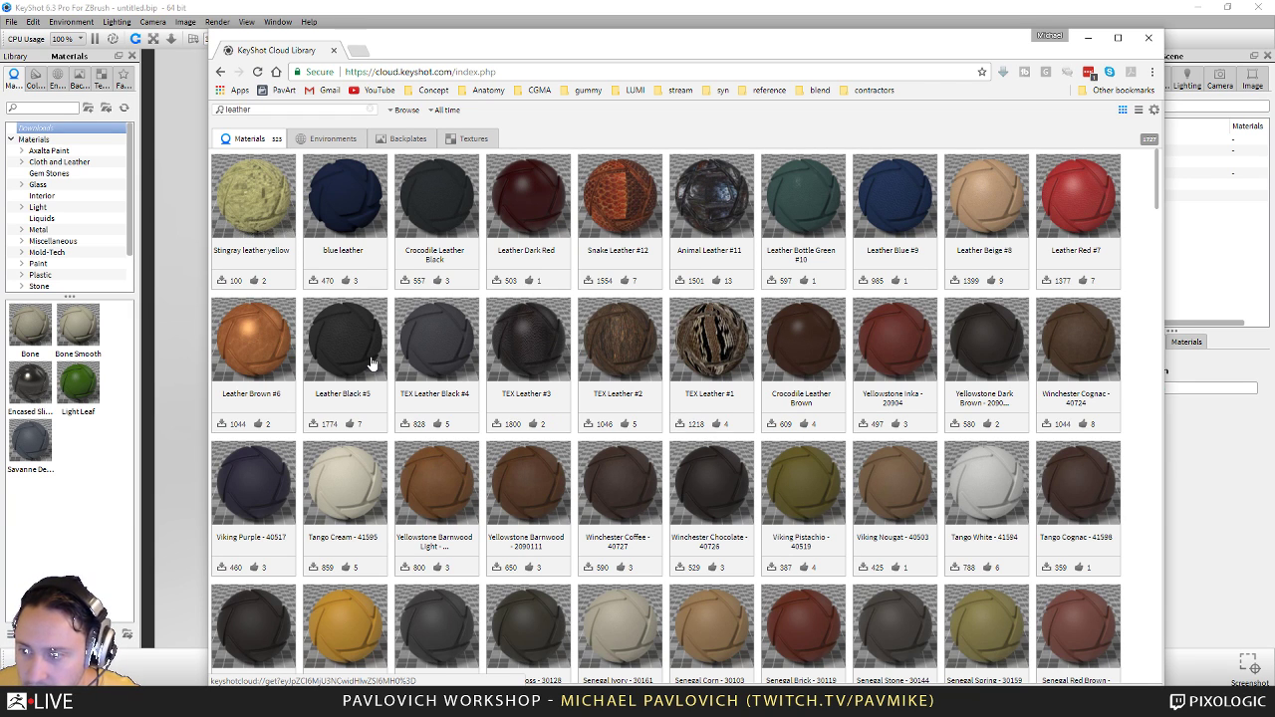
Step: Browse the leather materials in the cloud library for one that suits the suit
scroll(371, 364, "down", 1)
scroll(827, 400, "down", 1)
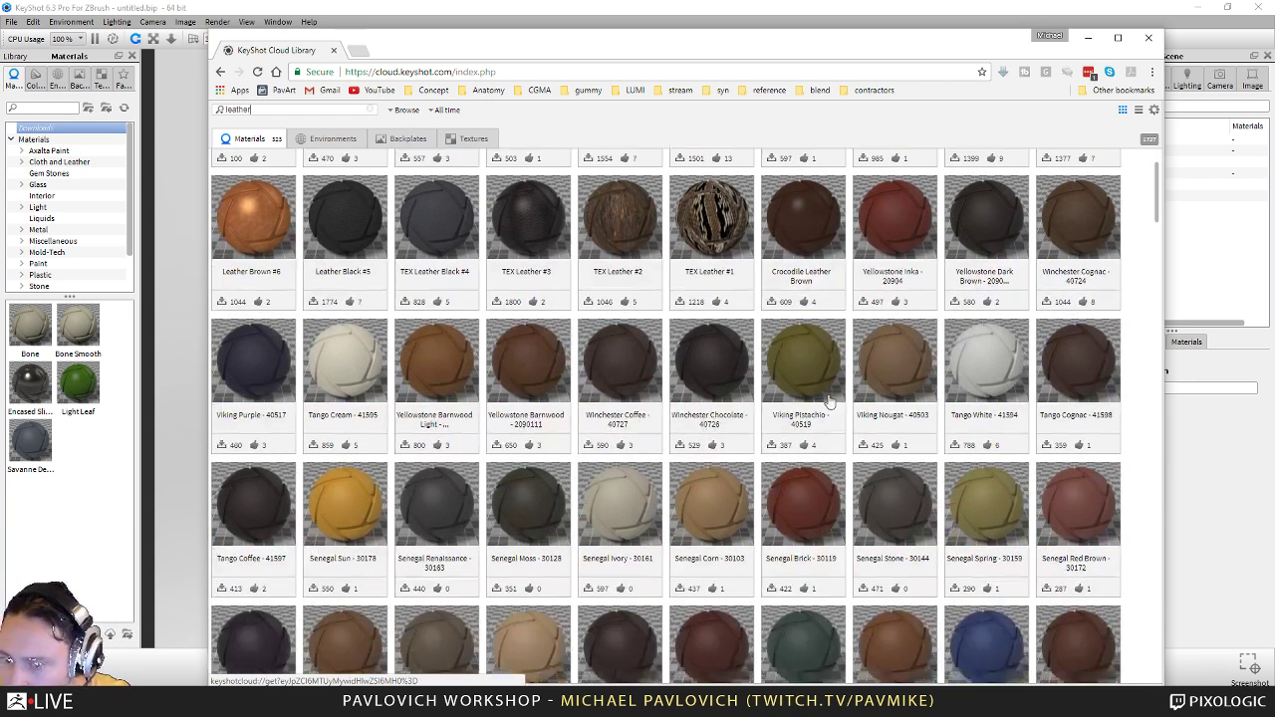
scroll(776, 426, "down", 2)
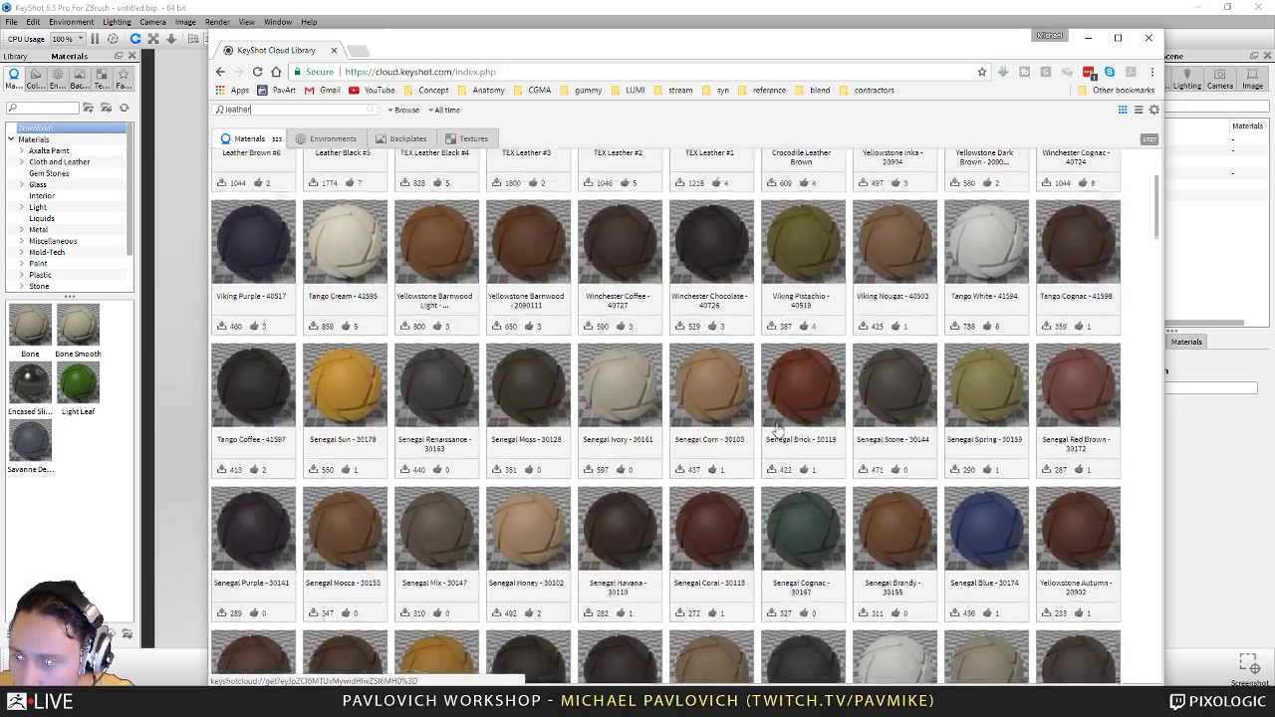
scroll(775, 430, "down", 4)
scroll(777, 430, "up", 8)
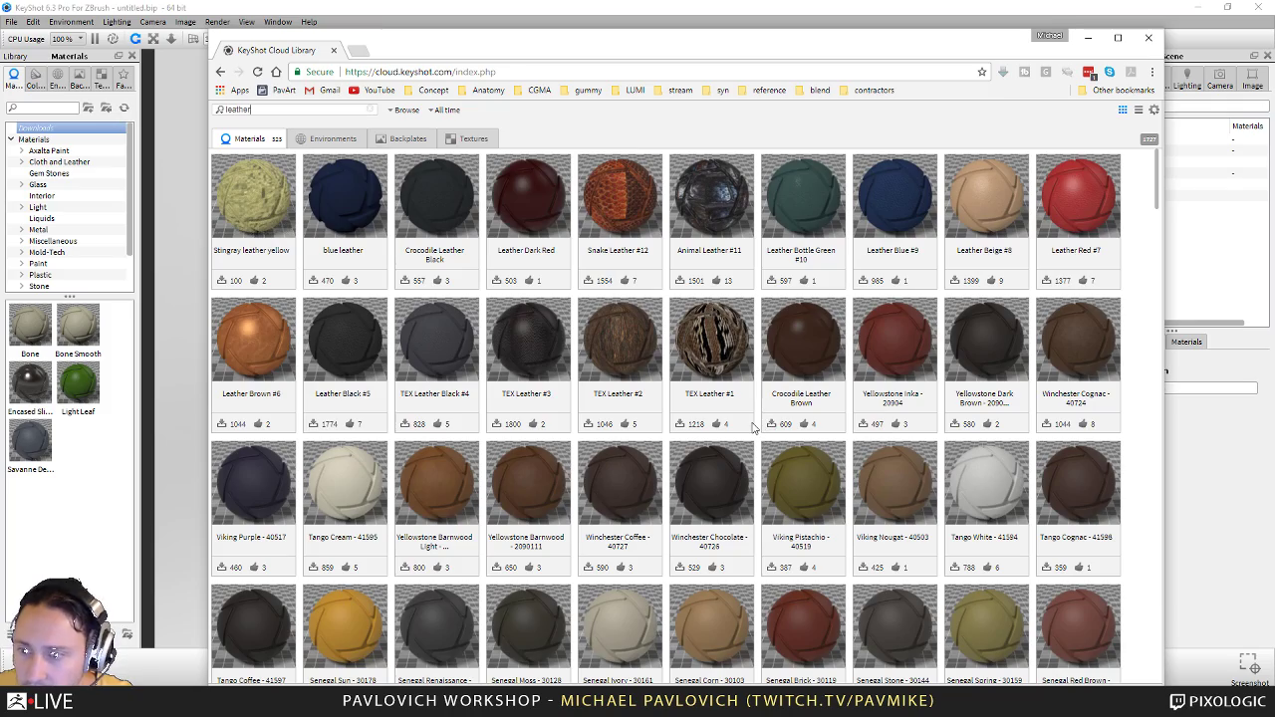
scroll(767, 427, "down", 8)
scroll(754, 428, "down", 4)
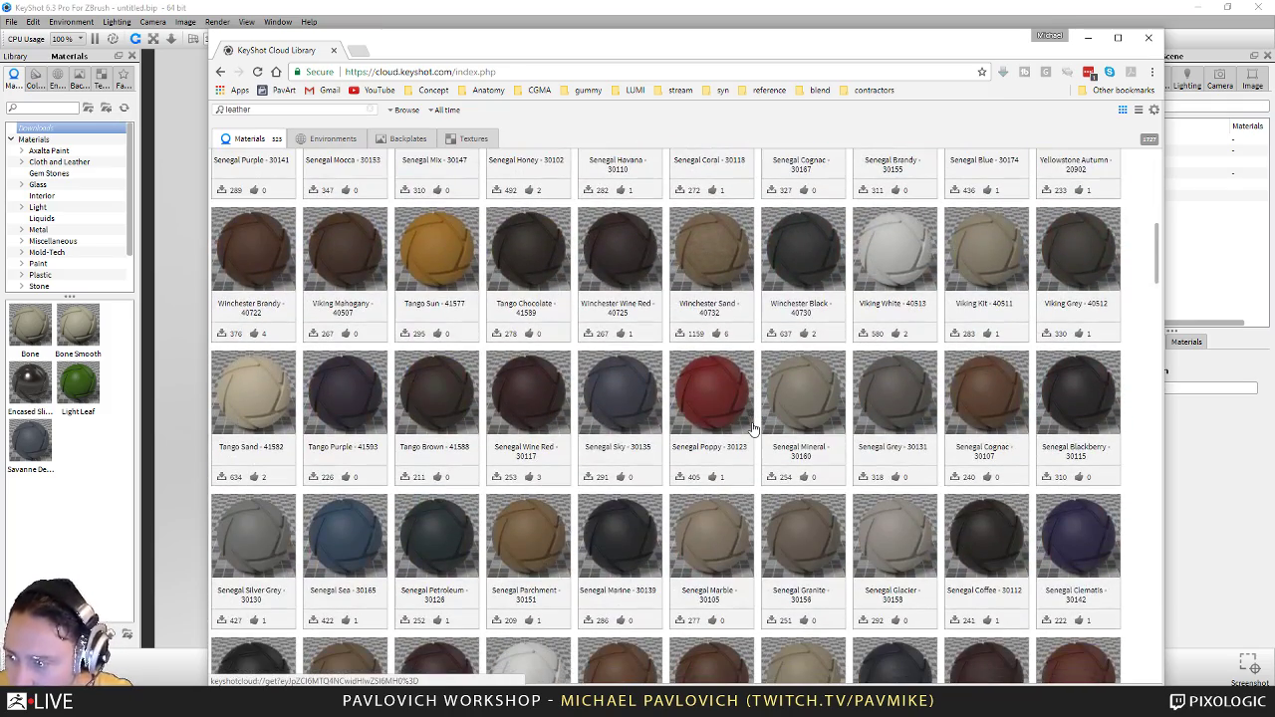
scroll(754, 428, "down", 12)
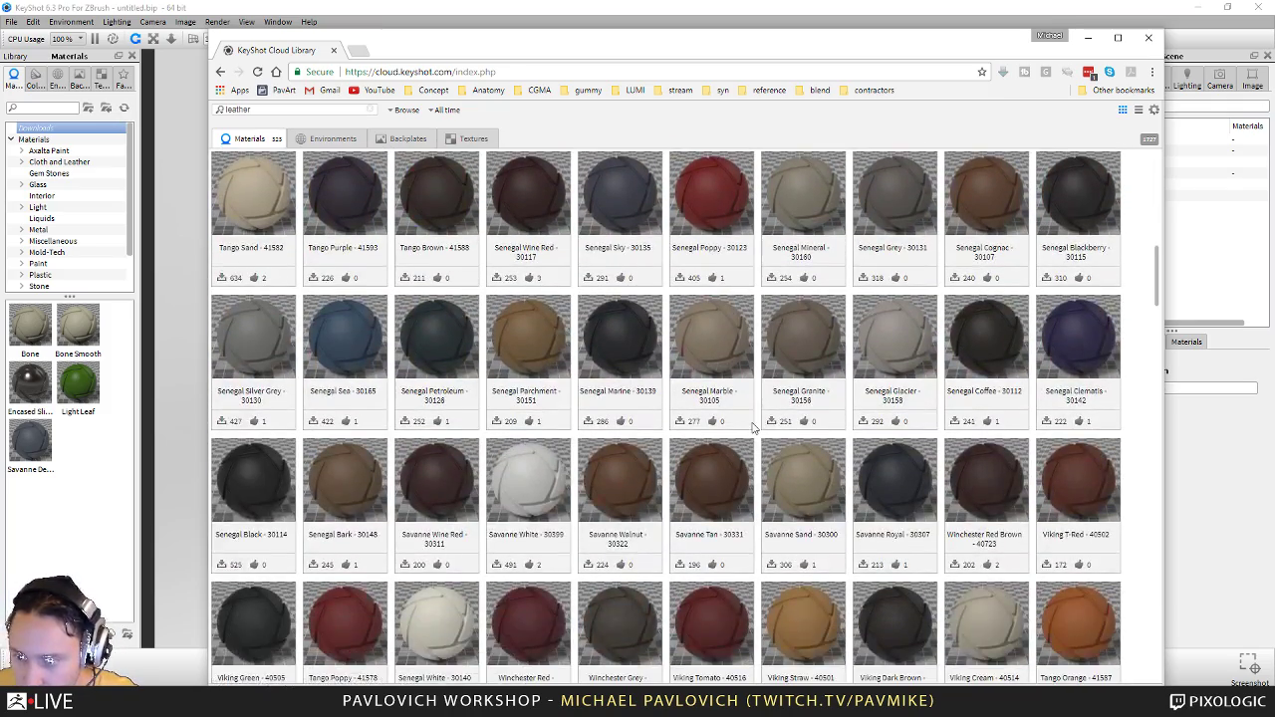
scroll(755, 428, "down", 12)
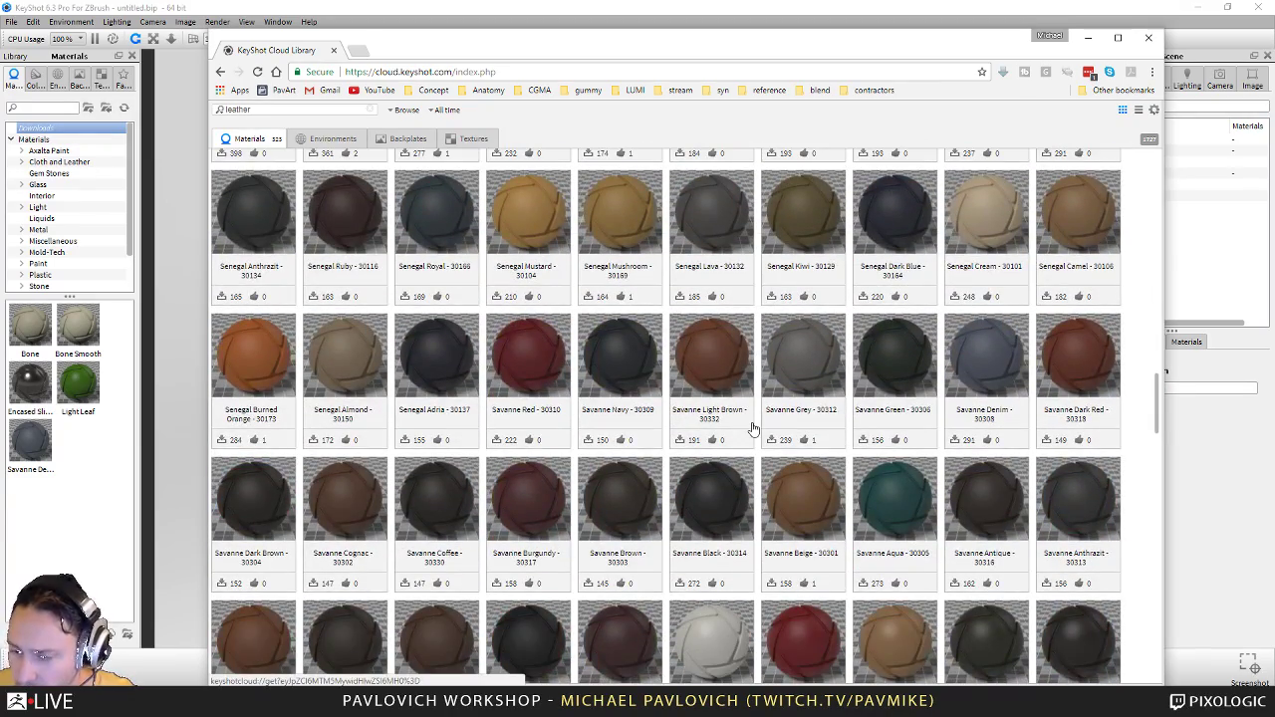
Step: Search the cloud library for nylon and download the Nylon Fabric Black material
left_click_drag(713, 54, 650, 58)
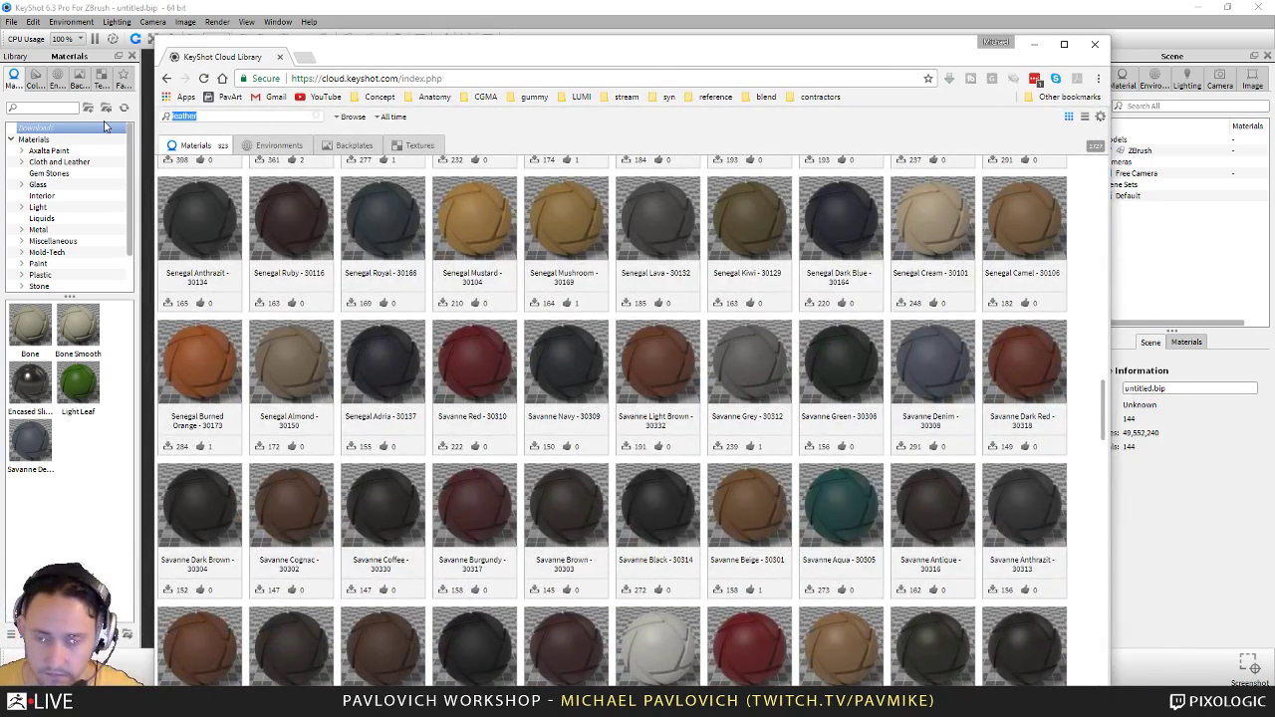
type("nylon")
key("Return")
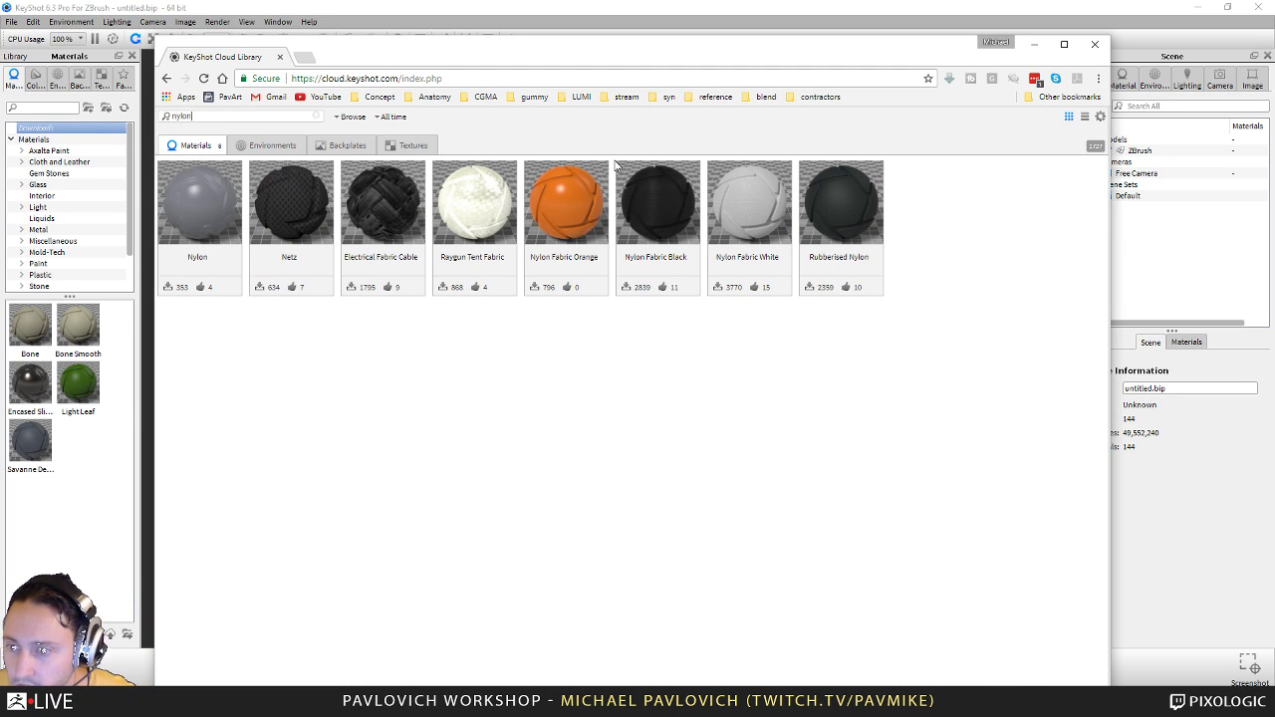
left_click(627, 288)
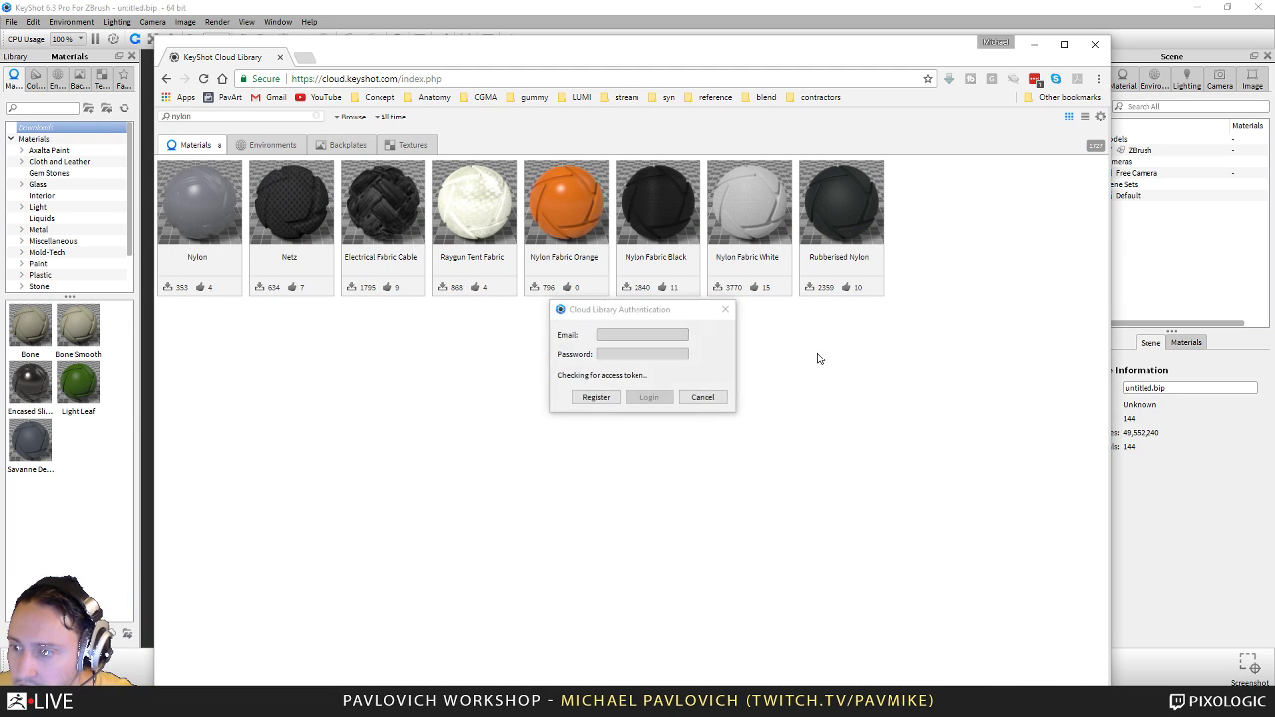
Step: Download the Rubberised Nylon and Nylon Fabric White materials from the cloud library, and return to the KeyShot scene
left_click_drag(658, 311, 0, 379)
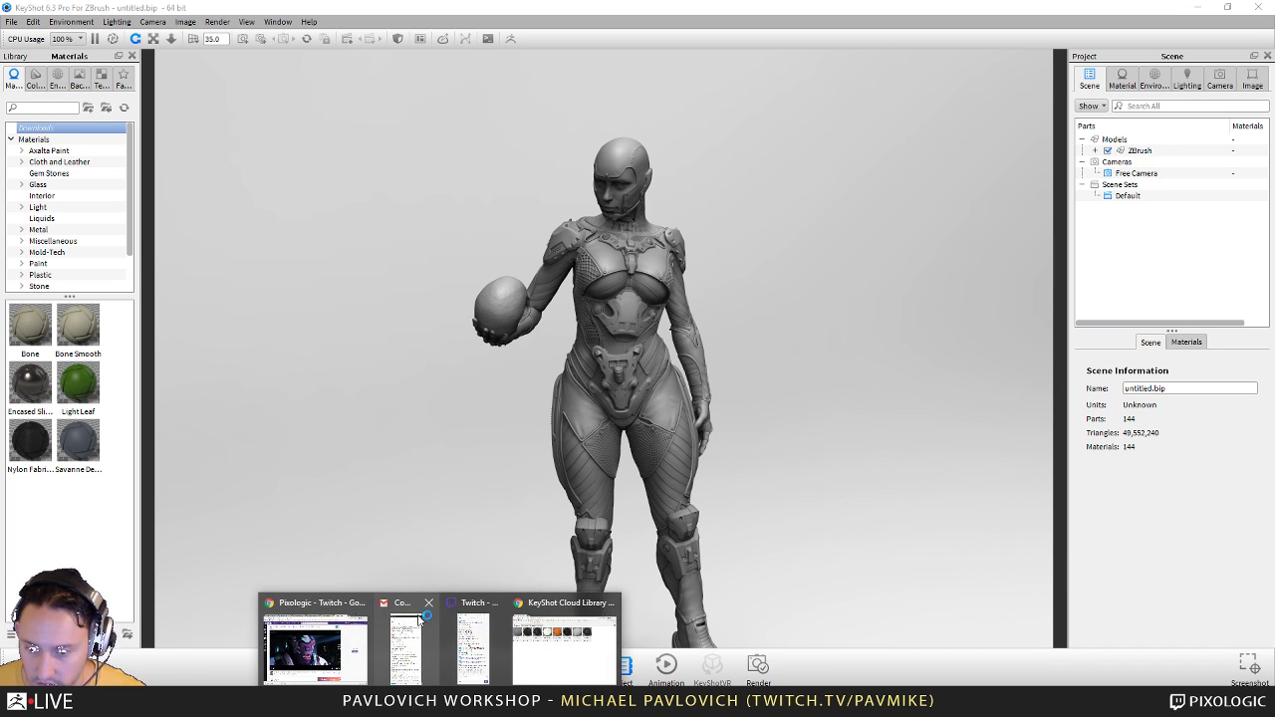
left_click(559, 599)
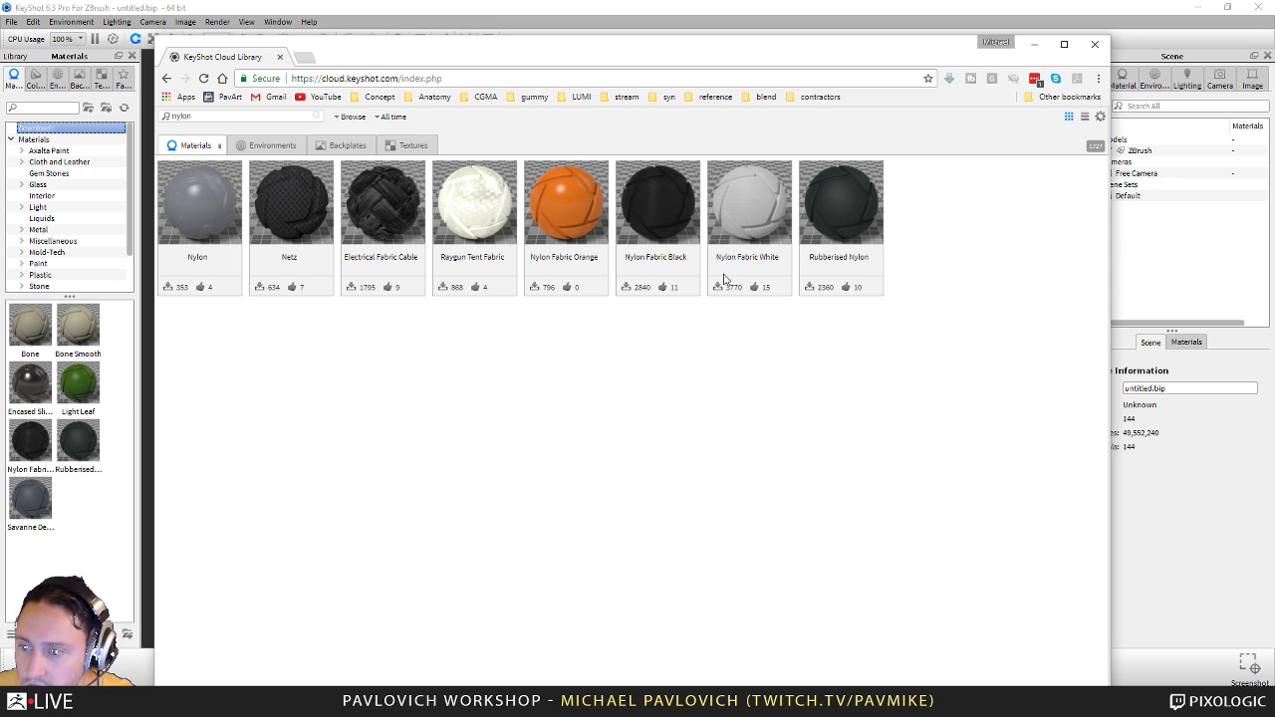
left_click_drag(413, 59, 0, 110)
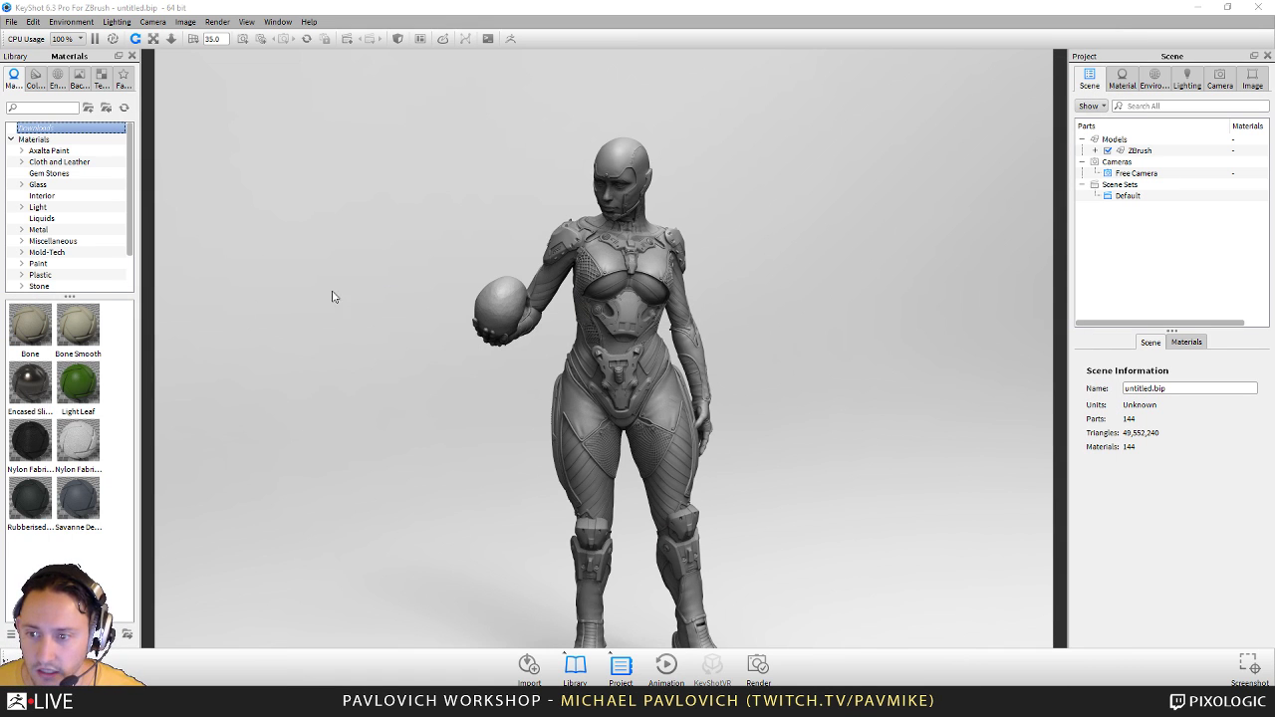
Step: Show the figure's upper body closer, and preview Nylon Fabric Black in the library's Cloth and Leather Nylon category
scroll(333, 296, "up", 5)
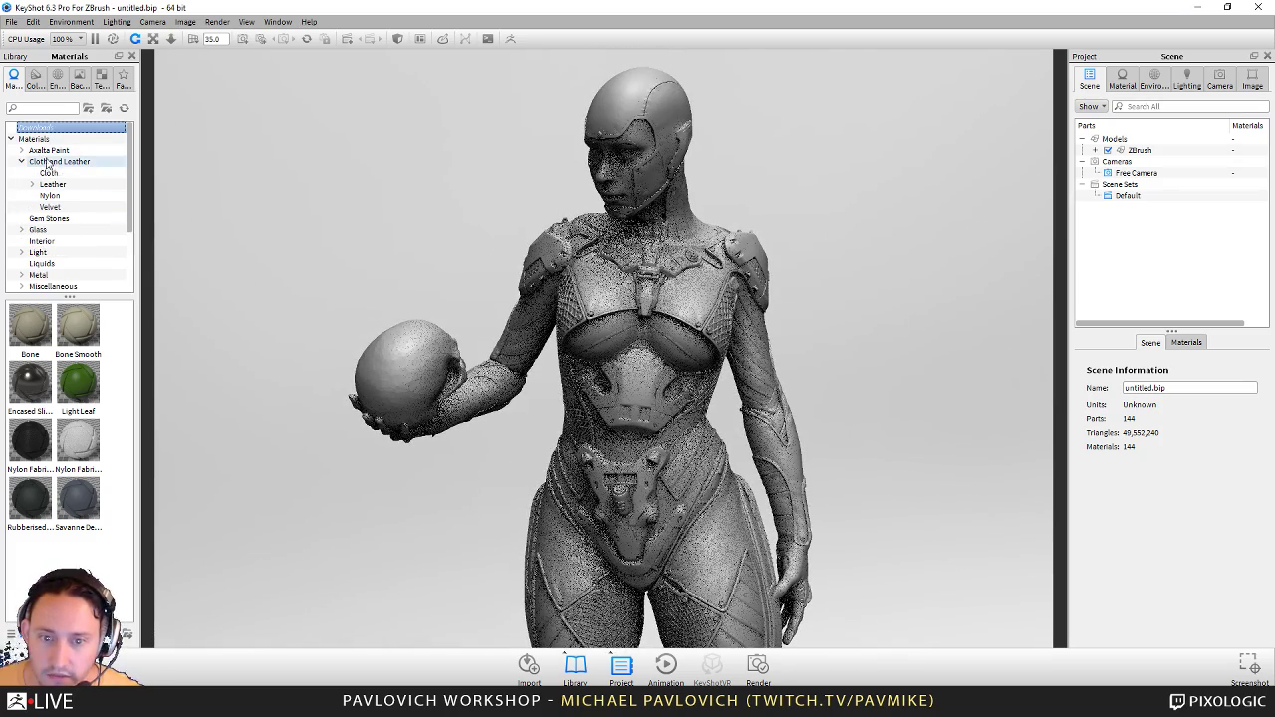
left_click(50, 196)
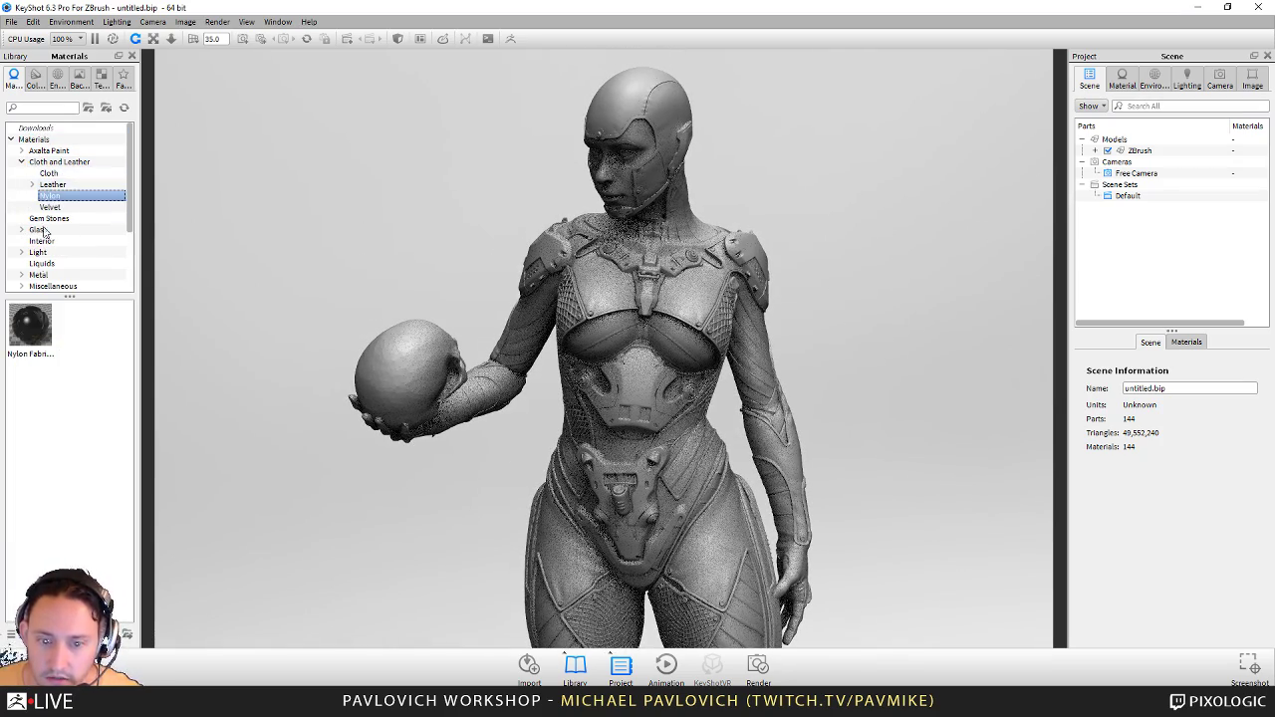
mouse_move(30, 319)
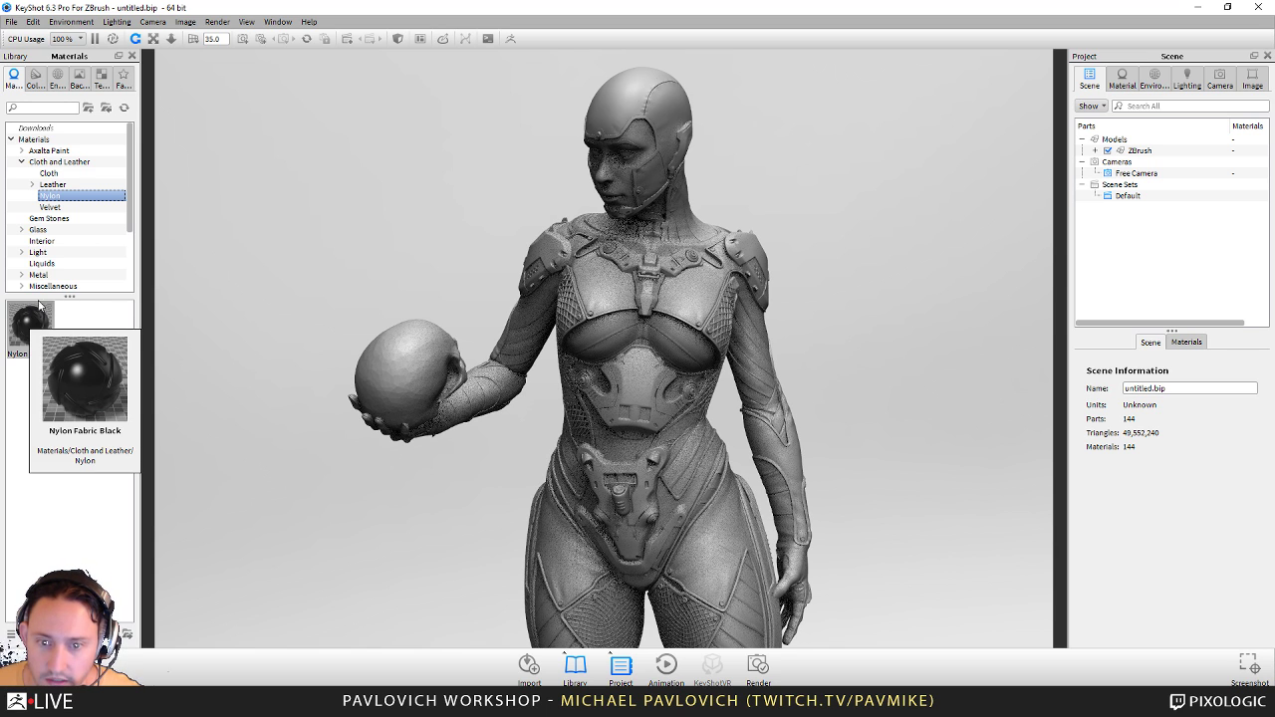
Step: Apply Leather Black from the library's Cloth and Leather category to the smooth panels on the suit's upper chest
left_click(55, 185)
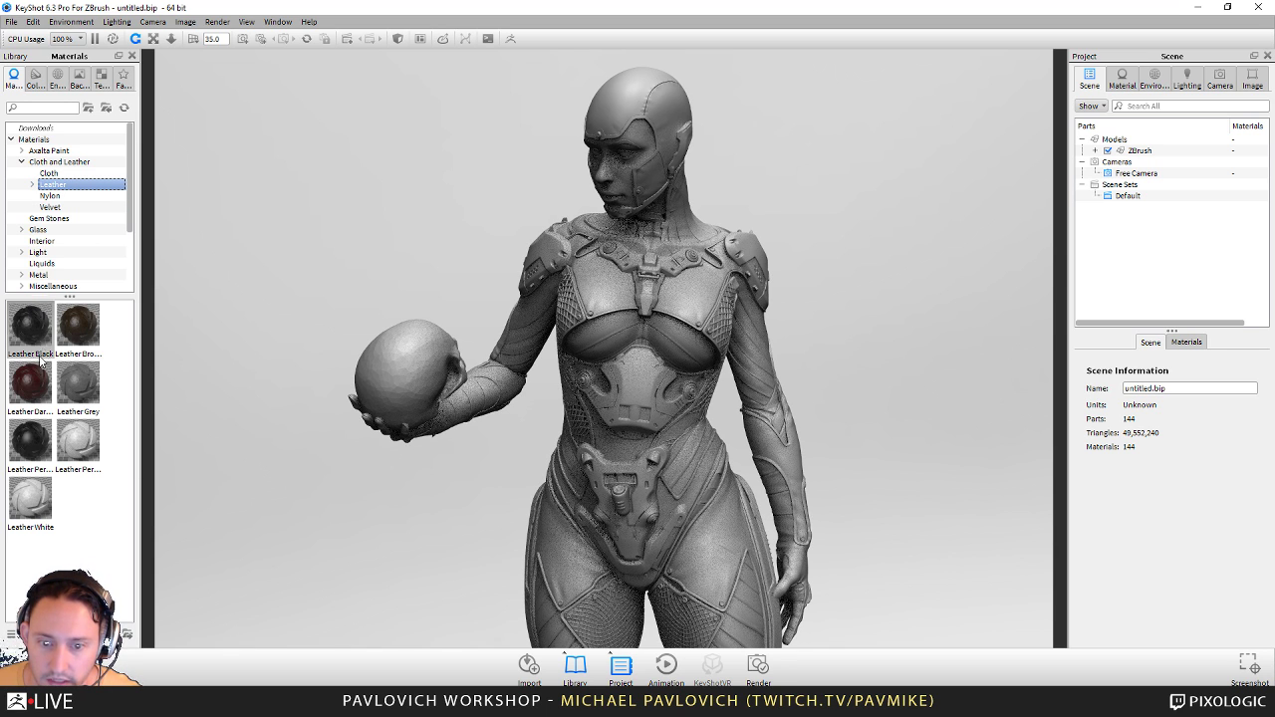
mouse_move(41, 345)
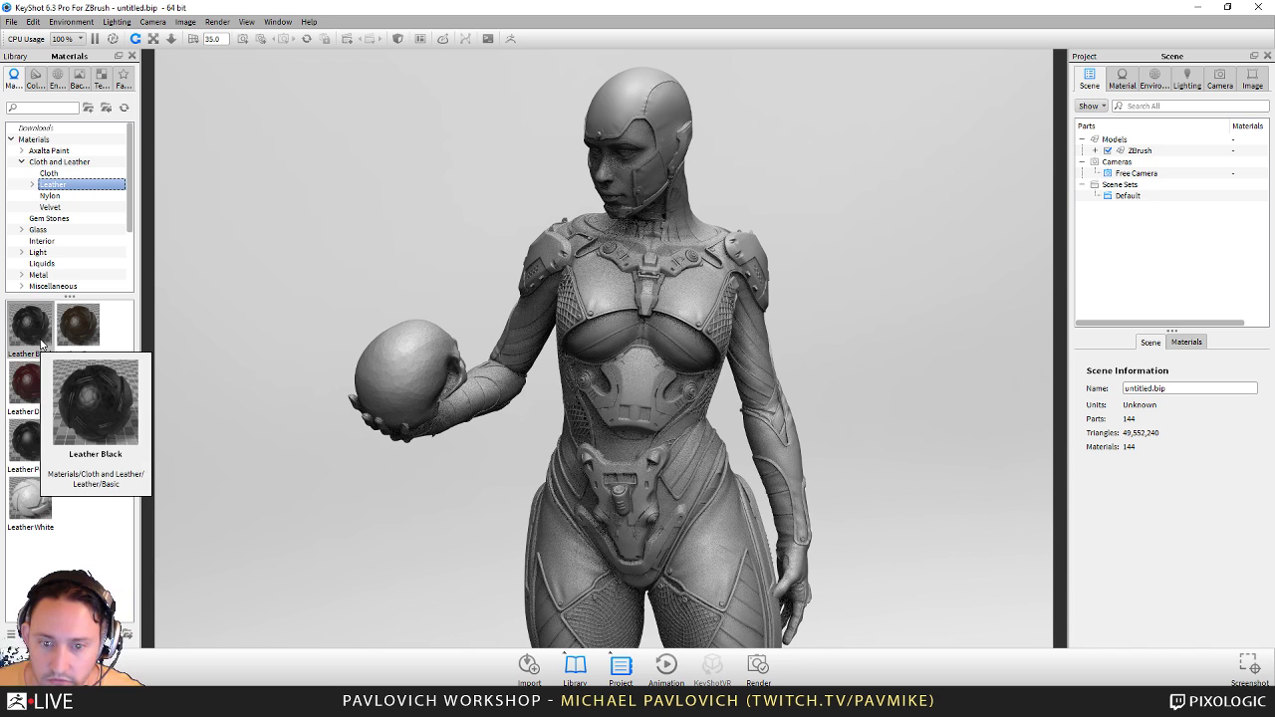
mouse_move(78, 331)
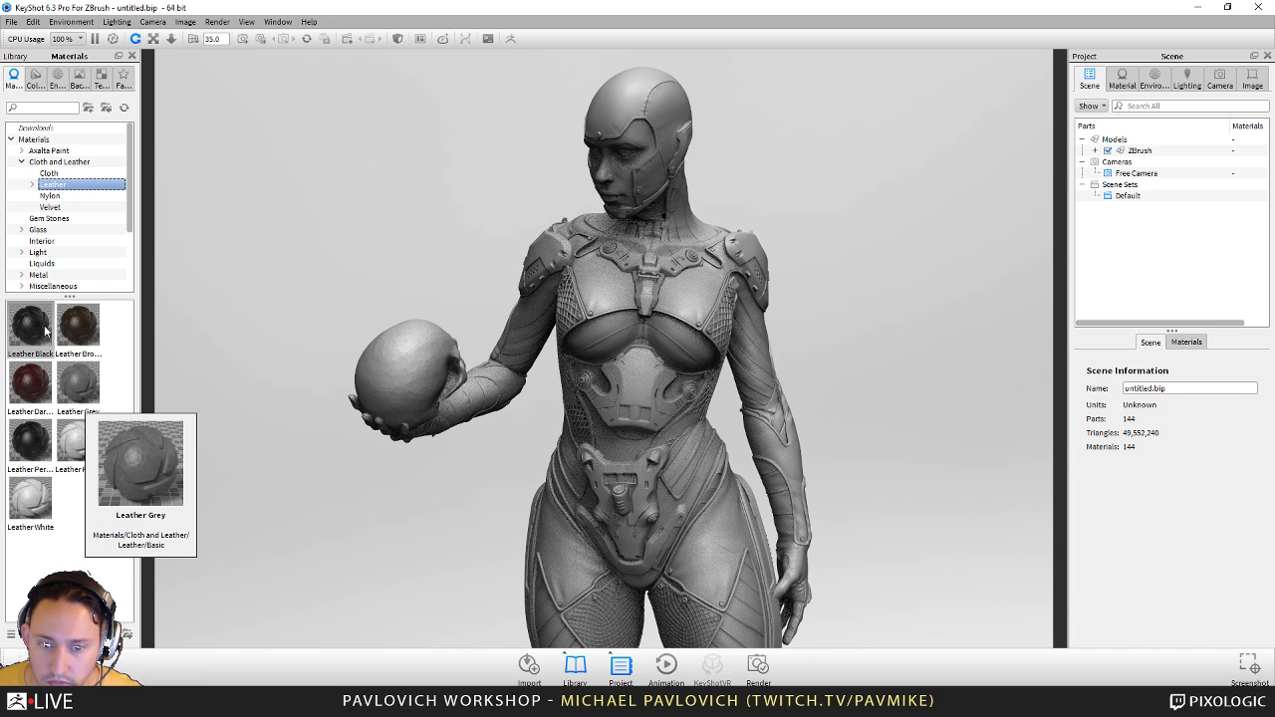
left_click_drag(31, 329, 684, 303)
left_click_drag(831, 333, 860, 345)
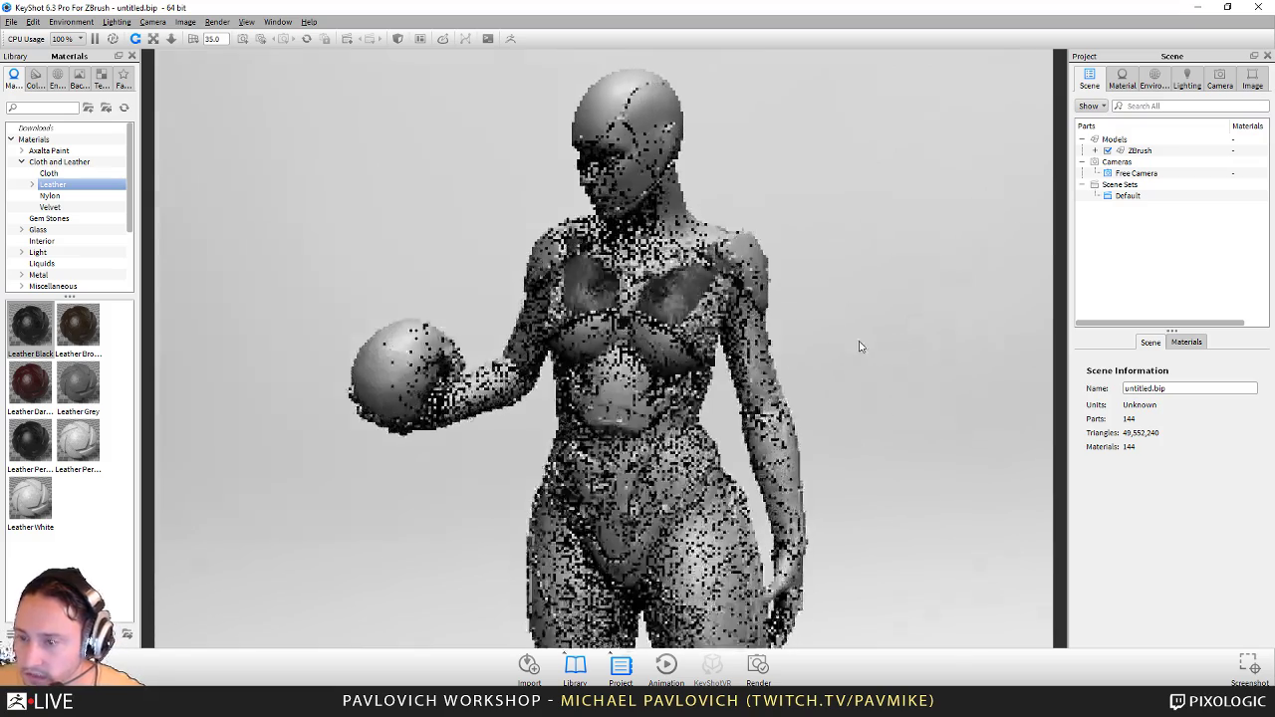
Step: List the materials used in the scene and apply the existing Leather Black to the figure's helmet
left_click(1186, 342)
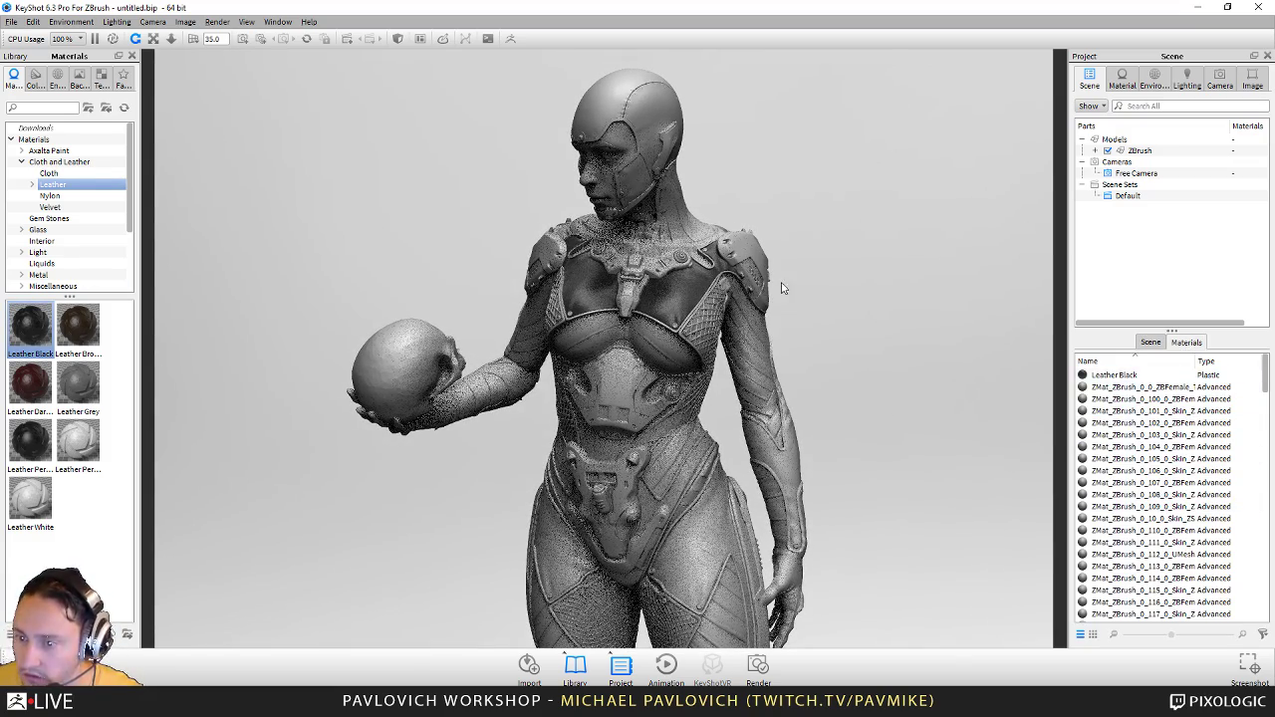
left_click_drag(782, 288, 671, 204)
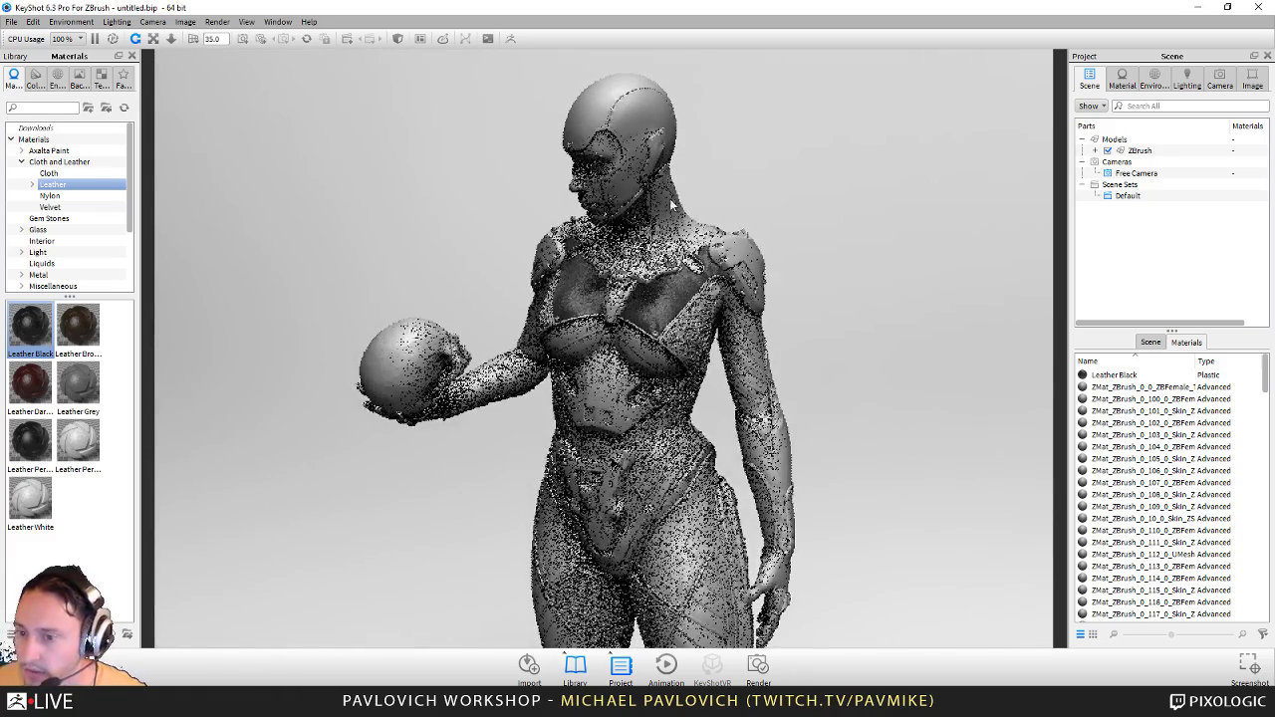
left_click_drag(1131, 381, 671, 134)
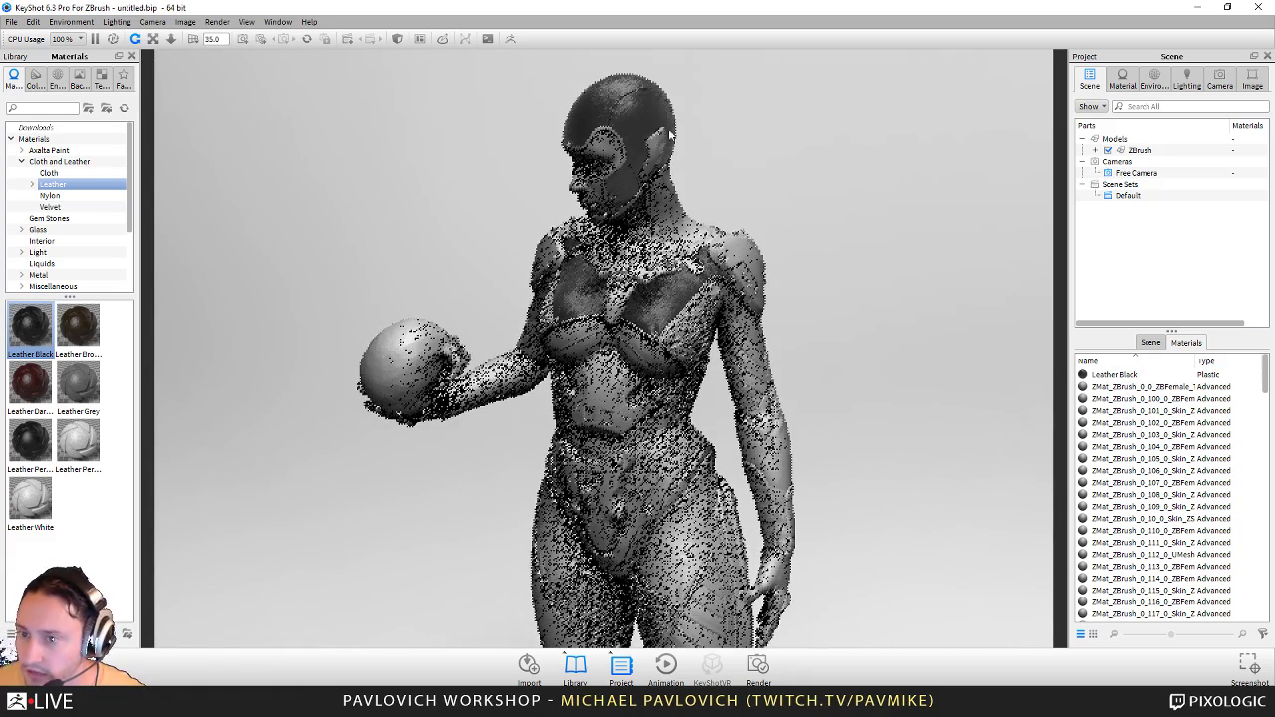
Step: Apply the scene's Leather Black to the forearm panels, the outer-thigh panels and the smooth hip panels
scroll(857, 353, "up", 1)
middle_click_drag(857, 353, 778, 207)
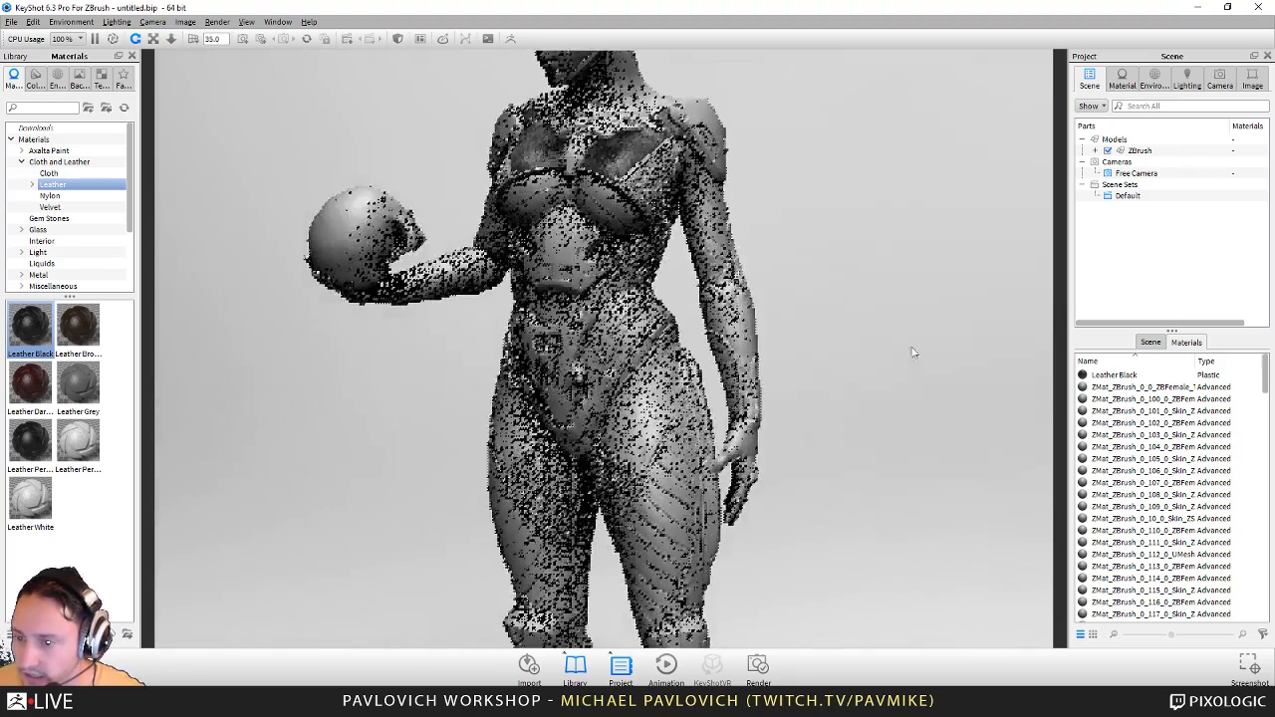
left_click_drag(1095, 384, 752, 378)
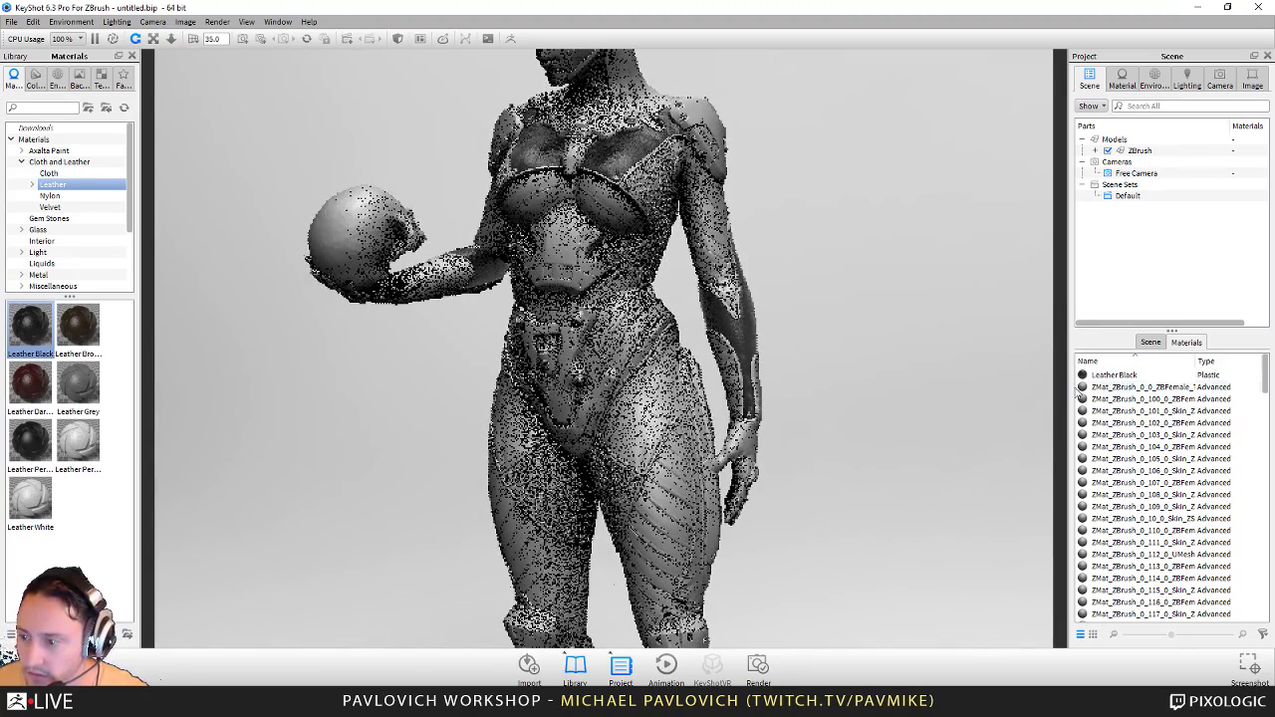
left_click_drag(1111, 381, 704, 460)
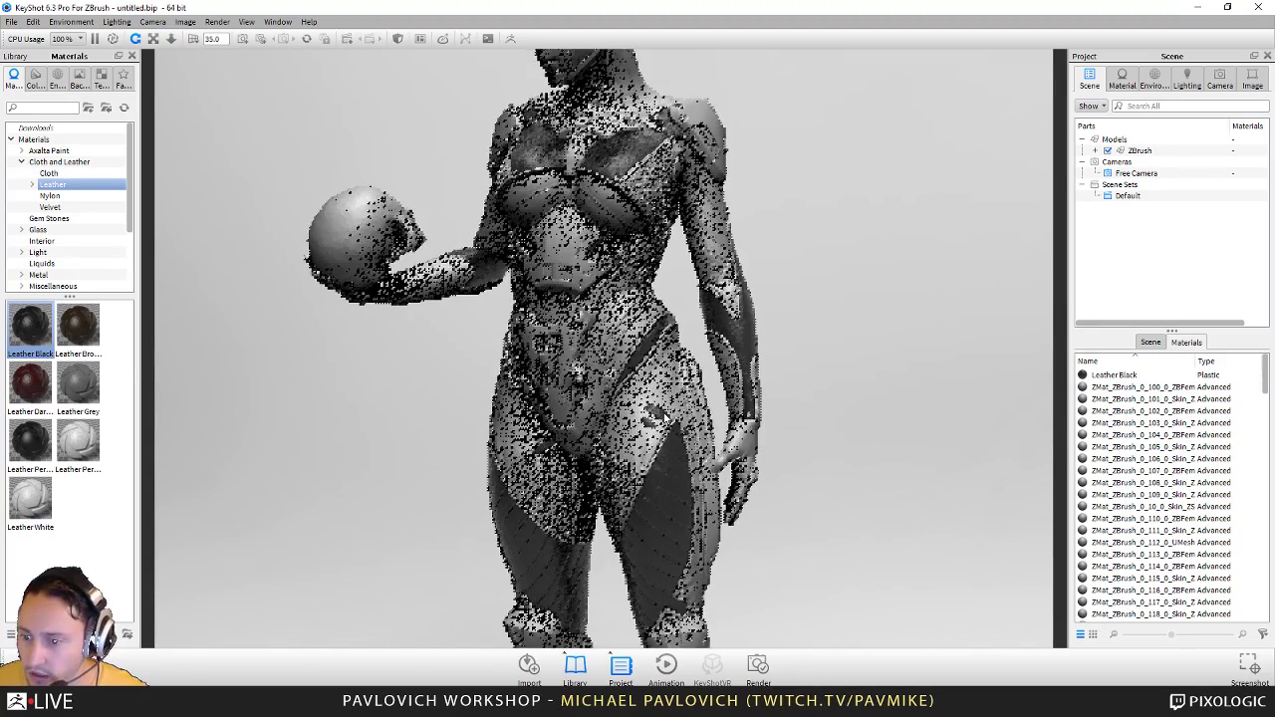
left_click_drag(1111, 376, 655, 366)
Step: Apply the scene's Leather Black to the panels on the backs of both calves
middle_click_drag(884, 512, 837, 216)
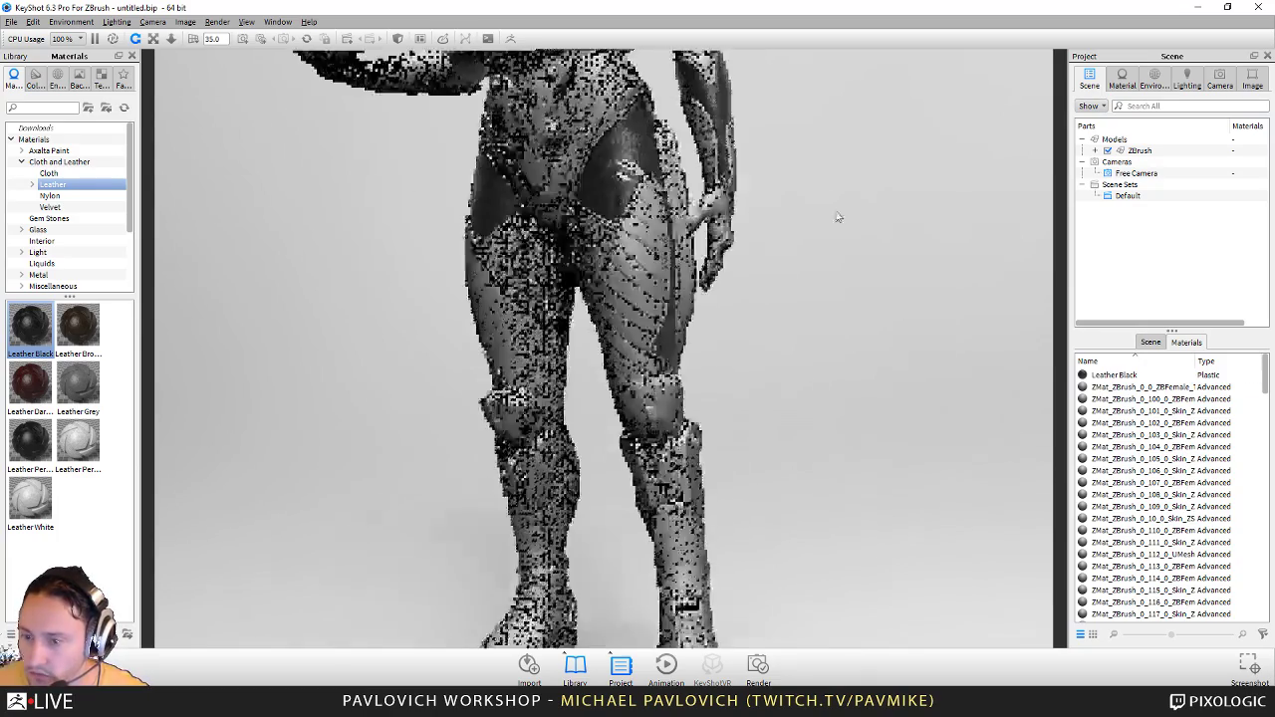
left_click_drag(848, 354, 846, 328)
middle_click_drag(847, 328, 846, 129)
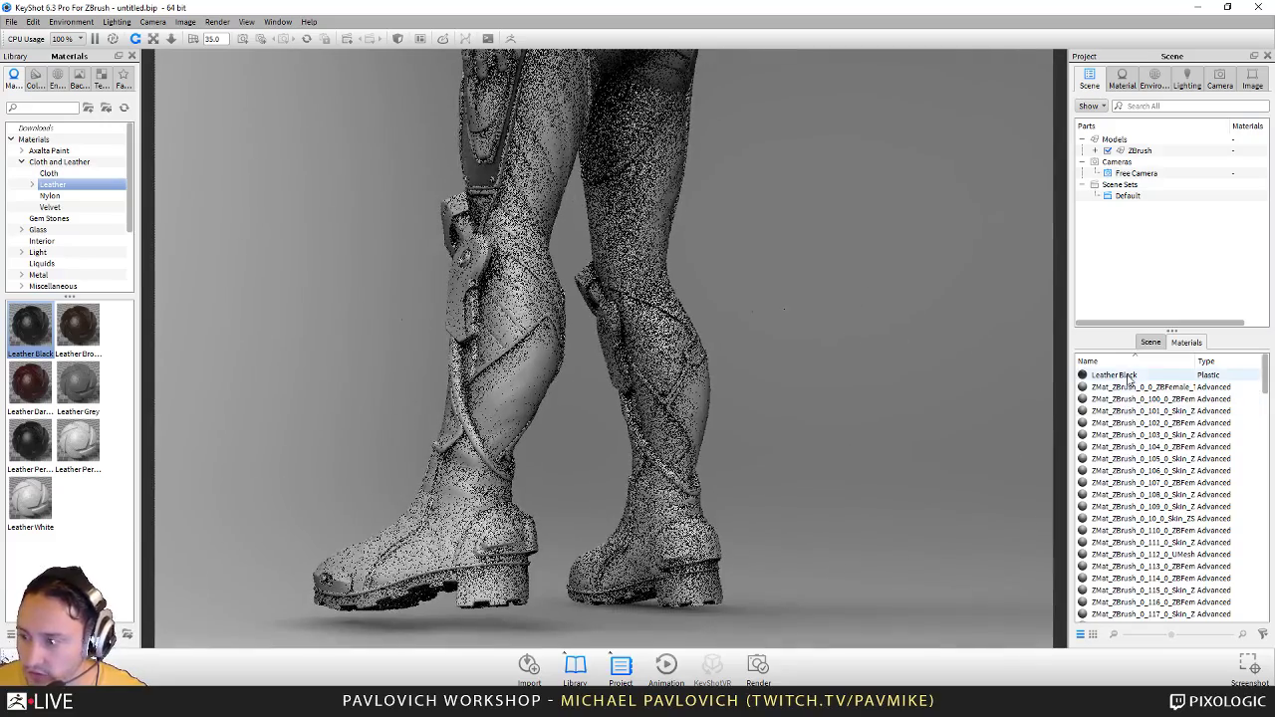
left_click_drag(1114, 375, 506, 397)
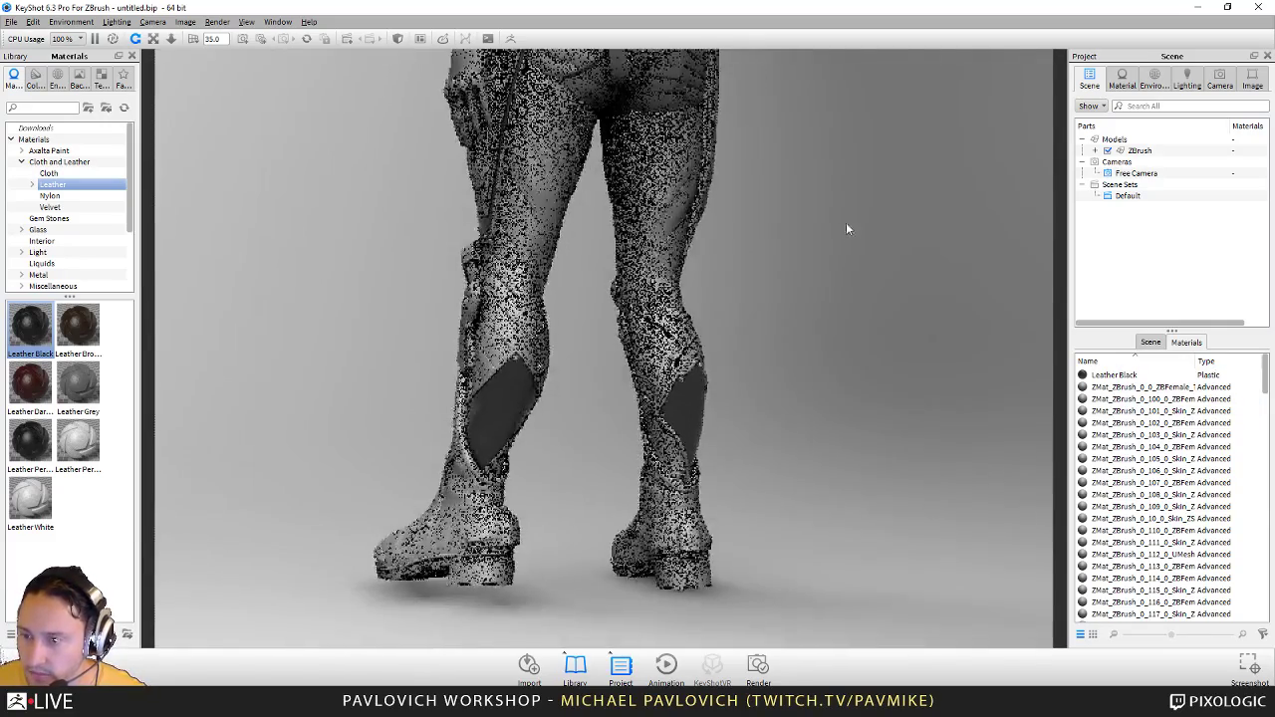
Step: Examine the figure's legs, back, torso and head to check which suit parts have the leather
middle_click_drag(846, 228, 828, 545)
scroll(828, 545, "up", 6)
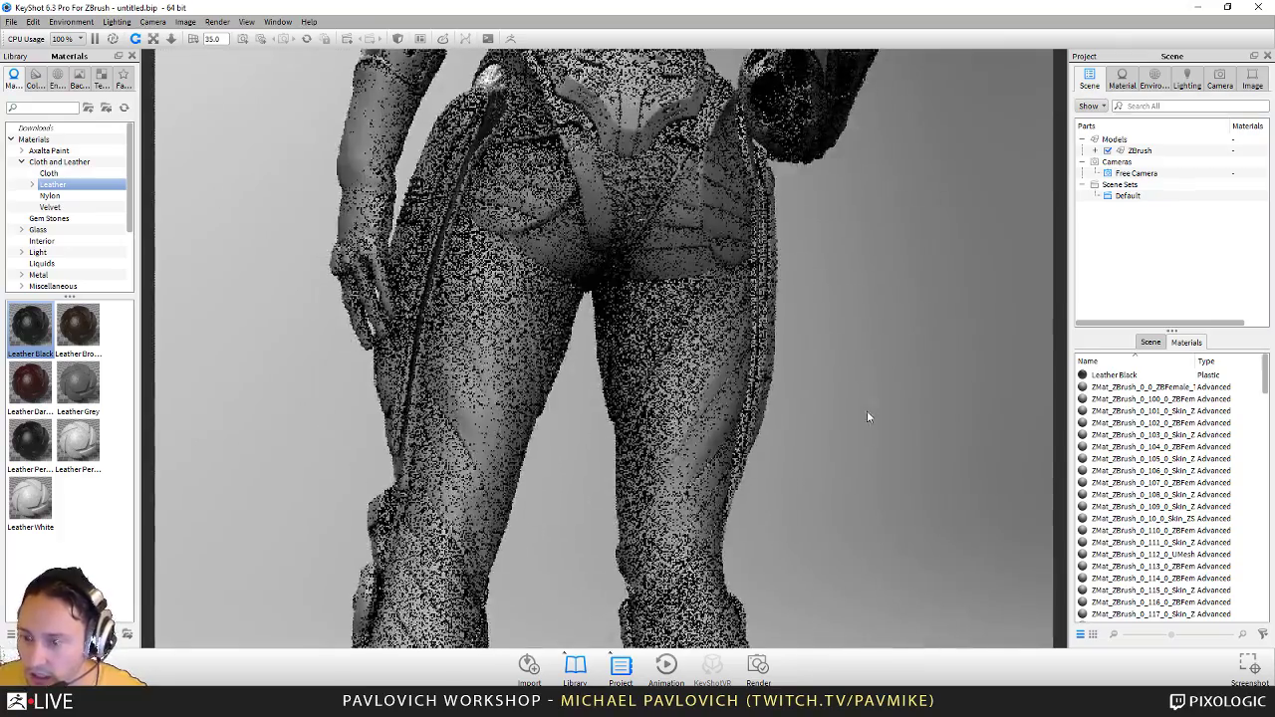
left_click_drag(867, 416, 987, 289)
middle_click_drag(797, 199, 793, 329)
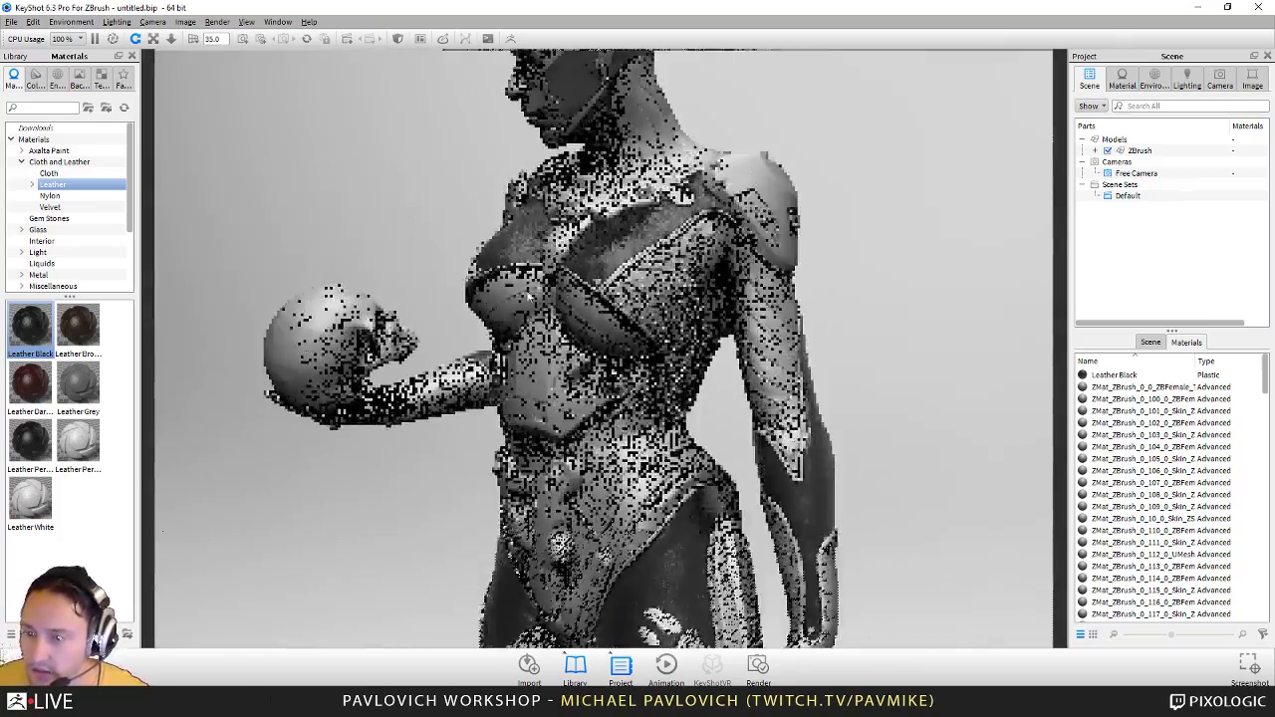
left_click_drag(737, 329, 558, 329)
middle_click_drag(558, 329, 529, 424)
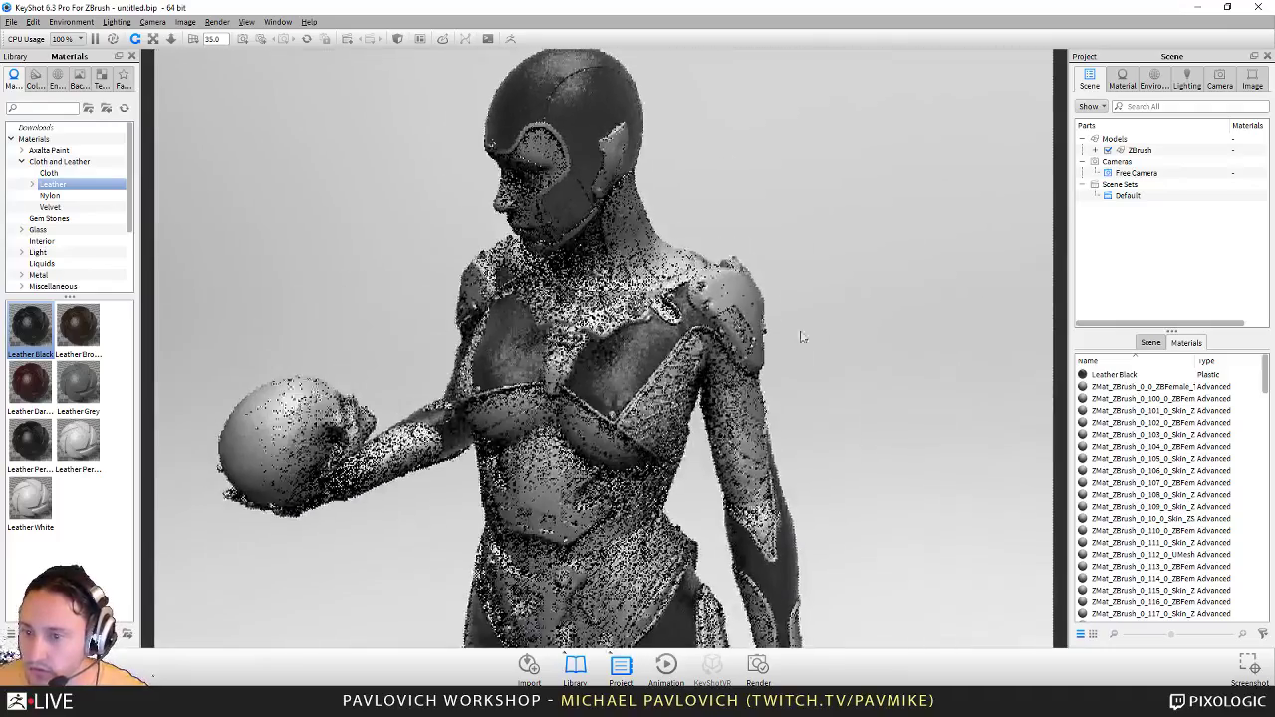
left_click_drag(803, 336, 478, 334)
left_click_drag(724, 340, 797, 308)
scroll(797, 308, "up", 3)
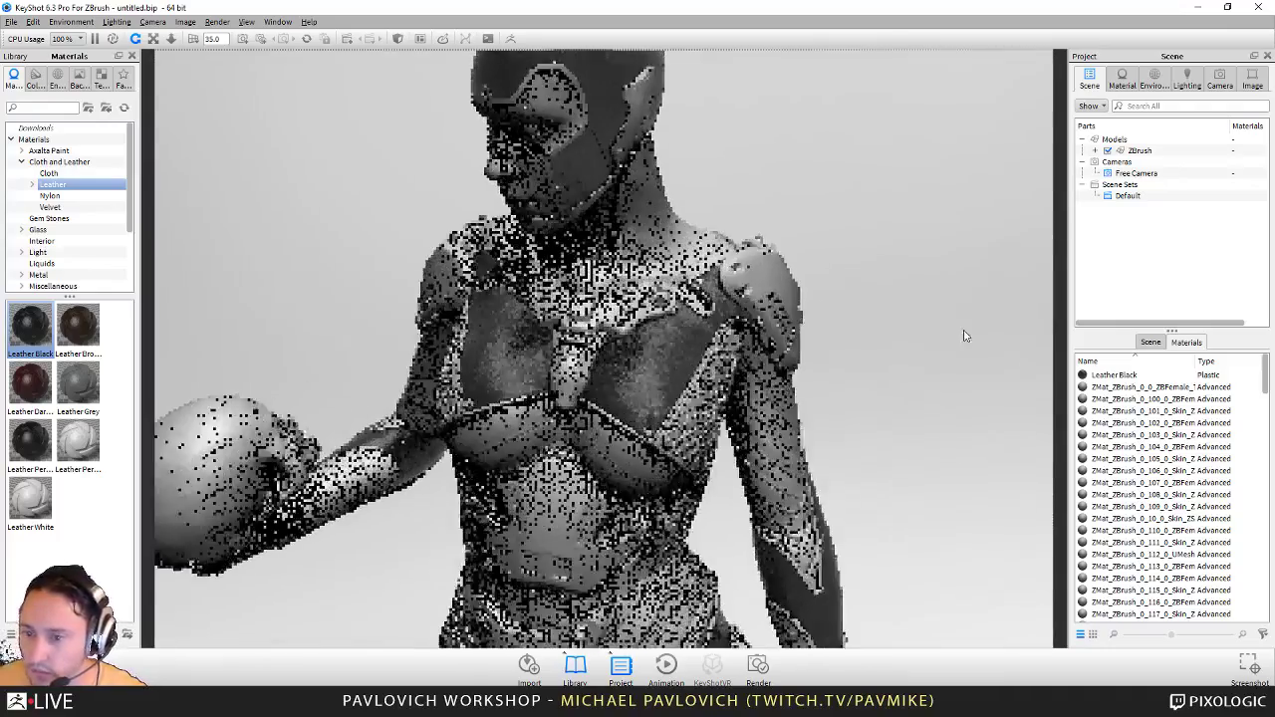
Step: Search the cloud library for rubber, download Soft Silicone Black and Rubberised Nylon, and return to the KeyShot scene
left_click_drag(1274, 156, 491, 73)
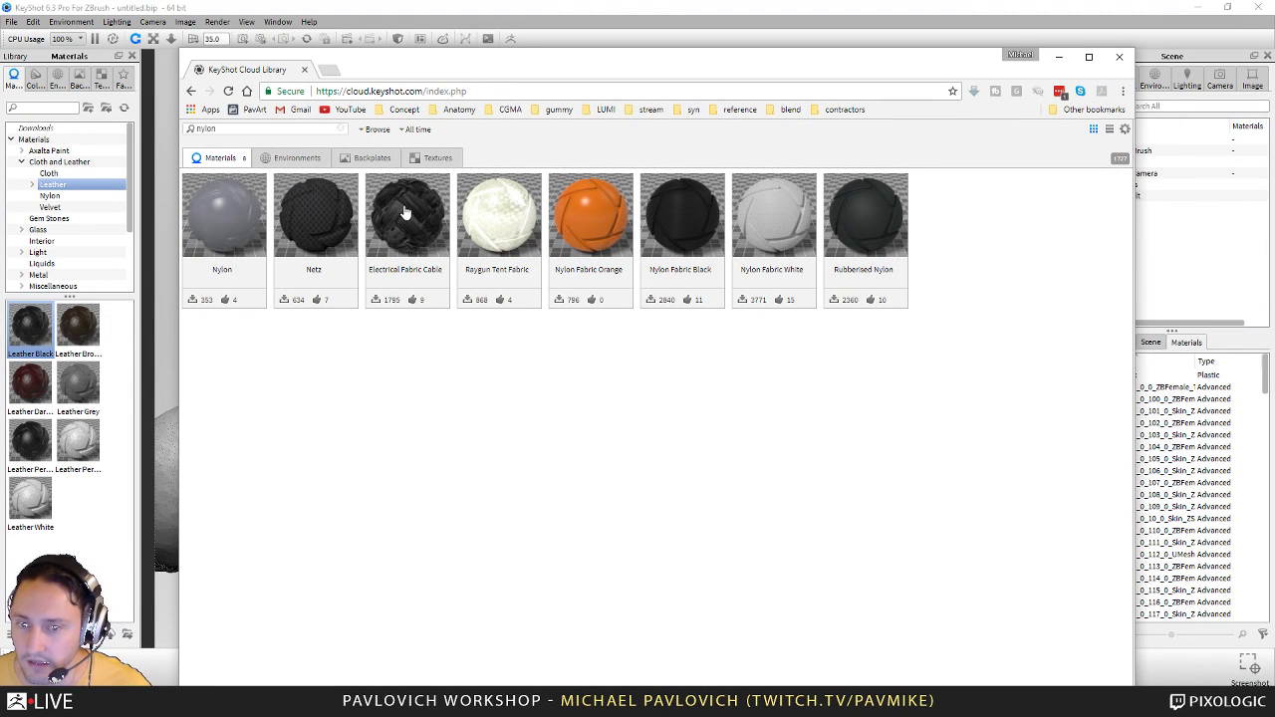
type("ru")
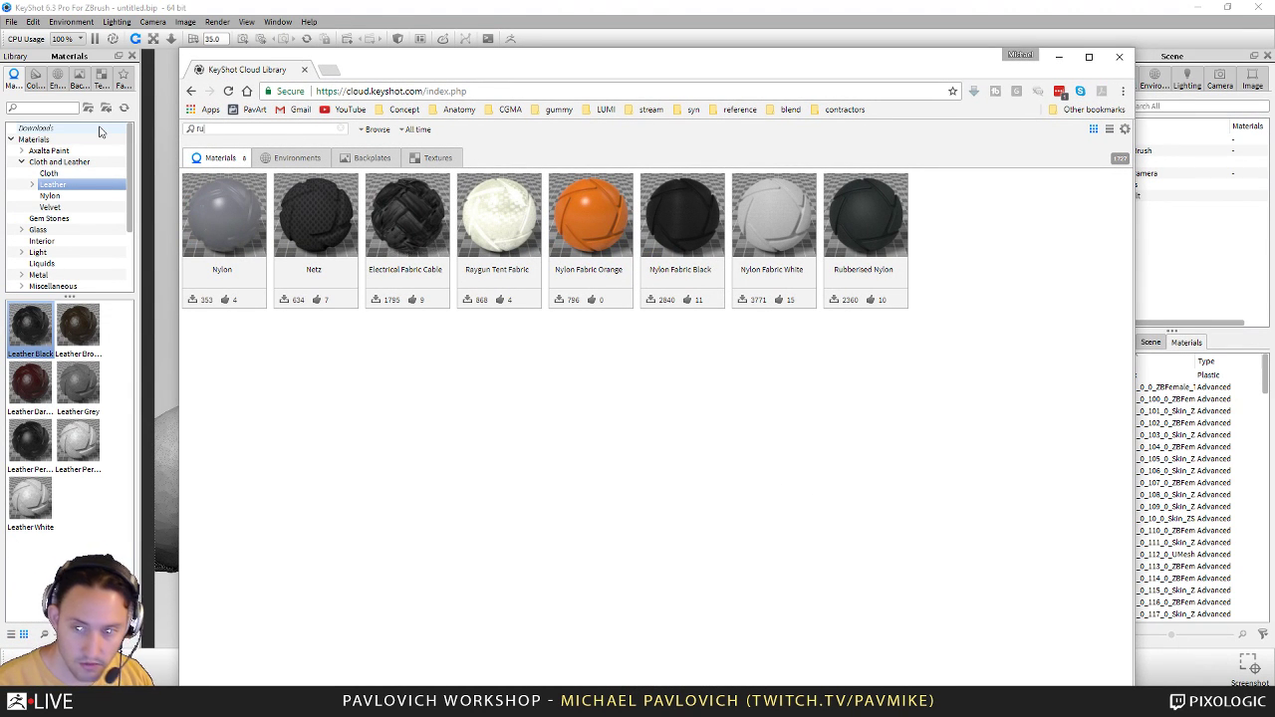
type("bber")
key("Return")
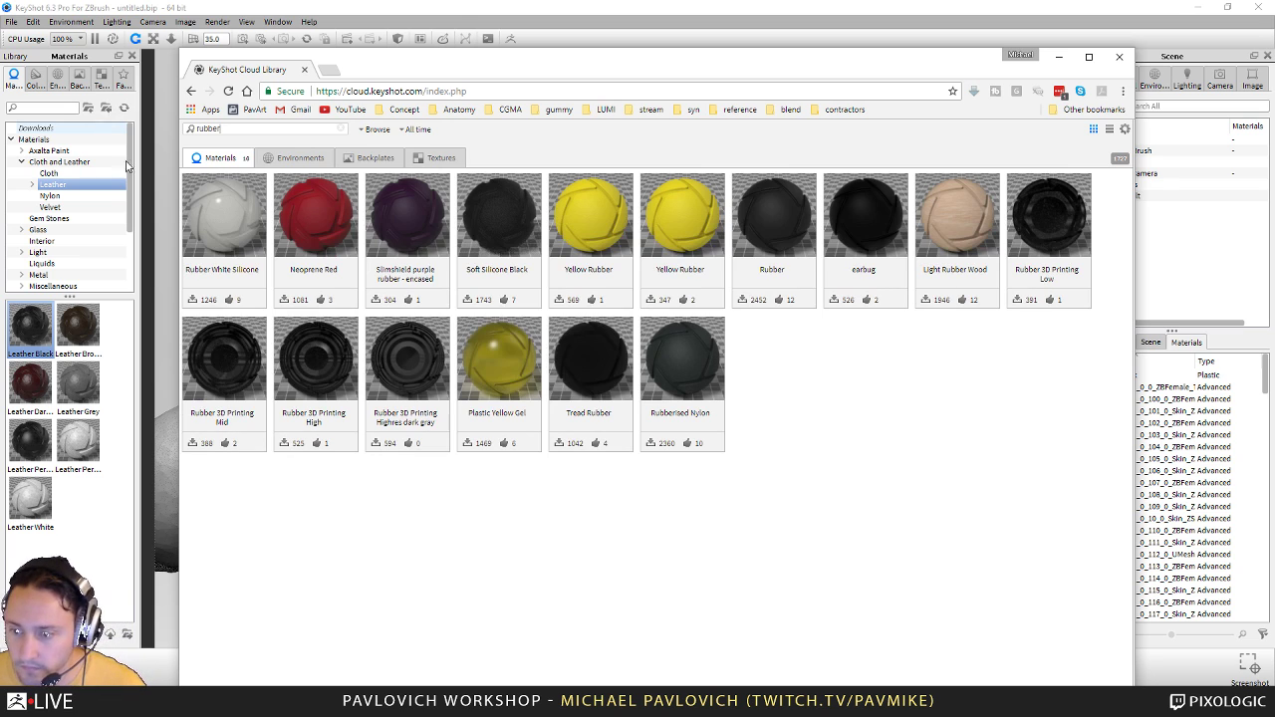
left_click(650, 448)
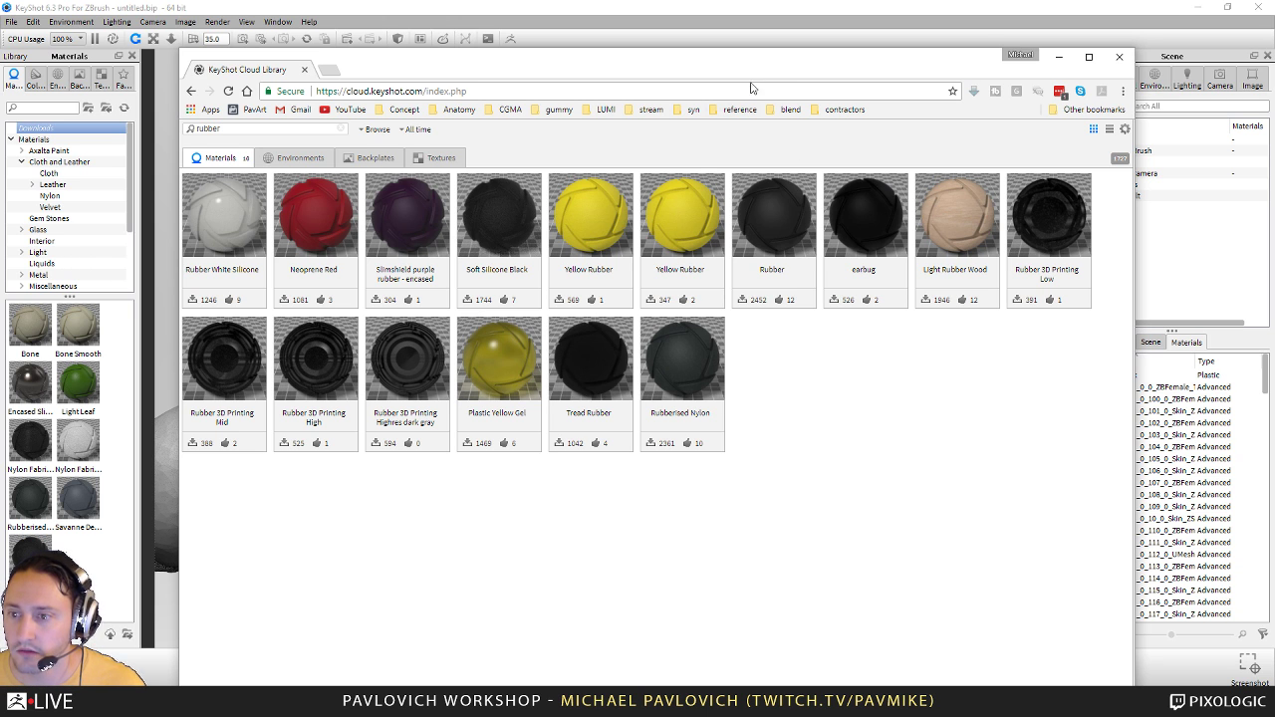
left_click_drag(783, 63, 0, 226)
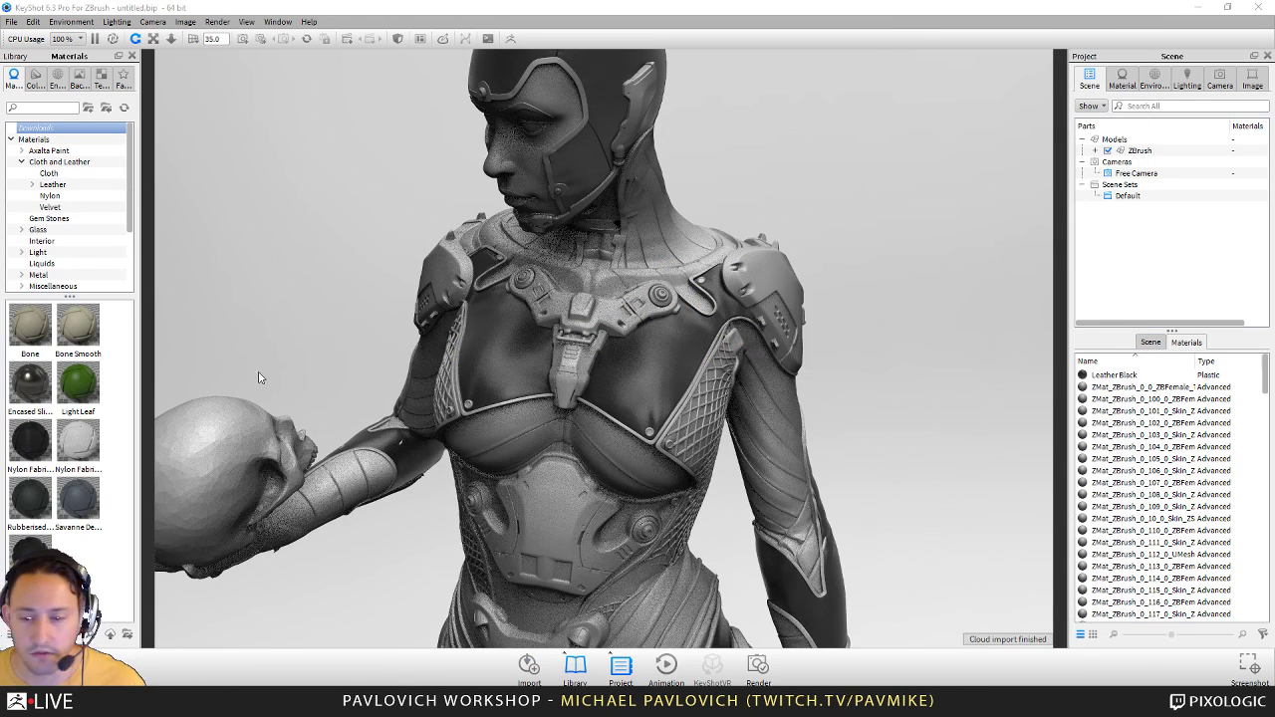
Step: Apply the downloaded Soft Silicone Black to the trim around the helmet's face opening
middle_click_drag(600, 446, 623, 638)
scroll(598, 478, "up", 3)
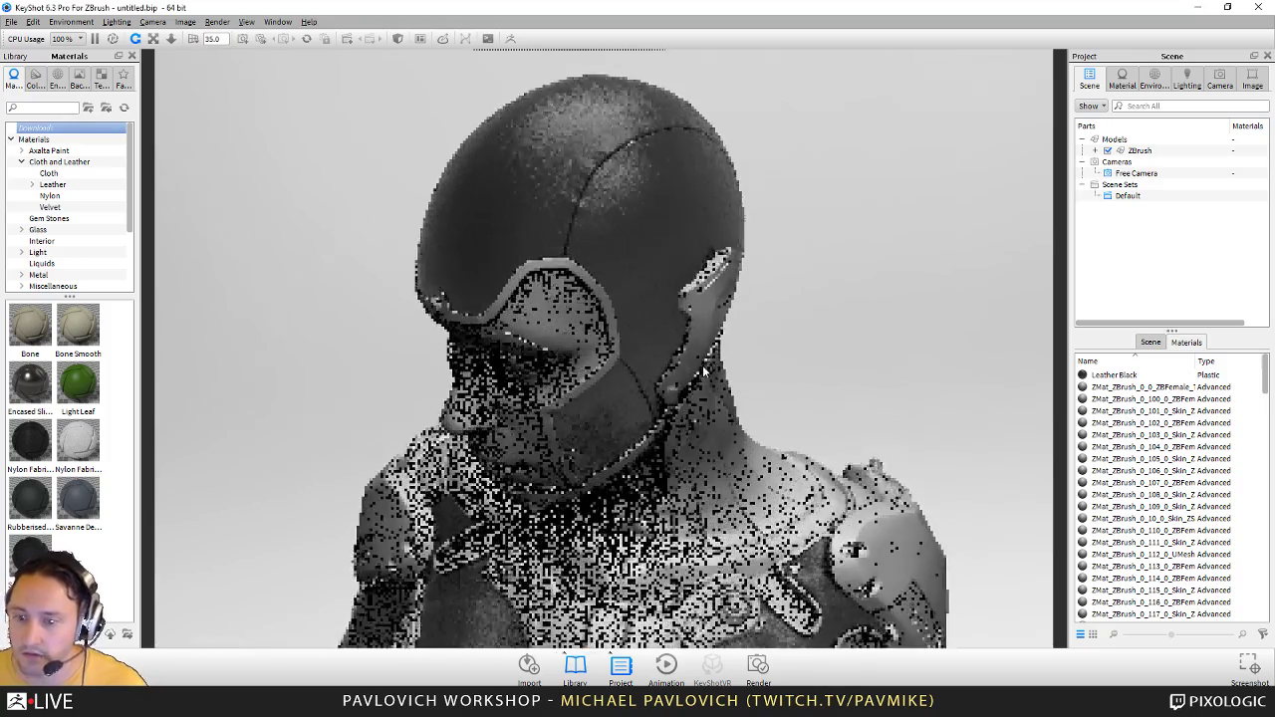
left_click_drag(556, 325, 503, 227)
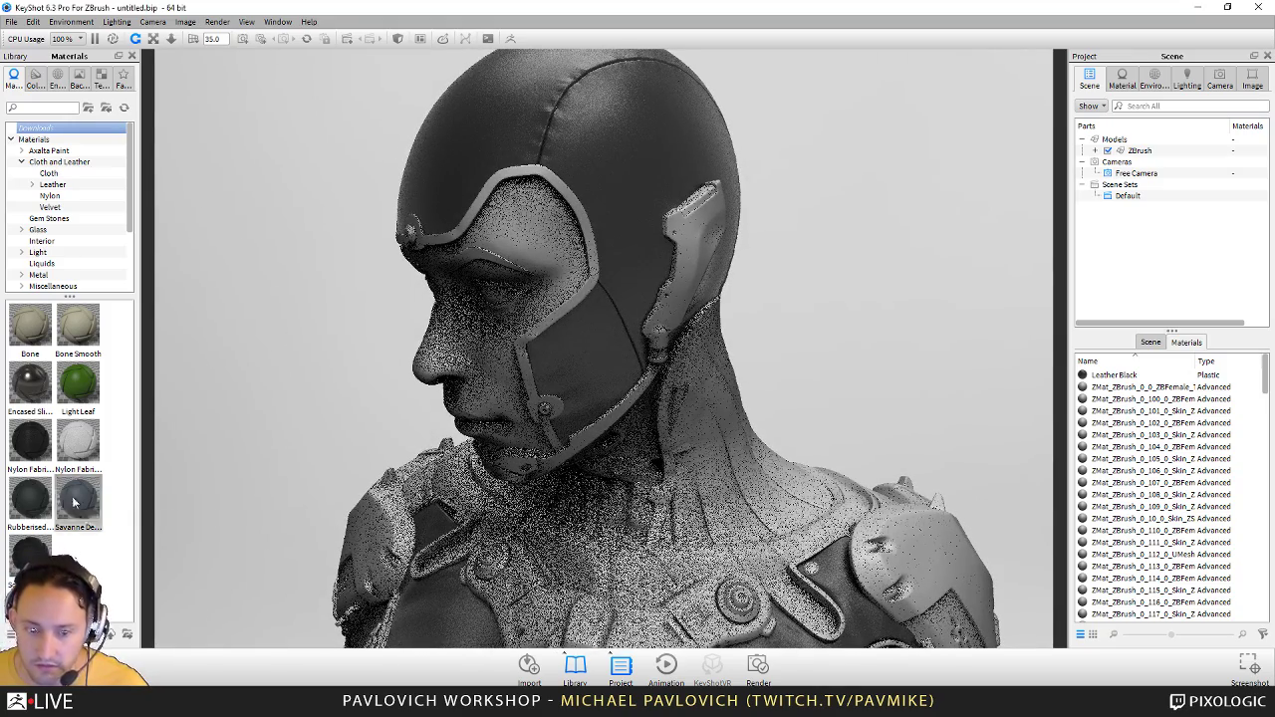
left_click_drag(19, 564, 548, 217)
Step: Apply the scene's Soft Silicone Black to the trim running from behind the helmet's ear down the neck
middle_click_drag(853, 459, 940, 328)
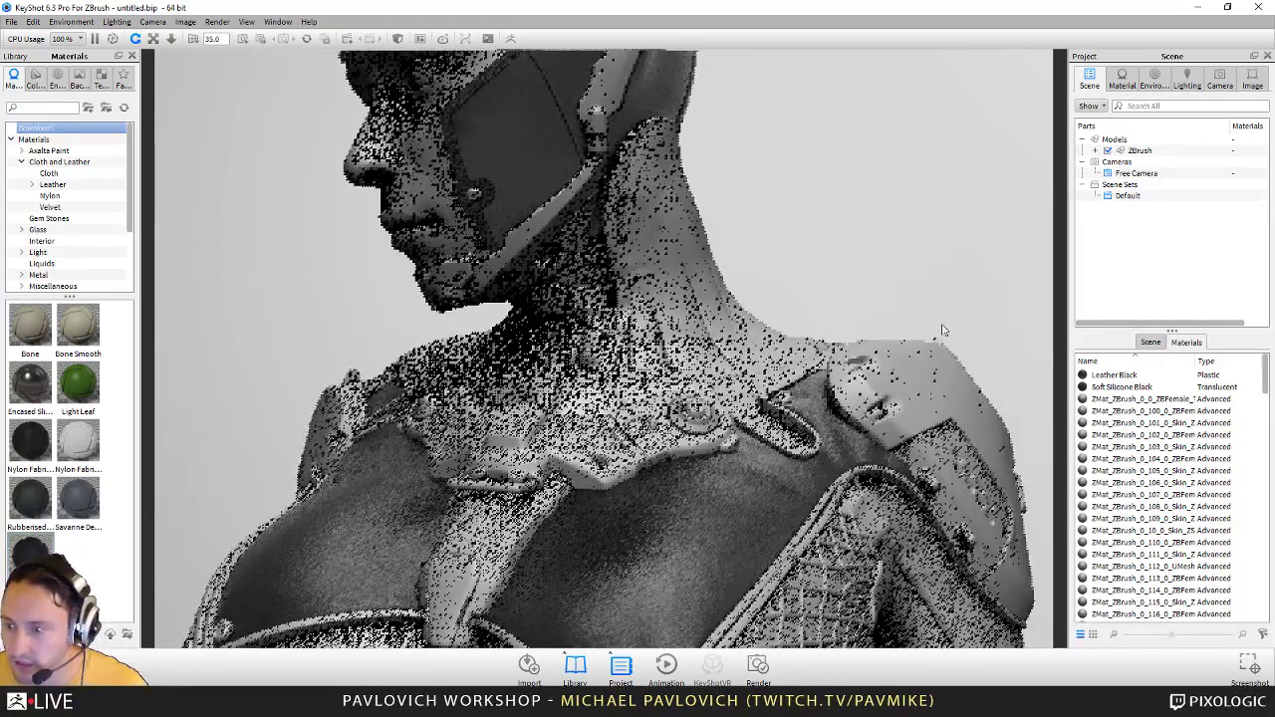
left_click_drag(1121, 386, 562, 245)
left_click_drag(834, 227, 762, 275)
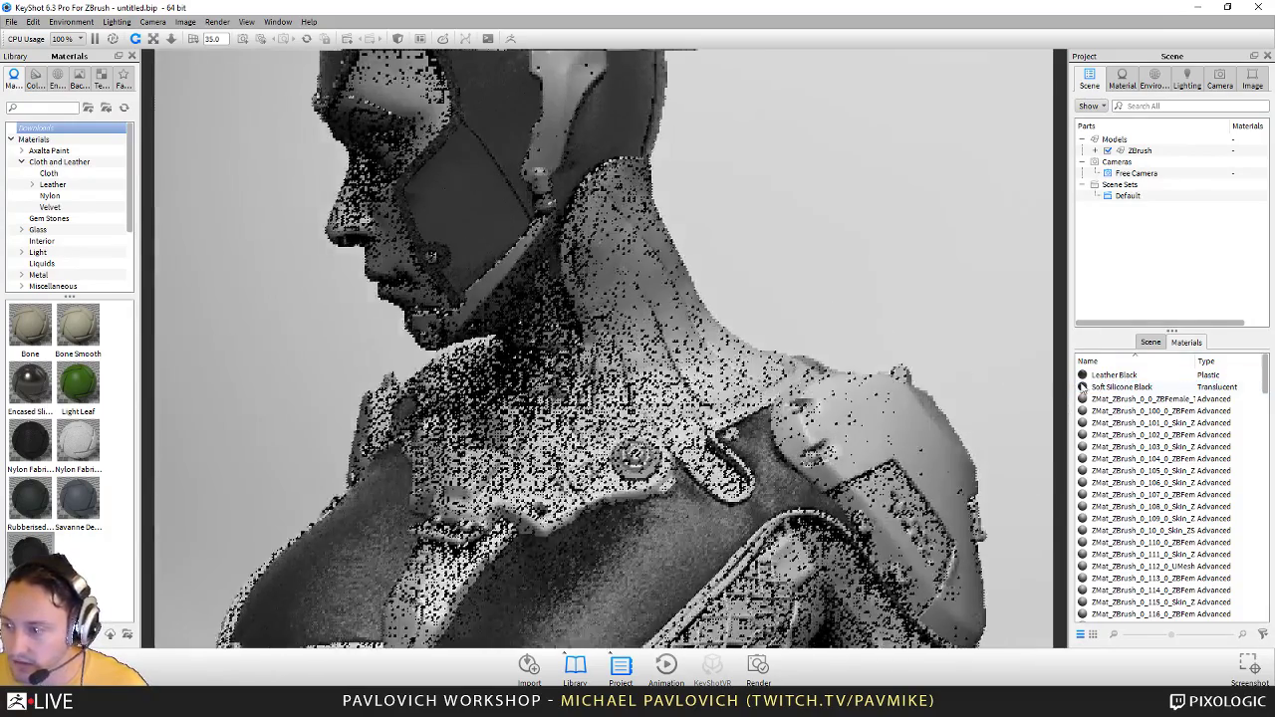
left_click_drag(1111, 388, 587, 190)
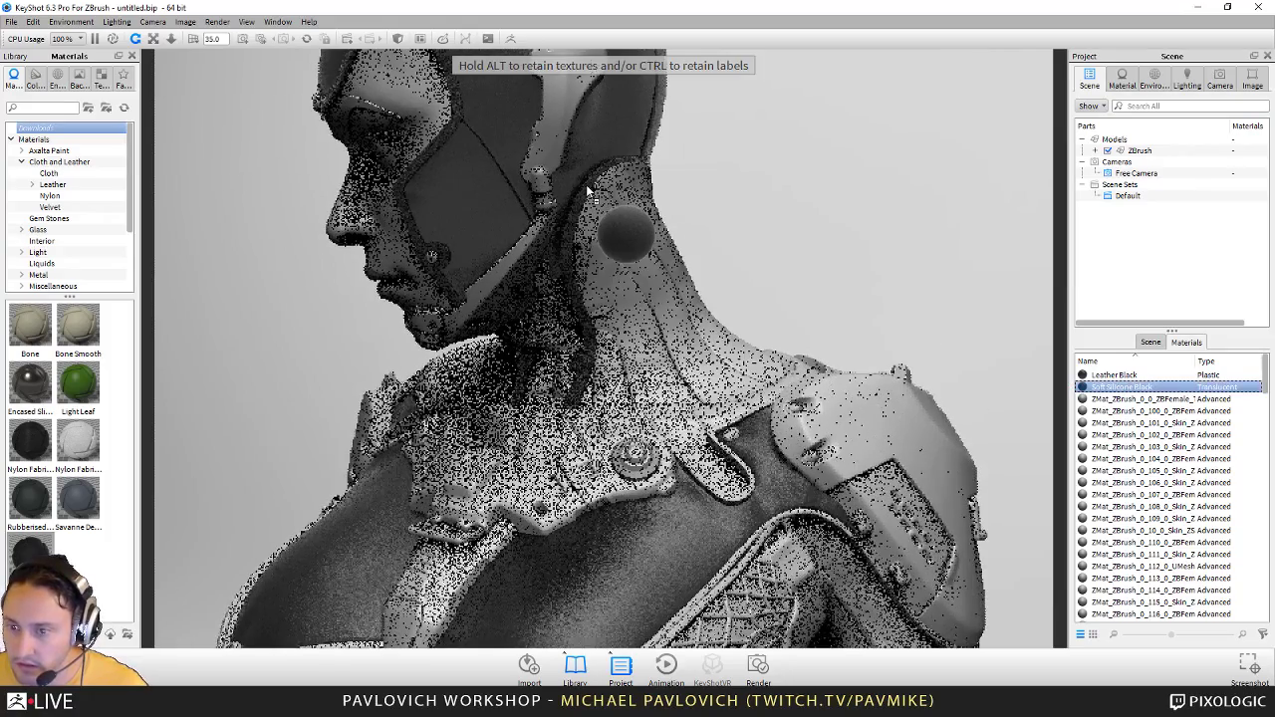
Step: Apply the scene's Soft Silicone Black to the trim around the chest and side mesh panels
right_click_drag(751, 239, 814, 154, "alt")
middle_click_drag(814, 154, 832, 74)
right_click_drag(882, 289, 1039, 362, "alt")
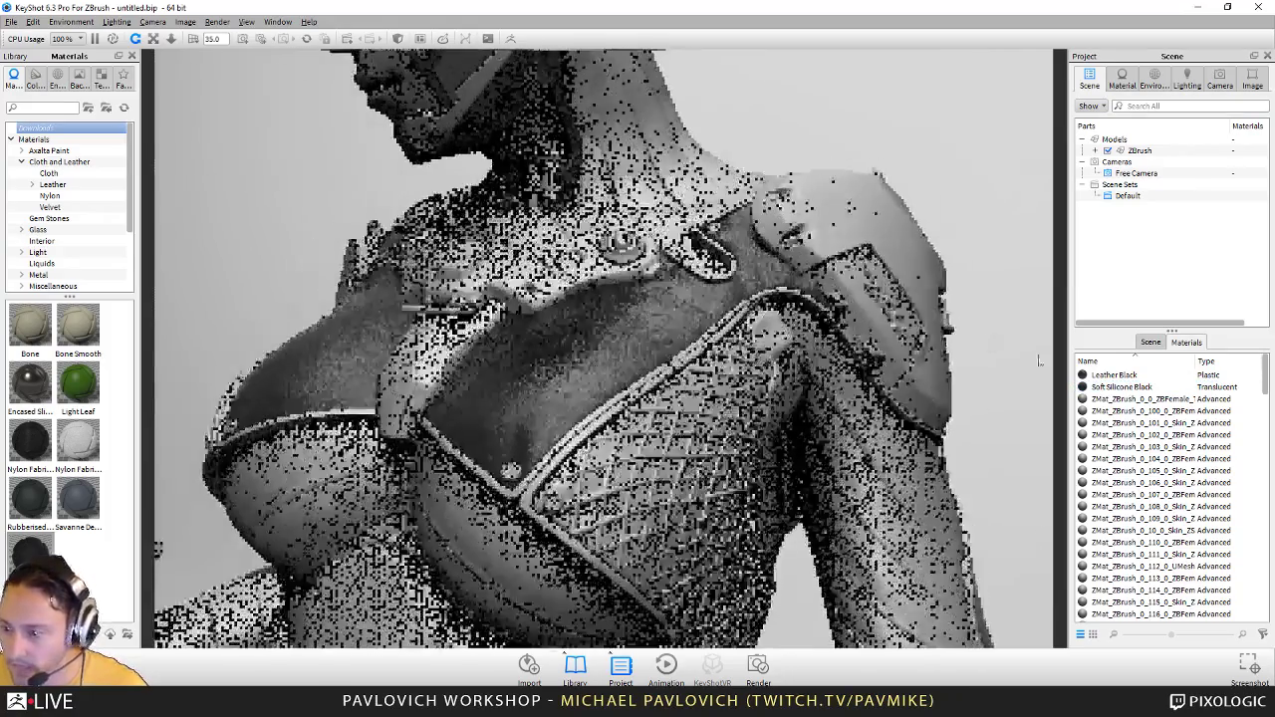
left_click_drag(1122, 386, 711, 384)
left_click_drag(1124, 392, 770, 263)
Step: Apply the scene's Soft Silicone Black to the trim around the hip panels and the ribbed and mesh thigh panels
scroll(770, 263, "down", 5)
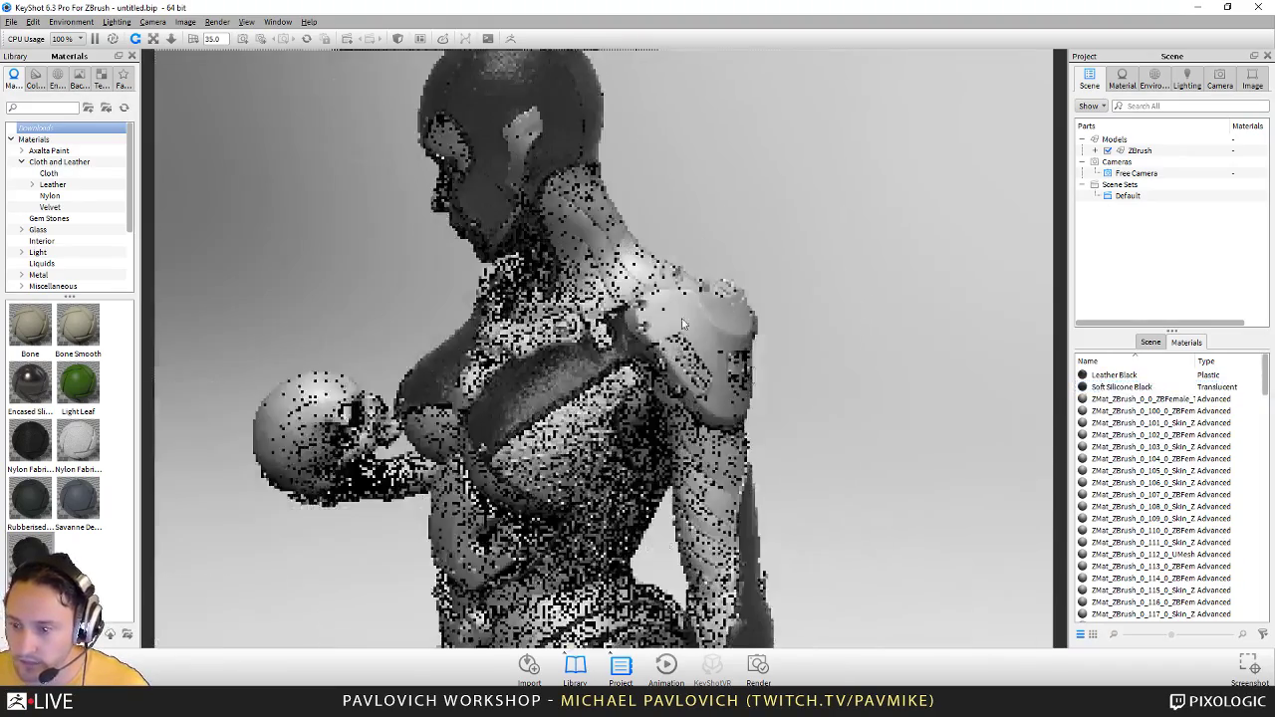
middle_click_drag(783, 291, 797, 162)
left_click_drag(1122, 387, 877, 370)
middle_click_drag(767, 185, 754, 97)
middle_click_drag(754, 299, 754, 100)
scroll(757, 299, "up", 4)
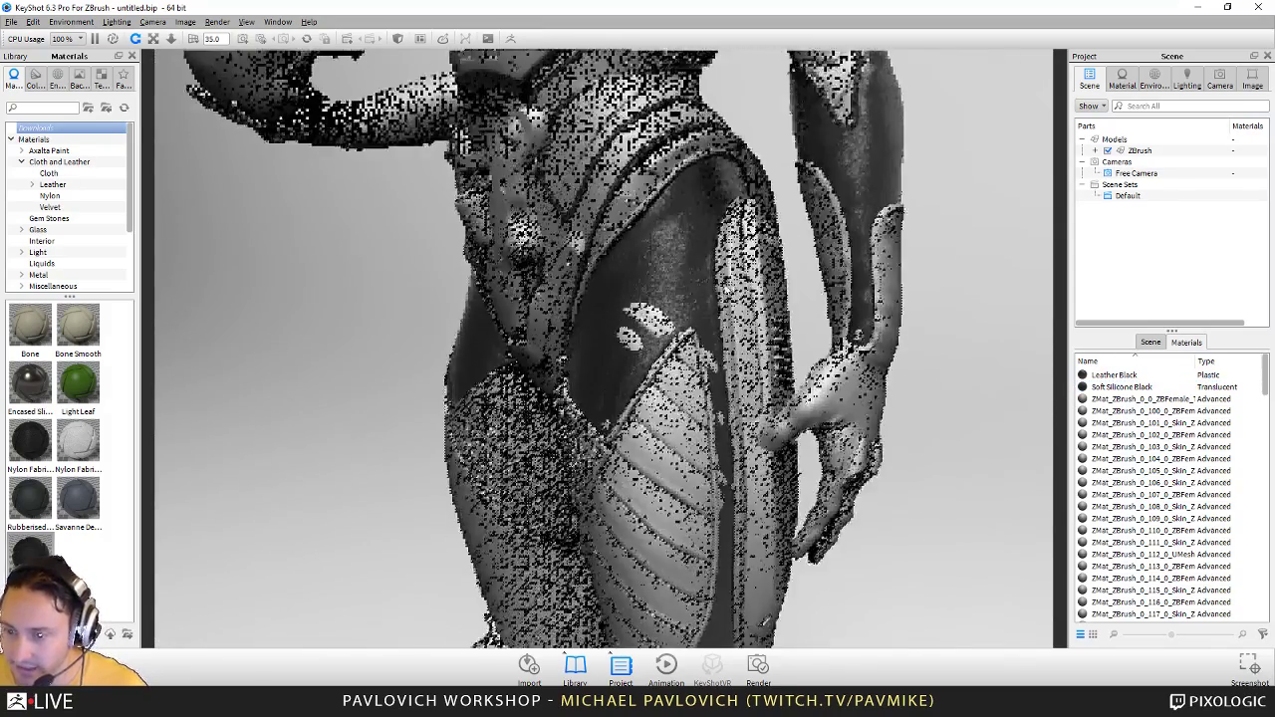
left_click_drag(757, 329, 847, 329)
left_click_drag(1120, 389, 807, 338)
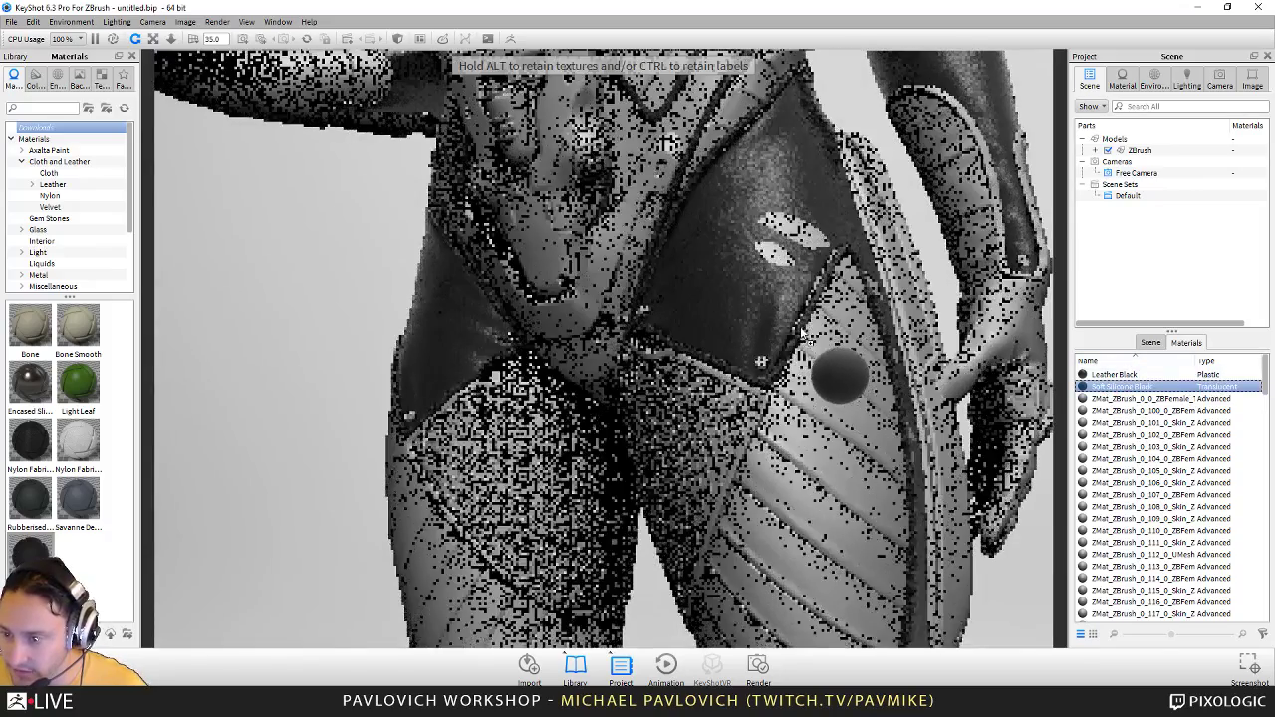
left_click_drag(1118, 386, 820, 473)
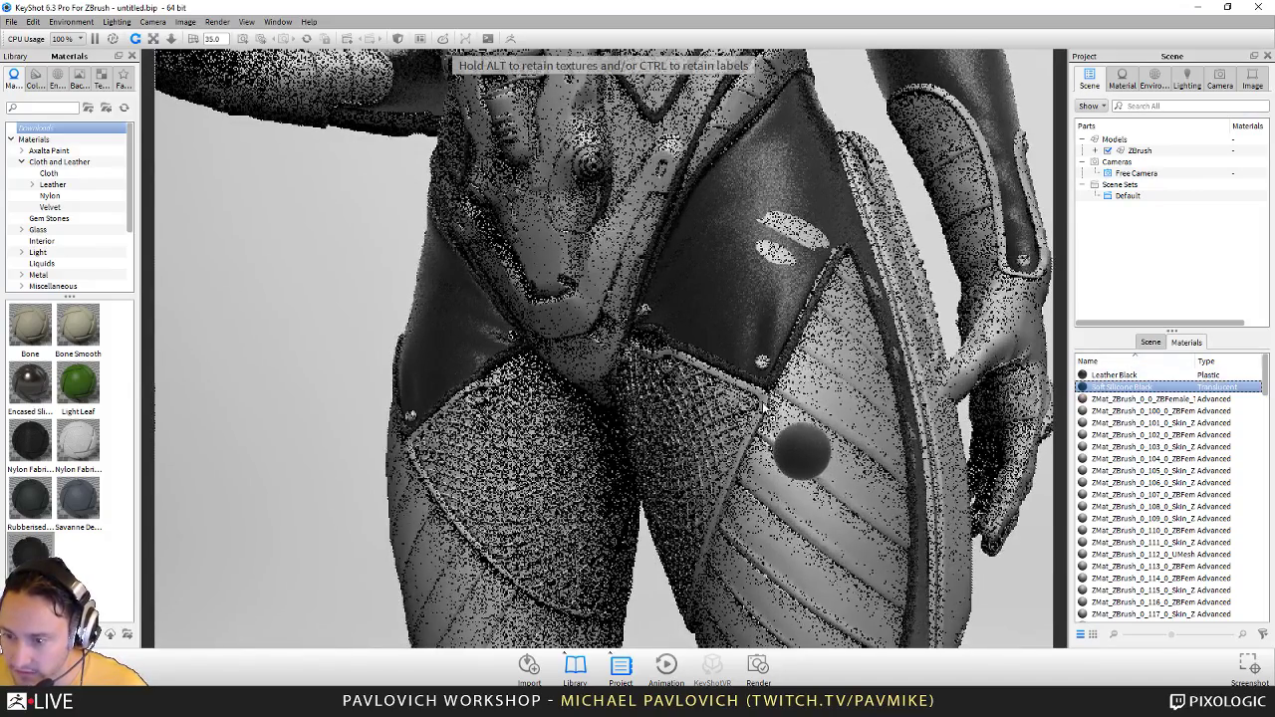
left_click_drag(764, 407, 765, 406)
Step: Apply the scene's Soft Silicone Black to the trim strips on both lower legs
scroll(719, 399, "down", 5)
middle_click_drag(718, 398, 698, 169)
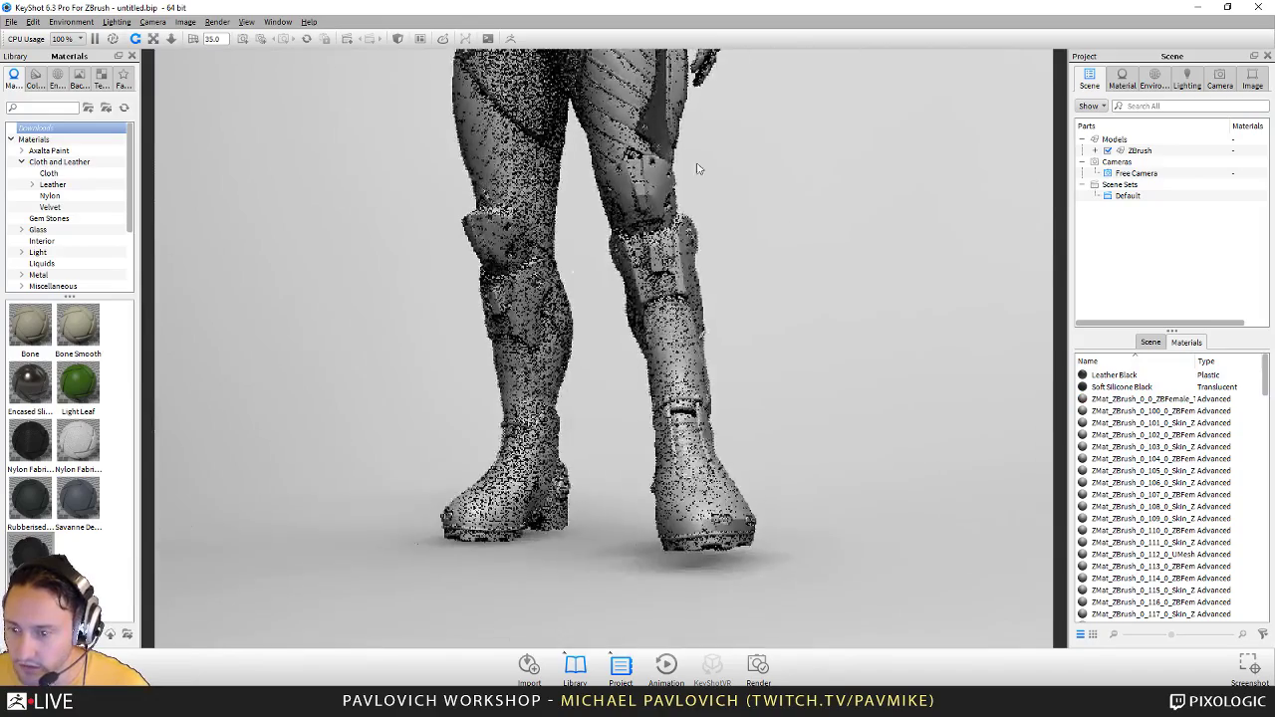
scroll(698, 168, "up", 5)
left_click_drag(900, 259, 720, 273)
scroll(952, 355, "up", 1)
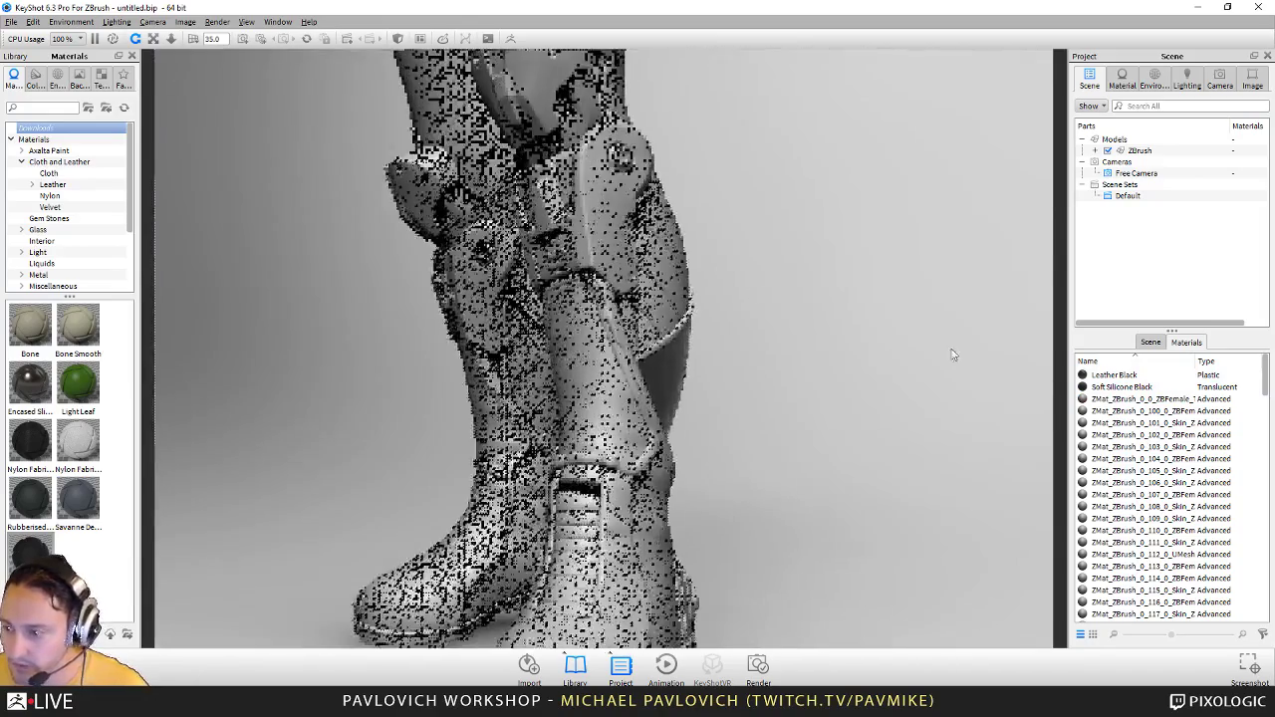
left_click_drag(1115, 388, 660, 428)
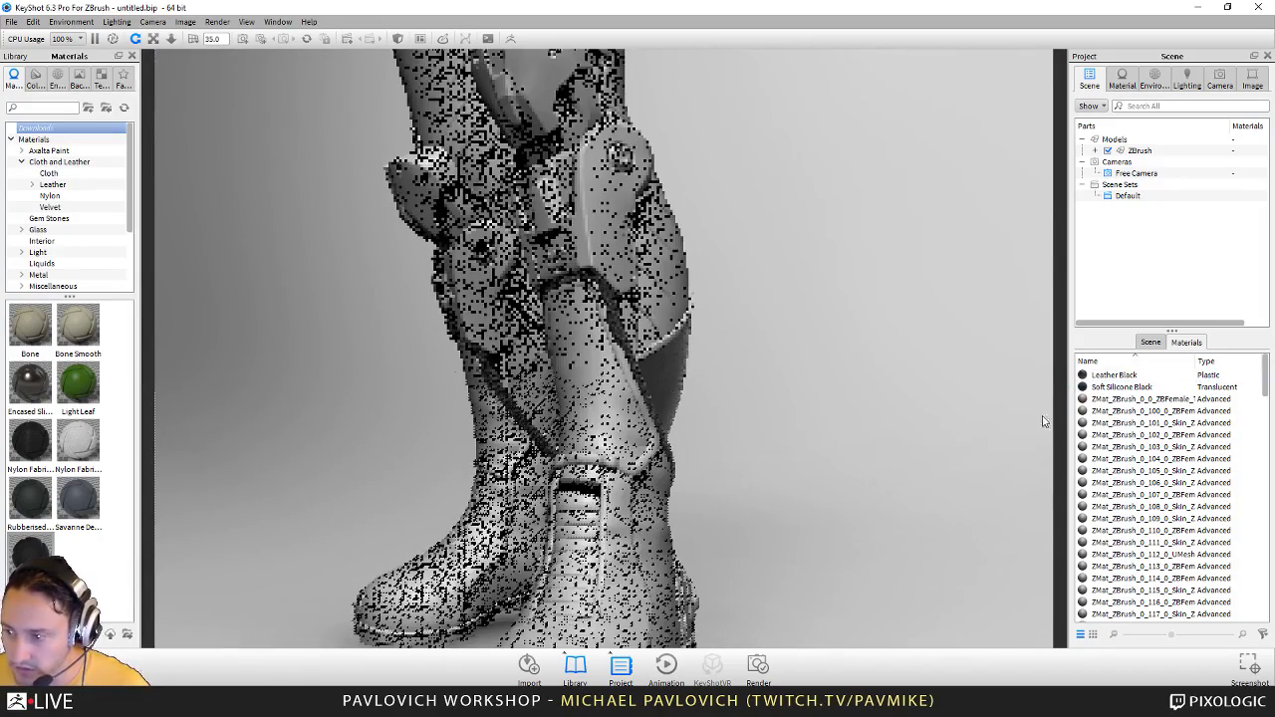
Step: Apply the scene's Soft Silicone Black to the trim above the ankle and Leather Black to the shins and boot uppers
left_click_drag(1101, 394, 648, 465)
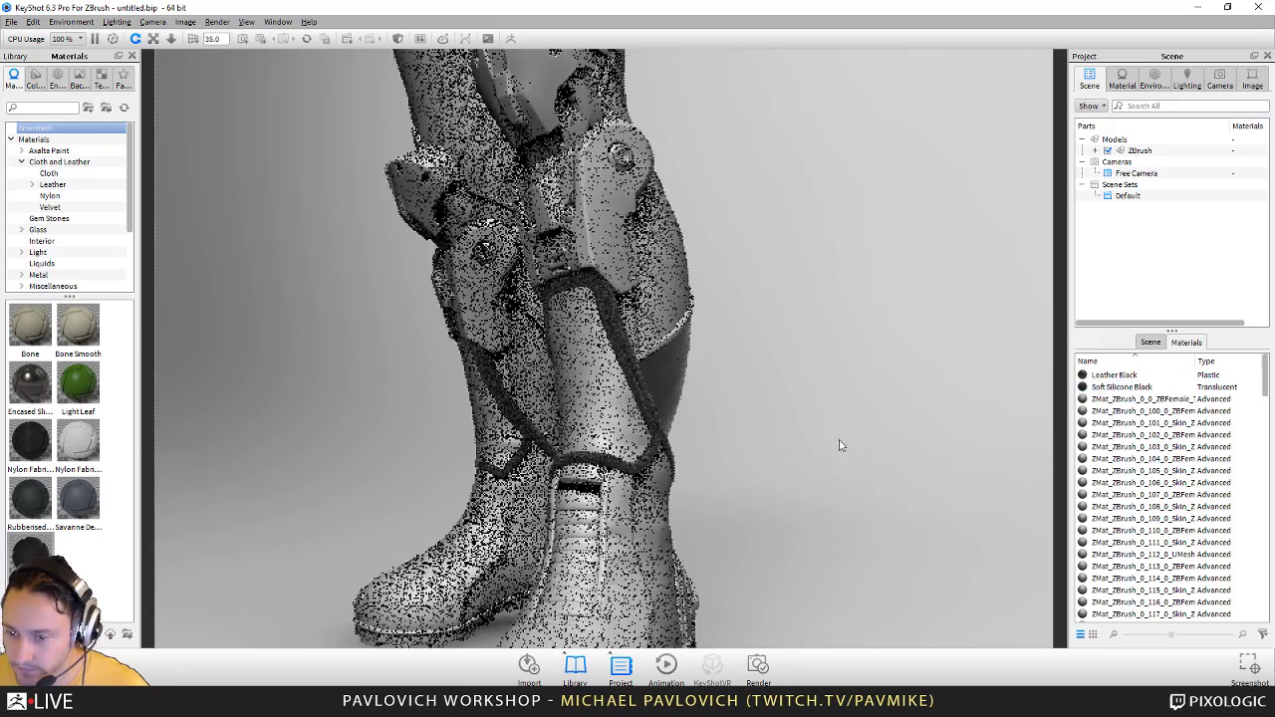
middle_click_drag(840, 445, 761, 239)
left_click_drag(760, 239, 719, 393)
middle_click_drag(718, 293, 773, 346)
left_click_drag(772, 342, 827, 351)
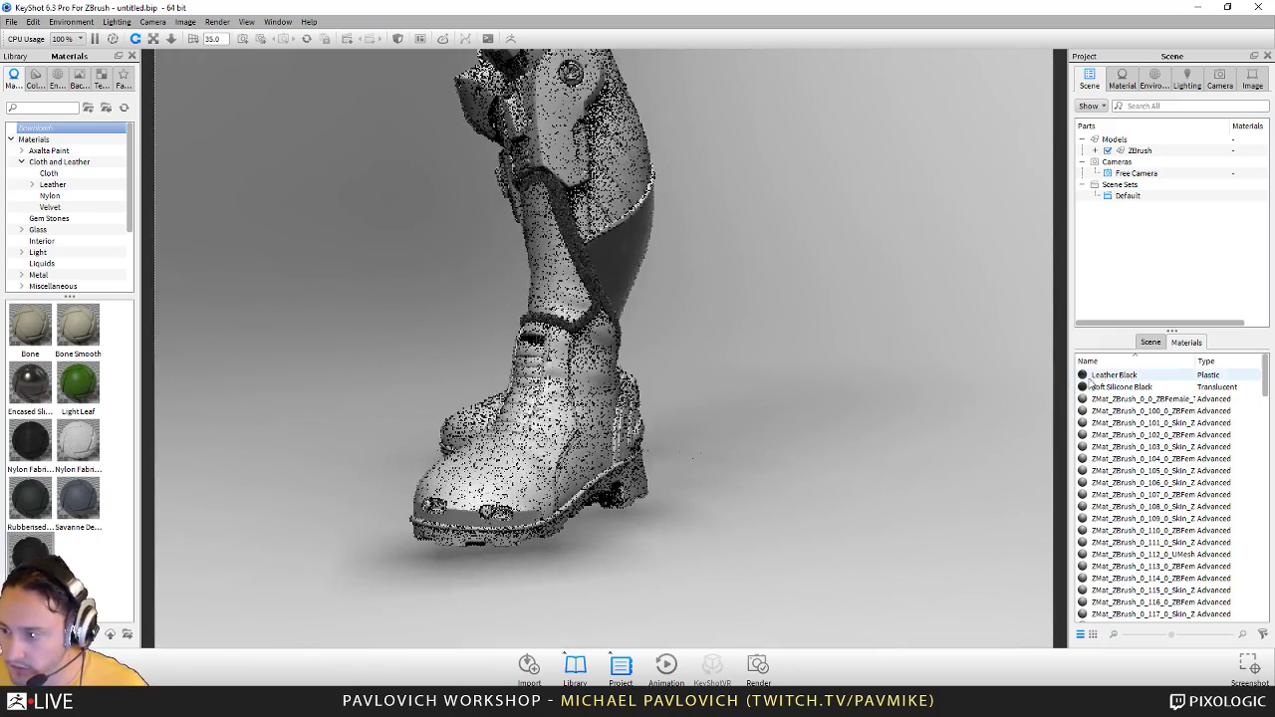
left_click_drag(1096, 375, 551, 292)
left_click_drag(1102, 376, 672, 399)
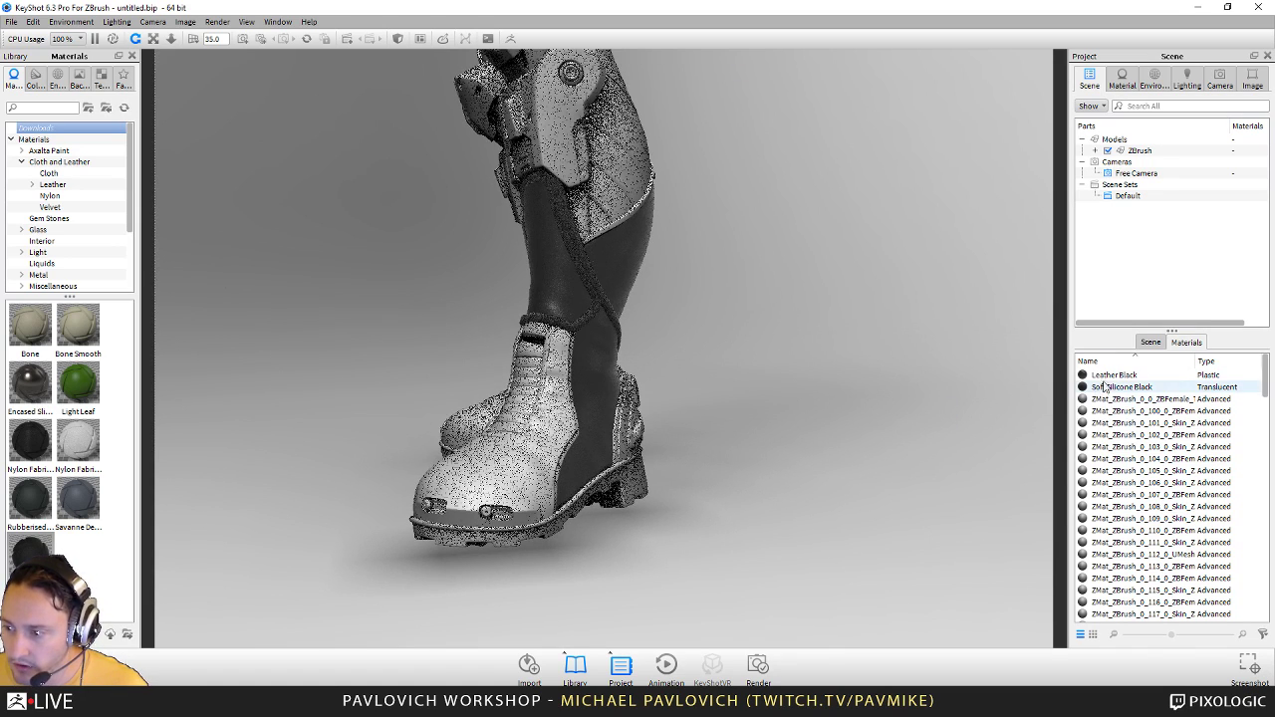
left_click_drag(1102, 376, 534, 457)
Step: Apply the scene's Soft Silicone Black to the boots' tongue edging, sole rims and soles
left_click_drag(804, 425, 876, 429)
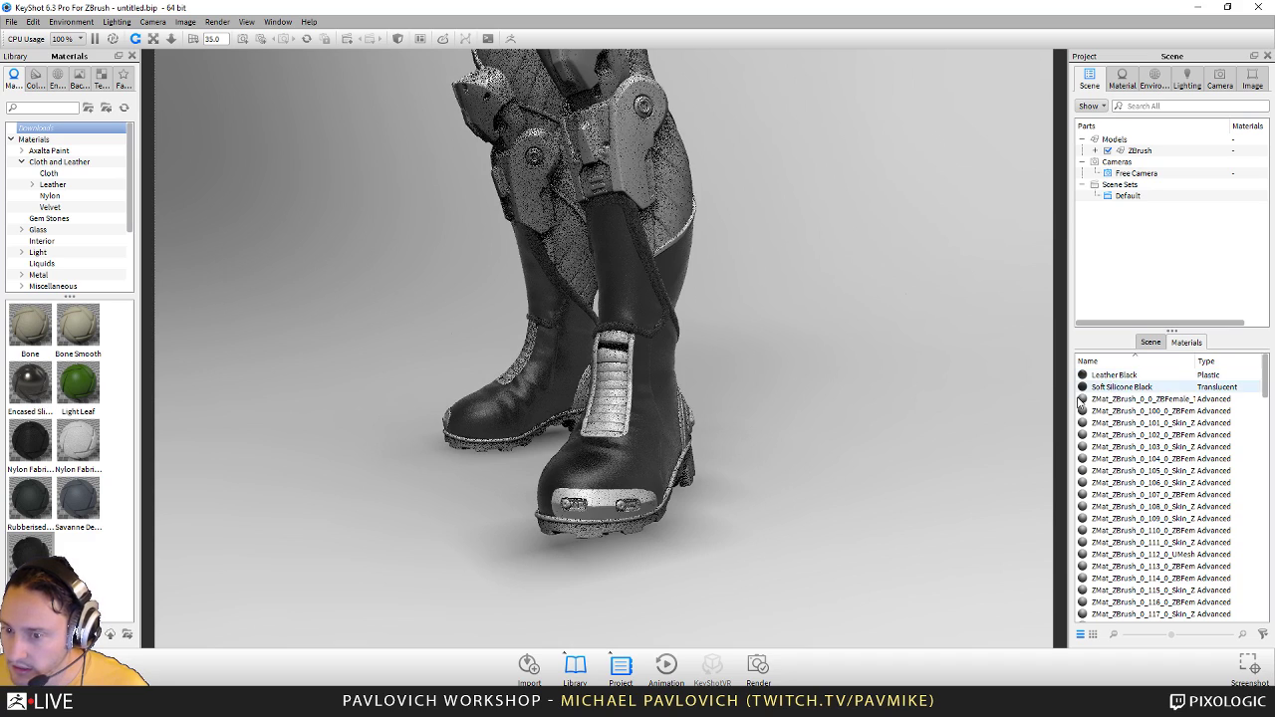
scroll(853, 418, "up", 2)
left_click_drag(1134, 389, 633, 379)
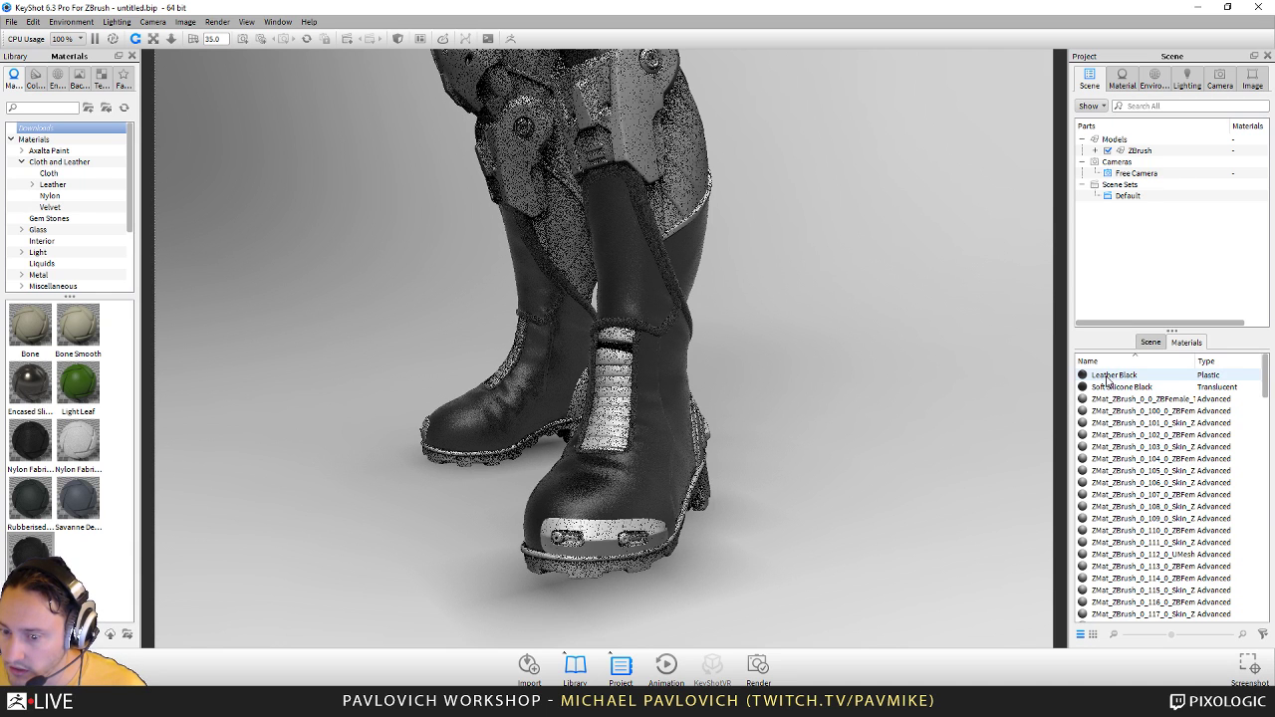
left_click_drag(757, 528, 669, 549)
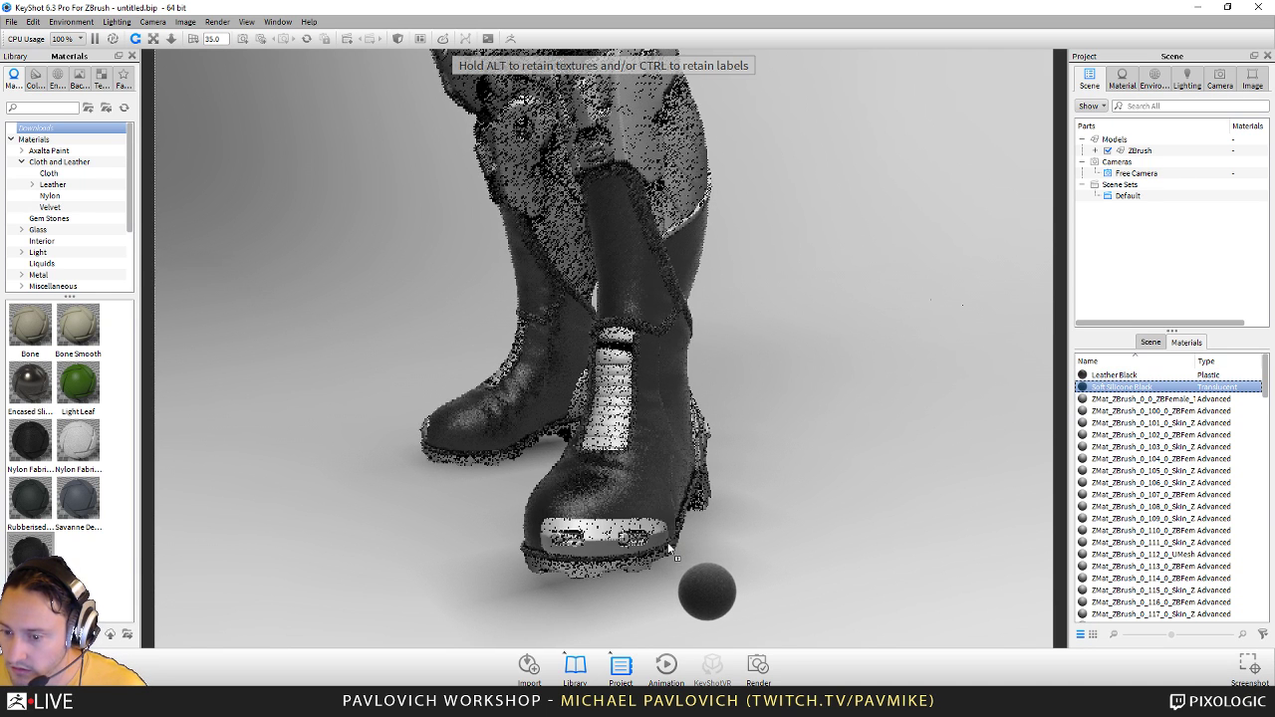
left_click_drag(1121, 387, 628, 561)
Step: Apply the scene's Soft Silicone Black to the trim and the panel it frames on the back of the calf
left_click_drag(831, 478, 445, 402)
scroll(512, 458, "up", 5)
middle_click_drag(676, 486, 751, 347)
scroll(751, 346, "up", 4)
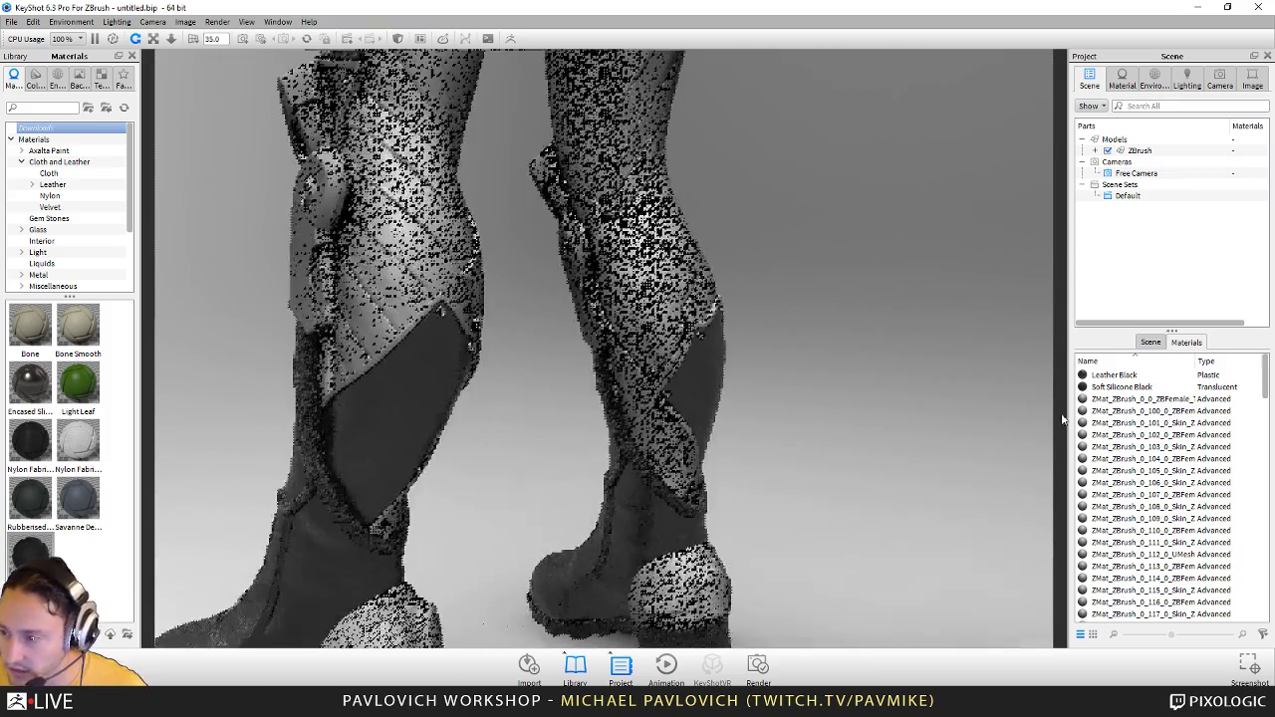
left_click_drag(1116, 389, 688, 331)
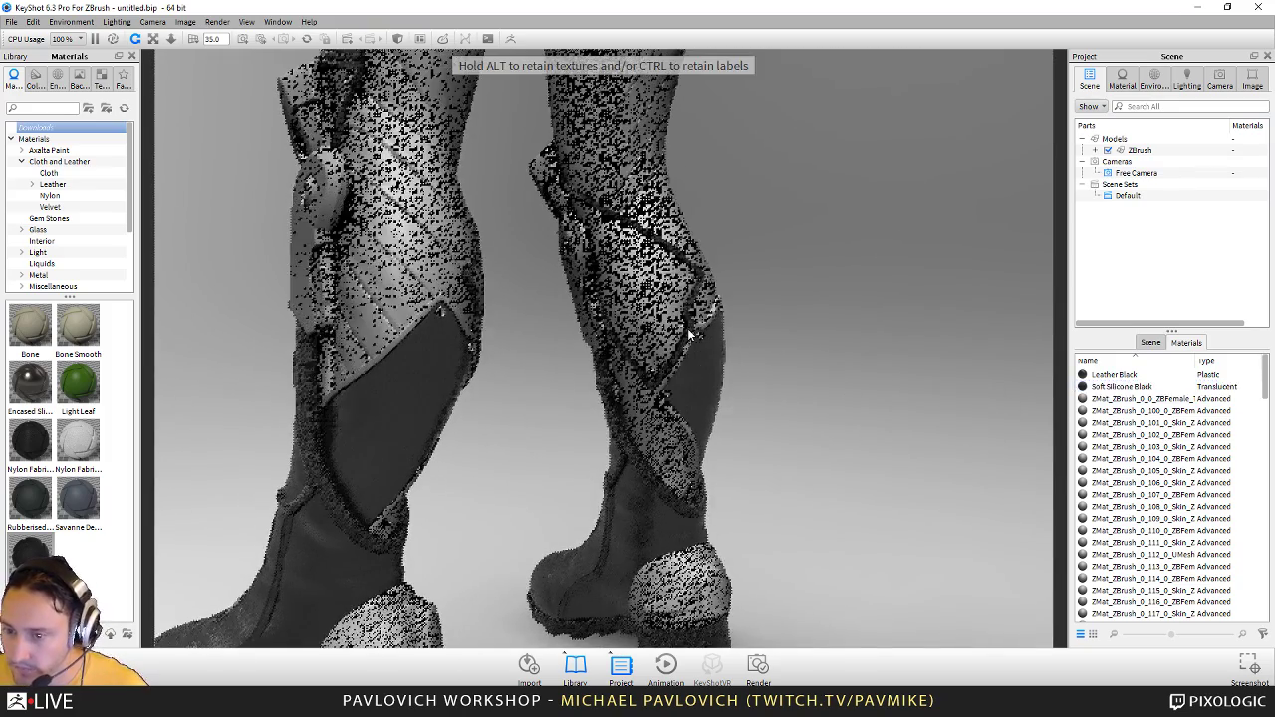
left_click_drag(1116, 393, 666, 314)
Step: Apply Leather Black to the panel between the buttocks and Soft Silicone Black to the raised pattern on it
scroll(664, 286, "down", 3)
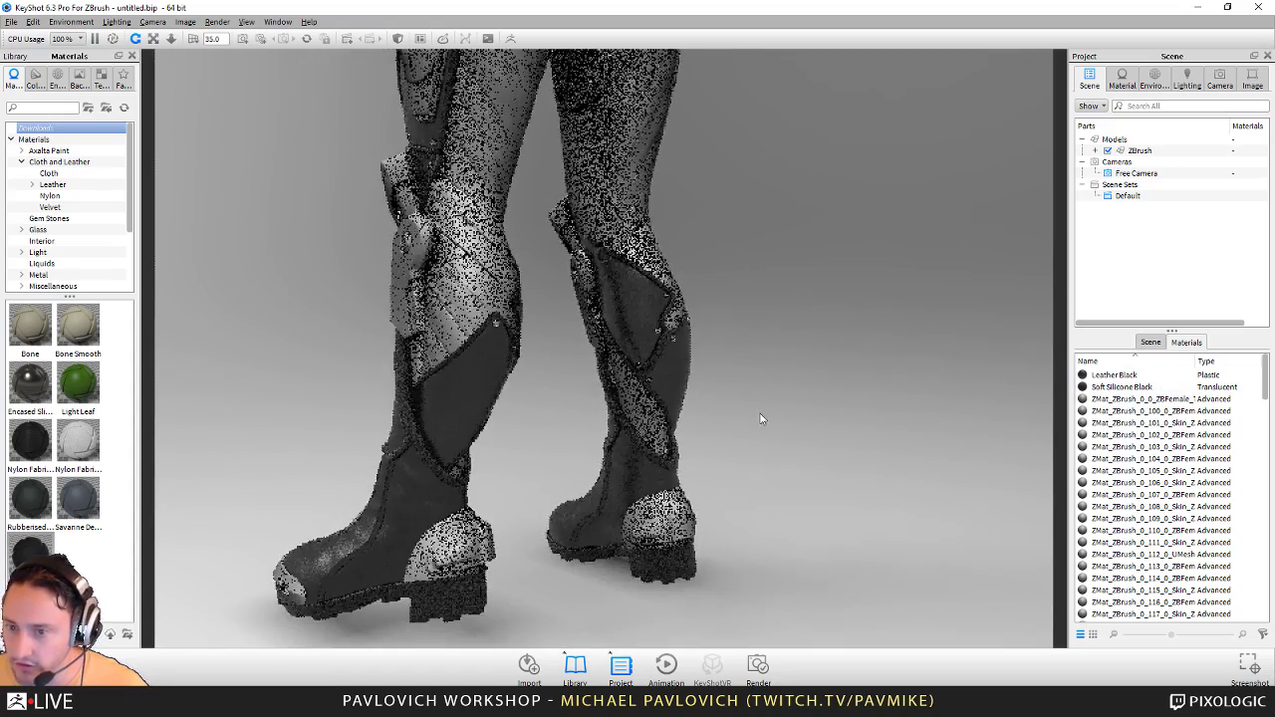
middle_click_drag(757, 194, 800, 572)
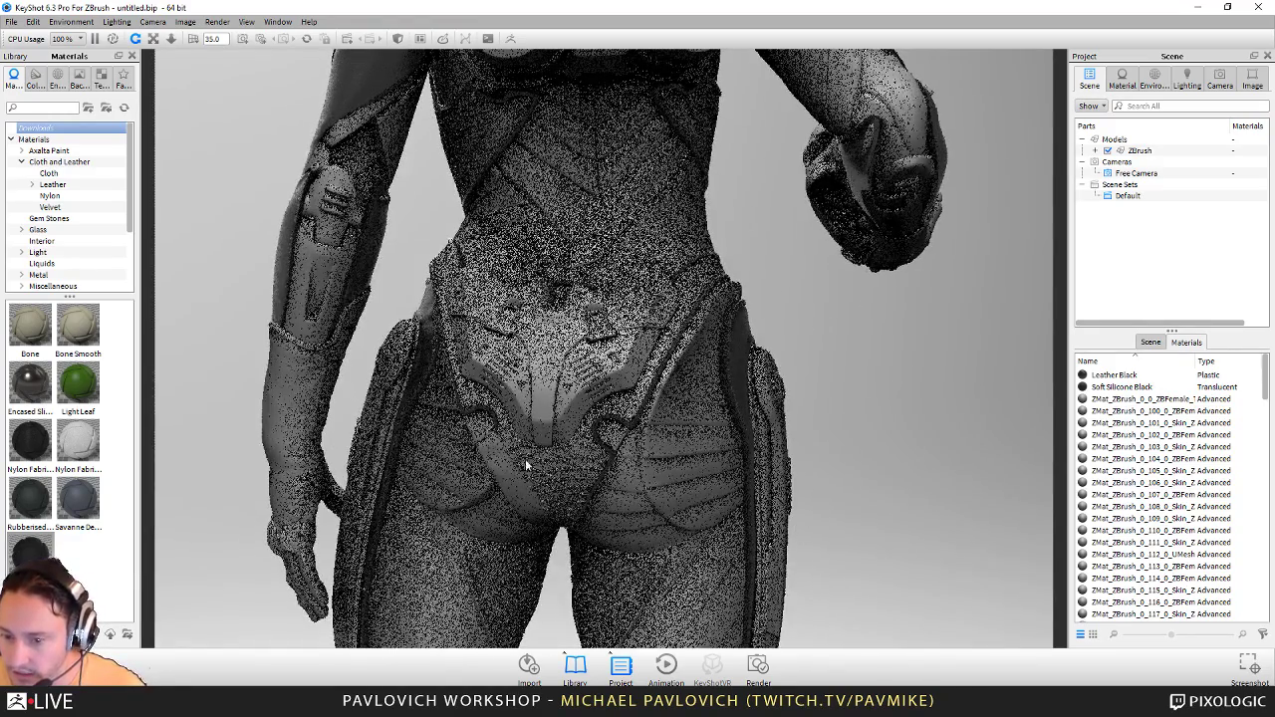
middle_click_drag(805, 435, 809, 447)
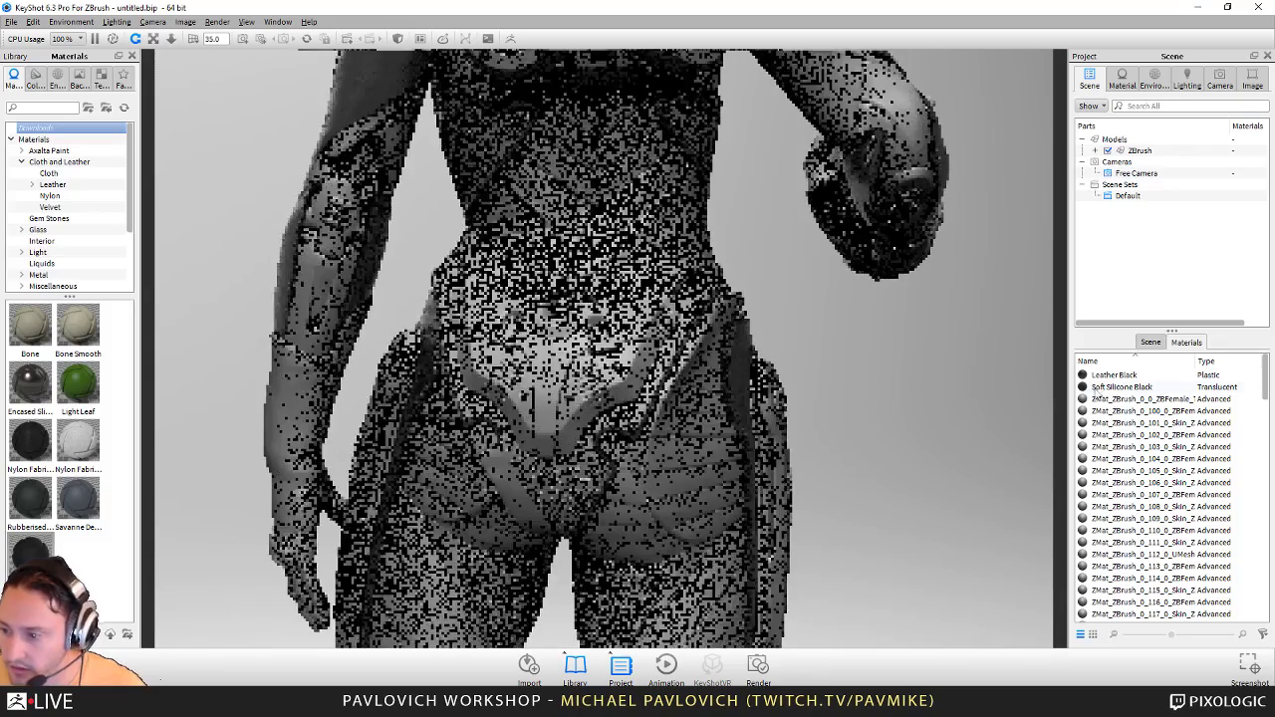
left_click(1113, 377)
left_click_drag(1116, 376, 533, 538)
middle_click_drag(917, 445, 931, 507)
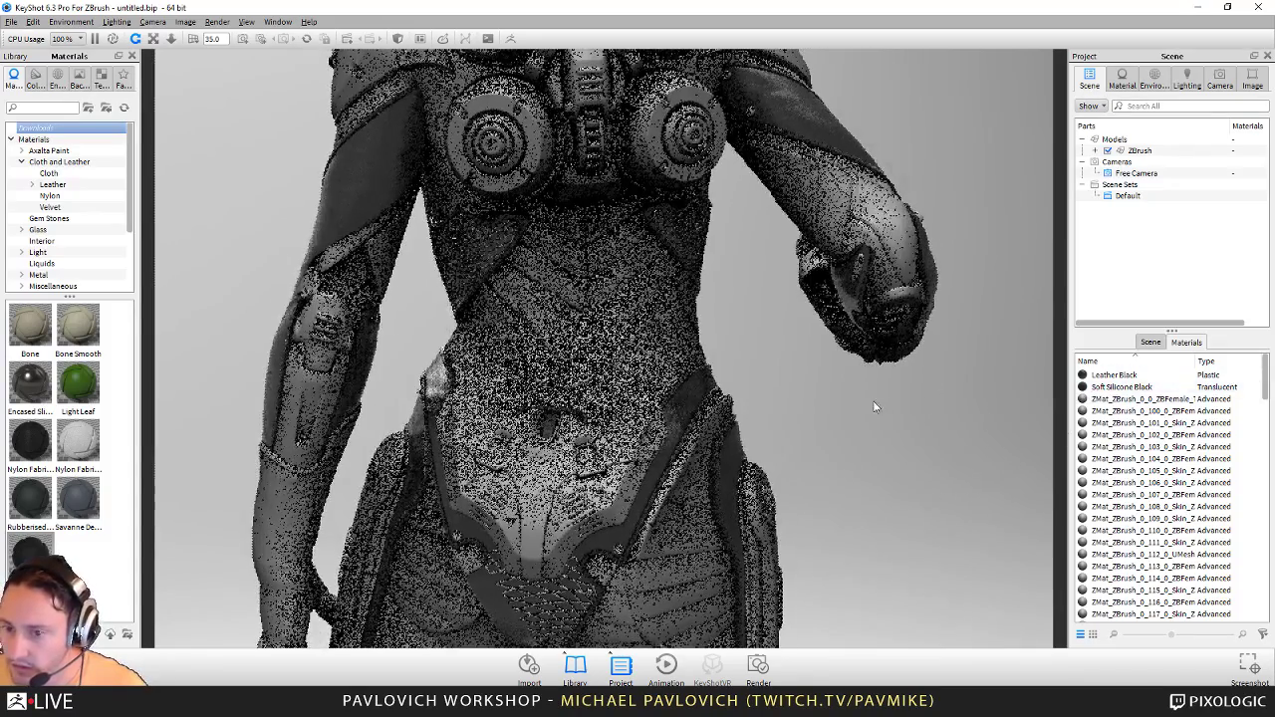
left_click_drag(1106, 386, 546, 591)
Step: Apply the scene's Leather Black to the suit panels at the back of the shoulders
middle_click_drag(918, 454, 891, 602)
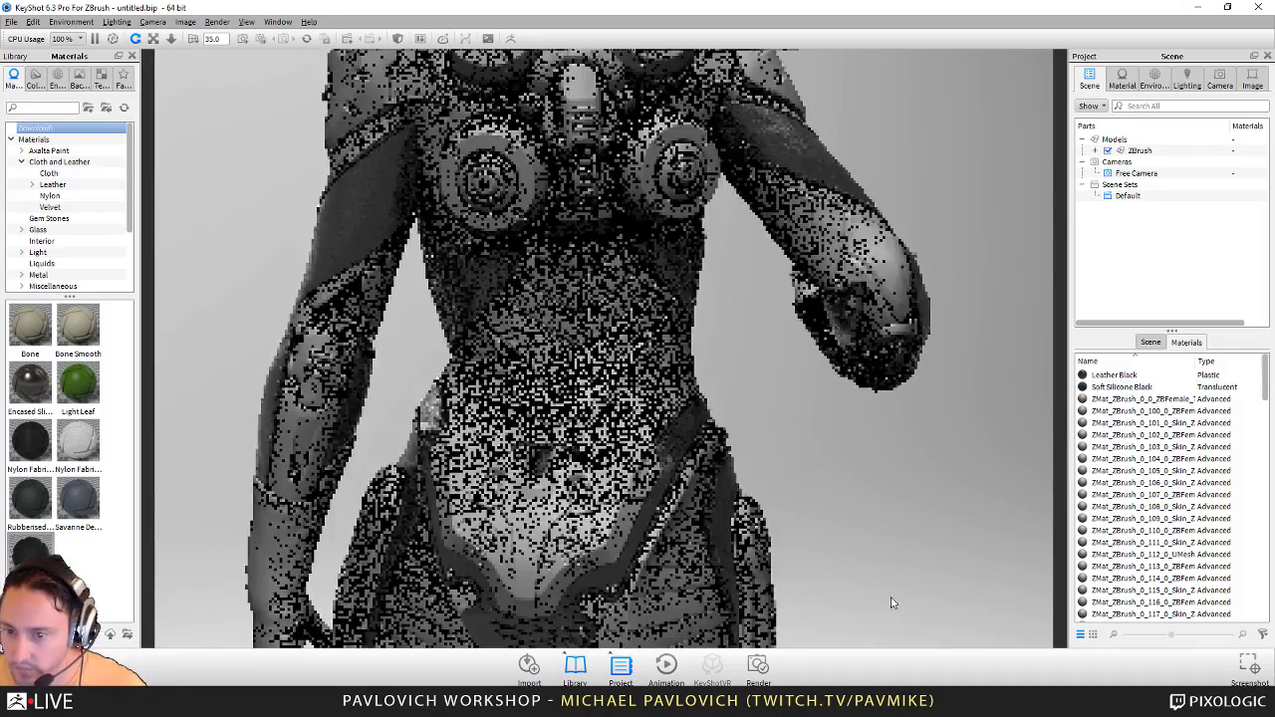
left_click_drag(618, 478, 902, 449)
left_click_drag(1108, 375, 754, 299)
Step: Show the library's hard shiny plastic materials and frame the figure's upper body from the front
left_click_drag(462, 249, 588, 257)
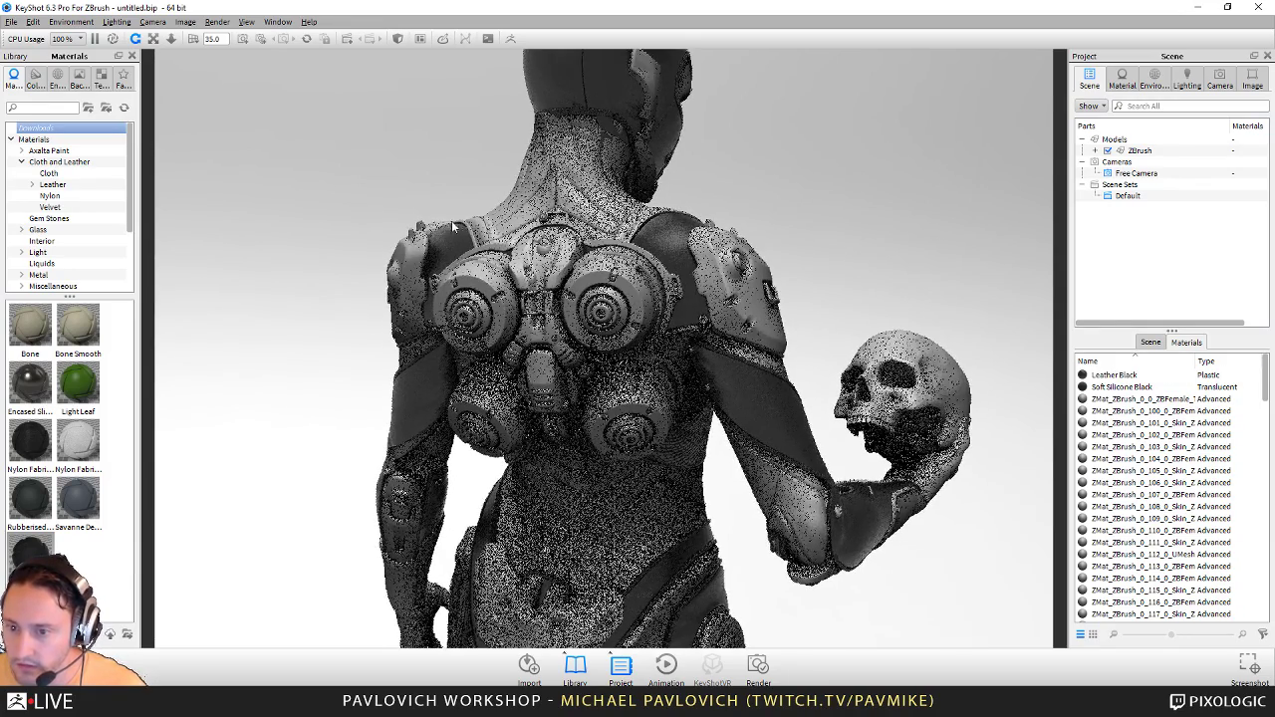
left_click_drag(453, 227, 865, 219)
scroll(846, 220, "down", 2)
left_click_drag(455, 249, 896, 208)
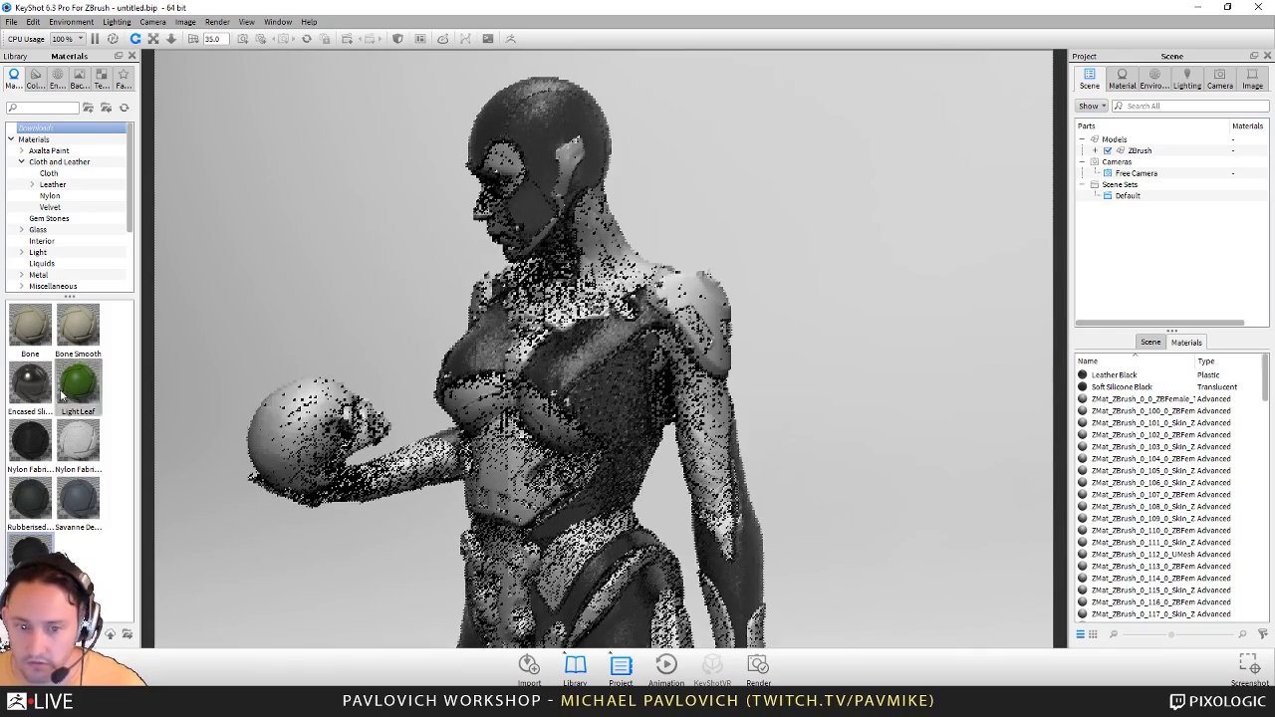
scroll(36, 239, "down", 3)
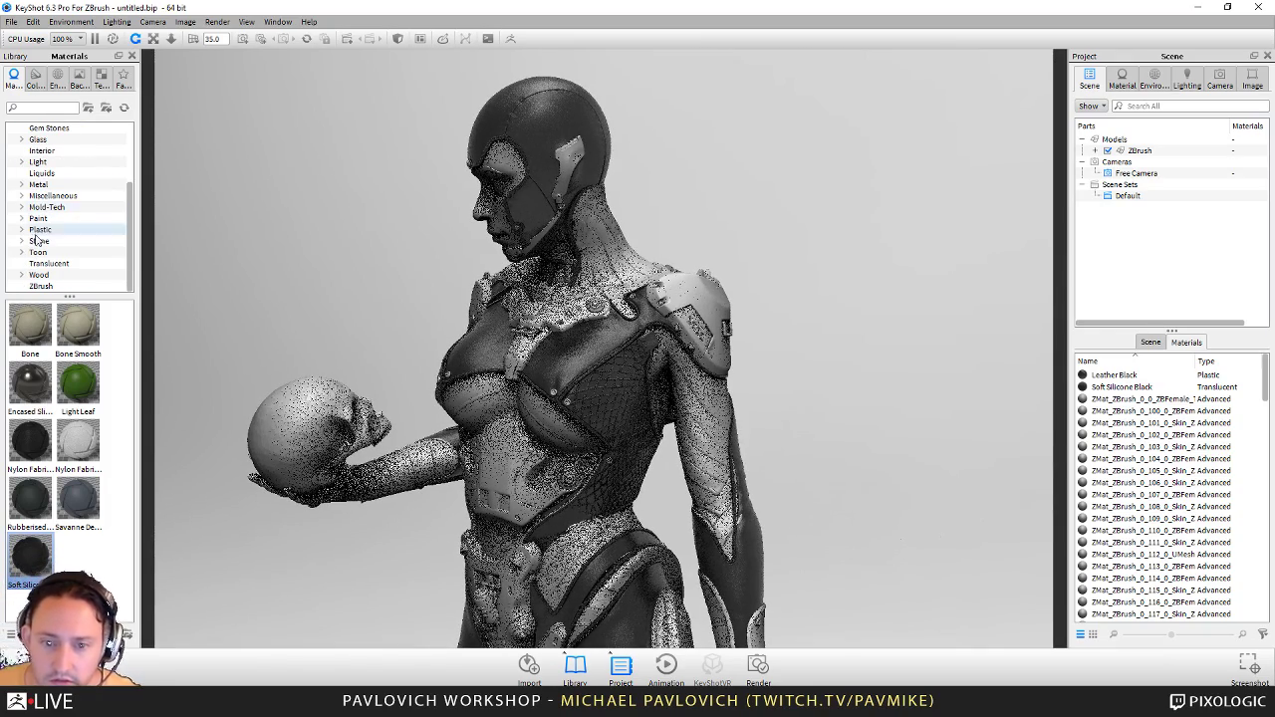
scroll(21, 233, "down", 2)
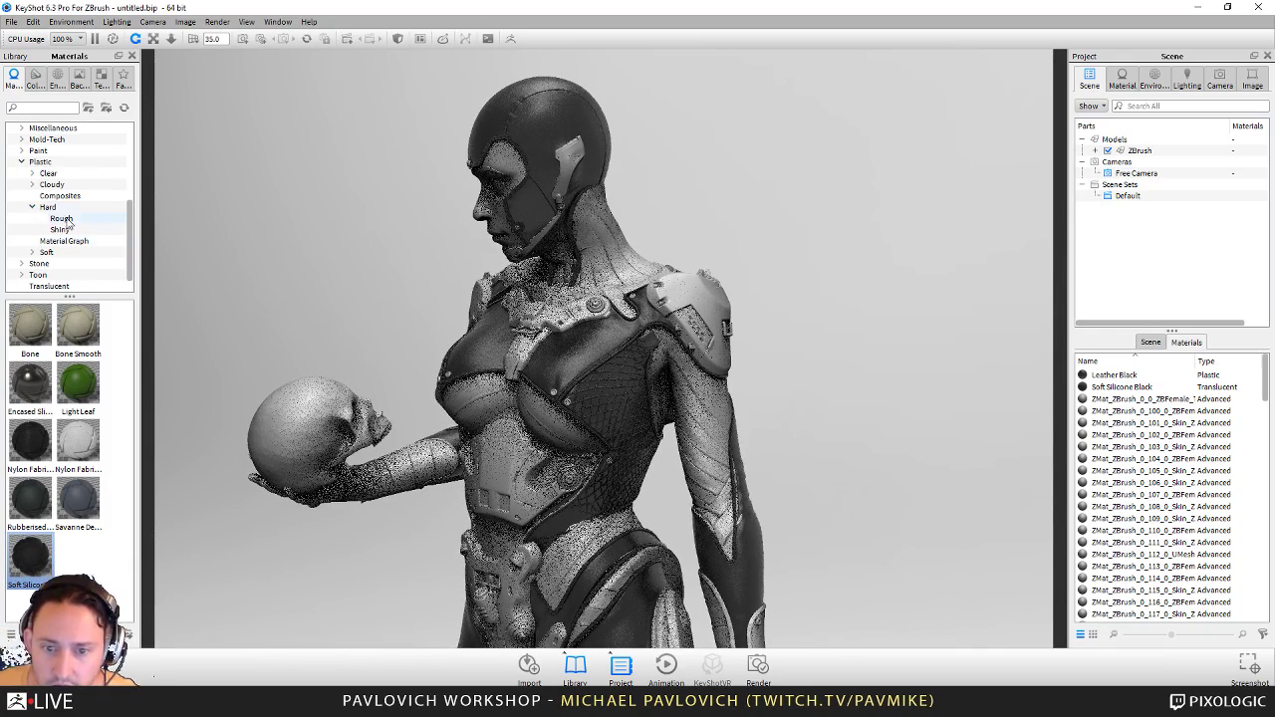
left_click(62, 229)
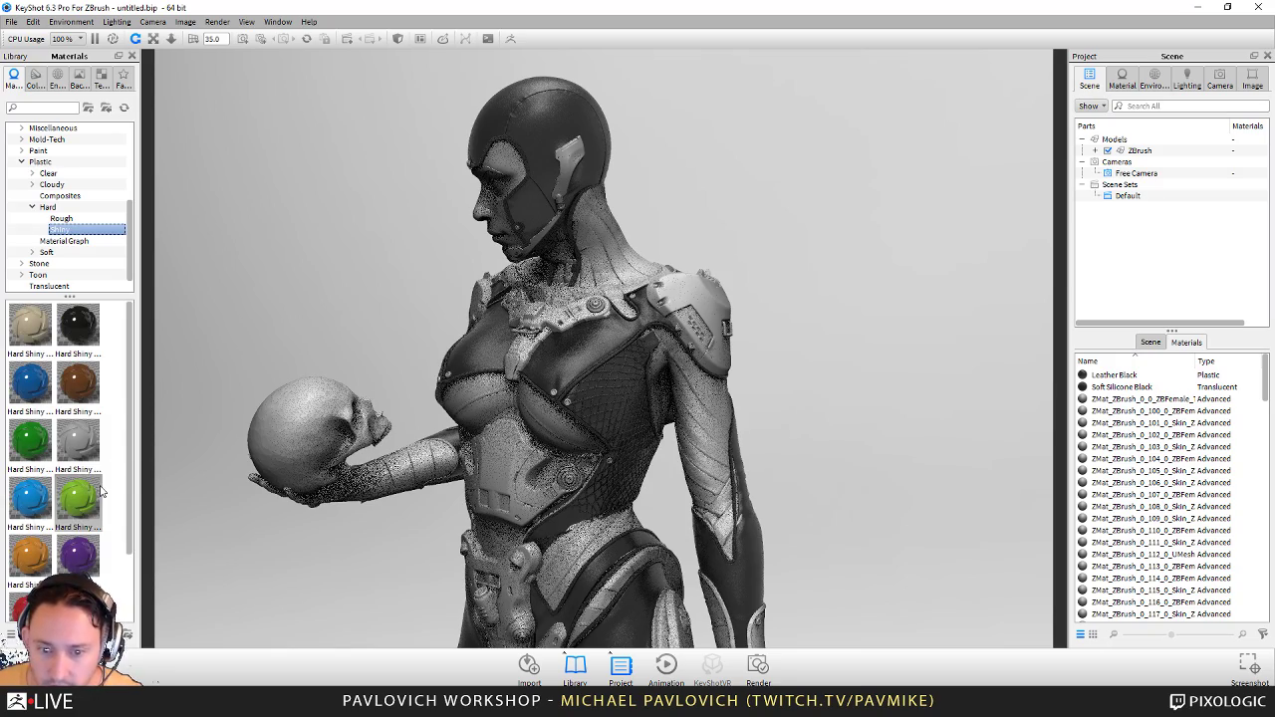
scroll(335, 448, "down", 5)
left_click_drag(336, 448, 408, 450)
scroll(408, 451, "up", 5)
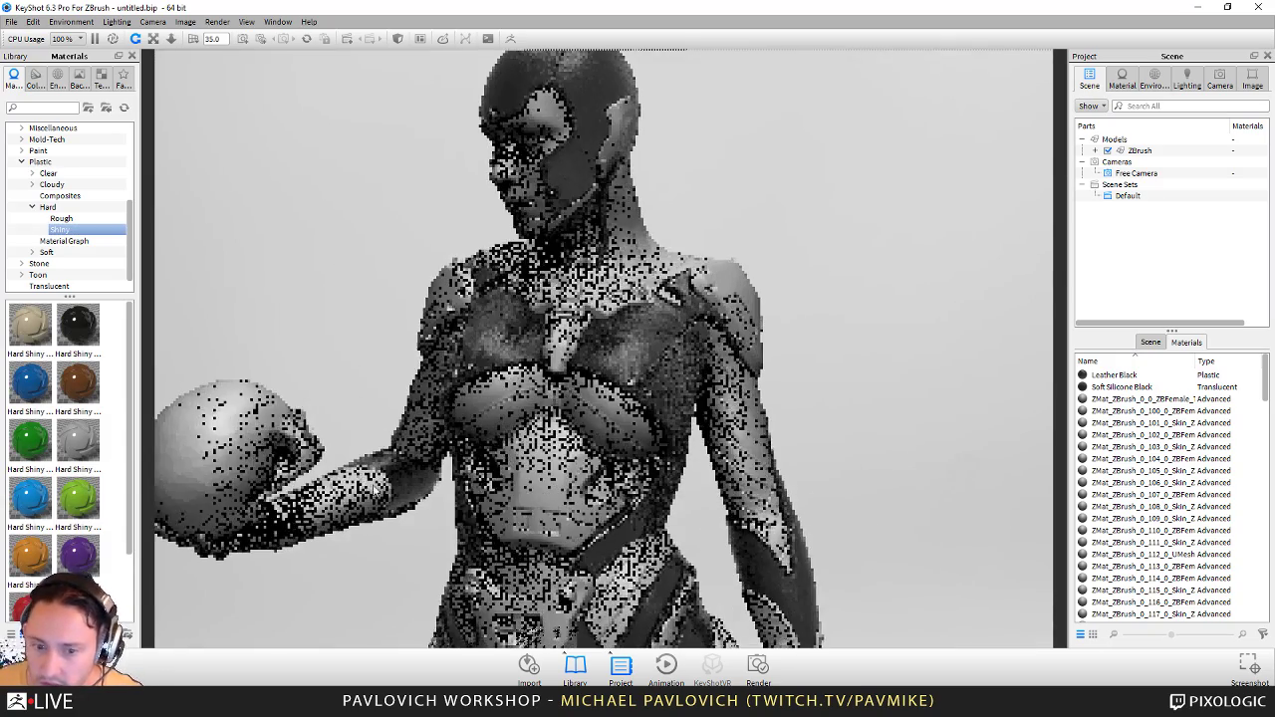
left_click_drag(79, 325, 232, 379)
left_click_drag(567, 345, 737, 284)
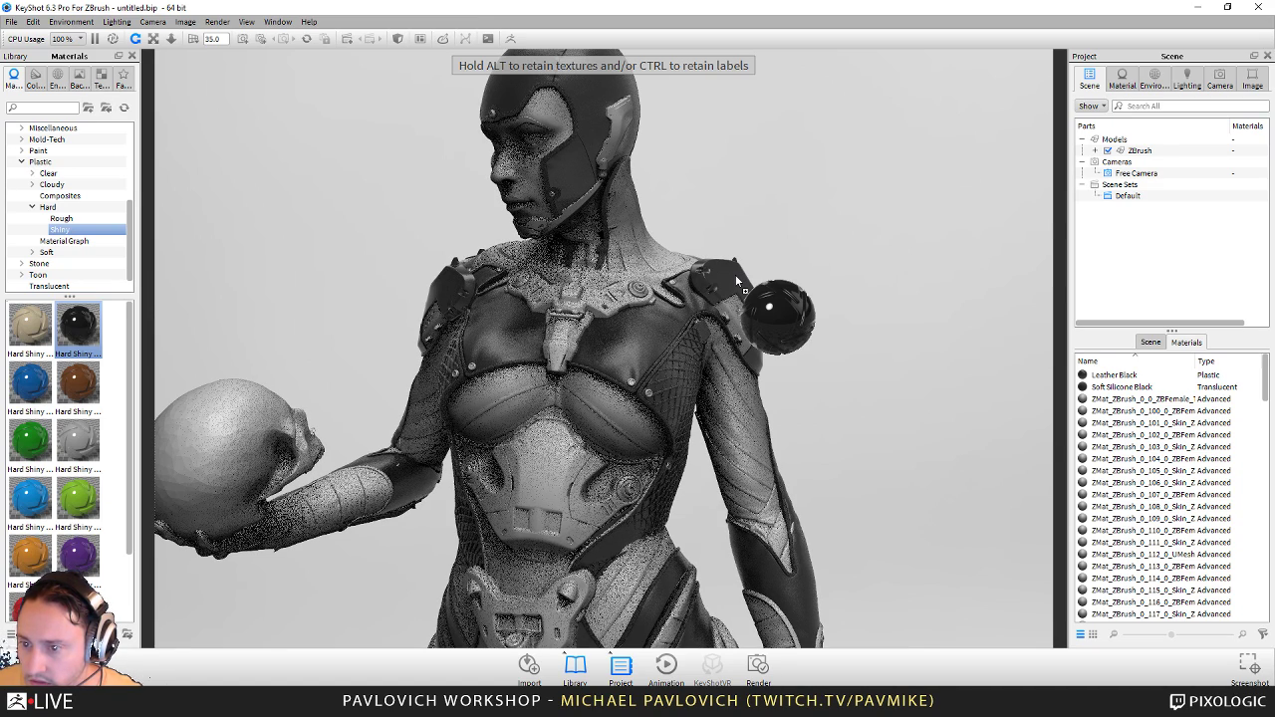
left_click_drag(737, 281, 90, 329)
Step: Apply Hard Shiny Plastic Grey to the outer shoulder plates and the abdomen plate
left_click_drag(78, 441, 725, 284)
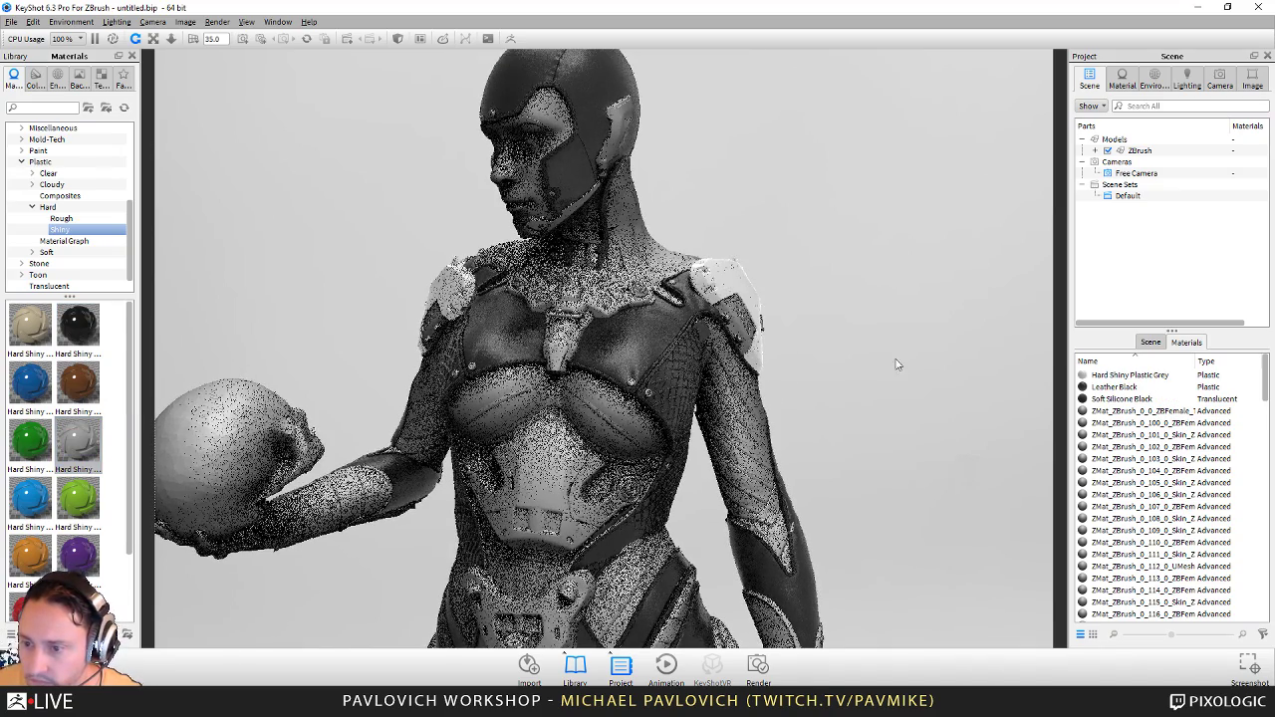
left_click_drag(896, 360, 684, 376)
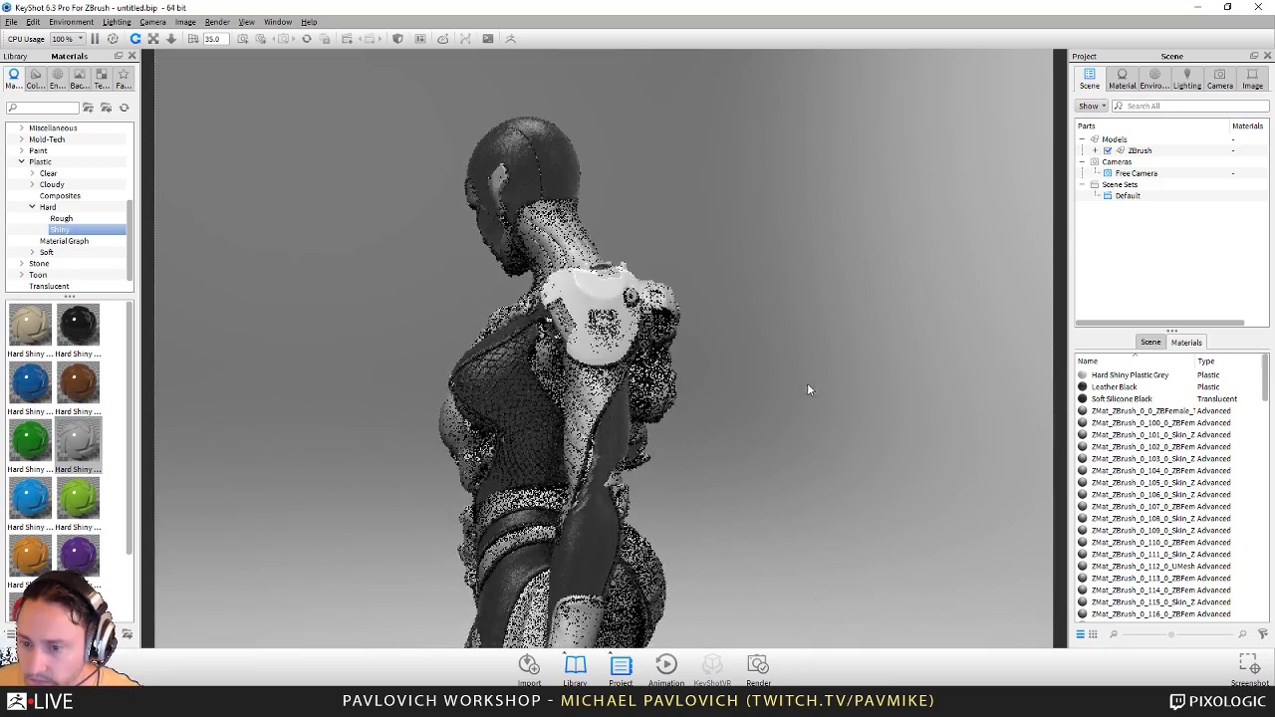
left_click_drag(469, 428, 599, 454)
middle_click_drag(599, 454, 628, 384)
left_click_drag(628, 399, 715, 417)
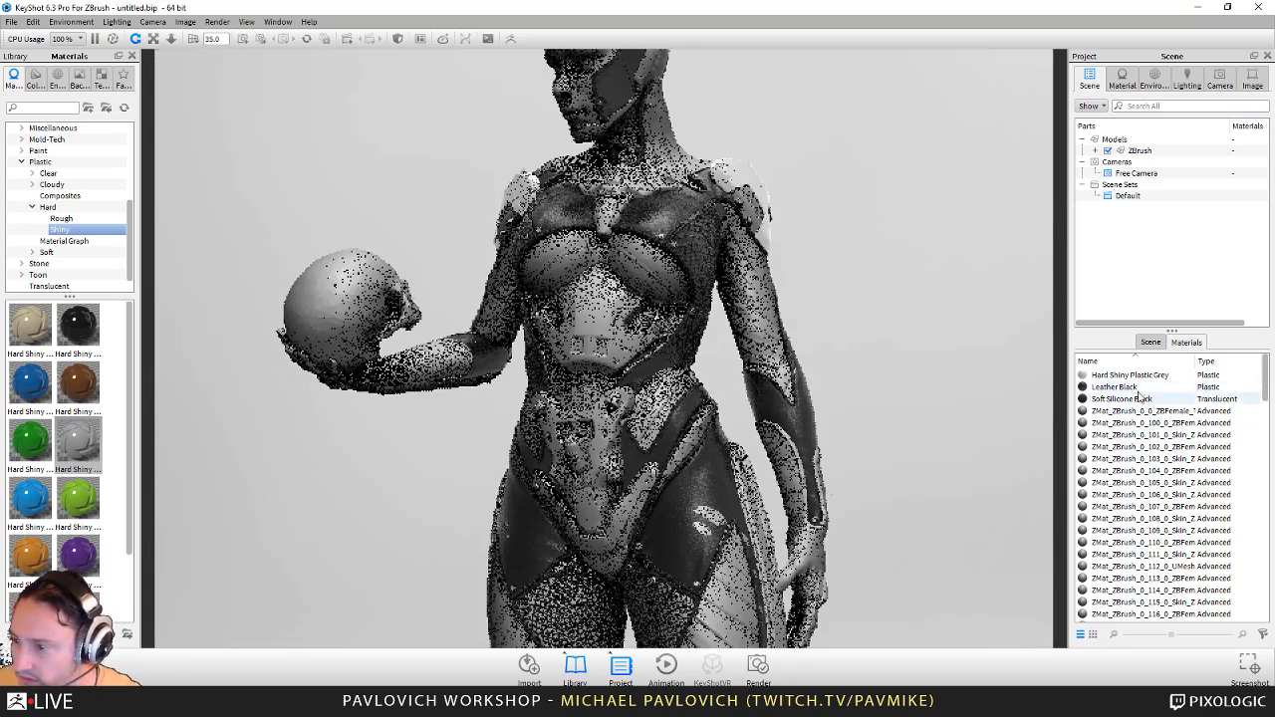
left_click_drag(1133, 381, 640, 365)
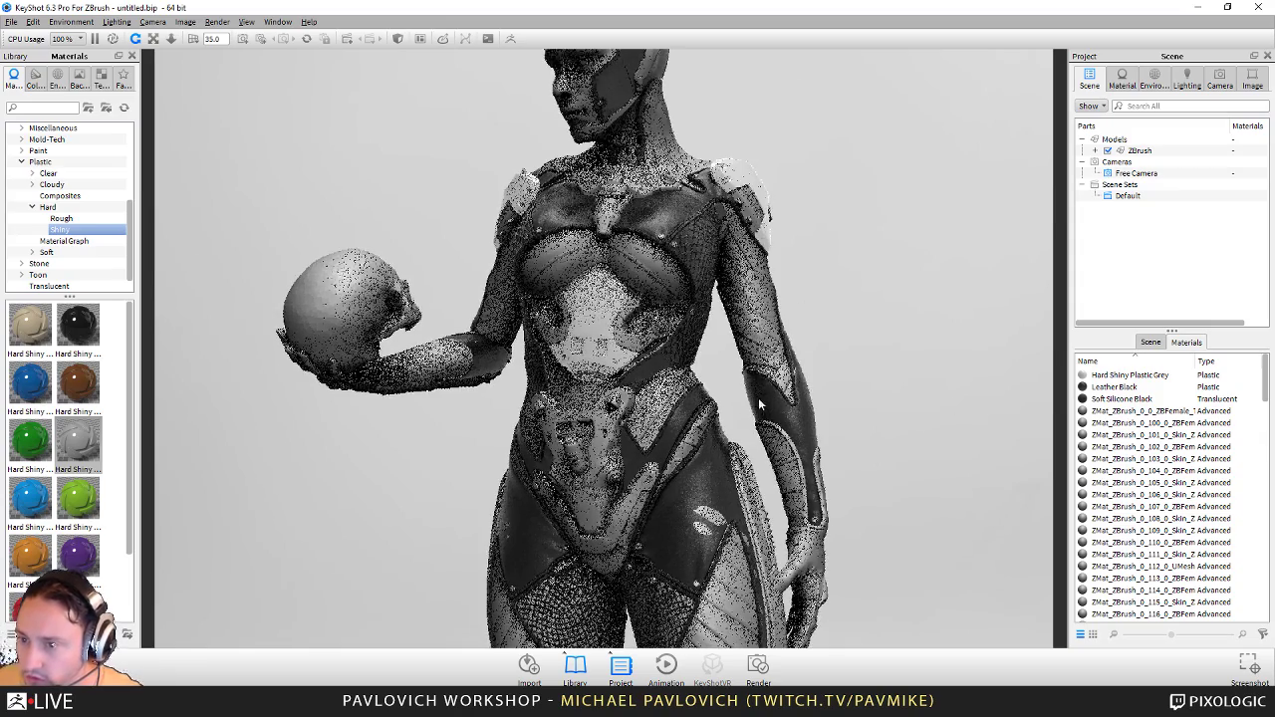
Step: Apply a second copy of Hard Shiny Plastic Grey to the abdomen plate's side pieces and rename it Hard Shiny Plastic DarkGrey
middle_click_drag(592, 317, 569, 394)
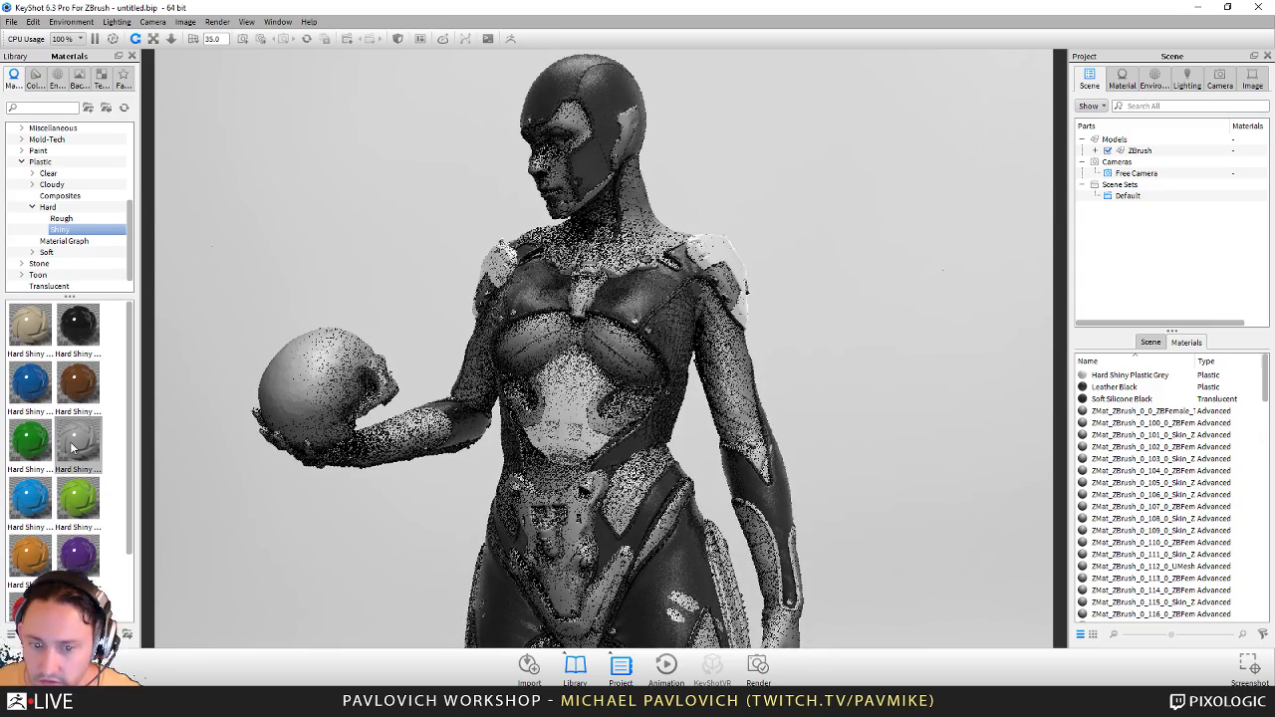
left_click_drag(72, 448, 596, 427)
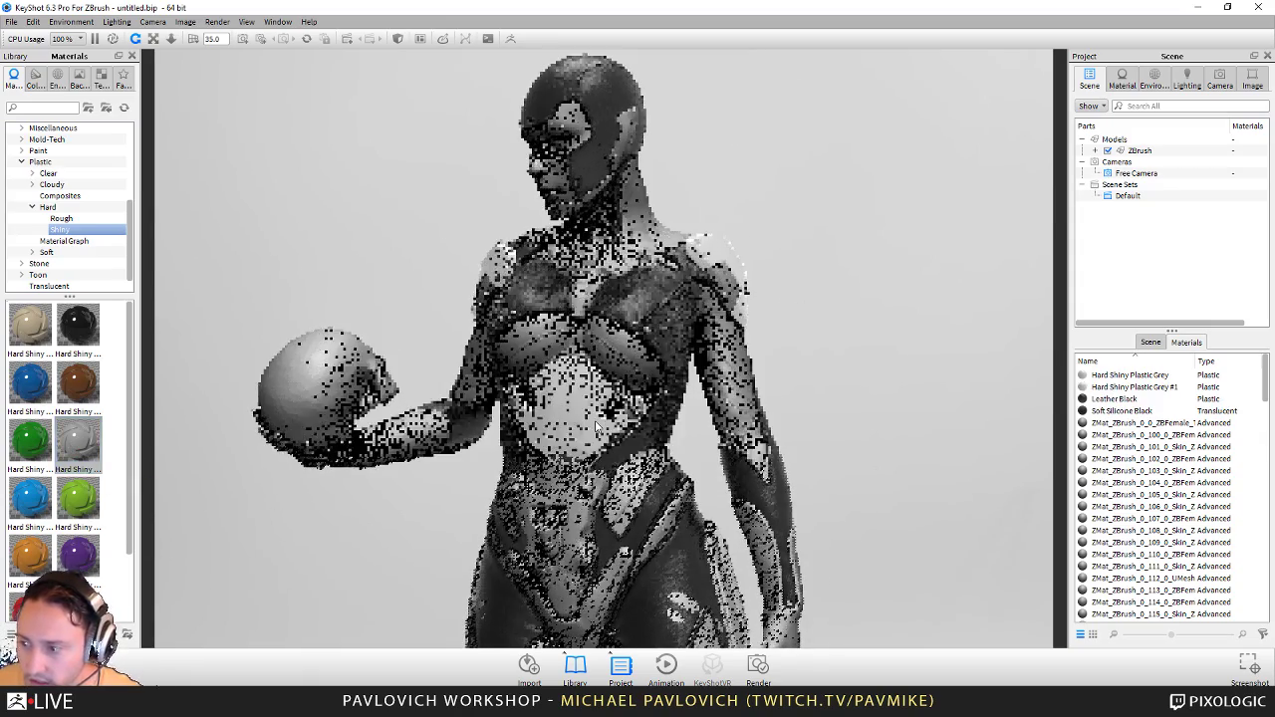
double_click(1217, 387)
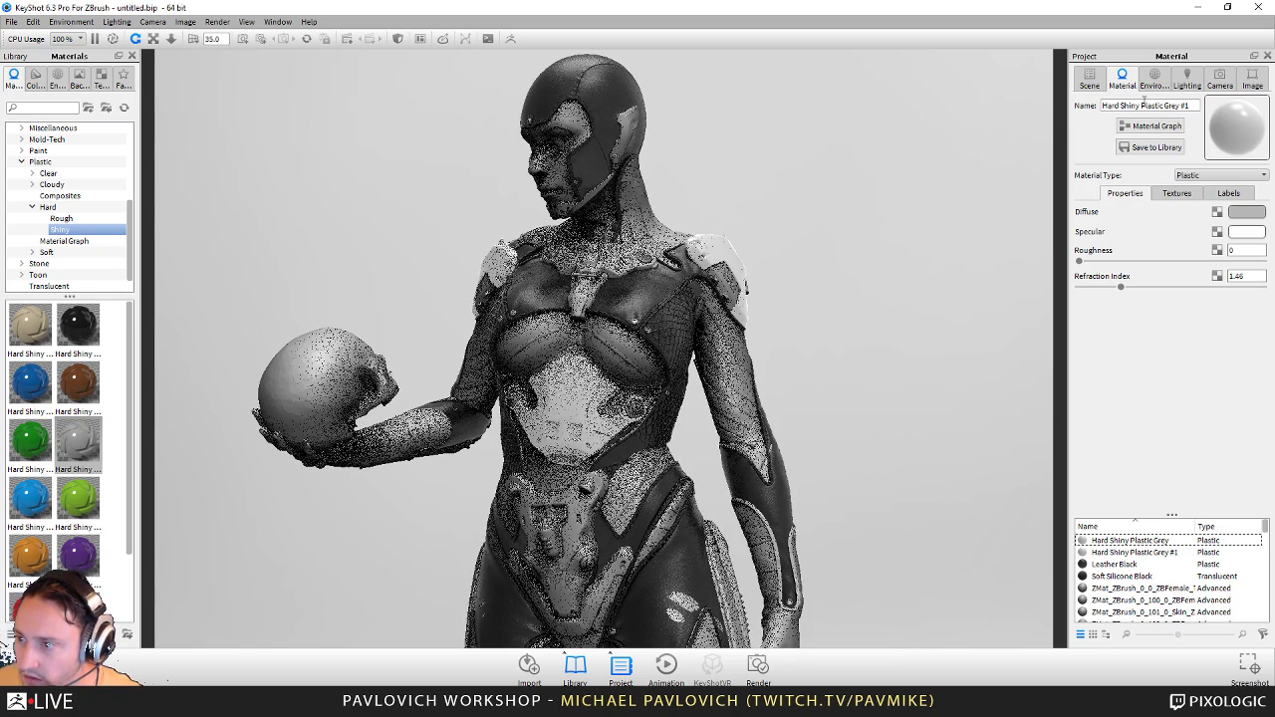
left_click_drag(1165, 105, 1238, 113)
type("Dark")
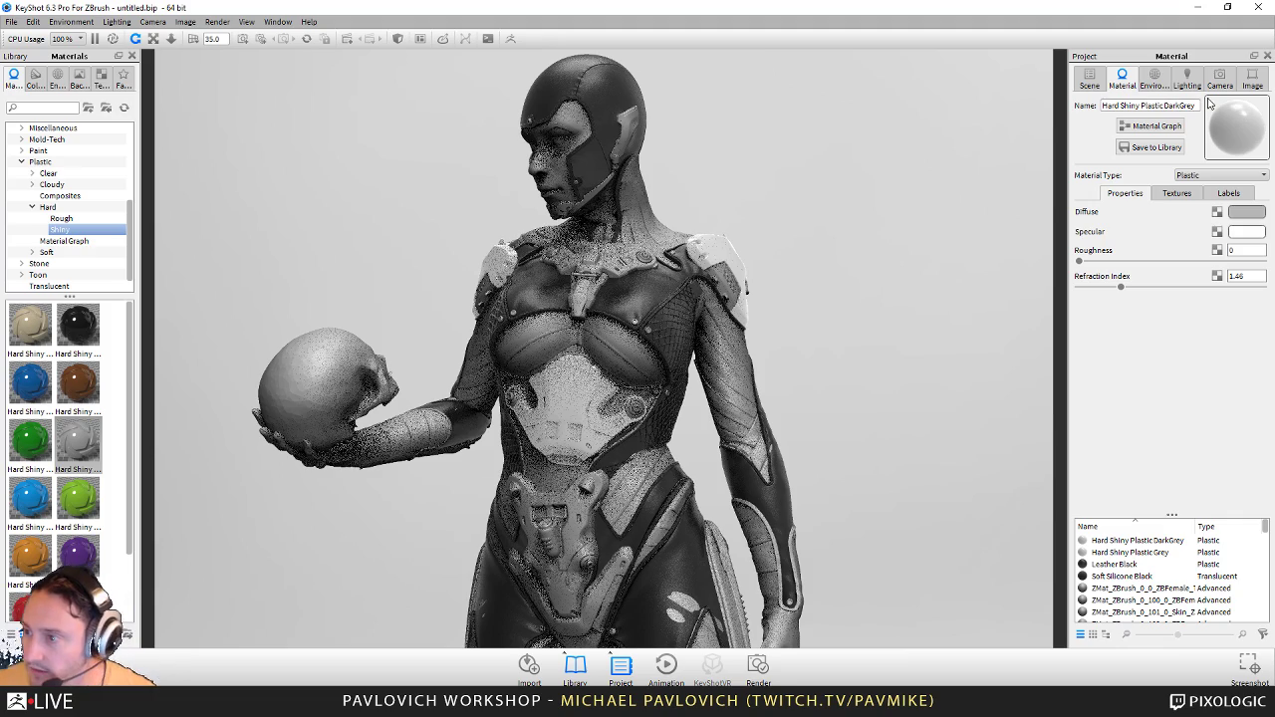
Step: Darken the diffuse colour of Hard Shiny Plastic DarkGrey to hue 0°, saturation 8% and value 37%
left_click(1241, 212)
left_click(1096, 134)
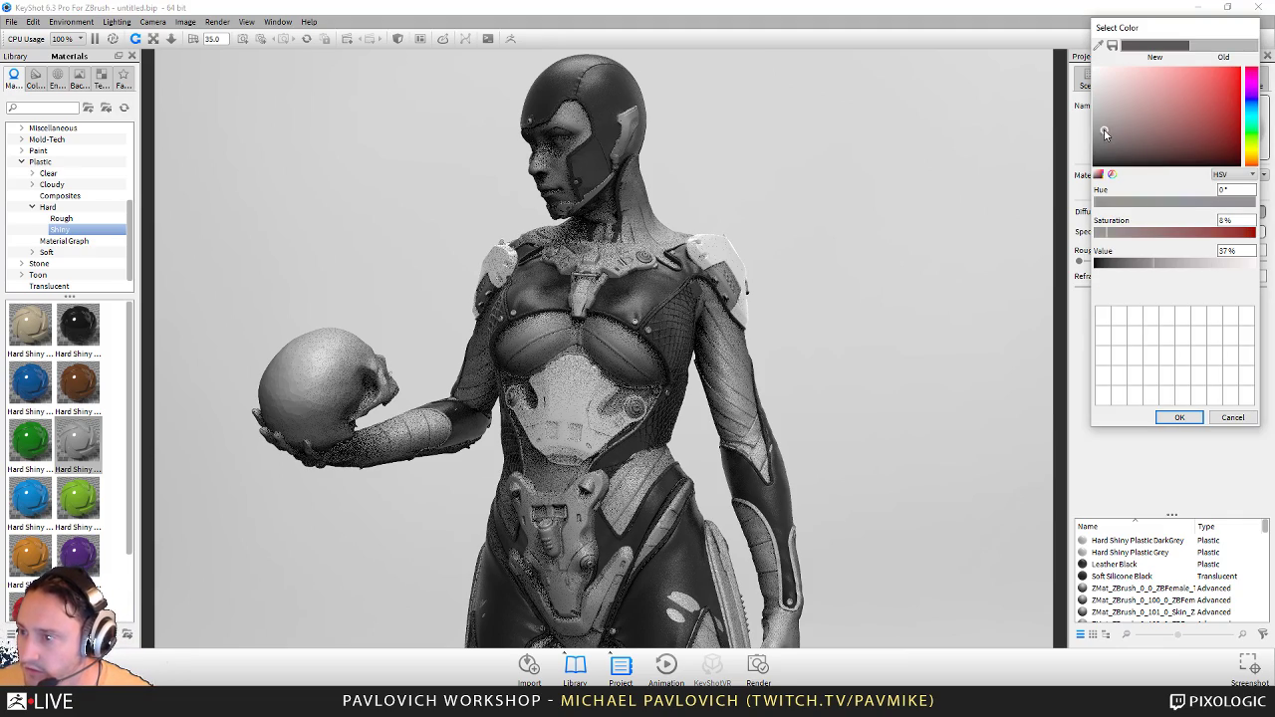
left_click(1180, 418)
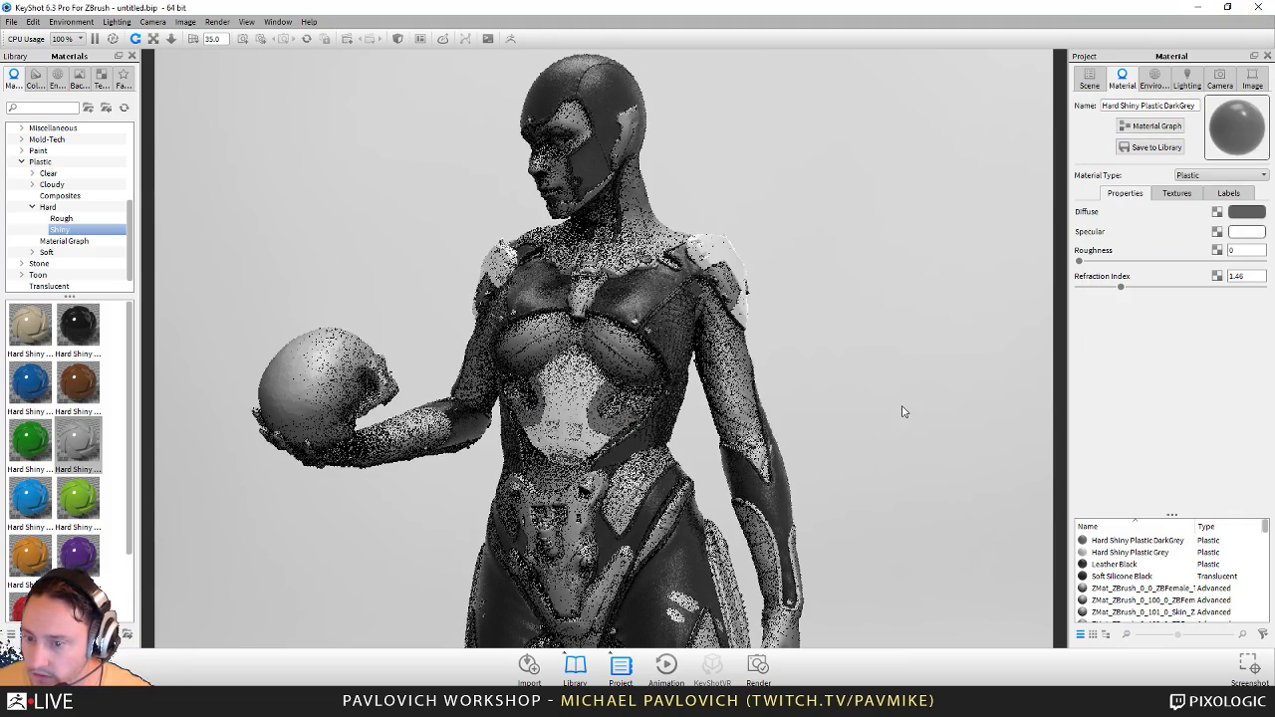
Step: Apply Hard Shiny Plastic Grey to the pelvic armour plates and Hard Shiny Plastic DarkGrey to the piece beside them
scroll(896, 419, "up", 3)
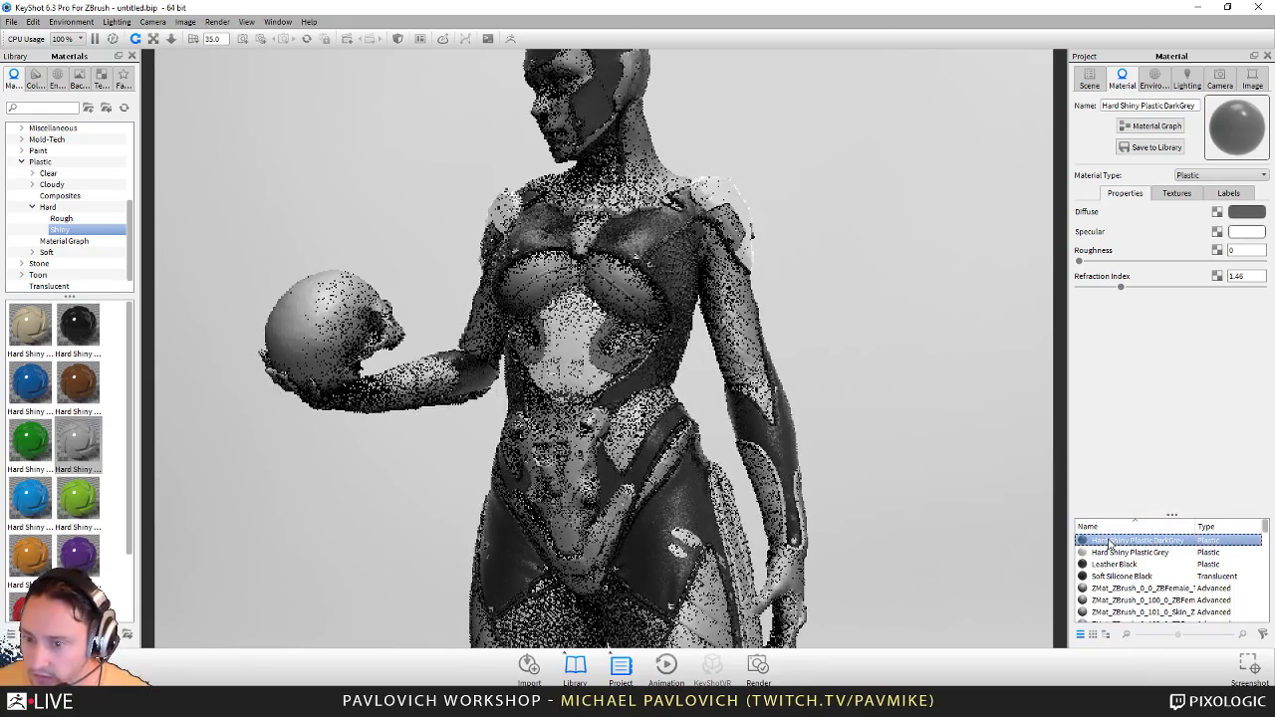
left_click_drag(1111, 552, 638, 528)
left_click_drag(1115, 546, 596, 518)
left_click_drag(1111, 546, 598, 550)
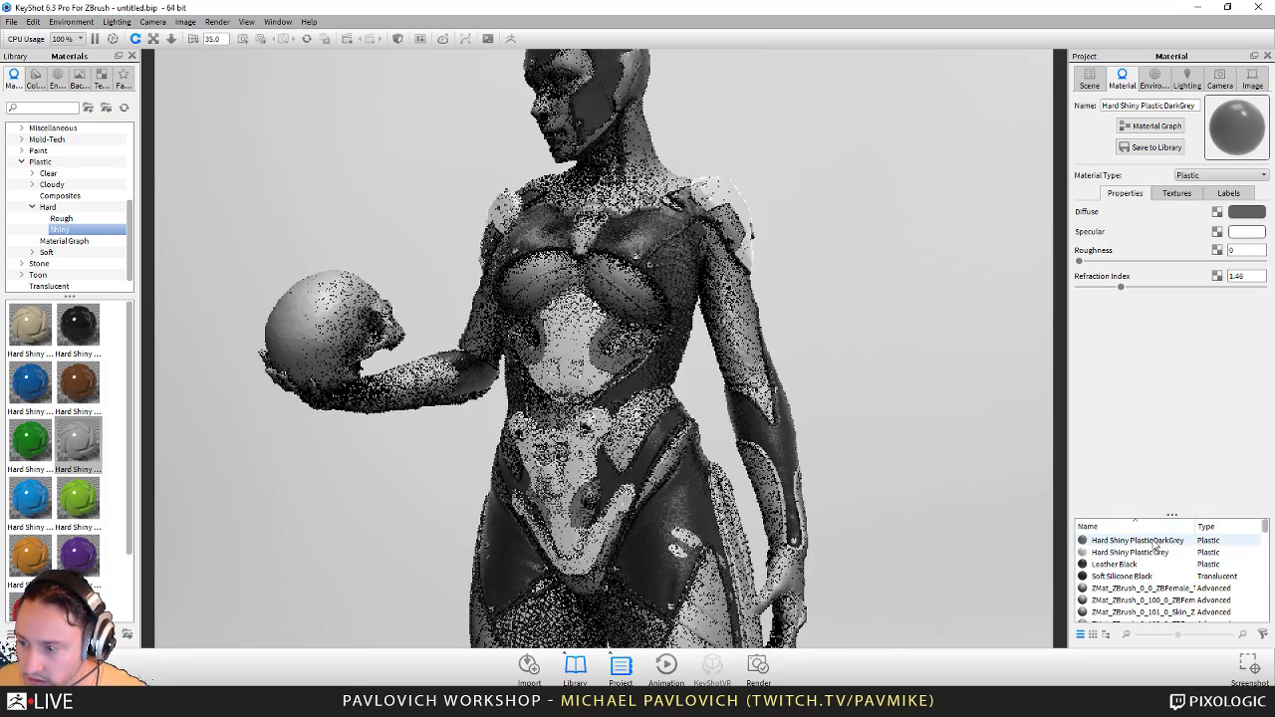
left_click_drag(1142, 544, 616, 541)
Step: Apply Hard Shiny Plastic DarkGrey to the inset section of the shoulder armour
middle_click_drag(854, 249, 888, 473)
left_click_drag(888, 472, 828, 463)
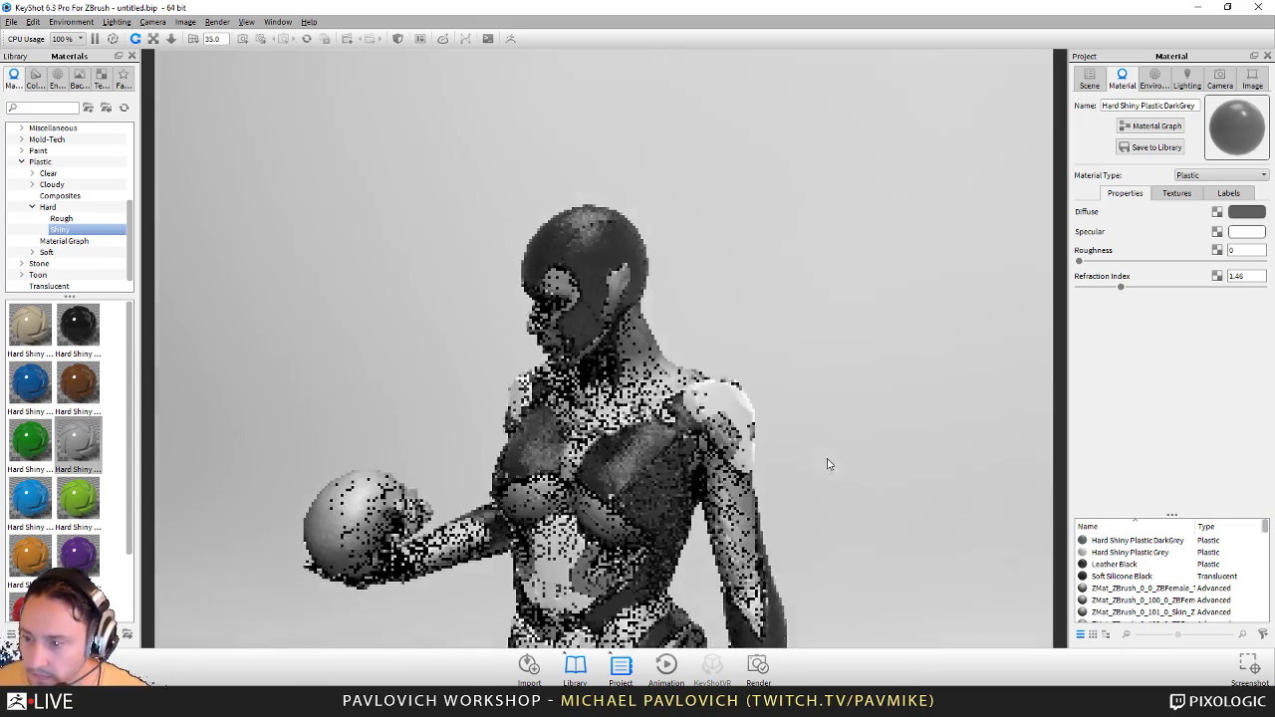
left_click_drag(1142, 543, 706, 439)
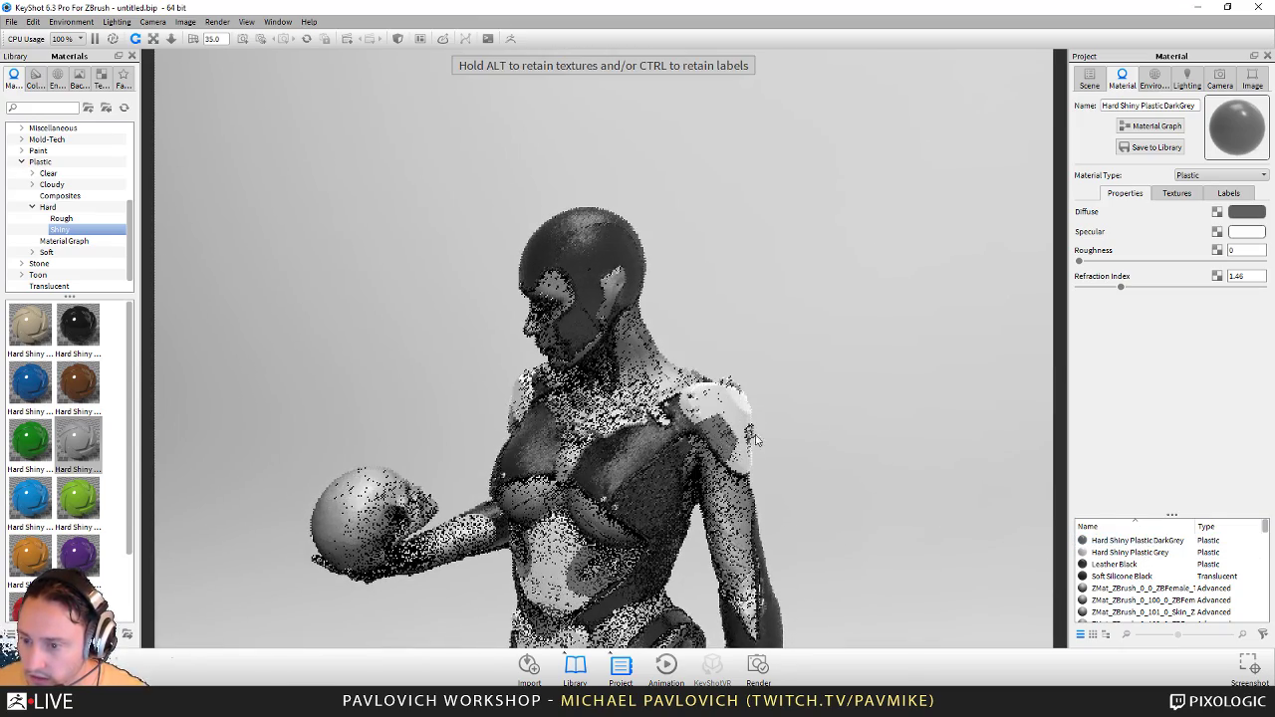
left_click_drag(852, 403, 956, 543)
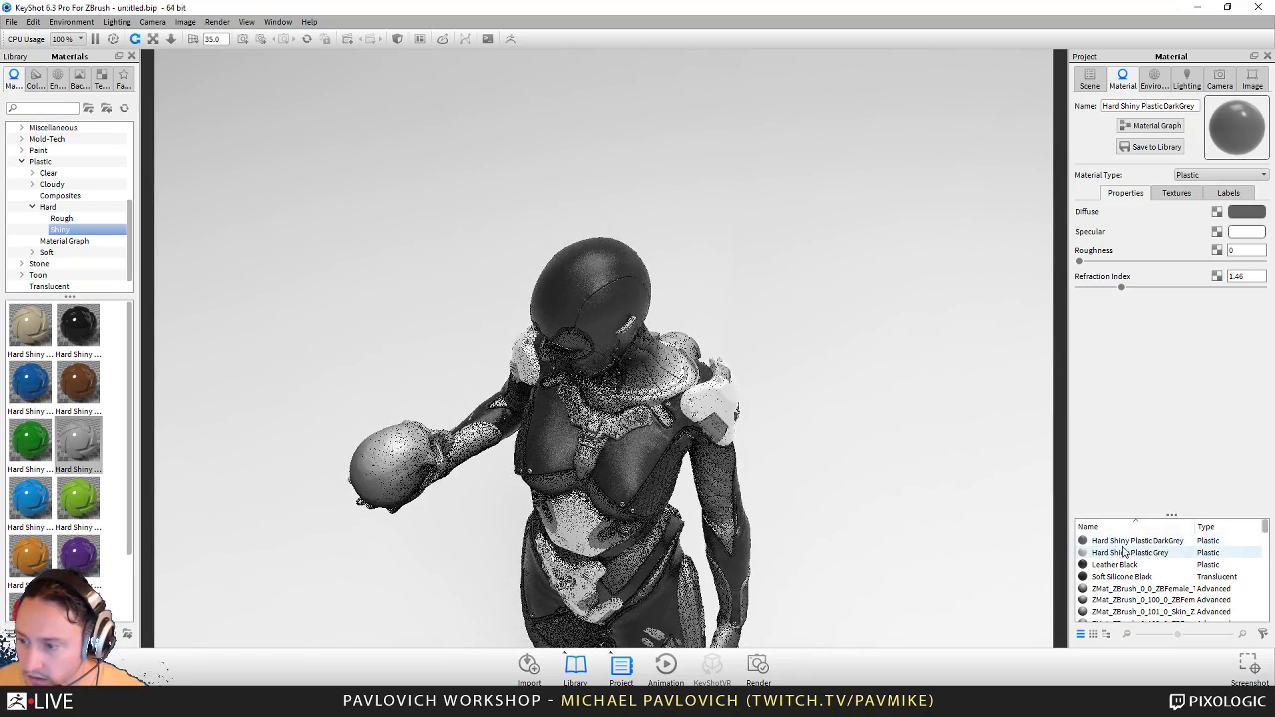
Step: Apply Hard Shiny Plastic Grey to the remaining light section of the shoulder armour
left_click_drag(1116, 543, 725, 391)
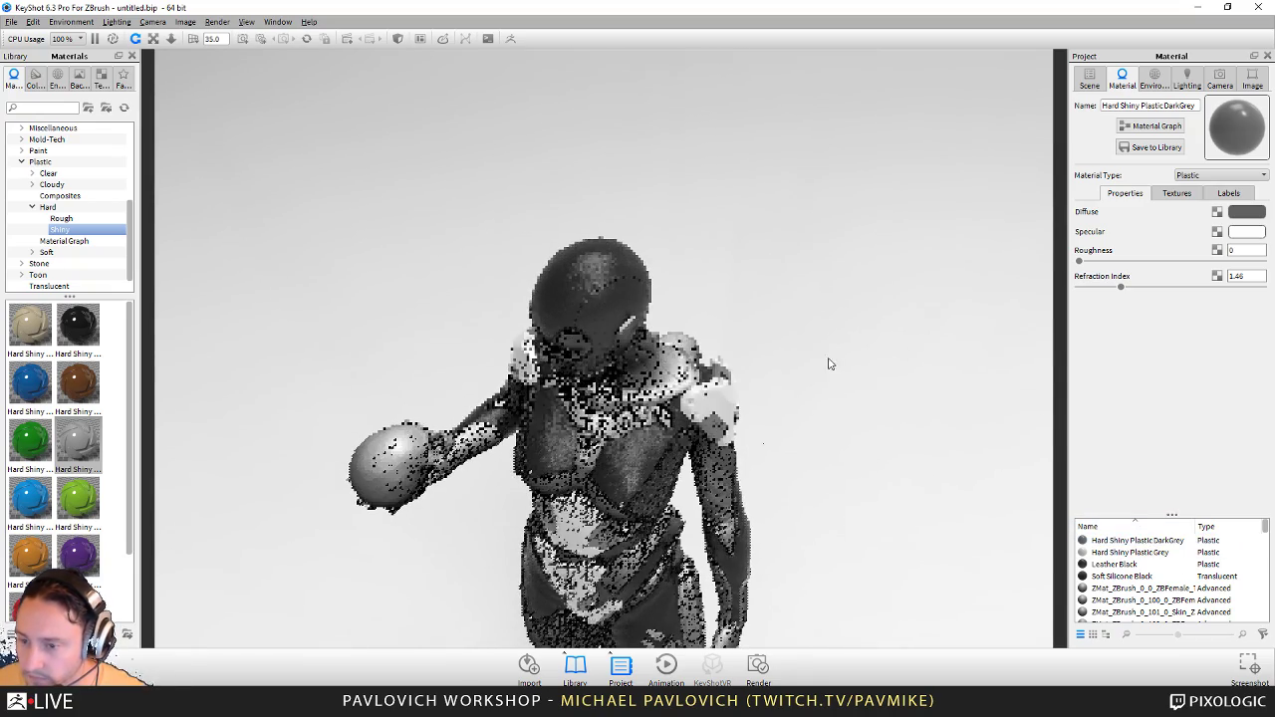
scroll(828, 362, "up", 3)
left_click_drag(820, 280, 772, 390)
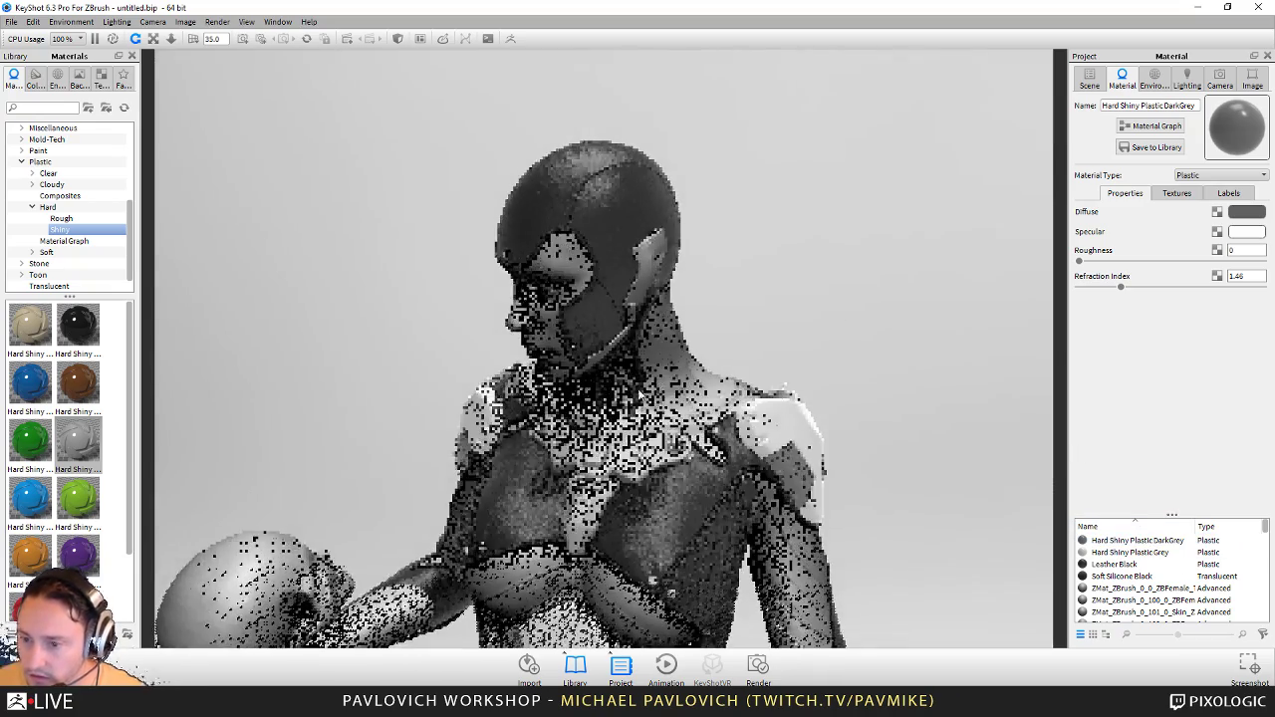
scroll(838, 355, "down", 3)
middle_click_drag(872, 525, 903, 404)
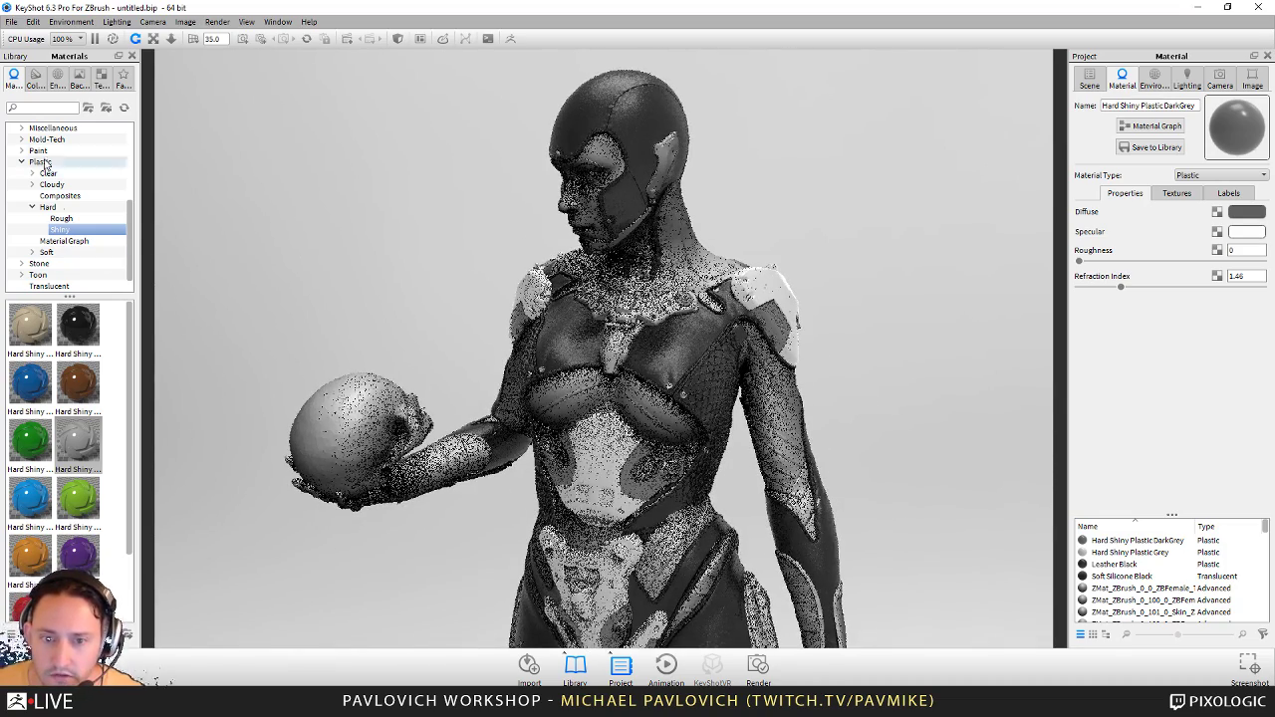
Step: Apply Nylon Fabric Black from the downloaded materials to the fabric sections of the suit's arms and torso
scroll(45, 152, "up", 5)
left_click(53, 129)
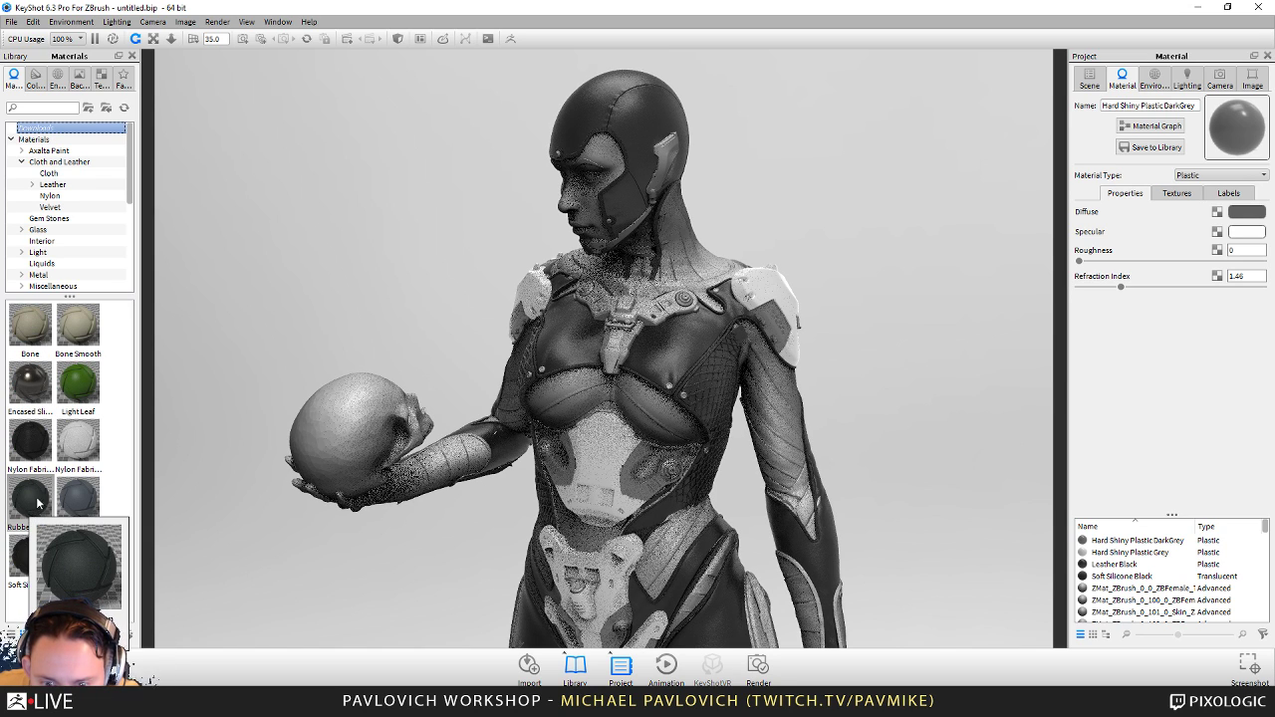
mouse_move(29, 448)
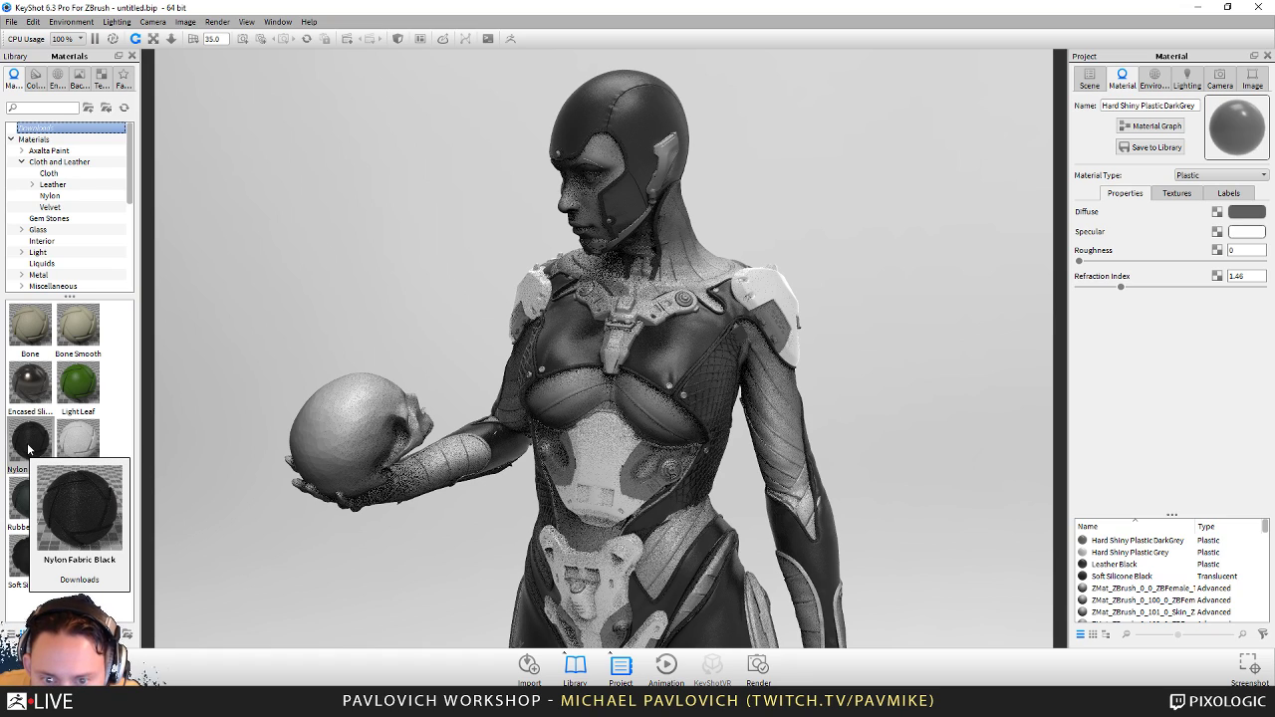
left_click_drag(30, 445, 853, 464)
Step: Reduce the scale of the carbon_fiber_normal bump texture on the sleeve's Nylon Fabric Black material to 0.013
right_click_drag(907, 387, 1192, 373, "alt")
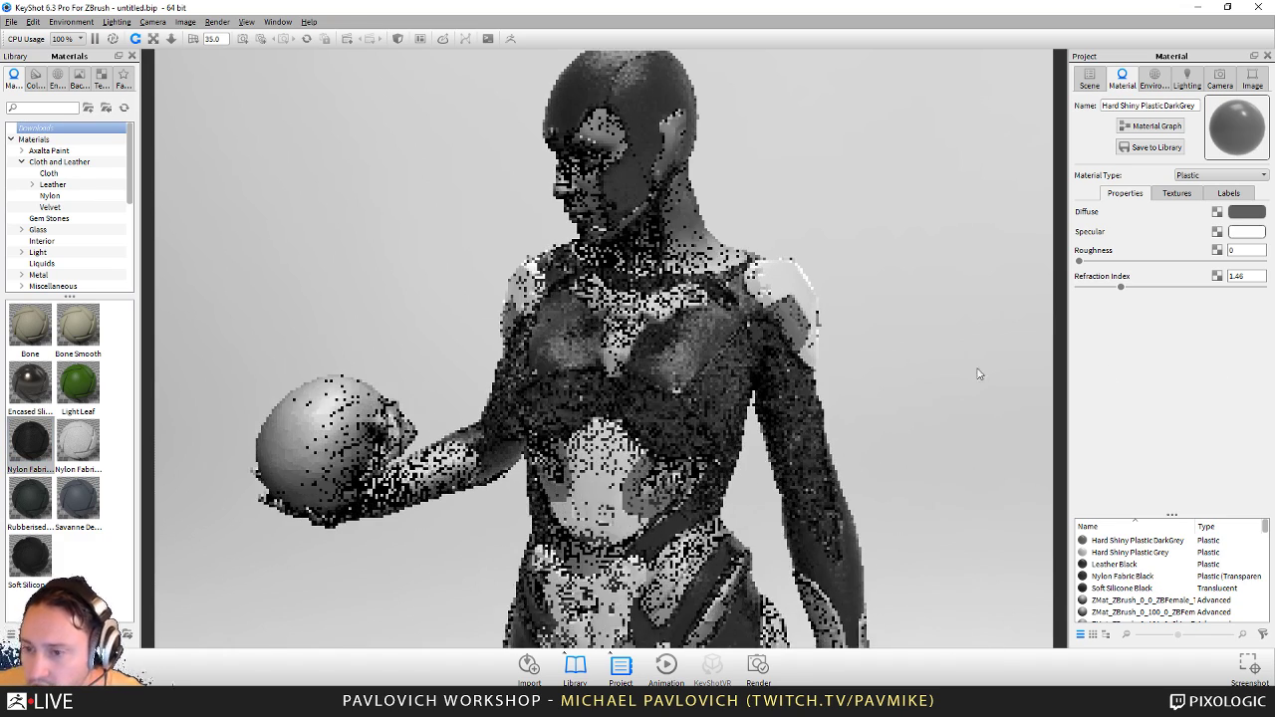
right_click_drag(977, 371, 1266, 366, "alt")
left_click_drag(912, 370, 805, 334)
middle_click_drag(805, 334, 627, 264)
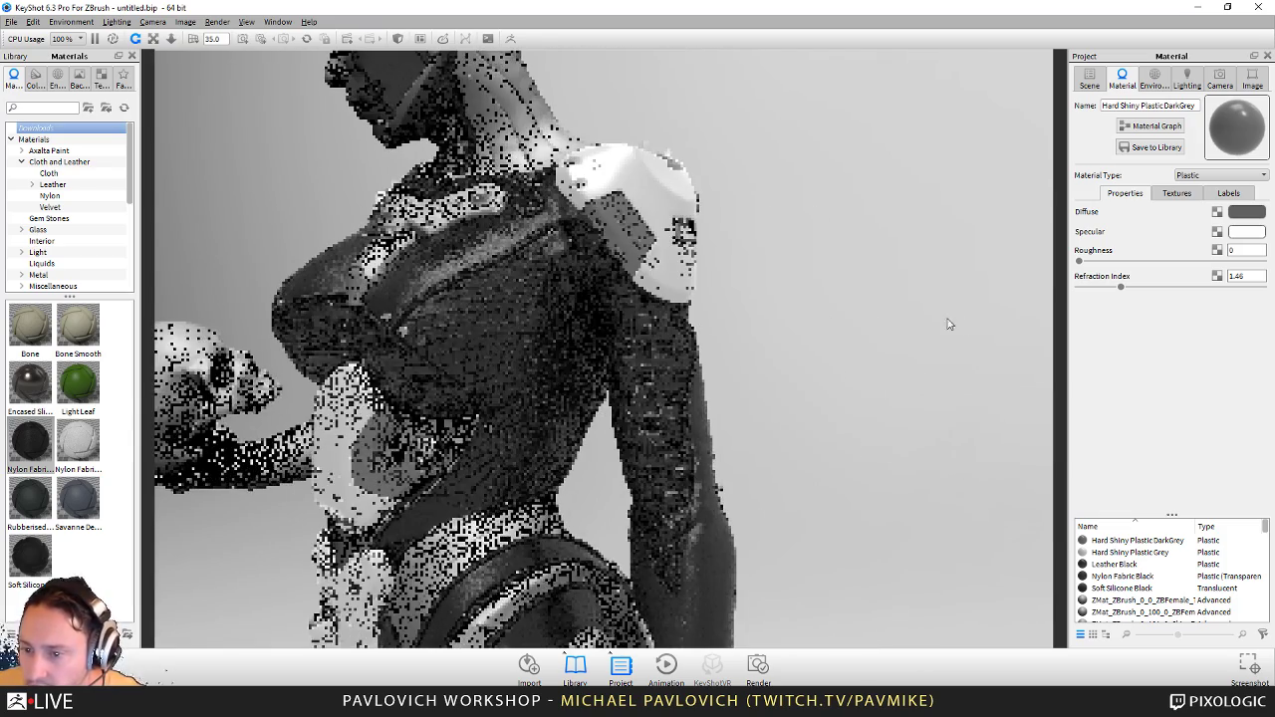
right_click_drag(947, 325, 1181, 189, "alt")
left_click(1177, 192)
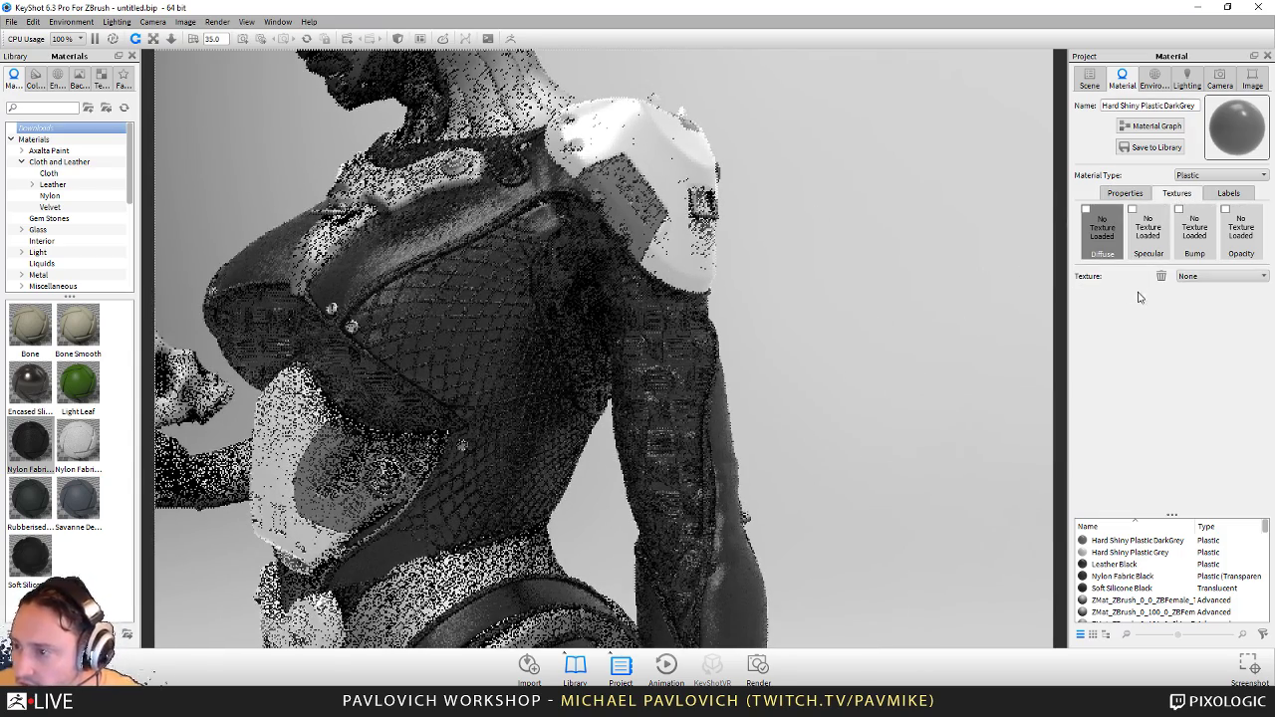
double_click(644, 352)
left_click(1178, 192)
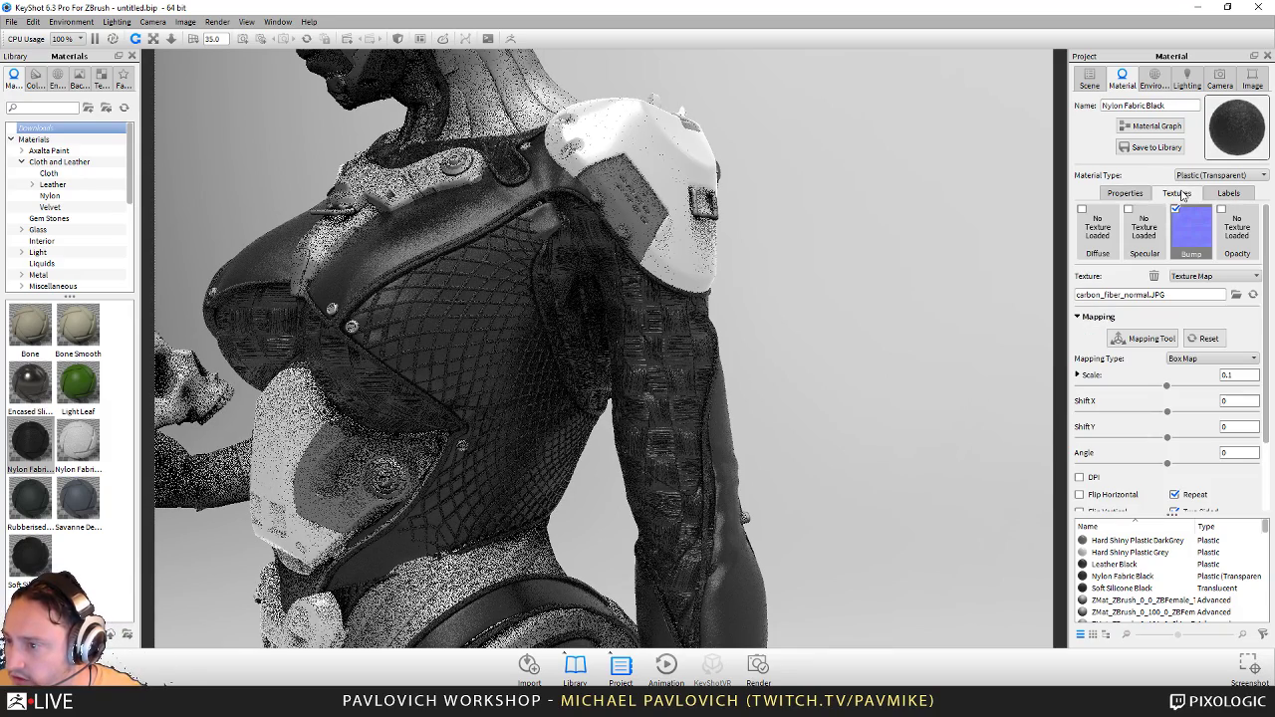
scroll(1228, 485, "down", 3)
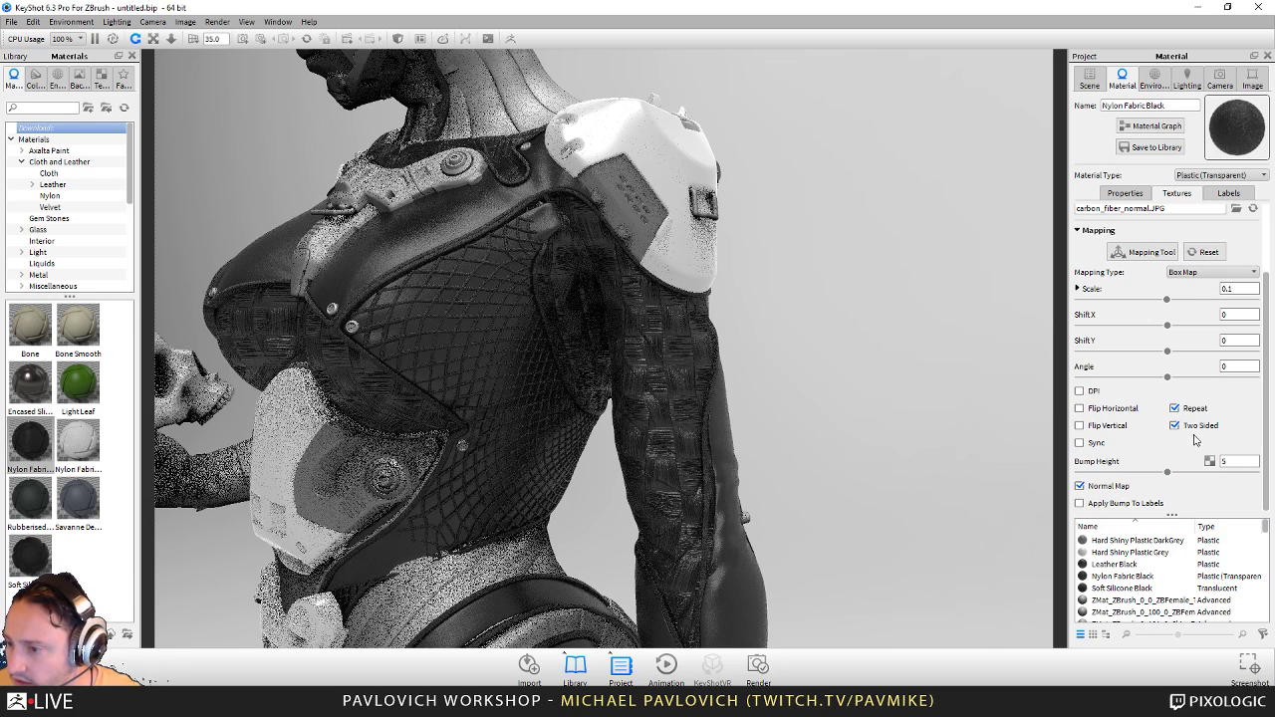
scroll(1176, 418, "up", 3)
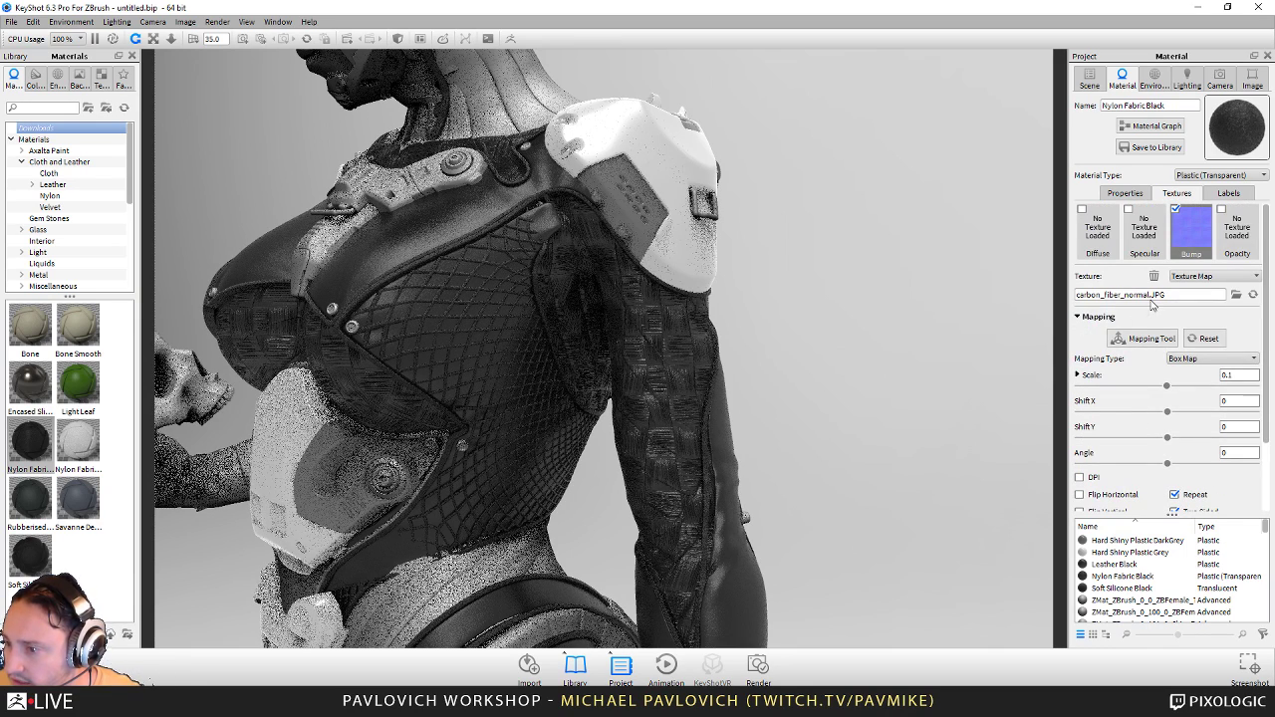
scroll(1200, 389, "down", 3)
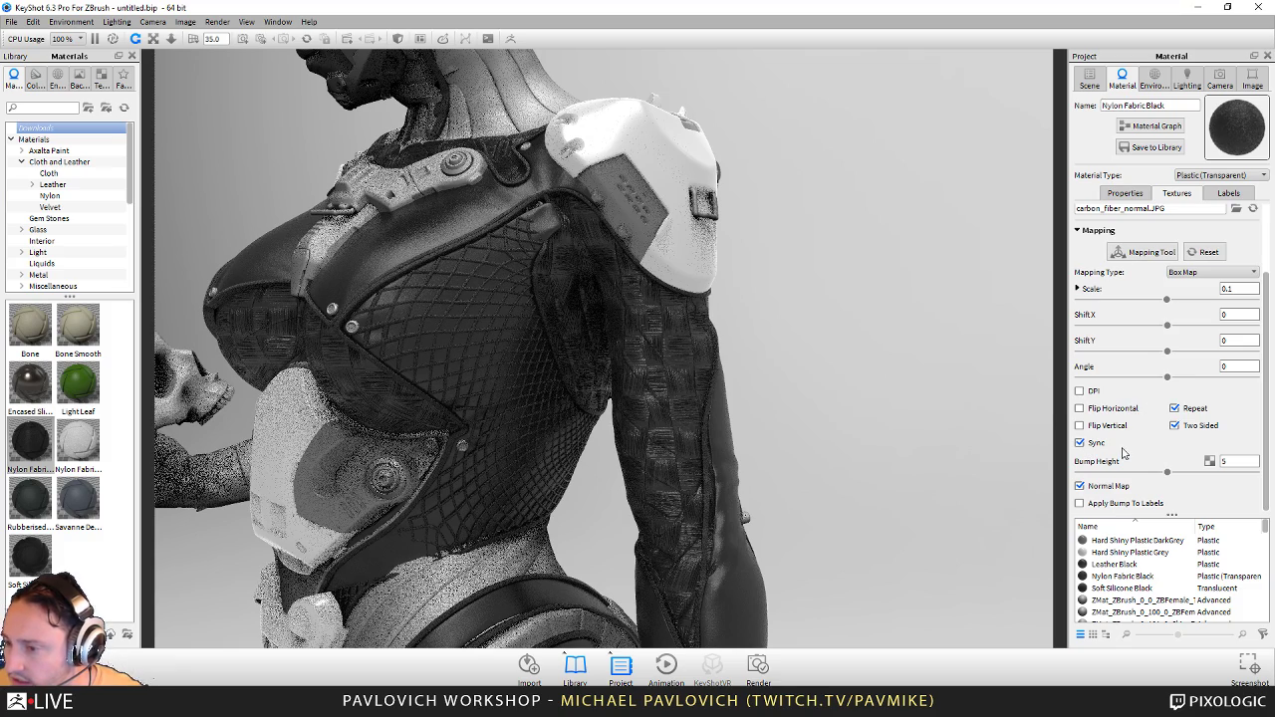
scroll(1126, 454, "up", 3)
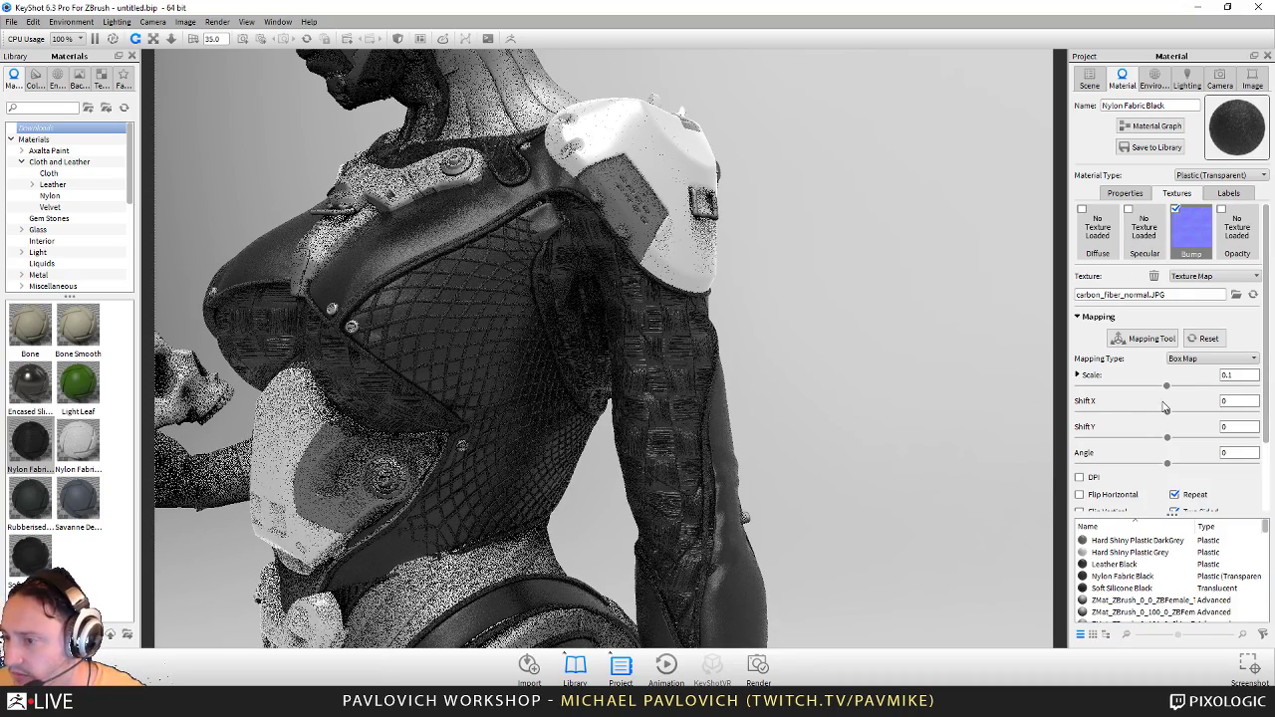
scroll(1130, 438, "down", 3)
scroll(1151, 449, "up", 2)
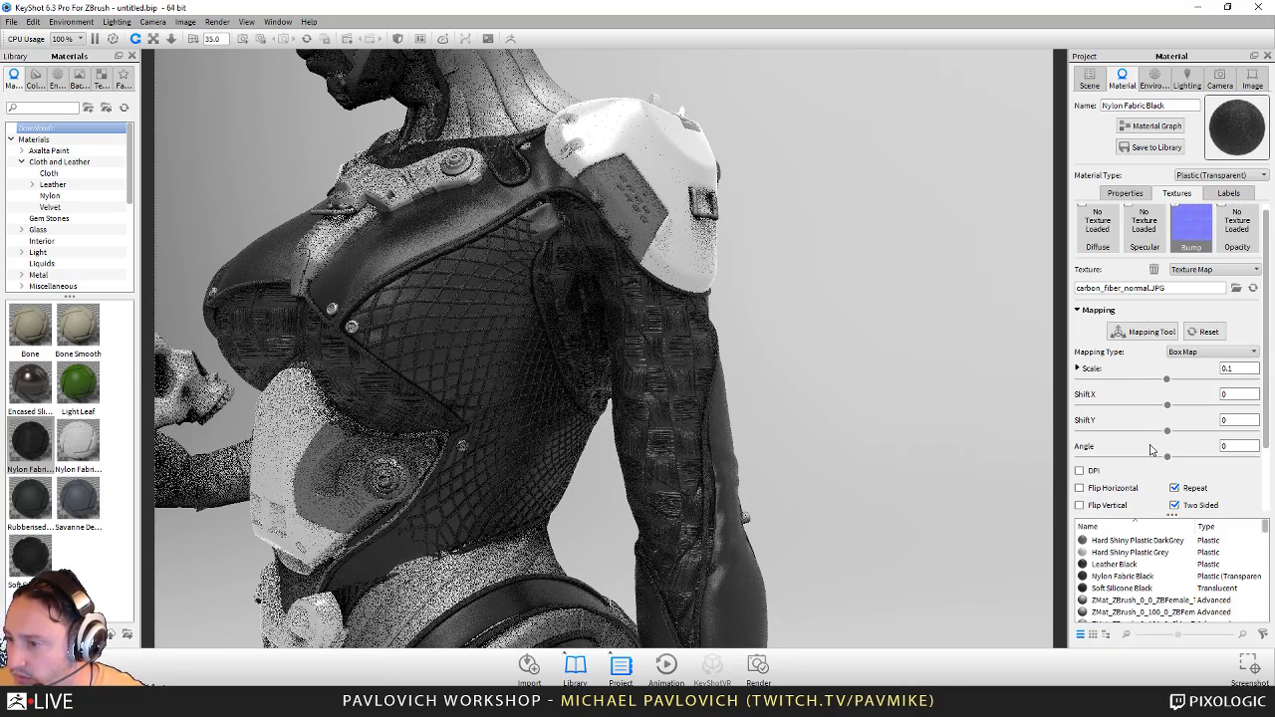
left_click(1090, 380)
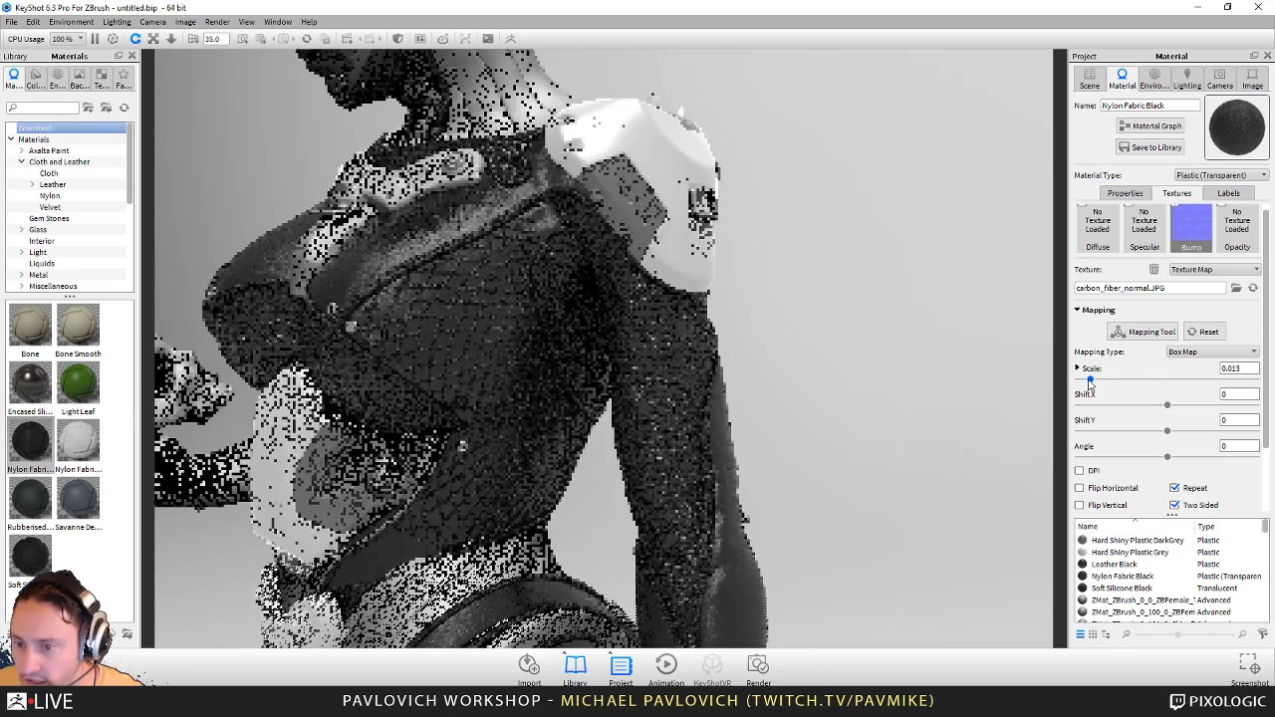
Step: Reduce the mapping scale of Nylon Fabric Black's carbon fiber bump texture to 0
left_click_drag(1090, 381, 1080, 382)
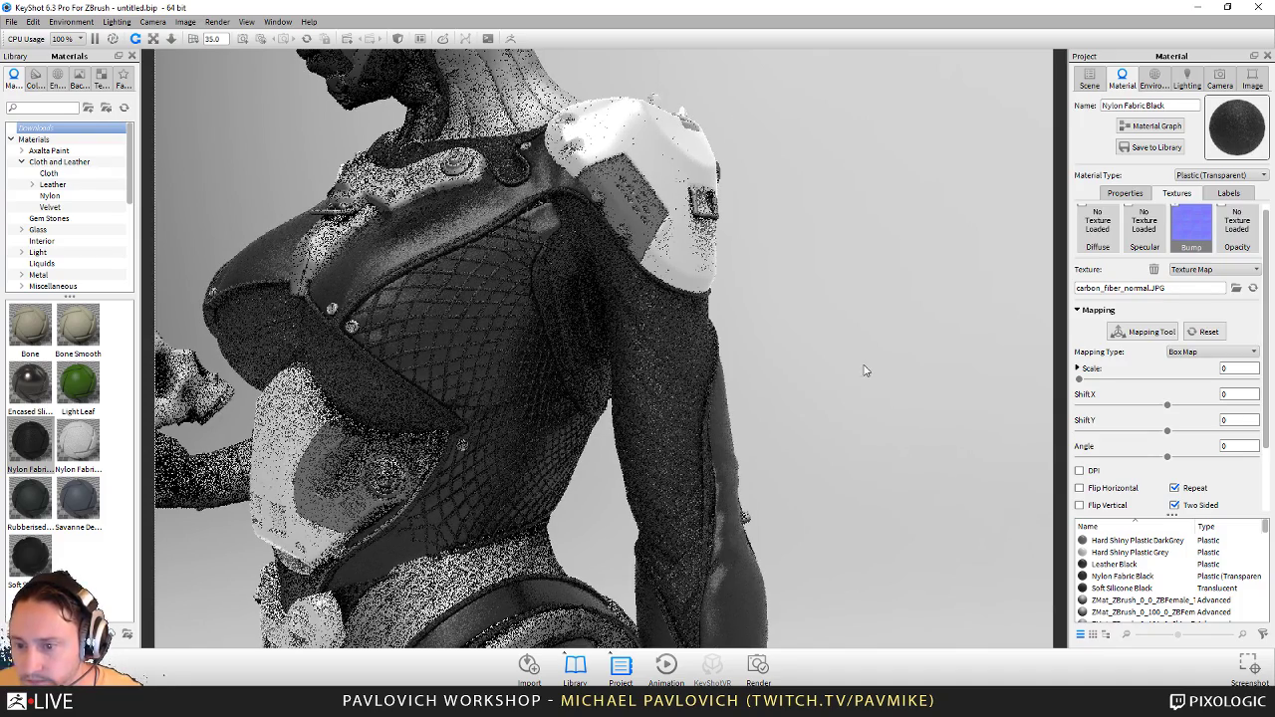
scroll(688, 309, "down", 5)
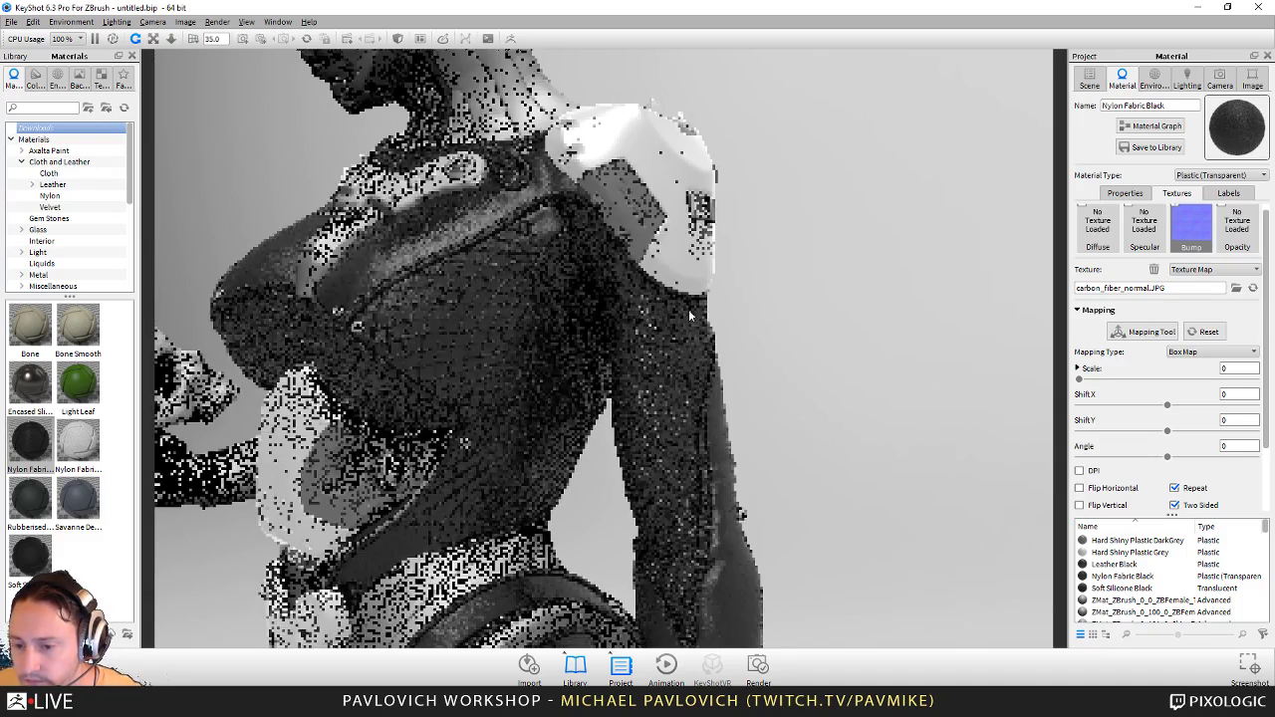
middle_click_drag(672, 404, 797, 285)
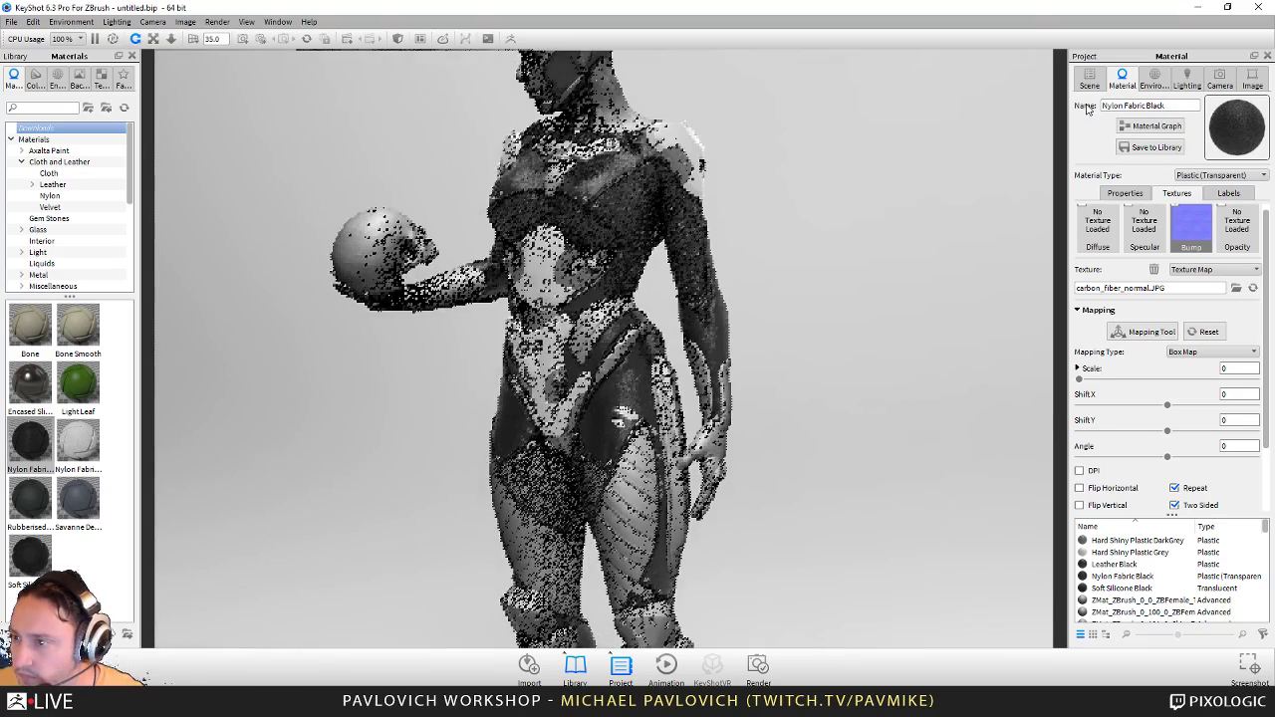
Step: Assign the Nylon Fabric Black material to the character's legs
left_click(1090, 80)
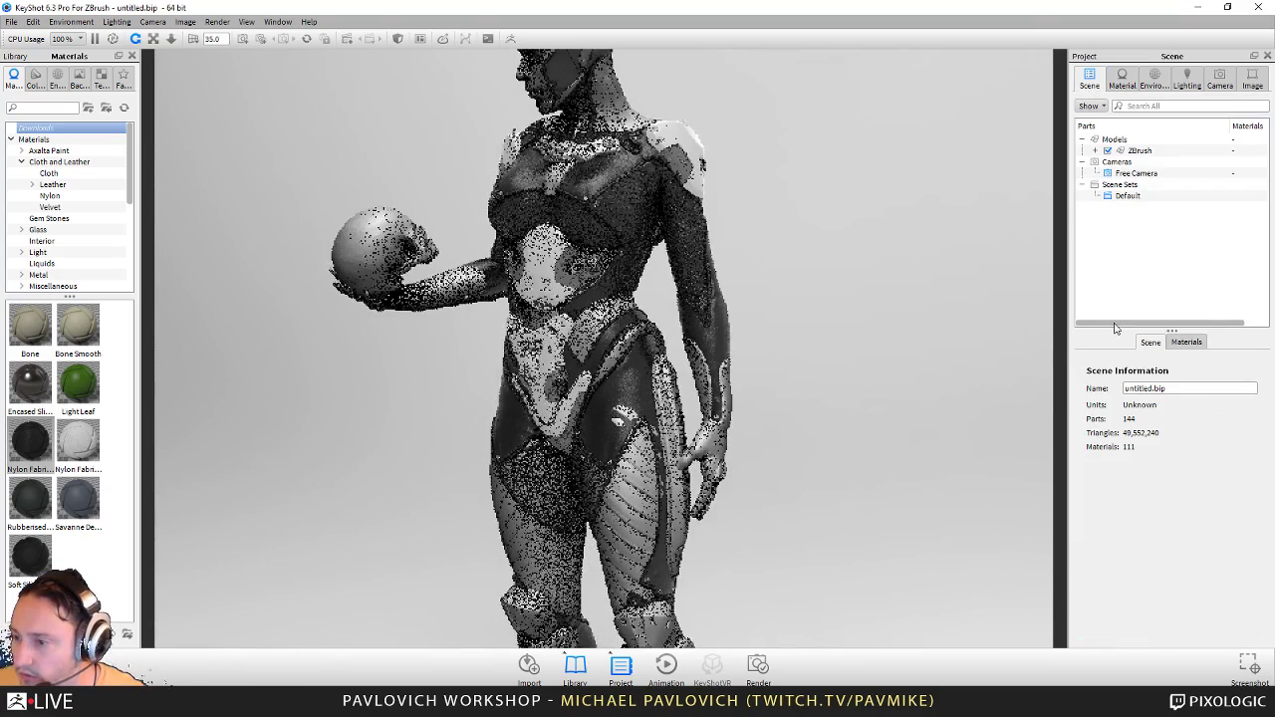
left_click(1122, 78)
scroll(1166, 558, "up", 2)
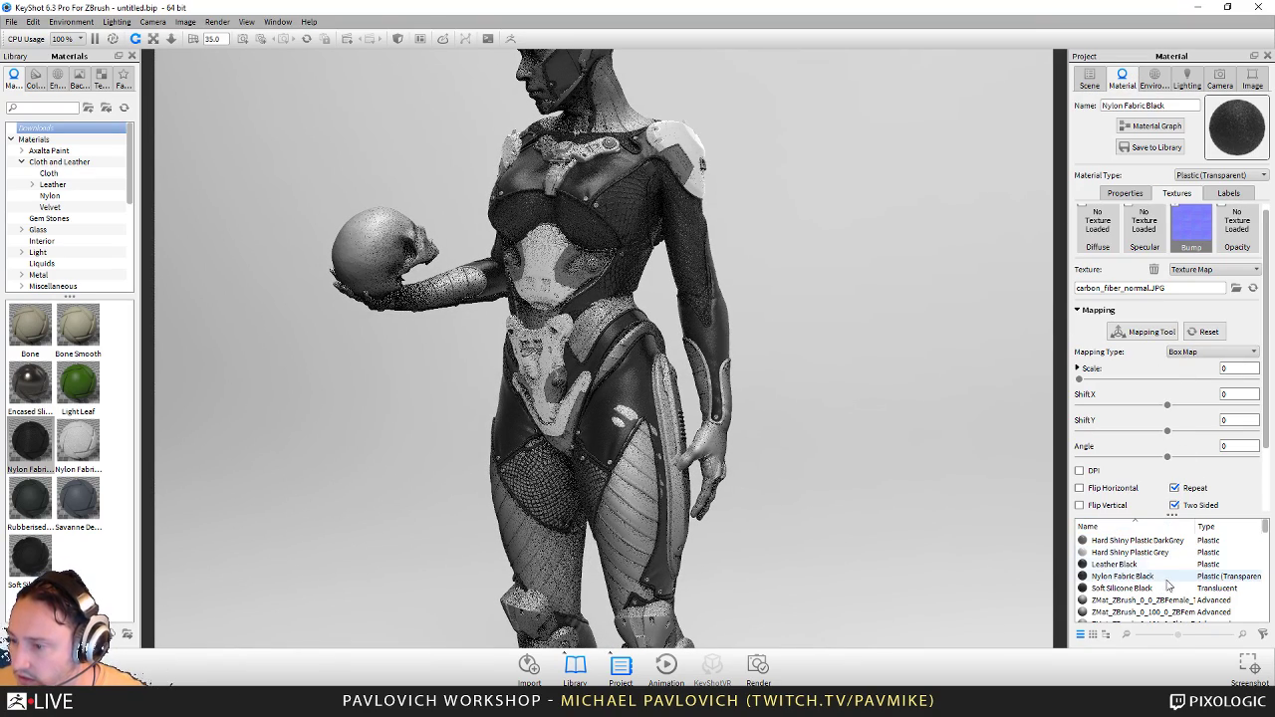
left_click_drag(1120, 576, 632, 506)
scroll(841, 528, "up", 5)
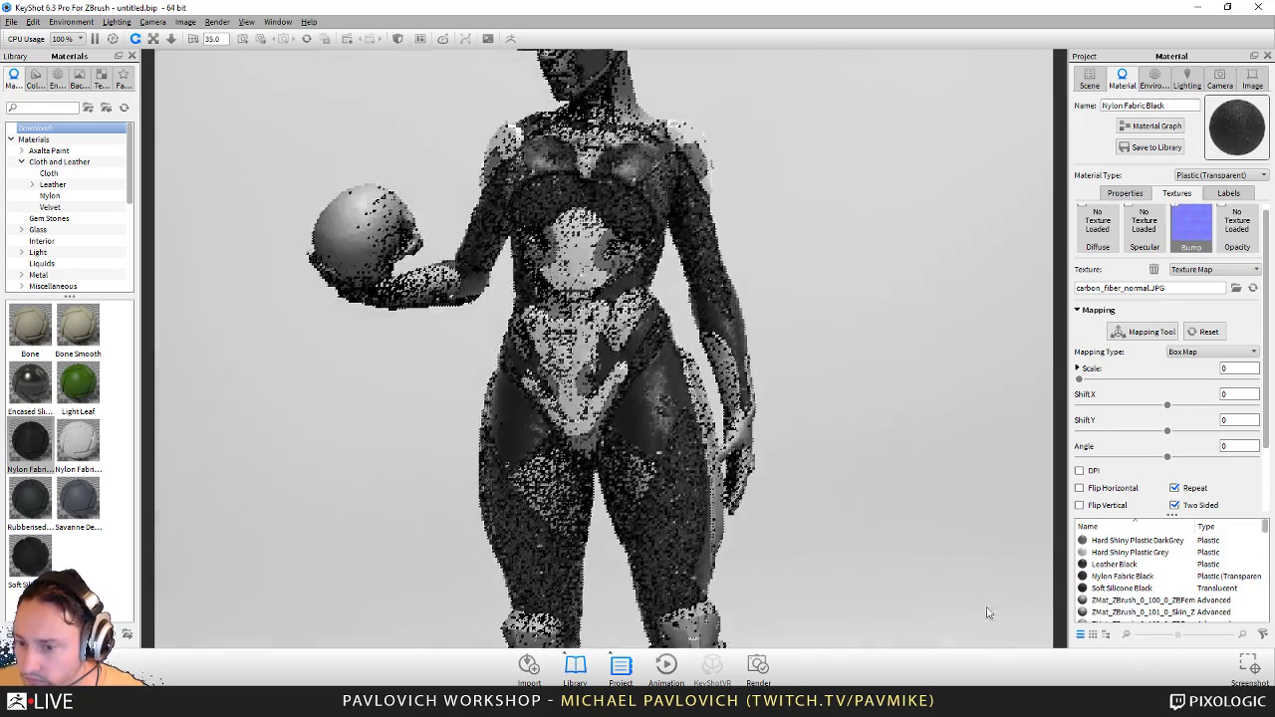
Step: Assign the Leather Black material to the netted panels on the thighs
scroll(881, 520, "up", 3)
left_click_drag(1113, 564, 703, 370)
left_click_drag(536, 414, 280, 408)
left_click_drag(766, 444, 643, 426)
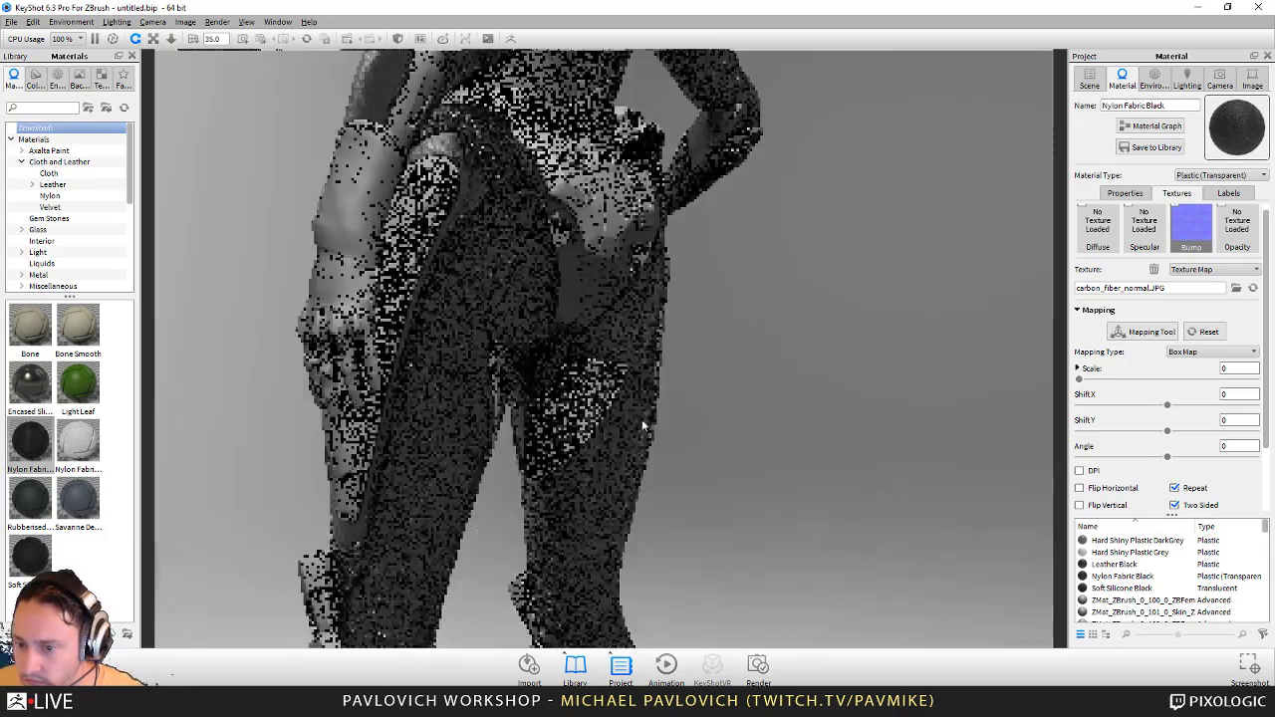
scroll(644, 427, "up", 2)
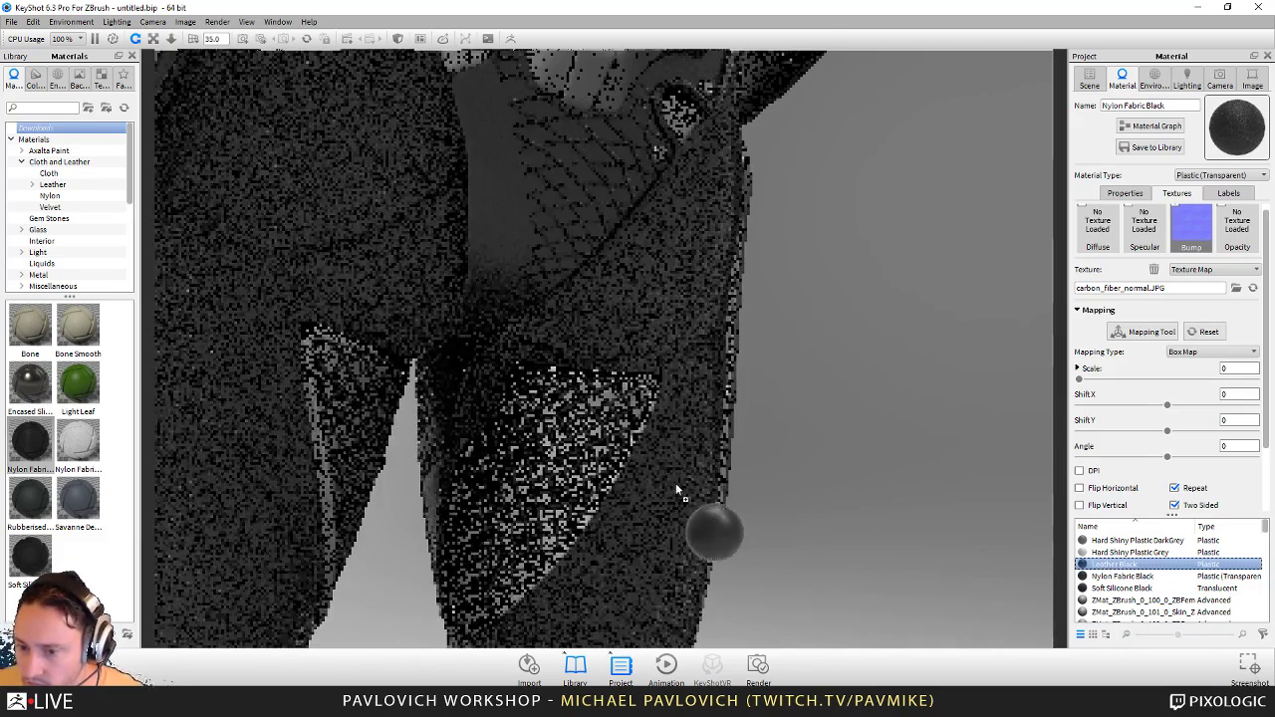
left_click_drag(676, 488, 597, 431)
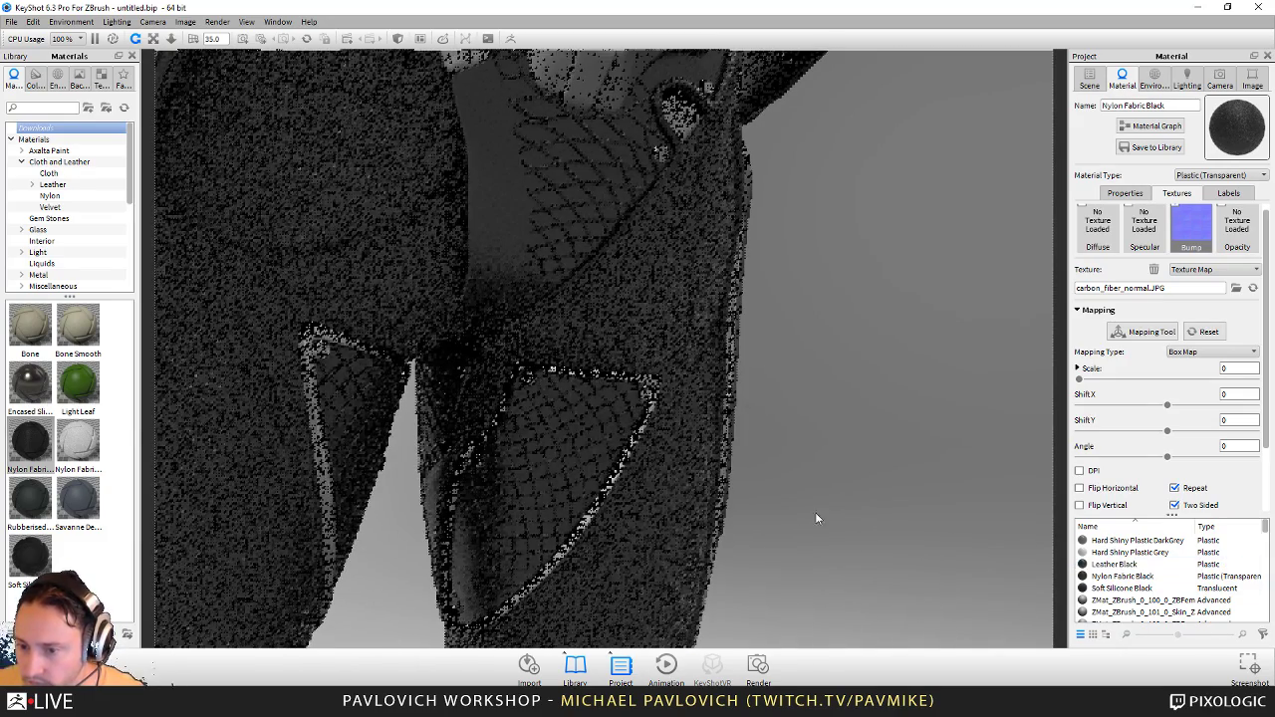
Step: Assign Soft Silicone Black to the trim bordering the netted thigh panels
left_click_drag(1108, 588, 644, 377)
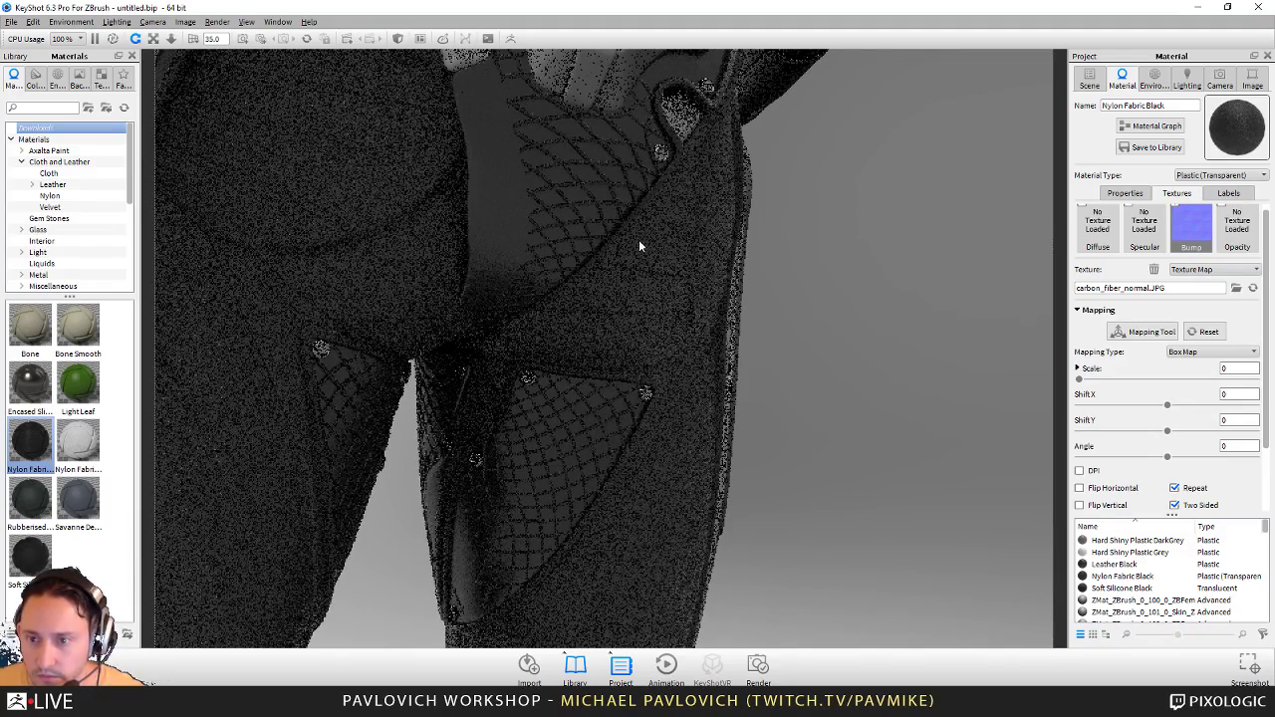
scroll(631, 240, "down", 4)
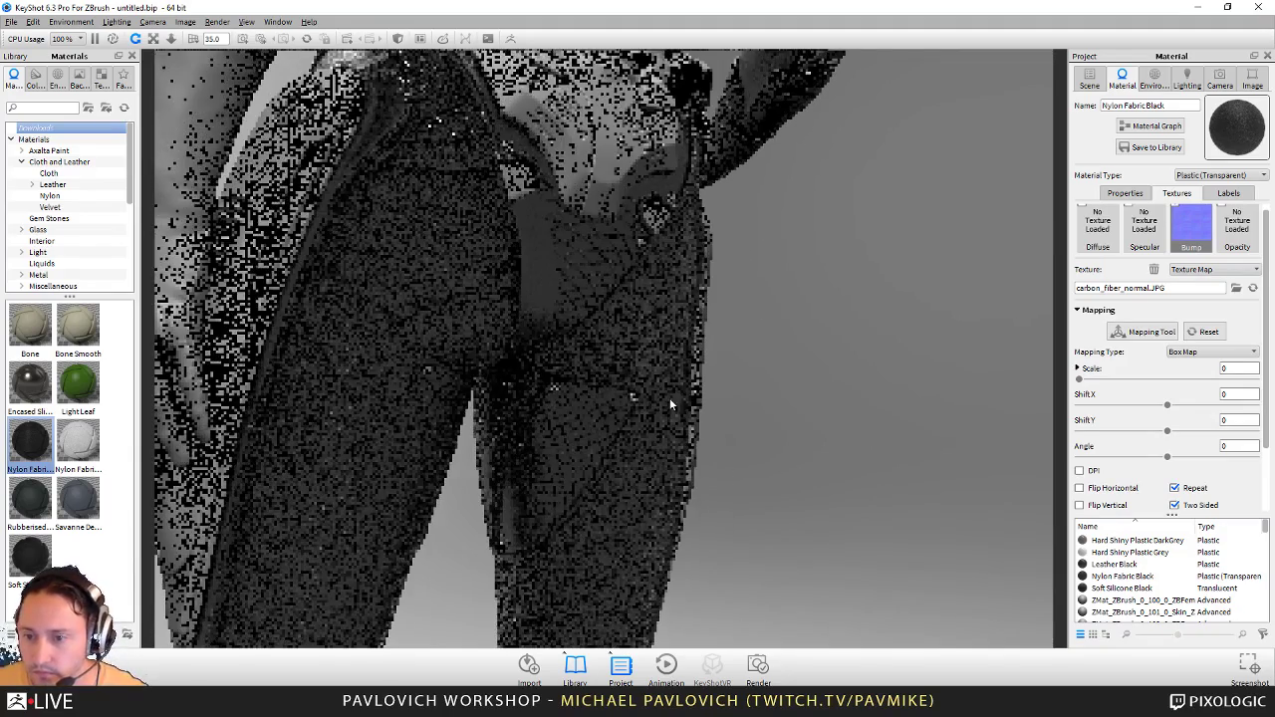
middle_click_drag(669, 397, 688, 388)
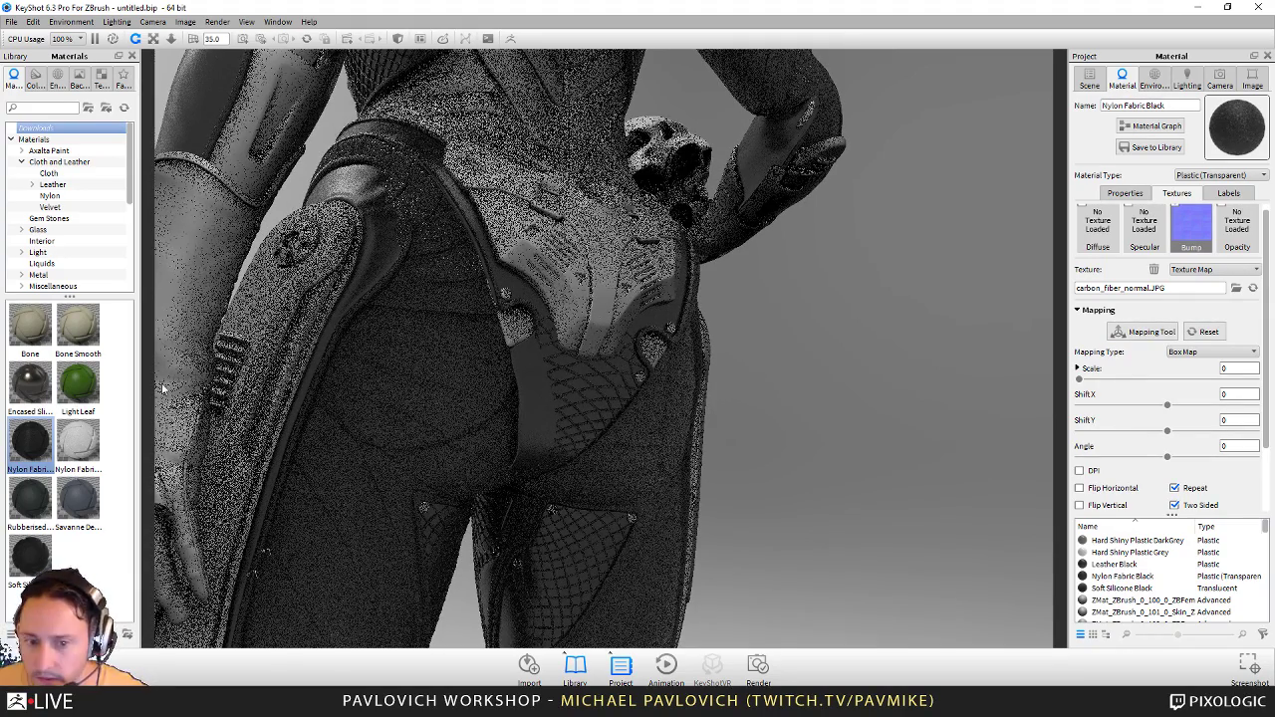
Step: Find the basic steel materials in the library and assign Steel Polished to the rivets on the suit
scroll(50, 229, "down", 2)
double_click(41, 253)
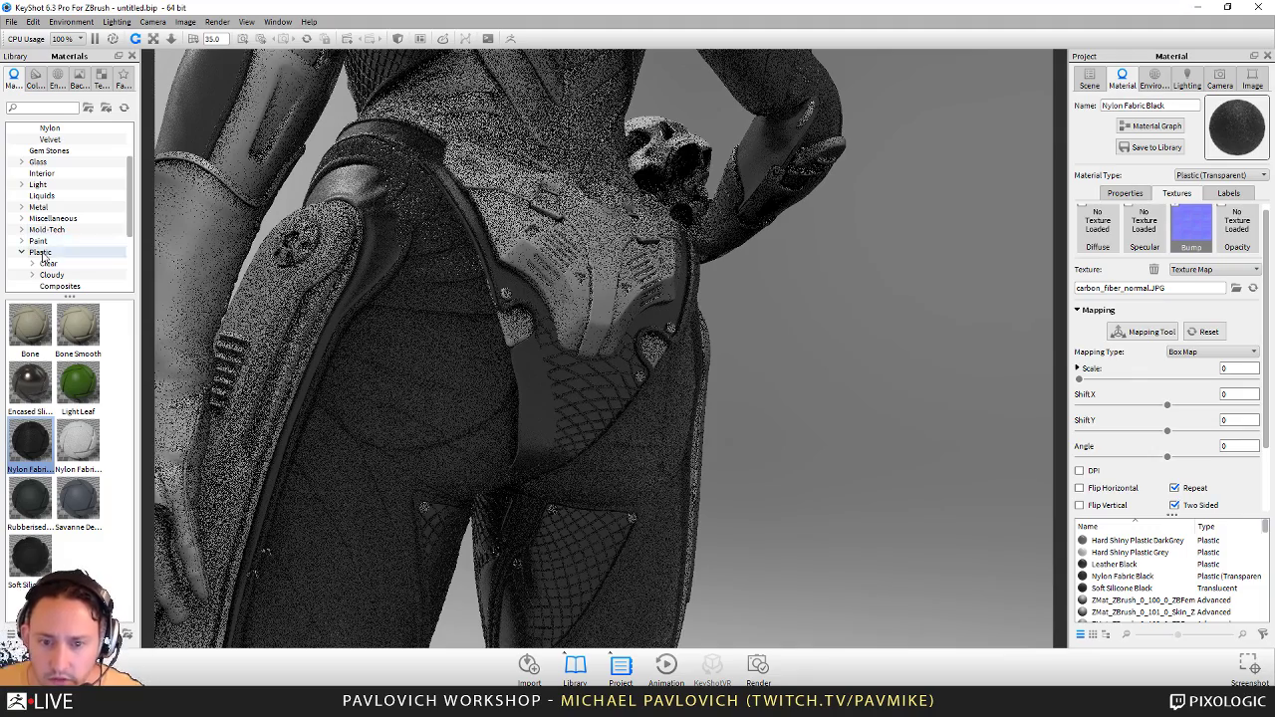
left_click(22, 207)
scroll(54, 221, "down", 2)
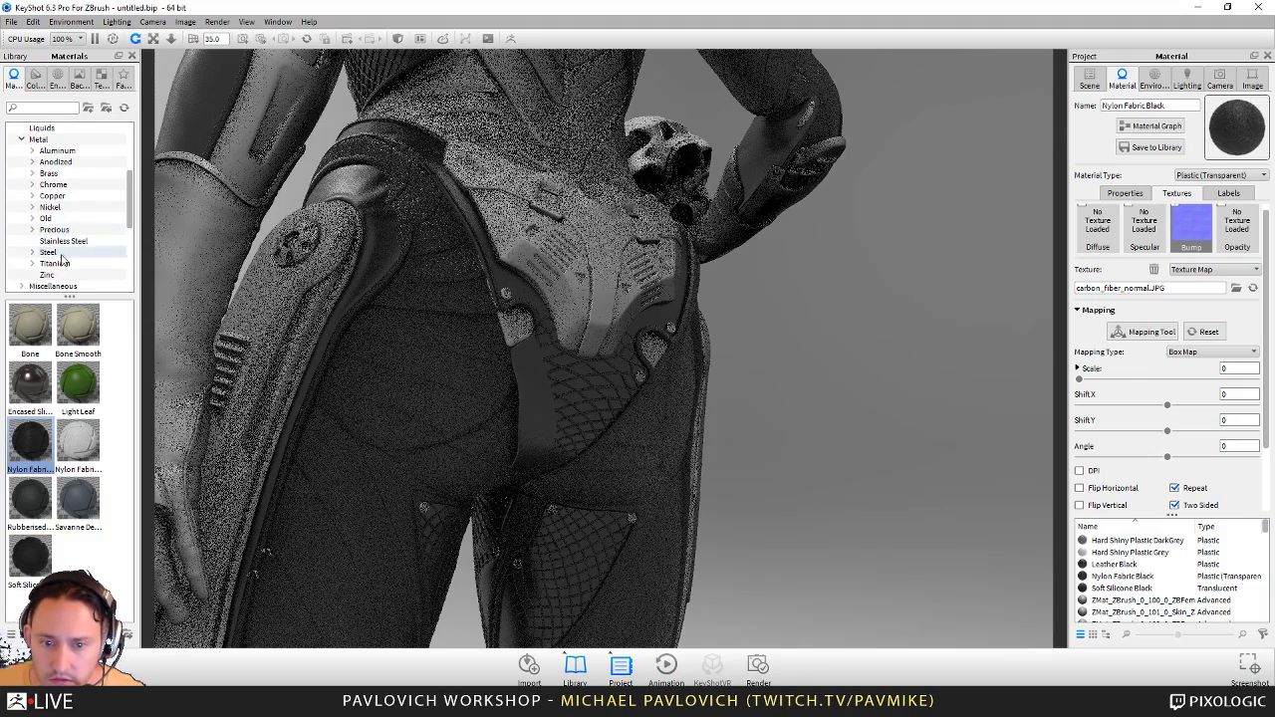
left_click(50, 253)
scroll(50, 257, "down", 2)
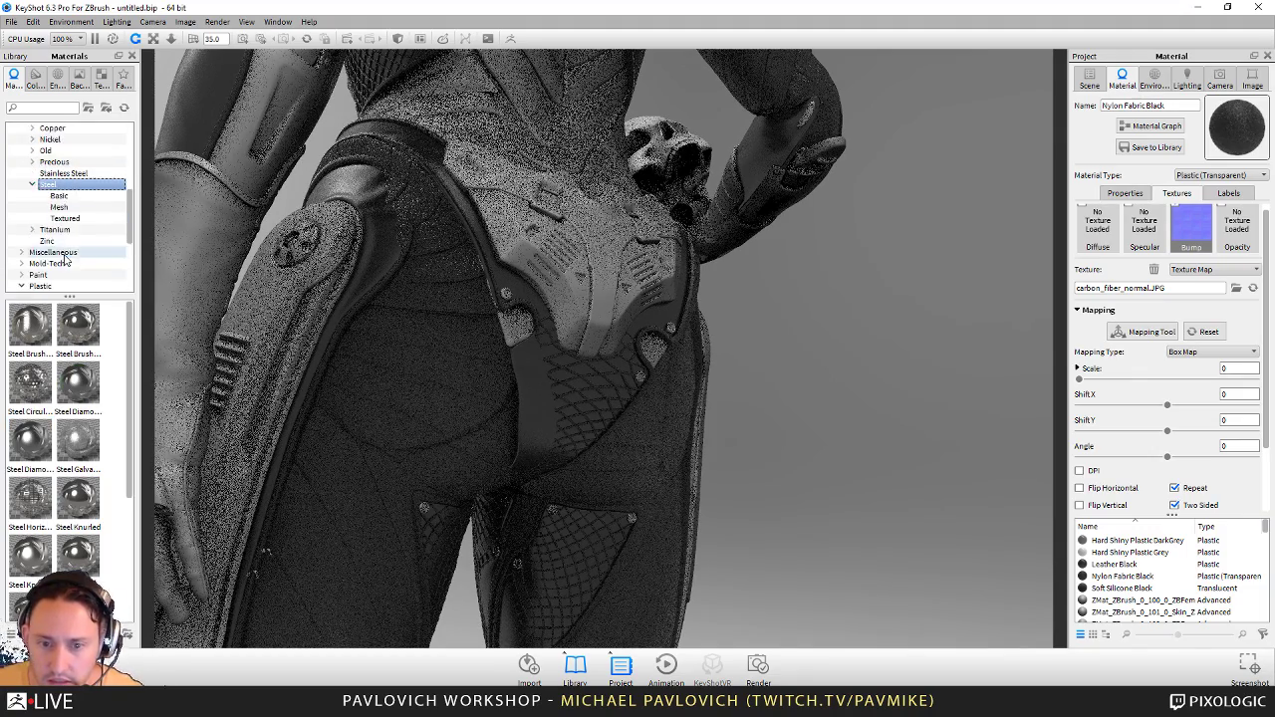
left_click(60, 197)
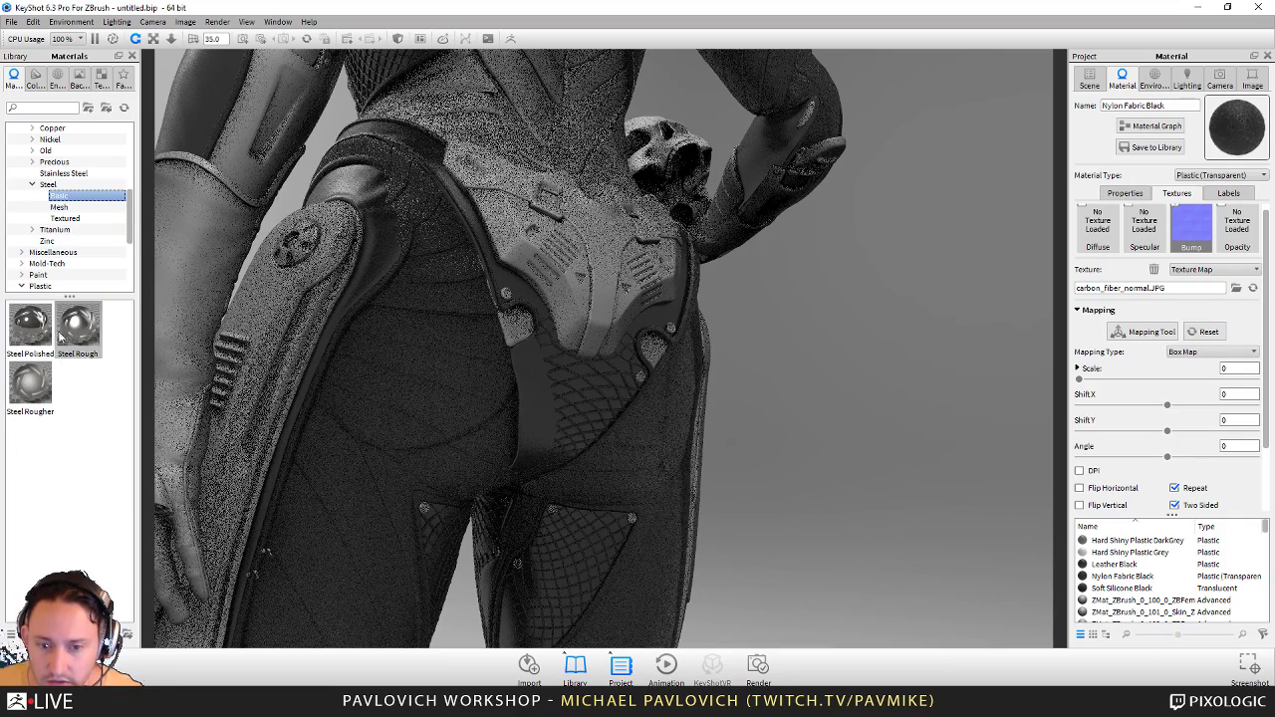
left_click_drag(30, 324, 506, 297)
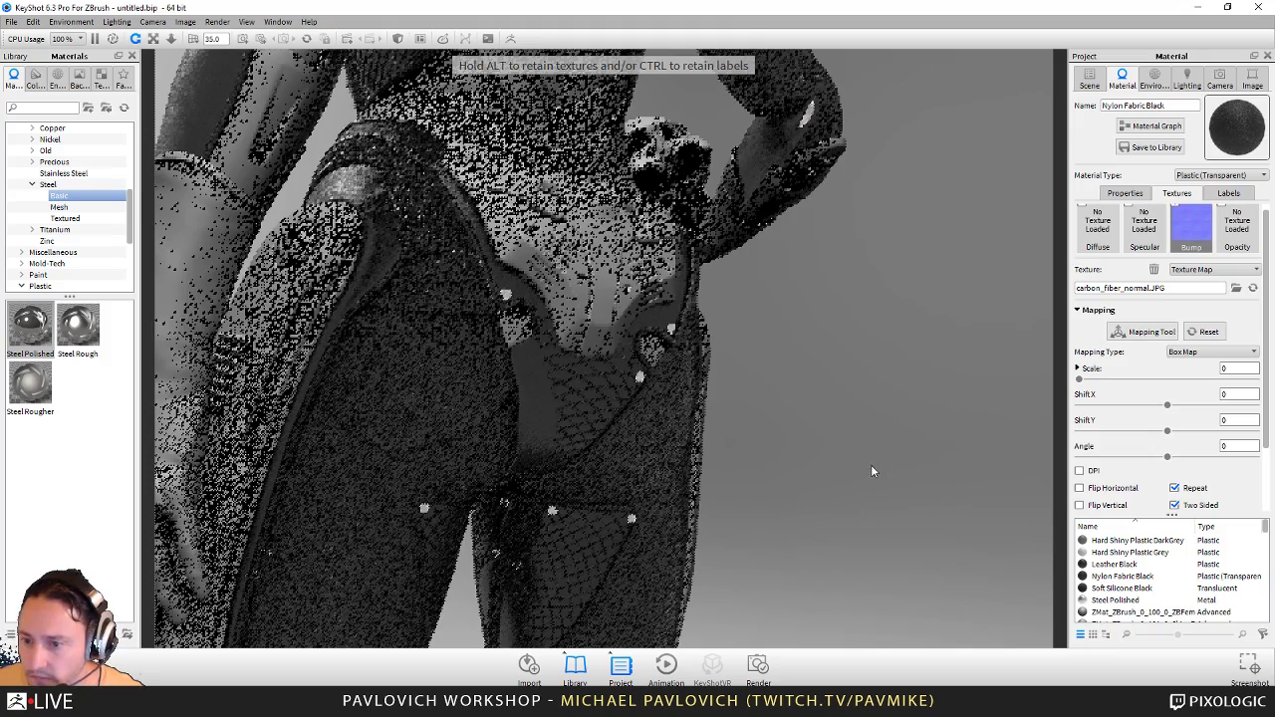
Step: Set the Steel Polished roughness to 0.051 and darken its color to a medium grey
double_click(672, 329)
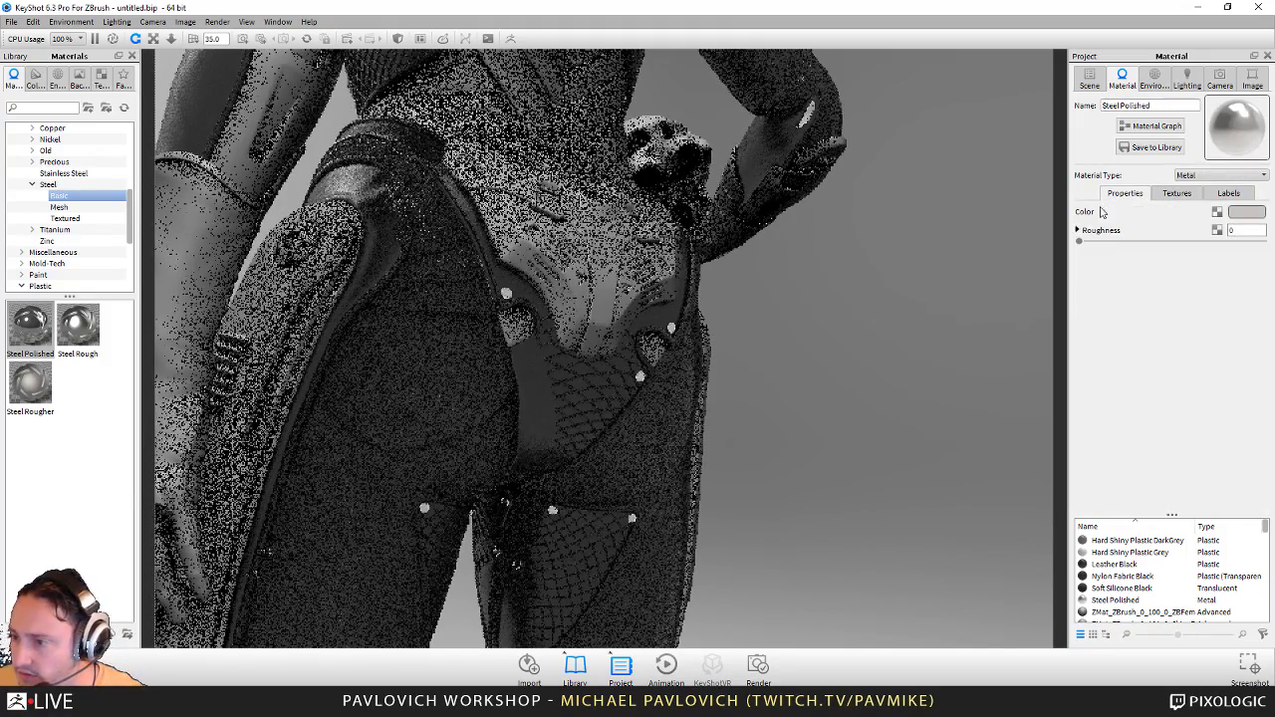
left_click_drag(1080, 245, 1090, 245)
left_click(1247, 213)
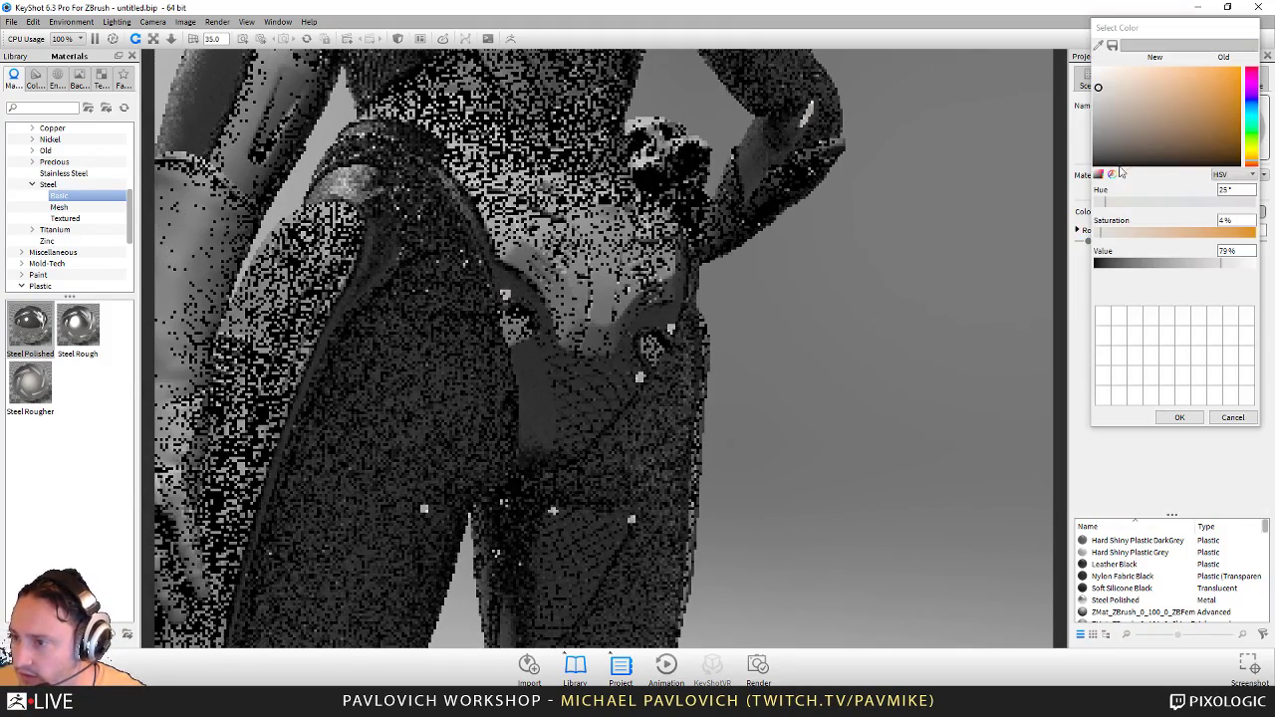
left_click(1180, 418)
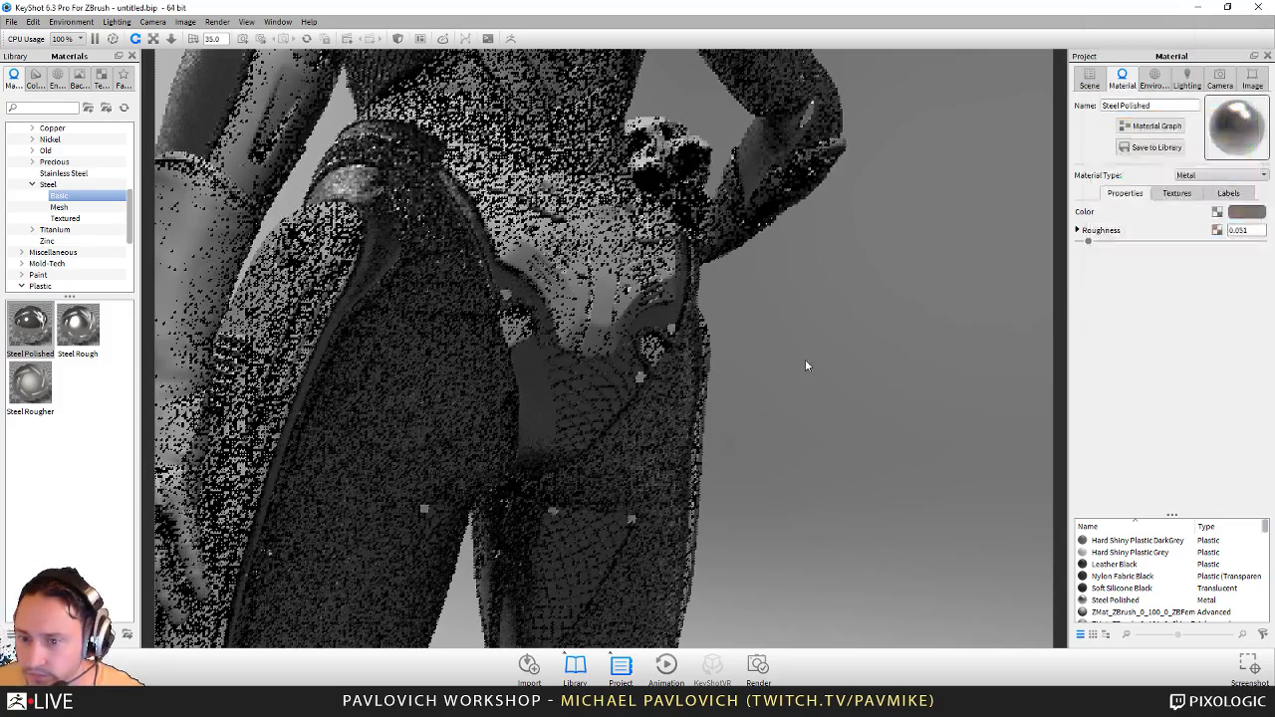
Step: Assign Steel Polished to the round fitting on the hip armor and Leather Black to the lowered hand's glove
scroll(803, 351, "down", 2)
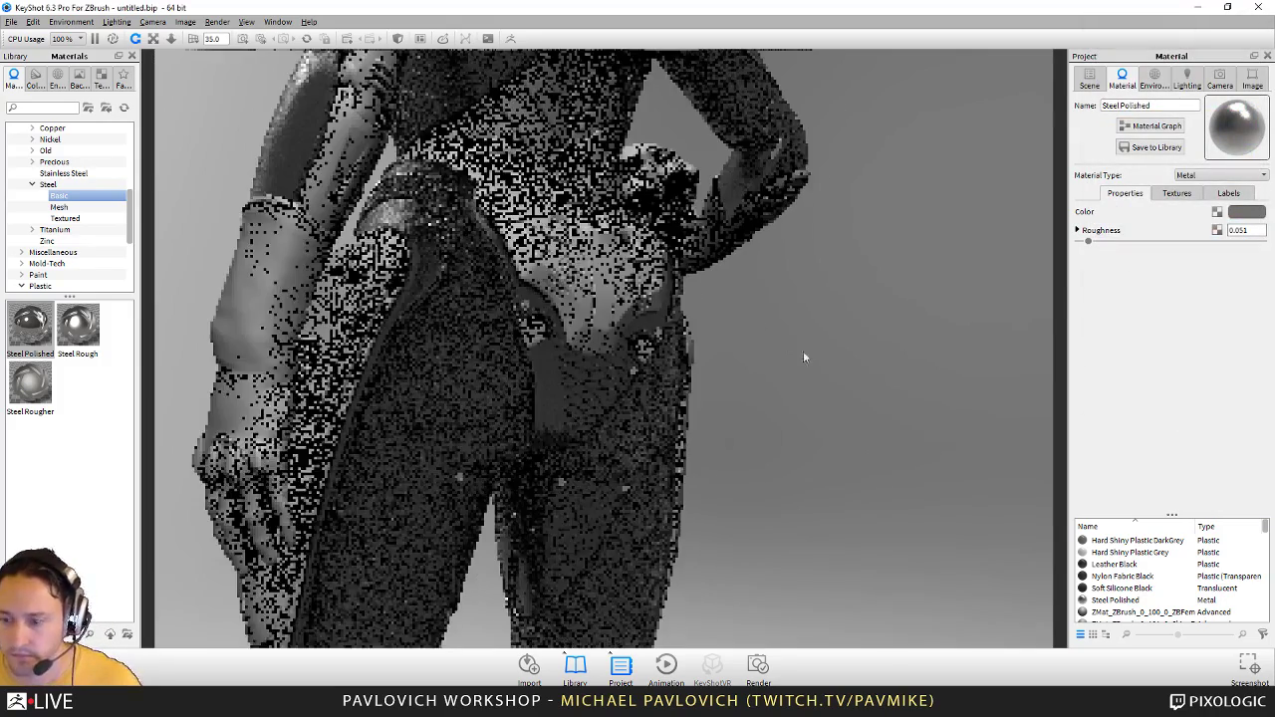
left_click_drag(1116, 600, 375, 268)
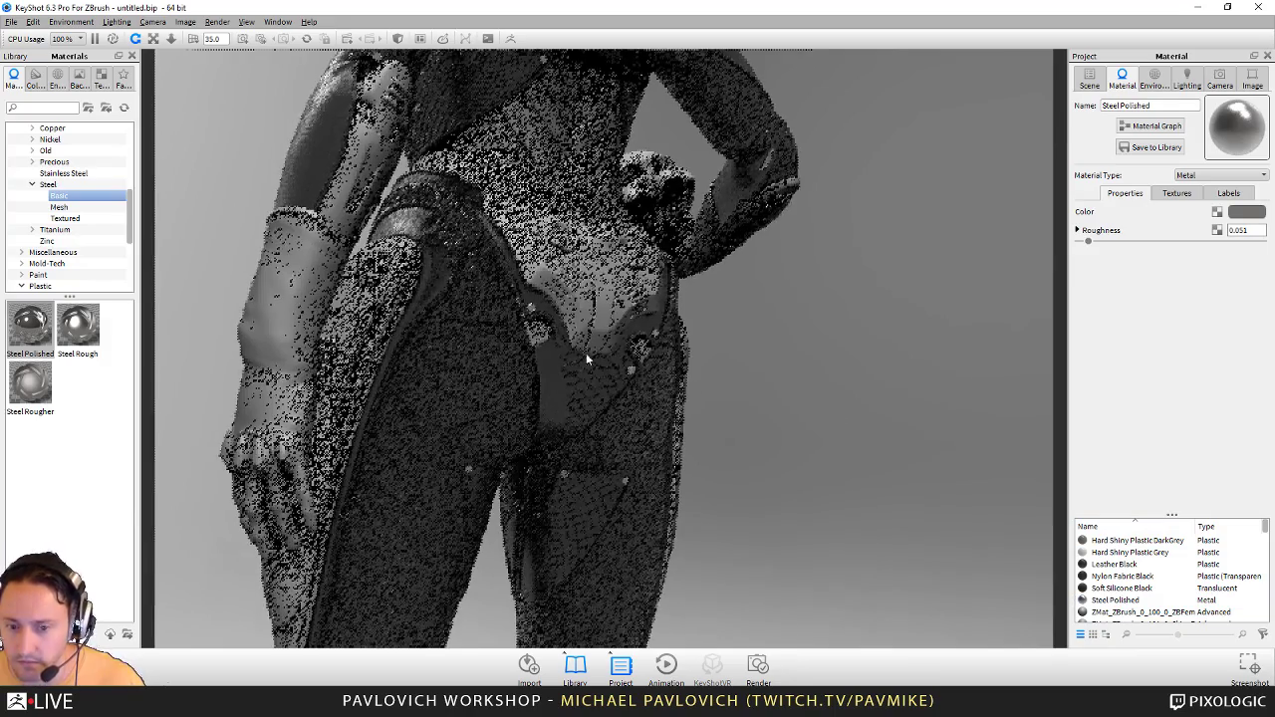
scroll(587, 356, "down", 2)
left_click_drag(847, 394, 882, 384)
scroll(1006, 426, "up", 4)
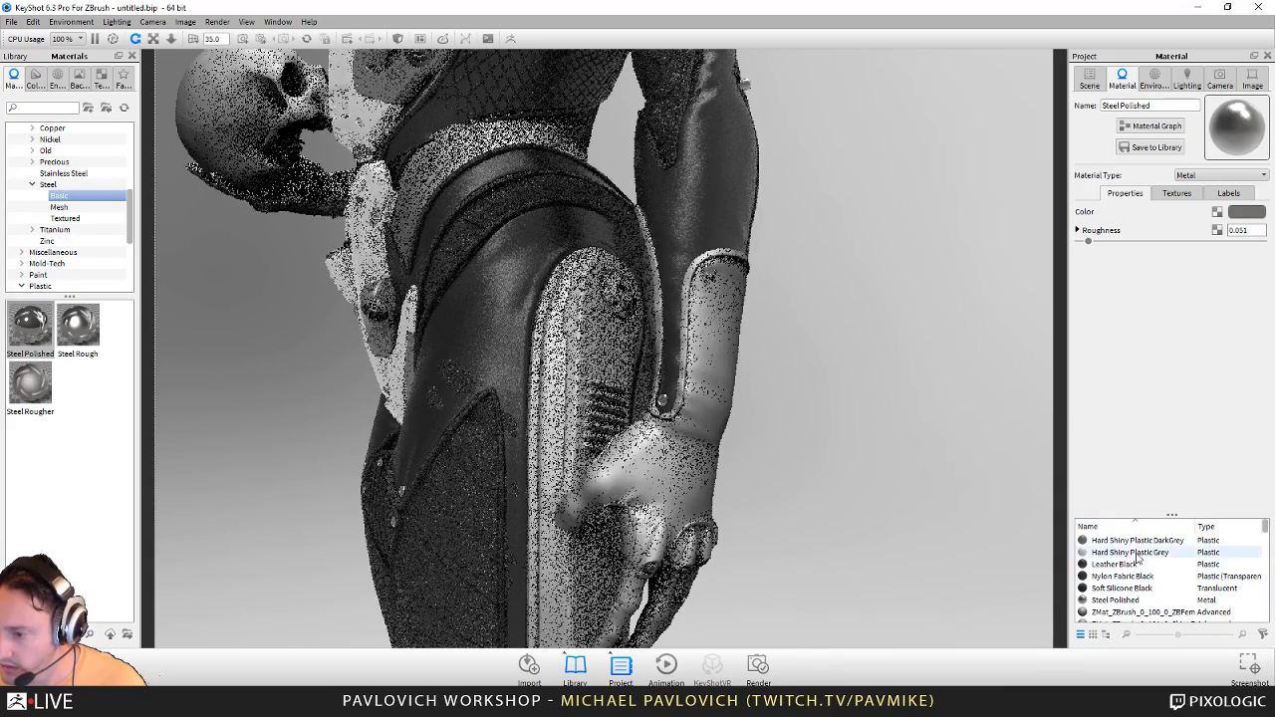
left_click_drag(1116, 564, 693, 431)
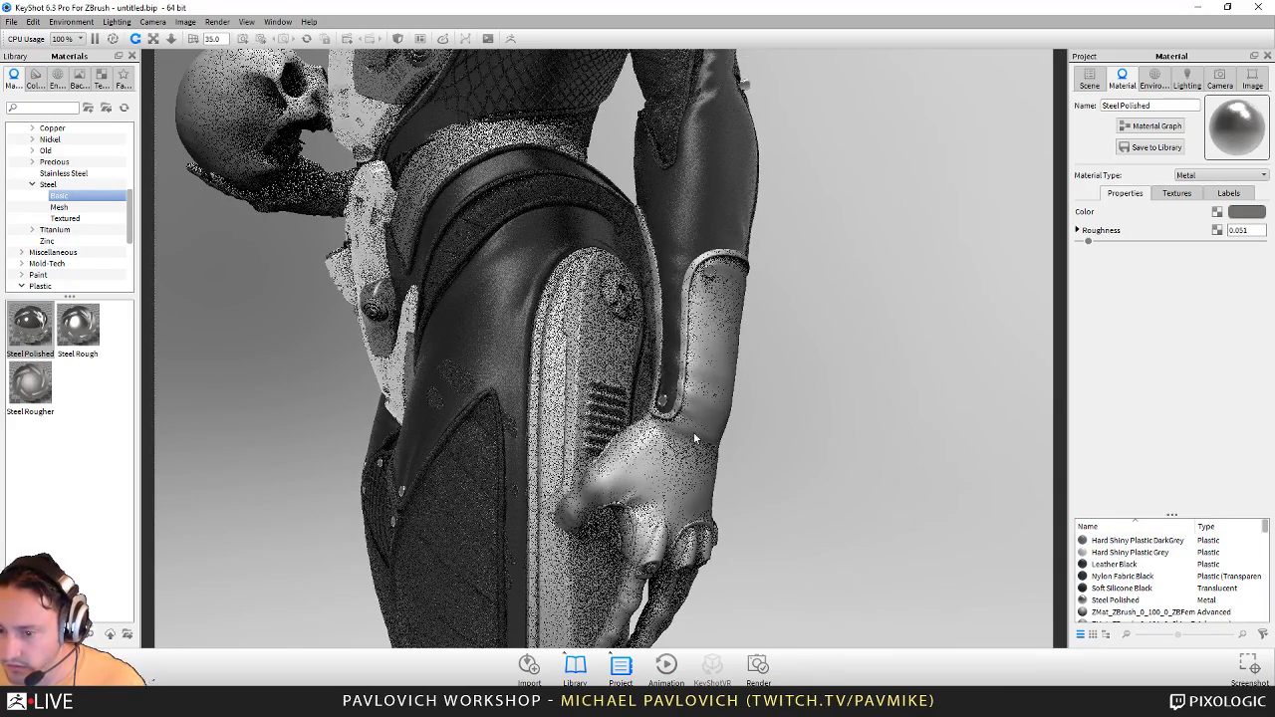
Step: Assign Soft Silicone Black to the forearm guard's trim and to the border of the hip armor
middle_click_drag(889, 278, 889, 128)
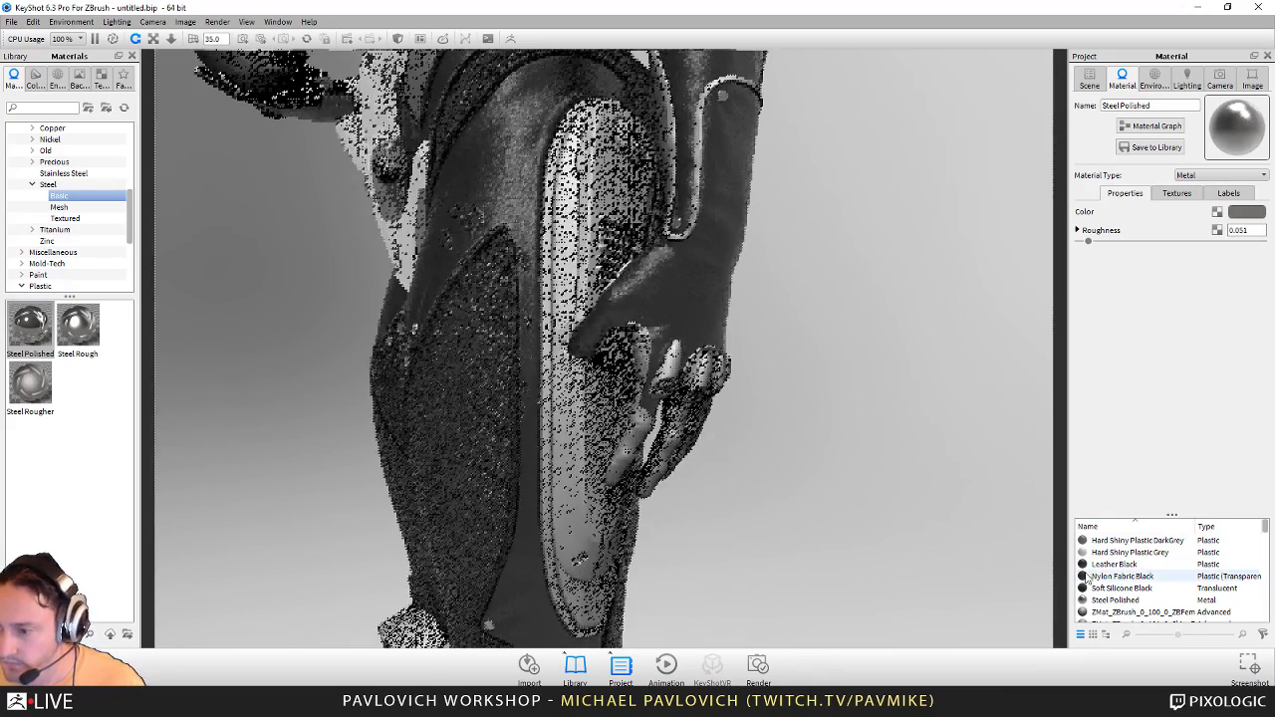
left_click_drag(1122, 588, 694, 209)
left_click_drag(1122, 588, 548, 399)
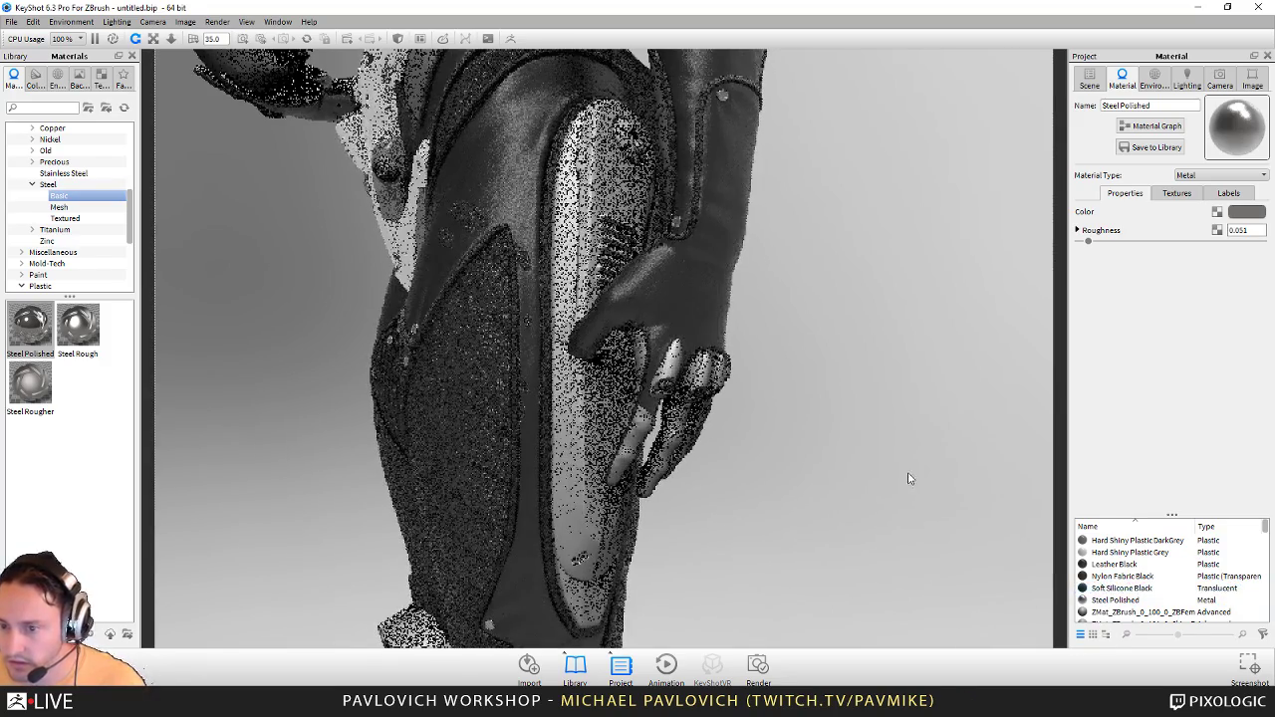
scroll(921, 487, "down", 3)
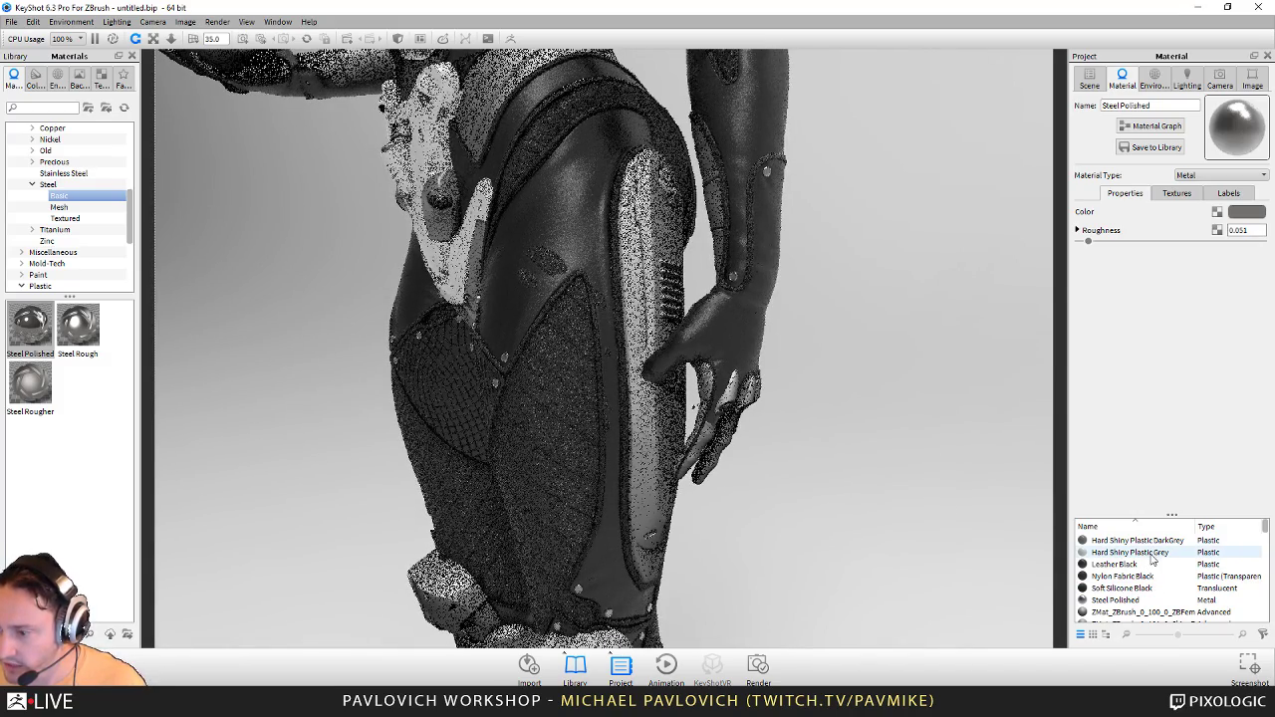
Step: Assign Hard Shiny Plastic Grey to the hip armor plate and Hard Shiny Plastic DarkGrey to its surrounding rim
left_click(1148, 555)
left_click_drag(1149, 555, 659, 429)
left_click_drag(1136, 540, 667, 308)
left_click_drag(628, 262, 629, 262)
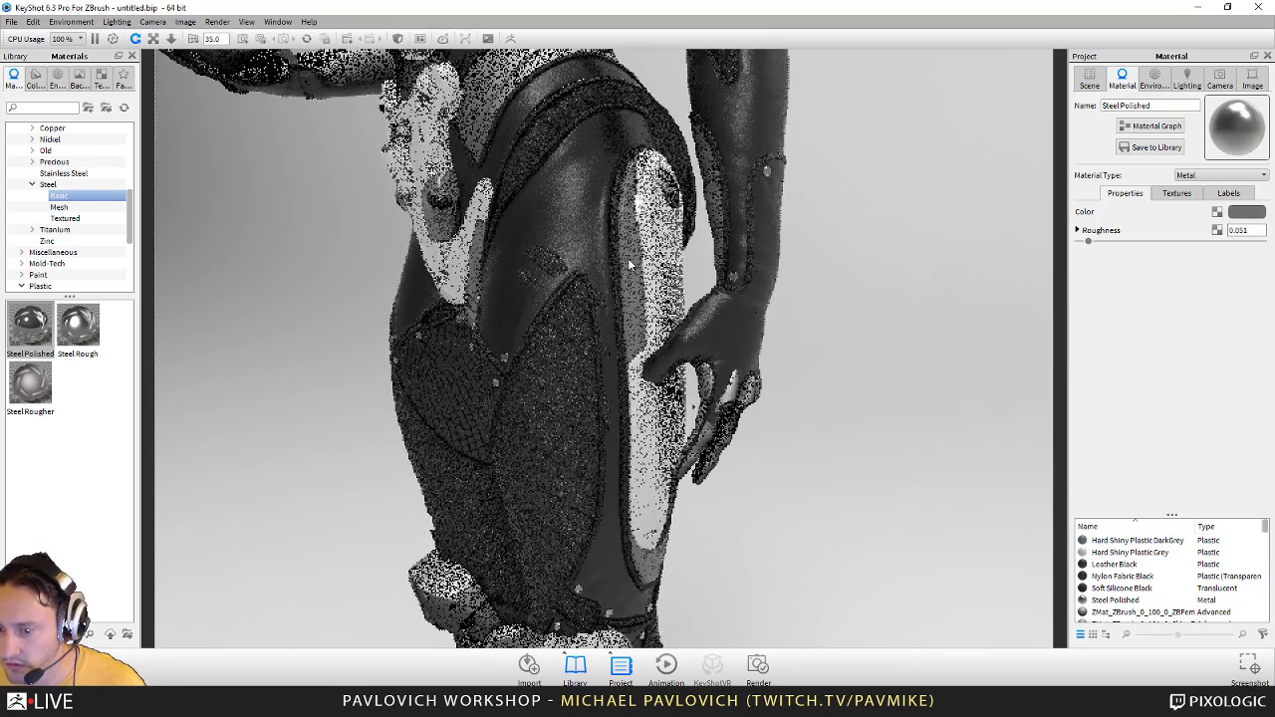
Step: Assign Hard Shiny Plastic Grey to the knuckle plates of the lowered hand
left_click_drag(834, 427, 439, 375)
left_click_drag(579, 366, 940, 478)
left_click_drag(1103, 558, 586, 221)
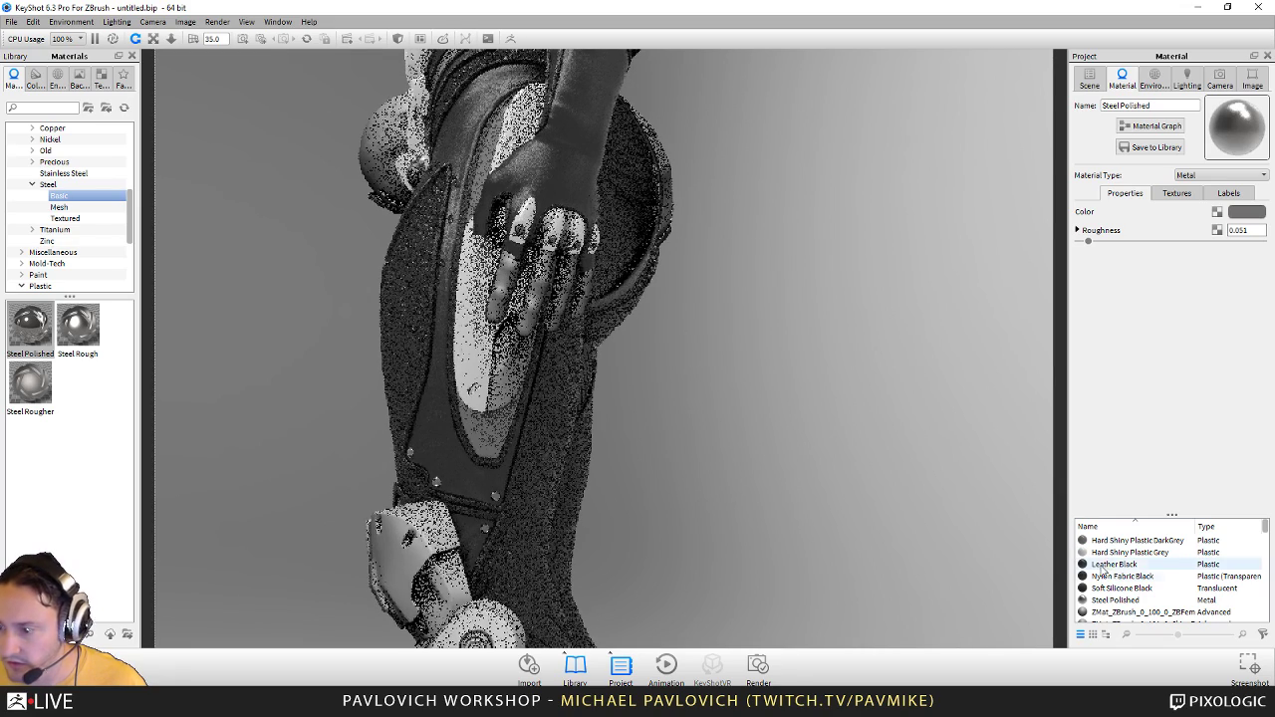
Step: Rename the Hard Shiny Plastic Grey material to Hard Shiny Plastic White
left_click(1136, 552)
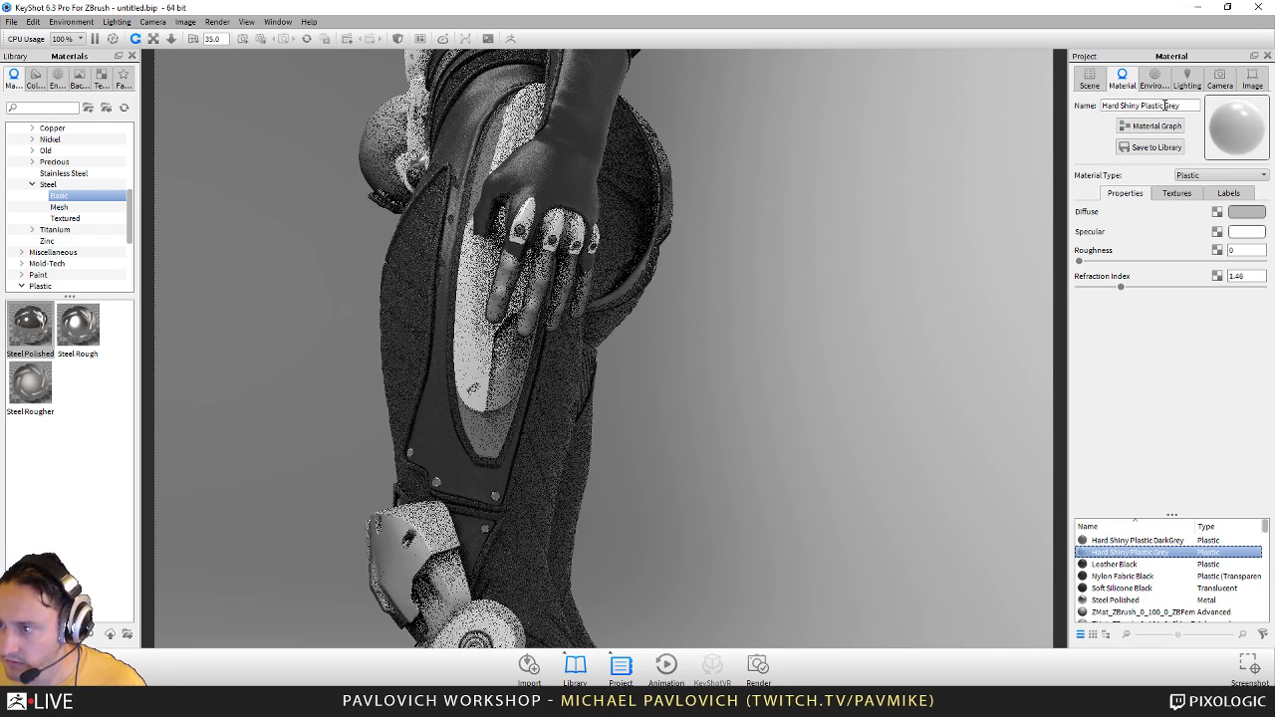
left_click_drag(1164, 105, 1252, 113)
type("White")
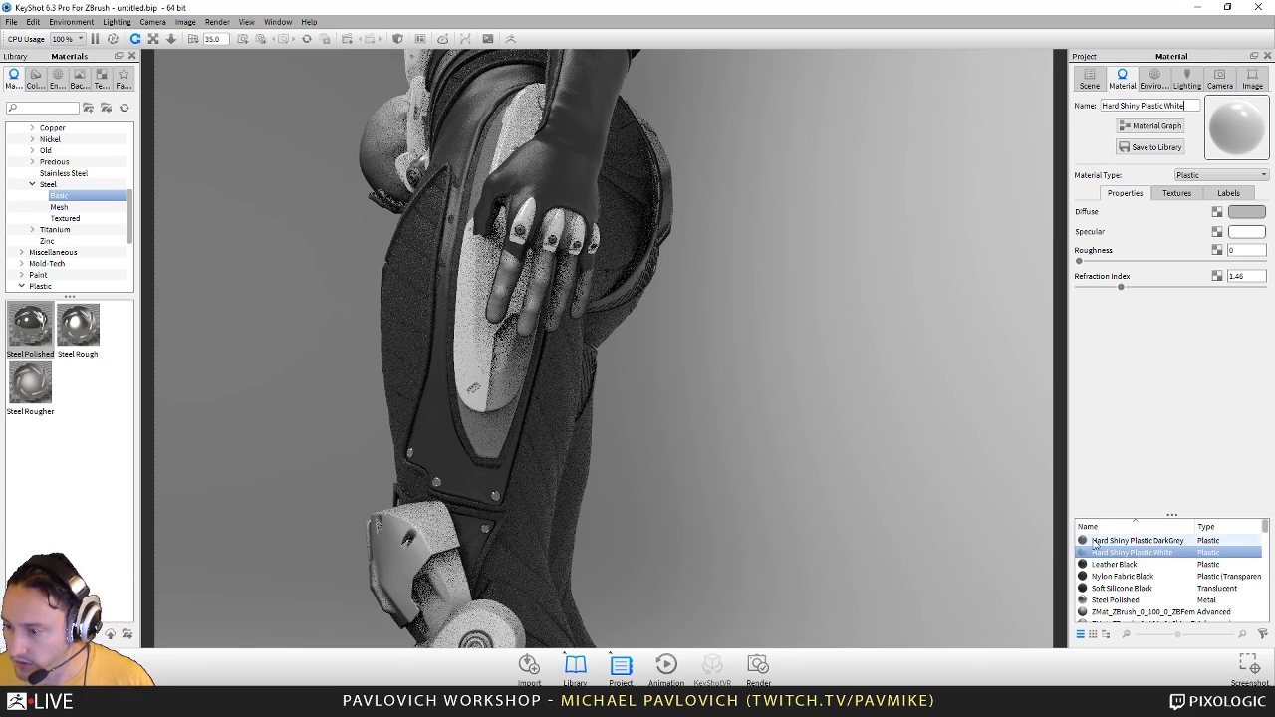
Step: Assign Steel Polished to the knuckle hardware and Leather Black to the fingers of the lowered hand
left_click_drag(670, 339, 729, 365)
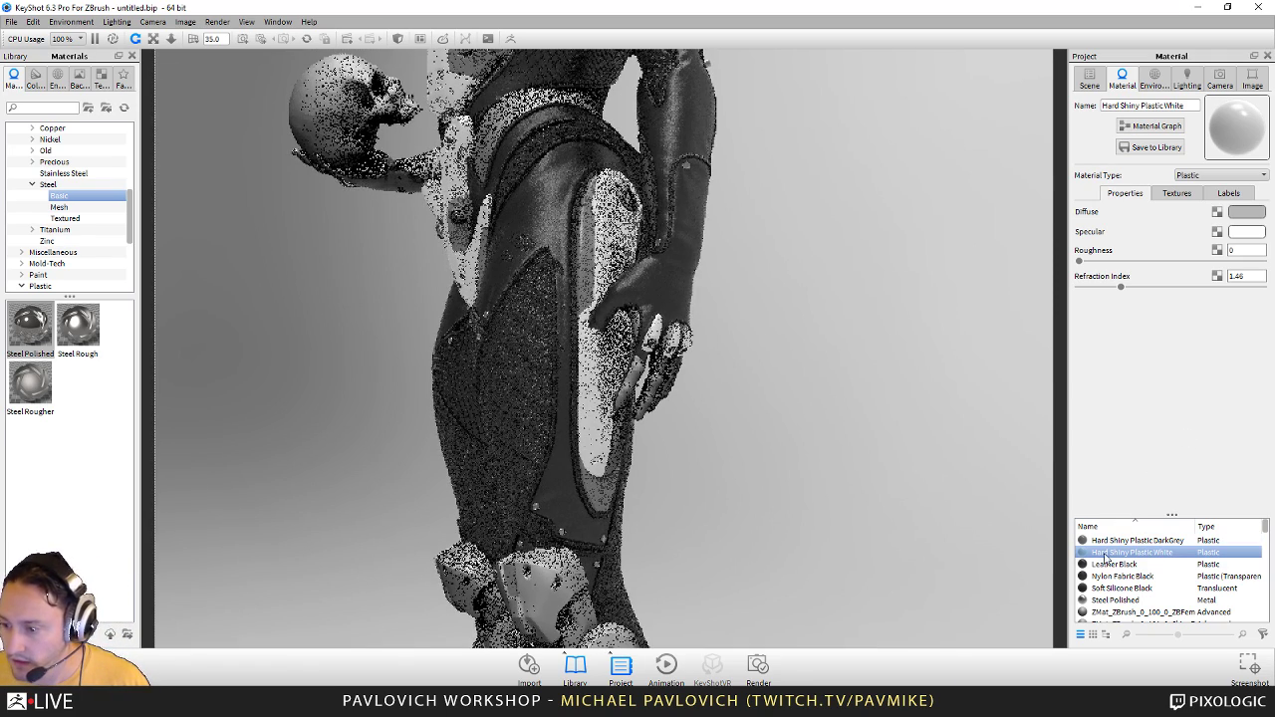
left_click_drag(1113, 598, 648, 345)
left_click_drag(1114, 564, 638, 383)
Step: Assign Leather Black to the lowered arm and Soft Silicone Black to the trim along the outer thigh
left_click_drag(907, 398, 1068, 363)
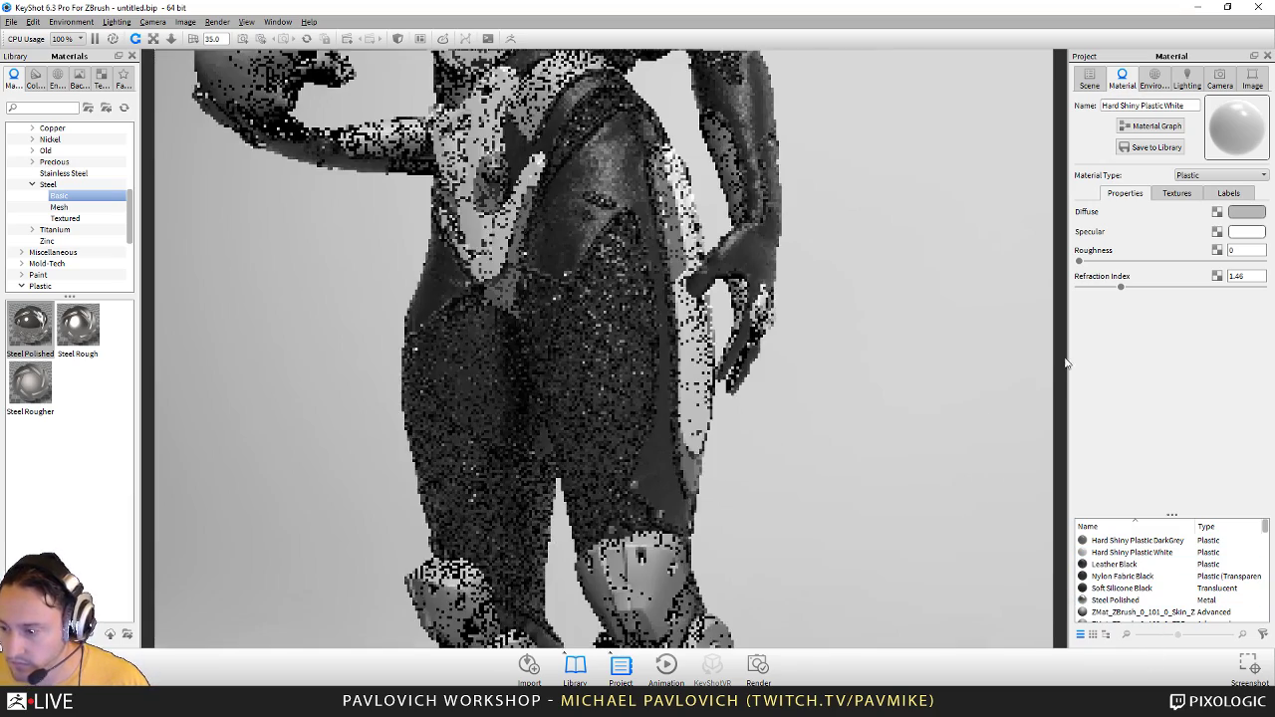
left_click_drag(1113, 564, 795, 162)
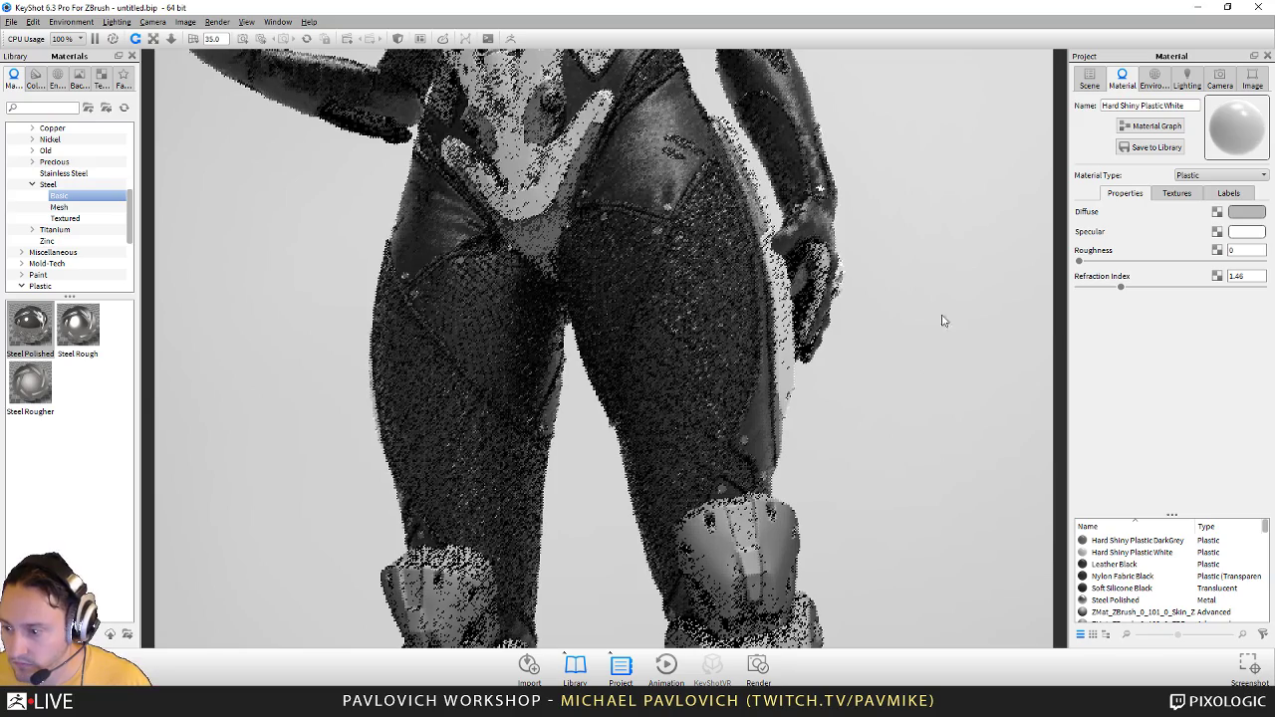
left_click_drag(942, 318, 966, 353)
left_click_drag(1116, 592, 797, 403)
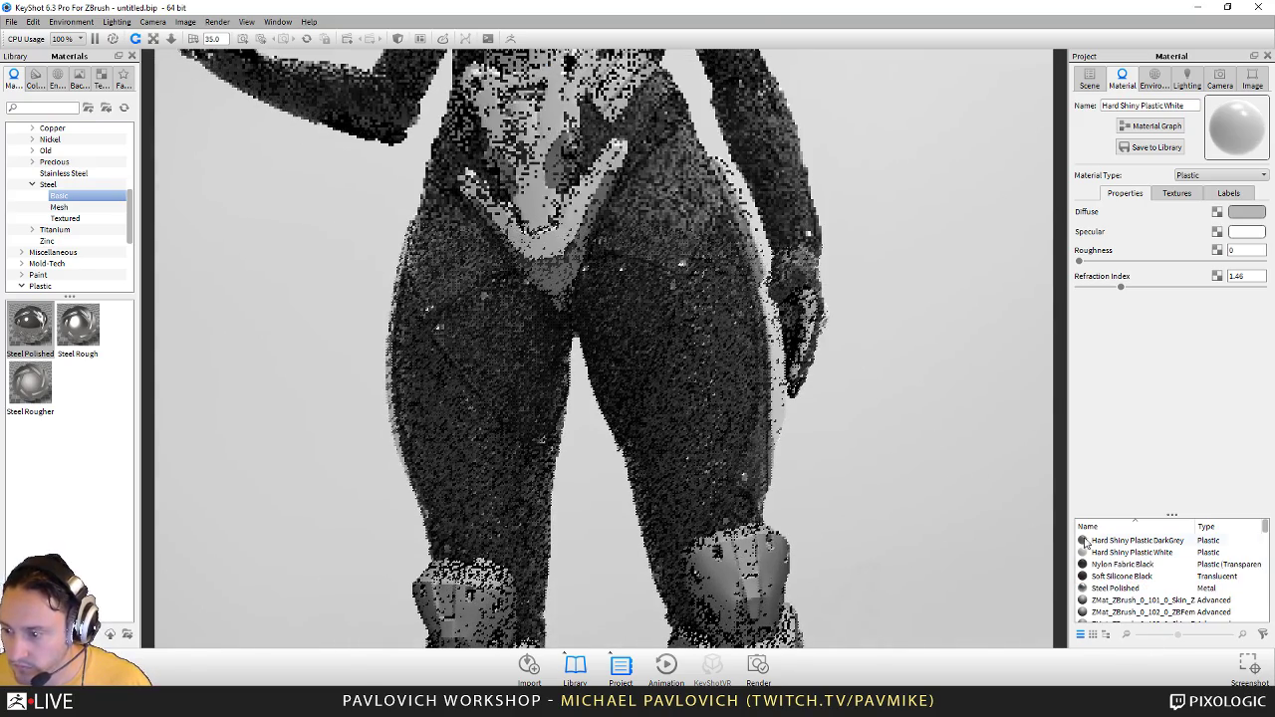
Step: Assign Soft Silicone Black to the lowered hand and Hard Shiny Plastic White to the kneecap and shin guards
left_click_drag(1116, 576, 810, 304)
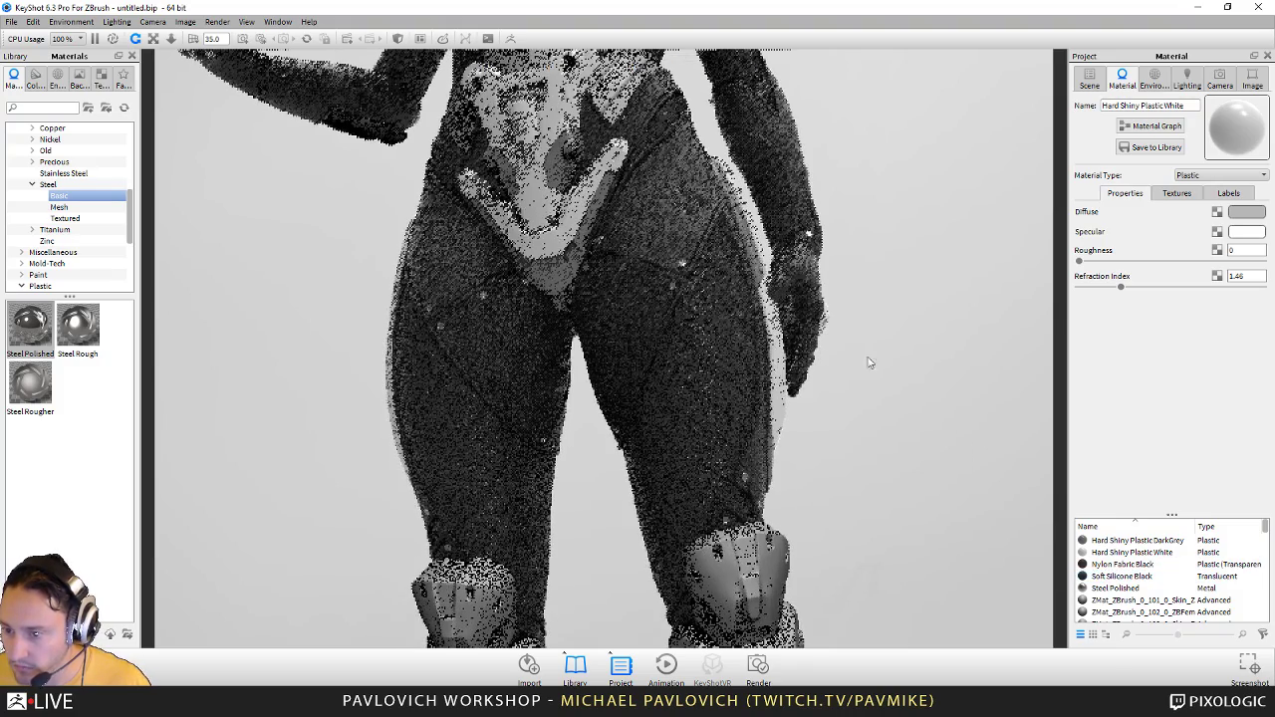
scroll(843, 303, "down", 3)
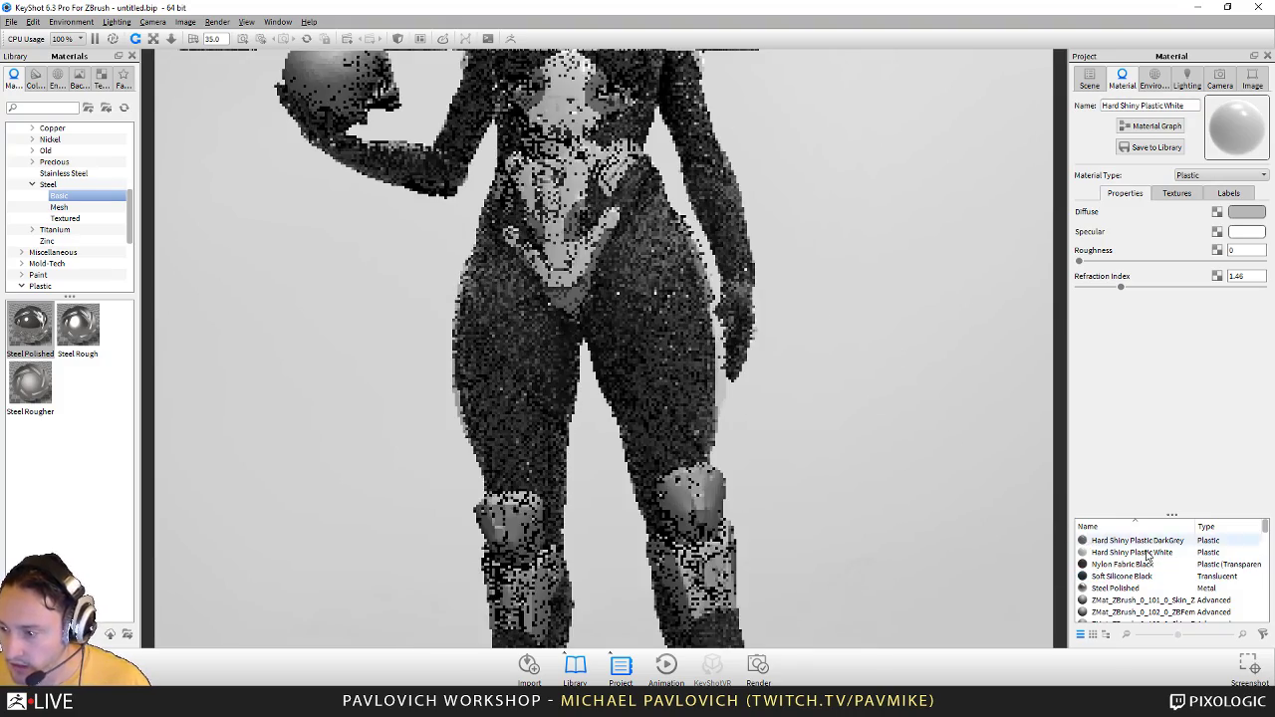
left_click_drag(1164, 547, 692, 539)
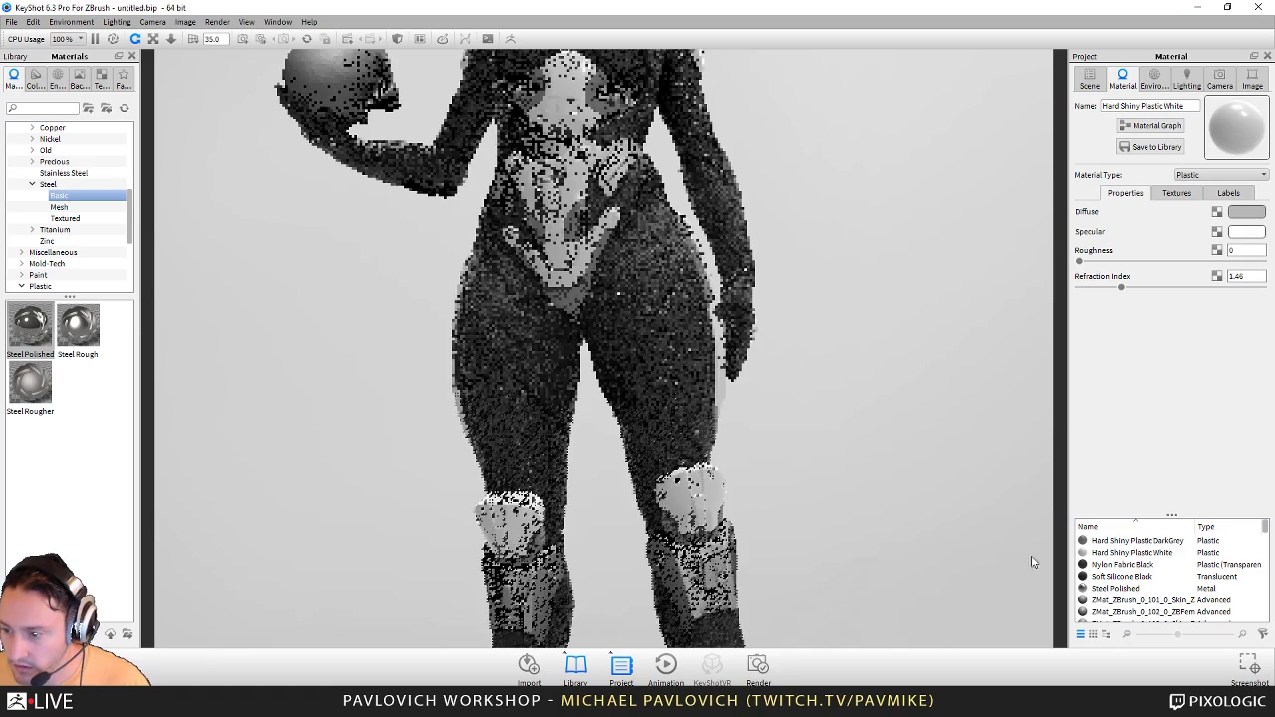
left_click(1107, 554)
left_click_drag(1105, 555, 678, 574)
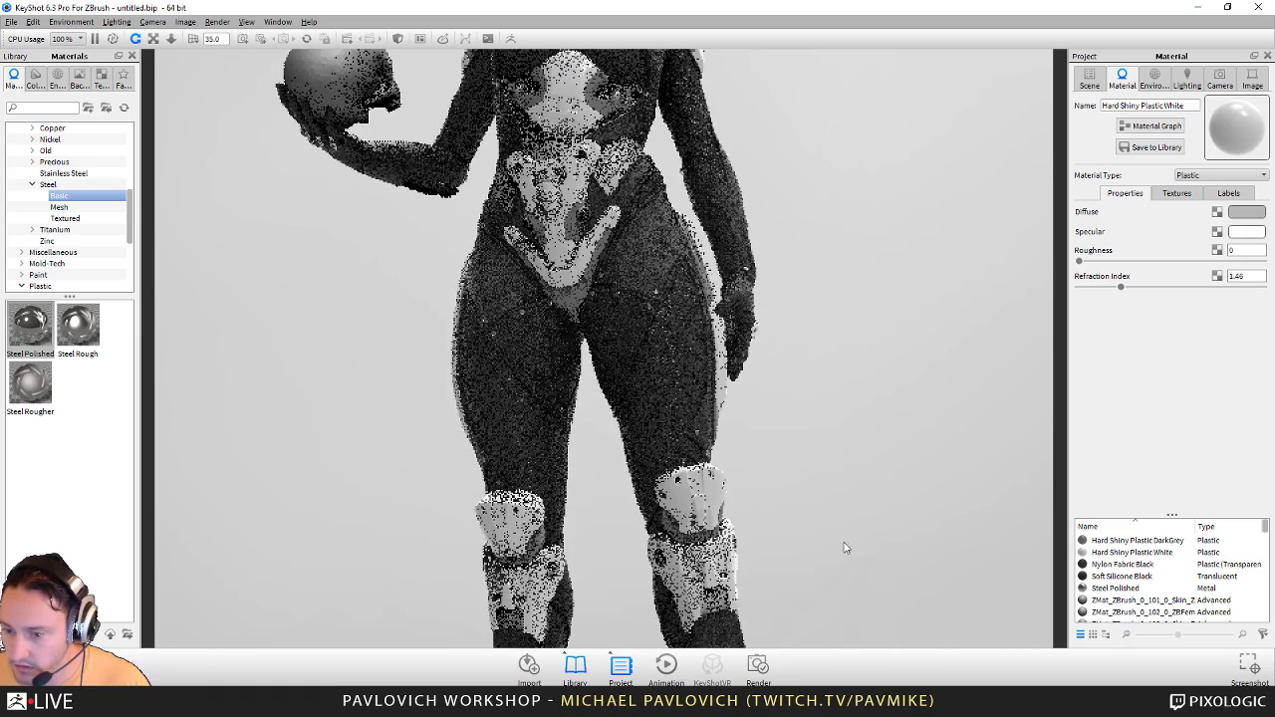
Step: Assign Steel Polished to the round bolt on the shin guard and Hard Shiny Plastic DarkGrey to the guard's lower insert
left_click_drag(846, 544, 803, 573)
middle_click_drag(916, 367, 929, 244)
left_click_drag(1106, 590, 711, 374)
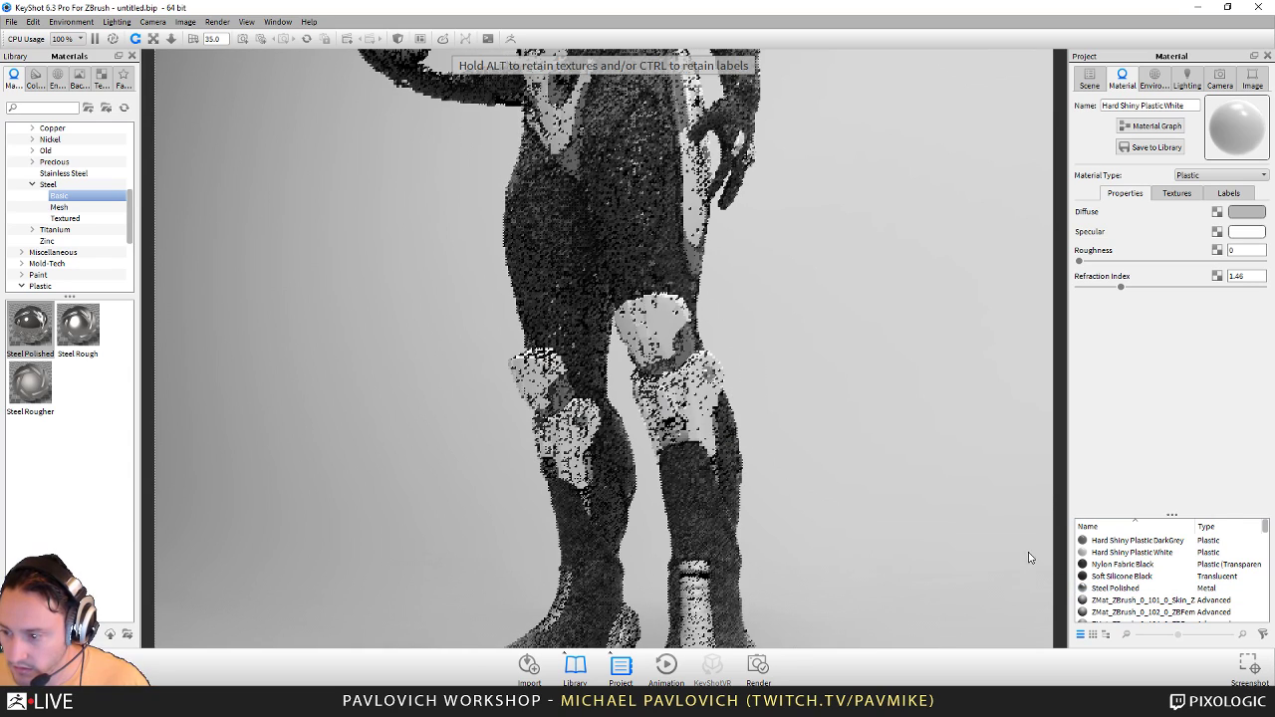
left_click_drag(1117, 542, 680, 436)
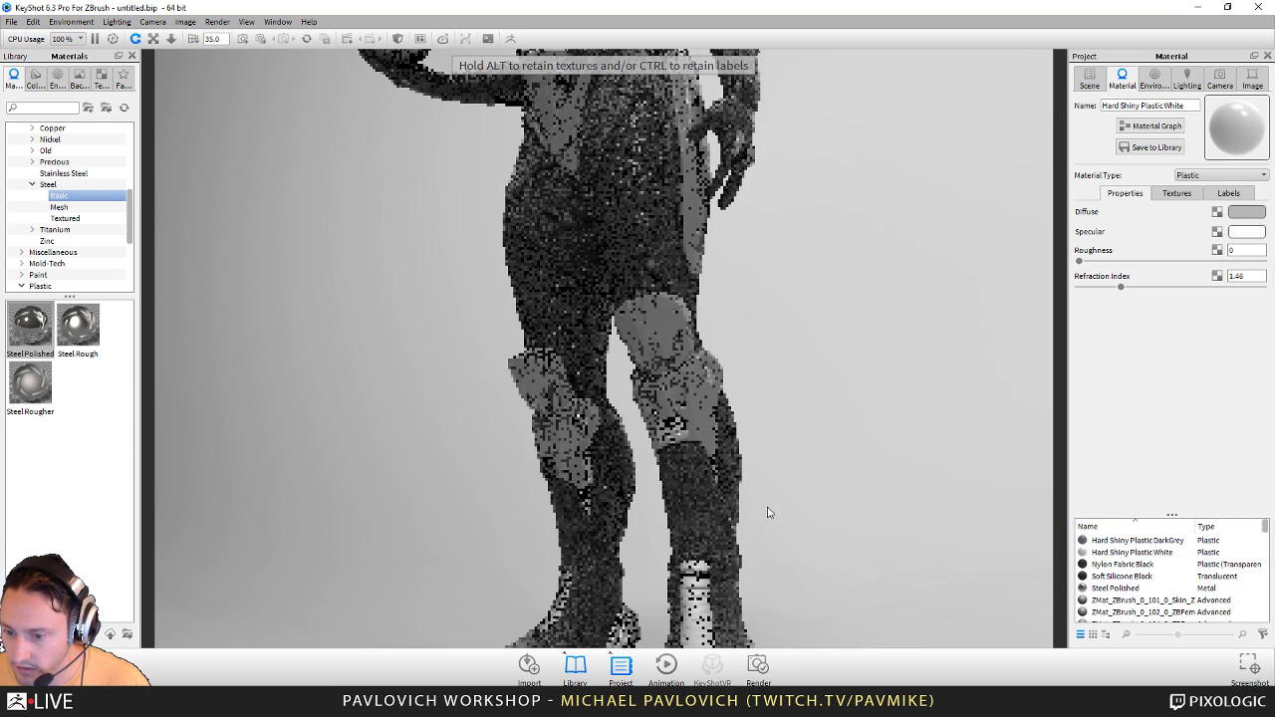
Step: Examine the assigned materials on the boots, knee guards, torso and hips from several angles
middle_click_drag(886, 389, 886, 190)
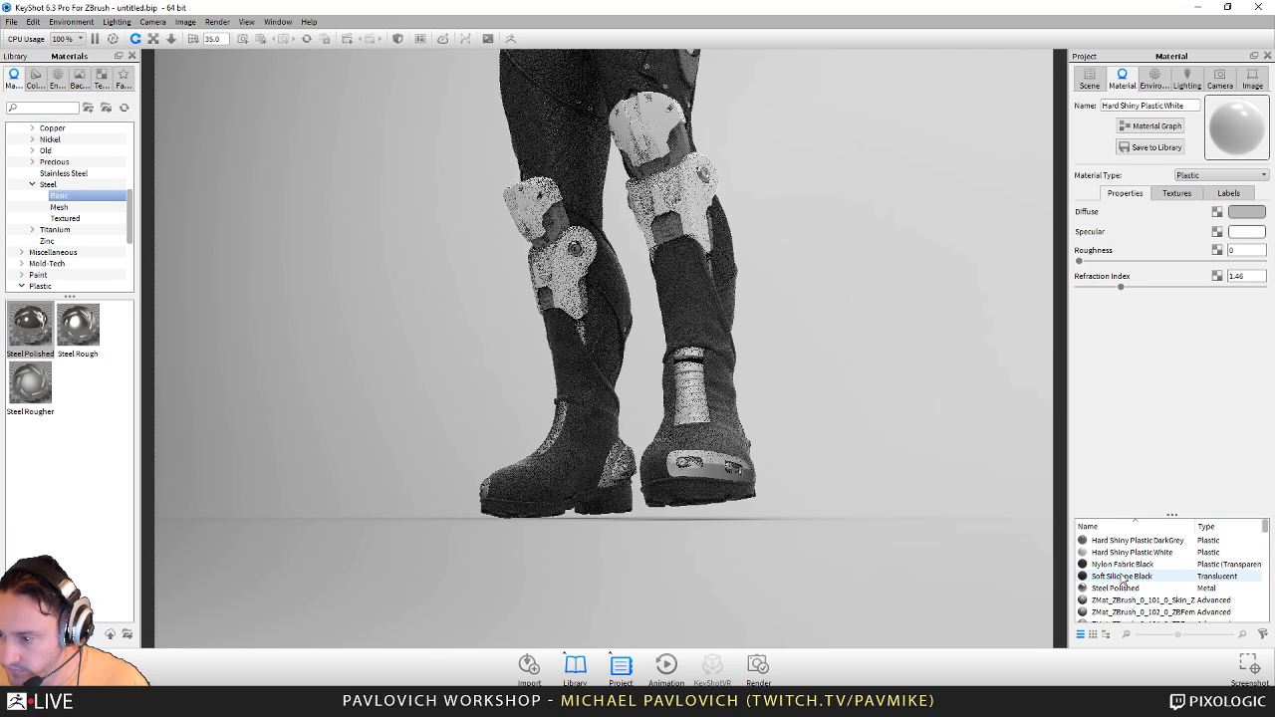
middle_click_drag(854, 265, 833, 437)
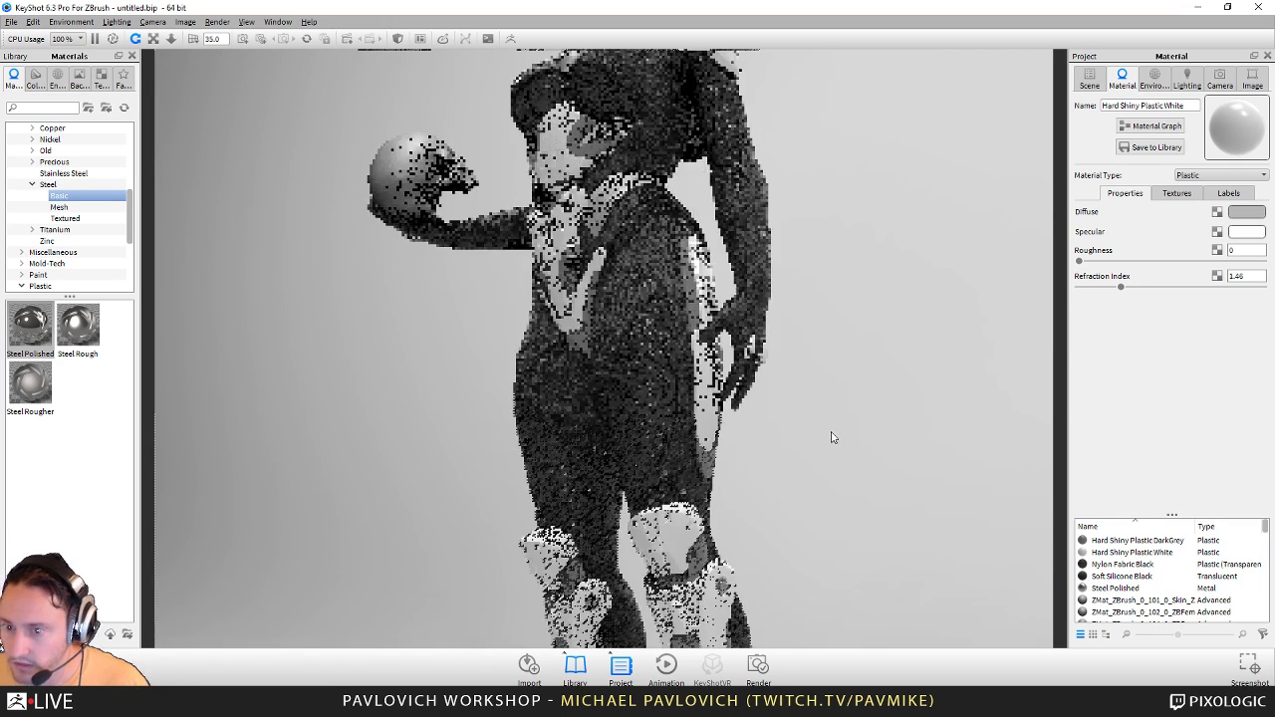
left_click_drag(915, 465, 905, 461)
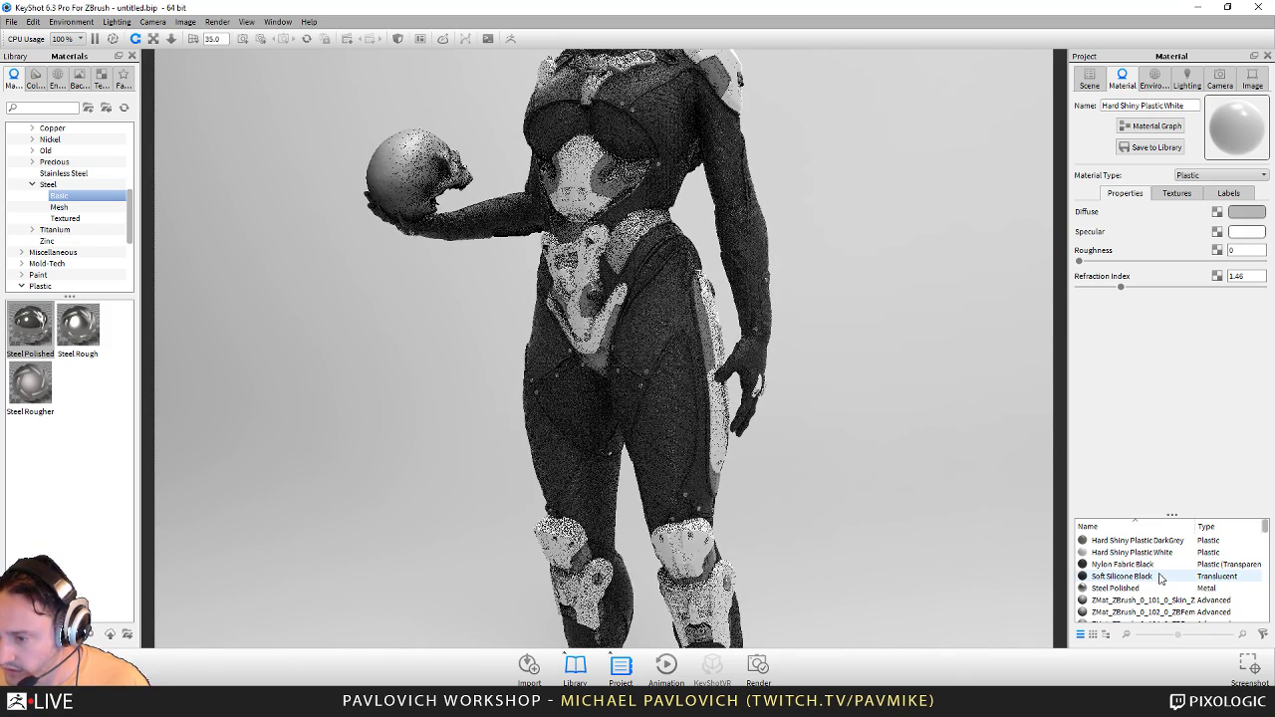
left_click_drag(930, 405, 888, 389)
scroll(704, 460, "up", 3)
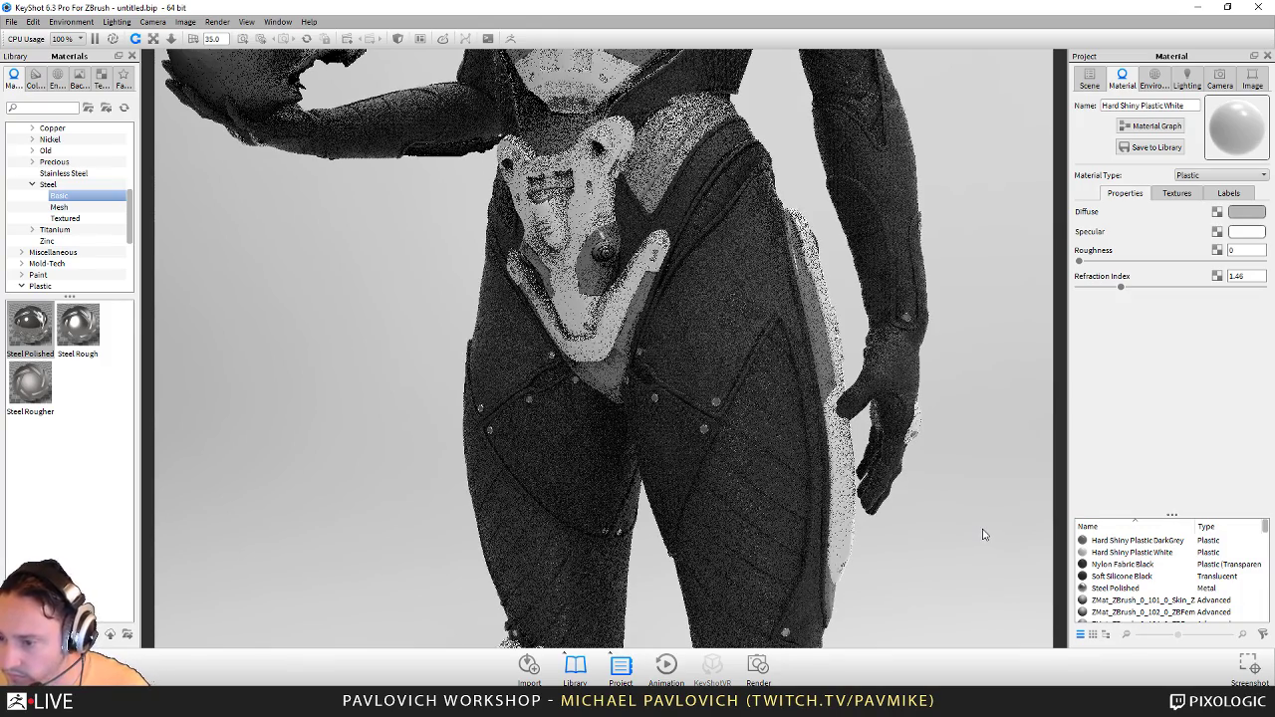
left_click_drag(983, 534, 979, 534)
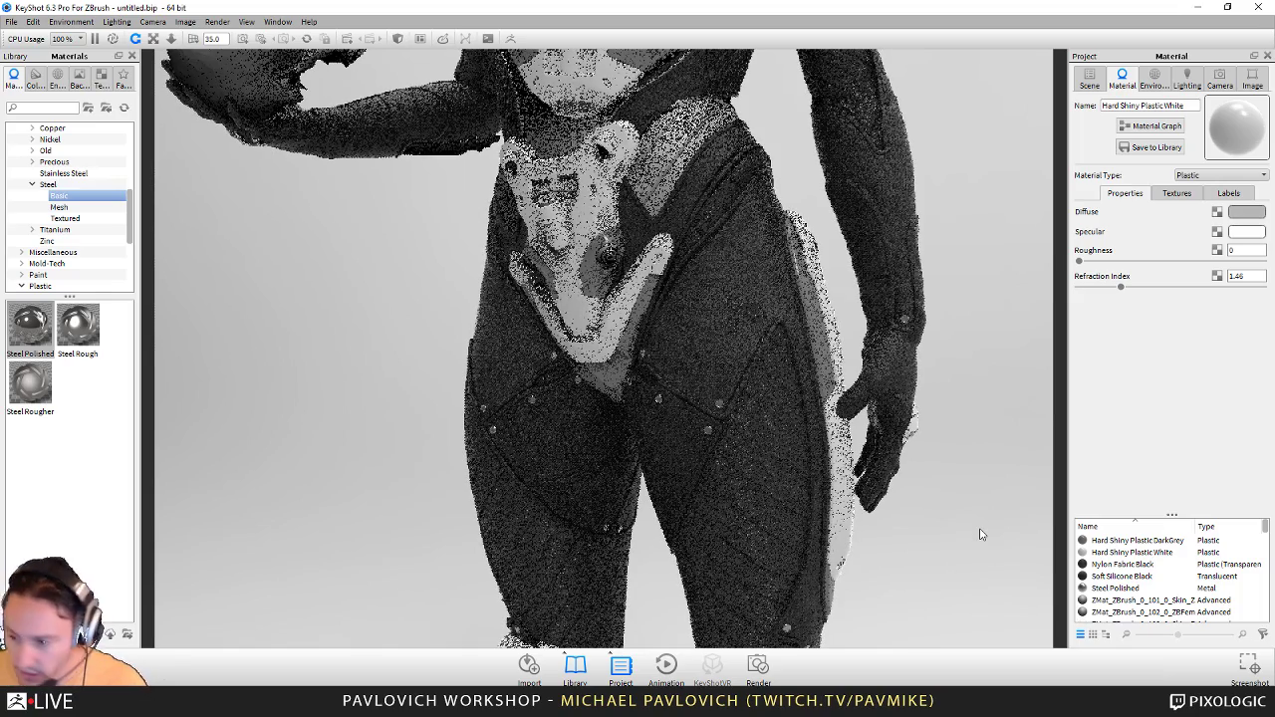
left_click_drag(980, 539, 984, 542)
scroll(992, 540, "up", 1)
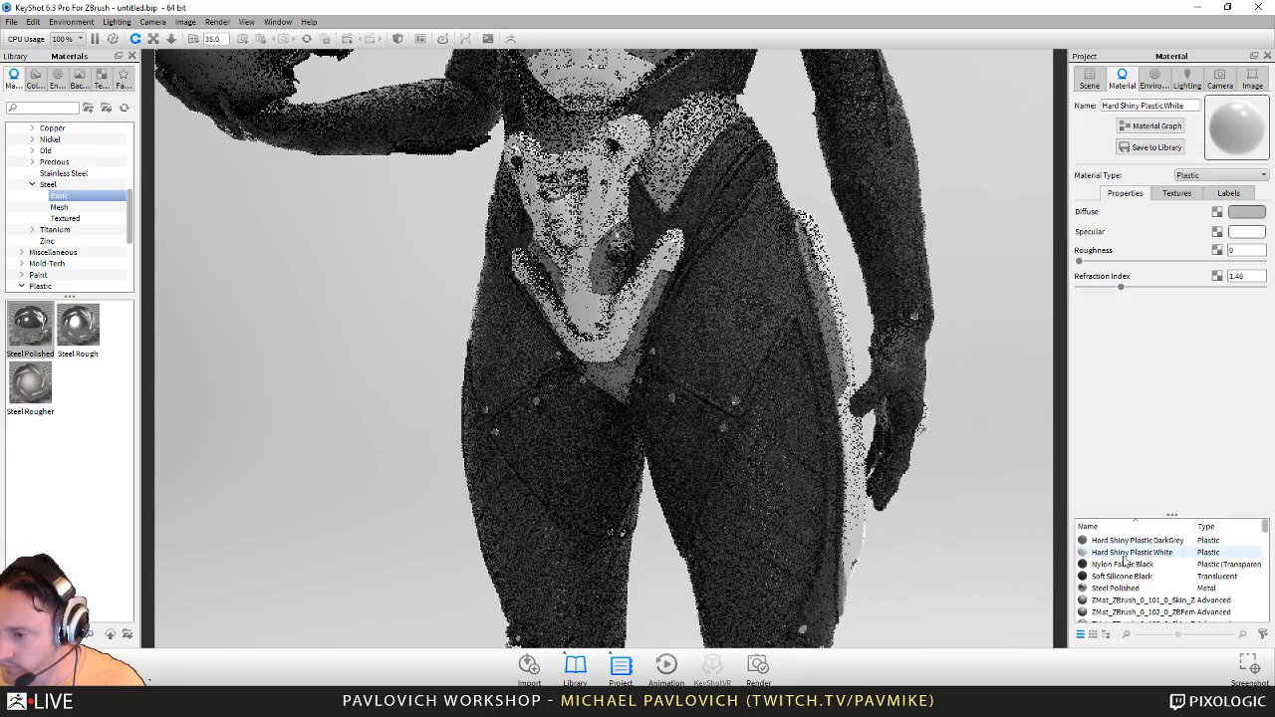
Step: Undo the recent material assignments on the shin guards, kneecaps and lowered hand one by one
left_click(34, 24)
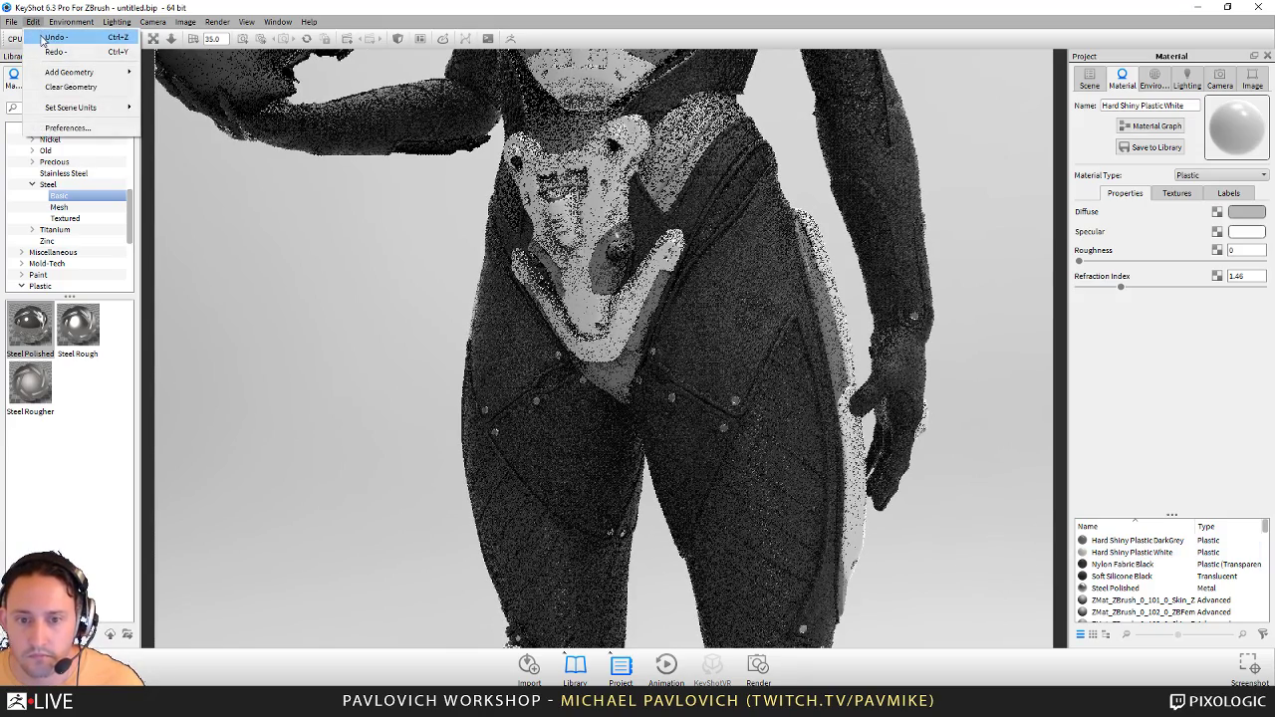
left_click(45, 38)
left_click(35, 21)
left_click(44, 37)
left_click(33, 22)
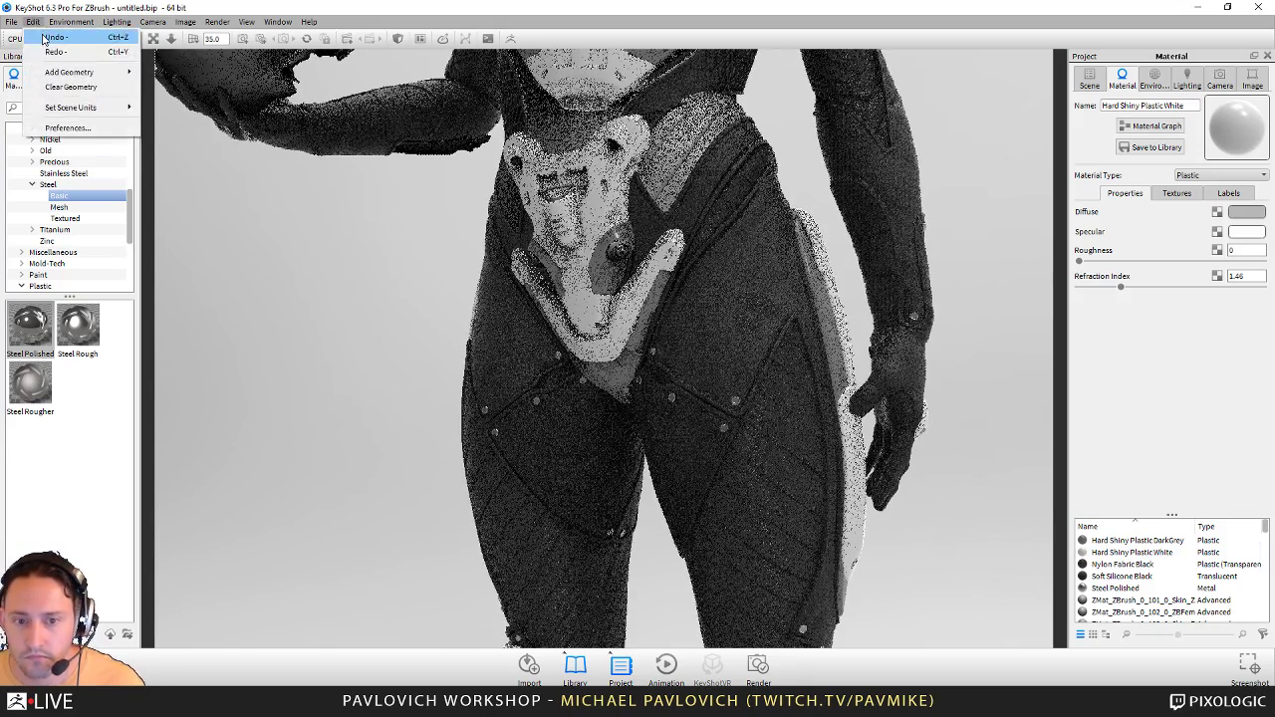
left_click(44, 38)
left_click(32, 22)
left_click(44, 38)
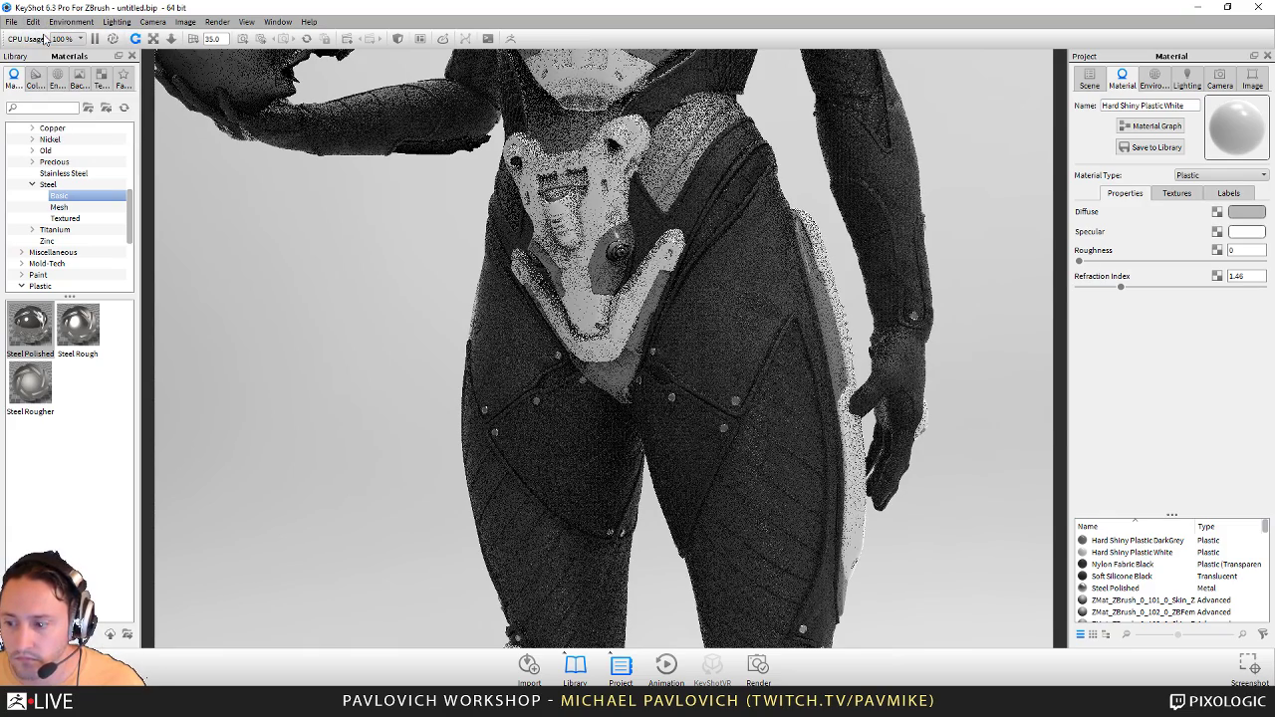
left_click(33, 22)
left_click(44, 36)
left_click(33, 22)
left_click(44, 37)
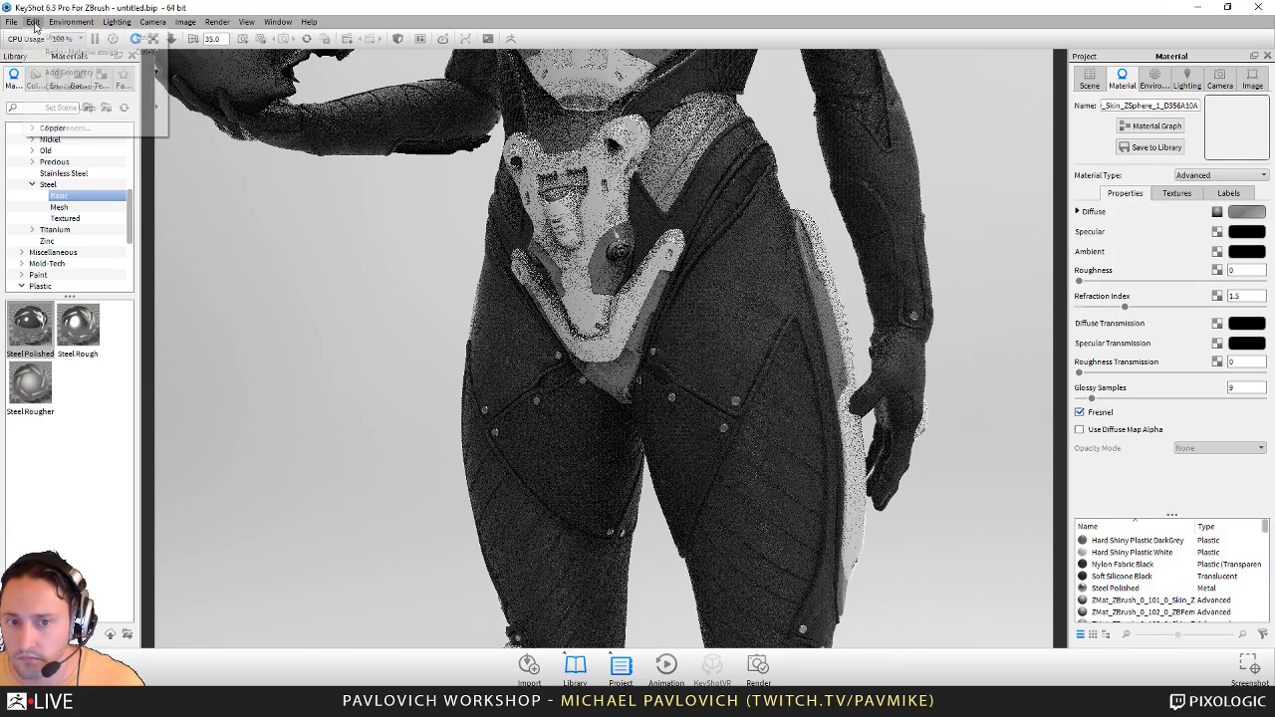
left_click(33, 22)
left_click(39, 37)
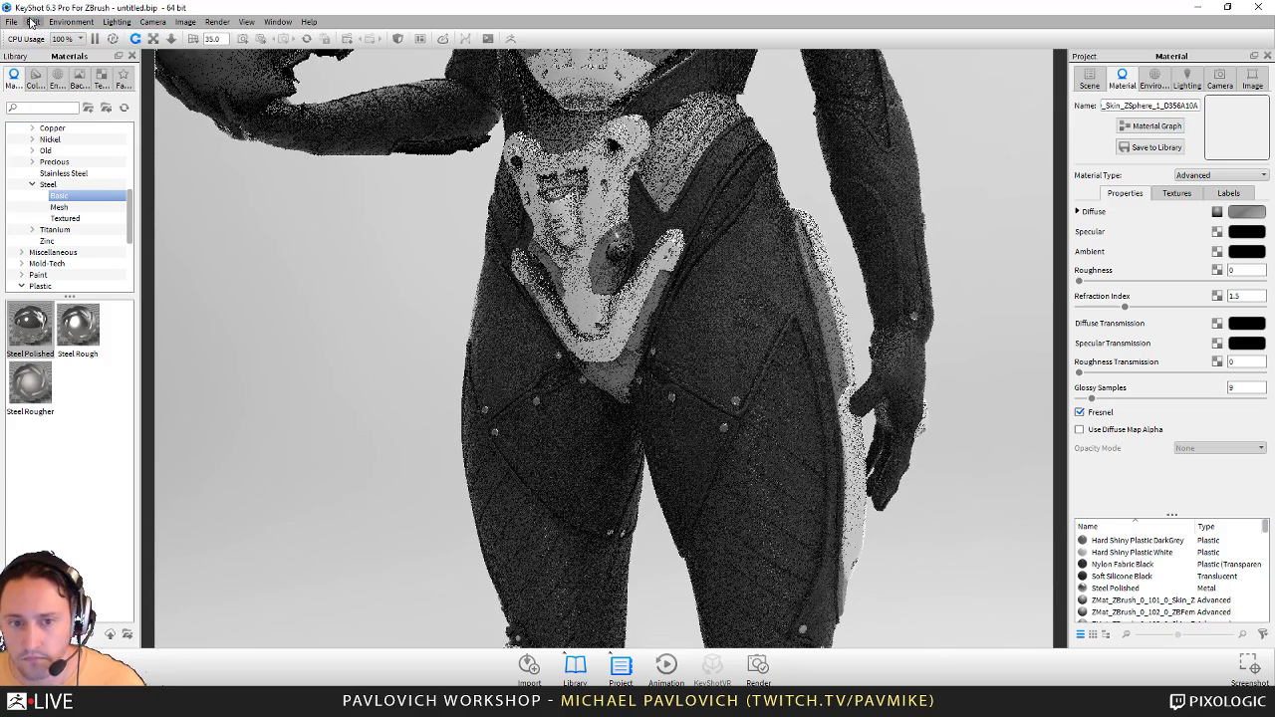
left_click(33, 22)
left_click(40, 38)
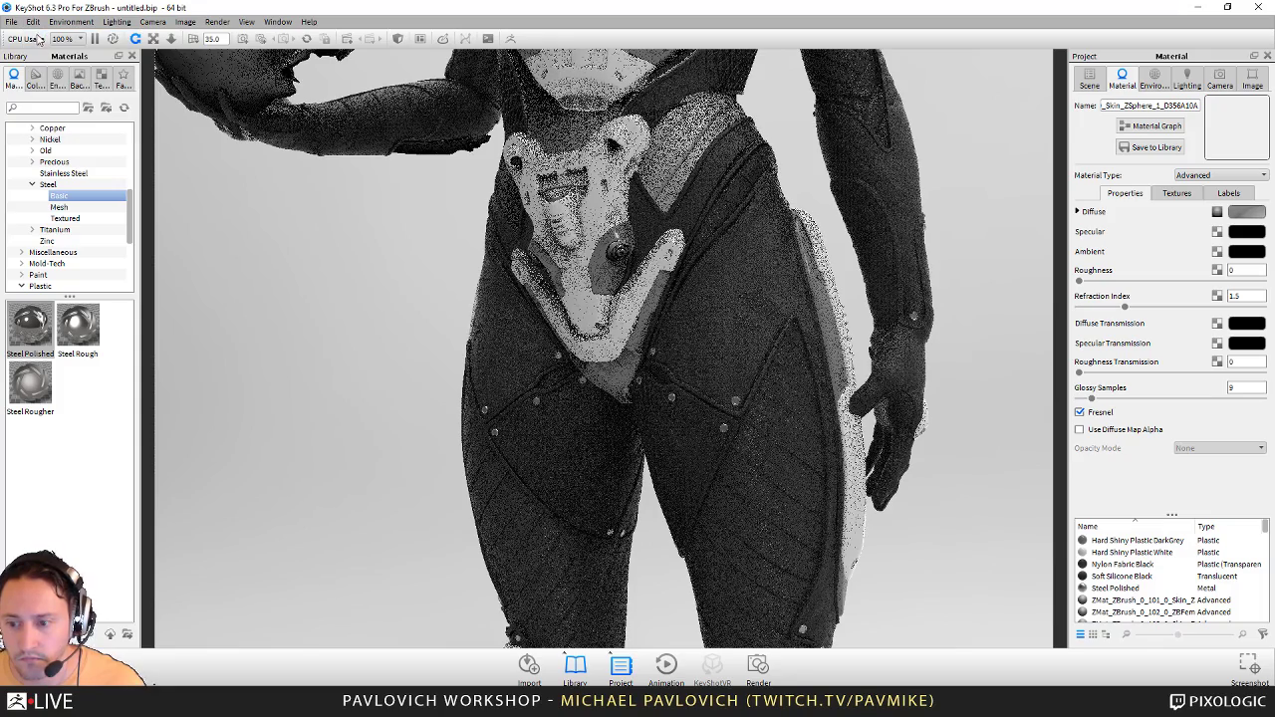
left_click(31, 22)
left_click(31, 22)
left_click(32, 22)
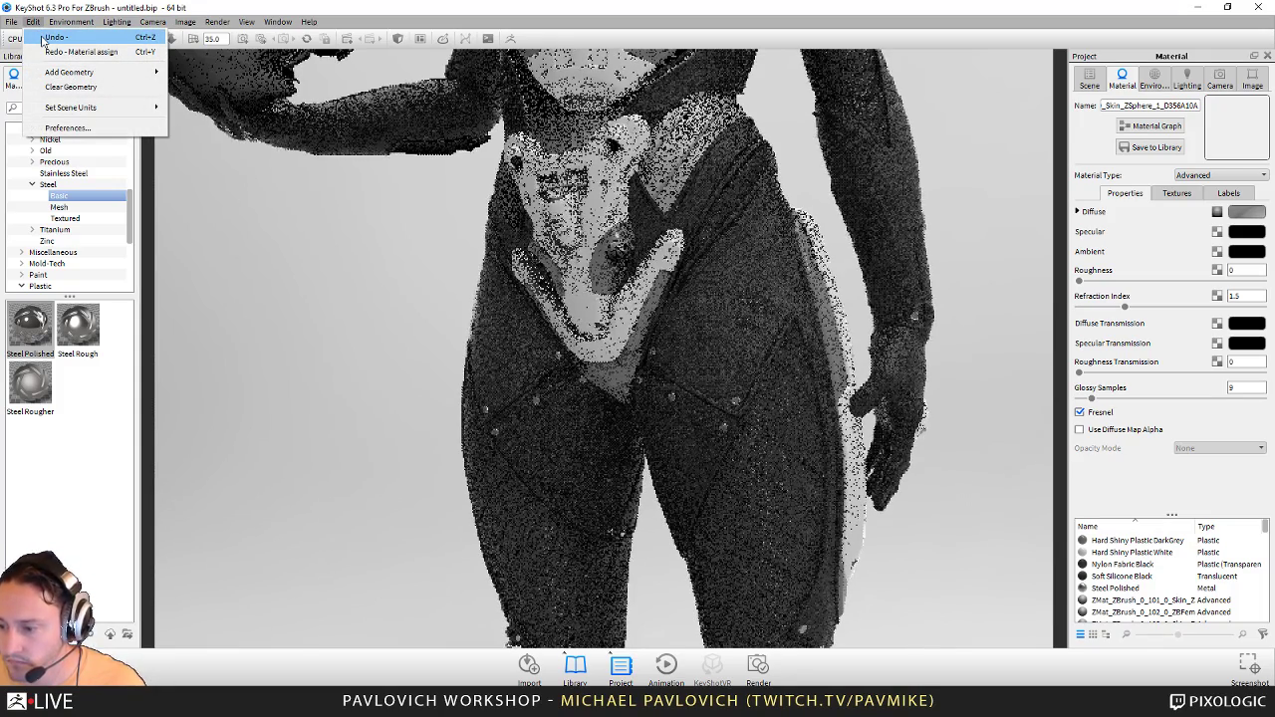
left_click(42, 38)
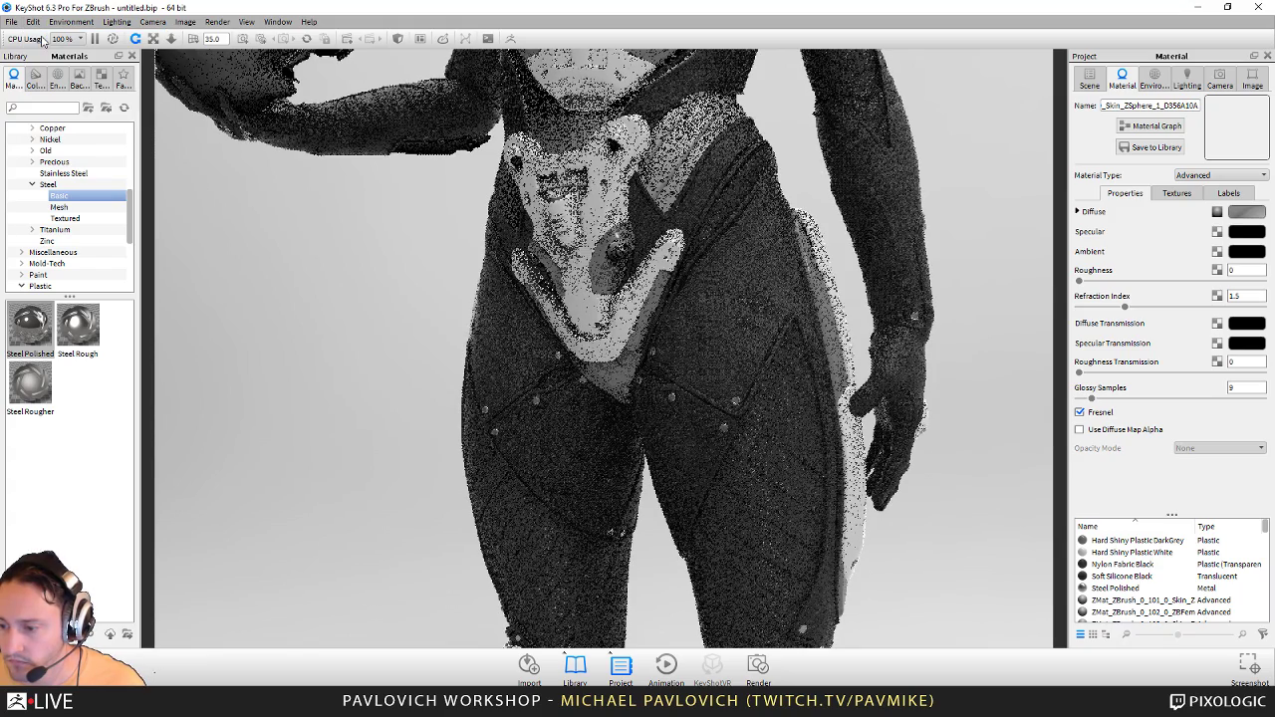
left_click(34, 22)
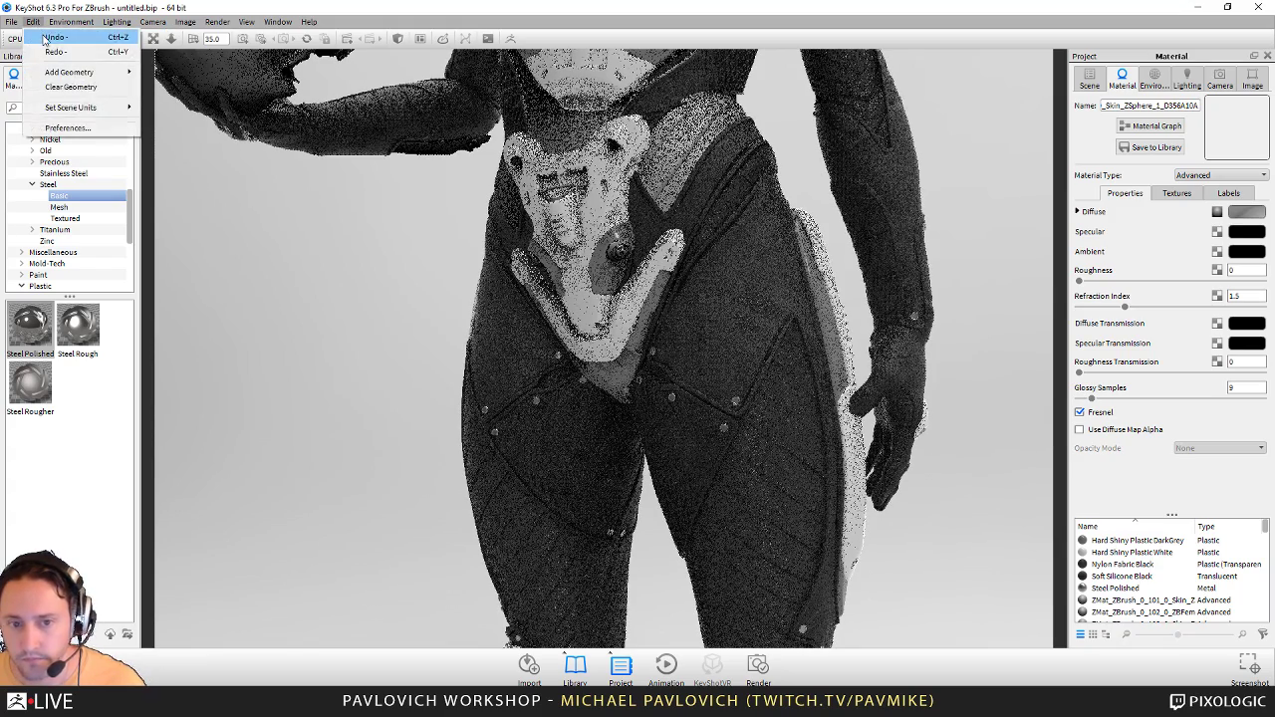
left_click(42, 37)
left_click(34, 21)
left_click(43, 38)
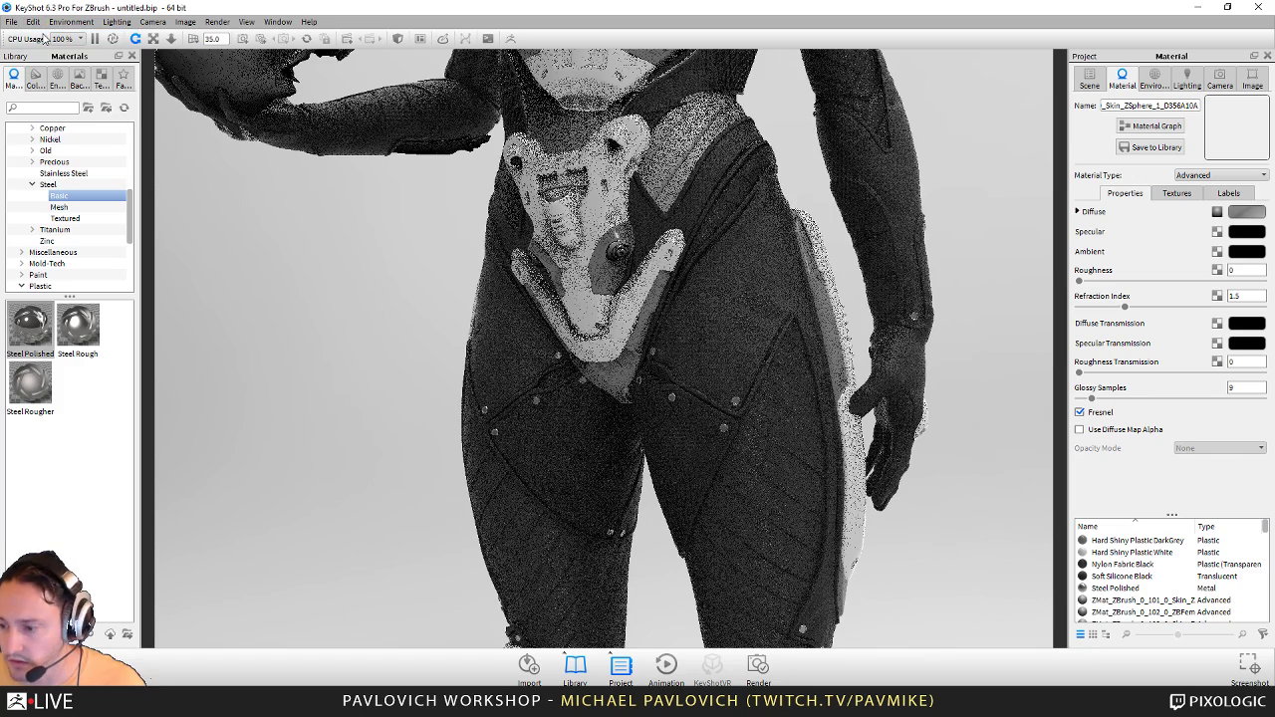
left_click(35, 22)
left_click(40, 38)
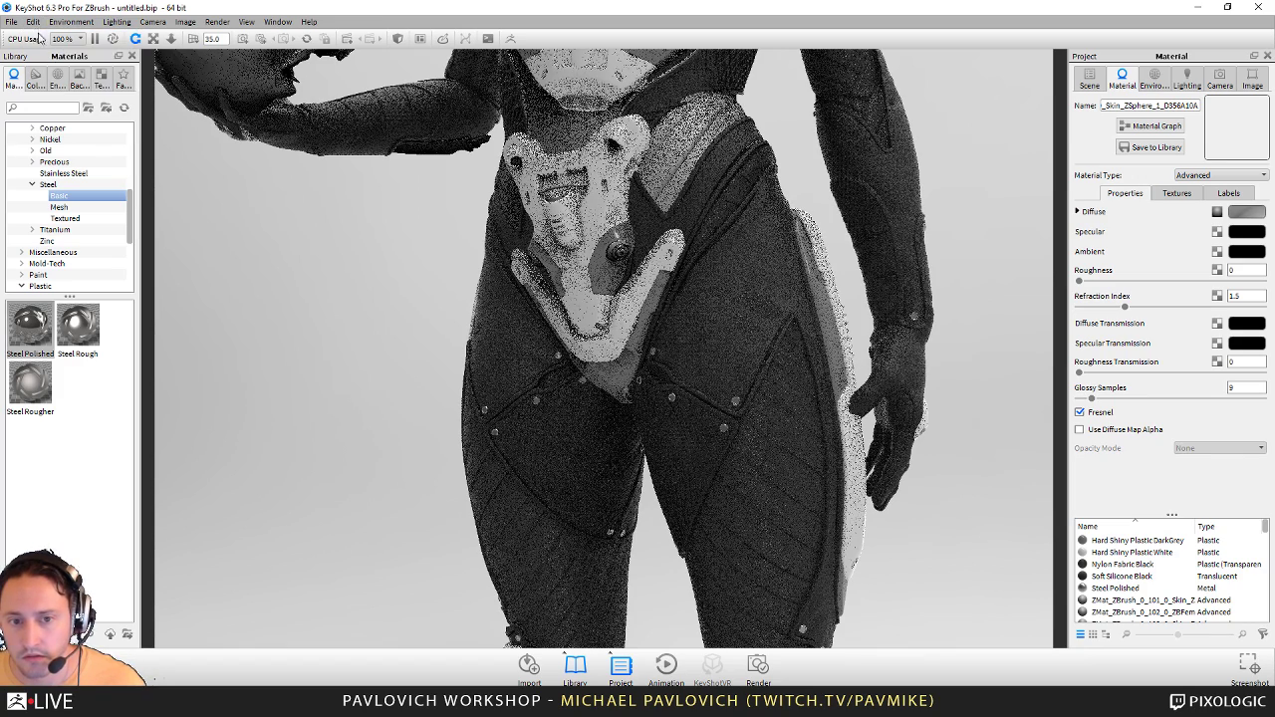
left_click(34, 22)
left_click(40, 38)
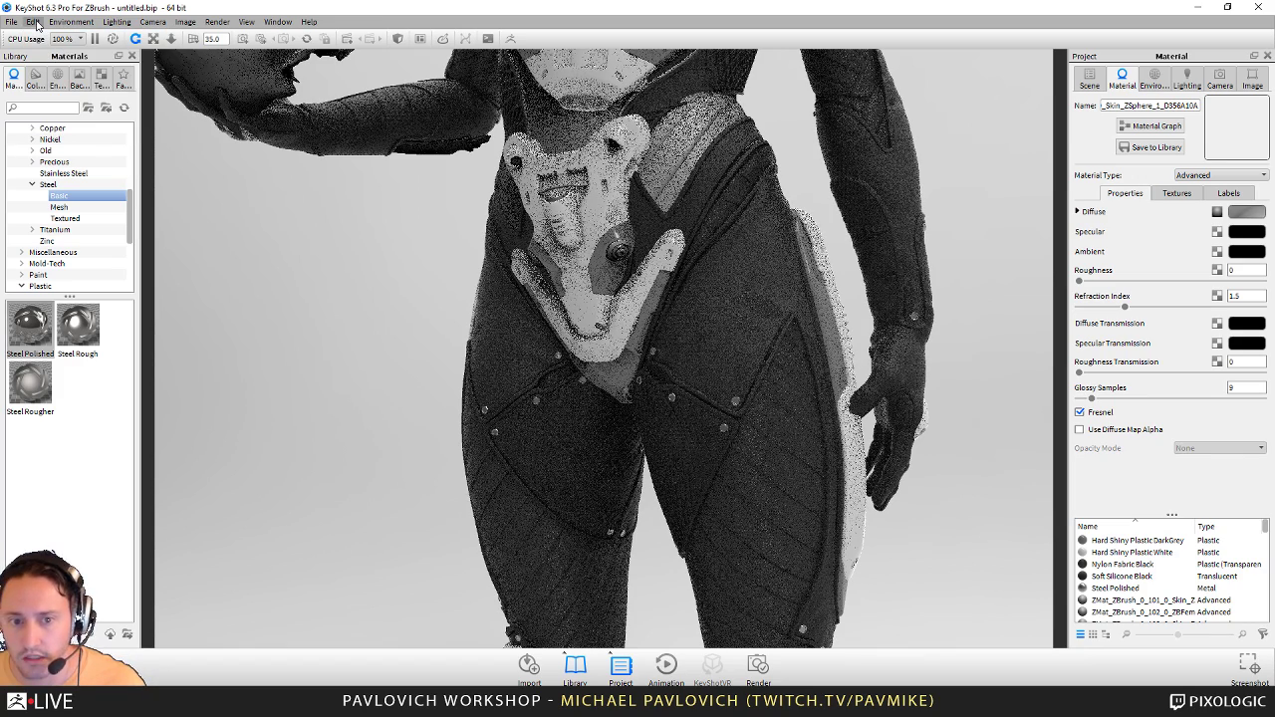
left_click(35, 22)
left_click(40, 38)
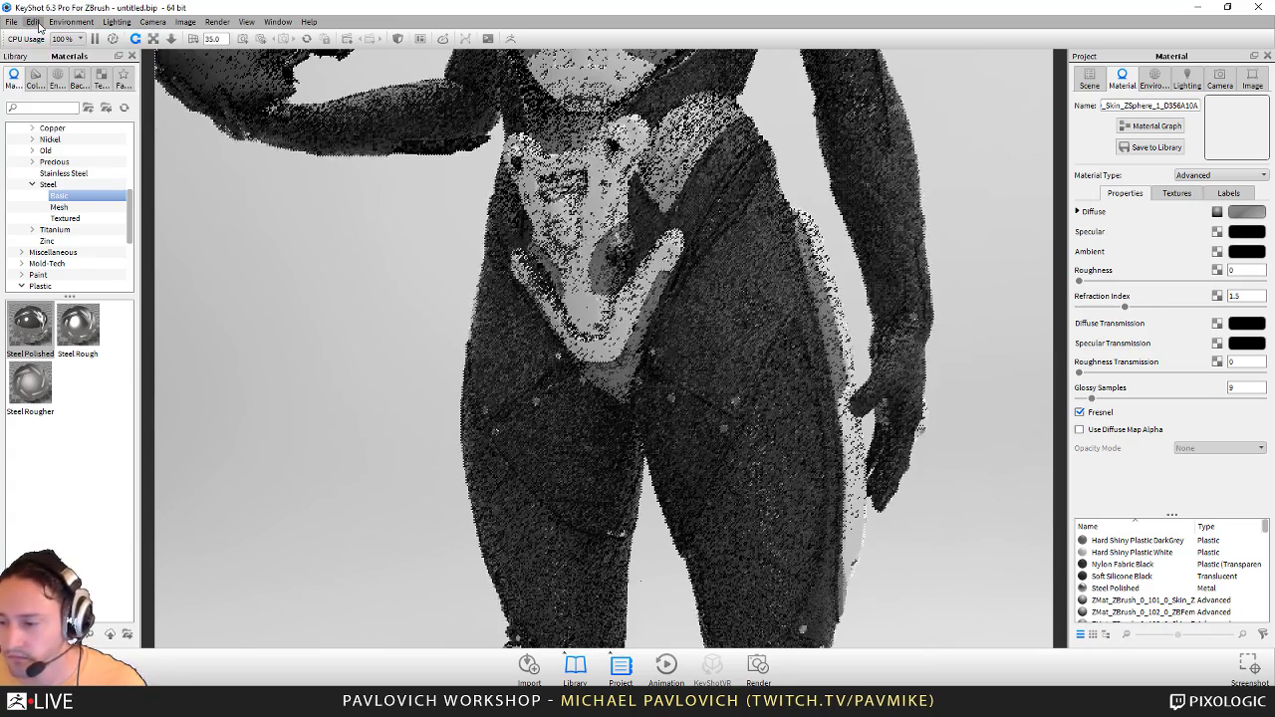
left_click(35, 22)
left_click(40, 38)
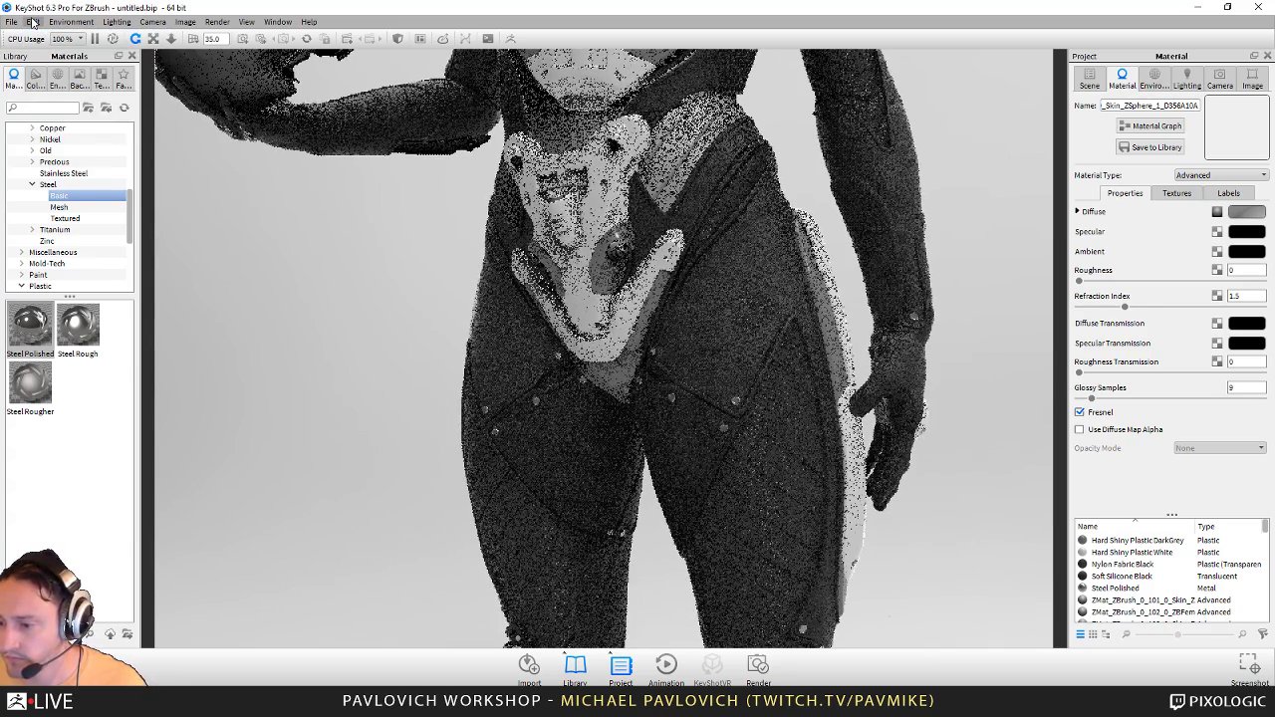
left_click(33, 22)
left_click(40, 38)
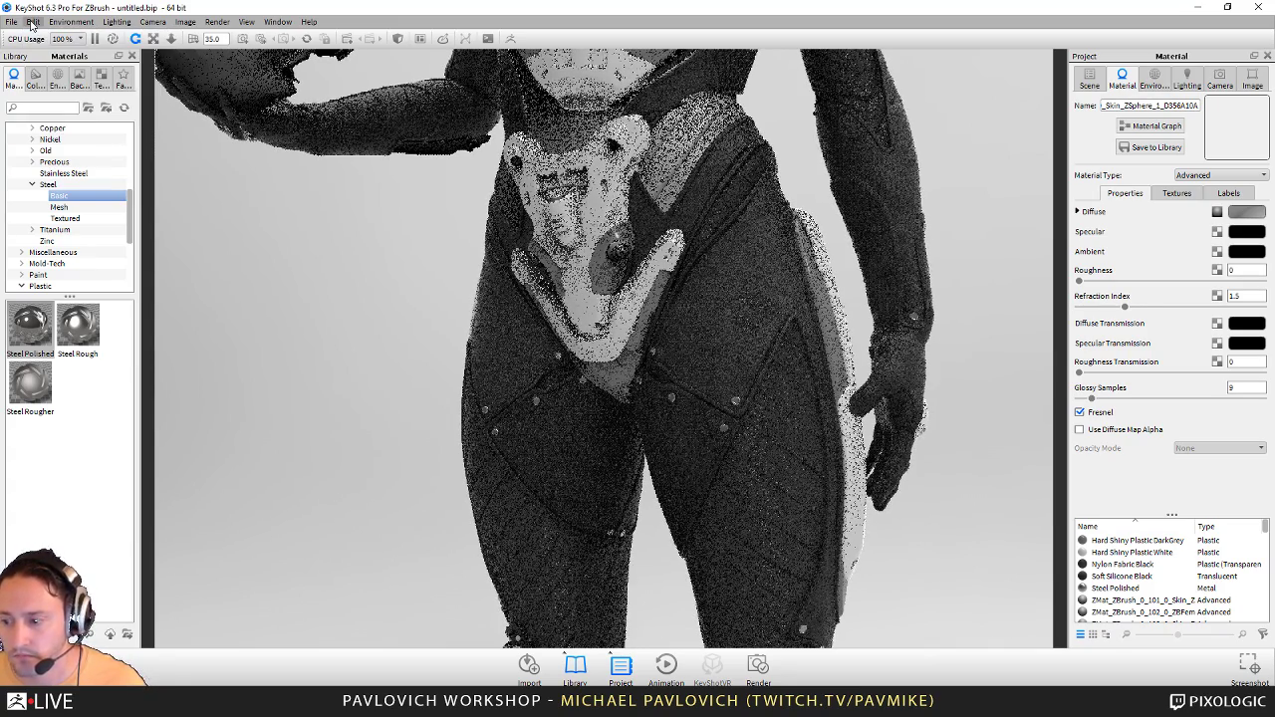
left_click(33, 21)
left_click(40, 38)
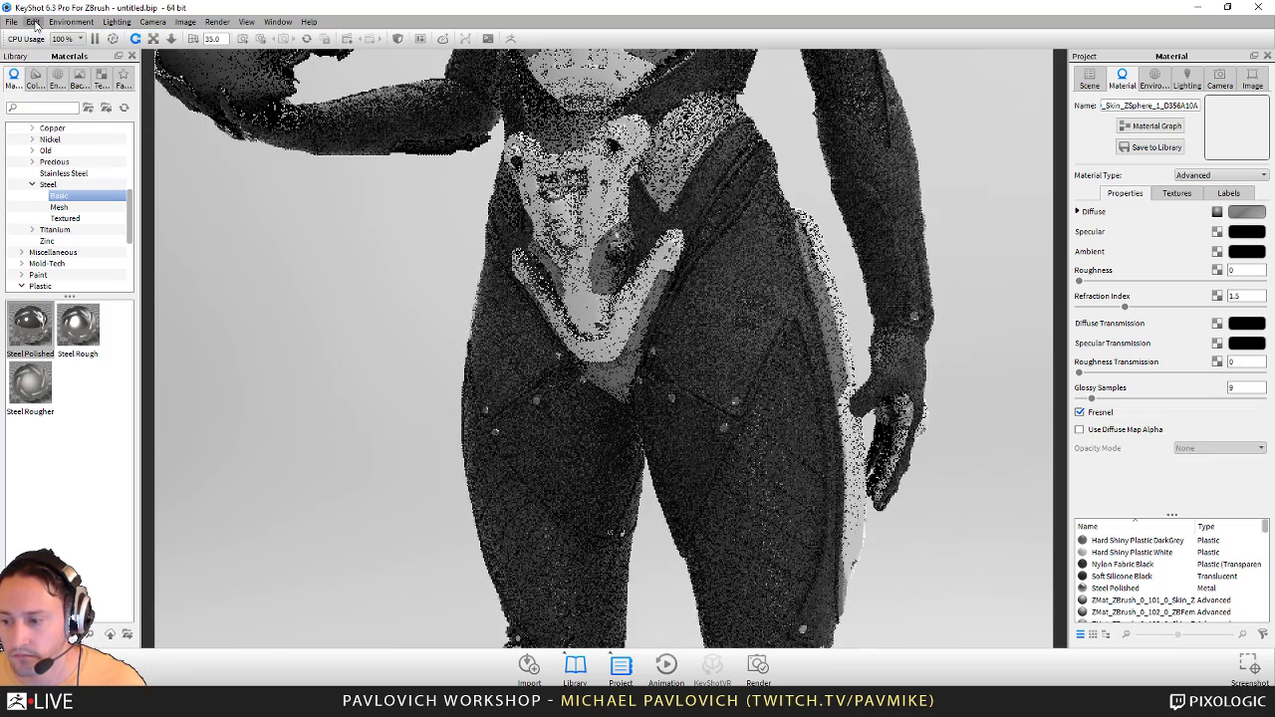
left_click(35, 22)
left_click(40, 37)
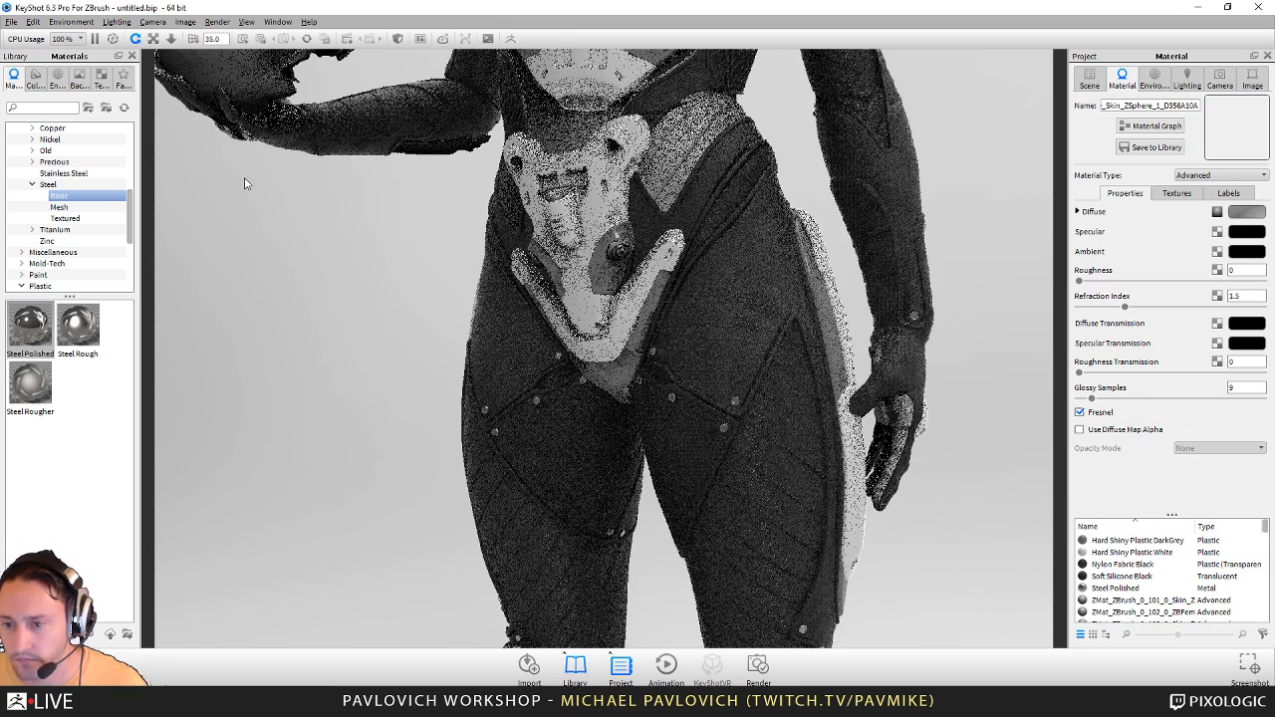
Step: Bring the figure back into view by applying Center and Fit Part to the ZBrush_0_2_0_Skin part in the scene tree
scroll(246, 185, "down", 10)
left_click_drag(247, 184, 1152, 568)
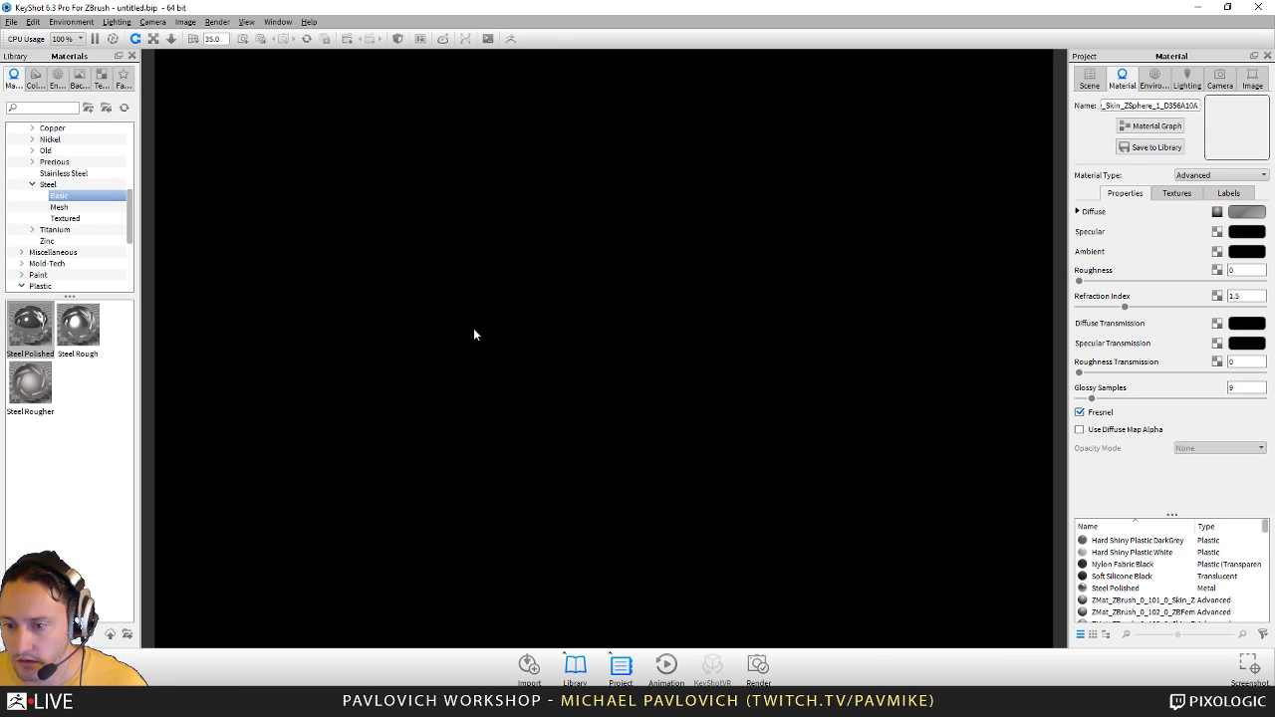
left_click(1090, 79)
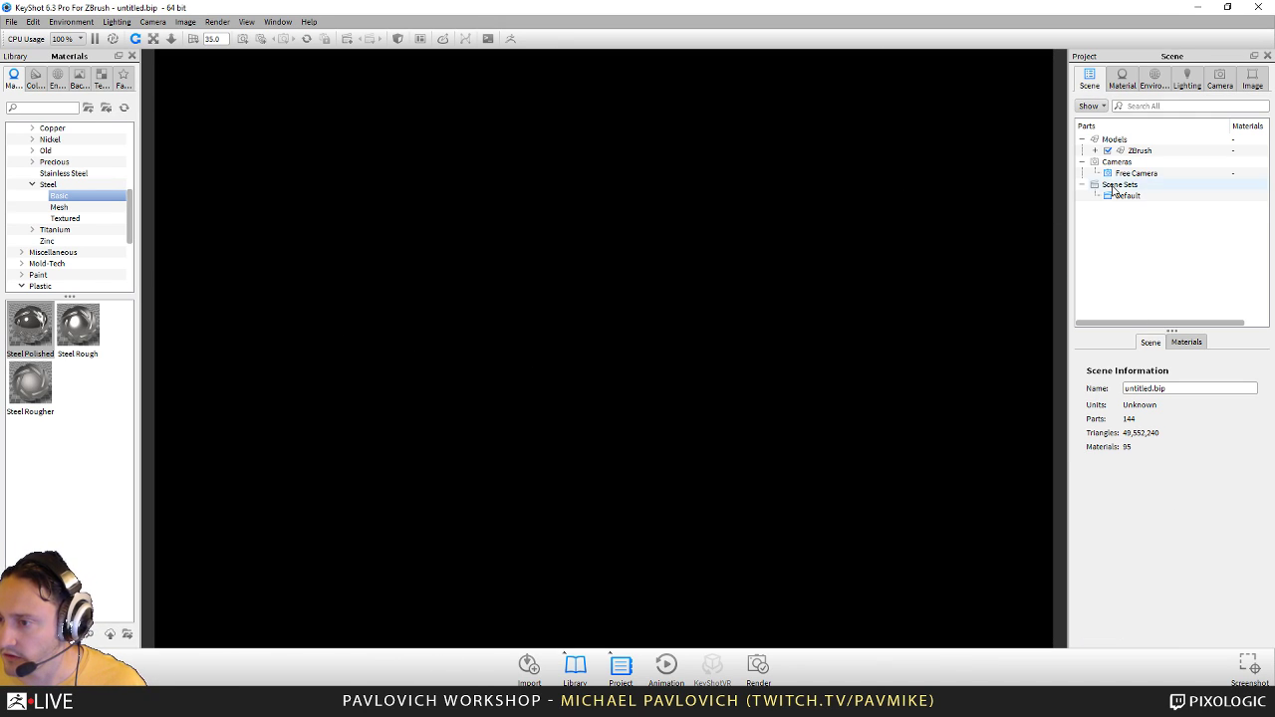
left_click(1107, 150)
right_click(1172, 186)
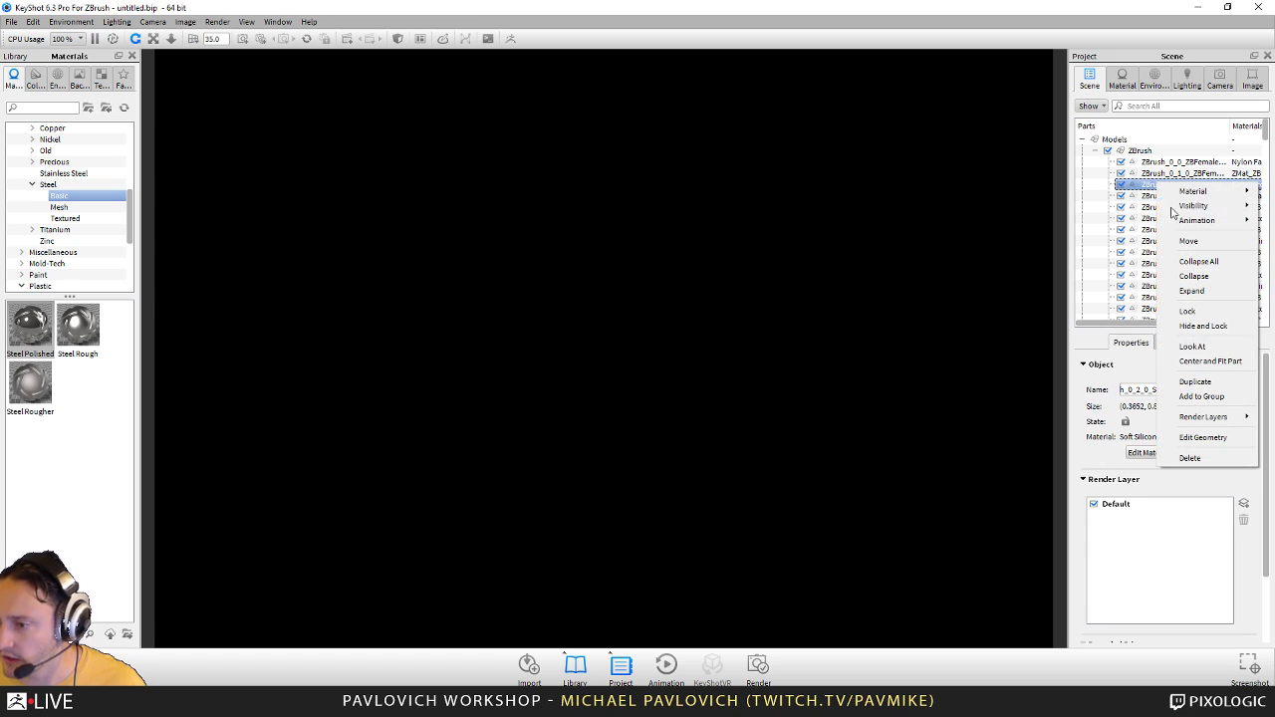
left_click(1209, 361)
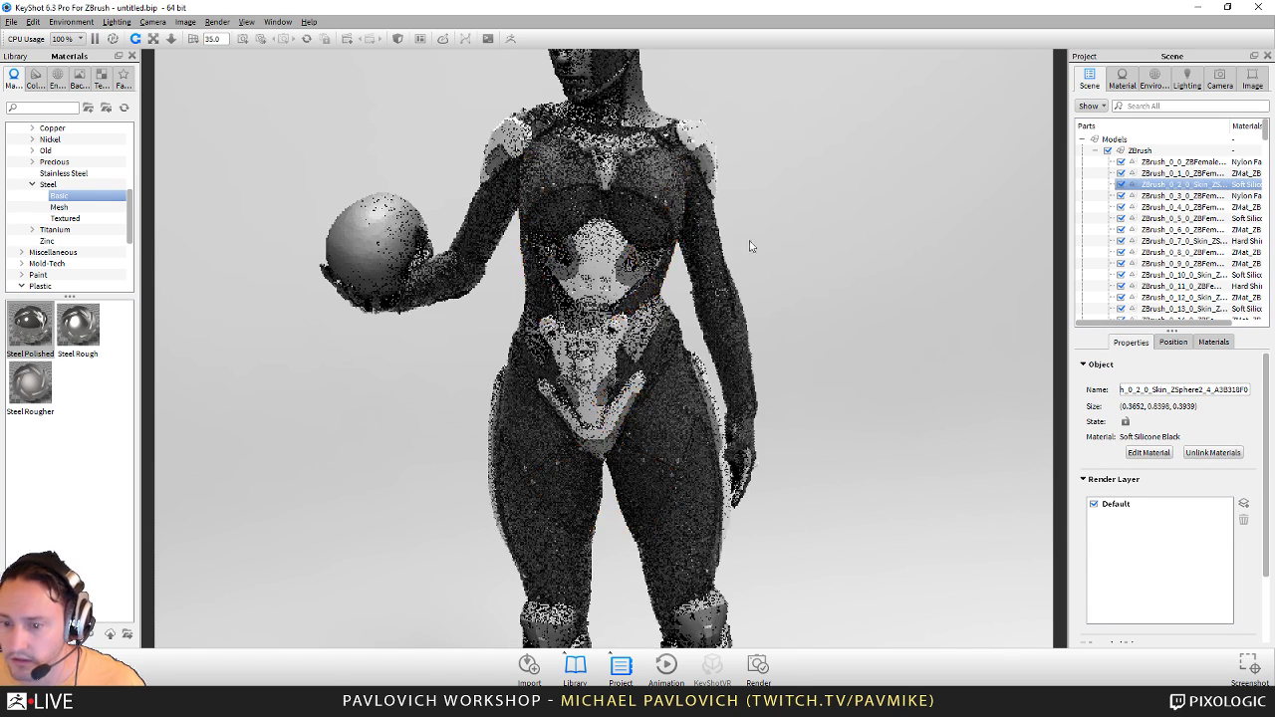
Step: Examine the whole figure's materials from head to boots, both at a distance and close to the torso
scroll(787, 239, "down", 5)
left_click(891, 259)
left_click_drag(891, 259, 859, 343)
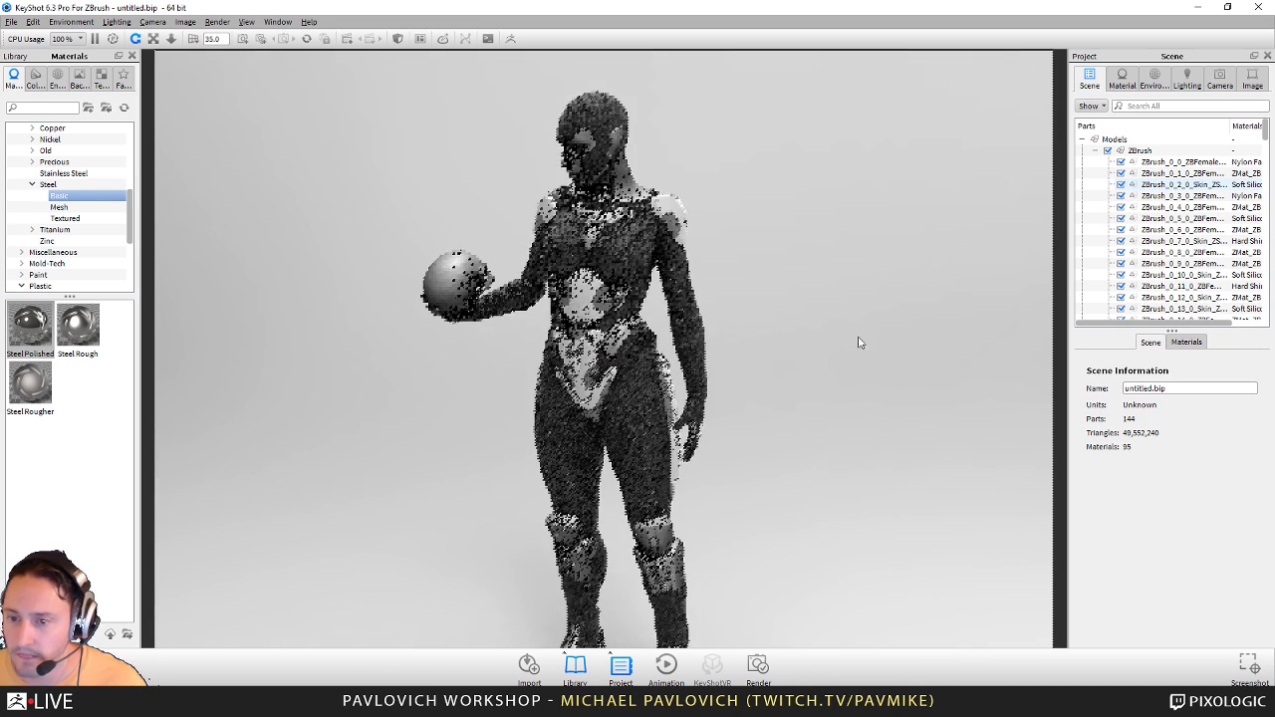
scroll(819, 333, "down", 2)
middle_click_drag(817, 333, 817, 287)
key("super")
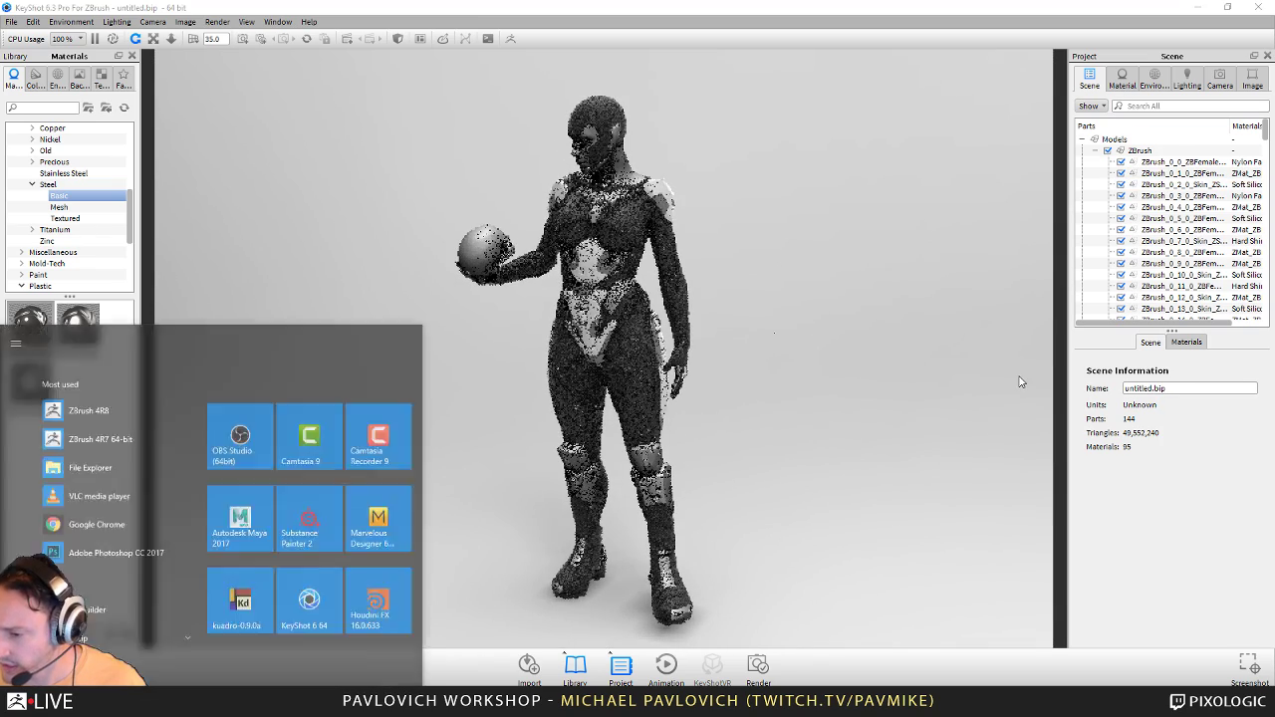
key("super")
scroll(845, 358, "up", 4)
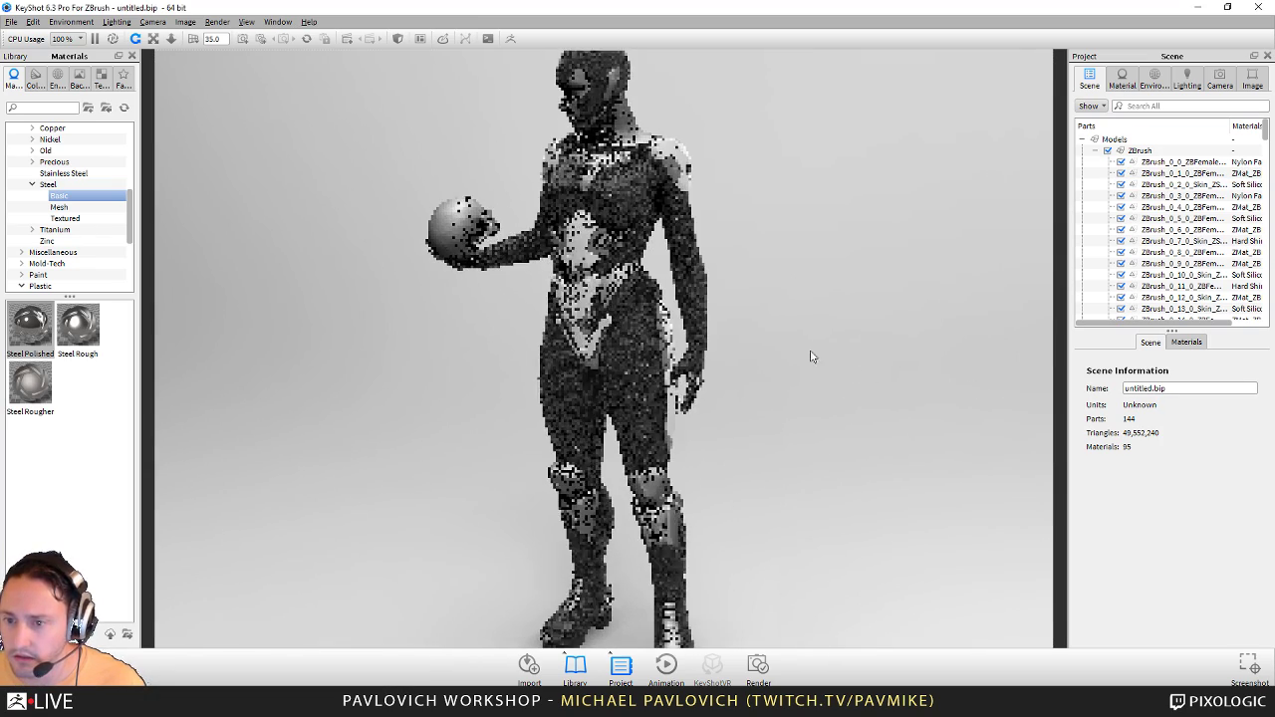
left_click_drag(810, 356, 910, 375)
left_click(1127, 76)
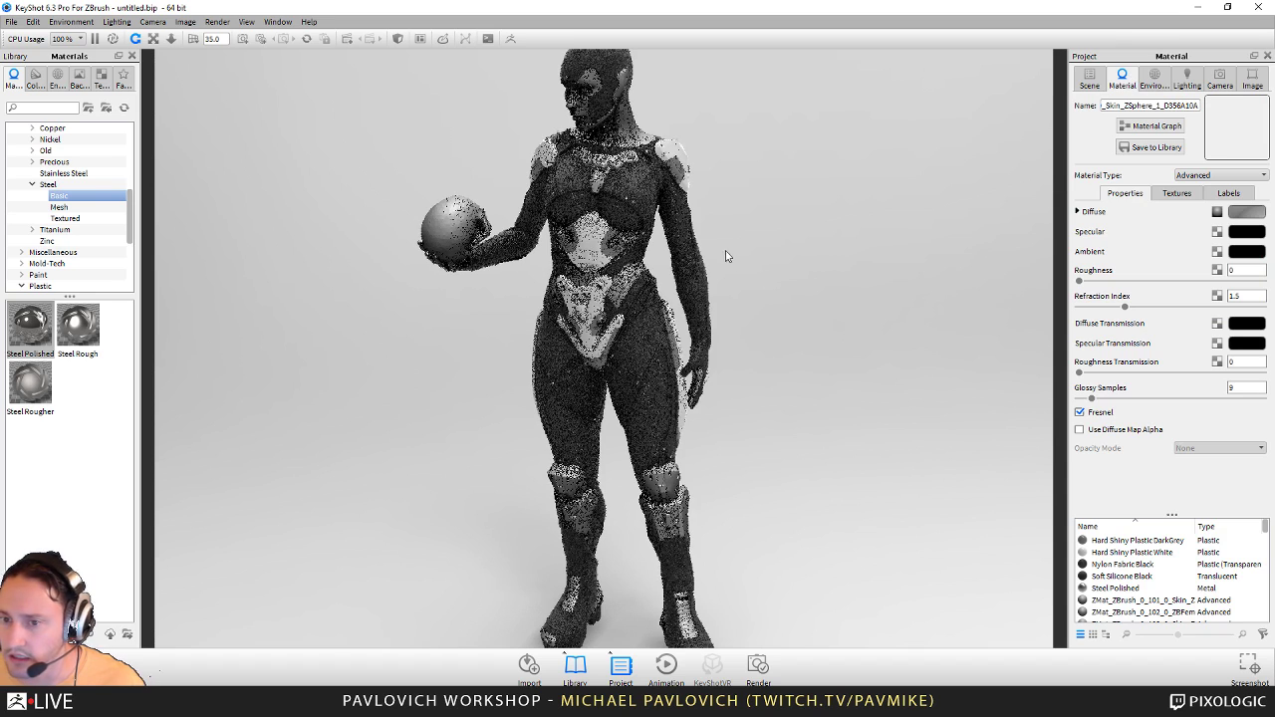
left_click_drag(791, 293, 875, 315)
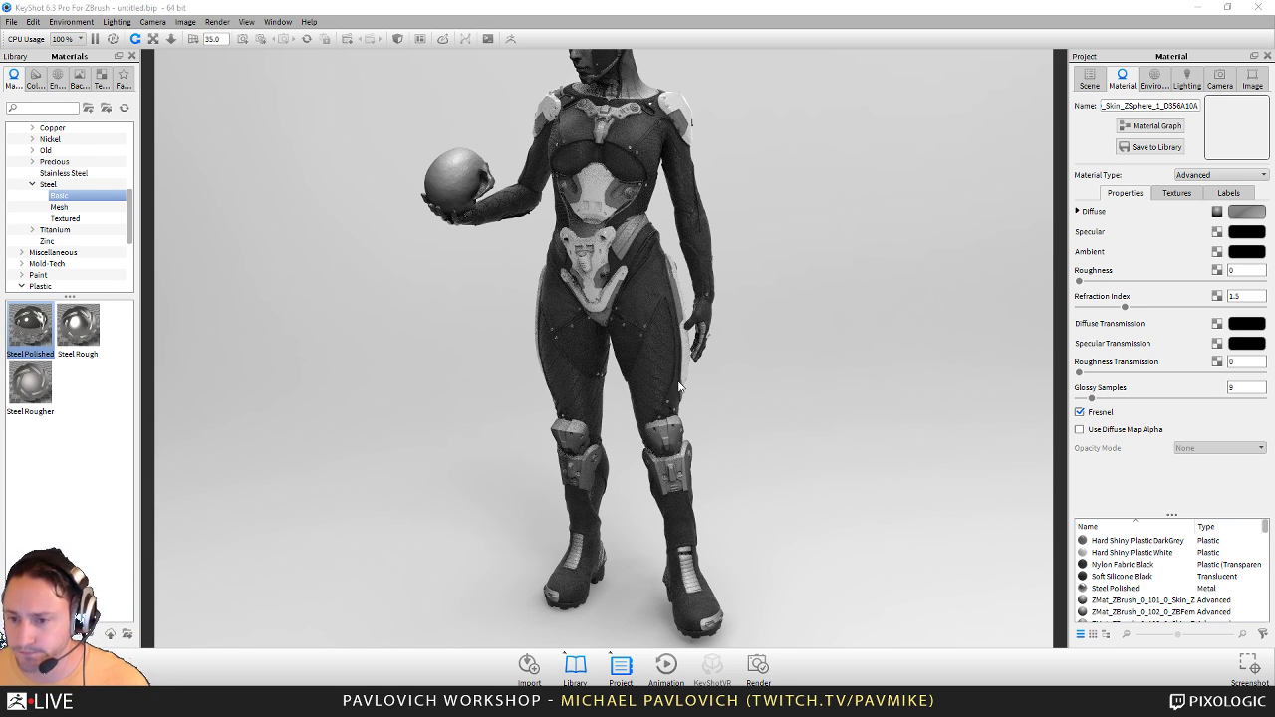
scroll(796, 289, "up", 5)
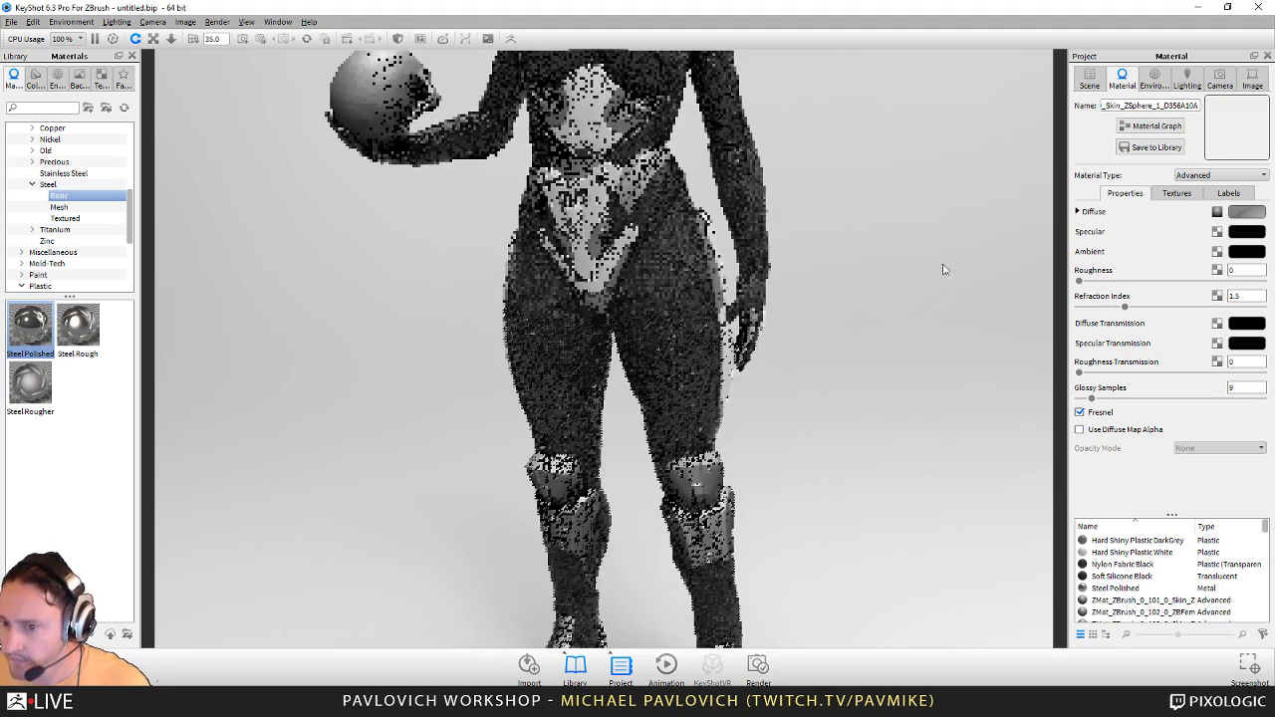
middle_click_drag(848, 382, 828, 550)
Step: Search the material library for "leather" and assign Leather Black to the hip and outer thigh panels
left_click(1088, 79)
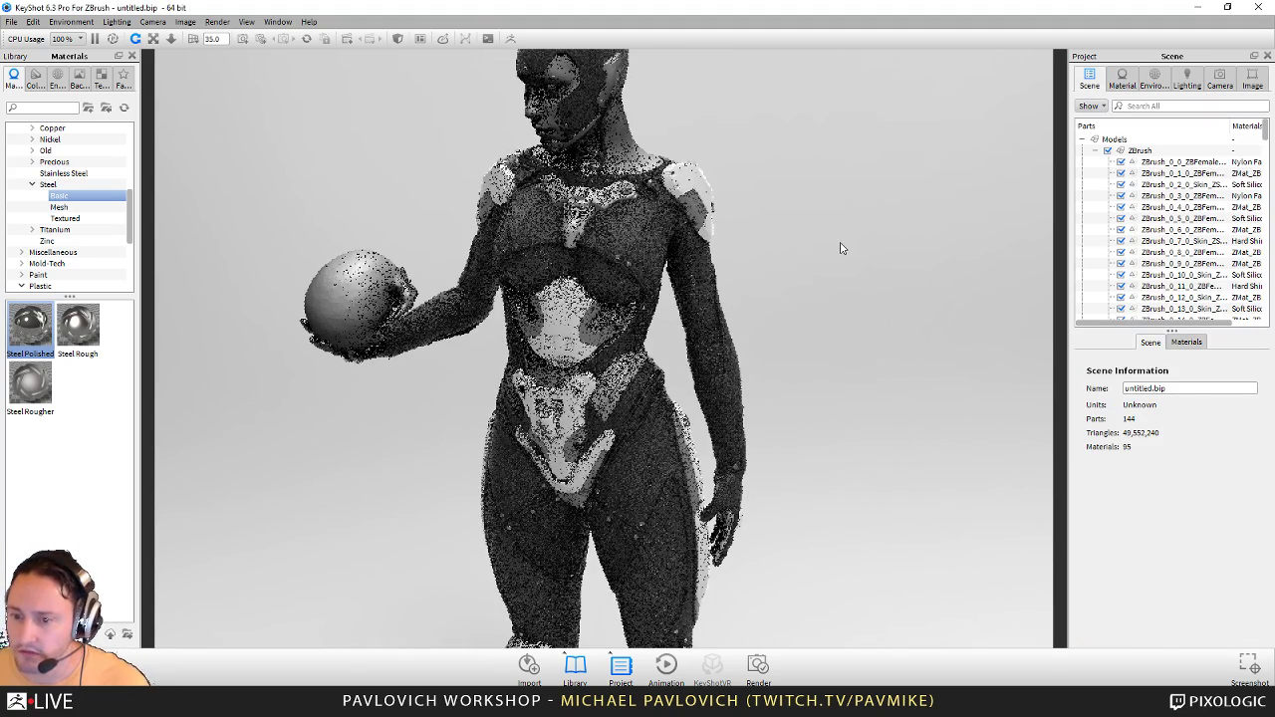
left_click(644, 225)
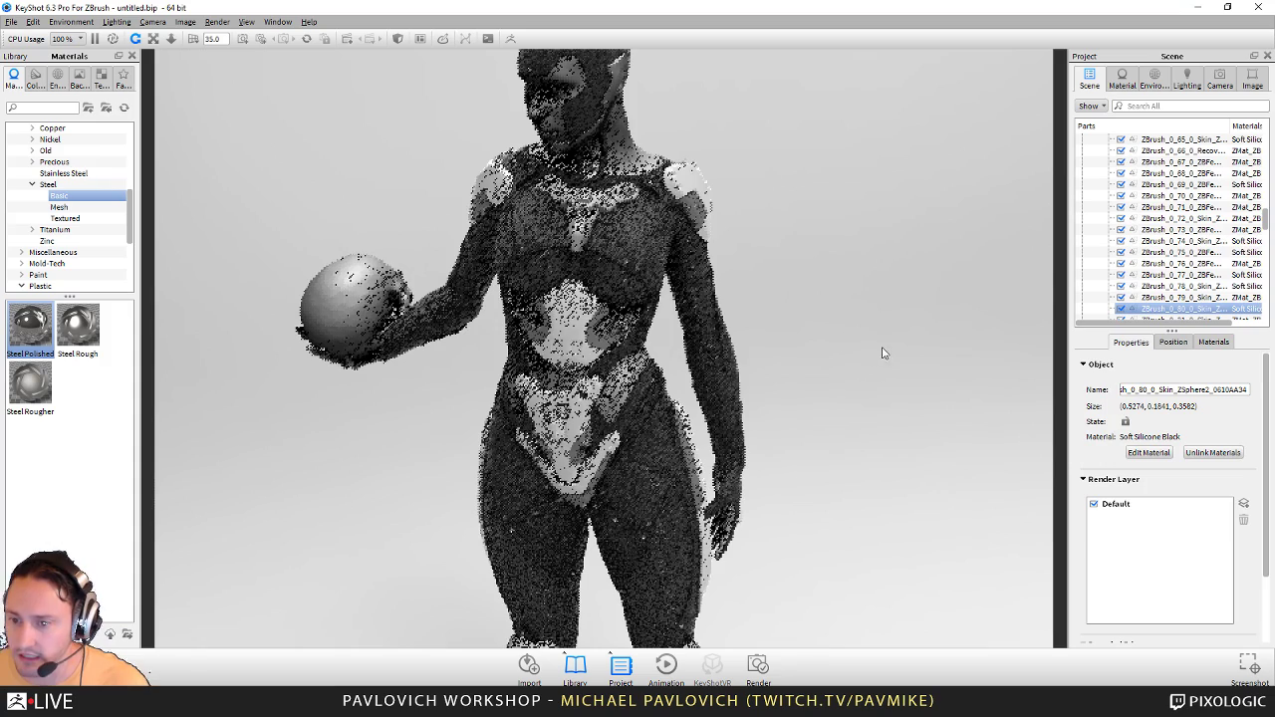
left_click_drag(840, 345, 774, 408)
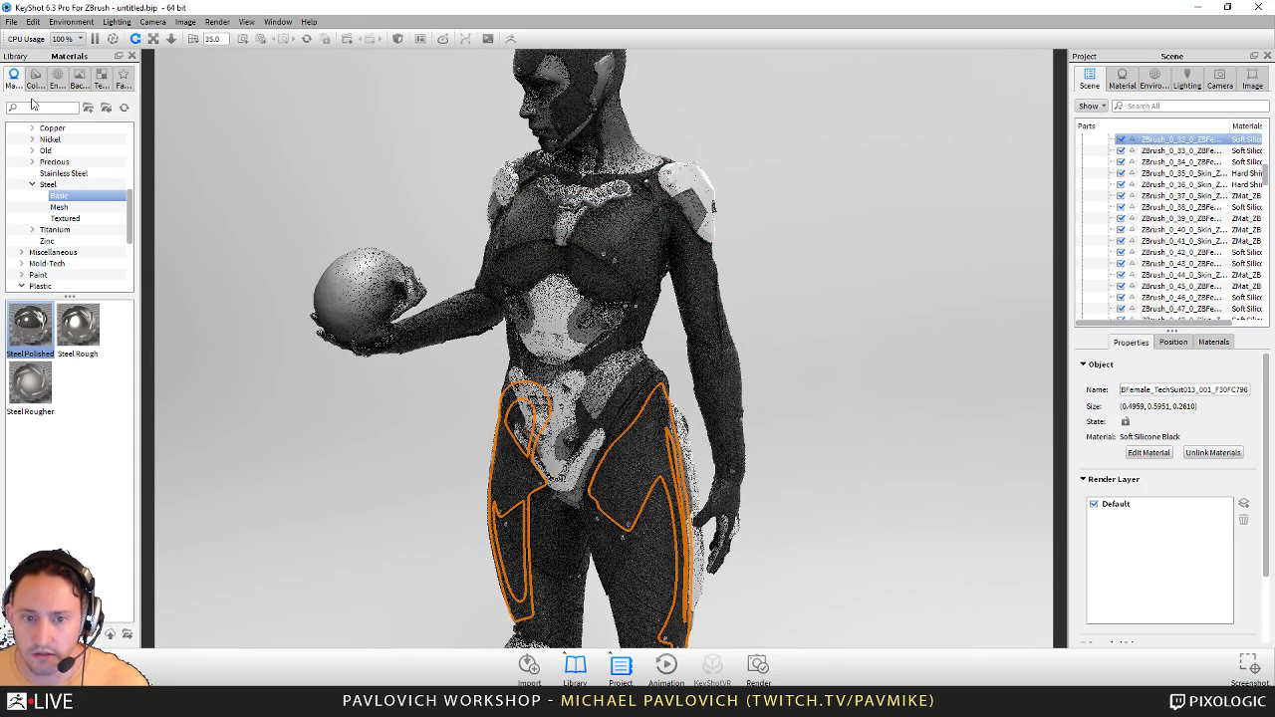
type("leather")
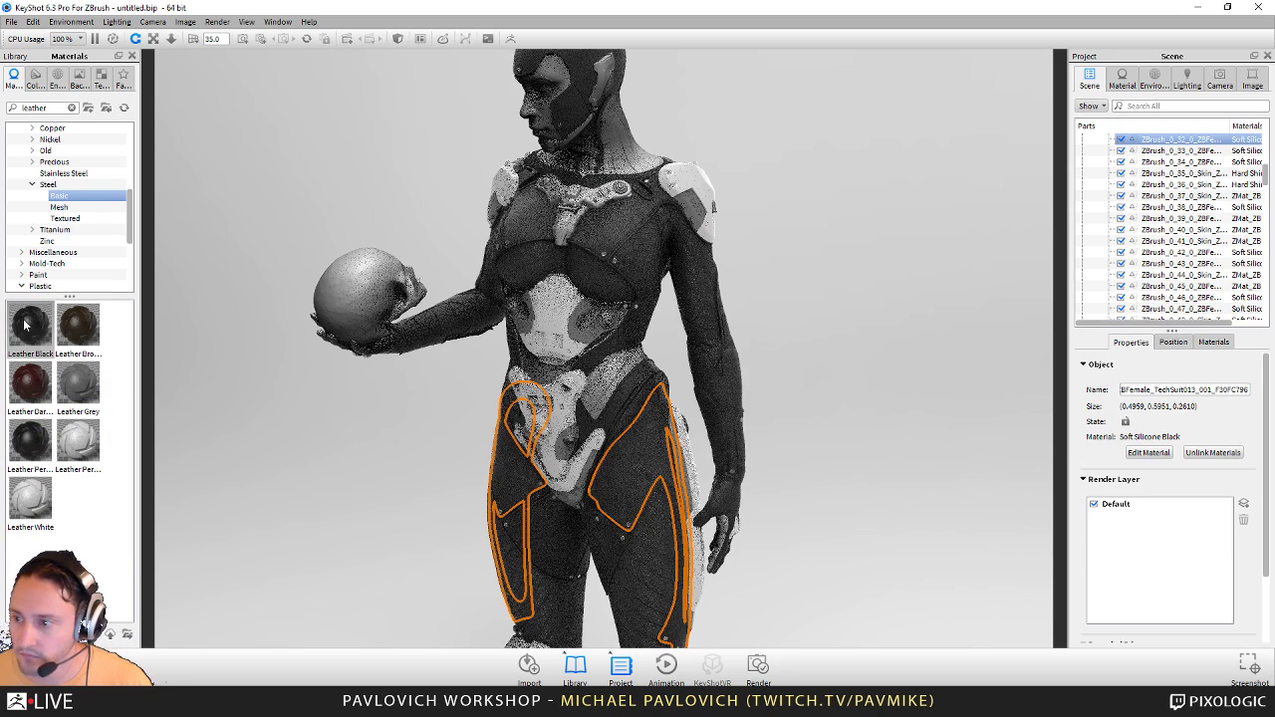
left_click_drag(25, 324, 1177, 174)
Step: Assign the in-scene Leather Black #1 material to the upper arm and forearm panels of both sleeves
middle_click_drag(865, 393, 892, 269)
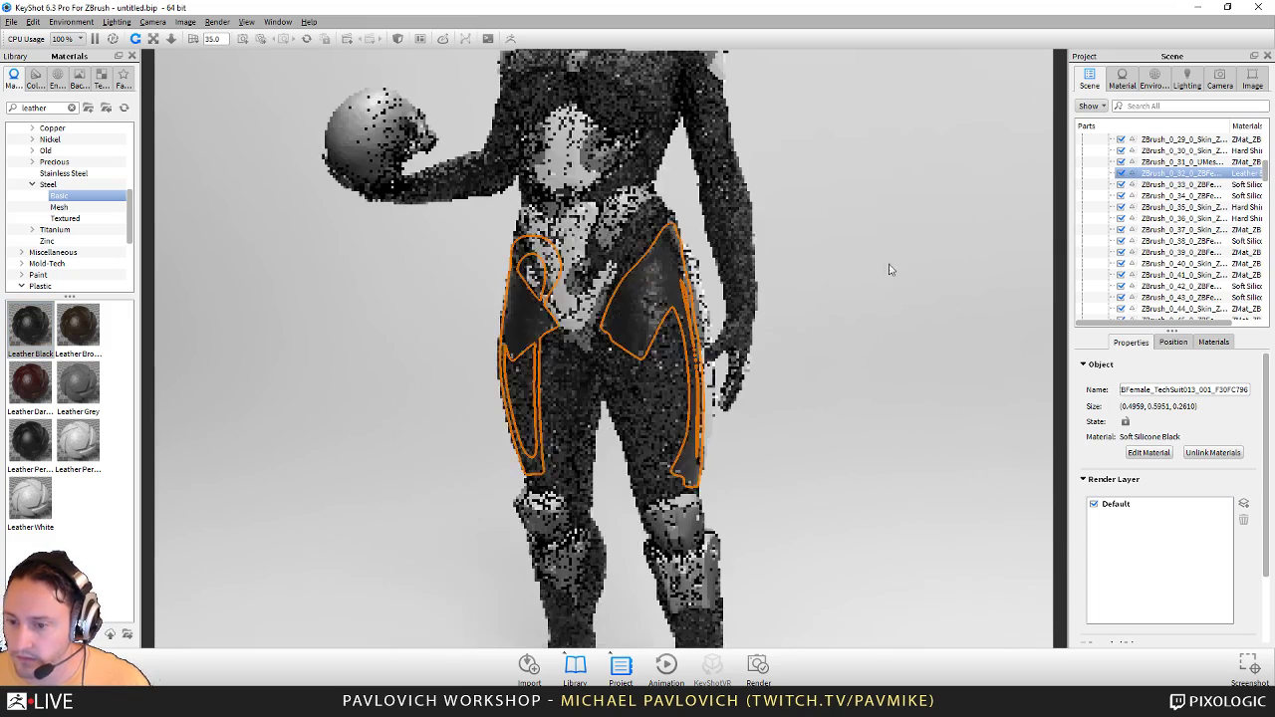
left_click(742, 226)
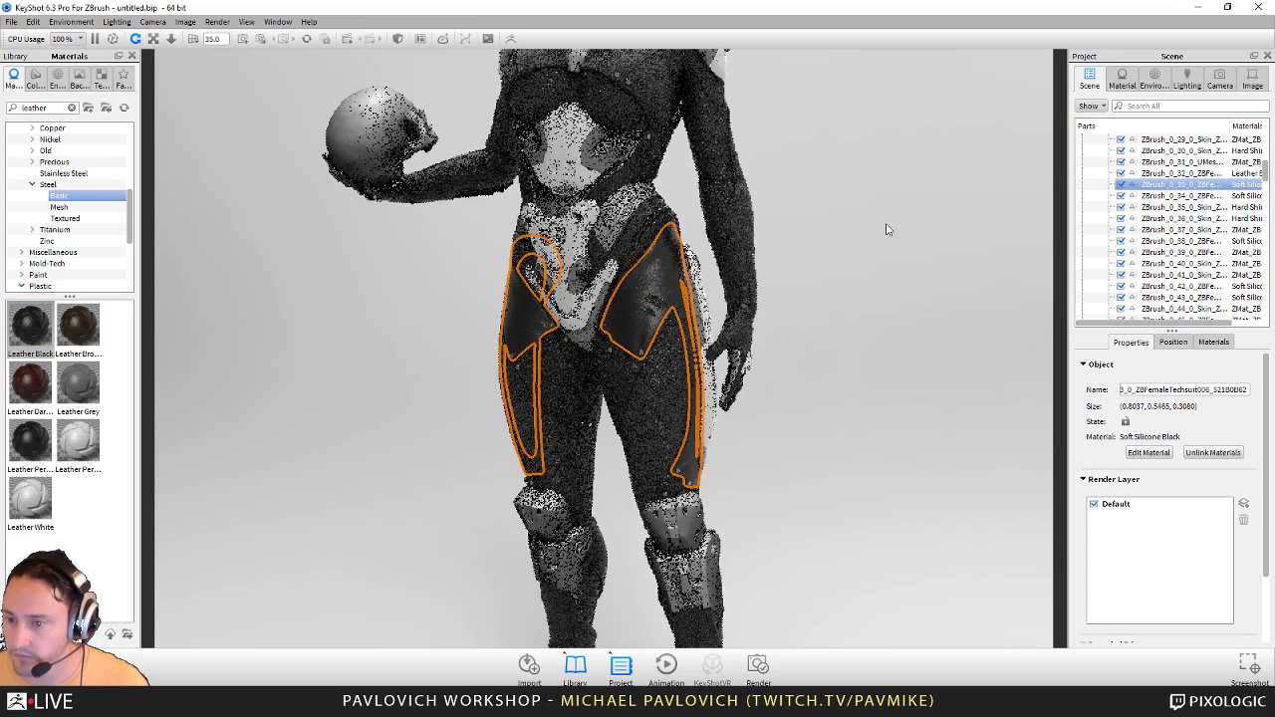
left_click(1214, 341)
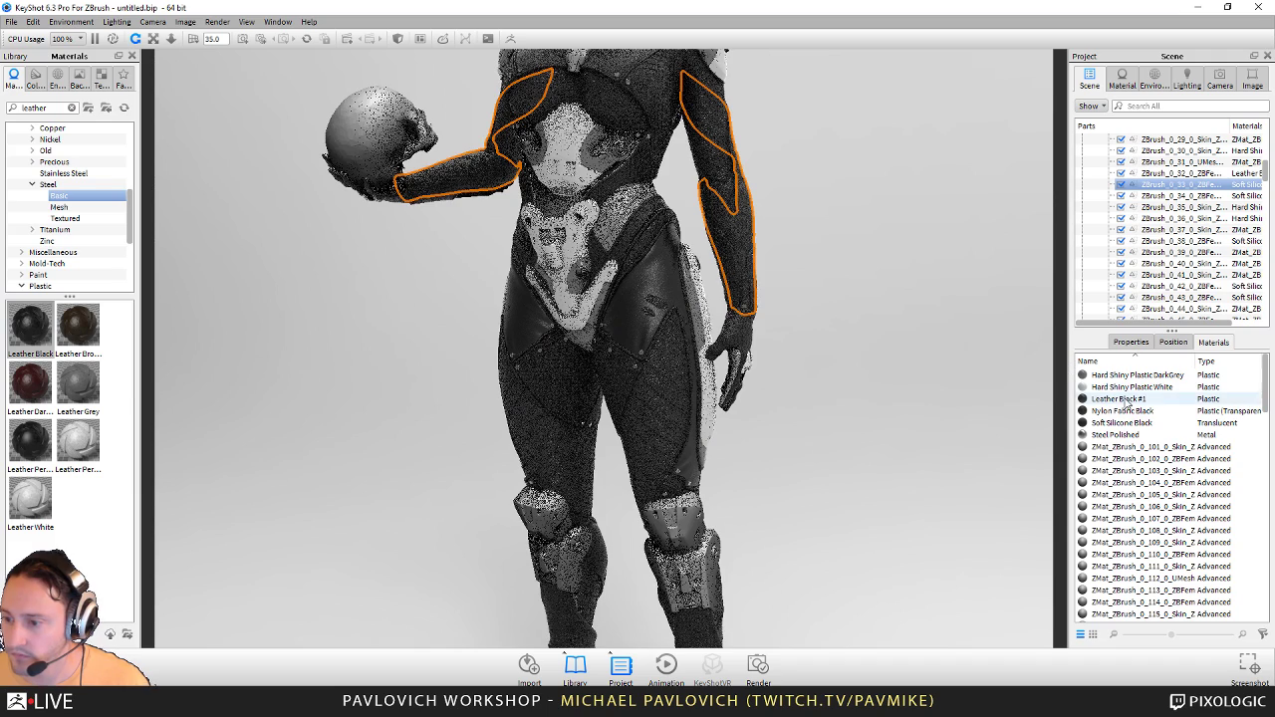
left_click_drag(1124, 400, 1184, 185)
Step: Select the upper chest and shoulder panel and switch the lighting preset to Performance Mode
middle_click_drag(843, 199, 859, 365)
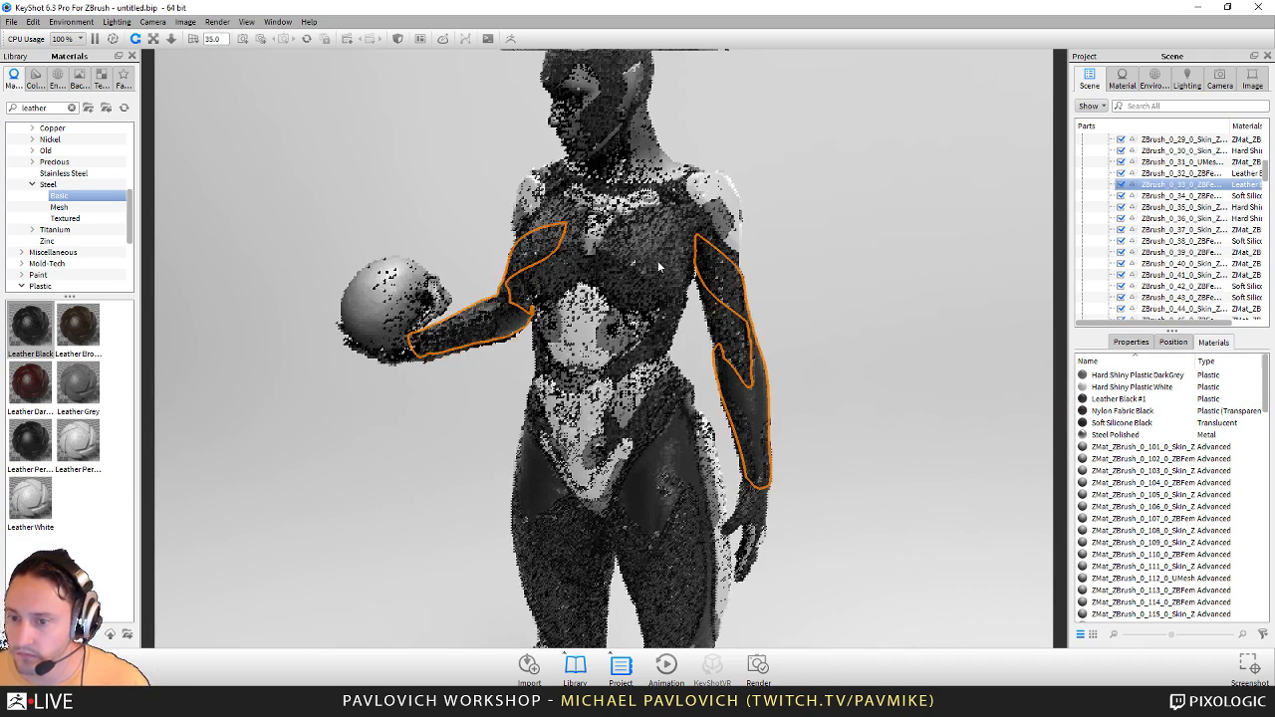
left_click(645, 235)
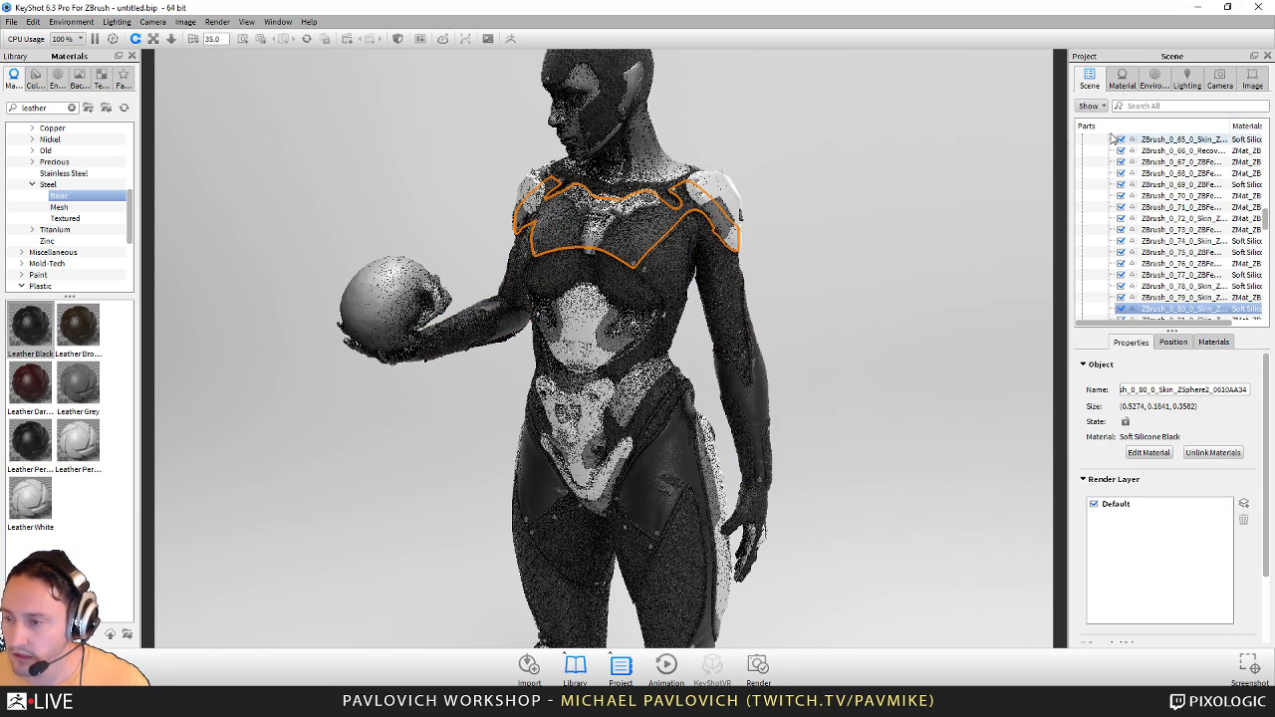
left_click(1186, 85)
left_click(1130, 130)
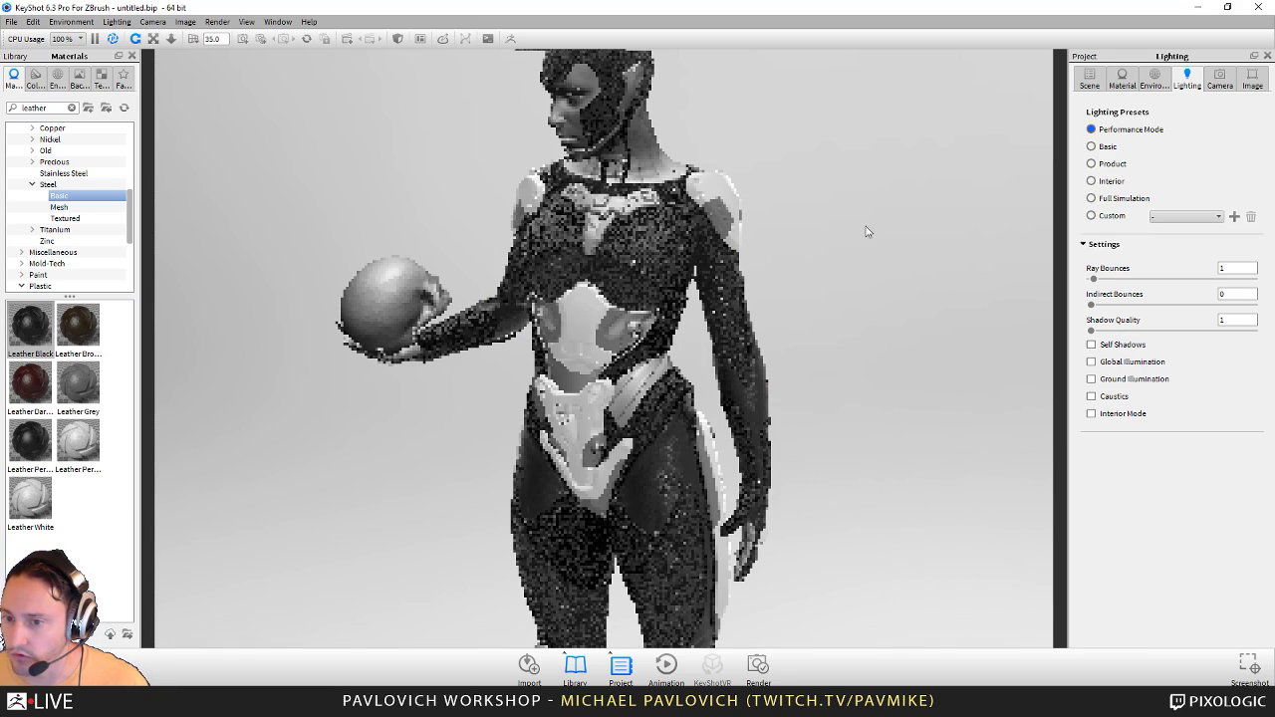
Step: Assign Leather Black #1 to the selected upper chest and shoulder panel in the scene tree
left_click(1092, 79)
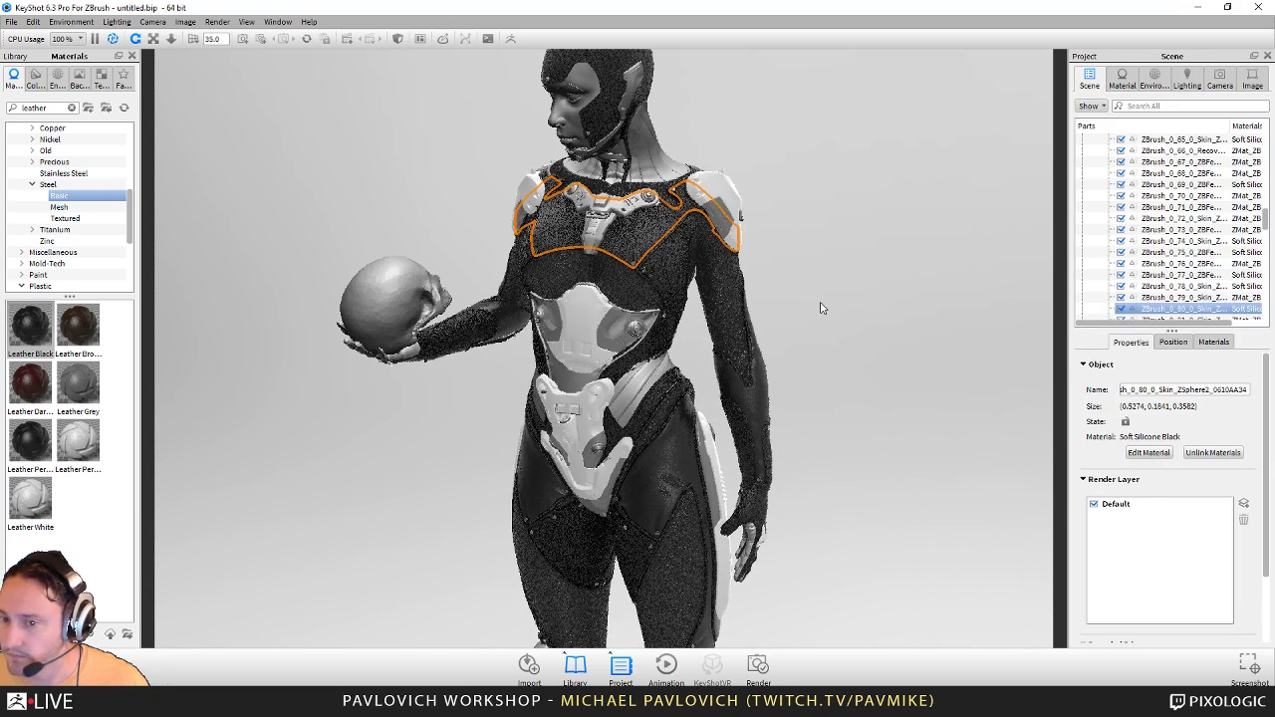
left_click_drag(823, 308, 842, 314)
left_click(1225, 343)
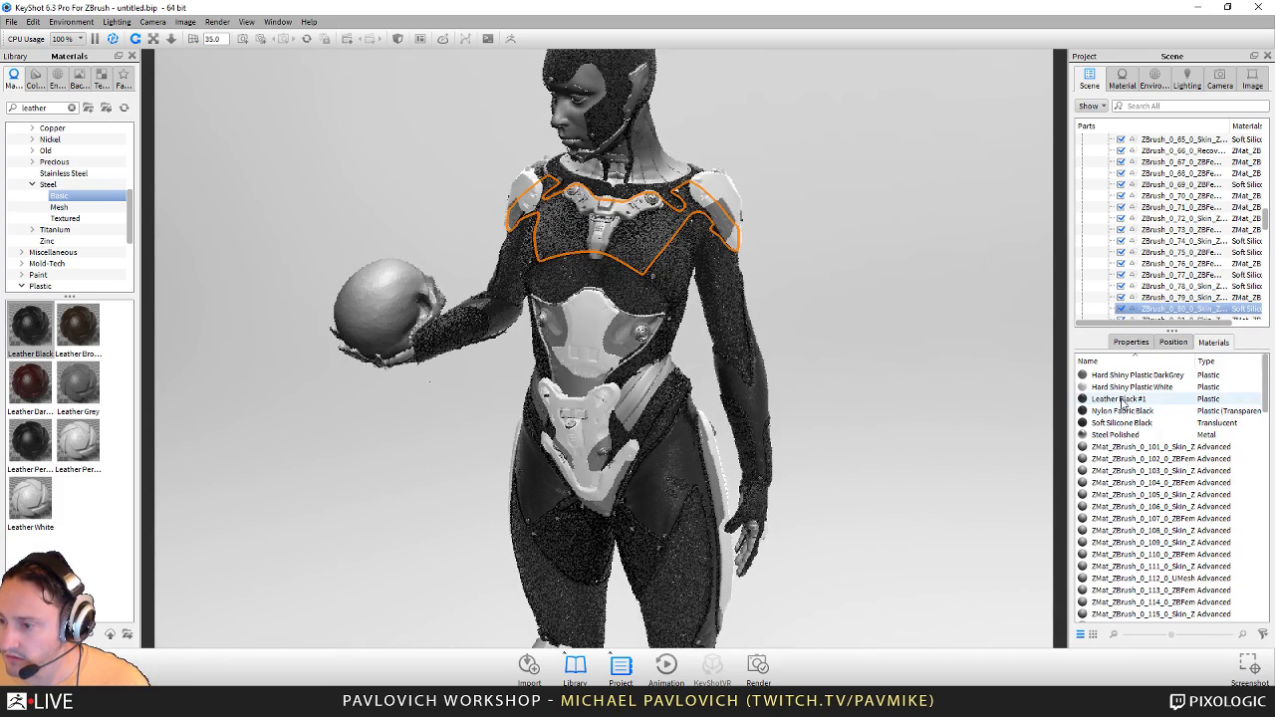
left_click_drag(1124, 404, 1186, 241)
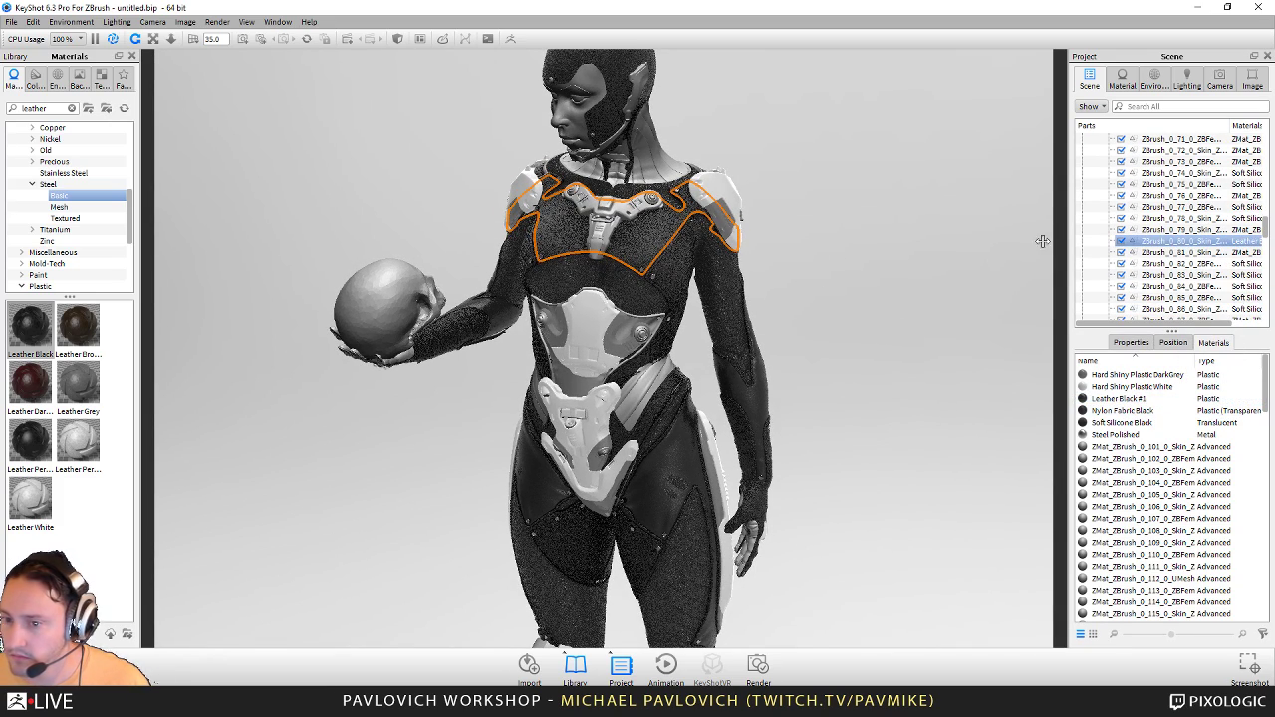
Step: Assign Leather Black #1 to the ZBrush_0_17 suit panel covering the back of the torso and hips
left_click(740, 334)
left_click_drag(920, 337, 428, 345)
right_click_drag(1026, 387, 726, 327, "alt")
left_click_drag(725, 327, 557, 334)
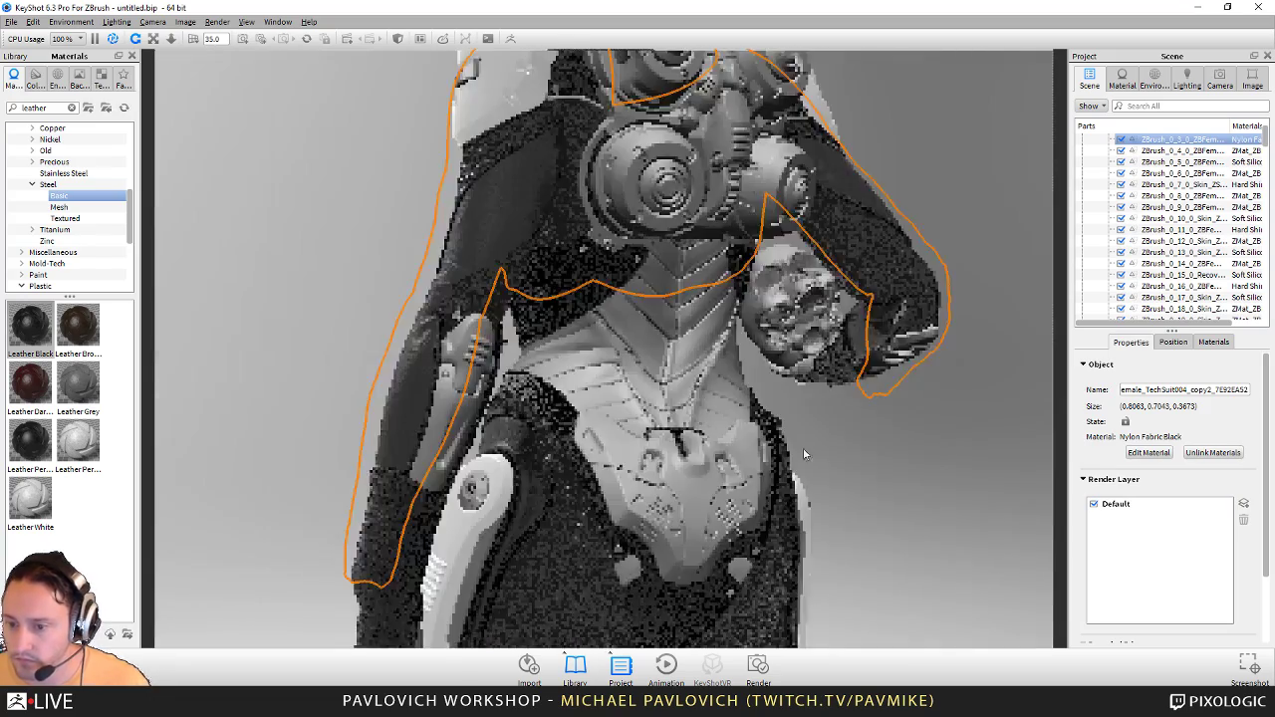
middle_click_drag(777, 299, 806, 126)
right_click_drag(712, 387, 782, 397, "alt")
left_click_drag(782, 391, 576, 284)
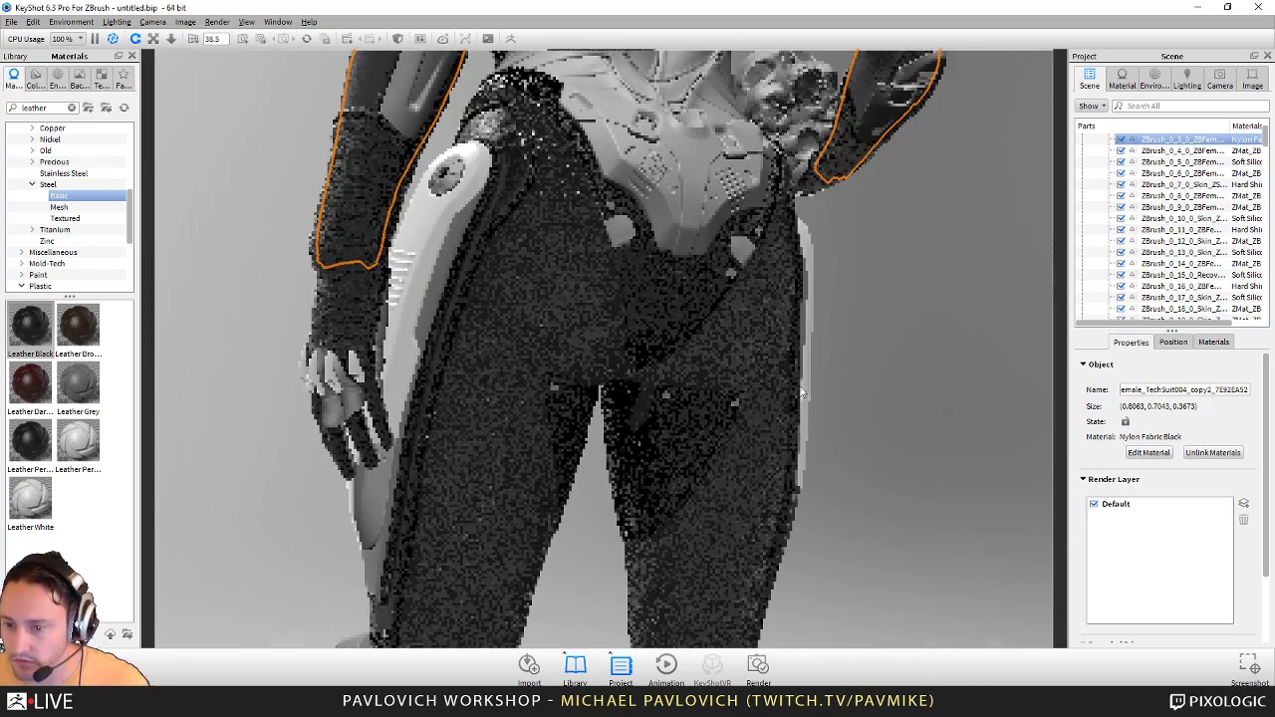
left_click(631, 267)
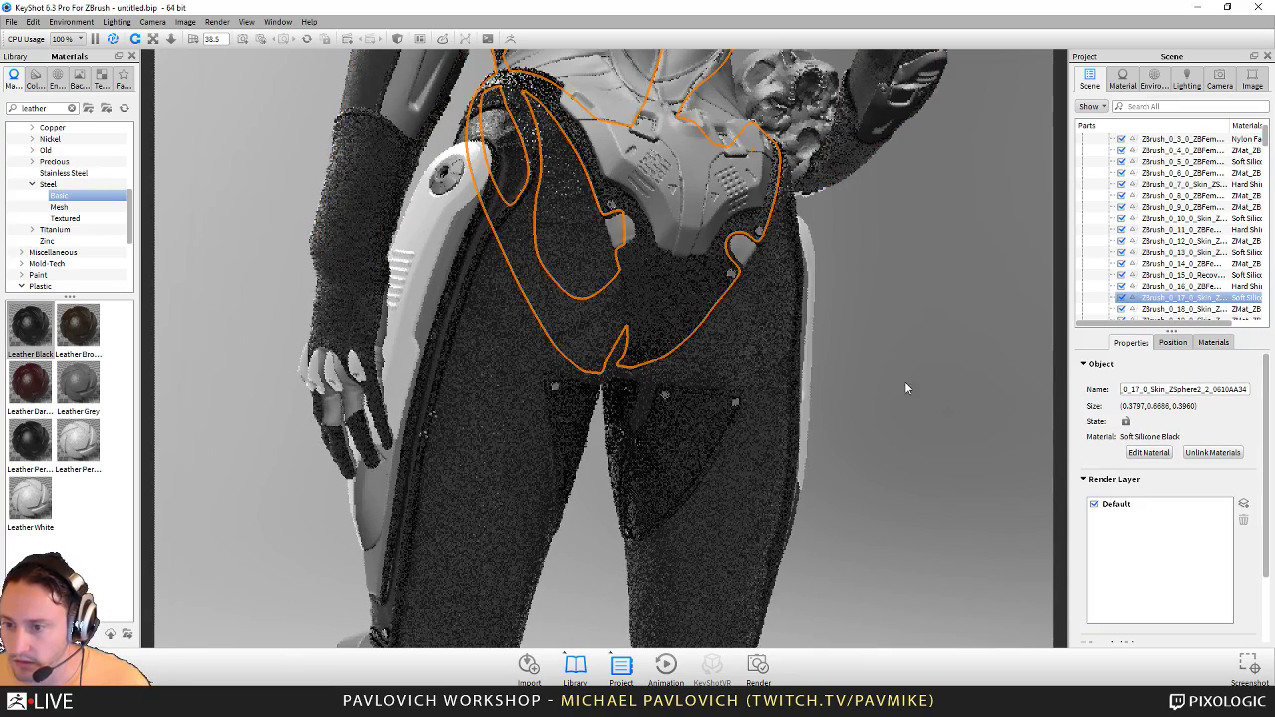
middle_click_drag(930, 348, 886, 536)
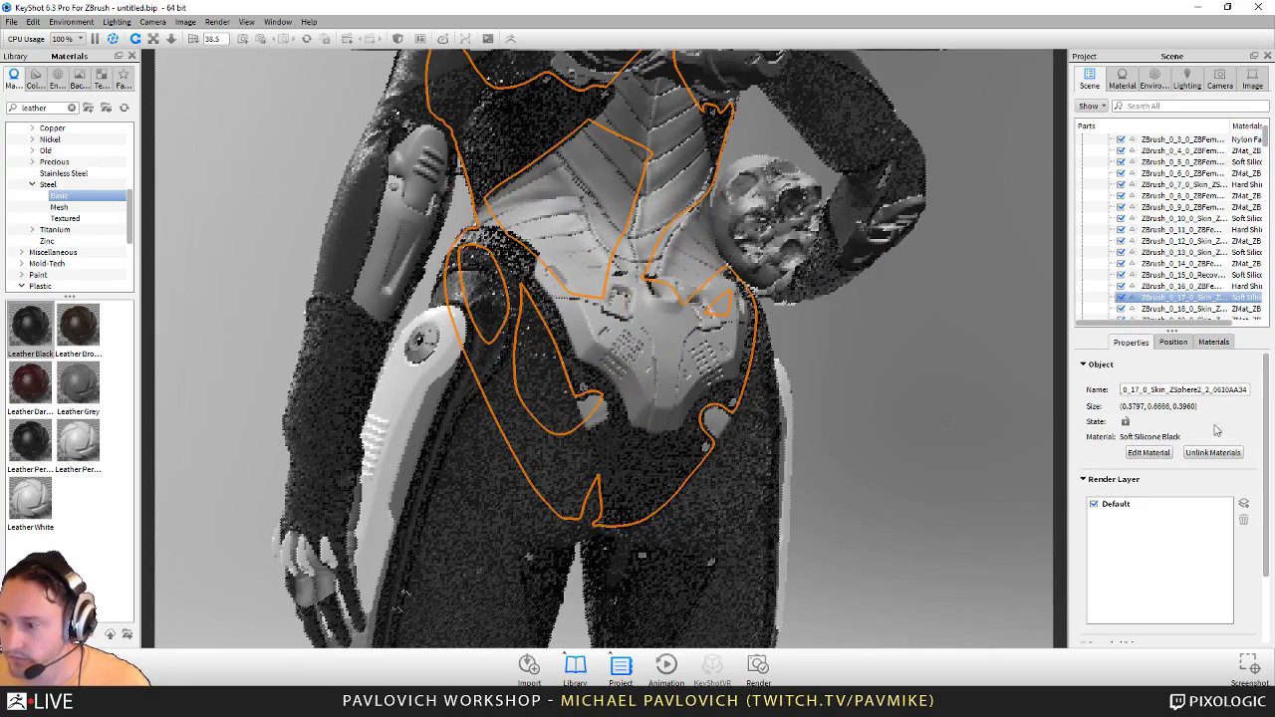
left_click(1212, 343)
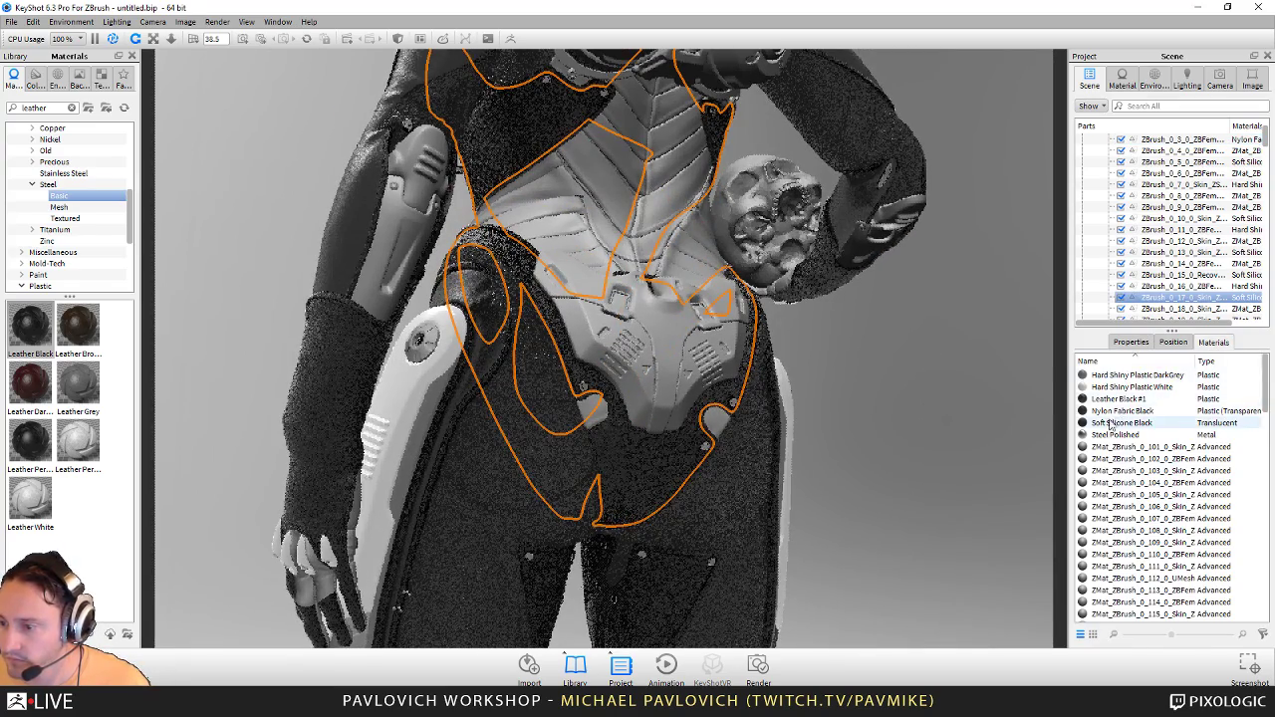
left_click_drag(1121, 398, 1156, 298)
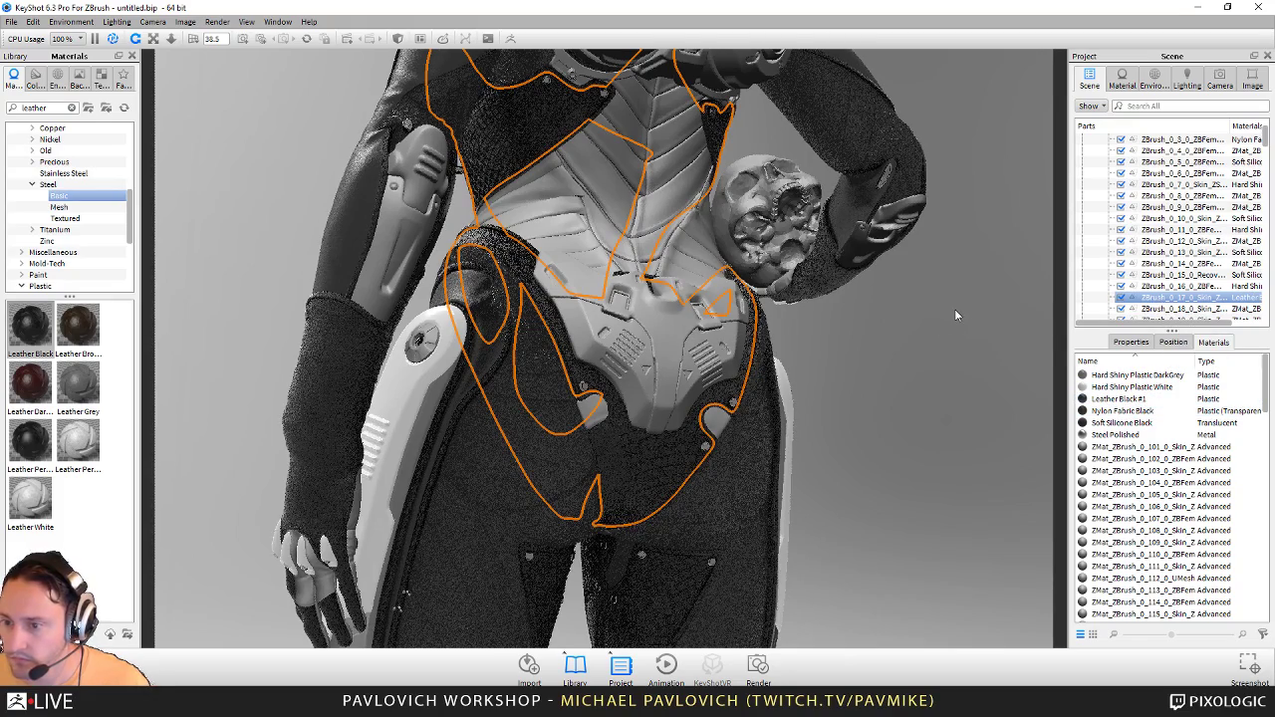
Step: Assign Leather Black #1 to the long gloves covering both hands and wrists
left_click(431, 389)
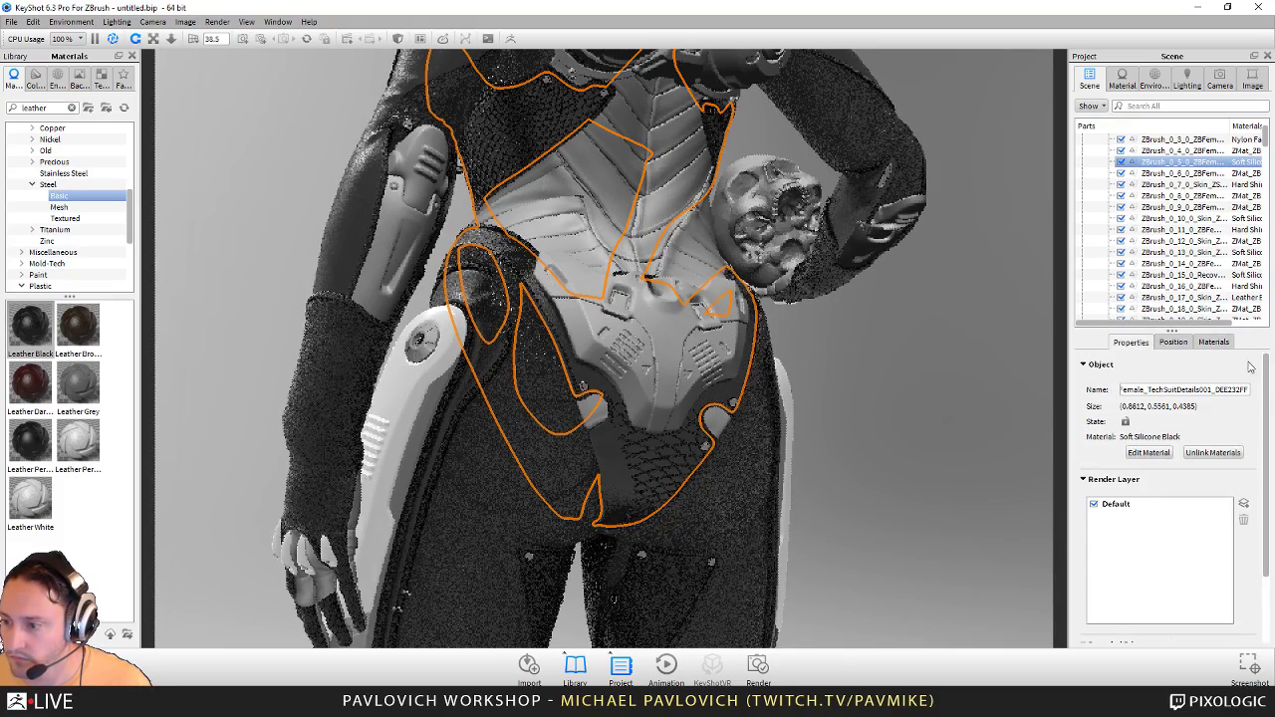
left_click(1214, 342)
left_click_drag(1118, 398, 1163, 164)
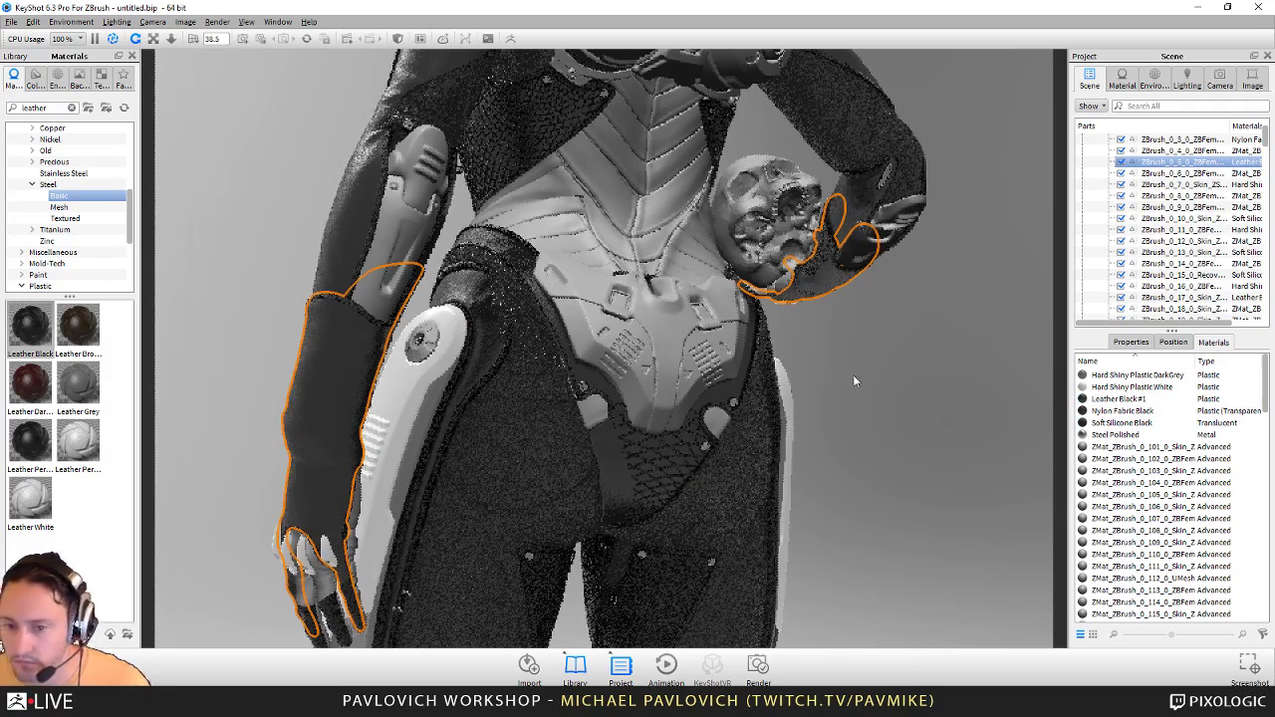
Step: Assign Leather Black #1 to the lower shin panel between the knee guard and the boot
left_click_drag(852, 375, 669, 101)
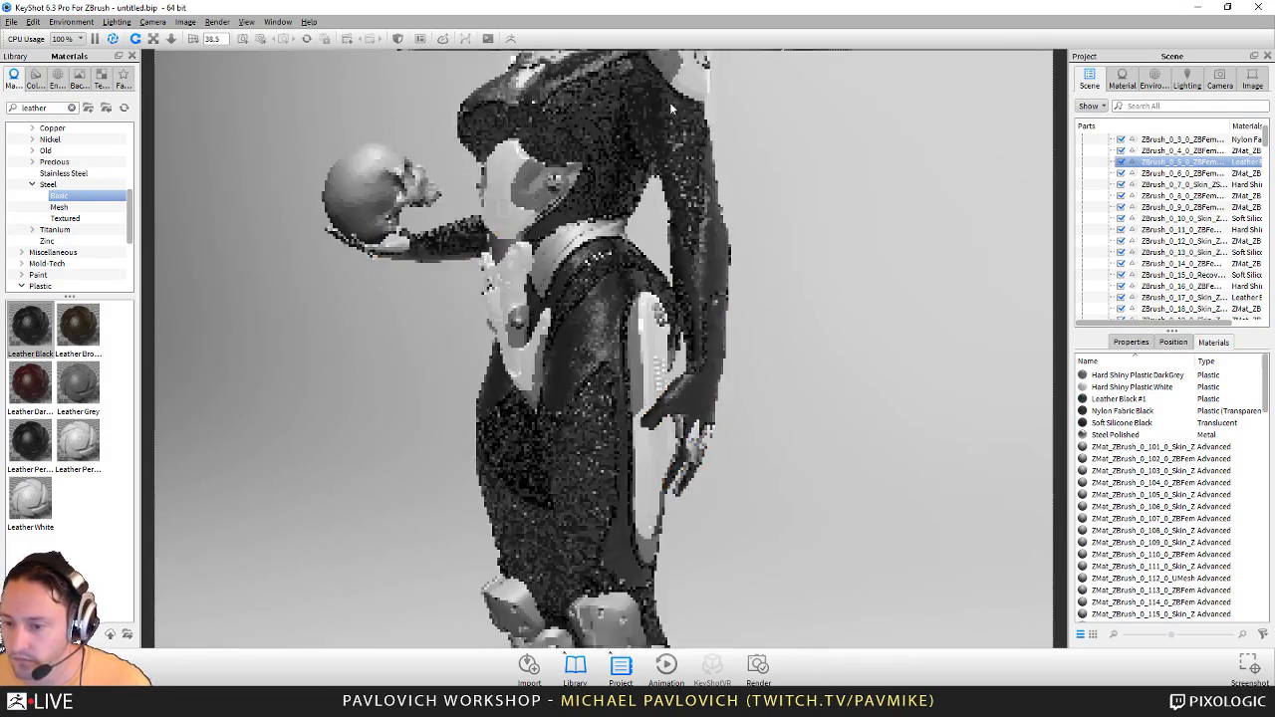
middle_click_drag(967, 594, 925, 446)
scroll(883, 401, "up", 5)
scroll(660, 413, "down", 8)
middle_click_drag(660, 413, 660, 235)
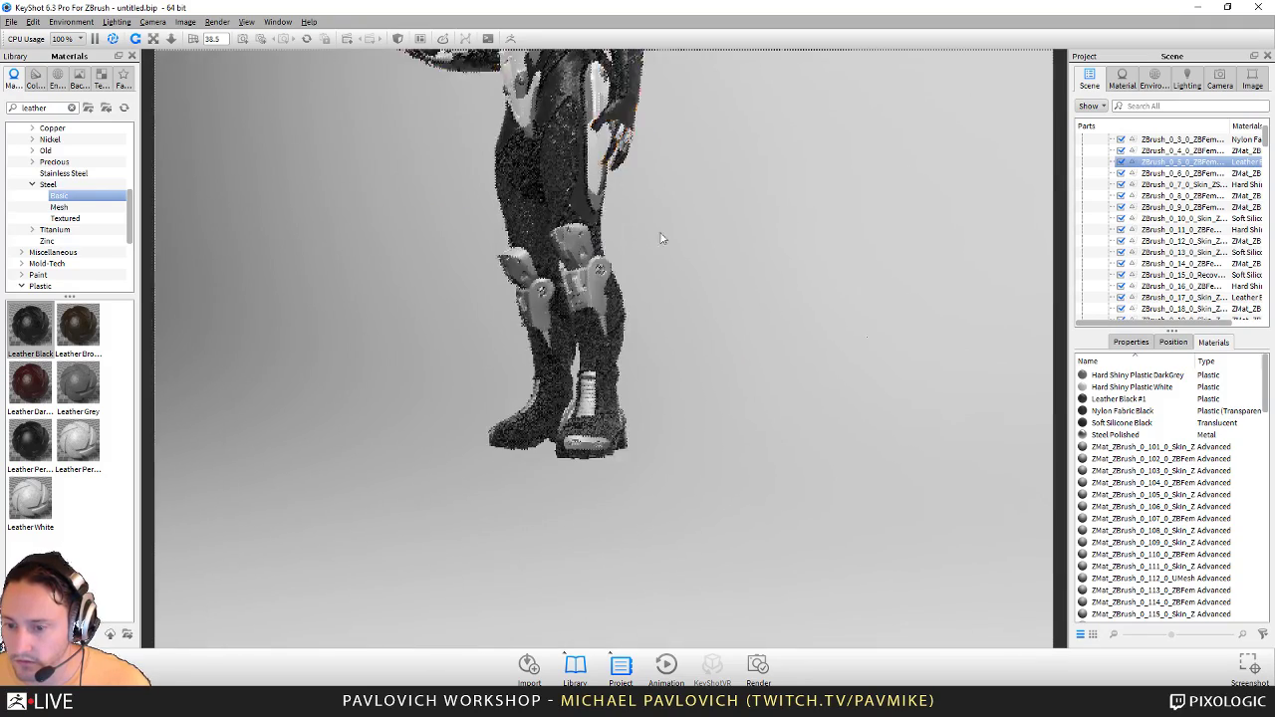
scroll(795, 444, "up", 6)
left_click_drag(795, 445, 548, 437)
left_click(538, 397)
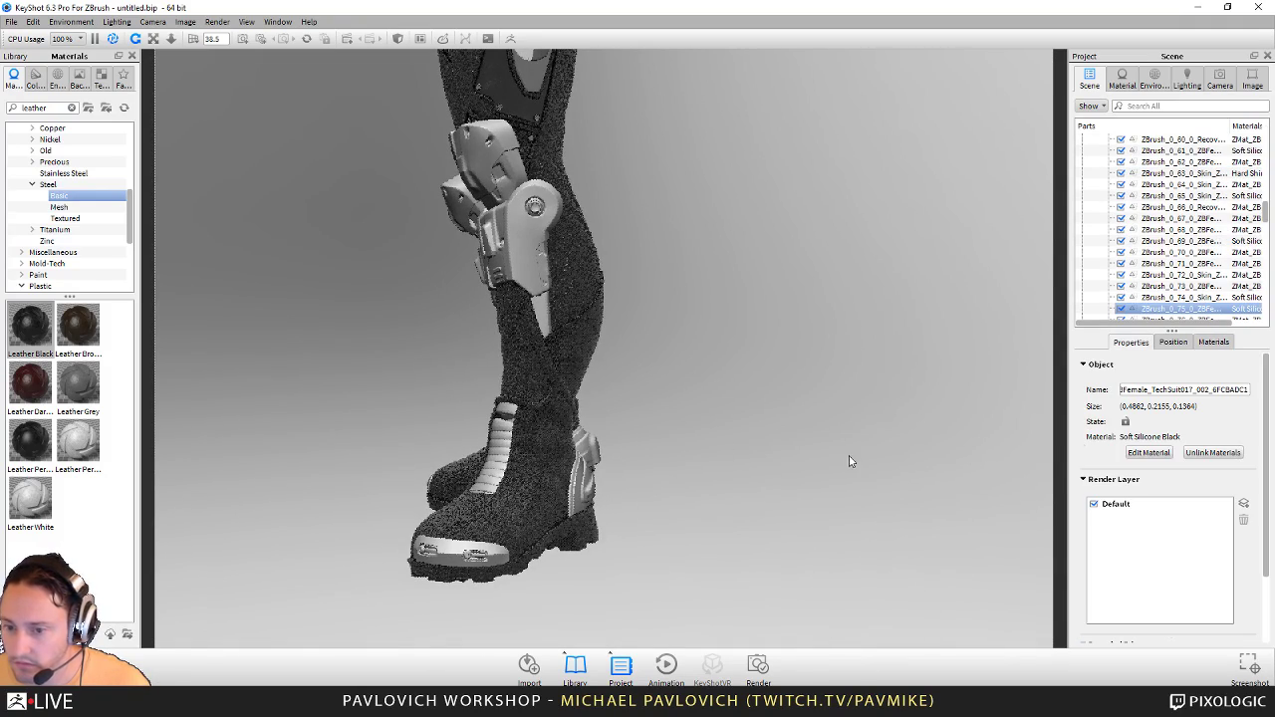
left_click(1214, 342)
left_click_drag(1118, 398, 578, 510)
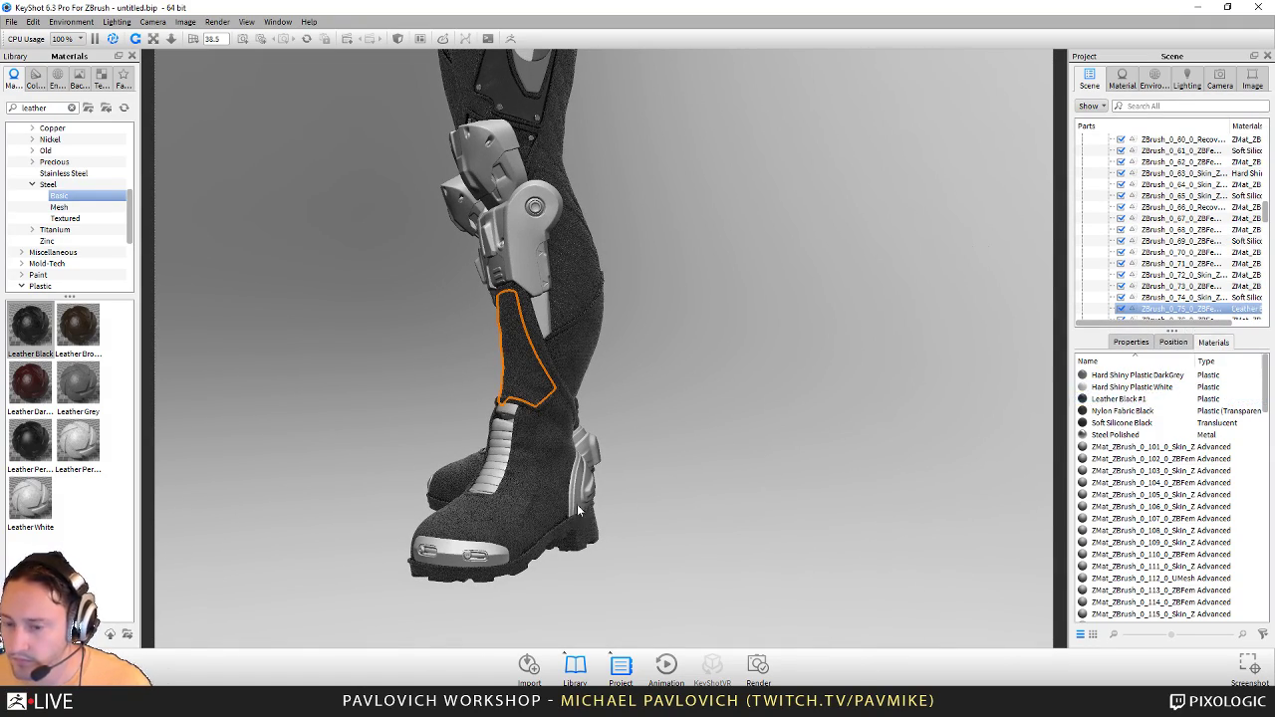
Step: Try to assign Leather Black #1 to the front uppers of the boots, part ZBrush_0_46
left_click(568, 505)
left_click(1213, 342)
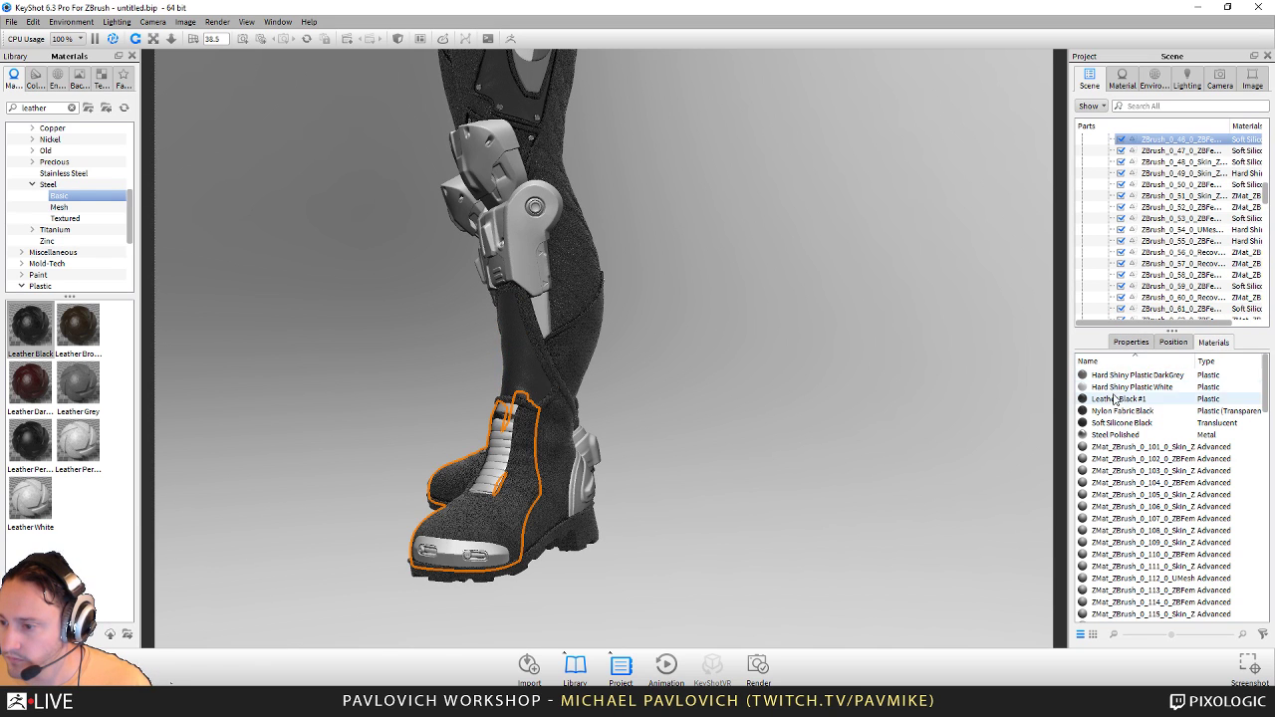
left_click_drag(1115, 399, 1165, 142)
Step: Assign Leather Black #1 to the boots' side and ankle panel, part ZBrush_0_42
left_click(552, 506)
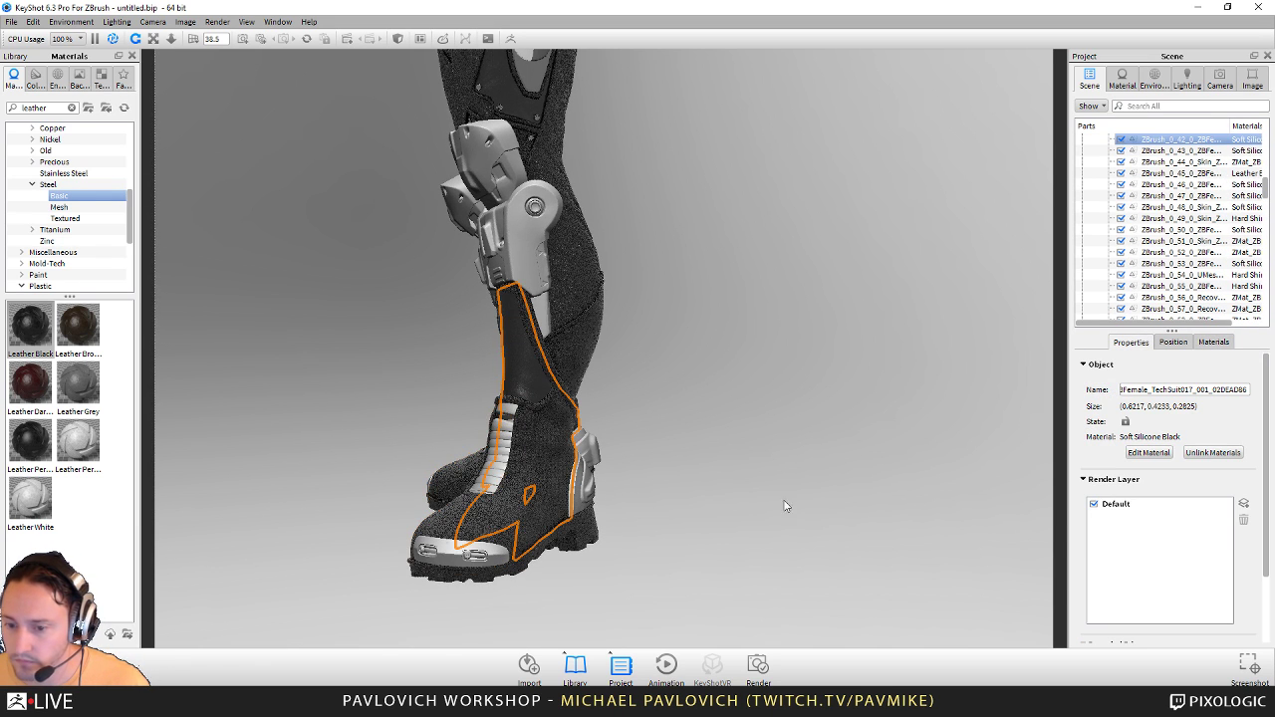
left_click(1214, 341)
left_click_drag(1115, 399, 1181, 140)
Step: Select the boots' front and toe uppers from the side and assign Leather Black #1 to them
left_click_drag(887, 302, 406, 454)
left_click(363, 488)
left_click(1213, 342)
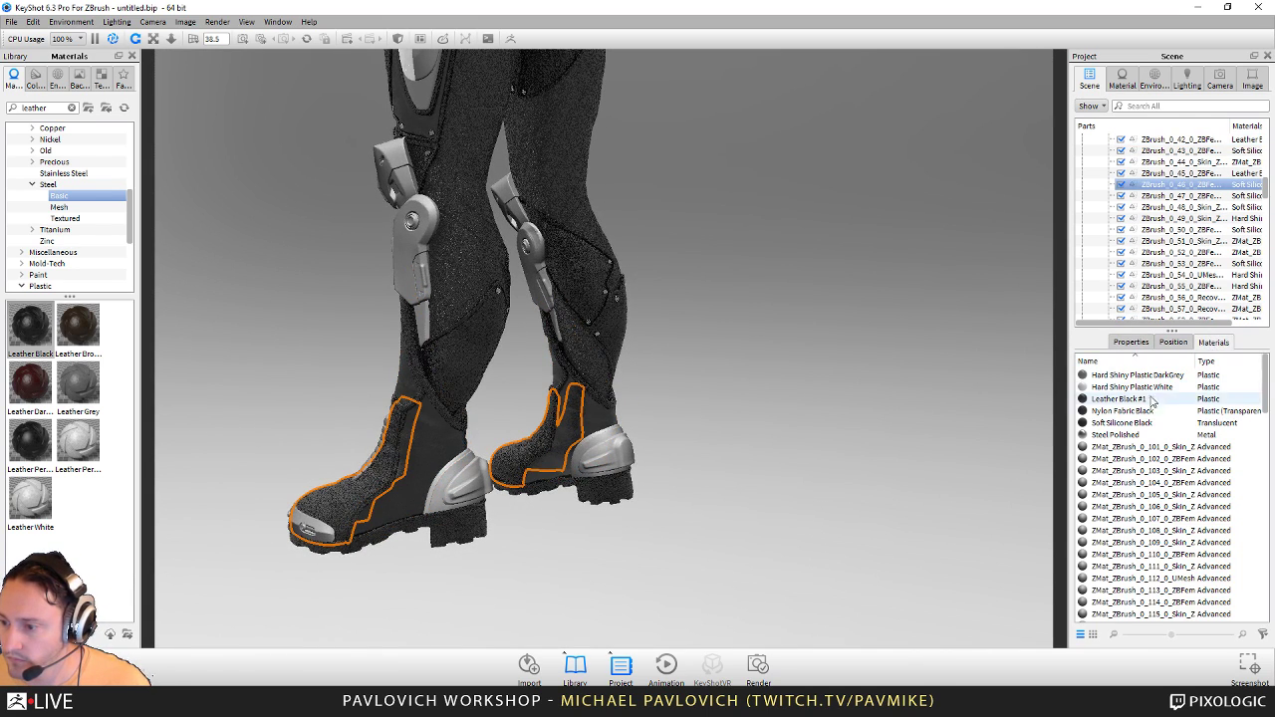
left_click_drag(1116, 399, 1184, 187)
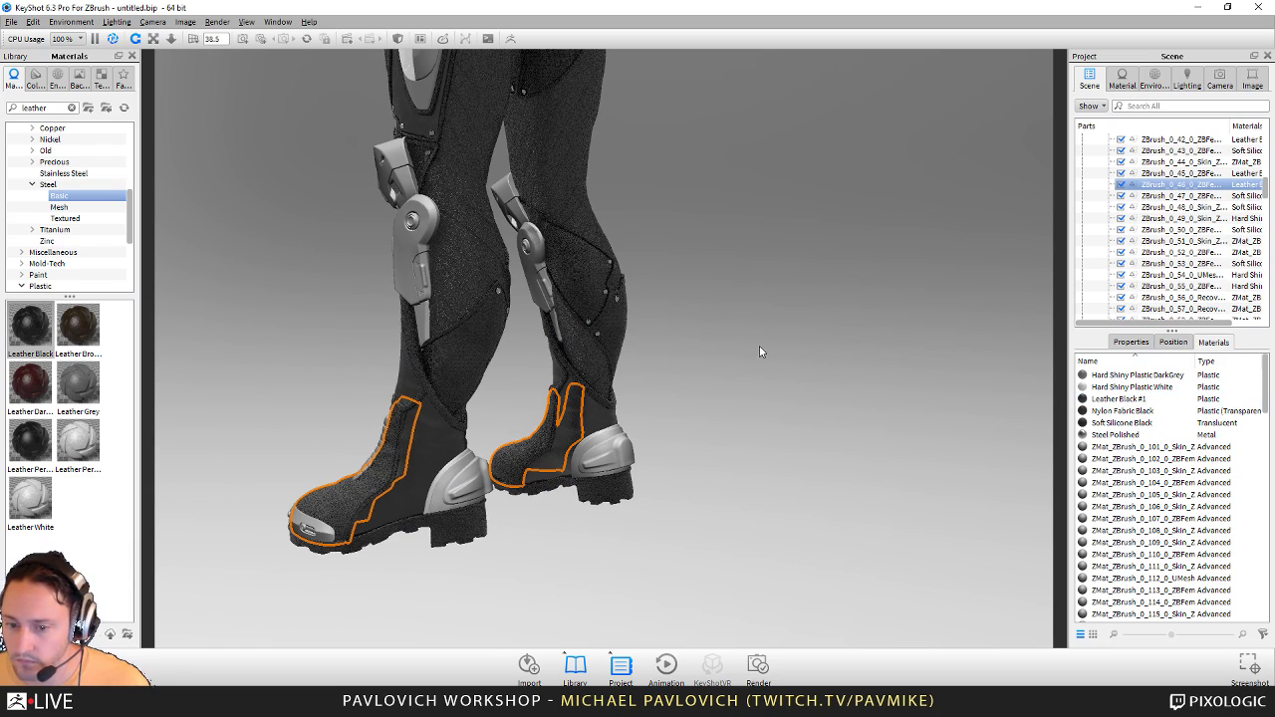
Step: Assign Hard Shiny Plastic White to the upper knee guards on both legs
left_click_drag(759, 345, 934, 362)
left_click_drag(722, 265, 959, 359)
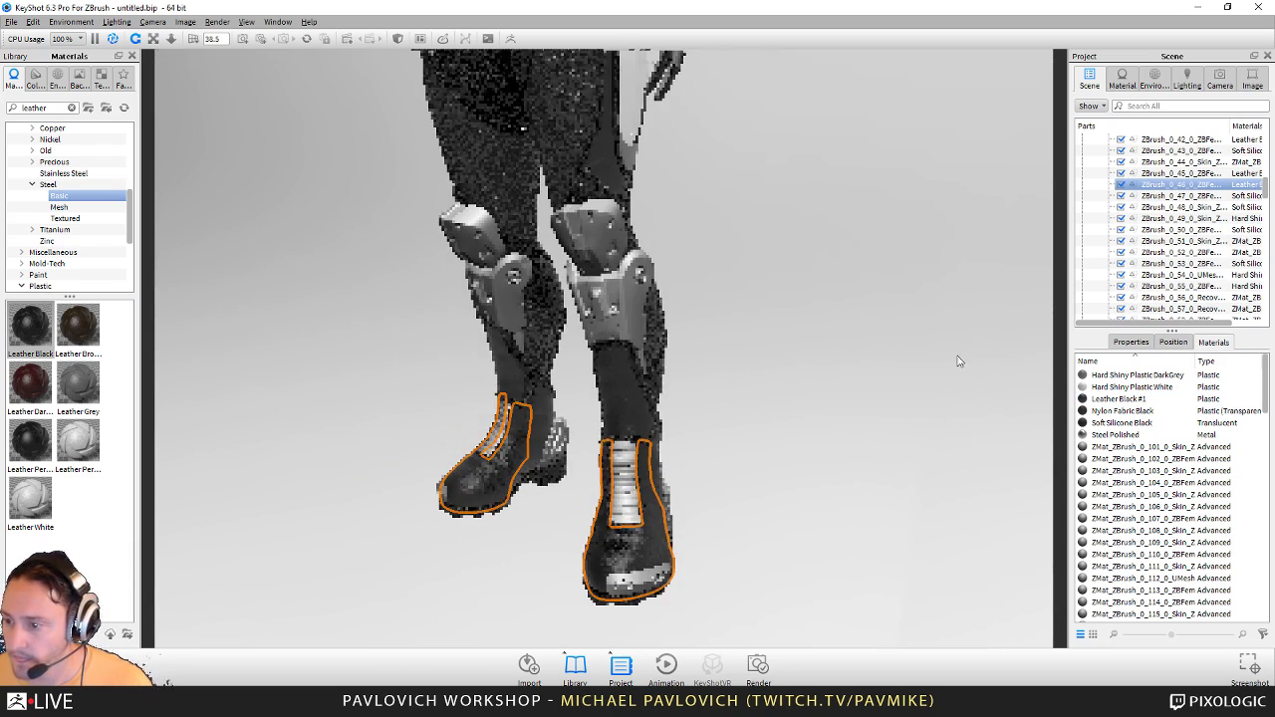
left_click(1117, 387)
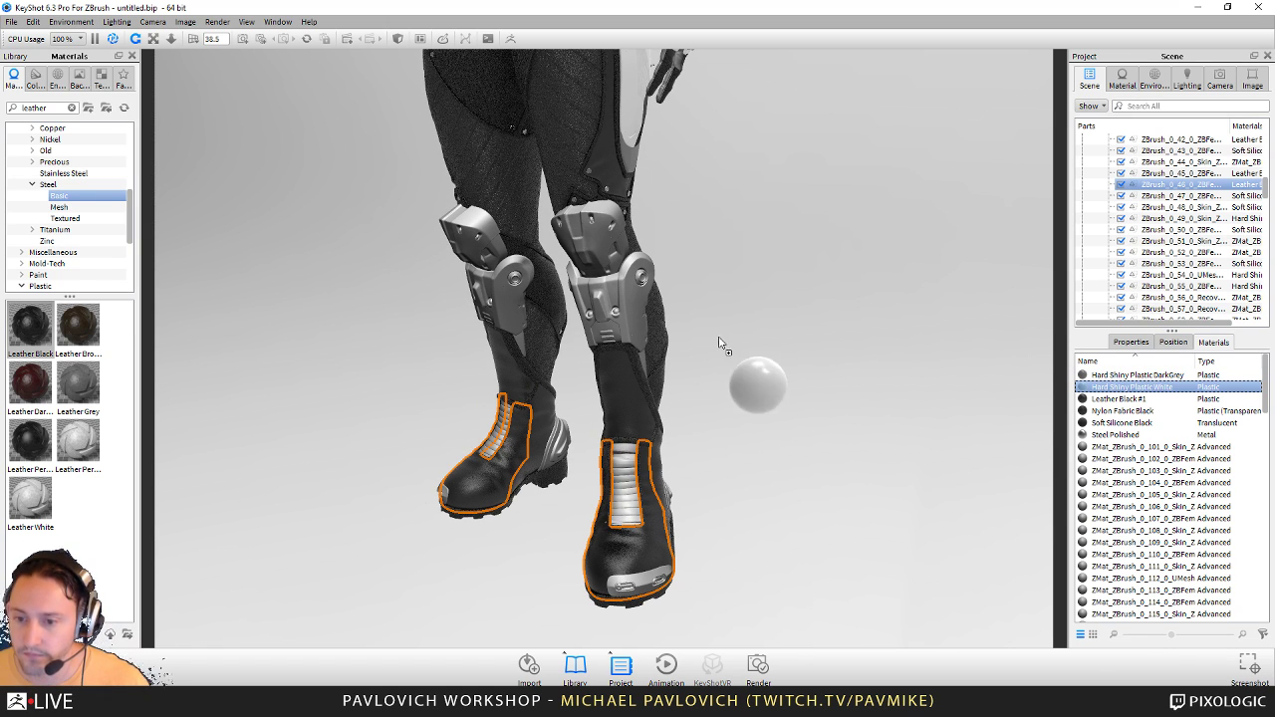
left_click_drag(721, 344, 588, 231)
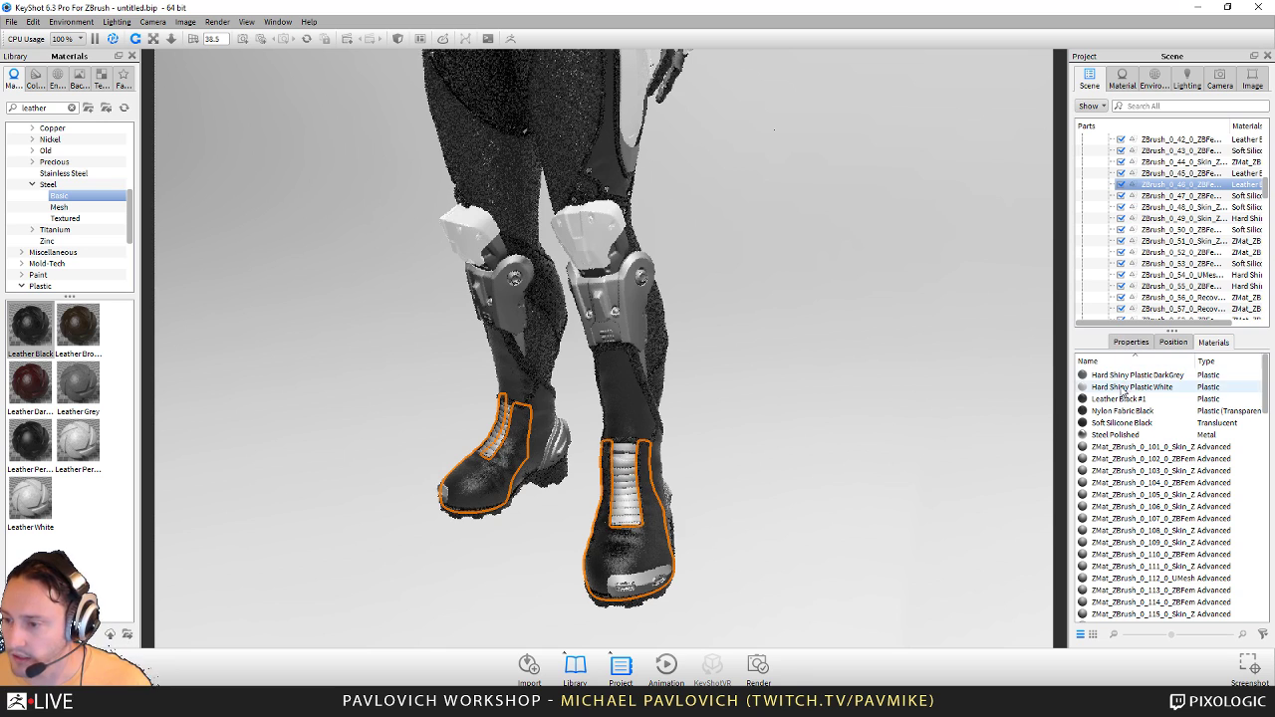
Step: Assign Hard Shiny Plastic DarkGrey to the knee guards' inner pieces and the lower shin insert, and Hard Shiny Plastic White to the shin guards
left_click_drag(1136, 376, 618, 259)
left_click_drag(1118, 388, 604, 285)
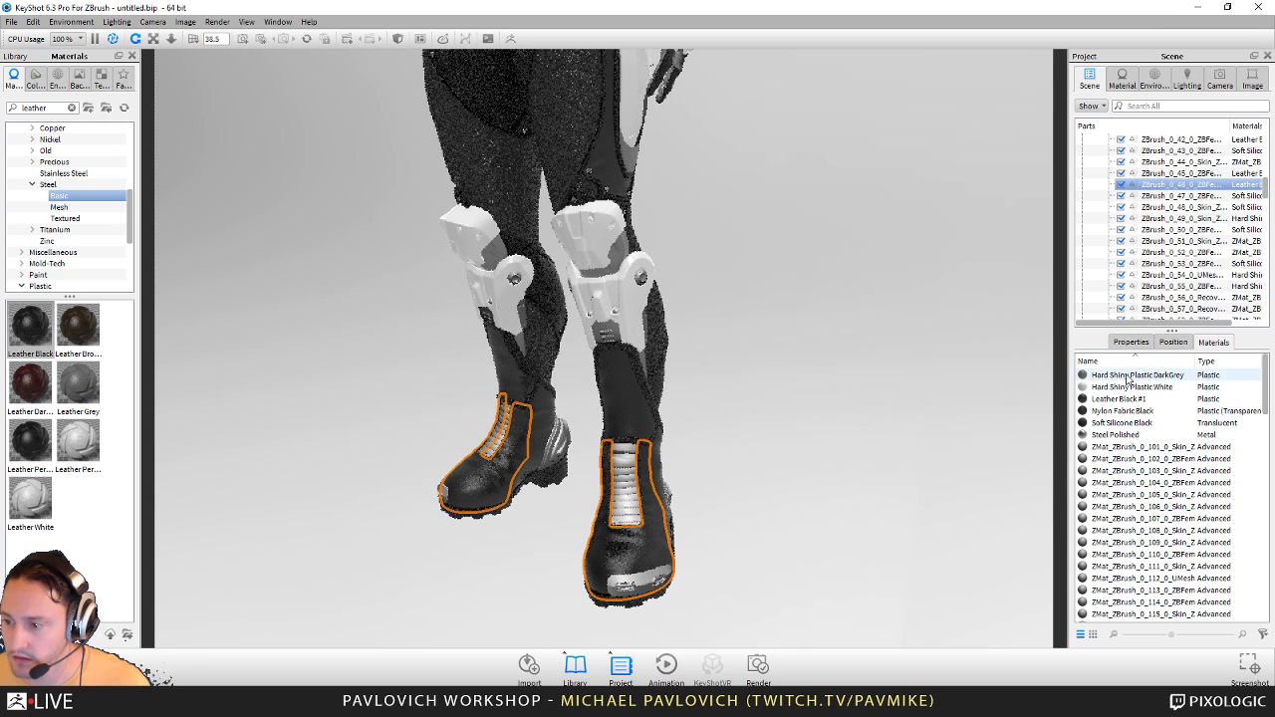
left_click_drag(1127, 376, 602, 336)
Step: Assign Soft Silicone Black to the pointed piece below the shin guard and Hard Shiny Plastic DarkGrey to the guard's side insert
left_click_drag(844, 373, 690, 365)
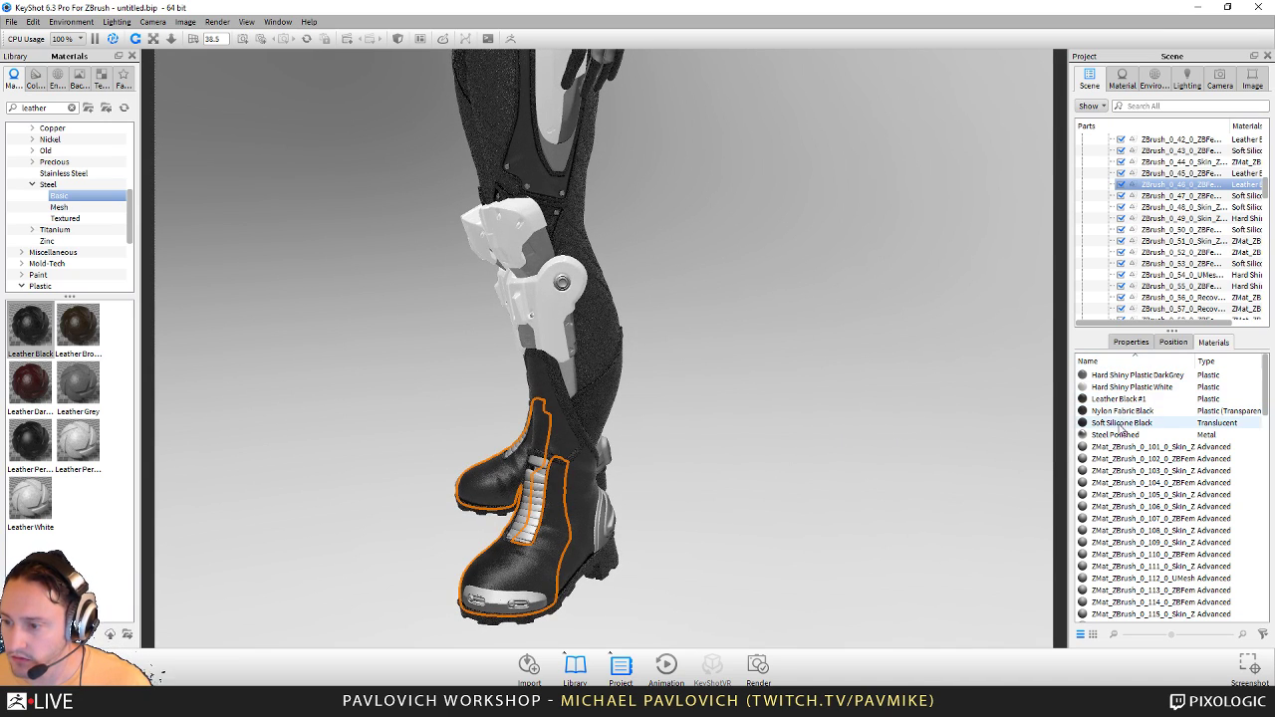
left_click_drag(1121, 425, 571, 365)
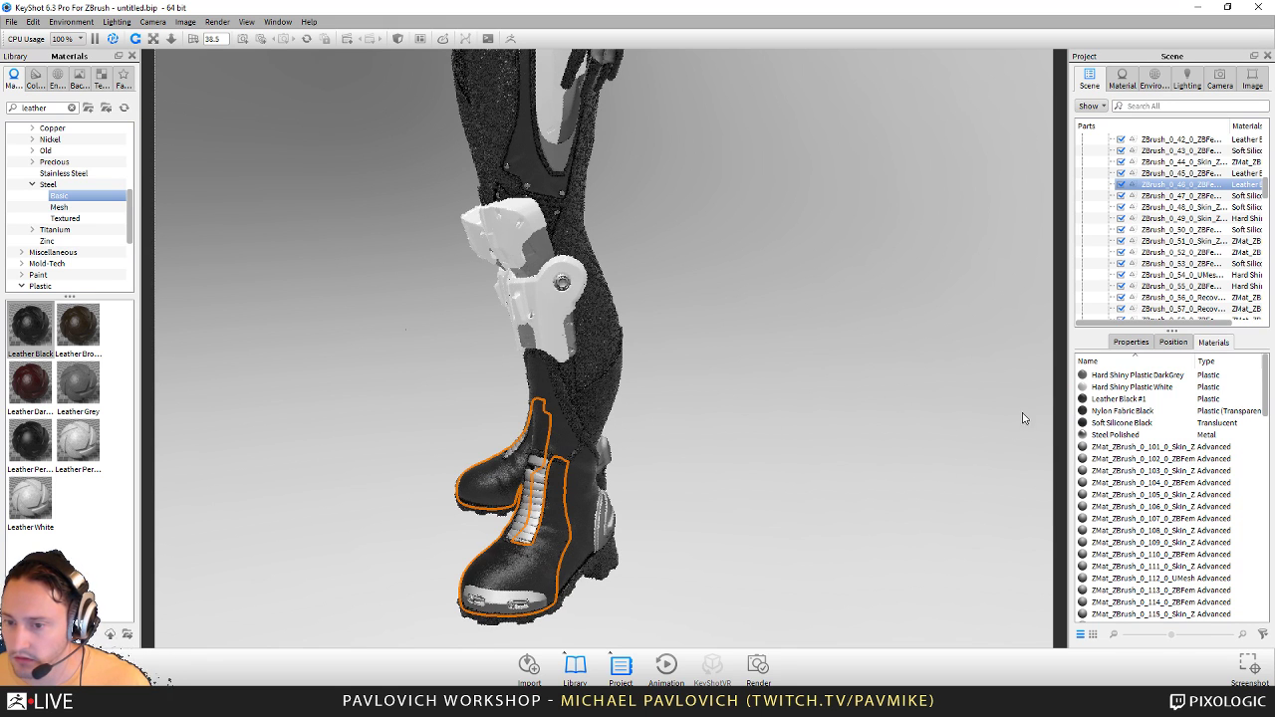
left_click_drag(1134, 374, 569, 333)
Step: Find the hard shiny plastics in the material library and assign Hard Shiny Plastic Black to the side panels of the waist
scroll(635, 205, "down", 5)
middle_click_drag(742, 419, 766, 604)
scroll(980, 533, "up", 4)
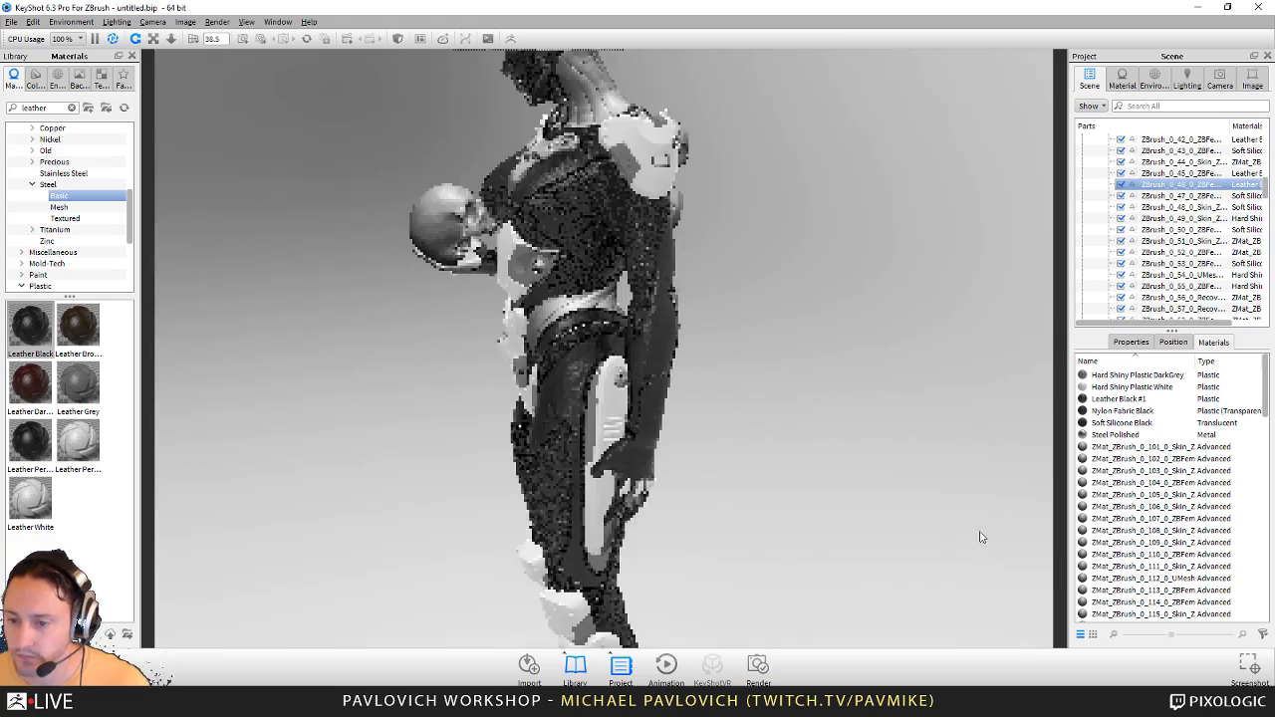
left_click_drag(980, 538, 979, 248)
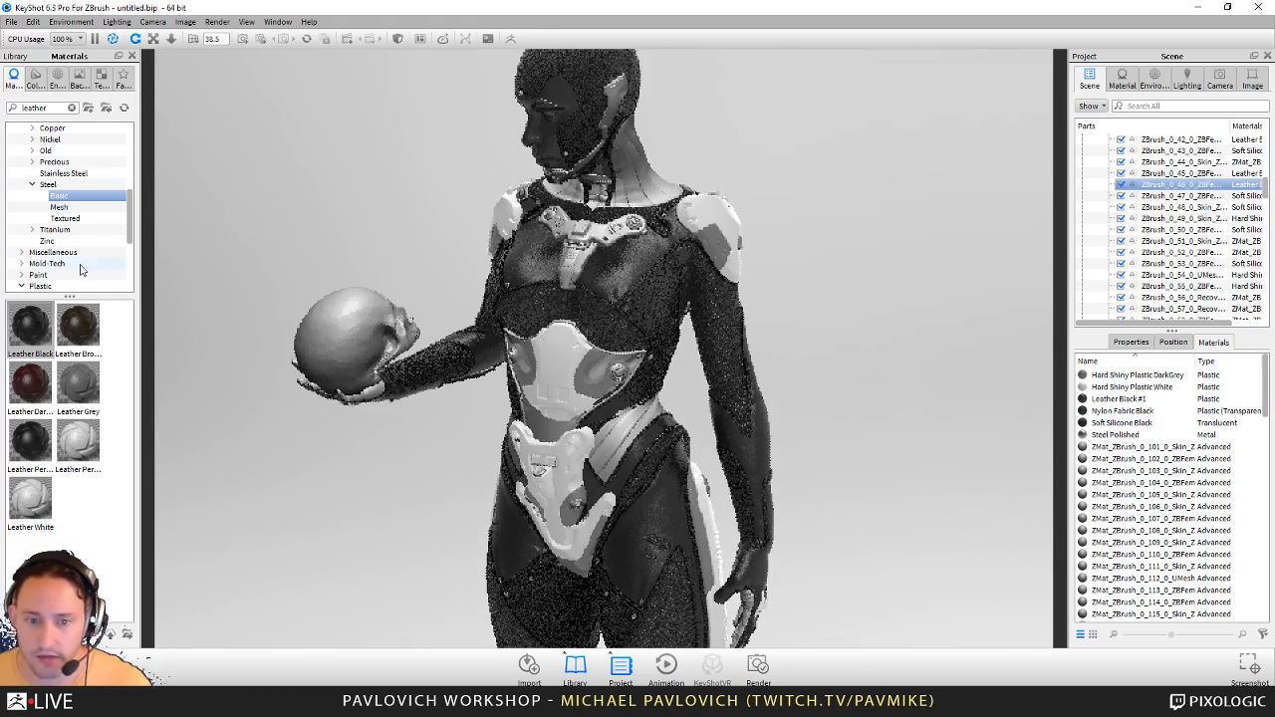
scroll(54, 194, "up", 3)
scroll(68, 226, "down", 3)
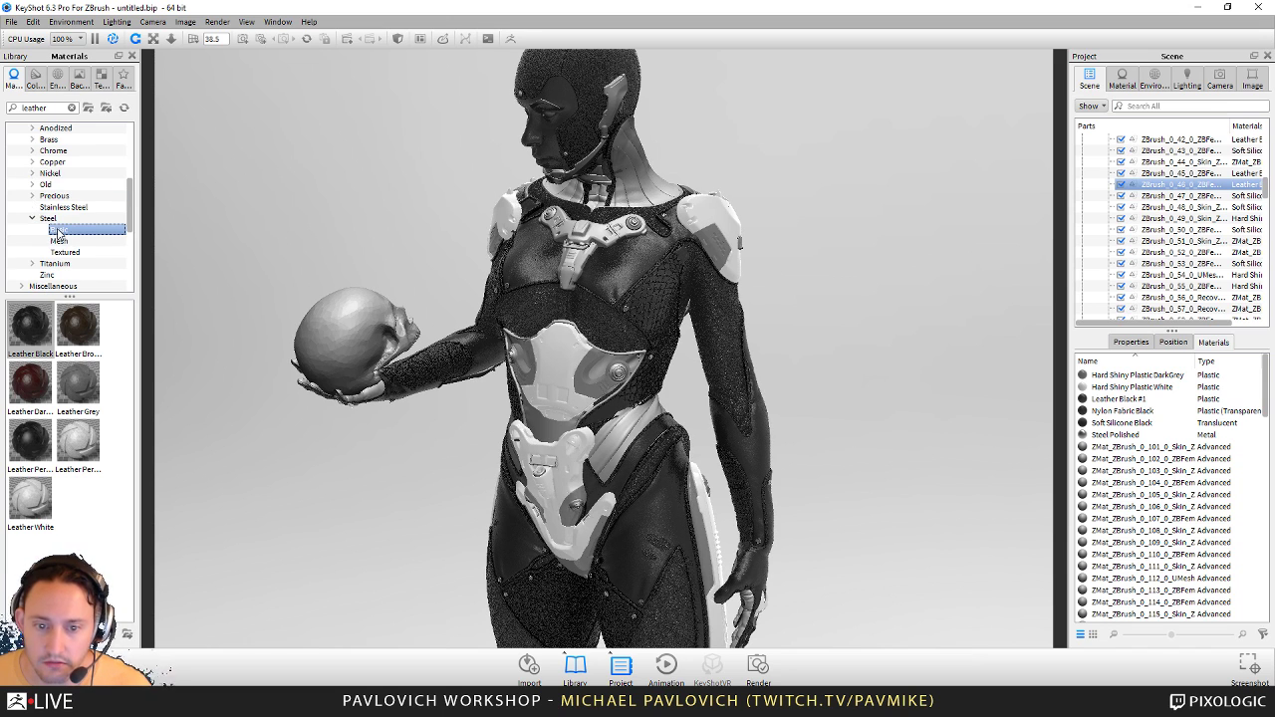
left_click(33, 187)
scroll(33, 189, "up", 3)
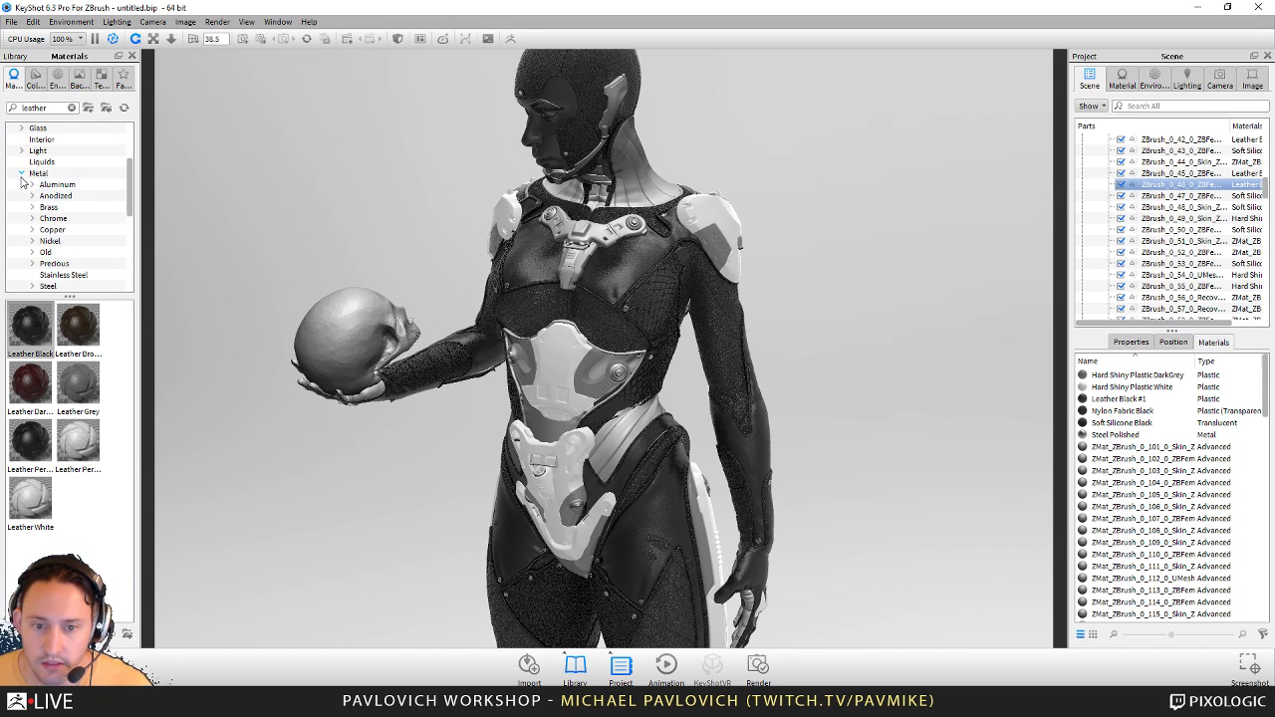
scroll(18, 228, "down", 1)
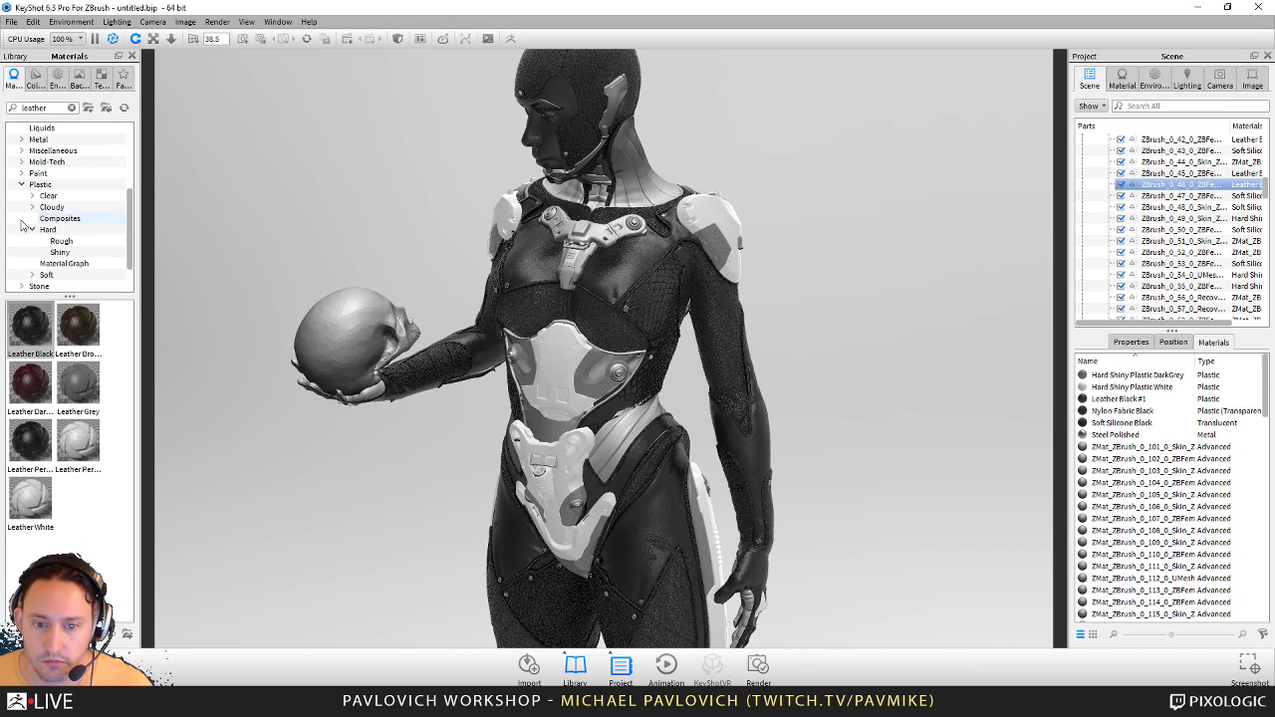
left_click(64, 252)
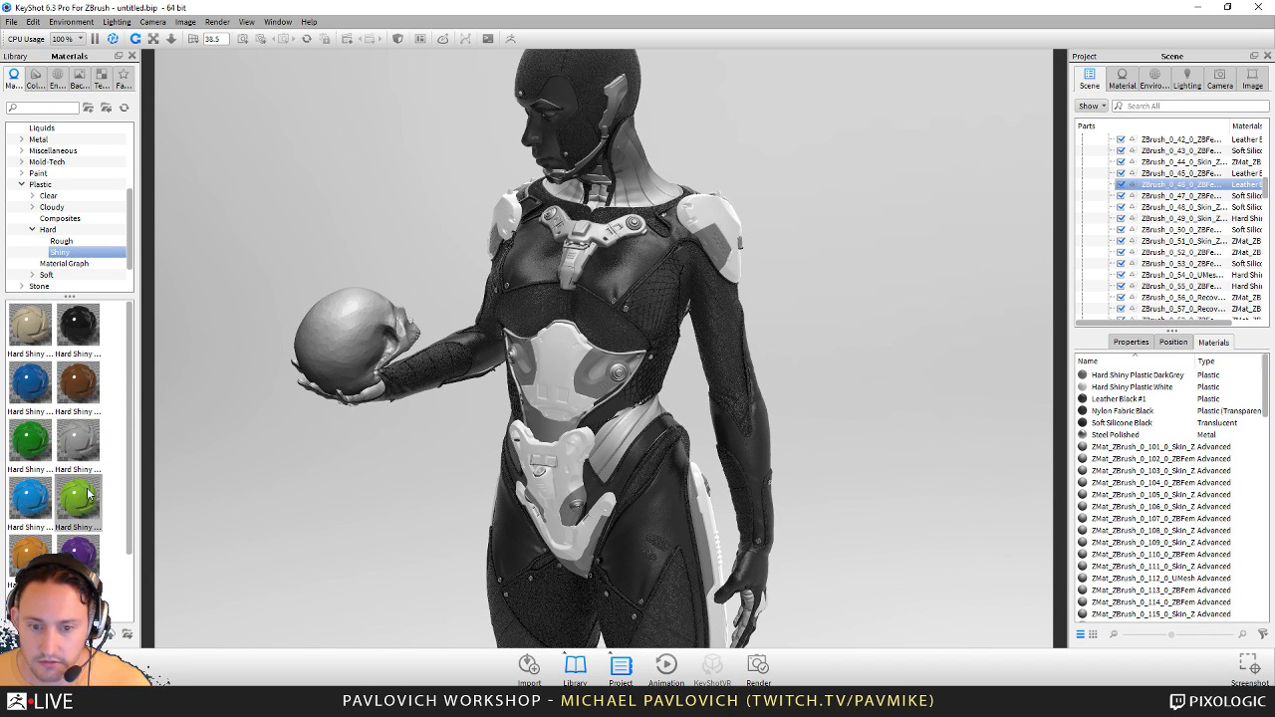
left_click_drag(93, 346, 620, 429)
middle_click_drag(773, 404, 751, 287)
Step: Set the waist panel material's roughness to 0.123 and its diffuse colour to dark grey with saturation 1% and value 19%
double_click(599, 313)
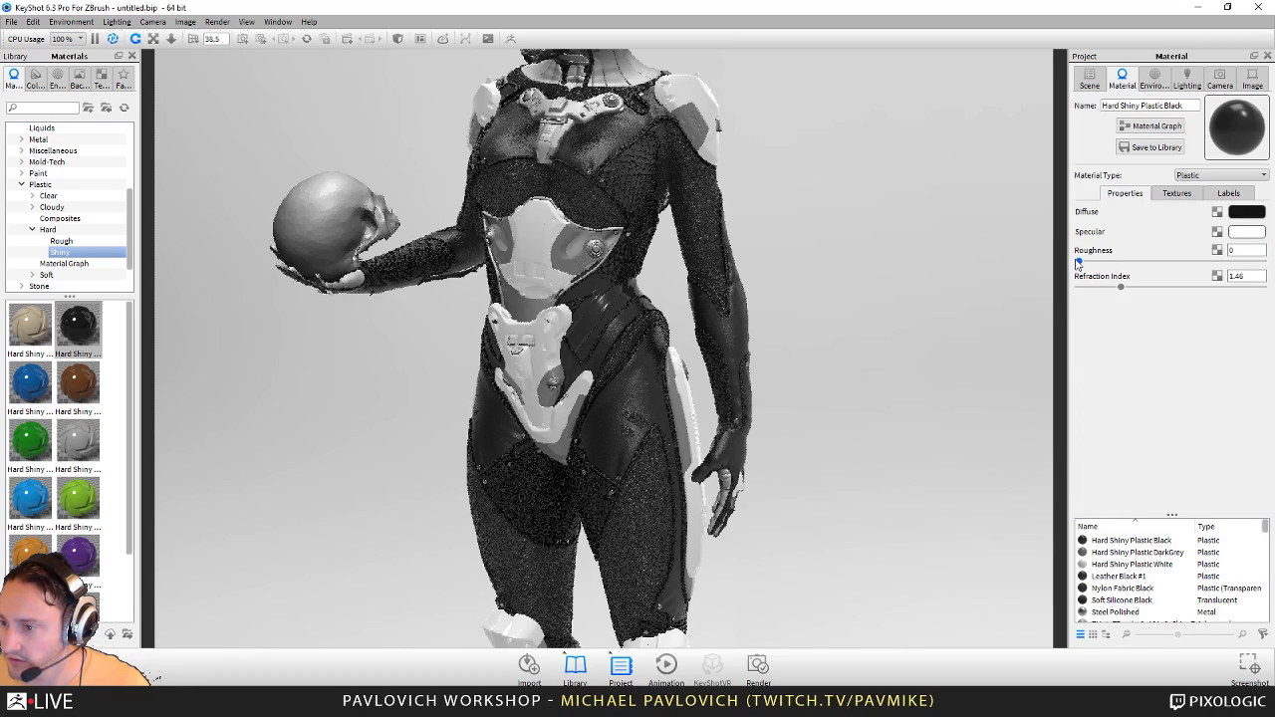
left_click_drag(1101, 264, 1104, 264)
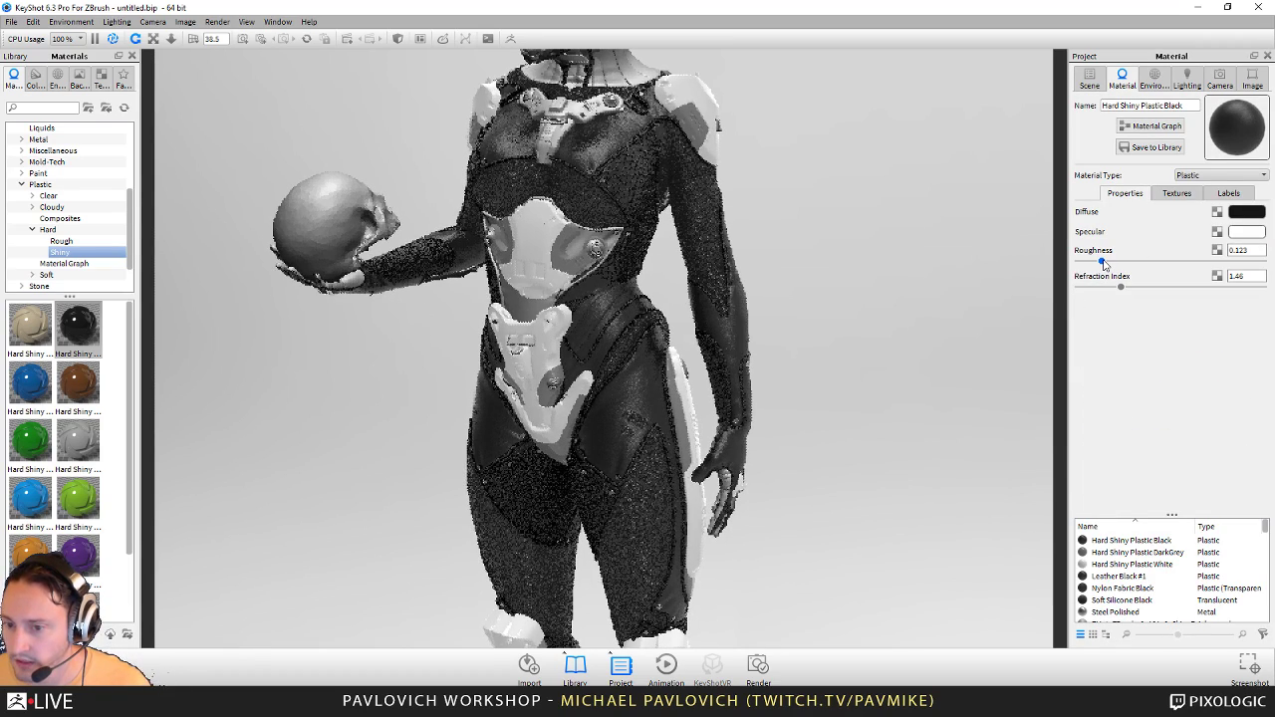
left_click(1246, 211)
left_click(1240, 73)
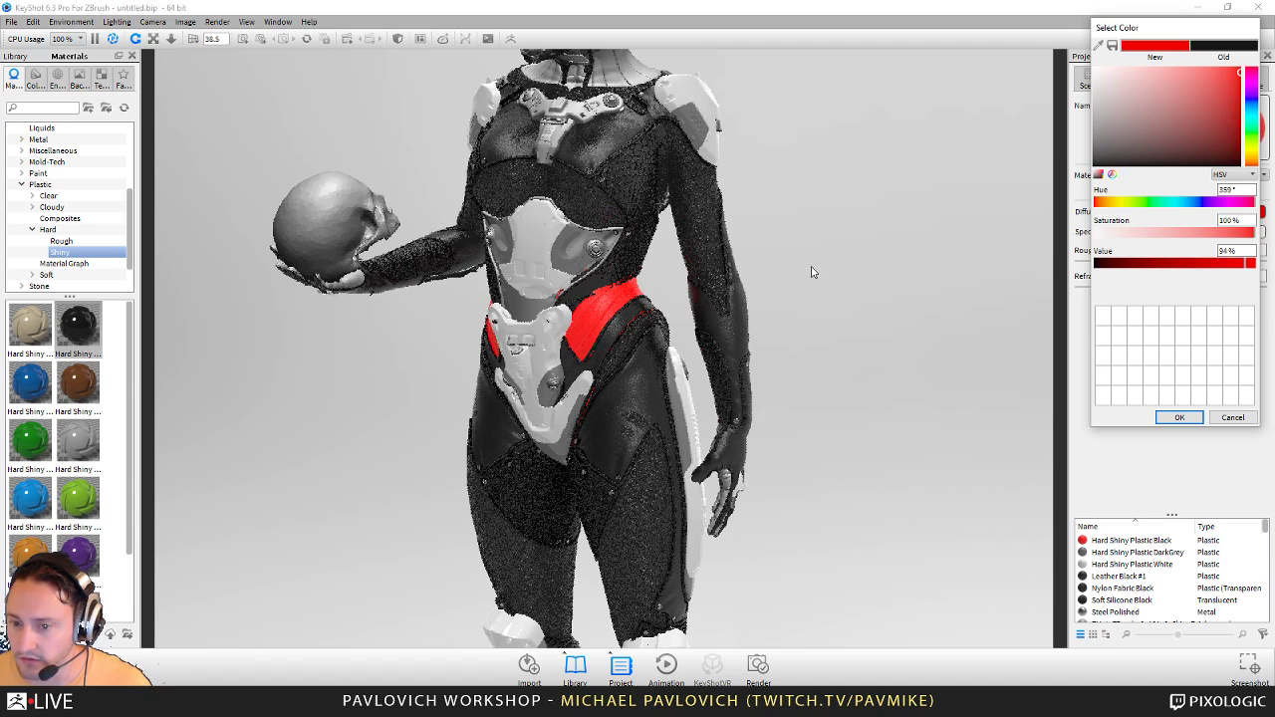
left_click(1251, 130)
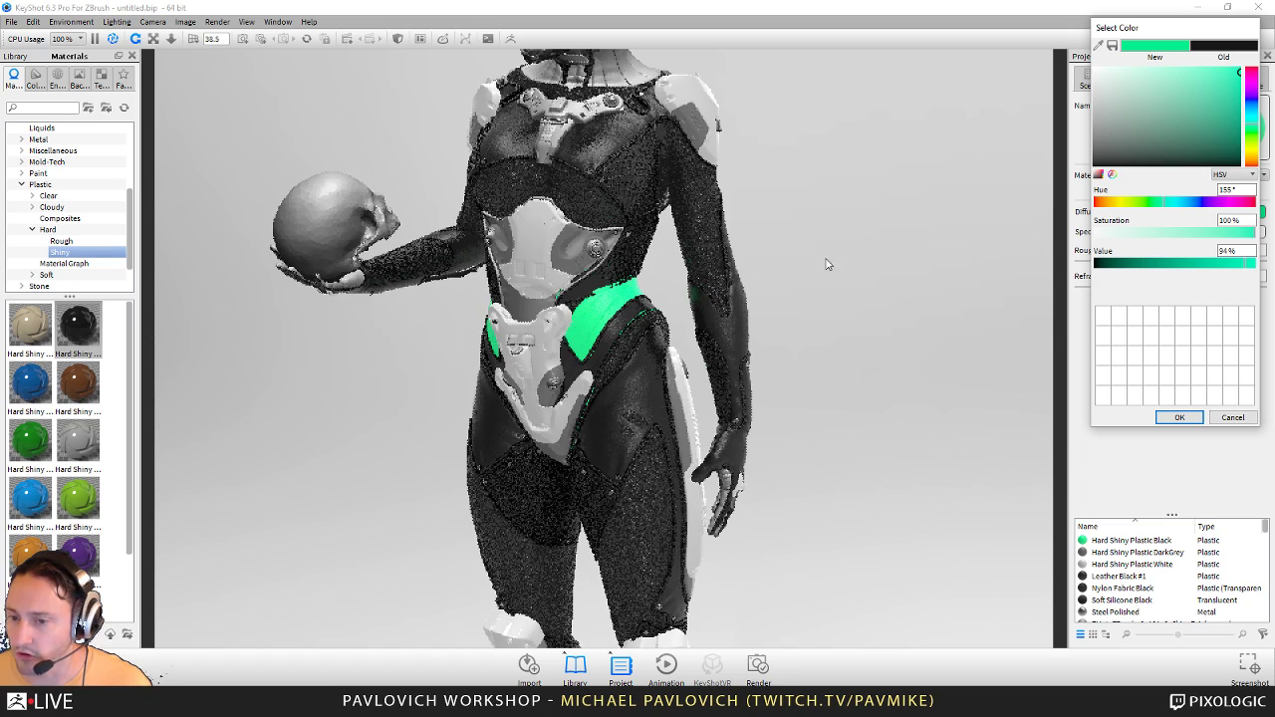
left_click_drag(1145, 105, 1093, 152)
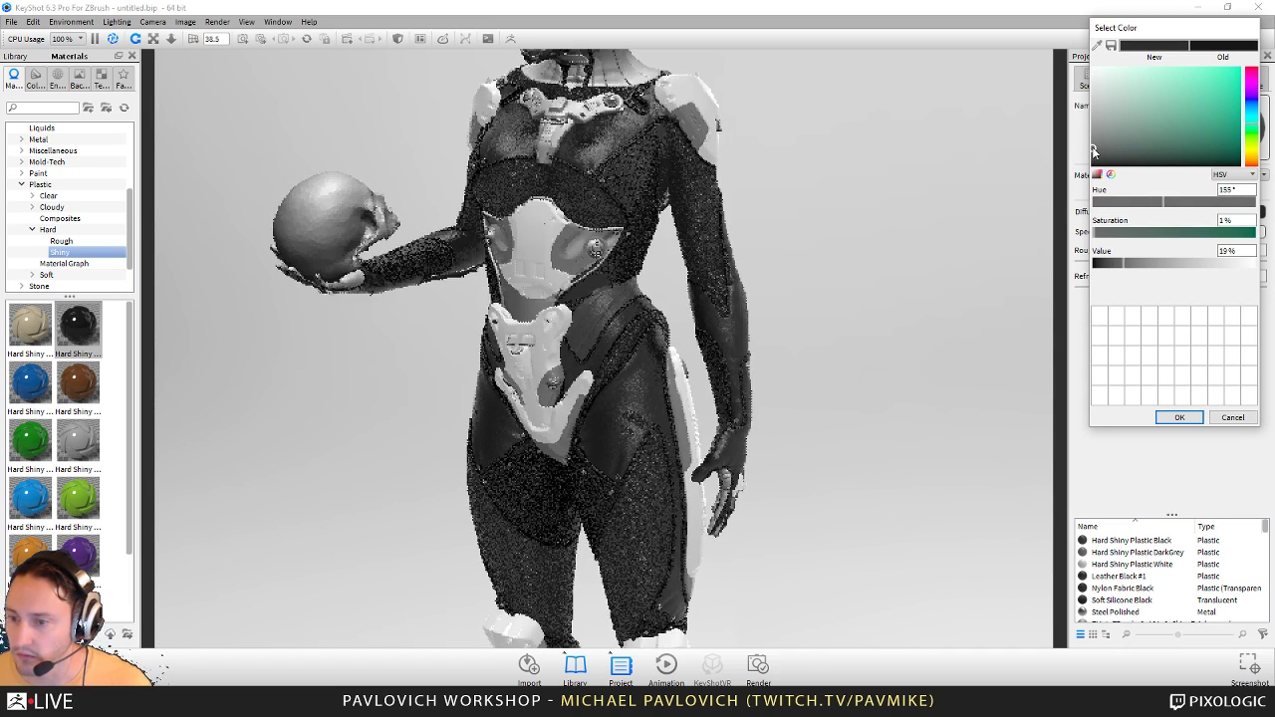
left_click(1188, 419)
Step: Rename the waist panel material as Ribbing and assign it to the neck
left_click_drag(795, 189, 1240, 202)
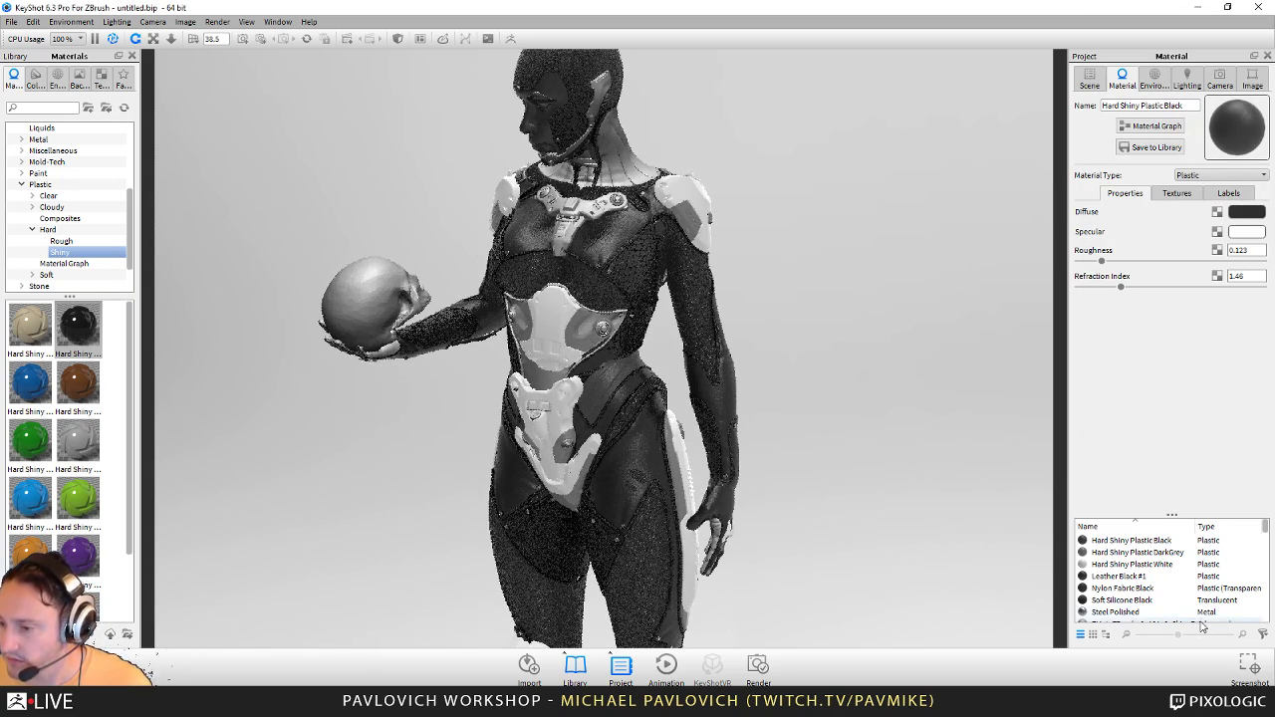
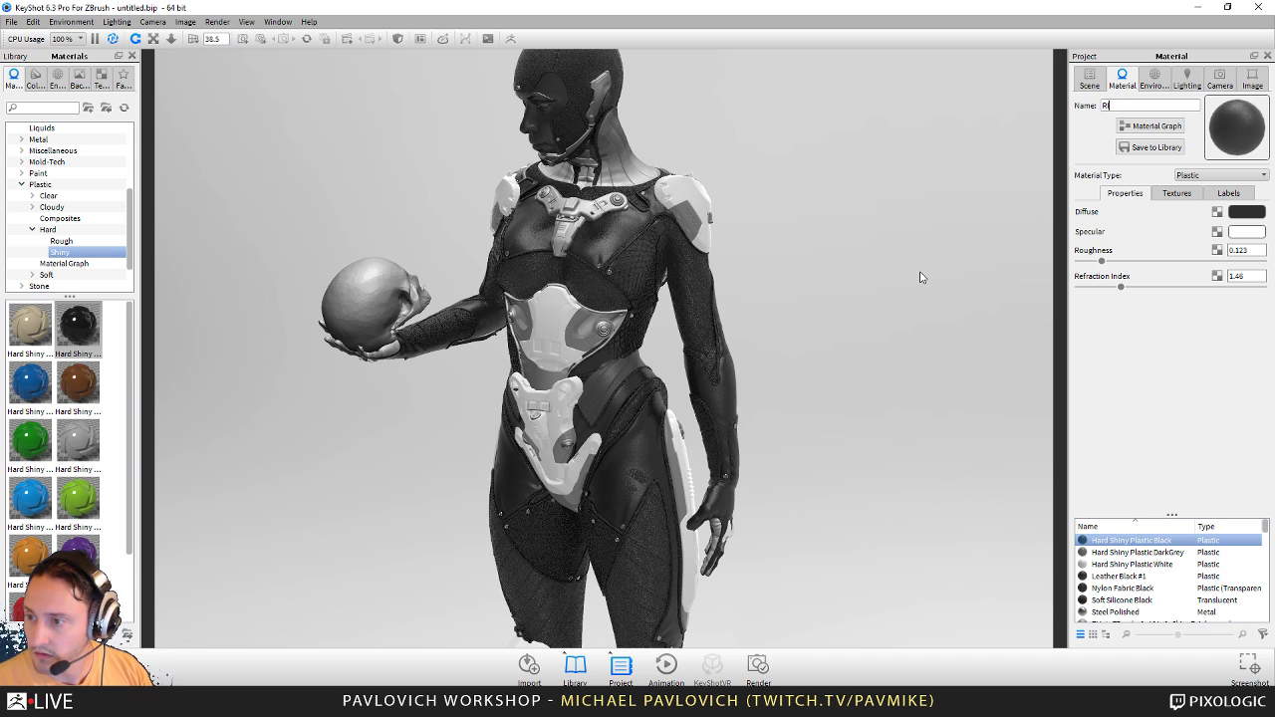
key("Return")
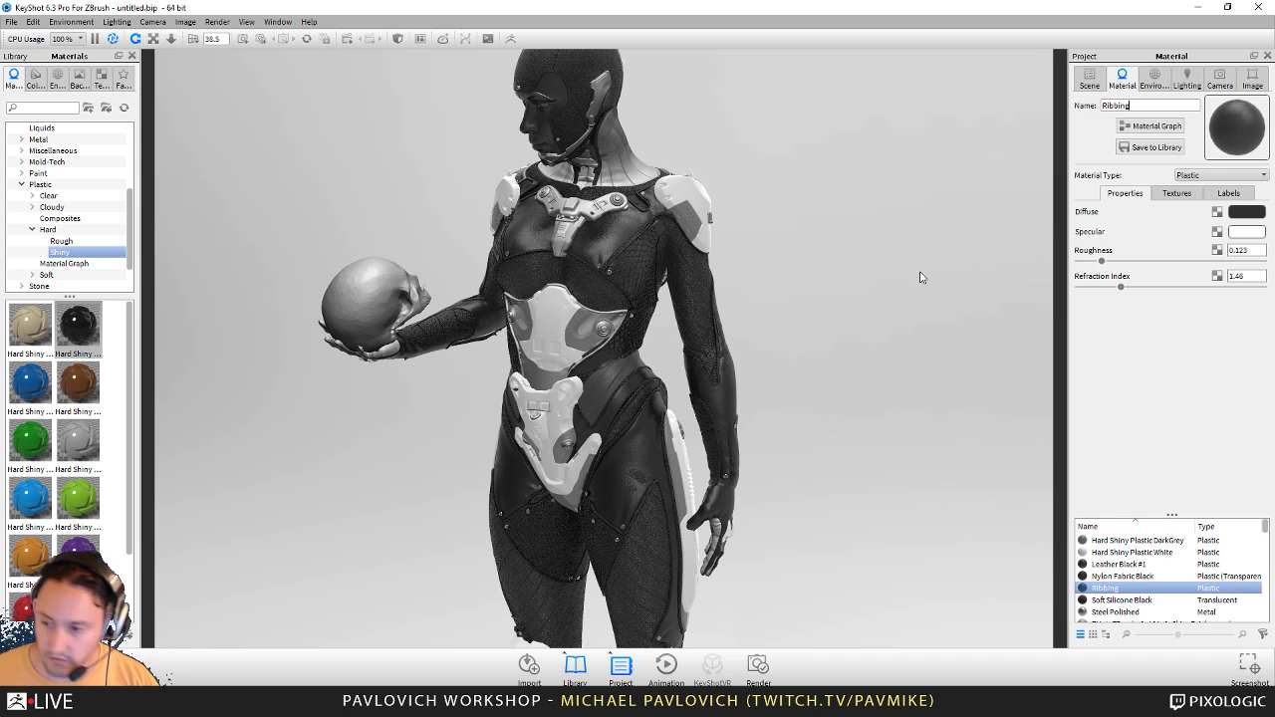
left_click_drag(1104, 589, 619, 166)
Step: Select the suit's leg part from behind and try to assign the Ribbing material to it
left_click_drag(916, 437, 418, 412)
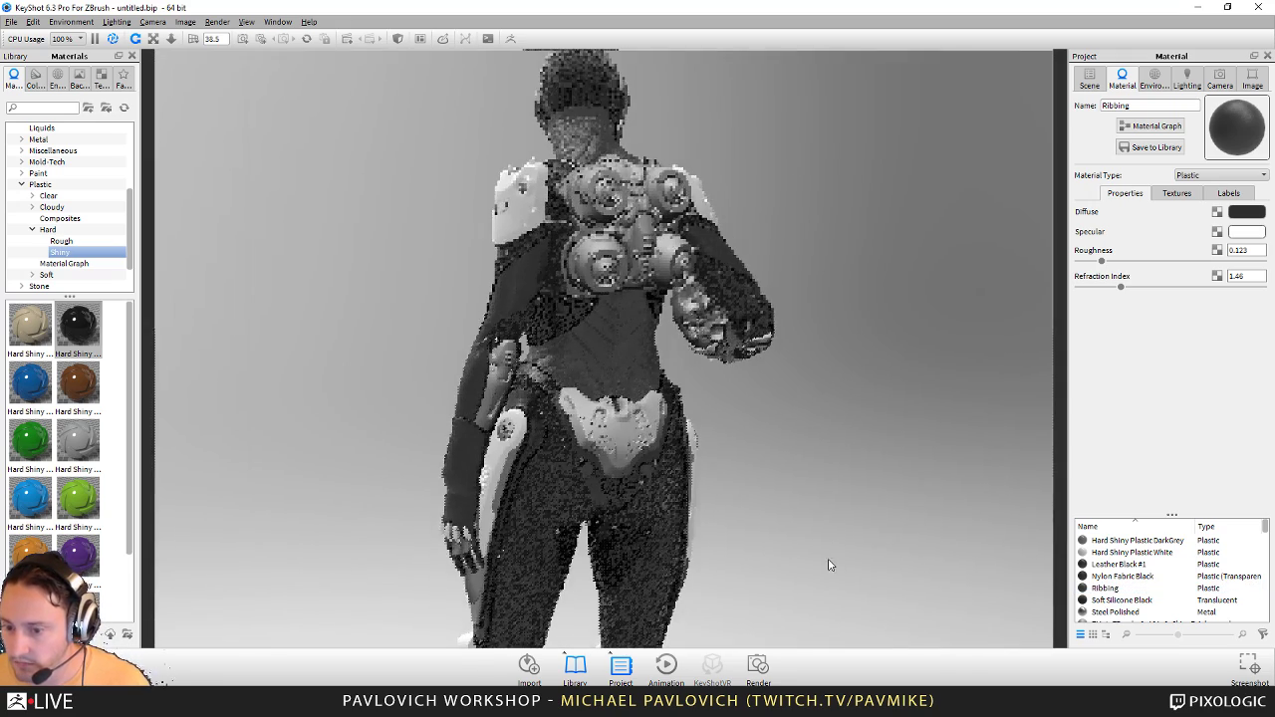
middle_click_drag(828, 564, 798, 265)
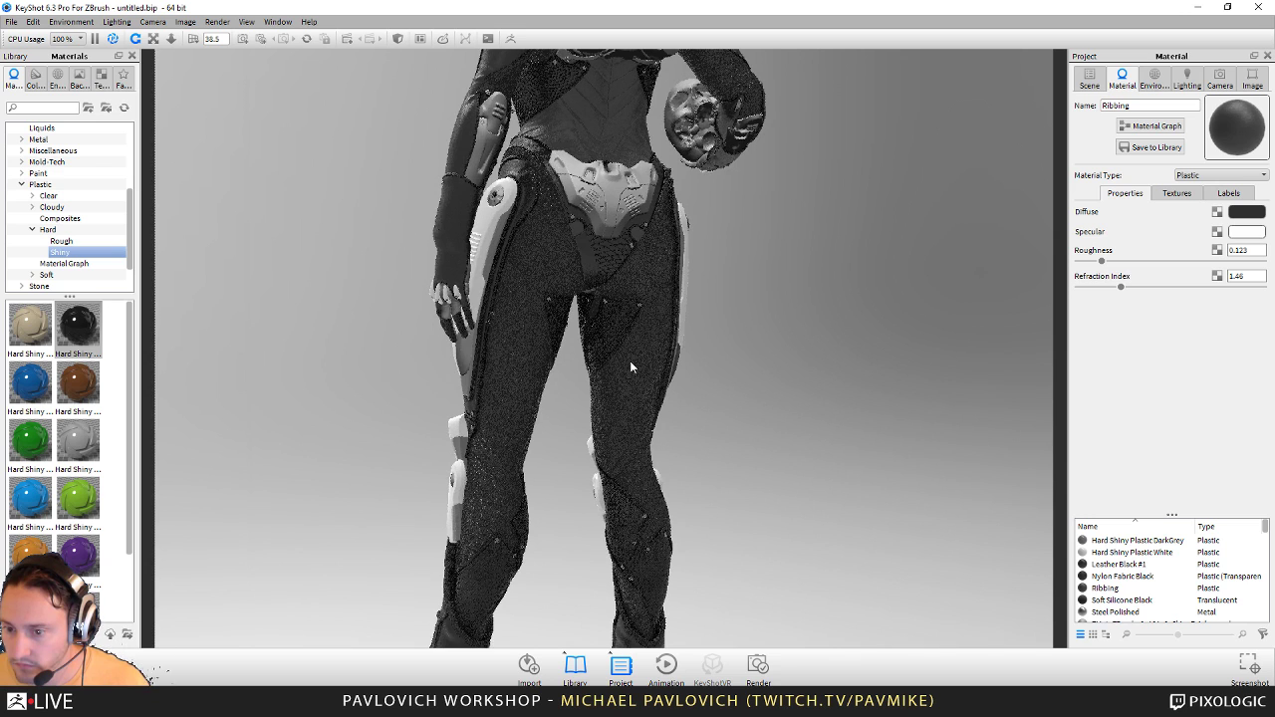
left_click(641, 356)
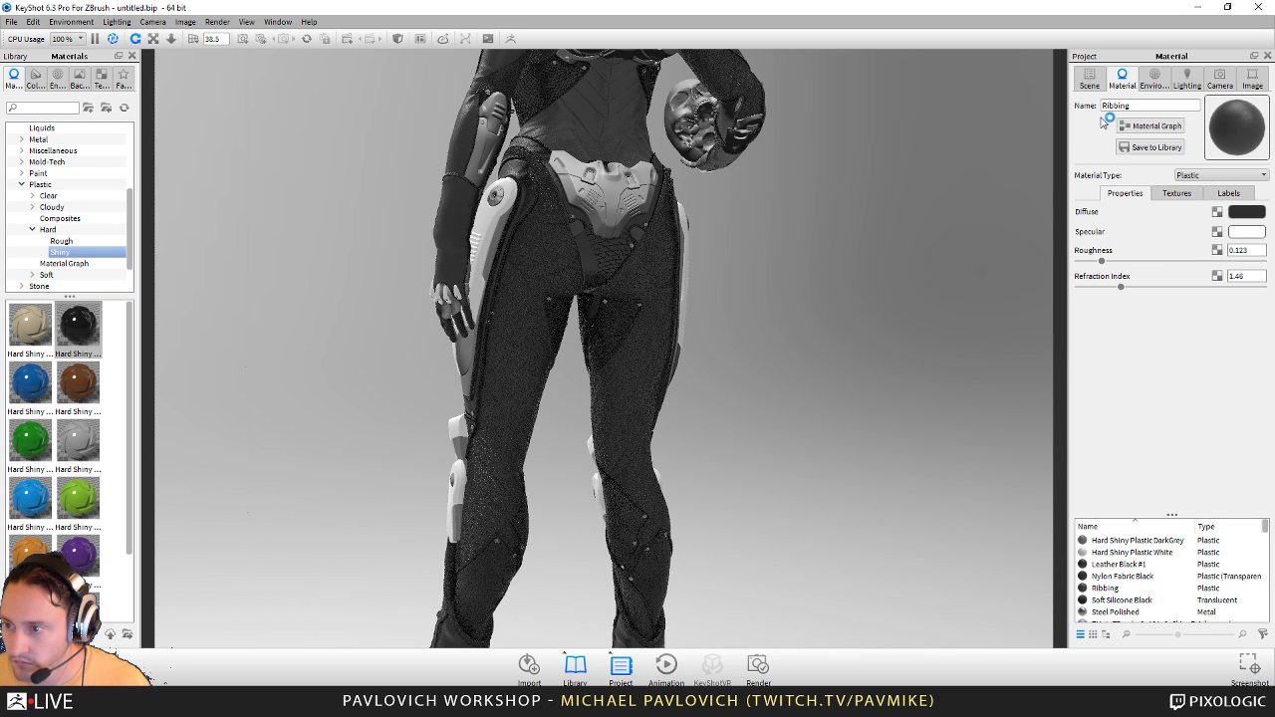
left_click(646, 359)
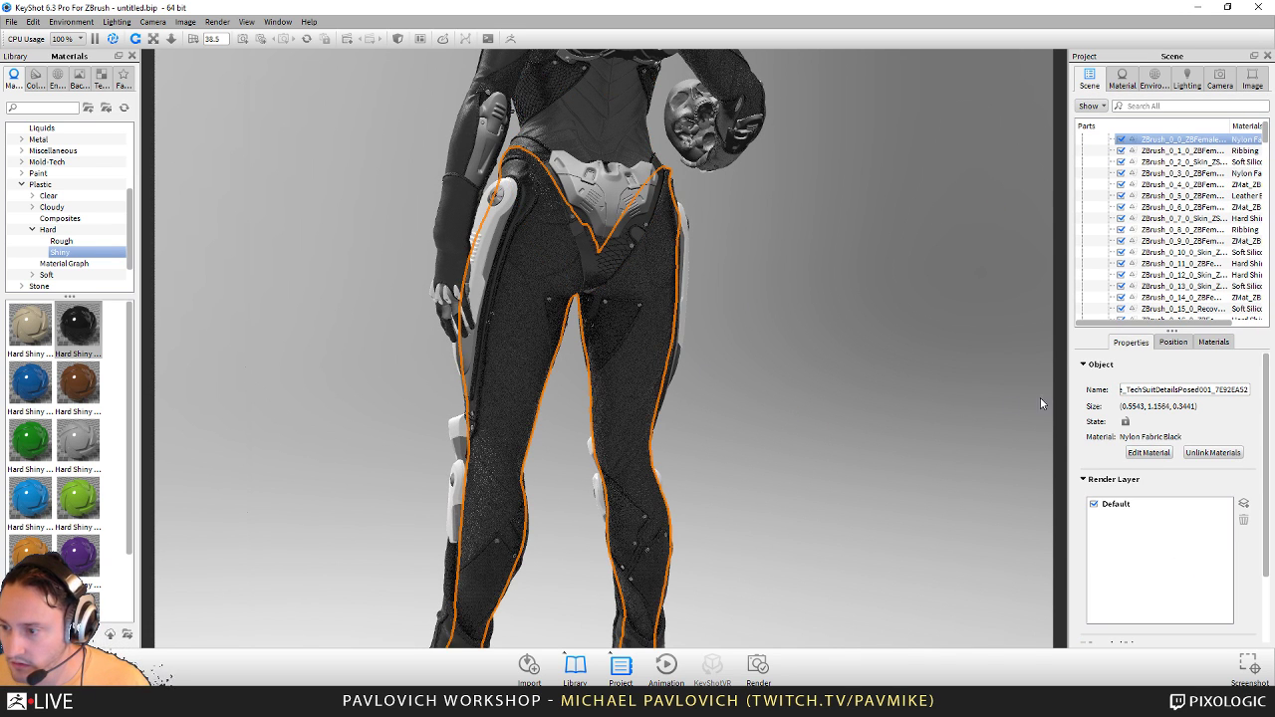
left_click(1214, 343)
left_click_drag(1106, 423, 1162, 148)
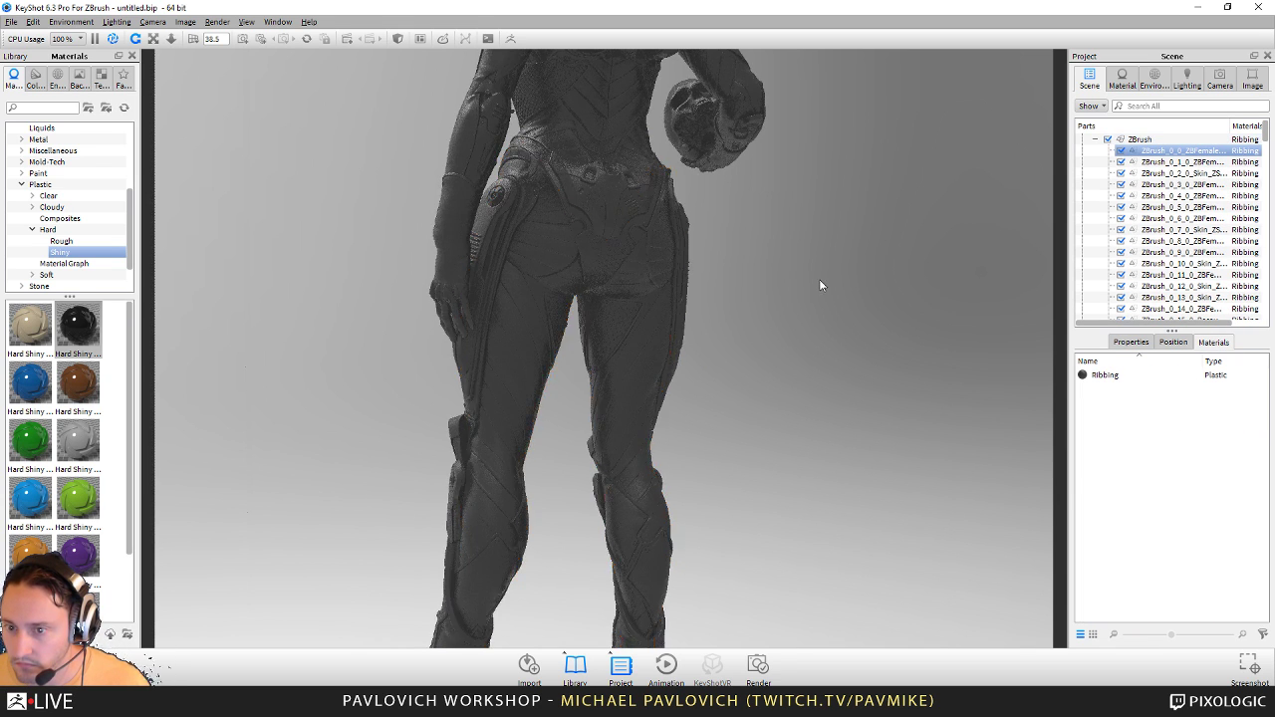
Step: Undo the last Ribbing assignment and assign Ribbing to part ZBrush_0_0, the suit's legs
middle_click_drag(819, 279, 818, 508)
key("ctrl+z")
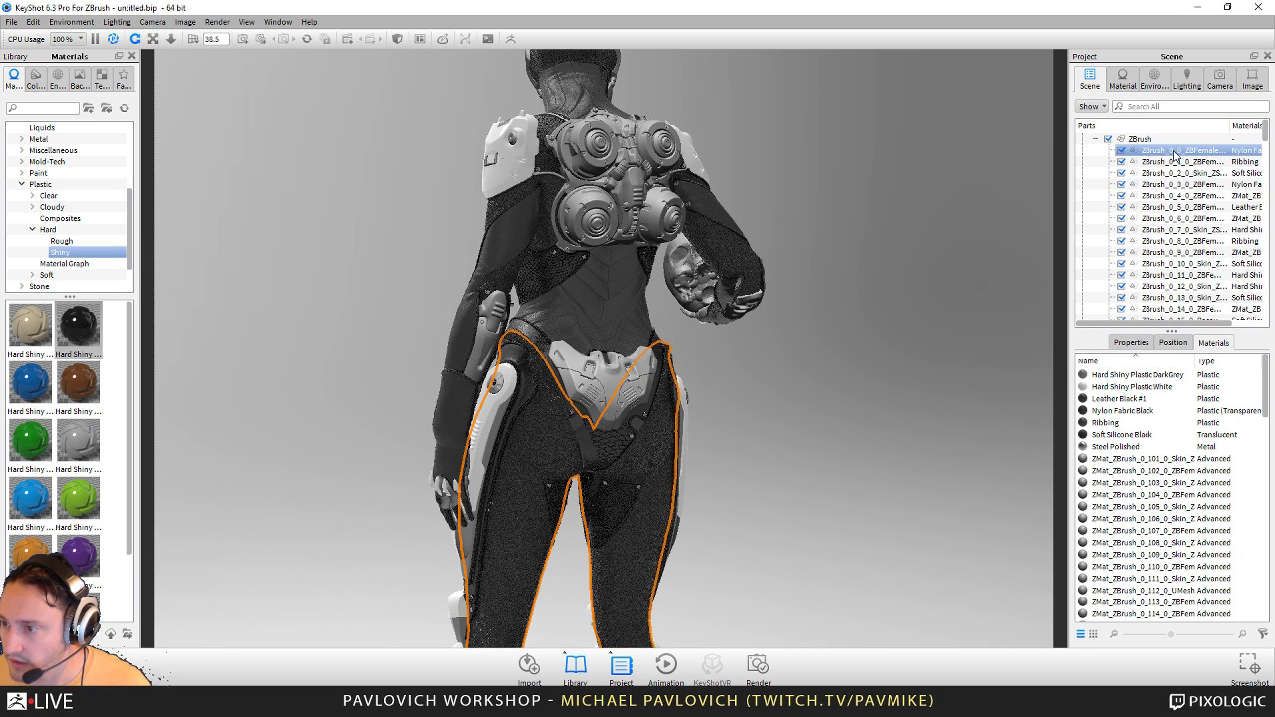
scroll(1179, 177, "up", 1)
left_click_drag(1106, 422, 1162, 167)
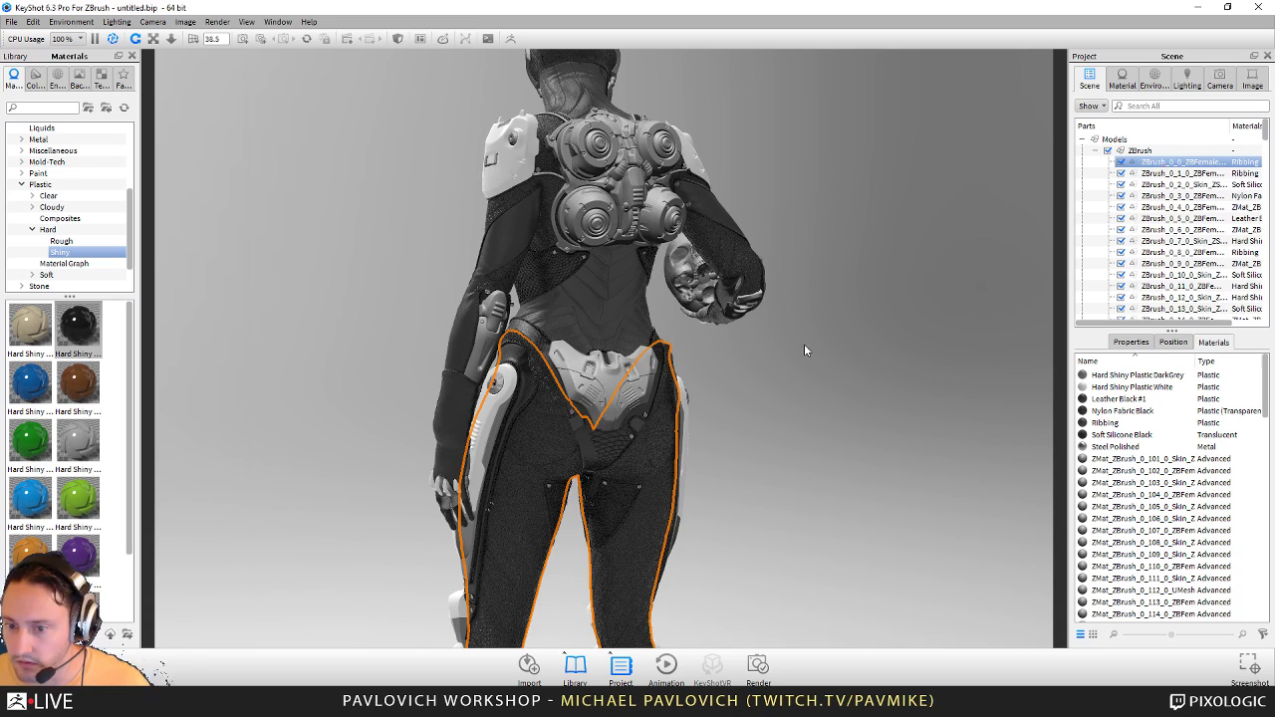
Step: Select the suit's upper body and sleeves, part ZBrush_0_3, and undo the Ribbing assignment on the legs
left_click_drag(809, 335, 764, 360)
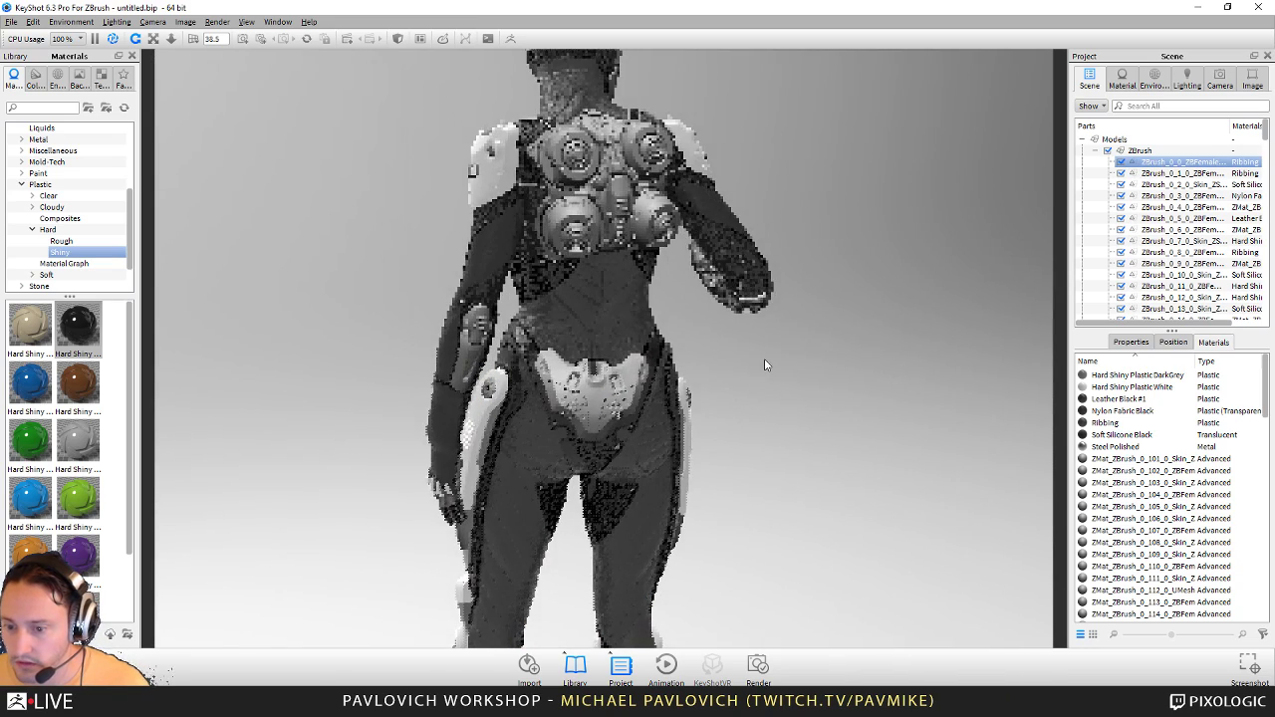
left_click(742, 286)
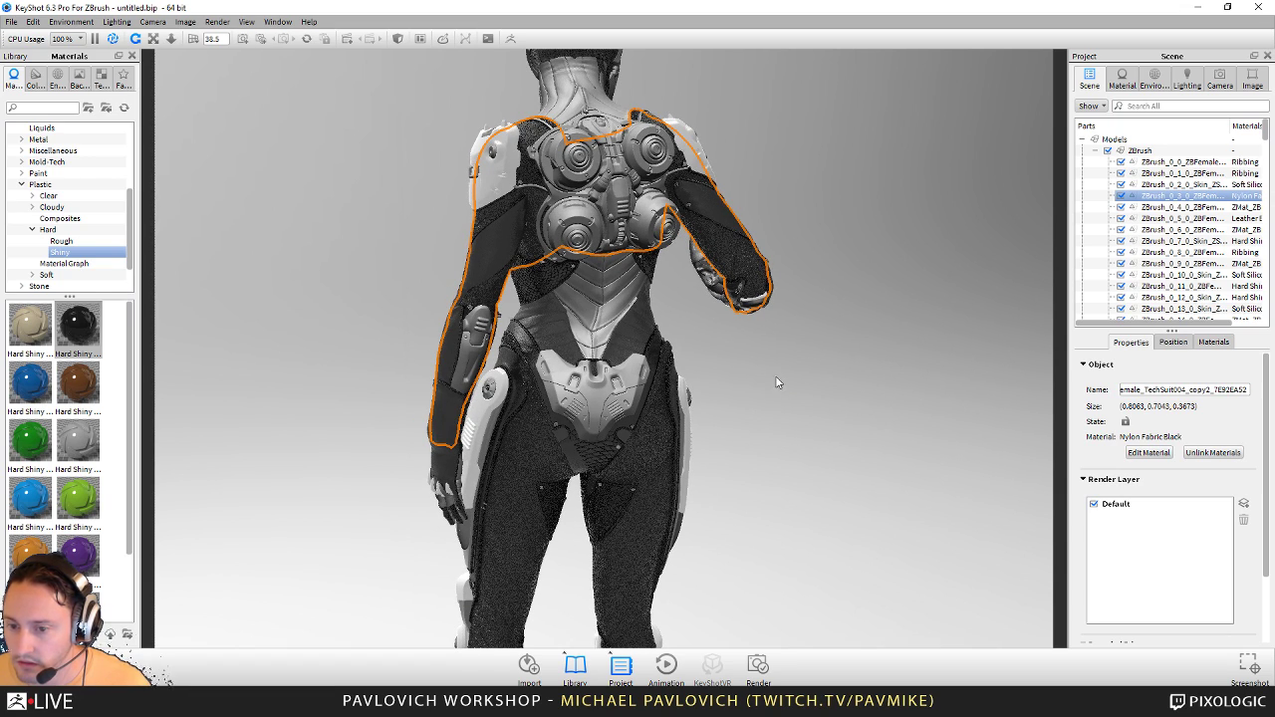
key("ctrl+z")
left_click(1213, 341)
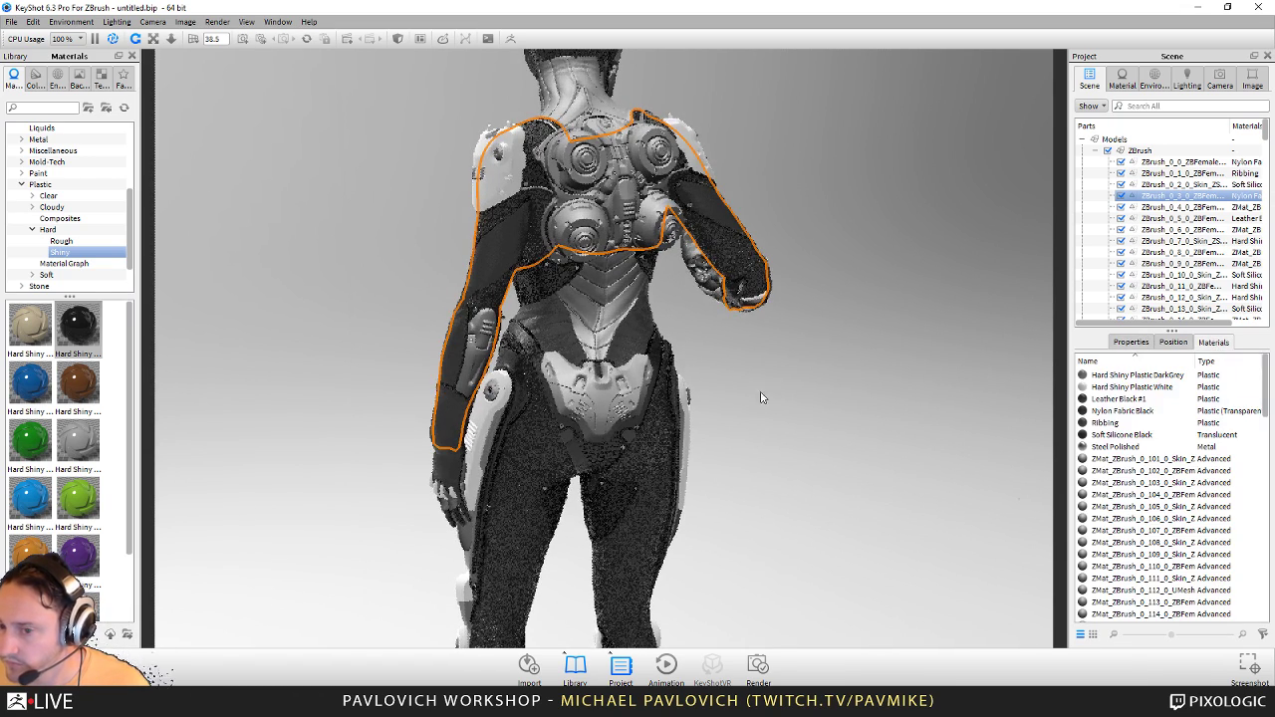
Step: Select the waist and hip part, ZBrush_0_1, and assign Nylon Fabric Black to it
left_click(648, 341)
left_click(1208, 343)
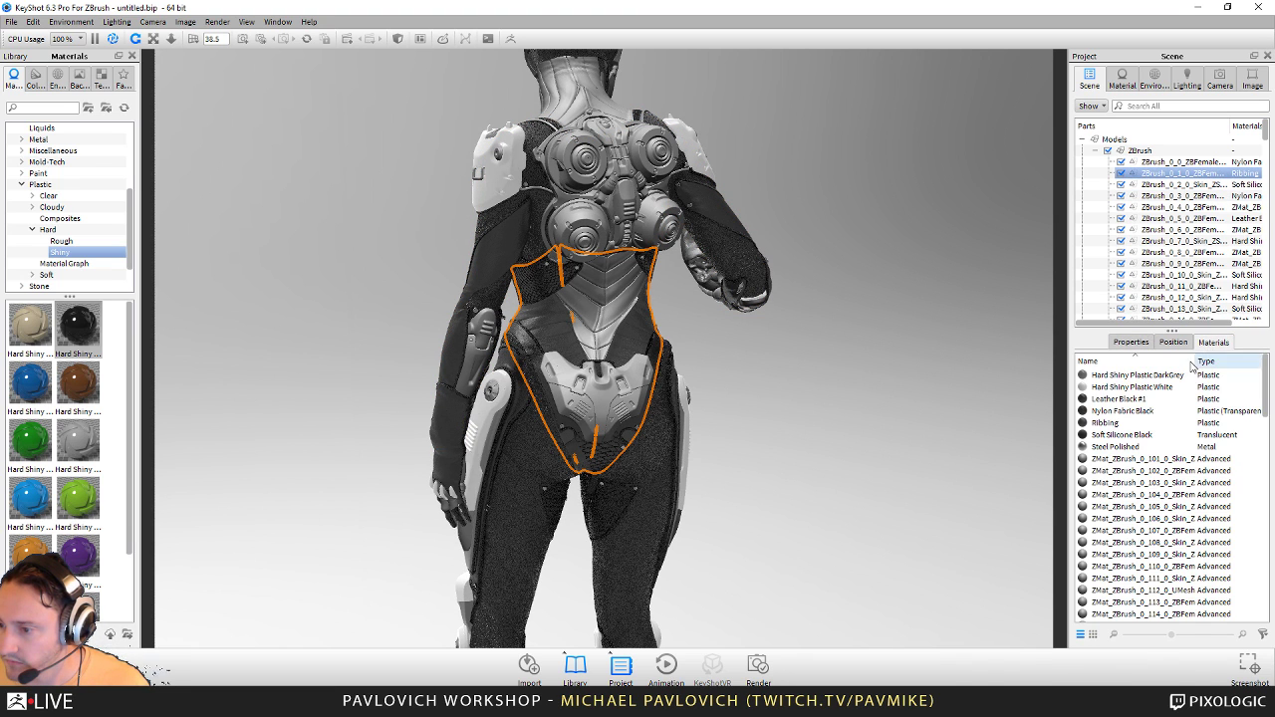
left_click_drag(1123, 411, 1175, 176)
Step: Select the neck and spine part, ZBrush_0_8, and assign Nylon Fabric Black to it
left_click(1186, 252)
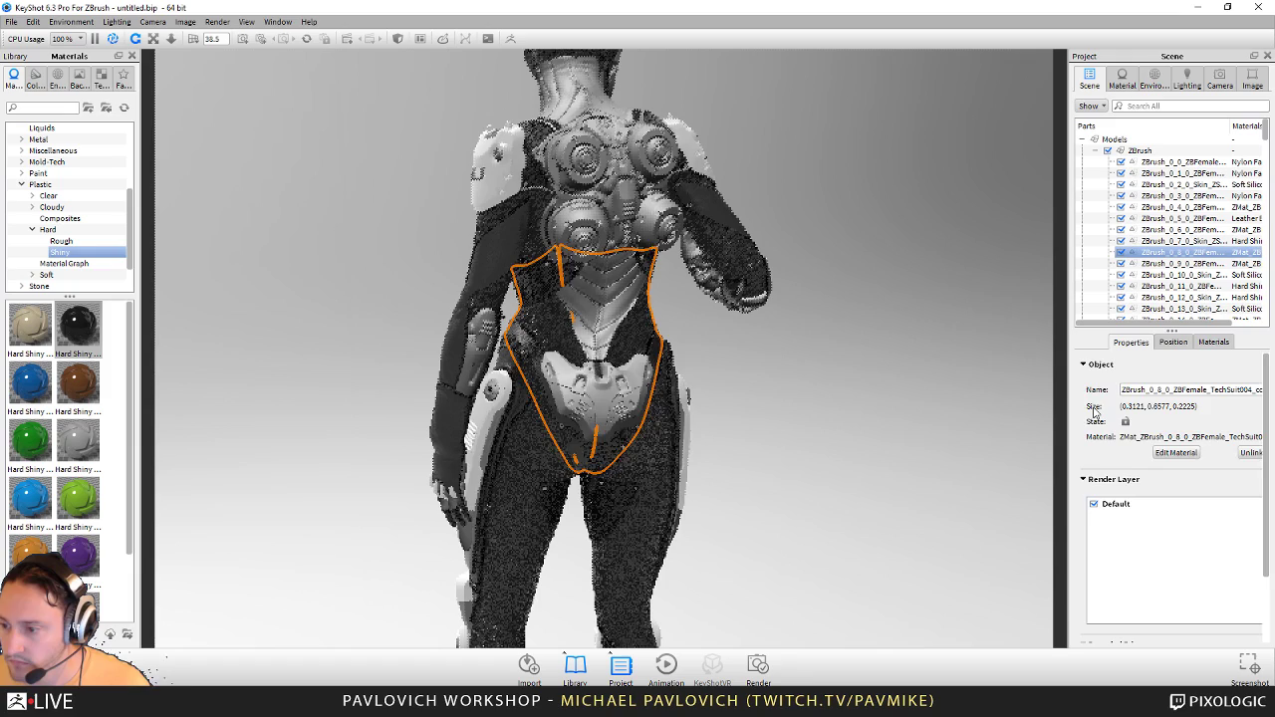
left_click(1213, 342)
left_click_drag(1123, 410, 1186, 252)
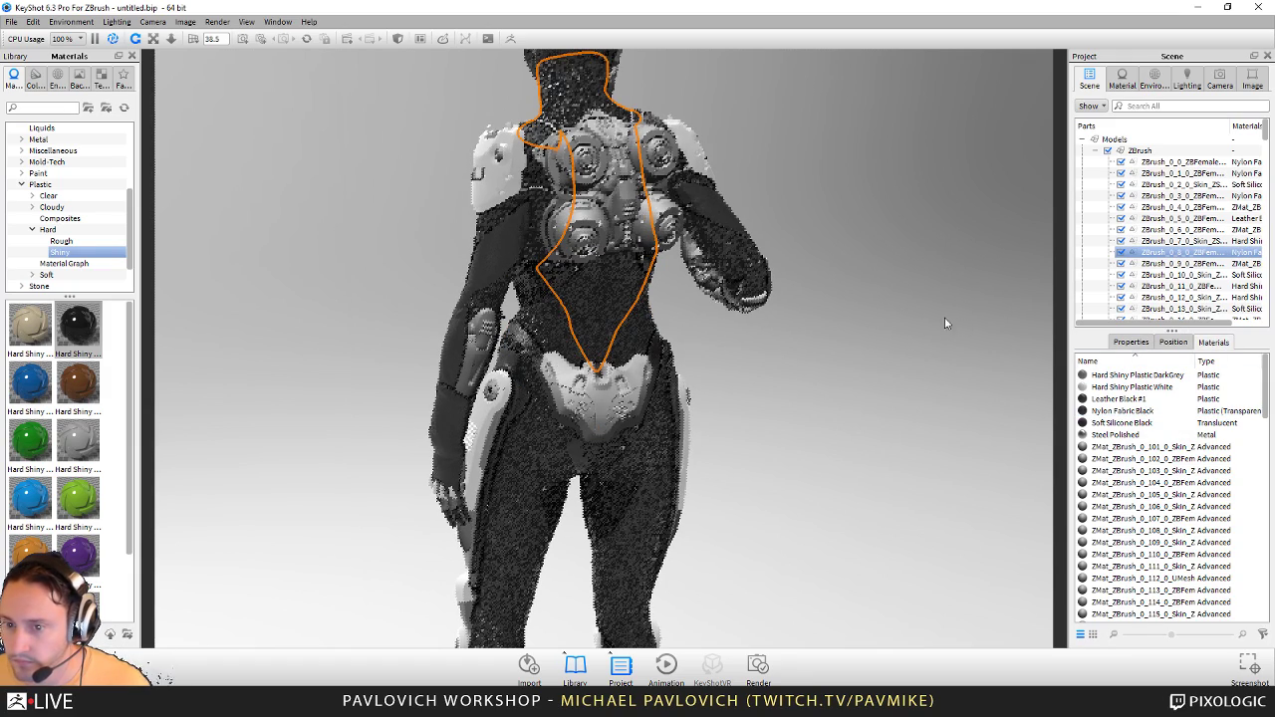
Step: Assign Hard Shiny Plastic White to the central chest brace on the character's front
left_click_drag(813, 183, 879, 282)
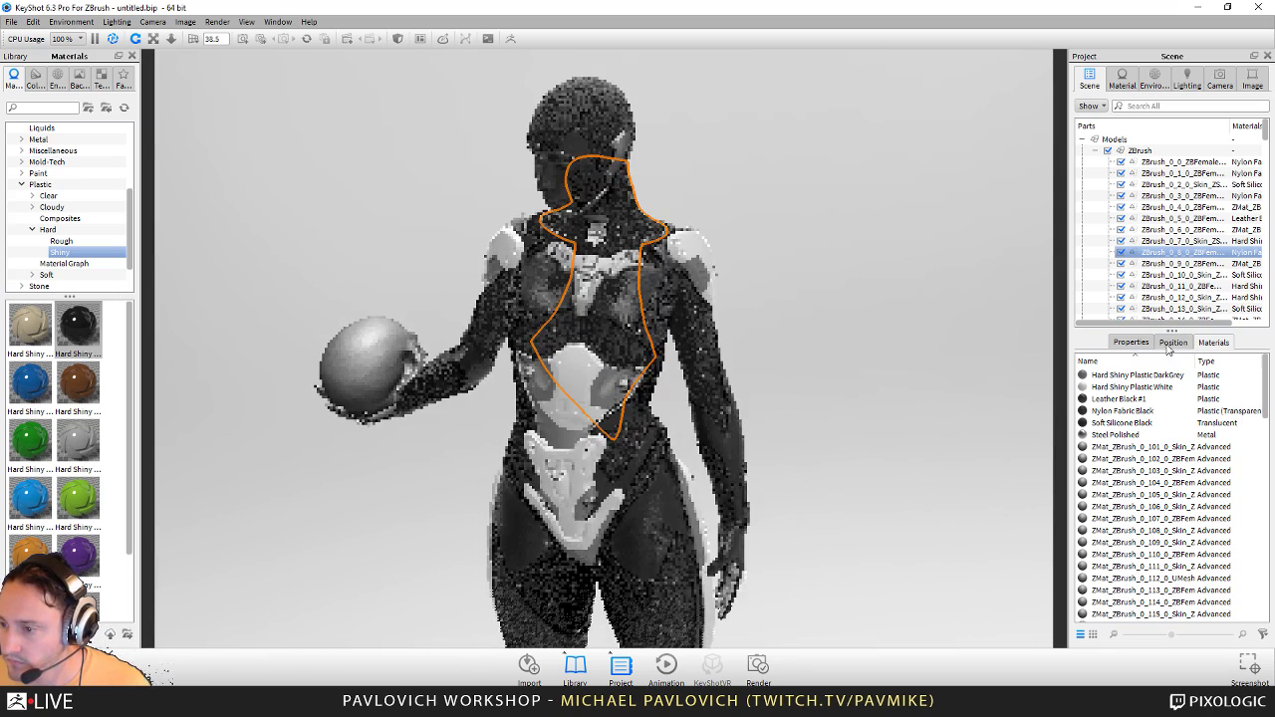
left_click_drag(1127, 388, 596, 301)
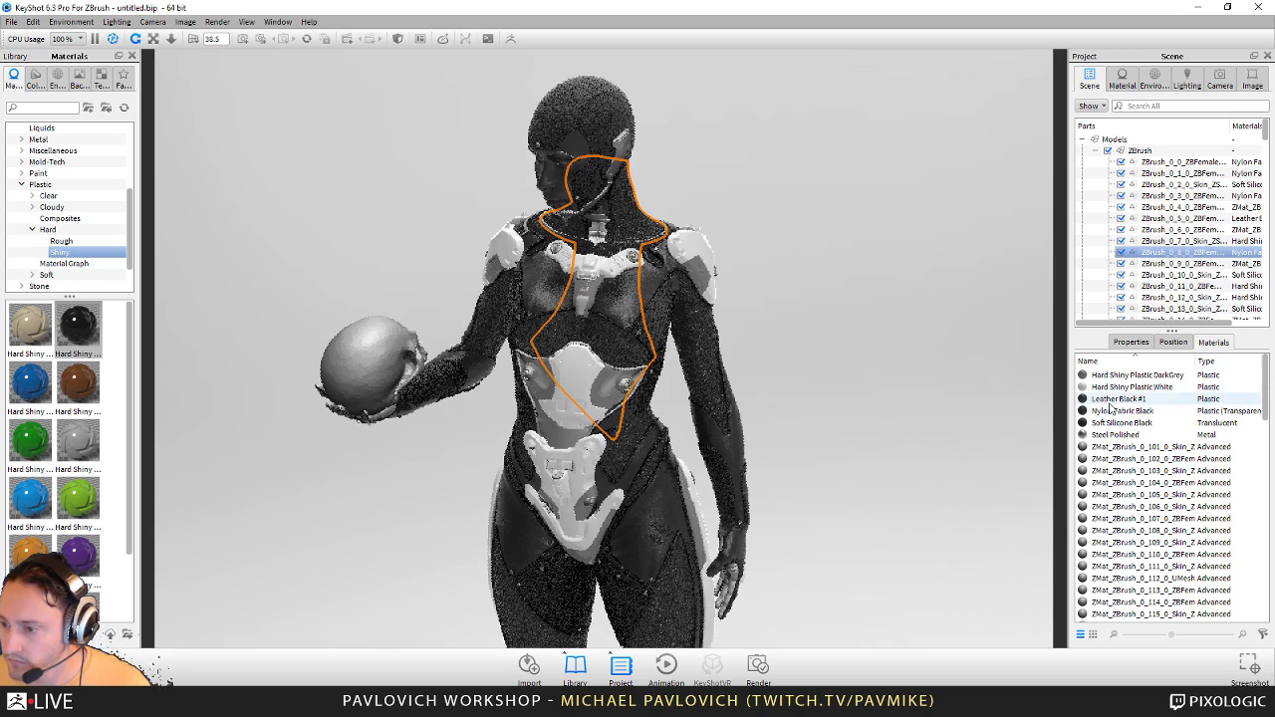
Step: Assign Hard Shiny Plastic White to the character's abdominal plate and clear the part selection
left_click_drag(1129, 383, 620, 351)
left_click(423, 271)
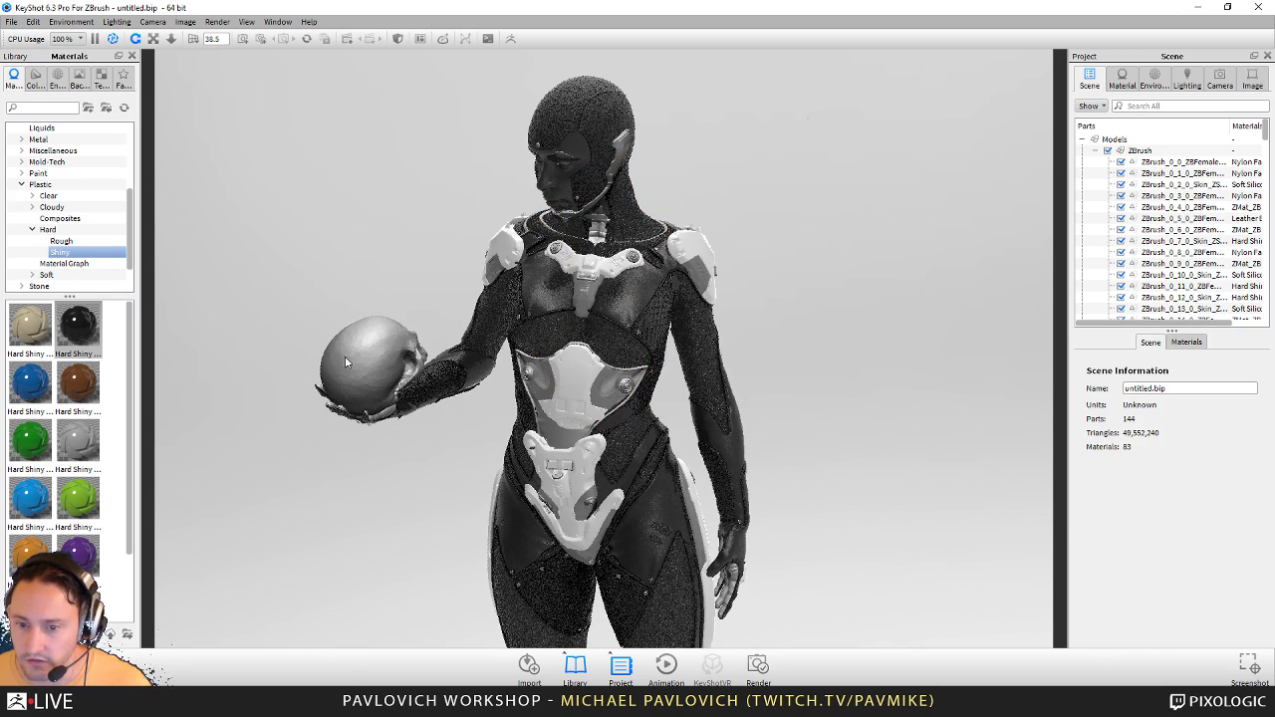
left_click_drag(294, 237, 349, 265)
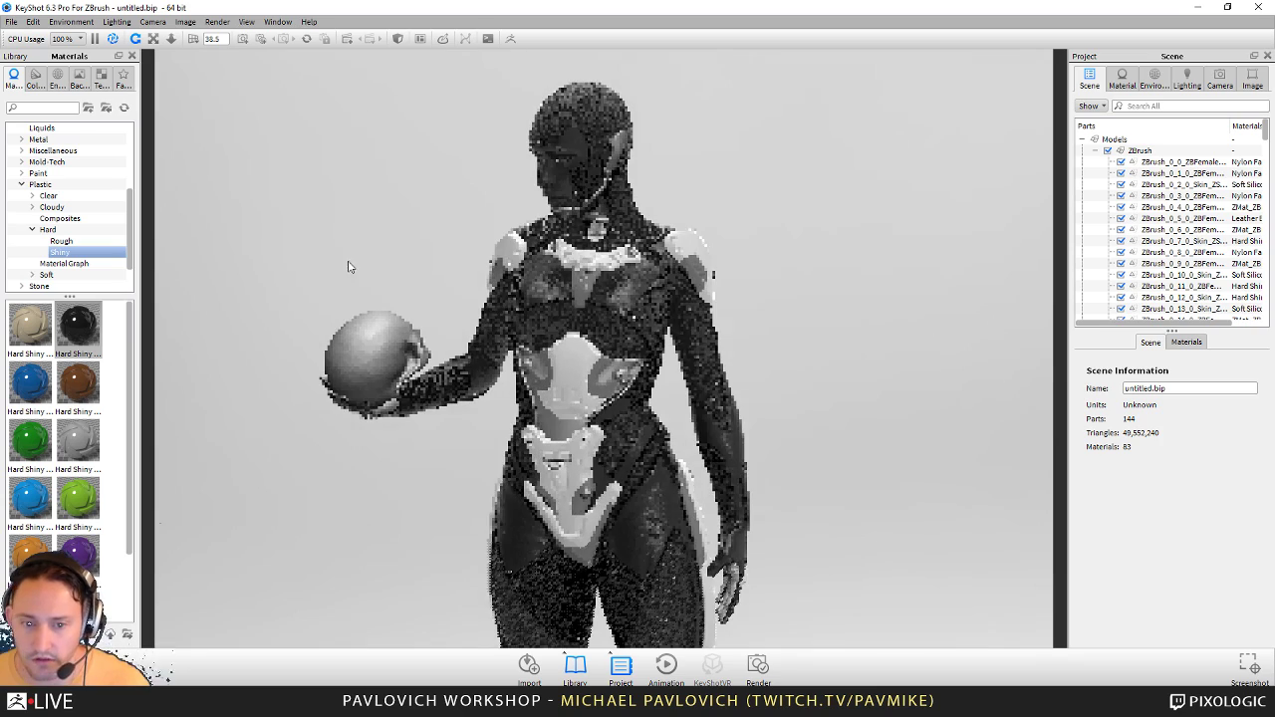
Step: Search the material library for "bone" and assign Bone Smooth to the skull held in the character's hand
left_click(51, 108)
type("bone")
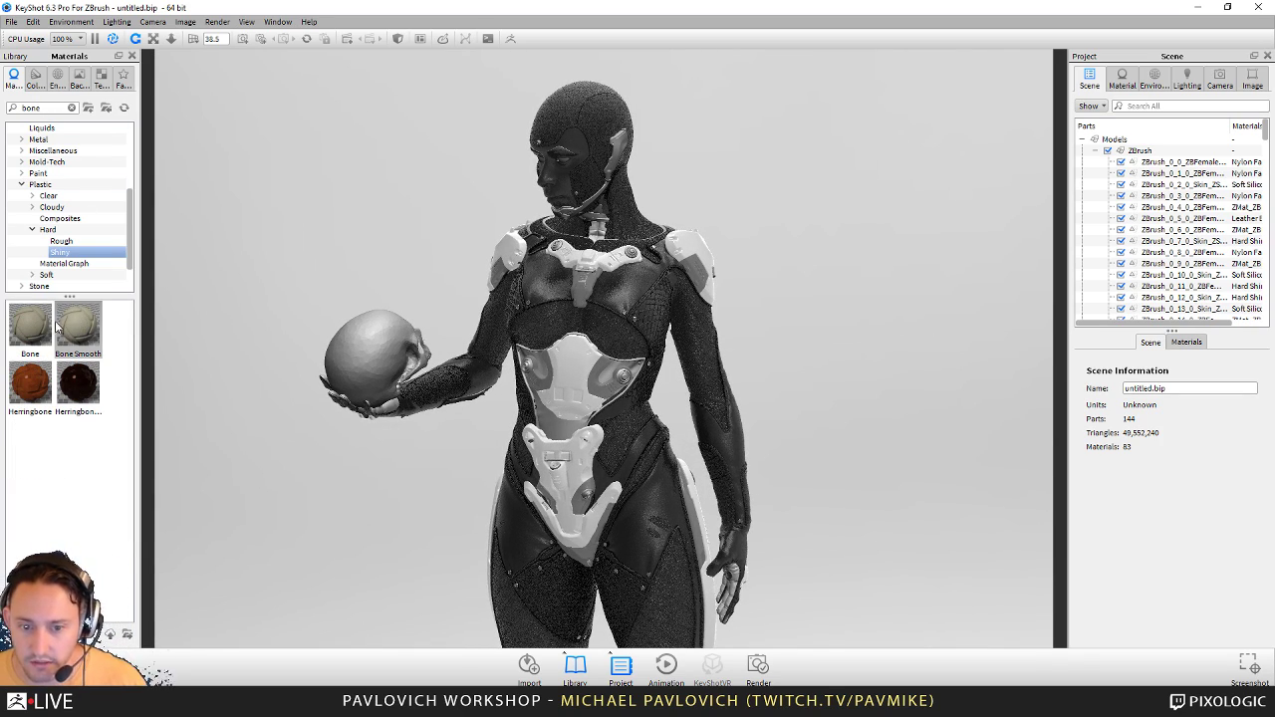
left_click_drag(78, 329, 390, 371)
left_click_drag(715, 265, 887, 281)
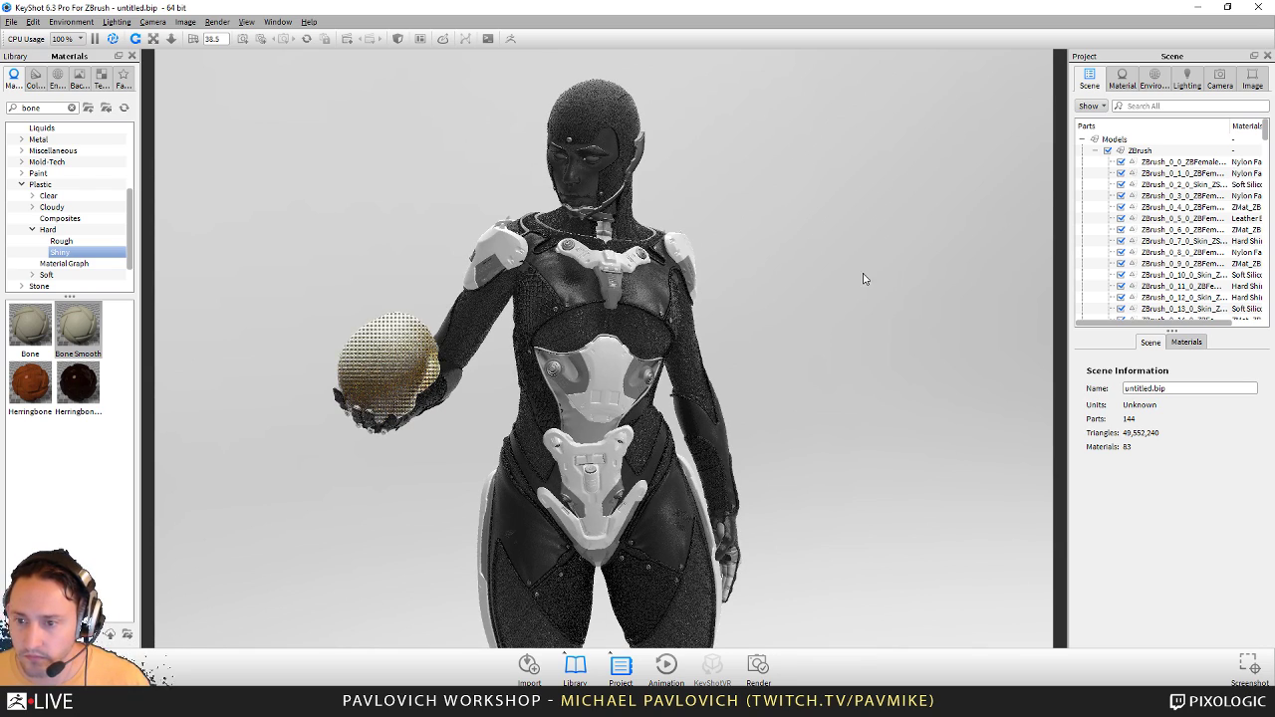
left_click_drag(864, 279, 899, 288)
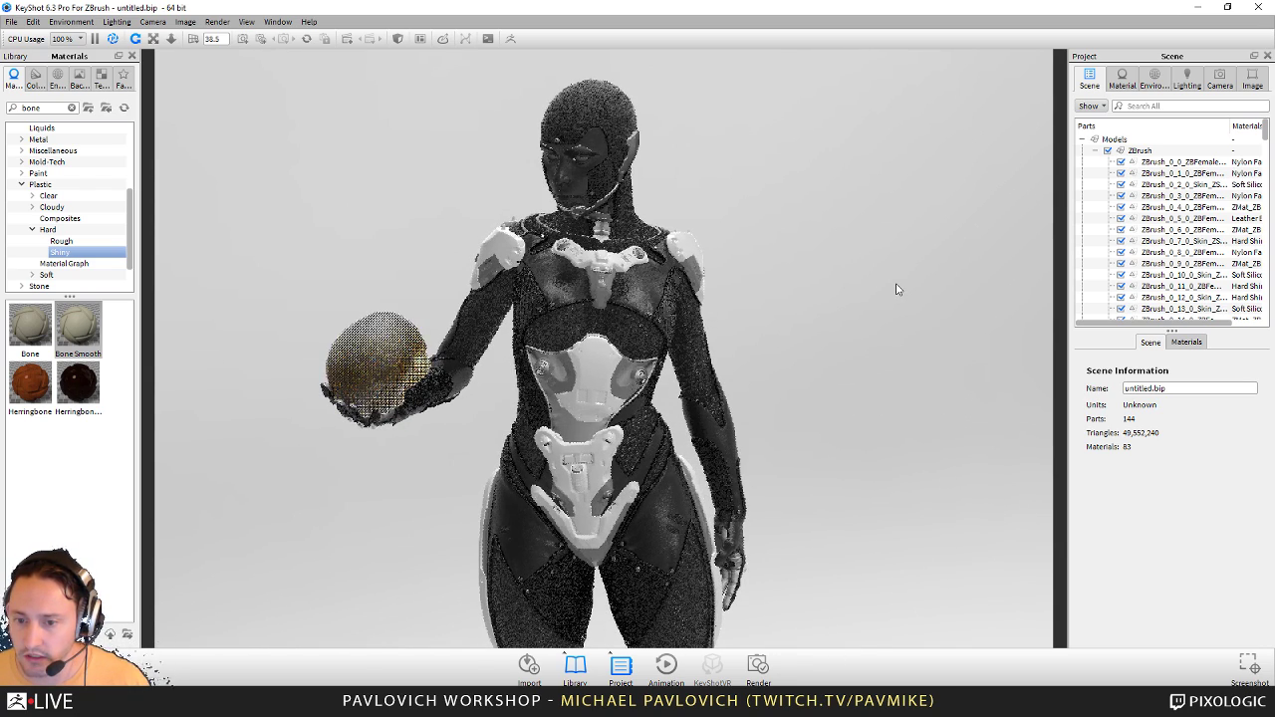
Step: Assign the scene's Leather Black #1 material to the light ribbed strips on the front of the boots
scroll(821, 329, "down", 5)
middle_click_drag(803, 356, 858, 214)
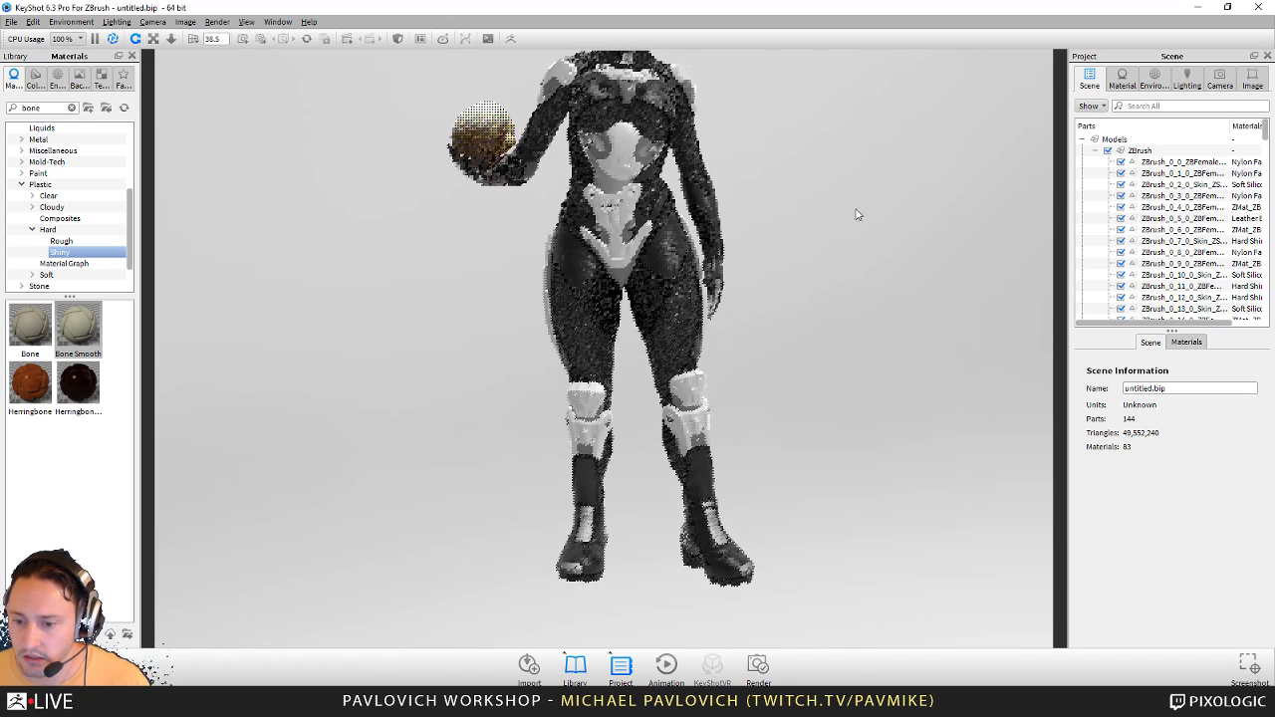
left_click(1122, 79)
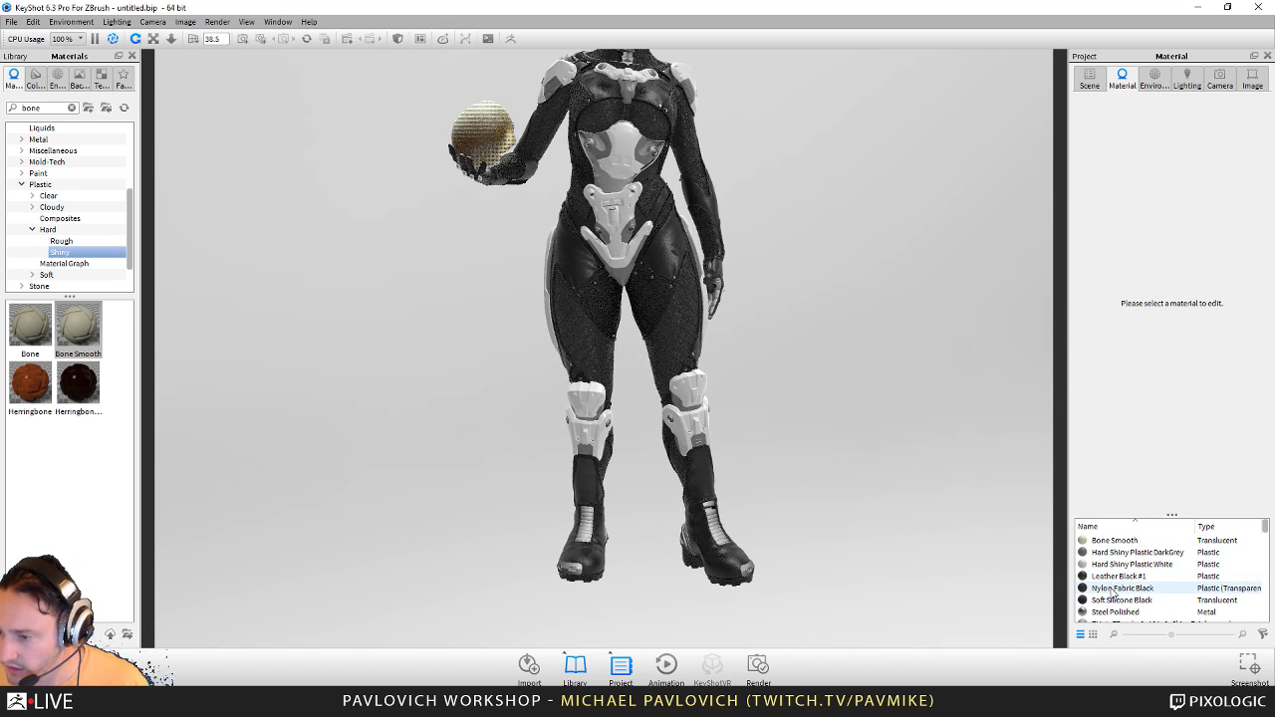
left_click_drag(1117, 577, 715, 528)
Step: Assign Hard Shiny Plastic DarkGrey to the heel guards, heels and toe caps of the boots
left_click_drag(897, 512, 289, 533)
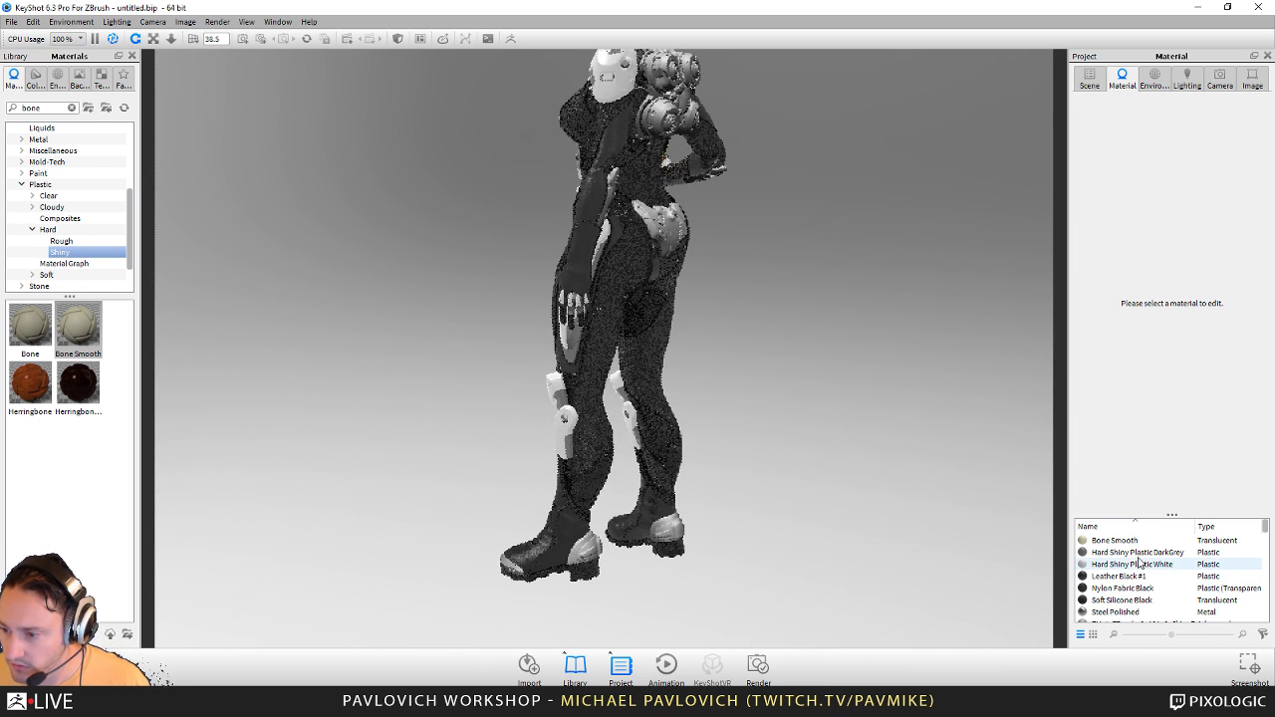
left_click_drag(1138, 554, 583, 547)
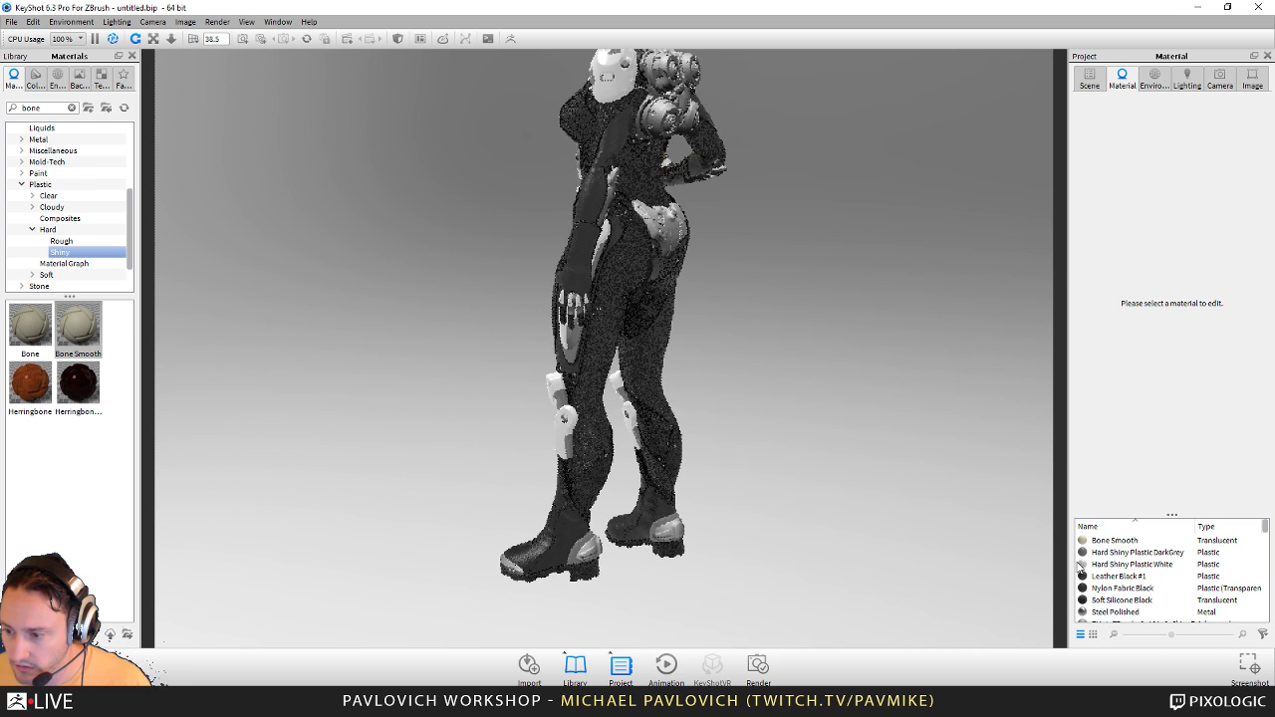
left_click_drag(1112, 553, 572, 563)
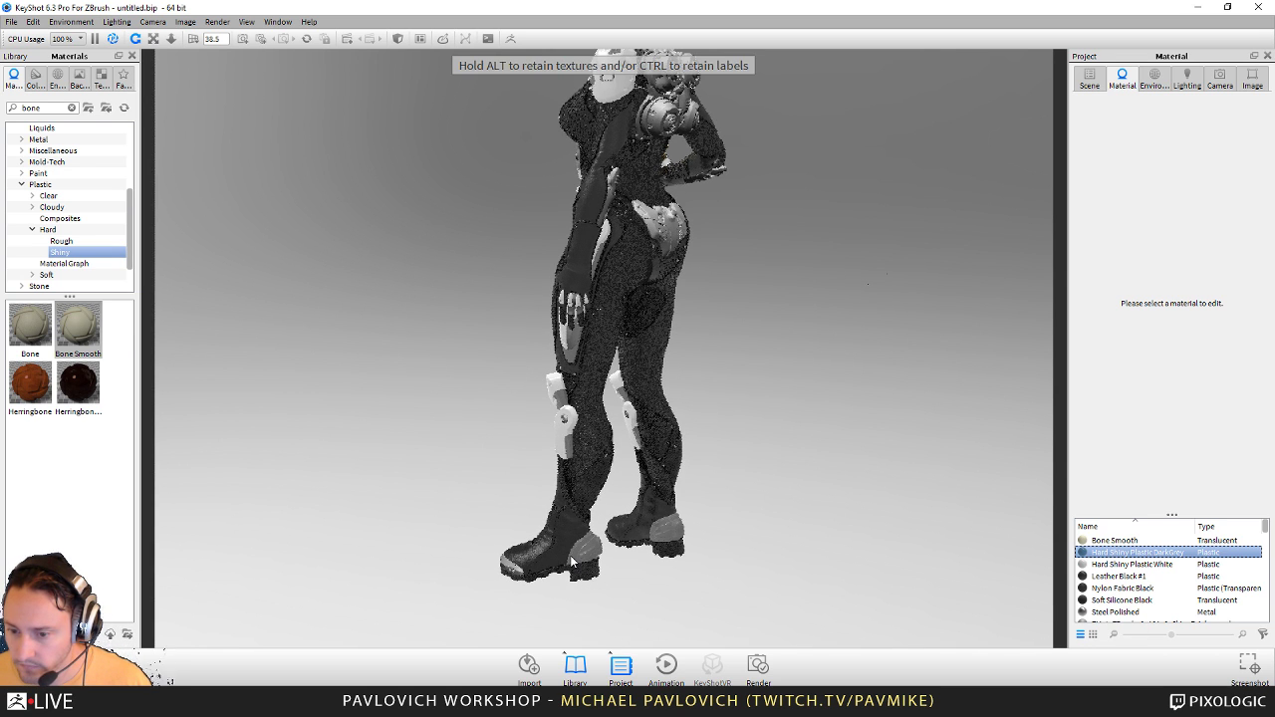
left_click_drag(1122, 556, 518, 578)
Step: Assign Hard Shiny Plastic DarkGrey to the elbow caps, Hard Shiny Plastic White to the forearm plates, and both to the rear pelvis guard
left_click_drag(671, 470, 1026, 621)
scroll(1003, 598, "up", 5)
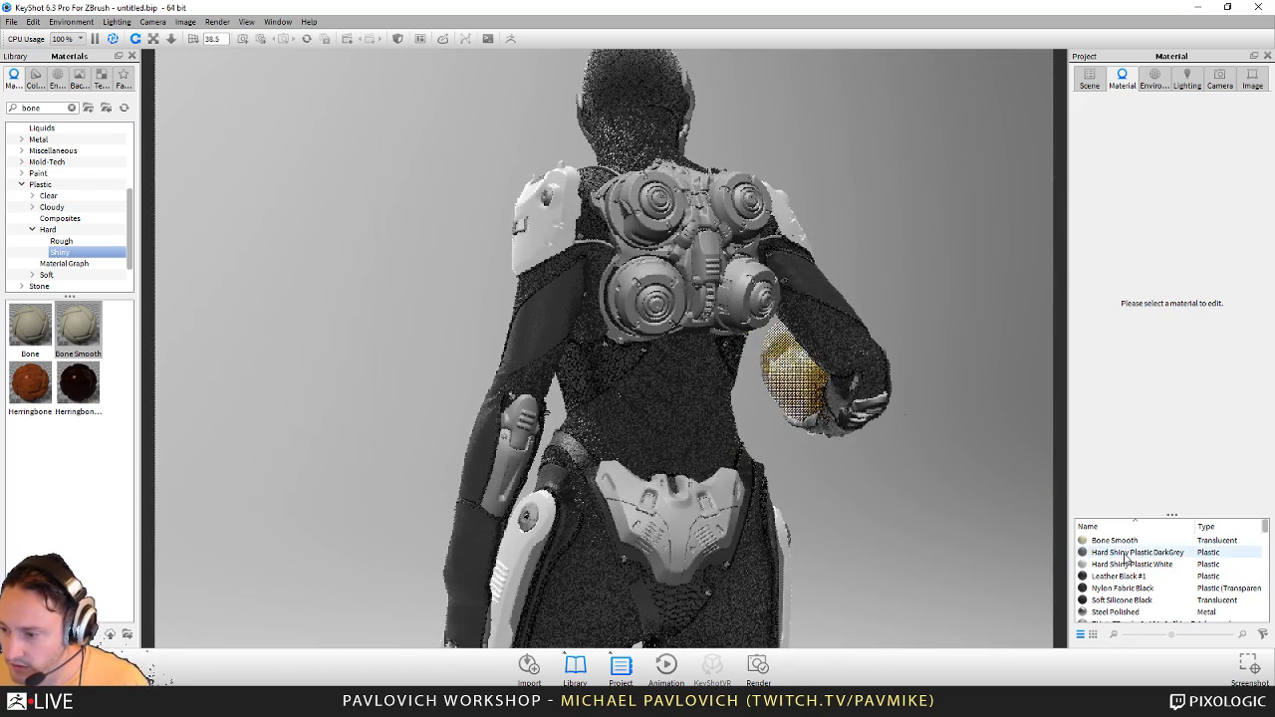
left_click_drag(1124, 555, 518, 428)
left_click_drag(1113, 566, 502, 477)
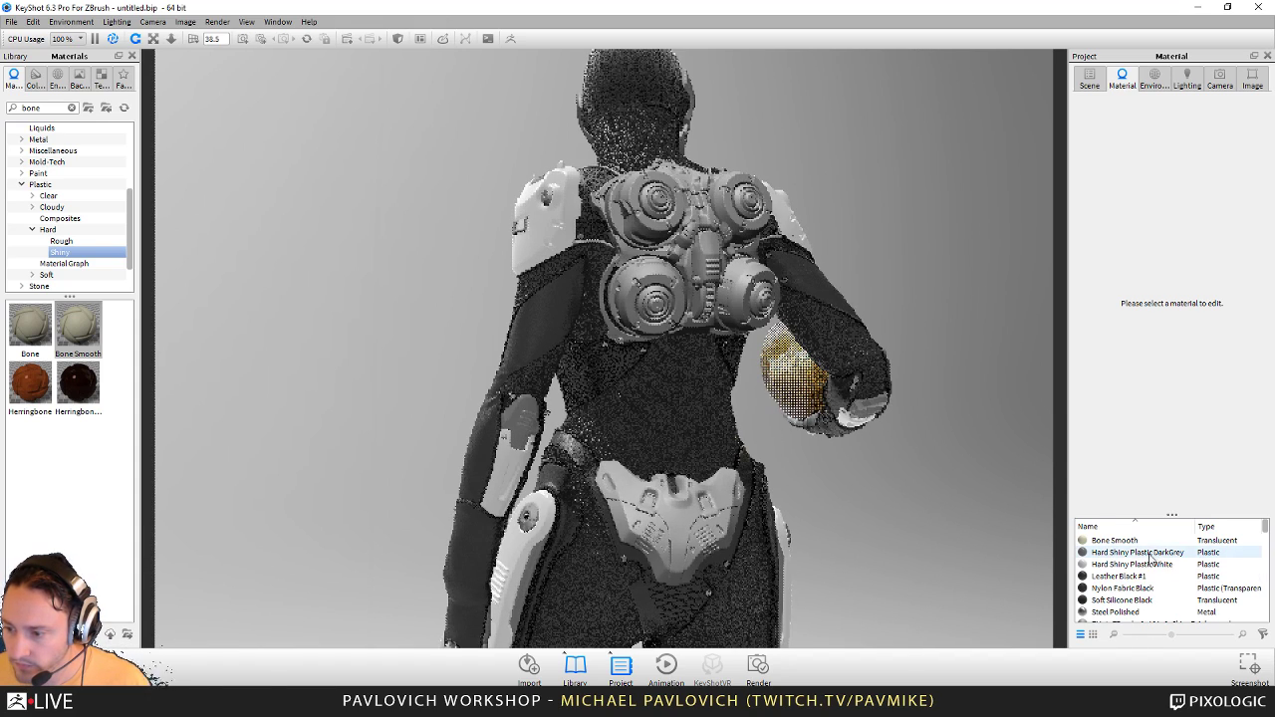
left_click_drag(1136, 564, 655, 538)
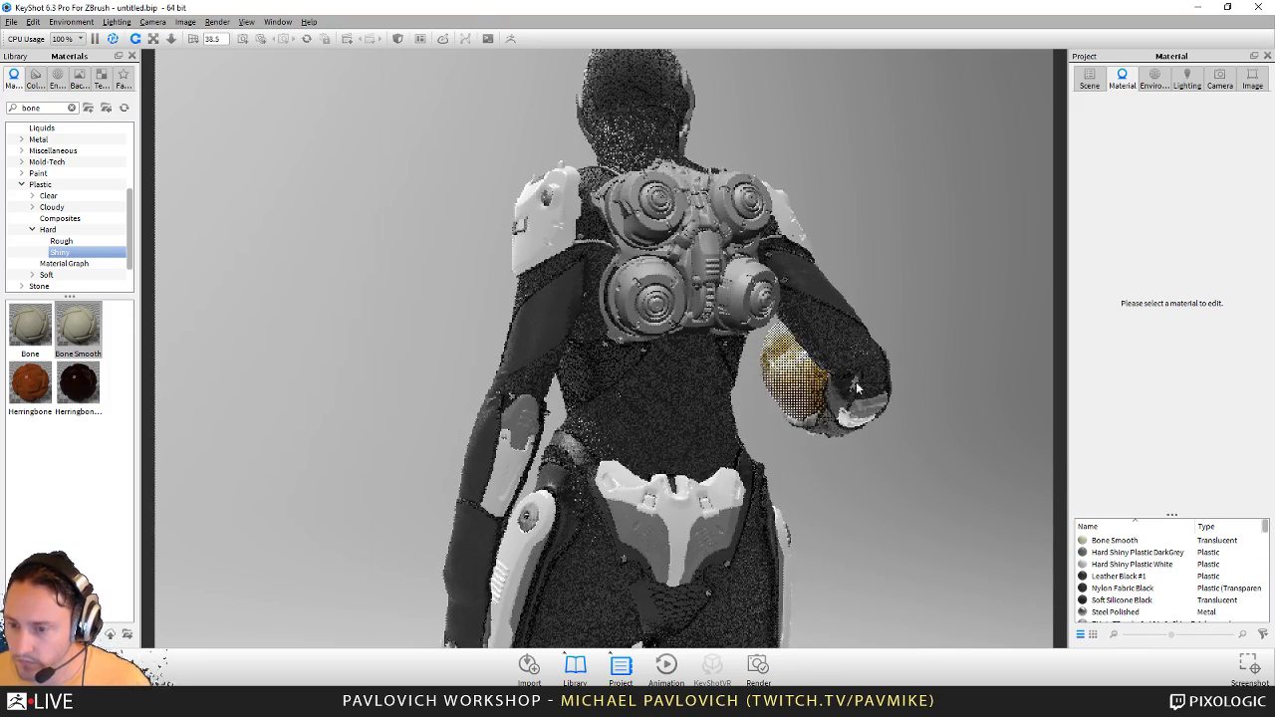
Step: Assign Soft Silicone Black to the shoulder straps on the character's back, including part ZBrush_0_79
middle_click_drag(857, 384, 834, 513)
scroll(1005, 380, "up", 3)
left_click_drag(948, 349, 987, 430)
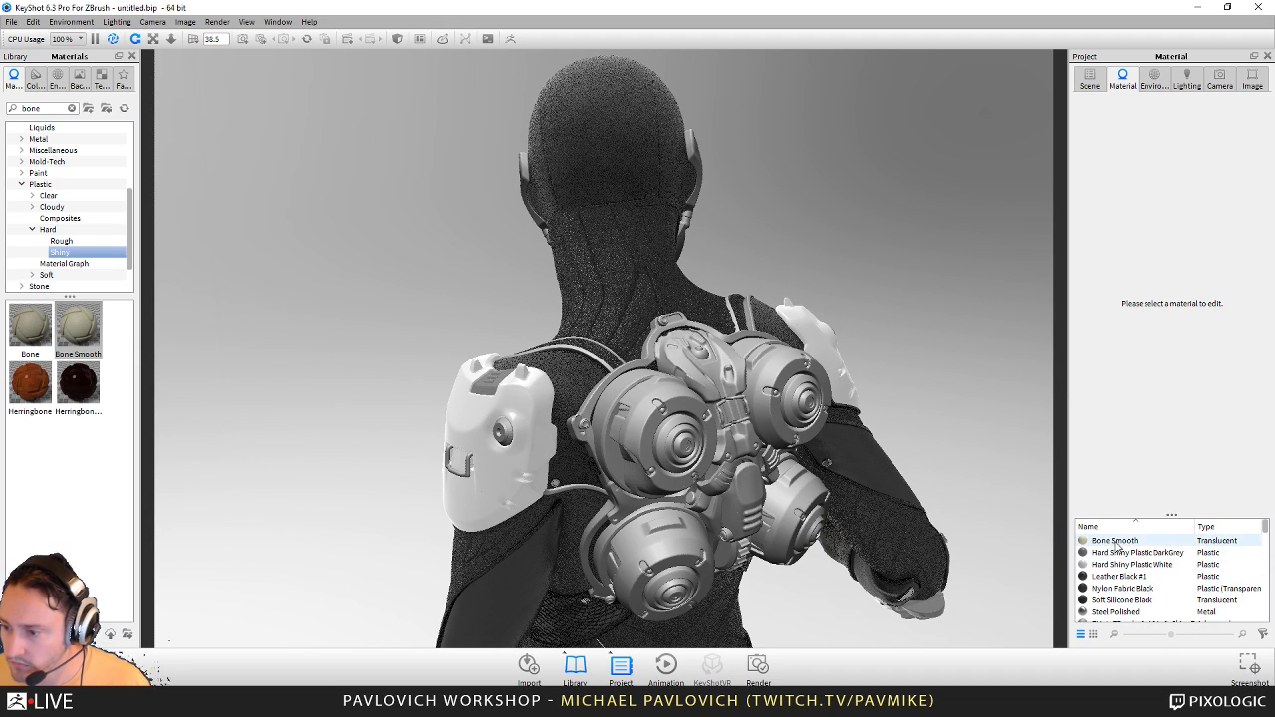
left_click_drag(1121, 600, 732, 312)
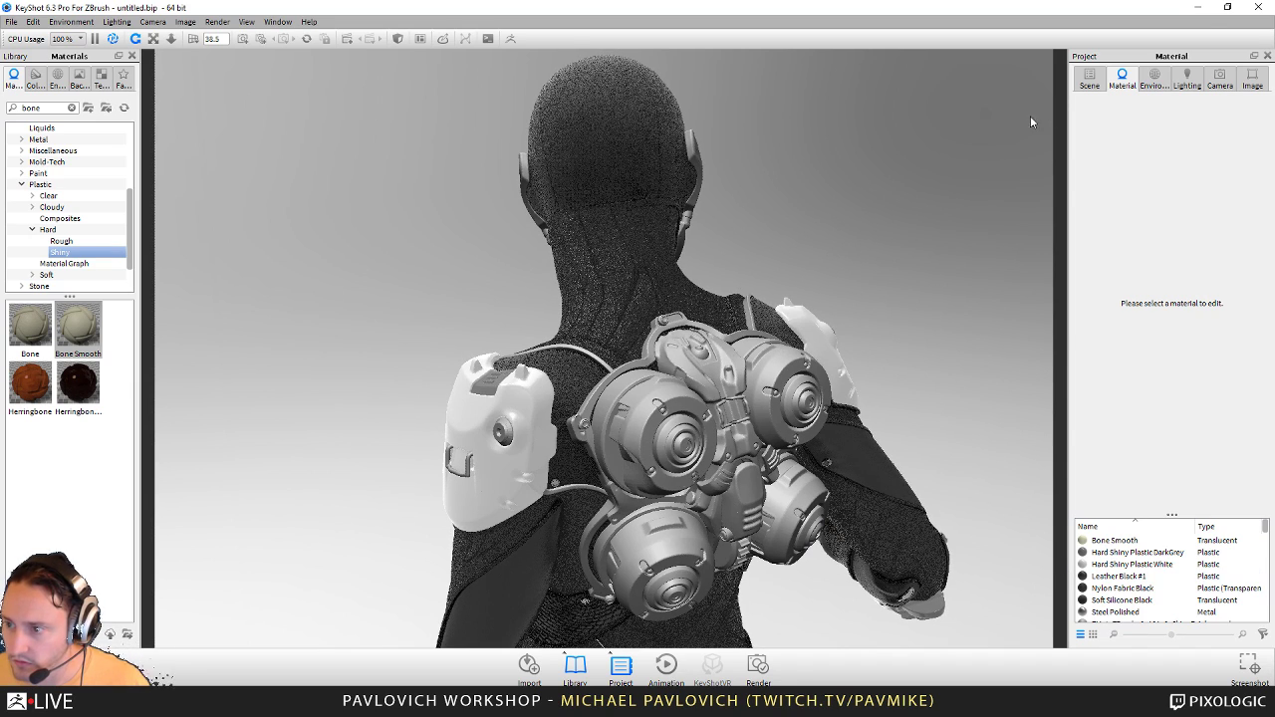
left_click(1088, 79)
left_click(753, 314)
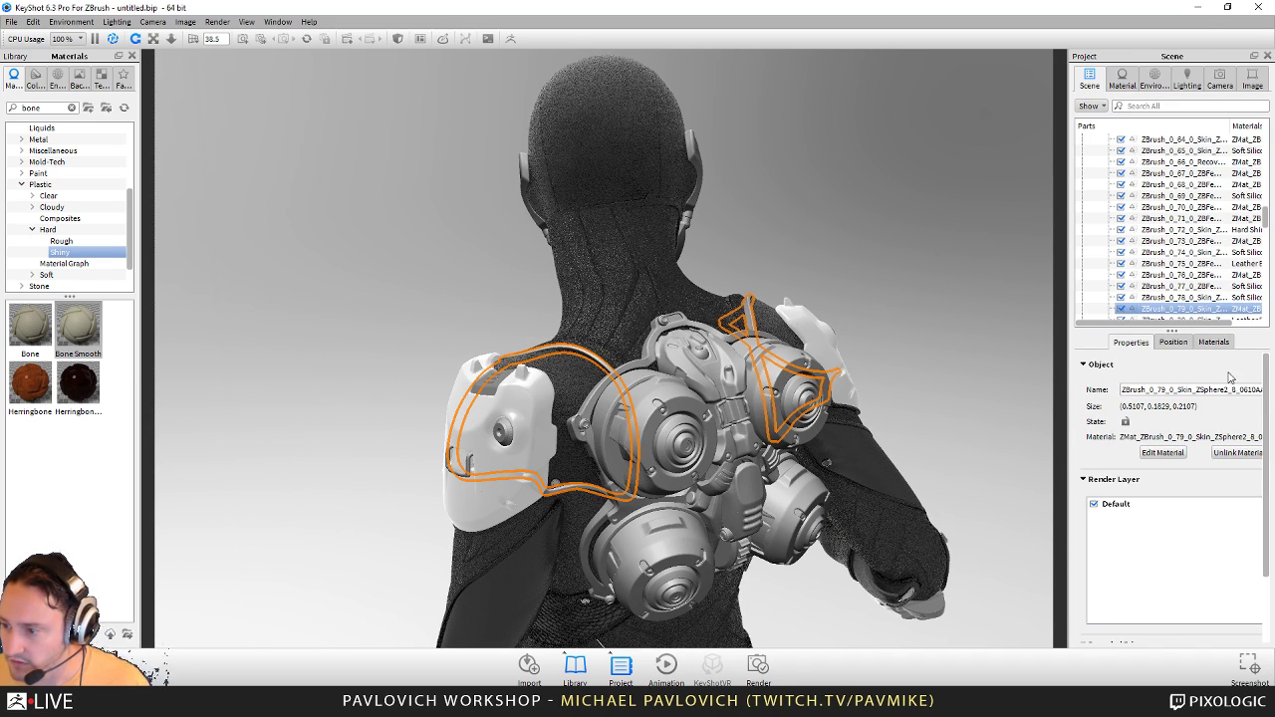
left_click(1214, 343)
left_click_drag(1129, 435, 1164, 306)
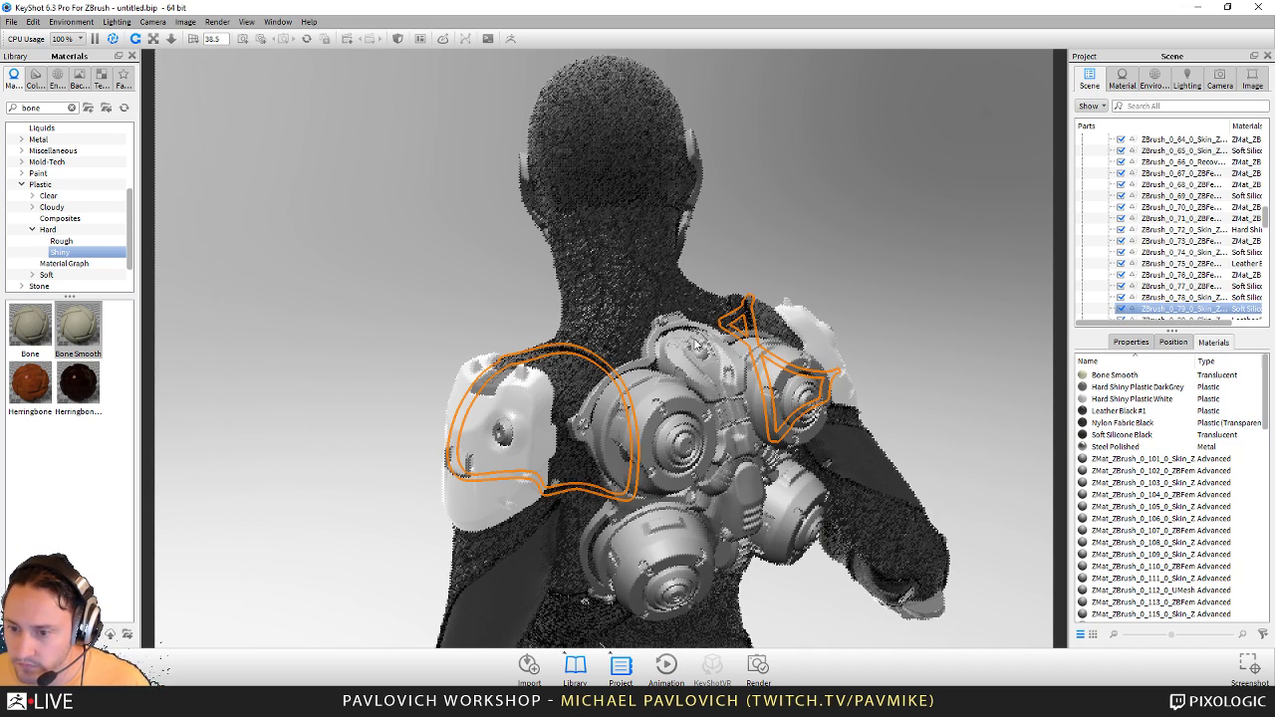
Step: Select the base plate behind the backpack, part ZBrush_0_81, and assign Soft Silicone Black to it
left_click(648, 358)
left_click(1213, 343)
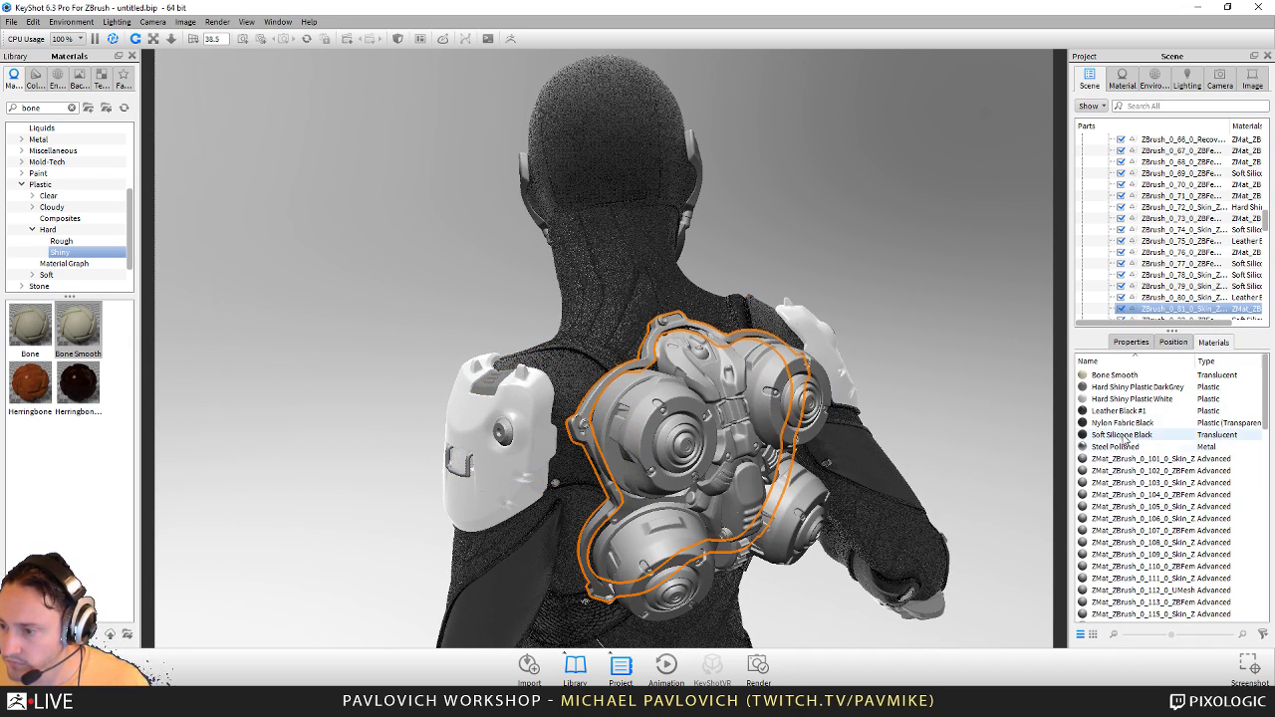
left_click_drag(1122, 435, 1185, 309)
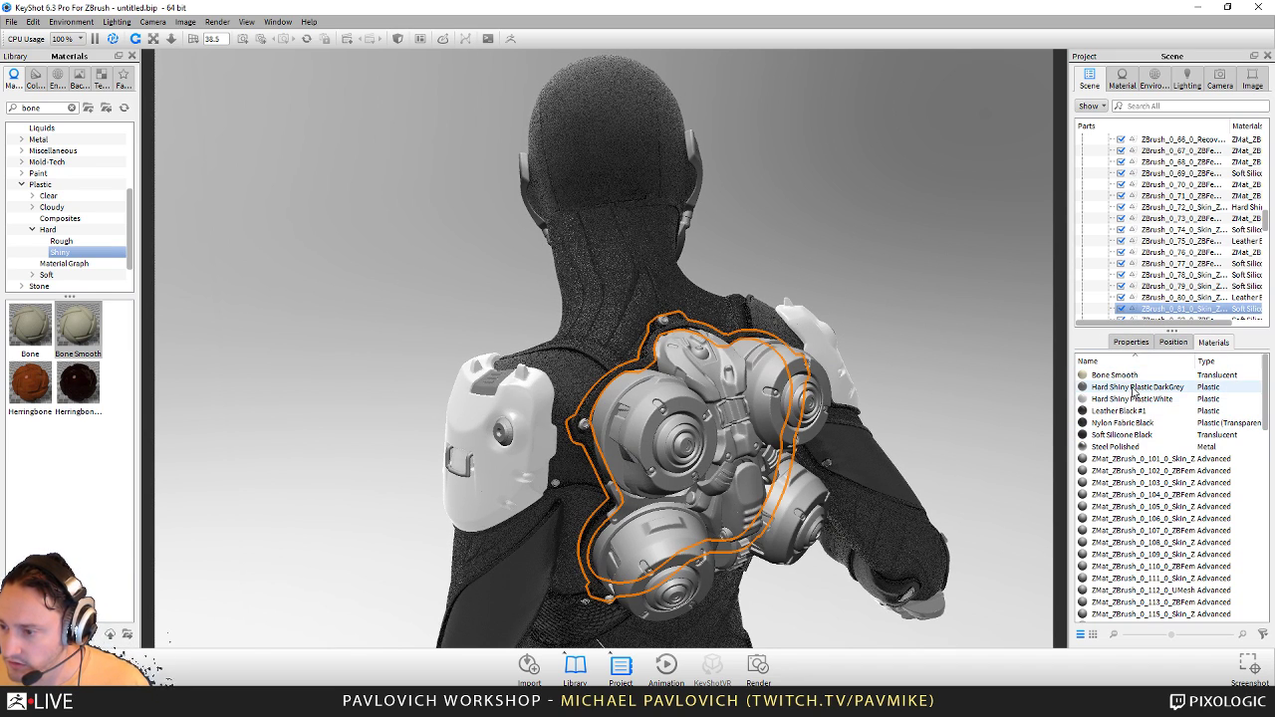
Step: Assign Hard Shiny Plastic DarkGrey to the backpack frame, Hard Shiny Plastic White to the round thruster housings, and Steel Polished to the bolts
left_click_drag(1133, 391, 637, 428)
left_click_drag(1131, 398, 635, 423)
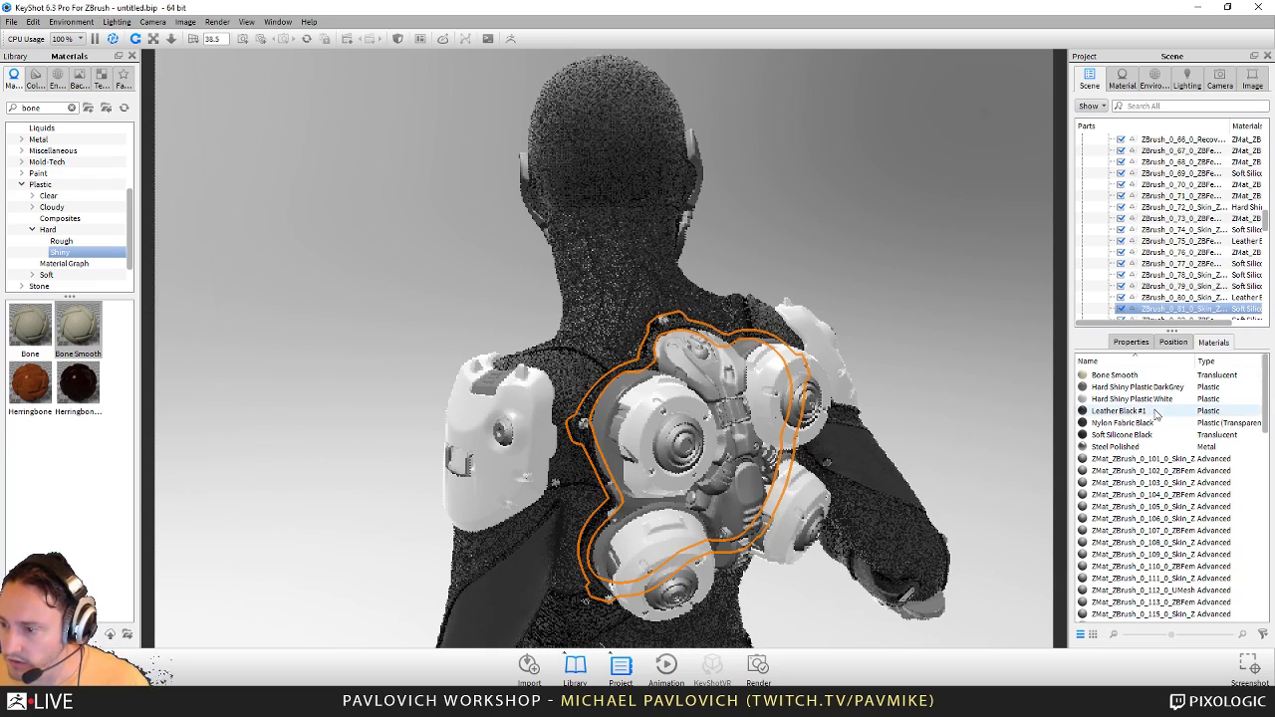
left_click_drag(1118, 447, 590, 423)
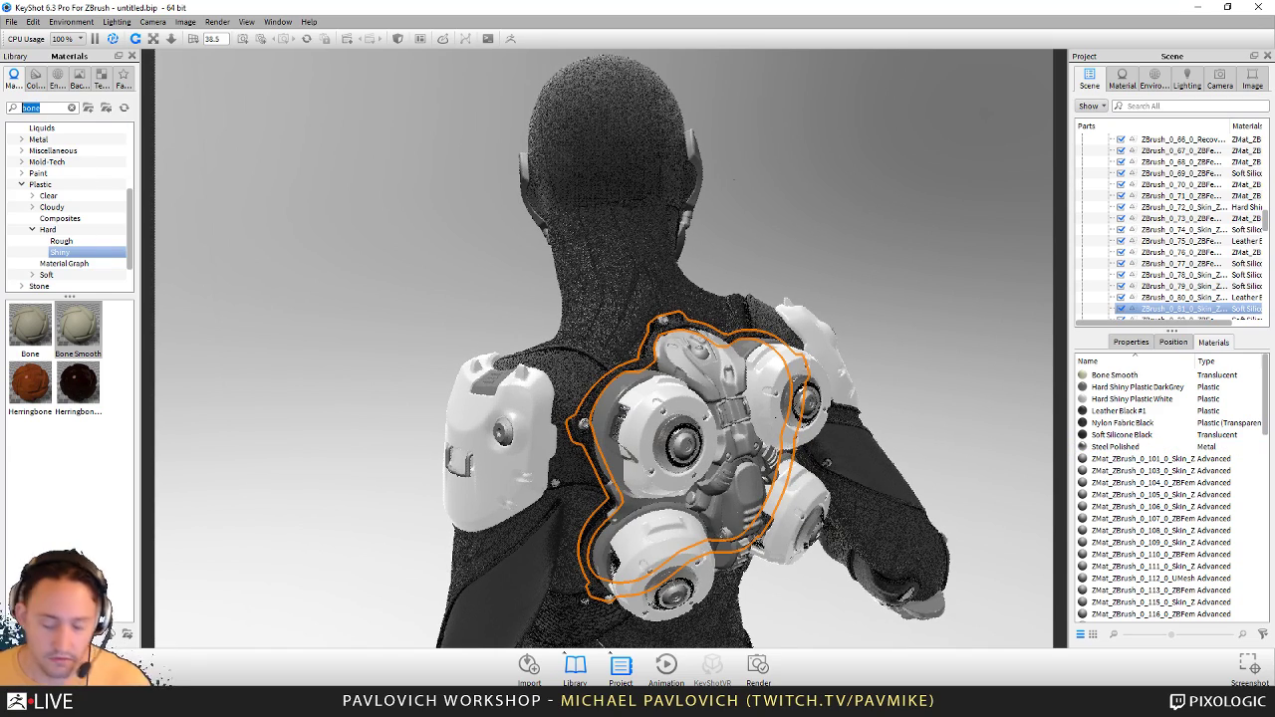
Step: Search the material library for "emissive" and assign Emissive Cool to the cores of the backpack thrusters
type("emissive")
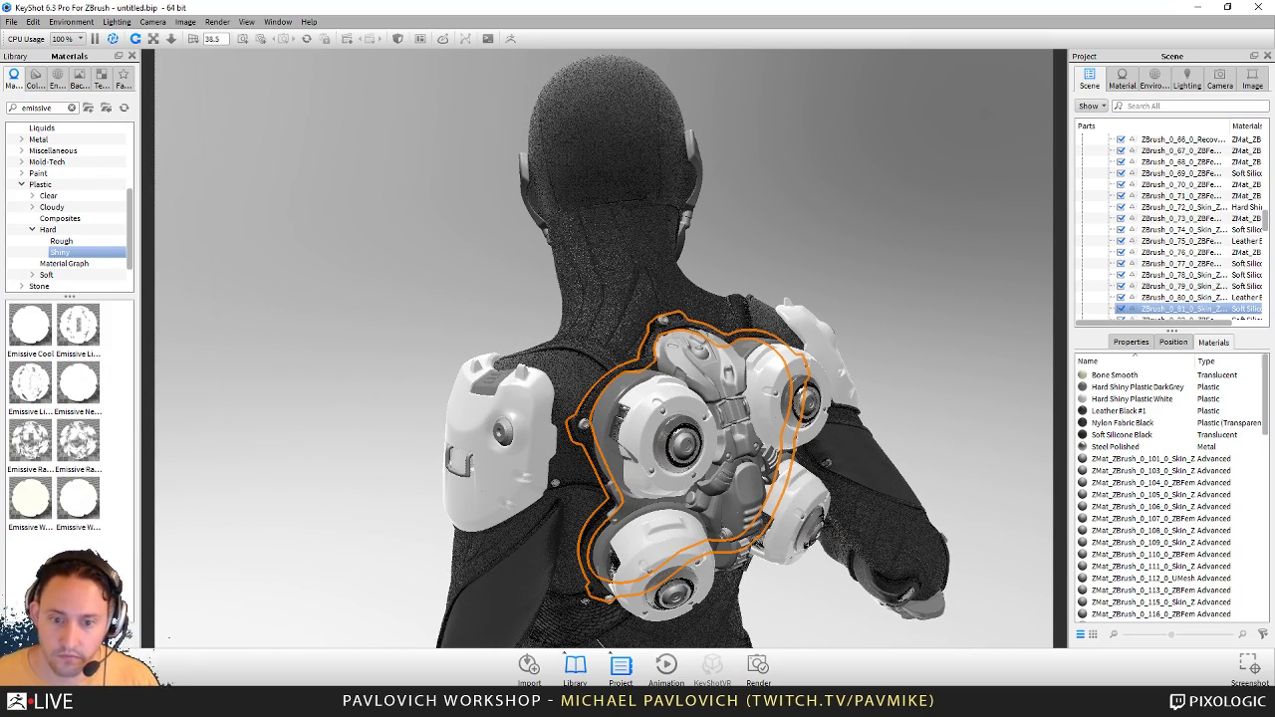
left_click_drag(42, 335, 724, 486)
left_click_drag(889, 437, 877, 259)
Step: Assign Hard Shiny Plastic White to the backpack's upper central covers and Steel Polished to their small detail, clearing the part selection
left_click(1119, 400)
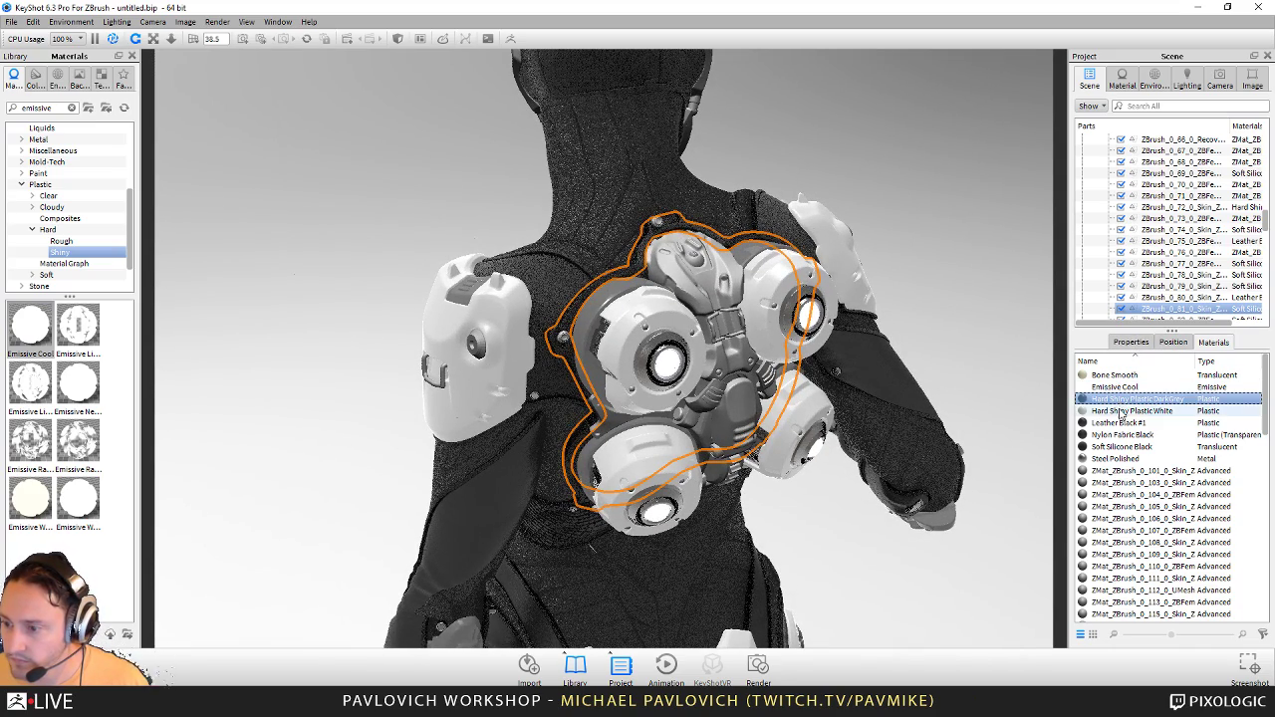
left_click_drag(1122, 413, 710, 290)
left_click_drag(1105, 410, 683, 246)
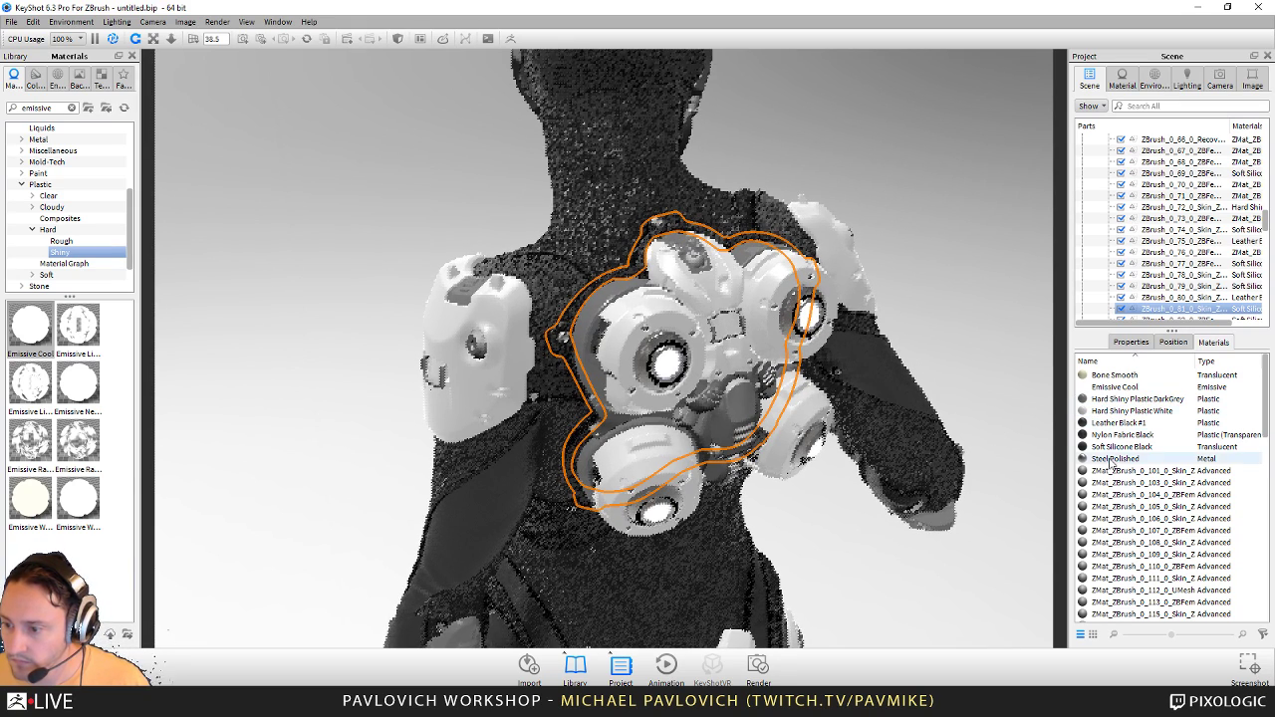
left_click_drag(1111, 460, 697, 260)
left_click_drag(934, 293, 910, 202)
left_click(952, 345)
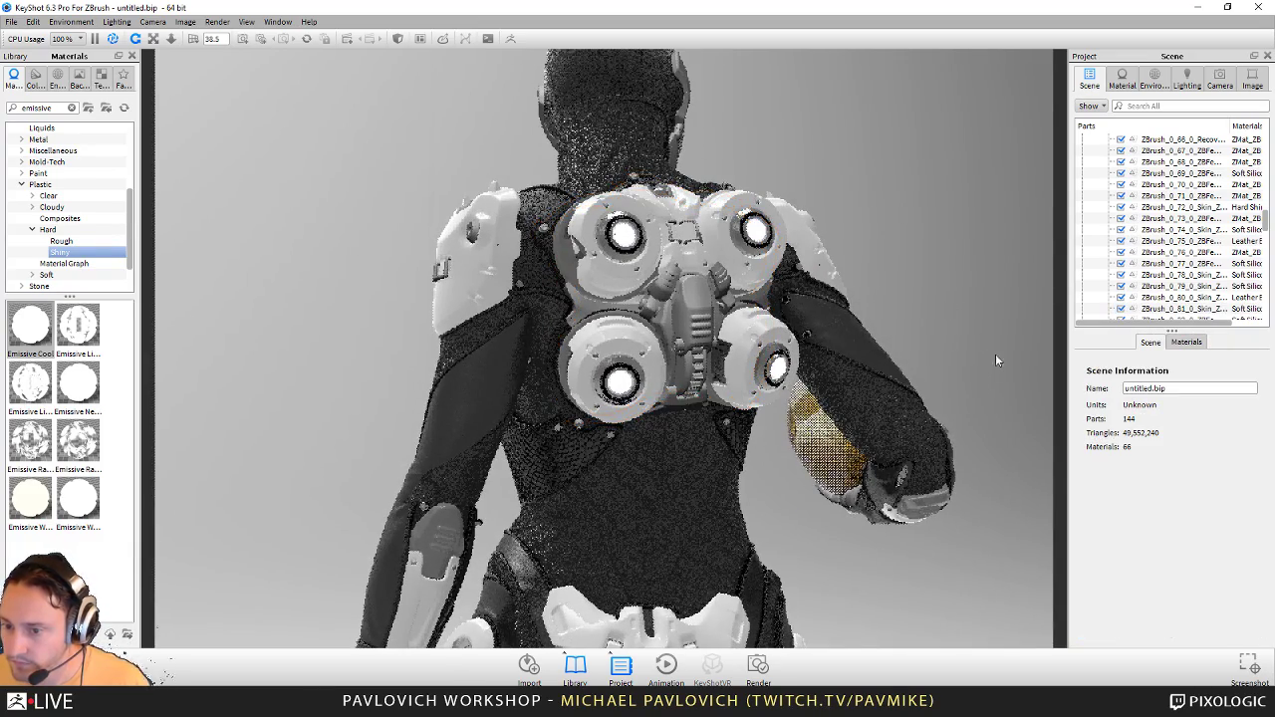
Step: Center and fit part ZBrush_0_72 to bring the character back into view, and frame the figure from the front
scroll(460, 183, "down", 8)
scroll(597, 270, "up", 10)
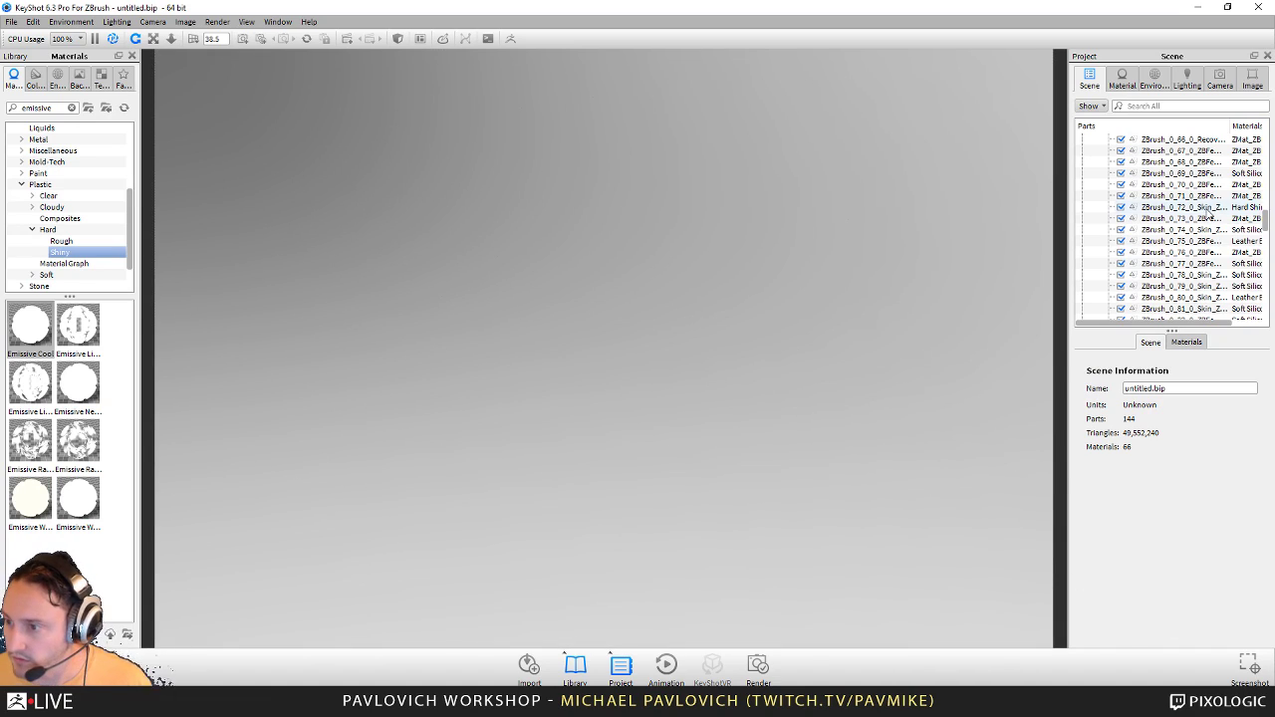
right_click(1207, 208)
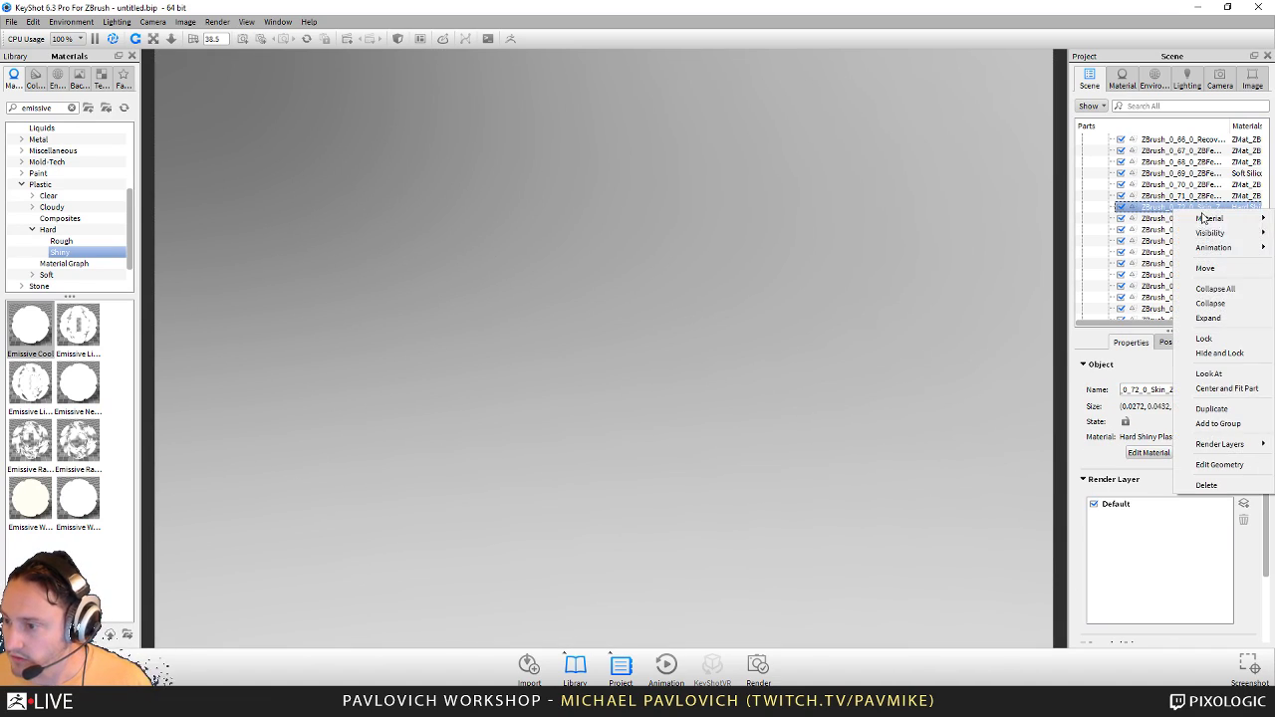
left_click(1200, 390)
scroll(319, 159, "down", 10)
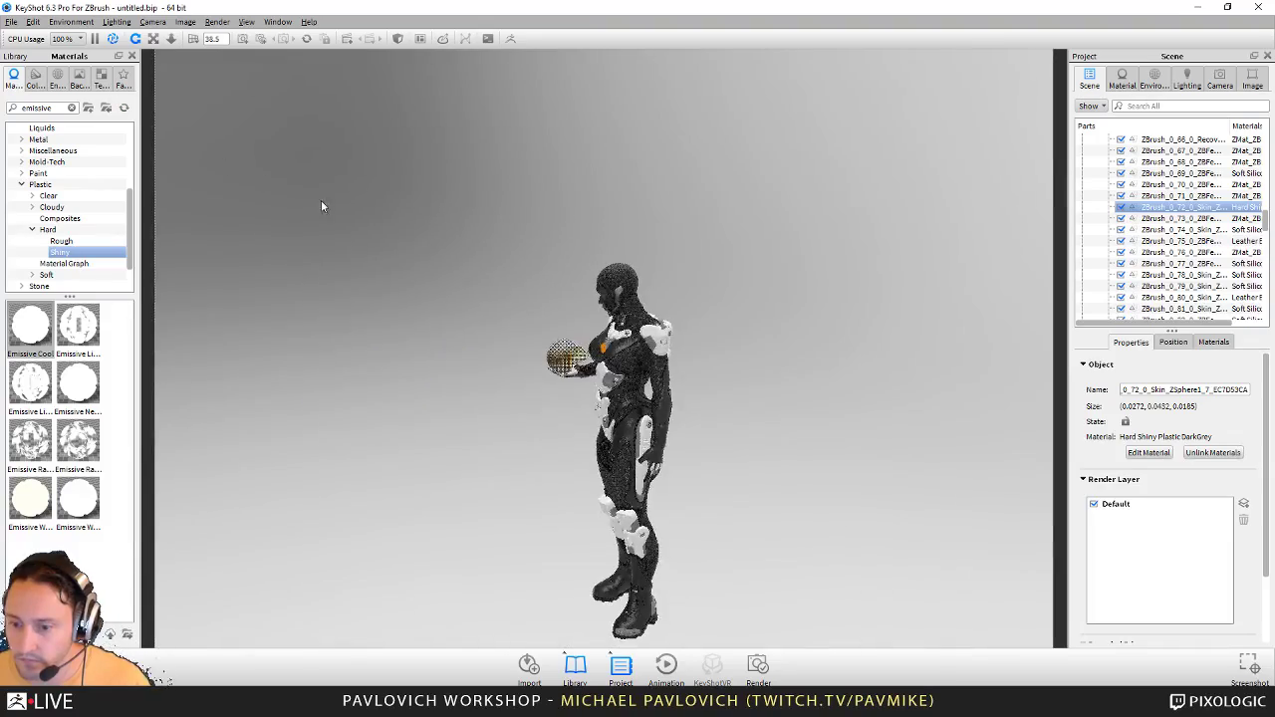
left_click_drag(320, 206, 598, 229)
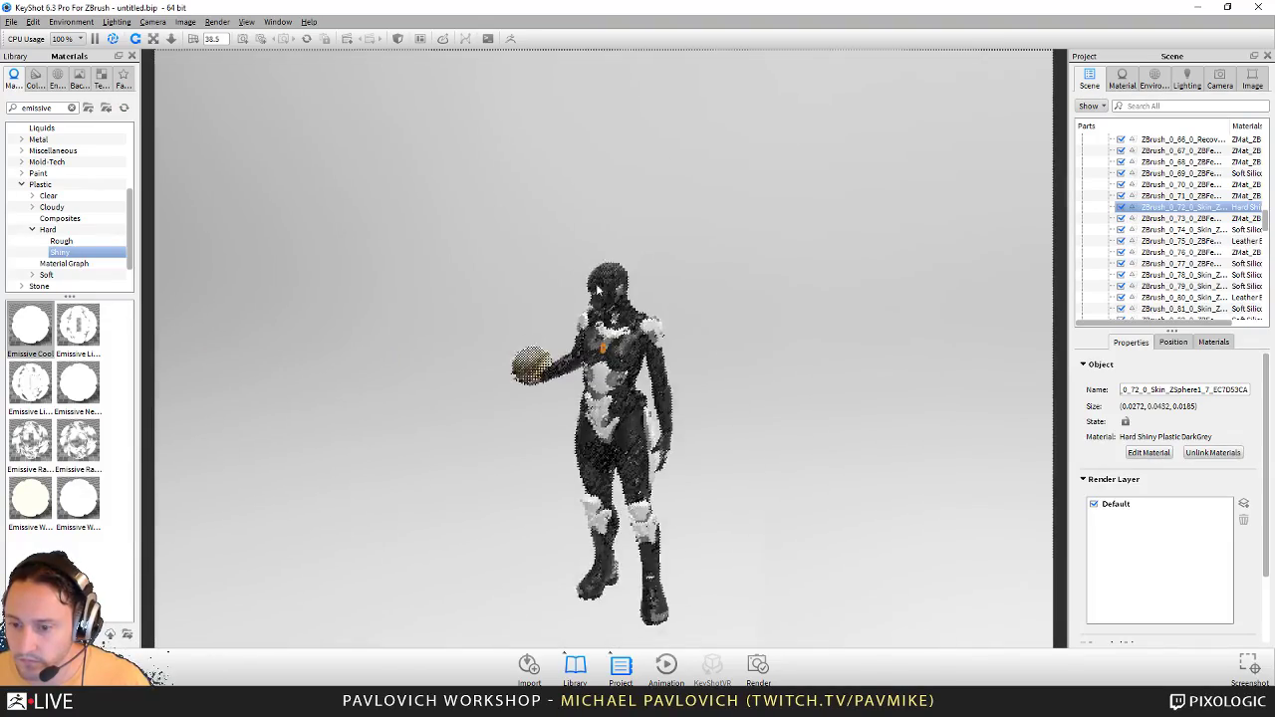
middle_click_drag(747, 403, 714, 308)
scroll(747, 288, "up", 3)
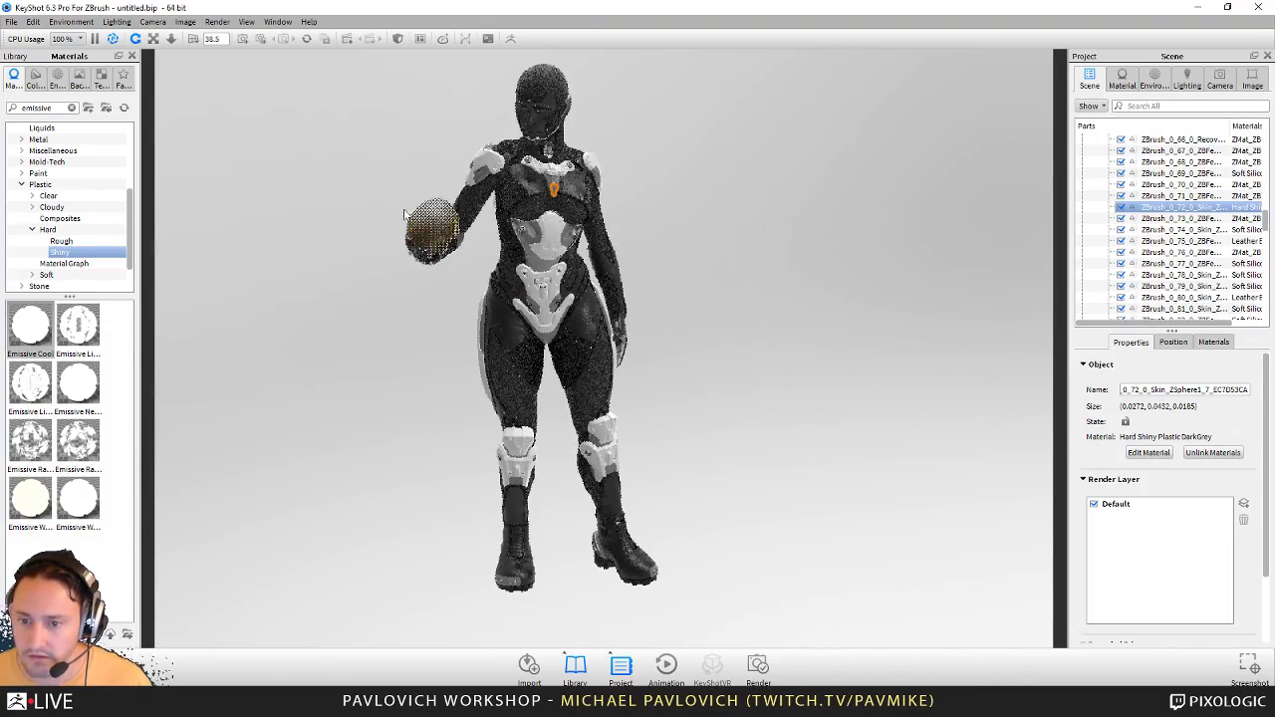
scroll(382, 188, "up", 3)
scroll(712, 388, "down", 2)
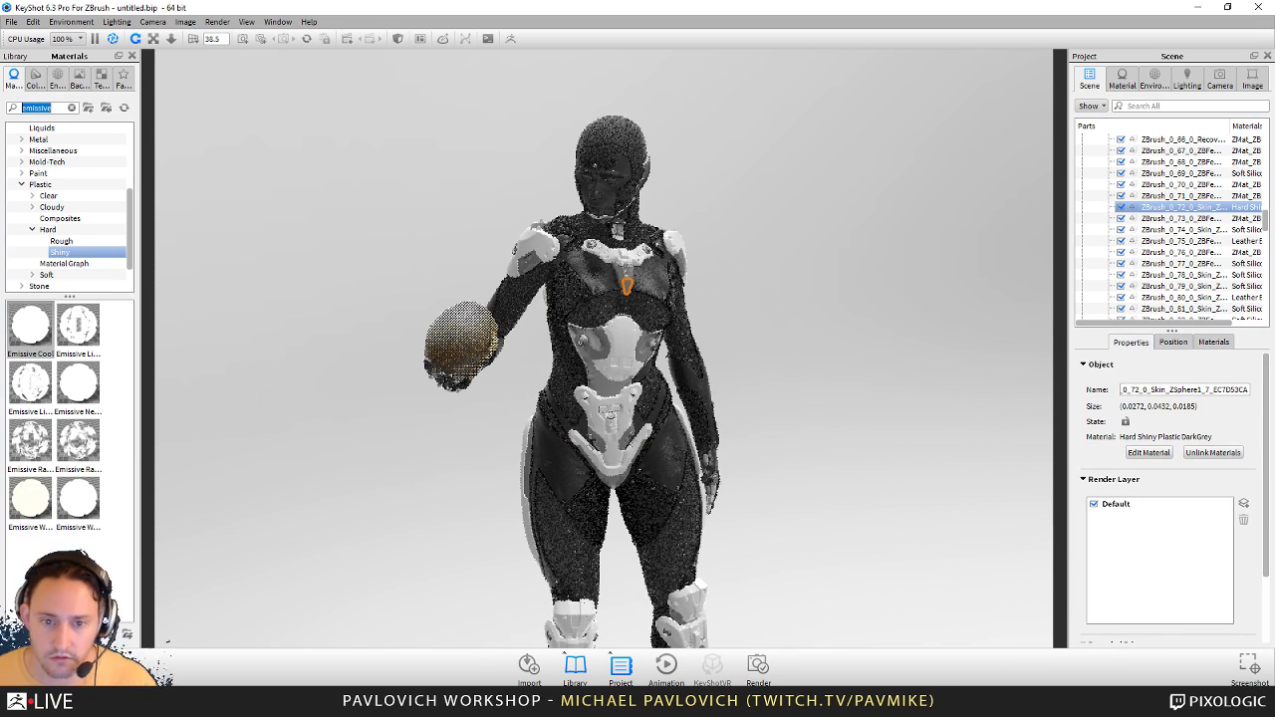
Step: Search the material library for "crys" and "glass", and assign the light Glass Basic variant to the held skull
type("crys")
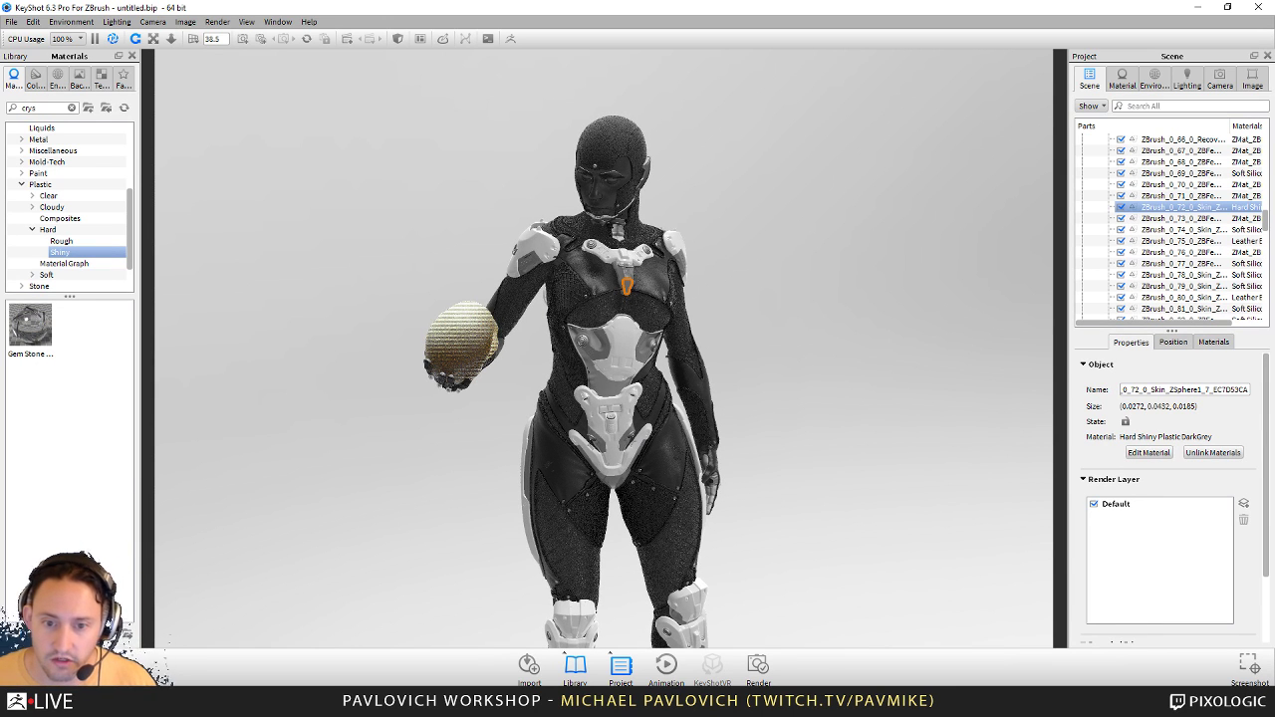
type("glass")
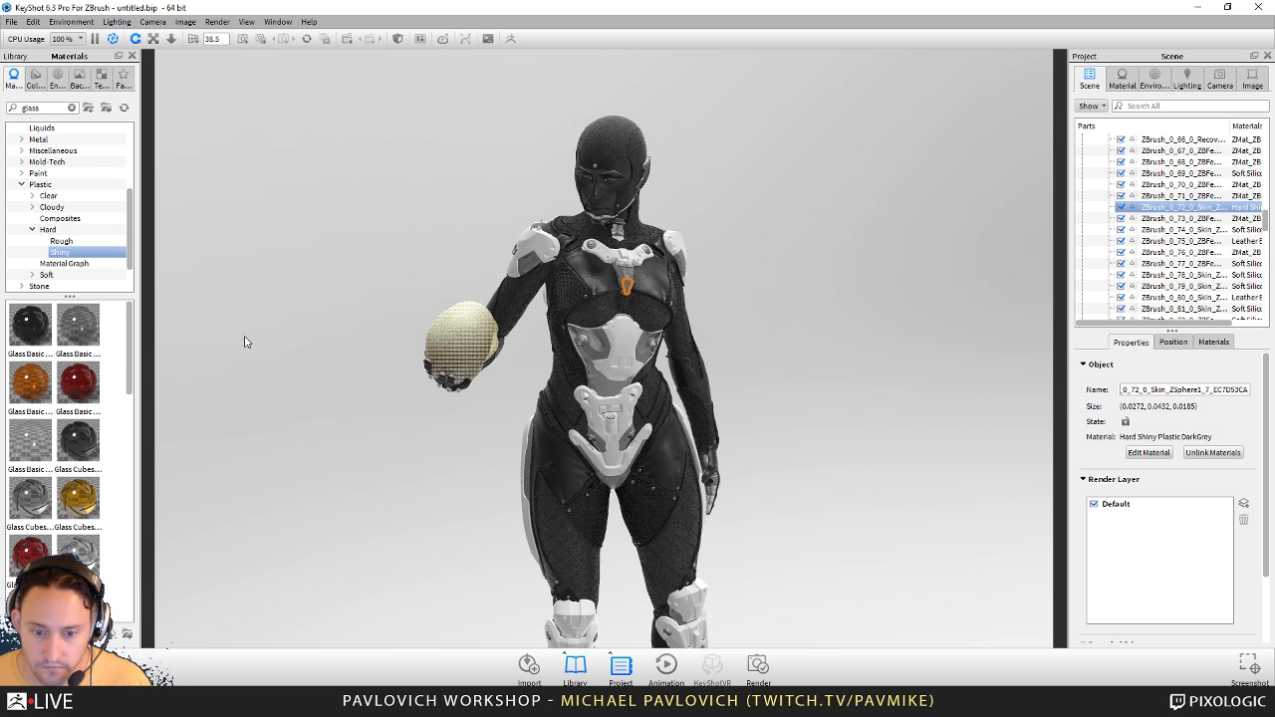
scroll(74, 453, "down", 3)
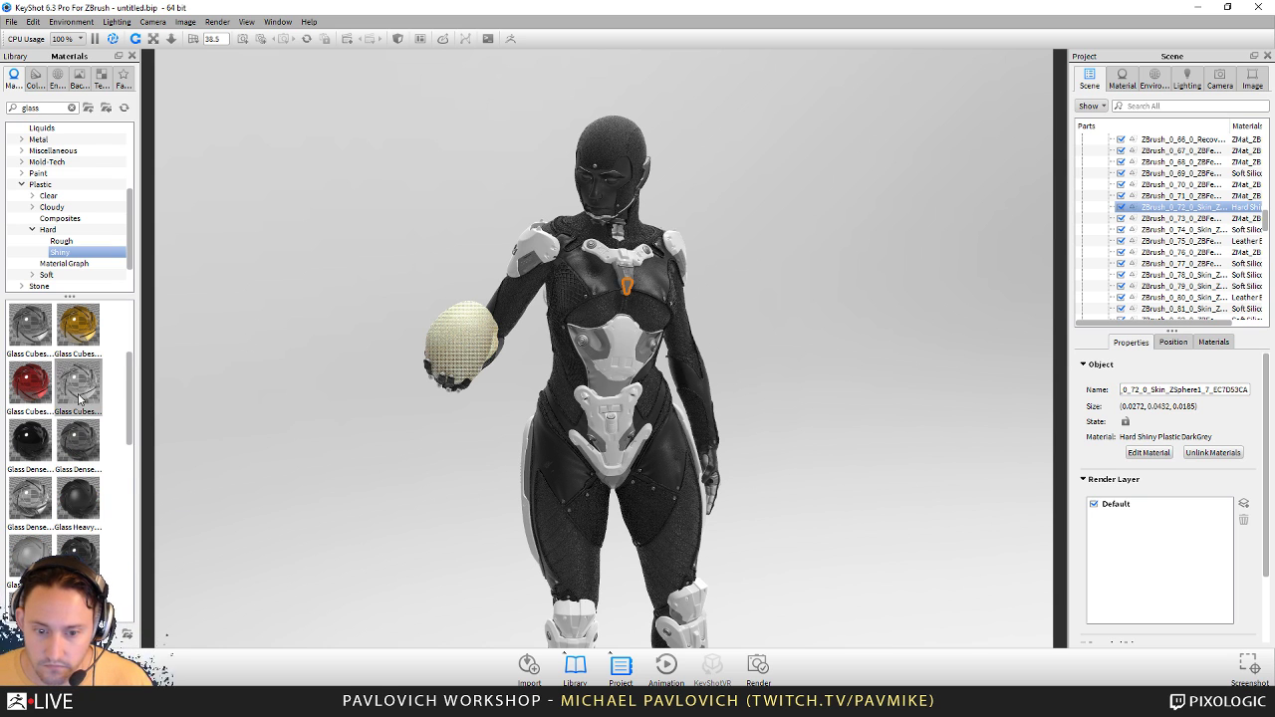
scroll(80, 399, "up", 3)
left_click_drag(30, 444, 445, 344)
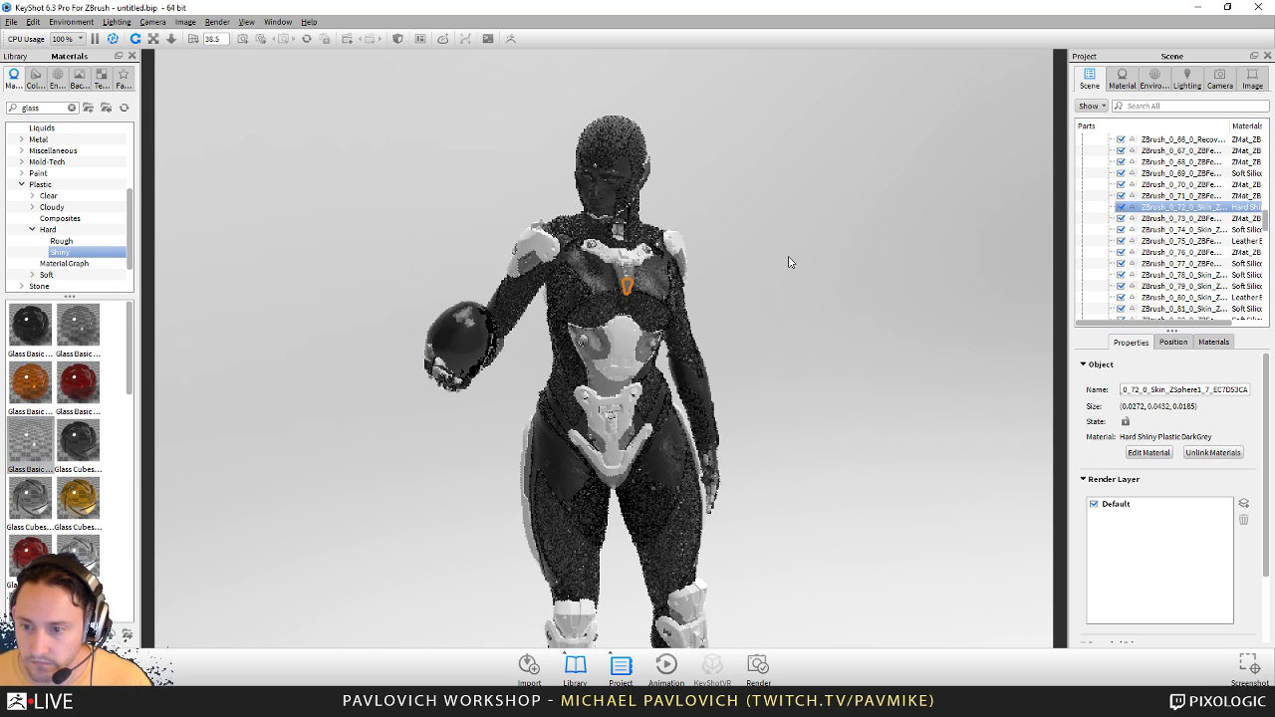
Step: Switch the lighting preset from Performance Mode to Basic and frame the full figure from head to boots
left_click_drag(788, 262, 825, 251)
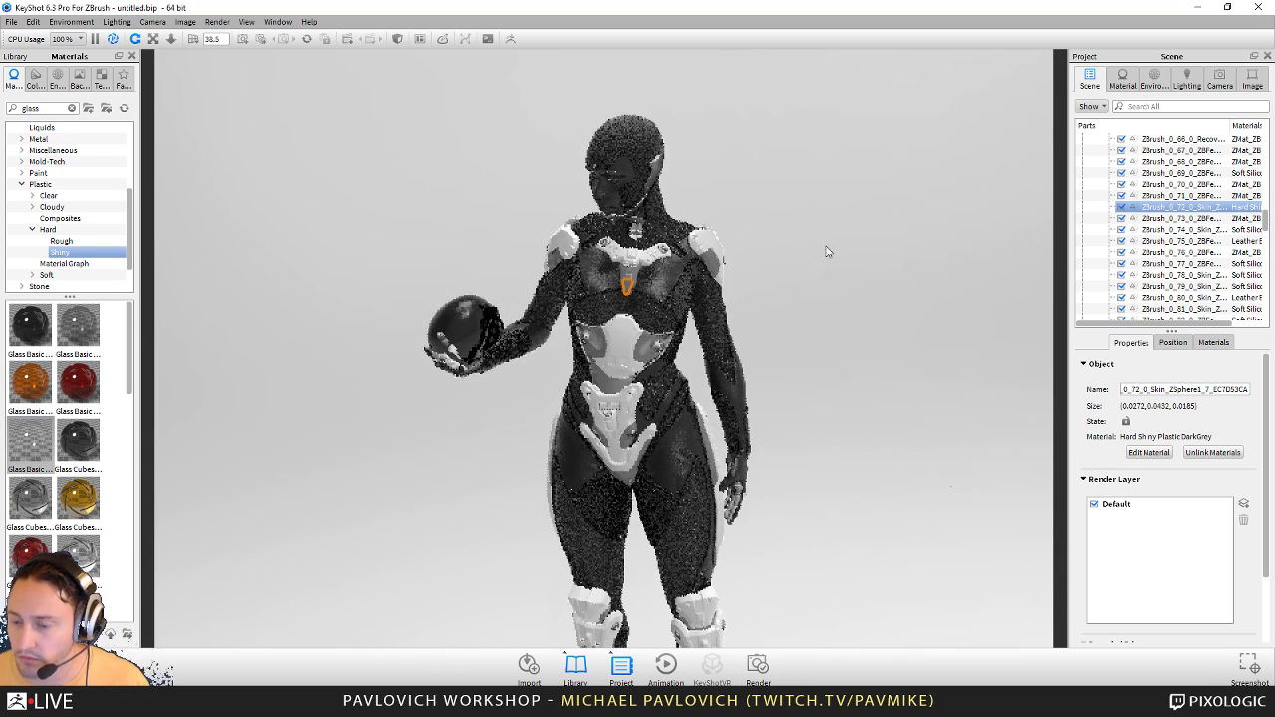
left_click(1185, 80)
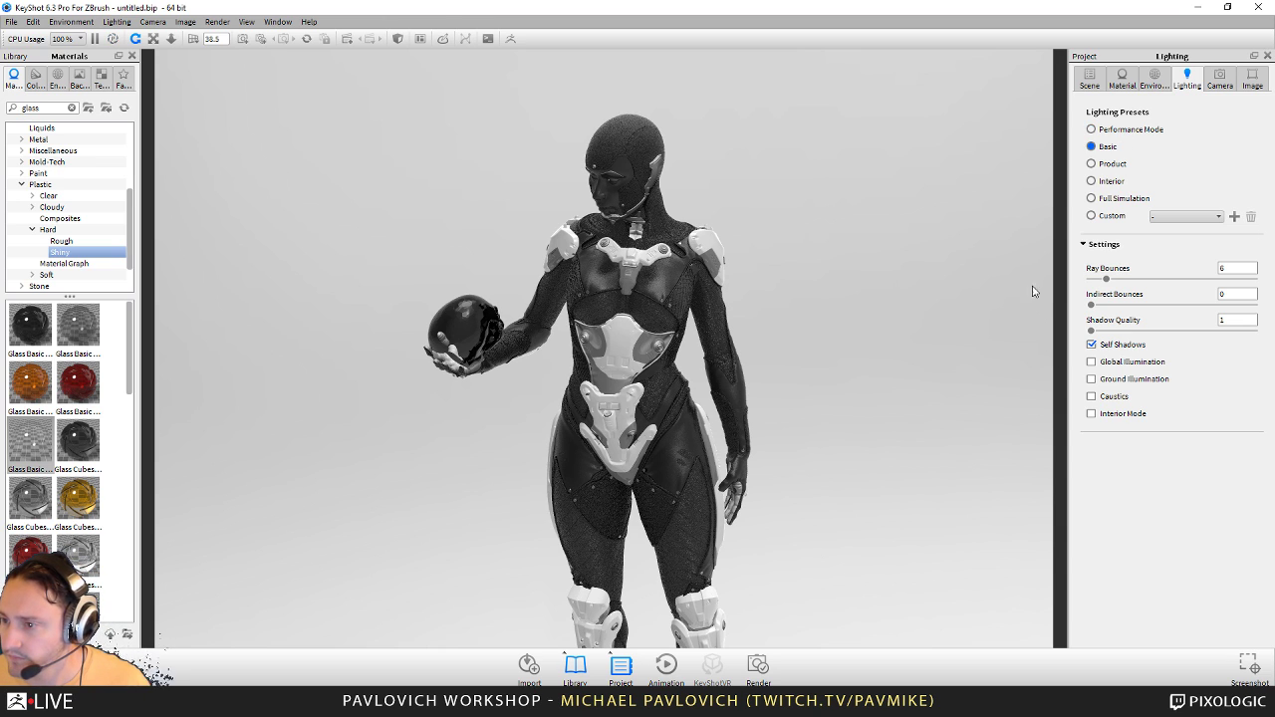
left_click(914, 304)
middle_click_drag(883, 277, 908, 179)
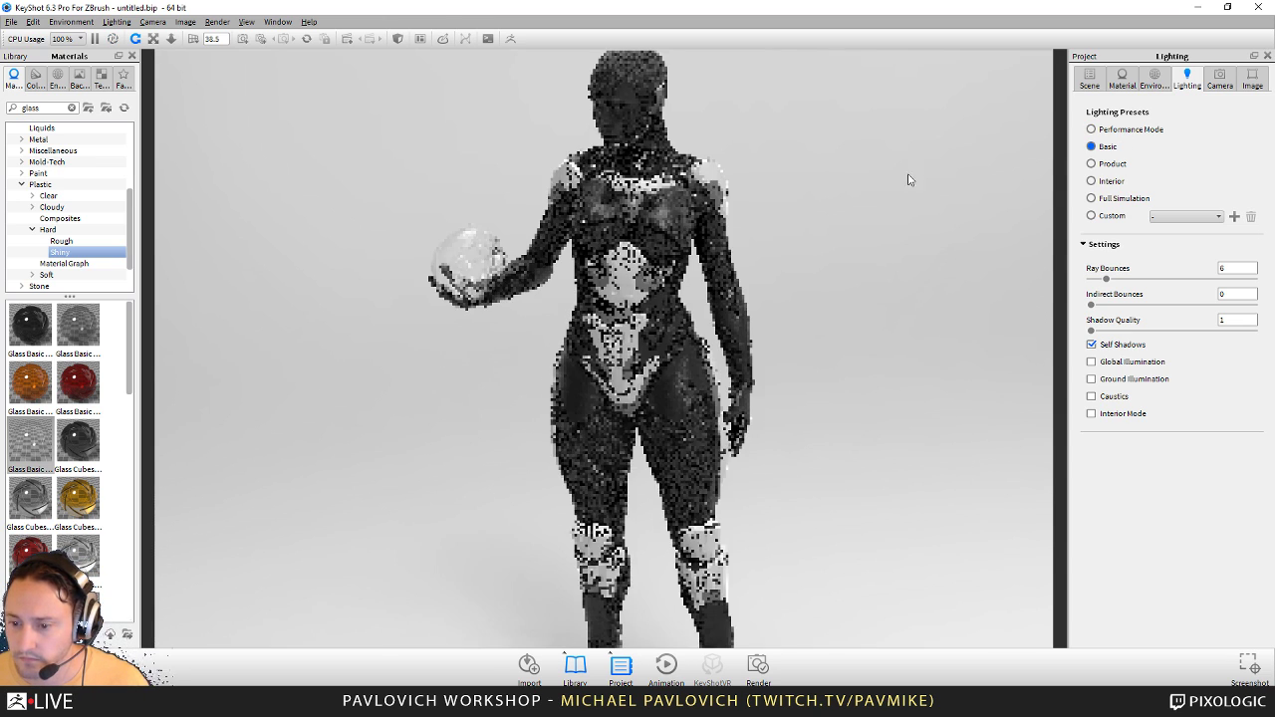
scroll(876, 184, "down", 3)
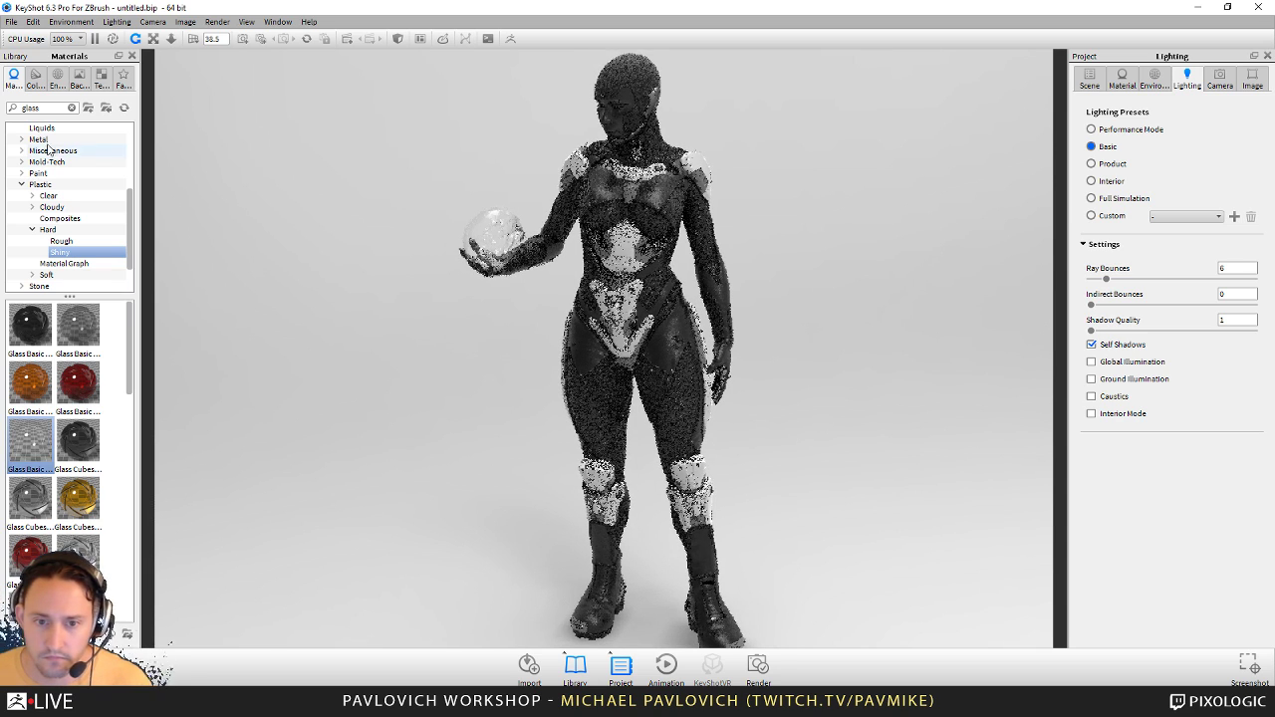
Step: Search the material library for "skin" and assign Human Skin 2 to the character's head, clearing the part selection
double_click(38, 108)
type("skin")
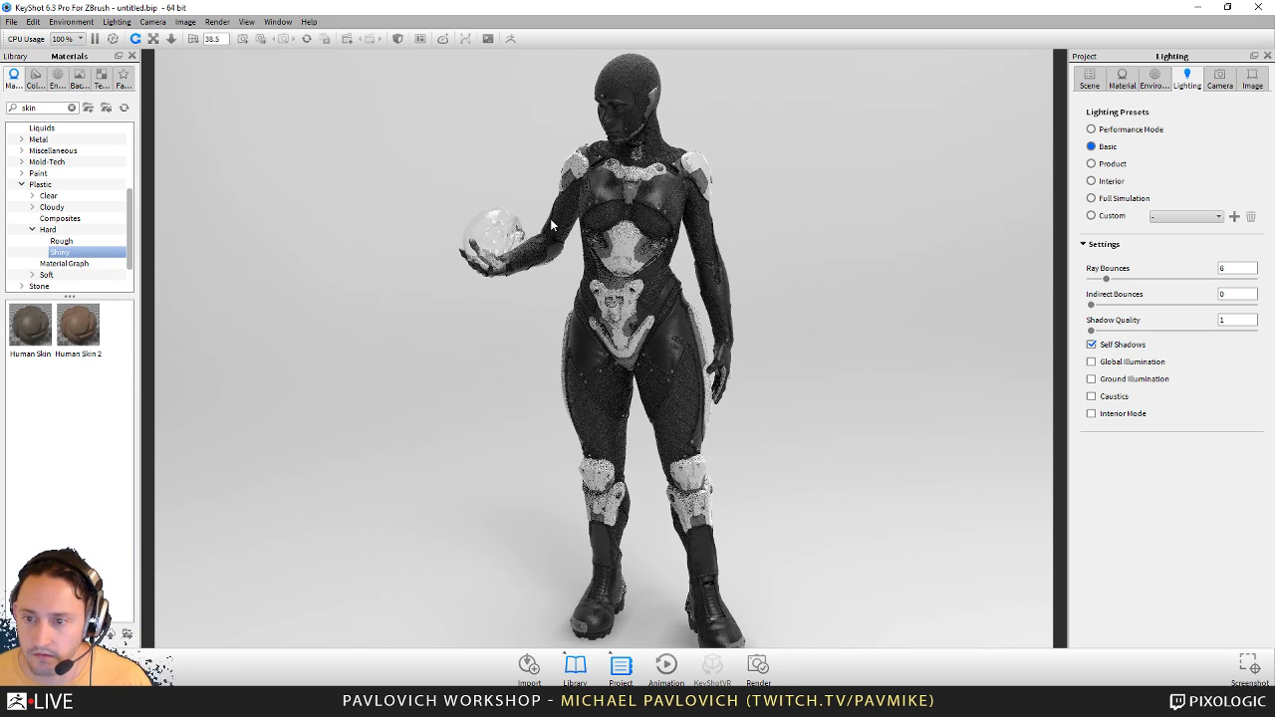
left_click(1086, 82)
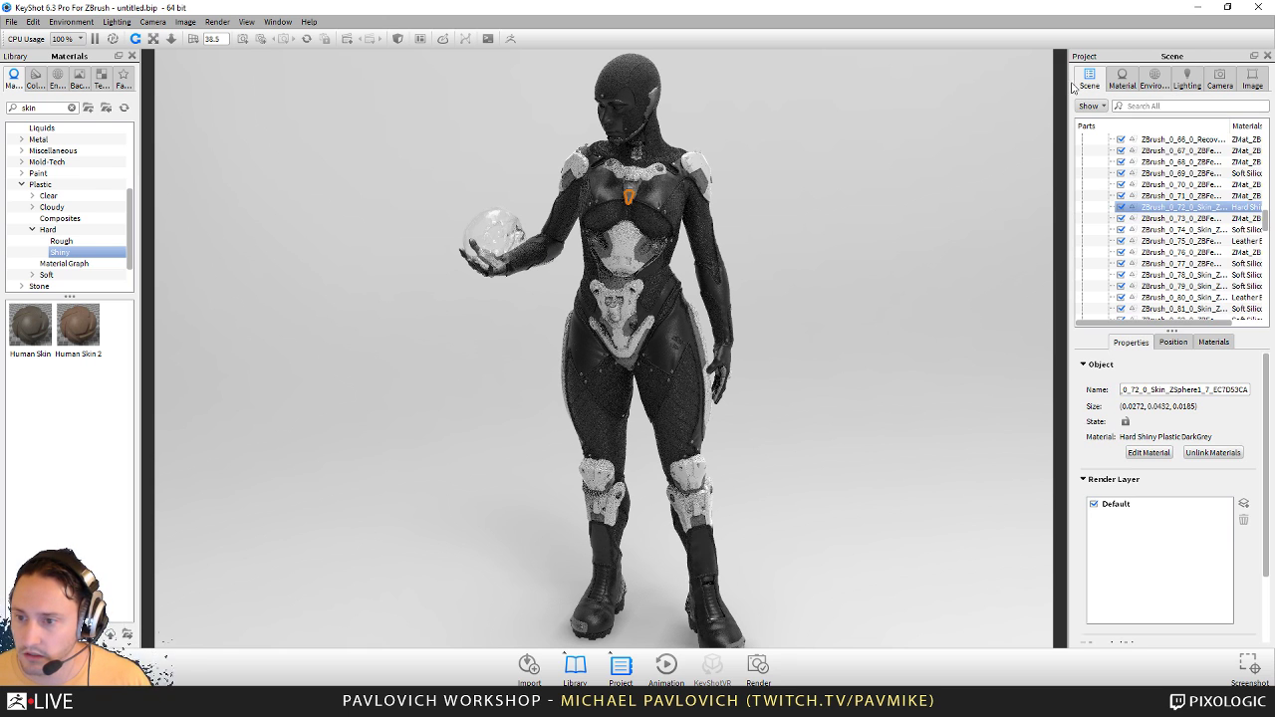
left_click(618, 118)
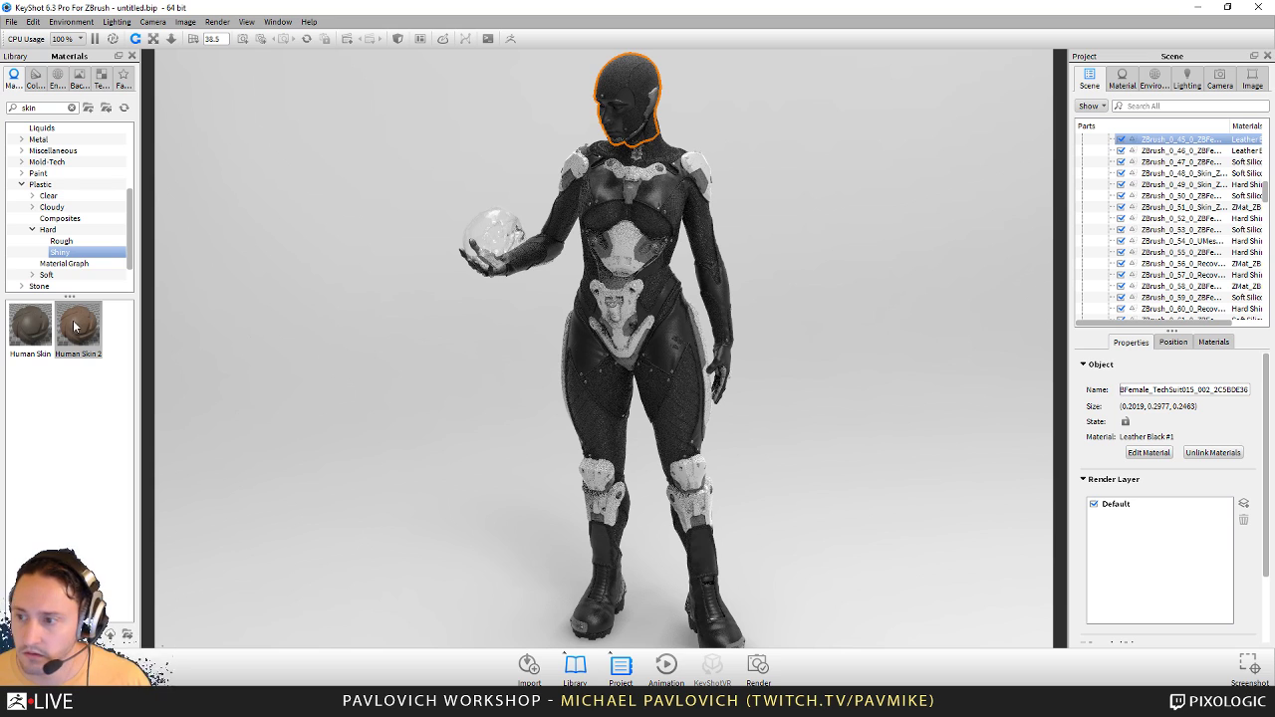
left_click_drag(75, 326, 1179, 209)
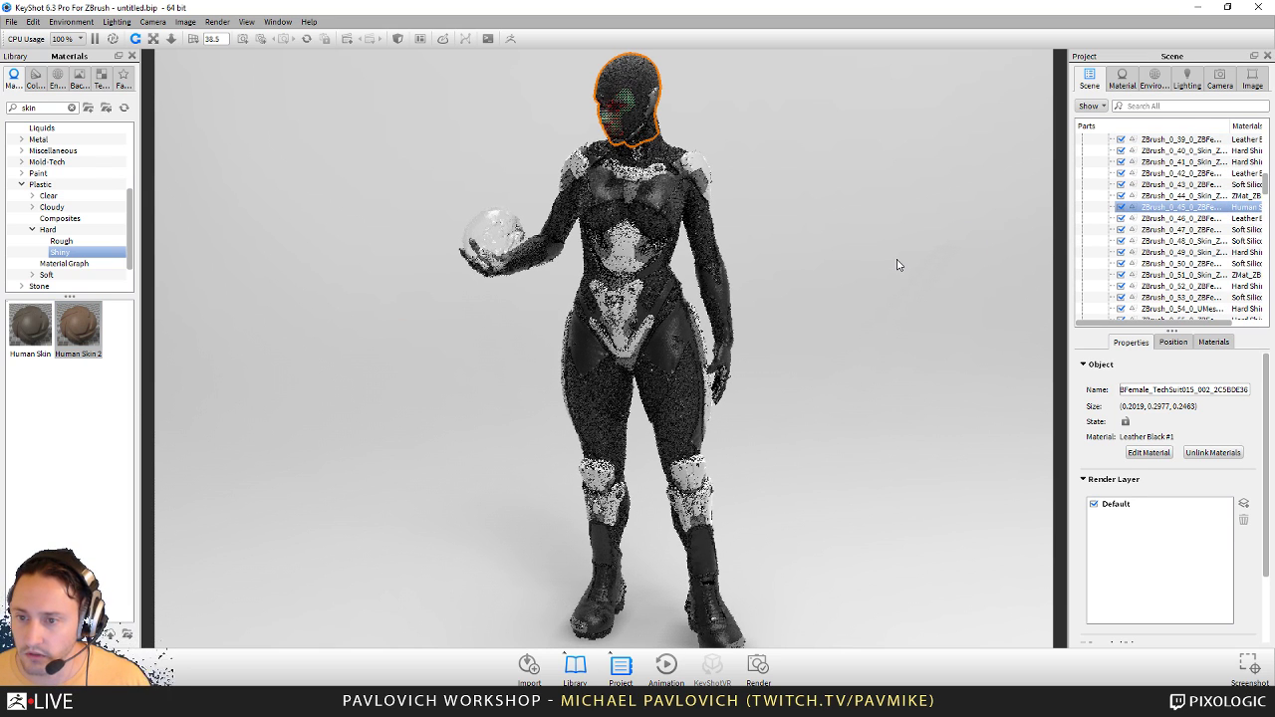
left_click_drag(1274, 200, 0, 70)
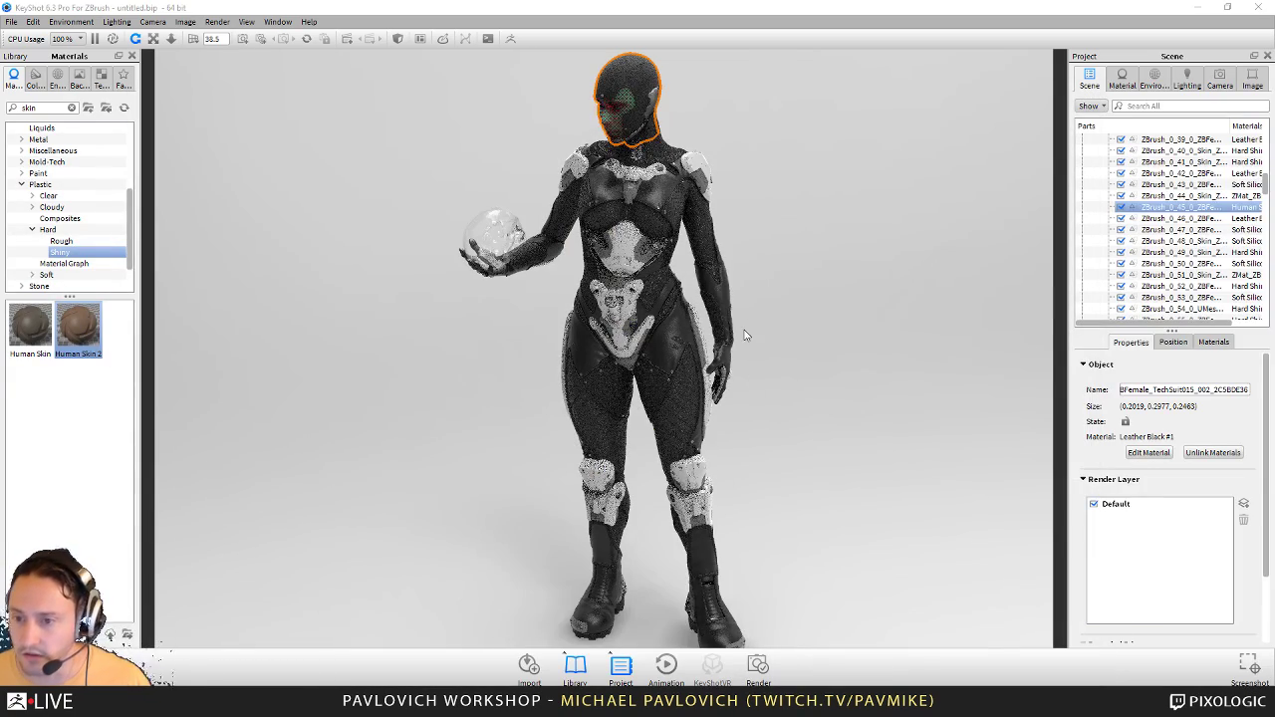
left_click(847, 376)
left_click_drag(848, 375, 783, 347)
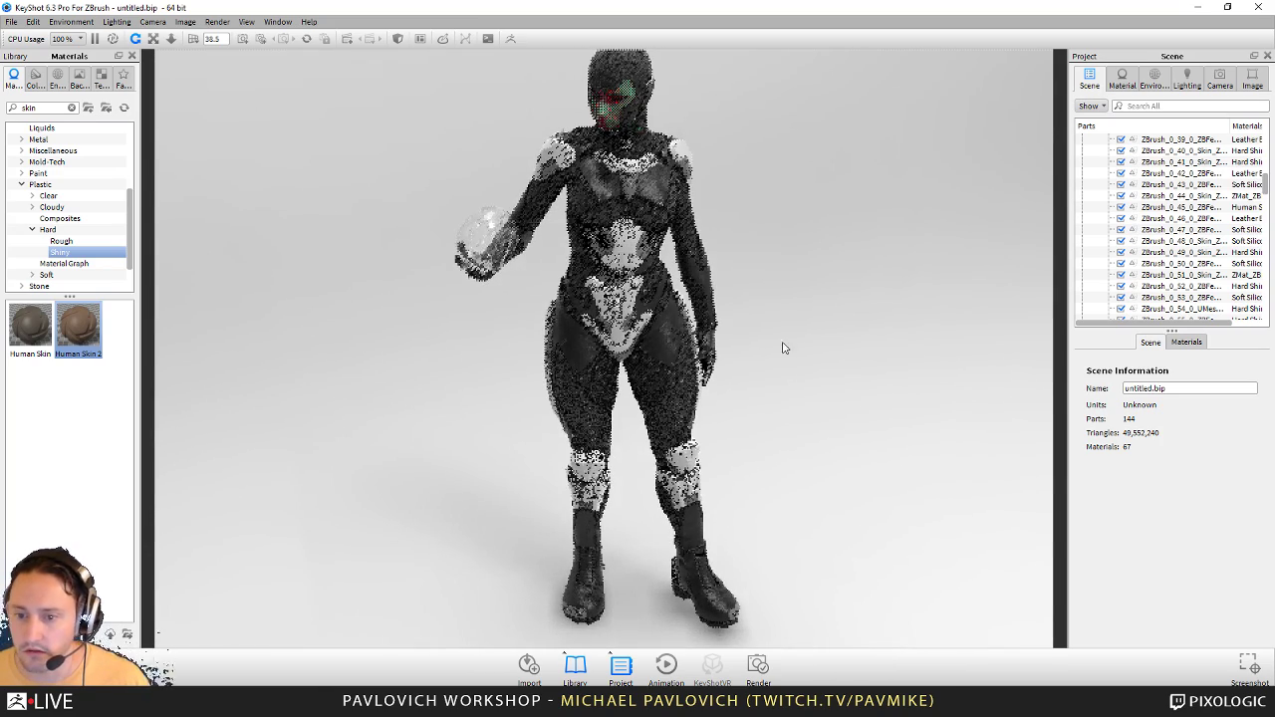
Step: Add a sphere primitive to the scene
left_click(34, 21)
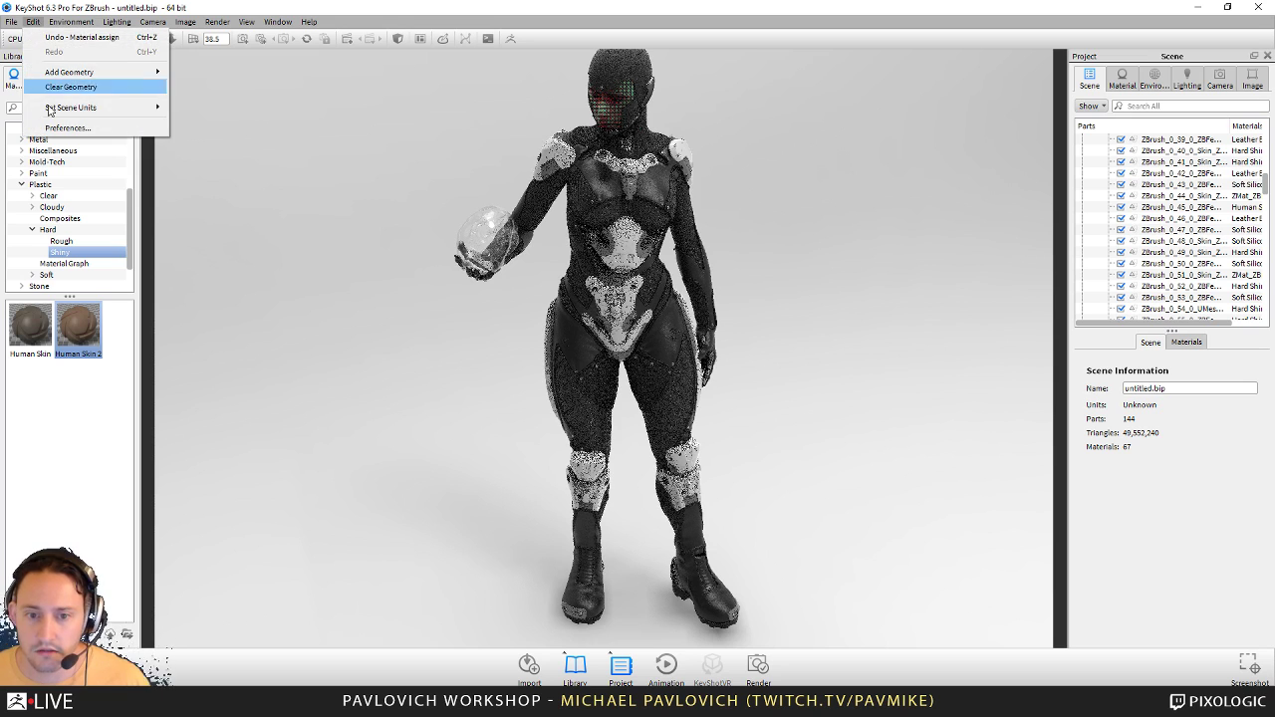
mouse_move(15, 22)
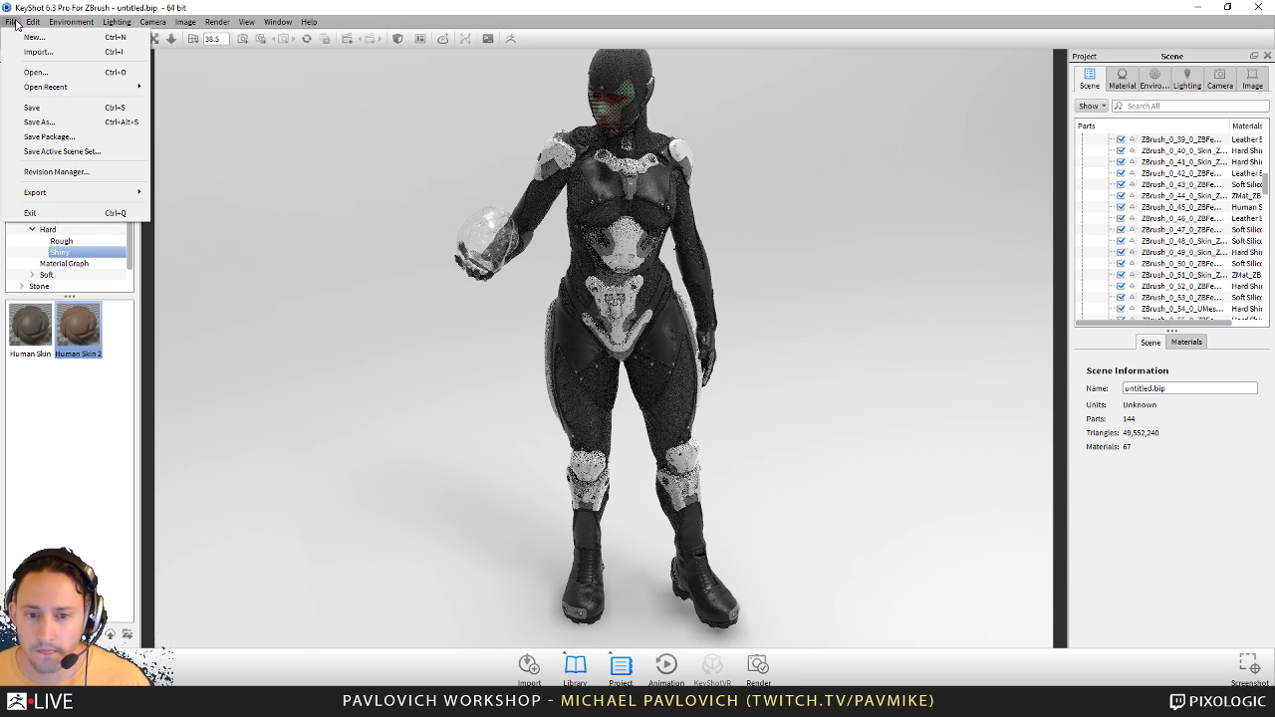
mouse_move(57, 75)
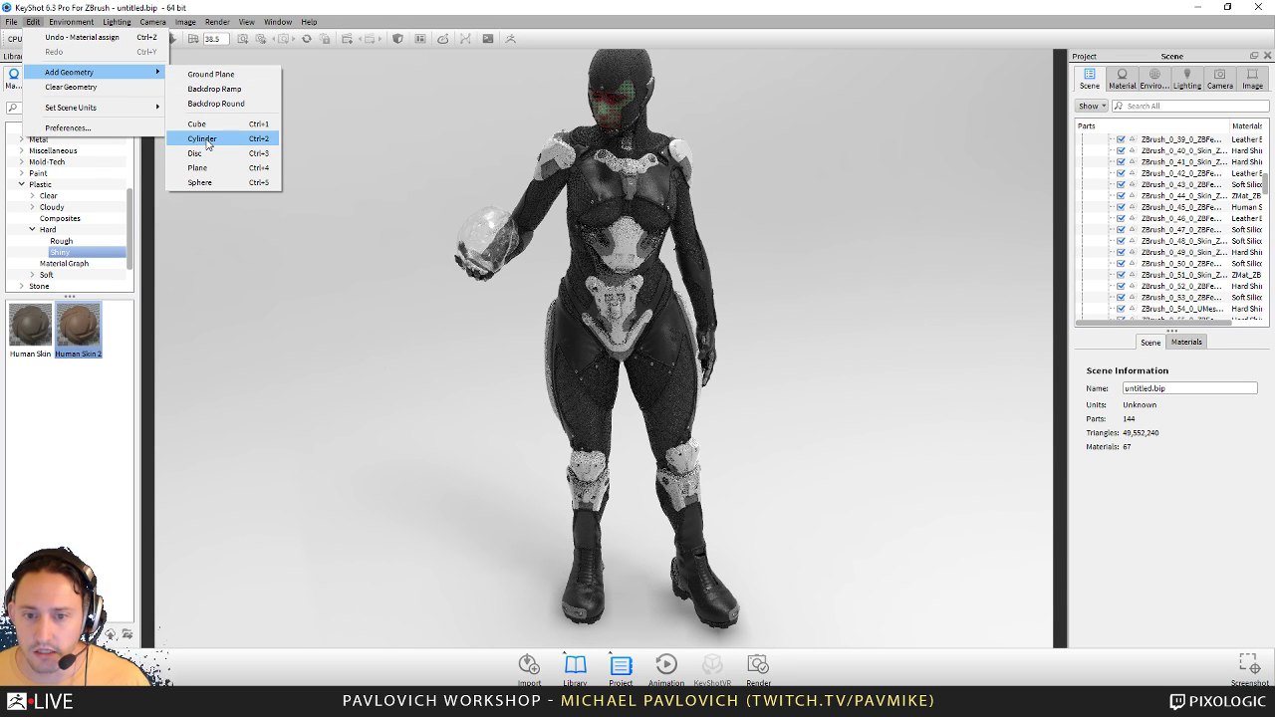
left_click(202, 182)
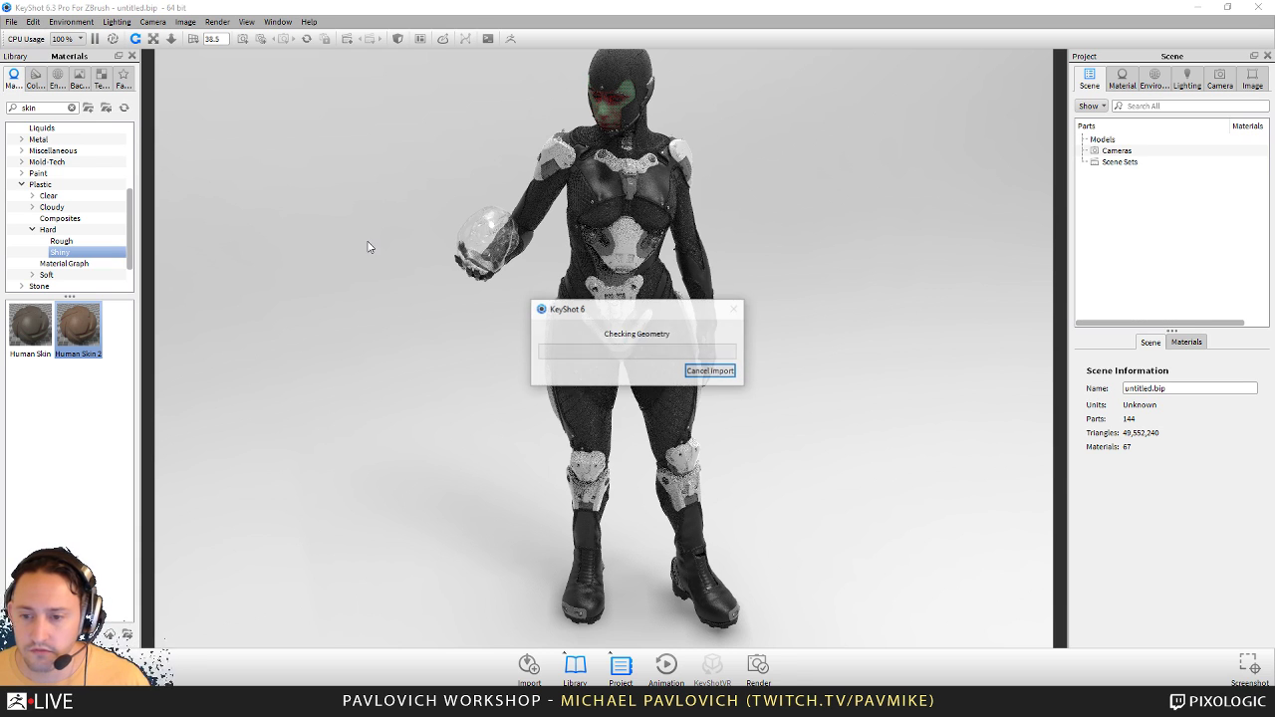
Step: Start the Move tool on the new sphere's pSphere1 part and scale it down to about 0.173
scroll(1166, 230, "down", 20)
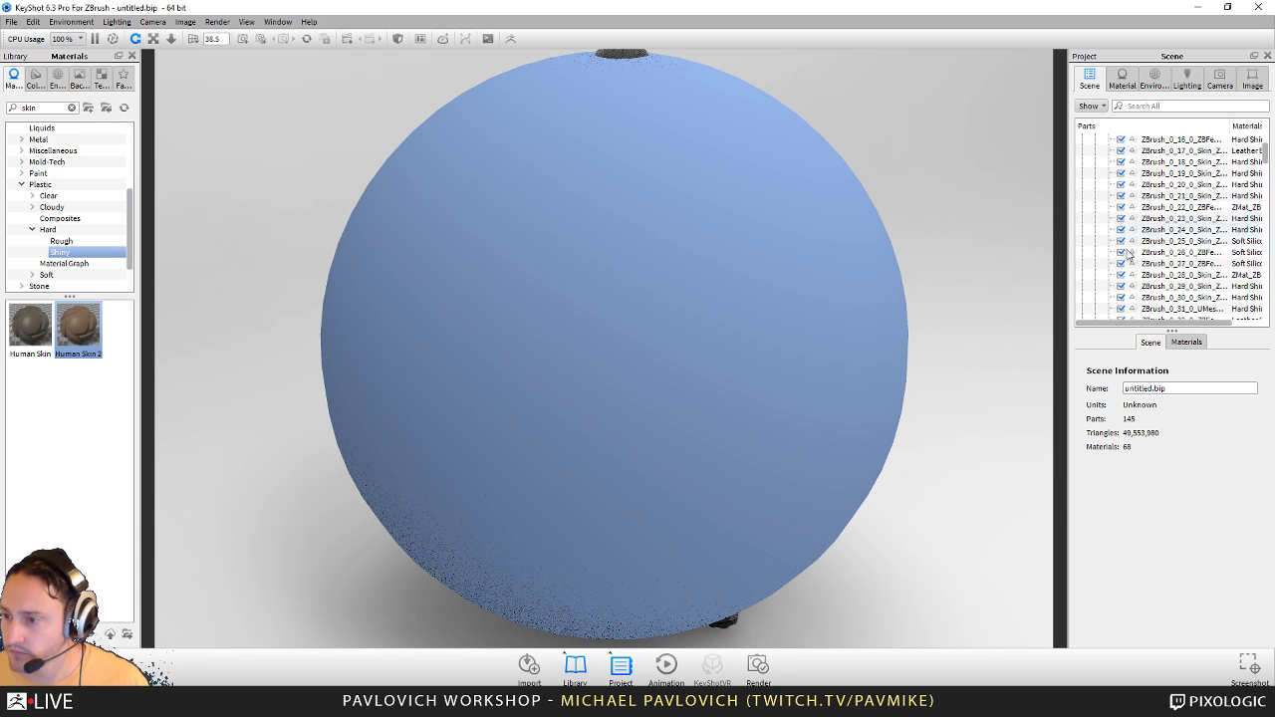
left_click(1140, 263)
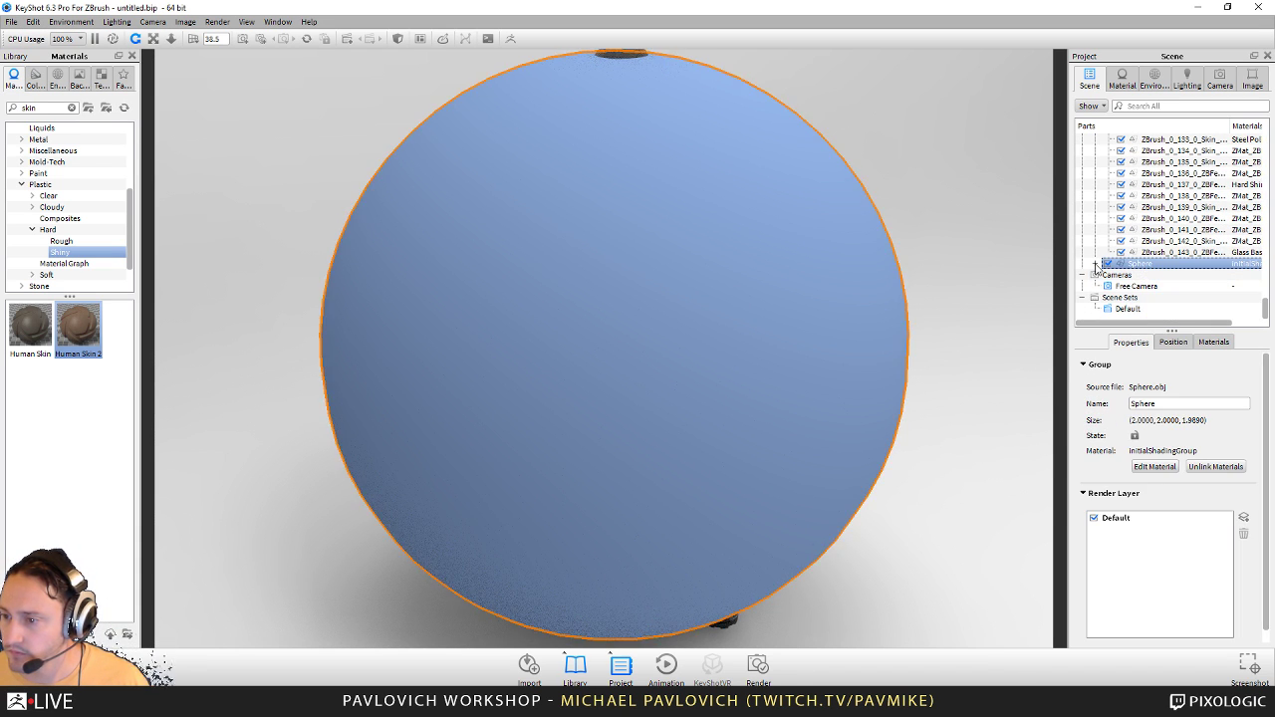
left_click(1151, 275)
right_click(1149, 277)
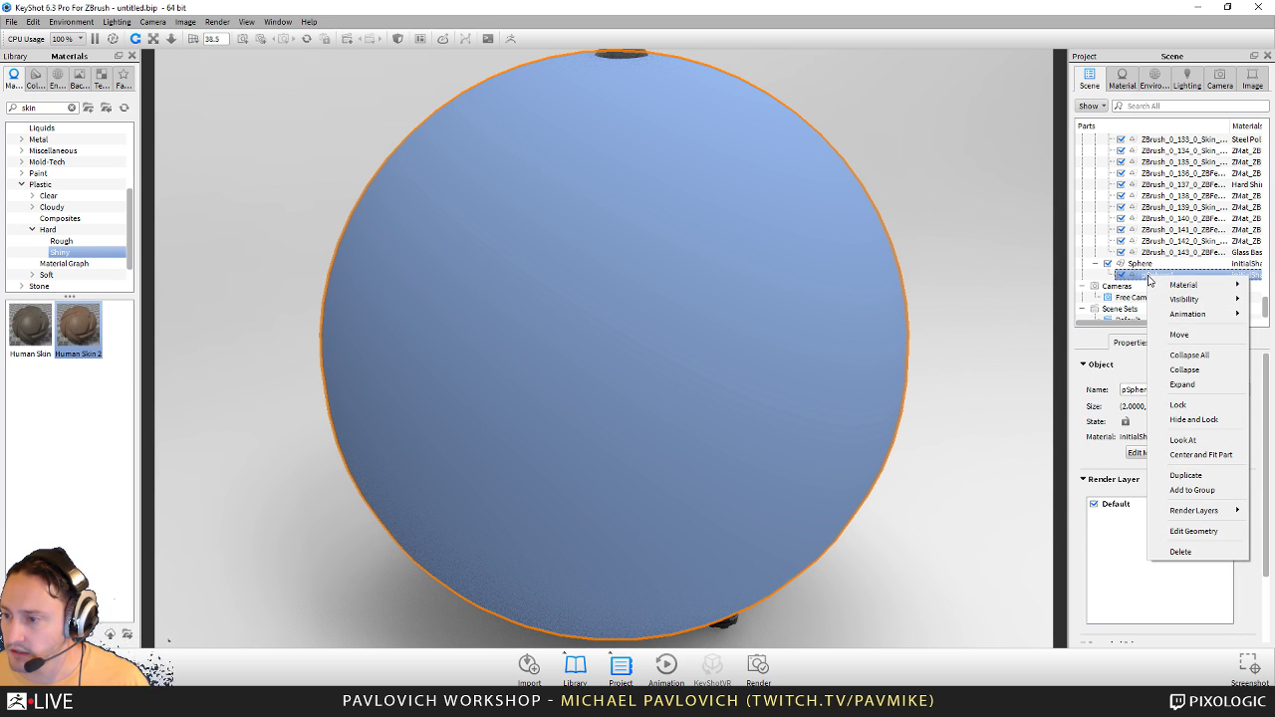
left_click(1181, 336)
left_click_drag(620, 341, 92, 283)
left_click_drag(193, 325, 299, 337)
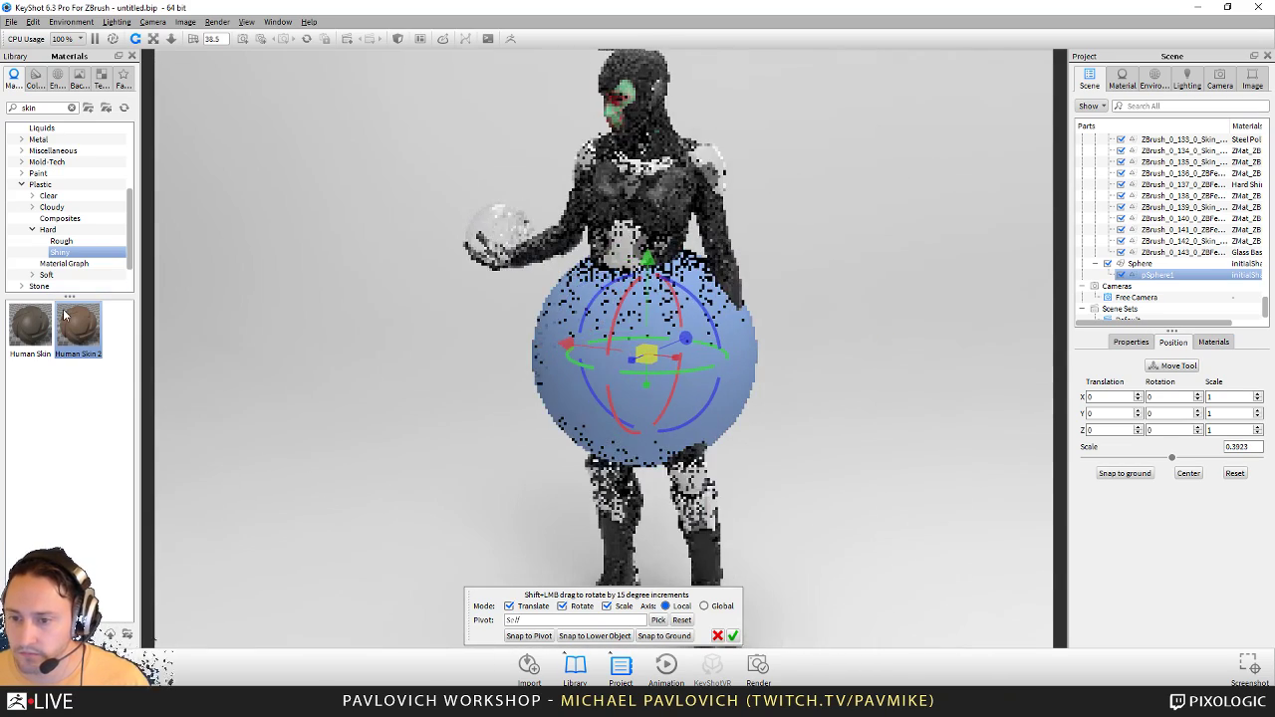
left_click_drag(647, 354, 8, 235)
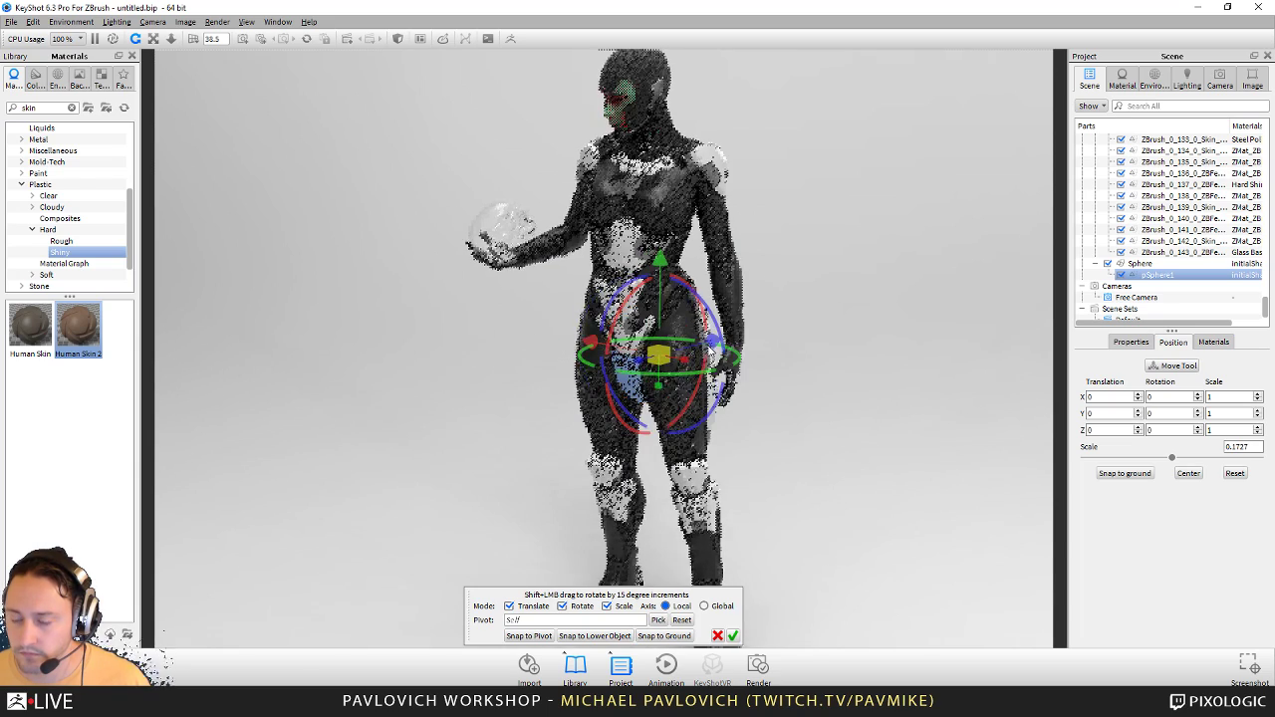
Step: Move the sphere out in front of the body and up to hand height, at about Y 0.47 and Z -0.69
left_click_drag(399, 338, 319, 338)
left_click_drag(738, 348, 498, 374)
left_click_drag(587, 368, 366, 383)
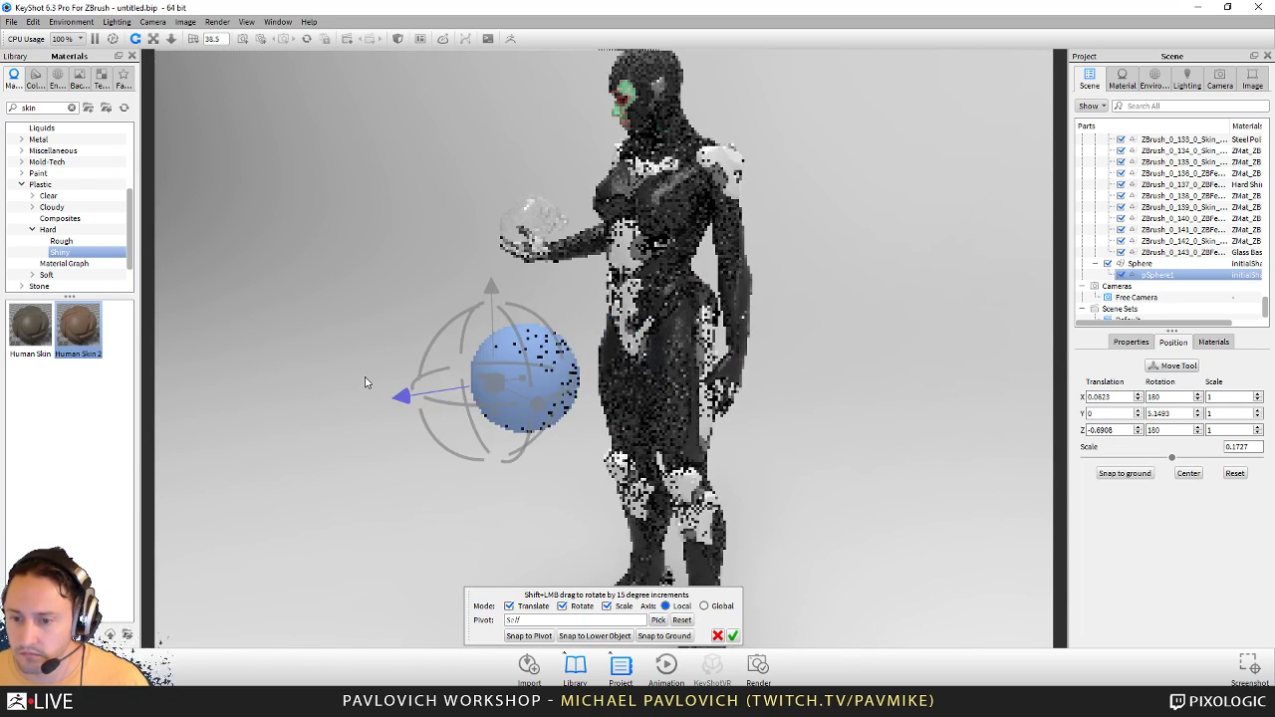
left_click_drag(489, 288, 481, 136)
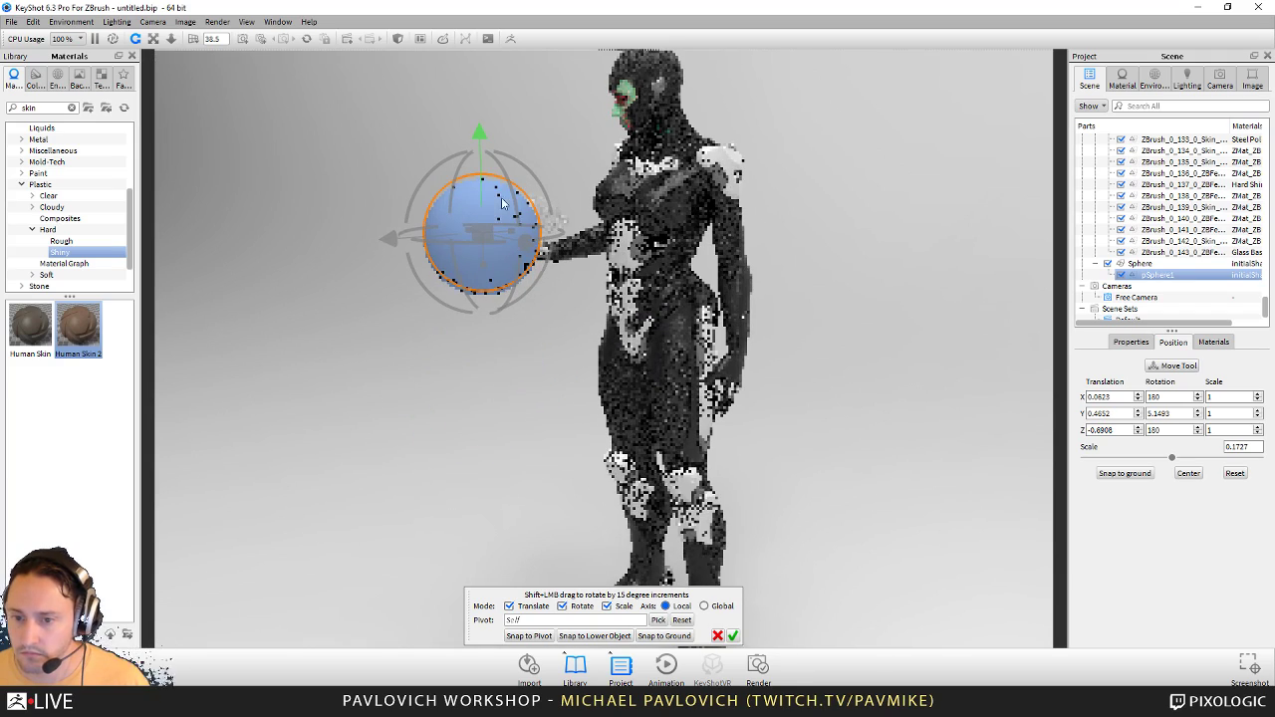
Step: Scale the sphere down to about 0.061, making it smaller than the held glass skull
left_click_drag(454, 230, 160, 223)
left_click_drag(440, 447, 564, 489)
scroll(598, 408, "up", 4)
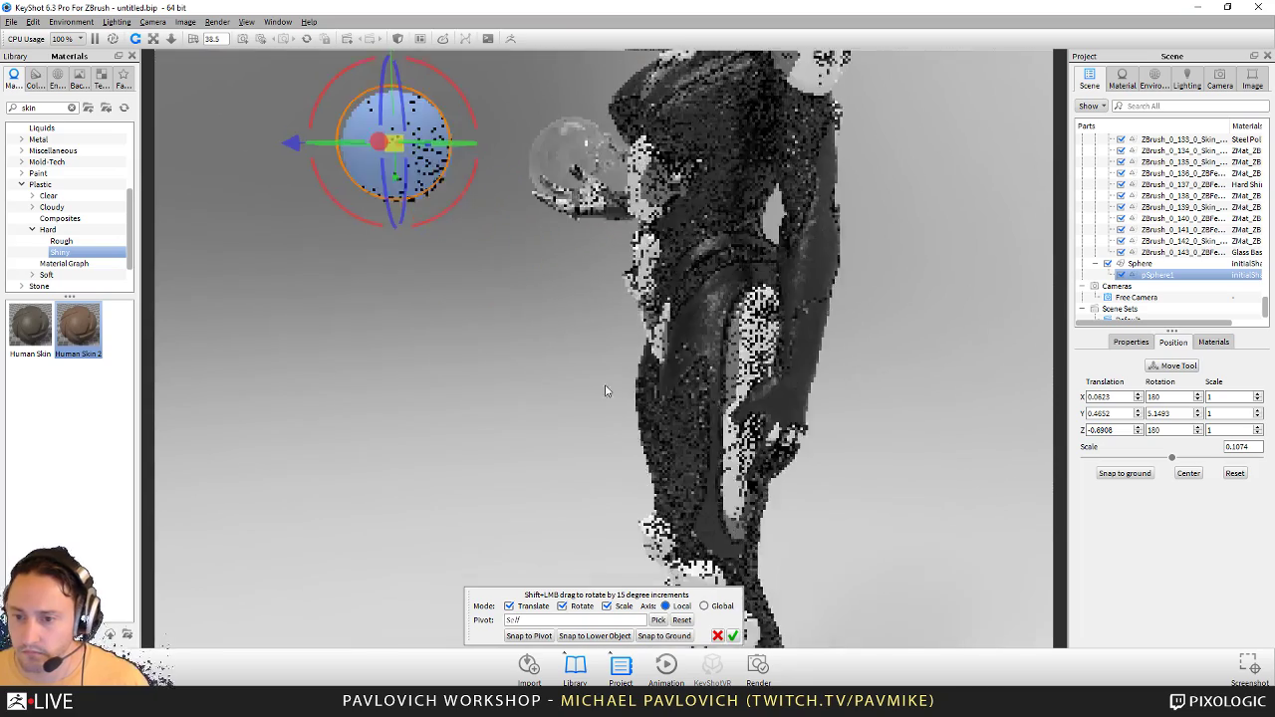
middle_click_drag(604, 389, 621, 535)
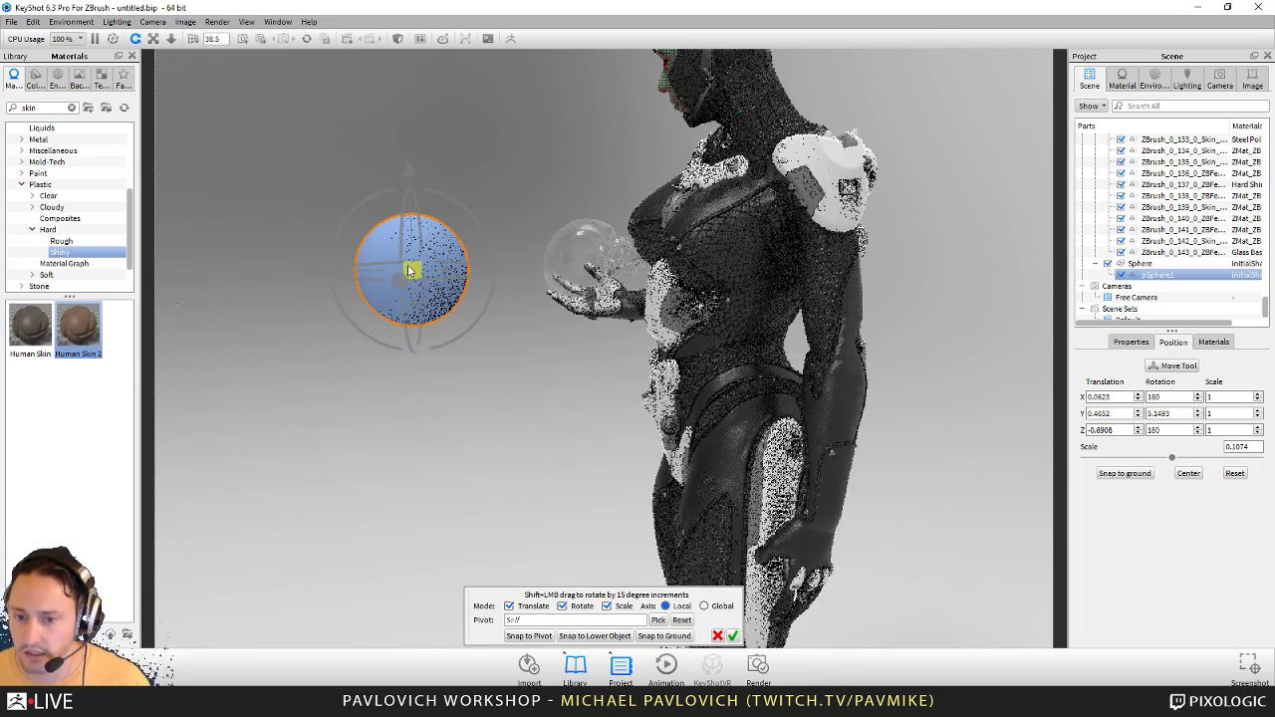
left_click_drag(174, 239, 69, 229)
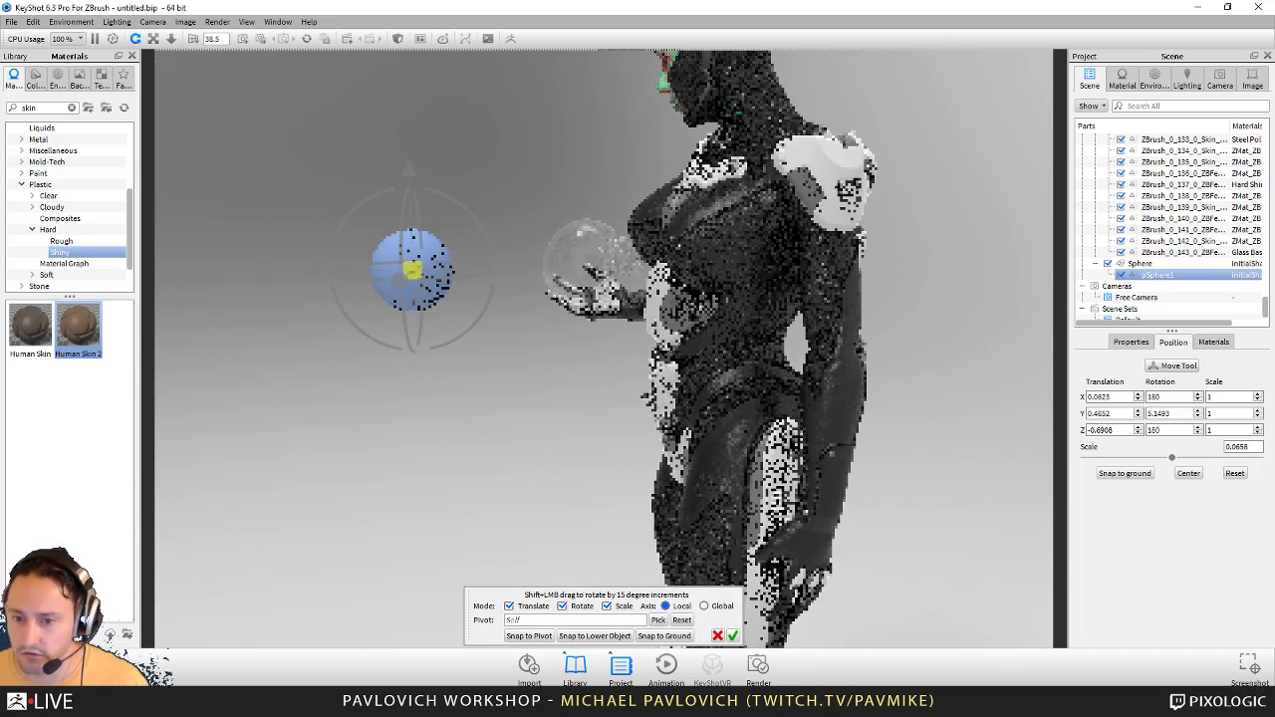
left_click_drag(555, 409, 541, 487)
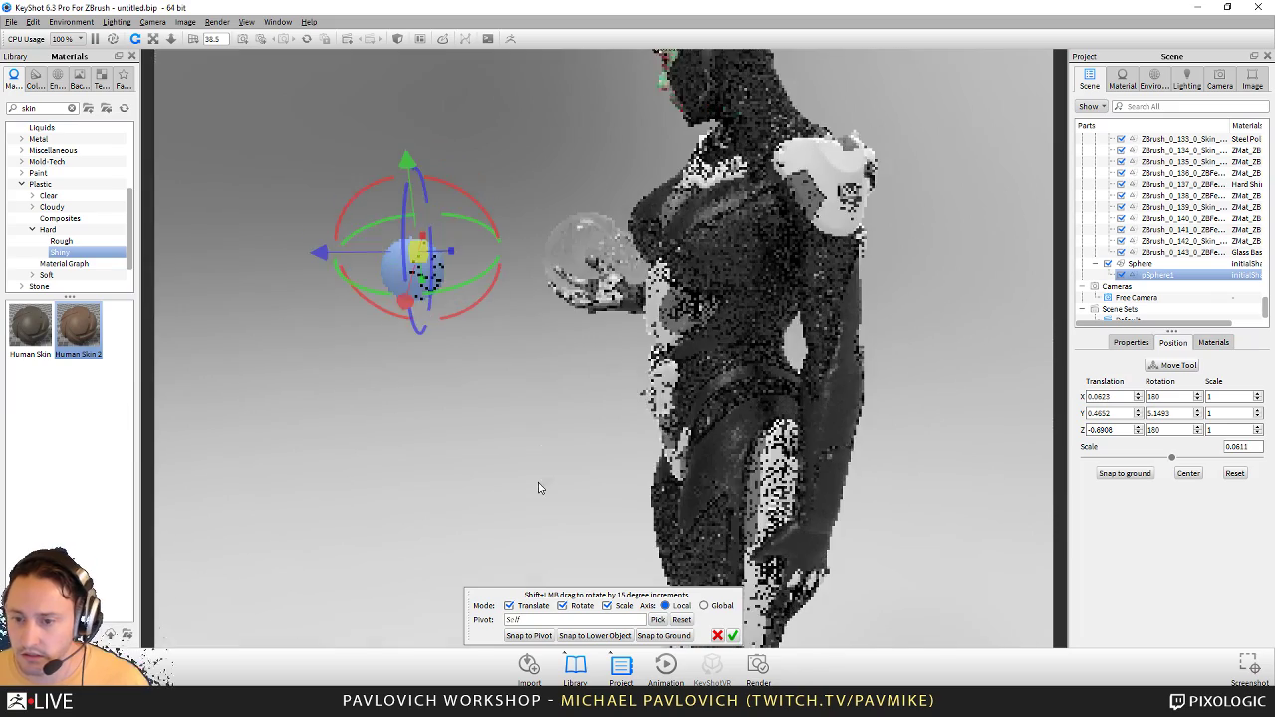
Step: Move the sphere into the held glass skull, at about X 0.39, Y 0.45 and Z -0.28
left_click_drag(520, 230, 560, 222)
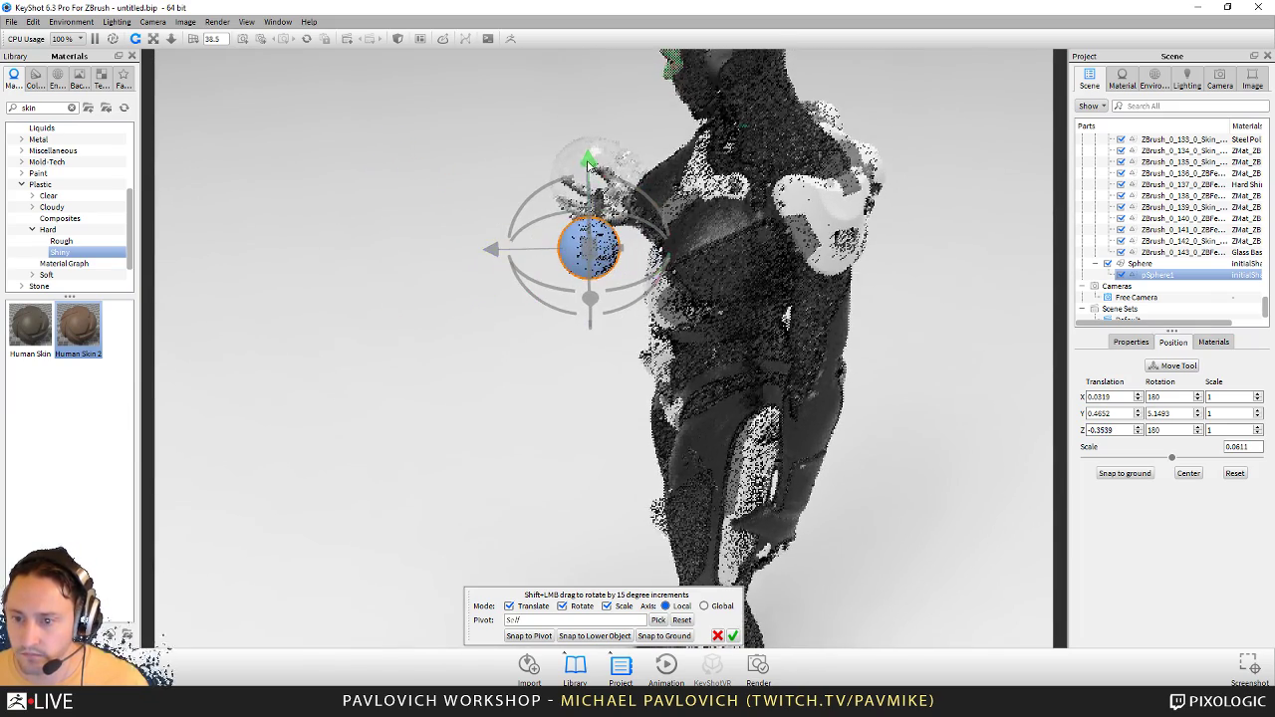
left_click_drag(588, 162, 587, 83)
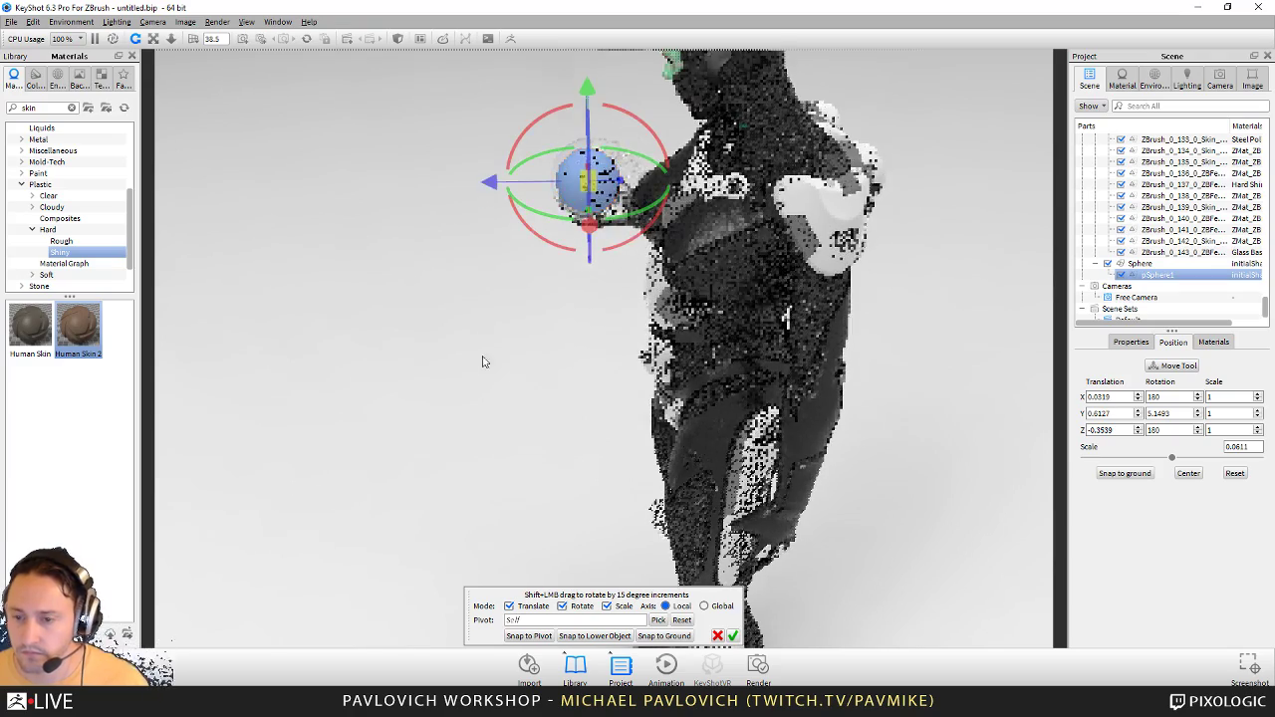
left_click_drag(484, 361, 678, 363)
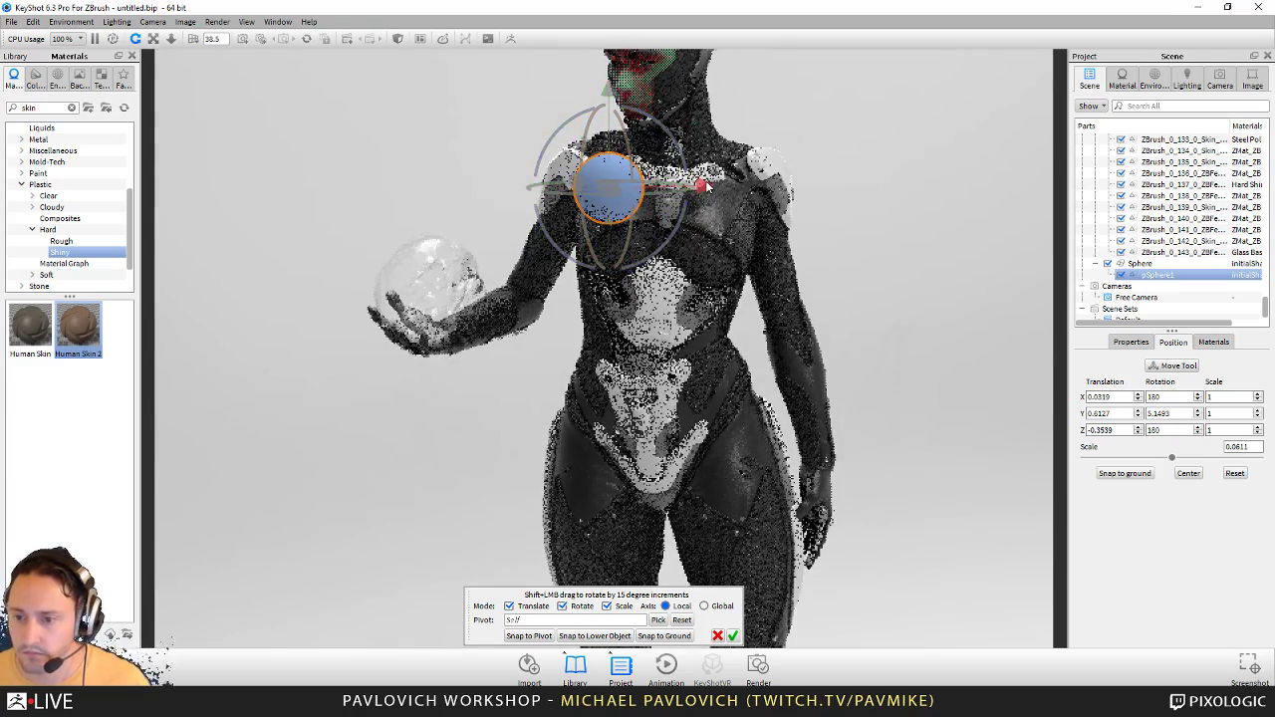
left_click_drag(704, 185, 505, 209)
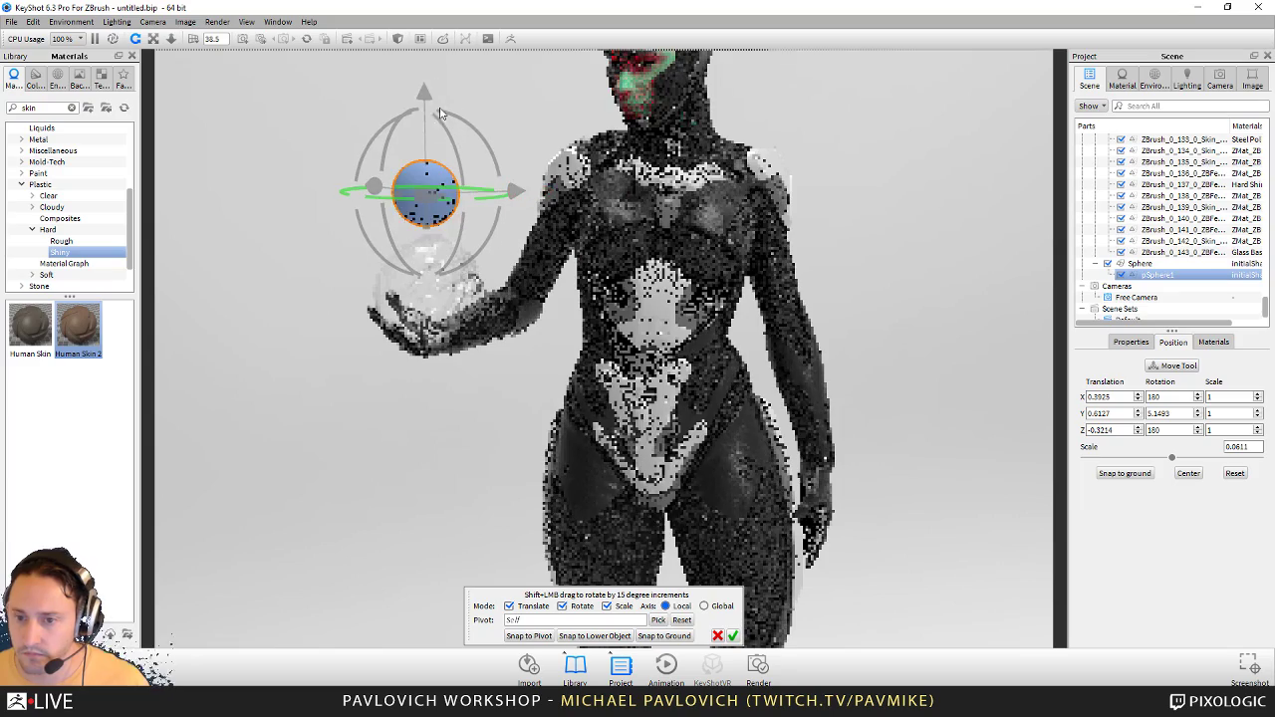
left_click_drag(430, 113, 420, 206)
left_click_drag(460, 344, 468, 311)
left_click_drag(433, 258, 447, 256)
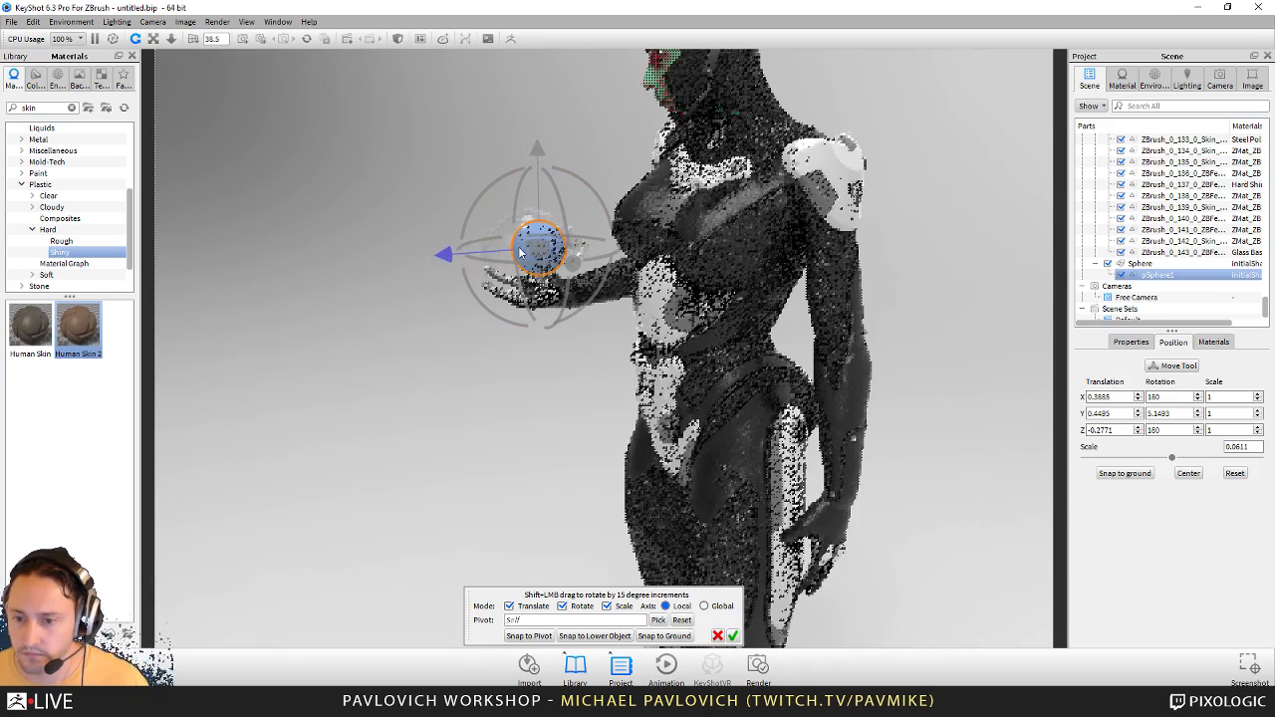
Step: Scale the sphere to about 0.043, adjust its place inside the glass skull to about X 0.42, Z -0.30, and apply the transform
left_click_drag(539, 248, 444, 238)
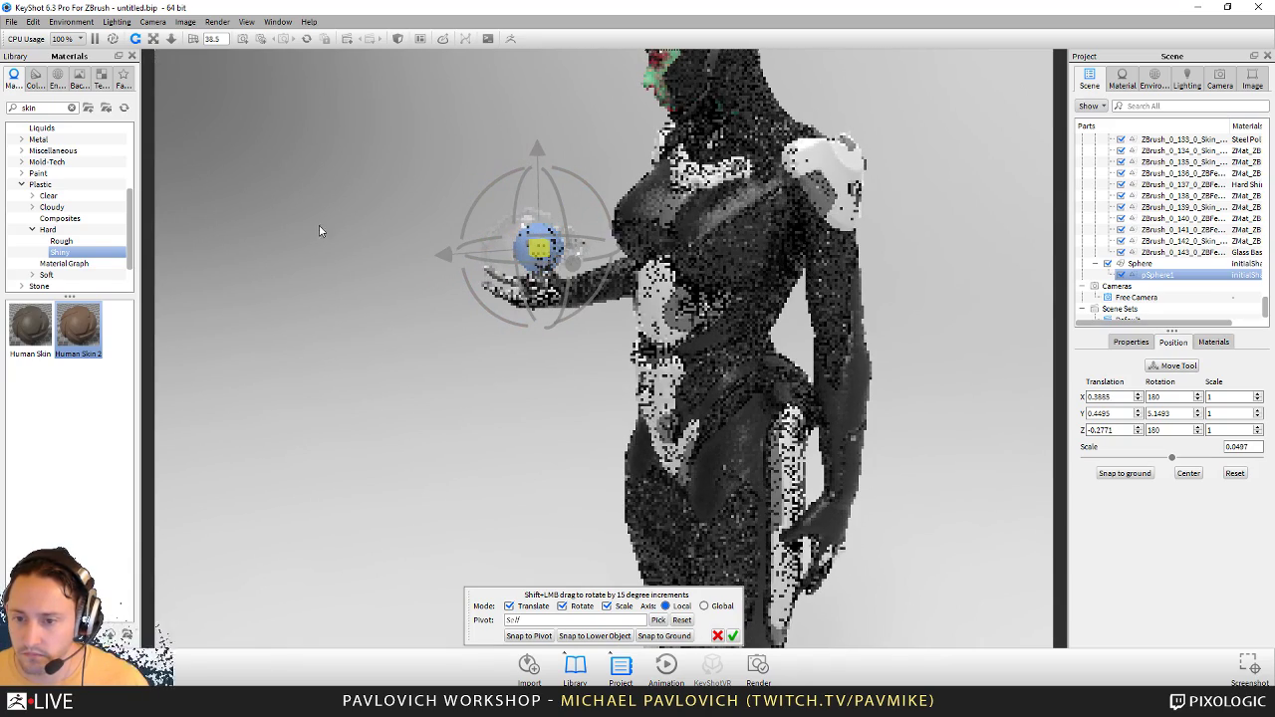
left_click_drag(319, 225, 138, 178)
left_click_drag(474, 370, 732, 349)
left_click_drag(519, 286, 497, 288)
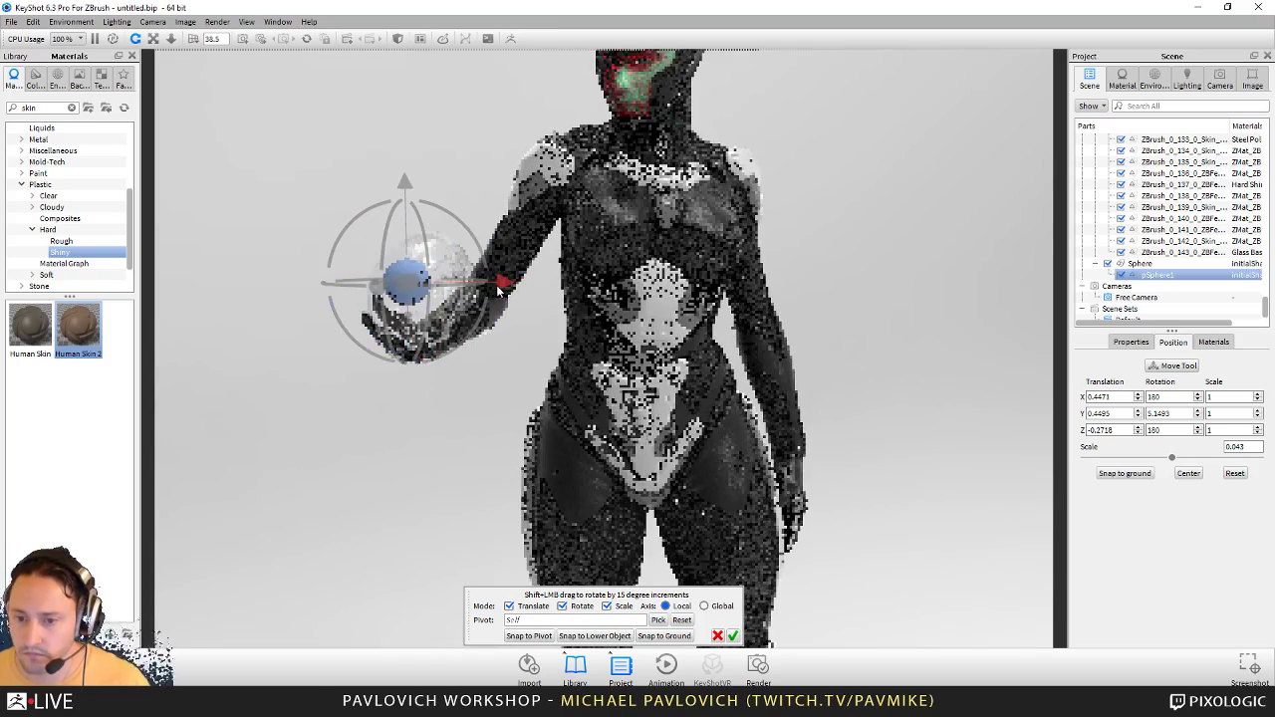
left_click_drag(719, 359, 508, 284)
left_click_drag(446, 360, 299, 365)
left_click_drag(445, 280, 432, 280)
left_click_drag(418, 381, 568, 419)
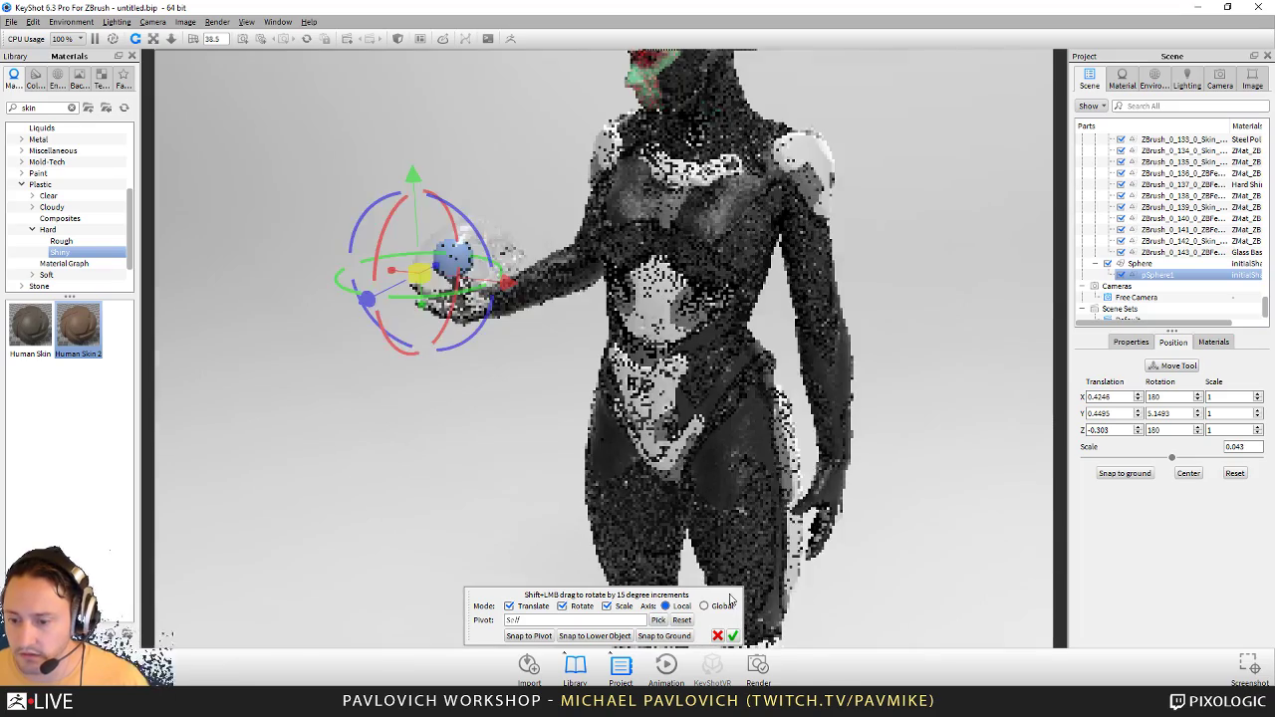
left_click(732, 636)
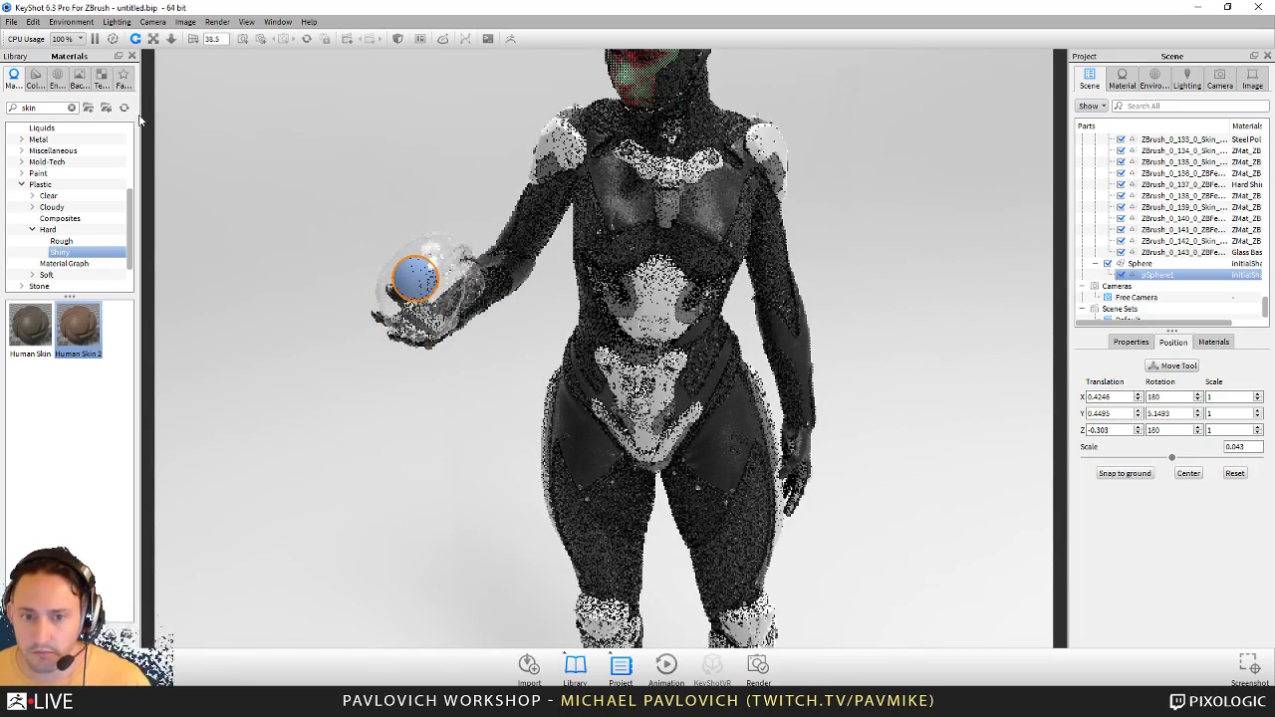
Step: Find the area light materials in the library and apply the first one to the small sphere inside the glass skull
double_click(12, 108)
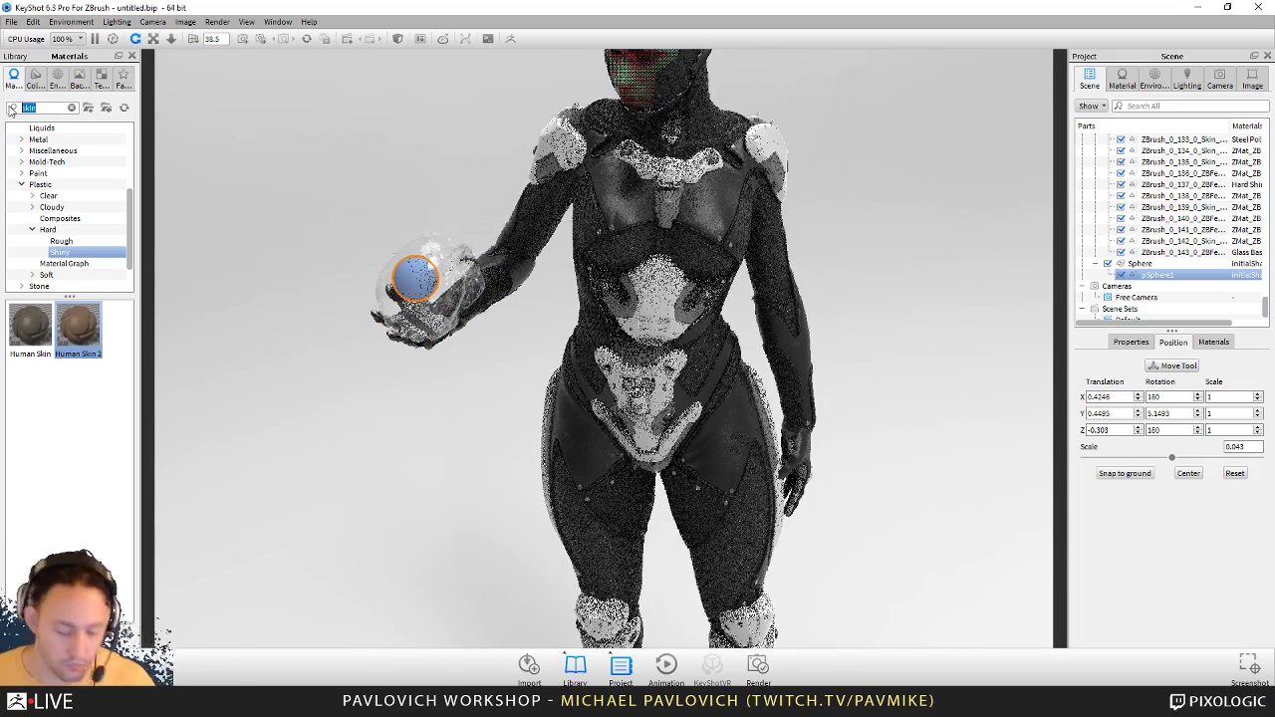
type("area")
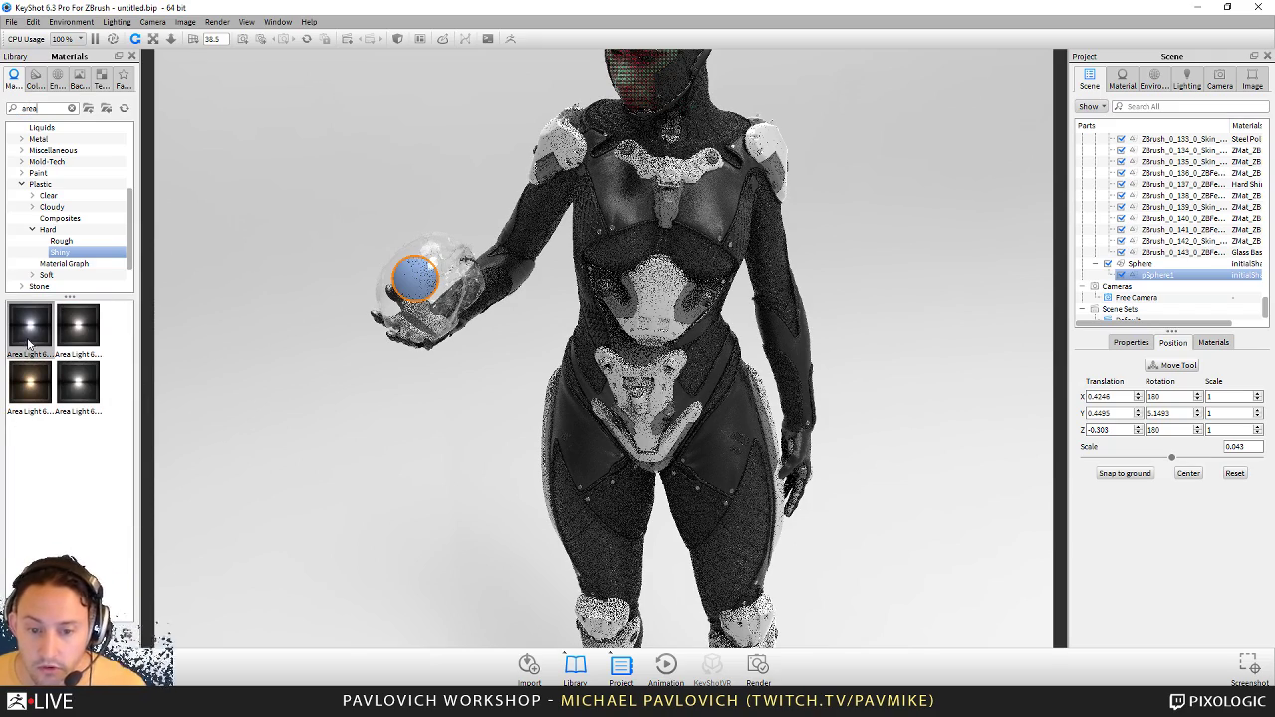
left_click_drag(28, 342, 1155, 275)
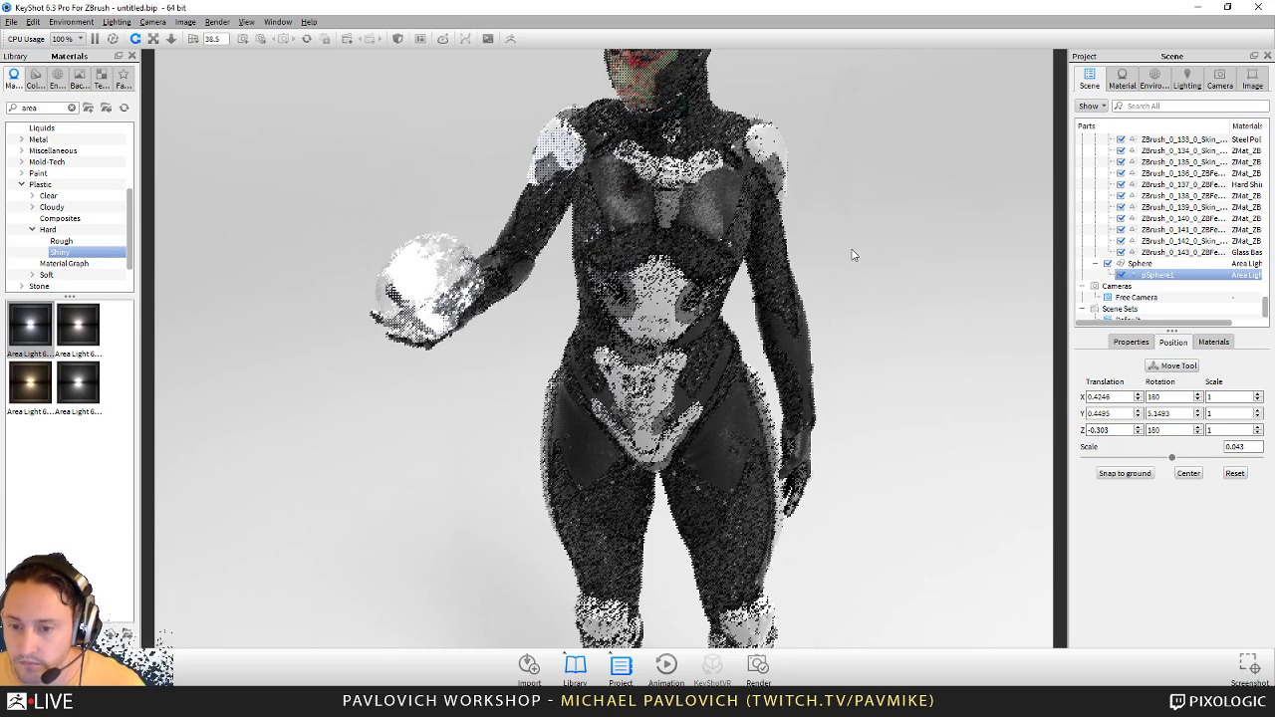
left_click_drag(852, 255, 876, 313)
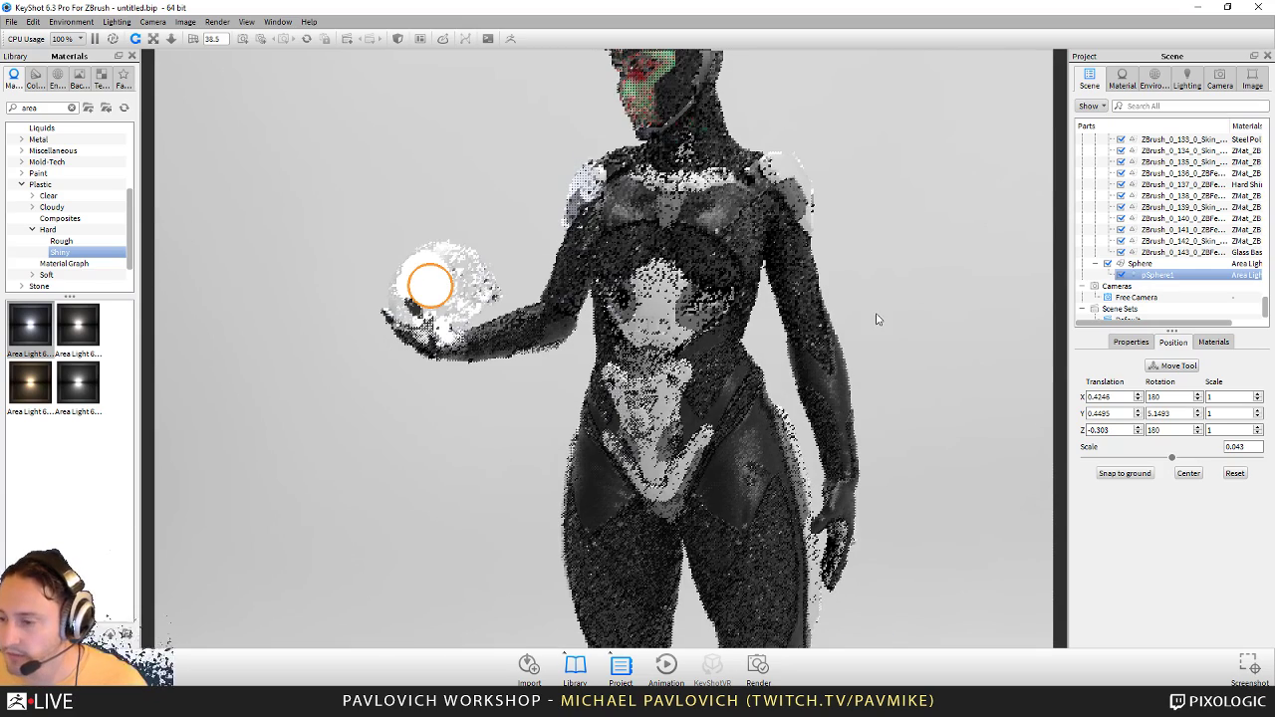
scroll(474, 217, "down", 5)
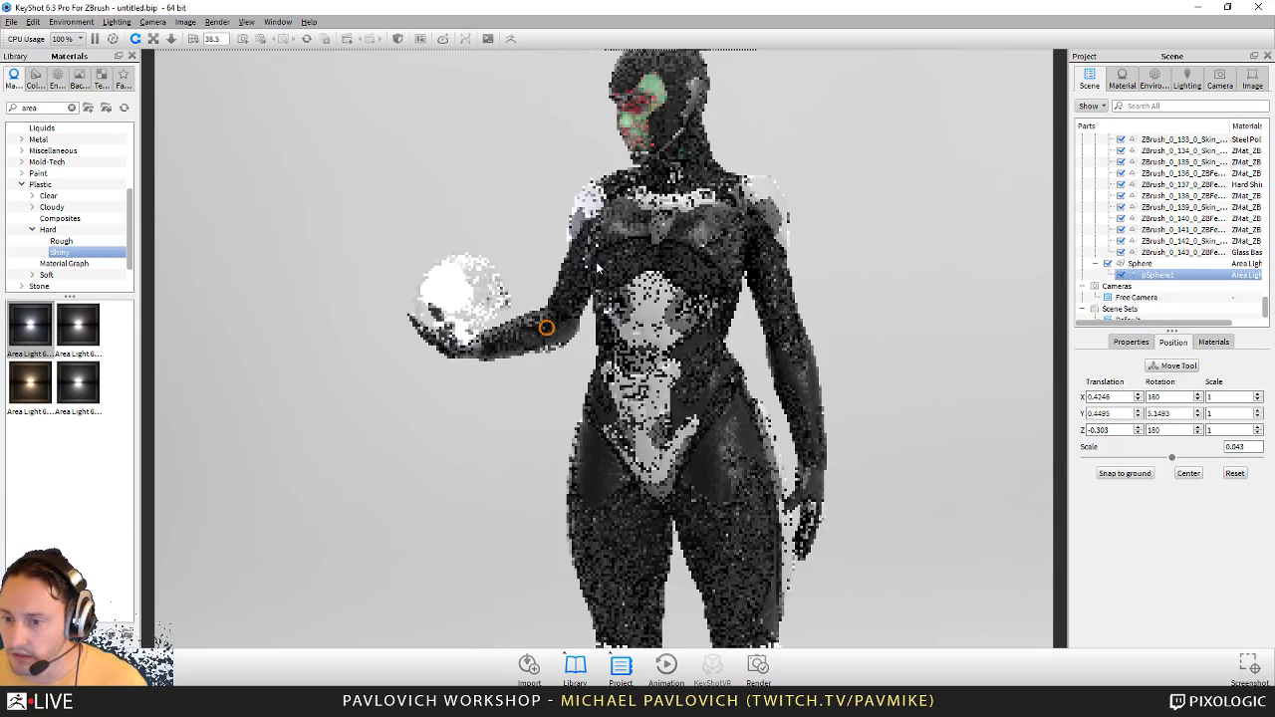
scroll(813, 335, "up", 3)
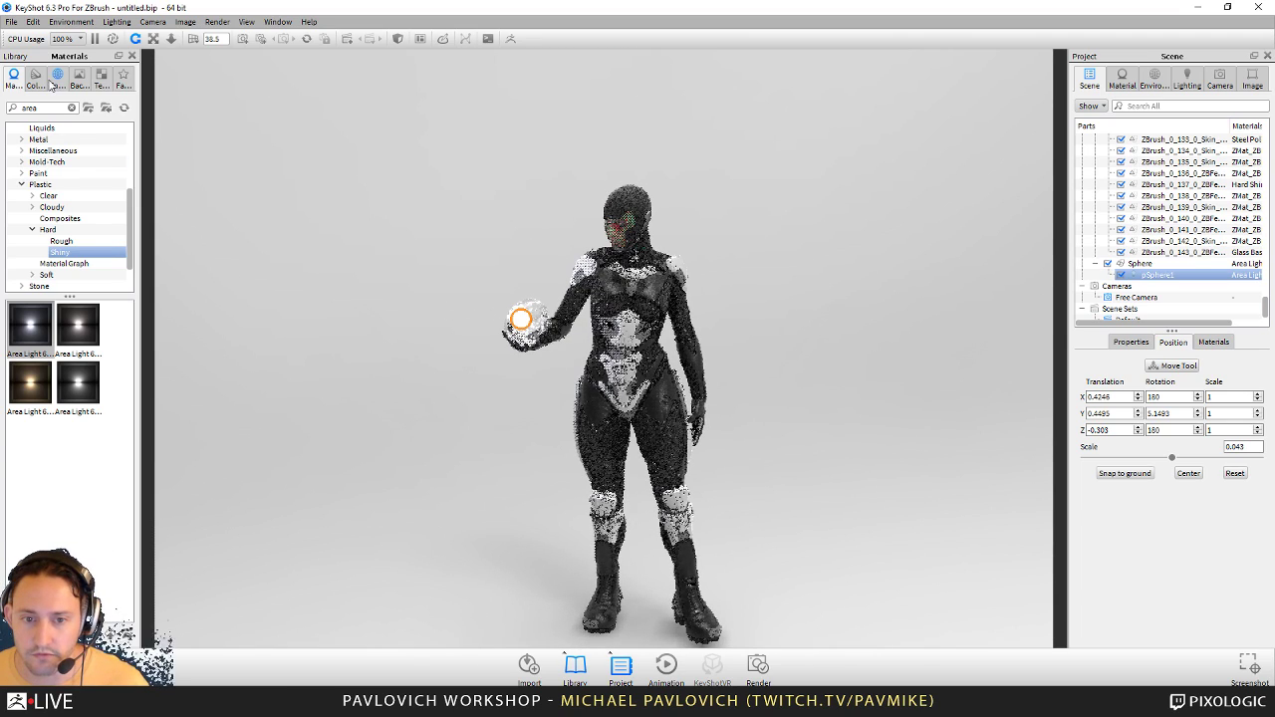
Step: Light the scene with the Conference_Room_3k interior environment and set the solid background color to dark grey at 17% value
left_click(57, 79)
left_click(57, 343)
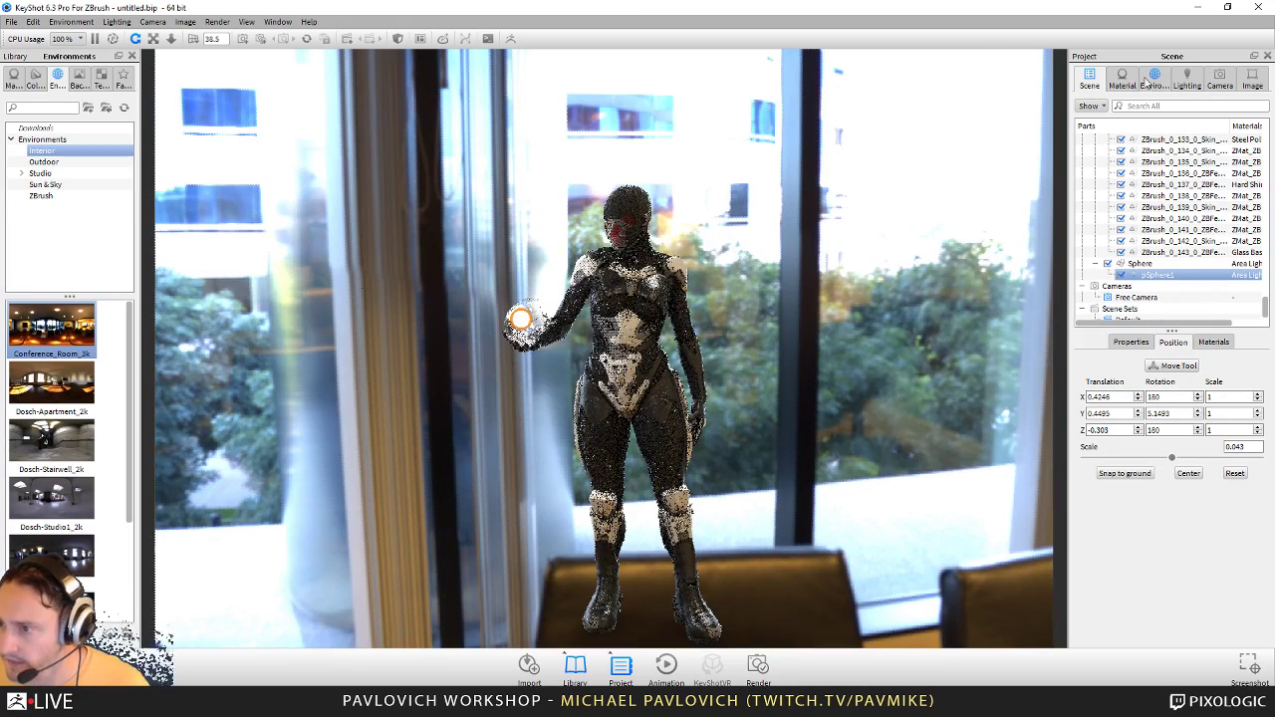
left_click(1152, 80)
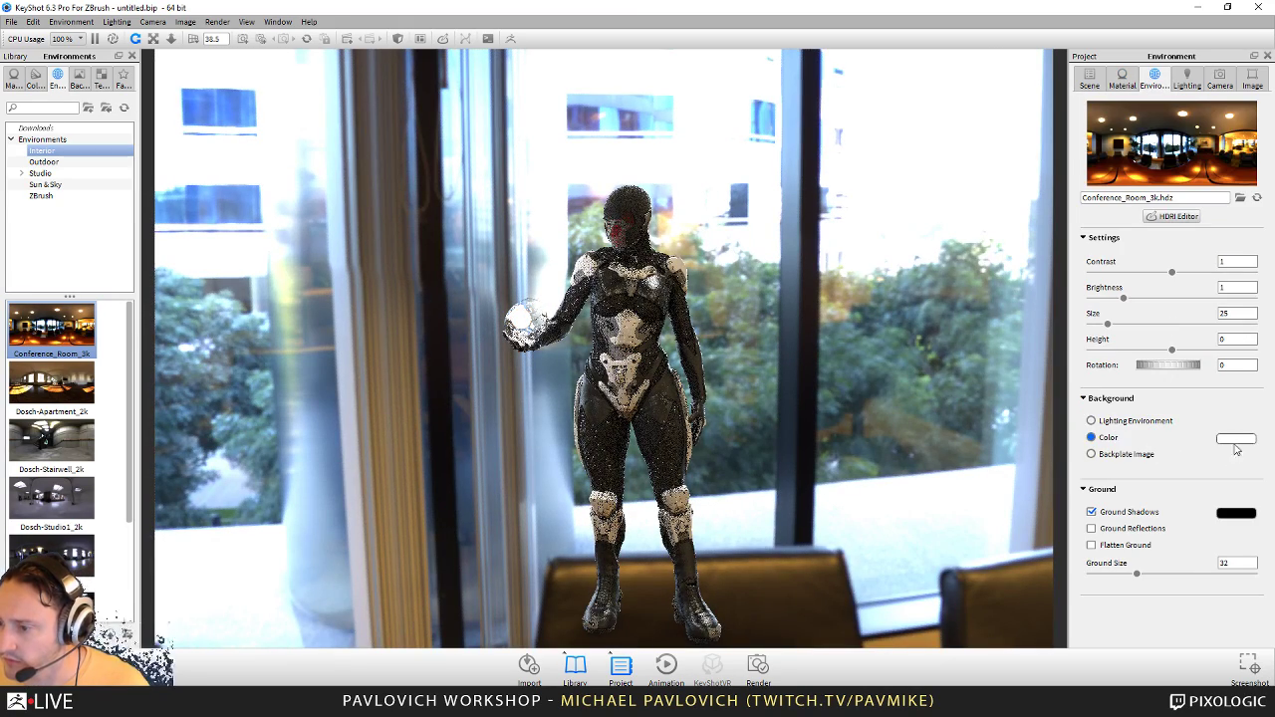
left_click(1235, 443)
left_click_drag(1112, 373, 1084, 380)
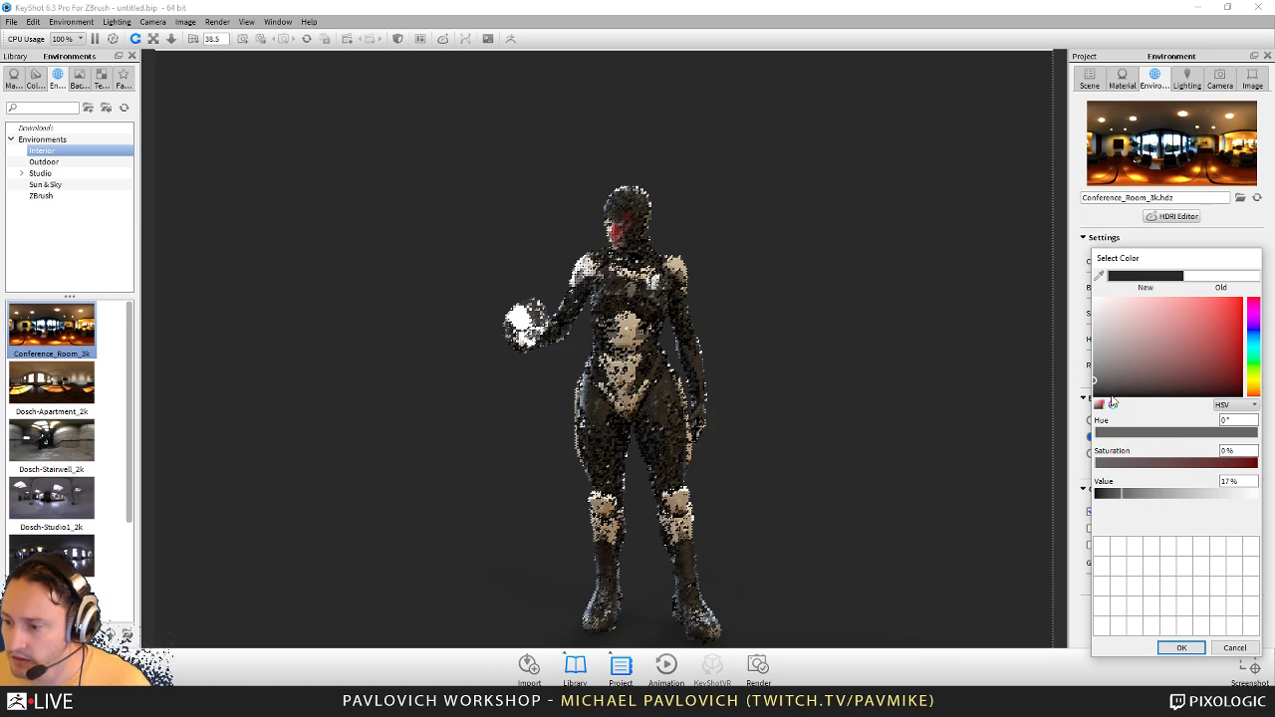
left_click(1182, 648)
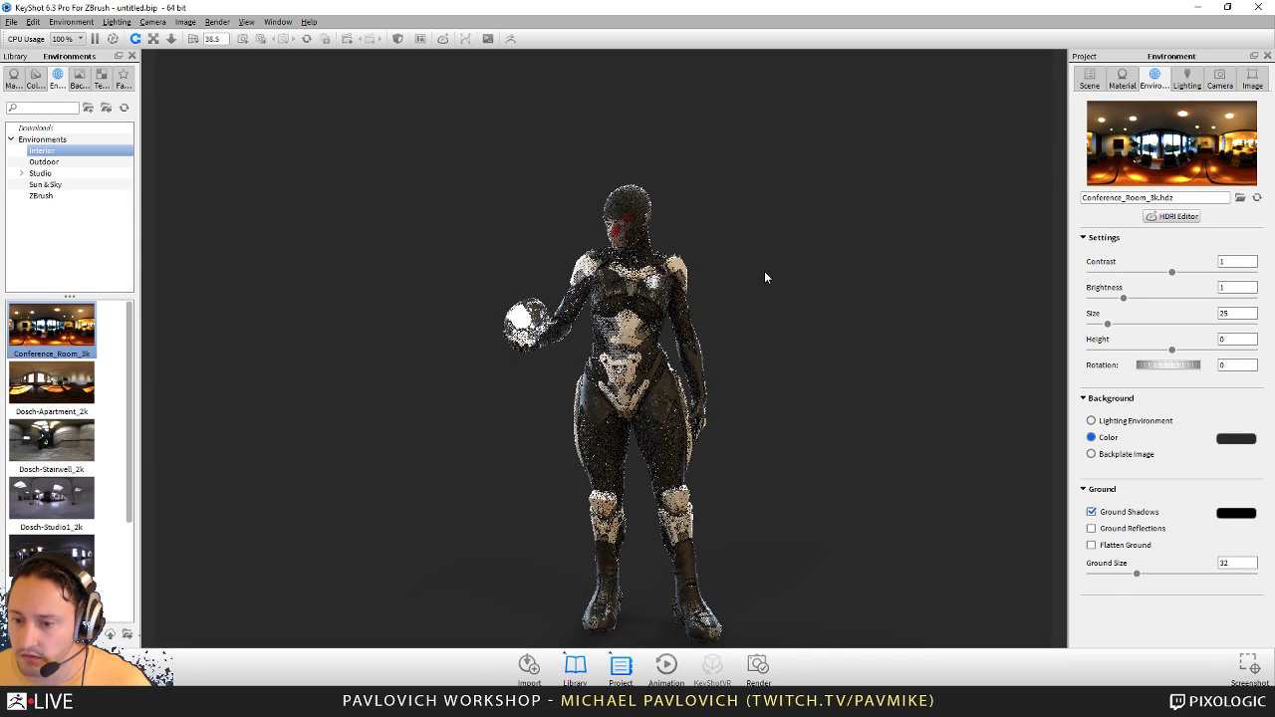
Step: Lower the environment brightness to about 0.265
scroll(919, 307, "up", 4)
middle_click_drag(846, 230, 829, 144)
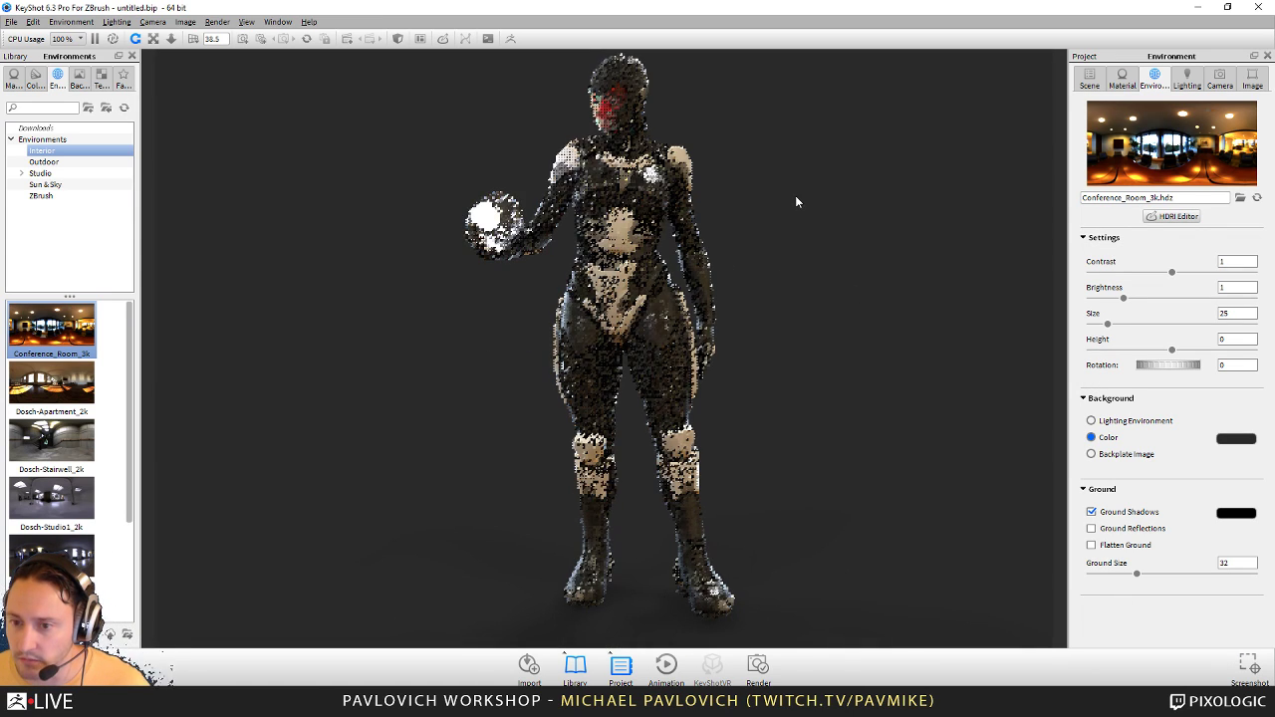
middle_click_drag(796, 197, 808, 223)
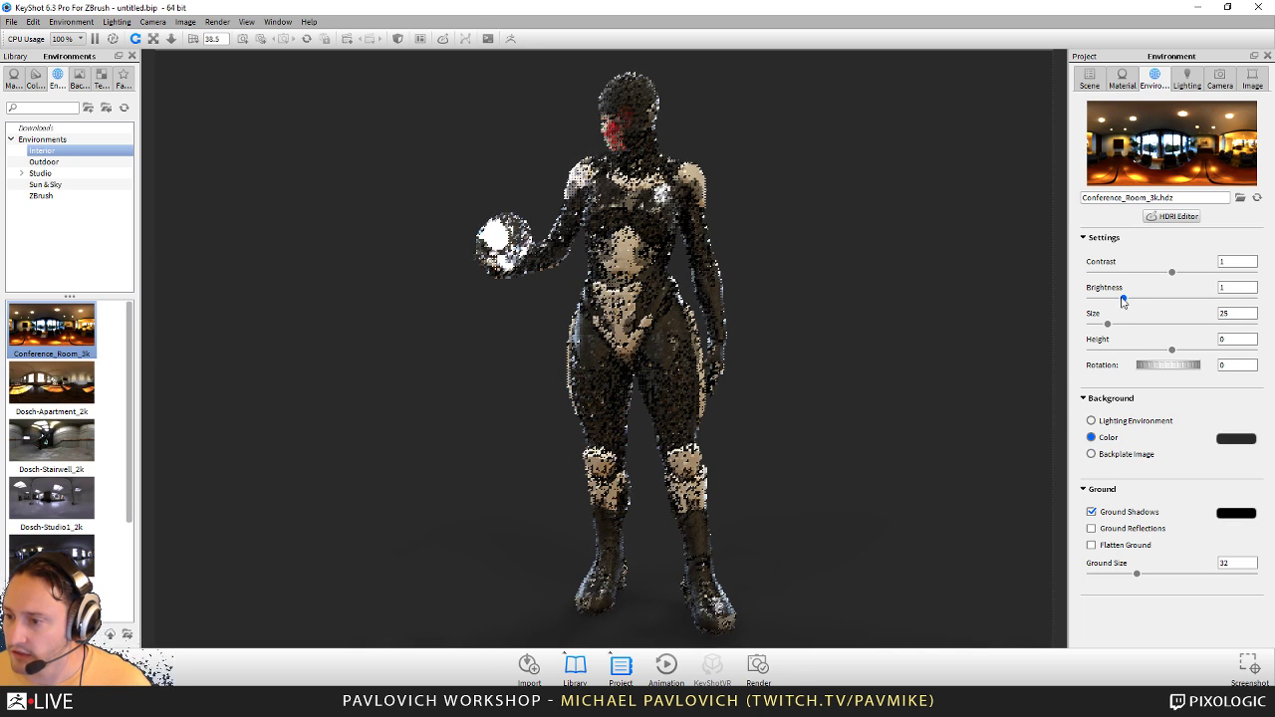
left_click_drag(1123, 300, 1099, 301)
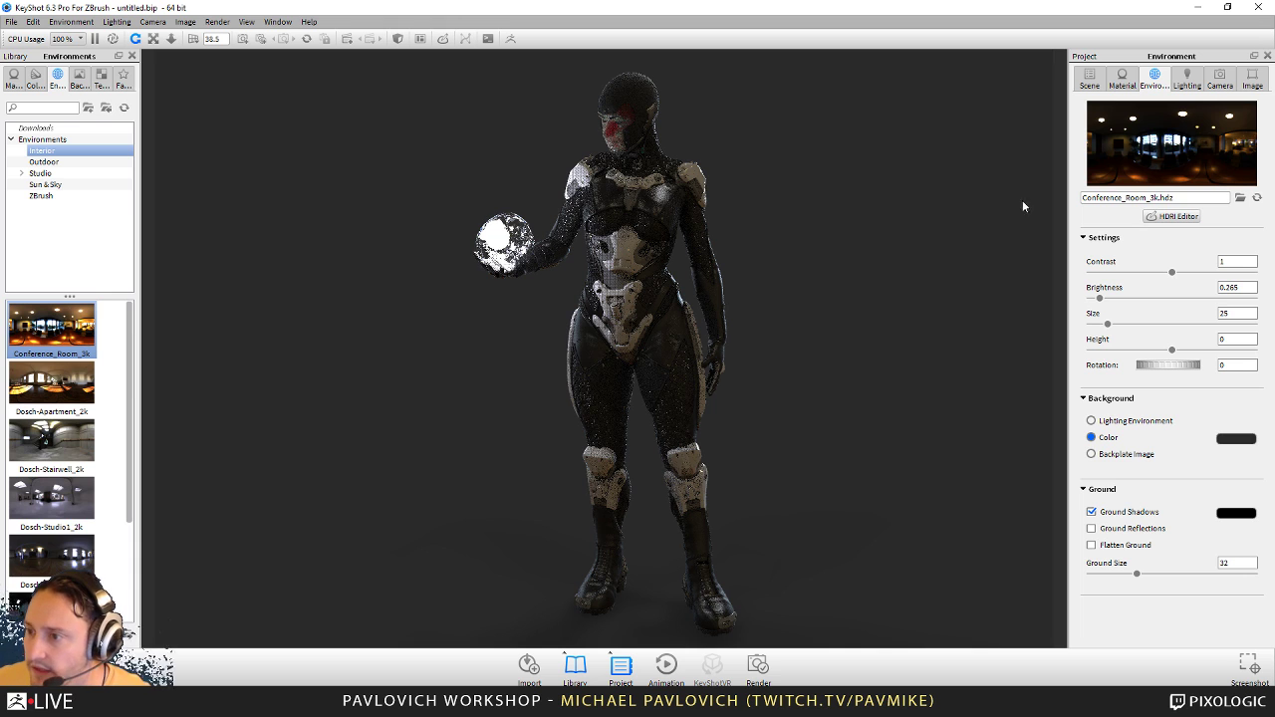
Step: Try the Full Simulation lighting preset on the scene, and switch to the Product preset
left_click(1182, 85)
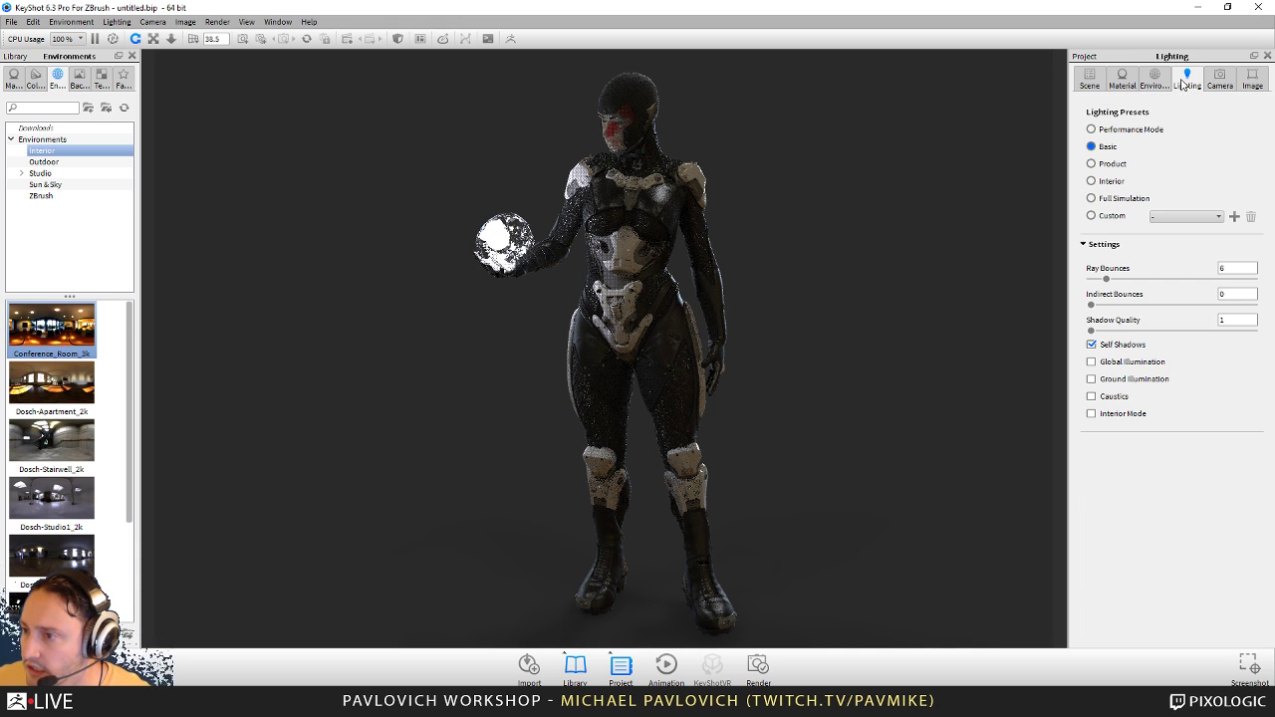
left_click(1111, 198)
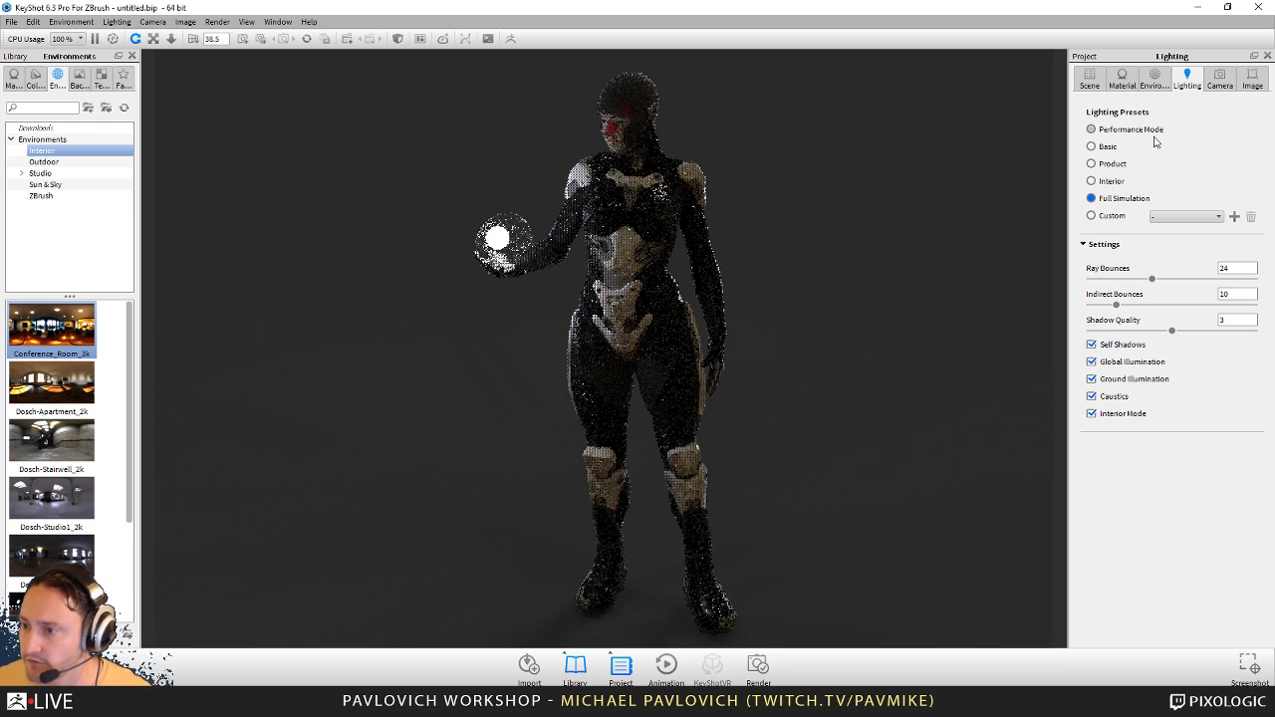
left_click(1113, 165)
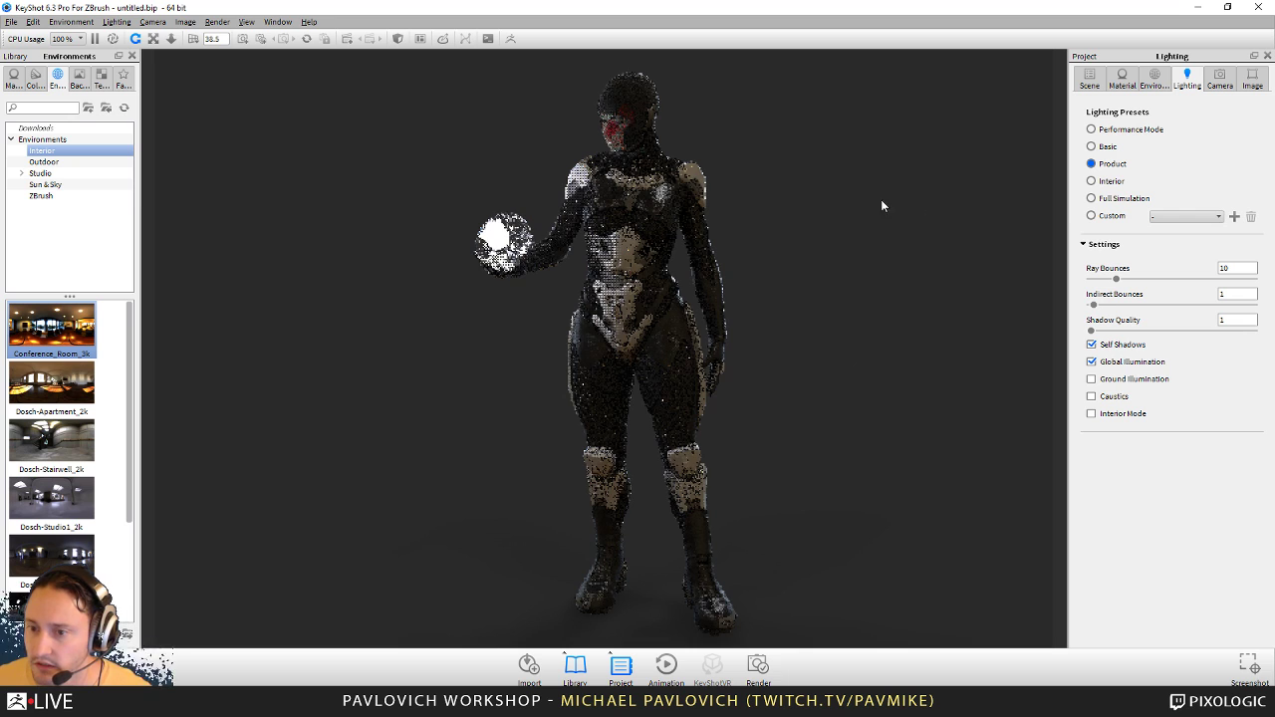
Step: Frame the character from about the hips up in three-quarter view with the held skull, at distance about 1.58, azimuth 52 and inclination 12
left_click_drag(881, 205, 781, 313)
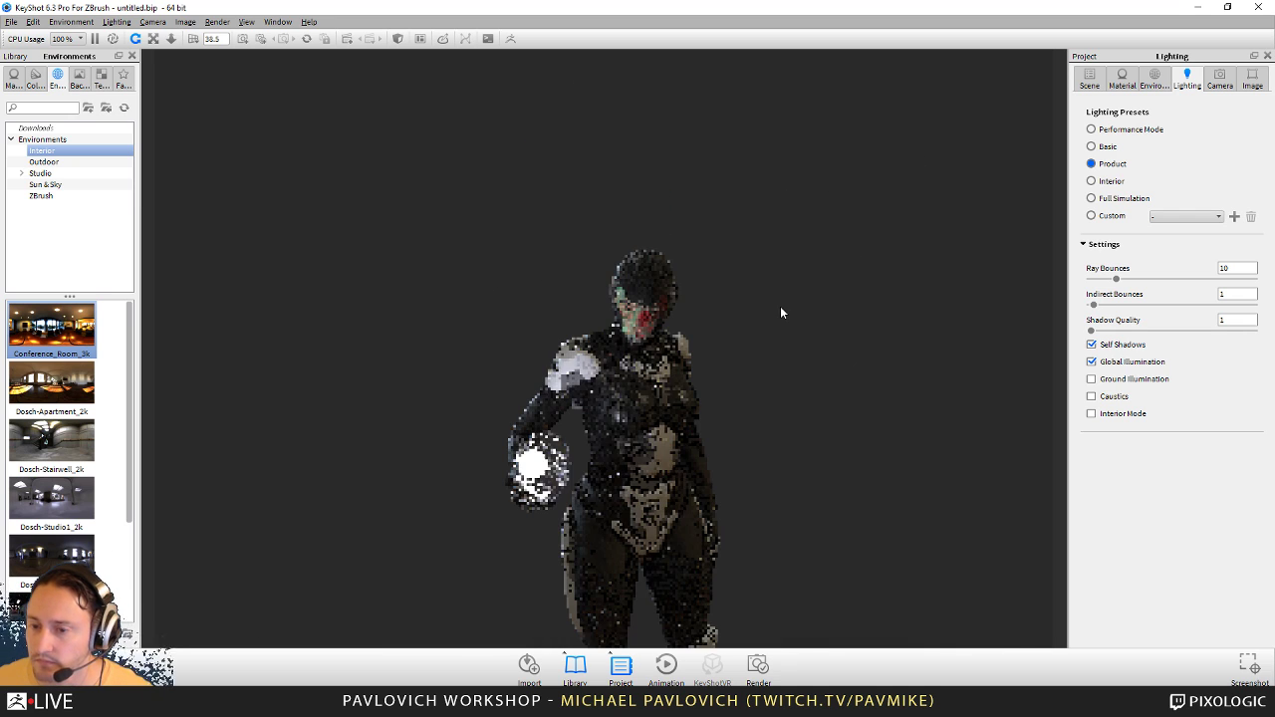
left_click(1217, 90)
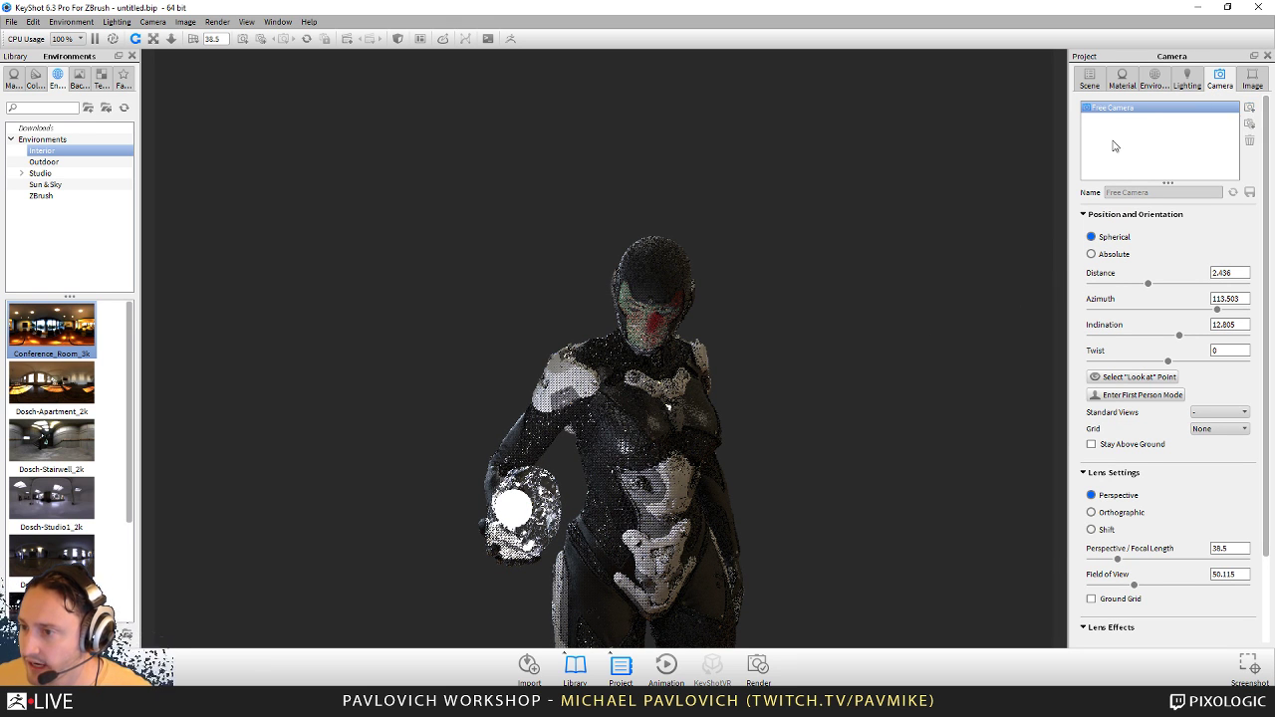
left_click_drag(860, 354, 819, 272)
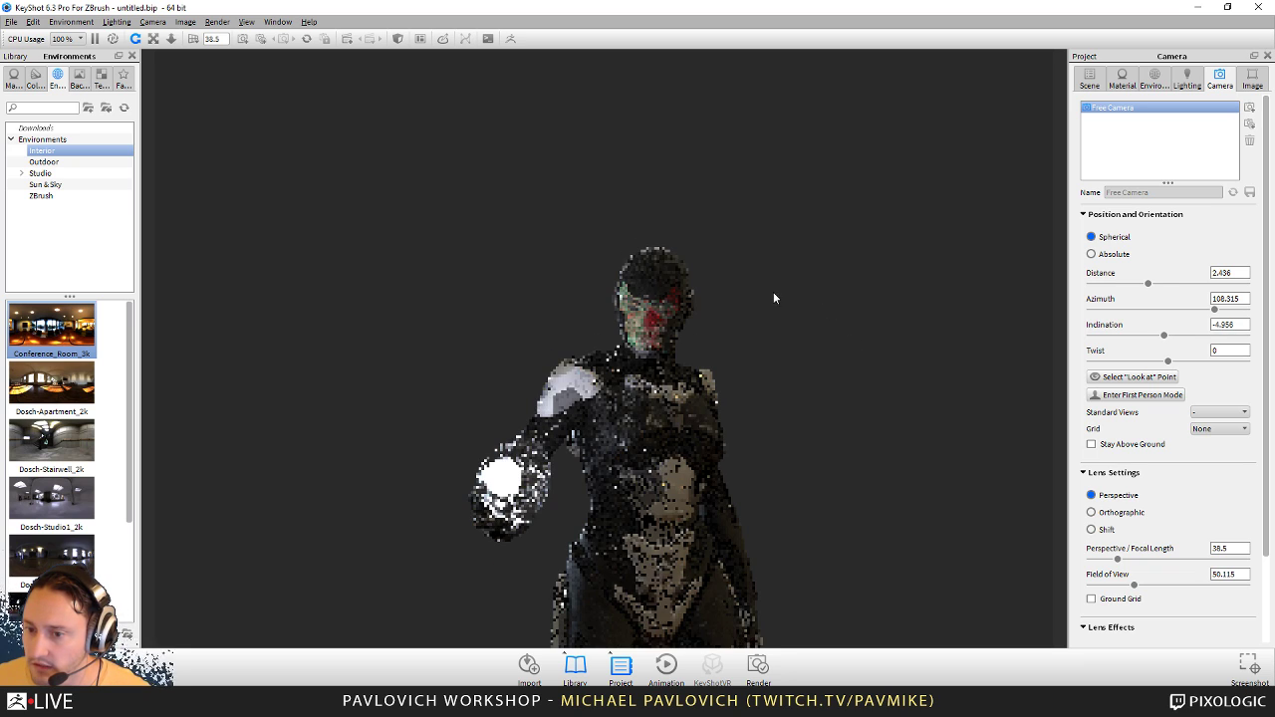
scroll(916, 284, "up", 4)
left_click_drag(912, 361, 890, 292)
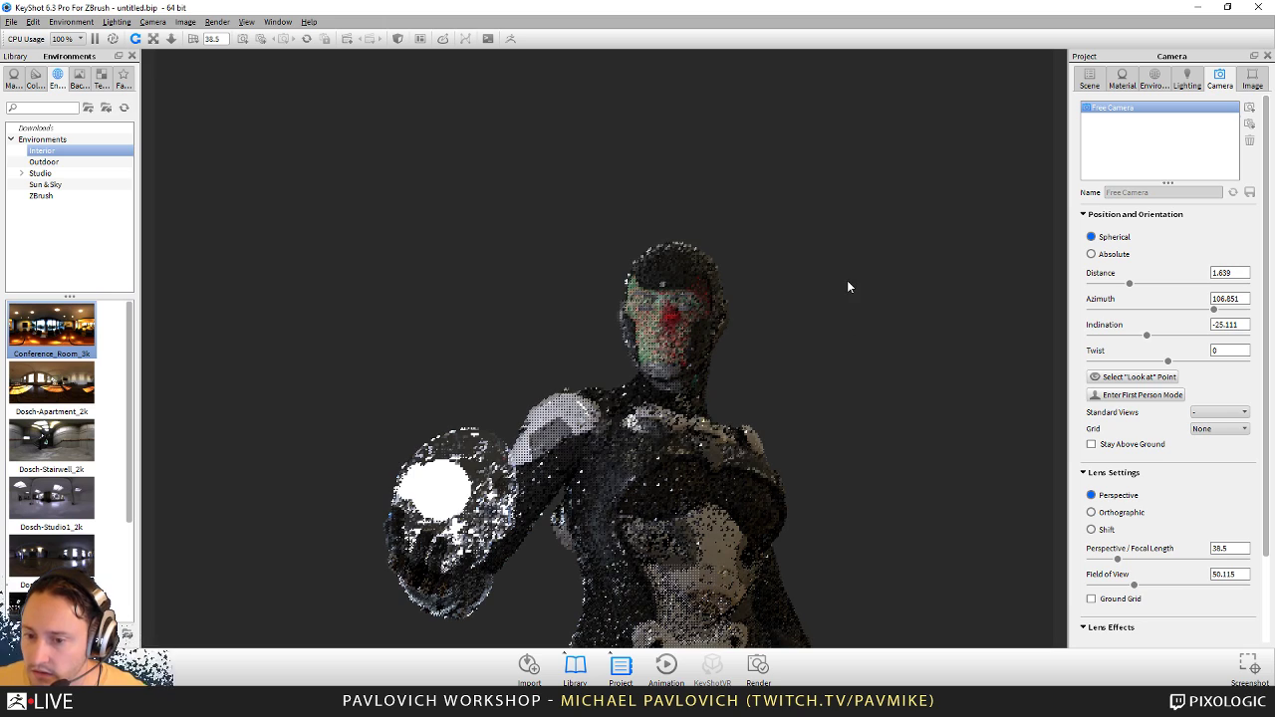
left_click_drag(861, 315, 942, 353)
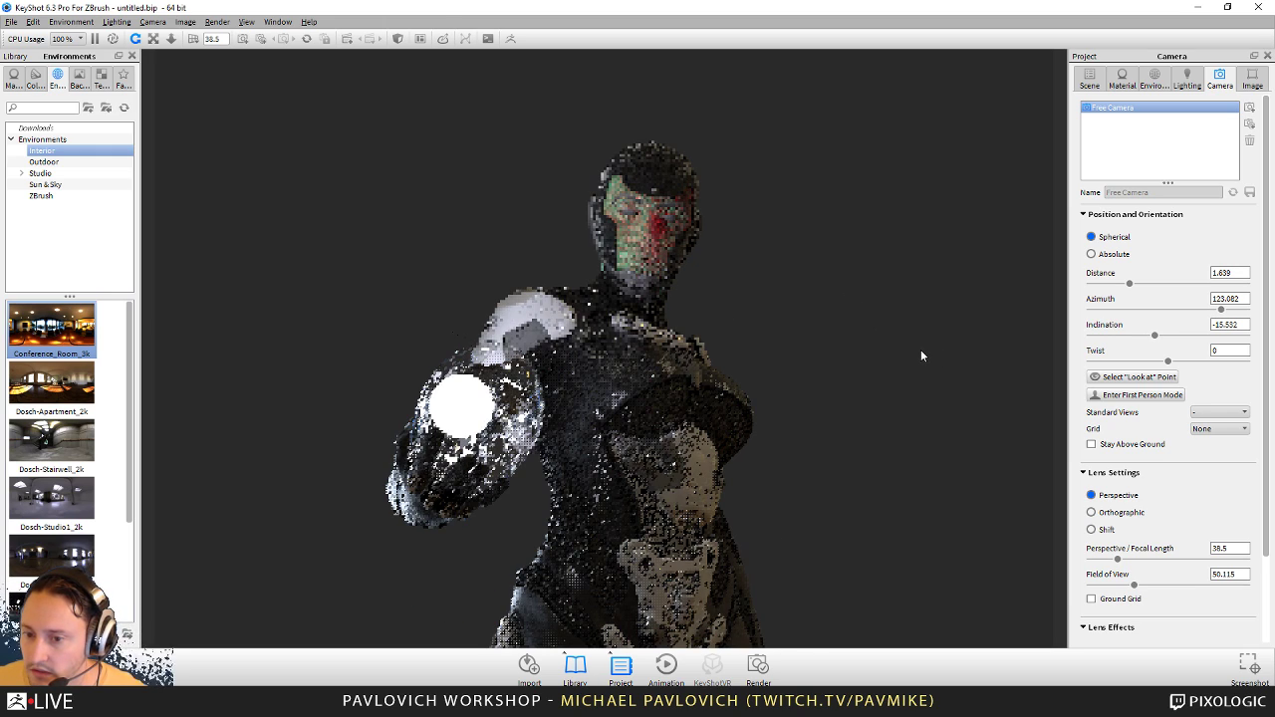
left_click_drag(827, 366, 565, 438)
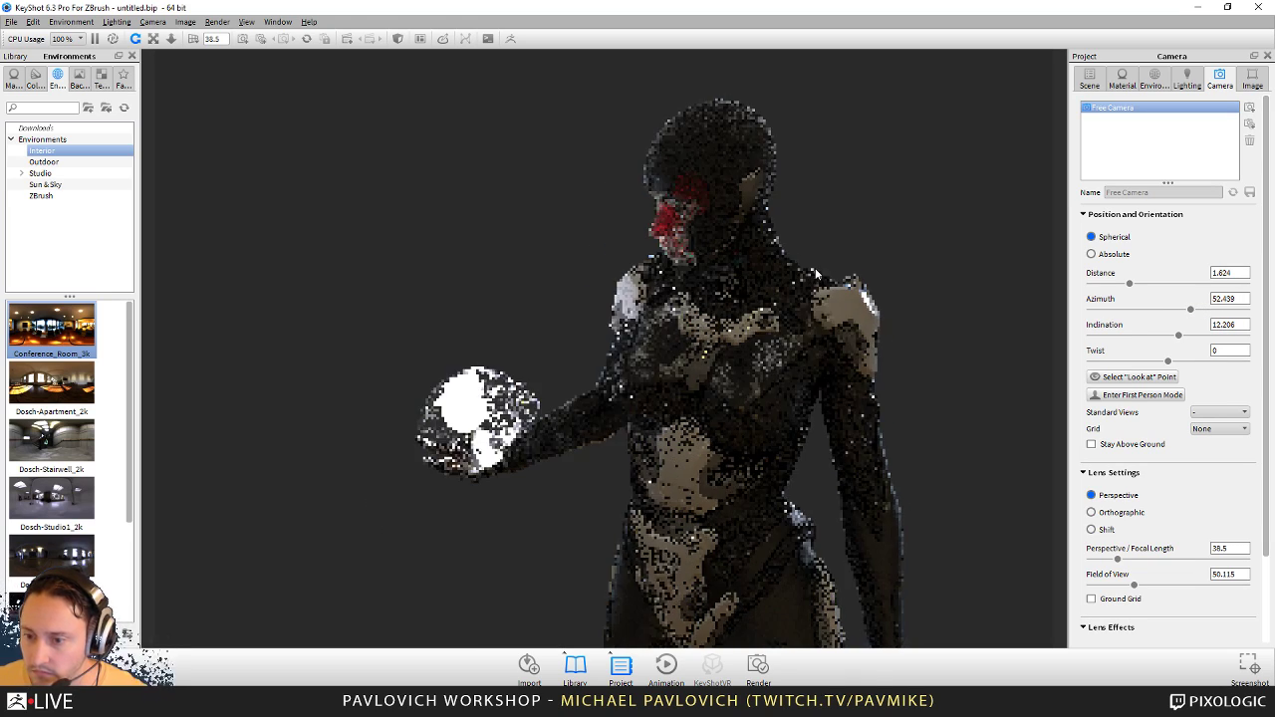
scroll(839, 255, "up", 1)
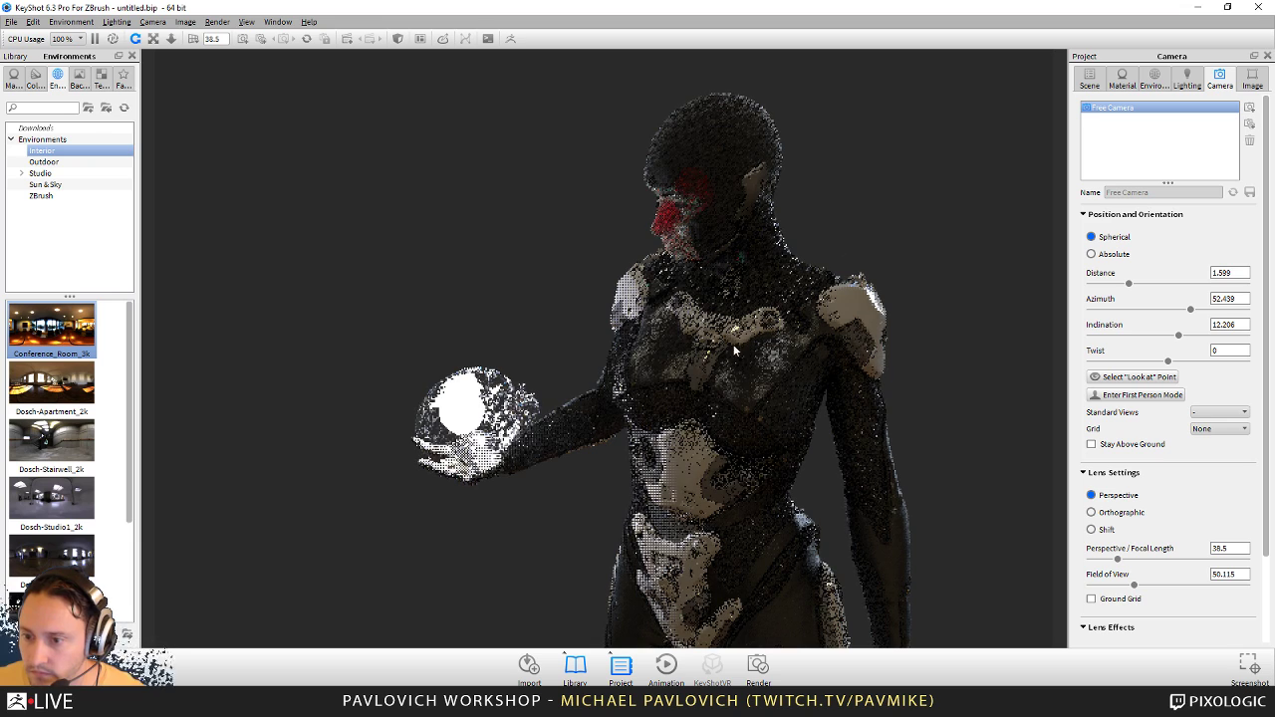
scroll(911, 120, "down", 5)
scroll(935, 90, "up", 3)
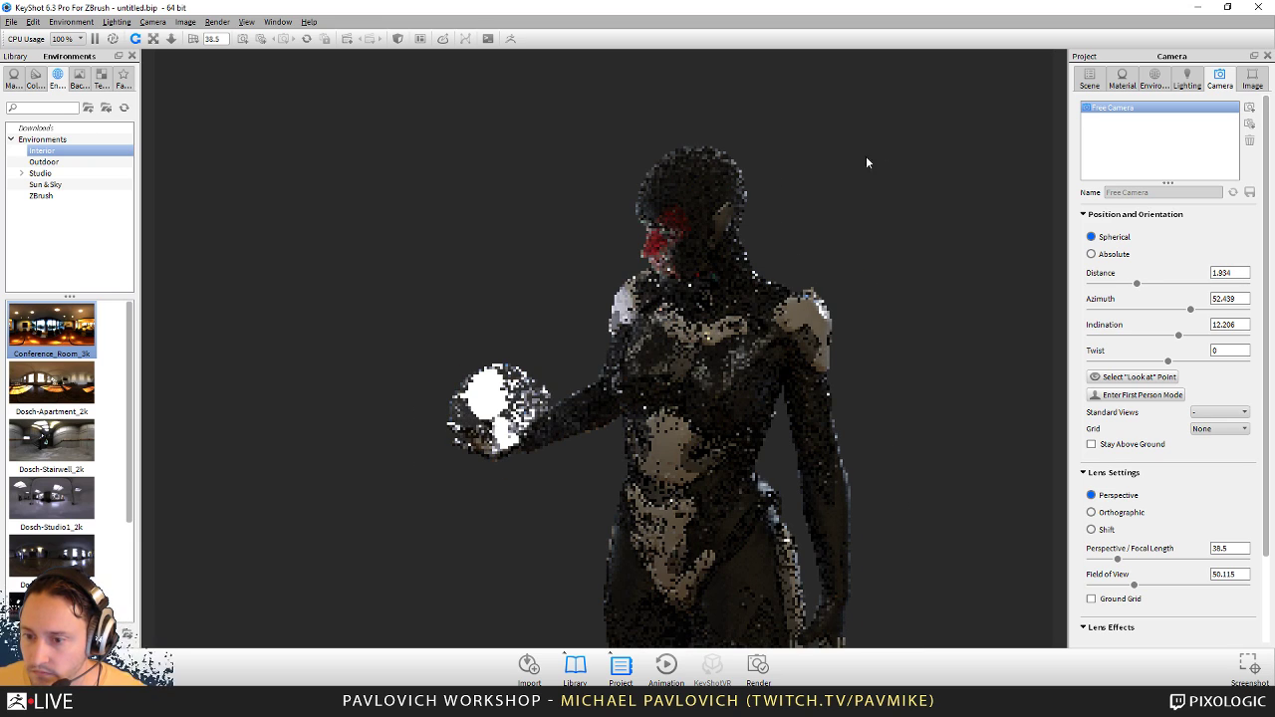
scroll(630, 423, "down", 3)
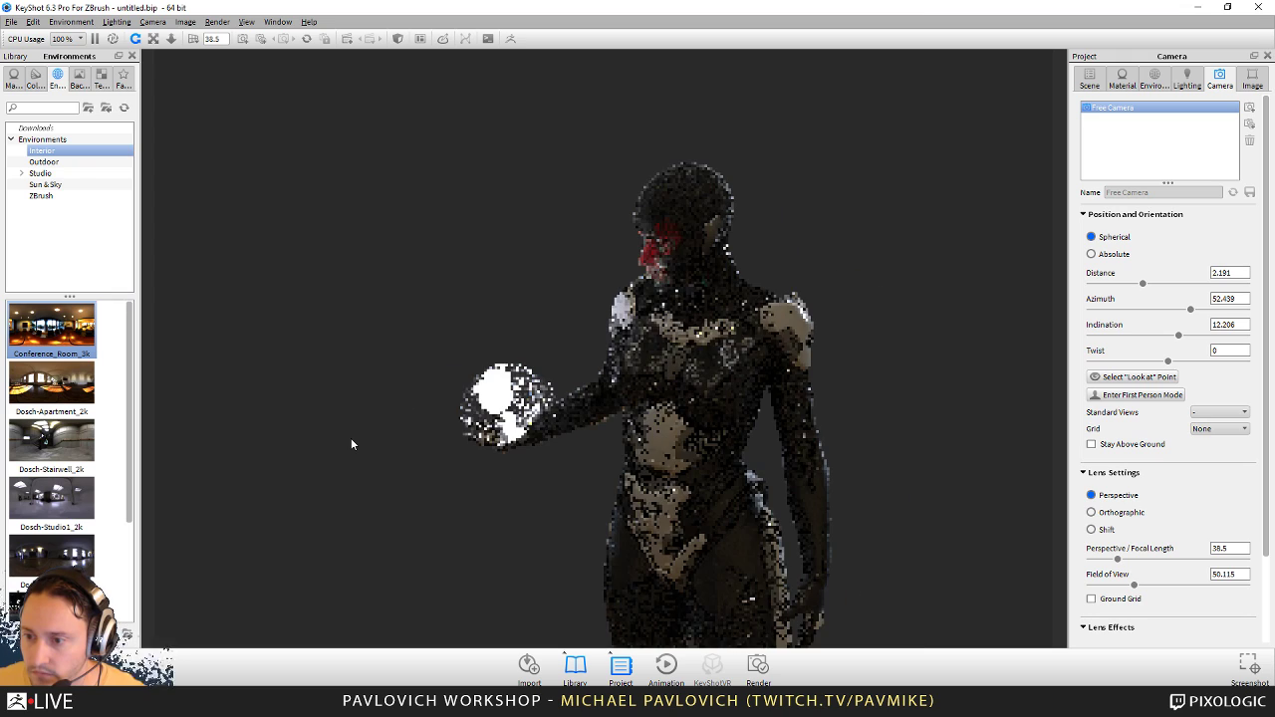
scroll(364, 430, "up", 3)
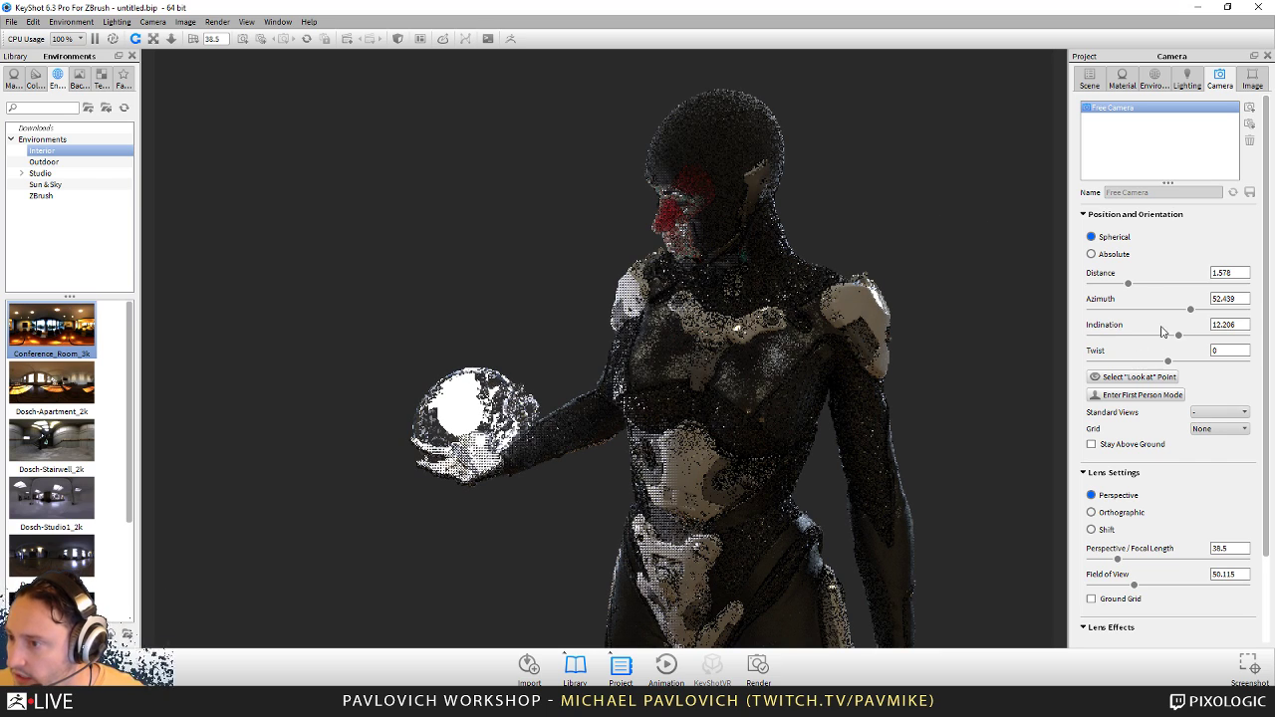
Step: Enable the camera's depth of field and set its point of focus on the glowing skull in the hand
scroll(1170, 513, "down", 2)
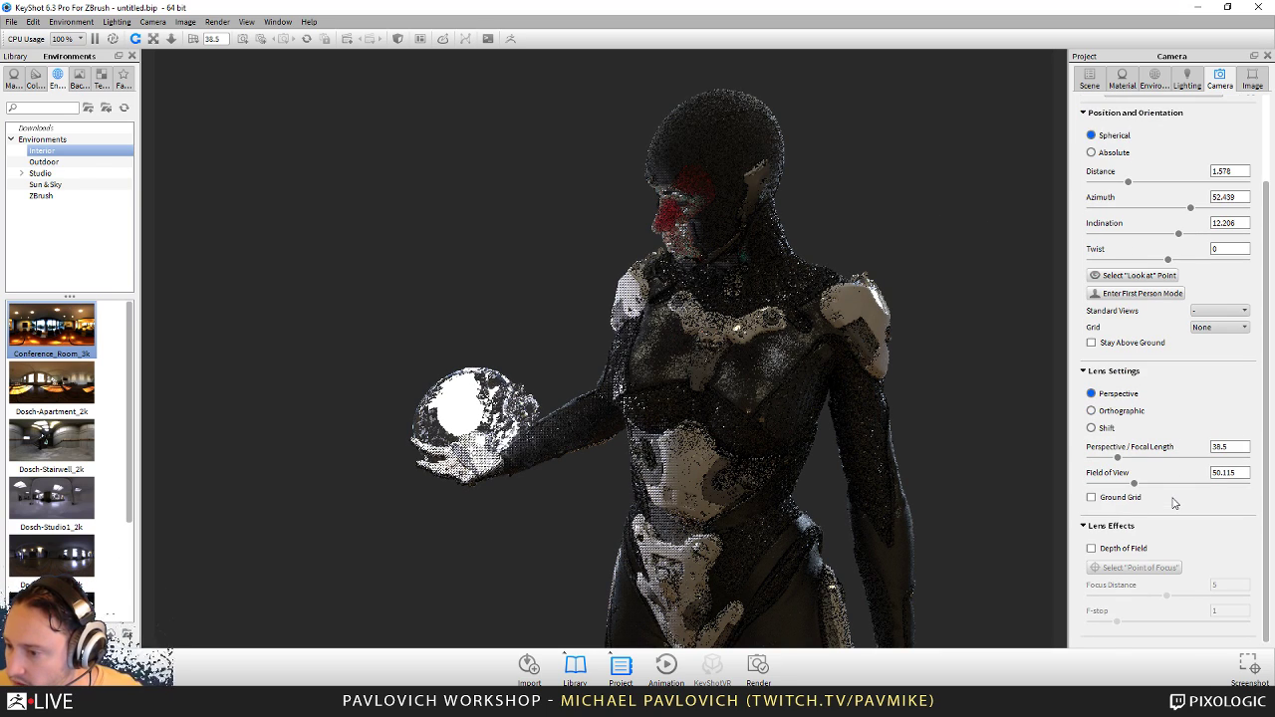
left_click(1112, 551)
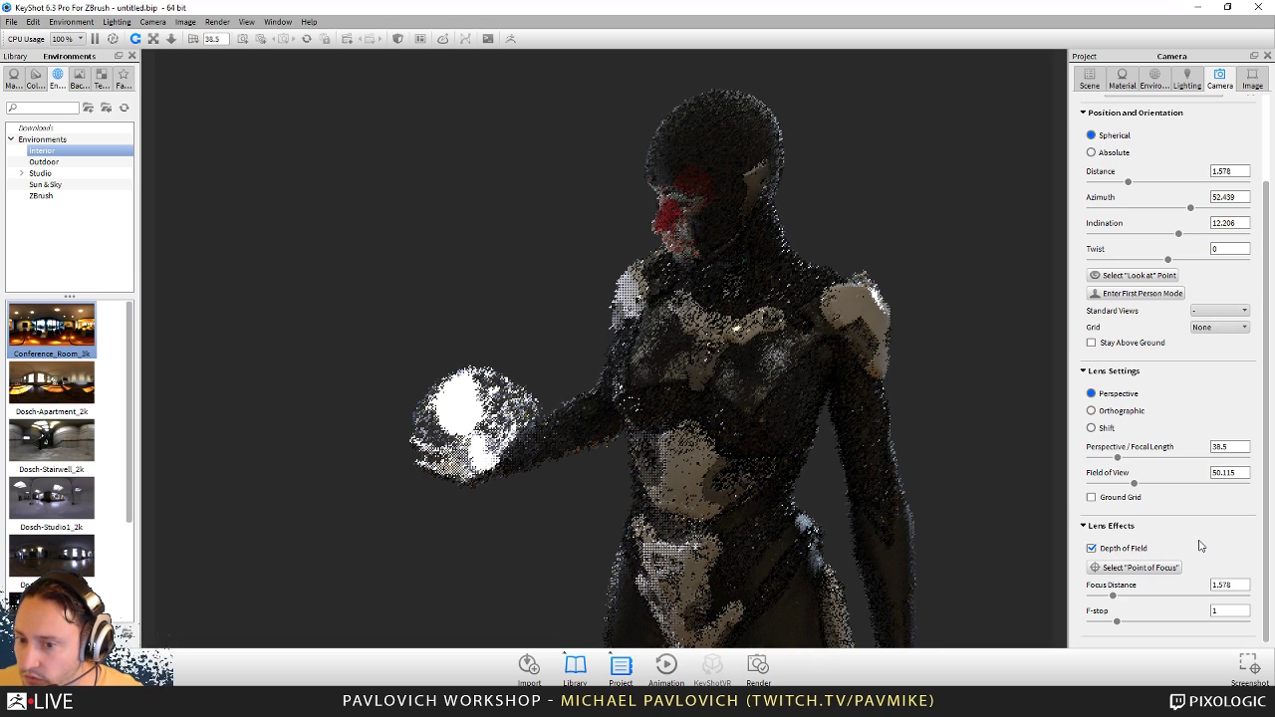
left_click(1136, 567)
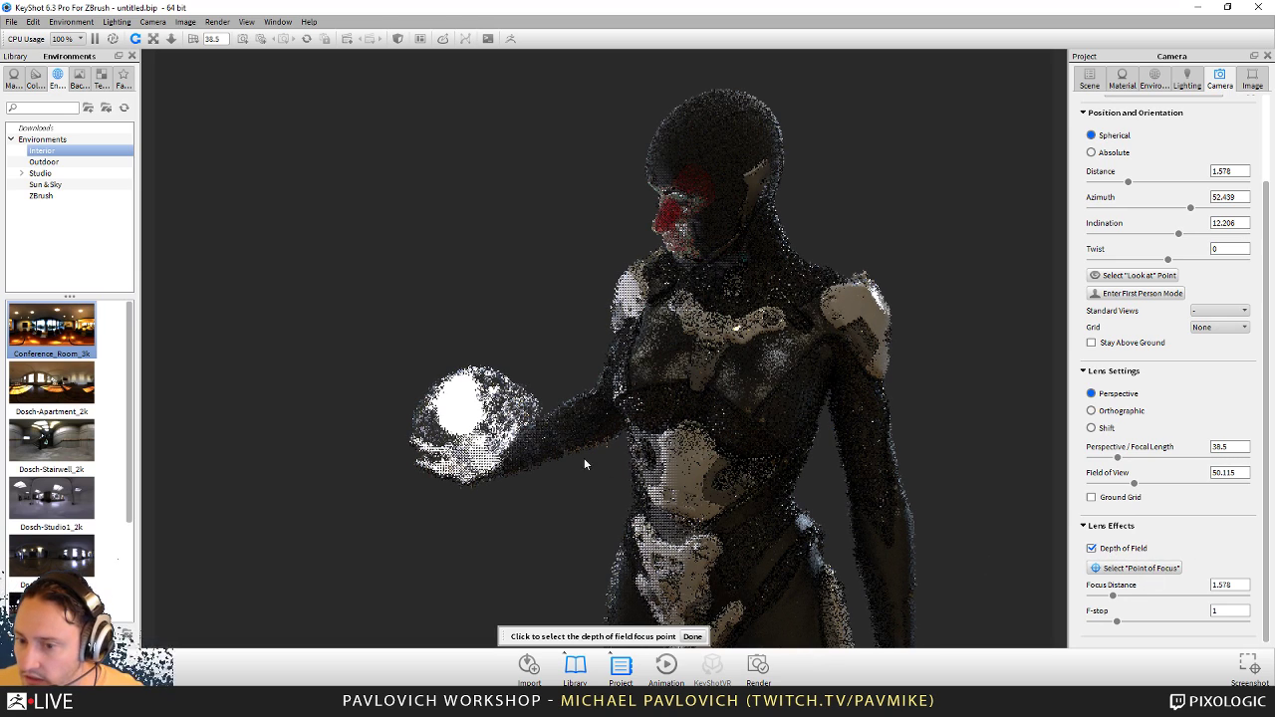
left_click(474, 411)
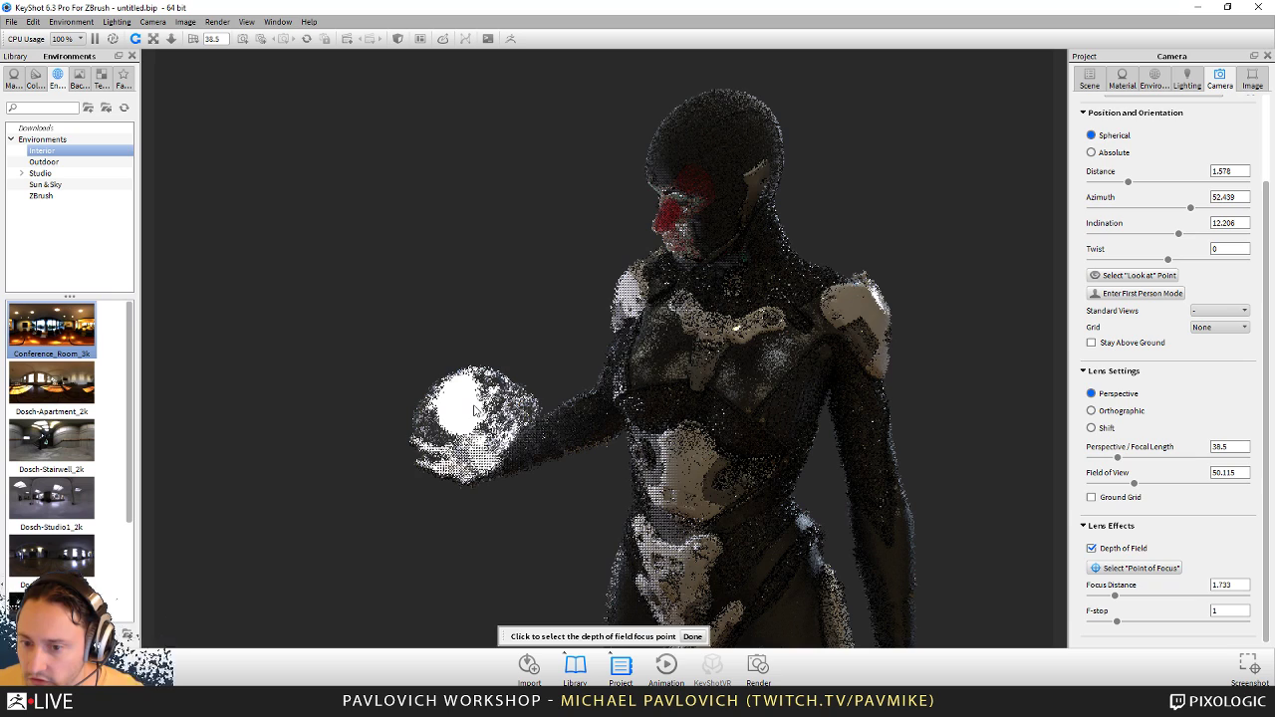
left_click(693, 636)
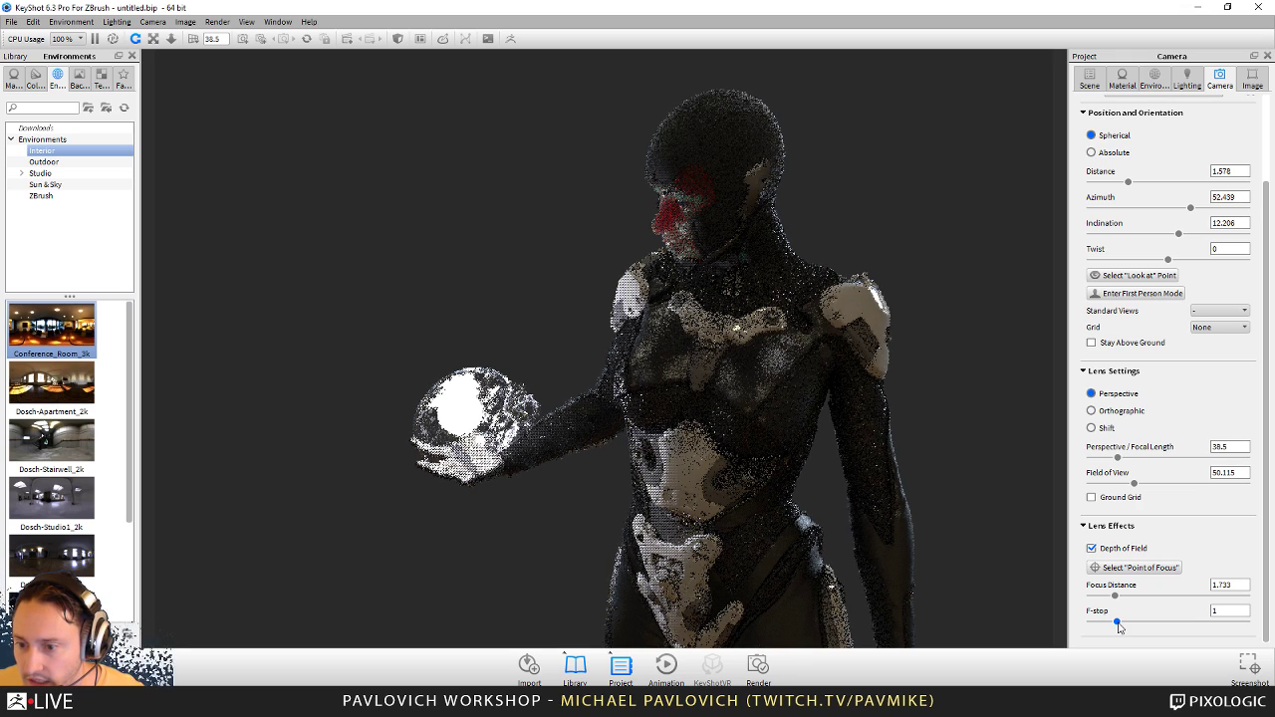
Step: Check the scene in Performance Mode lighting and the camera's lens effects, and switch to the Basic lighting preset
left_click(1185, 84)
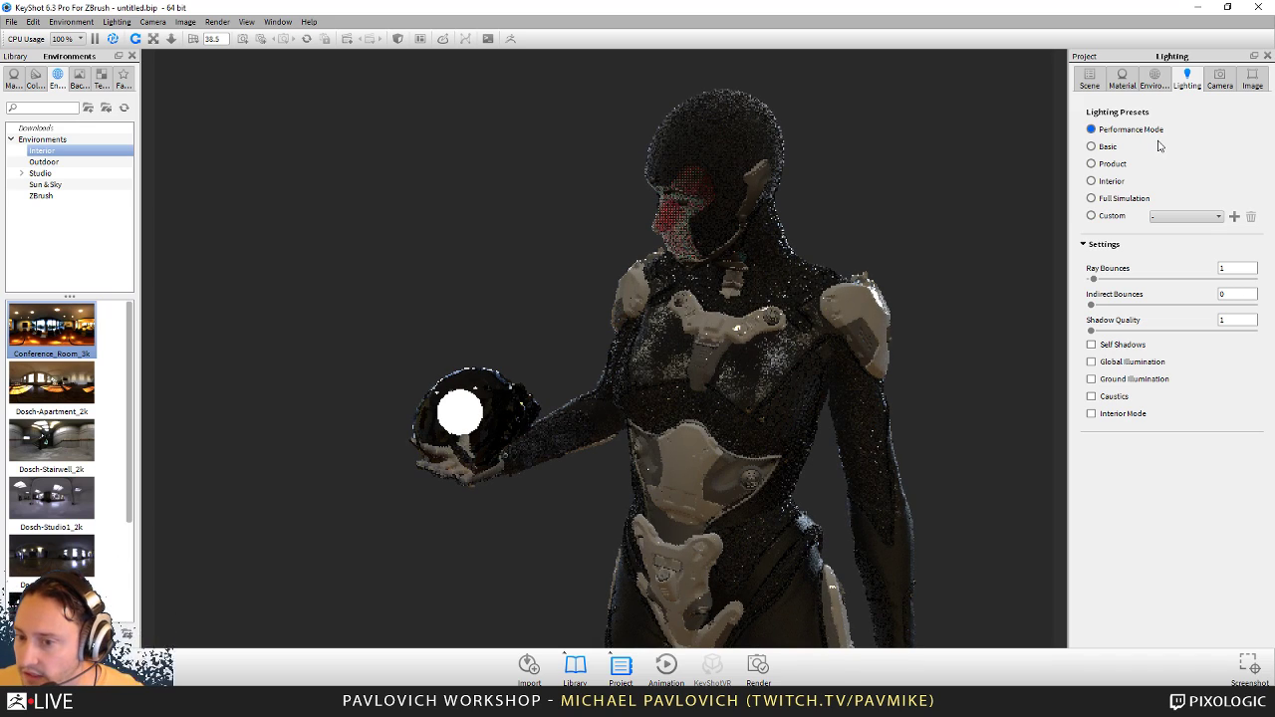
left_click(1215, 86)
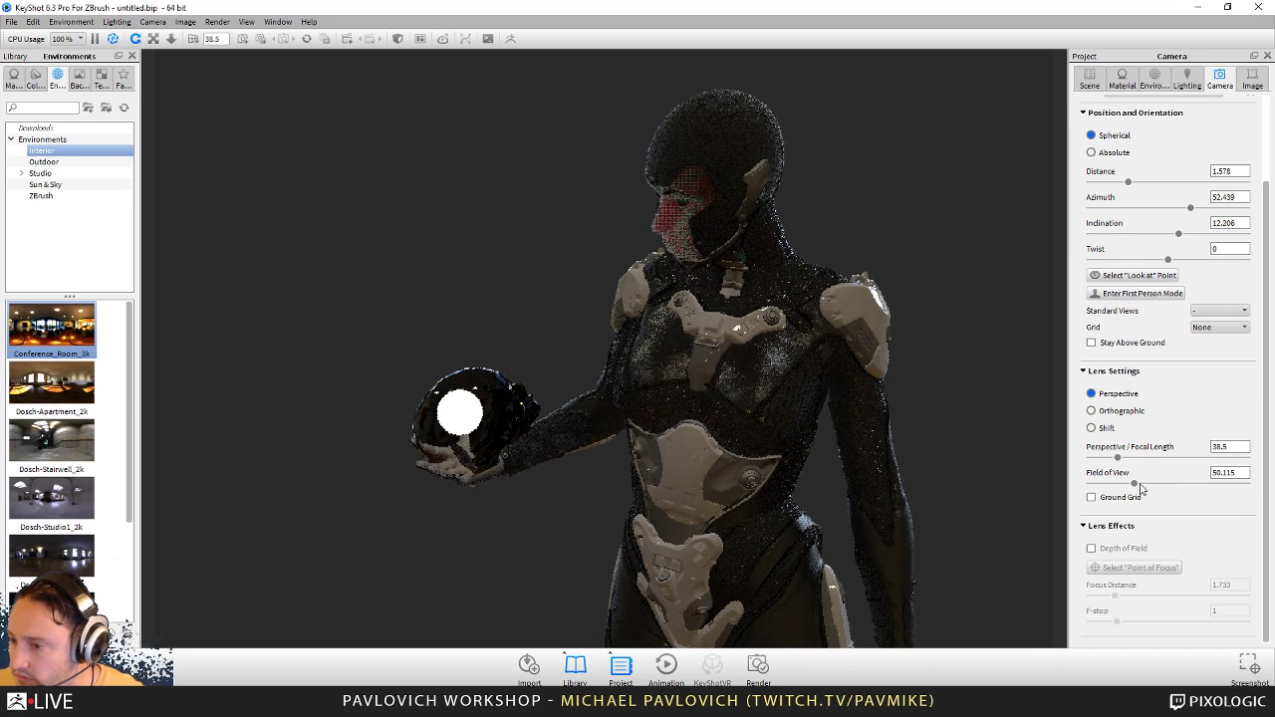
left_click(1189, 83)
left_click(1108, 149)
Step: Enable the camera's depth of field with a newly picked point of focus at distance 1.753 and an F-stop of 0.7749
left_click(1219, 80)
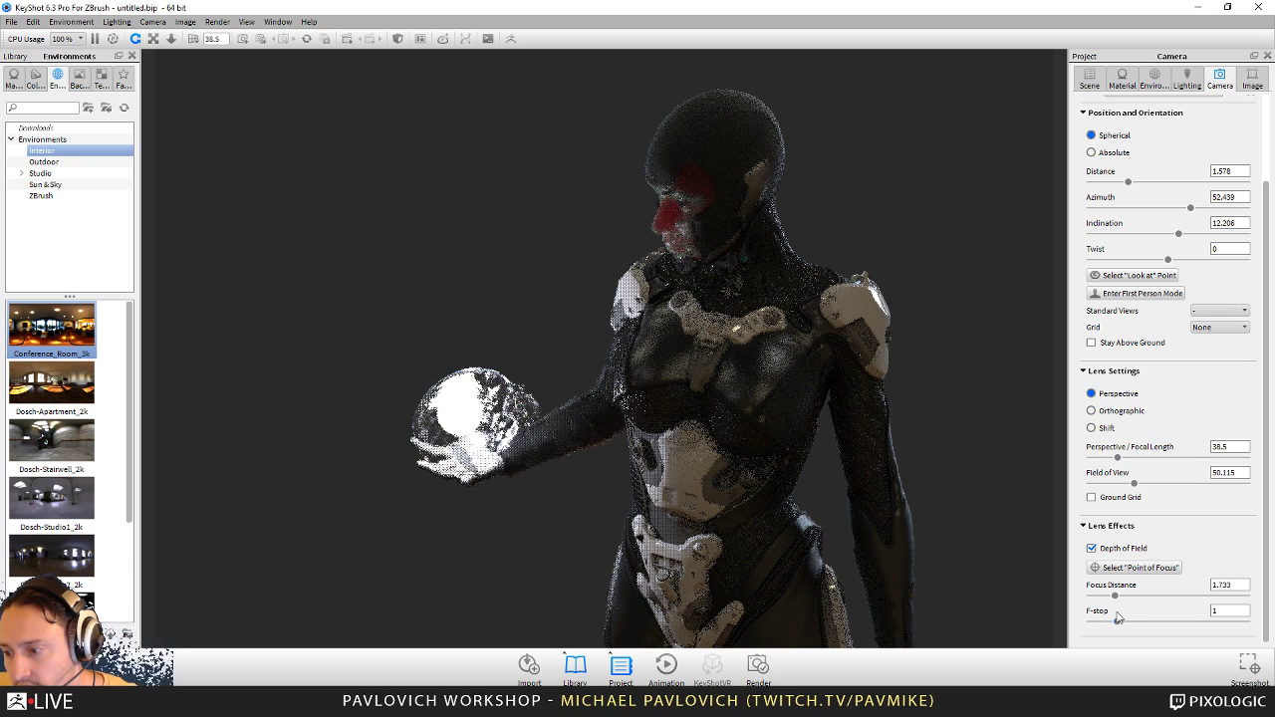
left_click(1135, 567)
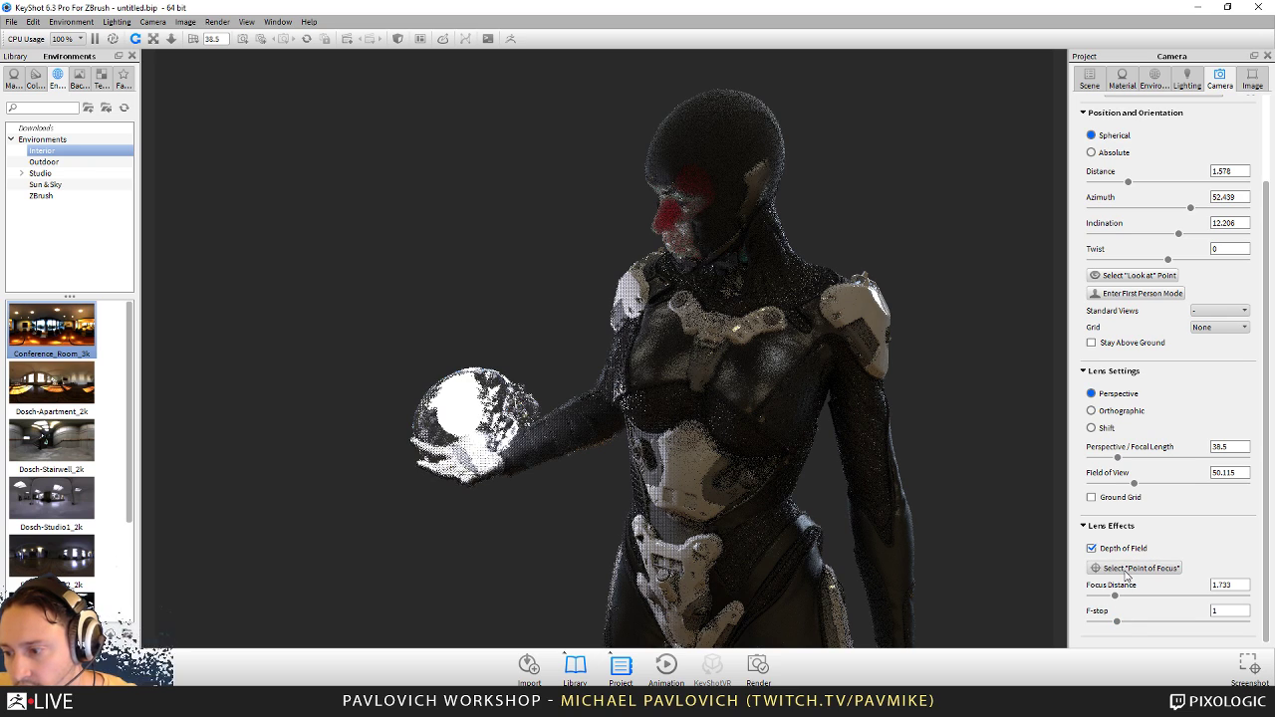
left_click(585, 566)
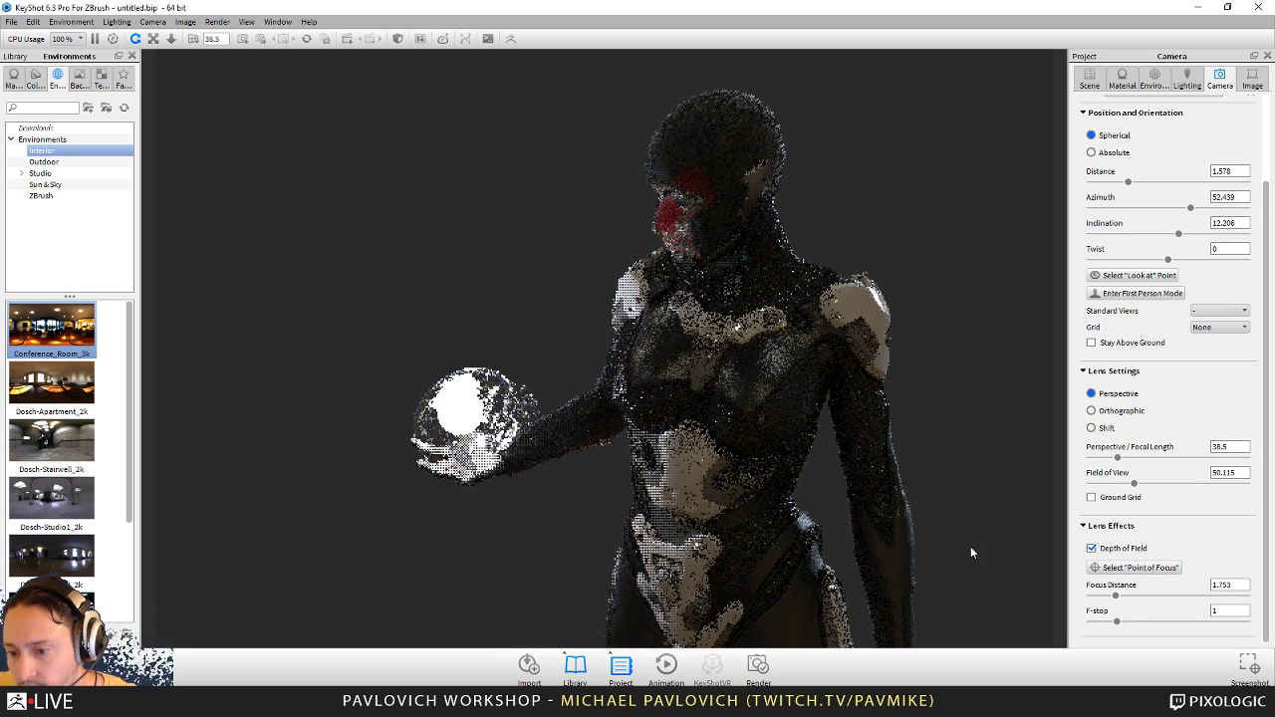
left_click_drag(1117, 621, 1110, 623)
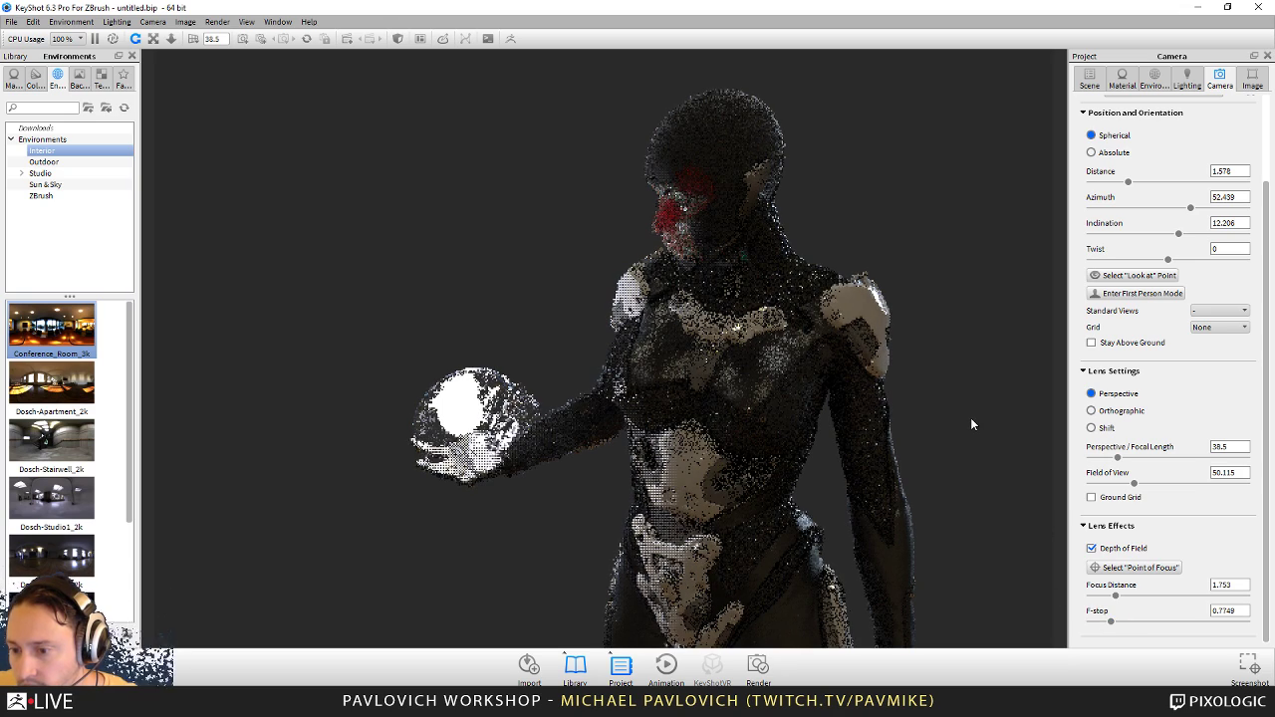
Step: Switch the scene lighting to the Product preset
left_click(1187, 80)
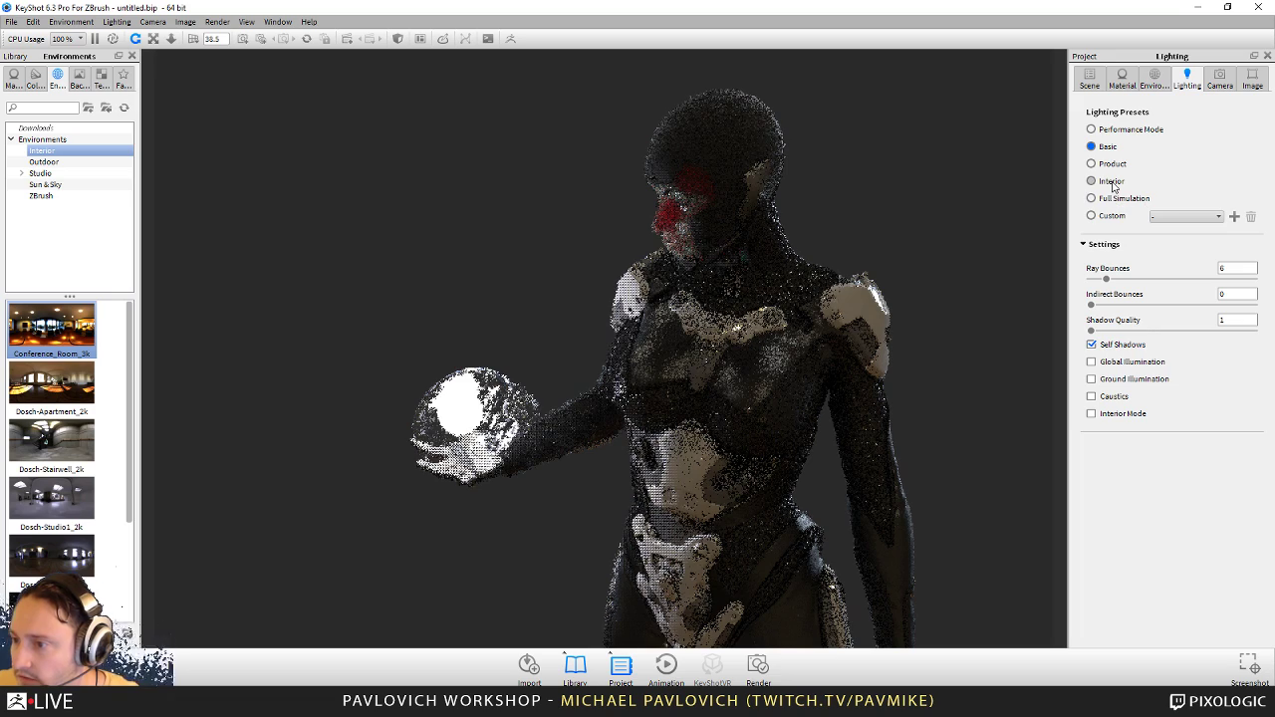
left_click(1112, 165)
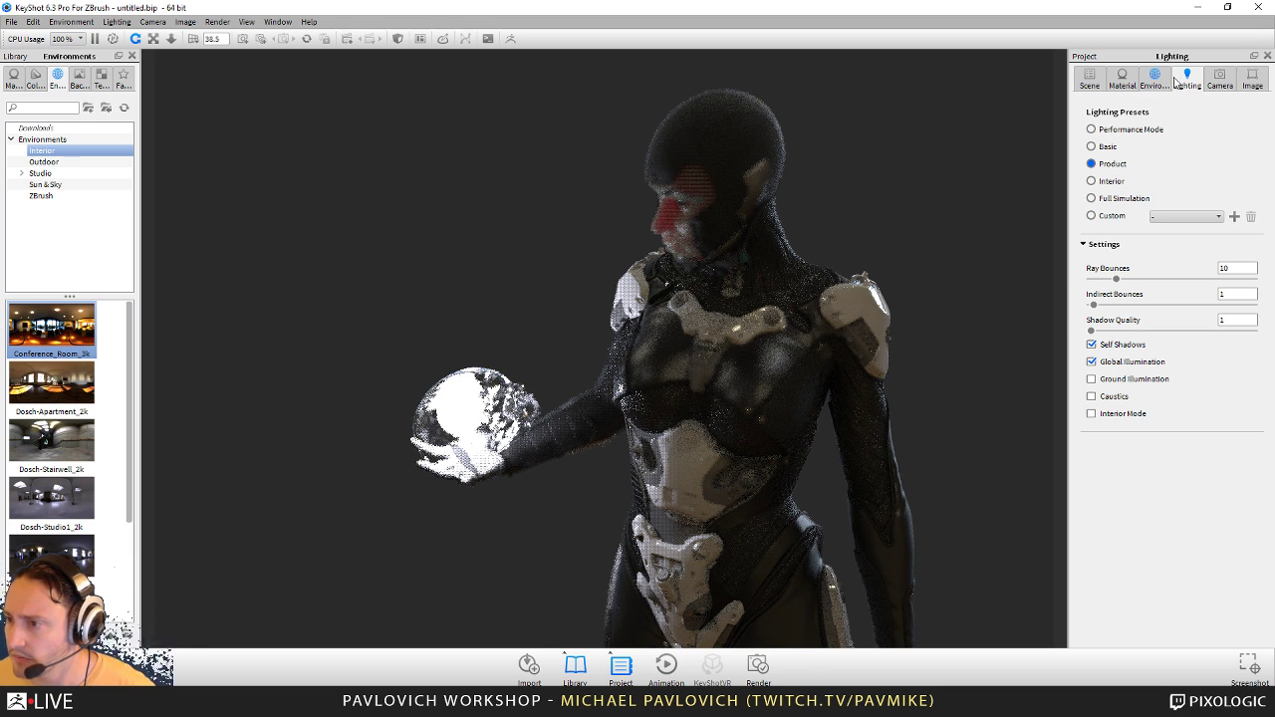
Step: Try depth of field F-stop values of 0.205 and 3.2165, and turn the camera's depth of field off
left_click(1220, 78)
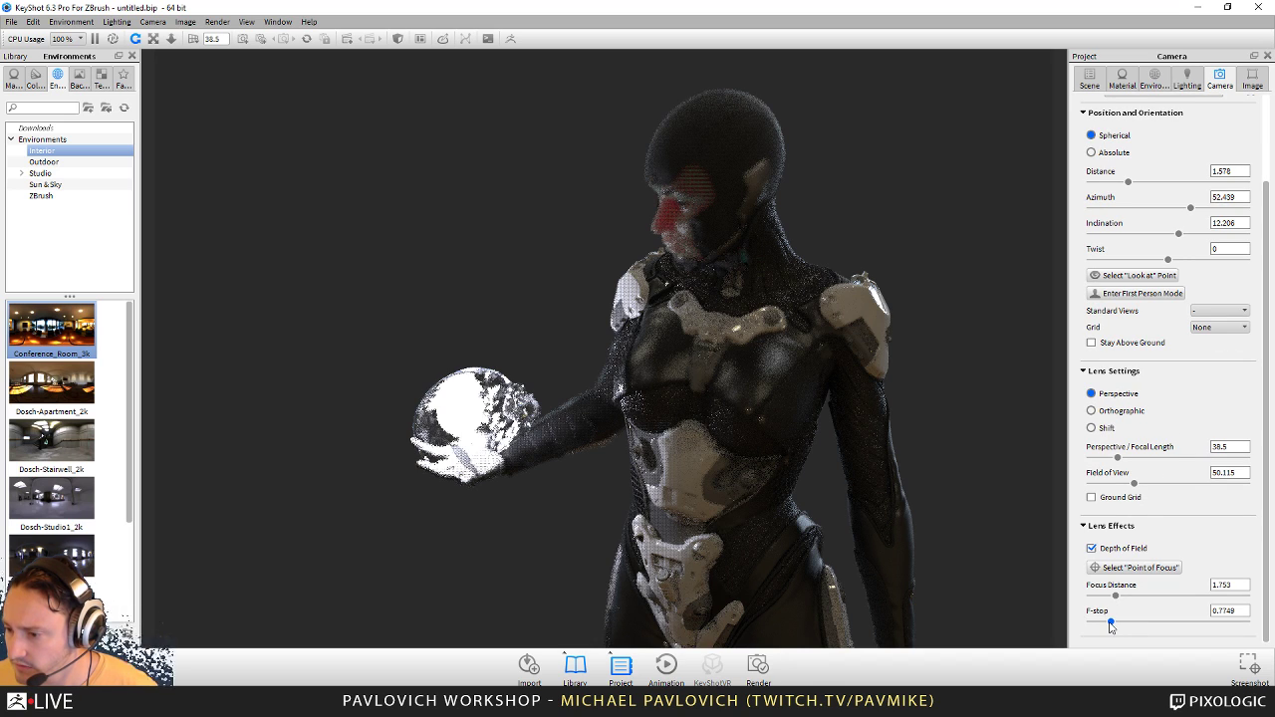
left_click_drag(1111, 623, 1096, 628)
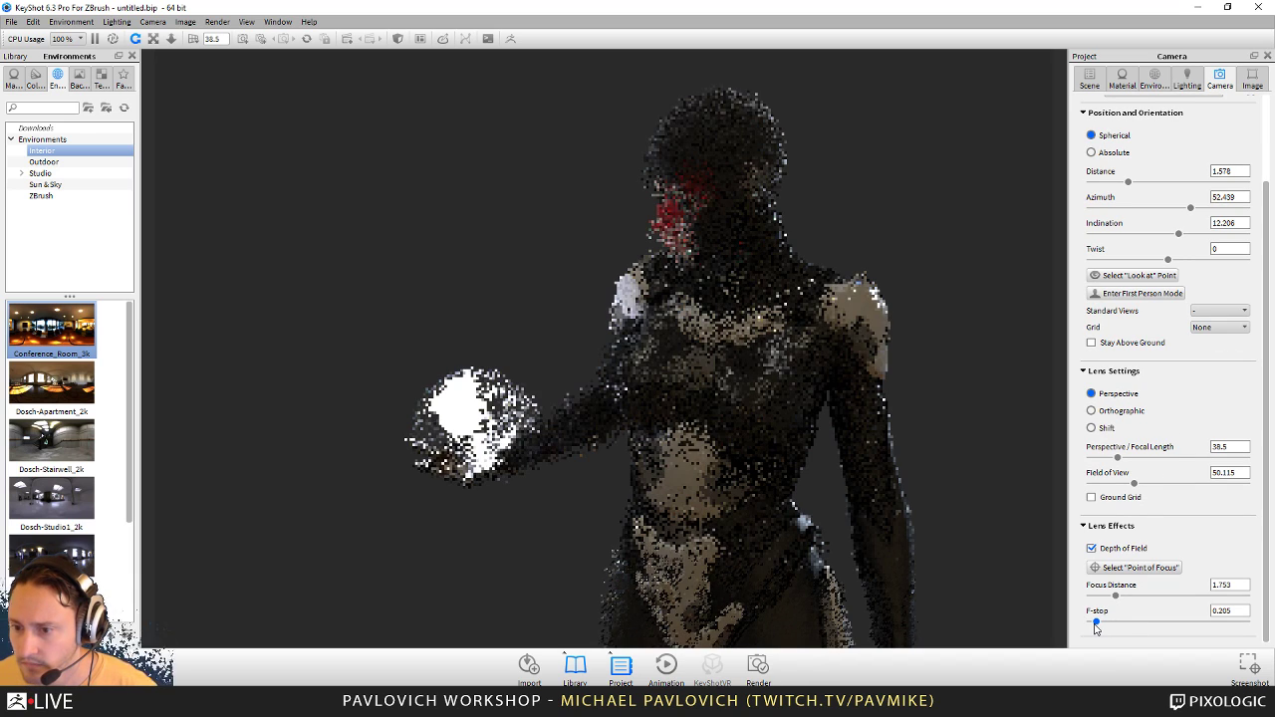
left_click_drag(1096, 624, 1174, 626)
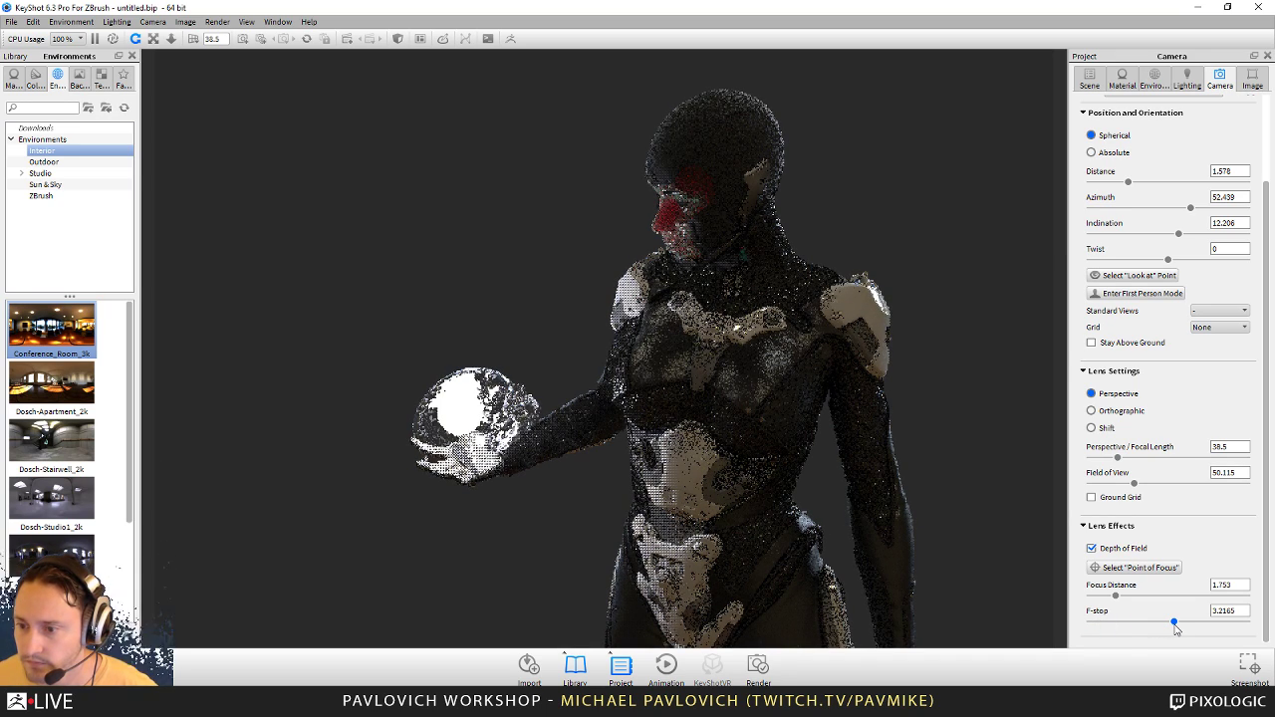
left_click(1139, 549)
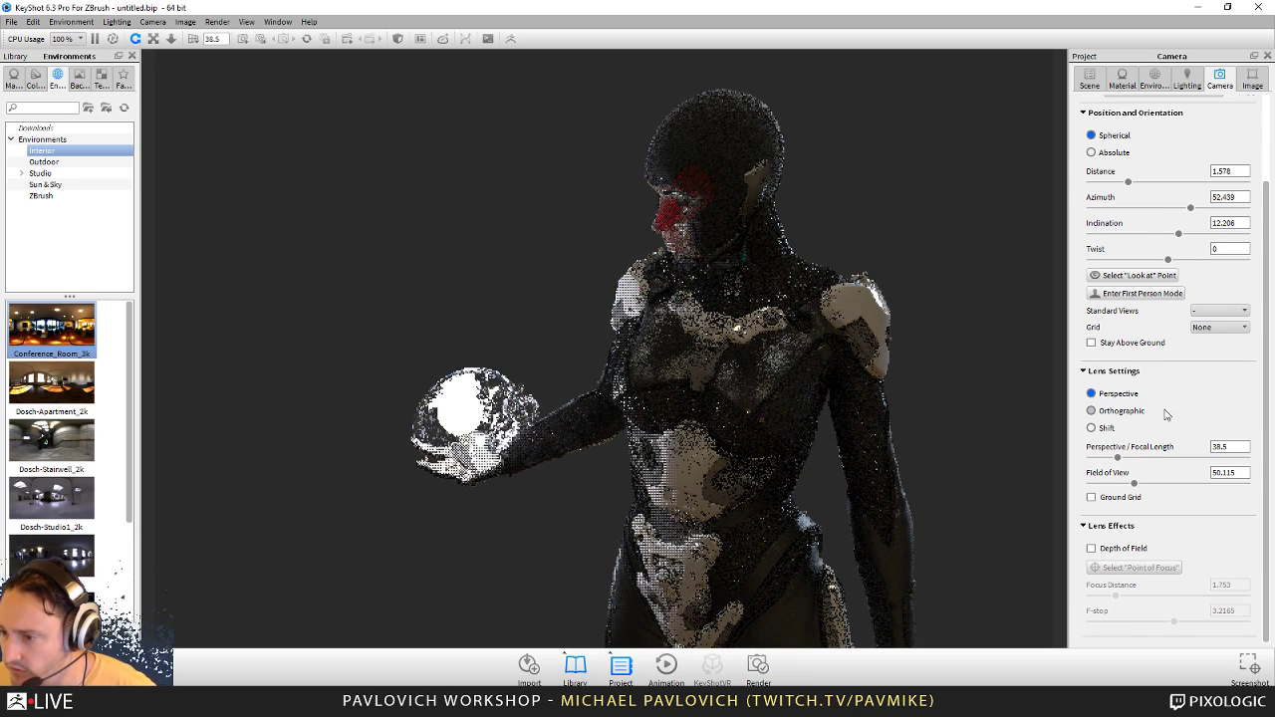
Step: Frame the character from a low front angle at distance 1.451, azimuth 108.847 and inclination -22.716
scroll(1166, 415, "up", 2)
scroll(1166, 415, "up", 1)
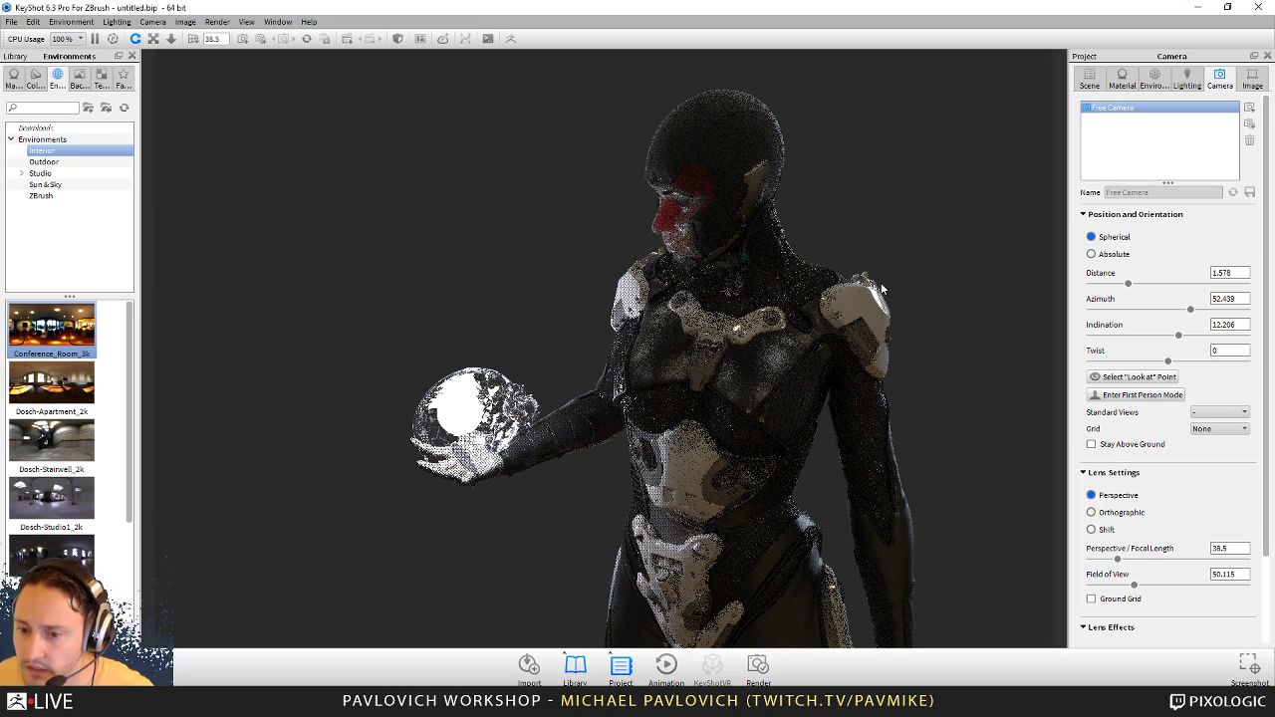
left_click_drag(832, 263, 1074, 265)
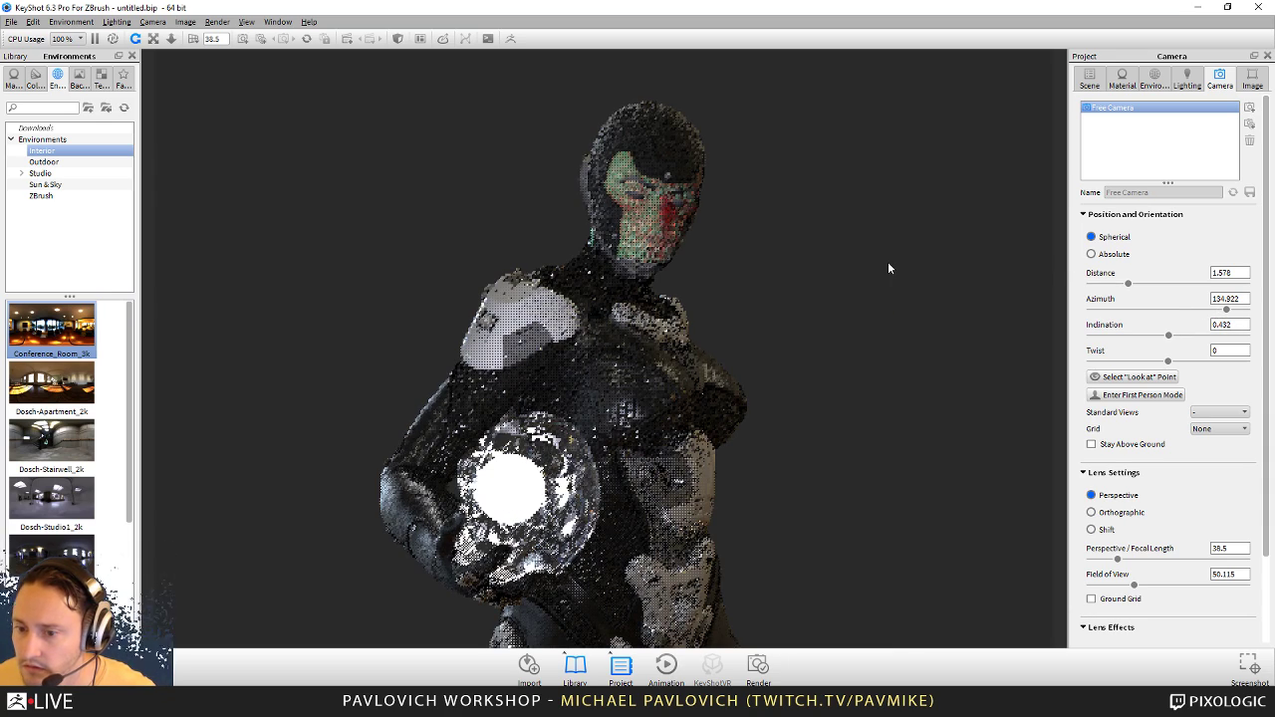
left_click_drag(914, 263, 776, 210)
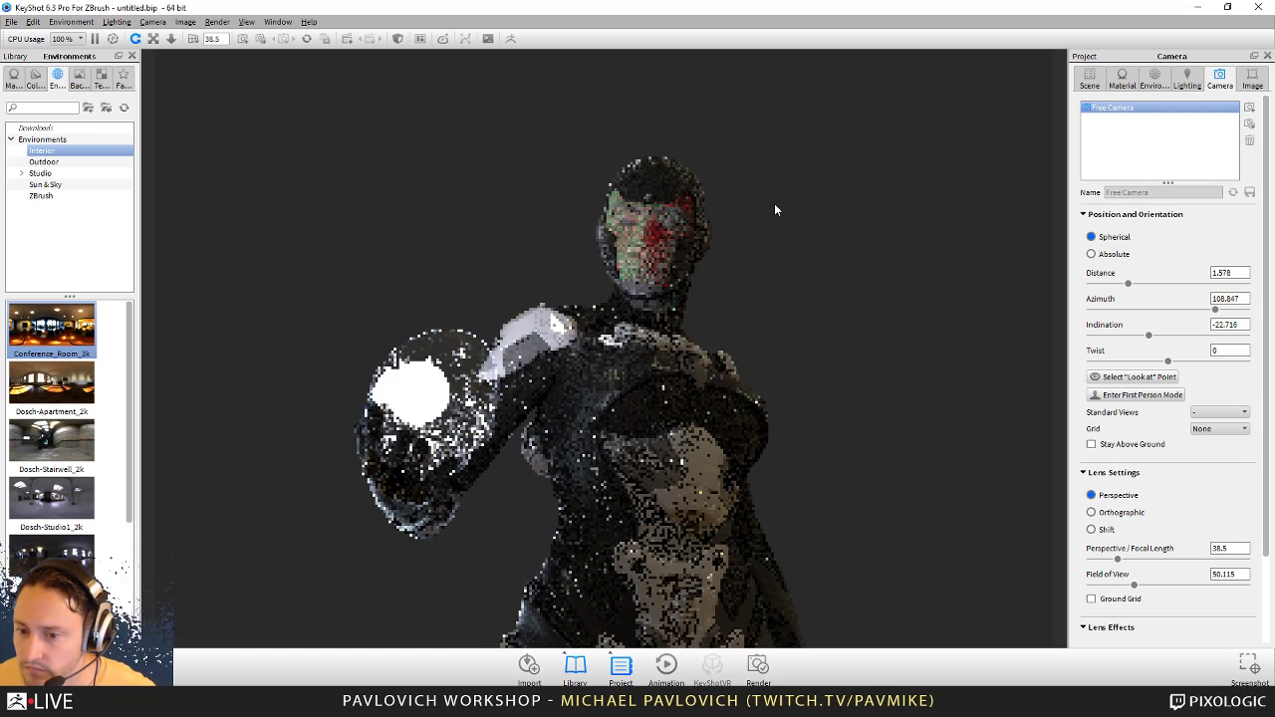
scroll(775, 210, "up", 2)
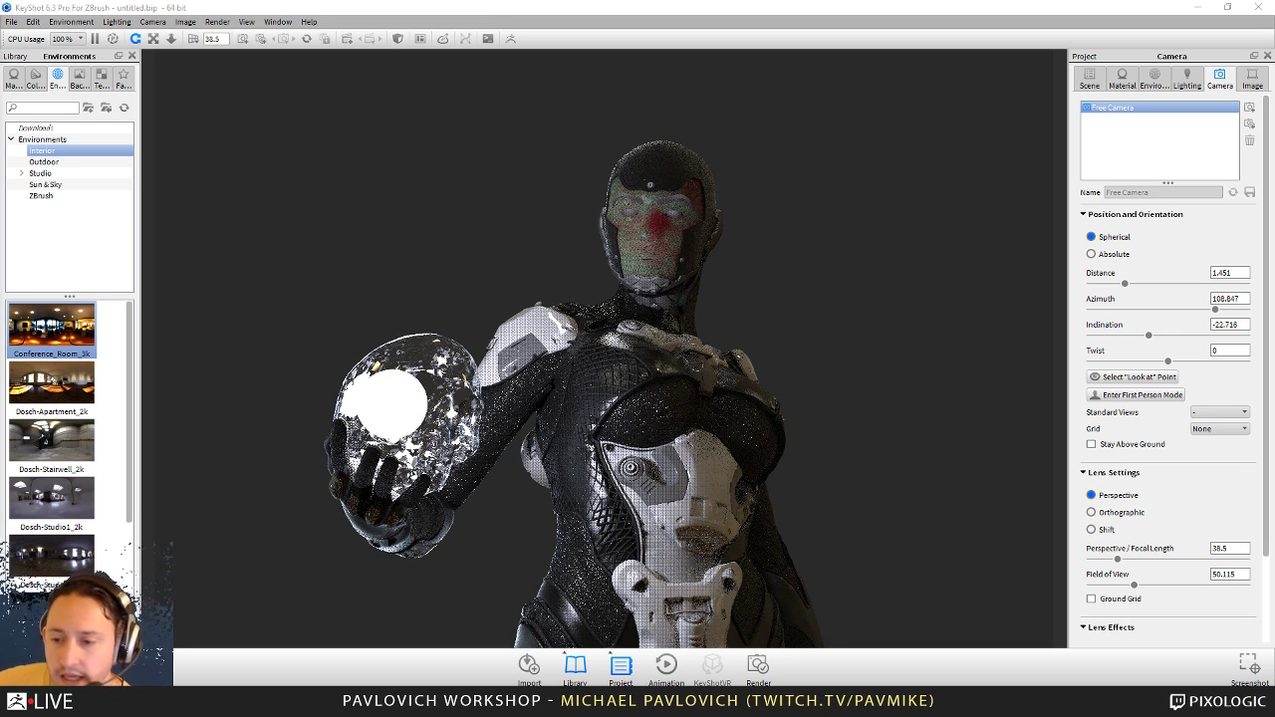
Step: Examine the material linking options of the scene's ZBrush parts and the list of materials used in the scene
left_click(1090, 79)
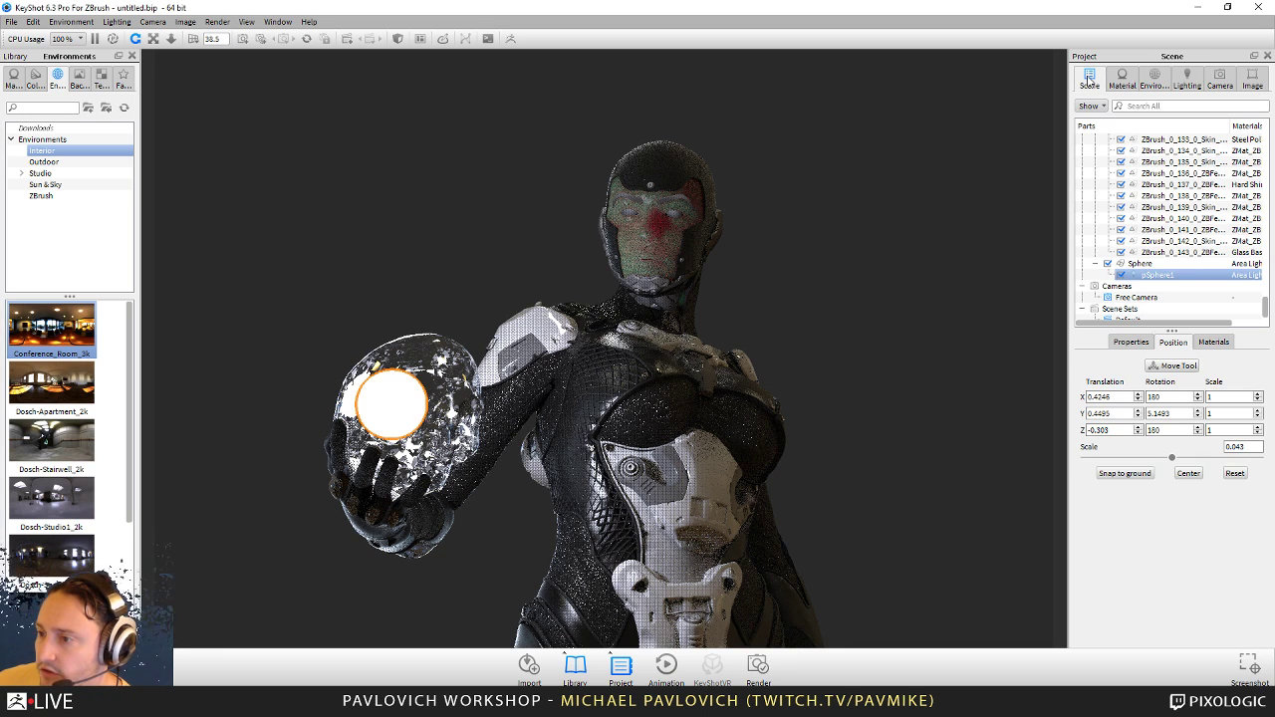
right_click(1184, 186)
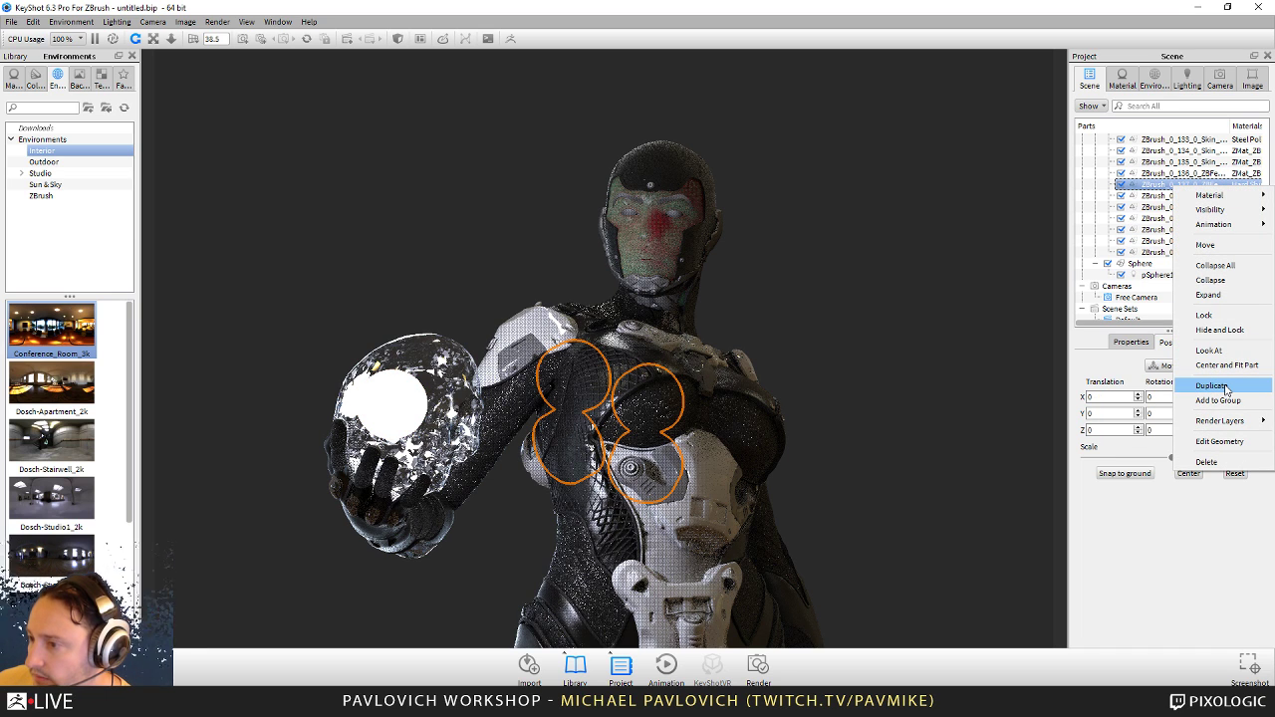
left_click(1126, 88)
left_click(1090, 80)
right_click(1176, 188)
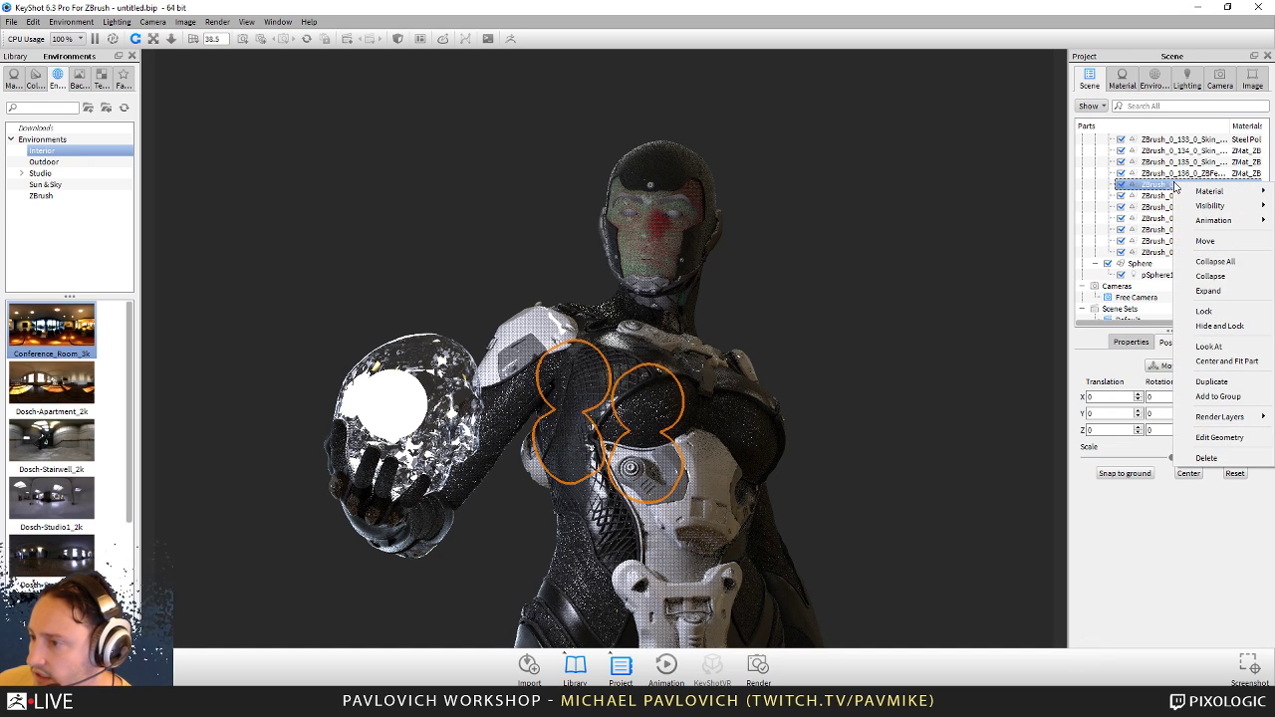
mouse_move(1209, 190)
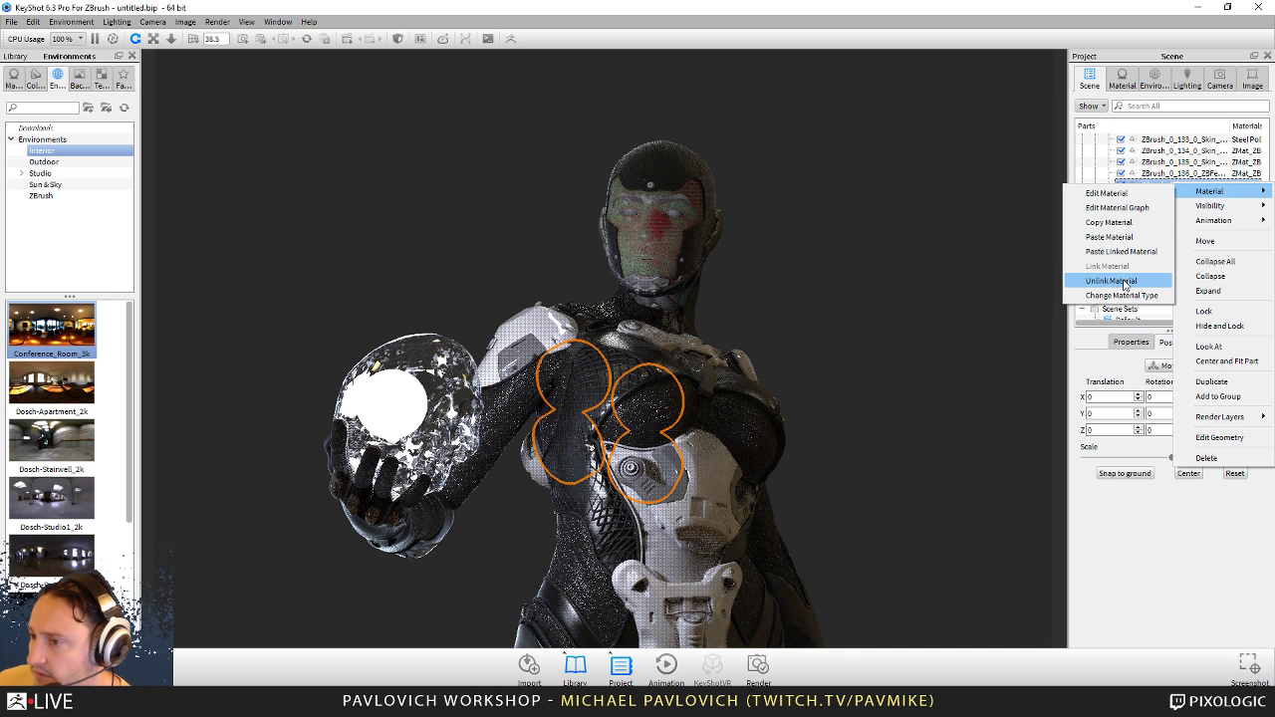
left_click(1110, 281)
left_click(1162, 176)
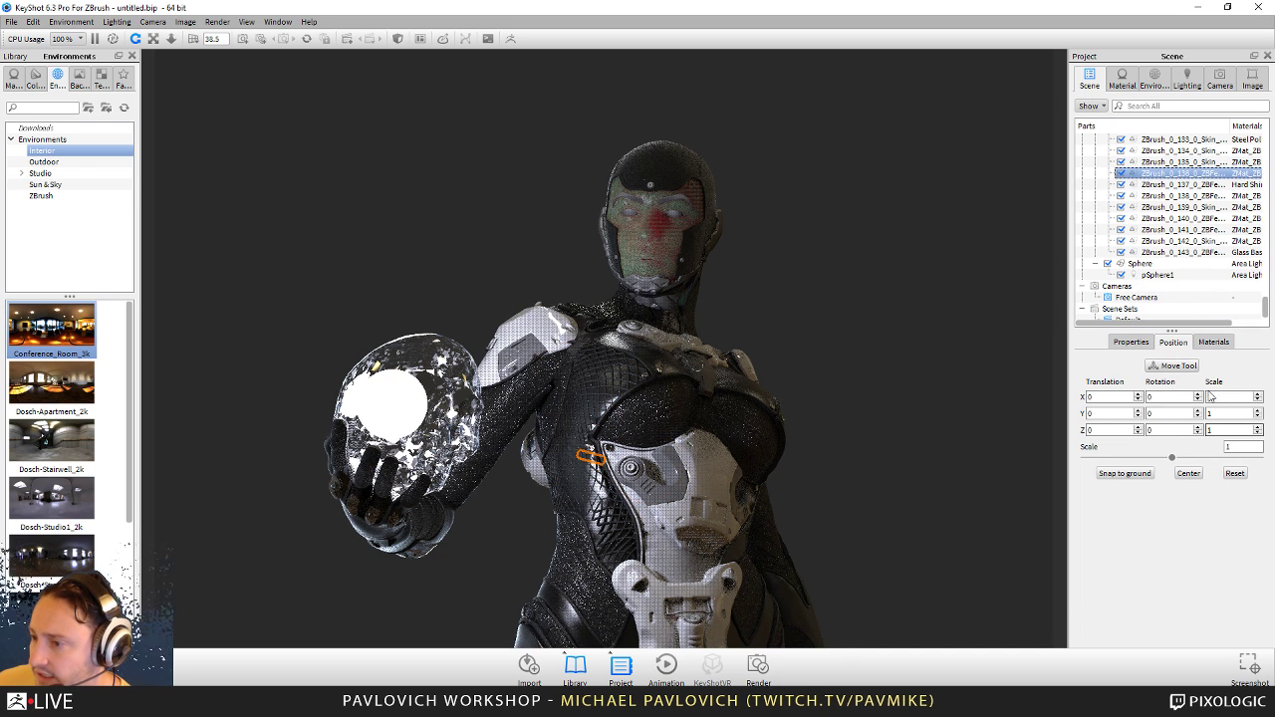
left_click(1213, 342)
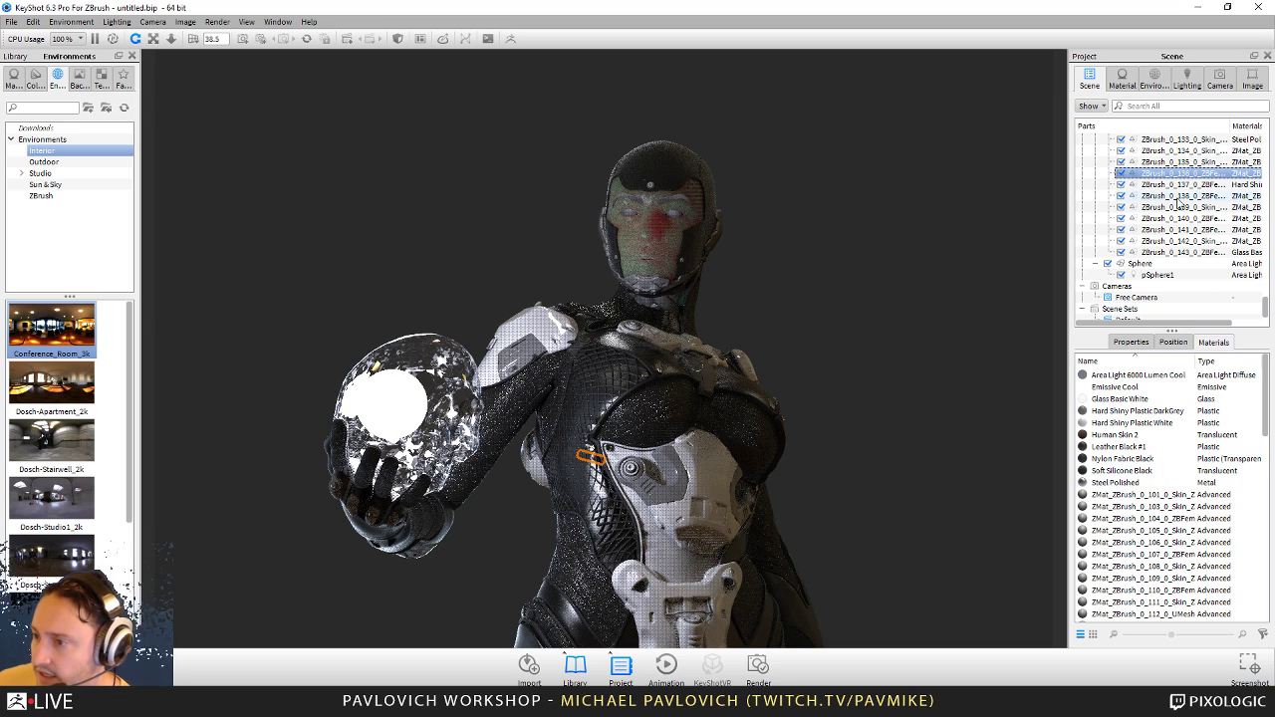
left_click(1122, 78)
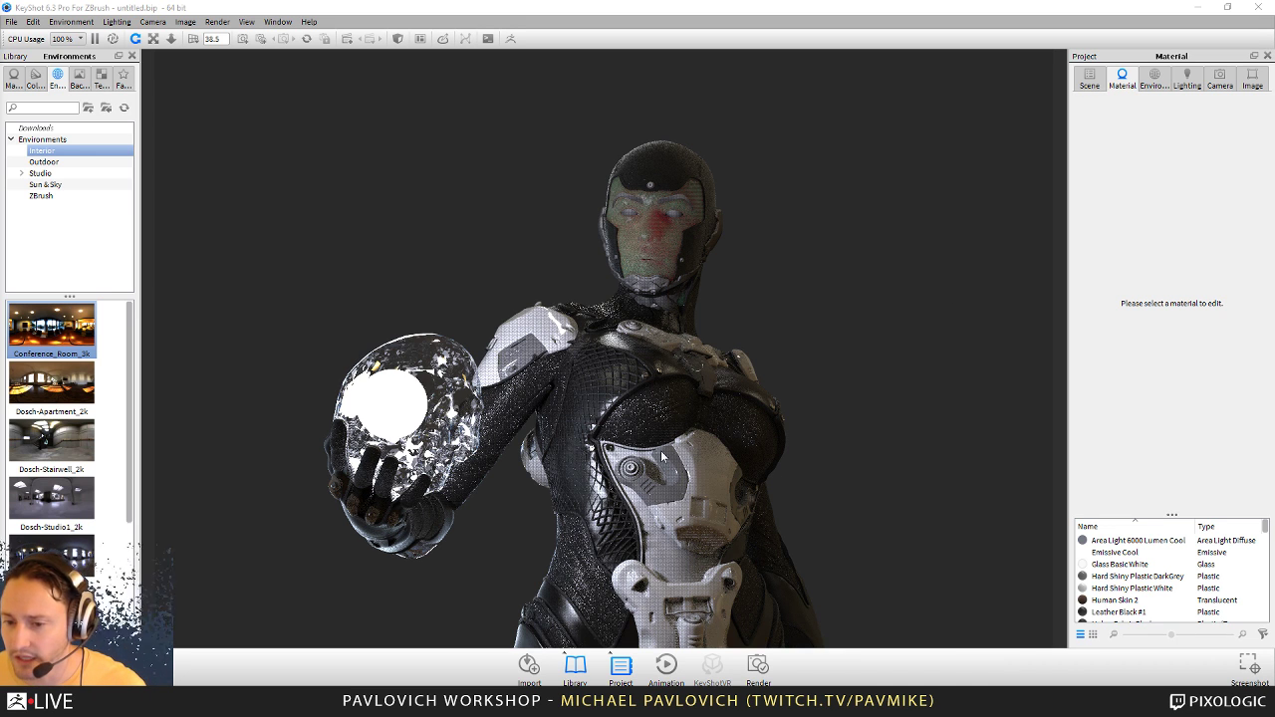
Step: Save the scene as Hamlet.bip
left_click(11, 21)
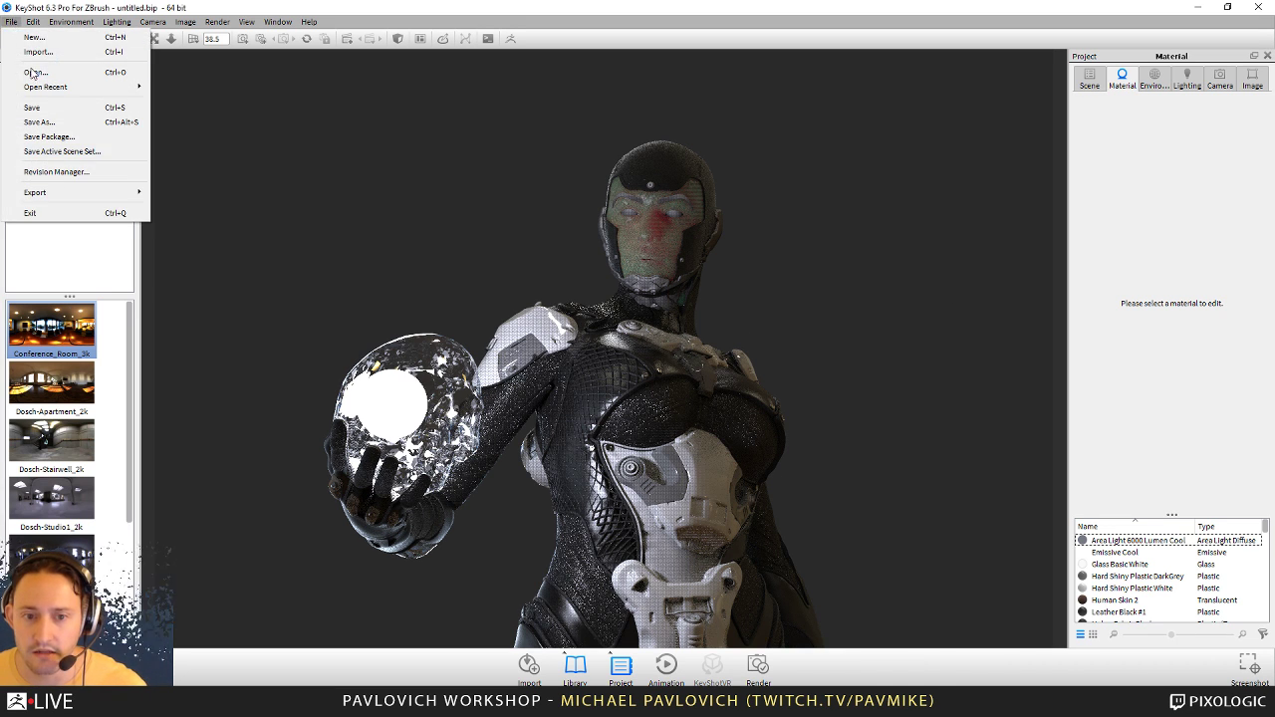
left_click(647, 234)
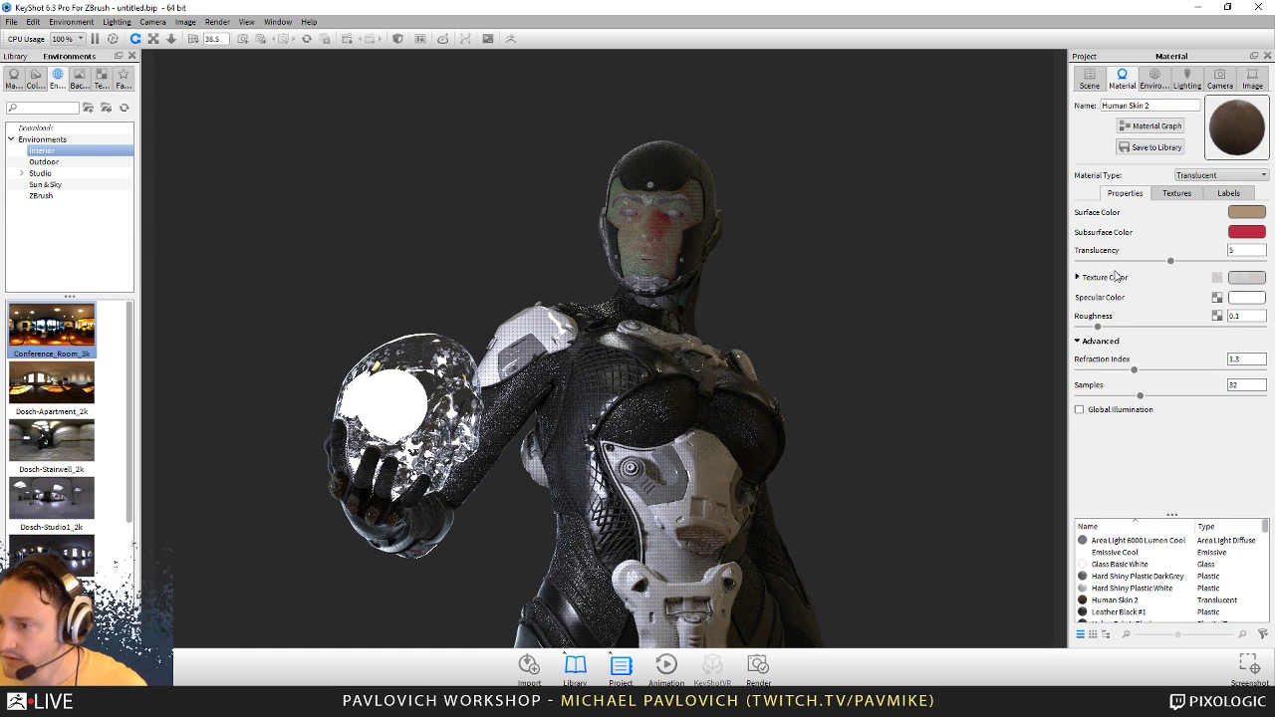
left_click(11, 21)
left_click(45, 110)
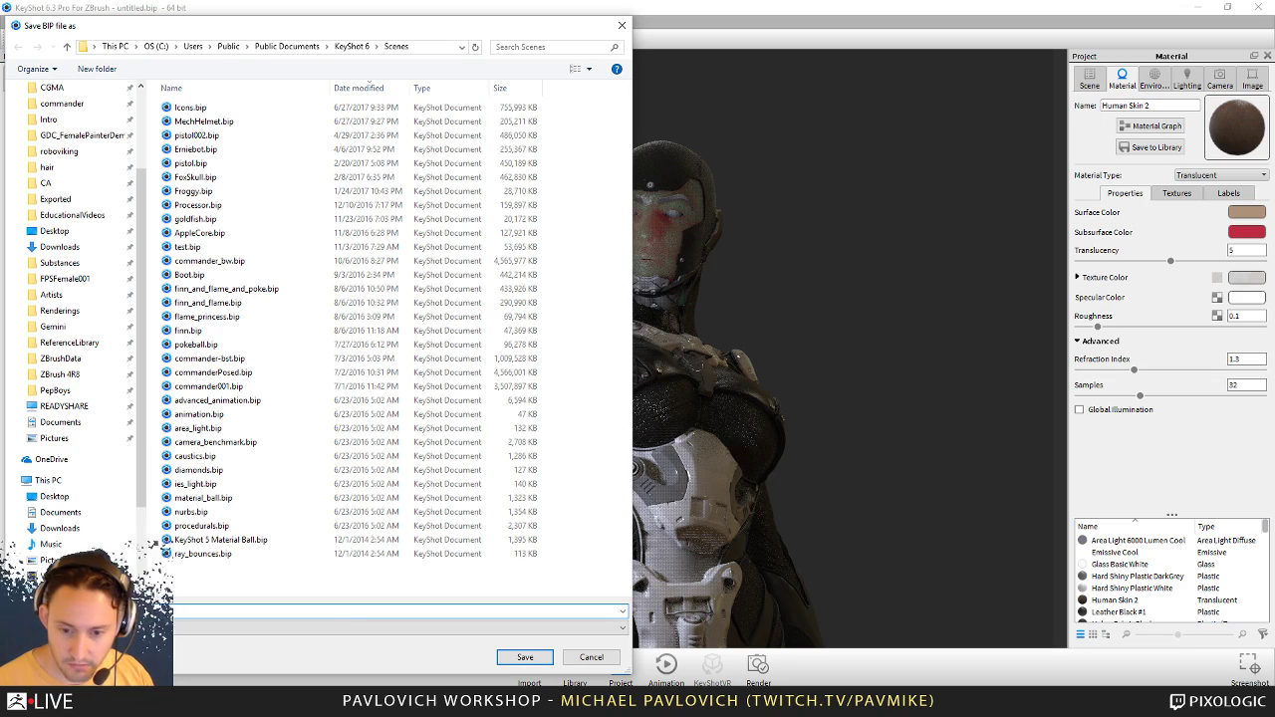
key("Escape")
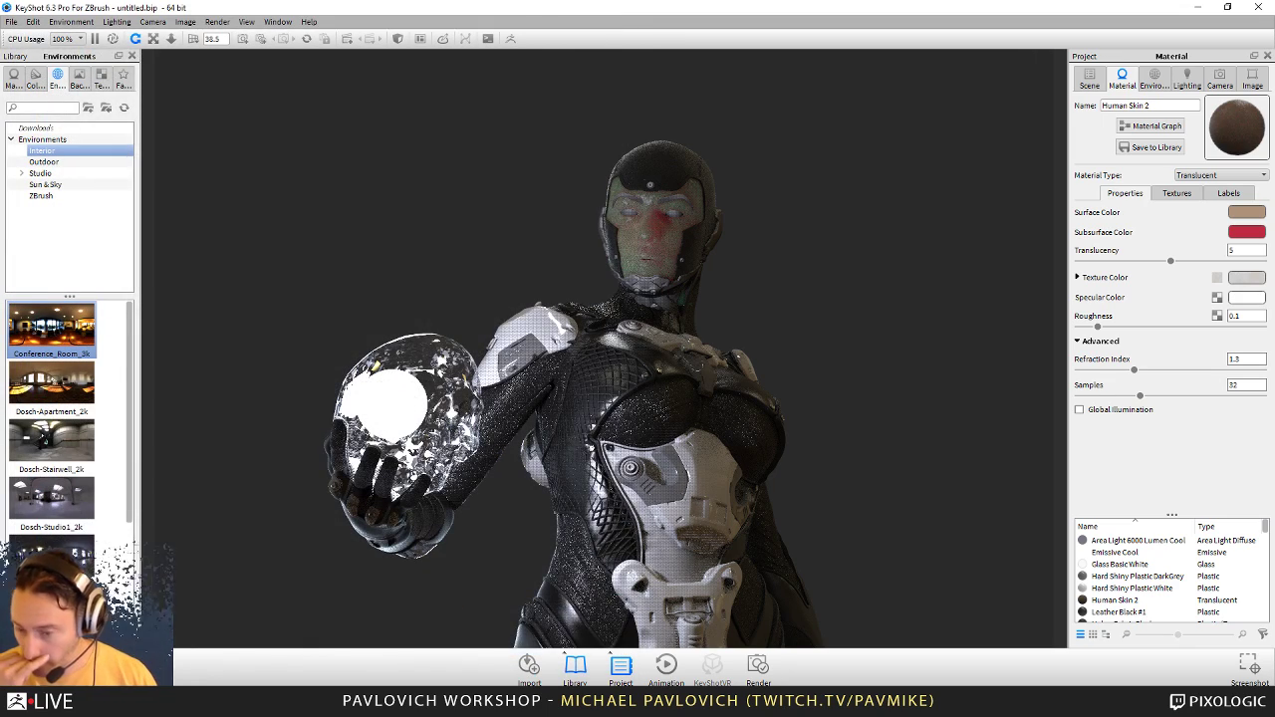
key("ctrl+s")
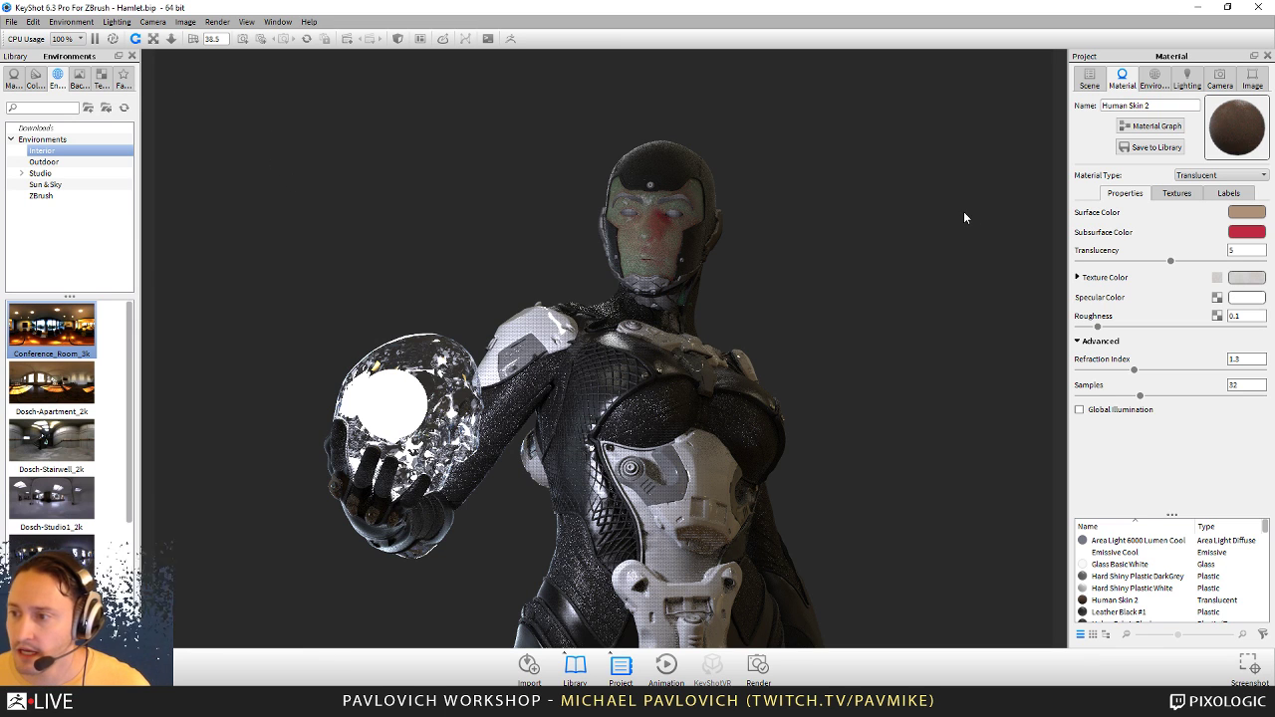
Step: Quit KeyShot and return to the character model in ZBrush
left_click(1255, 7)
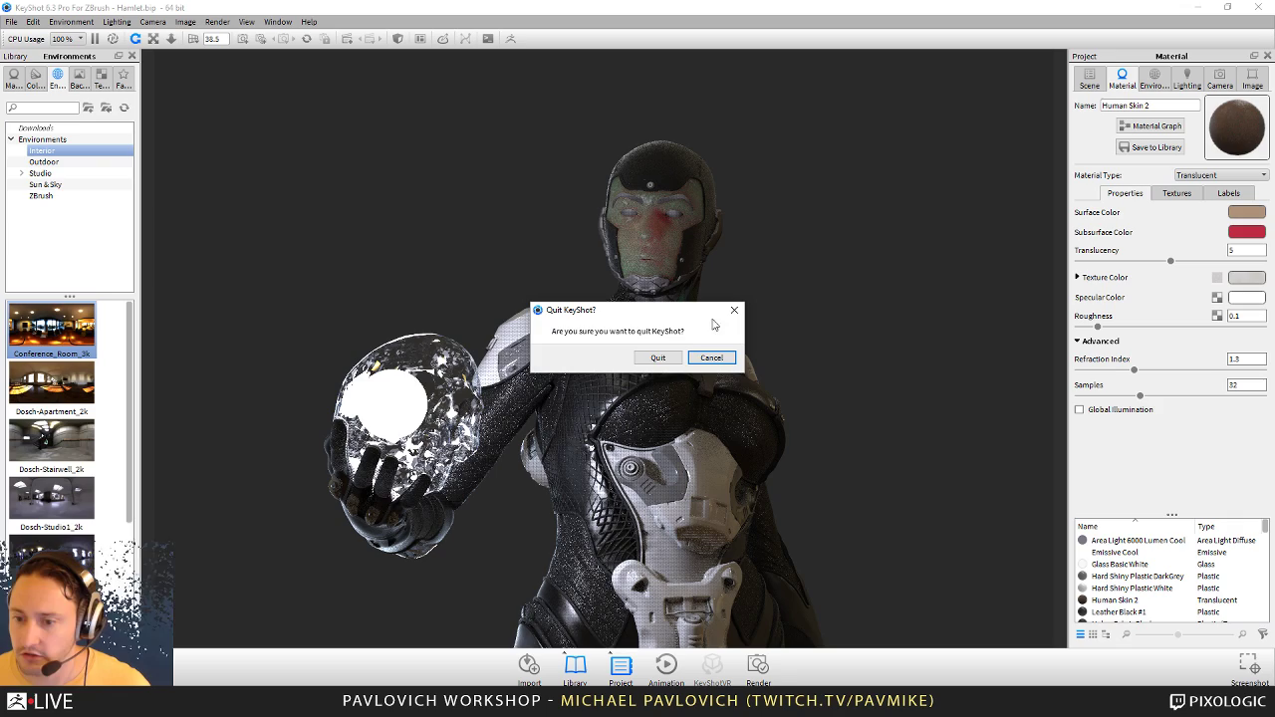
left_click(671, 356)
Step: Select the waist subtool Skin_ZSphere2_2 and examine the lattice mesh around the midriff from several angles
mouse_move(871, 287)
left_mouse_down()
mouse_move(847, 243)
mouse_move(1020, 258)
mouse_move(866, 256)
mouse_move(885, 245)
left_mouse_up()
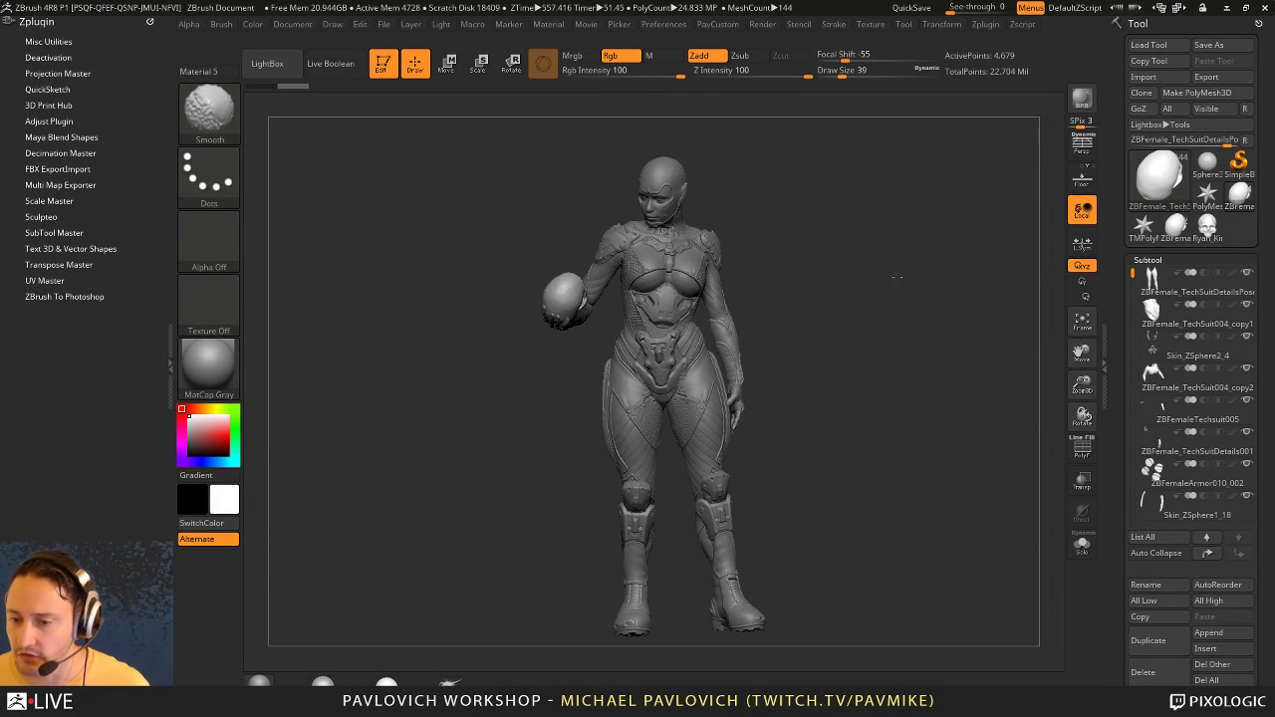
left_click_drag(926, 355, 982, 518, "alt")
left_click_drag(982, 222, 797, 279)
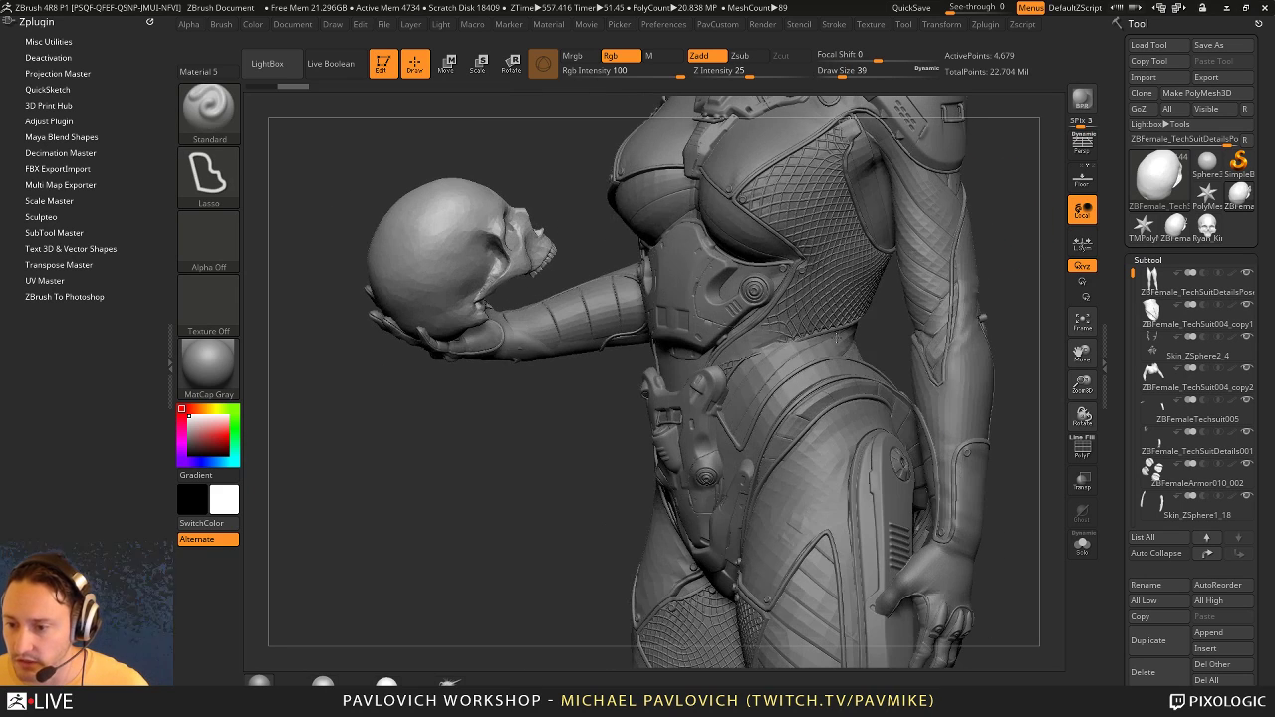
left_click(783, 329, "alt")
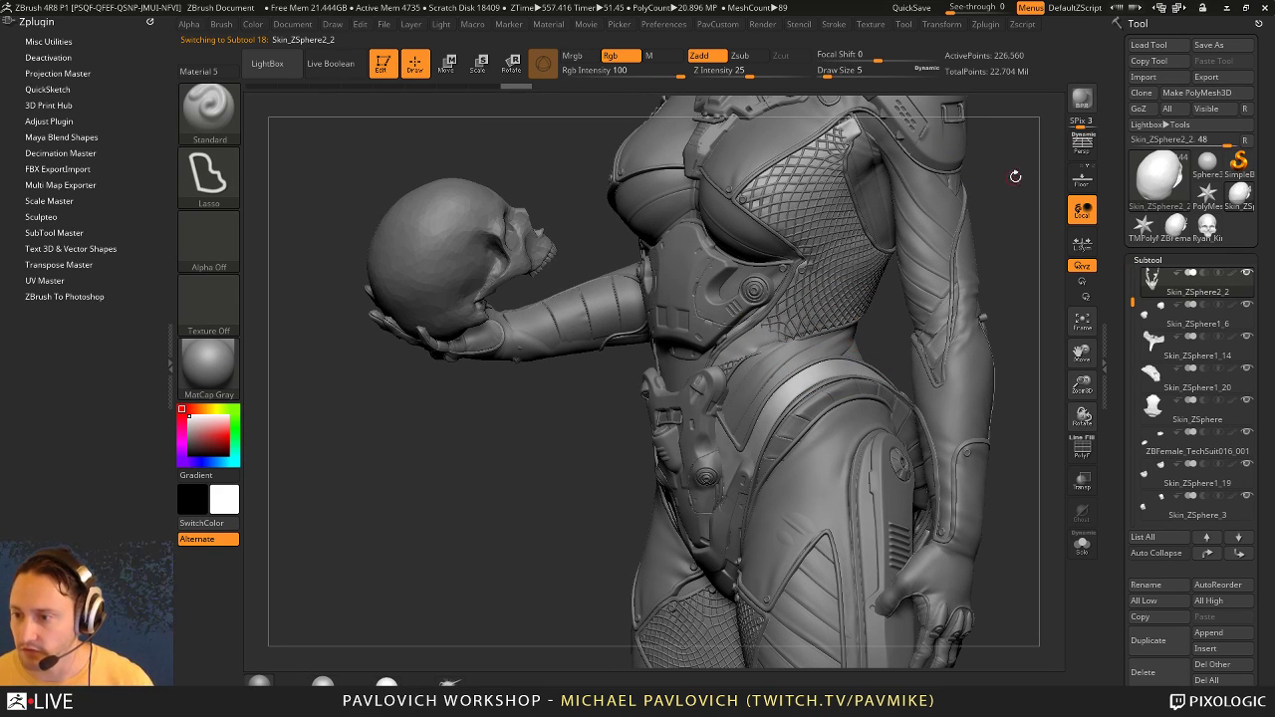
left_click_drag(1046, 182, 825, 322)
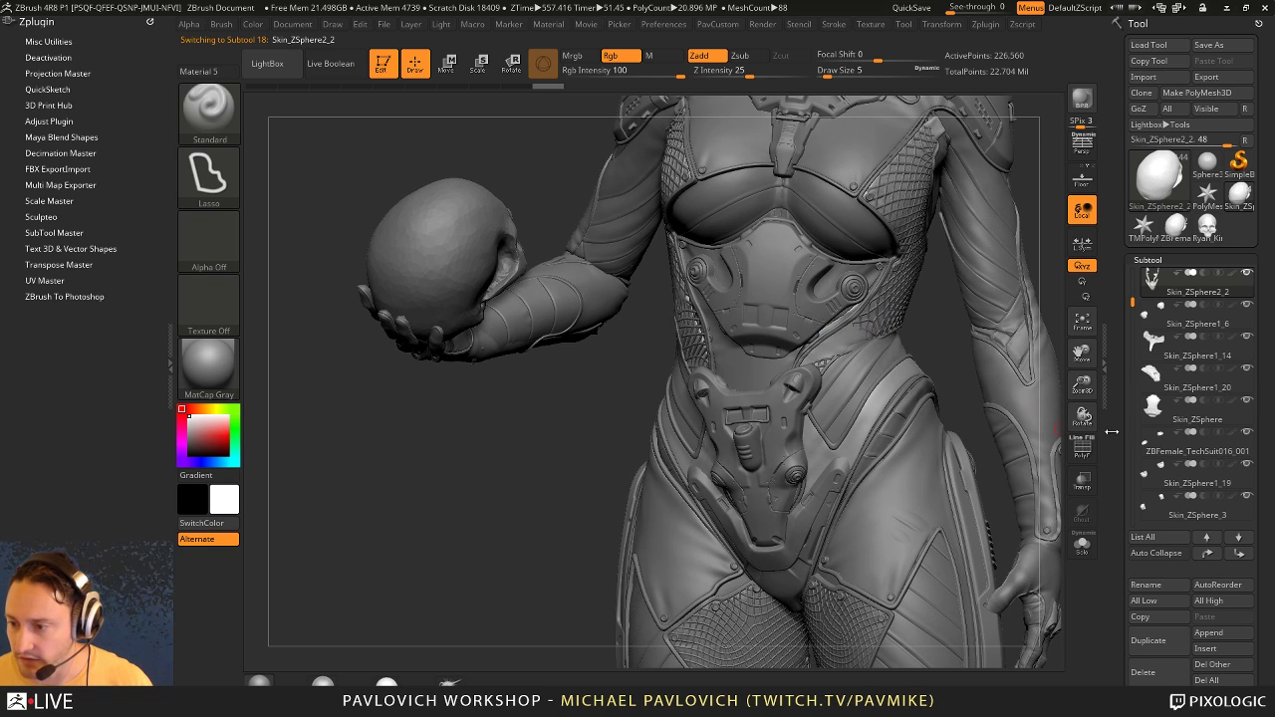
left_click_drag(936, 320, 703, 359)
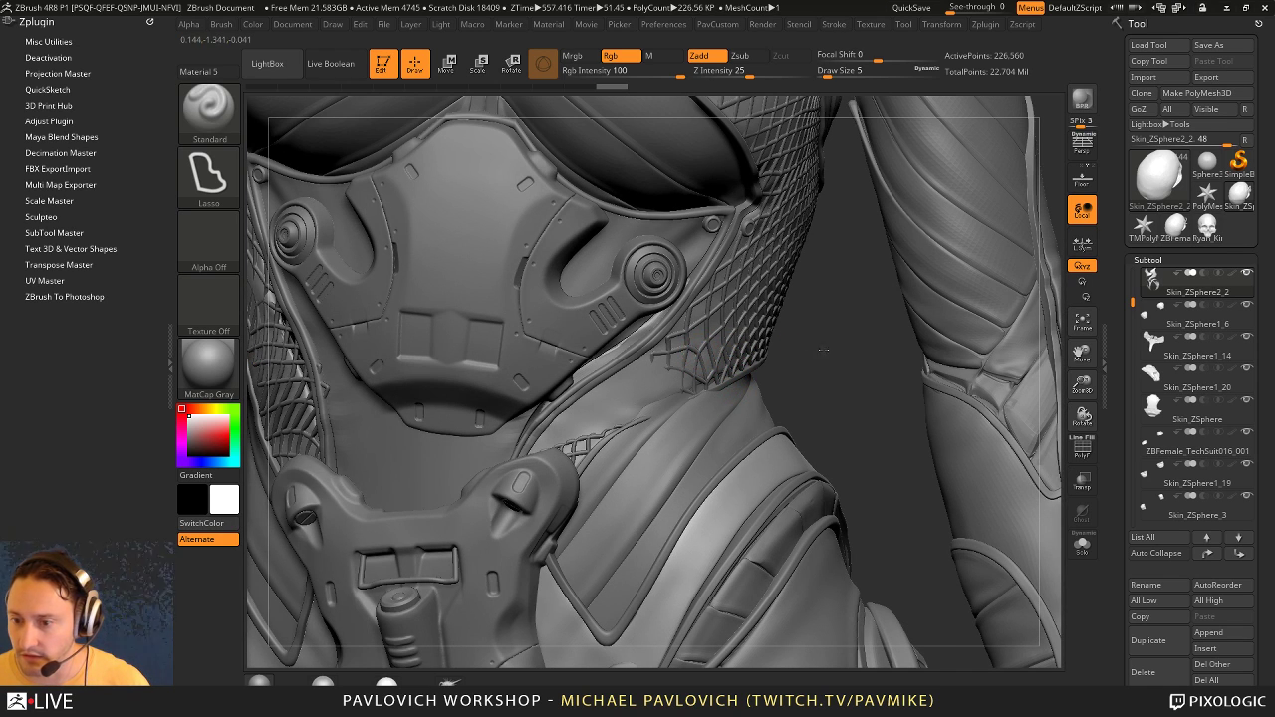
left_click_drag(807, 349, 694, 347)
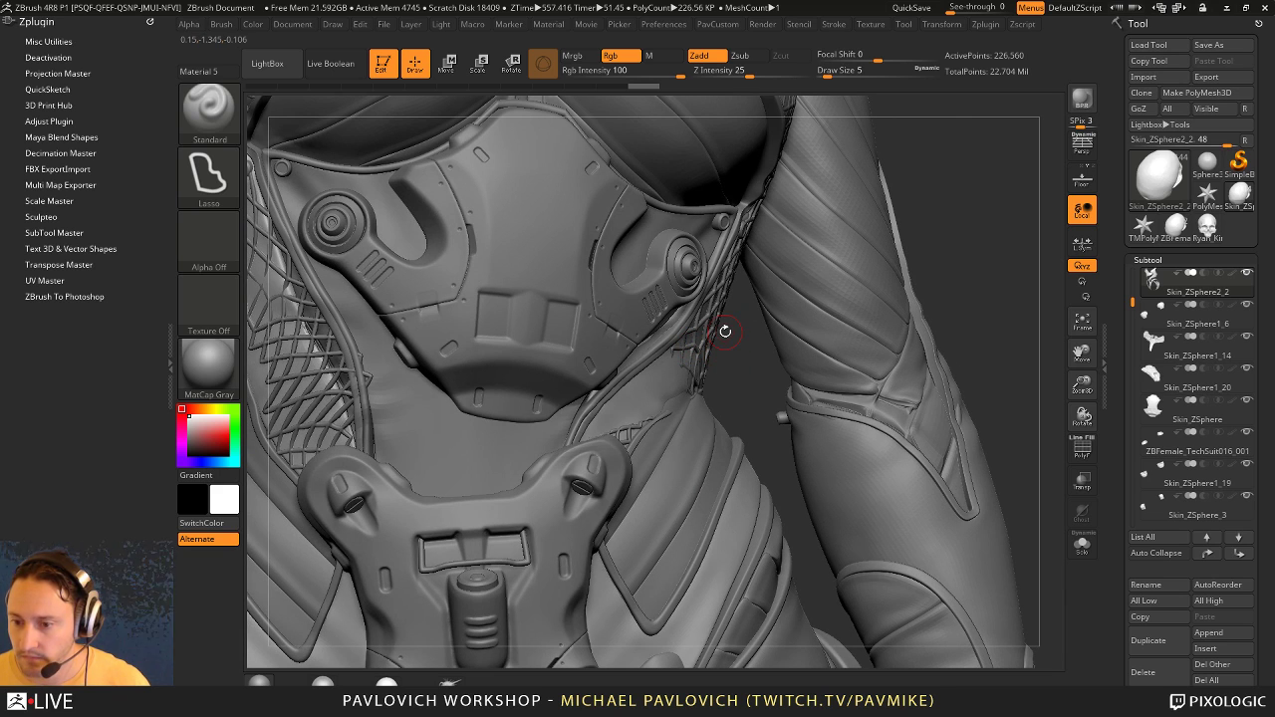
Step: Select the lattice subtool Skin_ZSphere2_4 and pull its mesh out from the body at the waist with the Move brush
left_click(323, 395, "alt")
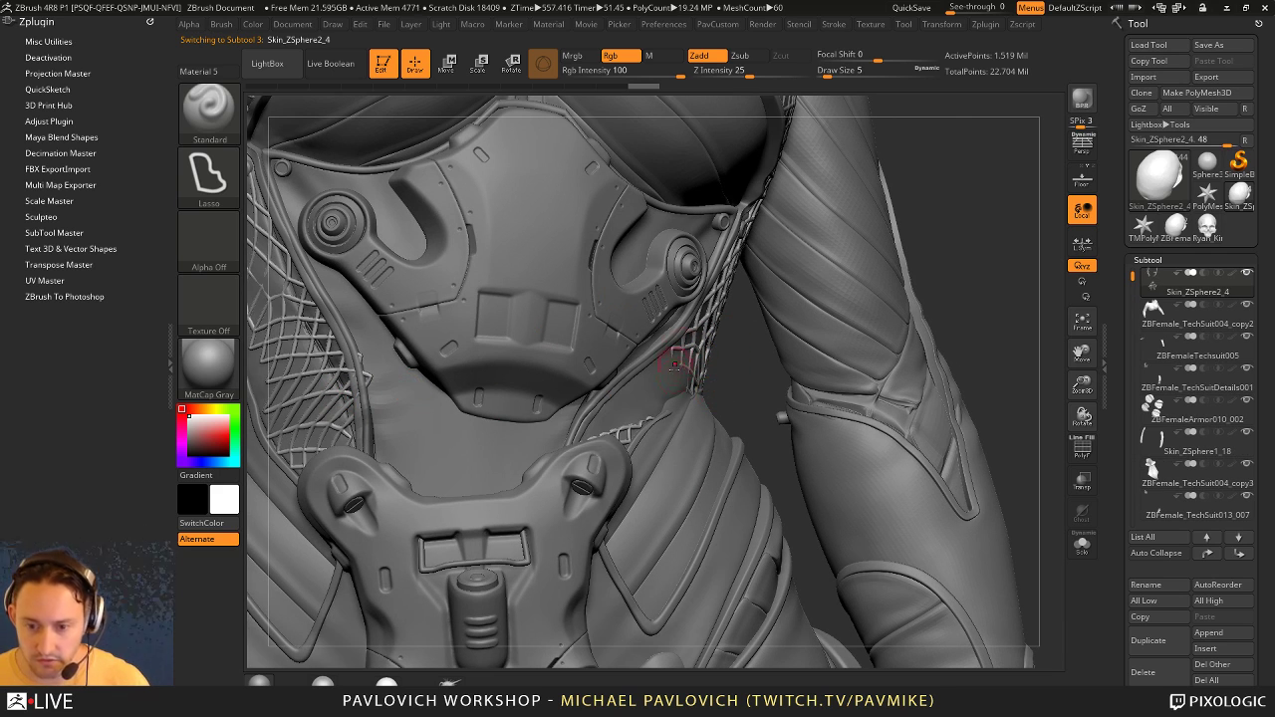
key("s")
left_click_drag(675, 375, 692, 375)
key("b")
key("m")
key("v")
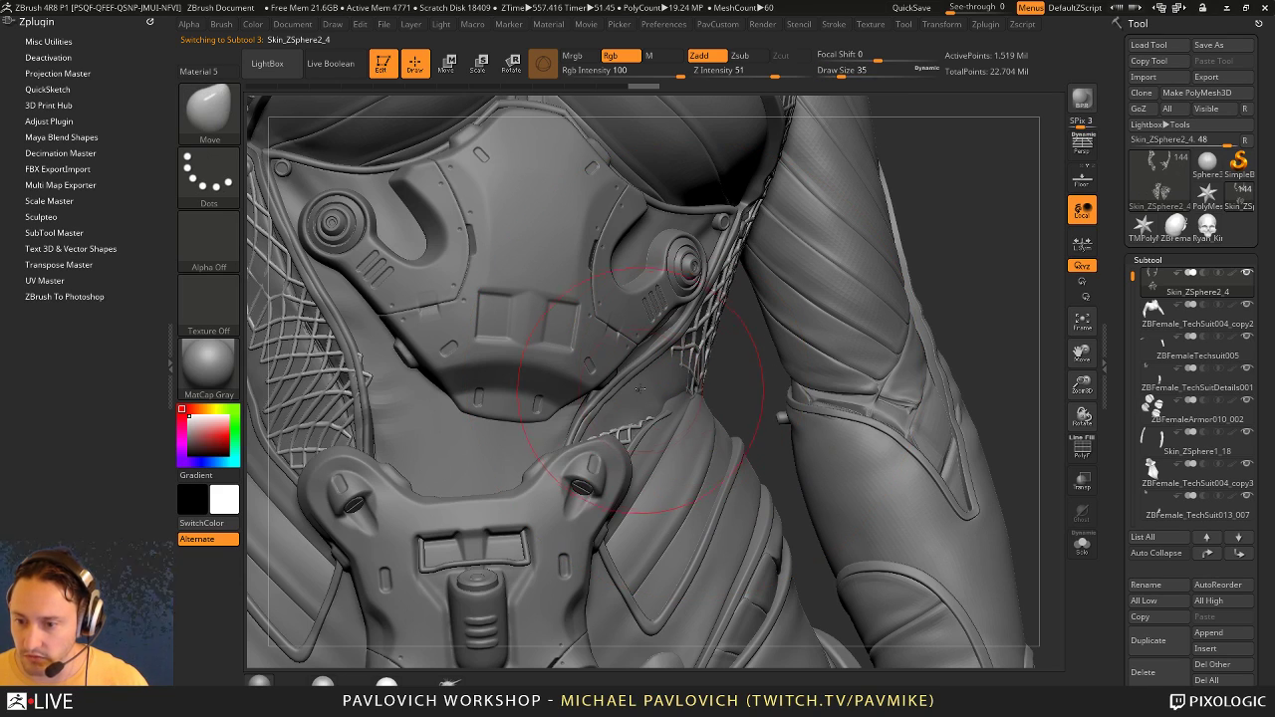
left_click_drag(1006, 240, 569, 418)
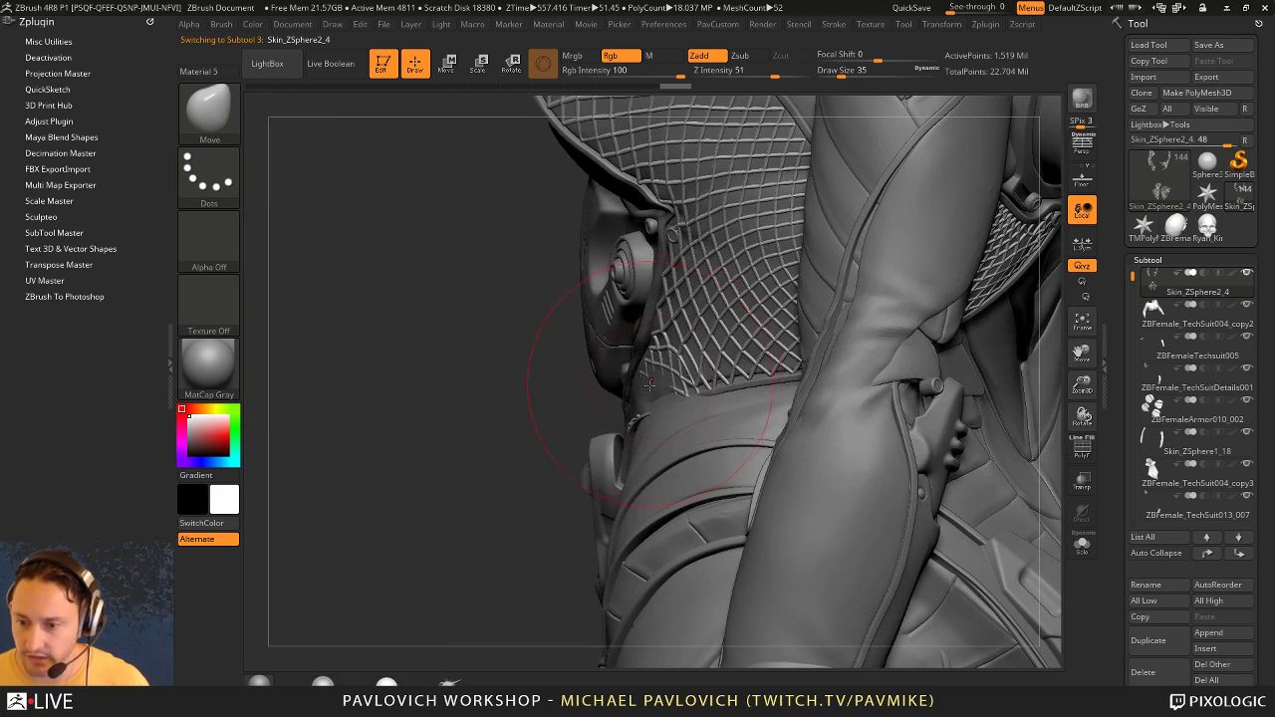
left_click_drag(537, 469, 698, 419)
mouse_move(683, 367)
left_mouse_down()
mouse_move(670, 354)
mouse_move(687, 361)
left_mouse_up()
left_click_drag(637, 405, 628, 419)
mouse_move(370, 629)
left_mouse_down()
mouse_move(647, 416)
mouse_move(633, 427)
left_mouse_up()
Step: Switch to the Standard brush at draw size 5 and select the subtool Skin_ZSphere2_2
key("s")
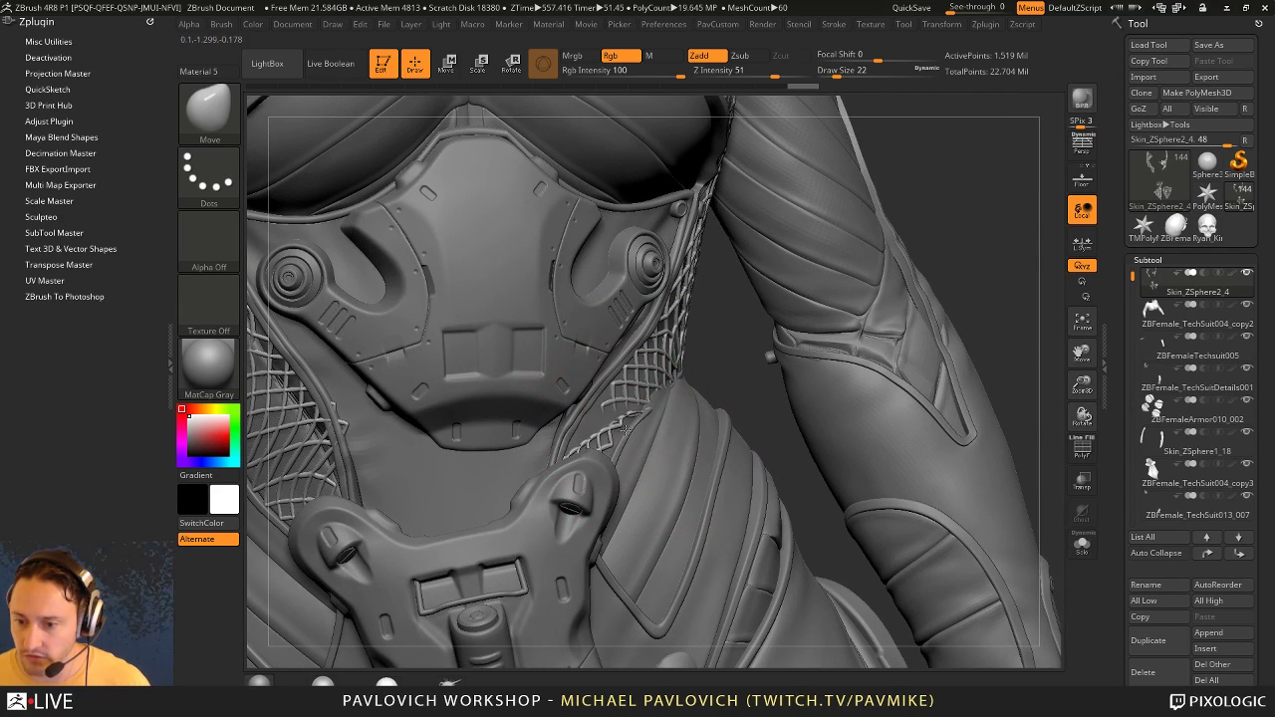
key("b")
key("s")
key("t")
key("s")
left_click_drag(699, 354, 692, 354)
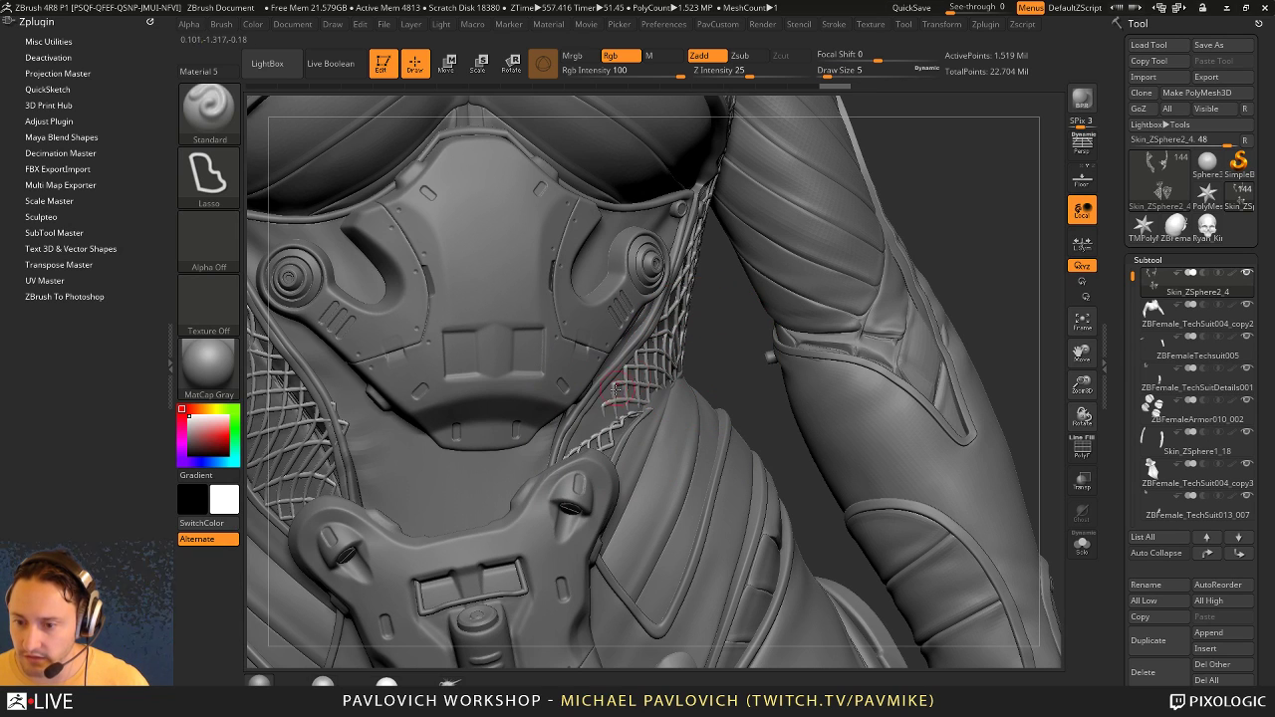
left_click(646, 357, "alt")
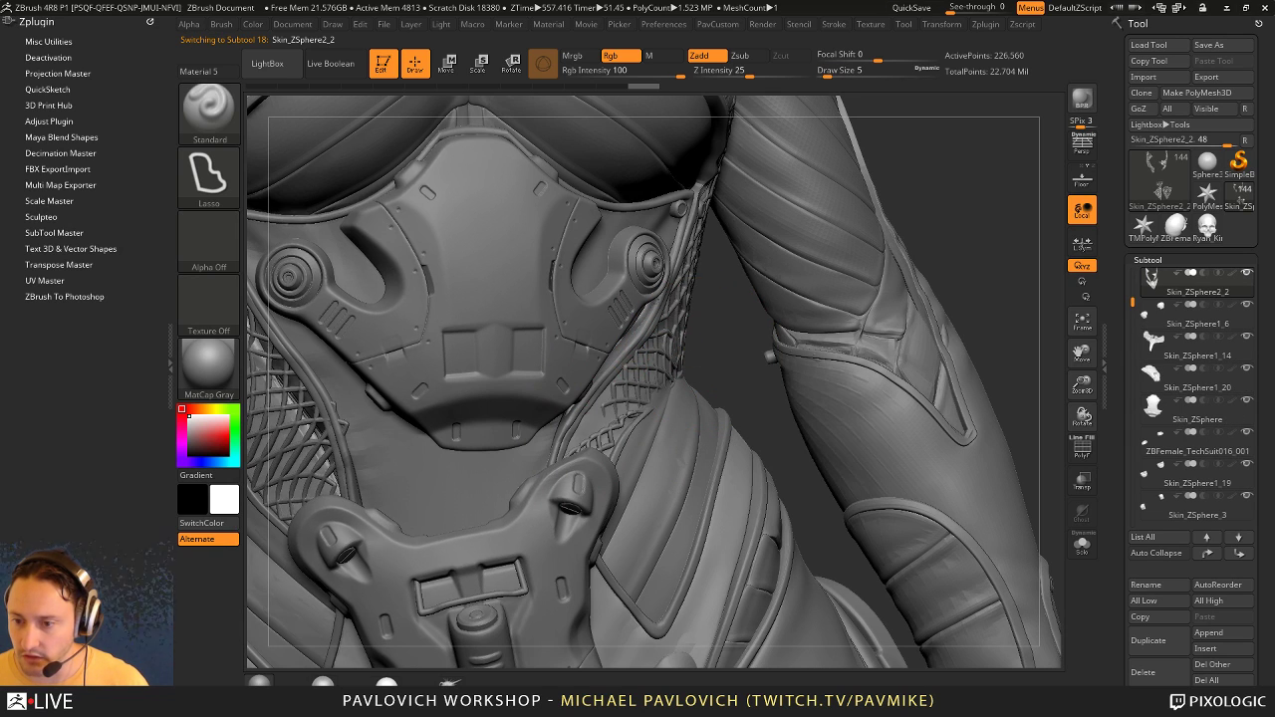
Step: Examine the whole character and the skull in her hand from the front and both sides
right_click_drag(655, 229, 925, 267, "ctrl")
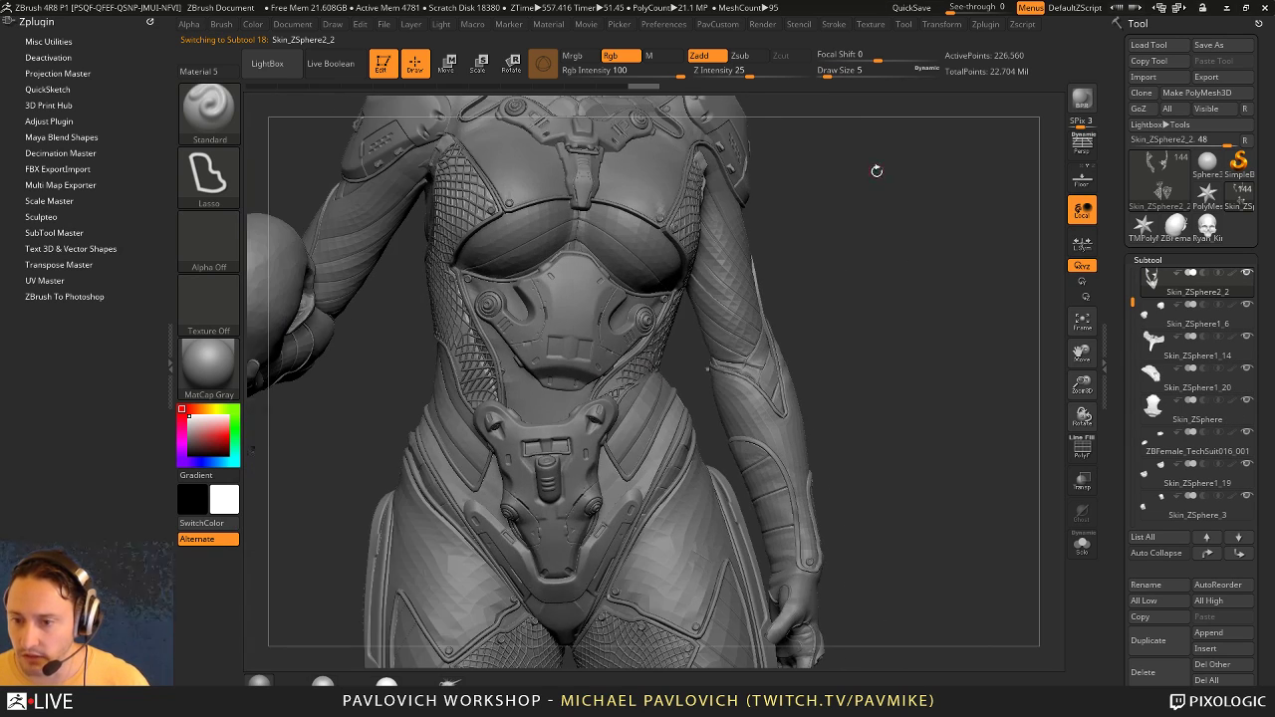
right_click_drag(876, 171, 907, 369, "alt")
right_click_drag(911, 296, 868, 266)
right_click_drag(757, 145, 894, 272, "ctrl")
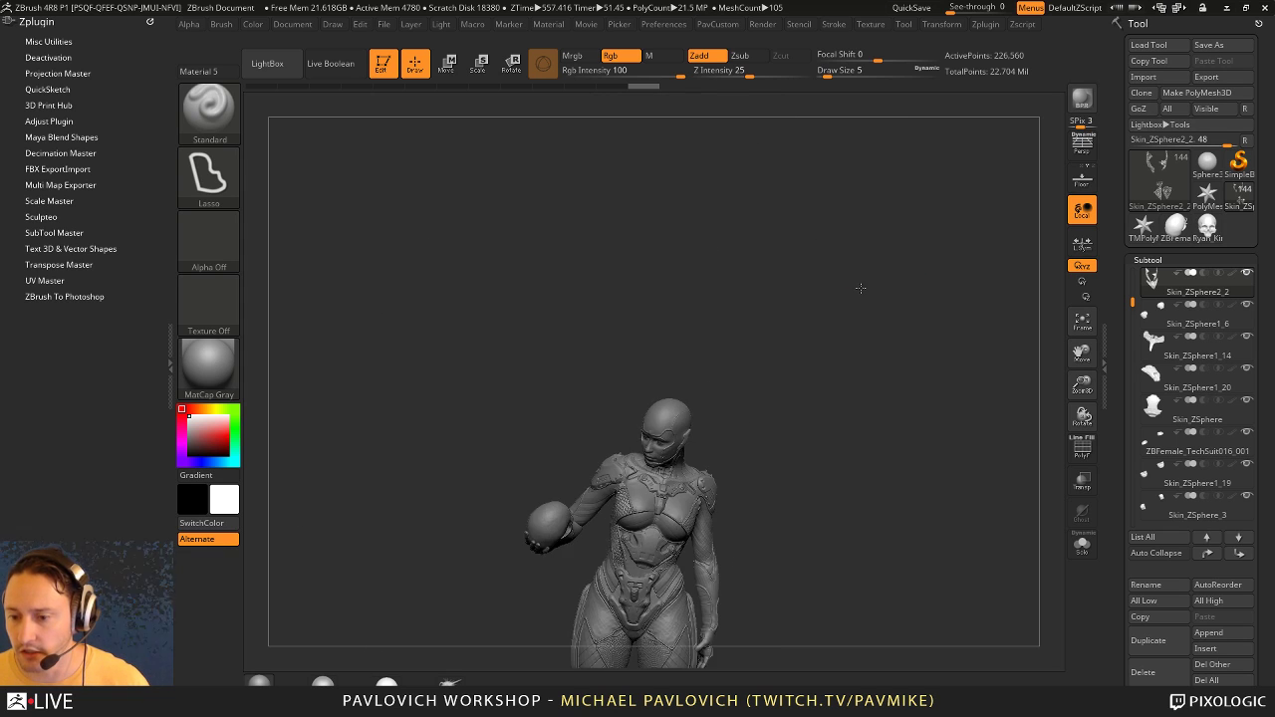
right_click_drag(861, 454, 844, 470)
right_click_drag(853, 543, 860, 283, "alt")
key("s")
left_click_drag(854, 307, 886, 306)
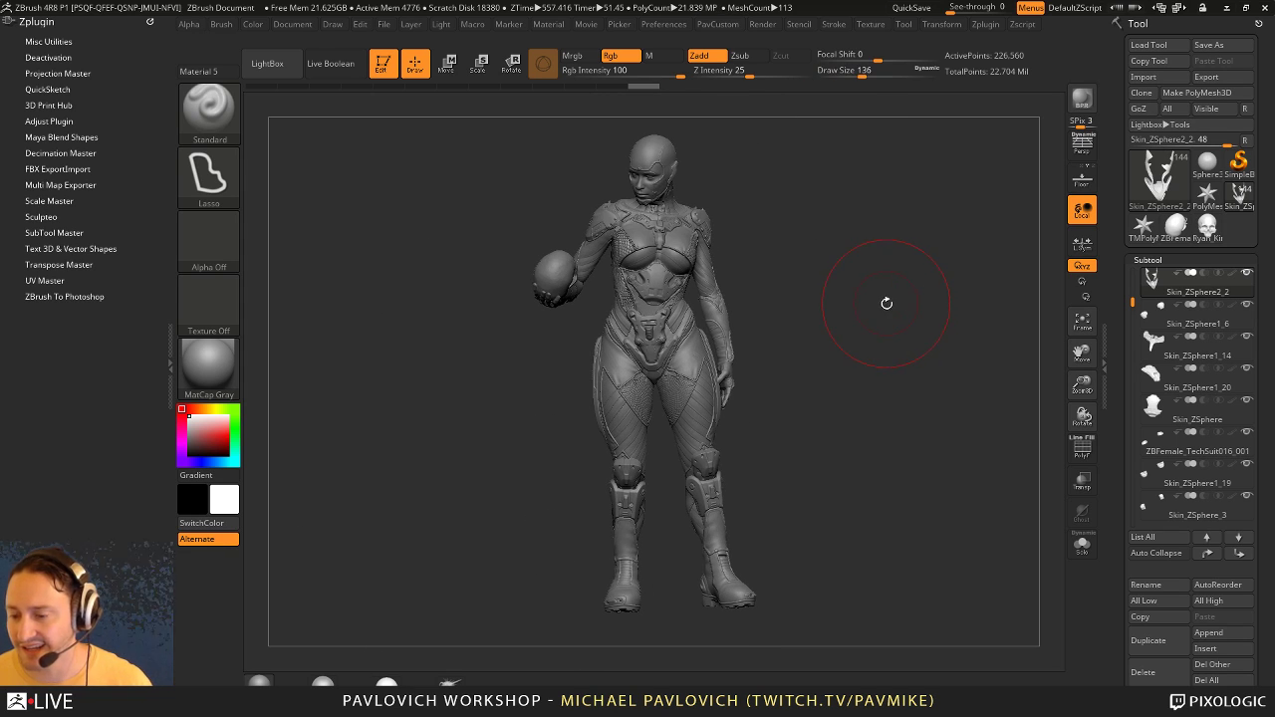
mouse_move(873, 304)
right_mouse_down("ctrl")
mouse_move(874, 315)
mouse_move(715, 195)
mouse_move(628, 204)
right_mouse_up("ctrl")
key("s")
left_click(872, 312)
key("s")
left_click(897, 290)
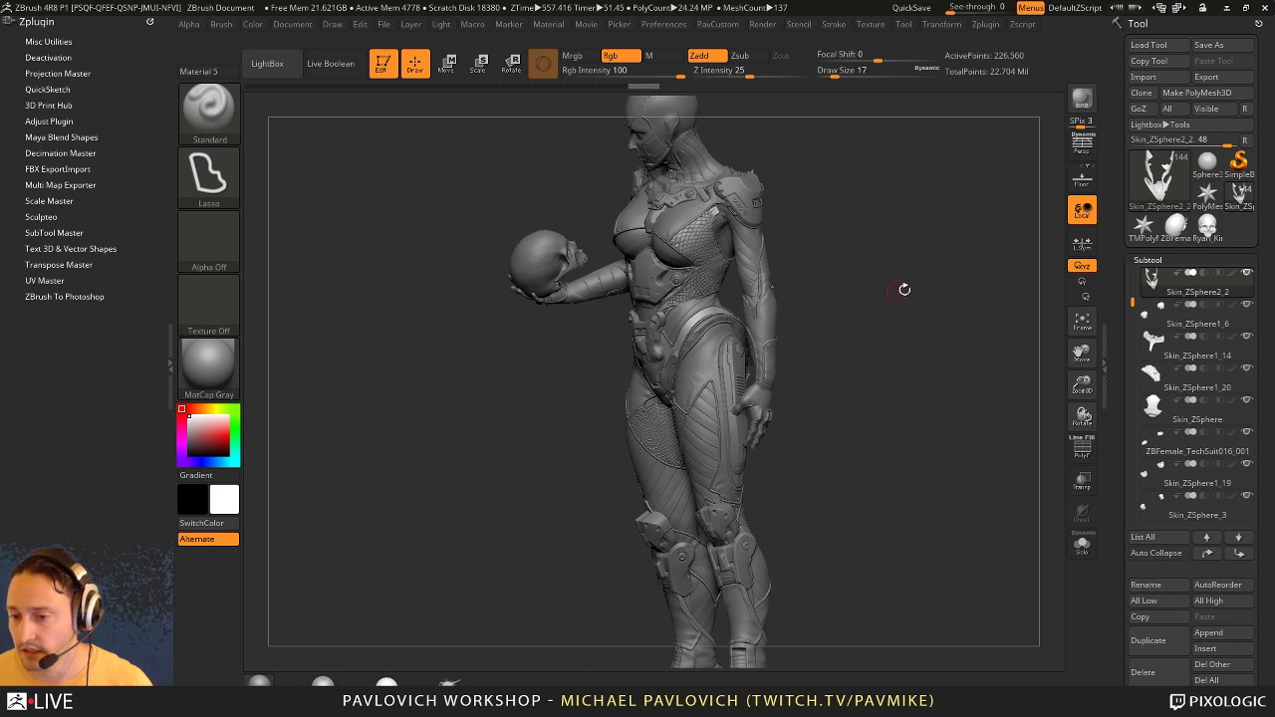
right_click_drag(902, 290, 1004, 234)
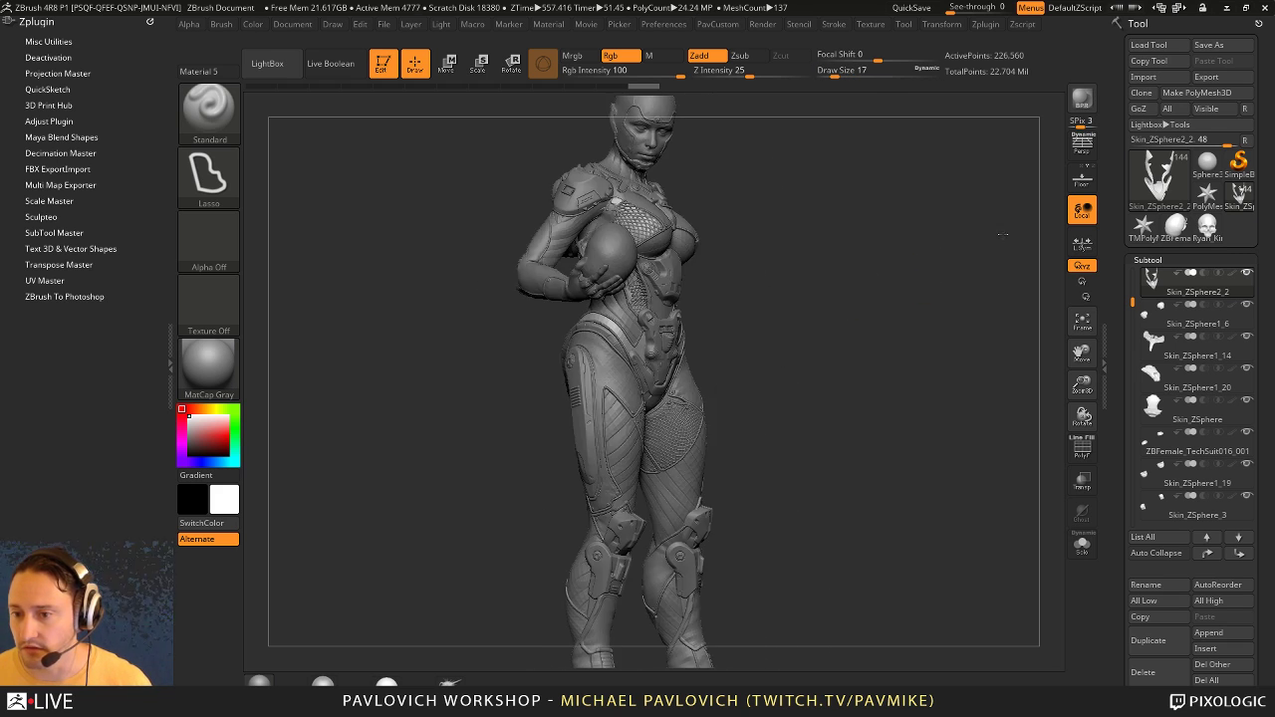
right_click_drag(889, 234, 854, 251)
mouse_move(895, 329)
right_mouse_down()
mouse_move(931, 312)
mouse_move(864, 312)
mouse_move(863, 299)
right_mouse_up()
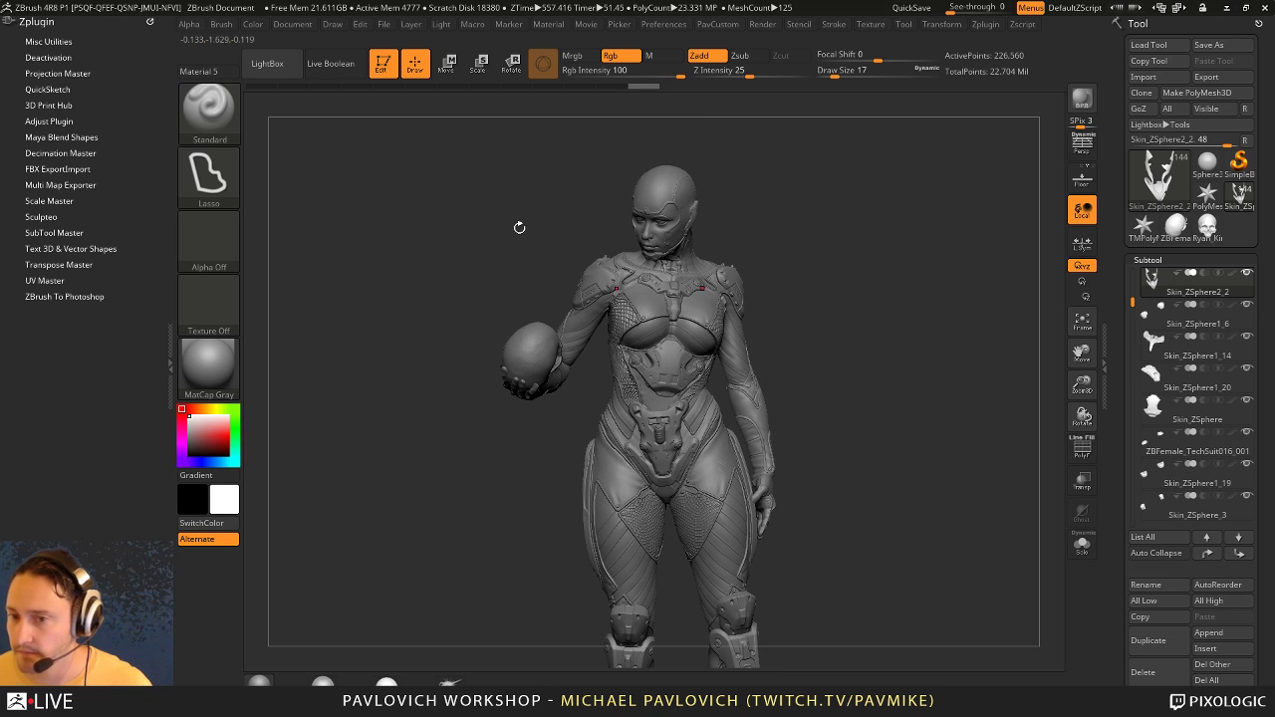
key("Escape")
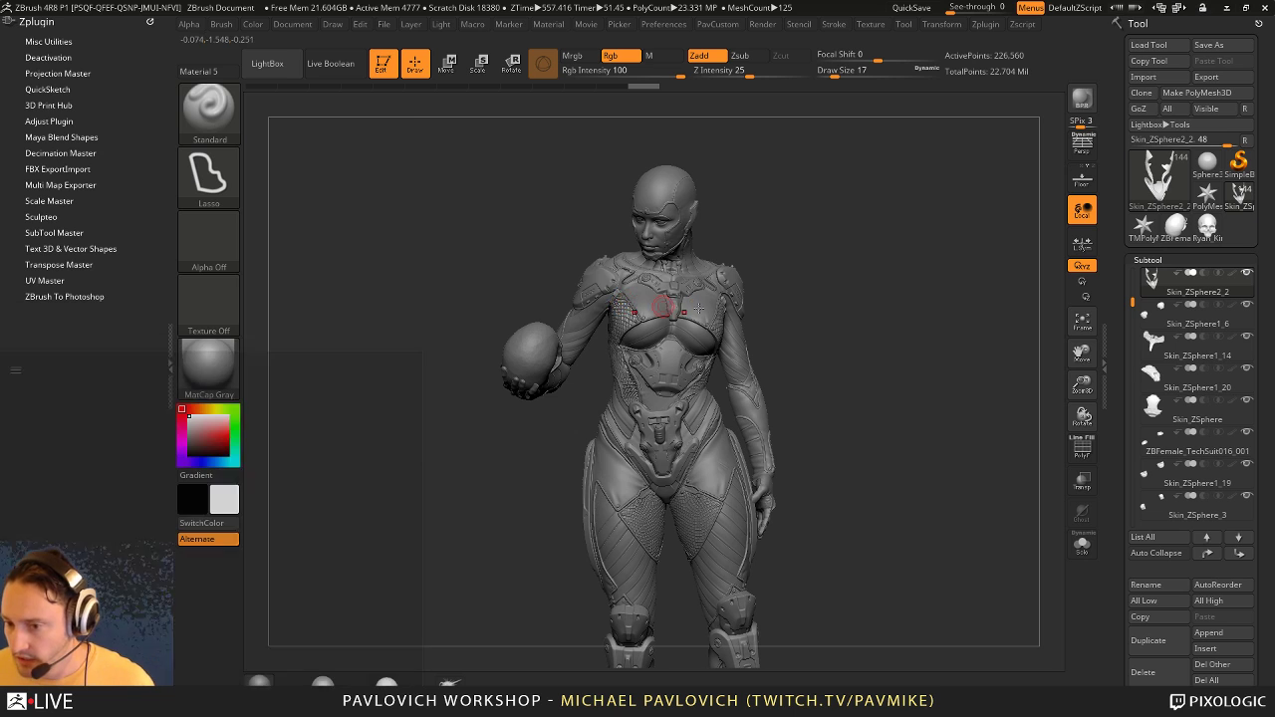
left_click_drag(884, 288, 866, 263)
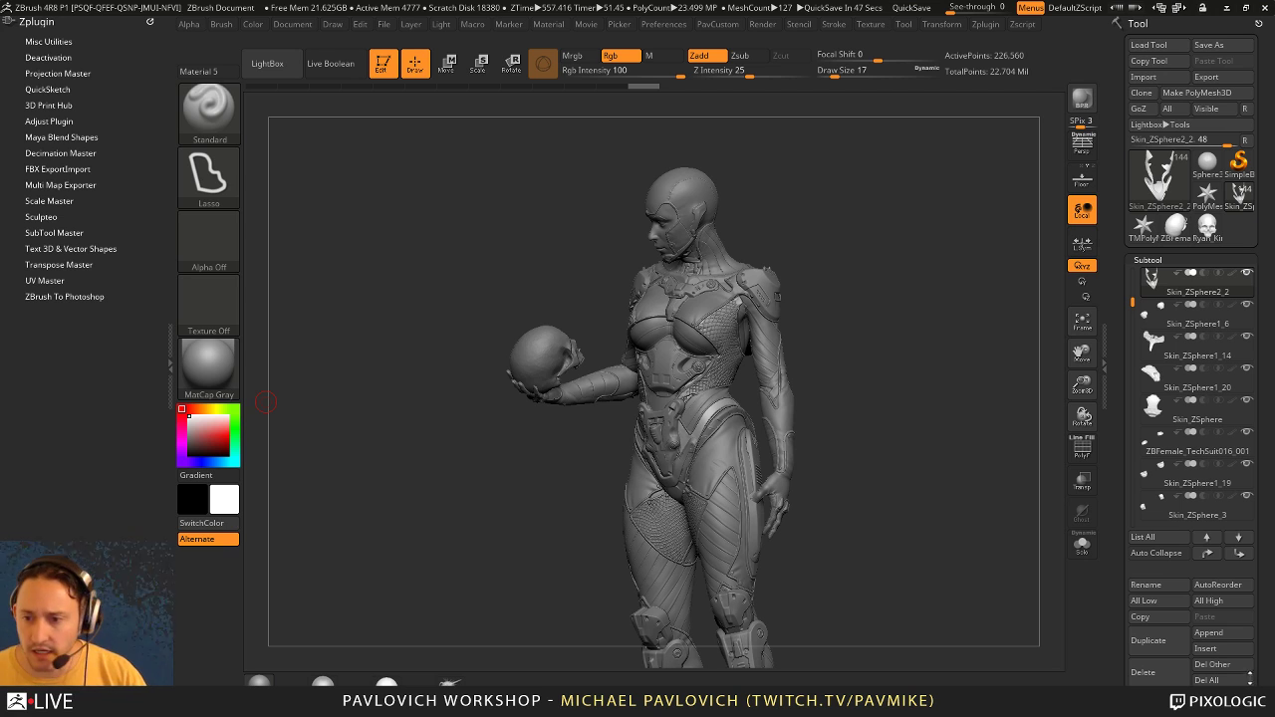
left_click_drag(886, 203, 925, 210)
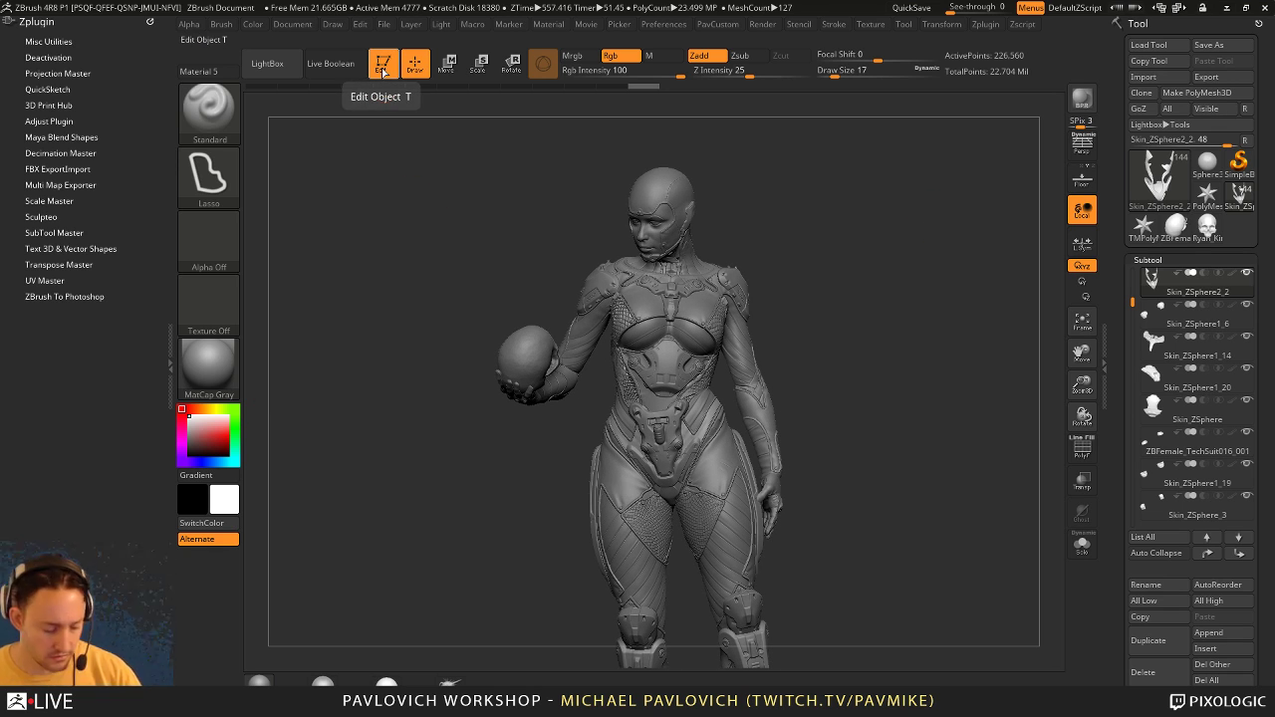
Step: Clear the canvas and launch Houdini FX 16.0.633
key("ctrl+n")
key("super")
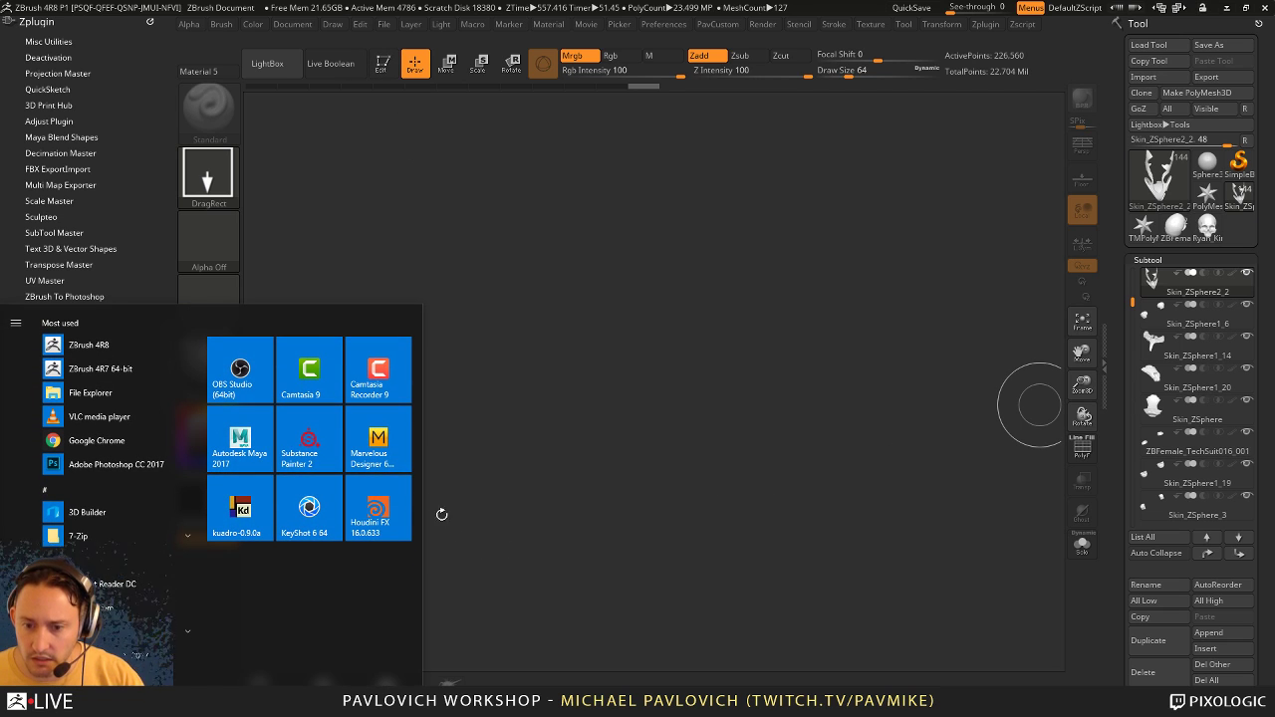
left_click(383, 513)
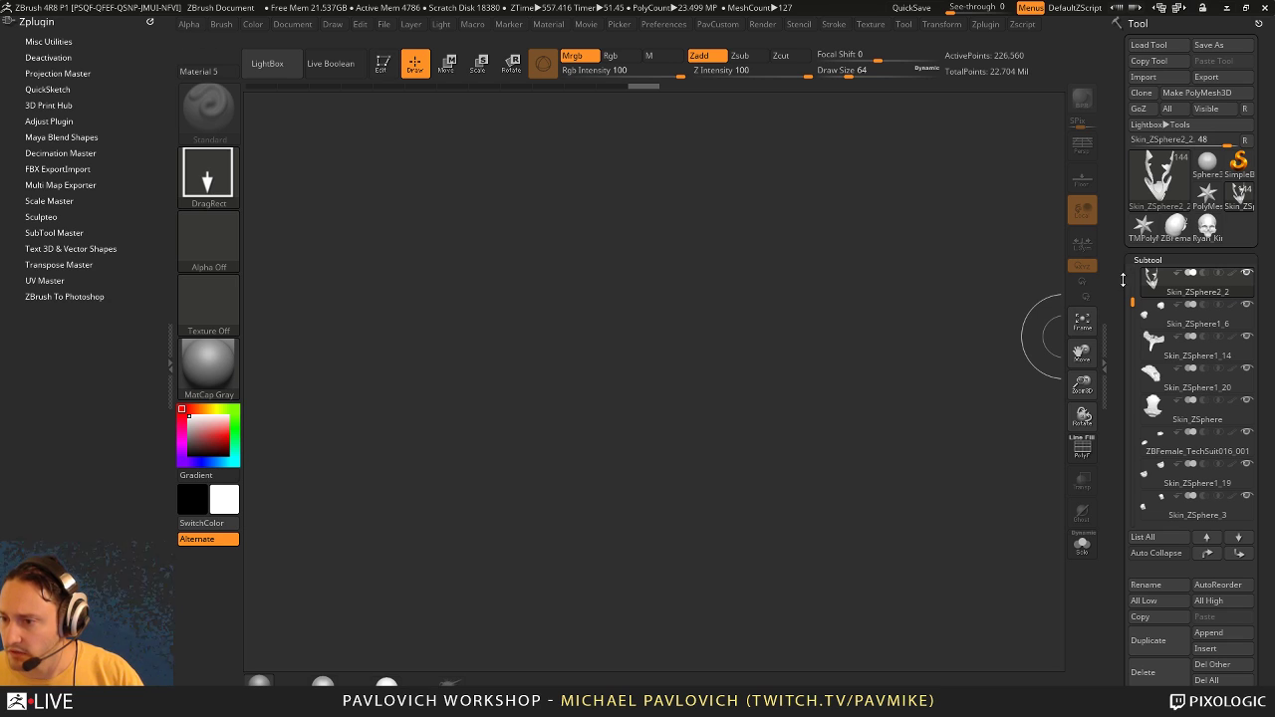
Step: Delete all subtools of the character tool and initialize ZBrush to its startup state
scroll(1123, 280, "down", 1)
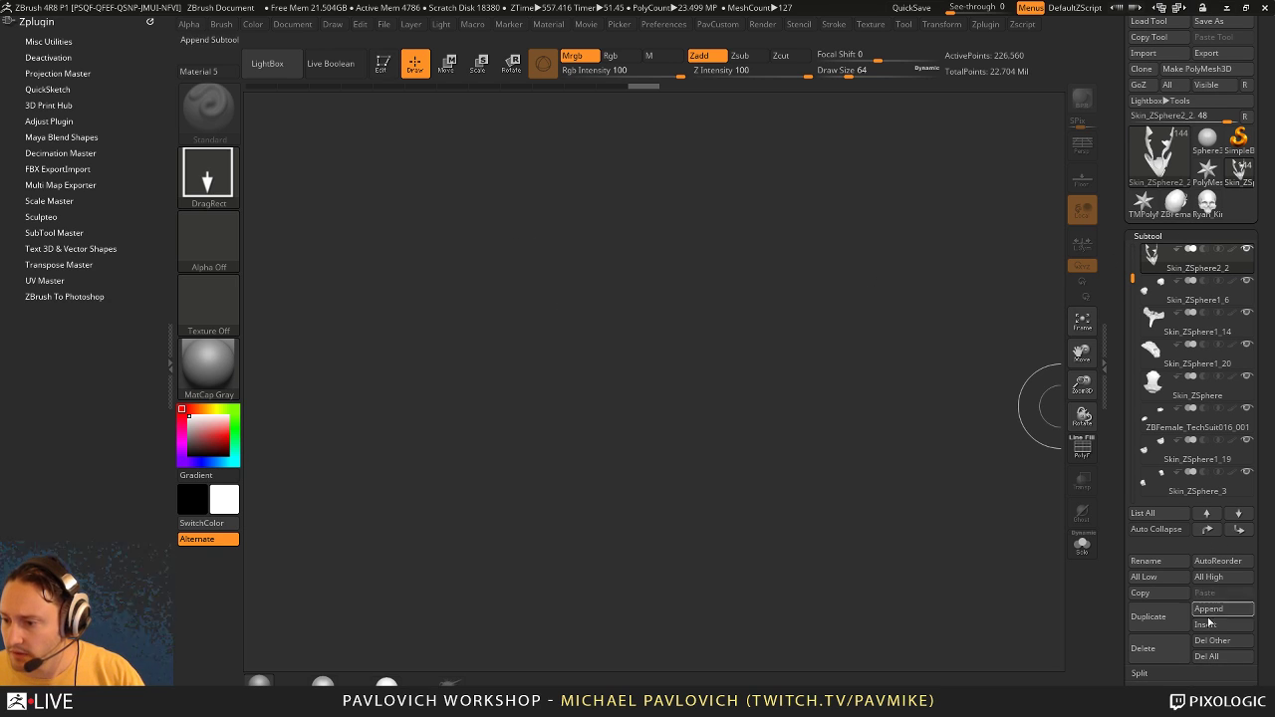
left_click(1206, 656)
key("Escape")
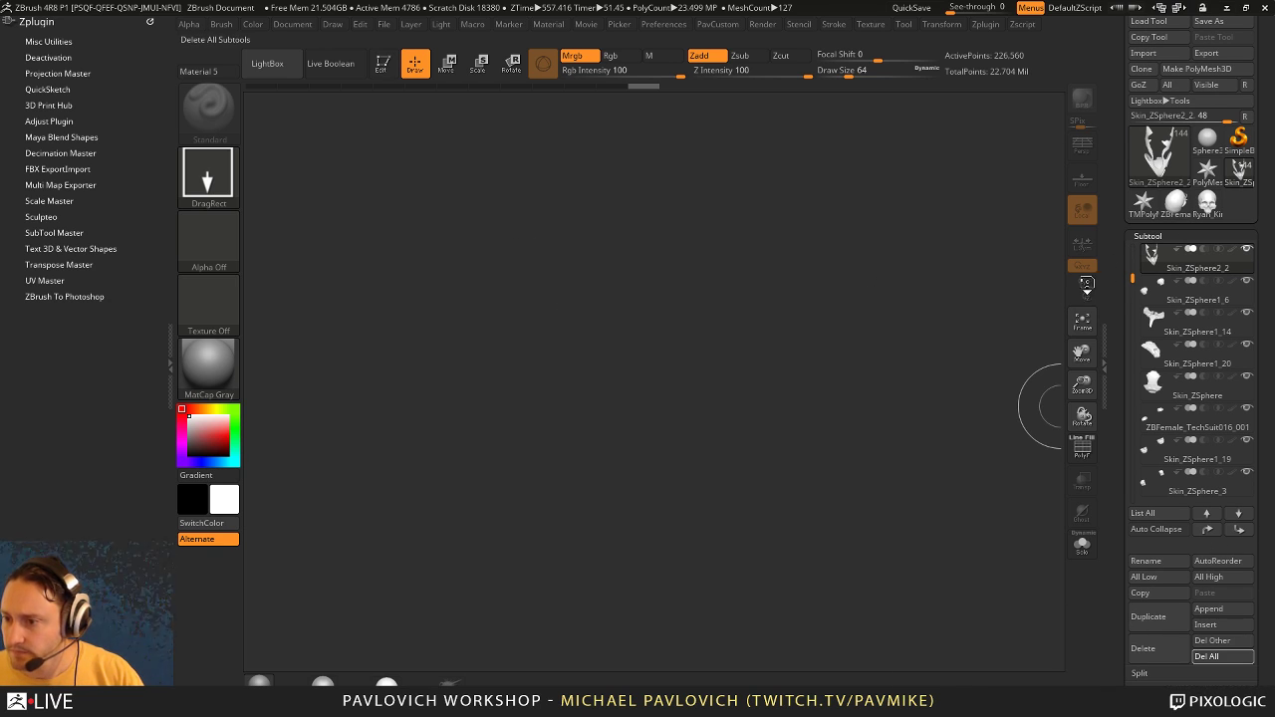
left_click(663, 24)
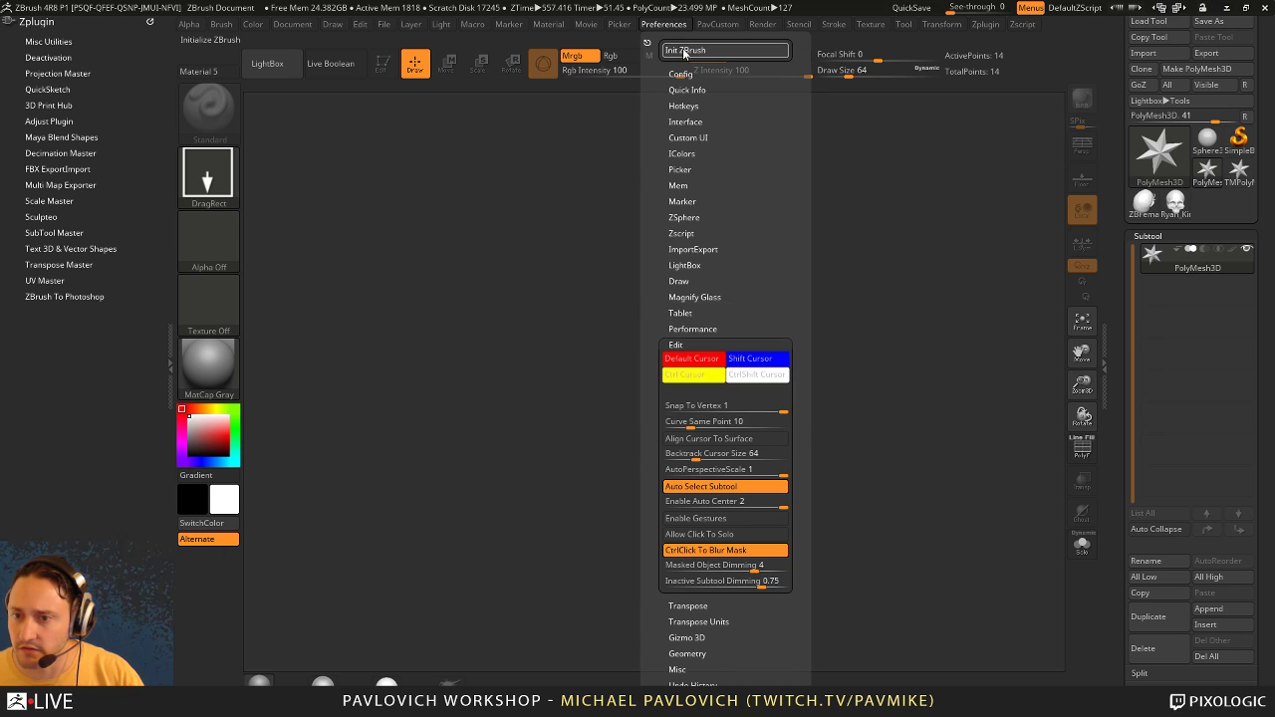
left_click(687, 49)
left_click(690, 409)
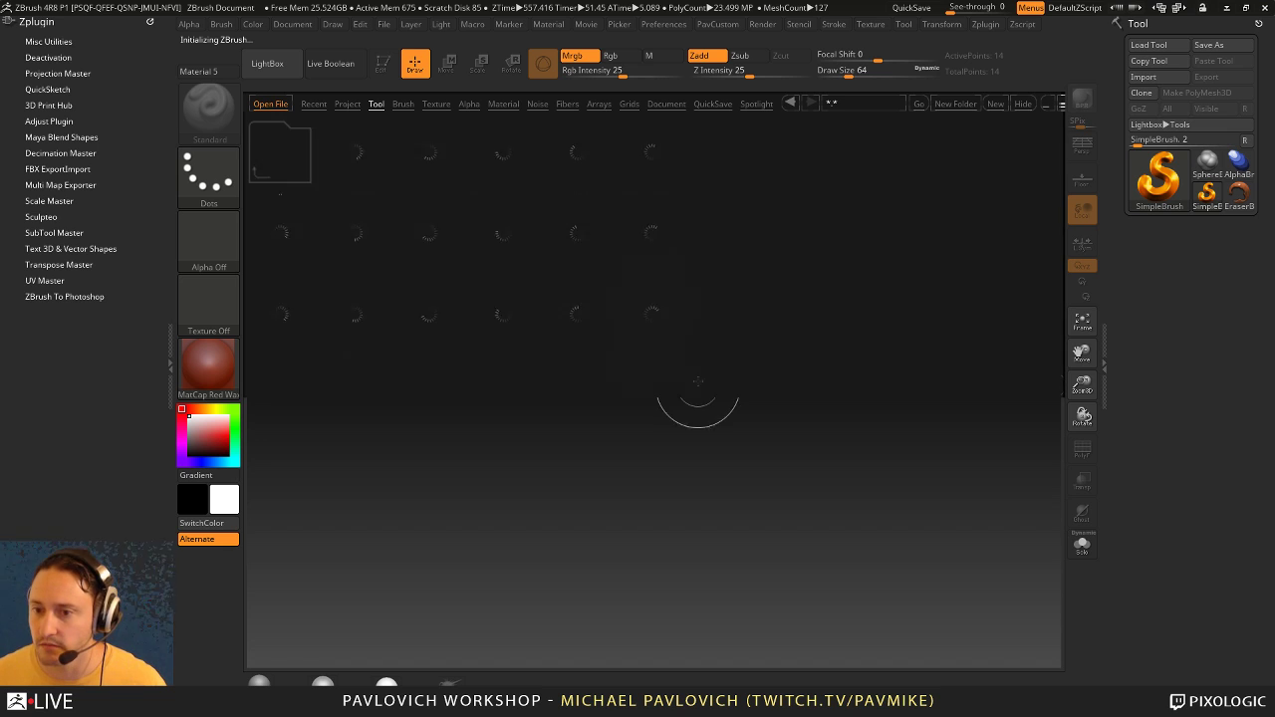
Step: Load the human anatomy model tool and delete all its subtools except the skeleton
double_click(651, 152)
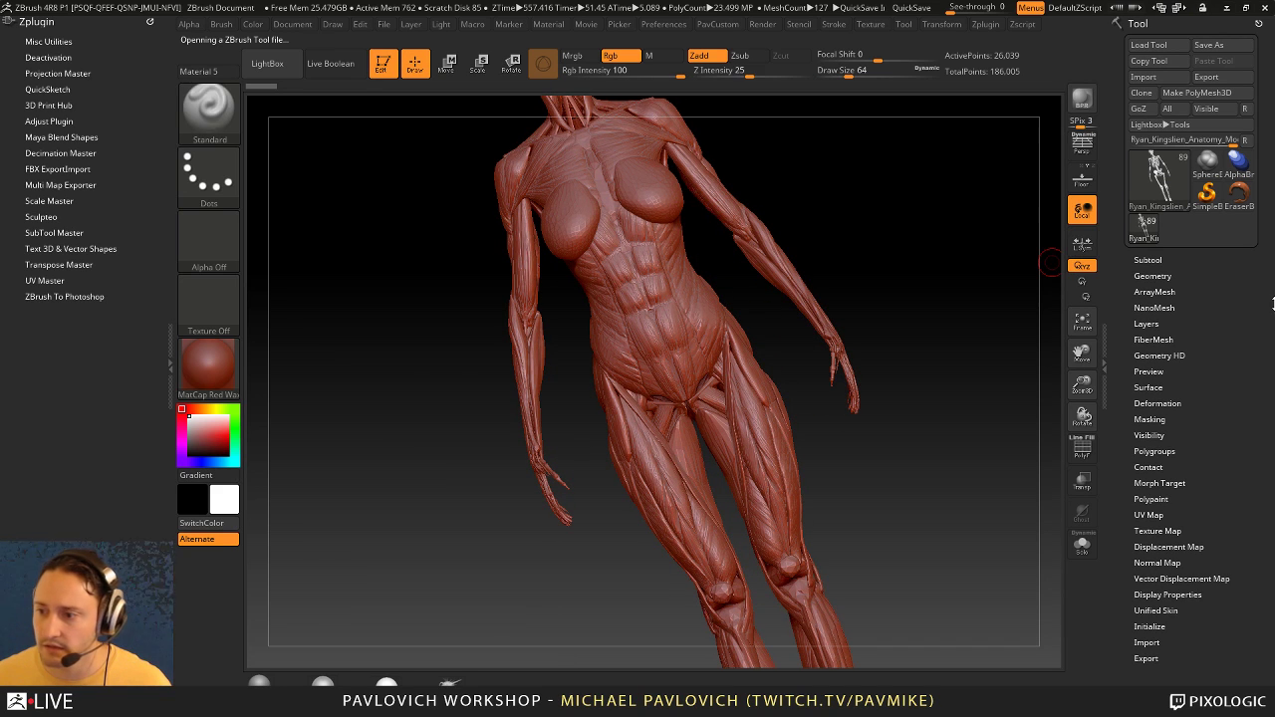
left_click(1147, 260)
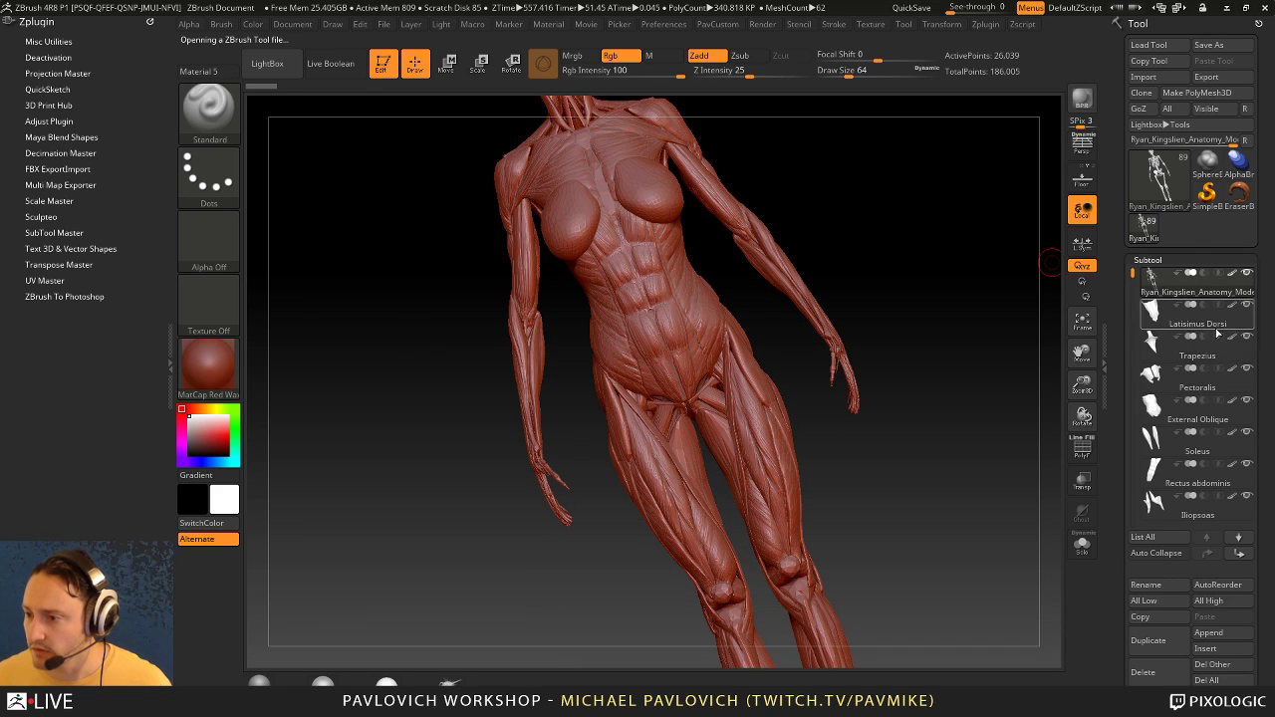
left_click(1212, 665)
Step: Isolate the upper skull of the skeleton, without the jaw and spine, and delete the hidden geometry
left_click_drag(897, 242, 883, 433)
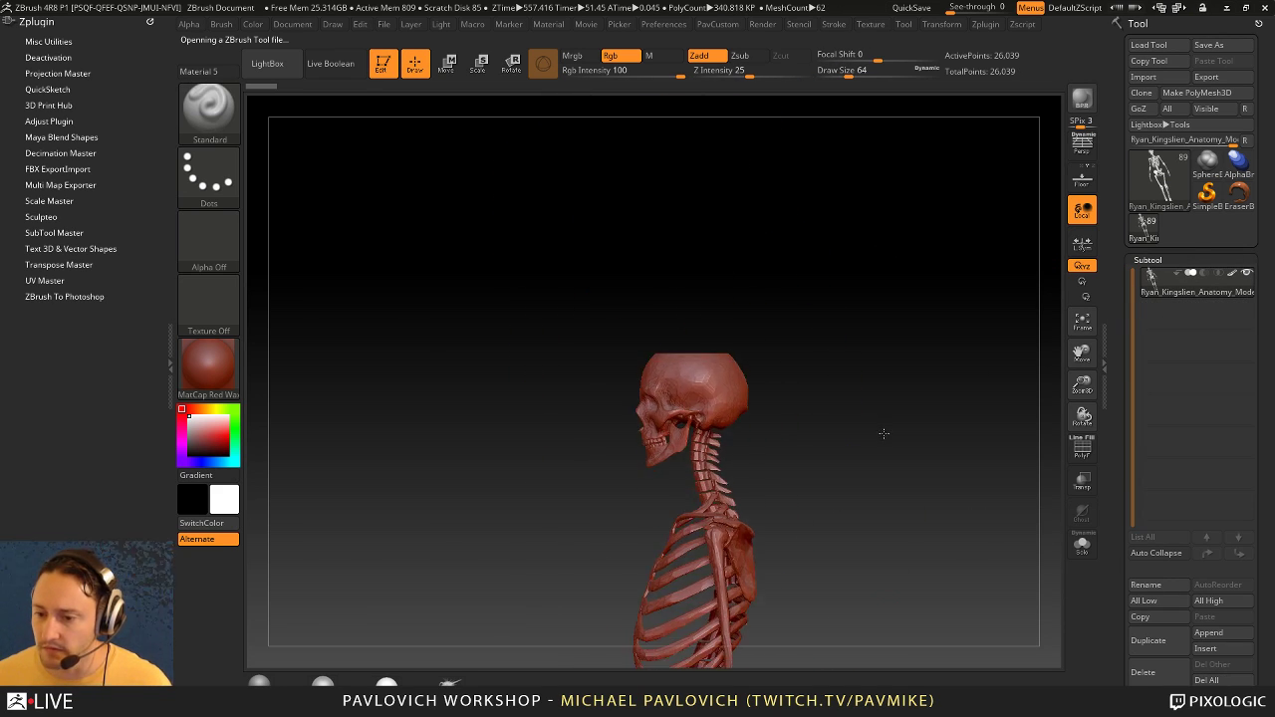
left_click_drag(589, 273, 712, 353, "ctrl+shift")
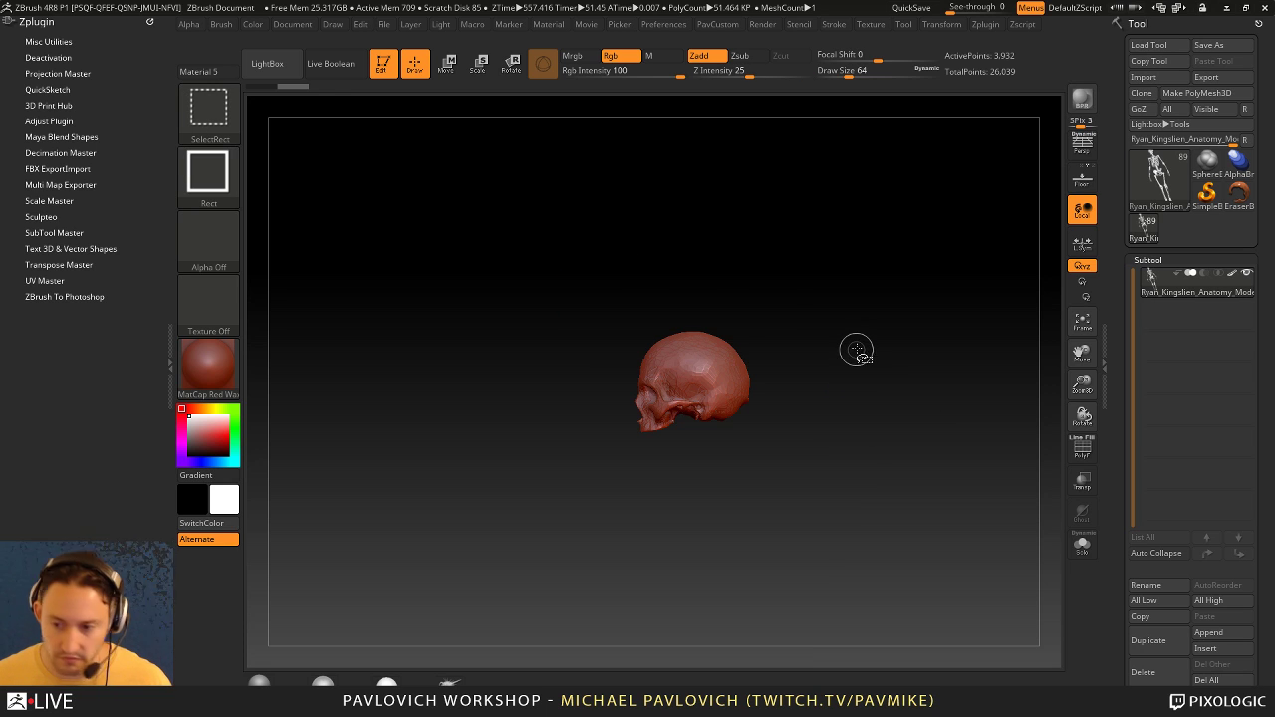
key("2")
left_click(878, 308)
left_click_drag(786, 282, 833, 279)
key("2")
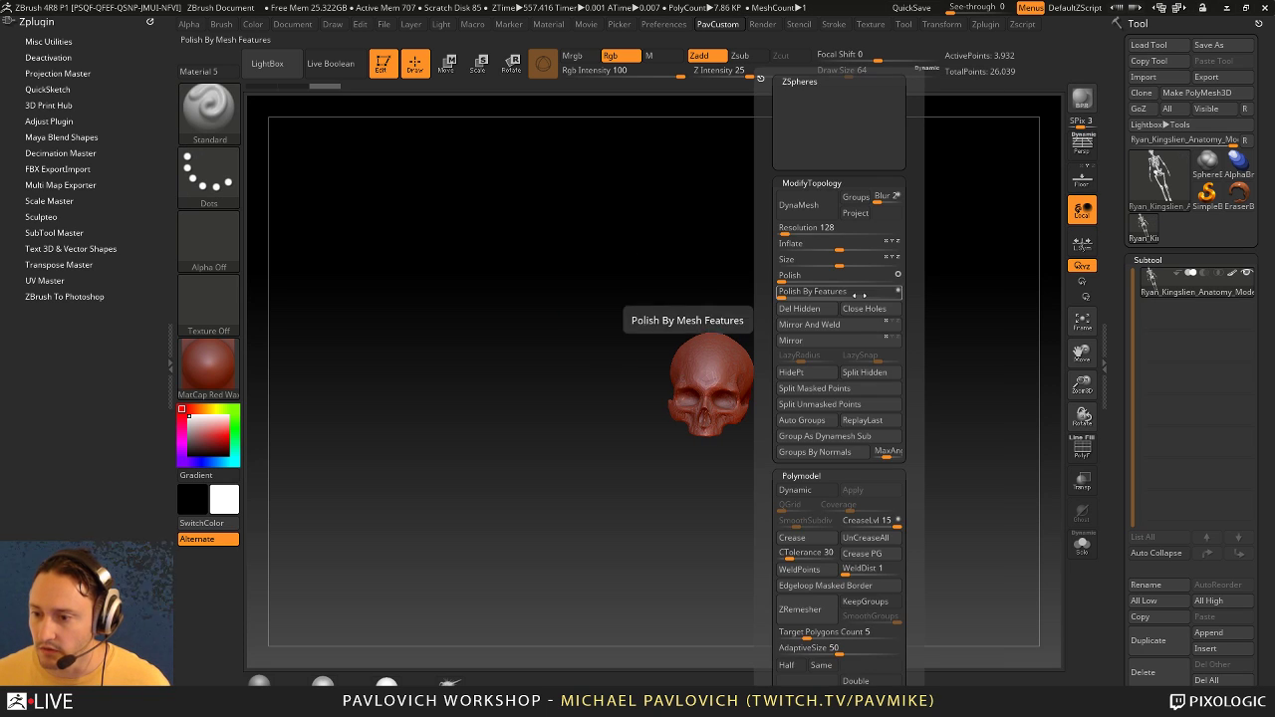
left_click(799, 308)
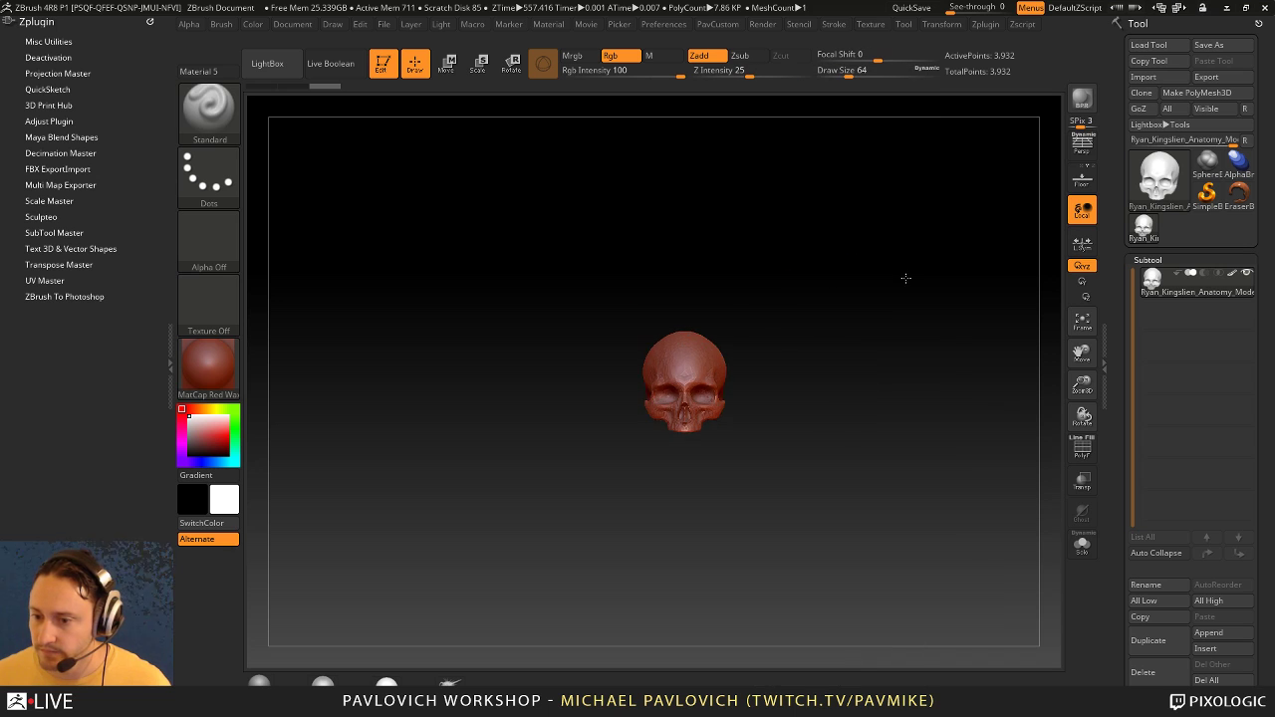
Step: Frame the skull, open its Deformation settings and reduce the draw size to 29
left_click_drag(905, 278, 922, 357)
key("f")
left_click_drag(1114, 427, 1122, 228)
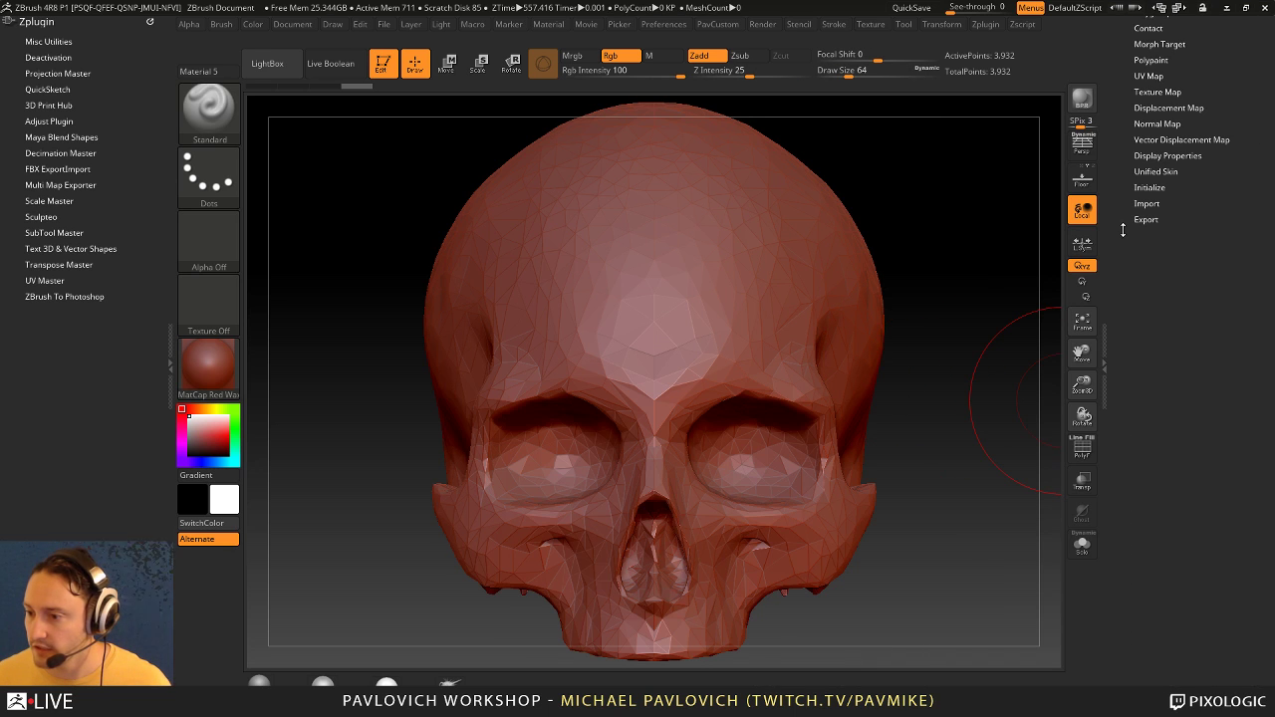
left_click_drag(1120, 98, 1119, 115)
scroll(1121, 150, "up", 5)
left_click(1156, 193)
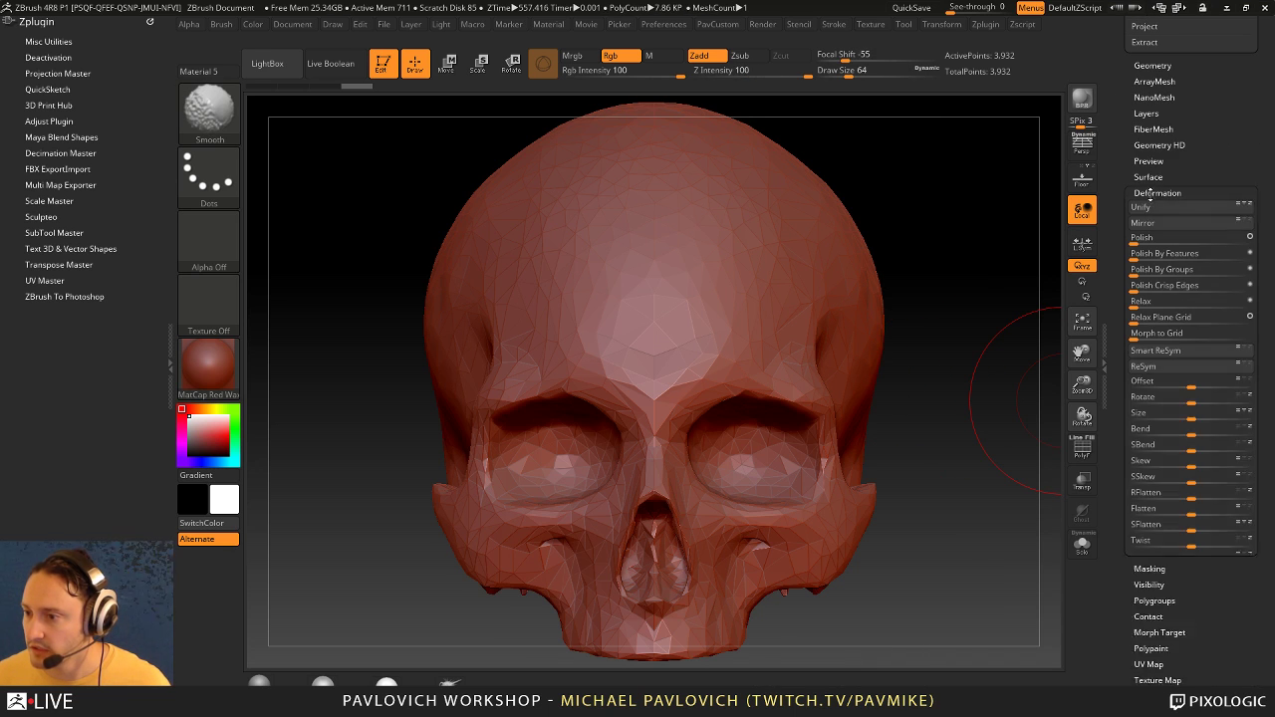
left_click_drag(1008, 204, 921, 292)
key("f")
key("s")
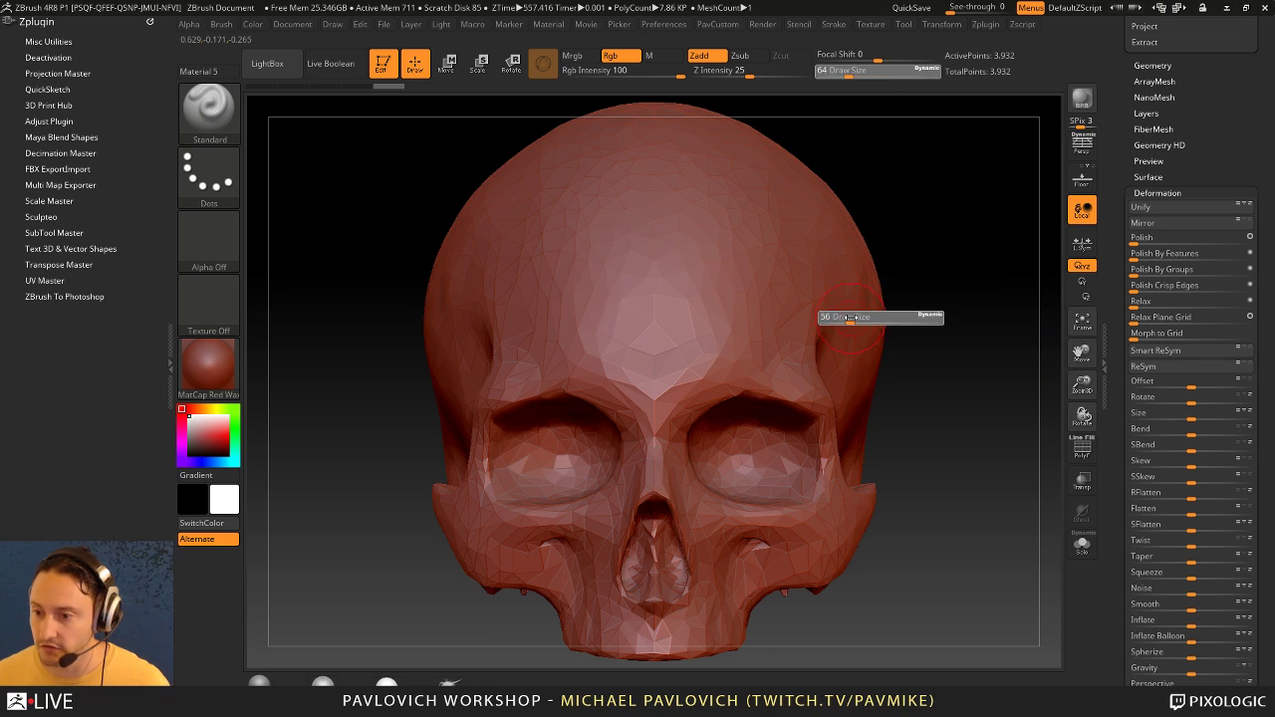
left_click_drag(850, 318, 839, 318)
Step: Check the skull's wireframe, subdivide the mesh once and display it in a grey material
left_click_drag(1113, 159, 1110, 310)
left_click_drag(974, 310, 894, 423, "alt")
left_click(1082, 451)
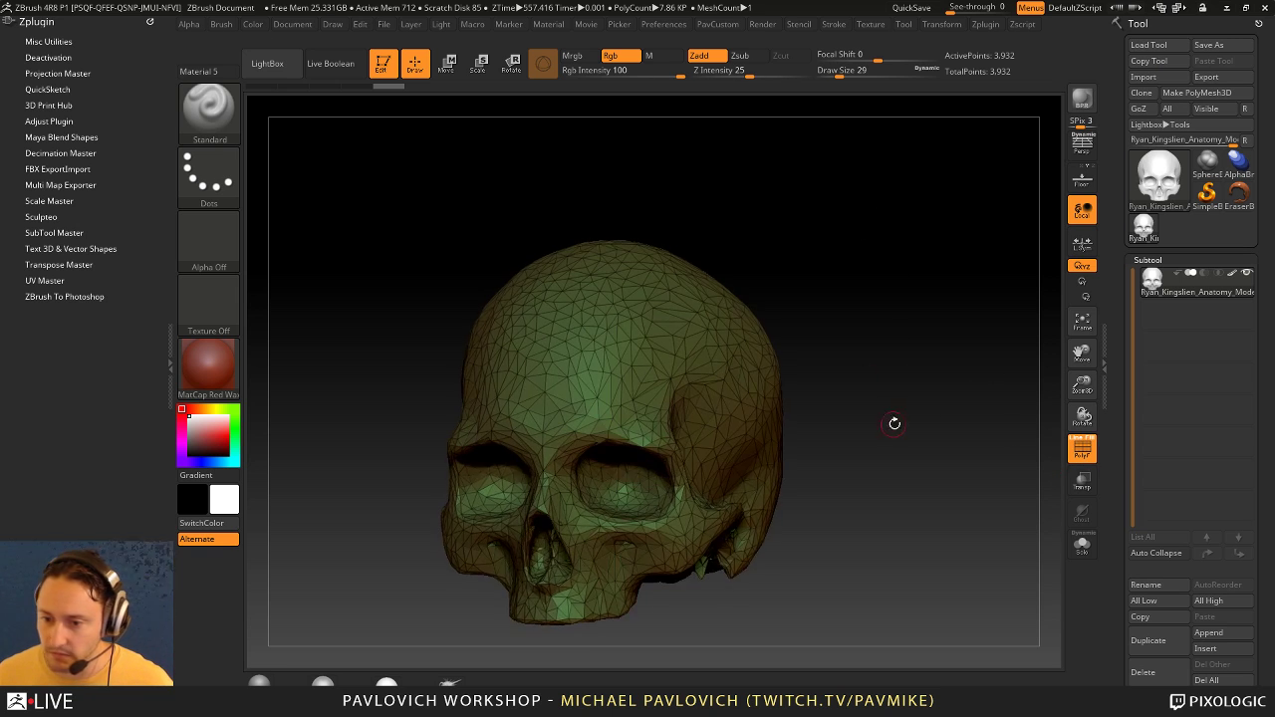
left_click(1082, 450)
key("ctrl+d")
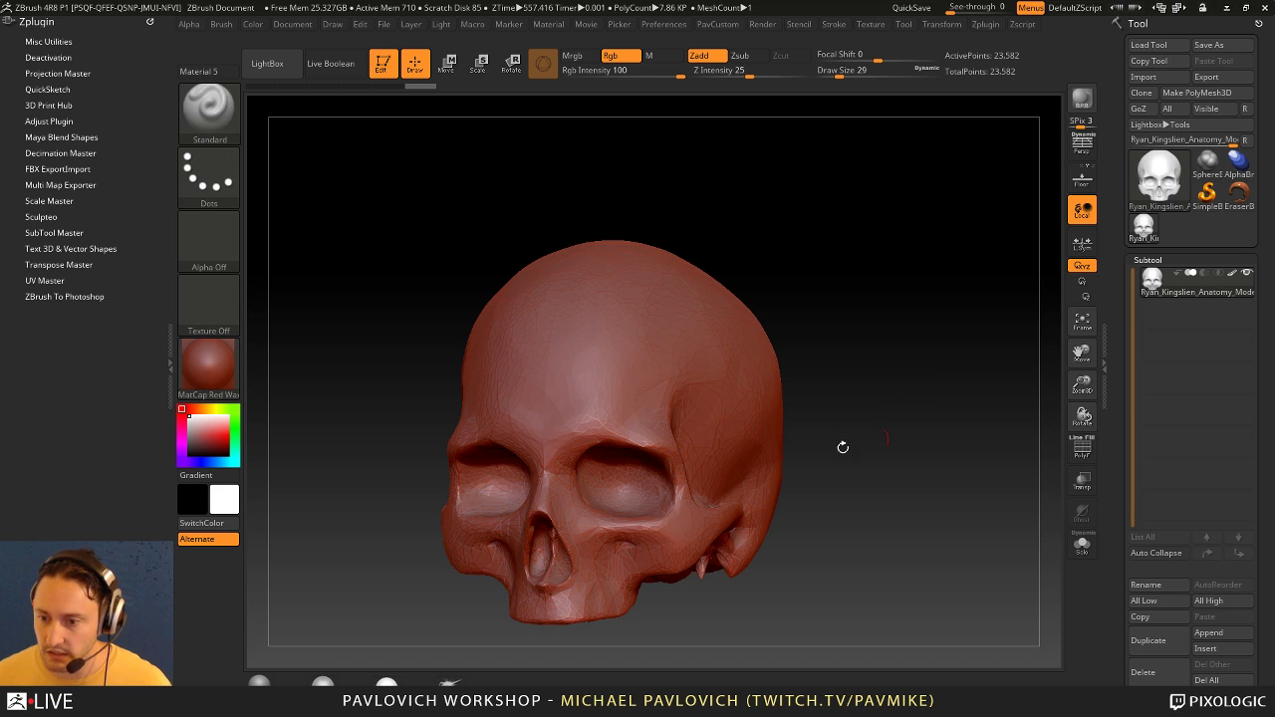
left_click(259, 681)
left_click_drag(892, 356, 898, 329, "alt")
Step: Switch to Houdini and start GoZ to open its port for models from ZBrush
key("super")
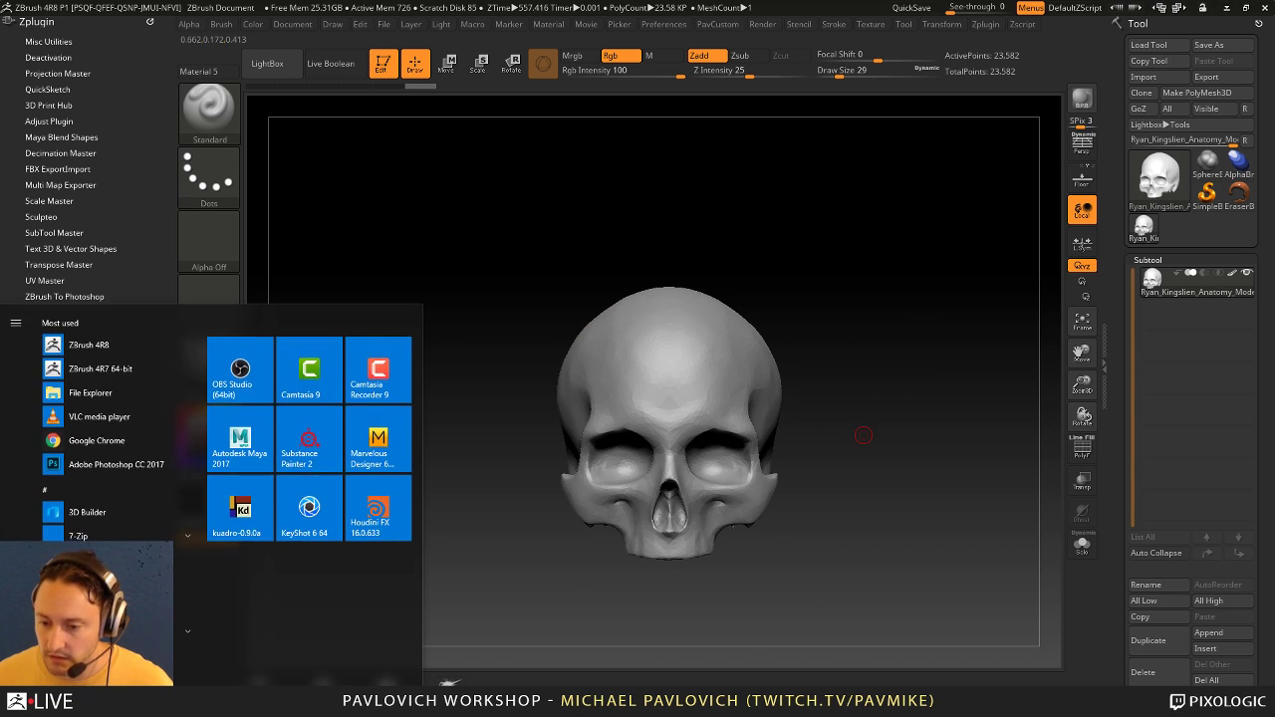
left_click(498, 705)
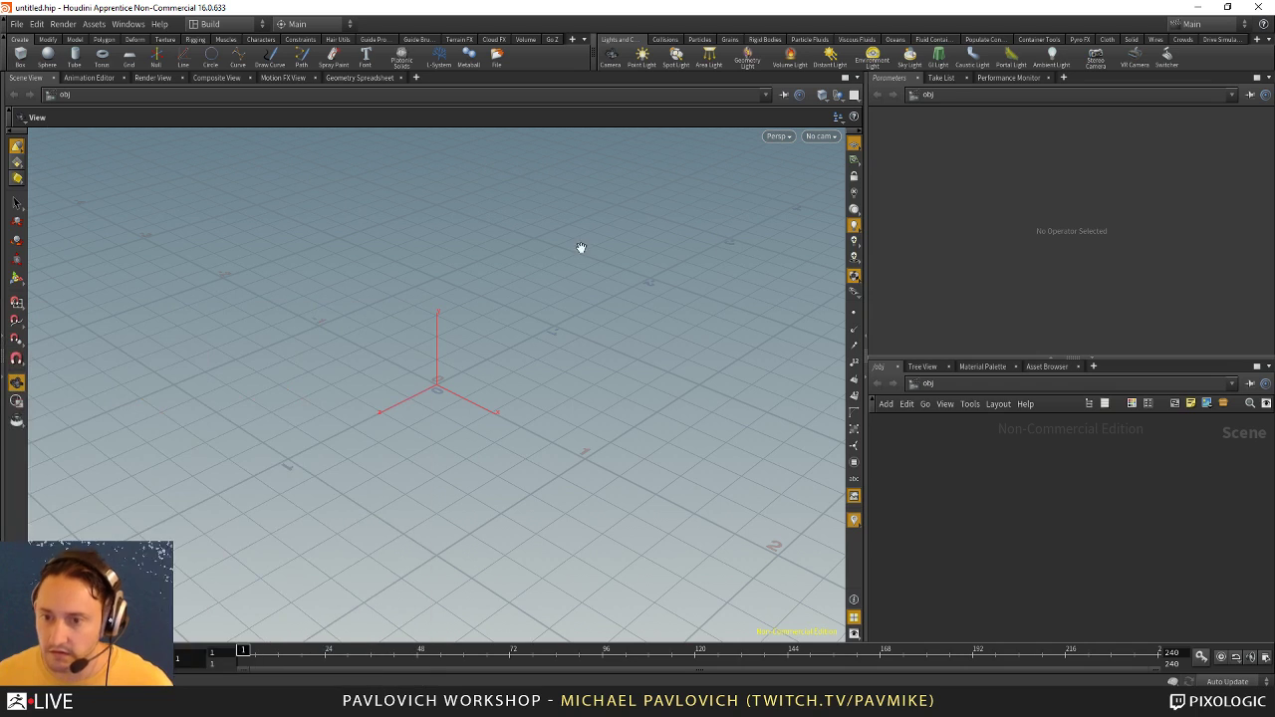
left_click(548, 39)
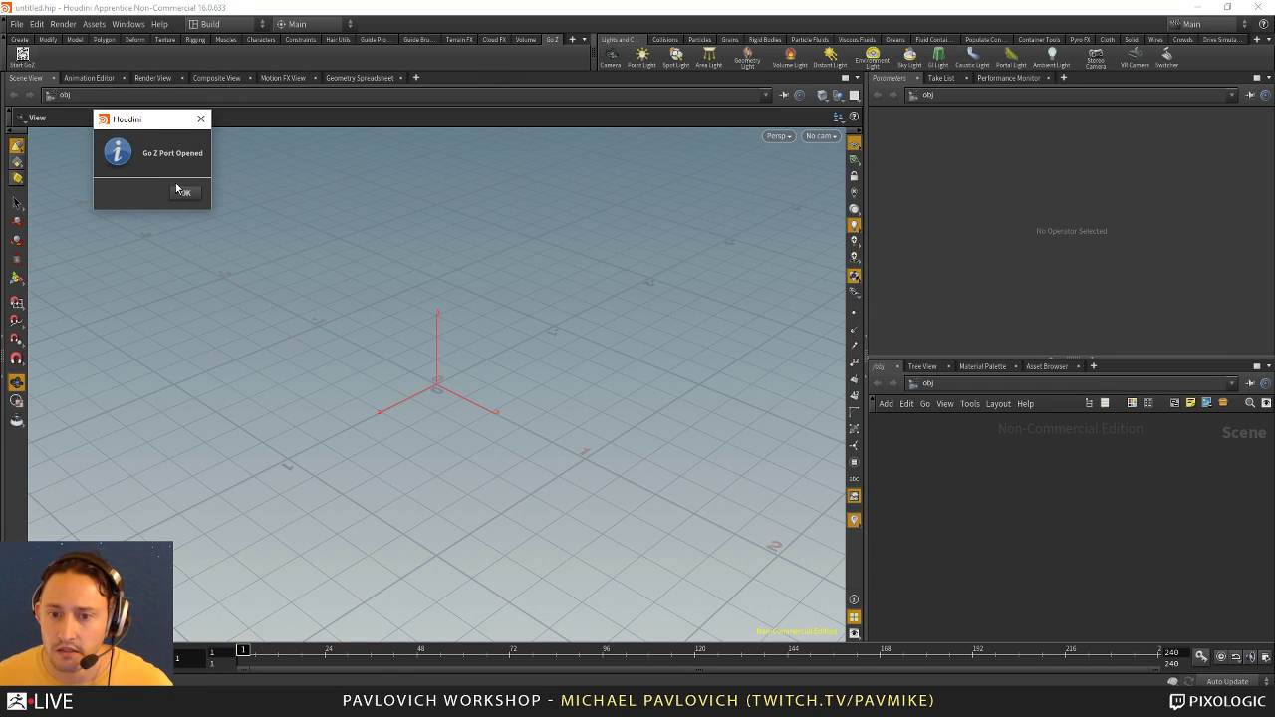
Step: Close the open-port notice, send the skull from ZBrush to Houdini through GoZ and look it over there
left_click(180, 190)
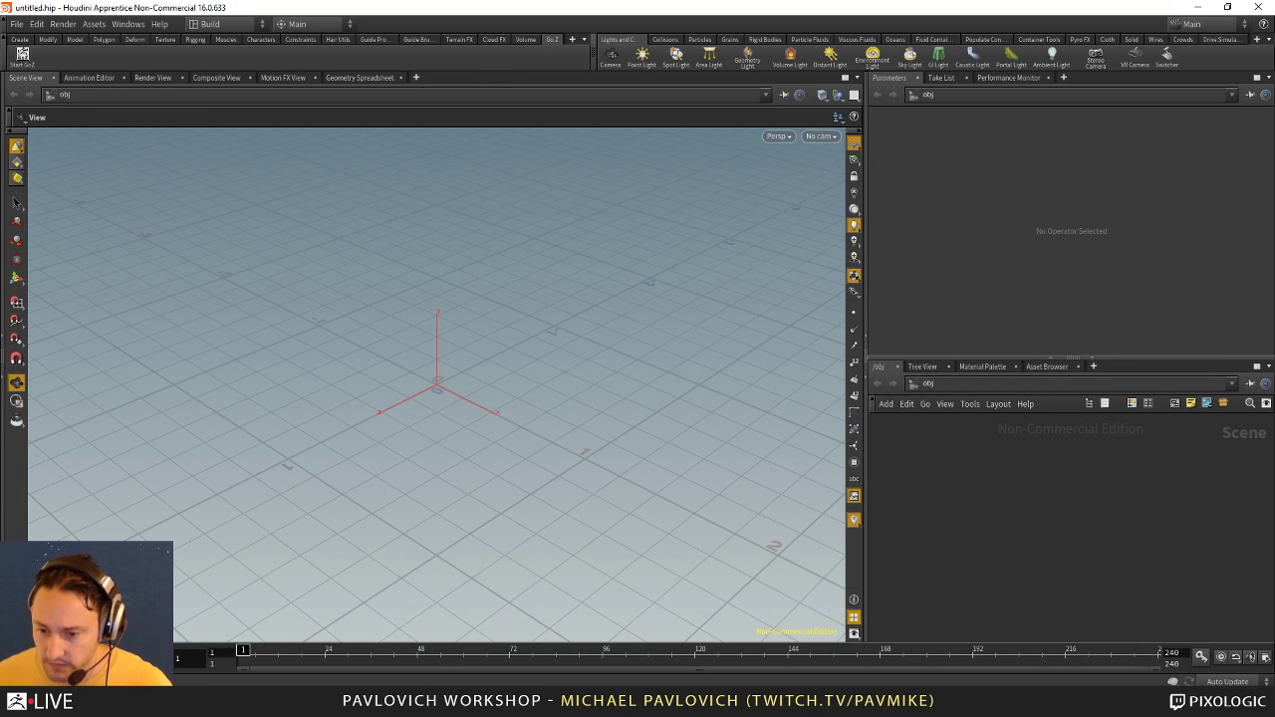
key("alt+Tab")
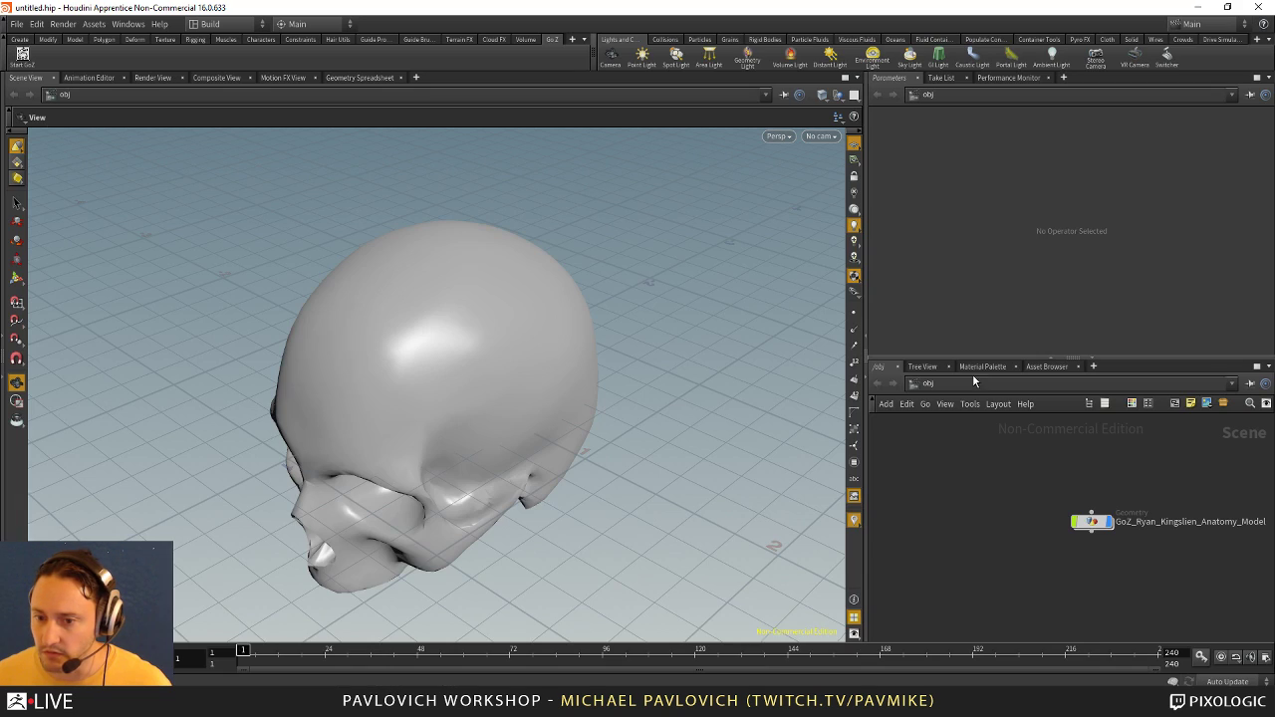
left_click_drag(221, 127, 253, 168, "alt")
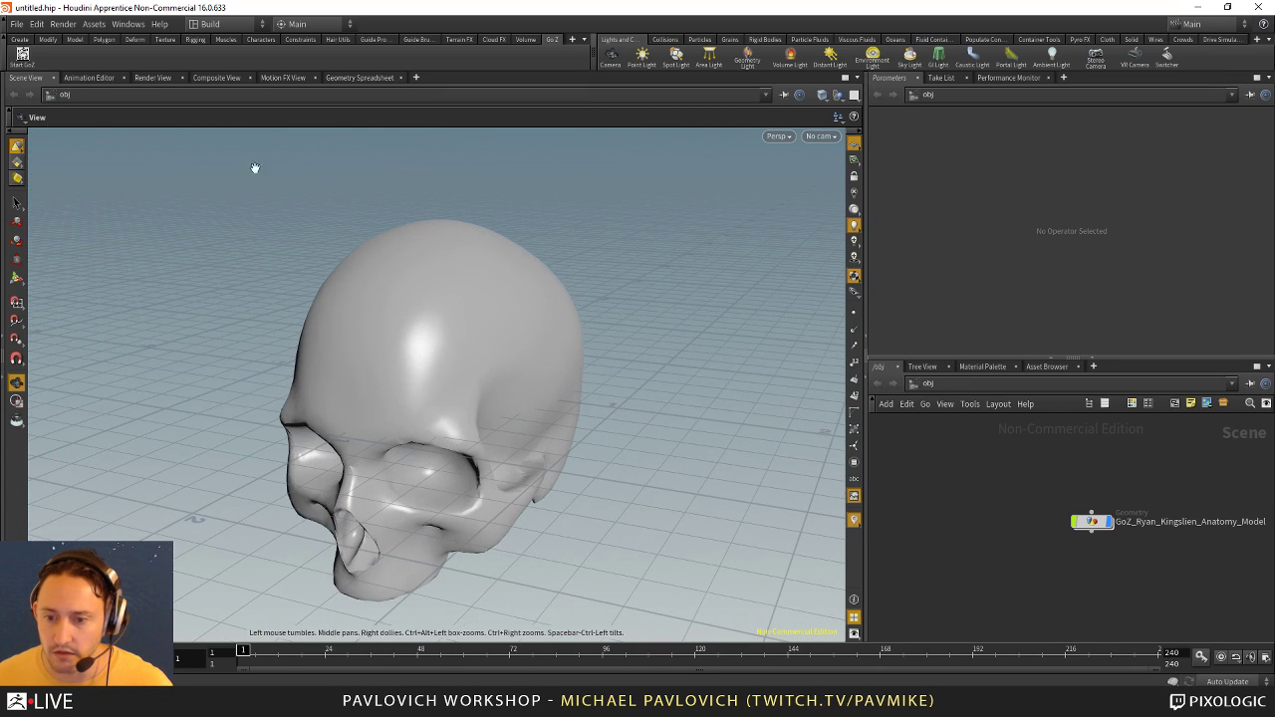
Step: Start a new Houdini scene, discarding the changes to the untitled one
left_click(17, 25)
left_click(22, 39)
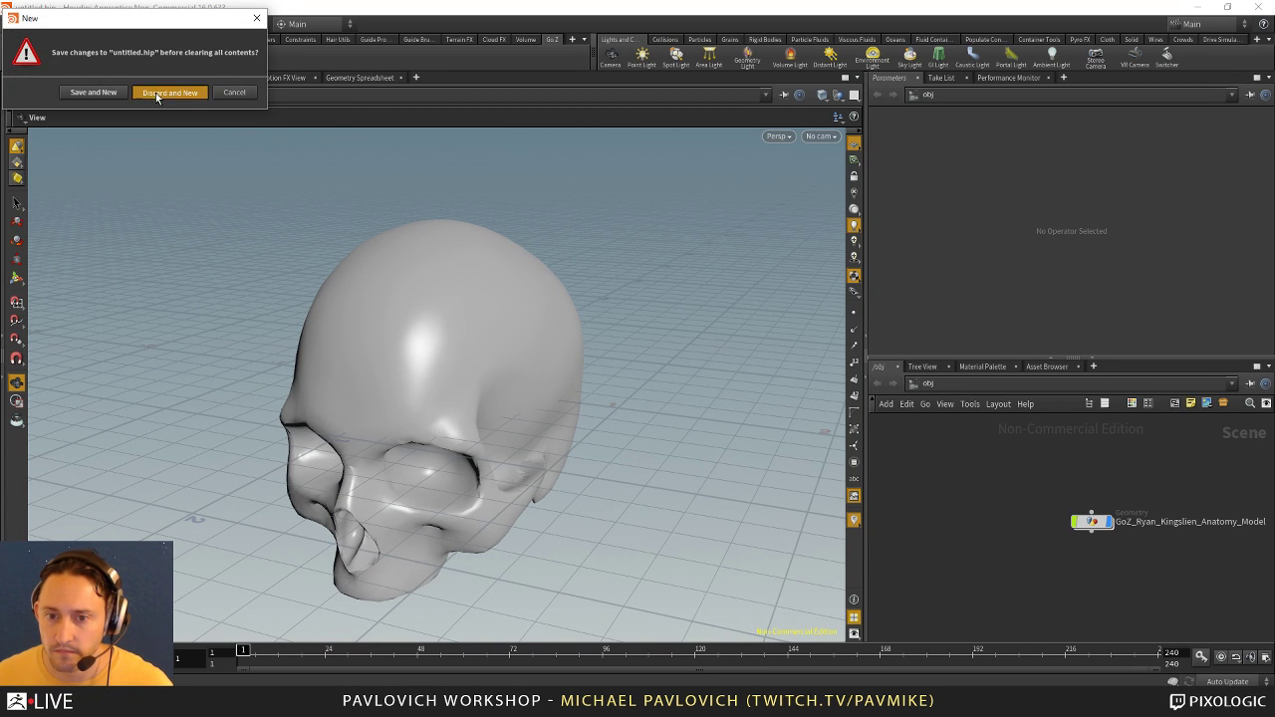
left_click(156, 93)
Step: In ZBrush, set the skull to subdivision level 2 and delete its lower subdivision level
key("alt+Tab")
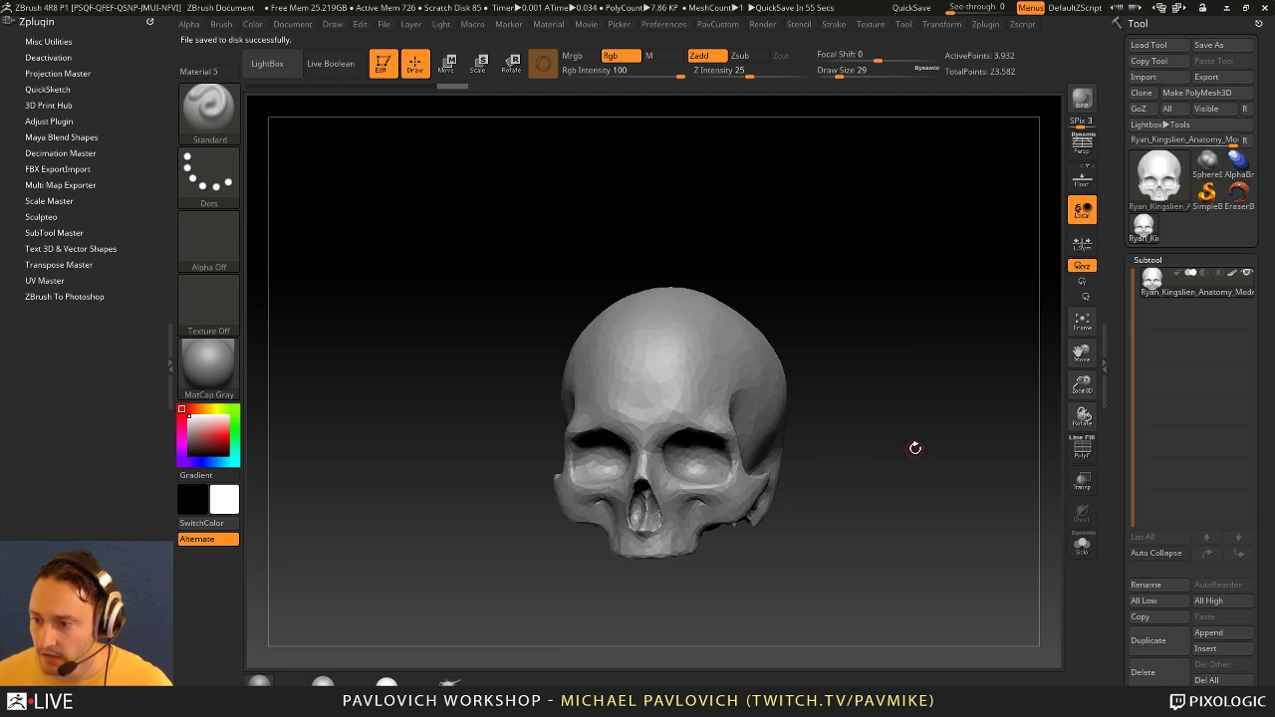
left_click_drag(913, 447, 936, 444)
left_click_drag(1121, 397, 1126, 279)
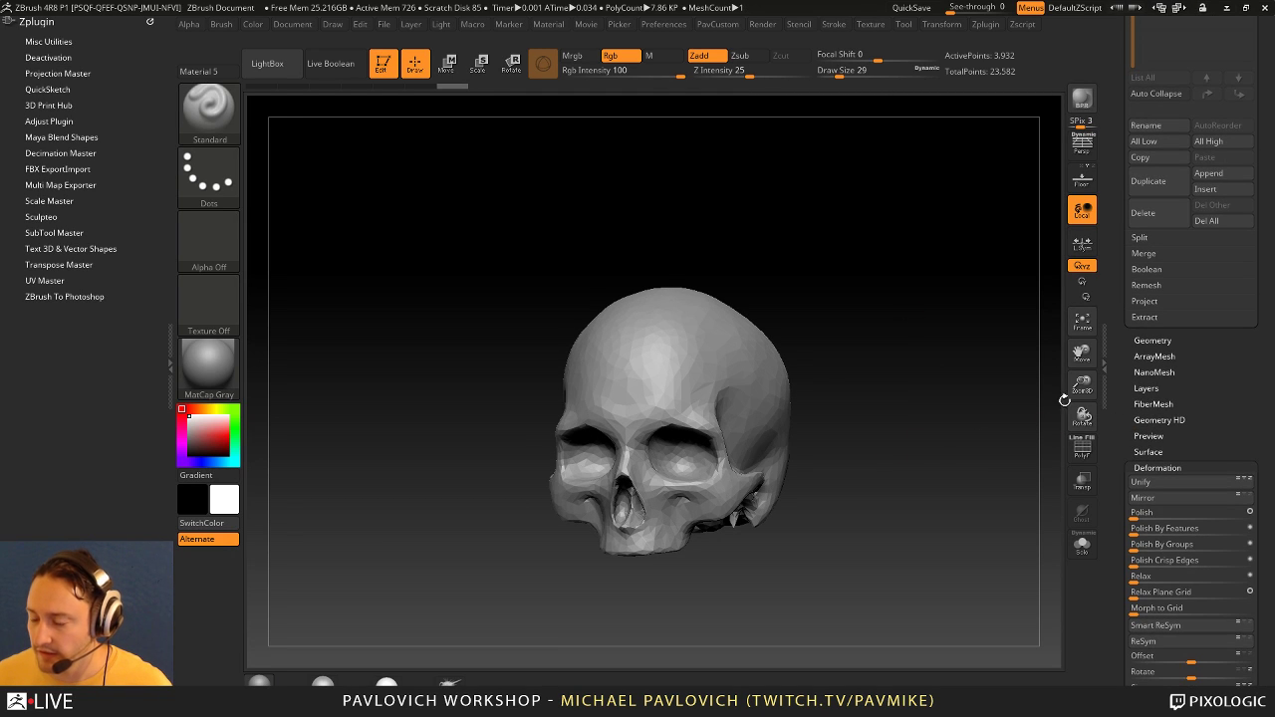
left_click(1165, 341)
left_click_drag(1001, 438, 904, 444)
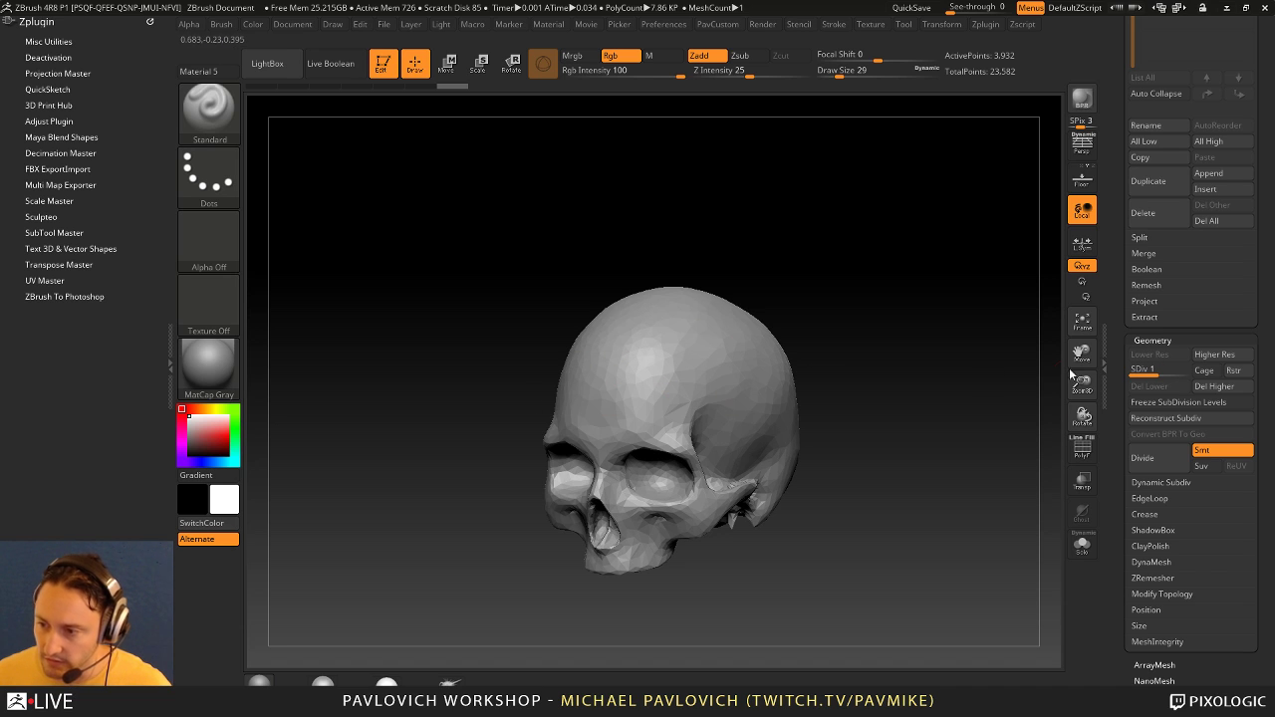
key("d")
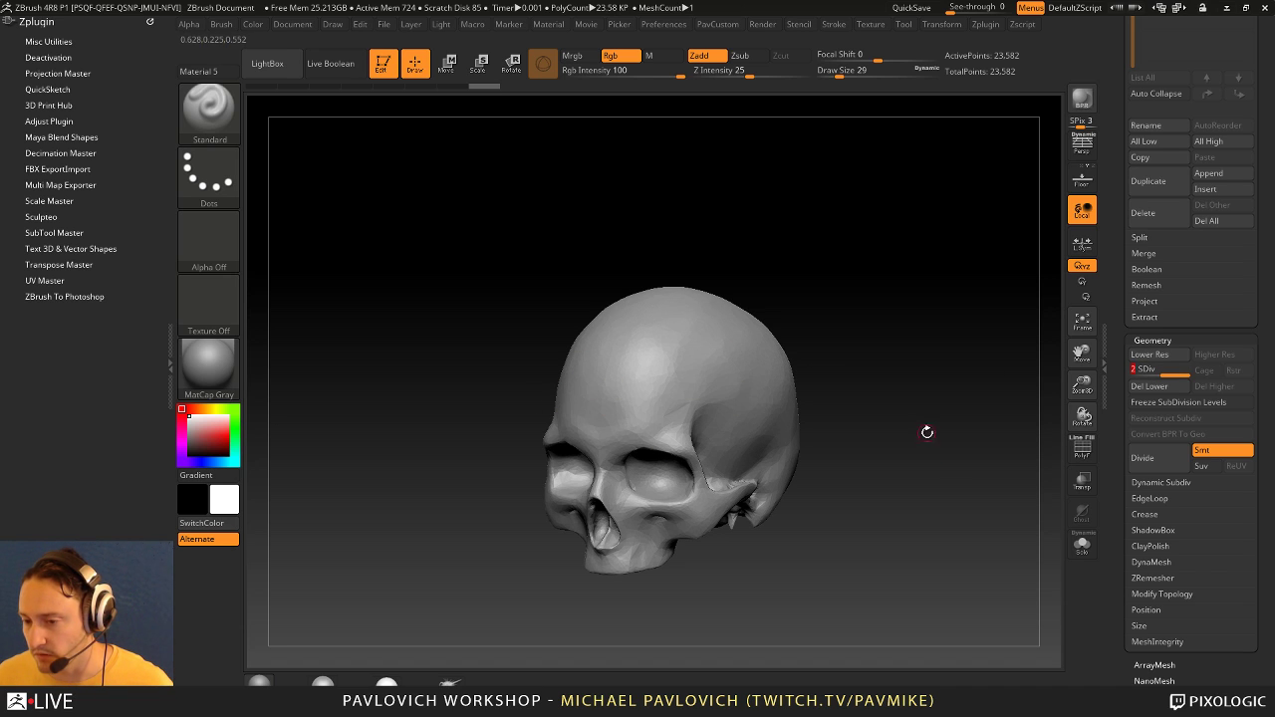
left_click(1174, 389)
Step: Send the subdivided skull through GoZ and switch to Houdini
left_click_drag(1115, 315, 1126, 552)
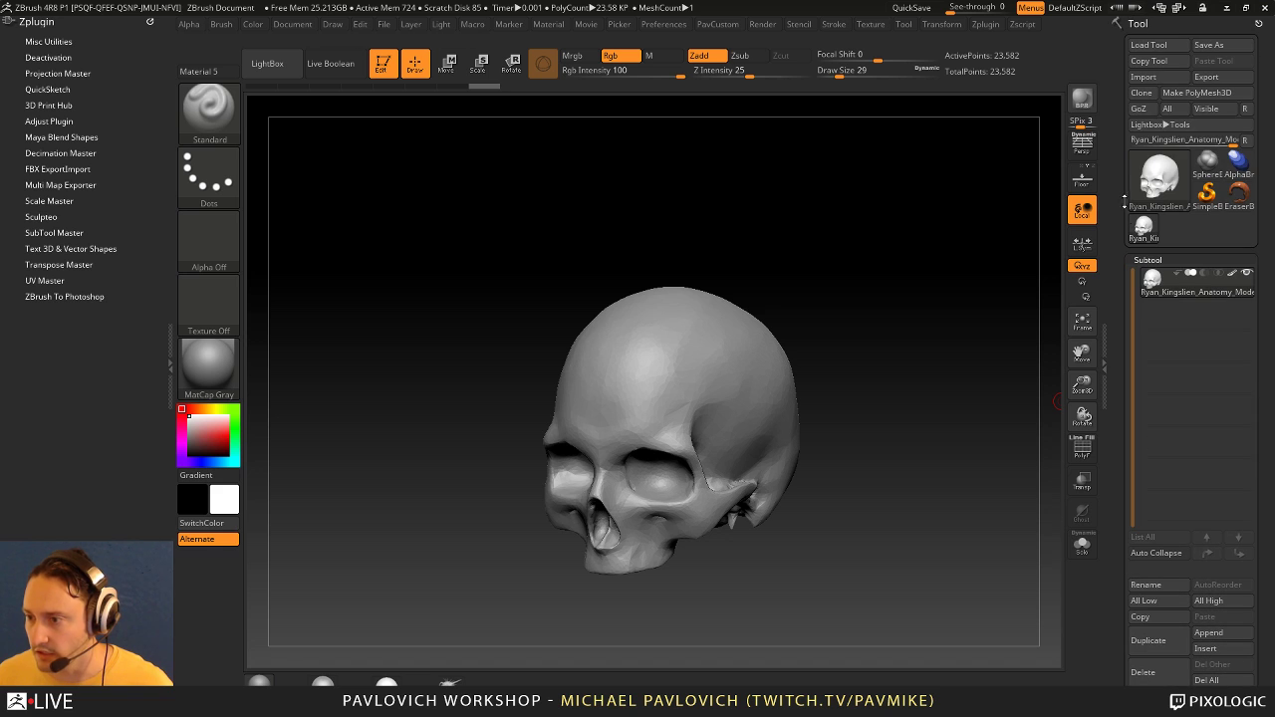
left_click(1149, 109)
key("alt+Tab")
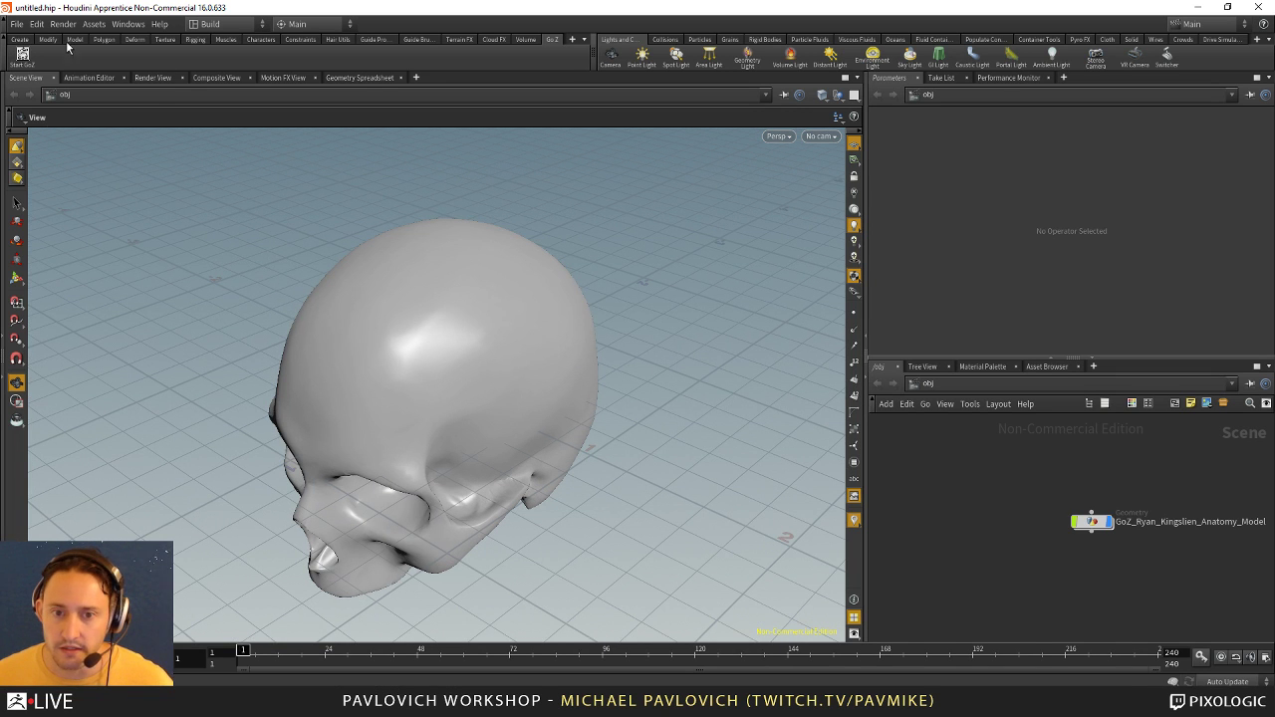
Step: Install the digital asset library F:/HoudiniVDM/sop_create_vector_displacement_plane.hda for the current HIP file only
left_click(17, 23)
mouse_move(29, 215)
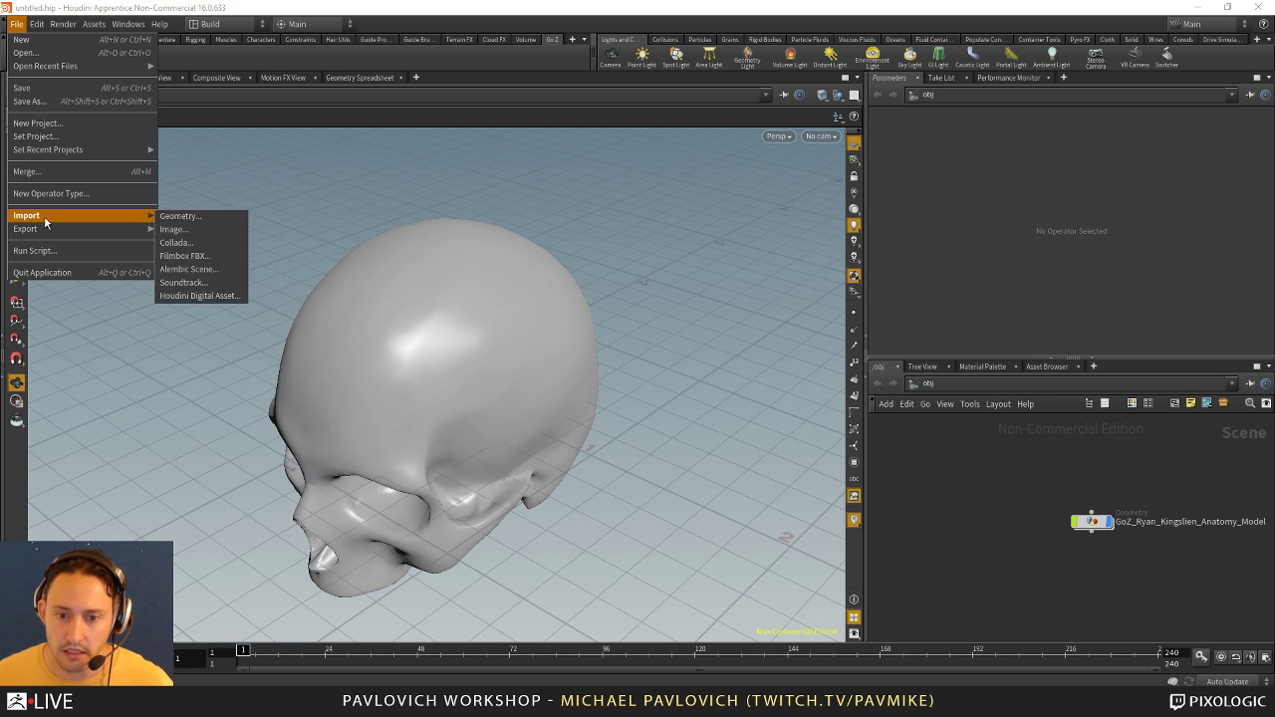
left_click(200, 297)
left_click(284, 206)
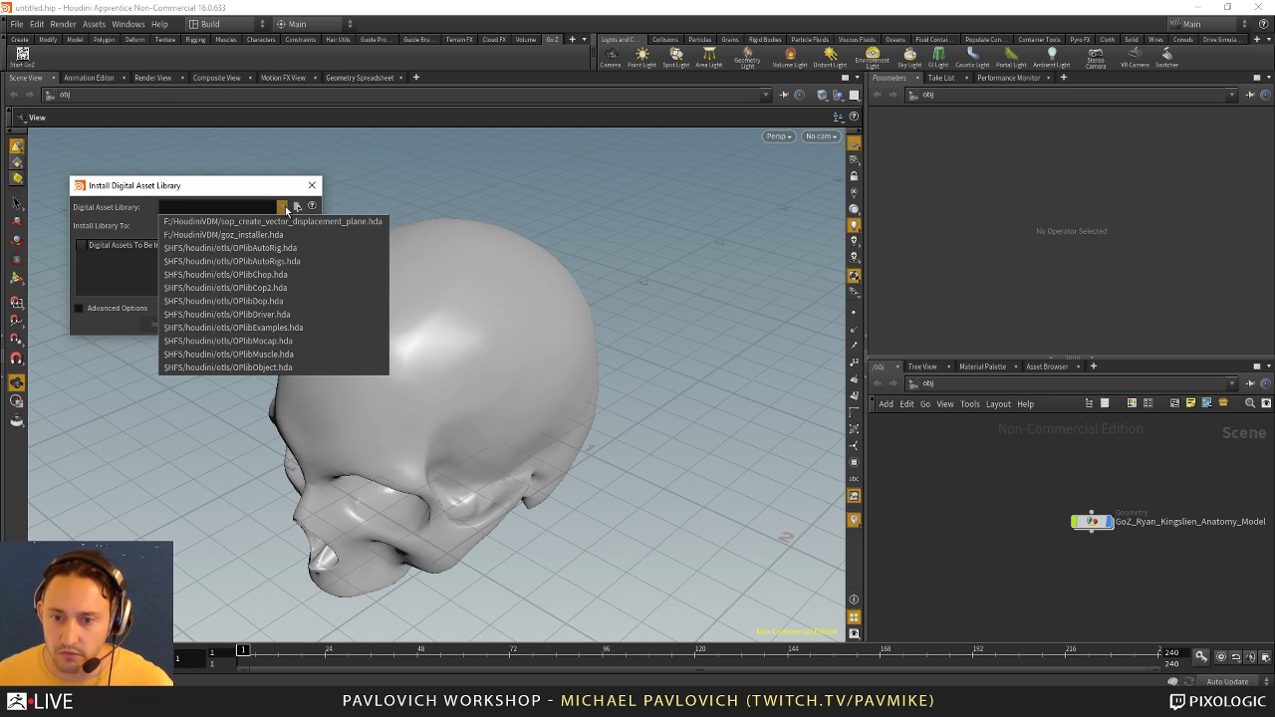
left_click(264, 221)
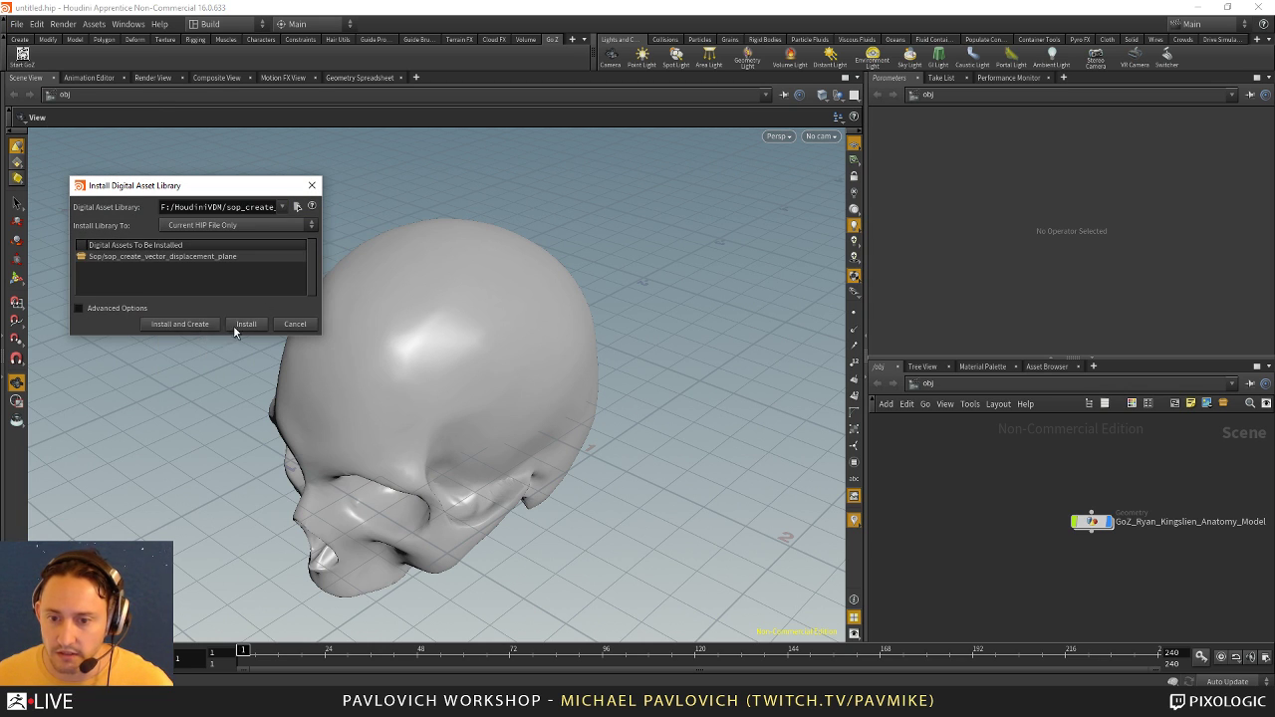
left_click(233, 326)
Step: Move the imported skull's geometry node aside, enter its network and bring up the list of nodes to add
left_click_drag(1079, 528, 983, 466)
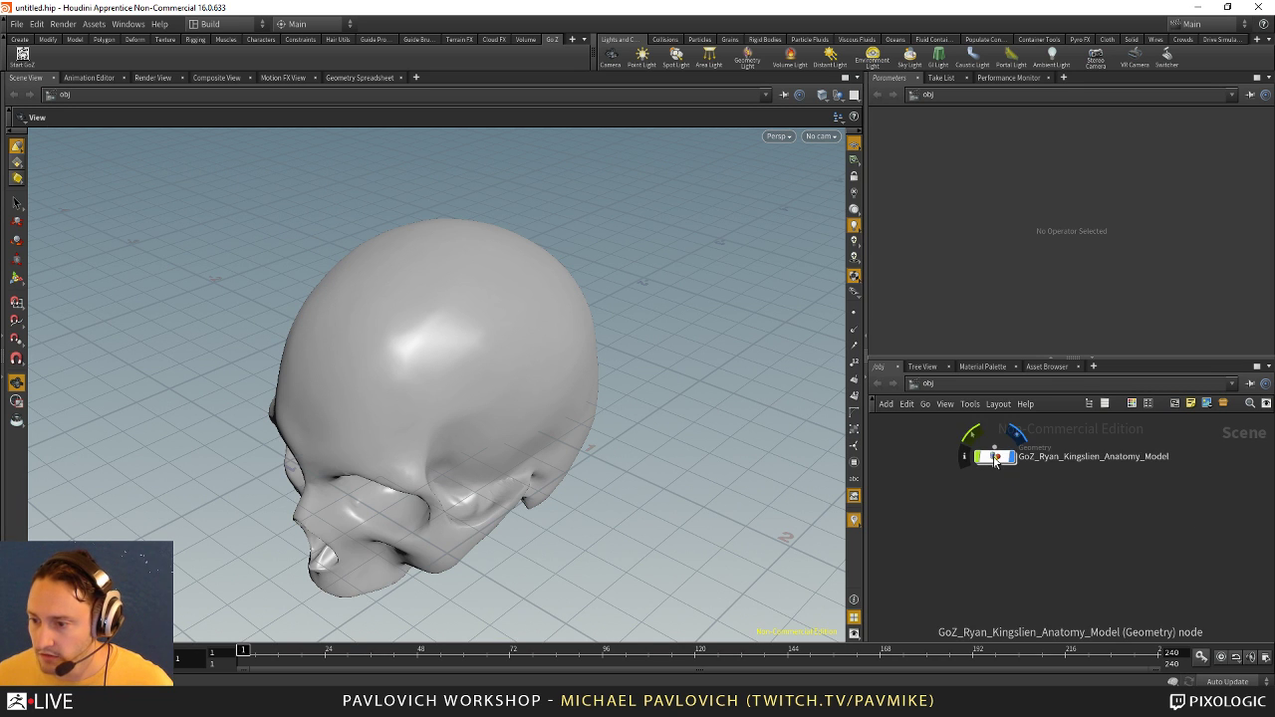
double_click(995, 457)
key("Tab")
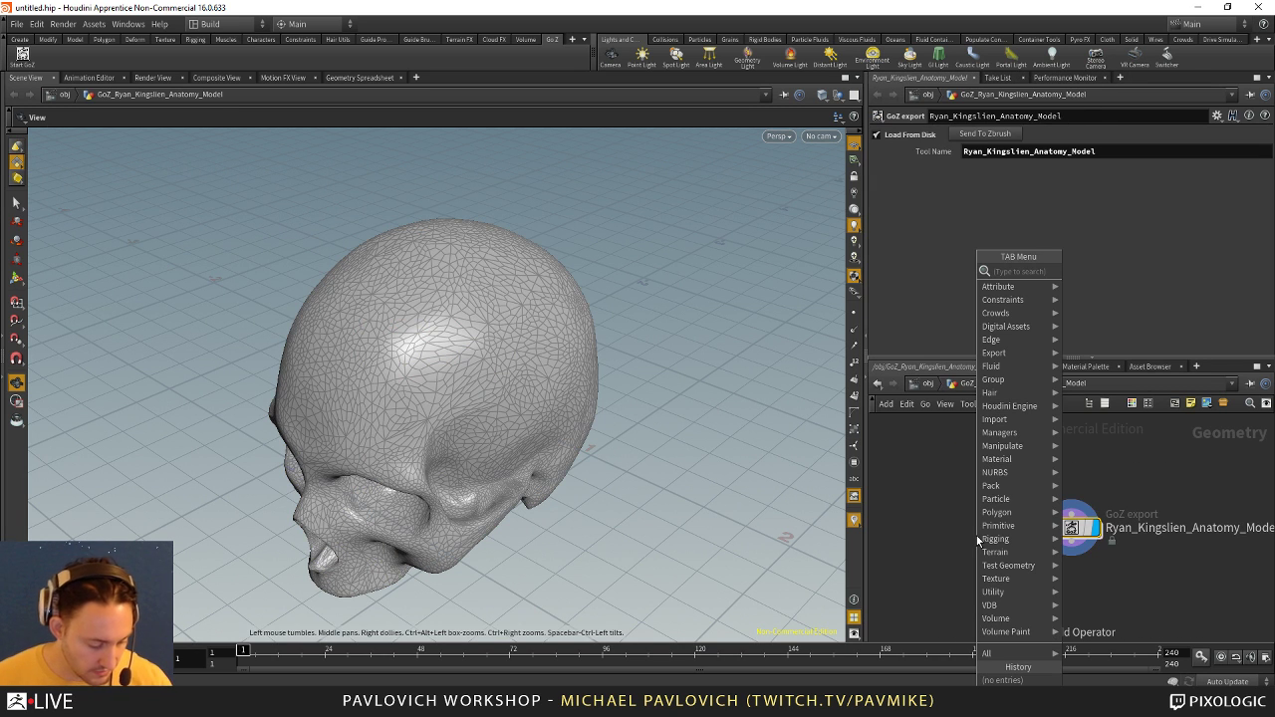
Step: Add a Create Vector Displacement Plane node below the skull's GoZ export node, wired to it, and display its result
type("vec")
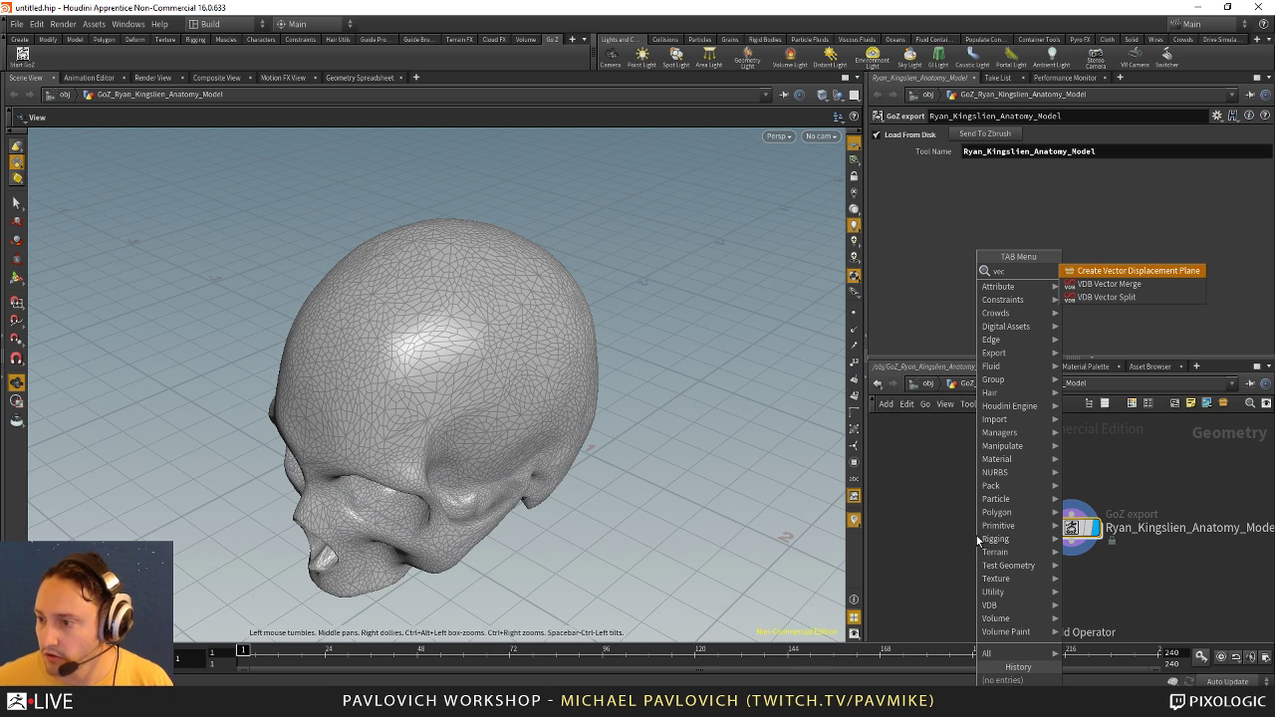
left_click(1141, 271)
left_click(1072, 586)
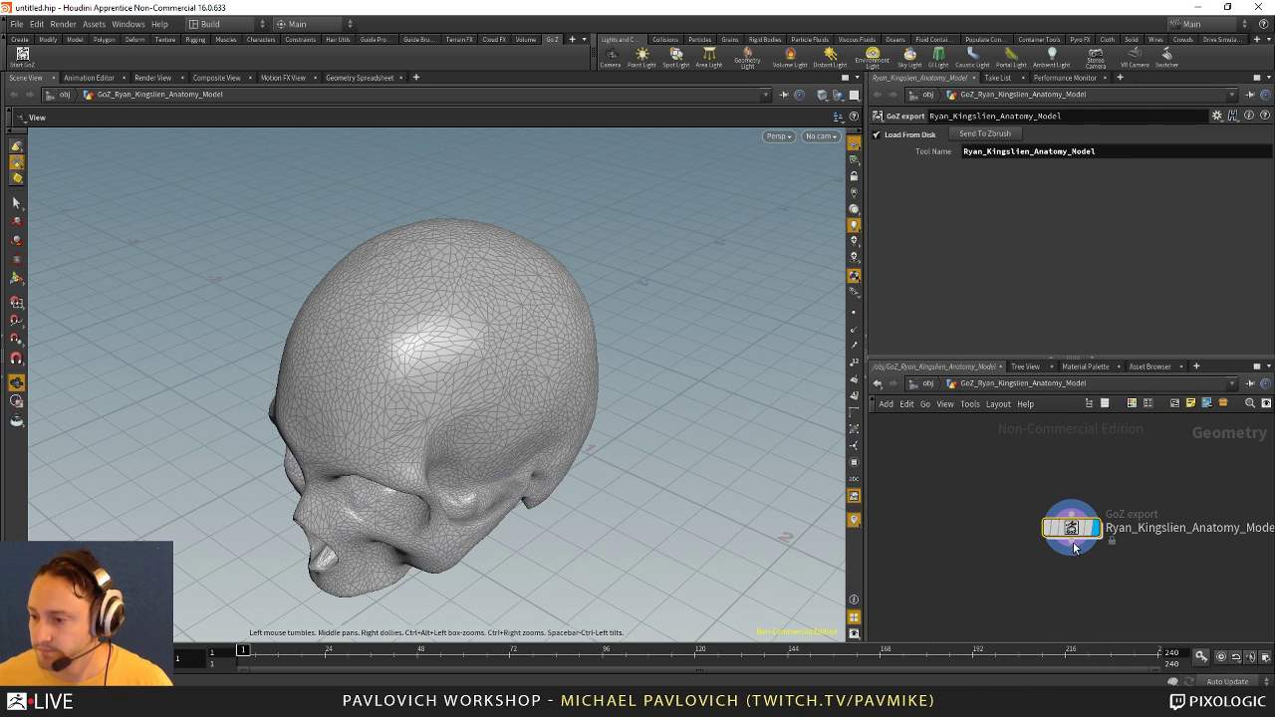
left_click(1093, 589)
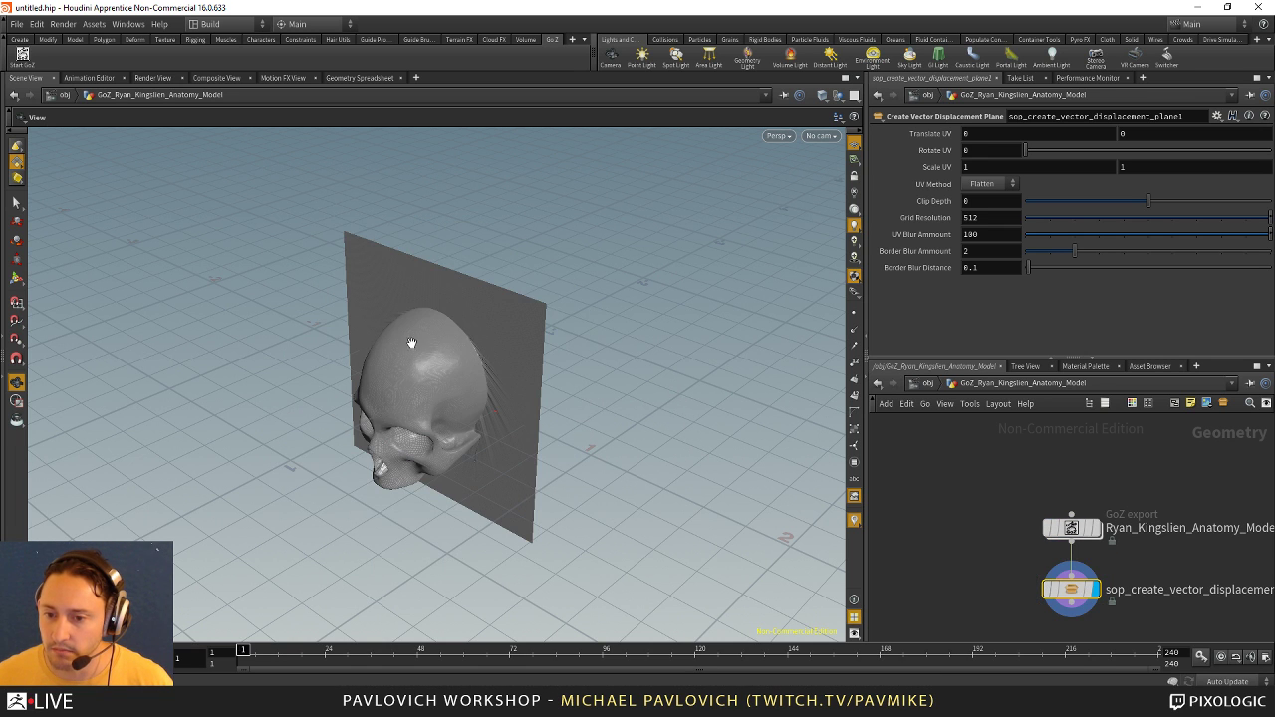
Step: Set the displacement plane's Grid Resolution to 128 and its Clip Depth to -0.03
left_click_drag(412, 342, 630, 371)
left_click_drag(981, 219, 900, 219)
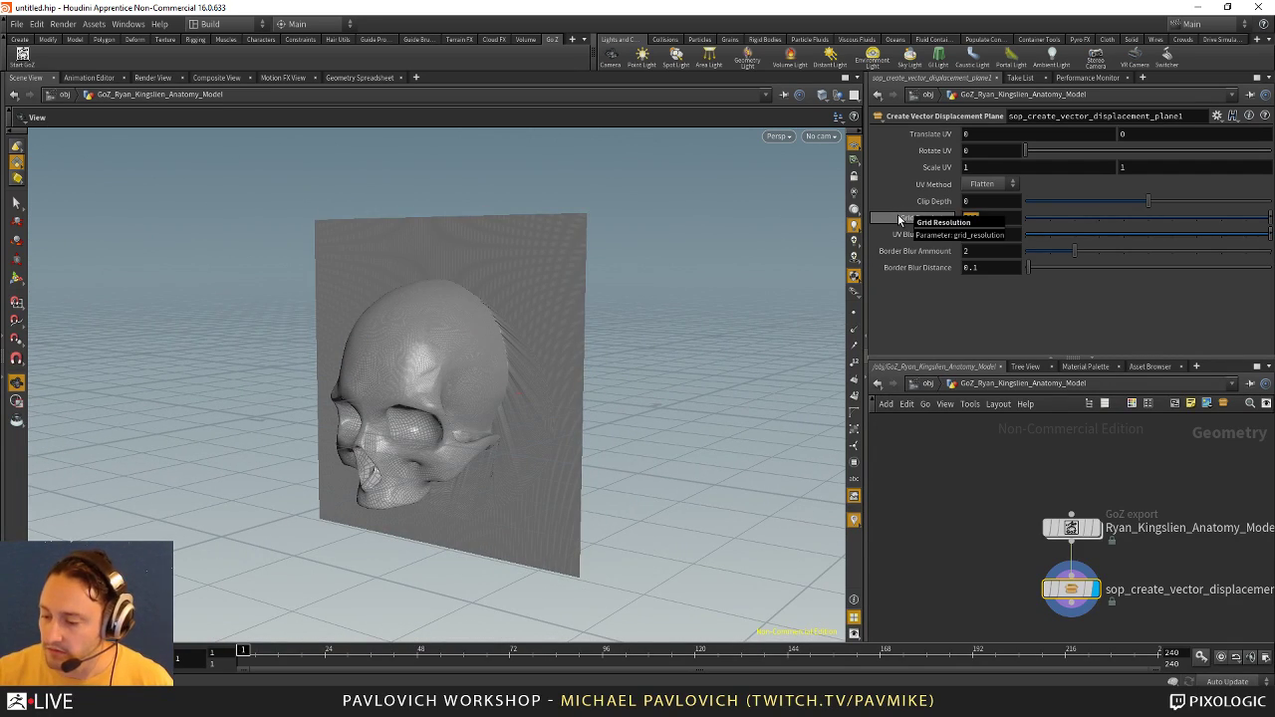
type("128")
key("Return")
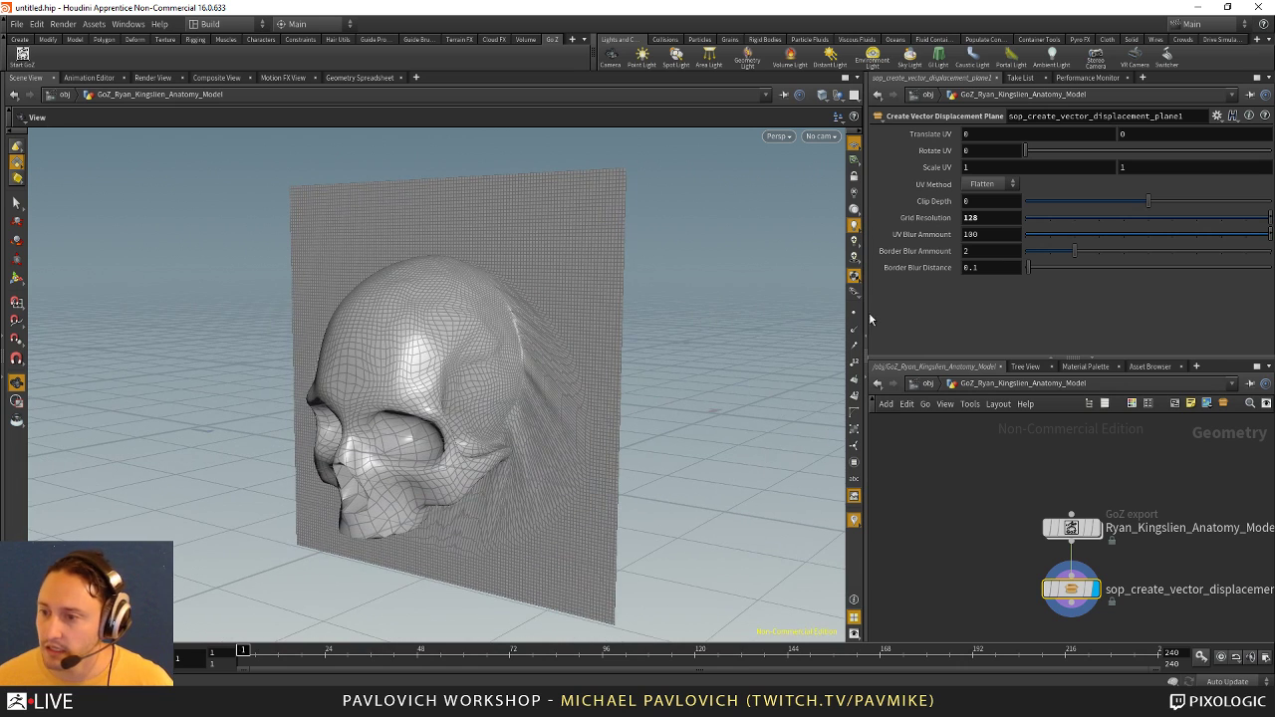
middle_click_drag(942, 202, 909, 215)
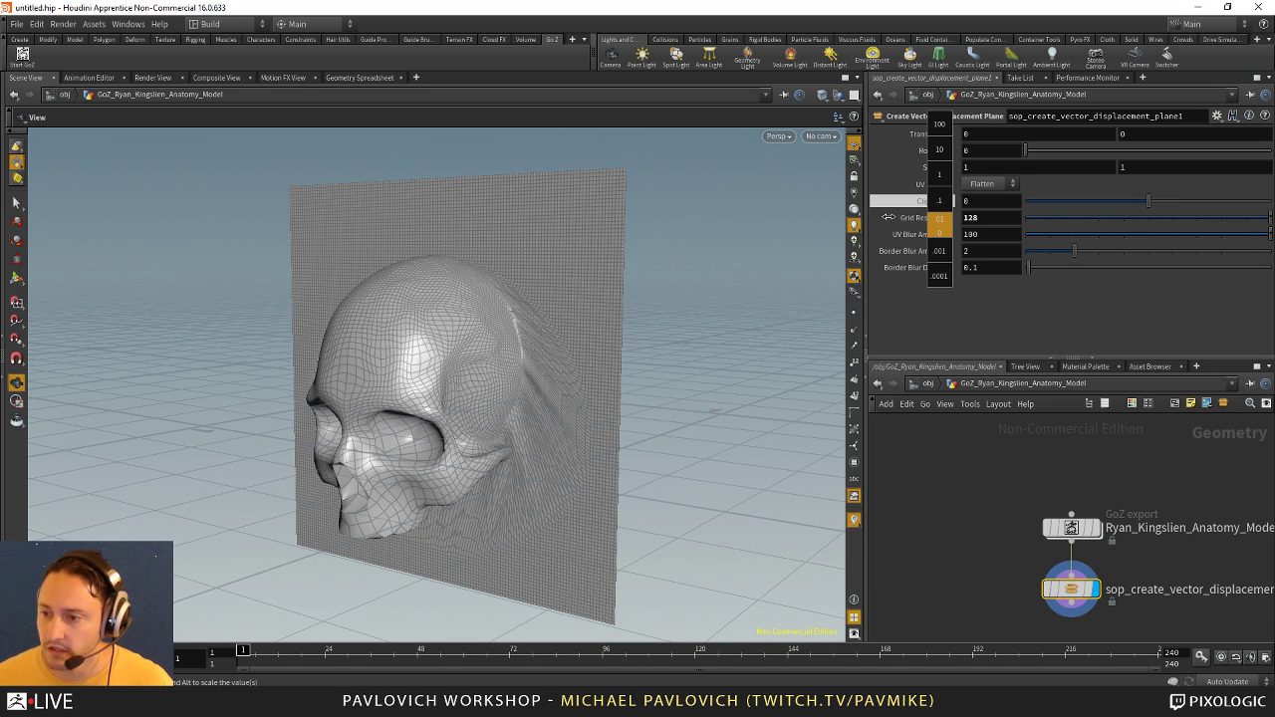
middle_click_drag(739, 260, 979, 188)
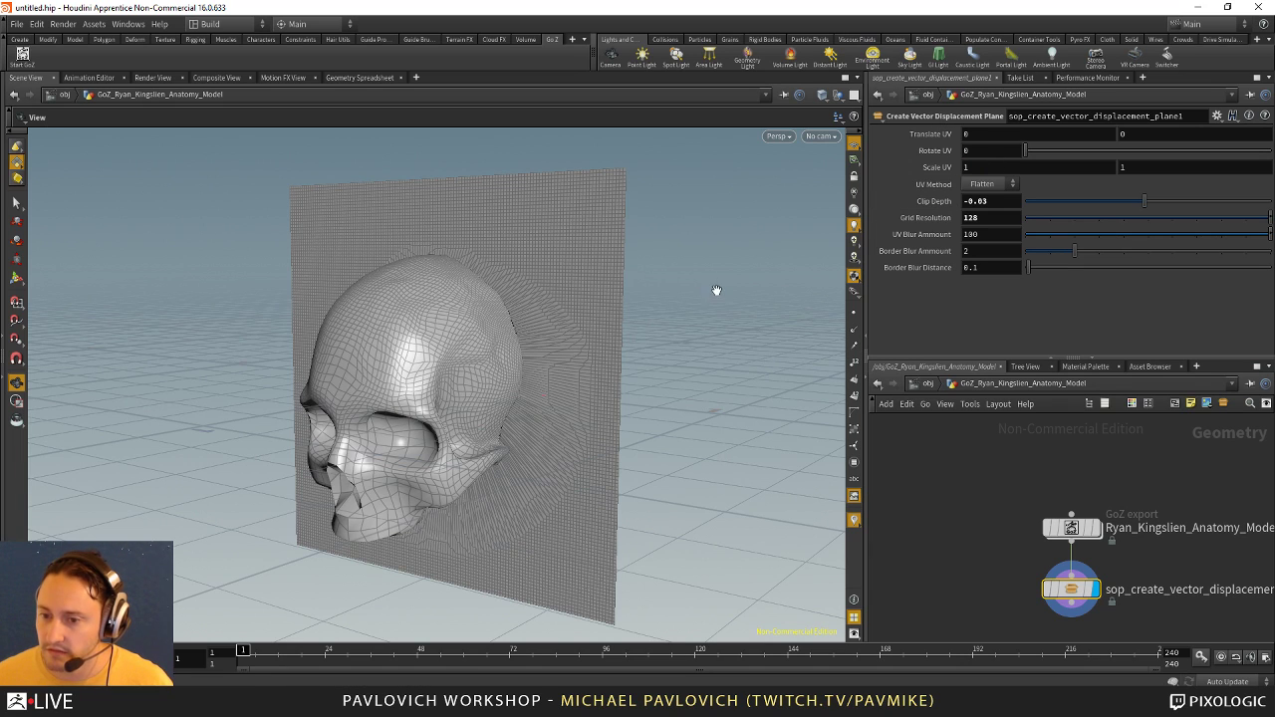
left_click_drag(714, 288, 842, 241)
Step: Try the Pelt UV Method on the displacement plane, inspect the mesh from behind and return to Flatten
left_click(984, 184)
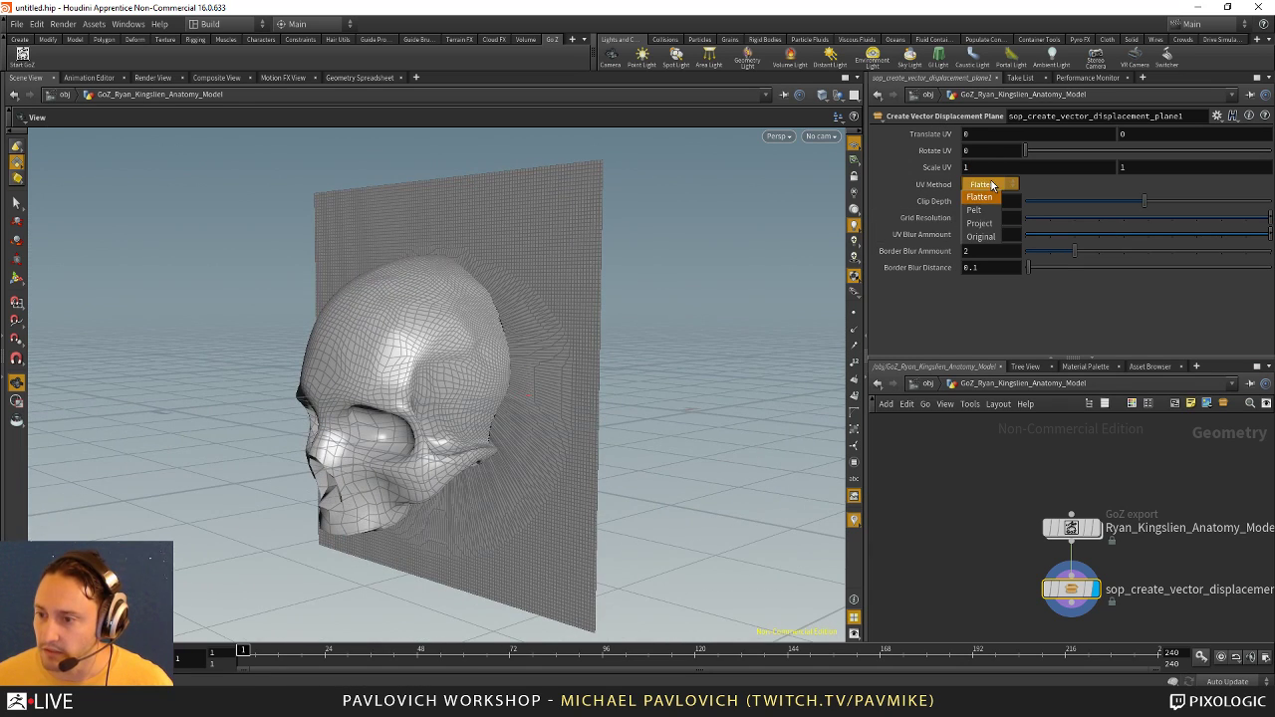
left_click(982, 203)
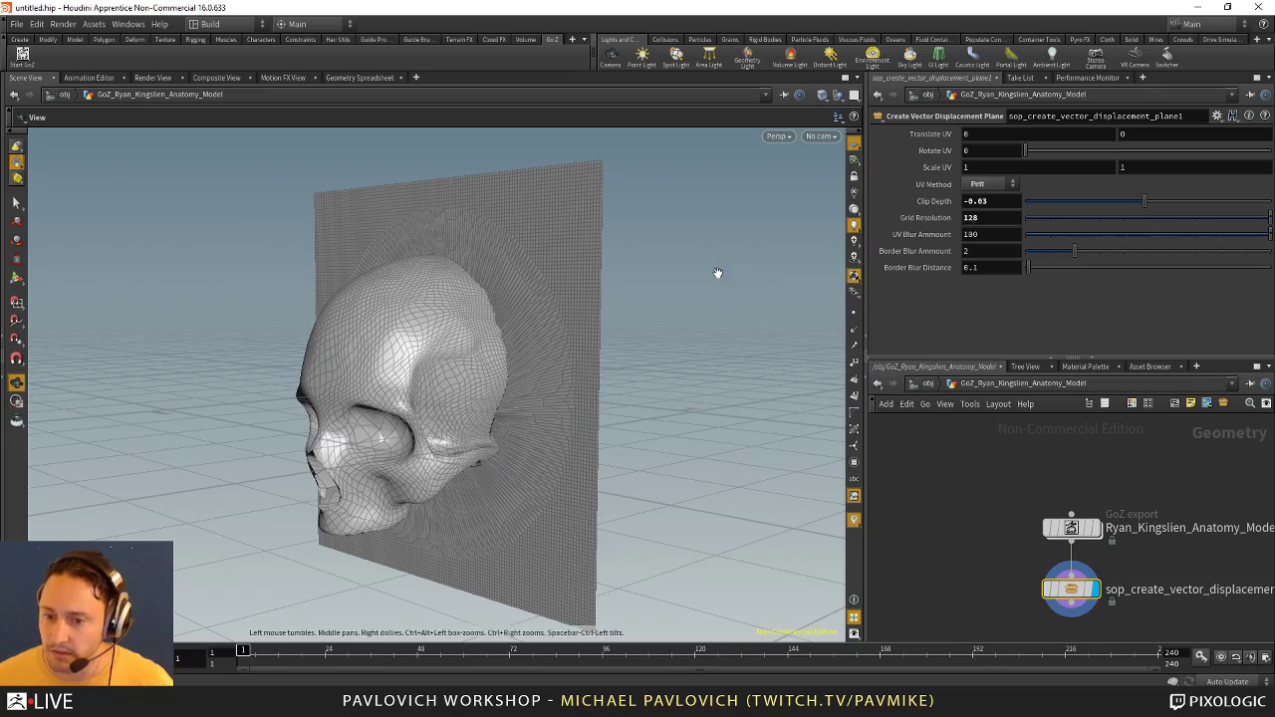
left_click_drag(718, 272, 412, 276)
left_click(969, 189)
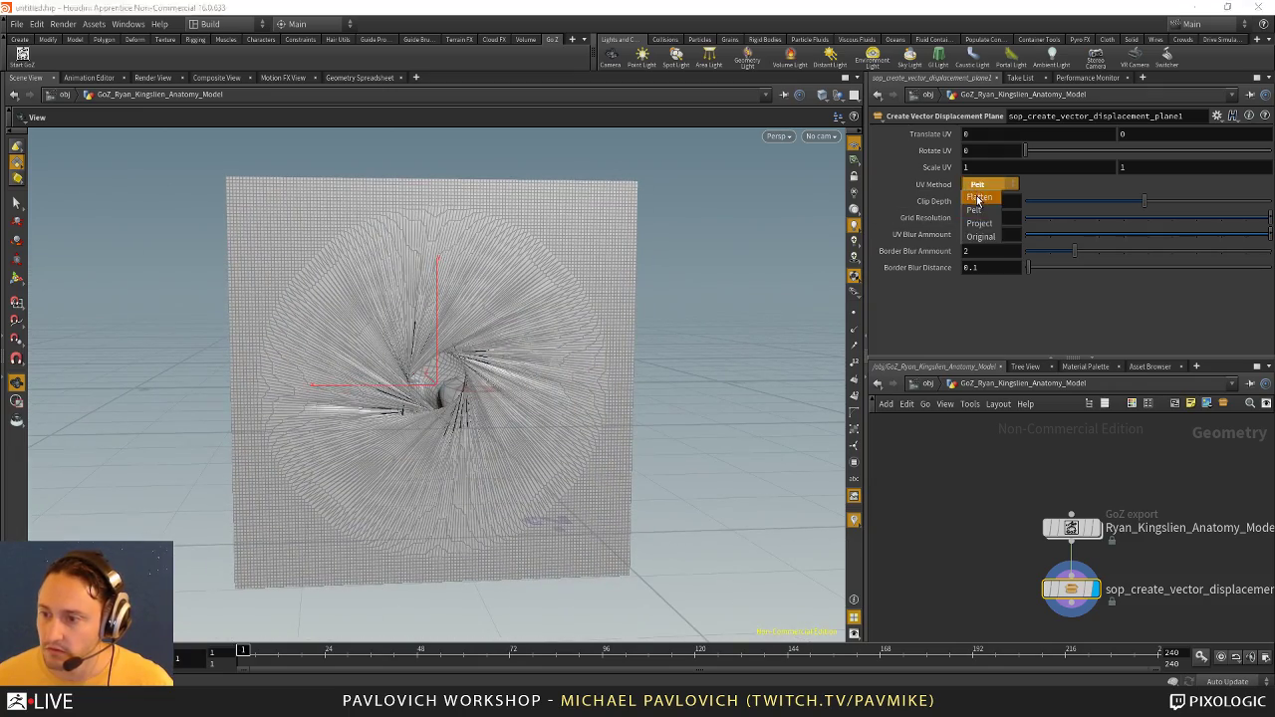
left_click(978, 183)
mouse_move(498, 276)
left_mouse_down()
mouse_move(747, 279)
mouse_move(507, 273)
left_mouse_up()
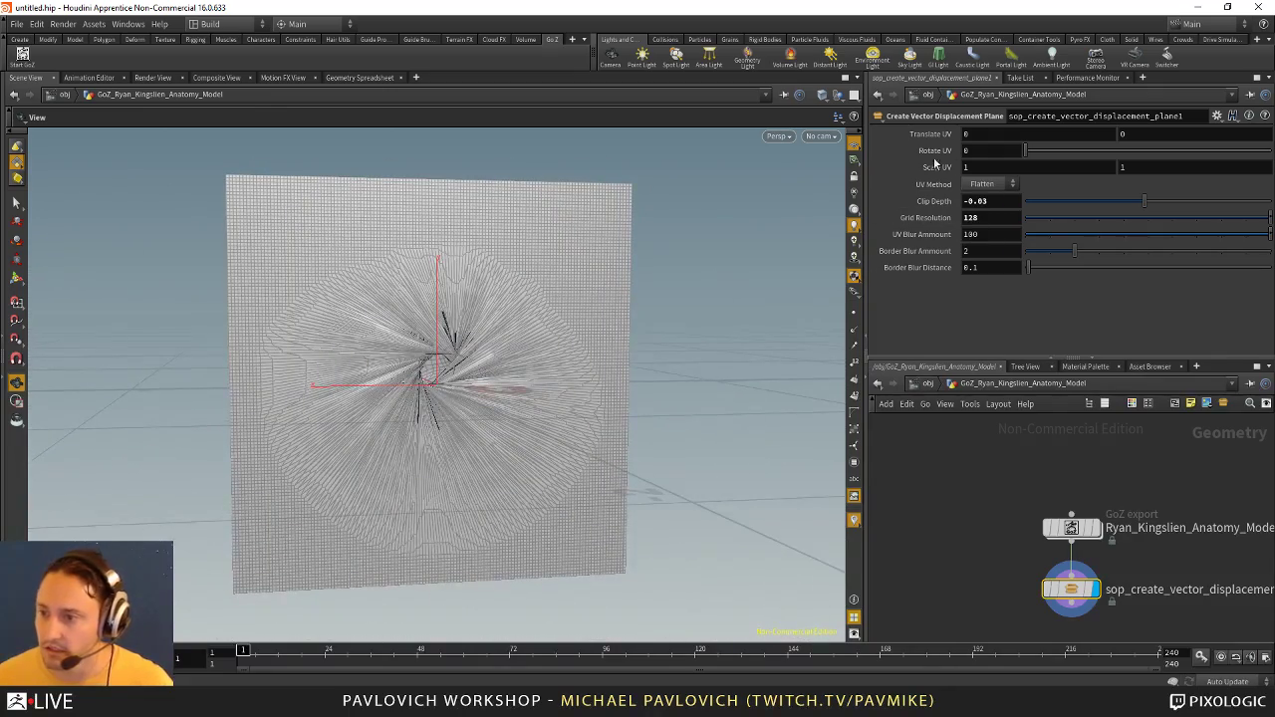
Step: Set Rotate UV to 165.5 so the plane's grid lines up with the skull
middle_click_drag(977, 150, 1115, 515)
middle_click_drag(657, 638, 60, 479)
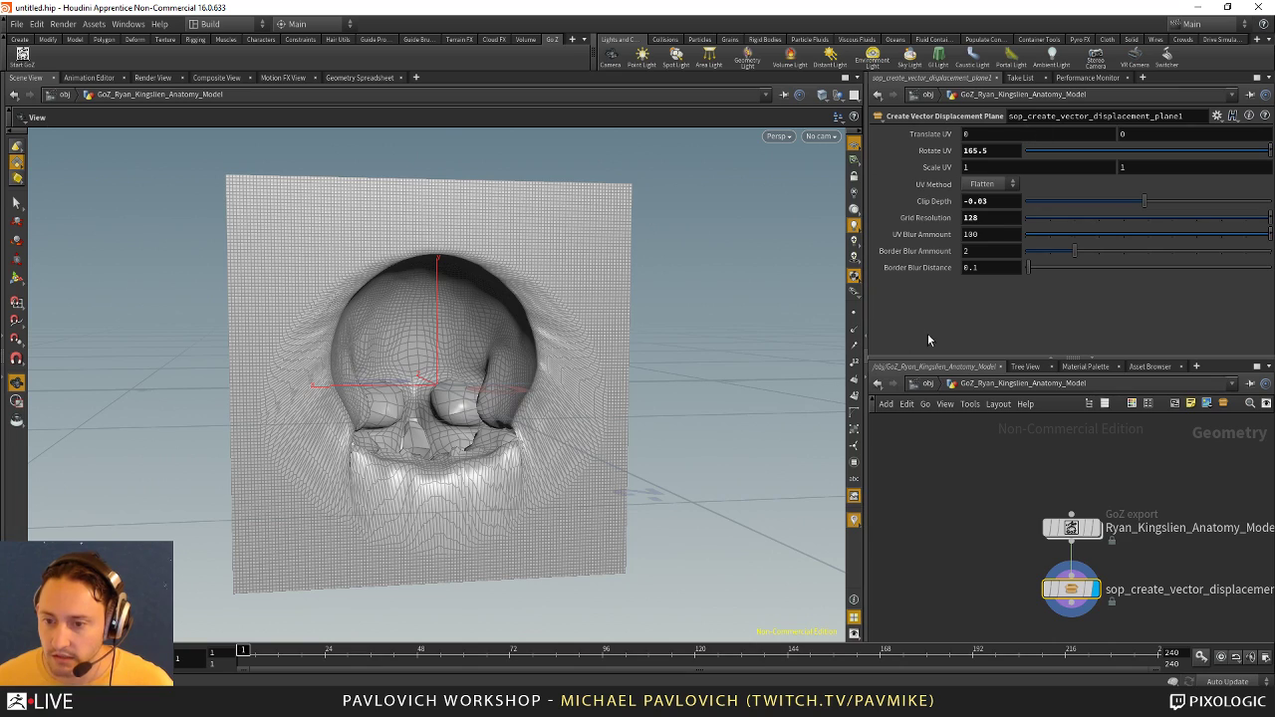
left_click_drag(376, 371, 753, 340)
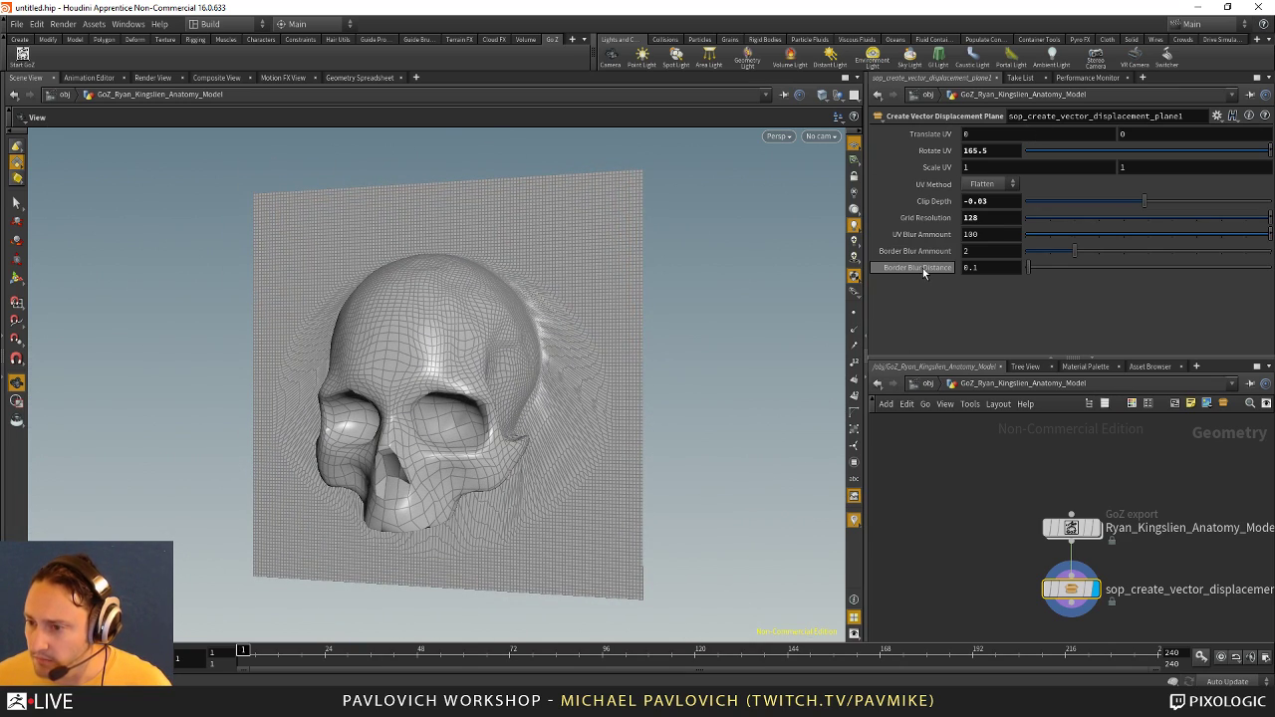
Step: Set the UV Blur Ammount to 95 and the Border Blur Ammount to 7
middle_click_drag(925, 234, 924, 234)
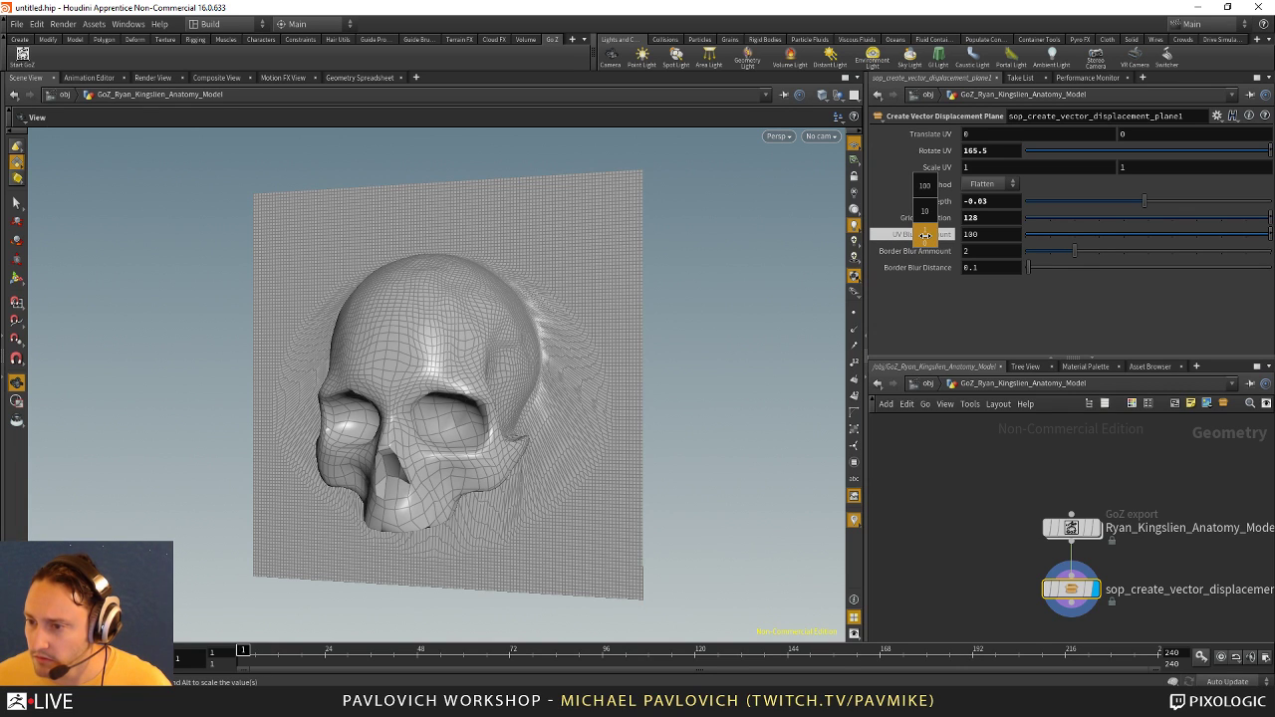
middle_click_drag(1046, 241, 971, 250)
left_click_drag(587, 276, 800, 316)
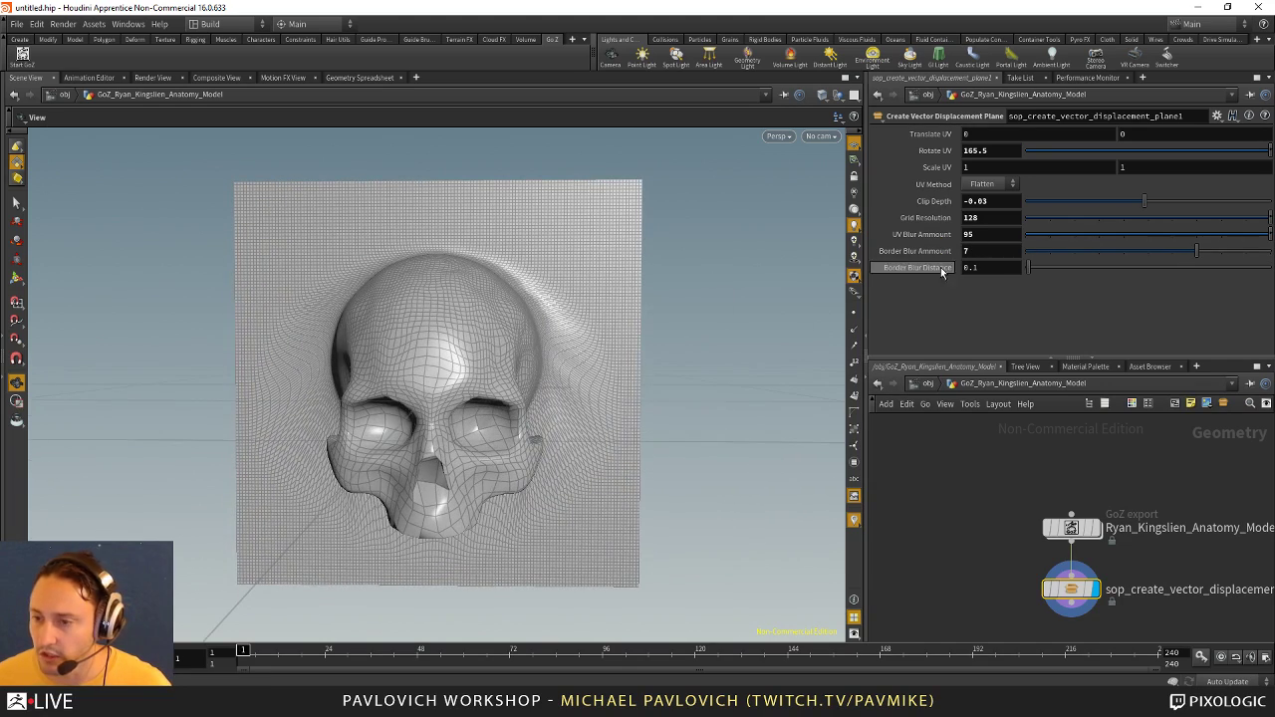
Step: Restore the displacement plane's Grid Resolution to 512
left_click(853, 227)
mouse_move(599, 307)
left_mouse_down()
mouse_move(777, 317)
mouse_move(578, 316)
mouse_move(723, 372)
mouse_move(753, 441)
mouse_move(712, 498)
mouse_move(503, 458)
mouse_move(473, 488)
mouse_move(429, 469)
left_mouse_up()
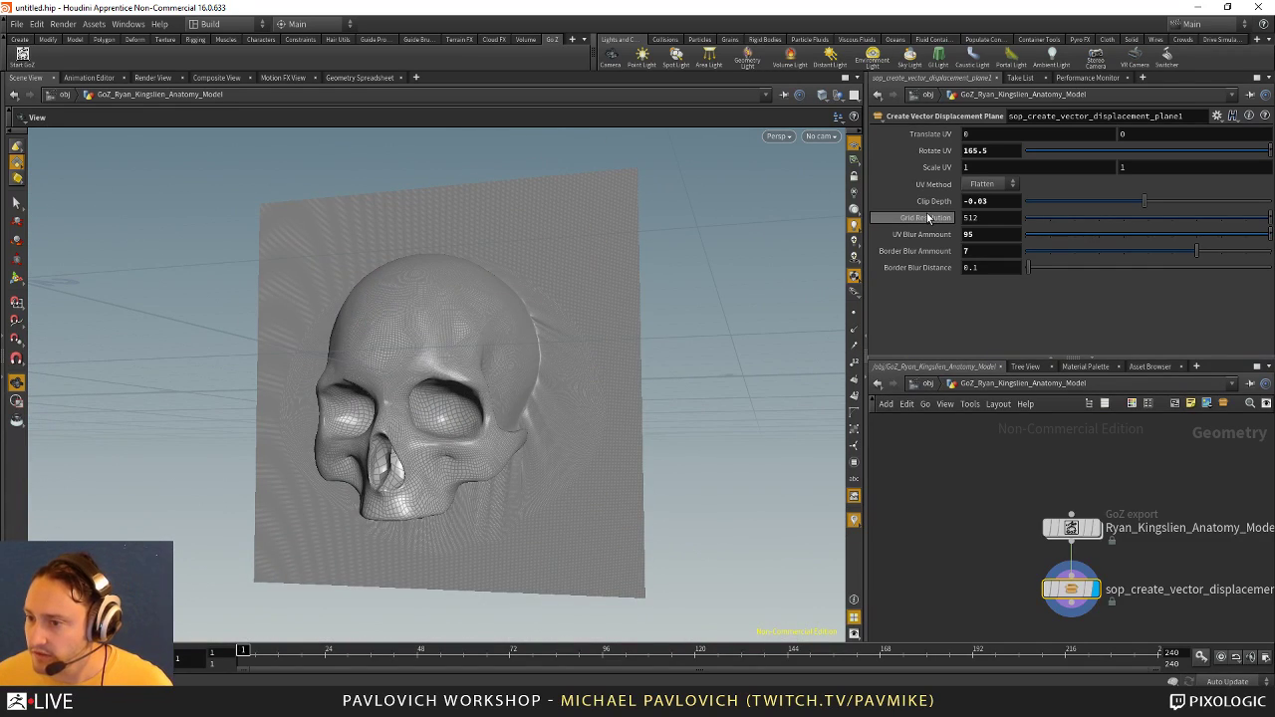
Step: Try high and strongly negative Border Blur Ammount values on the plane and reset the parameter to 2
middle_click(927, 250)
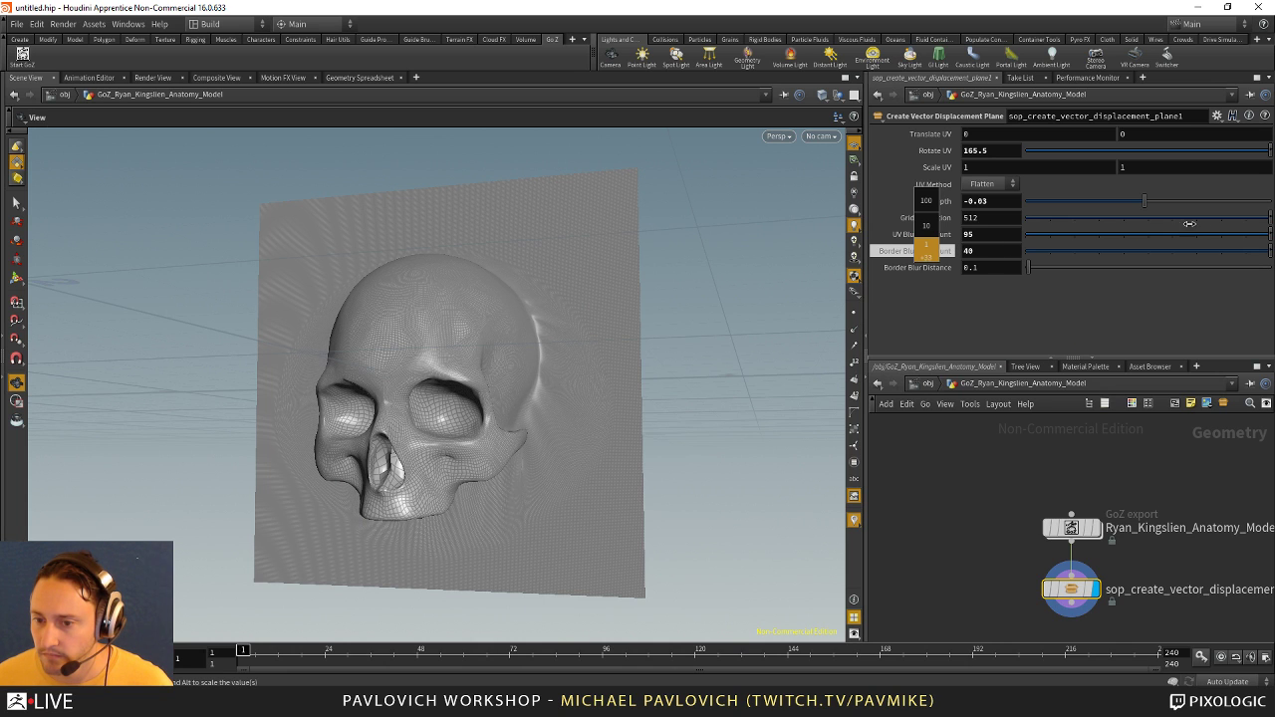
middle_click_drag(926, 249, 740, 287)
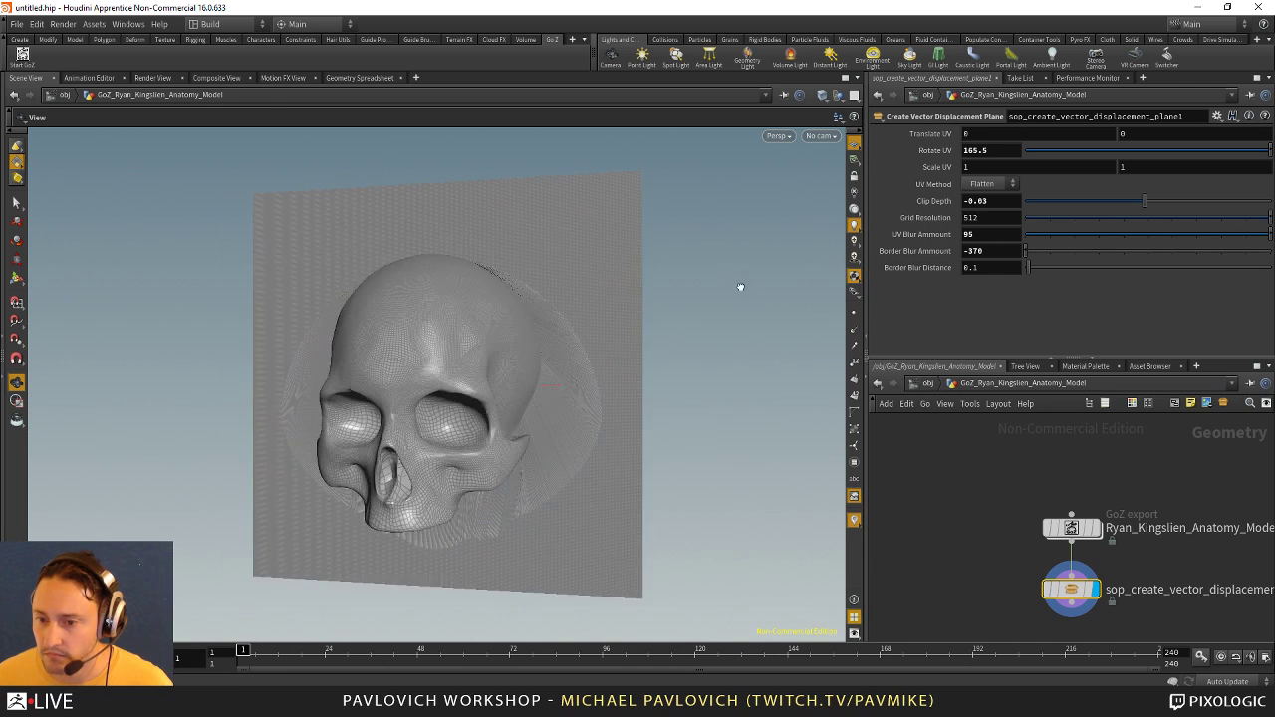
middle_click_drag(928, 248, 880, 250)
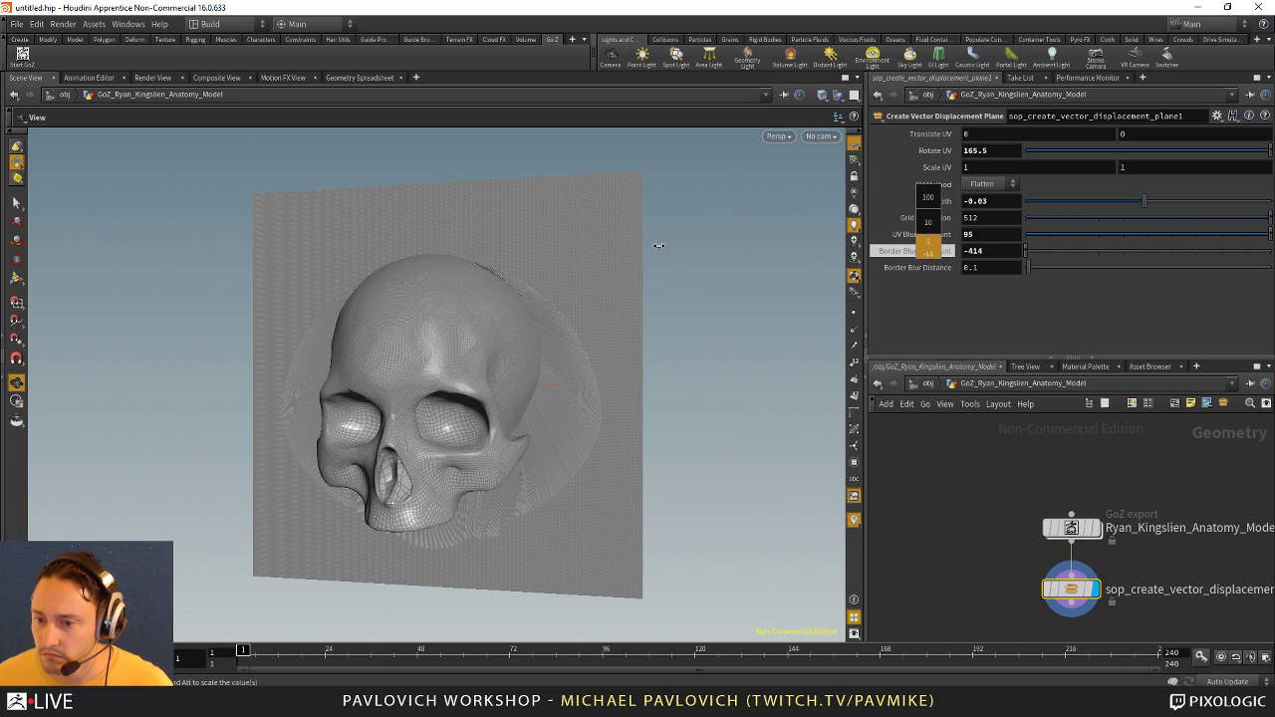
middle_click_drag(658, 245, 933, 217)
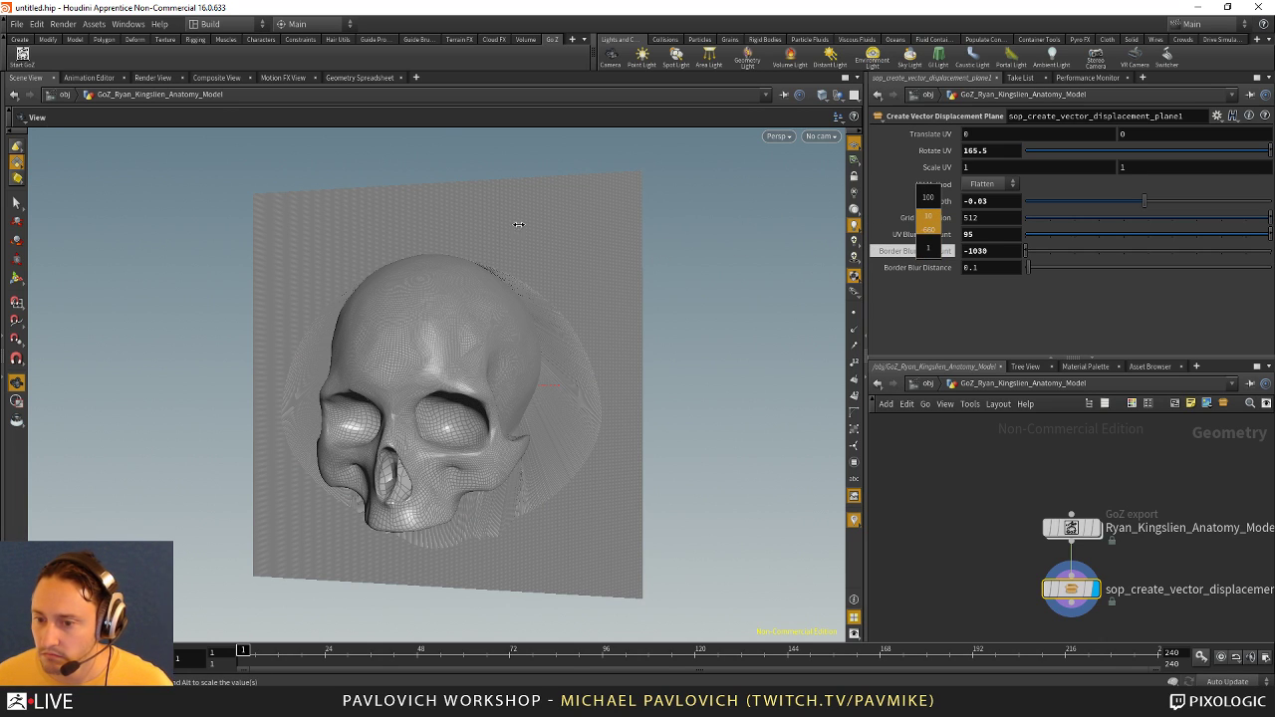
middle_click_drag(487, 223, 483, 224)
type("2")
key("Return")
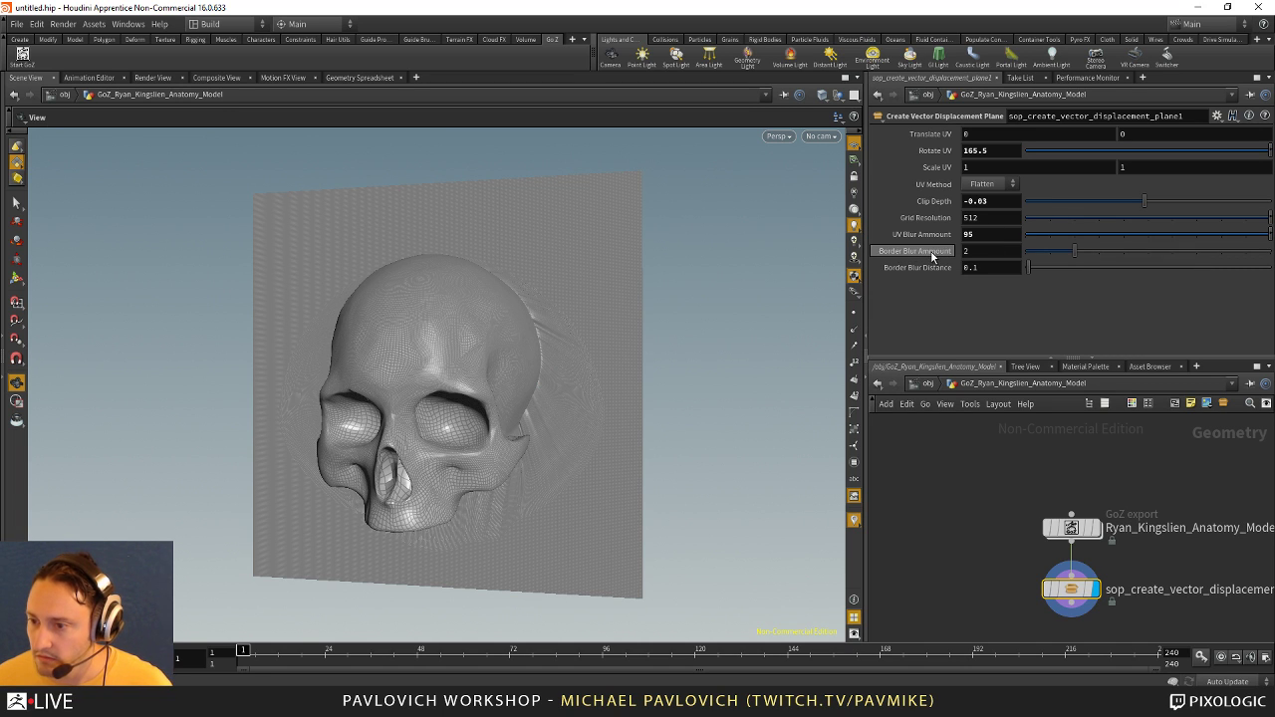
Step: Raise the Border Blur Ammount to 60 to soften the transition around the skull
middle_click_drag(932, 257, 947, 253)
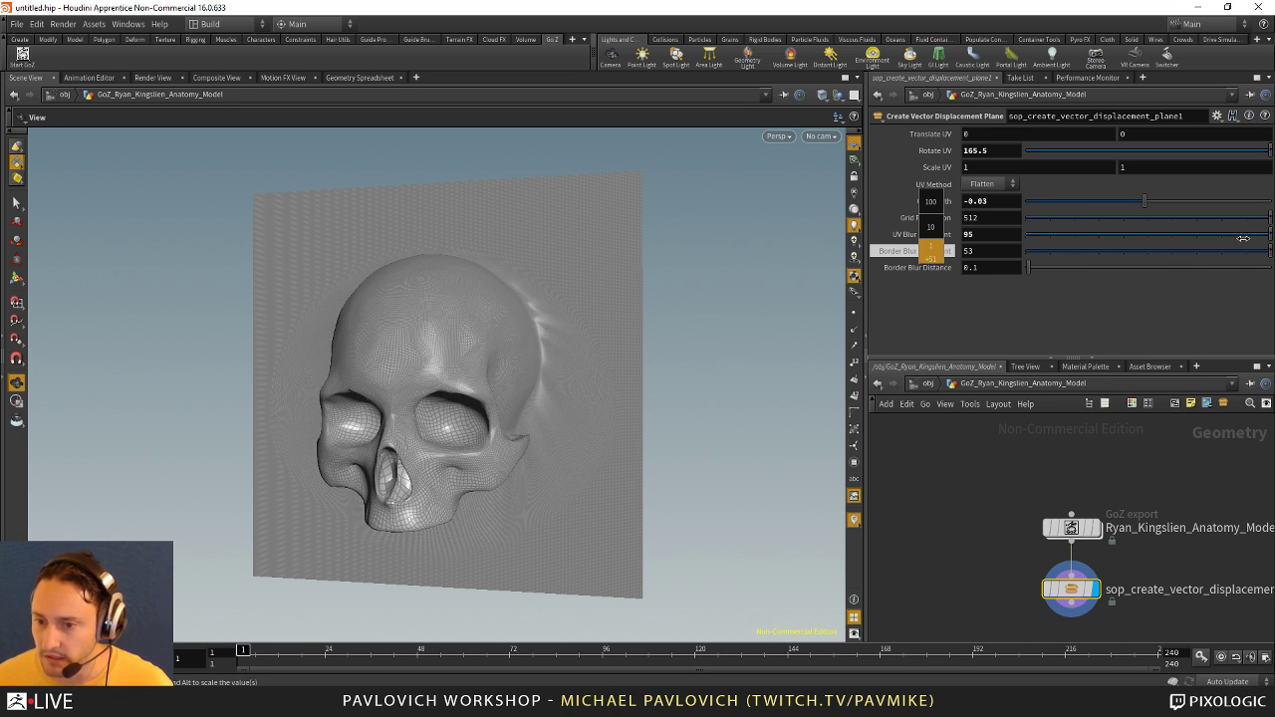
middle_click_drag(1244, 238, 997, 536)
Step: Add a GoZ export node below the vector displacement plane node and wire the plane's output into it
key("h")
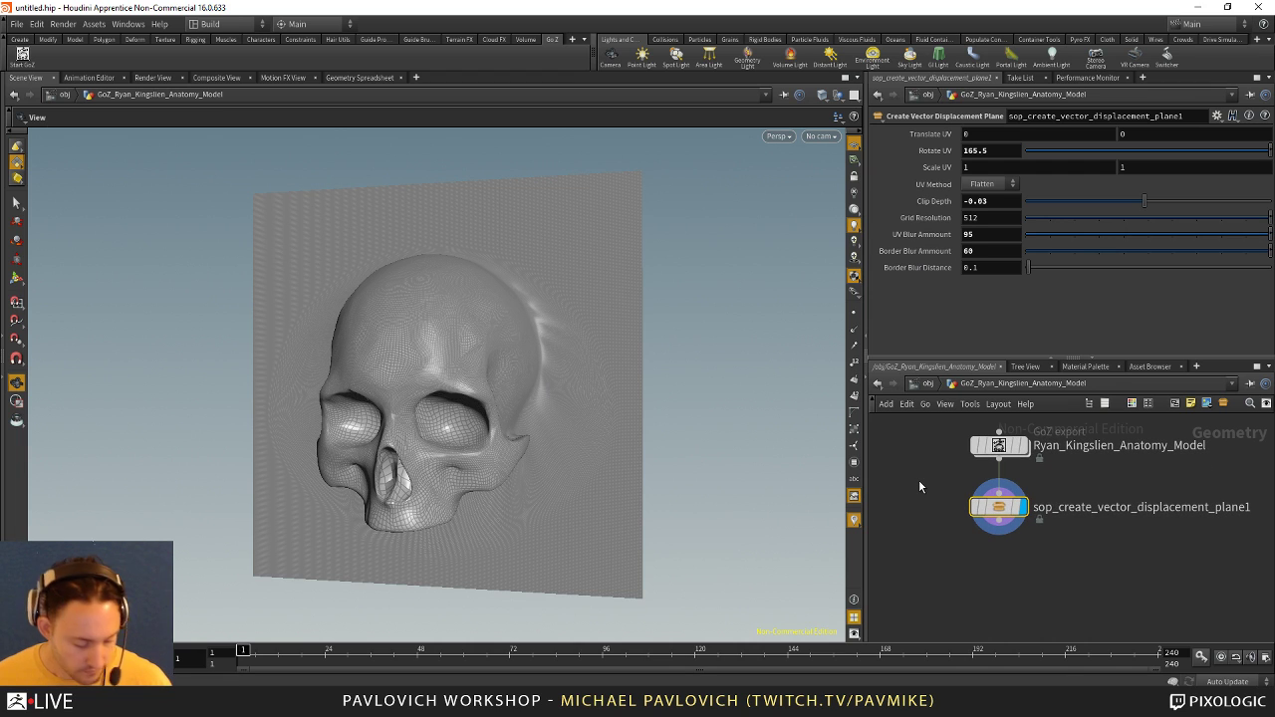
key("Tab")
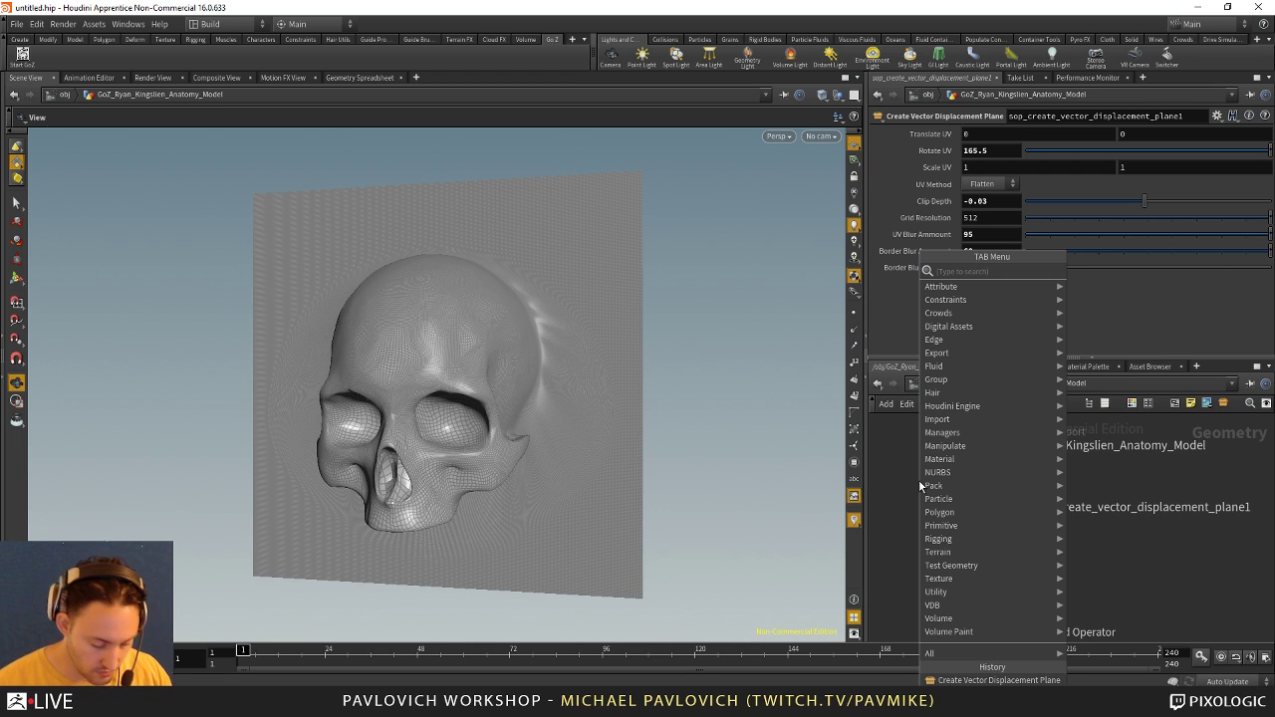
type("go")
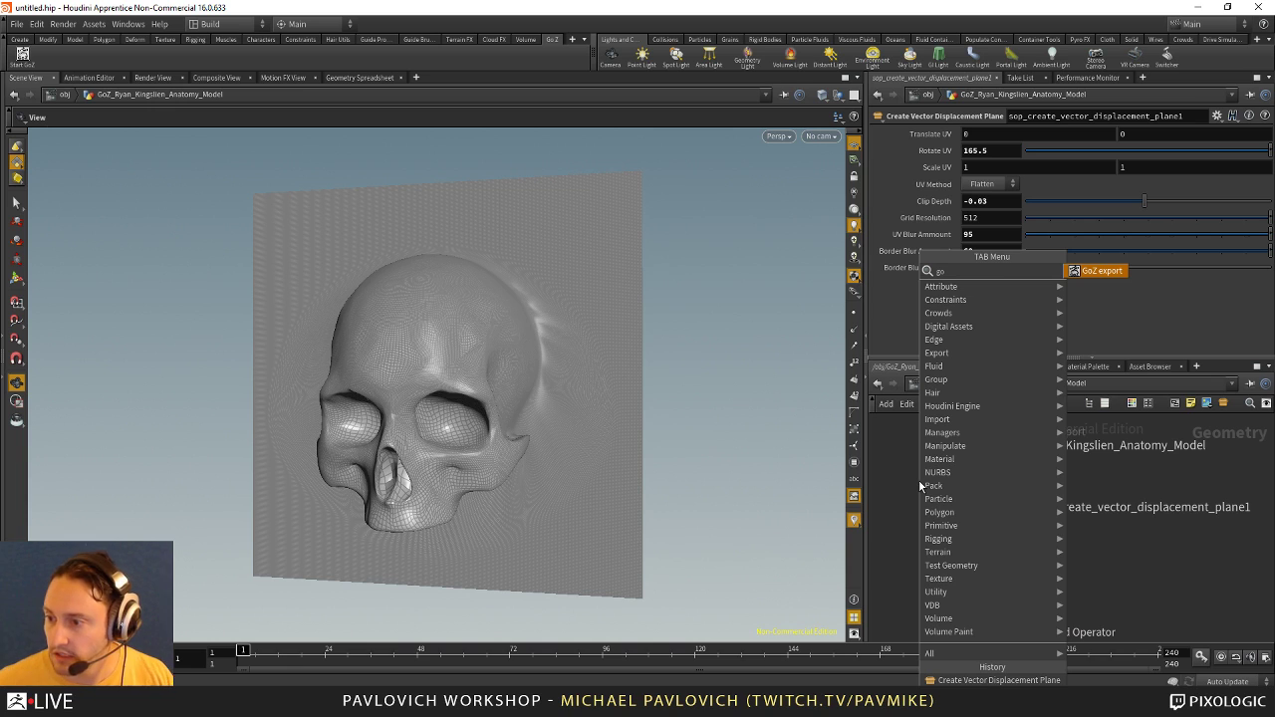
left_click(1097, 271)
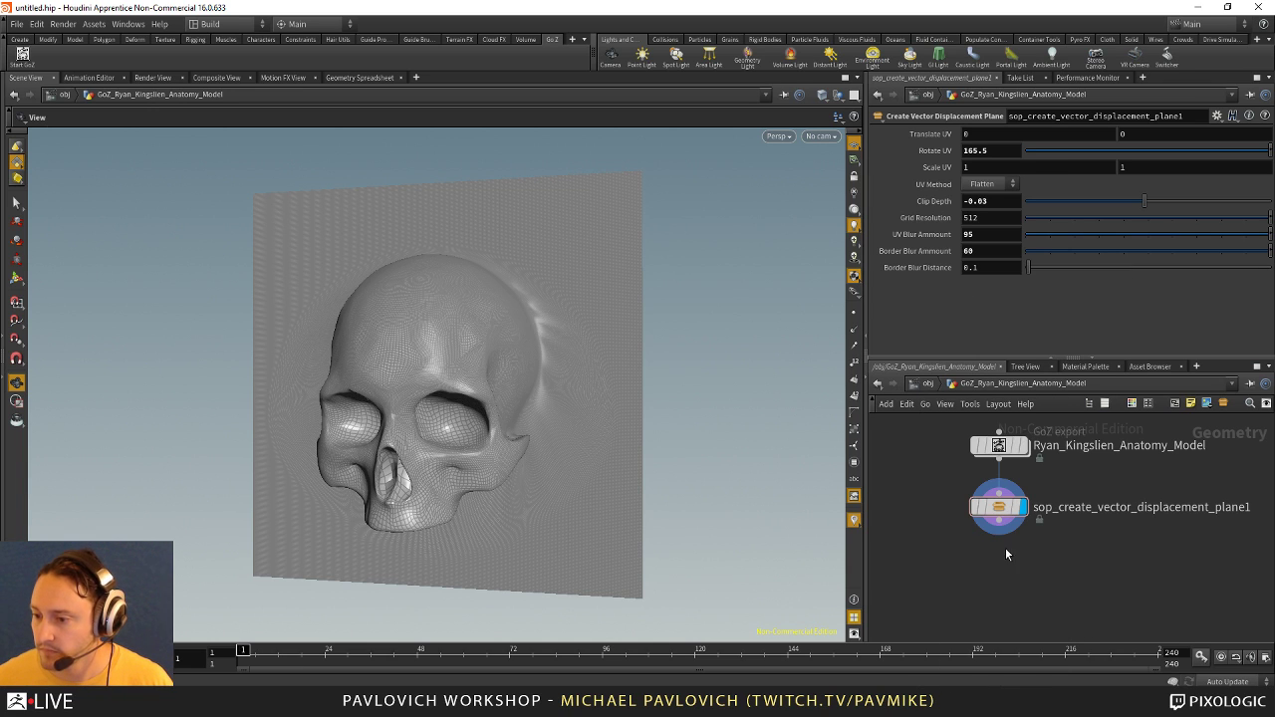
left_click(999, 566)
left_click(999, 556)
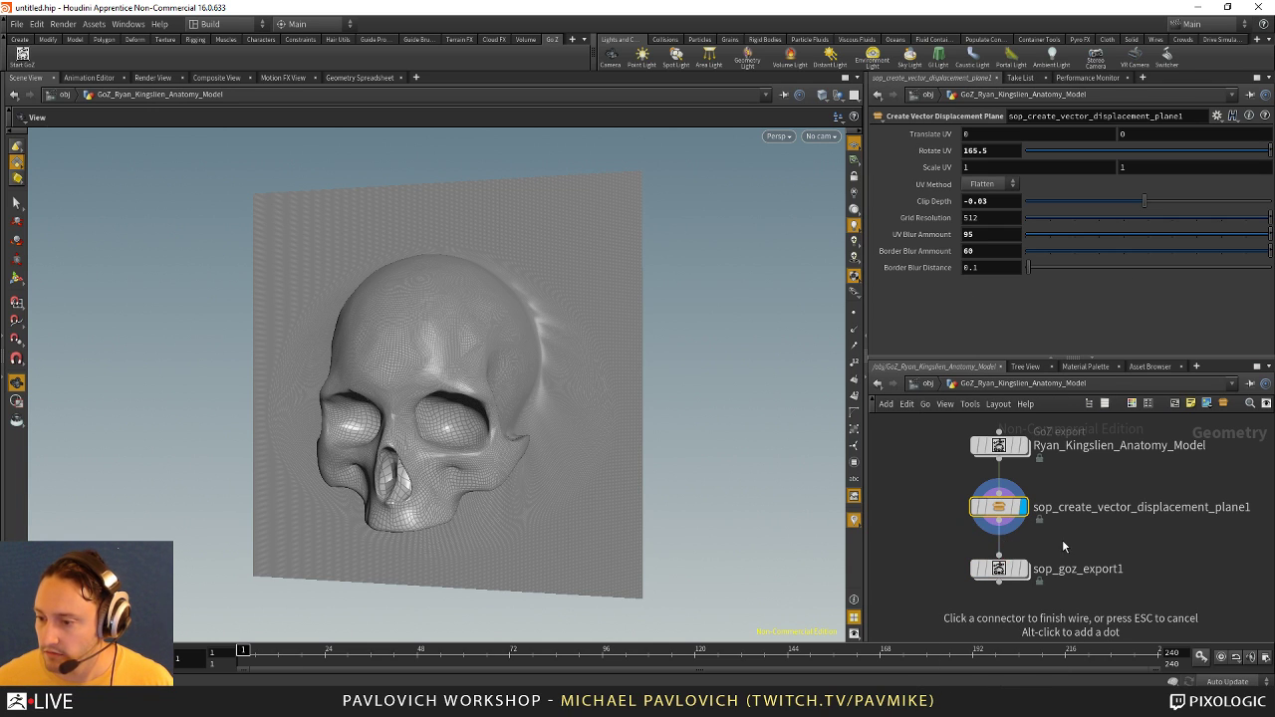
left_click(999, 570)
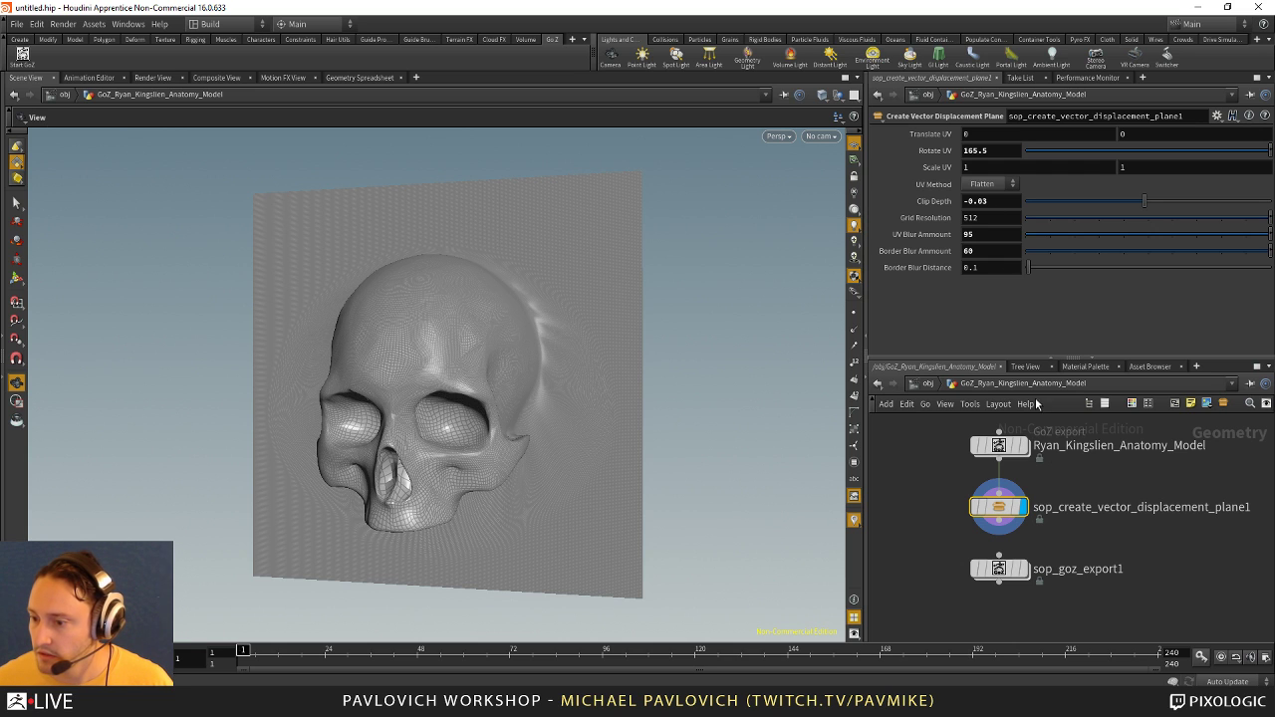
left_click(1000, 533)
left_click(999, 555)
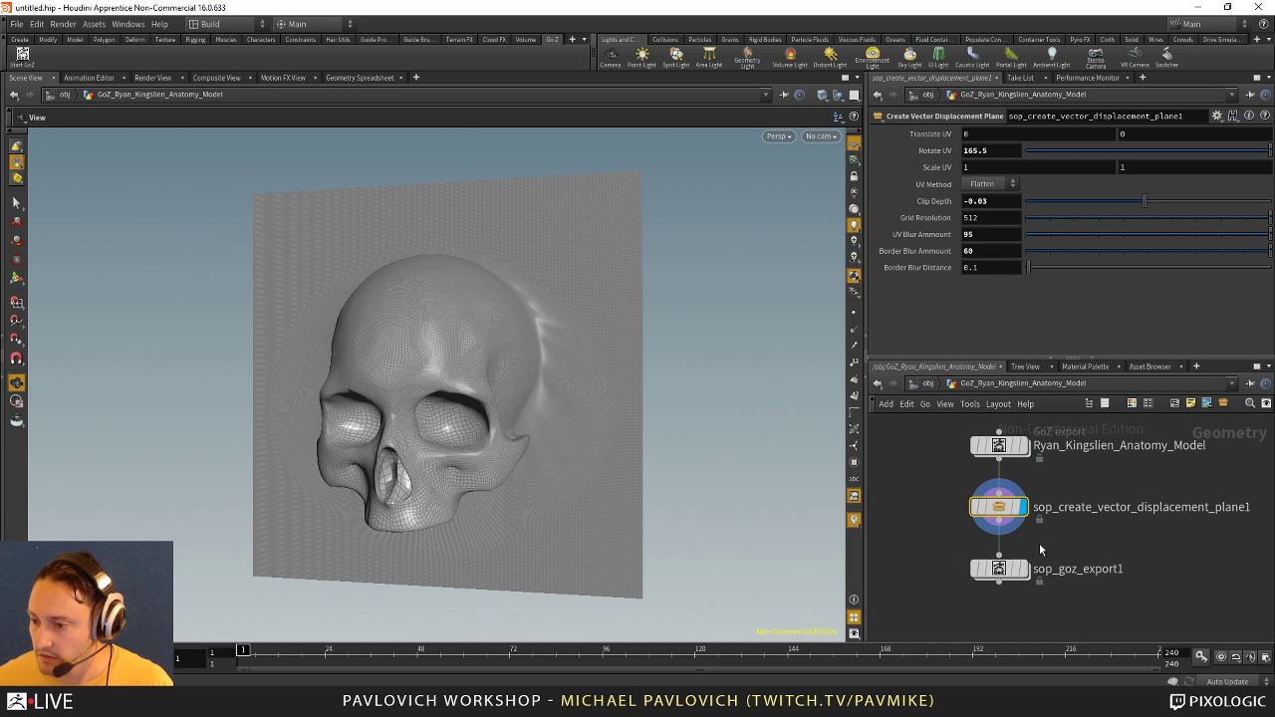
Step: Send the skull plane from the new GoZ export node to ZBrush and view it from the front
left_click(999, 569)
left_click(974, 136)
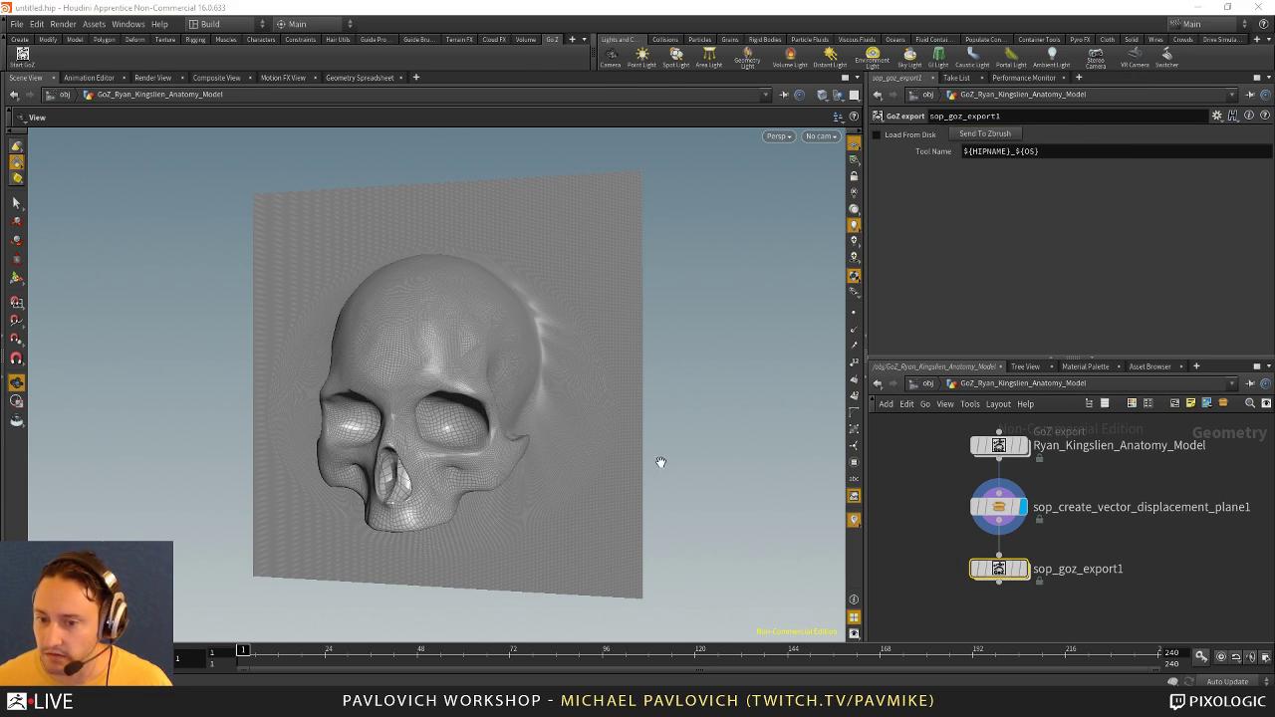
left_click_drag(887, 399, 840, 445, "shift")
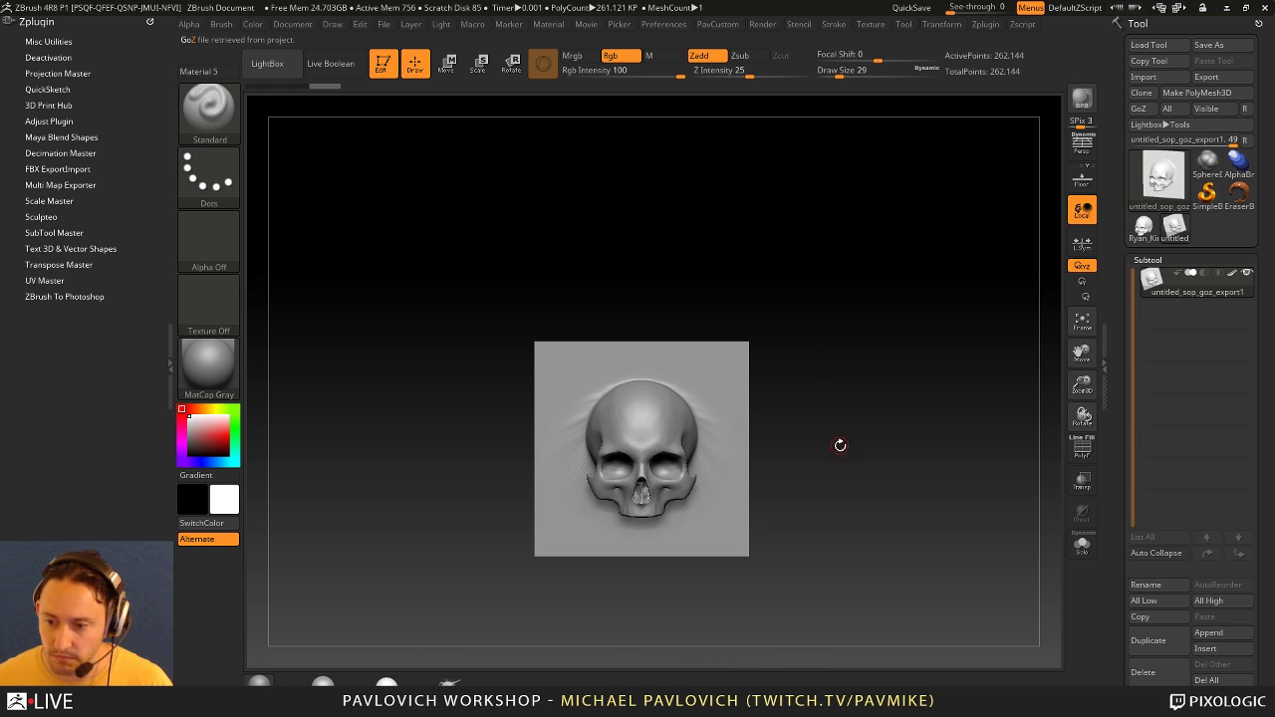
Step: Set the Draw Size to 62 and assign Smooth Stronger as the smoothing brush
left_click_drag(812, 245, 729, 371, "alt")
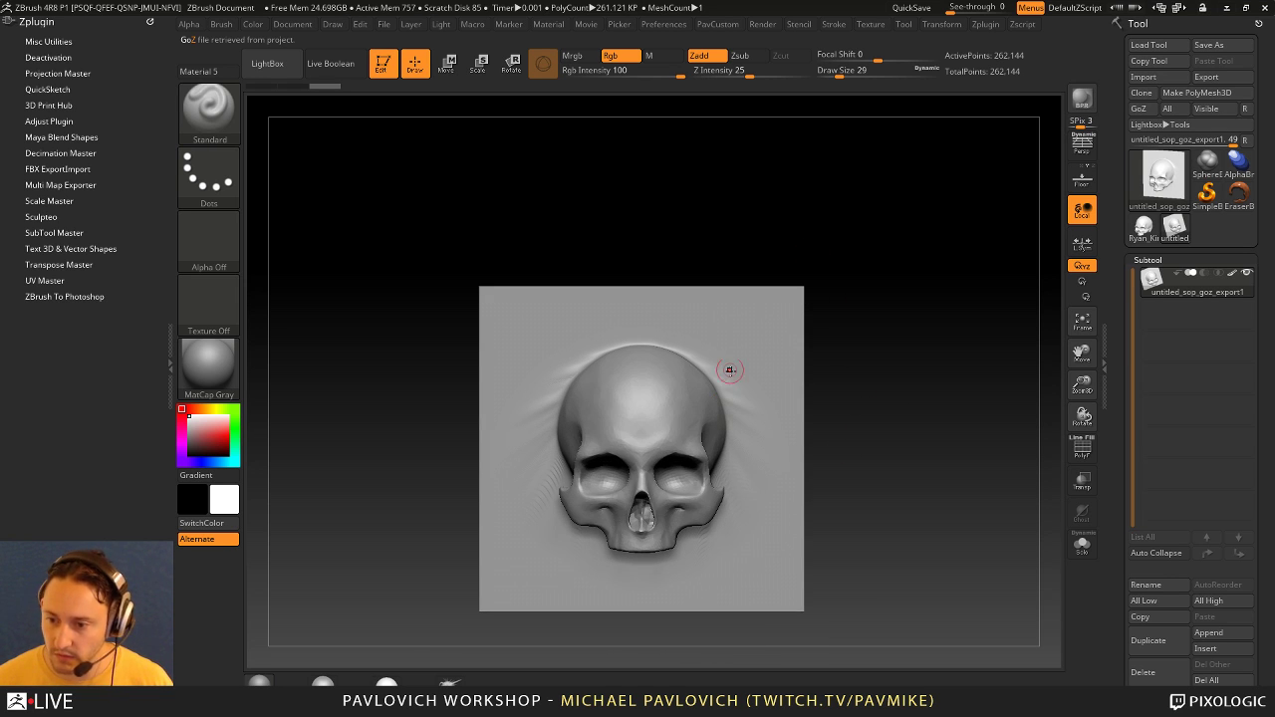
key("s")
left_click_drag(825, 327, 707, 382)
key("b")
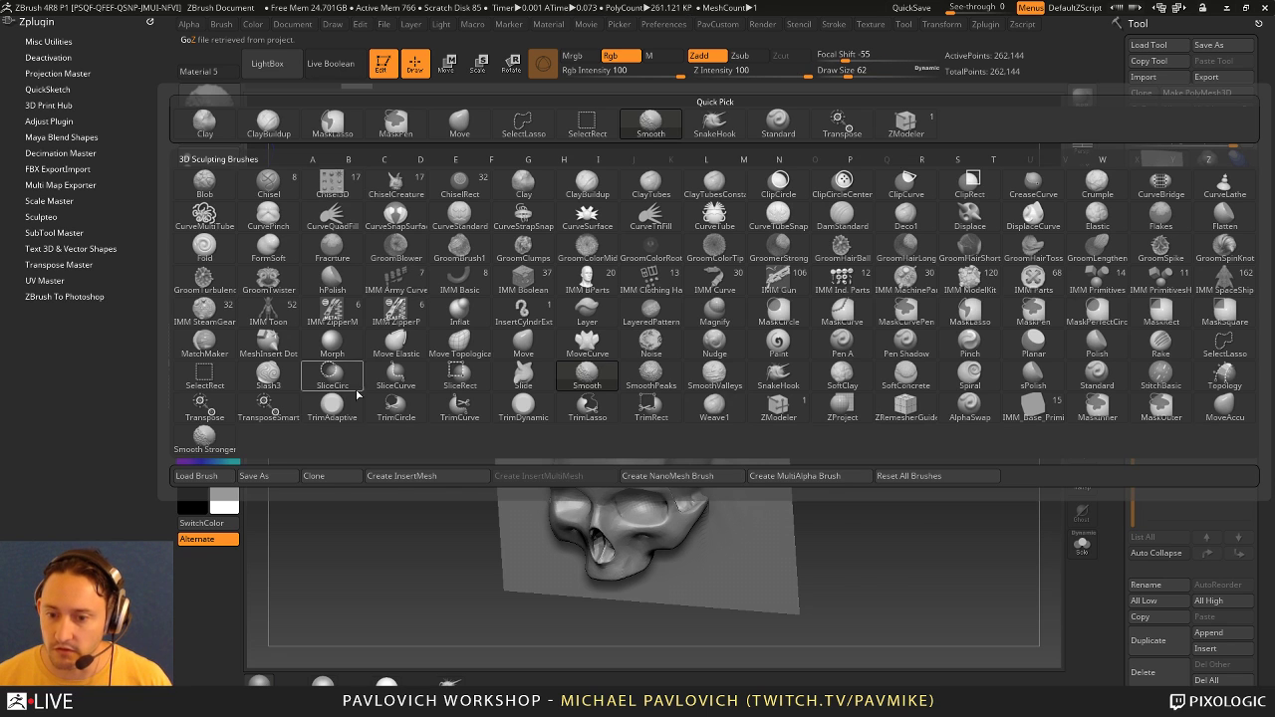
left_click(210, 441)
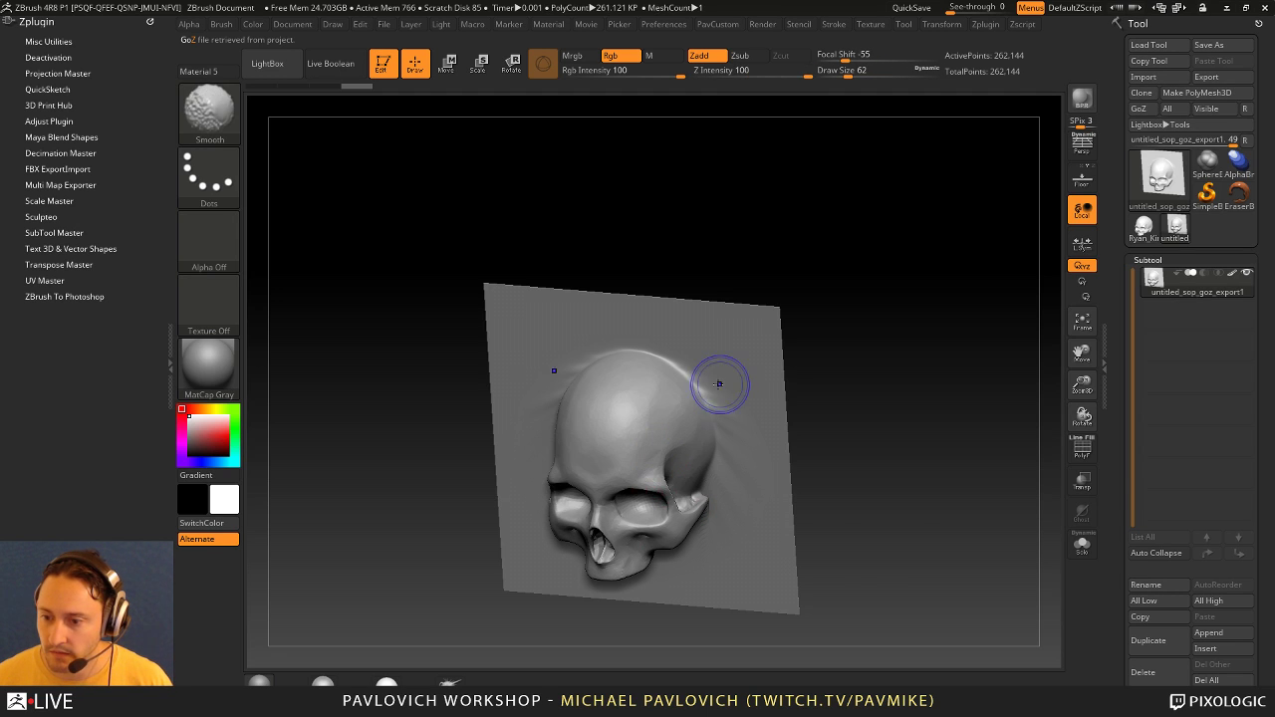
Step: Smooth the wrinkled plane surface around both upper sides of the skull
left_click_drag(730, 393, 729, 448, "shift")
mouse_move(860, 390)
left_mouse_down()
mouse_move(888, 378)
mouse_move(876, 390)
left_mouse_up()
left_click_drag(592, 419, 574, 388, "shift")
mouse_move(956, 398)
left_mouse_down()
mouse_move(998, 403)
mouse_move(942, 408)
mouse_move(960, 419)
left_mouse_up()
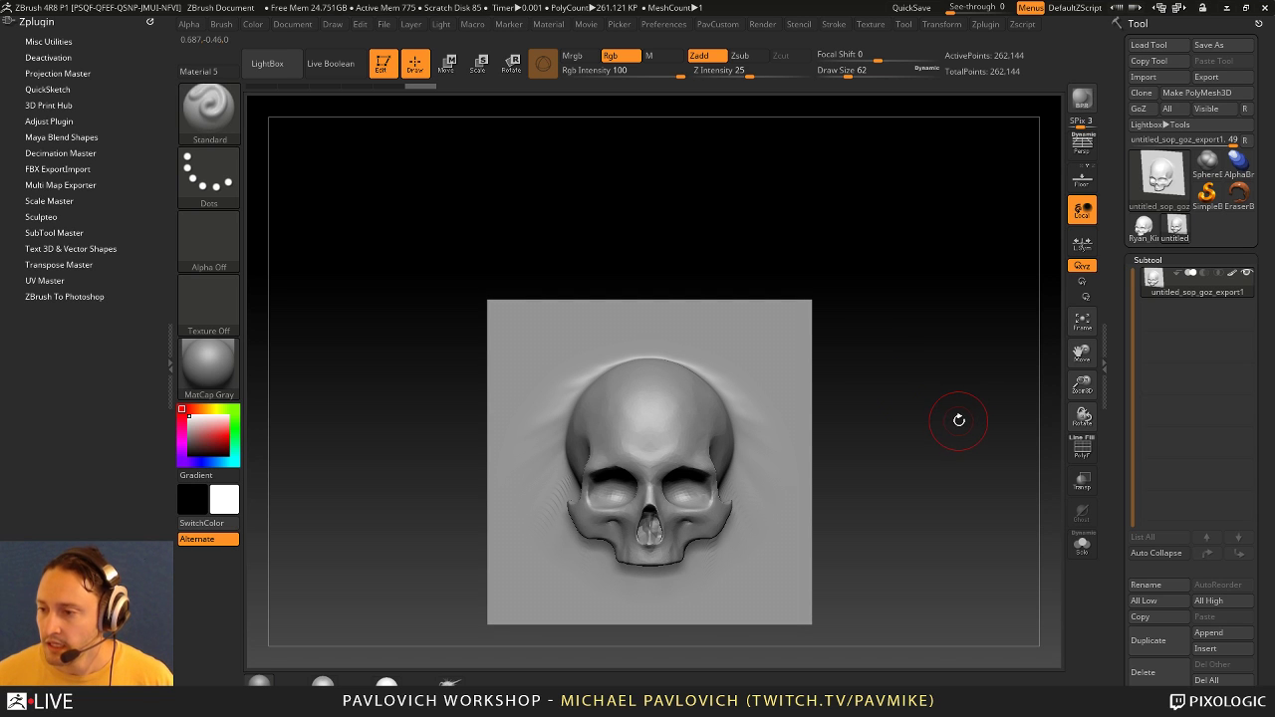
Step: Select the Chisel3D brush and add the skull plane to it as a new 3D brush alpha made from the mesh
key("b")
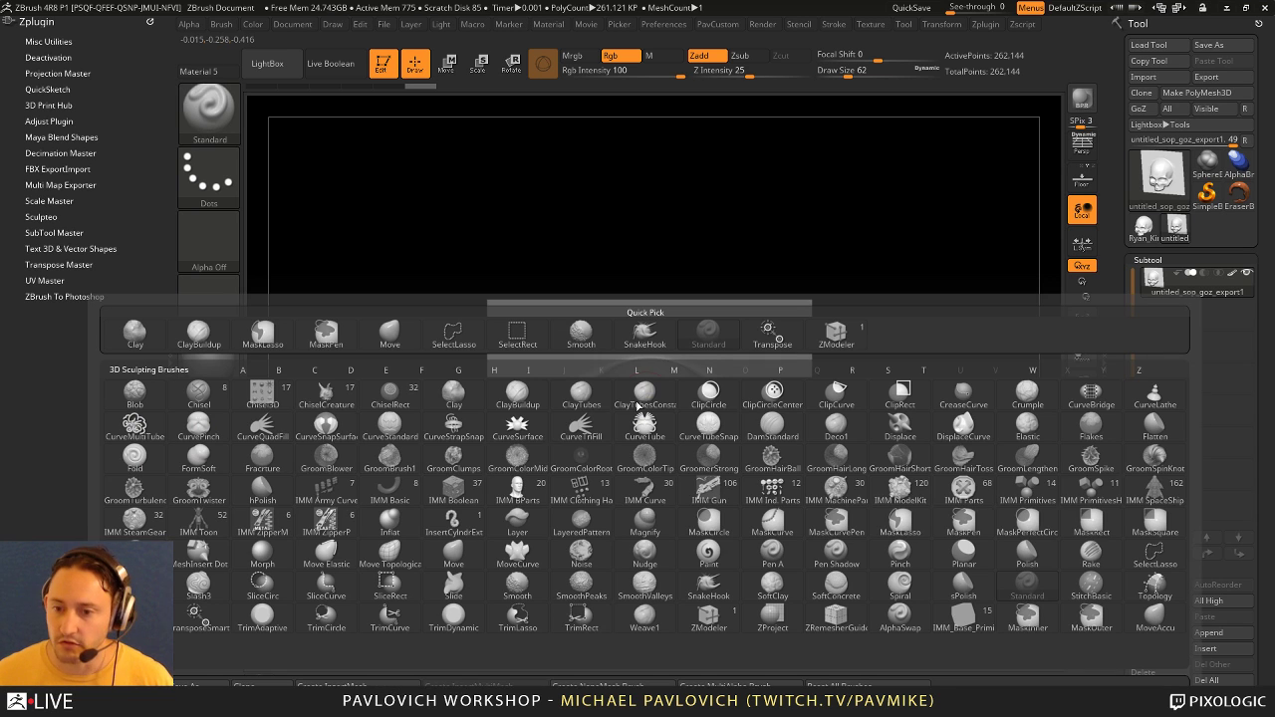
left_click(261, 396)
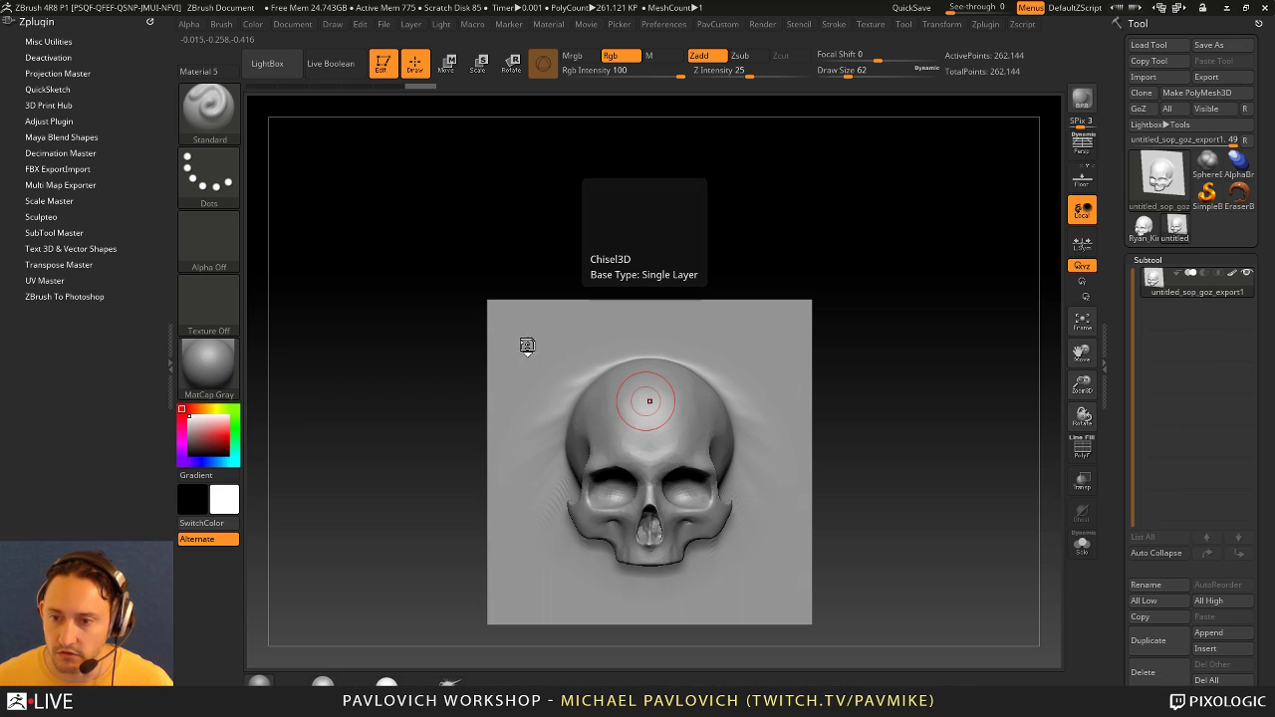
left_click(467, 103)
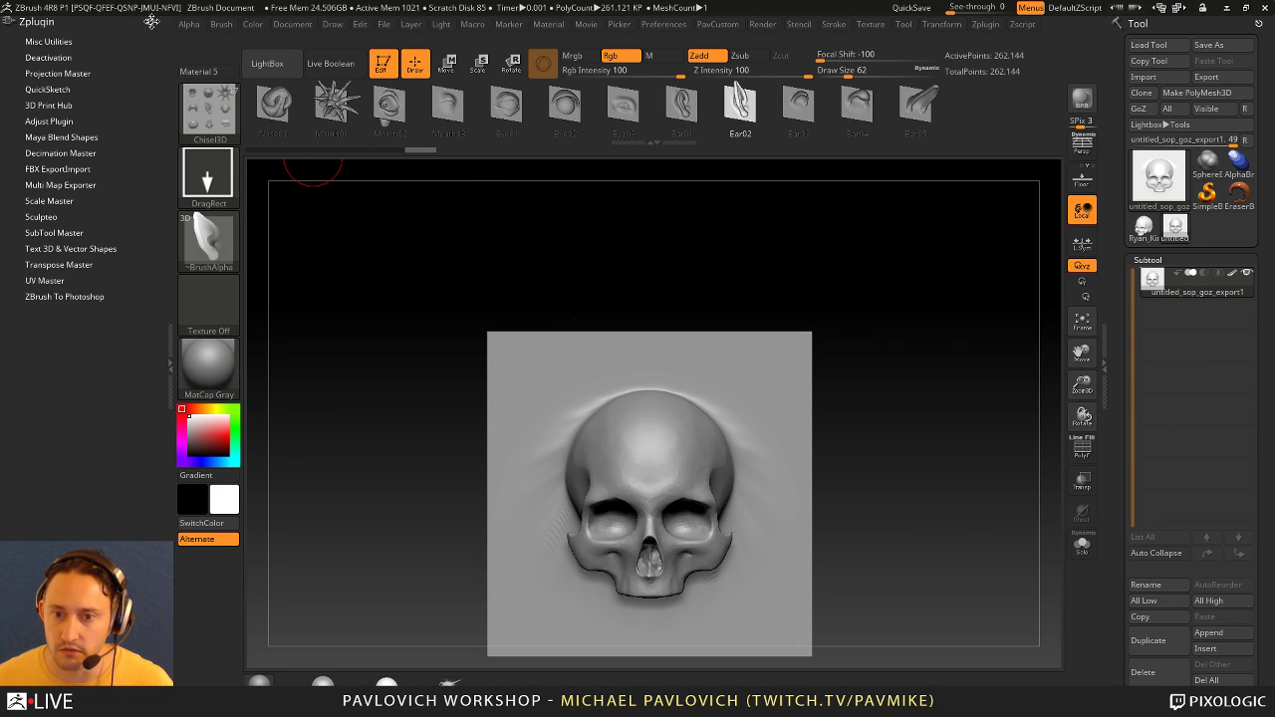
left_click(221, 24)
left_click_drag(212, 38, 115, 59)
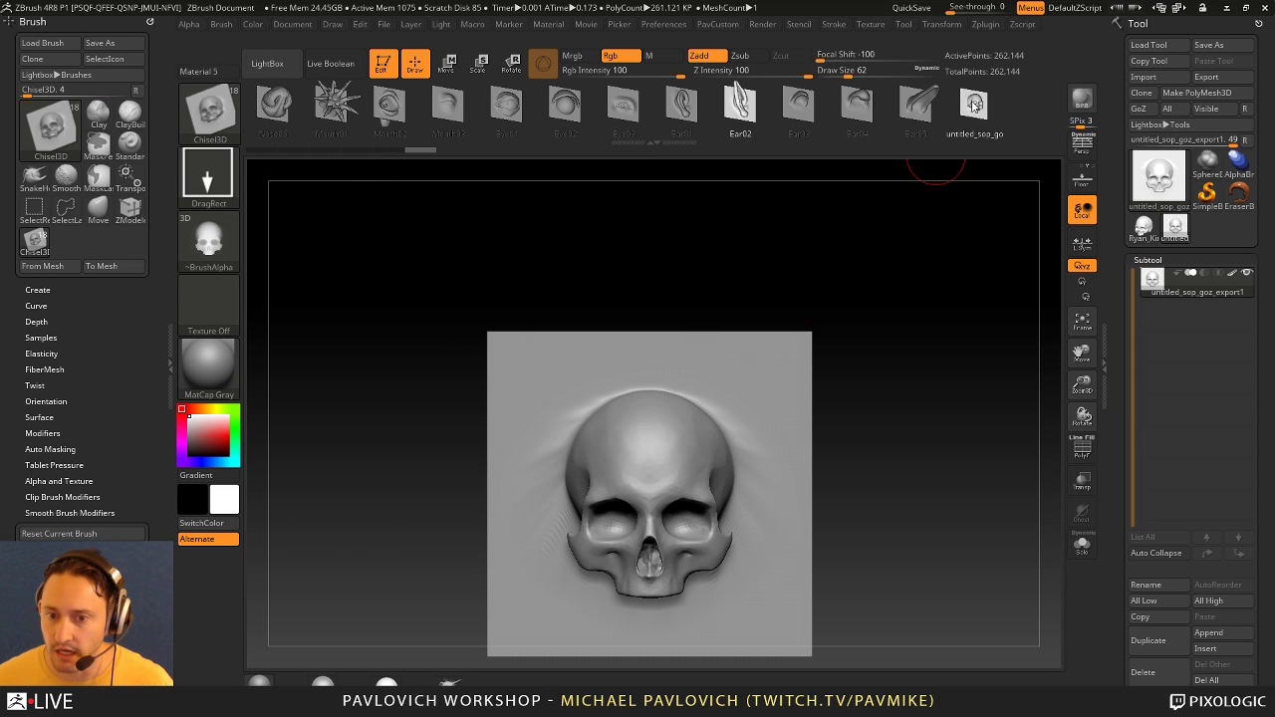
left_click_drag(962, 333, 939, 305, "alt")
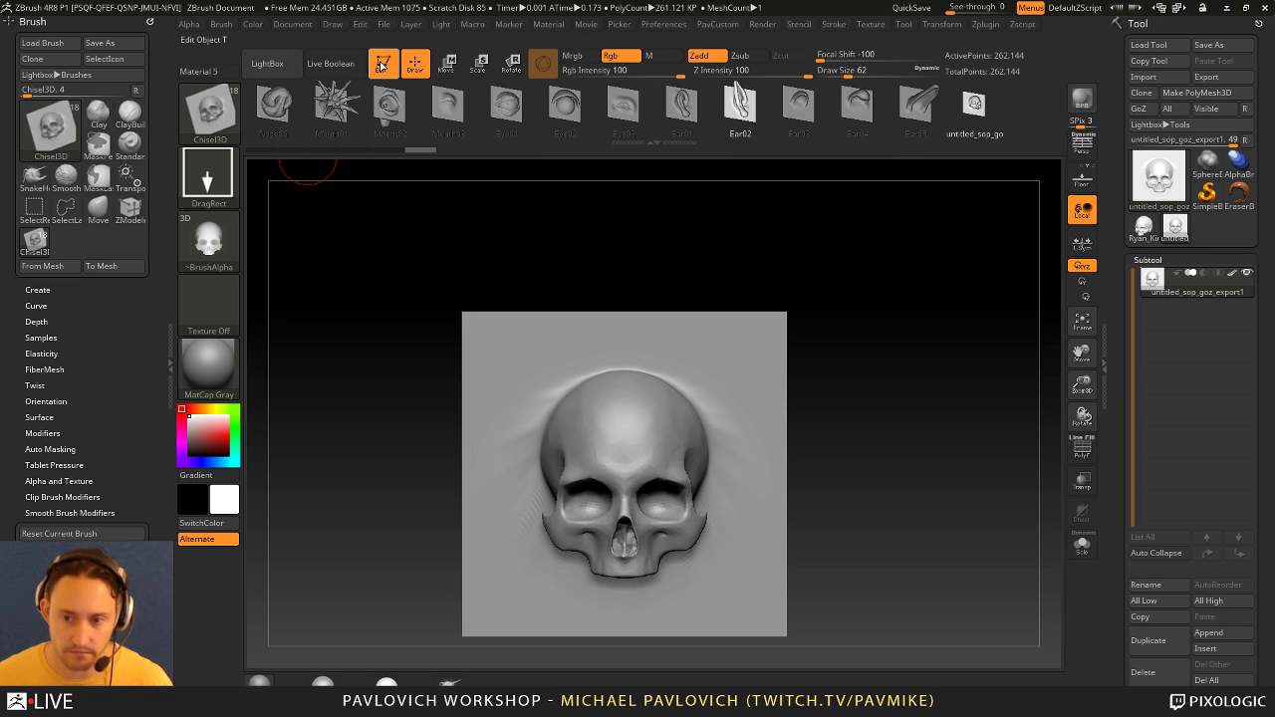
Step: Clear the skull plane from the canvas and place a new editable Sphere3D at its center
left_click(380, 66)
key("ctrl+n")
left_click(1207, 194)
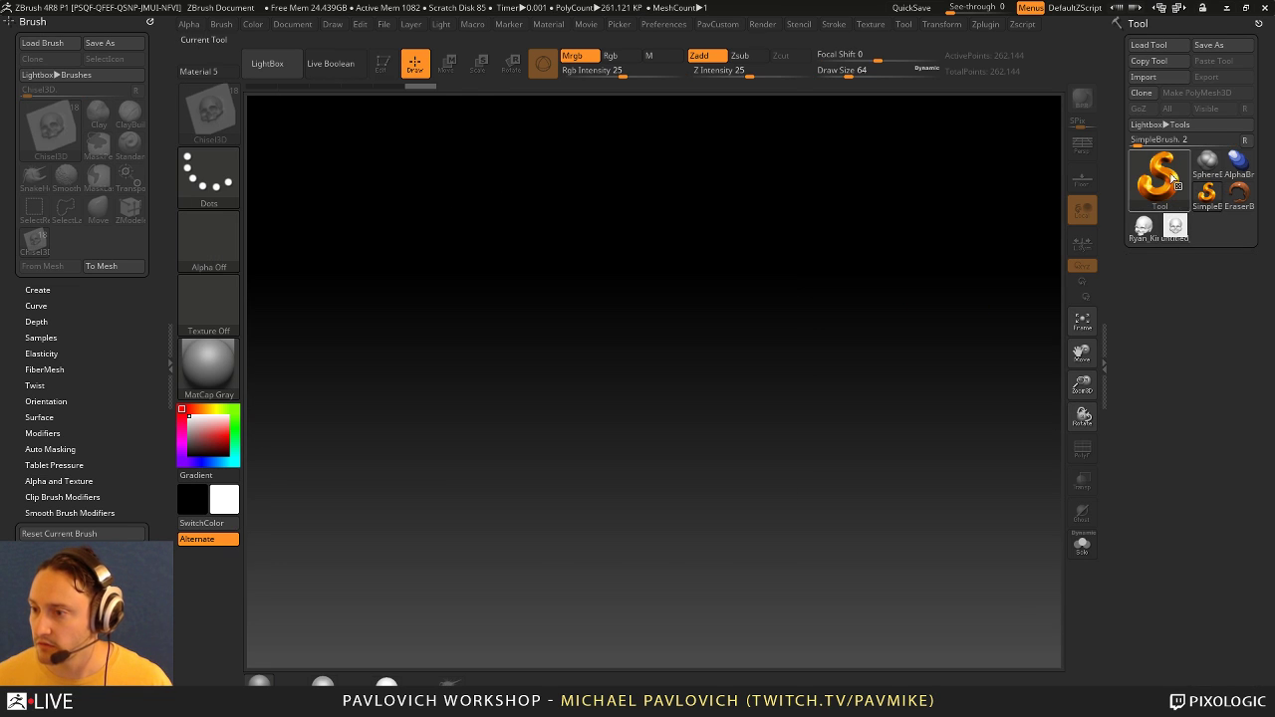
left_click(1176, 185)
left_click(572, 242)
left_click_drag(614, 406, 538, 329)
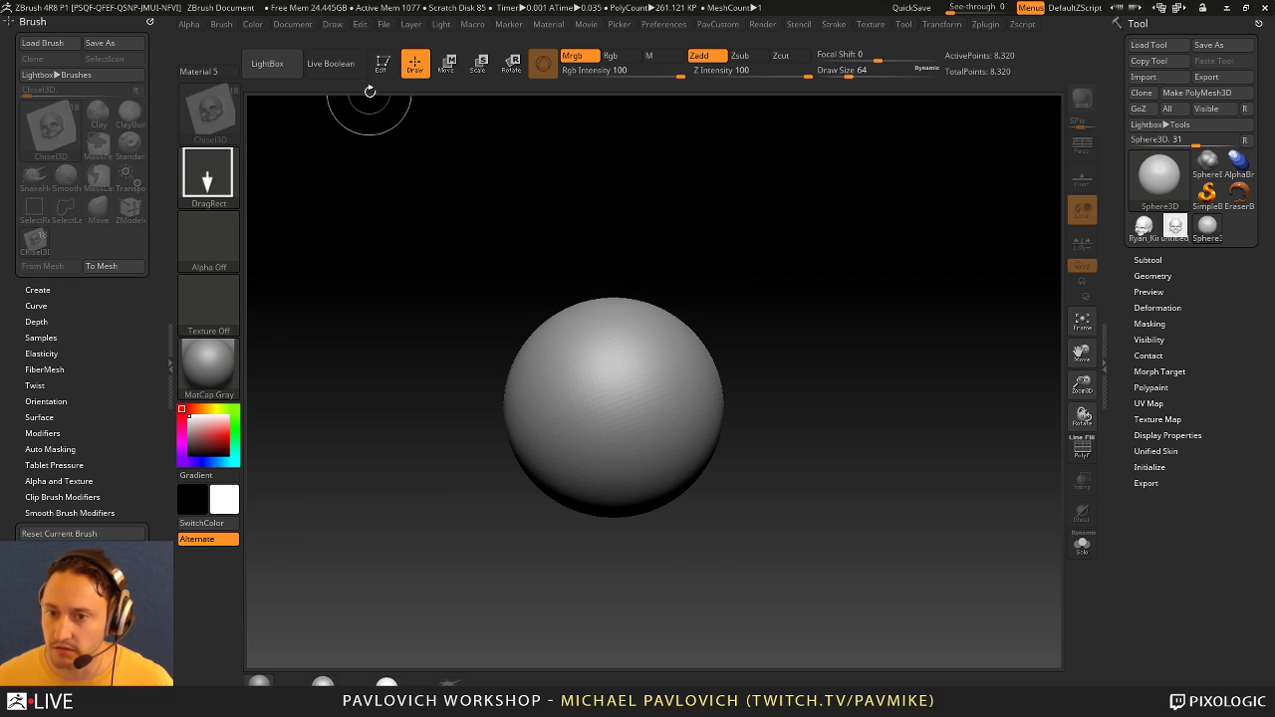
left_click(381, 65)
Step: Convert the sphere to a PolyMesh3D and subdivide it twice
left_click(1217, 95)
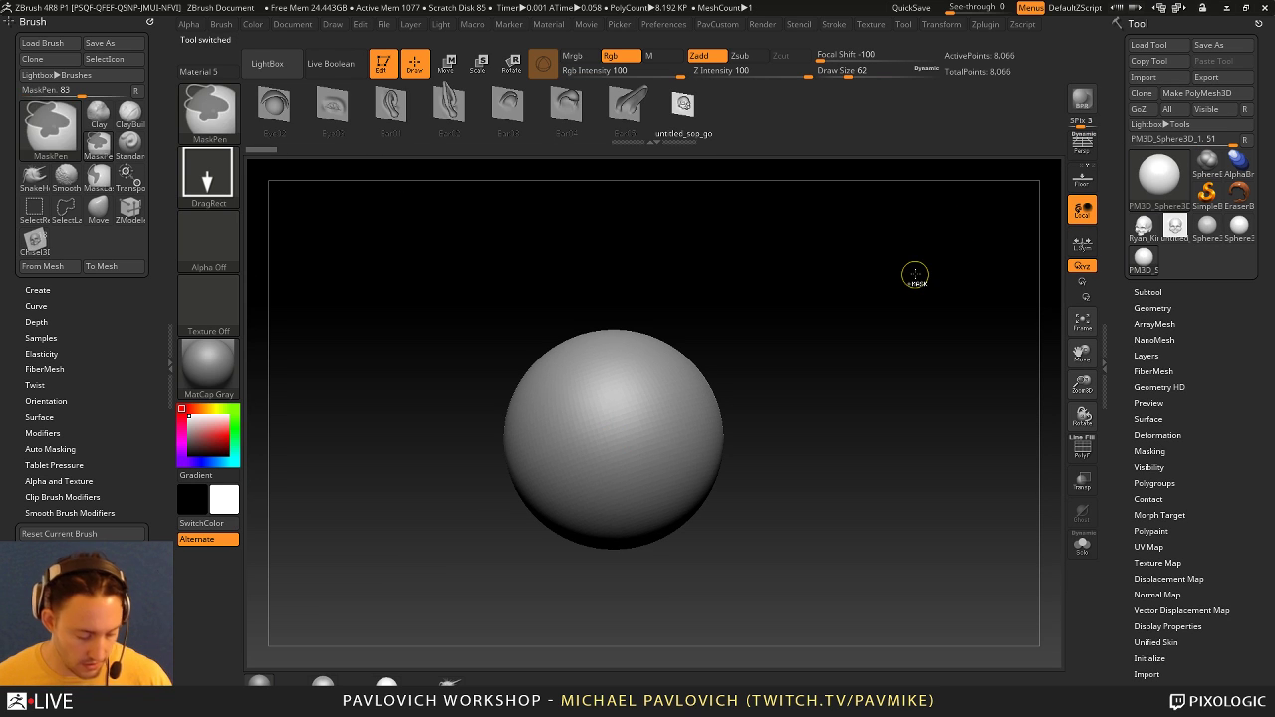
key("ctrl+d")
key("ctrl+d")
right_click_drag(808, 282, 666, 182, "ctrl")
Step: Try the Ear05 alpha on the front of the sphere and undo the stamp
left_click(628, 105)
left_click_drag(612, 439, 691, 373)
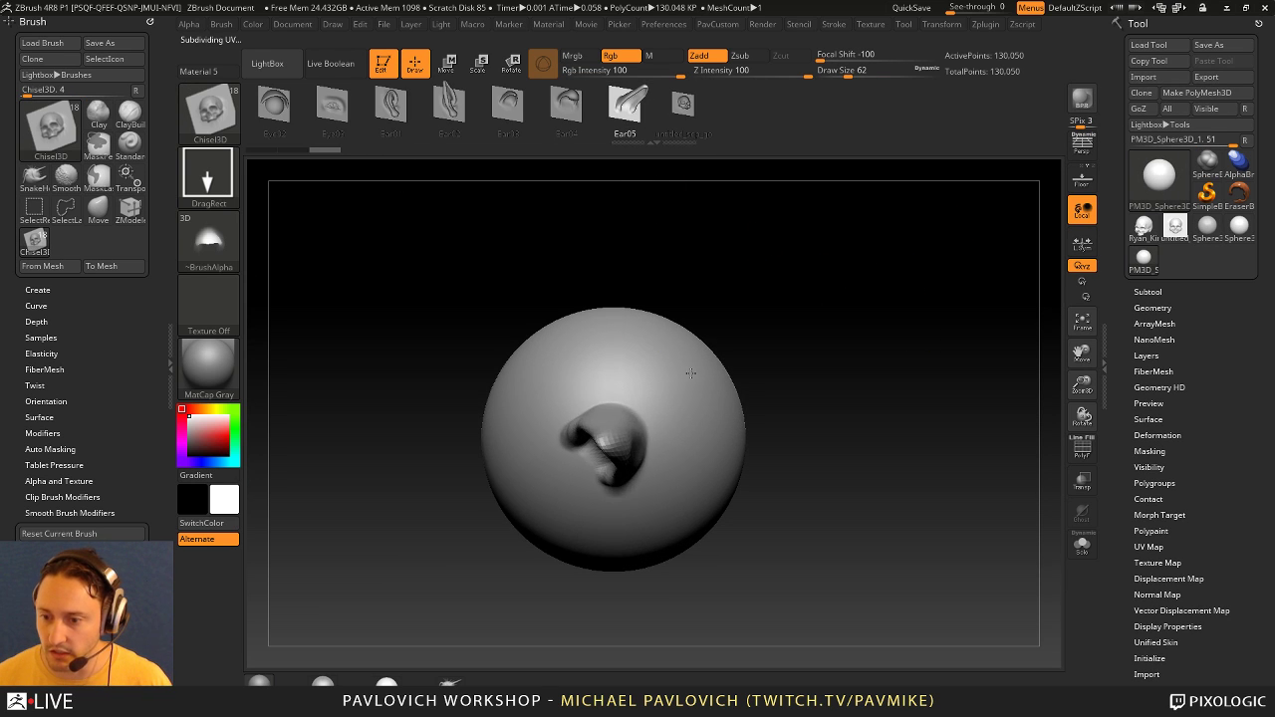
left_click_drag(790, 330, 800, 250)
key("ctrl+z")
Step: Select the new skull alpha and test-stamp it at several places on the sphere, undoing each stamp
left_click(683, 105)
left_click_drag(808, 299, 829, 280)
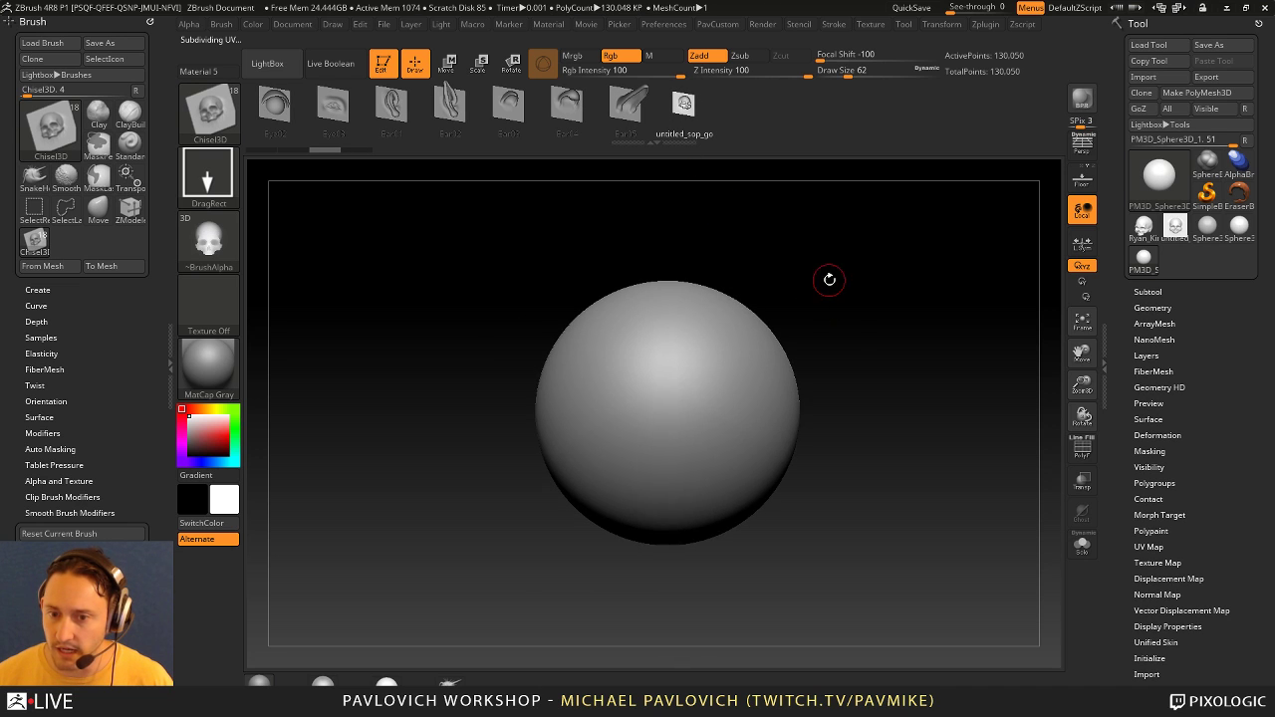
right_click_drag(829, 280, 845, 304, "ctrl")
left_click_drag(655, 349, 749, 229)
right_click_drag(749, 228, 814, 298)
key("ctrl+z")
left_click_drag(657, 302, 675, 373)
right_click_drag(675, 372, 660, 346)
key("ctrl+z")
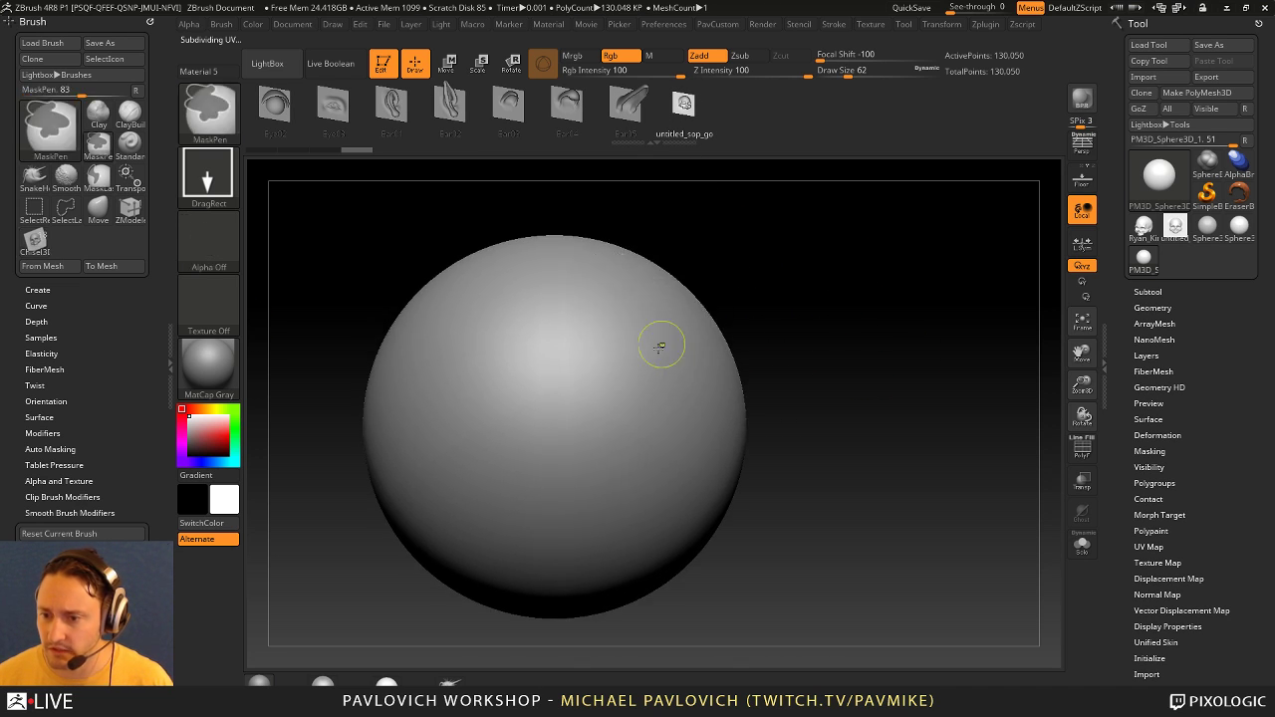
left_click_drag(627, 399, 701, 261)
right_click_drag(794, 288, 833, 299)
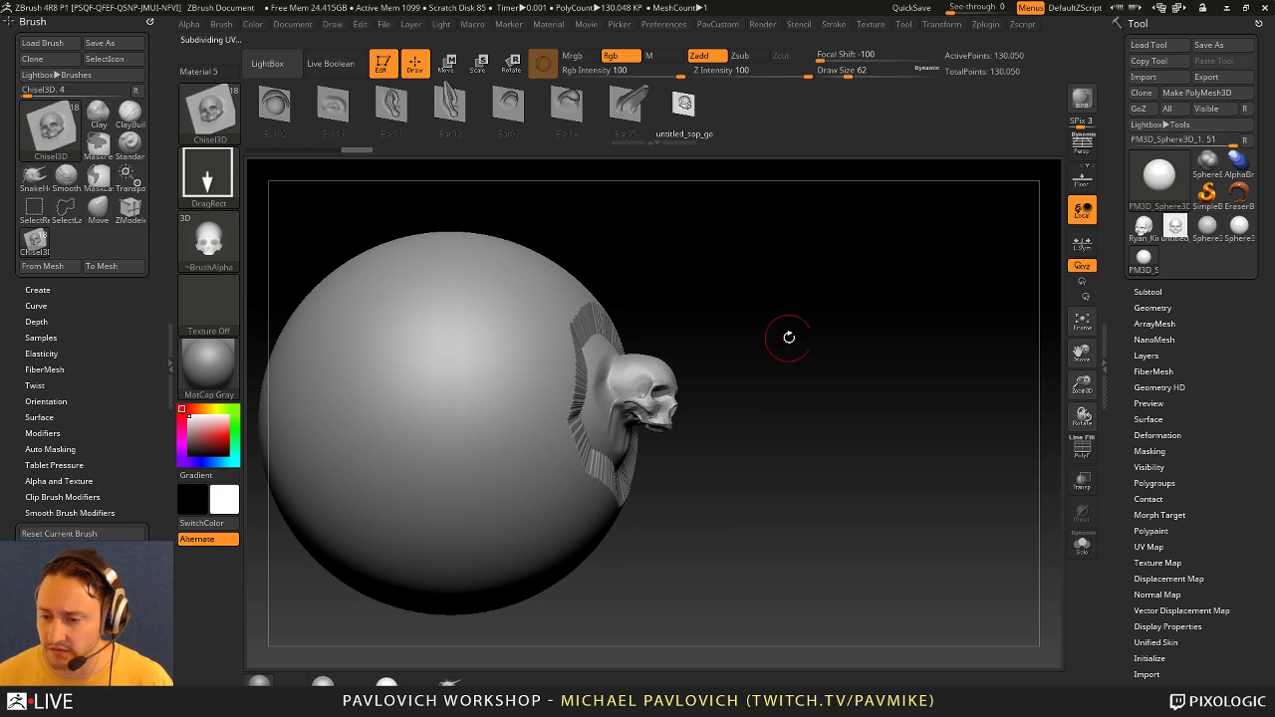
mouse_move(789, 337)
left_mouse_down()
mouse_move(751, 328)
mouse_move(772, 328)
left_mouse_up()
key("ctrl+z")
Step: Set the Draw Size to 101 and stamp the skull alpha near the sphere's edge
key("s")
key("s")
right_click_drag(772, 328, 734, 308, "alt")
mouse_move(617, 406)
left_mouse_down()
mouse_move(658, 311)
mouse_move(689, 340)
left_mouse_up()
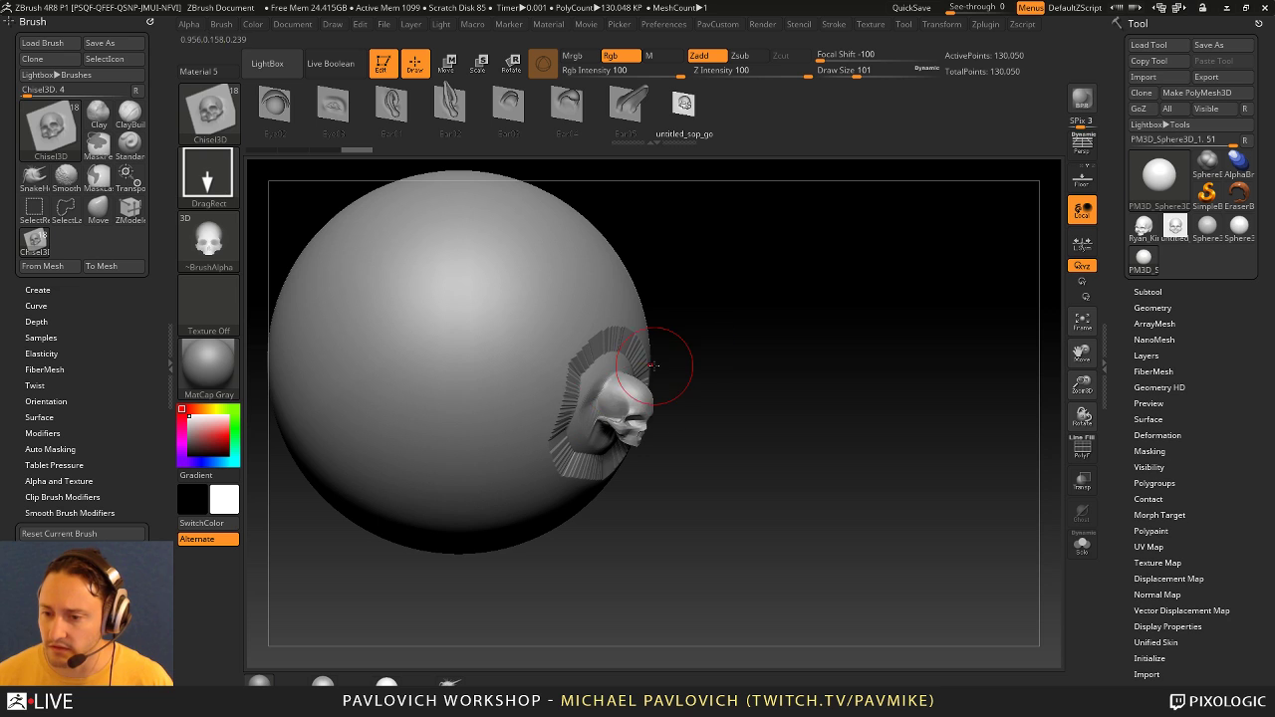
Step: Switch to Houdini and set the vector displacement plane's Border Blur Amount to 2
key("alt+Tab")
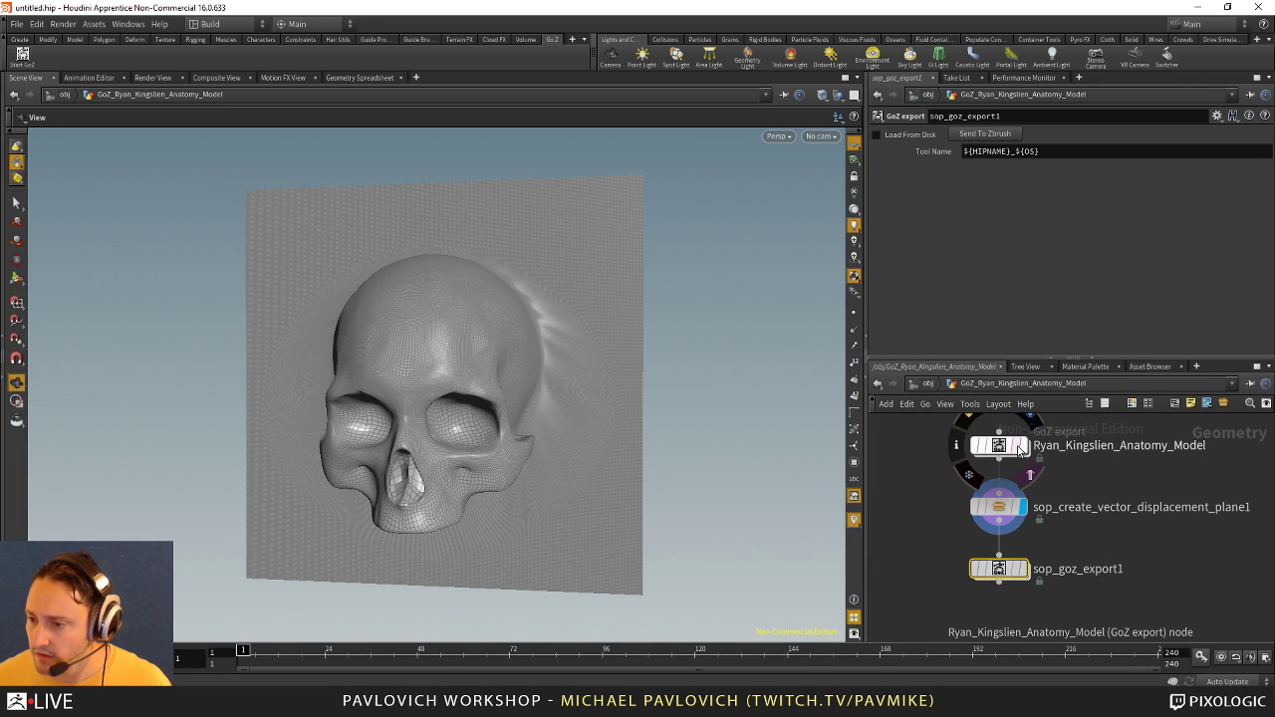
left_click(1002, 510)
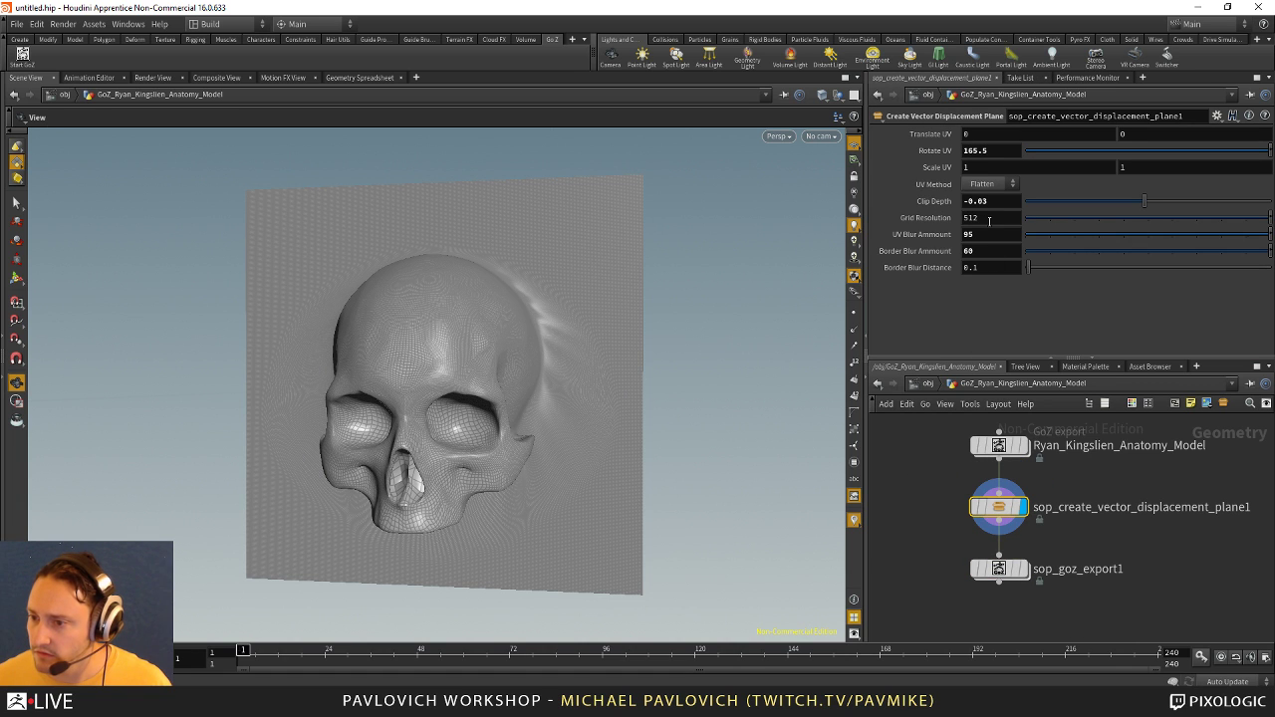
type("2")
key("Return")
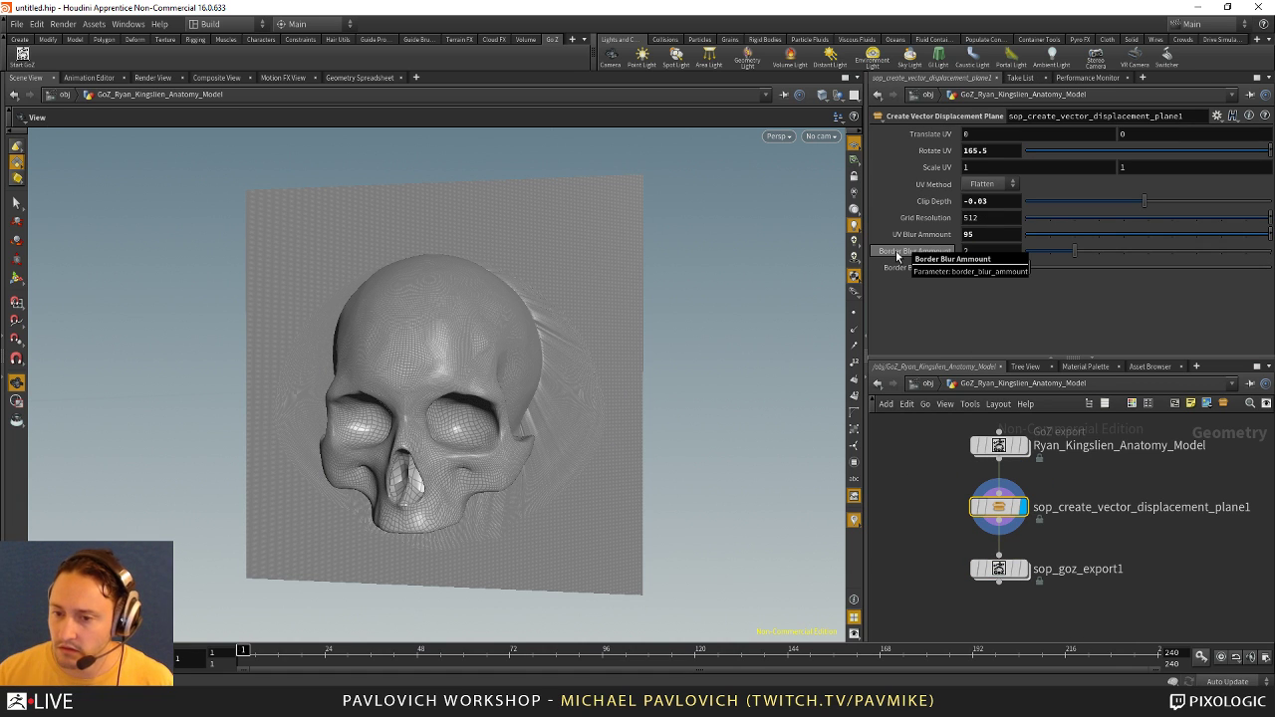
left_click_drag(643, 313, 653, 367)
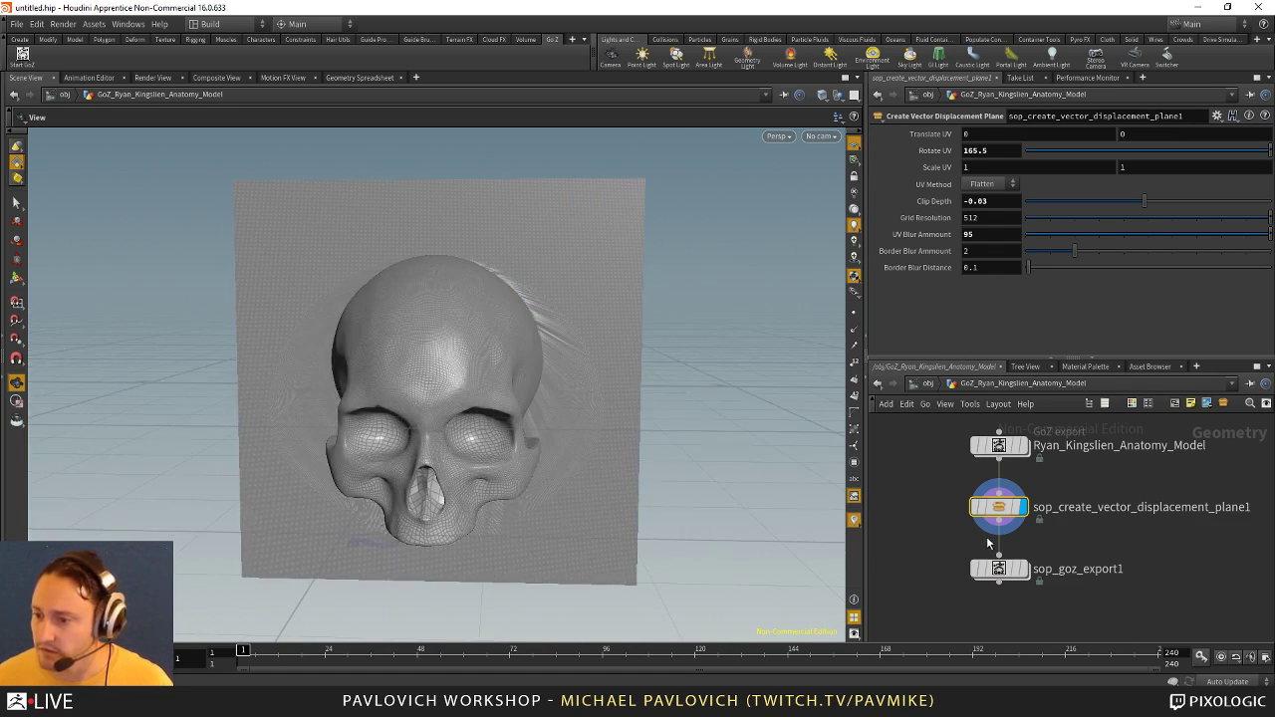
Step: Send the updated skull plane from the GoZ export node to ZBrush and add it to Chisel3D as another mesh alpha
left_click(1006, 571)
left_click(983, 133)
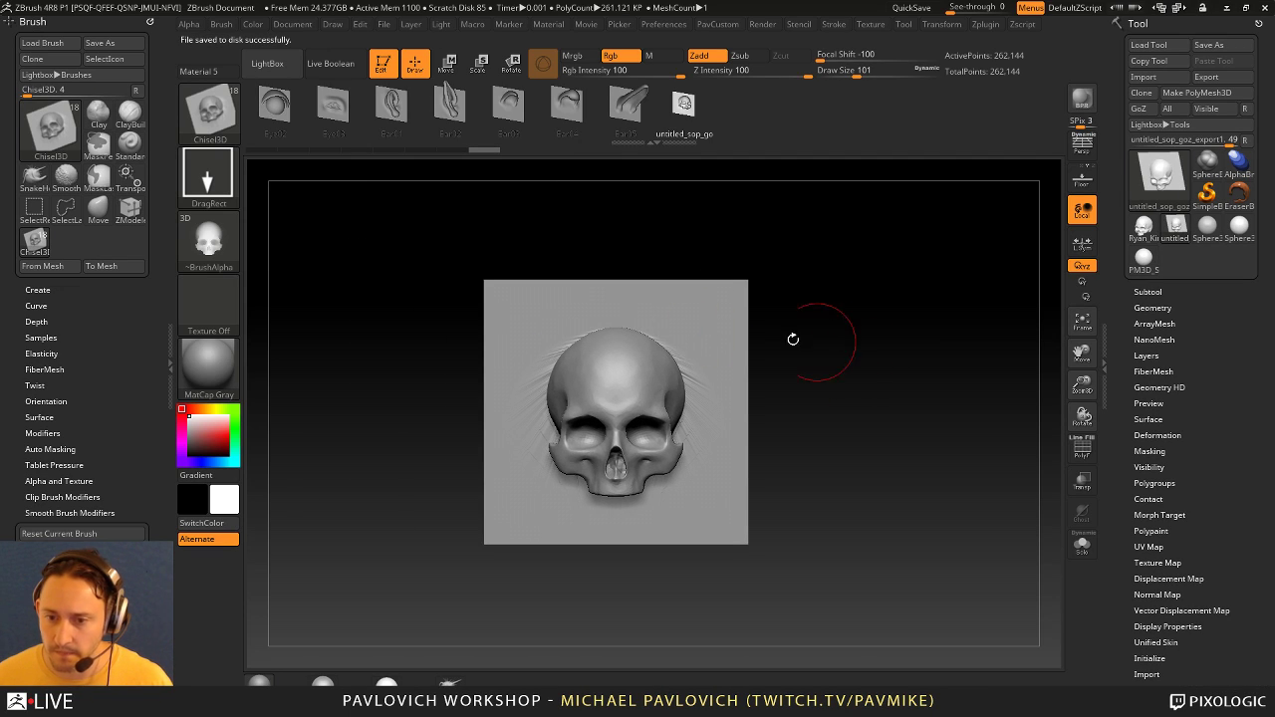
left_click(55, 267)
Step: Bring back the polymesh sphere and test-stamp the latest skull alpha on it at different sizes, undoing each stamp
left_click(1207, 229)
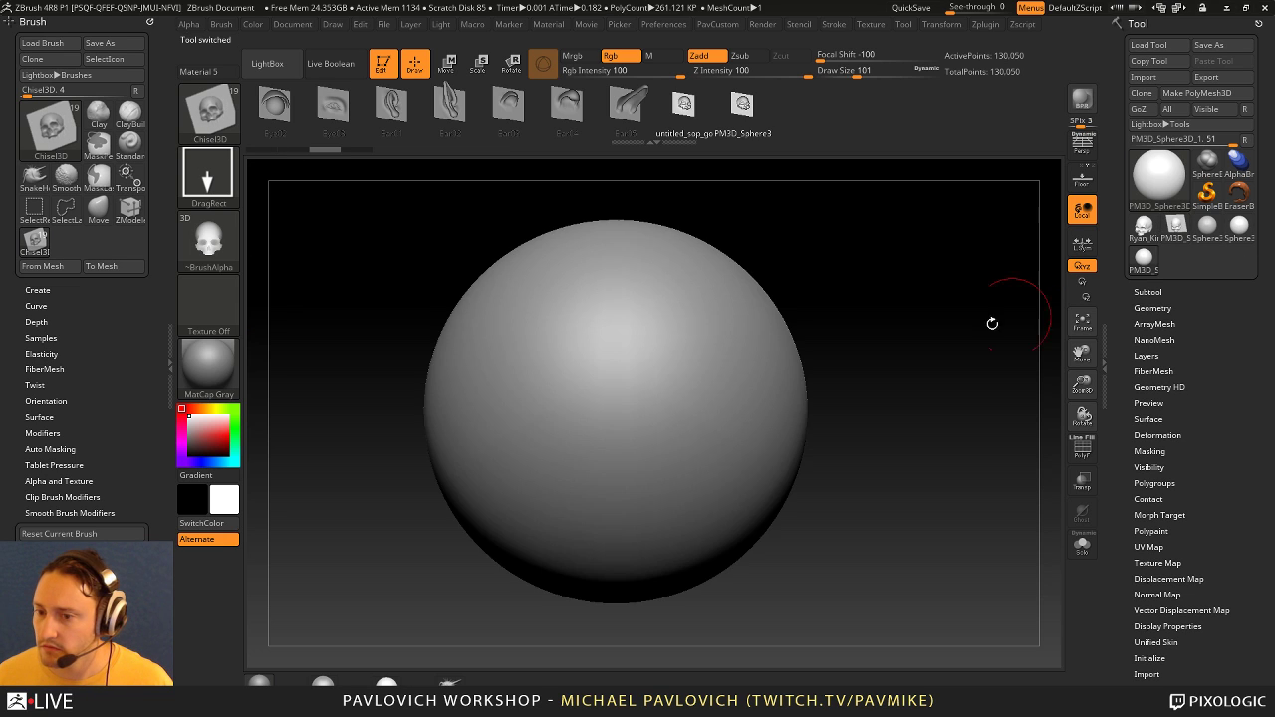
left_click_drag(990, 322, 828, 291)
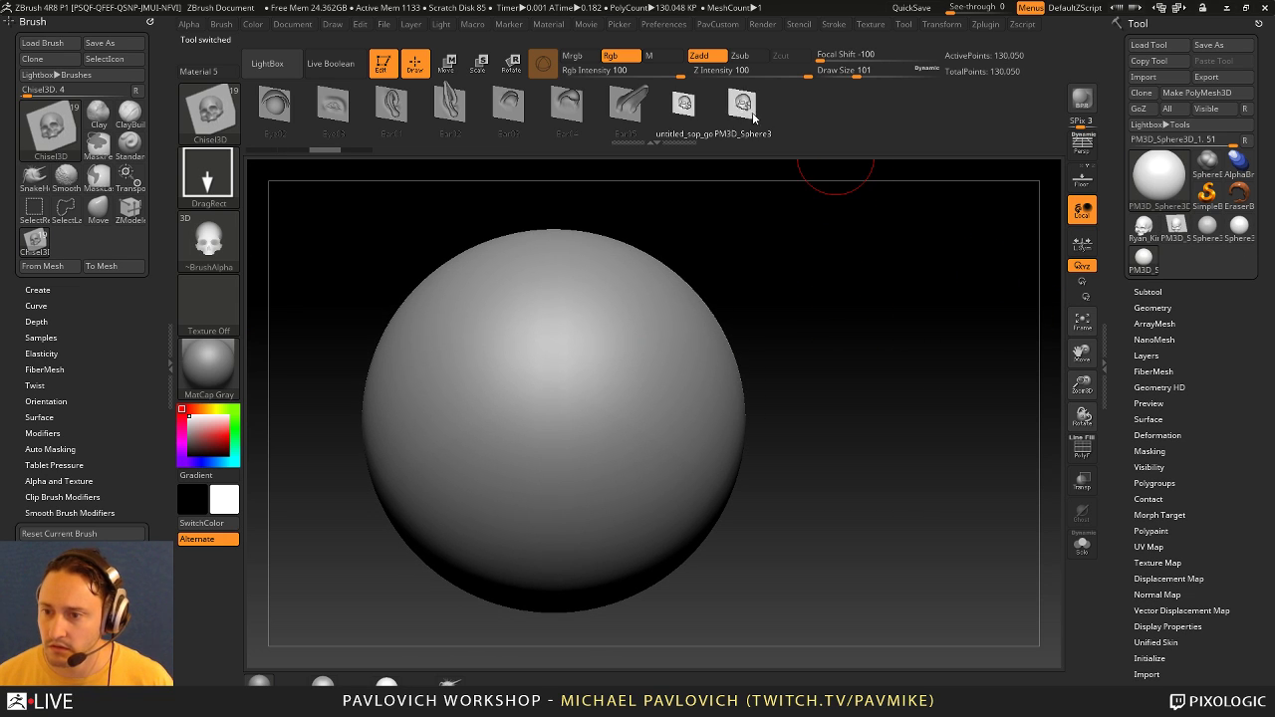
left_click_drag(597, 395, 694, 293)
left_click_drag(763, 267, 749, 325)
key("ctrl+z")
left_click_drag(620, 349, 839, 249)
key("ctrl+z")
left_click_drag(552, 407, 717, 297)
left_click_drag(717, 296, 741, 337)
key("ctrl+z")
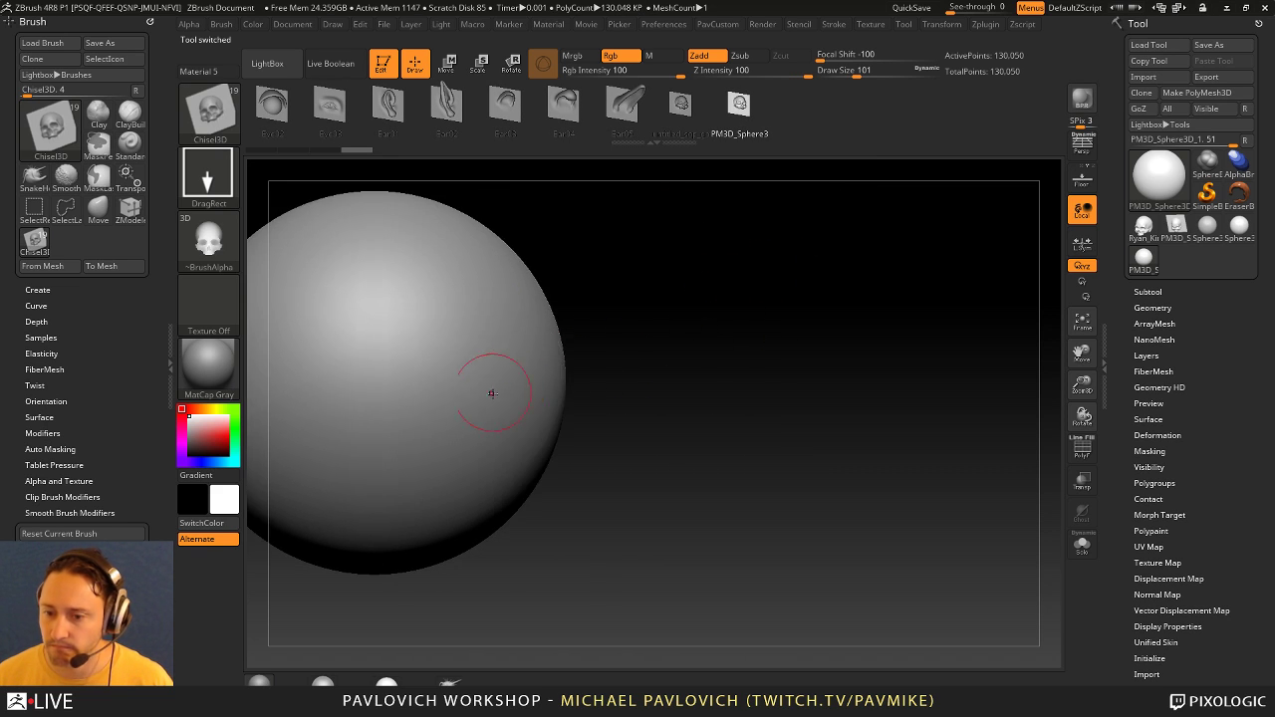
mouse_move(492, 393)
left_mouse_down()
mouse_move(622, 271)
mouse_move(843, 325)
mouse_move(793, 336)
left_mouse_up()
key("ctrl+z")
Step: Select the Standard brush and set the Draw Size to 83
key("b")
key("s")
key("t")
key("s")
left_click_drag(782, 337, 754, 341, "alt")
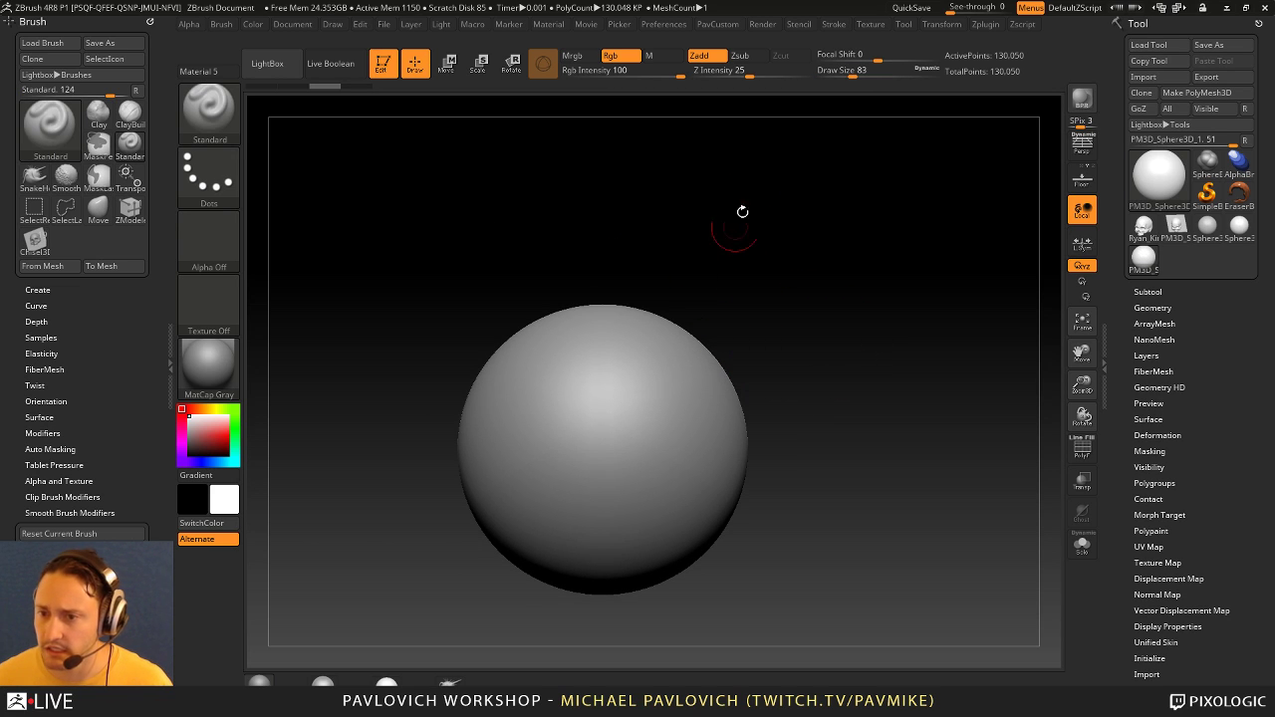
left_click_drag(742, 212, 817, 229)
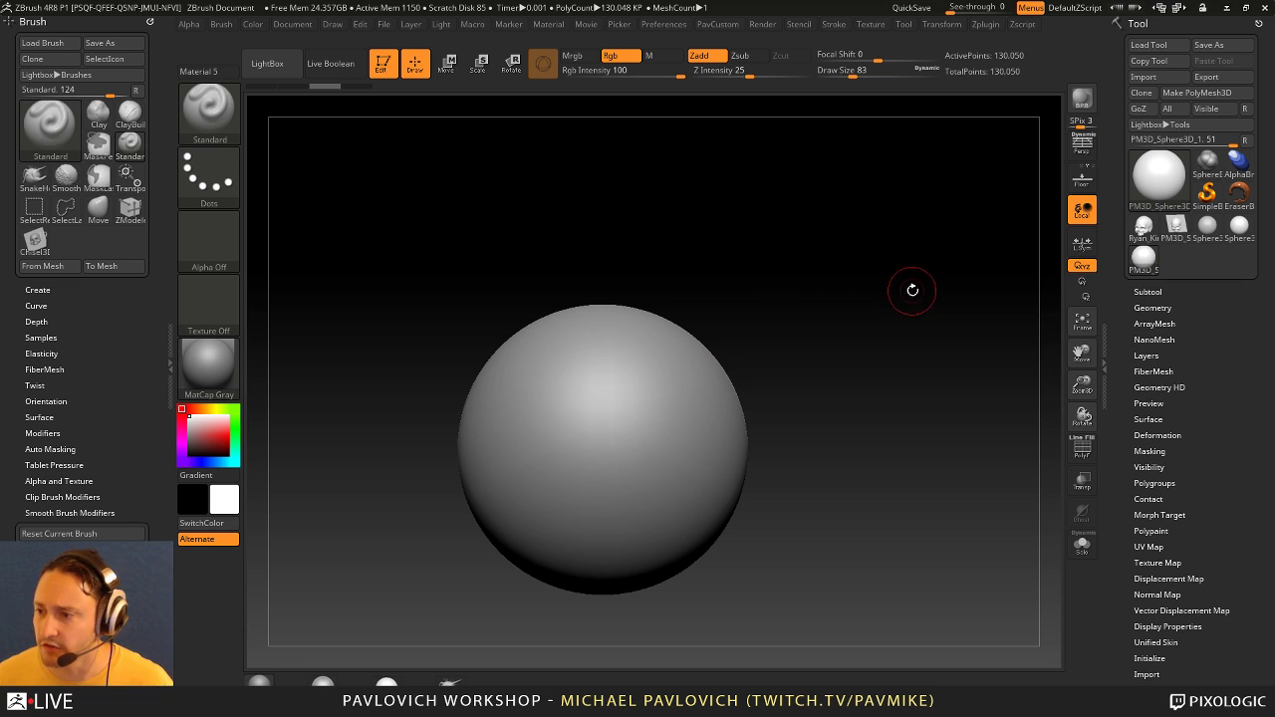
Step: Clear the sphere from the canvas and draw a new Cylinder3D, making it editable
key("t")
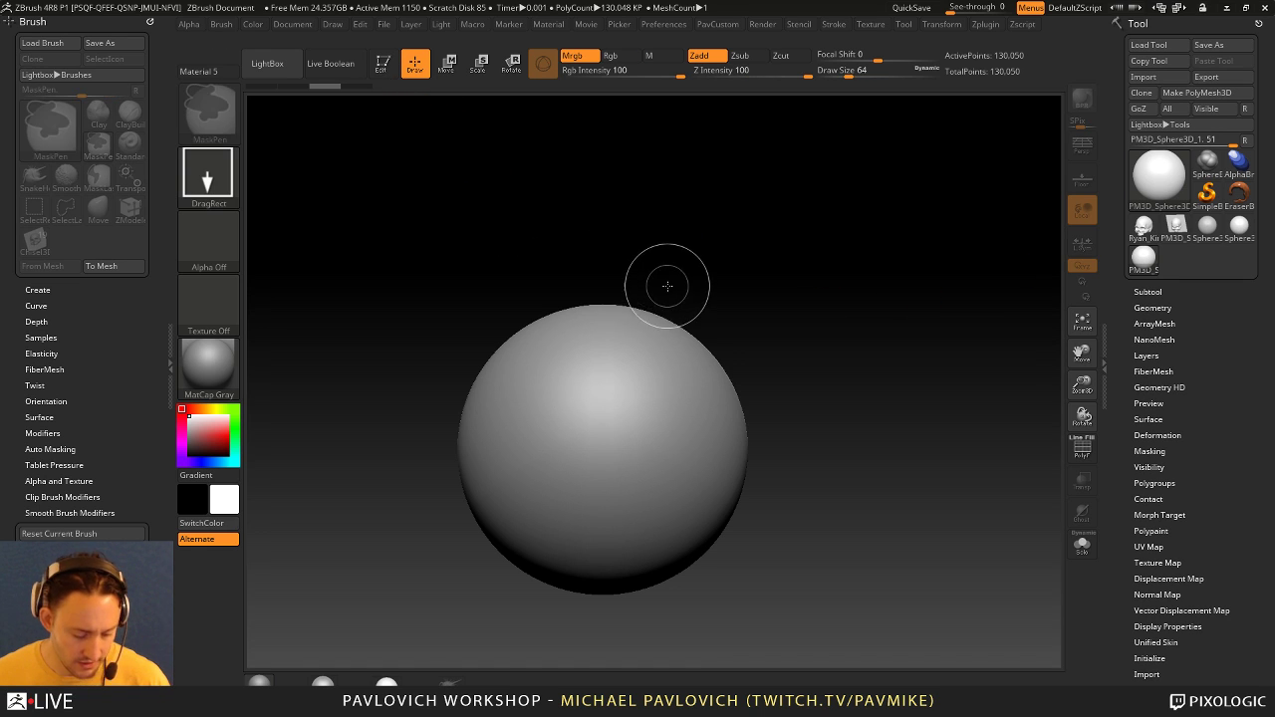
key("ctrl+n")
left_click(1207, 193)
left_click(1159, 179)
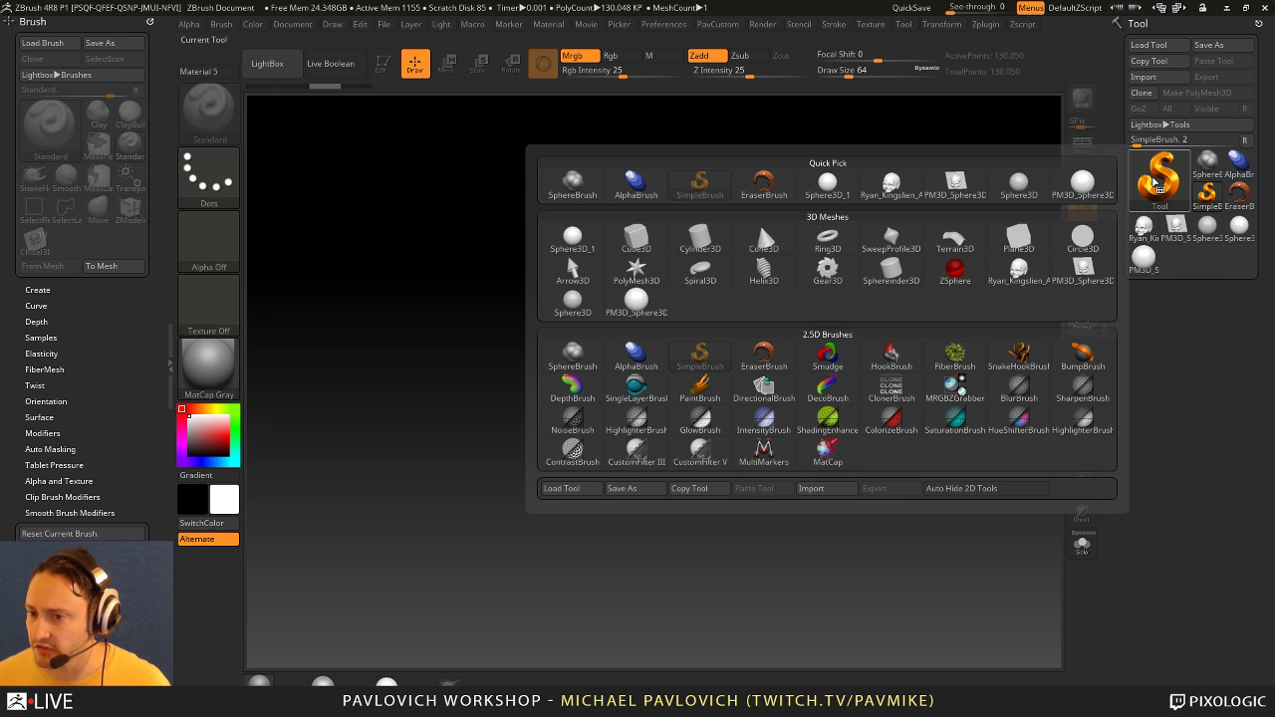
left_click(706, 244)
left_click_drag(614, 466, 769, 591)
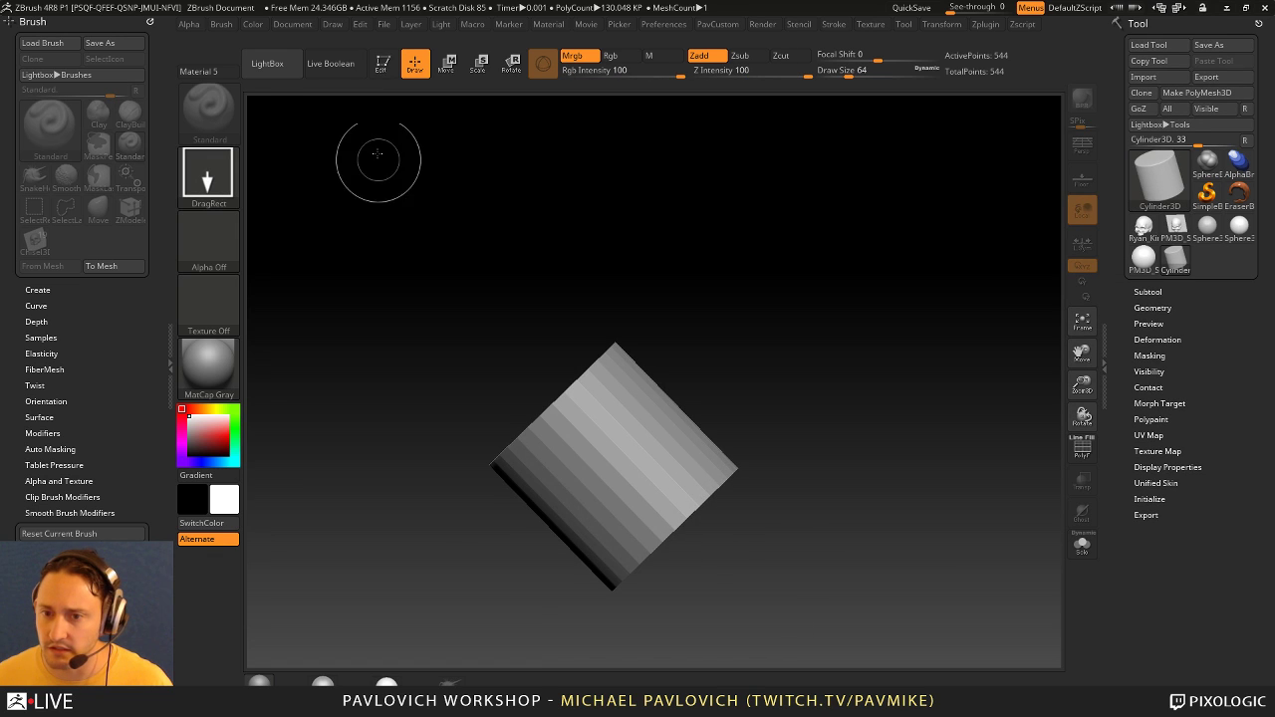
key("t")
left_click_drag(692, 389, 962, 493)
Step: Show the cylinder's polyframe and increase its initial Inner Radius to hollow it into a thick-walled tube
left_click(1146, 500)
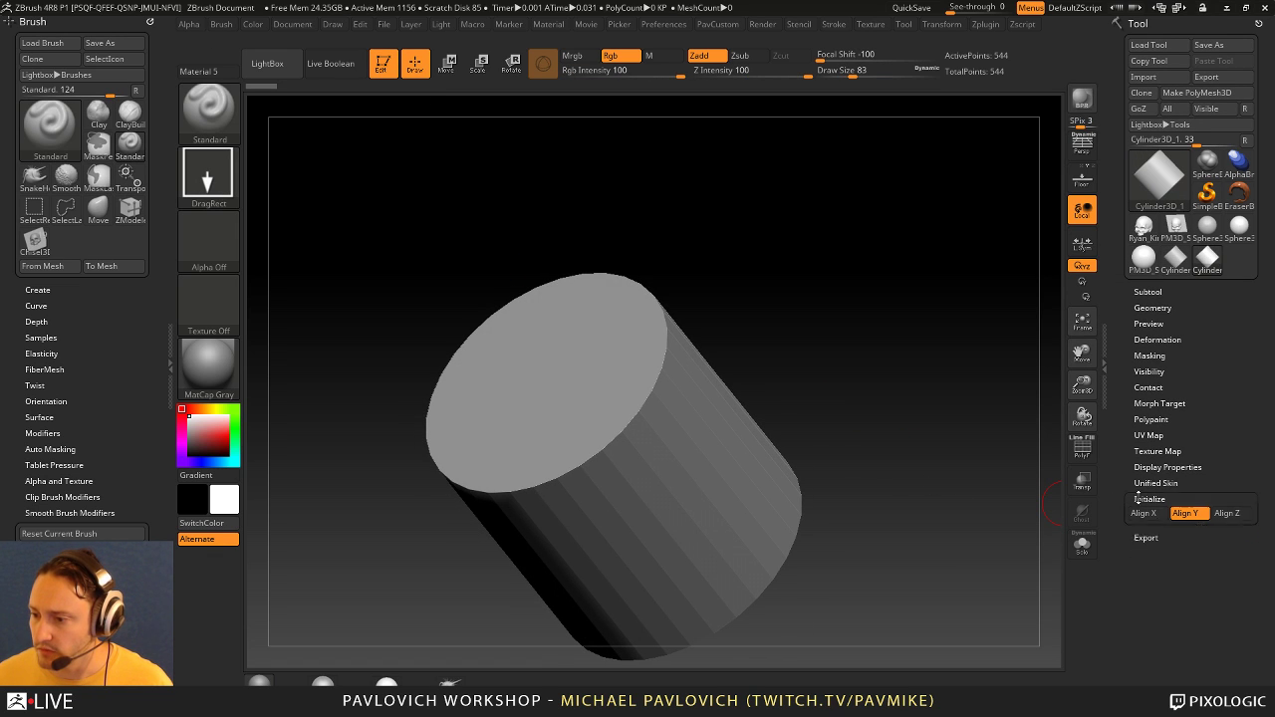
left_click_drag(866, 455, 990, 457)
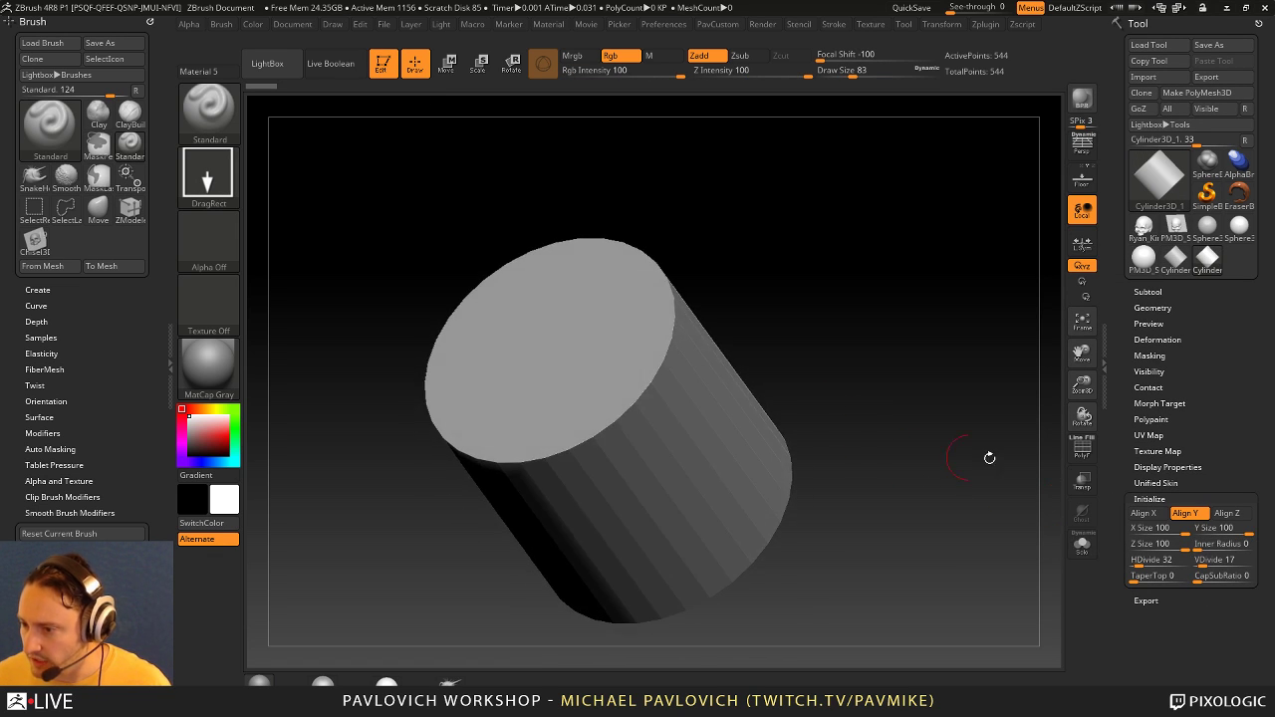
left_click(1082, 448)
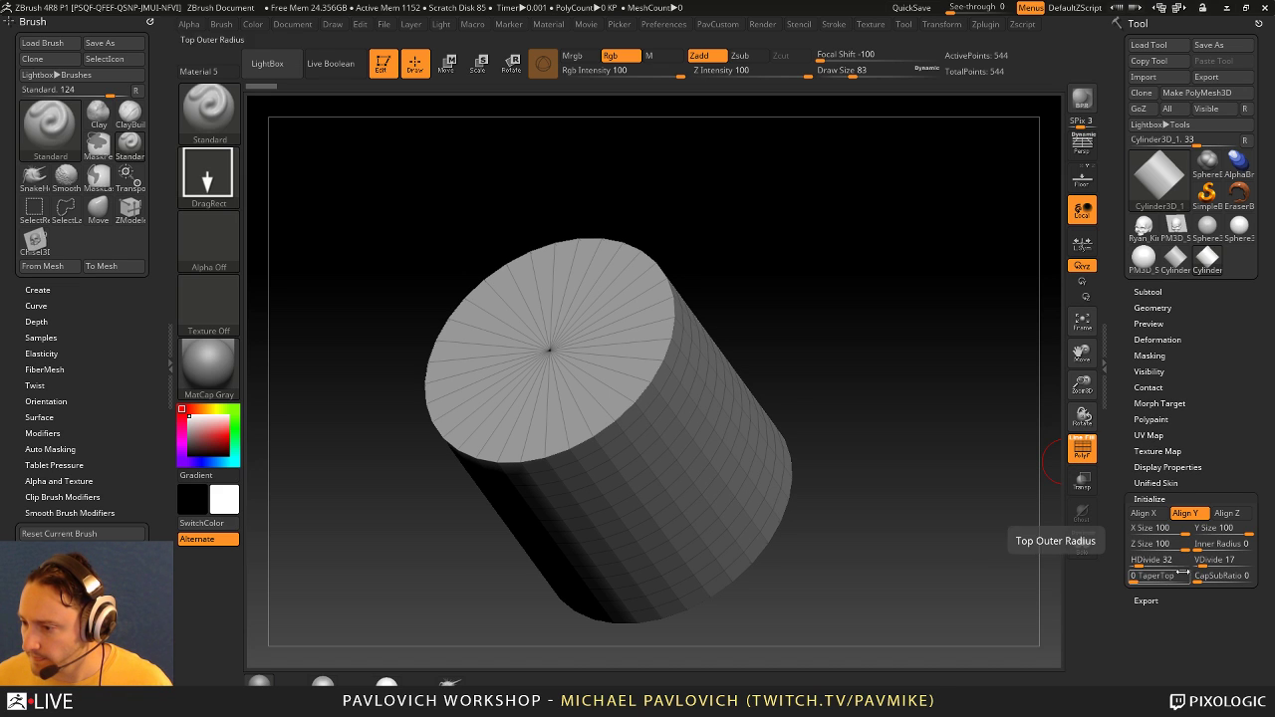
left_click_drag(1198, 544, 1237, 545)
left_click_drag(870, 398, 1007, 358, "alt")
Step: Convert the tube to a PolyMesh3D and crease its edges
left_click(1208, 93)
left_click_drag(951, 249, 952, 369, "alt")
key("2")
left_click(913, 537)
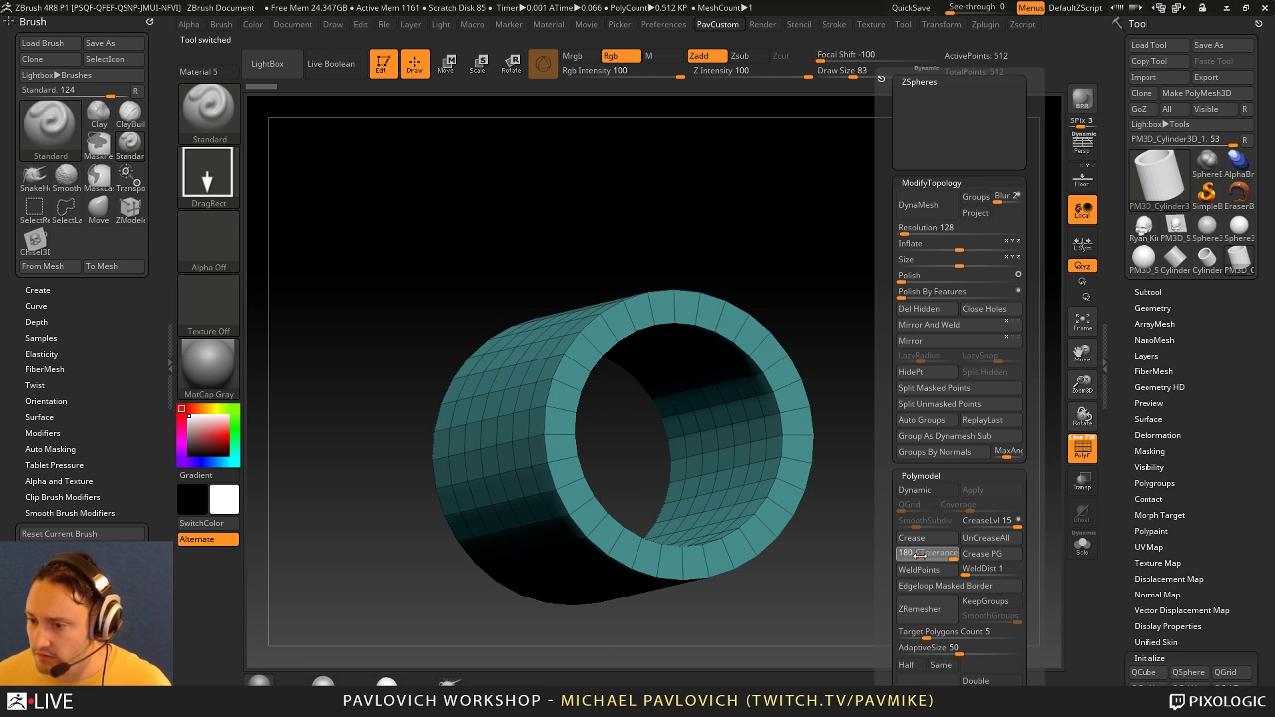
Step: Set the crease tolerance to 63 and apply Dynamic subdivision to the tube, viewing it straight from the front
key("shift+space")
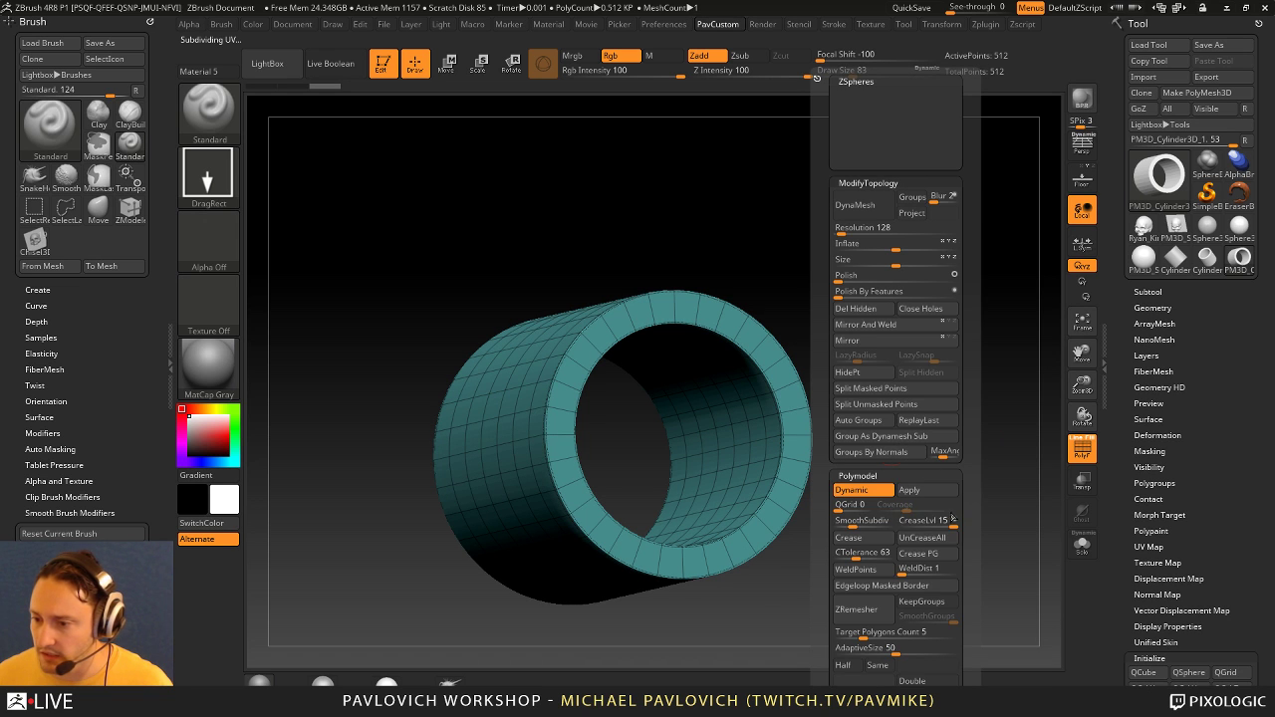
left_click(934, 492)
left_click_drag(826, 364, 916, 389)
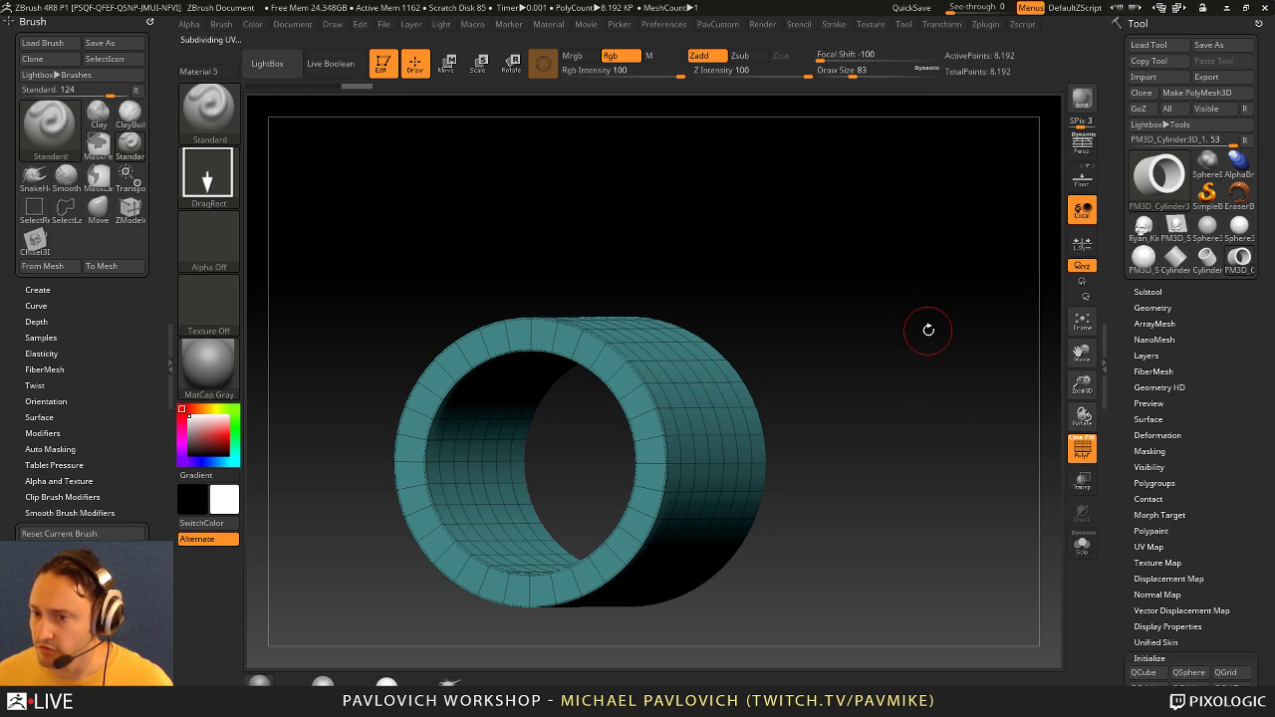
left_click_drag(928, 330, 892, 281, "shift")
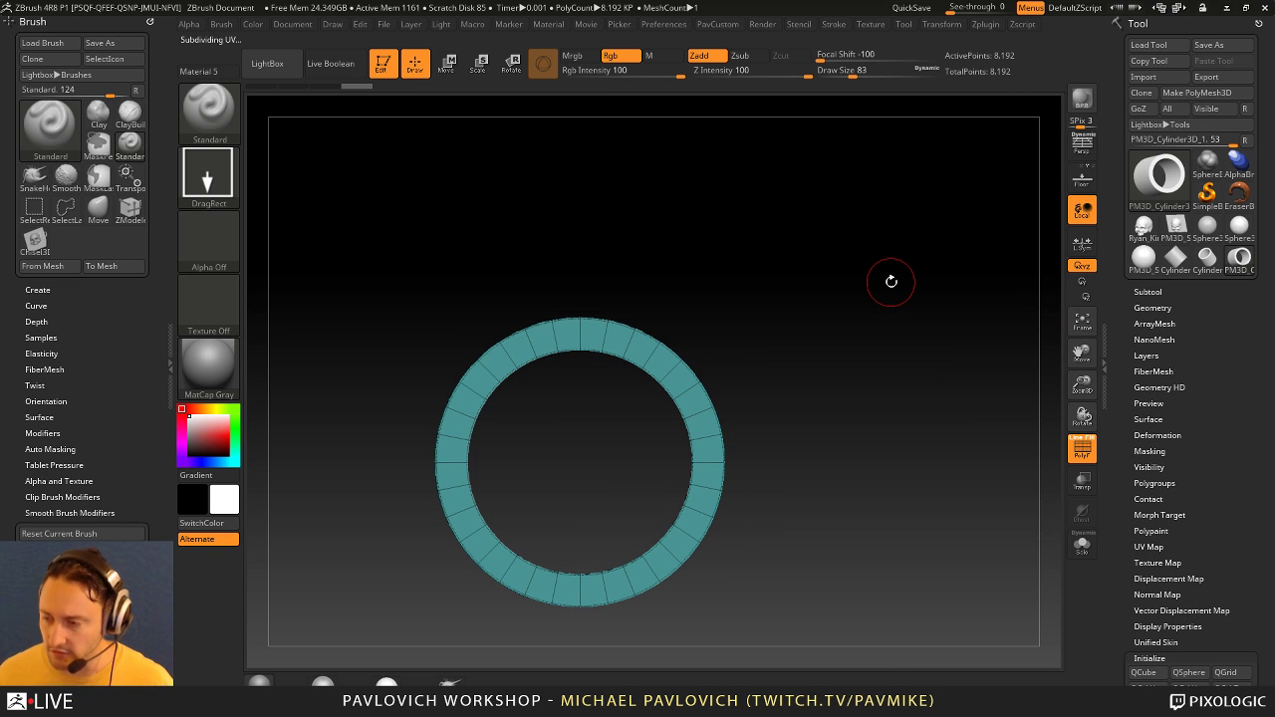
Step: Switch to Houdini and start a new empty scene, discarding the skull displacement setup
key("super")
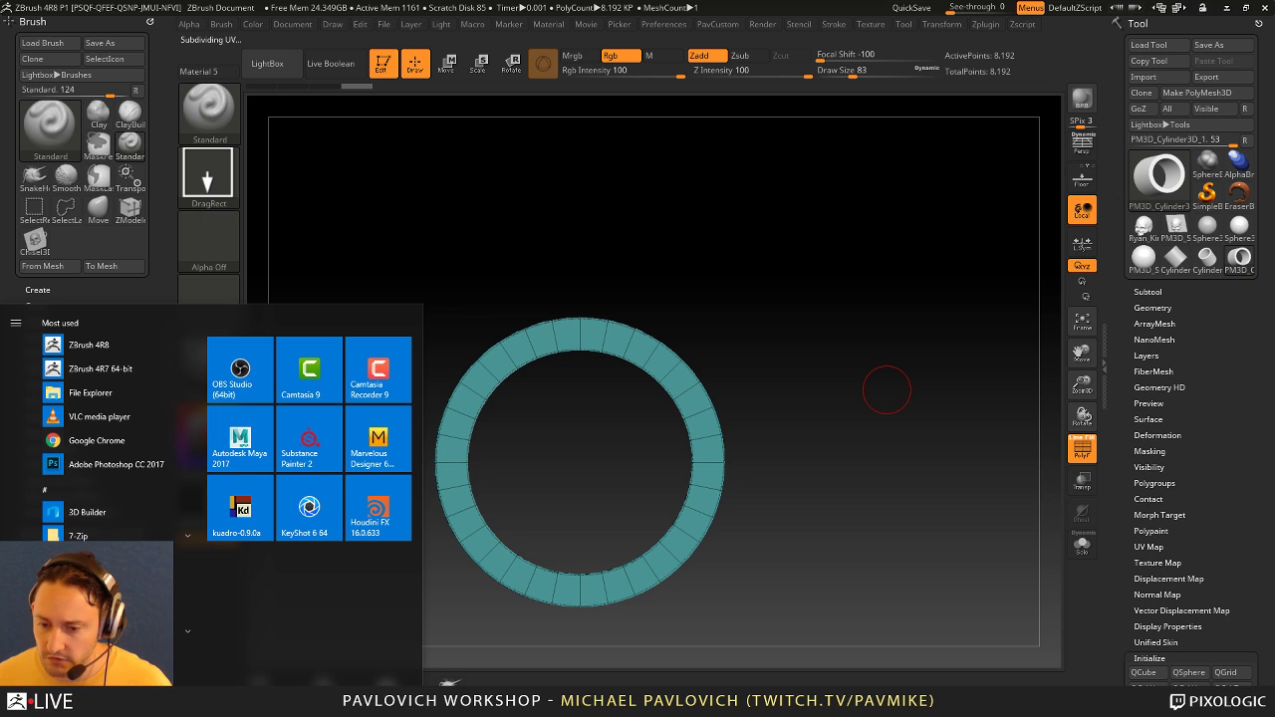
key("alt+Tab")
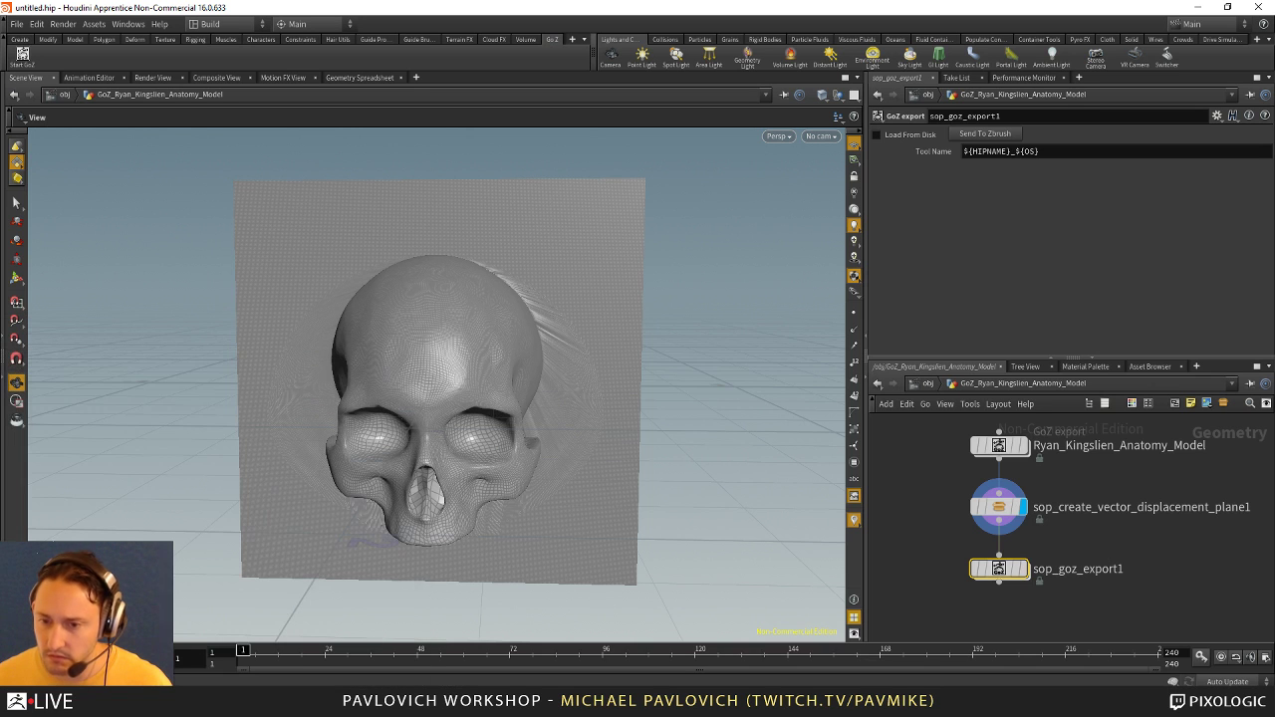
left_click(17, 22)
left_click(30, 50)
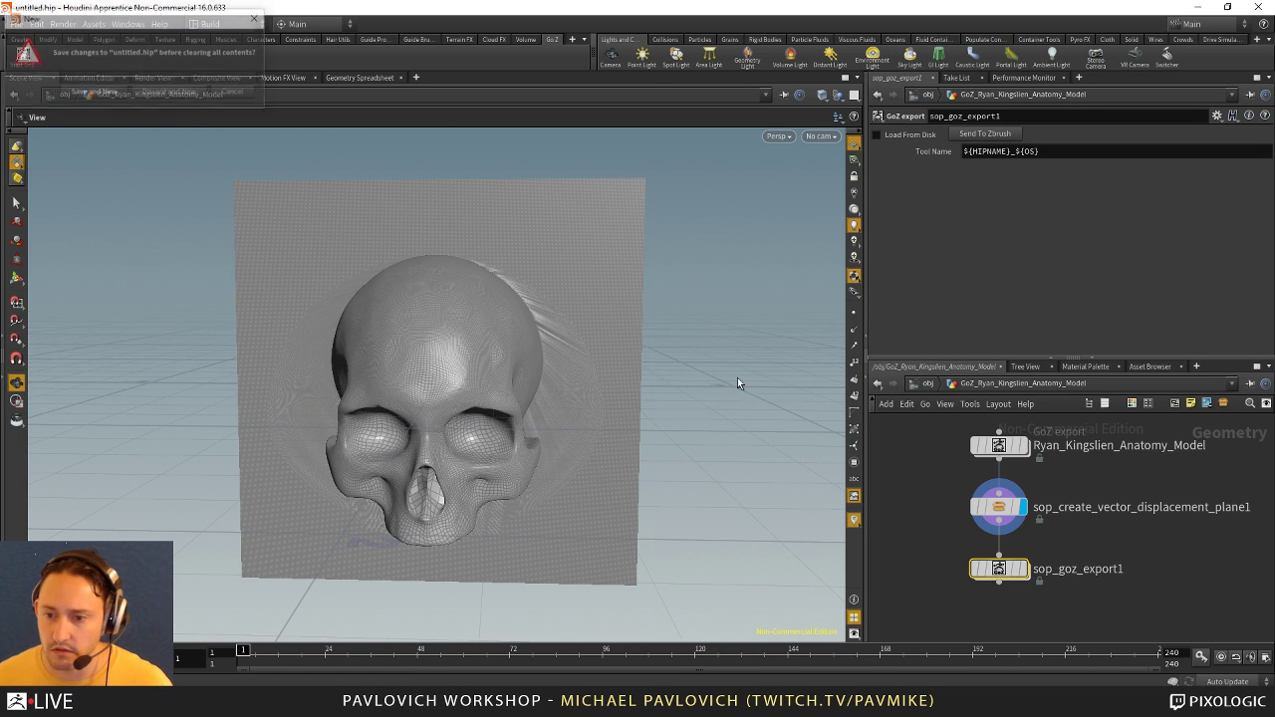
Step: Return to ZBrush, centre the ring-shaped front view of the tube and send it to Houdini through GoZ
key("alt+Tab")
mouse_move(920, 305)
left_mouse_down()
mouse_move(844, 317)
mouse_move(921, 316)
left_mouse_up()
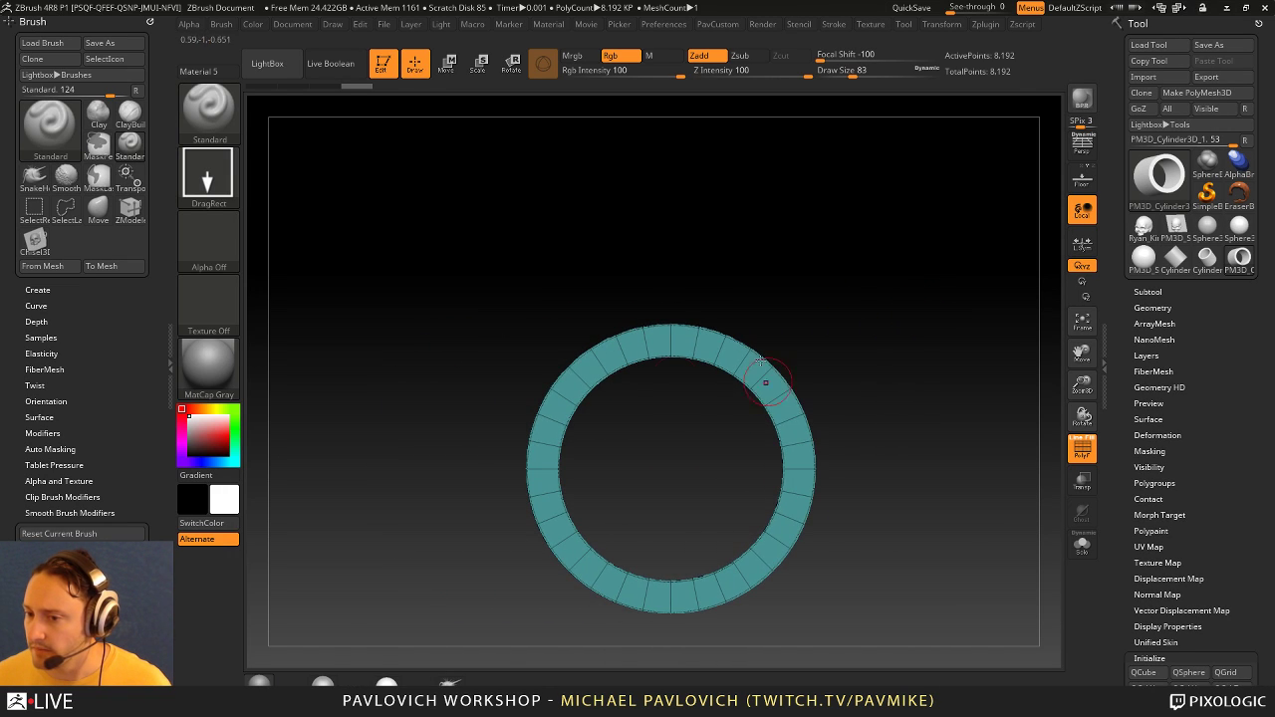
left_click_drag(797, 343, 757, 336)
left_click_drag(882, 308, 846, 311, "alt")
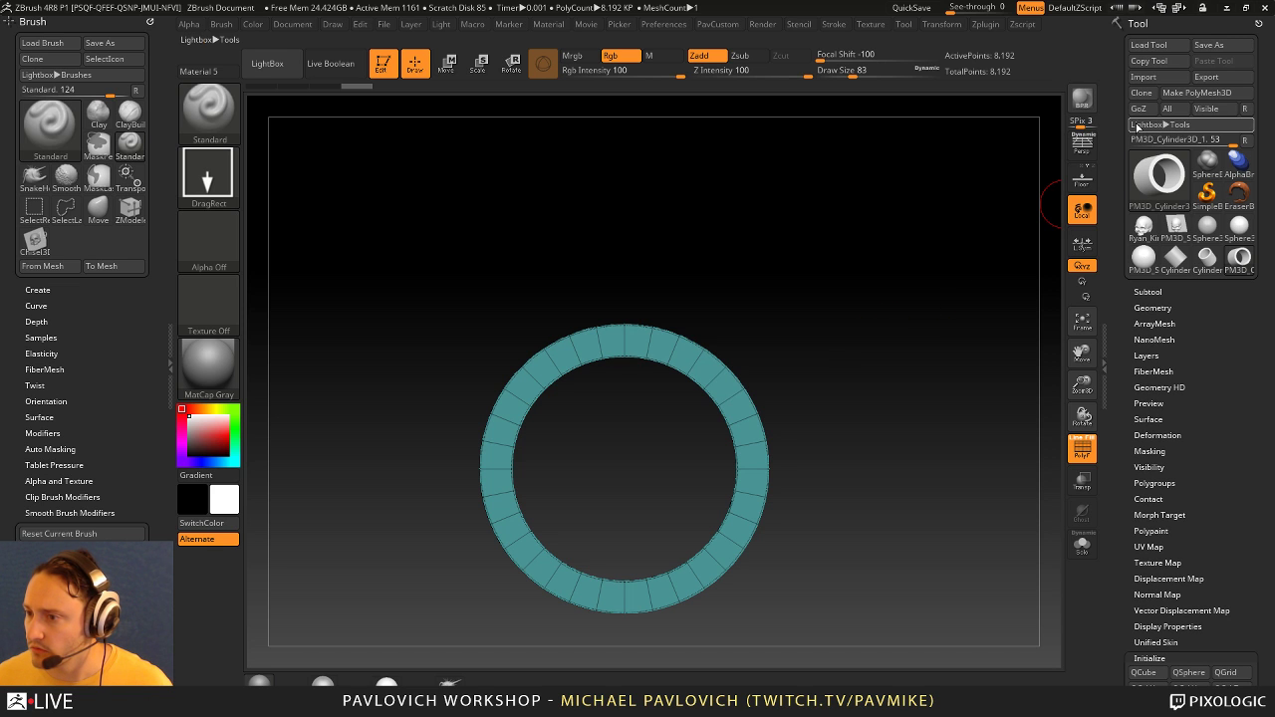
key("super")
left_click(597, 703)
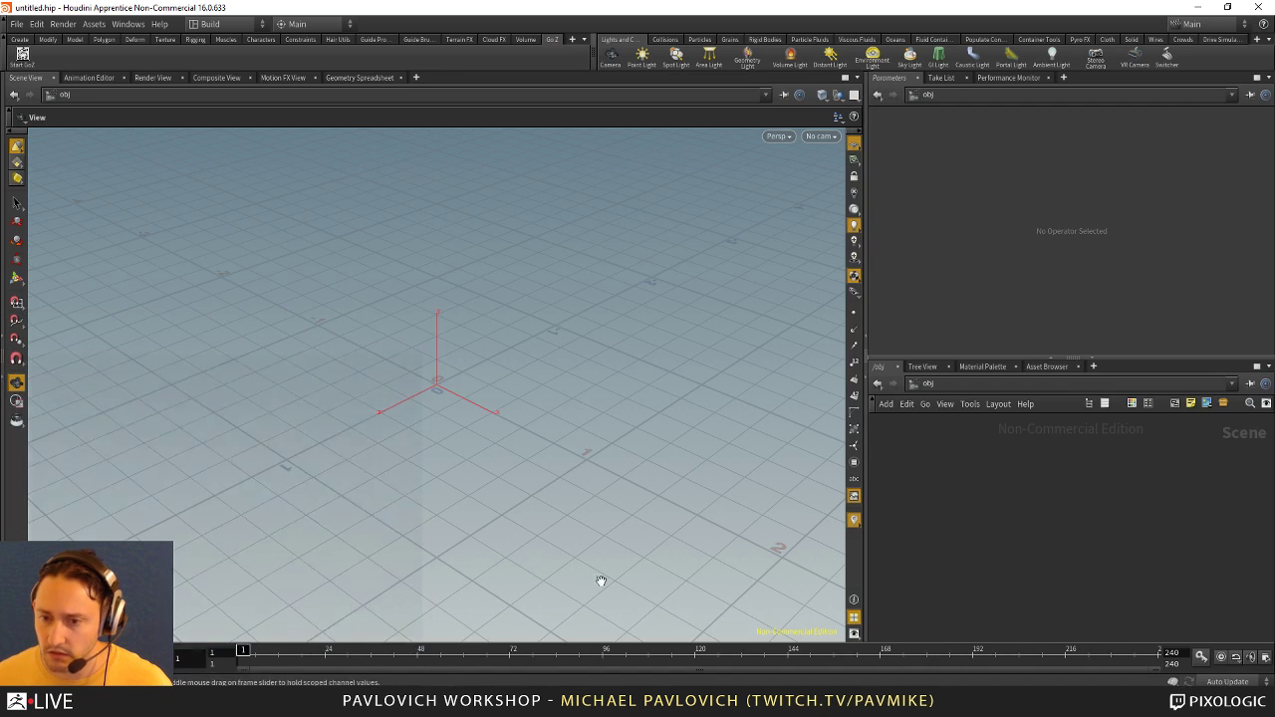
right_click_drag(156, 151, 205, 225)
key("alt+Tab")
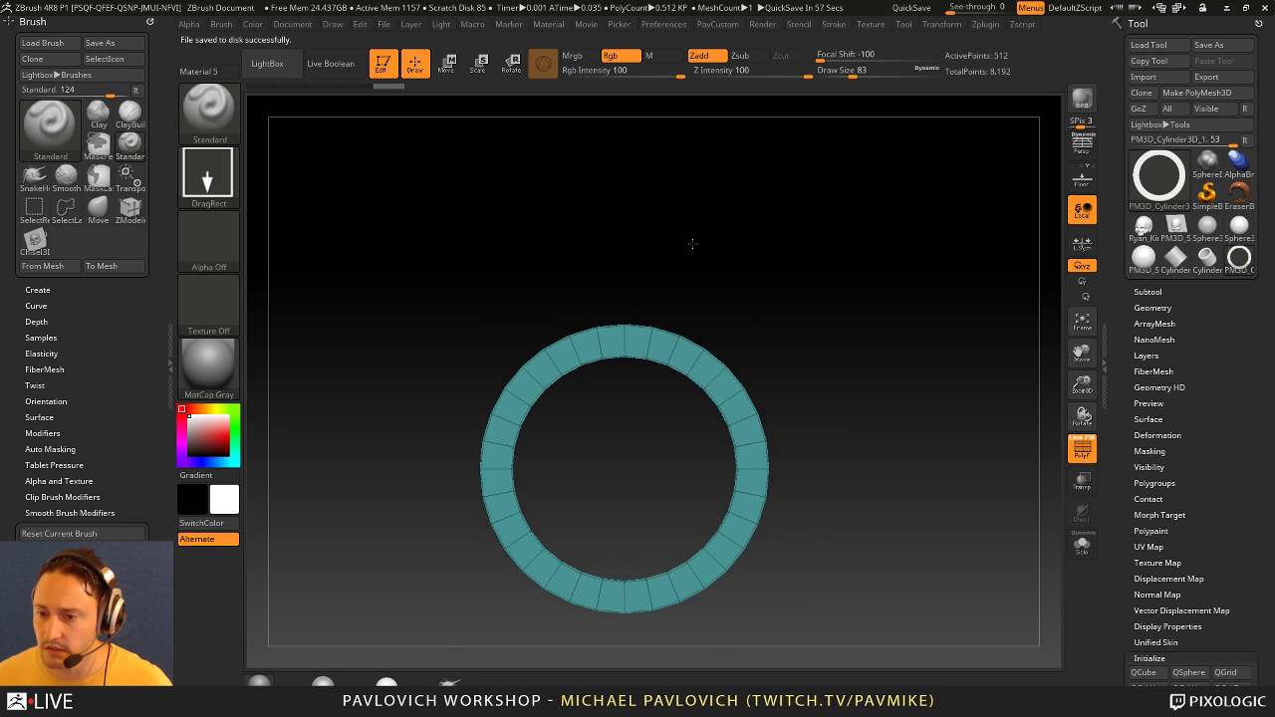
Step: Turn on the floor grid in ZBrush, set the tube to subdivision level 3 and delete its lower levels
left_click_drag(601, 250, 720, 150)
left_click(1082, 179)
left_click_drag(920, 245, 886, 288, "shift")
key("w")
mouse_move(650, 396)
left_mouse_down()
mouse_move(717, 215)
mouse_move(783, 210)
mouse_move(837, 243)
mouse_move(849, 288)
left_mouse_up()
key("q")
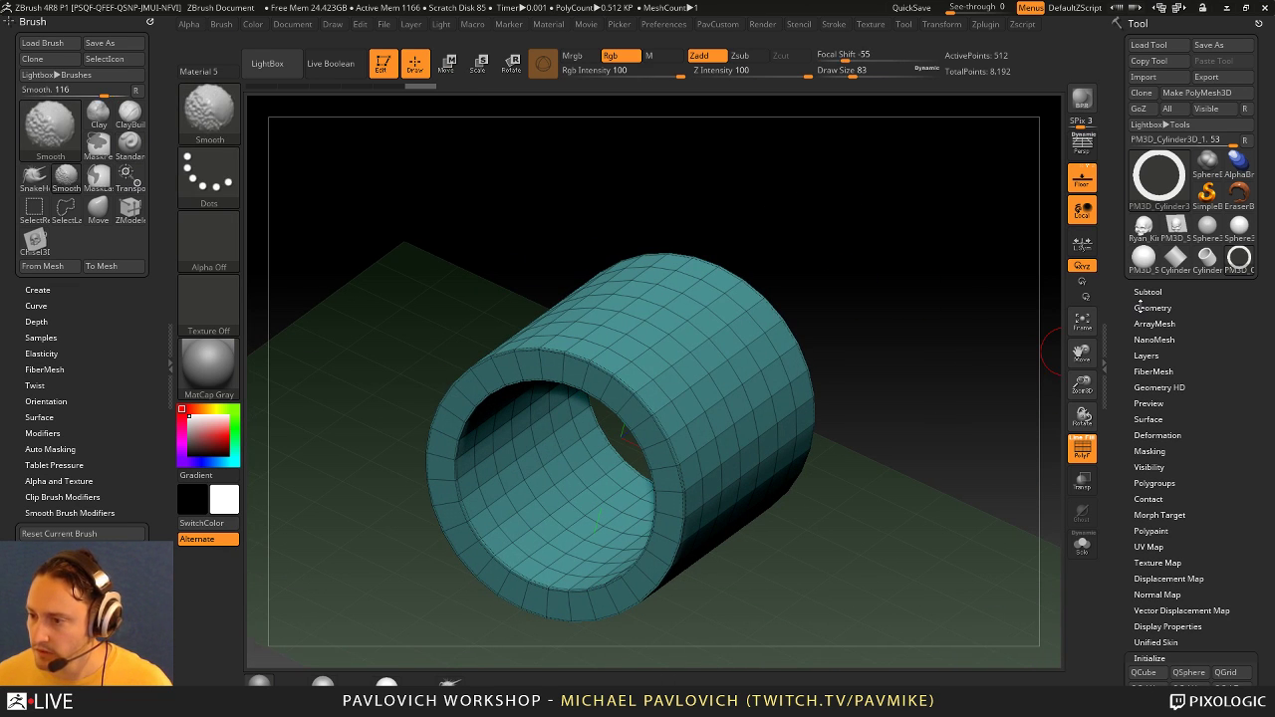
left_click(1140, 308, "shift")
left_click_drag(1150, 337, 1187, 337)
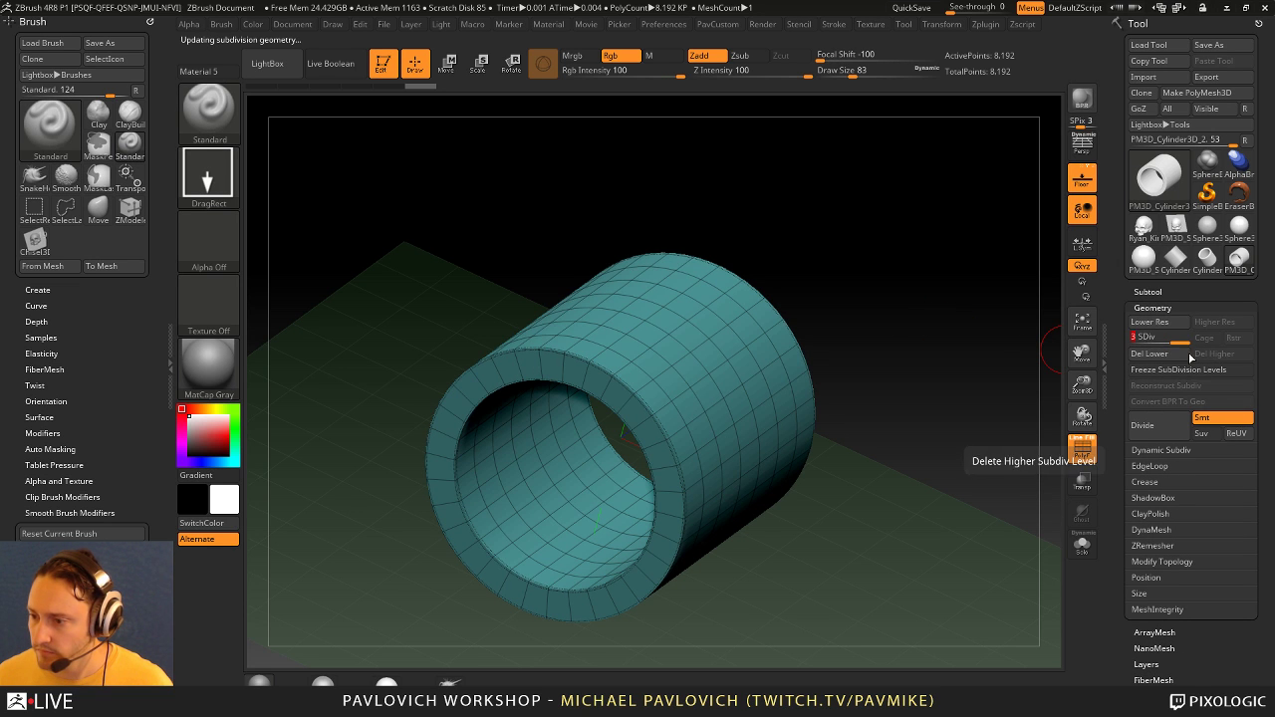
Step: Switch to Houdini and replace the scene holding the first tube with a new empty one, without saving
key("alt+Tab")
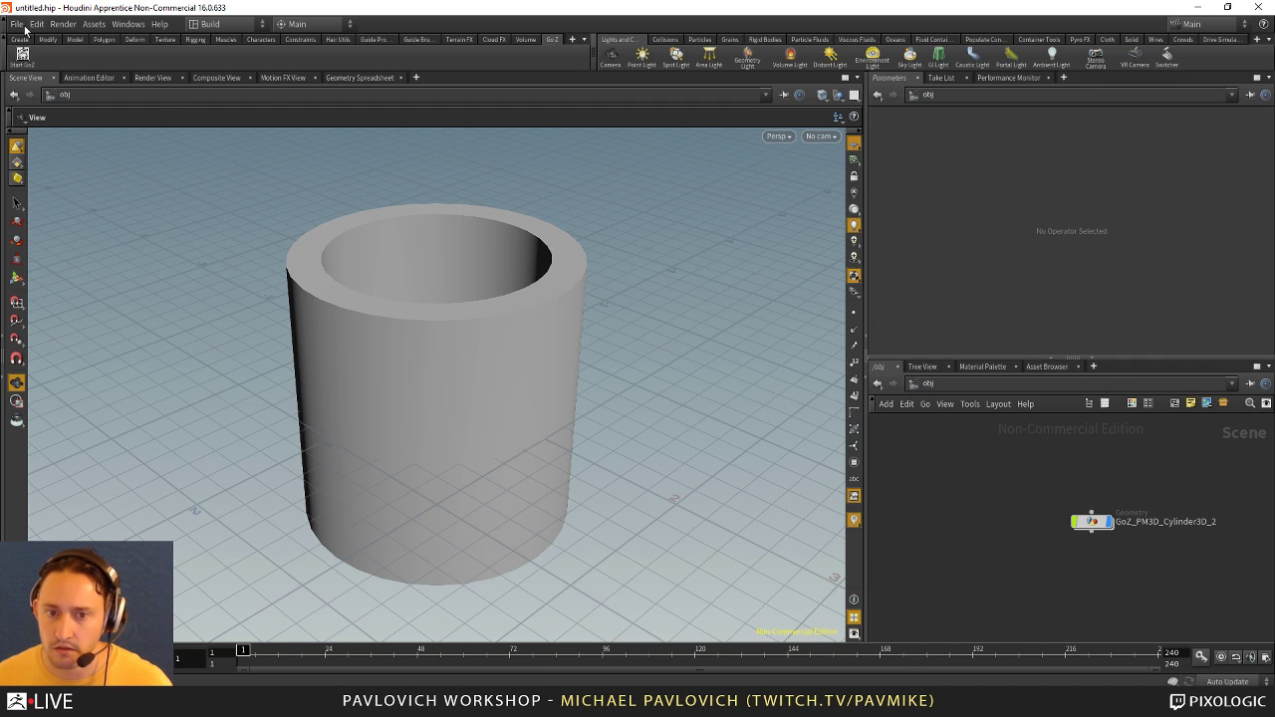
left_click(24, 27)
left_click(35, 40)
left_click(173, 93)
Step: Send the dense tube from ZBrush through GoZ again and frame the whole imported mesh in Houdini
key("alt+Tab")
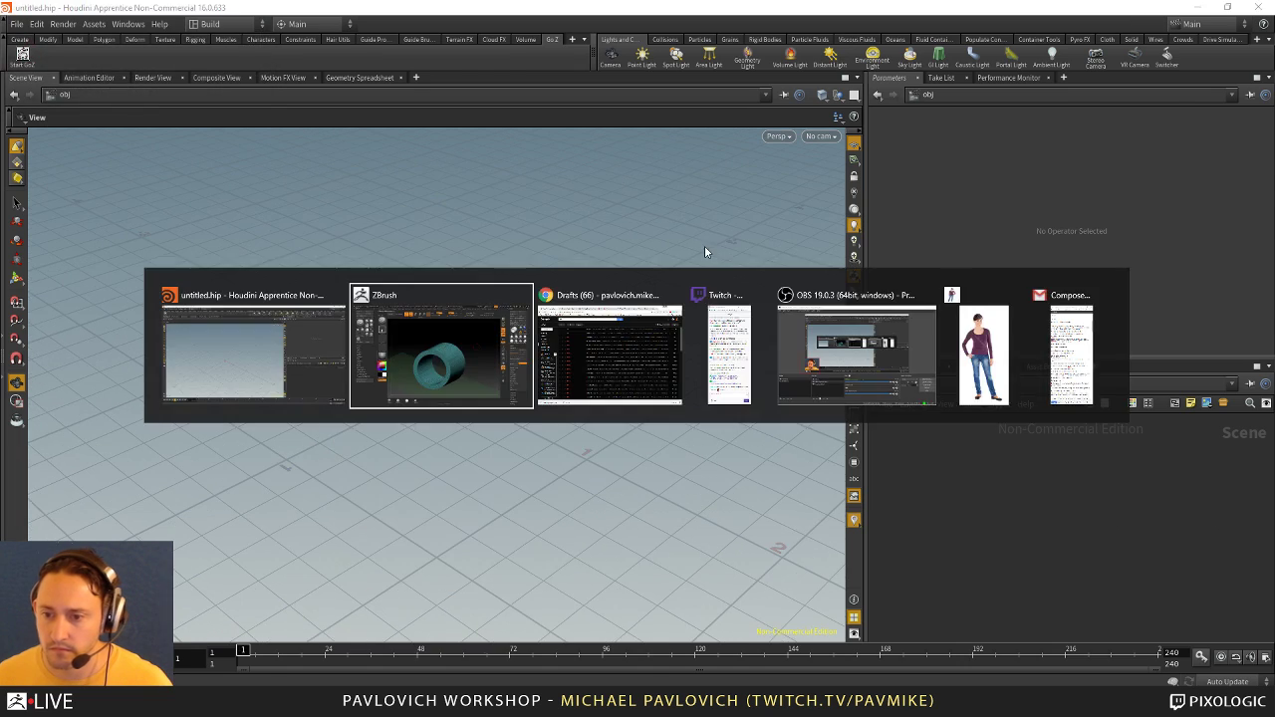
left_click(1146, 110)
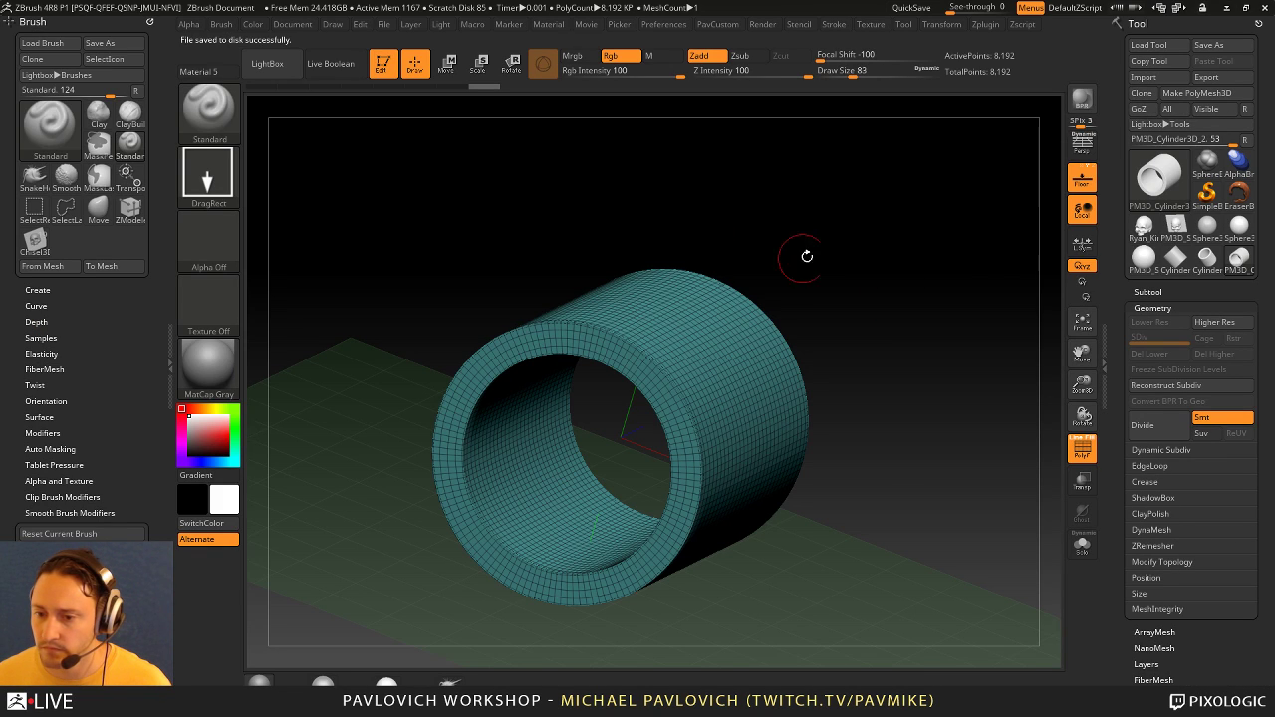
key("alt+Tab")
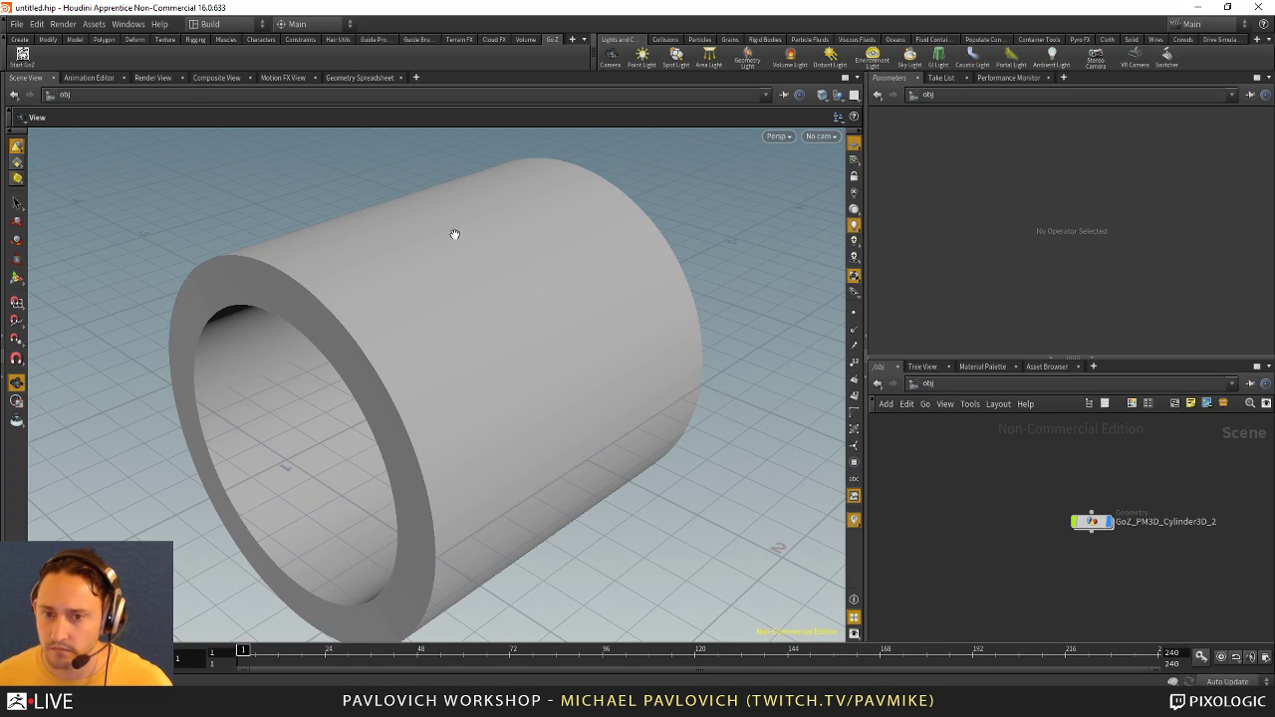
scroll(454, 234, "down", 3)
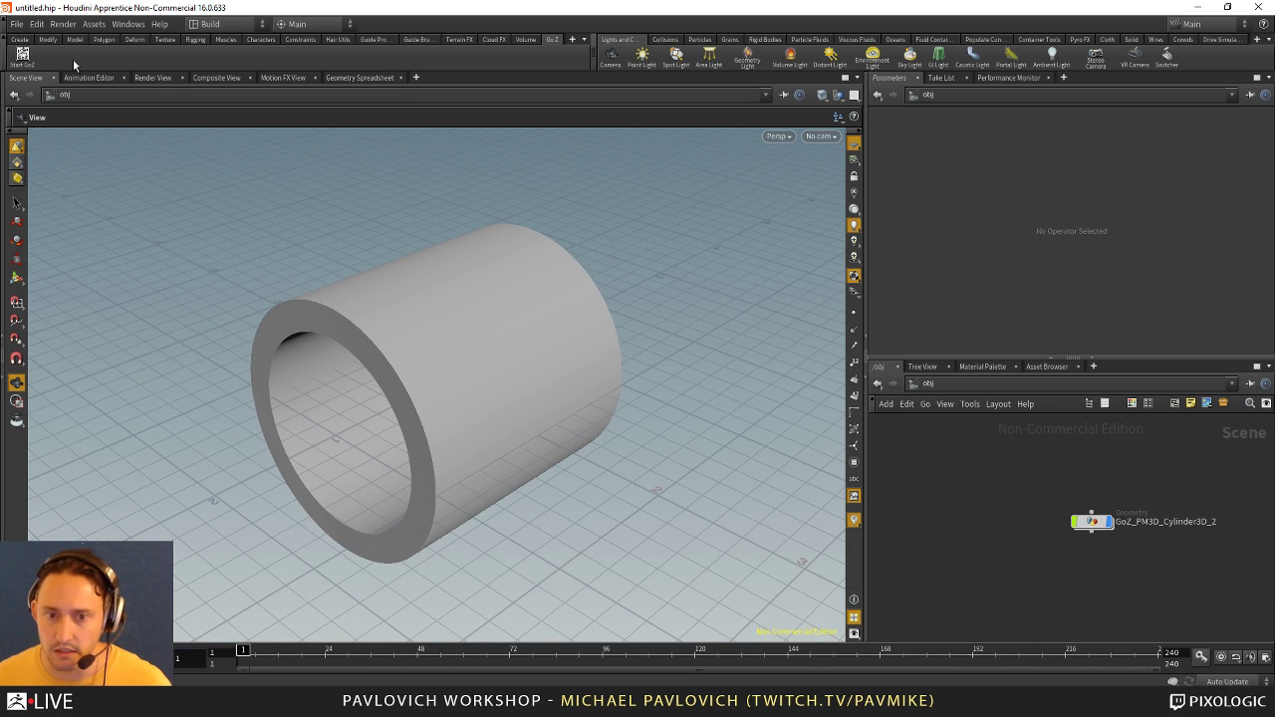
left_click(19, 26)
mouse_move(69, 214)
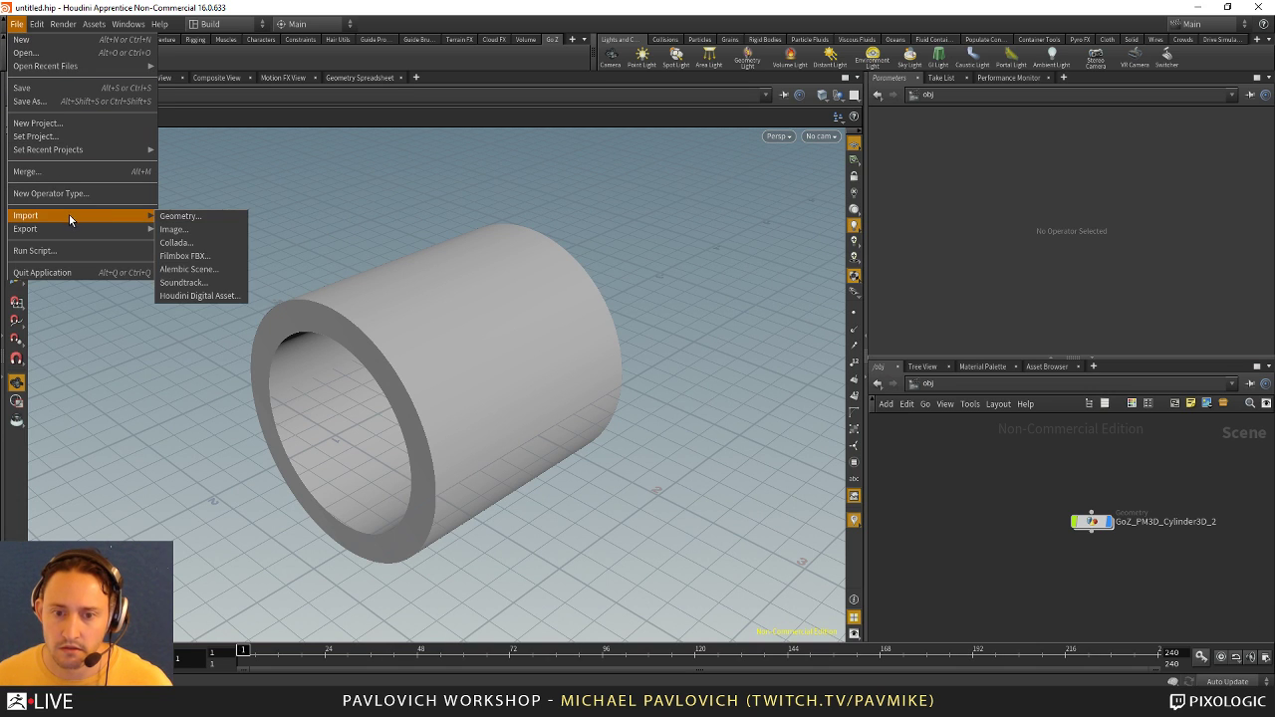
left_click(195, 296)
left_click(180, 324)
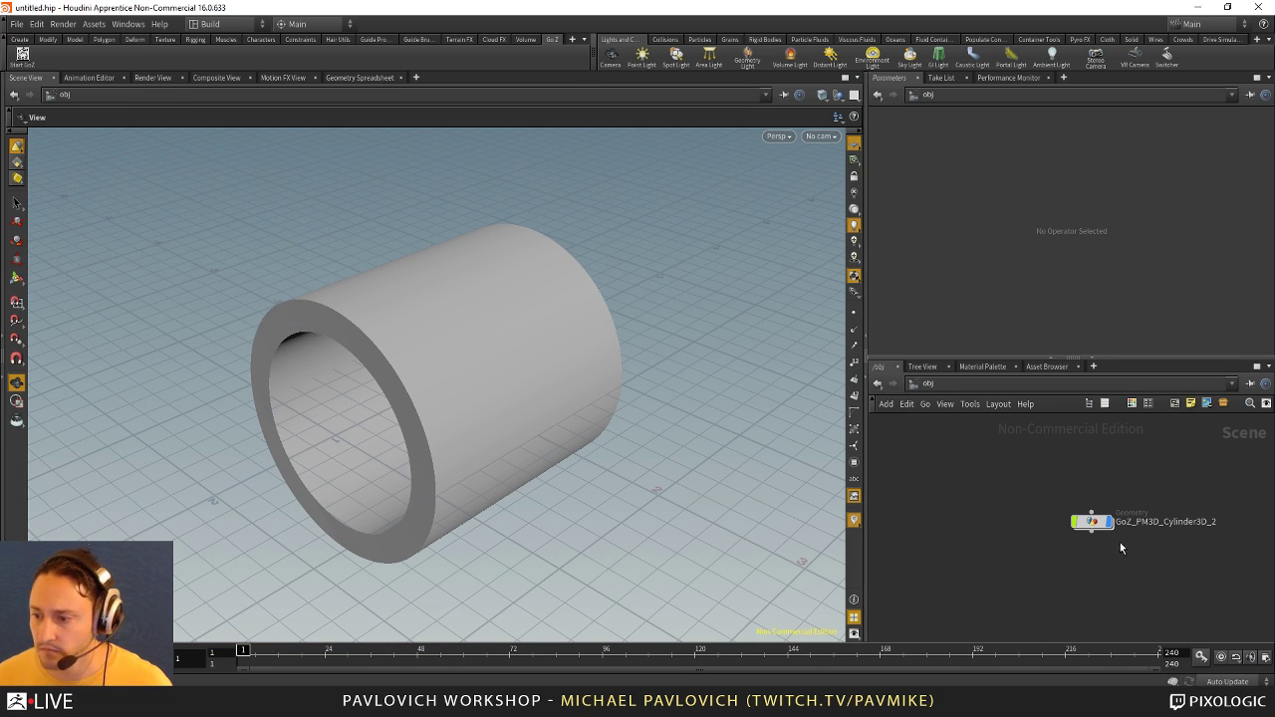
Step: Inside the imported cylinder's geometry network, add a Create Vector Displacement Plane node connected below the PM3D_Cylinder3D_2 node
double_click(1091, 521)
key("Tab")
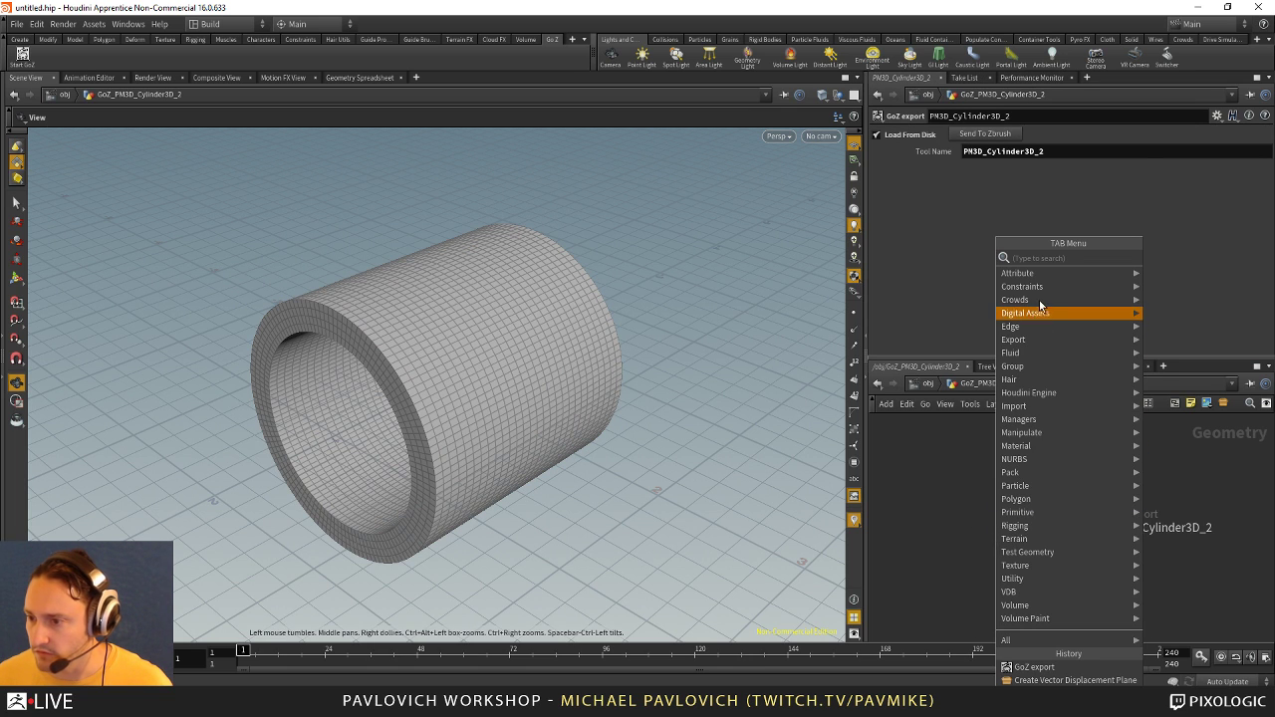
left_click(939, 523)
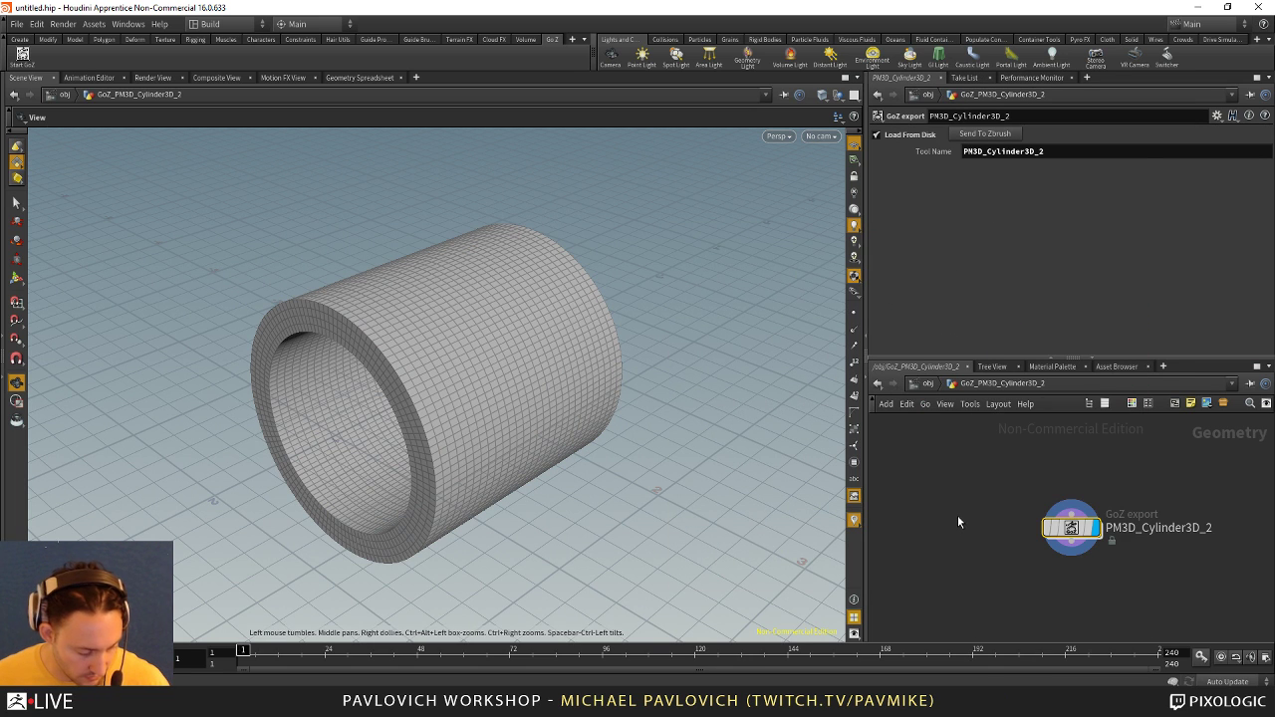
key("Tab")
type("vec")
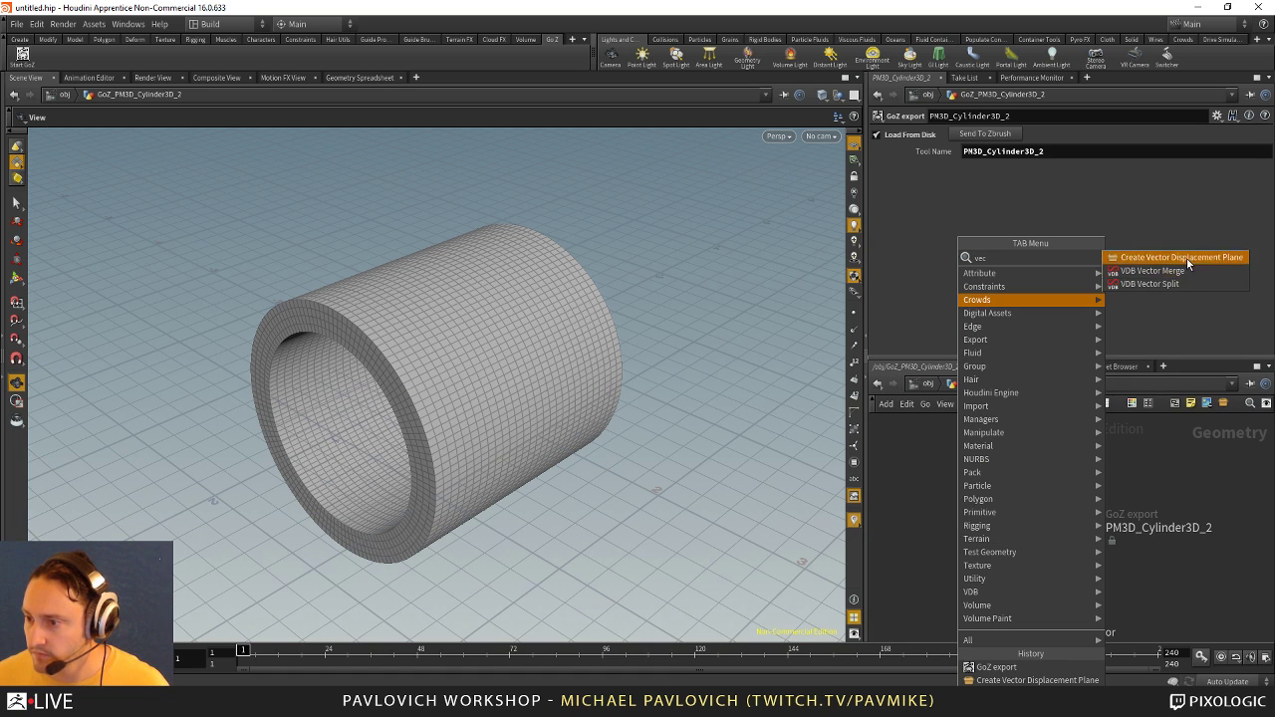
left_click(1187, 258)
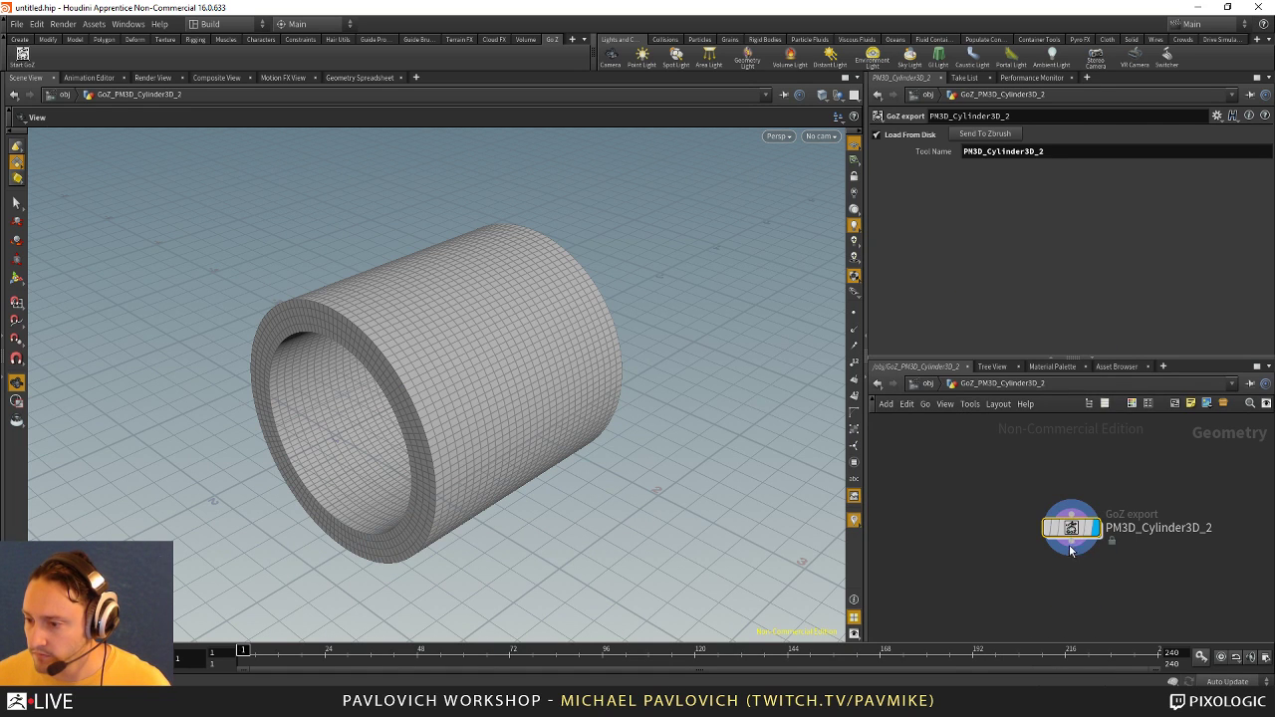
left_click(1071, 590)
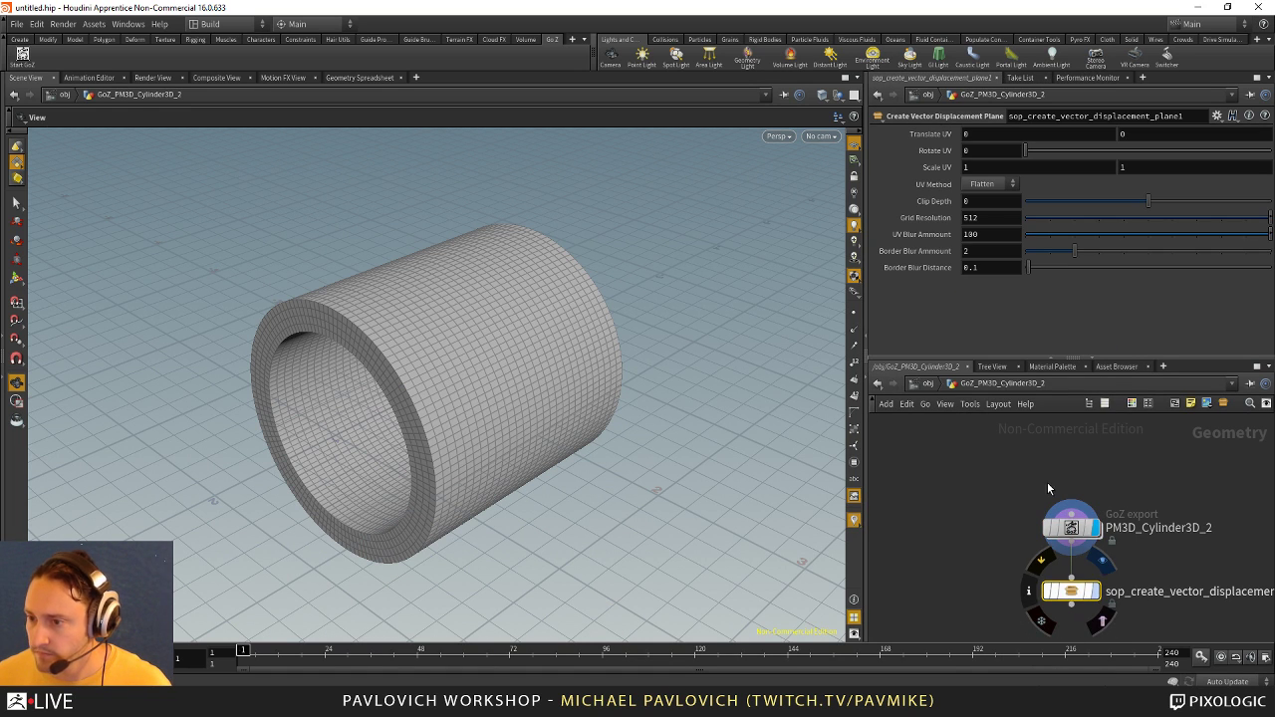
Step: Set the displacement plane's UV Method to Project and its Grid Resolution to 1024
left_click(1004, 189)
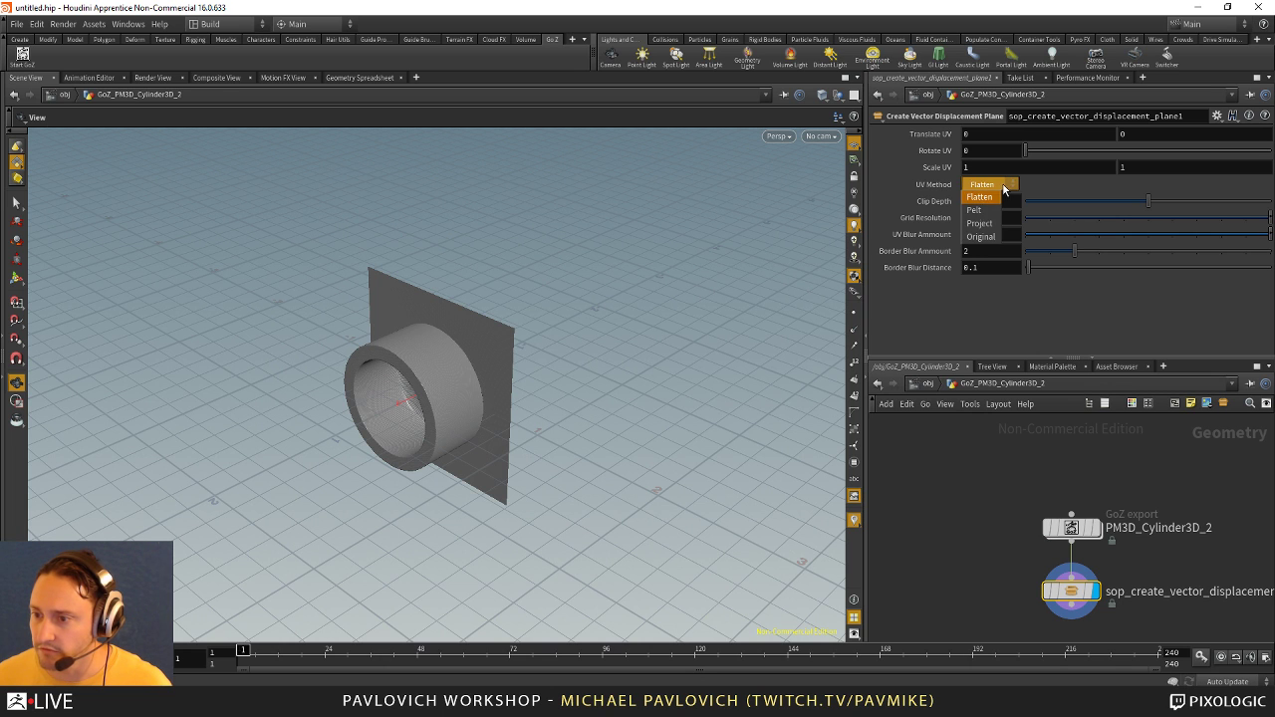
left_click(981, 217)
left_click_drag(518, 328, 687, 326)
right_click_drag(687, 327, 848, 347)
mouse_move(730, 340)
left_mouse_down()
mouse_move(675, 265)
mouse_move(783, 213)
mouse_move(717, 278)
mouse_move(740, 318)
left_mouse_up()
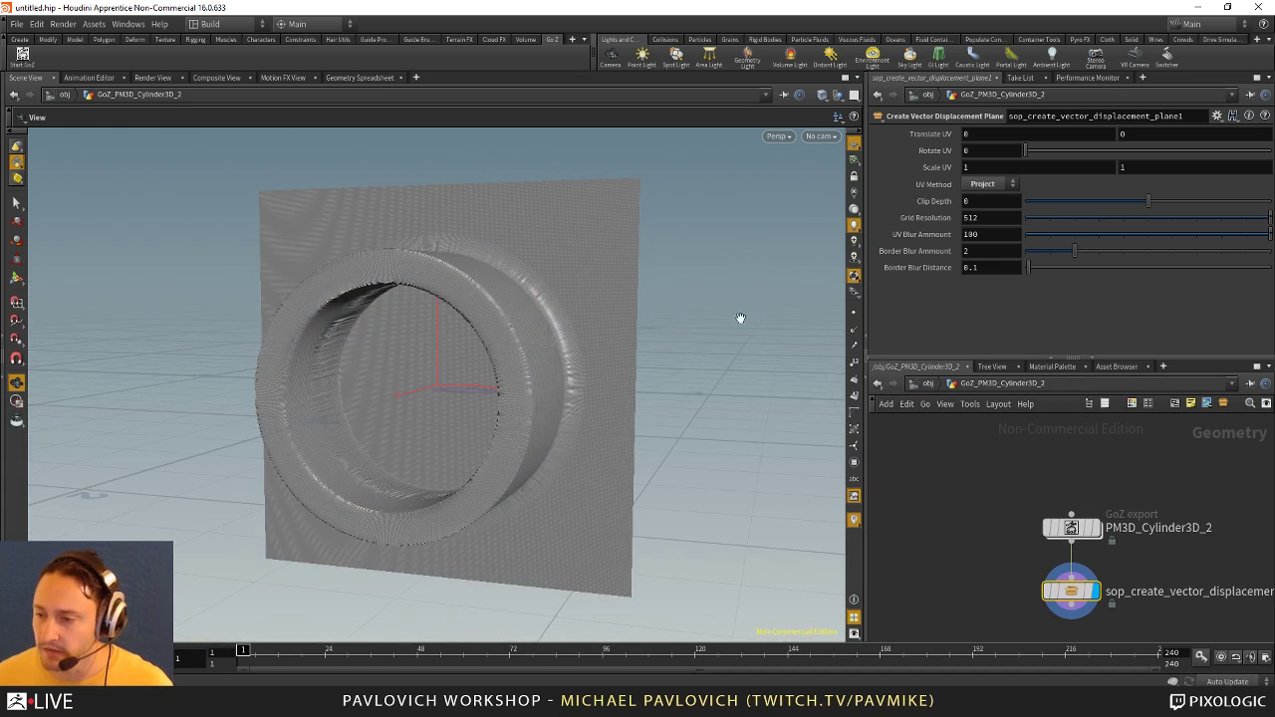
left_click(994, 213)
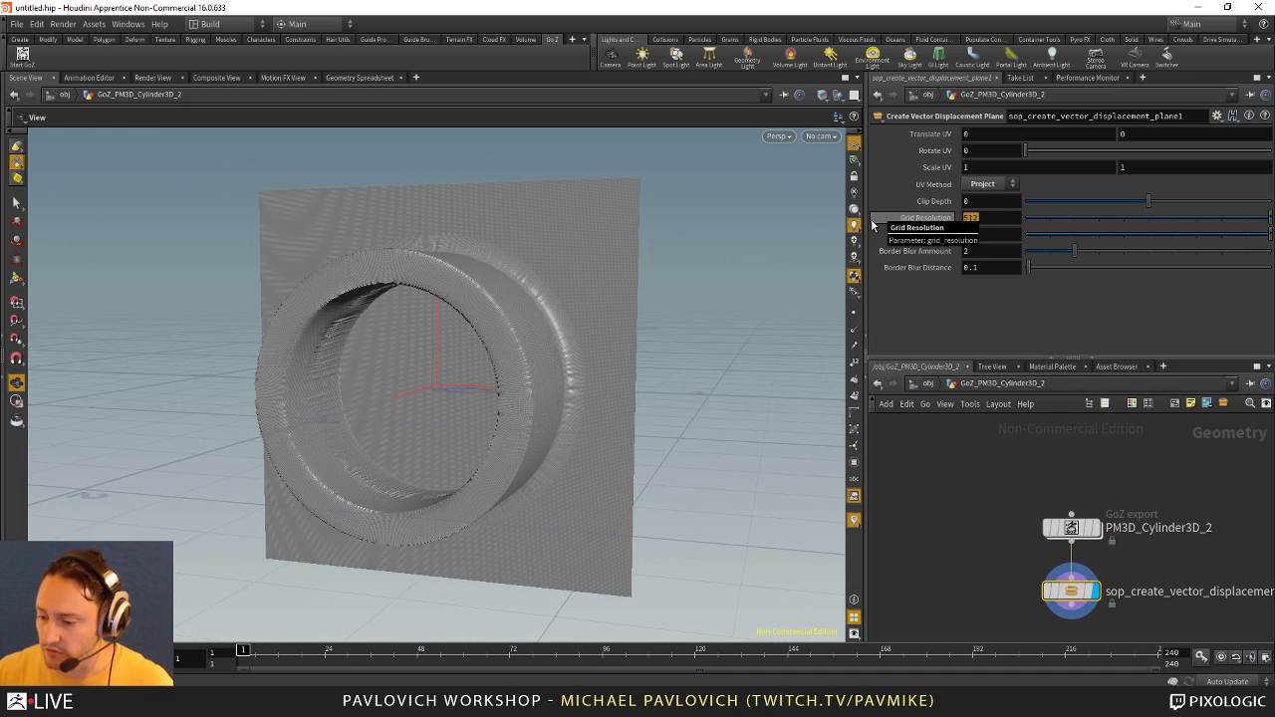
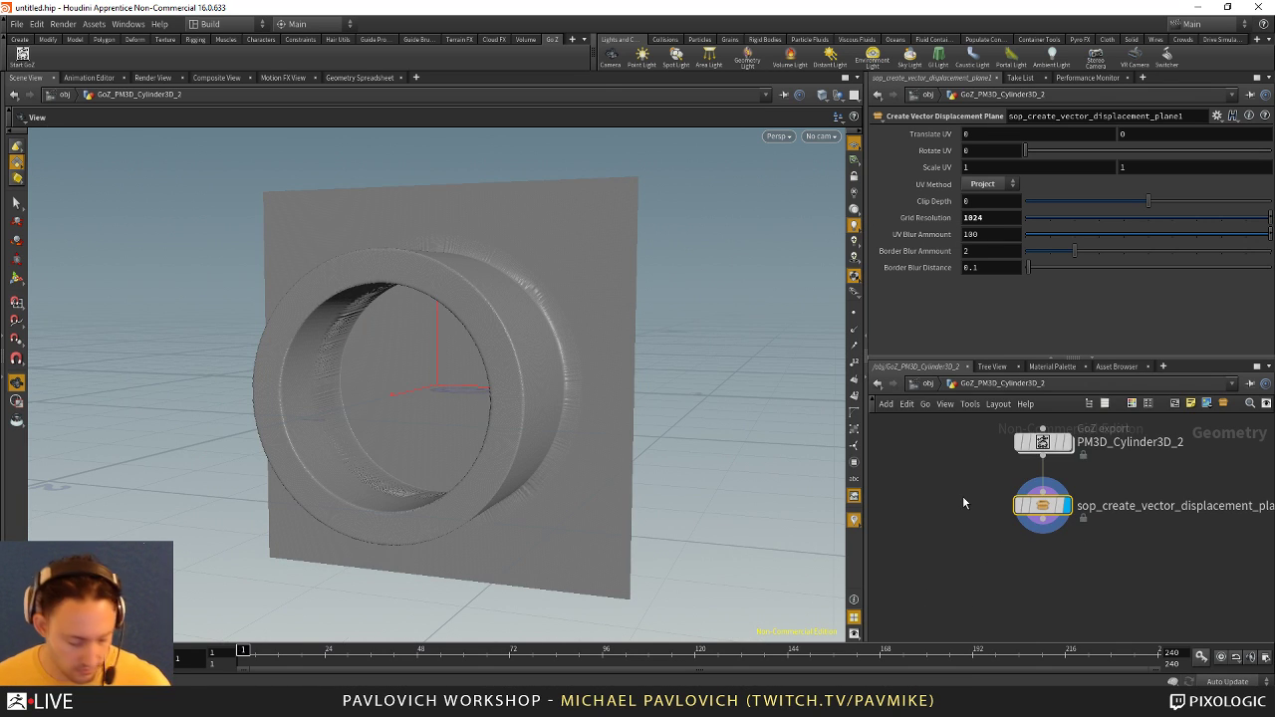
Step: Add a GoZ export node below the displacement plane node and send the result to ZBrush
key("Tab")
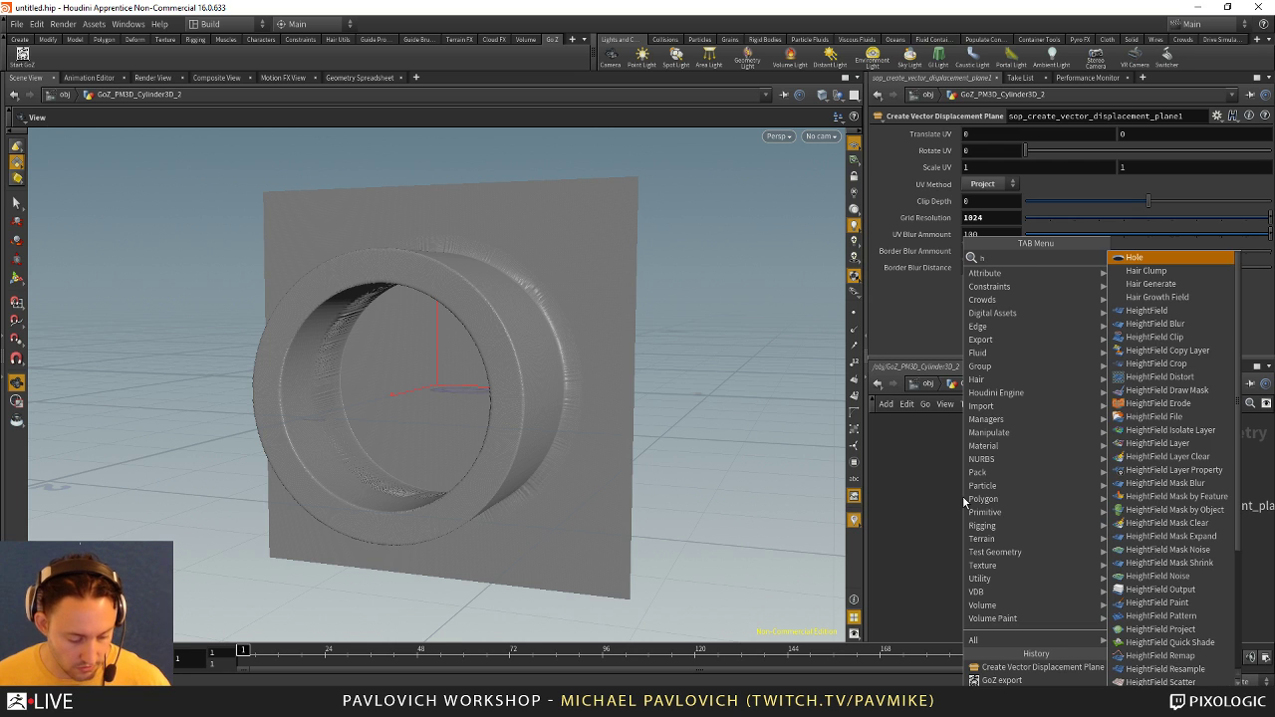
type("h")
type("goz")
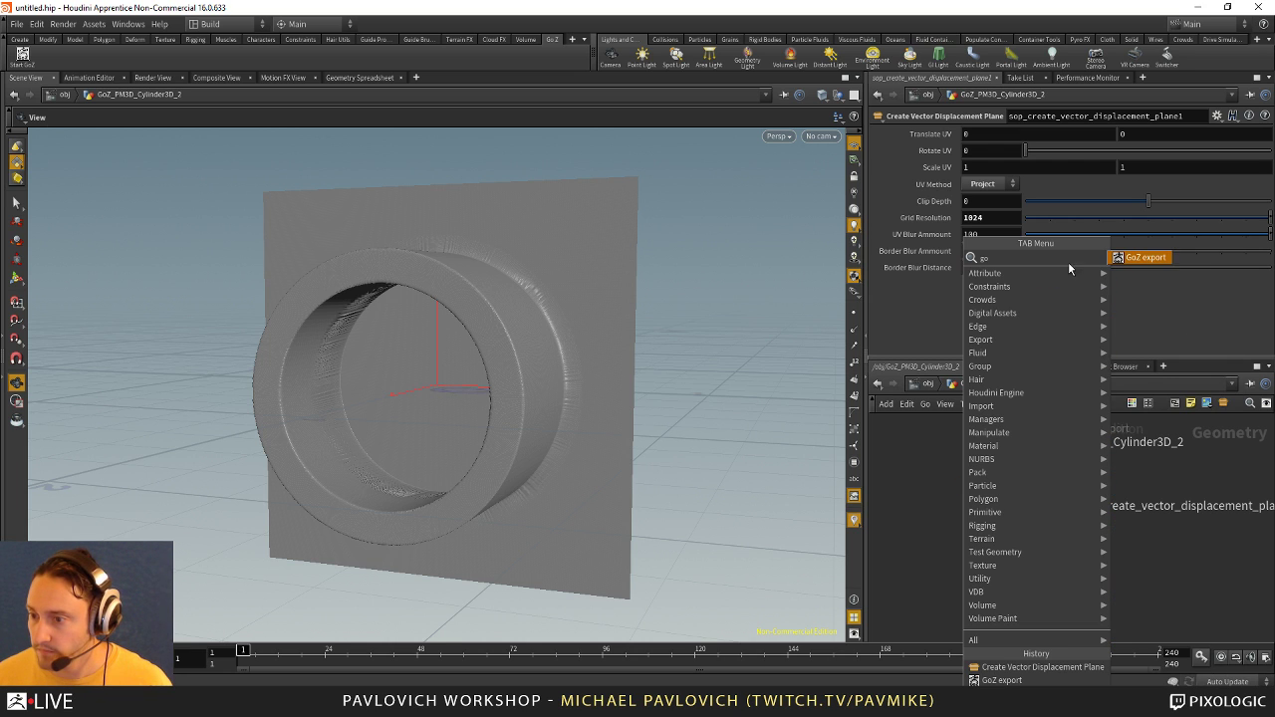
left_click(1133, 259)
left_click(1063, 574)
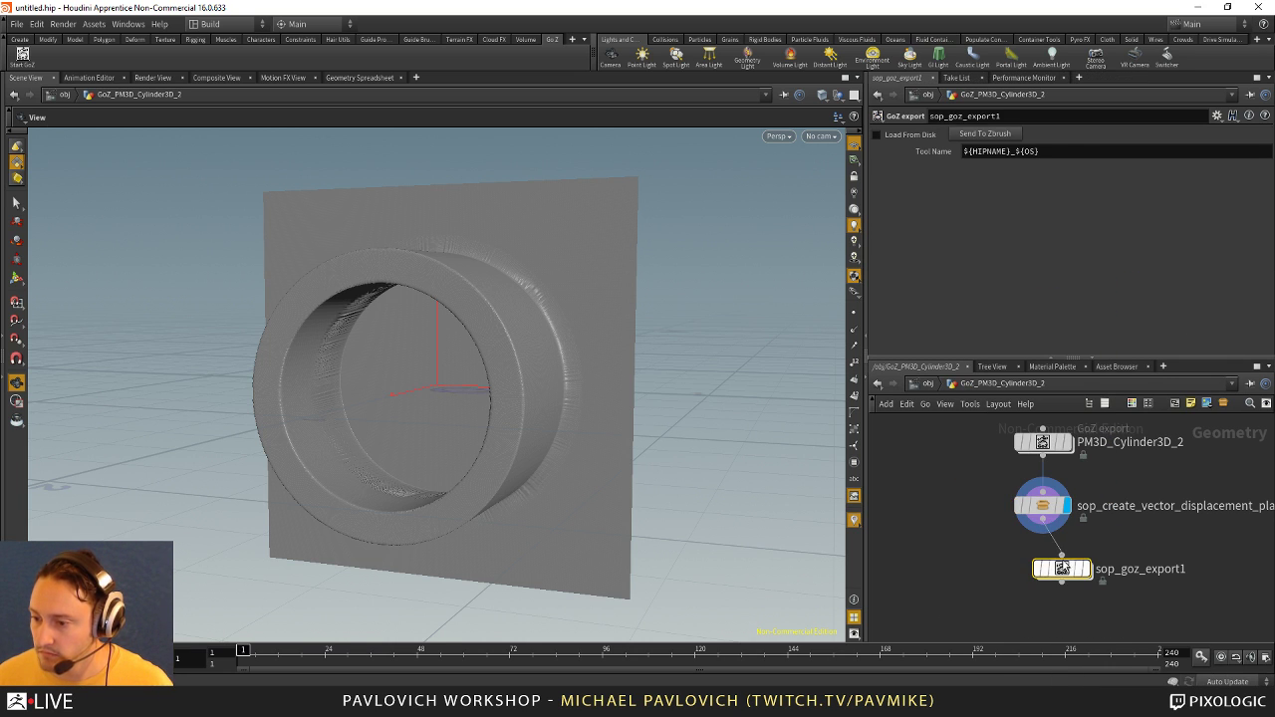
left_click(985, 140)
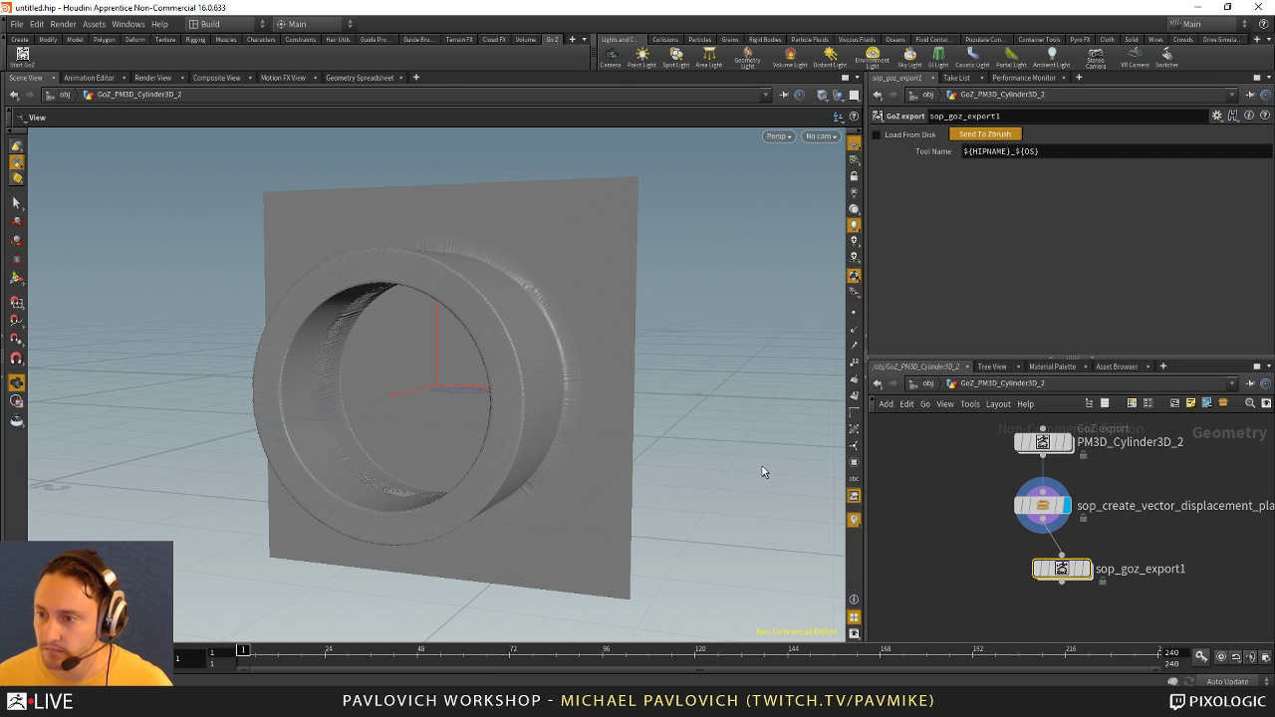
Step: Hide the polyframe on the received tube plane in ZBrush and set the Draw Size to 90
mouse_move(805, 417)
left_mouse_down()
mouse_move(922, 439)
mouse_move(837, 463)
left_mouse_up()
left_click(1081, 452)
mouse_move(847, 381)
left_mouse_down("alt")
mouse_move(846, 420)
mouse_move(889, 404)
left_mouse_up("alt")
mouse_move(859, 352)
left_mouse_down()
mouse_move(846, 363)
mouse_move(854, 253)
left_mouse_up()
key("s")
left_click(634, 322)
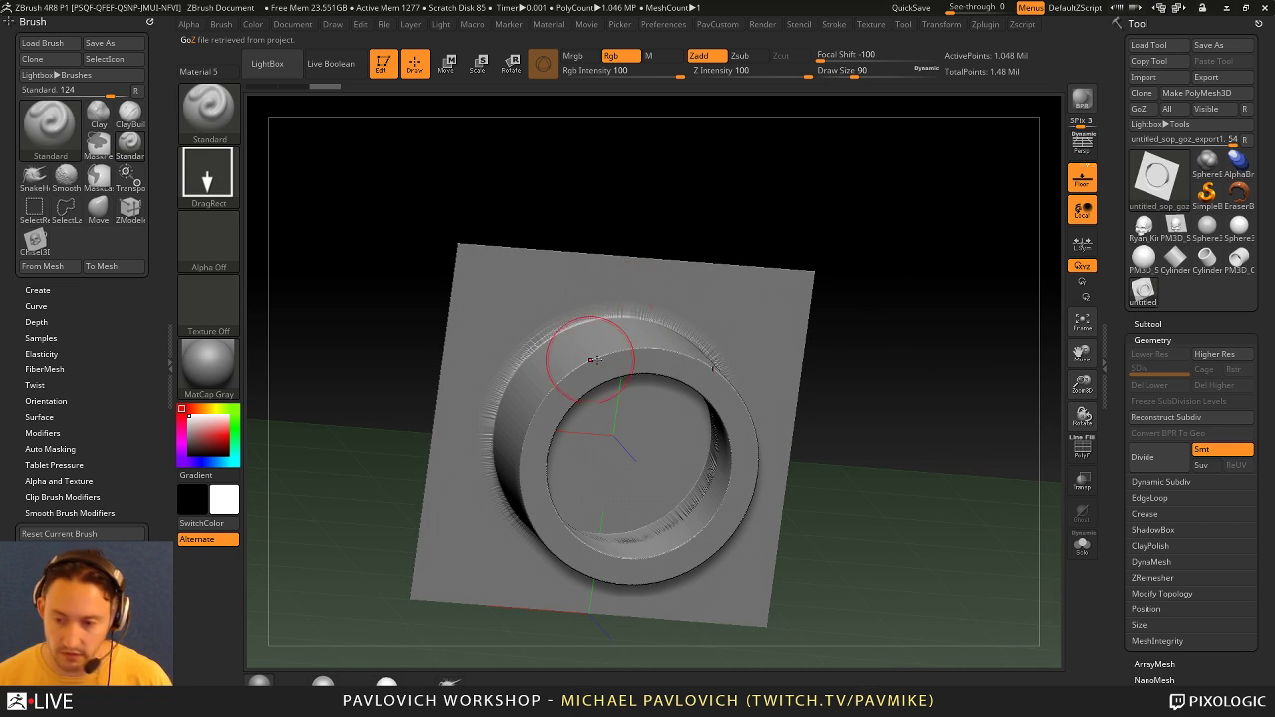
Step: Apply the Relax Plane Grid deformation twice to the tube plane and inspect the ring from another angle
scroll(1155, 319, "down", 5)
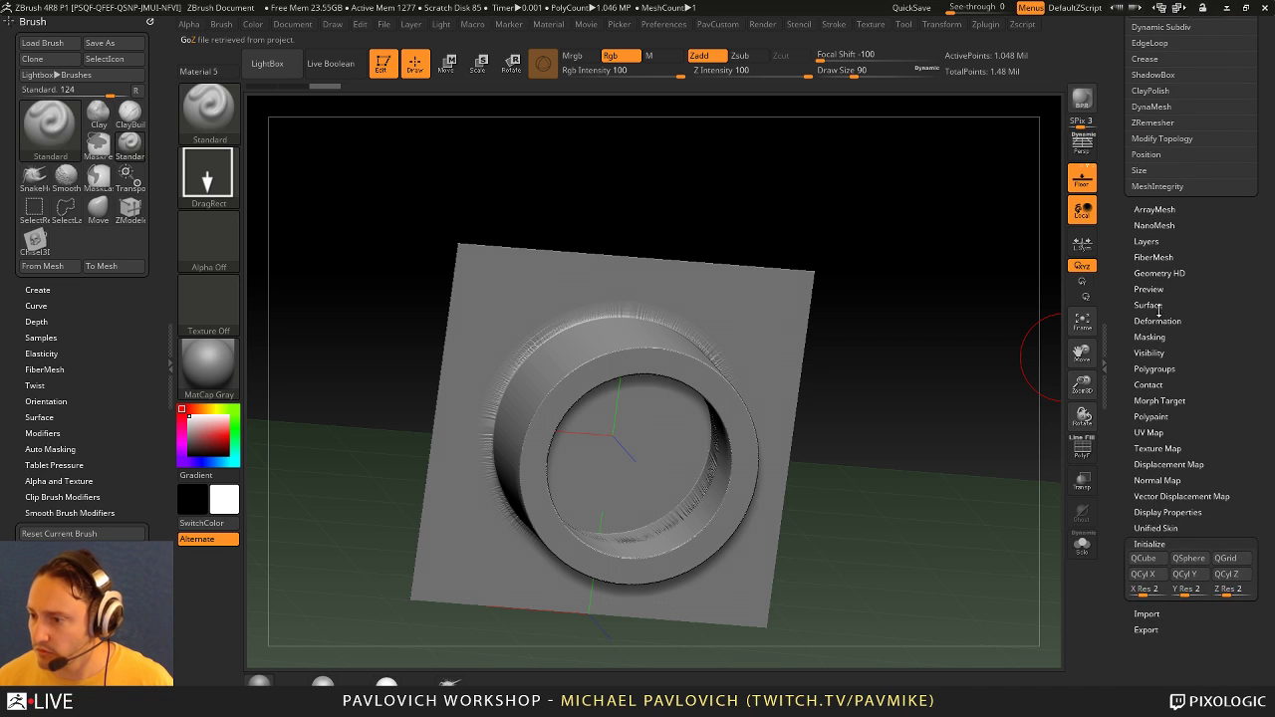
left_click(1158, 321)
left_click_drag(1050, 352, 1026, 446)
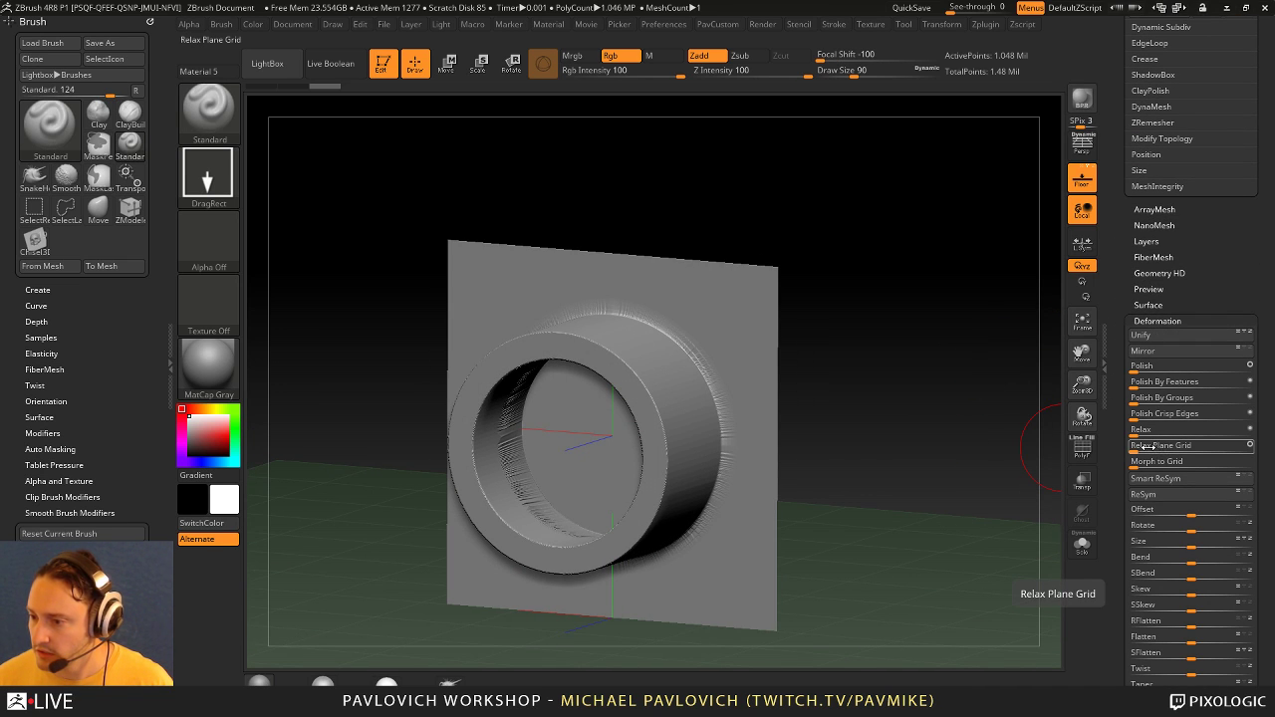
left_click_drag(1148, 449, 1205, 452)
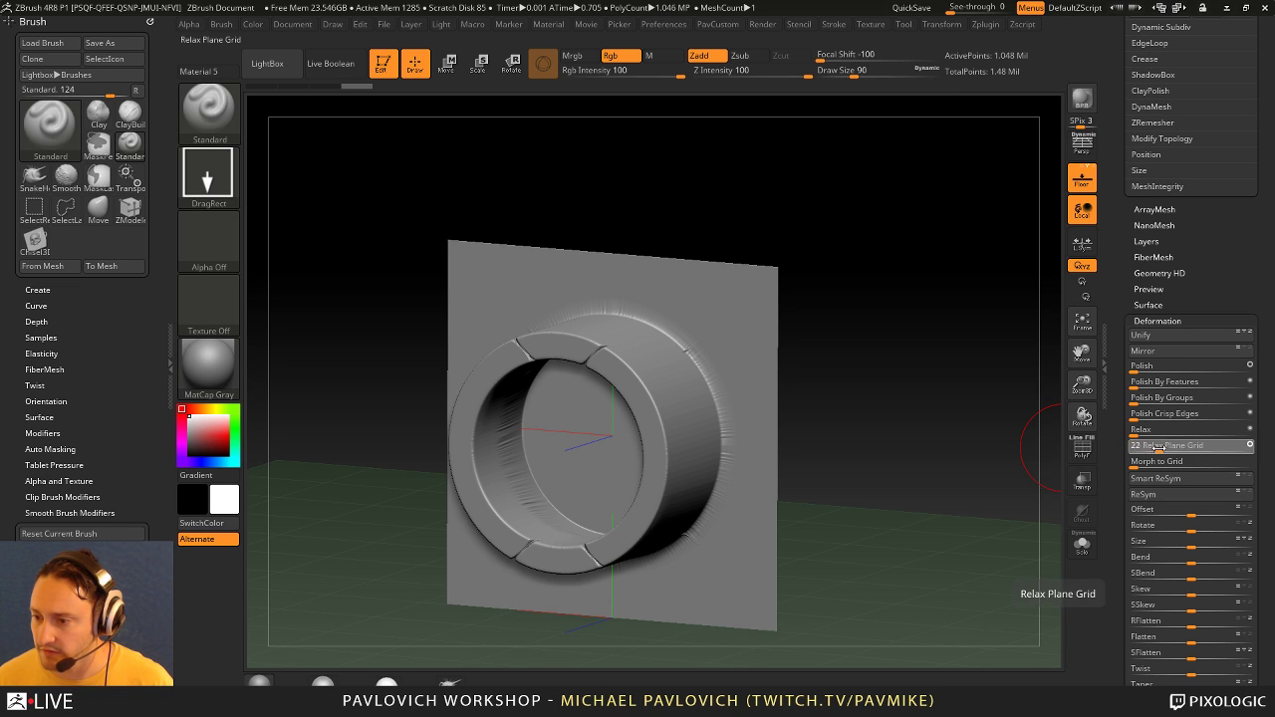
left_click_drag(1170, 452, 1224, 455)
left_click_drag(920, 382, 977, 374)
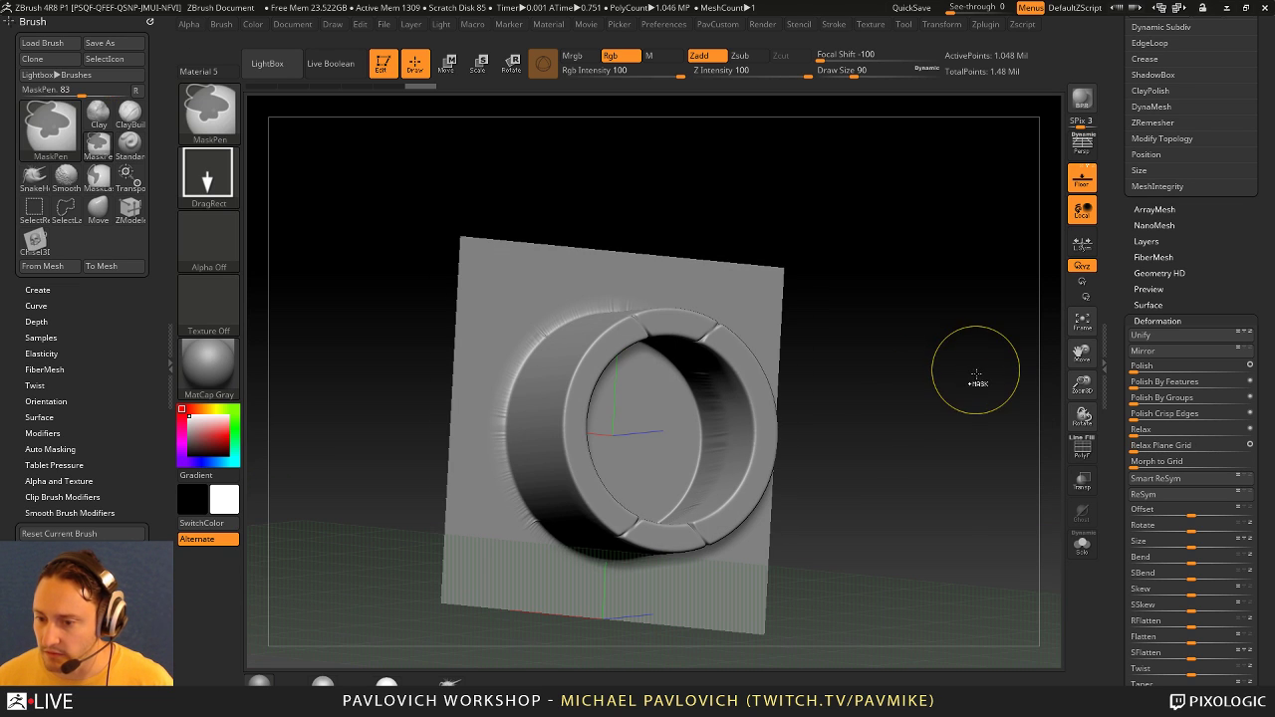
Step: Undo the Relax Plane Grid deformations on the tube plane
key("ctrl+z")
key("ctrl+z")
key("ctrl+z")
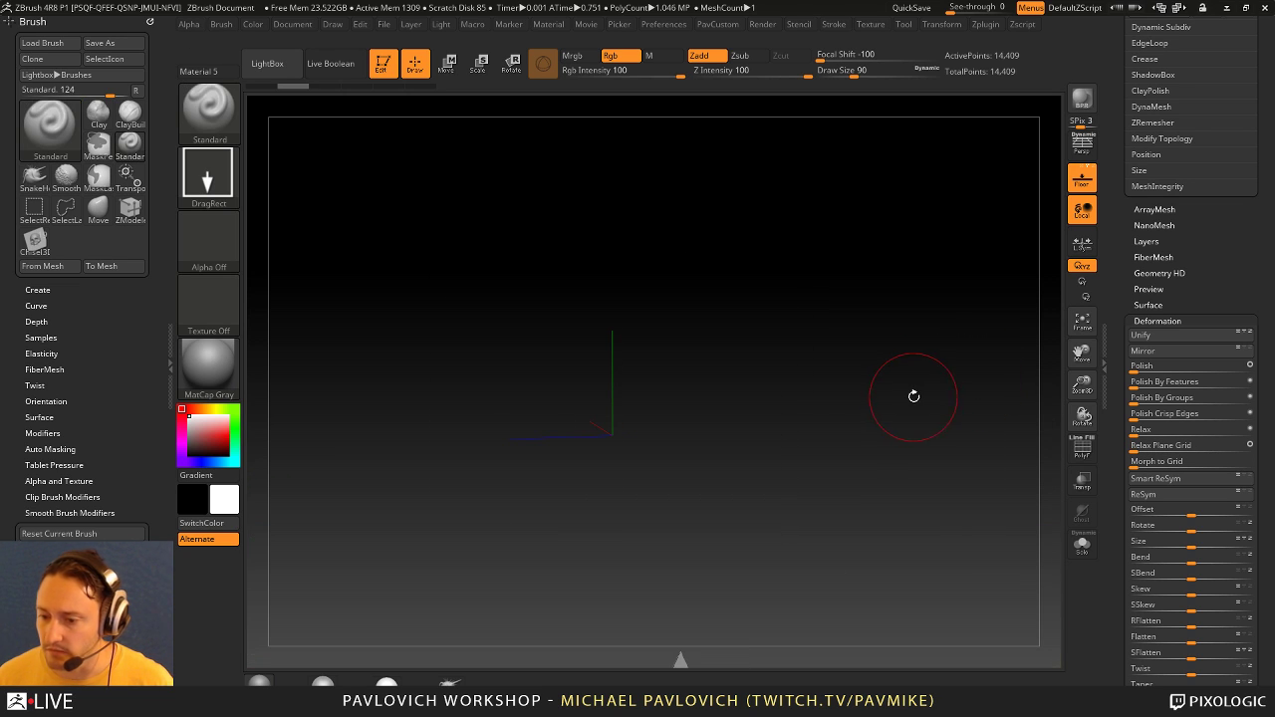
Step: Switch to Houdini and quit it, discarding the changes to untitled.hip
left_click_drag(1120, 119, 1121, 575)
key("super")
key("alt+Tab")
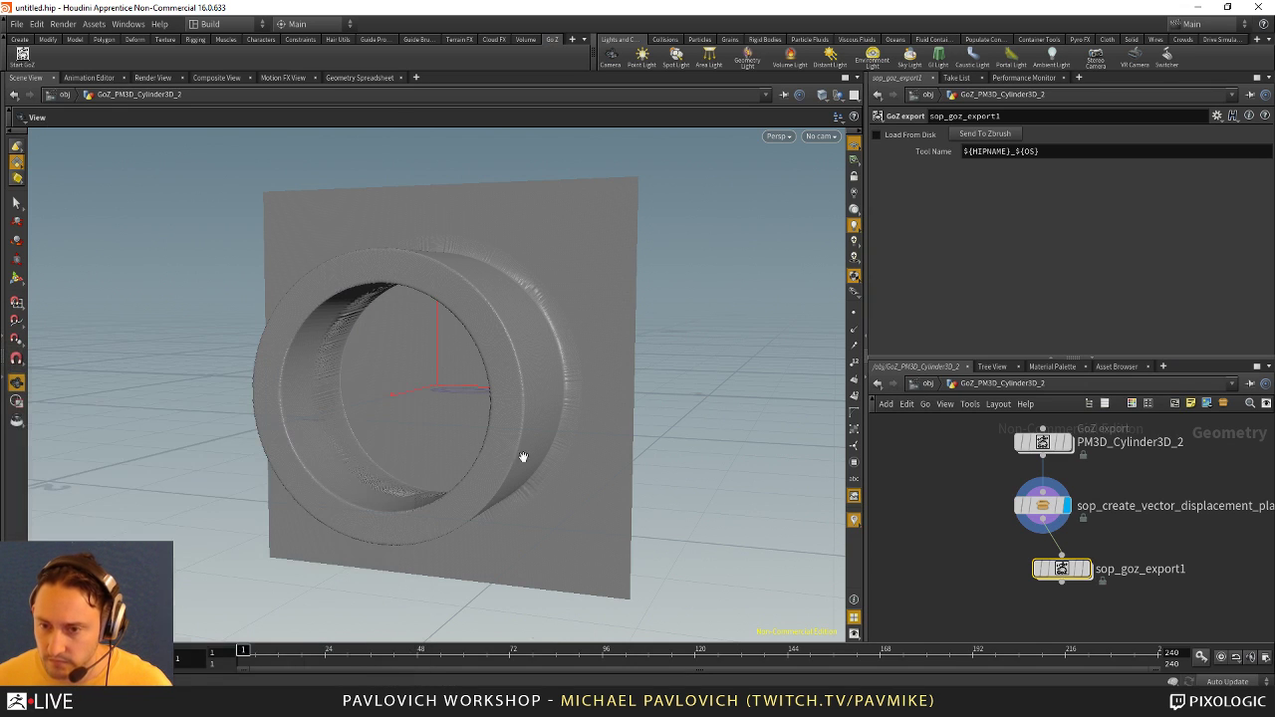
left_click(1258, 7)
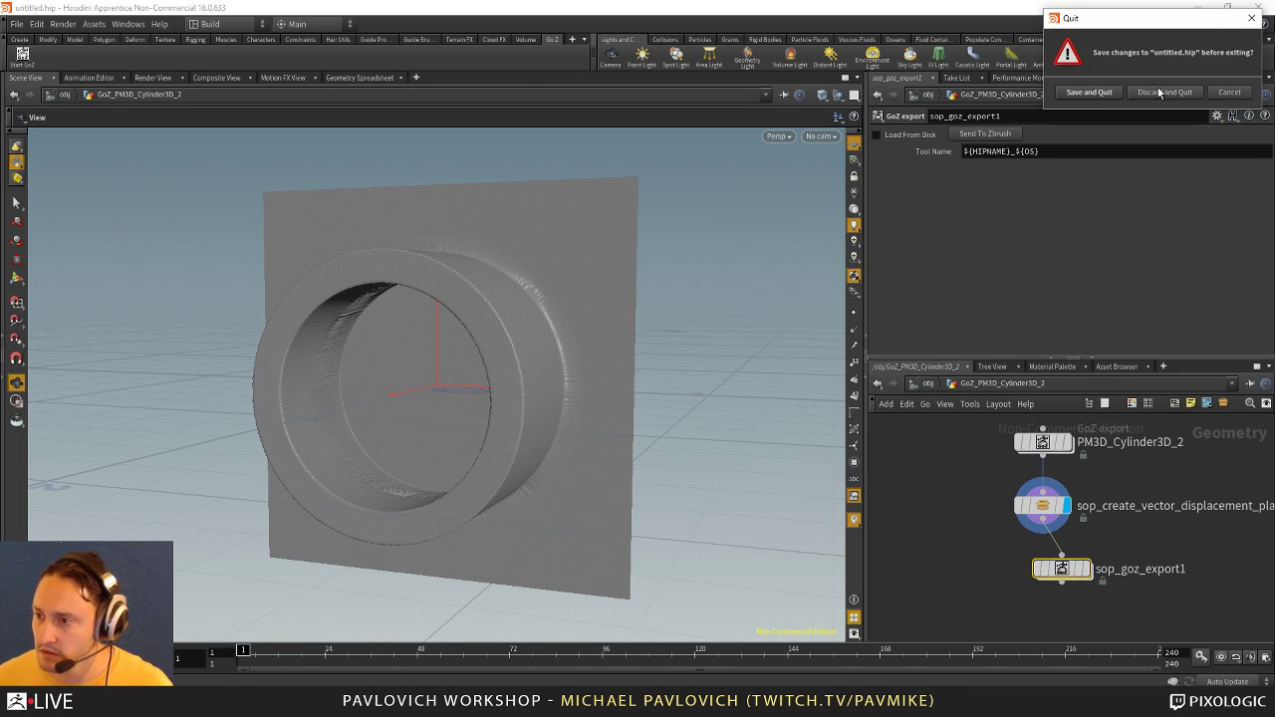
left_click(1161, 92)
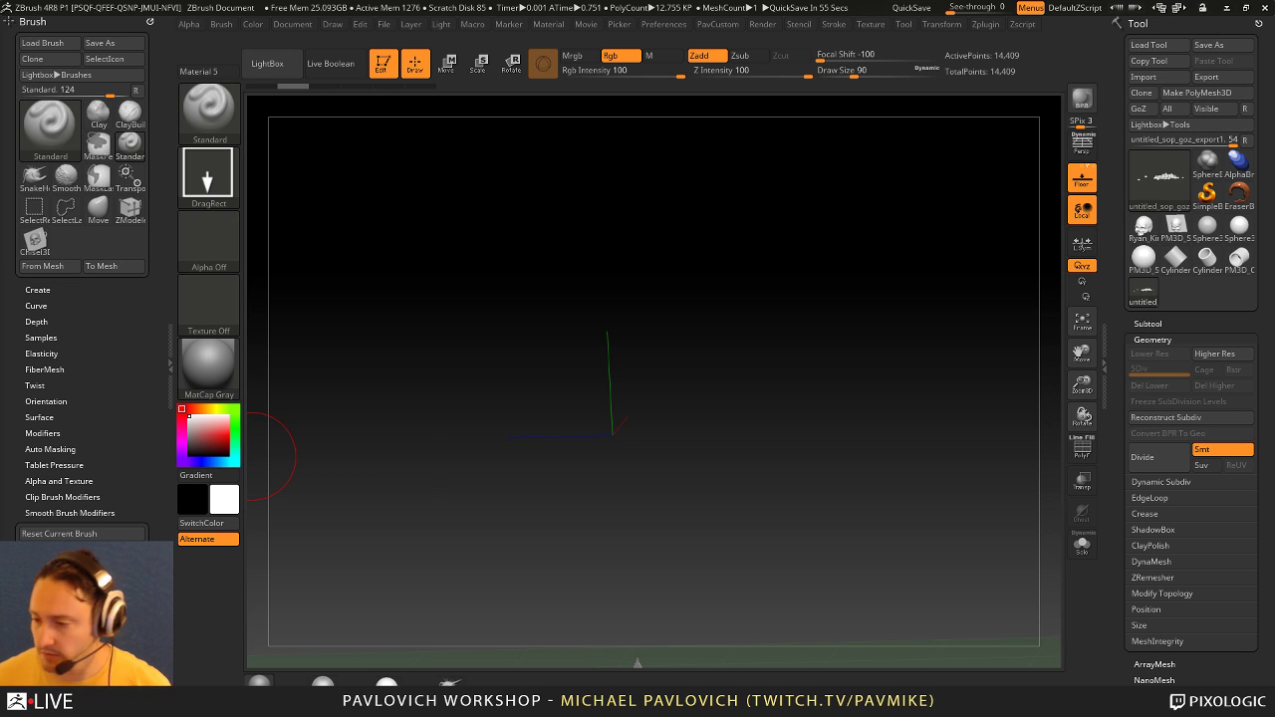
Step: Clear the ZBrush canvas, then close and restart ZBrush for a fresh session
key("super")
key("super")
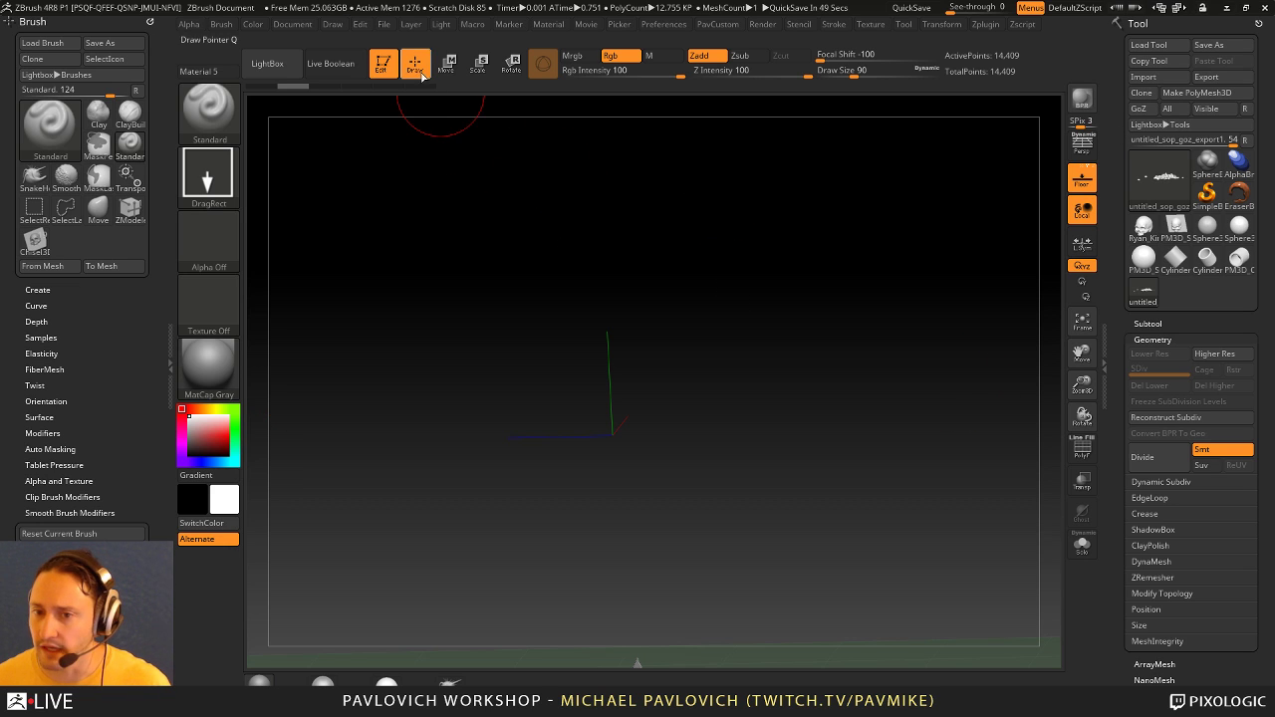
key("ctrl+n")
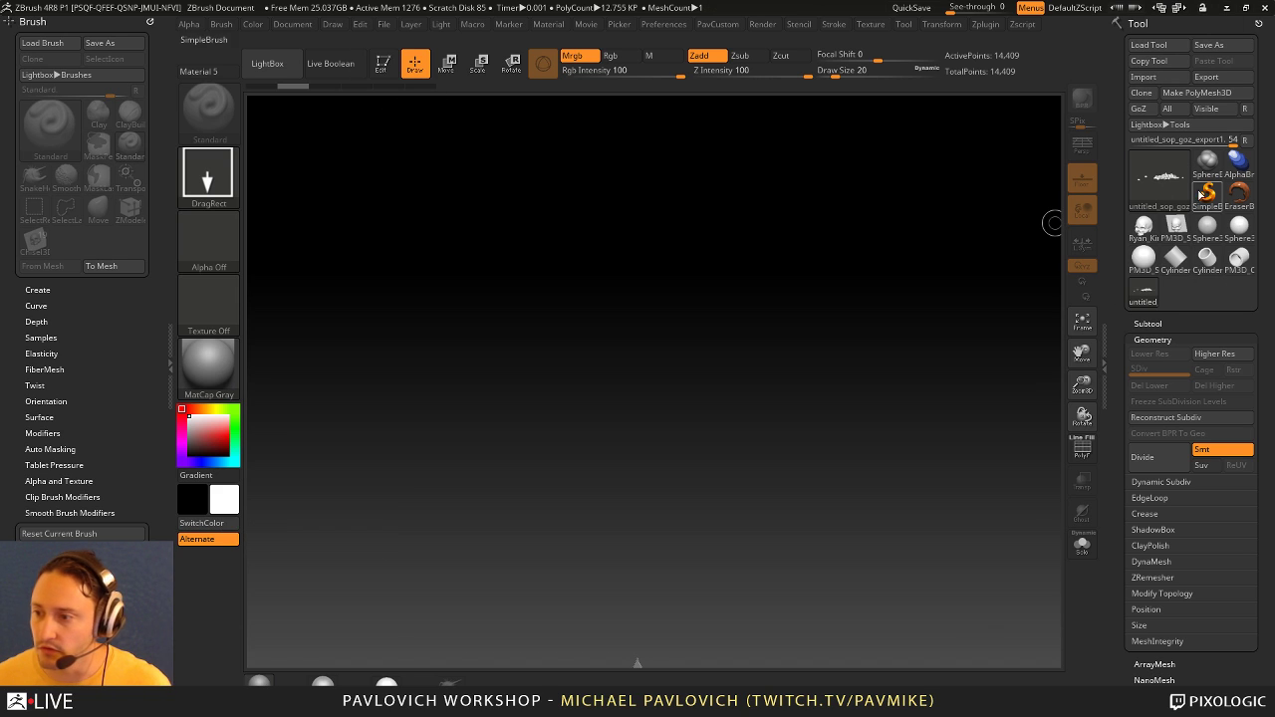
left_click(1149, 45)
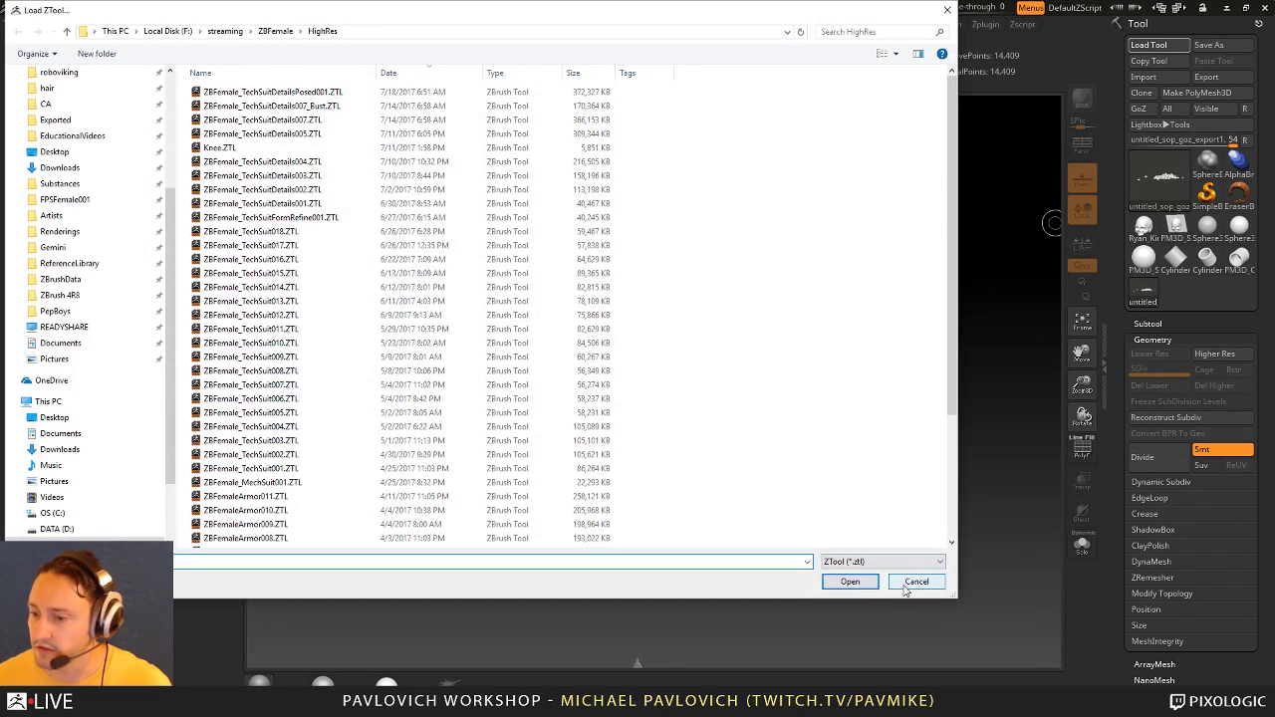
left_click(914, 578)
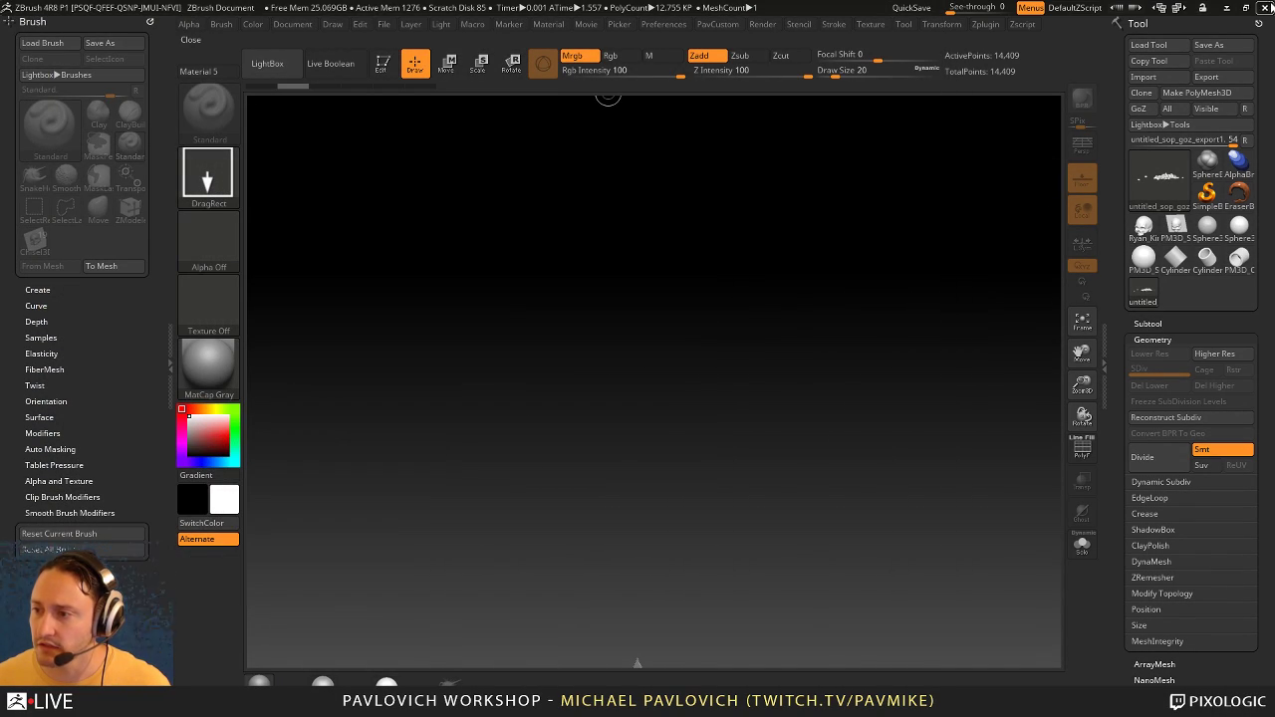
left_click(1265, 7)
left_click(649, 398)
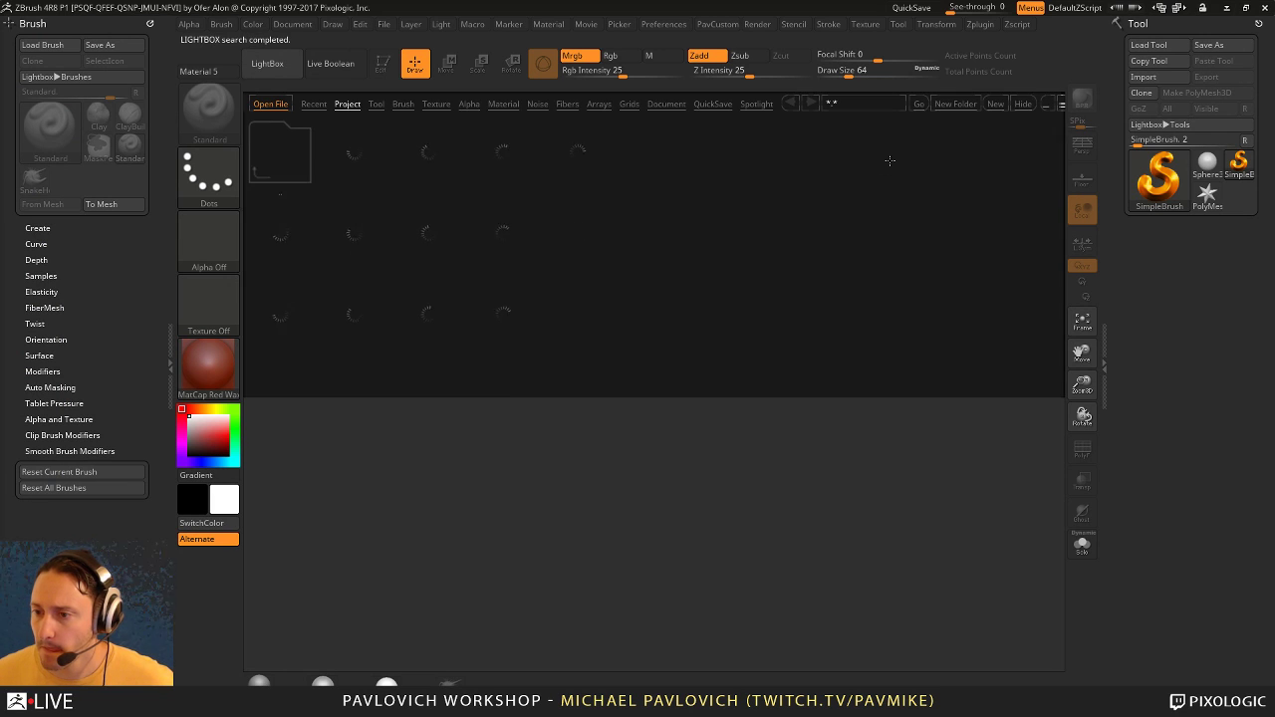
Step: Hide LightBox, set the Draw Size to 18 and load ZBFemale_TechSuitDetails007_Bust.ZTL from the ZBFemale HighRes folder
key("comma")
type("s18")
key("Return")
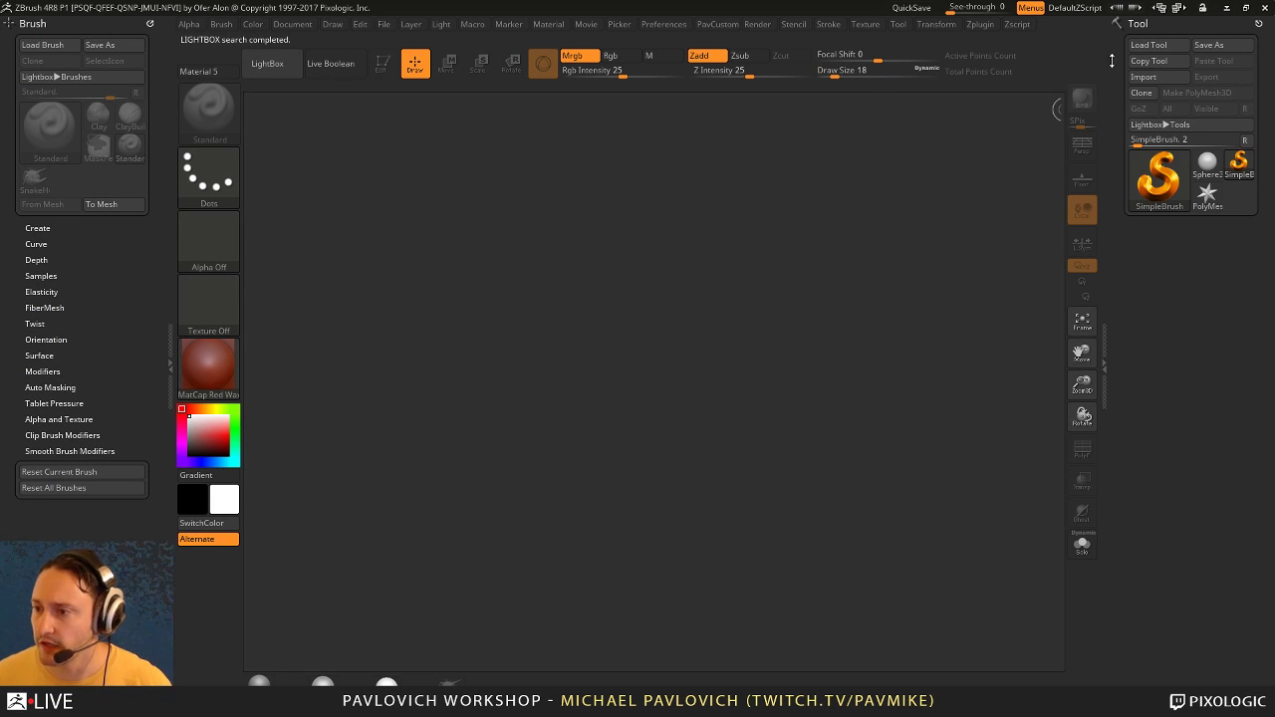
left_click(1148, 45)
scroll(77, 122, "up", 5)
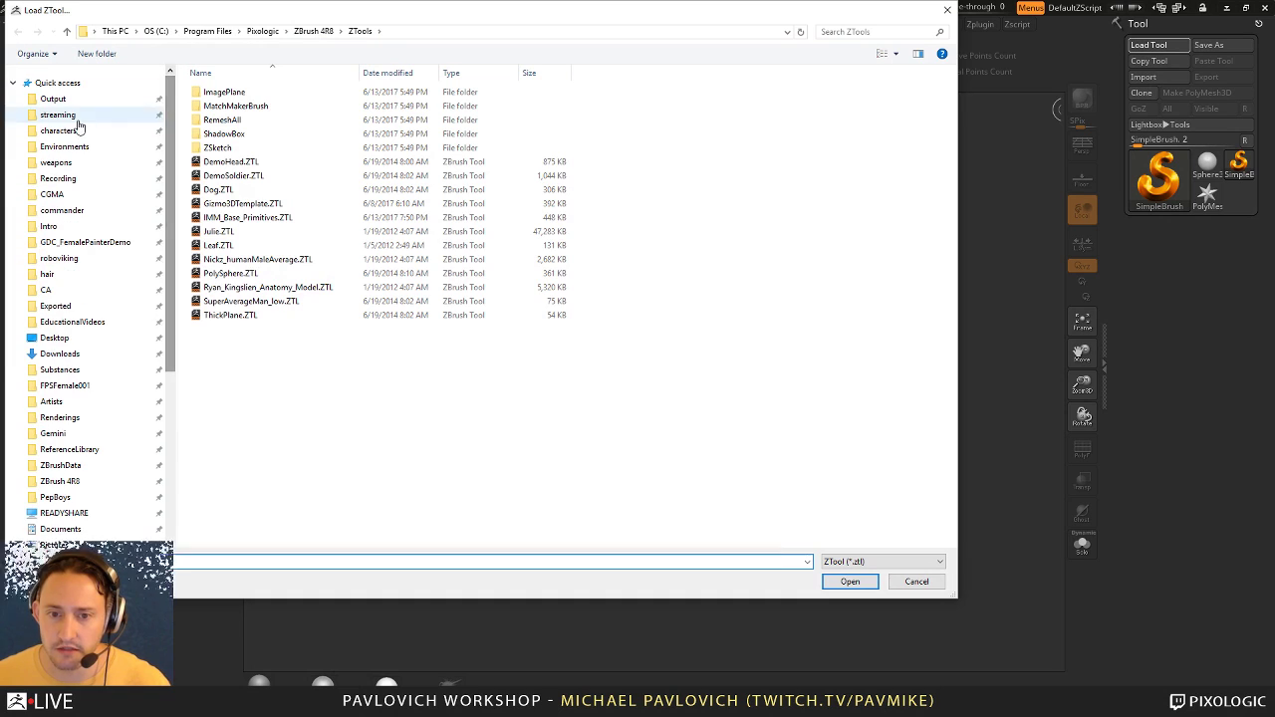
left_click(57, 114)
double_click(239, 190)
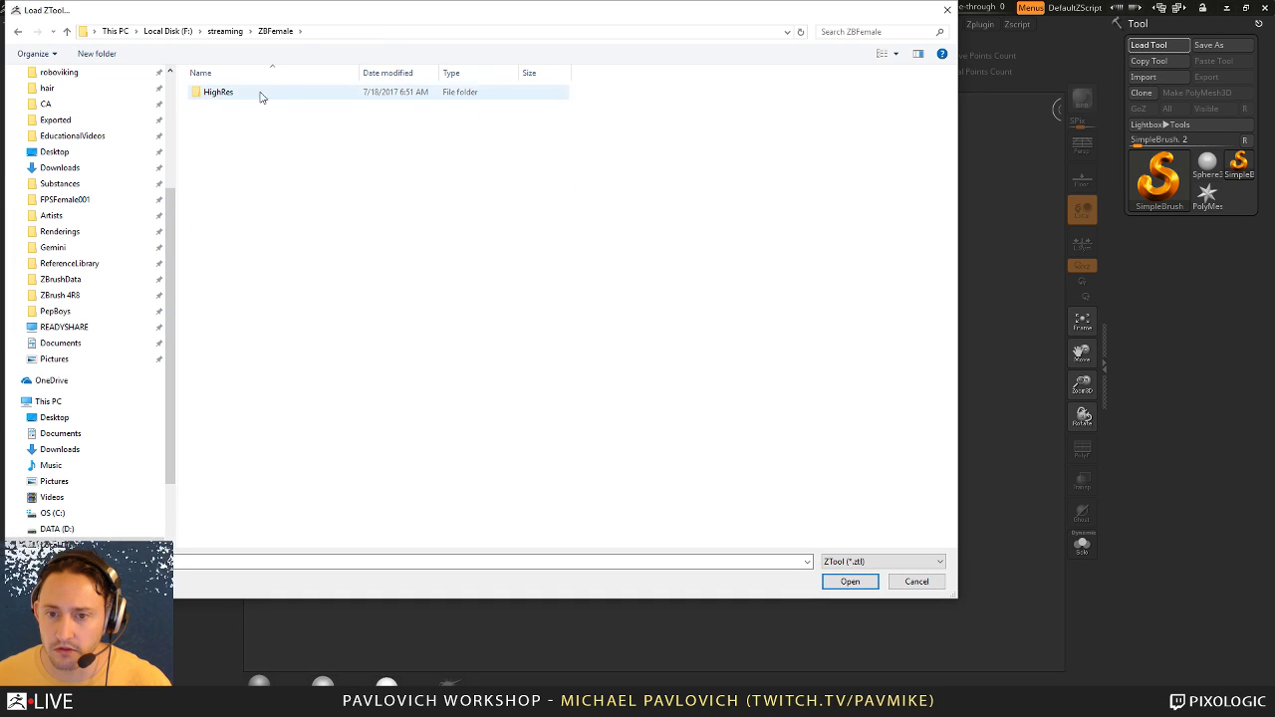
double_click(221, 92)
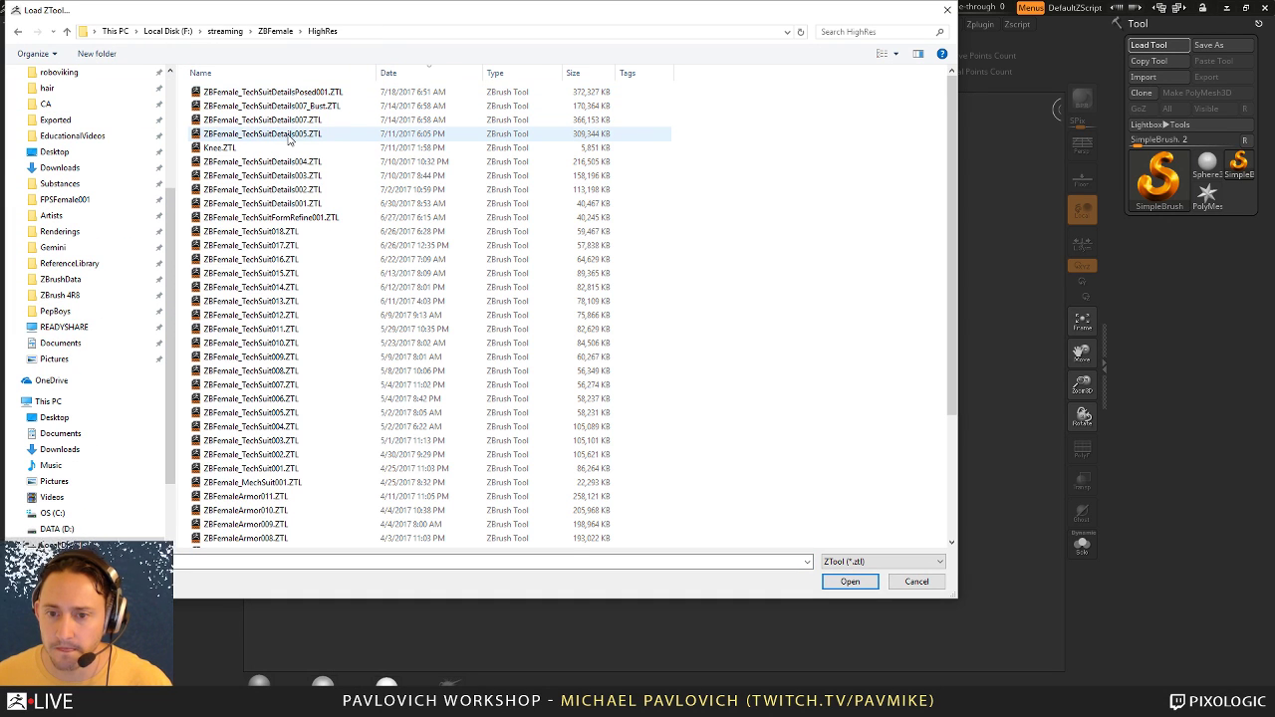
double_click(289, 106)
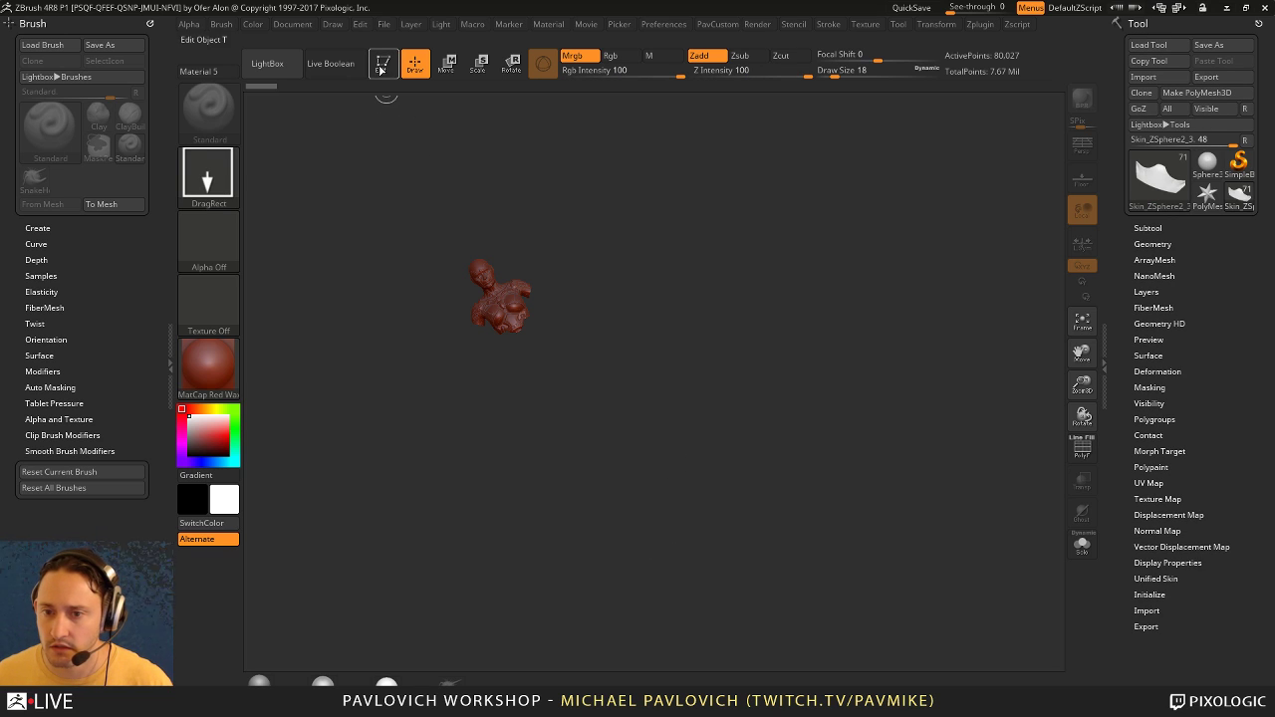
Step: Place the bust upright on the canvas for editing, frame it and reduce the Draw Size to 12
left_click_drag(622, 461, 607, 461, "shift")
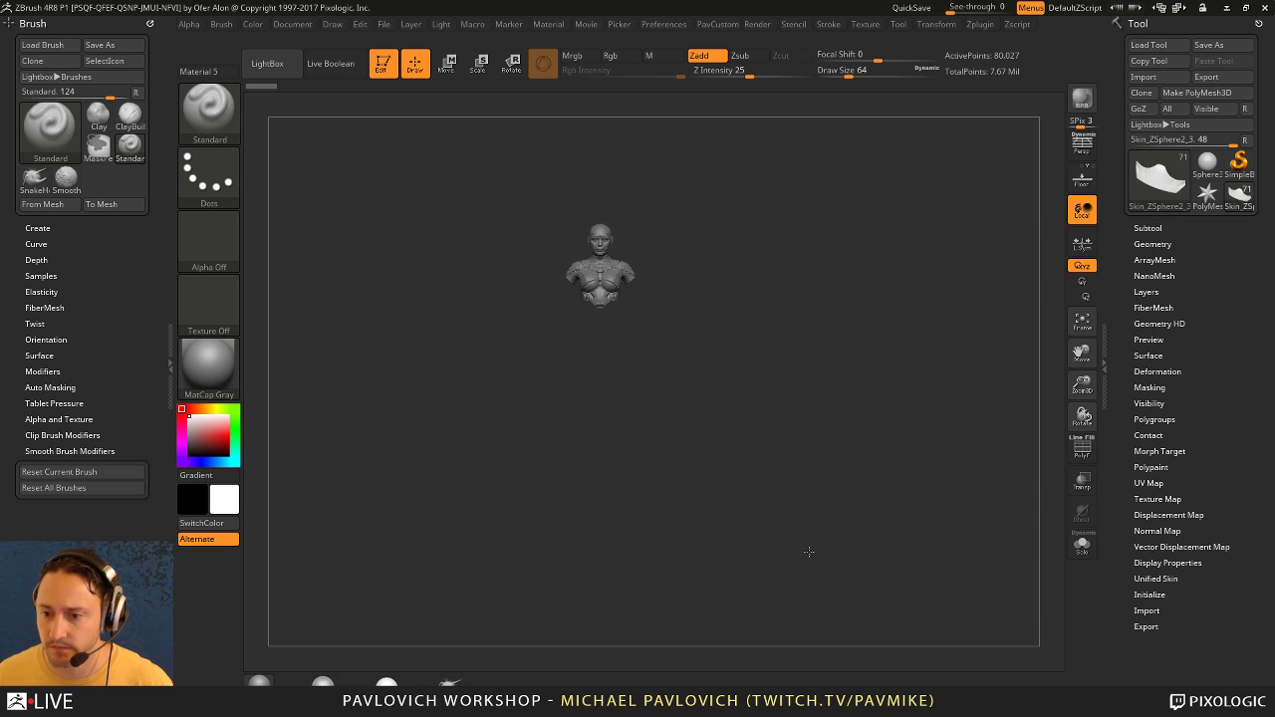
mouse_move(808, 552)
left_mouse_down("alt")
mouse_move(859, 534)
mouse_move(794, 564)
left_mouse_up("alt")
key("f")
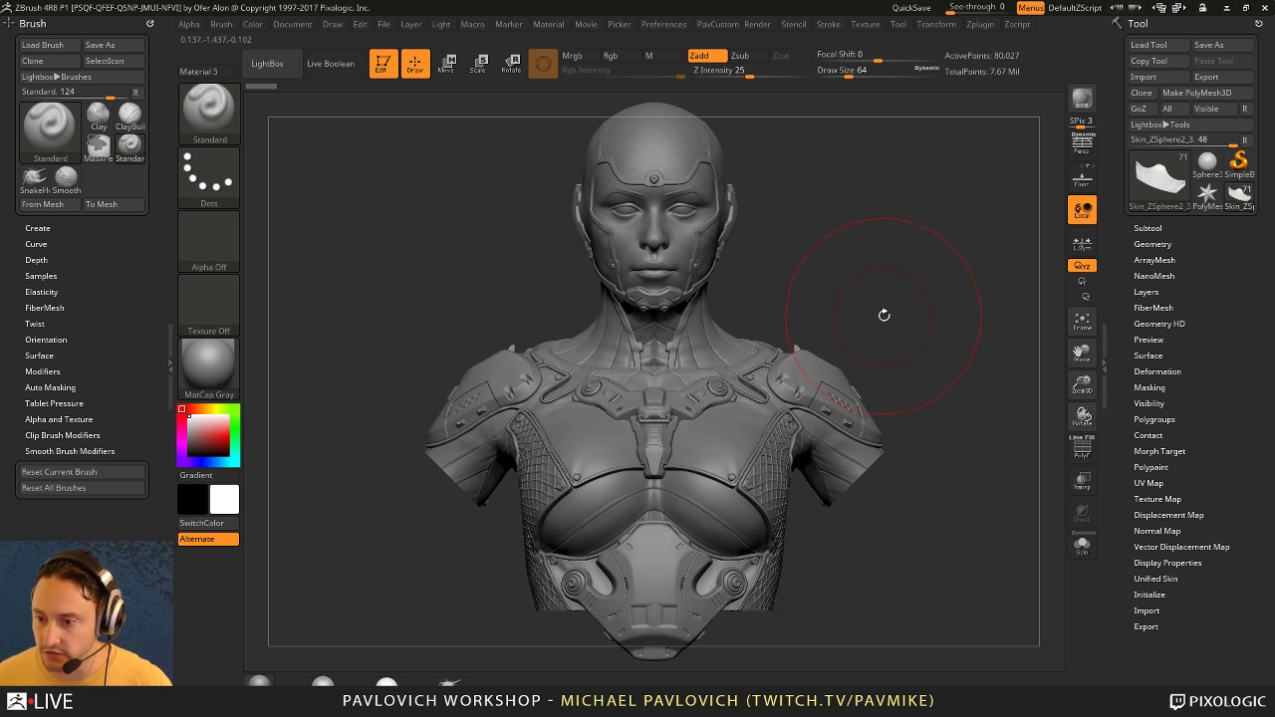
key("s")
mouse_move(883, 315)
left_mouse_down()
mouse_move(867, 316)
mouse_move(925, 331)
mouse_move(807, 261)
mouse_move(983, 273)
left_mouse_up()
key("s")
left_click_drag(911, 240, 853, 261)
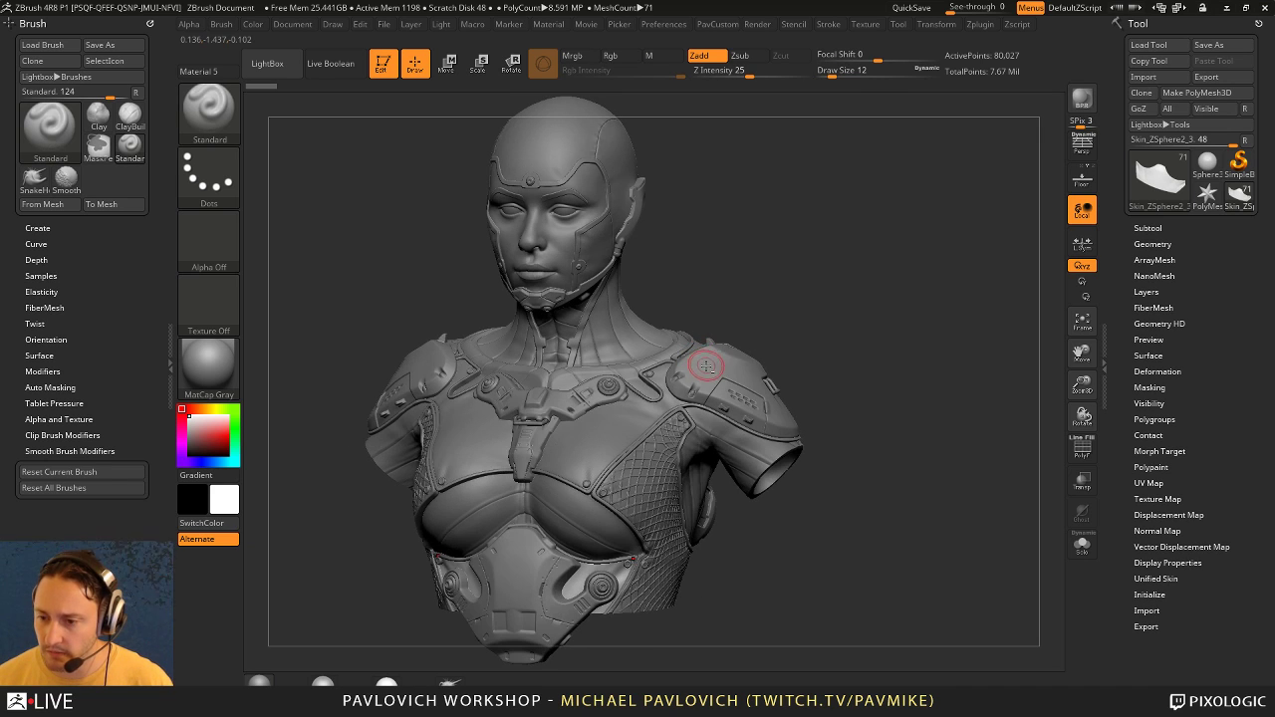
Step: Make the shoulder armor the active subtool and inspect the bust's open arm and waist ends from the side and below
key("s")
left_click_drag(701, 367, 714, 365)
left_click(713, 368, "alt")
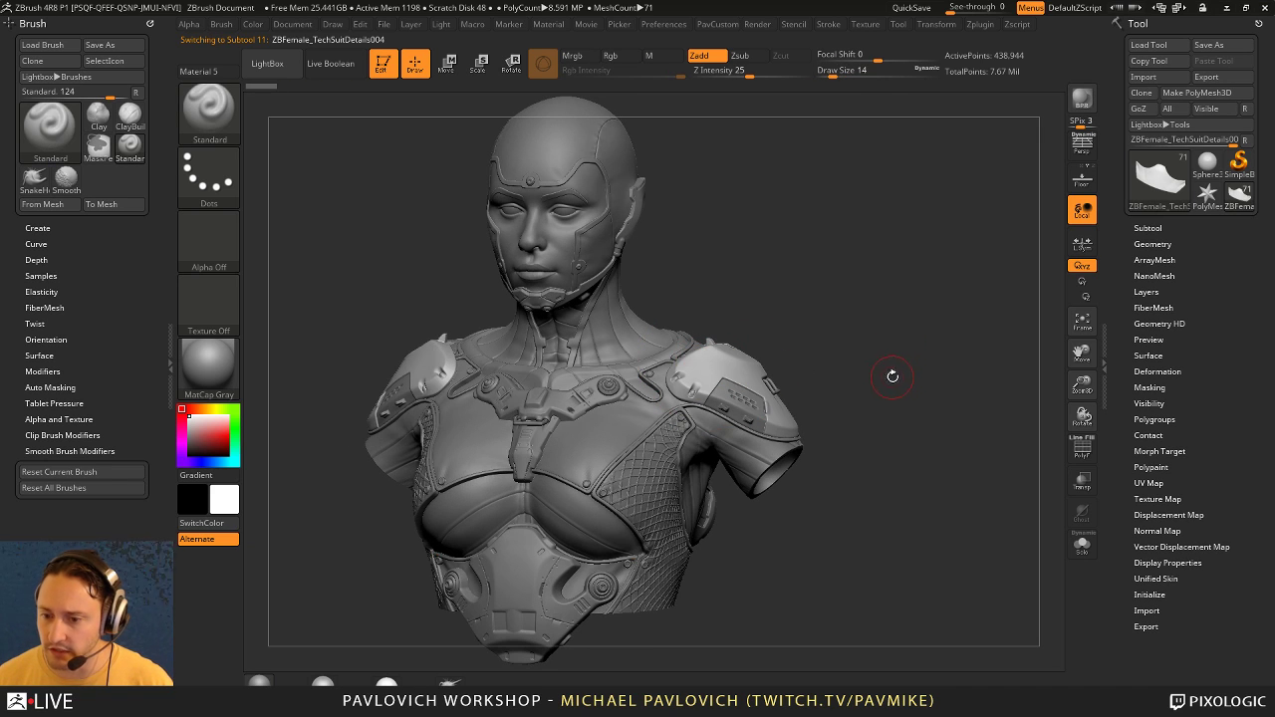
left_click_drag(890, 373, 712, 508, "alt")
left_click_drag(988, 390, 917, 276, "alt")
left_click_drag(851, 393, 888, 242)
left_click_drag(807, 351, 648, 299)
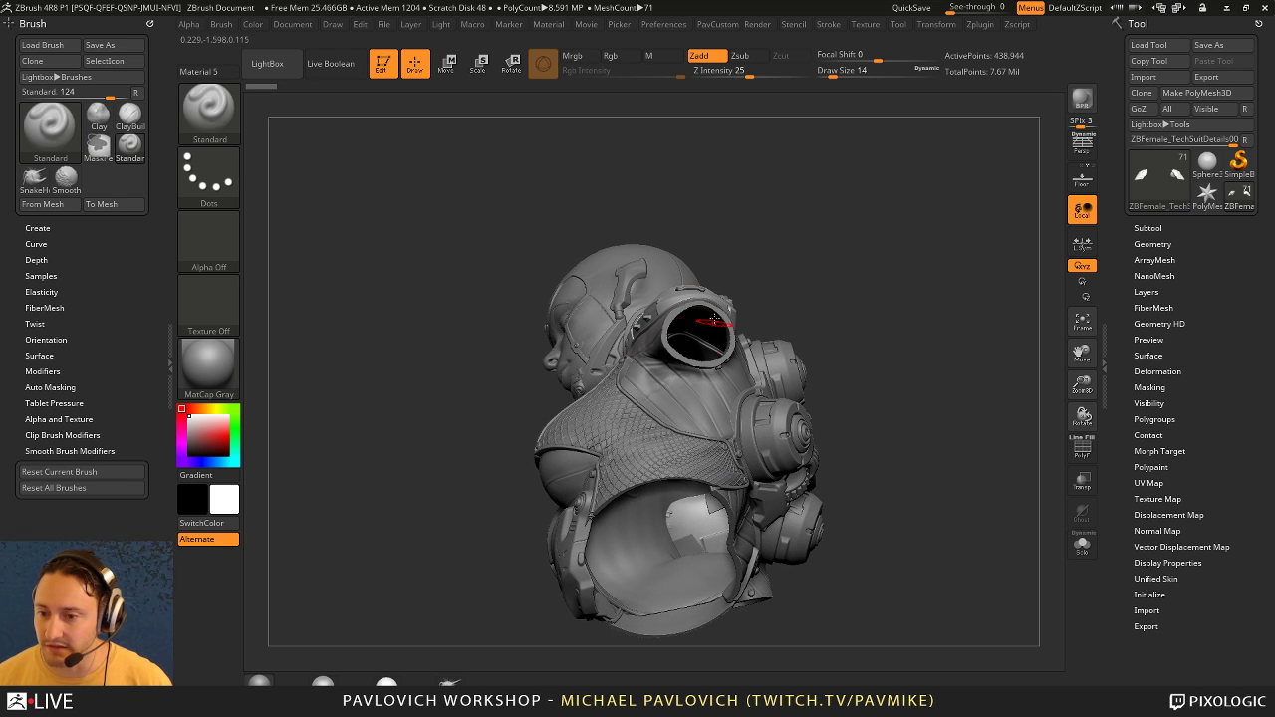
left_click_drag(826, 302, 675, 495)
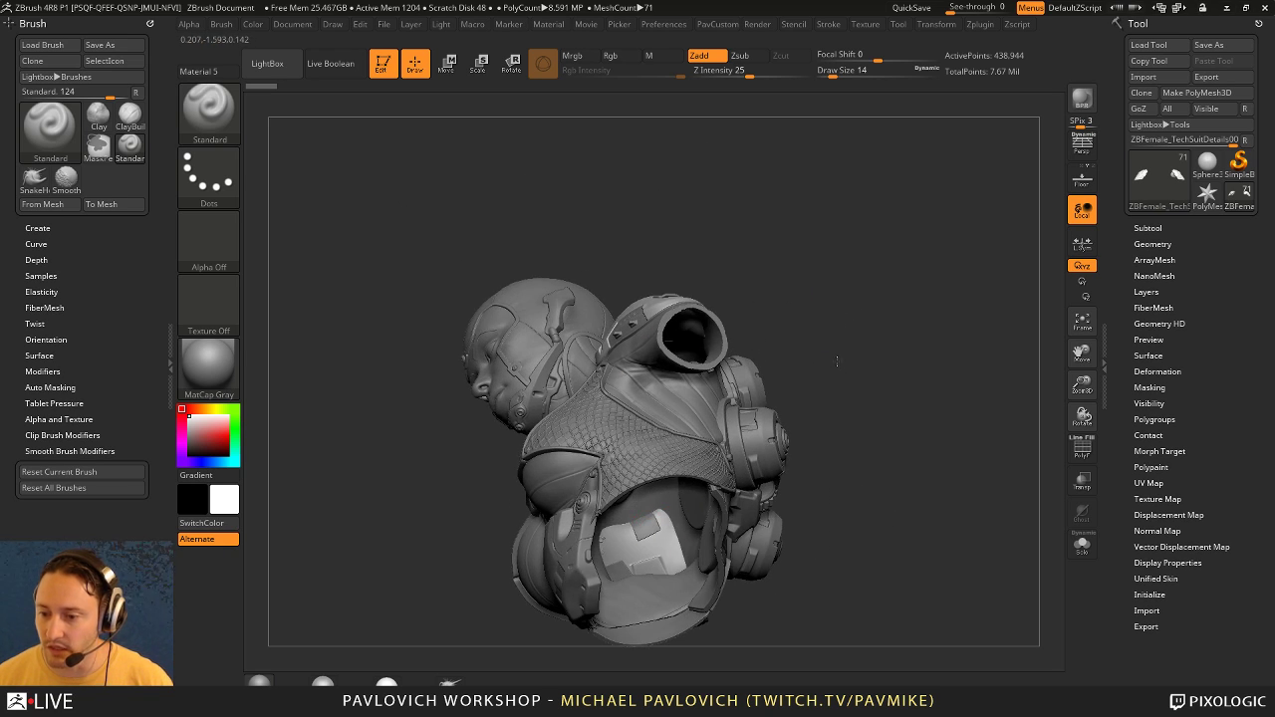
left_click_drag(837, 361, 744, 367)
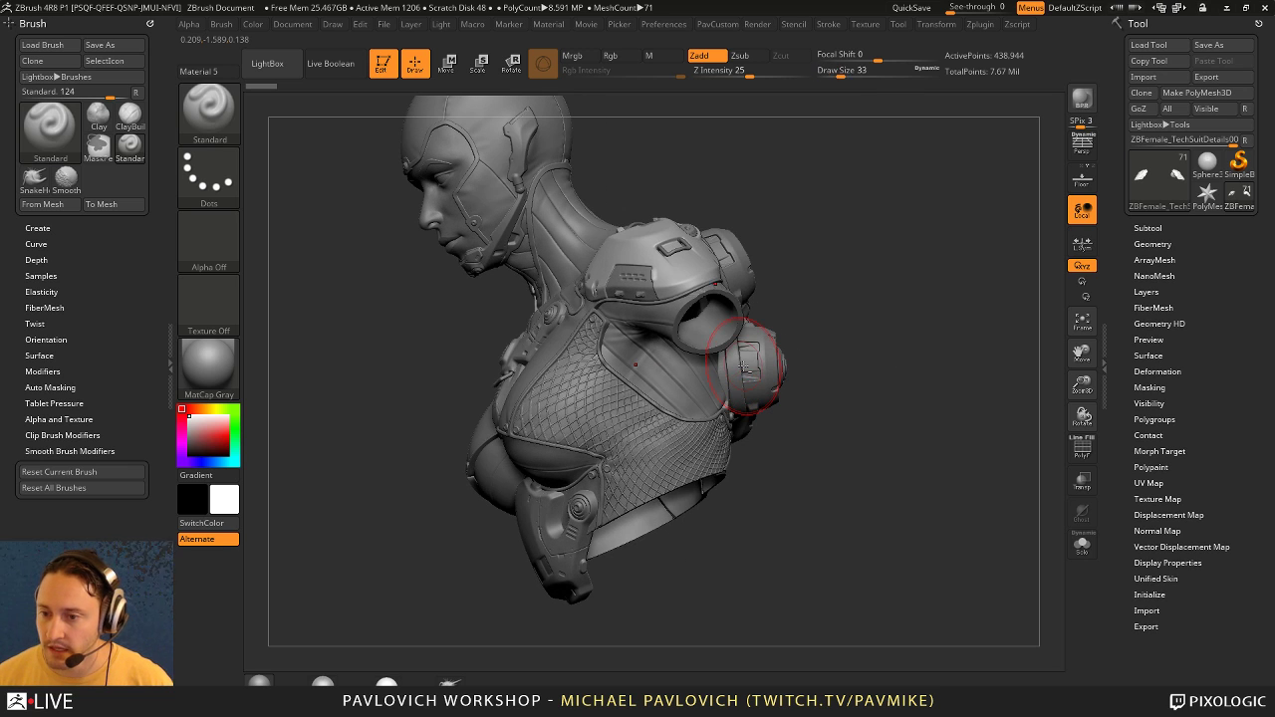
Step: Make the small detail piece on the shoulder armor the active subtool and open its Geometry settings
key("bracketleft")
left_click(690, 246, "alt")
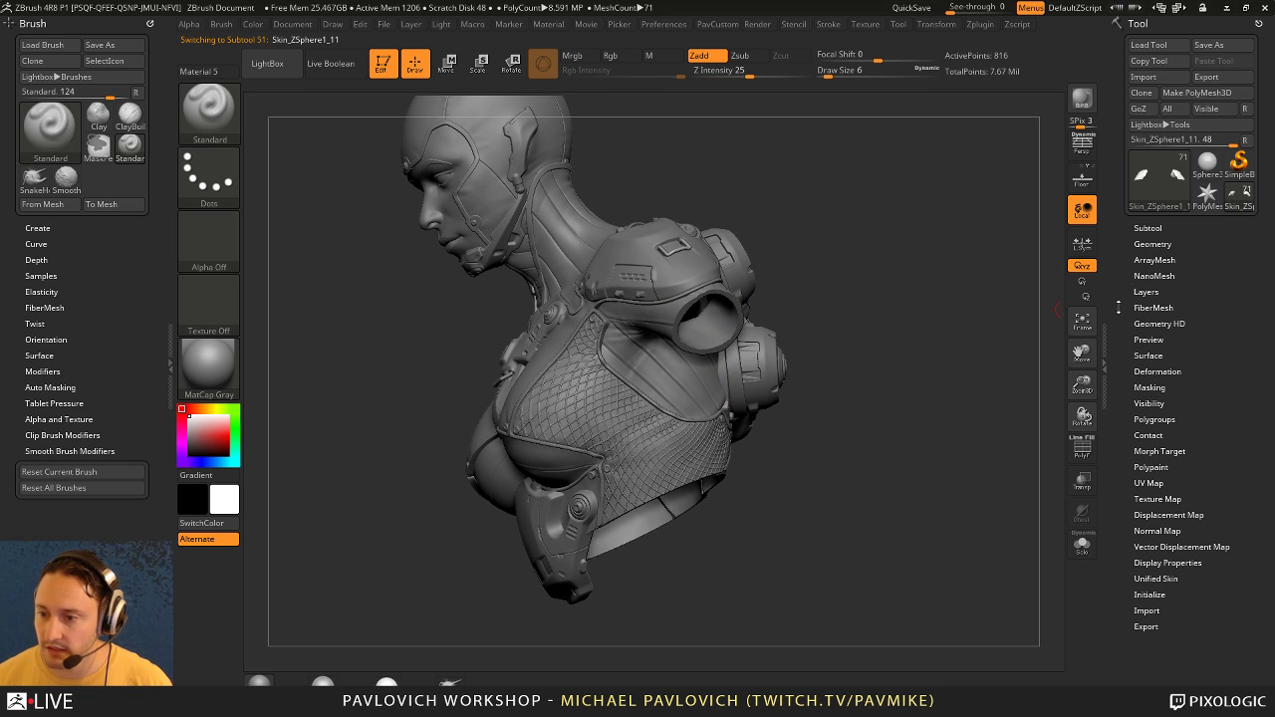
left_click(1153, 228, "shift")
left_click(1152, 228, "shift")
left_click(1152, 243)
left_click_drag(950, 315, 832, 304)
Step: Insert Sphere32 from the IMM Base Primitives brush into the arm opening at Z Intensity 100 and fit it with the transform gizmo
key("m")
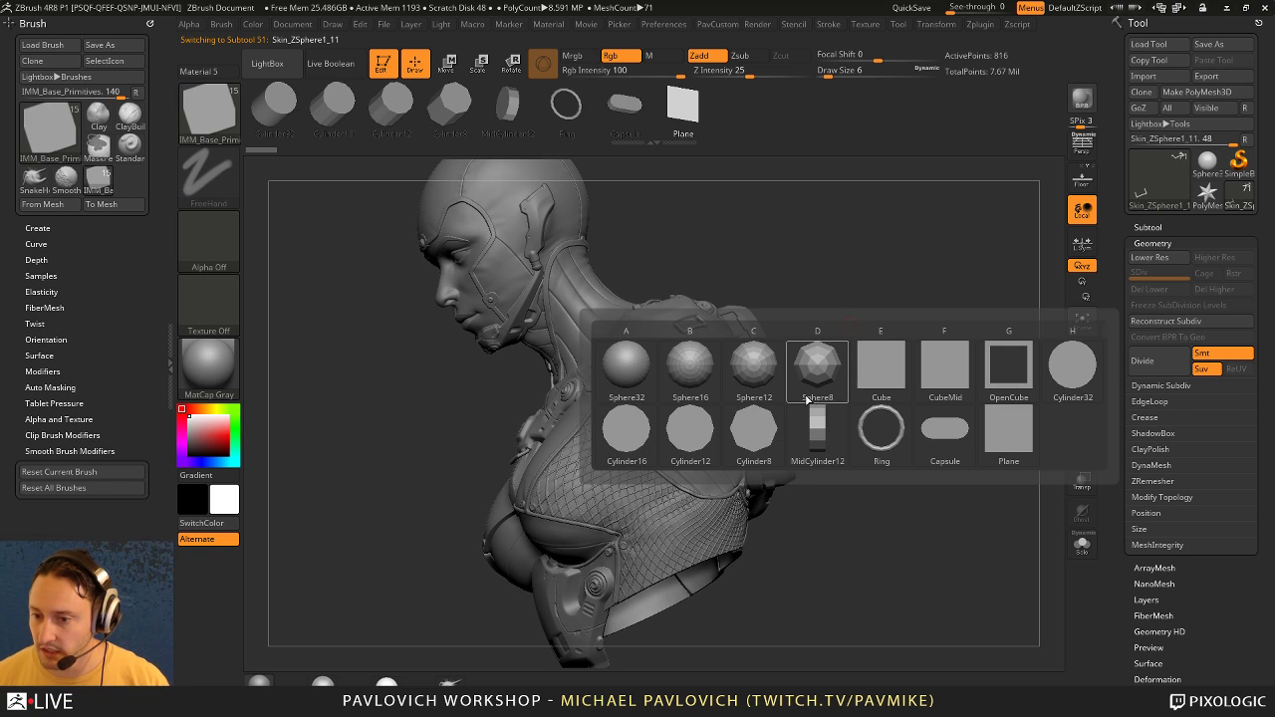
left_click(631, 365)
mouse_move(856, 363)
left_mouse_down()
mouse_move(906, 361)
mouse_move(847, 379)
left_mouse_up()
key("ctrl+d")
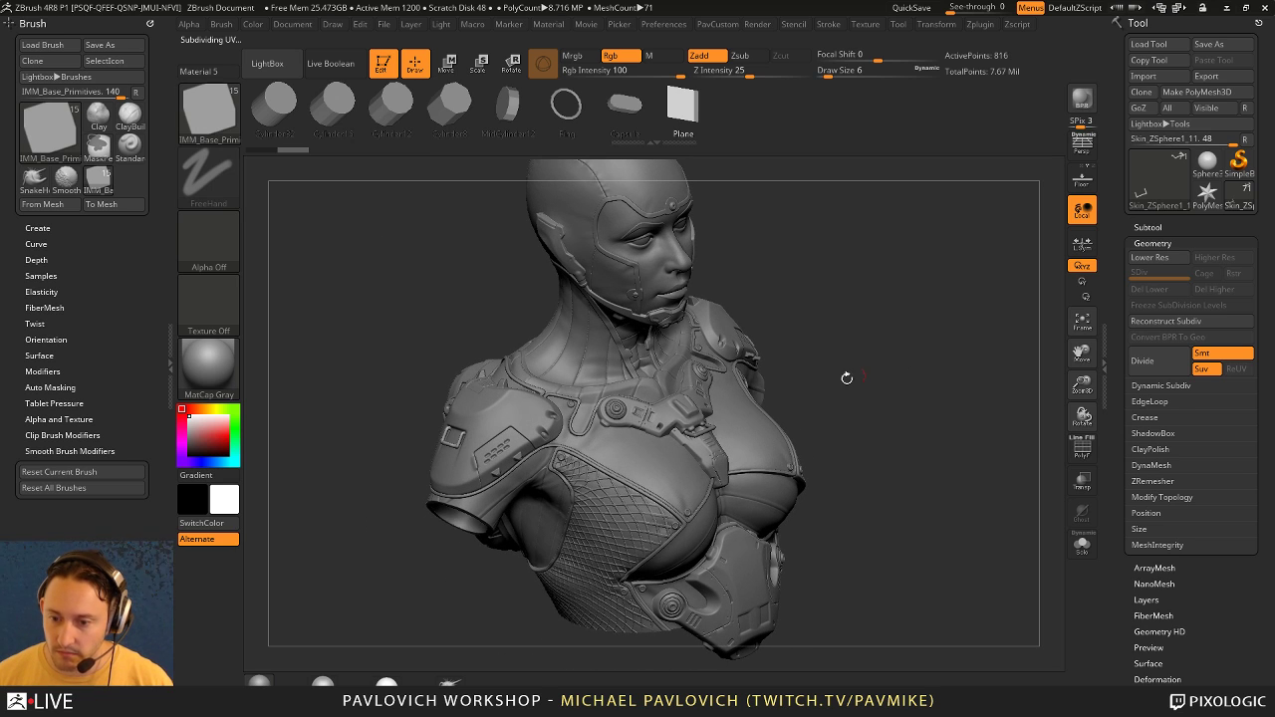
left_click_drag(768, 73, 823, 76)
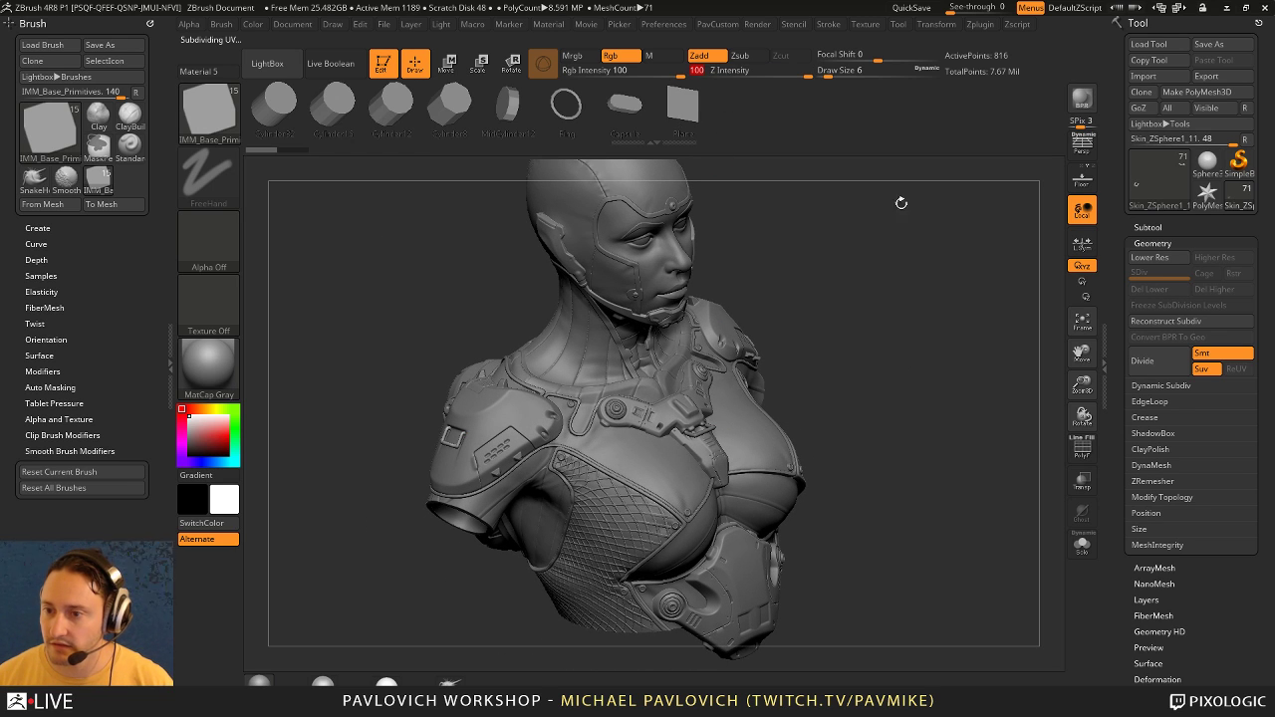
left_click_drag(923, 339, 782, 496)
left_click_drag(902, 337, 1011, 332)
key("w")
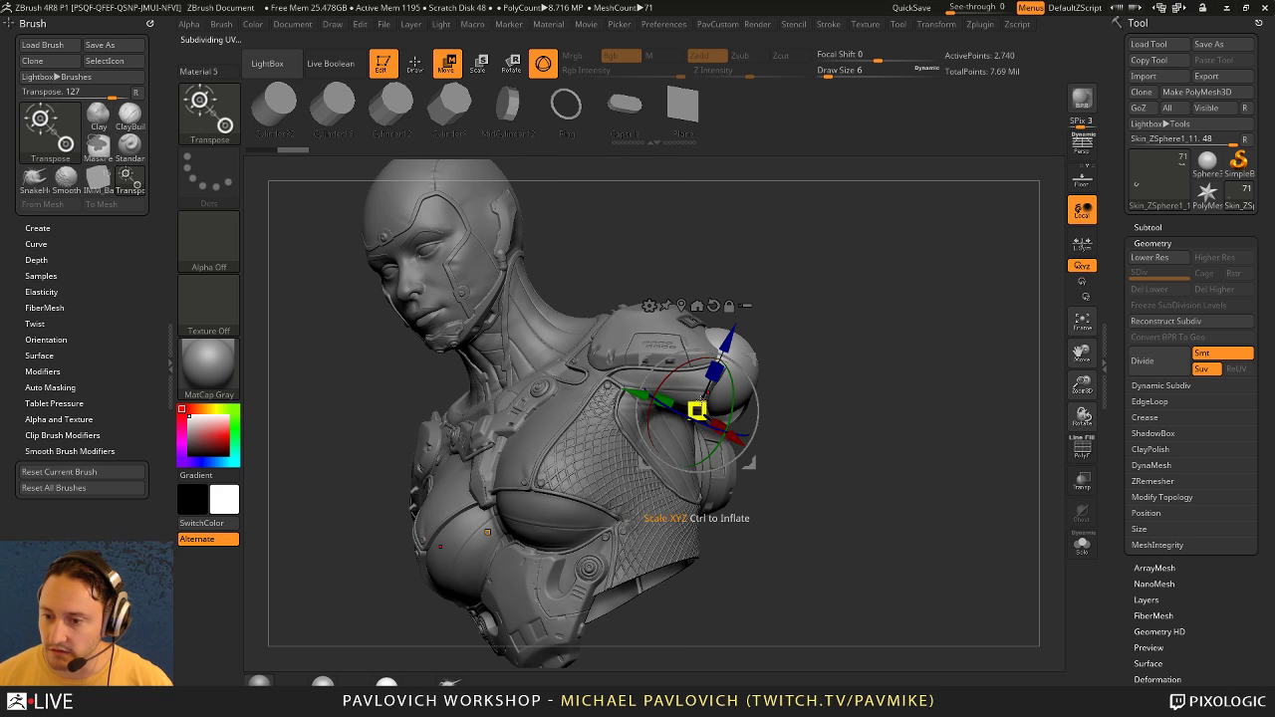
left_click_drag(753, 360, 734, 375)
mouse_move(823, 371)
left_mouse_down()
mouse_move(722, 402)
mouse_move(740, 396)
left_mouse_up()
Step: Switch to the Move brush with a Draw Size of 51 and adjust an option in the Edit preferences
key("s")
key("q")
key("s")
key("b")
key("m")
key("v")
left_click(665, 24)
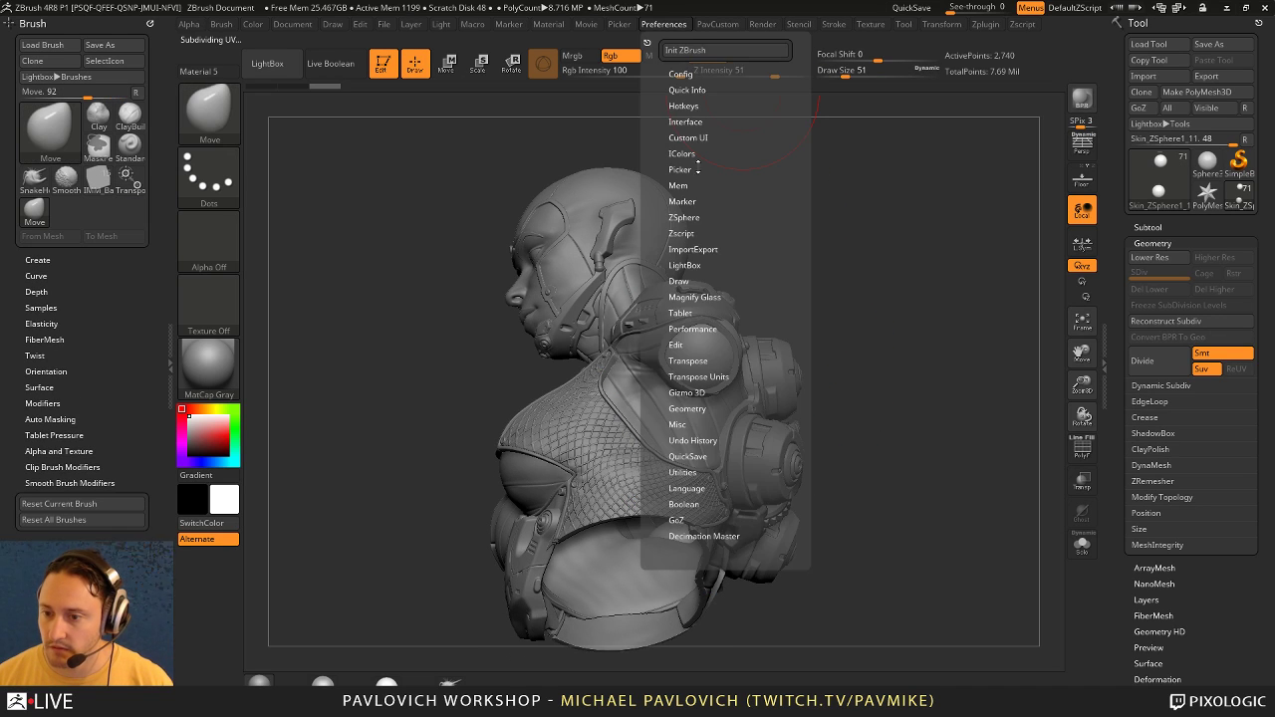
left_click(682, 343)
left_click(701, 442)
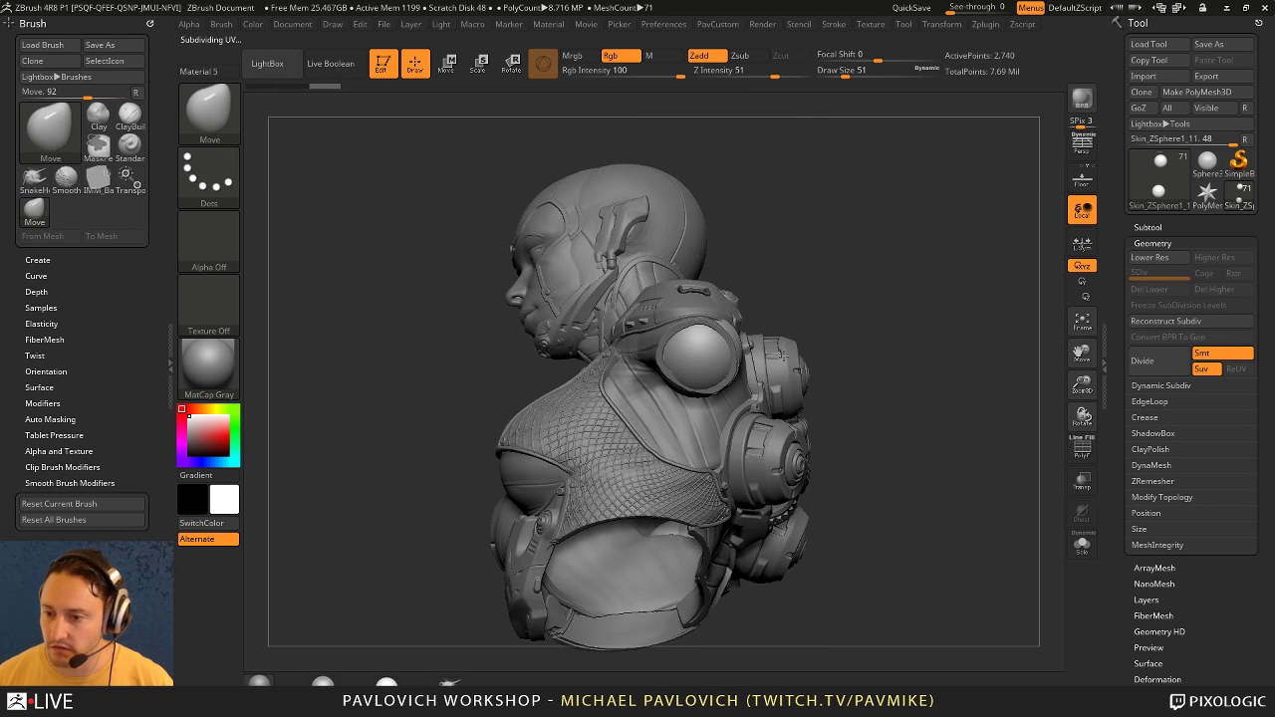
Step: Insert a large Sphere32 primitive from the IMM Base Primitives brush into the open waist end of the bust
left_click_drag(833, 379, 748, 365)
right_click_drag(823, 319, 725, 344)
mouse_move(812, 324)
right_mouse_down()
mouse_move(879, 299)
mouse_move(869, 327)
mouse_move(891, 322)
mouse_move(880, 245)
mouse_move(894, 235)
right_mouse_up()
mouse_move(877, 328)
right_mouse_down("alt")
mouse_move(851, 353)
mouse_move(846, 295)
mouse_move(859, 281)
right_mouse_up("alt")
key("b")
key("i")
key("p")
key("m")
left_click(629, 396)
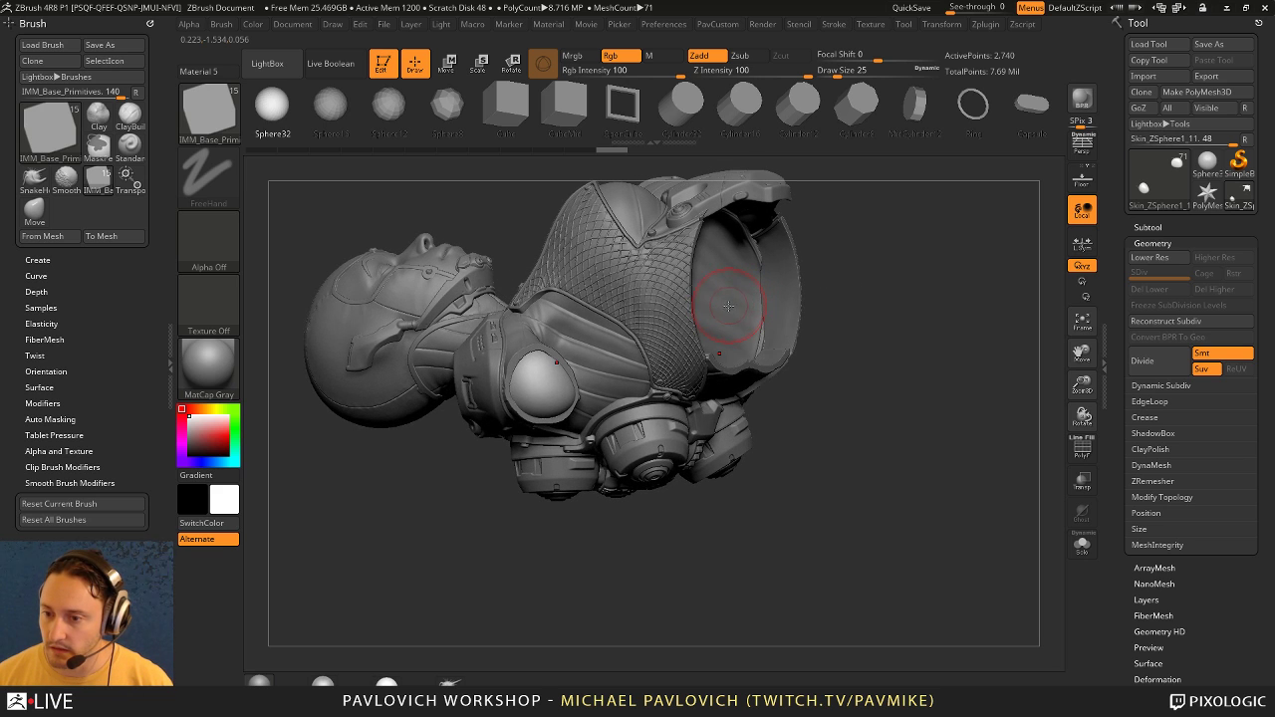
left_click_drag(723, 304, 837, 301)
key("ctrl+z")
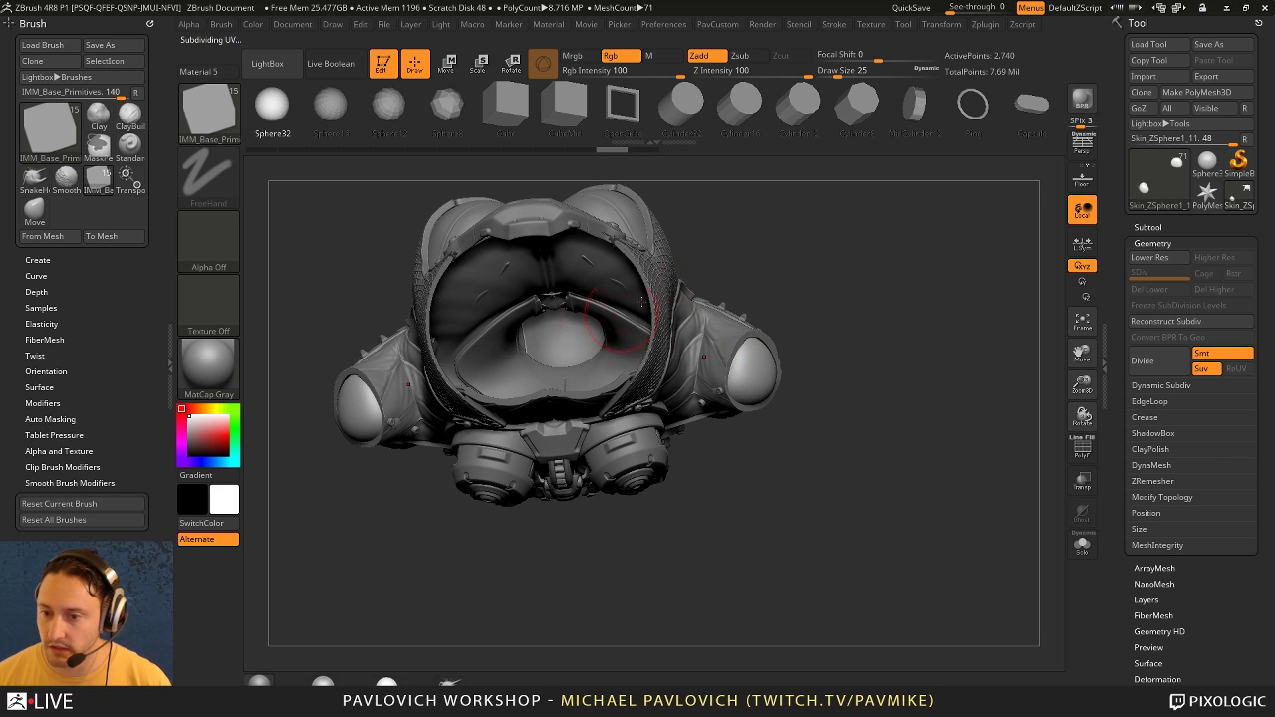
left_click_drag(774, 256, 761, 249, "shift")
mouse_move(551, 227)
left_mouse_down()
mouse_move(856, 266)
mouse_move(591, 272)
mouse_move(609, 285)
left_mouse_up()
Step: With the Move brush, push the large waist sphere into the bust's open end, reducing Draw Size from 182 to 90
key("b")
key("m")
key("v")
left_click_drag(665, 238, 682, 198)
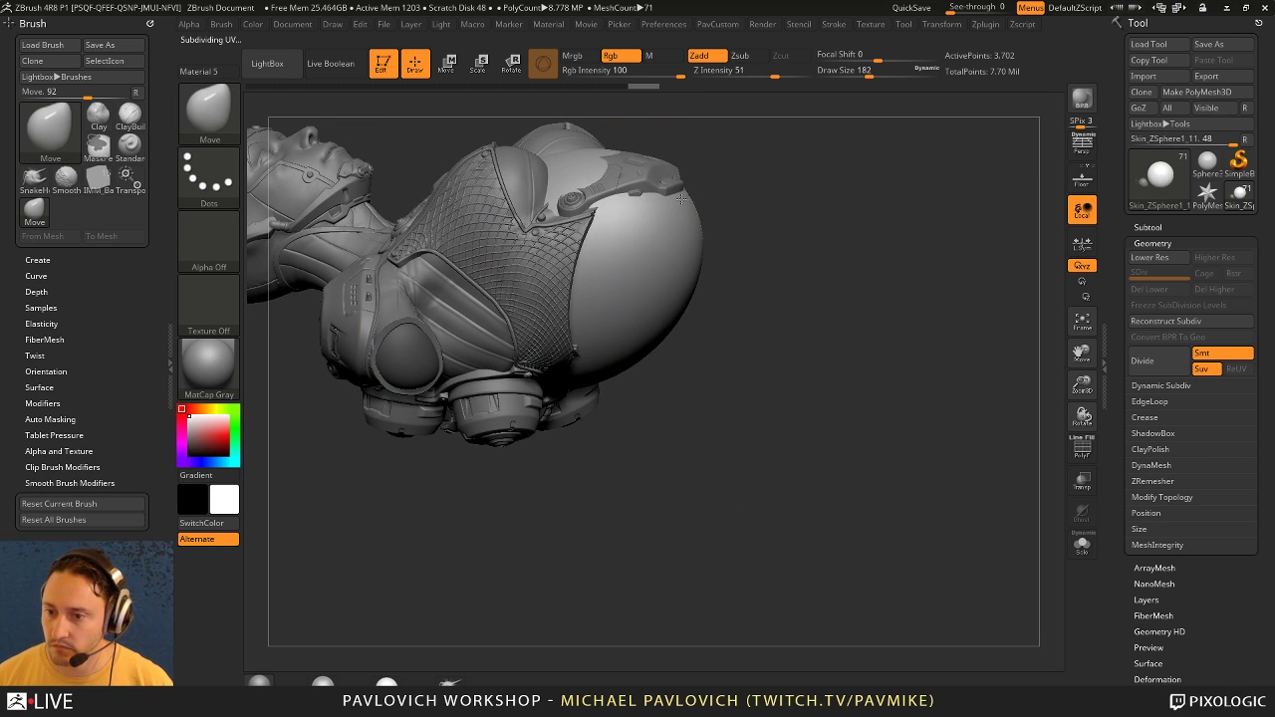
left_click_drag(753, 255, 634, 369)
key("s")
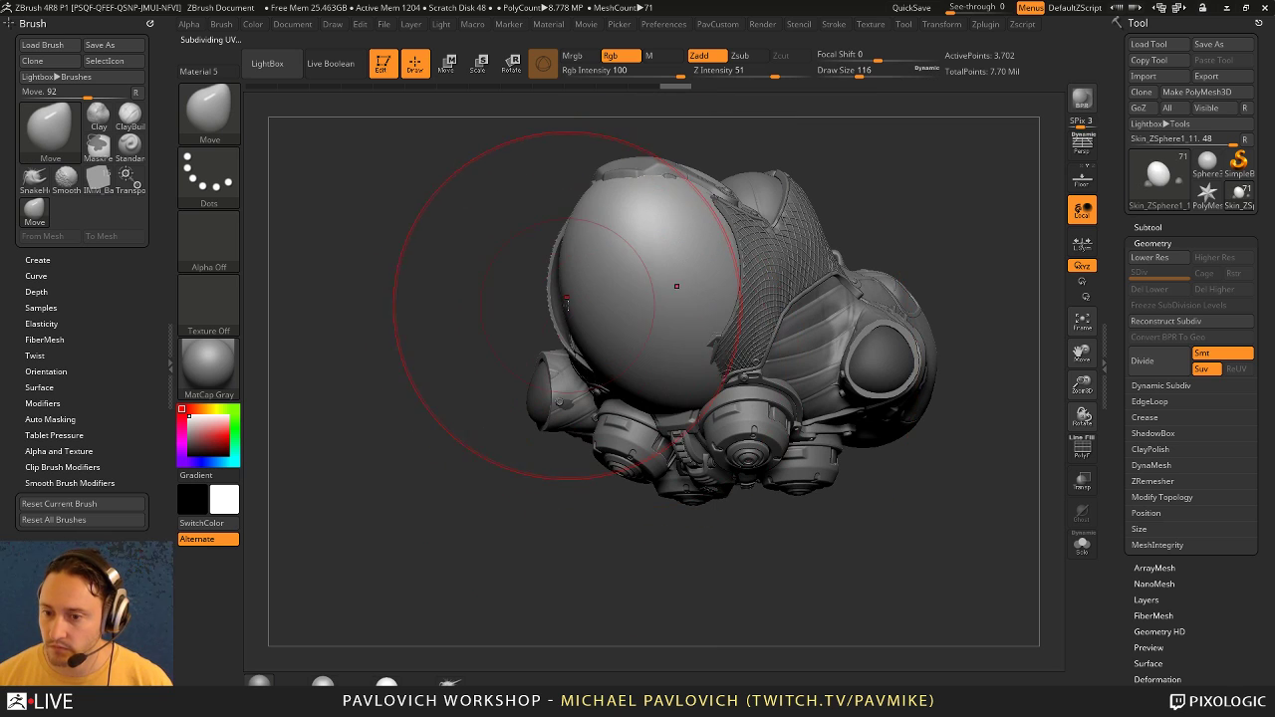
left_click_drag(569, 304, 543, 313)
left_click_drag(507, 374, 577, 376)
key("bracketleft")
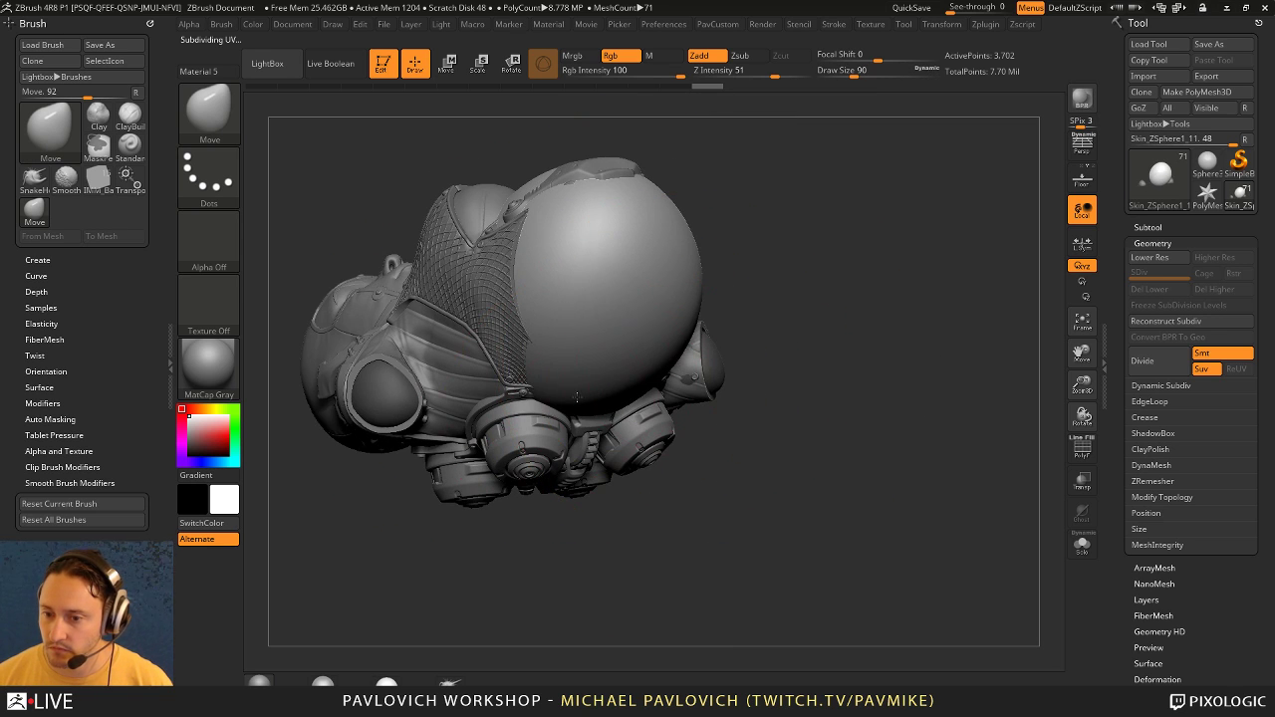
Step: Tuck the back rim of the waist sphere inside the suit edge, refining with Draw Sizes from 68 down to 31
left_click_drag(750, 315, 590, 356)
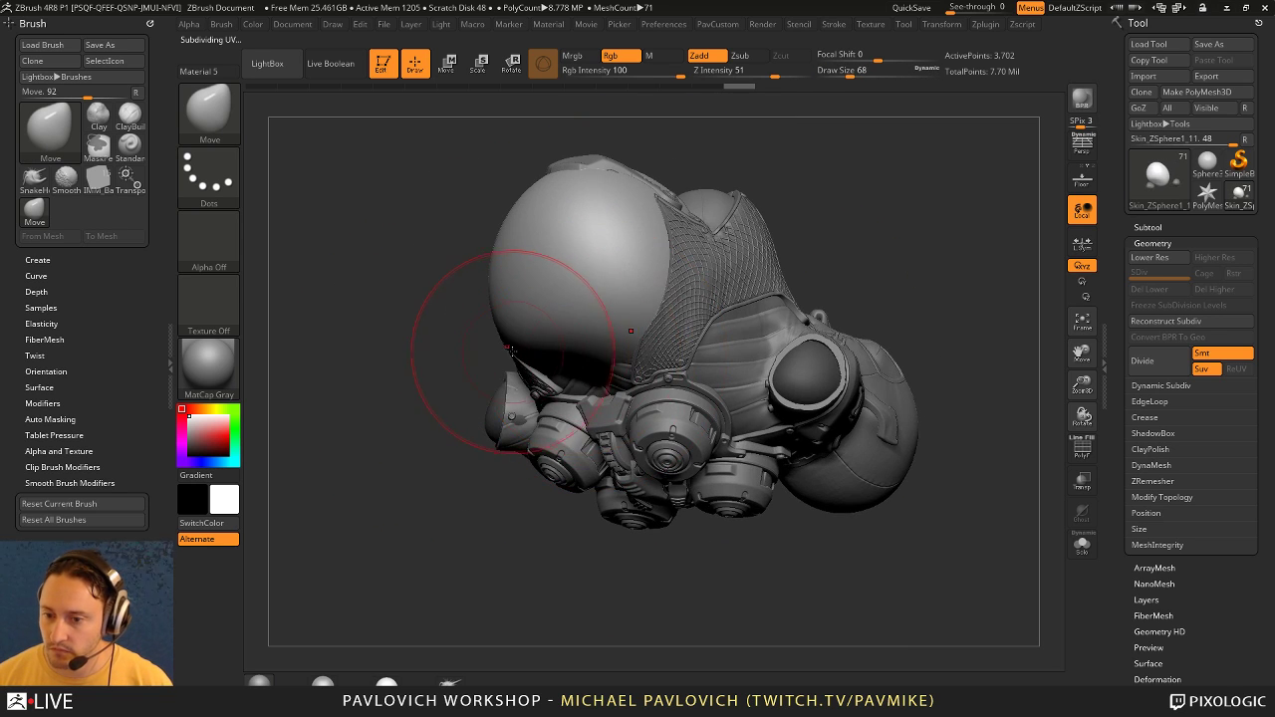
left_click_drag(462, 378, 586, 363)
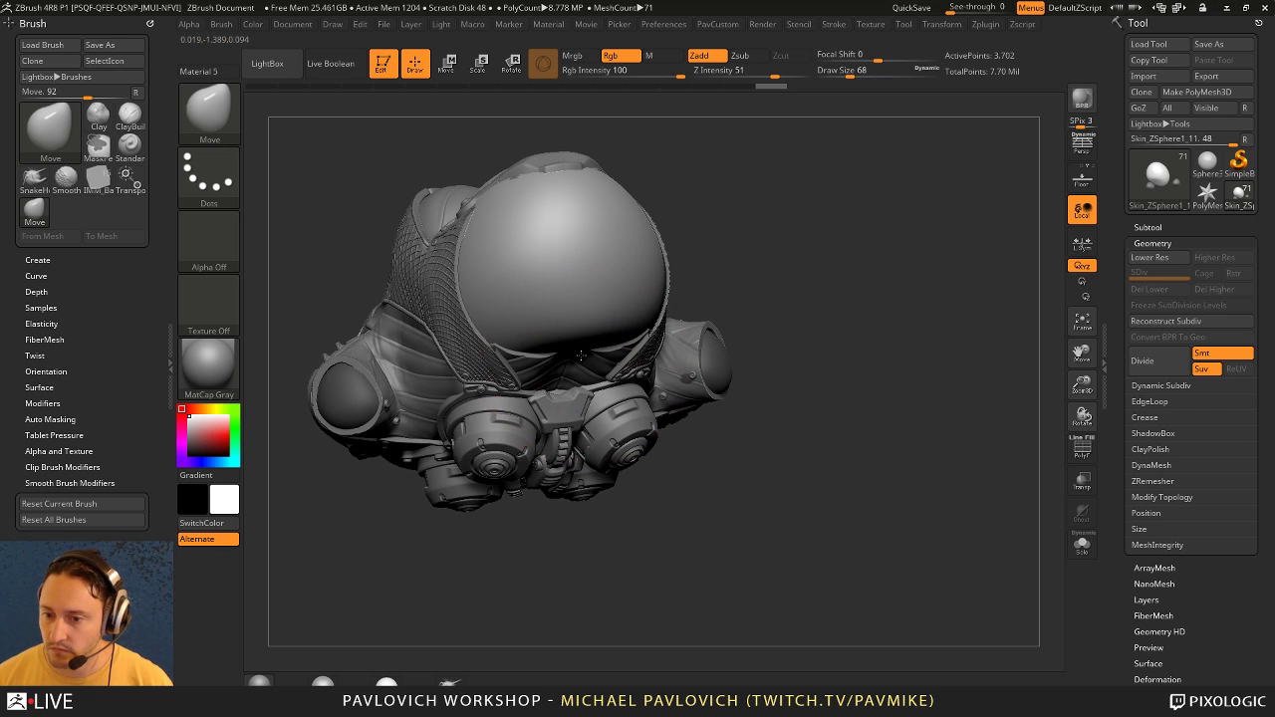
key("bracketleft")
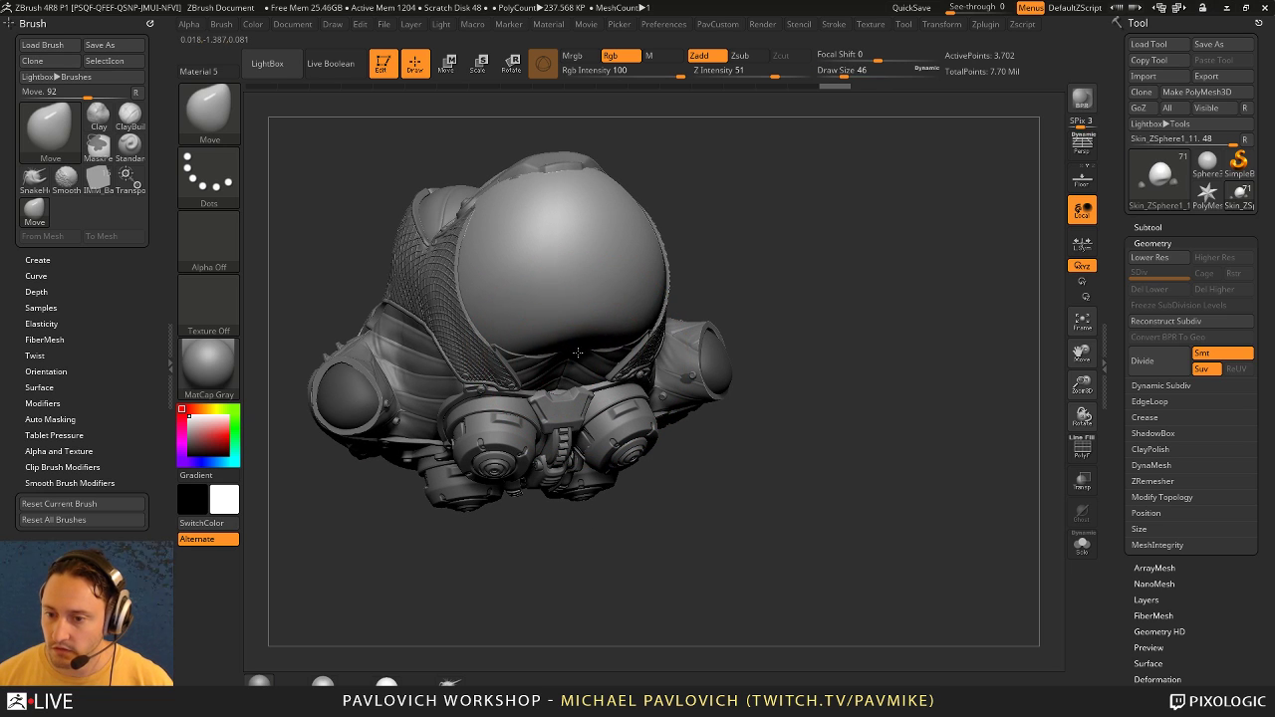
mouse_move(793, 313)
left_mouse_down()
mouse_move(621, 245)
mouse_move(584, 421)
left_mouse_up()
key("bracketleft")
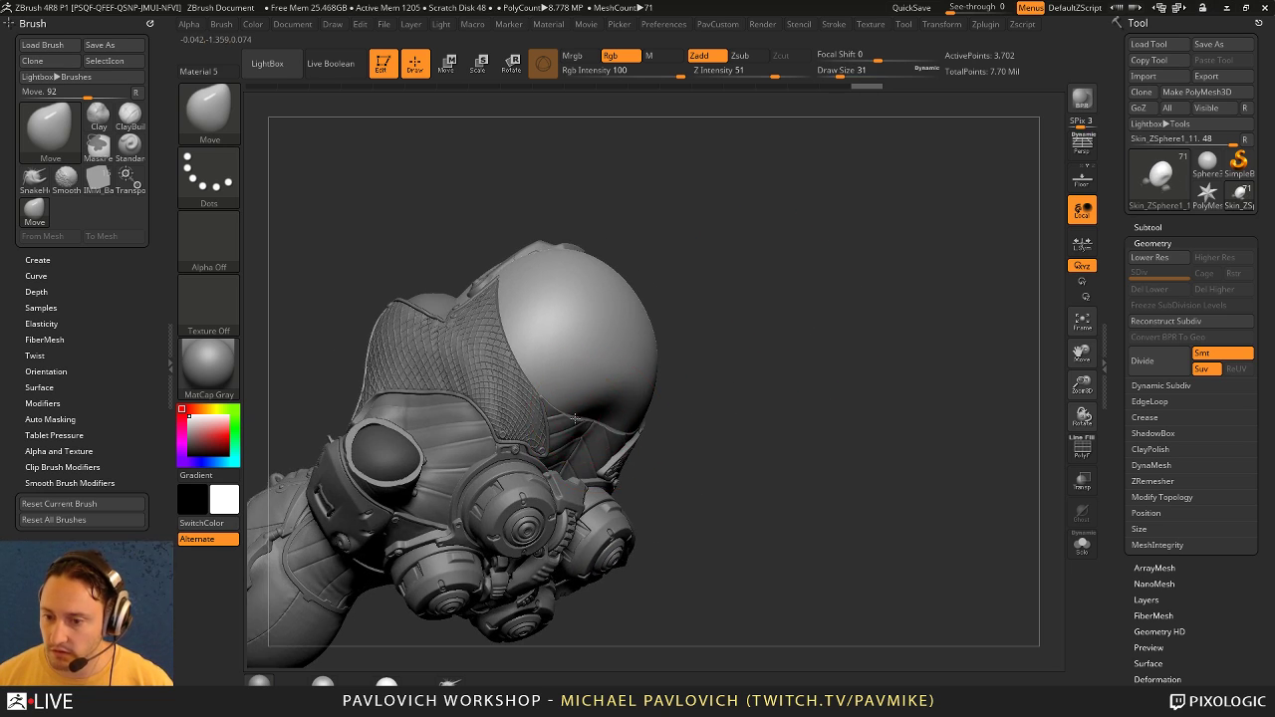
left_click_drag(727, 378, 549, 336)
Step: Enlarge the Move brush and reshape the front of the waist sphere behind the abdominal armor at a Draw Size of about 77
key("bracketright")
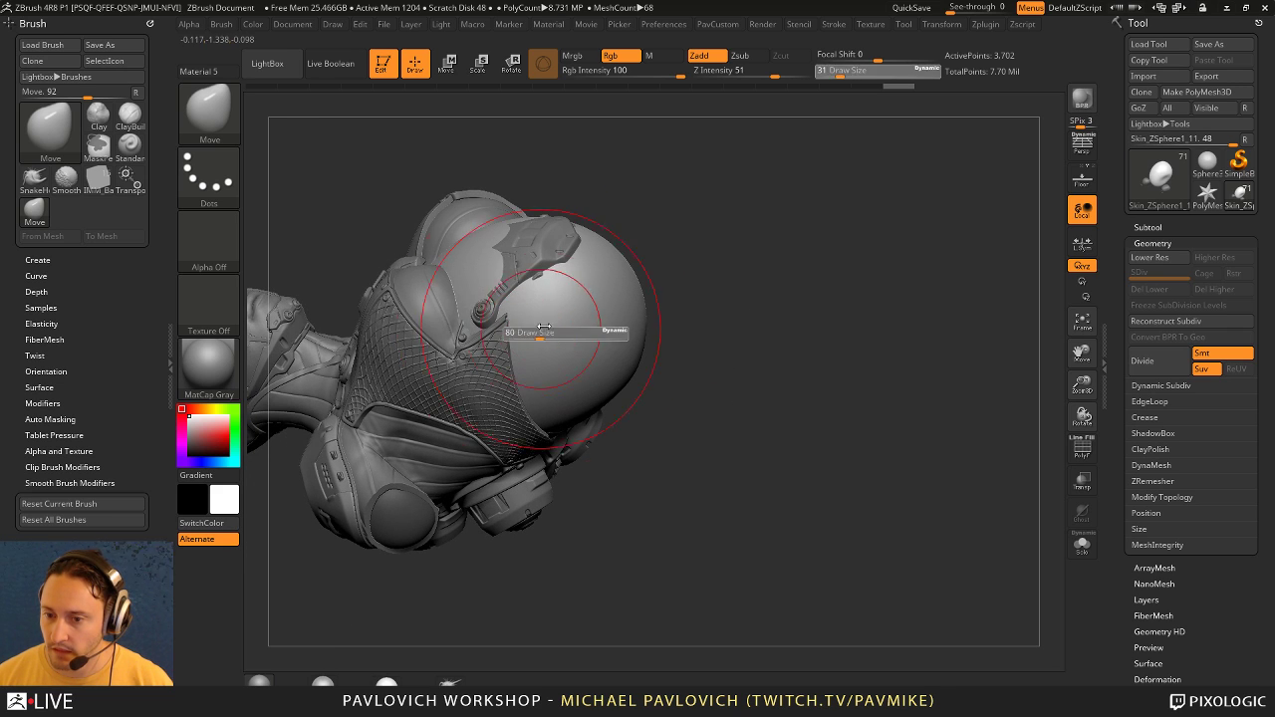
key("bracketright")
key("bracketright")
key("bracketright")
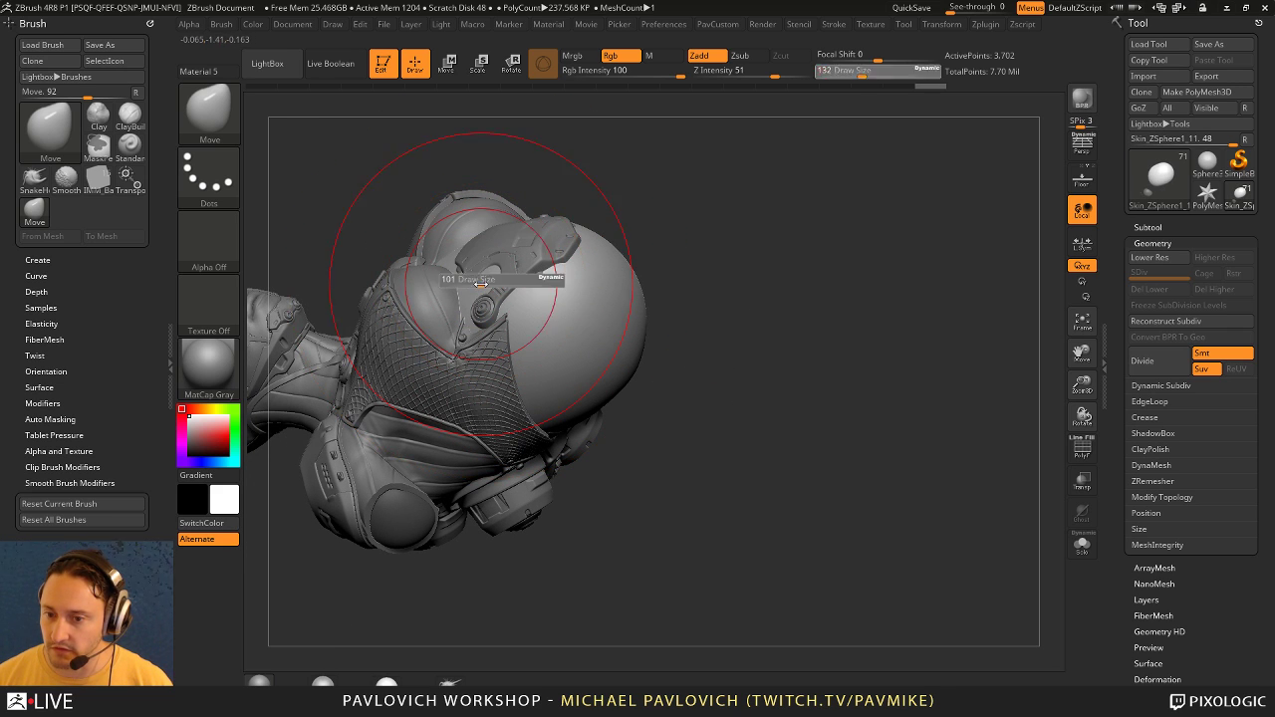
key("bracketleft")
key("bracketleft")
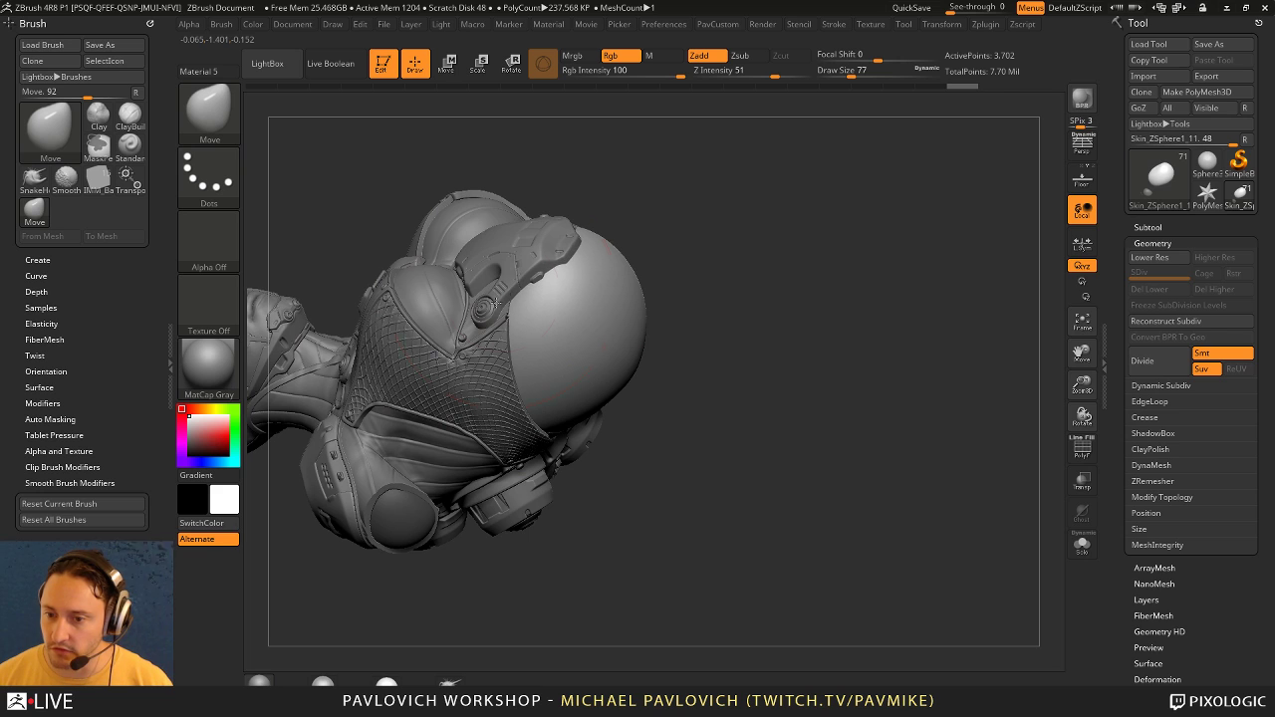
left_click_drag(496, 303, 493, 304)
left_click_drag(712, 274, 670, 289)
Step: Flatten and tuck the side and front of the waist sphere under the suit, going from Draw Size 80 down to 41
key("s")
mouse_move(643, 289)
left_mouse_down()
mouse_move(665, 288)
mouse_move(591, 321)
left_mouse_up()
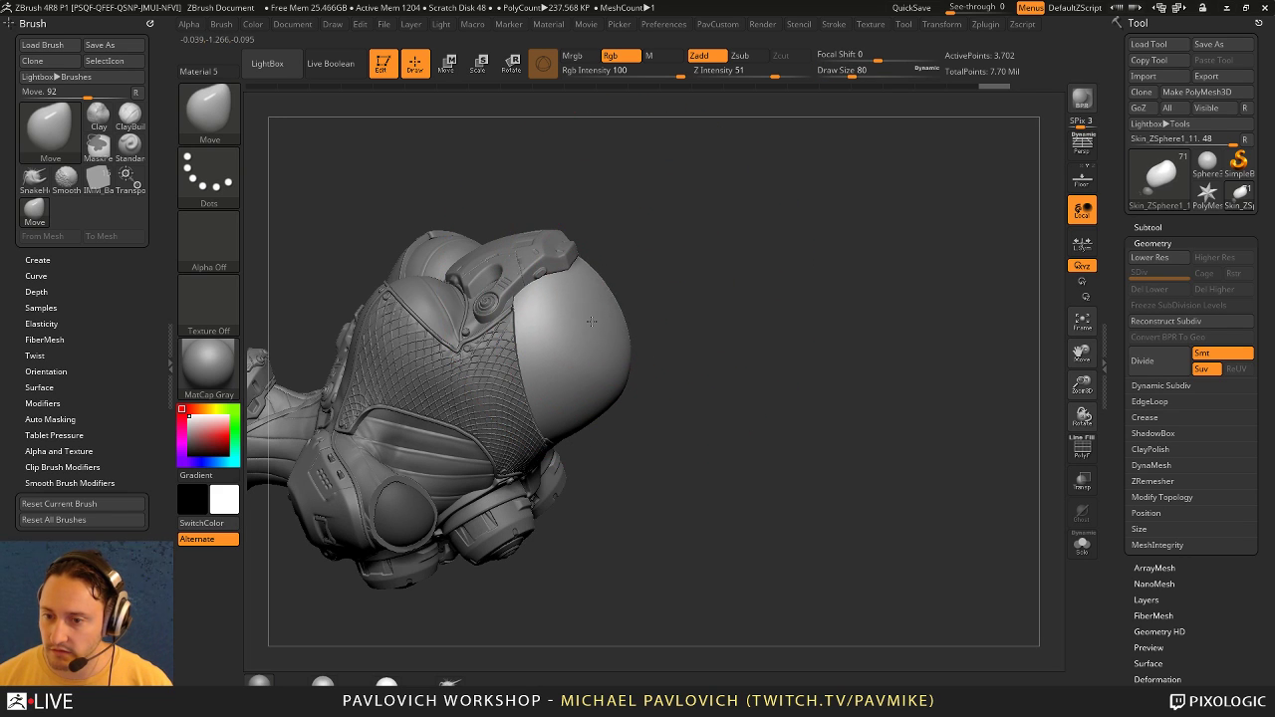
key("bracketleft")
key("bracketleft")
left_click_drag(648, 286, 573, 267)
key("bracketleft")
mouse_move(607, 251)
right_mouse_down()
mouse_move(647, 308)
mouse_move(877, 375)
mouse_move(893, 418)
right_mouse_up()
key("ctrl+shift")
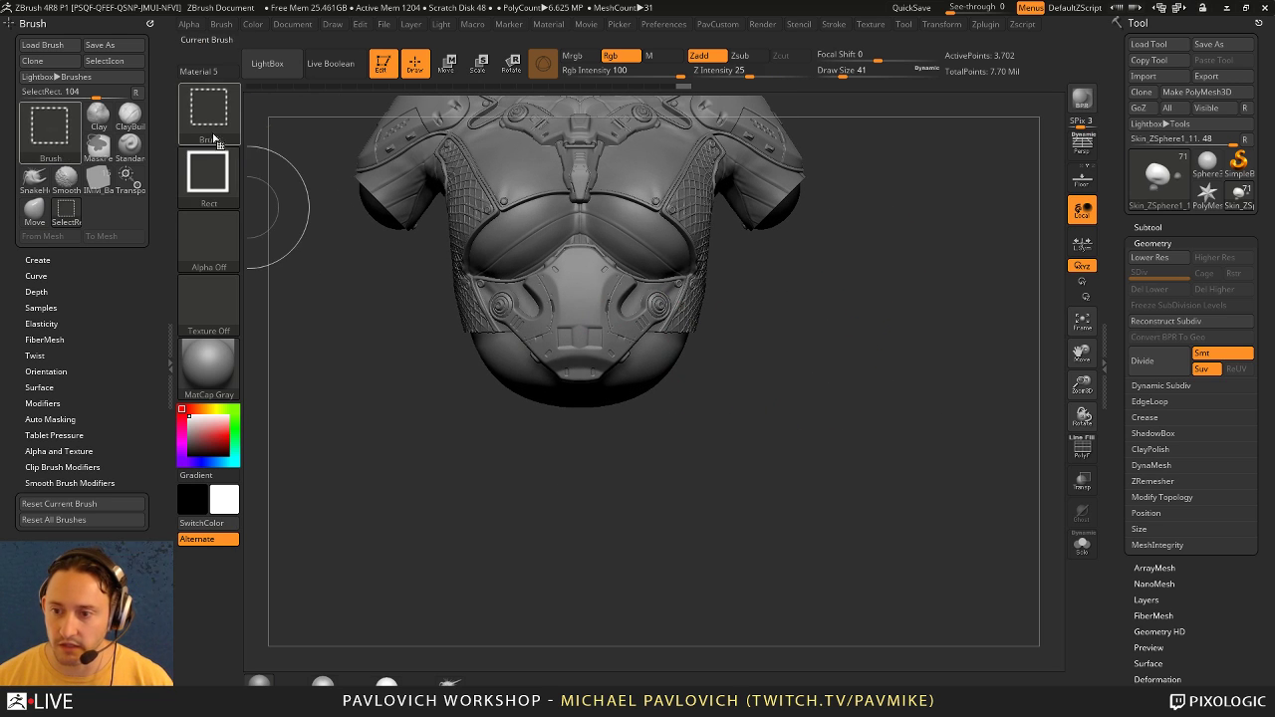
left_click(660, 372, "ctrl+shift")
left_click_drag(829, 383, 637, 304)
left_click_drag(353, 209, 373, 241, "ctrl+shift")
left_click(857, 236, "ctrl+shift")
left_click_drag(963, 289, 977, 397, "ctrl+shift")
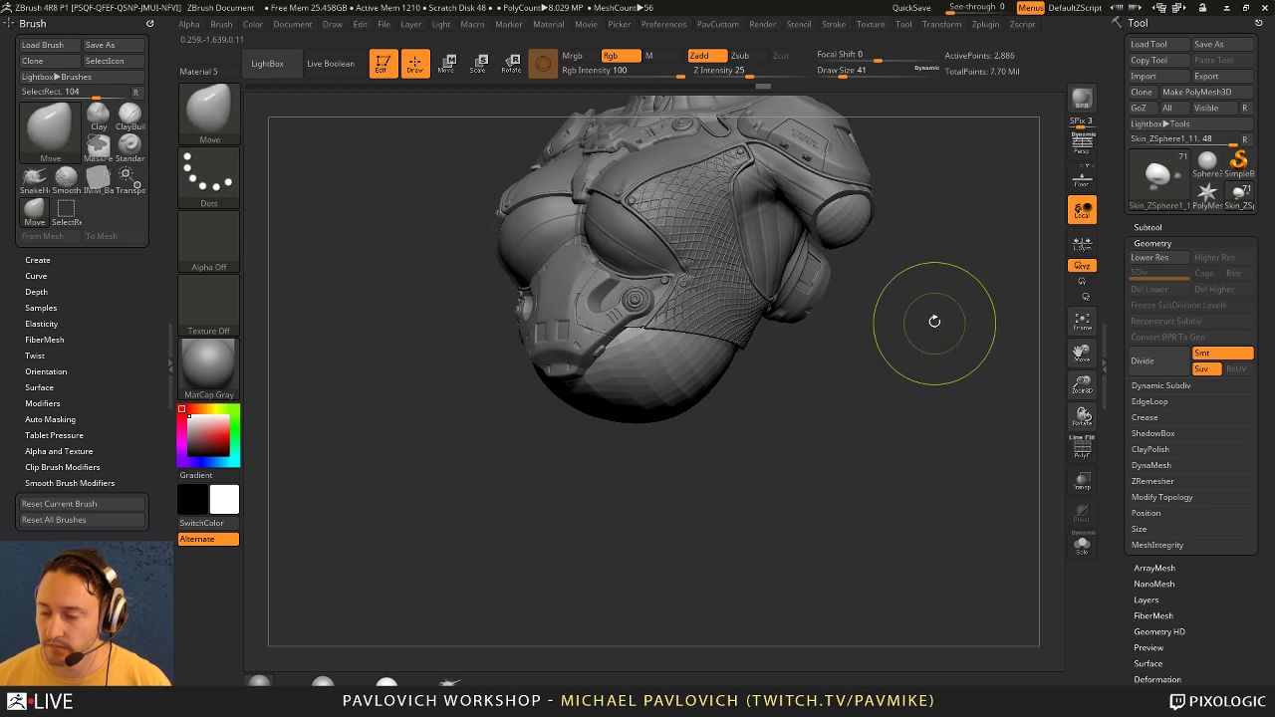
key("ctrl+z")
left_click_drag(944, 307, 999, 380, "ctrl+shift")
left_click_drag(982, 290, 934, 346, "alt")
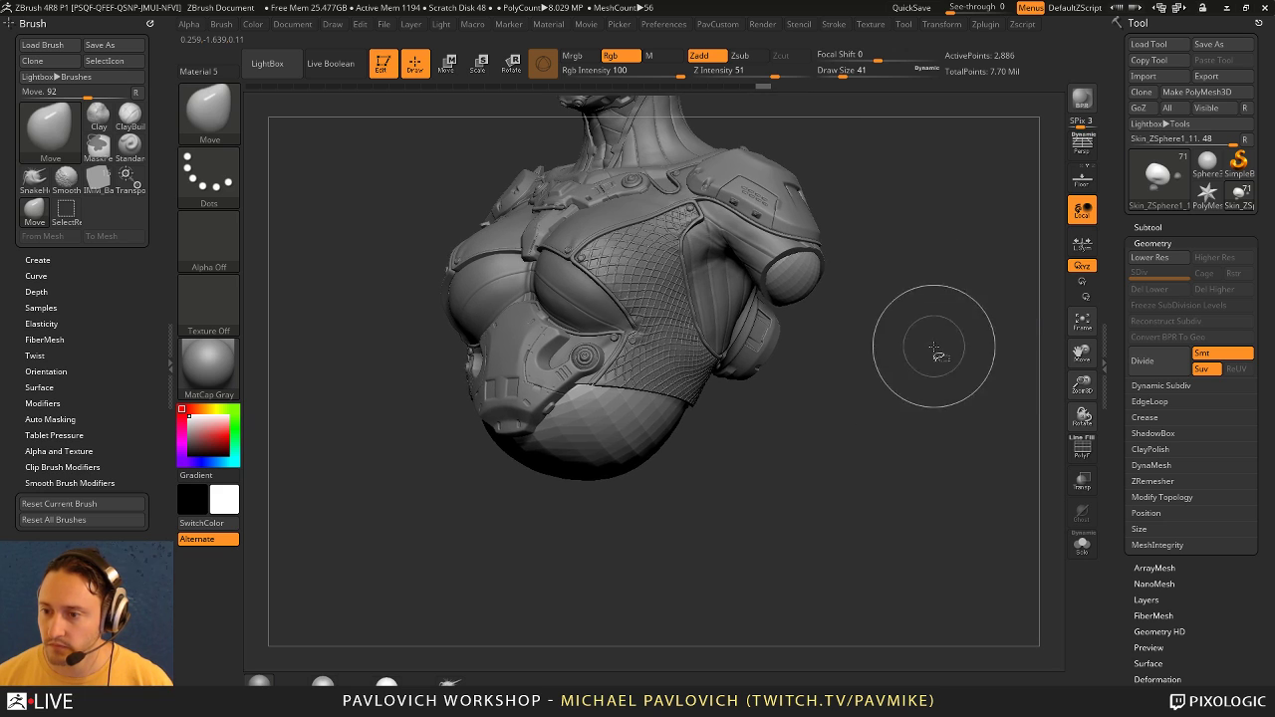
left_click(799, 275, "ctrl+shift")
left_click_drag(909, 284, 919, 259, "ctrl+shift")
left_click(624, 423, "ctrl+shift")
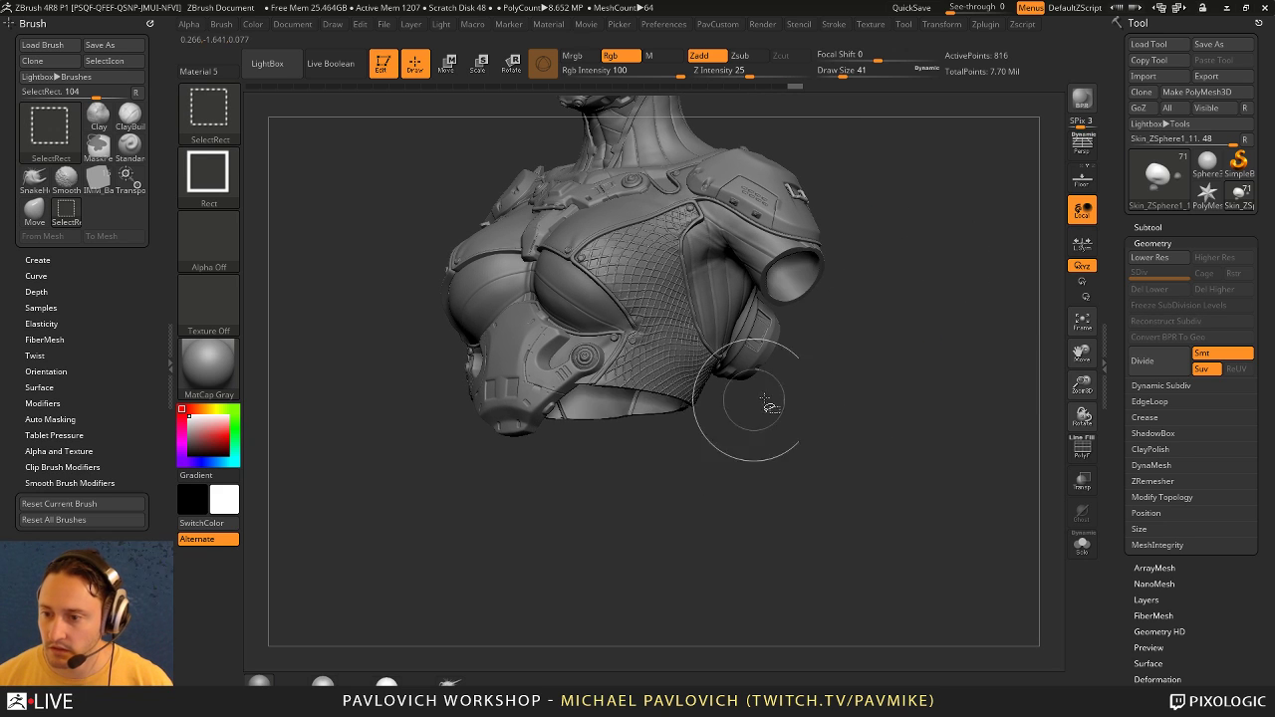
left_click(948, 304, "ctrl+shift")
left_click(933, 395, "ctrl+shift")
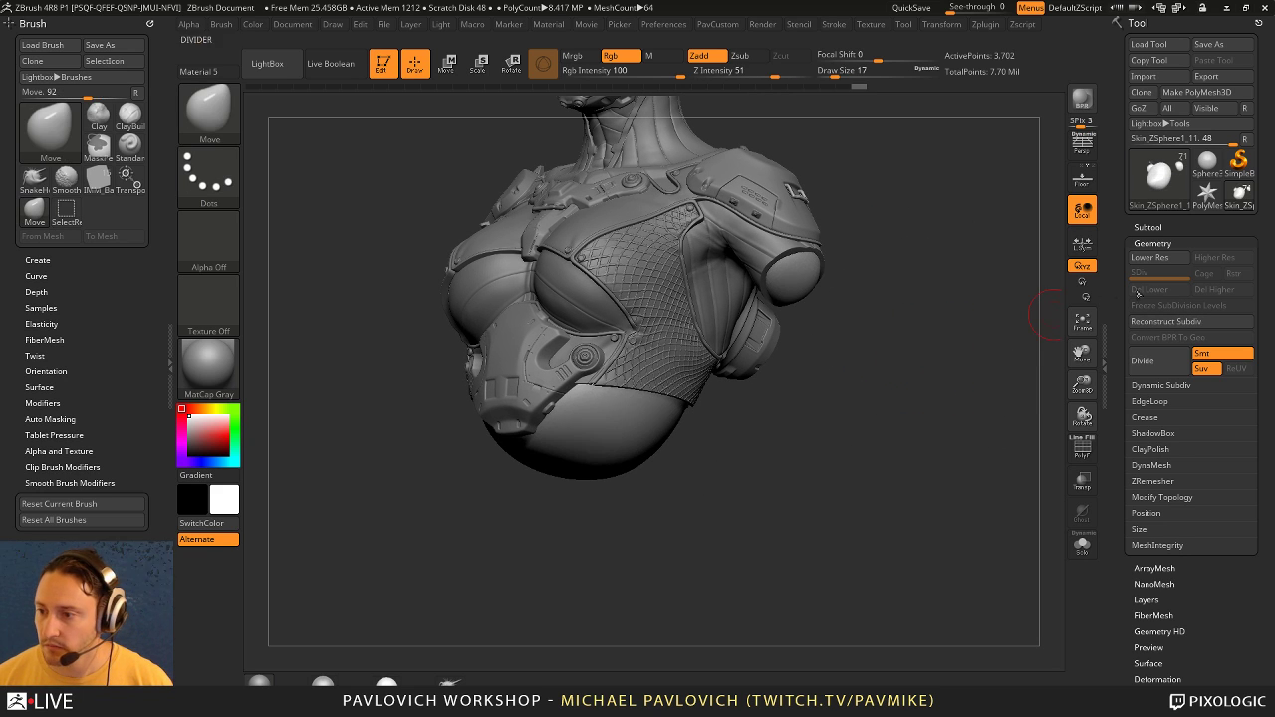
Step: Solo the active subtool, isolate the small shoulder detail pieces, and split the hidden spheres into their own subtool
left_click(1148, 228)
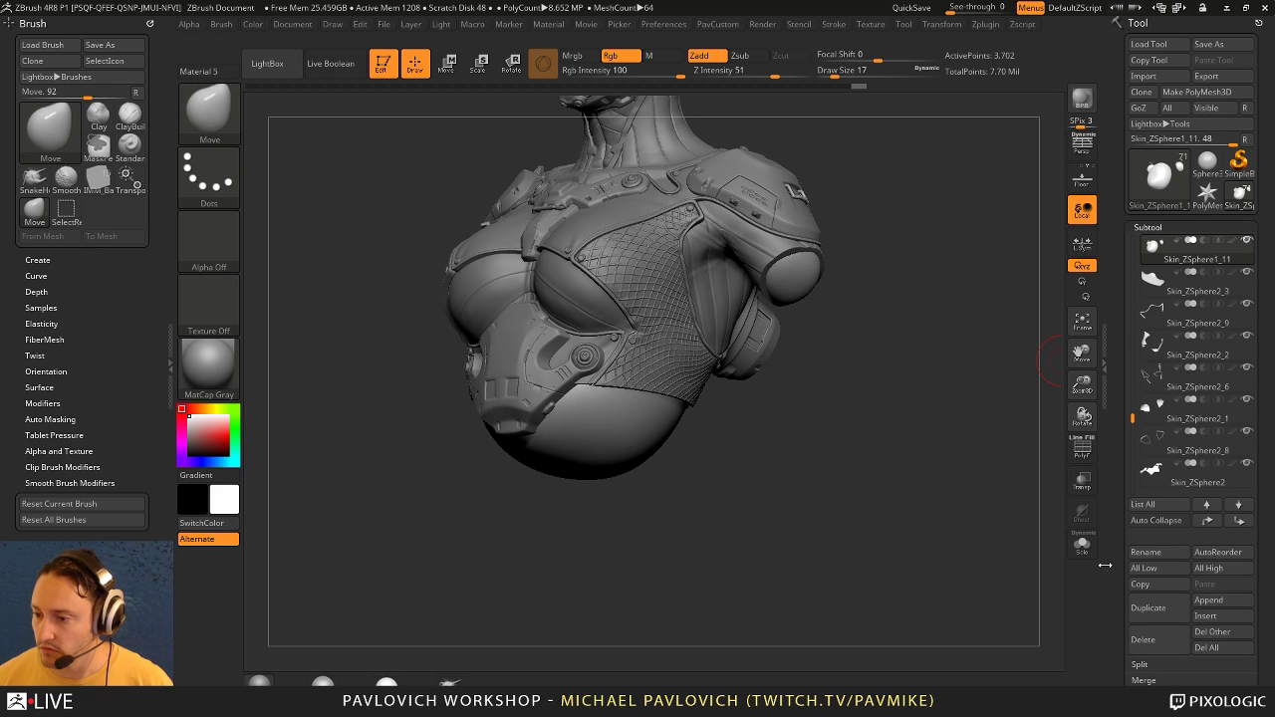
left_click(1082, 544)
key("ctrl+shift")
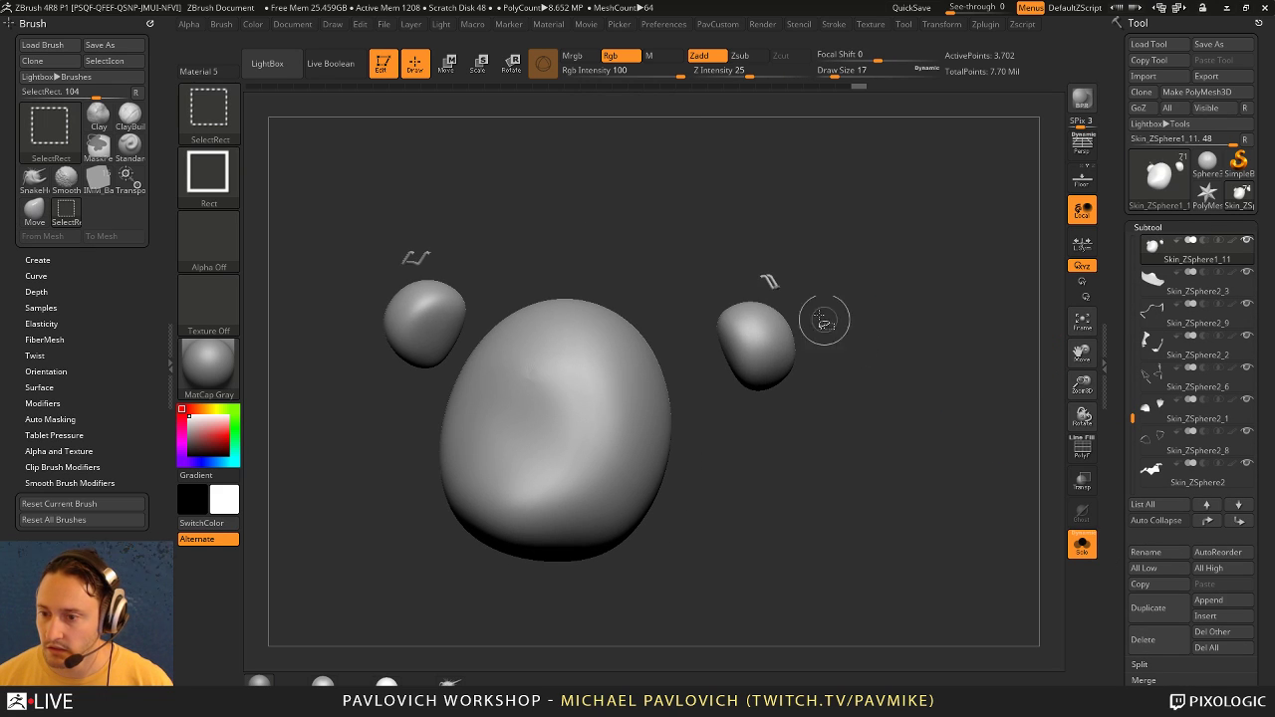
left_click(772, 286, "ctrl+shift")
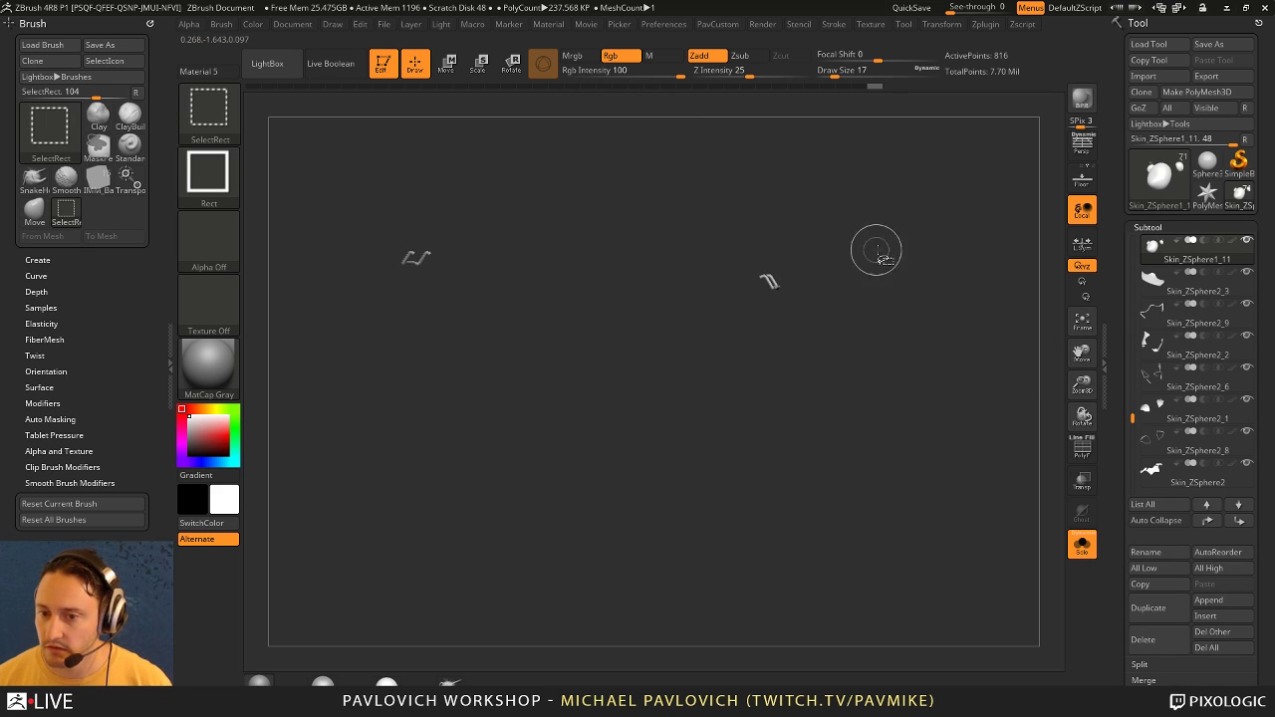
key("2")
left_click(945, 373)
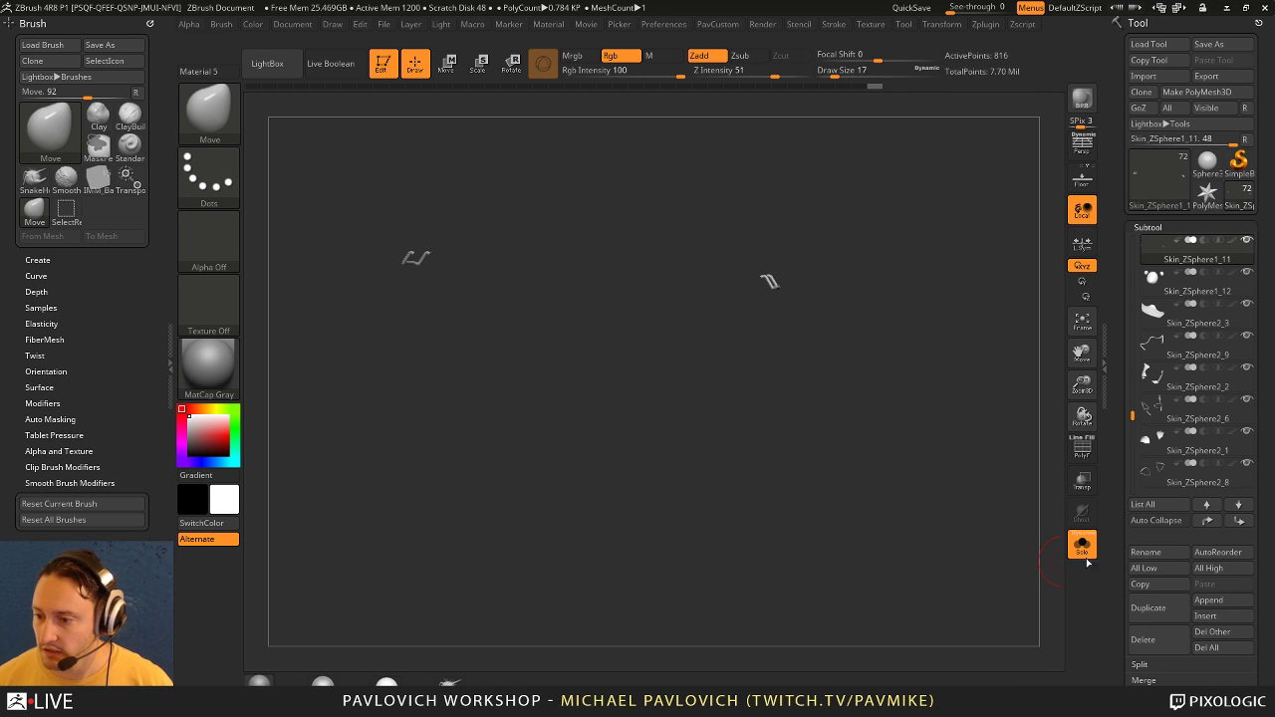
Step: Make the split-off sphere subtool active and show the whole bust again in front view
left_click(1207, 289)
key("1")
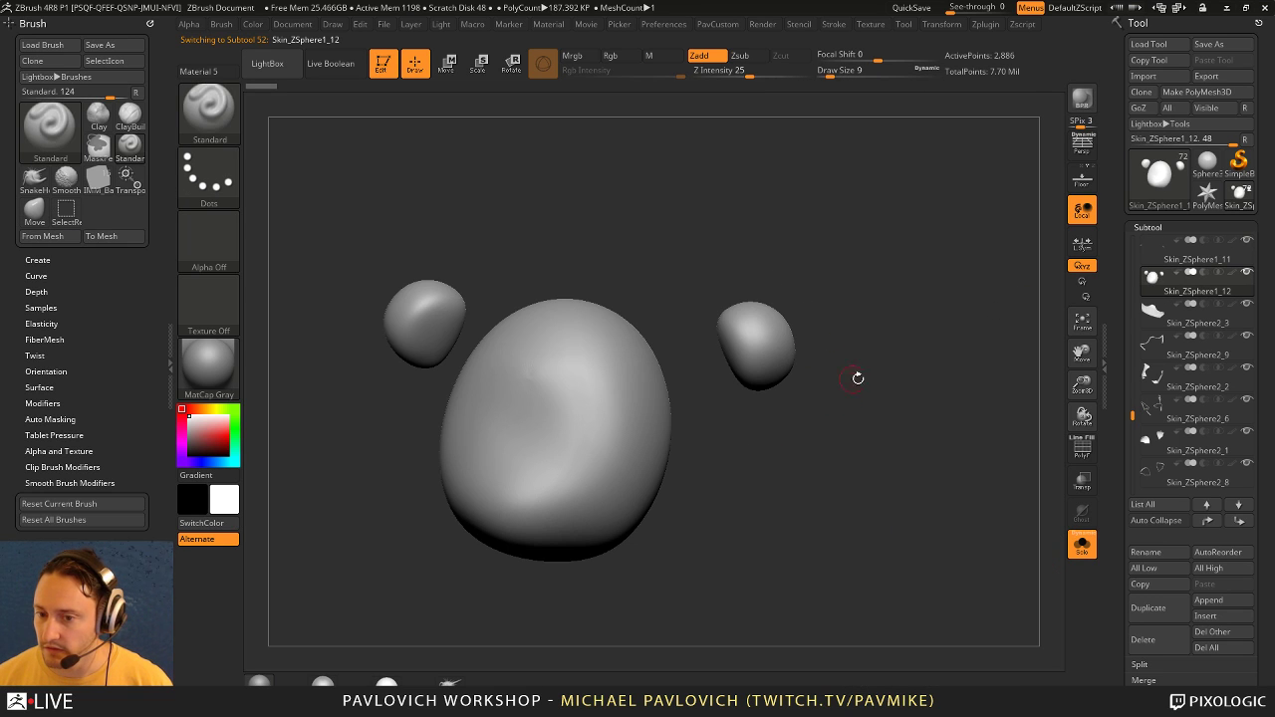
left_click(1080, 554)
left_click_drag(940, 407, 700, 382, "shift")
Step: With the ClipCurve brush, trim the waist sphere along the suit's lower edge and the arm spheres flat at the arm openings
left_click(221, 121, "ctrl+shift")
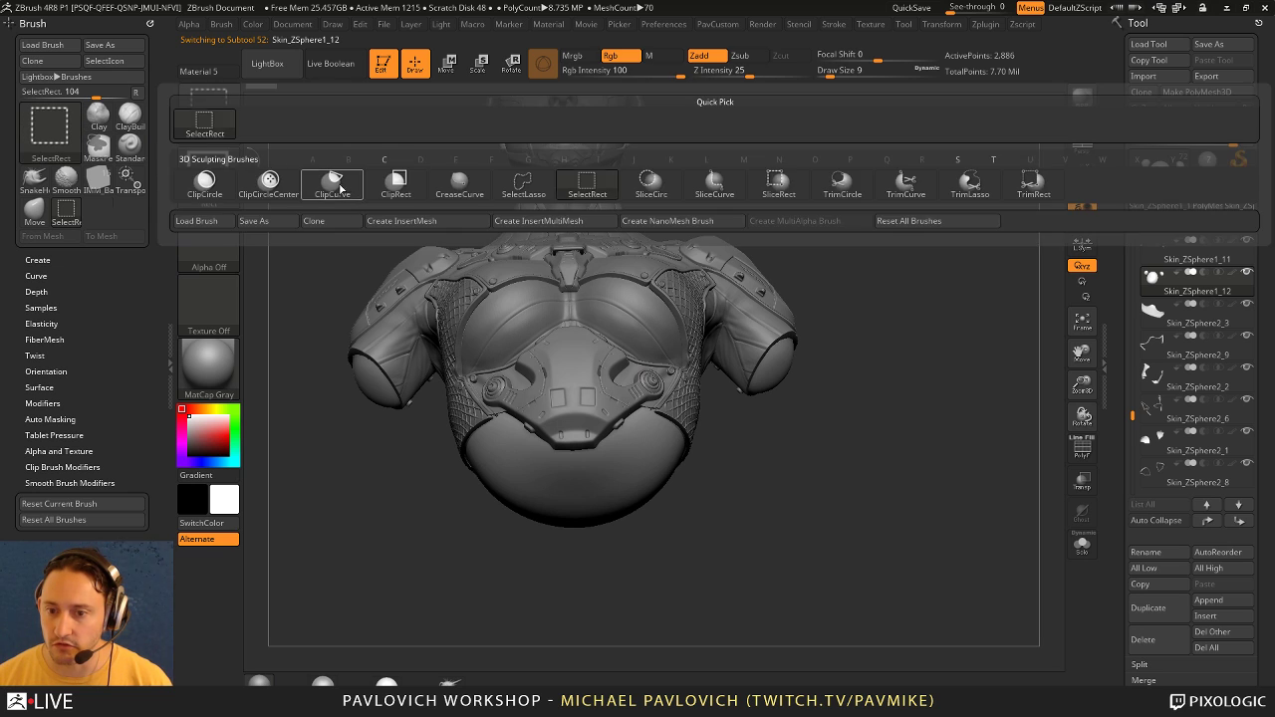
left_click(340, 188)
mouse_move(867, 454)
left_mouse_down()
mouse_move(893, 444)
mouse_move(783, 490)
mouse_move(648, 501)
mouse_move(555, 604)
left_mouse_up()
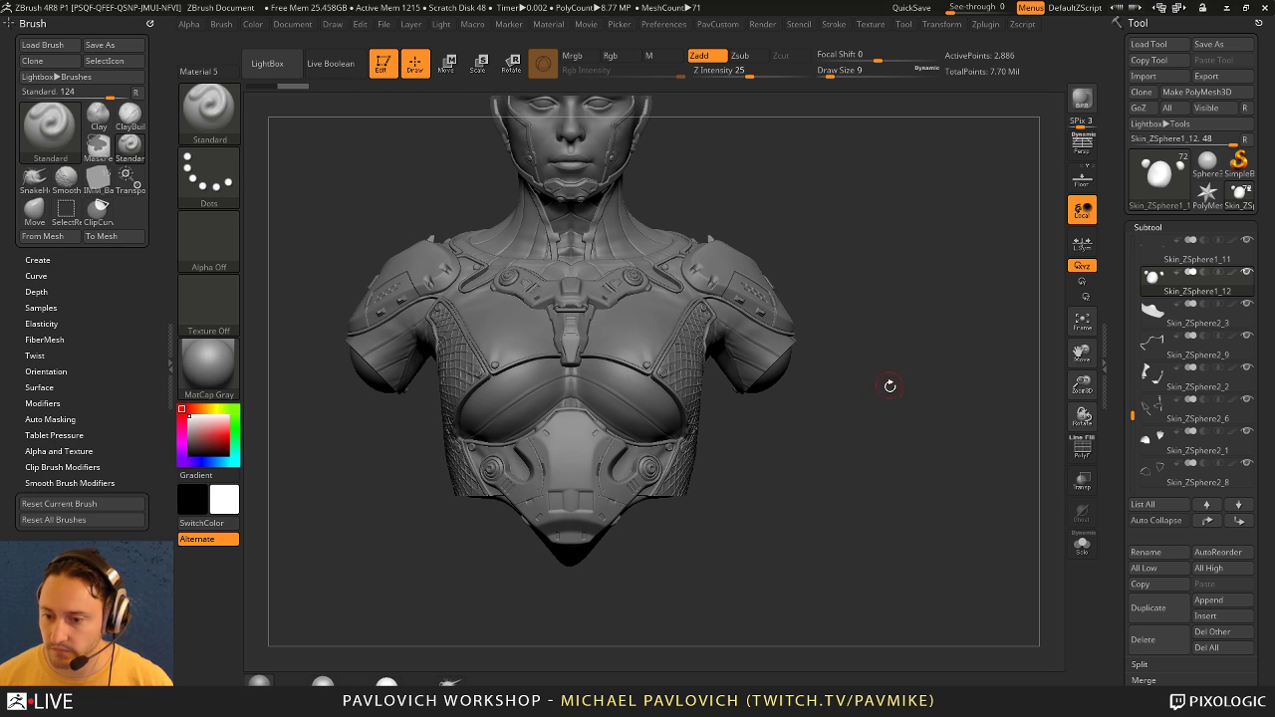
mouse_move(895, 422)
left_mouse_down()
mouse_move(861, 324)
mouse_move(909, 320)
mouse_move(944, 365)
mouse_move(949, 315)
mouse_move(926, 358)
mouse_move(874, 390)
mouse_move(886, 399)
mouse_move(899, 379)
left_mouse_up()
mouse_move(862, 310)
left_mouse_down("ctrl+shift")
mouse_move(710, 457)
mouse_move(708, 421)
mouse_move(769, 403)
left_mouse_up("ctrl+shift")
mouse_move(922, 338)
left_mouse_down()
mouse_move(936, 315)
mouse_move(929, 359)
mouse_move(880, 323)
mouse_move(757, 329)
left_mouse_up()
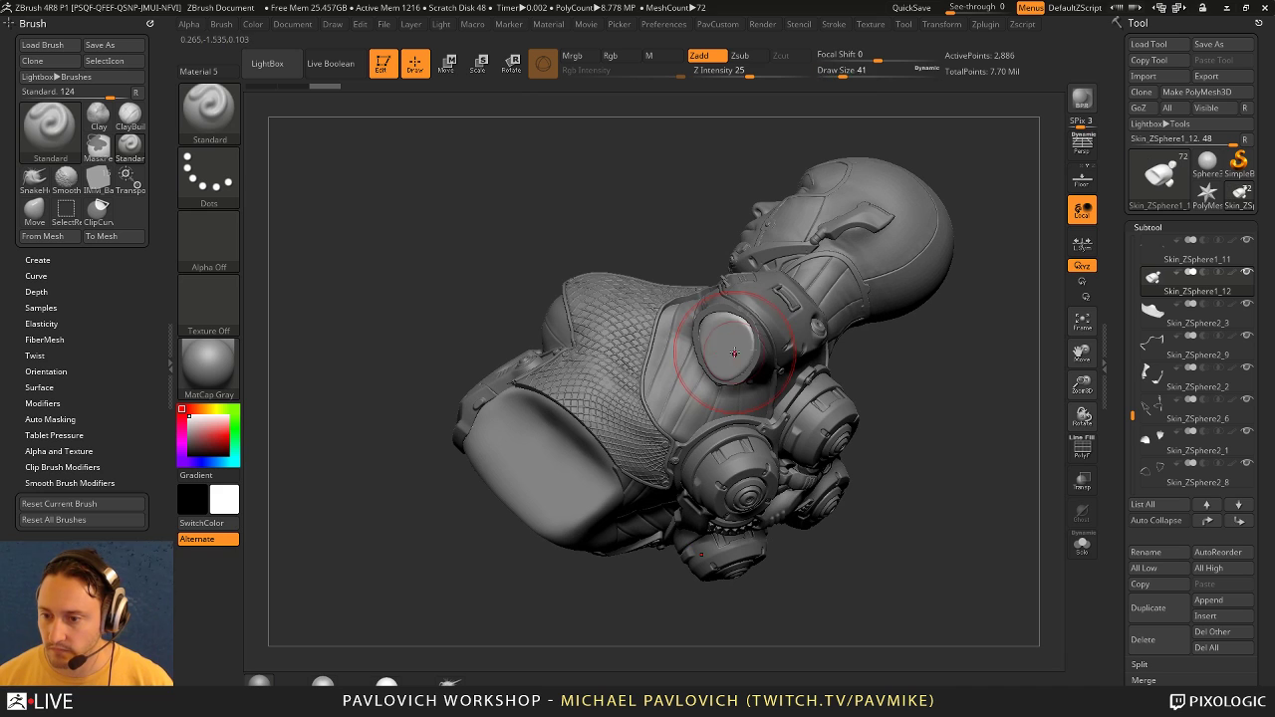
Step: With the Move brush at Draw Size 27, fit the edges of the clipped arm and waist caps to the suit openings
key("b")
key("m")
key("v")
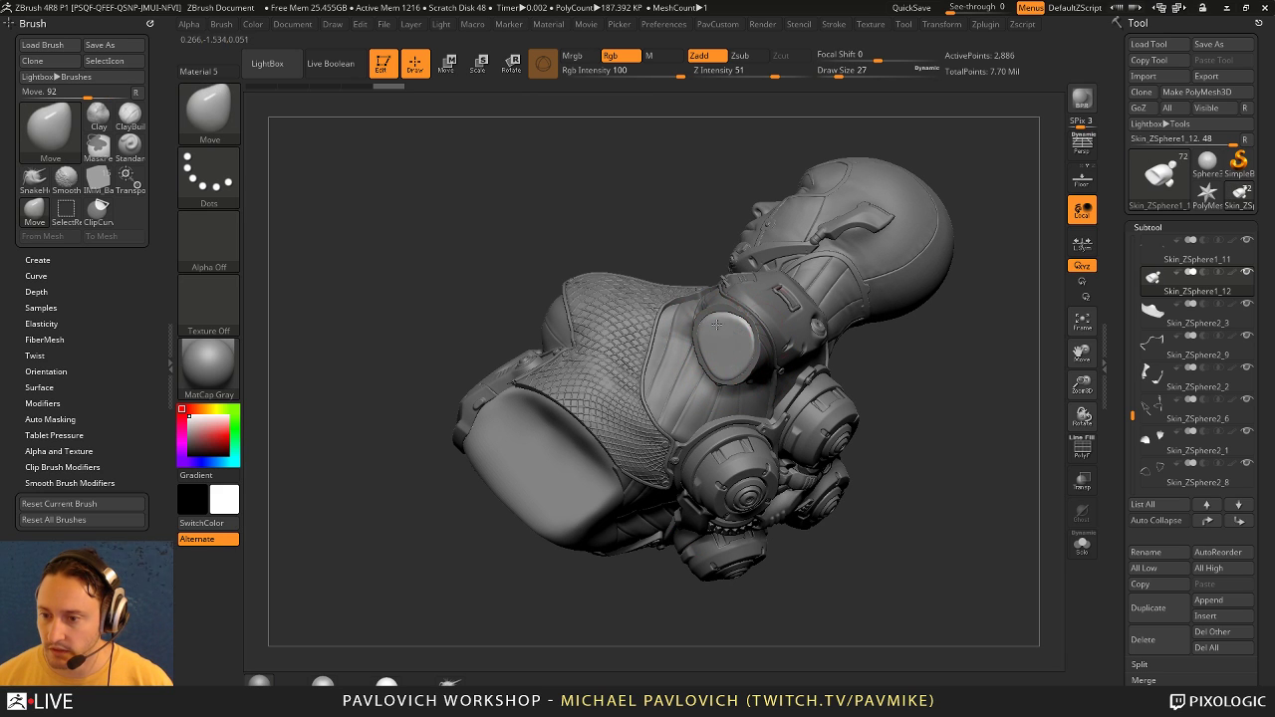
left_click_drag(867, 373, 981, 319)
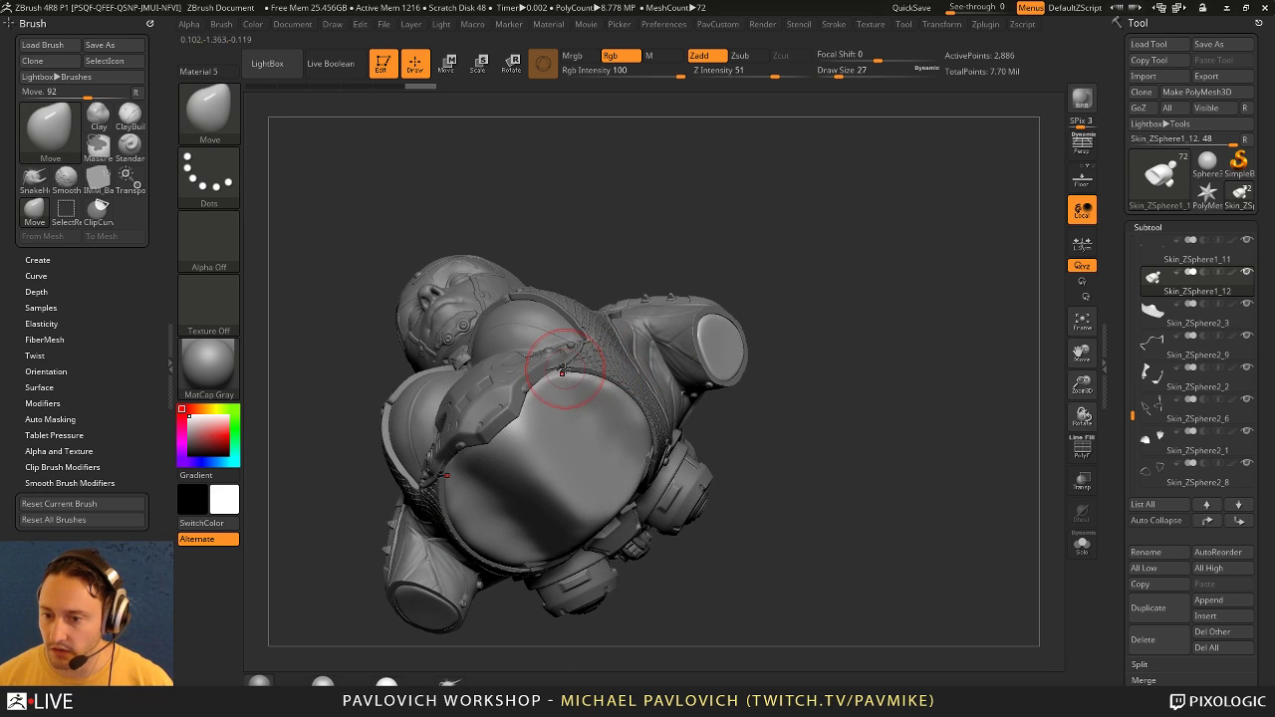
left_click_drag(625, 356, 653, 464)
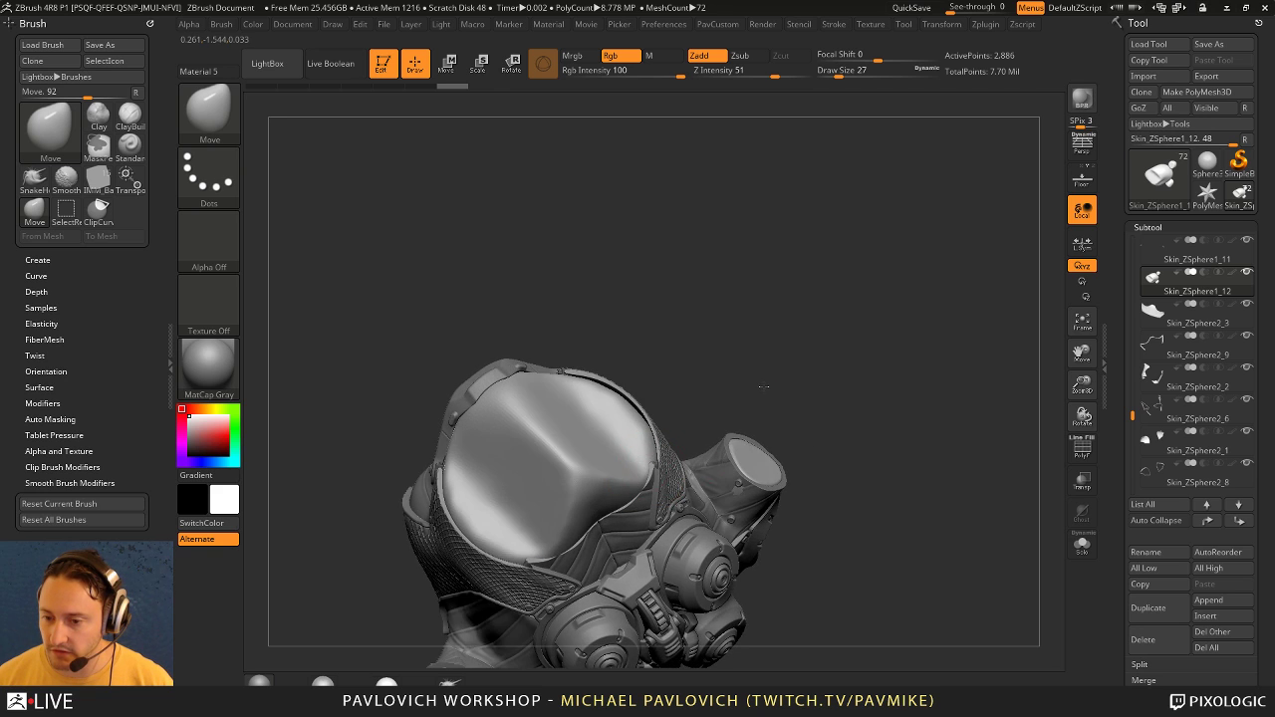
mouse_move(763, 387)
left_mouse_down()
mouse_move(687, 338)
mouse_move(558, 299)
mouse_move(811, 389)
left_mouse_up()
Step: Examine the plugged bust from the front and back to check the capped arm and waist openings
key("ctrl+shift")
mouse_move(920, 350)
left_mouse_down()
mouse_move(923, 480)
mouse_move(999, 492)
mouse_move(924, 436)
mouse_move(859, 297)
mouse_move(951, 521)
left_mouse_up()
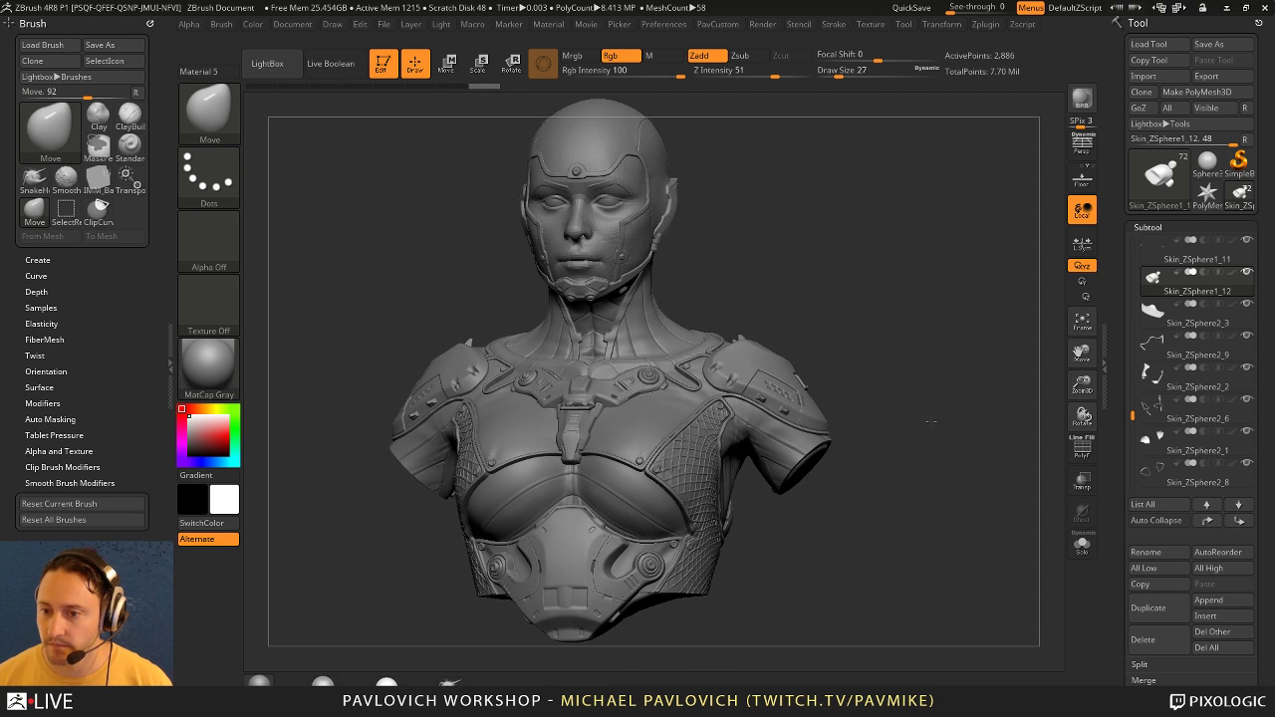
mouse_move(901, 427)
left_mouse_down()
mouse_move(831, 392)
mouse_move(837, 378)
left_mouse_up()
key("1")
key("s")
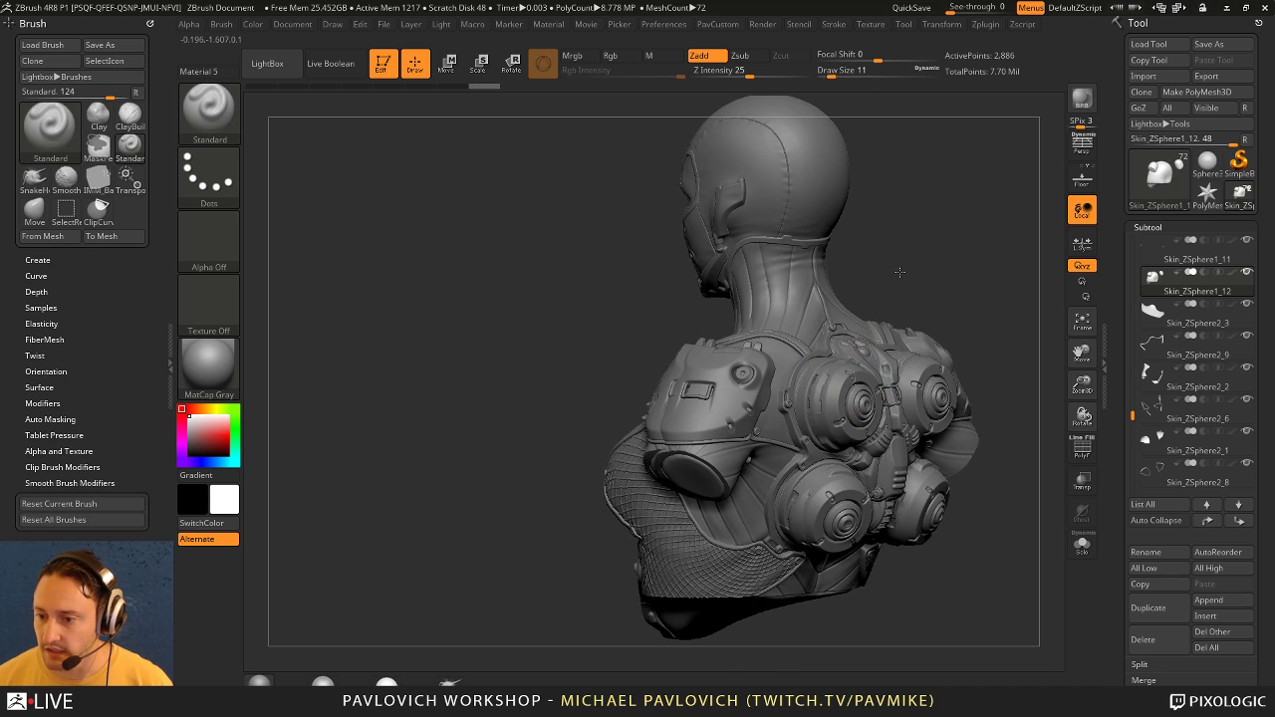
mouse_move(901, 273)
left_mouse_down()
mouse_move(884, 267)
mouse_move(842, 328)
mouse_move(862, 333)
mouse_move(826, 364)
mouse_move(923, 370)
mouse_move(905, 369)
mouse_move(925, 348)
mouse_move(918, 309)
left_mouse_up()
key("s")
key("s")
left_click_drag(932, 369, 913, 378)
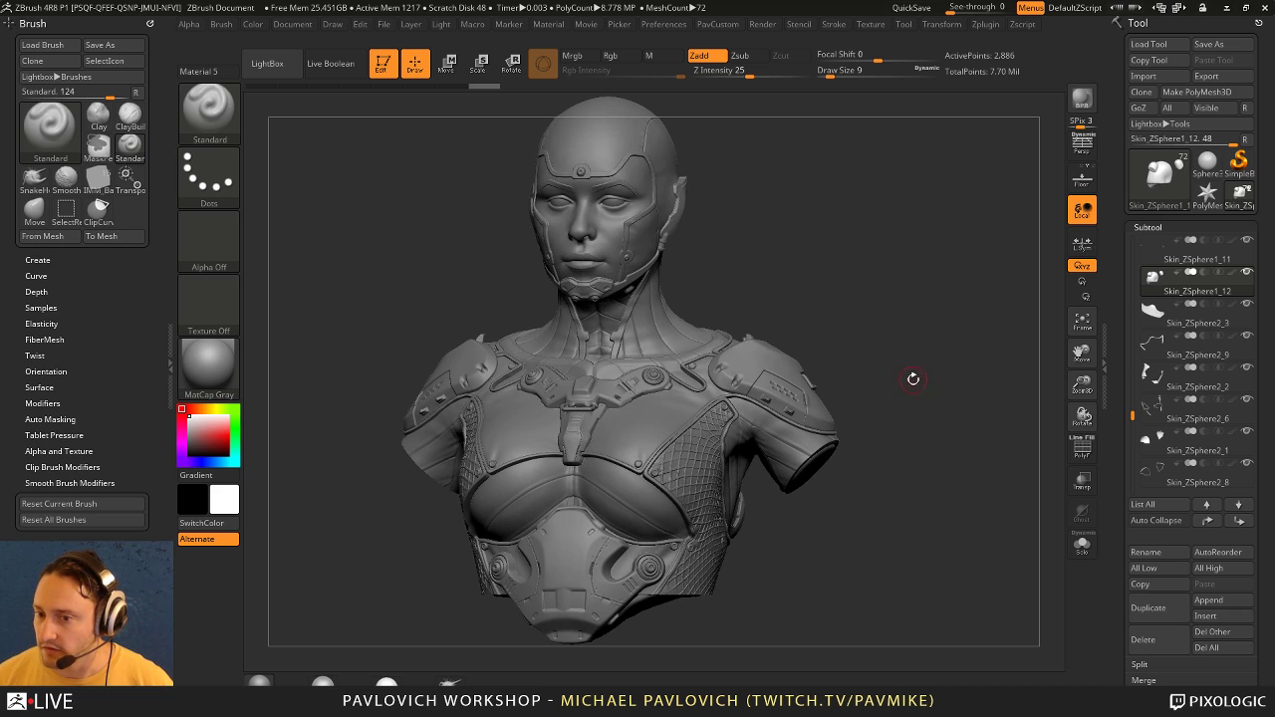
Step: Merge all visible subtools into one mesh, load the merged tool and frame it in the view
left_click_drag(1117, 442, 1124, 374)
left_click(1144, 416)
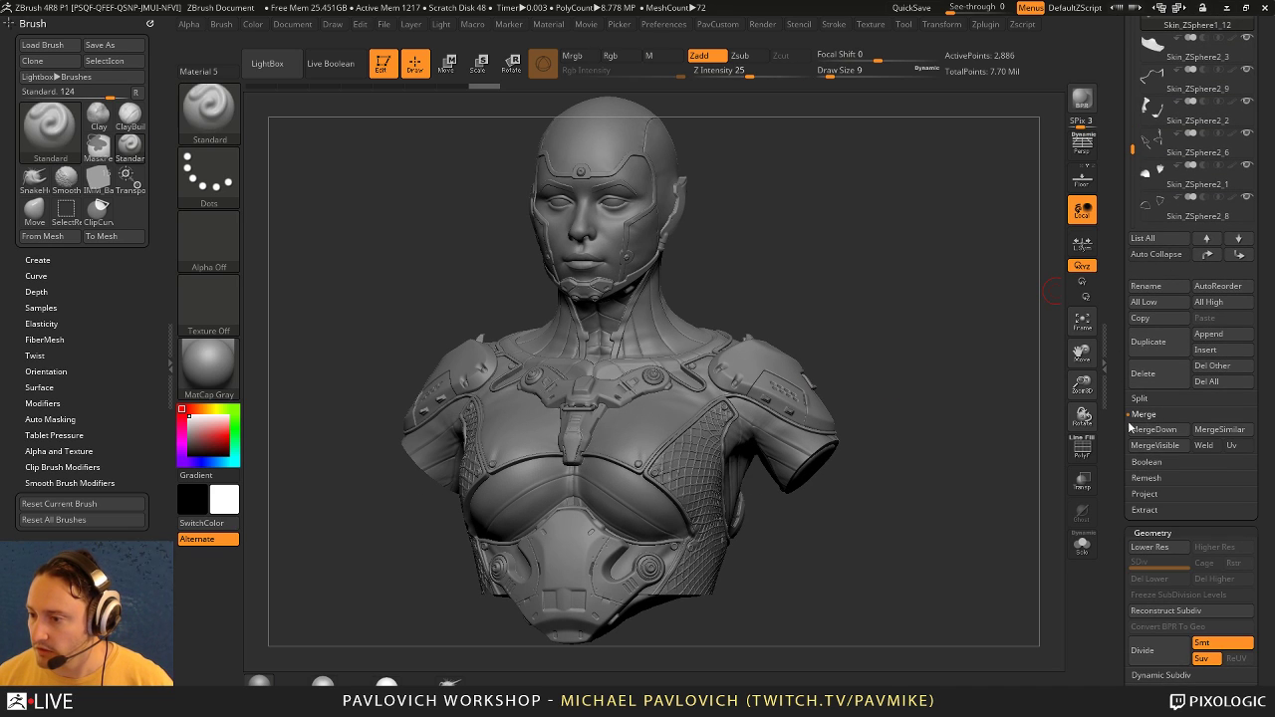
left_click(1159, 446)
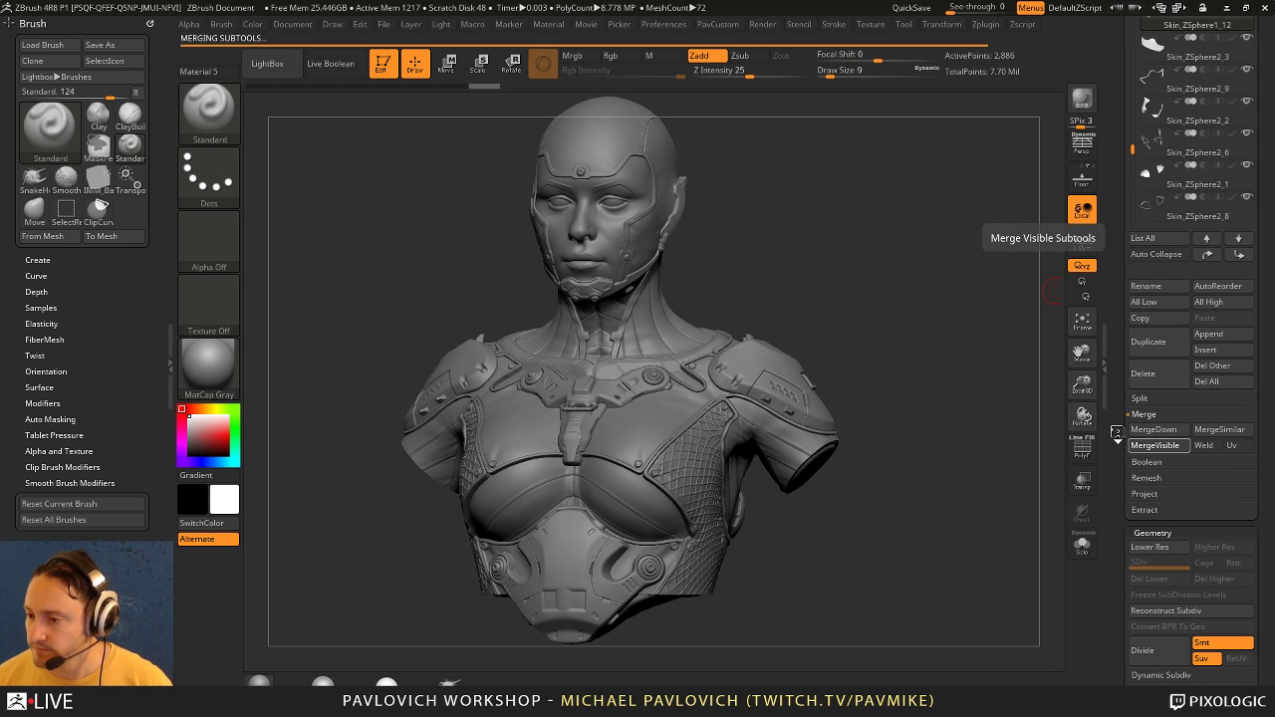
left_click_drag(1117, 424, 1115, 559)
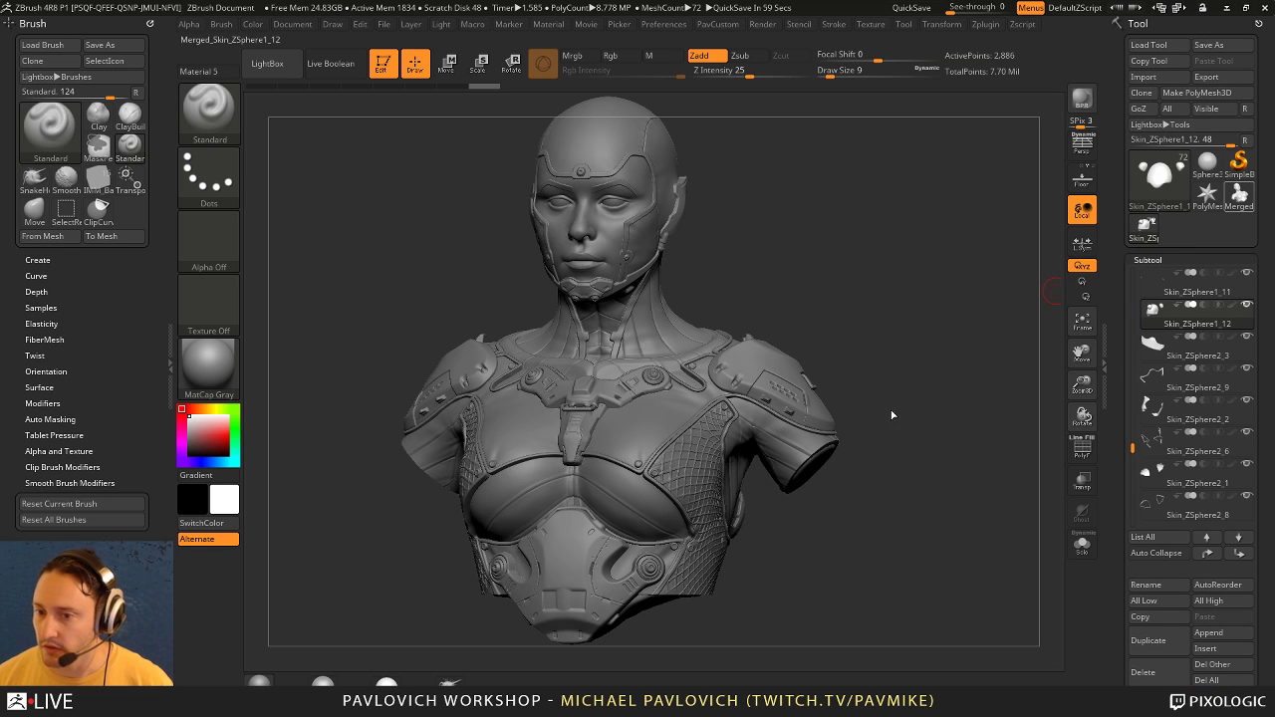
left_click_drag(932, 417, 987, 475, "alt")
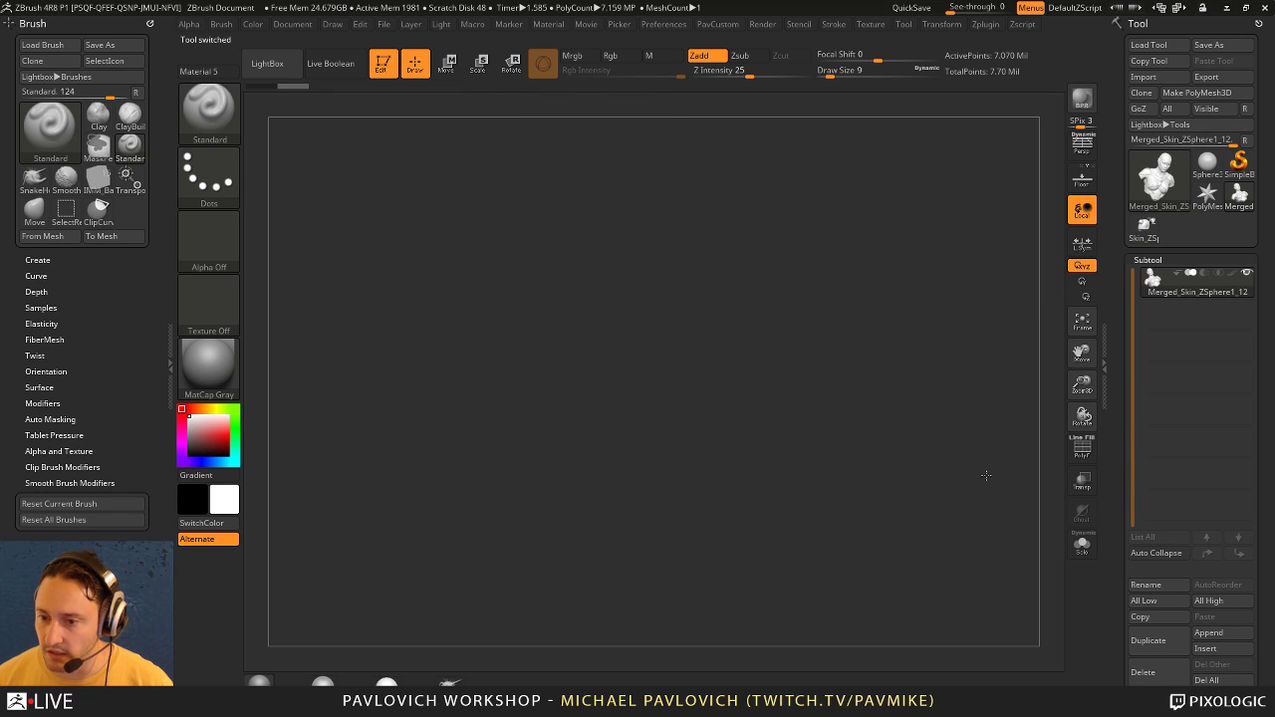
key("f")
Step: Isolate the faceted disc centres, hose segments and gear wheel on the bust's back and split them into a separate subtool
mouse_move(962, 386)
left_mouse_down()
mouse_move(928, 399)
mouse_move(955, 414)
mouse_move(944, 279)
mouse_move(854, 261)
mouse_move(872, 255)
left_mouse_up()
key("s")
key("3")
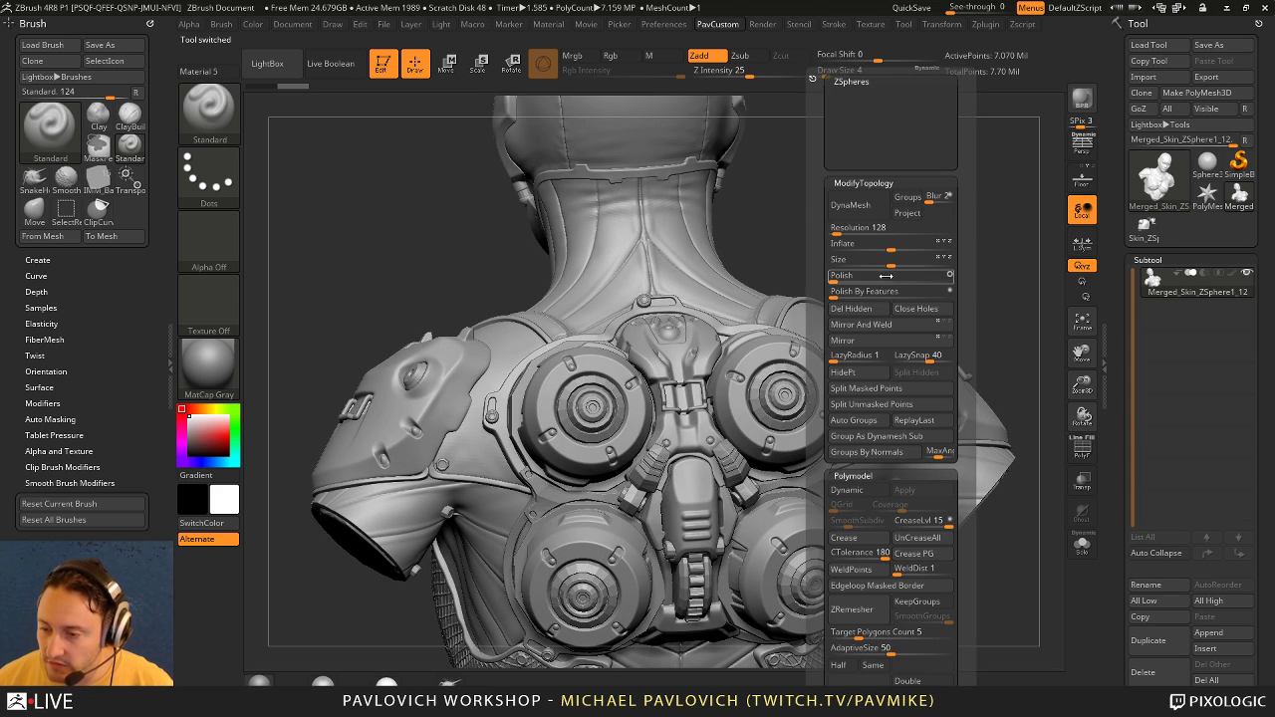
left_click_drag(756, 232, 913, 210)
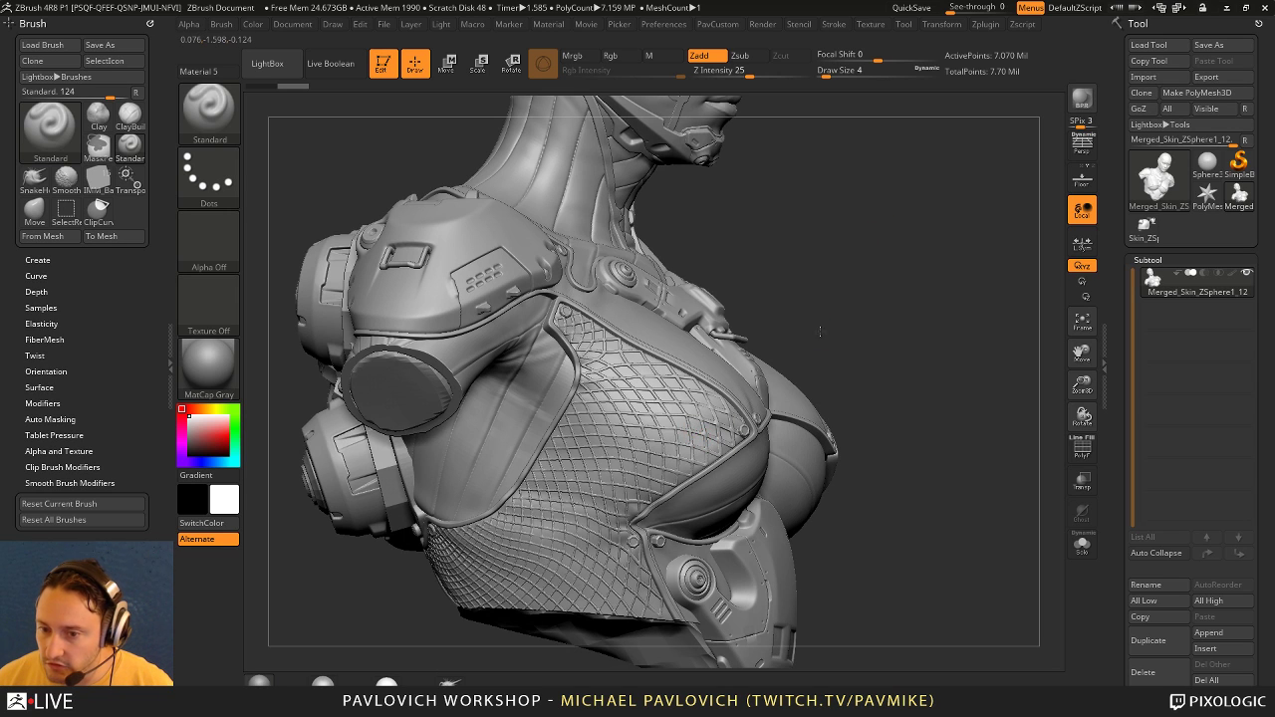
left_click_drag(820, 331, 886, 329)
key("ctrl+shift")
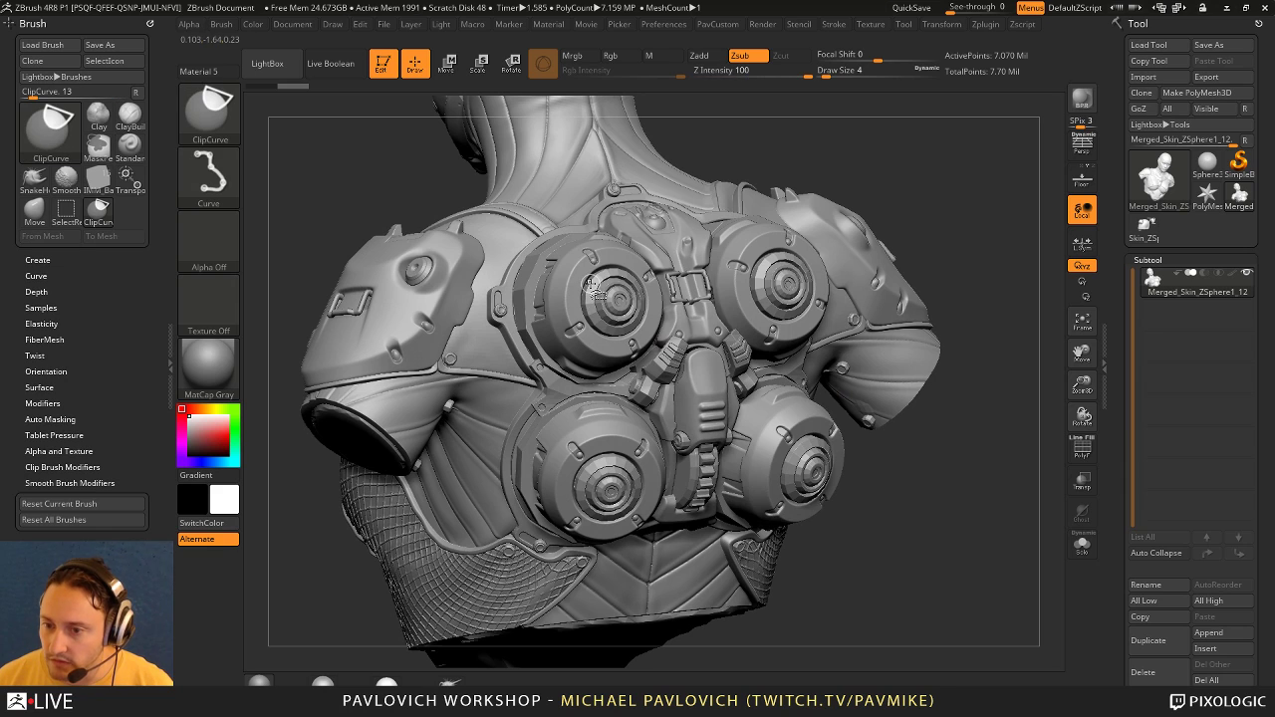
left_click(712, 282, "ctrl+shift")
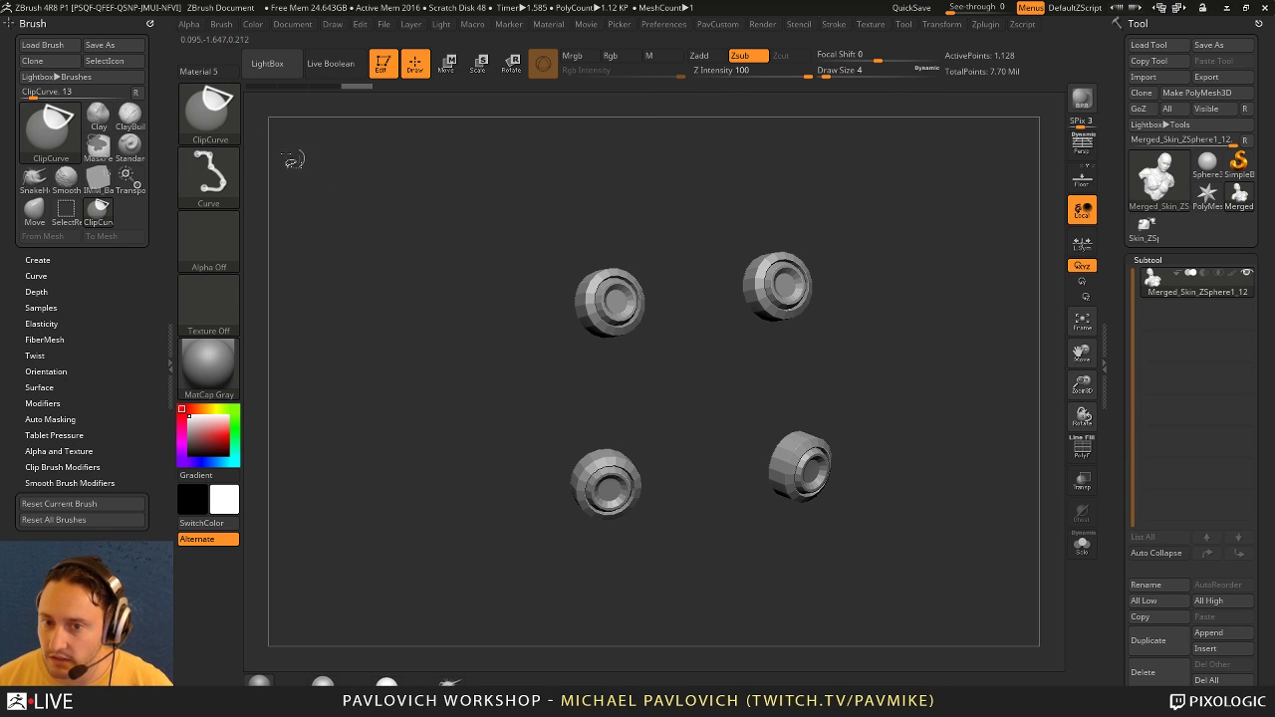
left_click(214, 114, "ctrl+shift")
left_click(270, 123, "ctrl+shift")
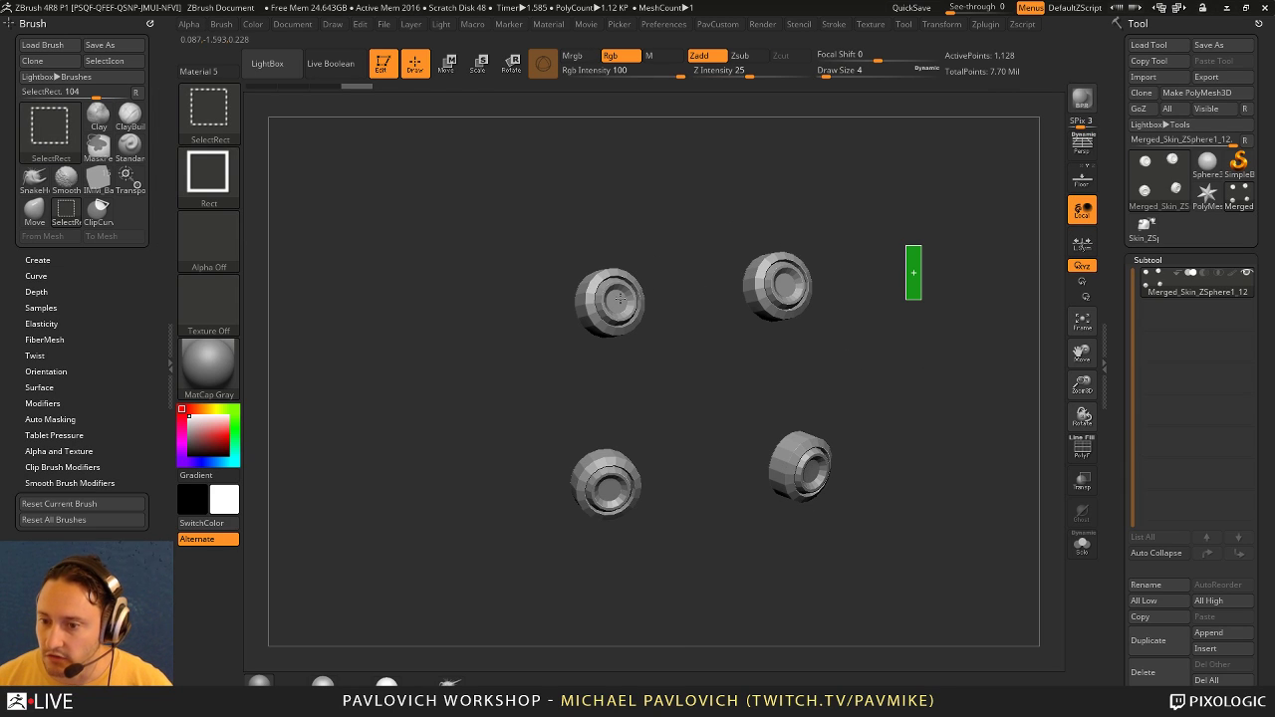
left_click(619, 297, "ctrl+shift")
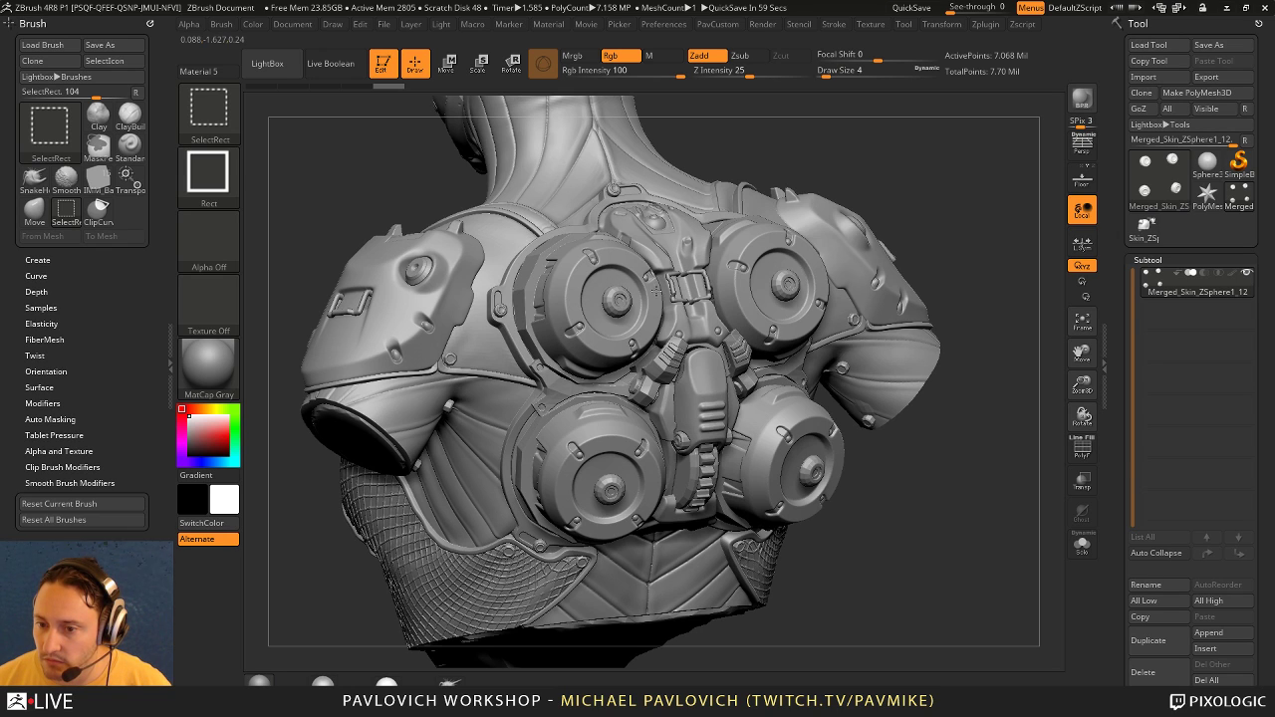
left_click(654, 291, "ctrl+alt+shift")
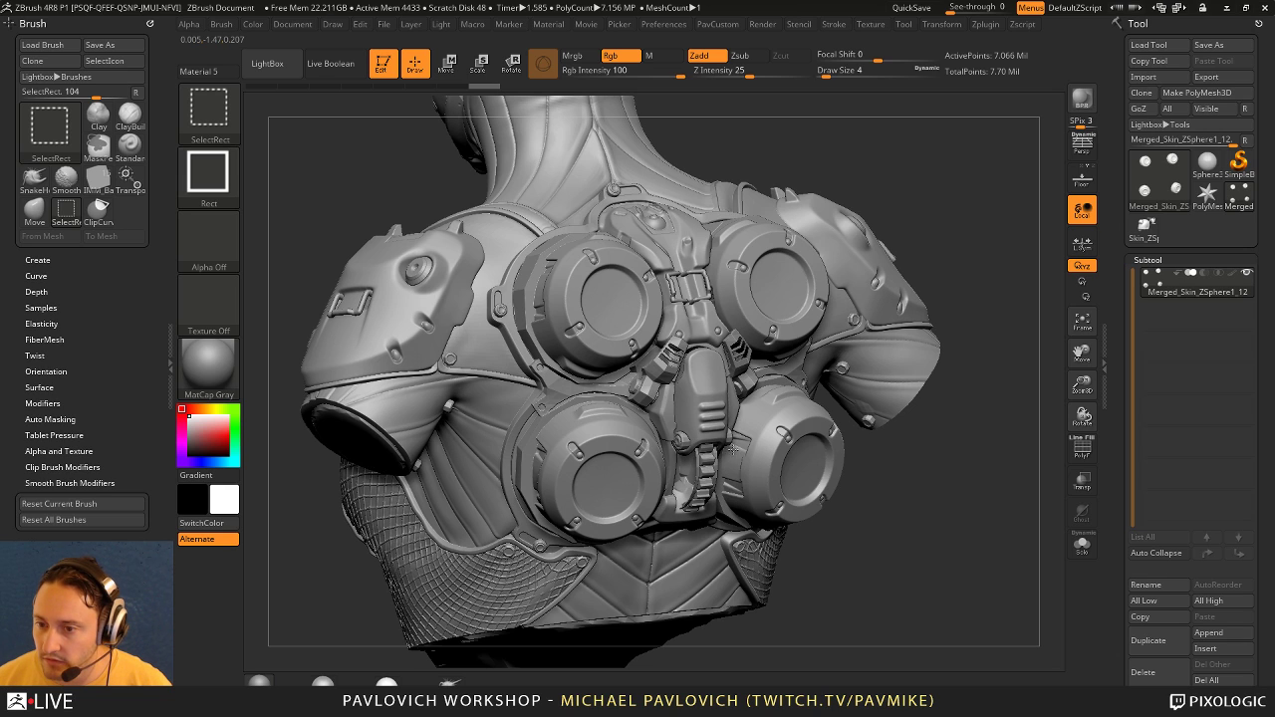
left_click_drag(960, 170, 986, 227, "ctrl+shift")
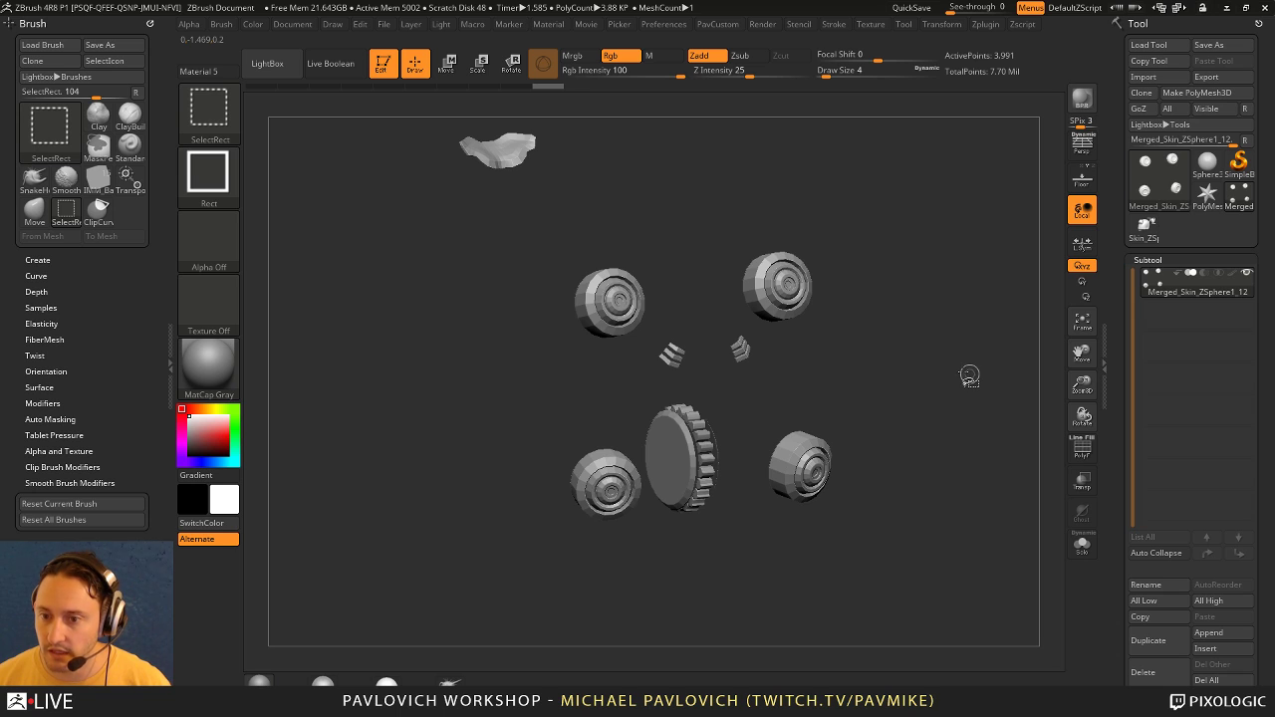
key("ctrl+shift+a")
key("grave")
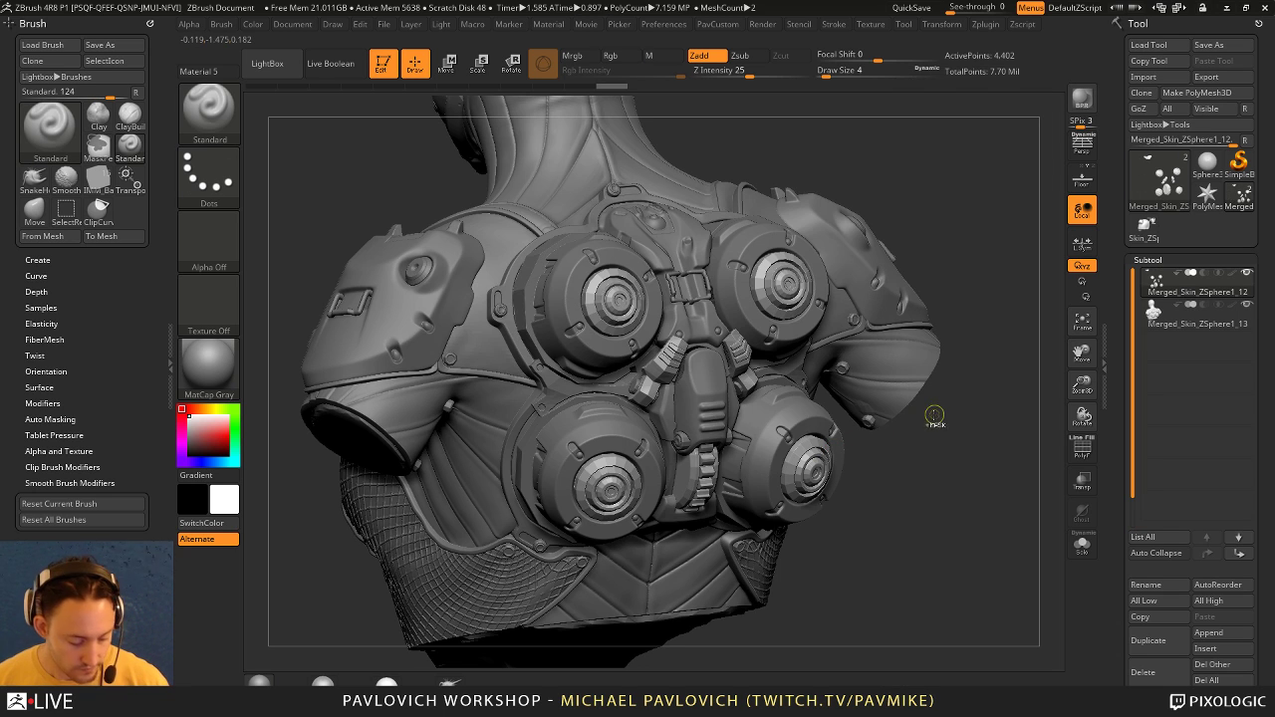
Step: Divide the split-off back parts twice and merge them back down into the bust
key("ctrl+d")
key("ctrl+d")
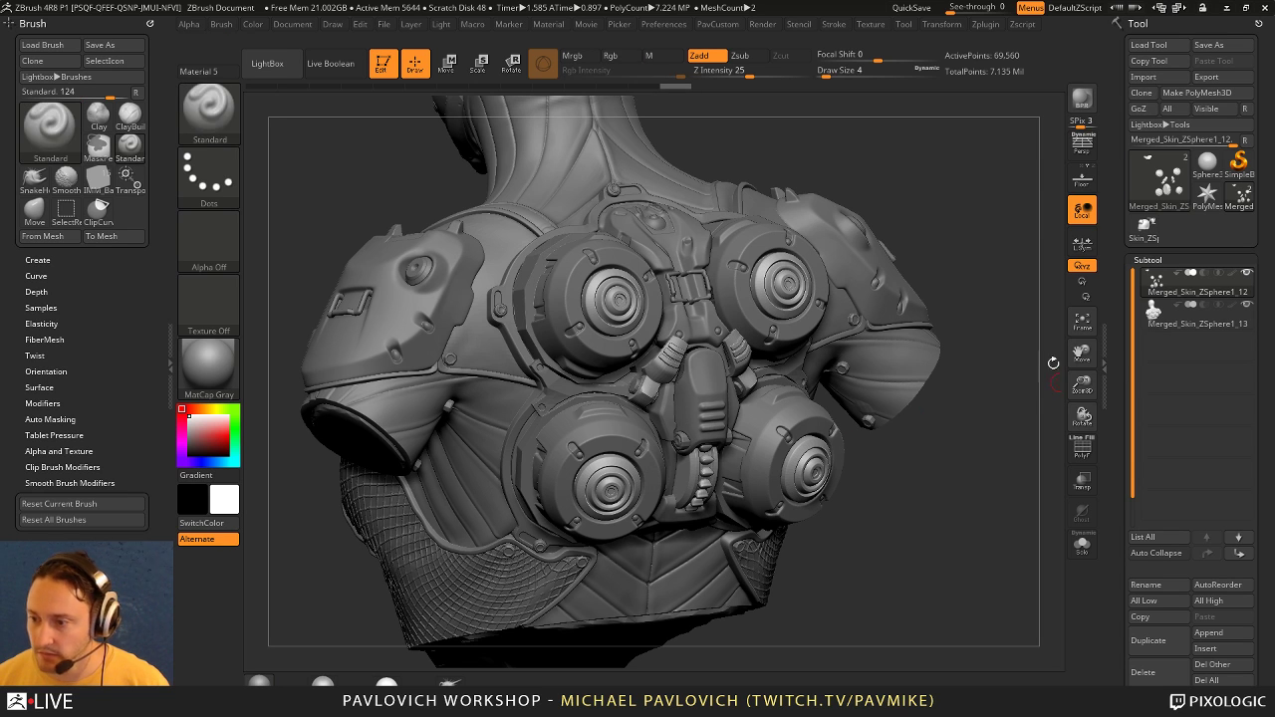
key("ctrl+m")
left_click(988, 447)
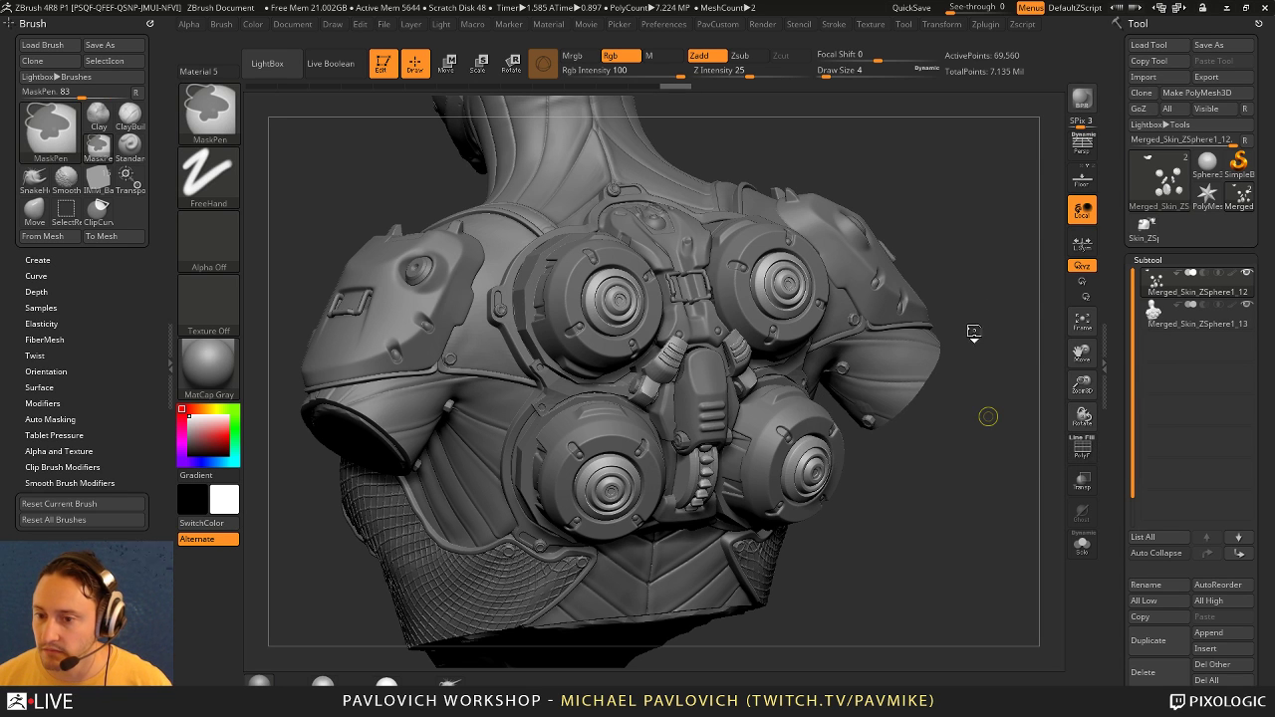
mouse_move(905, 179)
left_mouse_down()
mouse_move(970, 194)
mouse_move(955, 203)
mouse_move(967, 179)
mouse_move(915, 215)
mouse_move(880, 269)
left_mouse_up()
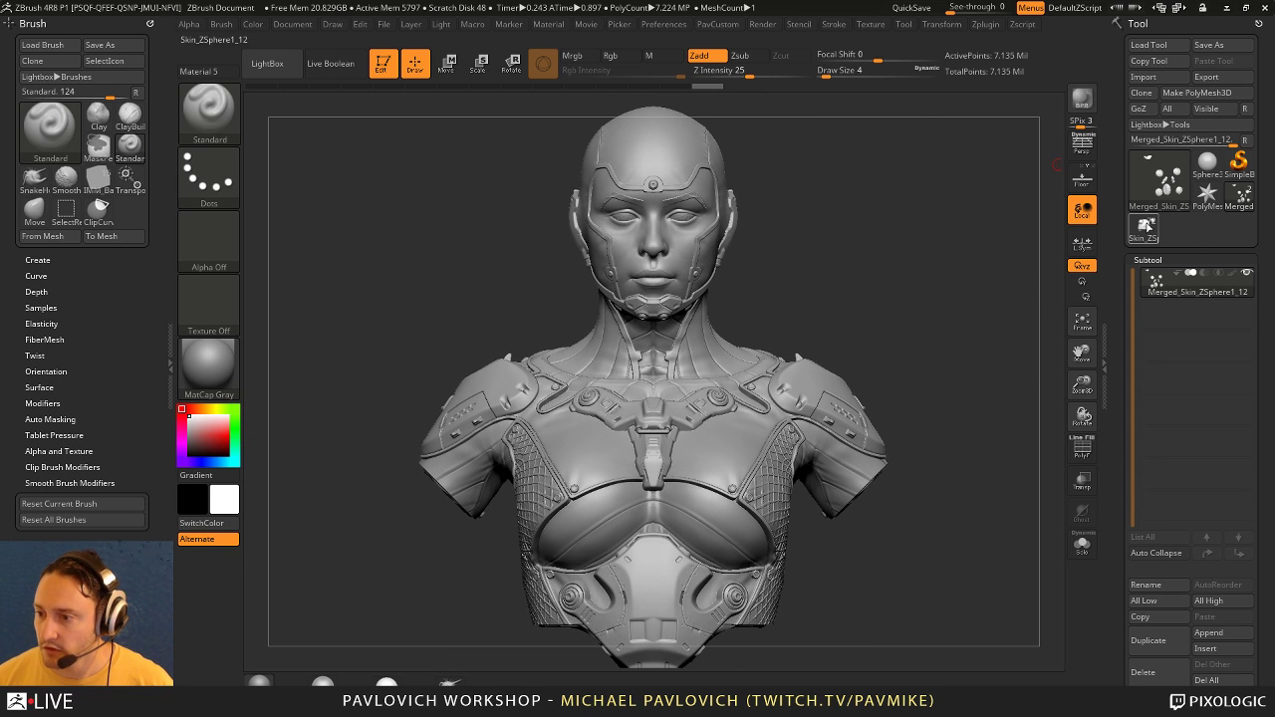
Step: Delete all subtools of the original Skin_ZSphere tool and QuickSave the project with the merged bust
left_click(1146, 227)
scroll(1124, 411, "down", 5)
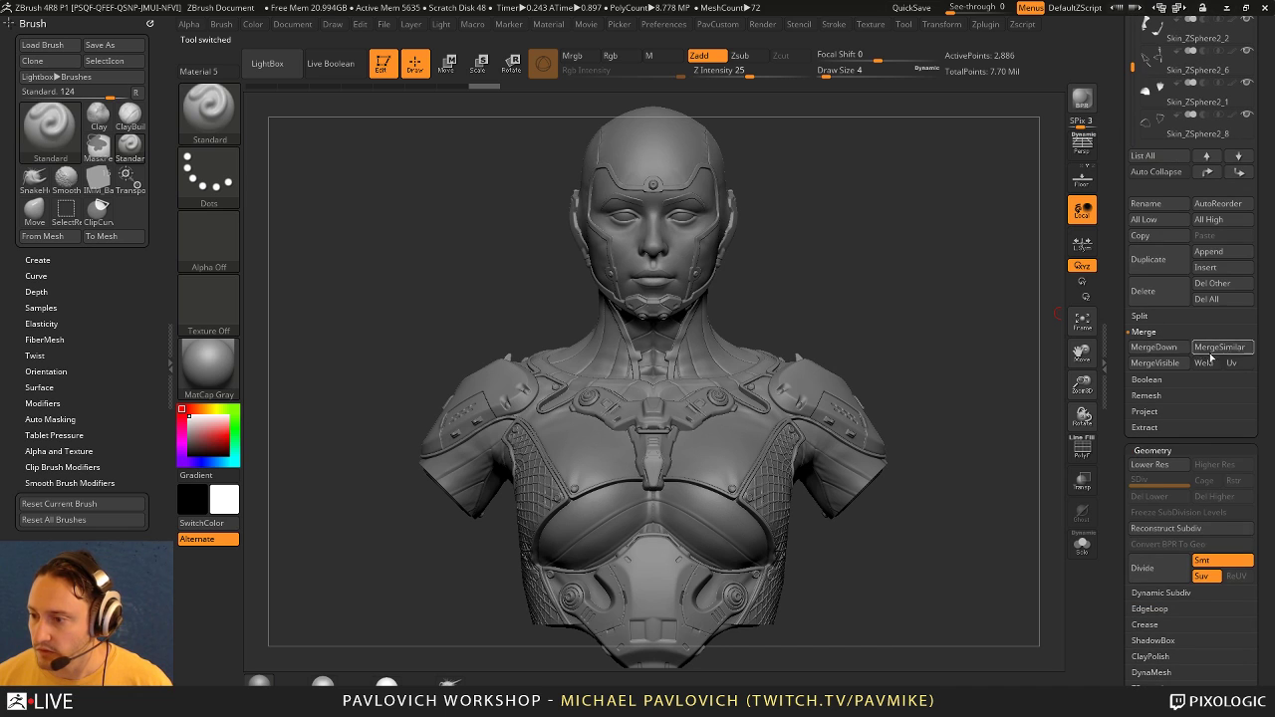
left_click(1217, 302)
left_click(1104, 327)
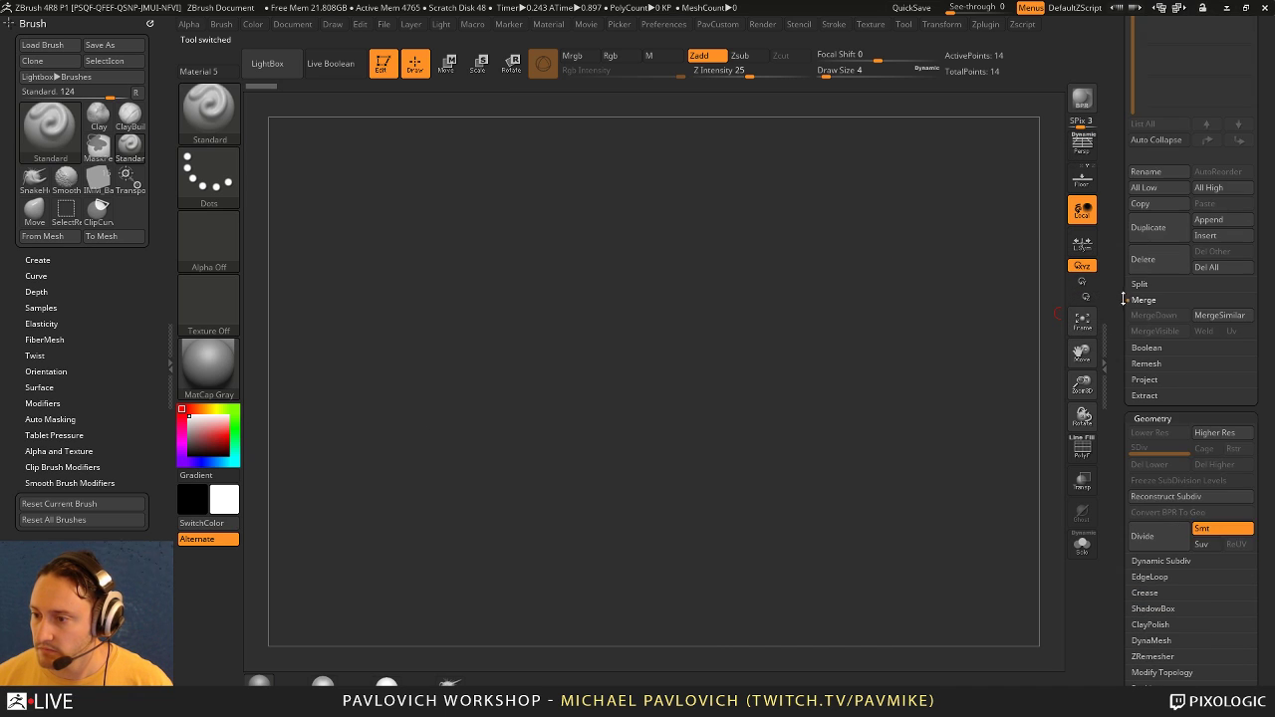
left_click_drag(1121, 296, 1107, 554)
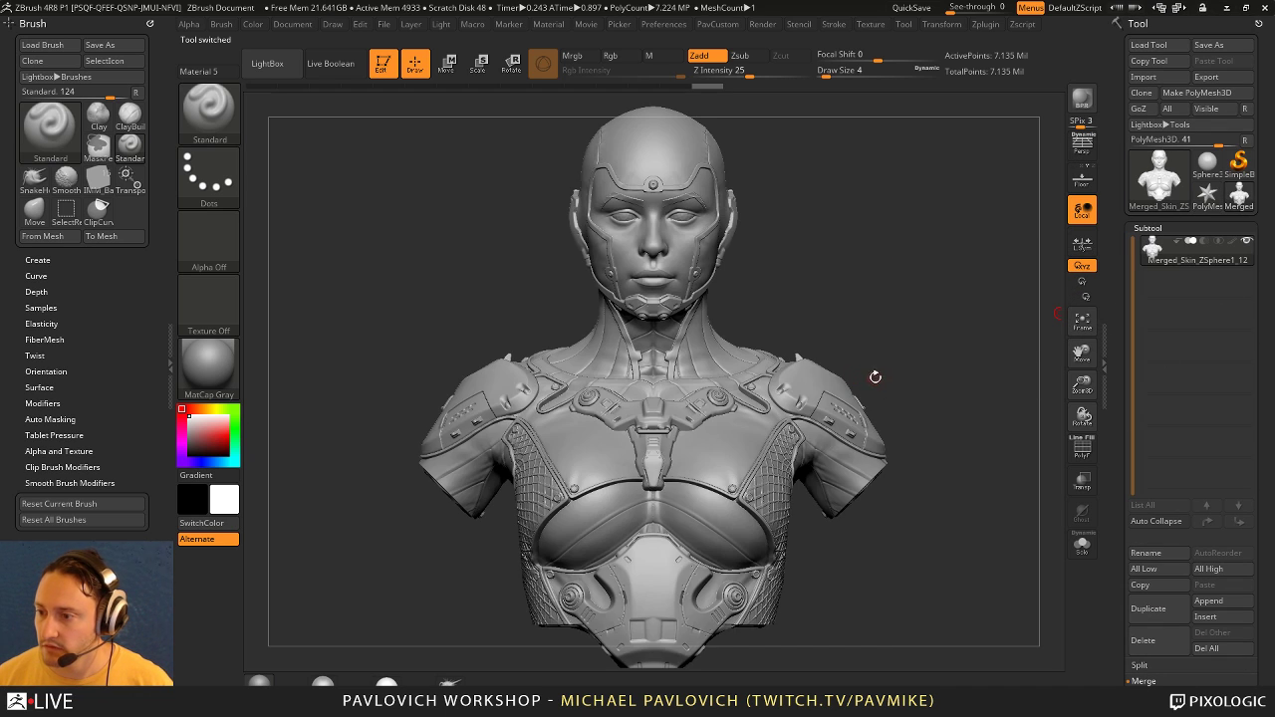
left_click_drag(930, 327, 857, 383)
left_click(909, 9)
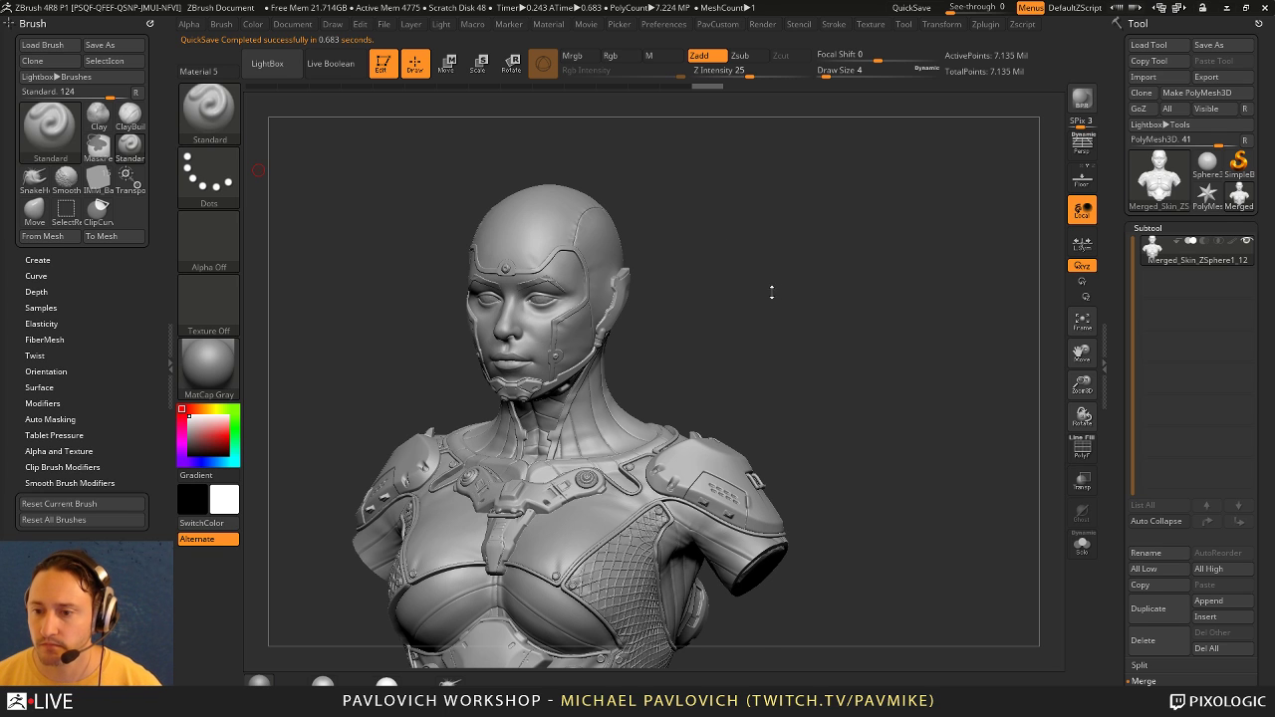
Step: Isolate the low-poly eyeballs and eyebrows on the head and split them into their own subtool
mouse_move(772, 292)
left_mouse_down()
mouse_move(835, 217)
mouse_move(892, 322)
mouse_move(874, 325)
mouse_move(908, 276)
mouse_move(987, 312)
mouse_move(927, 334)
left_mouse_up()
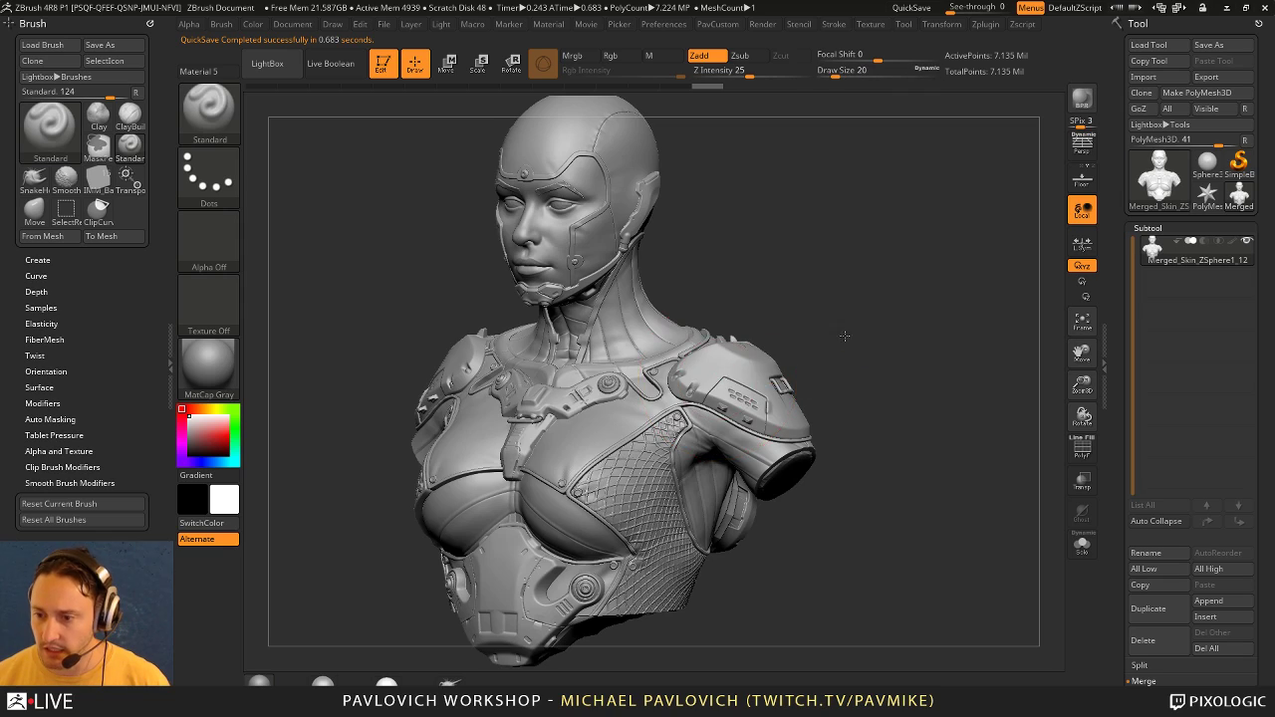
mouse_move(844, 336)
left_mouse_down()
mouse_move(899, 330)
mouse_move(875, 316)
mouse_move(903, 305)
mouse_move(956, 148)
mouse_move(965, 602)
left_mouse_up()
key("s")
left_click(867, 305)
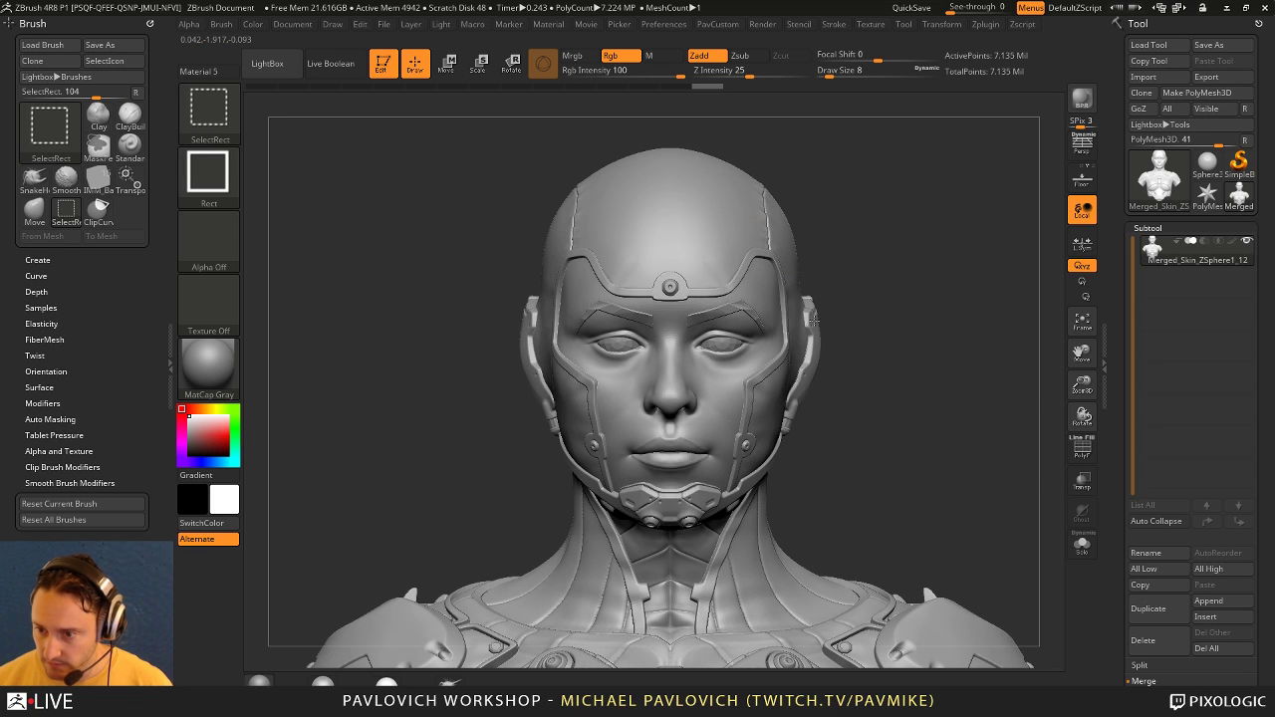
left_click(814, 319, "ctrl+shift")
left_click_drag(892, 287, 935, 343, "ctrl+shift")
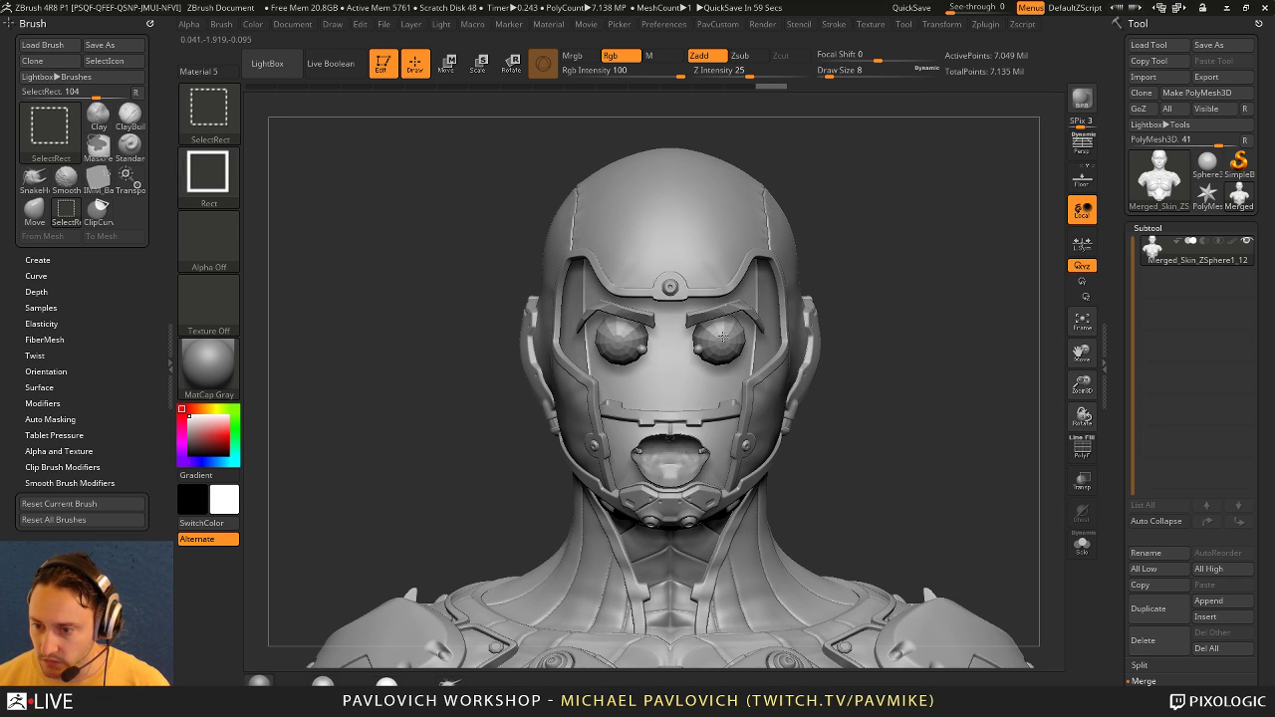
left_click(720, 338, "ctrl+shift")
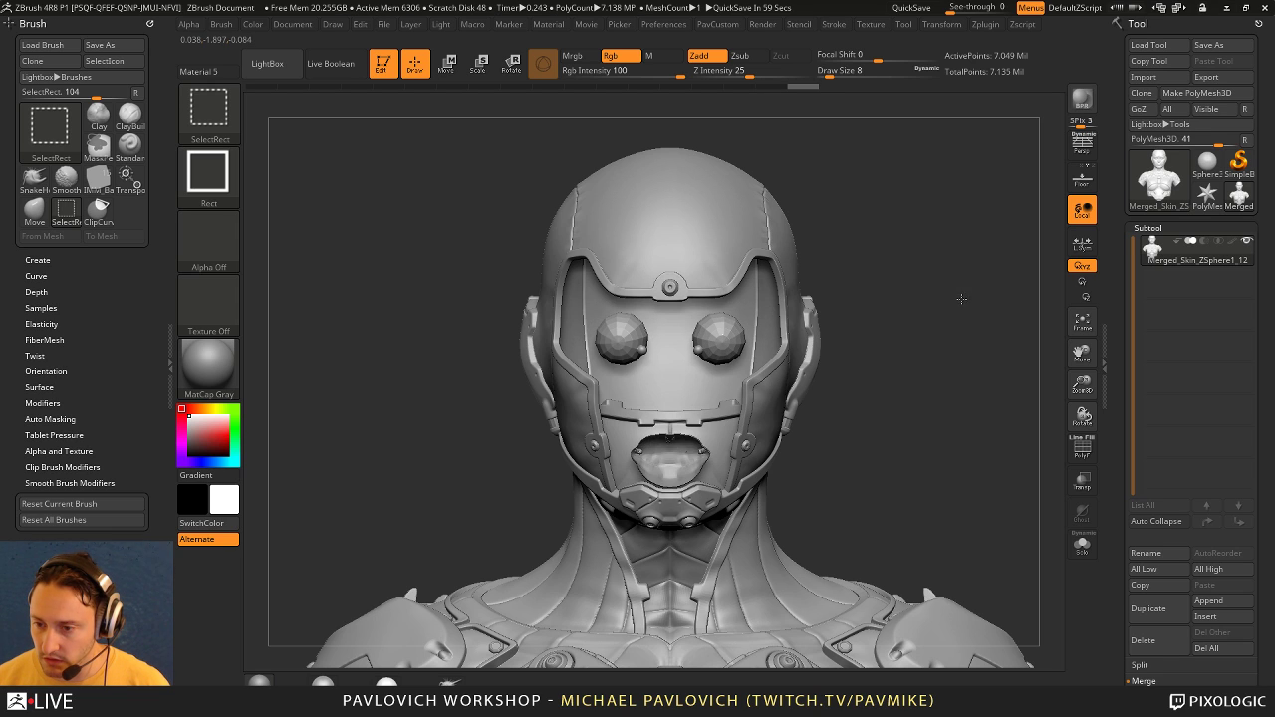
left_click_drag(951, 251, 975, 308, "ctrl+shift")
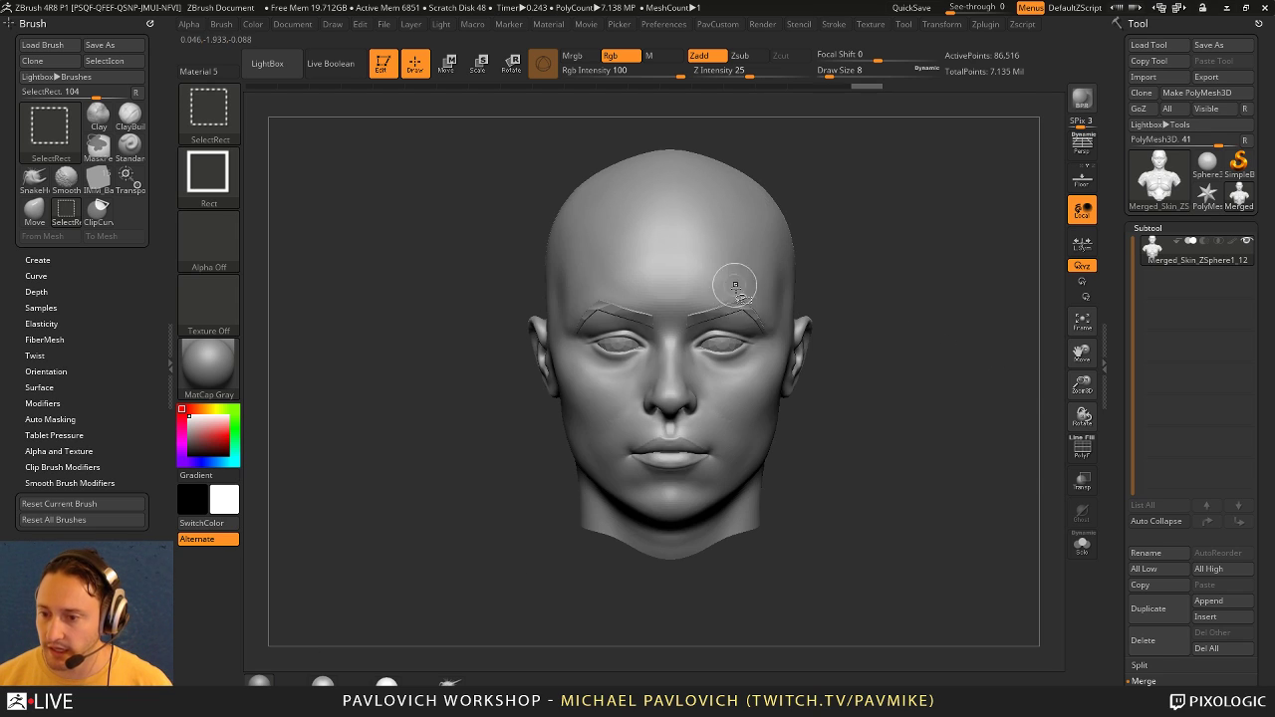
left_click(757, 268, "ctrl+shift")
key("2")
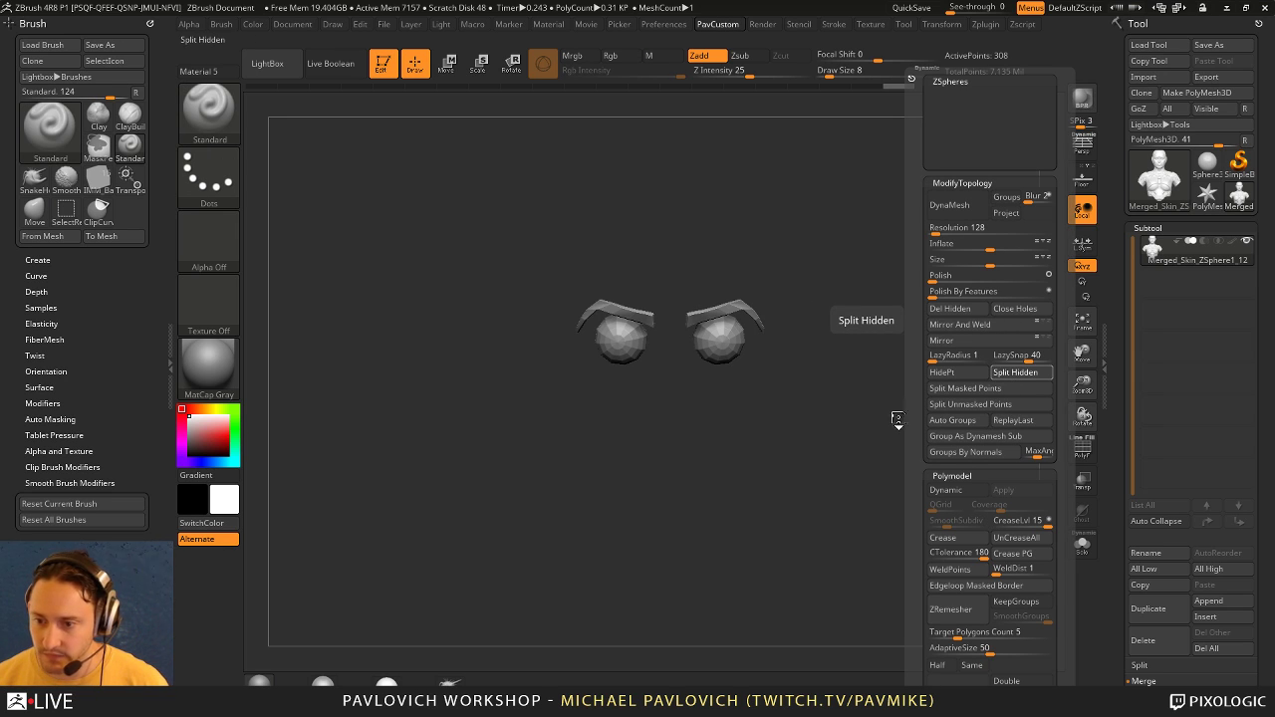
left_click(1015, 371)
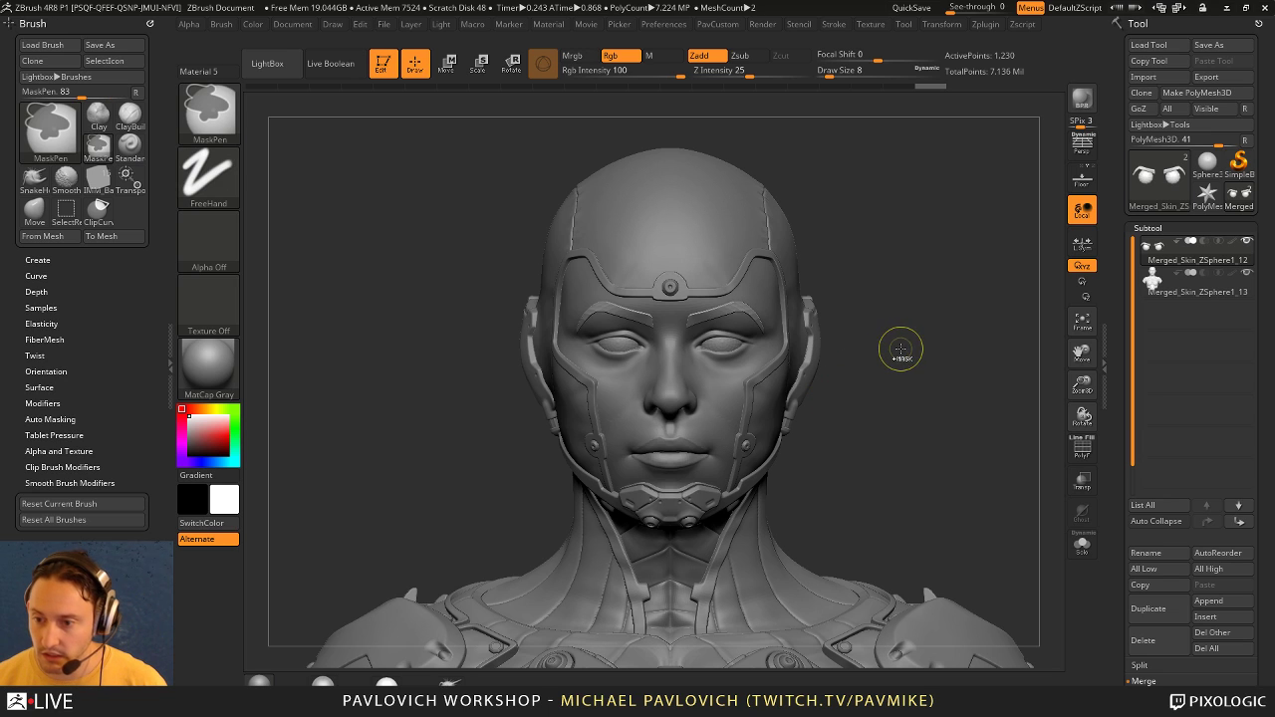
Step: Uncrease the eyeballs and eyebrows, divide them twice in total and merge them back into the bust
key("ctrl")
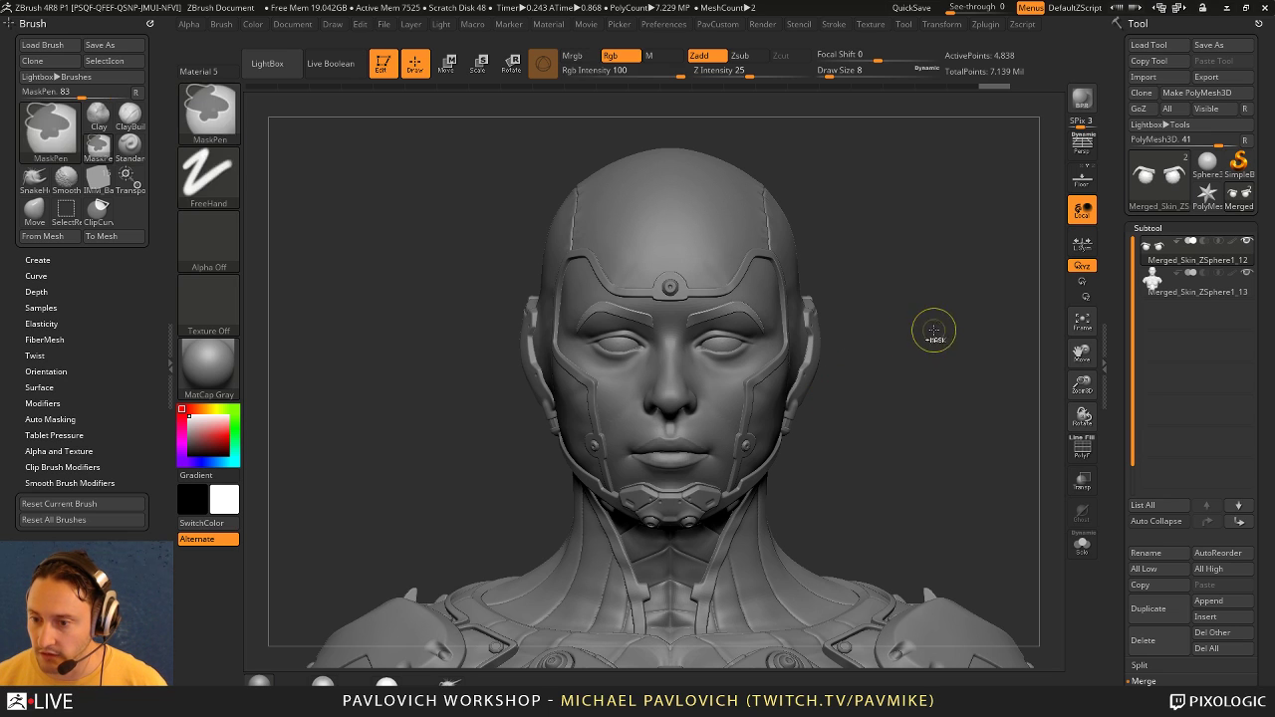
key("ctrl+z")
key("grave")
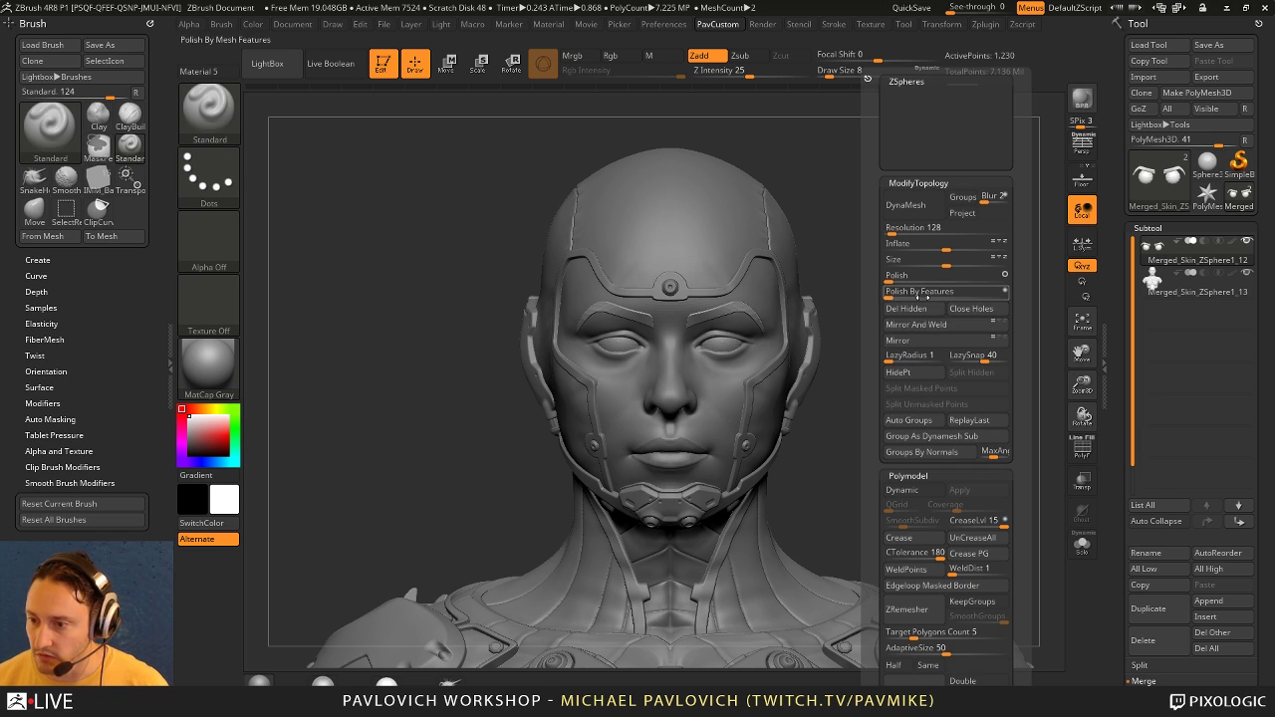
left_click(969, 540)
key("ctrl+d")
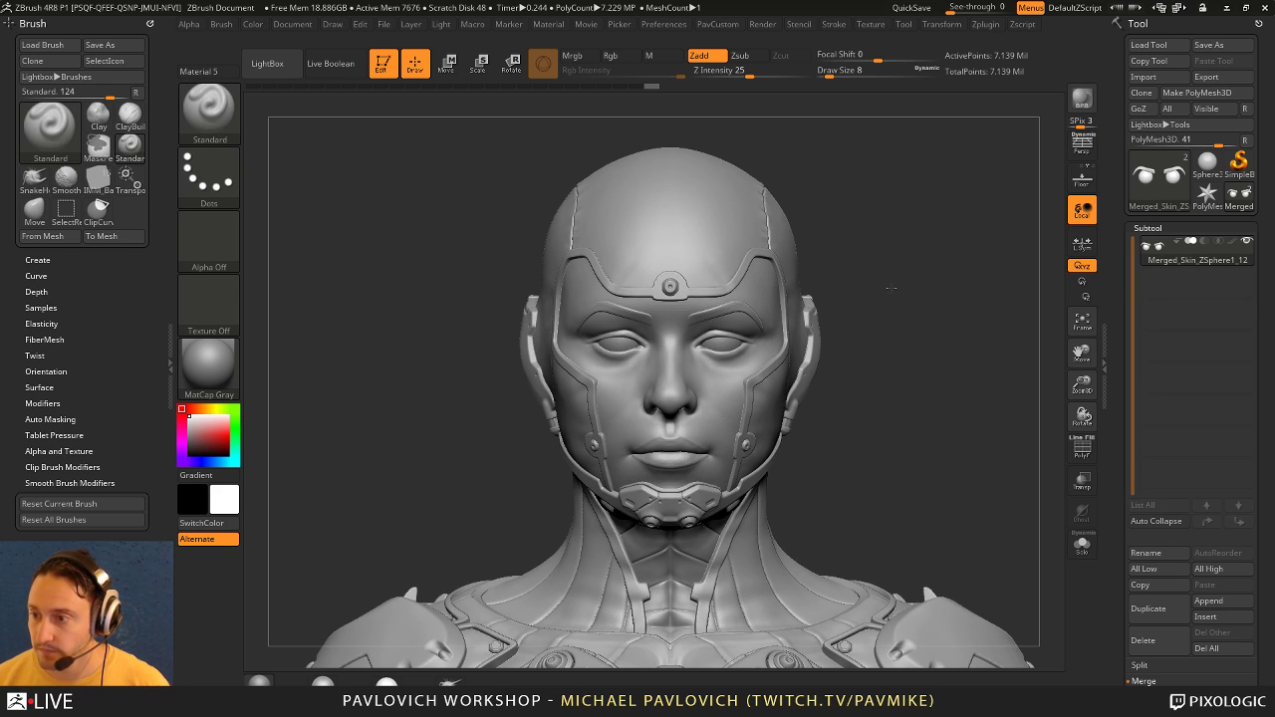
Step: QuickSave the project and rescale the merged bust with the Unify deformation
left_click_drag(871, 307, 998, 128, "alt")
left_click(911, 8)
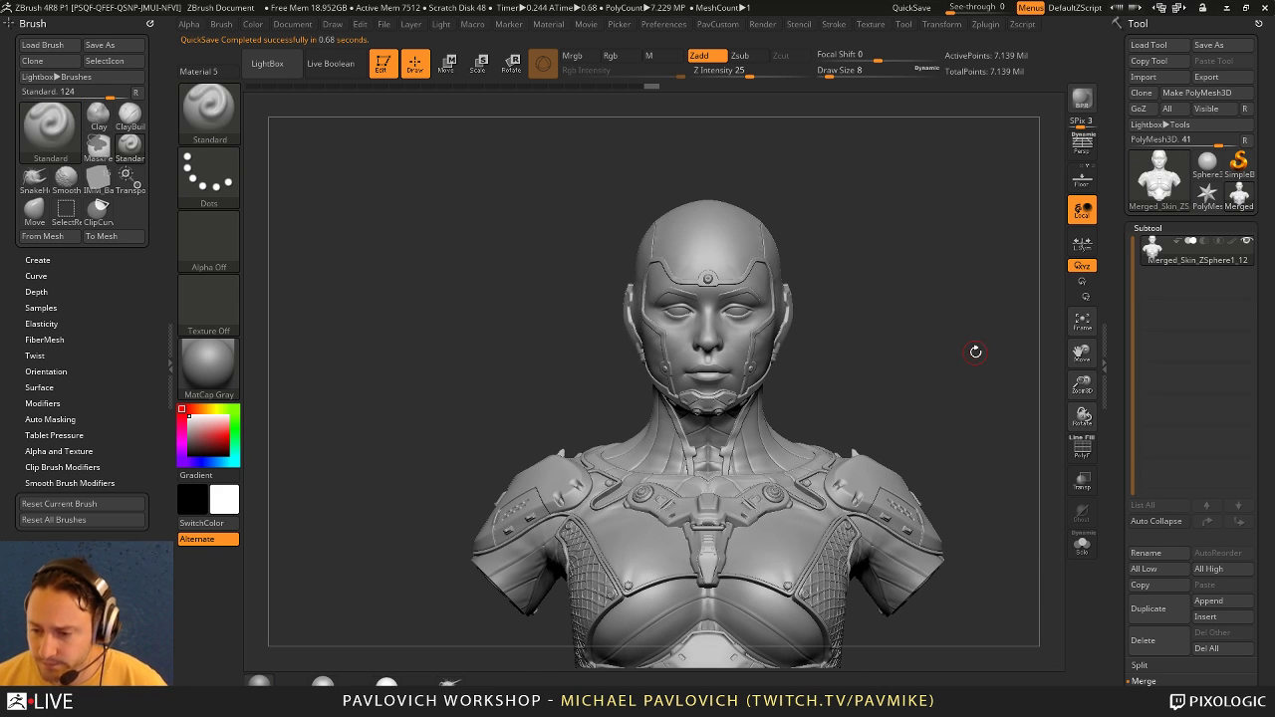
left_click_drag(922, 332, 829, 289, "alt")
mouse_move(994, 367)
left_mouse_down()
mouse_move(963, 364)
mouse_move(956, 408)
left_mouse_up()
key("s")
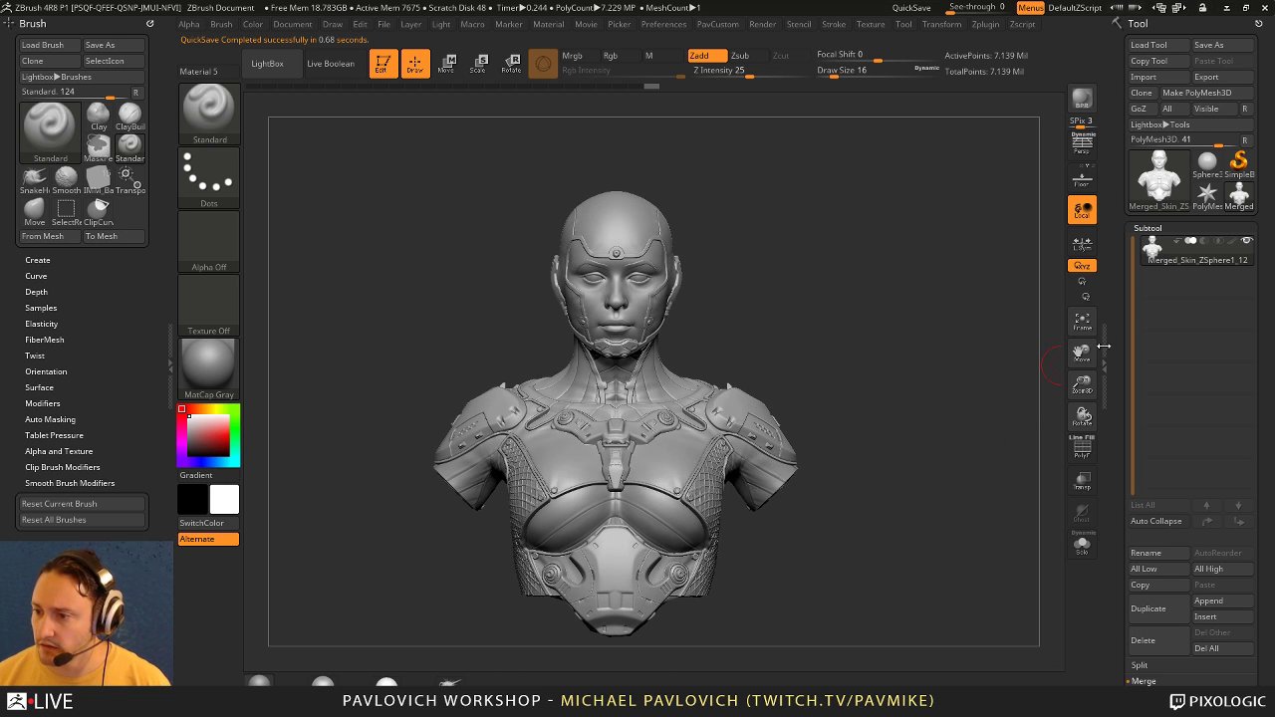
left_click_drag(1126, 508, 1126, 422)
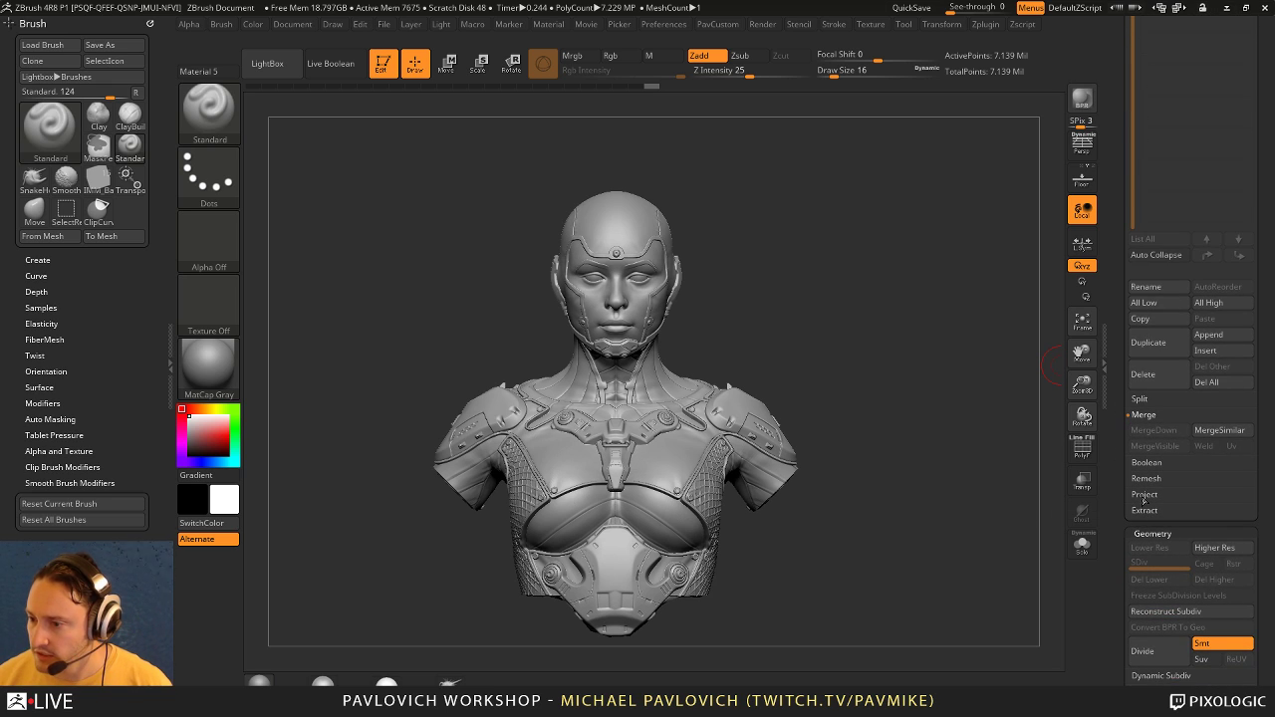
left_click_drag(1133, 477, 1097, 292)
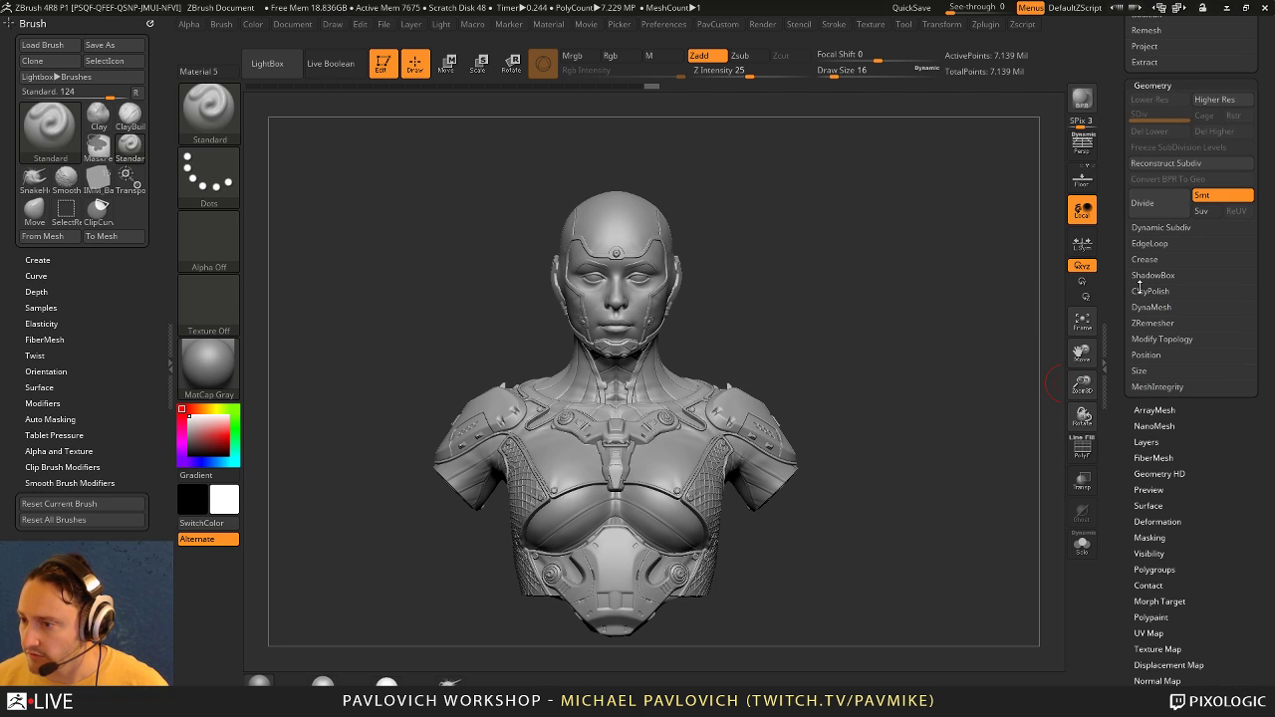
left_click_drag(1121, 367, 1124, 172)
left_click(1136, 324)
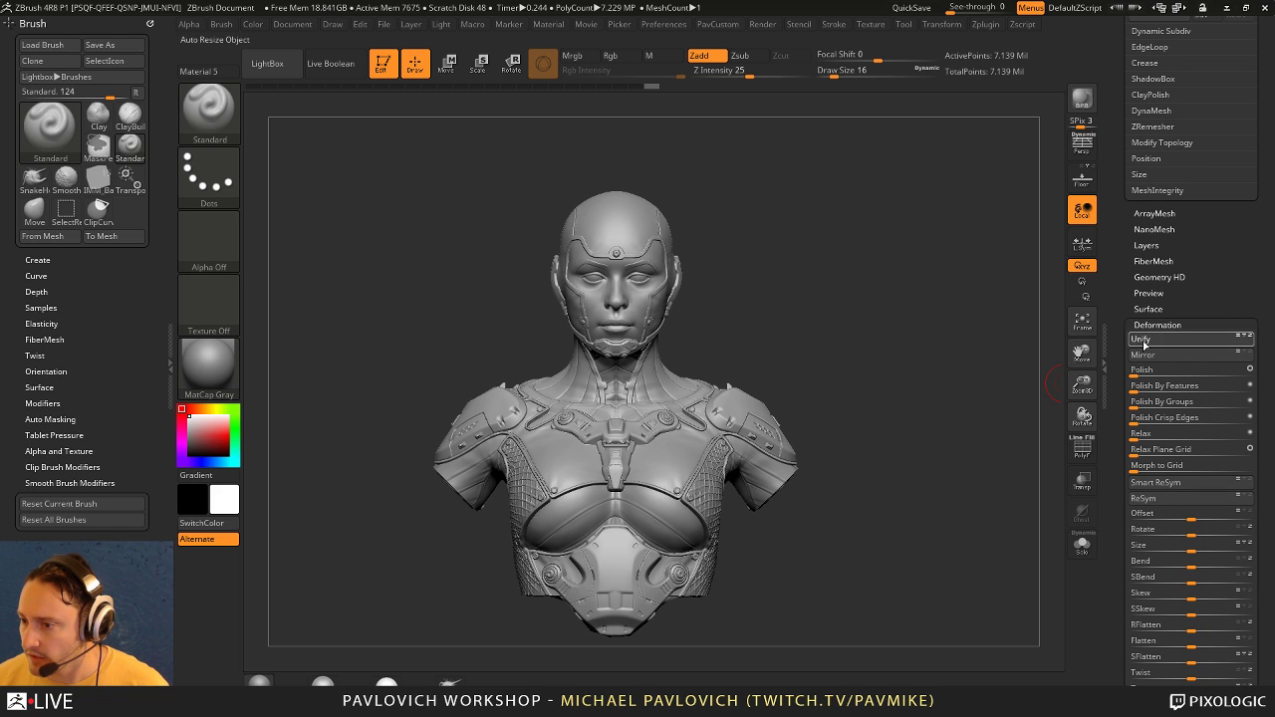
left_click(1143, 341)
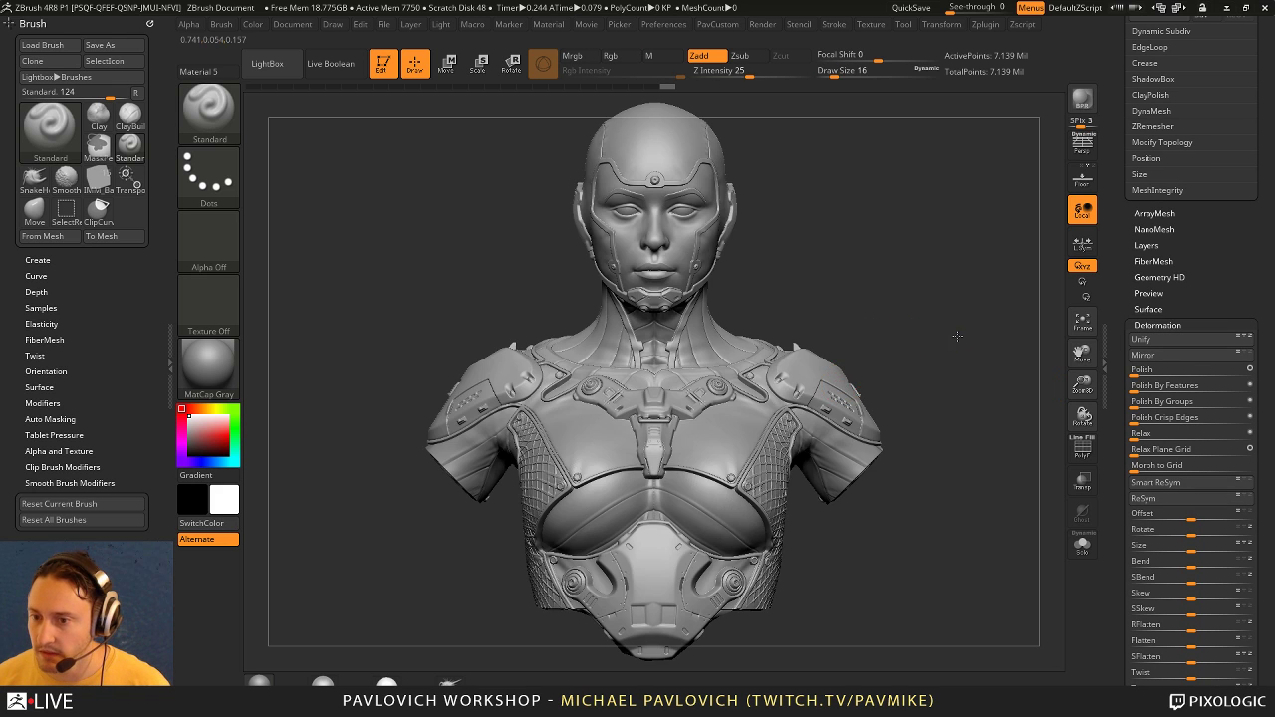
Step: QuickSave the unified bust and view the round units on its back up close
left_click_drag(948, 319, 1026, 324)
left_click_drag(1116, 321, 1139, 515)
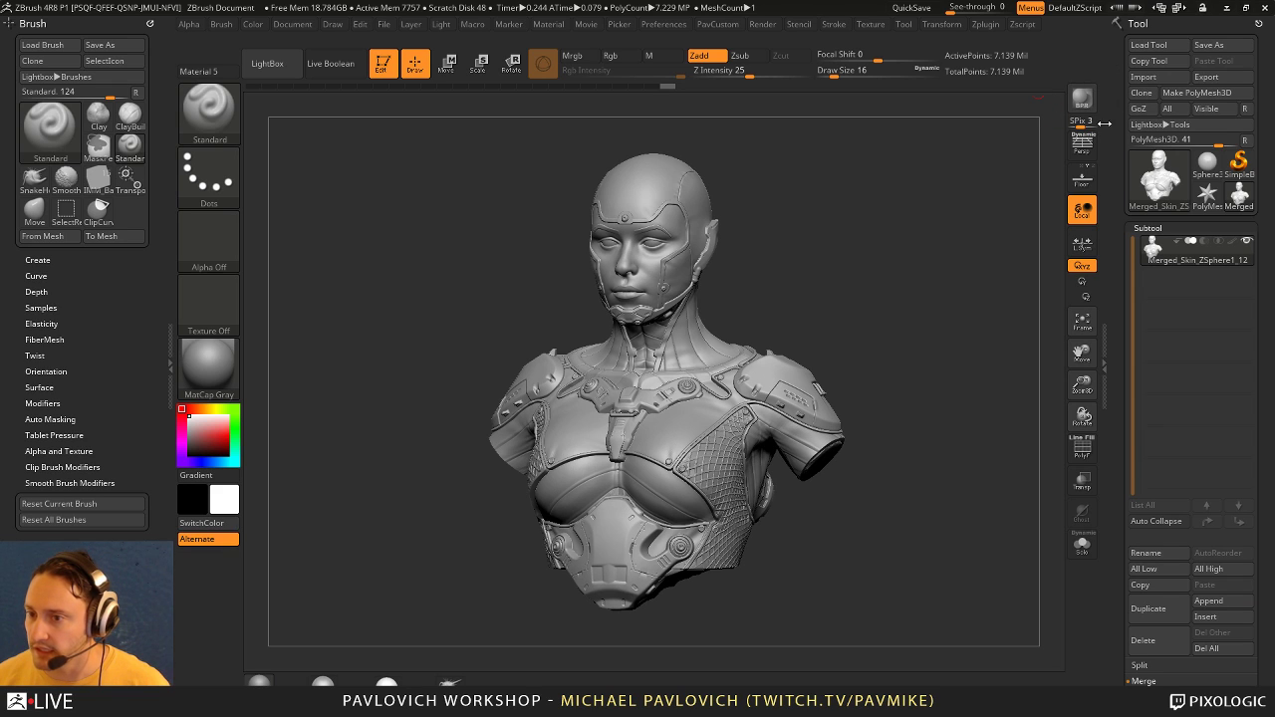
left_click(911, 8)
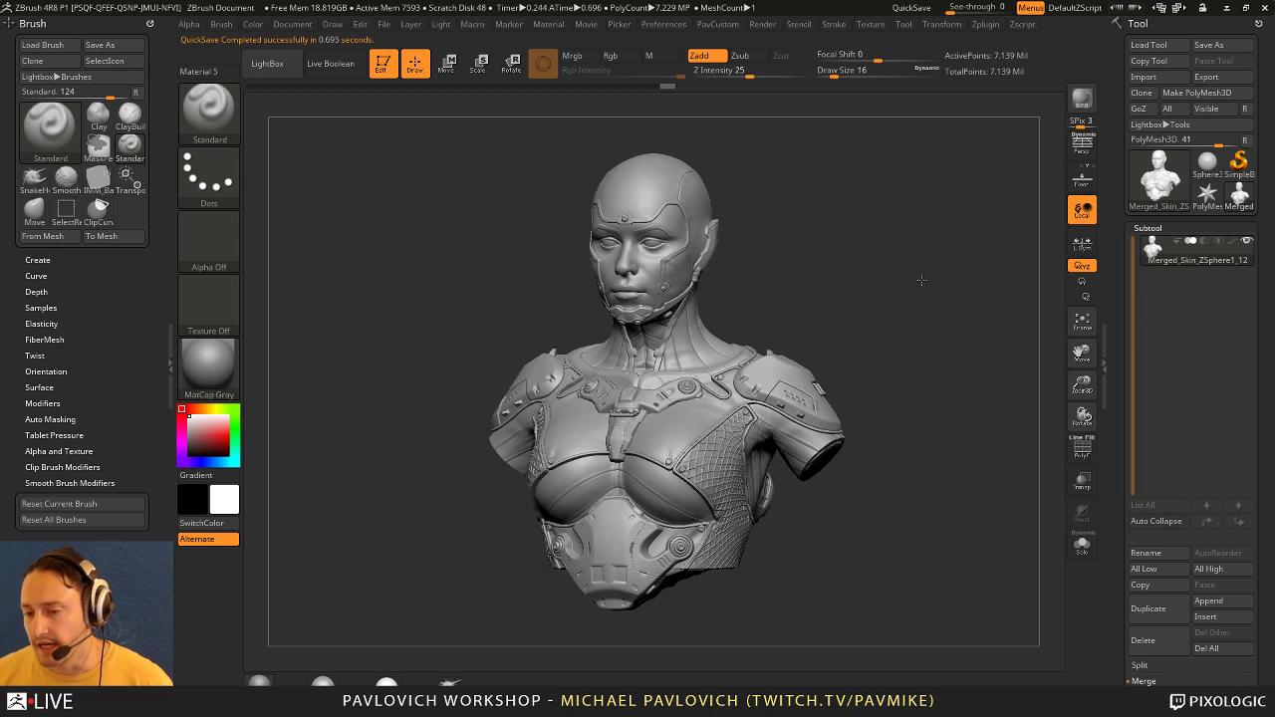
left_click_drag(922, 279, 787, 279)
left_click_drag(848, 231, 954, 350, "alt")
left_click_drag(942, 243, 953, 194)
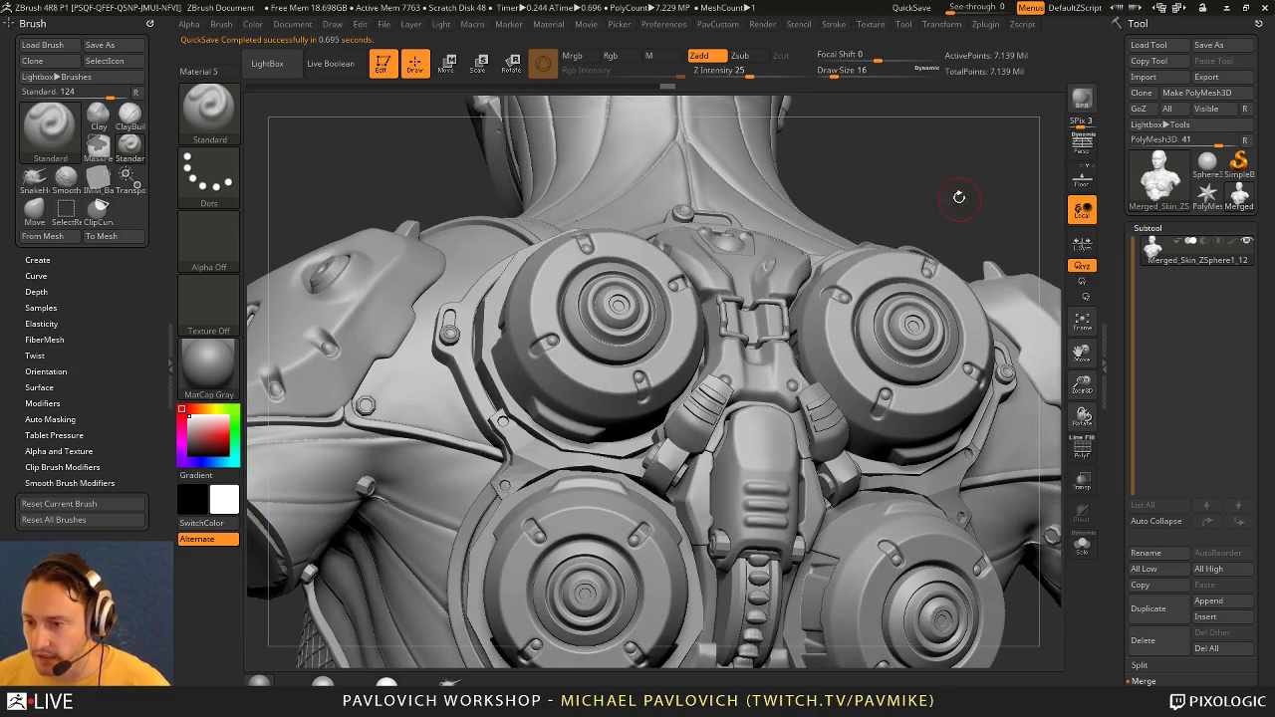
Step: Set the brush draw size to 13 and examine the bust's chest harness, mesh side panels and shoulder armour
key("s")
left_click(950, 193)
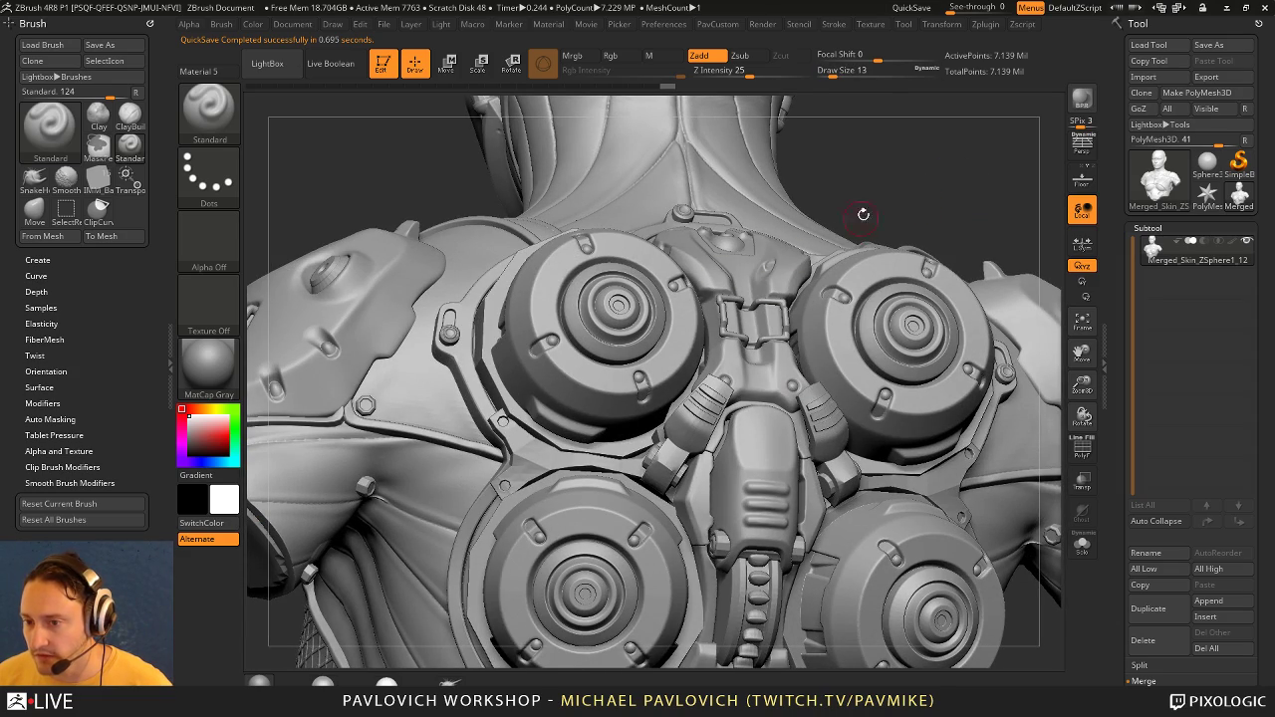
mouse_move(864, 214)
left_mouse_down()
mouse_move(975, 184)
mouse_move(1016, 214)
mouse_move(940, 191)
mouse_move(970, 213)
mouse_move(785, 78)
left_mouse_up()
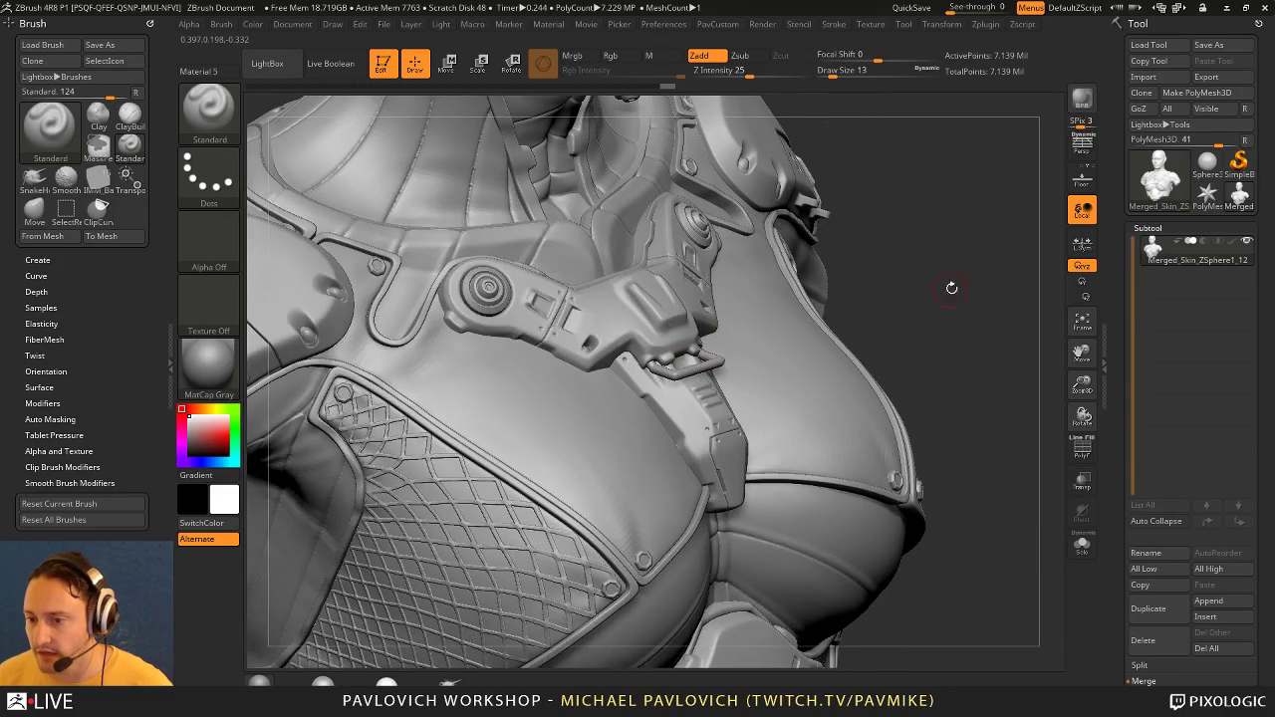
left_click_drag(951, 288, 986, 240)
left_click_drag(921, 281, 821, 336)
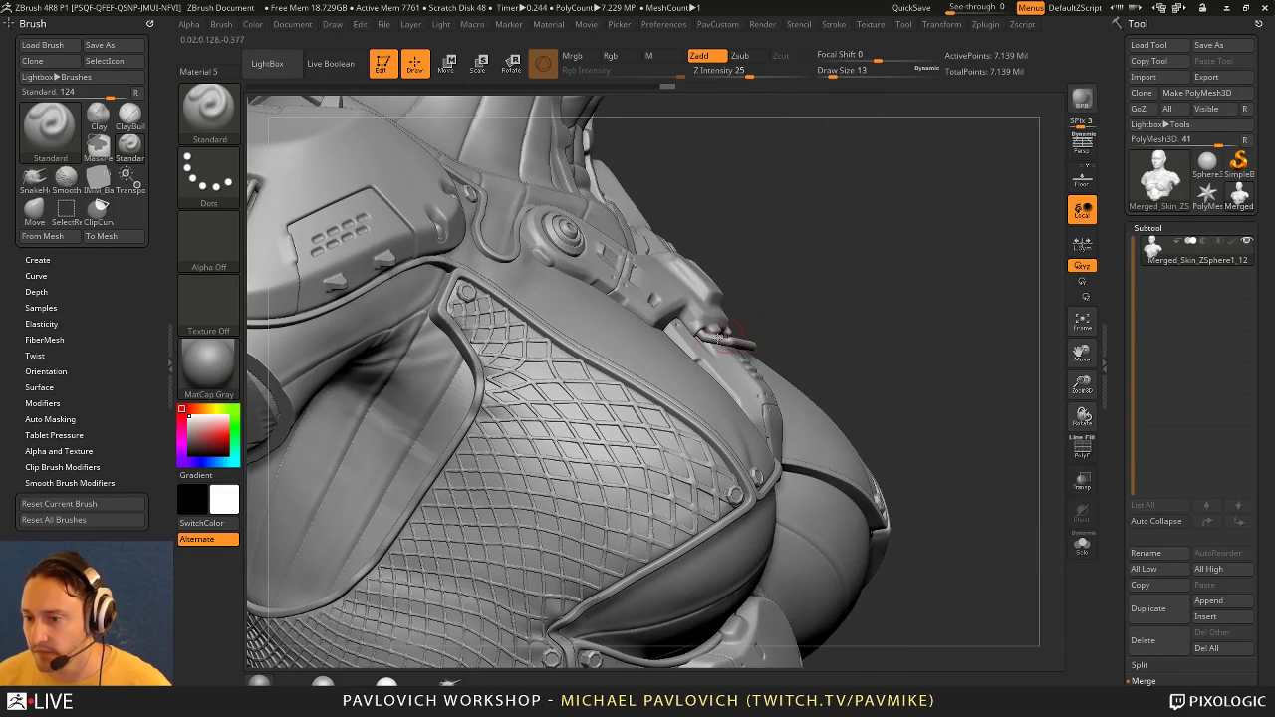
left_click_drag(898, 309, 911, 166)
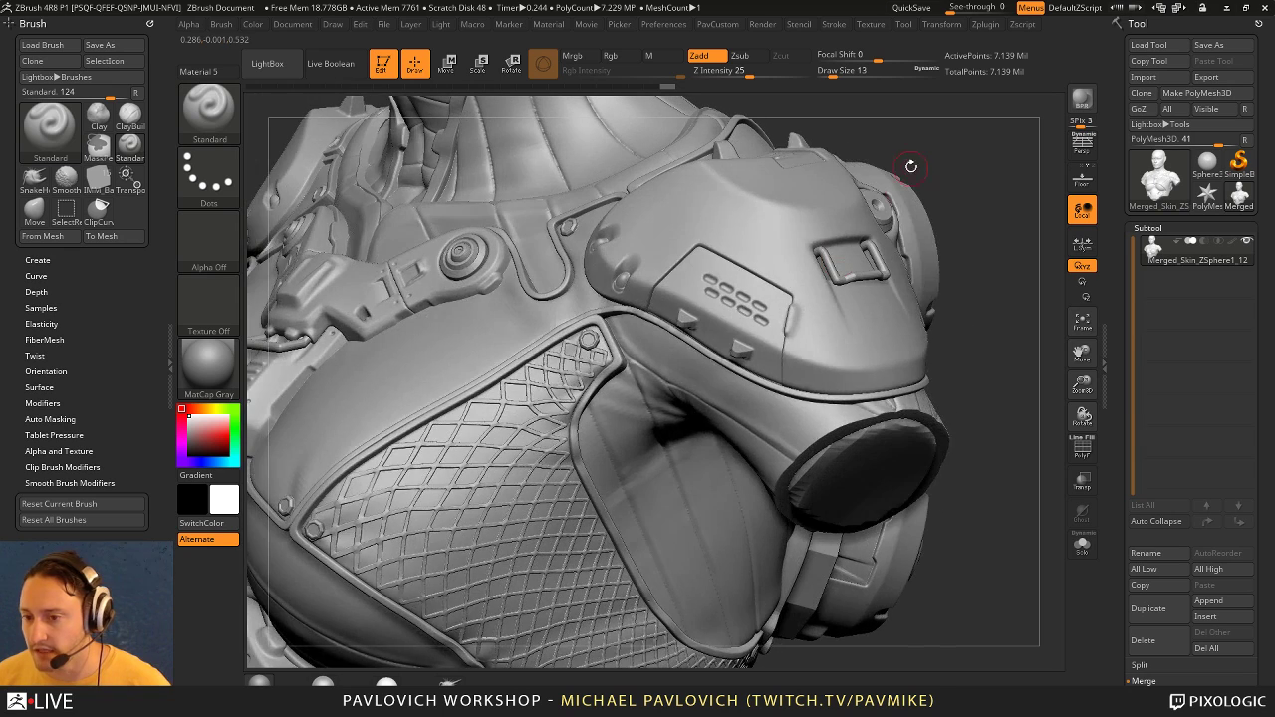
left_click_drag(834, 118, 969, 256, "alt")
Step: Duplicate the bust, hide the original and DynaMesh the copy at resolution 128 with Blur 0
left_click_drag(1108, 297, 1106, 25)
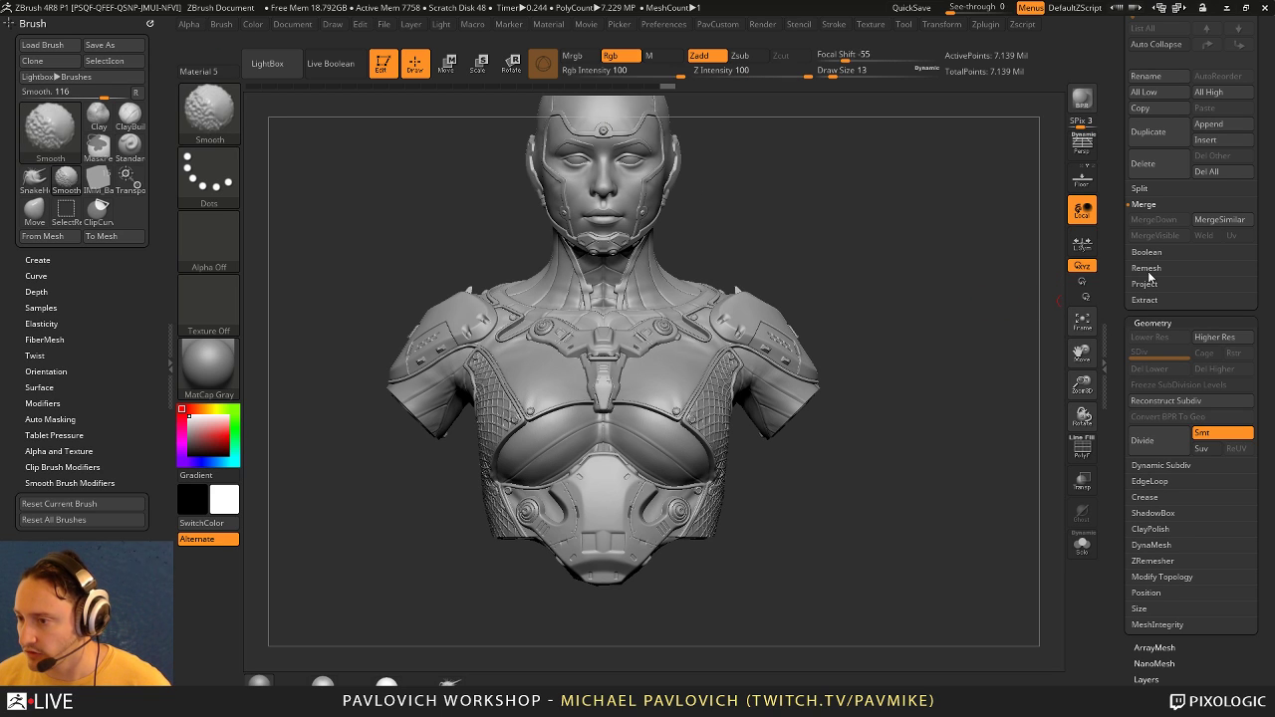
left_click(1146, 268)
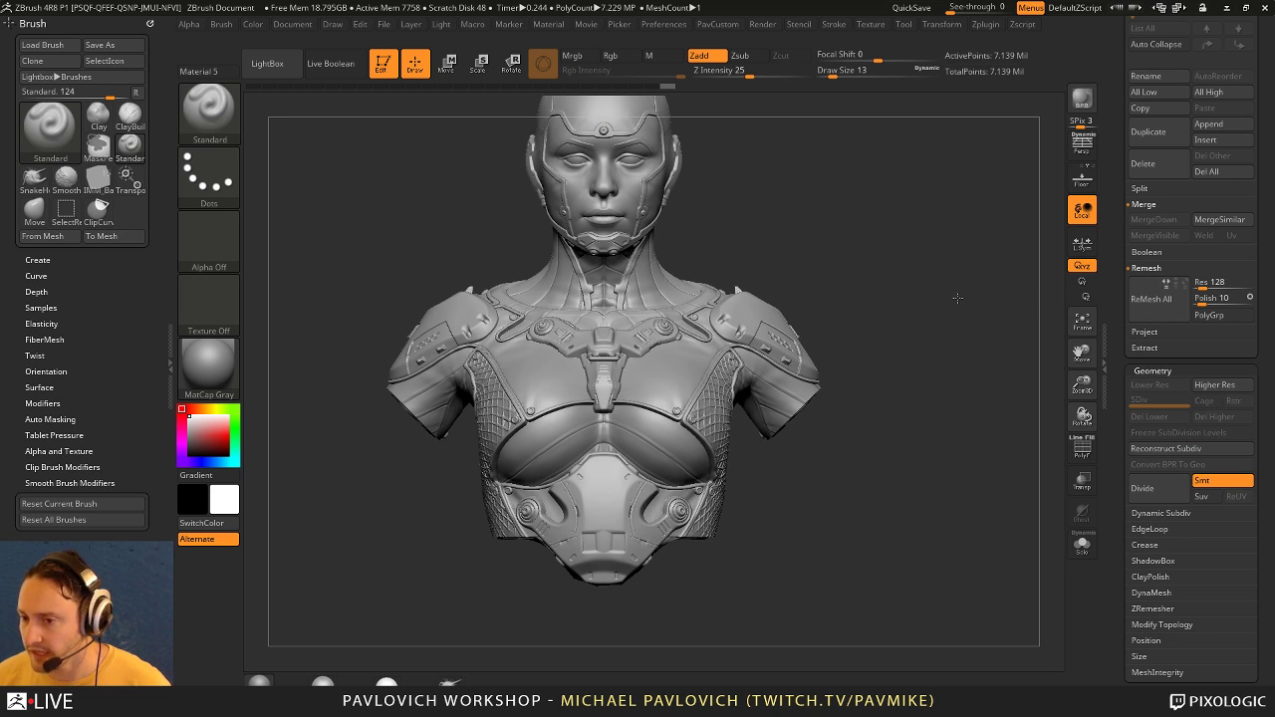
left_click_drag(958, 299, 969, 327, "alt")
scroll(1149, 381, "up", 5)
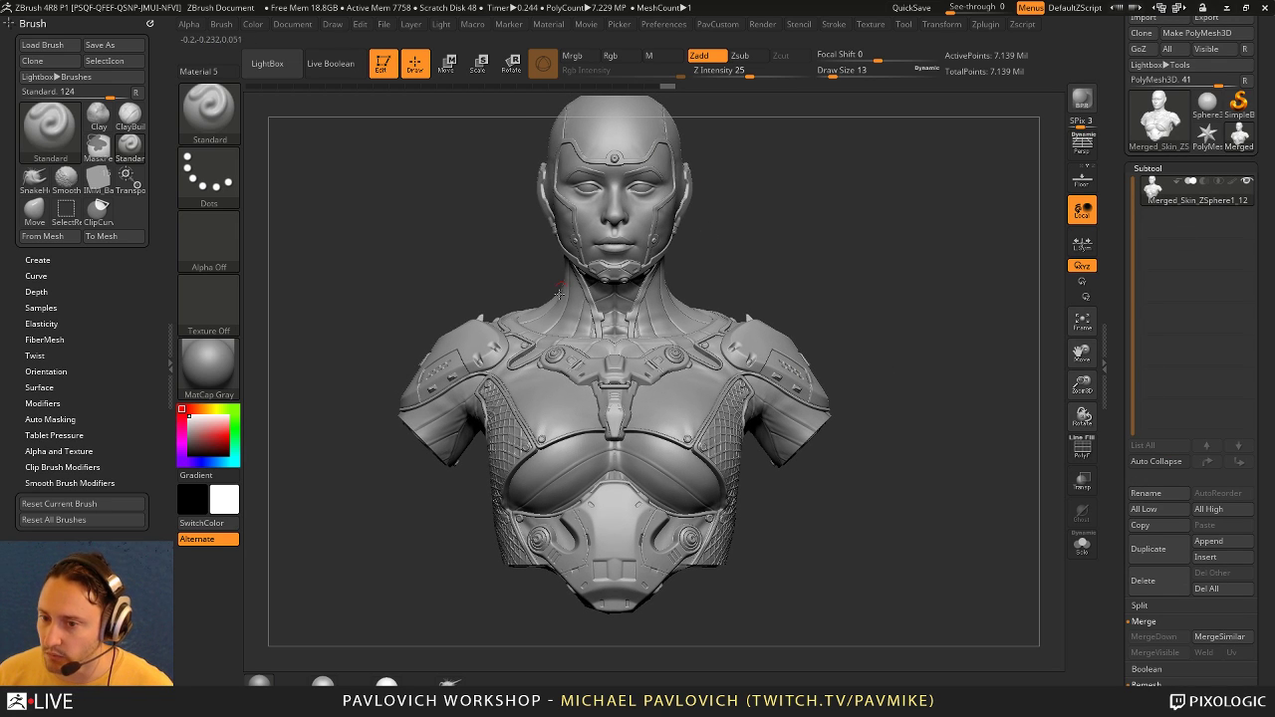
left_click(1147, 549)
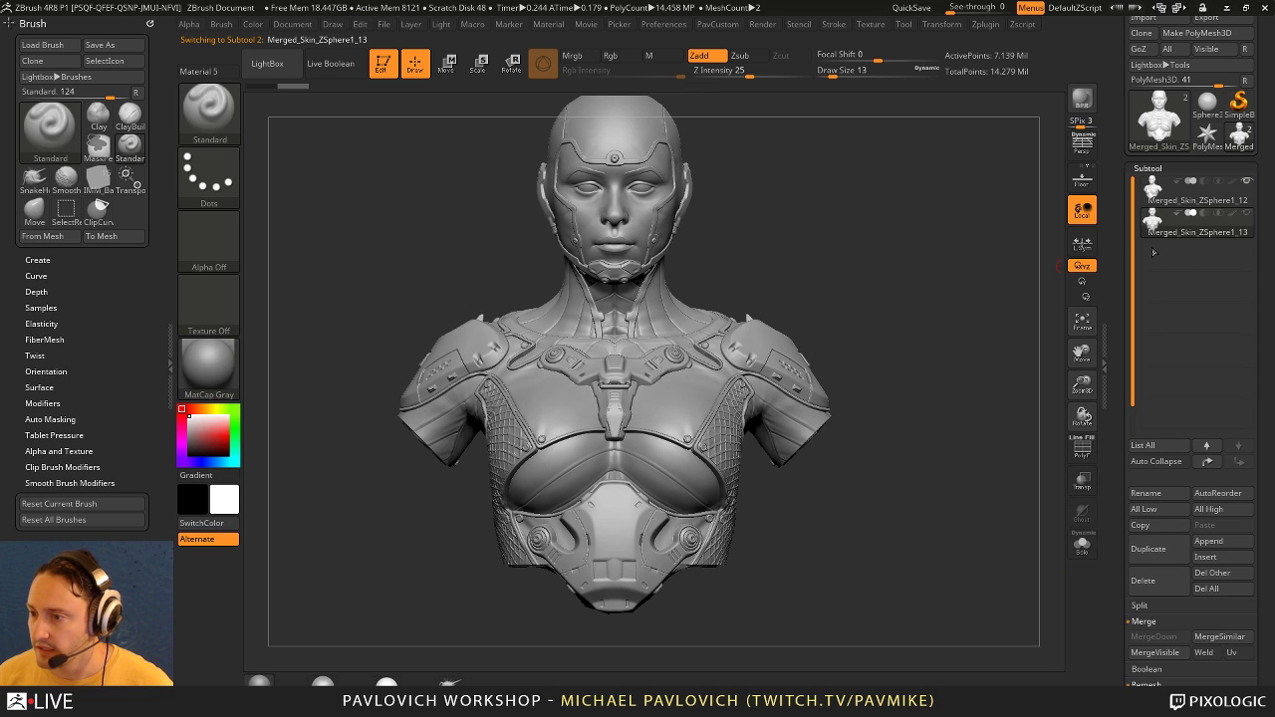
left_click(1247, 180)
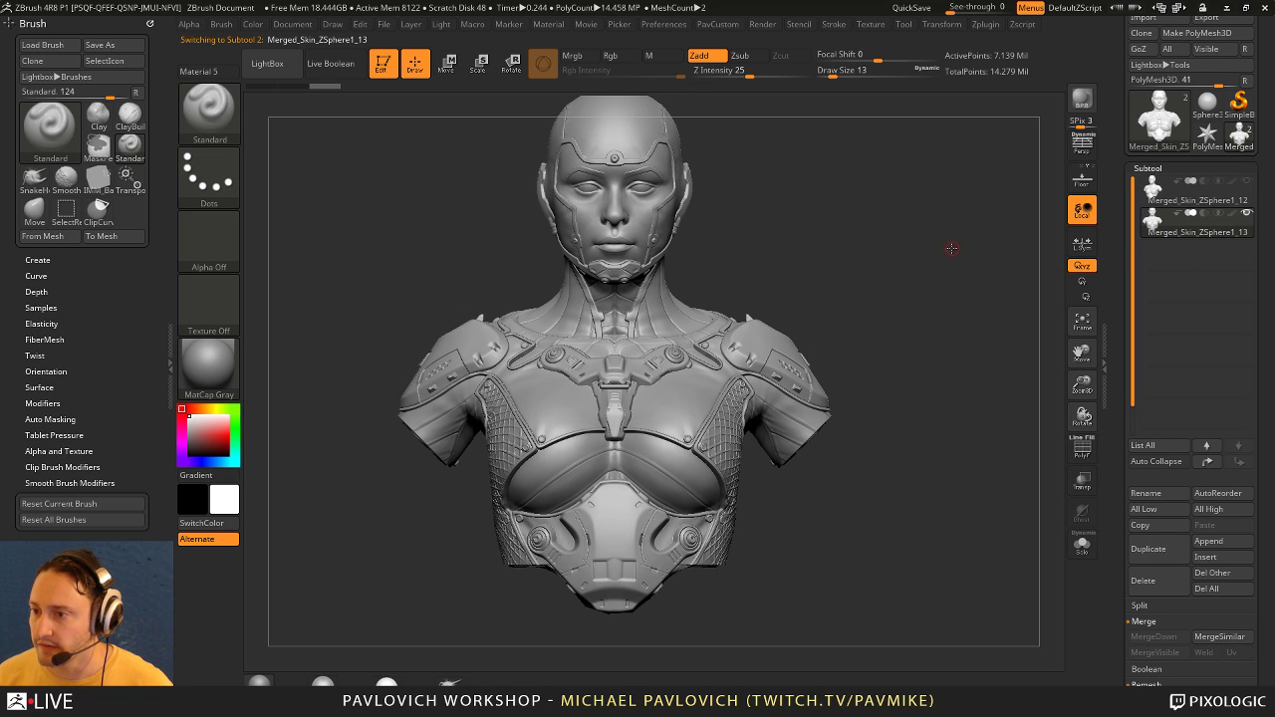
left_click_drag(952, 249, 944, 248)
key("5")
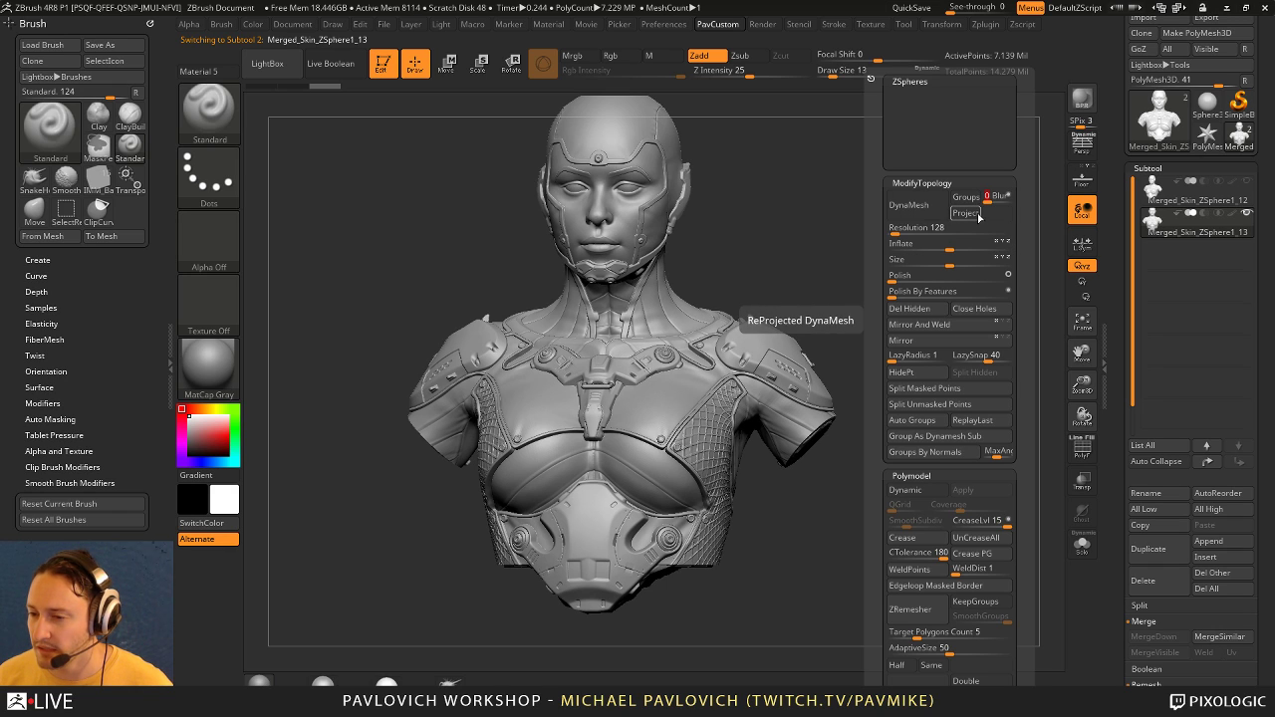
left_click(909, 204)
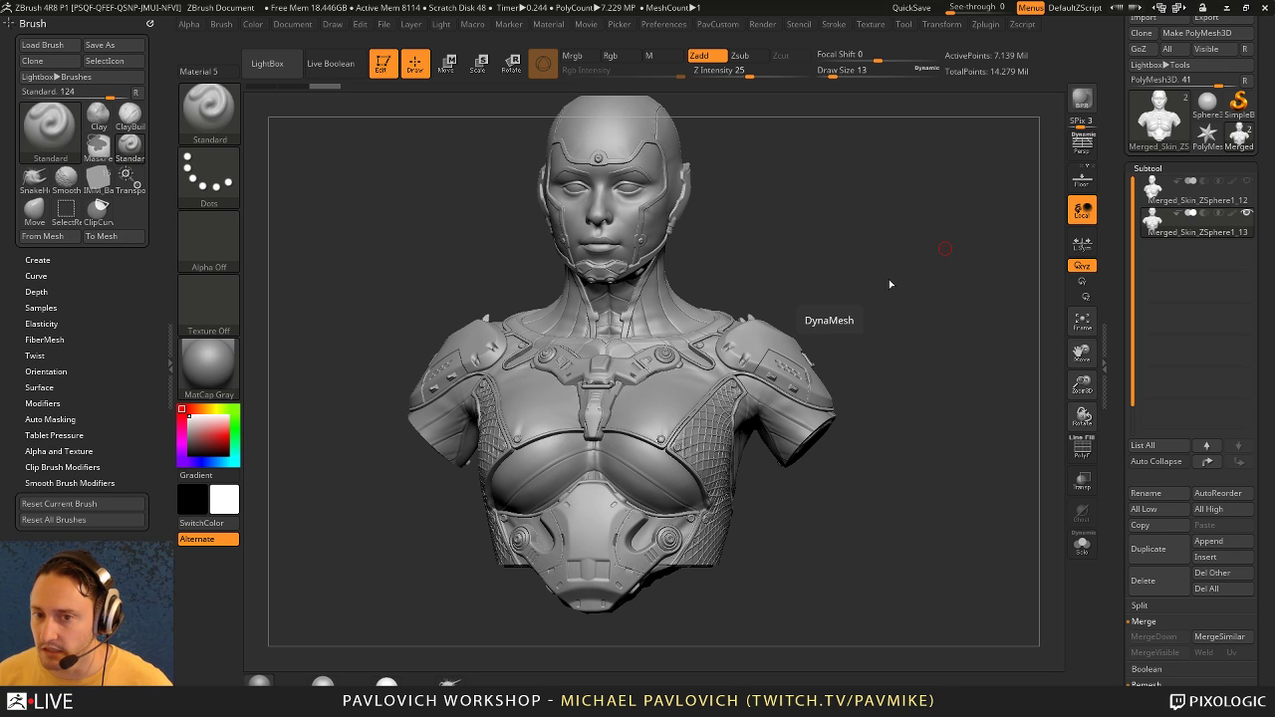
mouse_move(920, 307)
left_mouse_down()
mouse_move(996, 299)
mouse_move(896, 267)
mouse_move(913, 319)
mouse_move(968, 271)
mouse_move(948, 314)
mouse_move(968, 288)
mouse_move(913, 265)
mouse_move(868, 294)
mouse_move(906, 294)
left_mouse_up()
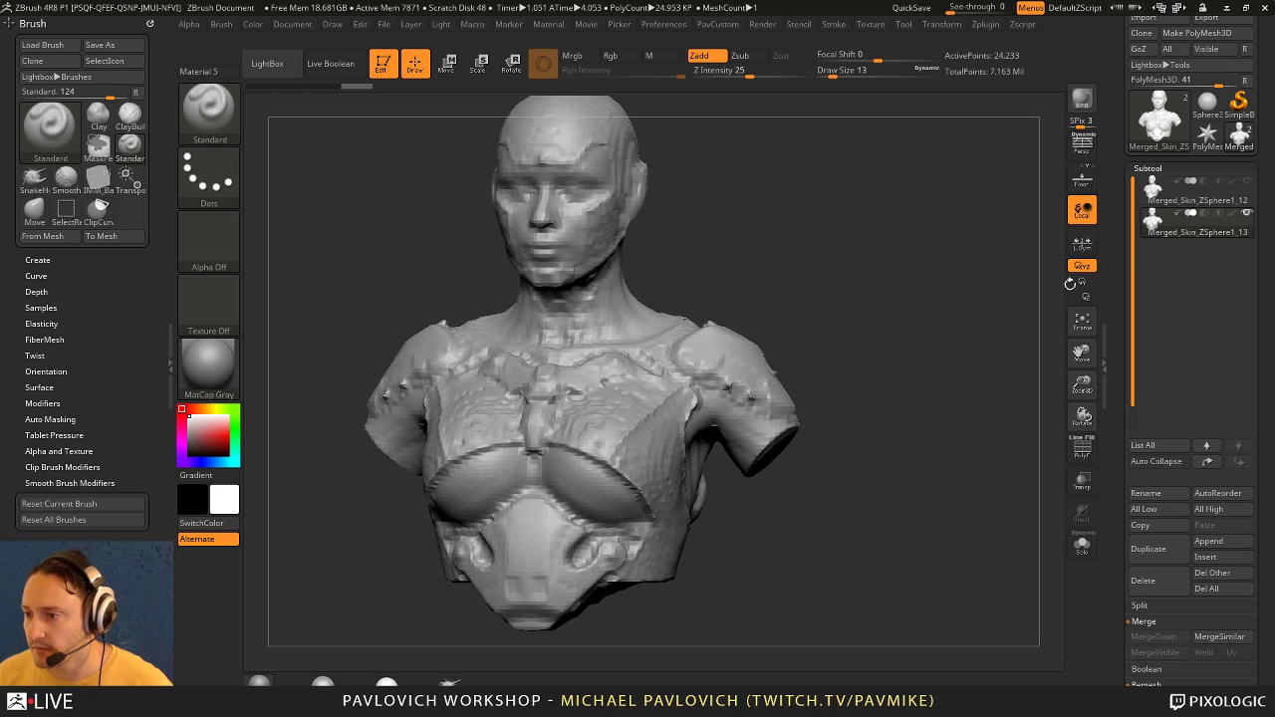
Step: Show the original bust again, project its detail onto the DynaMesh copy and divide the copy once
left_click(1247, 184)
key("2")
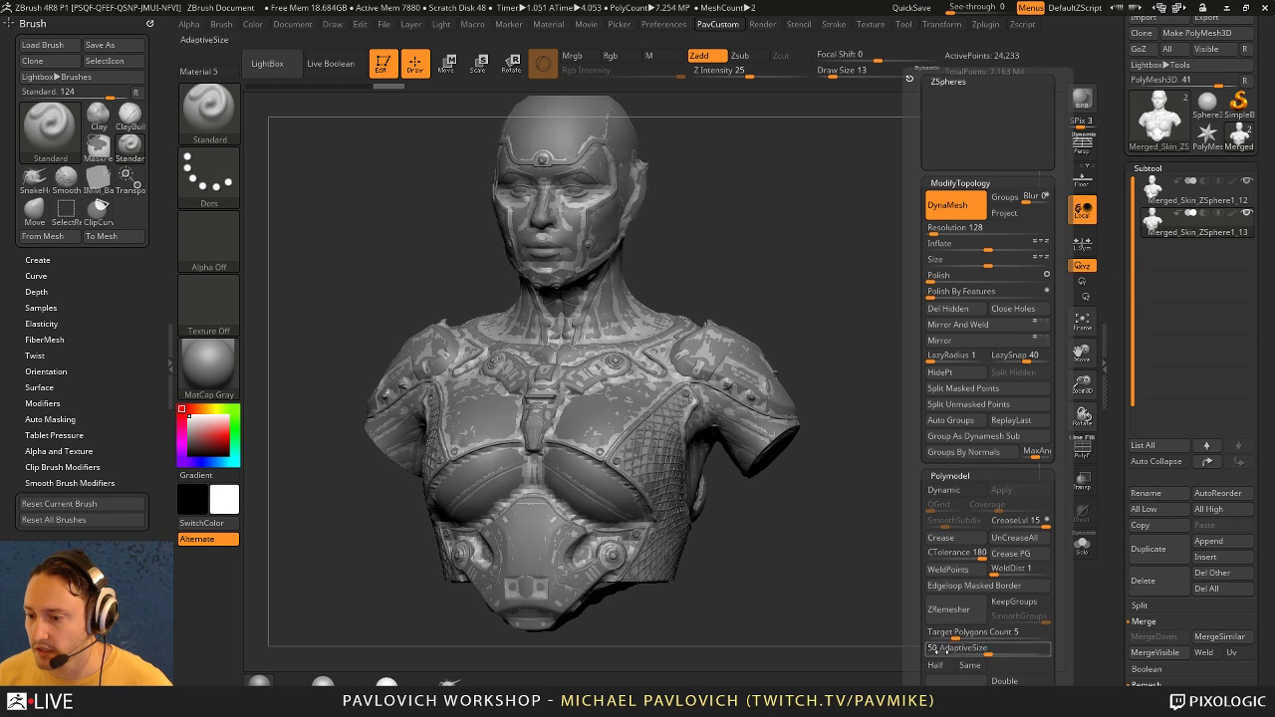
left_click(939, 683)
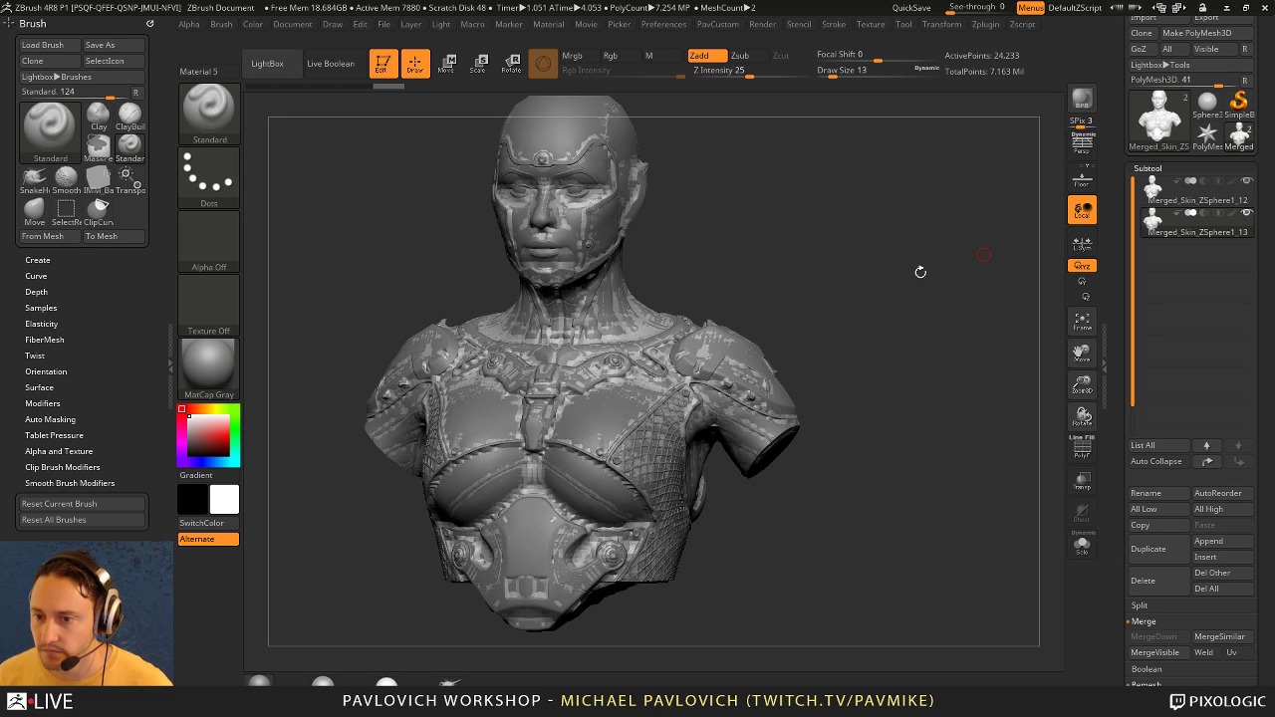
key("ctrl")
key("ctrl+d")
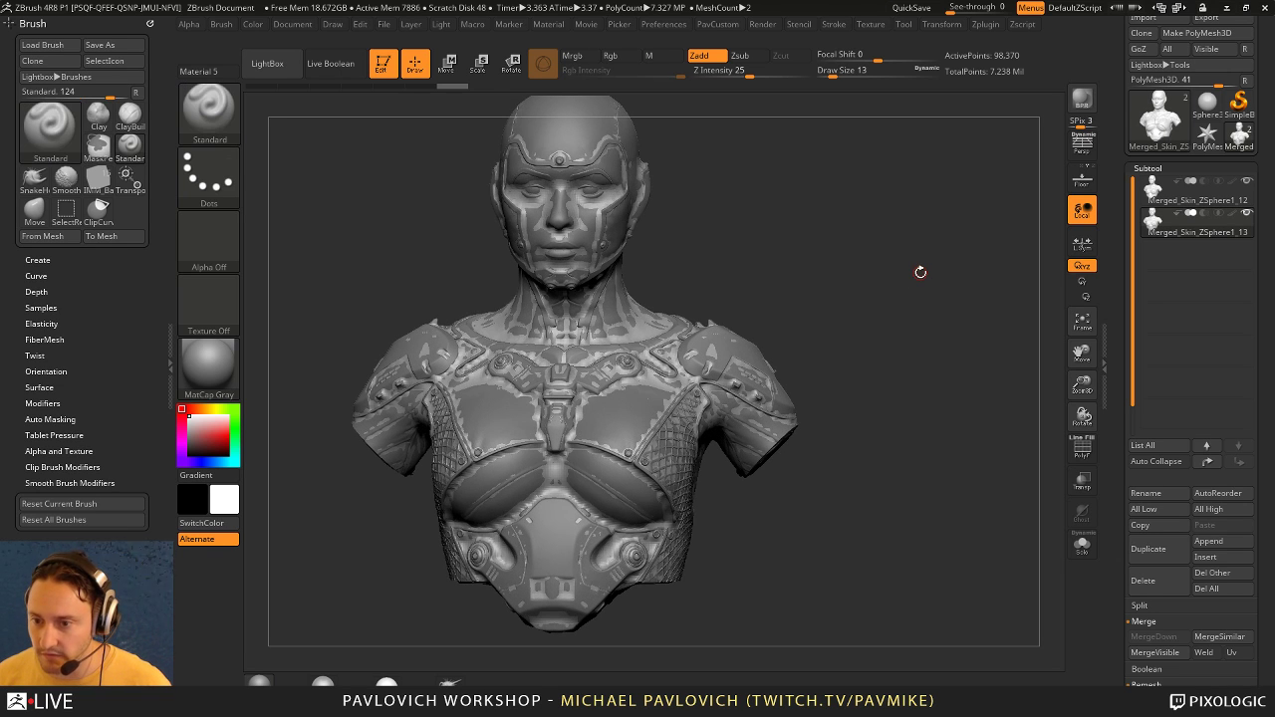
Step: Run ProjectAll on the divided copy at distance 0.02 to capture more of the original's detail
left_click_drag(1115, 549, 1109, 434)
left_click(1142, 380, "shift")
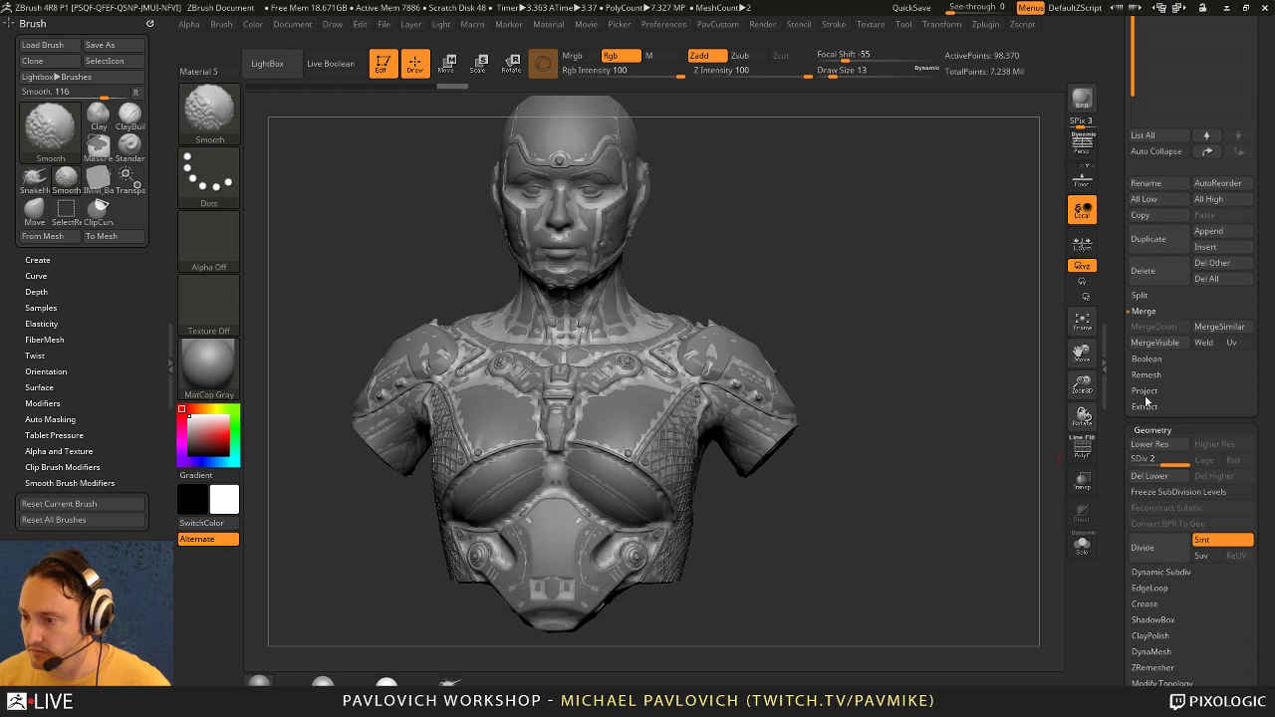
left_click(1144, 396)
left_click(1141, 420)
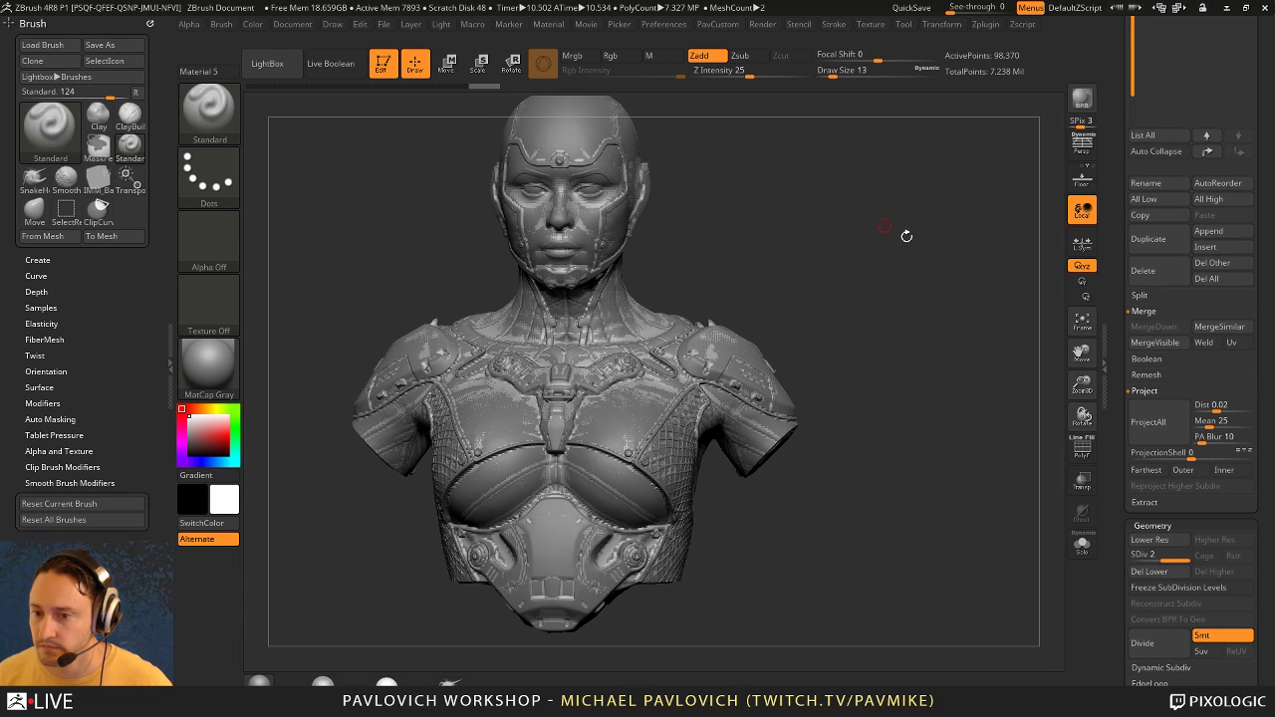
Step: Isolate the projected DynaMesh copy, inspect it from several angles and delete that subtool
left_click(1082, 545)
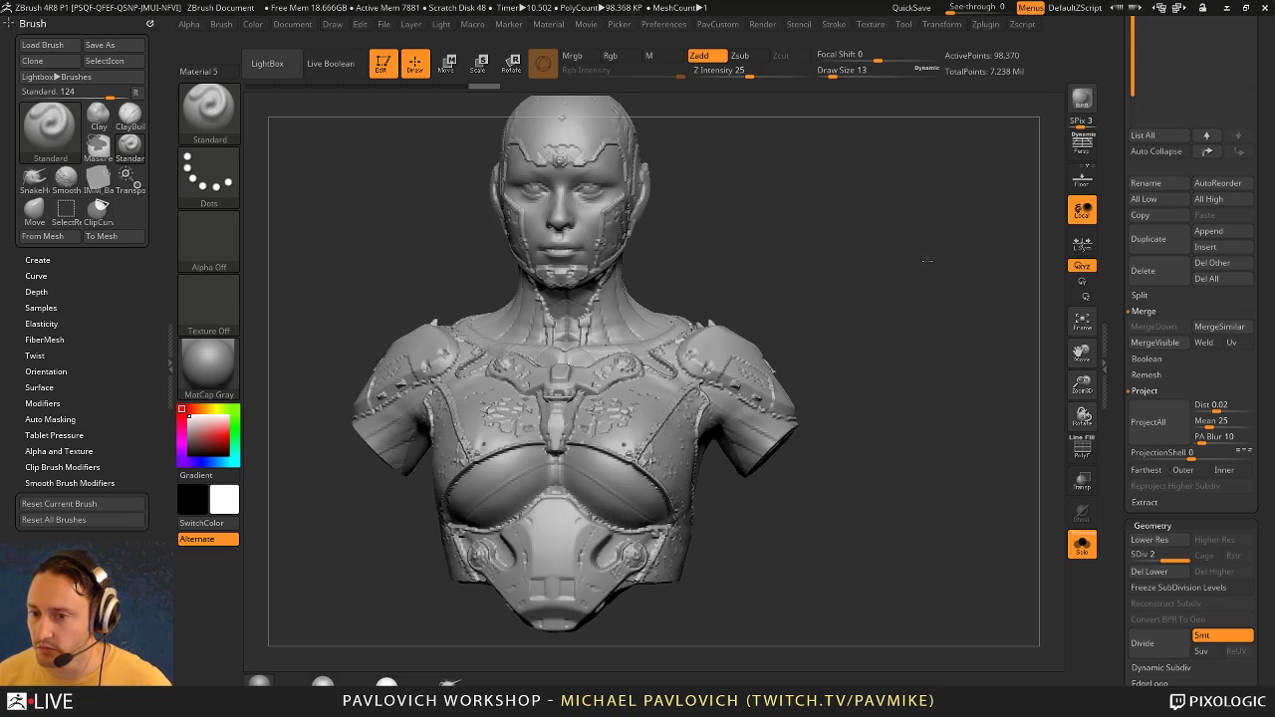
left_click_drag(927, 261, 535, 173)
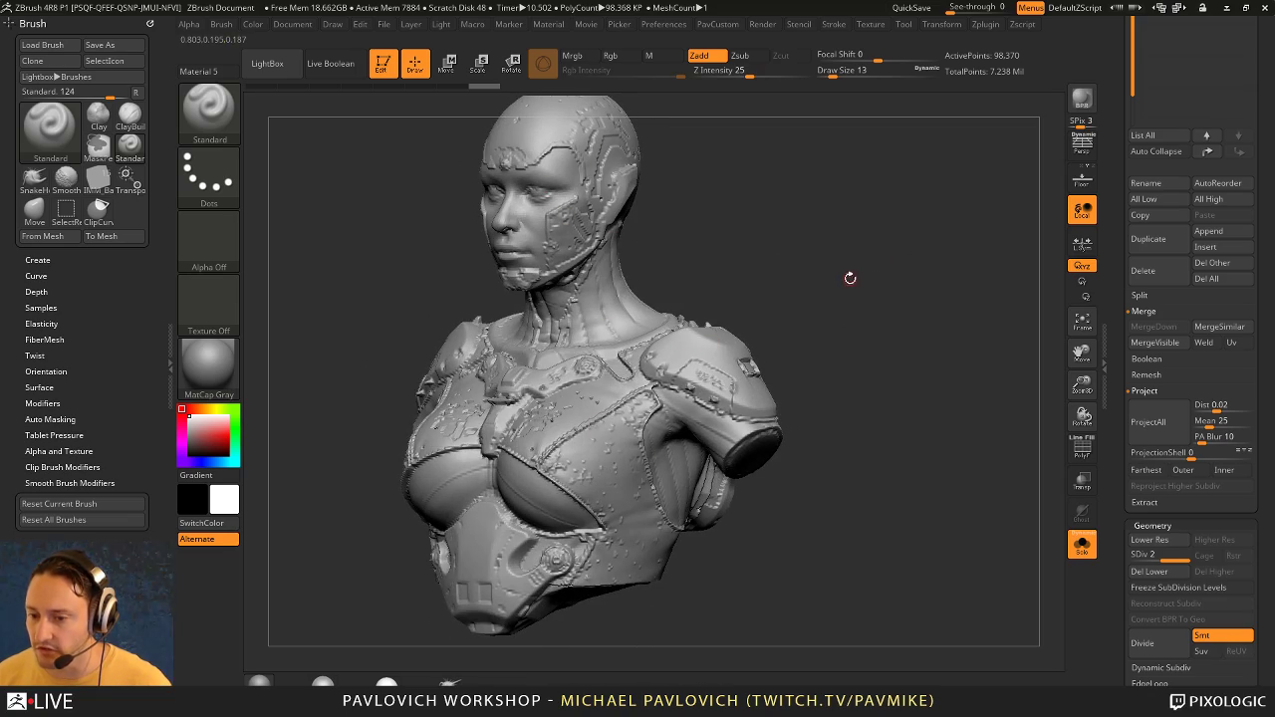
mouse_move(850, 278)
left_mouse_down()
mouse_move(868, 284)
mouse_move(853, 283)
left_mouse_up()
left_click_drag(1116, 257, 1103, 440)
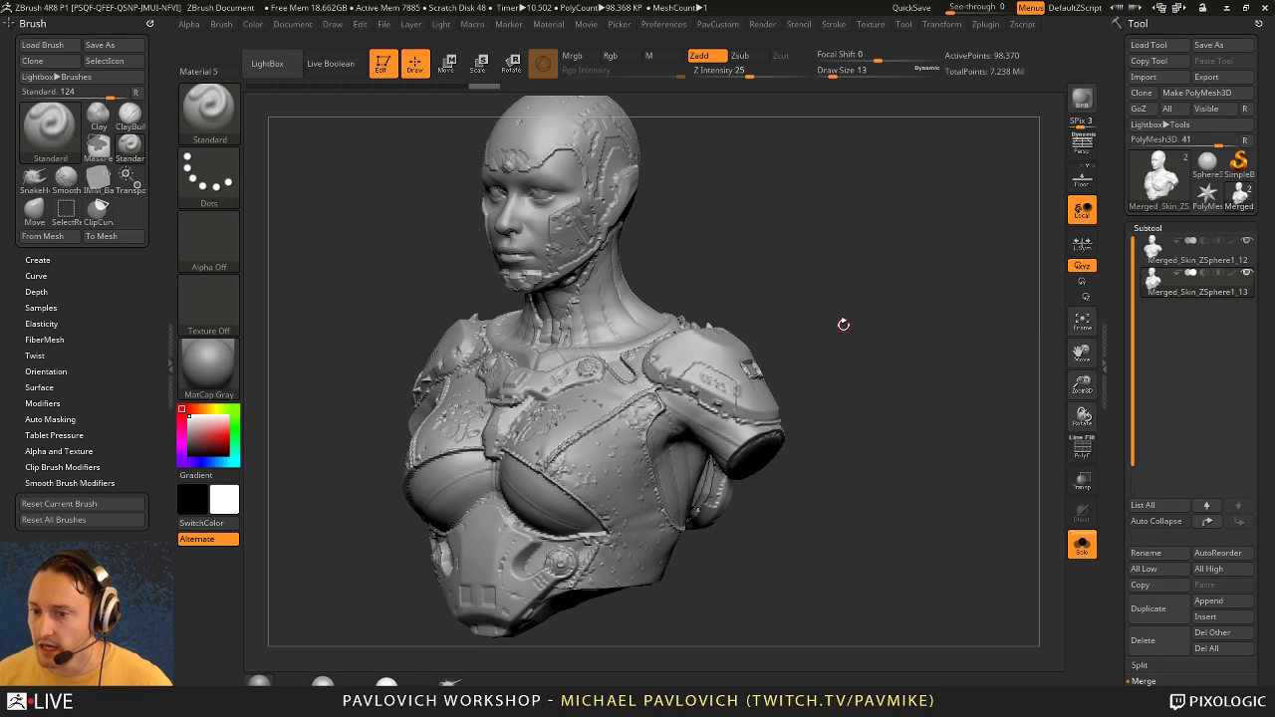
left_click_drag(842, 324, 937, 364)
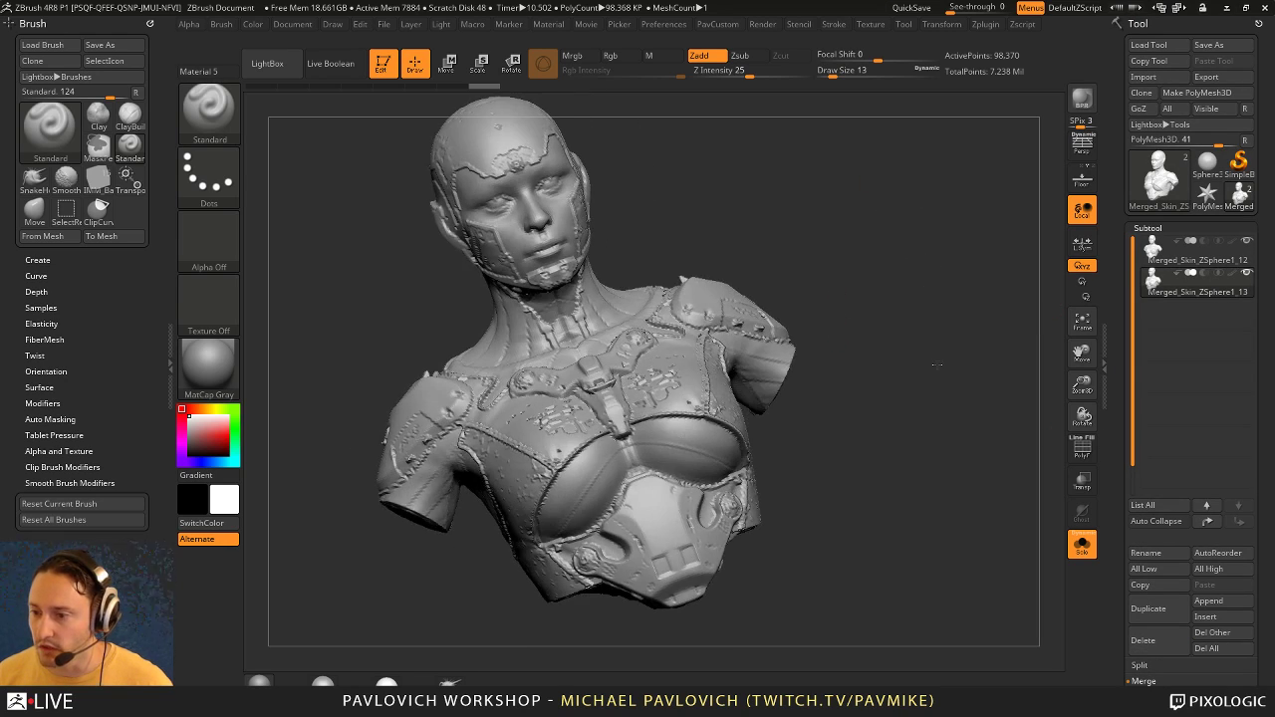
left_click(1143, 640)
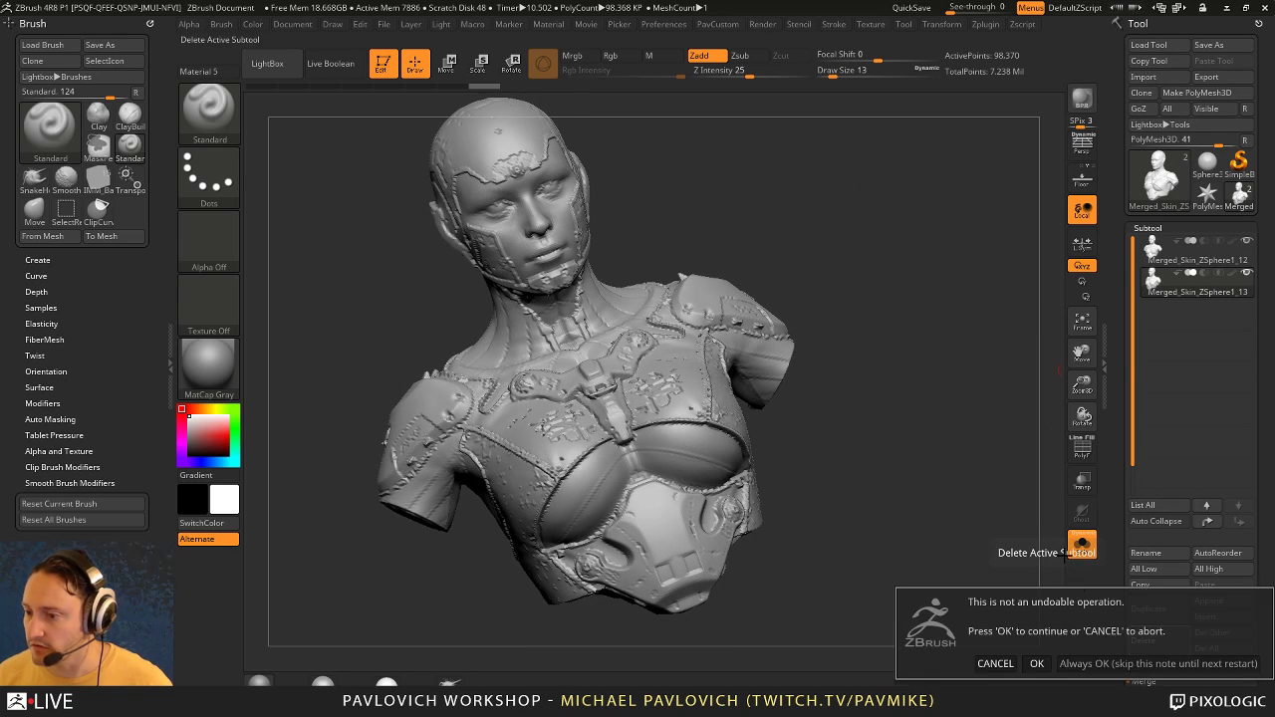
left_click(1097, 666)
left_click_drag(945, 376, 991, 381)
Step: Mirror and weld the high-poly bust in preparation for remeshing
left_click_drag(1124, 543, 1115, 398)
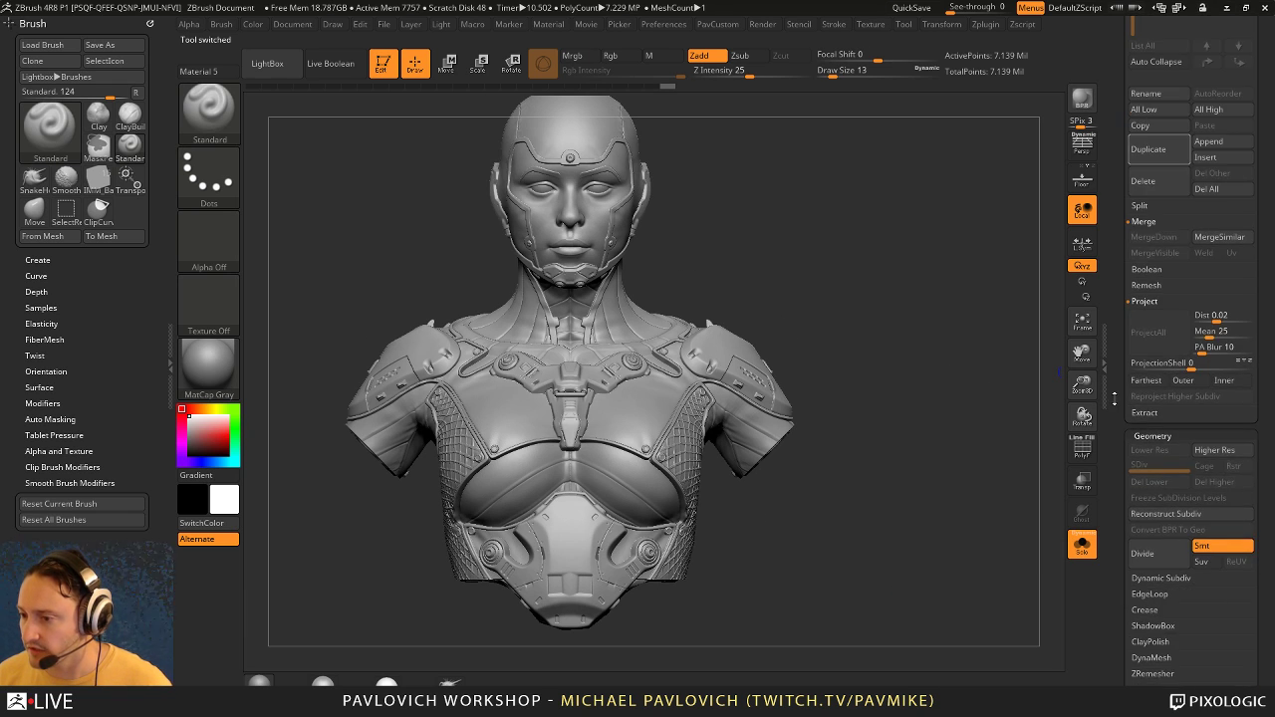
left_click(1146, 288)
left_click_drag(1146, 289, 1142, 449)
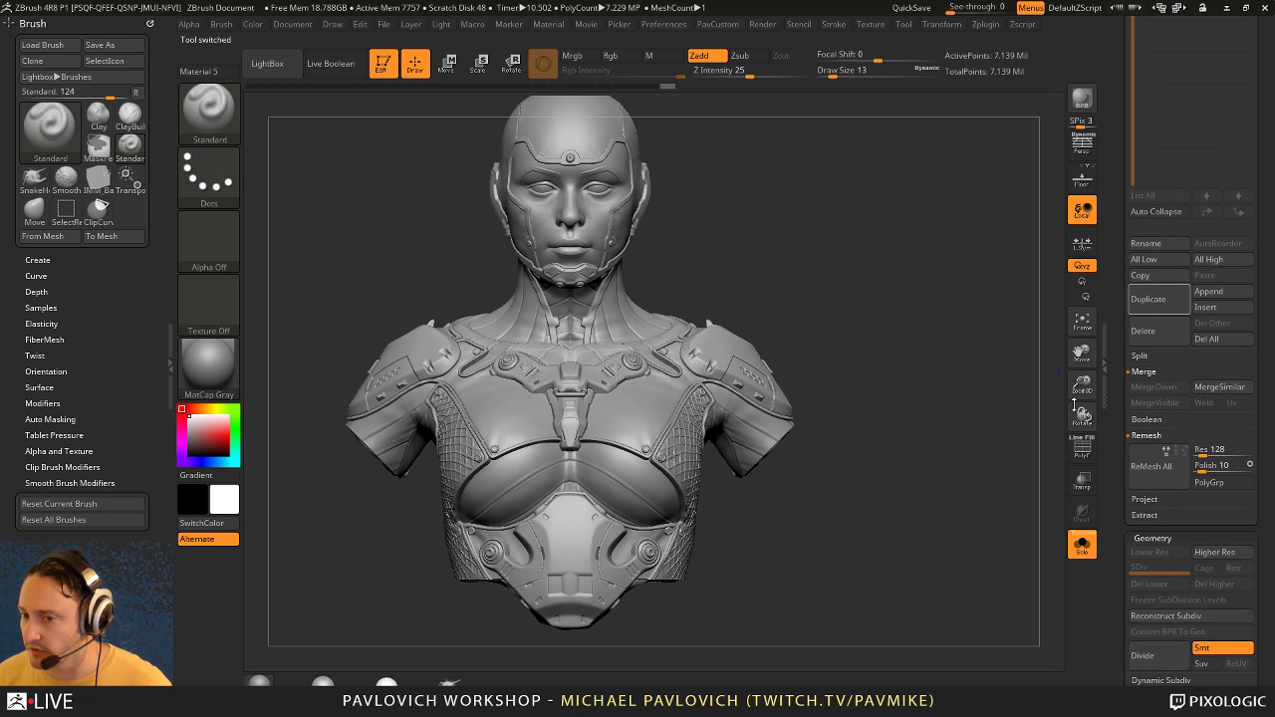
mouse_move(948, 354)
left_mouse_down()
mouse_move(840, 345)
mouse_move(1081, 345)
mouse_move(942, 353)
left_mouse_up()
key("2")
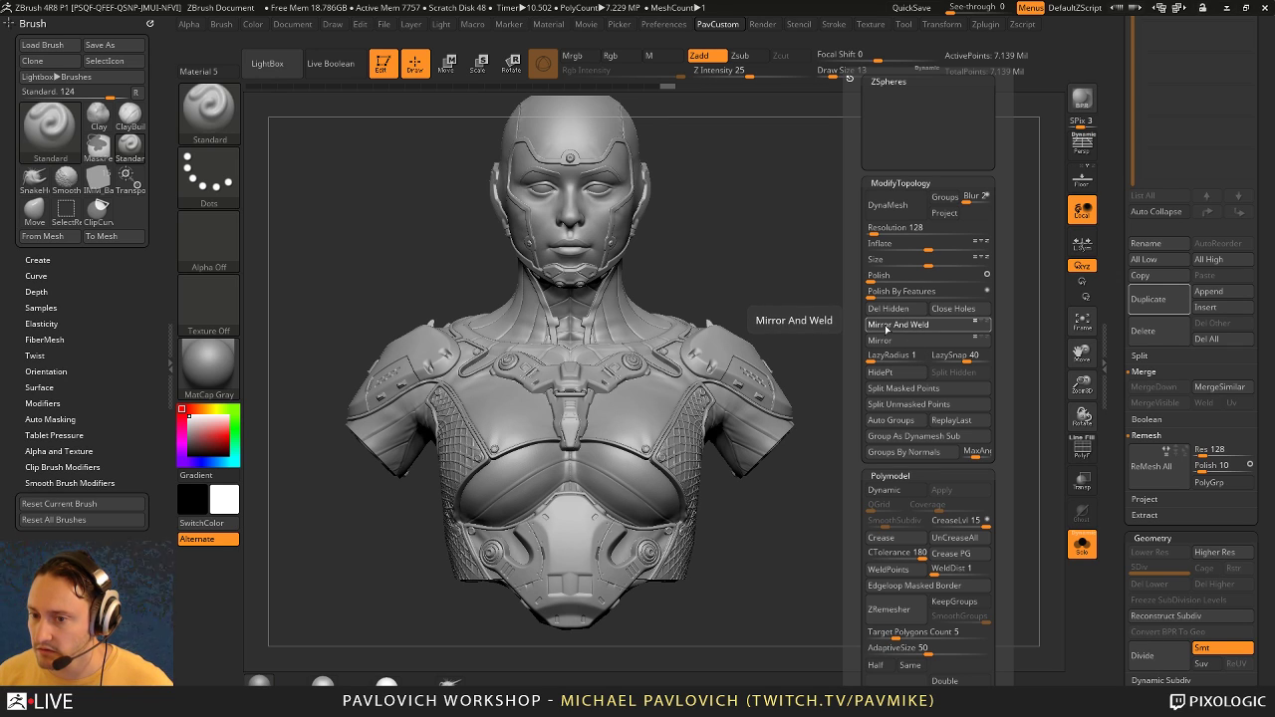
left_click(790, 315)
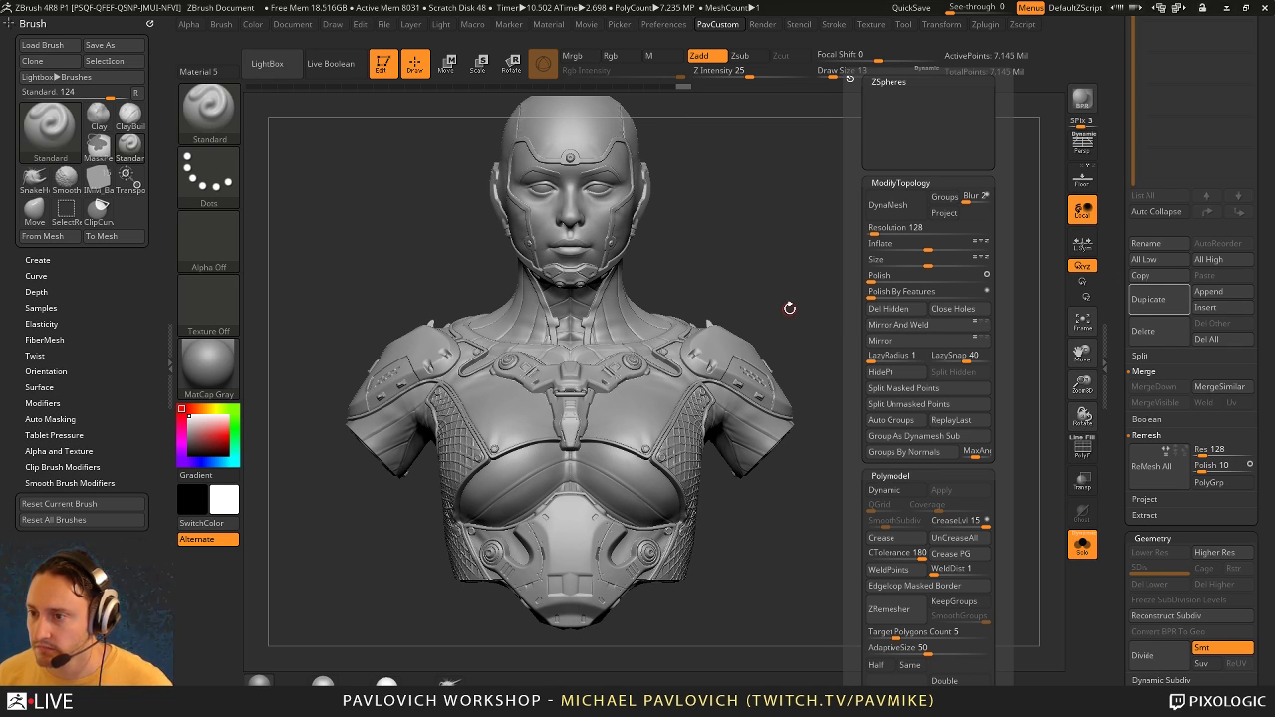
left_click_drag(917, 283, 977, 319)
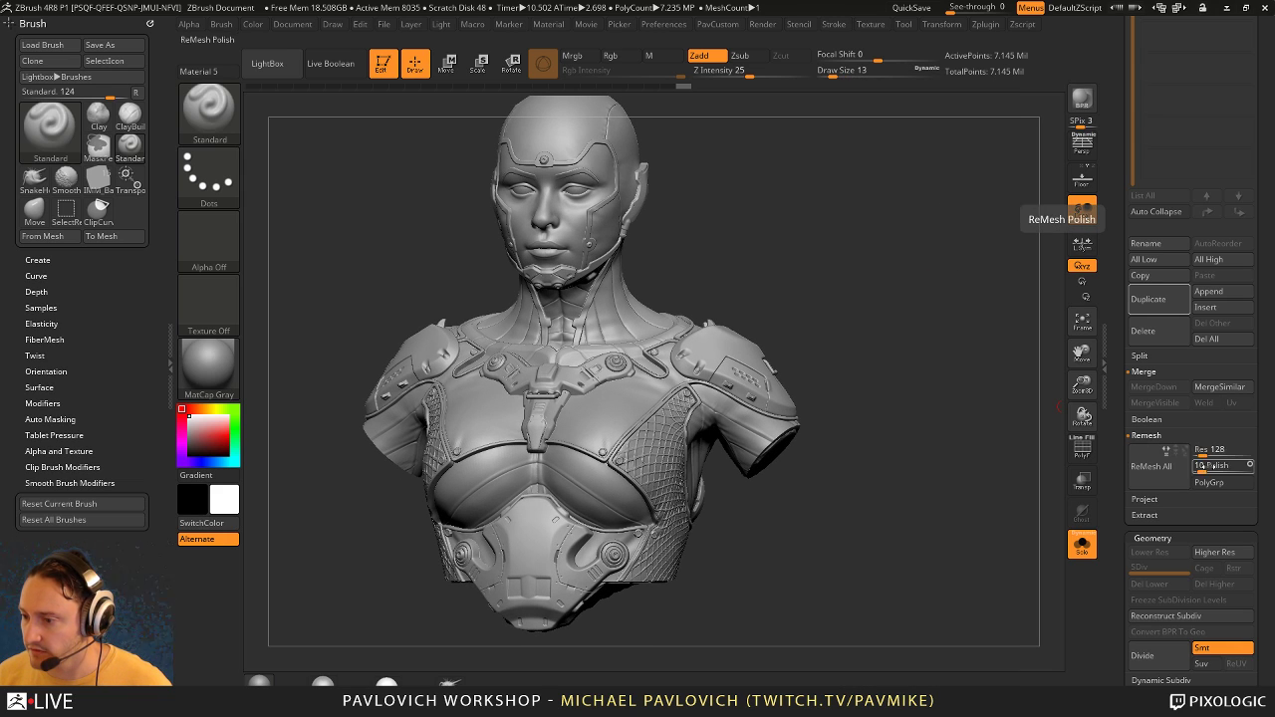
Step: Remesh the bust at resolution 128 with Polish 1 and select the new skin subtool
left_click(1204, 472)
type("1")
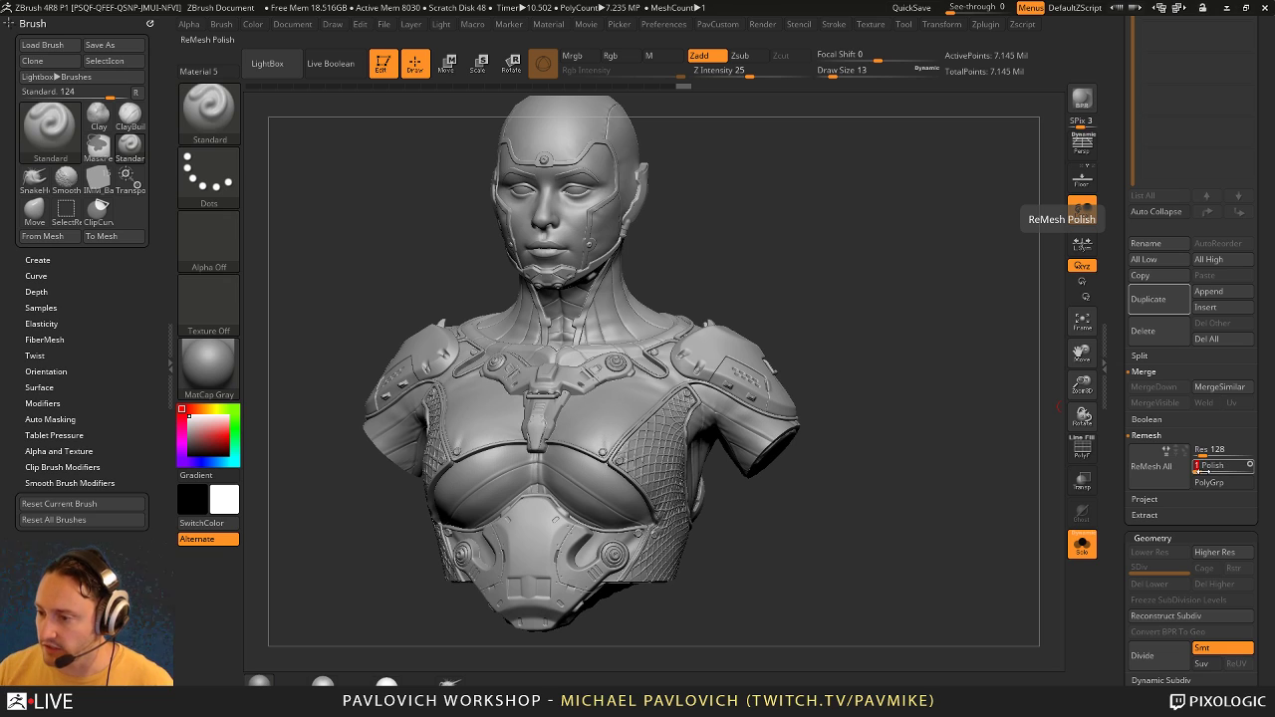
key("Return")
left_click(1170, 479)
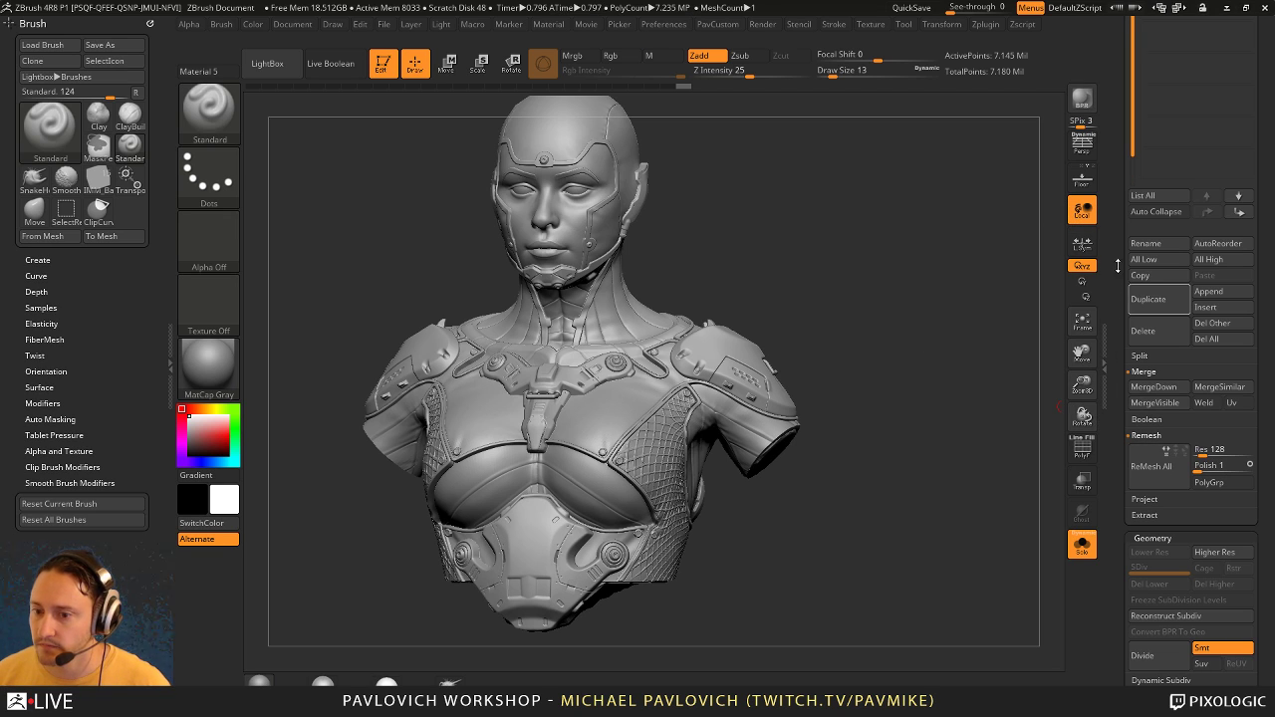
left_click_drag(1118, 266, 1120, 470)
left_click(1174, 292)
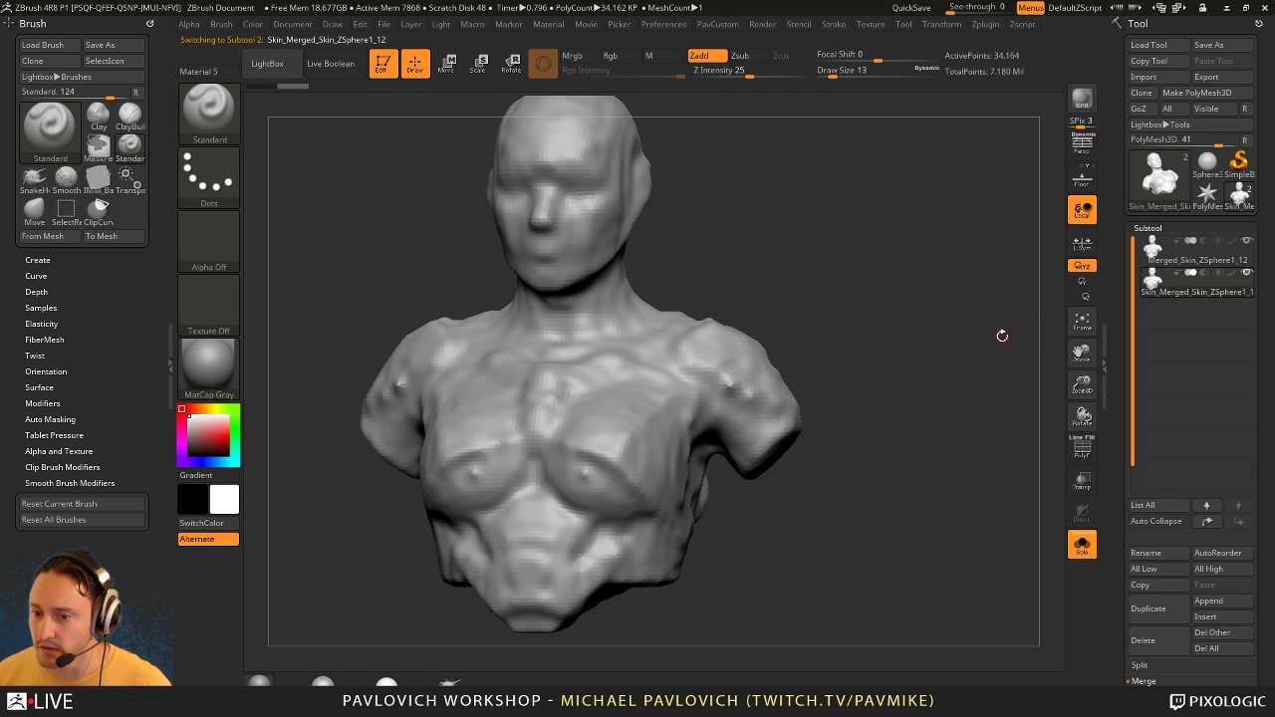
left_click_drag(1002, 336, 975, 392)
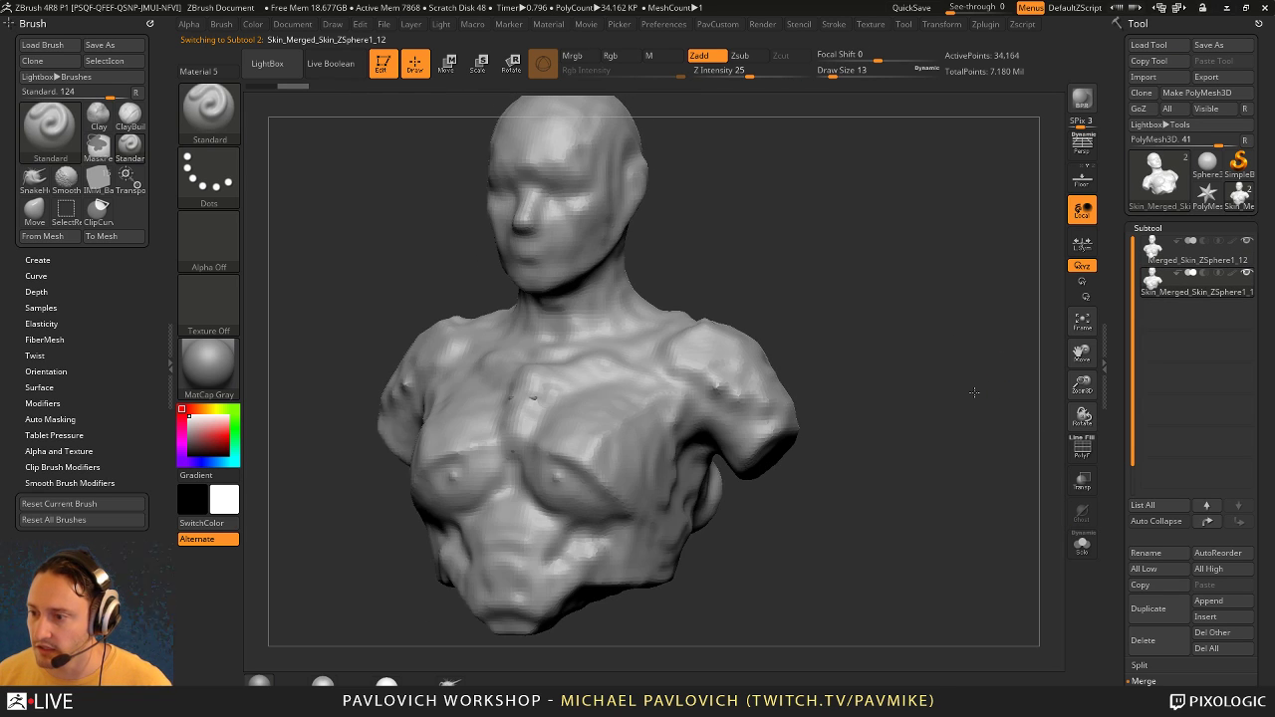
Step: Project the original bust's detail onto the remeshed skin and isolate the skin to check its surface
key("2")
left_click(940, 665)
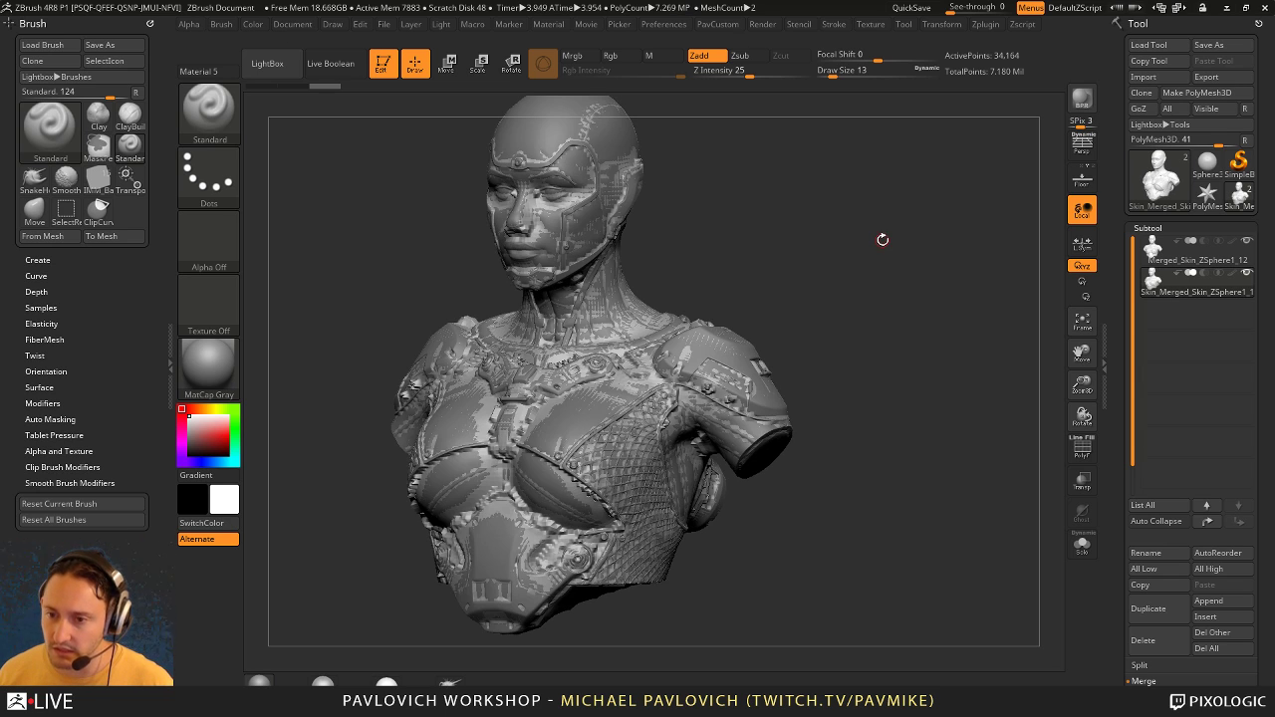
left_click_drag(876, 255, 1060, 413)
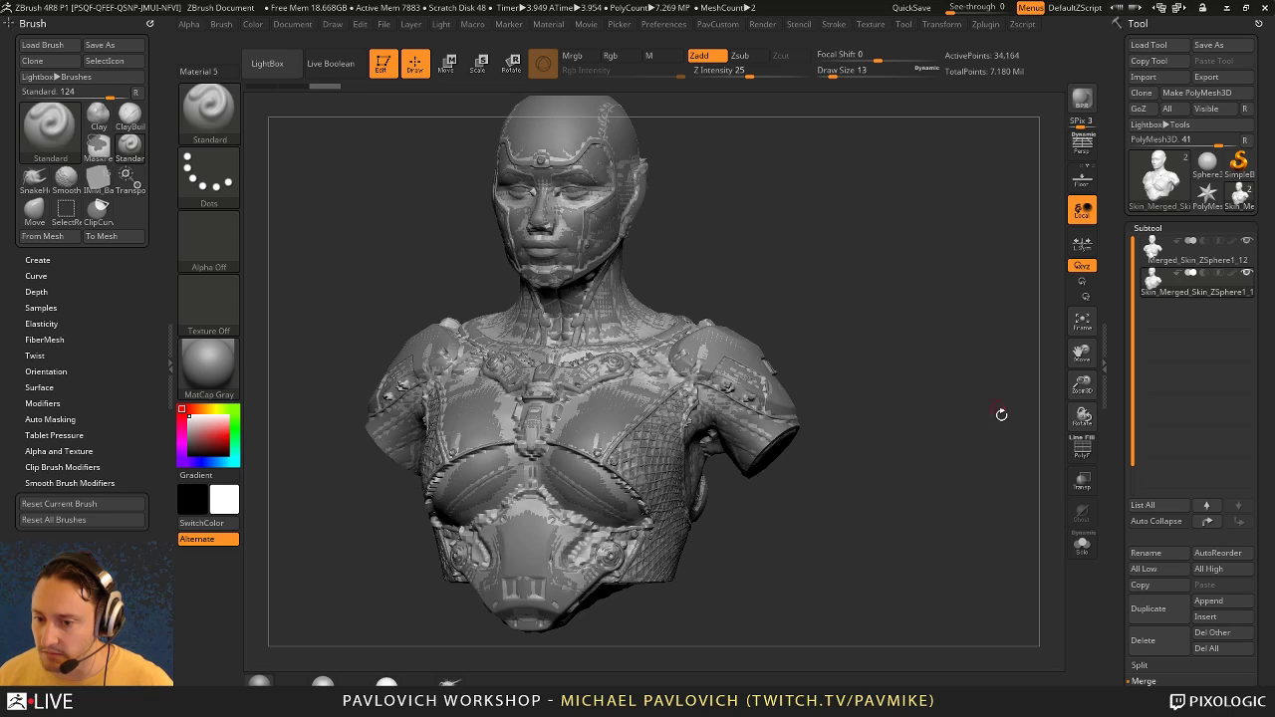
left_click(1082, 450)
left_click(1082, 450)
left_click(1082, 545)
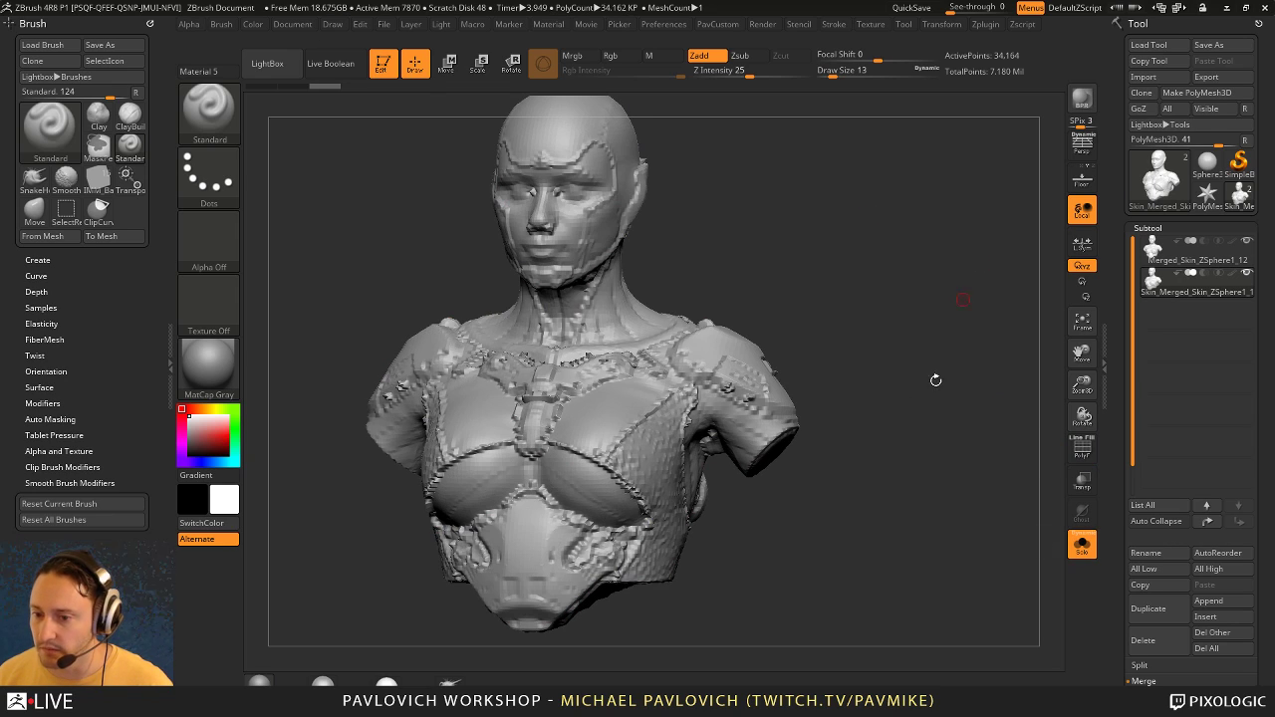
left_click_drag(881, 261, 858, 275)
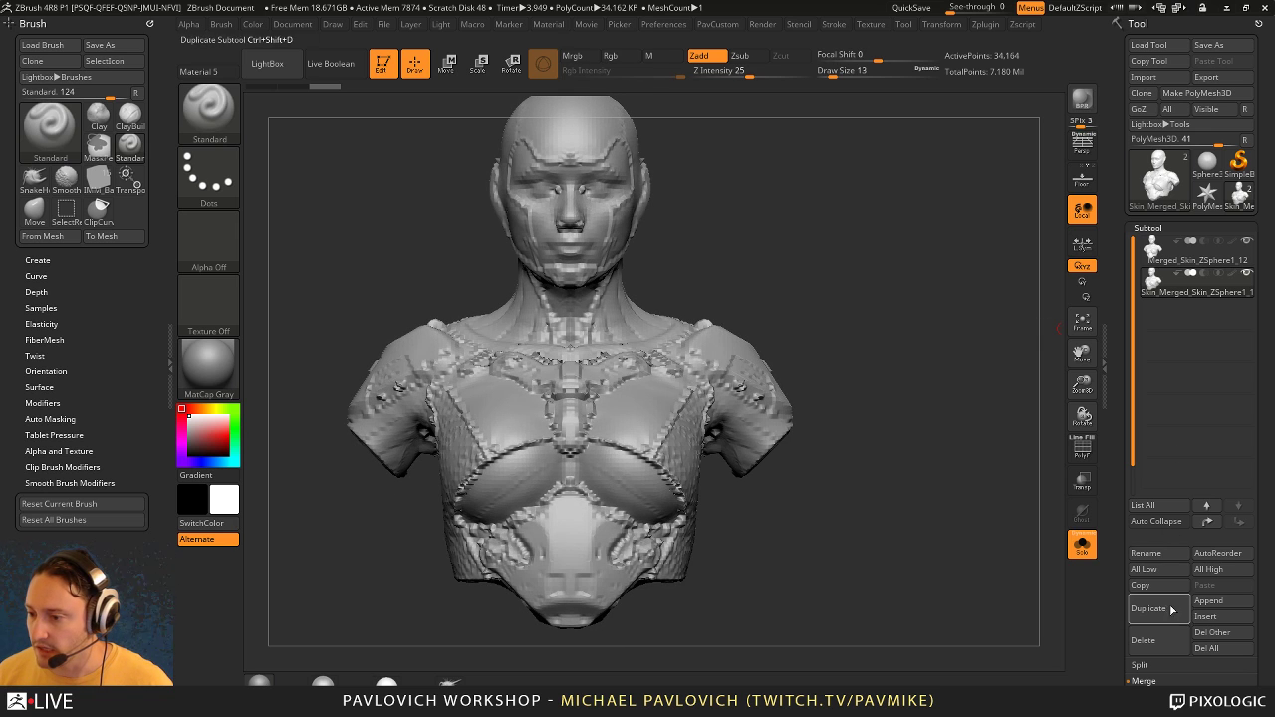
Step: Delete the remeshed skin subtool and keep only the original merged bust
left_click(1143, 640)
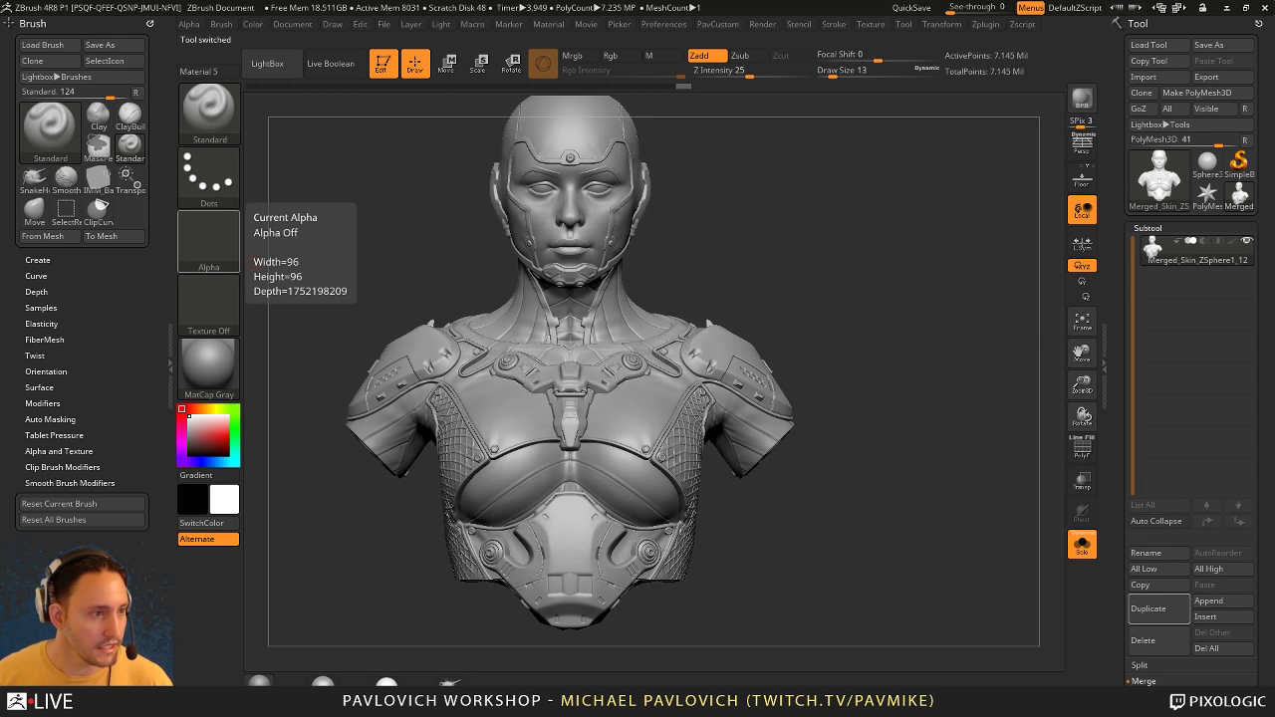
Step: Switch to the browser and look through the ZBrush 4R8 Beta Testing Gallery thread for the posts on merging, decimating and unifying a printable model
left_click_drag(904, 141, 735, 30)
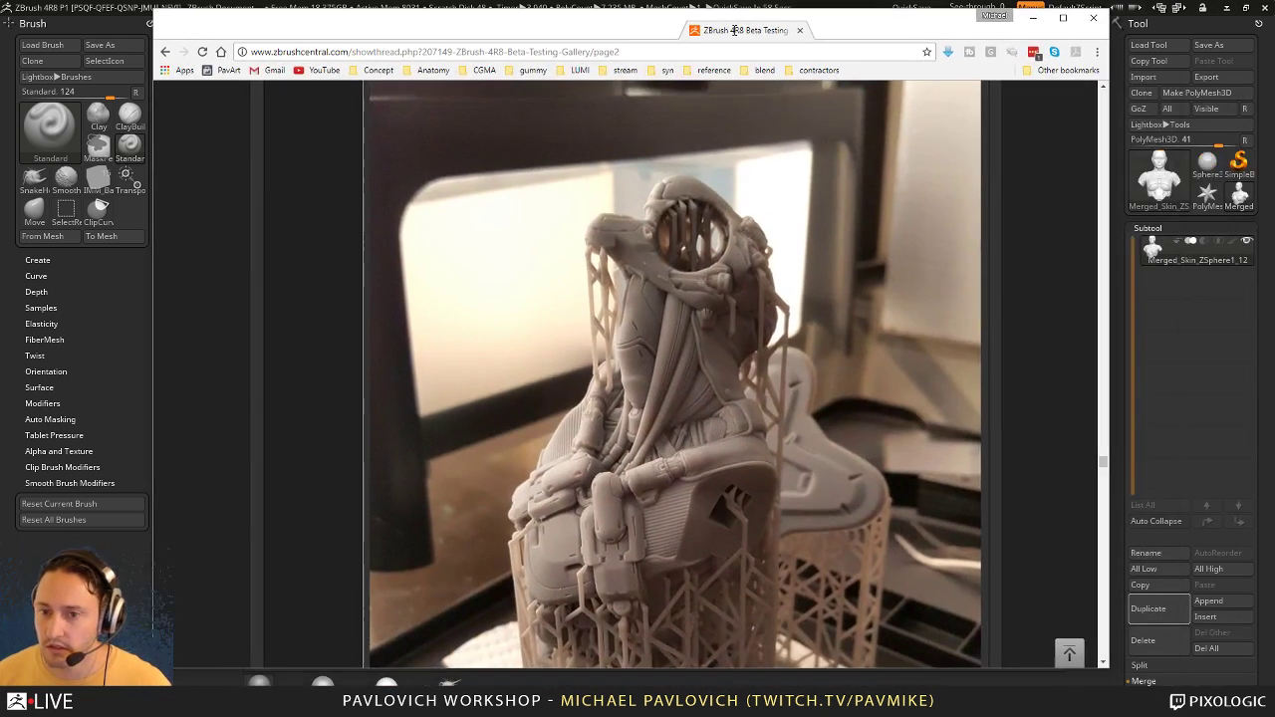
scroll(484, 257, "up", 5)
scroll(481, 257, "up", 10)
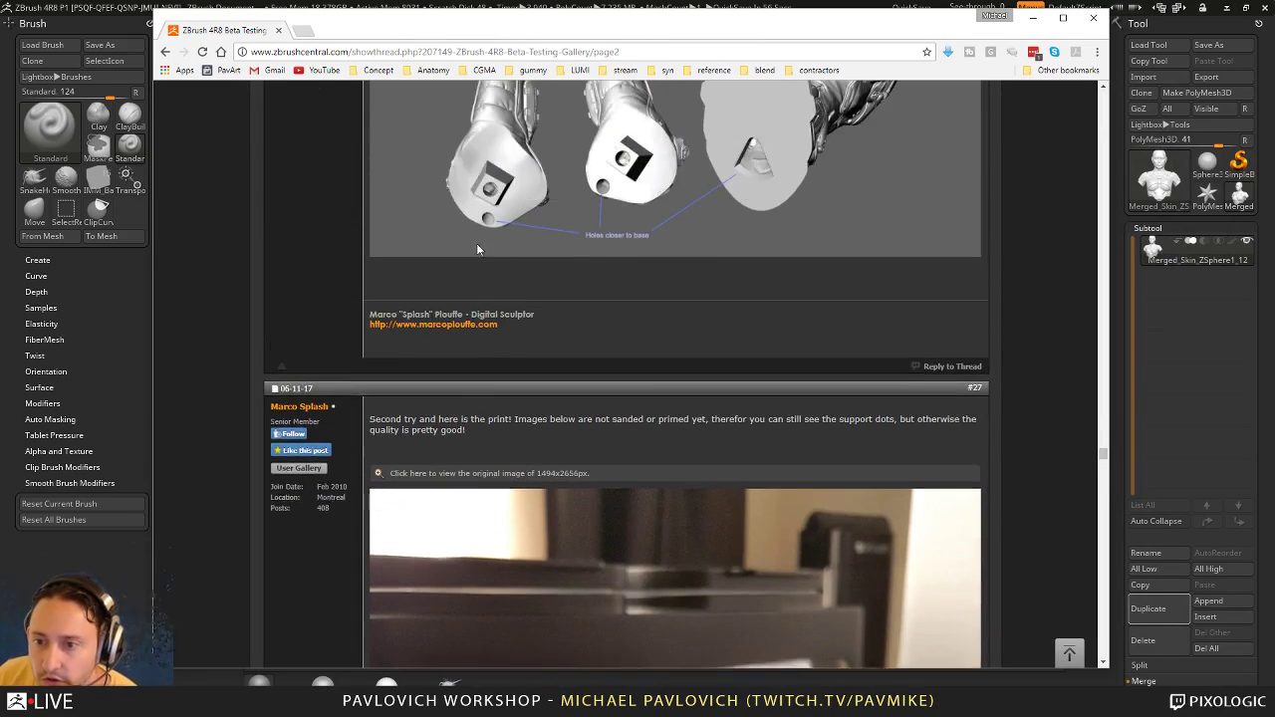
scroll(477, 247, "up", 10)
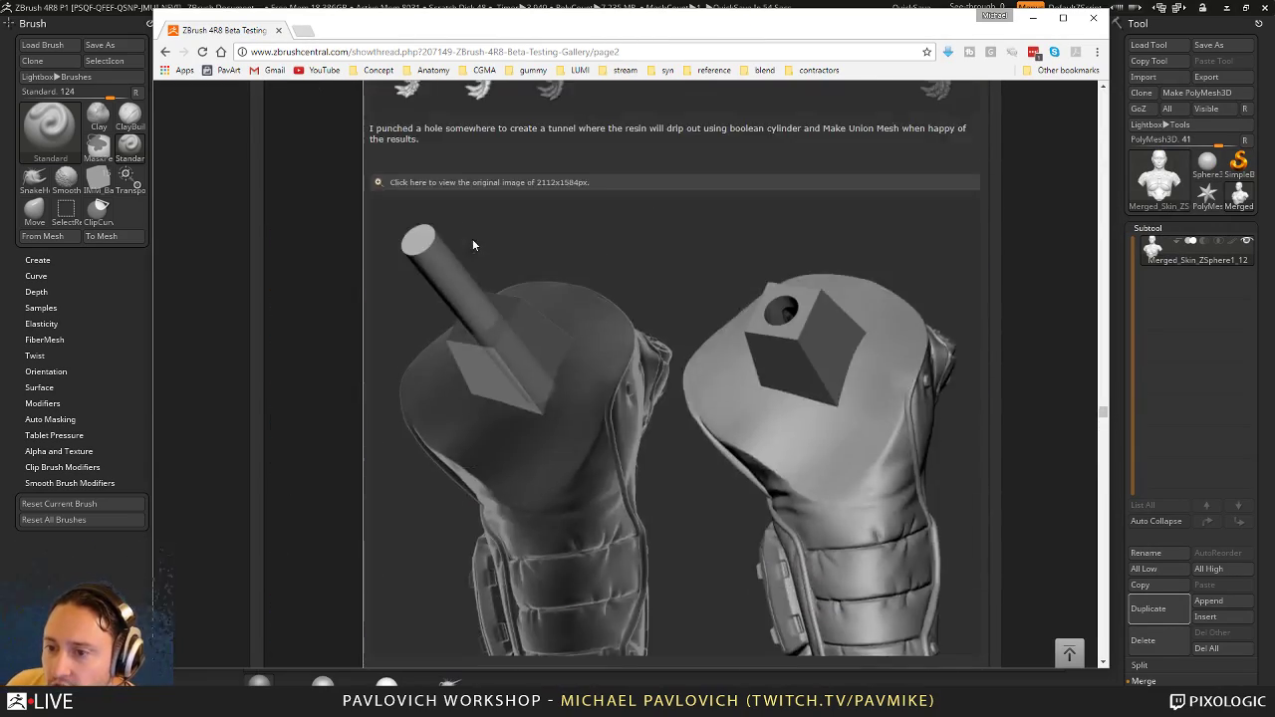
scroll(462, 232, "up", 10)
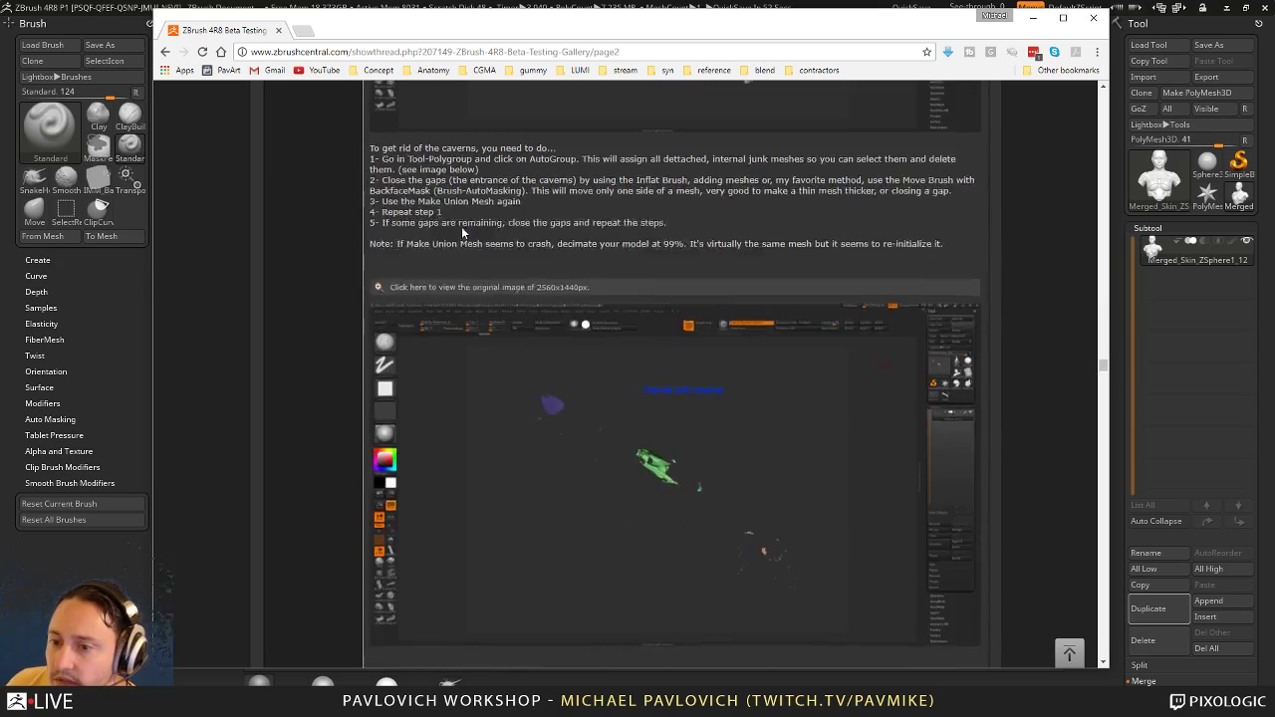
scroll(461, 232, "down", 10)
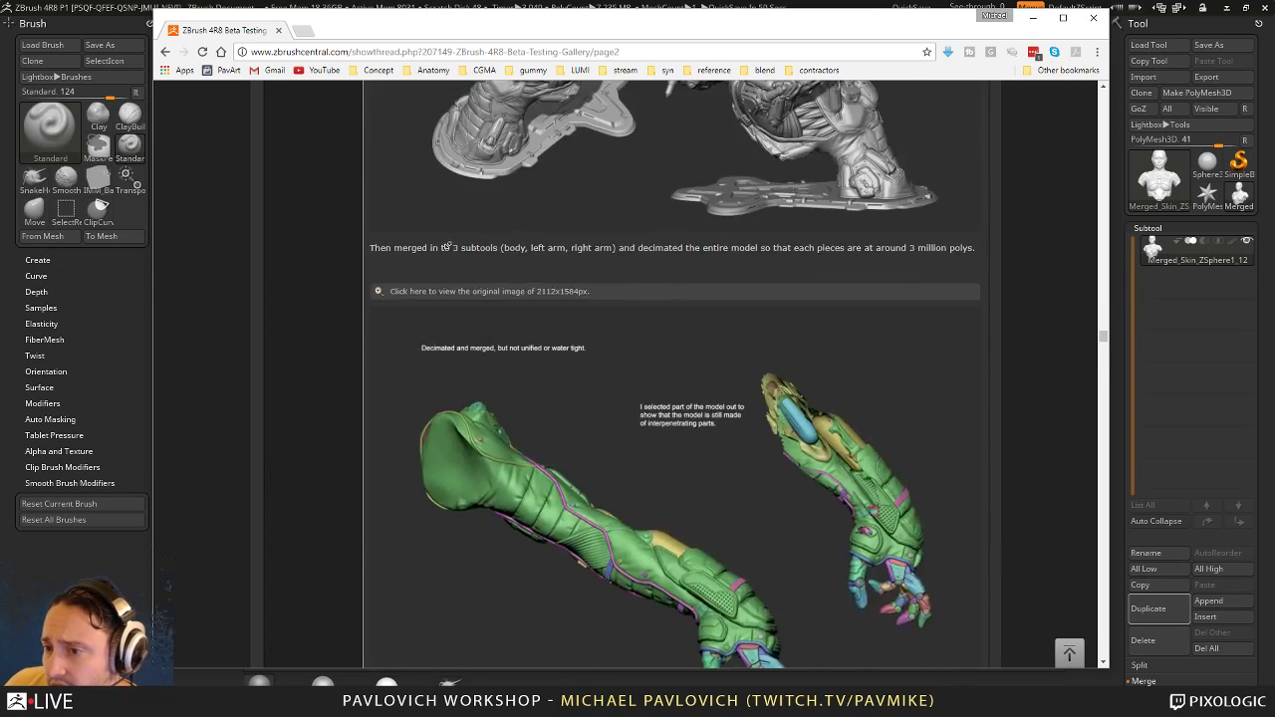
scroll(367, 278, "down", 5)
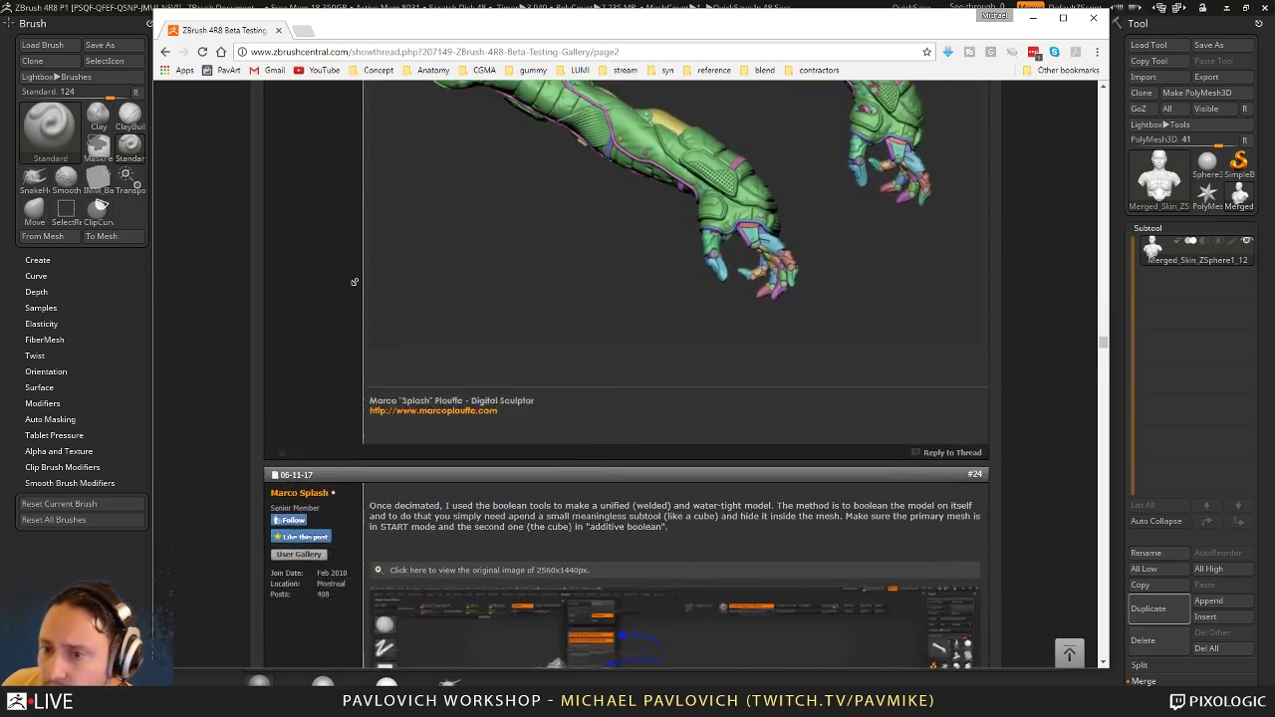
scroll(455, 323, "down", 15)
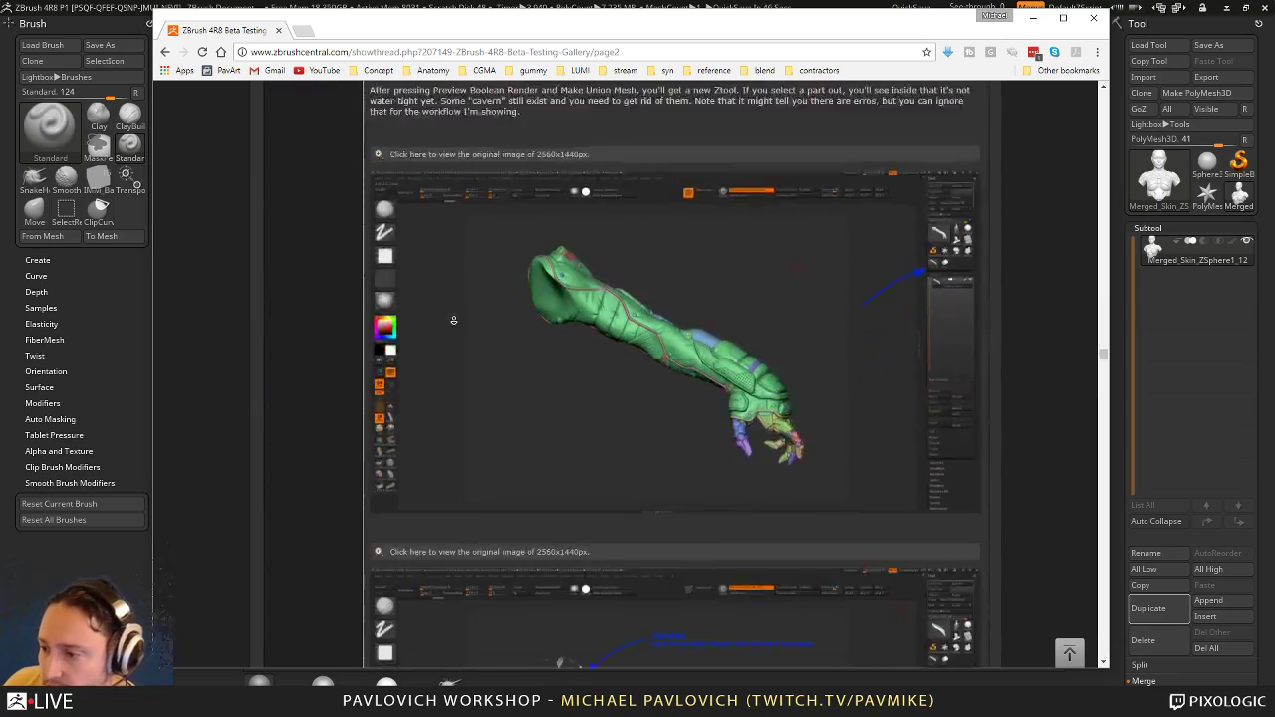
scroll(817, 461, "down", 3)
scroll(1033, 389, "up", 15)
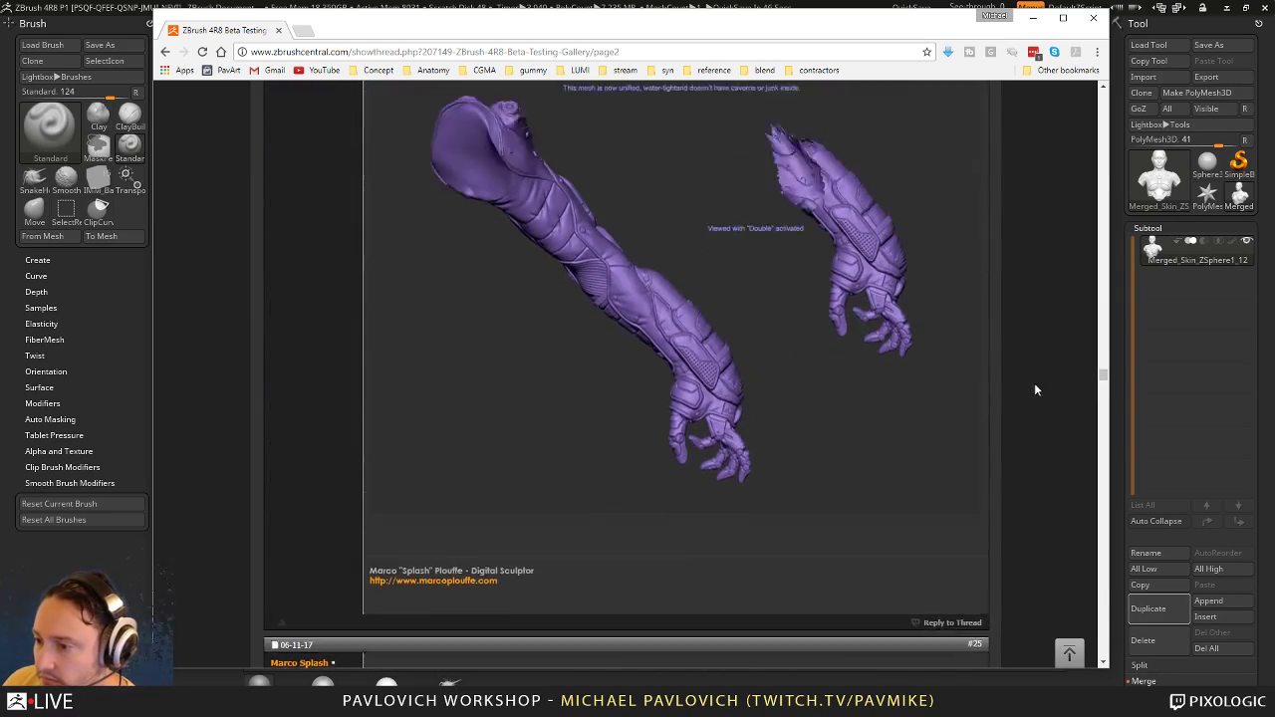
scroll(948, 395, "up", 10)
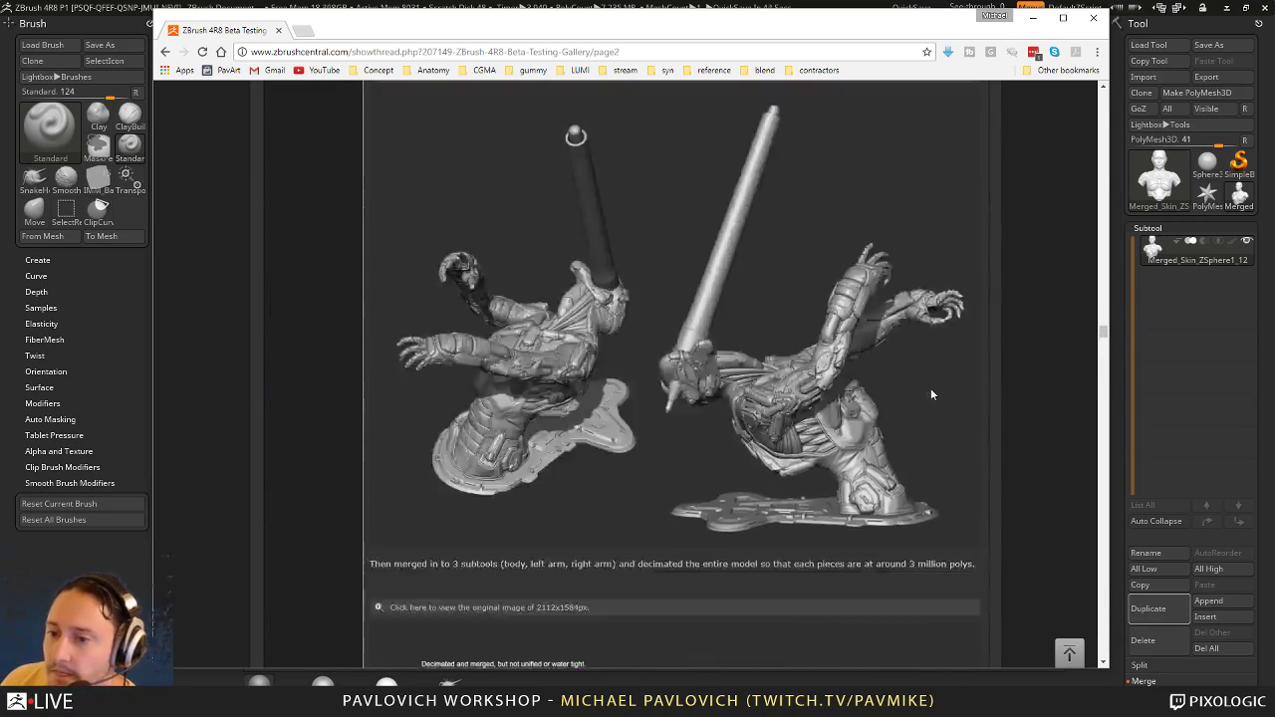
scroll(930, 388, "down", 5)
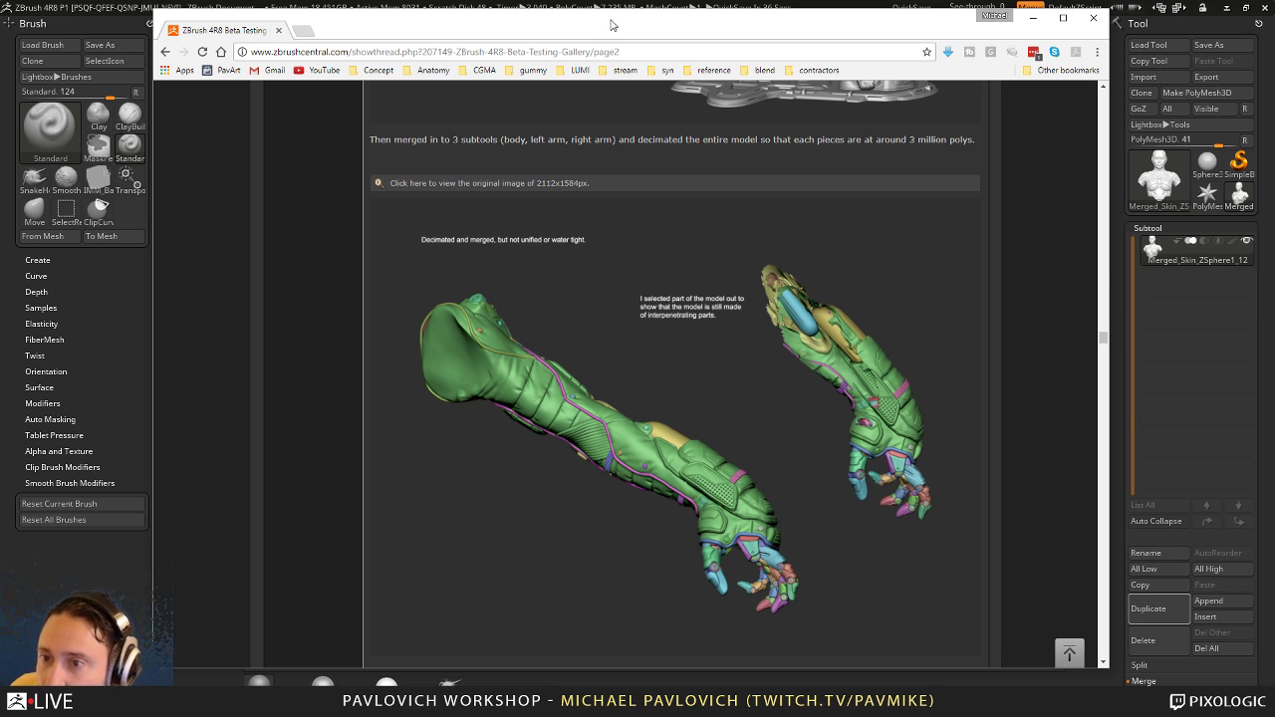
left_click_drag(613, 25, 0, 30)
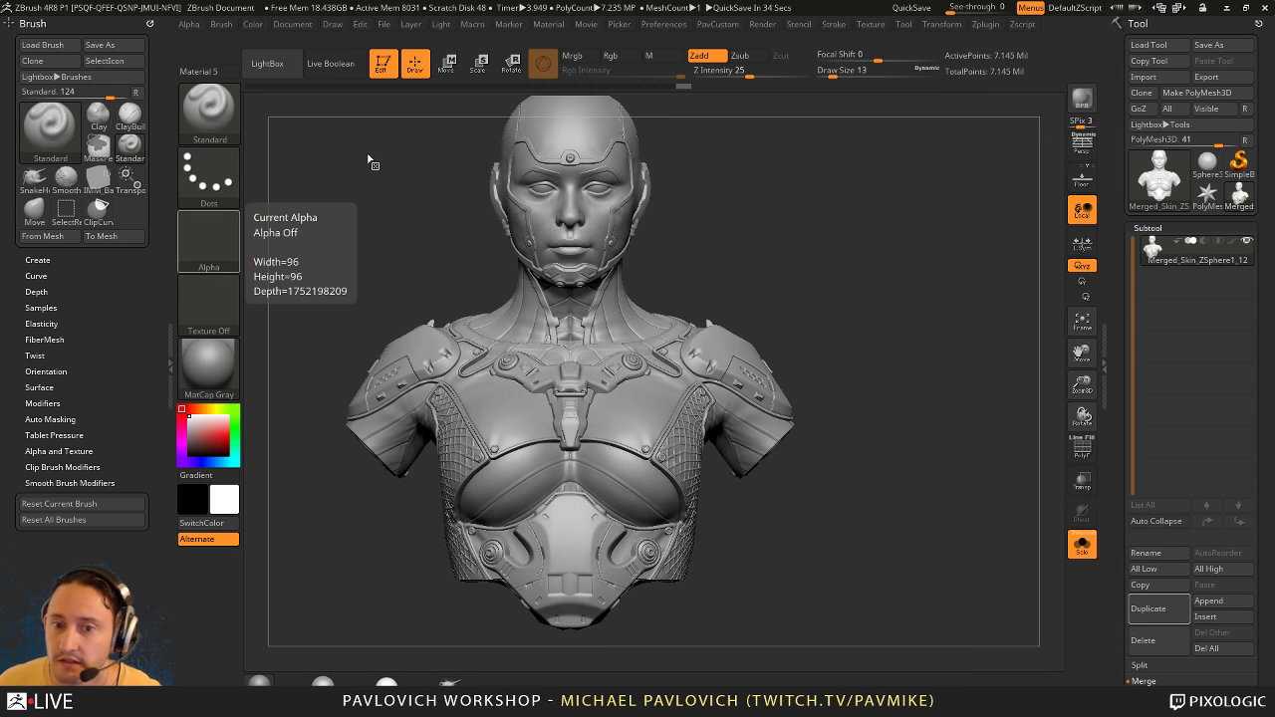
Step: Pre-process the merged bust with Decimation Master
left_click_drag(367, 159, 389, 162)
left_click(149, 23)
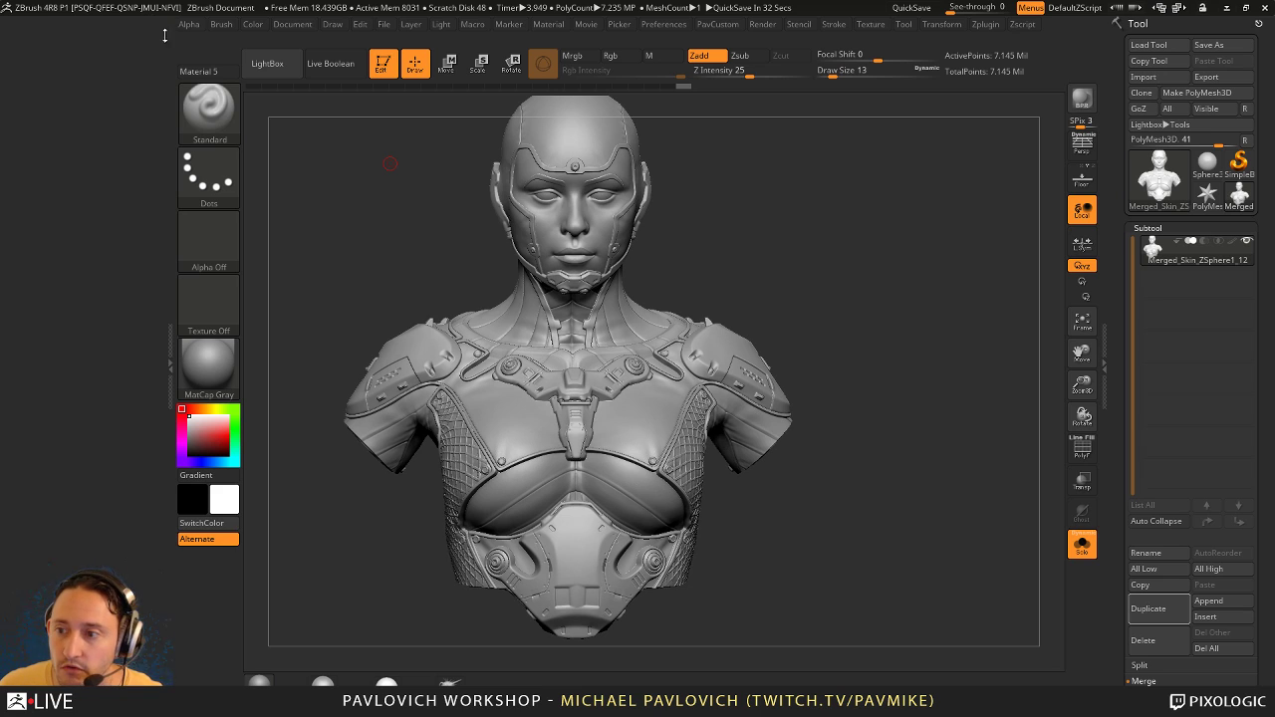
left_click(986, 26)
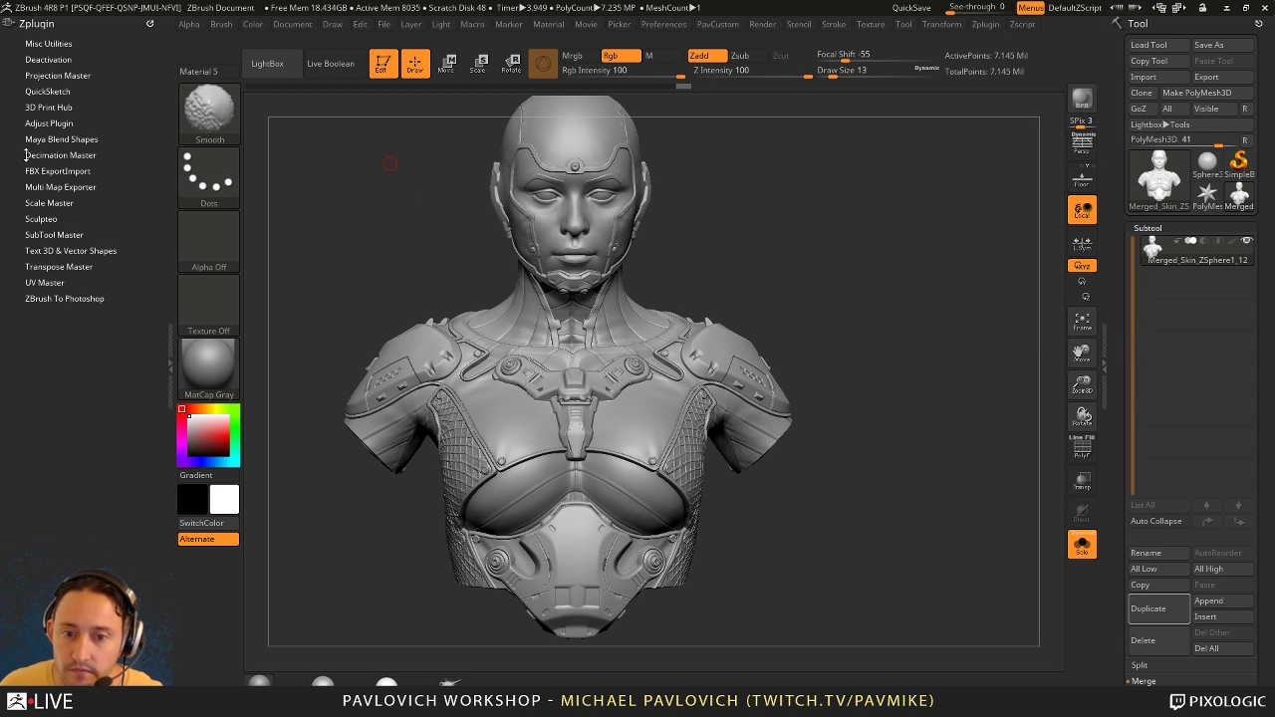
left_click(40, 154)
left_click(77, 282)
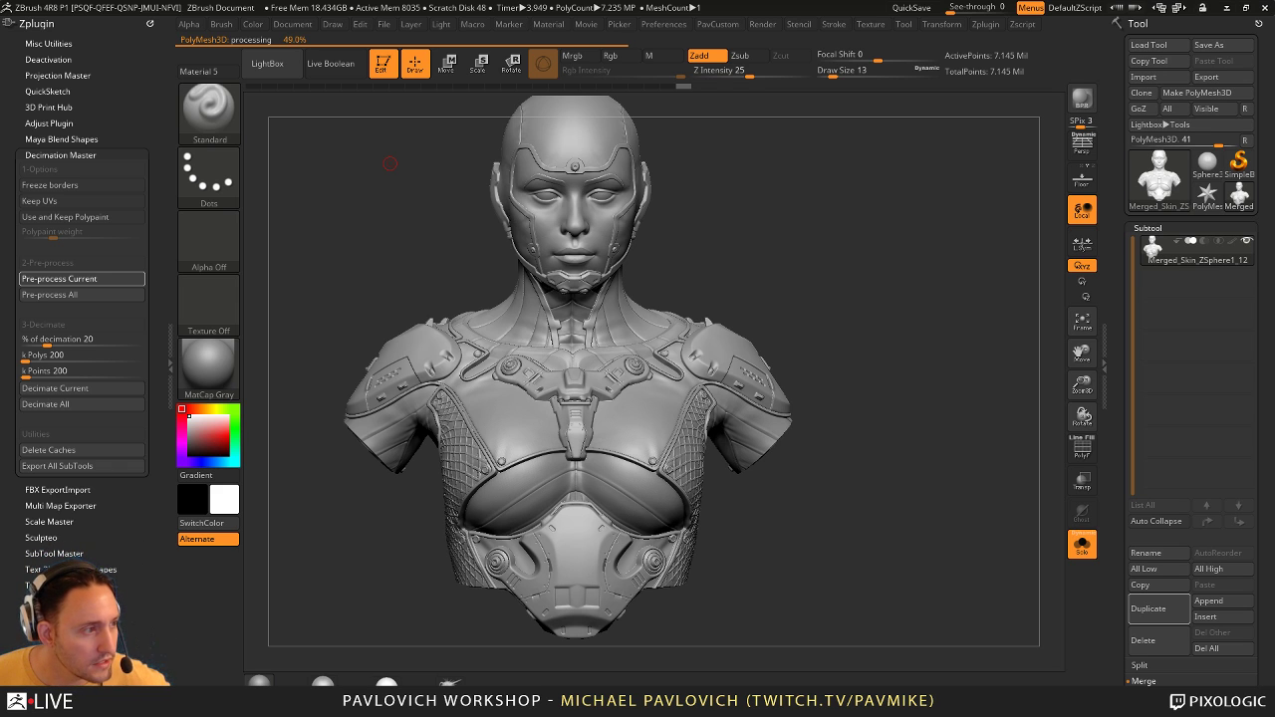
Step: Return to the forum thread in the browser and read post #24 on making a unified, water-tight model with booleans and removing internal caverns
left_click_drag(1274, 149, 519, 56)
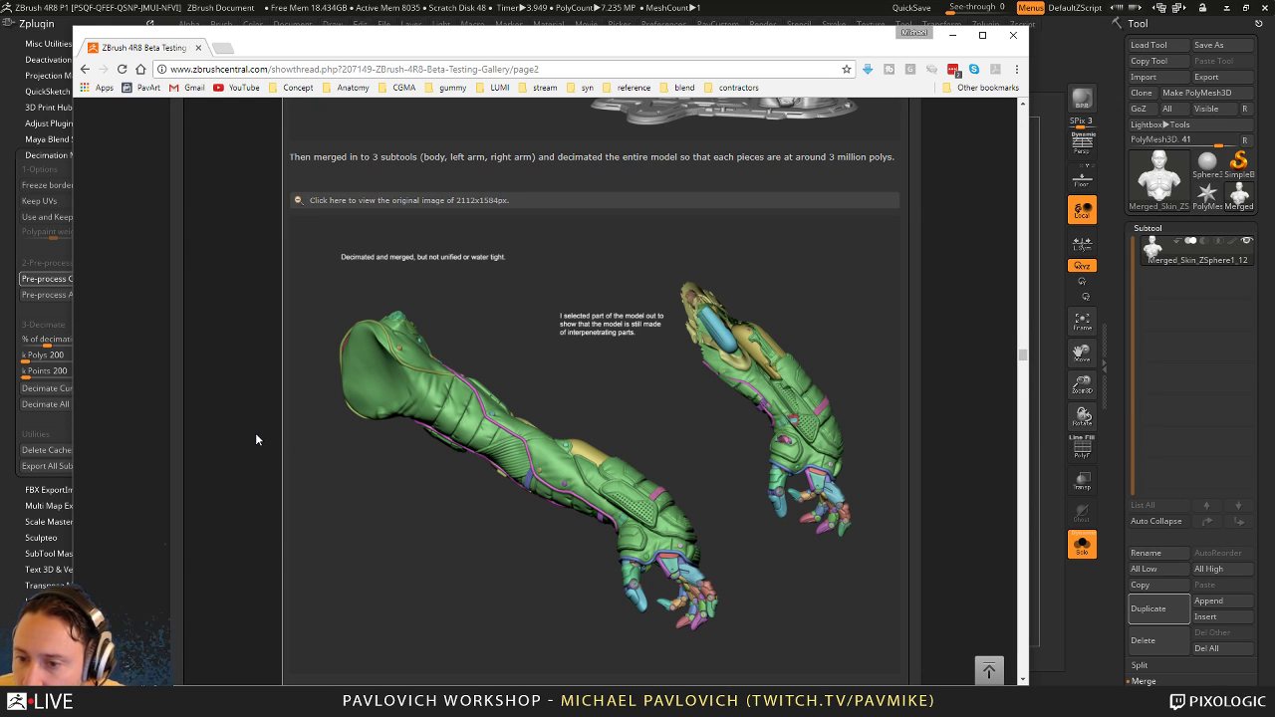
scroll(255, 439, "down", 1)
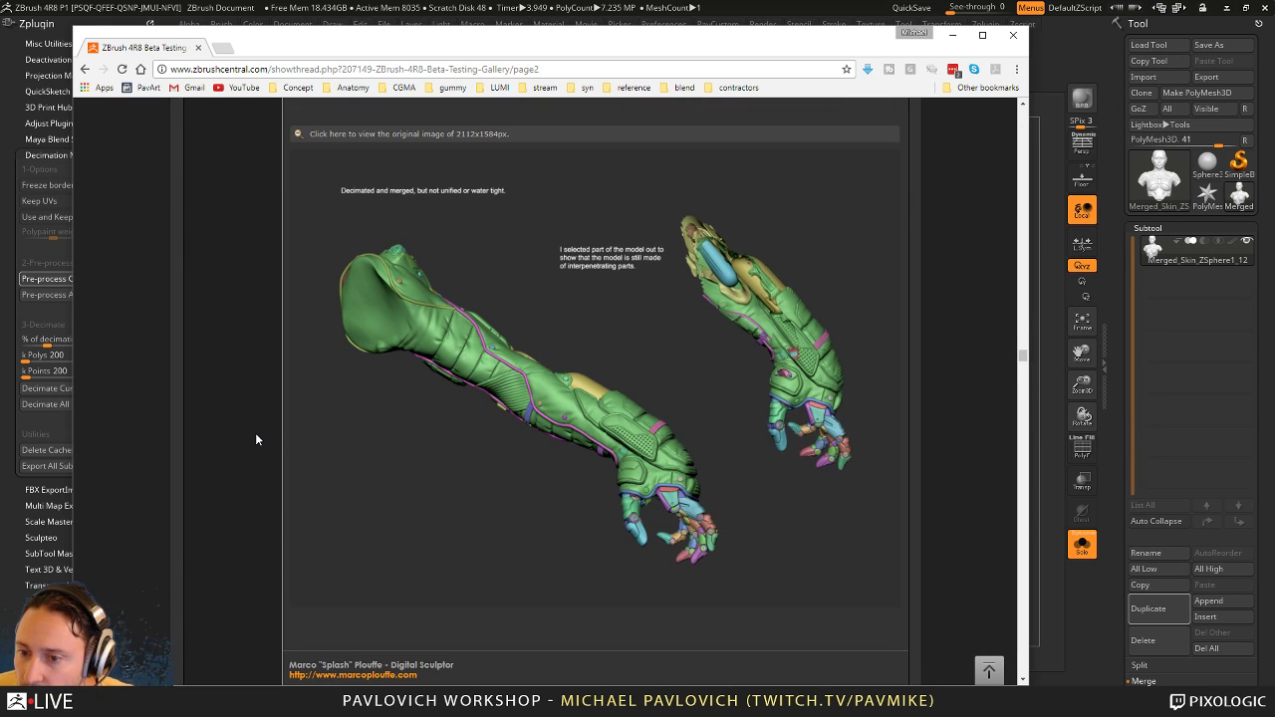
scroll(257, 435, "down", 6)
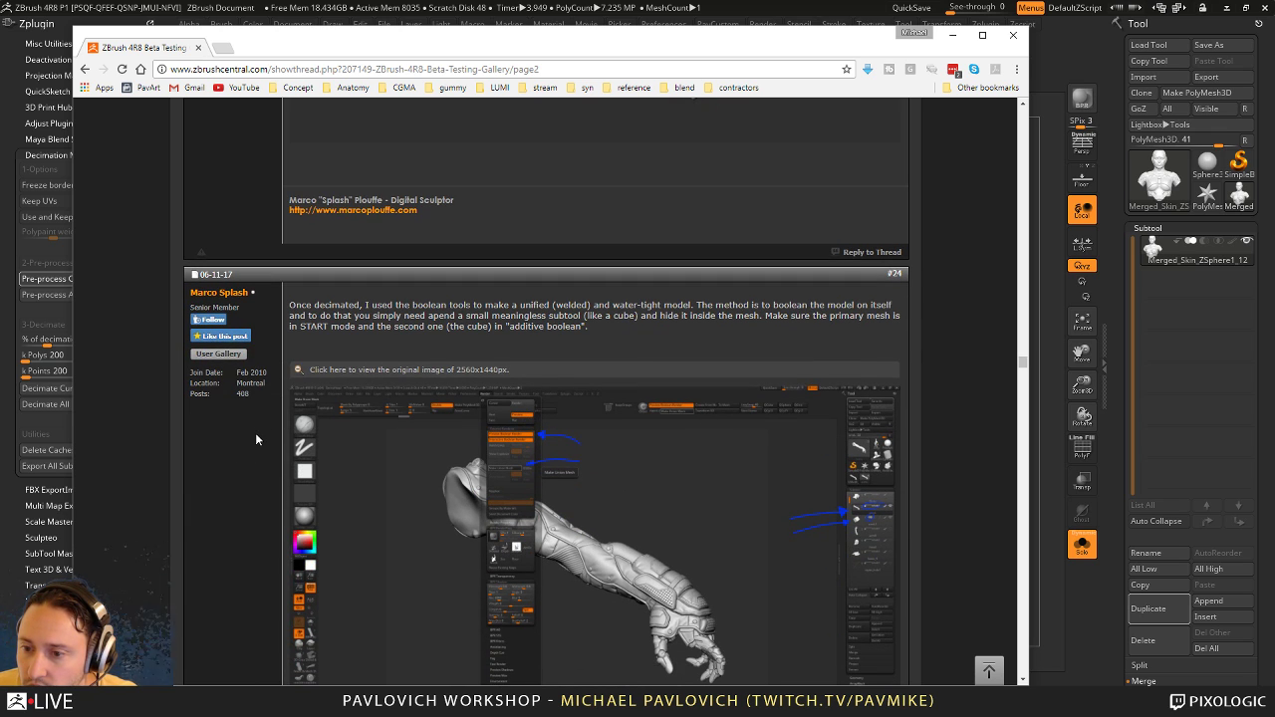
scroll(255, 440, "down", 1)
scroll(255, 439, "down", 1)
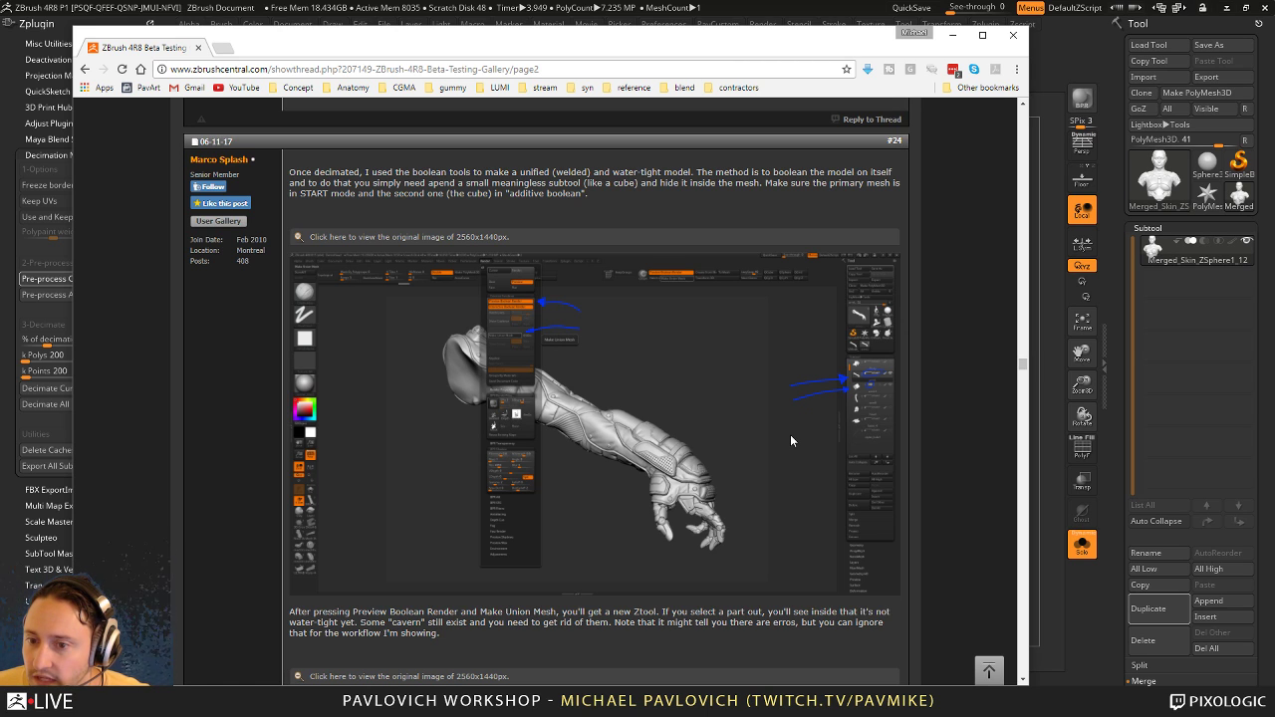
scroll(790, 440, "down", 3)
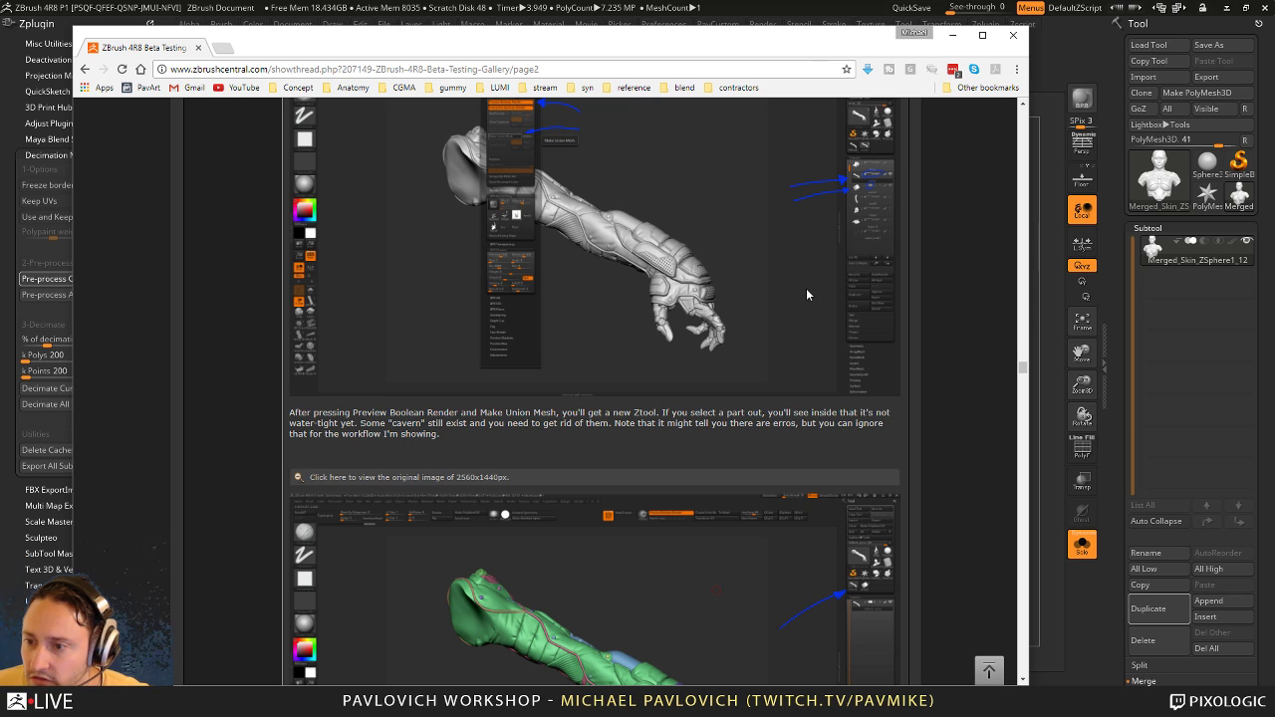
scroll(802, 288, "down", 2)
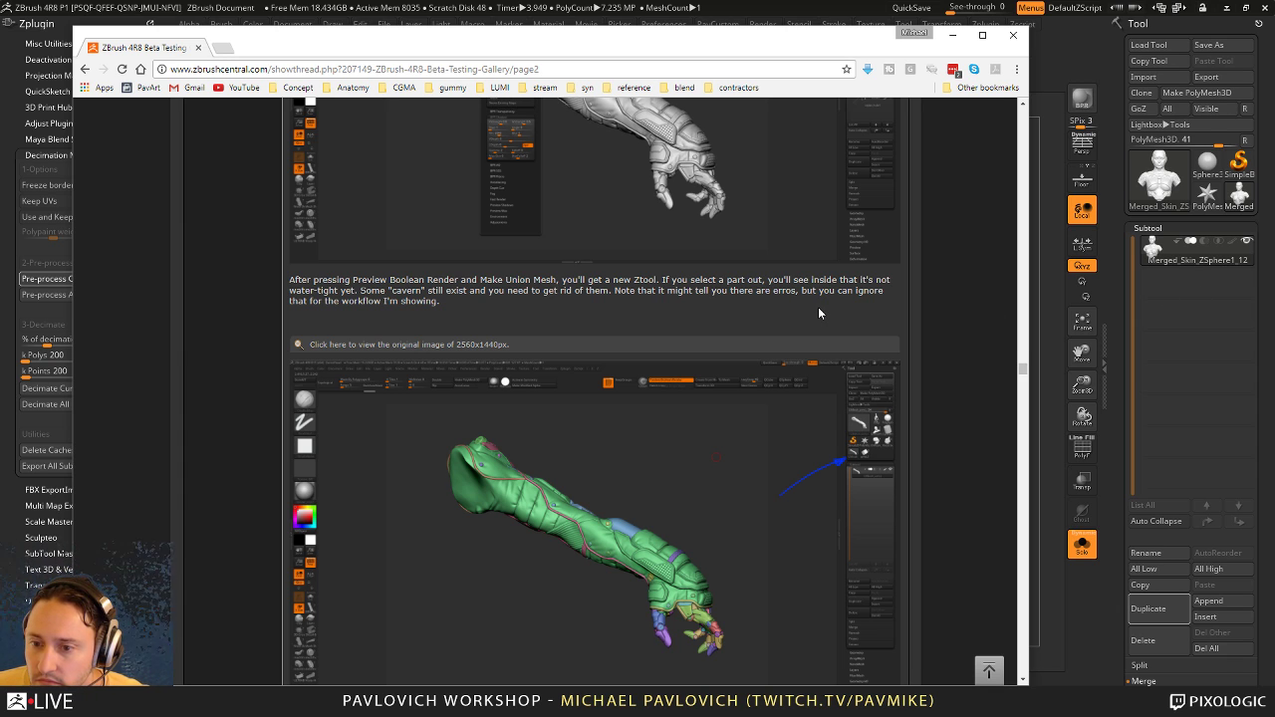
scroll(819, 313, "down", 9)
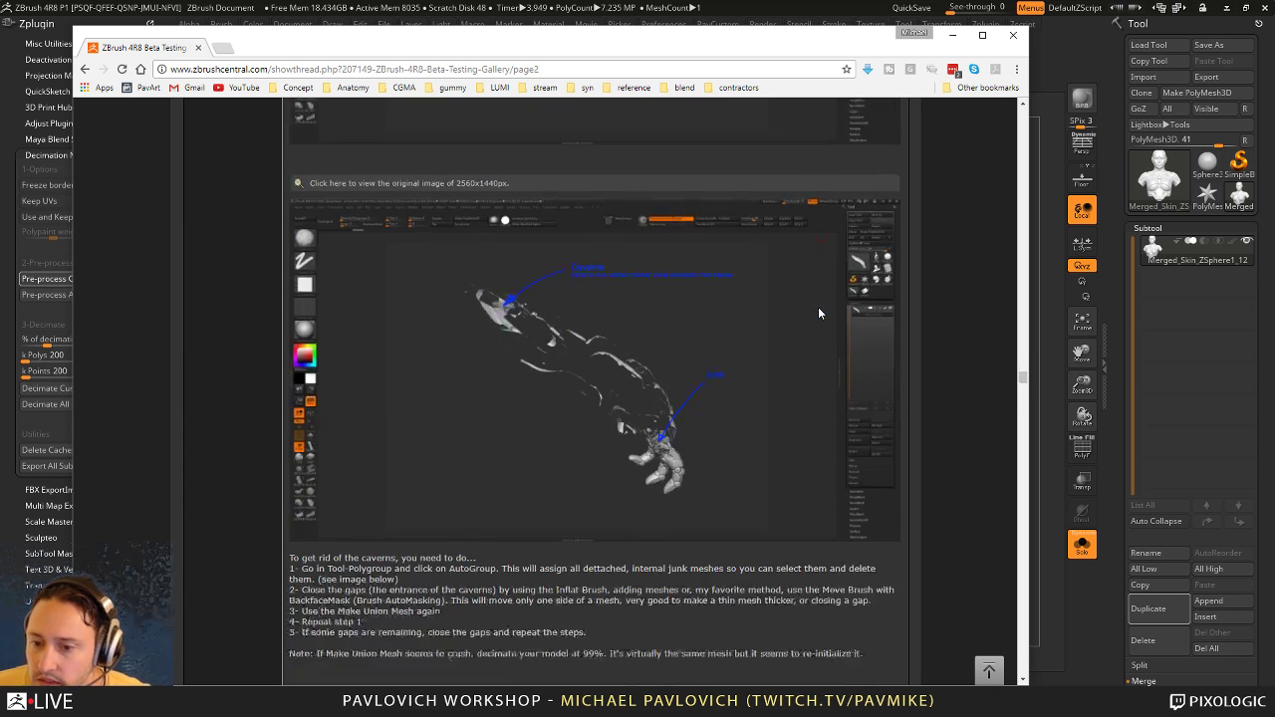
scroll(819, 313, "down", 8)
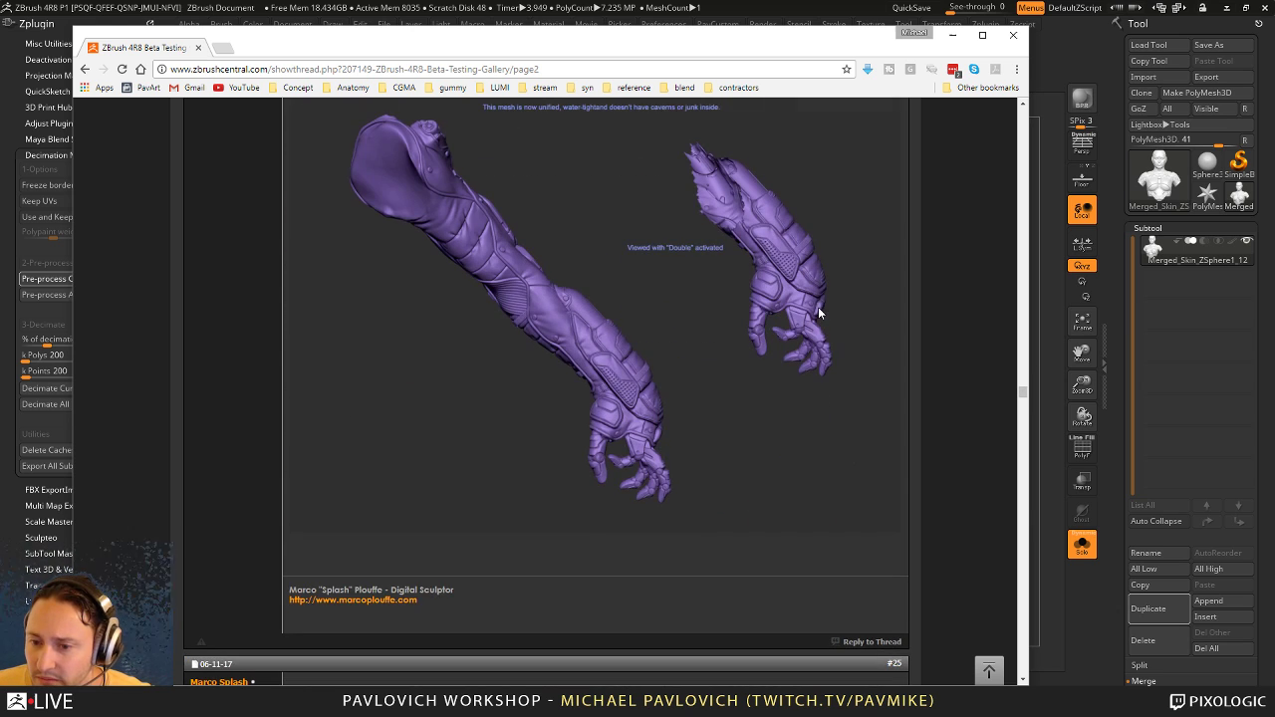
left_click_drag(601, 48, 0, 84)
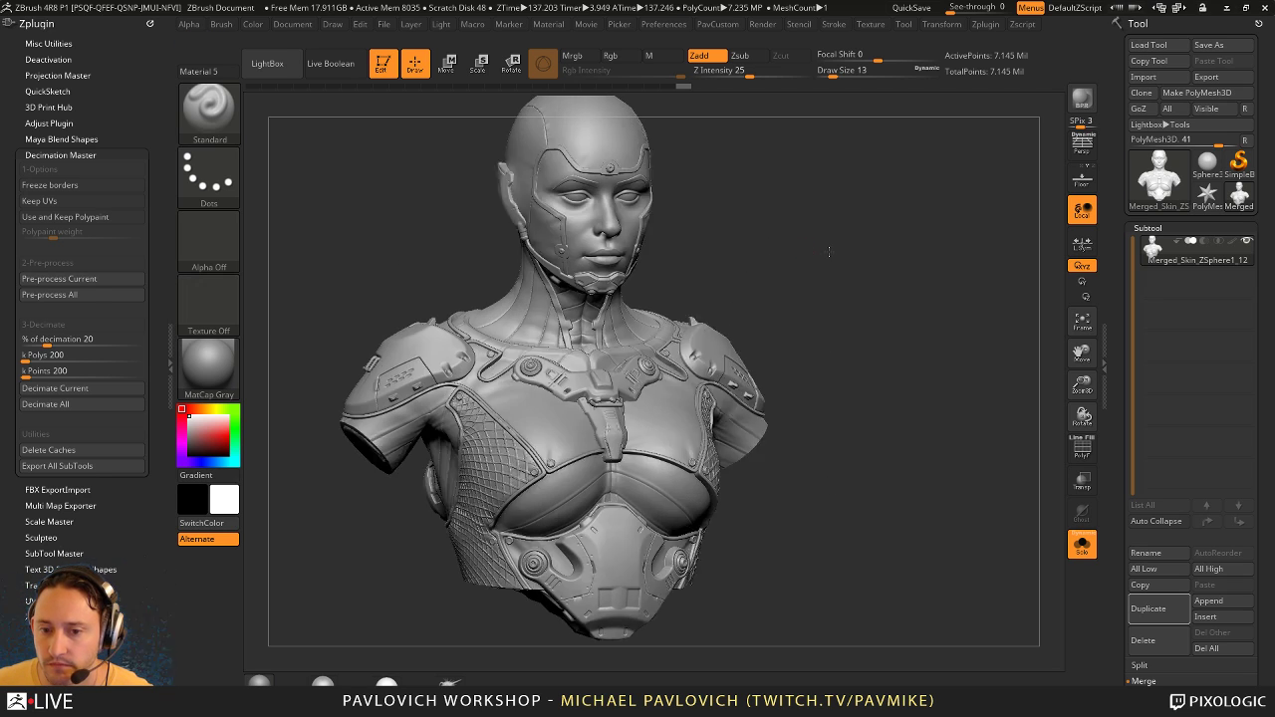
Step: Decimate the bust to 100 k polys and check the result from the front
left_click(73, 355)
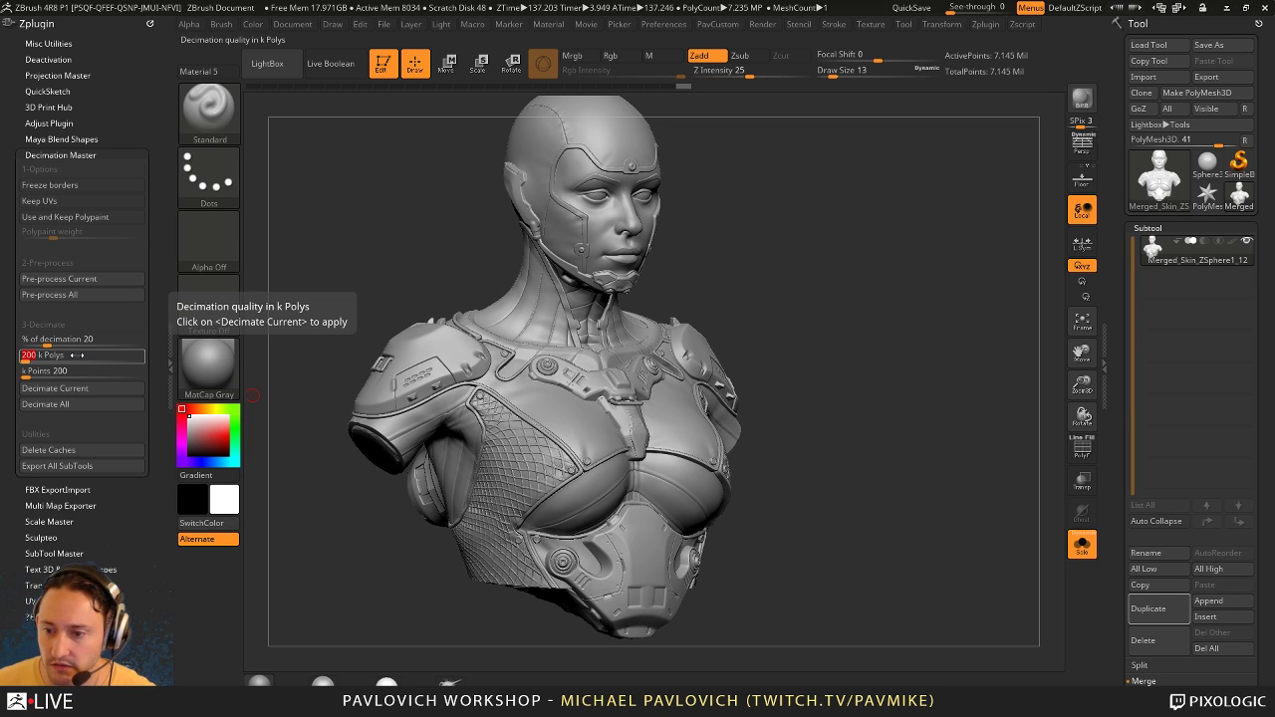
type("100")
key("Return")
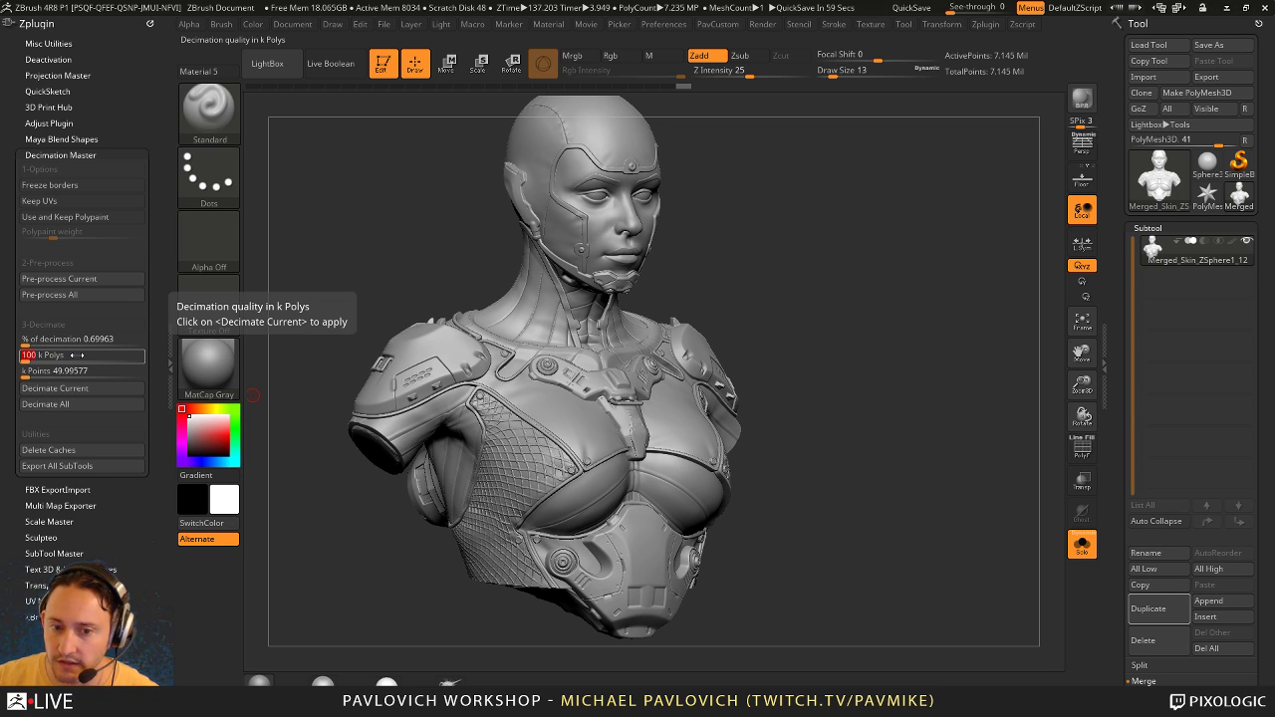
left_click(55, 387)
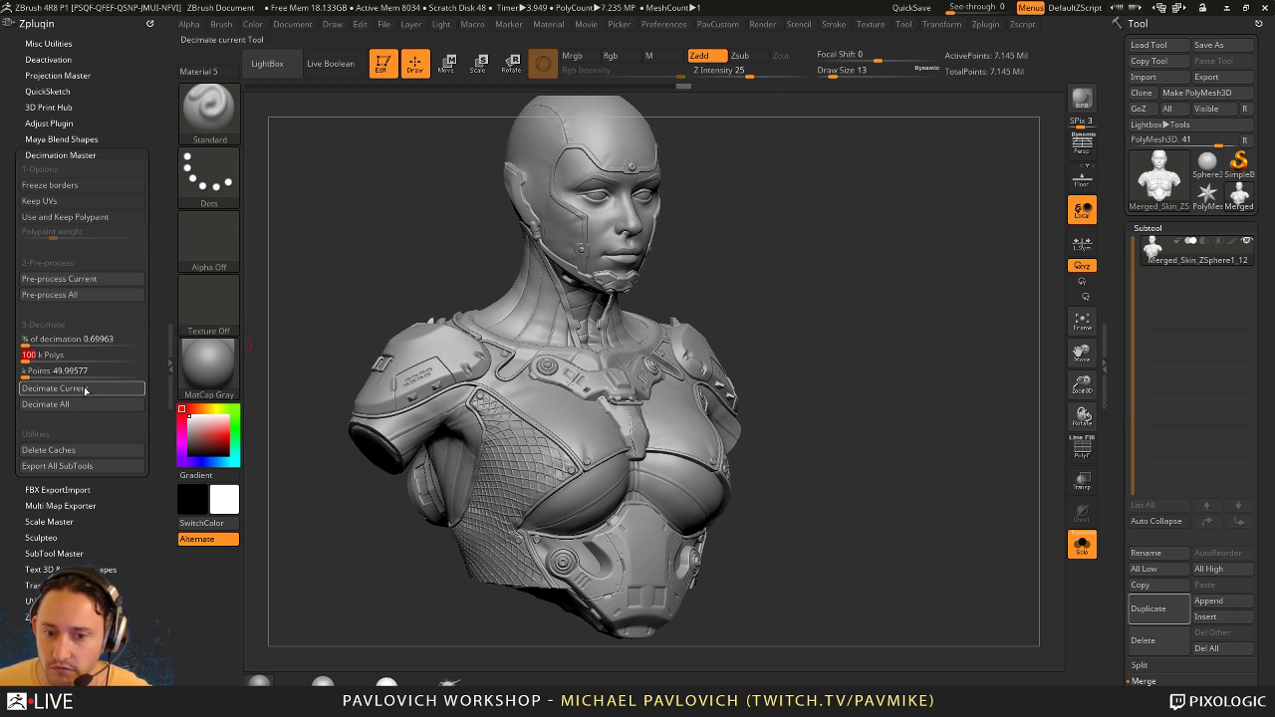
mouse_move(828, 268)
left_mouse_down()
mouse_move(693, 276)
mouse_move(833, 273)
left_mouse_up()
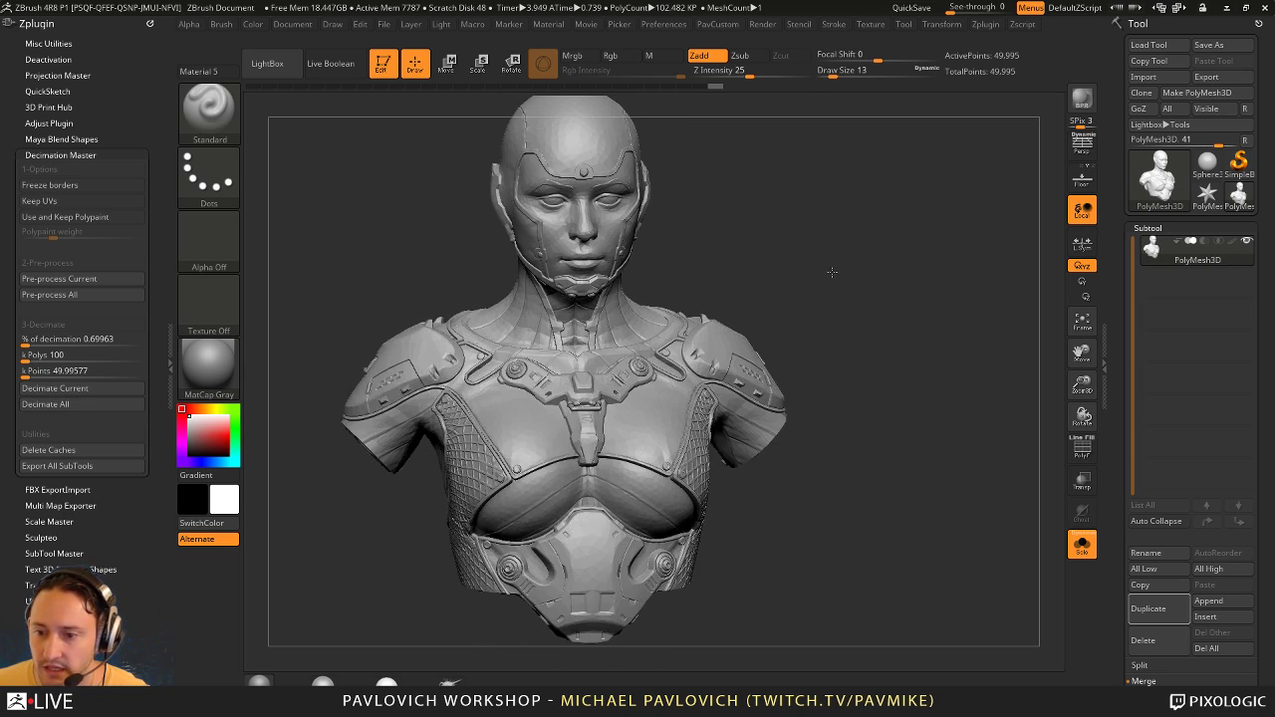
Step: Set the decimation target to 1000 k polys and decimate the bust again
left_click(66, 357)
type("1000")
key("Return")
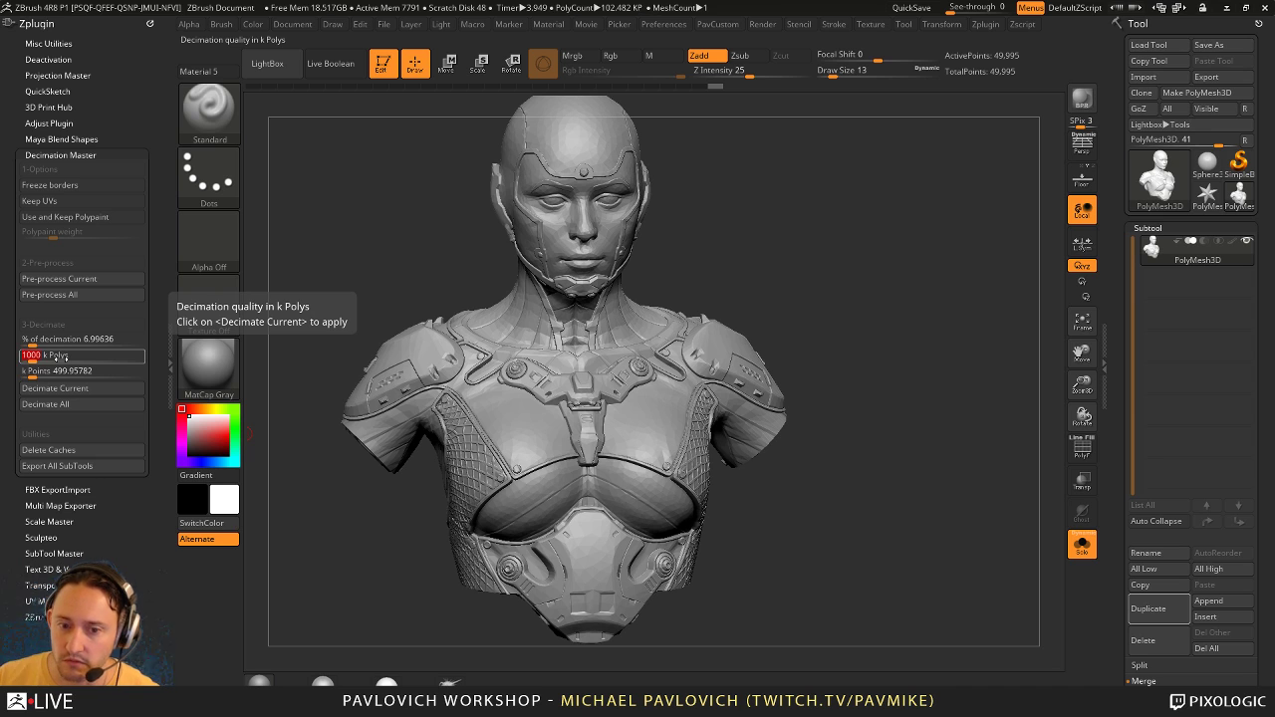
left_click(55, 387)
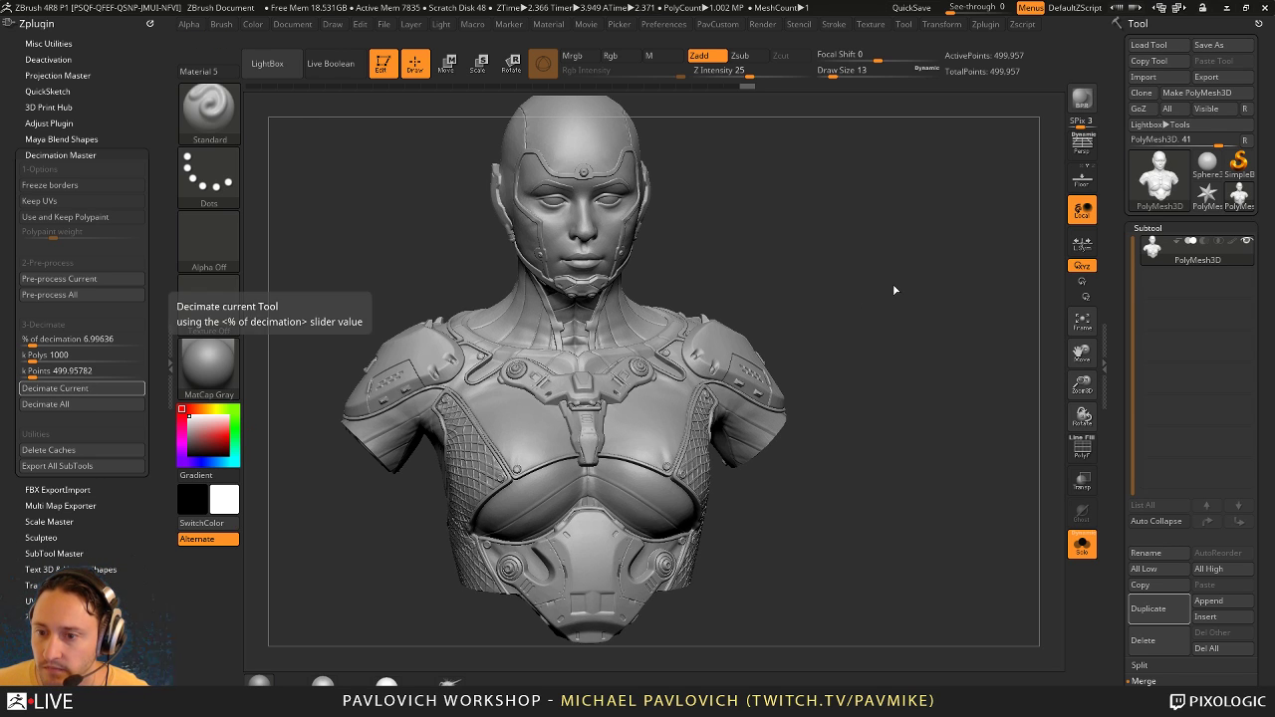
Step: Inspect the decimated bust from below, behind and the front, and display its polyframe to examine the triangle distribution
left_click_drag(867, 294, 807, 326)
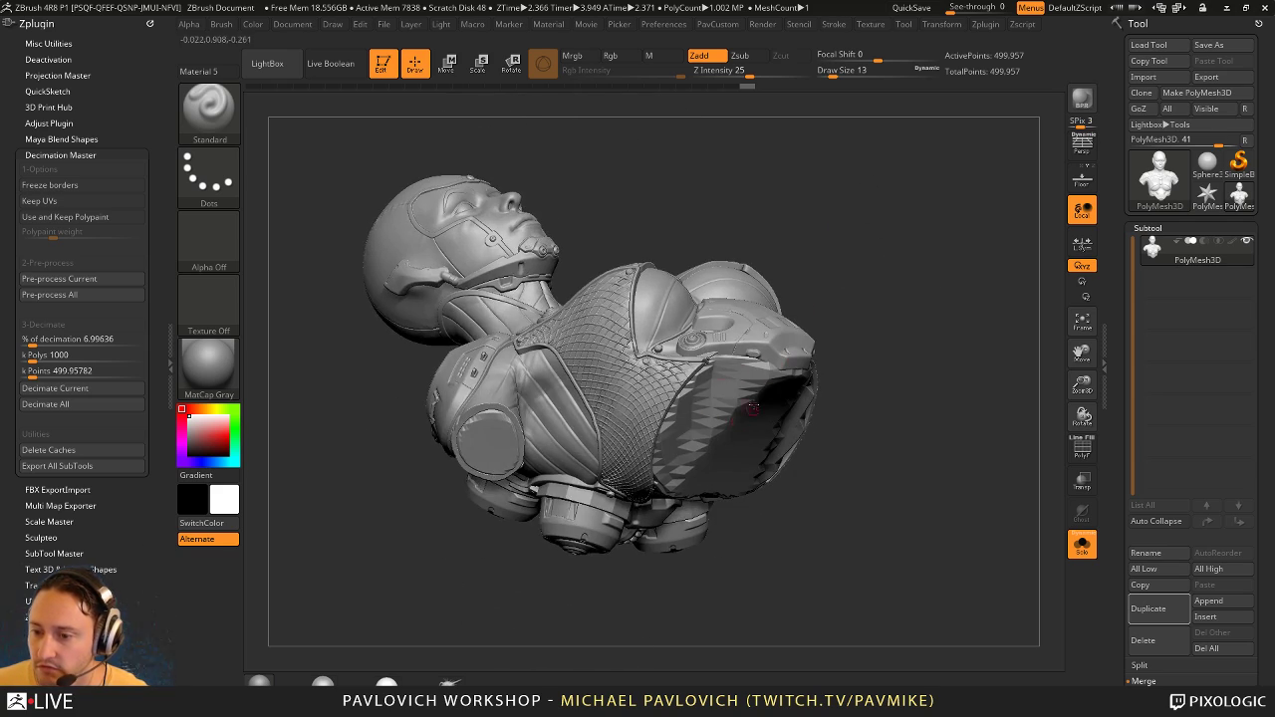
mouse_move(962, 263)
left_mouse_down()
mouse_move(917, 359)
mouse_move(811, 353)
mouse_move(954, 343)
mouse_move(895, 245)
mouse_move(947, 250)
mouse_move(902, 265)
mouse_move(930, 250)
mouse_move(882, 221)
mouse_move(644, 442)
left_mouse_up()
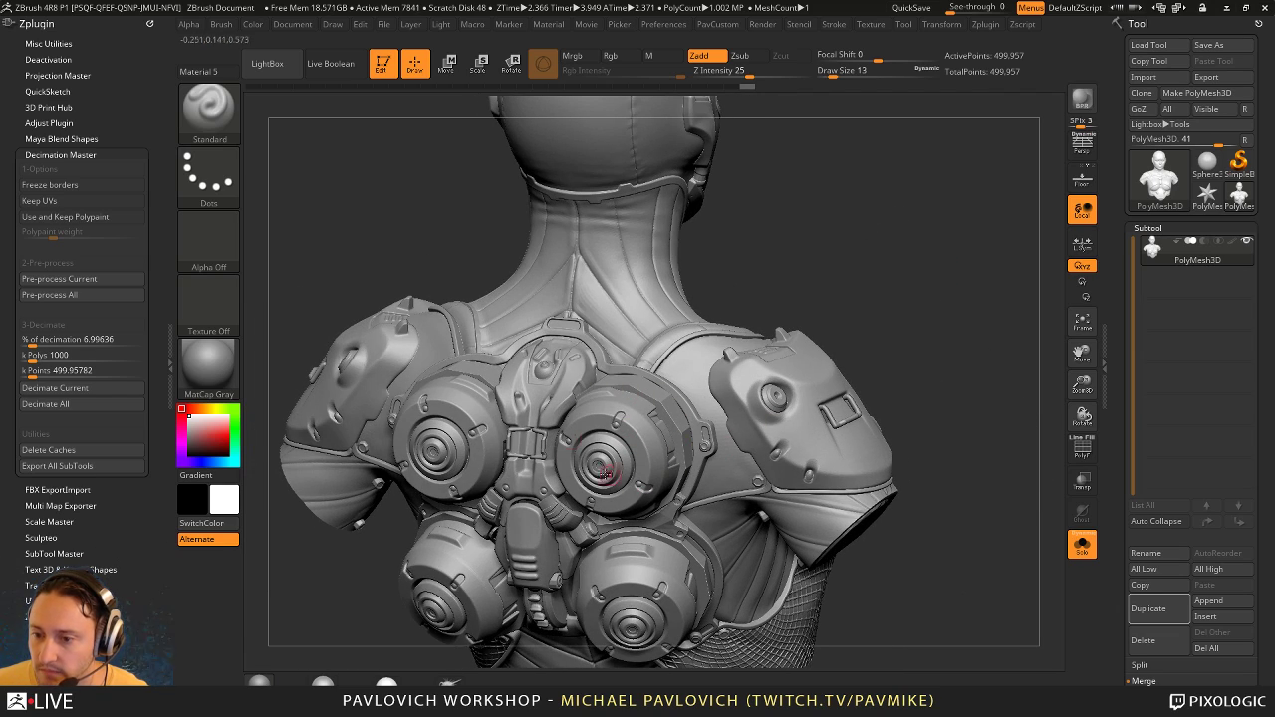
left_click_drag(847, 273, 897, 257)
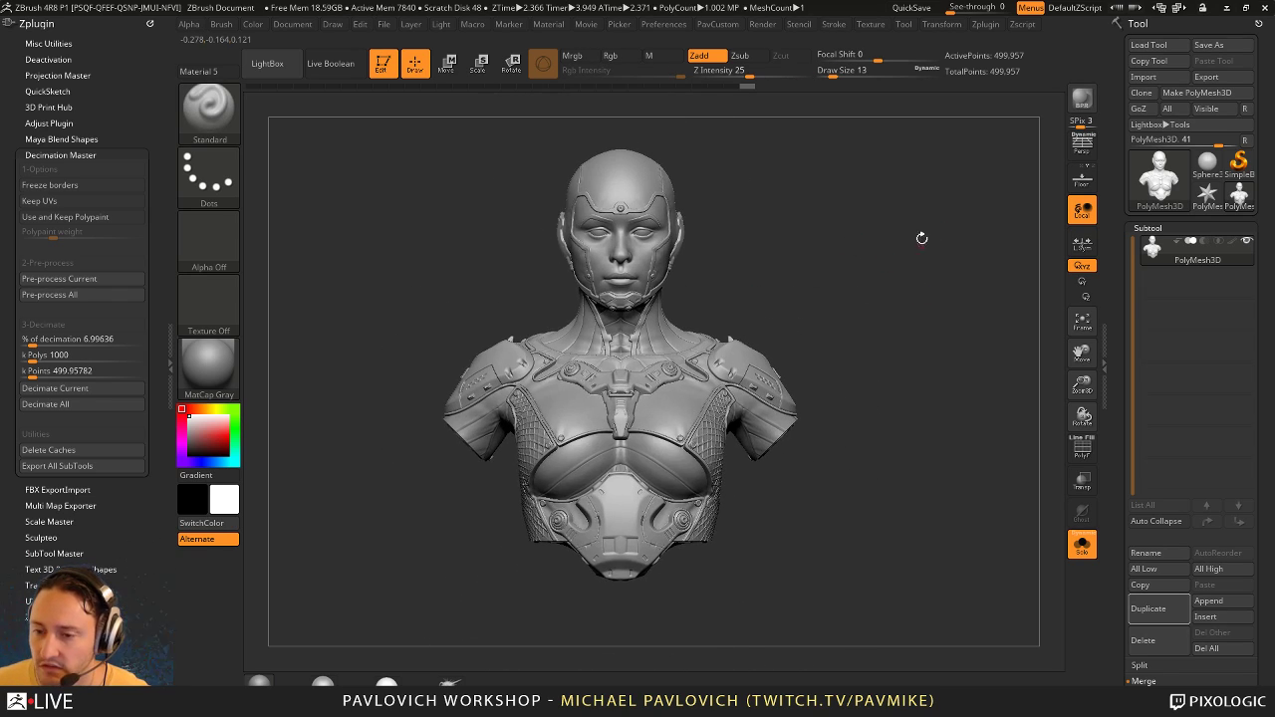
left_click_drag(864, 209, 883, 236)
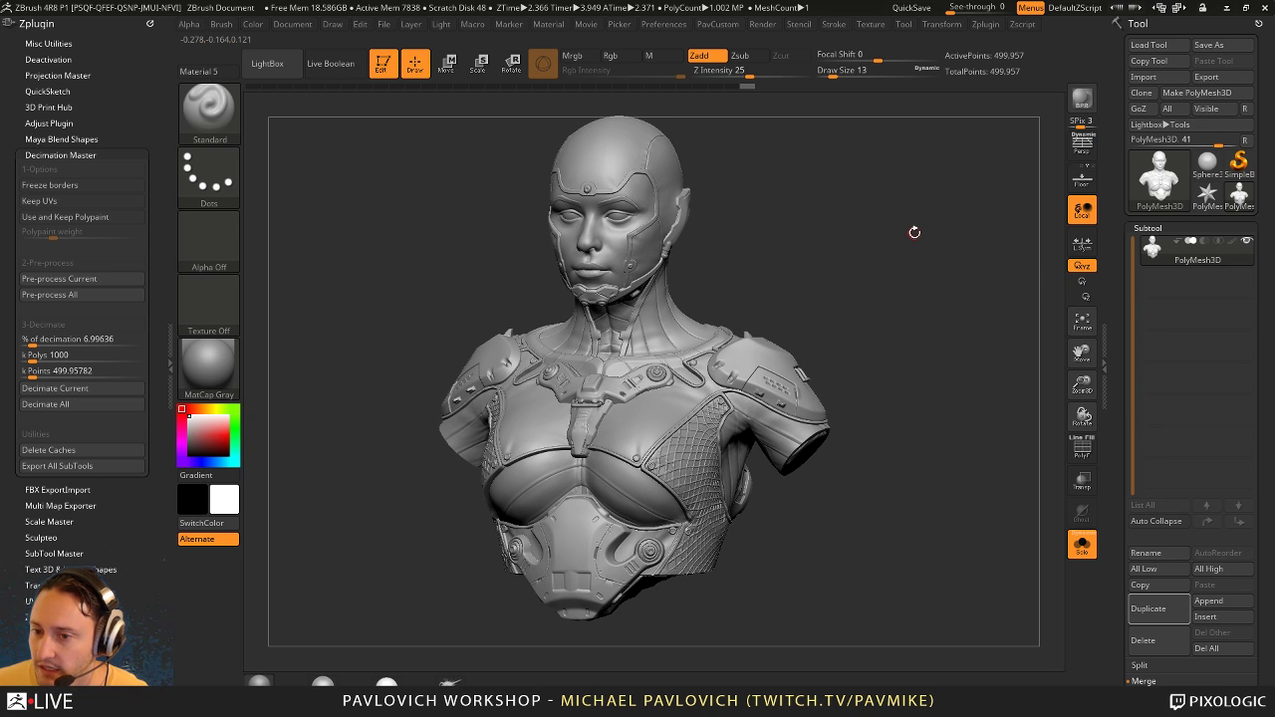
left_click(1081, 450)
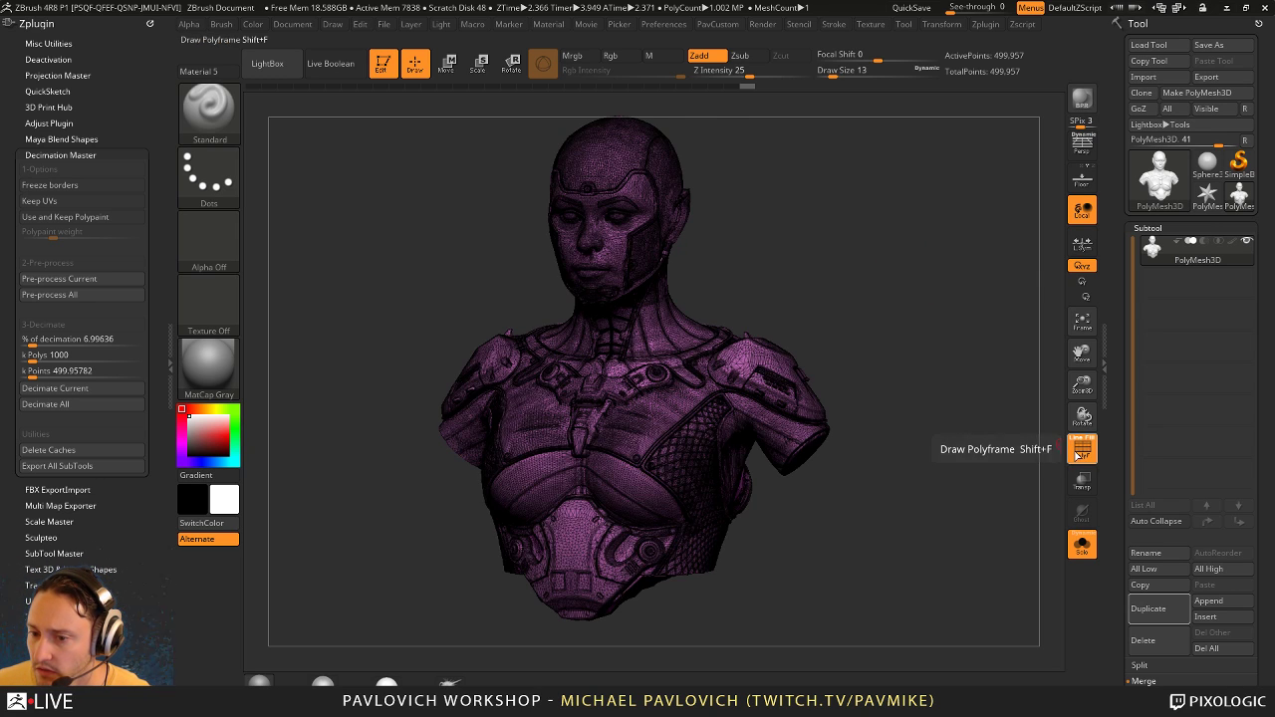
Step: Hide the polyframe, then duplicate the decimated bust subtool and DynaMesh the copy
left_click(1081, 451)
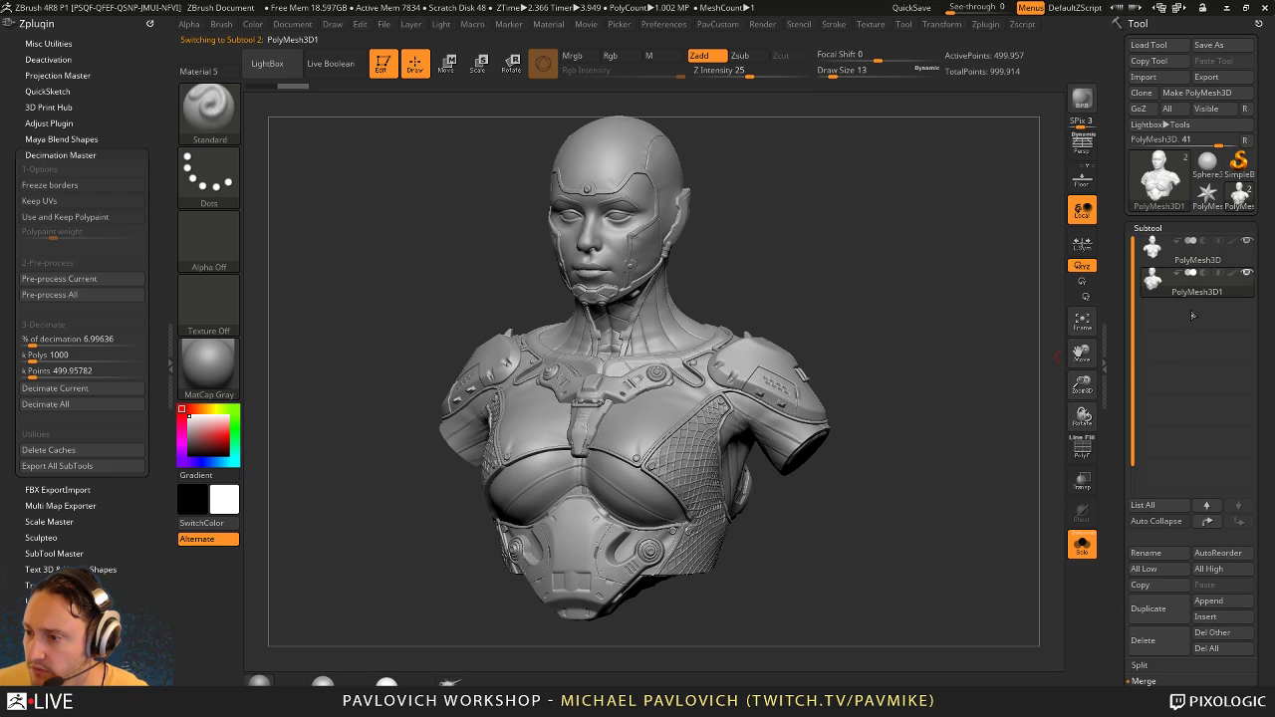
left_click_drag(849, 294, 879, 296)
key("grave")
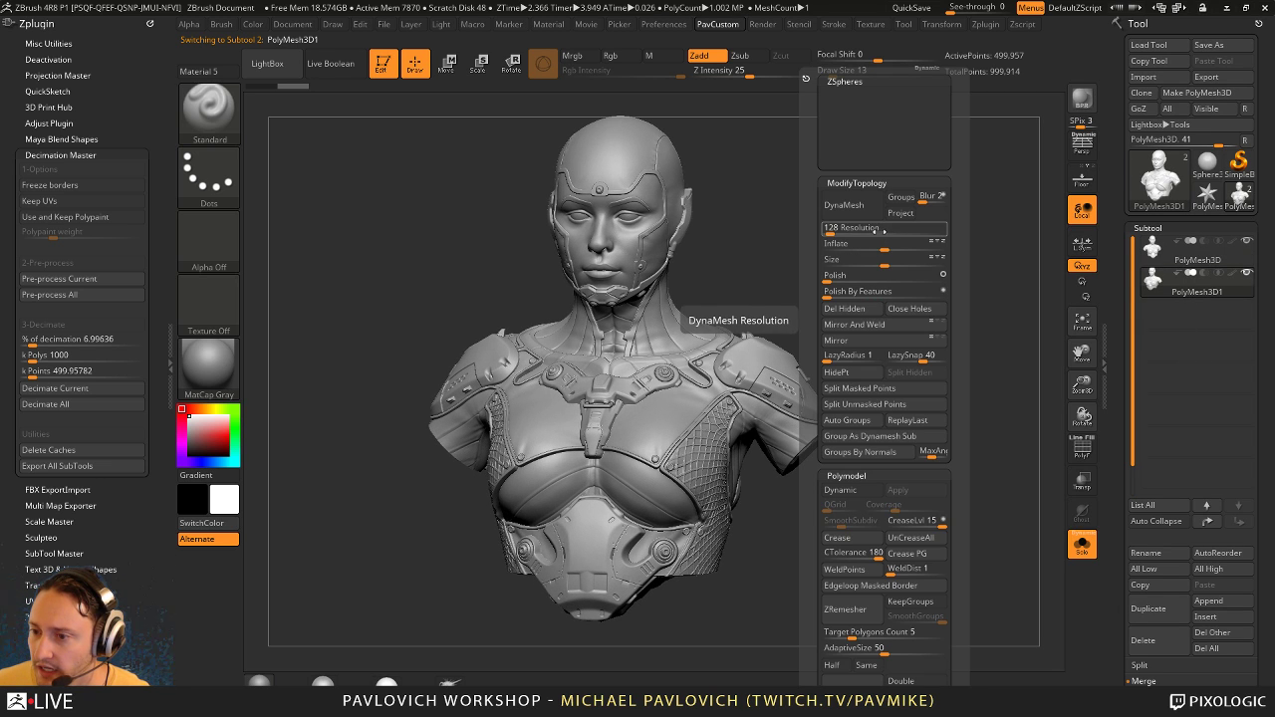
left_click(844, 205)
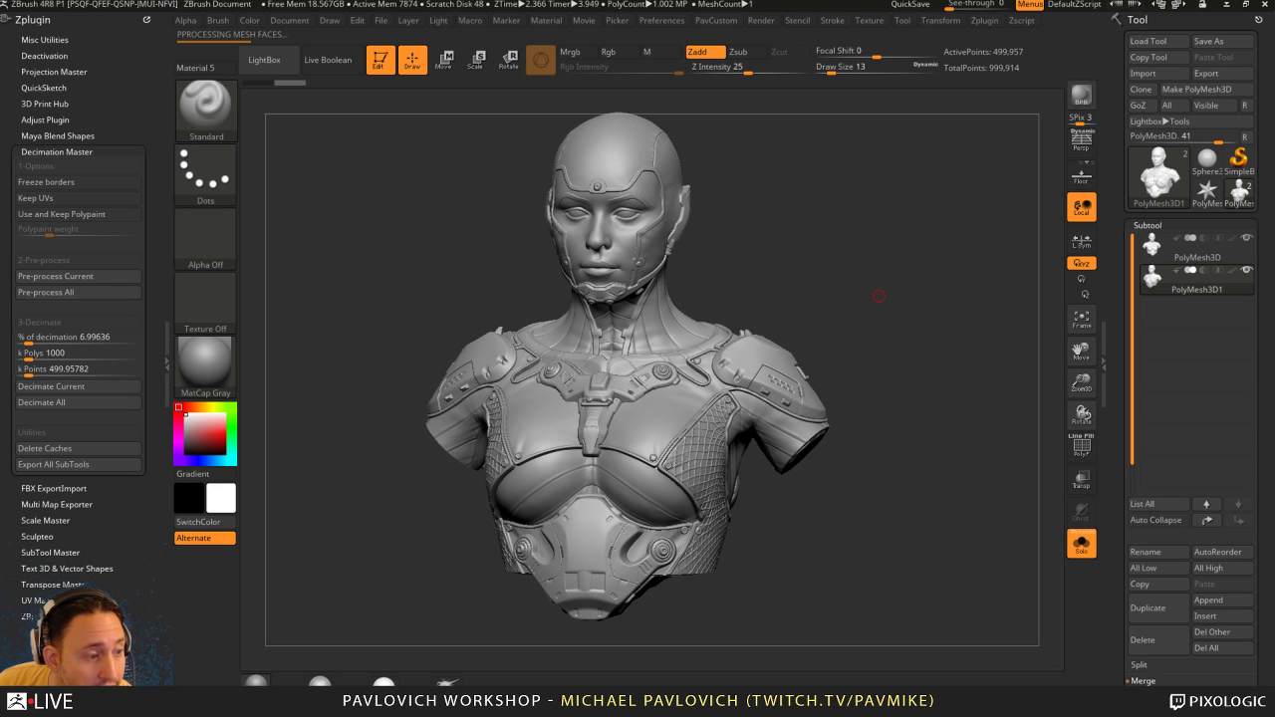
Step: Switch to the browser and open the playlists of the Pixologic YouTube channel
left_click_drag(1274, 239, 618, 67)
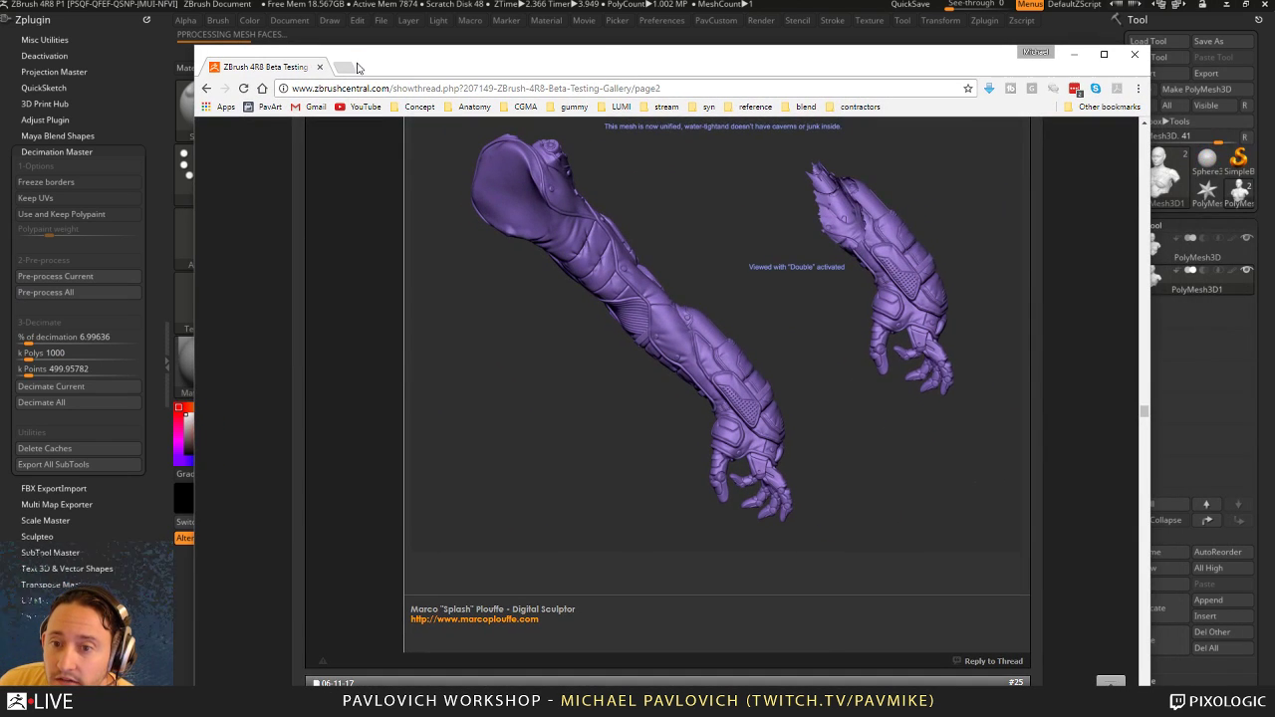
left_click(342, 67)
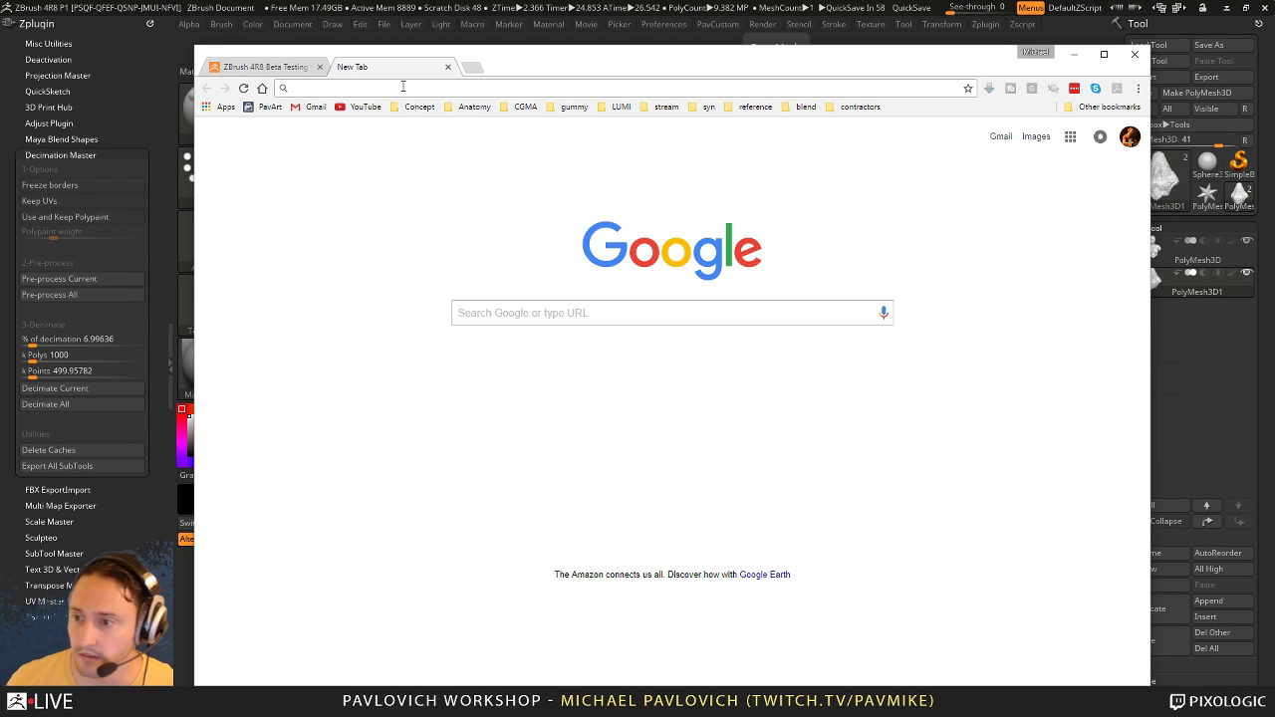
left_click_drag(554, 71, 2, 65)
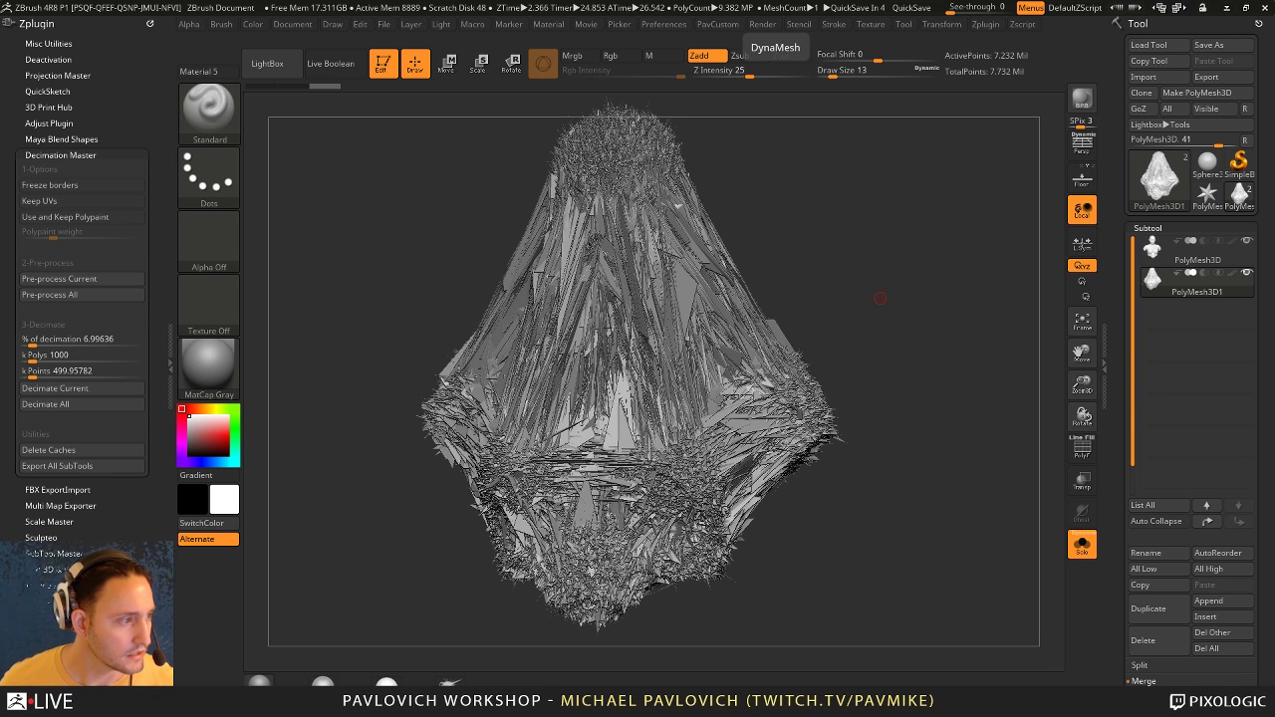
key("alt+Tab")
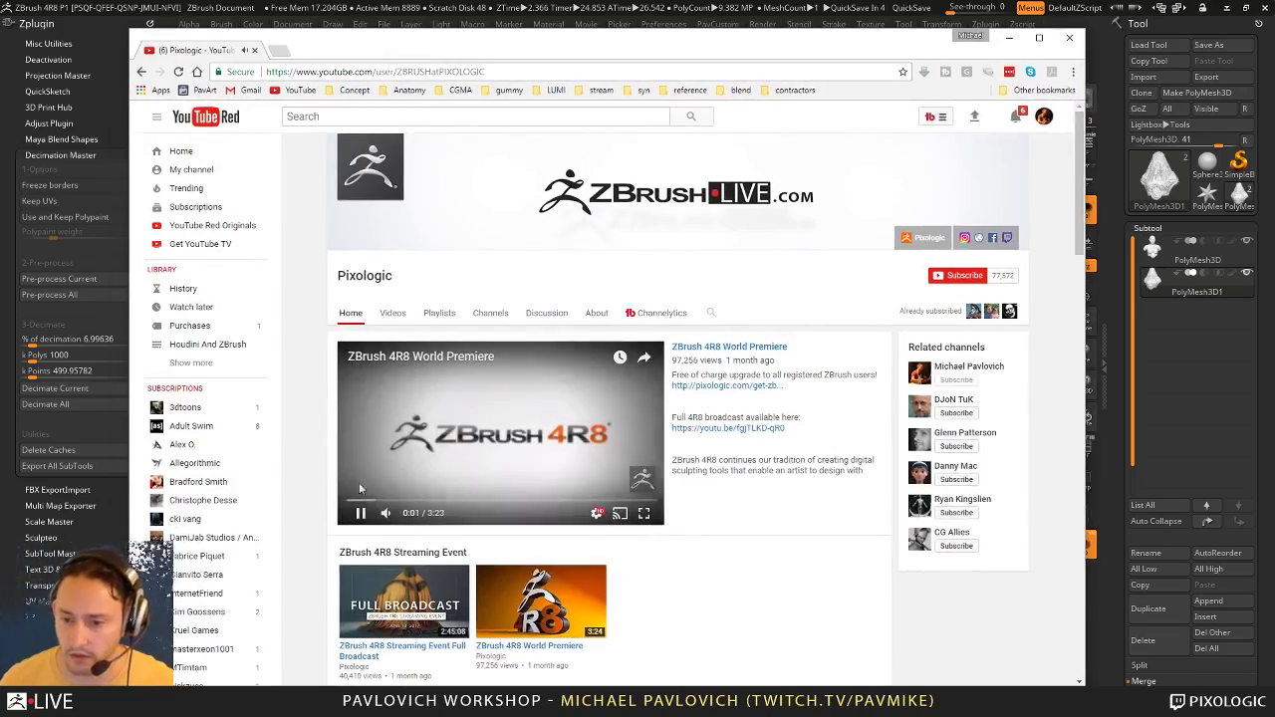
left_click(440, 315)
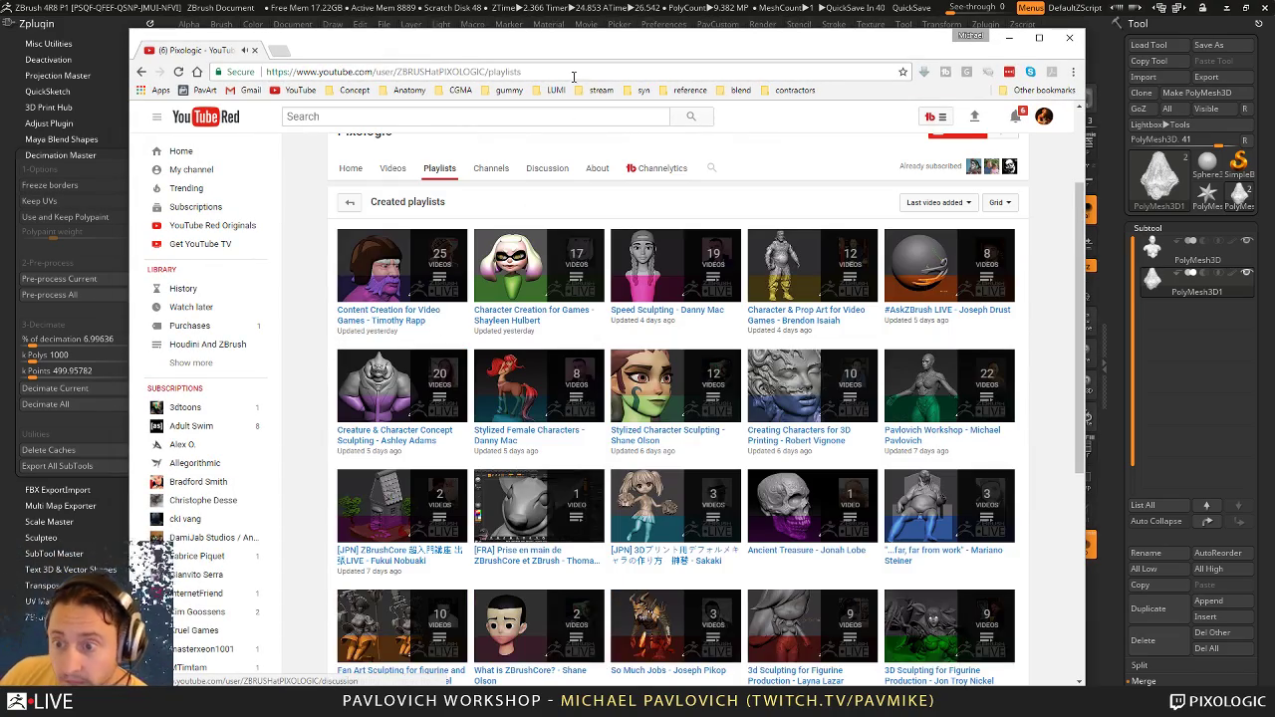
left_click_drag(577, 52, 553, 35)
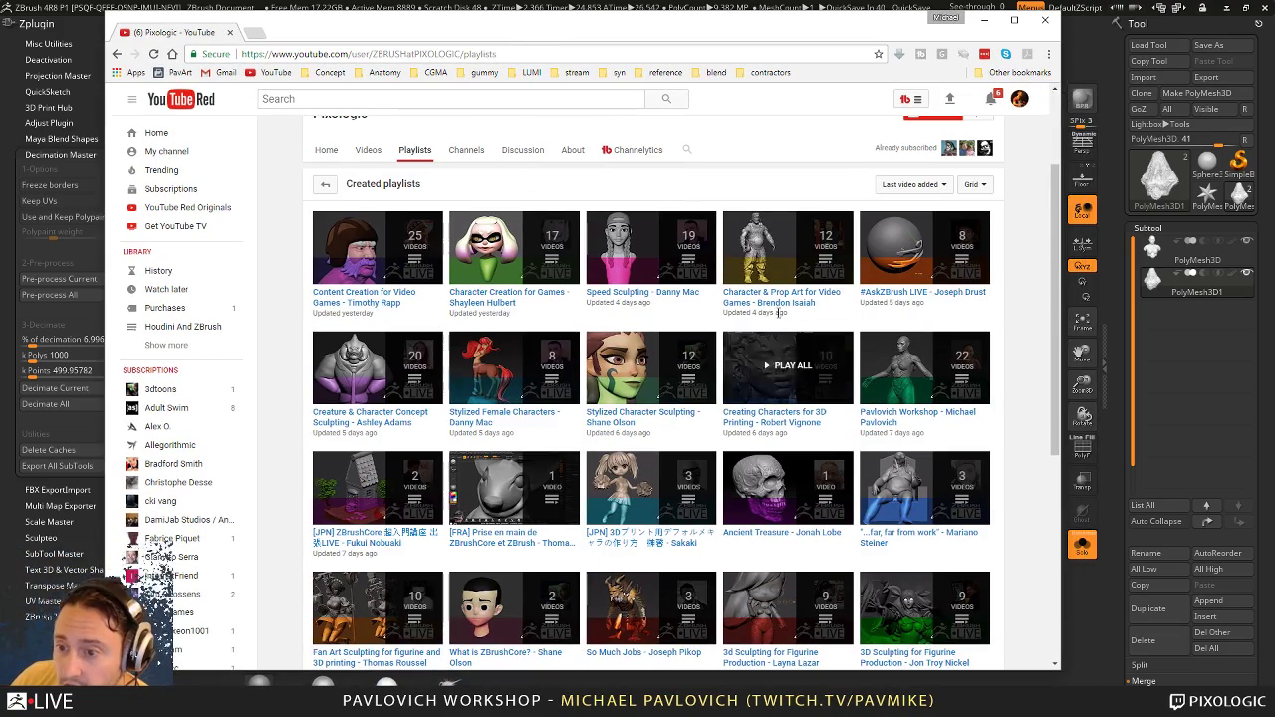
Step: Open the #AskZBrush LIVE and #AskZBrush playlists in separate new tabs
scroll(764, 438, "down", 2)
scroll(764, 439, "up", 3)
scroll(897, 464, "down", 1)
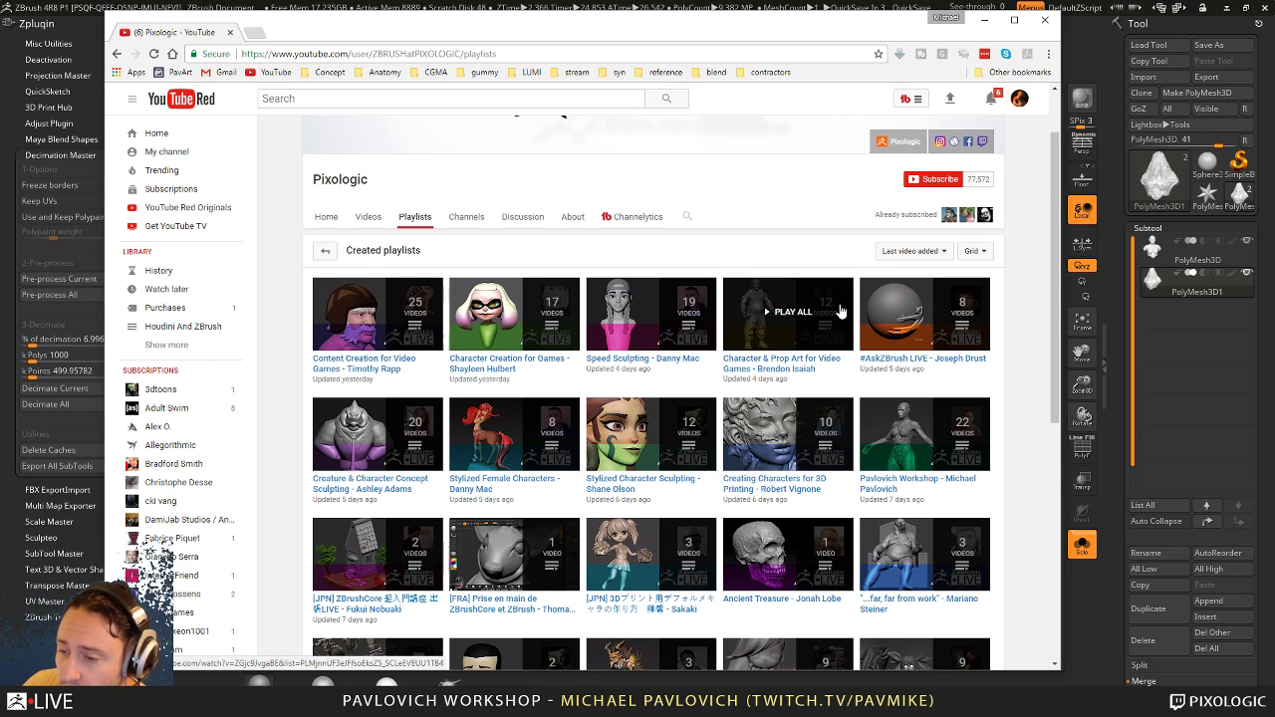
right_click(897, 361)
left_click(931, 367)
scroll(558, 366, "down", 3)
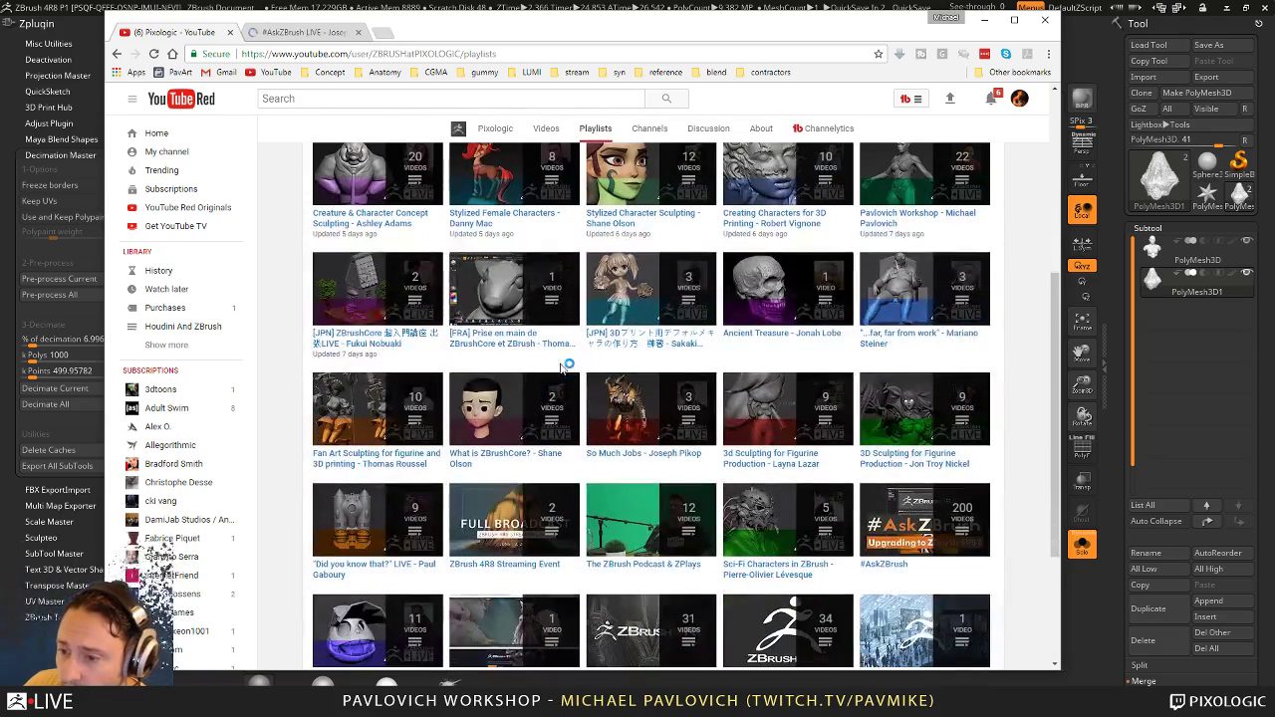
scroll(875, 426, "down", 2)
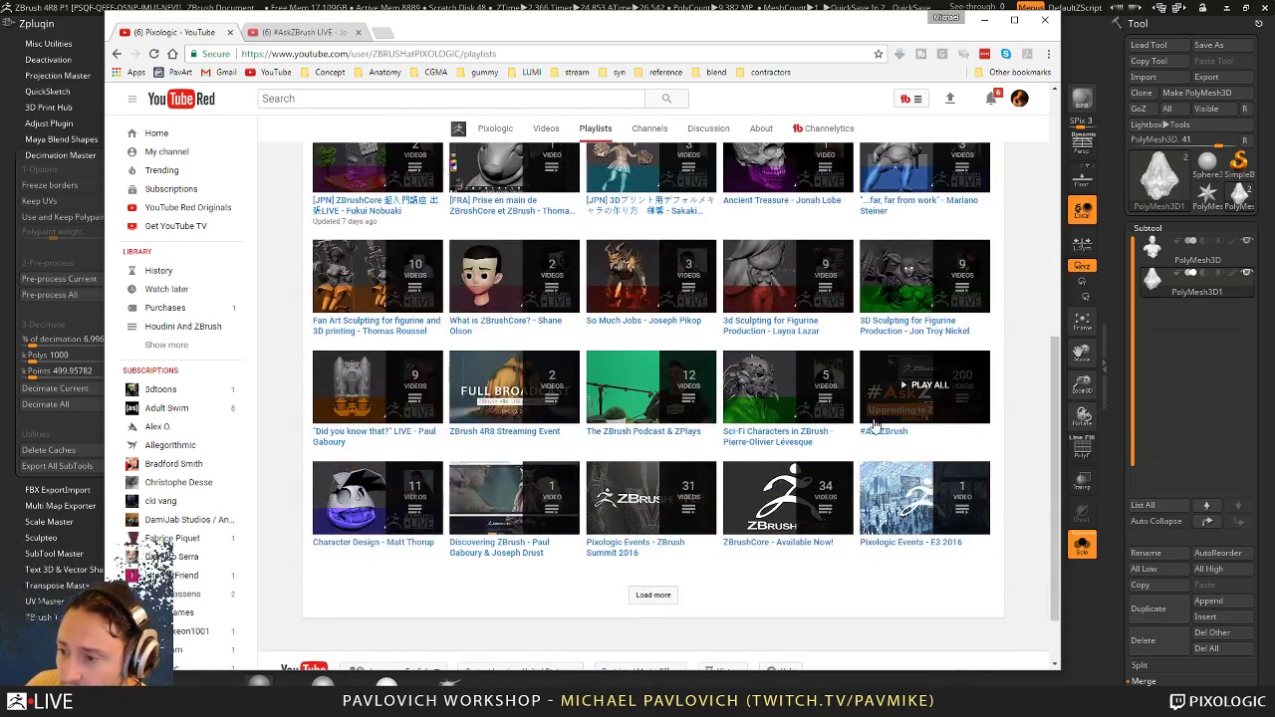
right_click(882, 427)
left_click(911, 437)
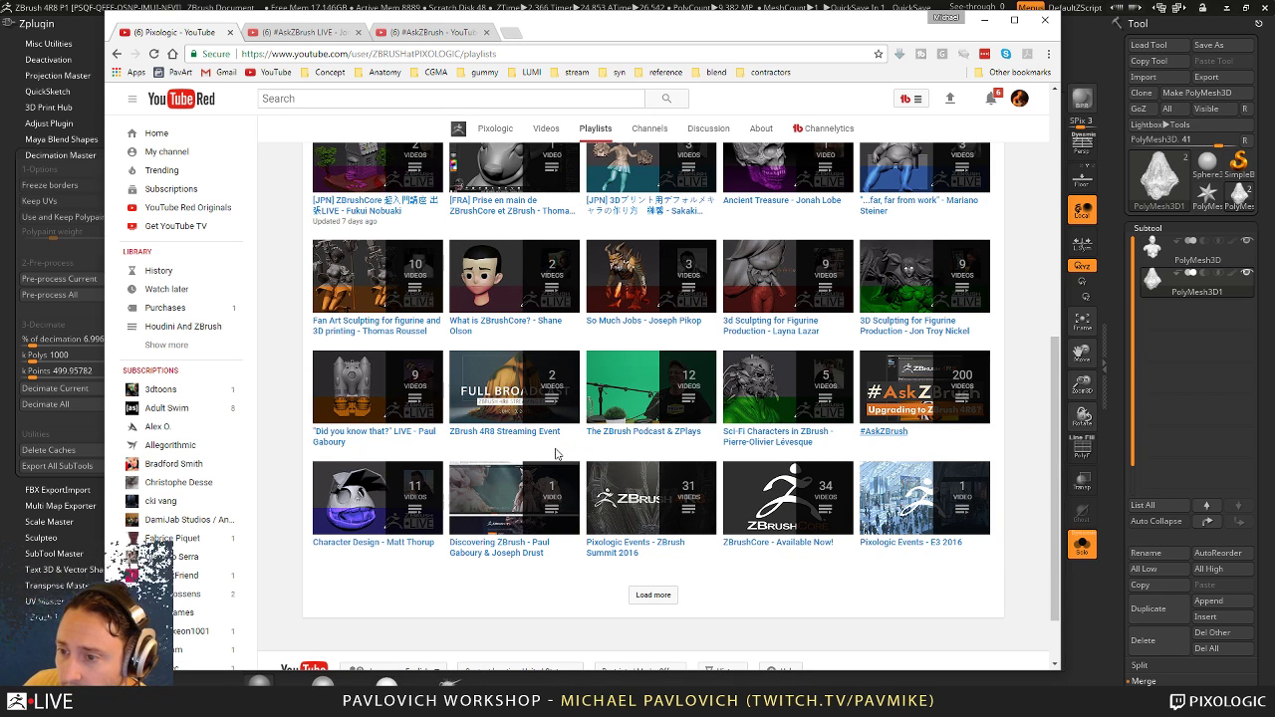
Step: Browse the remaining Pixologic playlists and open the "Did you know that?" LIVE playlist in a new tab
scroll(556, 454, "up", 1)
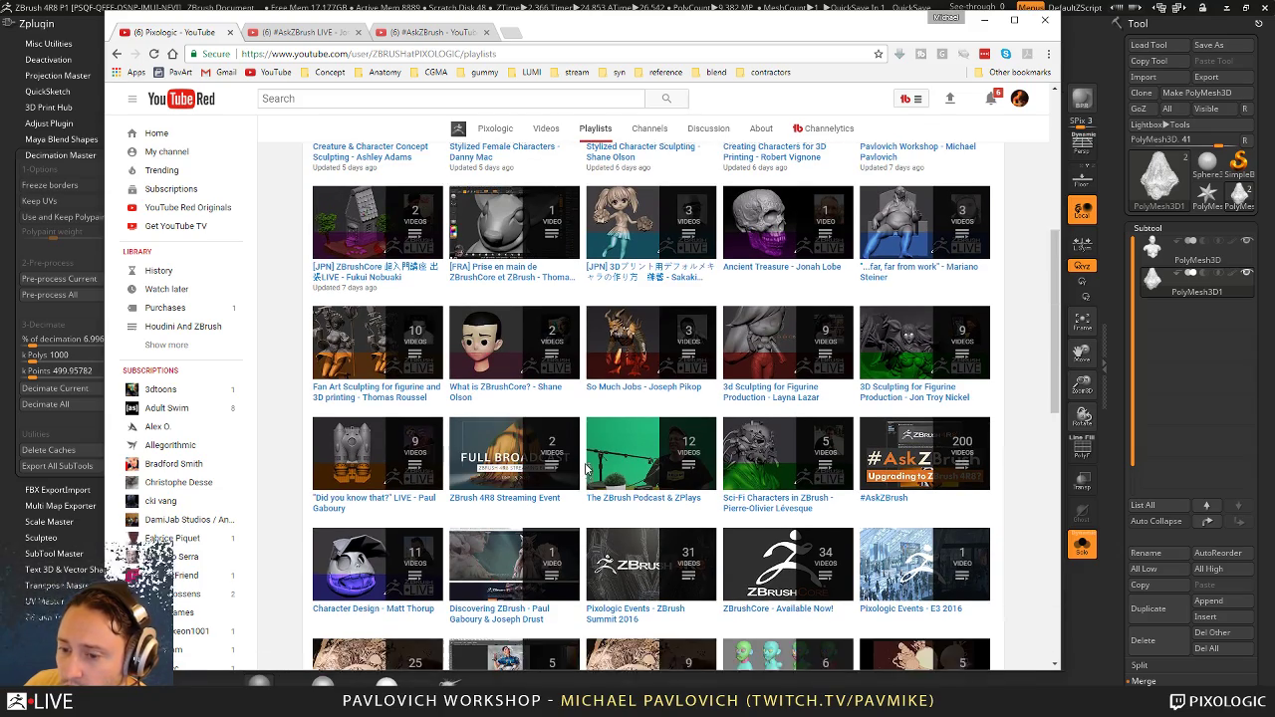
scroll(586, 470, "down", 2)
scroll(586, 470, "down", 4)
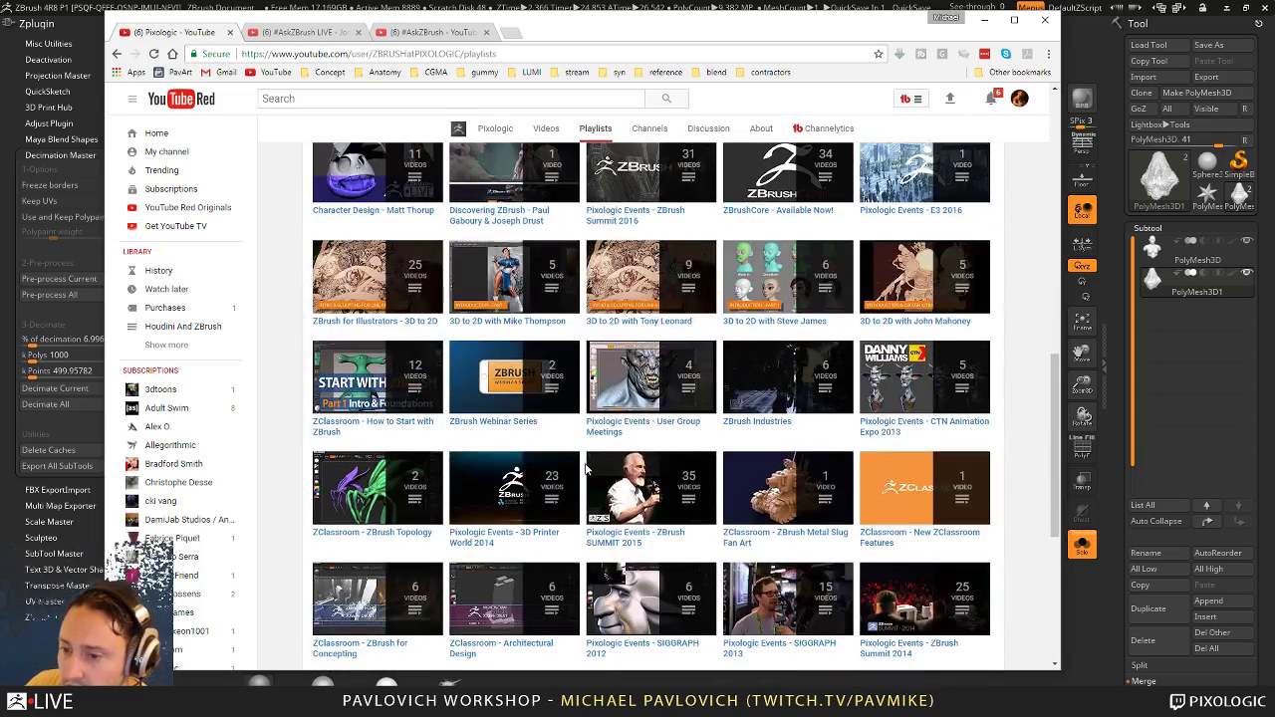
scroll(585, 470, "down", 3)
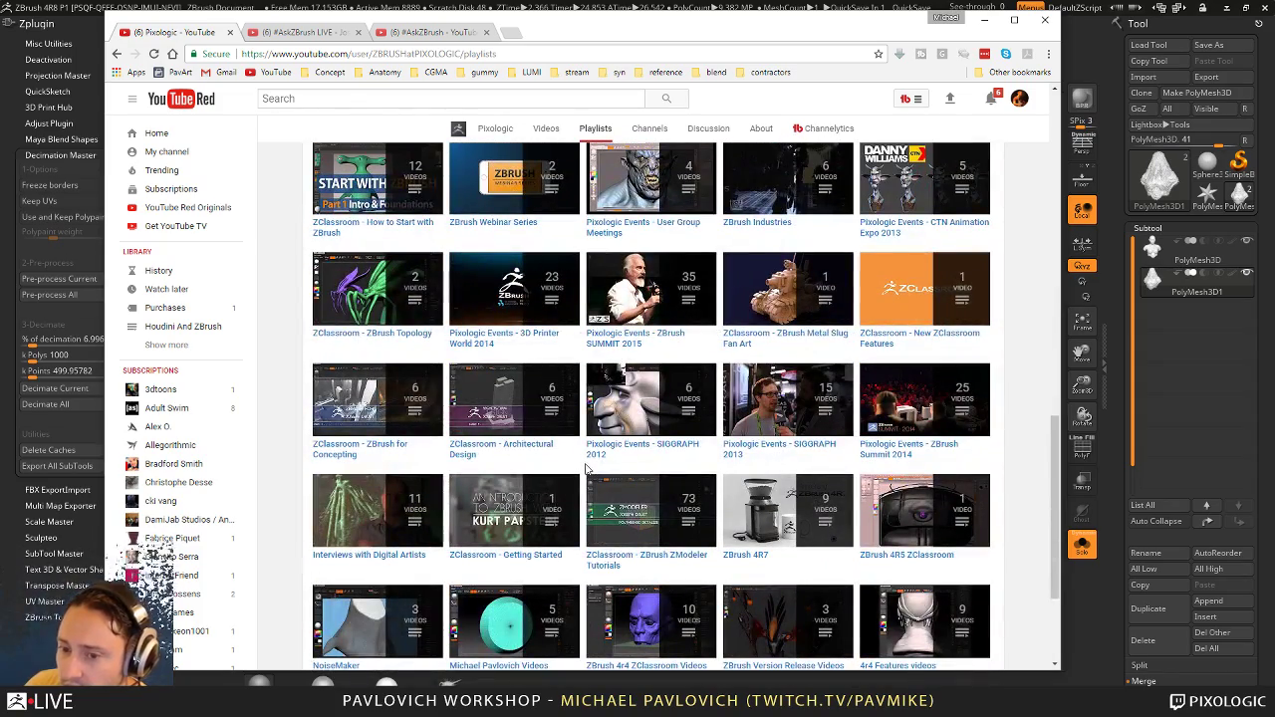
scroll(586, 470, "down", 2)
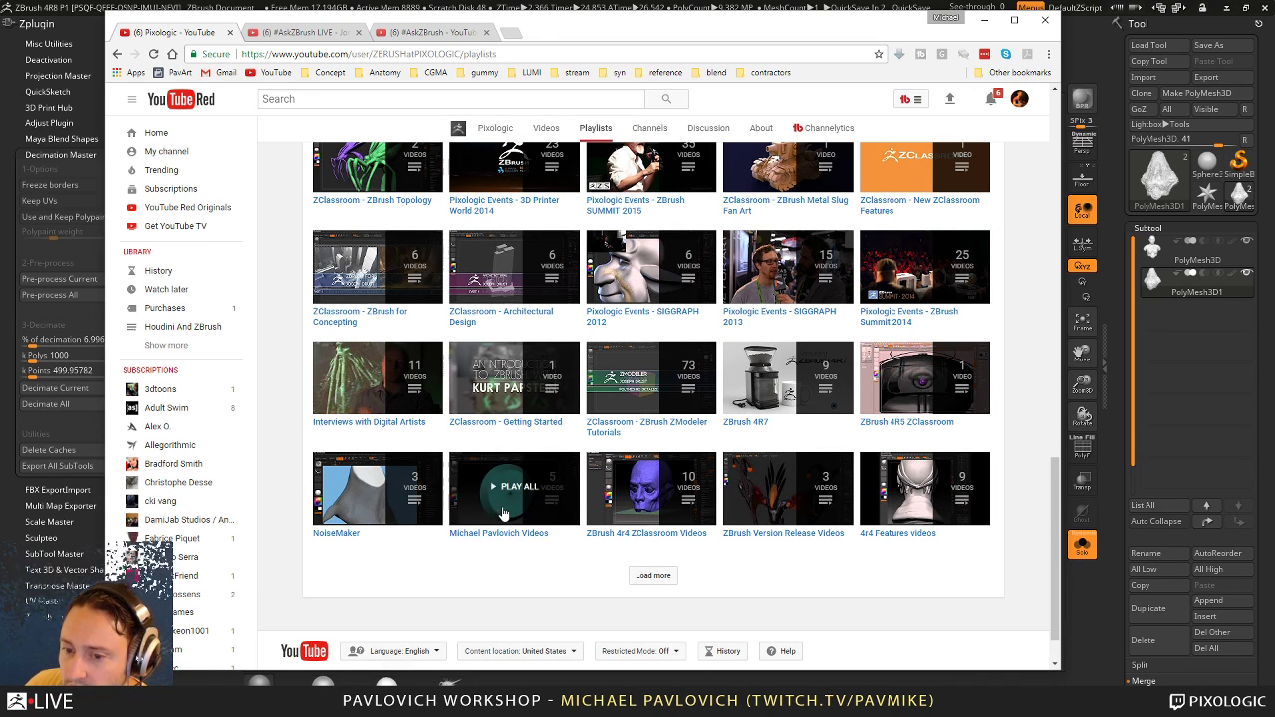
scroll(503, 513, "up", 6)
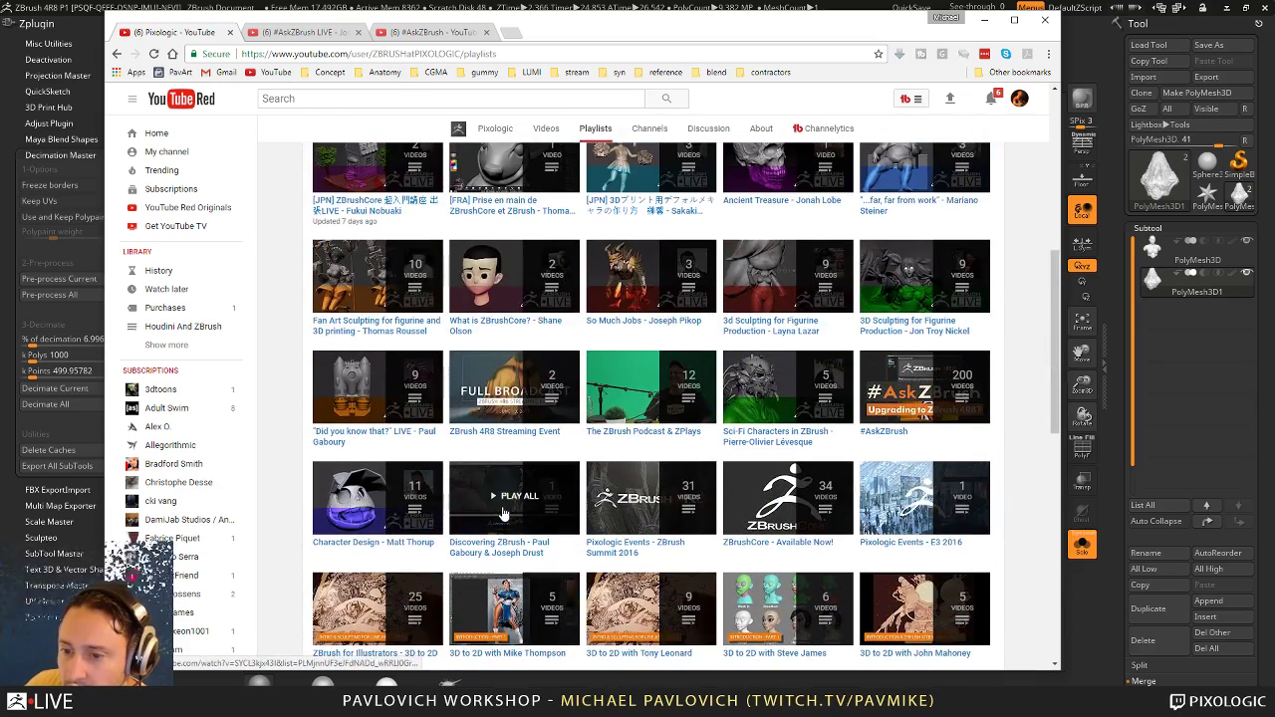
scroll(503, 513, "up", 1)
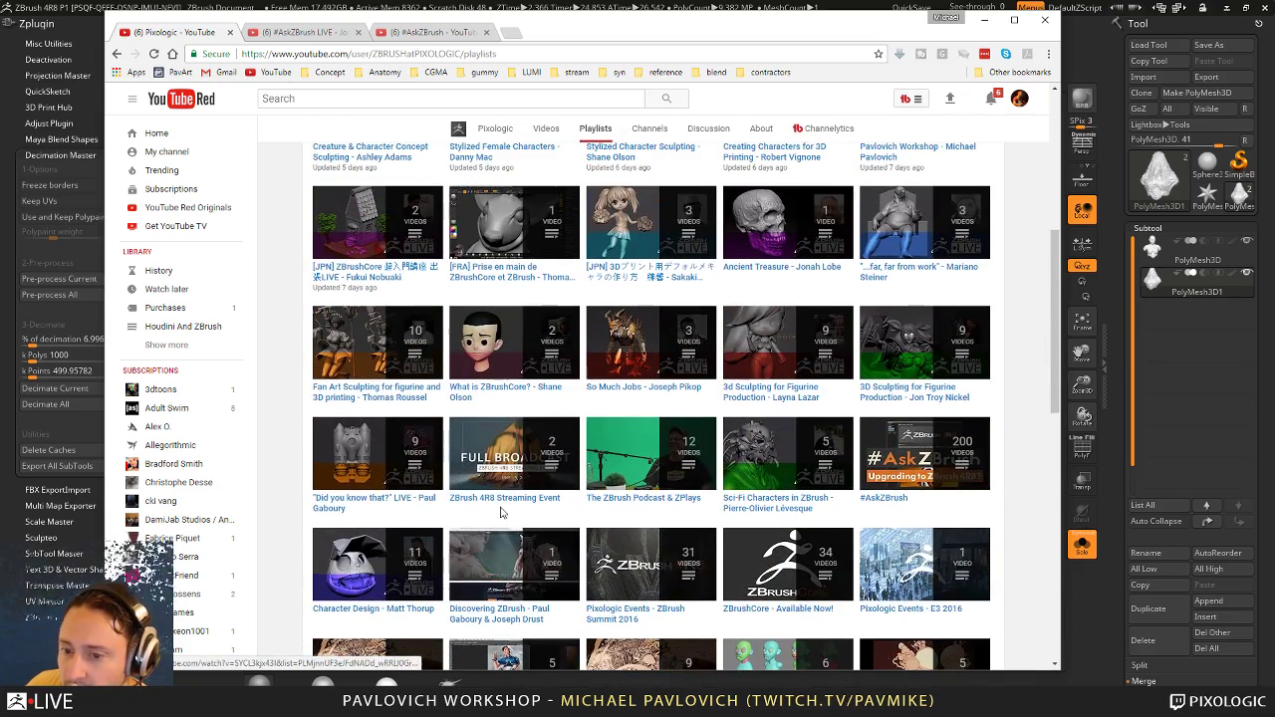
right_click(419, 510)
left_click(463, 509)
scroll(561, 425, "up", 5)
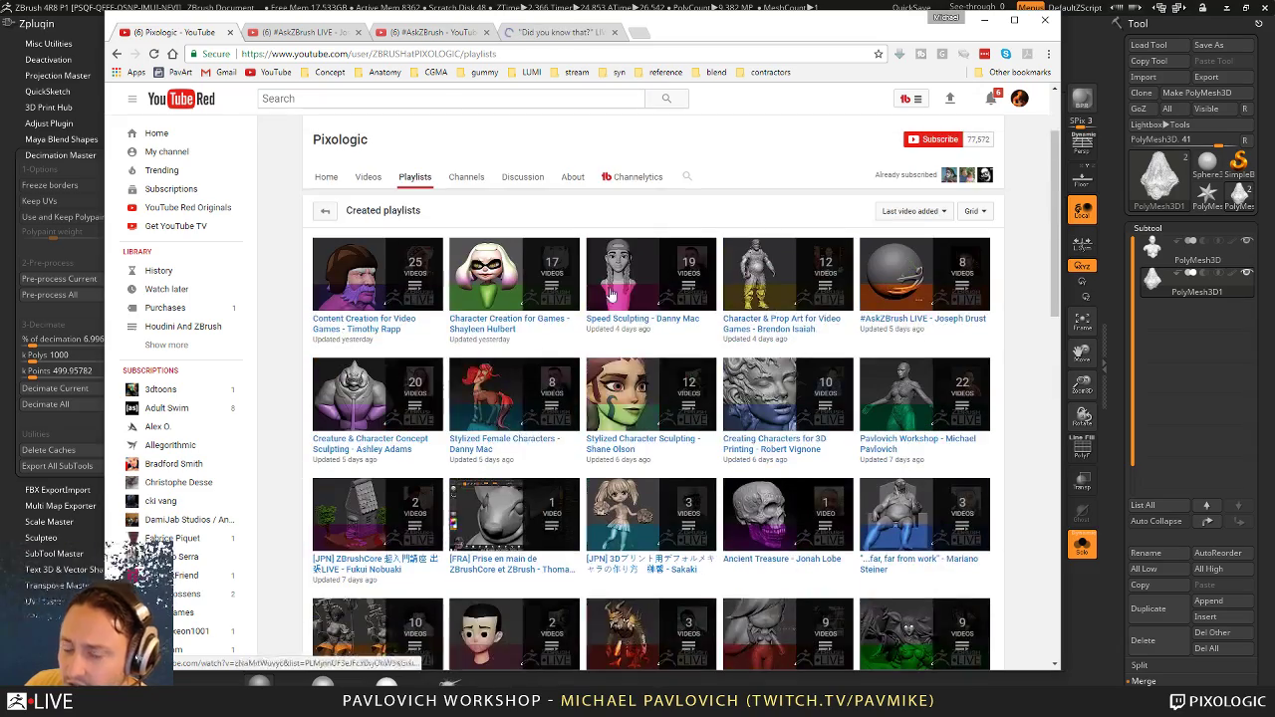
scroll(561, 426, "down", 2)
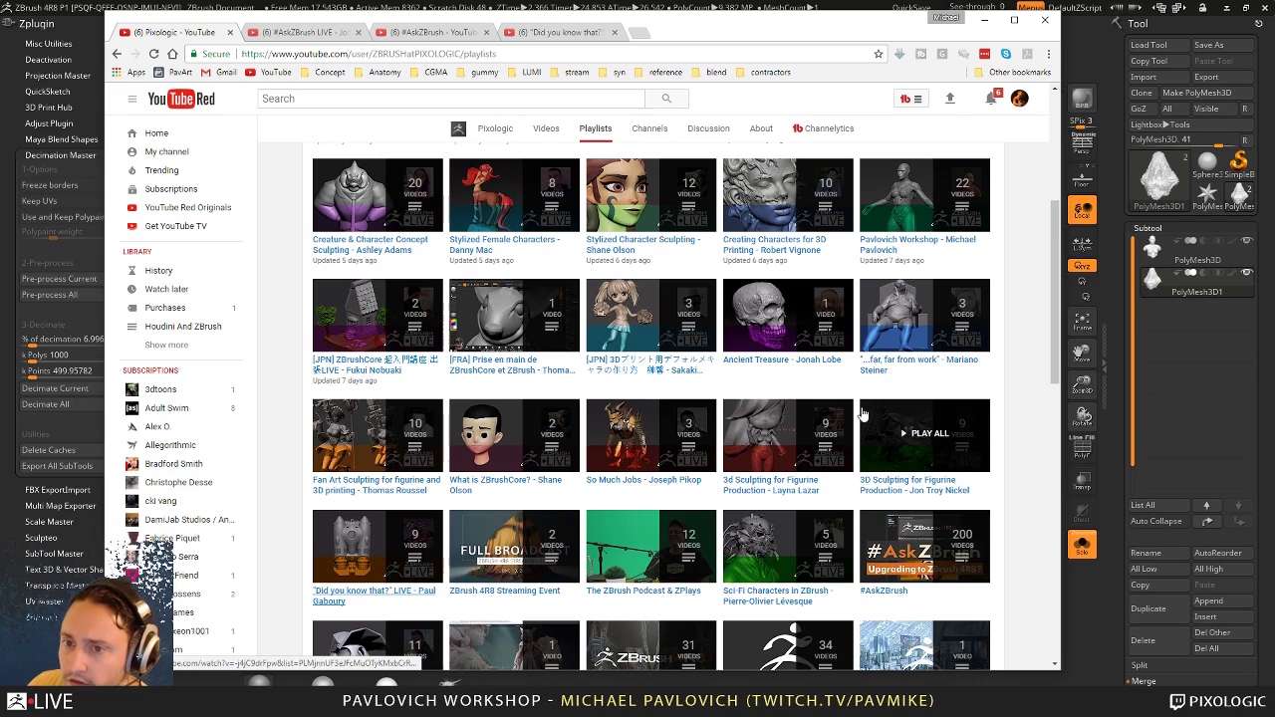
Step: Look through the episode list of the #AskZBrush LIVE playlist
left_click(316, 32)
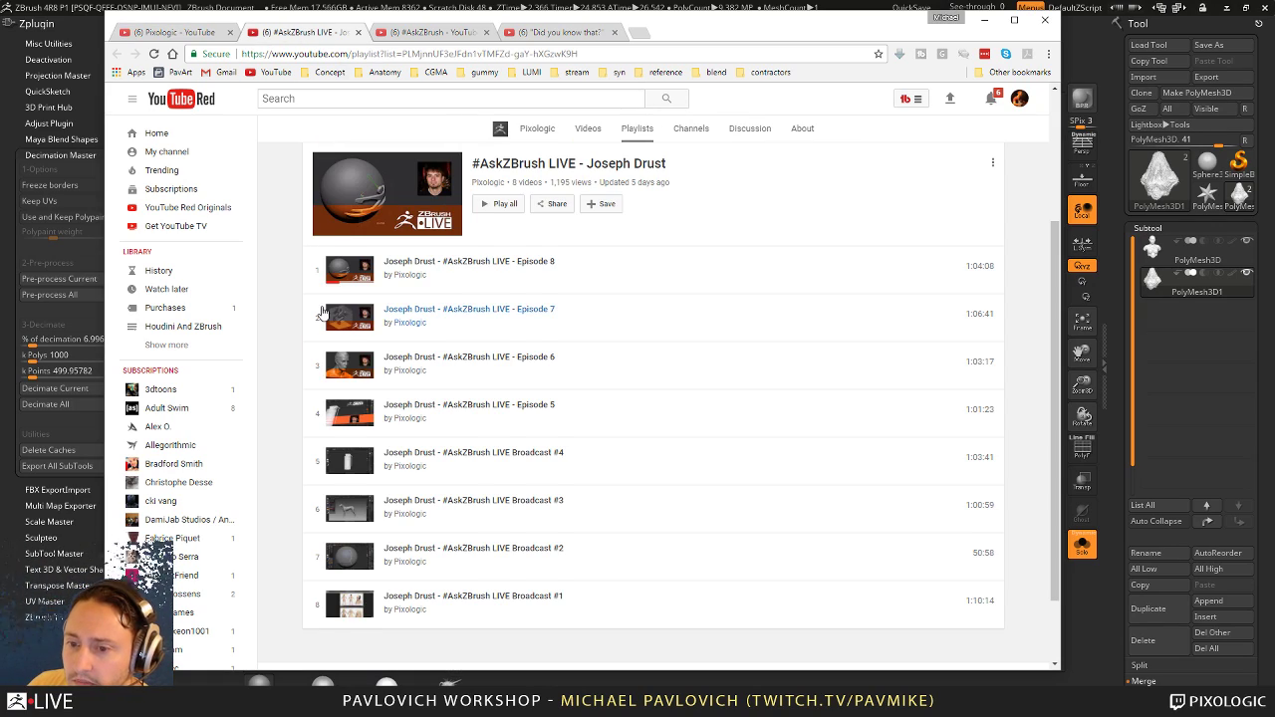
scroll(299, 306, "down", 2)
scroll(299, 306, "up", 3)
scroll(475, 321, "down", 3)
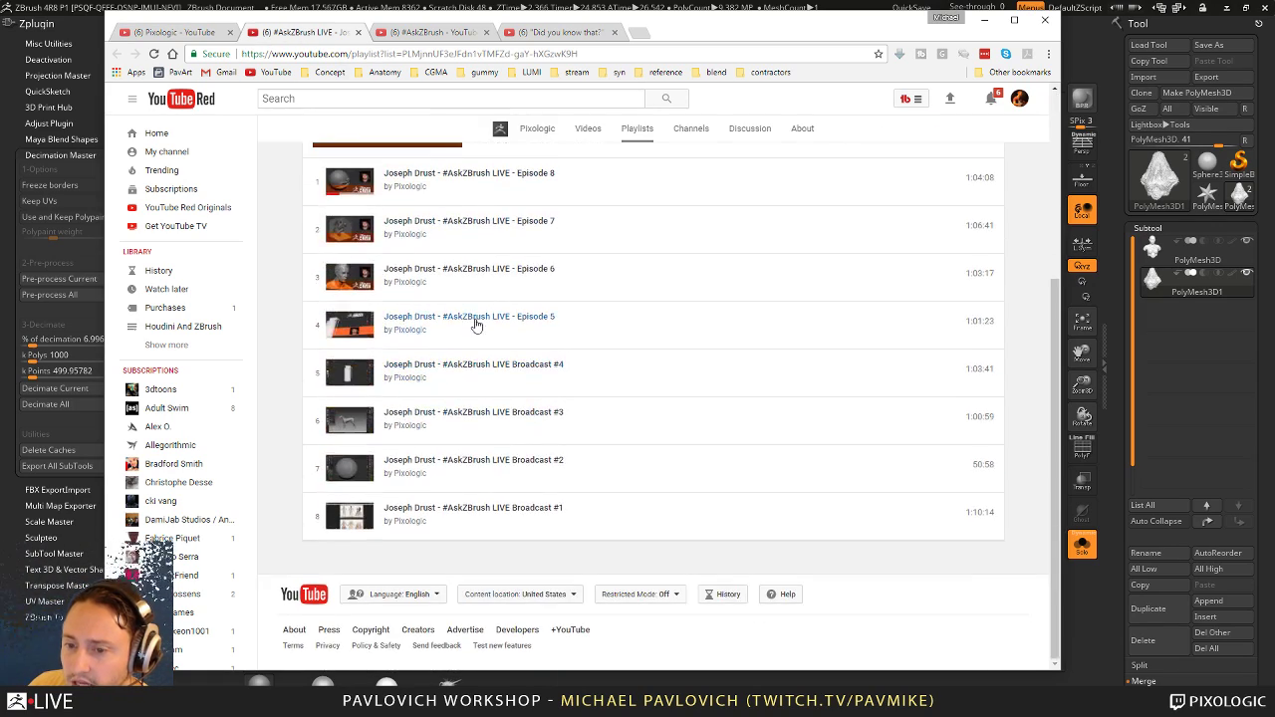
Step: Look through the full #AskZBrush playlist to its end, loading the remaining videos
left_click(430, 32)
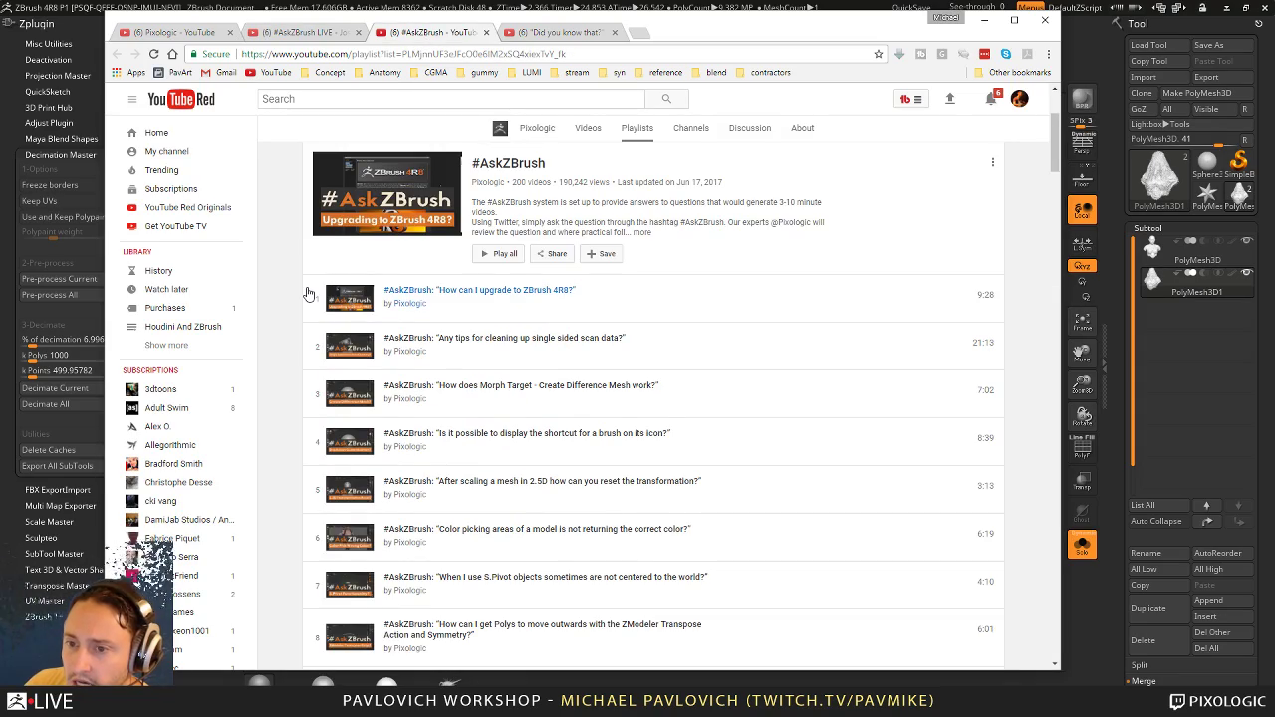
scroll(314, 319, "down", 20)
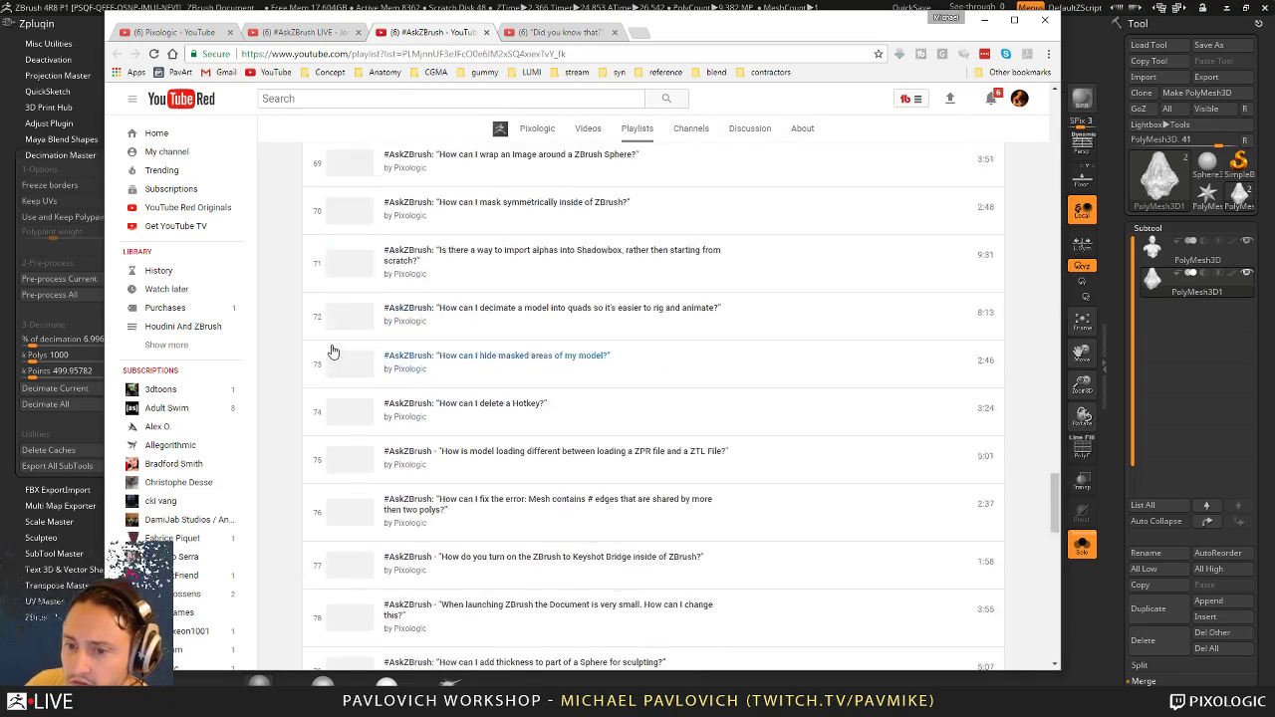
scroll(324, 335, "up", 5)
scroll(364, 409, "down", 5)
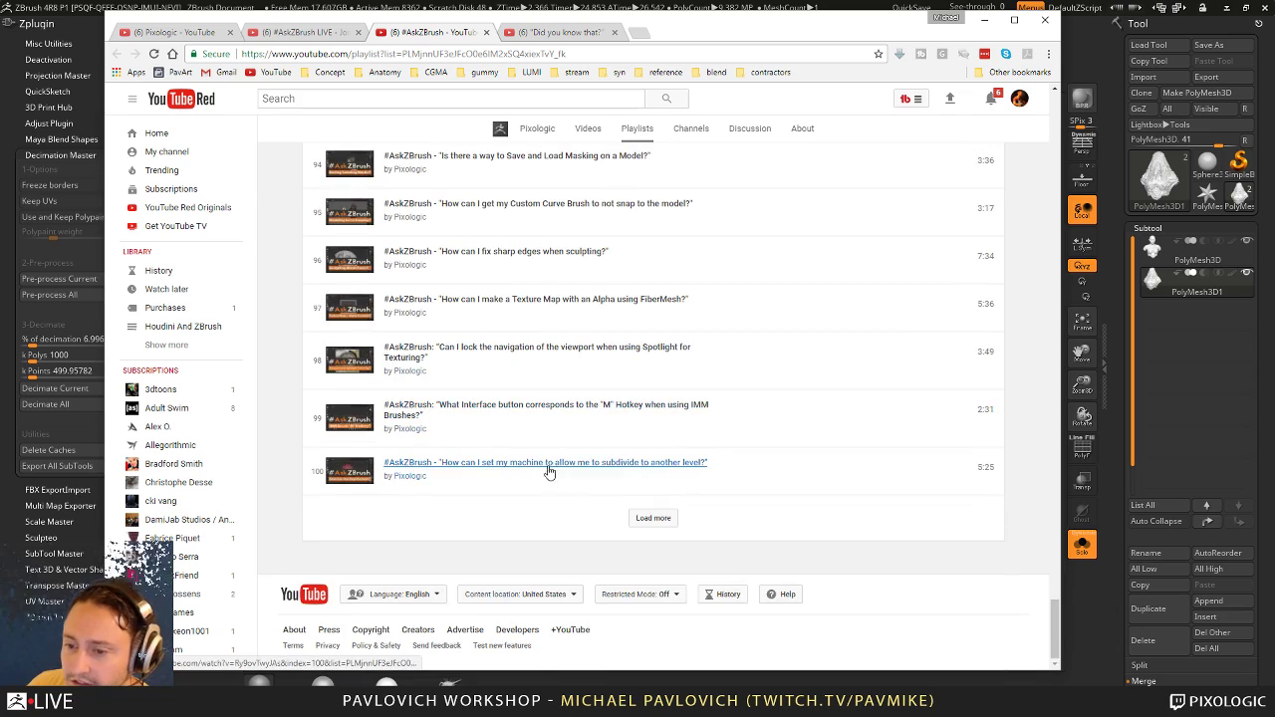
left_click(654, 519)
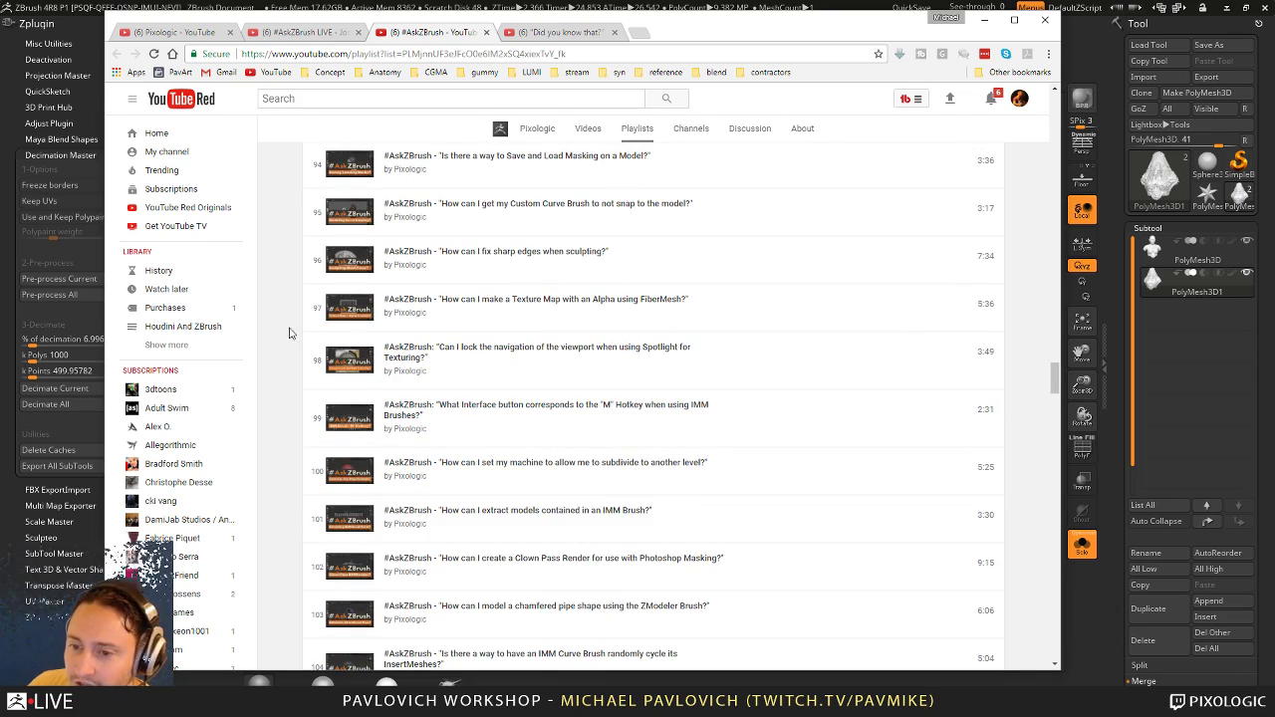
scroll(511, 395, "down", 4)
scroll(511, 394, "down", 16)
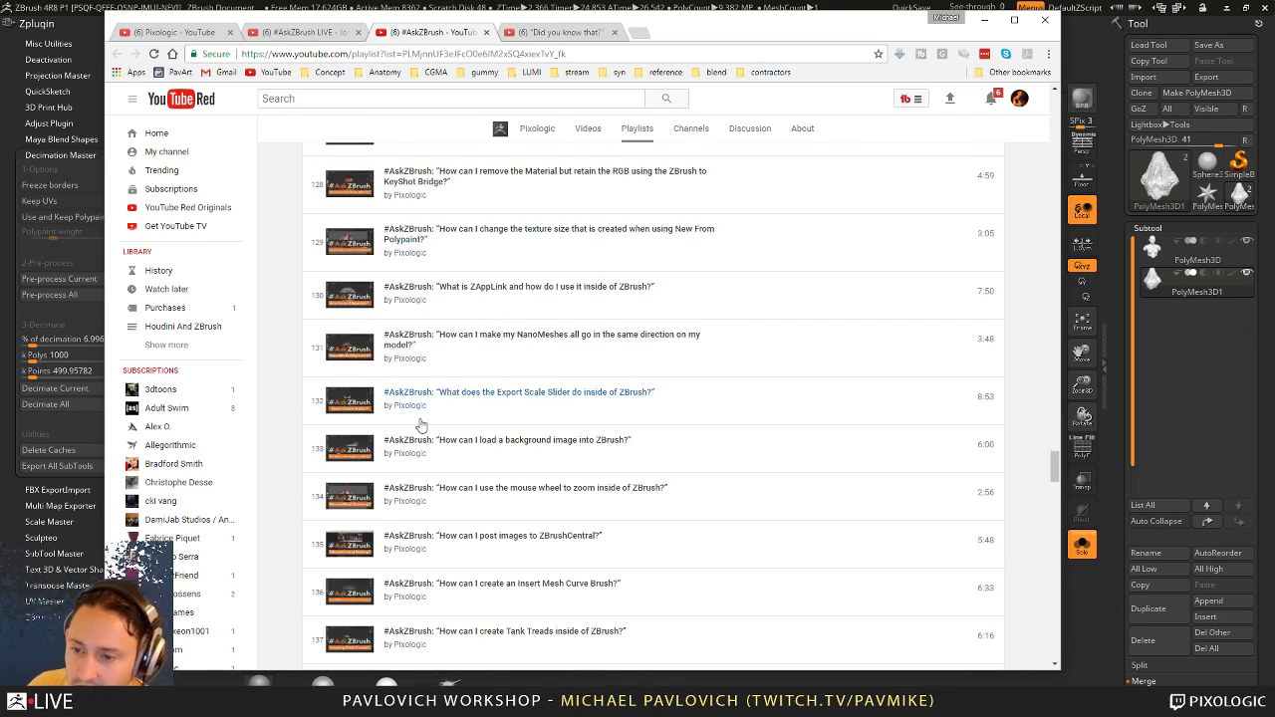
scroll(499, 434, "down", 7)
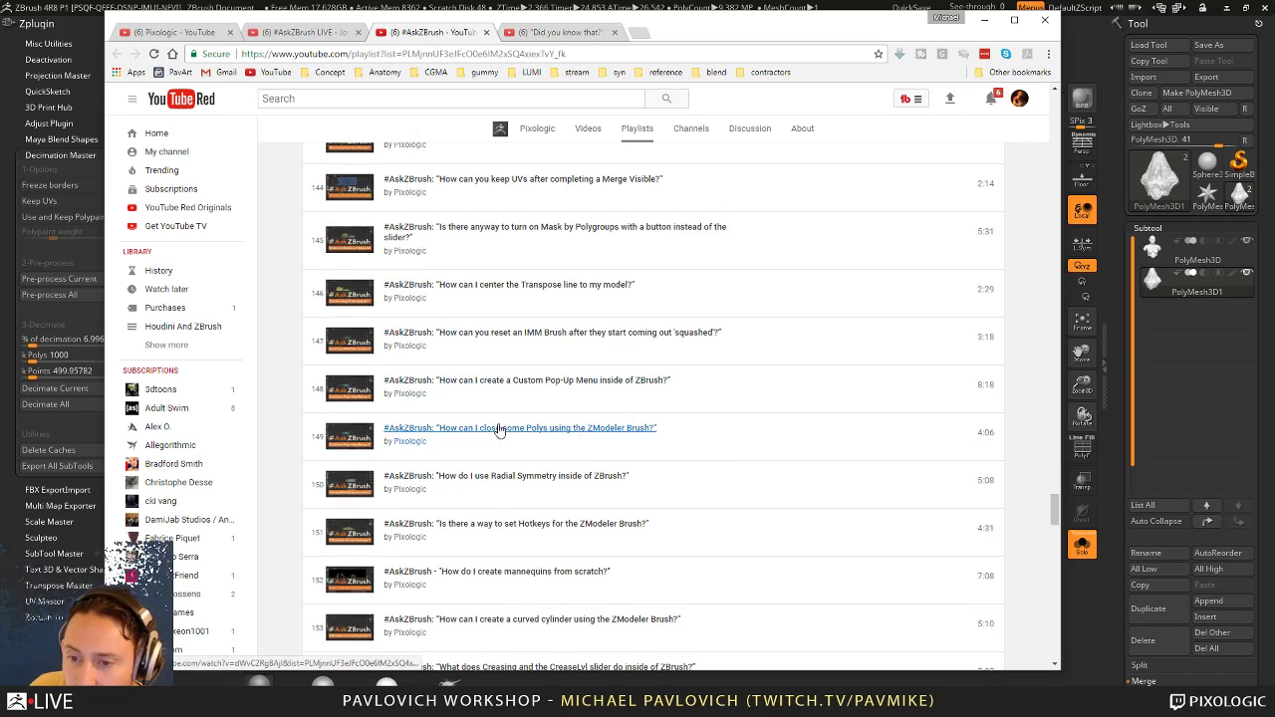
scroll(499, 432, "down", 15)
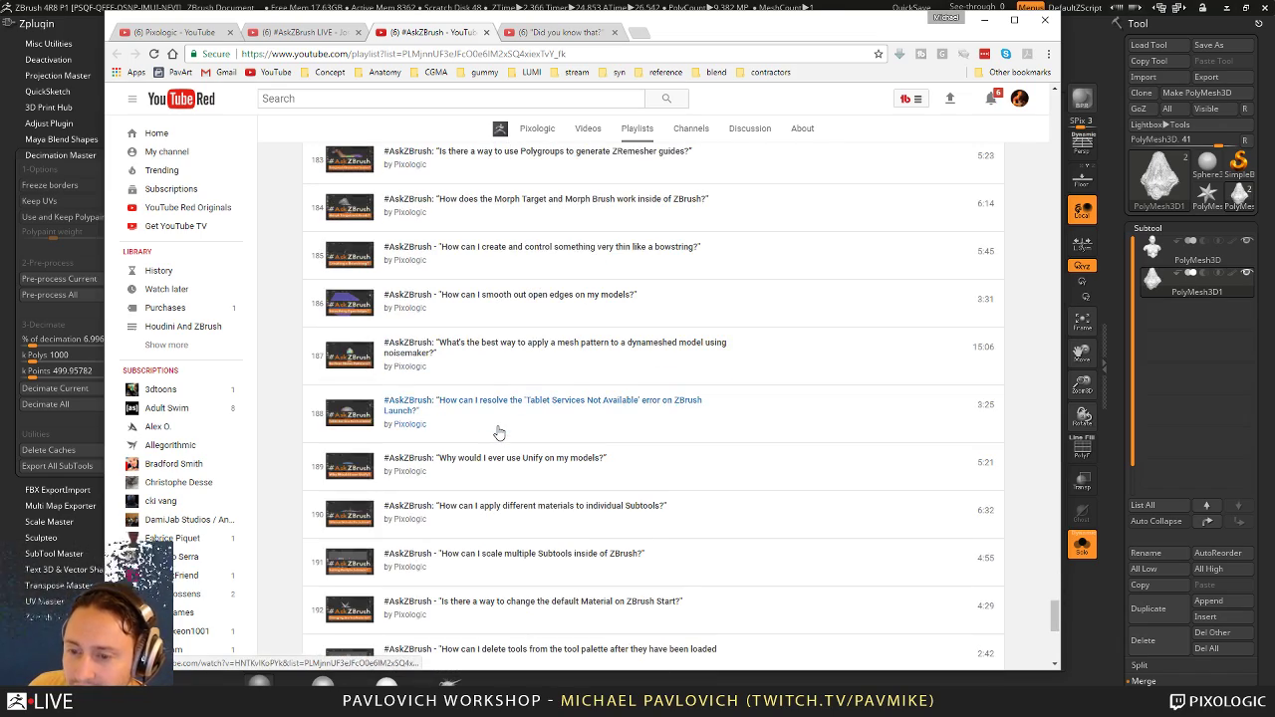
scroll(499, 434, "down", 5)
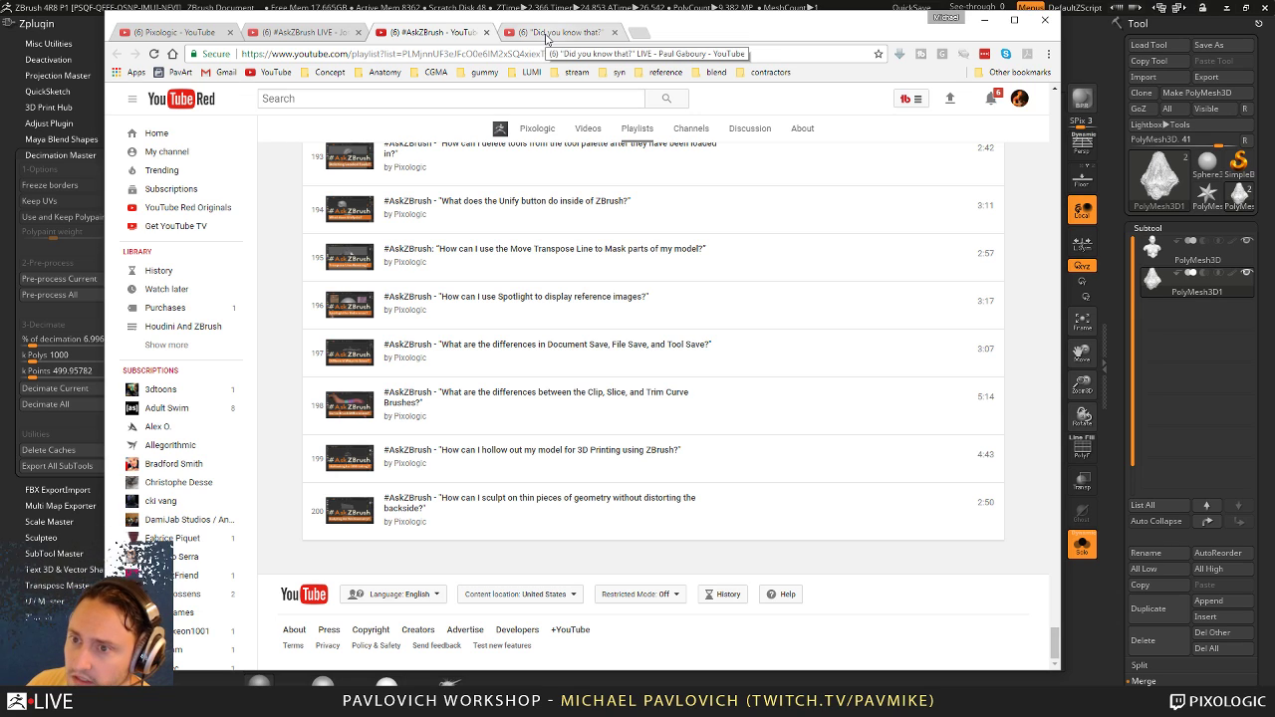
Step: Return to ZBrush, undo the DynaMesh on the duplicated bust and run DynaMesh on it again
key("alt+Tab")
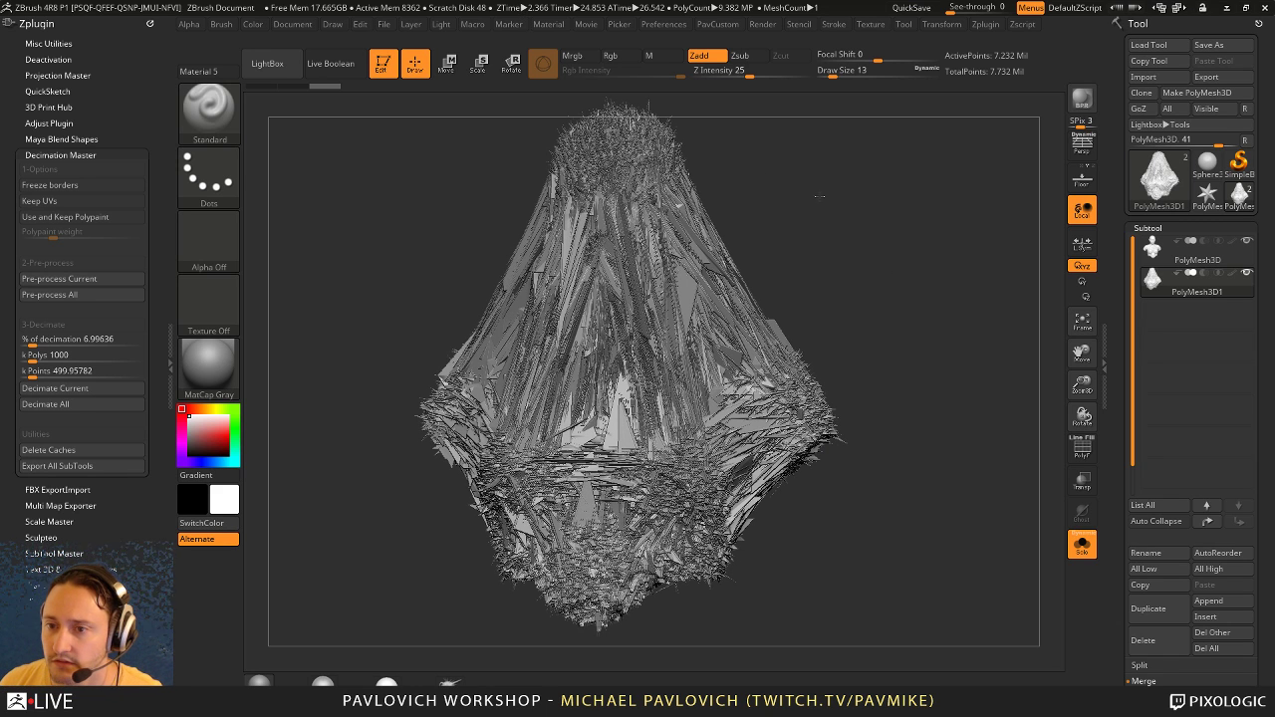
left_click_drag(819, 196, 860, 241)
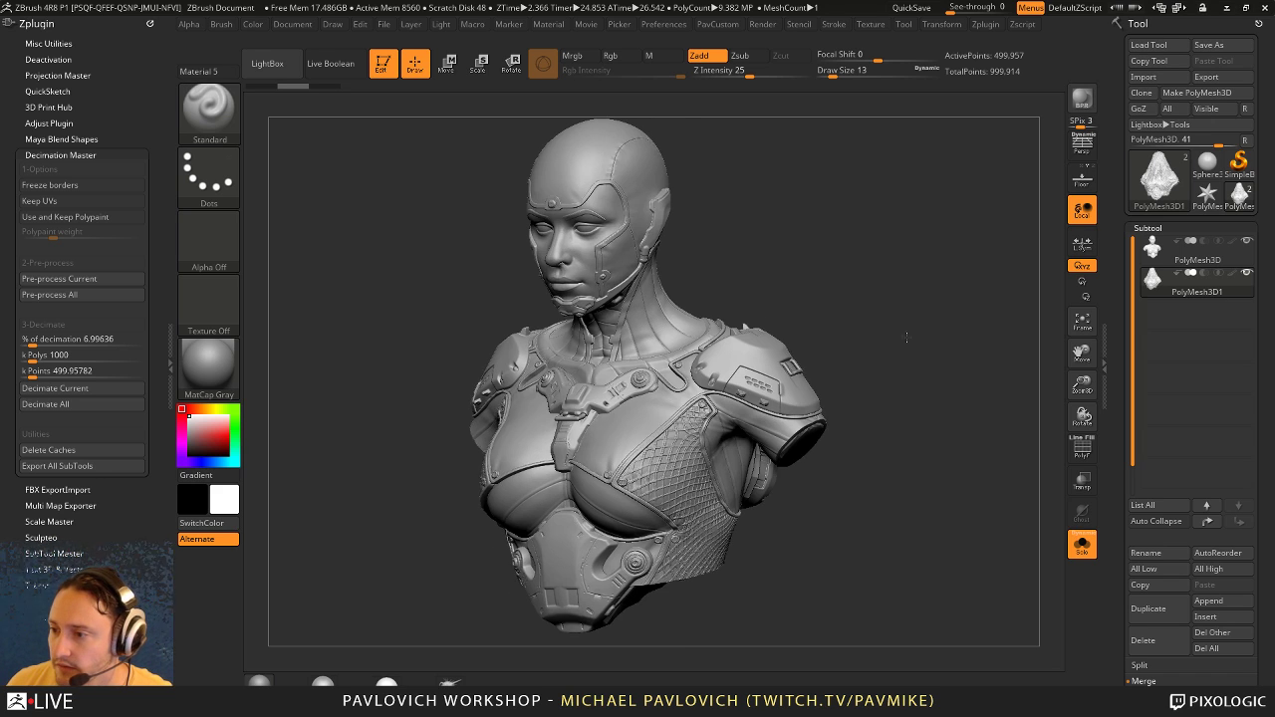
left_click_drag(907, 337, 1000, 369)
key("2")
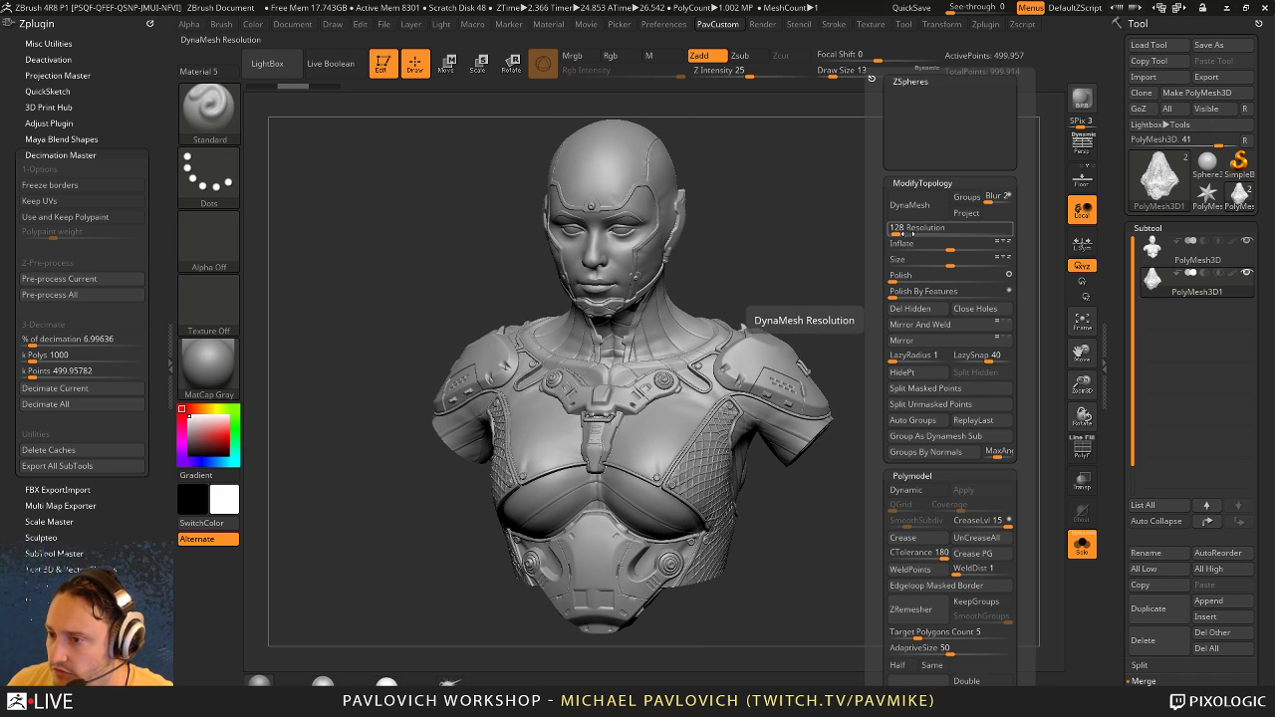
left_click(911, 205)
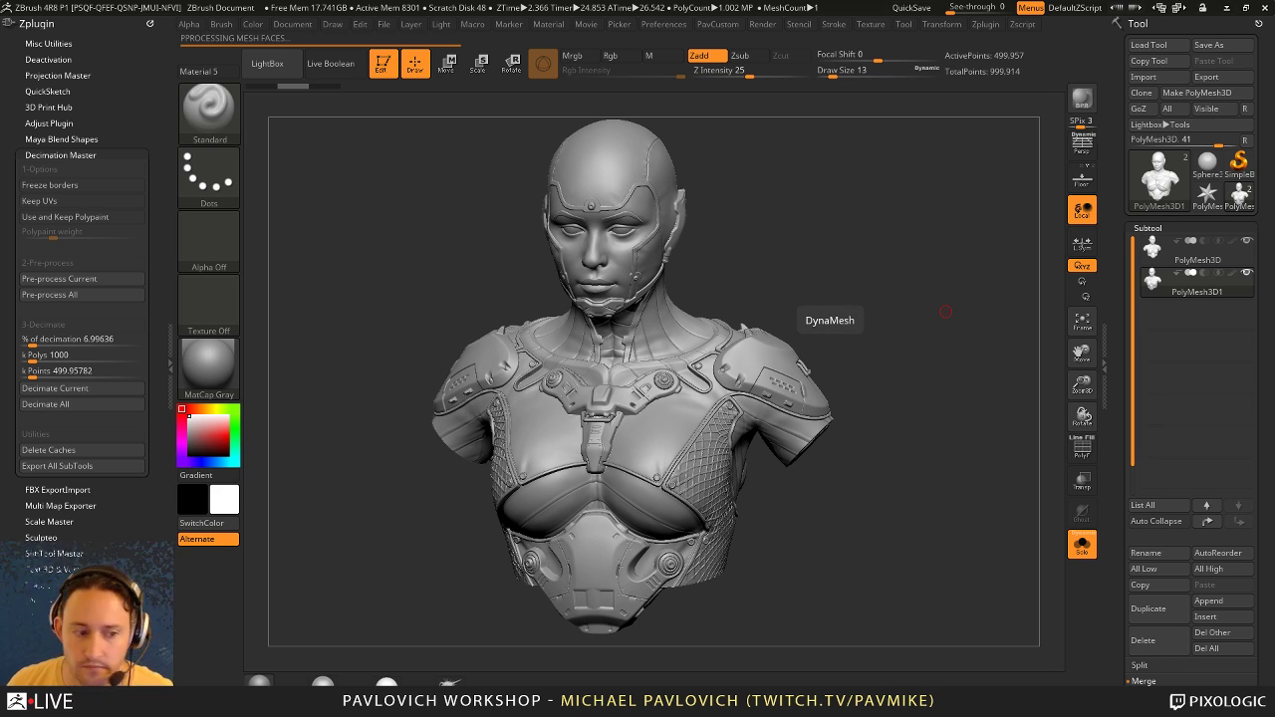
Step: Bring up the #AskZBrush playlist window, return to ZBrush and examine the DynaMeshed bust from a slight angle
left_click_drag(1274, 140, 812, 66)
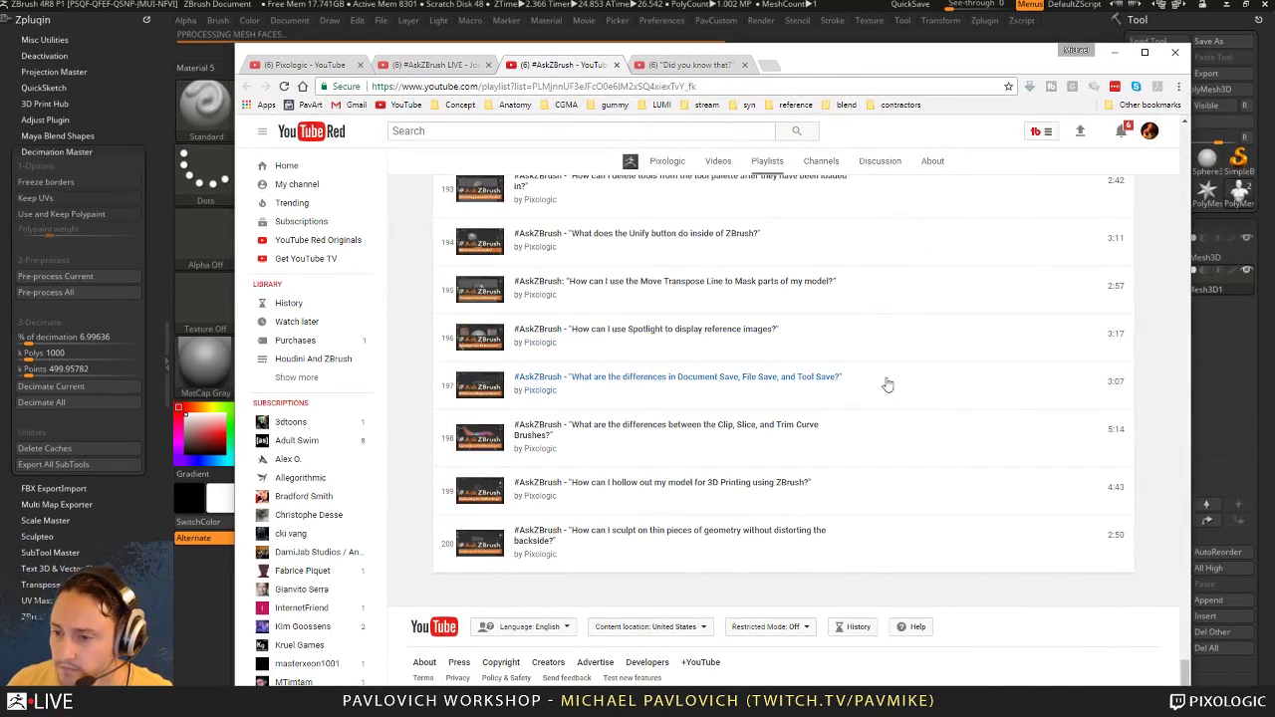
key("alt+Tab")
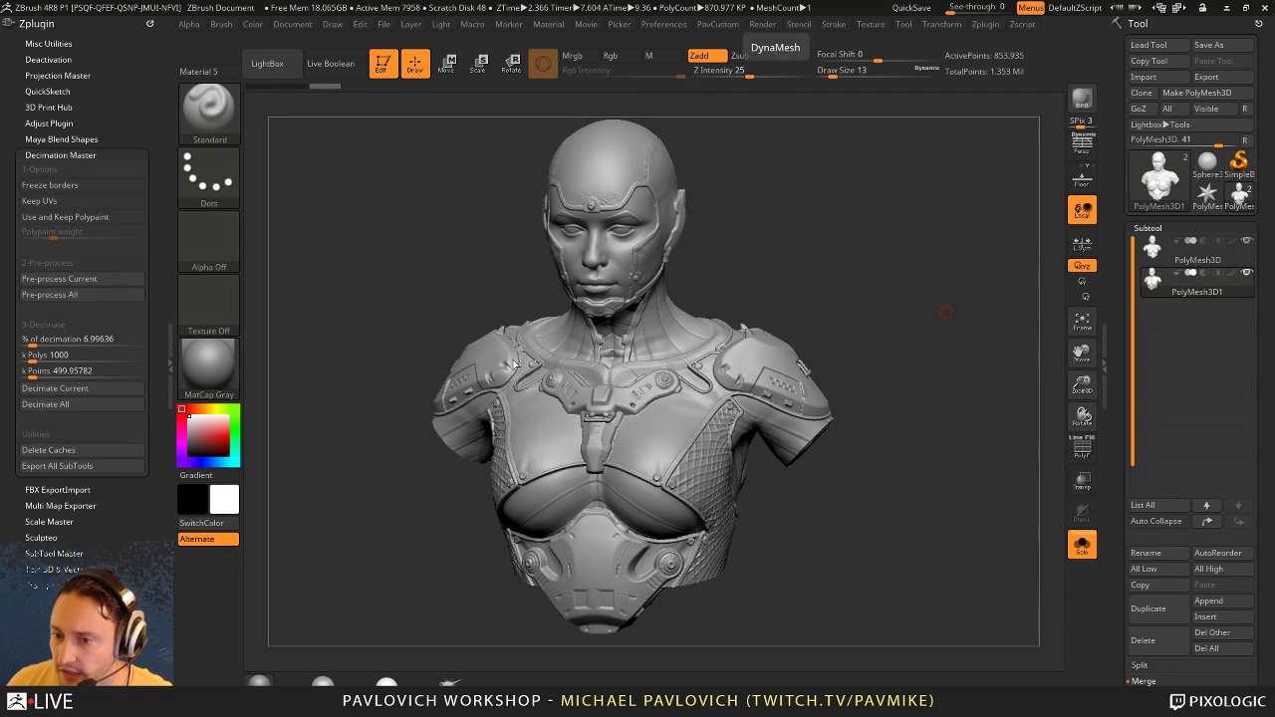
left_click_drag(878, 277, 863, 282)
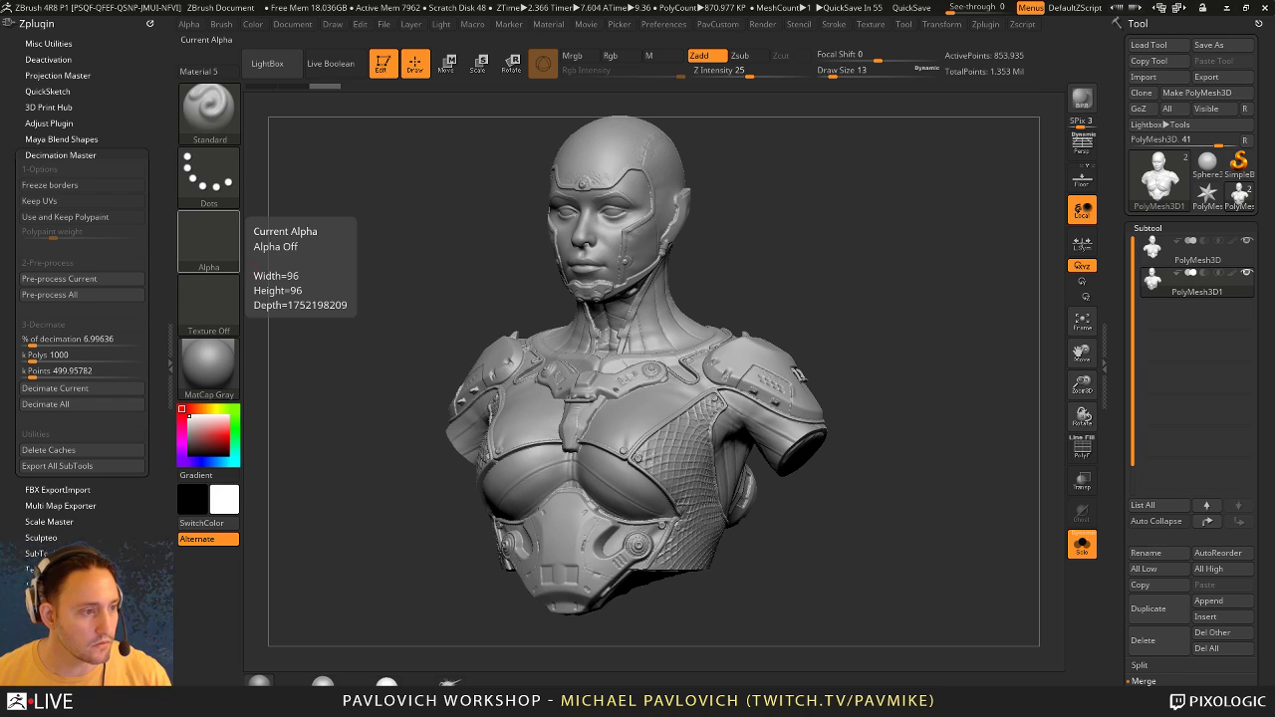
Step: Switch to the browser, look through the "Did you know that?" LIVE playlist and open the ZBrush 4R8 Episode 8 video
key("alt+Tab")
scroll(444, 375, "down", 5)
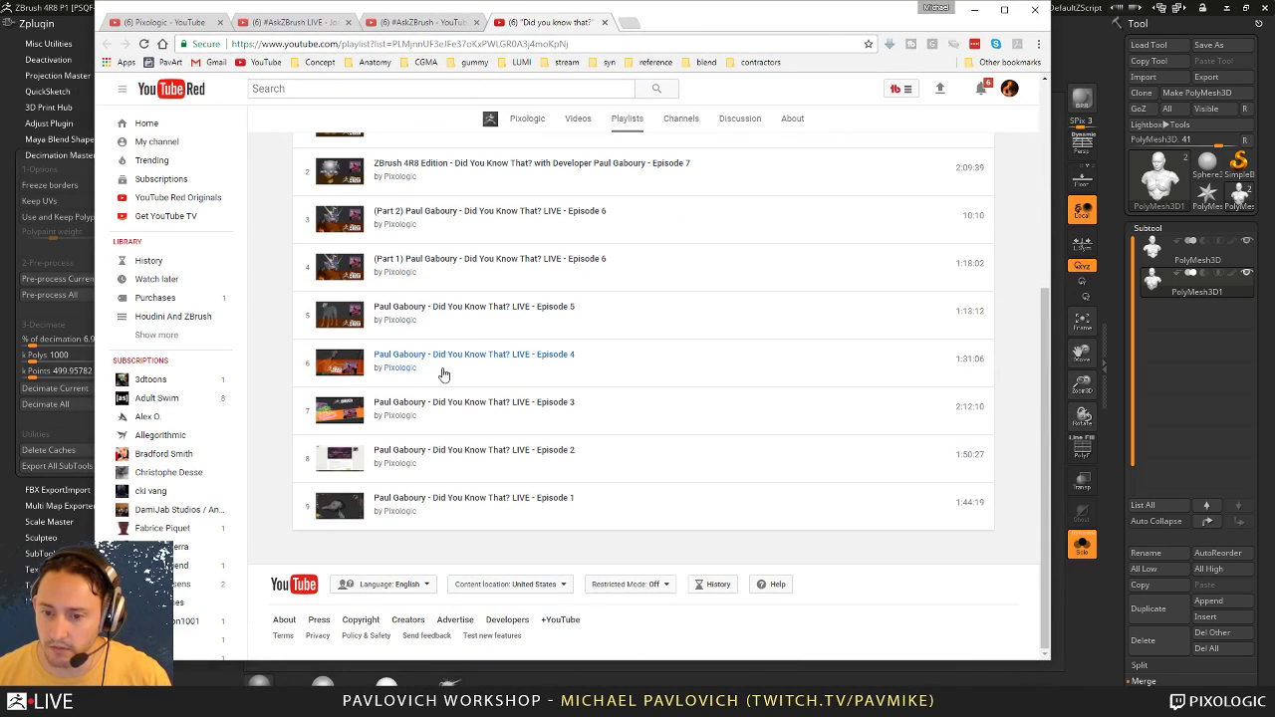
scroll(513, 369, "up", 5)
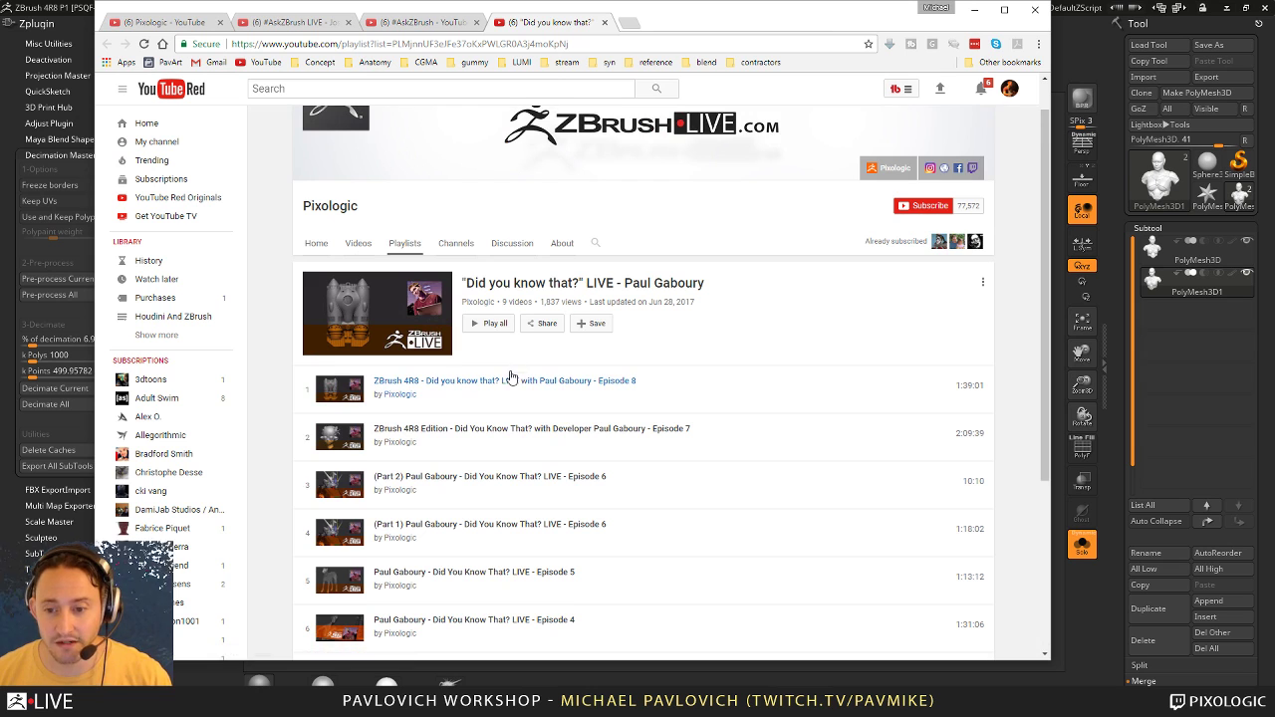
left_click(449, 387)
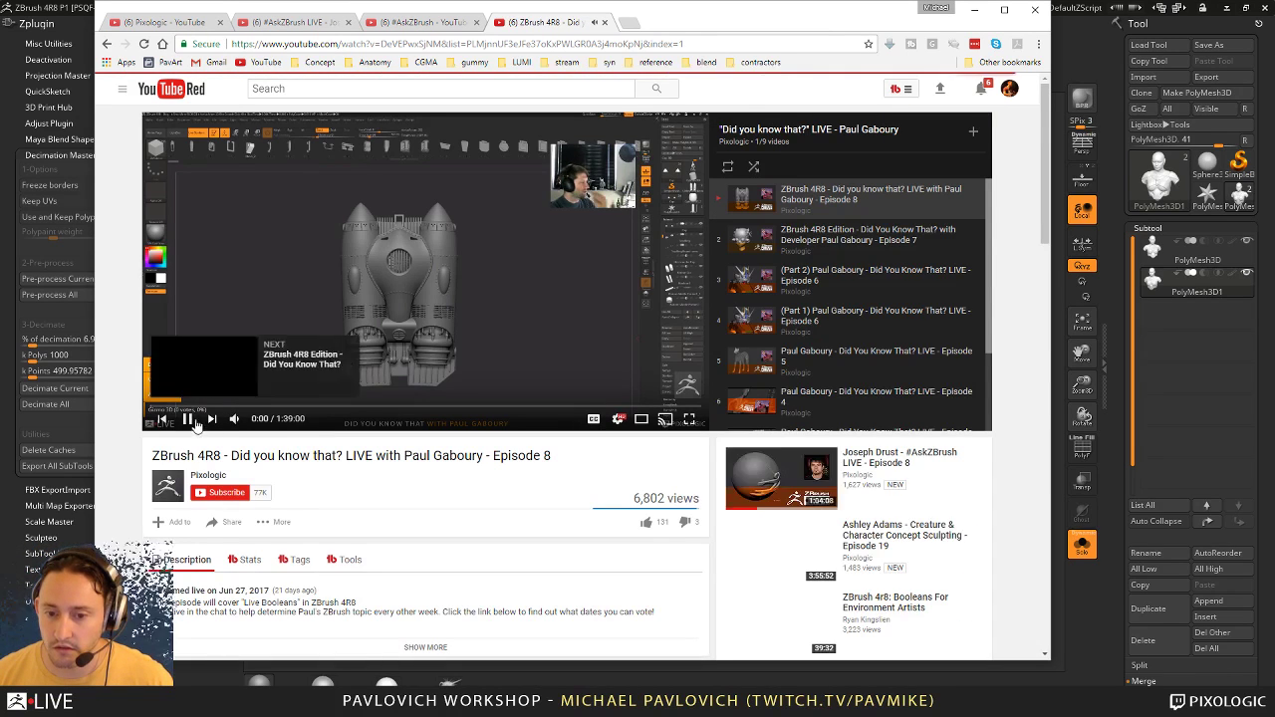
Step: Pause the Episode 8 video, set its playback speed to 2 and move the browser away to return to ZBrush
left_click(618, 418)
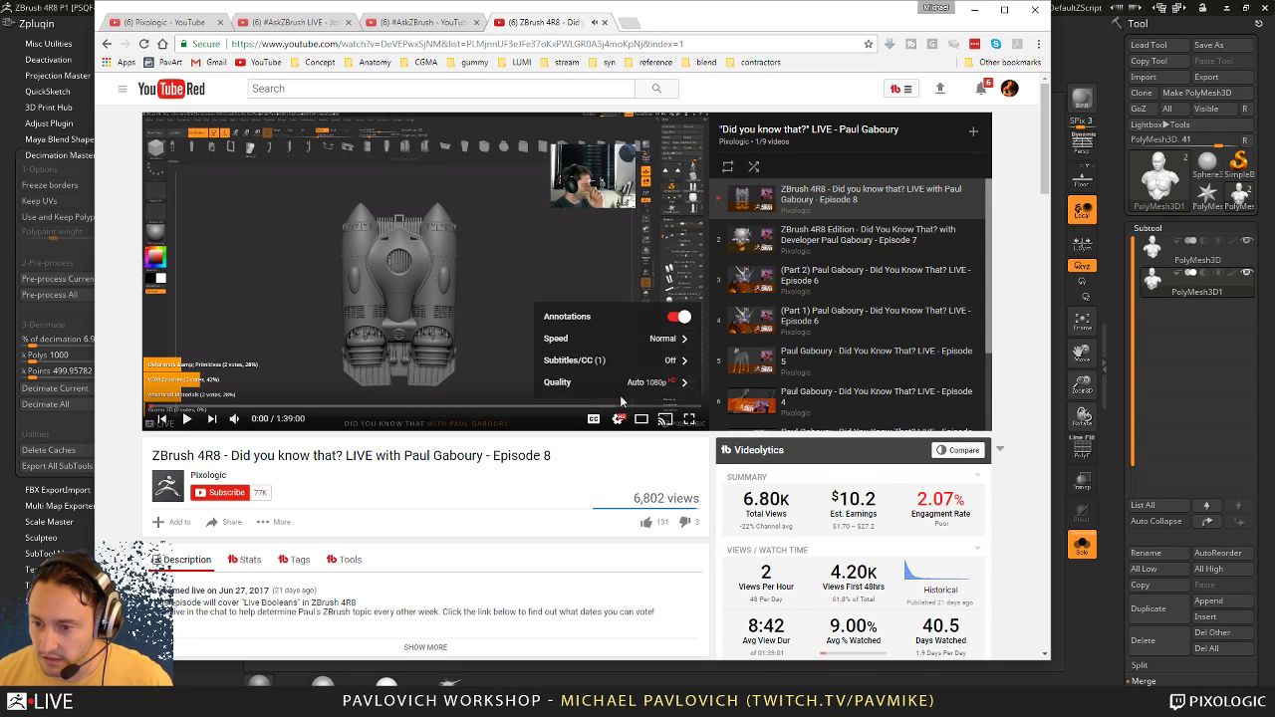
left_click(625, 338)
left_click(660, 383)
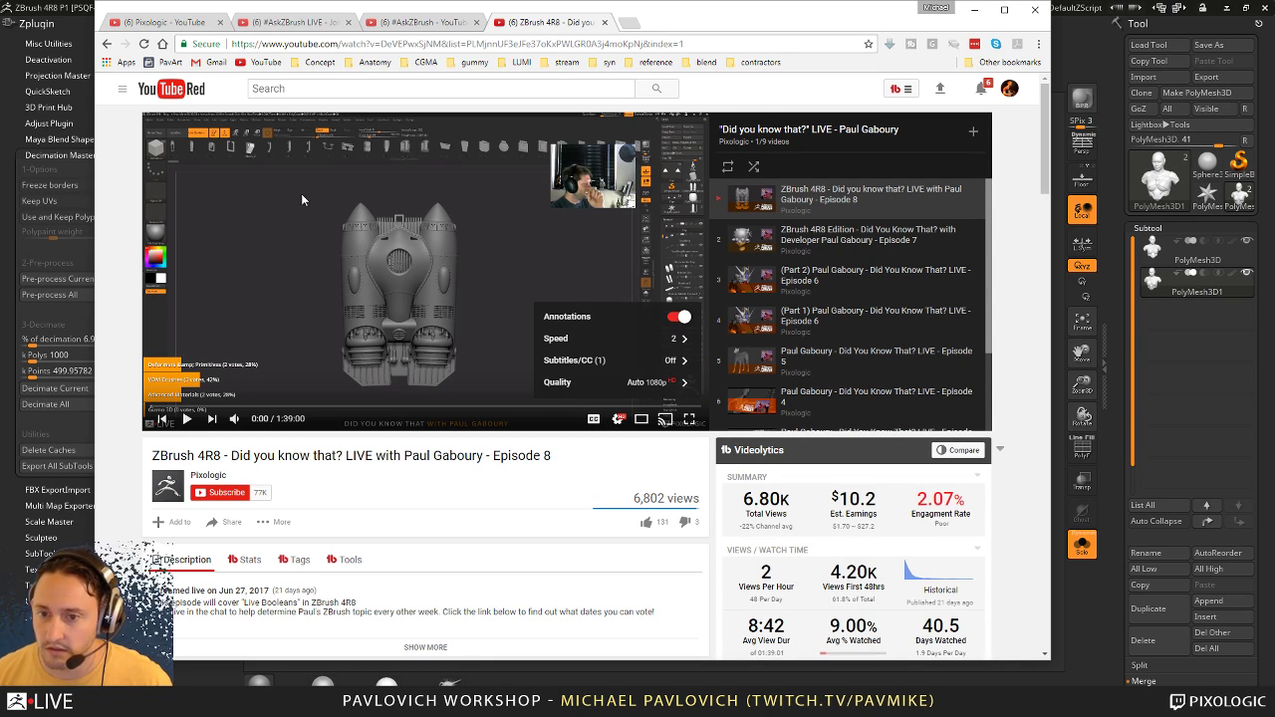
left_click_drag(702, 26, 0, 149)
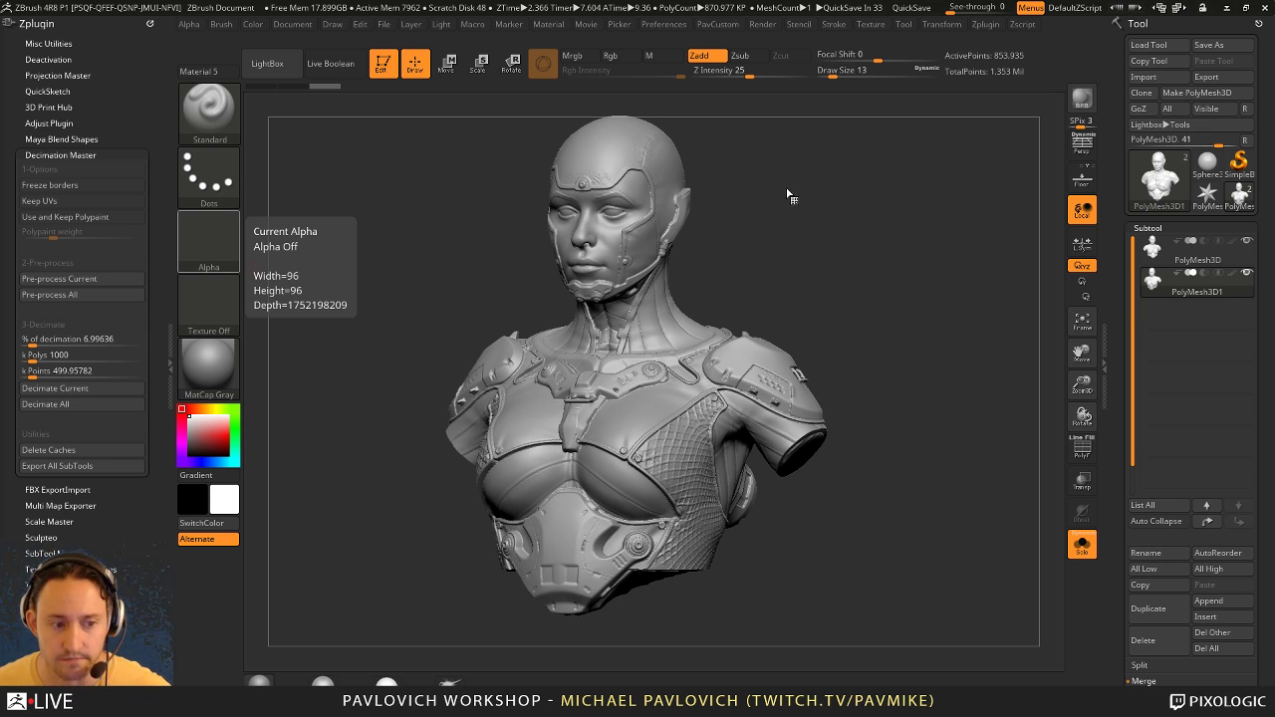
Step: Inspect the DynaMeshed bust with its polyframe shown, assign it a single new polygroup and hide the polyframe again
left_click_drag(787, 191, 790, 202)
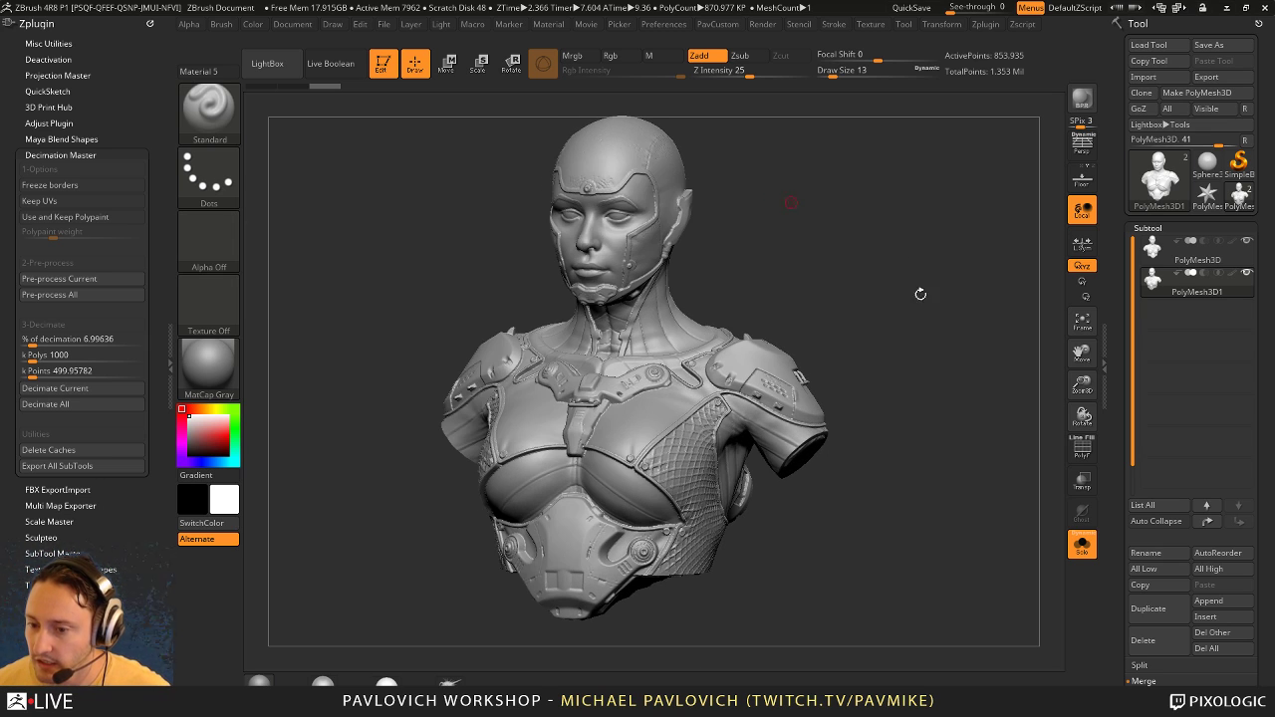
mouse_move(840, 245)
left_mouse_down()
mouse_move(880, 243)
mouse_move(880, 257)
mouse_move(810, 310)
mouse_move(882, 342)
left_mouse_up()
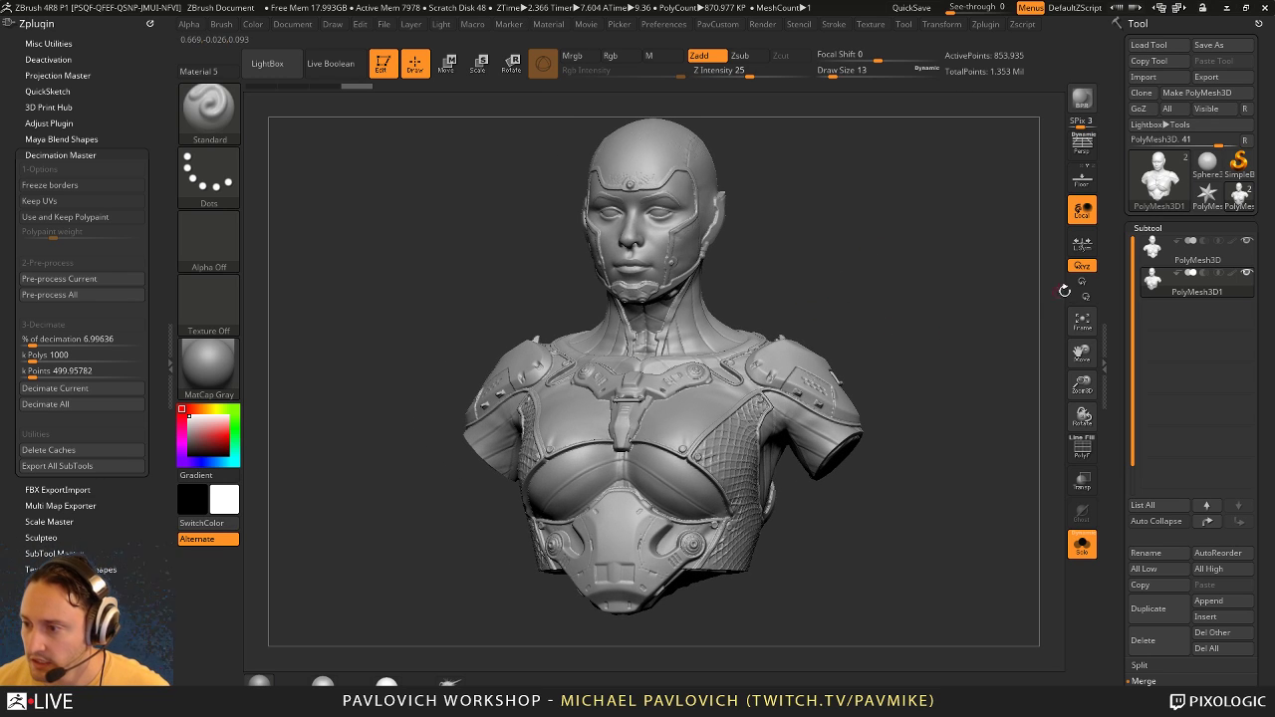
left_click_drag(800, 325, 769, 383)
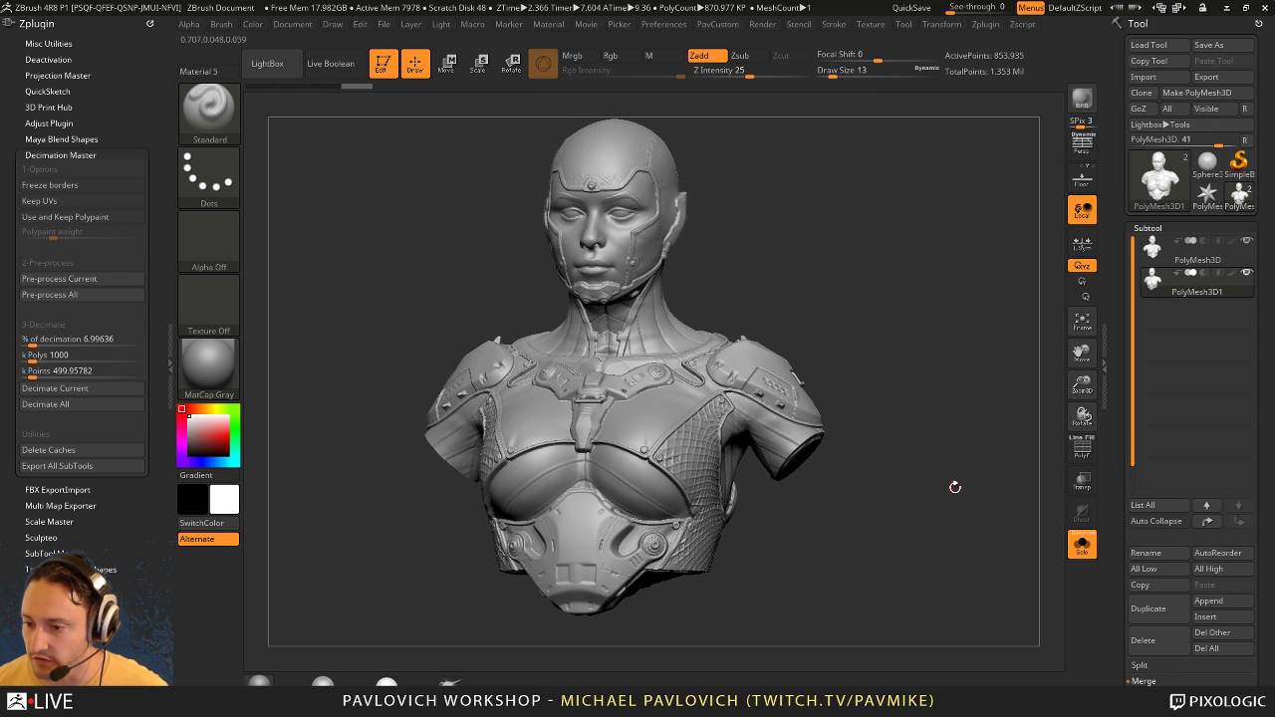
left_click(1082, 449)
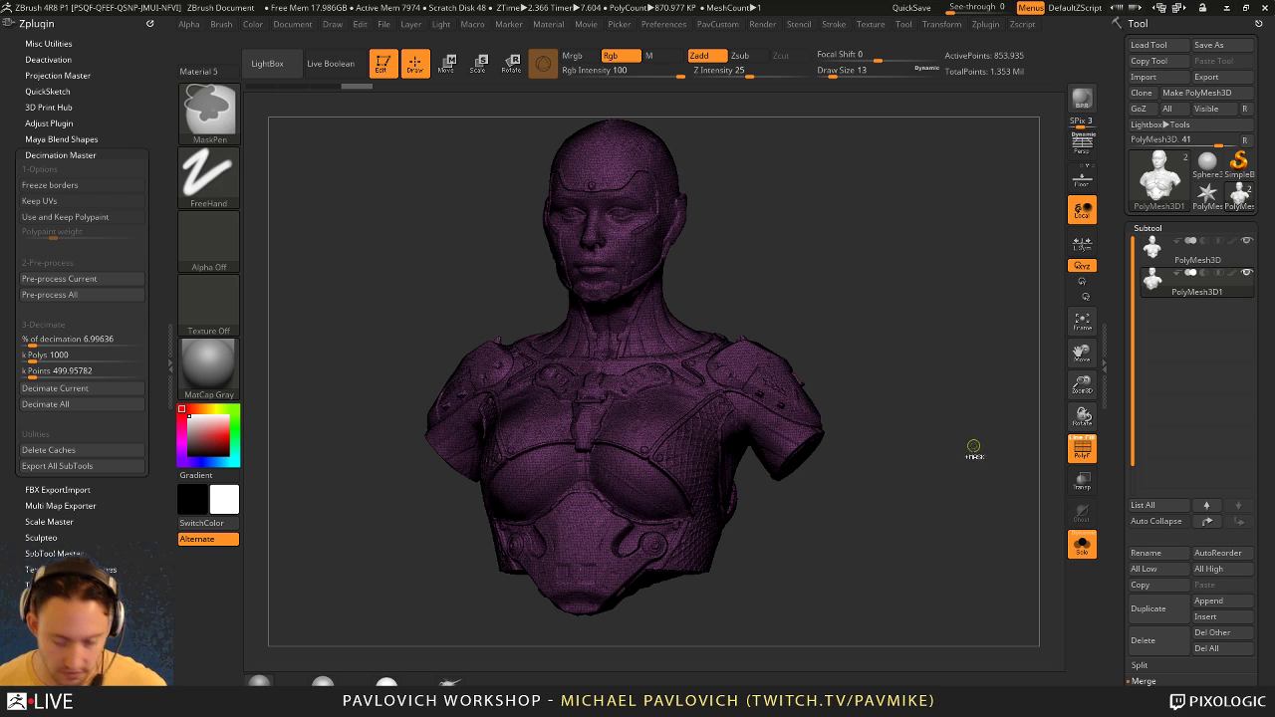
key("ctrl+w")
left_click(1082, 449)
mouse_move(891, 339)
left_mouse_down()
mouse_move(906, 349)
mouse_move(935, 327)
mouse_move(982, 361)
left_mouse_up()
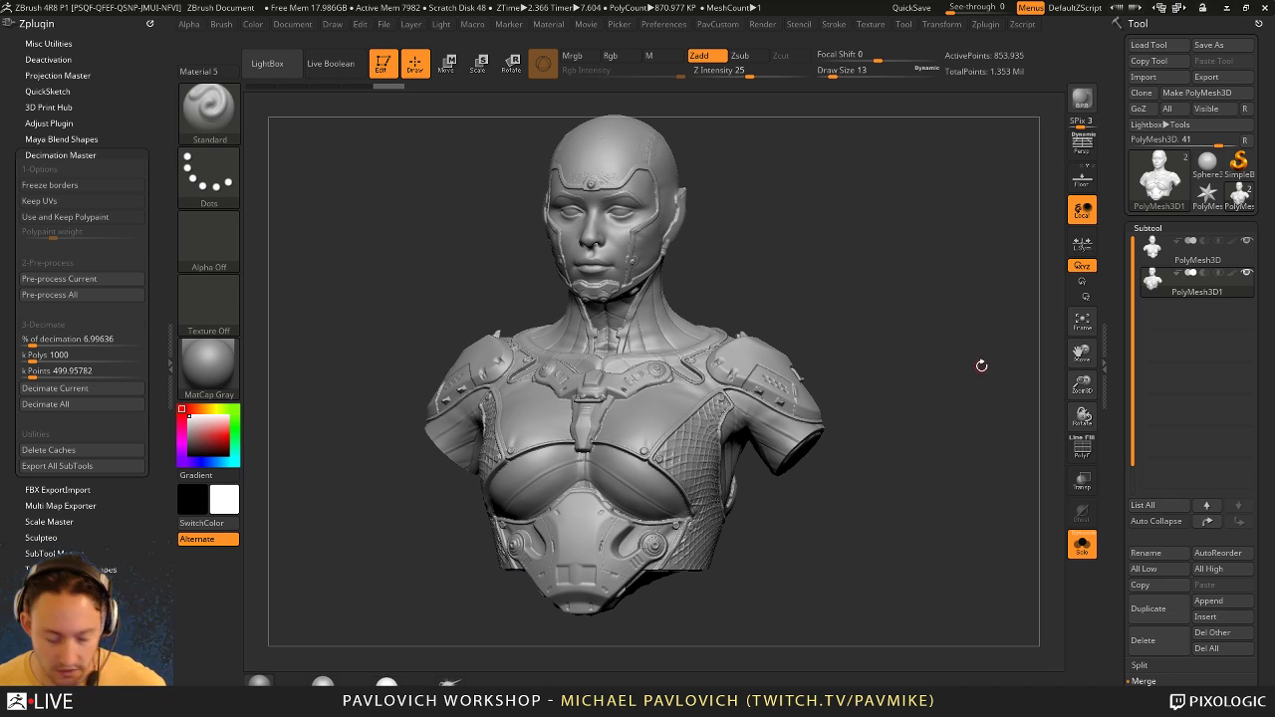
Step: Subdivide the DynaMeshed bust once and turn off Solo to show both subtools in preparation for Project All
key("ctrl+d")
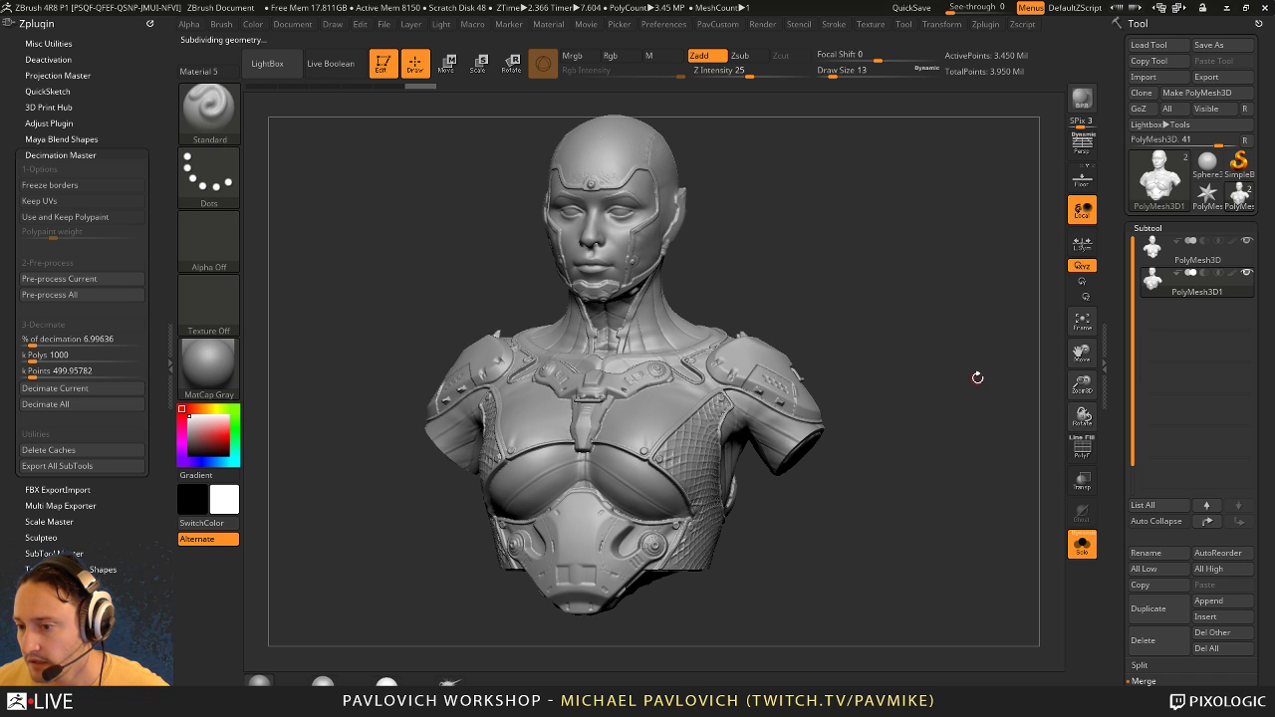
left_click_drag(1122, 357, 1122, 364)
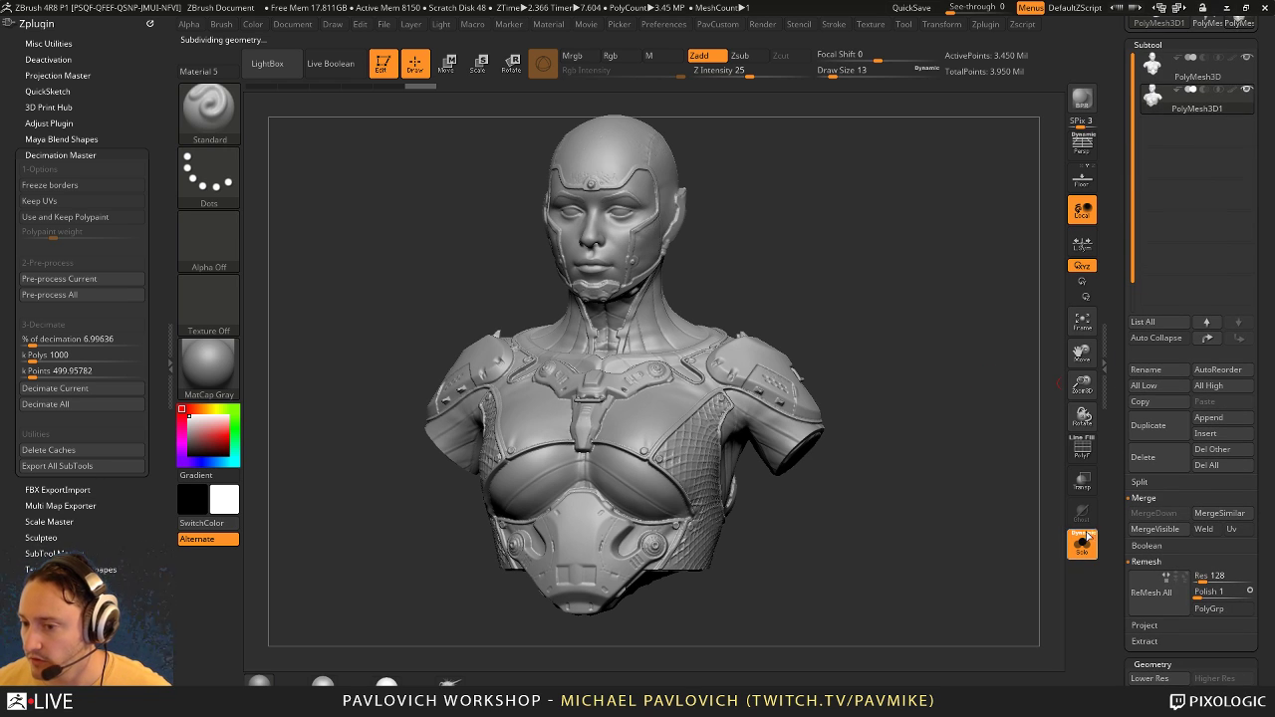
left_click(1087, 547)
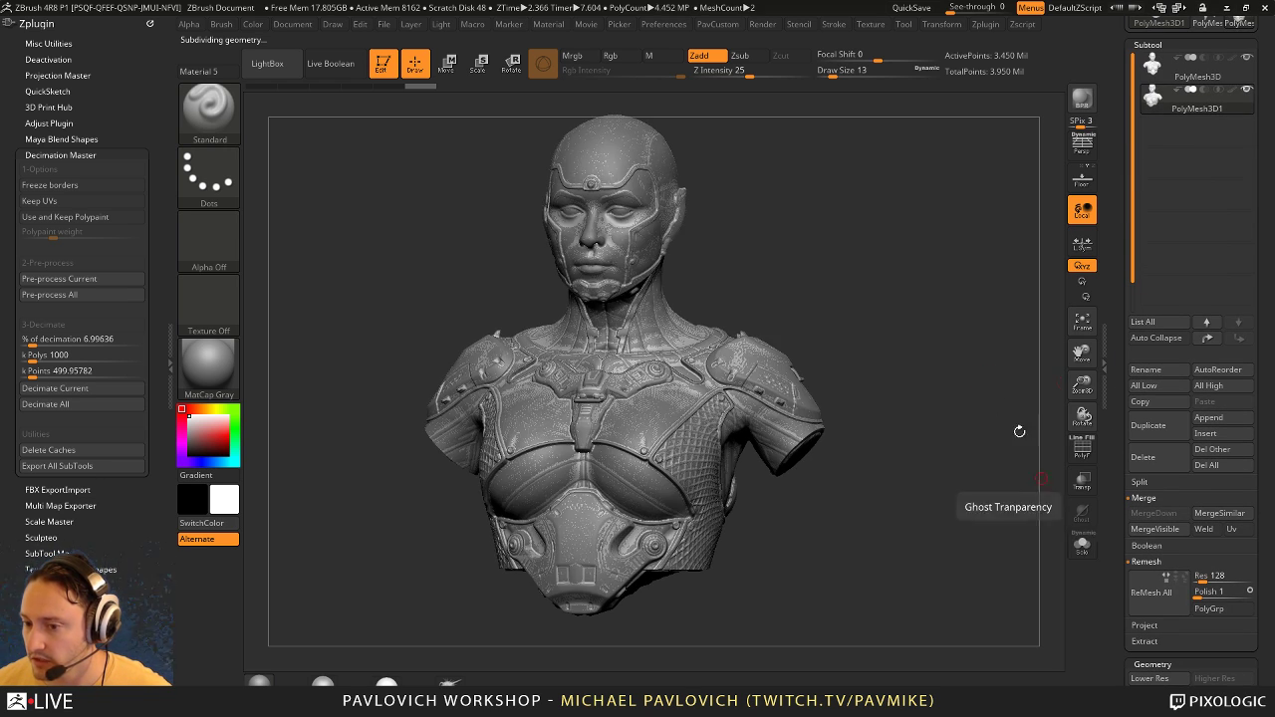
key("2")
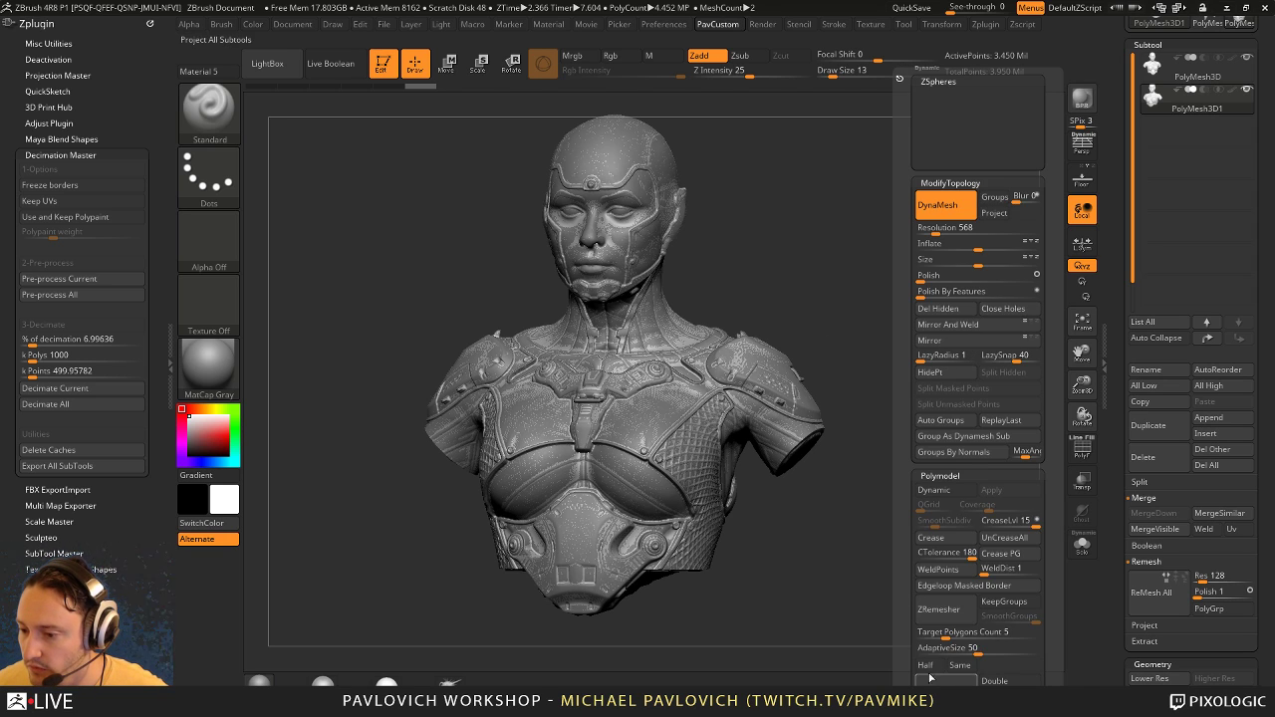